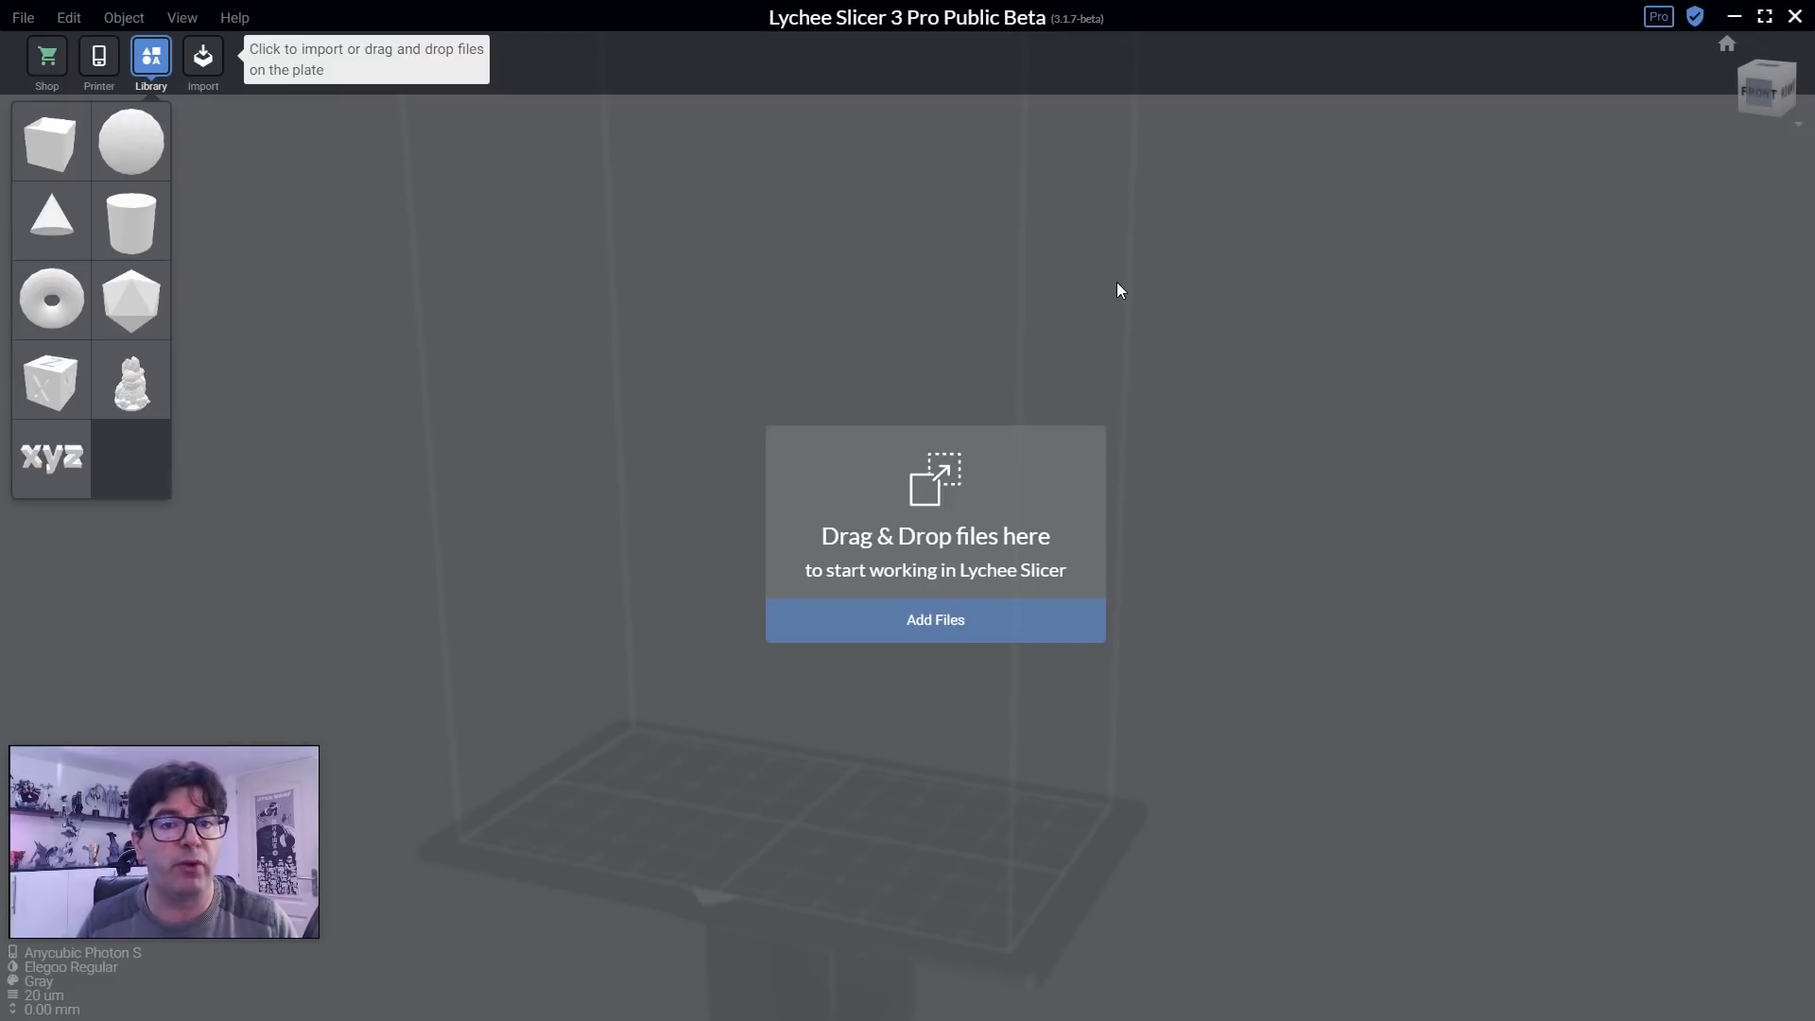
# Choose English as the interface language in the global preferences and close the configuration.
pyautogui.click(23, 17)
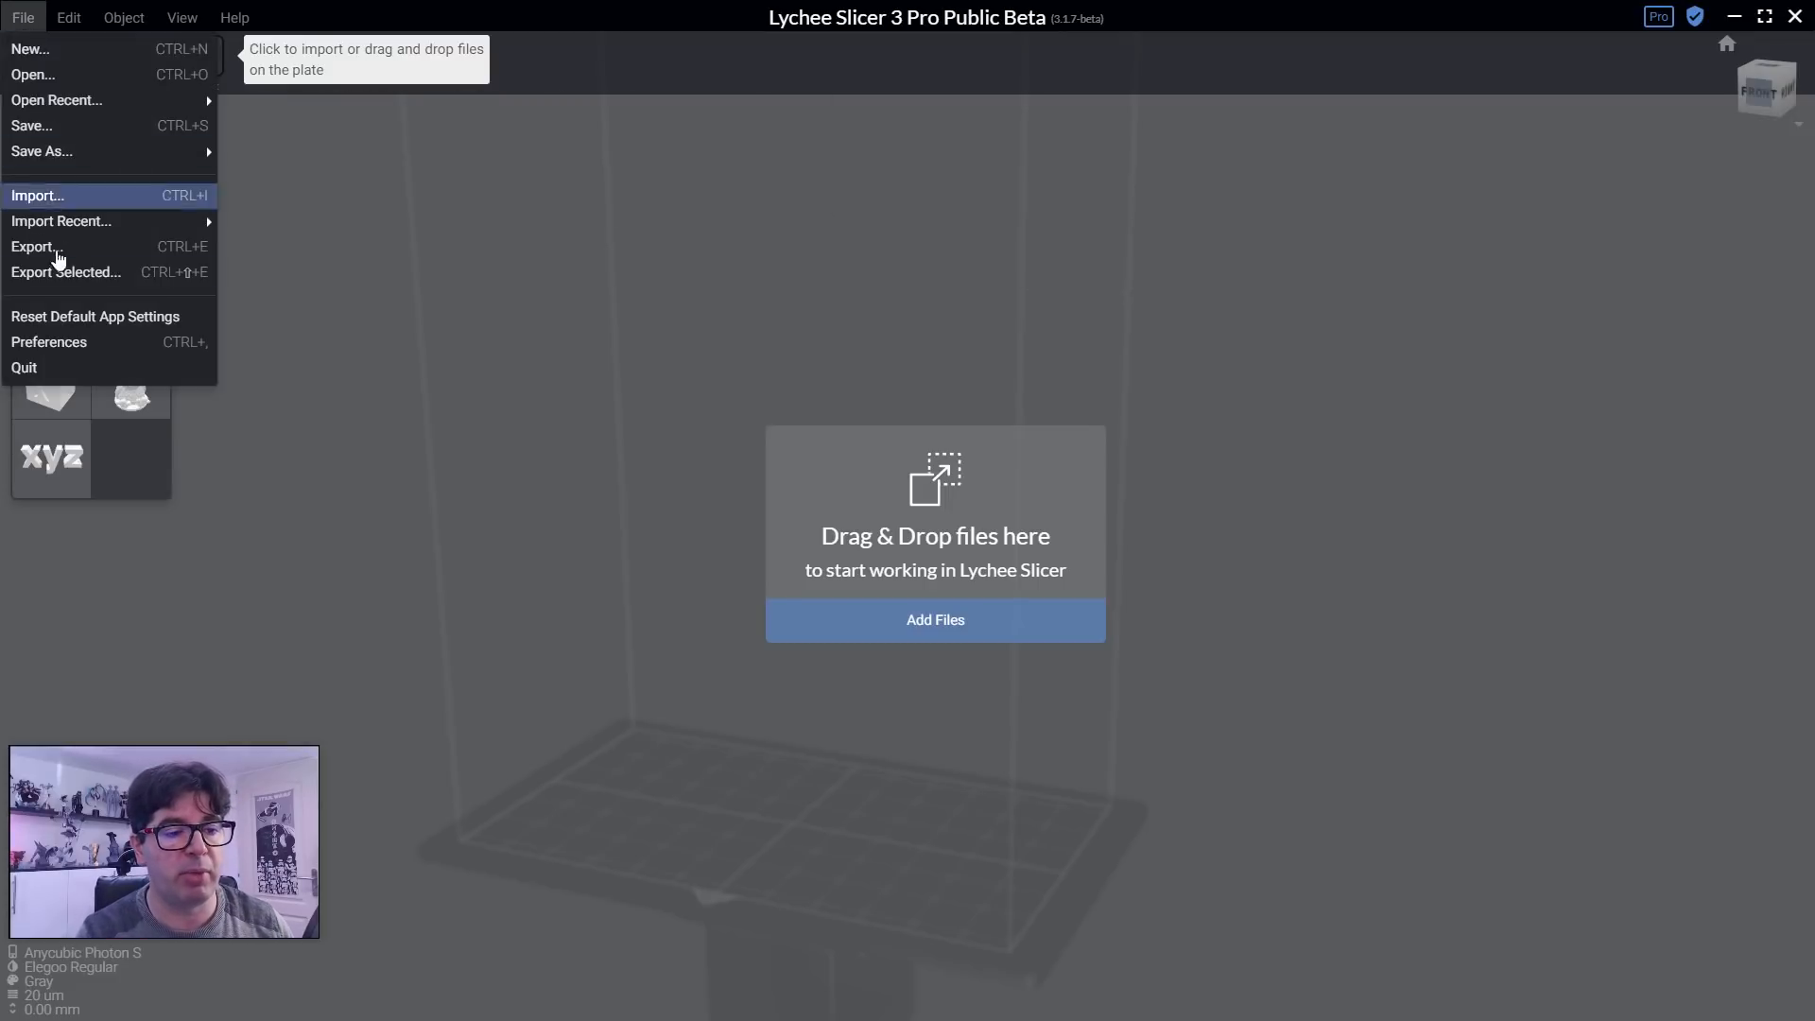
pyautogui.click(57, 343)
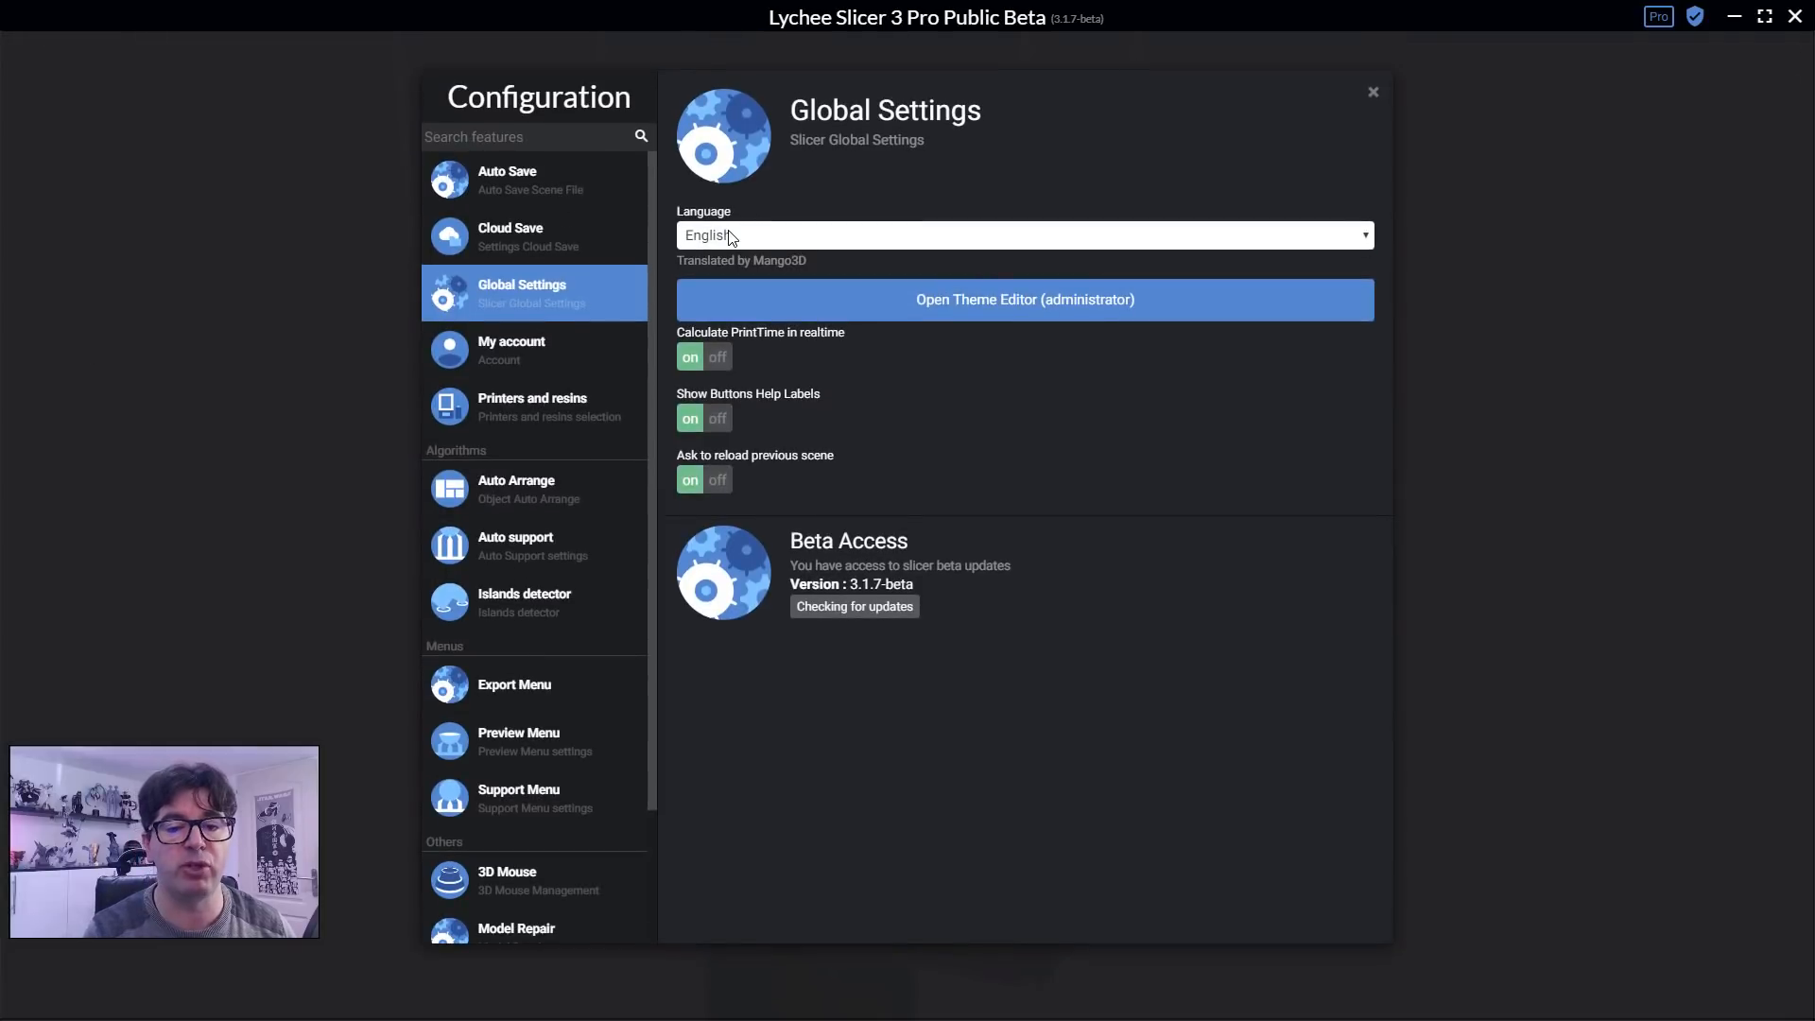
pyautogui.click(730, 236)
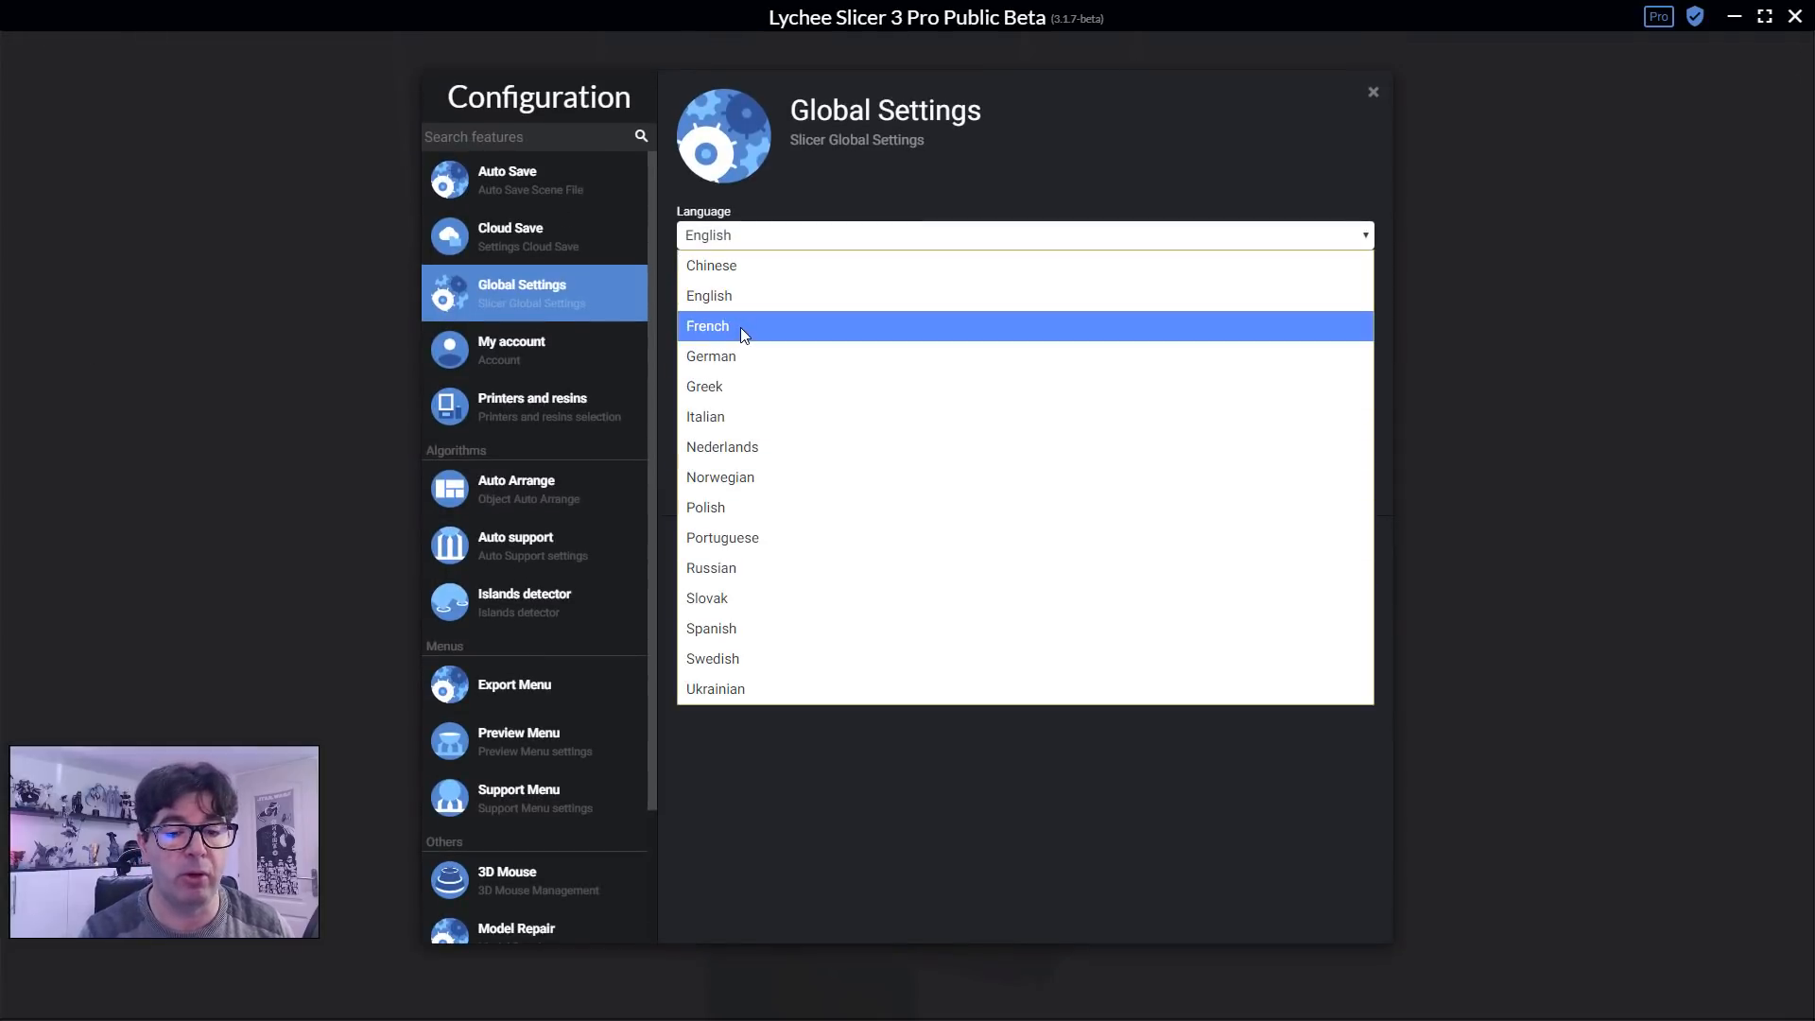
pyautogui.click(746, 299)
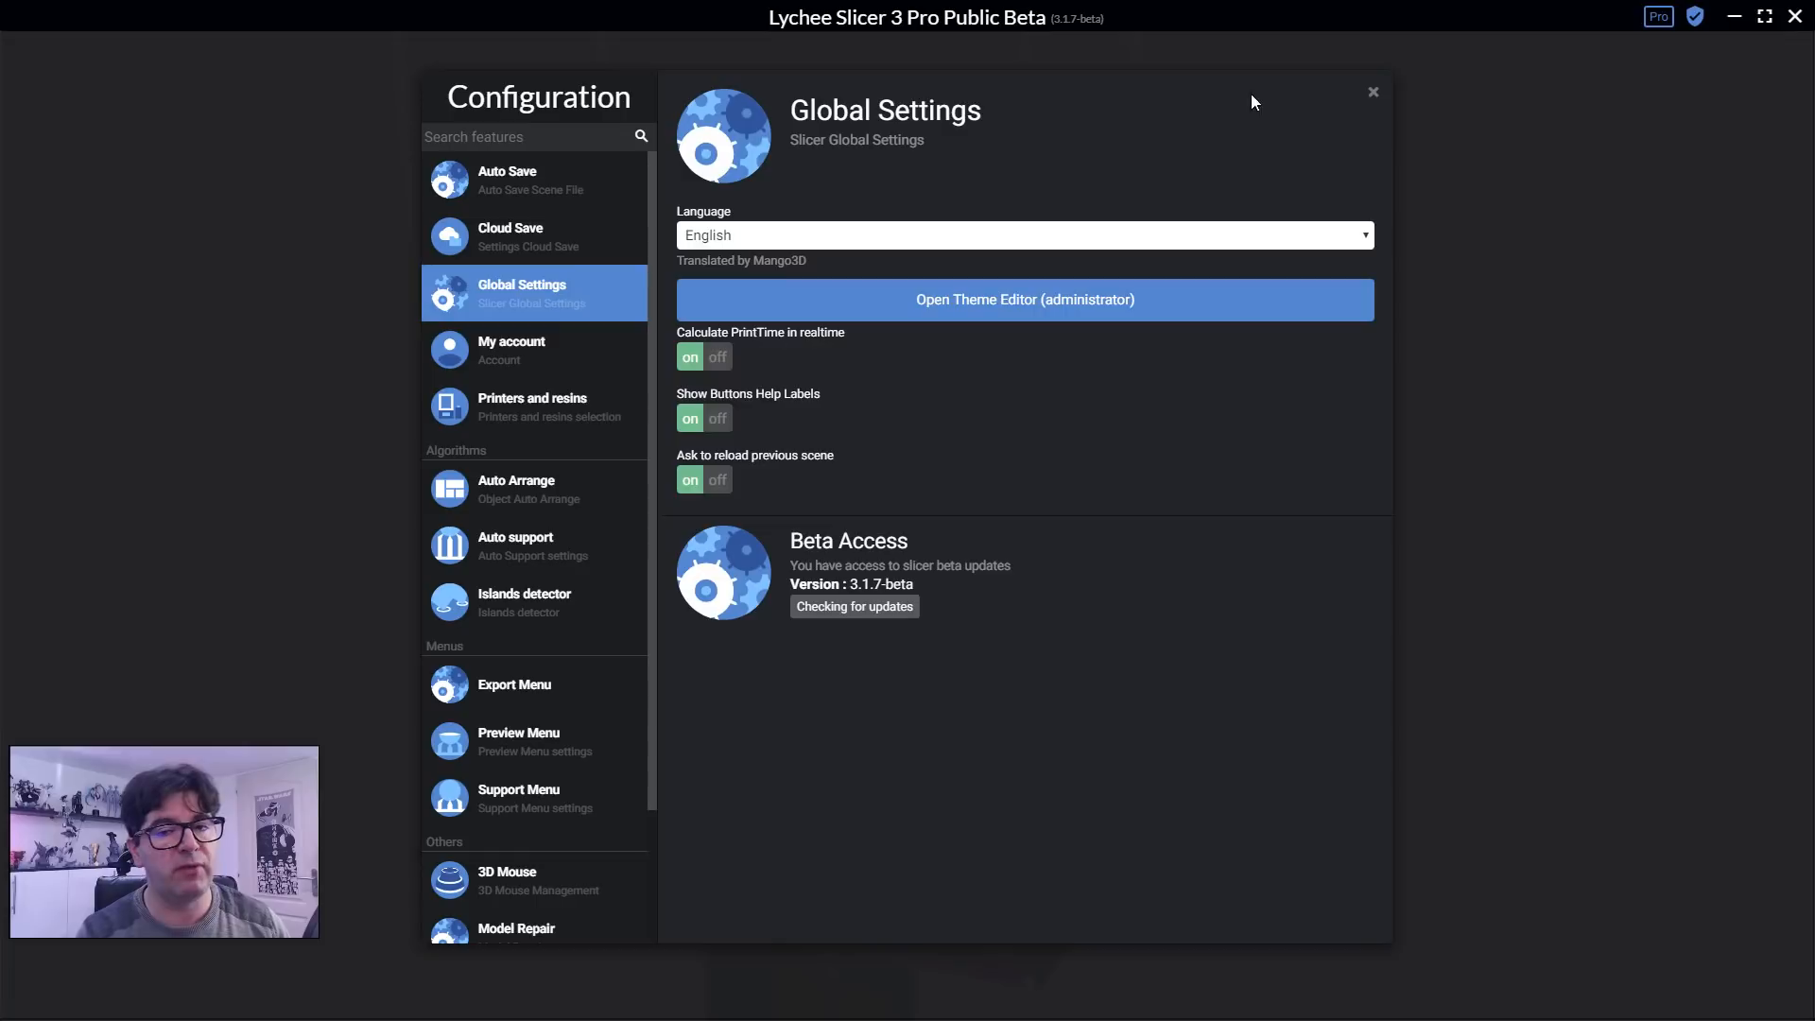
pyautogui.click(1374, 95)
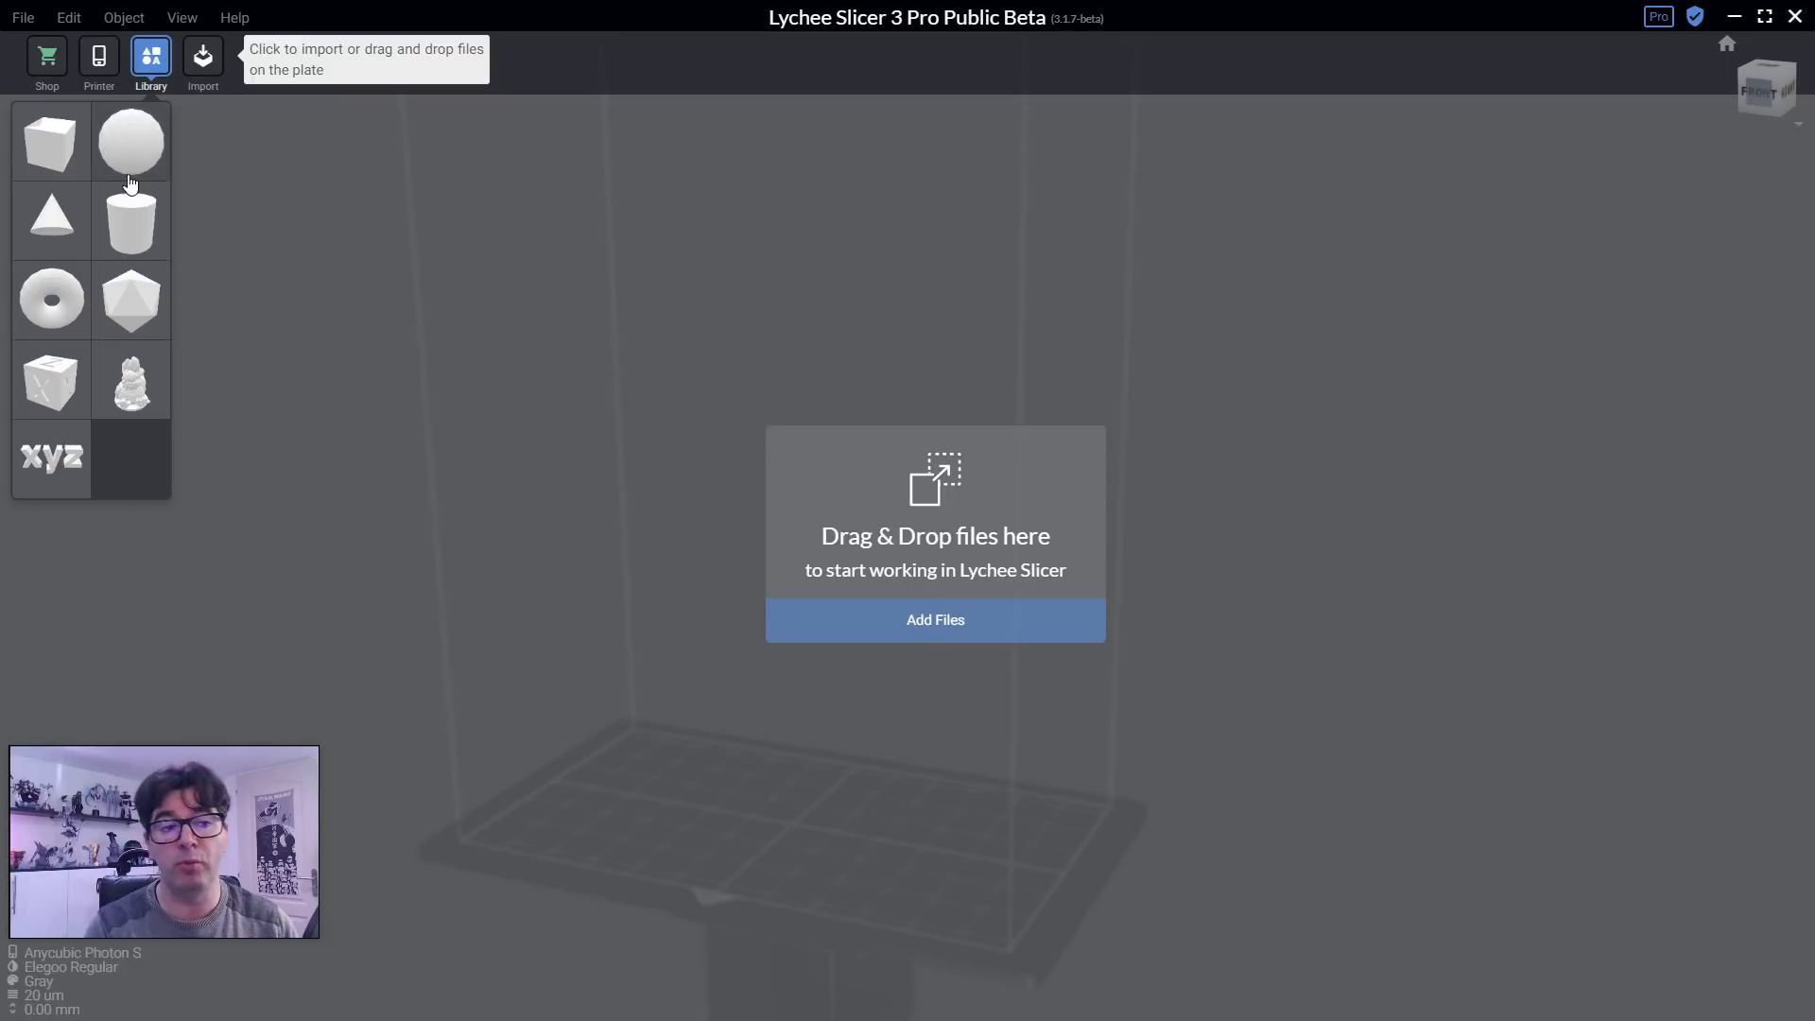
# Add the chick figurine from the built-in model library to the build plate.
pyautogui.click(143, 388)
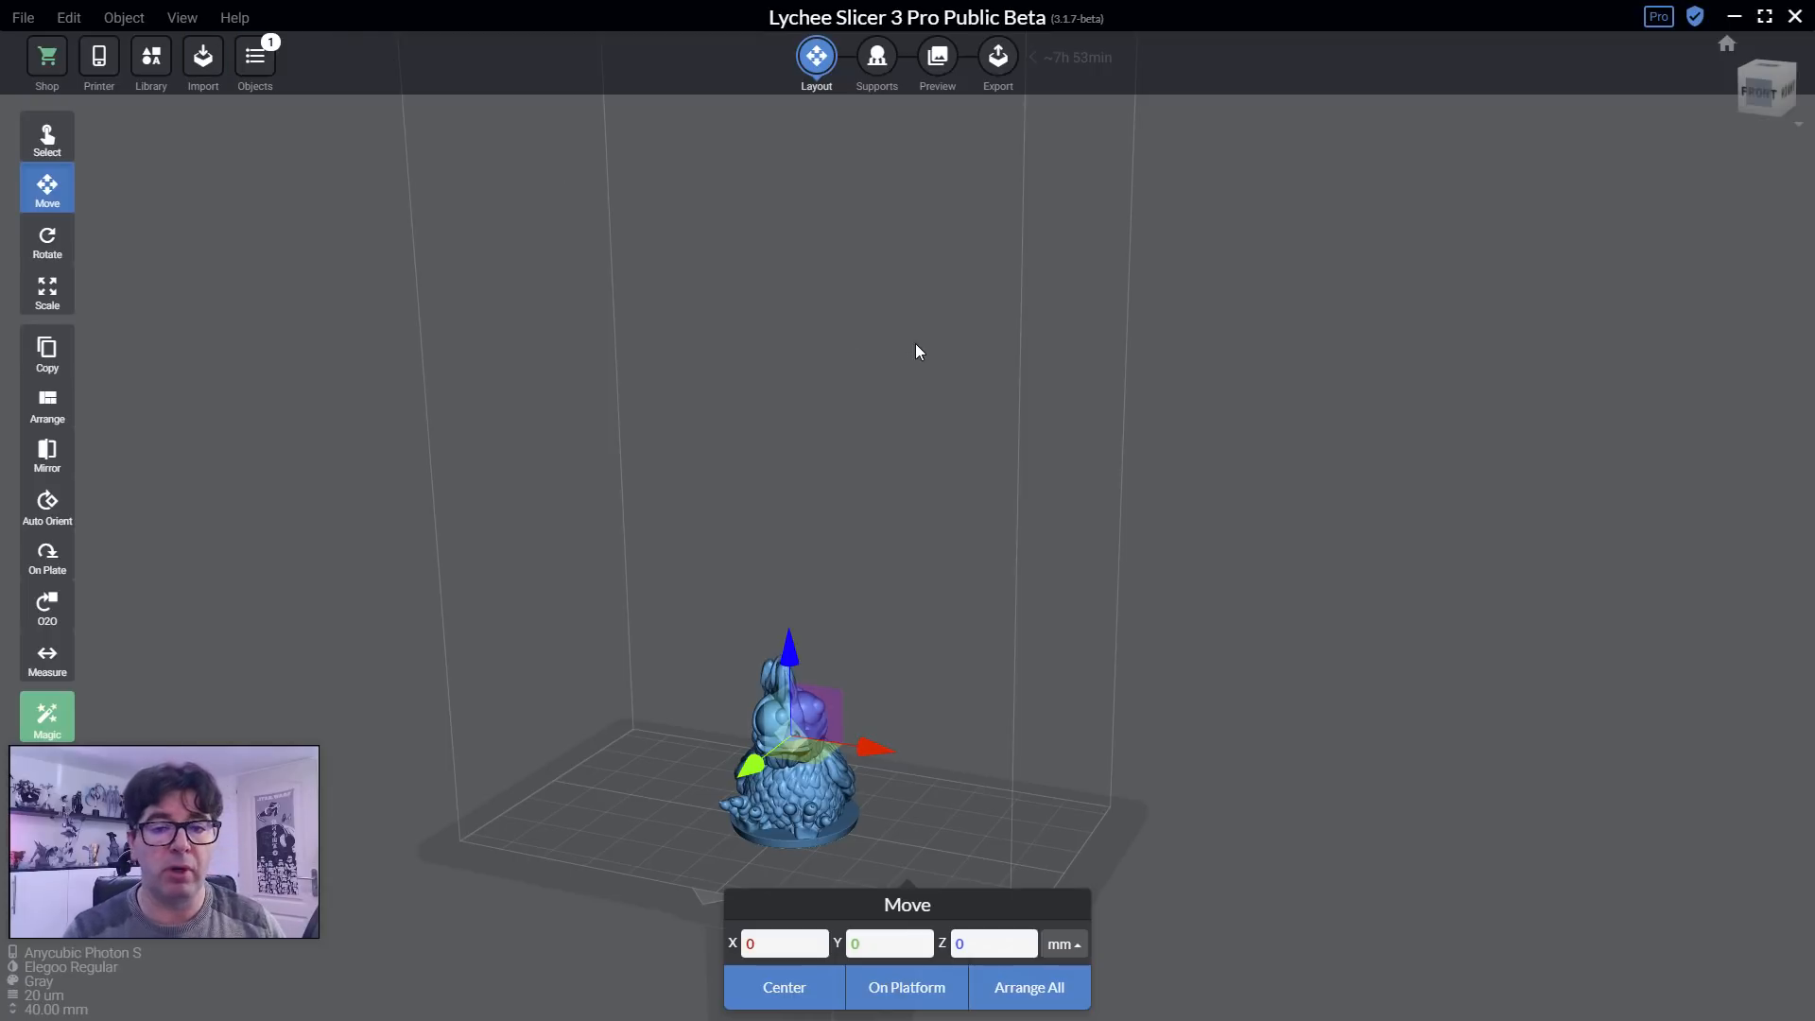
pyautogui.moveTo(915, 343); pyautogui.dragTo(1047, 372)
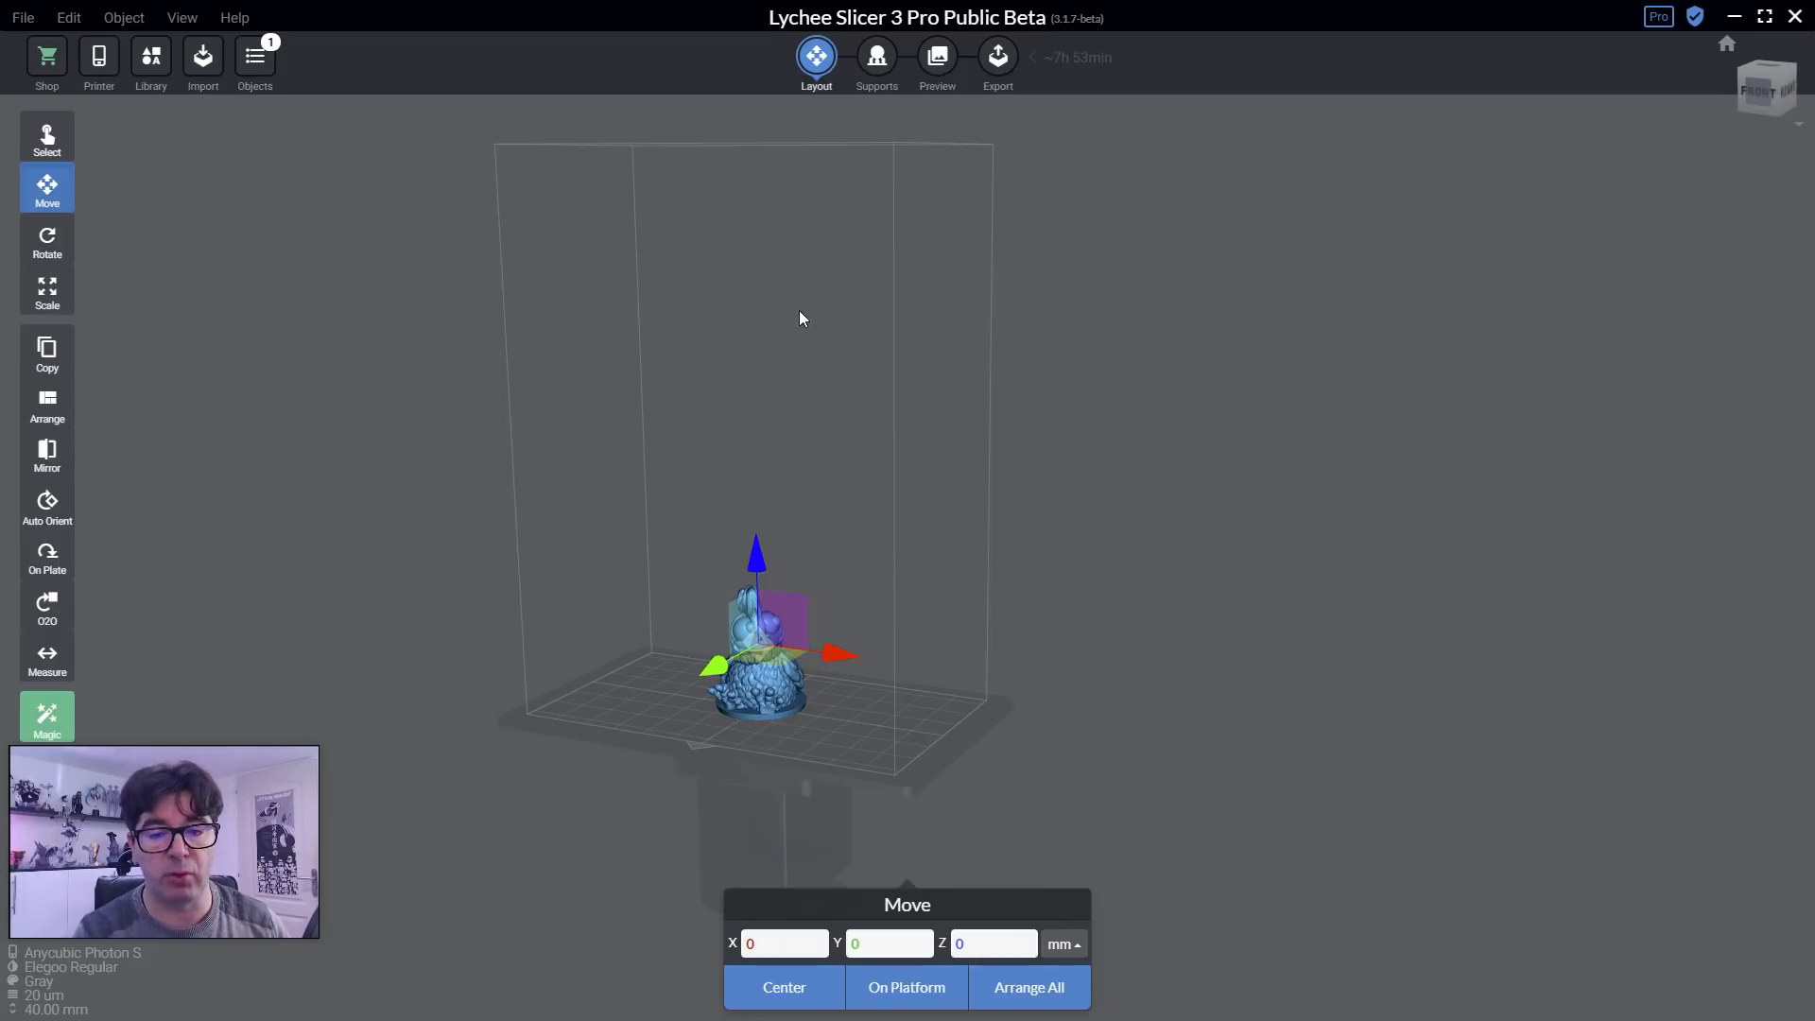
pyautogui.moveTo(809, 393); pyautogui.dragTo(843, 436)
pyautogui.moveTo(1111, 412); pyautogui.dragTo(892, 507)
pyautogui.scroll(10, 839, 524)
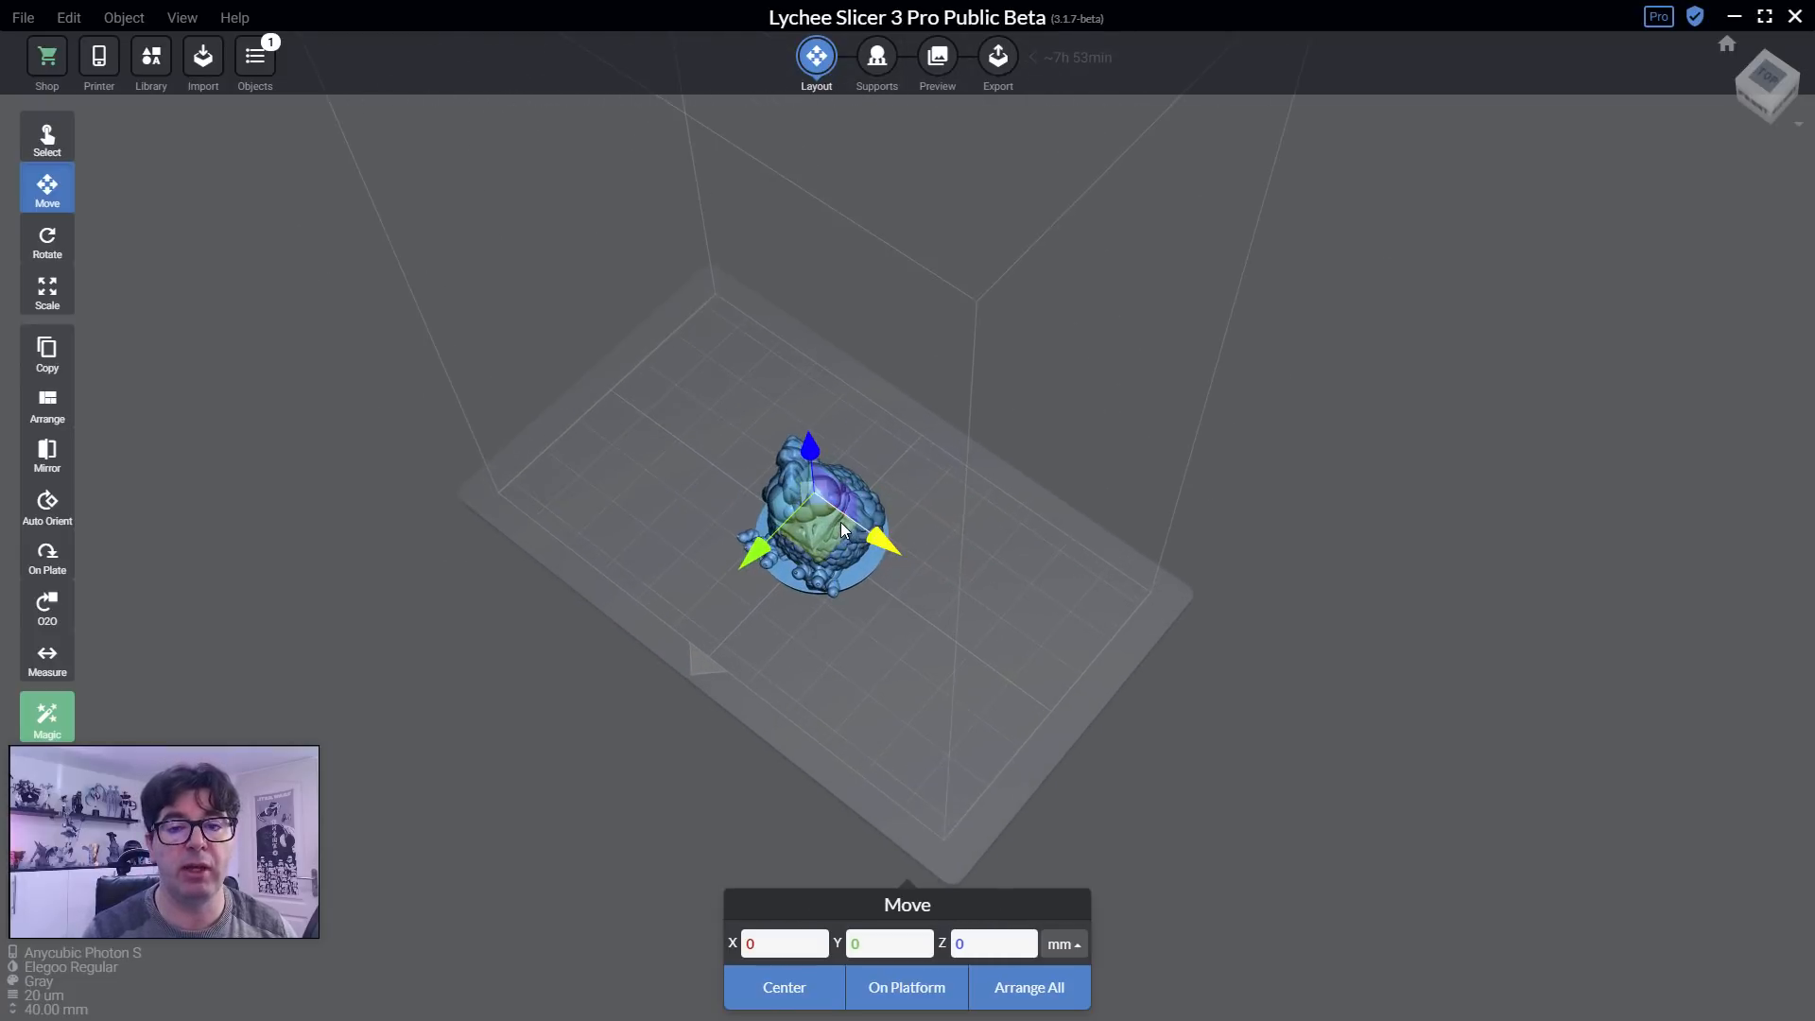
pyautogui.scroll(-5, 841, 525)
pyautogui.moveTo(963, 524); pyautogui.dragTo(949, 479)
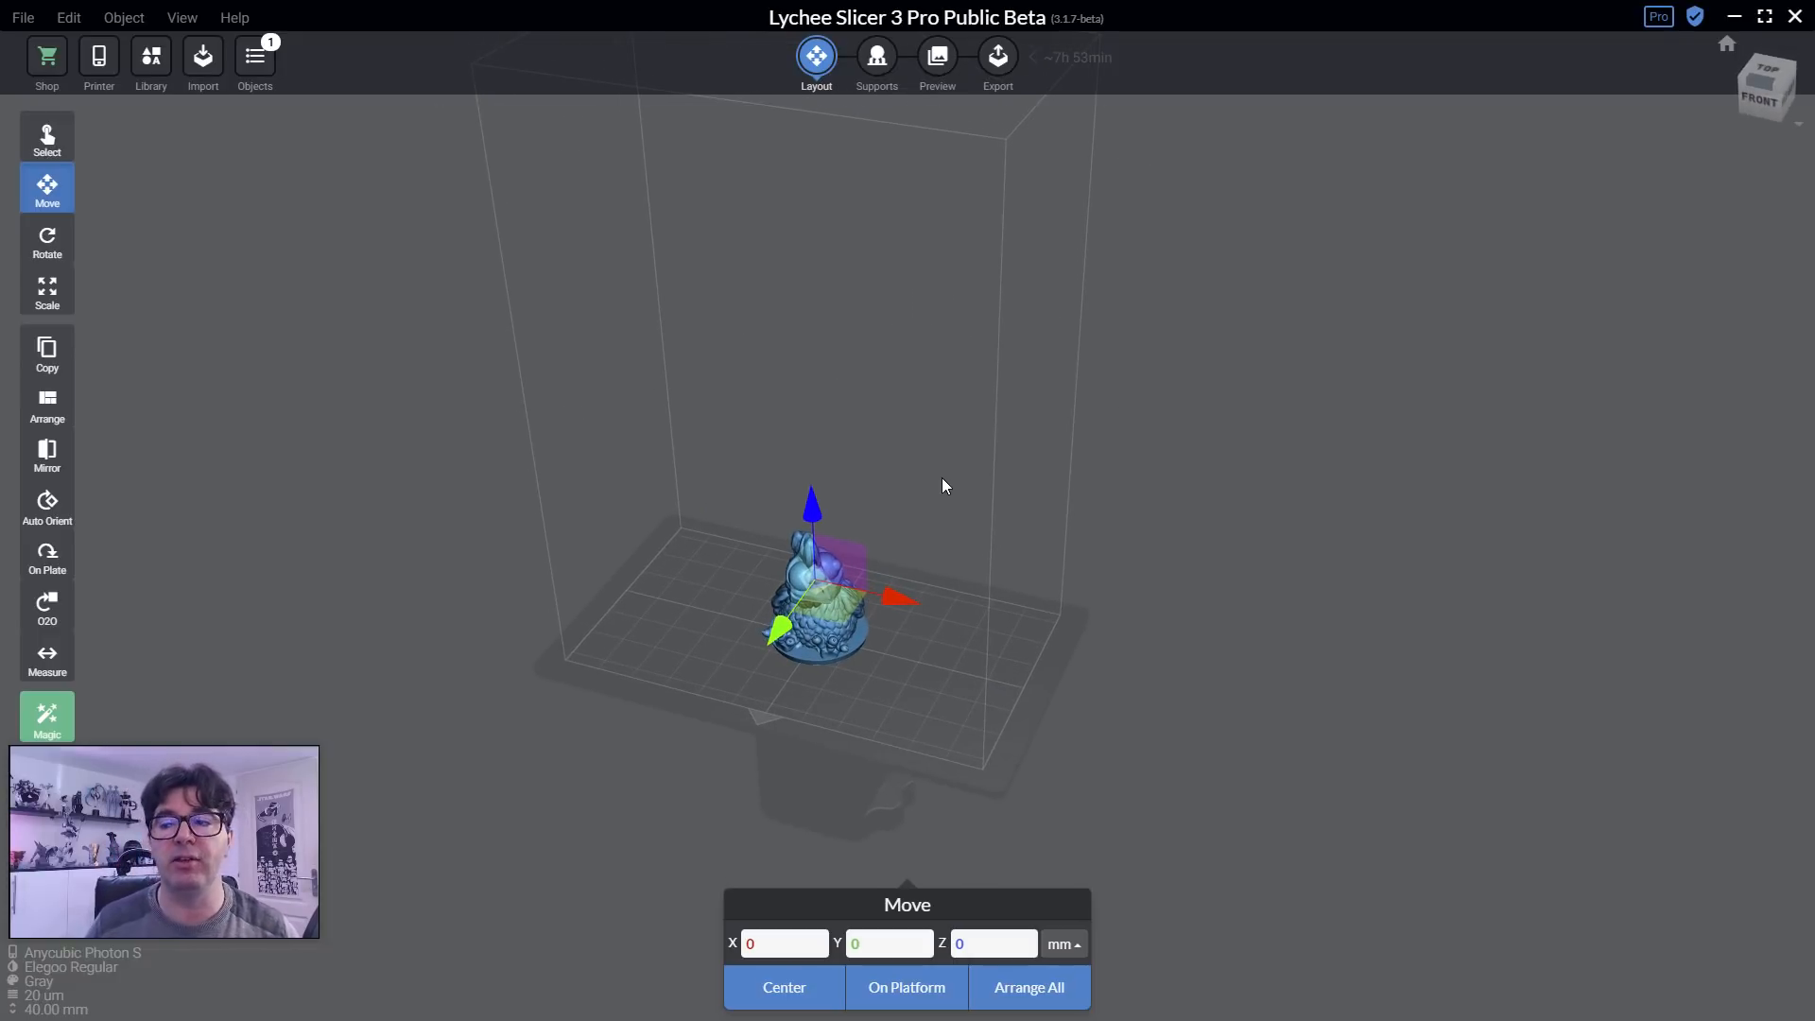
# View the figurine from the top, the front and a lower corner, and restore the home view.
pyautogui.click(1773, 84)
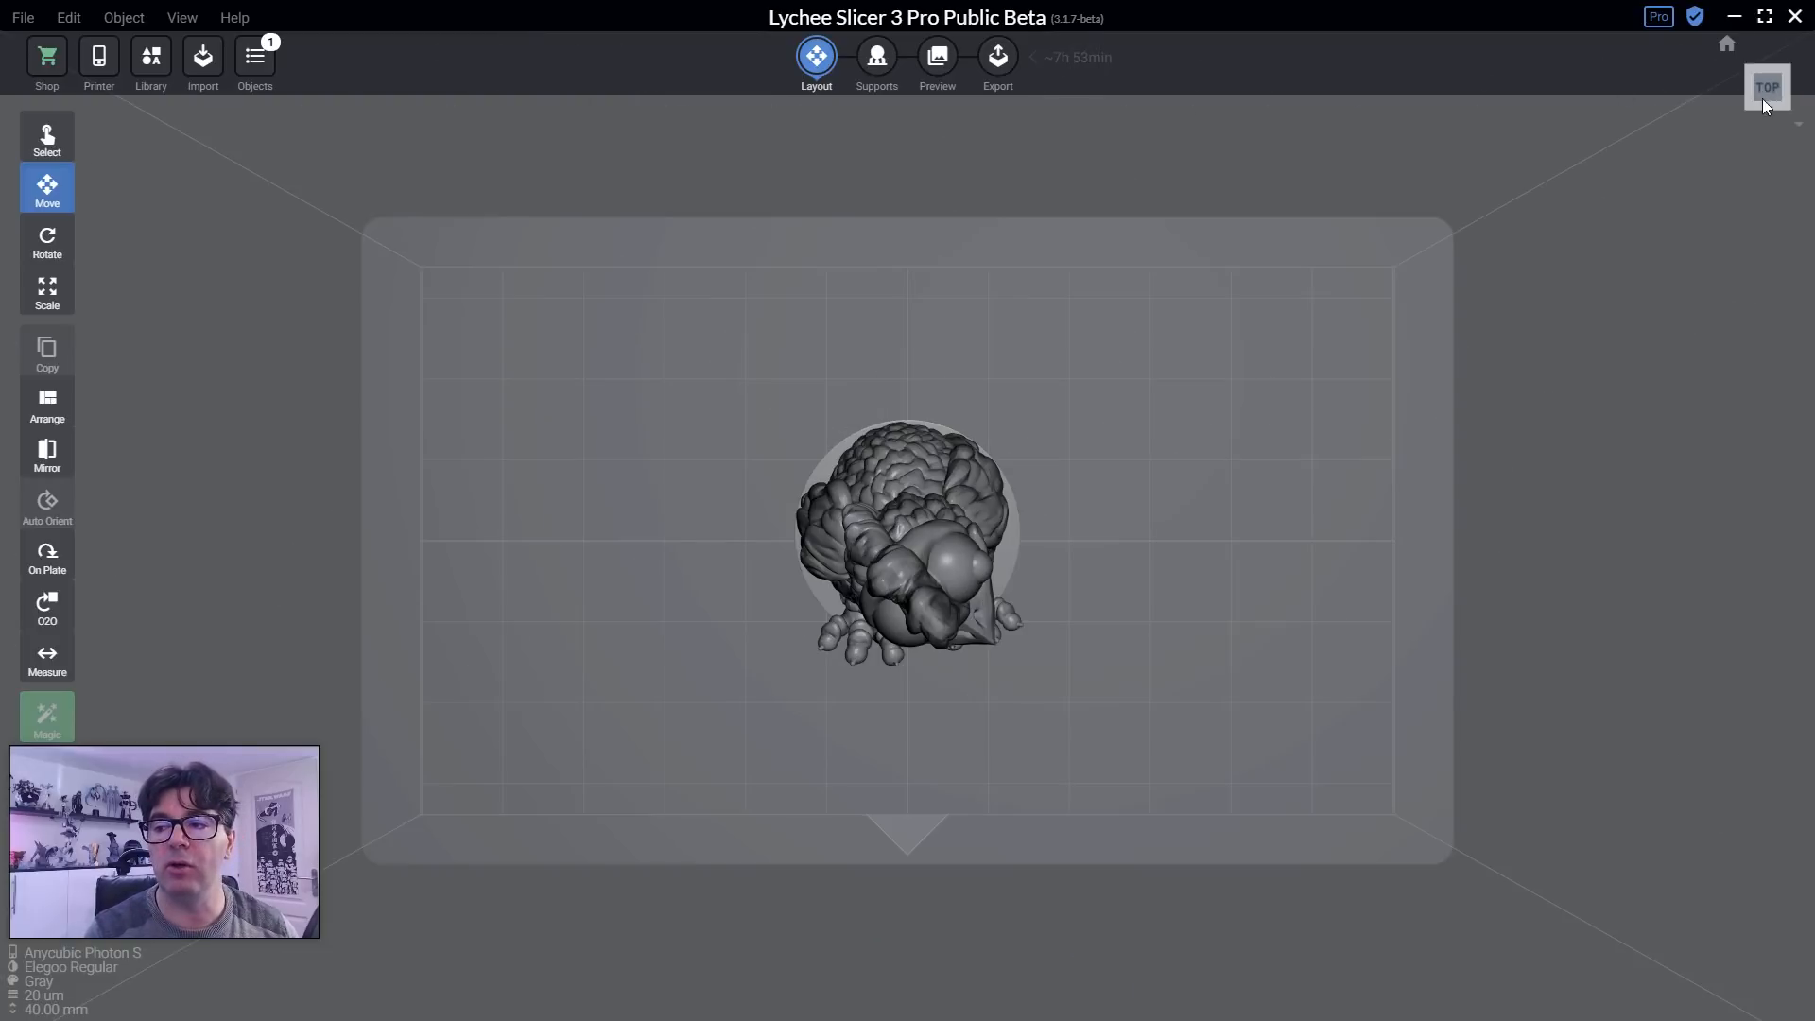
pyautogui.click(1761, 106)
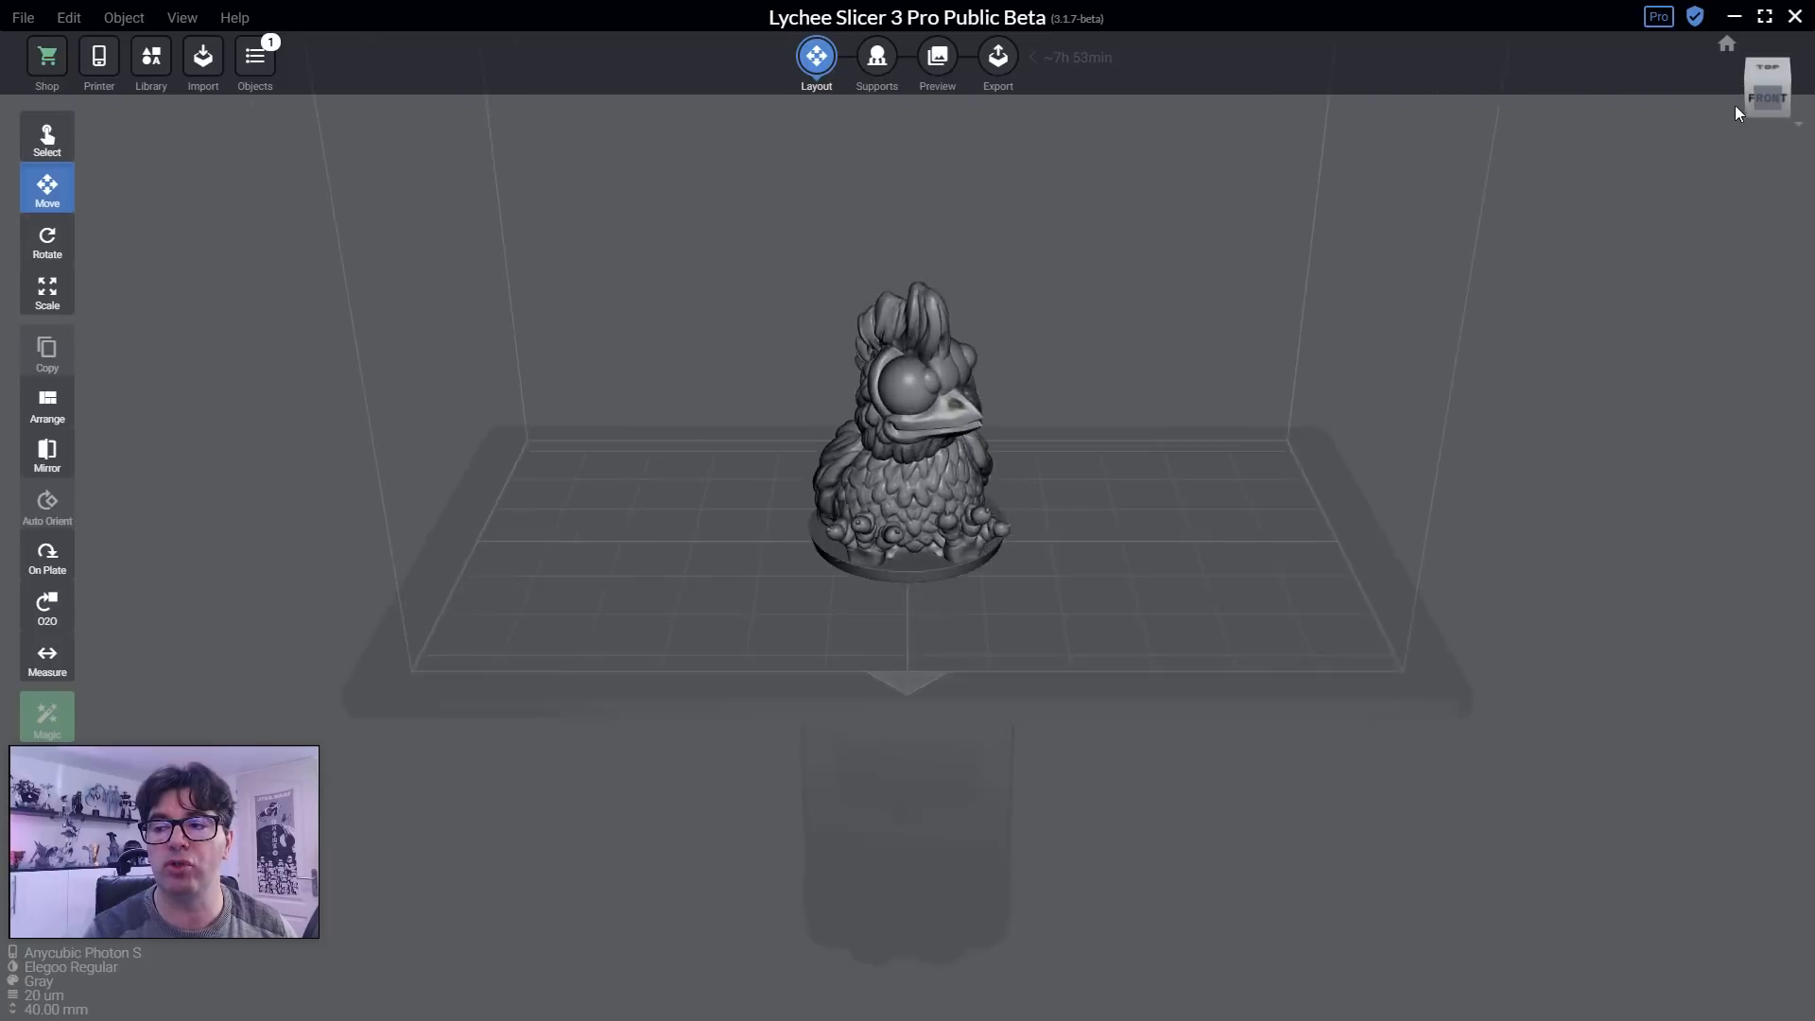
pyautogui.click(1755, 106)
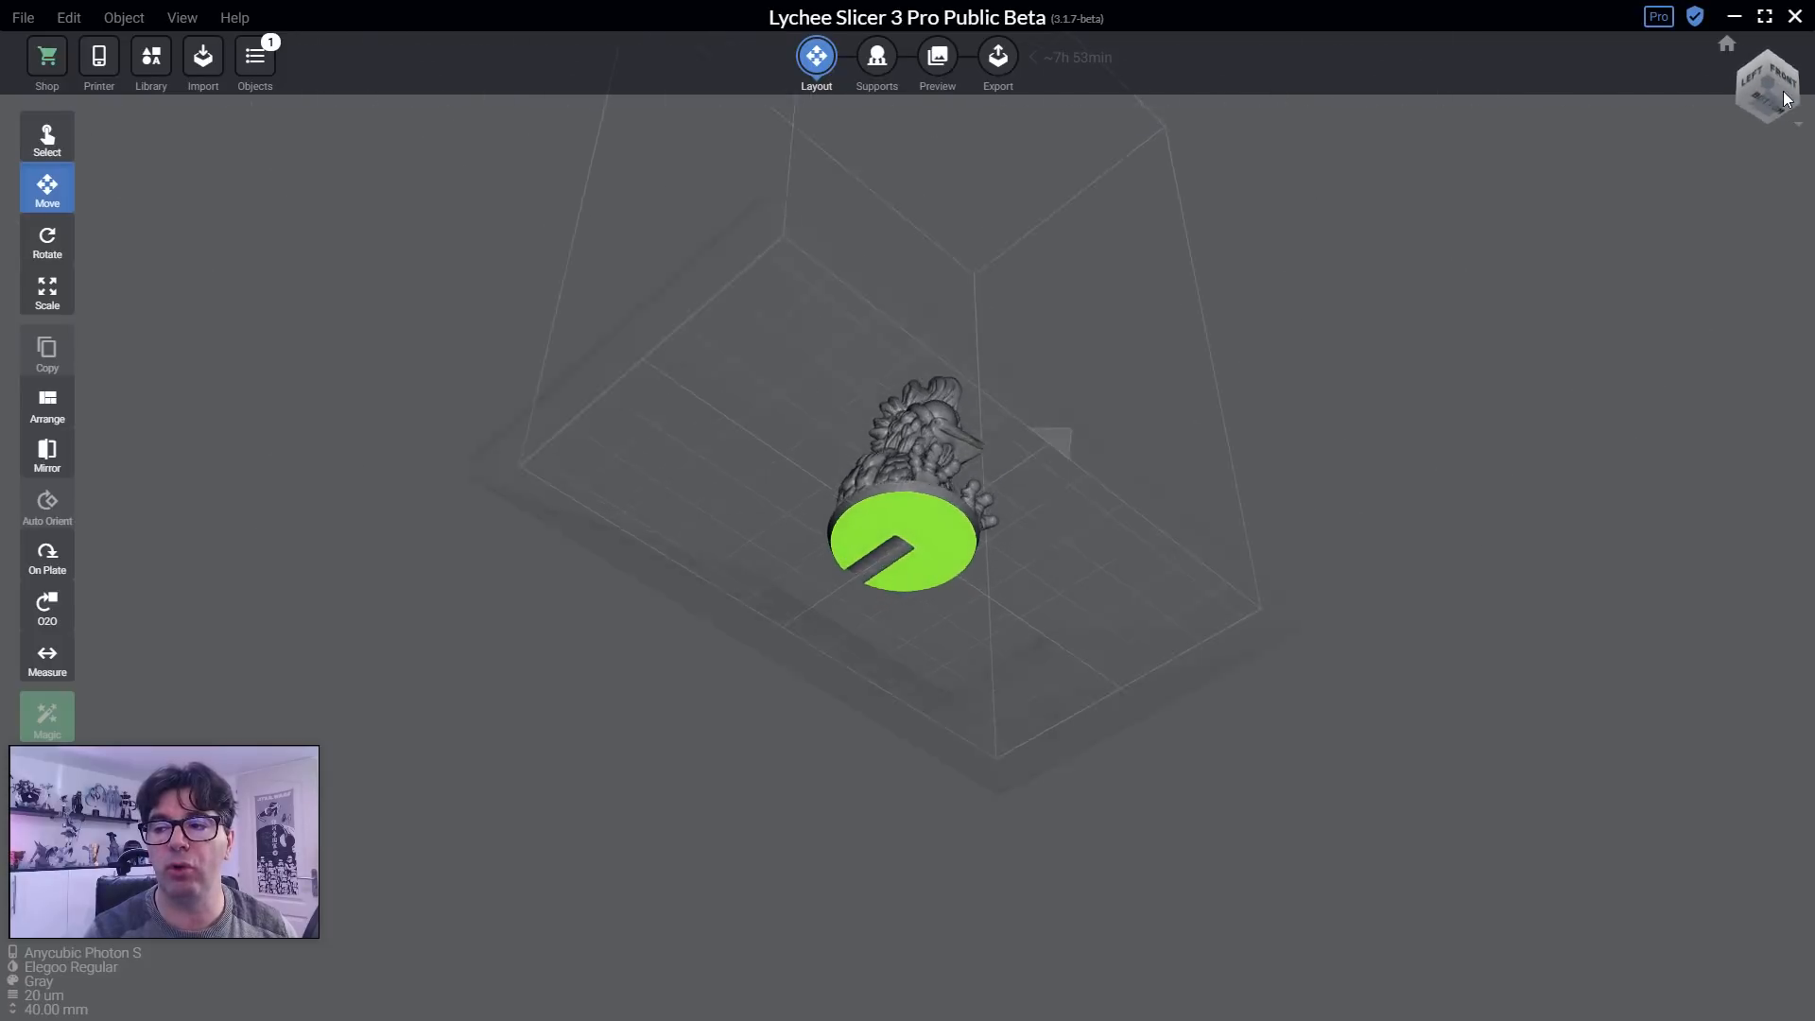
pyautogui.click(1727, 44)
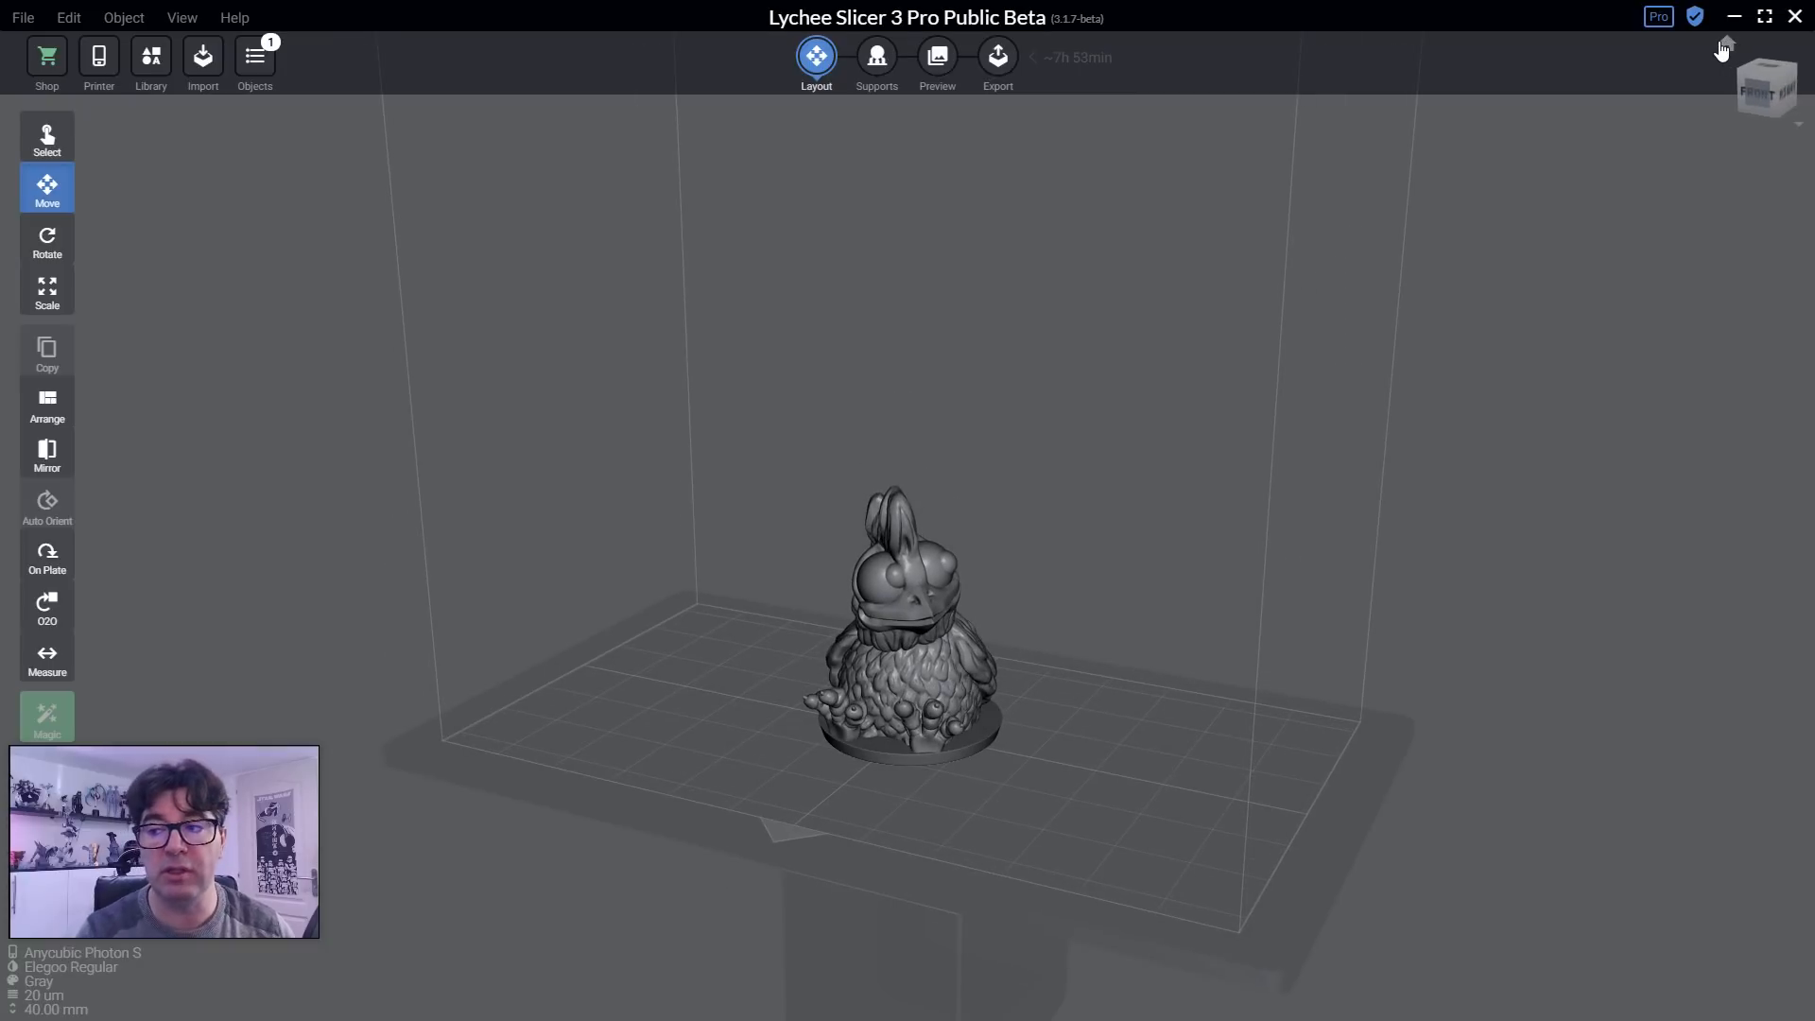
# Try the orthographic camera on the figurine, view it from above and return to the home view.
pyautogui.click(1798, 126)
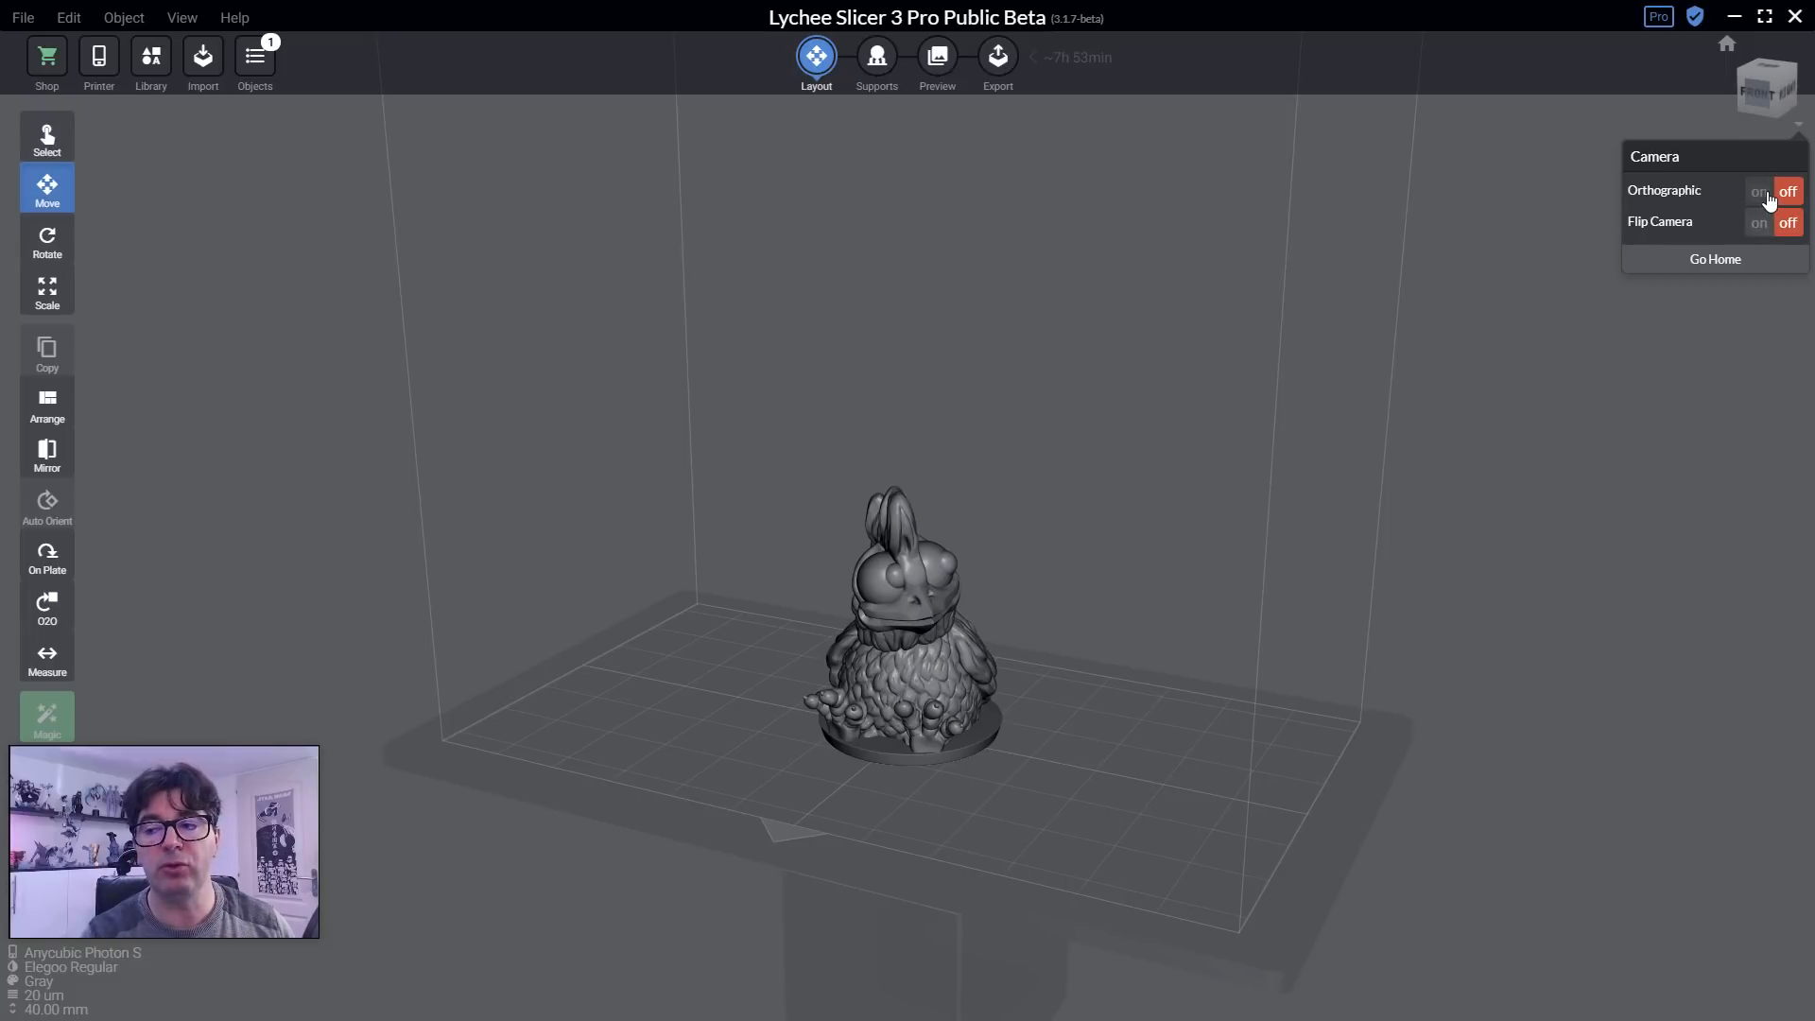
pyautogui.click(1766, 194)
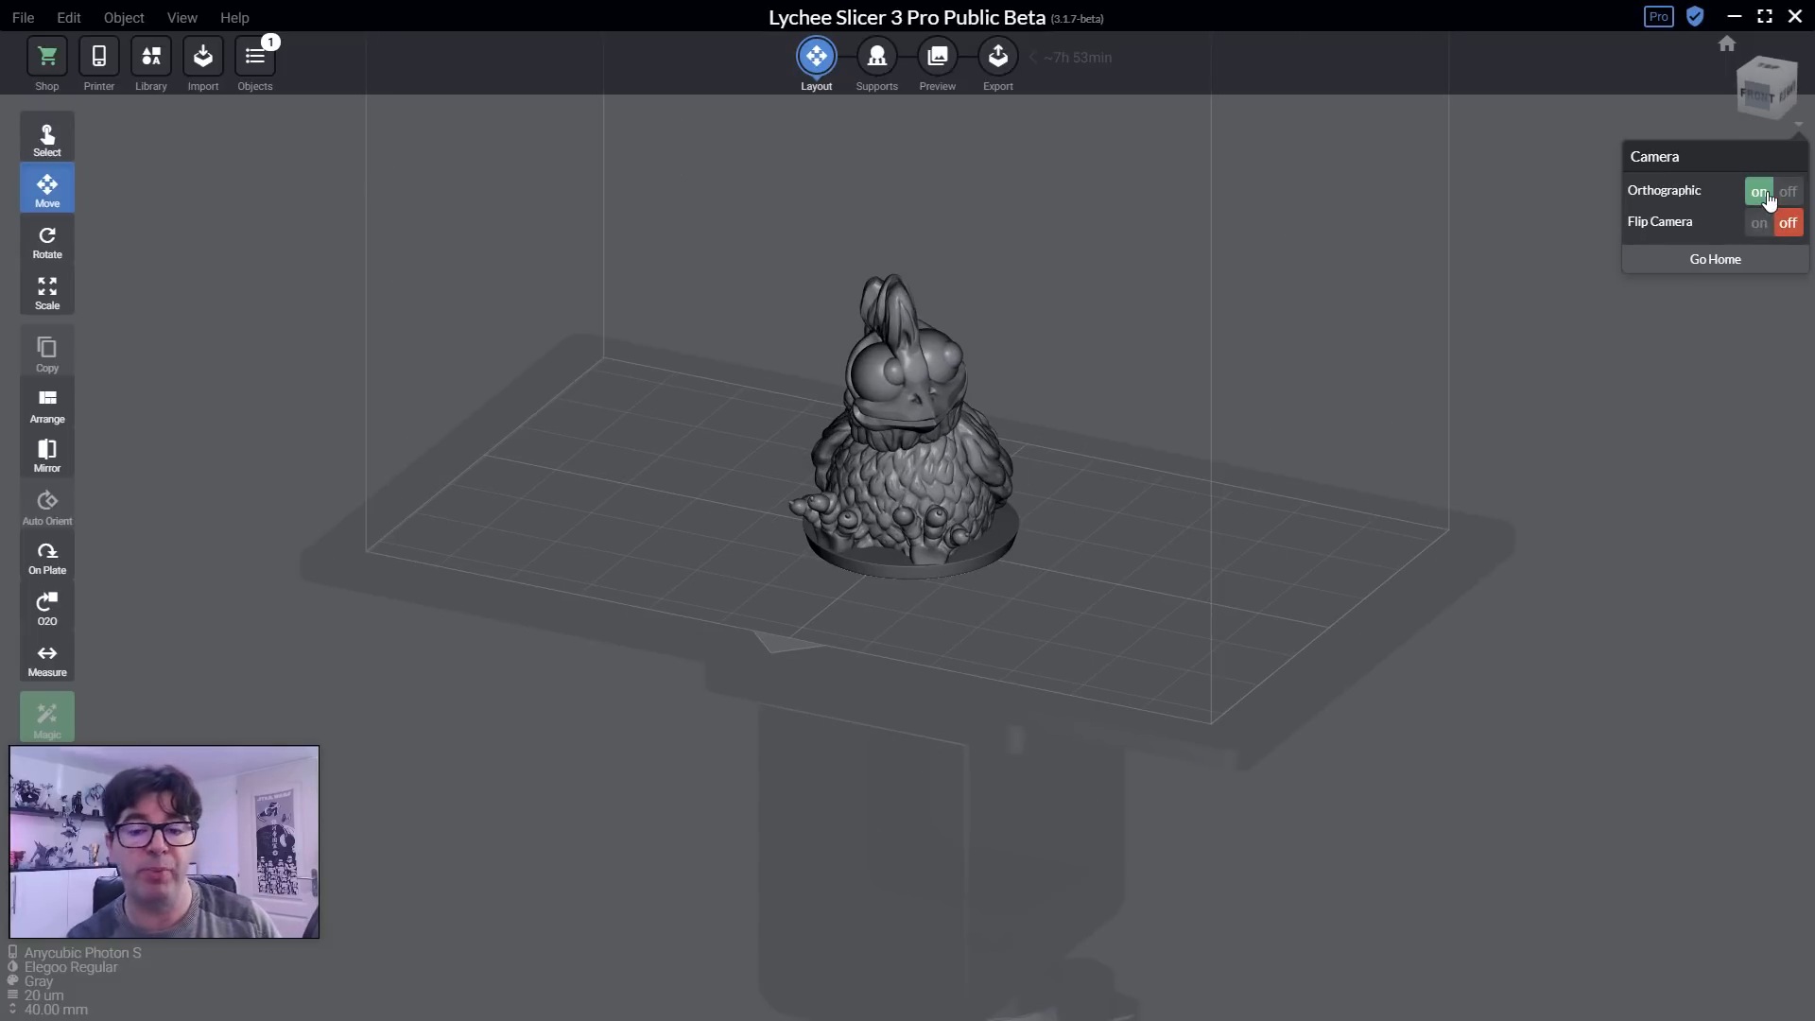
pyautogui.click(1764, 193)
pyautogui.click(1763, 193)
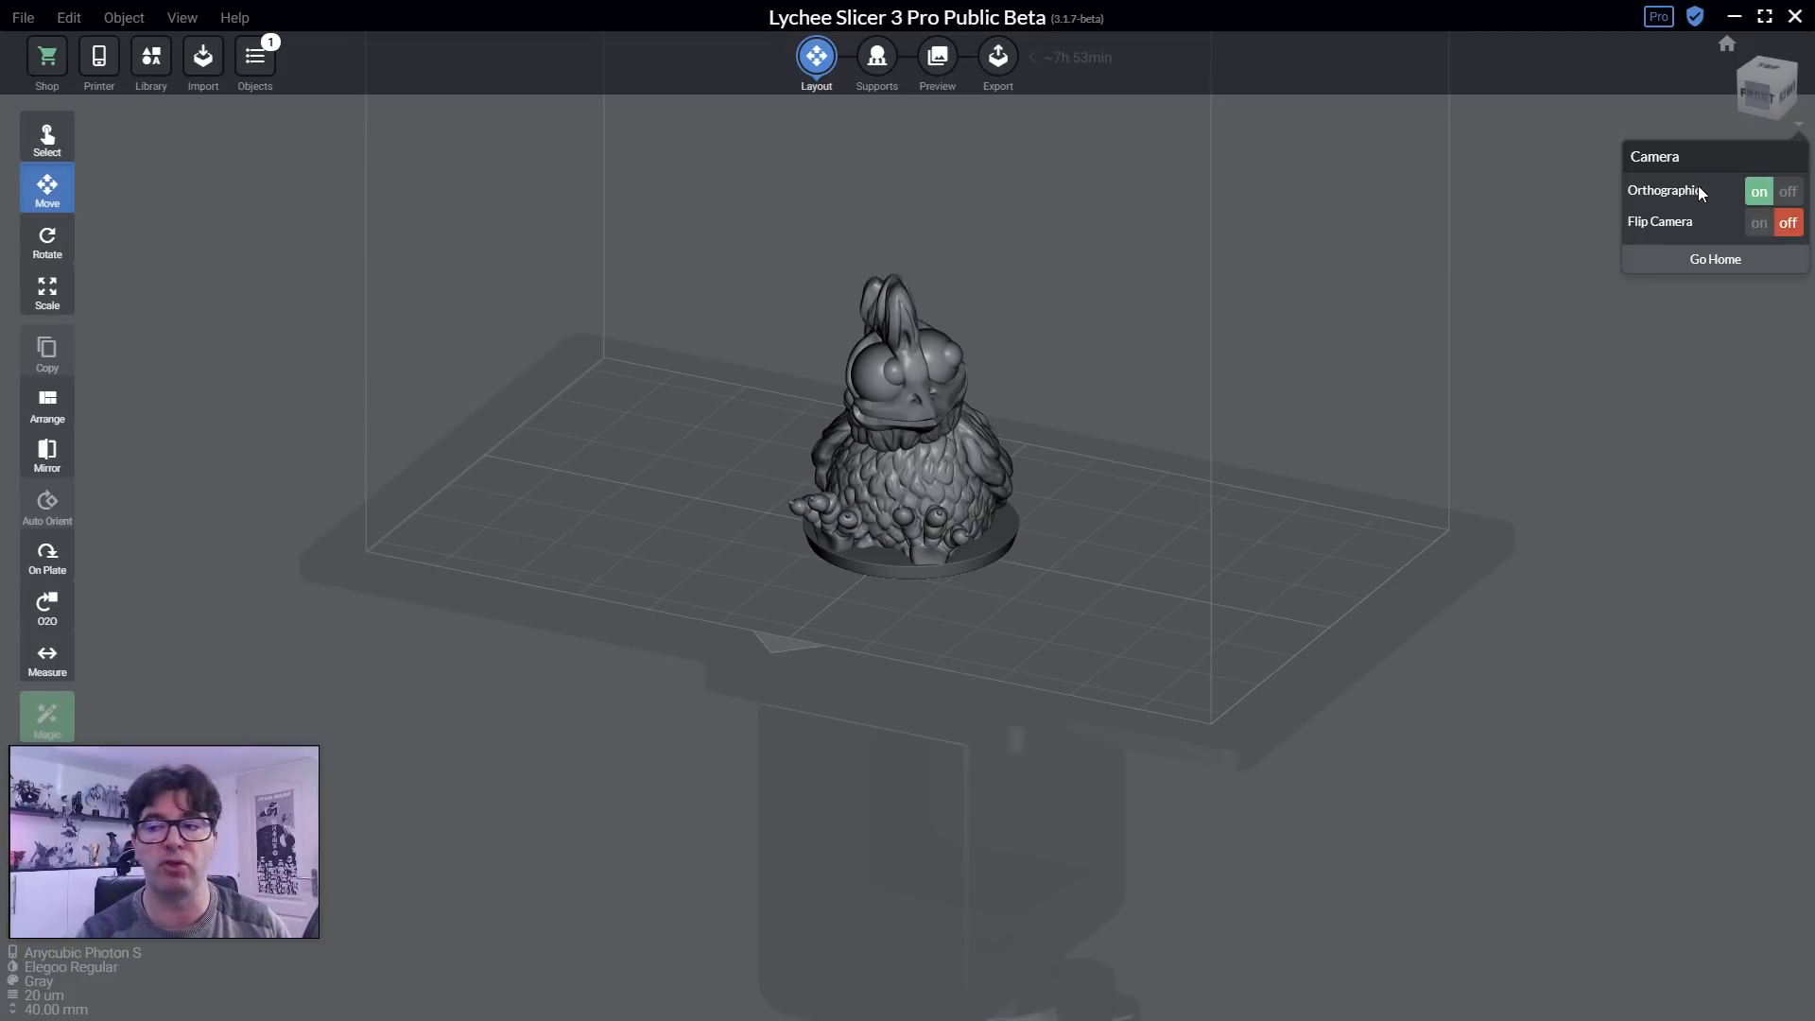
pyautogui.moveTo(1170, 349); pyautogui.dragTo(1303, 639, button='right')
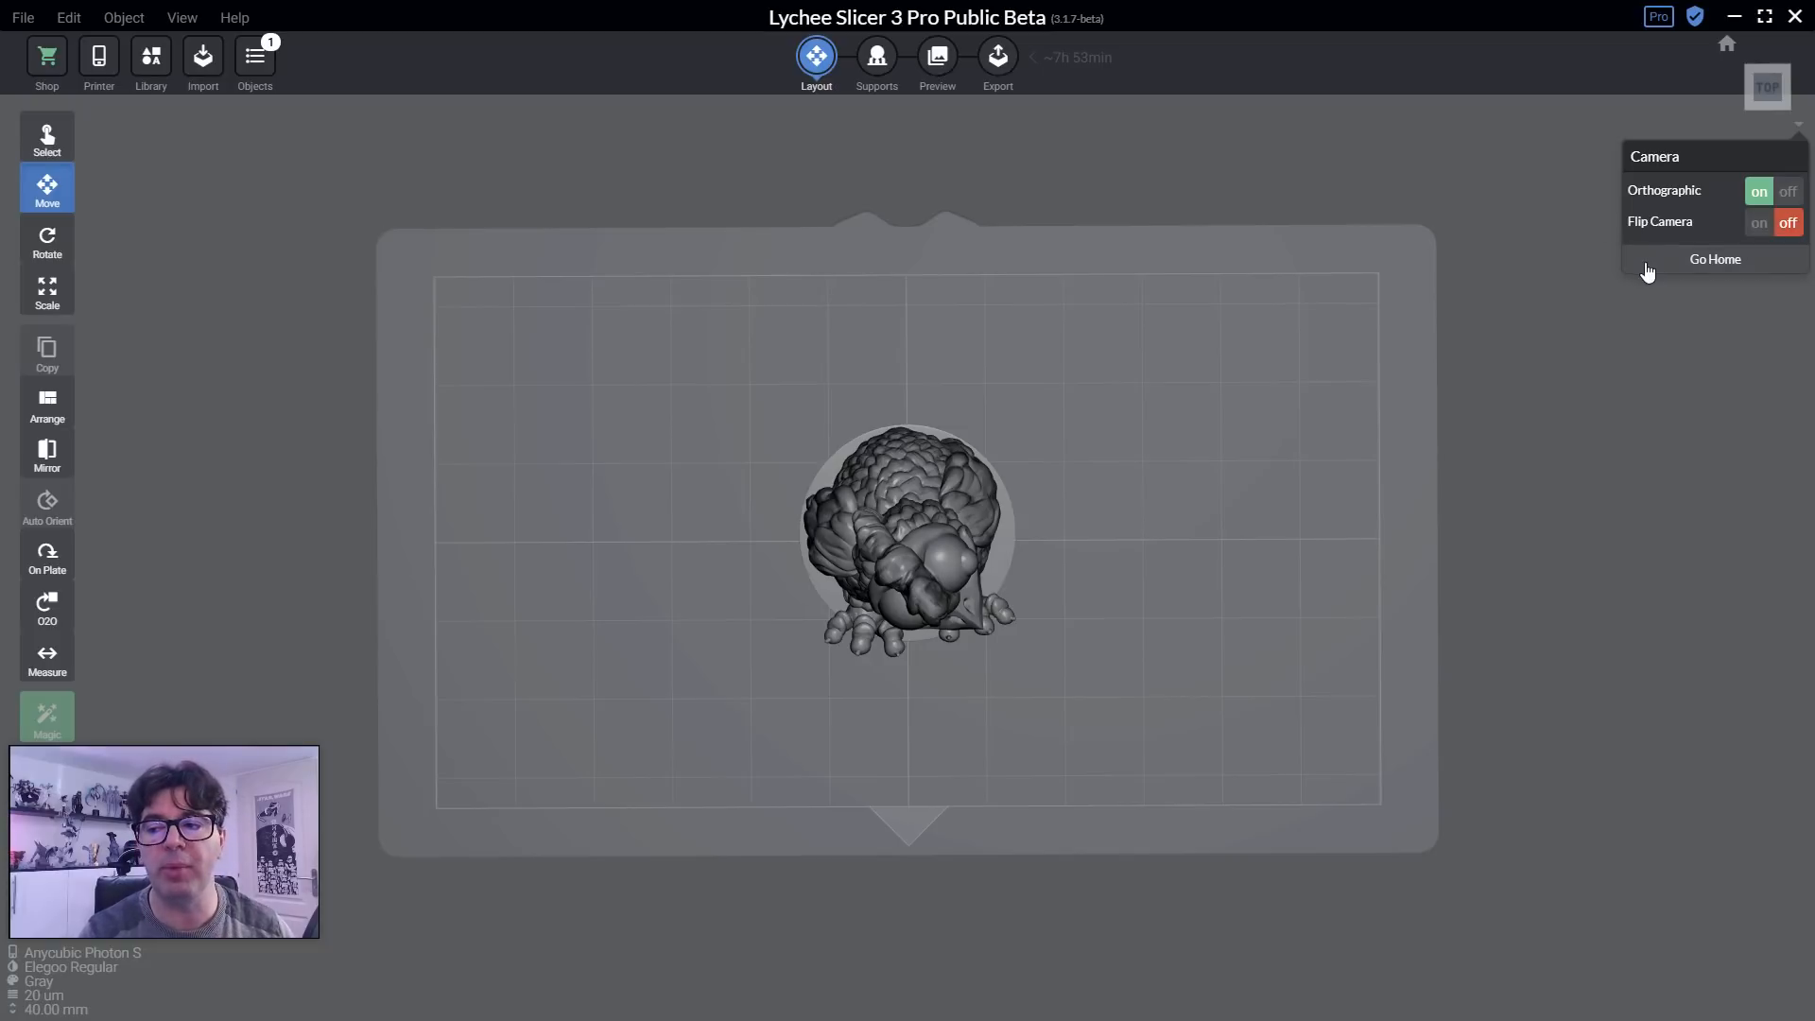
pyautogui.click(1715, 259)
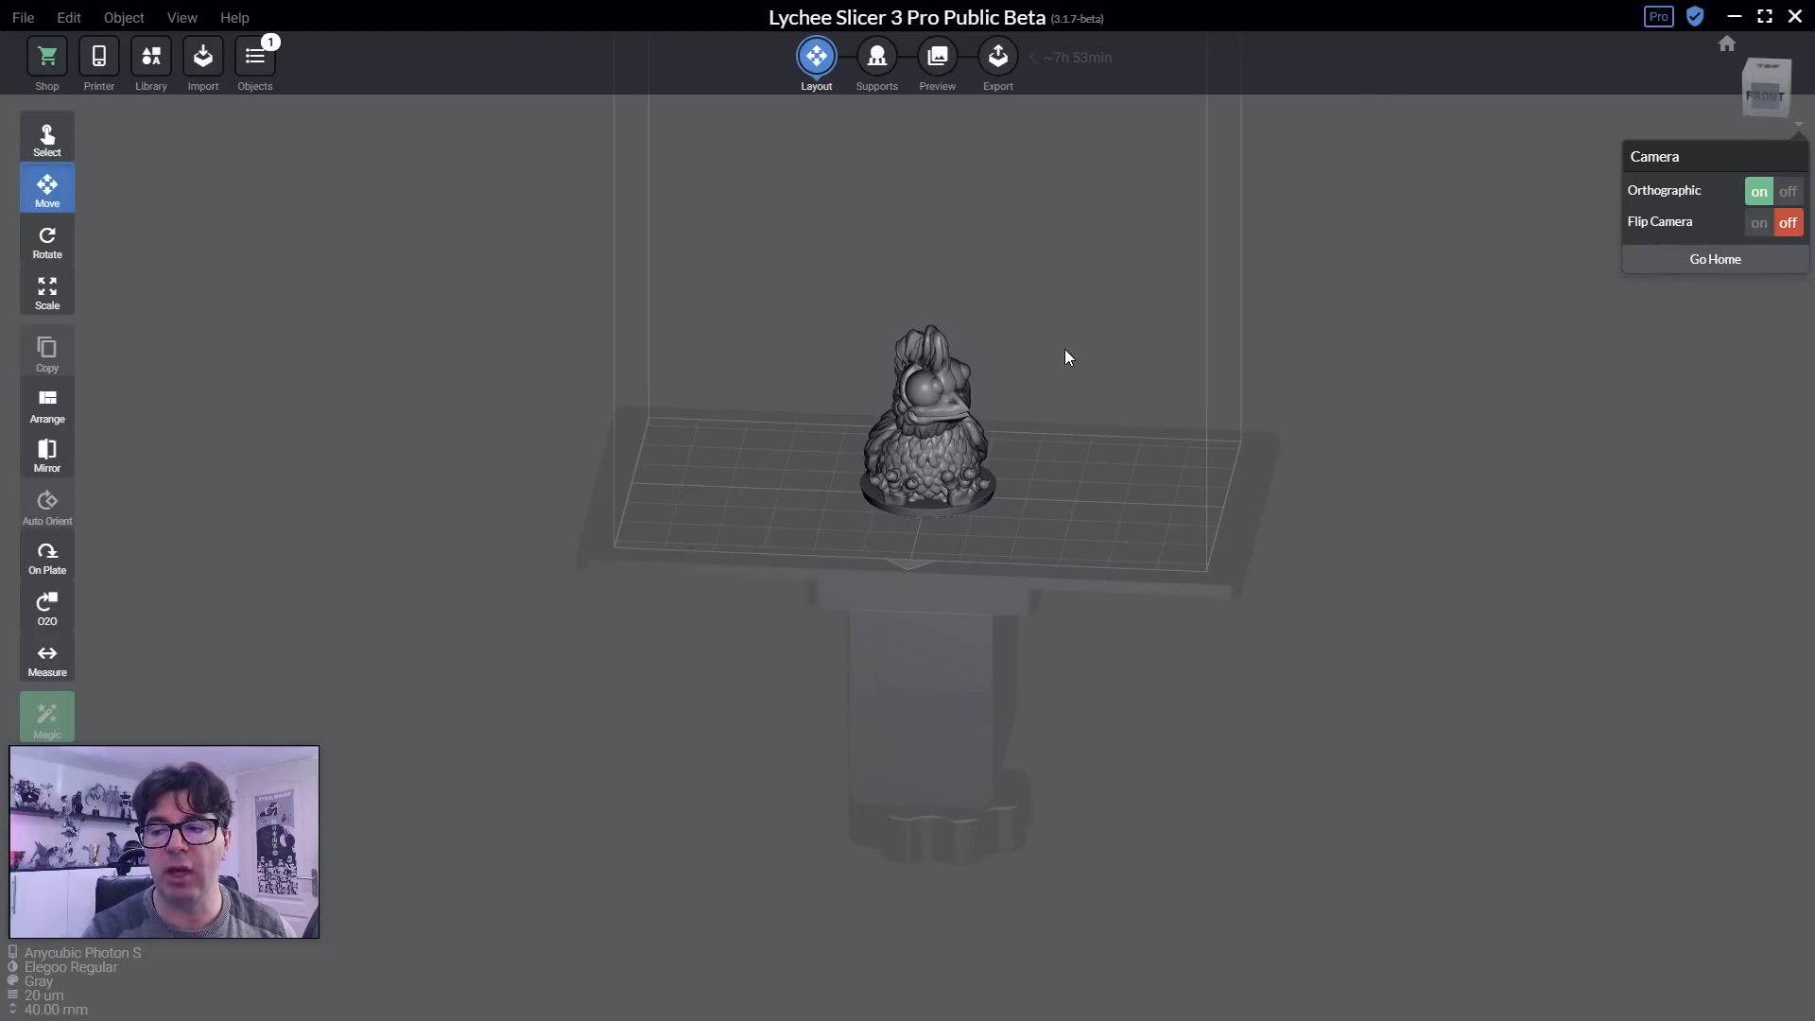
# Try the flipped camera view, and switch both Flip Camera and Orthographic off.
pyautogui.click(1759, 225)
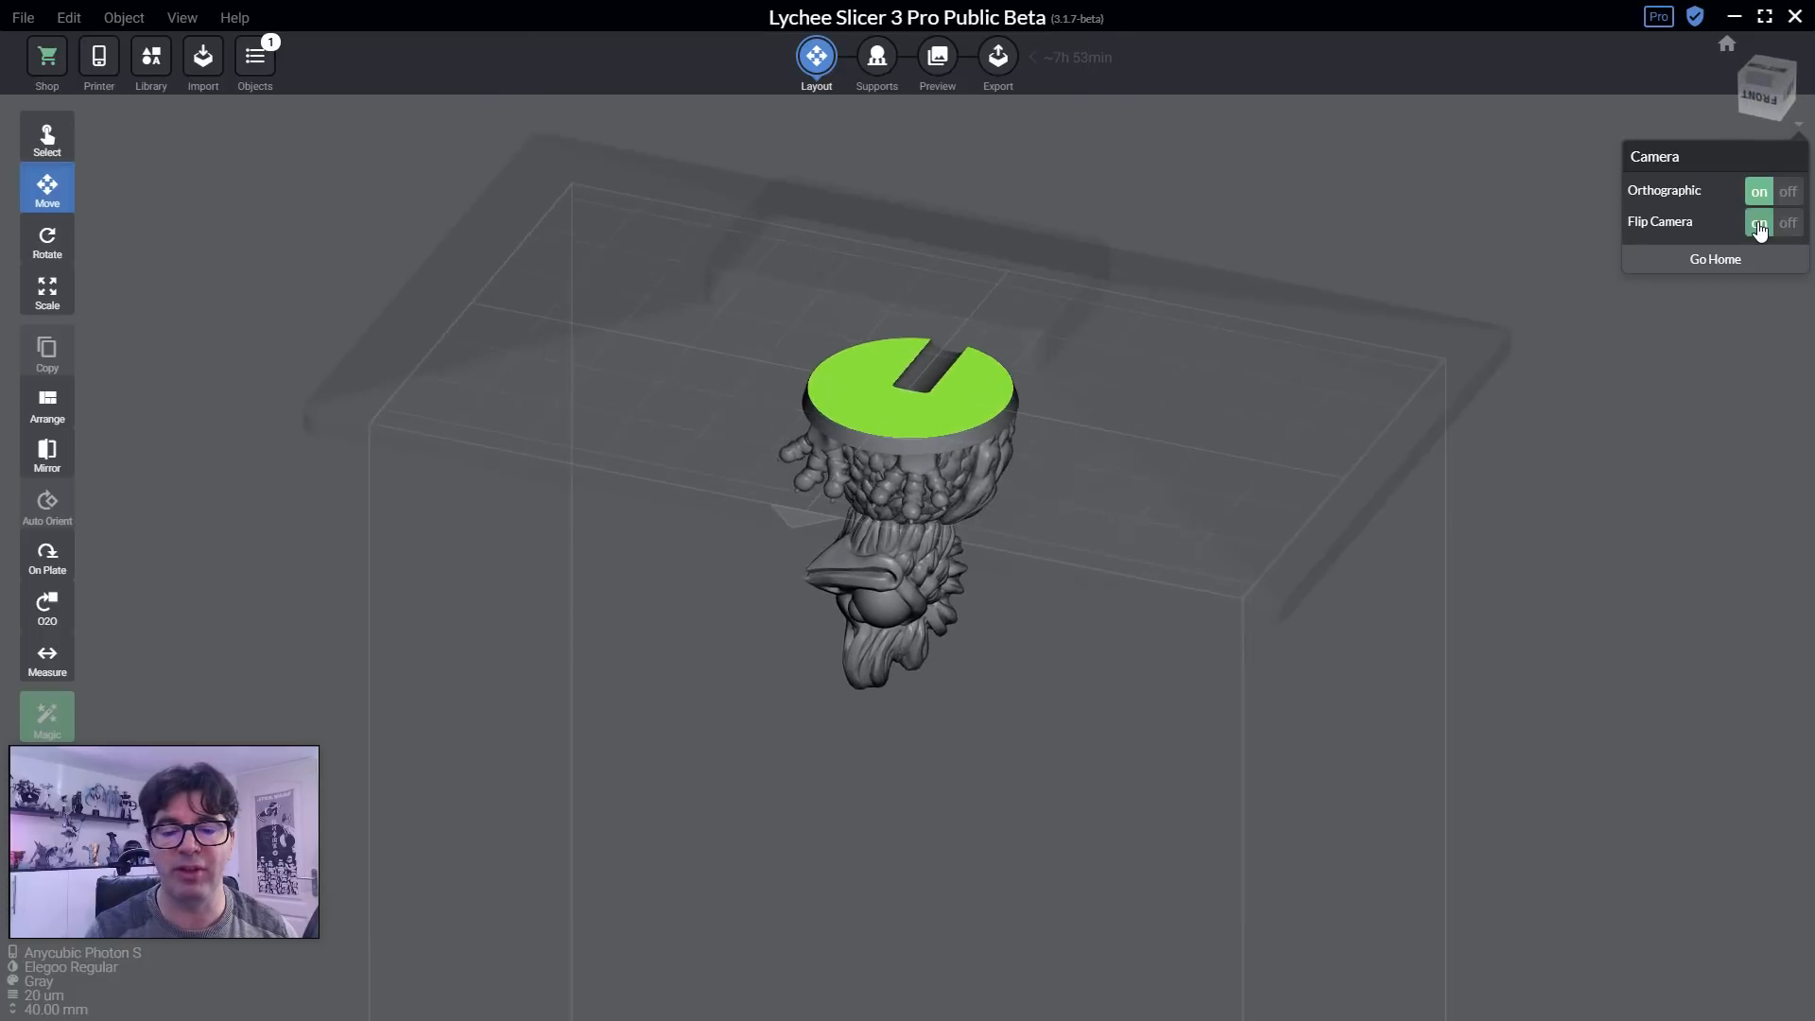
pyautogui.moveTo(1127, 399); pyautogui.dragTo(1132, 482, button='right')
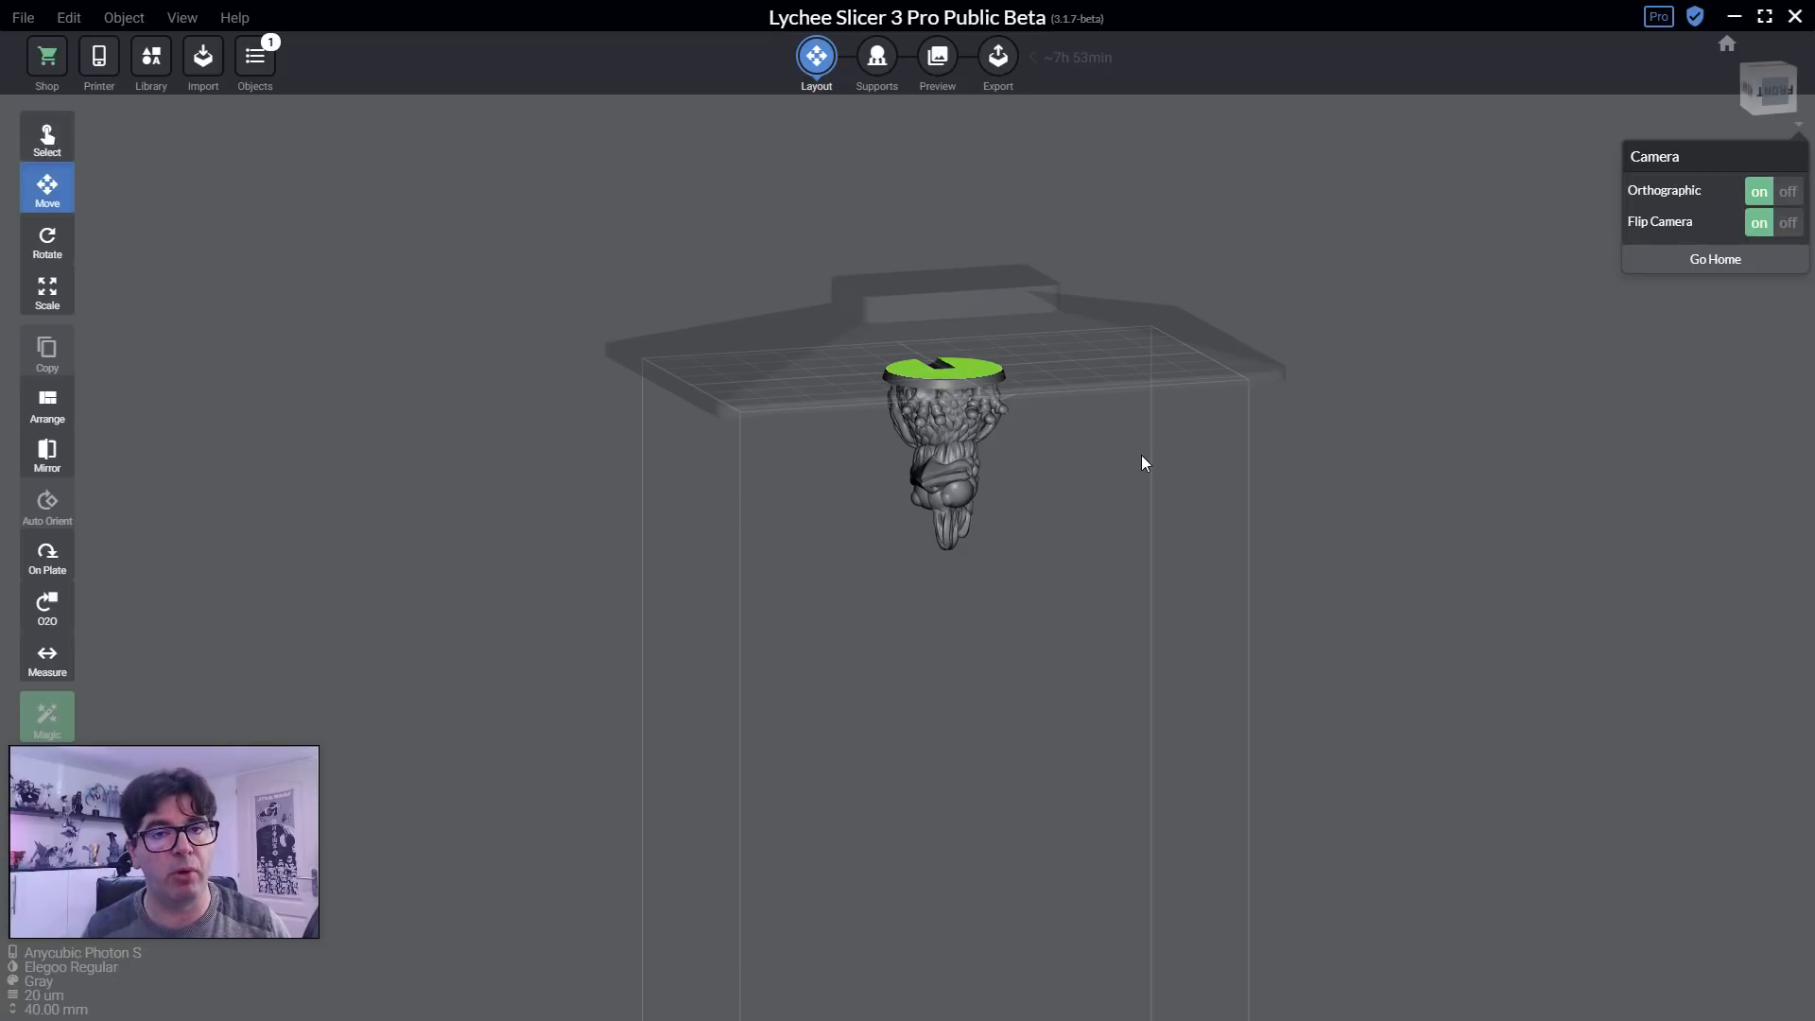
pyautogui.click(1780, 223)
pyautogui.click(1785, 192)
pyautogui.moveTo(1105, 436); pyautogui.dragTo(1129, 427)
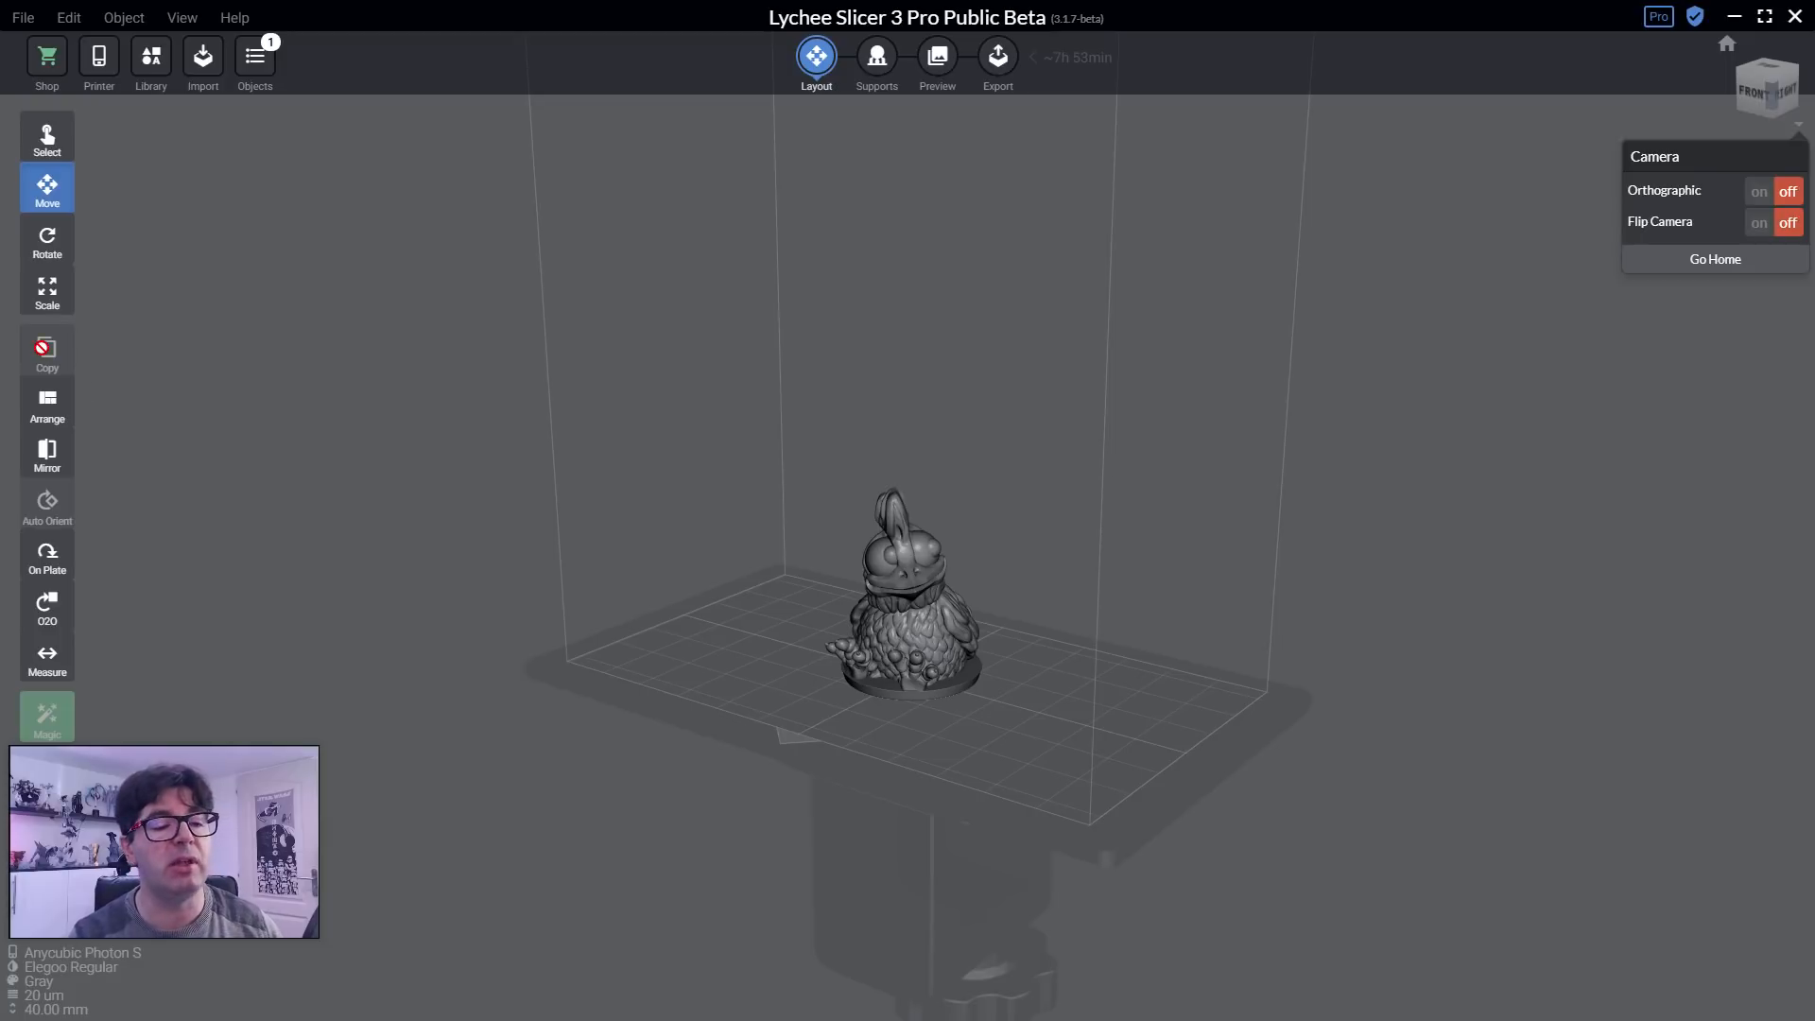
# Glance at the shape library and try the selection and visibility toggles for poussin in the object list.
pyautogui.click(926, 587)
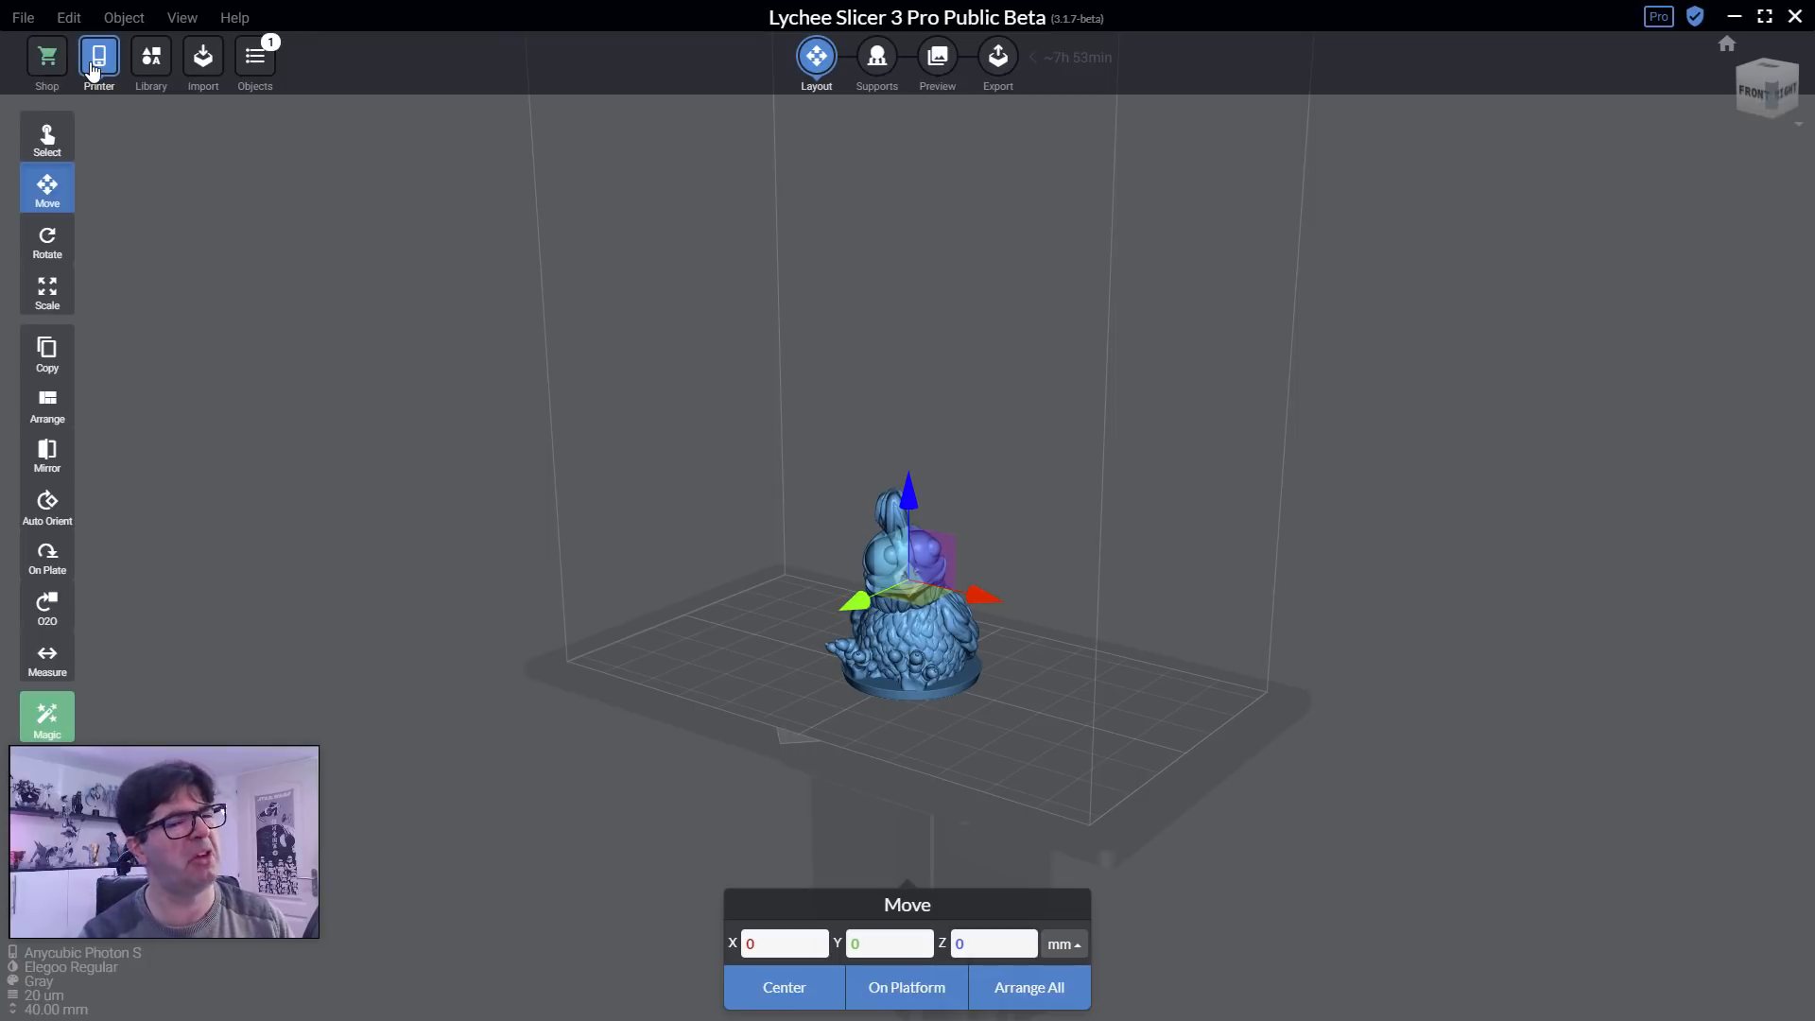
pyautogui.click(145, 75)
pyautogui.click(144, 75)
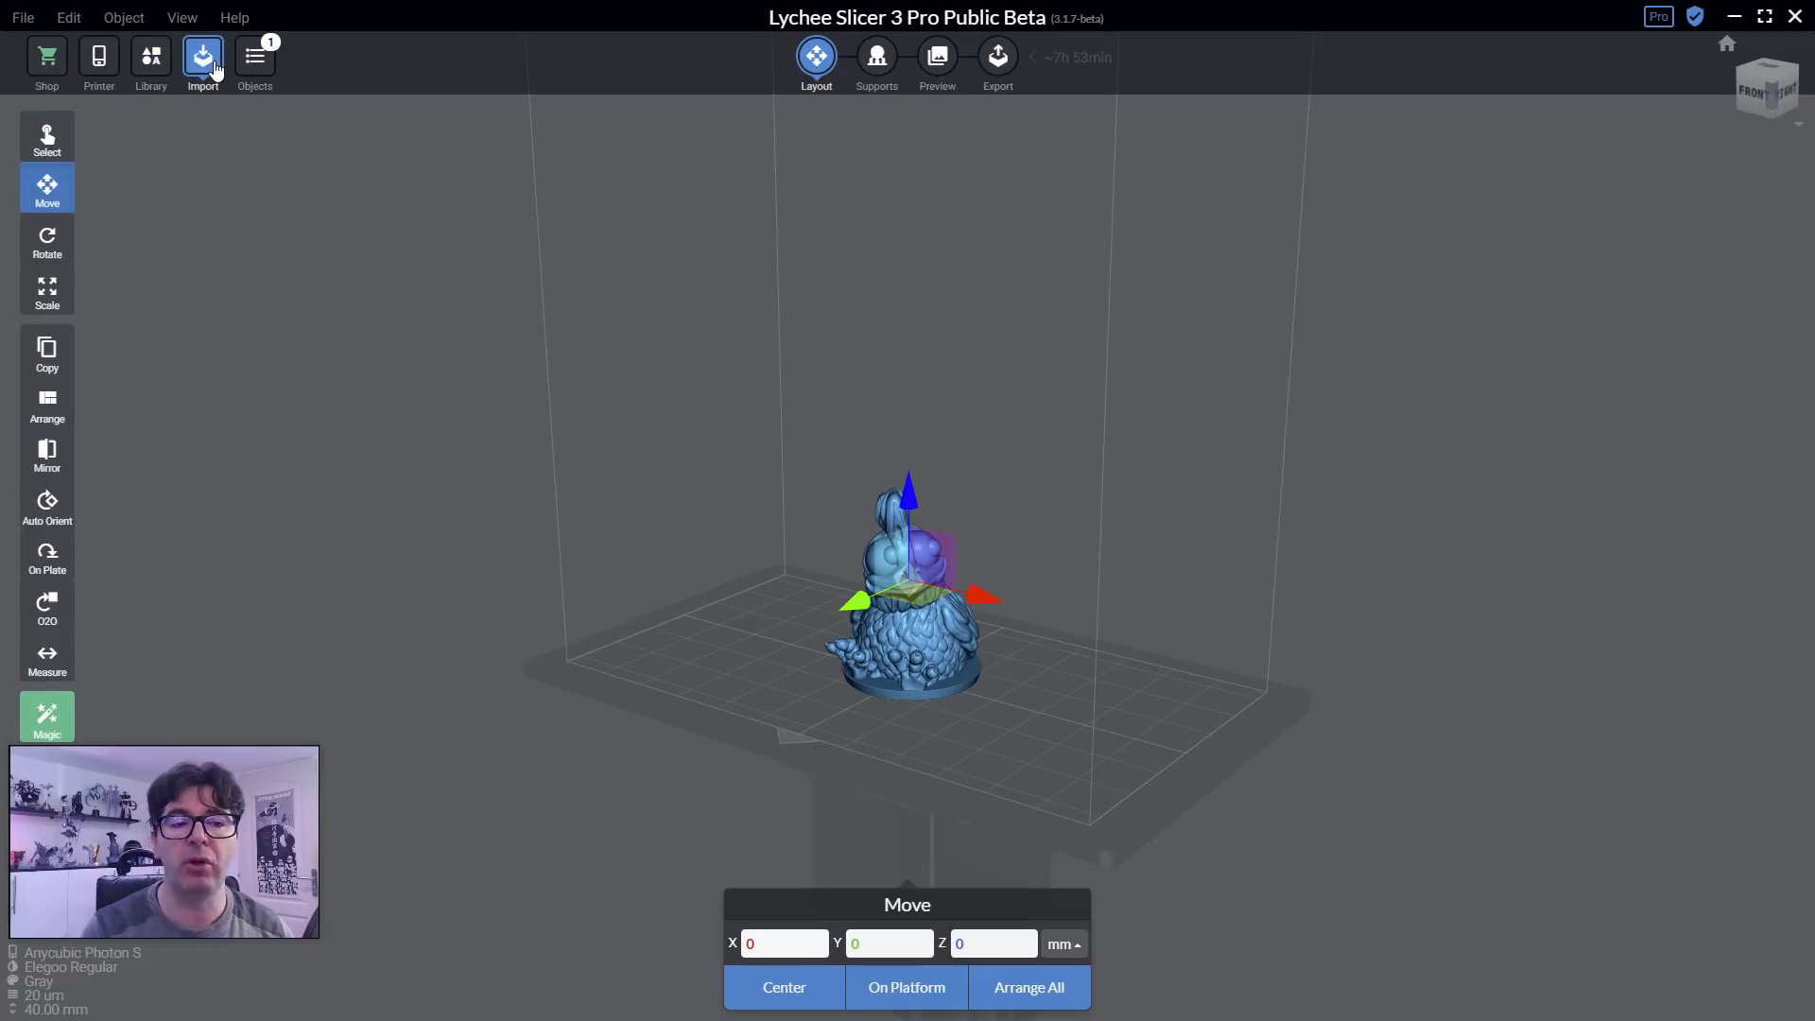
pyautogui.click(251, 72)
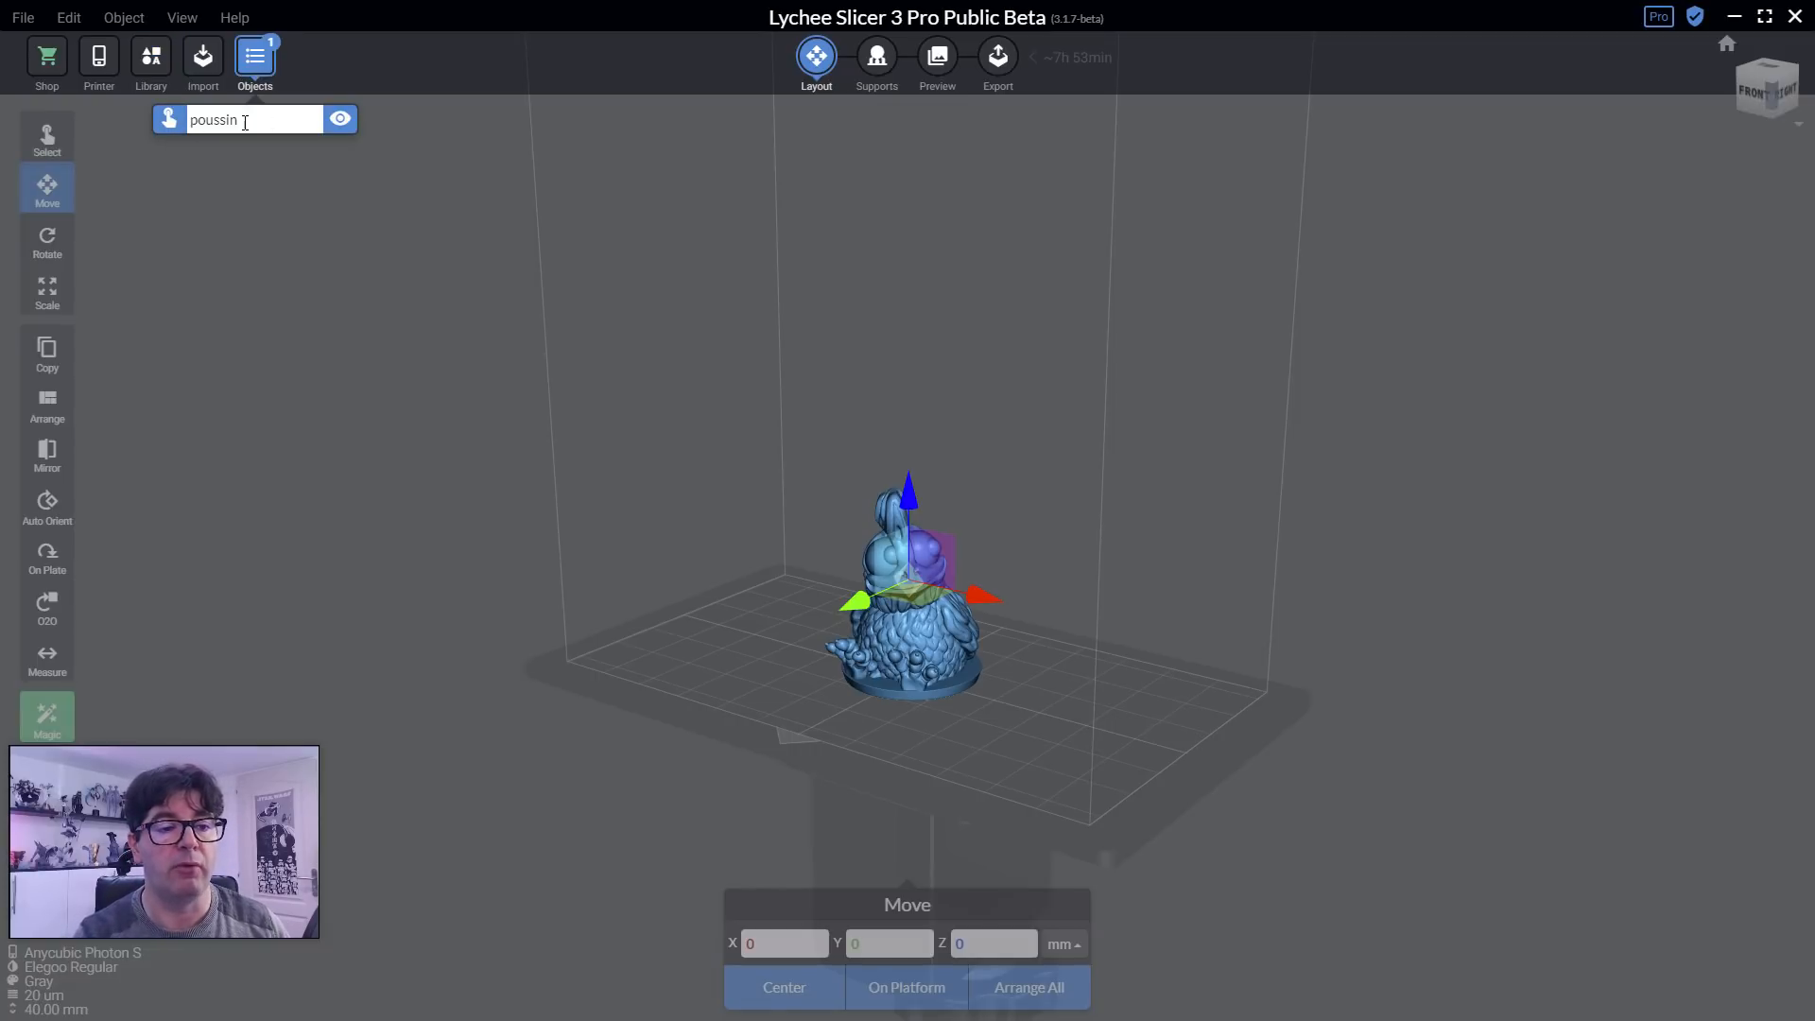
pyautogui.click(178, 126)
pyautogui.click(178, 126)
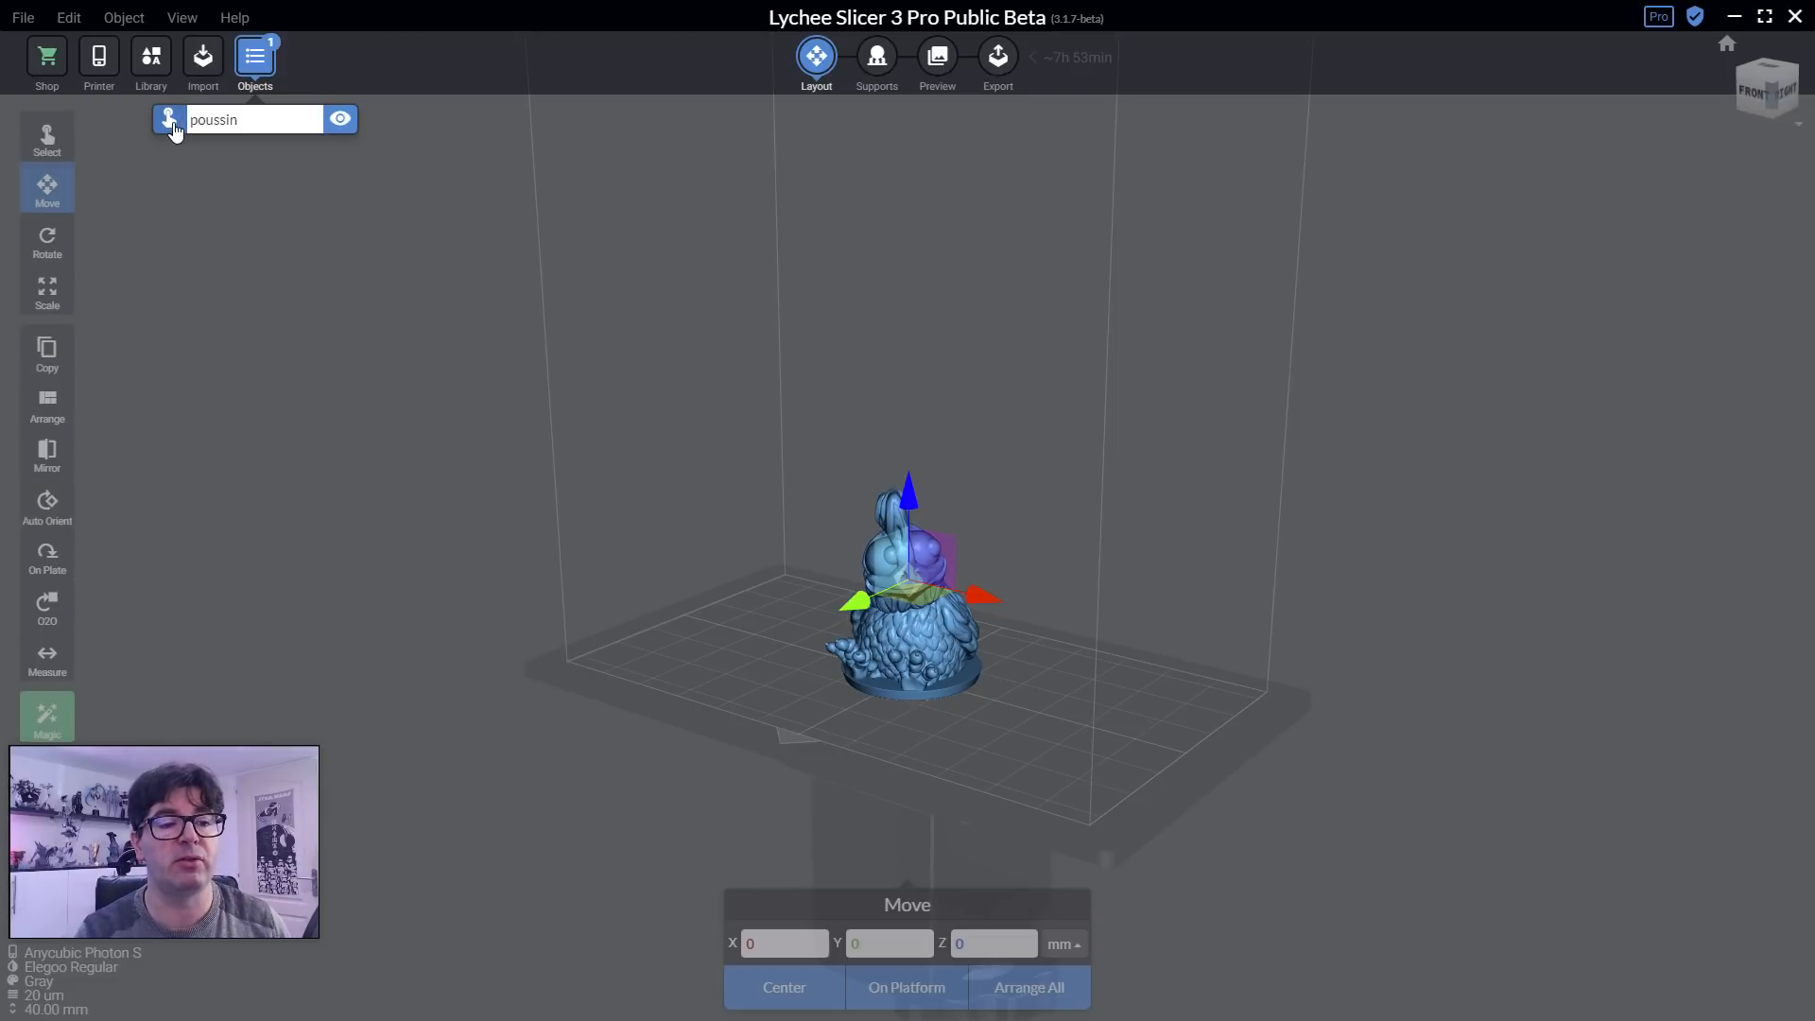
pyautogui.click(341, 122)
pyautogui.click(341, 123)
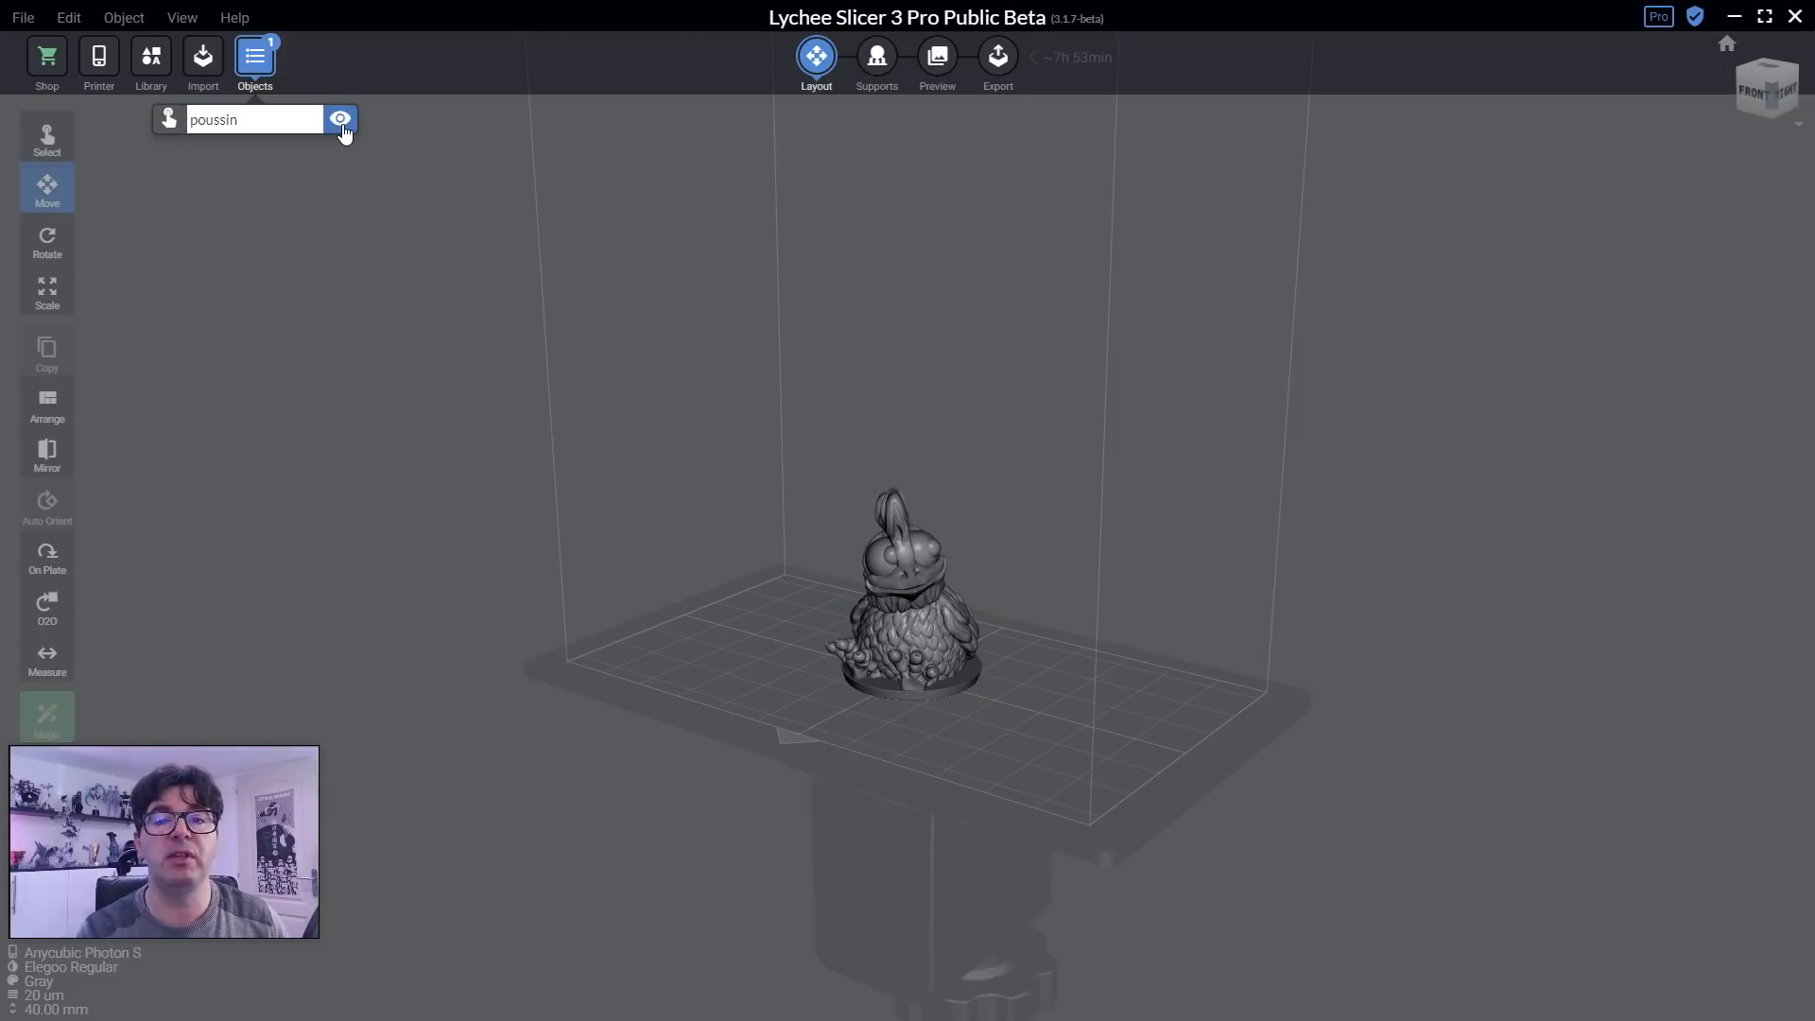
pyautogui.click(267, 121)
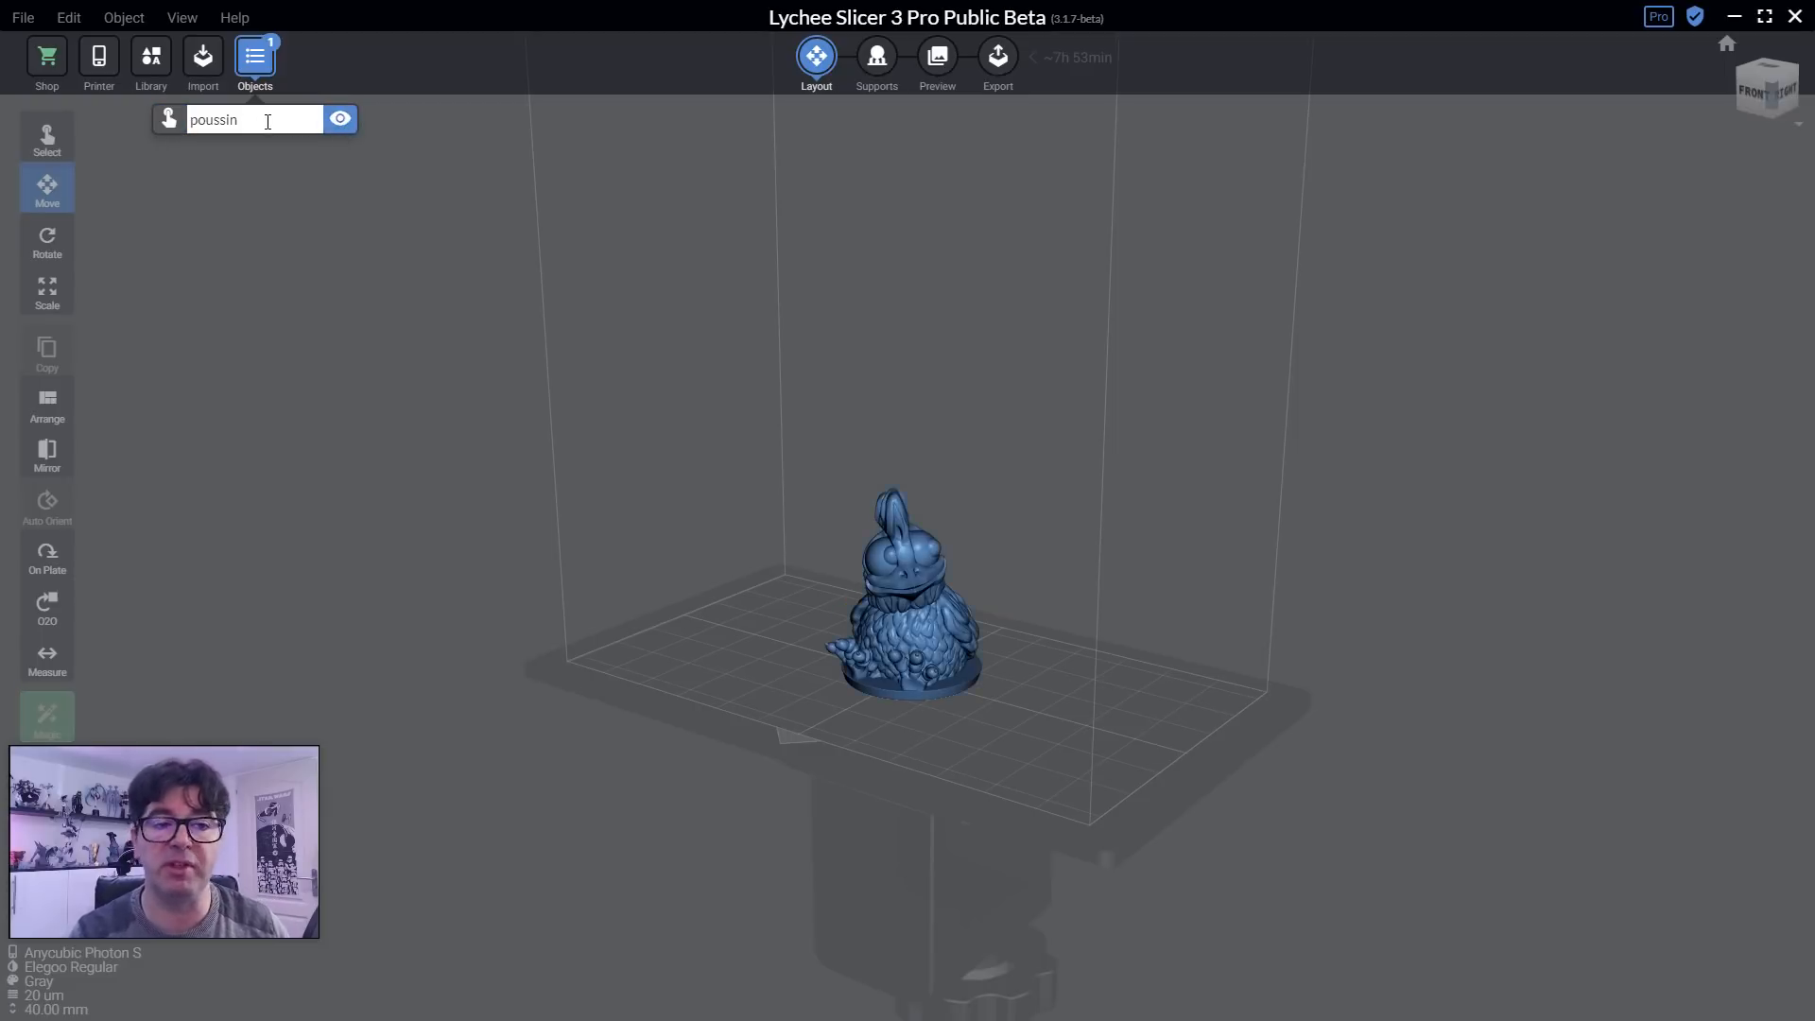
pyautogui.click(391, 64)
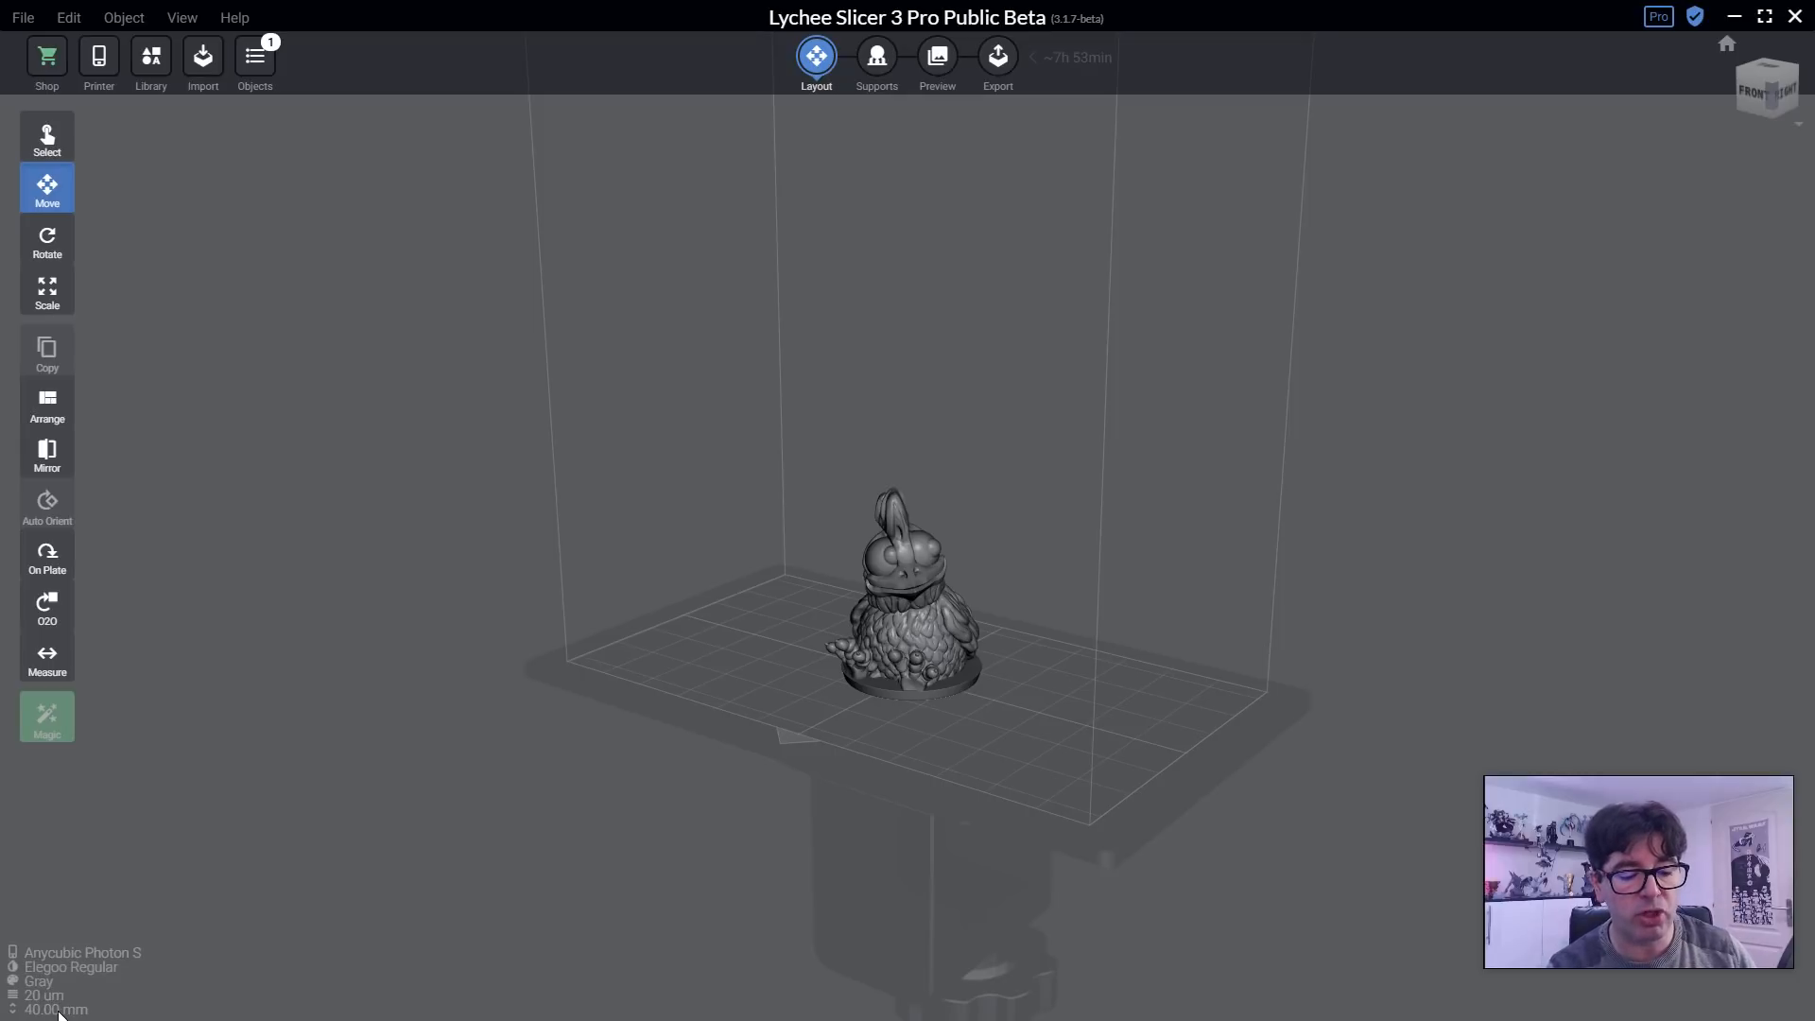
# Select the chick figurine on the build plate.
pyautogui.click(934, 677)
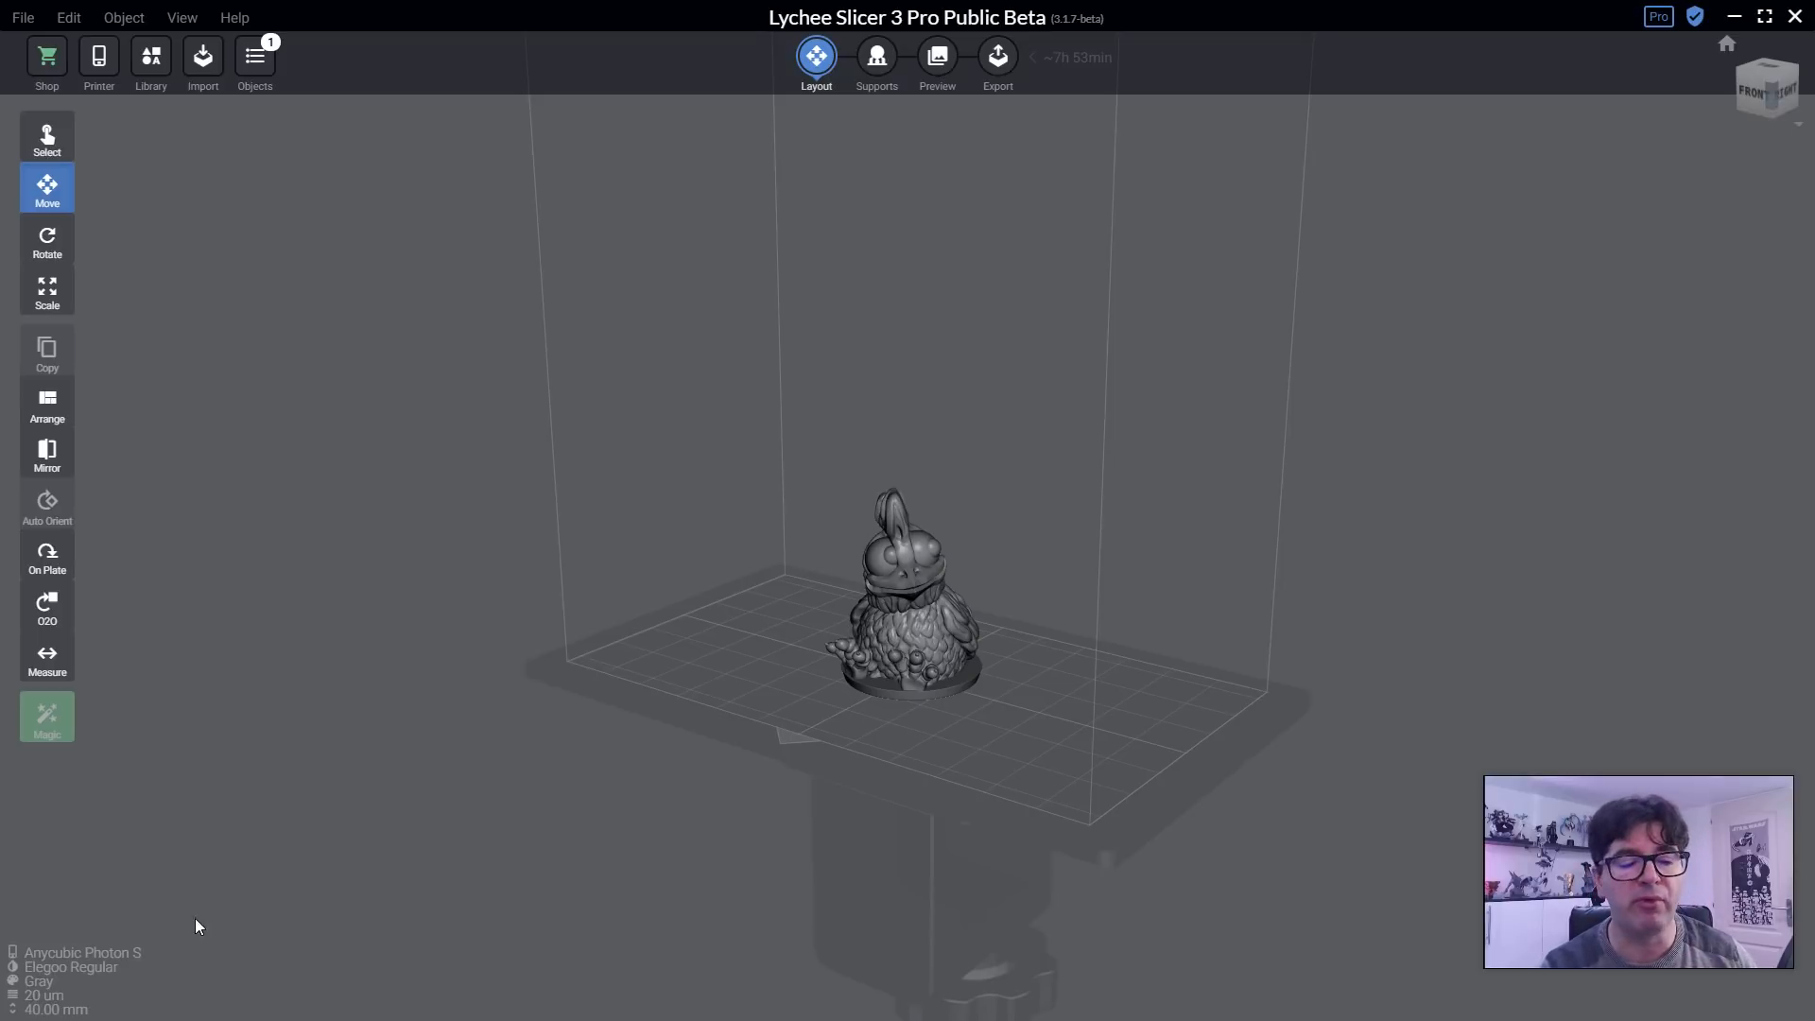
pyautogui.click(899, 631)
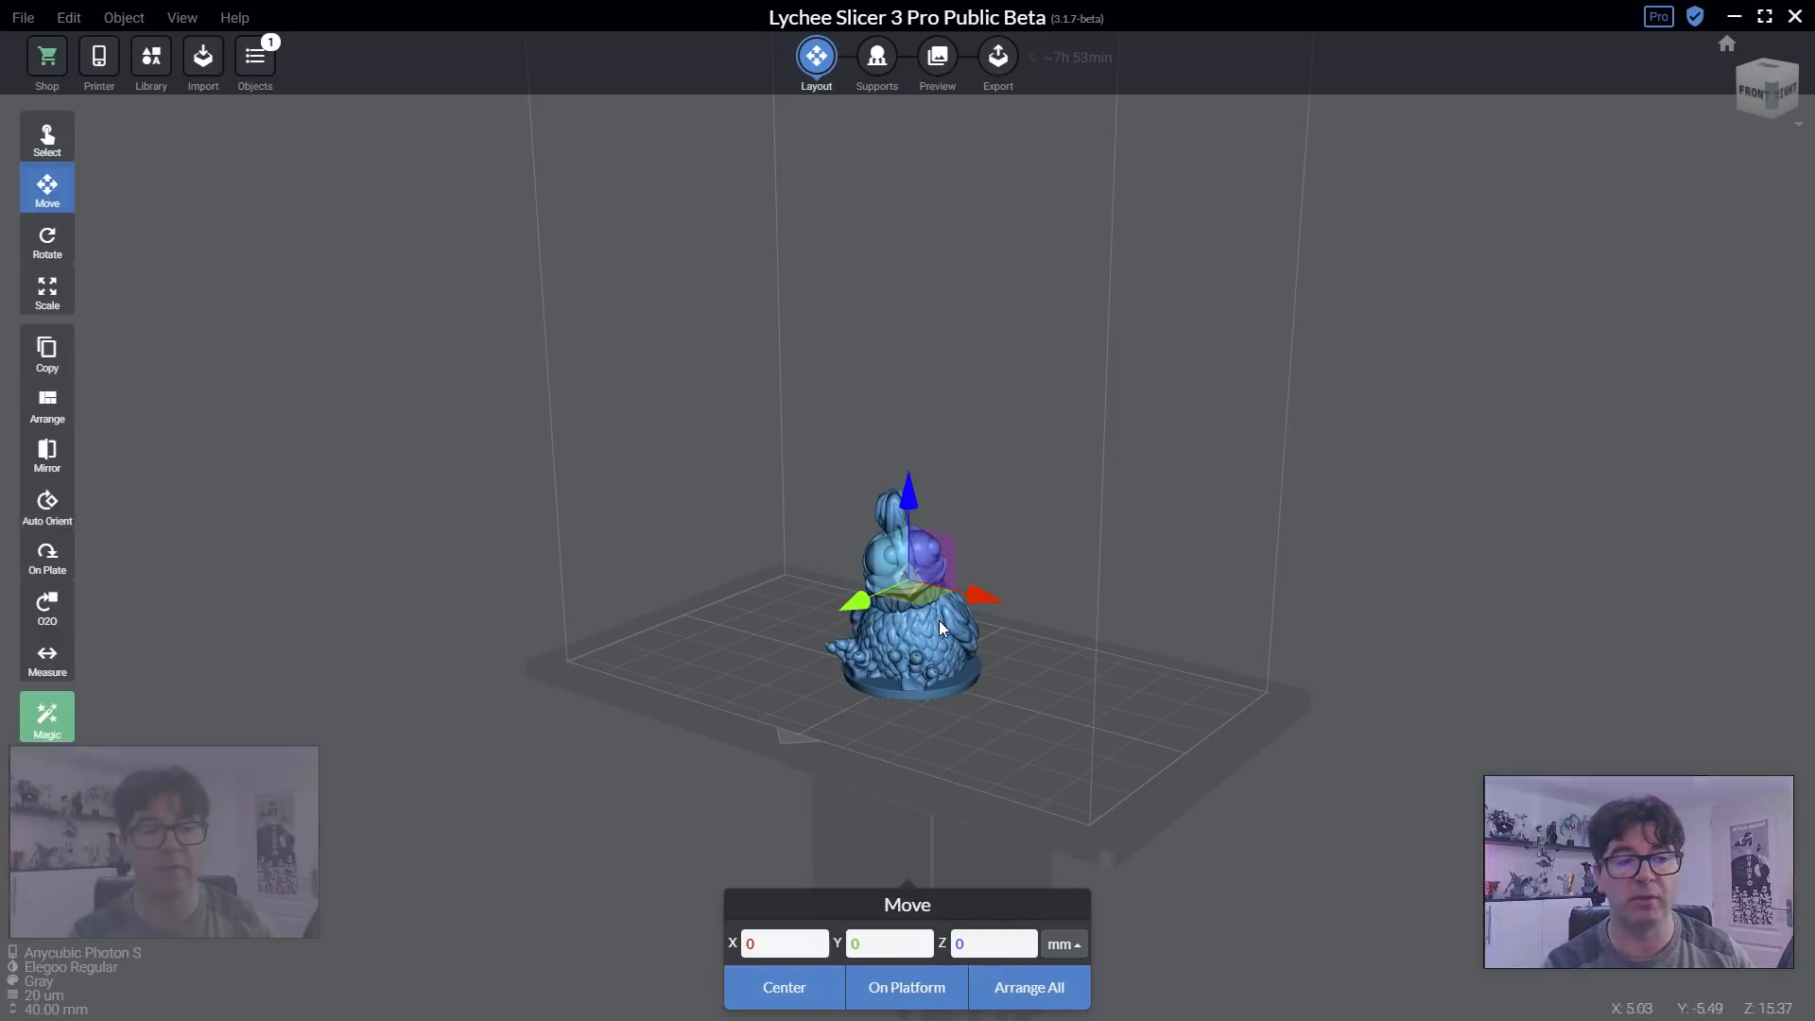
# Add the Longer Orange 30 to the printers and open its printer settings.
pyautogui.click(98, 57)
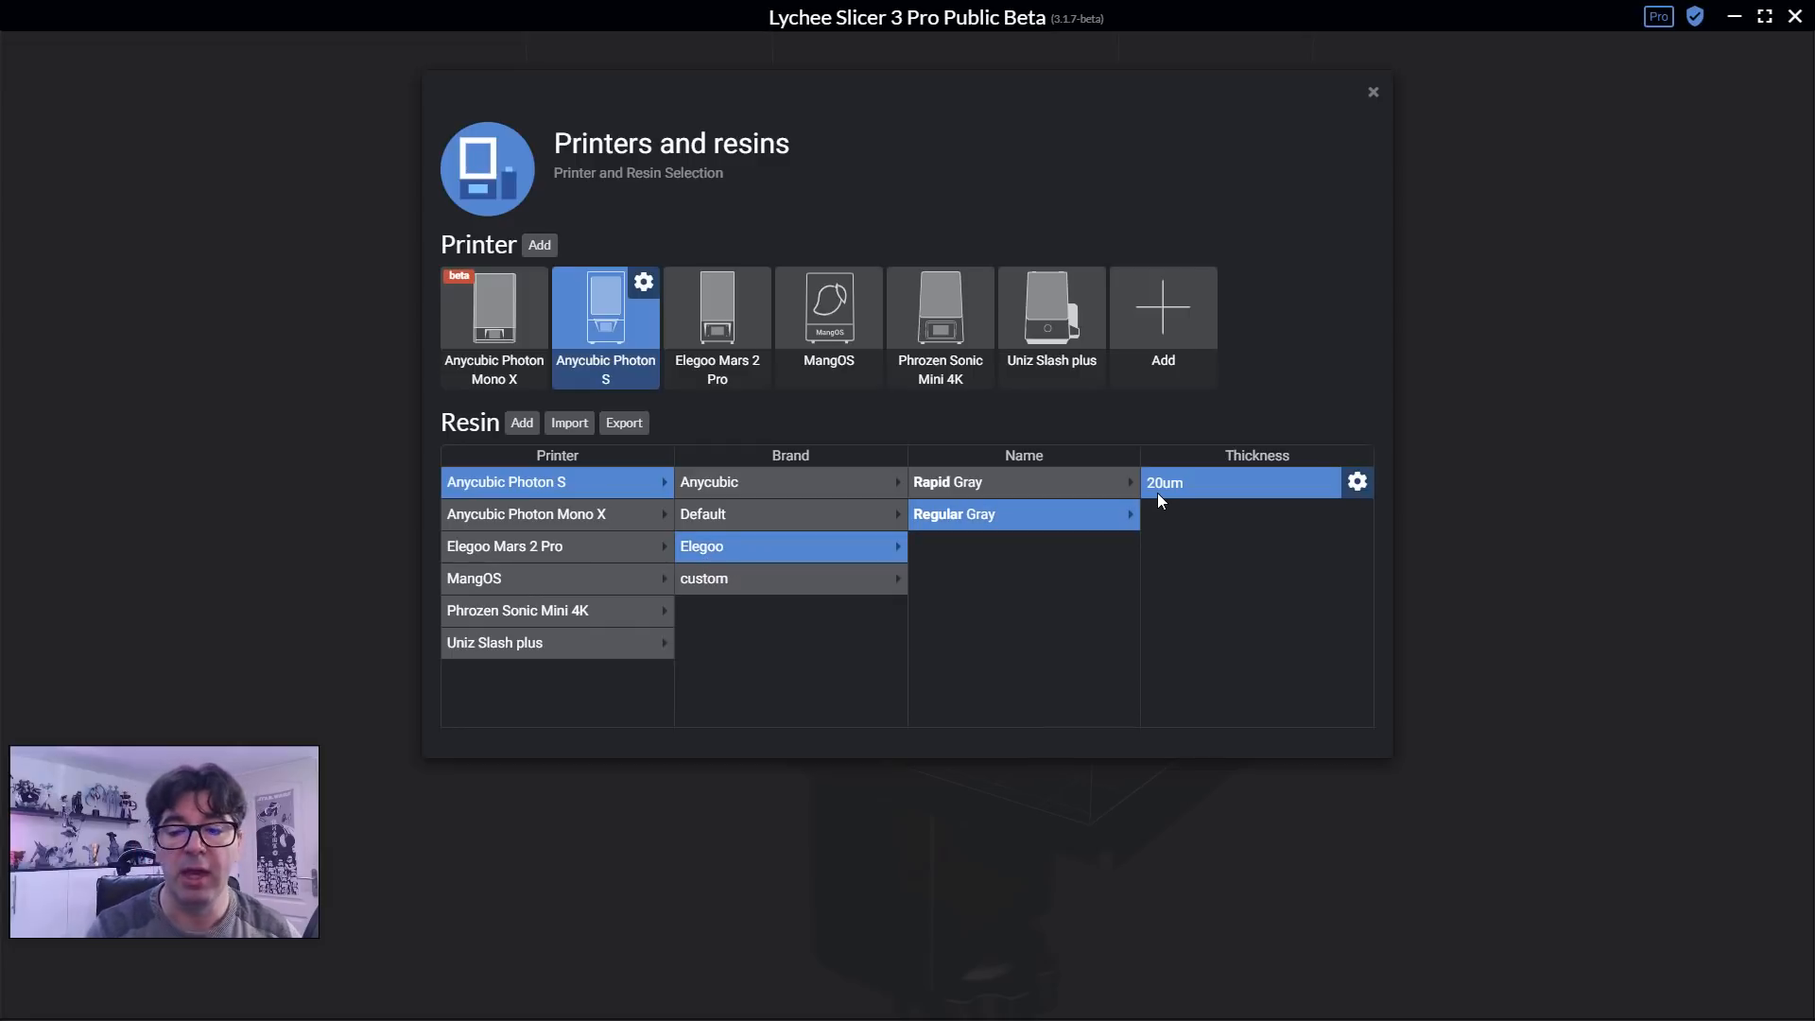
pyautogui.click(1171, 331)
pyautogui.scroll(-5, 879, 444)
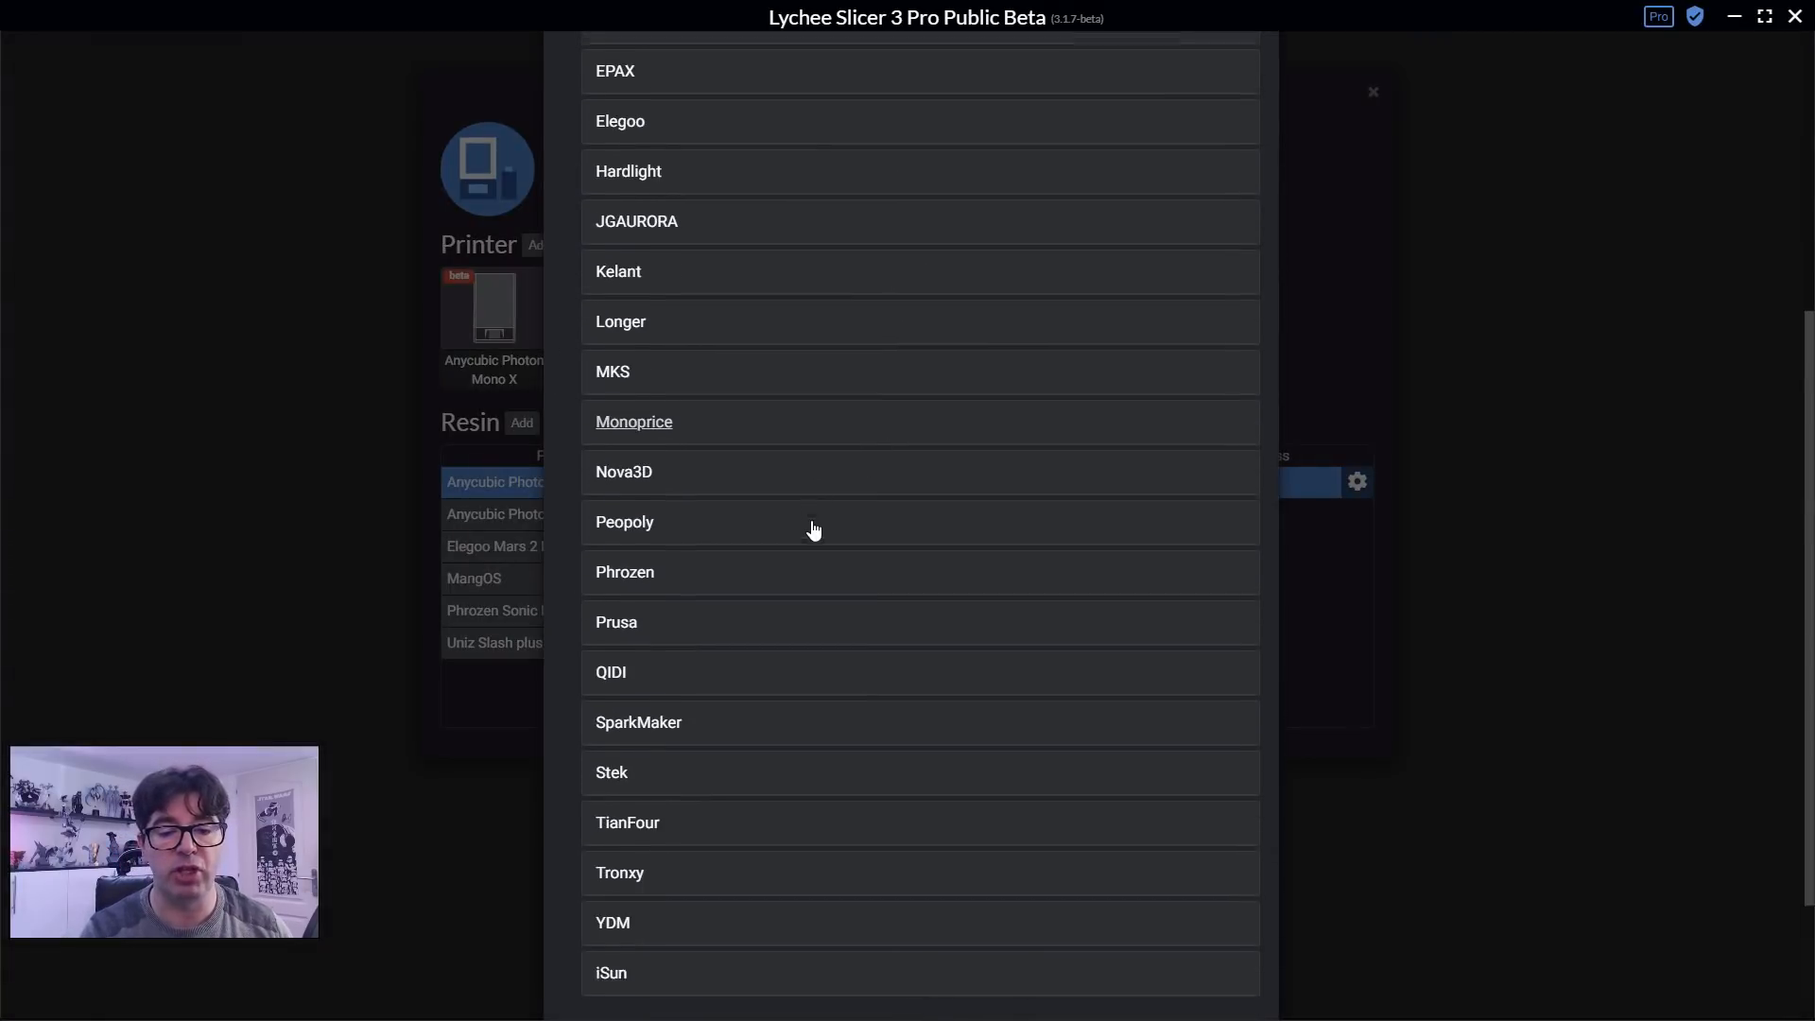
pyautogui.click(628, 316)
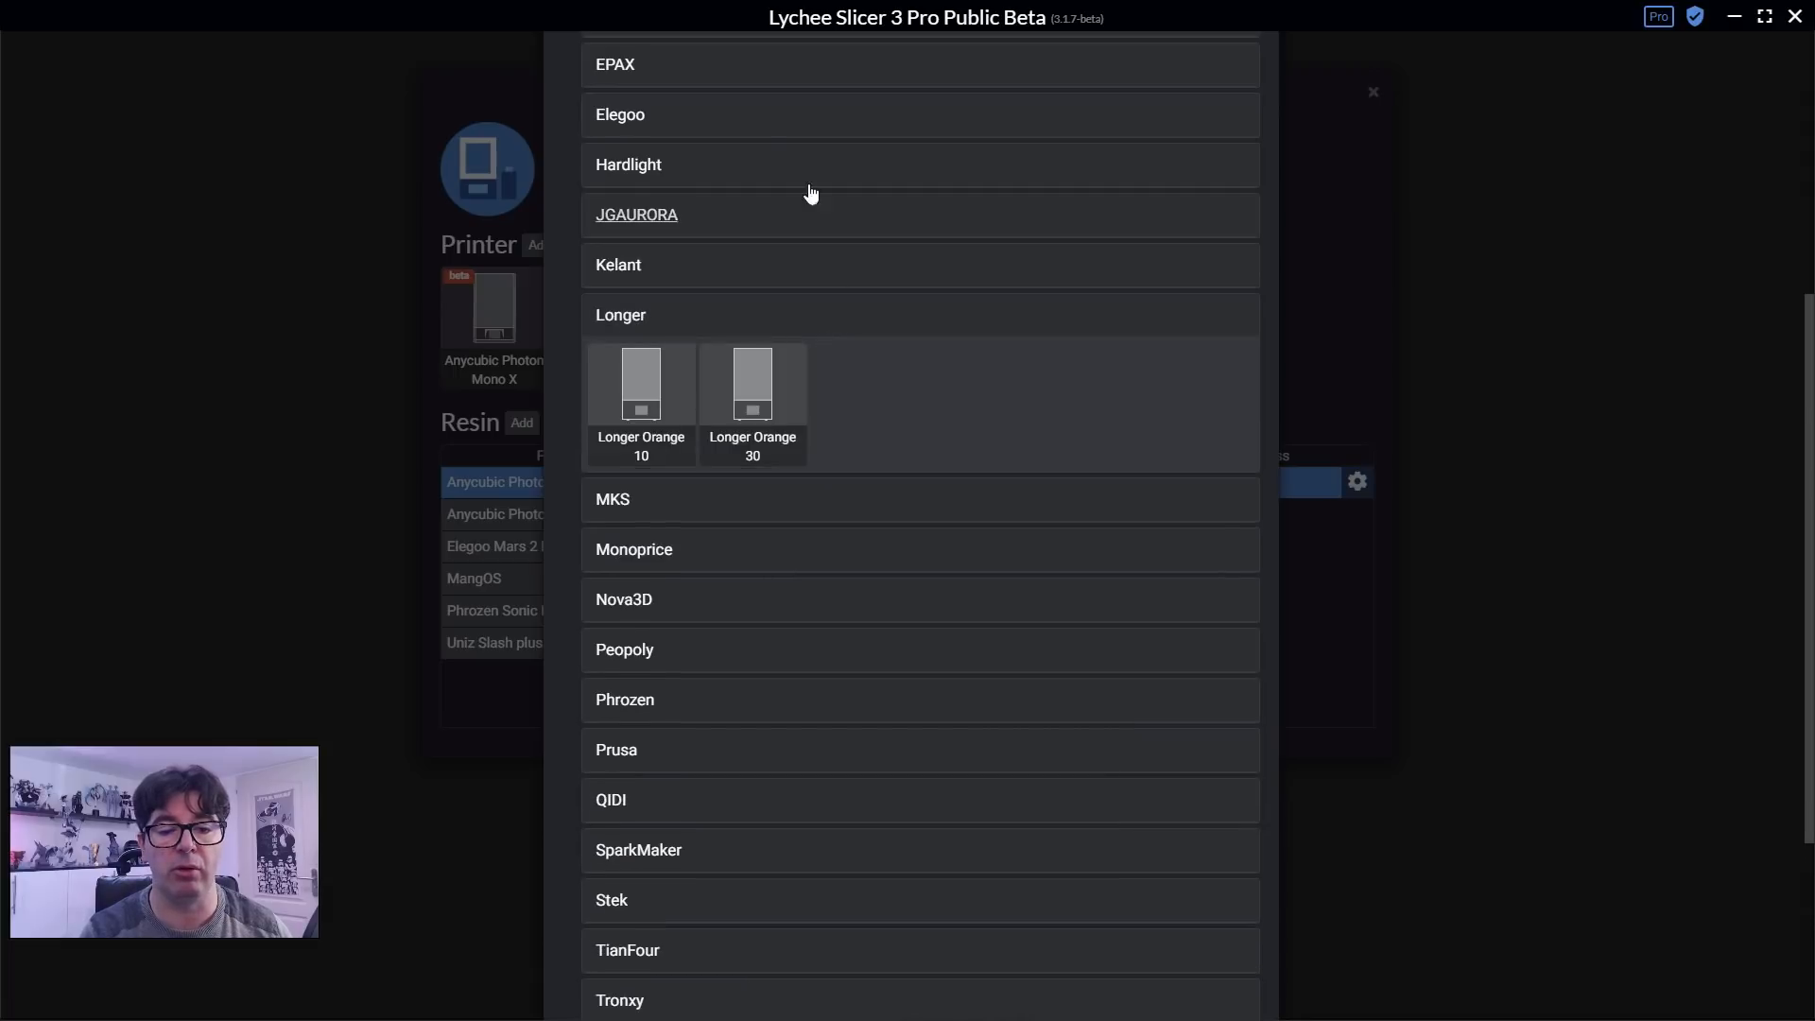
pyautogui.click(771, 392)
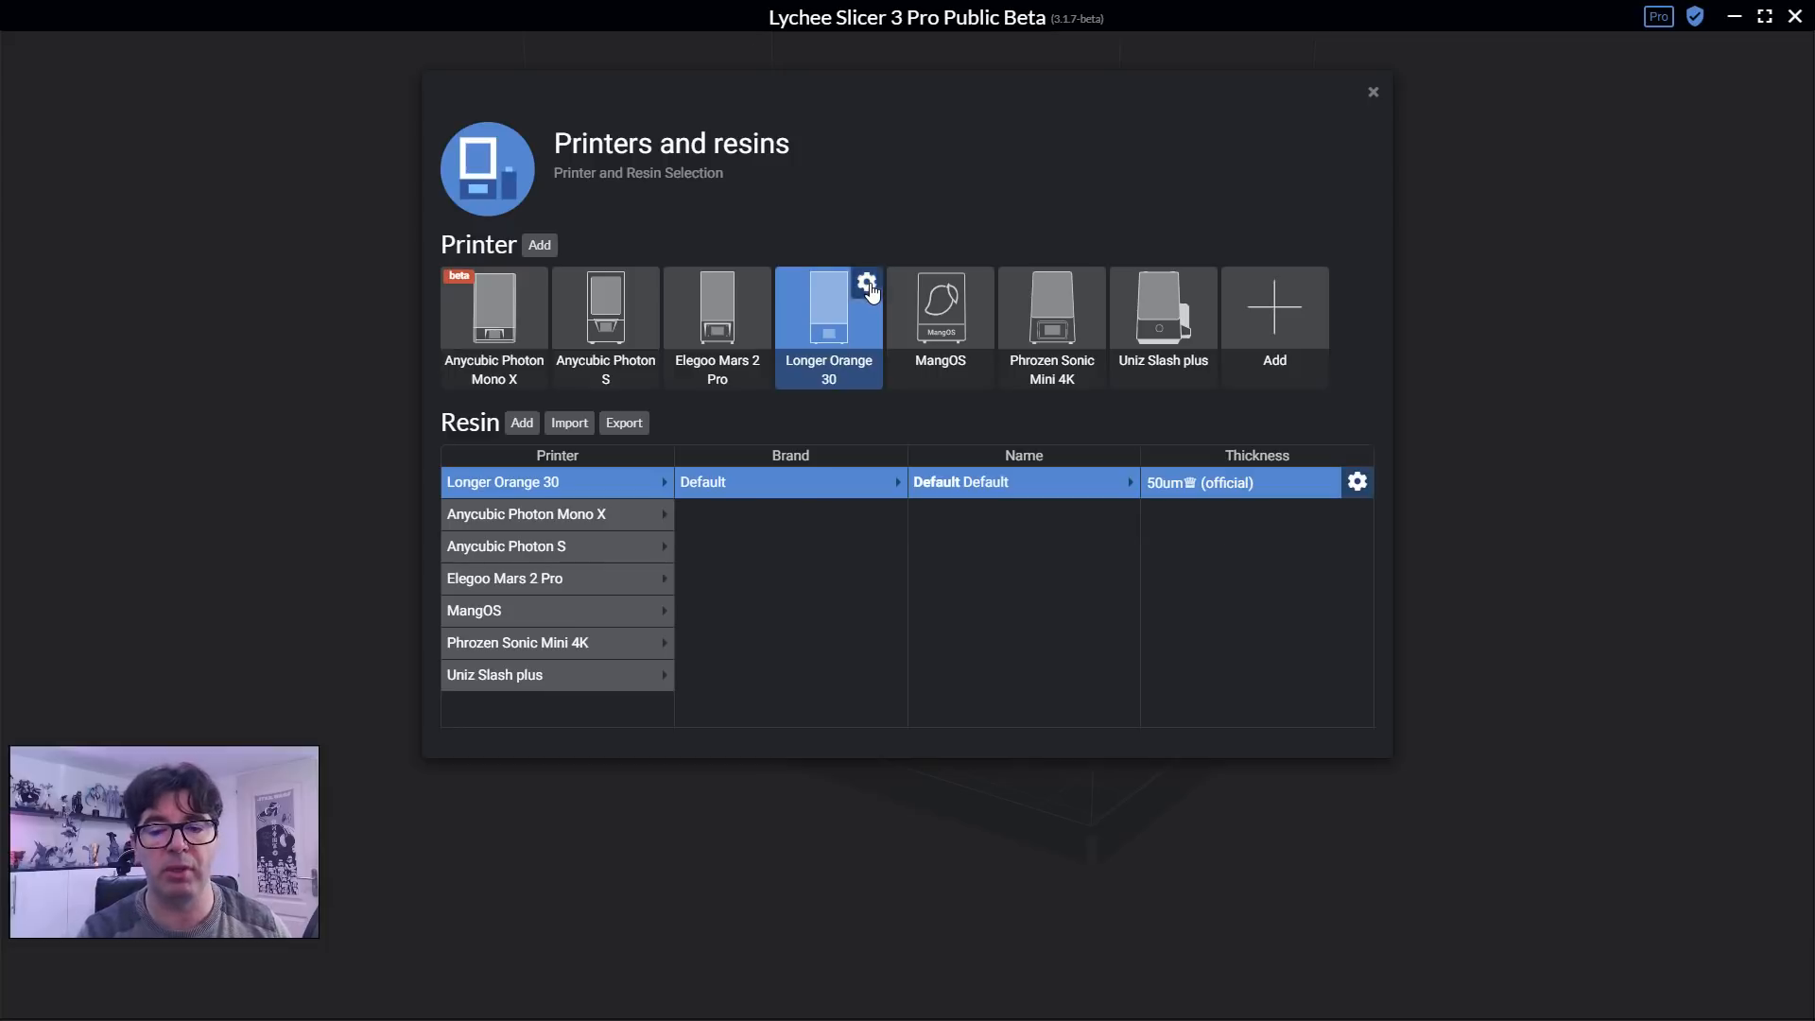
pyautogui.click(868, 284)
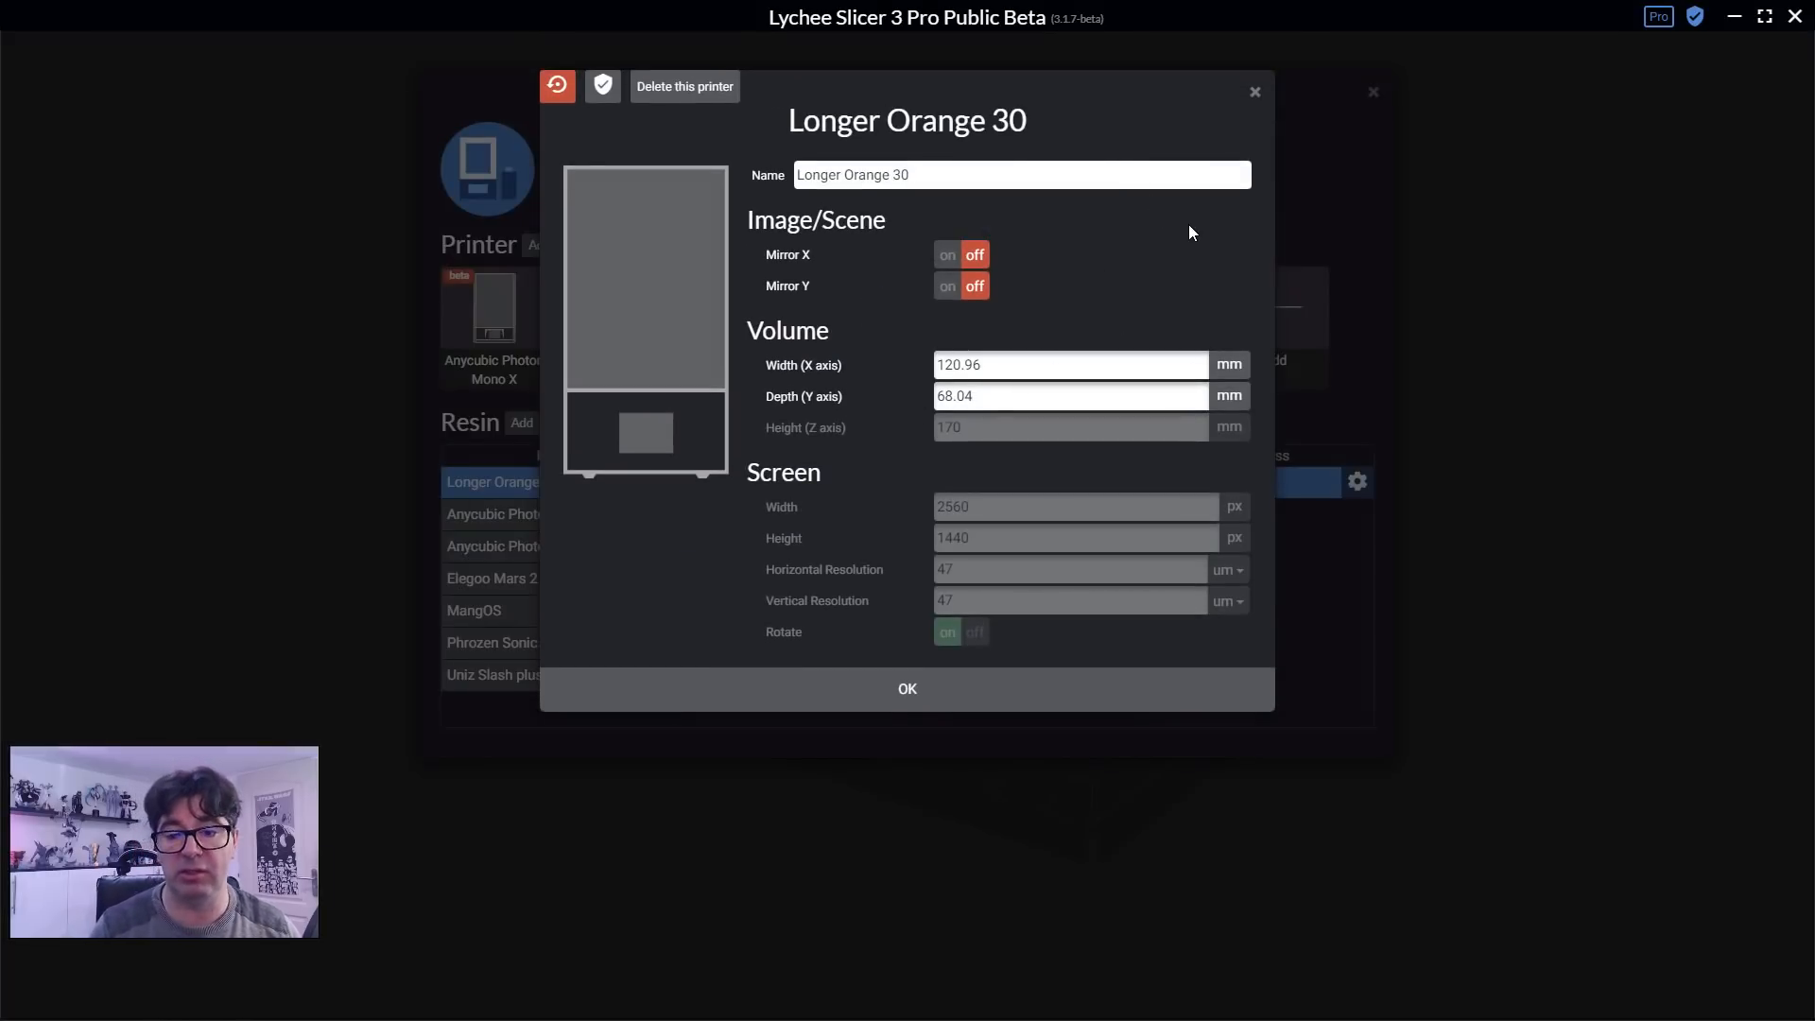
# Close the Longer Orange 30 printer settings and open its default 50 um resin settings with the advanced options shown.
pyautogui.moveTo(1006, 372)
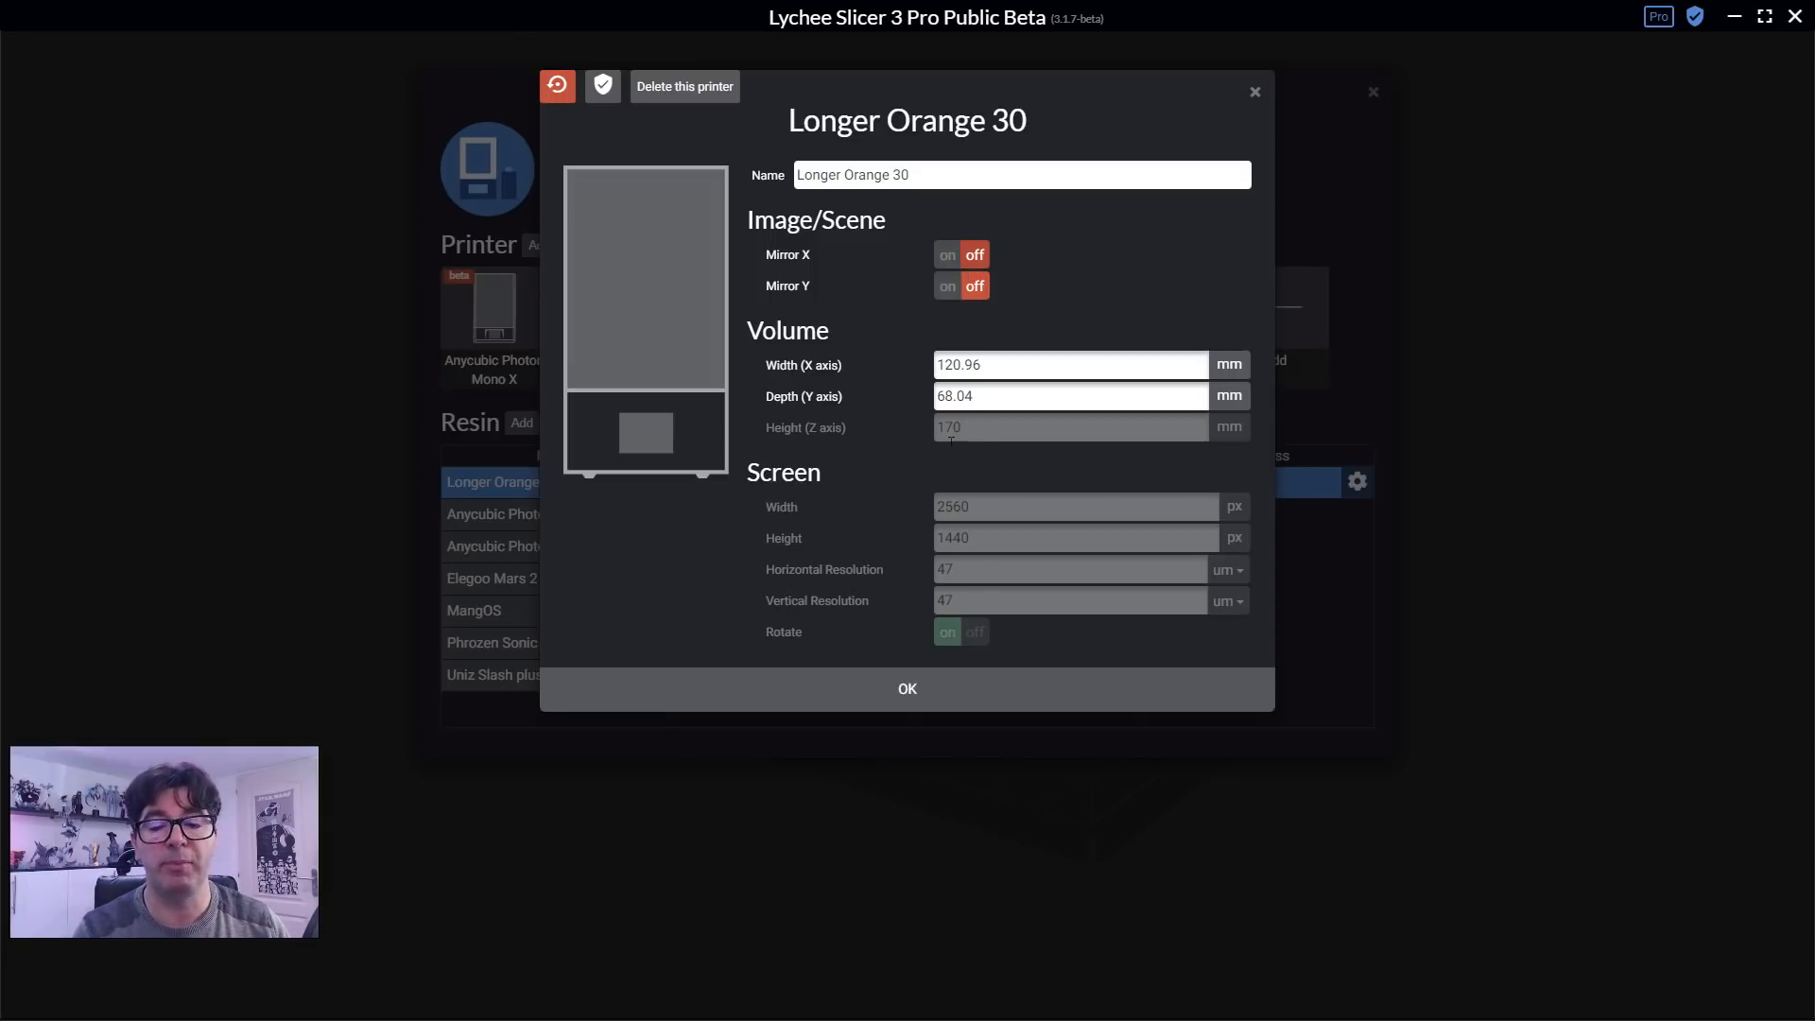
pyautogui.click(933, 691)
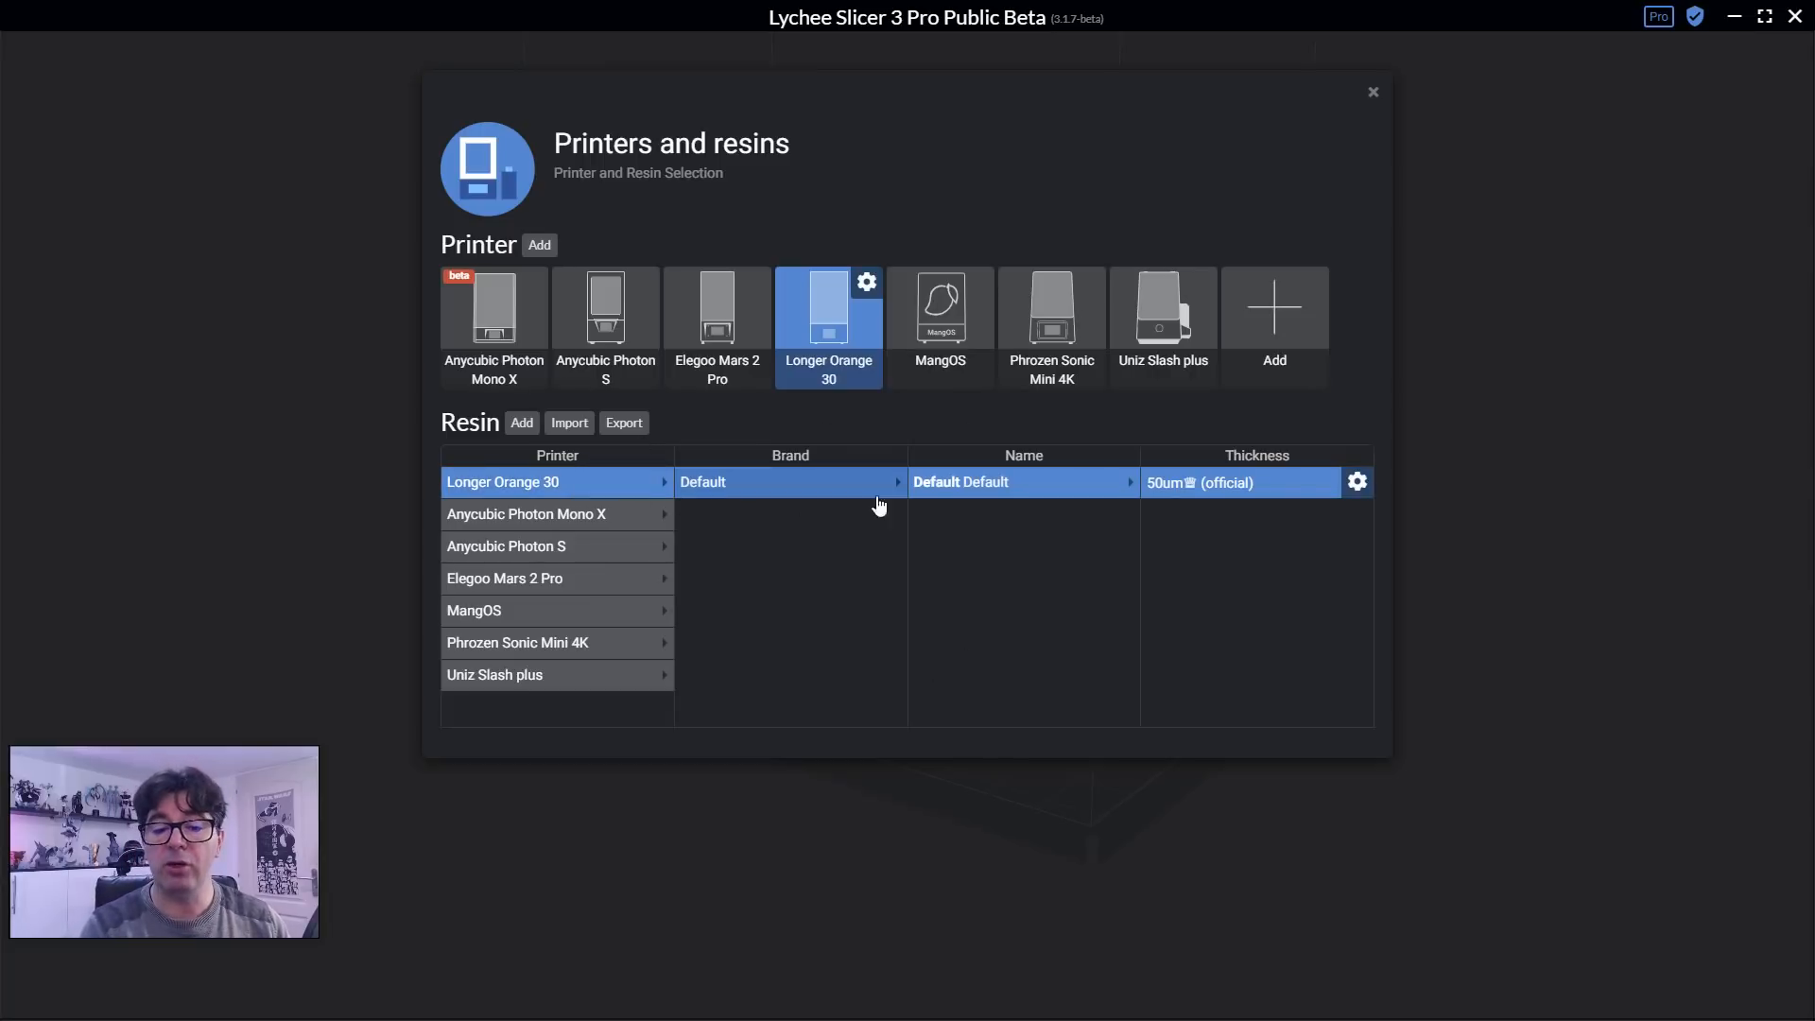
pyautogui.click(1359, 484)
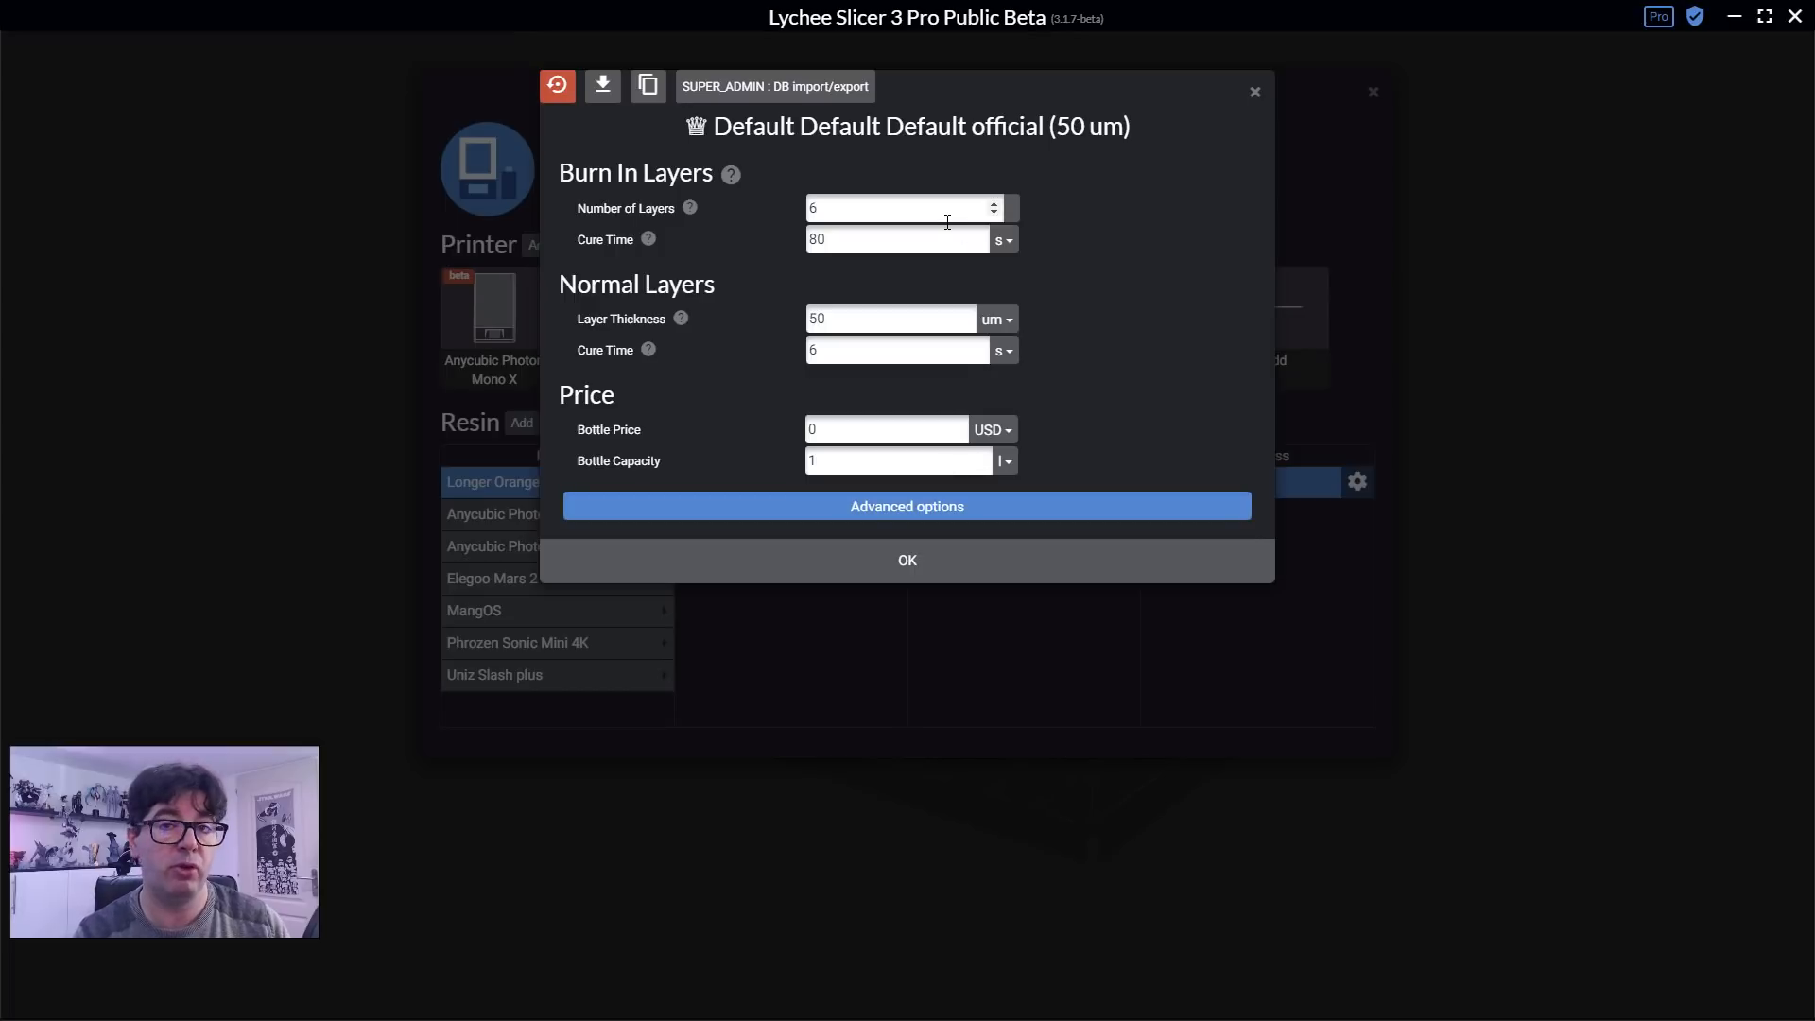
pyautogui.click(880, 507)
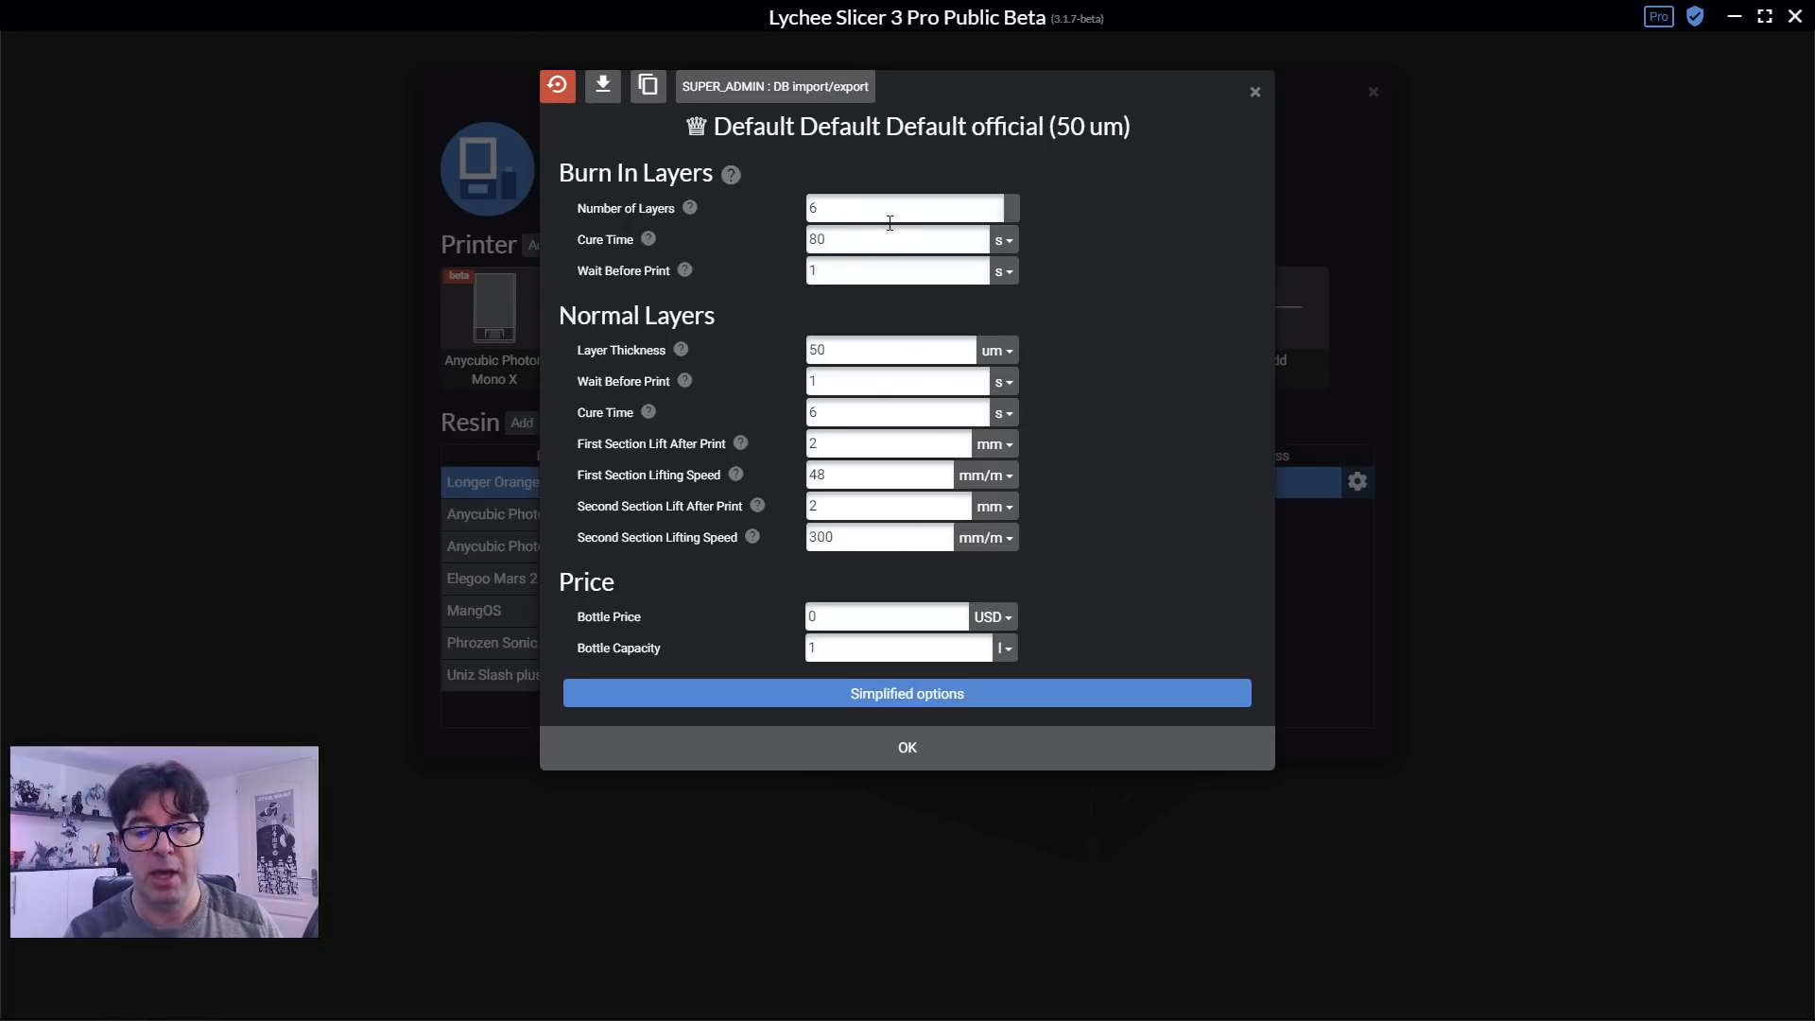
# Examine the resin's burn-in and normal layer settings, including layer count, layer thickness, cure times and wait before print.
pyautogui.doubleClick(849, 344)
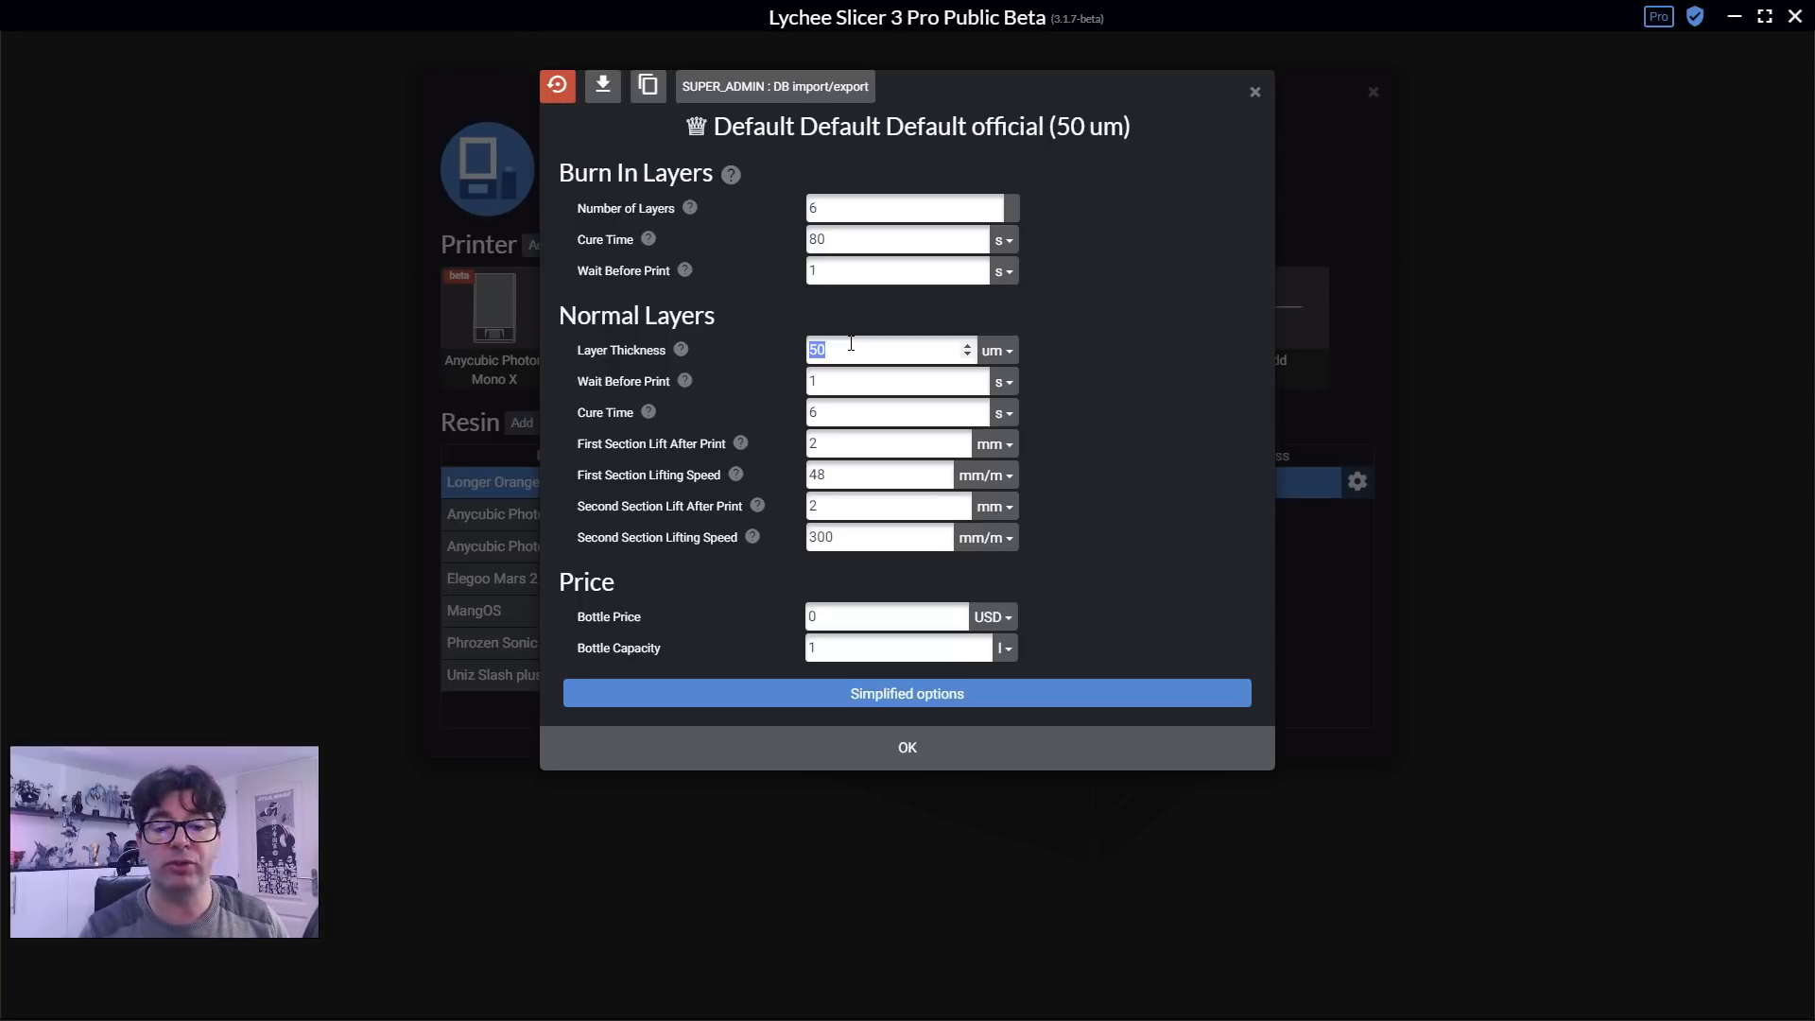
pyautogui.click(829, 414)
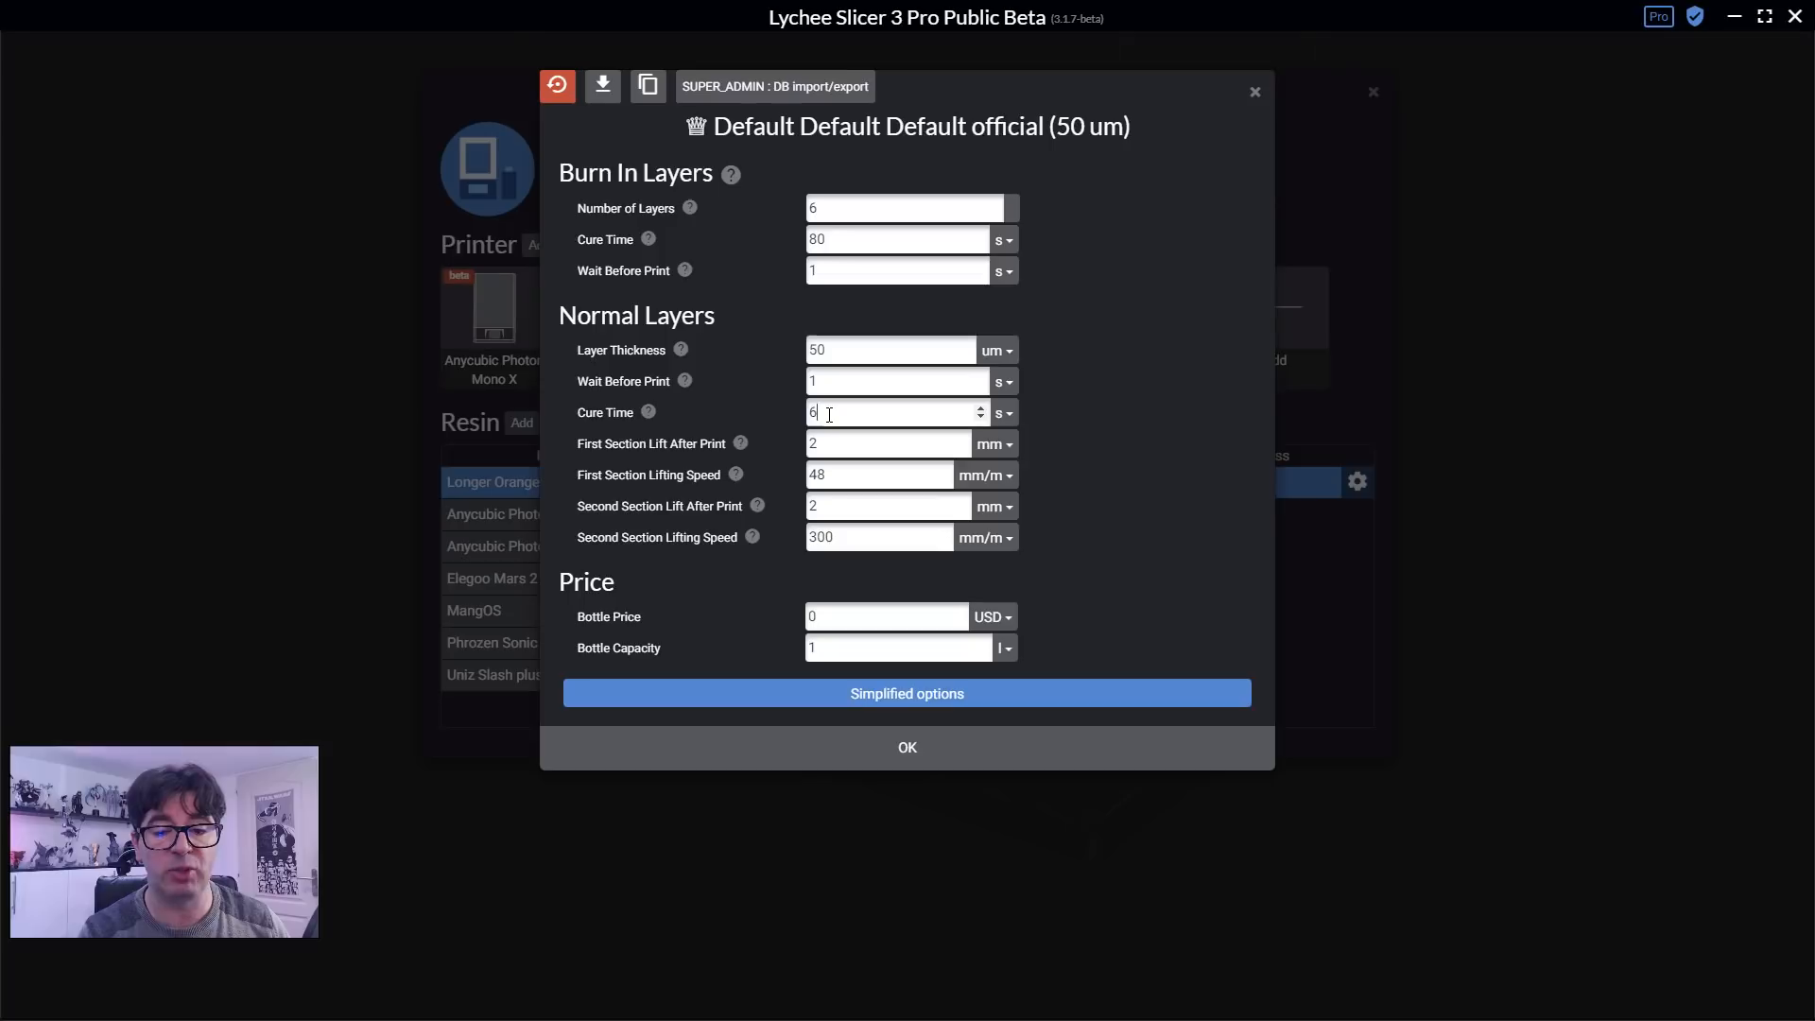
pyautogui.doubleClick(829, 414)
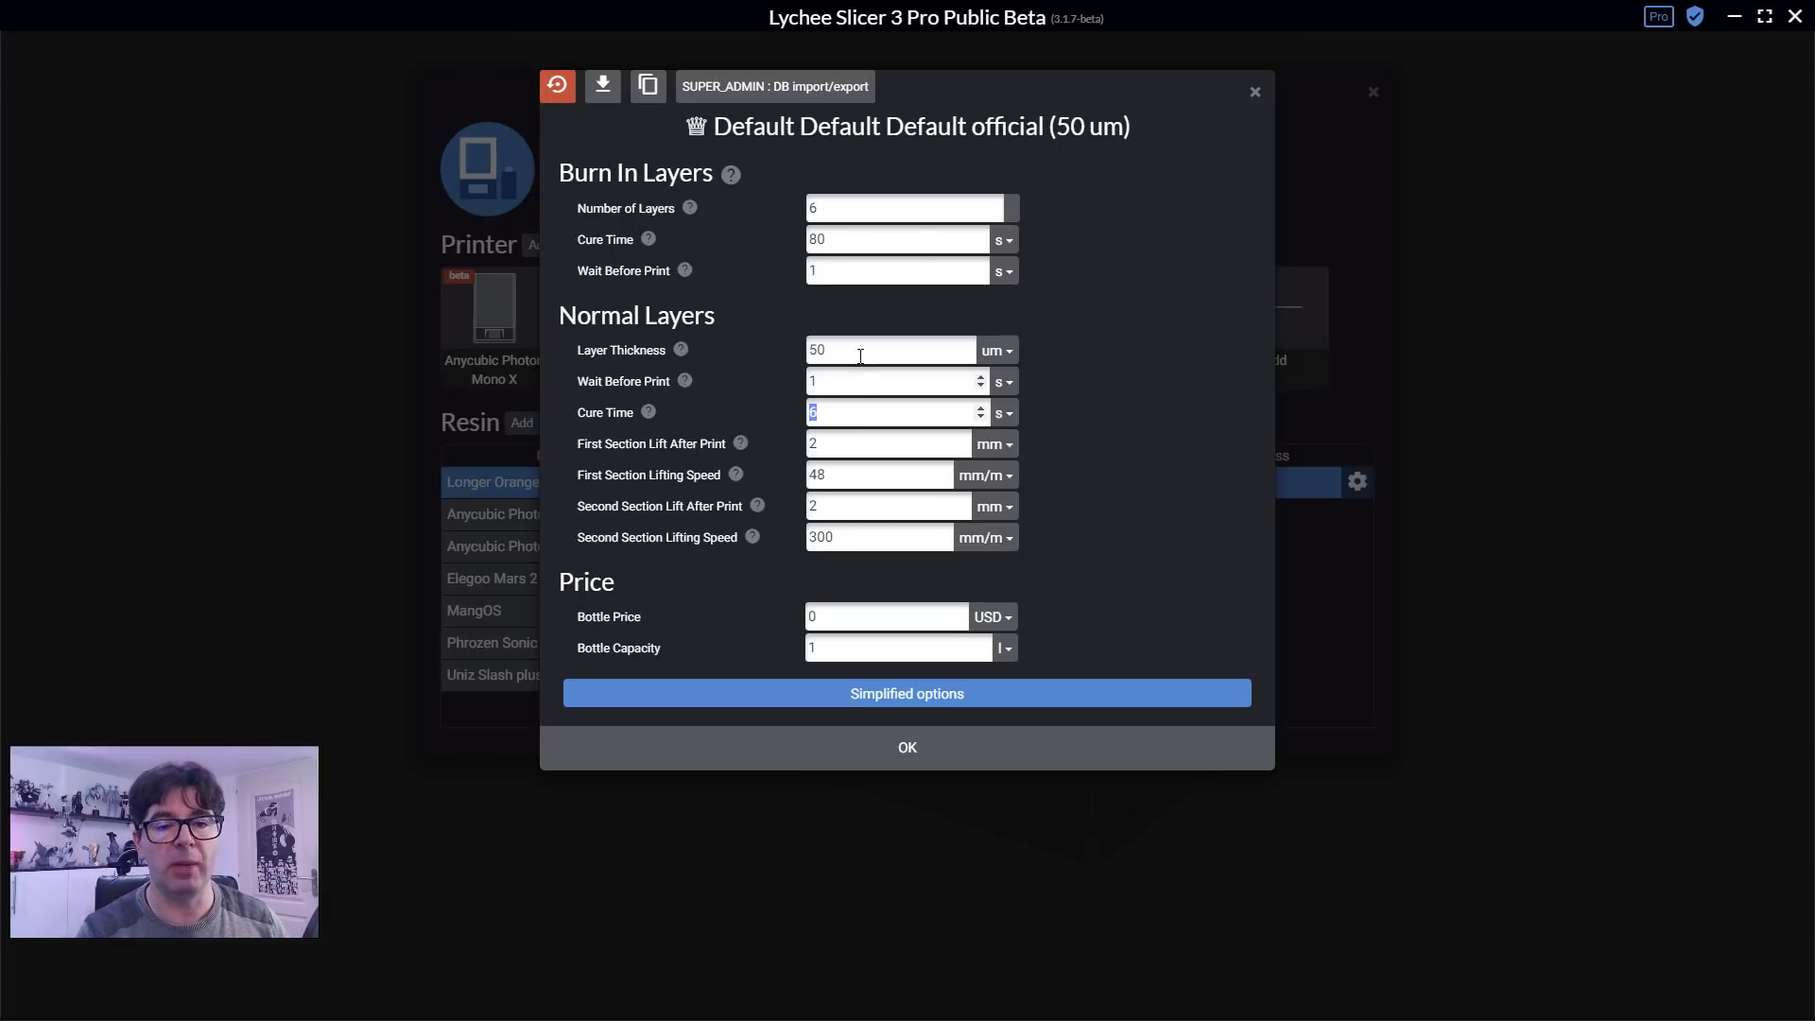
pyautogui.doubleClick(891, 212)
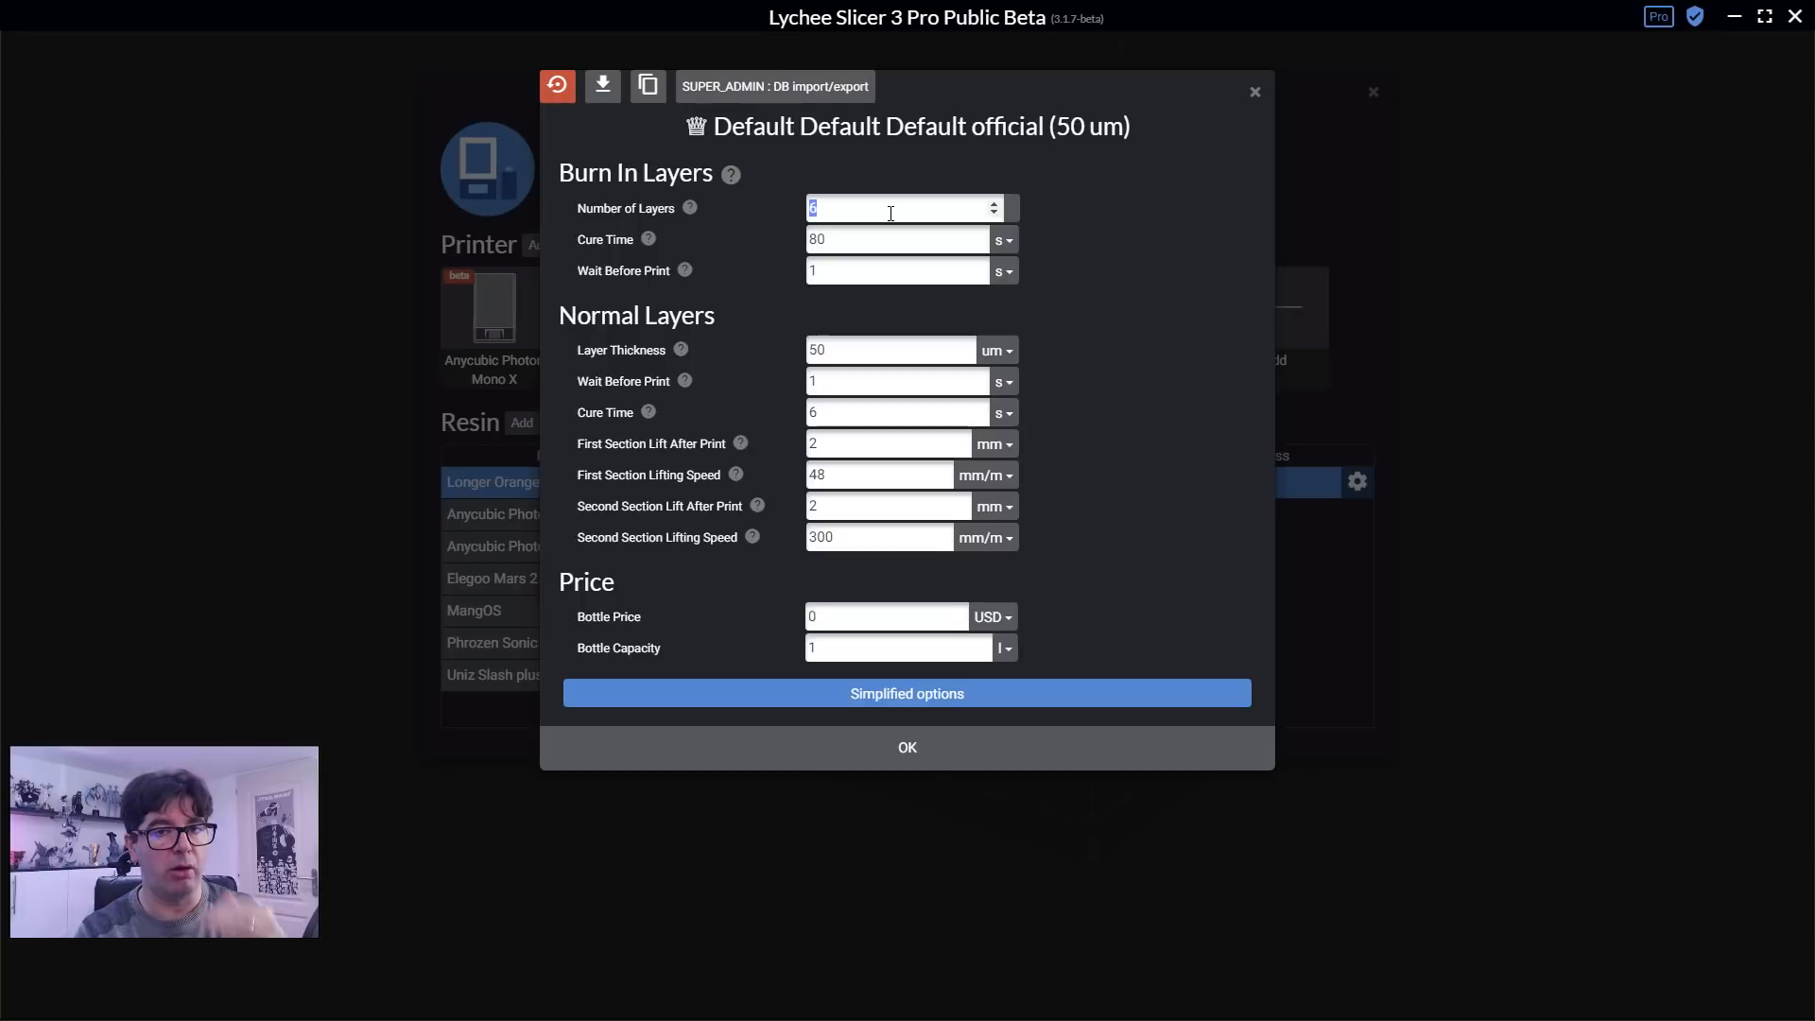
pyautogui.doubleClick(868, 244)
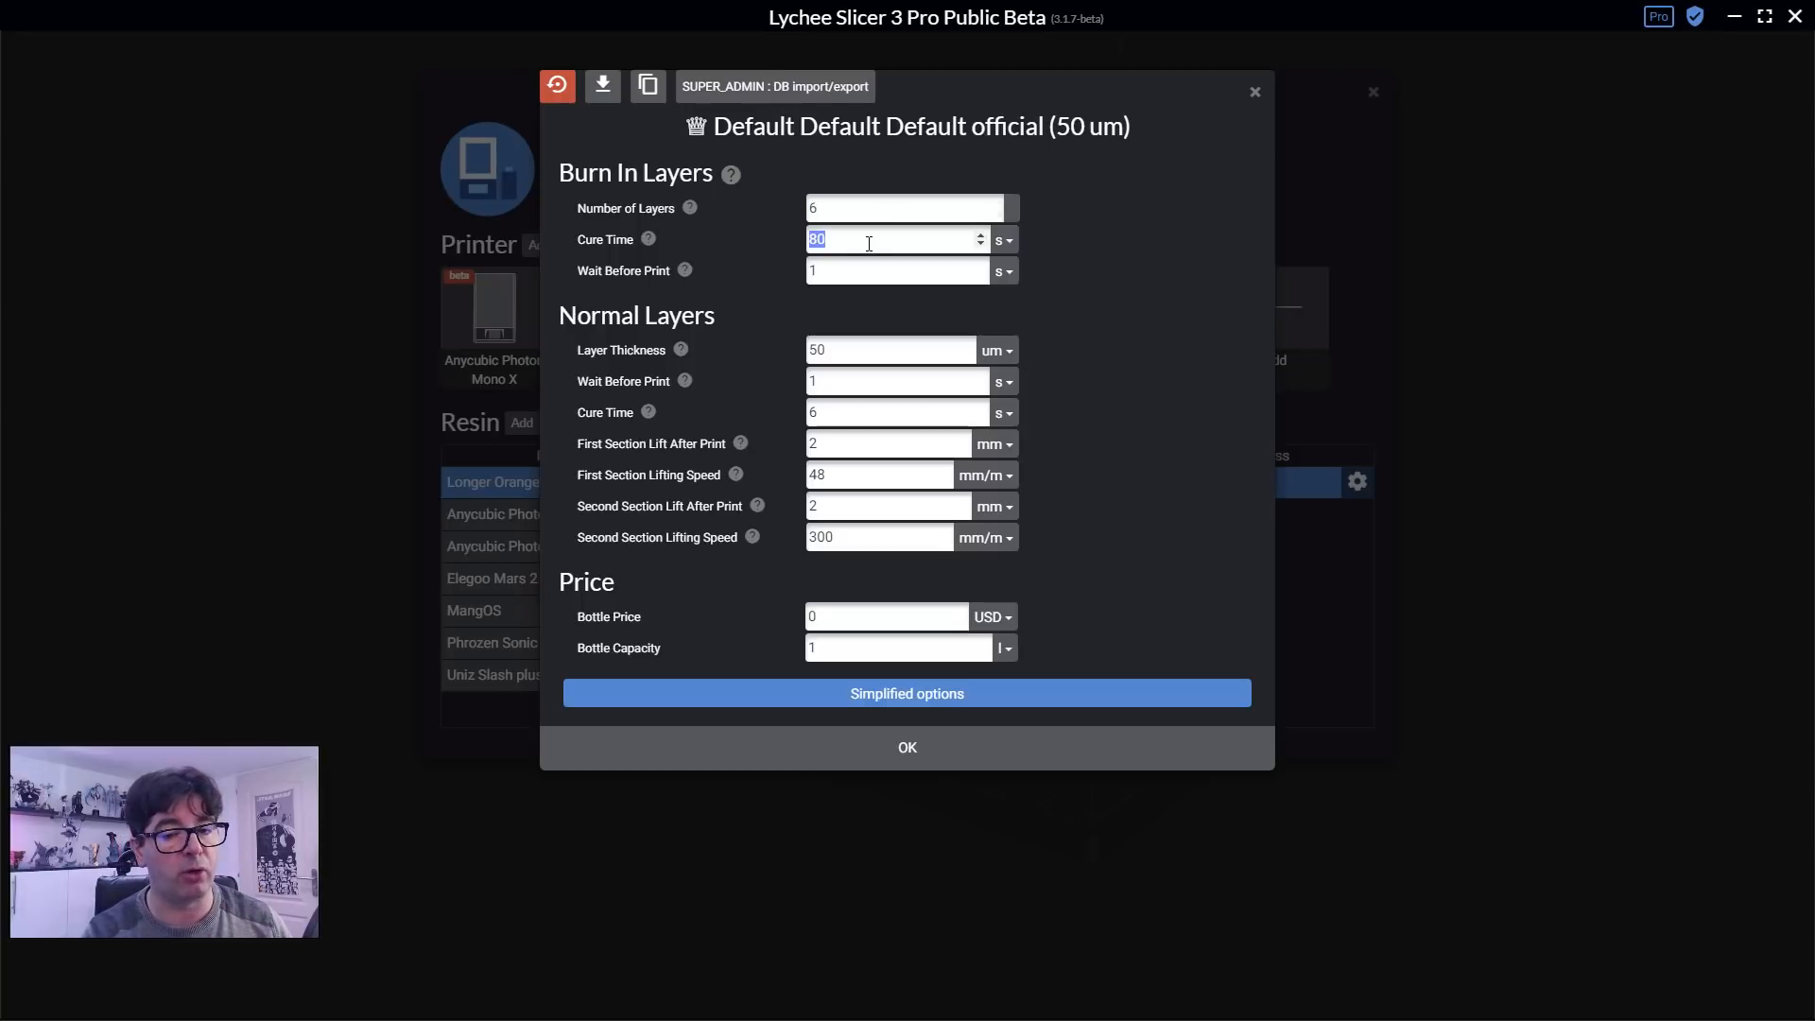
pyautogui.doubleClick(864, 274)
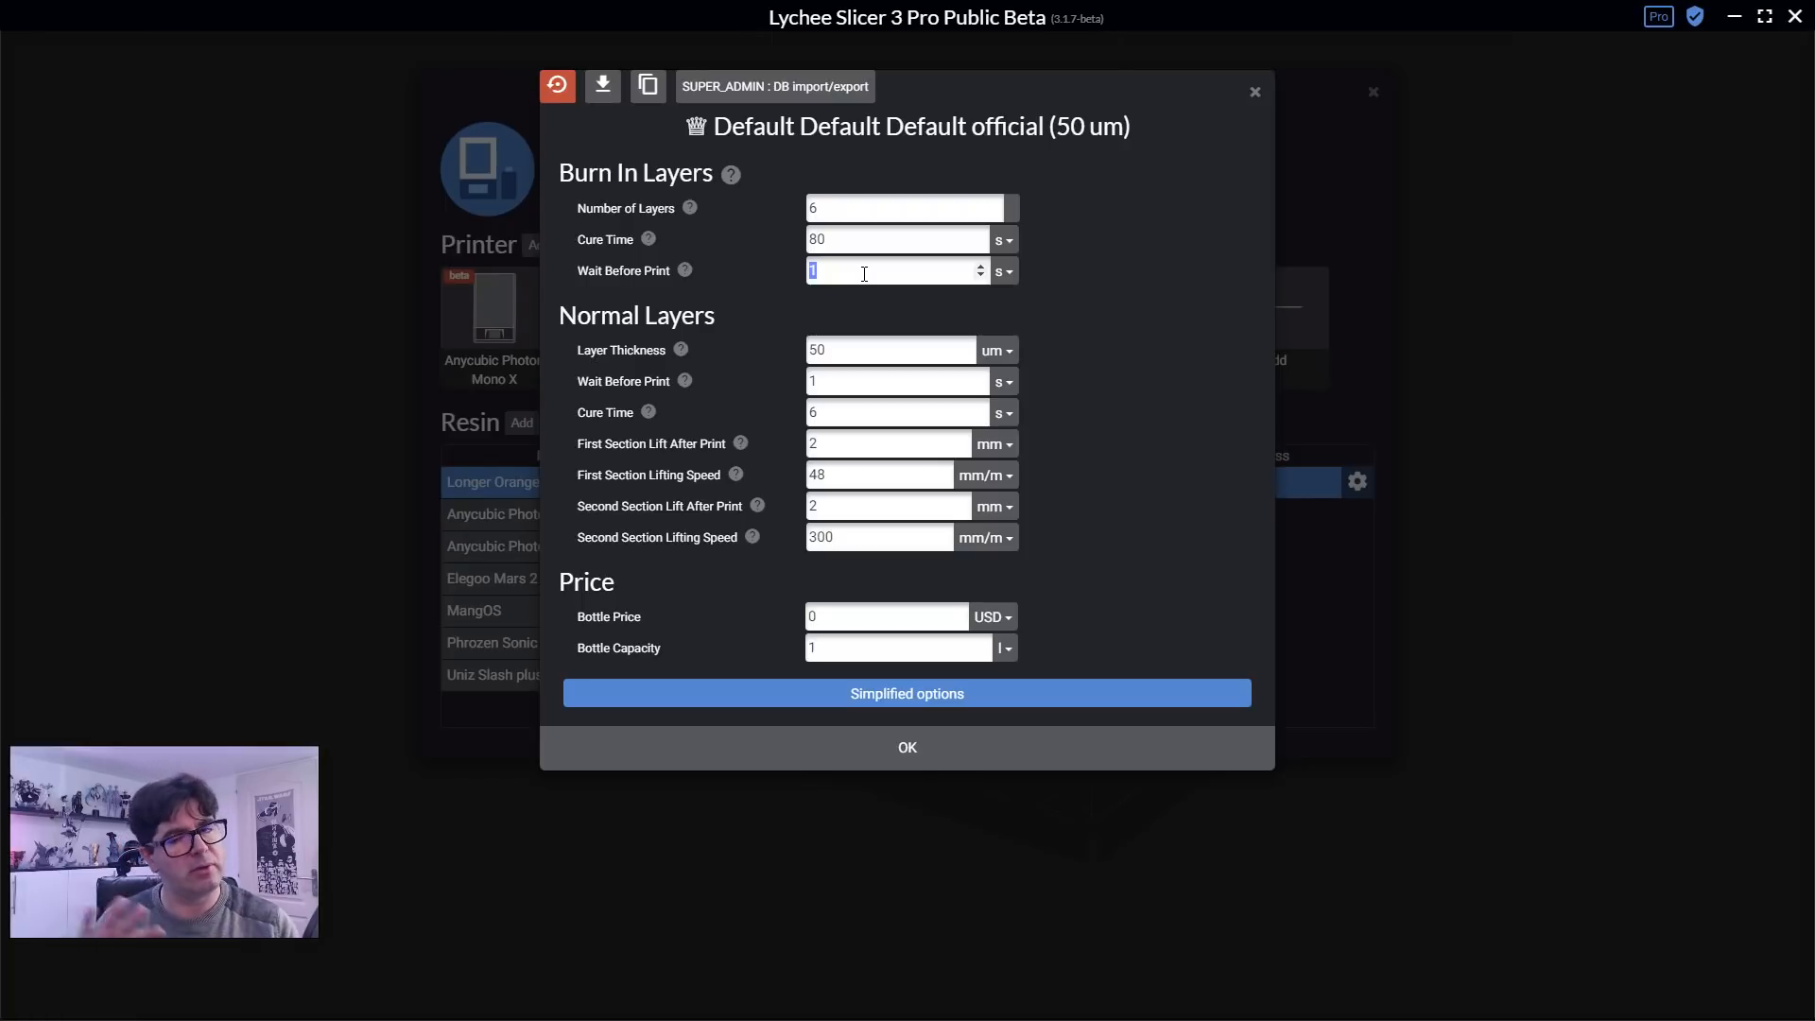
pyautogui.doubleClick(868, 352)
pyautogui.doubleClick(851, 380)
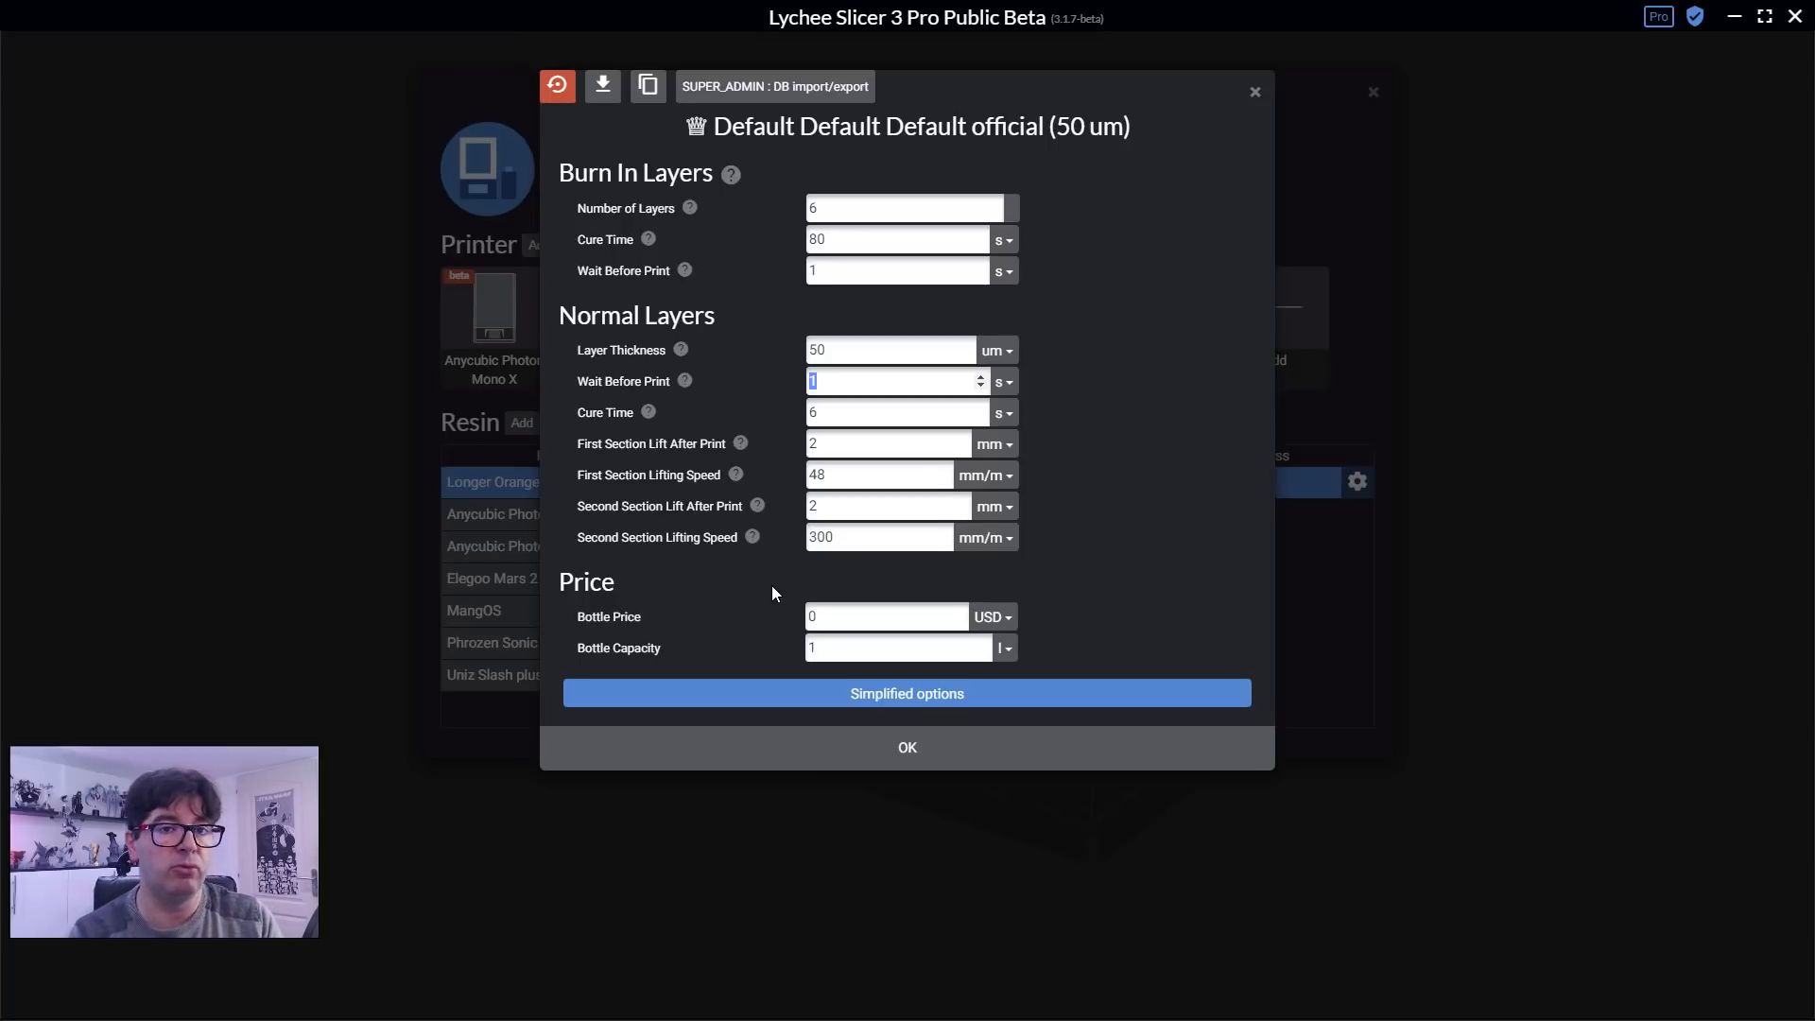
# Set the resin's bottle price to 30 USD and confirm the resin settings.
pyautogui.click(841, 615)
pyautogui.write('30')
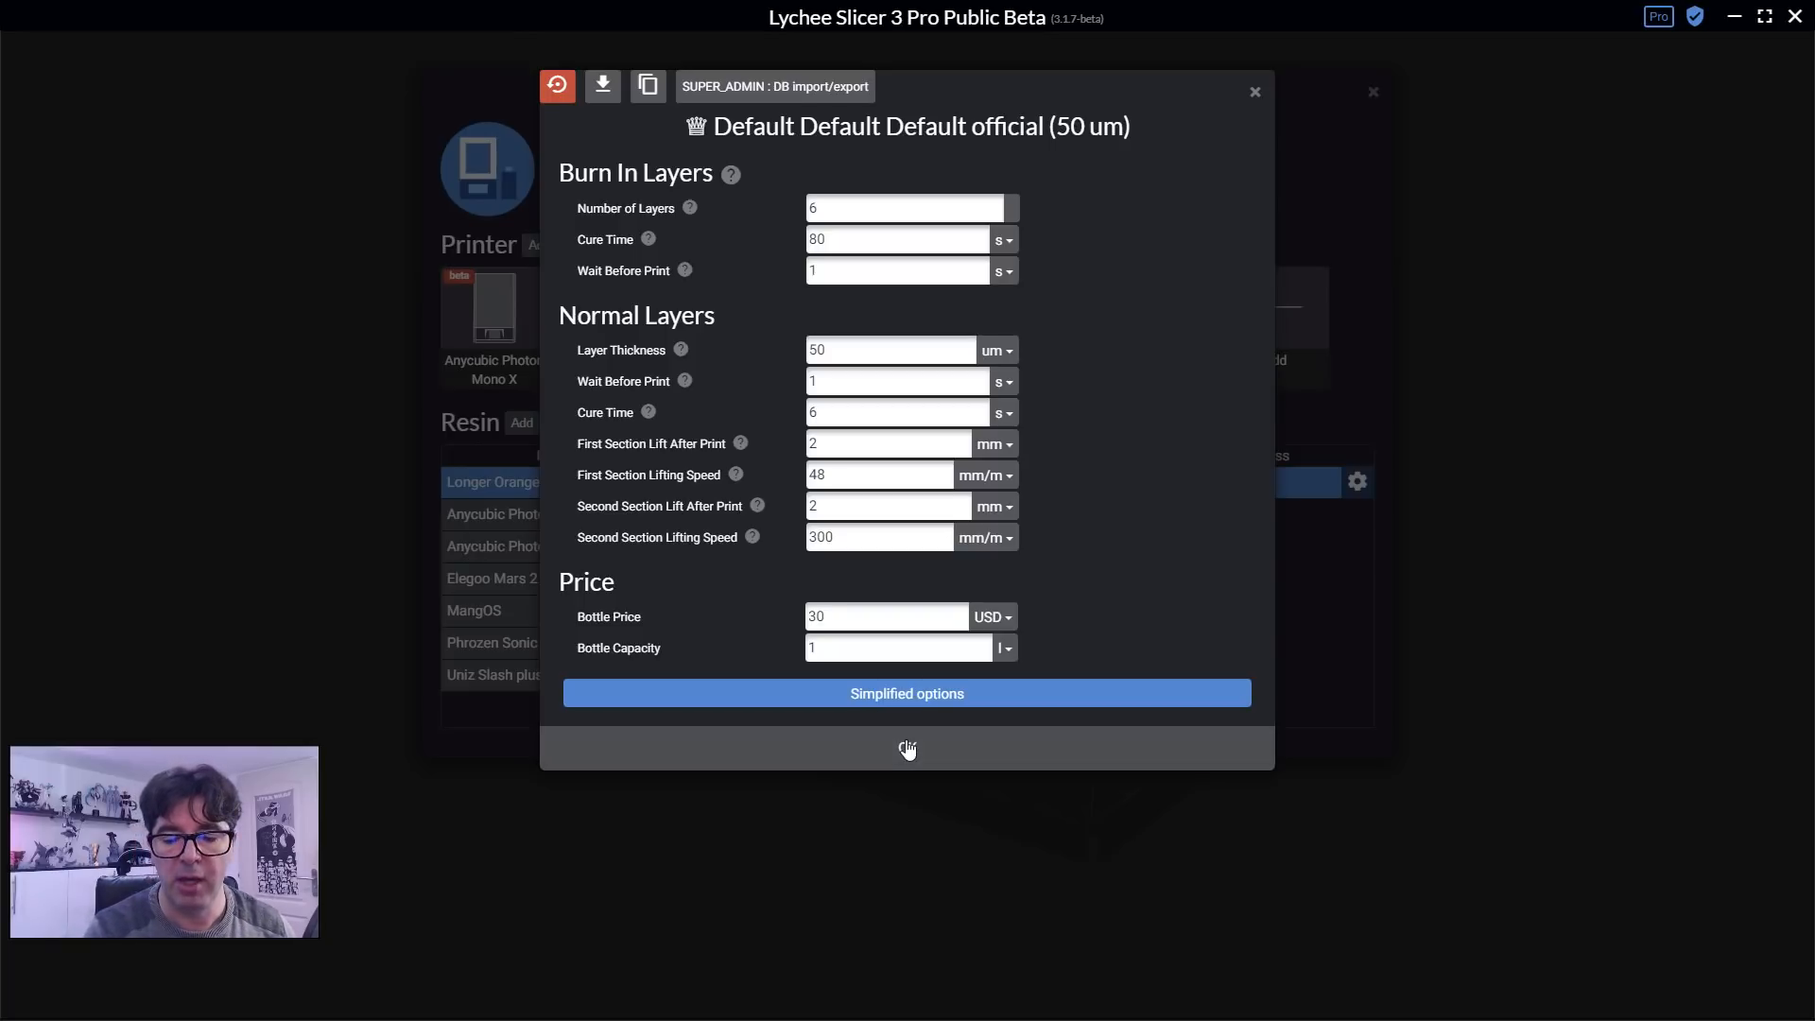
pyautogui.click(907, 748)
# Compare the printers by switching between Elegoo Mars 2 Pro, Longer Orange 30 and Anycubic Photon Mono X.
pyautogui.click(706, 320)
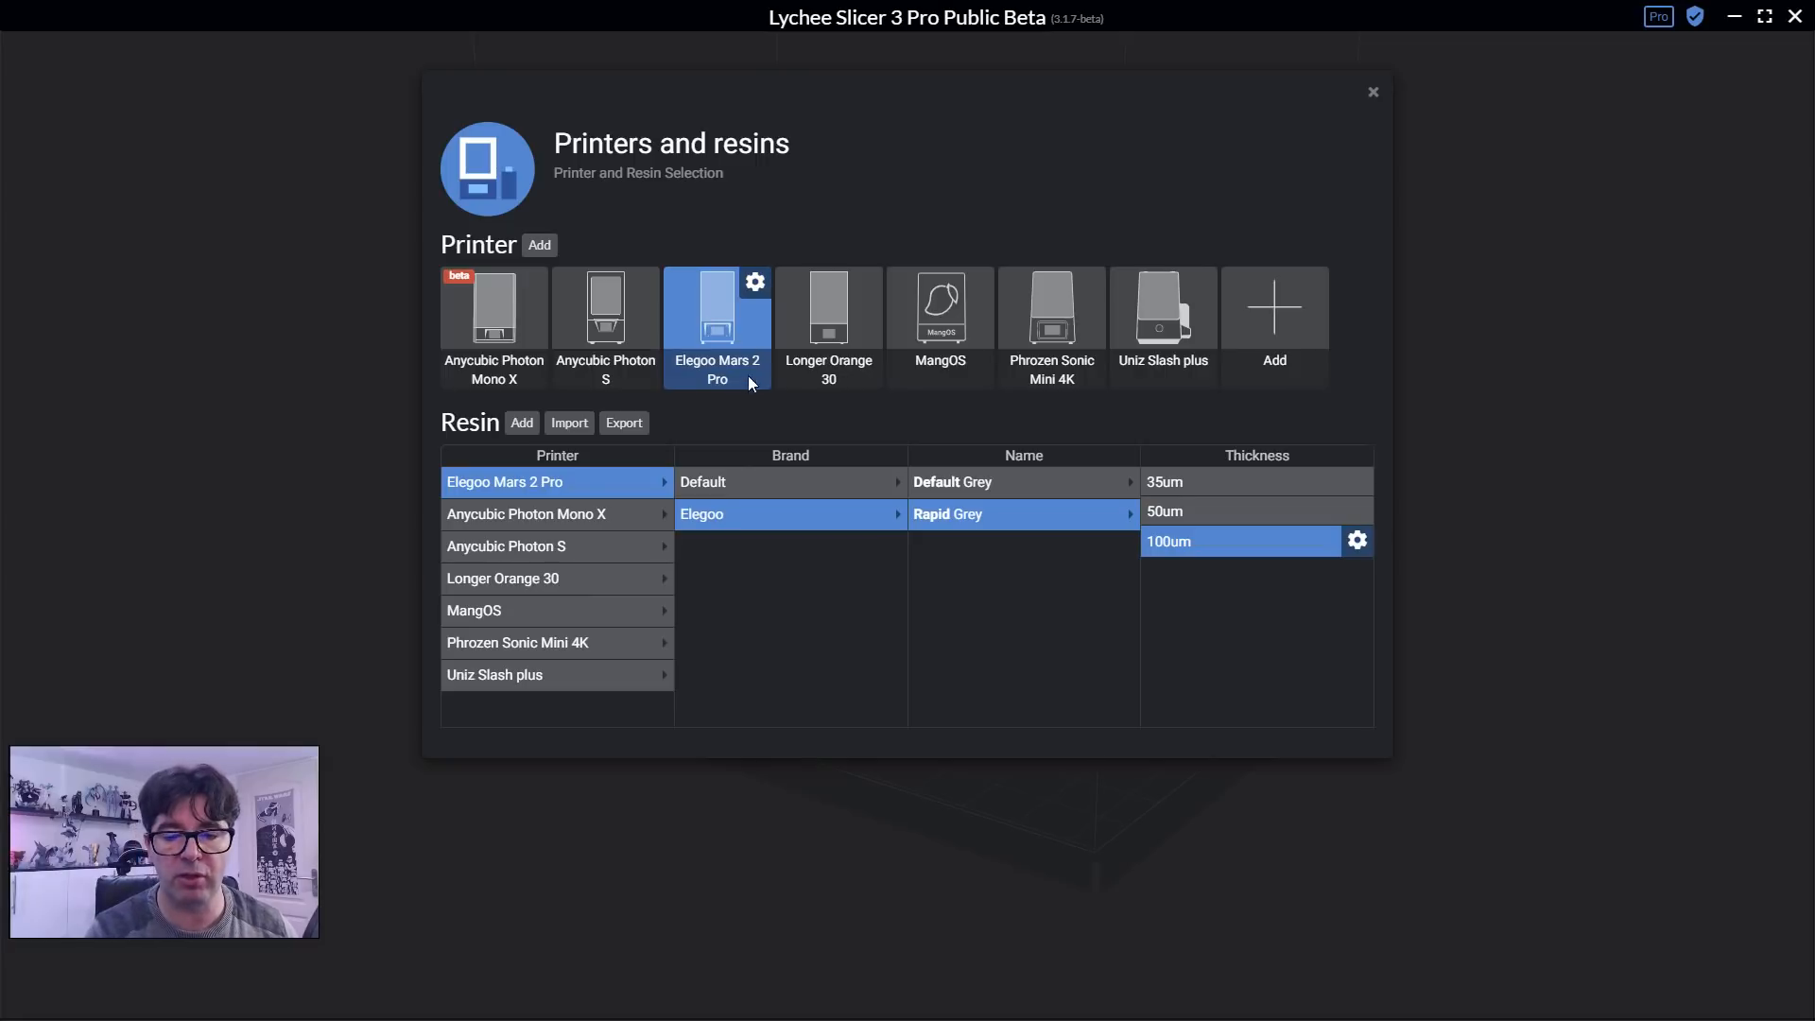
pyautogui.click(845, 326)
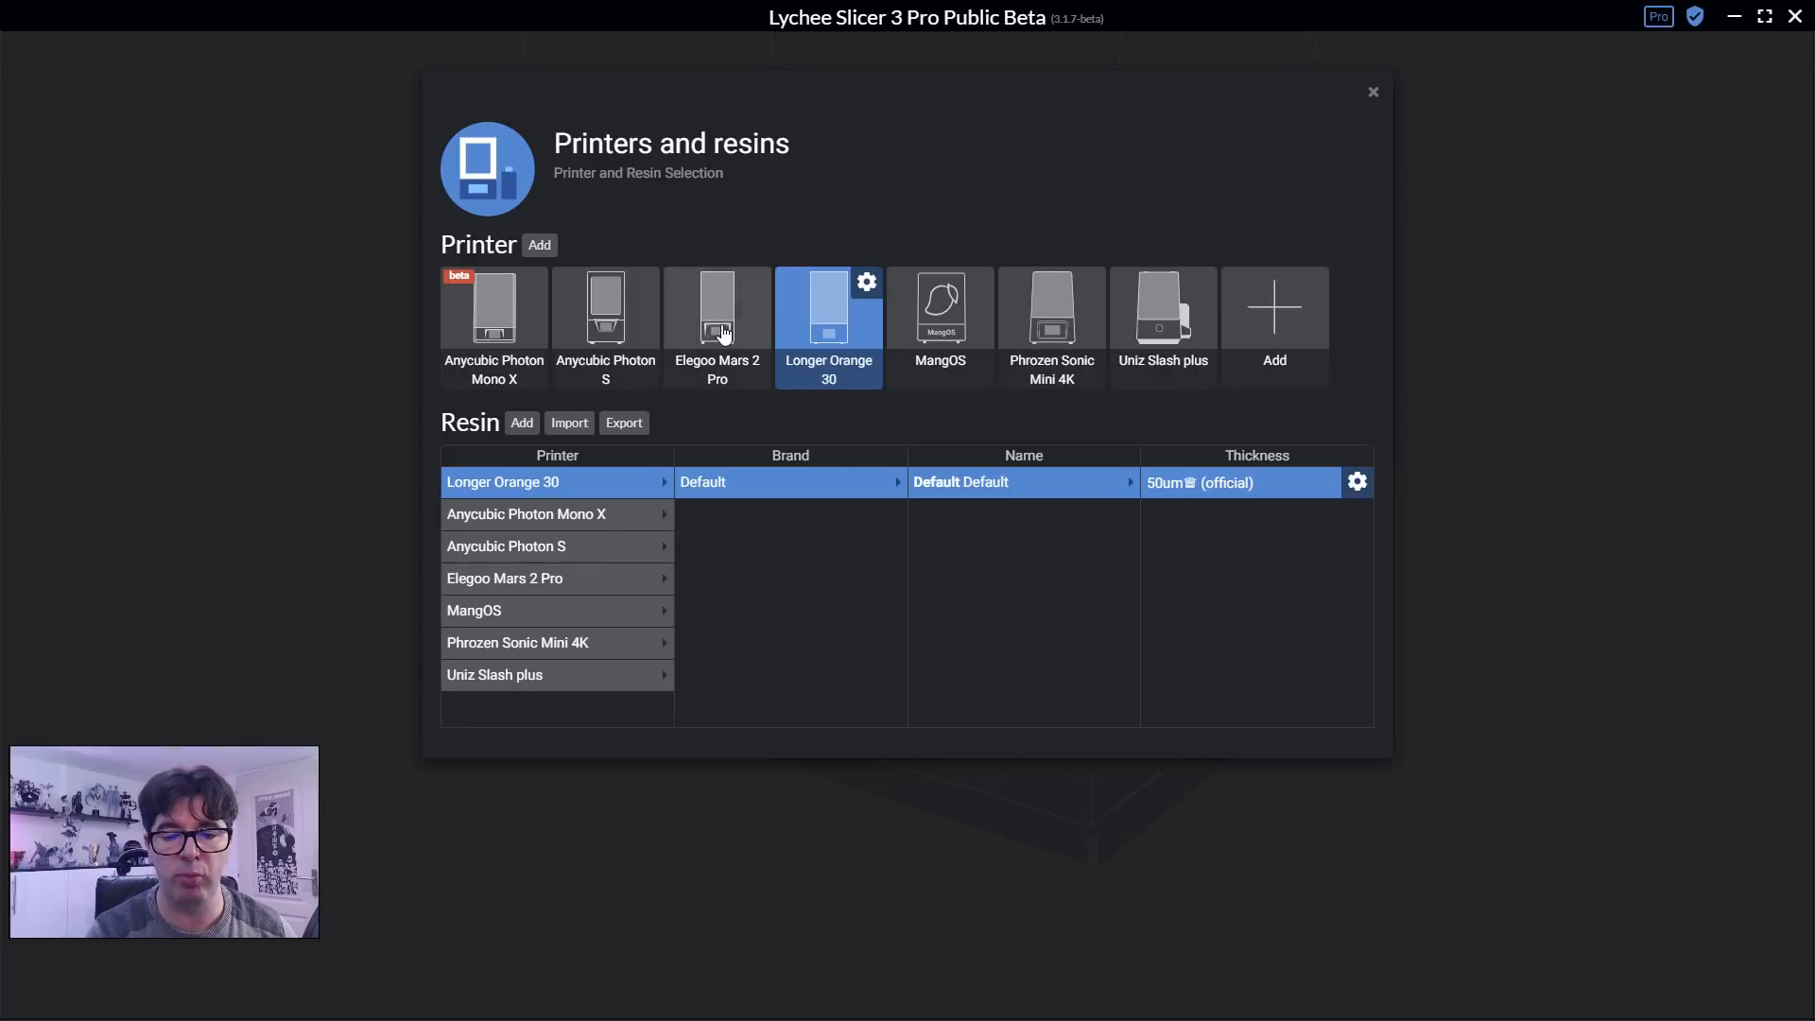
pyautogui.click(720, 328)
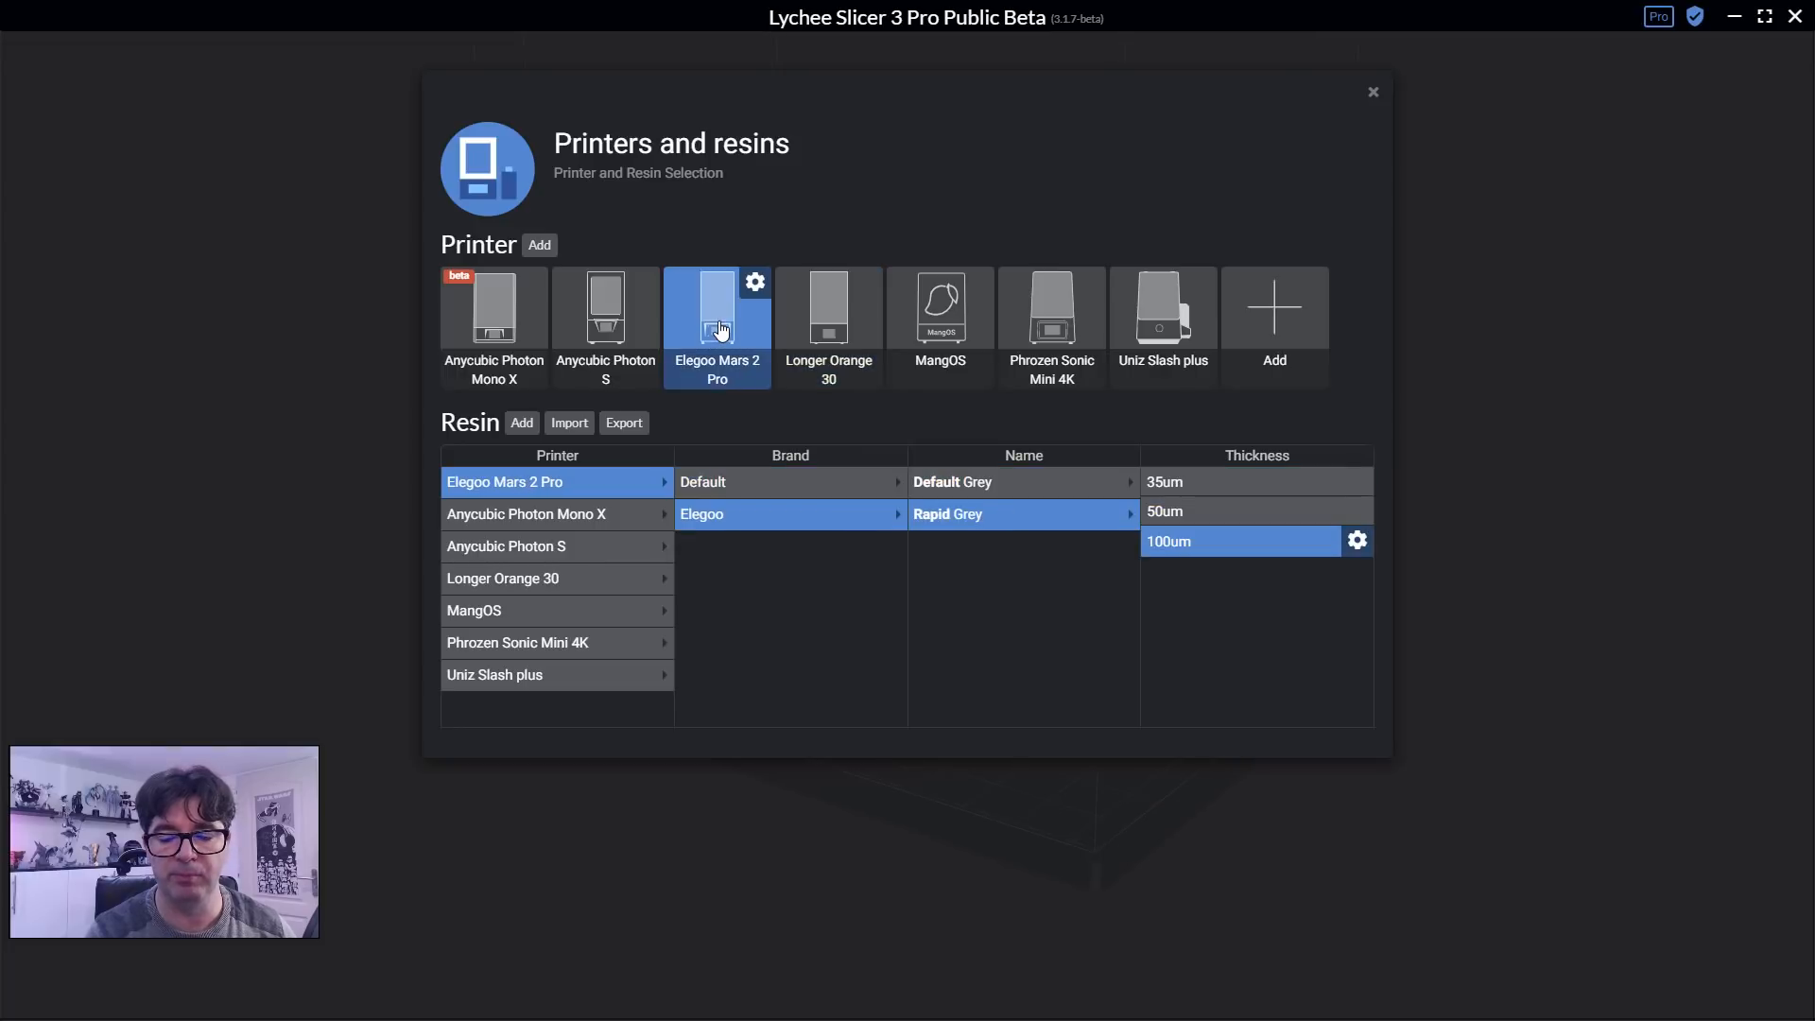
pyautogui.click(508, 313)
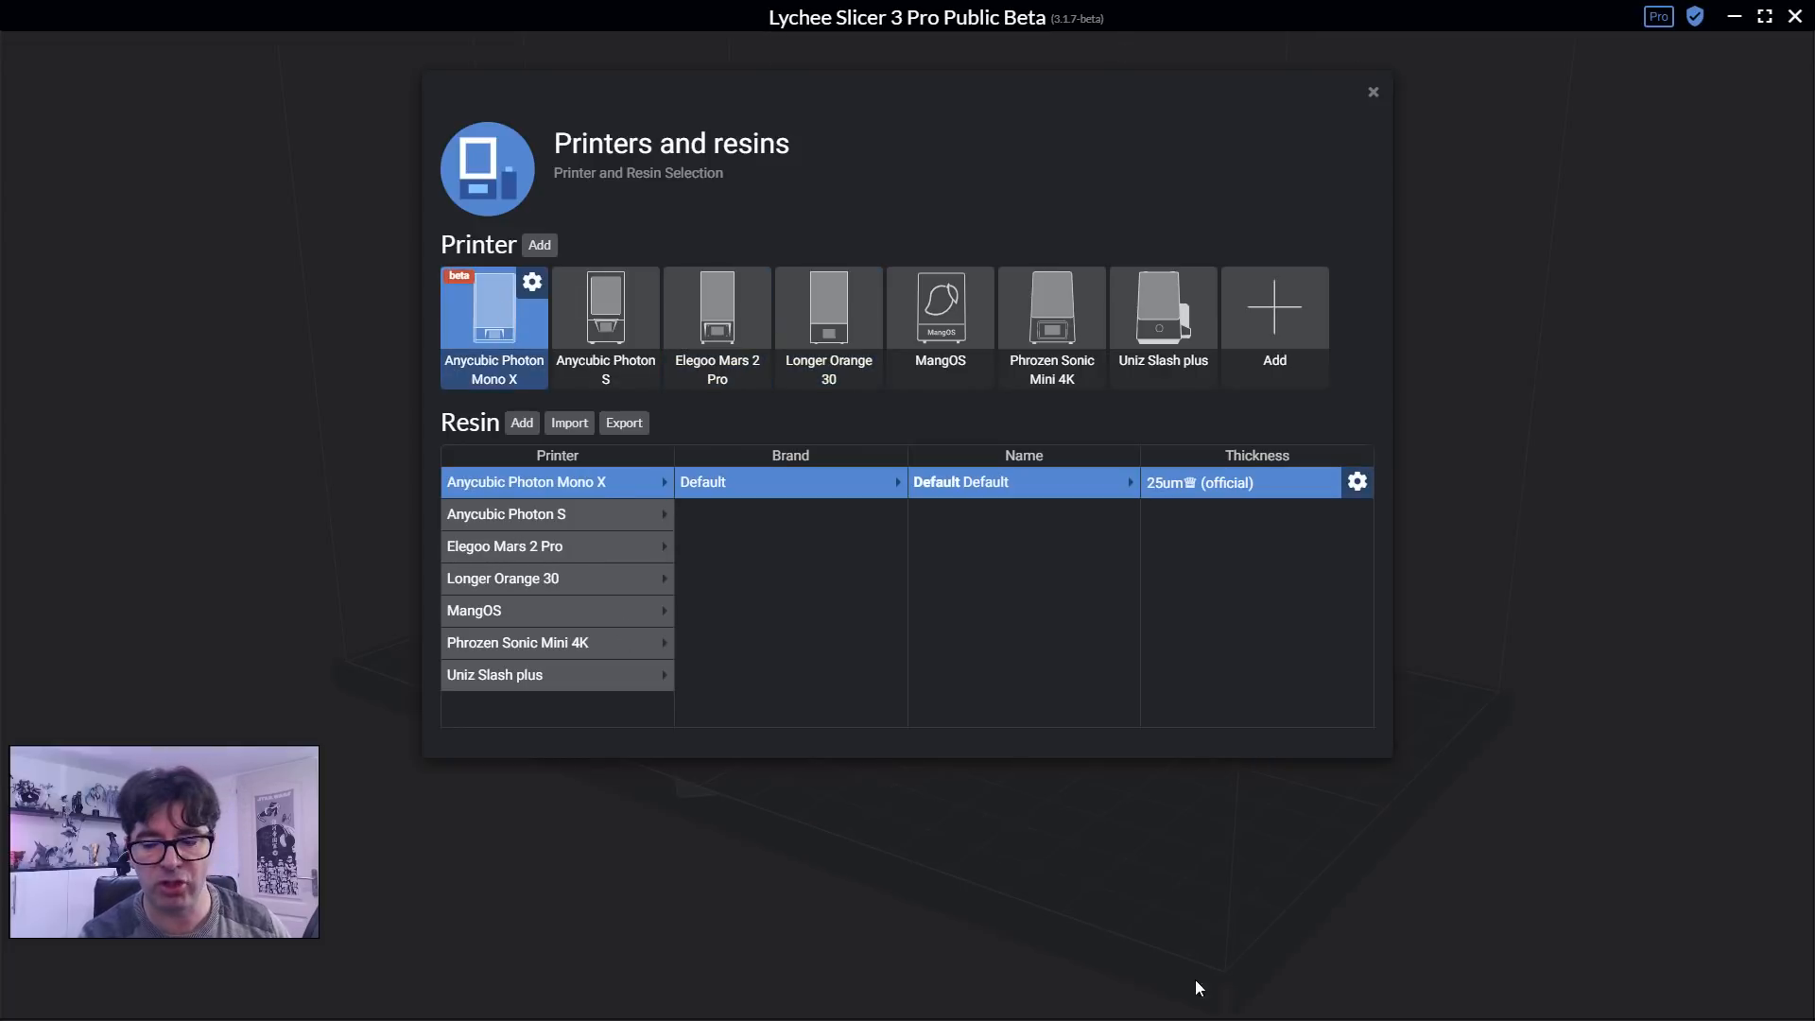
pyautogui.click(815, 322)
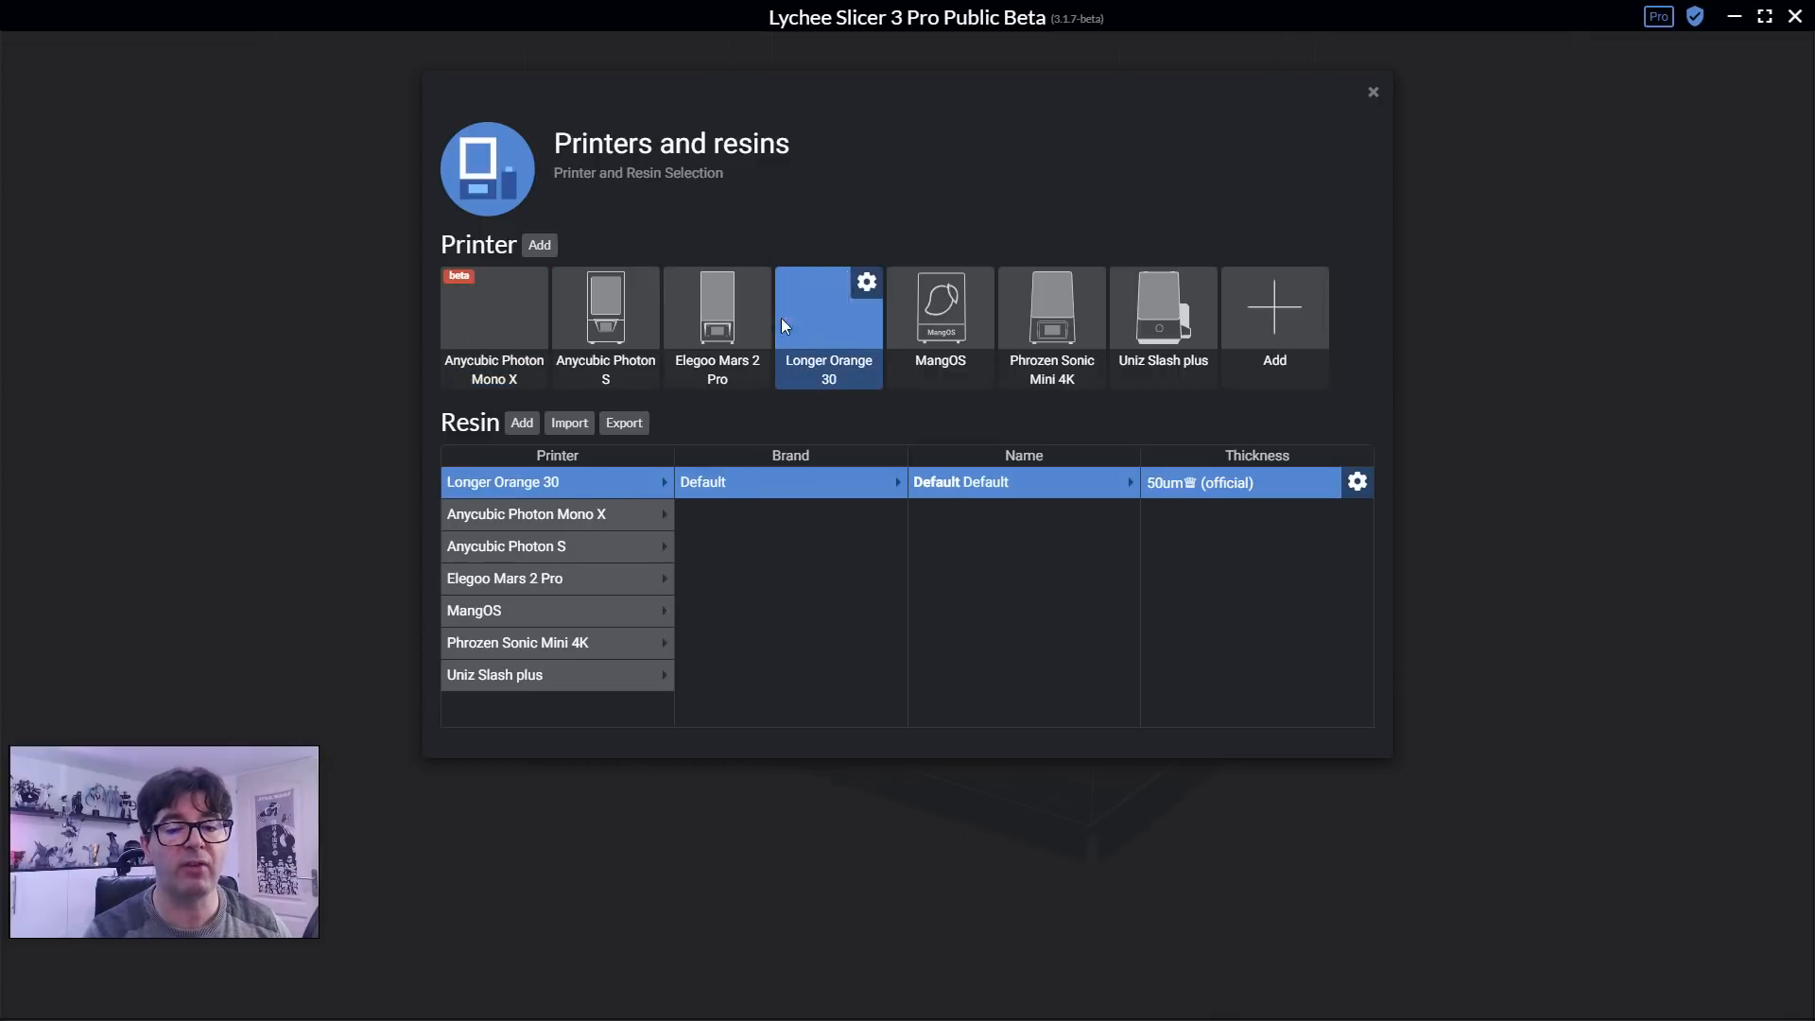
# Choose the Elegoo Mars 2 Pro with Elegoo Rapid Grey resin at 35um and open that resin's settings.
pyautogui.click(726, 328)
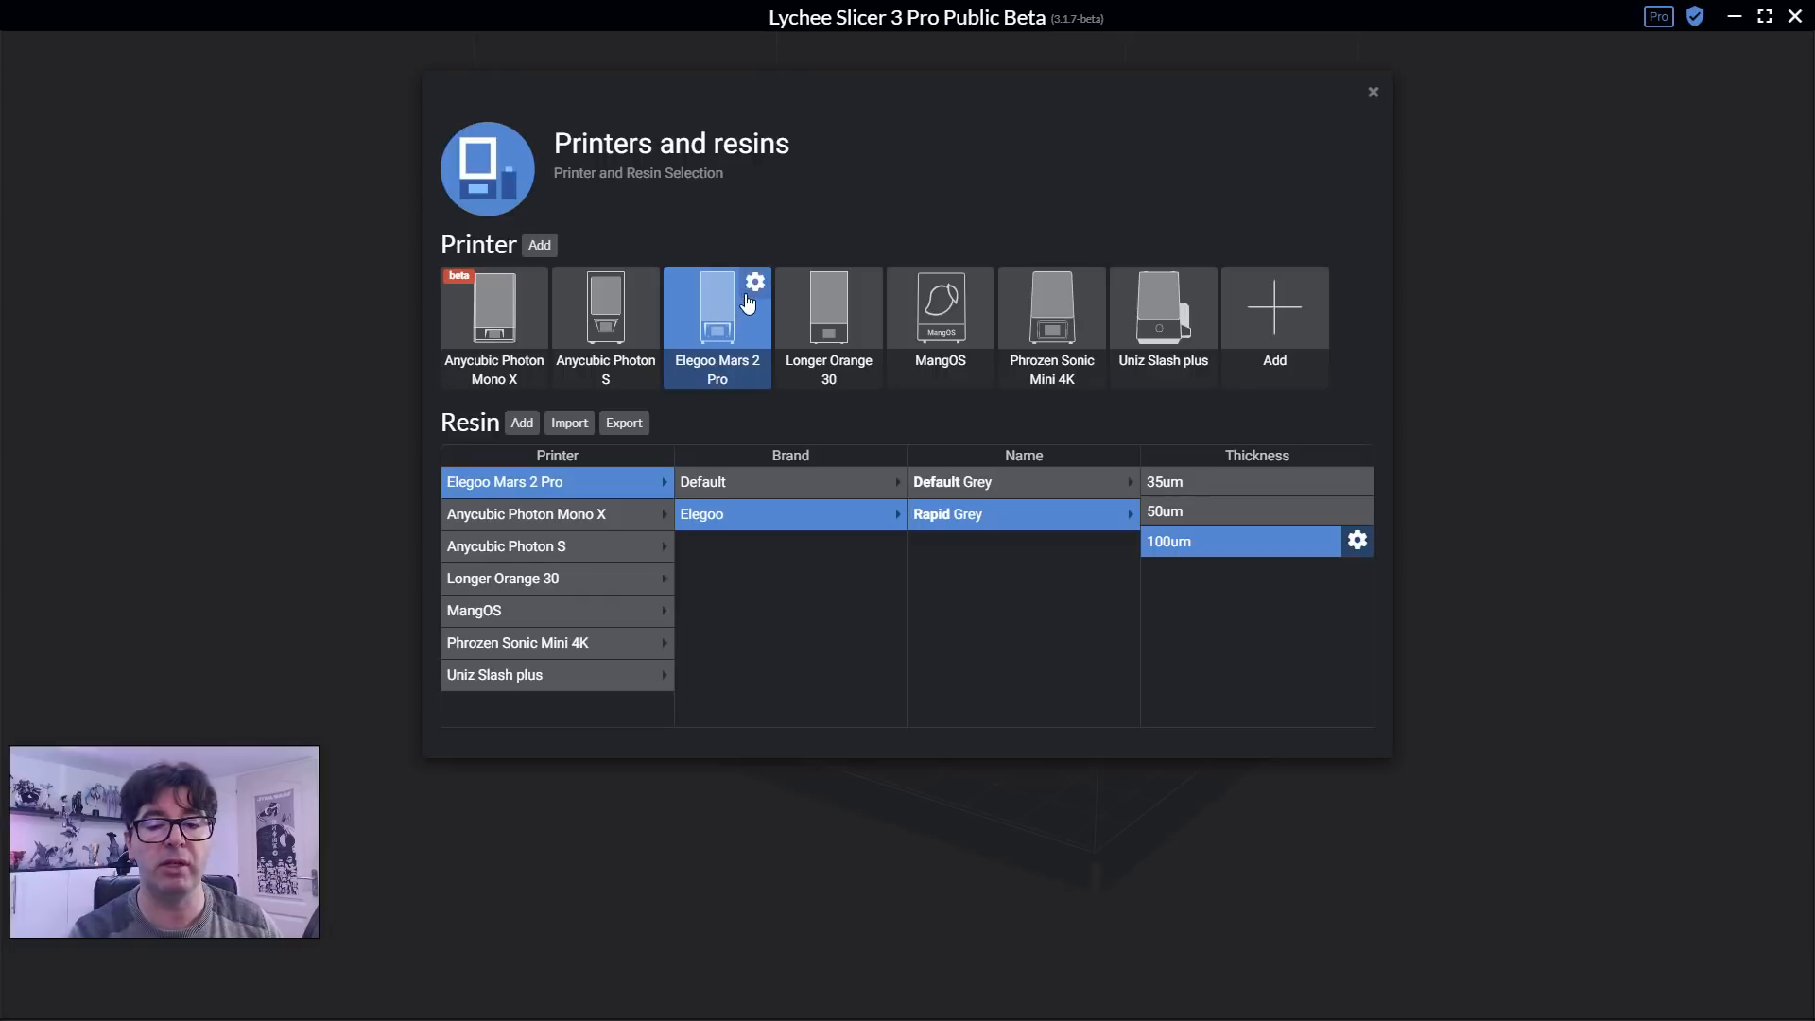
pyautogui.click(716, 518)
pyautogui.click(942, 520)
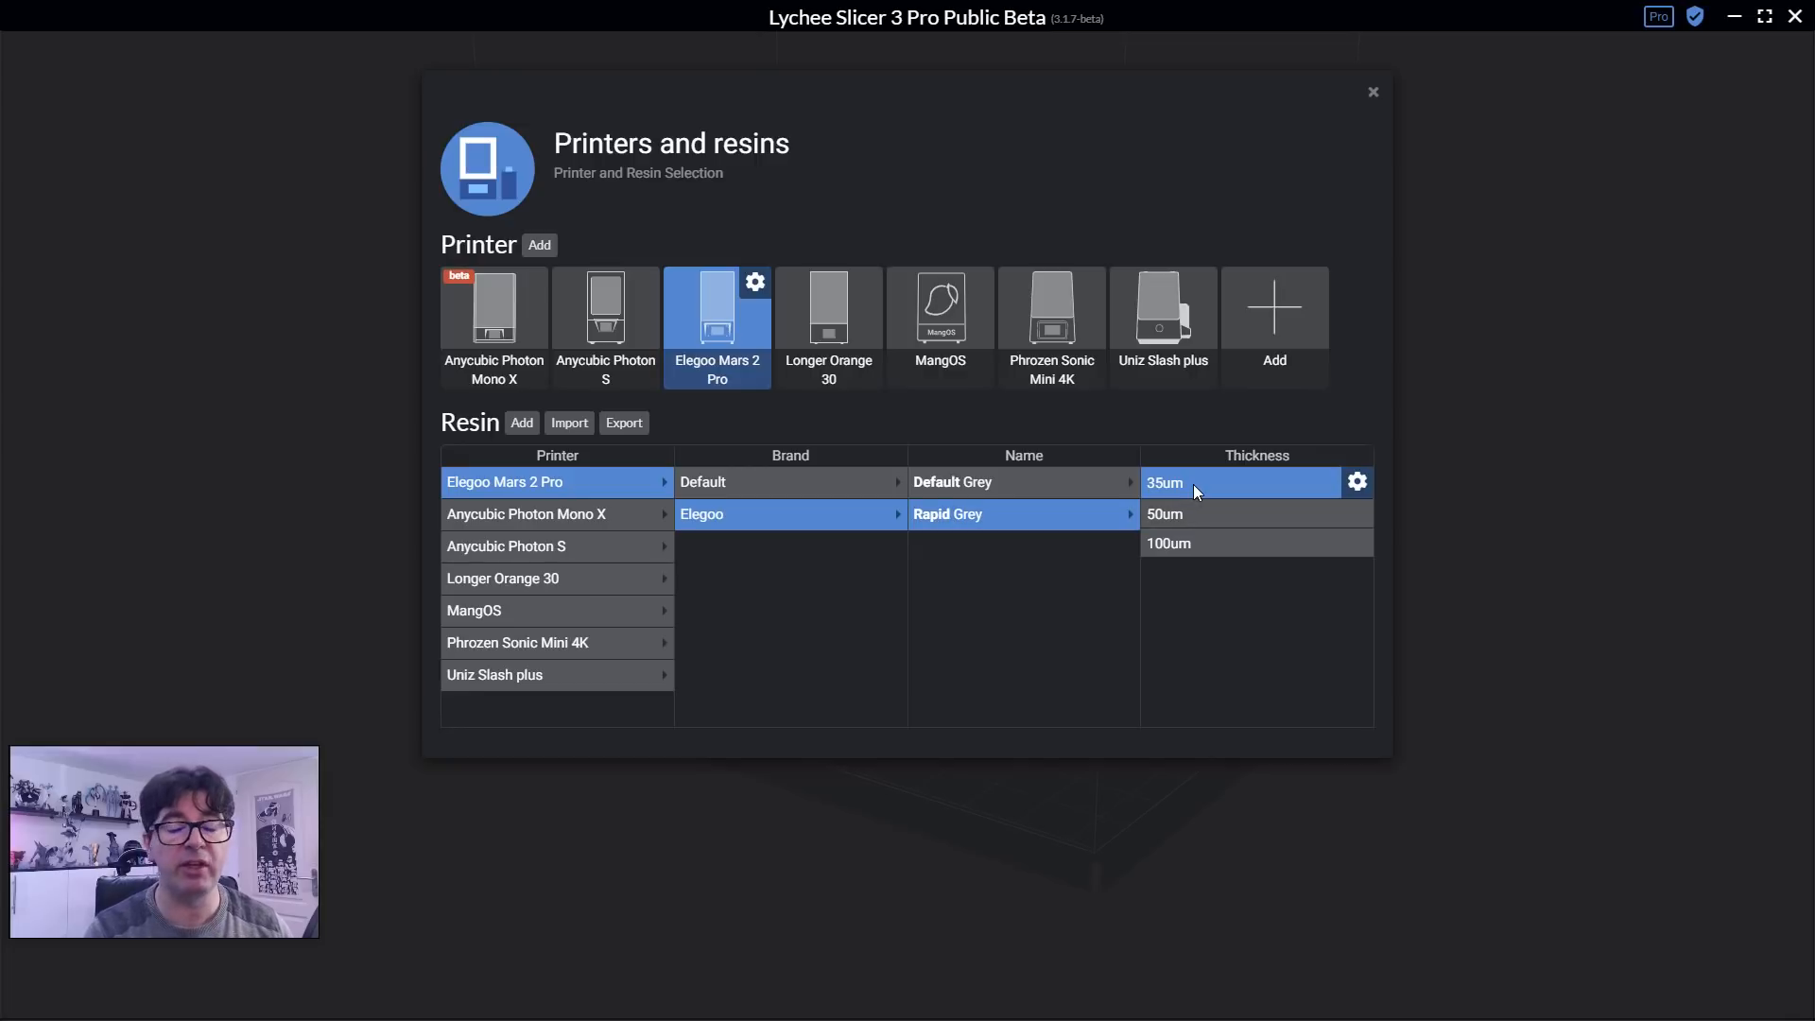
pyautogui.click(1357, 482)
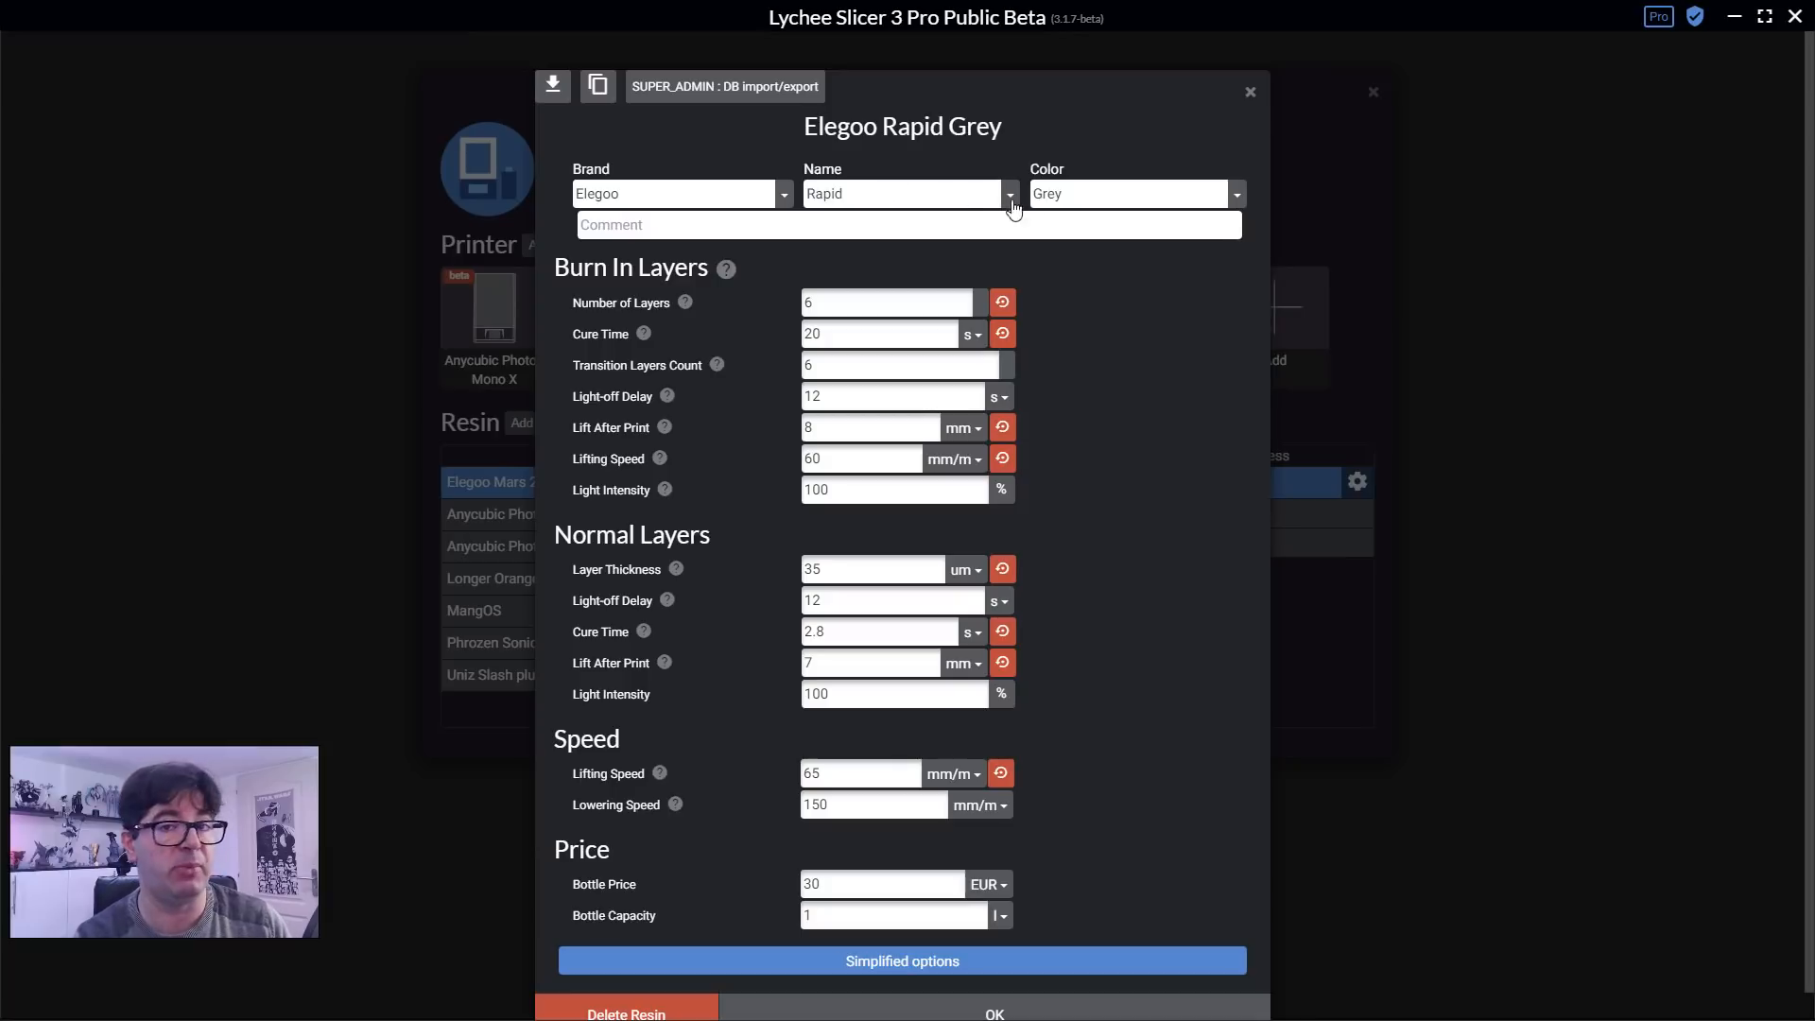
# Look through the resin brands and layer settings, change the 35um Elegoo Rapid resin's color to Black, and close its settings.
pyautogui.click(773, 198)
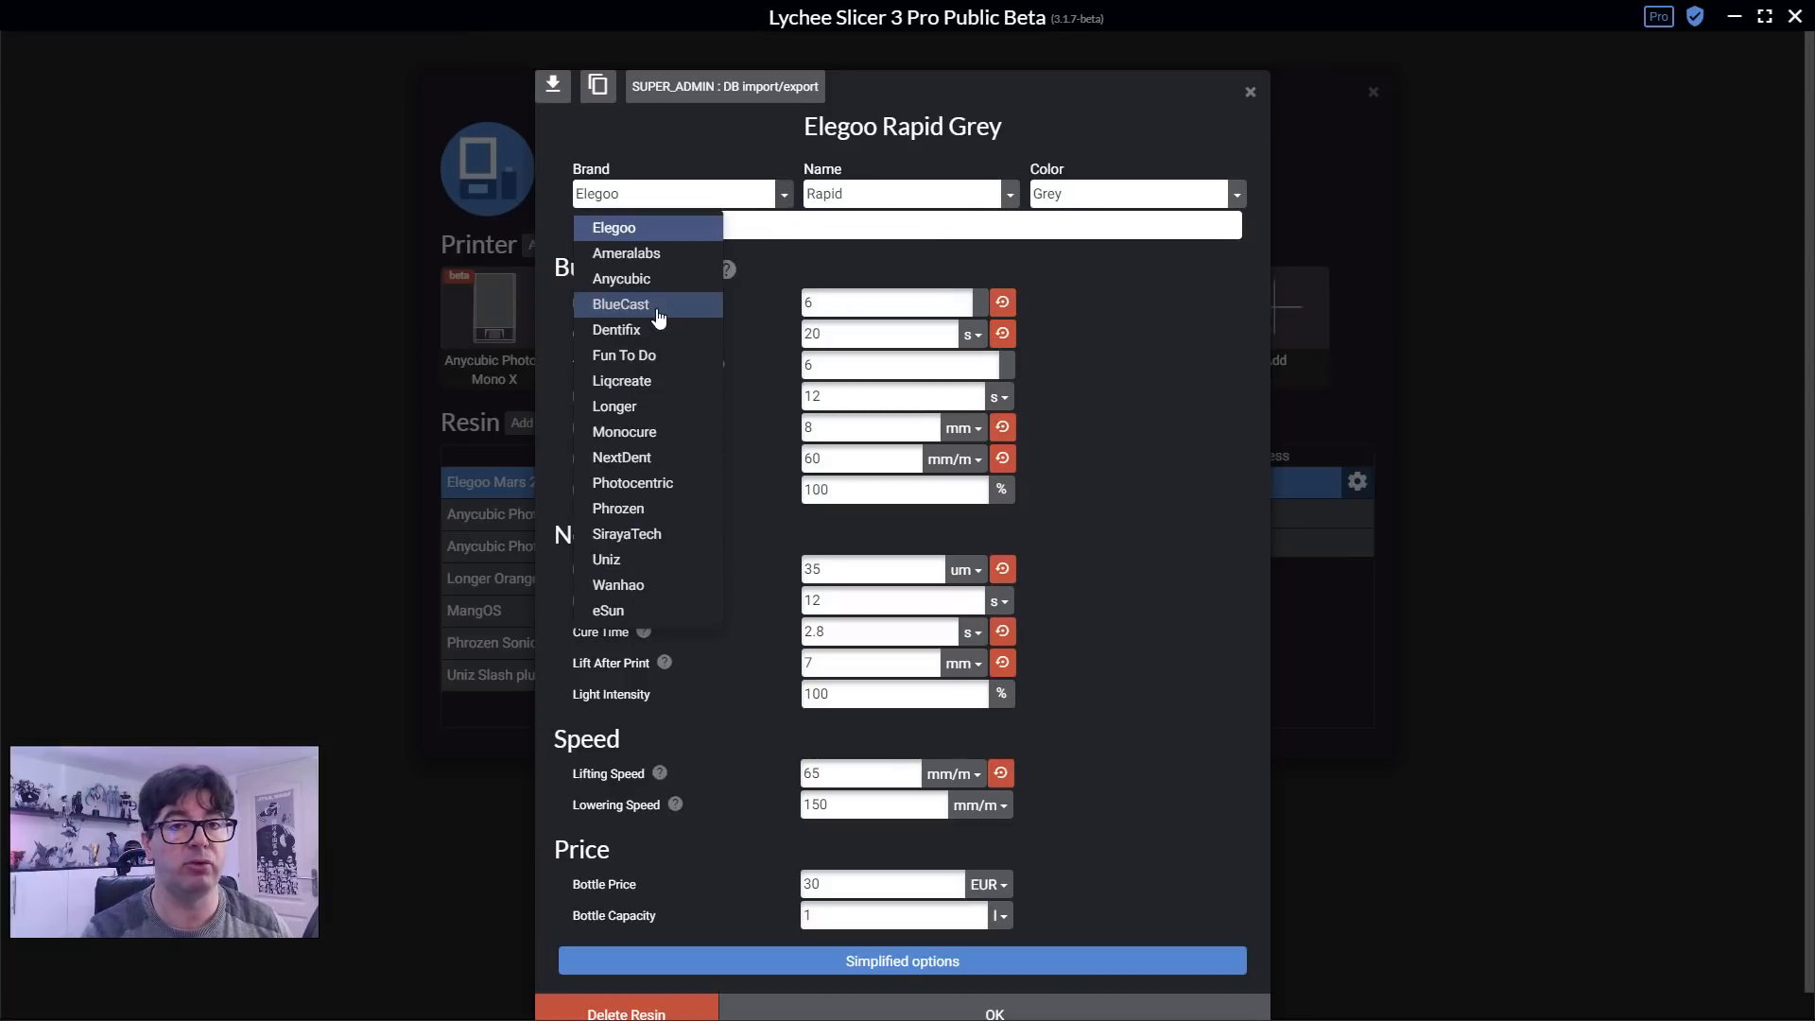
pyautogui.click(660, 189)
pyautogui.doubleClick(660, 187)
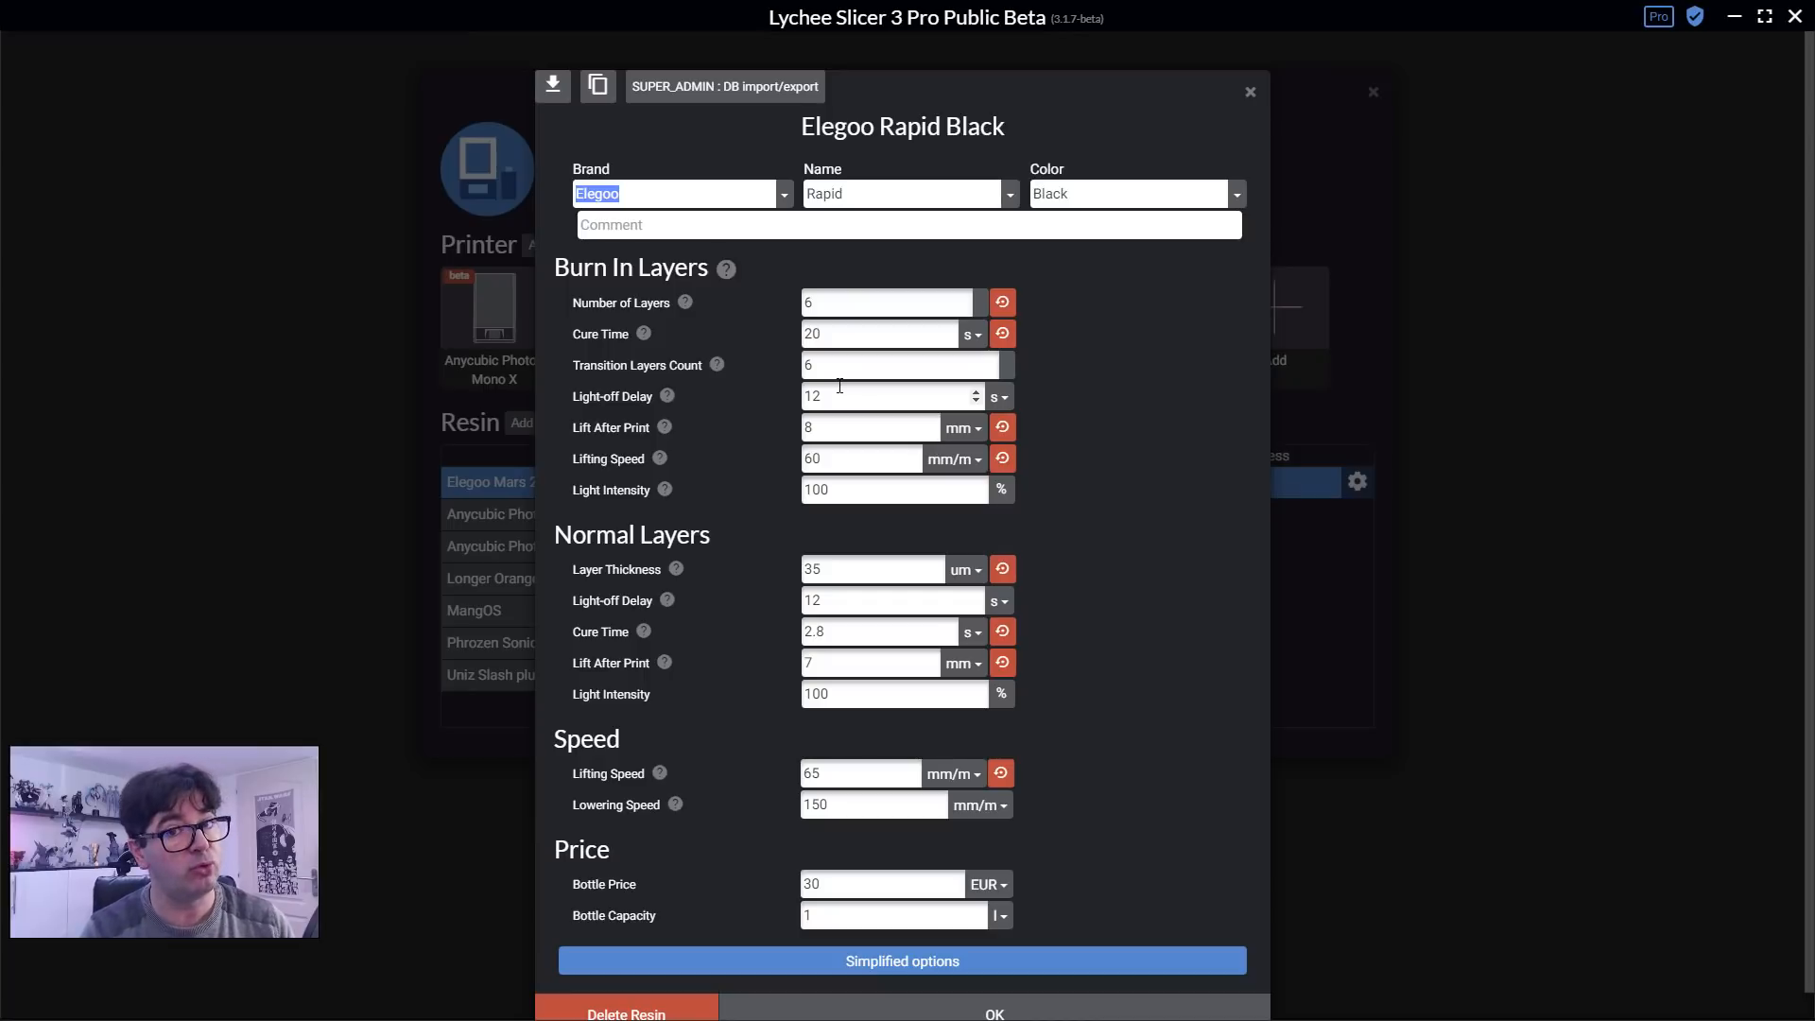
pyautogui.click(843, 427)
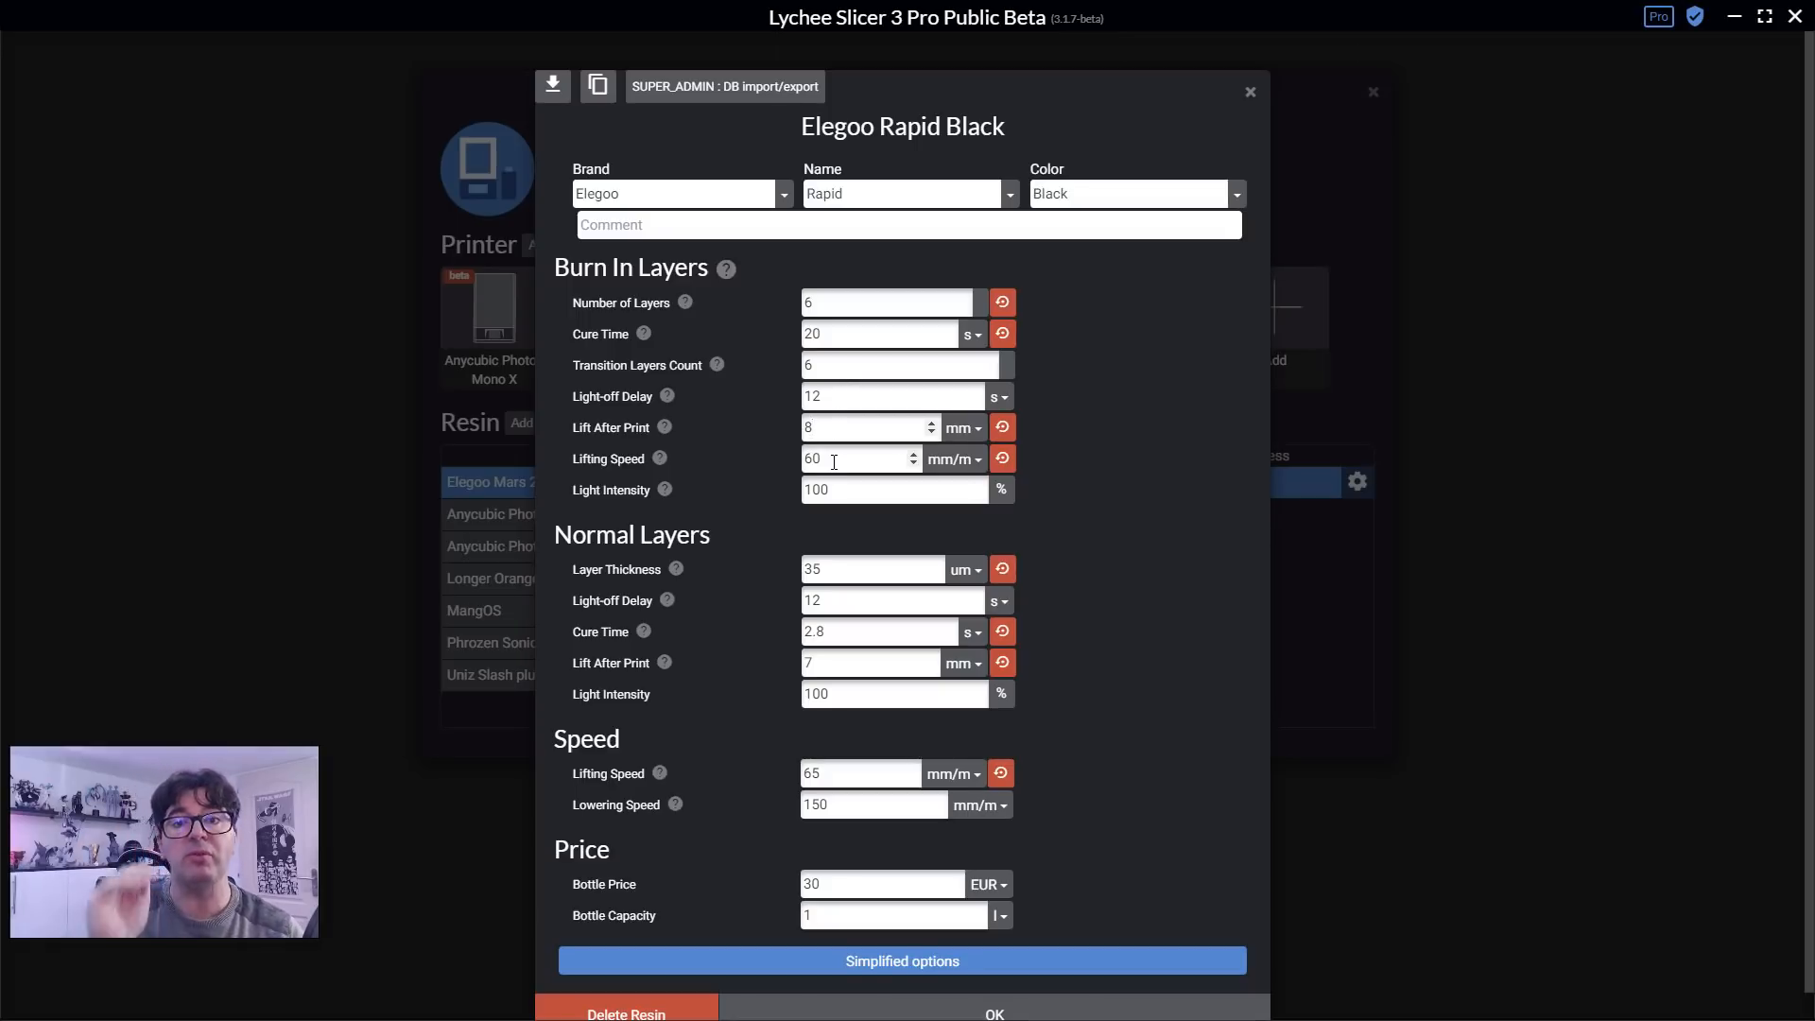
pyautogui.doubleClick(859, 492)
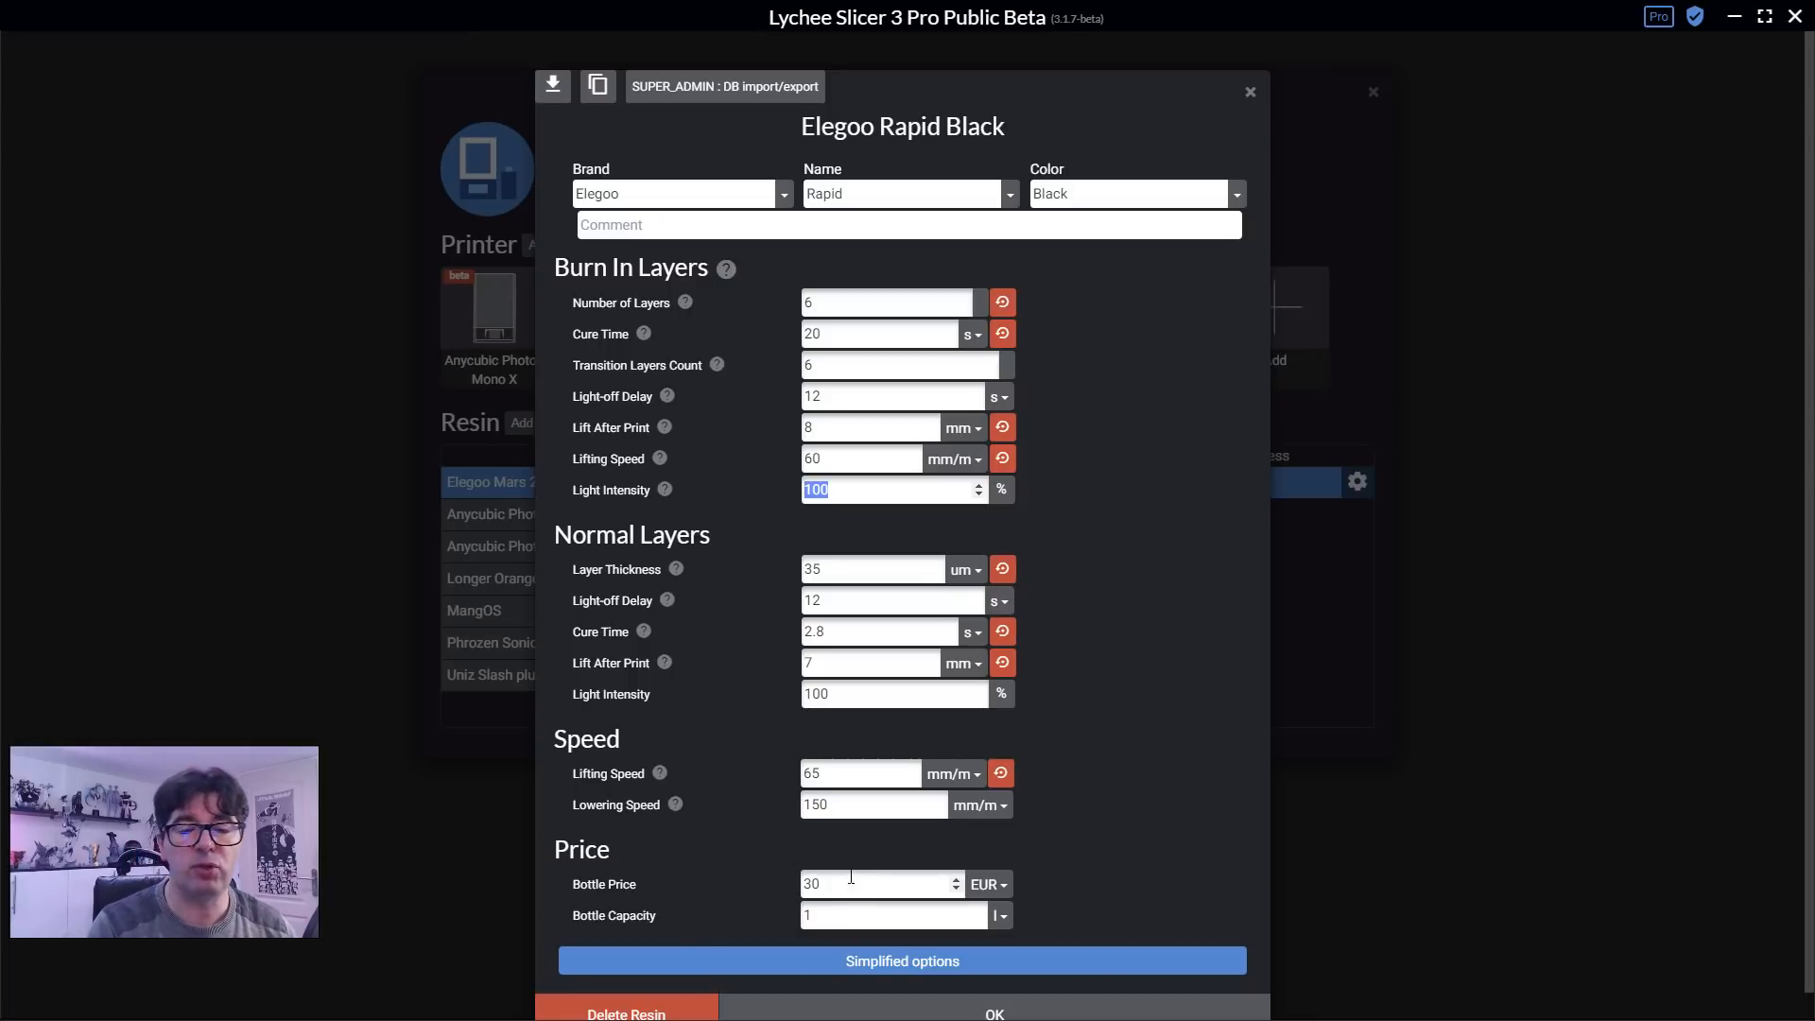
pyautogui.click(1250, 92)
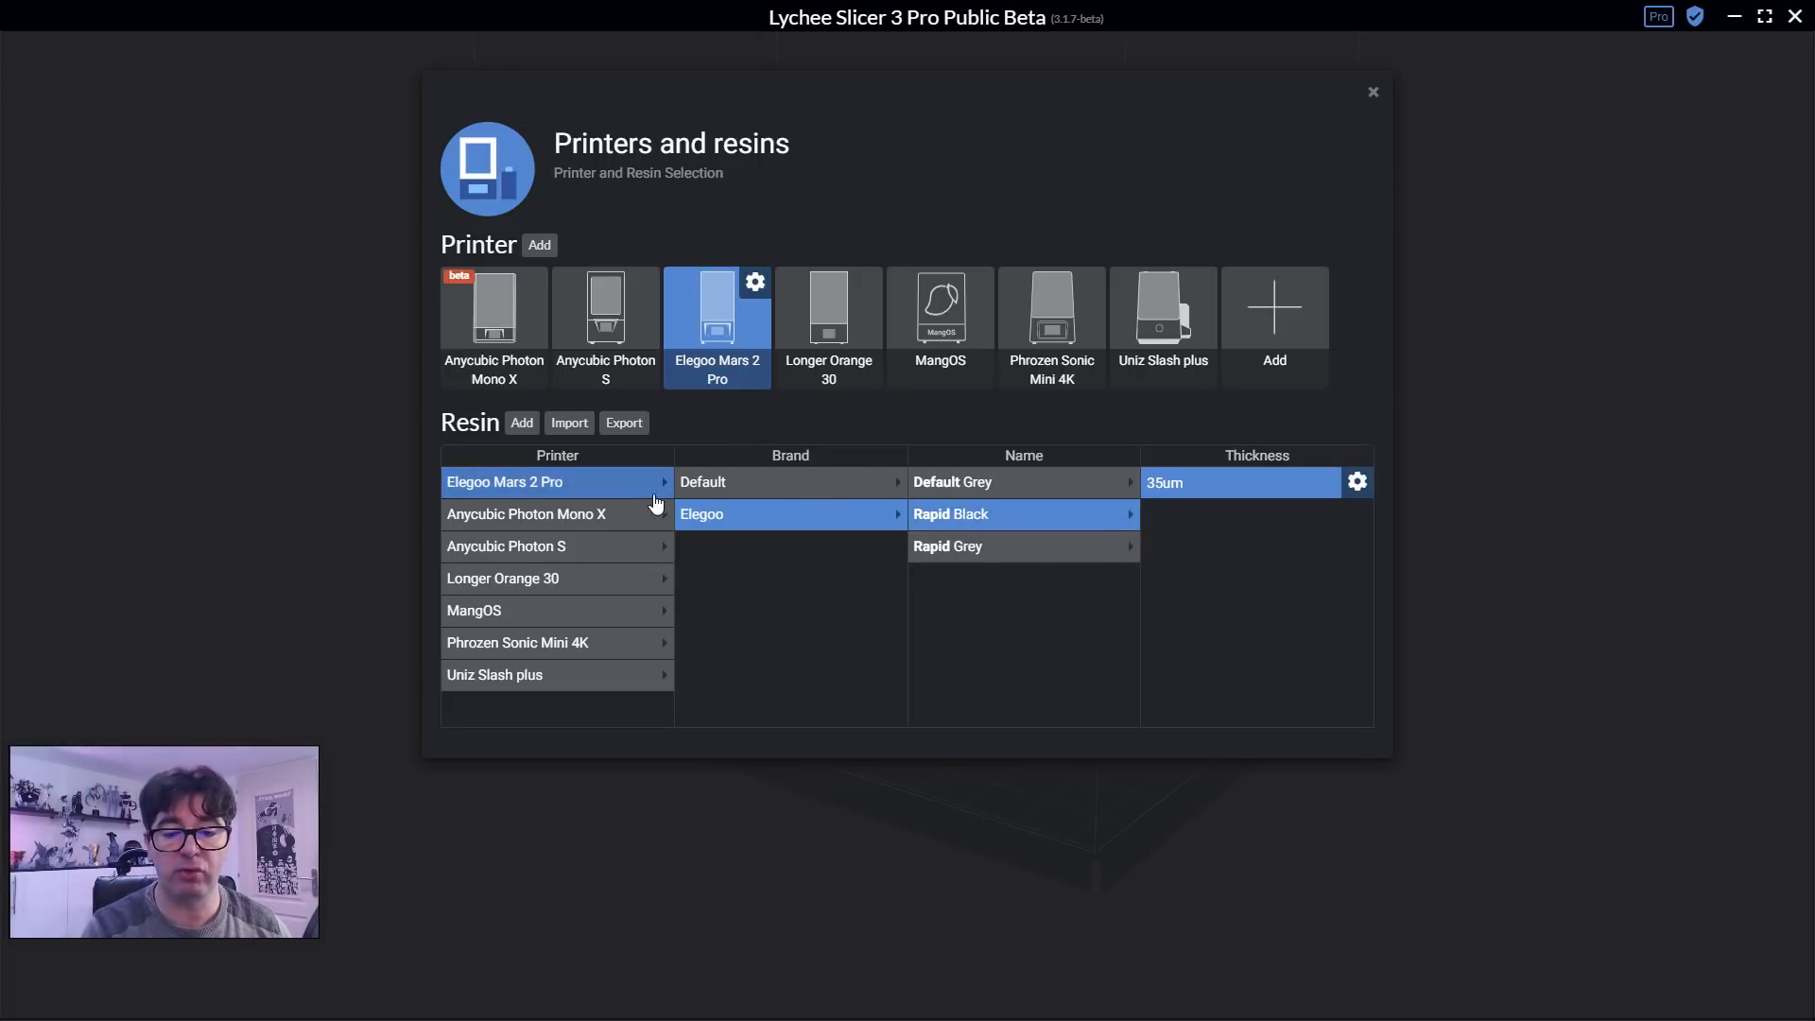
# Copy the 50um Elegoo Rapid Grey resin profile to the Elegoo Mars 2 Pro.
pyautogui.click(936, 548)
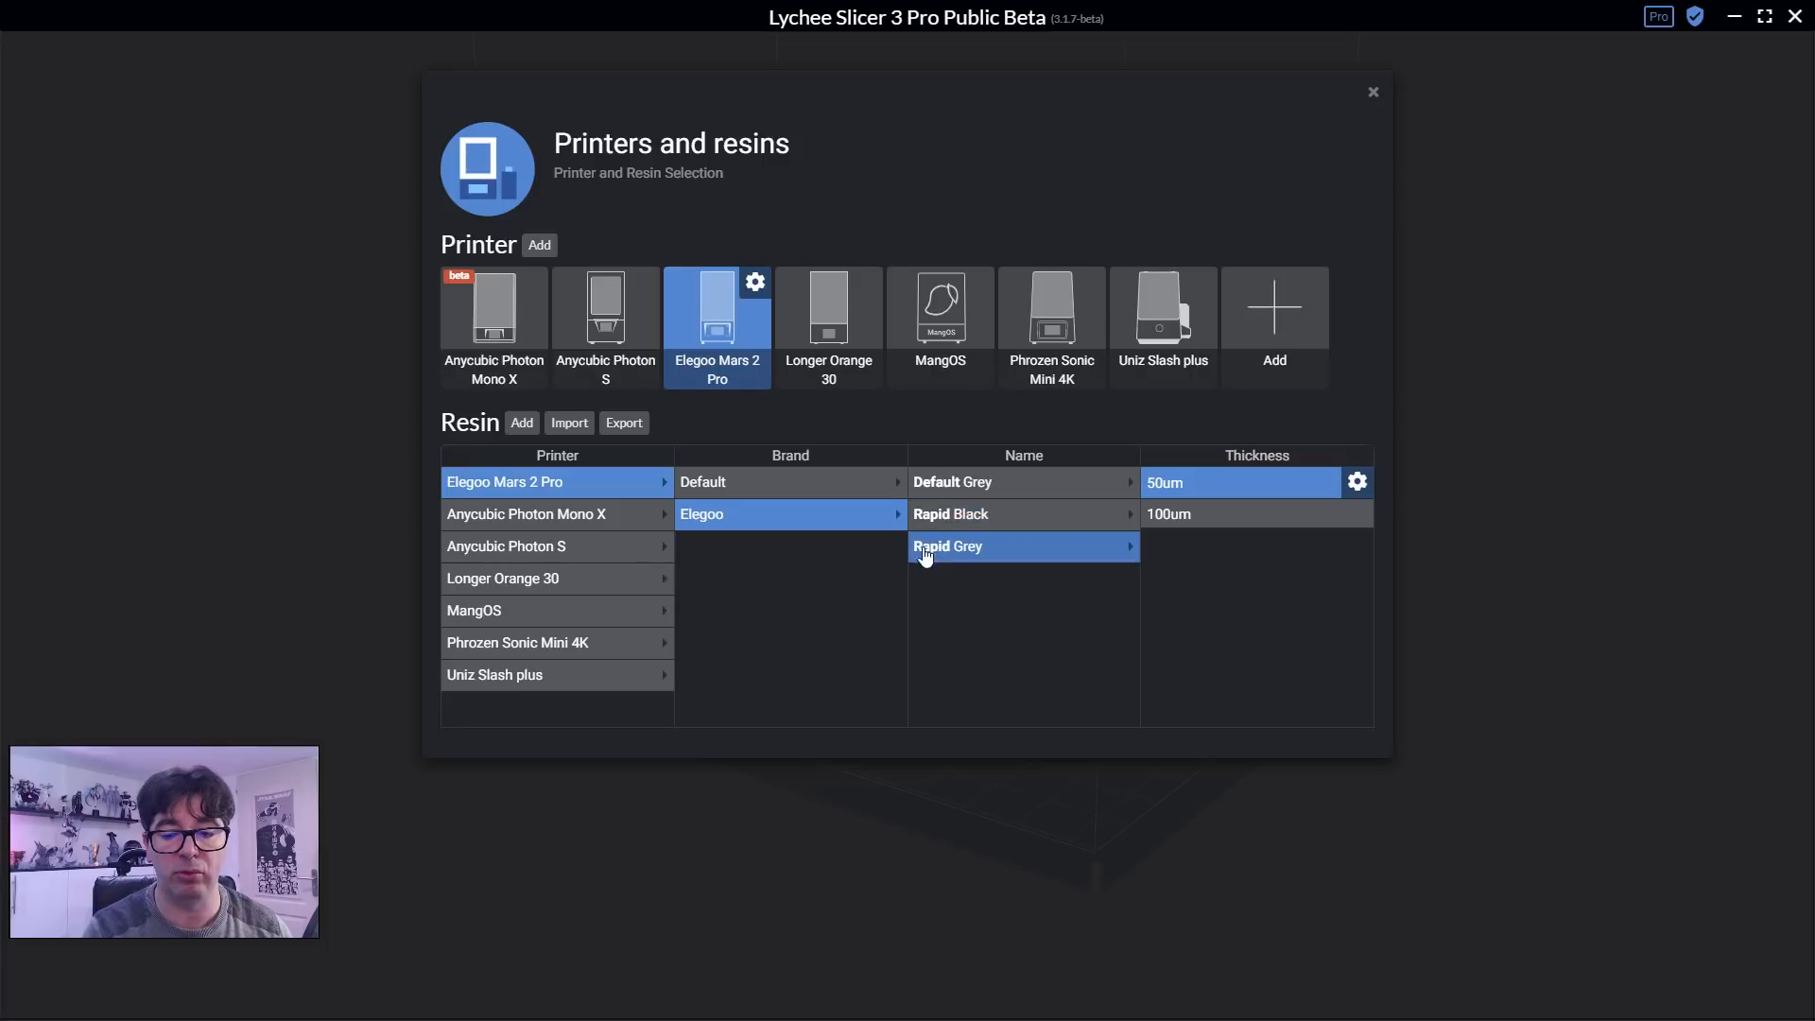
pyautogui.click(1356, 483)
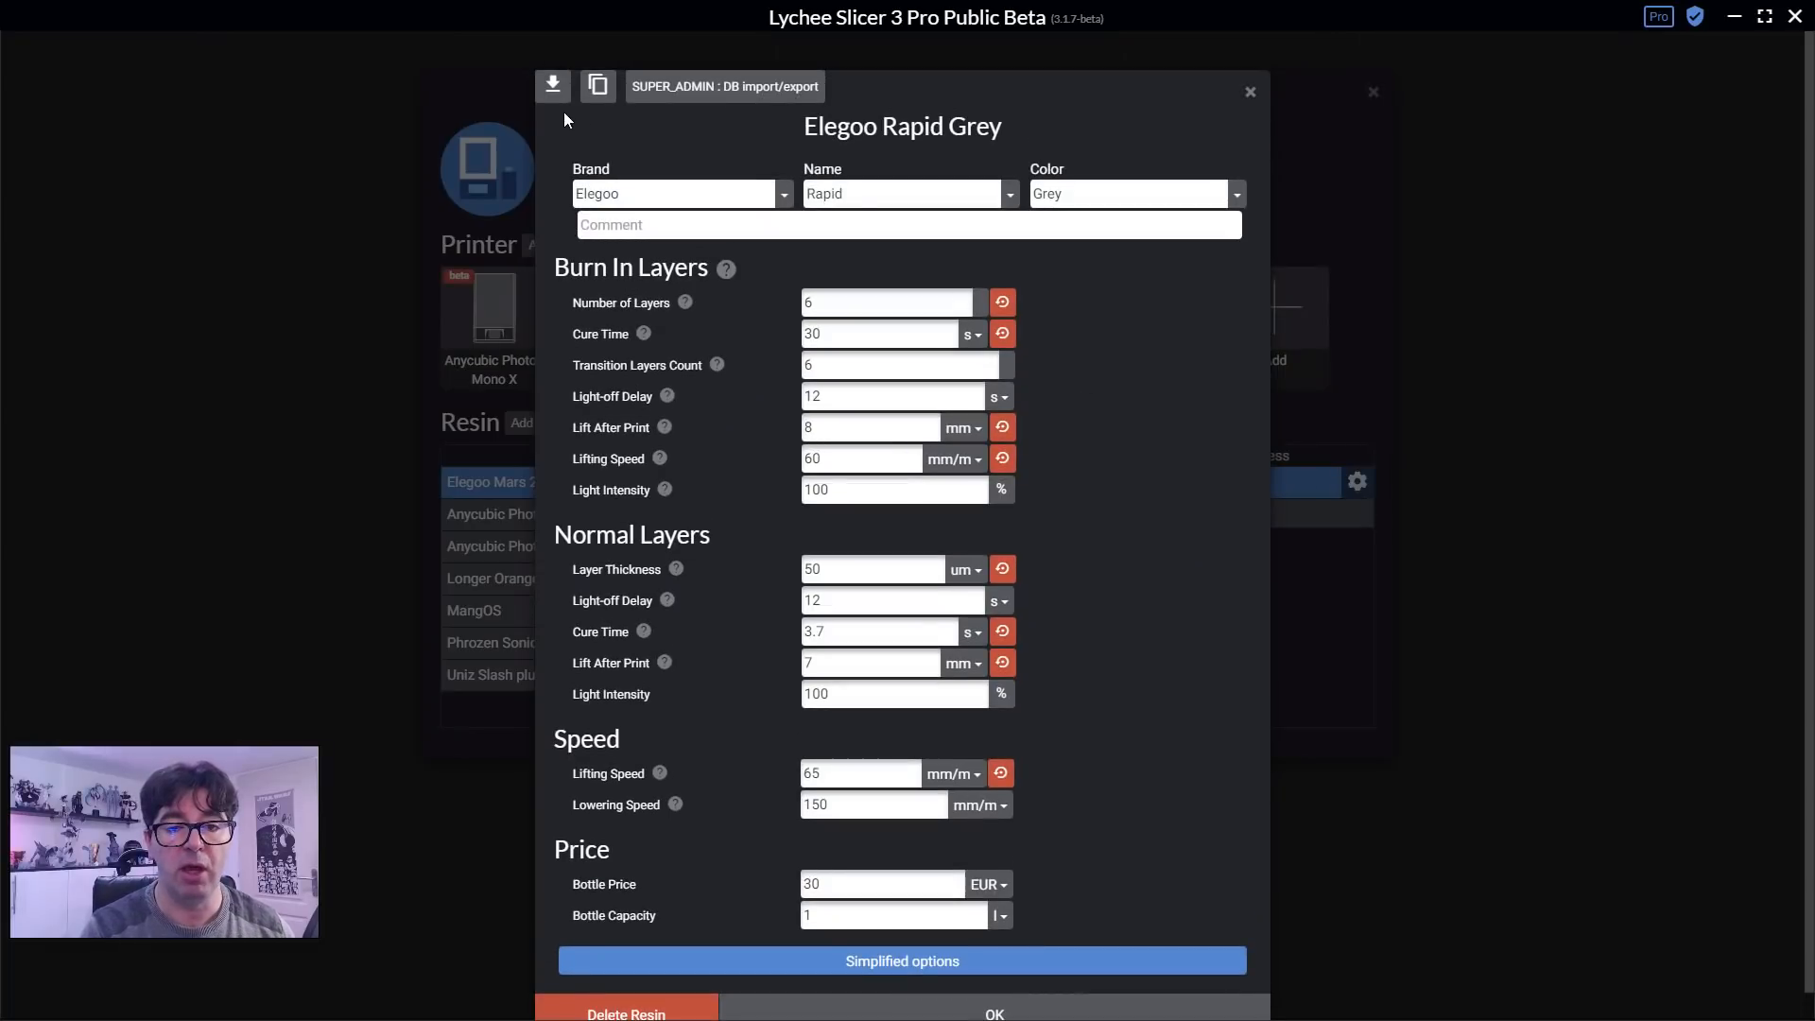
pyautogui.click(596, 90)
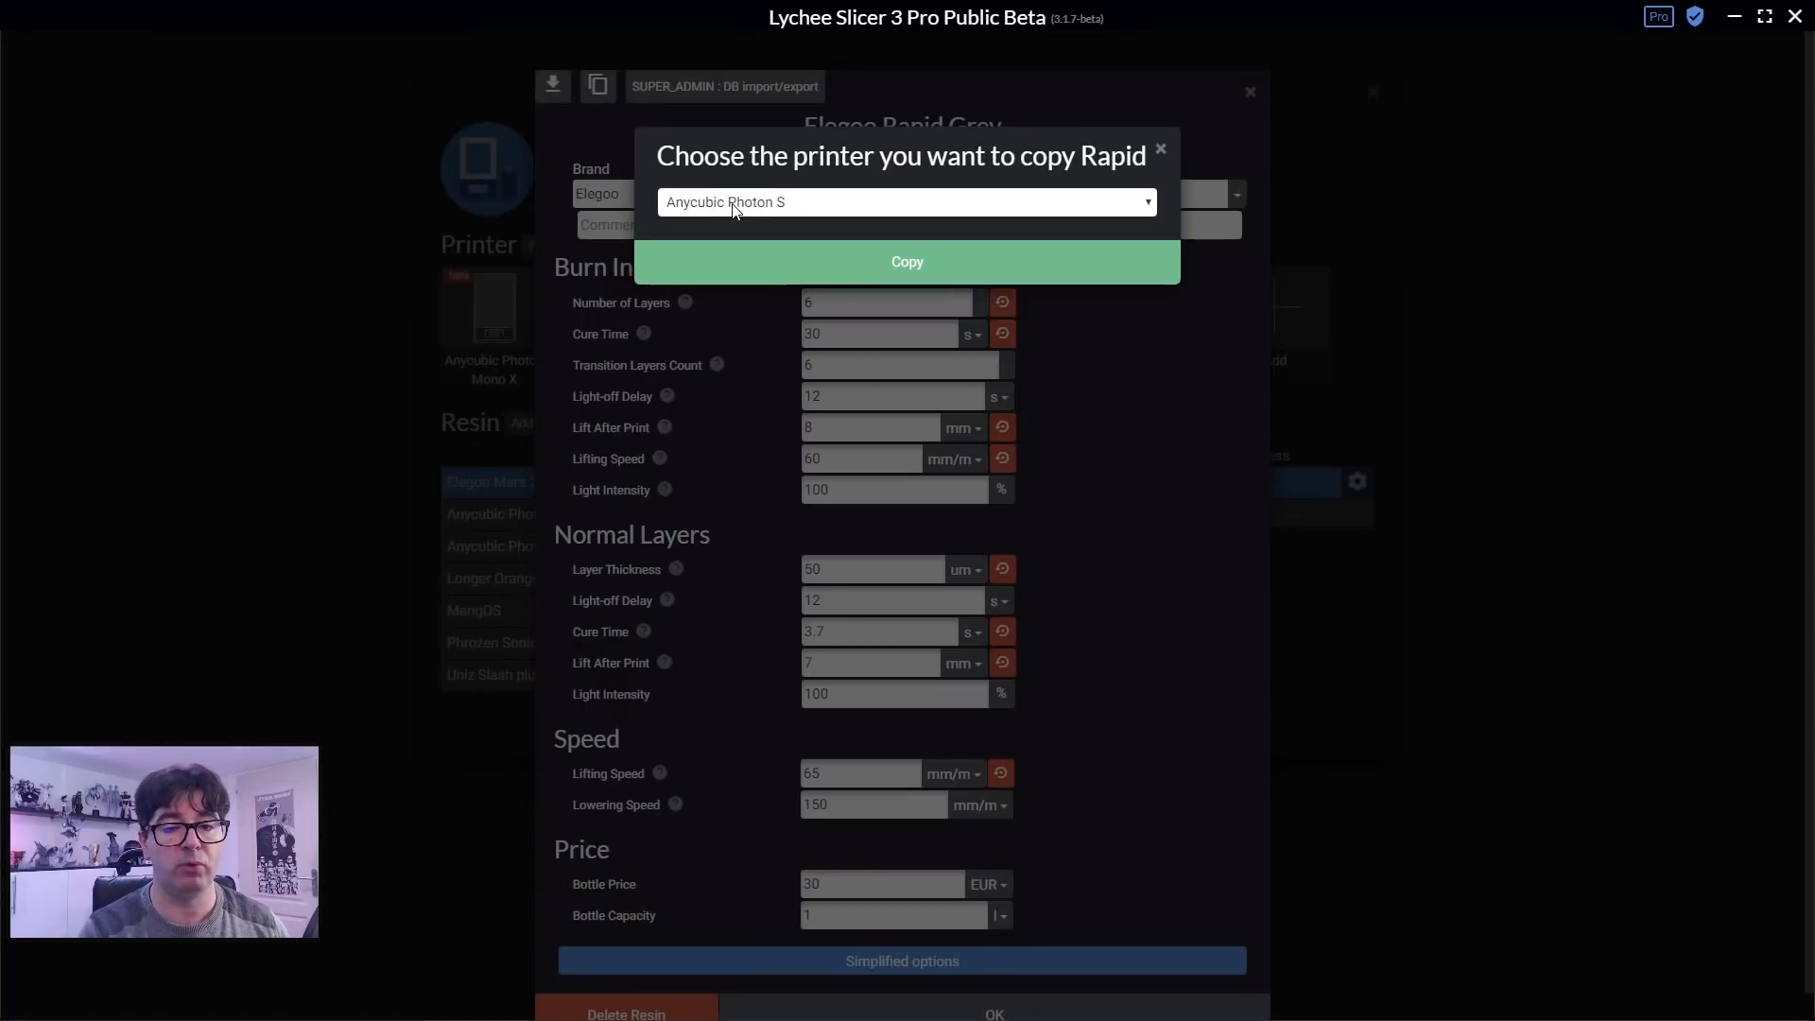
pyautogui.click(737, 202)
pyautogui.click(755, 231)
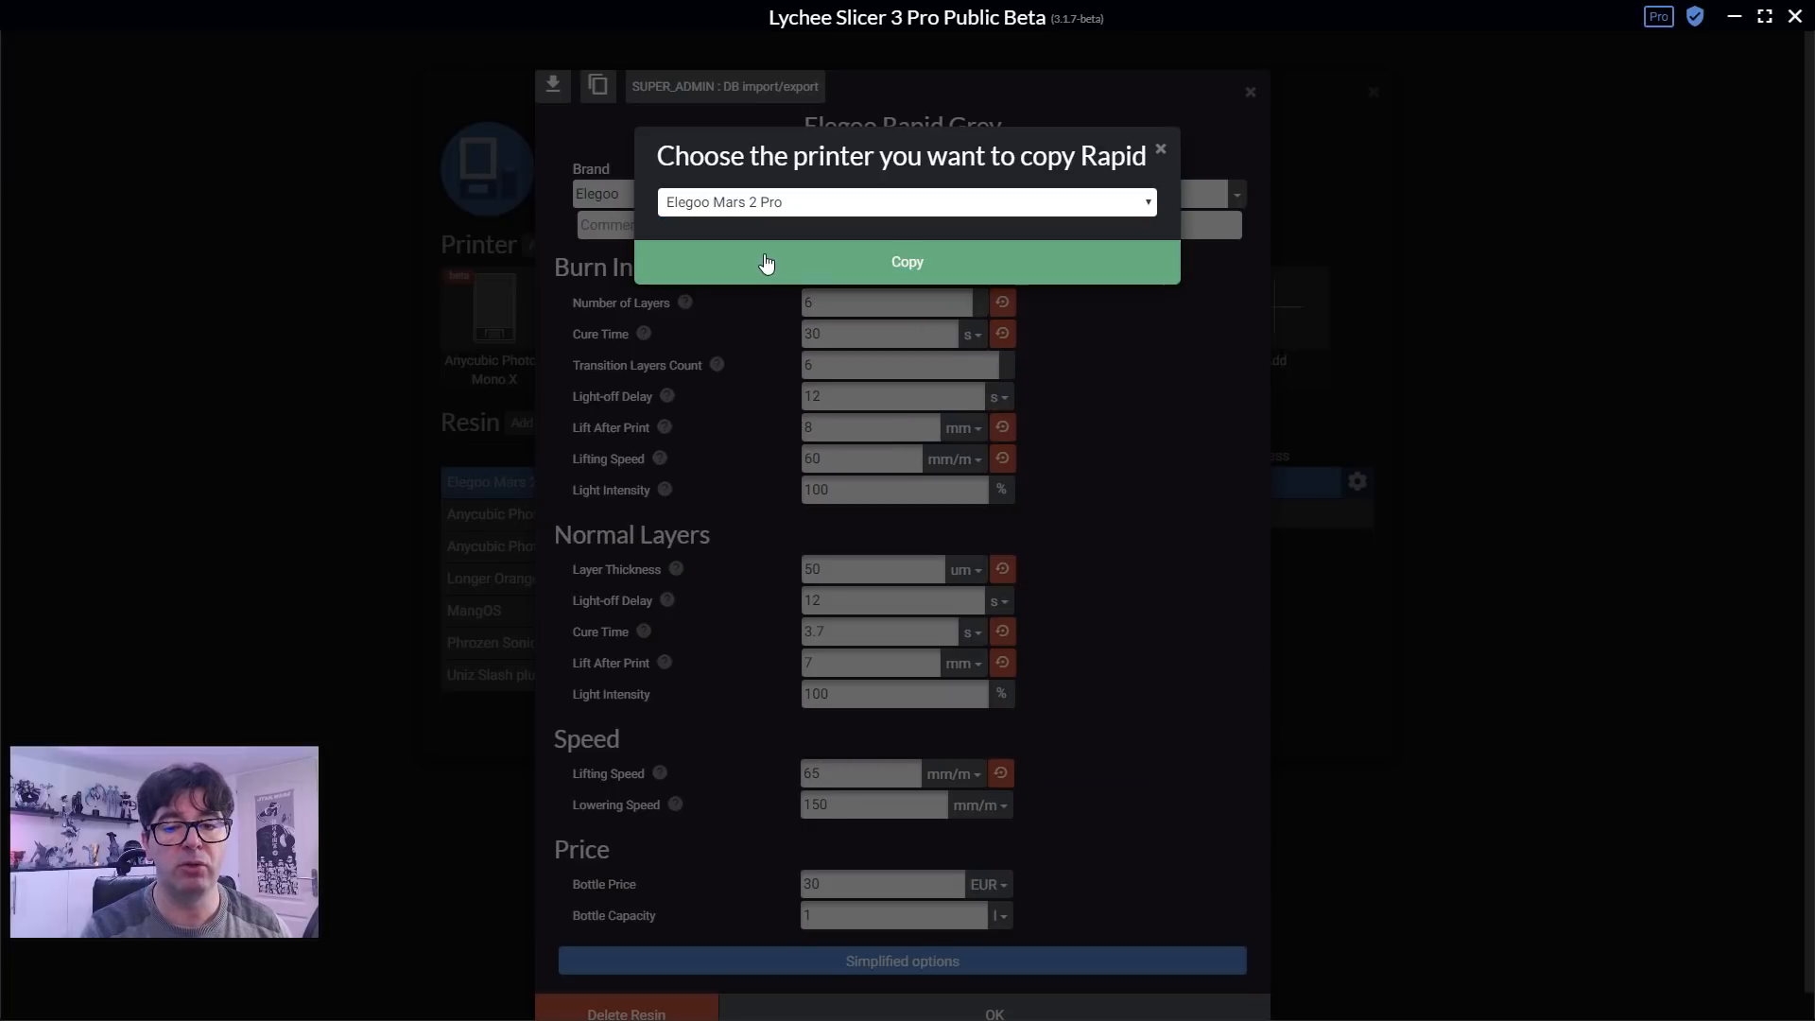
pyautogui.click(766, 264)
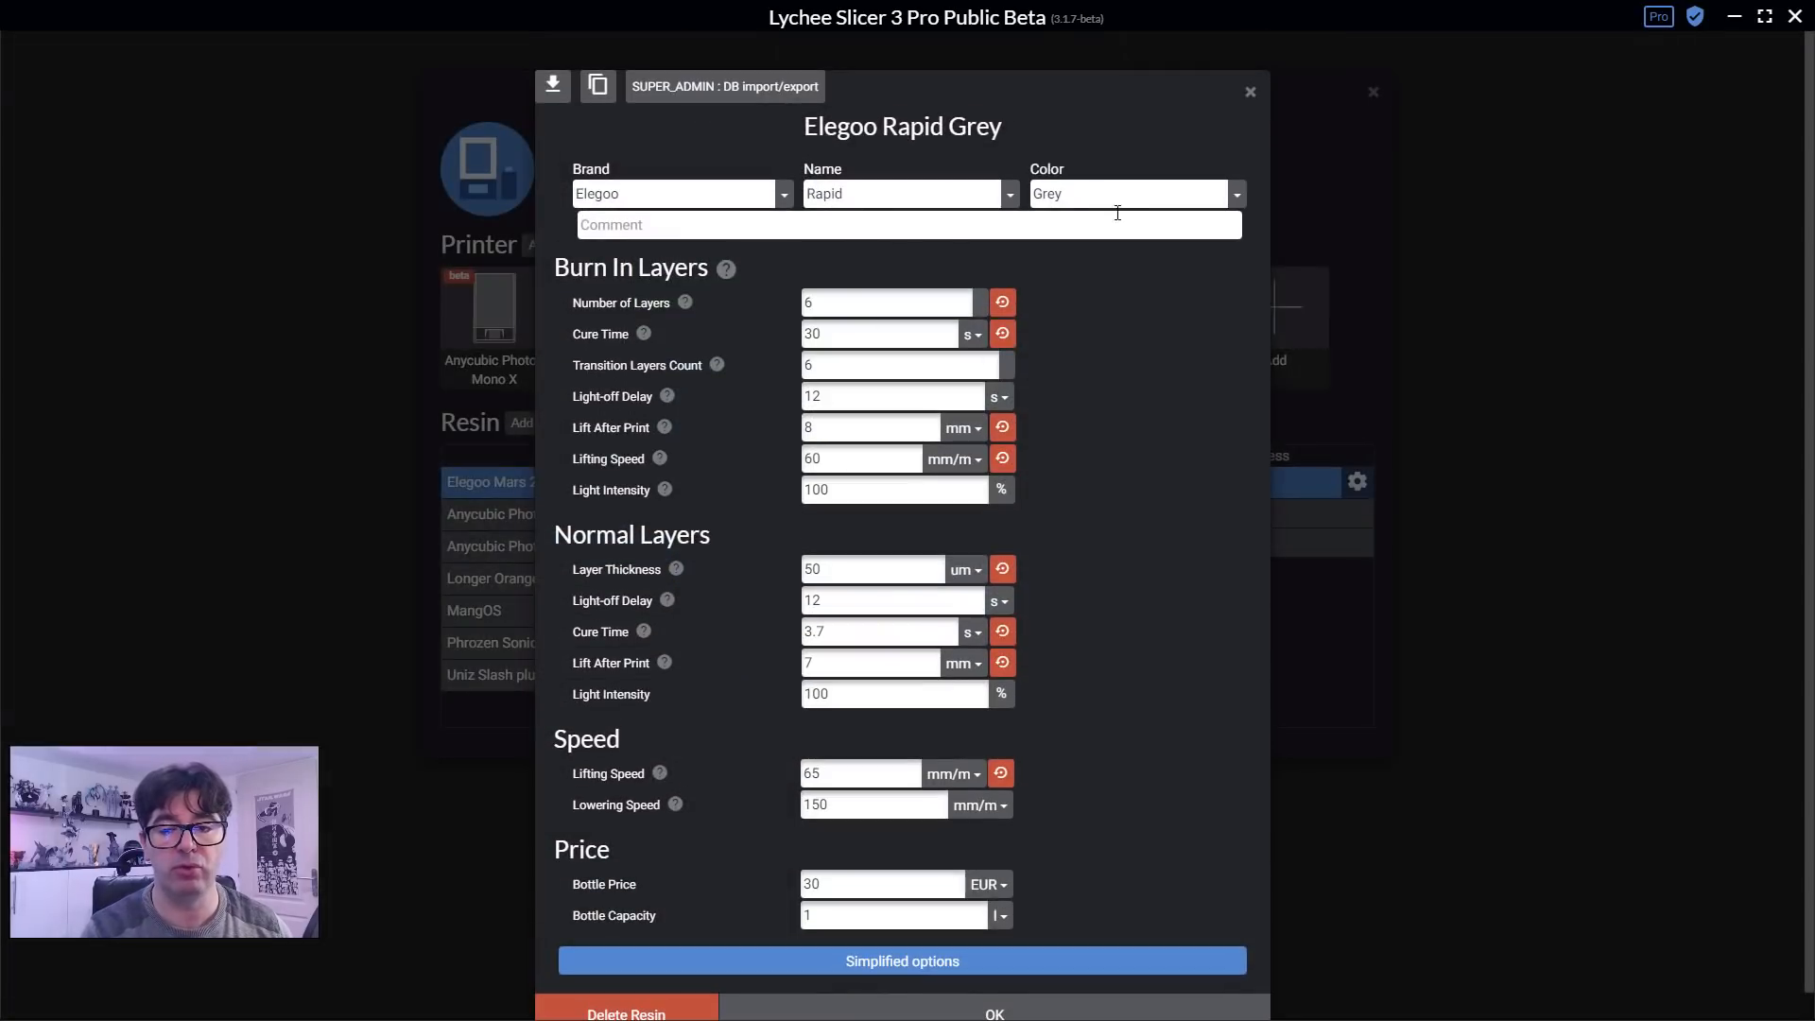
# Set the Rapid Grey profile's normal layer thickness to 25 um and normal cure time to 2 s, and confirm.
pyautogui.doubleClick(855, 575)
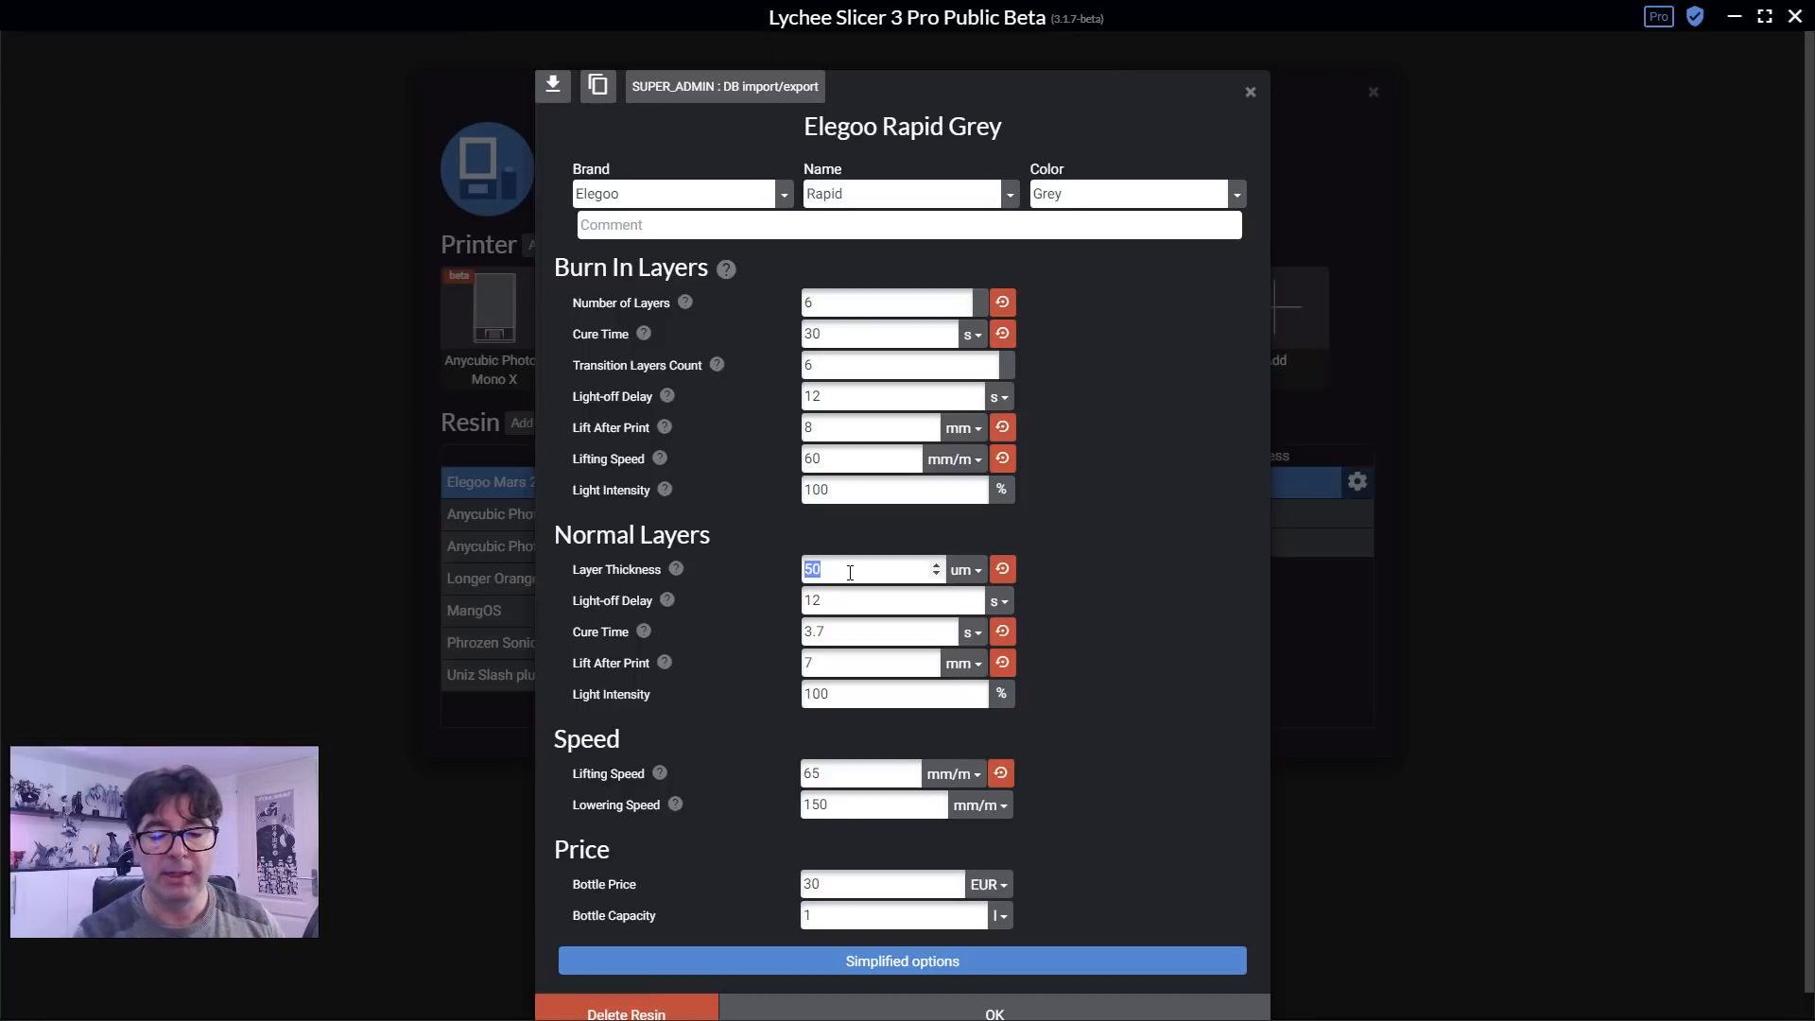
pyautogui.write('25')
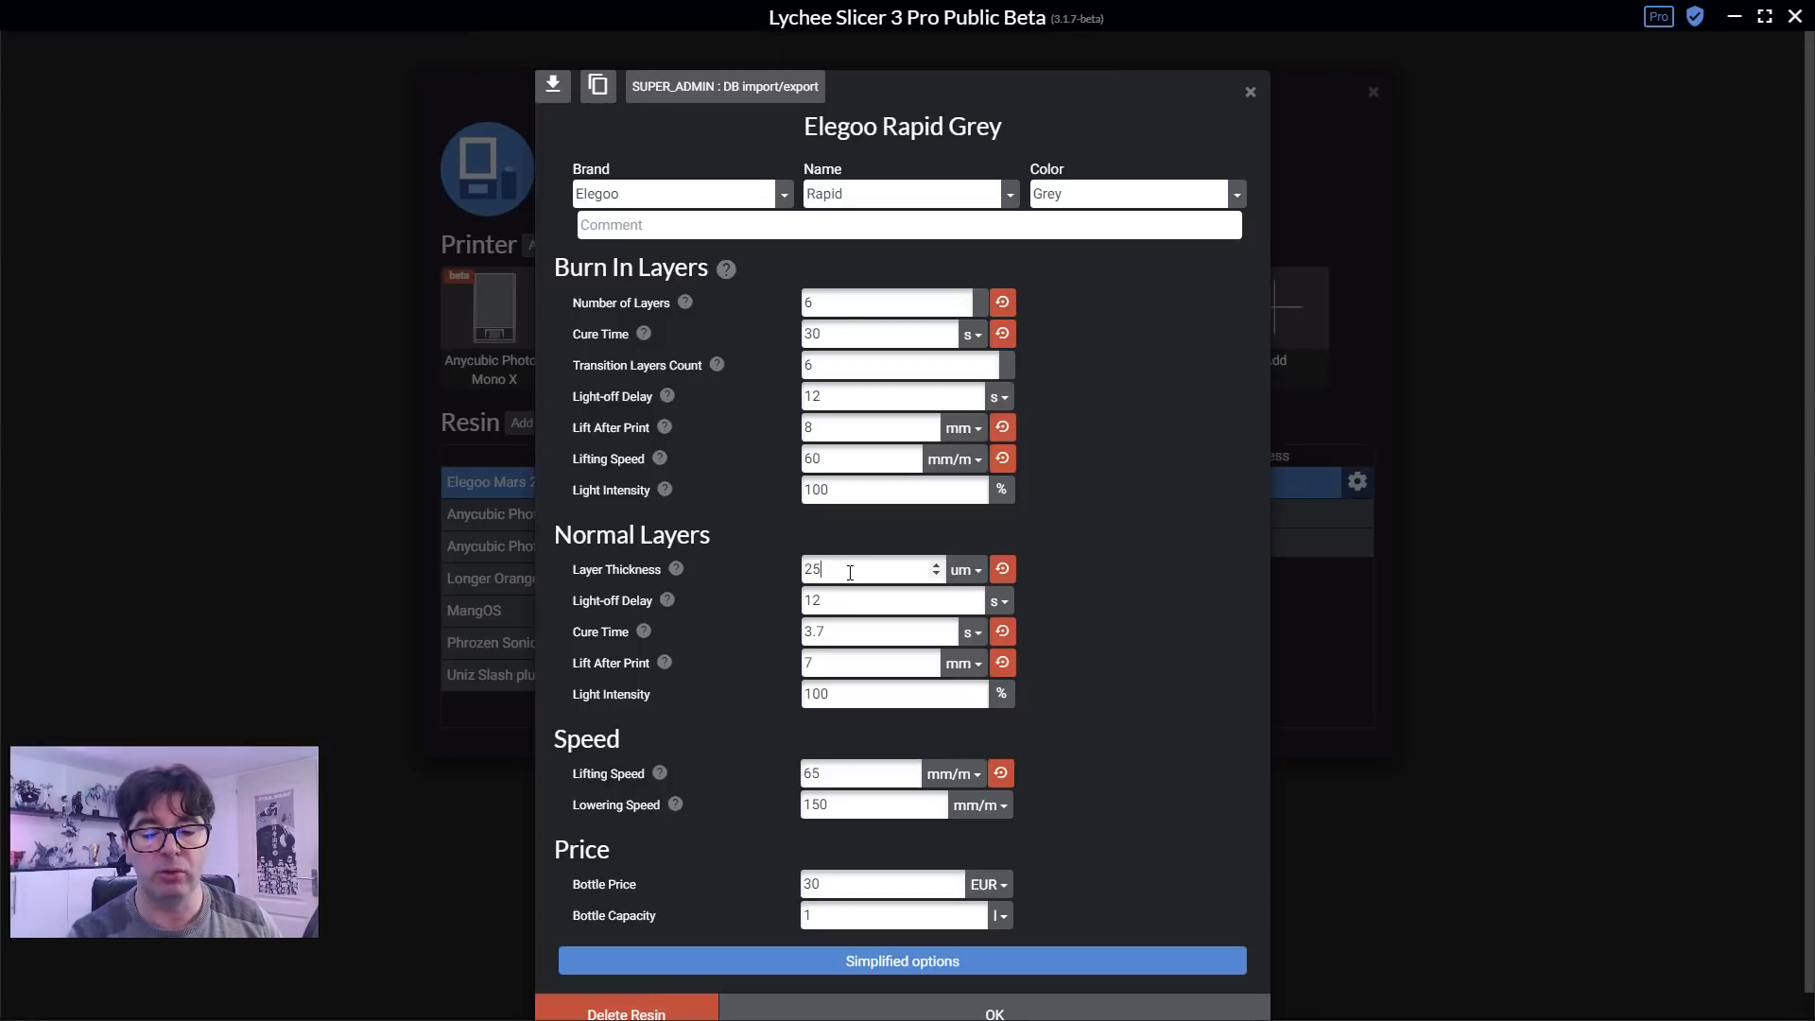
pyautogui.doubleClick(835, 629)
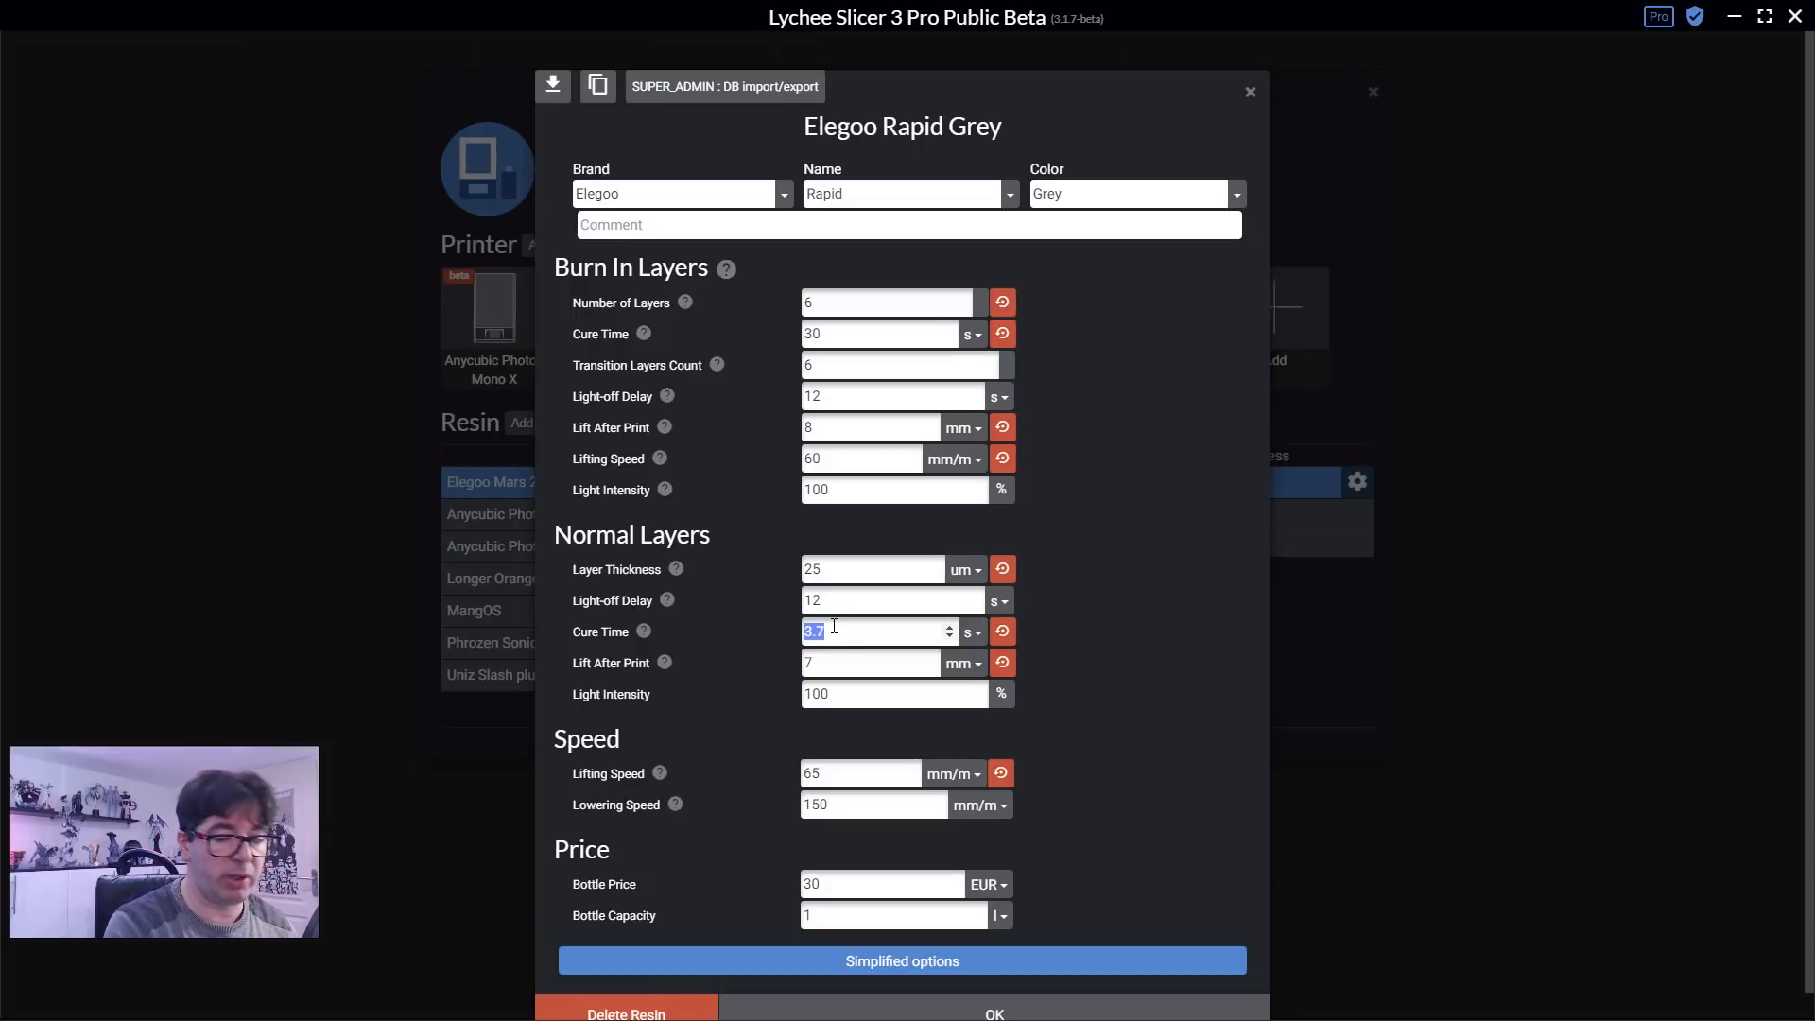
pyautogui.write('2')
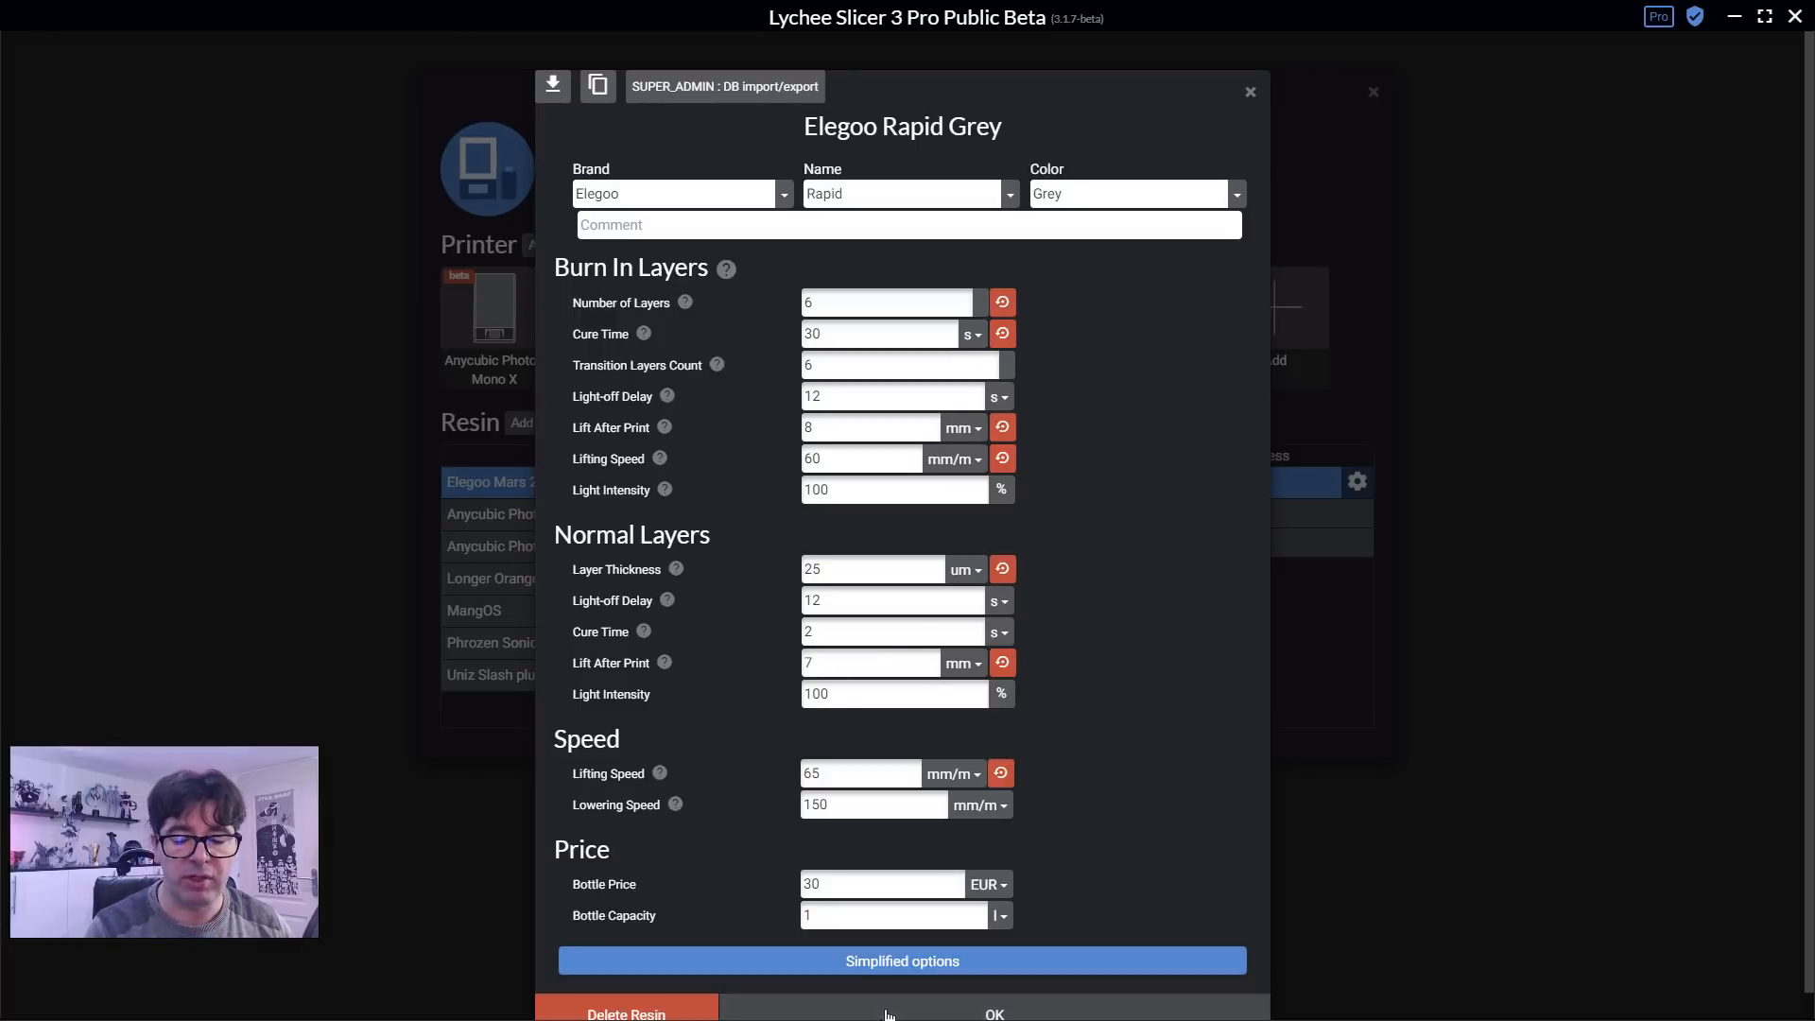
pyautogui.click(887, 1013)
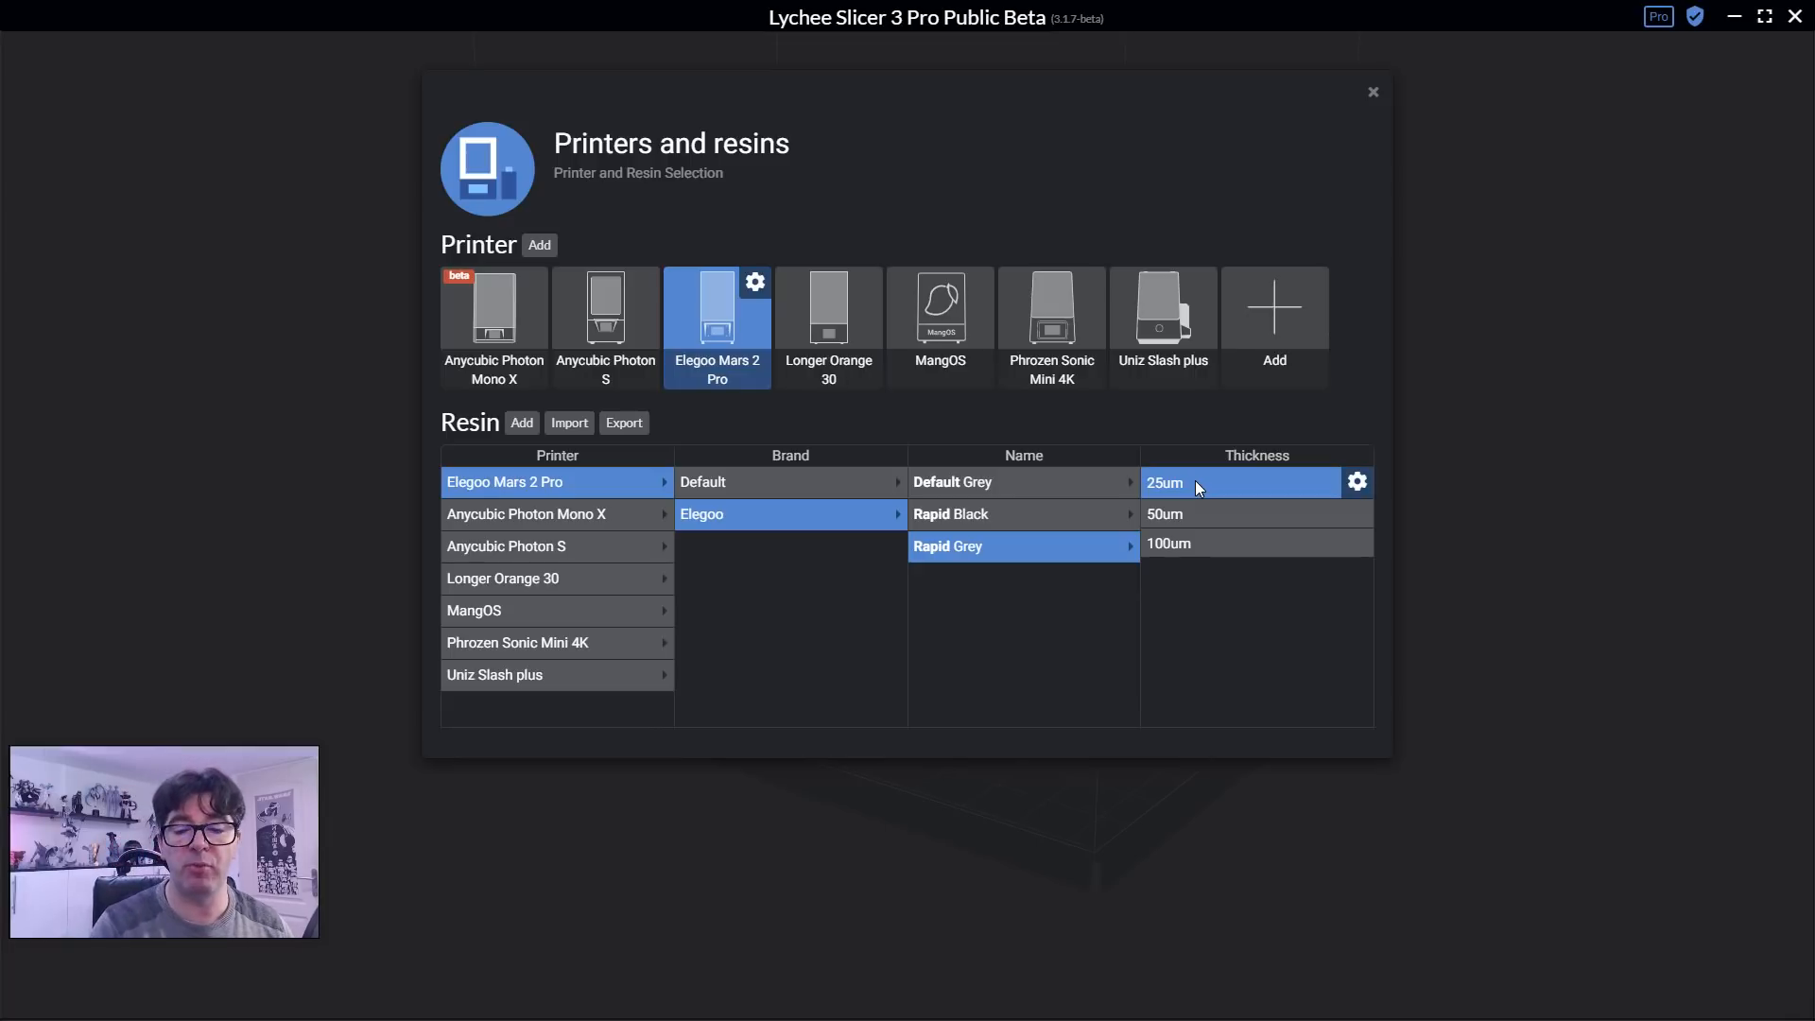
# Compare the Rapid Grey thickness profiles, choose 100um for the Elegoo Mars 2 Pro, and close the printer and resin selection.
pyautogui.click(1182, 515)
pyautogui.click(1179, 549)
pyautogui.click(1179, 520)
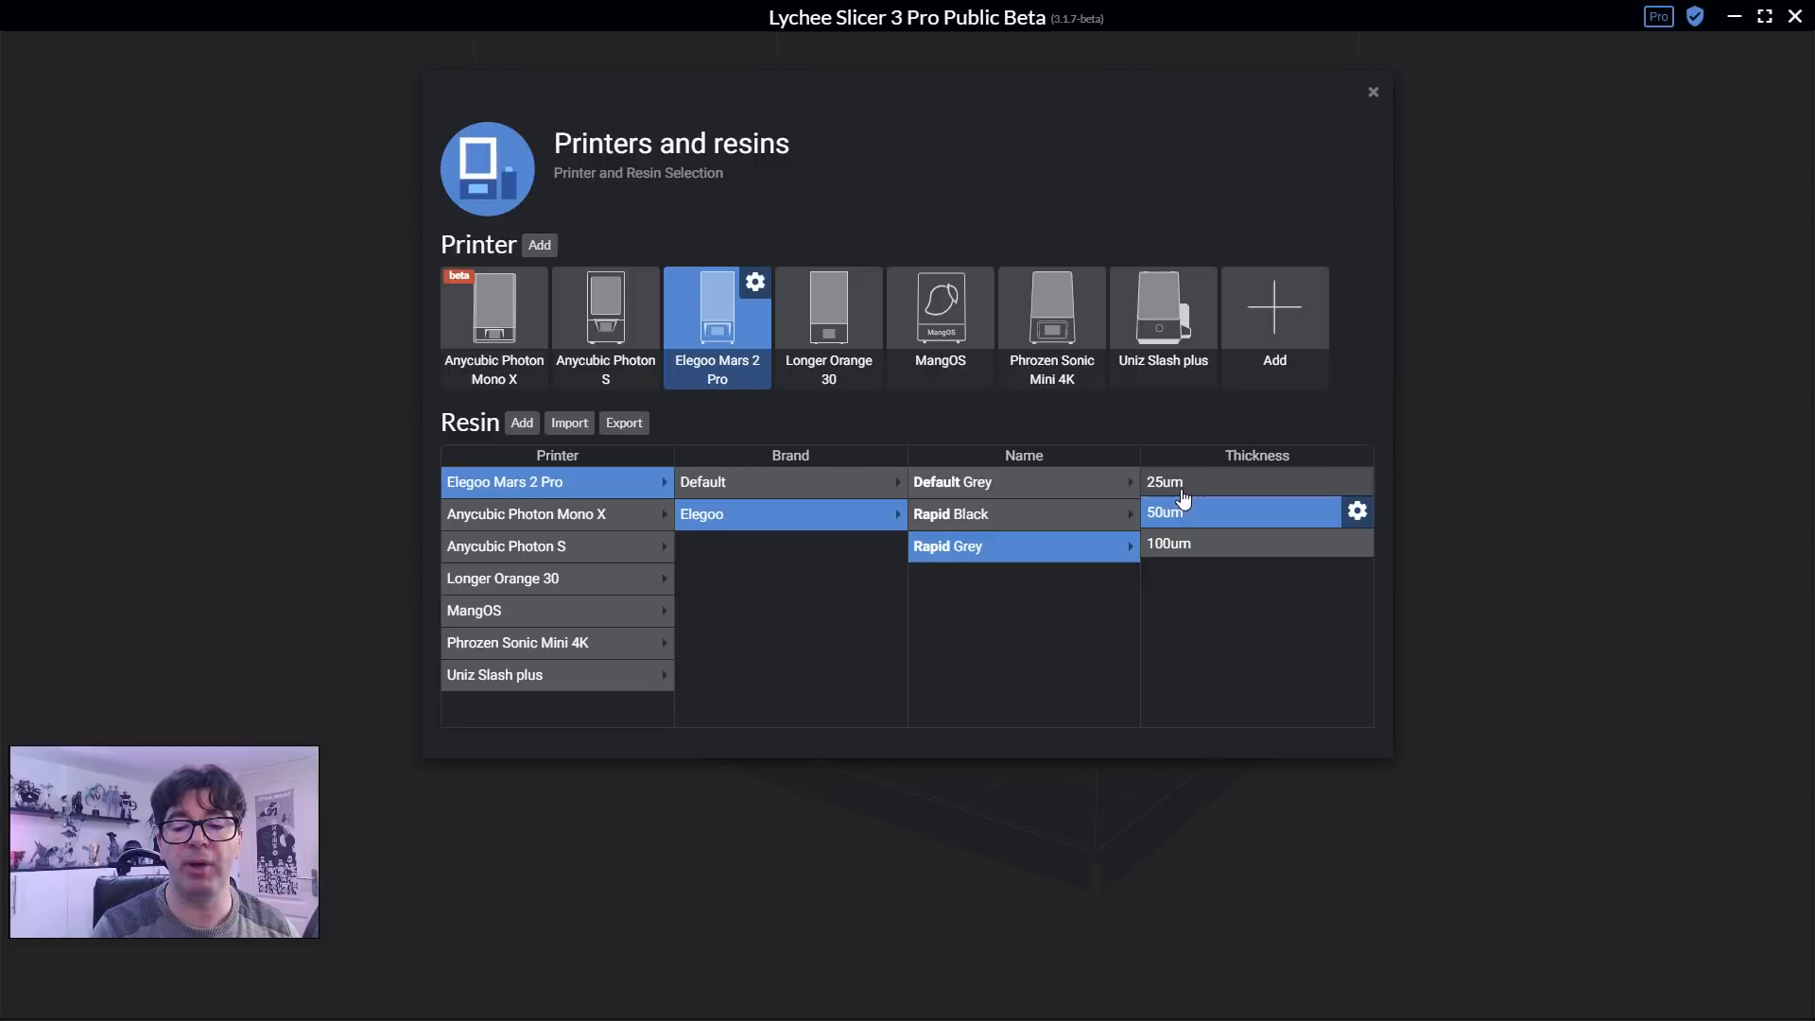
pyautogui.click(1182, 487)
pyautogui.click(1173, 513)
pyautogui.click(1178, 541)
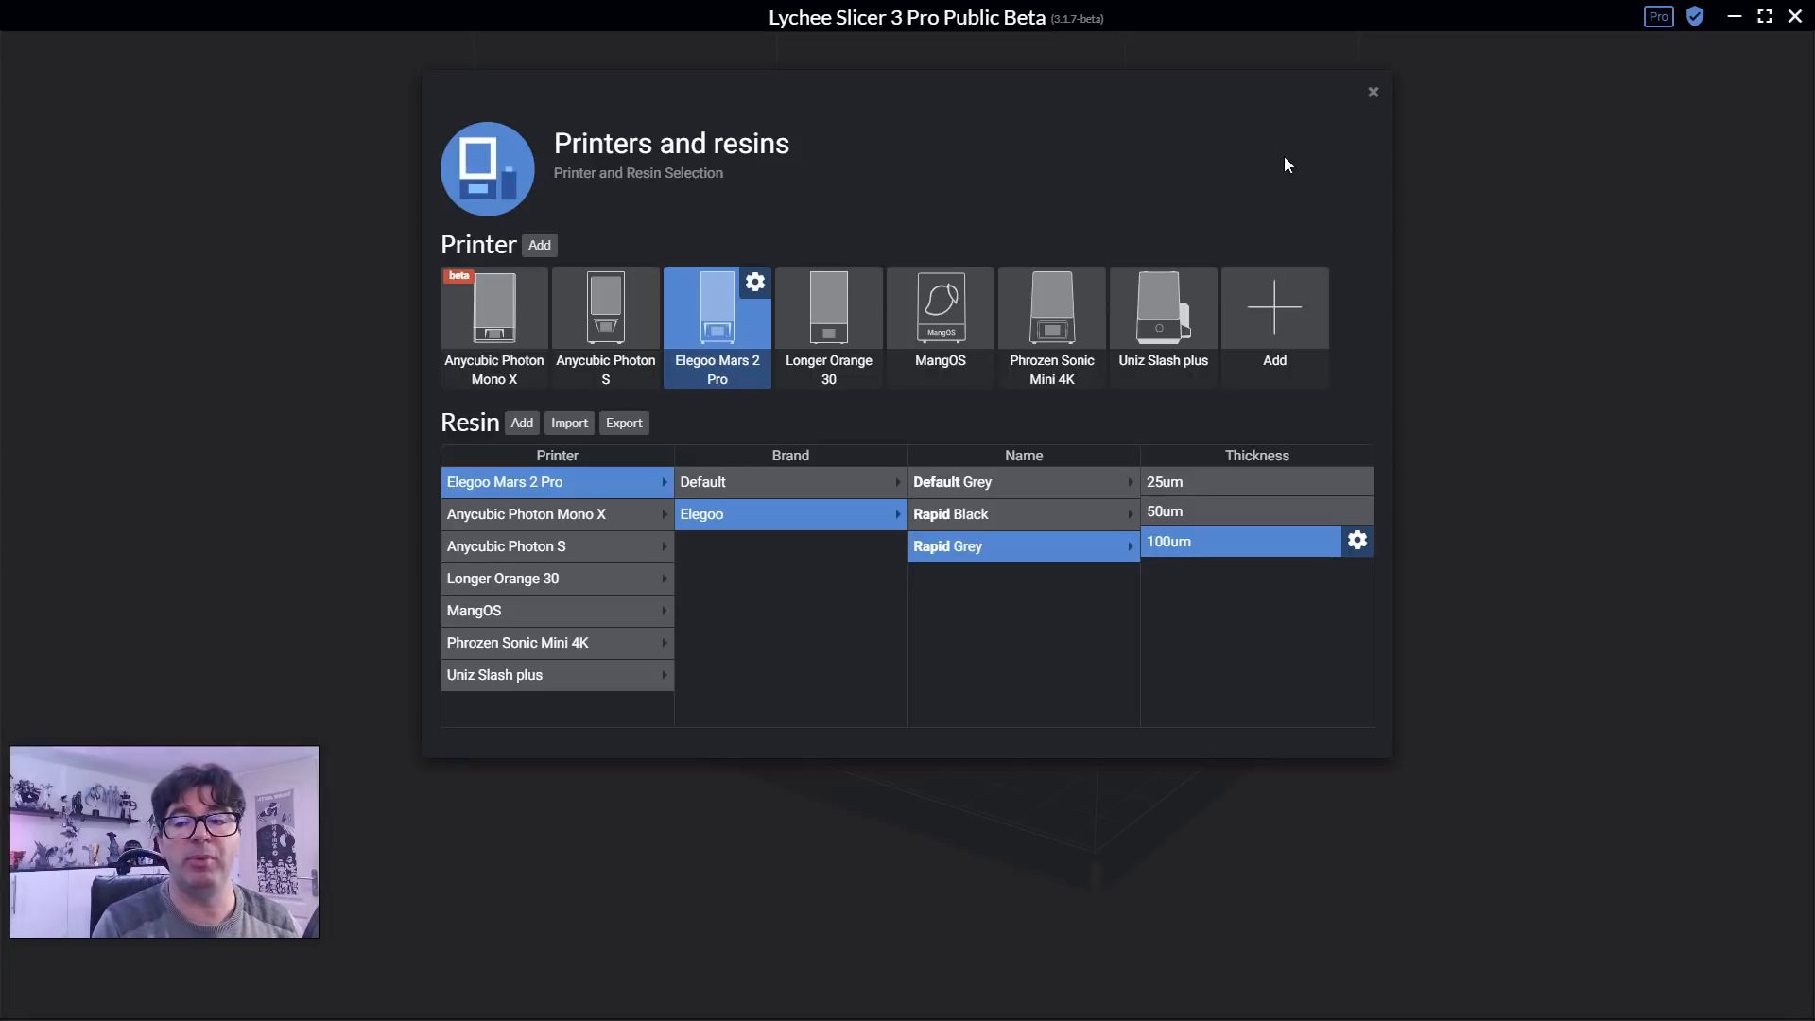
pyautogui.click(1381, 95)
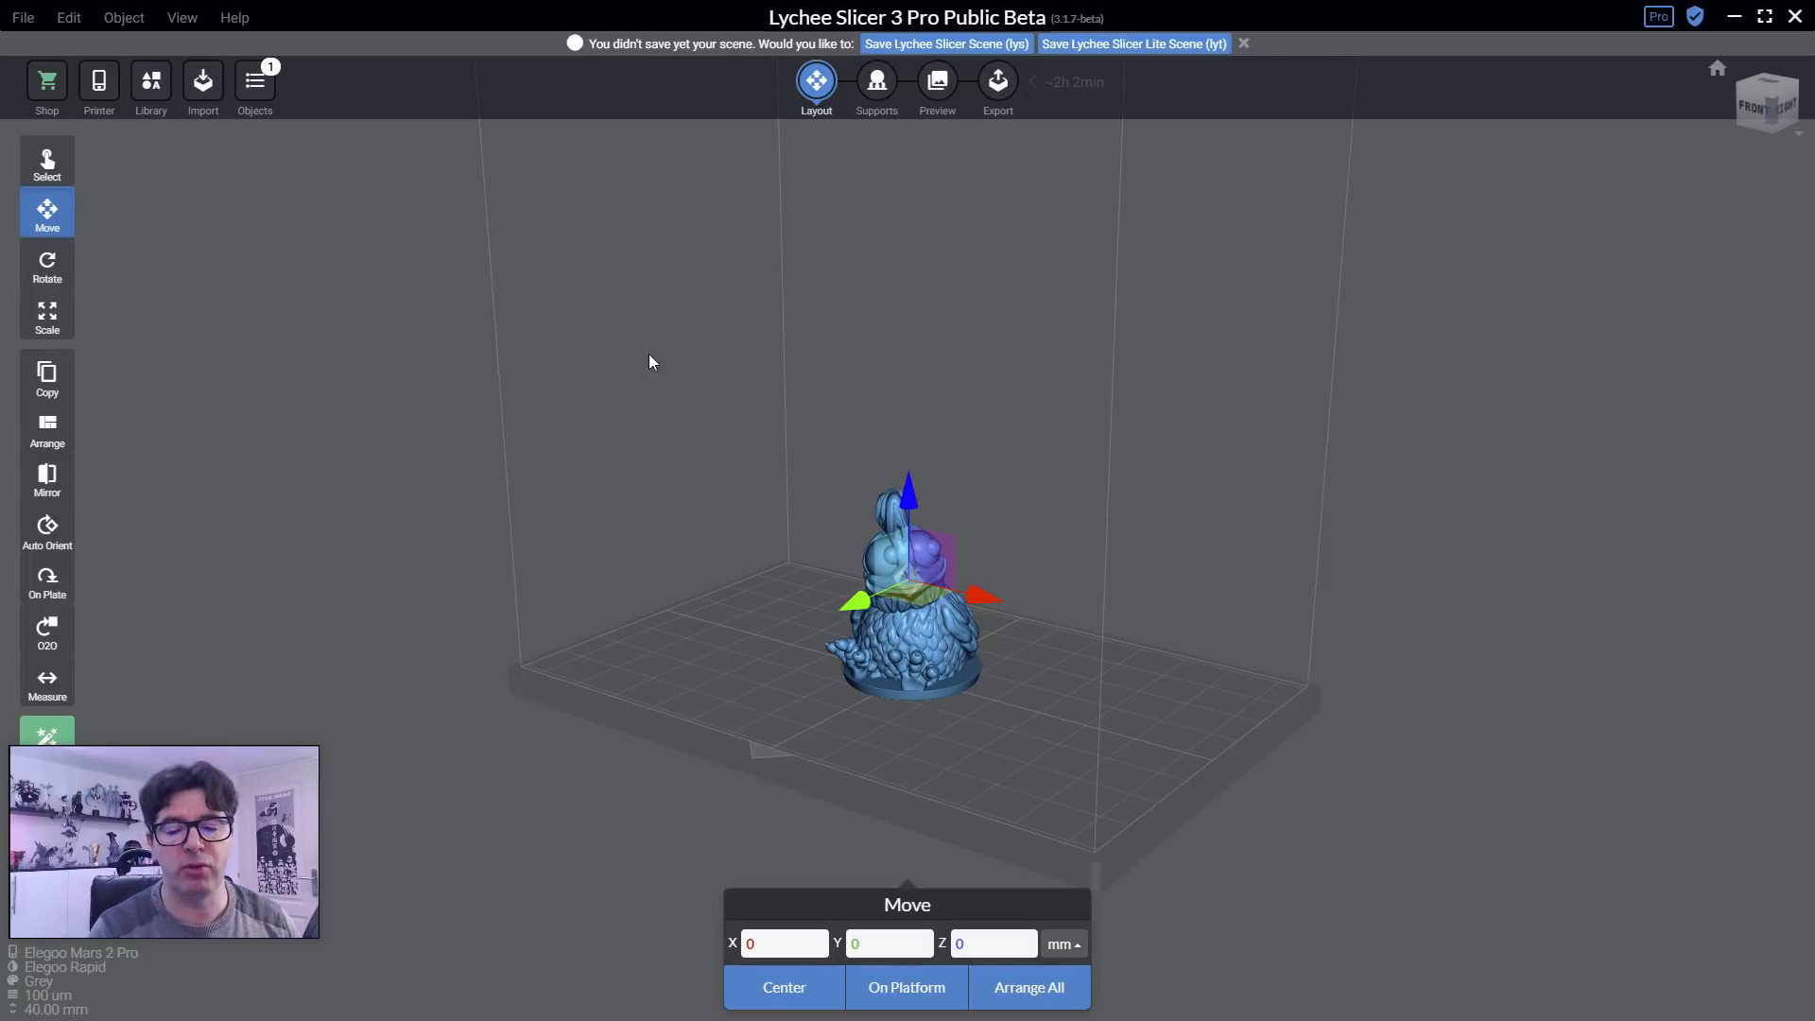
# Scale the figurine up freehand in all directions to a height of about 56 mm.
pyautogui.moveTo(648, 354); pyautogui.dragTo(755, 436)
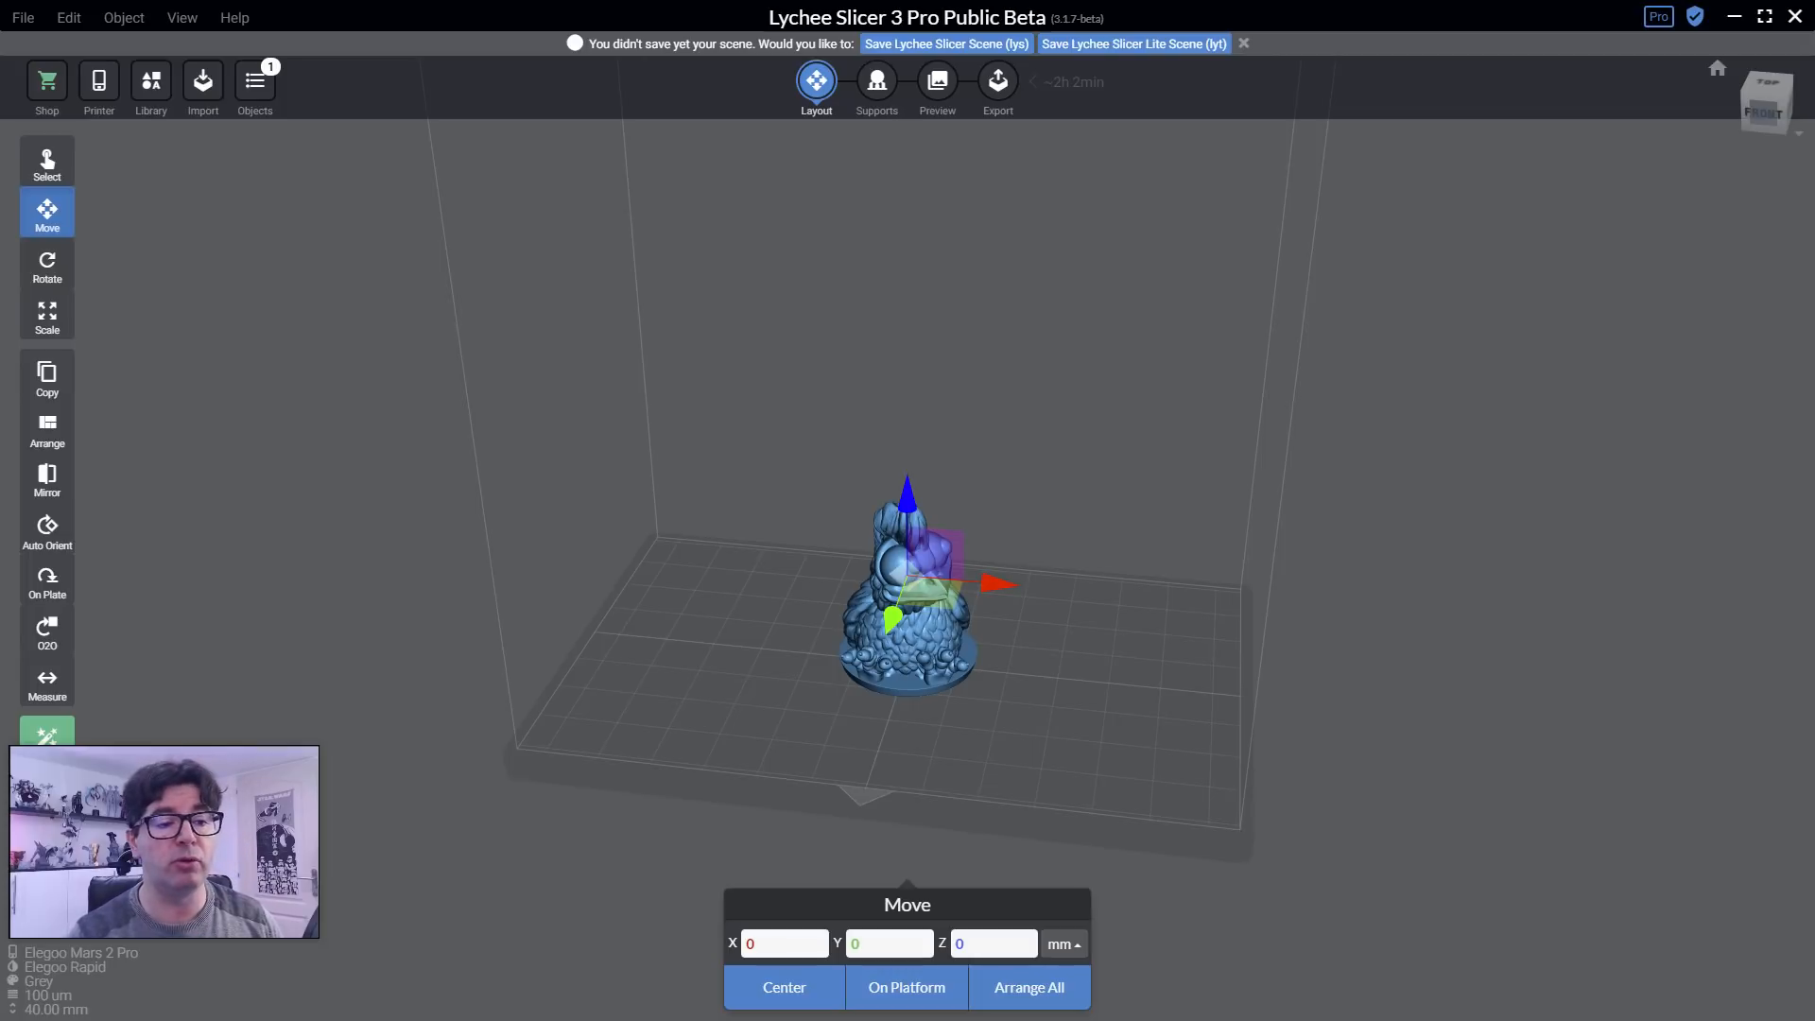
pyautogui.click(52, 314)
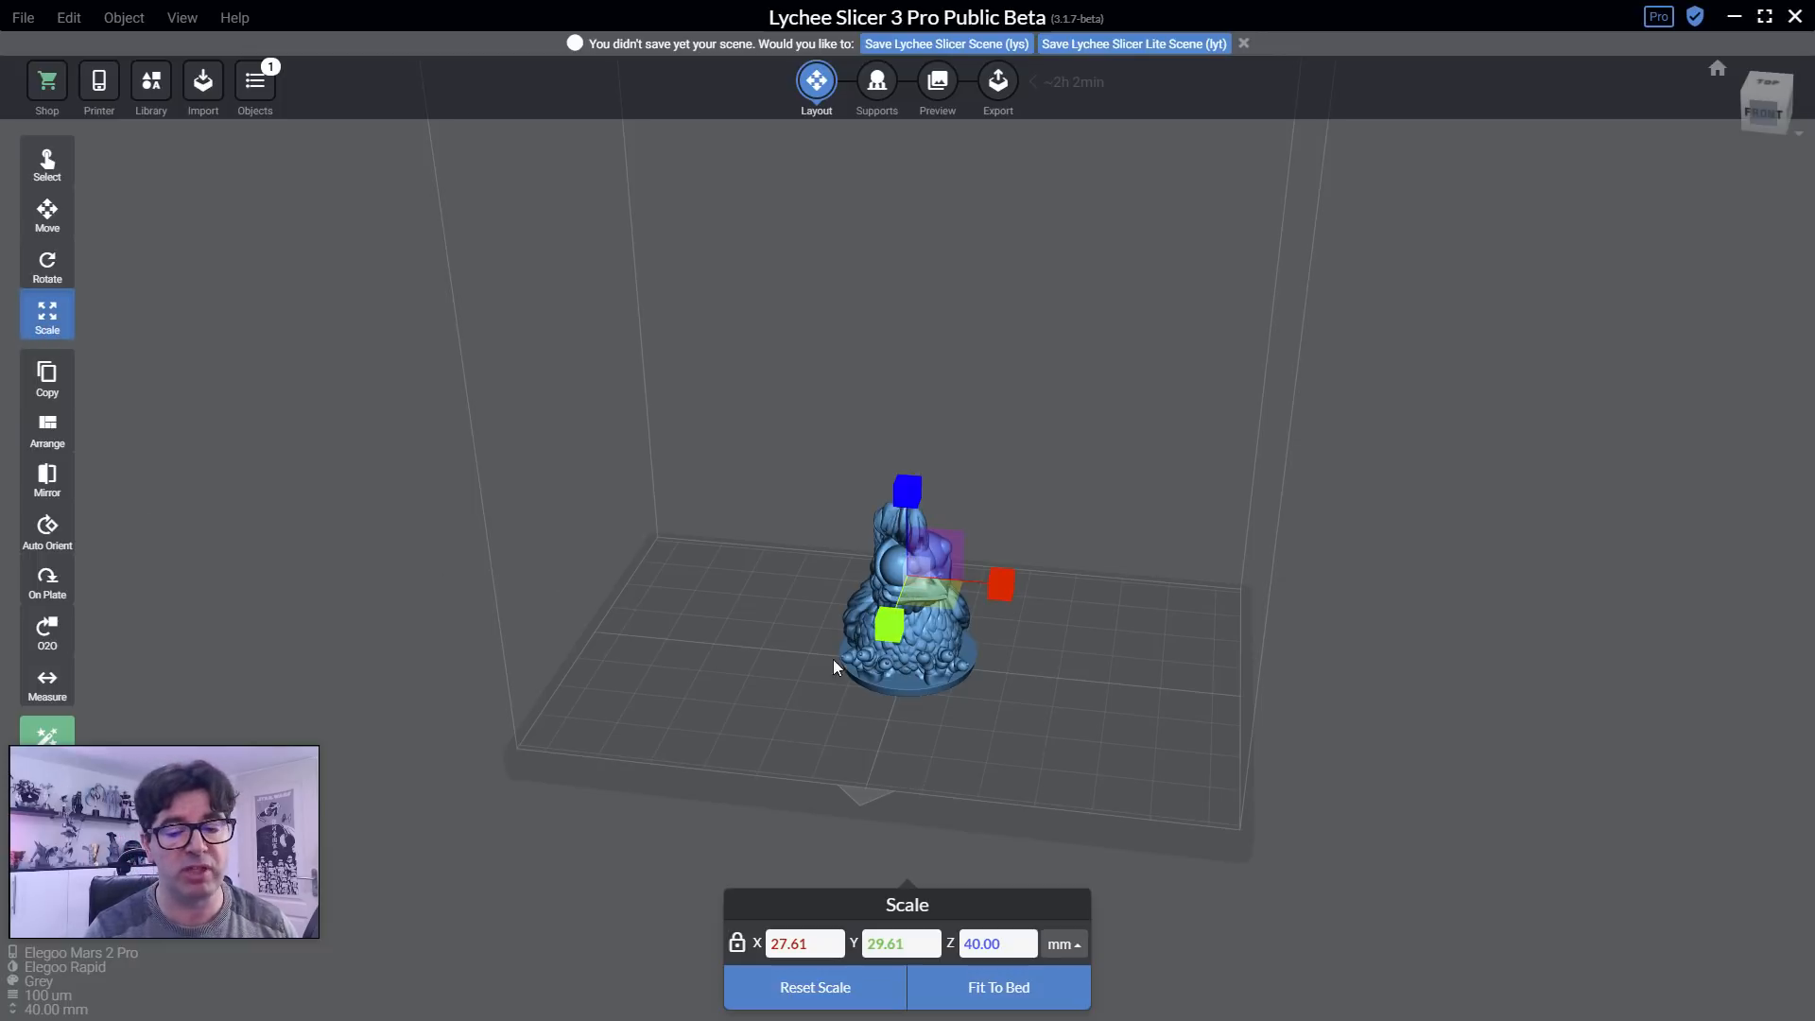
pyautogui.moveTo(932, 571); pyautogui.dragTo(877, 645)
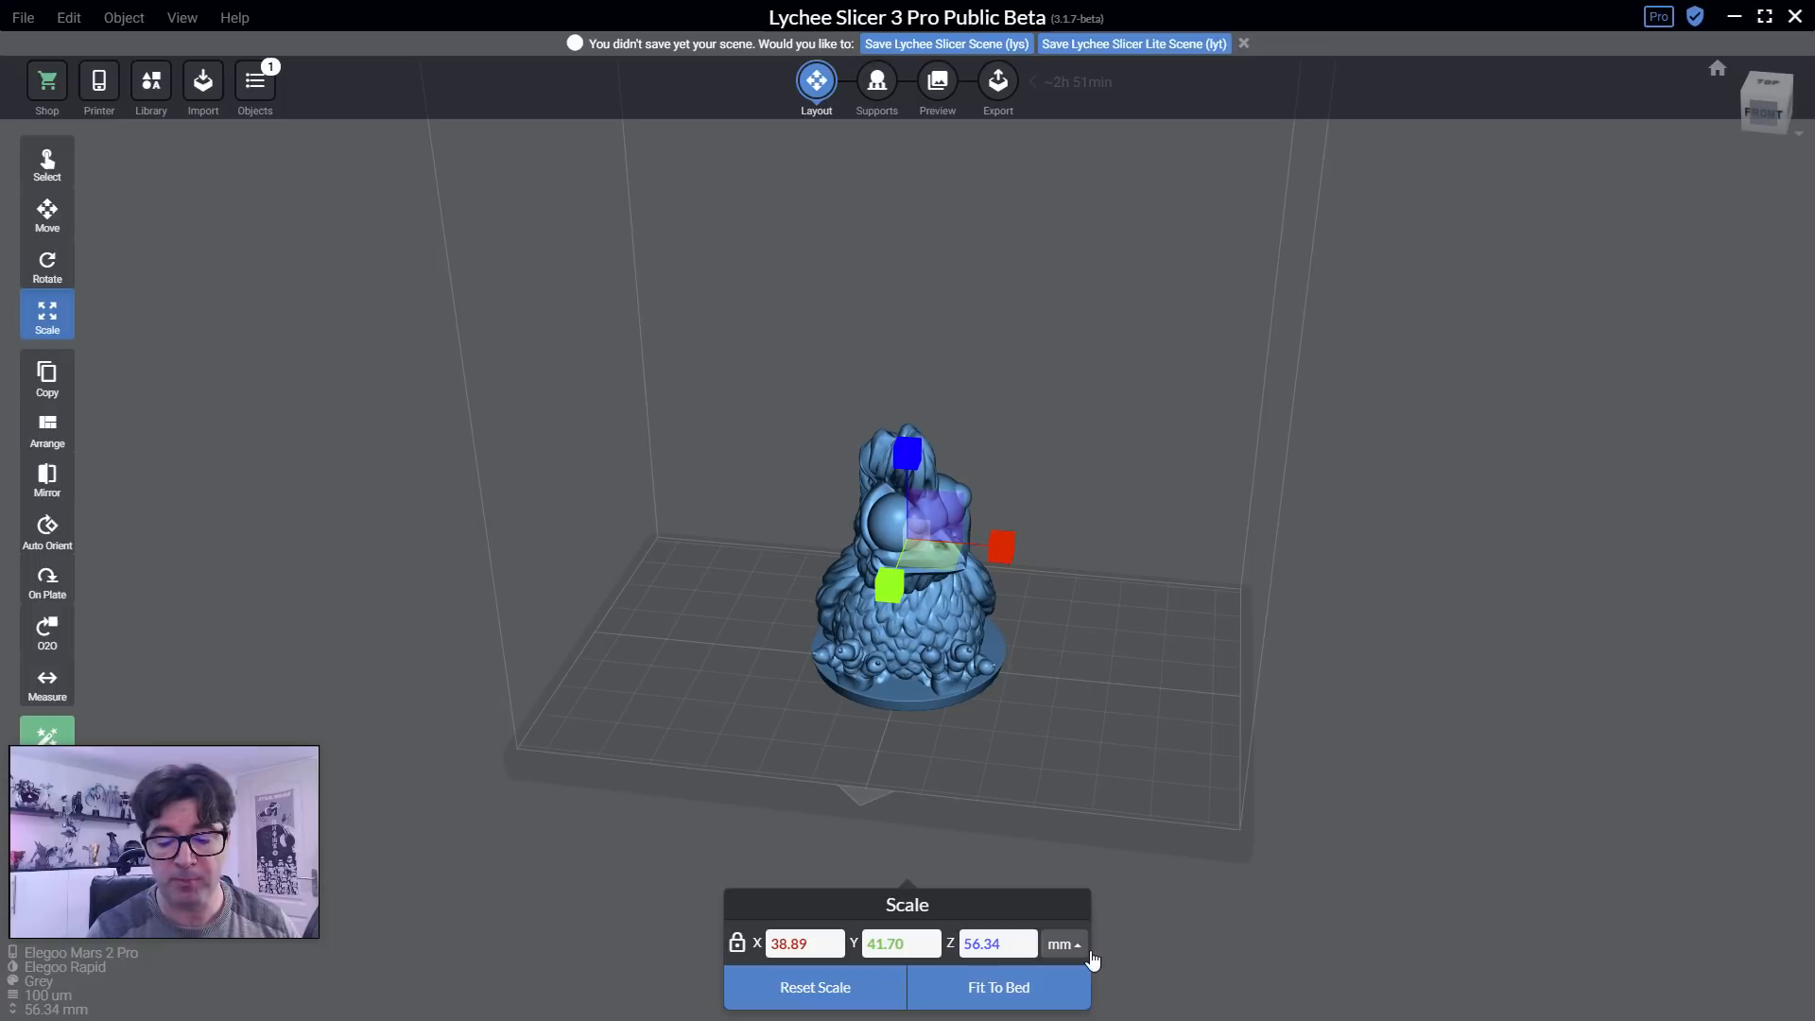
# Switch the scale units to percent and set the figurine's uniform scale to 150%.
pyautogui.click(1064, 944)
pyautogui.click(1087, 862)
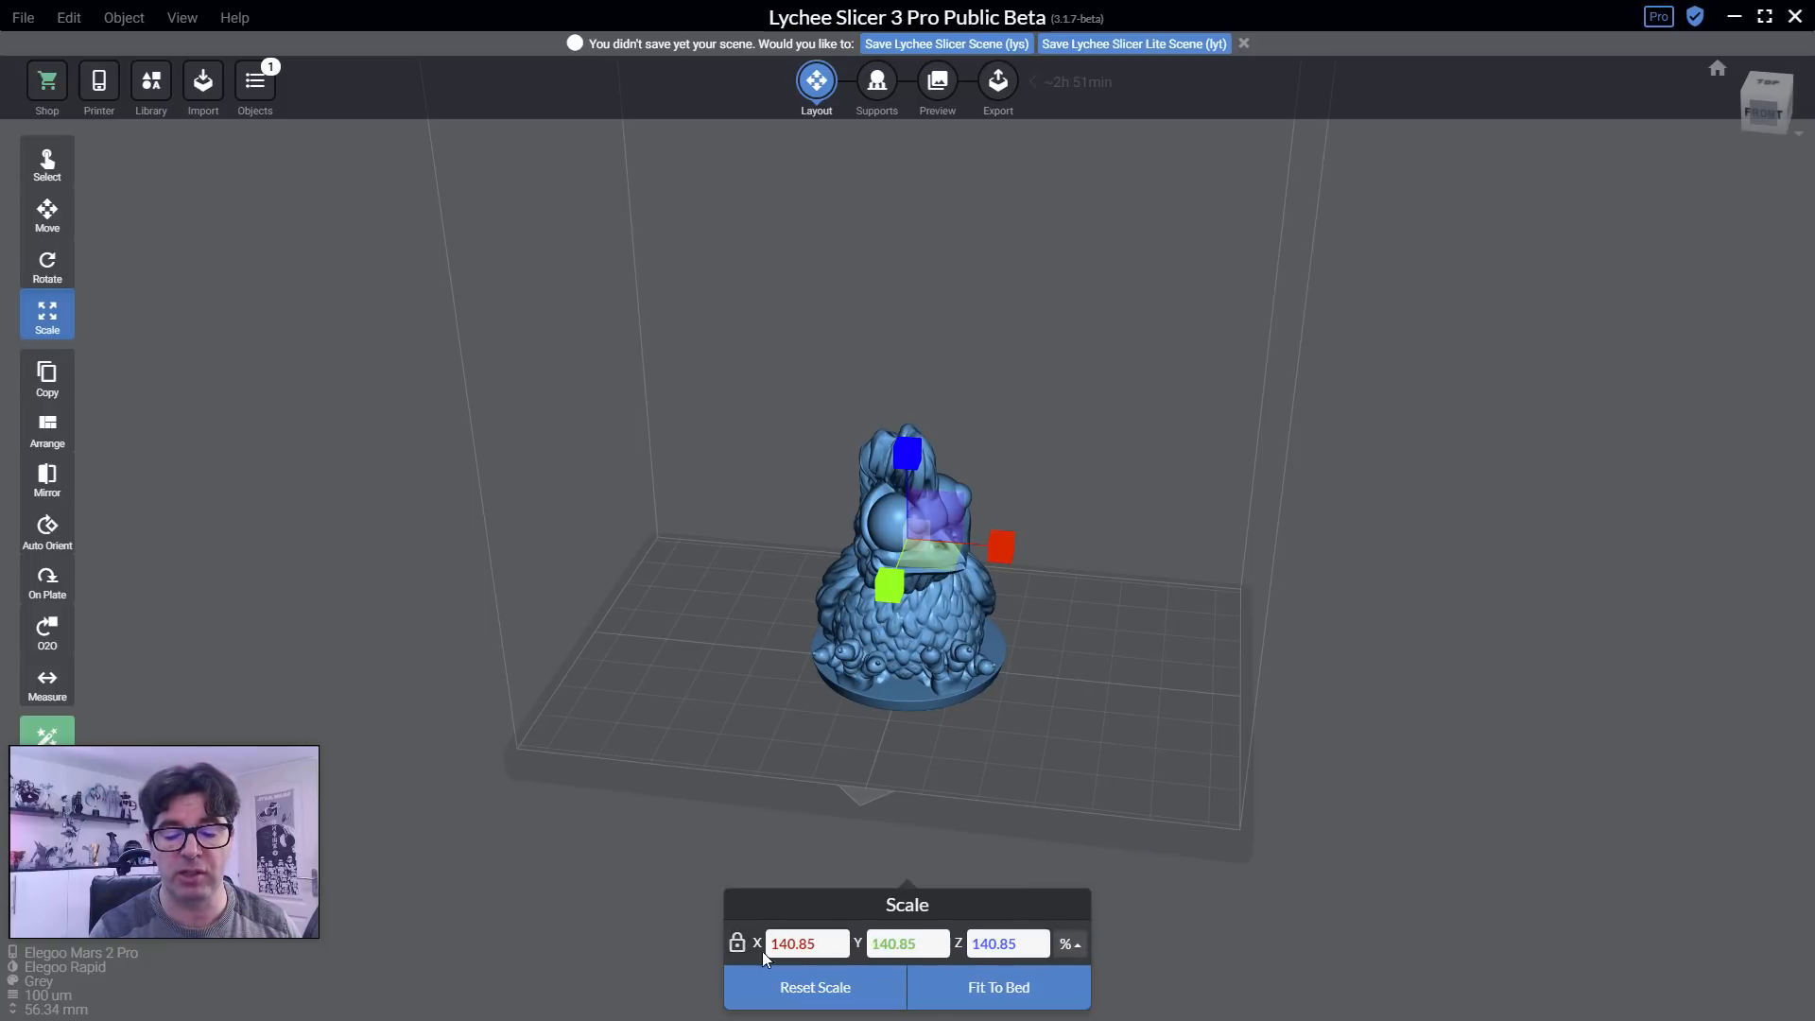
pyautogui.click(819, 947)
pyautogui.write('150')
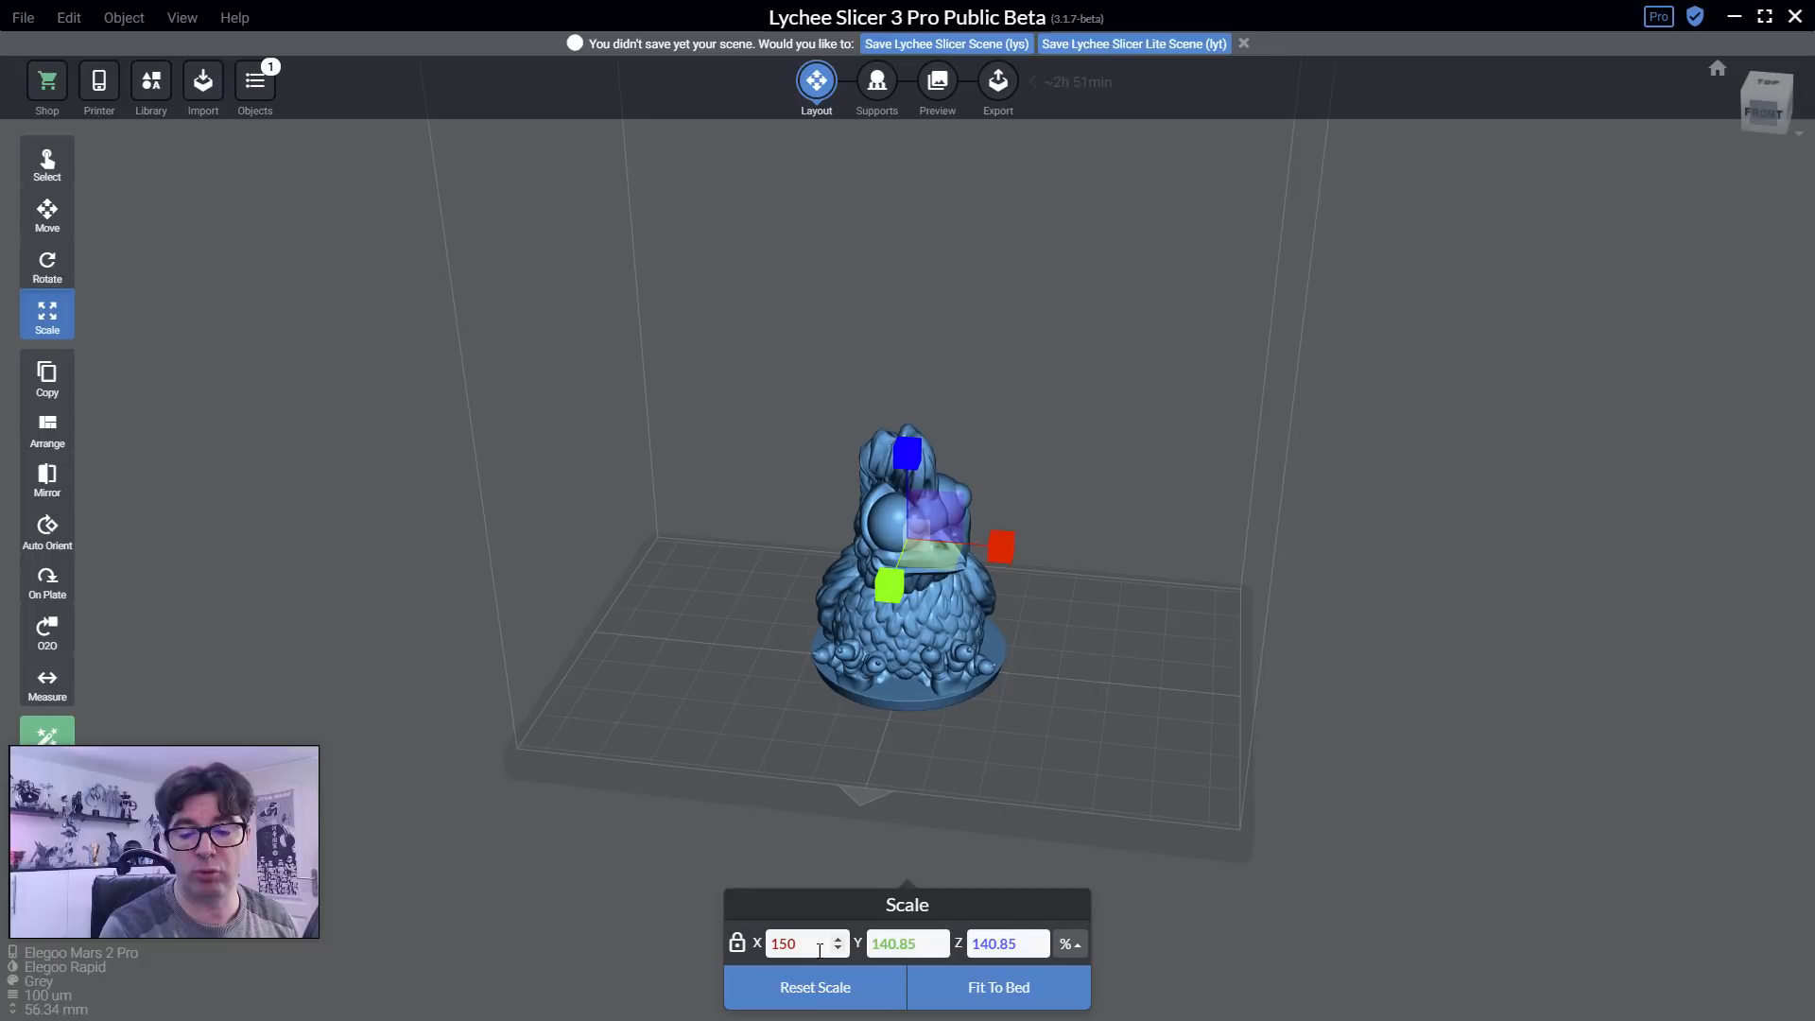
pyautogui.press('Return')
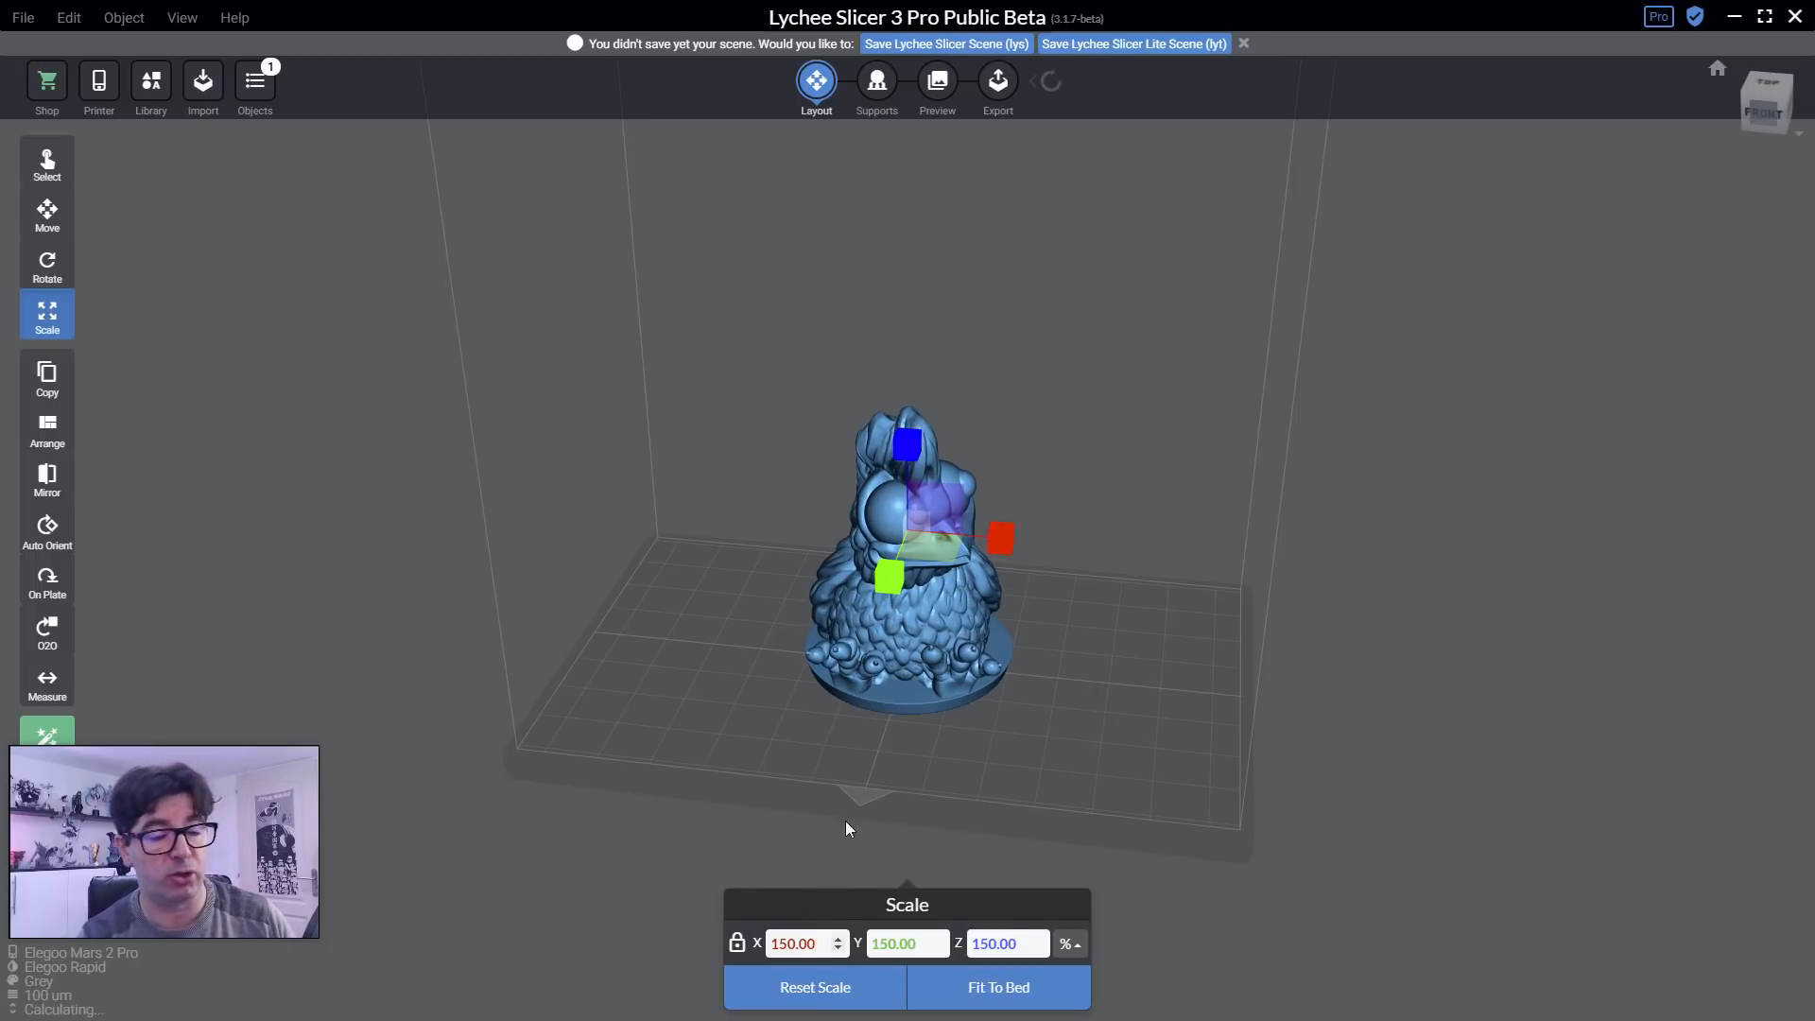
# Activate the Rotate tool, switch to the Supports stage and look at its support visibility modes.
pyautogui.click(47, 268)
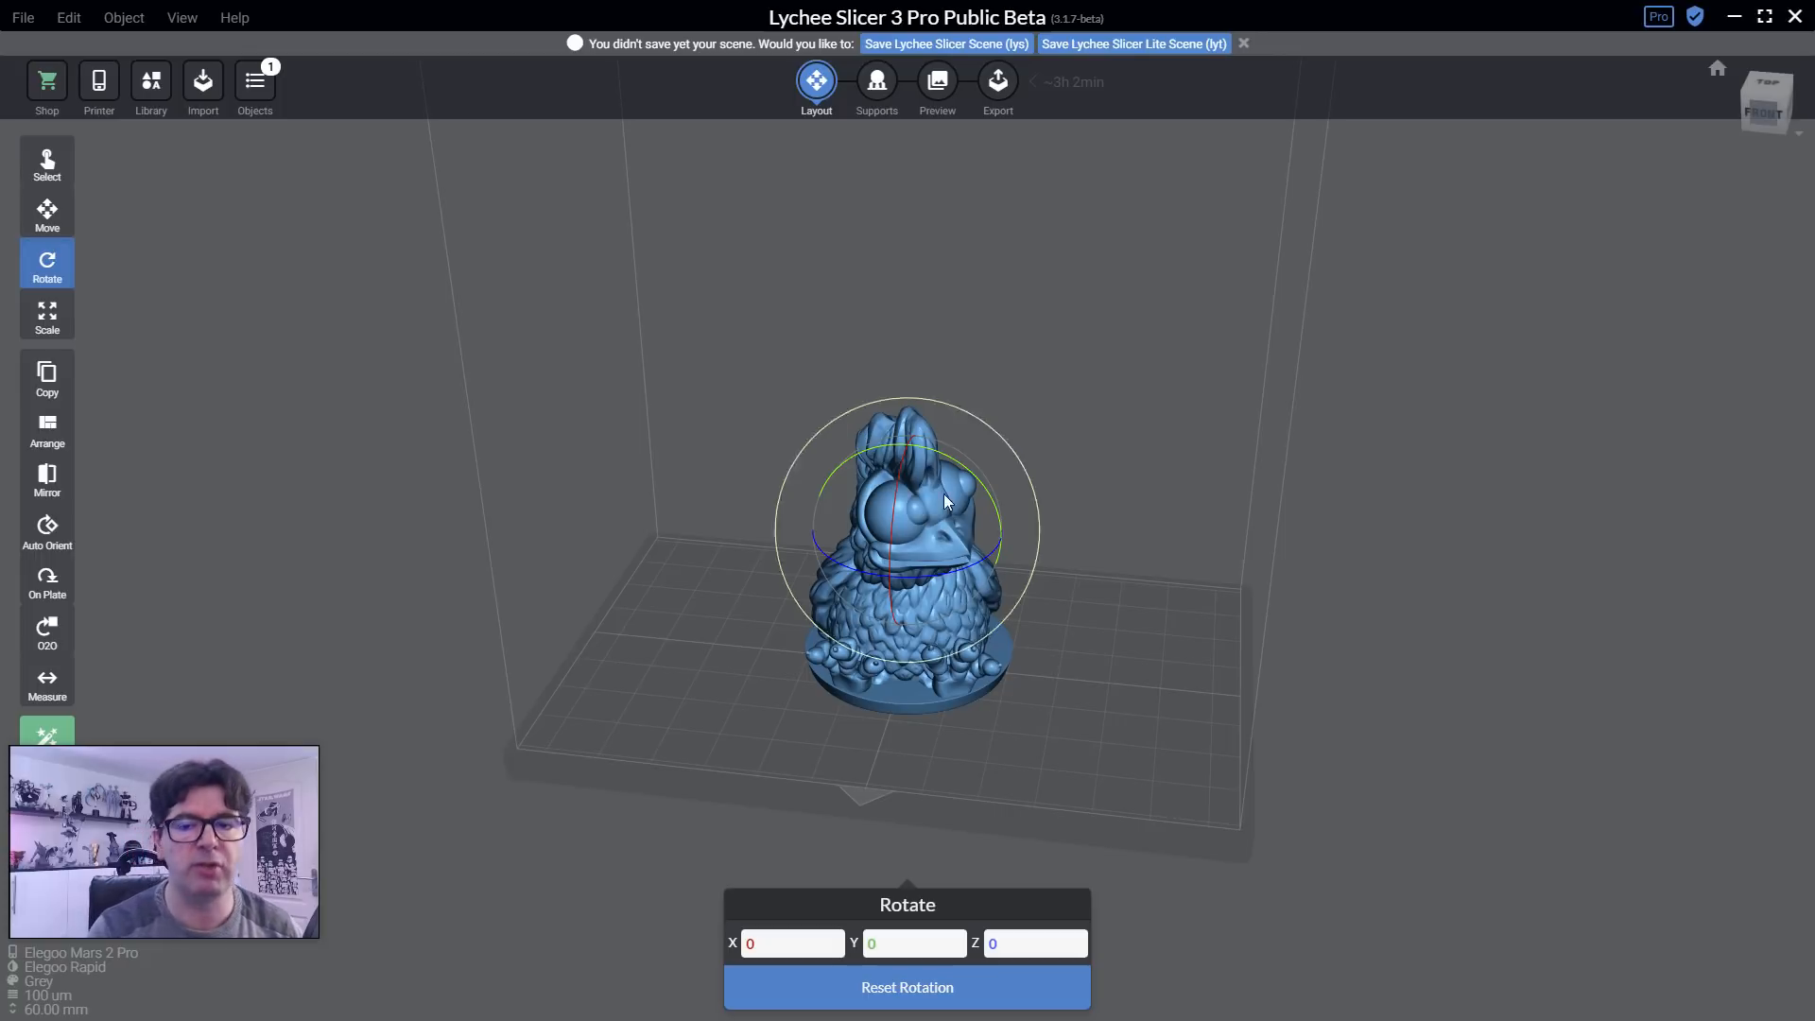
pyautogui.click(869, 103)
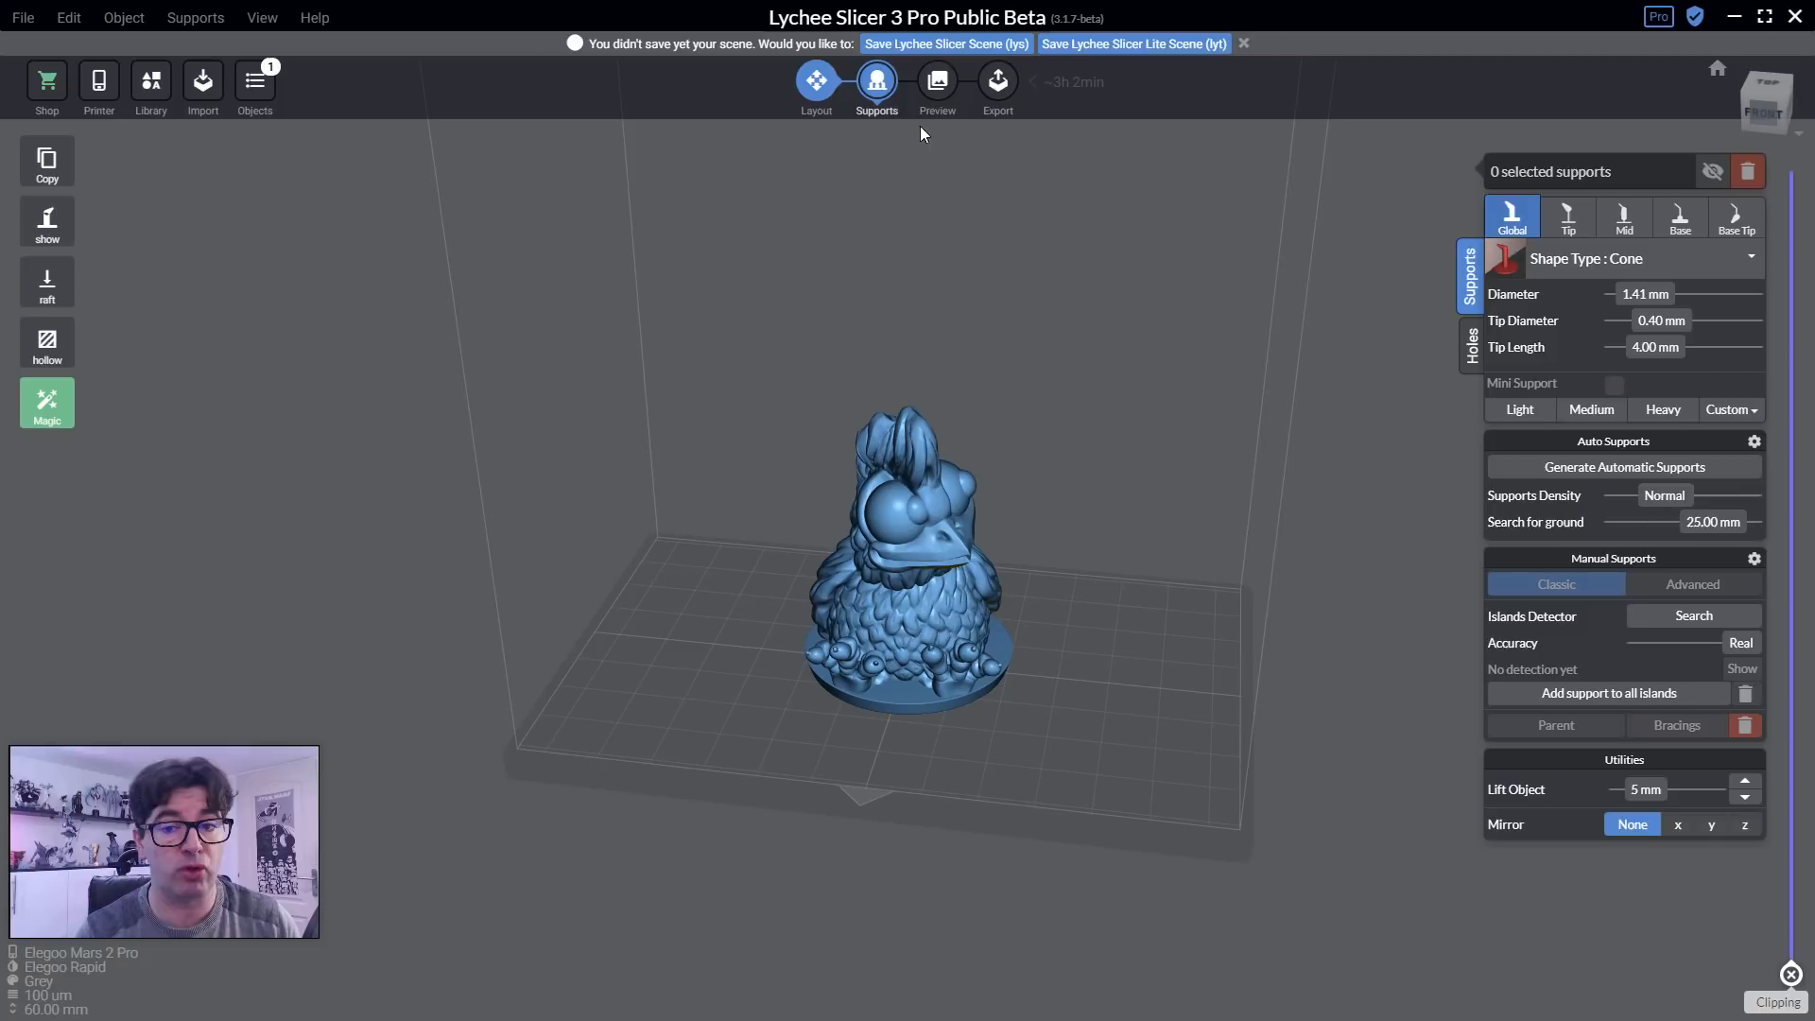
pyautogui.click(47, 219)
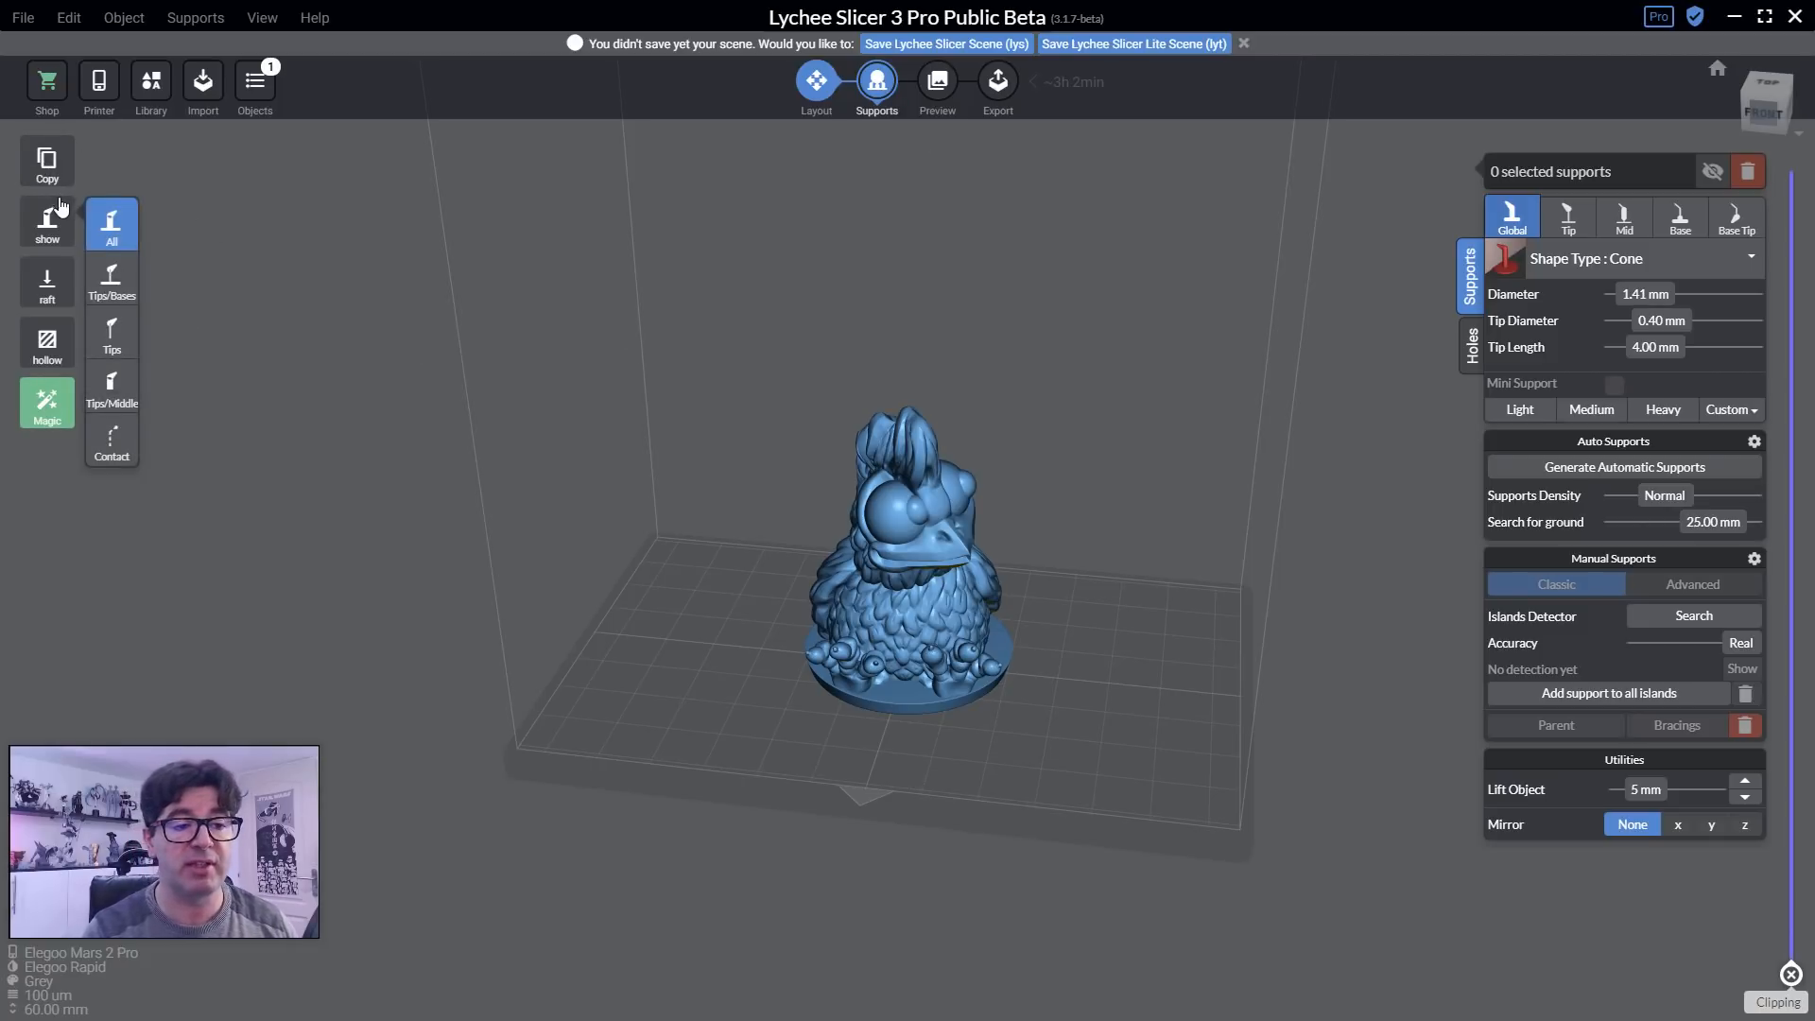
pyautogui.click(180, 187)
pyautogui.click(925, 539)
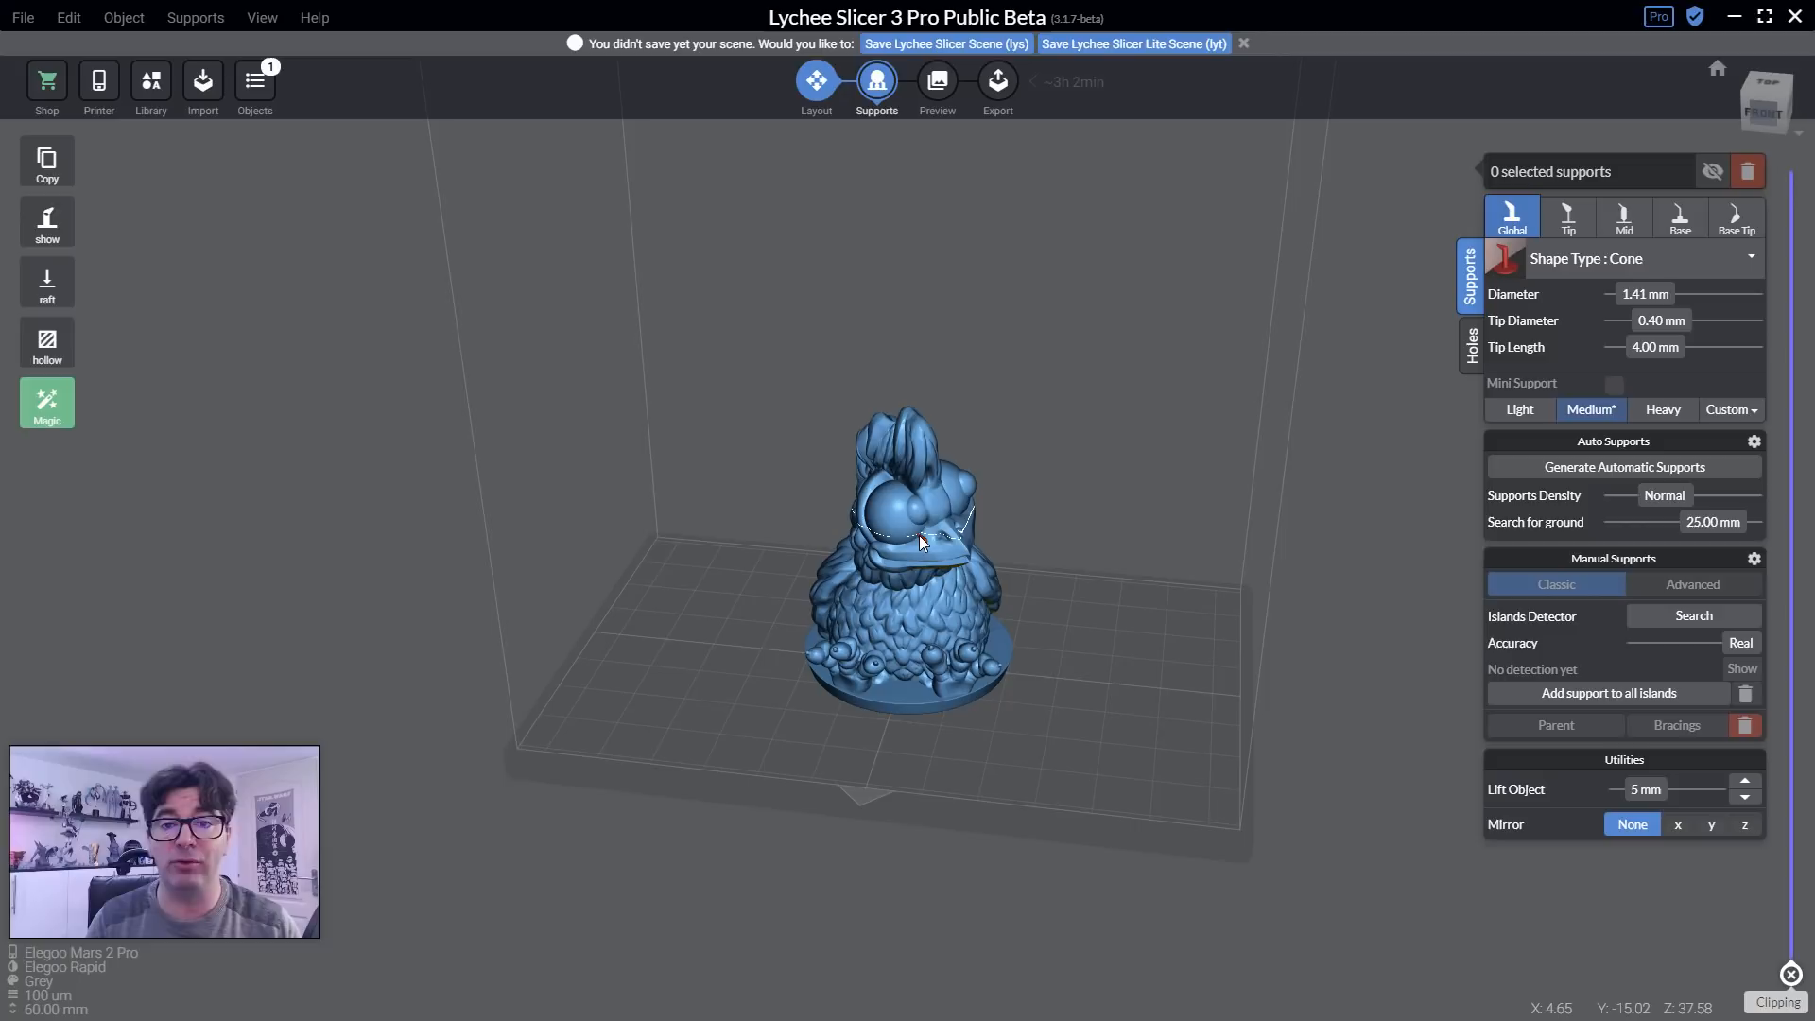
# Look through the help, support and view commands offered in the Supports stage, including support visibility.
pyautogui.click(315, 17)
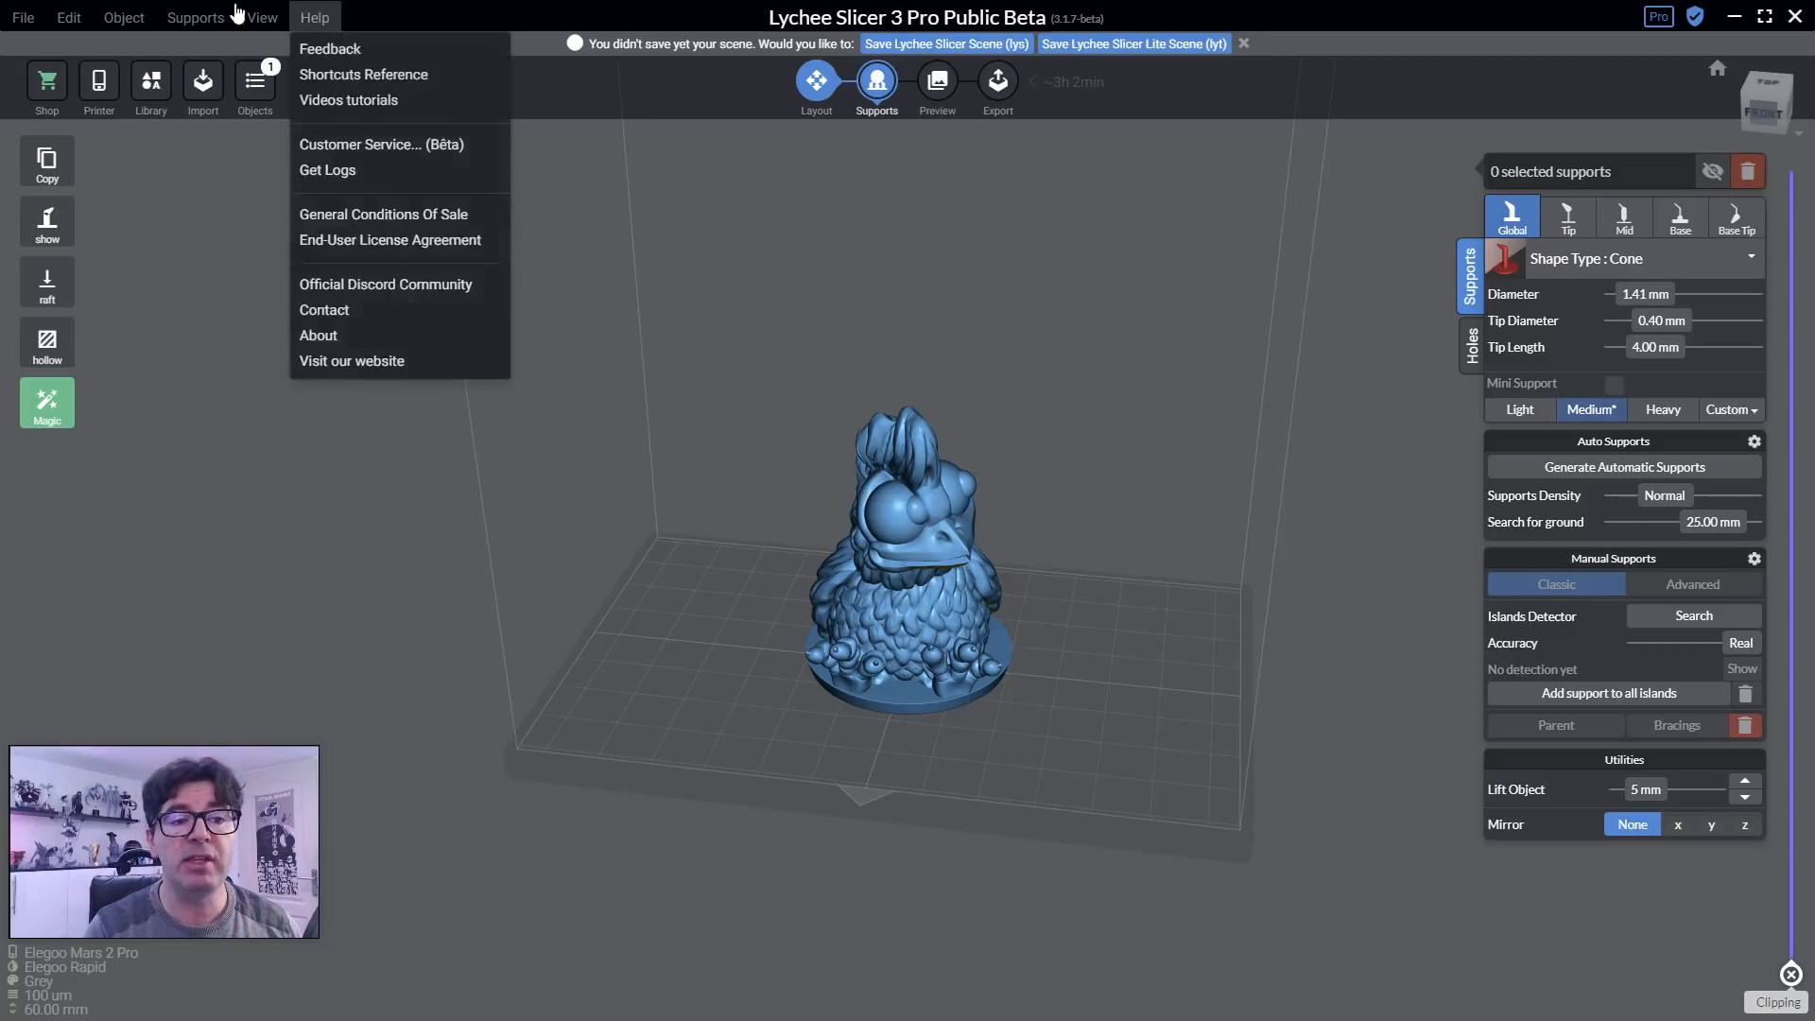
pyautogui.moveTo(199, 19)
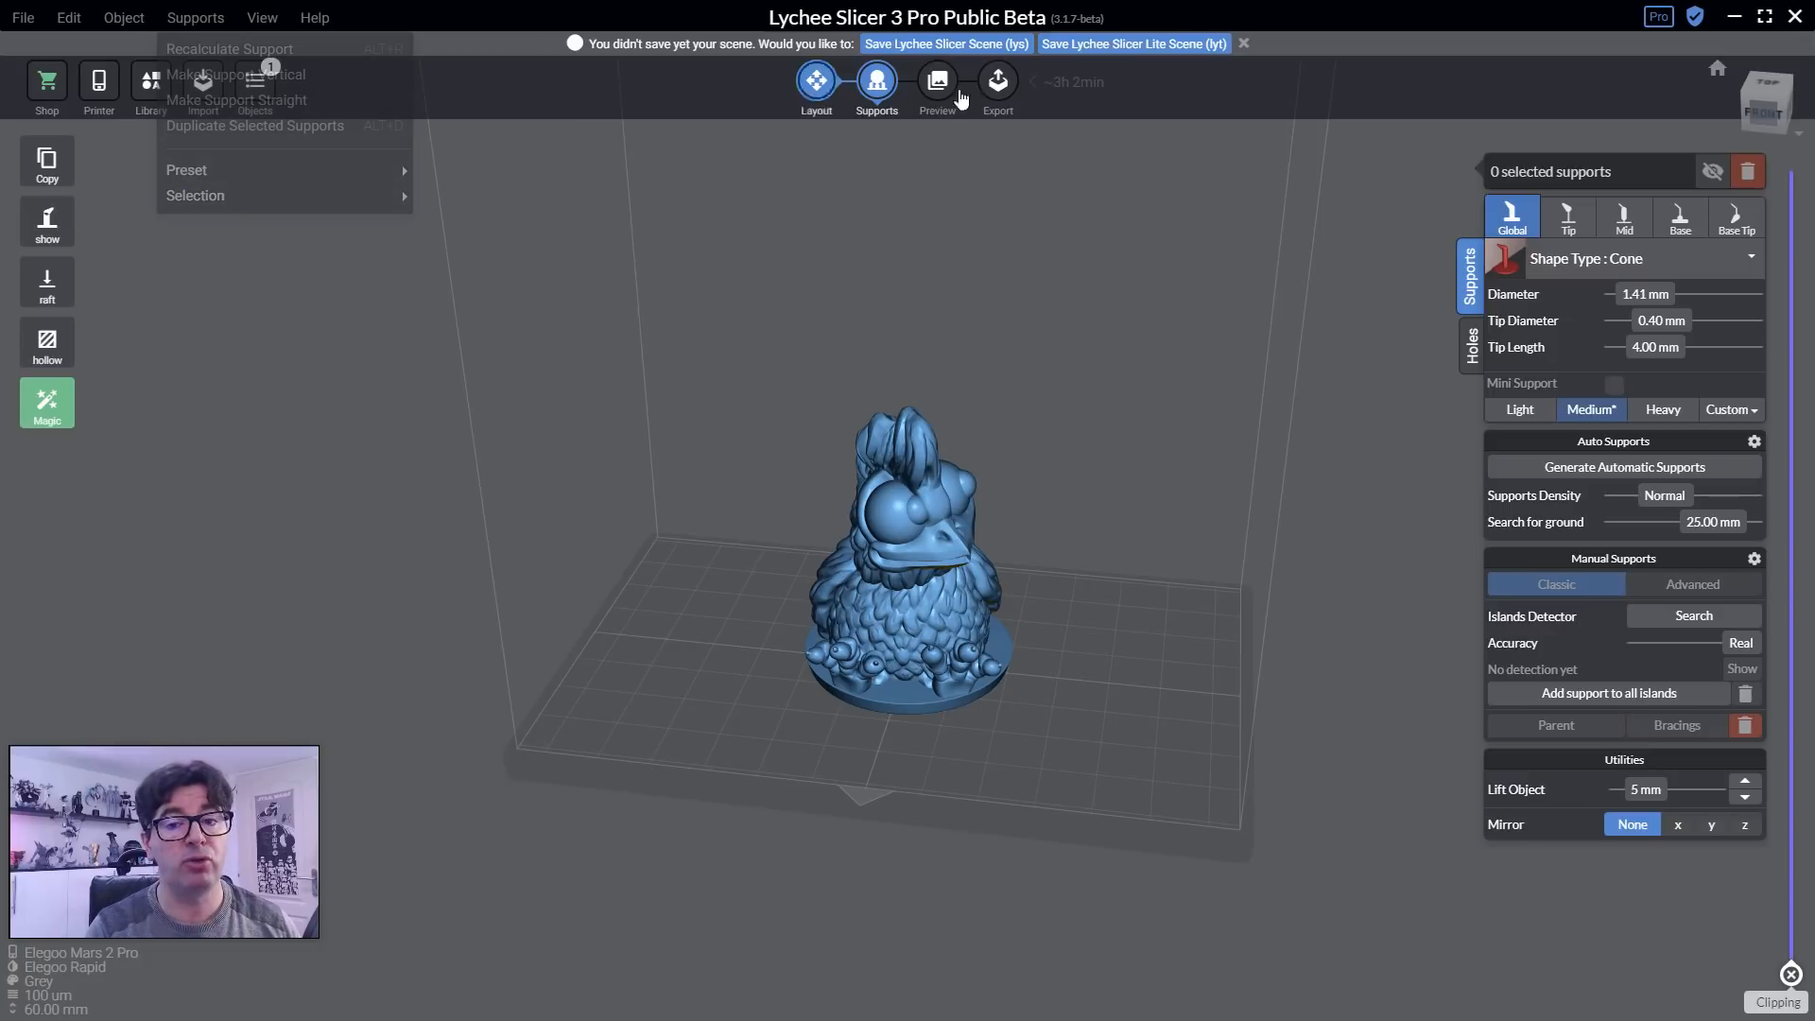
pyautogui.moveTo(262, 19)
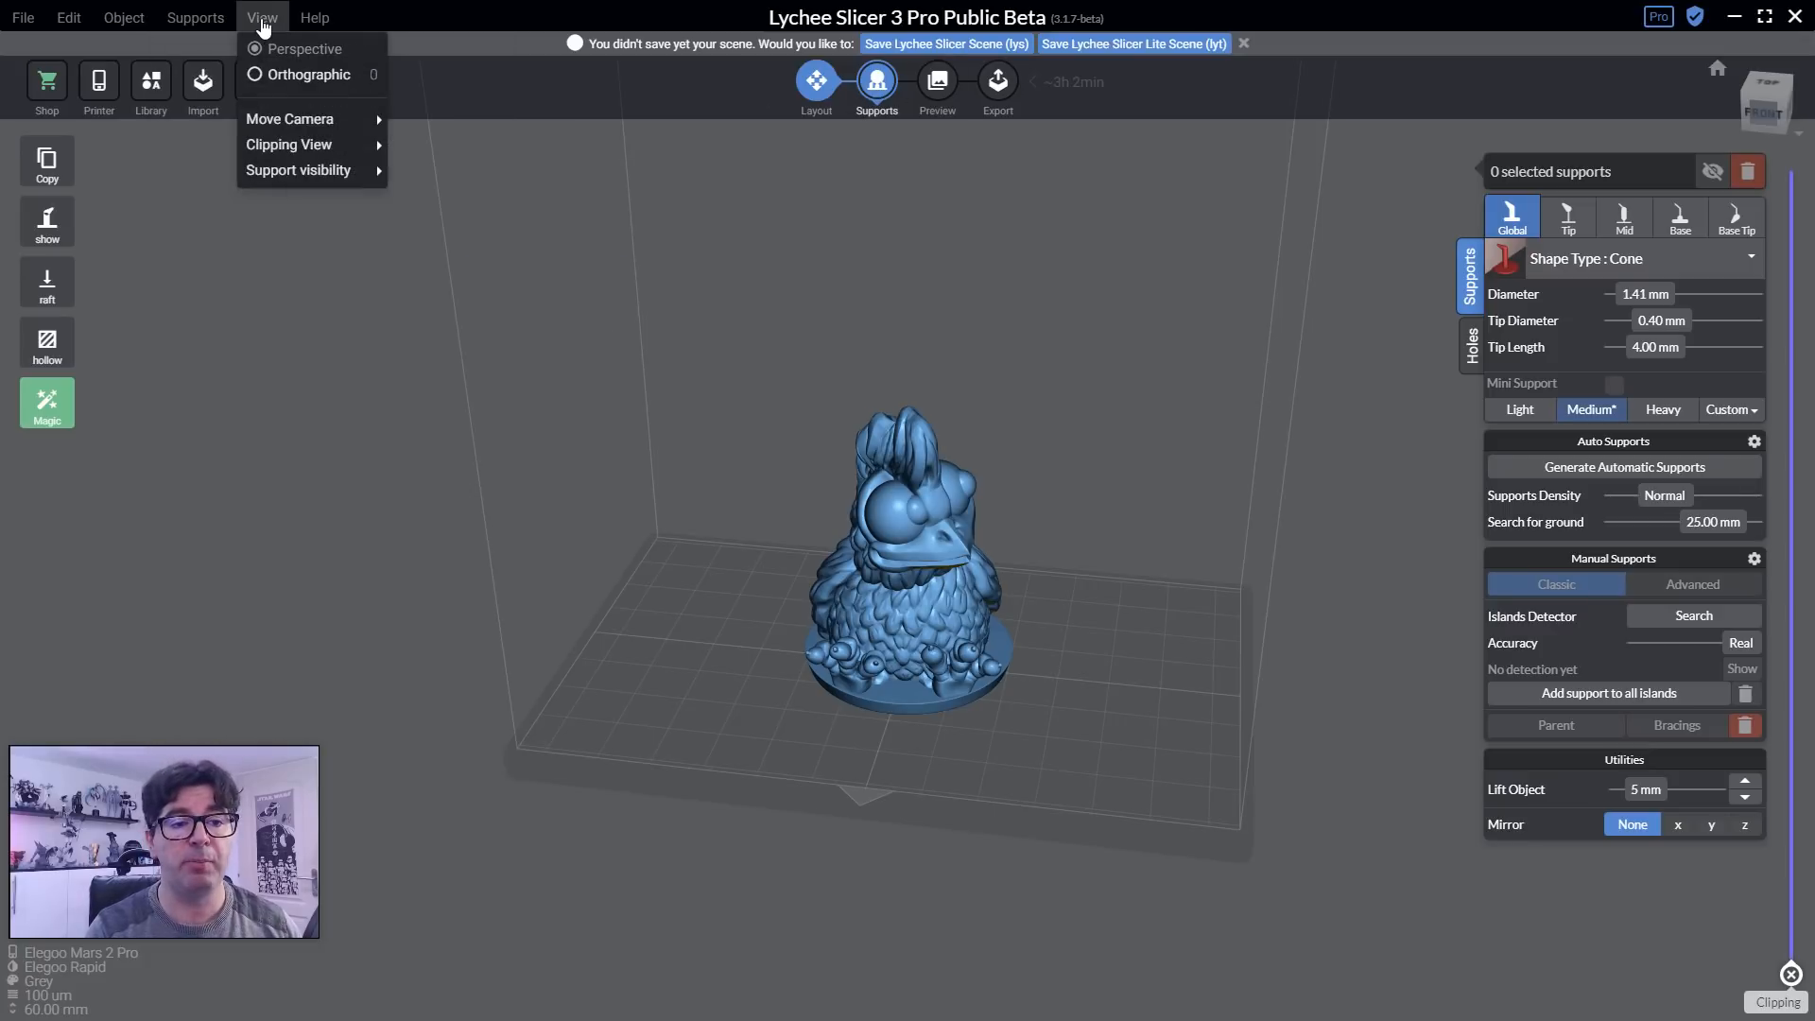
pyautogui.moveTo(292, 168)
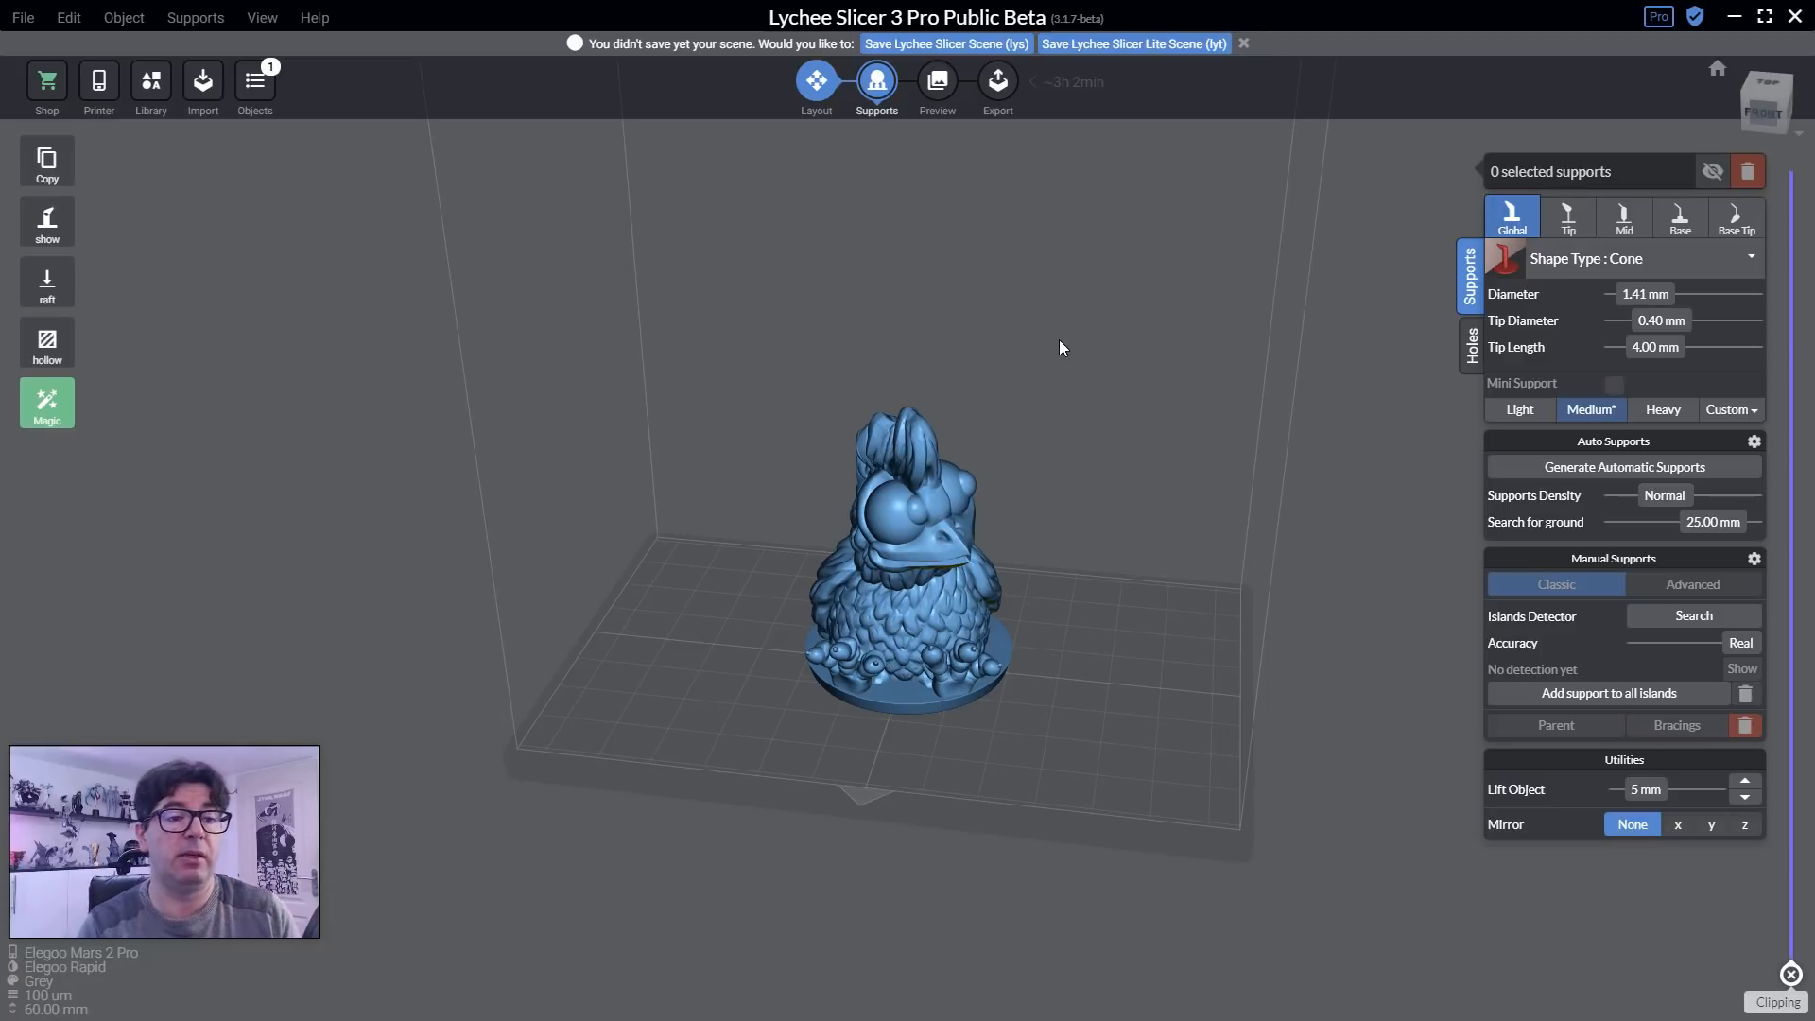
# Inspect the figurine's overhangs, return to the Layout stage and rotate the figurine about 34° around the X axis.
pyautogui.moveTo(1264, 541); pyautogui.dragTo(1130, 558)
pyautogui.scroll(5, 1131, 553)
pyautogui.scroll(-3, 1066, 566)
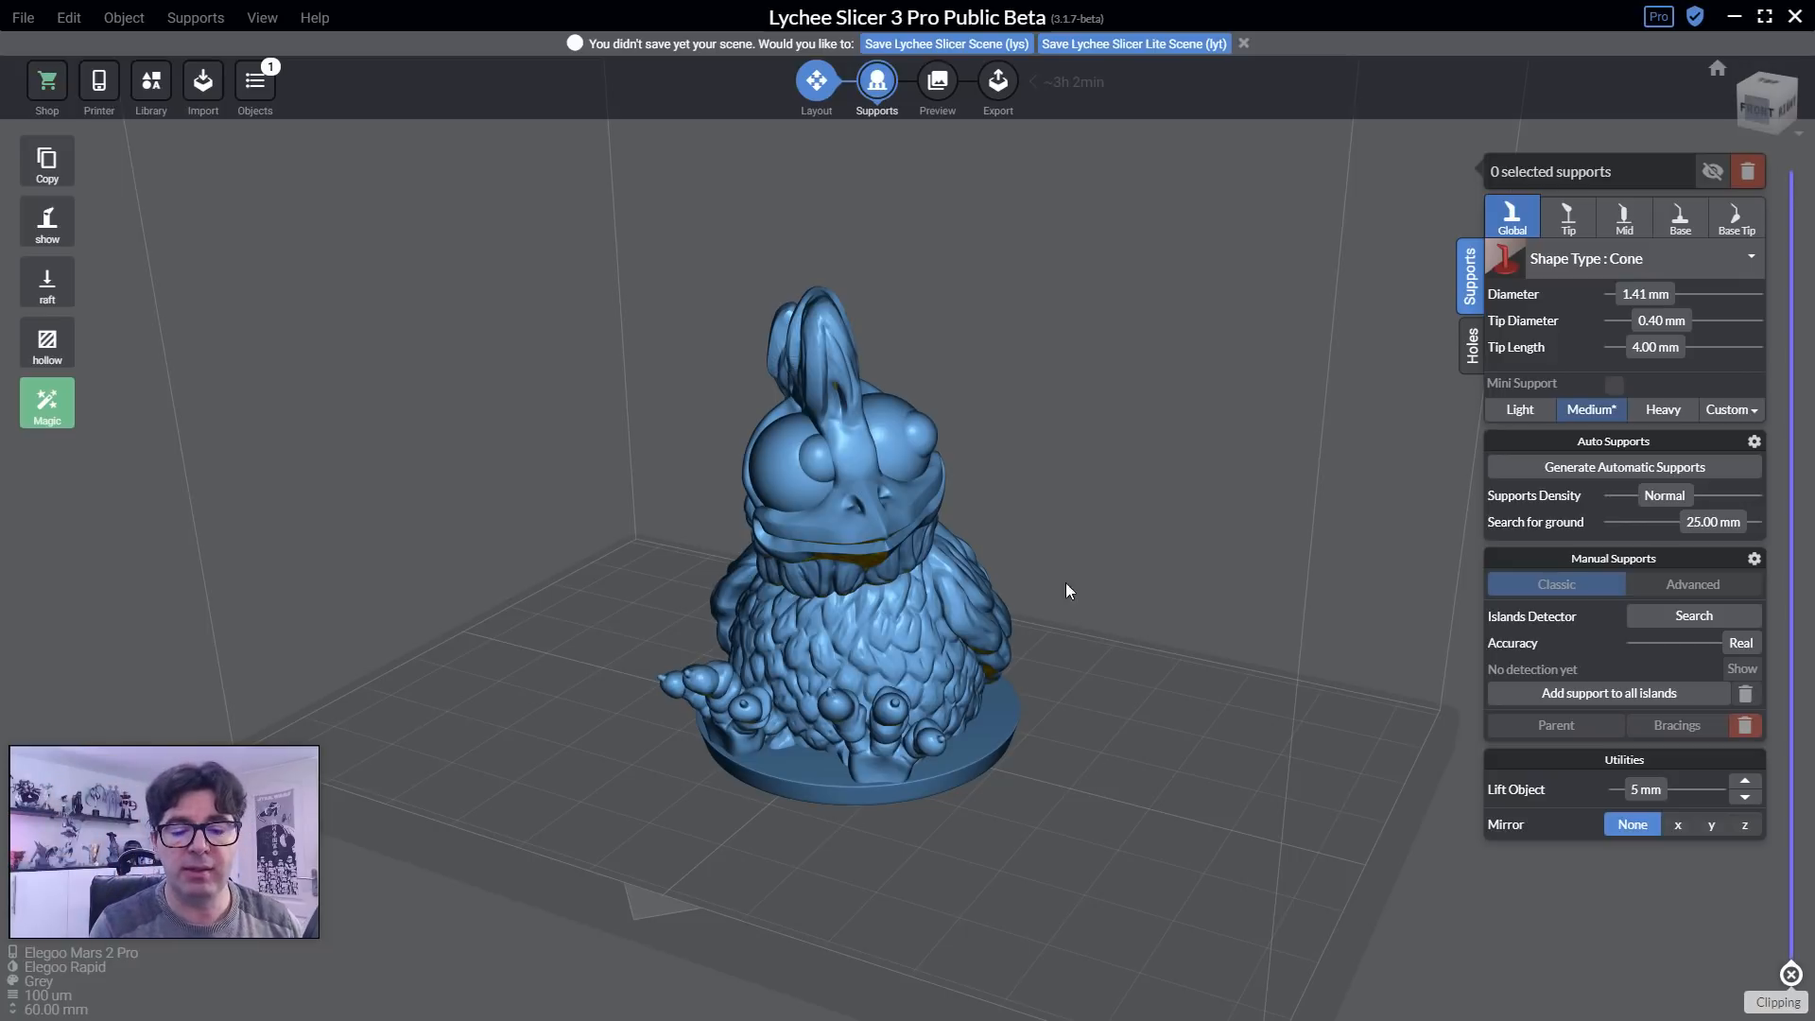
pyautogui.moveTo(1065, 582); pyautogui.dragTo(723, 681)
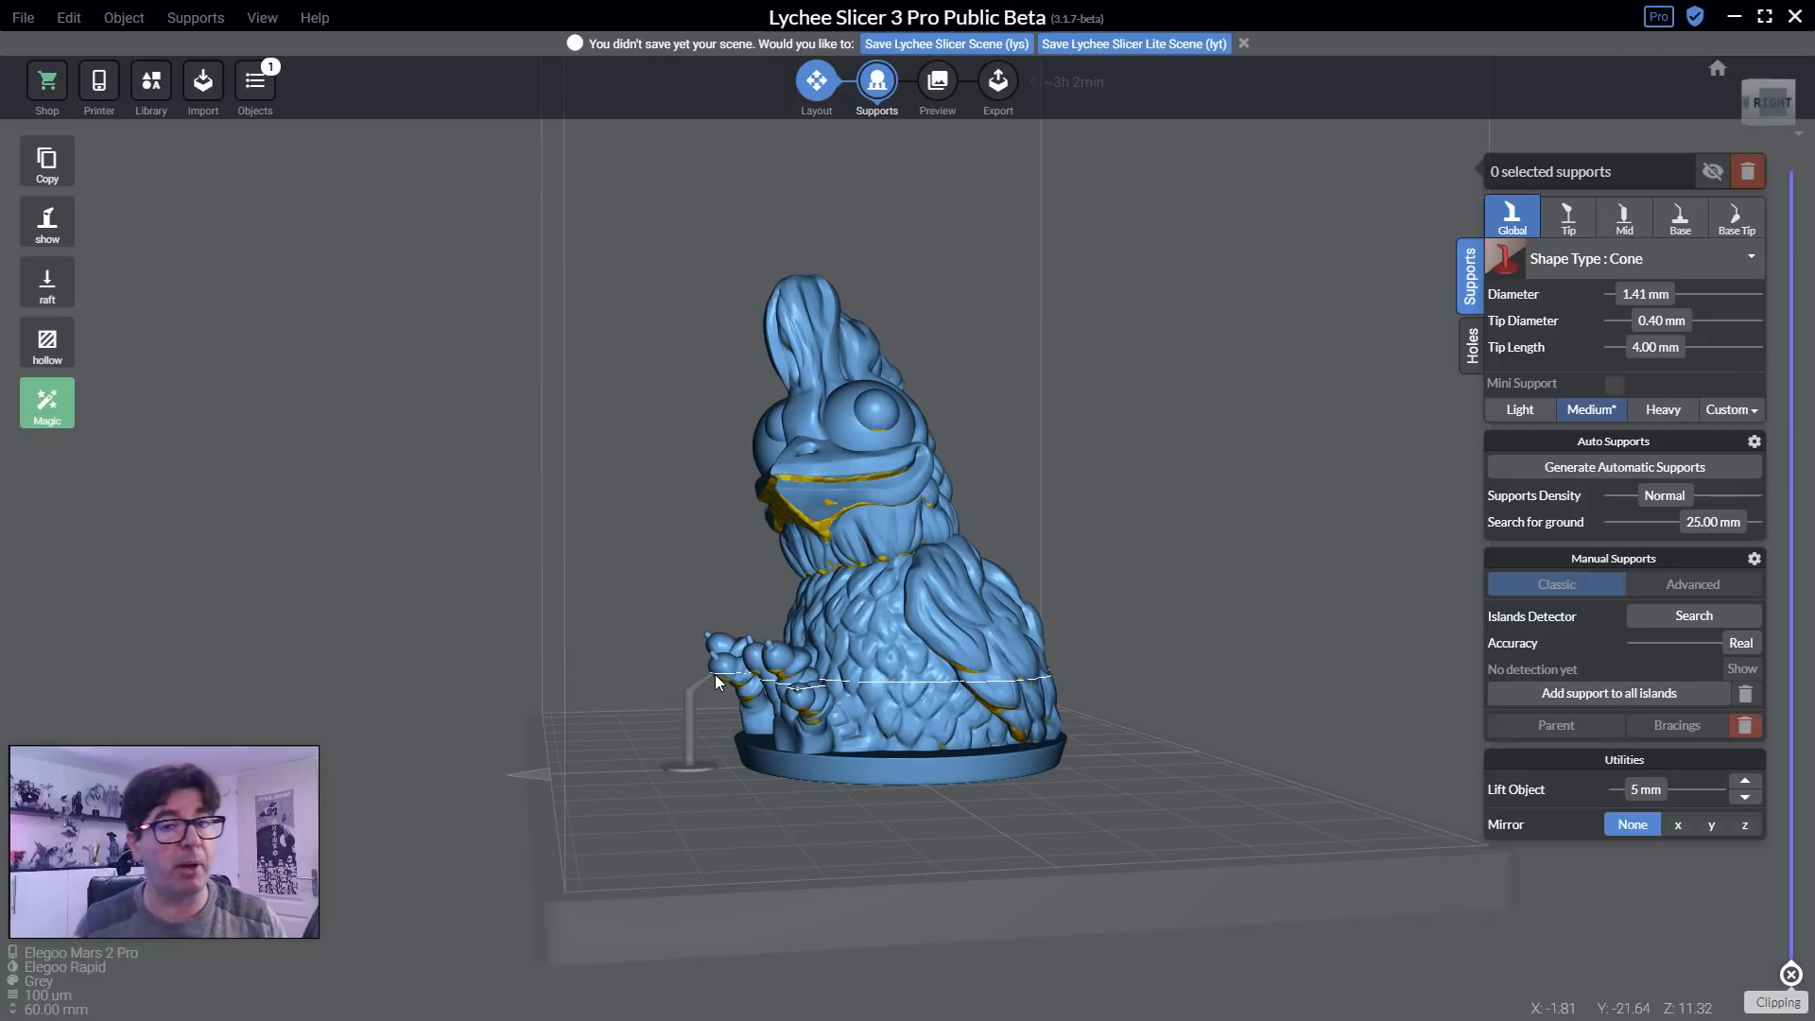
pyautogui.click(817, 81)
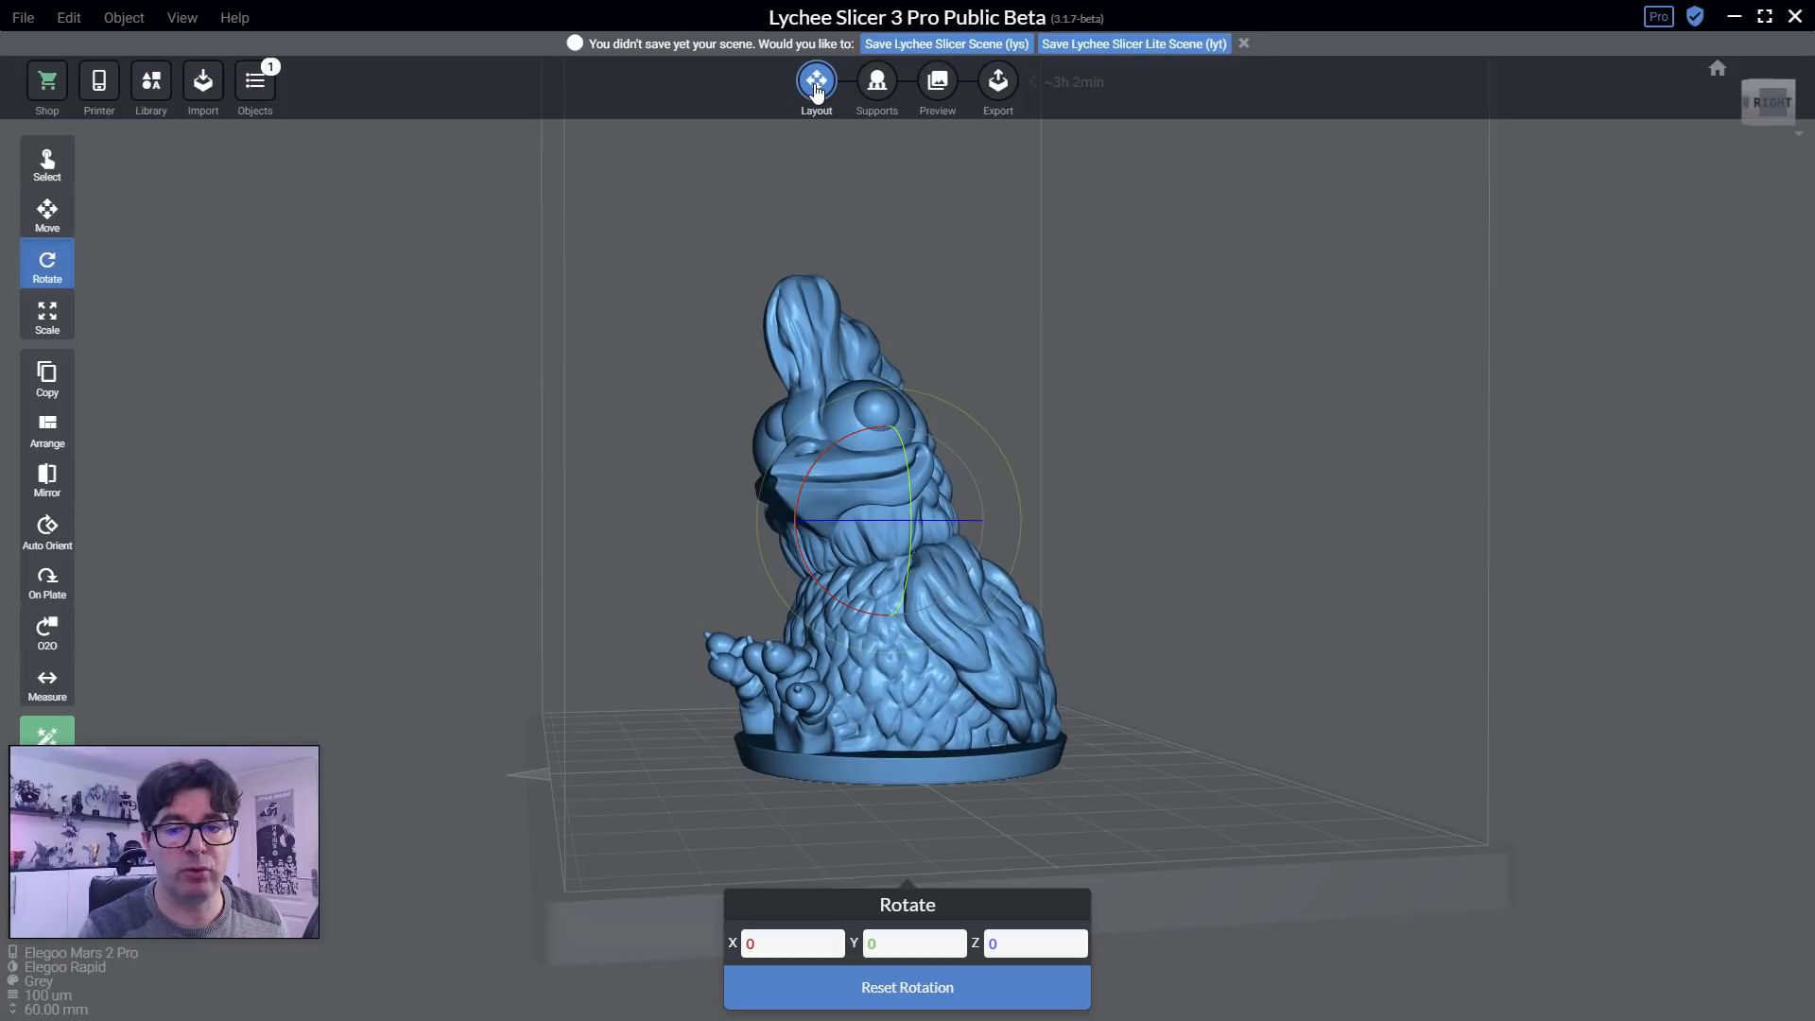
pyautogui.moveTo(779, 535); pyautogui.dragTo(456, 565)
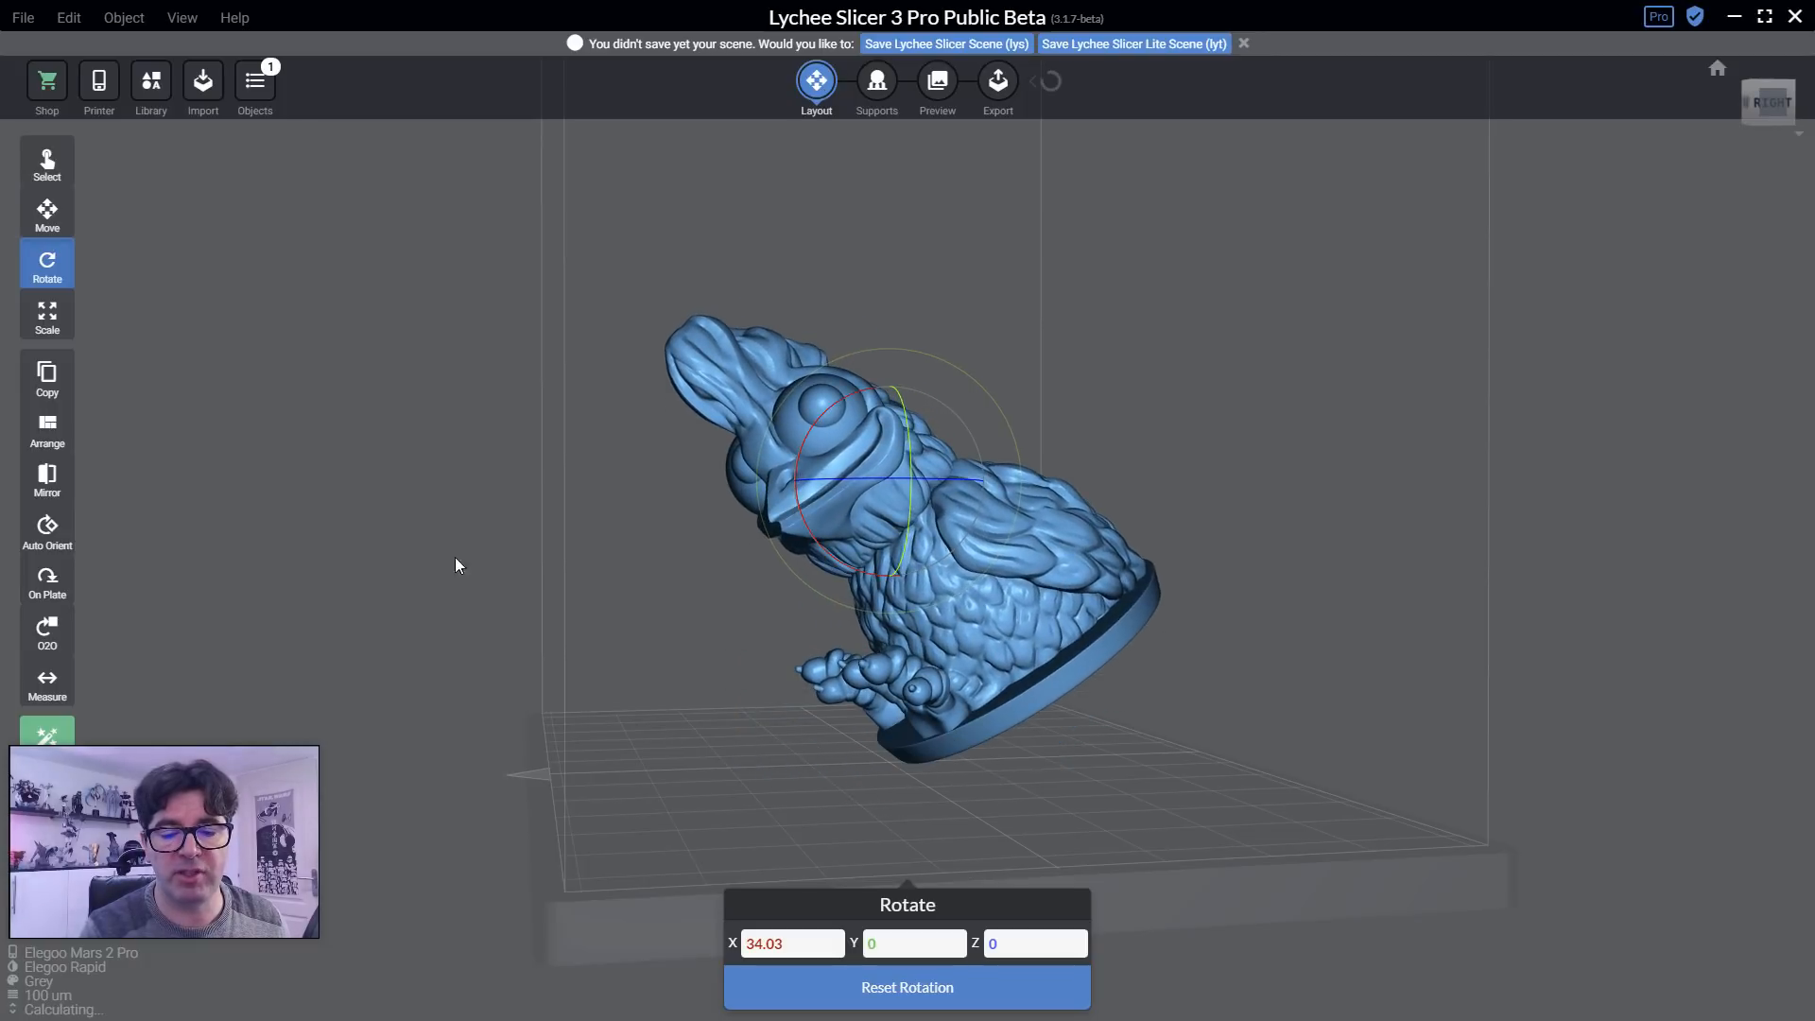
# Return to the Supports stage, inspect the tilted figurine's overhangs and clip it at layer 74 (7.37 mm) to expose the isolated toe.
pyautogui.click(878, 83)
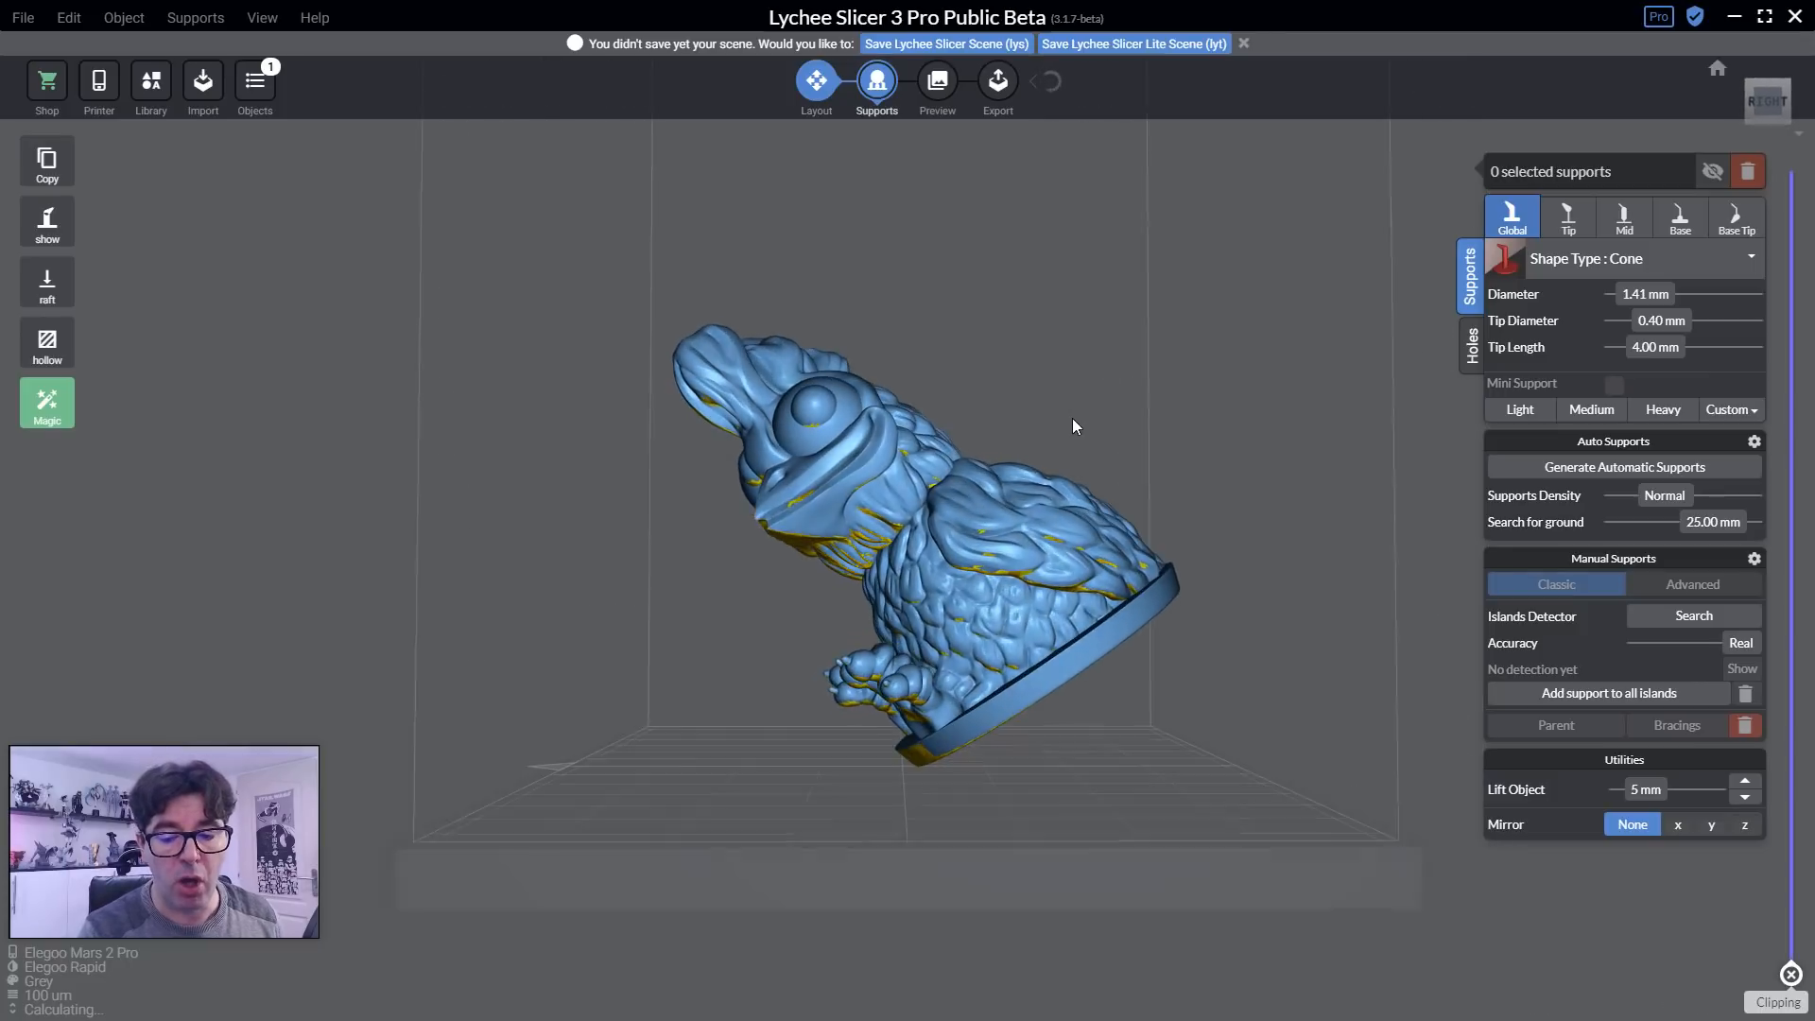
pyautogui.scroll(10, 770, 805)
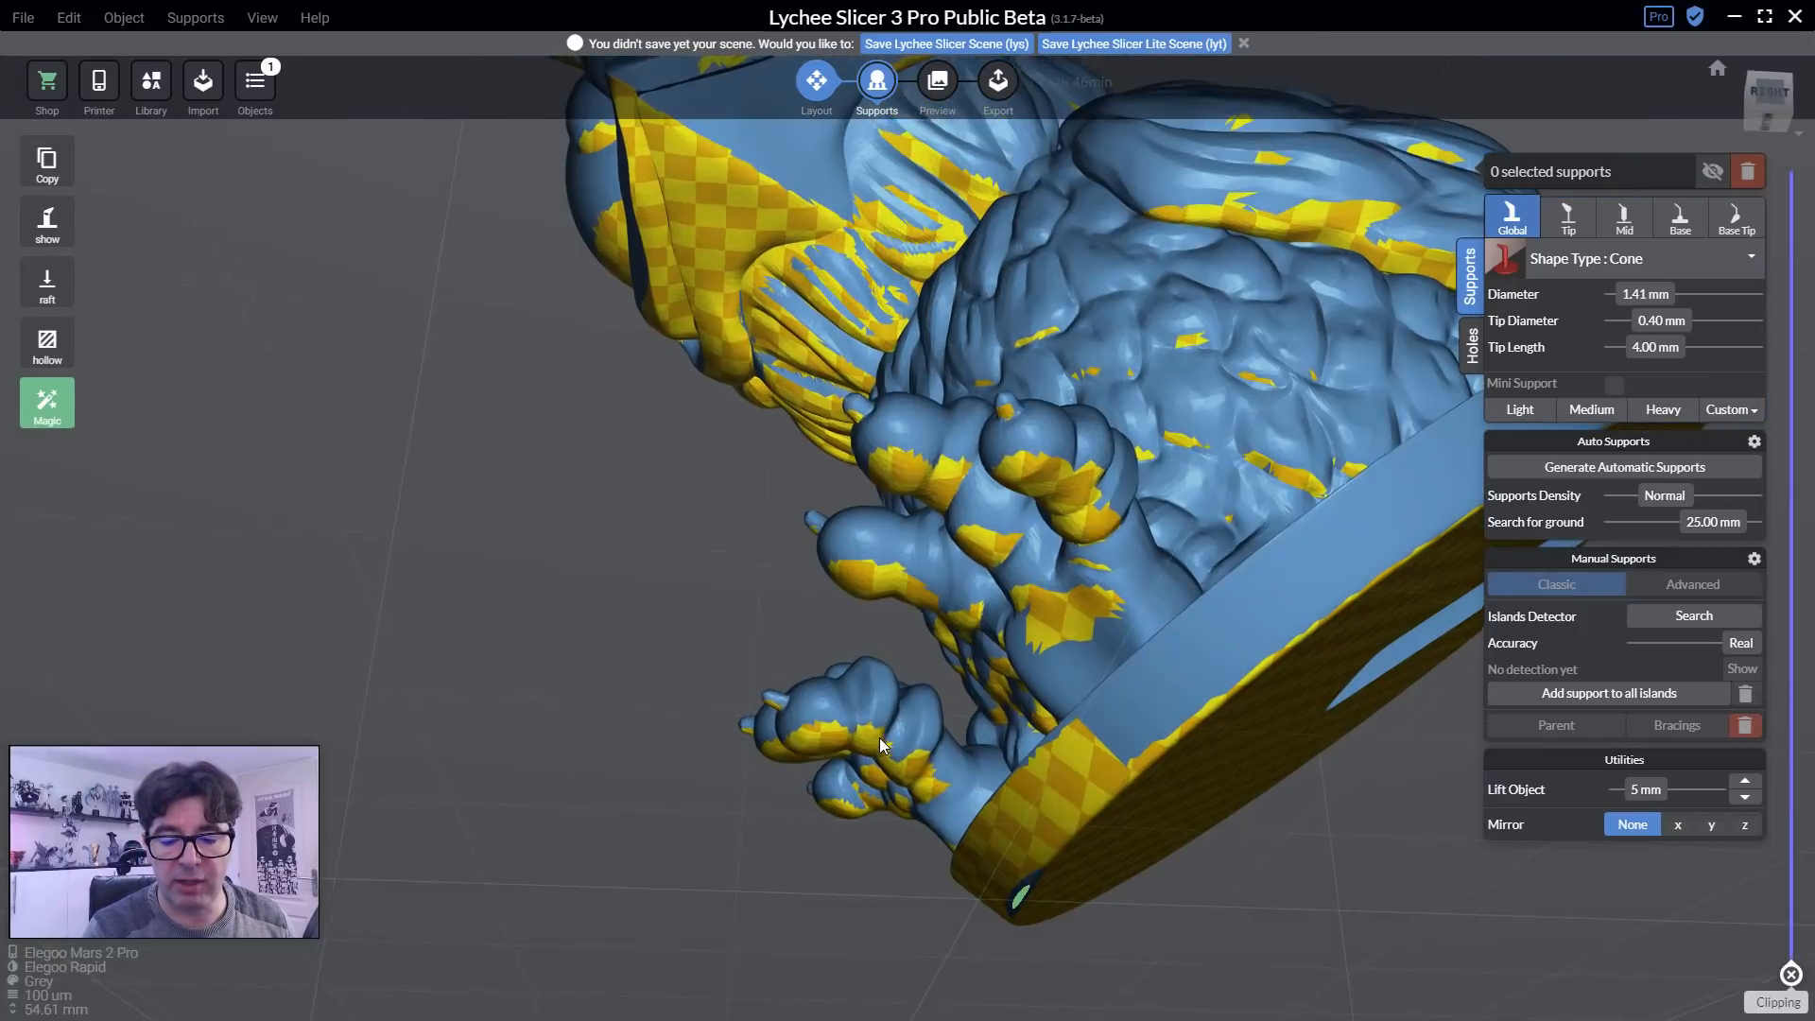
pyautogui.moveTo(666, 766); pyautogui.dragTo(739, 750)
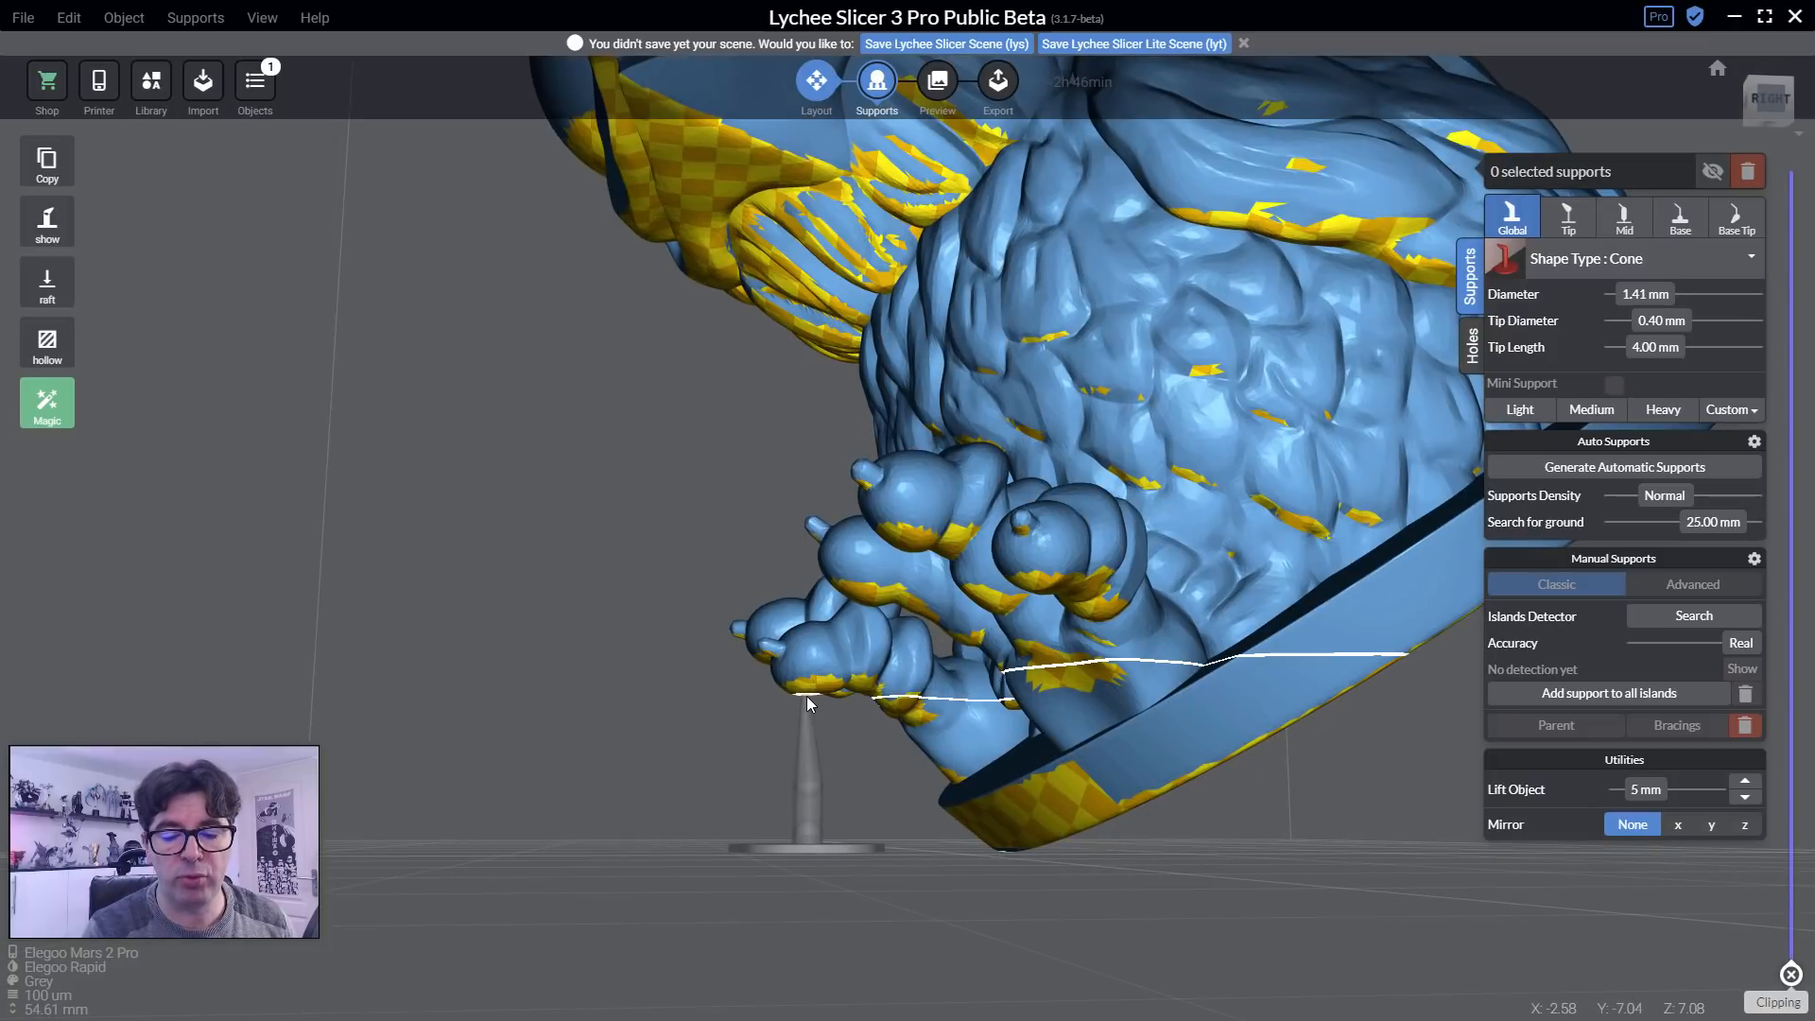
pyautogui.moveTo(713, 775); pyautogui.dragTo(1092, 769)
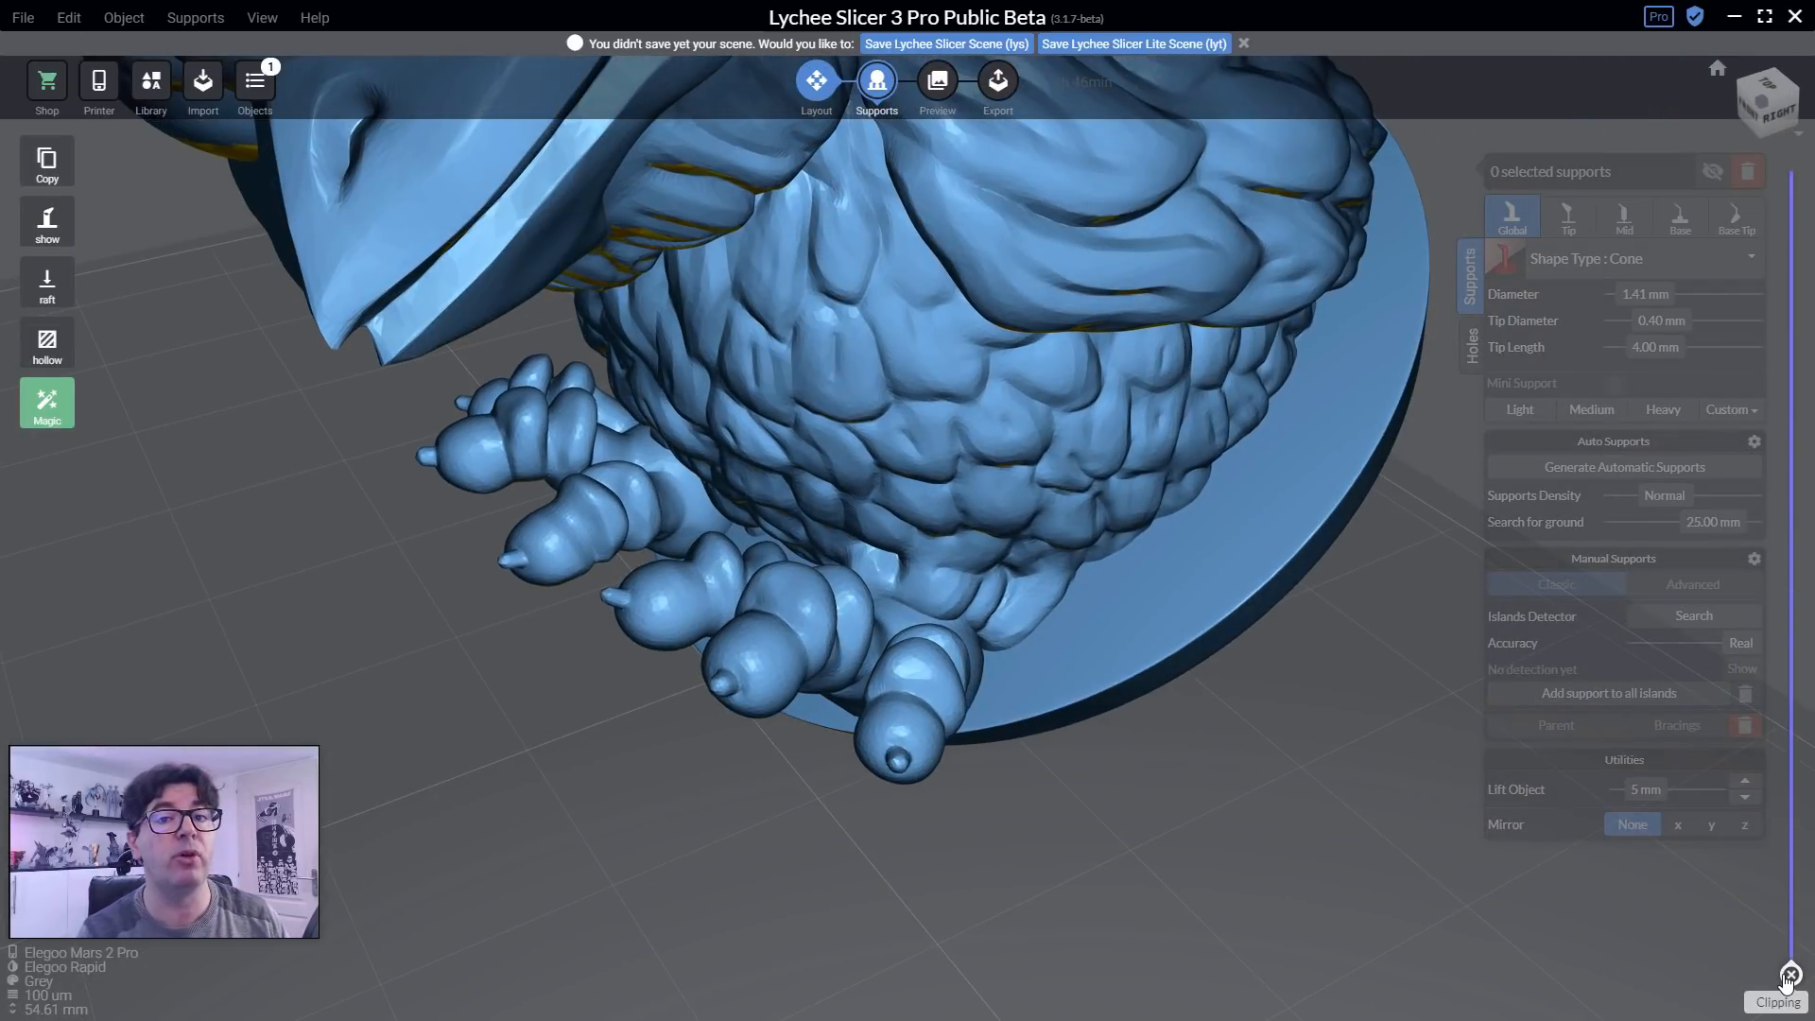
pyautogui.moveTo(1790, 975); pyautogui.dragTo(1794, 858)
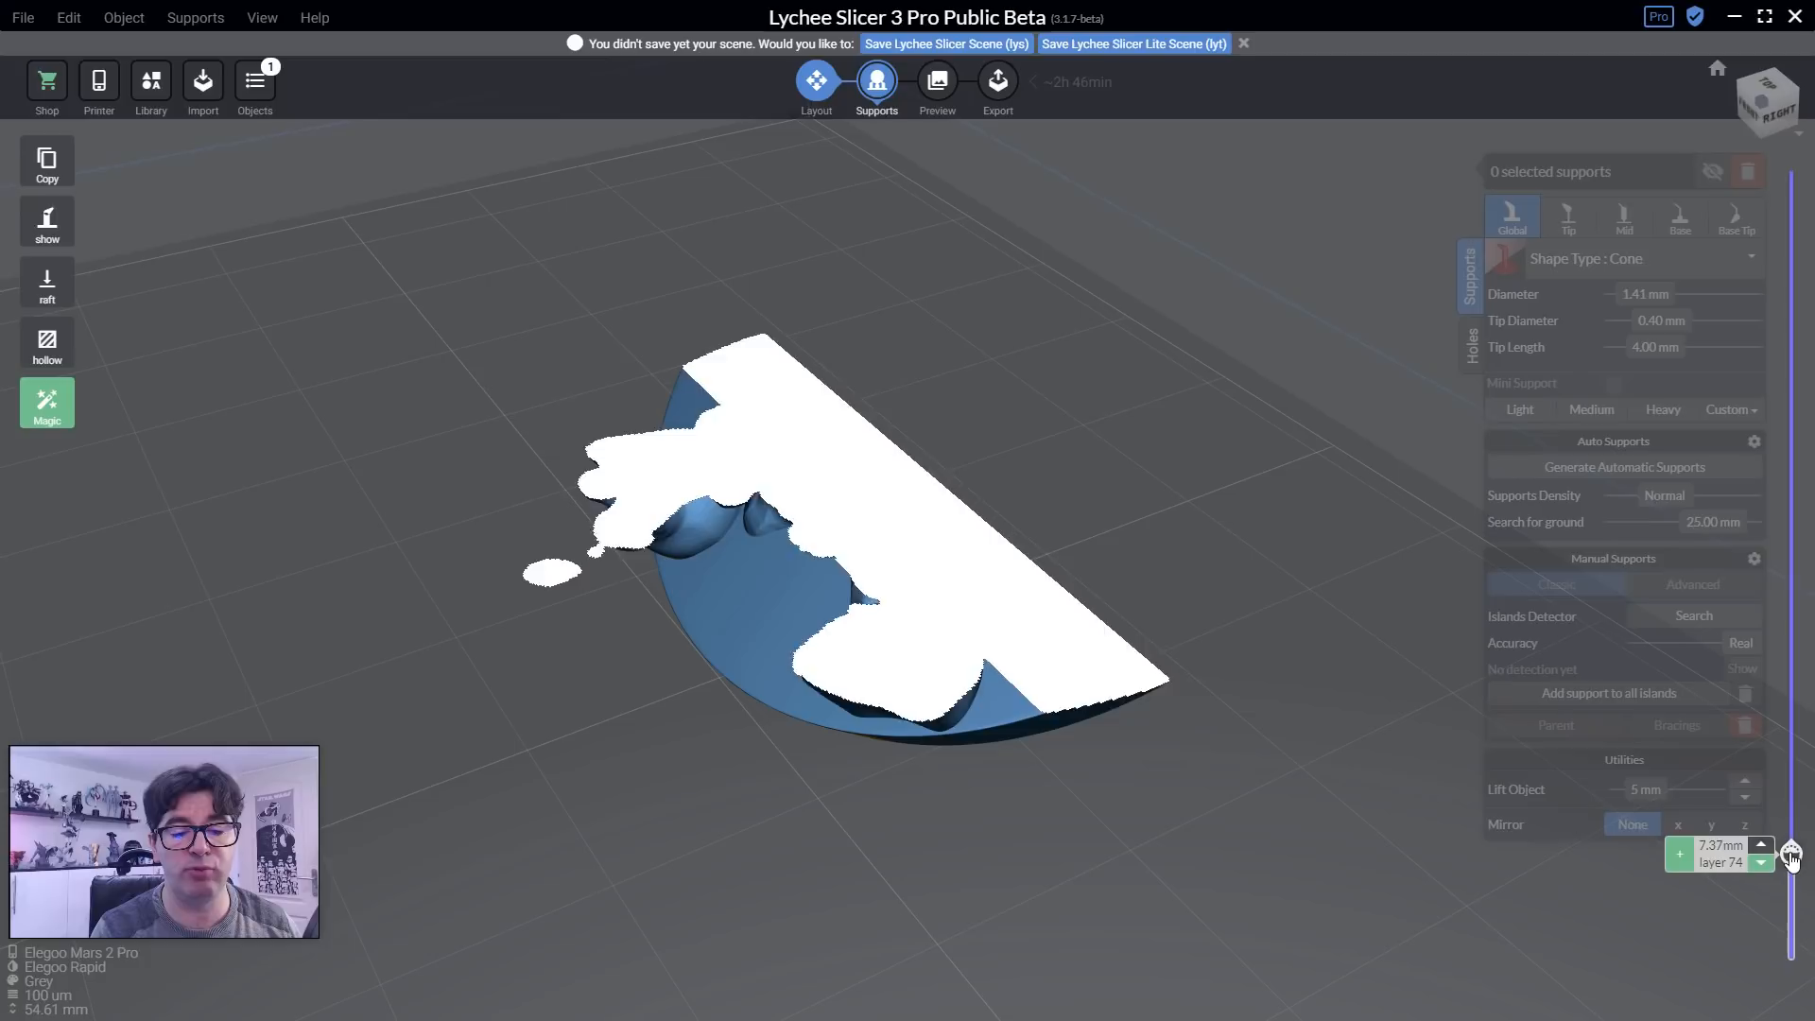
pyautogui.click(544, 574)
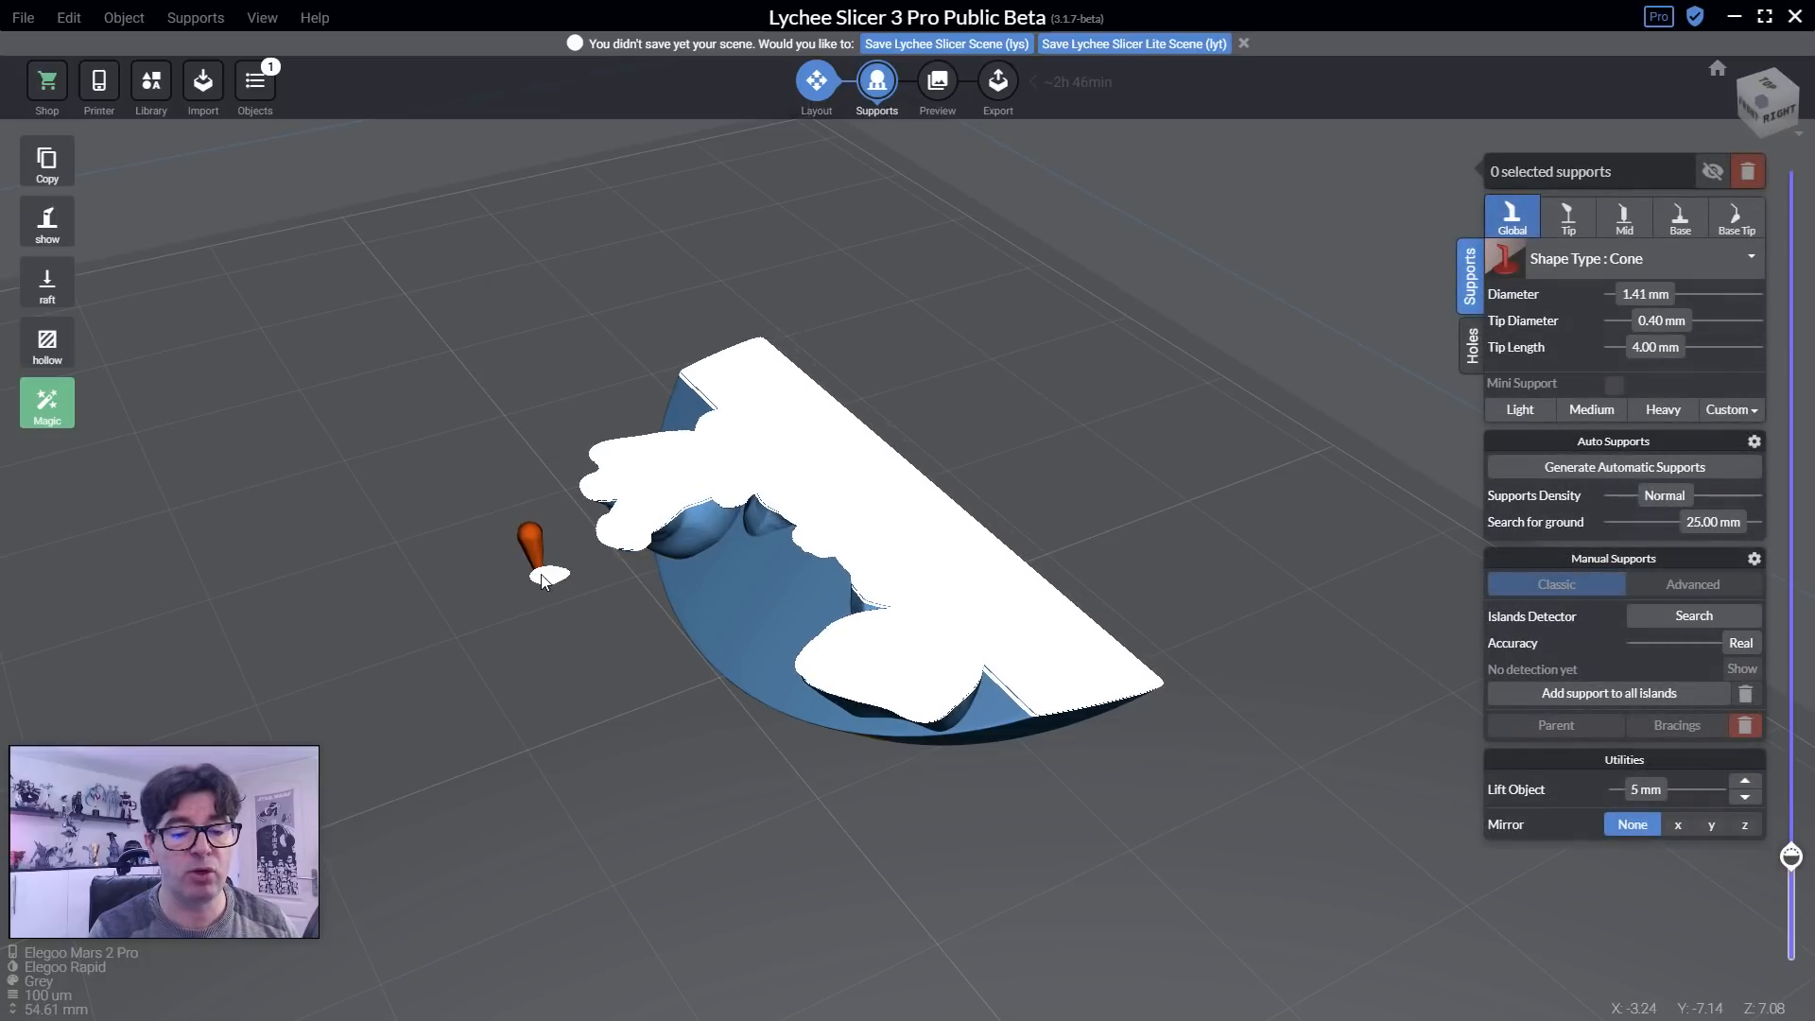
# Clip the figurine at layer 259 (25.87 mm) and add a medium cone support to the isolated tip beside the neck feathers.
pyautogui.moveTo(1792, 856); pyautogui.dragTo(1752, 591)
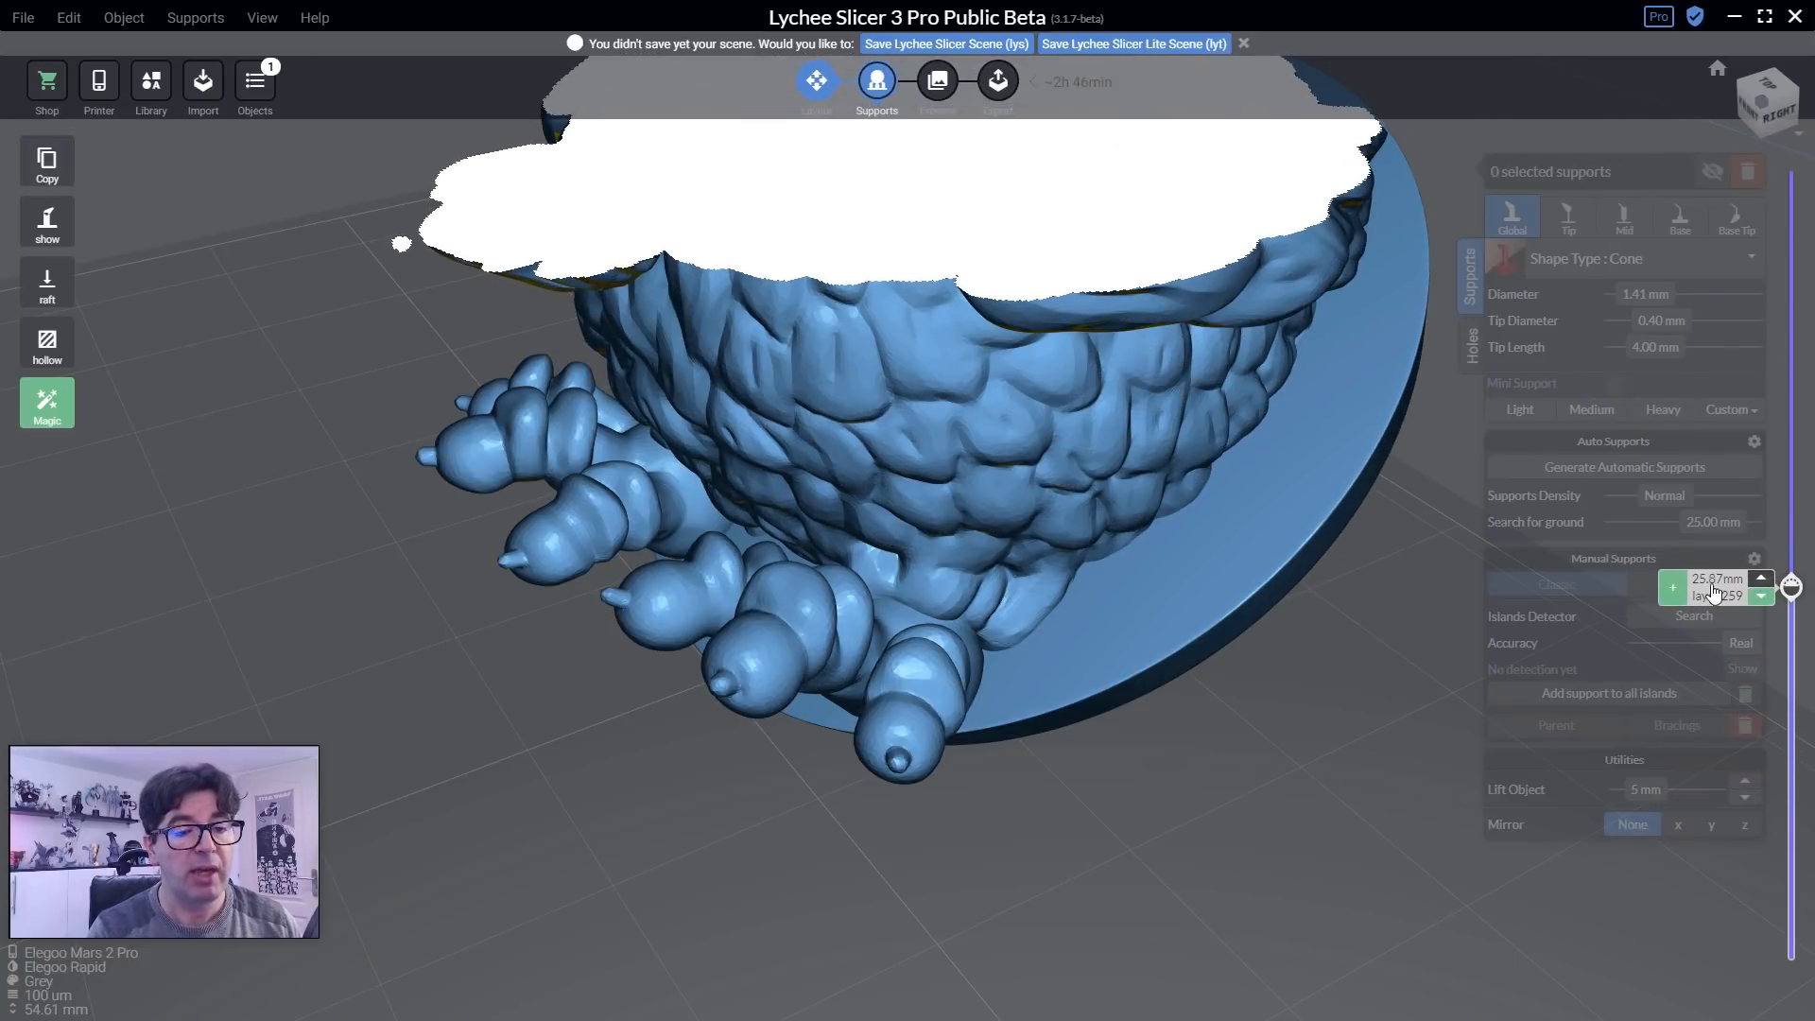
pyautogui.scroll(5, 524, 514)
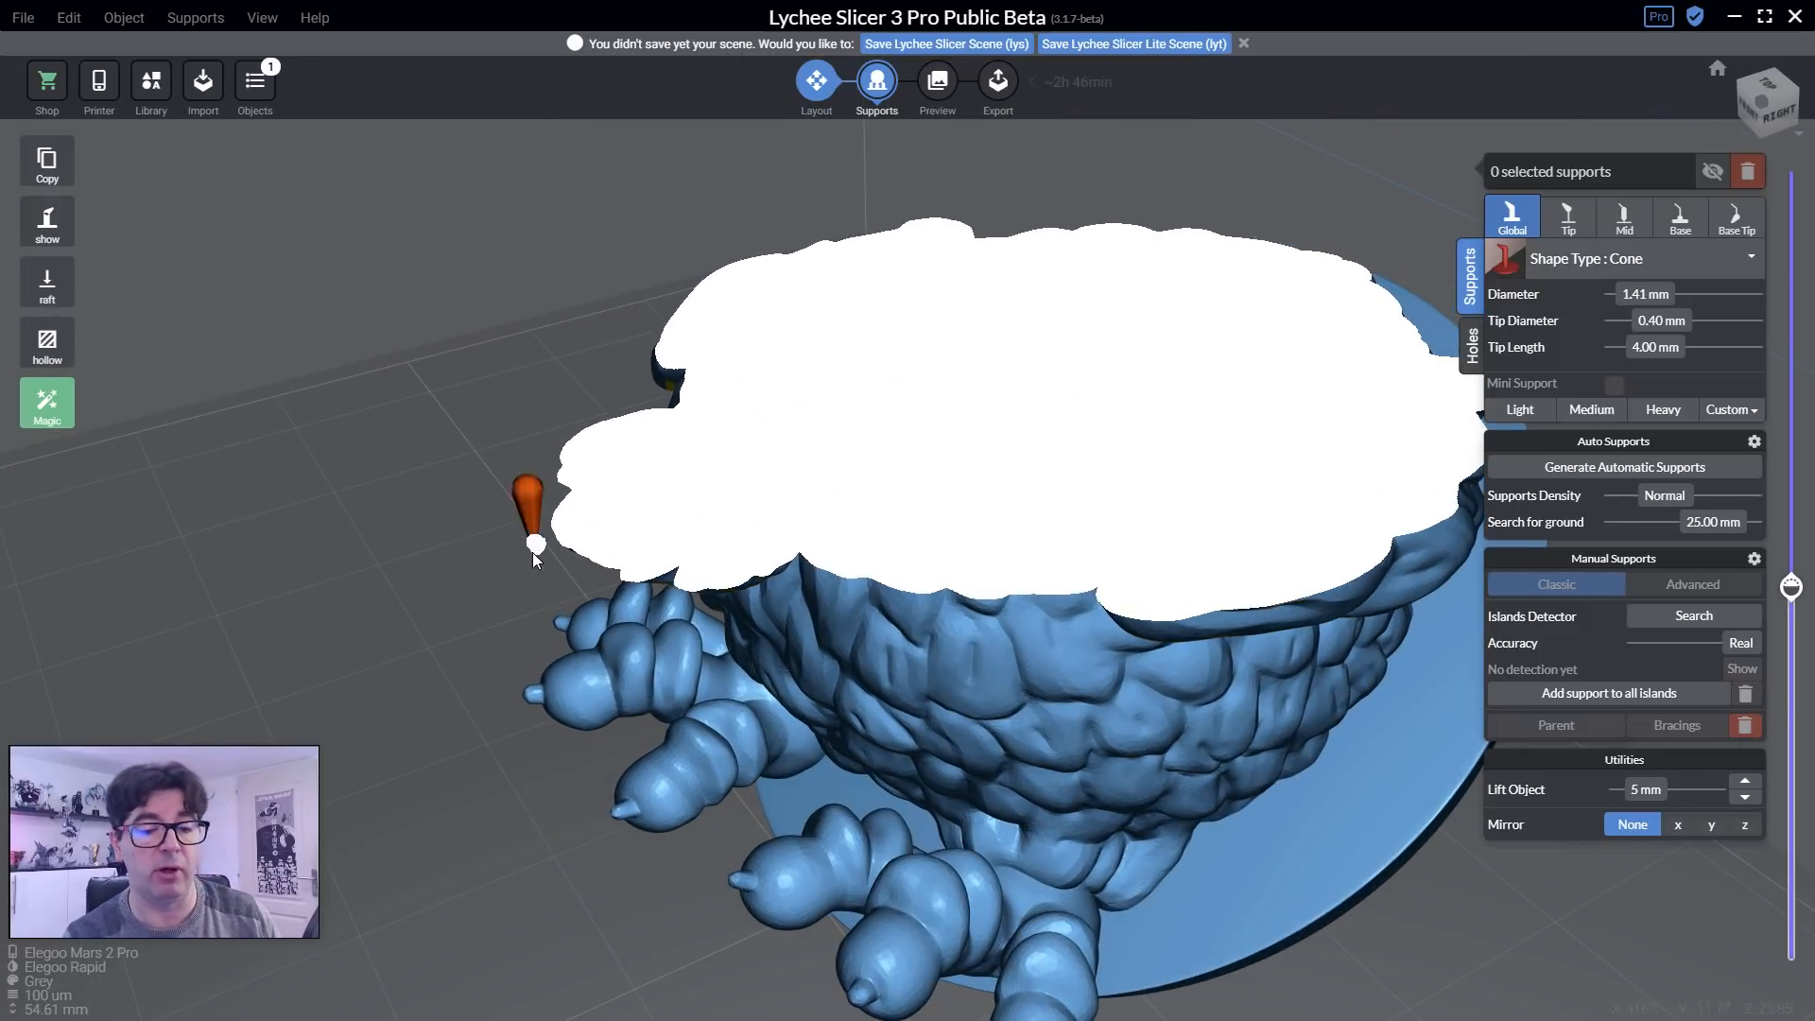
pyautogui.moveTo(513, 603); pyautogui.dragTo(429, 445)
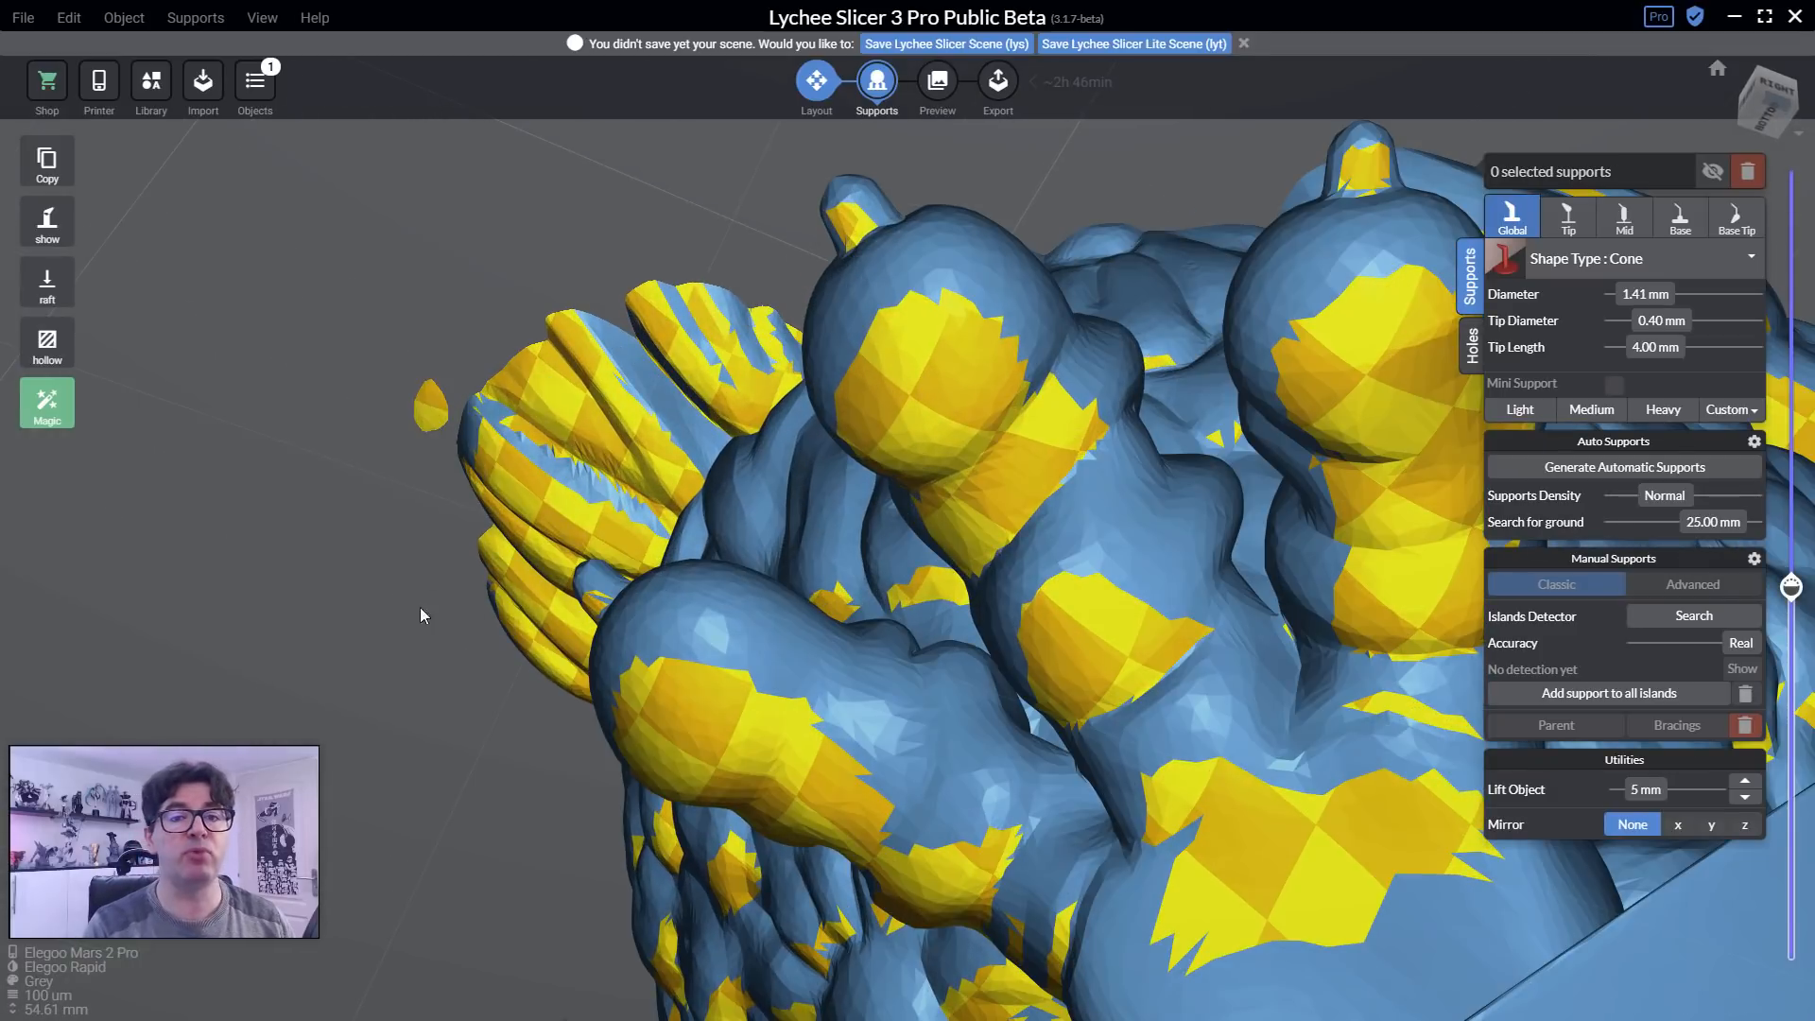
pyautogui.moveTo(420, 607); pyautogui.dragTo(435, 796)
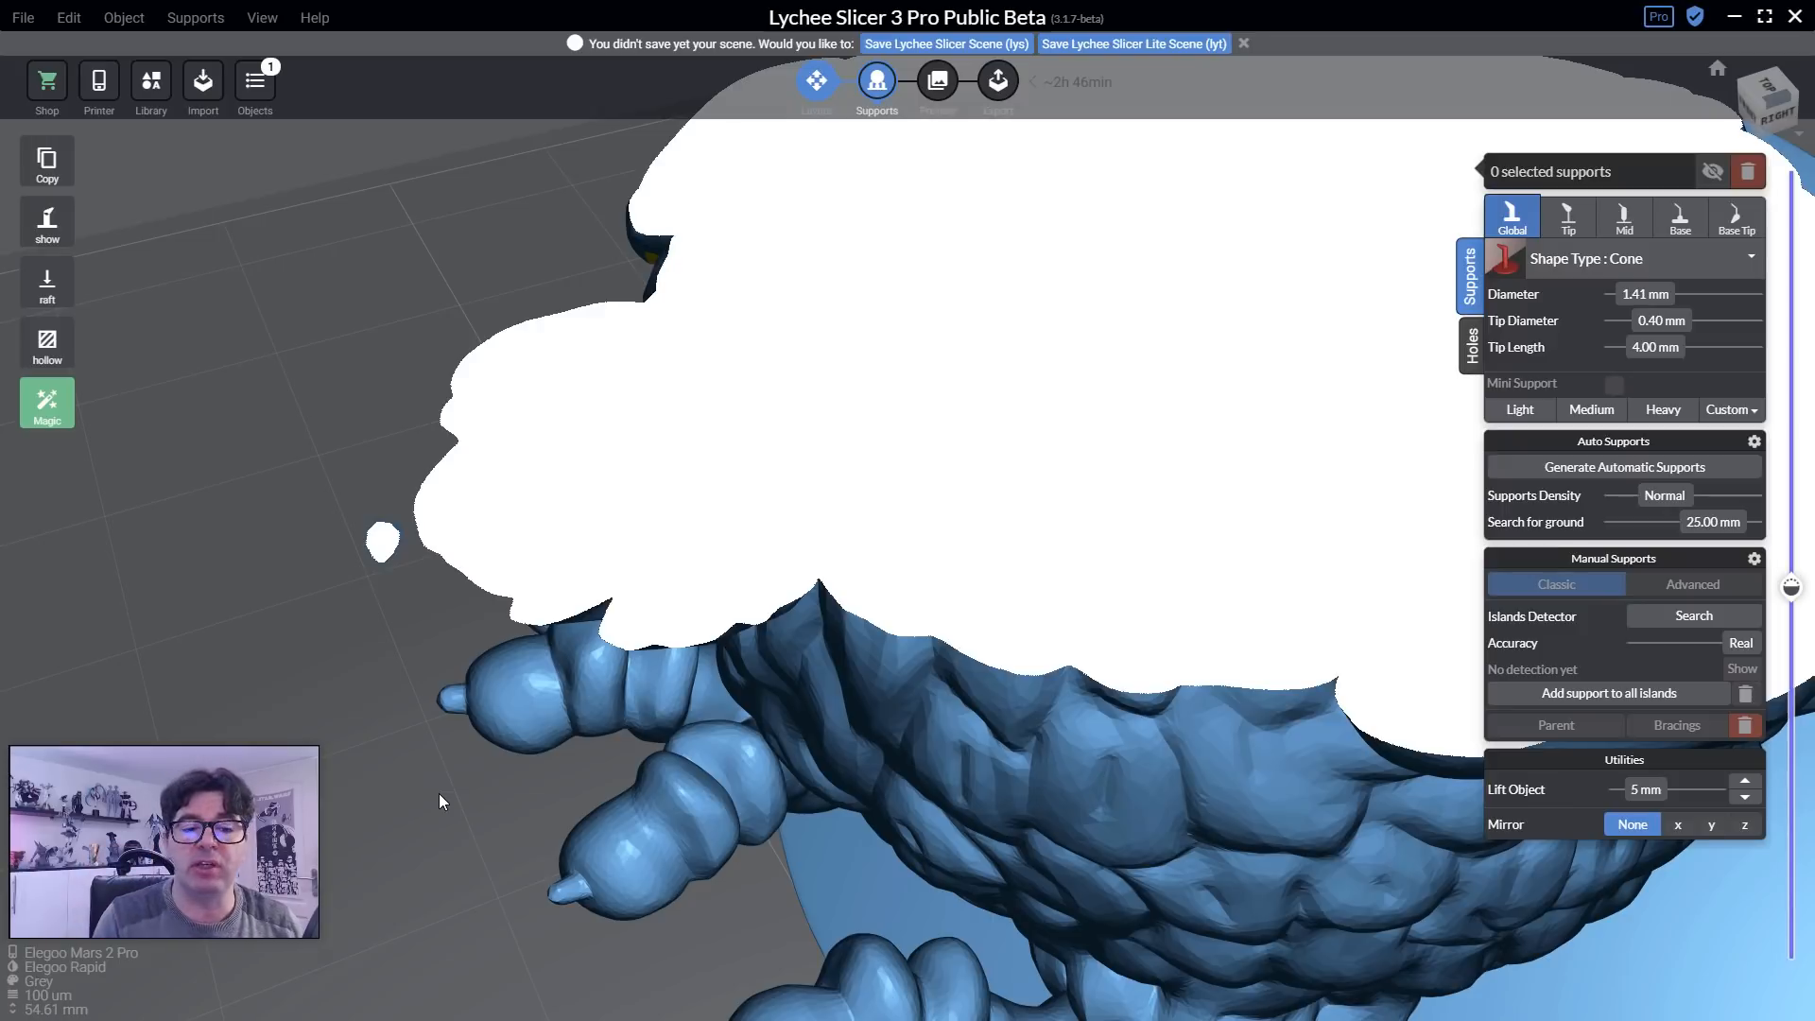
pyautogui.moveTo(525, 781)
pyautogui.mouseDown(button='right')
pyautogui.moveTo(503, 822)
pyautogui.moveTo(576, 656)
pyautogui.moveTo(599, 461)
pyautogui.mouseUp(button='right')
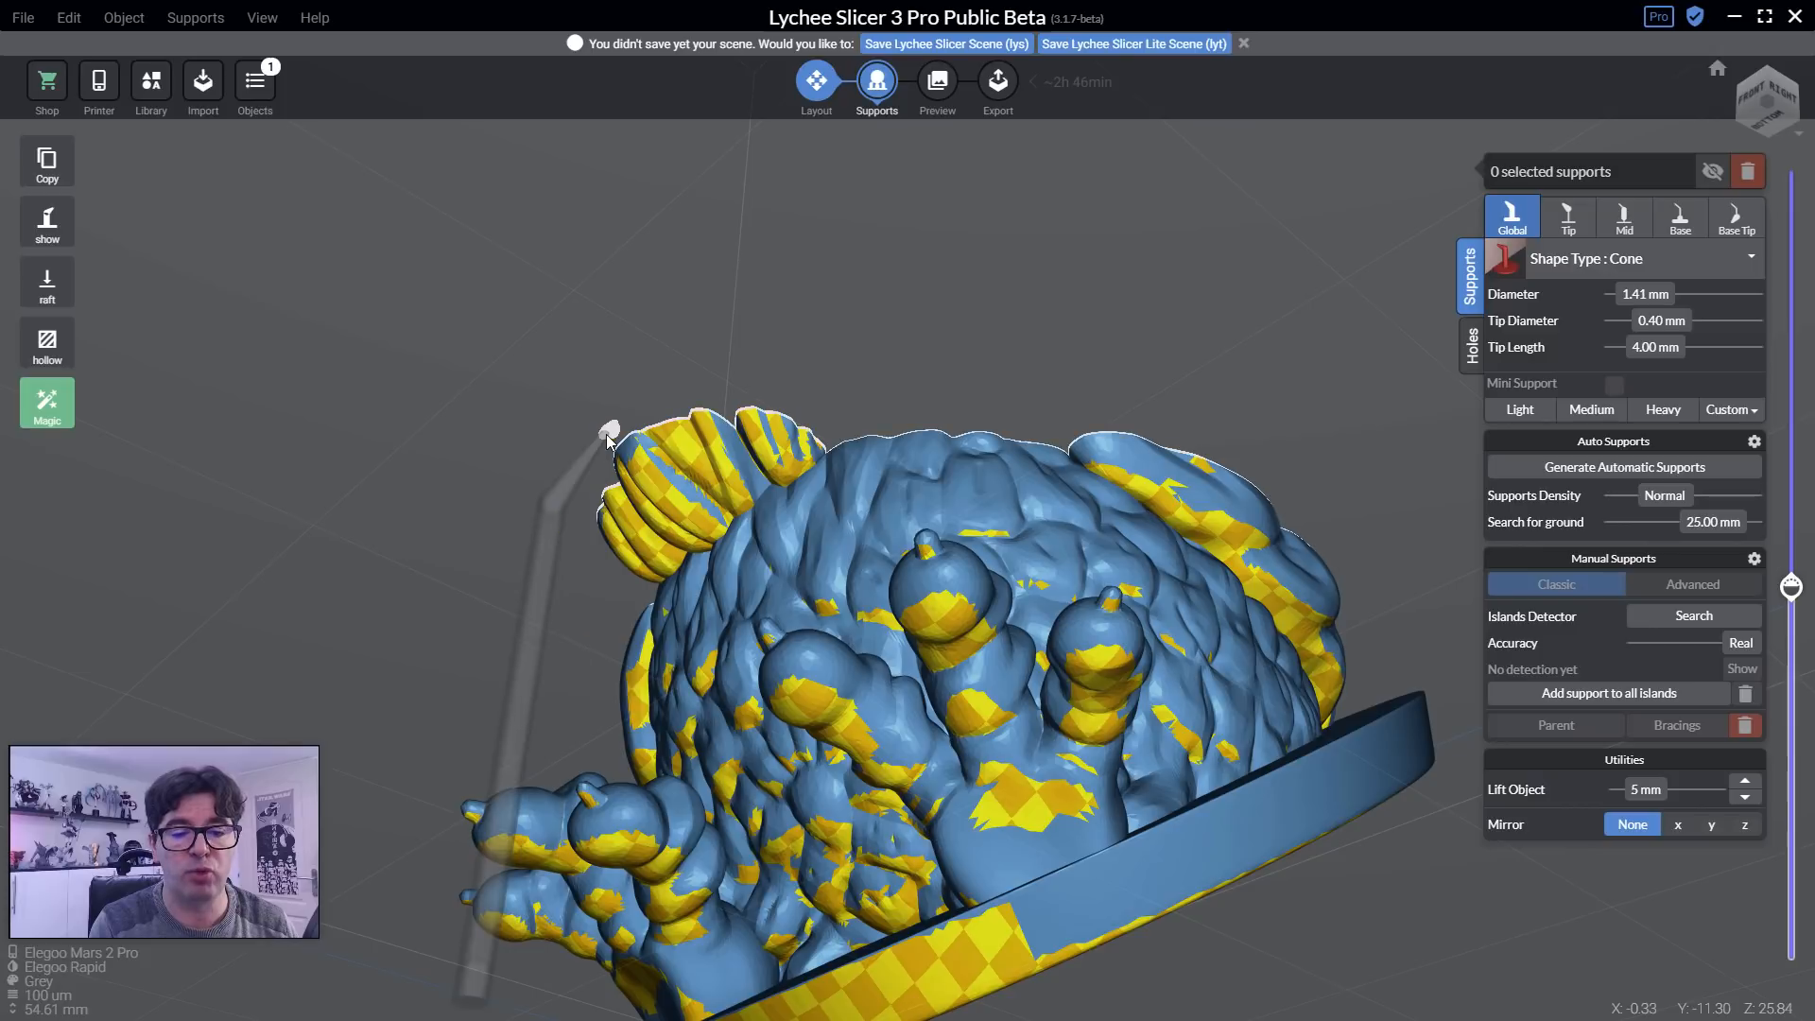
pyautogui.click(606, 434)
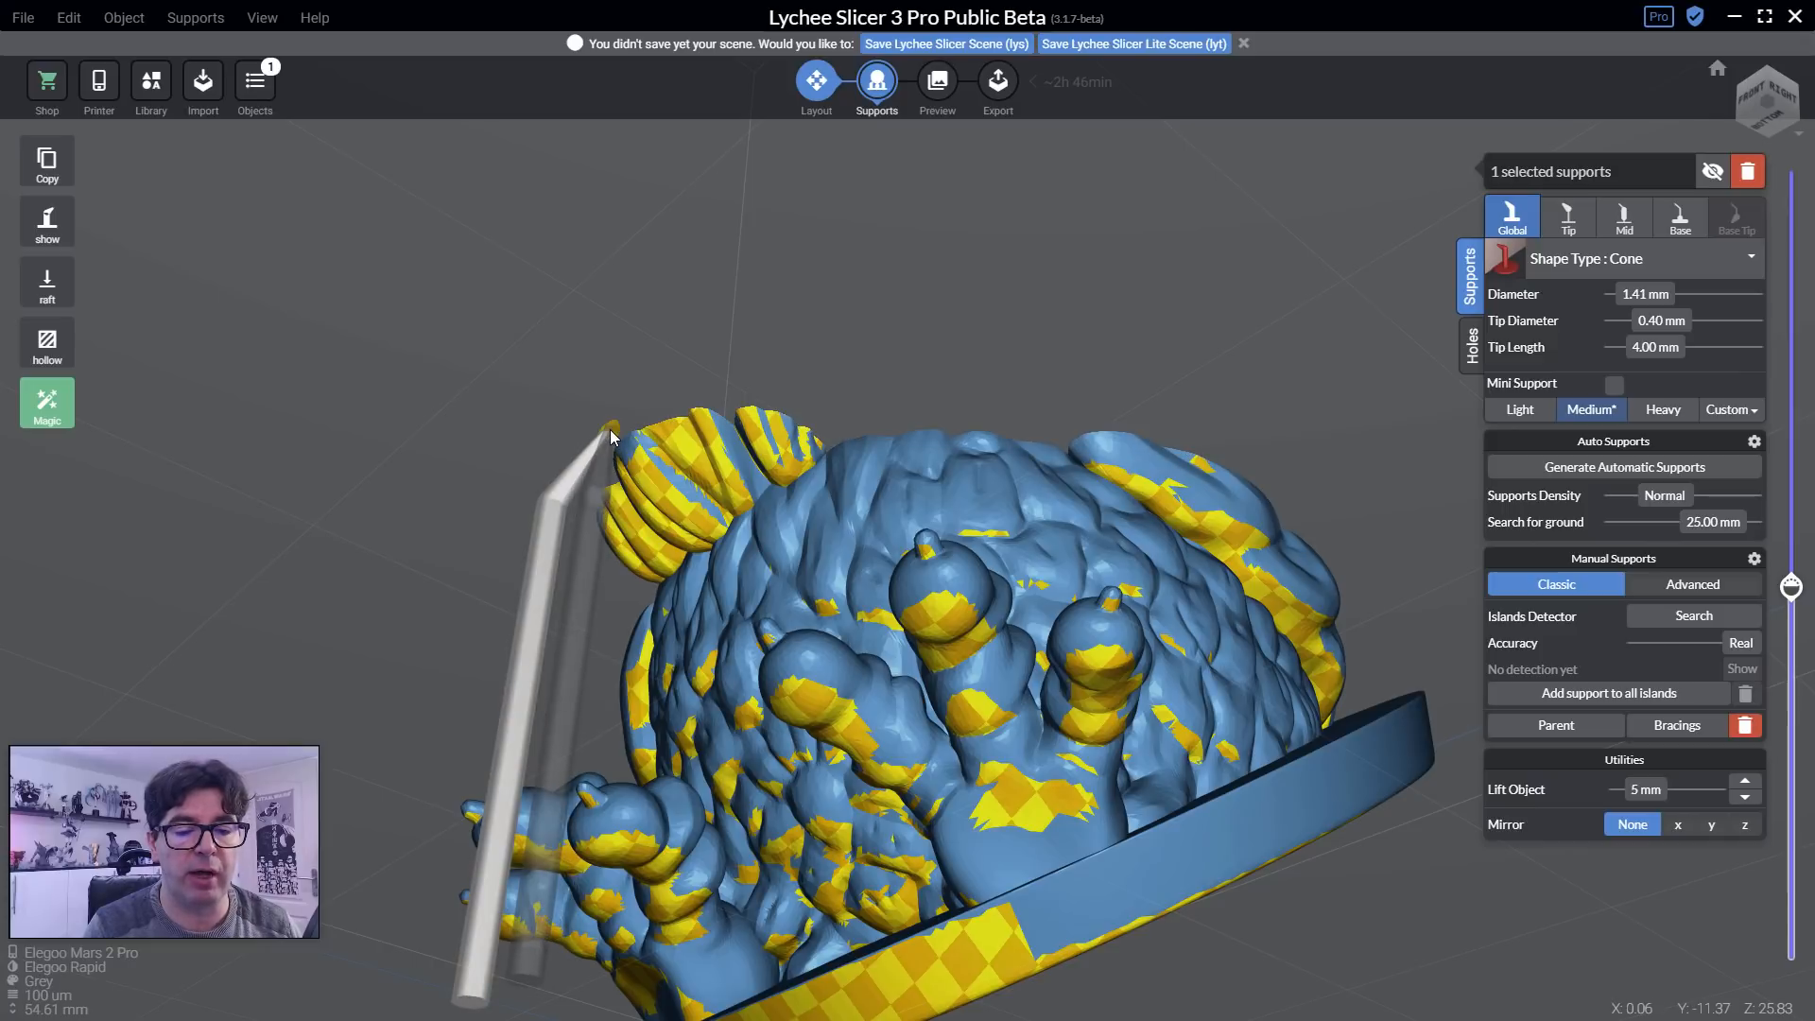
# Examine the new support by sweeping the clipping plane down and back up to layer 261 (26.00 mm).
pyautogui.moveTo(687, 365); pyautogui.dragTo(567, 675, button='right')
pyautogui.scroll(3, 615, 463)
pyautogui.scroll(-5, 568, 675)
pyautogui.moveTo(422, 908); pyautogui.dragTo(731, 779, button='right')
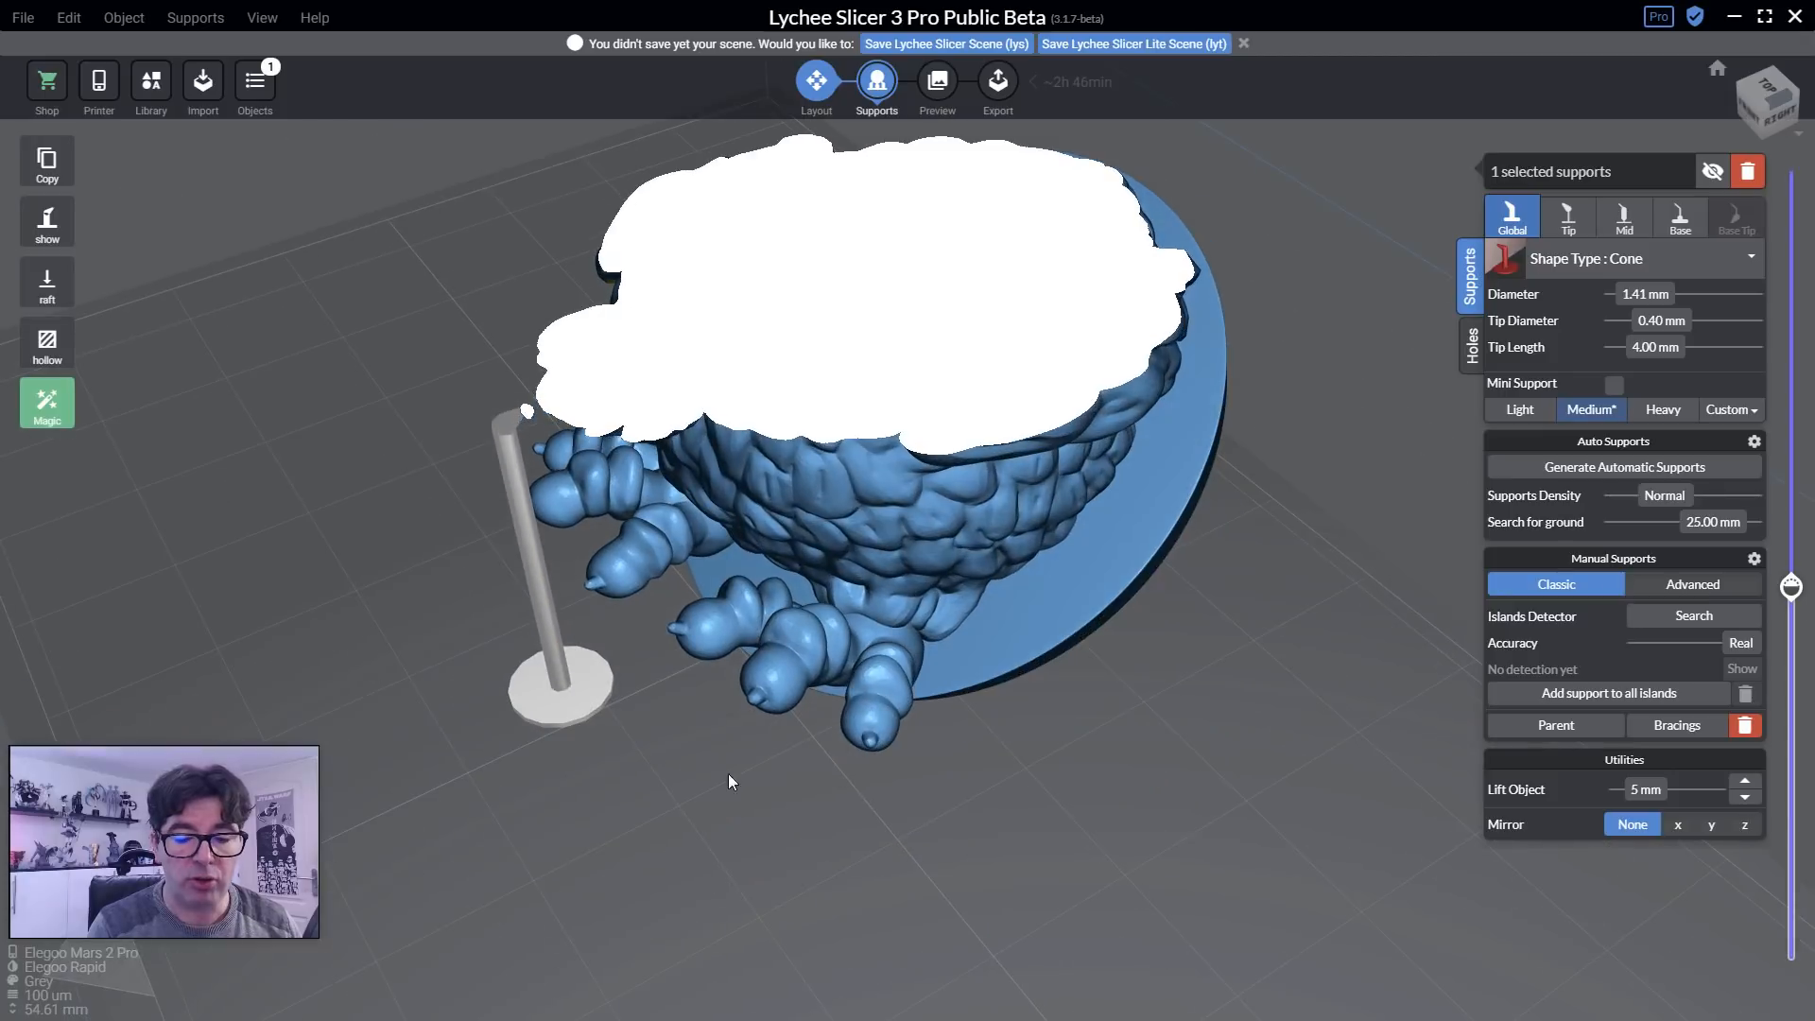
pyautogui.moveTo(1798, 603); pyautogui.dragTo(1809, 894)
pyautogui.moveTo(1801, 844); pyautogui.dragTo(1764, 595)
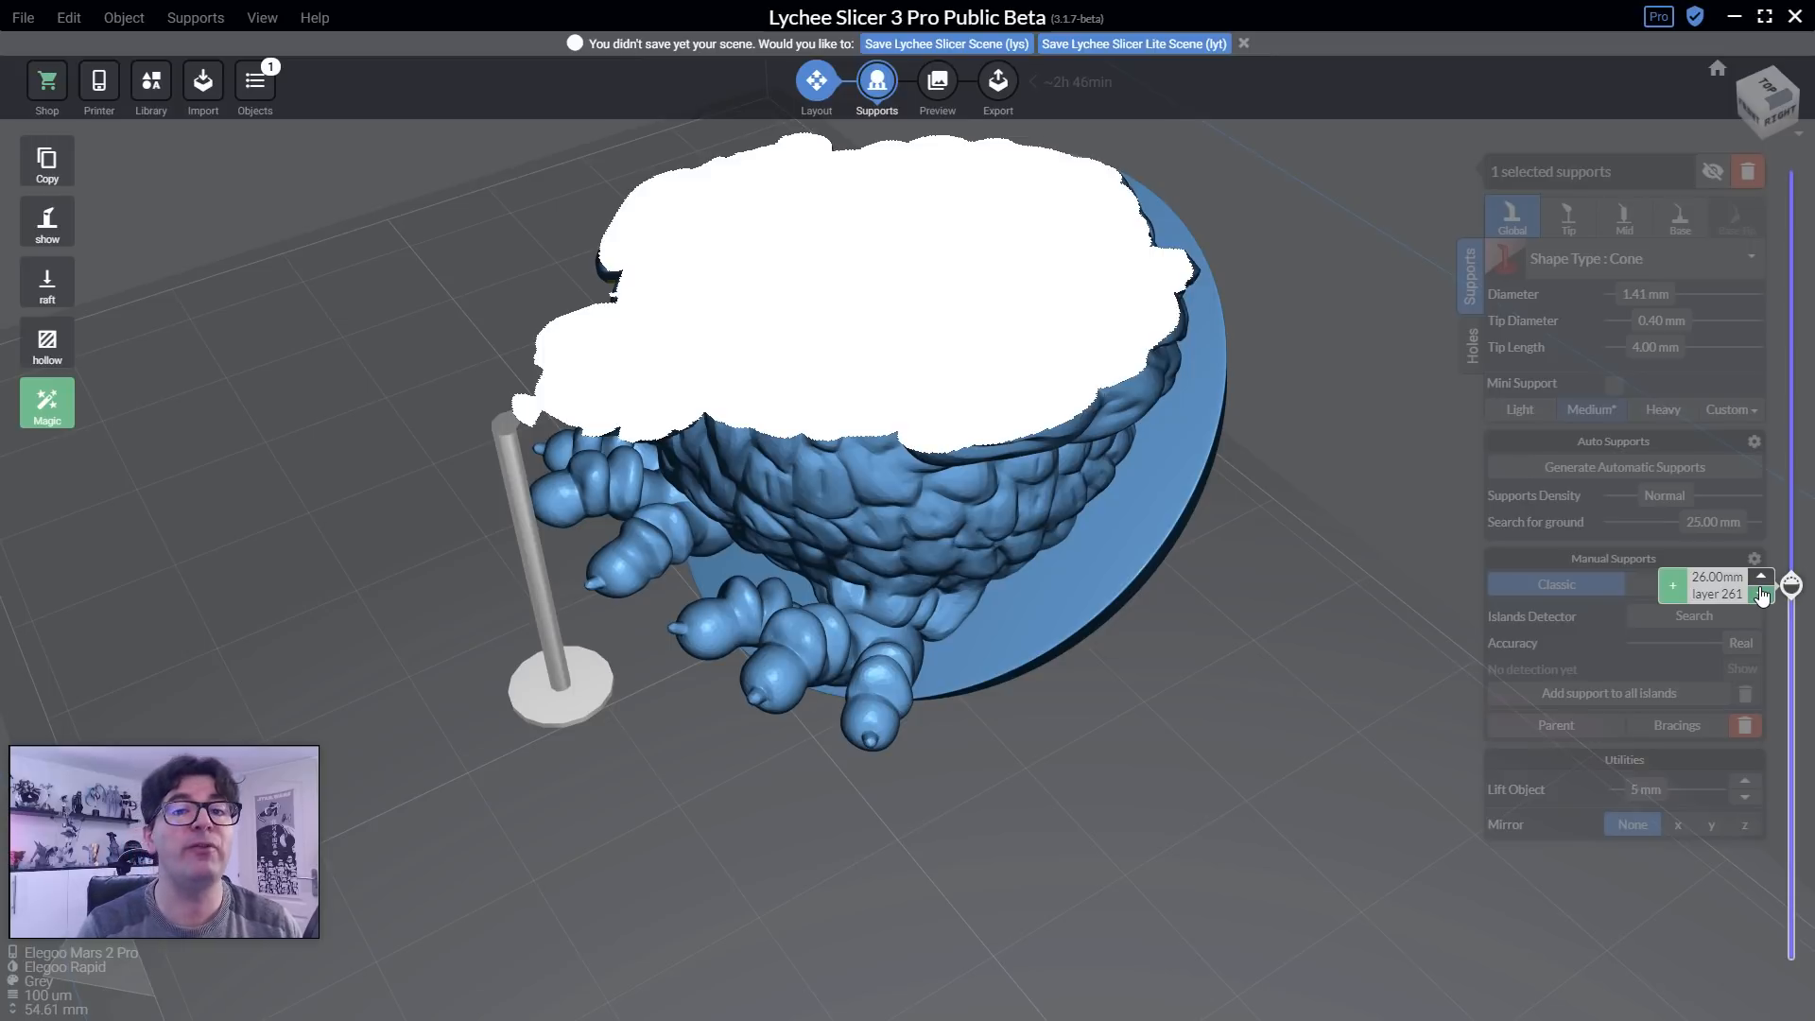
# Clip the figurine near its lowest layers to expose the isolated toe tips and add medium cone supports beneath them.
pyautogui.moveTo(1764, 594); pyautogui.dragTo(1783, 863)
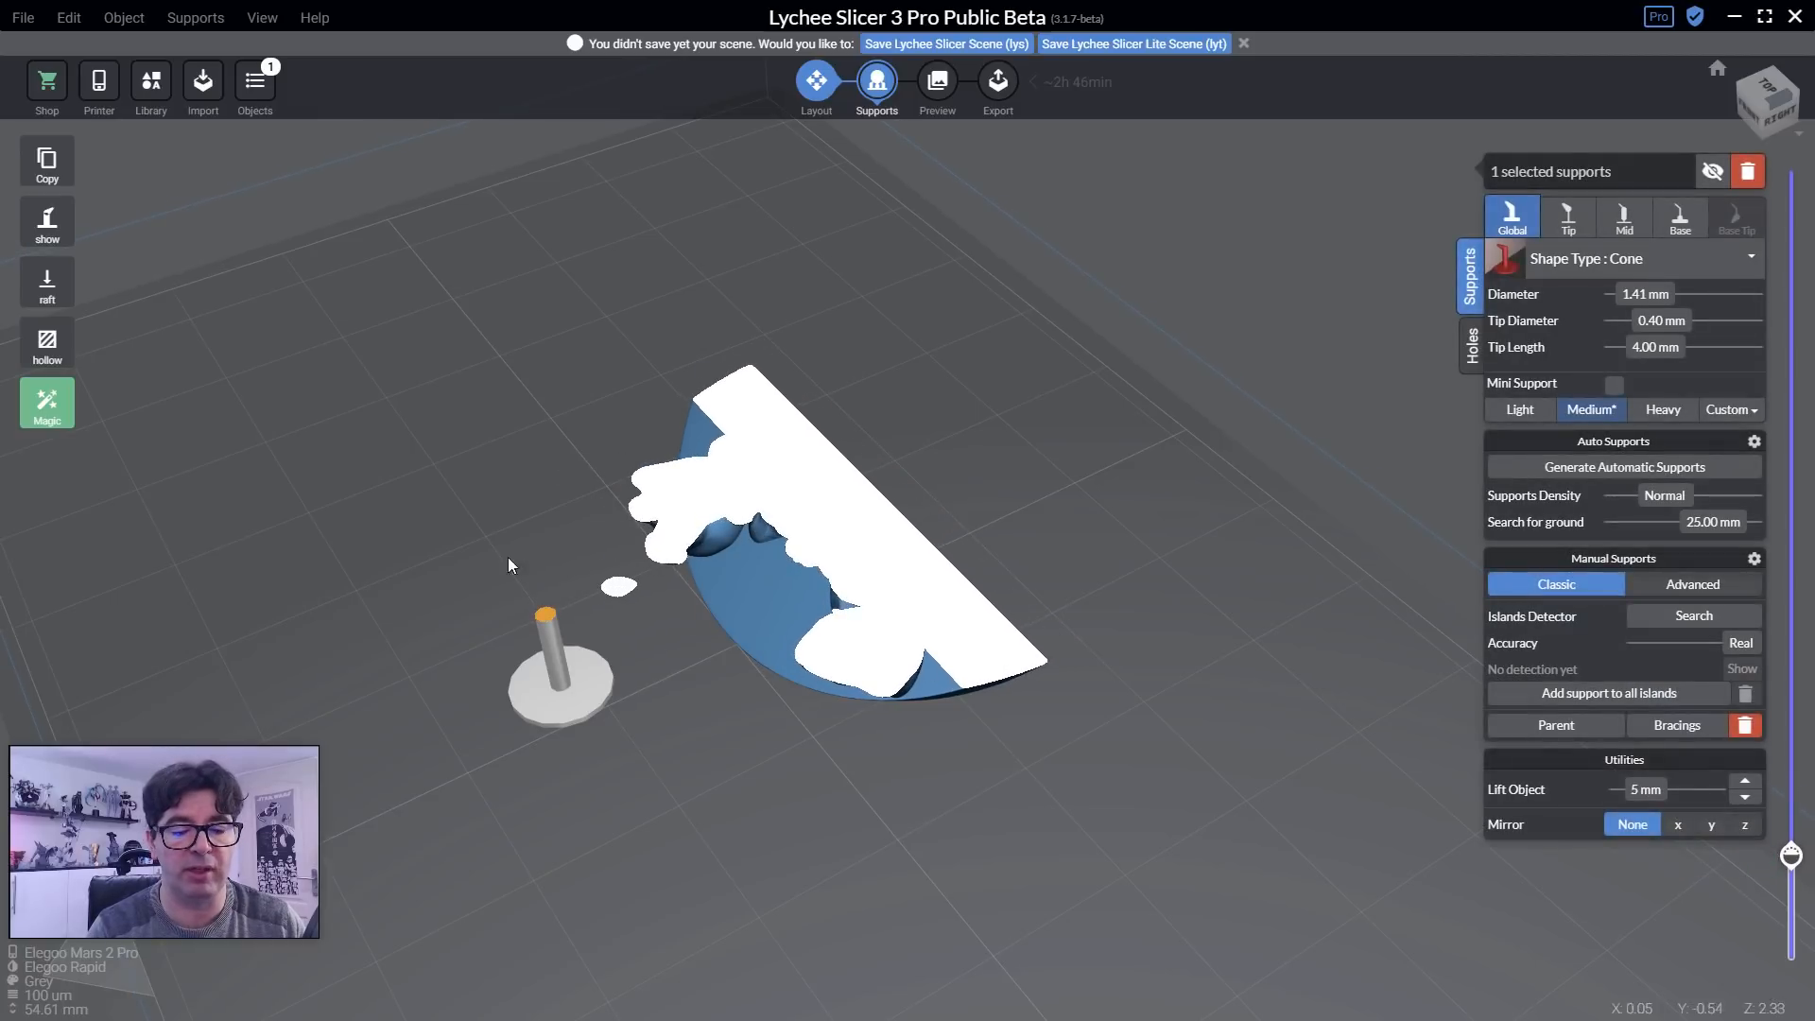
pyautogui.moveTo(779, 662); pyautogui.dragTo(711, 556)
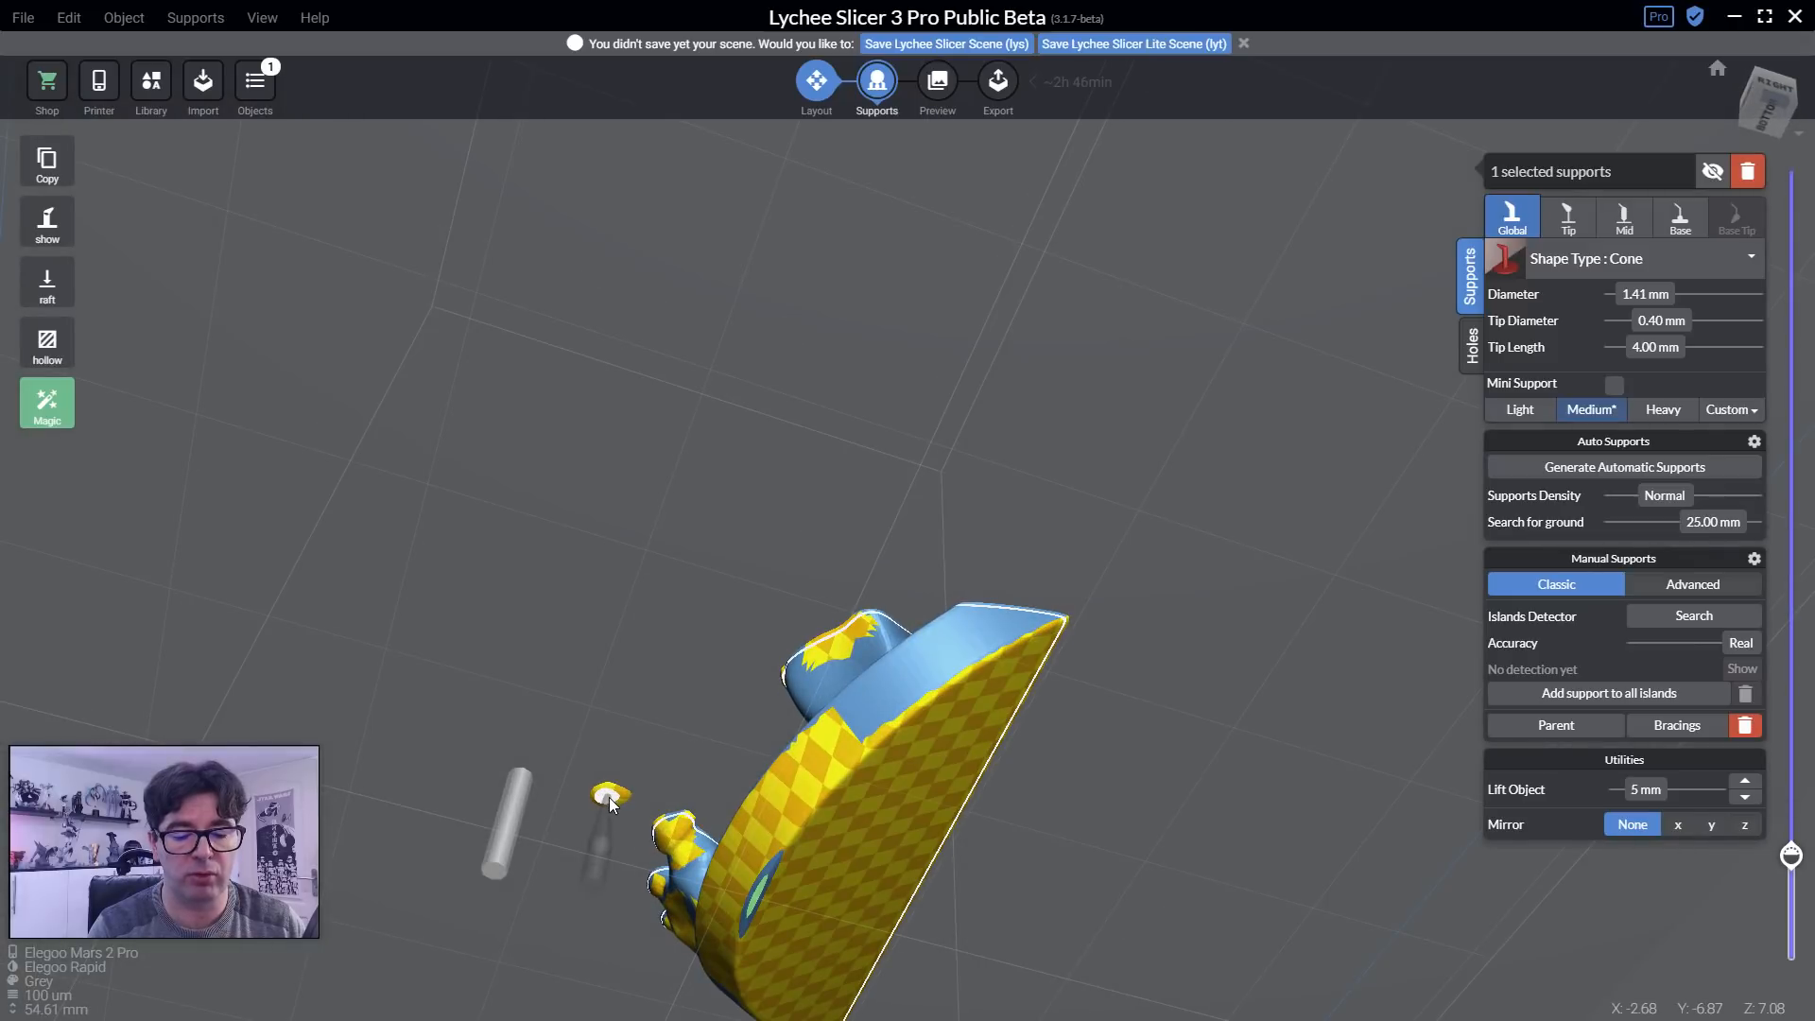
pyautogui.moveTo(609, 797); pyautogui.dragTo(762, 890)
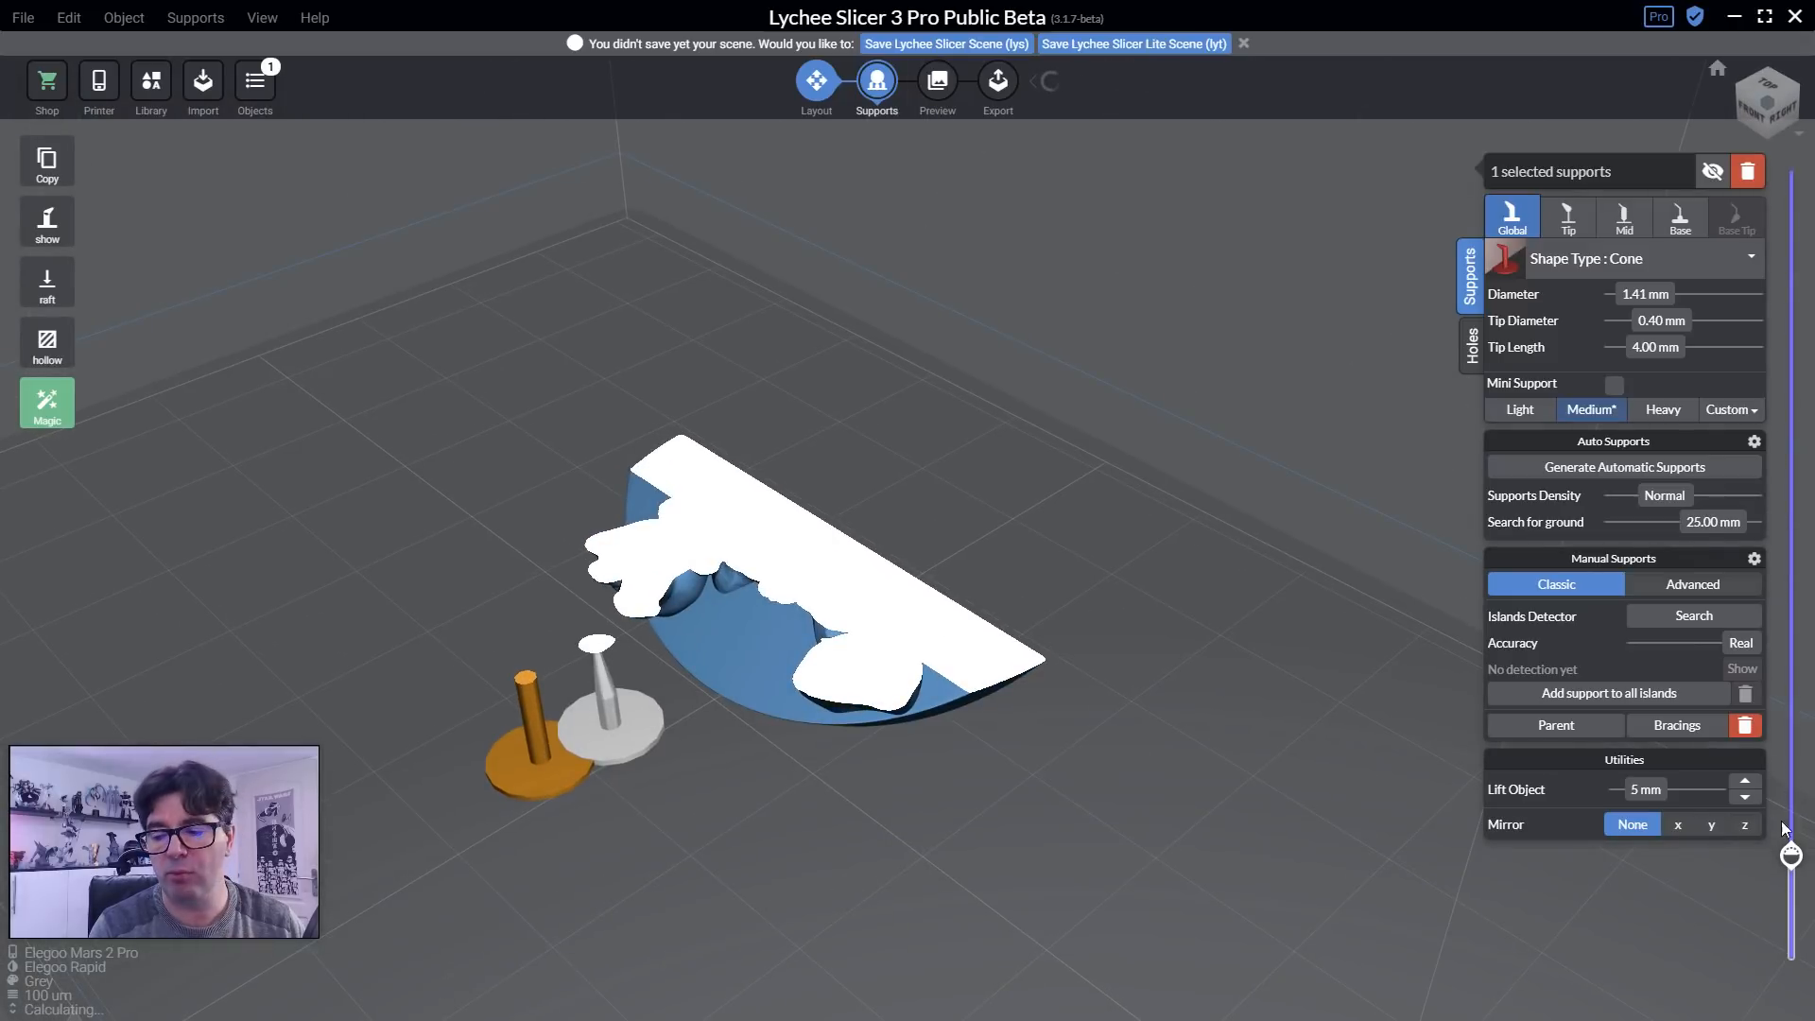
pyautogui.moveTo(1785, 857); pyautogui.dragTo(1784, 847)
pyautogui.moveTo(996, 946); pyautogui.dragTo(756, 719)
pyautogui.click(359, 607)
# Raise the clipping plane to the figurine's head crest and add two medium cone supports at the lowest part of the base's underside.
pyautogui.moveTo(1790, 841); pyautogui.dragTo(1791, 262)
pyautogui.scroll(-5, 872, 666)
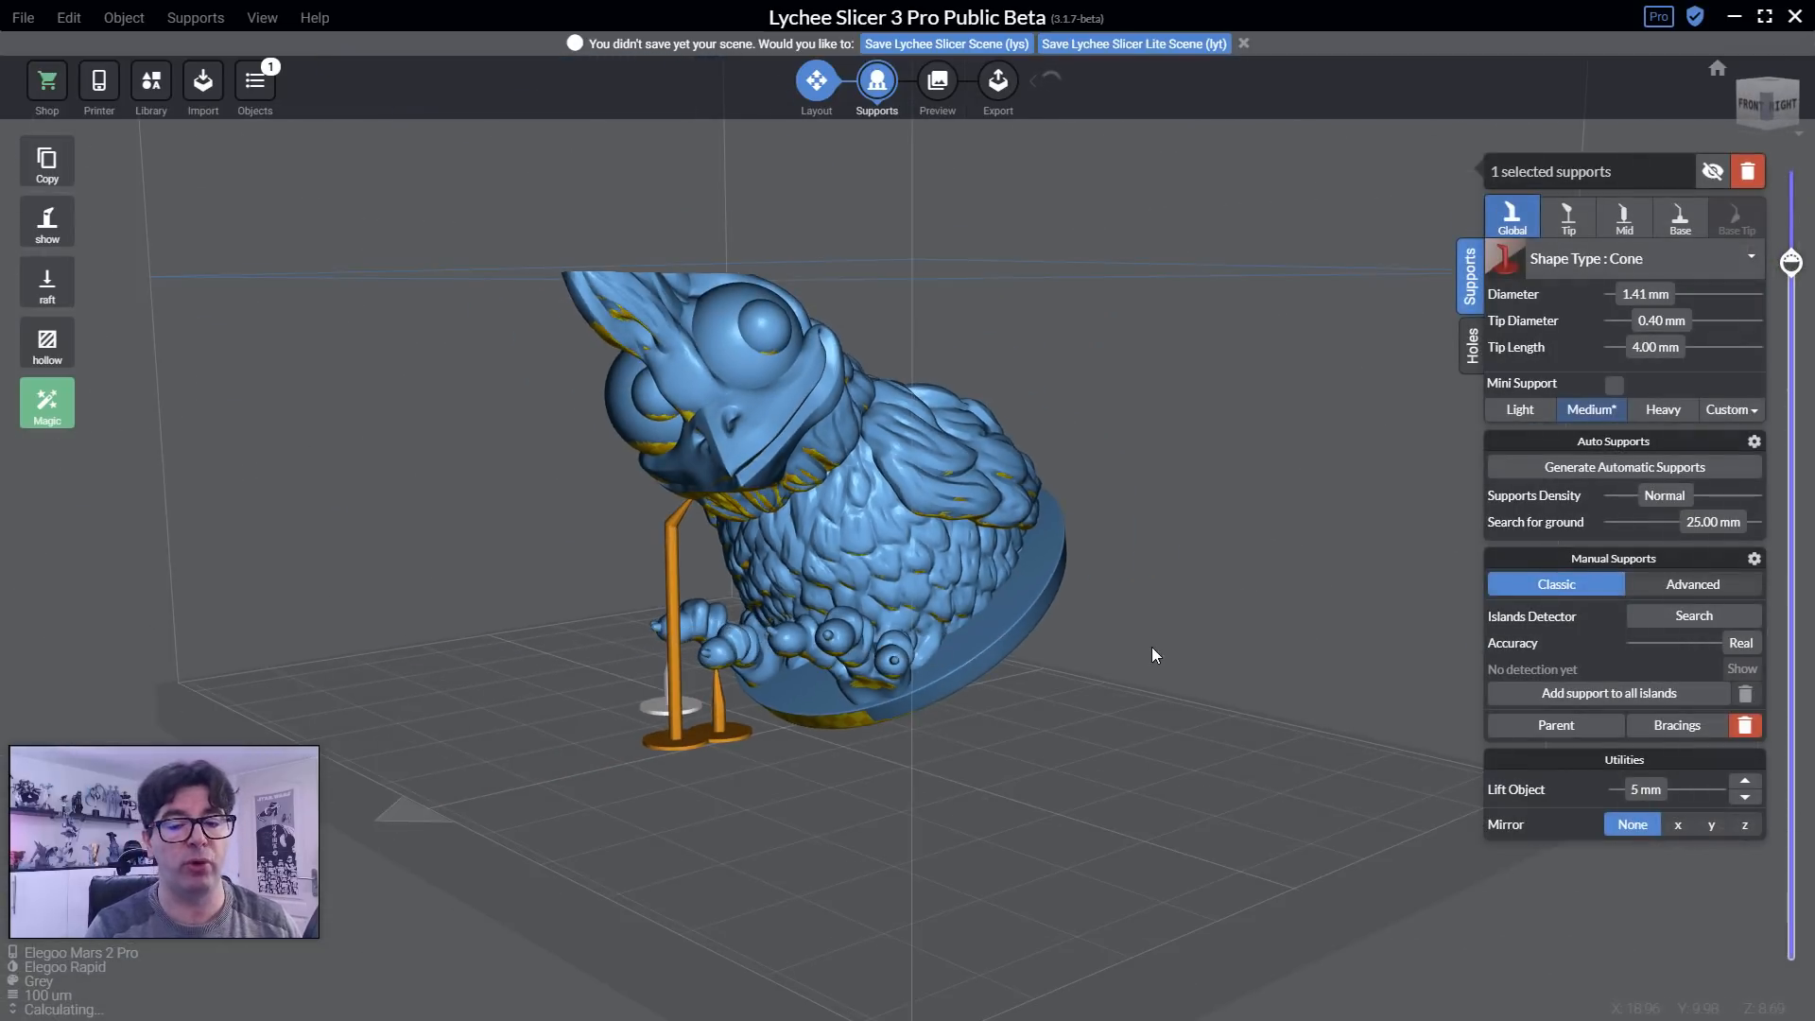
pyautogui.moveTo(1151, 647); pyautogui.dragTo(1053, 681)
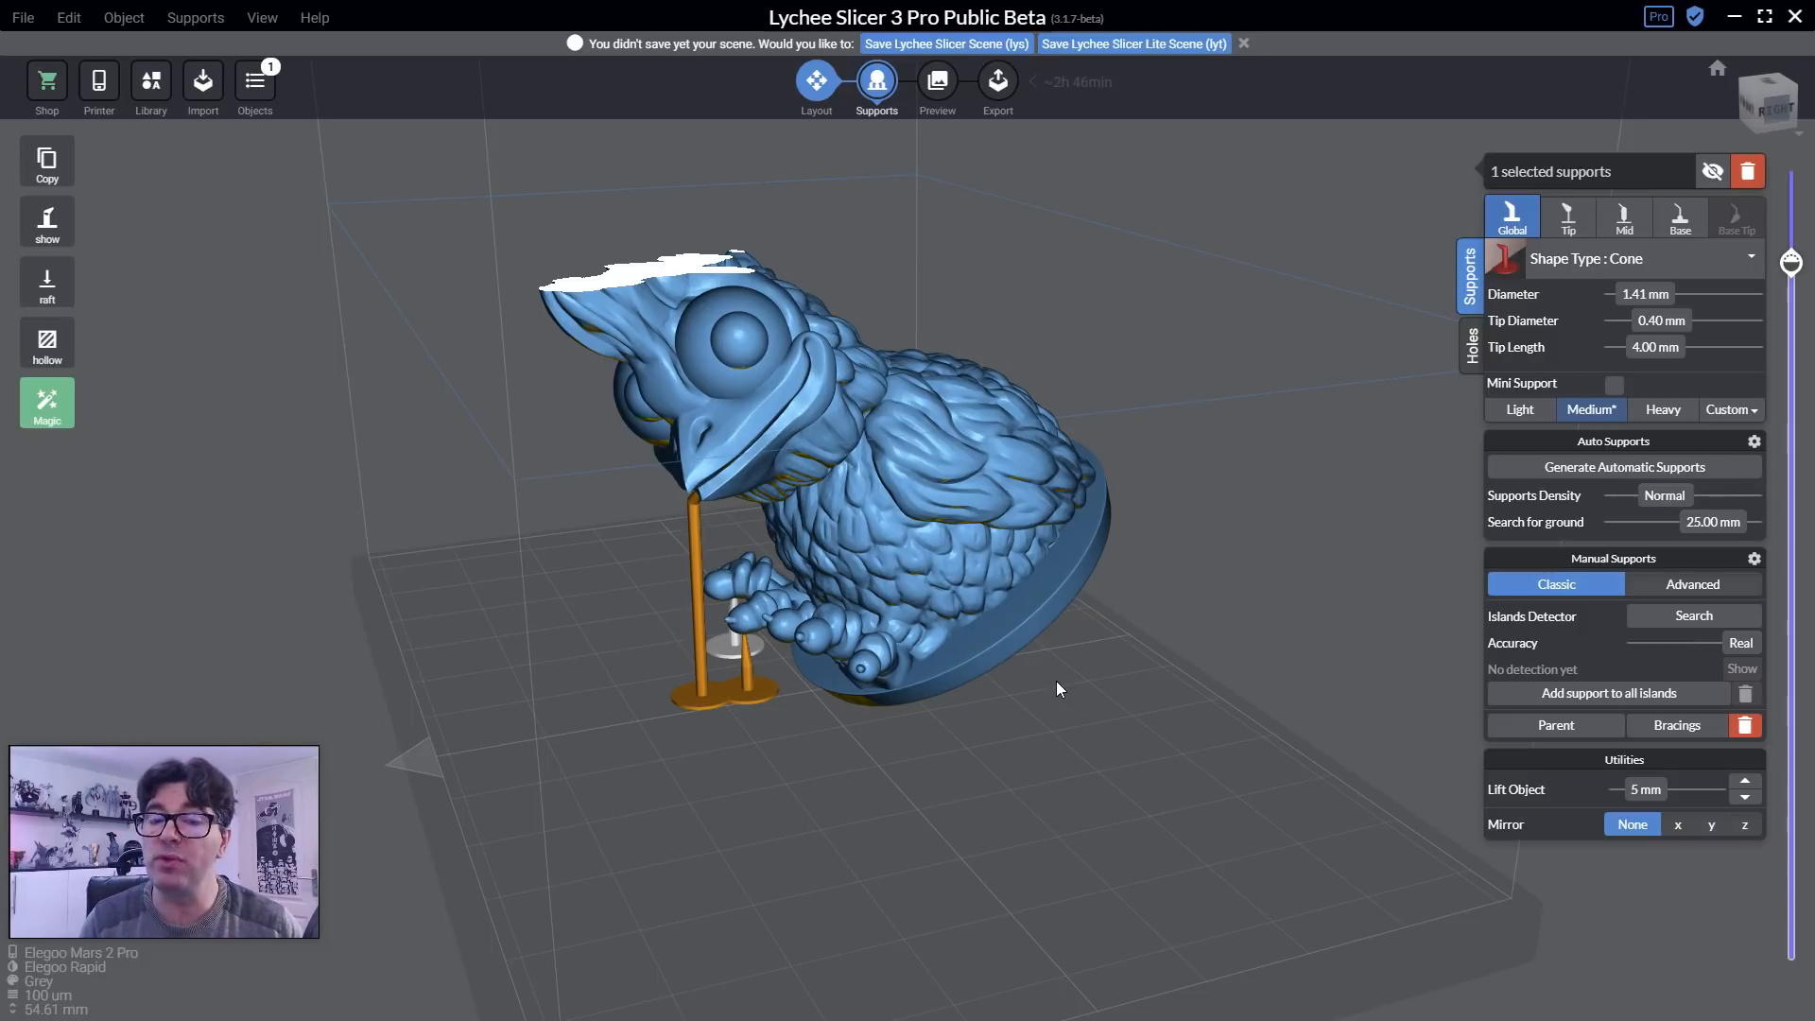
pyautogui.moveTo(1057, 681); pyautogui.dragTo(978, 713)
pyautogui.click(932, 705)
pyautogui.click(1042, 723)
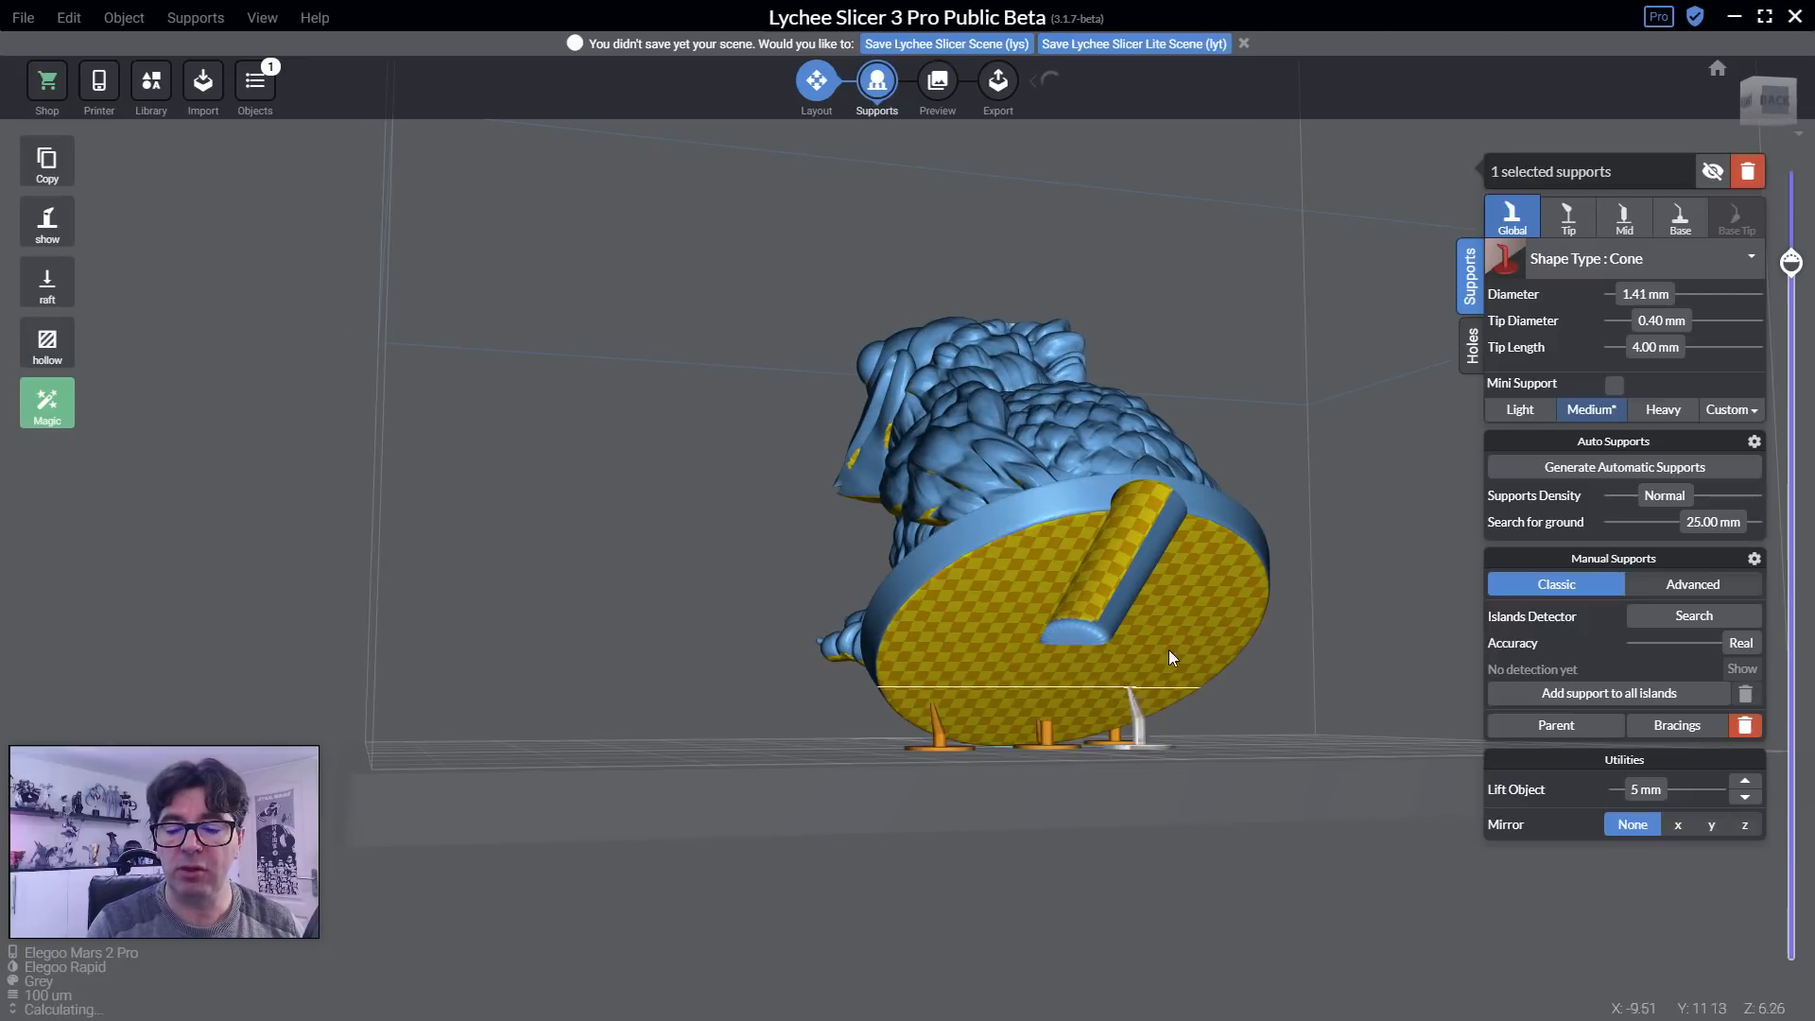
# Spread ten more medium cone supports across the tilted base's underside, on both sides of its raised bar.
pyautogui.click(1169, 649)
pyautogui.click(1159, 599)
pyautogui.click(1021, 593)
pyautogui.click(931, 627)
pyautogui.click(996, 569)
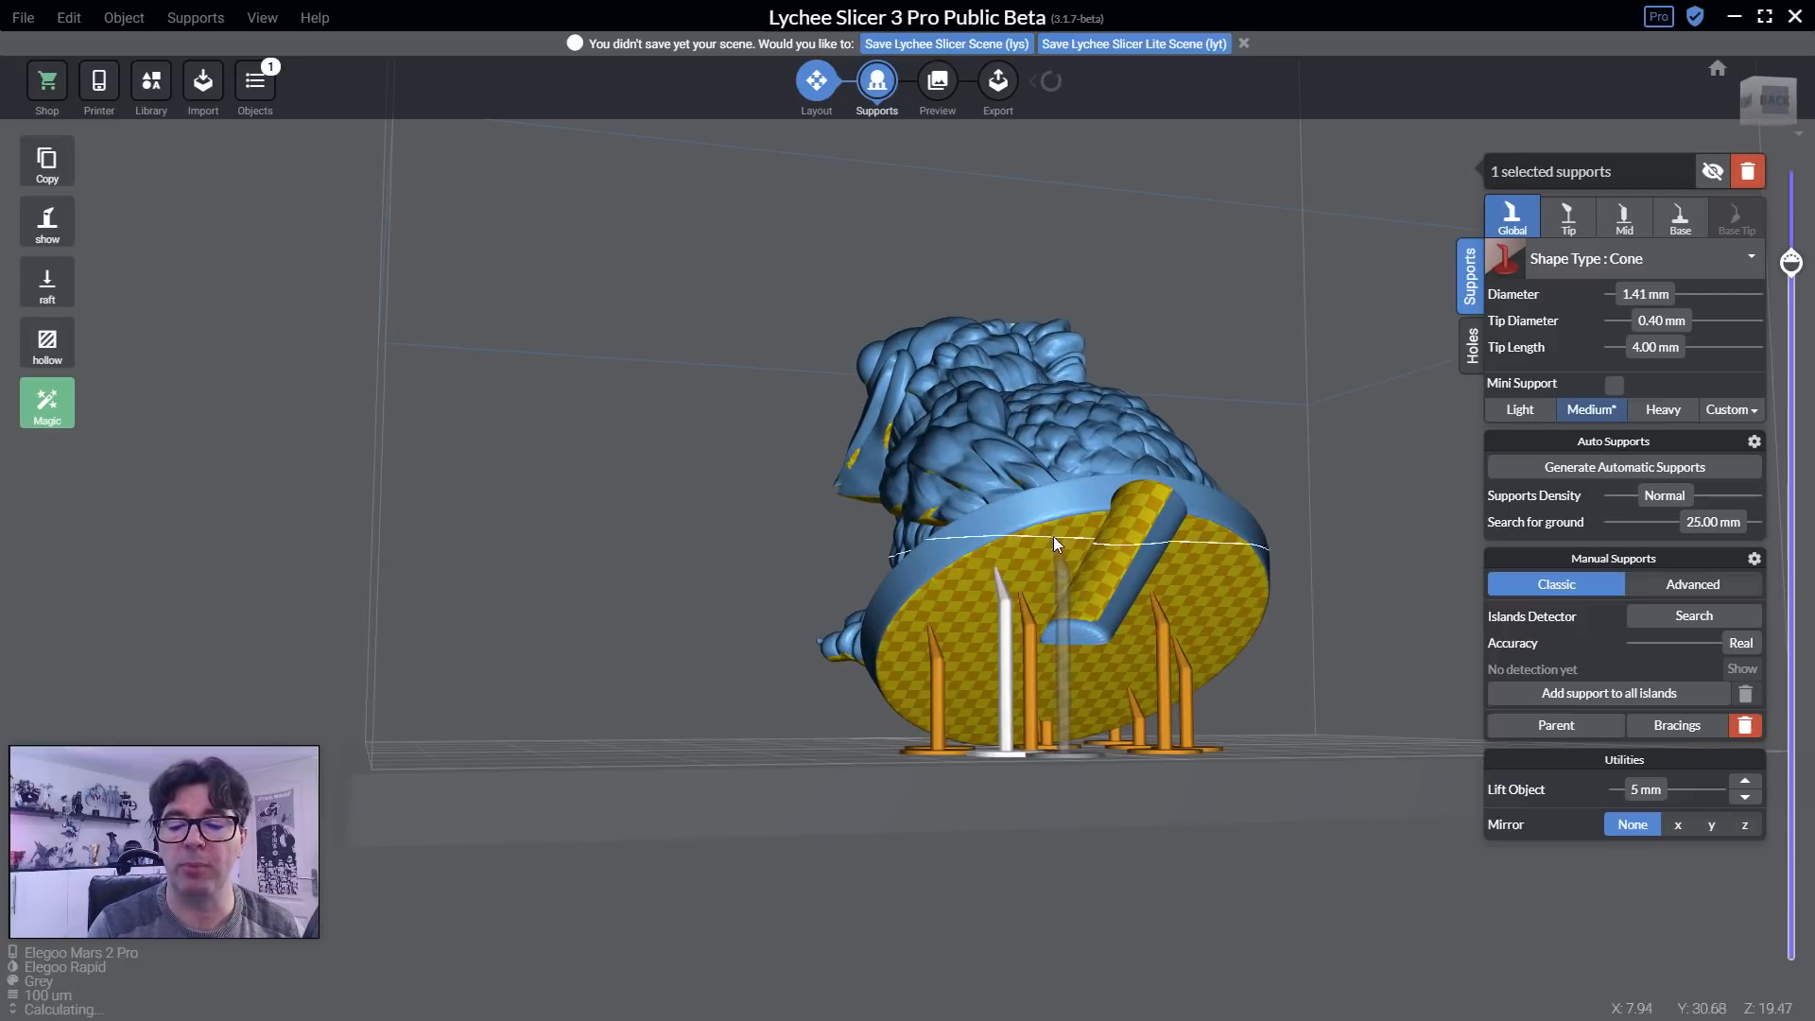
pyautogui.click(1053, 536)
pyautogui.click(1082, 673)
pyautogui.click(1131, 639)
pyautogui.click(1235, 580)
pyautogui.click(1195, 552)
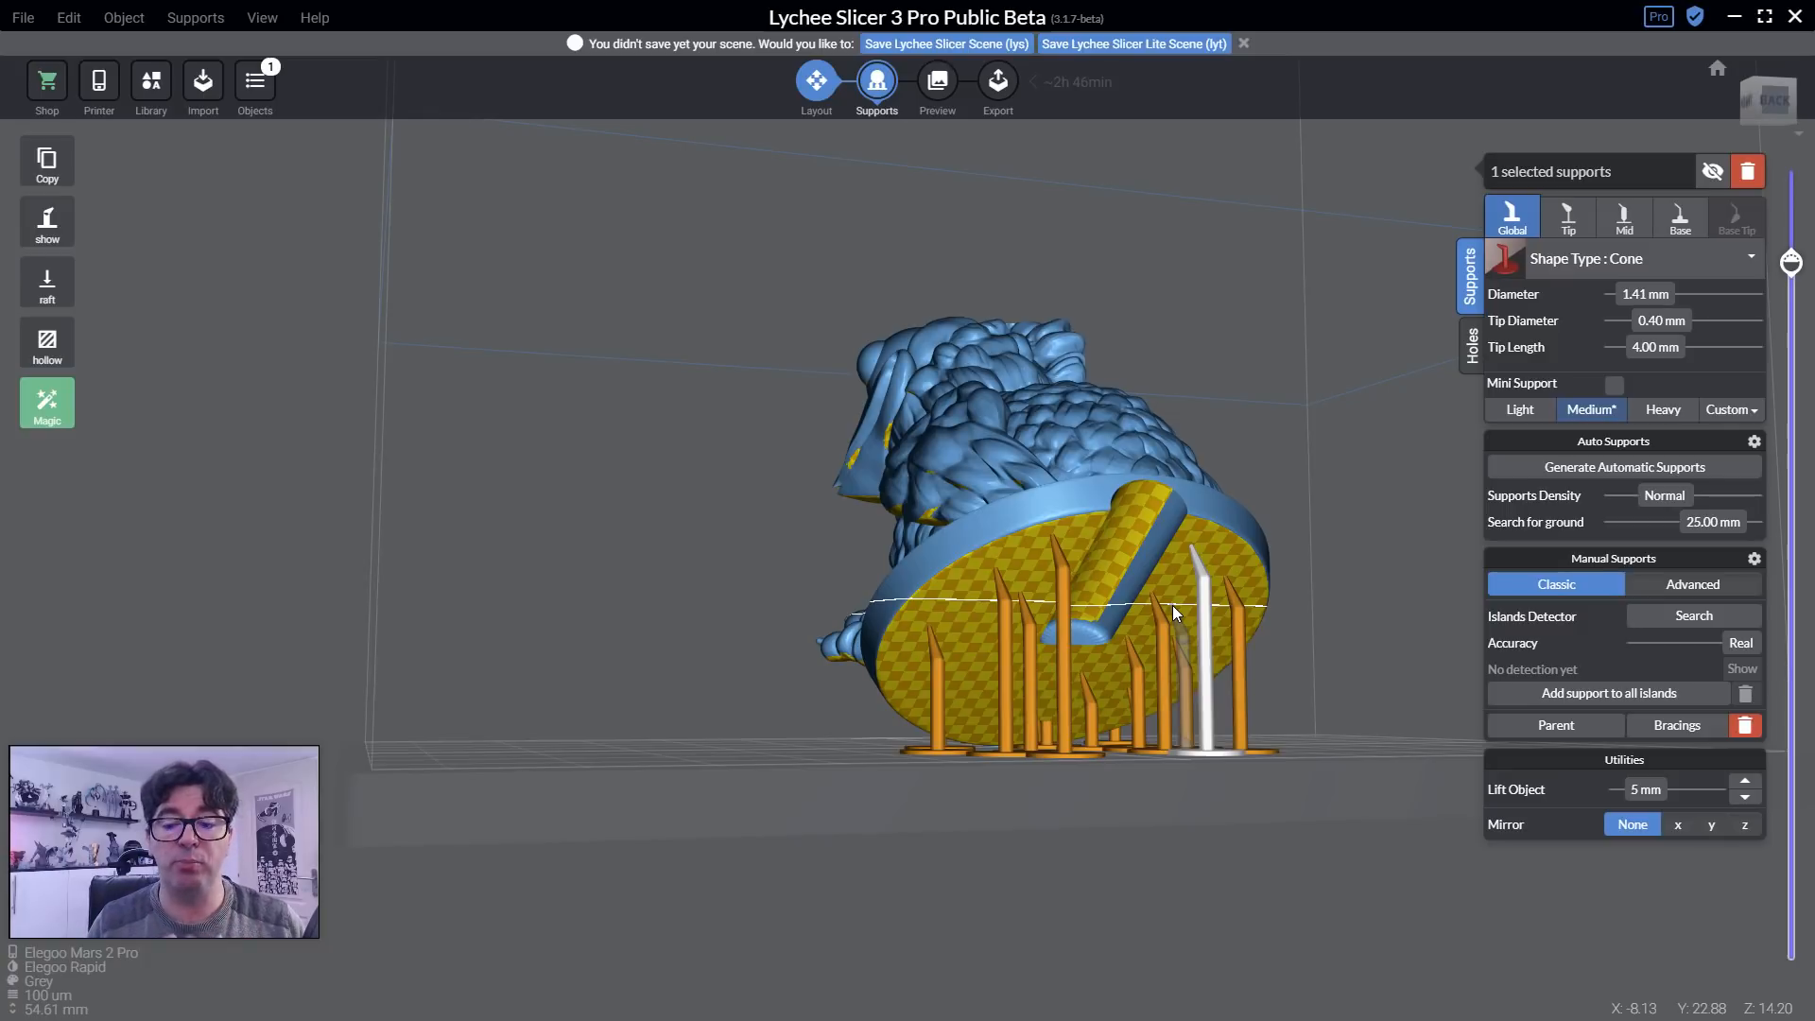
# Clip the figurine at layer 122 (12.16 mm) and add four medium cone supports in the remaining gaps under the base.
pyautogui.moveTo(1178, 587); pyautogui.dragTo(939, 728, button='right')
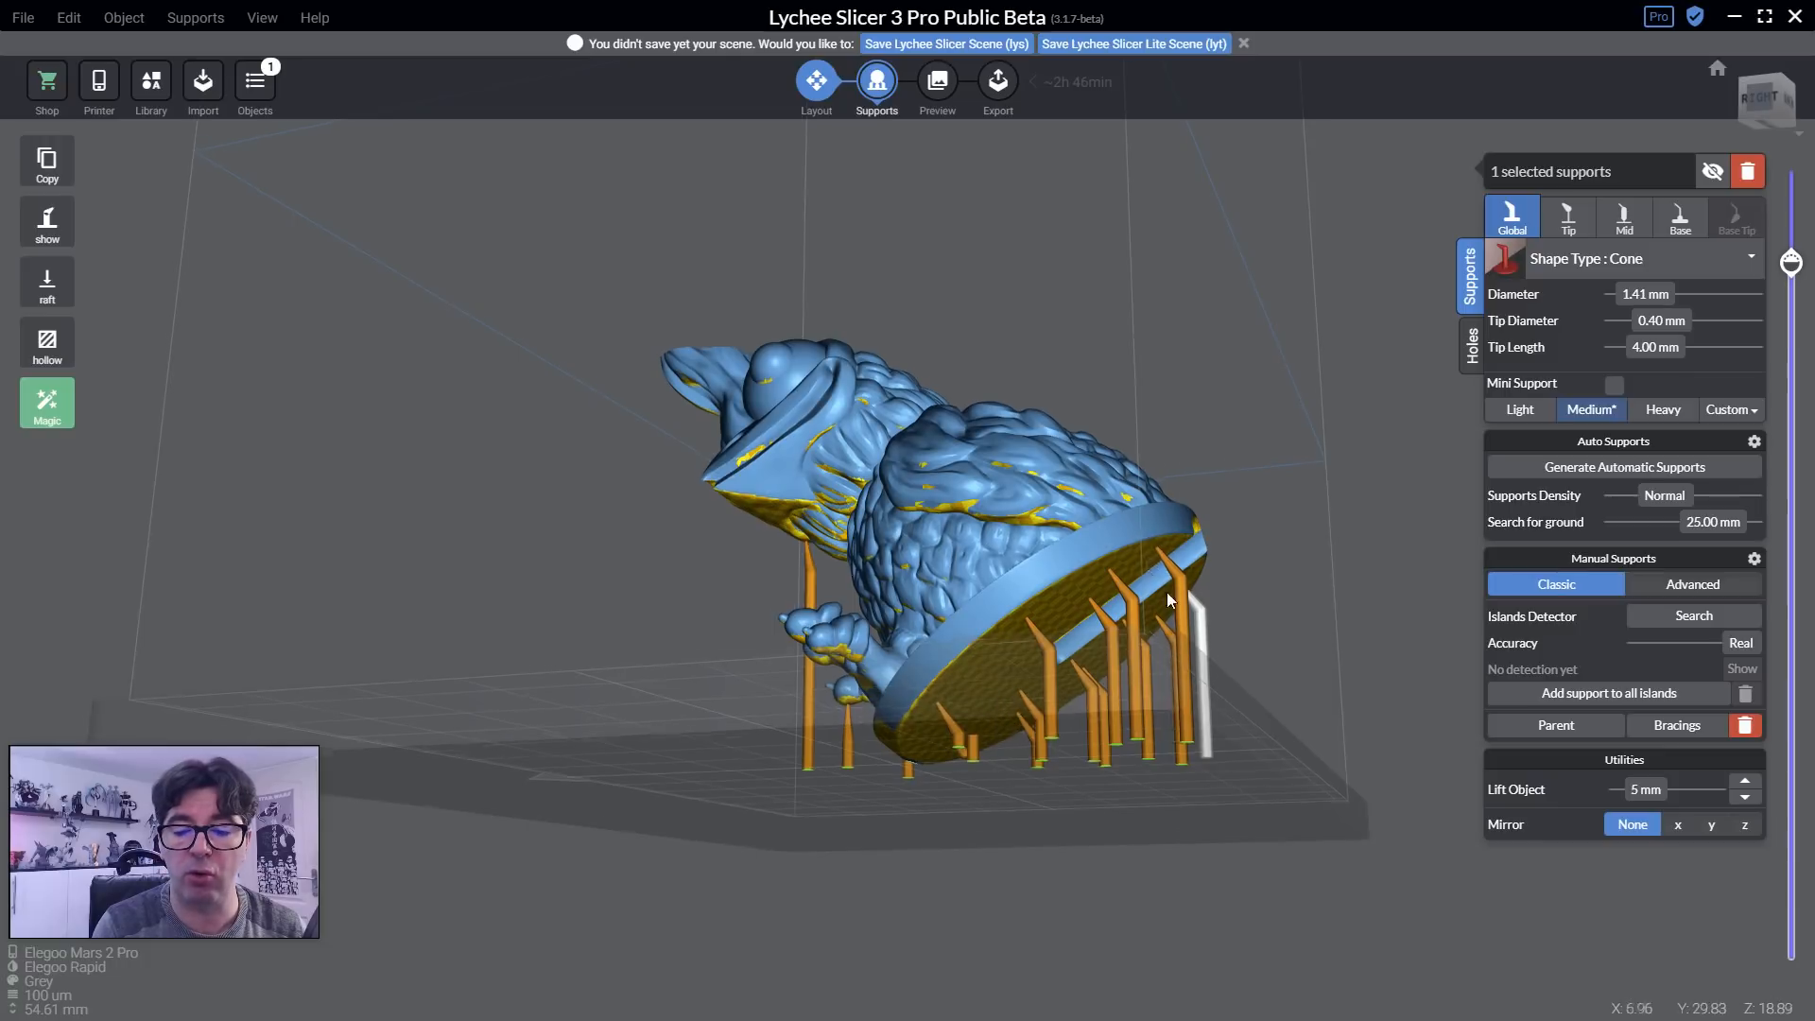
pyautogui.moveTo(1167, 592); pyautogui.dragTo(1190, 615, button='right')
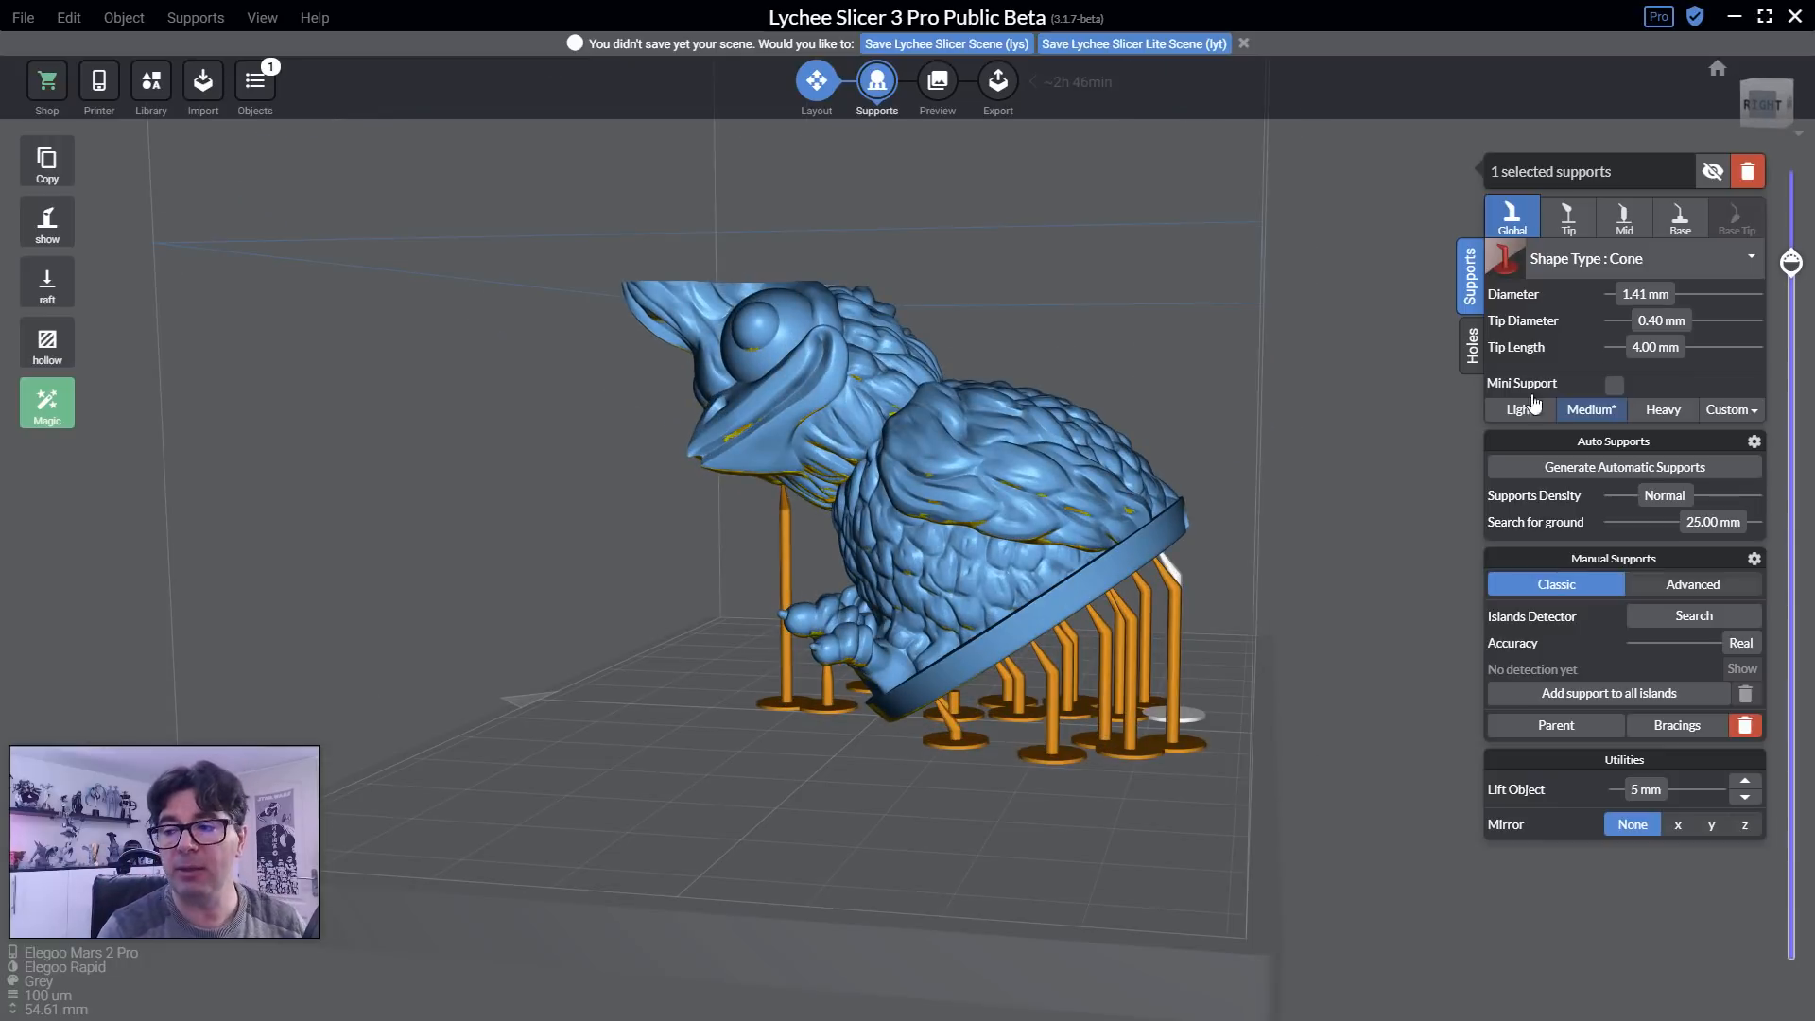
pyautogui.moveTo(1792, 262); pyautogui.dragTo(1793, 810)
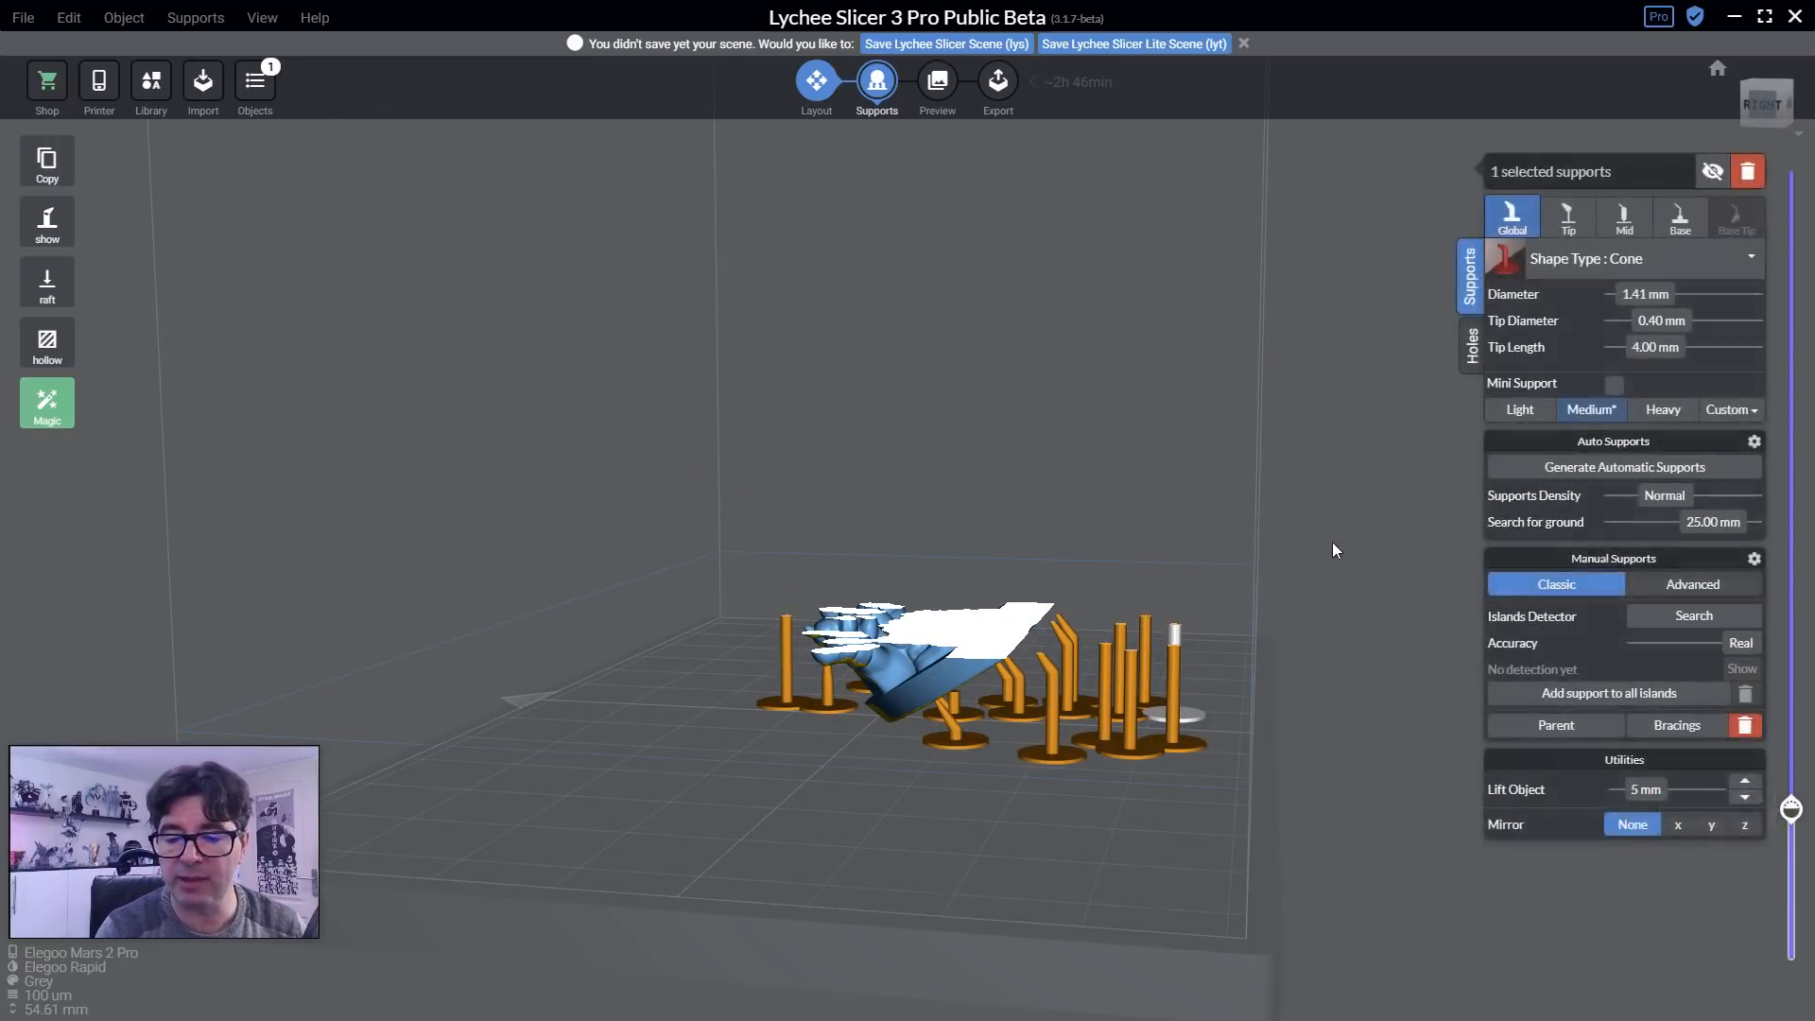
pyautogui.moveTo(1334, 543); pyautogui.dragTo(1397, 676, button='right')
pyautogui.moveTo(1794, 810); pyautogui.dragTo(1794, 785)
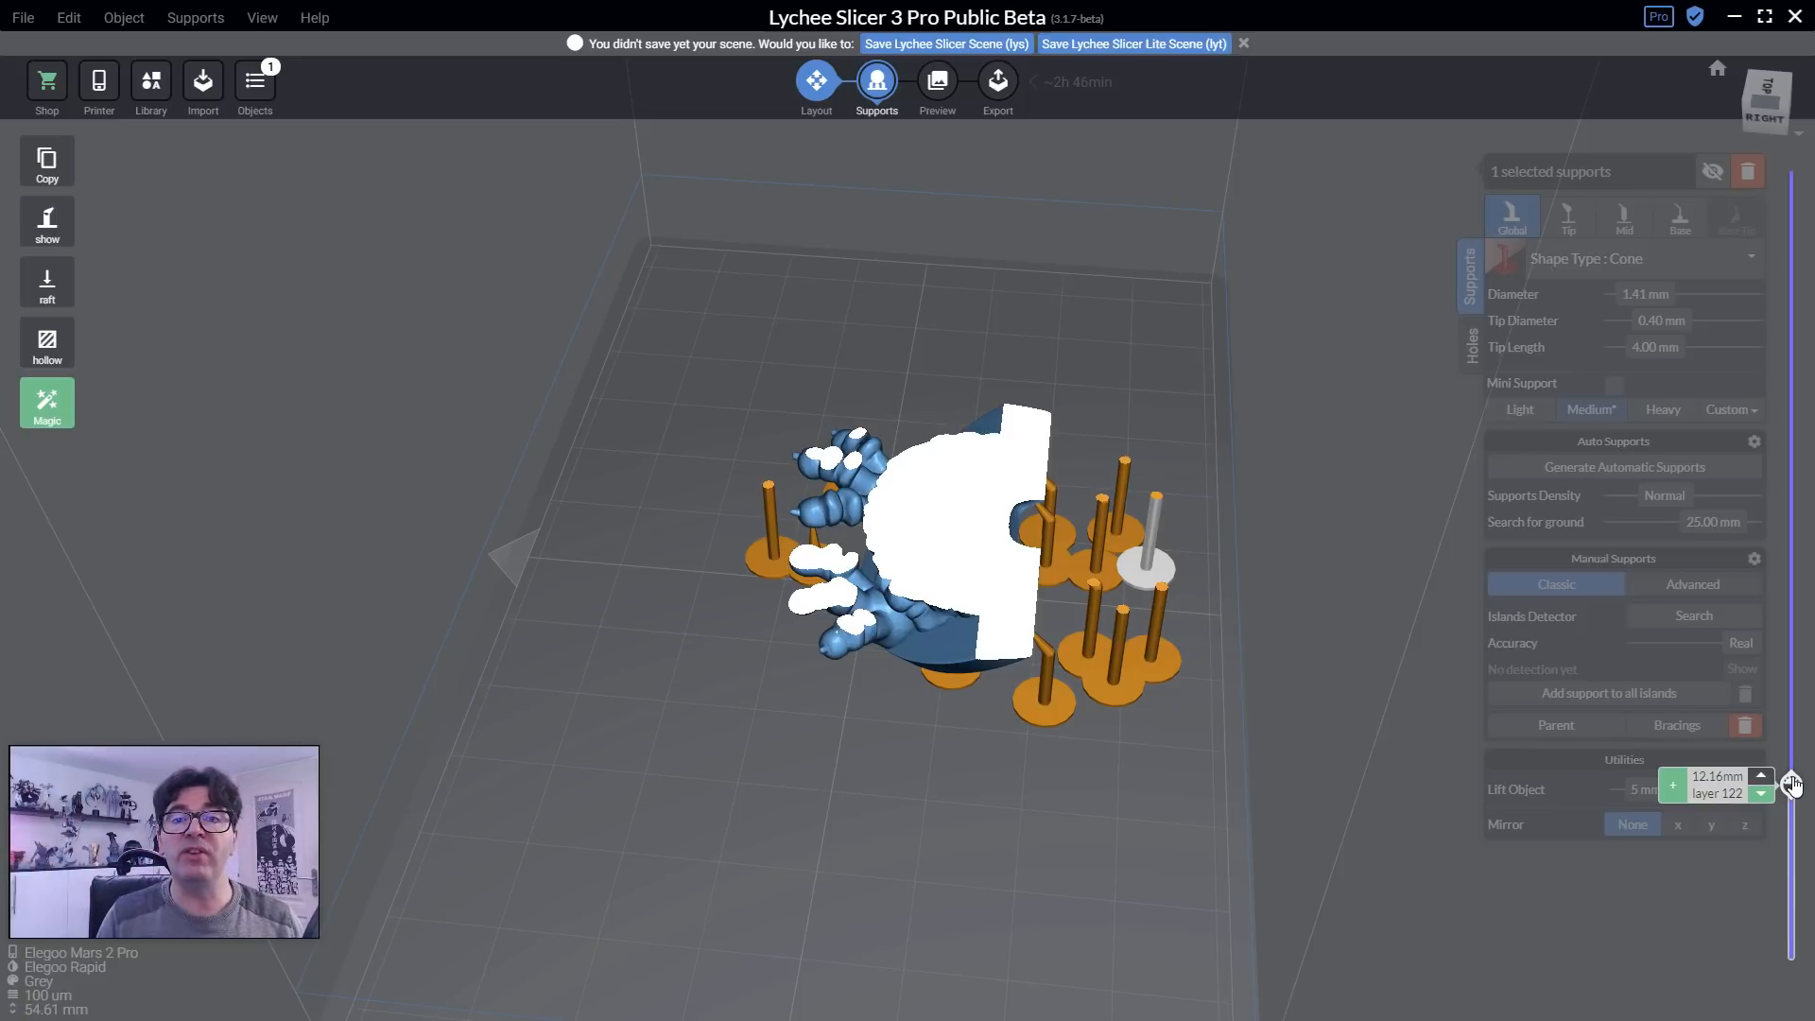
pyautogui.moveTo(1158, 747); pyautogui.dragTo(1075, 658, button='right')
pyautogui.click(1019, 713)
pyautogui.click(1030, 656)
pyautogui.click(1031, 607)
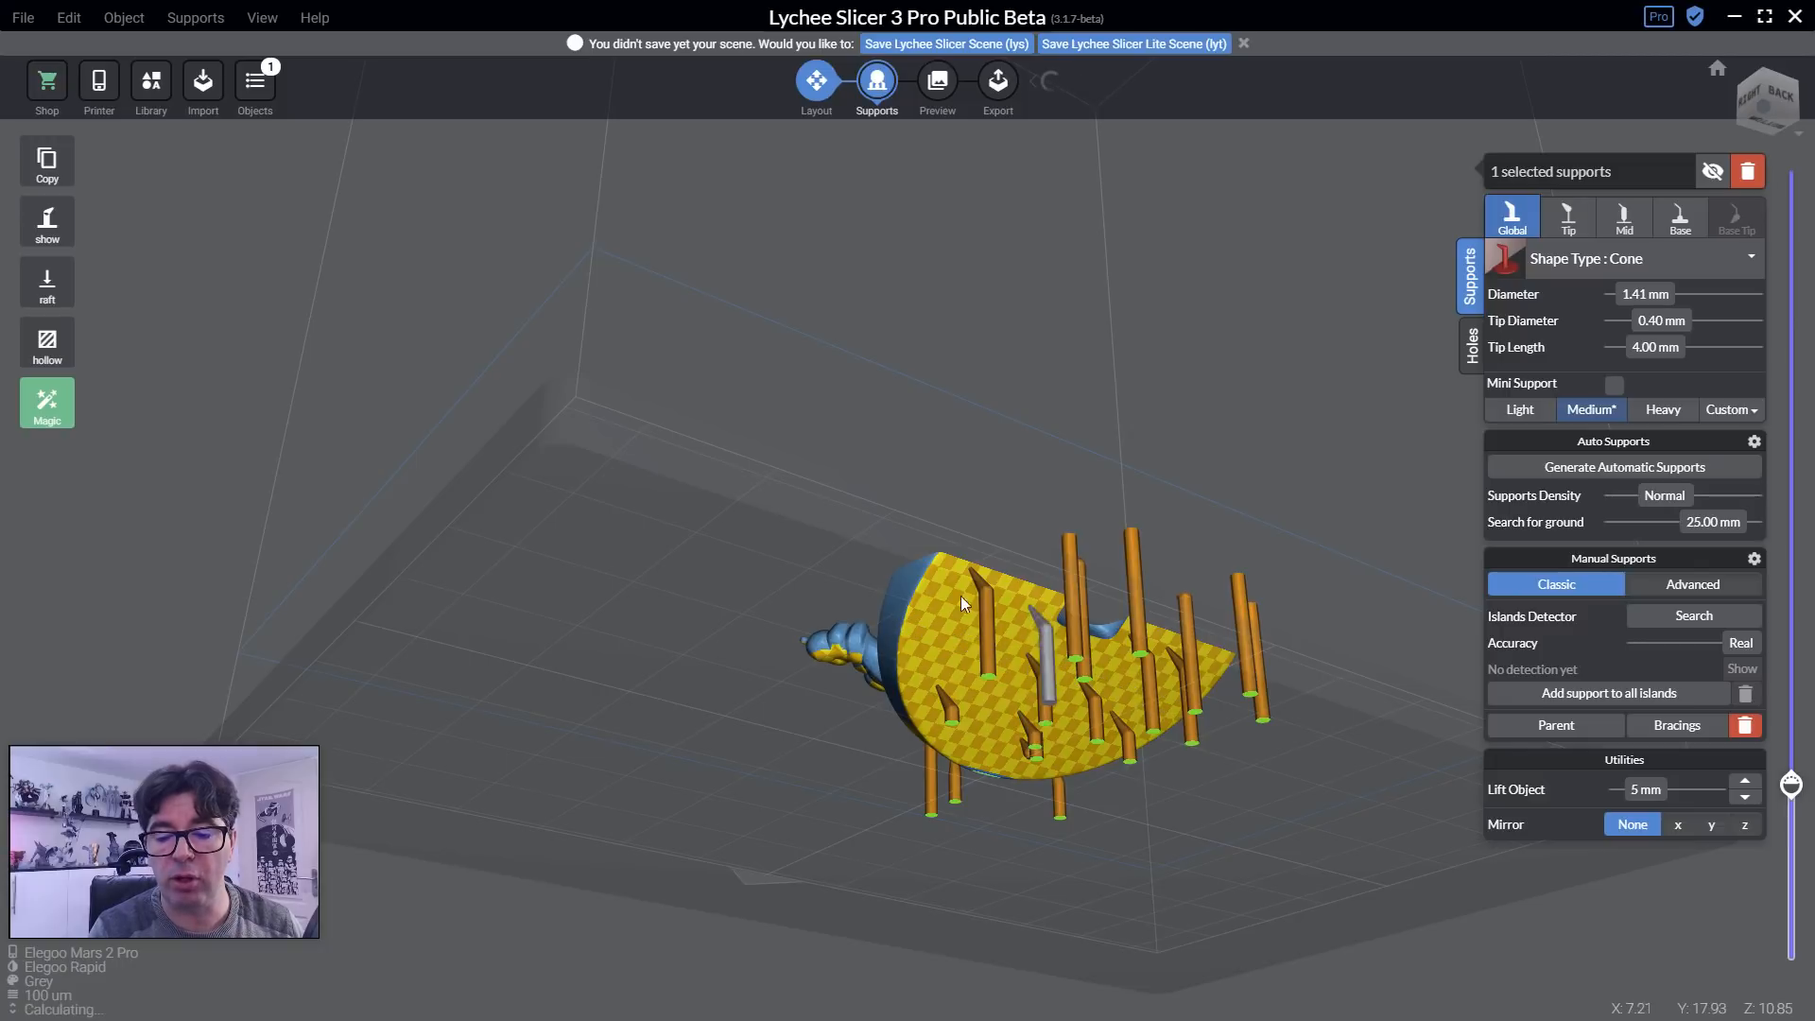
pyautogui.click(924, 601)
pyautogui.moveTo(915, 666); pyautogui.dragTo(1097, 577, button='right')
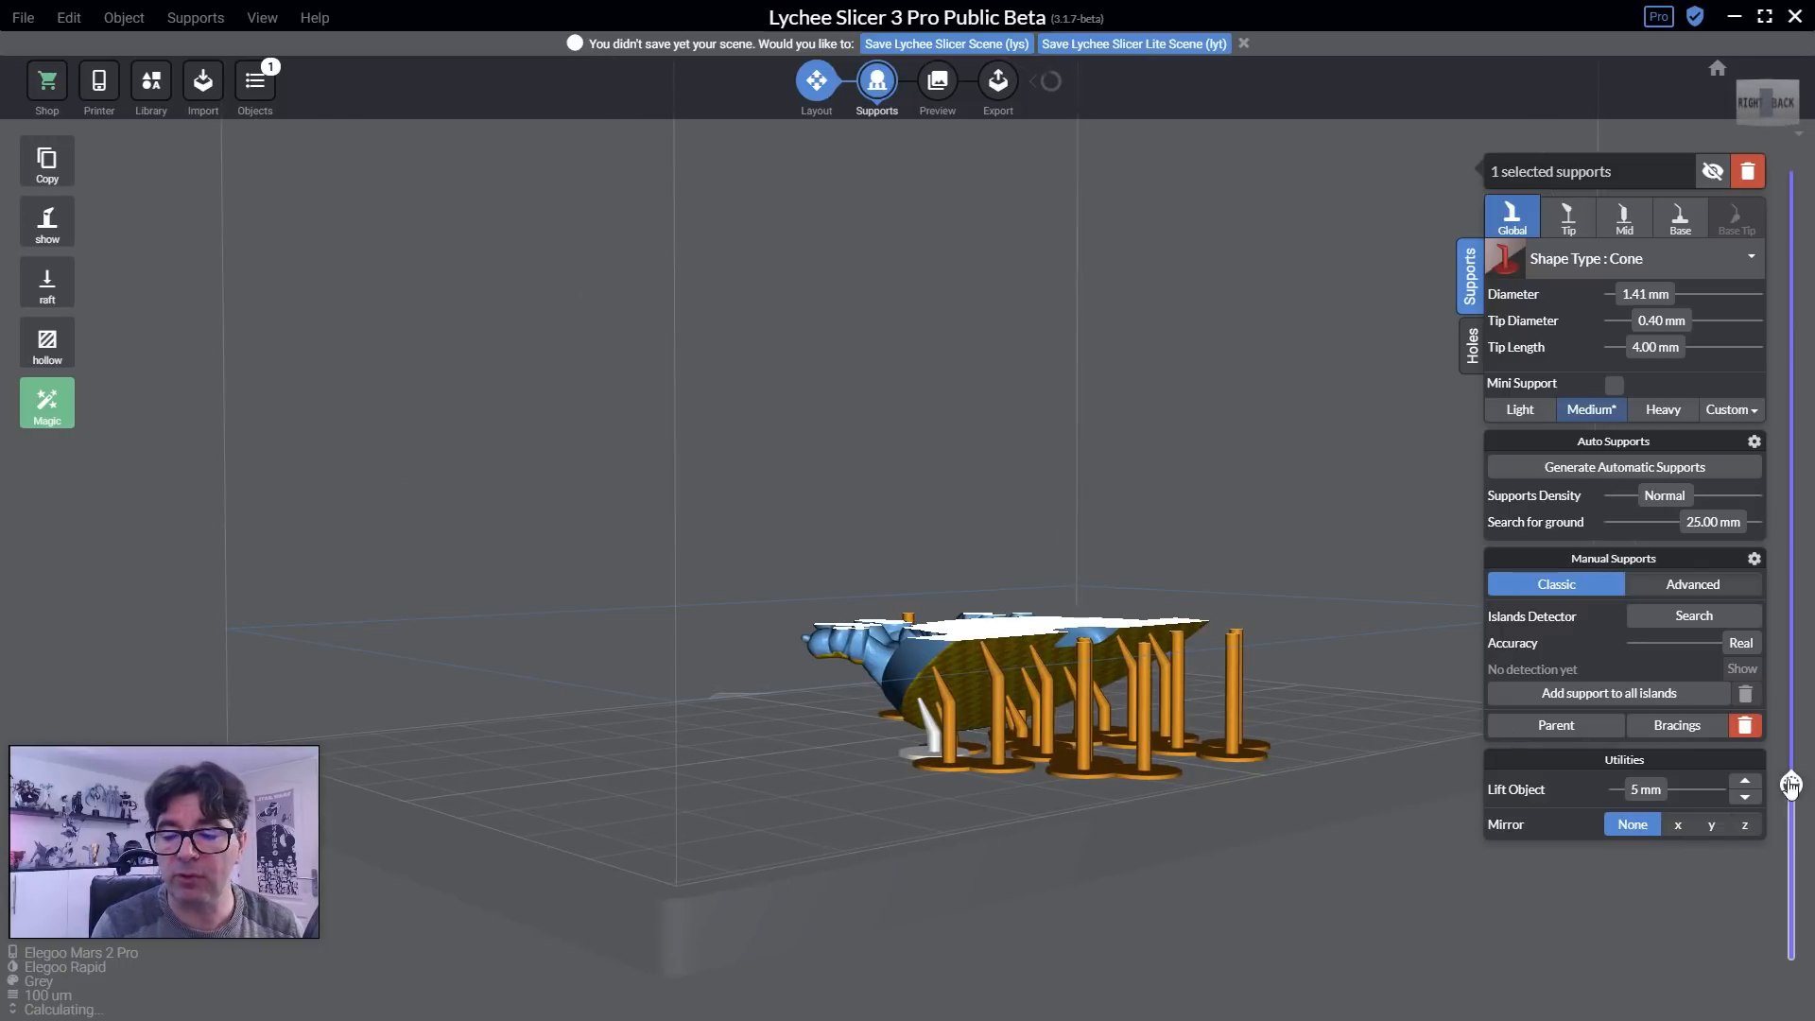
# Clip the figurine through its head and add medium cone supports to the underside of the lower beak and the upper beak's island.
pyautogui.moveTo(1790, 786); pyautogui.dragTo(1759, 402)
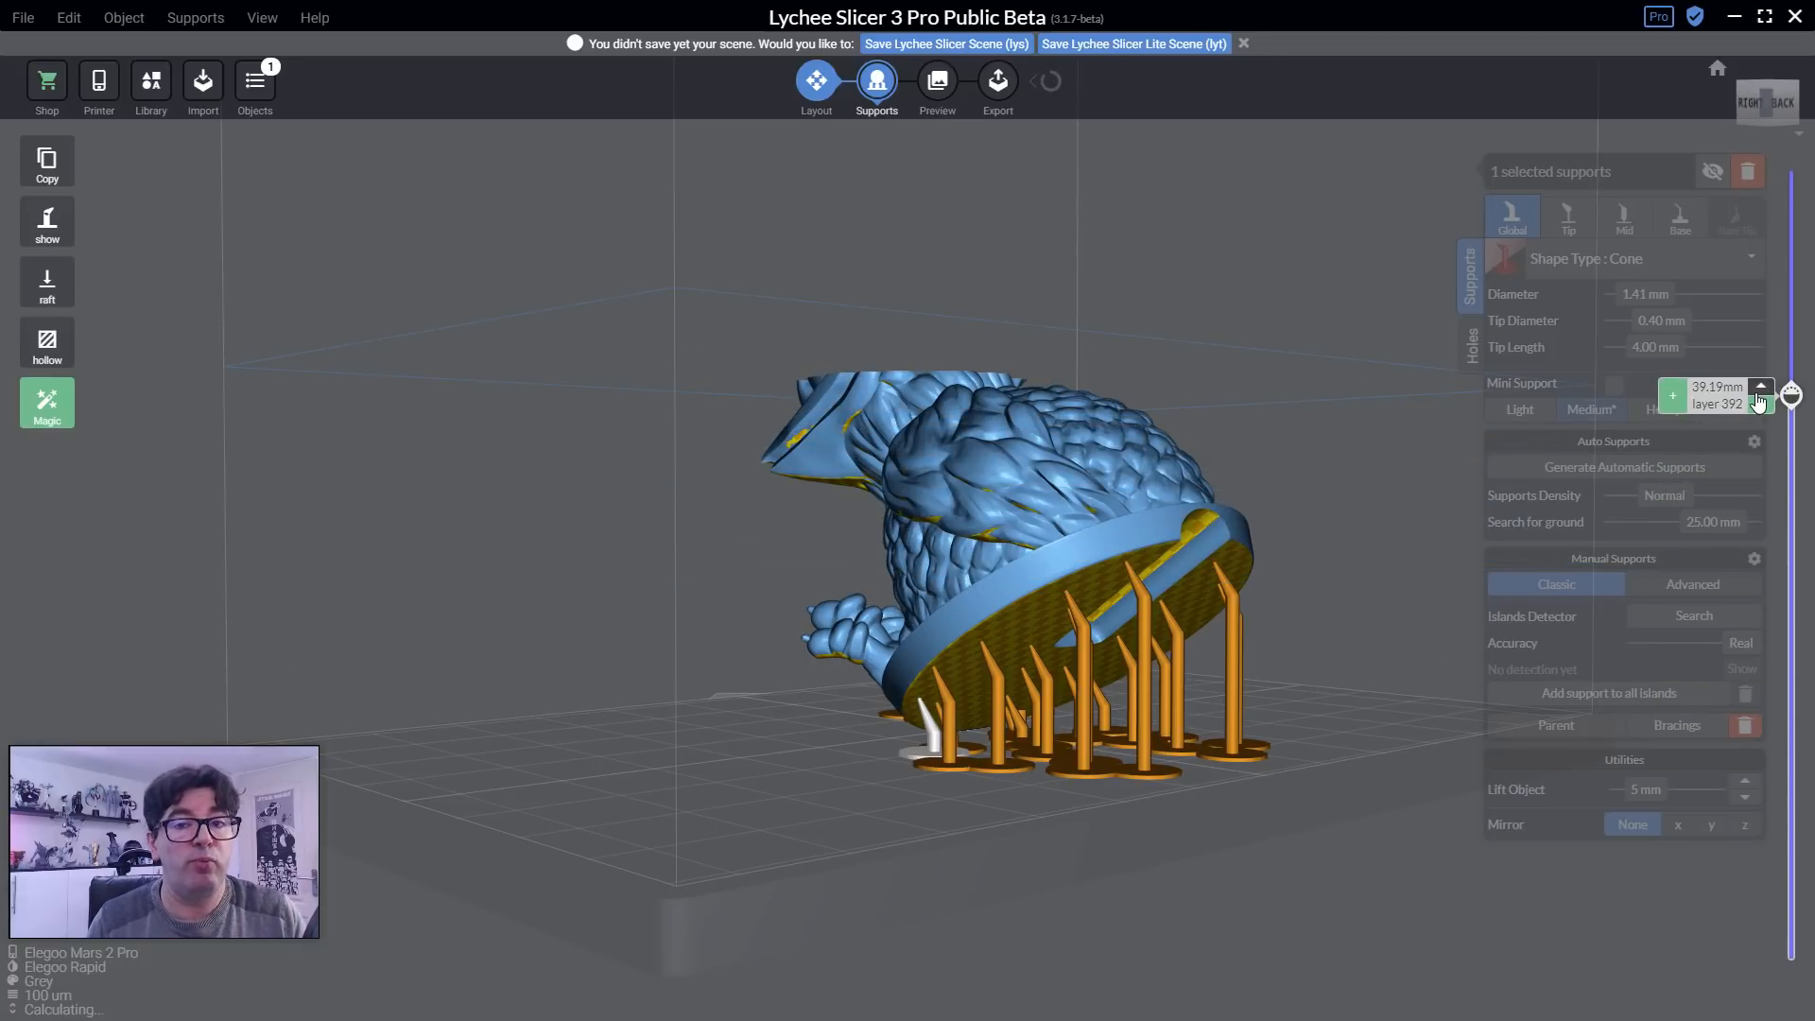
pyautogui.moveTo(579, 624); pyautogui.dragTo(1017, 383, button='right')
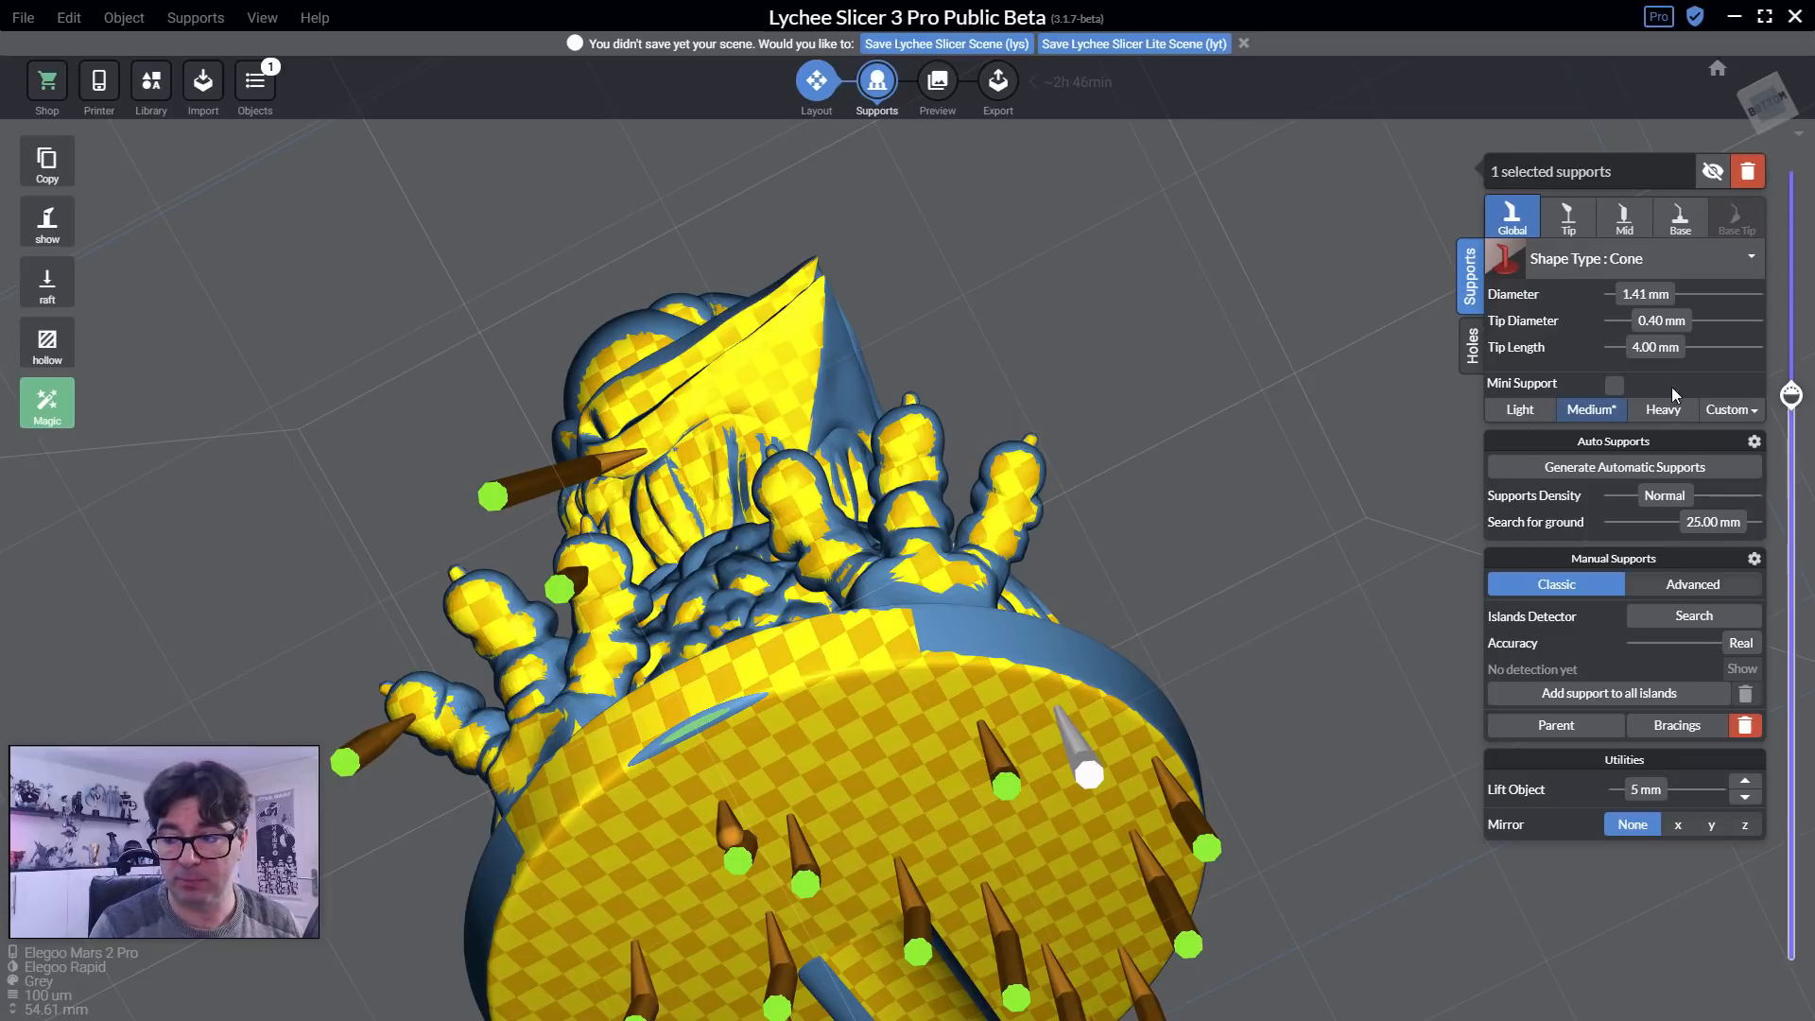
pyautogui.moveTo(1791, 395); pyautogui.dragTo(1765, 562)
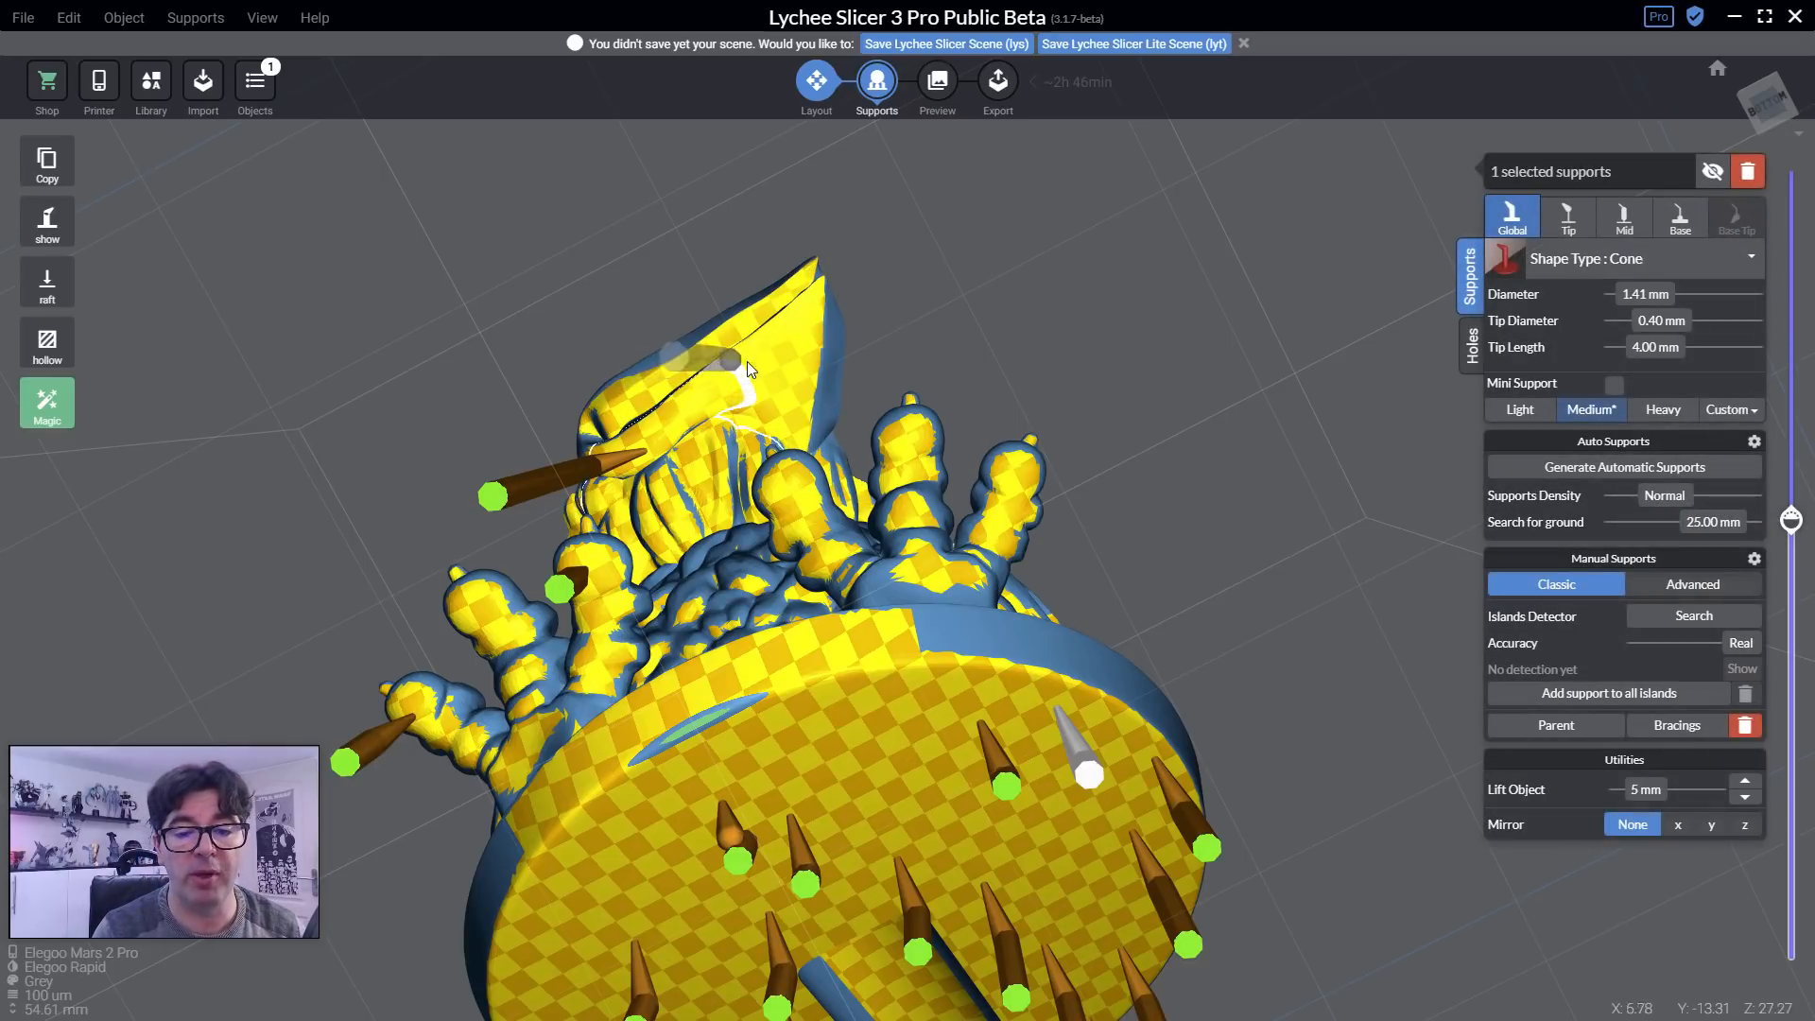
pyautogui.scroll(5, 758, 352)
pyautogui.moveTo(809, 331); pyautogui.dragTo(675, 451, button='right')
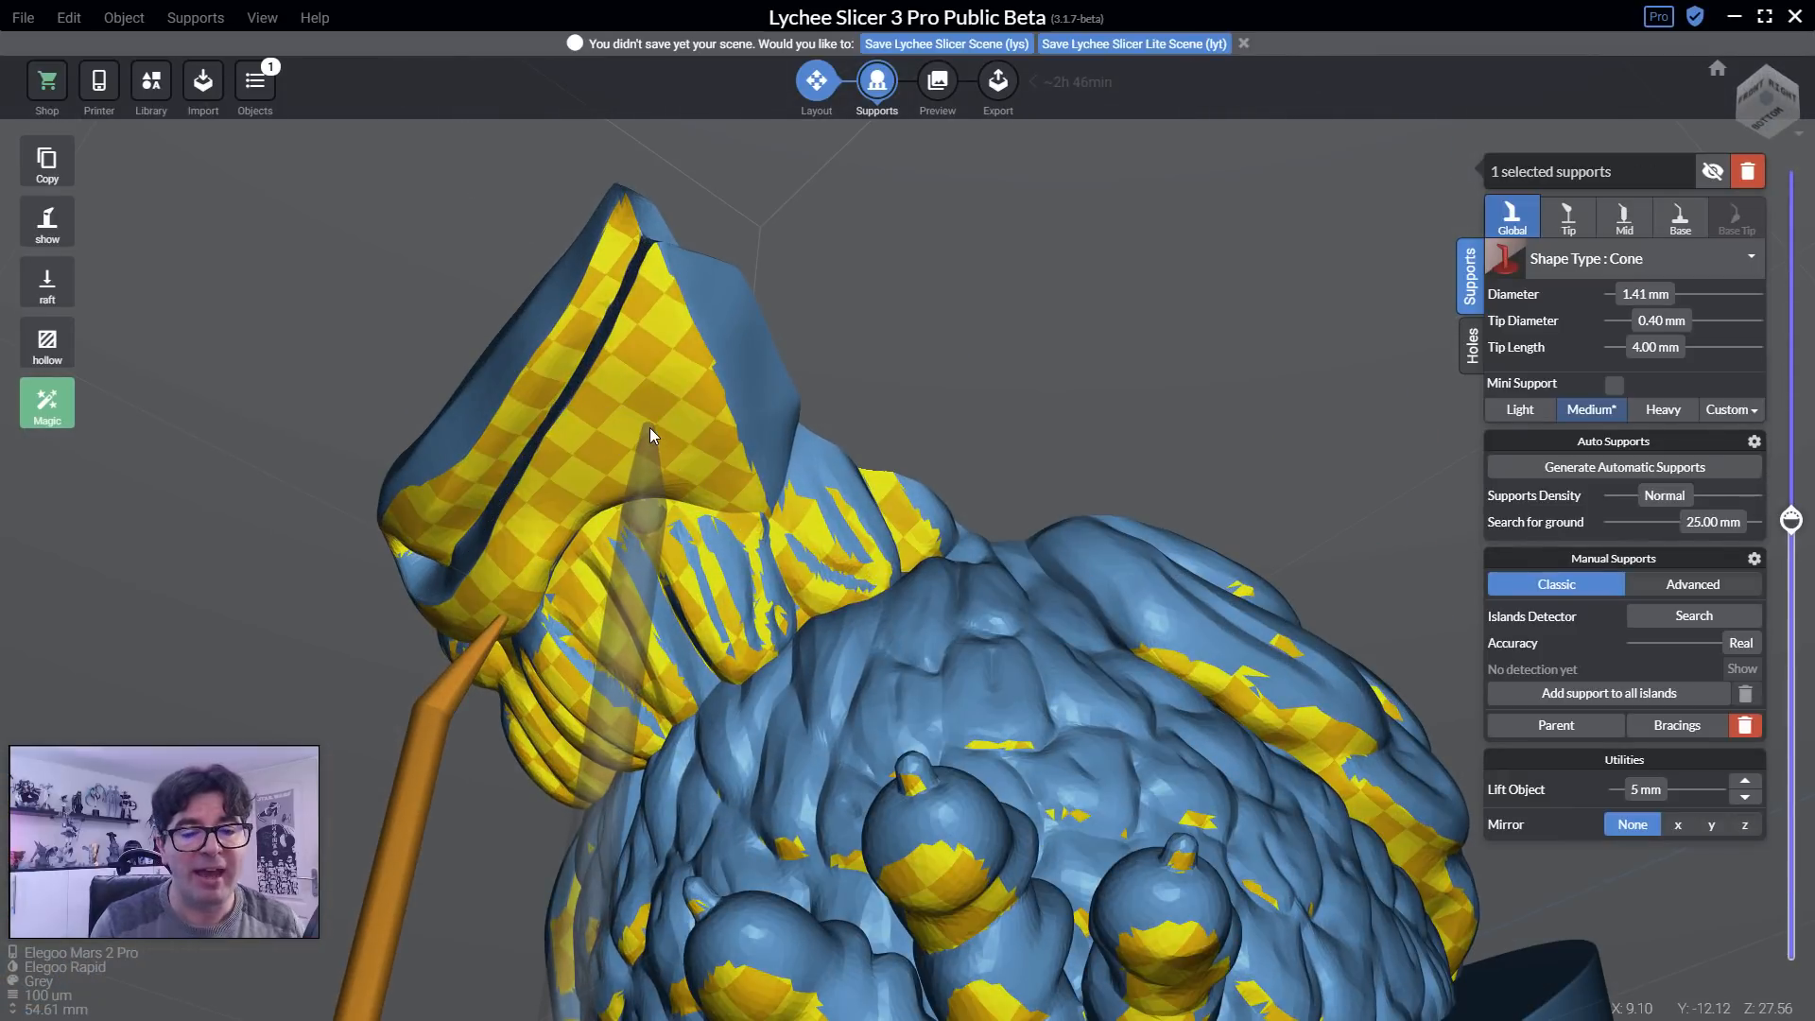
pyautogui.press('shift')
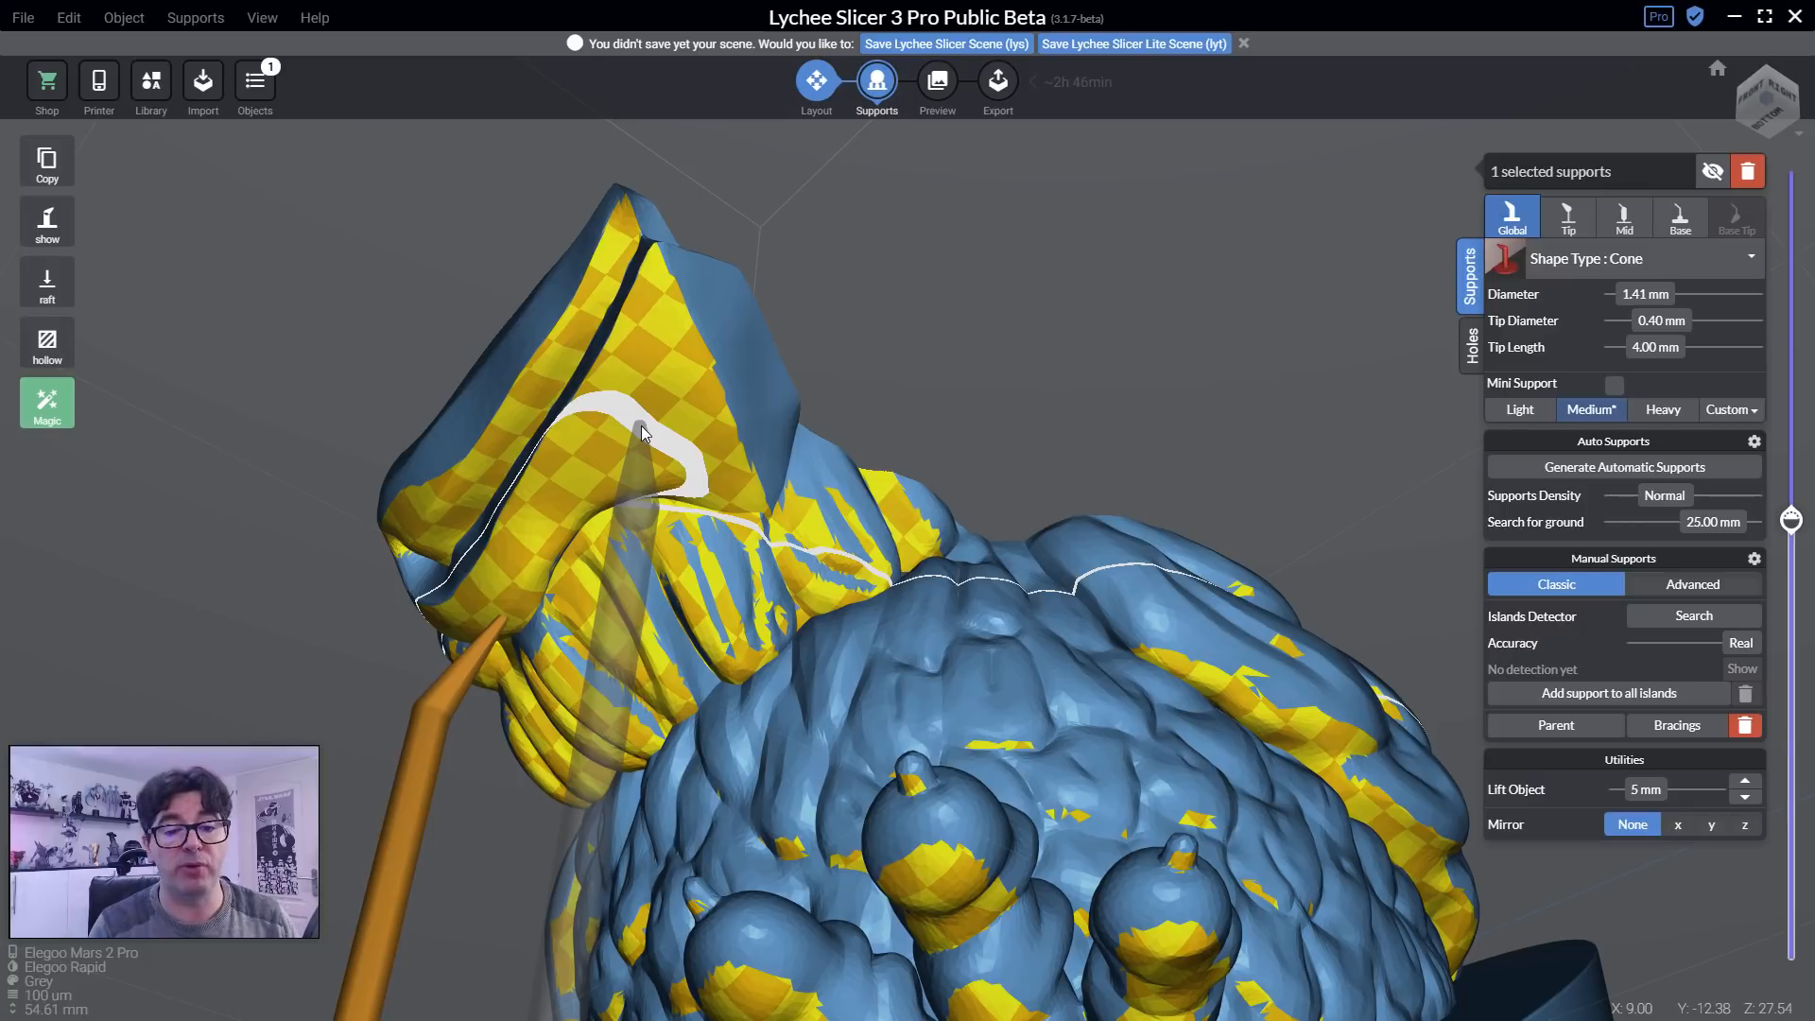
pyautogui.click(641, 425)
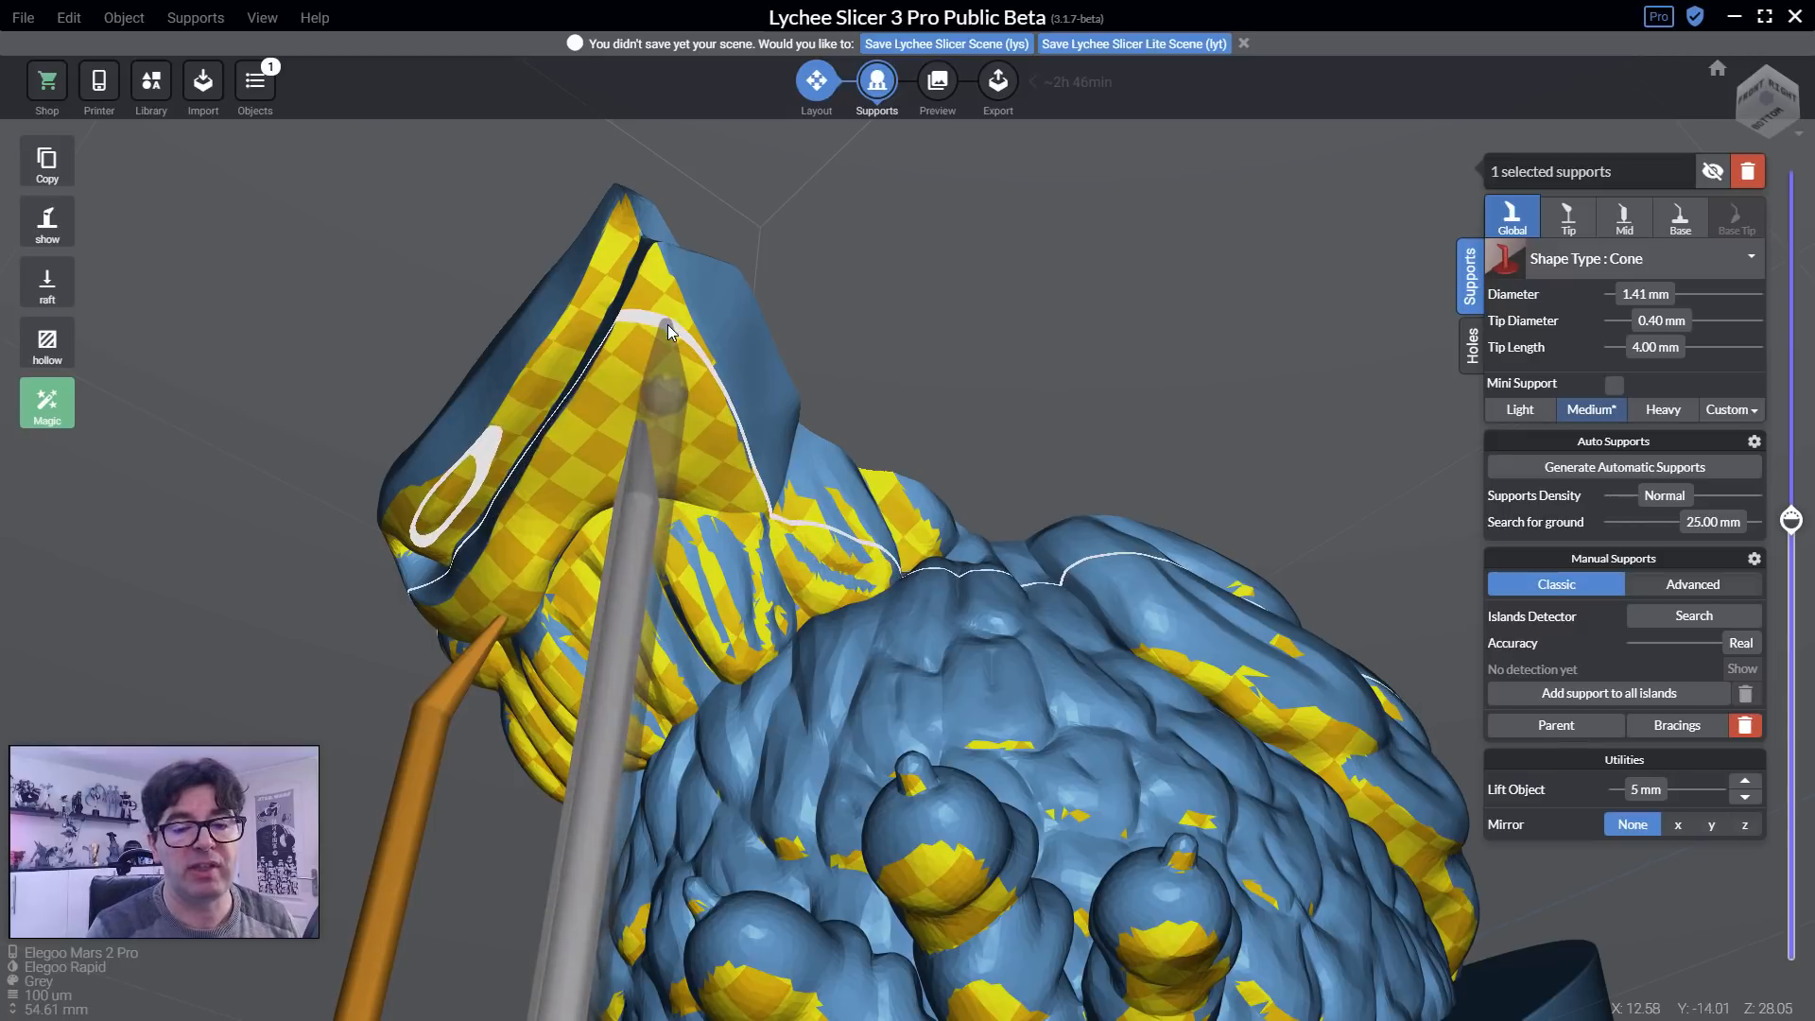
pyautogui.click(435, 510)
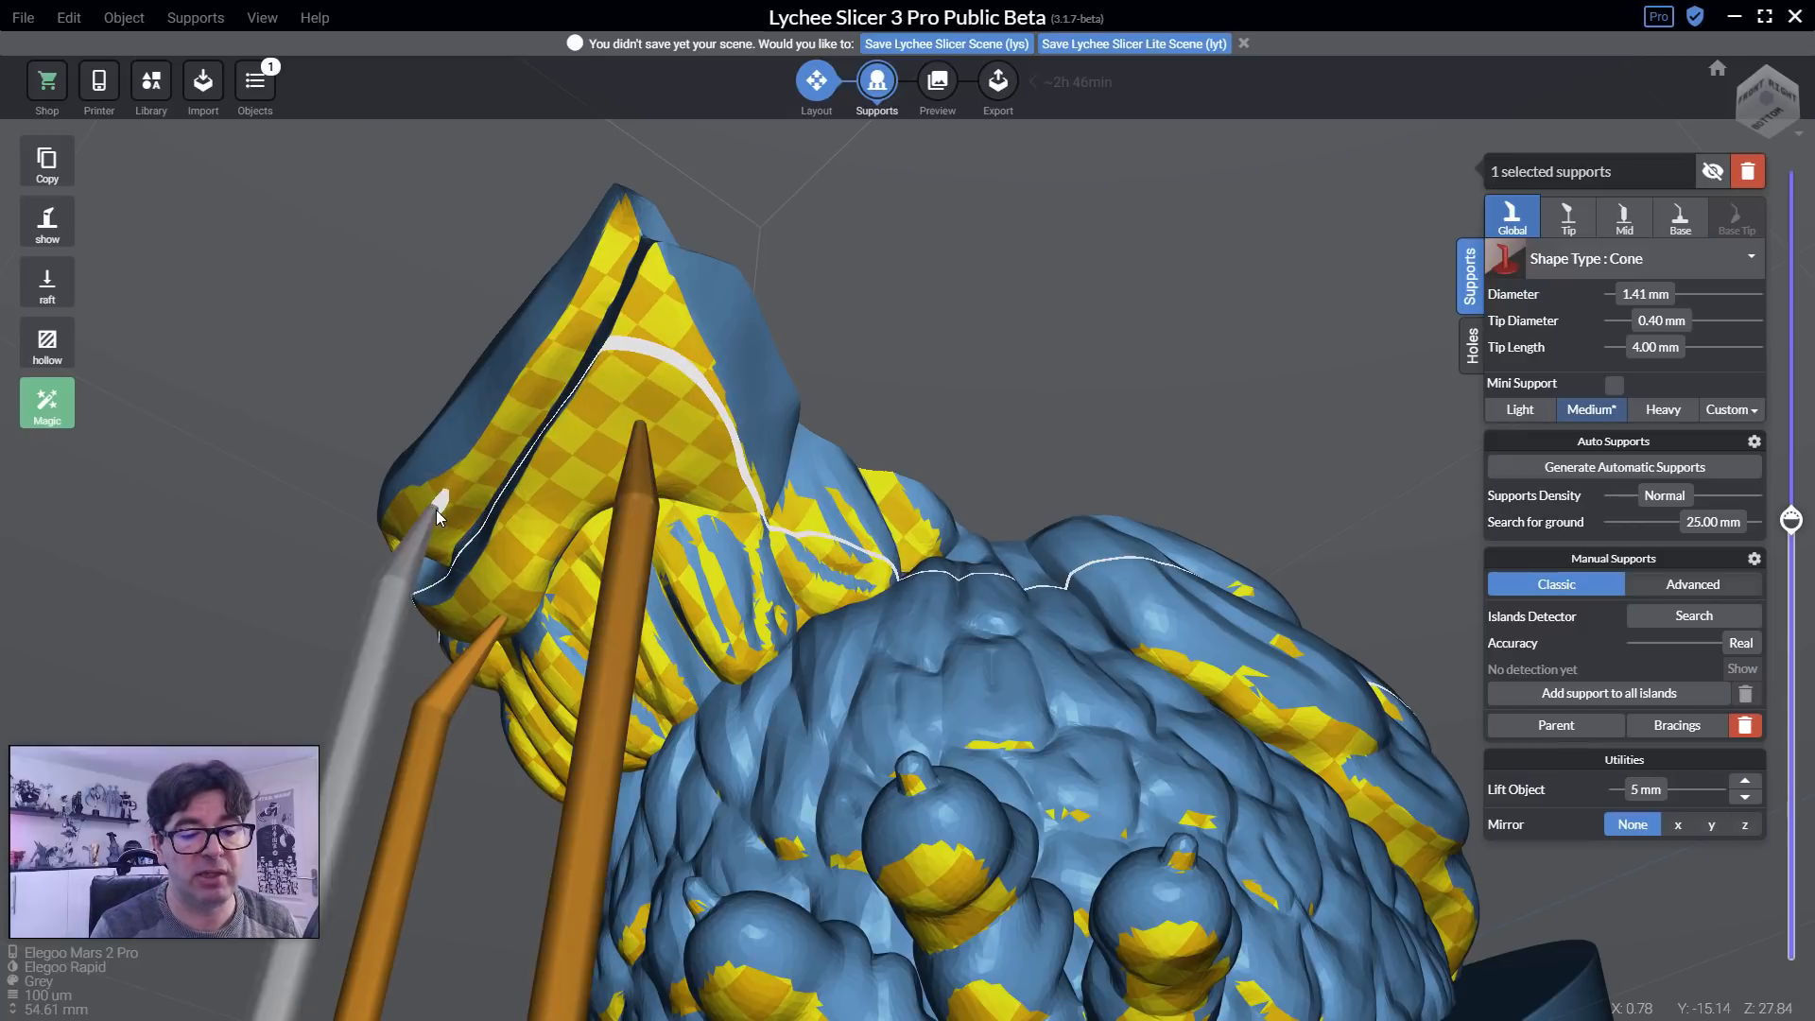
# Examine the beak supports and raise the clipping plane to layer 547 (54.61 mm) to check the whole figurine's remaining overhangs.
pyautogui.moveTo(694, 492); pyautogui.dragTo(707, 622, button='right')
pyautogui.scroll(-4, 757, 629)
pyautogui.moveTo(980, 736); pyautogui.dragTo(1161, 656, button='right')
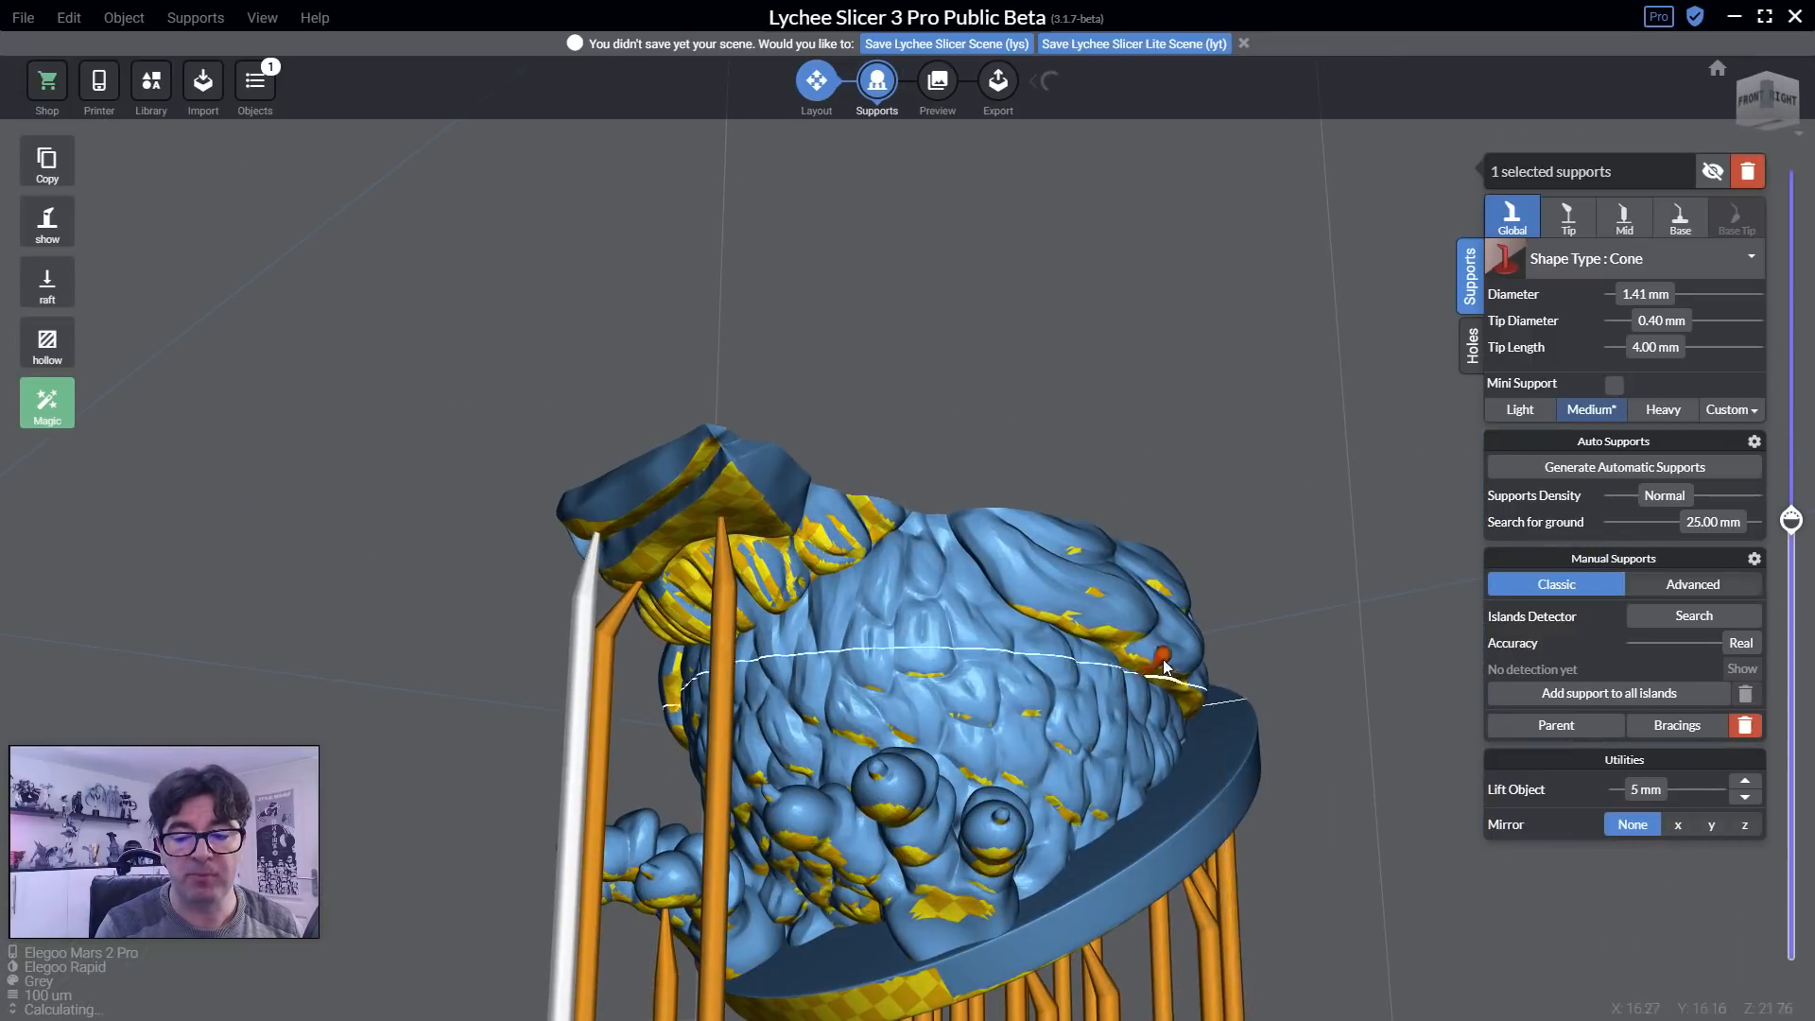
pyautogui.moveTo(952, 717); pyautogui.dragTo(1037, 697, button='right')
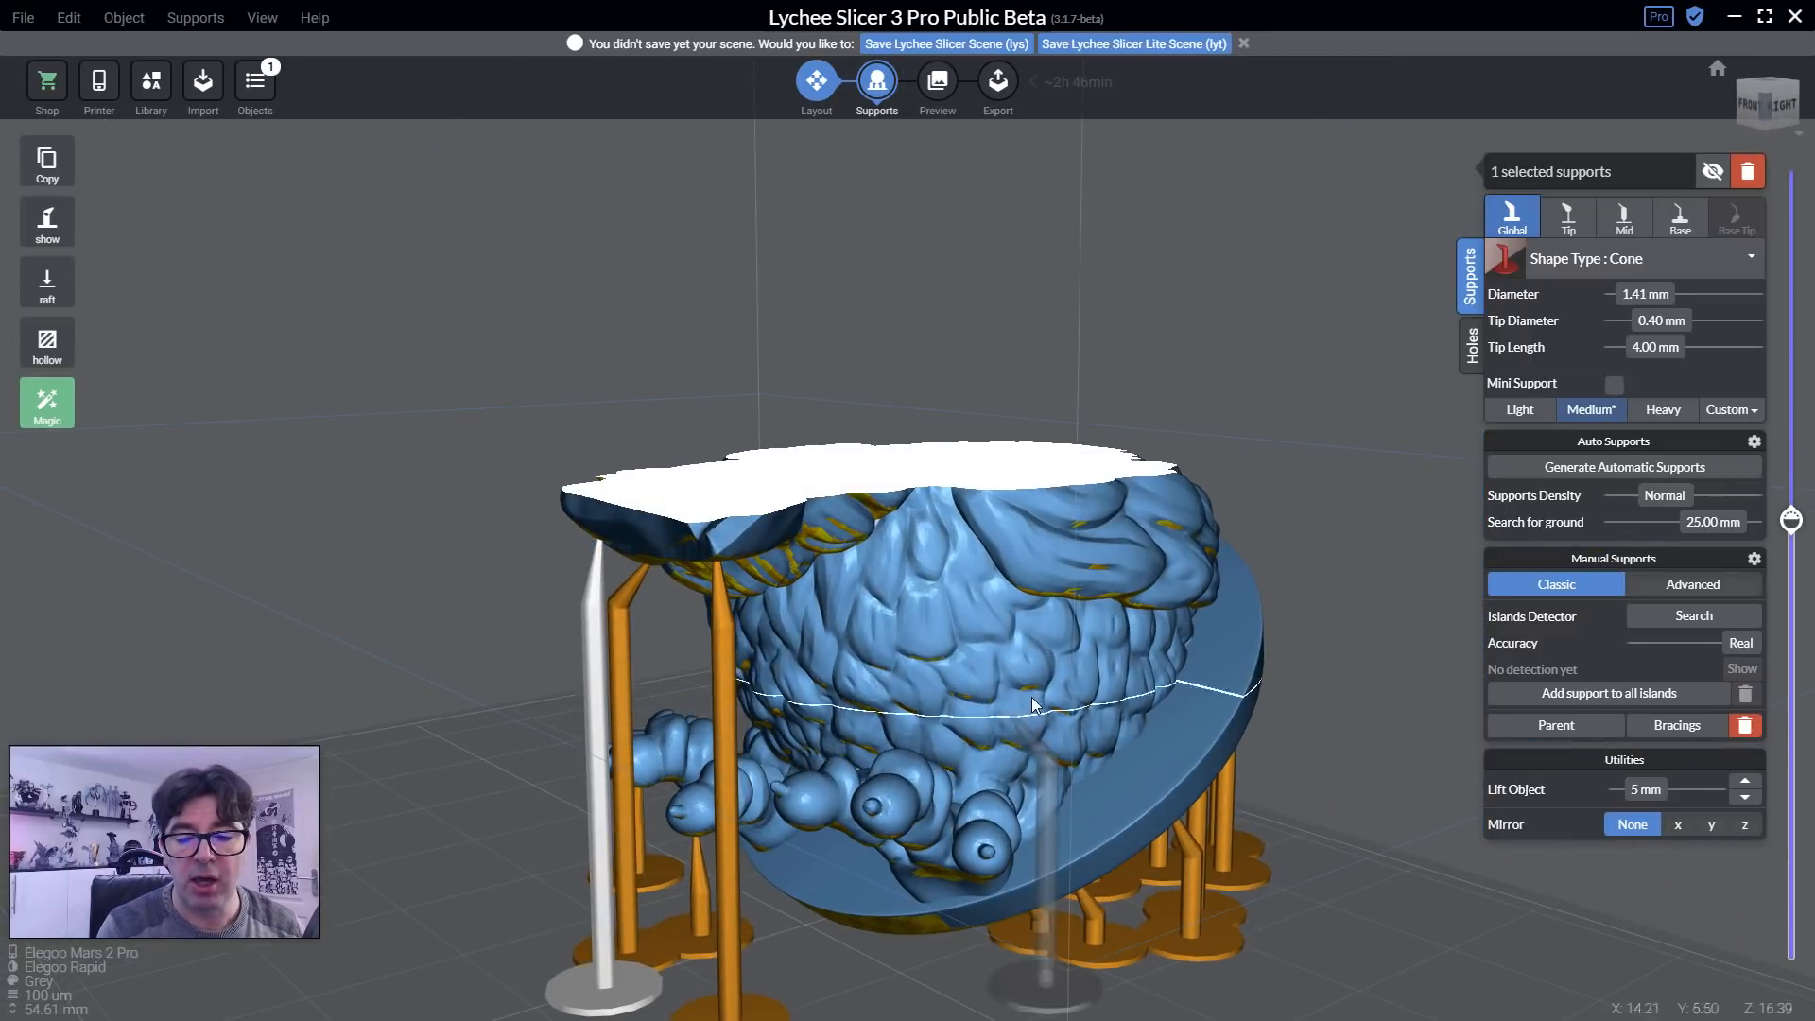
pyautogui.moveTo(1347, 650); pyautogui.dragTo(1310, 681, button='right')
pyautogui.moveTo(1307, 674); pyautogui.dragTo(1222, 662, button='middle')
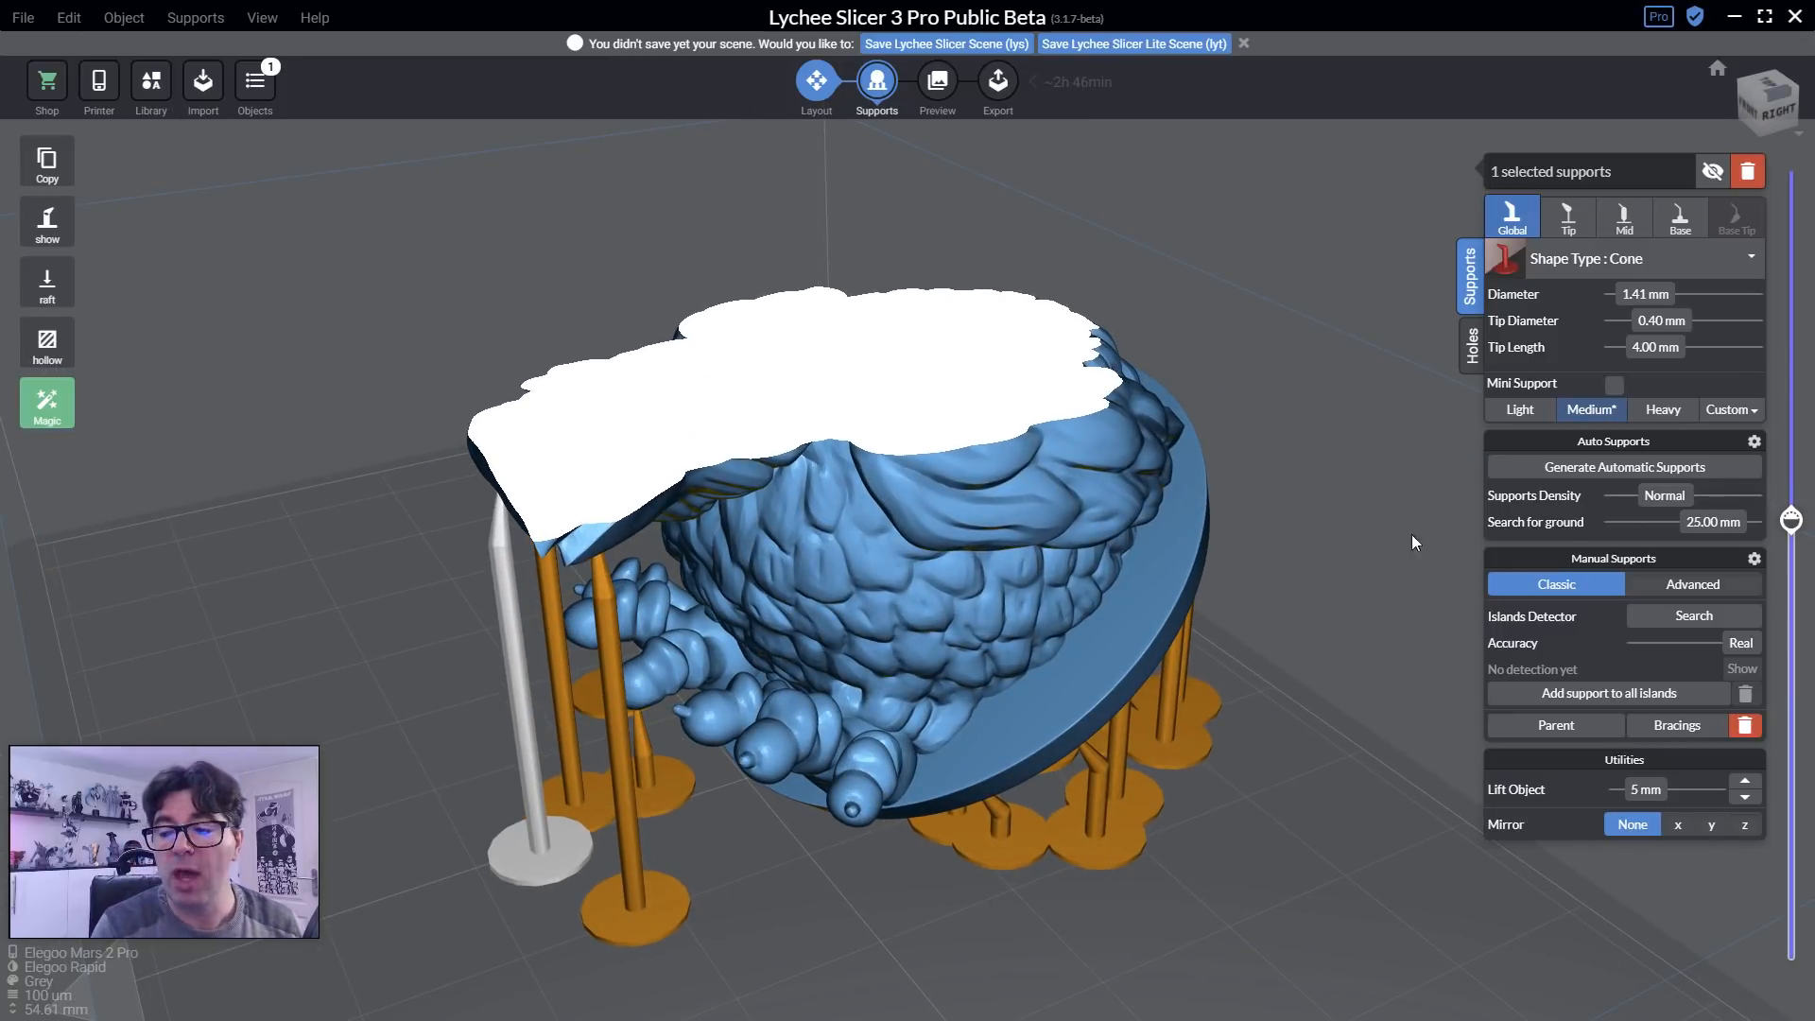
pyautogui.moveTo(1792, 520); pyautogui.dragTo(1792, 173)
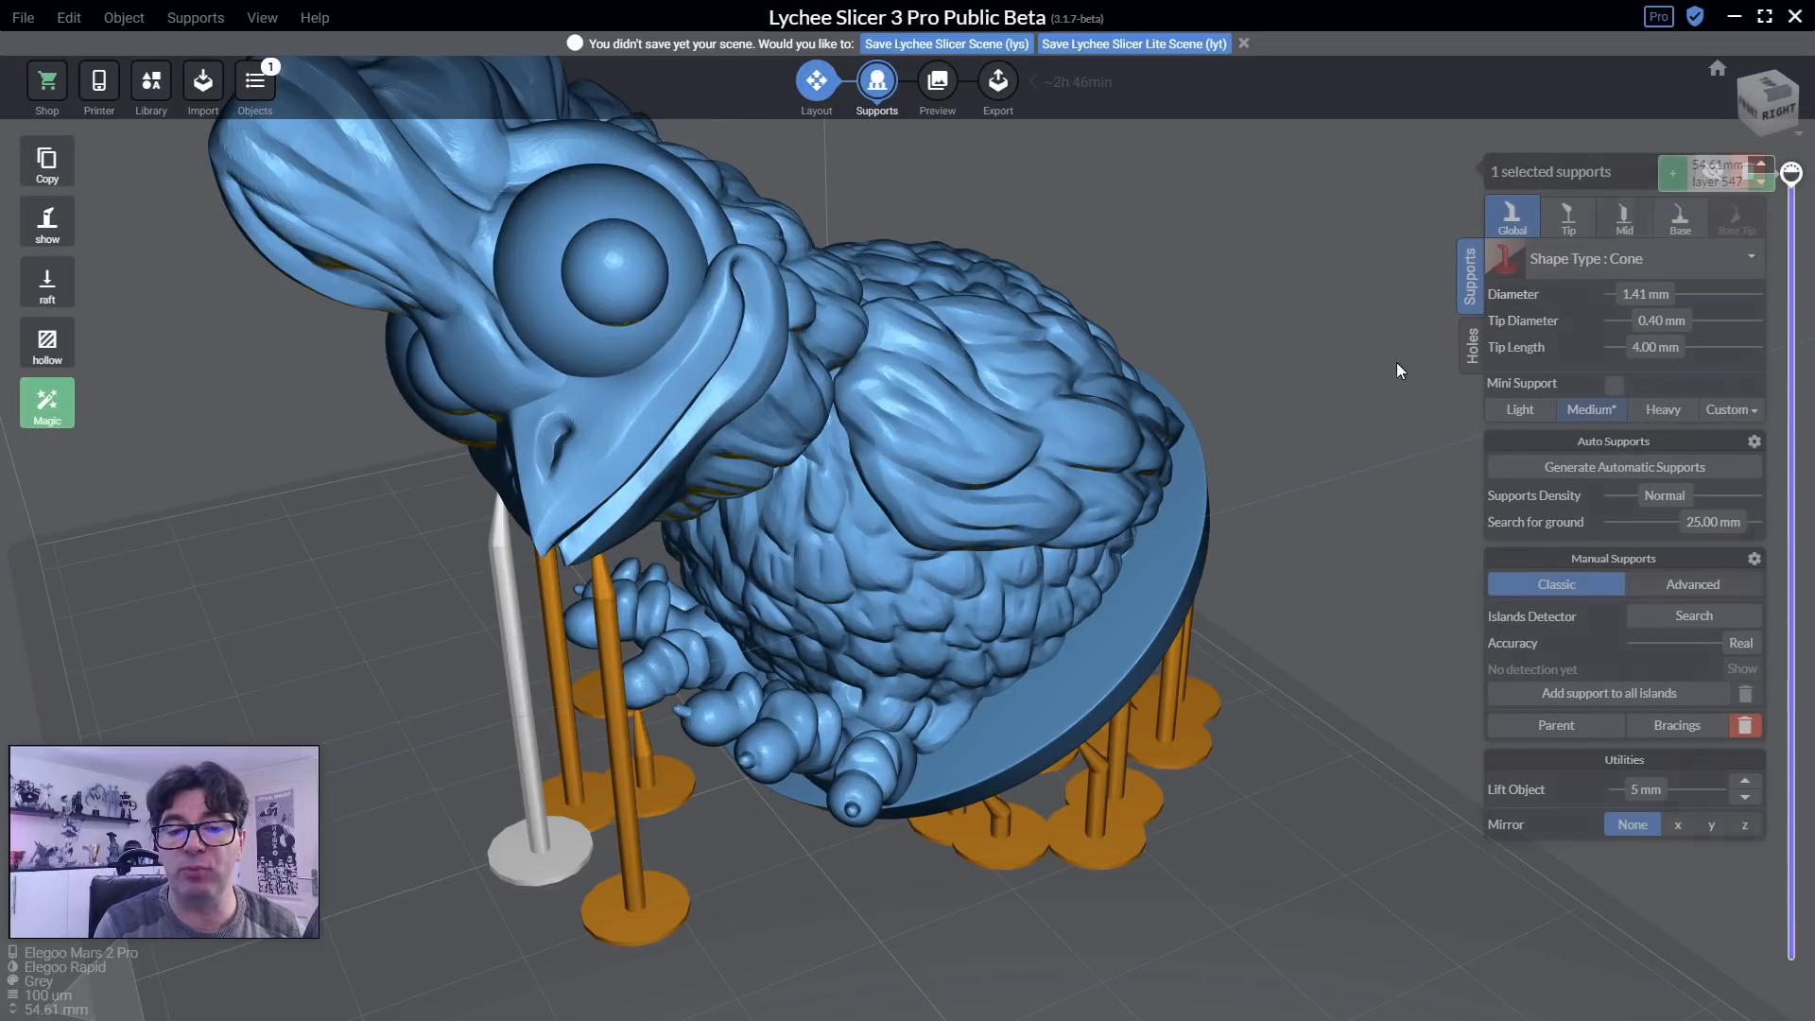
pyautogui.moveTo(1314, 558); pyautogui.dragTo(1244, 520, button='right')
pyautogui.scroll(-5, 1269, 524)
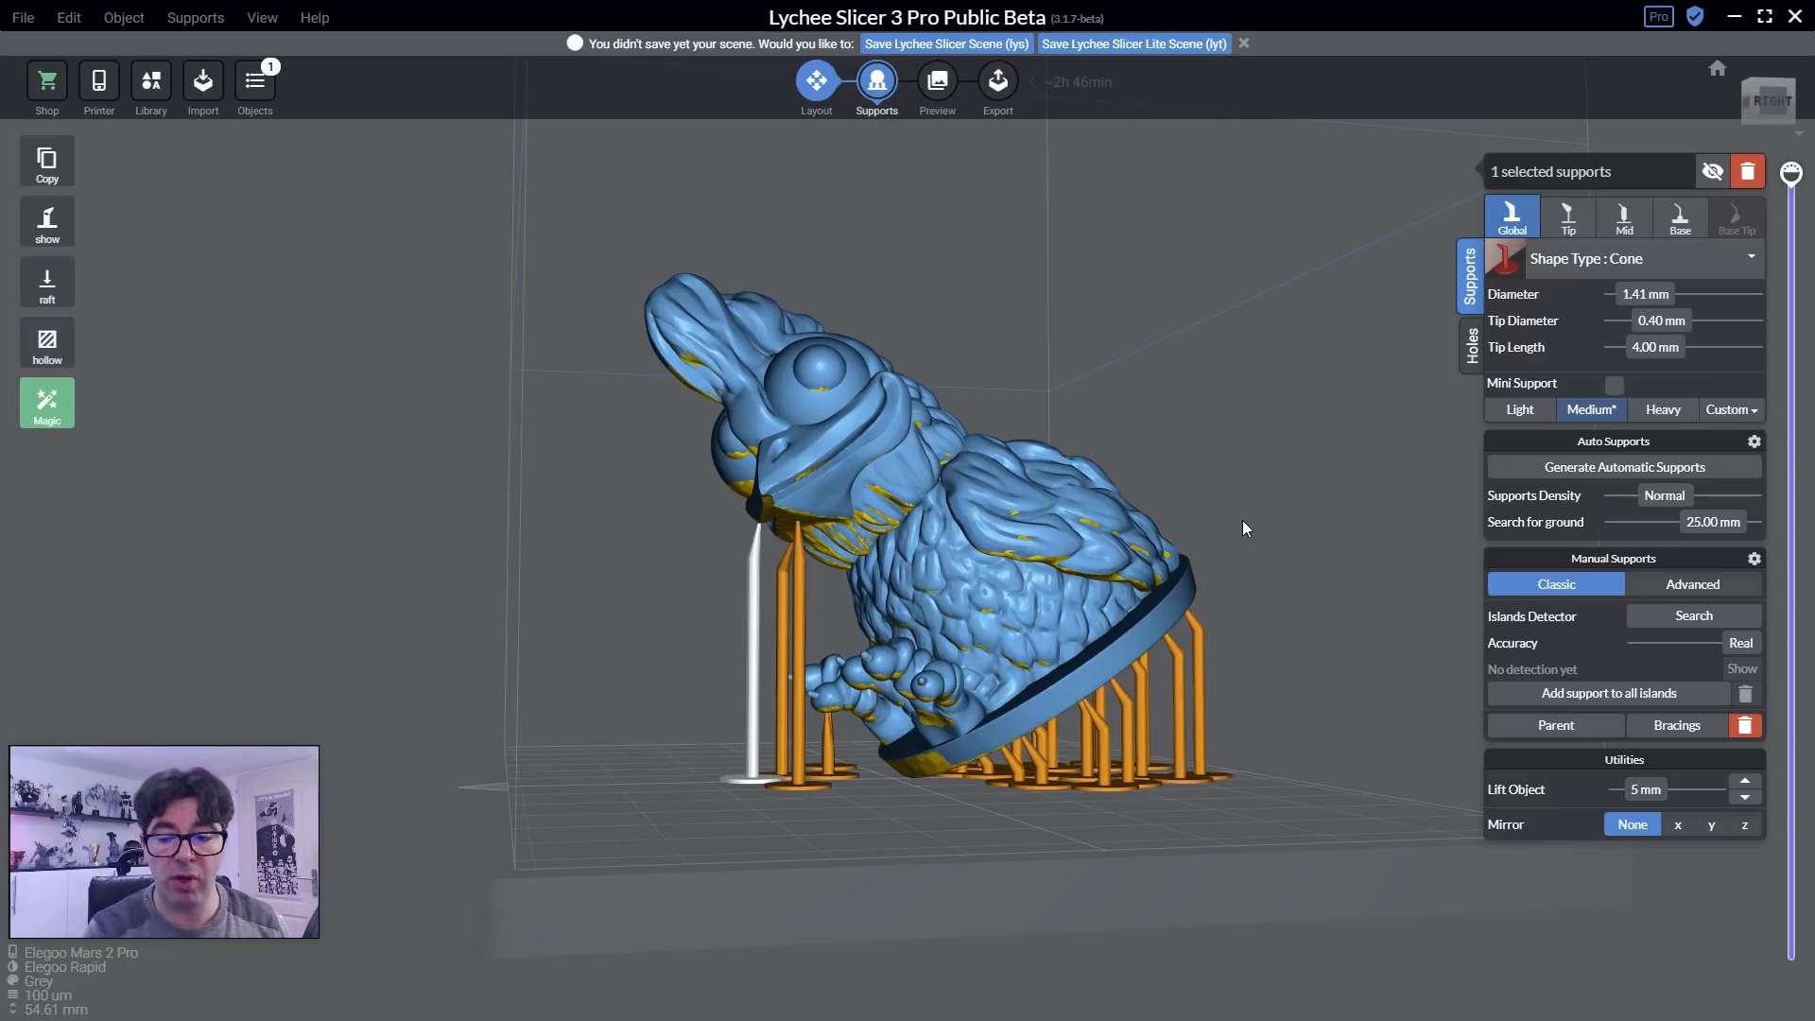
pyautogui.moveTo(1245, 521); pyautogui.dragTo(1113, 616, button='right')
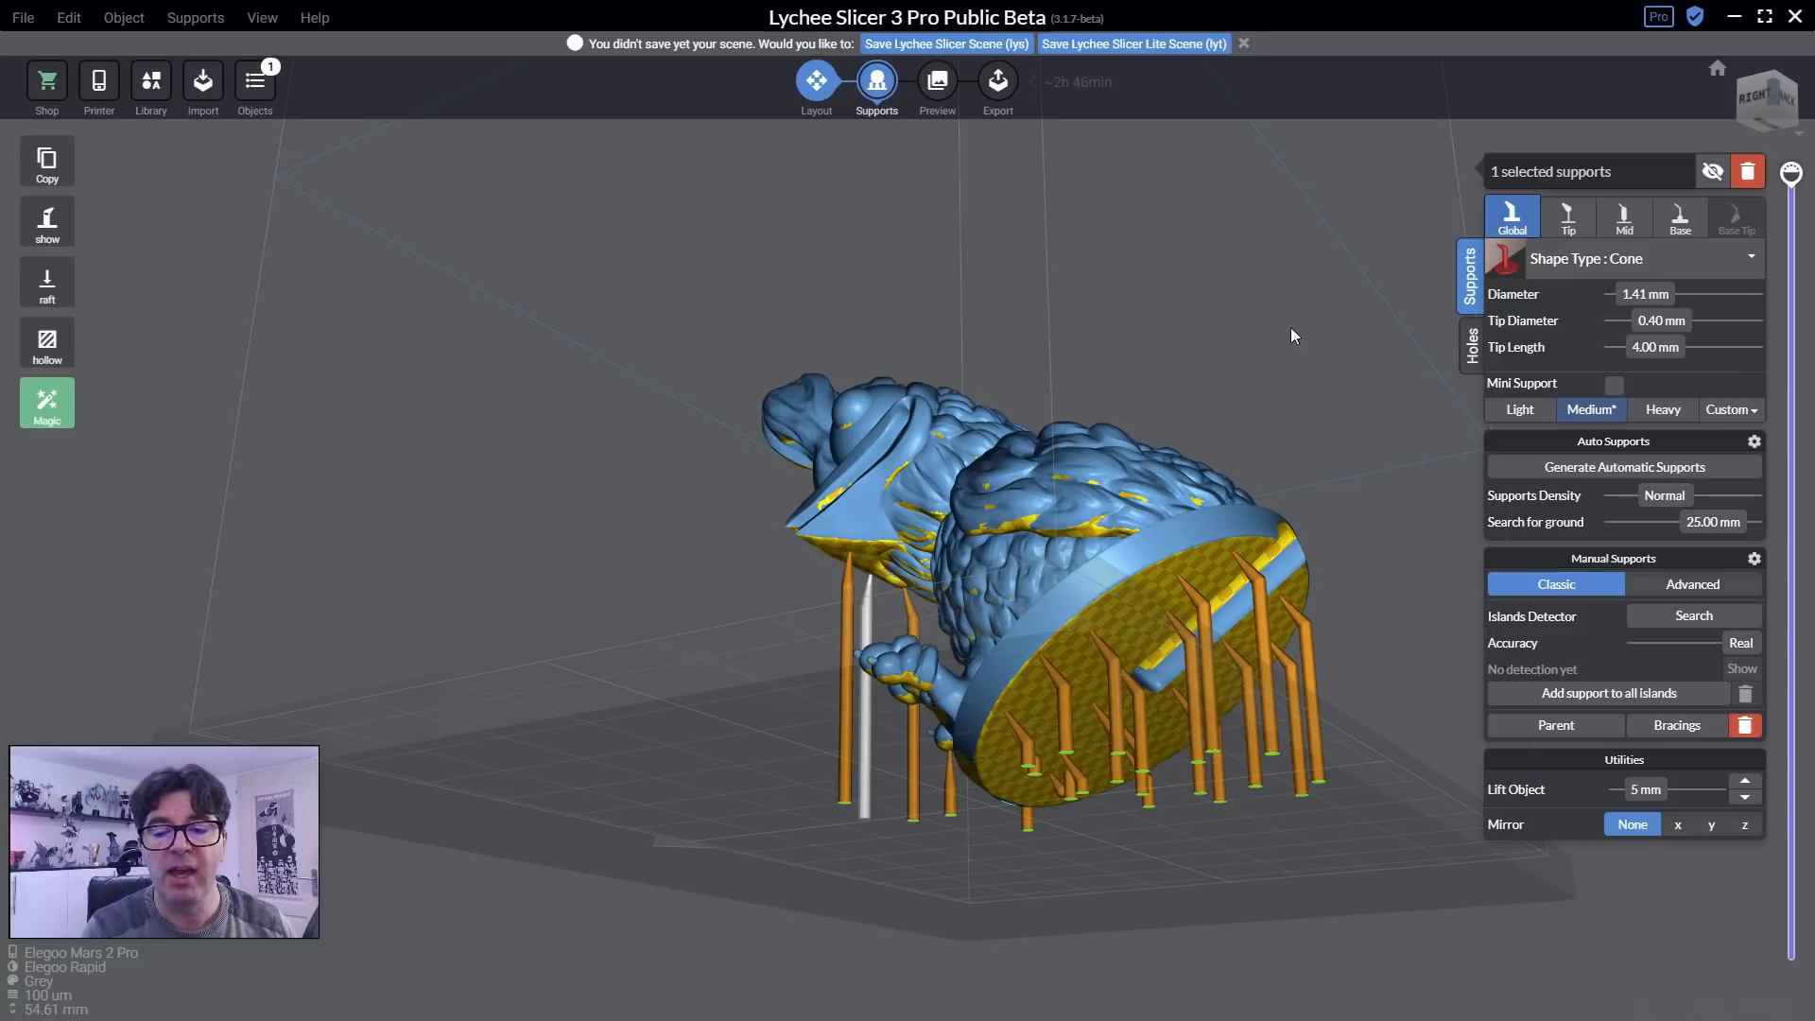
pyautogui.moveTo(1290, 327); pyautogui.dragTo(1018, 662, button='right')
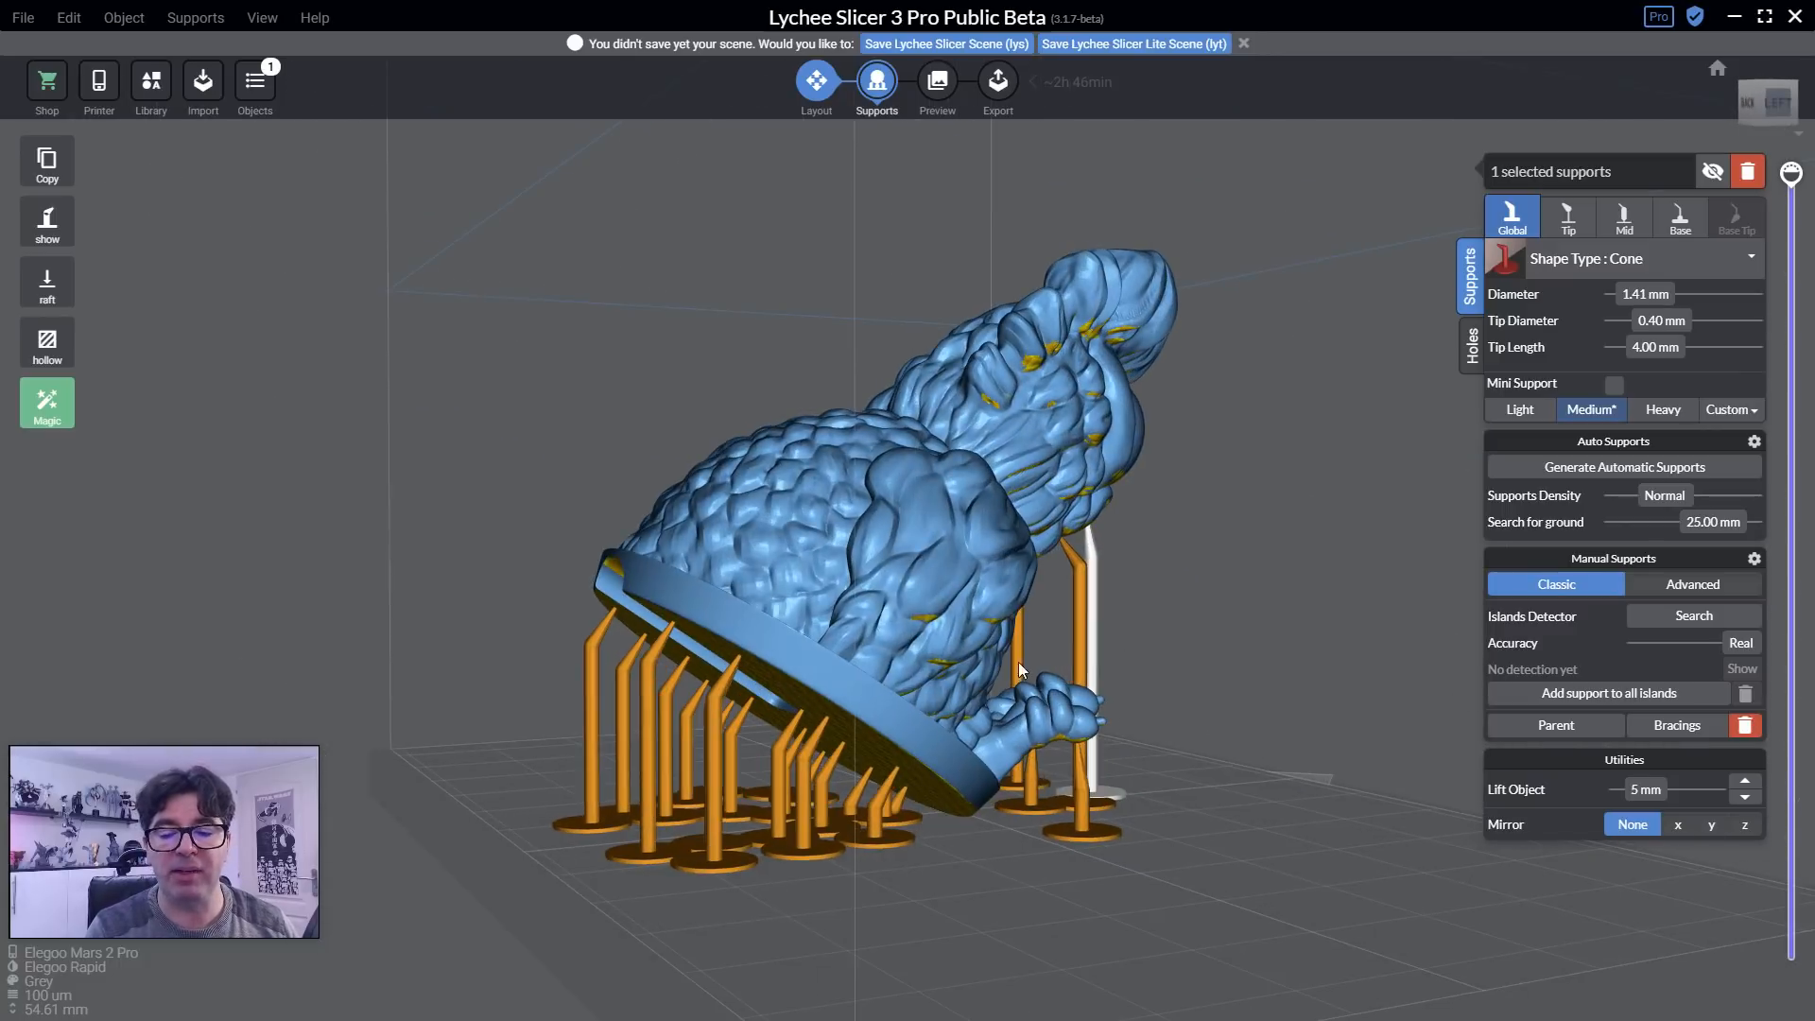
# Add medium cone supports on the figurine's left side under the wing, cheek feathers, crest, eye and front plume.
pyautogui.click(933, 588)
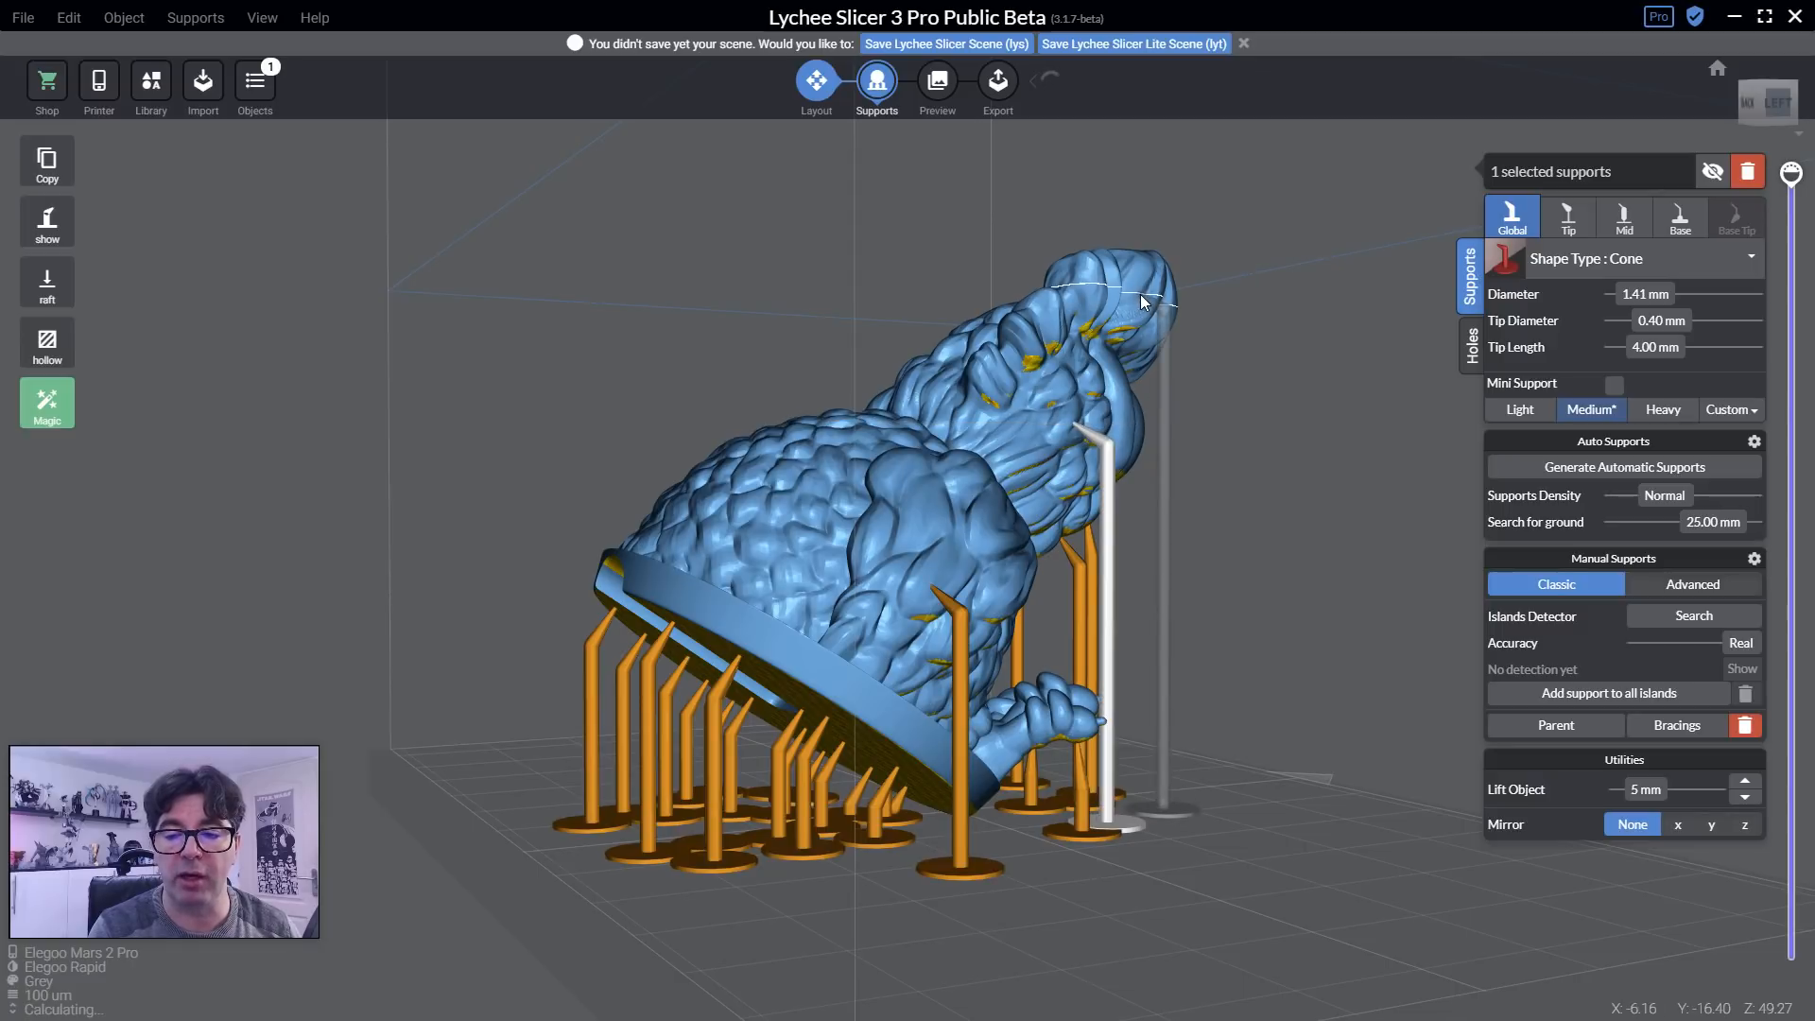
pyautogui.moveTo(1076, 424); pyautogui.dragTo(1093, 425, button='right')
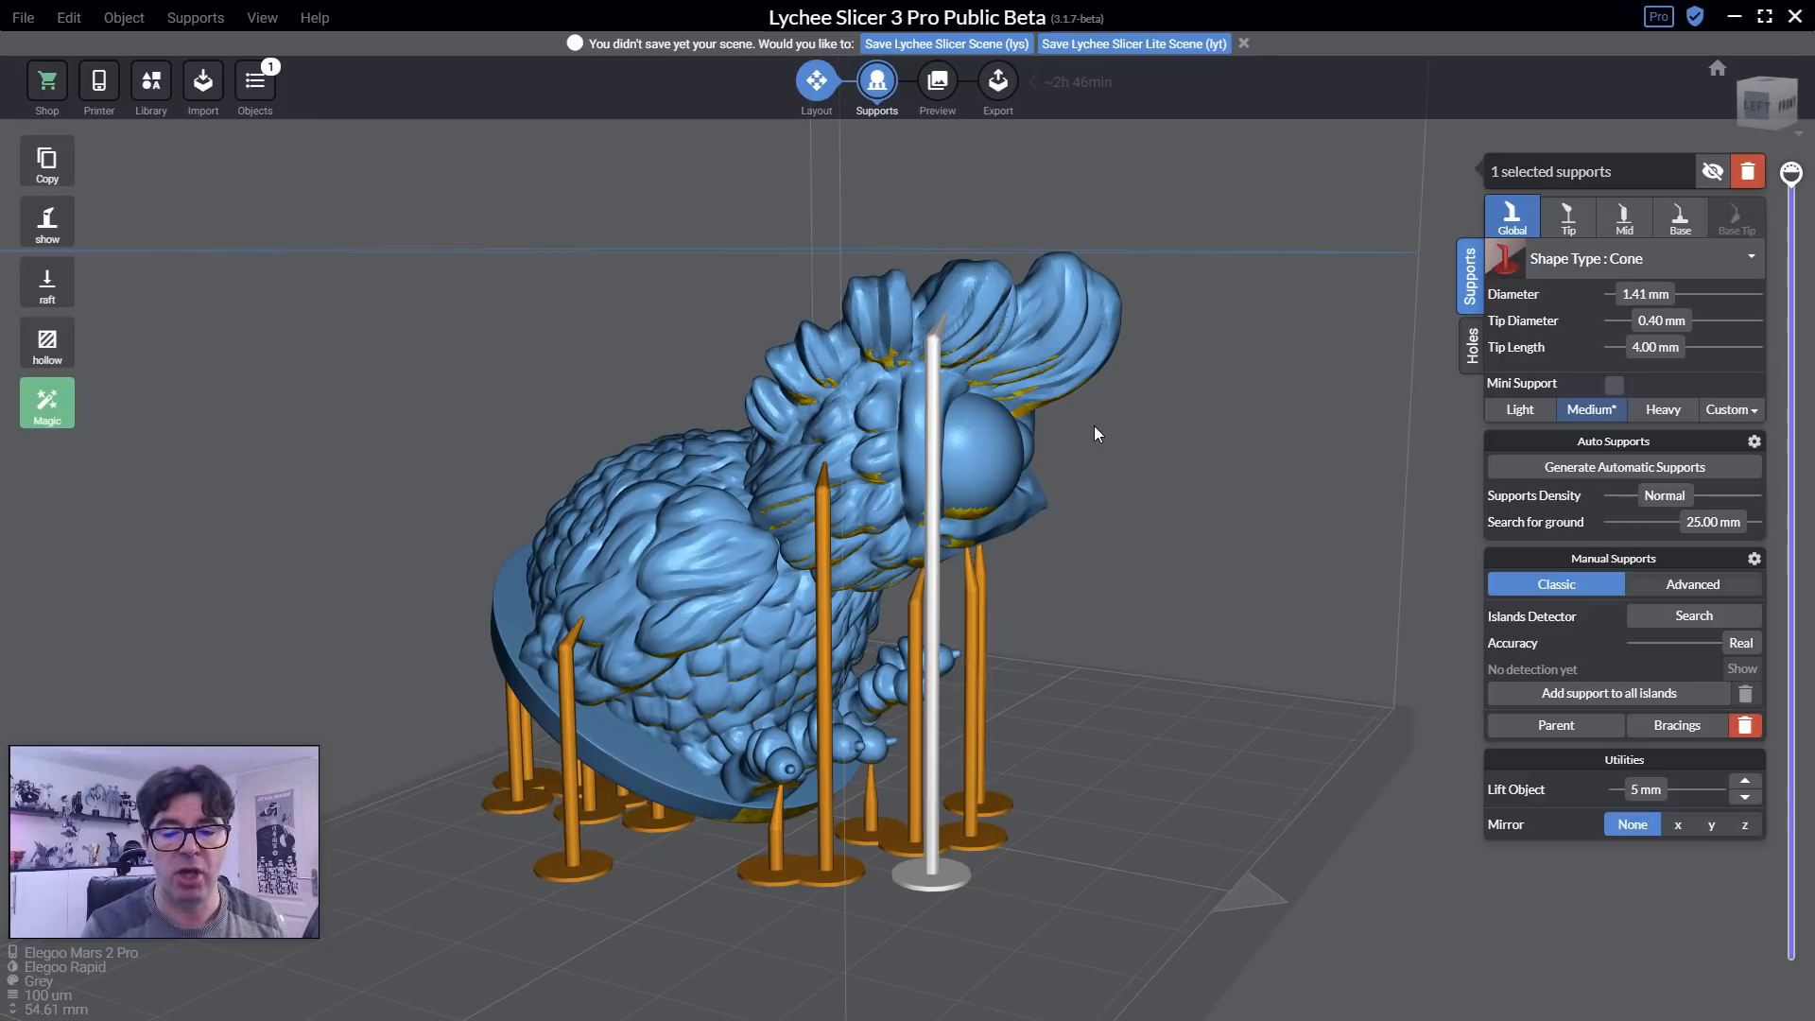
pyautogui.moveTo(1183, 677); pyautogui.dragTo(1238, 635, button='right')
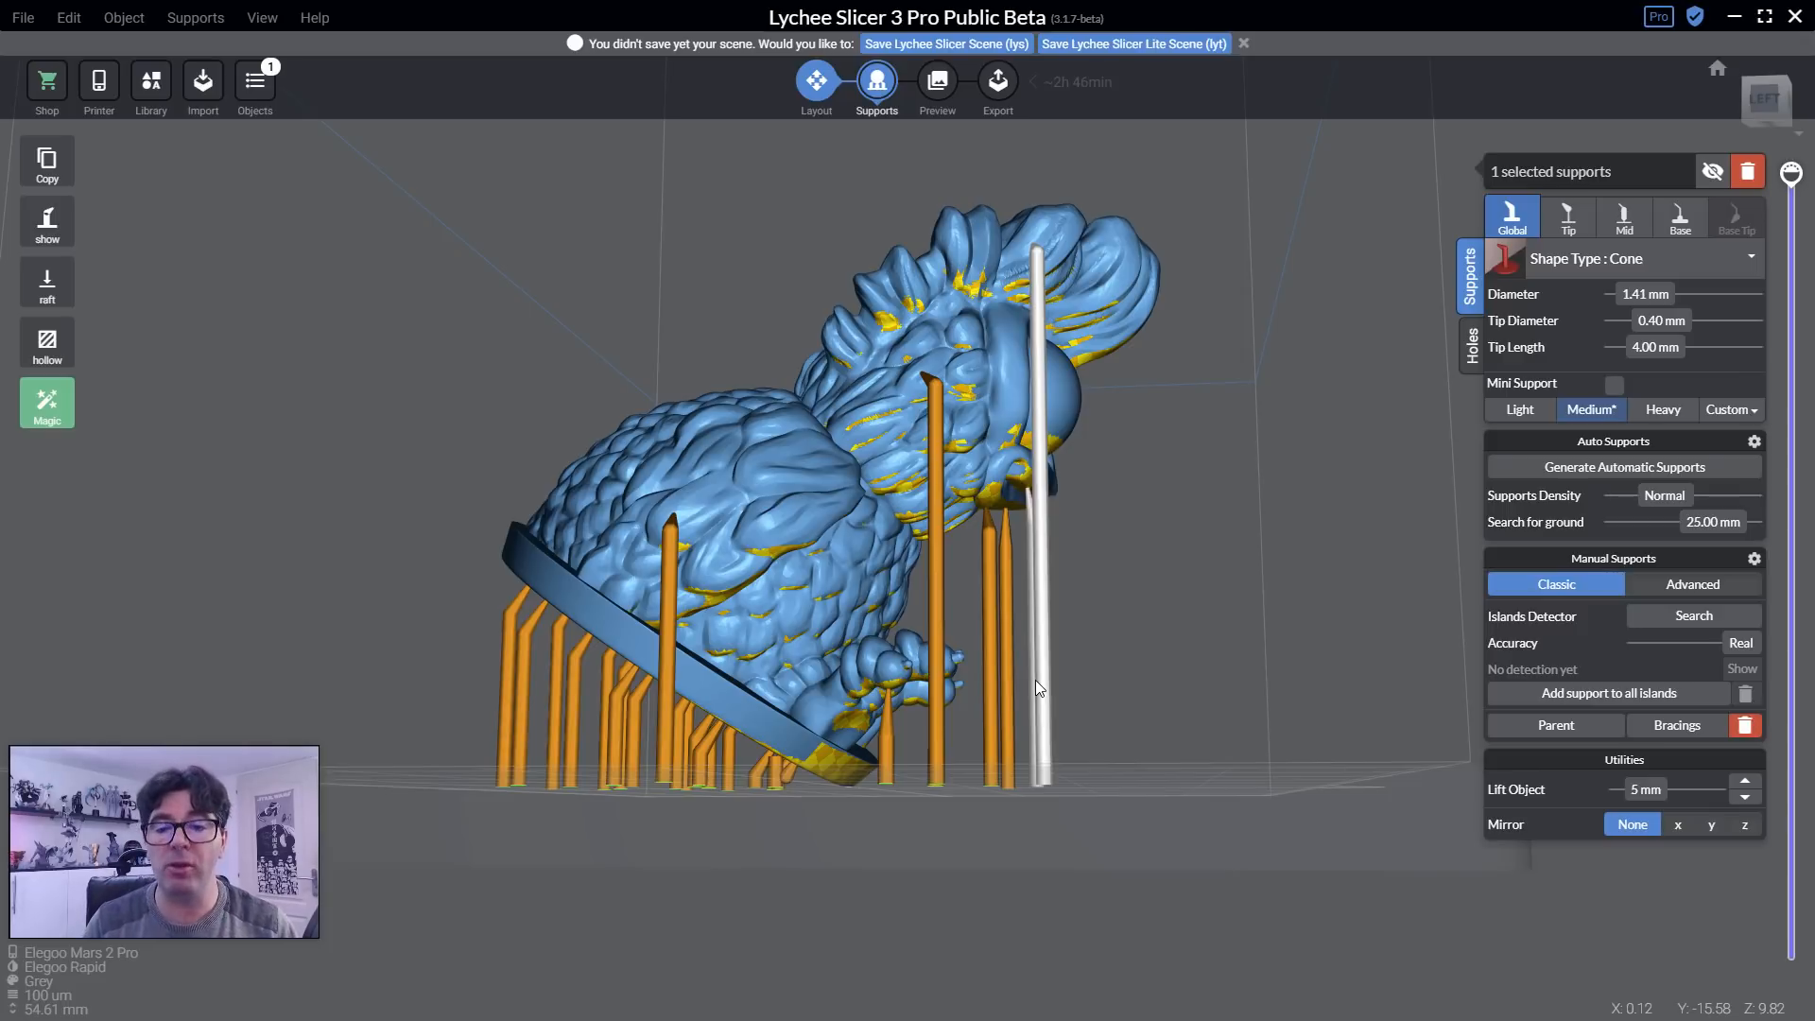
pyautogui.moveTo(1348, 411); pyautogui.dragTo(999, 357)
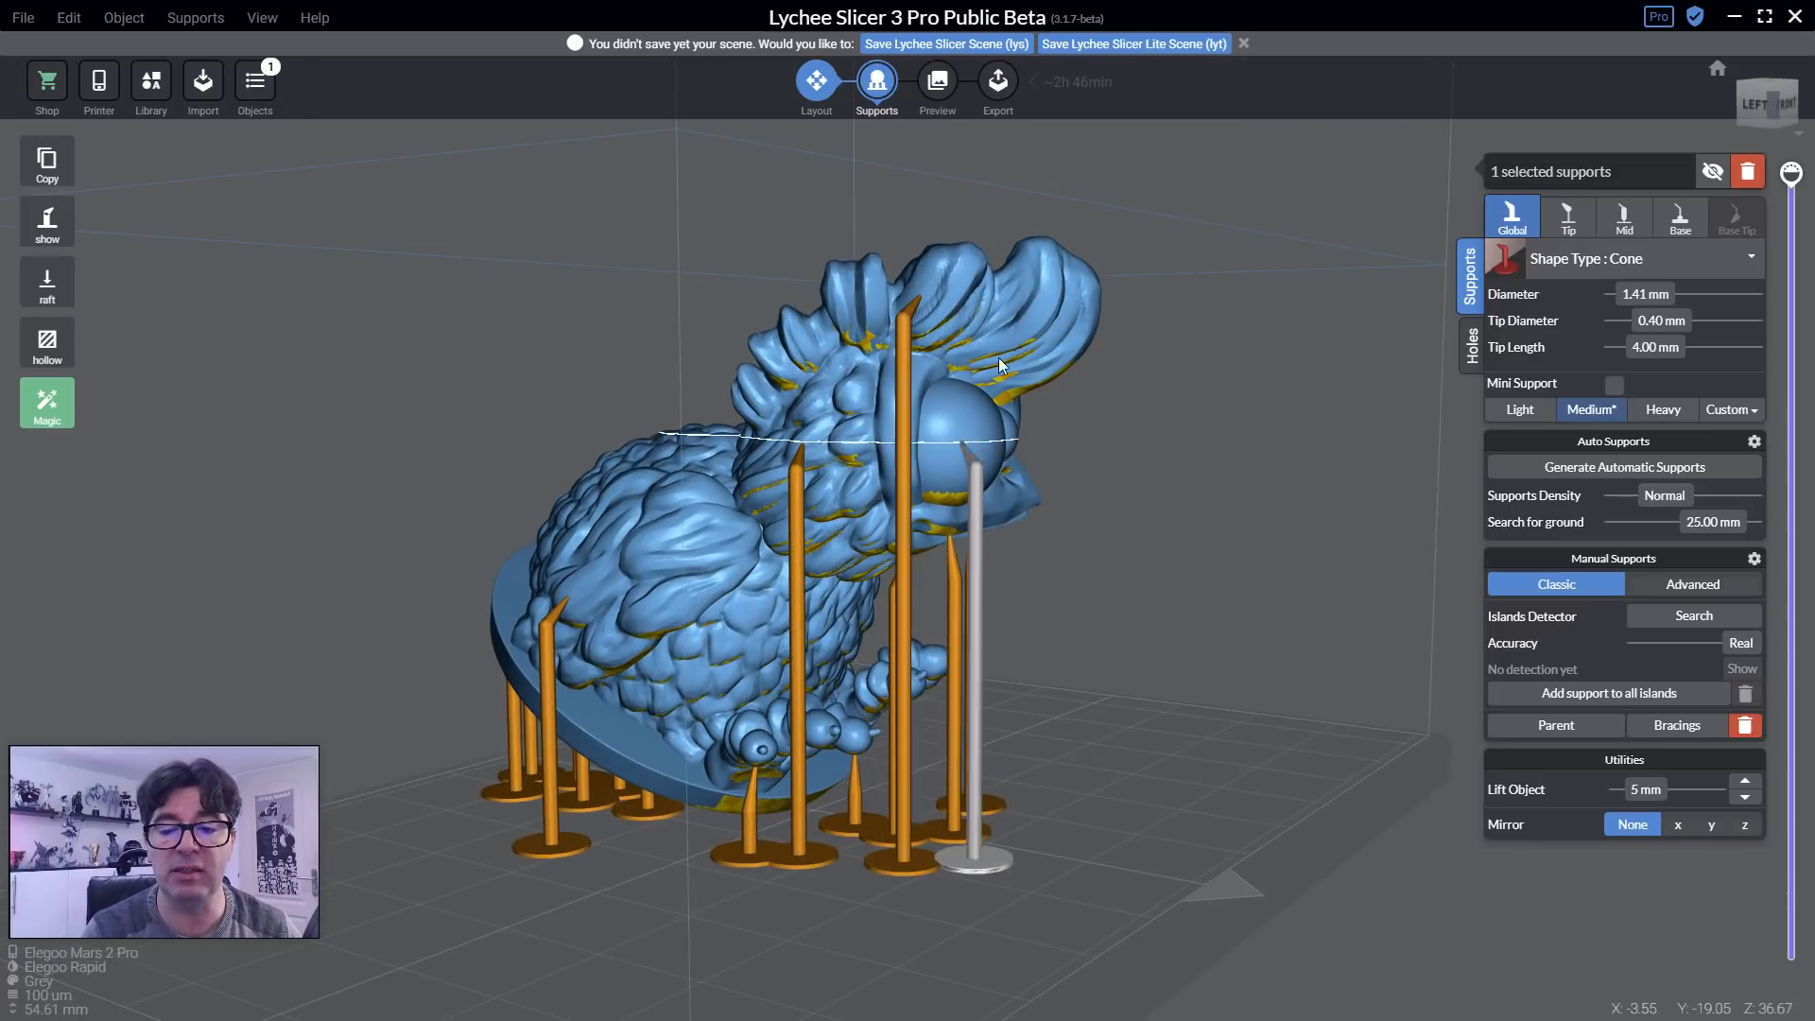
pyautogui.click(1059, 309)
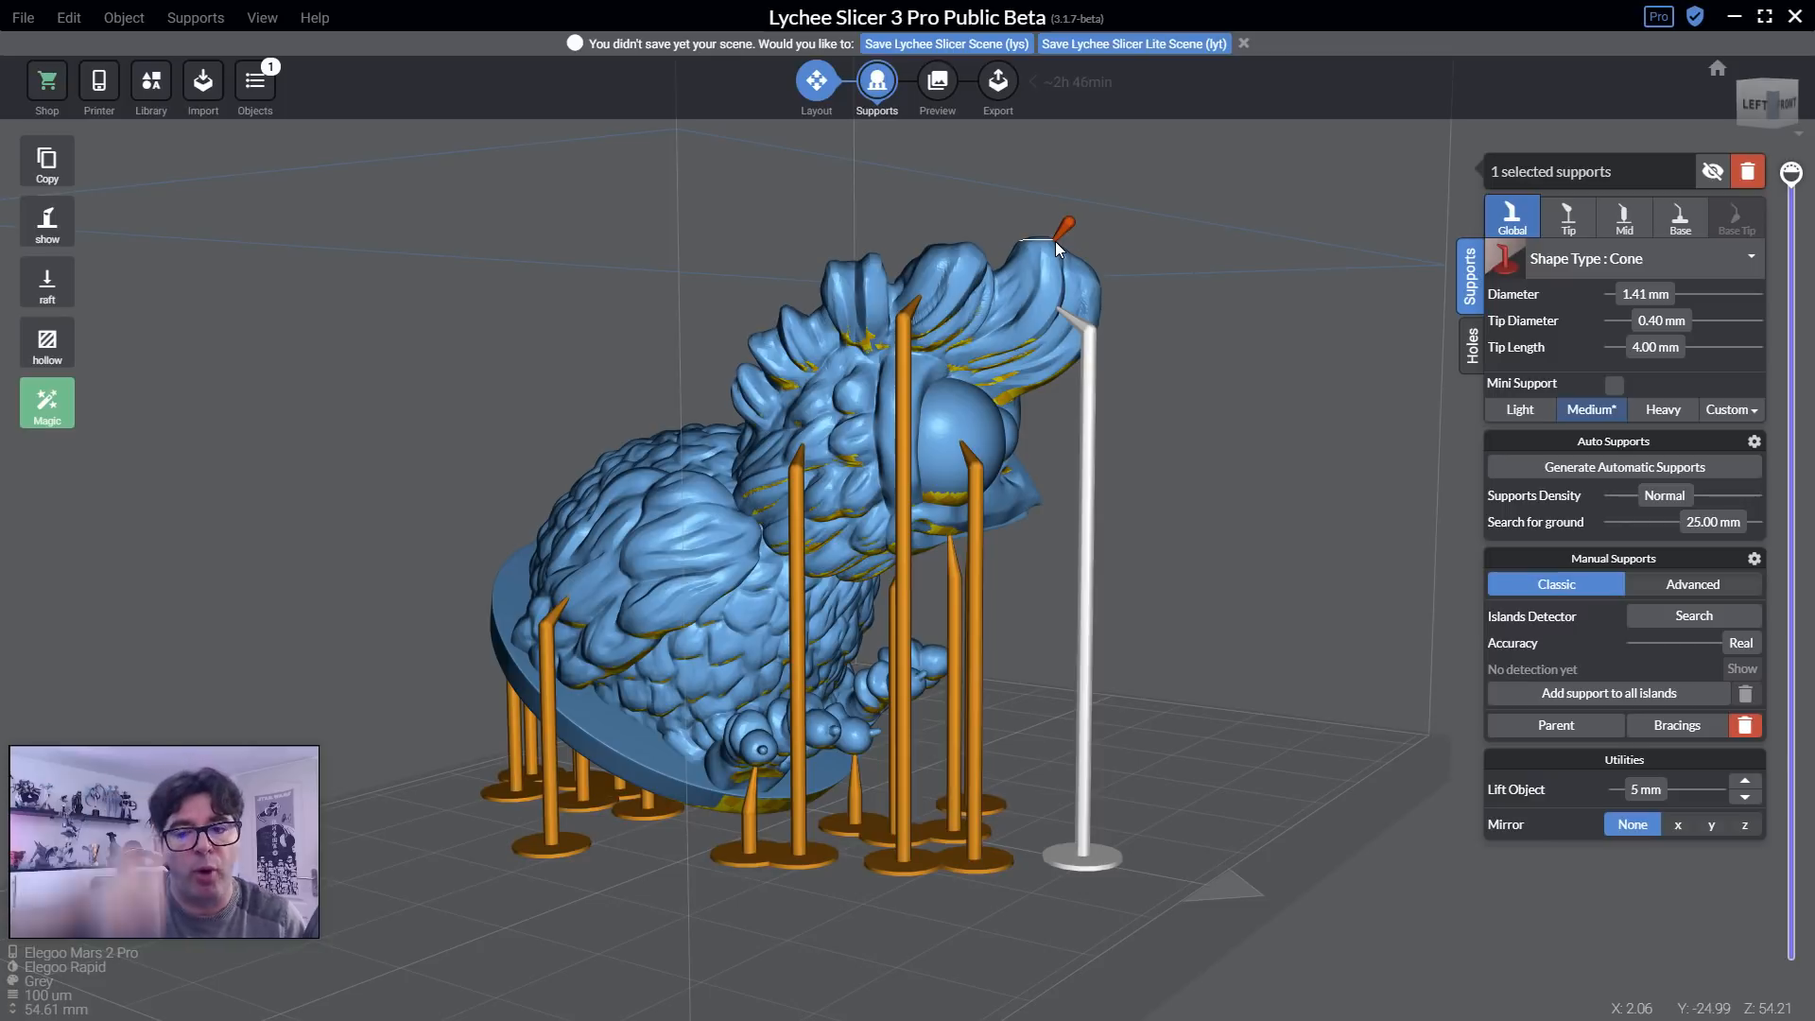
# Add a medium cone support beneath the neck feathers on the figurine's right side and examine it up close.
pyautogui.moveTo(1102, 354); pyautogui.dragTo(860, 535, button='right')
pyautogui.click(874, 541)
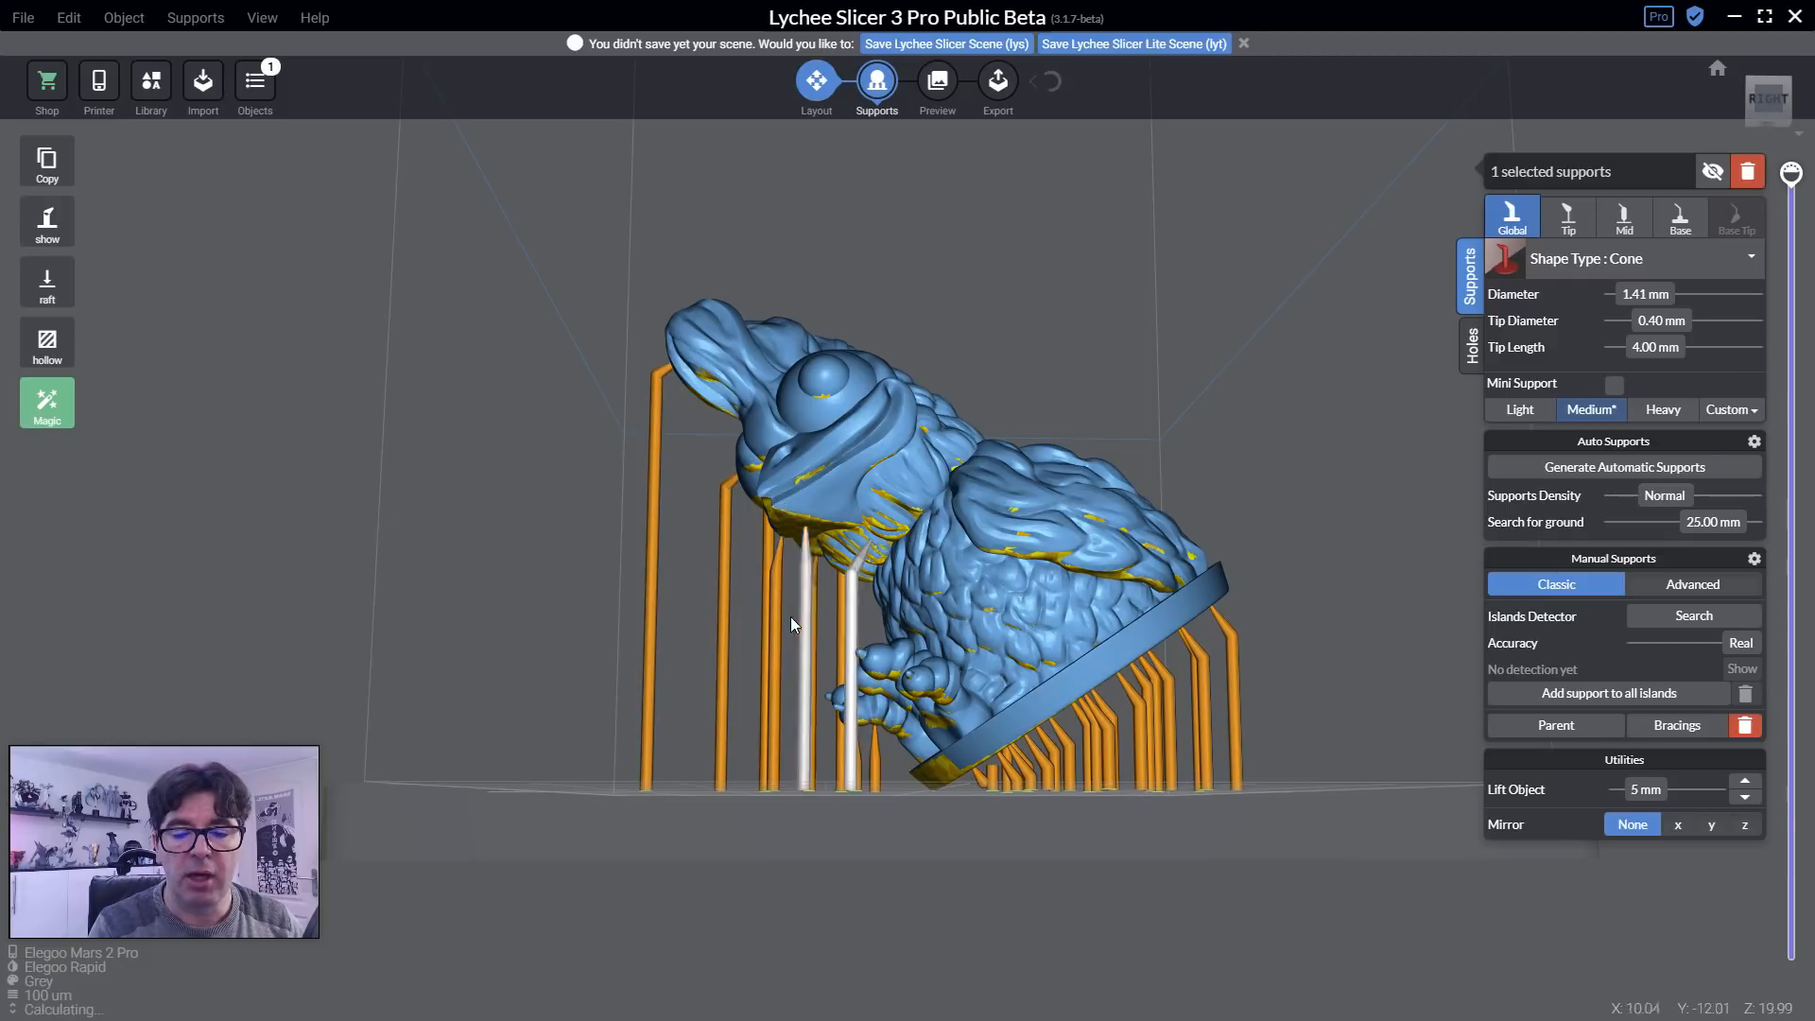
pyautogui.moveTo(790, 617); pyautogui.dragTo(974, 545, button='right')
pyautogui.scroll(4, 851, 615)
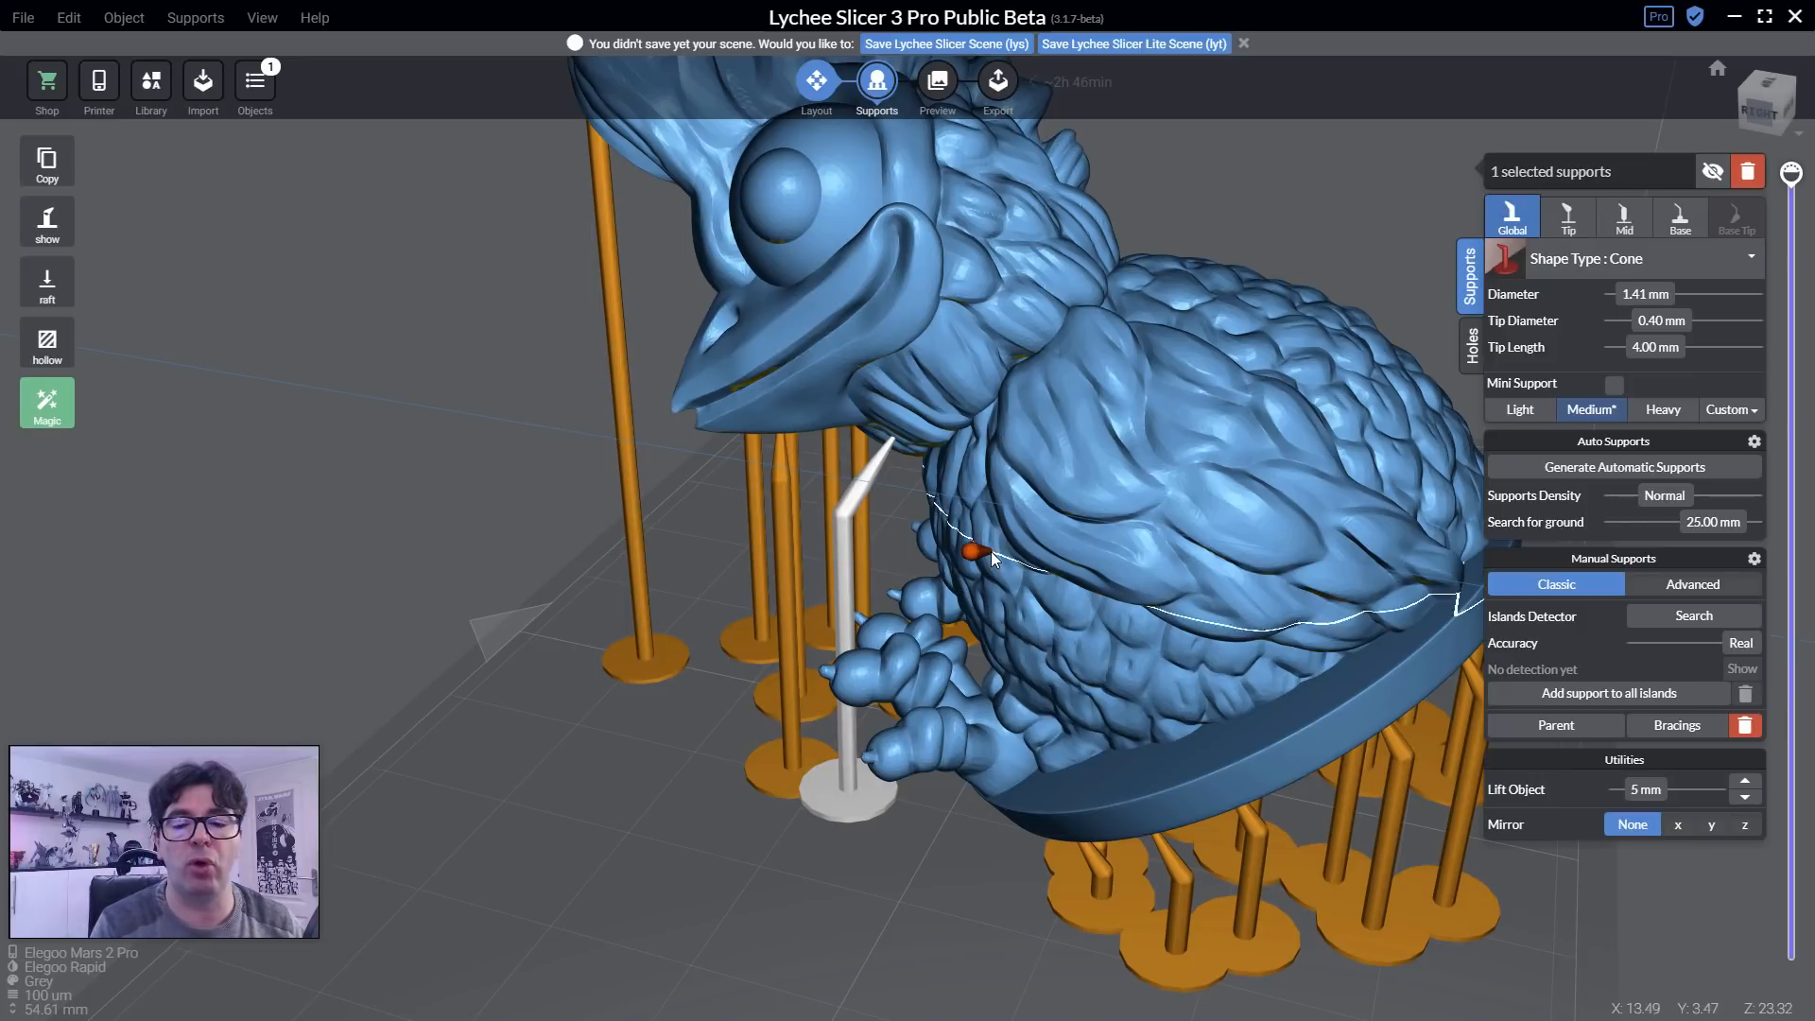
# Delete all of the manually placed supports from the figurine.
pyautogui.moveTo(728, 593); pyautogui.dragTo(952, 559, button='right')
pyautogui.scroll(-5, 951, 559)
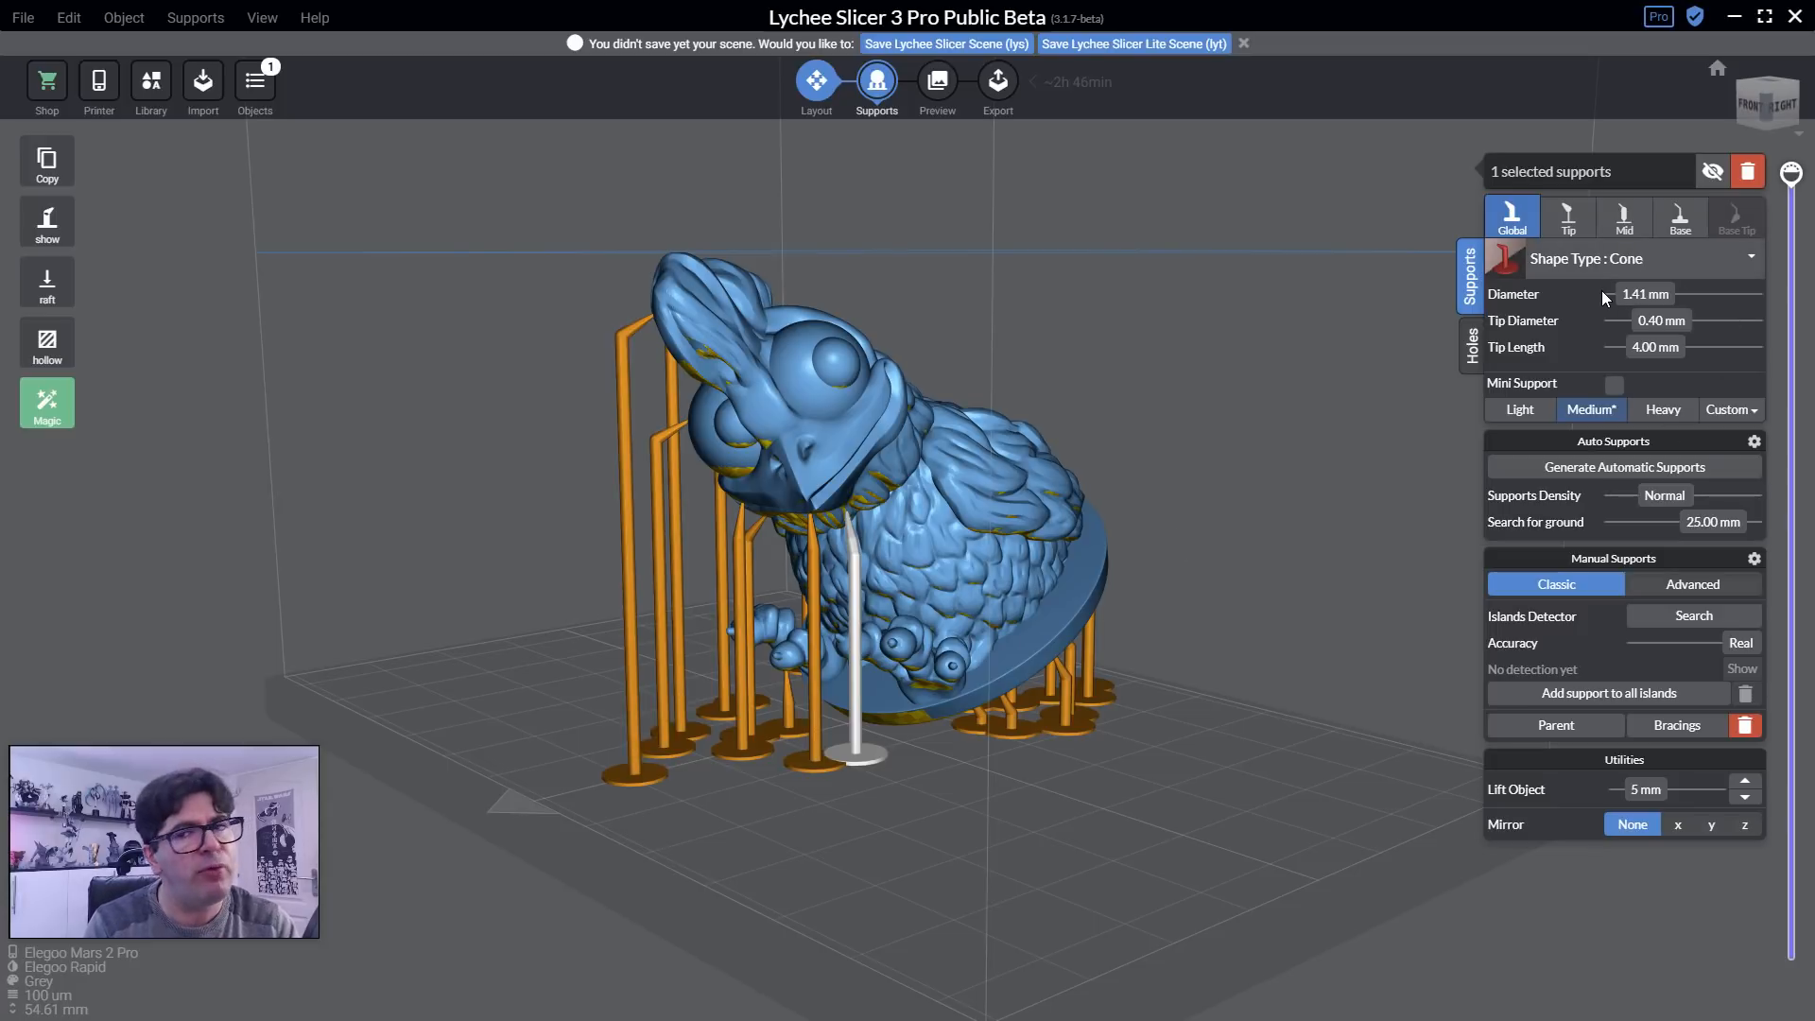
pyautogui.click(1748, 172)
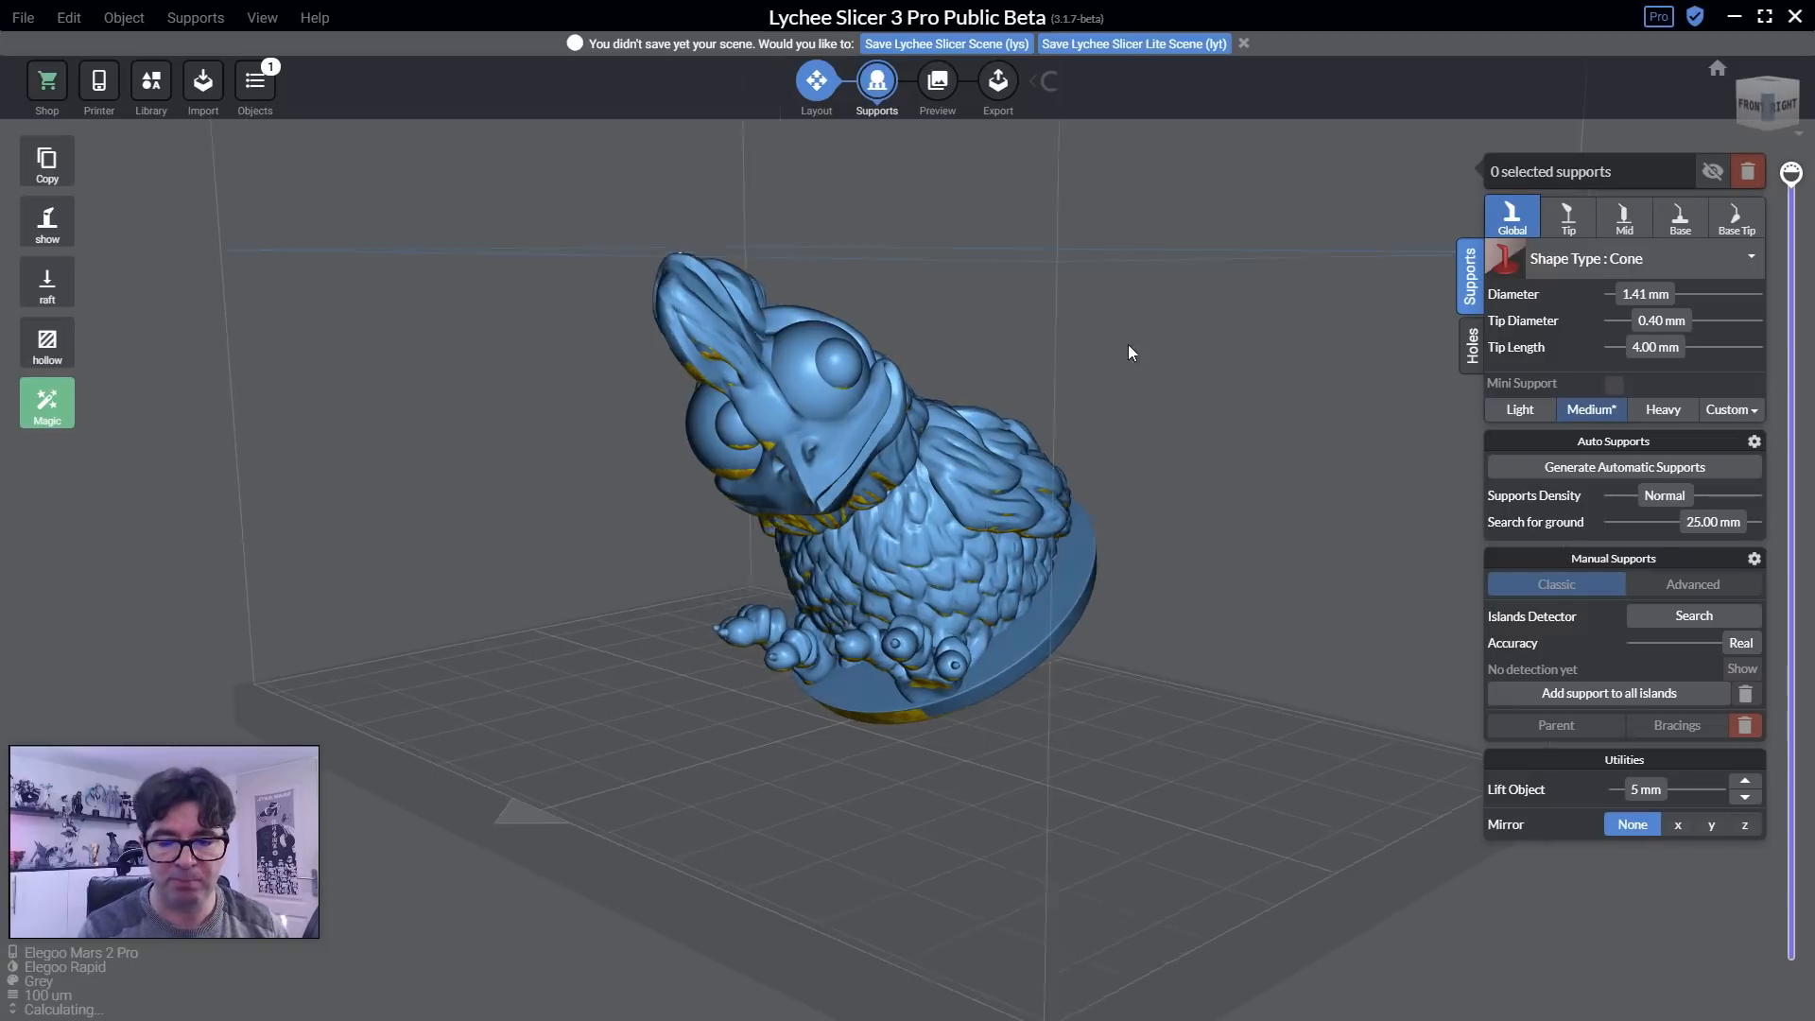
pyautogui.moveTo(1129, 346); pyautogui.dragTo(1055, 347, button='right')
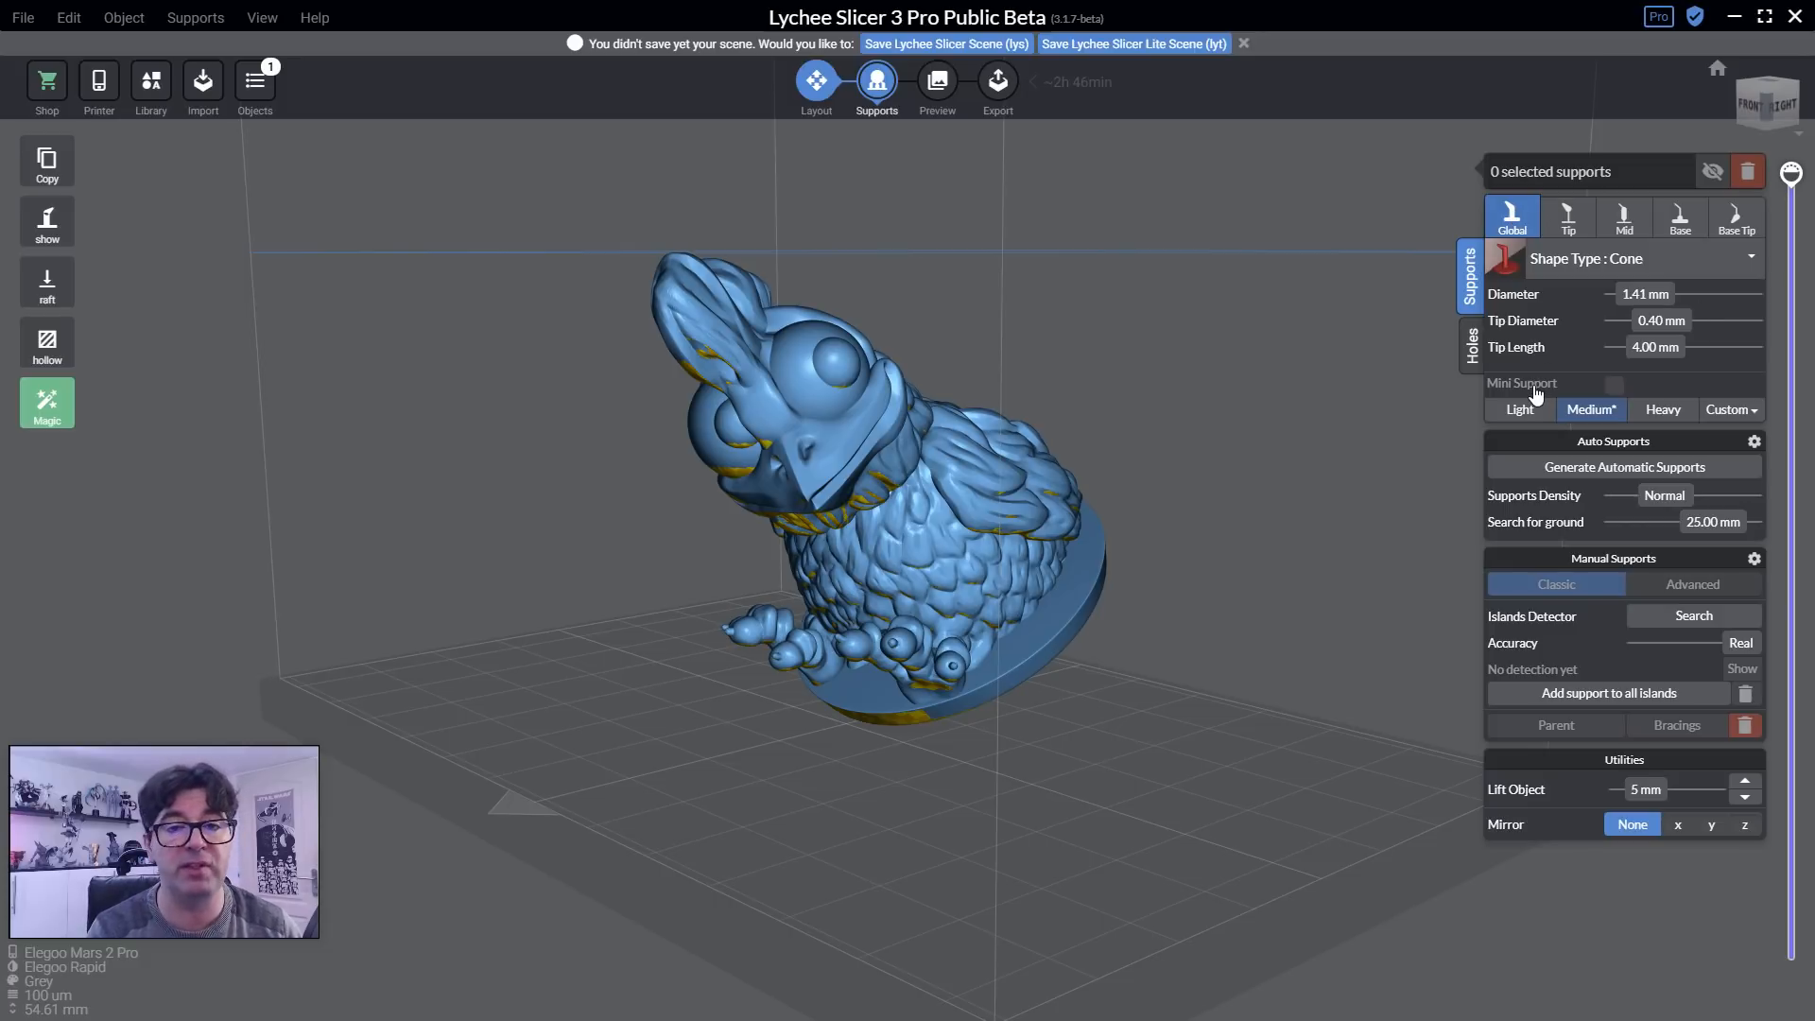
# Examine the mini support, diameter and tip settings, and compare the Light, Medium and Heavy support presets.
pyautogui.moveTo(1536, 394)
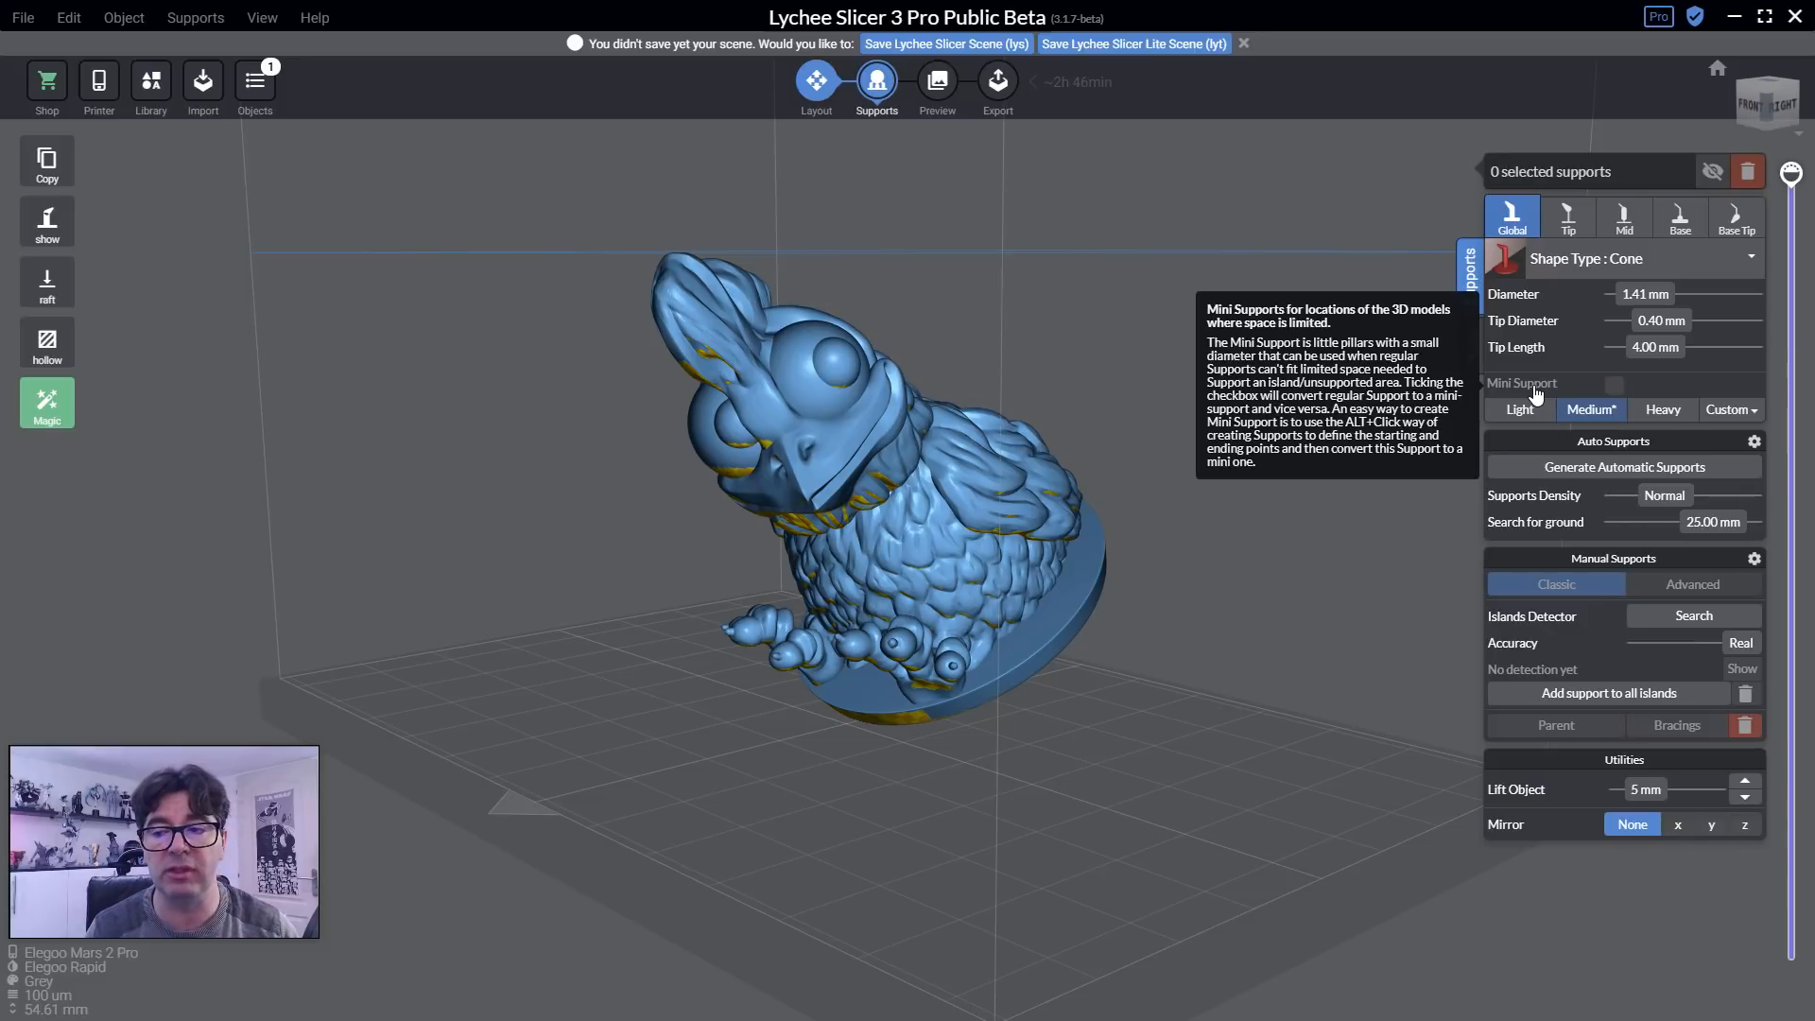
pyautogui.moveTo(1580, 331)
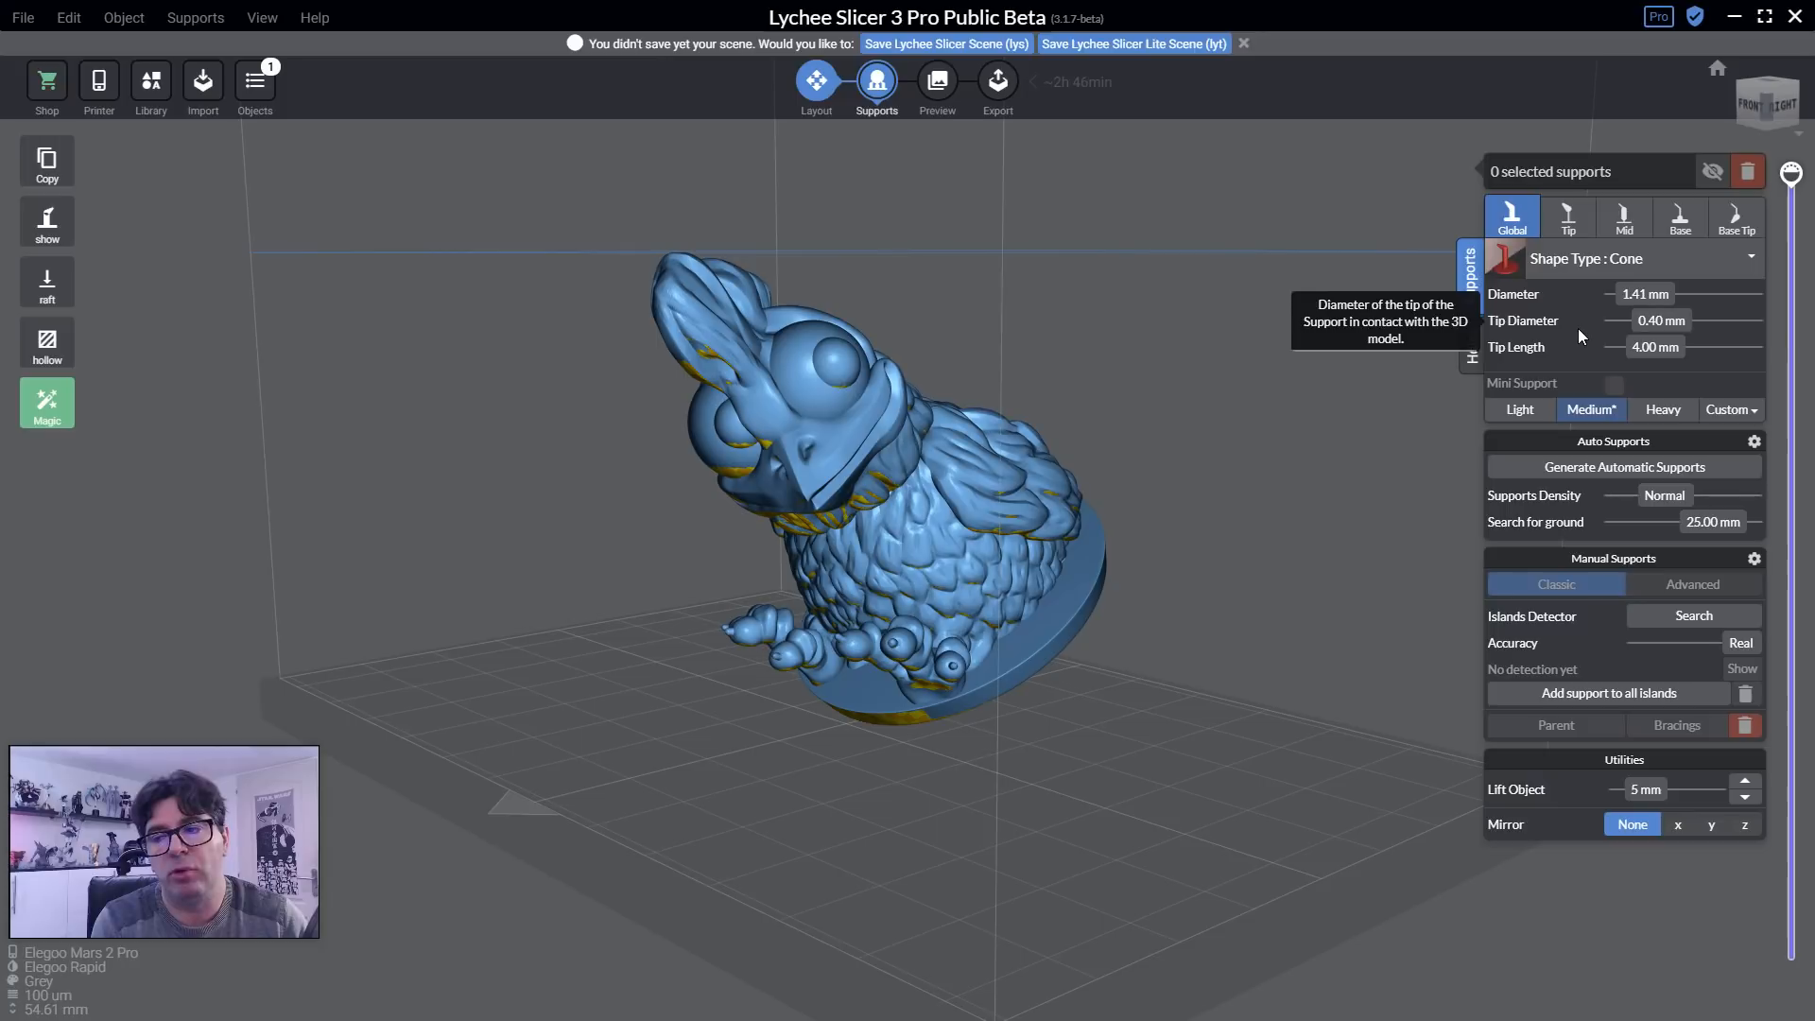
pyautogui.moveTo(1574, 292)
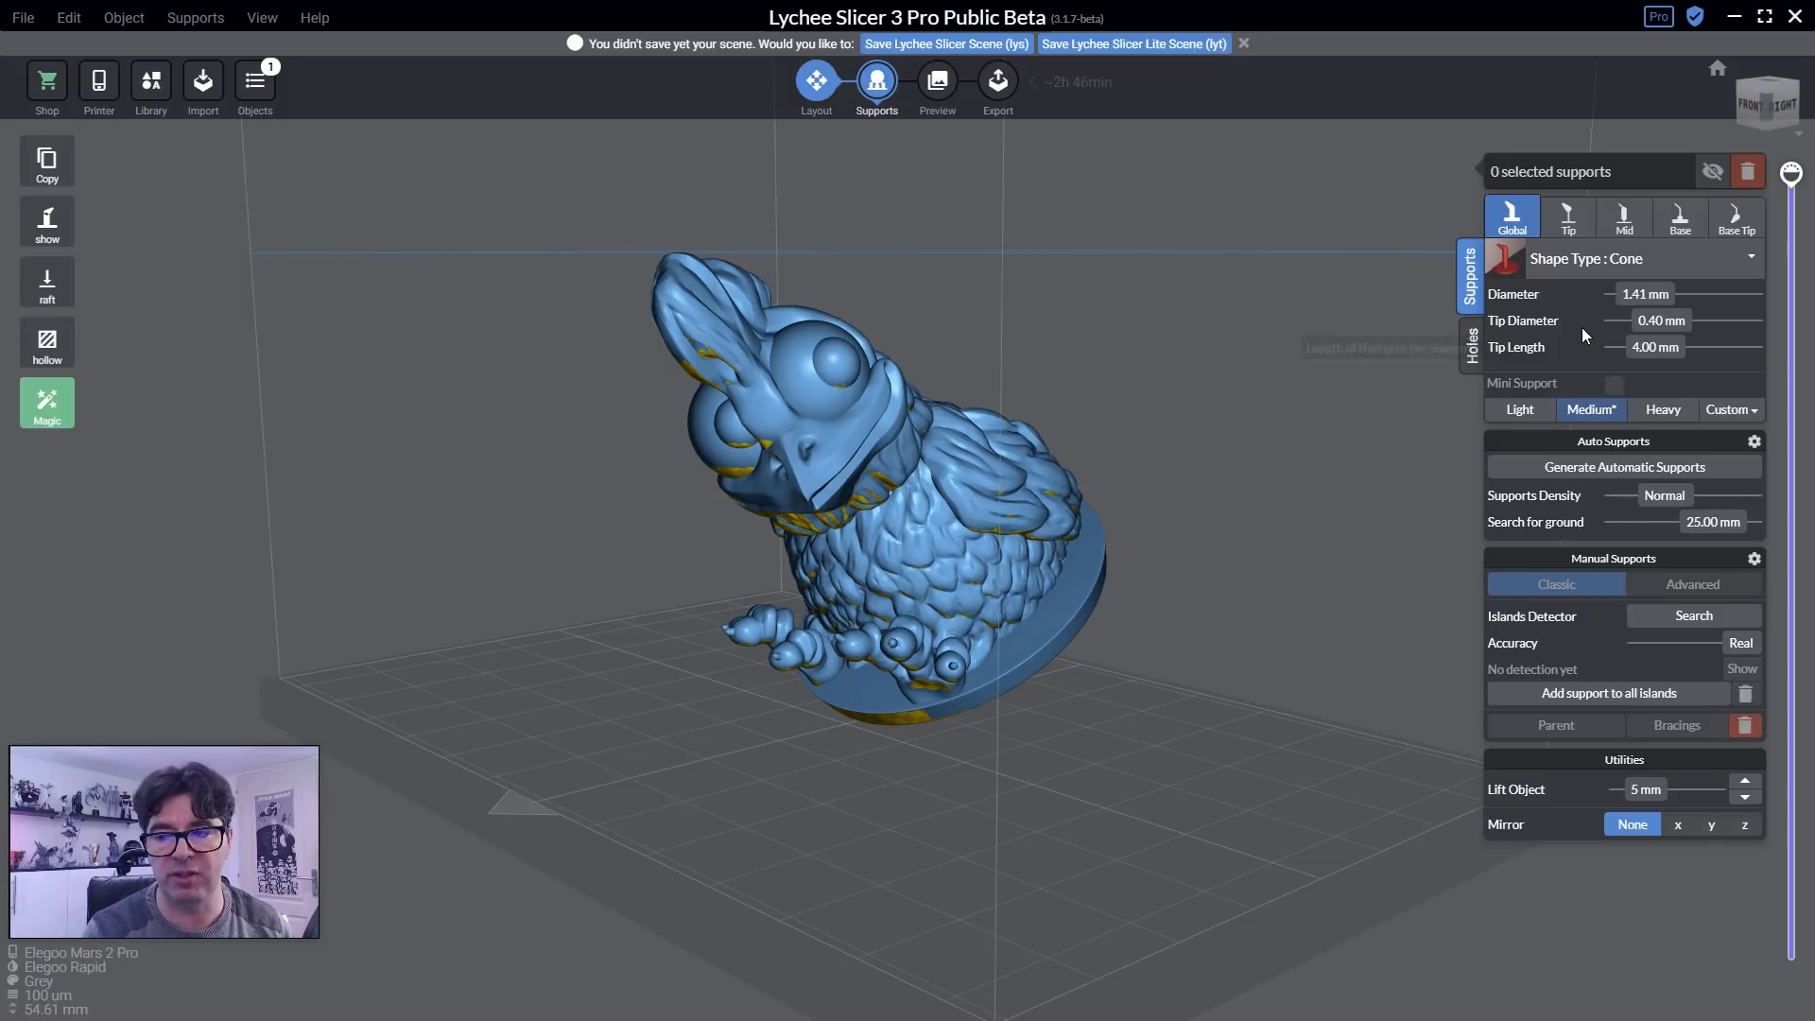
pyautogui.click(1510, 414)
pyautogui.click(1590, 413)
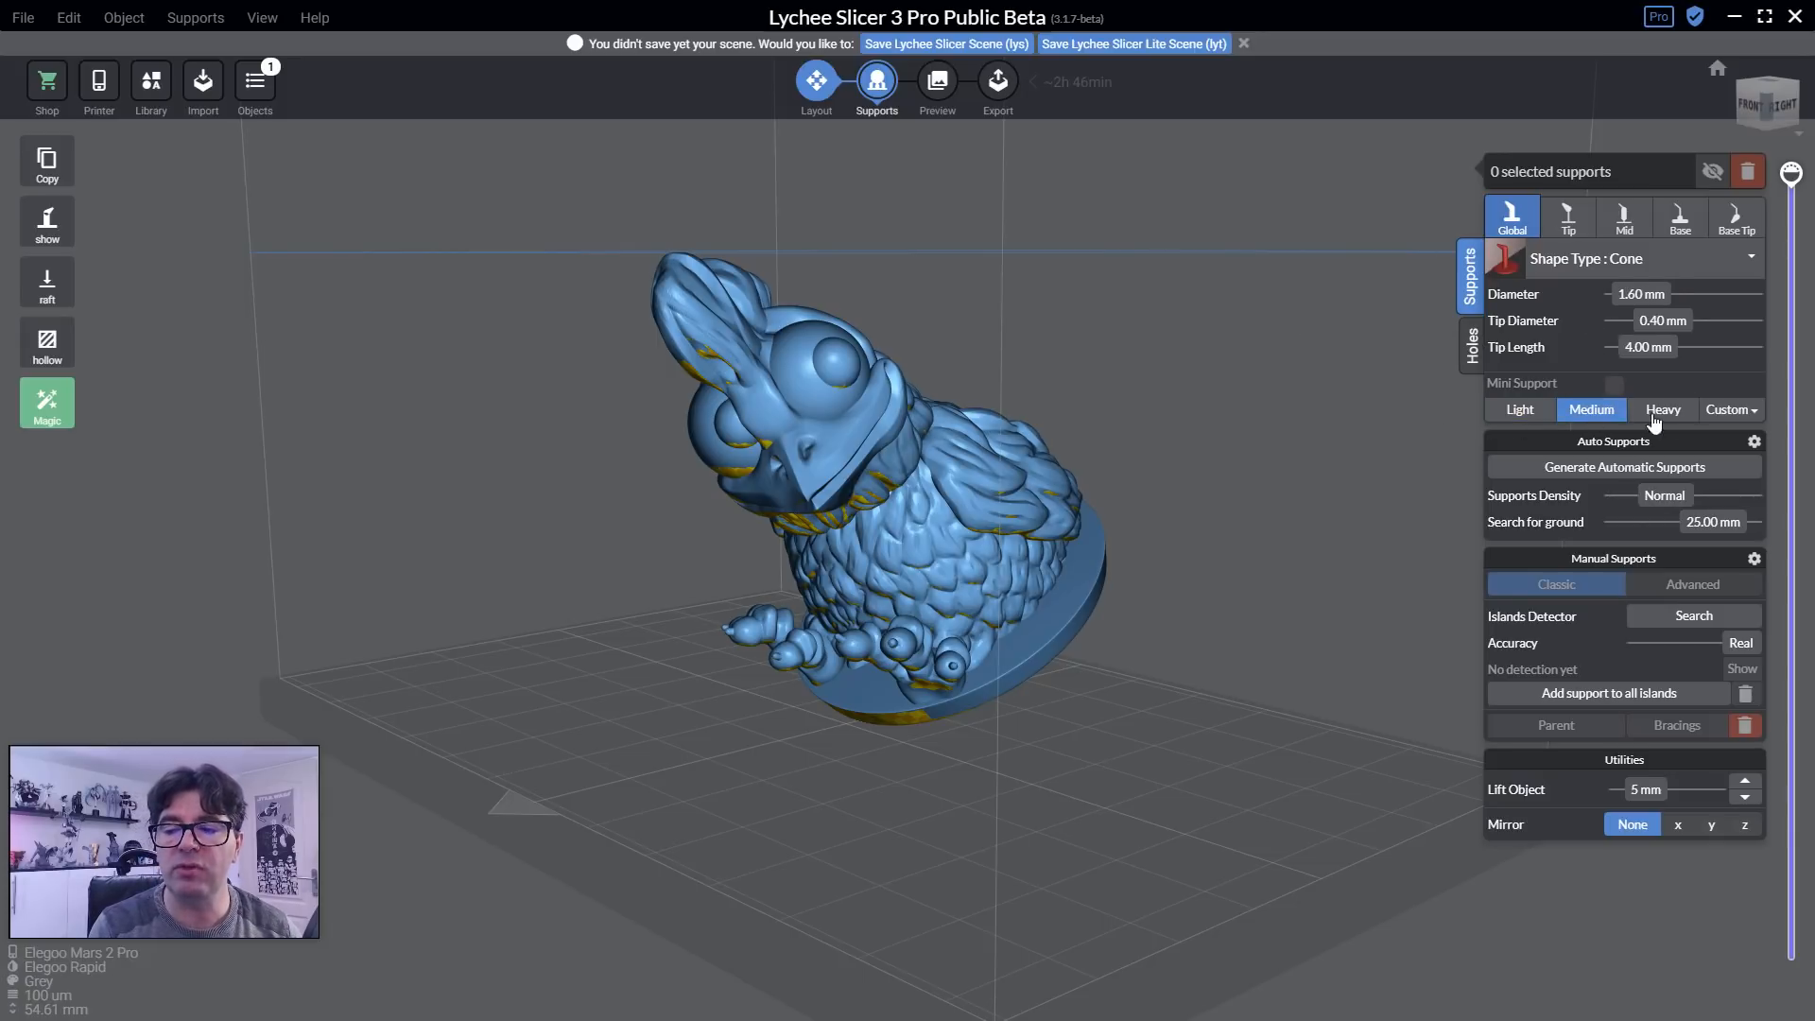
pyautogui.click(1663, 413)
pyautogui.click(1591, 413)
pyautogui.click(1521, 413)
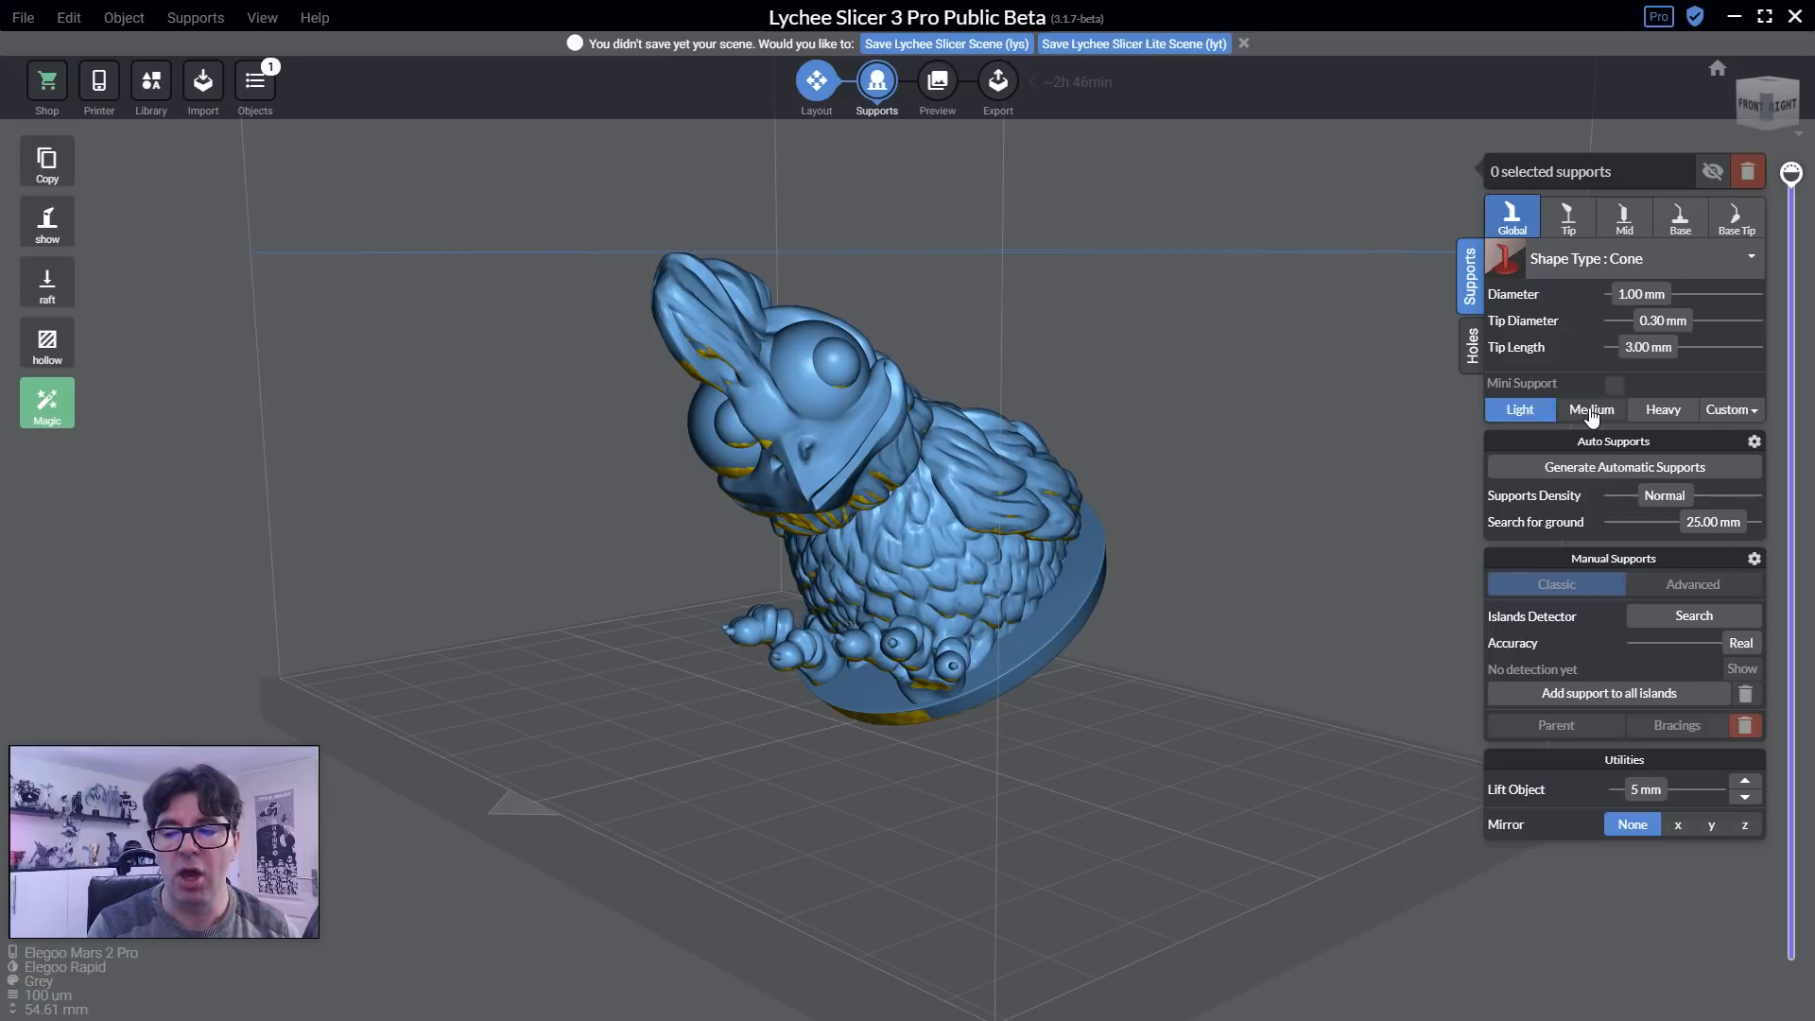
pyautogui.click(1590, 413)
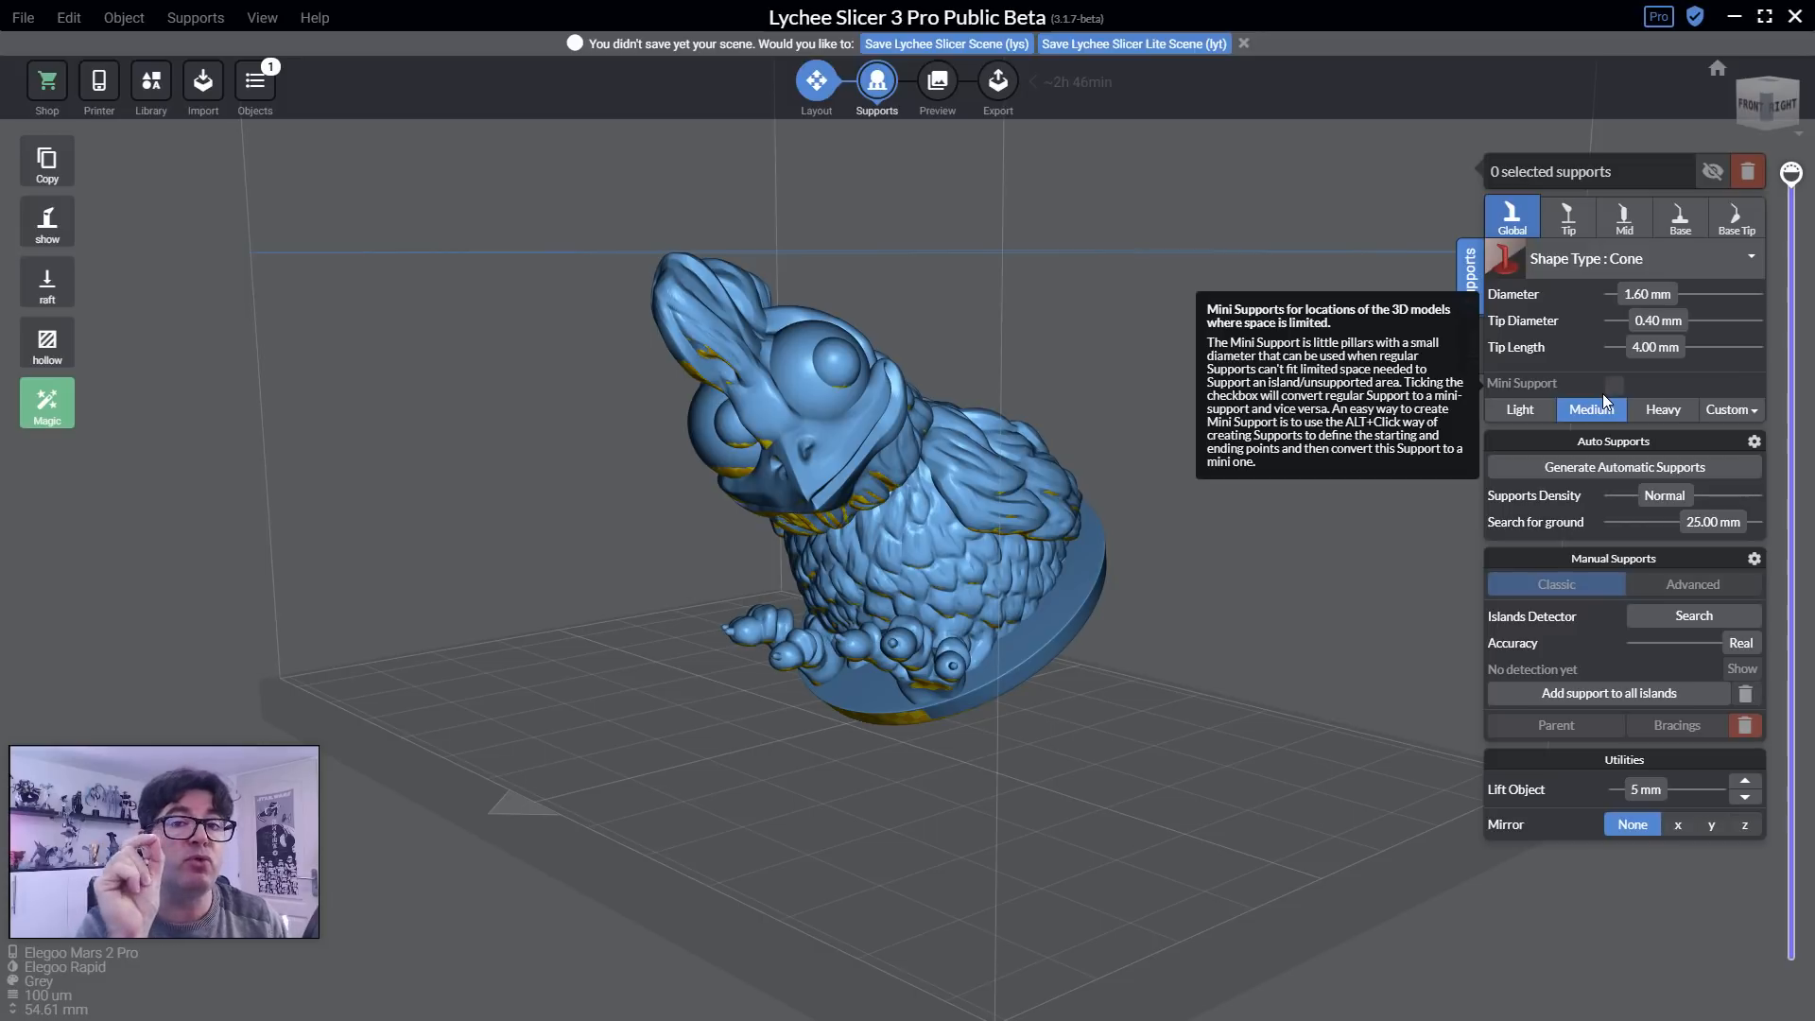
# Add a cone support with the Light preset beneath the tip of the lower beak and examine its contact point.
pyautogui.click(1517, 412)
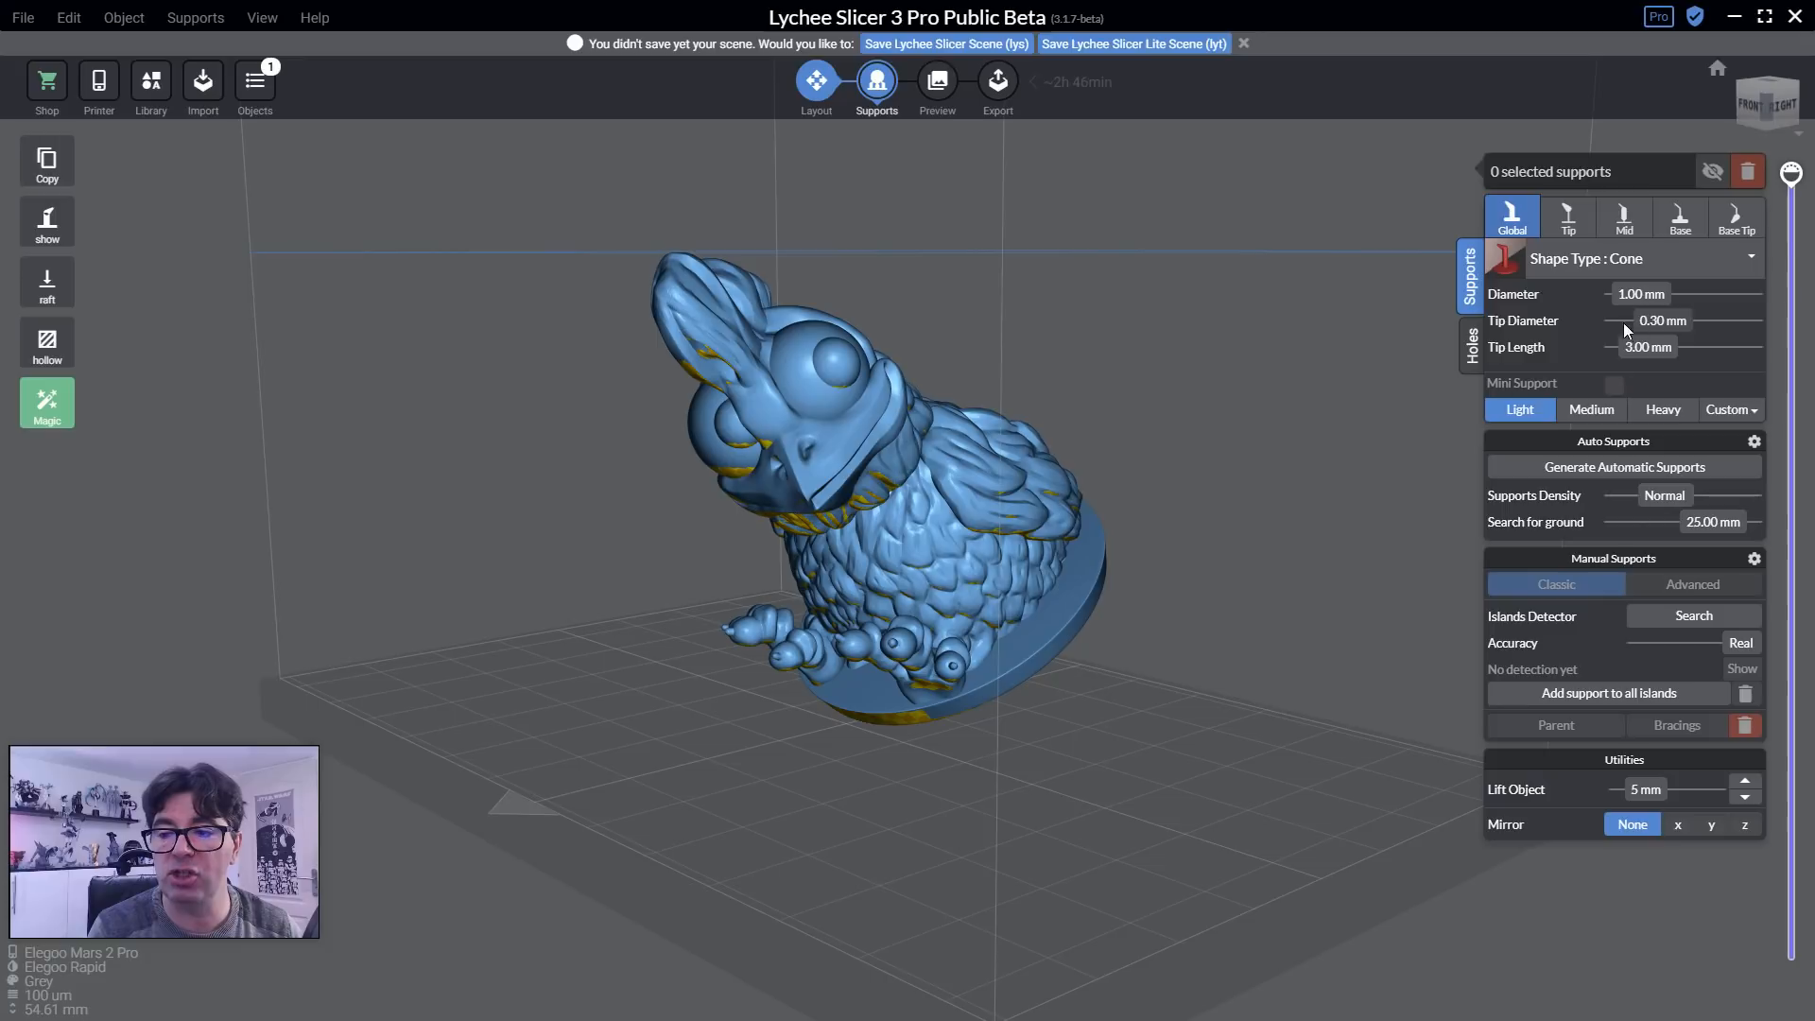
pyautogui.moveTo(1613, 319)
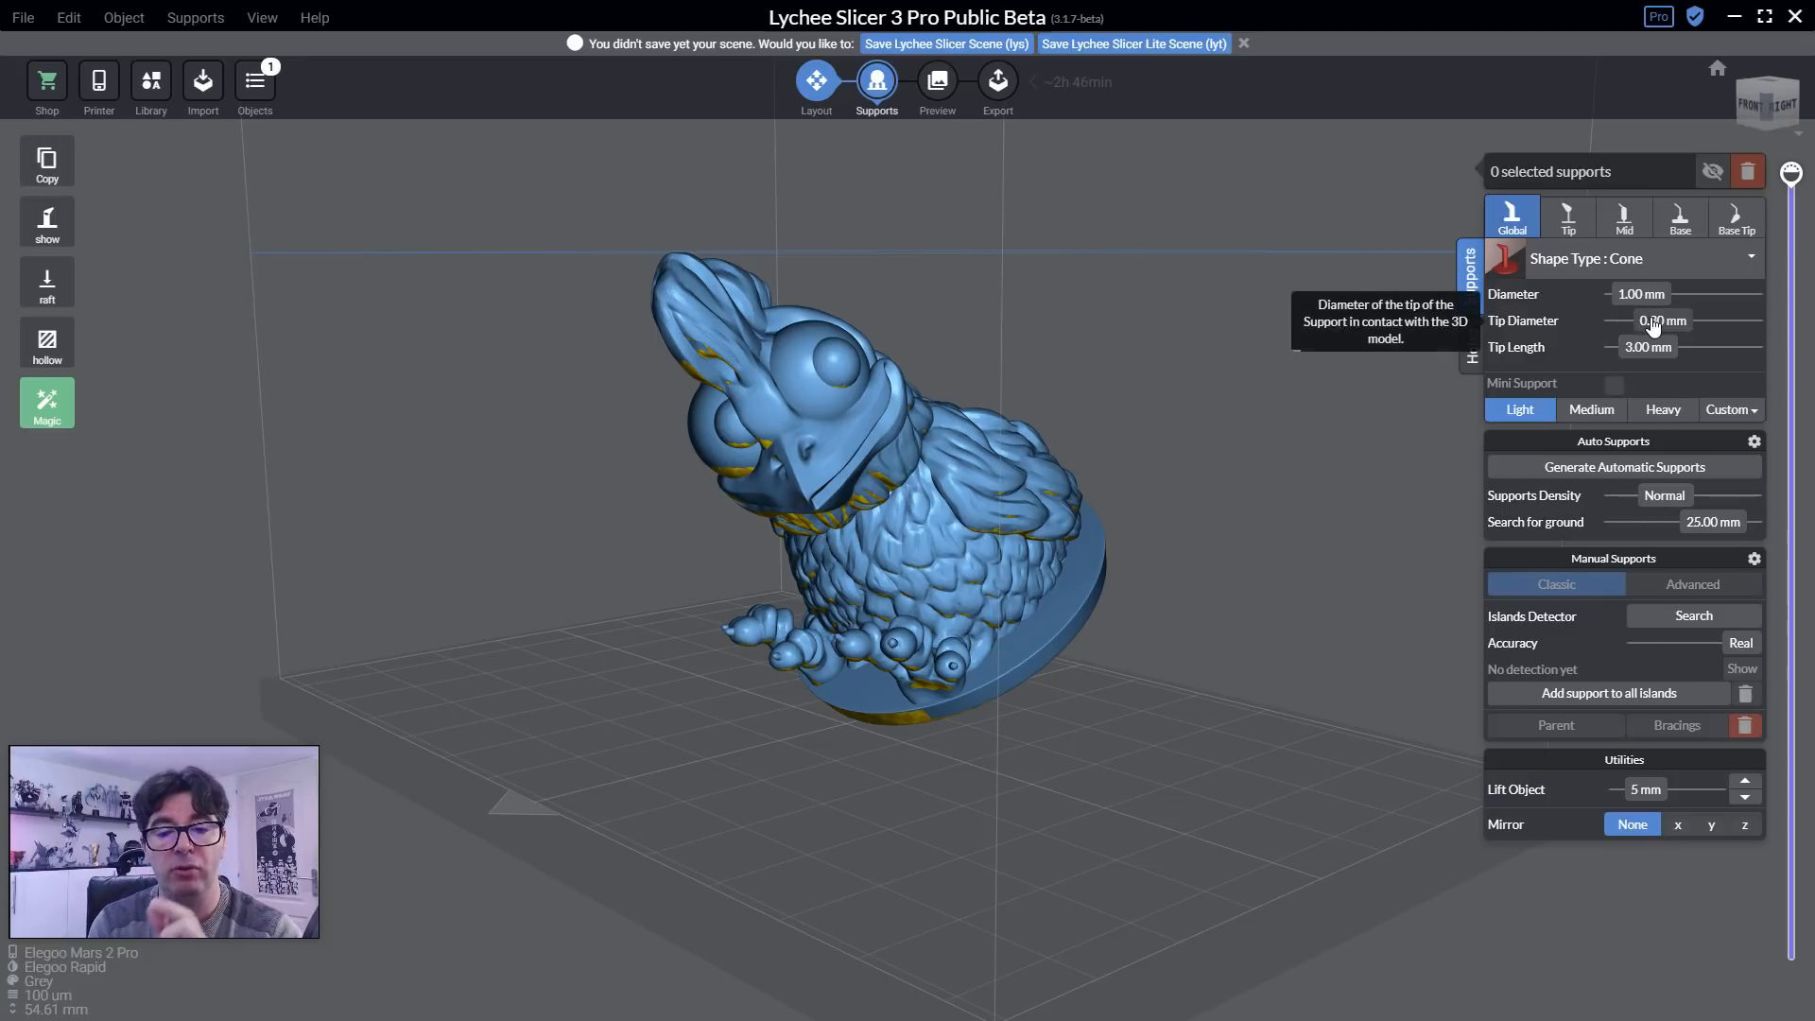
pyautogui.moveTo(1121, 514); pyautogui.dragTo(751, 515)
pyautogui.scroll(5, 753, 515)
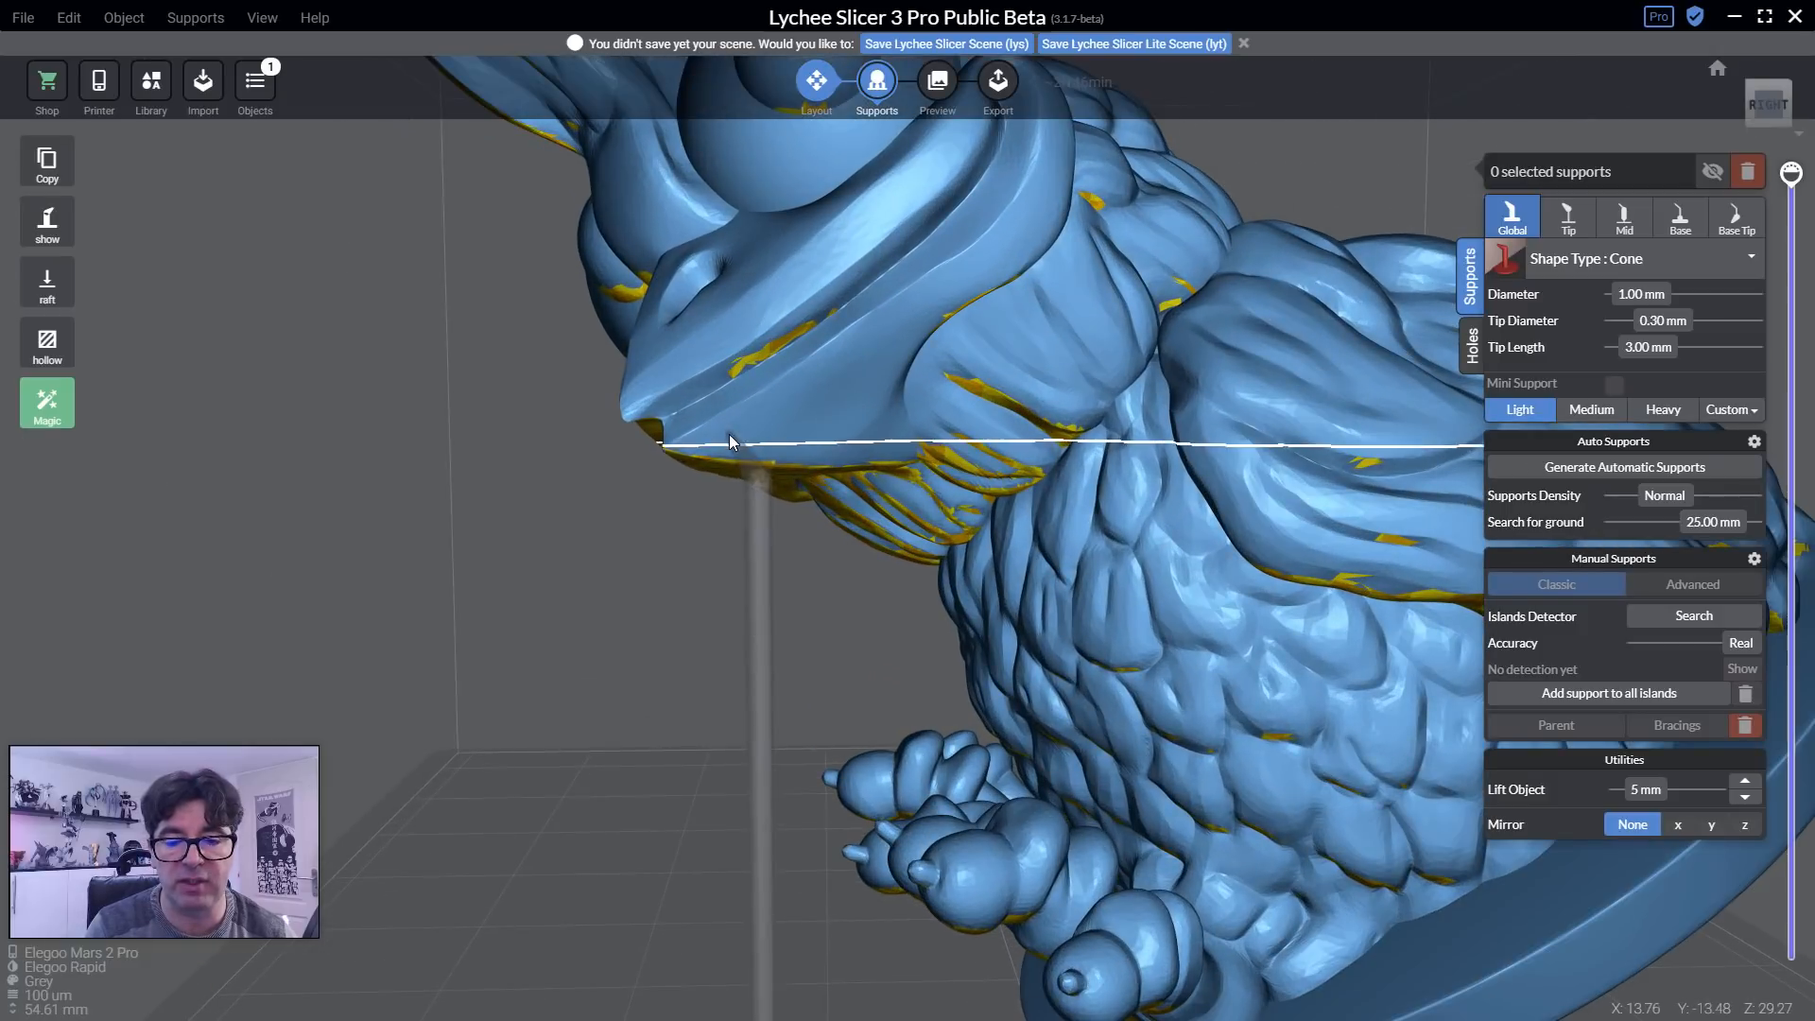
pyautogui.click(694, 453)
pyautogui.moveTo(626, 497); pyautogui.dragTo(803, 501)
pyautogui.scroll(5, 712, 478)
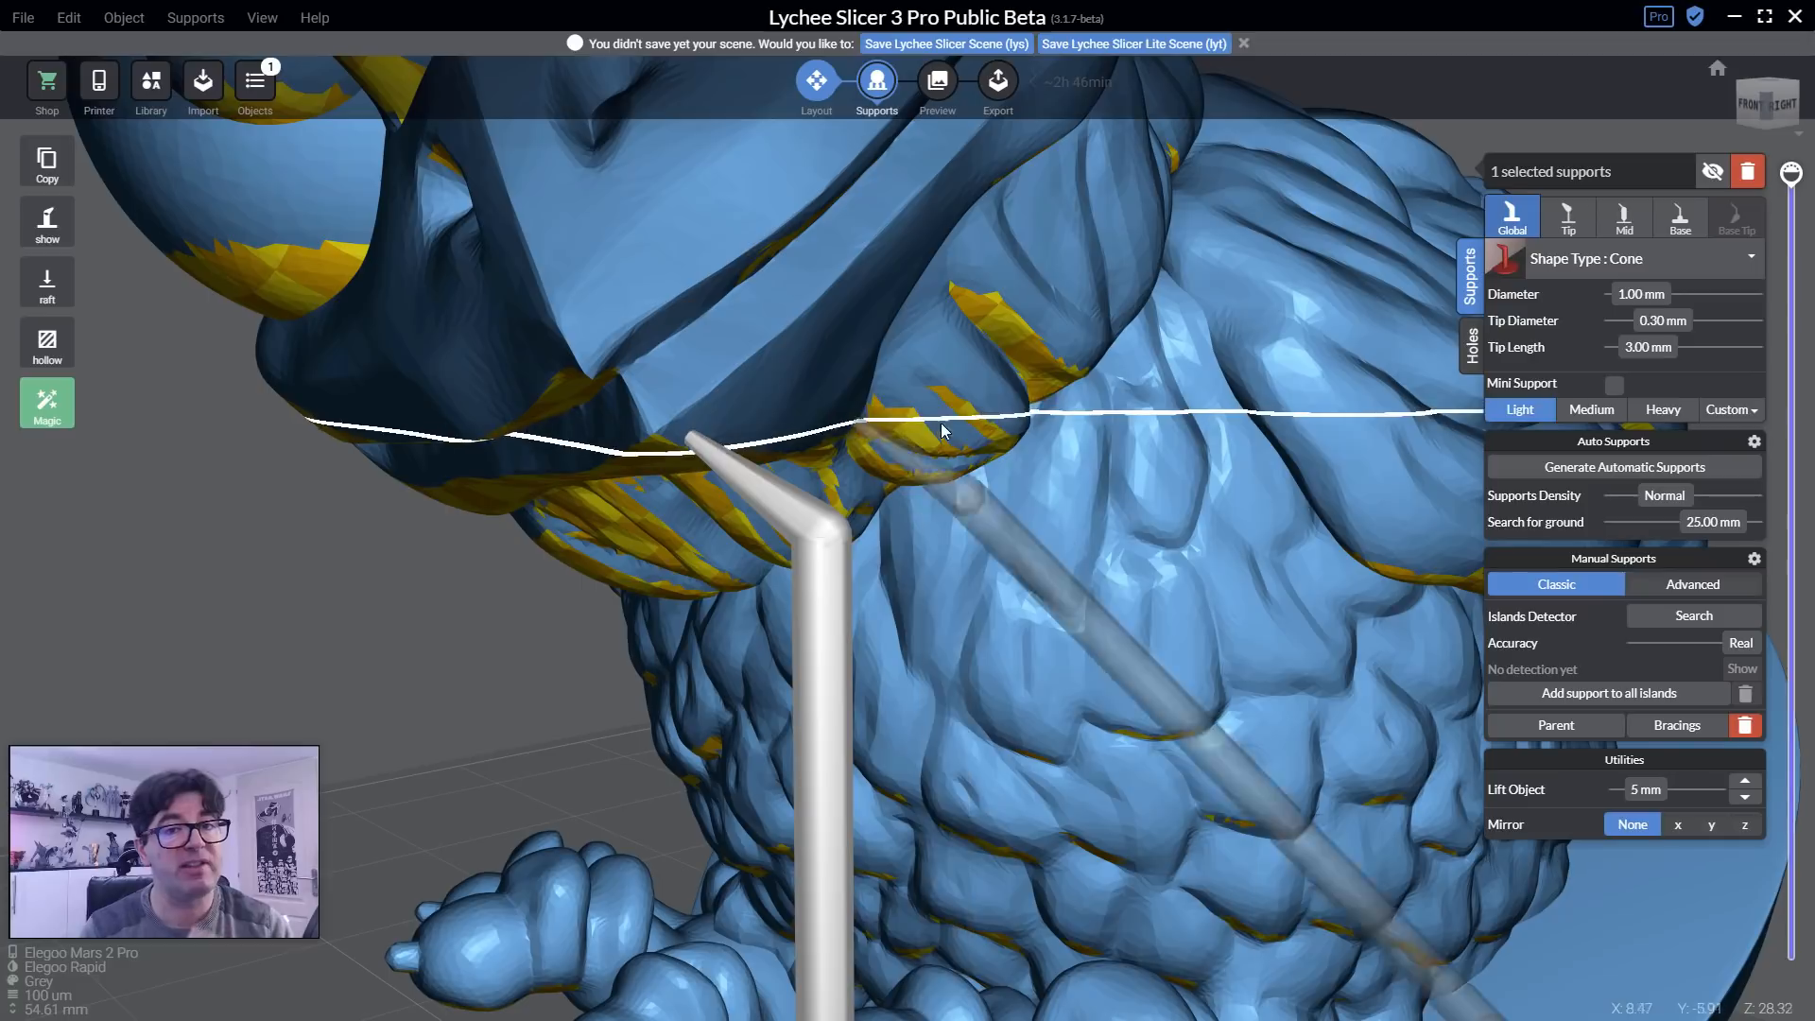
pyautogui.scroll(-5, 1051, 534)
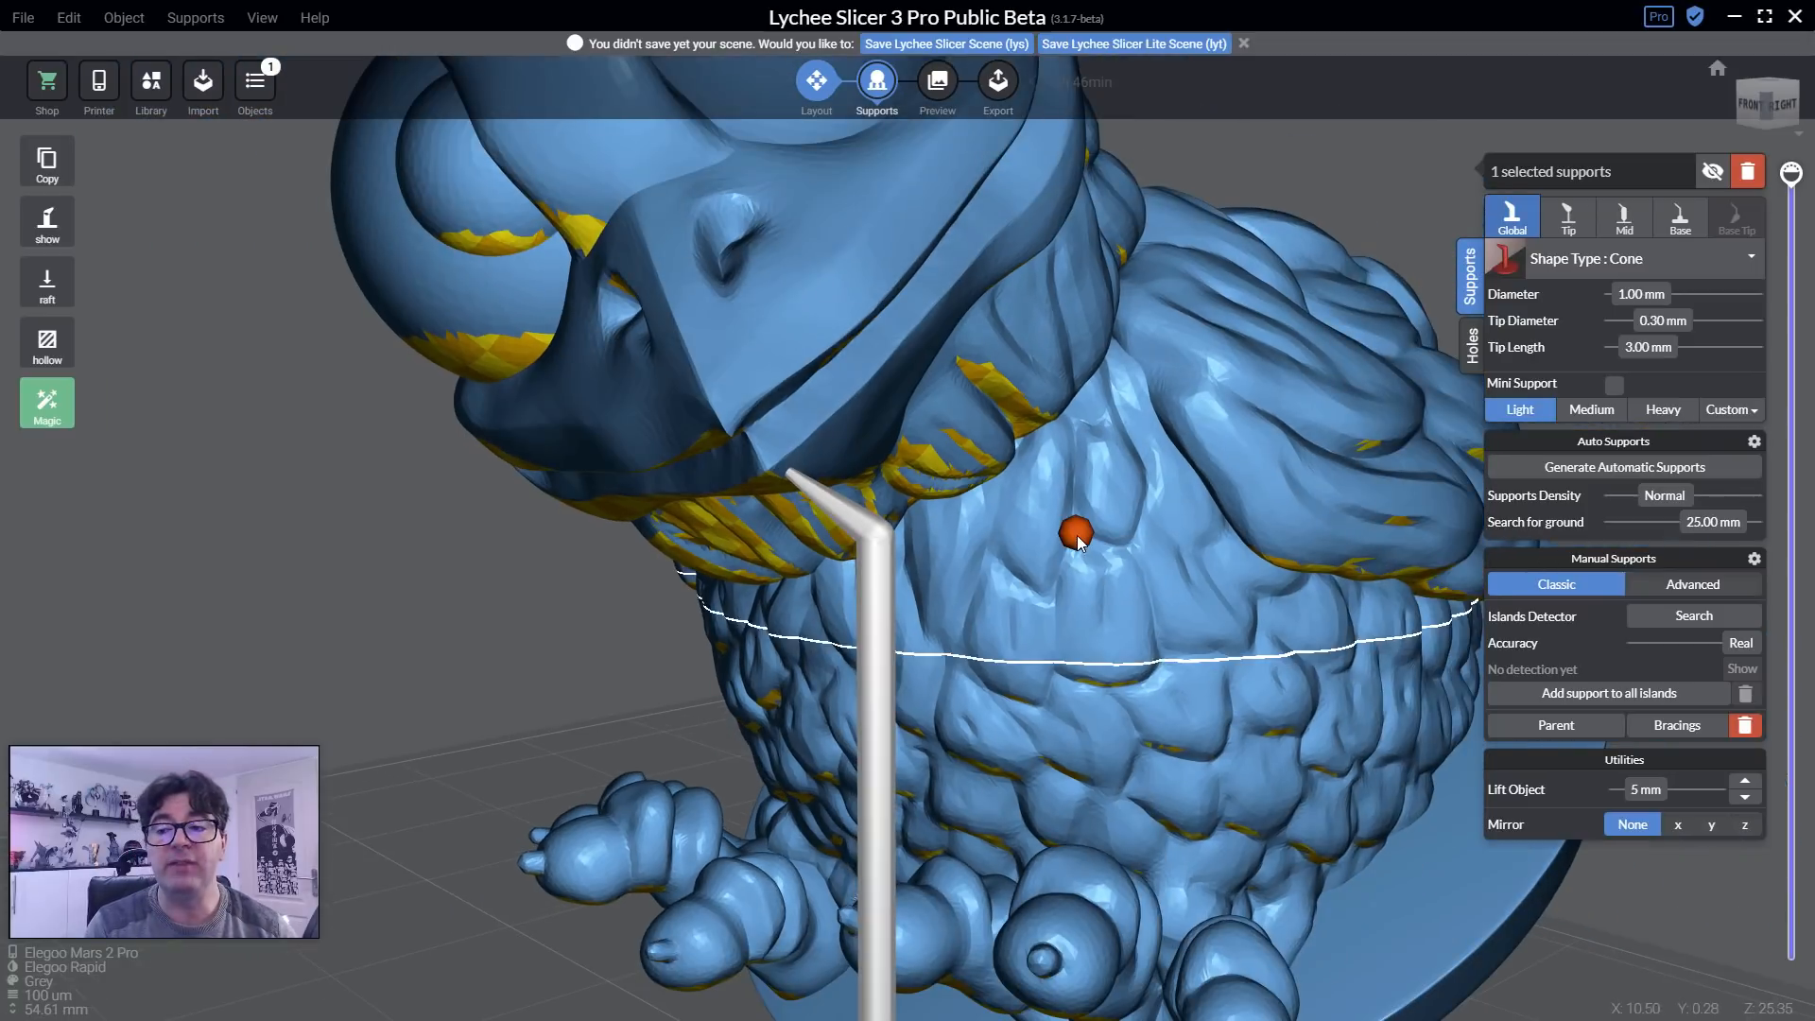
pyautogui.scroll(5, 1070, 531)
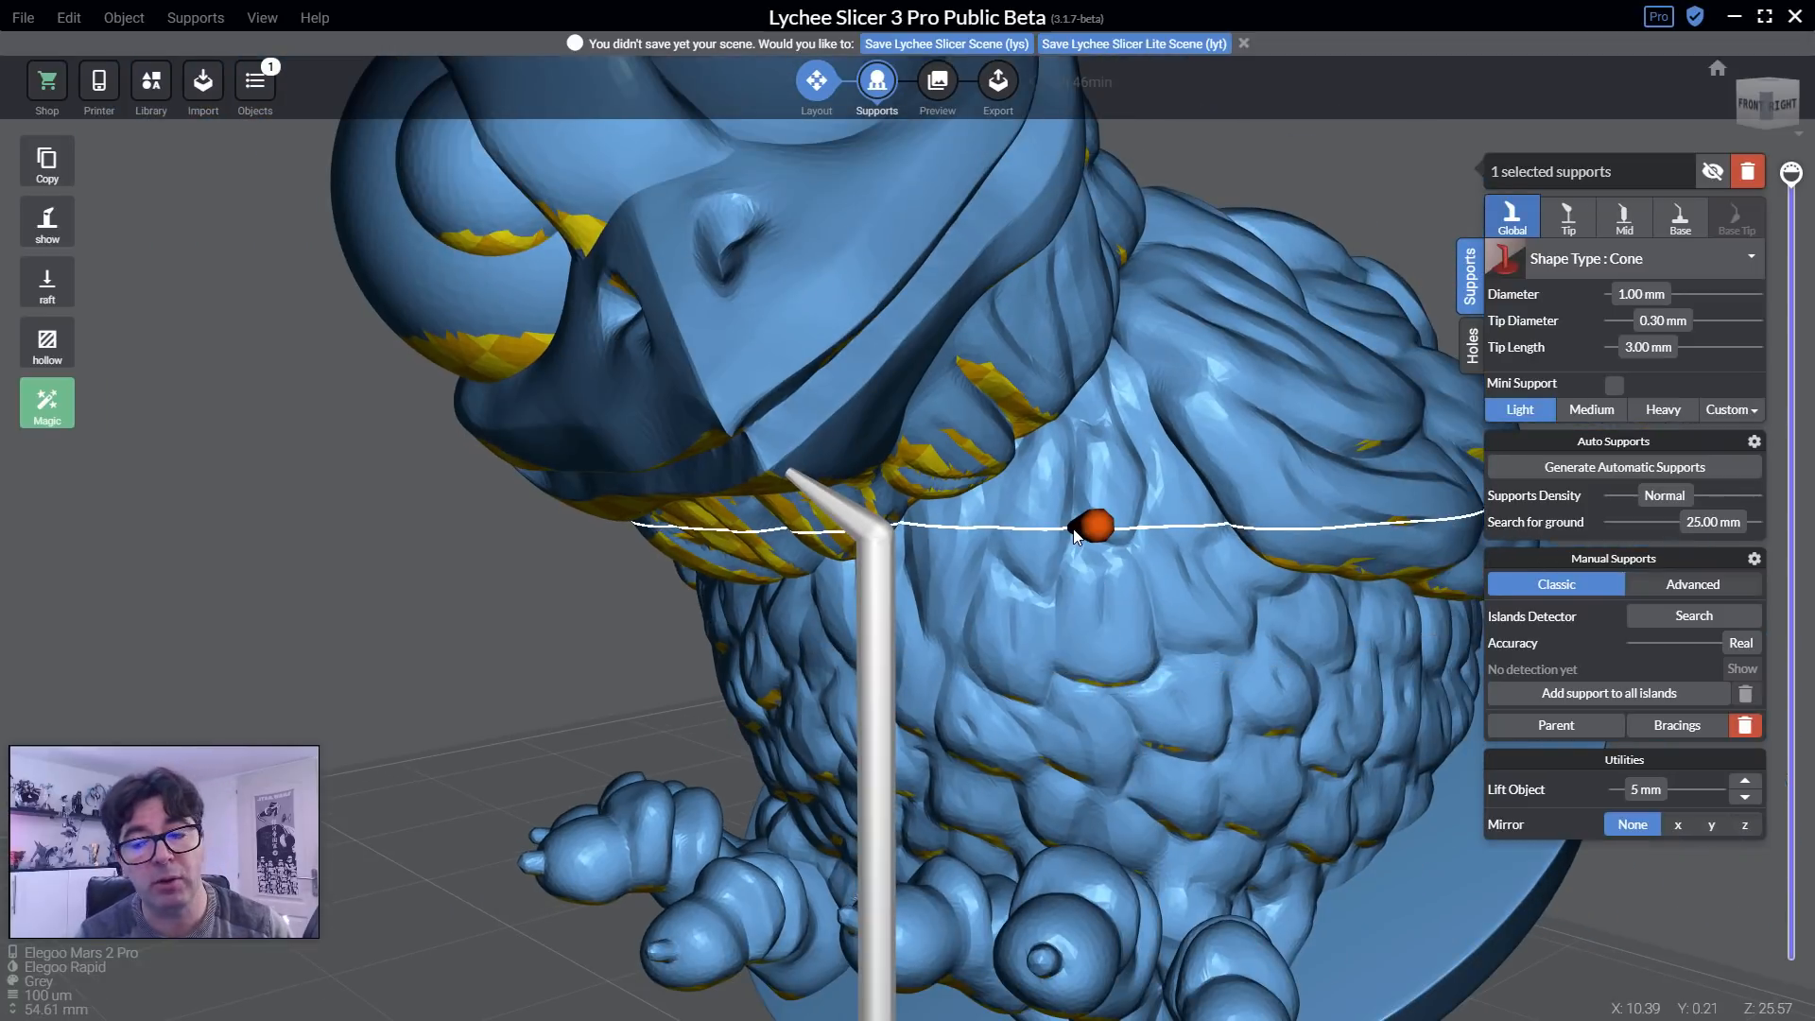
pyautogui.scroll(-2, 1070, 530)
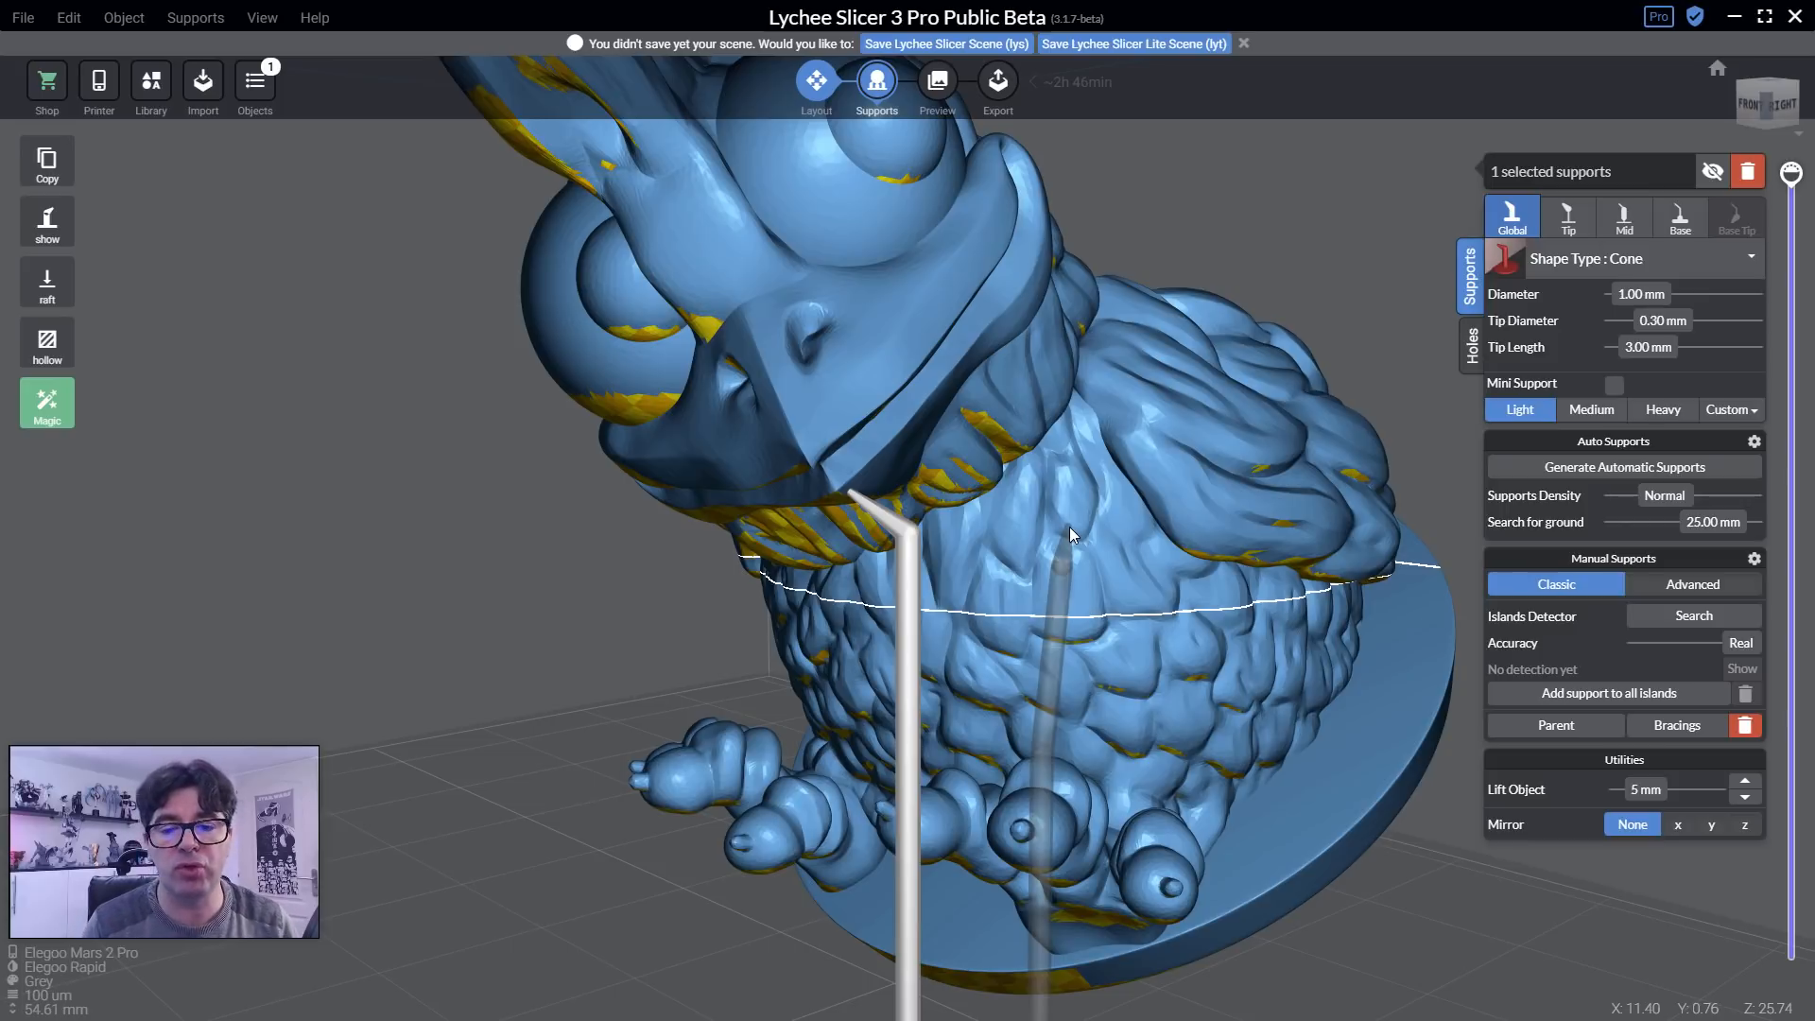
pyautogui.moveTo(1053, 522); pyautogui.dragTo(820, 541, button='right')
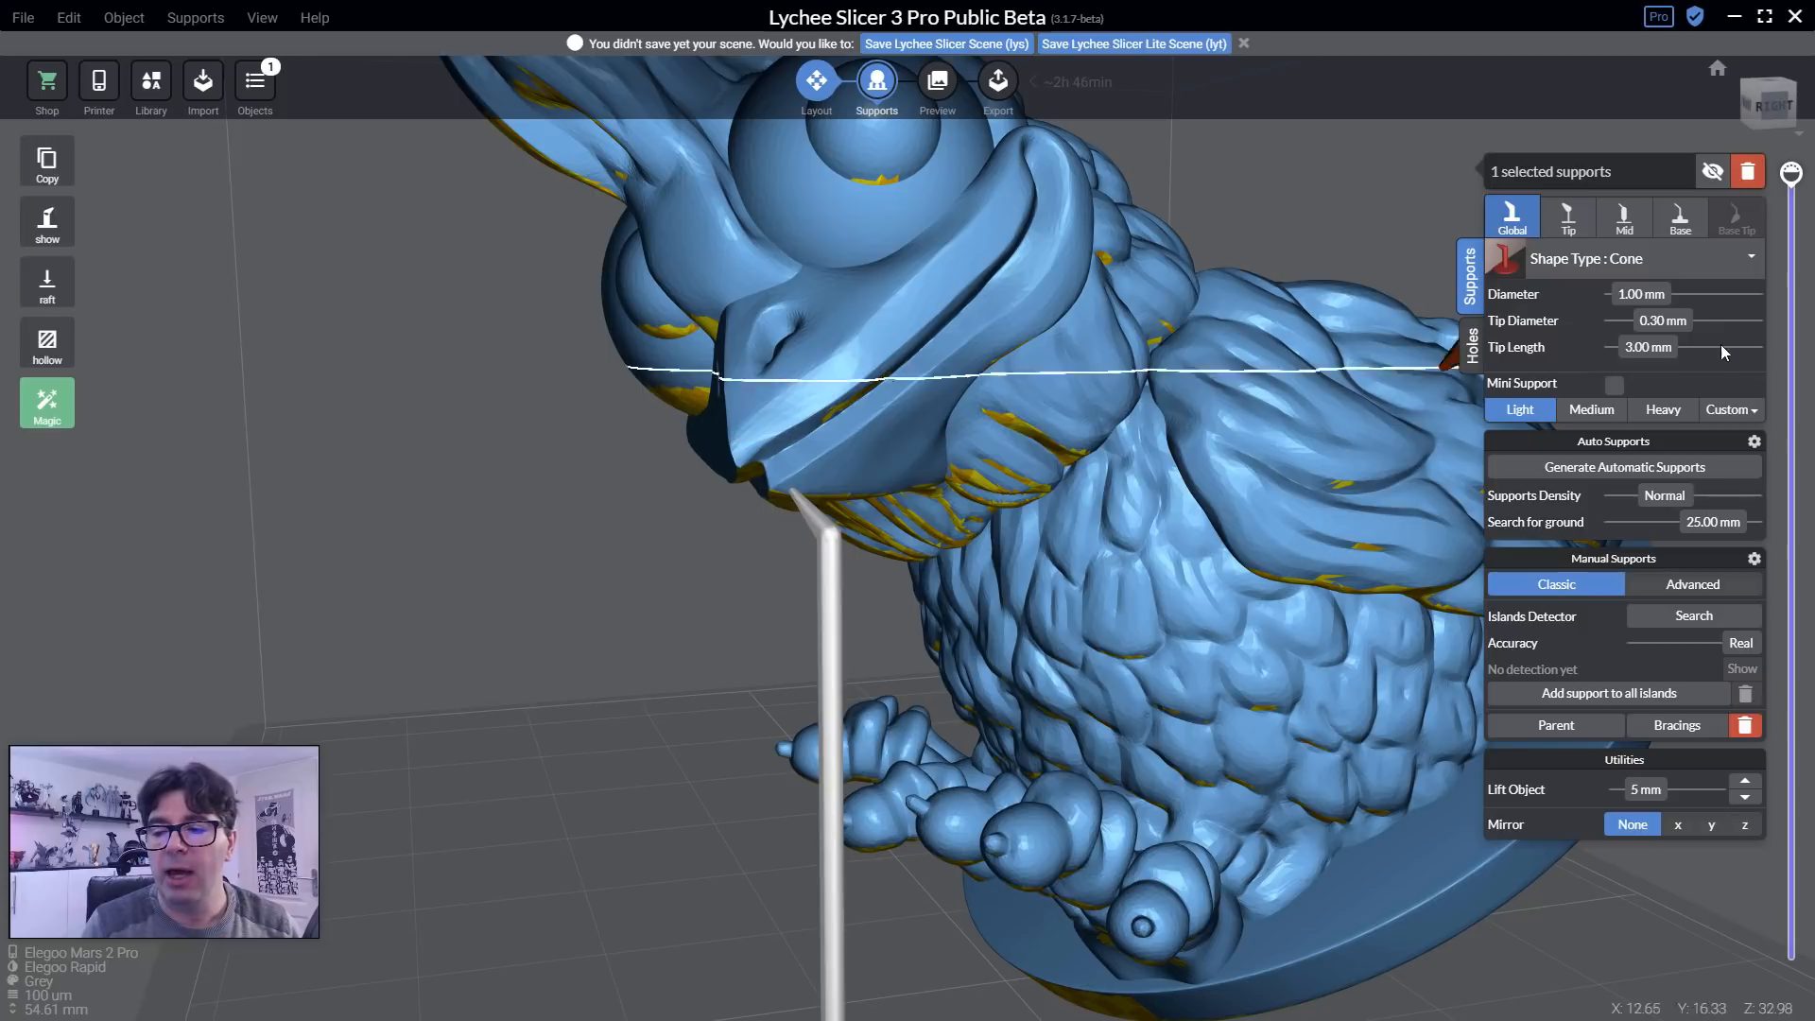
# Change the beak-tip support to the Medium preset and add five more medium cone supports along the lower beak's right side.
pyautogui.click(1592, 411)
pyautogui.scroll(-5, 1019, 486)
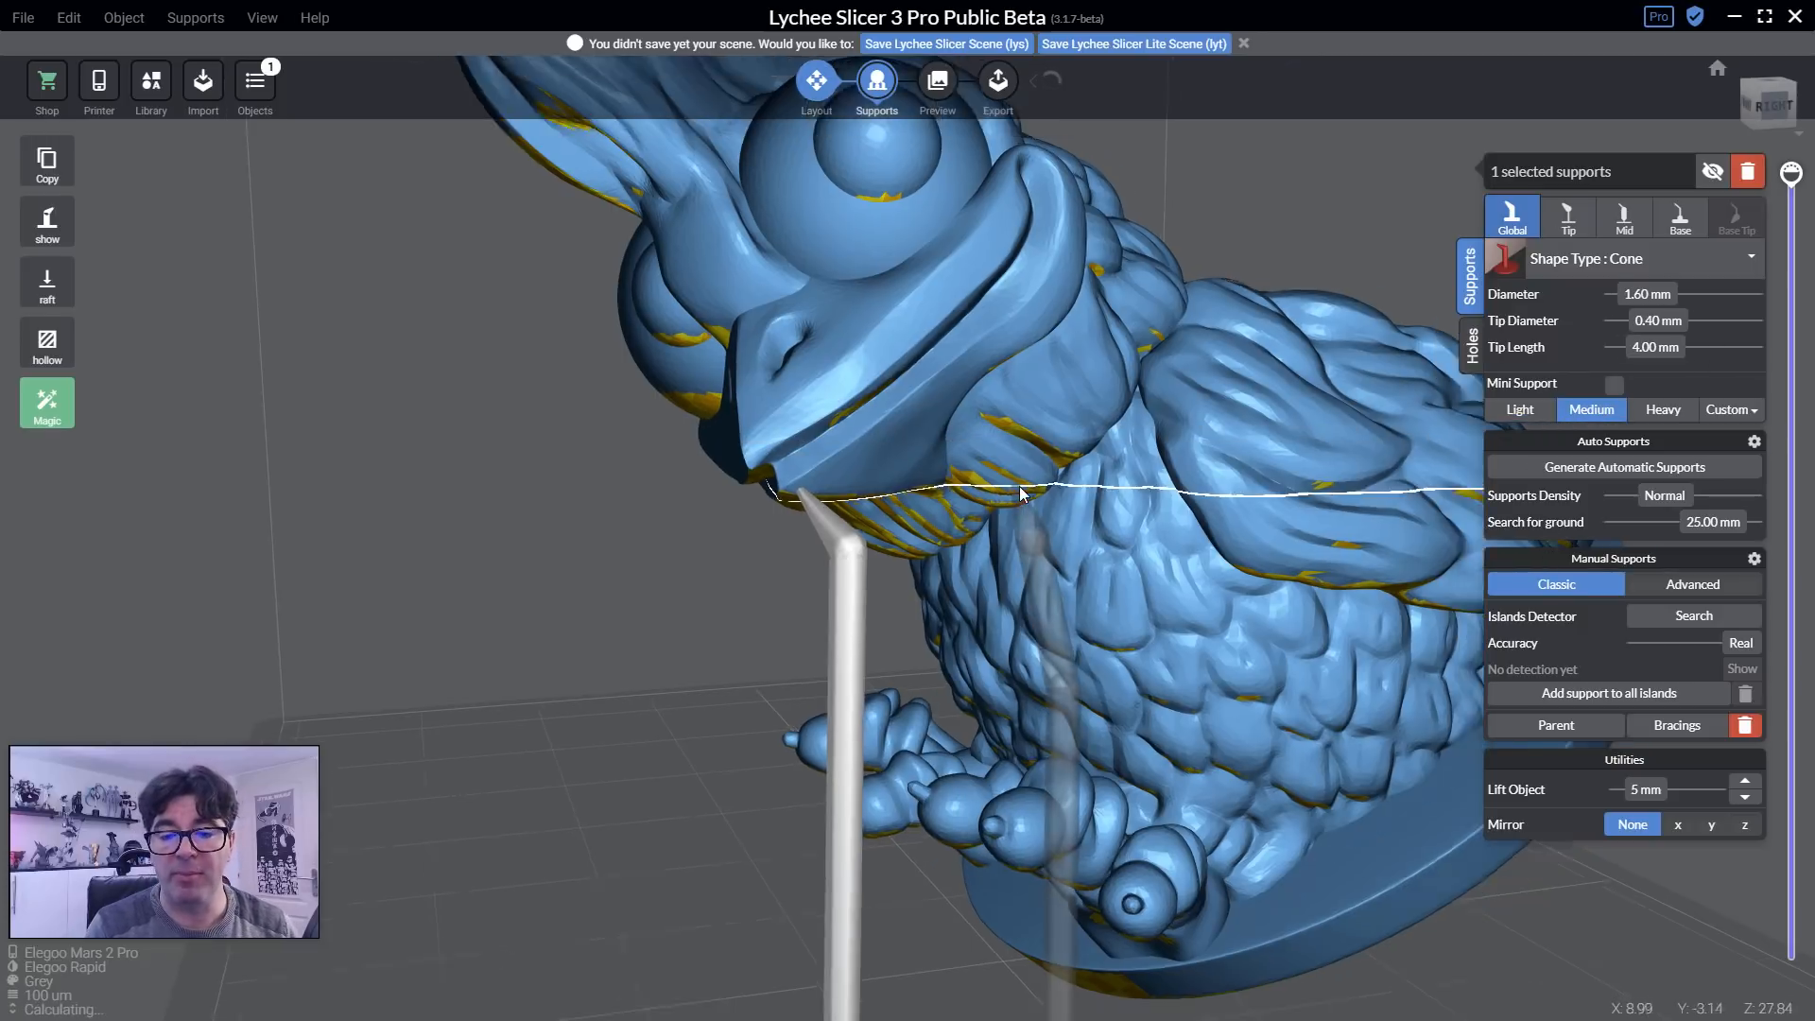
pyautogui.moveTo(779, 503); pyautogui.dragTo(687, 542, button='right')
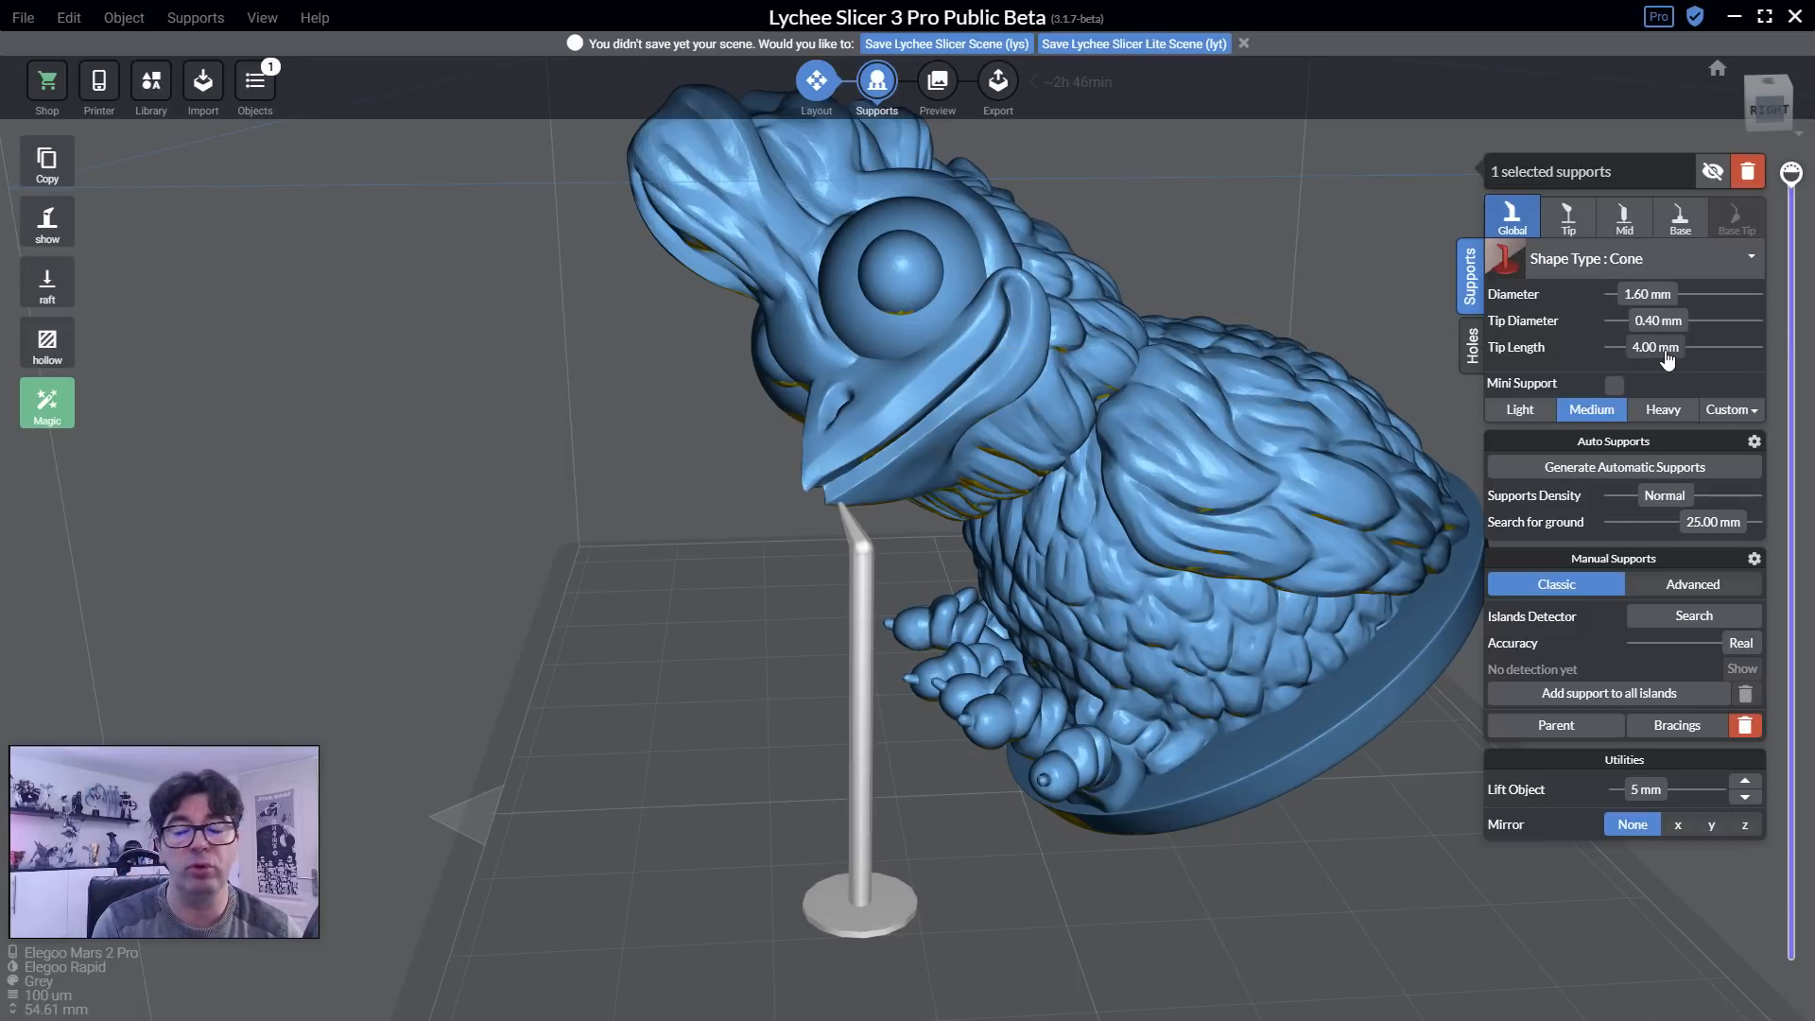
pyautogui.click(891, 486)
pyautogui.click(906, 485)
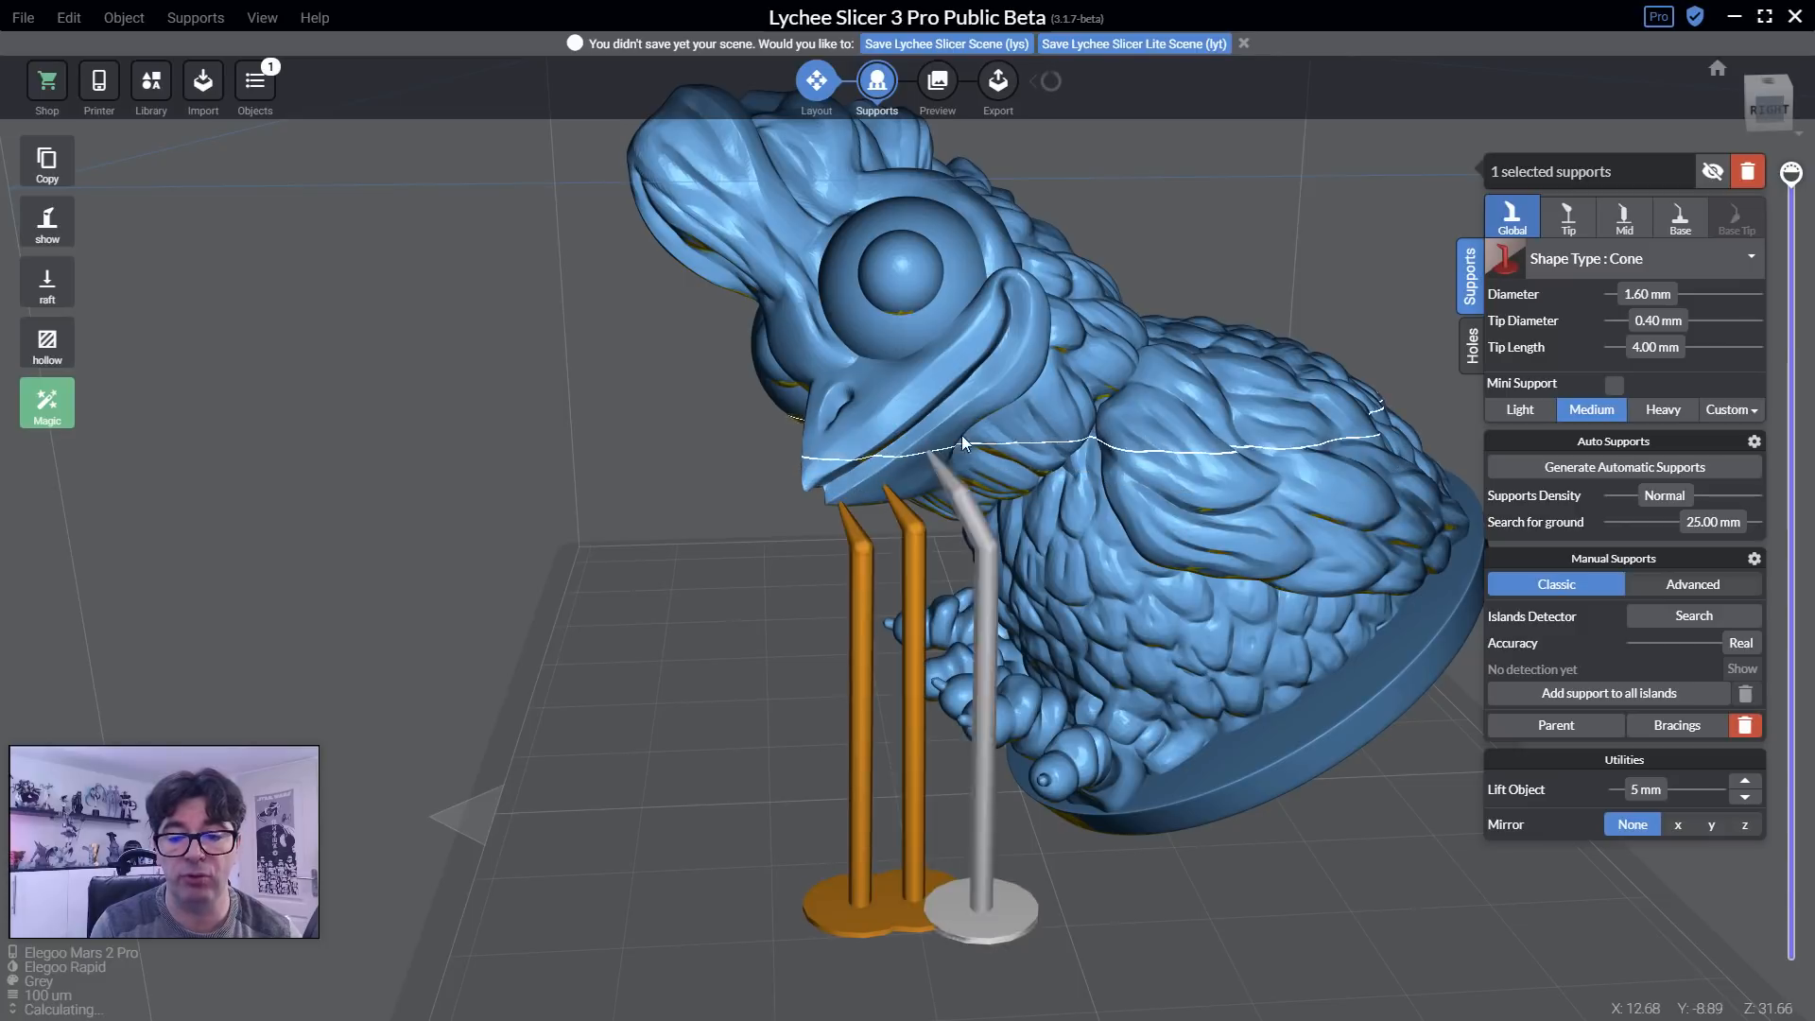
pyautogui.click(957, 440)
pyautogui.click(992, 407)
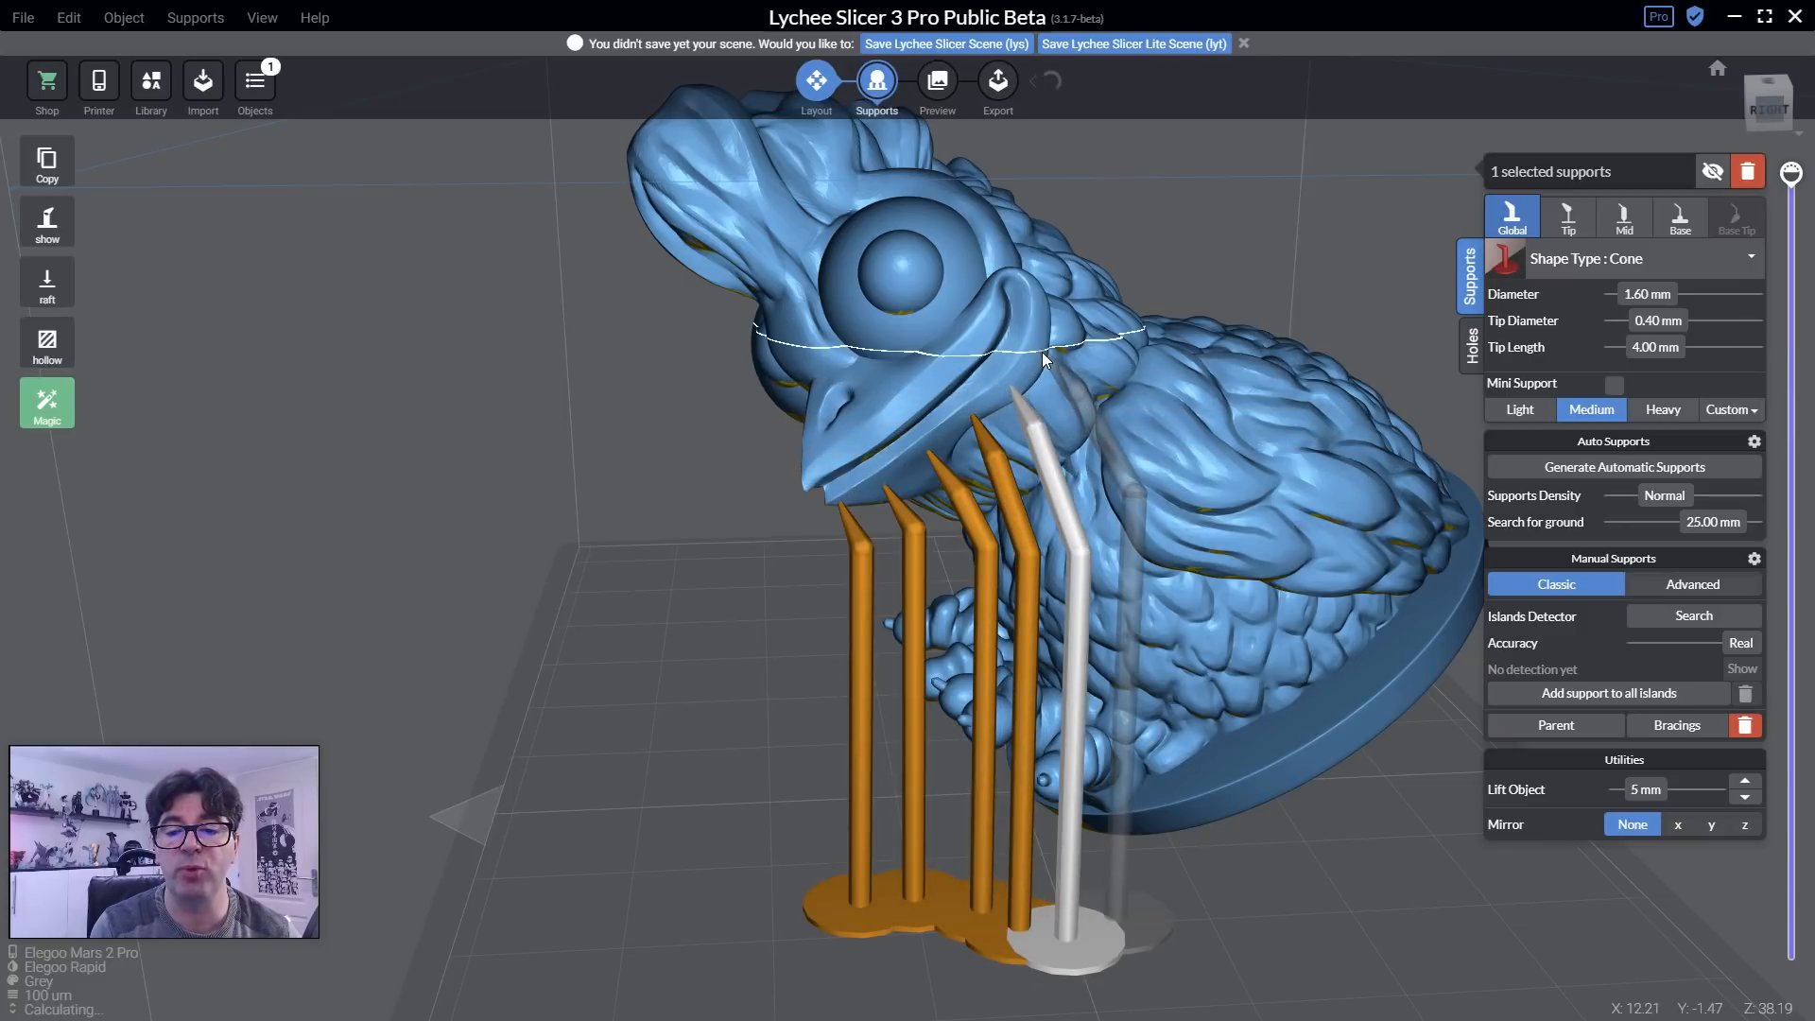
pyautogui.click(1042, 353)
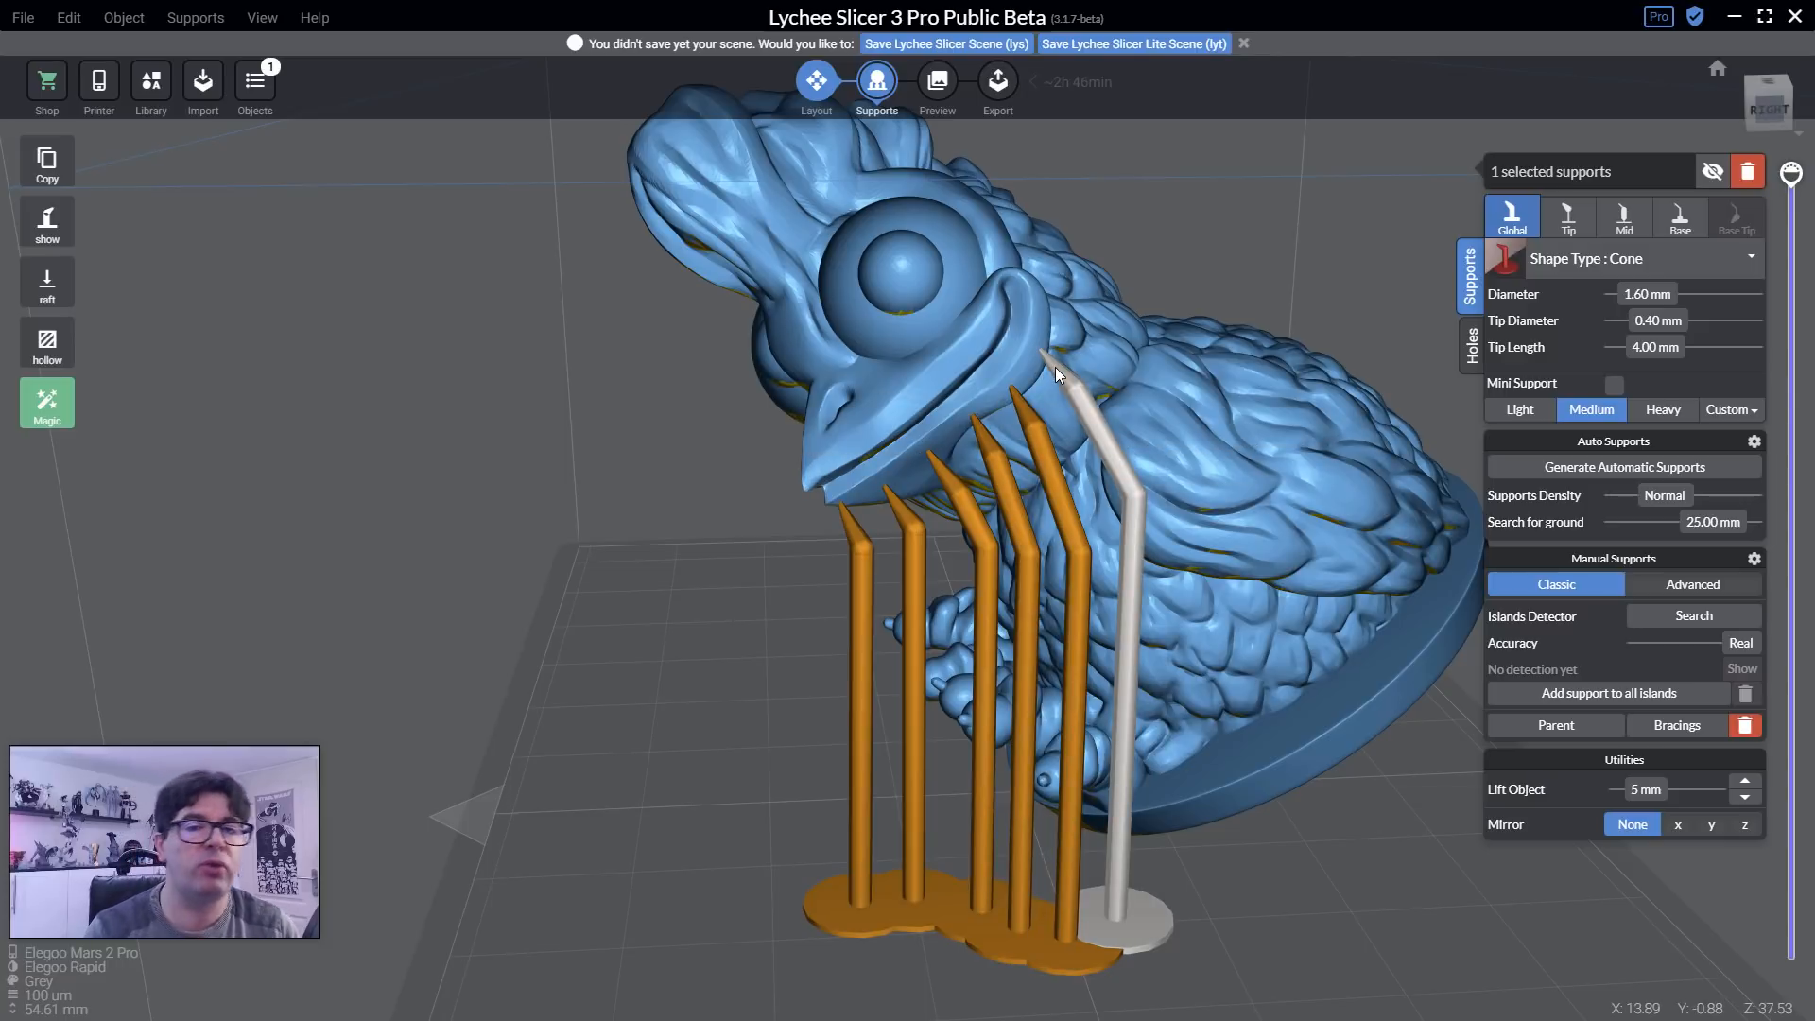
# Apply the Heavy preset to the rearmost beak support with a 1.00 mm tip diameter, and override the Heavy preset with these settings.
pyautogui.click(1521, 411)
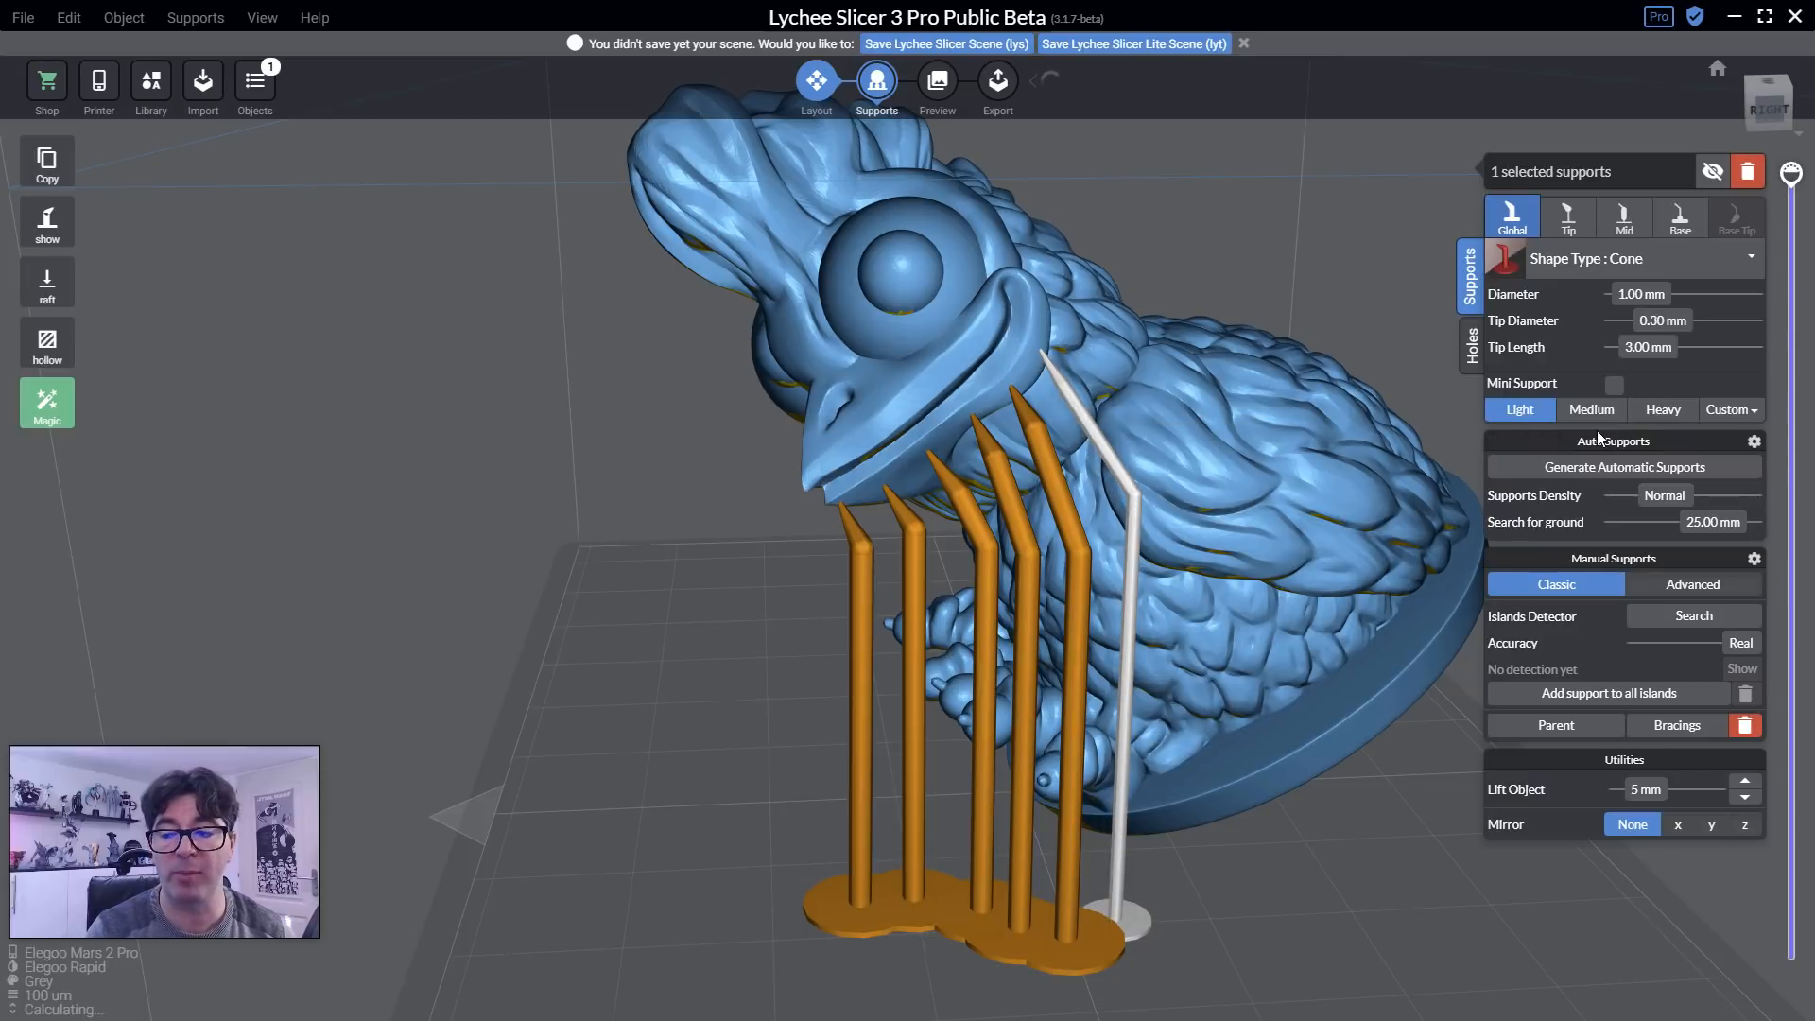
pyautogui.click(1657, 416)
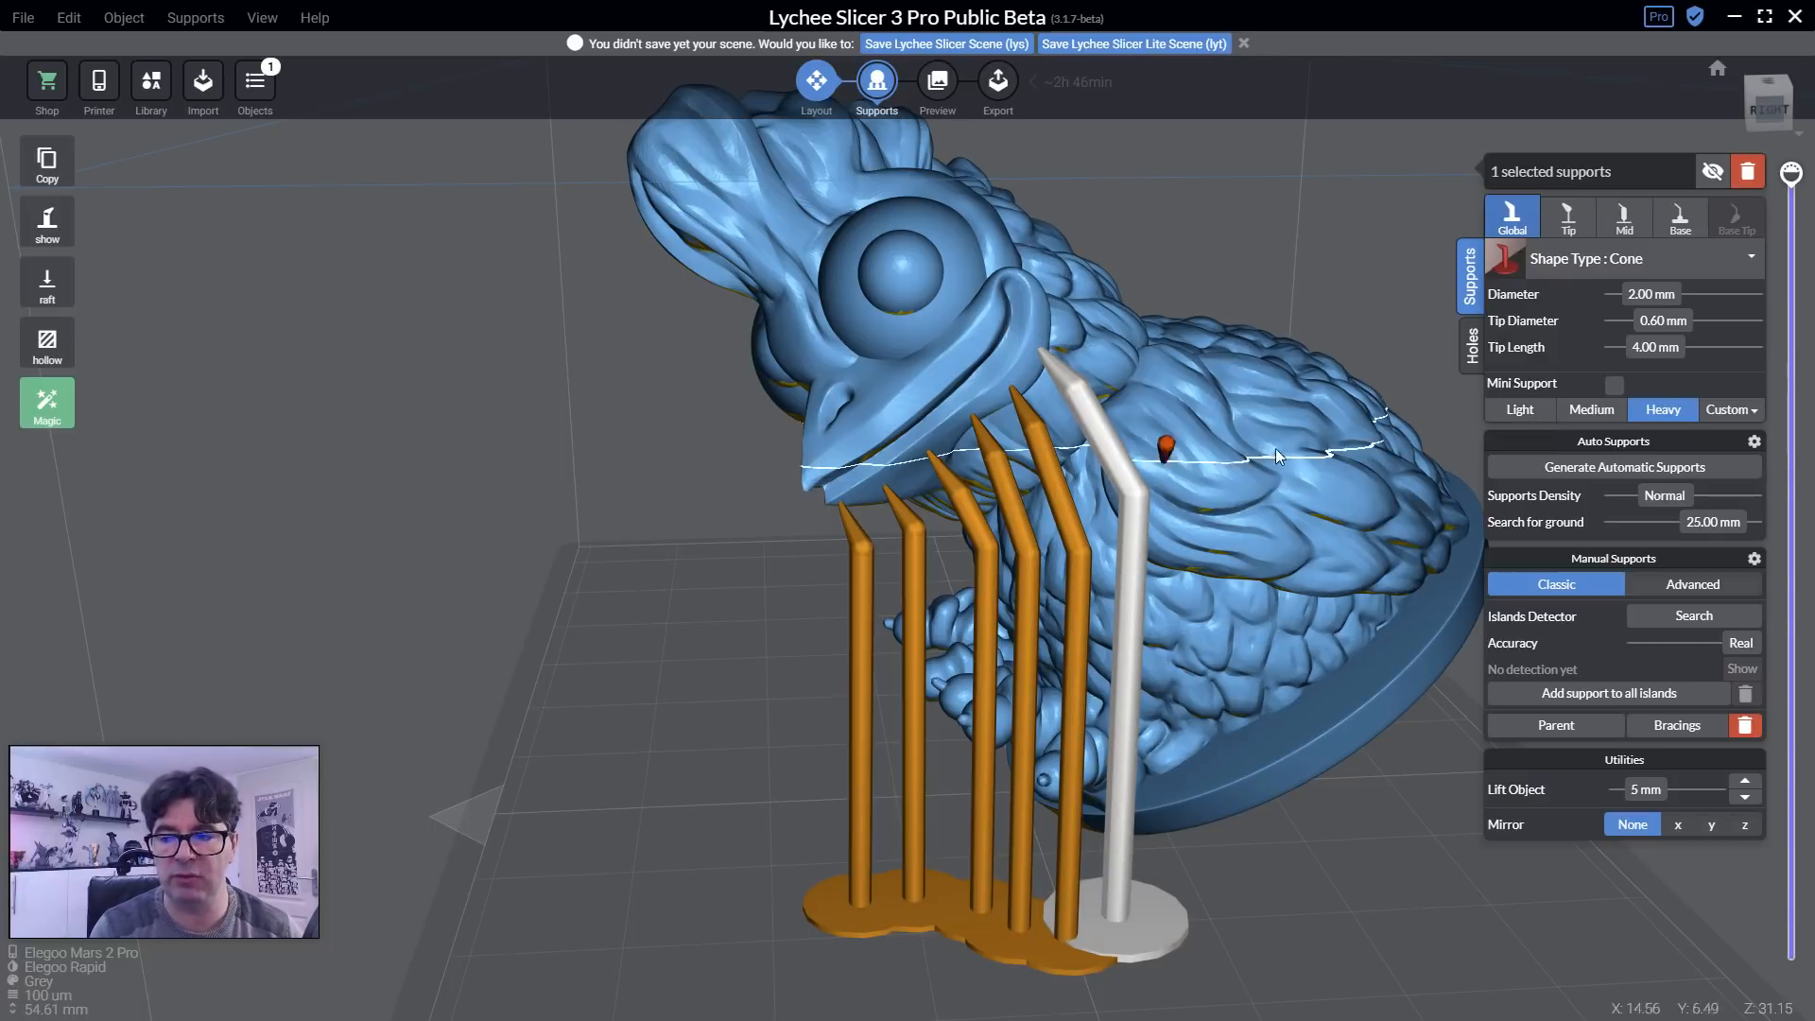
pyautogui.moveTo(1660, 326); pyautogui.dragTo(1680, 339)
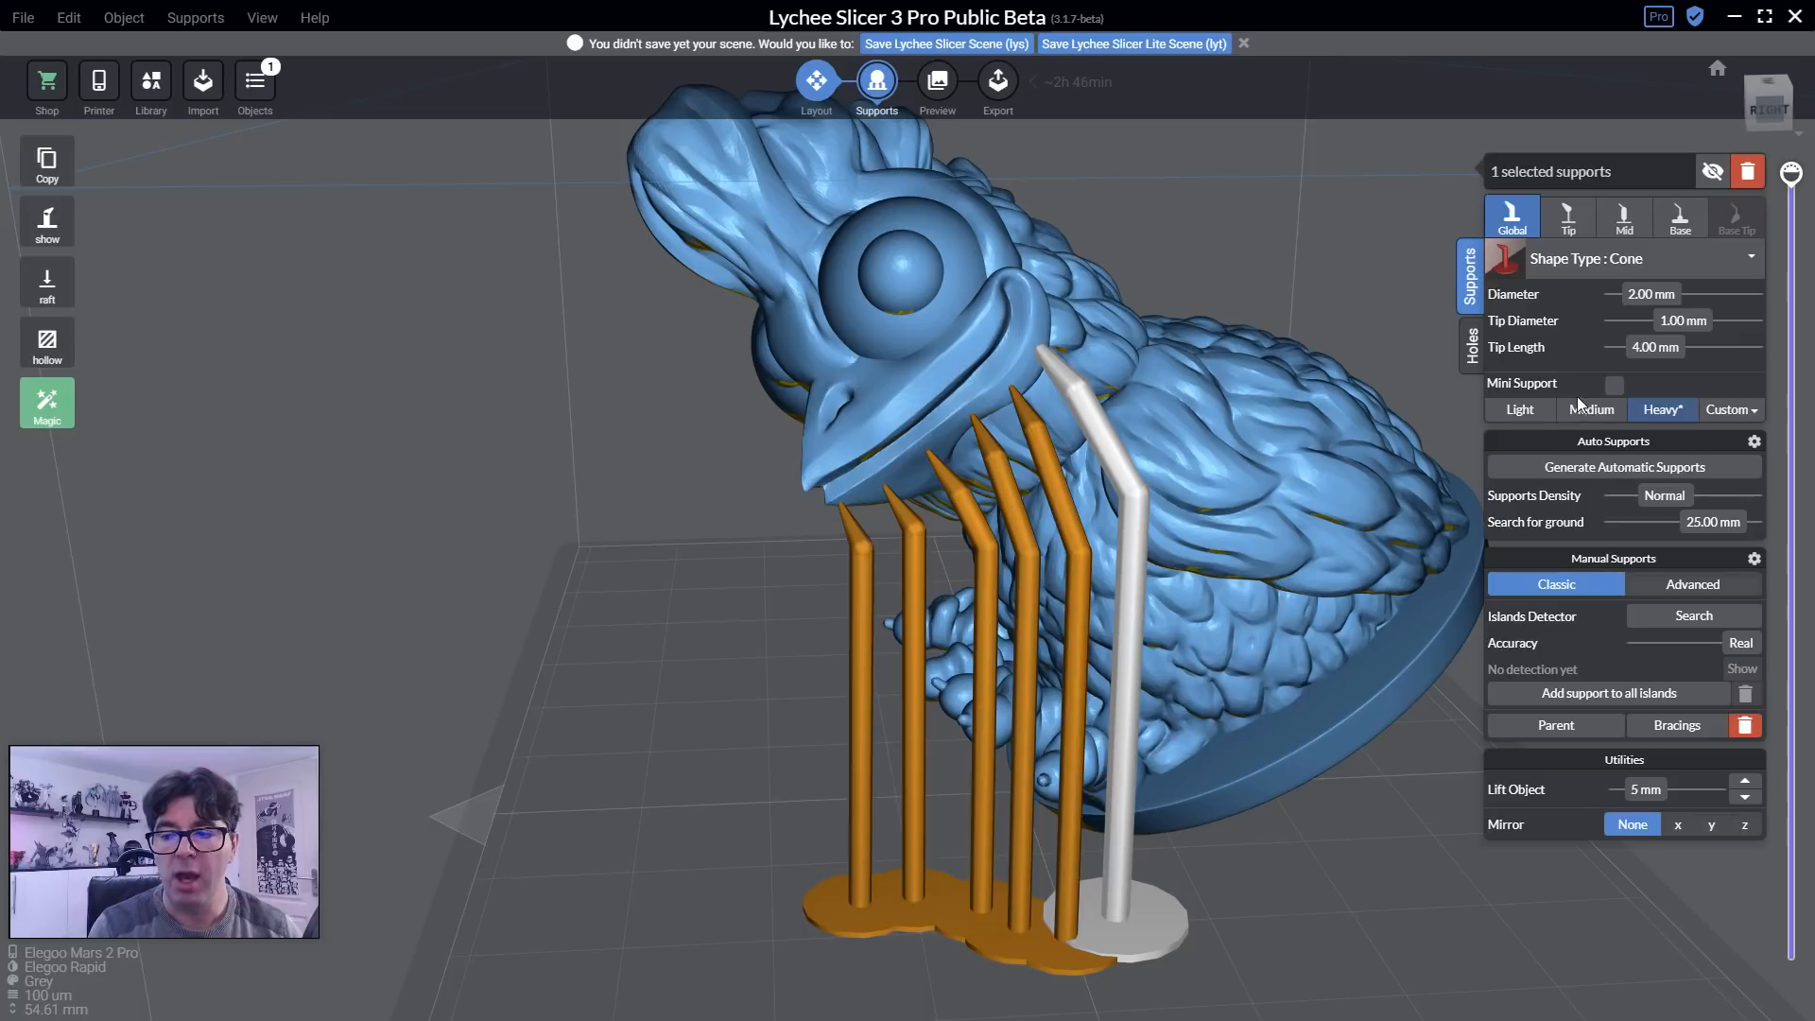
pyautogui.click(1722, 412)
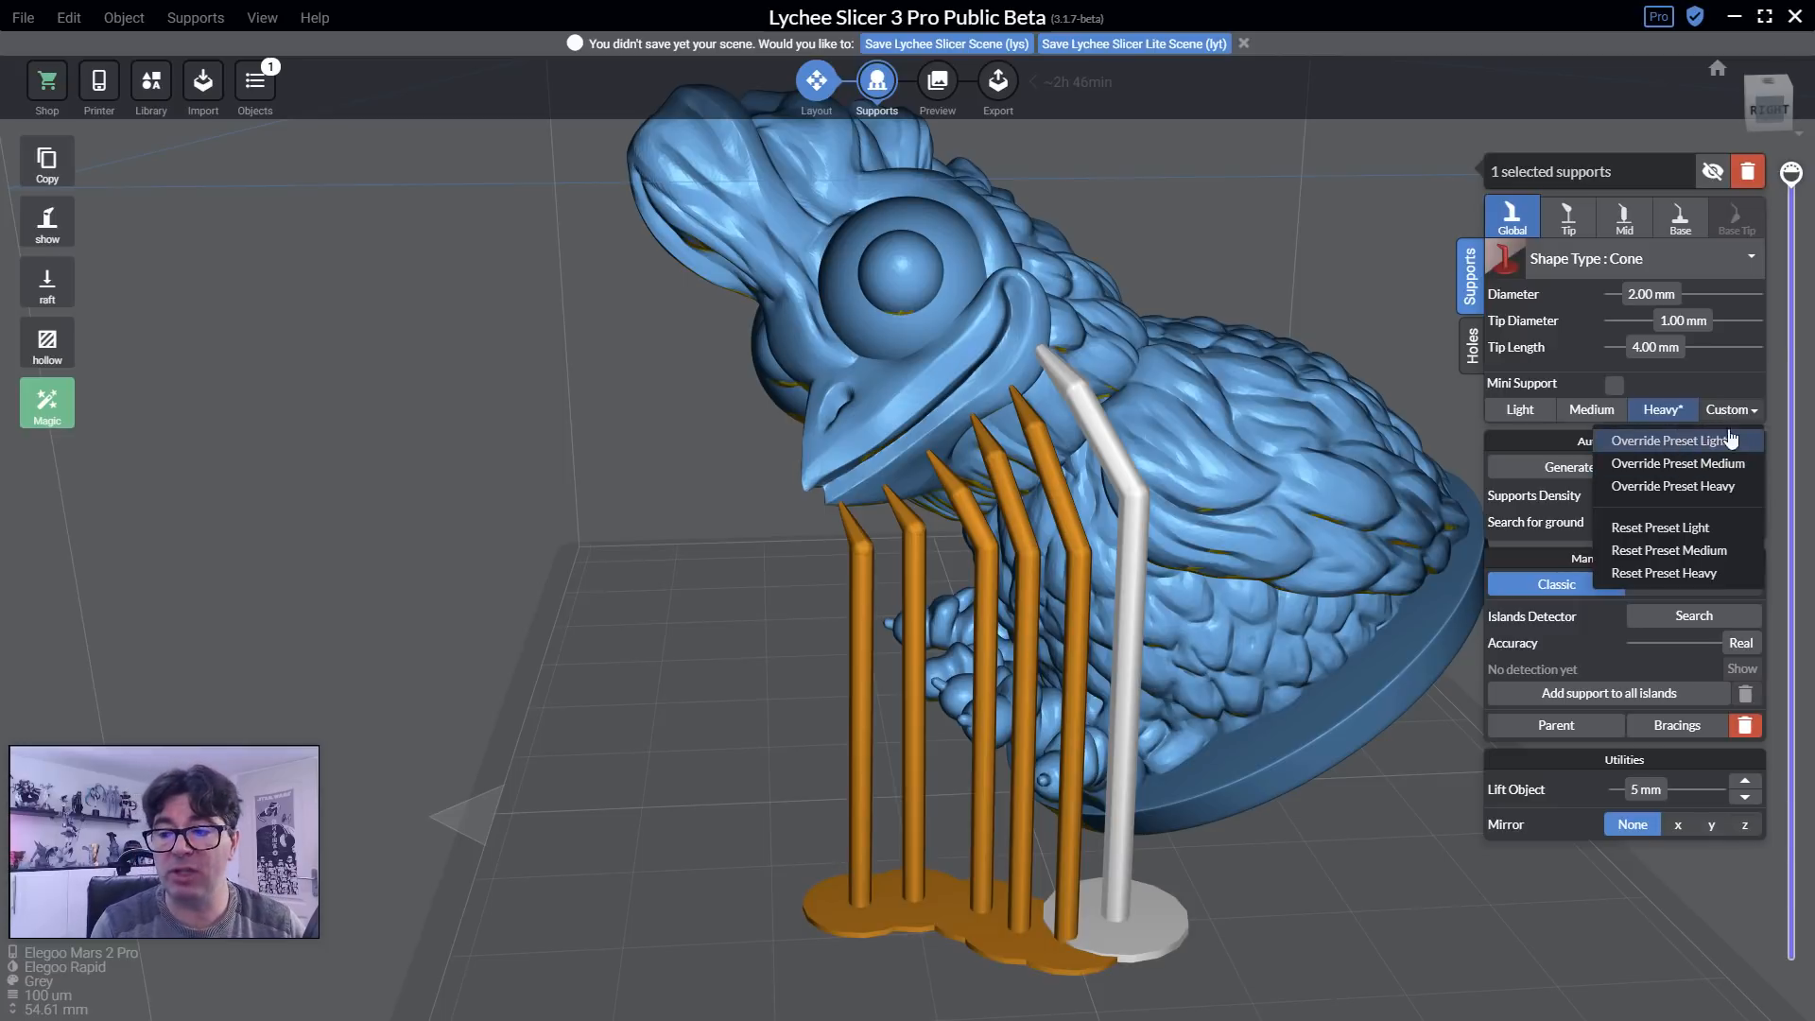
pyautogui.click(1646, 490)
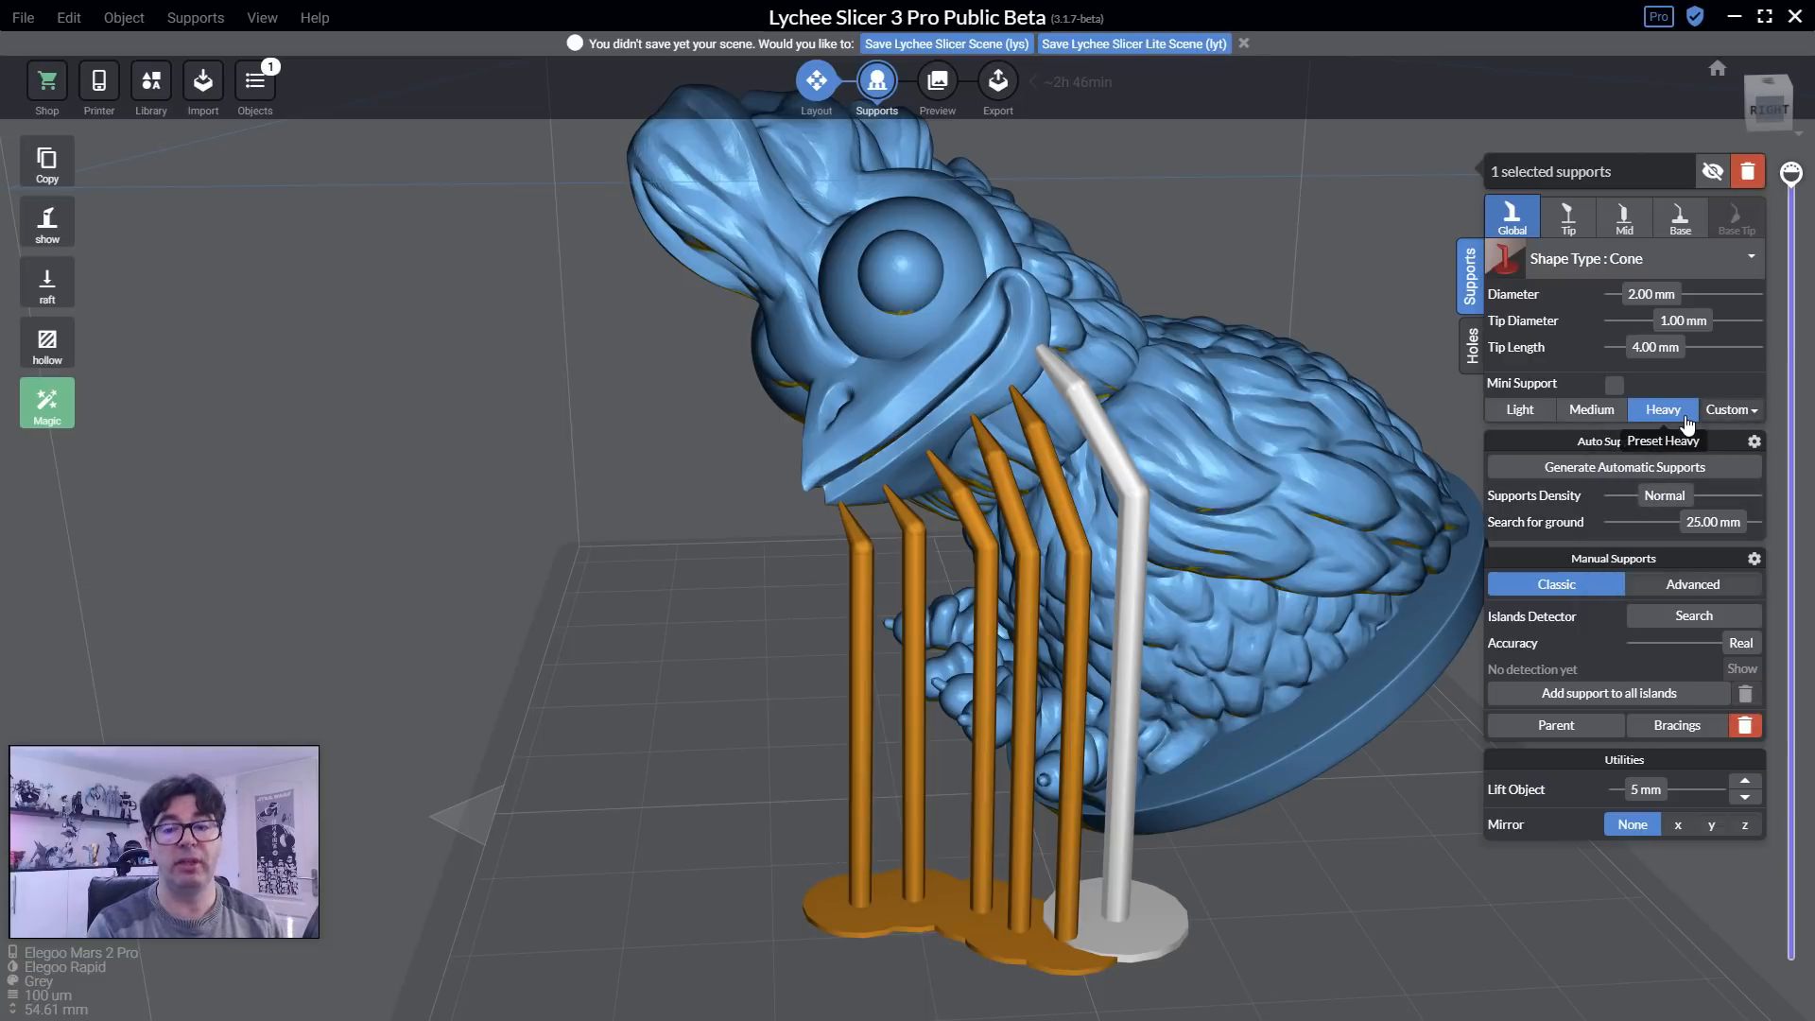
# Try the overridden Heavy preset on the neighbouring beak support, and return that support to the Medium preset.
pyautogui.click(1046, 484)
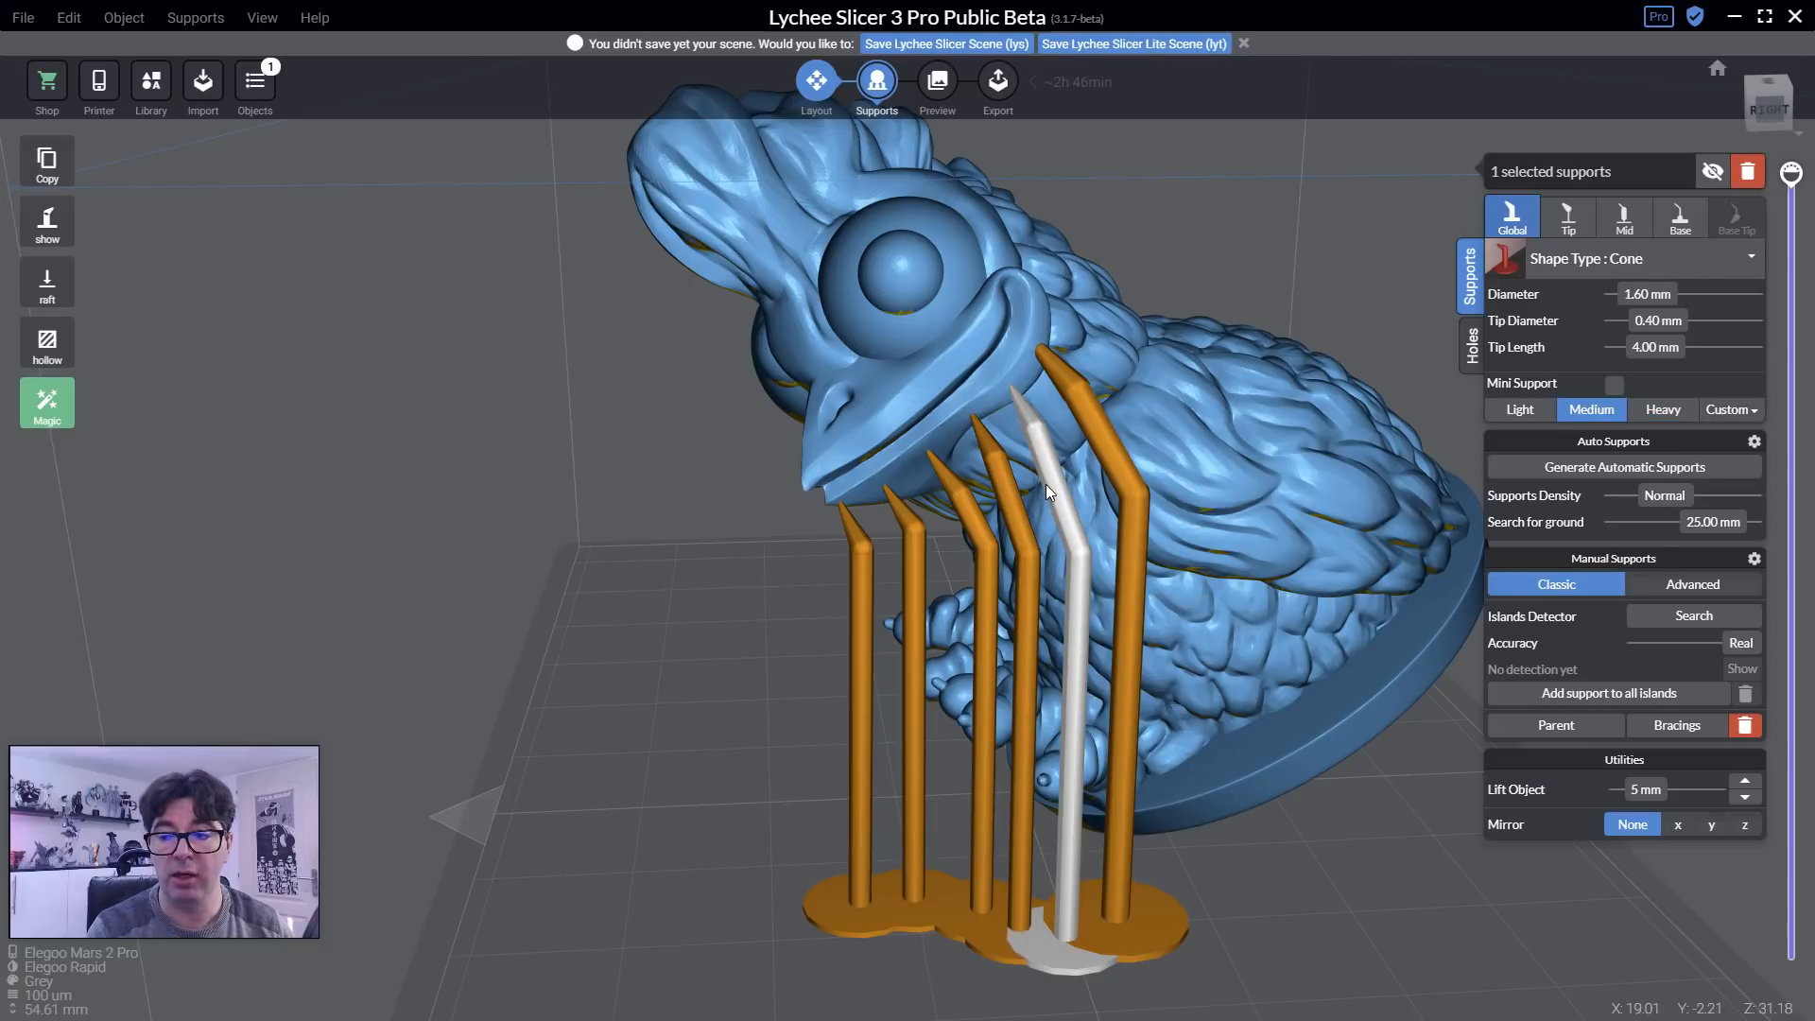
pyautogui.click(1664, 412)
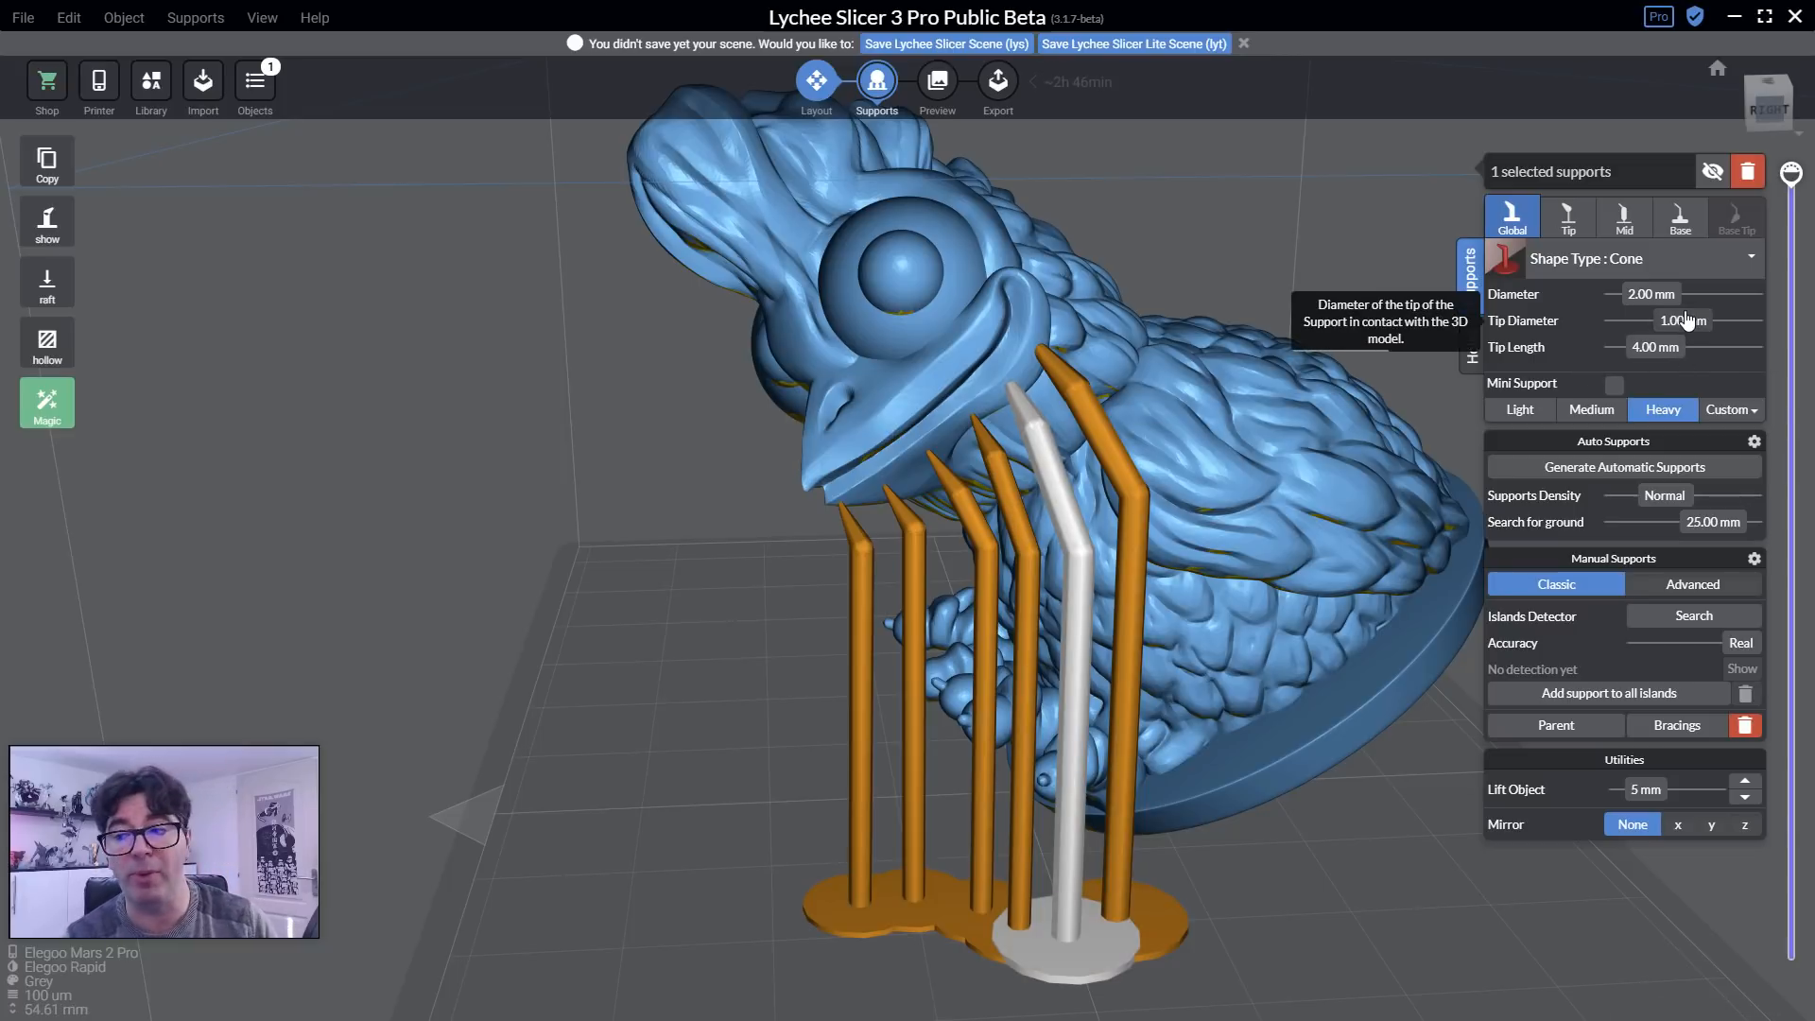
pyautogui.click(1595, 412)
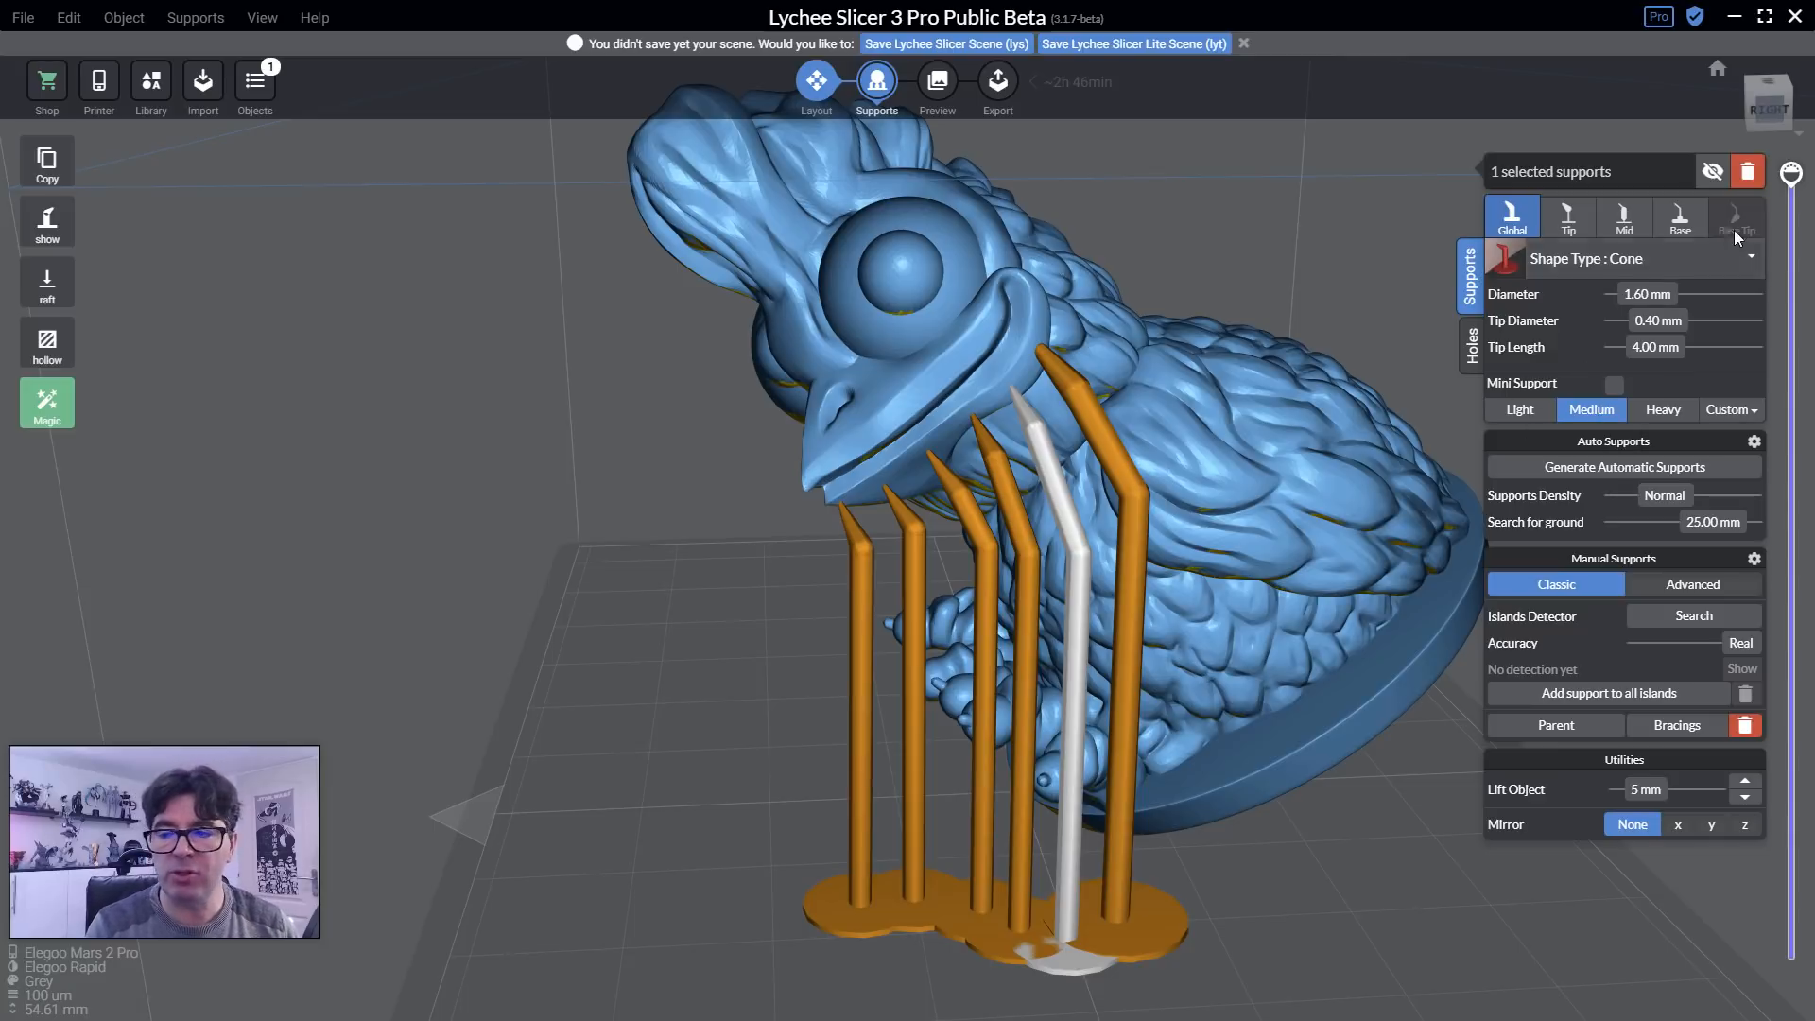
# Delete all the supports placed along the beak.
pyautogui.click(1748, 171)
pyautogui.click(1748, 171)
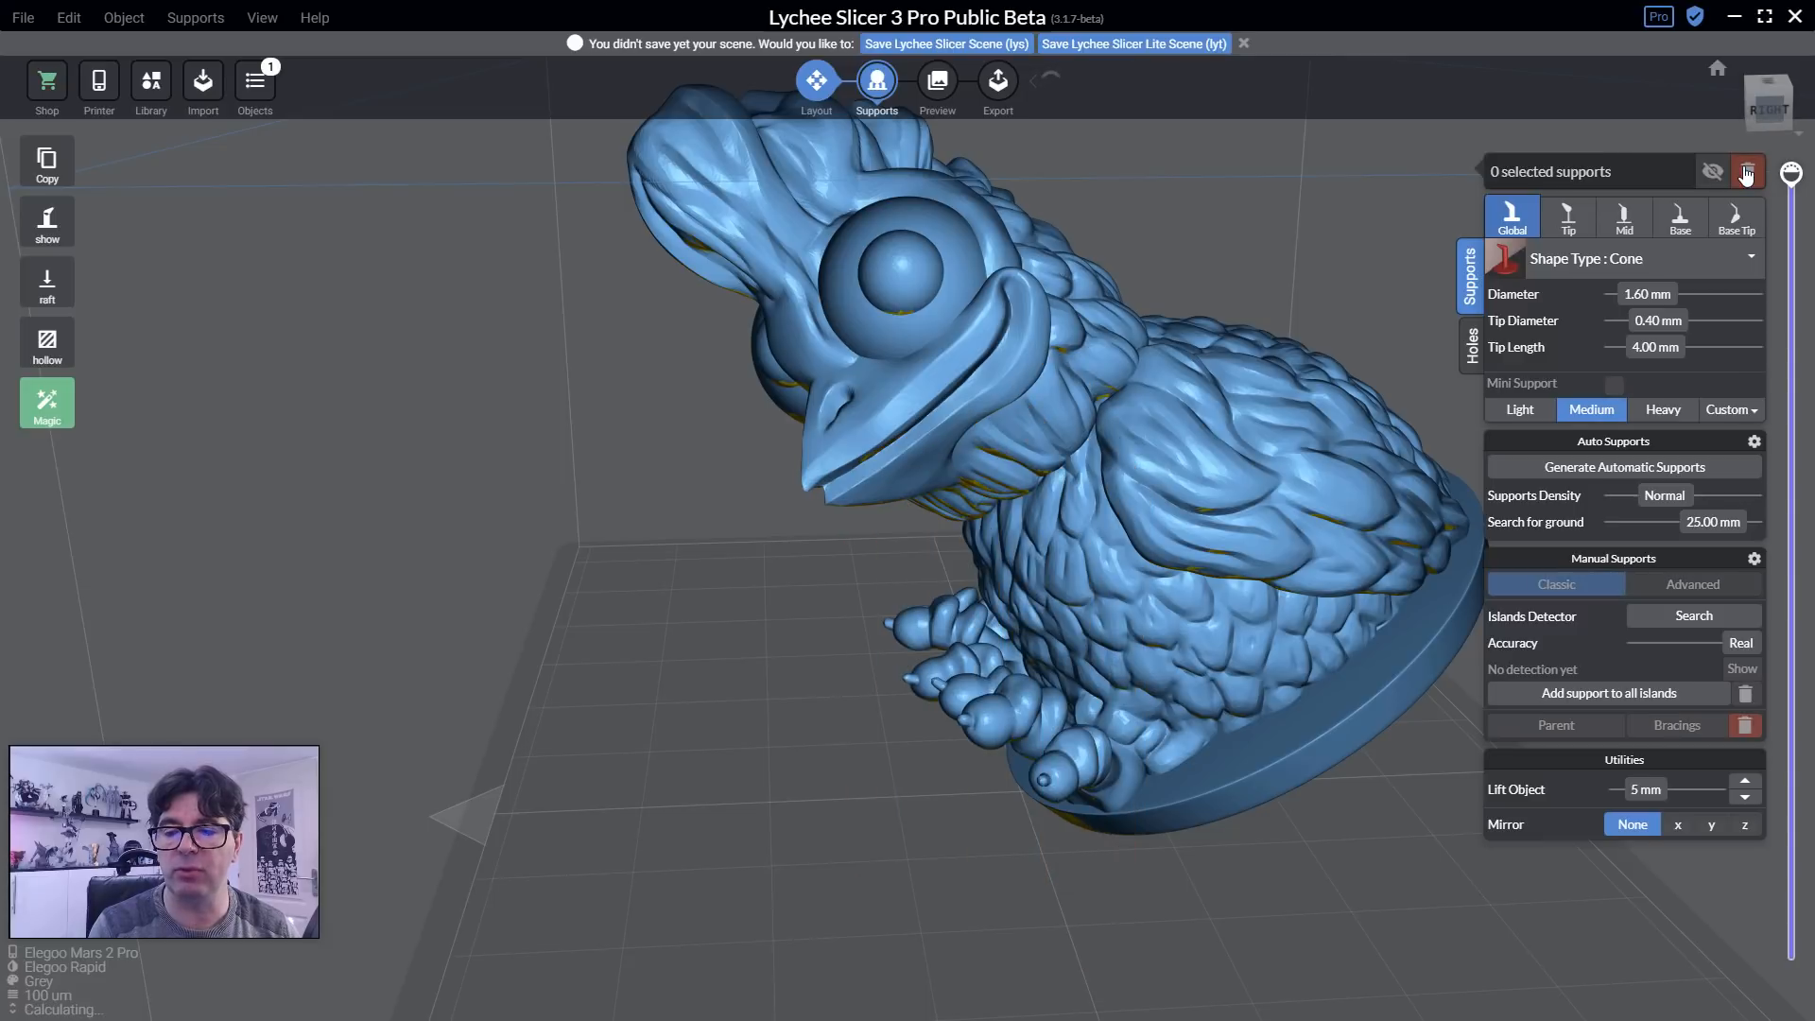
pyautogui.moveTo(654, 719); pyautogui.dragTo(603, 628)
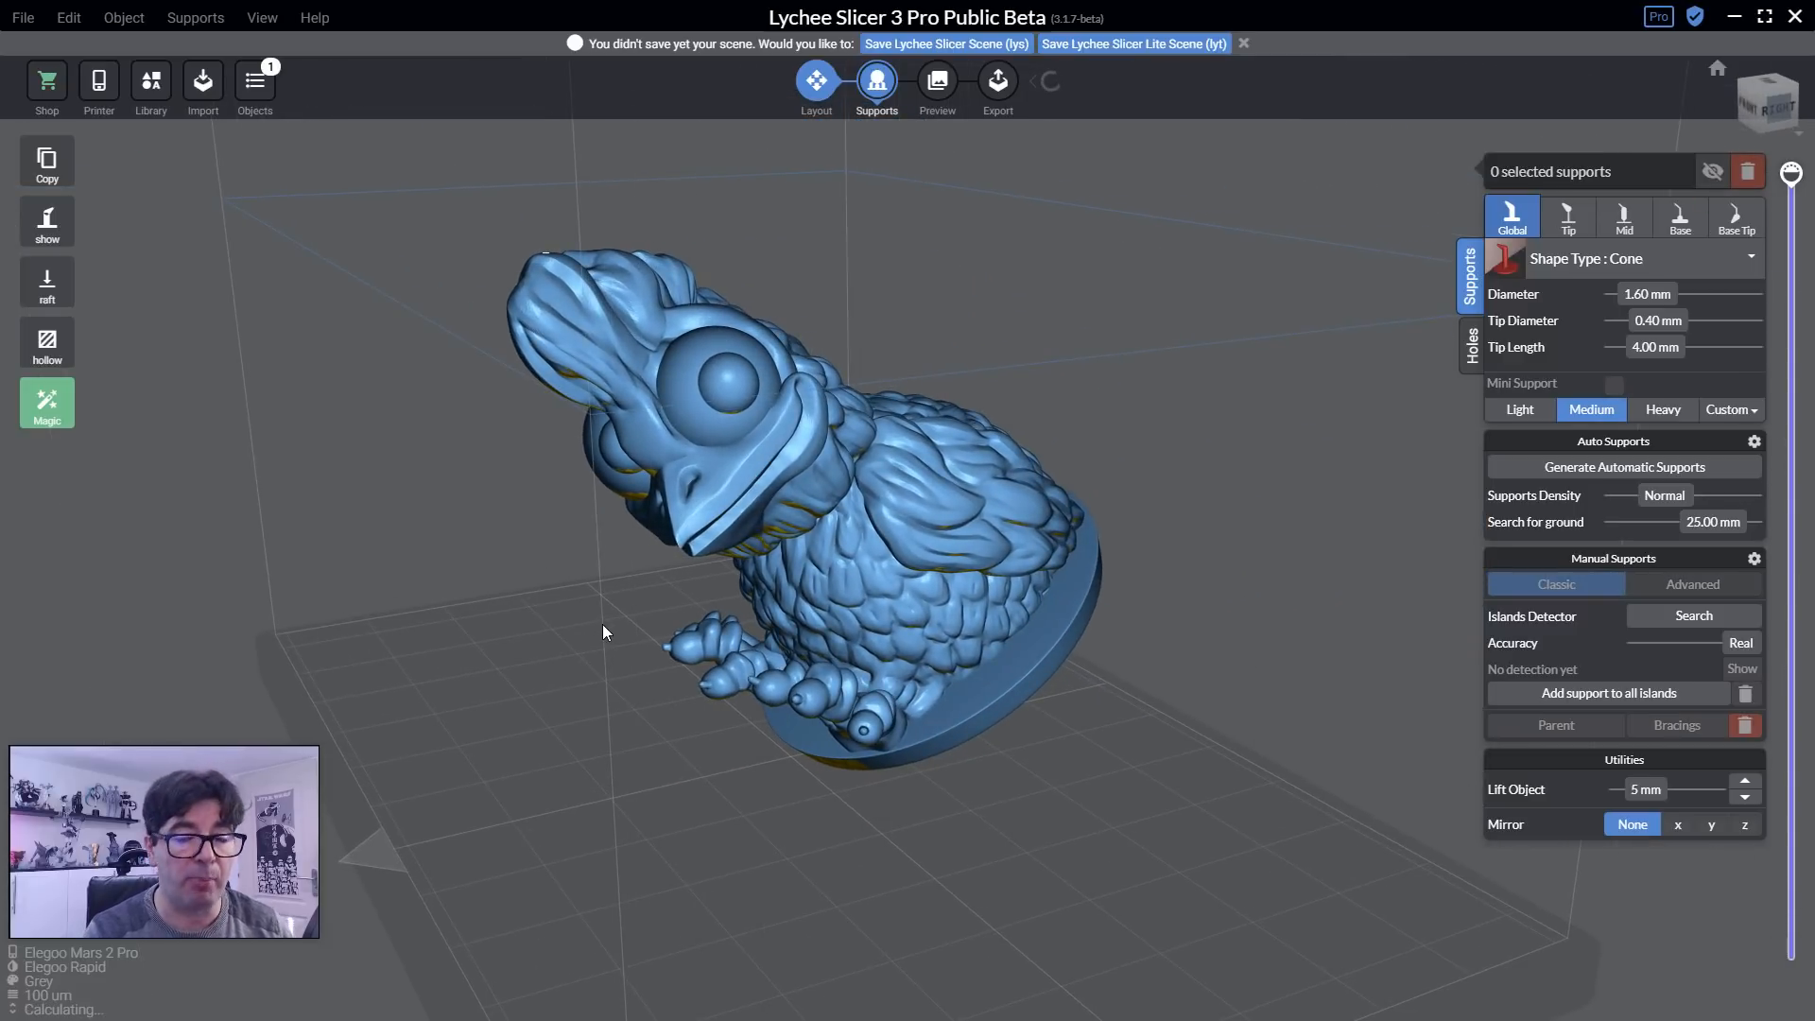
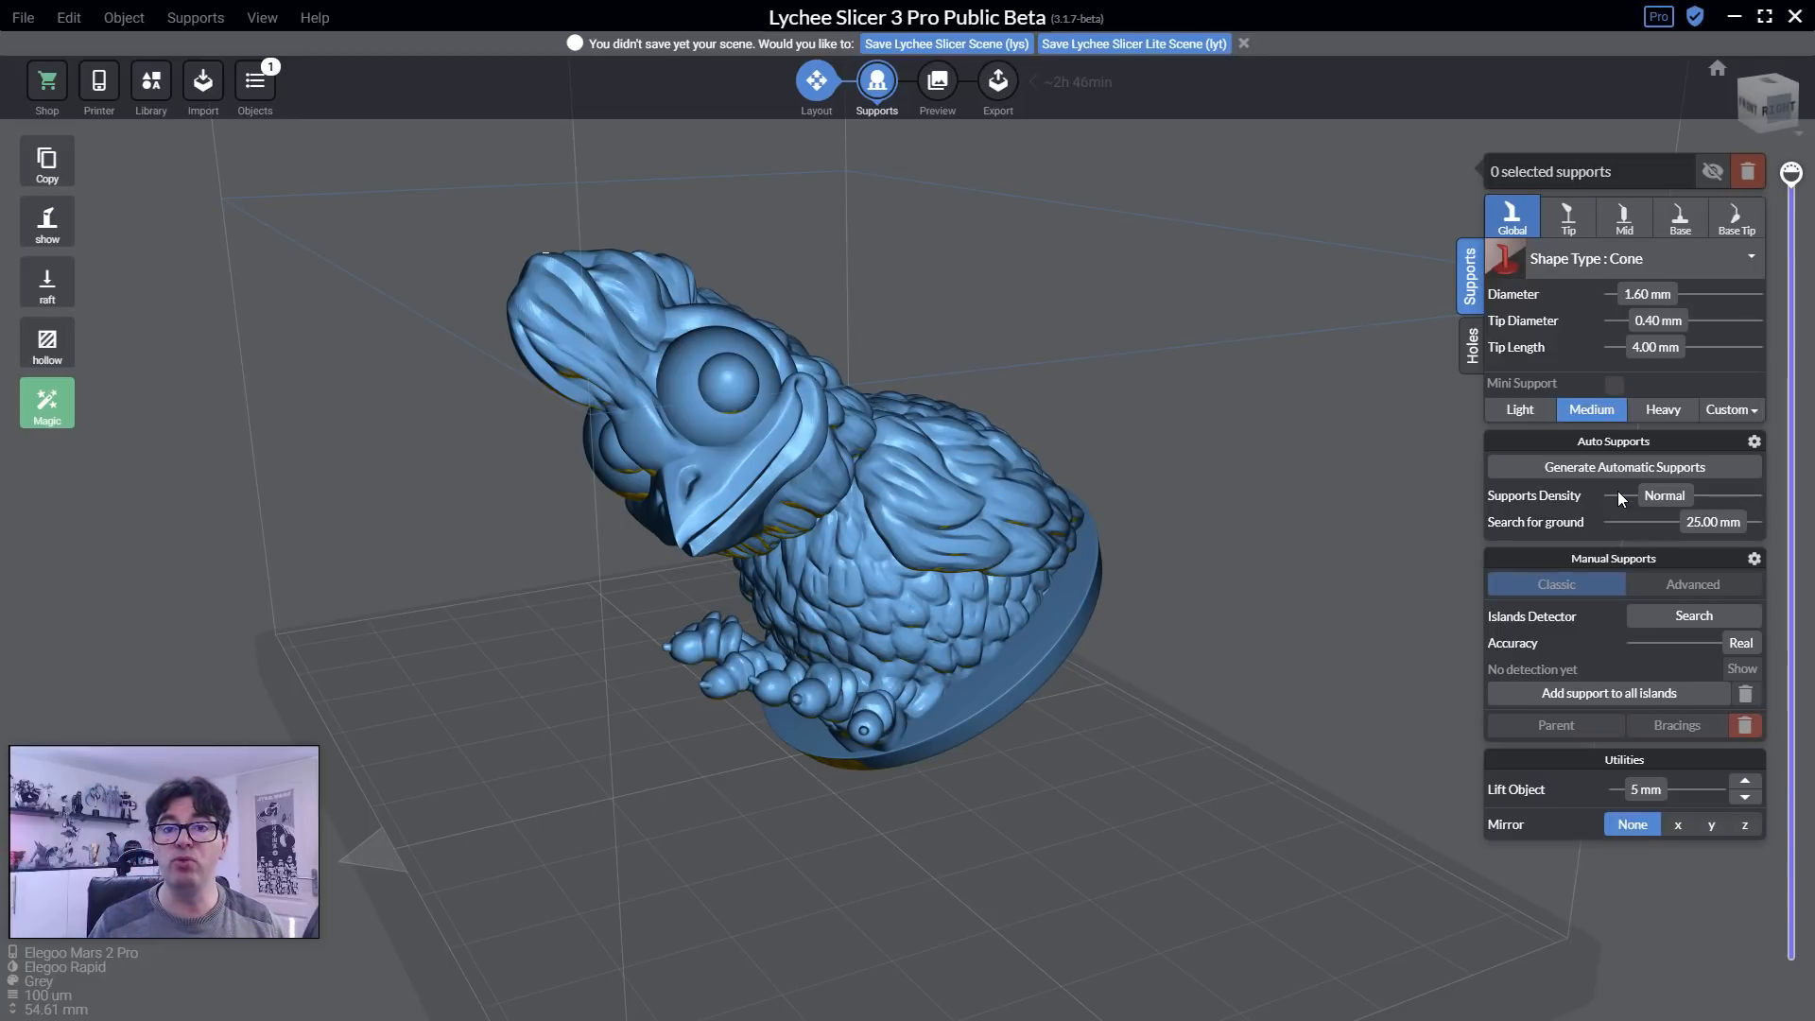
# Generate automatic supports using the Medium preset, Normal density and a 25.00 mm search for ground.
pyautogui.moveTo(1650, 506)
pyautogui.mouseDown()
pyautogui.moveTo(1604, 508)
pyautogui.moveTo(1740, 506)
pyautogui.moveTo(1648, 508)
pyautogui.mouseUp()
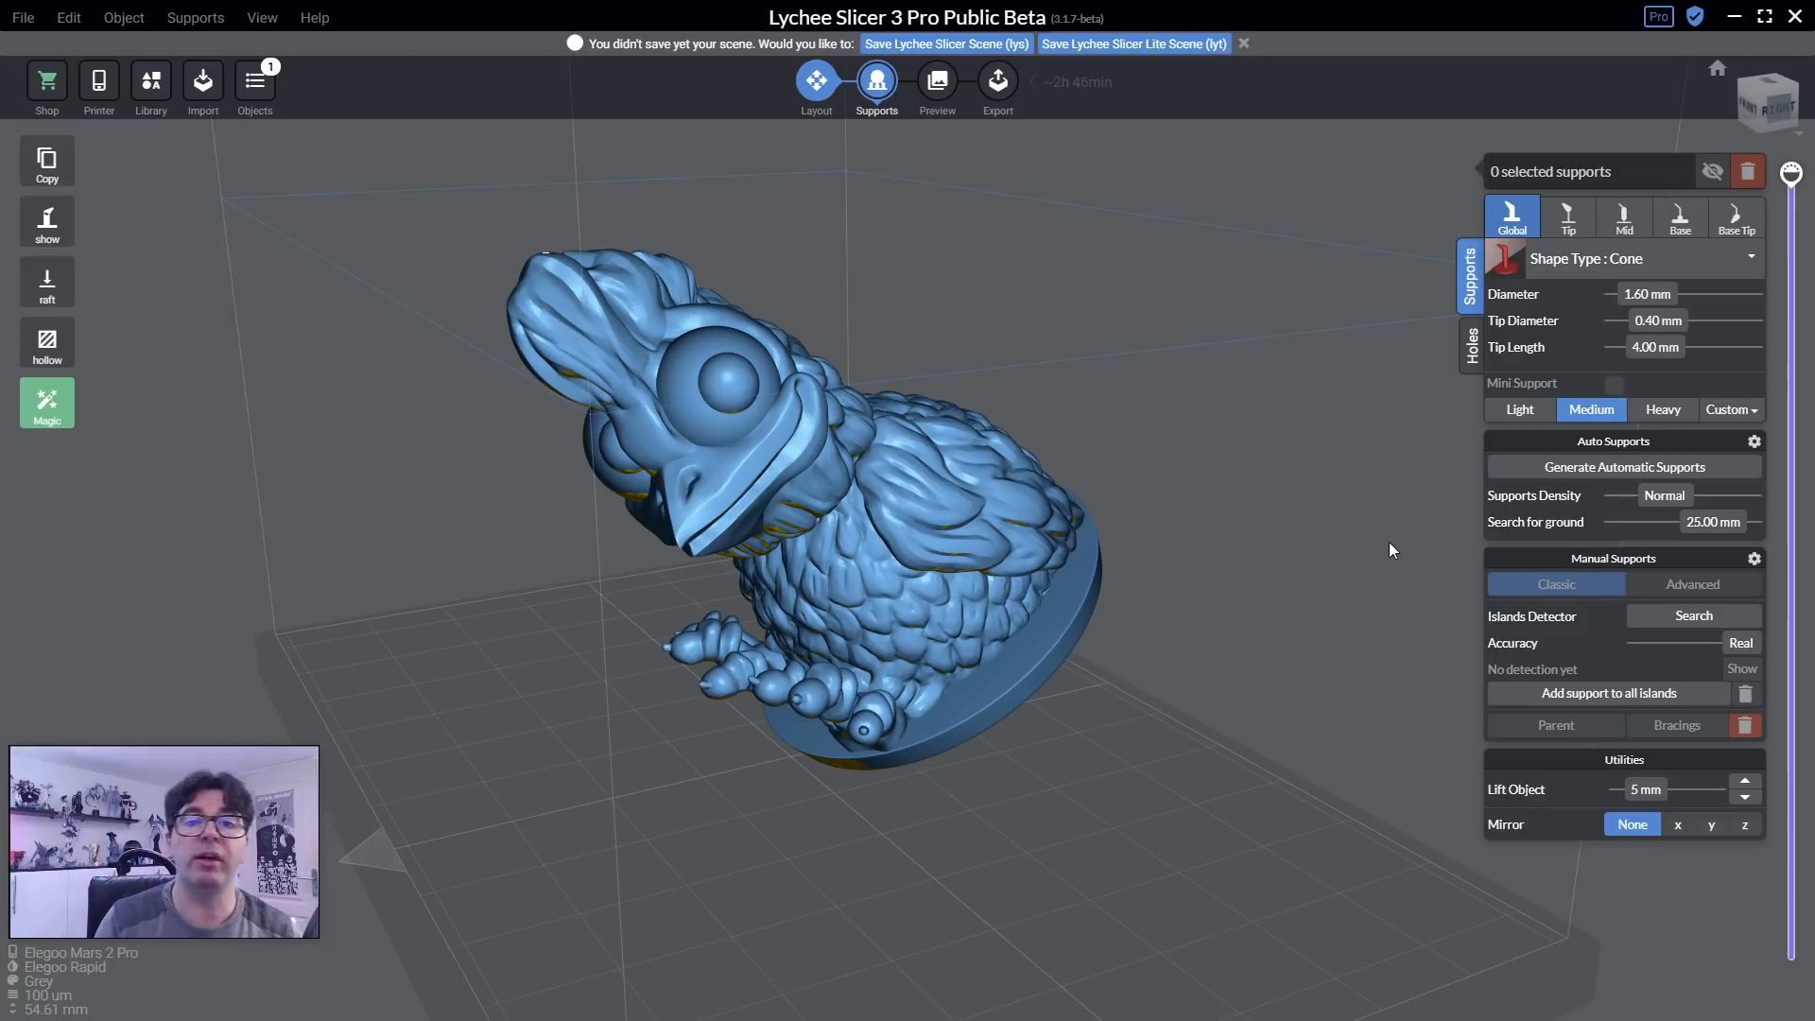
pyautogui.click(1620, 467)
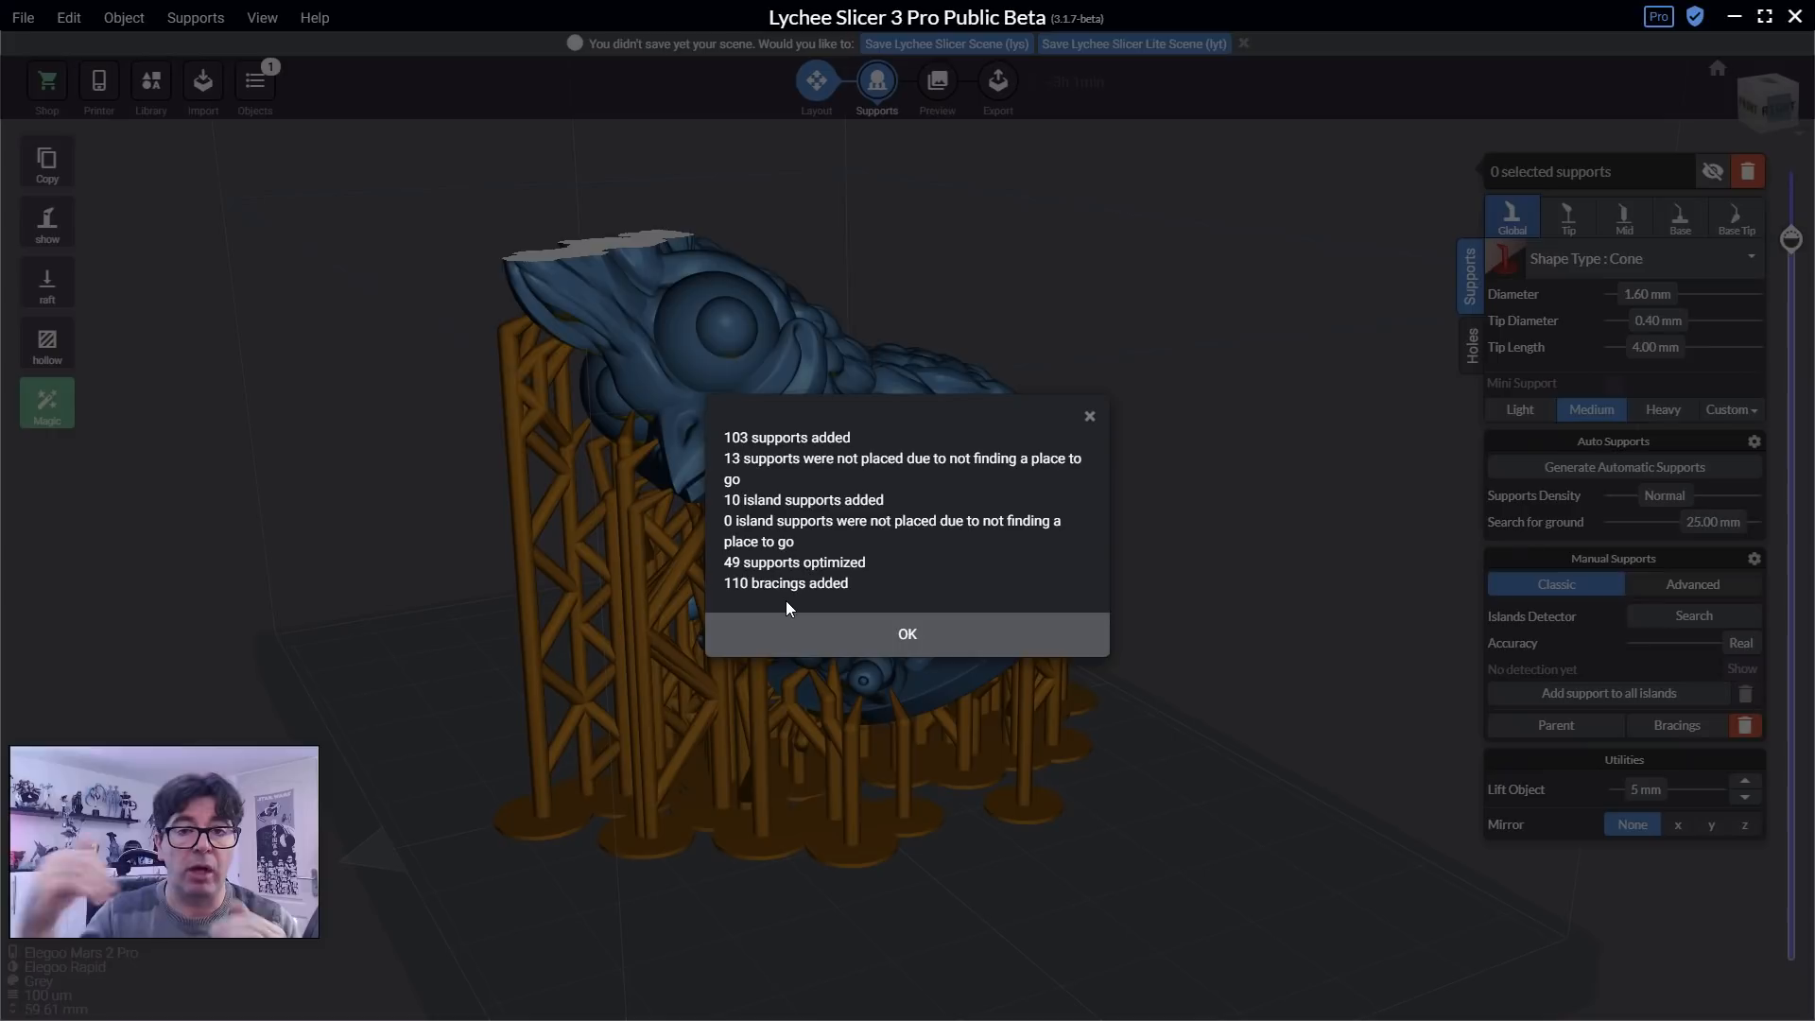
# Close the support generation summary, show the model unclipped and inspect the automatic supports beneath the base and around the crest.
pyautogui.click(907, 641)
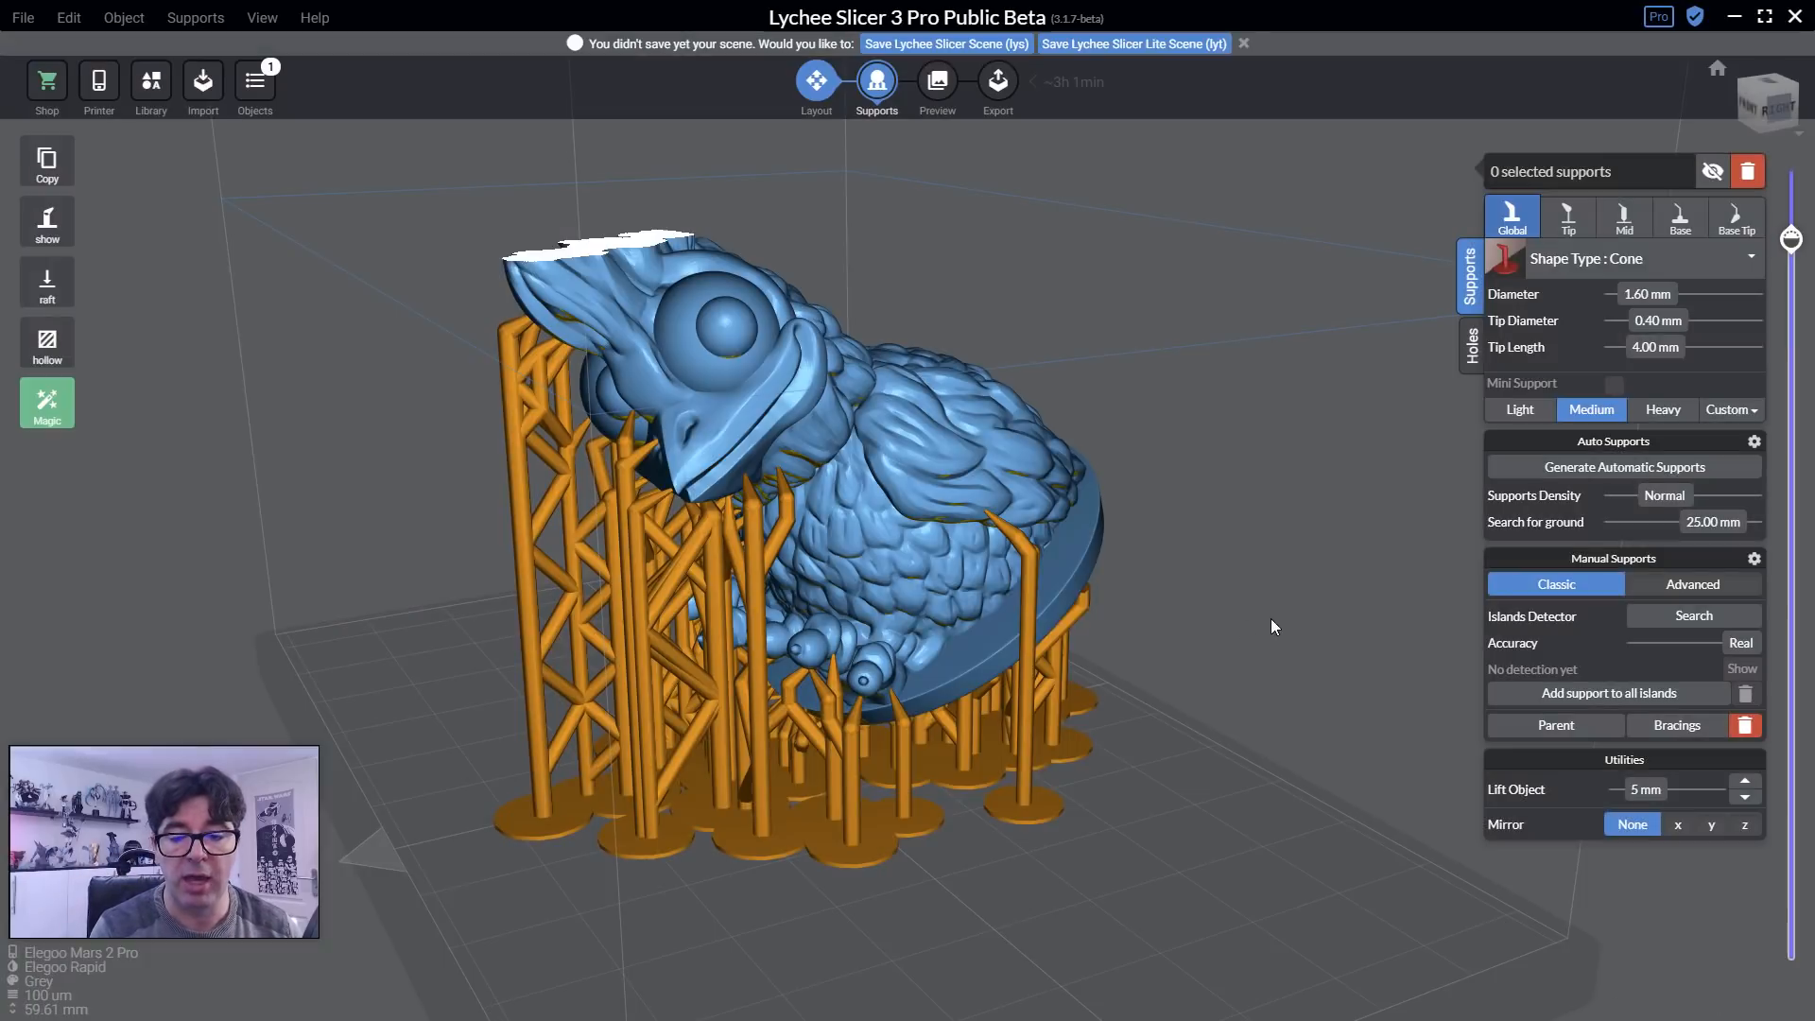
pyautogui.moveTo(1271, 618); pyautogui.dragTo(1361, 595)
pyautogui.moveTo(1790, 238); pyautogui.dragTo(1790, 974)
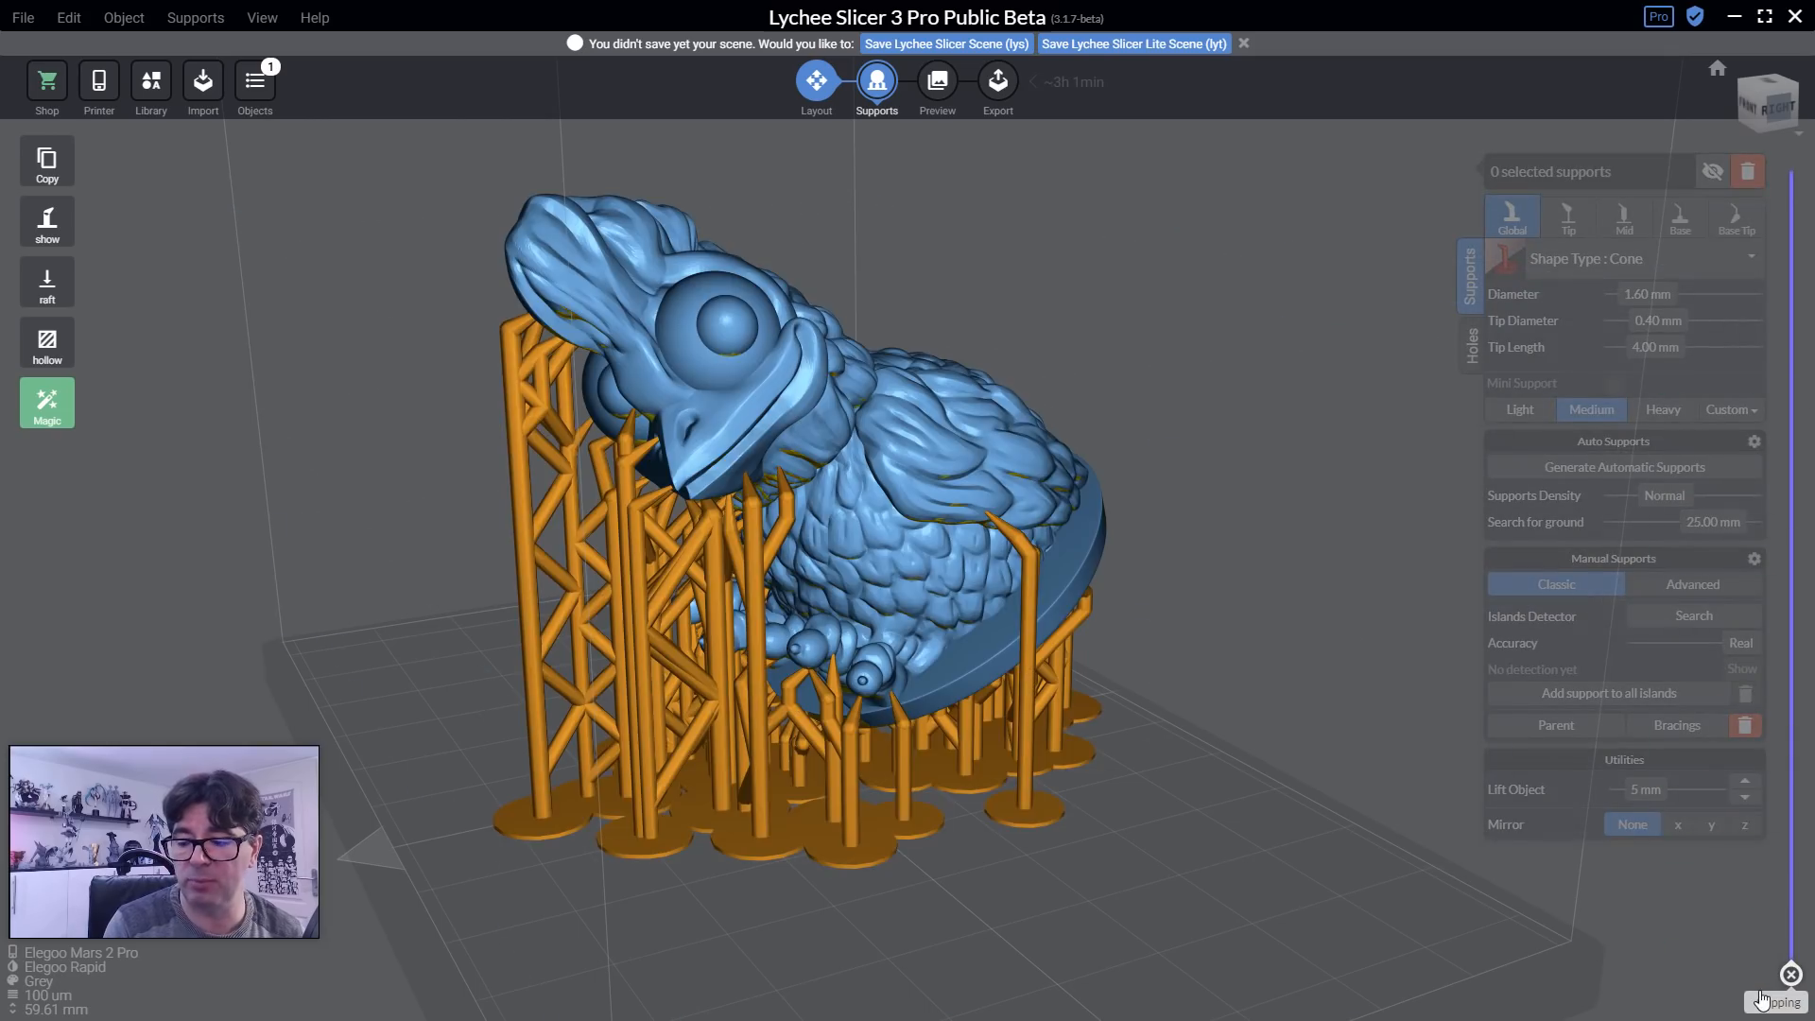
pyautogui.moveTo(1131, 823); pyautogui.dragTo(1042, 626)
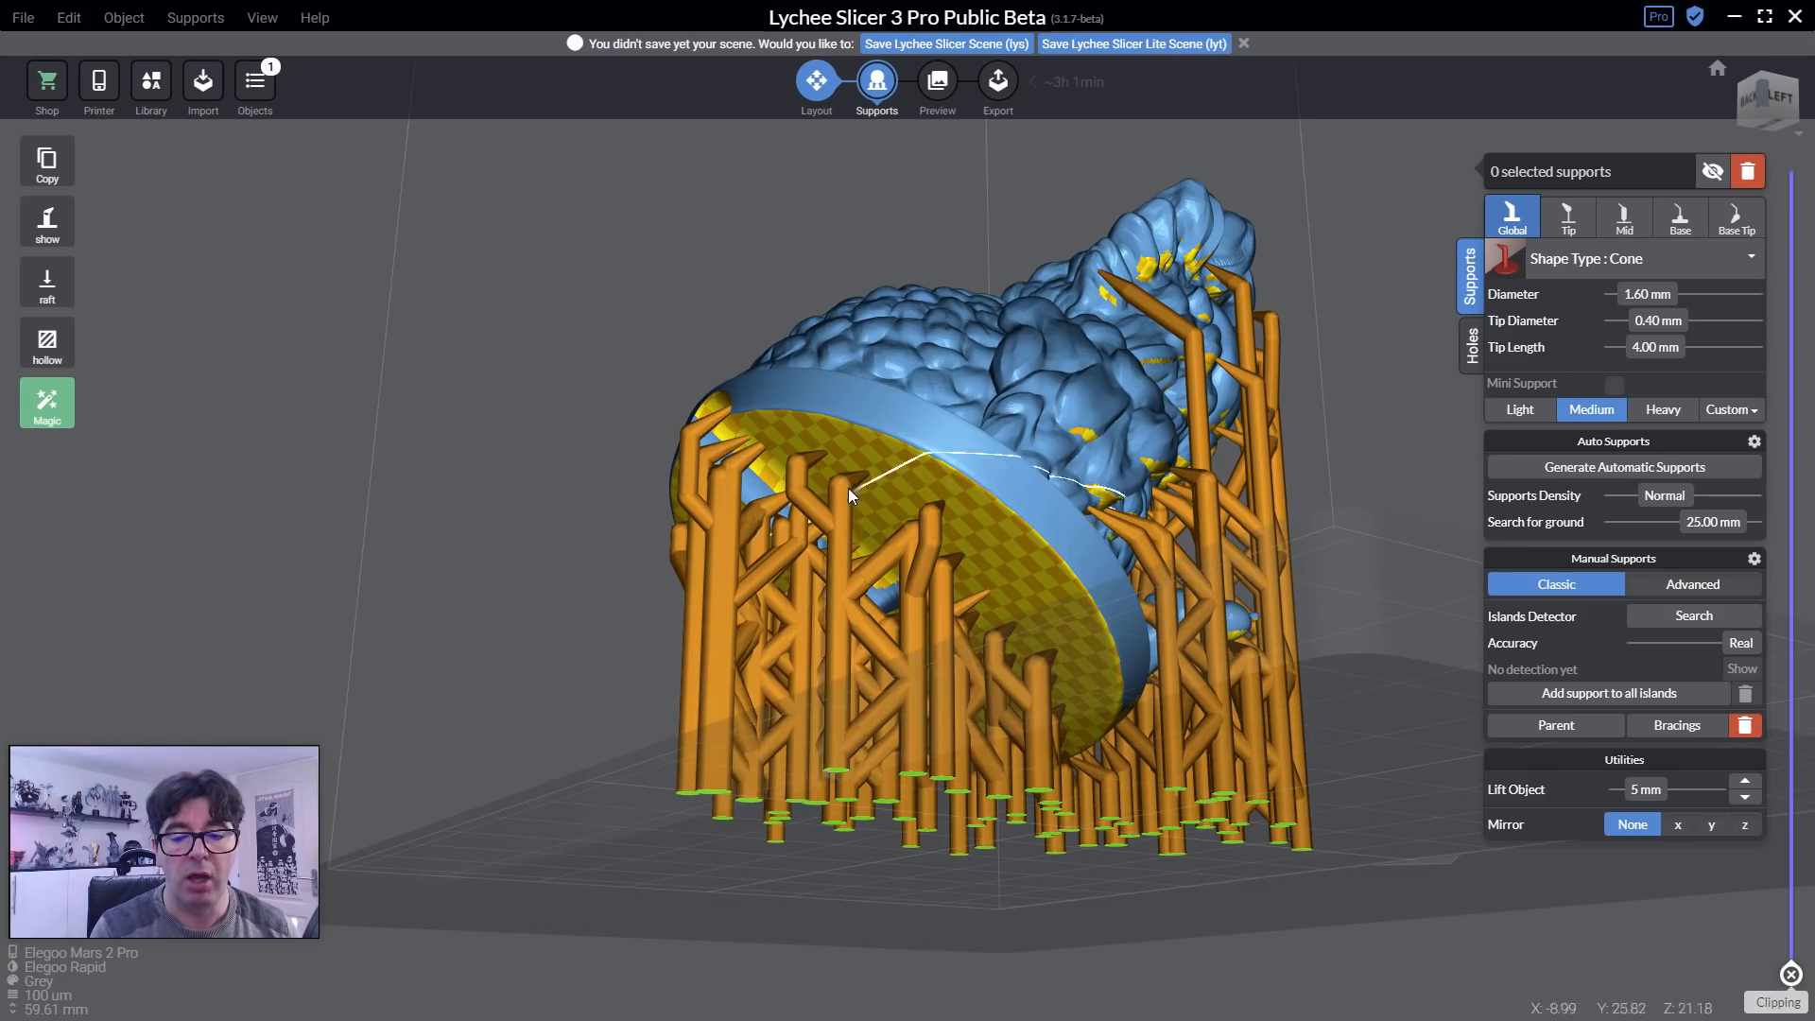
pyautogui.moveTo(848, 487); pyautogui.dragTo(865, 400)
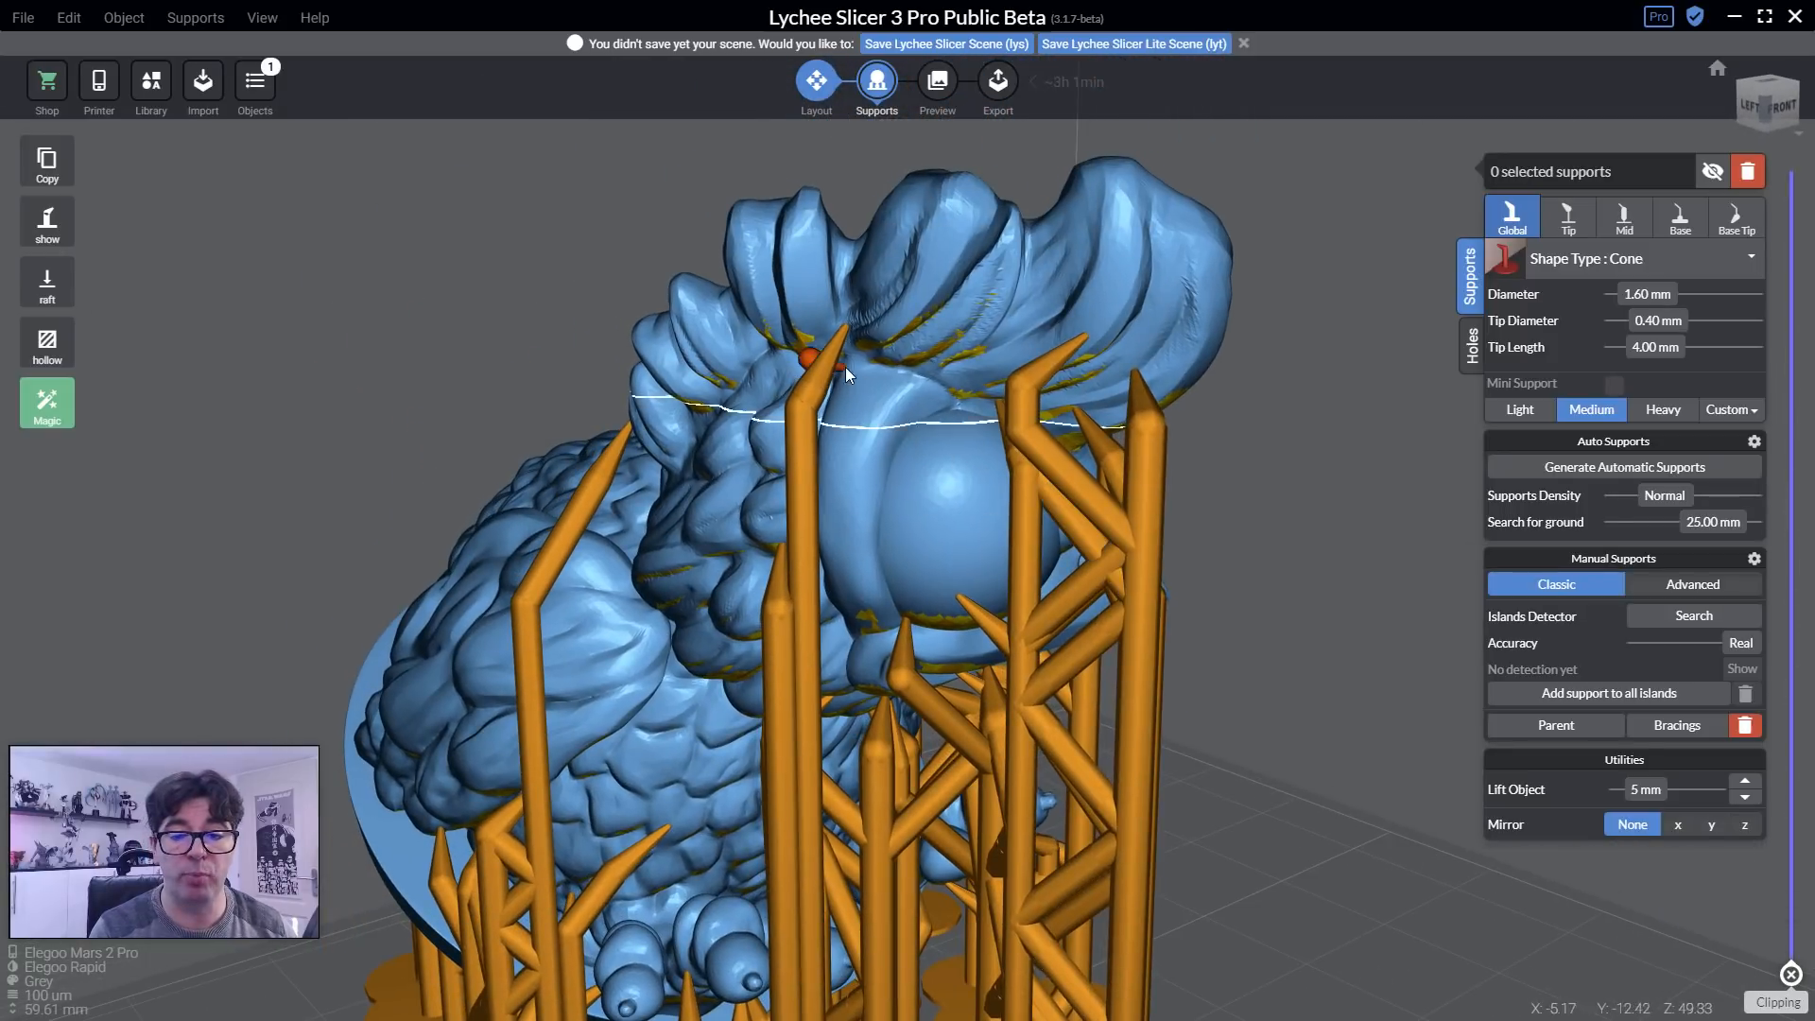
pyautogui.click(837, 343)
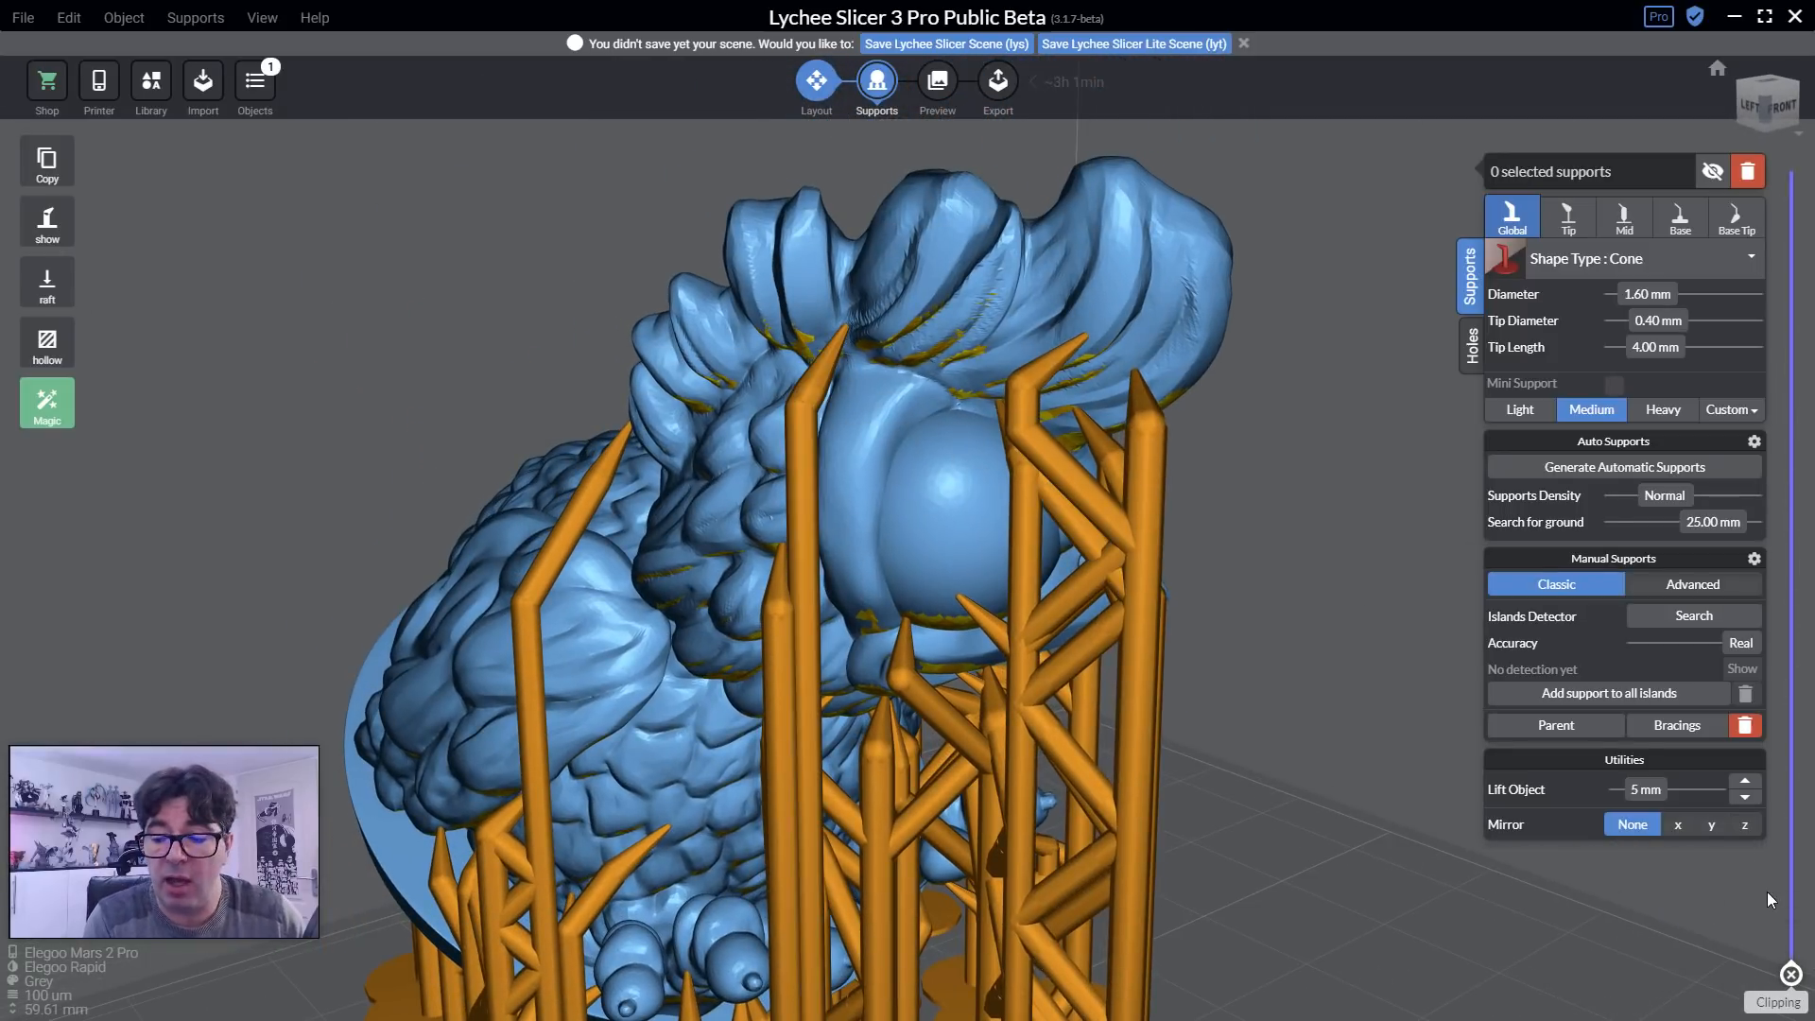
# Clip the model below the beak and step through the layers up to 33.40 mm to examine where the beak begins printing.
pyautogui.moveTo(1793, 978); pyautogui.dragTo(1799, 563)
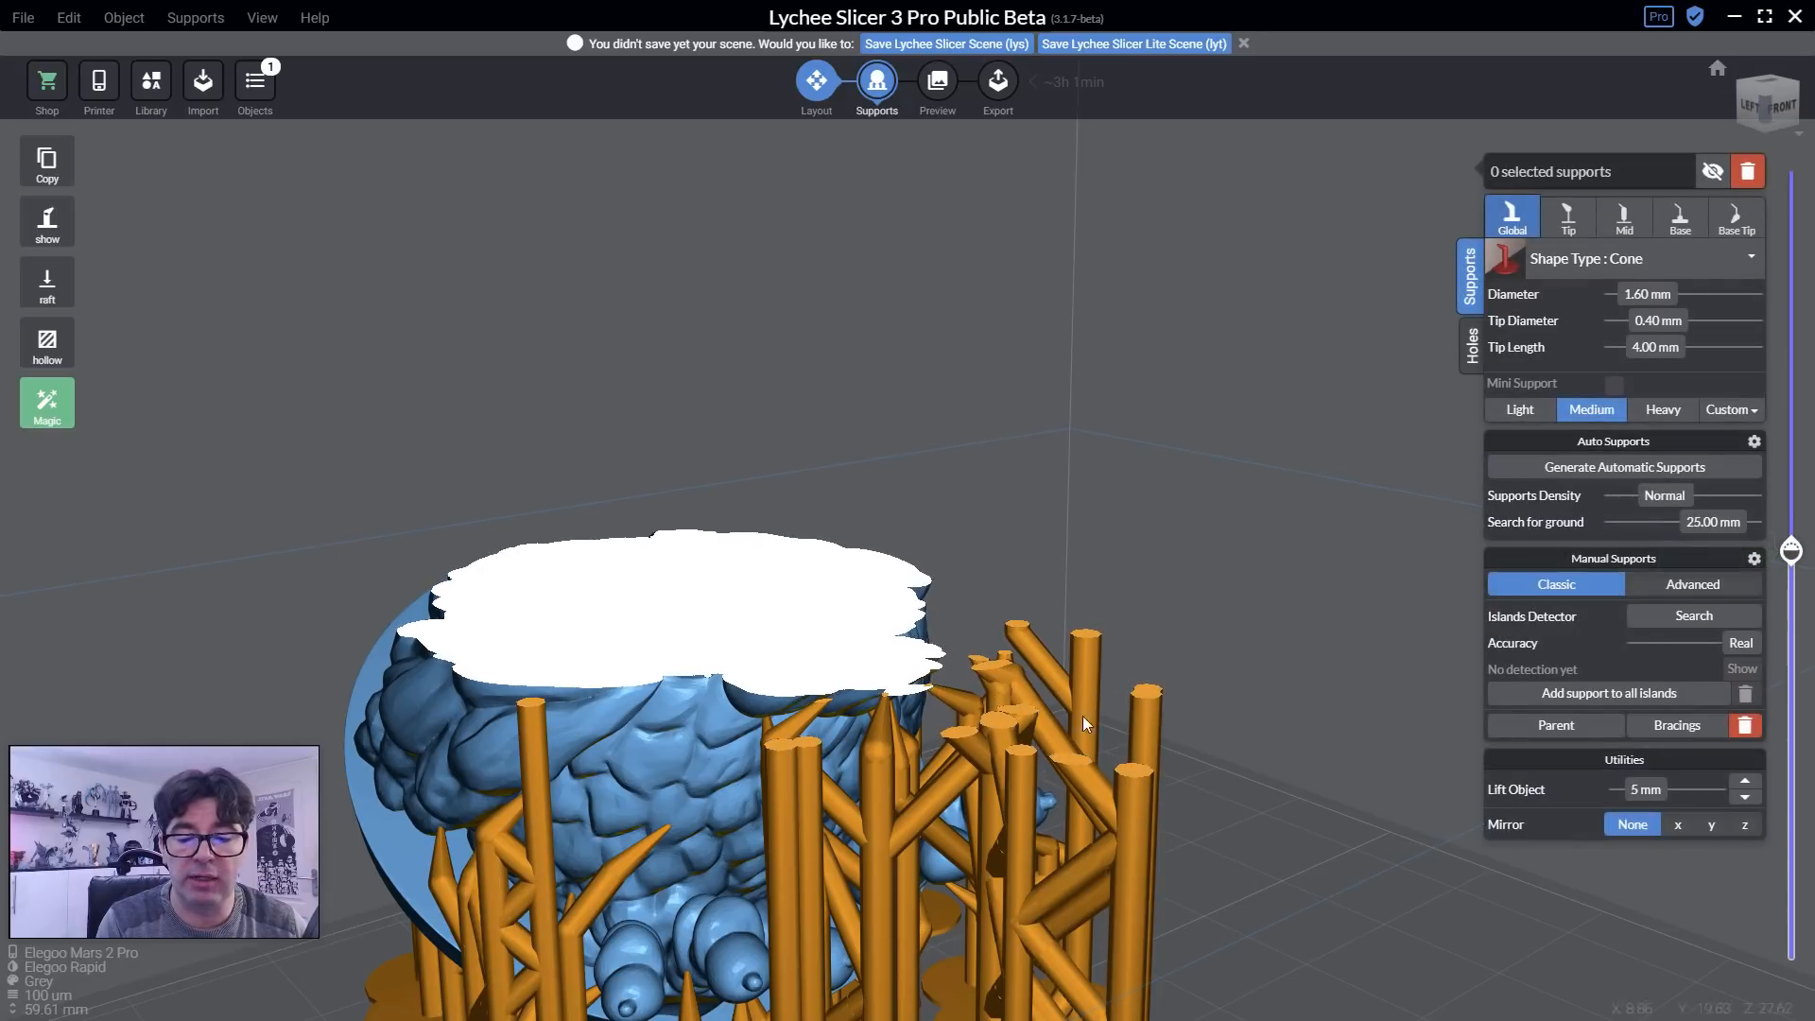
pyautogui.moveTo(1131, 700); pyautogui.dragTo(1216, 498, button='right')
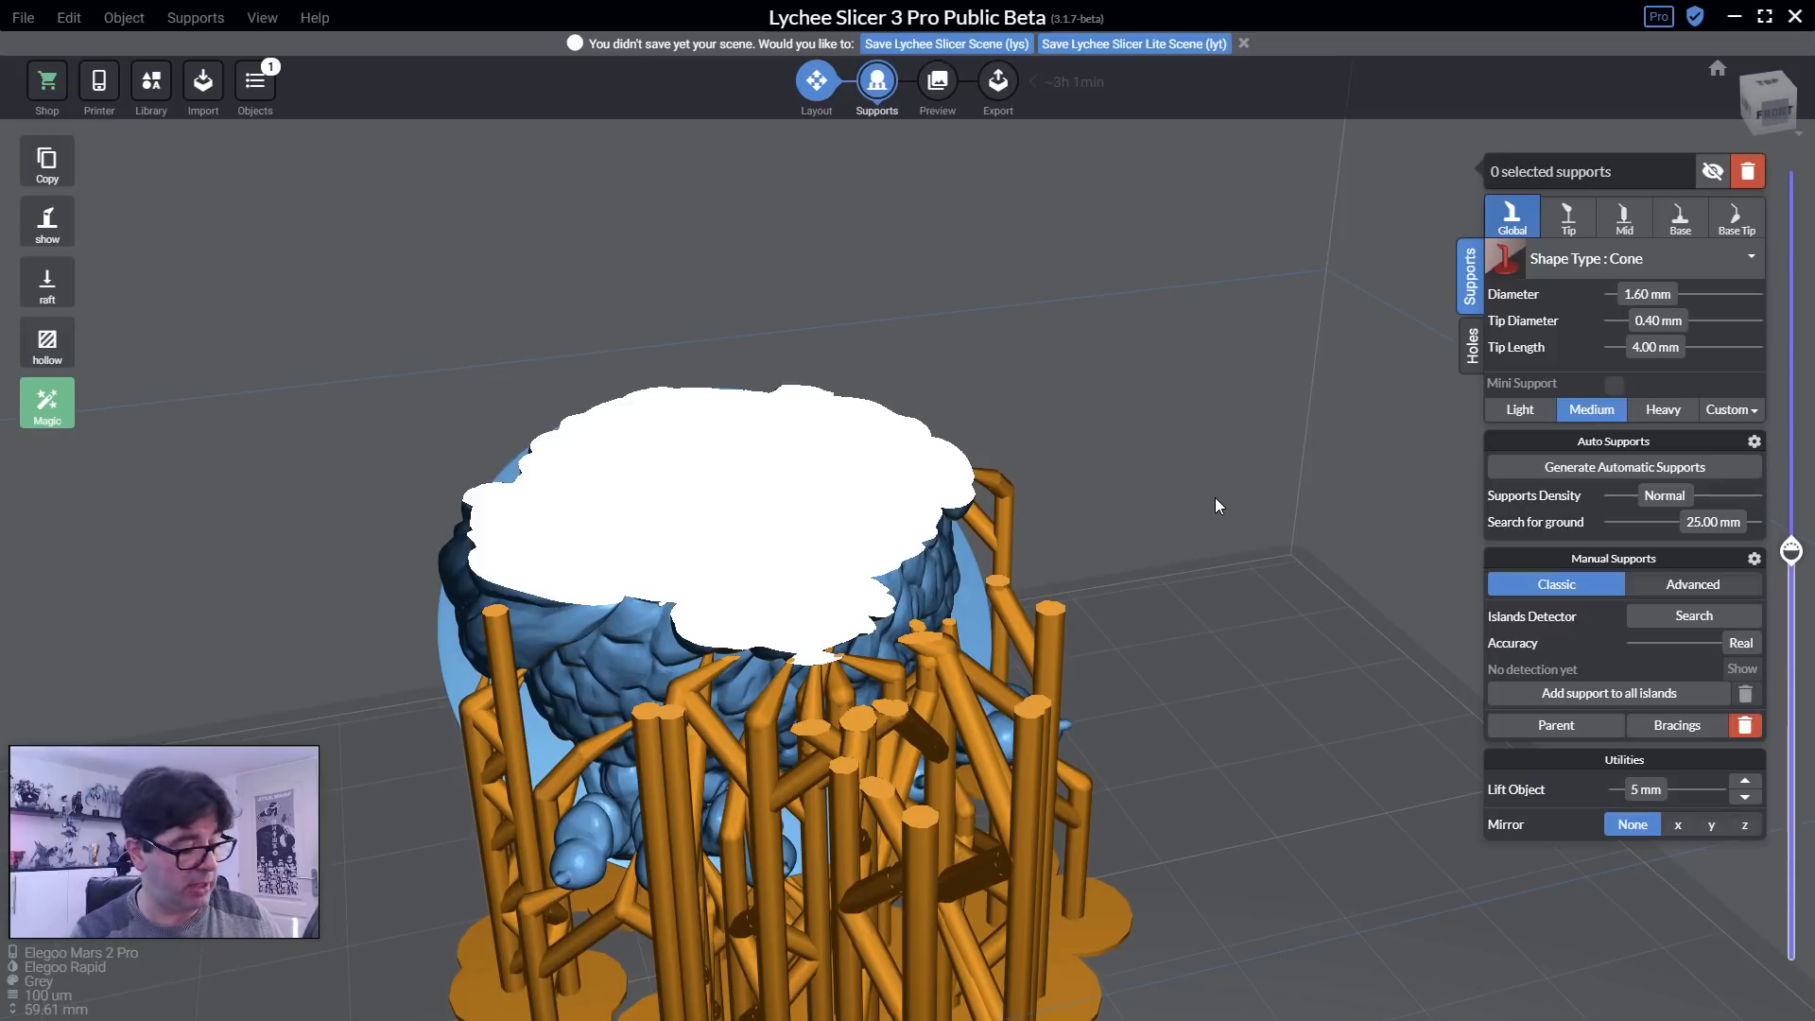
pyautogui.press('Up')
pyautogui.press('Up')
pyautogui.press('Up')
pyautogui.press('Up')
pyautogui.press('Up')
pyautogui.press('Up')
pyautogui.press('Up')
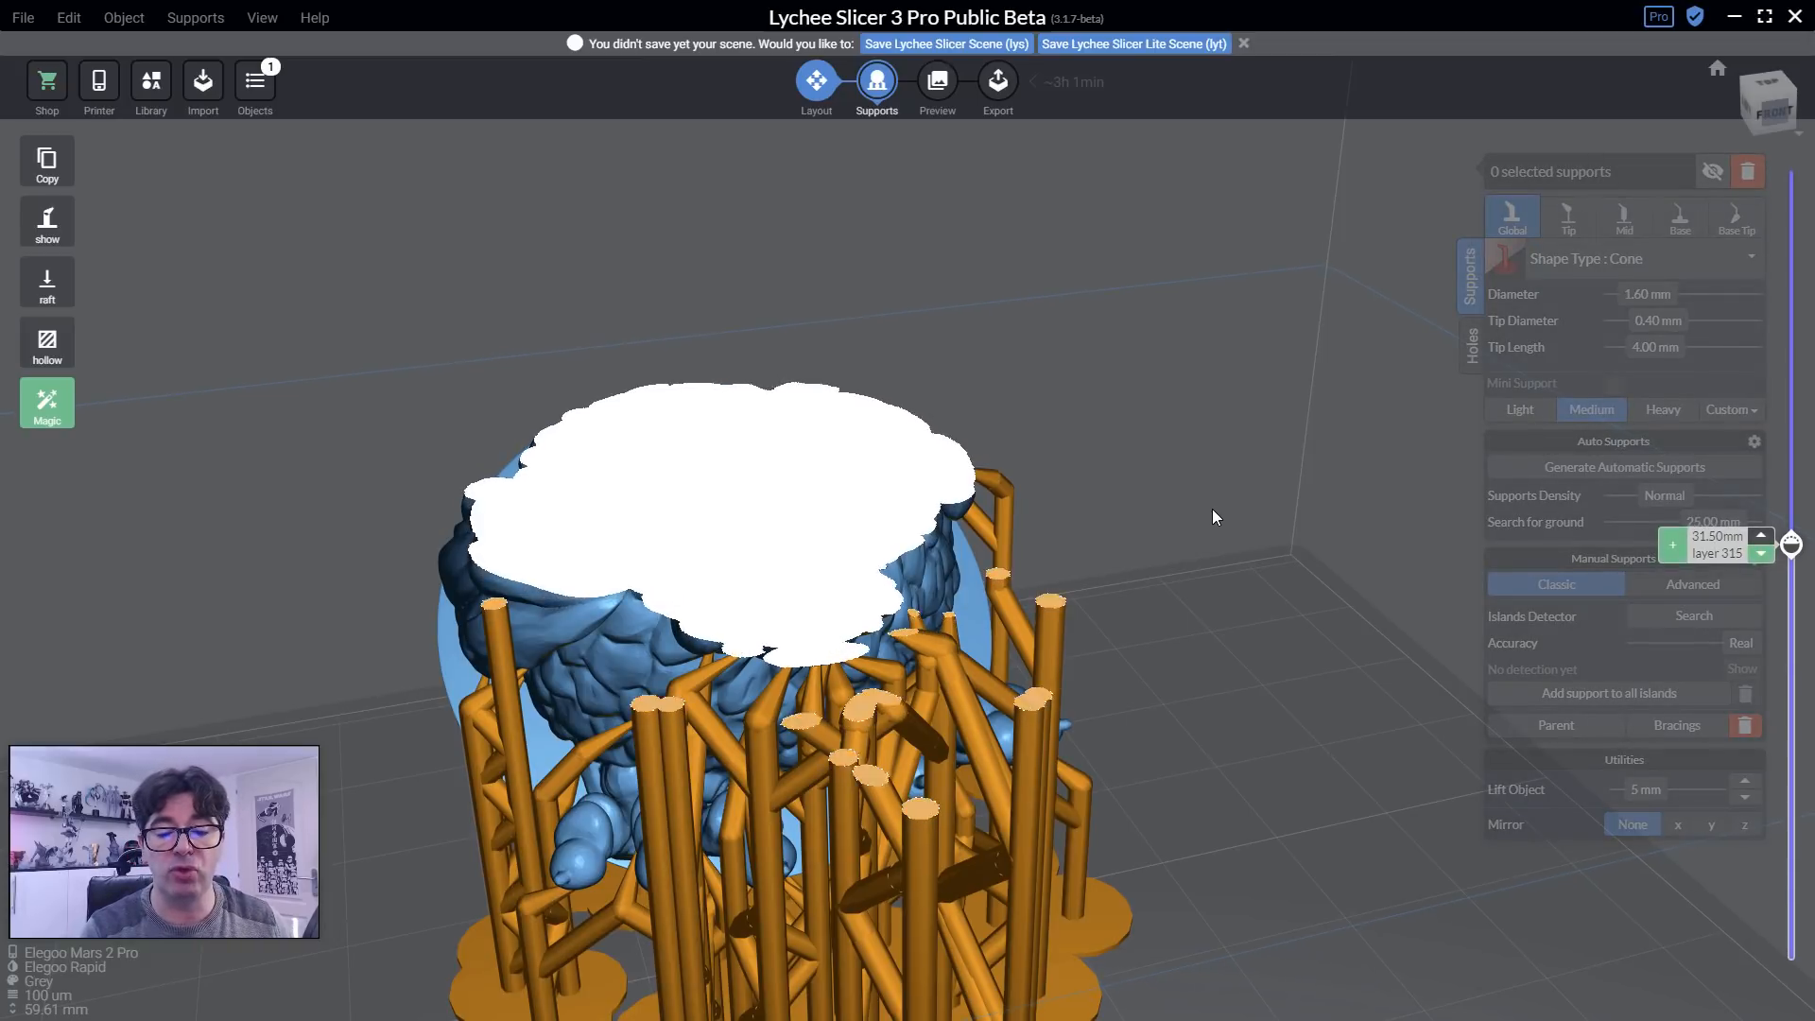
pyautogui.press('Up')
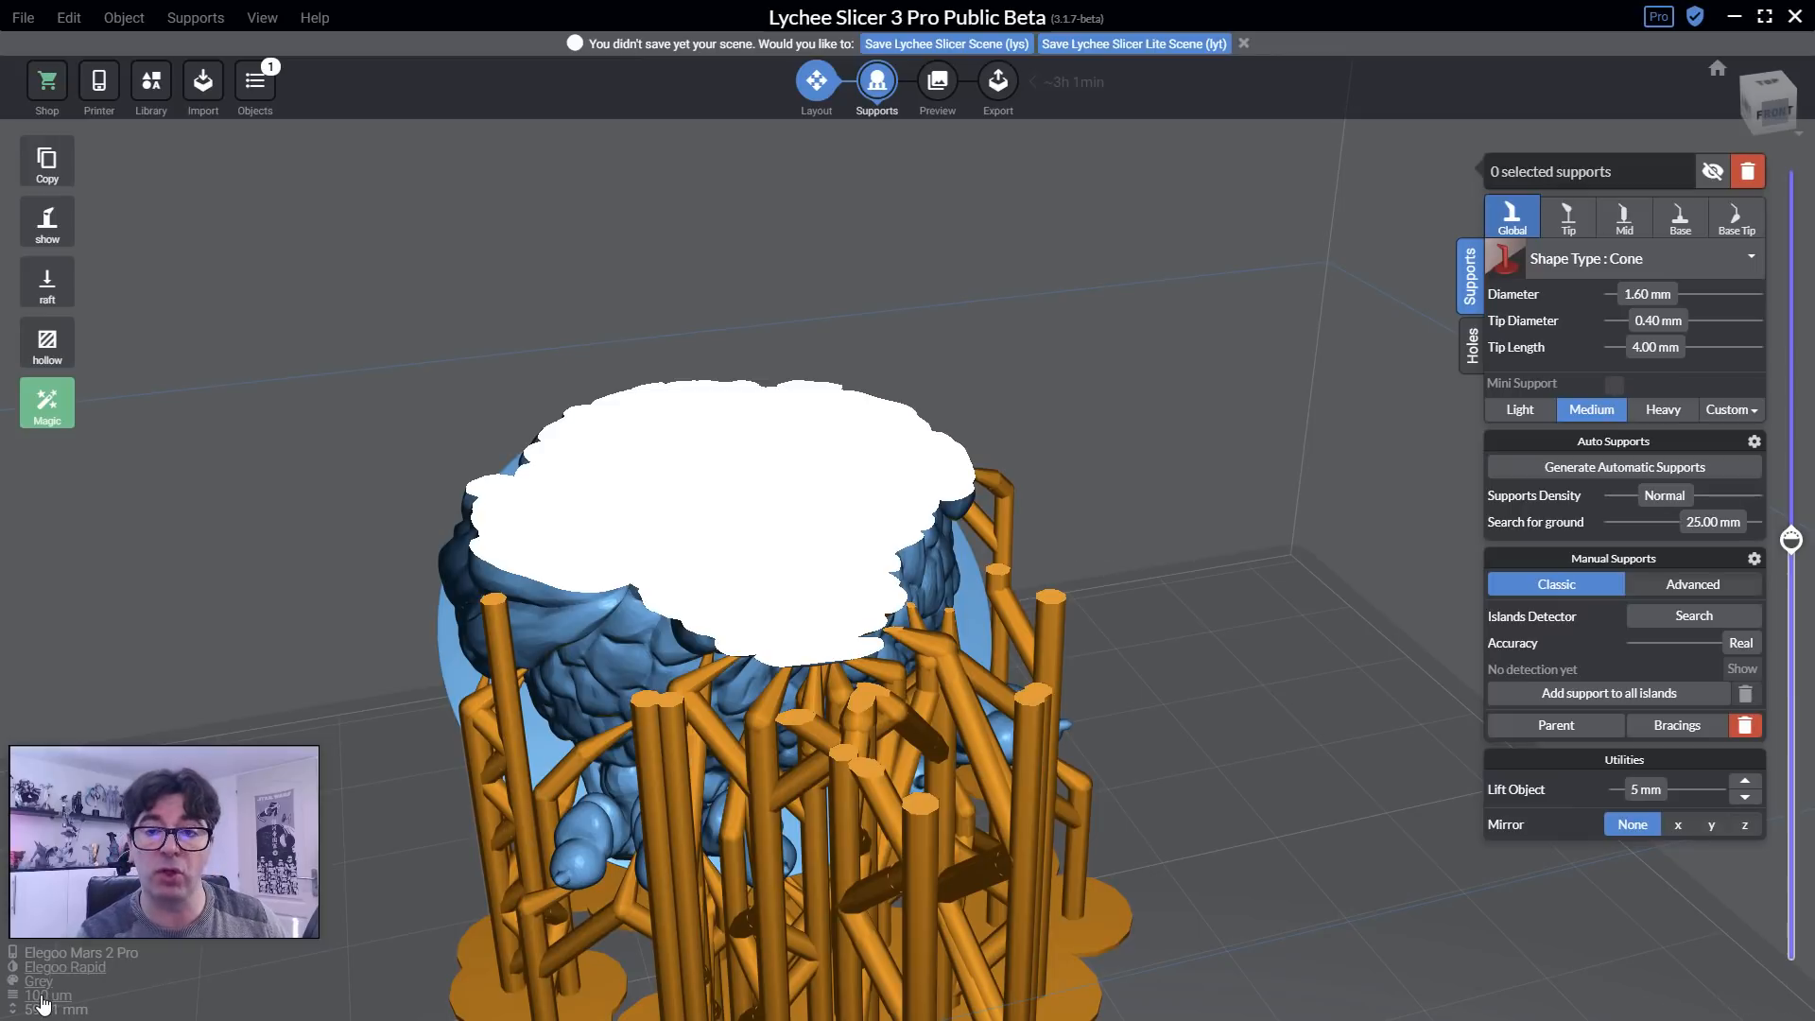
pyautogui.press('Up')
pyautogui.press('Up')
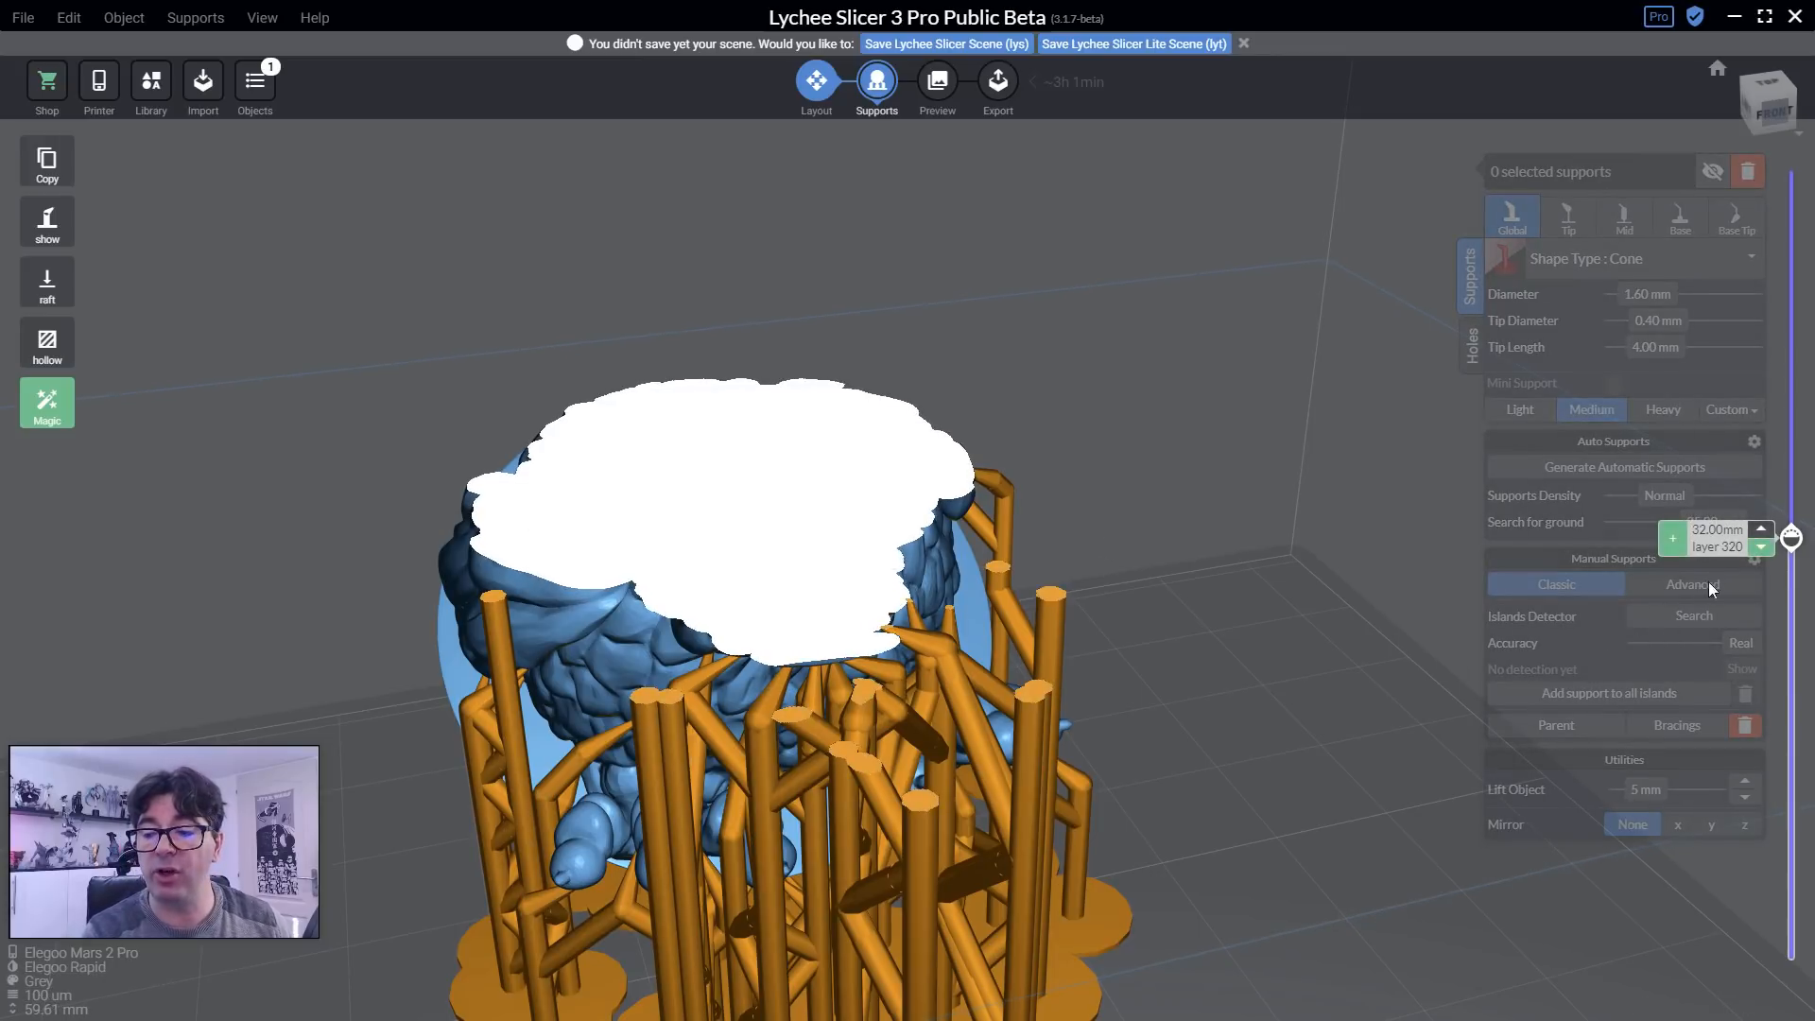
pyautogui.press('Up')
pyautogui.press('Up')
pyautogui.press('Up')
pyautogui.press('Up')
pyautogui.press('Up')
pyautogui.press('Up')
pyautogui.press('Up')
pyautogui.press('Up')
pyautogui.press('Up')
pyautogui.press('Up')
pyautogui.press('Up')
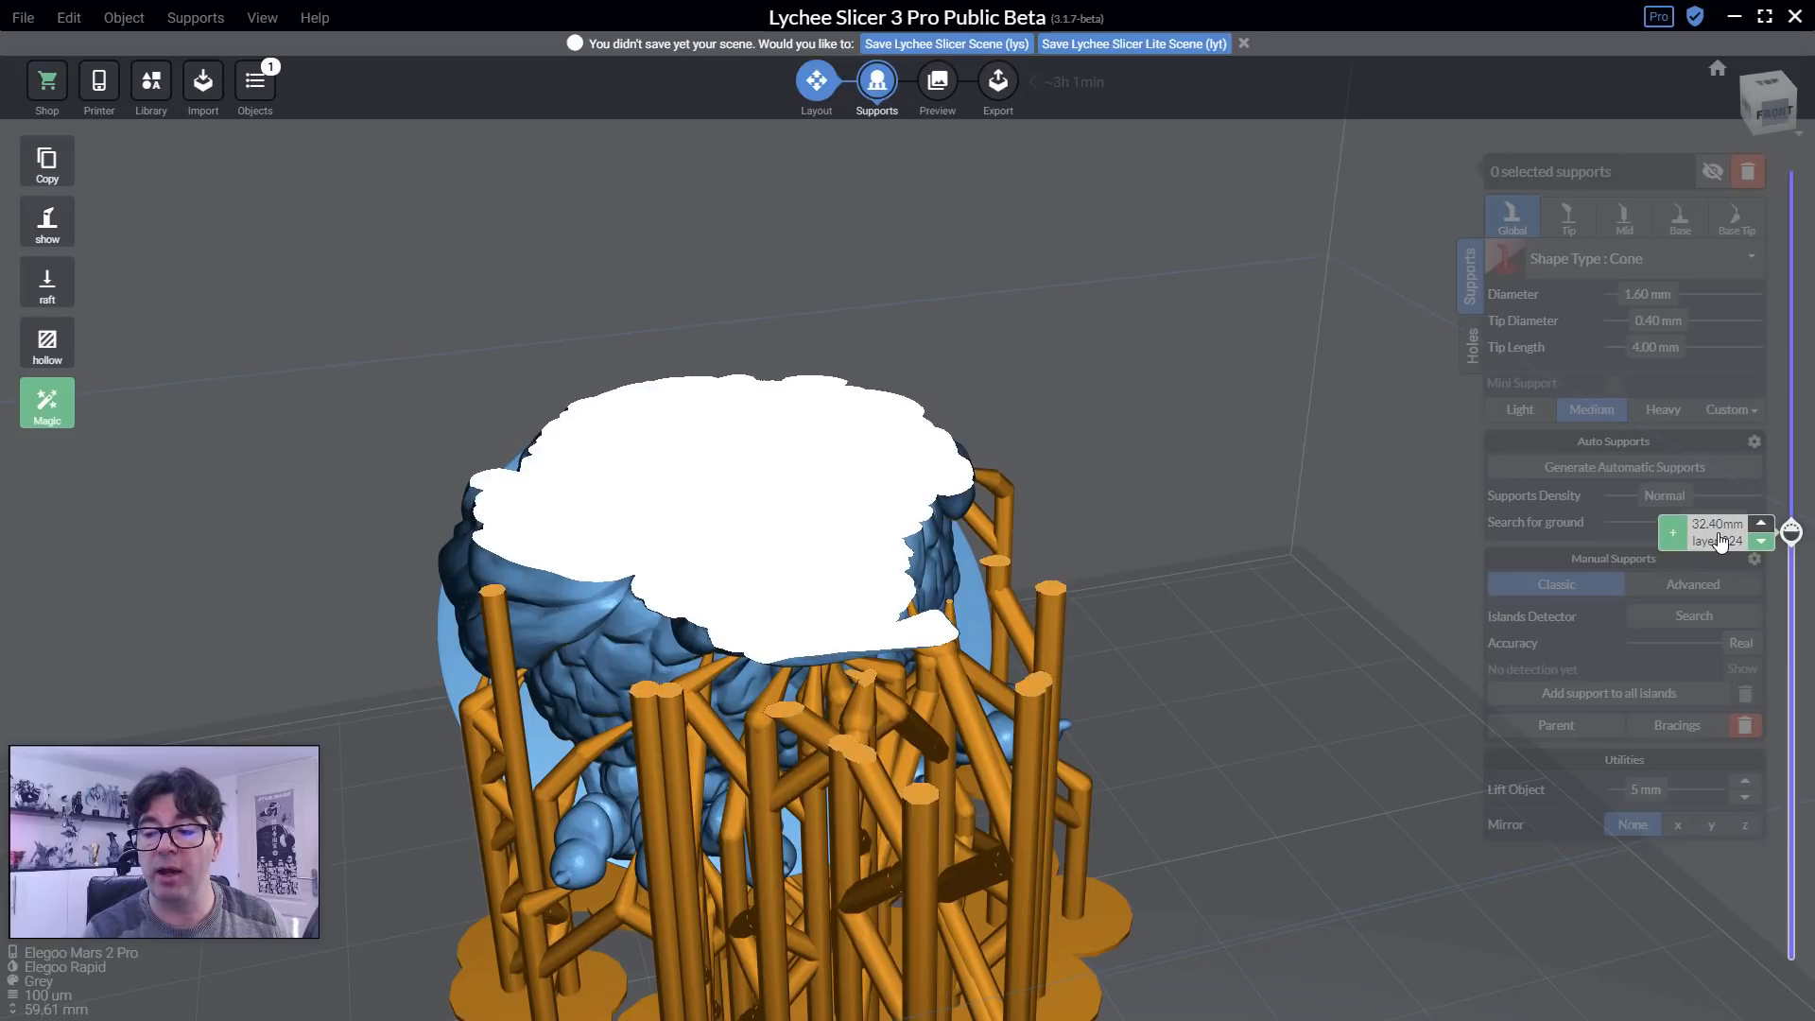
pyautogui.press('Down')
pyautogui.press('Down')
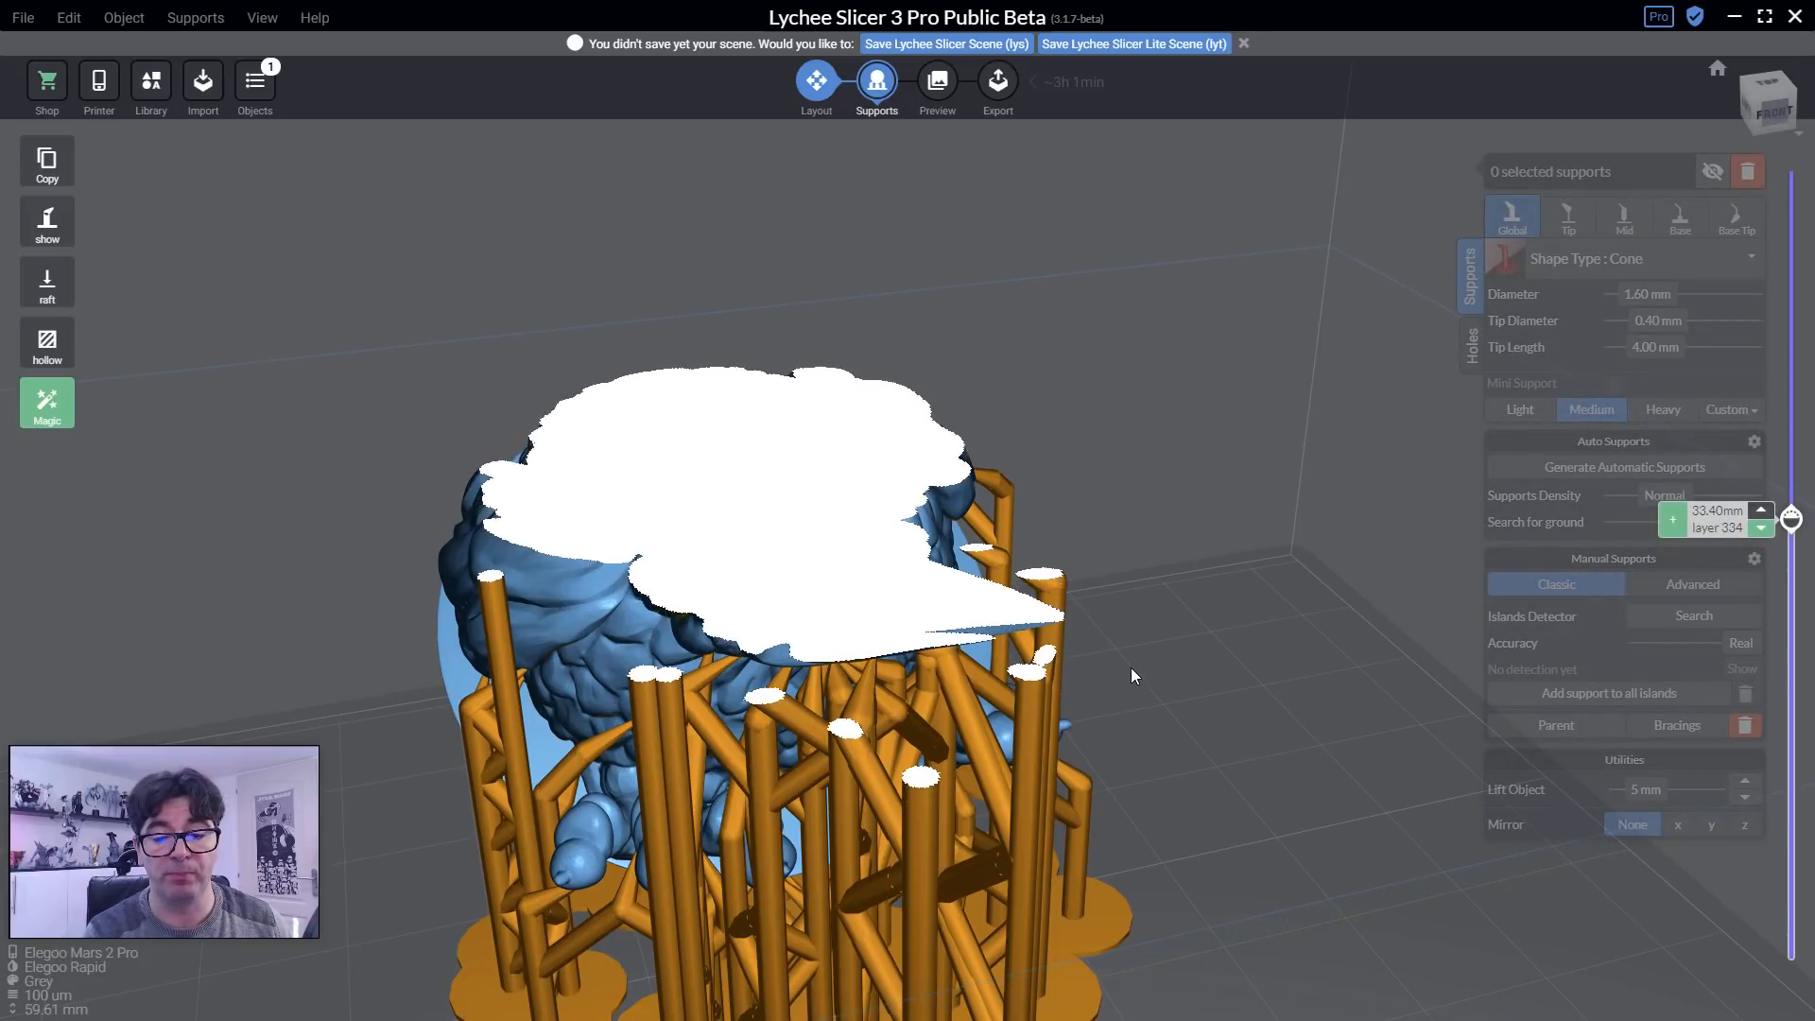
pyautogui.press('Down')
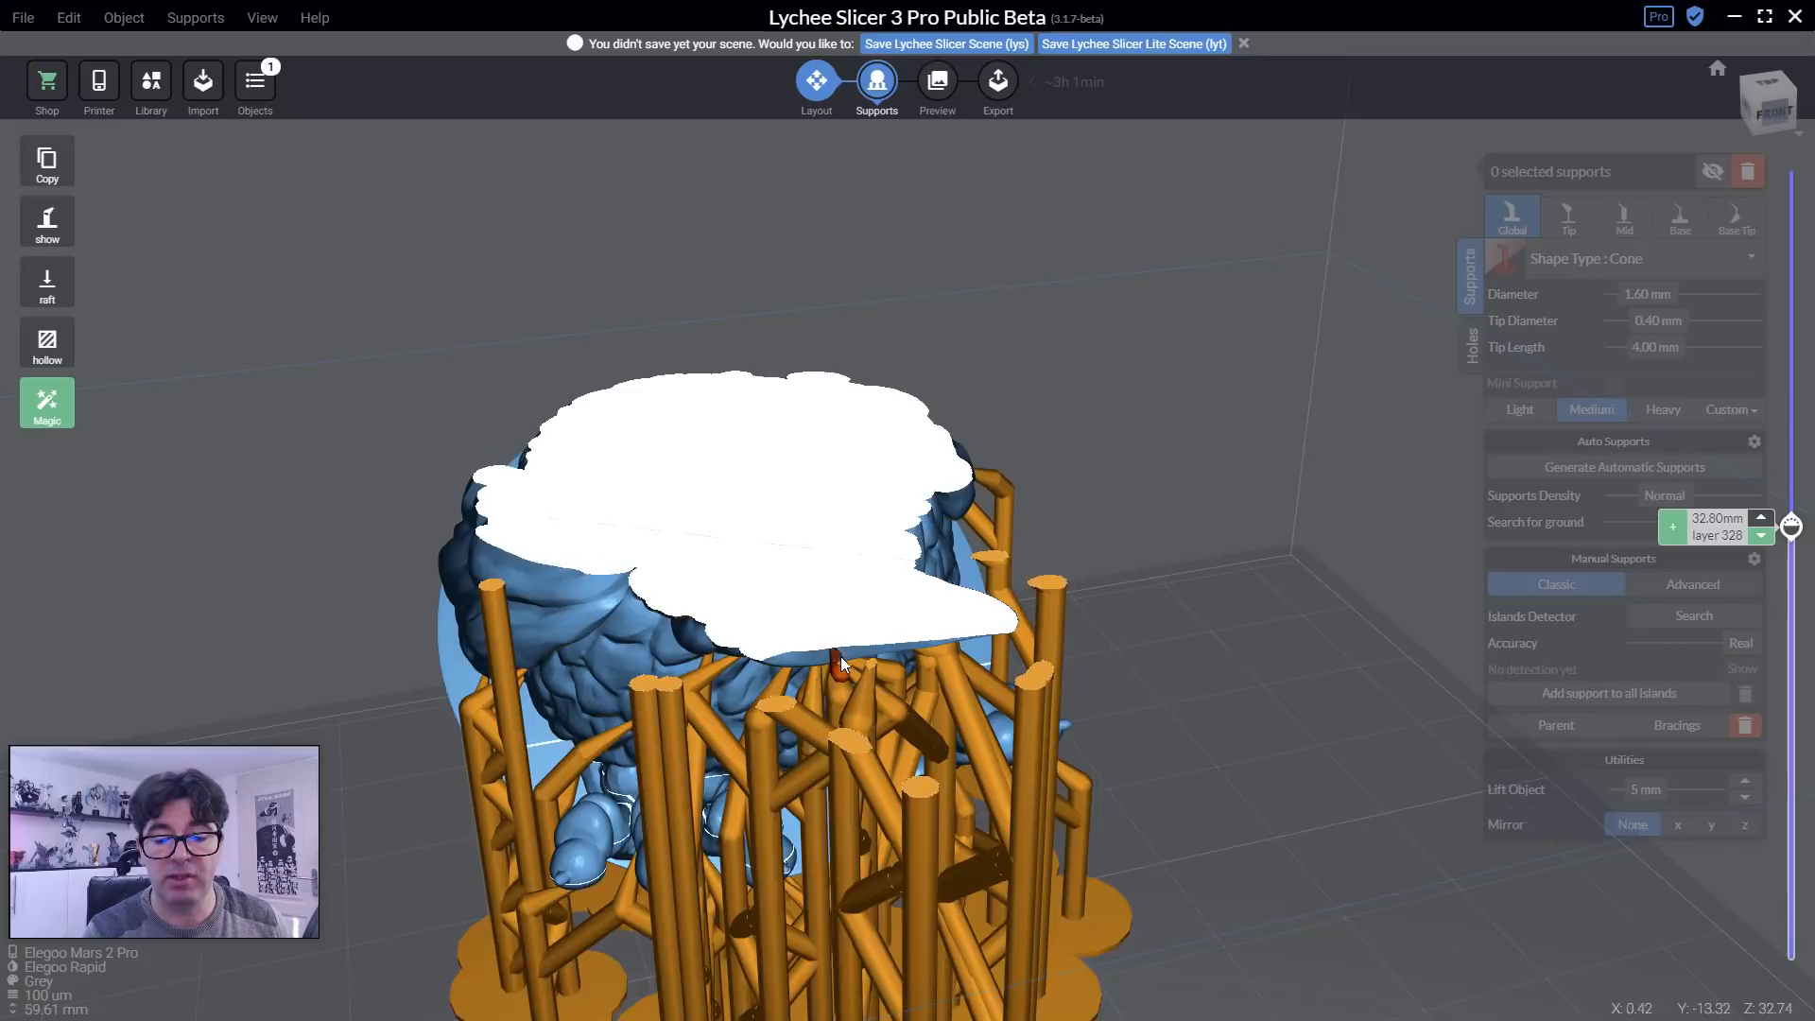
# Step through the beak layers up to 38.00 mm and examine how the supports meet the underside of the head.
pyautogui.scroll(5, 843, 660)
pyautogui.moveTo(940, 724); pyautogui.dragTo(832, 768, button='right')
pyautogui.press('Up')
pyautogui.press('Up')
pyautogui.press('Up')
pyautogui.press('Up')
pyautogui.press('Up')
pyautogui.press('Up')
pyautogui.press('Up')
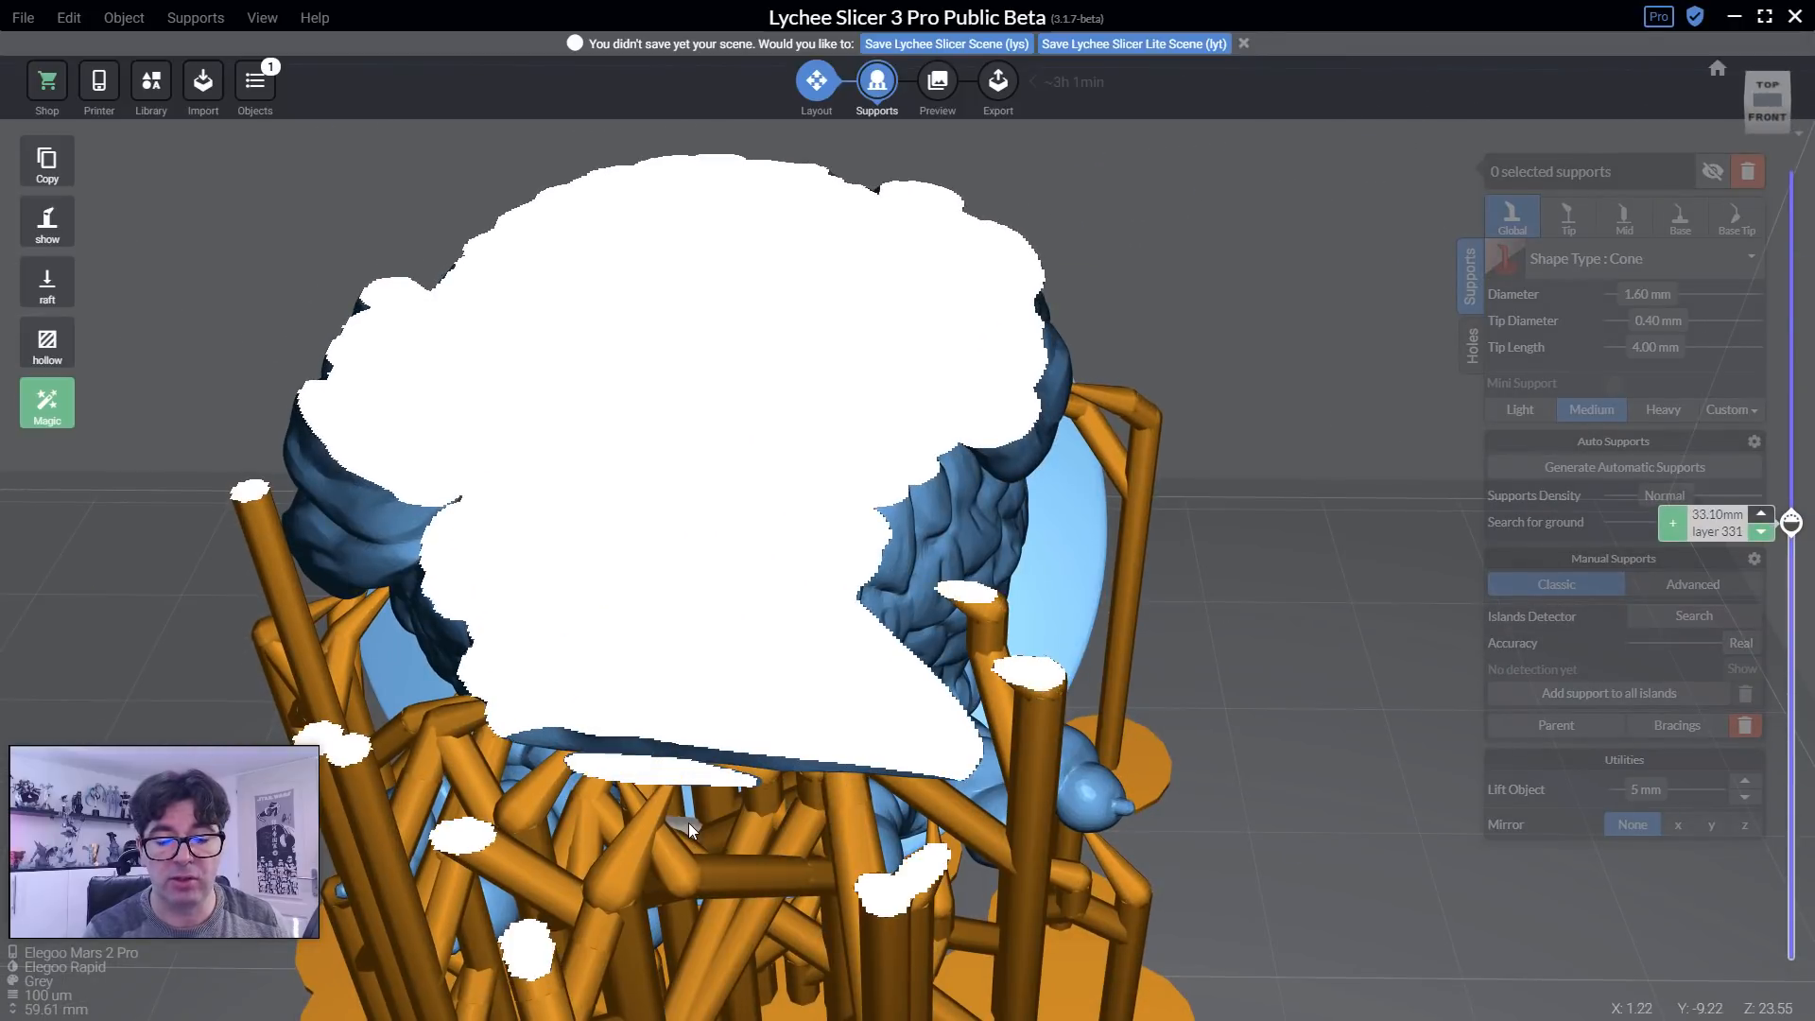
pyautogui.moveTo(685, 770); pyautogui.dragTo(767, 634, button='right')
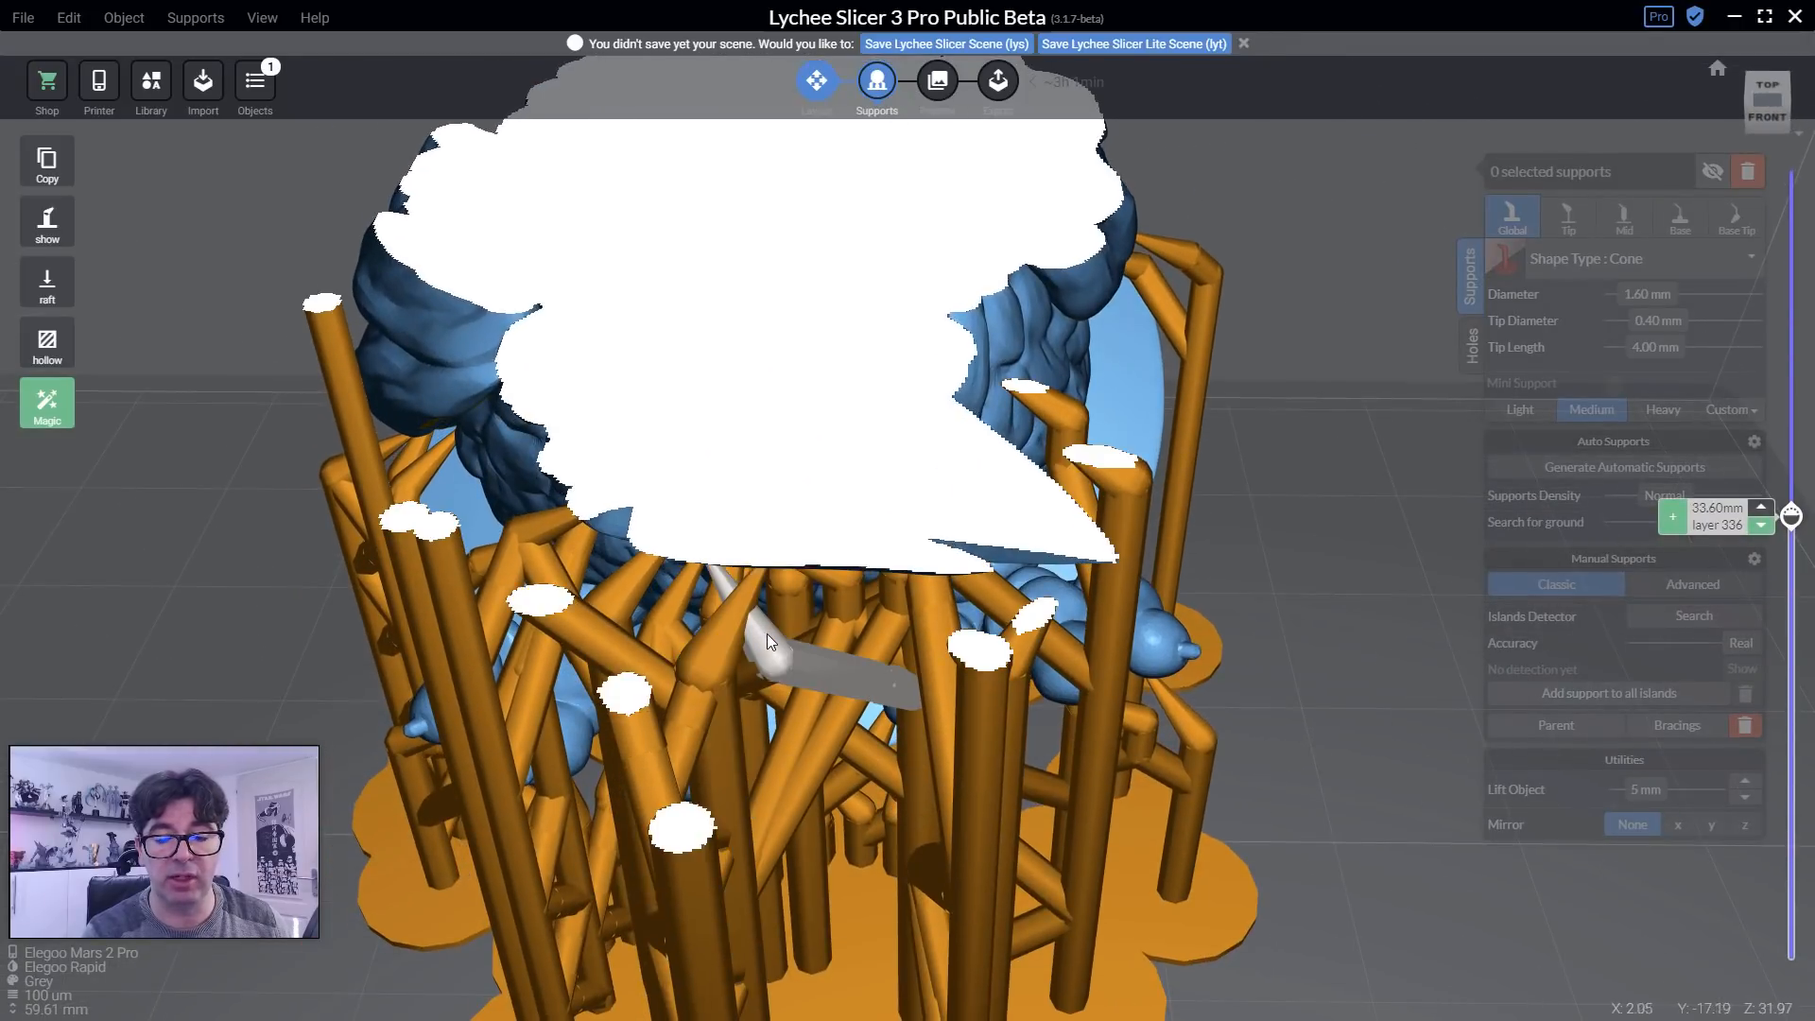
pyautogui.press('Up')
pyautogui.press('Up')
pyautogui.press('Up')
pyautogui.press('Up')
pyautogui.press('Up')
pyautogui.press('Up')
pyautogui.press('Up')
pyautogui.press('Up')
pyautogui.press('Up')
pyautogui.press('Up')
pyautogui.press('Up')
pyautogui.press('Up')
pyautogui.press('Up')
pyautogui.press('Up')
pyautogui.press('Up')
pyautogui.press('Up')
pyautogui.press('Up')
pyautogui.press('Up')
pyautogui.press('Up')
pyautogui.press('Up')
pyautogui.press('Up')
pyautogui.press('Up')
pyautogui.press('Up')
pyautogui.press('Up')
pyautogui.press('Up')
pyautogui.press('Up')
pyautogui.press('Up')
pyautogui.press('Up')
pyautogui.press('Up')
pyautogui.press('Up')
pyautogui.press('Up')
pyautogui.press('Up')
pyautogui.press('Up')
pyautogui.press('Up')
pyautogui.press('Up')
pyautogui.press('Up')
pyautogui.press('Up')
pyautogui.press('Up')
pyautogui.press('Up')
pyautogui.press('Up')
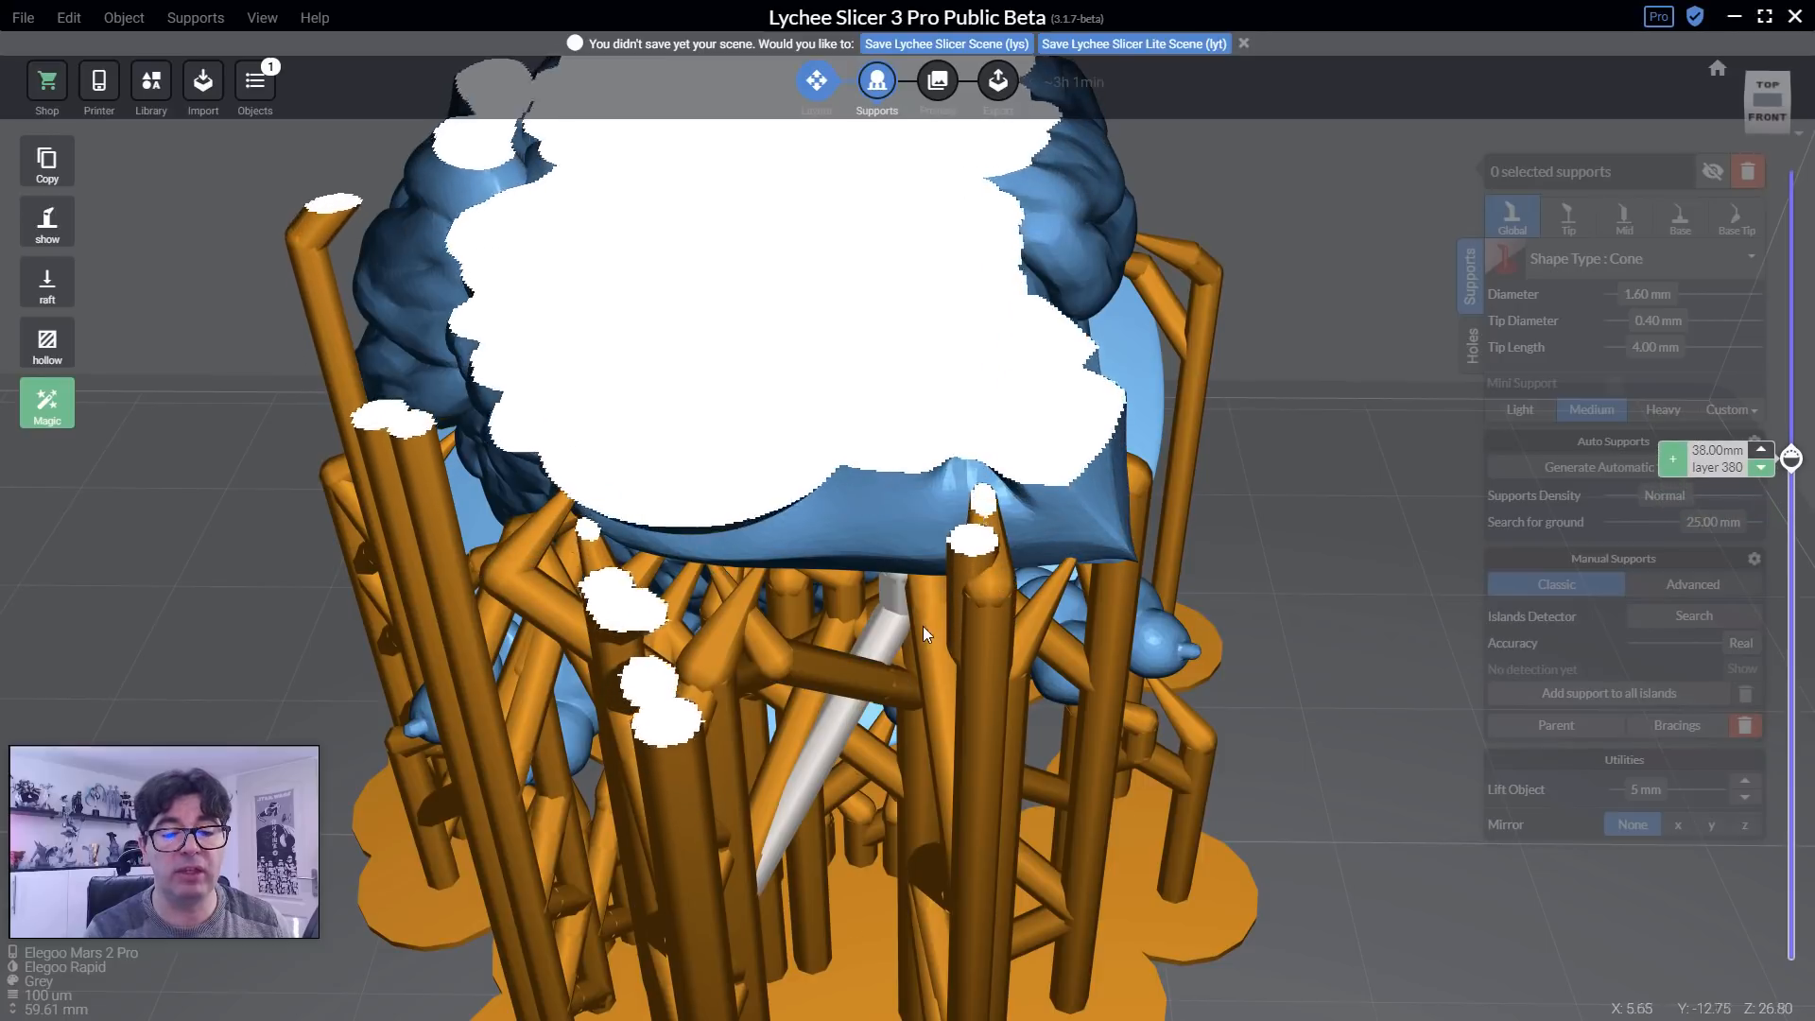
pyautogui.scroll(-5, 927, 626)
pyautogui.moveTo(990, 622); pyautogui.dragTo(732, 699, button='right')
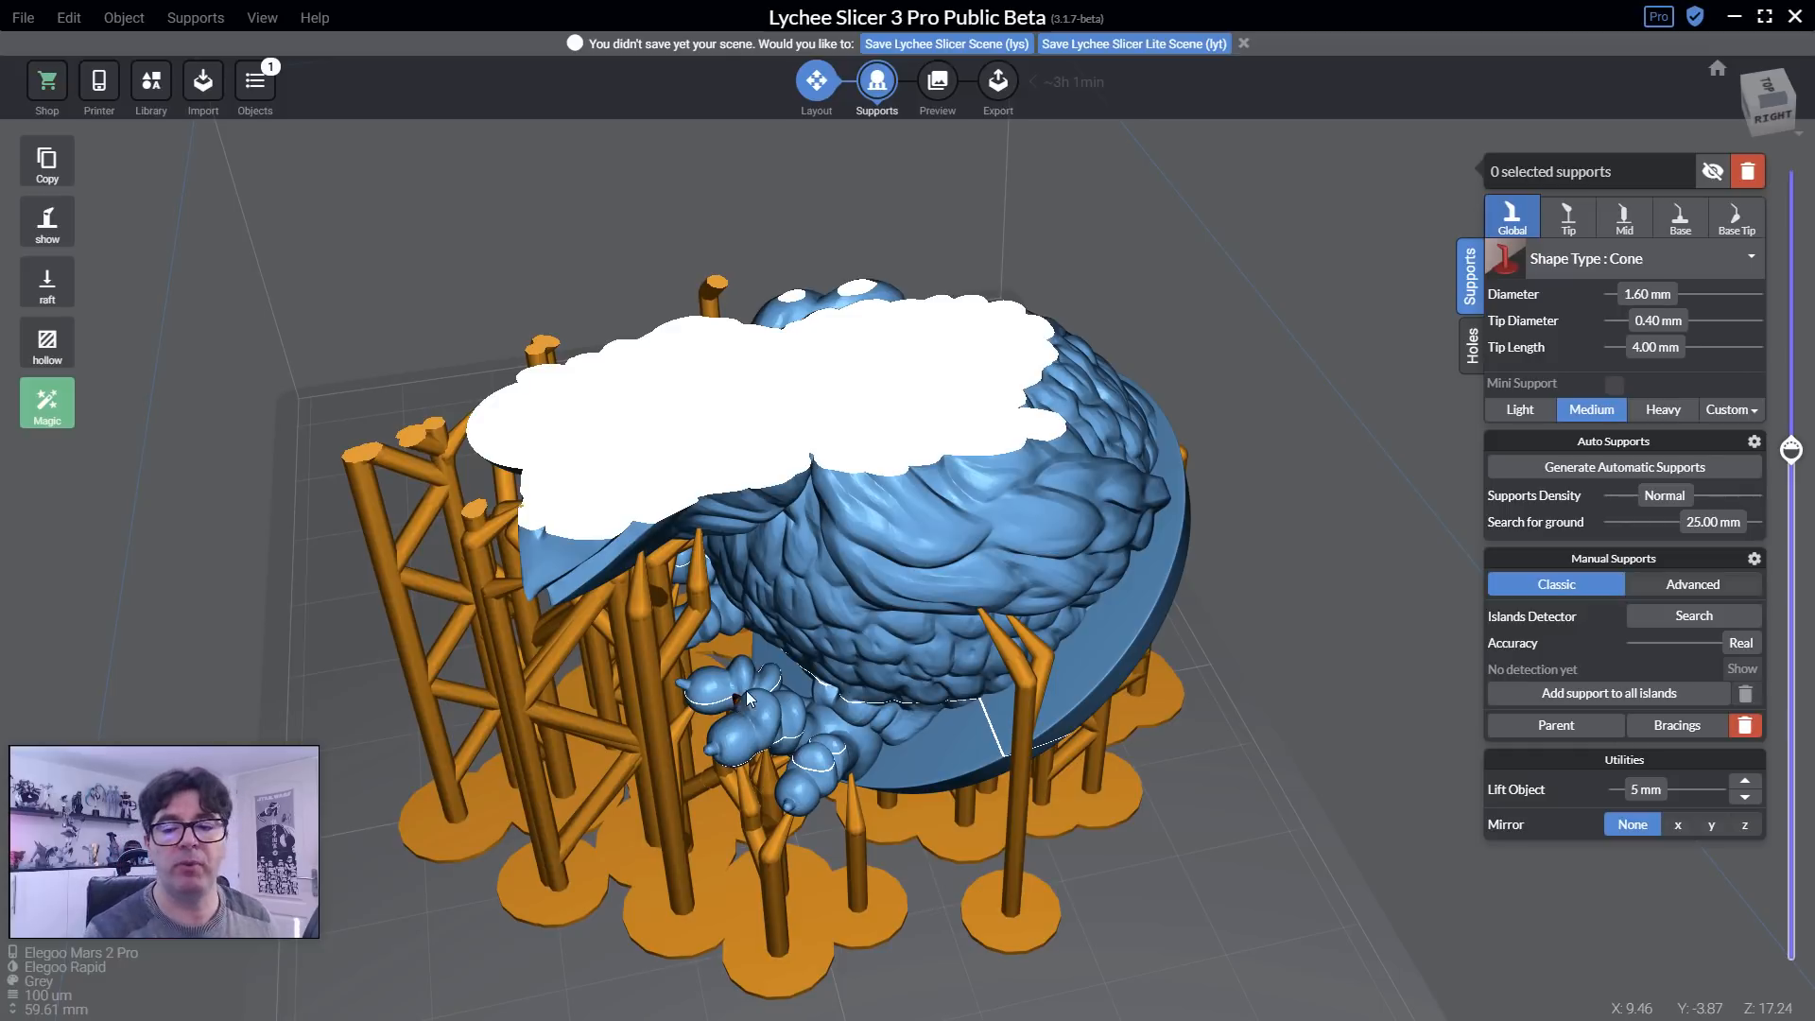
# Raise the clipping height to show the full model, and delete the tall support reaching the back of the crest.
pyautogui.moveTo(1792, 450); pyautogui.dragTo(1787, 107)
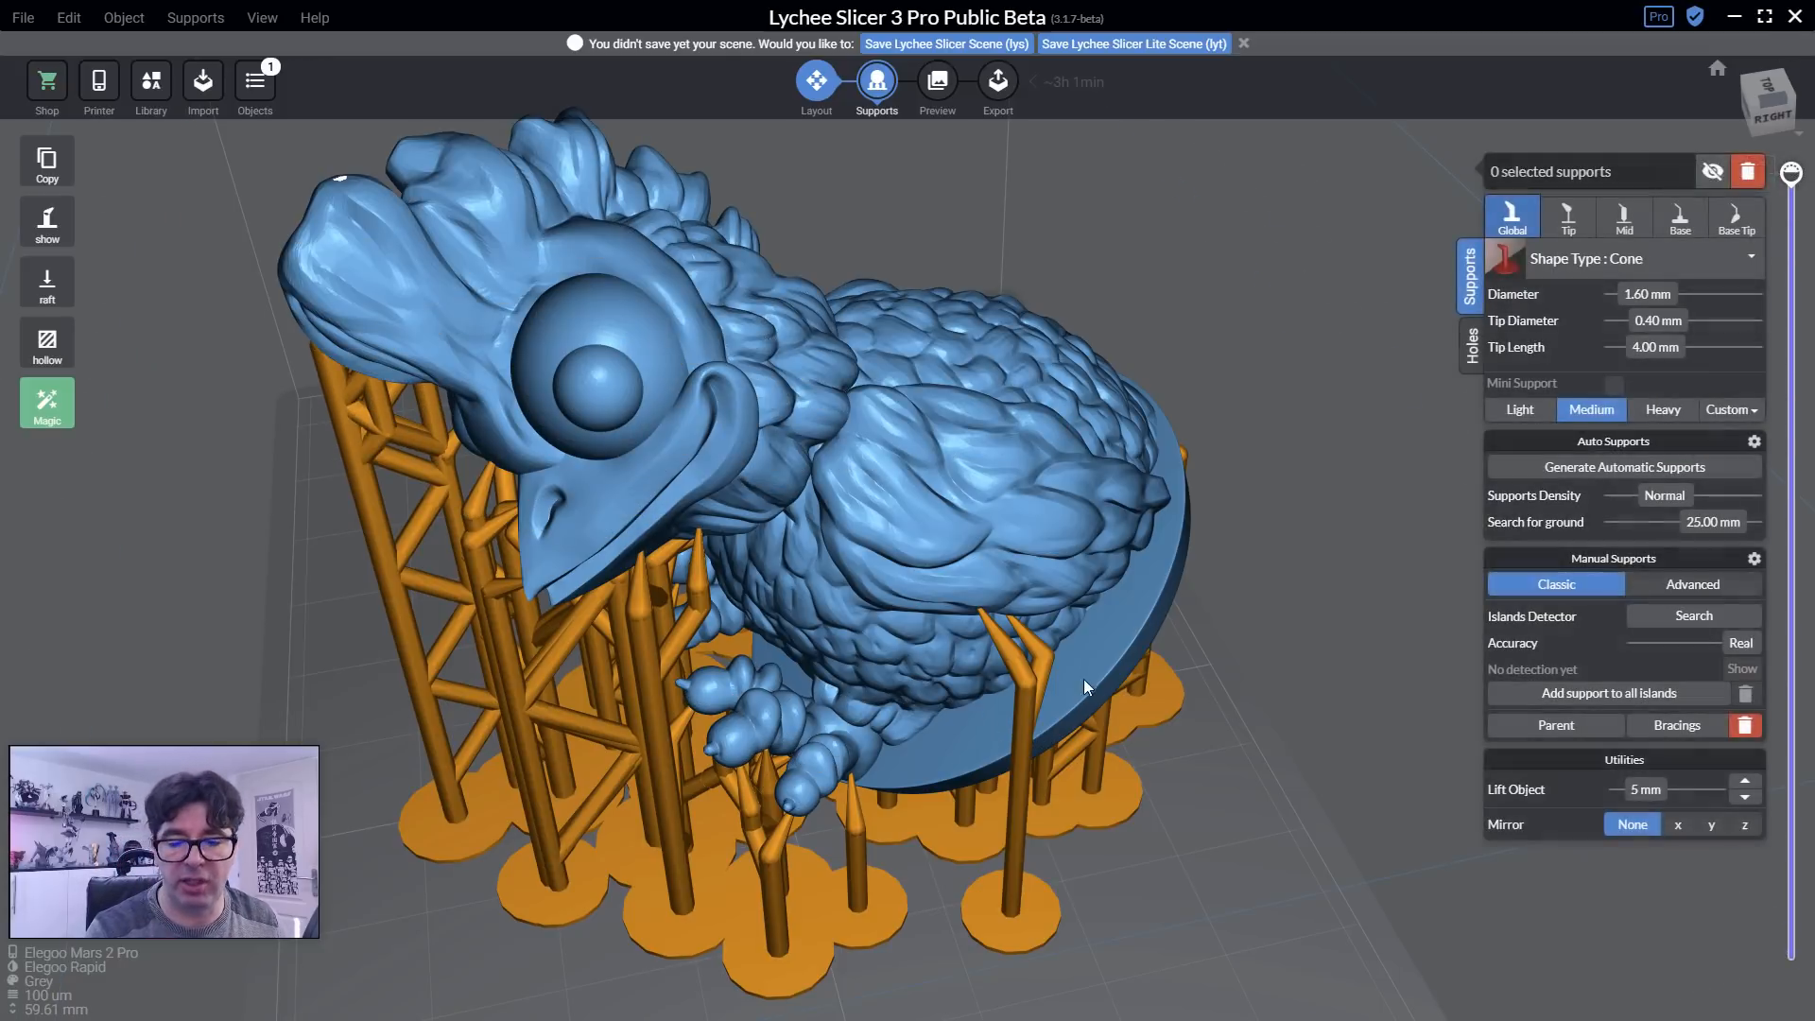
pyautogui.moveTo(1084, 679); pyautogui.dragTo(889, 492, button='right')
pyautogui.scroll(3, 910, 629)
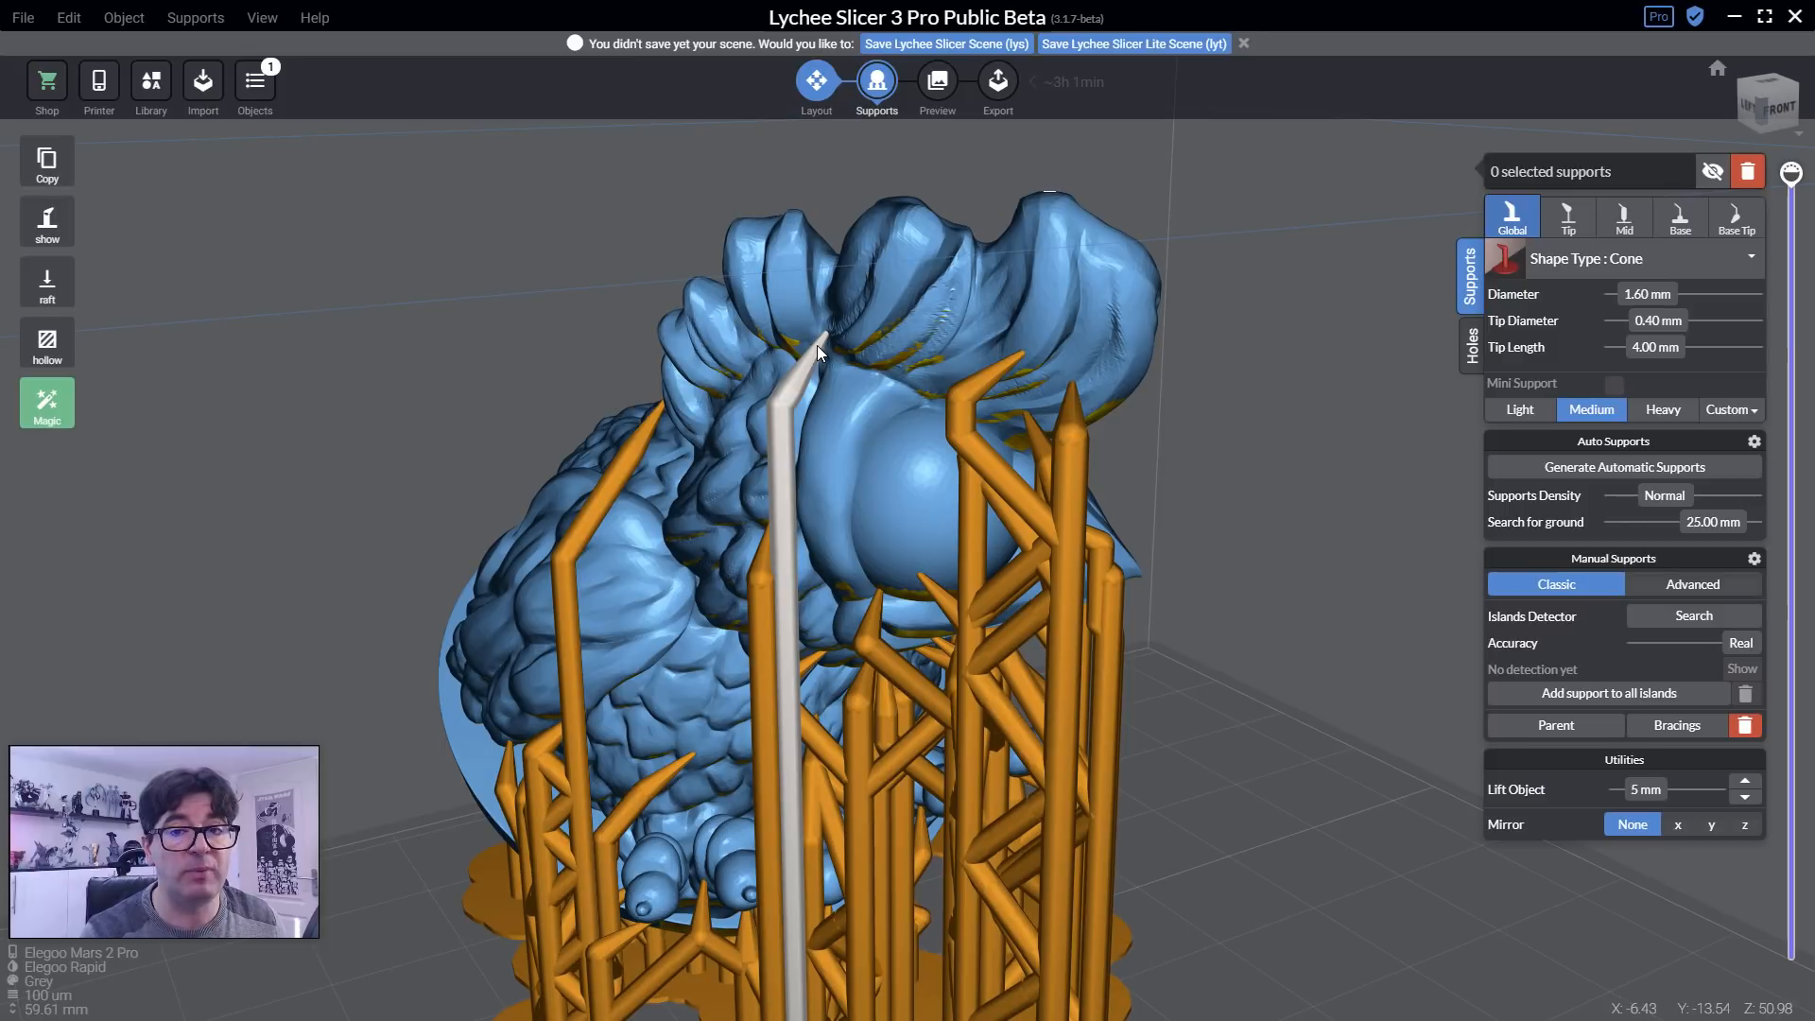
pyautogui.click(817, 345)
pyautogui.moveTo(817, 344); pyautogui.dragTo(1088, 548, button='right')
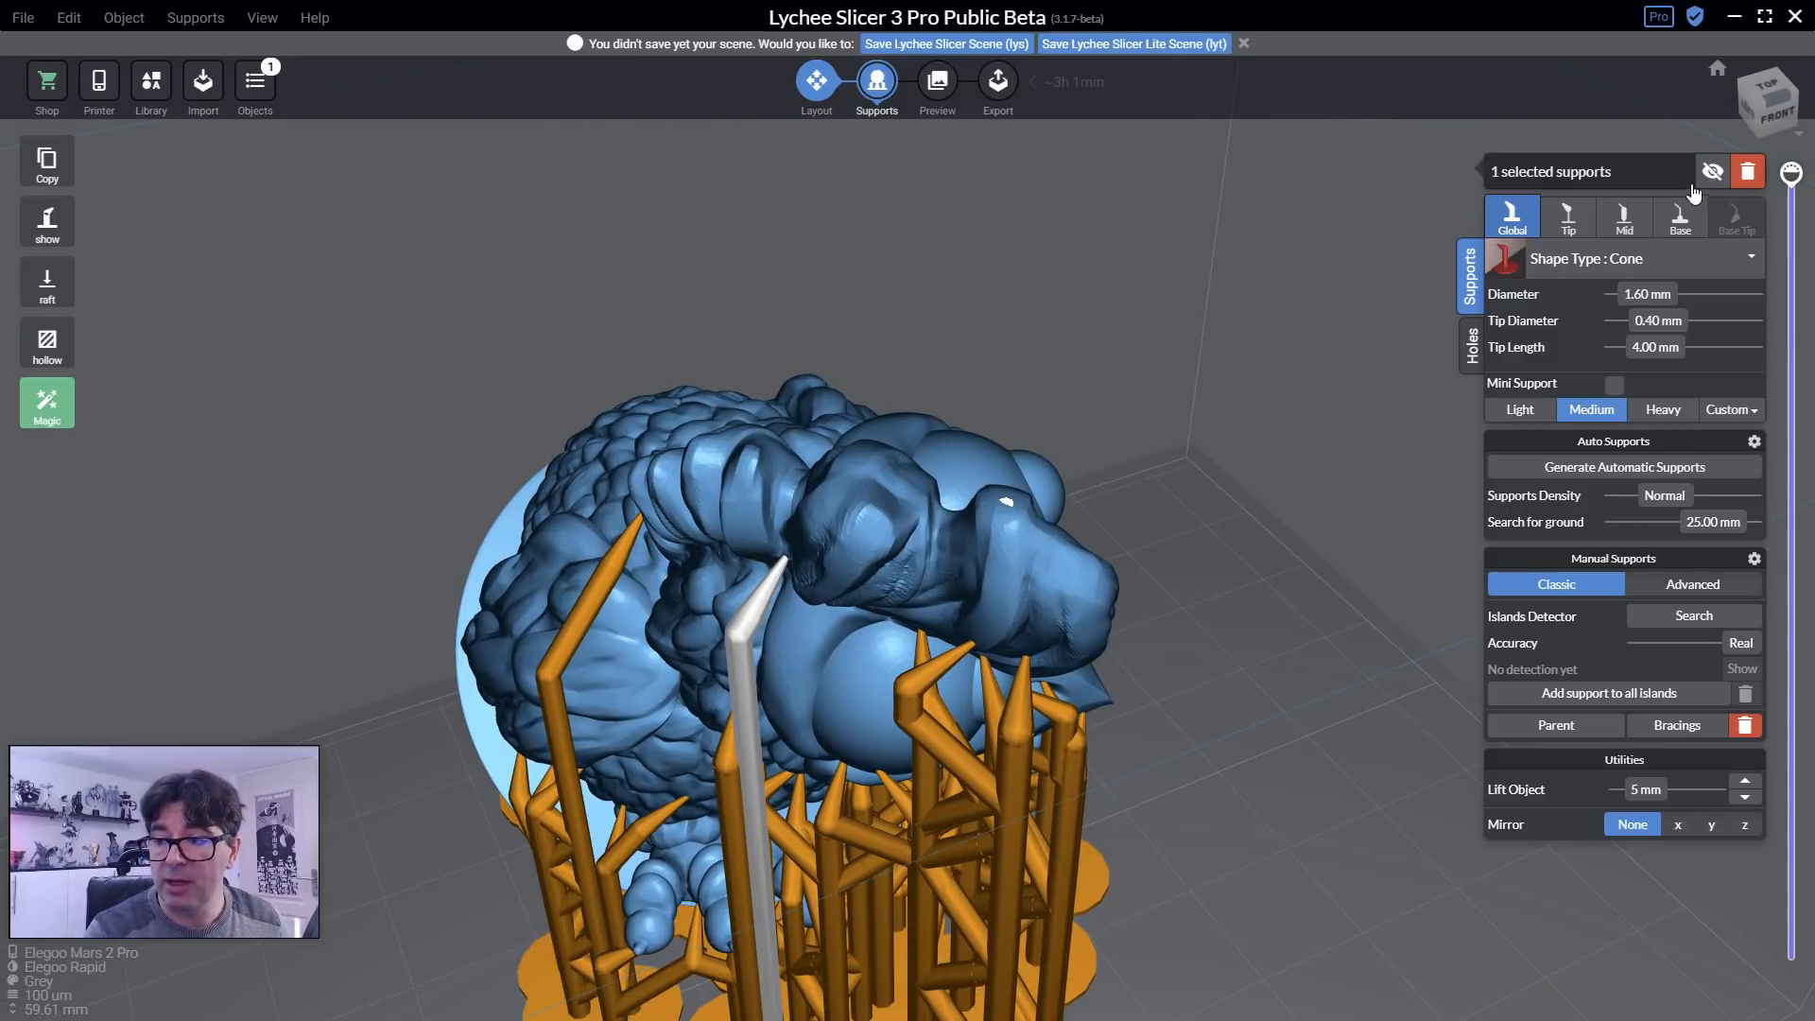
pyautogui.moveTo(1792, 173)
pyautogui.mouseDown()
pyautogui.moveTo(1793, 312)
pyautogui.moveTo(1790, 178)
pyautogui.mouseUp()
pyautogui.moveTo(1323, 463); pyautogui.dragTo(1245, 387, button='right')
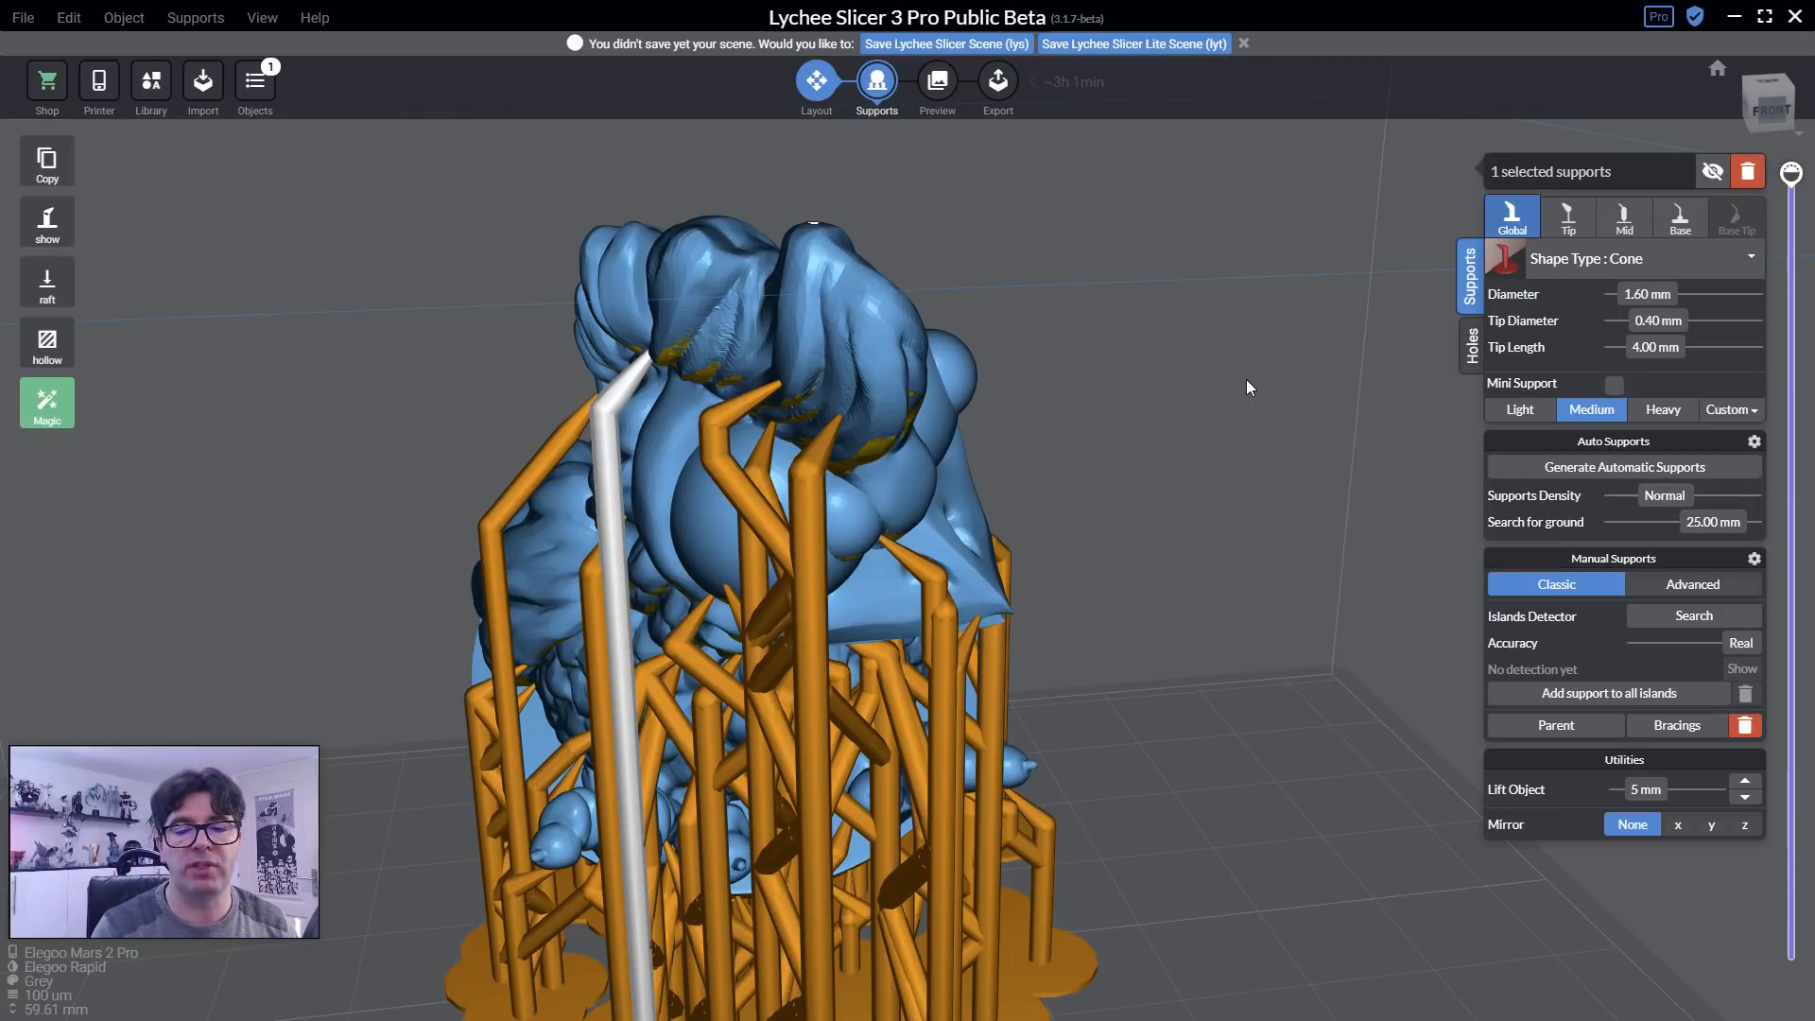
pyautogui.moveTo(1166, 410); pyautogui.dragTo(1210, 576, button='right')
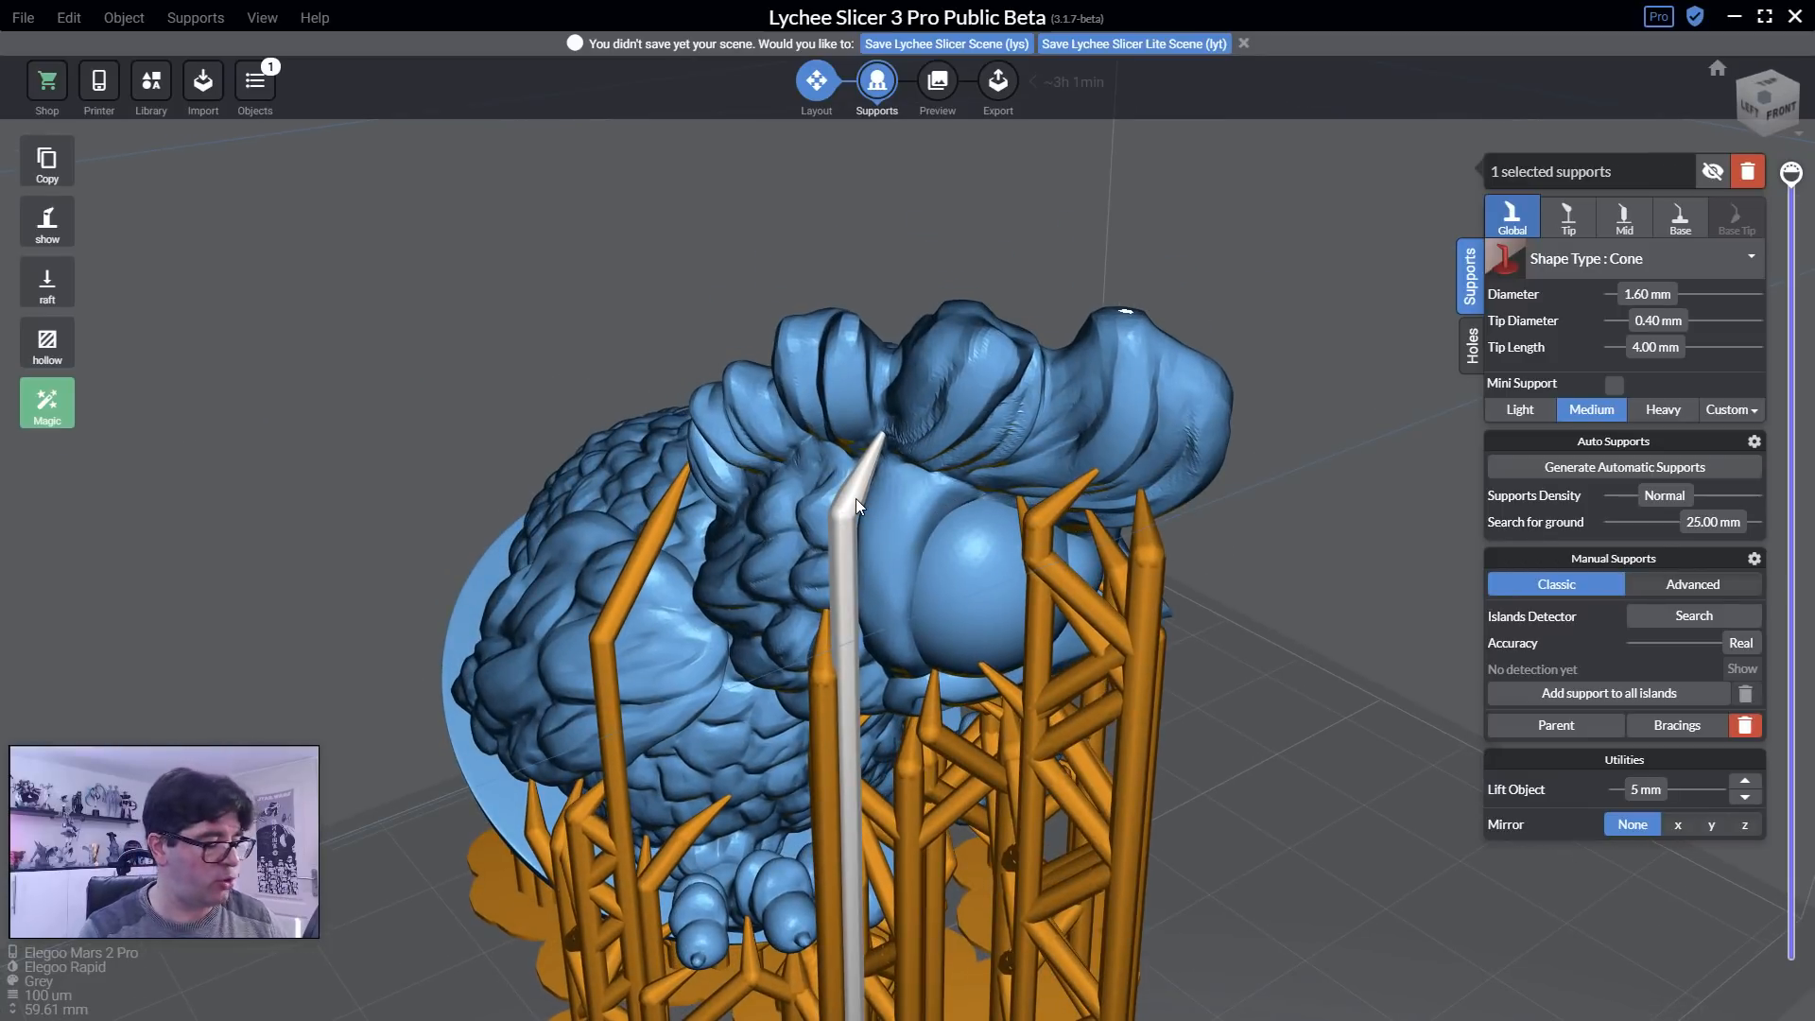
pyautogui.press('Delete')
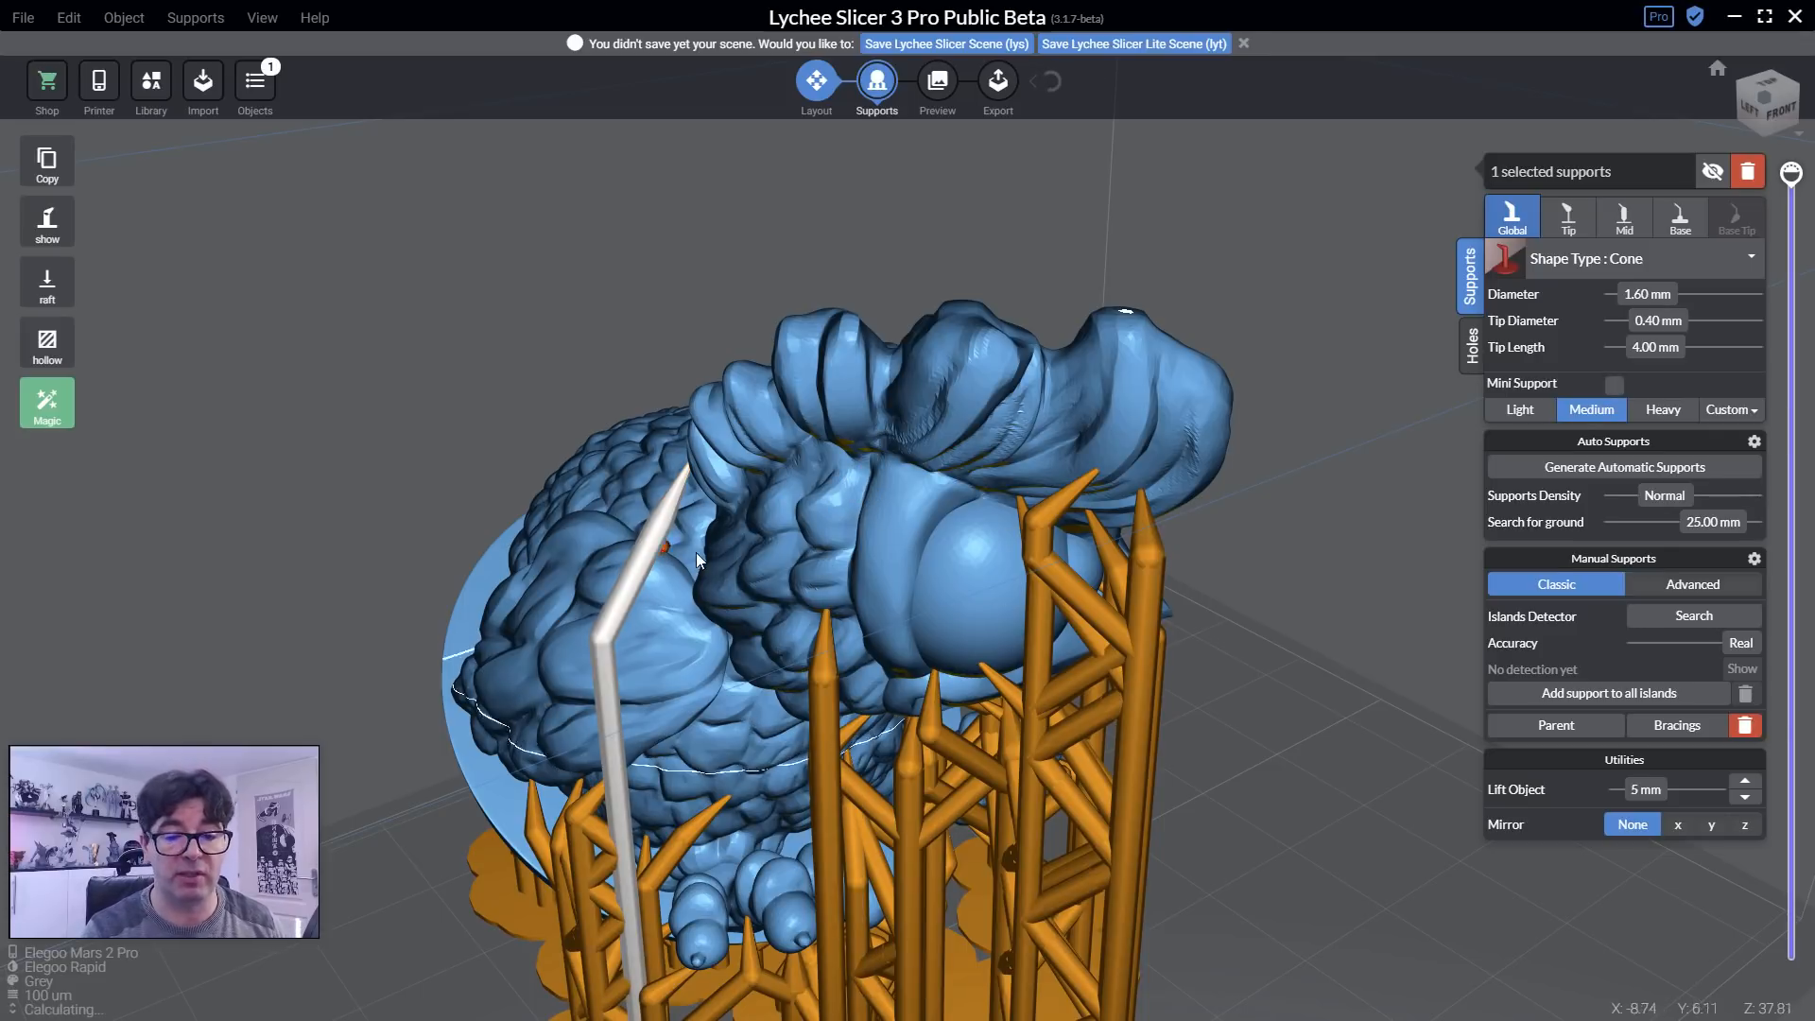
# Clip off the top of the head, and delete the support touching the face between the eye and the beak.
pyautogui.moveTo(872, 649); pyautogui.dragTo(467, 571, button='right')
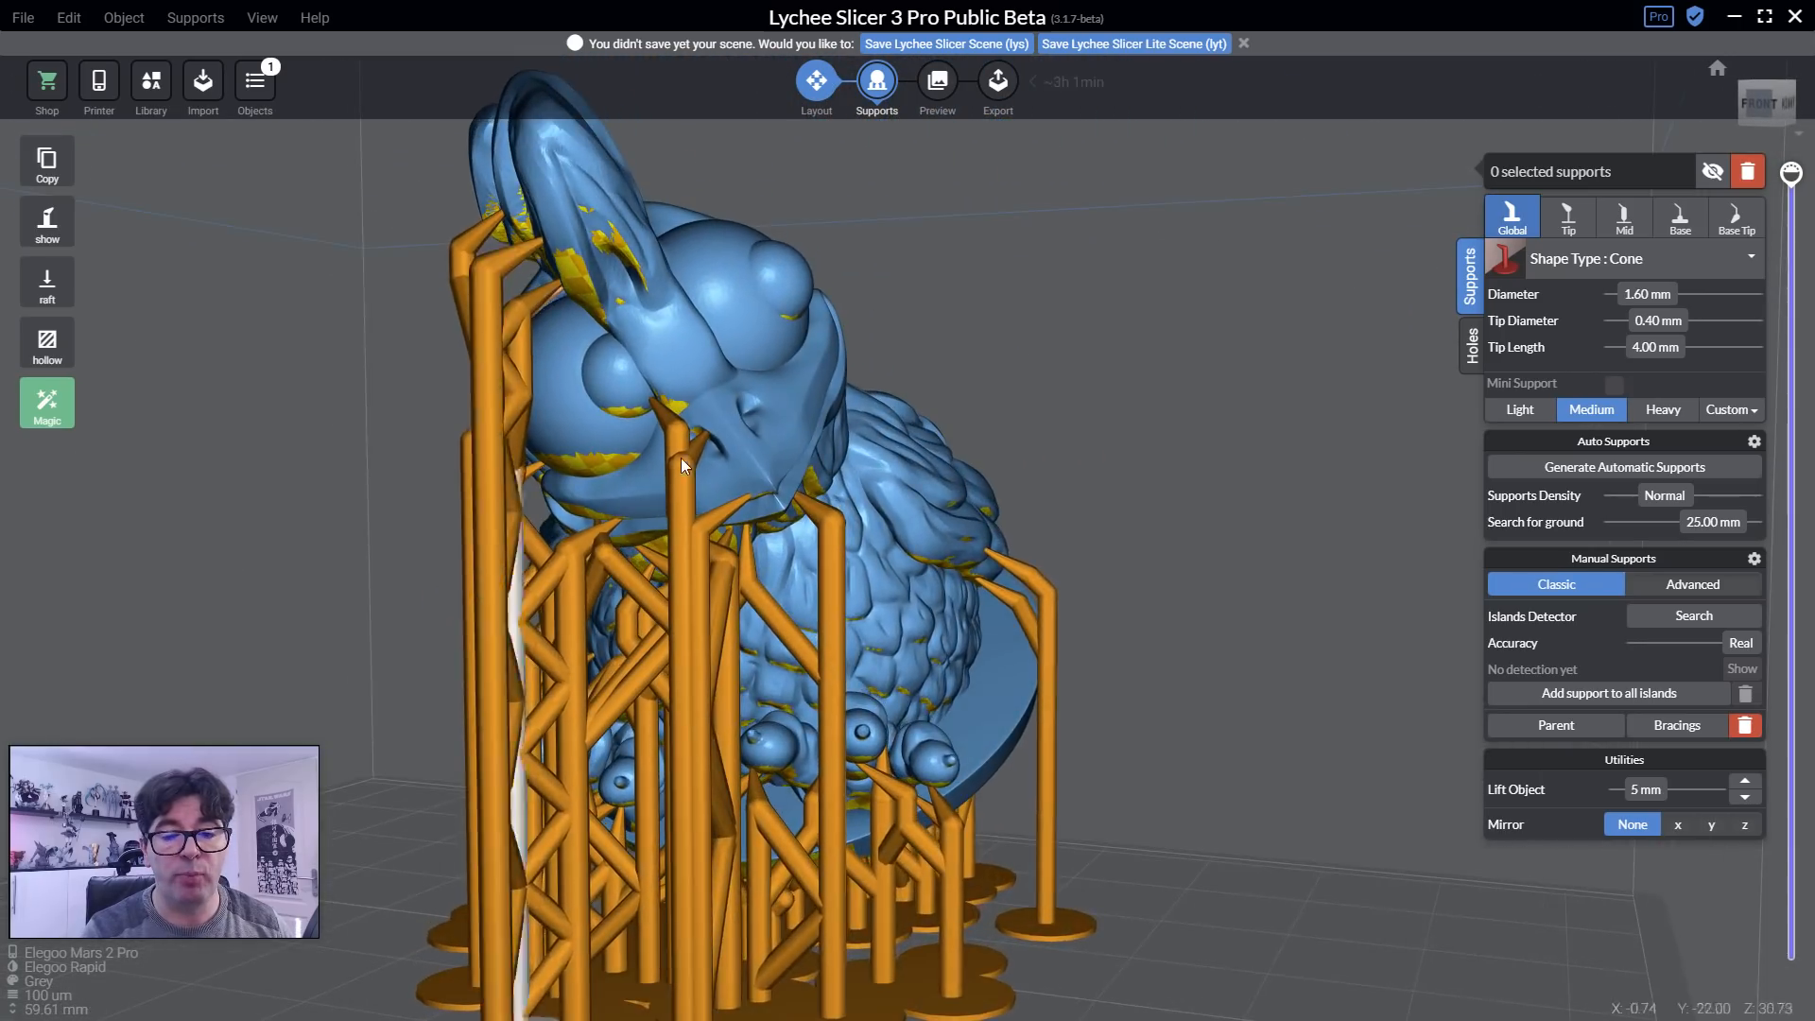
pyautogui.scroll(5, 686, 457)
pyautogui.moveTo(688, 456); pyautogui.dragTo(790, 417, button='right')
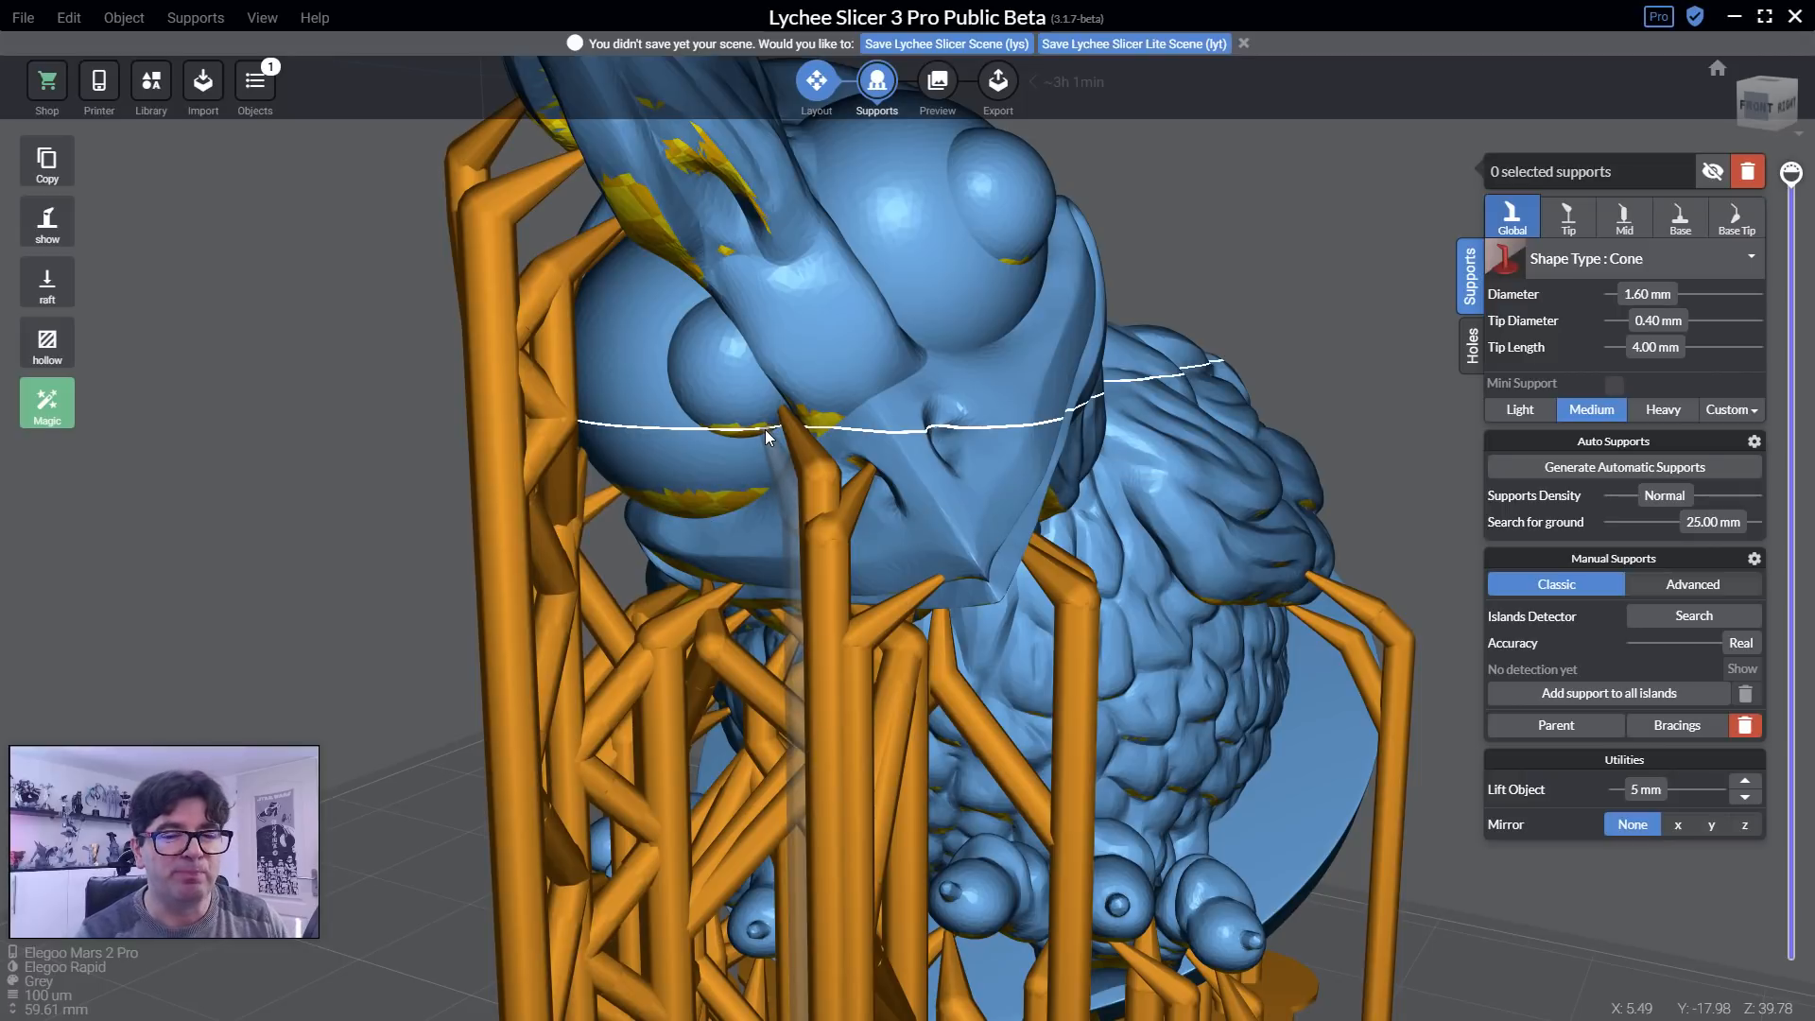
pyautogui.moveTo(1013, 553); pyautogui.dragTo(1019, 614, button='right')
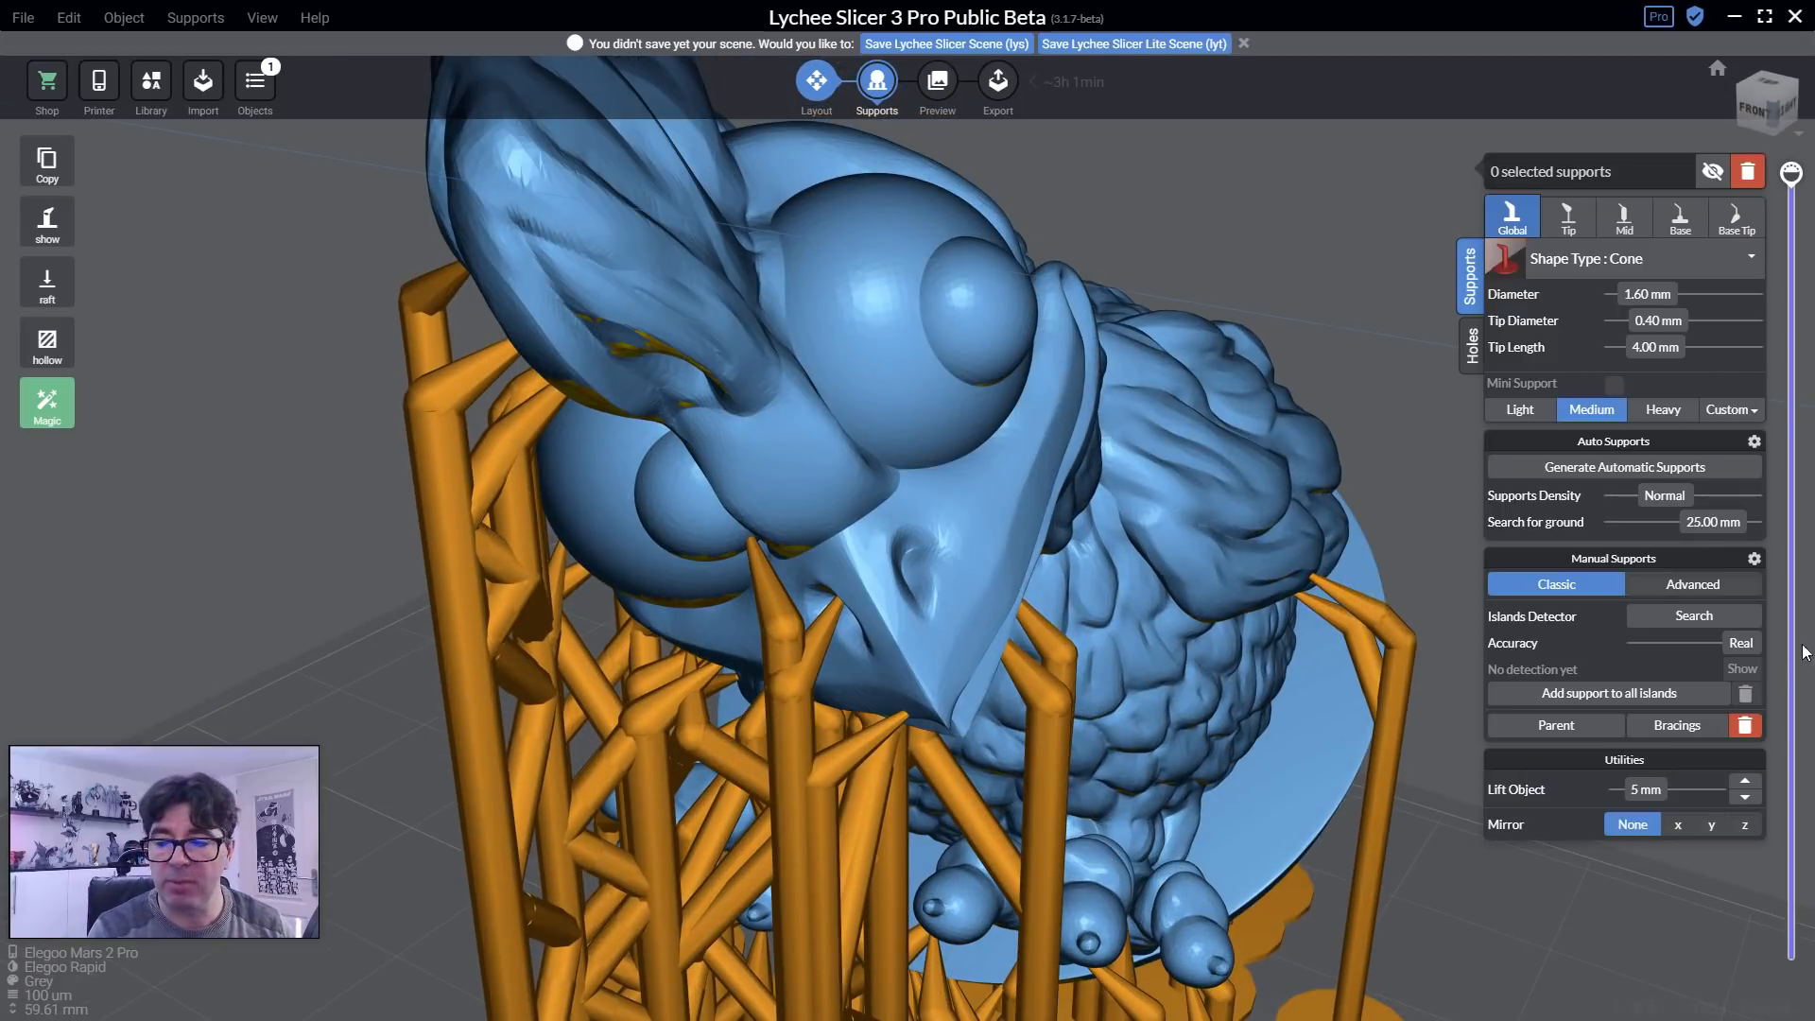
pyautogui.moveTo(1791, 174); pyautogui.dragTo(1791, 343)
pyautogui.click(774, 593)
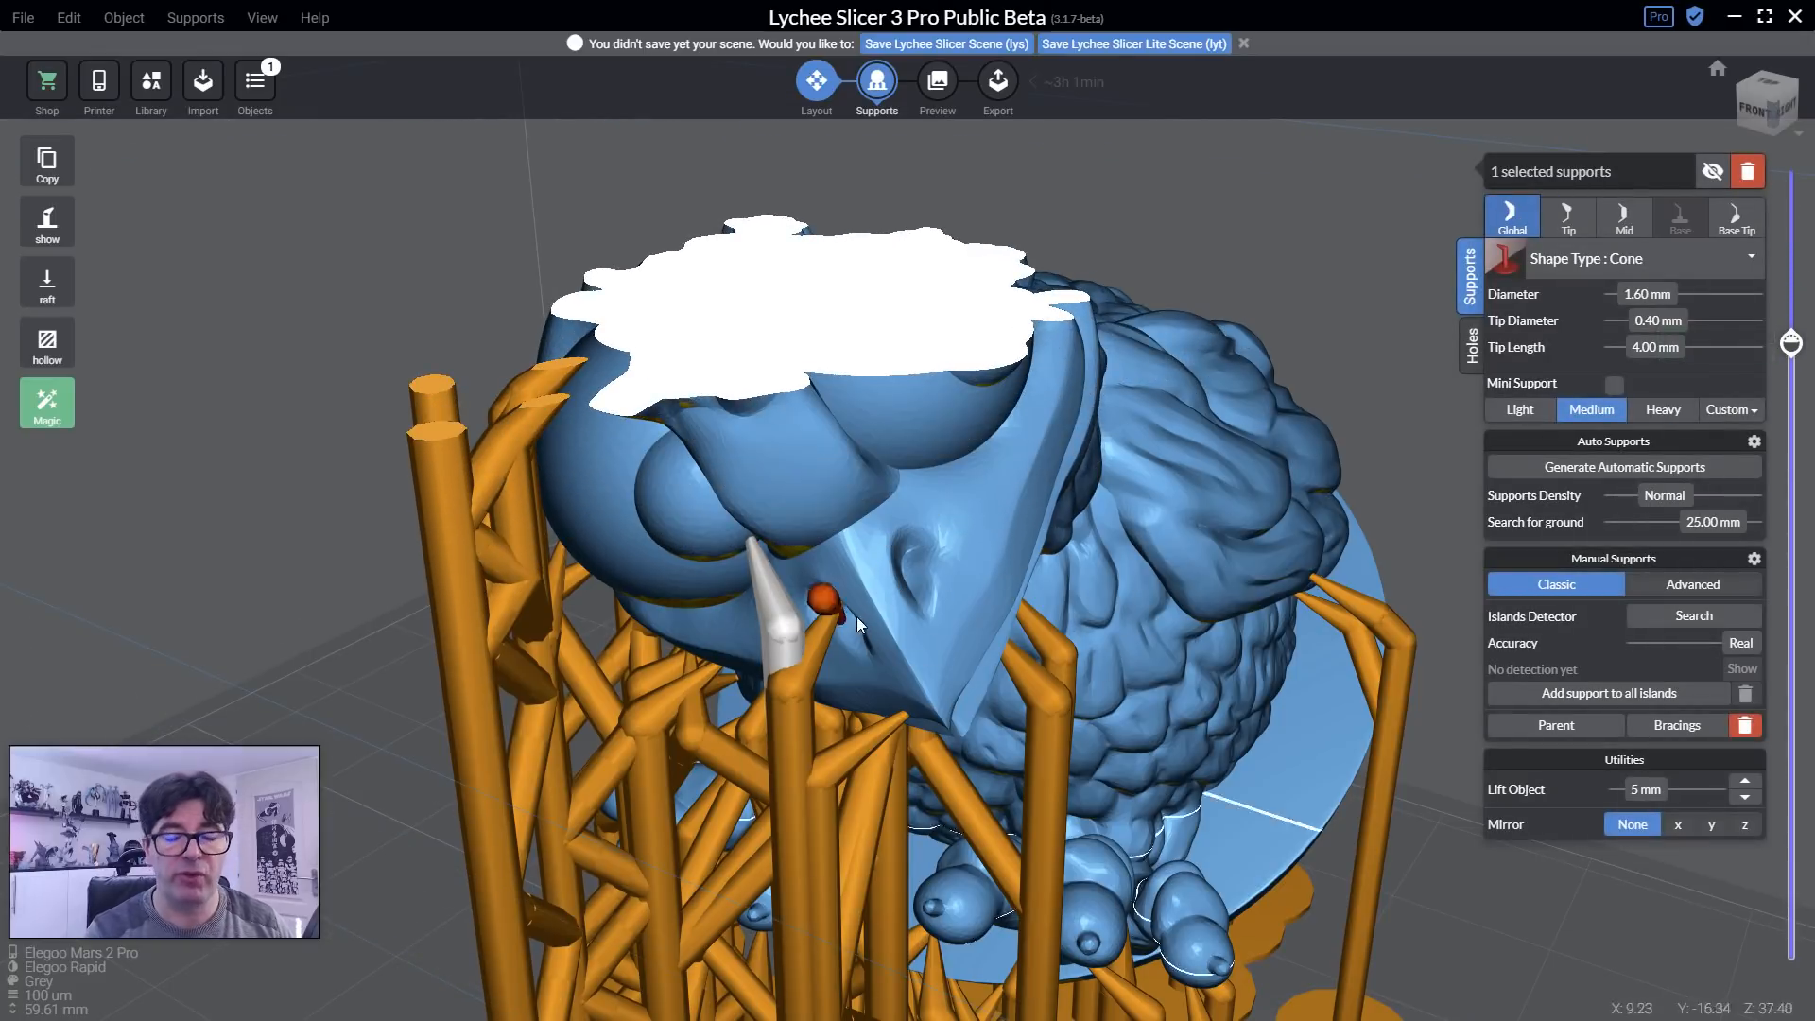
pyautogui.moveTo(857, 616); pyautogui.dragTo(995, 590, button='right')
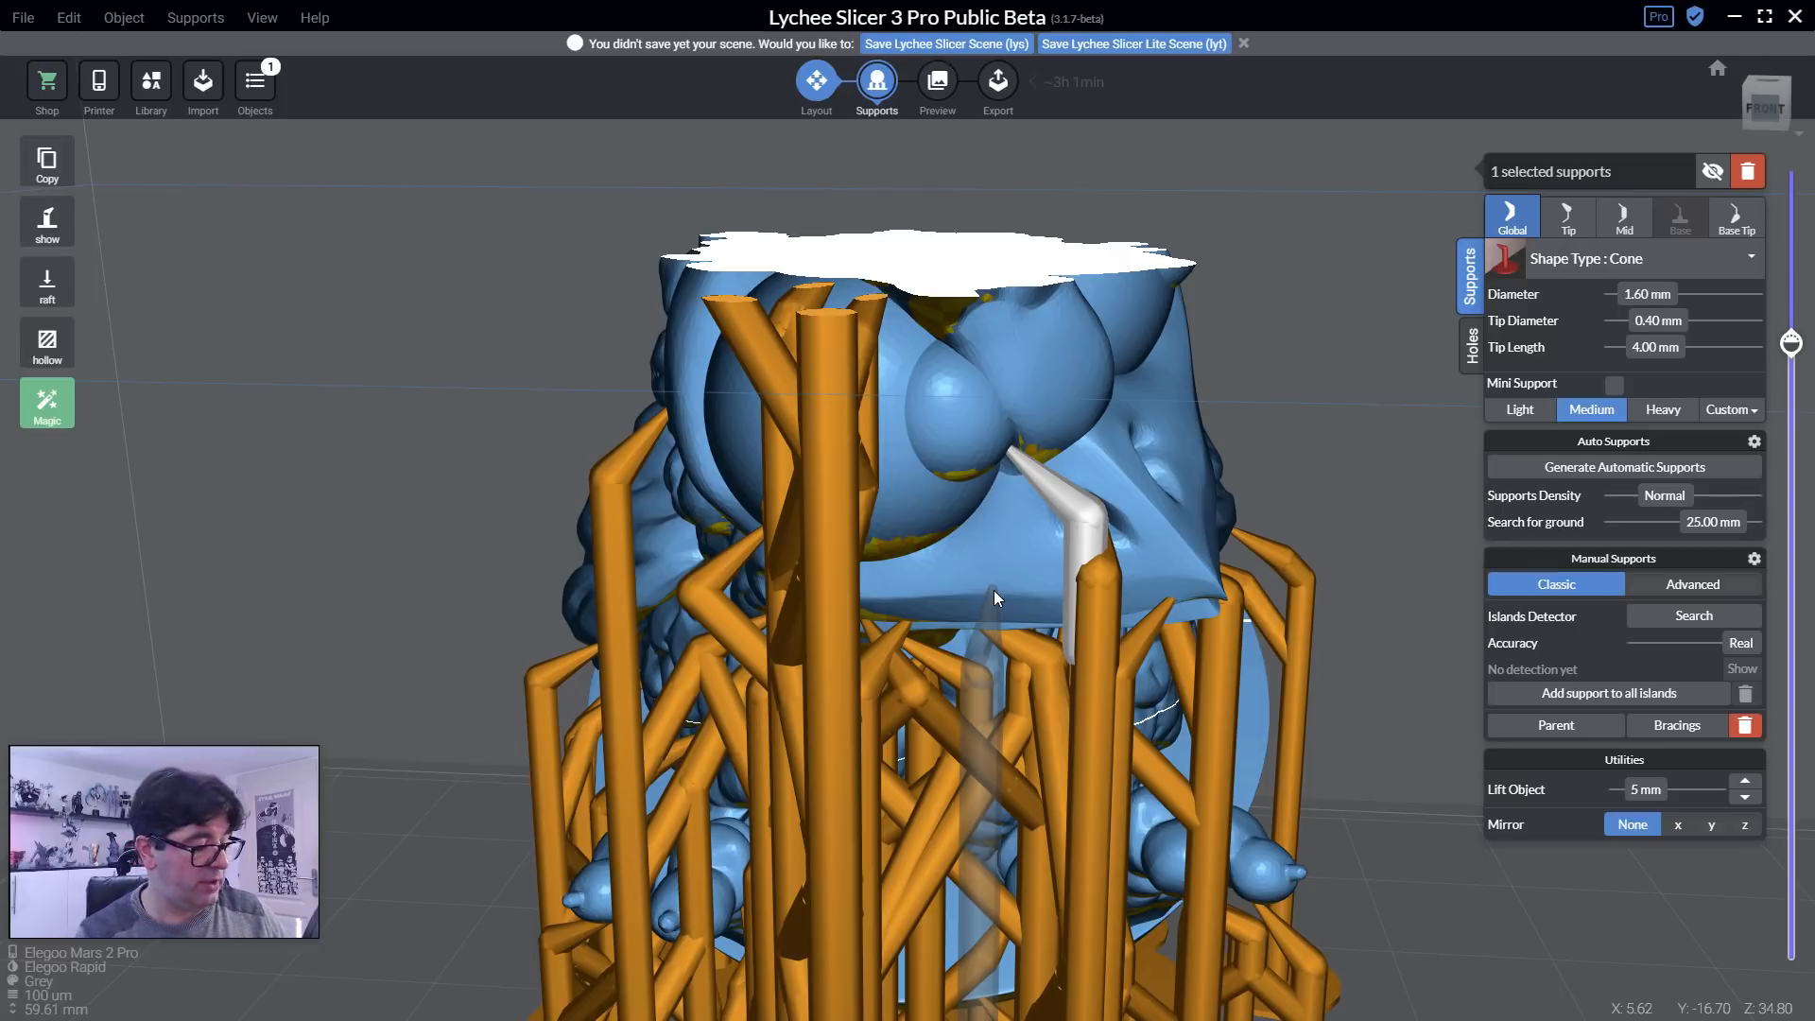
pyautogui.press('Delete')
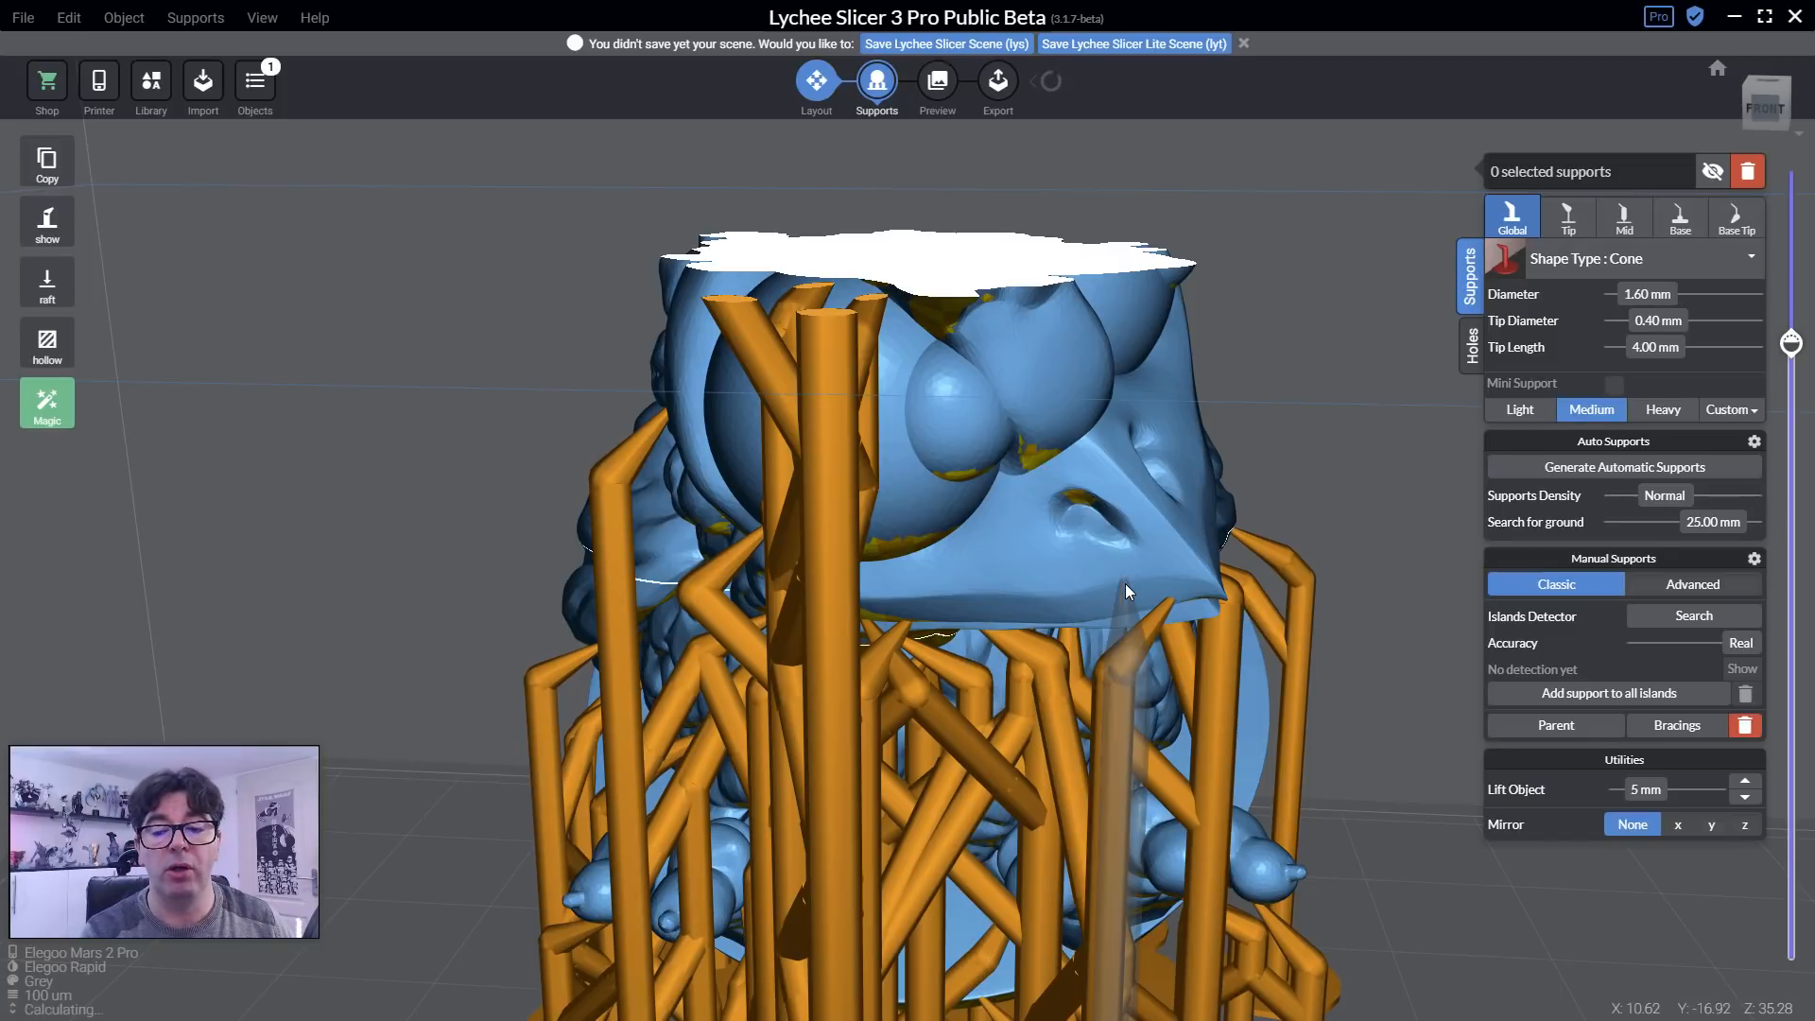
# Inspect the remaining supports under the beak, wing and base, and read the description of the Parent support option.
pyautogui.moveTo(1125, 591); pyautogui.dragTo(806, 609, button='right')
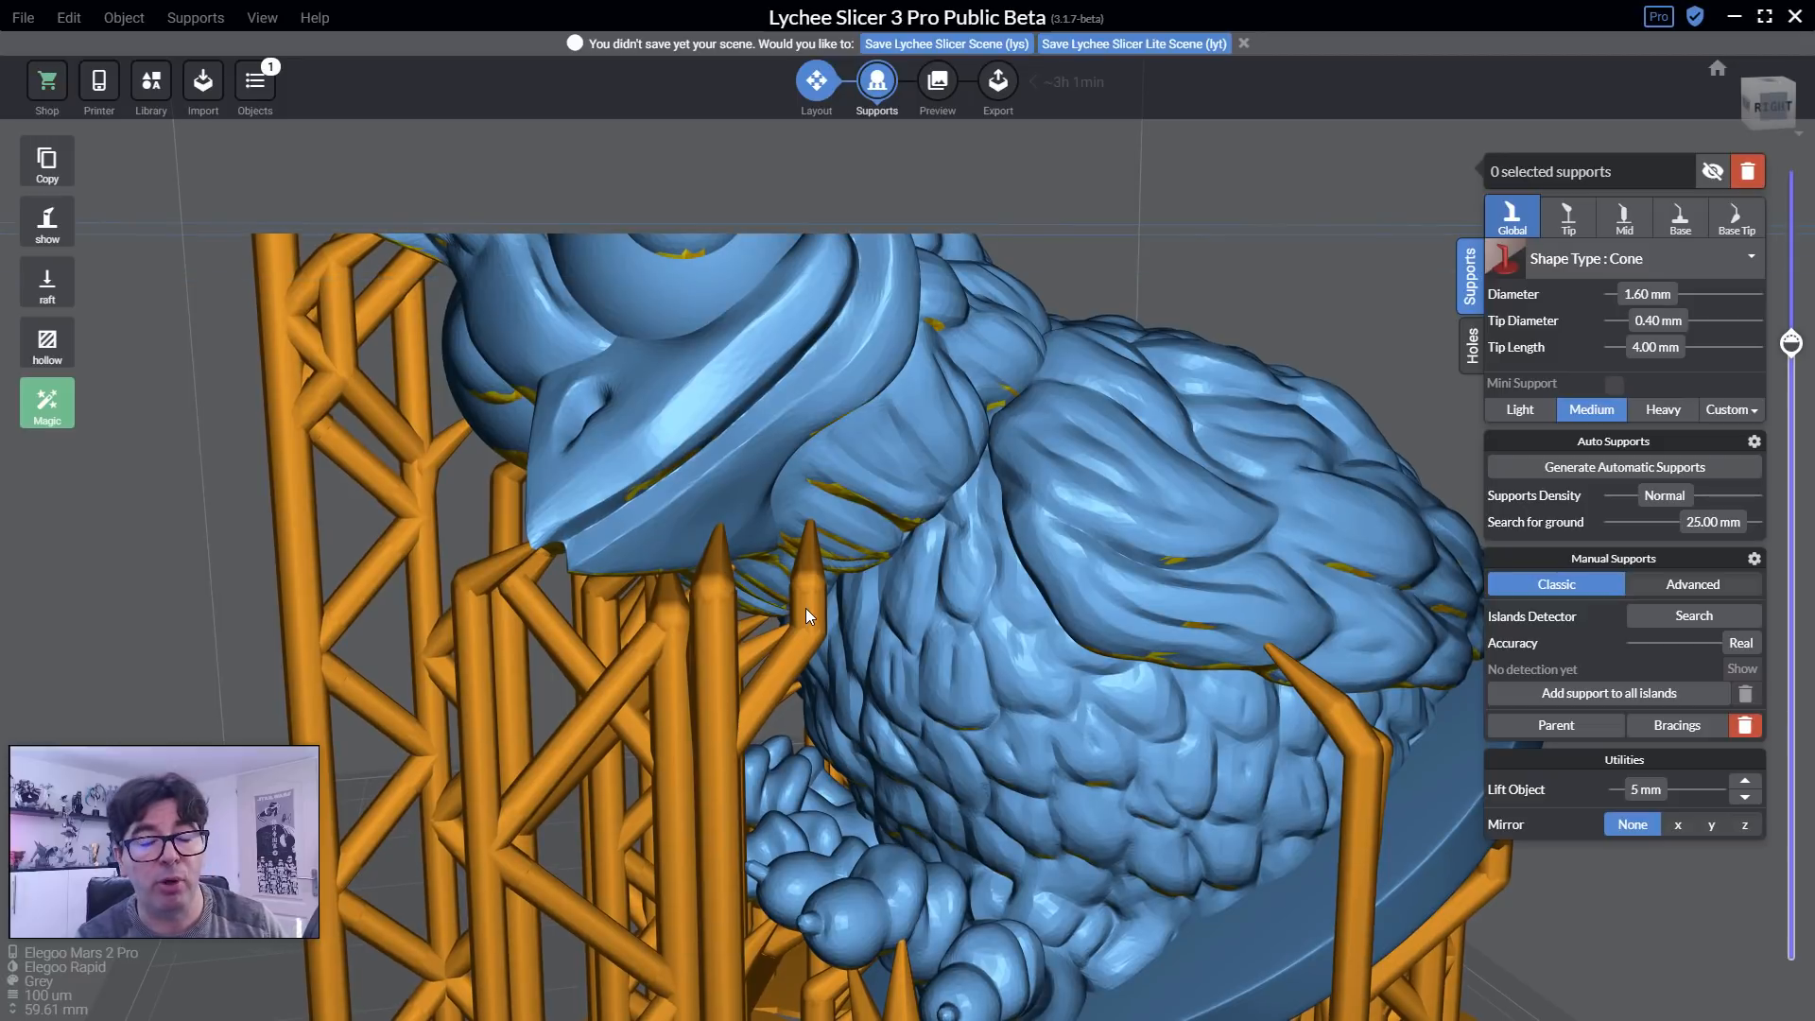
pyautogui.moveTo(805, 608); pyautogui.dragTo(802, 564, button='right')
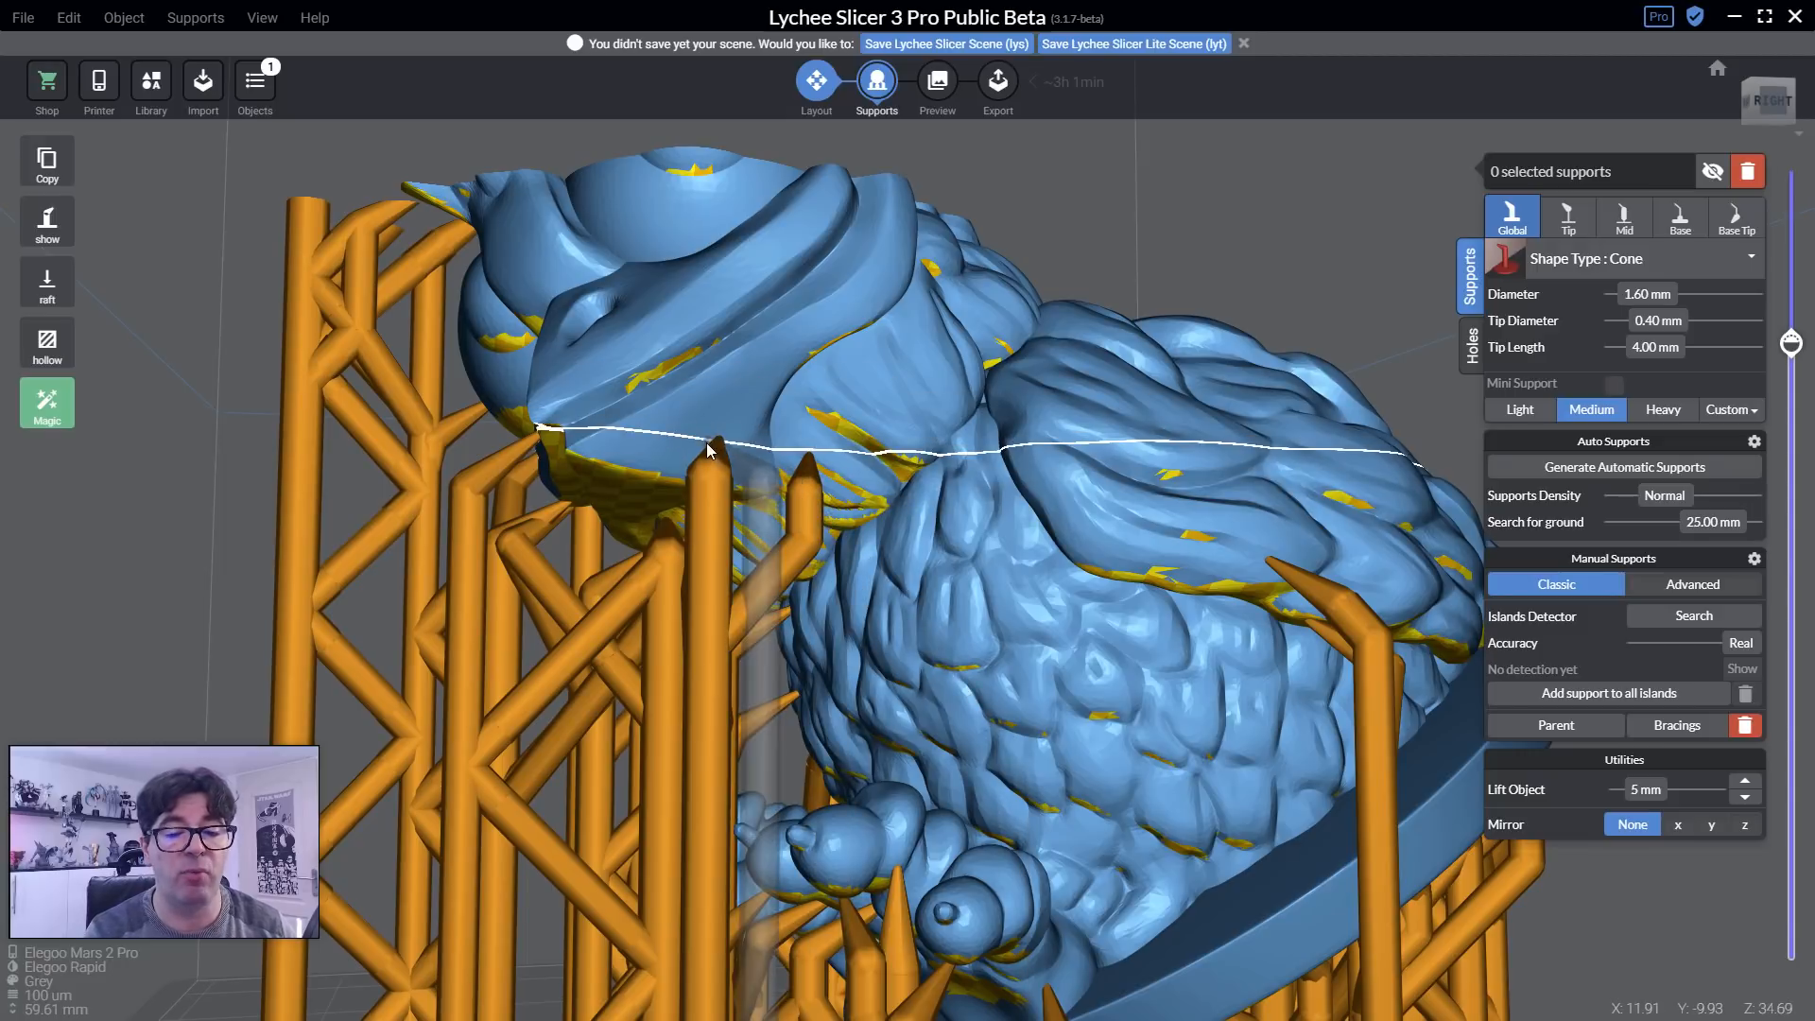
pyautogui.moveTo(1269, 574); pyautogui.dragTo(1309, 656, button='right')
pyautogui.scroll(-5, 1110, 625)
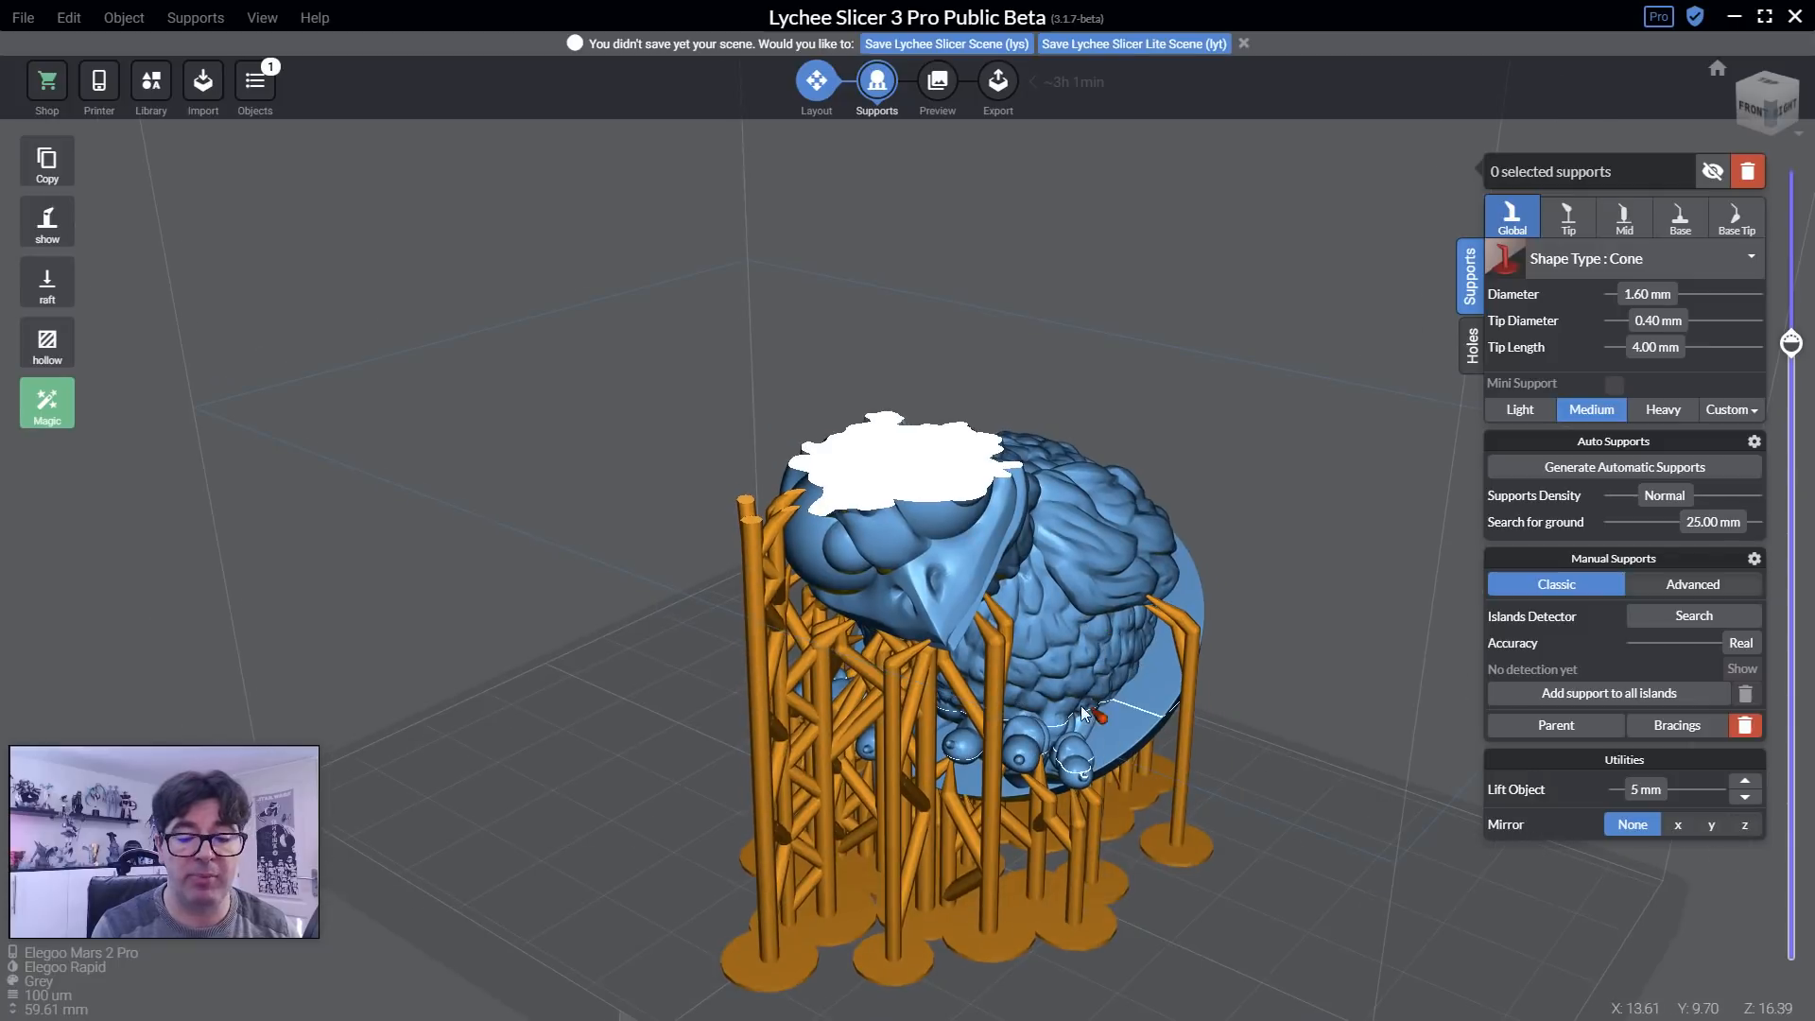
pyautogui.moveTo(1019, 626); pyautogui.dragTo(1004, 685, button='right')
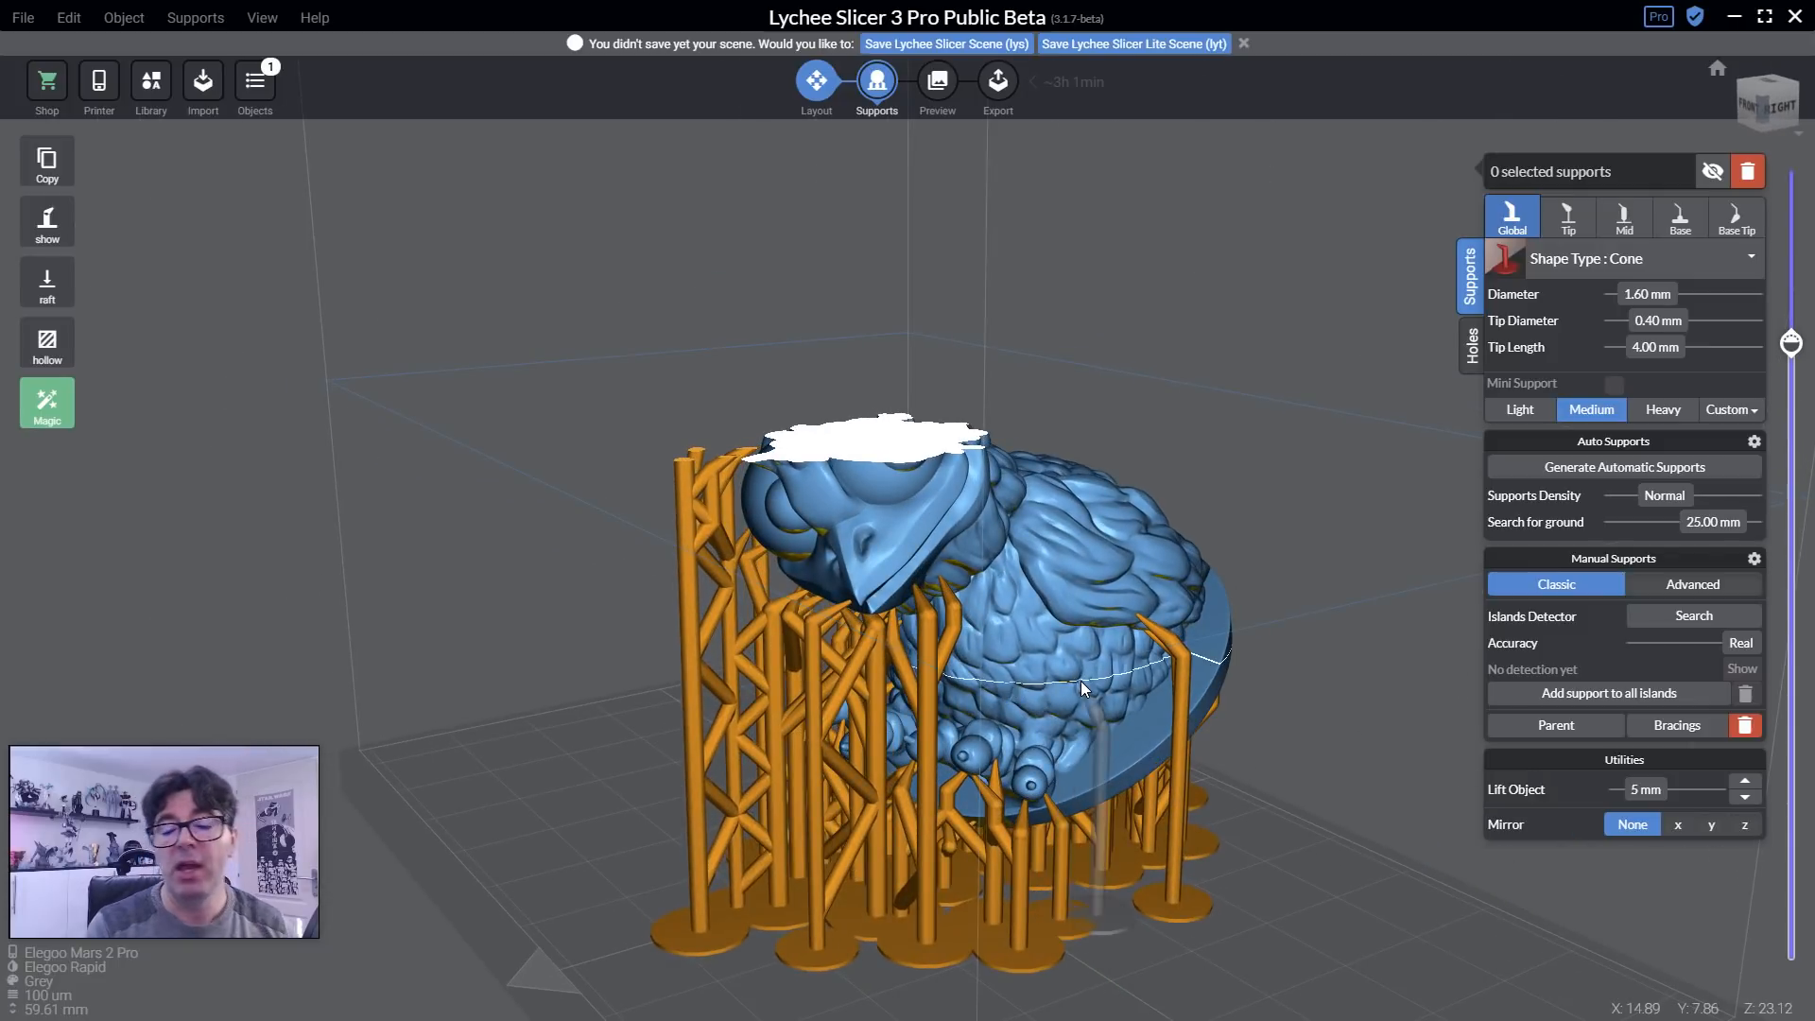
pyautogui.moveTo(989, 585); pyautogui.dragTo(883, 401, button='middle')
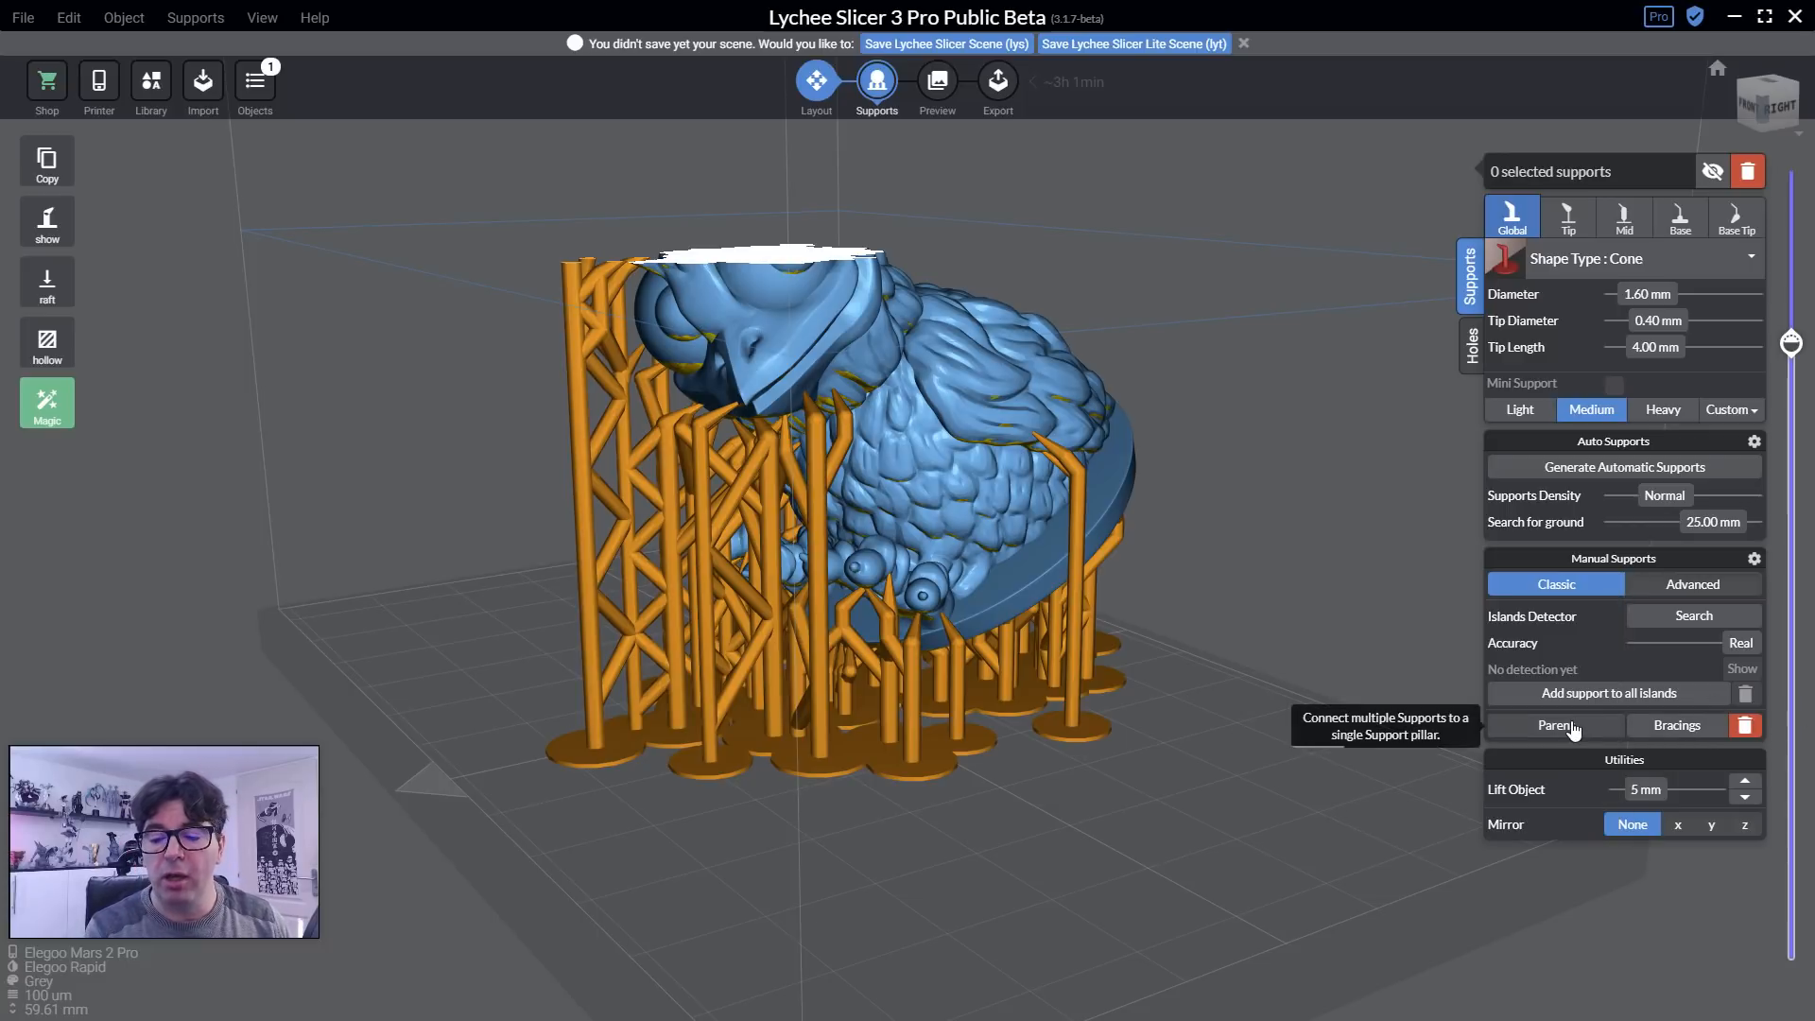
pyautogui.moveTo(1572, 728)
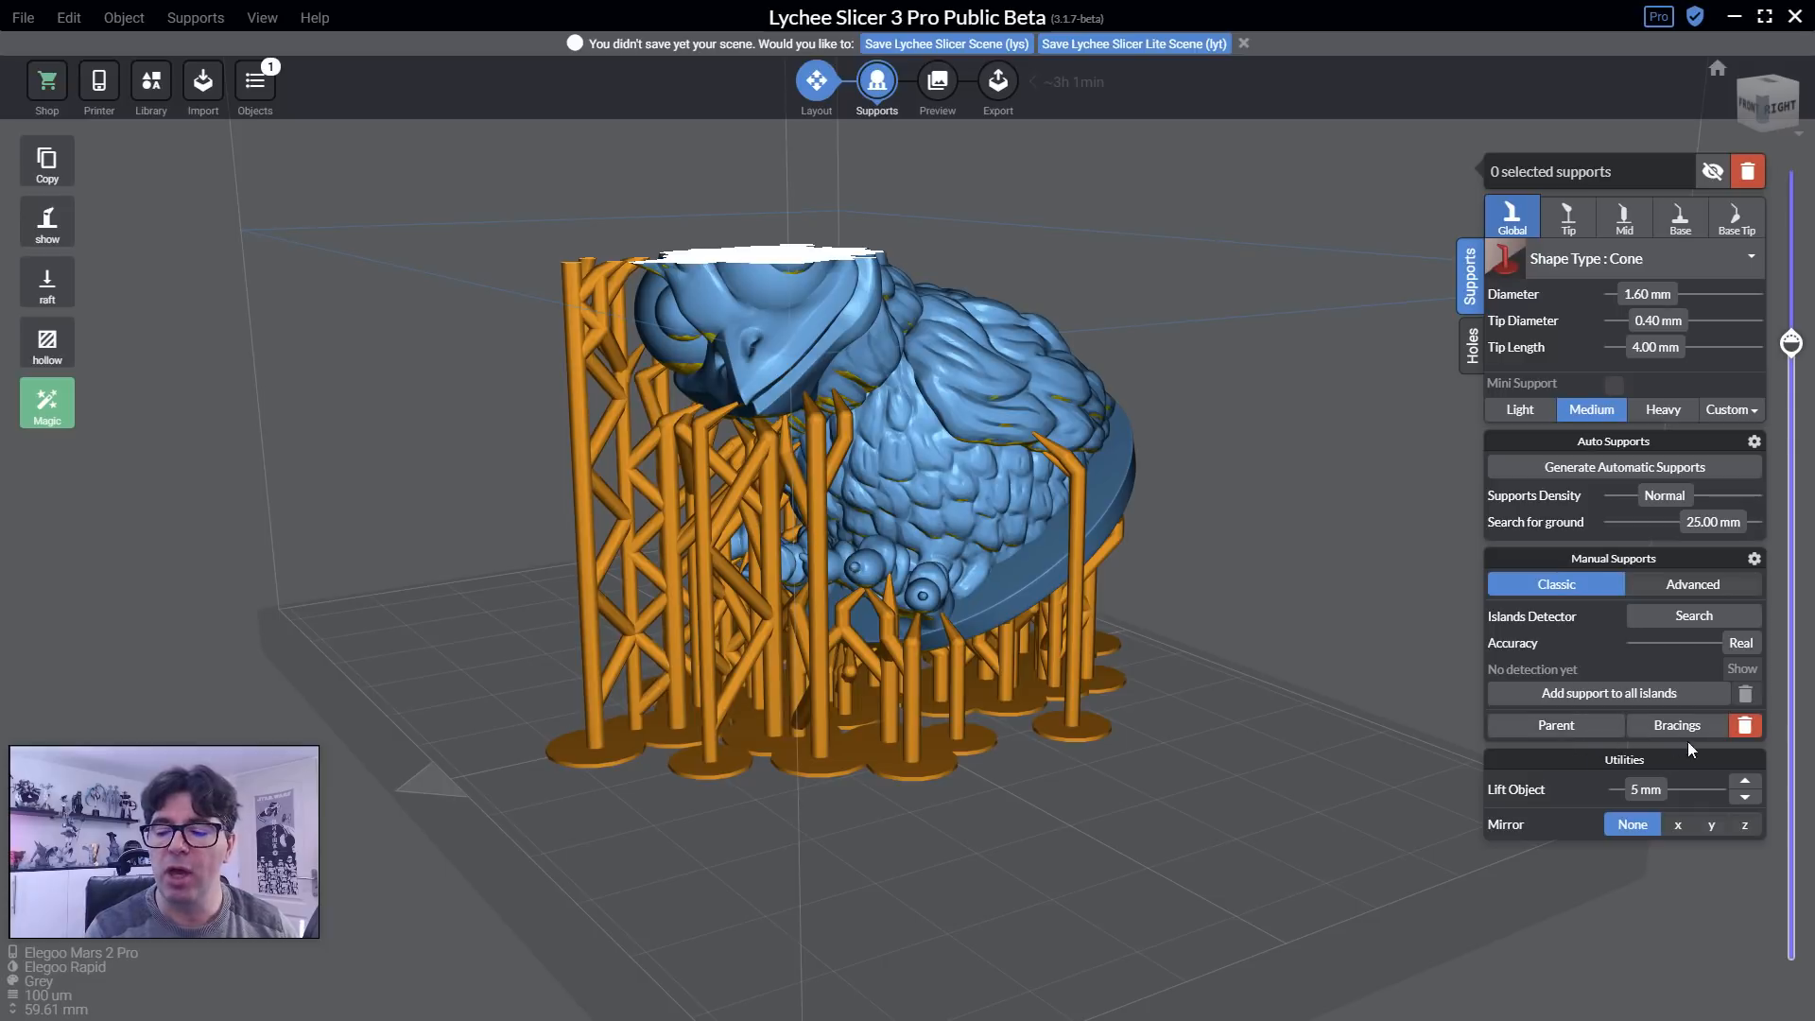
# Remove the clipping so the whole supported figurine is shown, and look it over from above and the side.
pyautogui.moveTo(1144, 698); pyautogui.dragTo(1248, 662)
pyautogui.moveTo(1791, 342); pyautogui.dragTo(1791, 974)
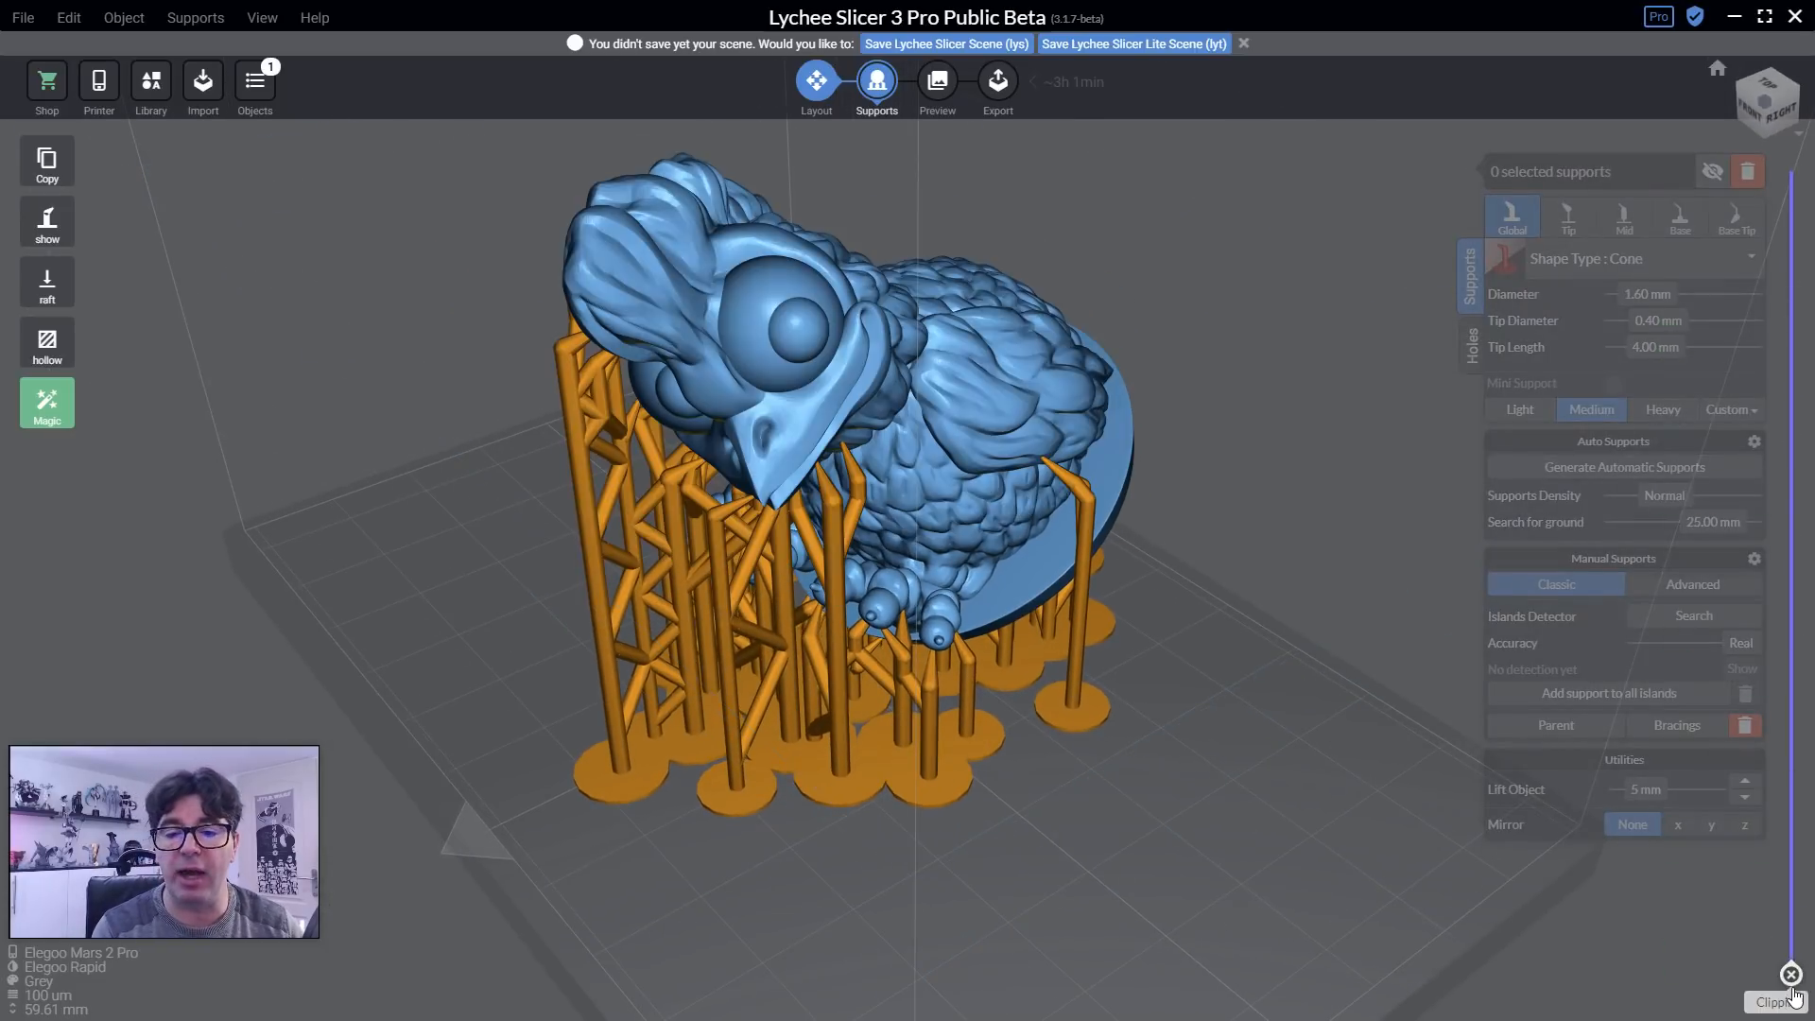
pyautogui.moveTo(1241, 582); pyautogui.dragTo(1219, 462)
# Switch to the print preview, show the slice view, and raise the layer plane from layer 1 up through the body.
pyautogui.click(938, 91)
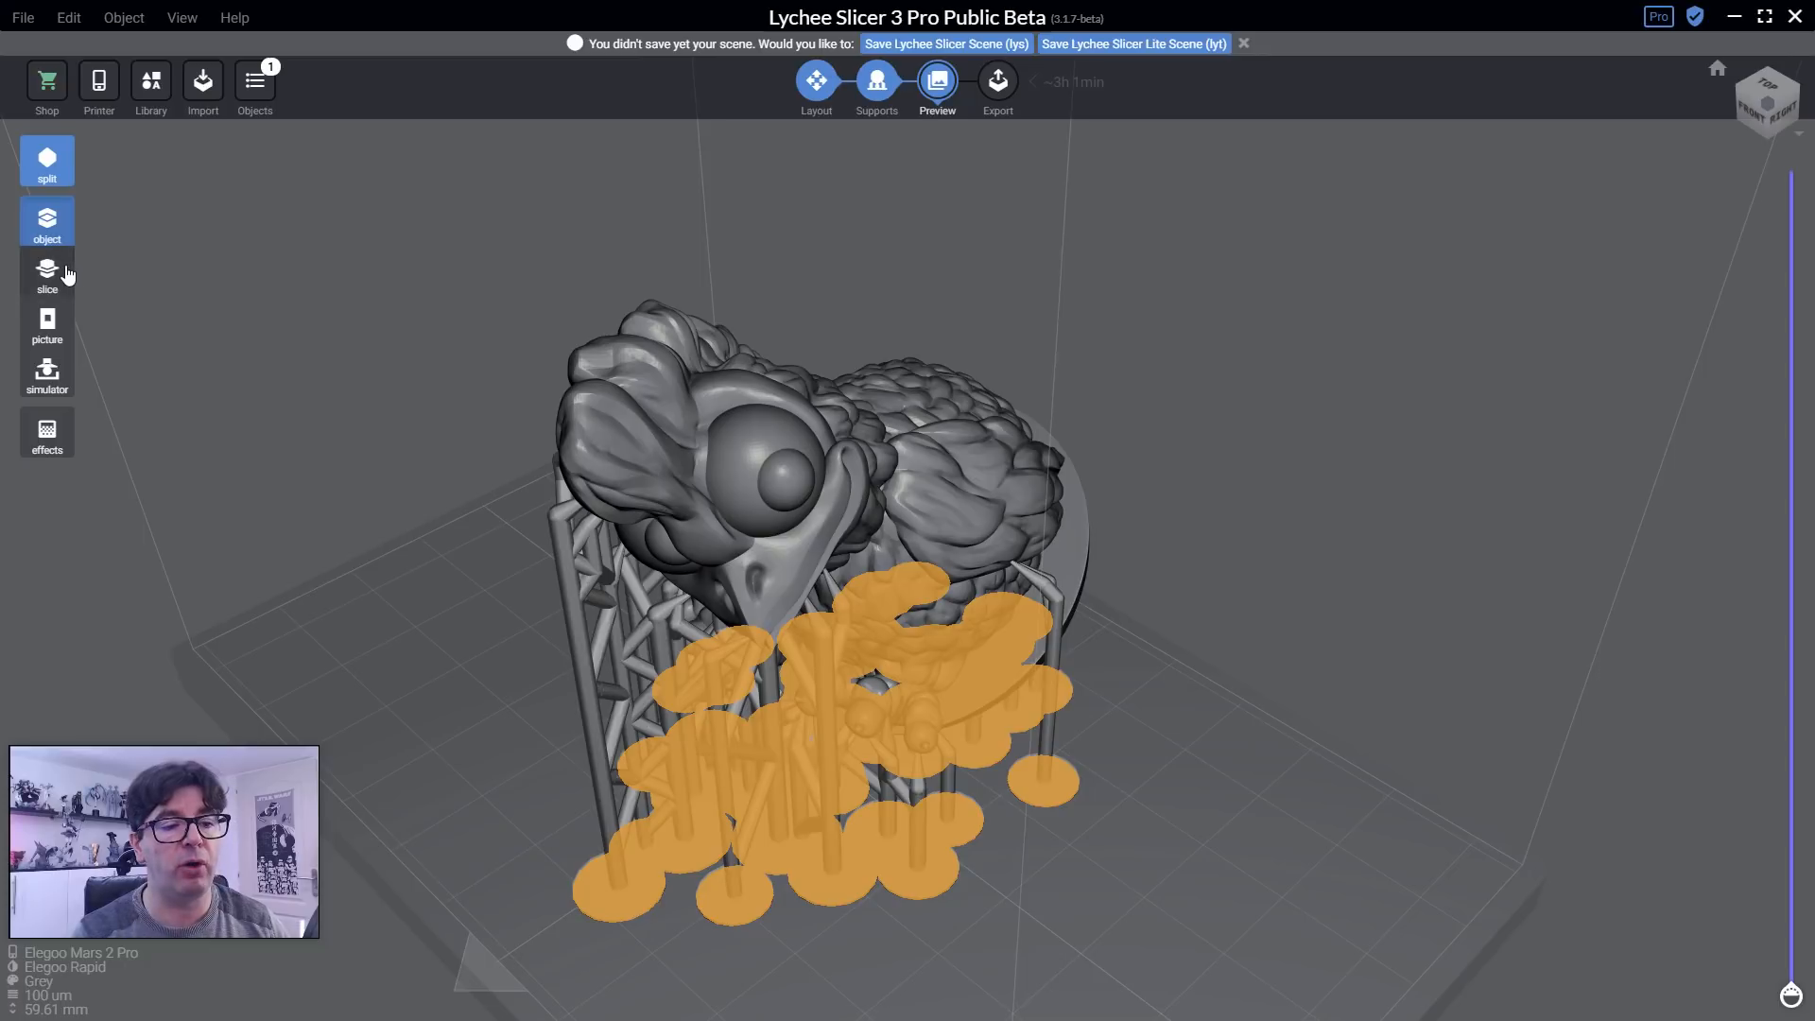
pyautogui.click(47, 274)
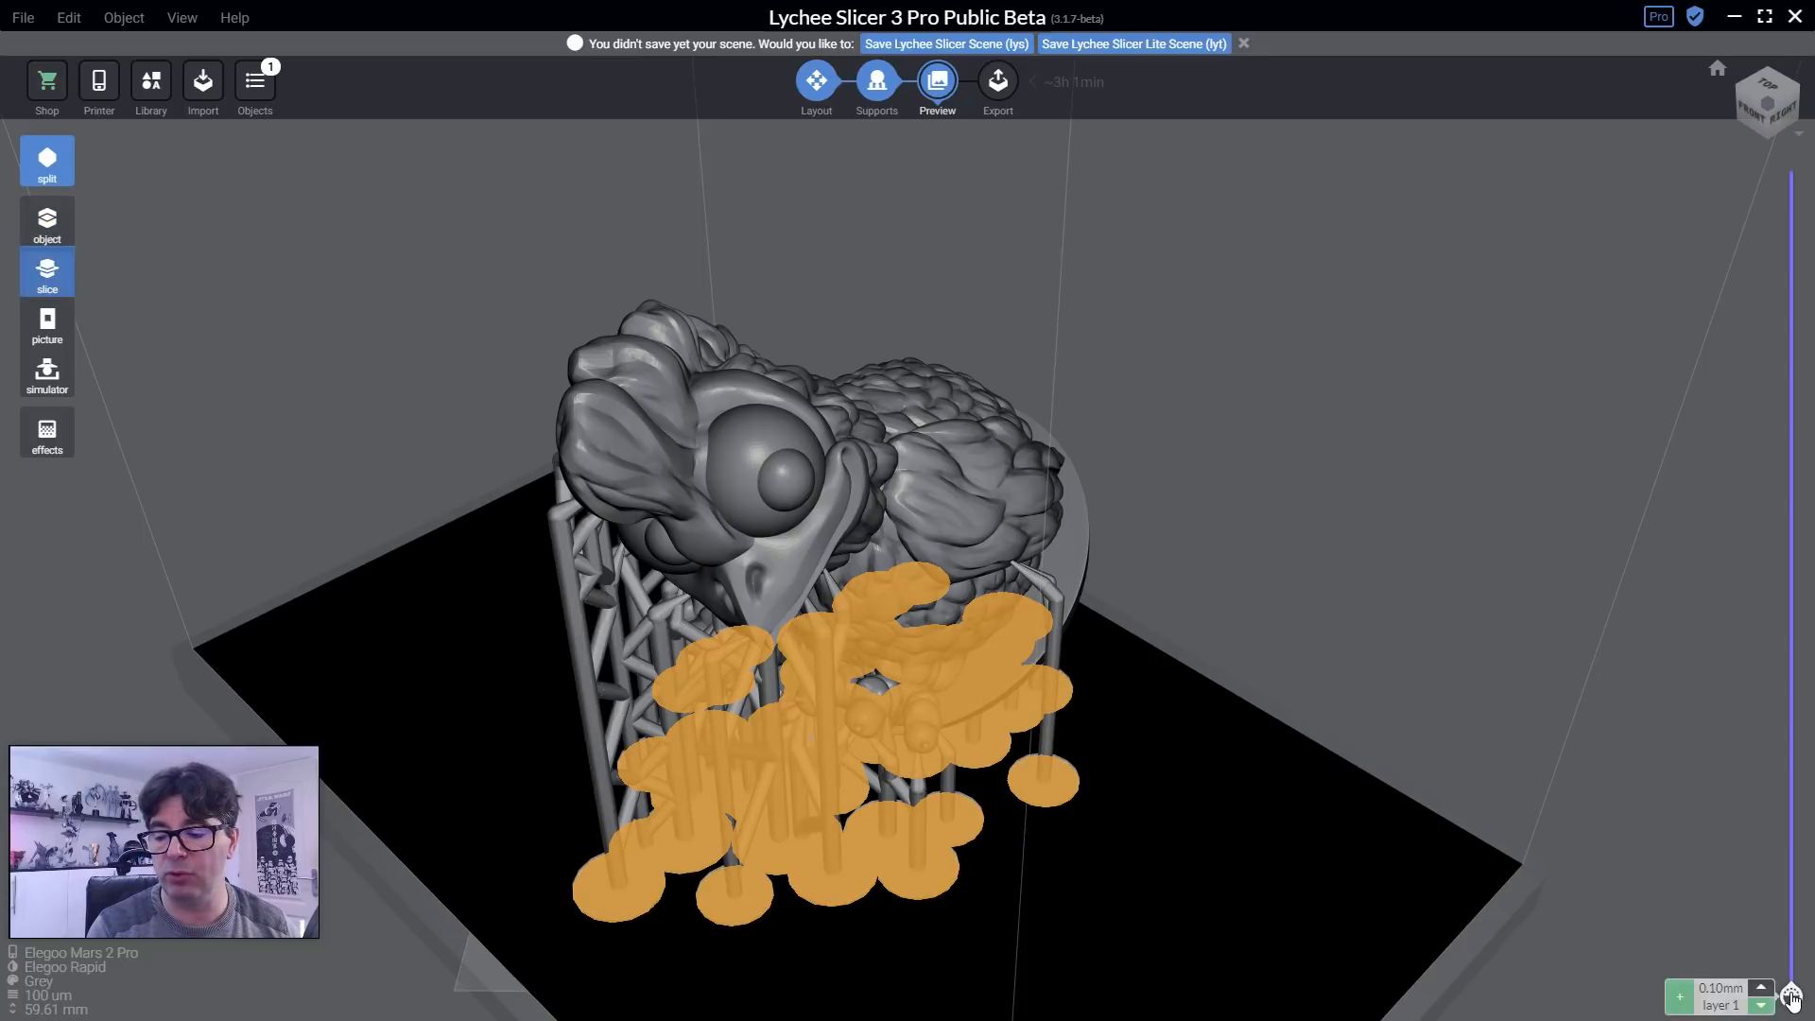
pyautogui.moveTo(1791, 995); pyautogui.dragTo(1792, 391)
pyautogui.moveTo(1652, 376); pyautogui.dragTo(1615, 609)
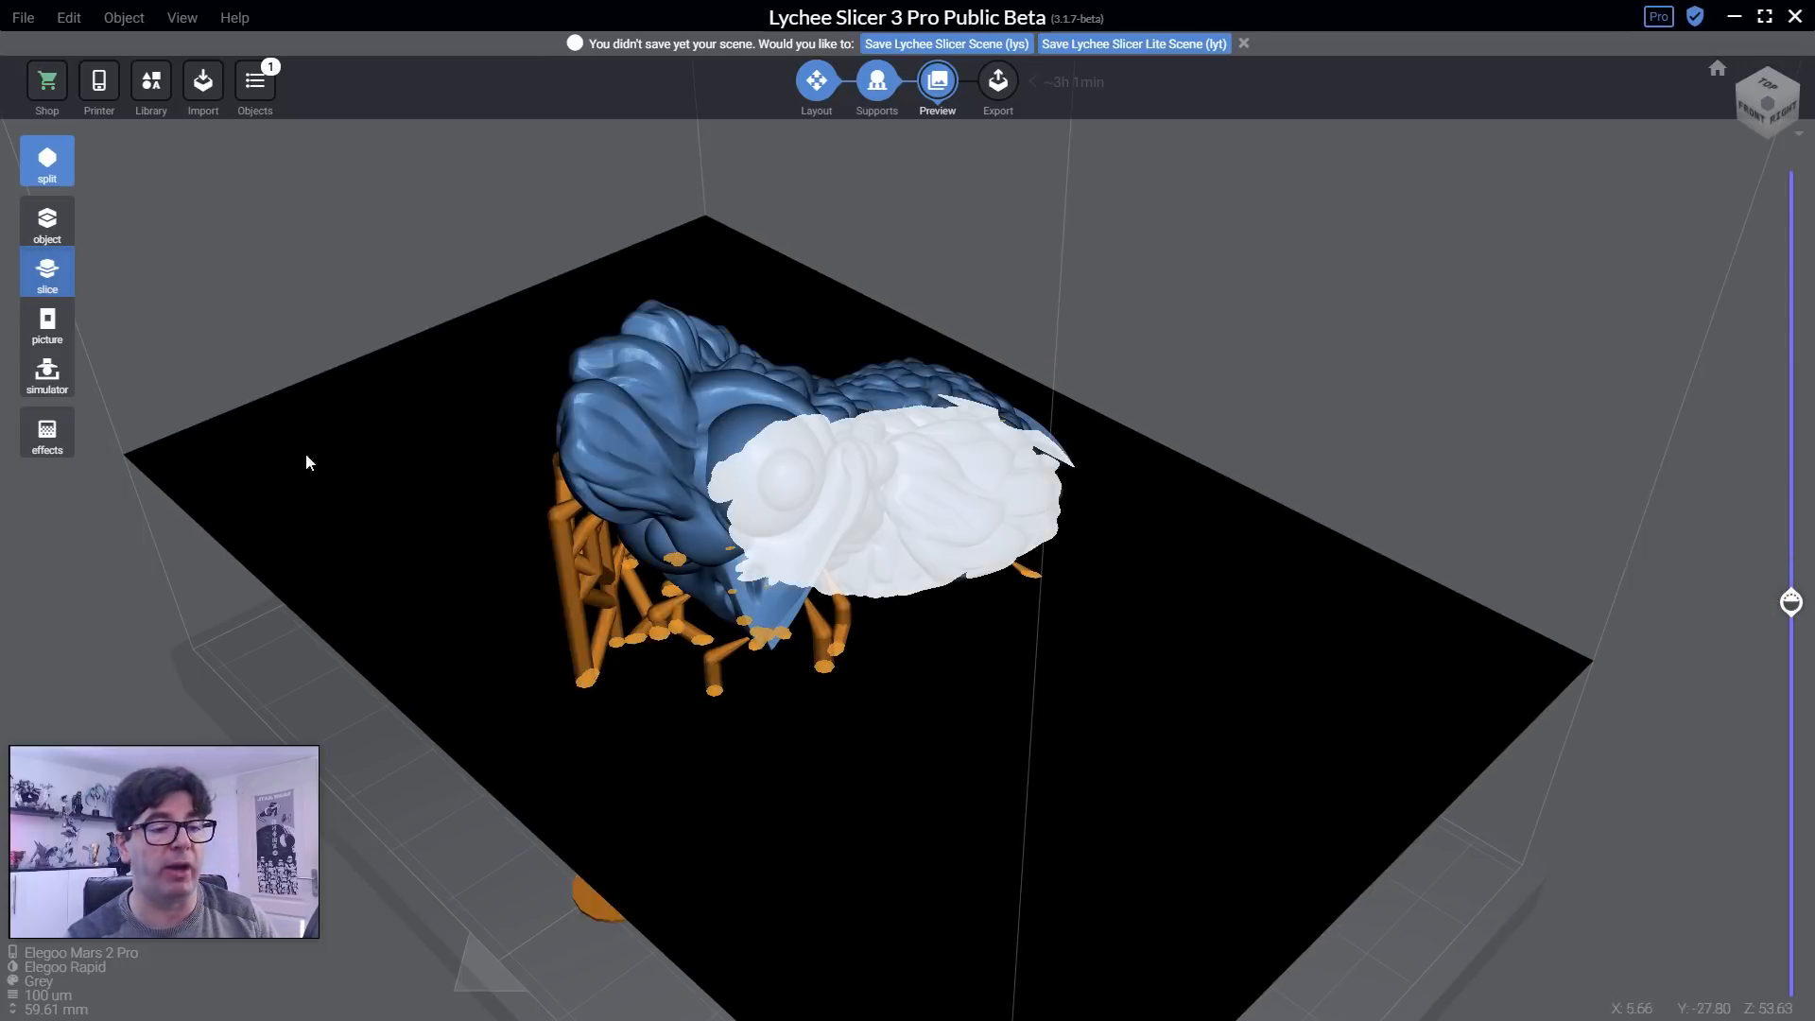
# Compare the object and slice views with the split display on and off, and examine a lower layer in the object view.
pyautogui.click(52, 227)
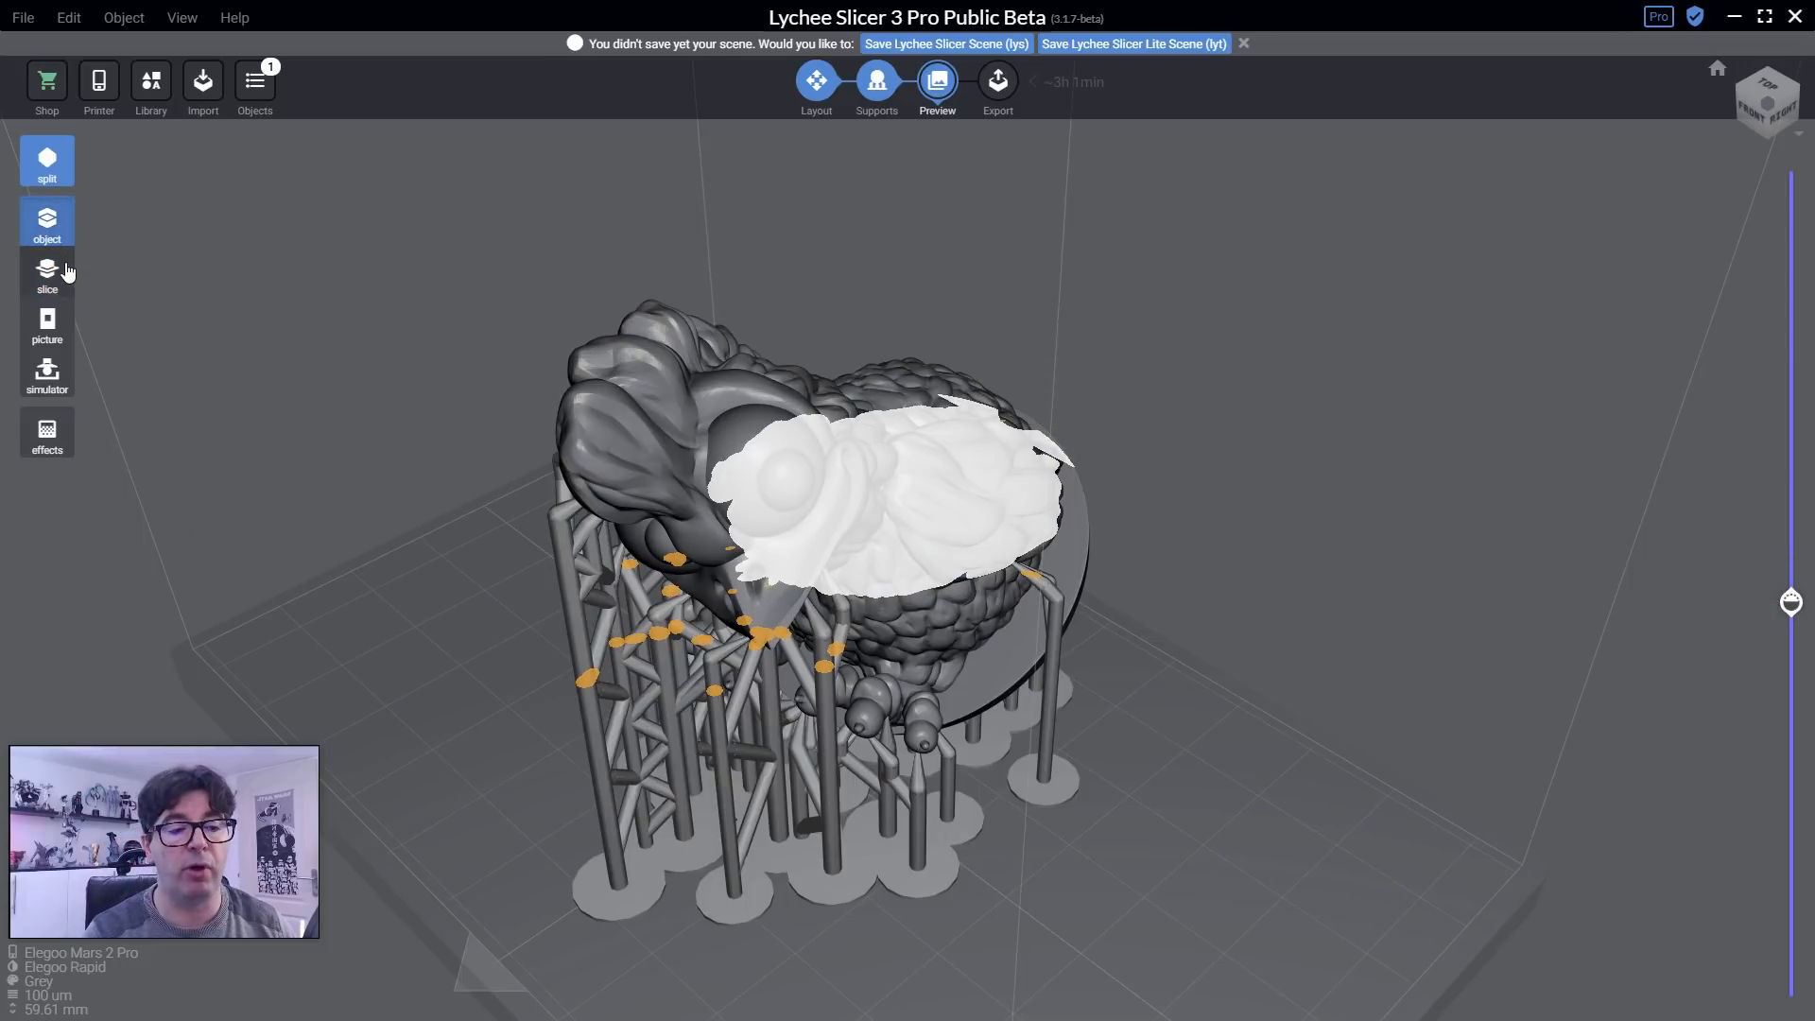
pyautogui.click(49, 274)
pyautogui.click(46, 168)
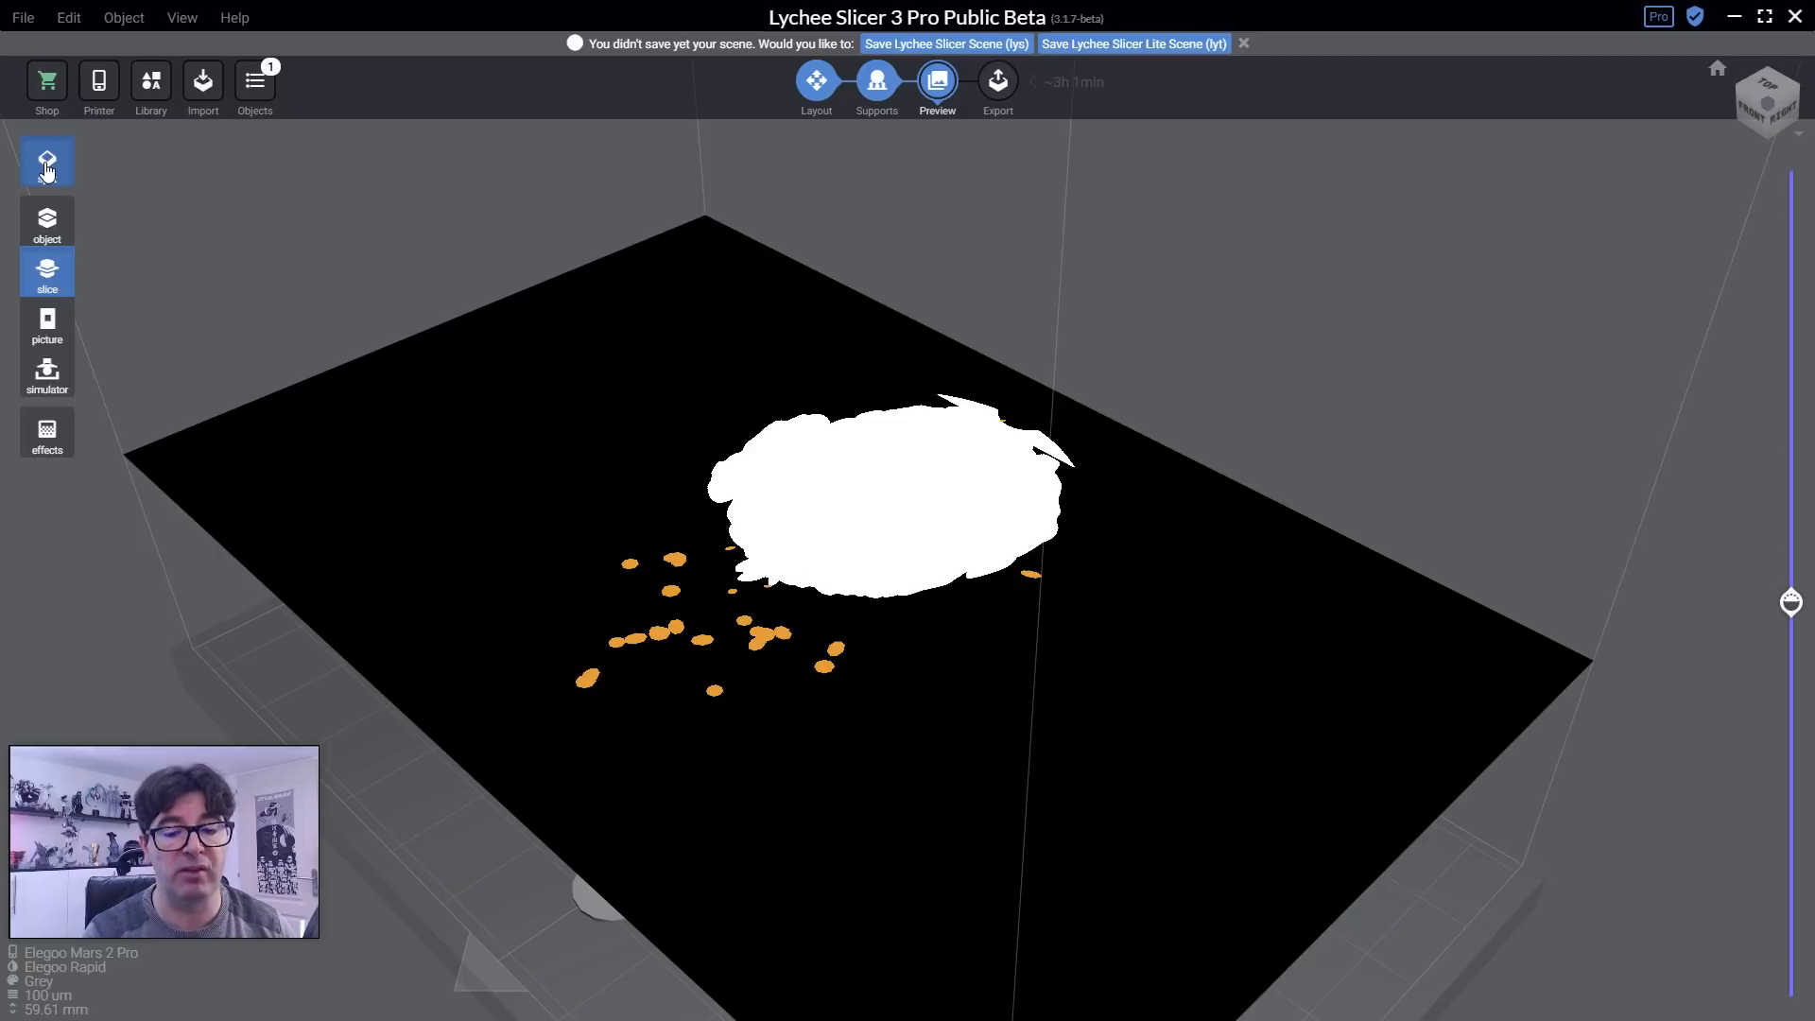
pyautogui.click(46, 169)
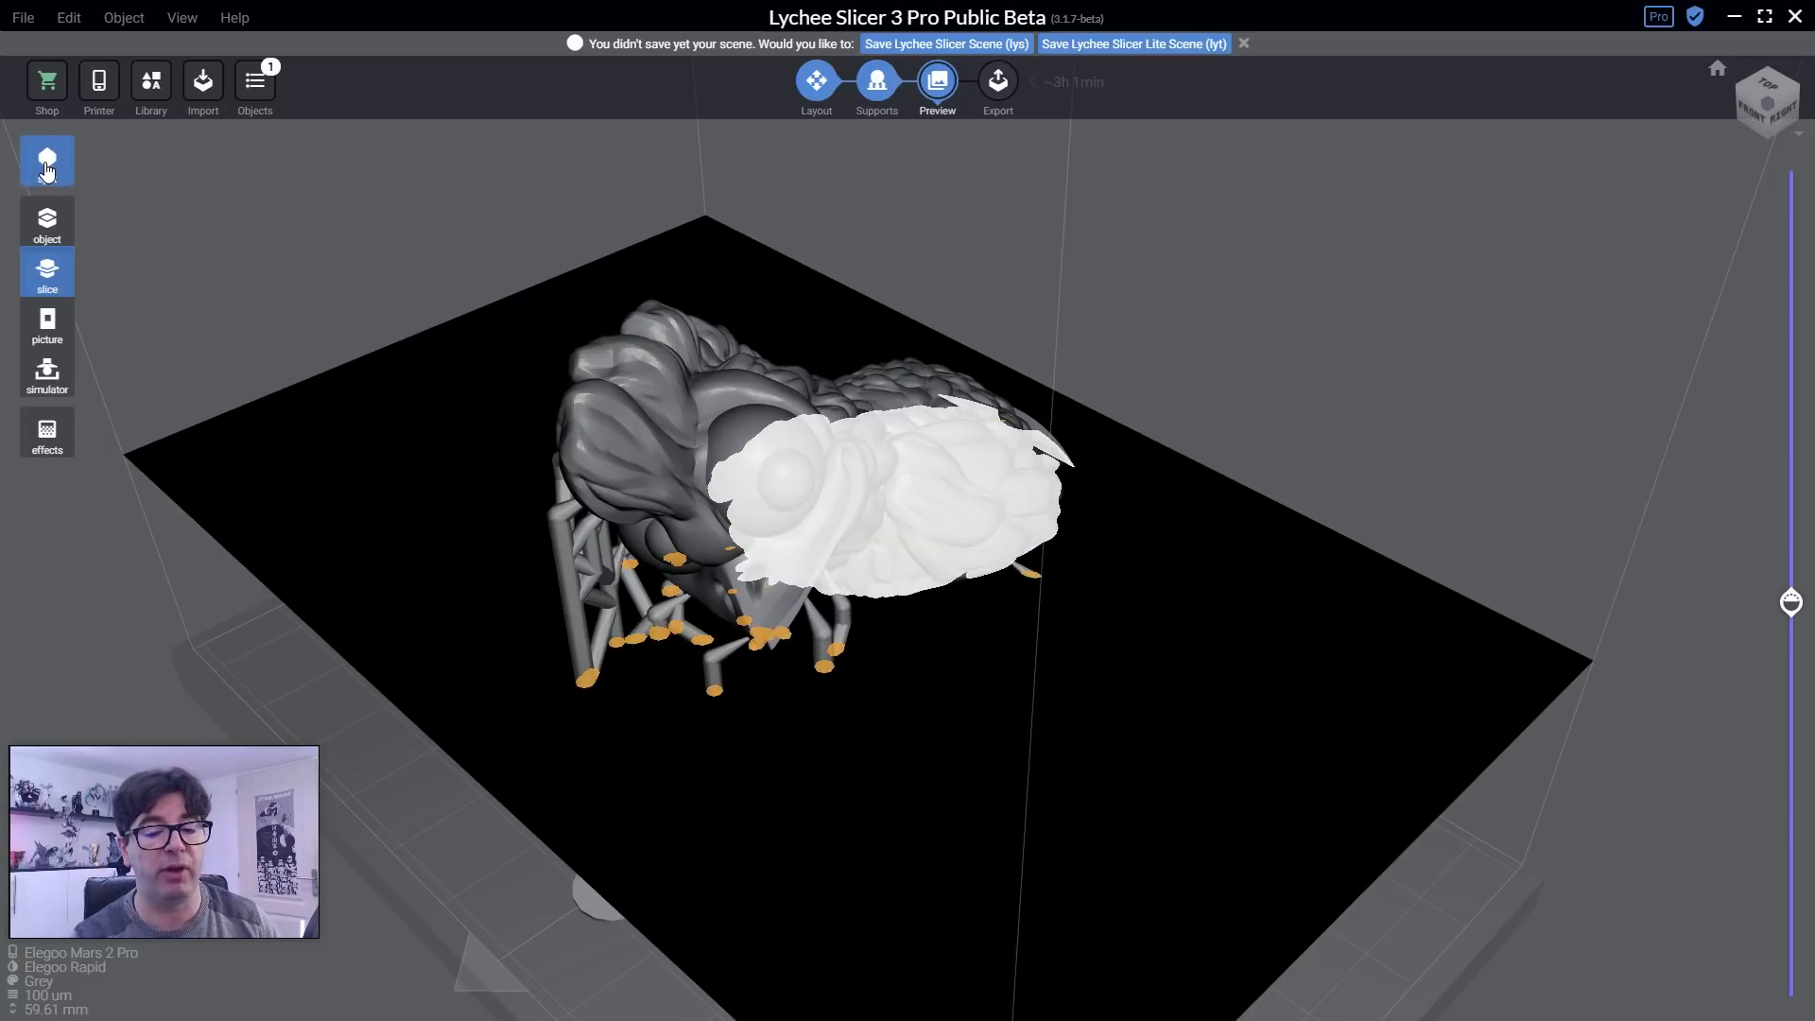
pyautogui.click(45, 168)
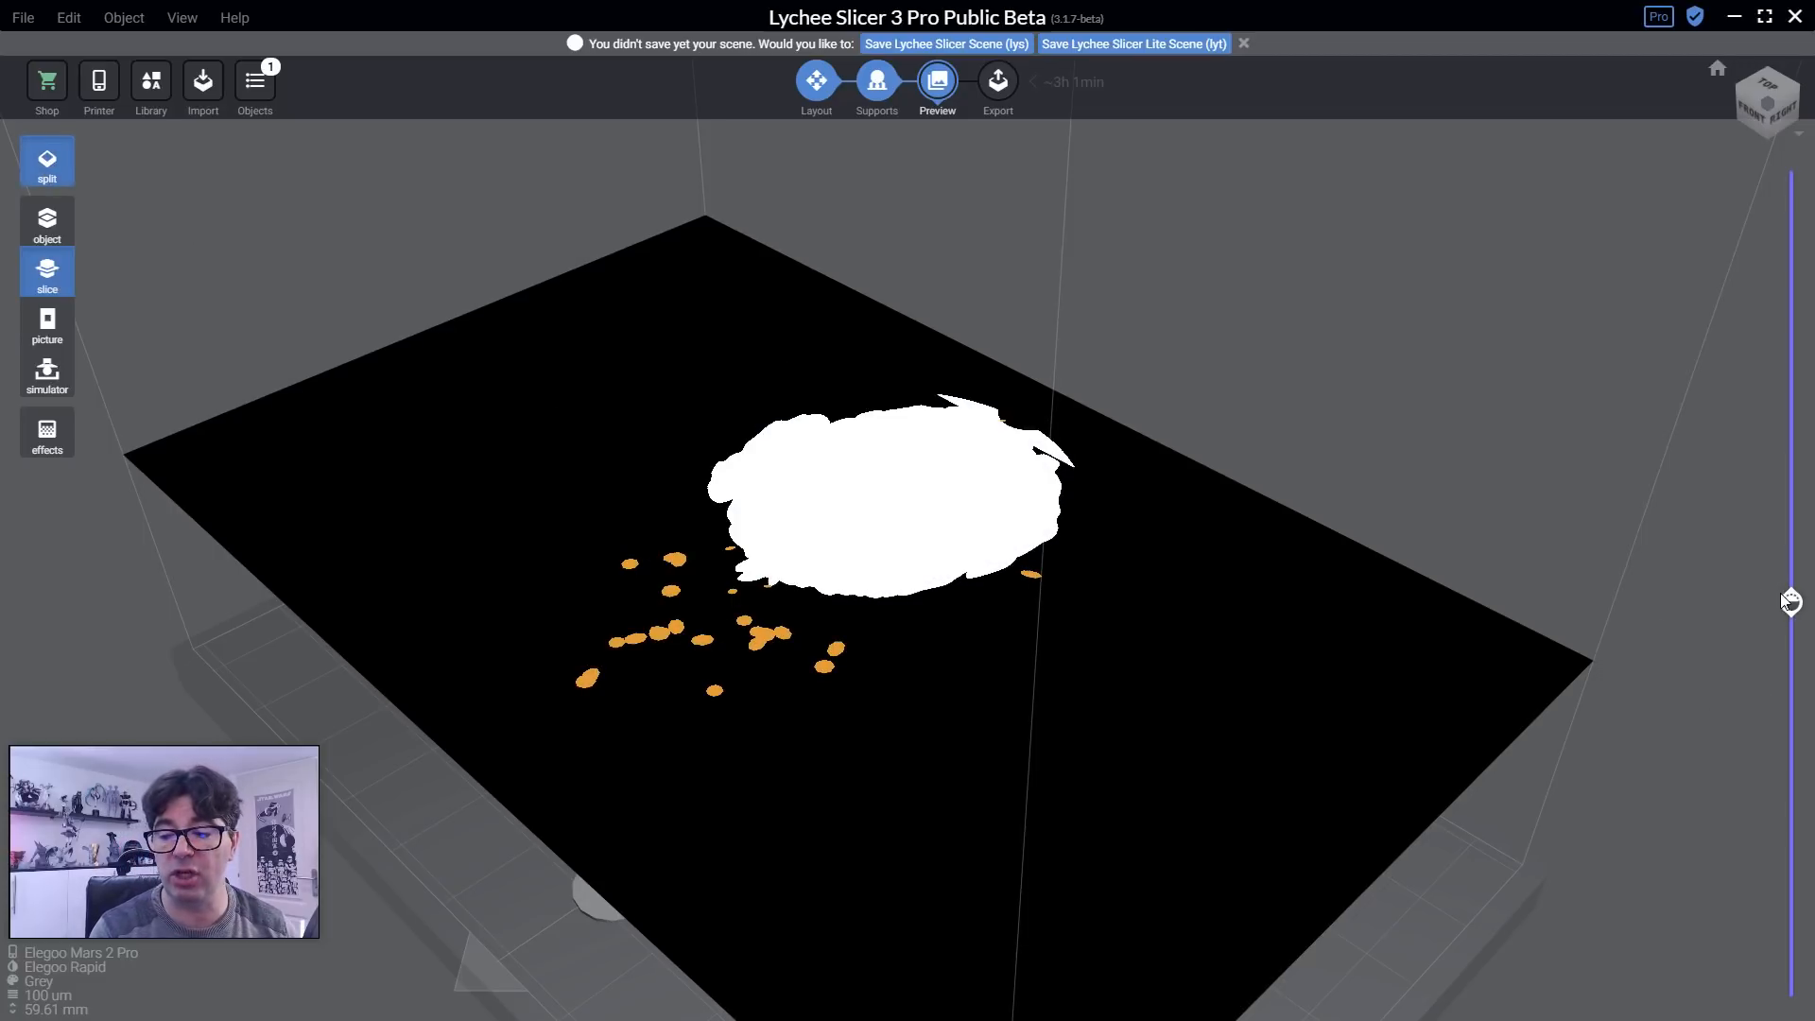
pyautogui.moveTo(1790, 602); pyautogui.dragTo(1790, 643)
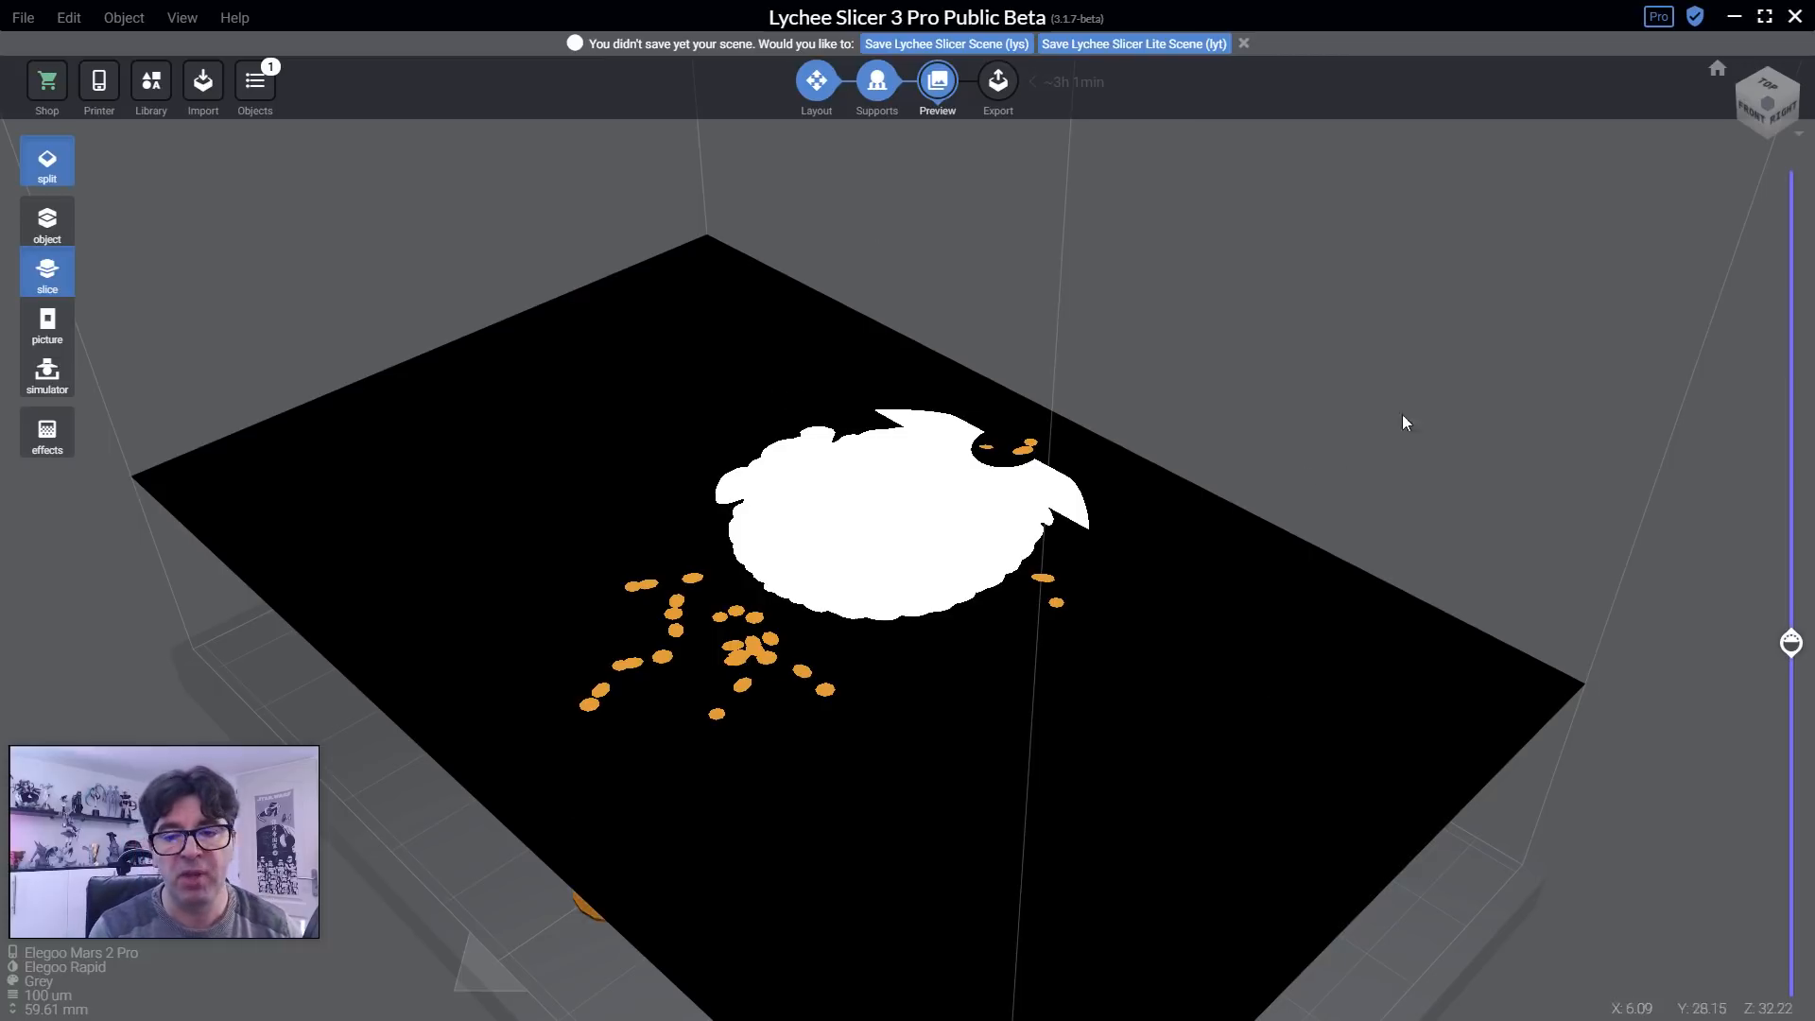
pyautogui.click(70, 248)
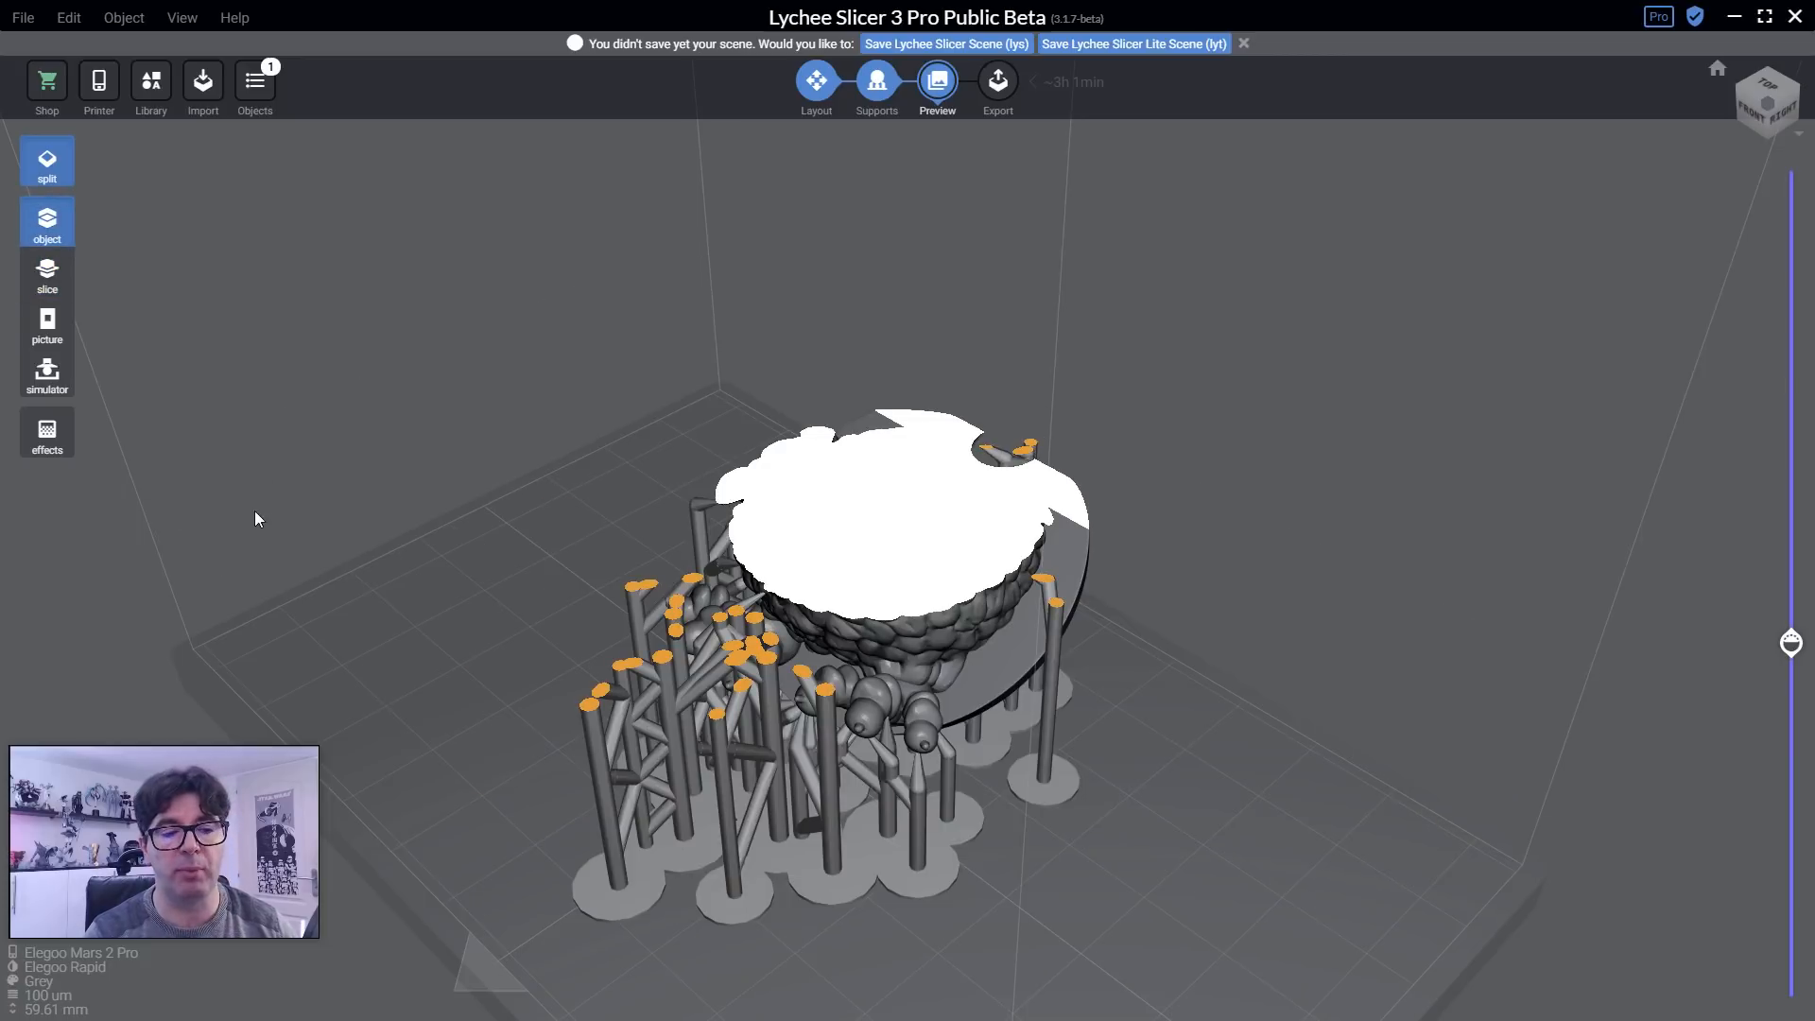
# Show the model in the printer simulator and raise the simulated print to the highest layer.
pyautogui.click(46, 371)
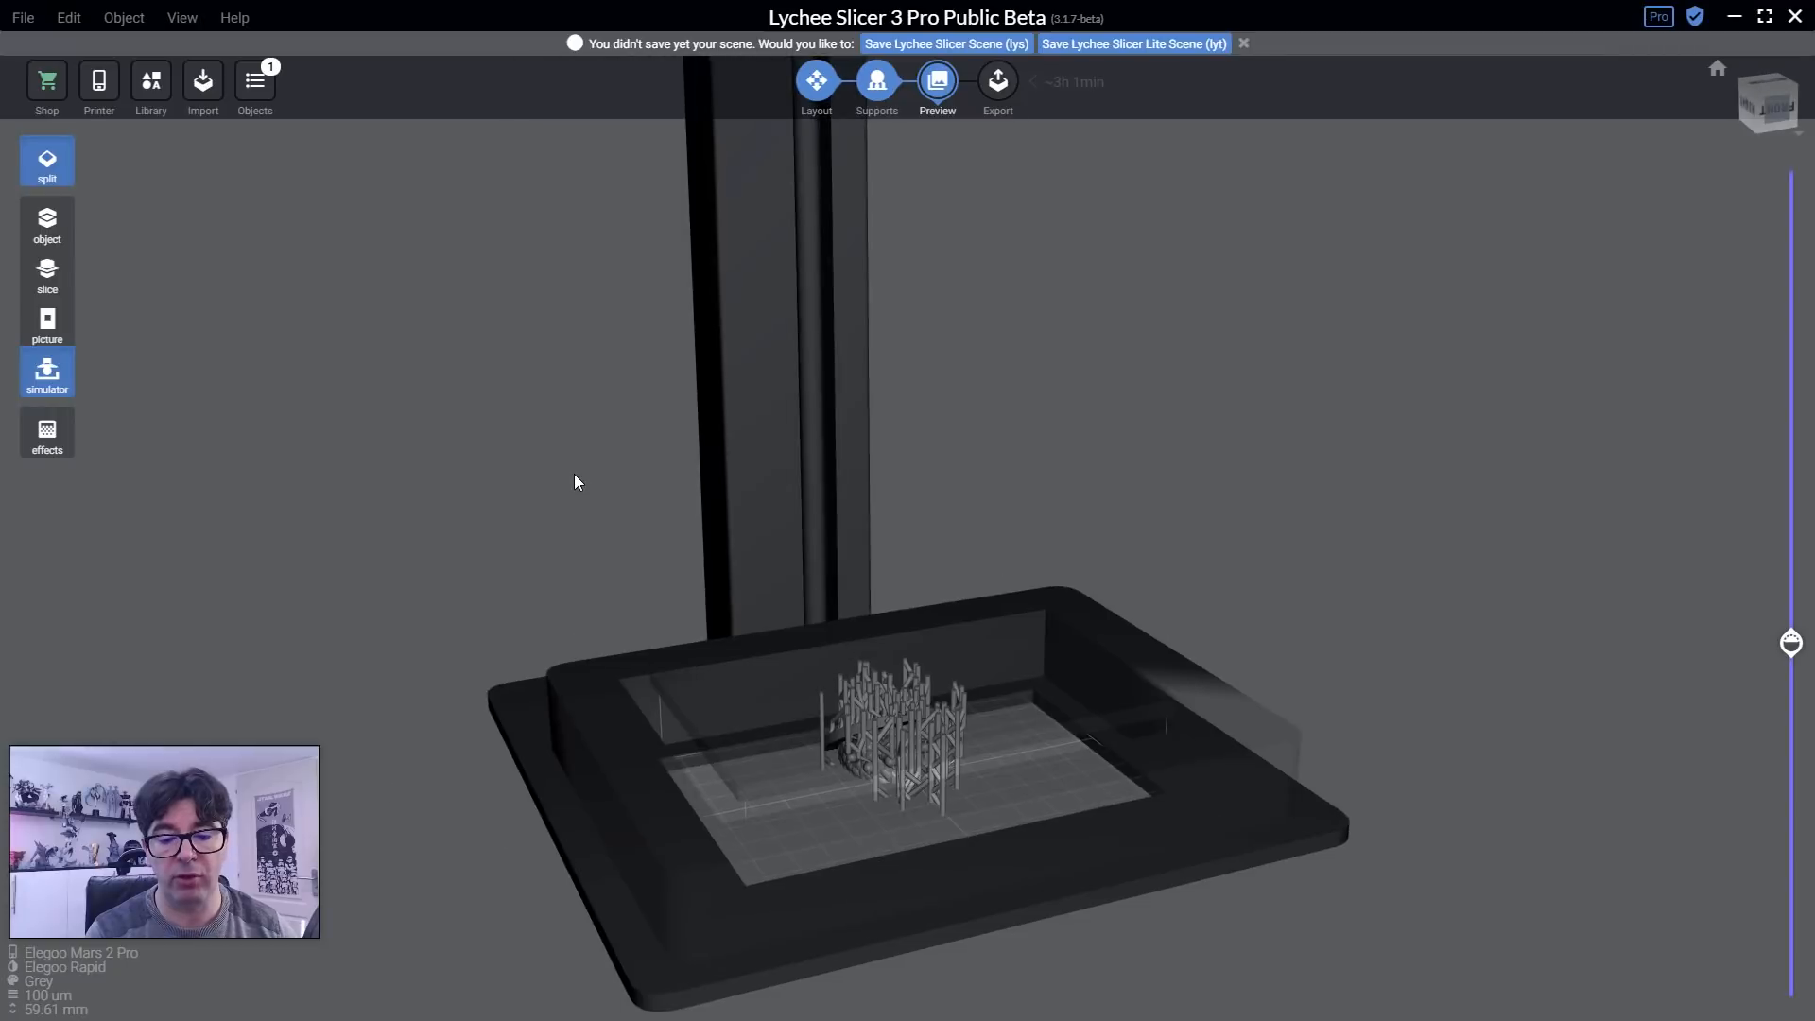
pyautogui.moveTo(779, 539); pyautogui.dragTo(524, 565, button='right')
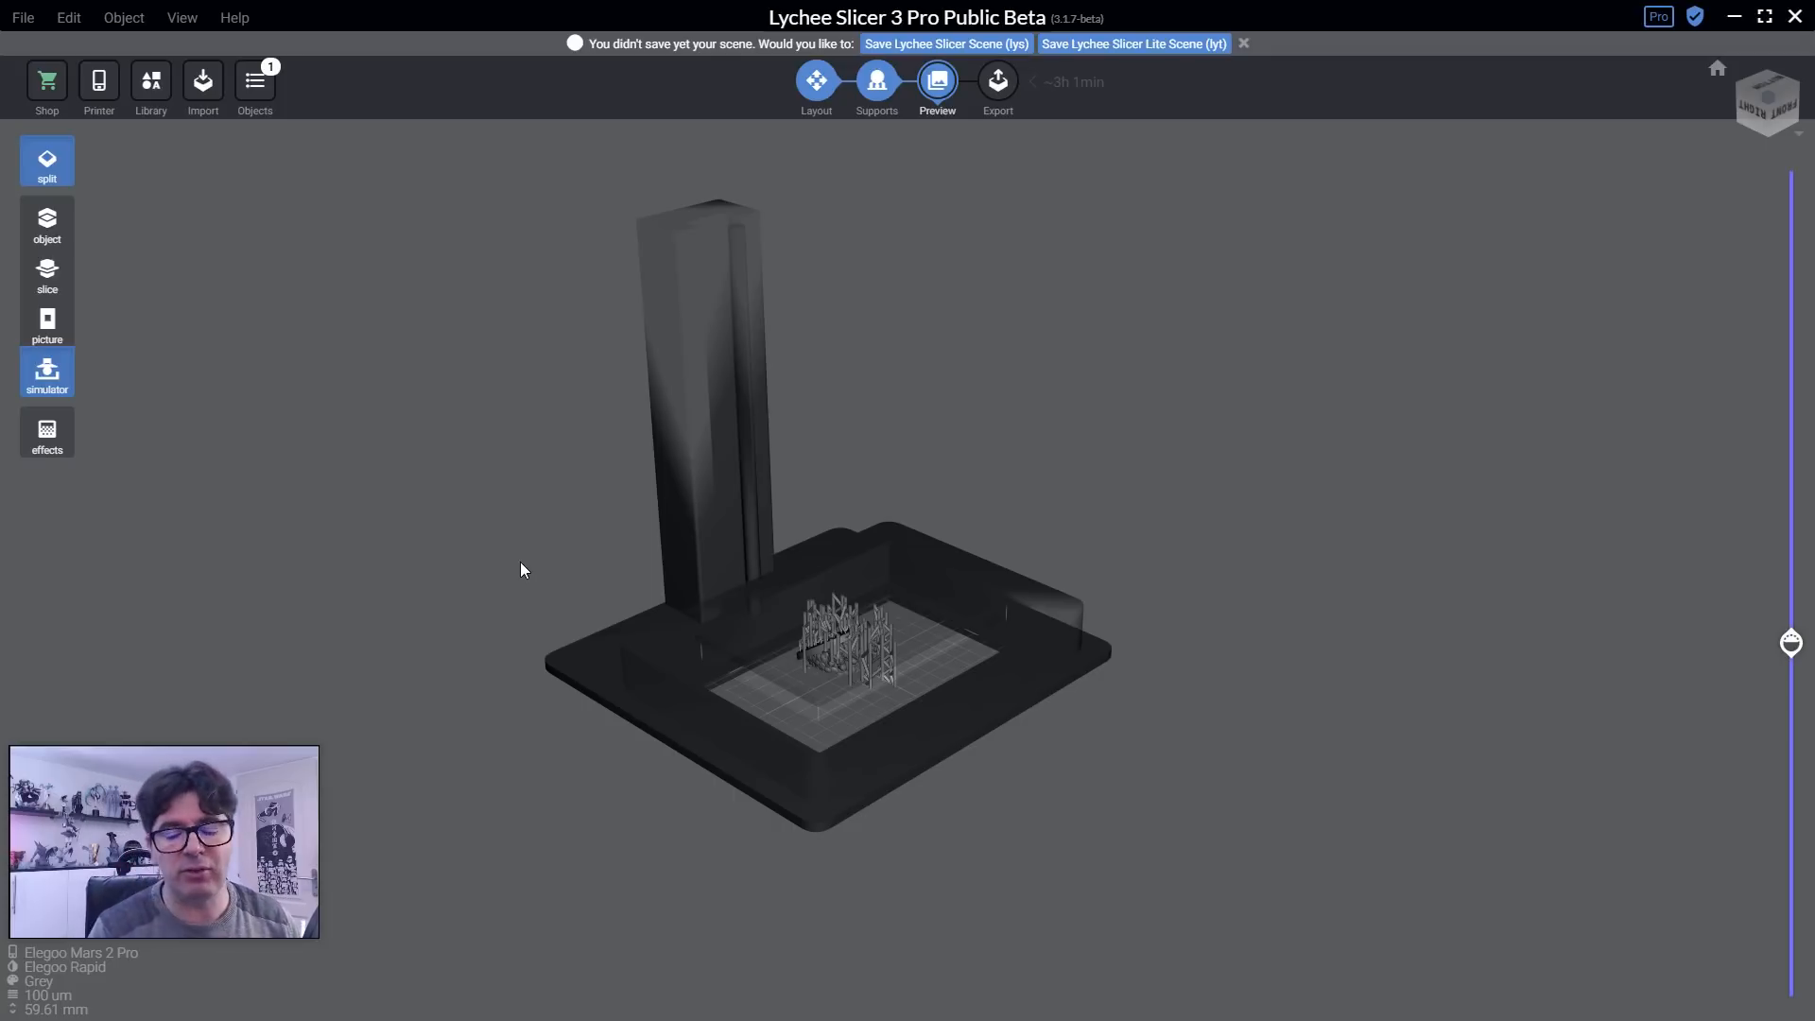
pyautogui.moveTo(1792, 643); pyautogui.dragTo(1791, 173)
pyautogui.moveTo(1488, 381); pyautogui.dragTo(753, 756)
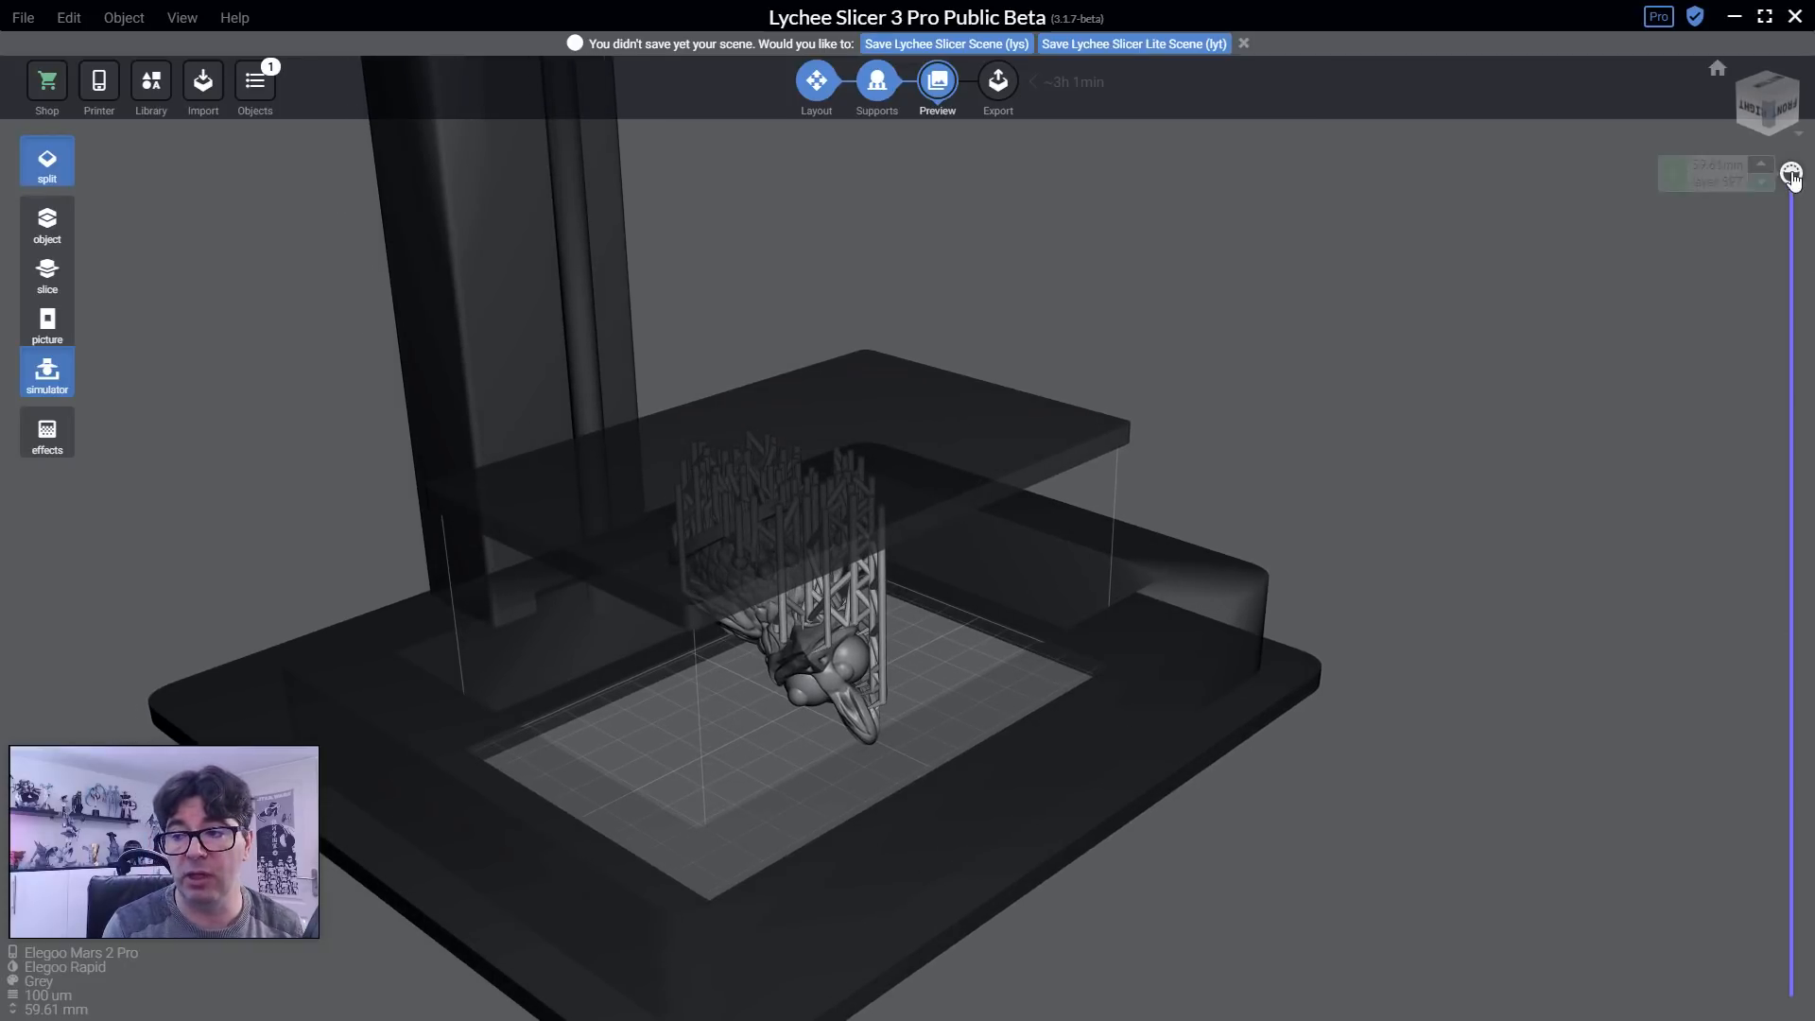
# Examine the simulated print hanging from the build plate at 59.61 mm, from below and from the front.
pyautogui.moveTo(1792, 174)
pyautogui.mouseDown()
pyautogui.moveTo(1791, 996)
pyautogui.moveTo(1792, 174)
pyautogui.mouseUp()
pyautogui.moveTo(1411, 655); pyautogui.dragTo(1395, 592)
pyautogui.moveTo(1778, 176); pyautogui.dragTo(1659, 166)
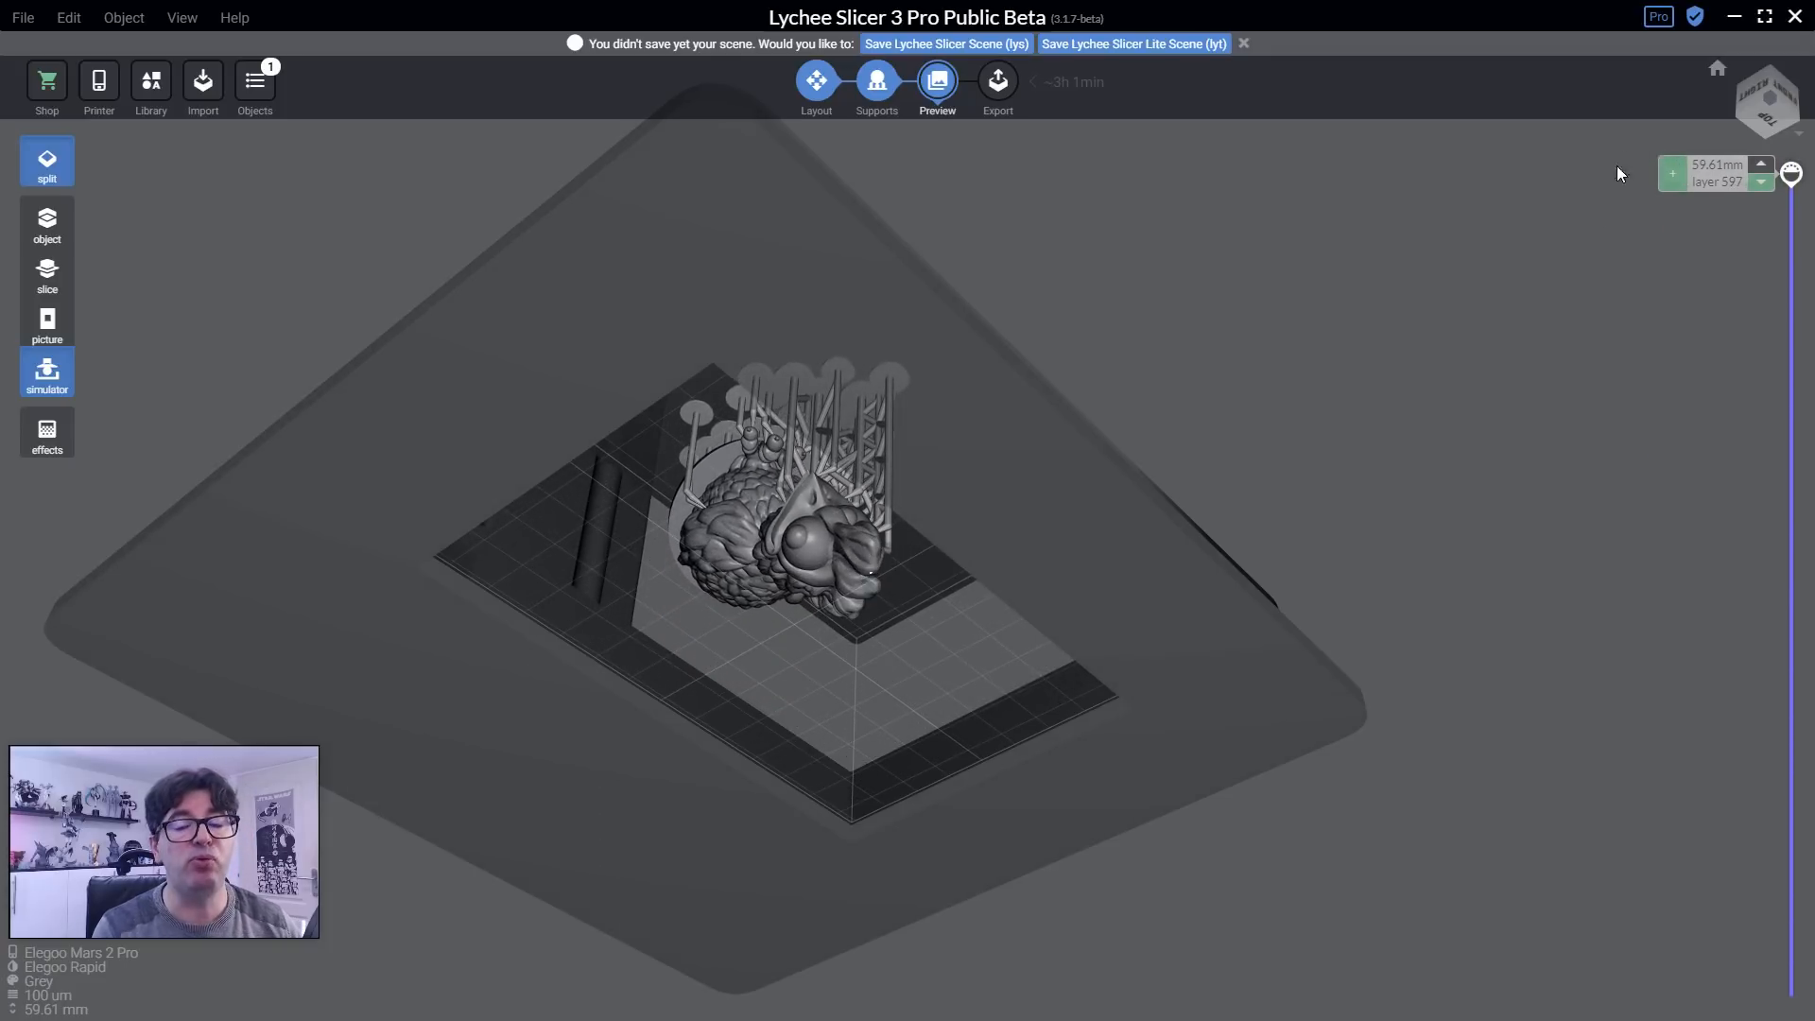
pyautogui.moveTo(1523, 335); pyautogui.dragTo(1466, 501)
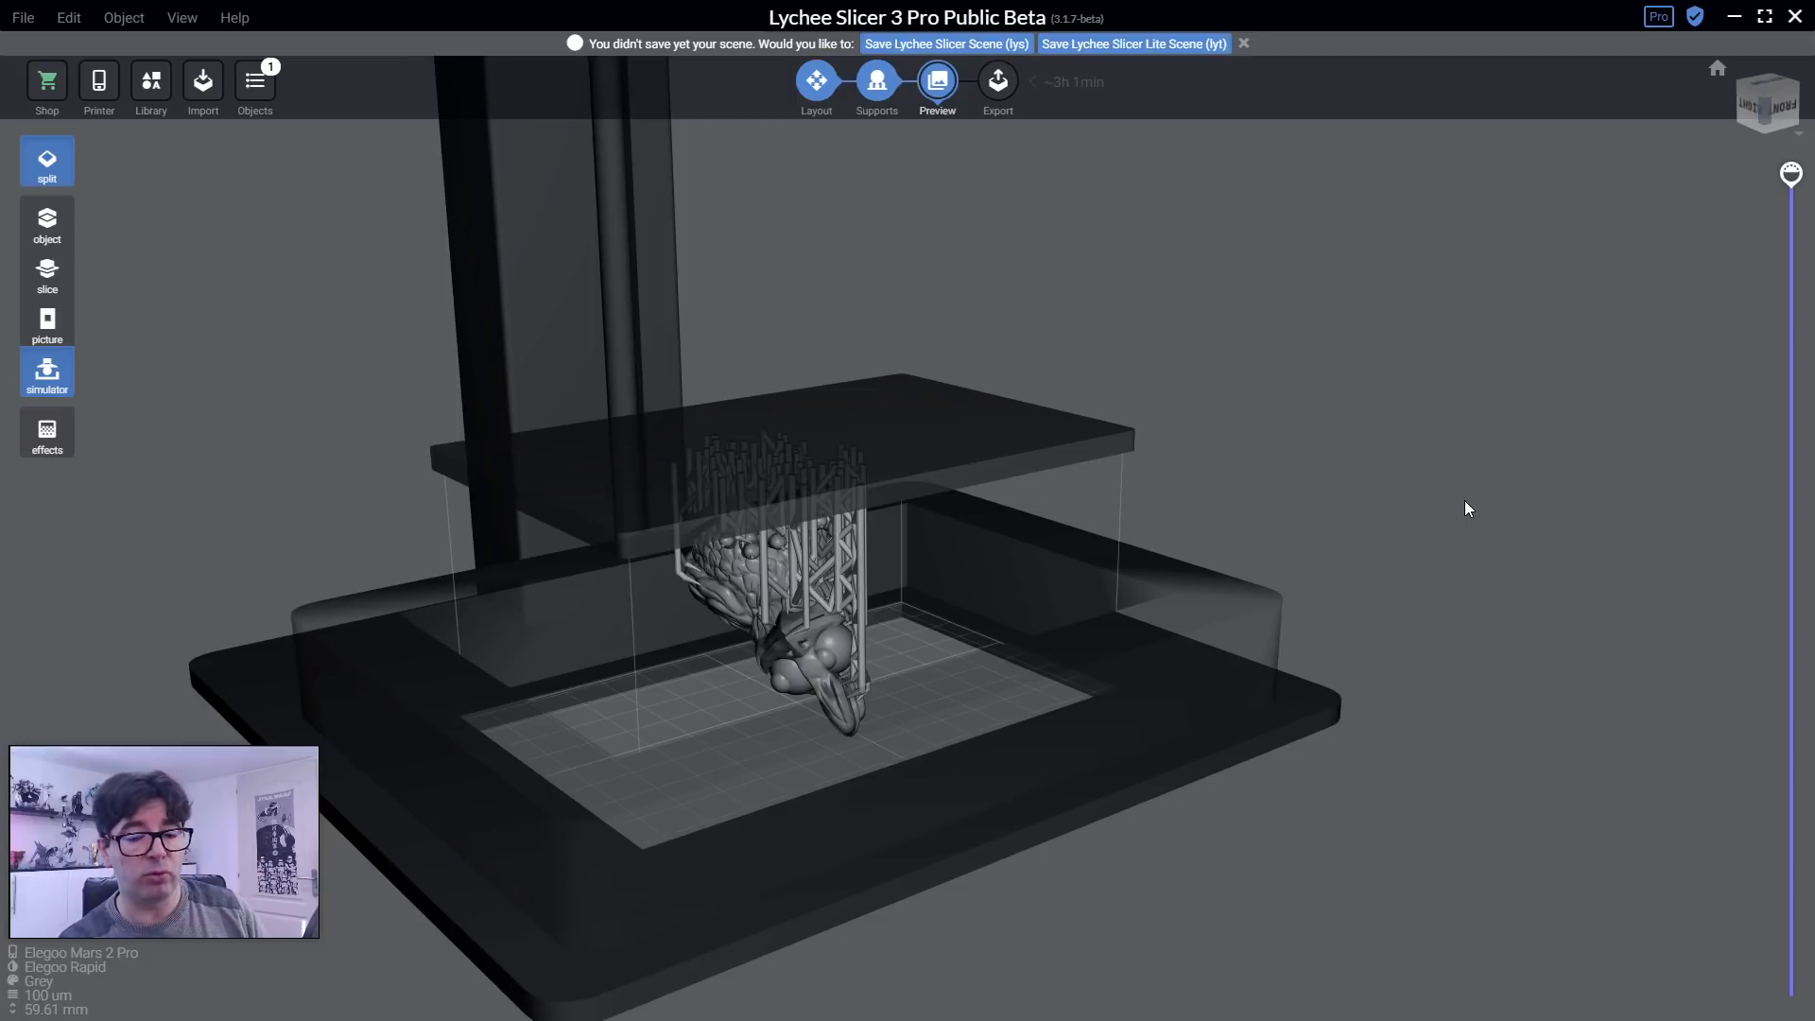
pyautogui.moveTo(1051, 591); pyautogui.dragTo(1234, 548)
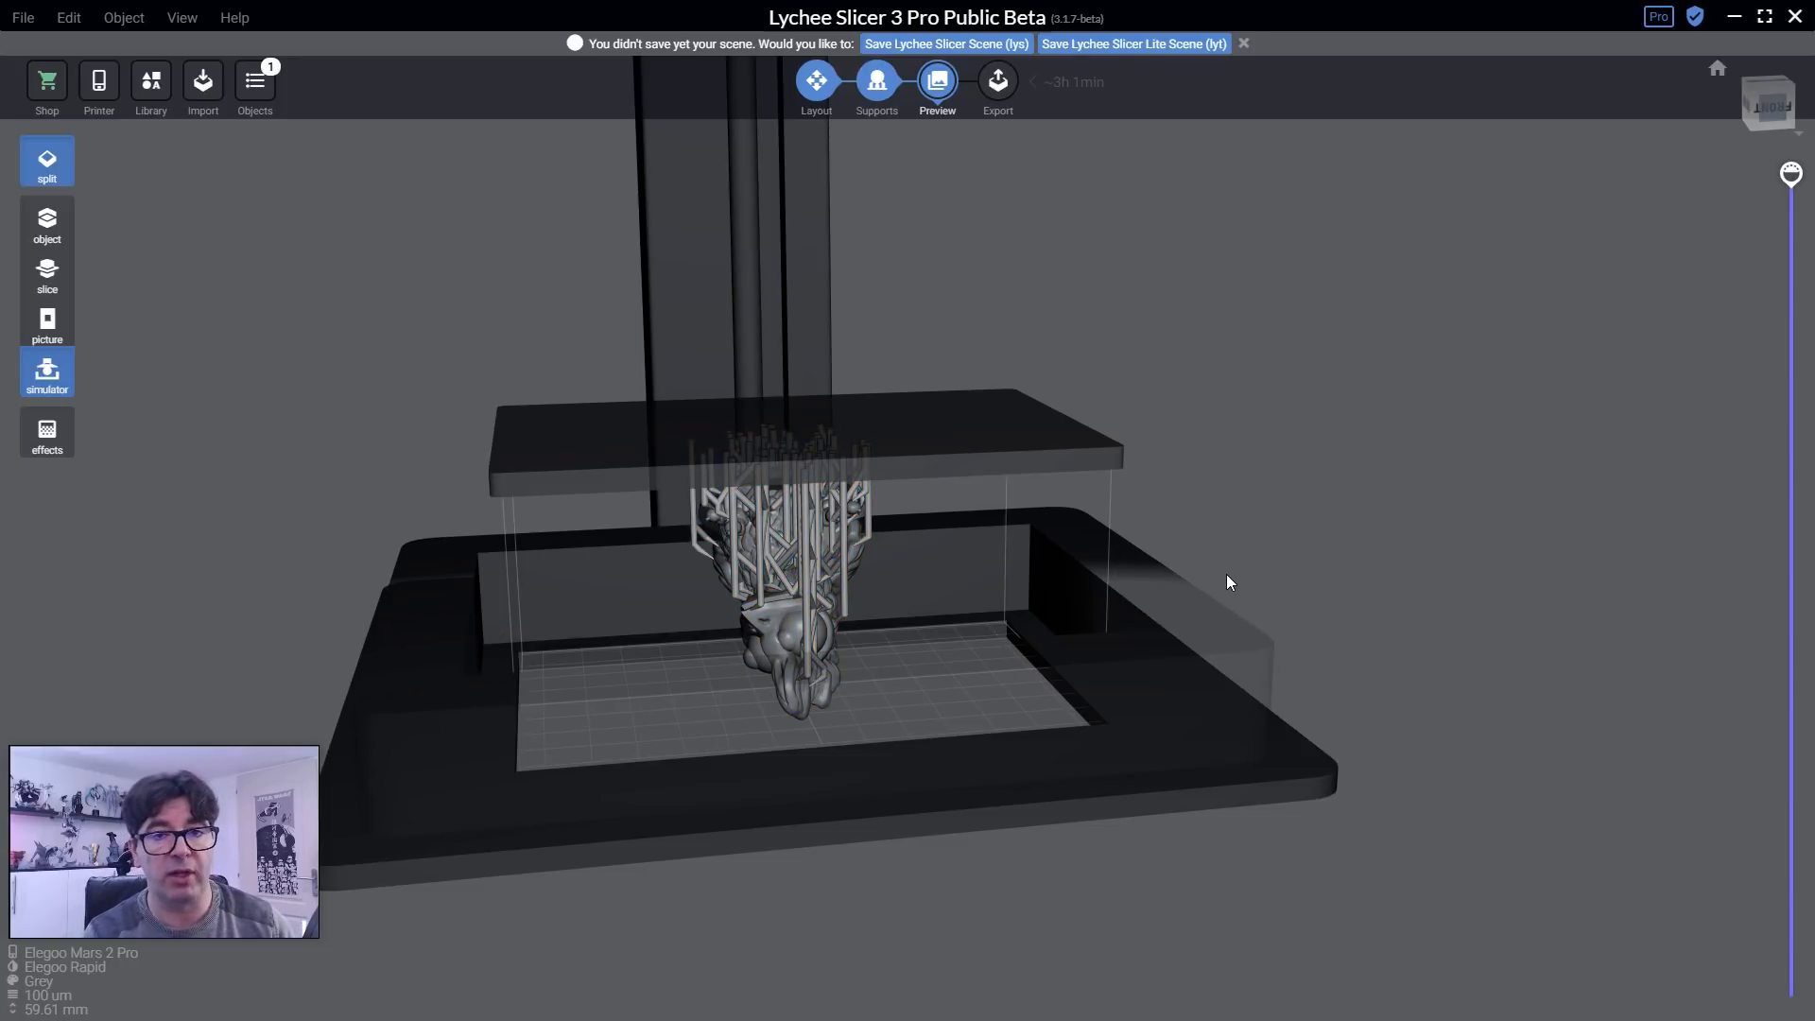
# Toggle Mirror X off and back on in the Elegoo Mars 2 Pro printer settings, and close the settings.
pyautogui.click(99, 80)
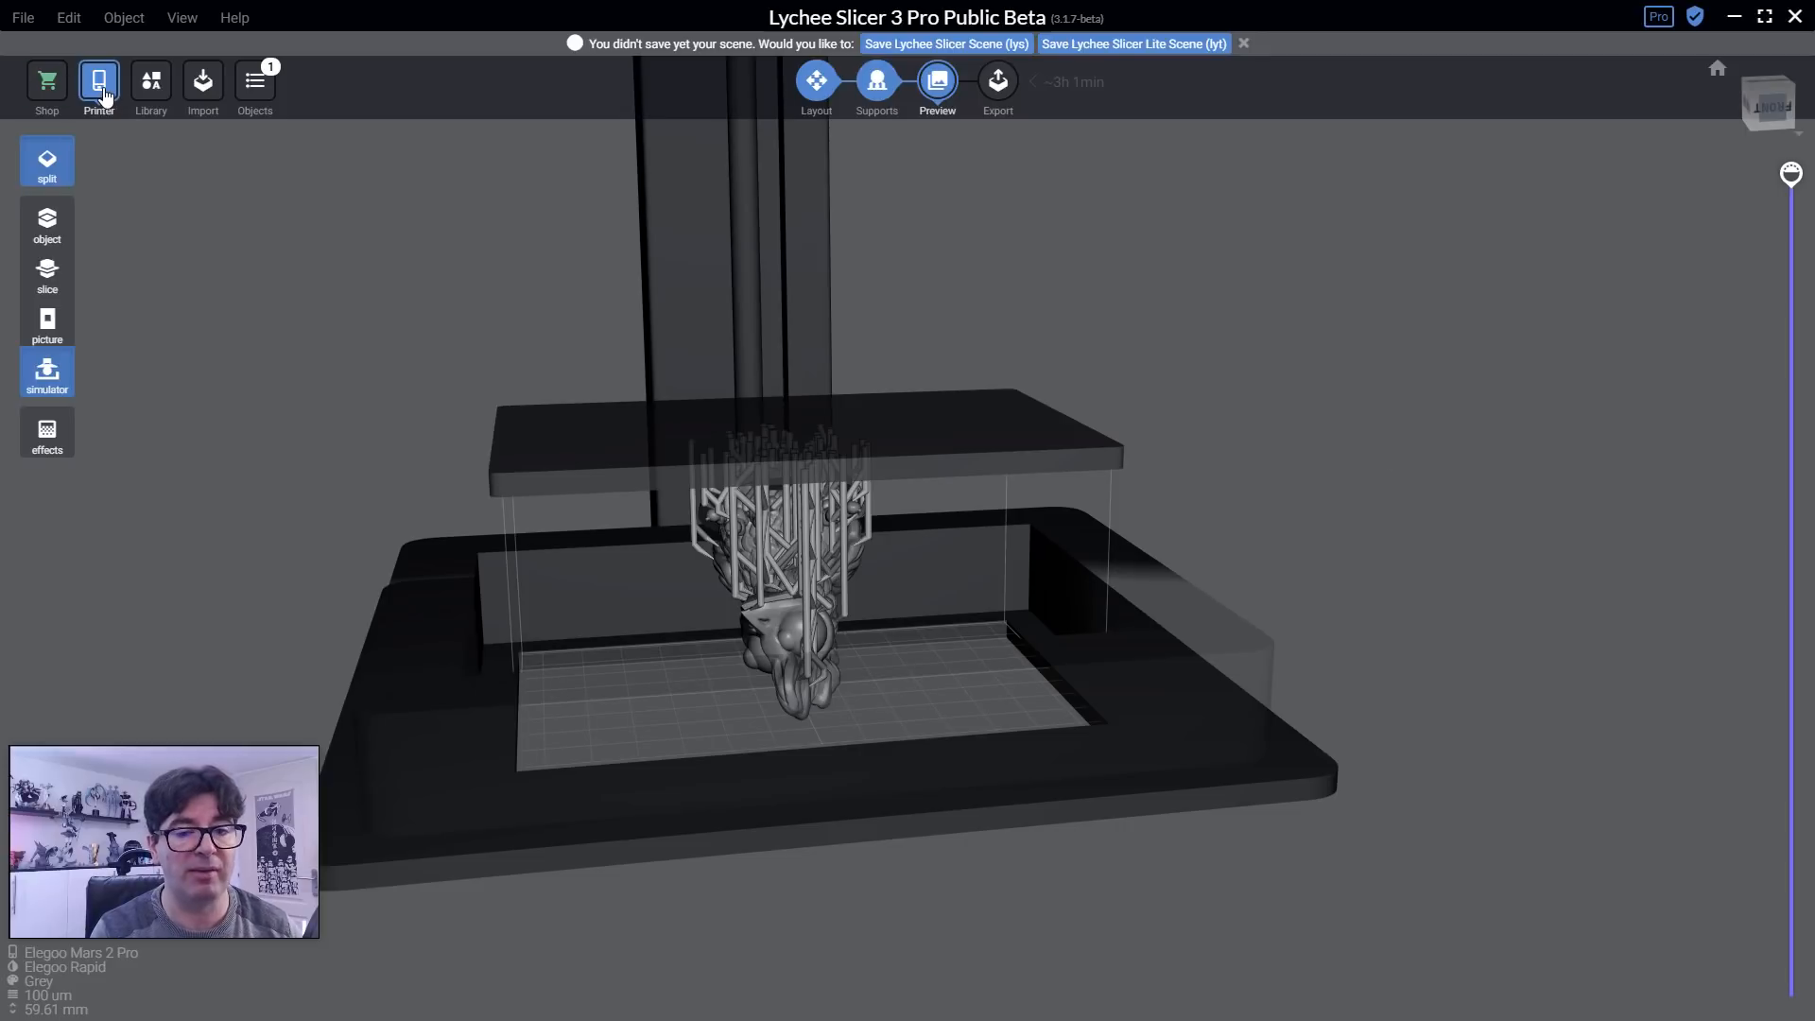
pyautogui.click(754, 282)
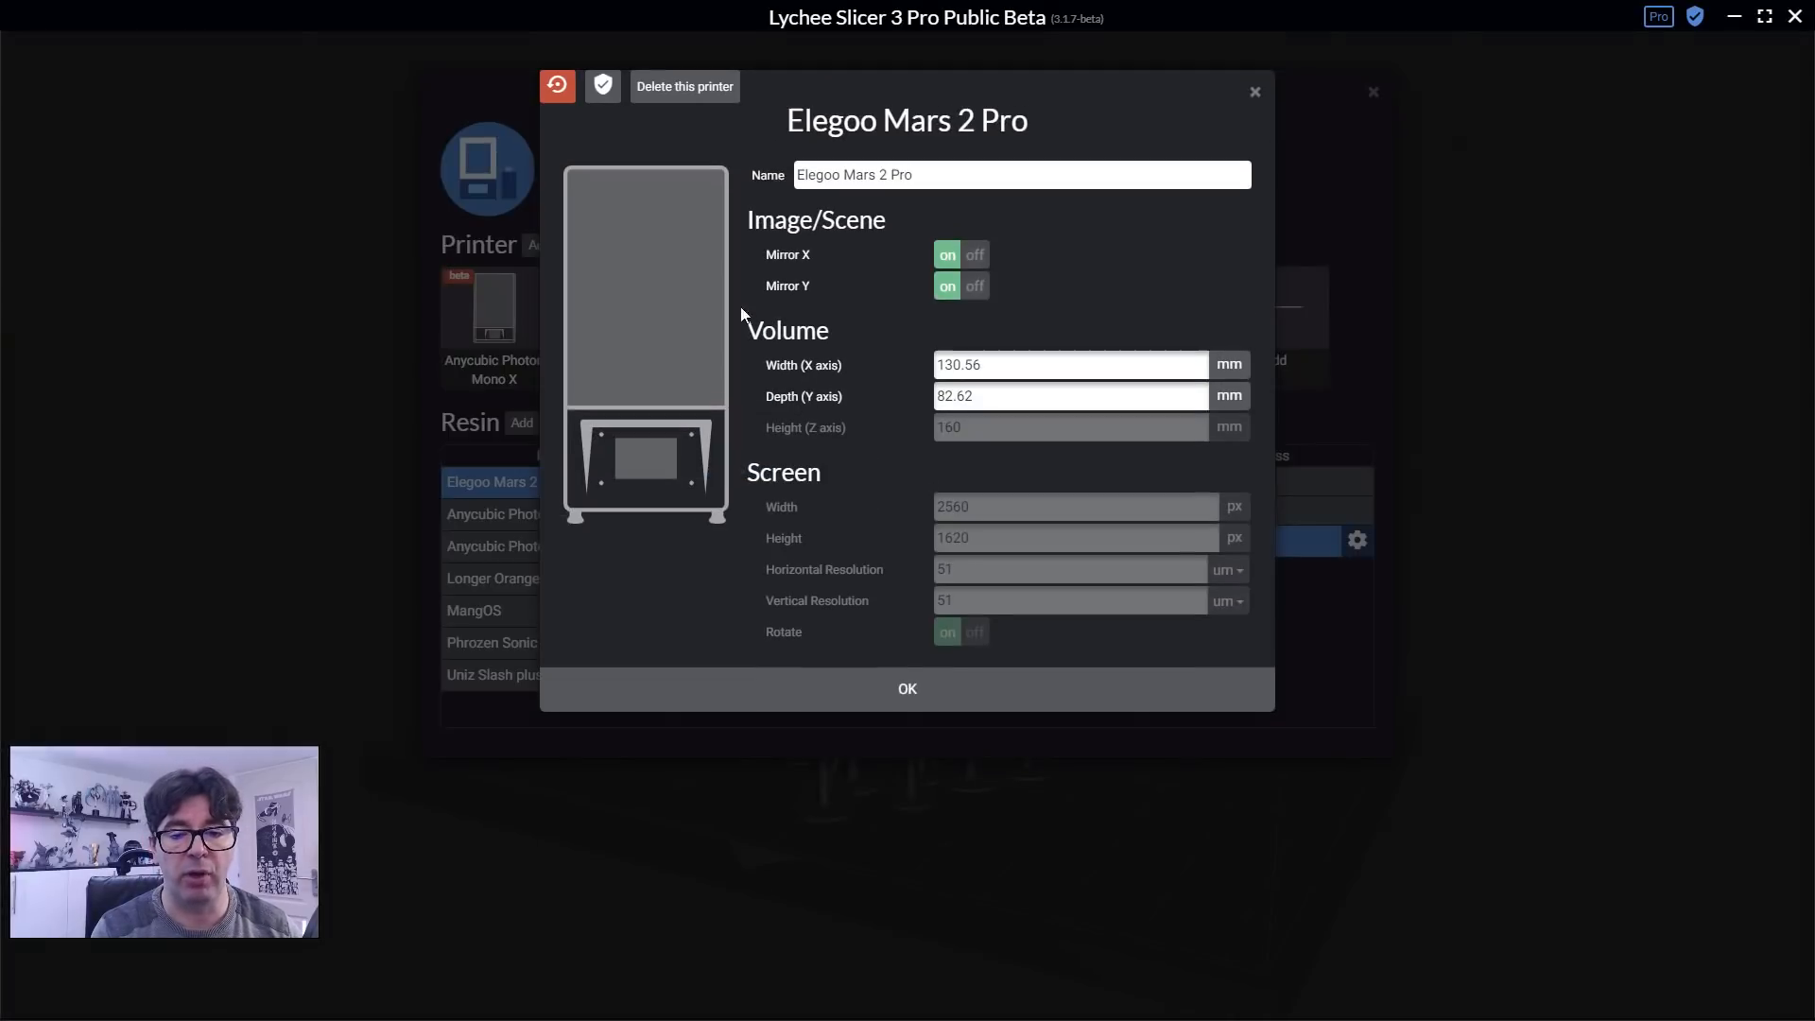
pyautogui.click(970, 256)
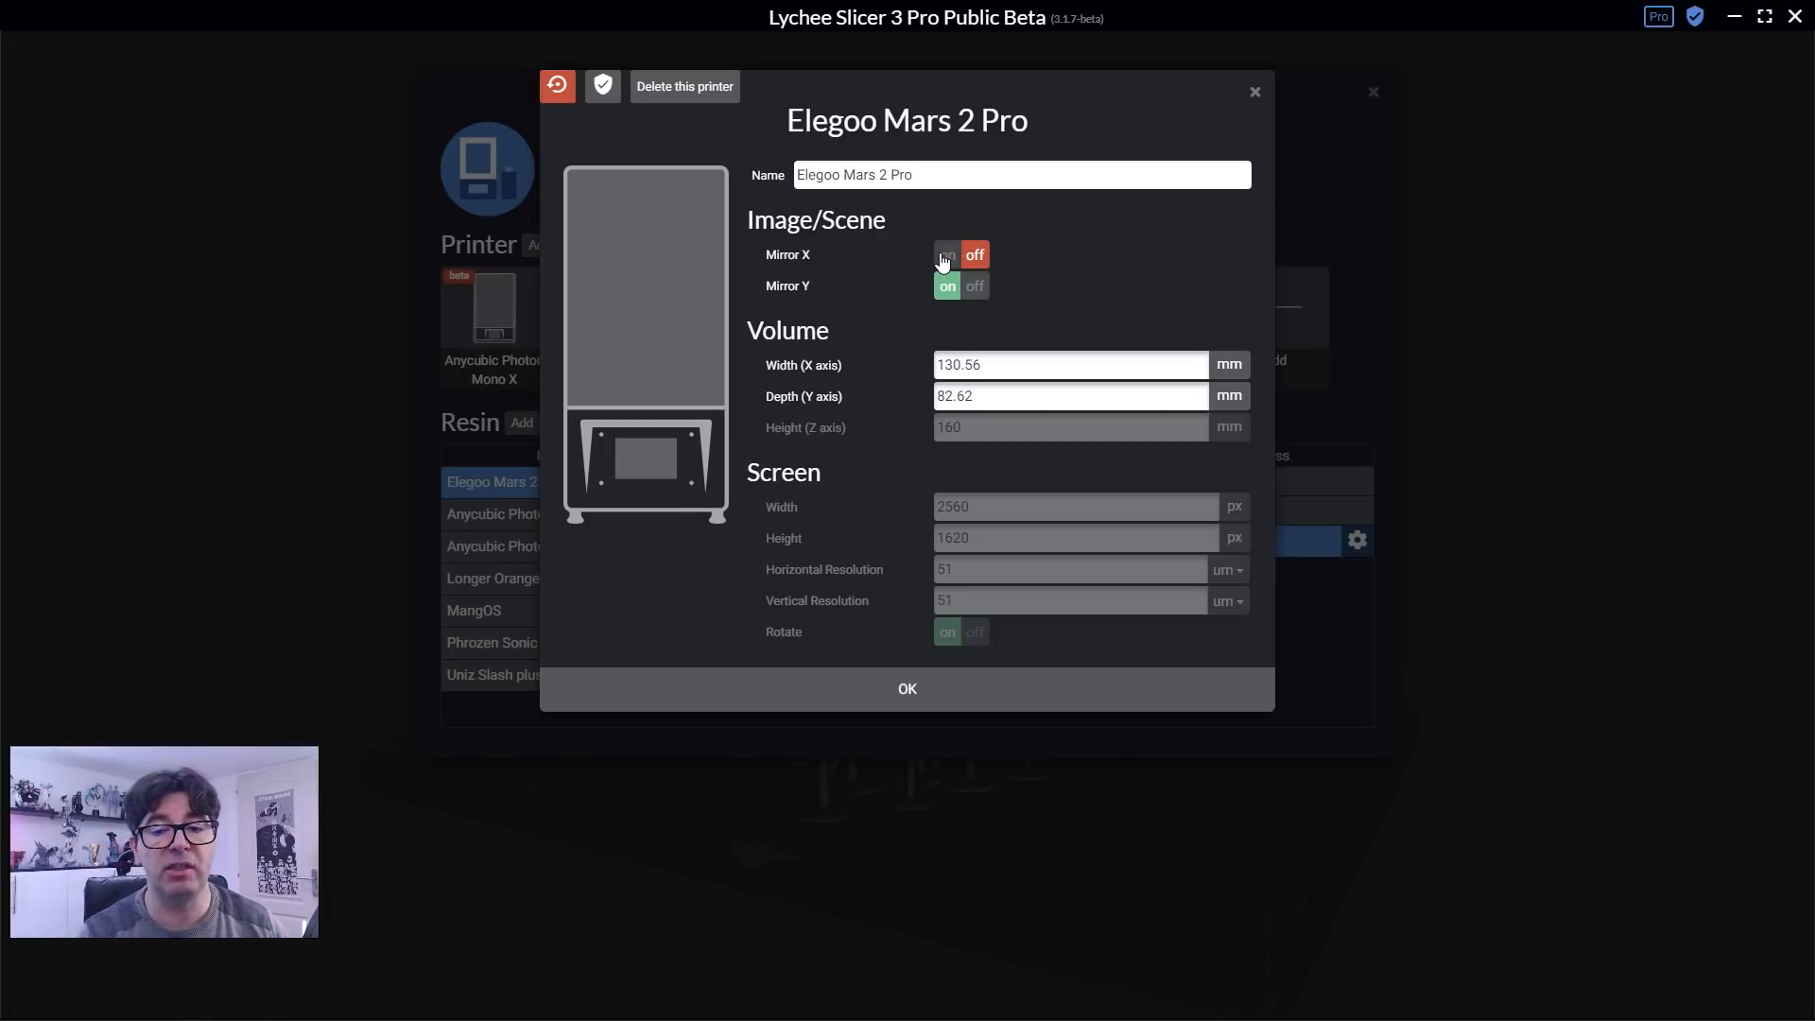
pyautogui.click(953, 257)
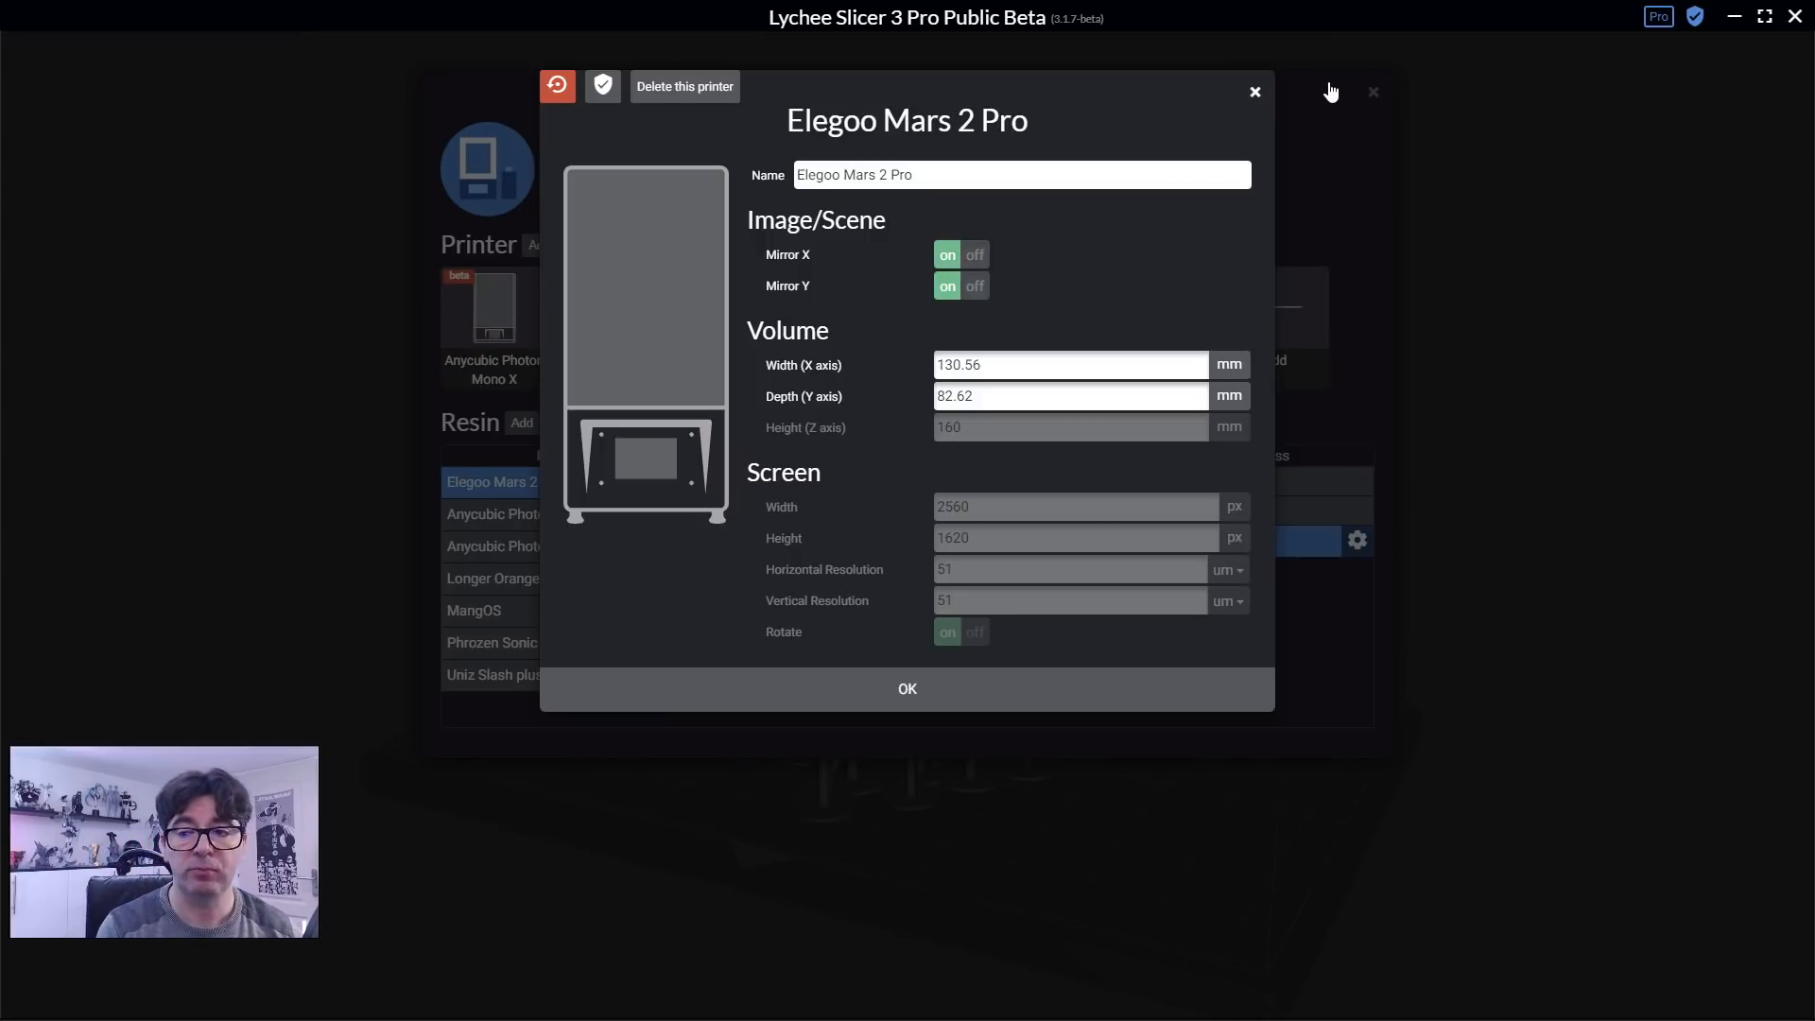
pyautogui.click(1255, 95)
pyautogui.click(1374, 92)
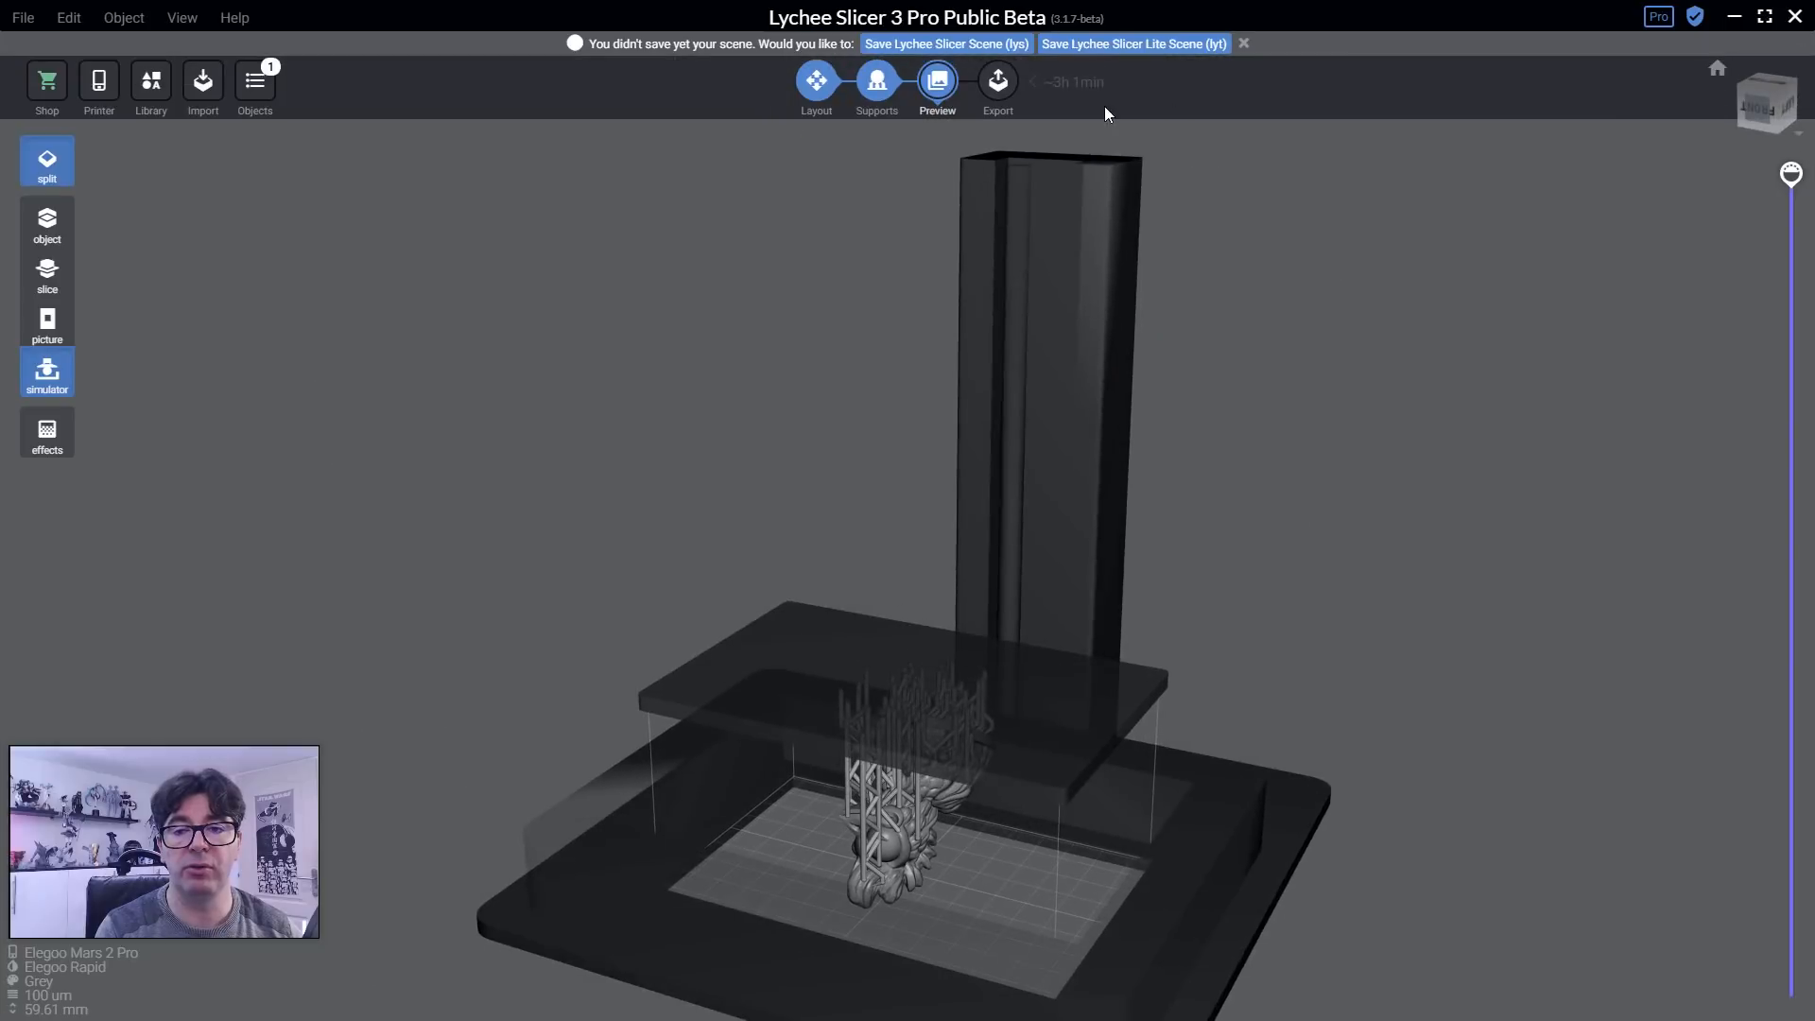
# Try the simulator with the Anycubic Photon S selected, and restore the Elegoo Mars 2 Pro as the printer.
pyautogui.moveTo(579, 466); pyautogui.dragTo(981, 621)
pyautogui.click(98, 81)
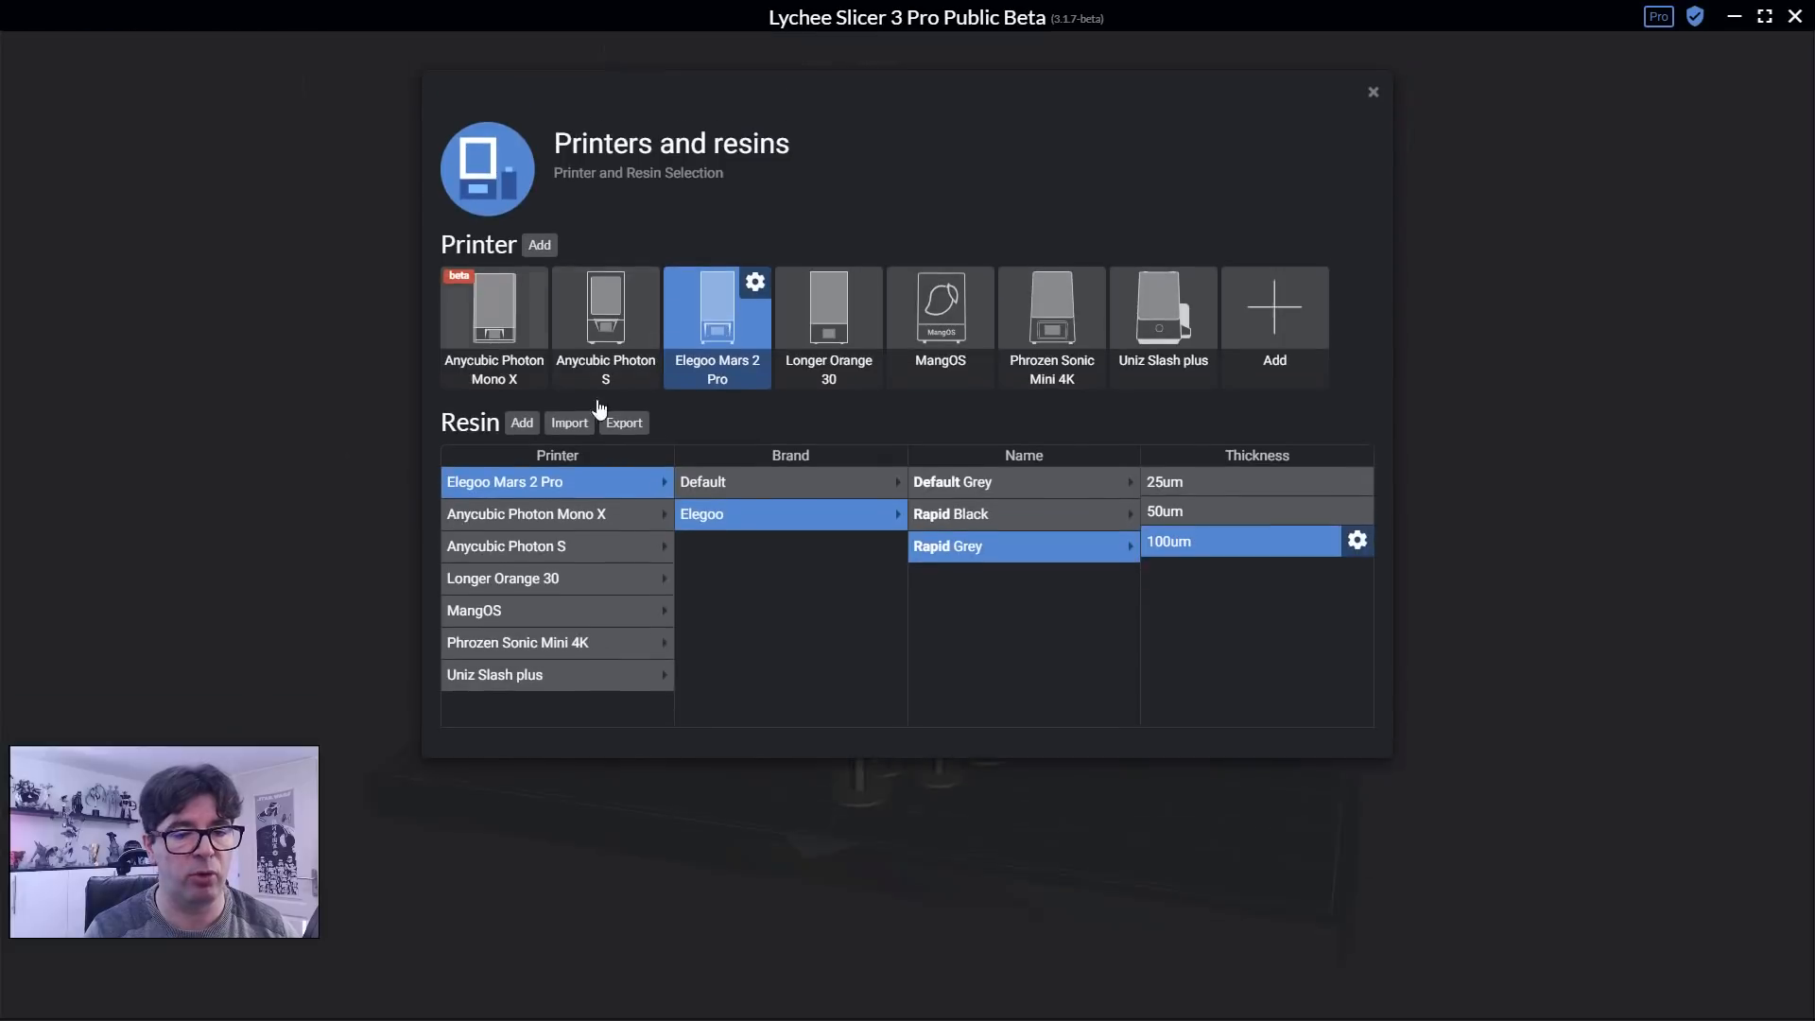
pyautogui.click(613, 318)
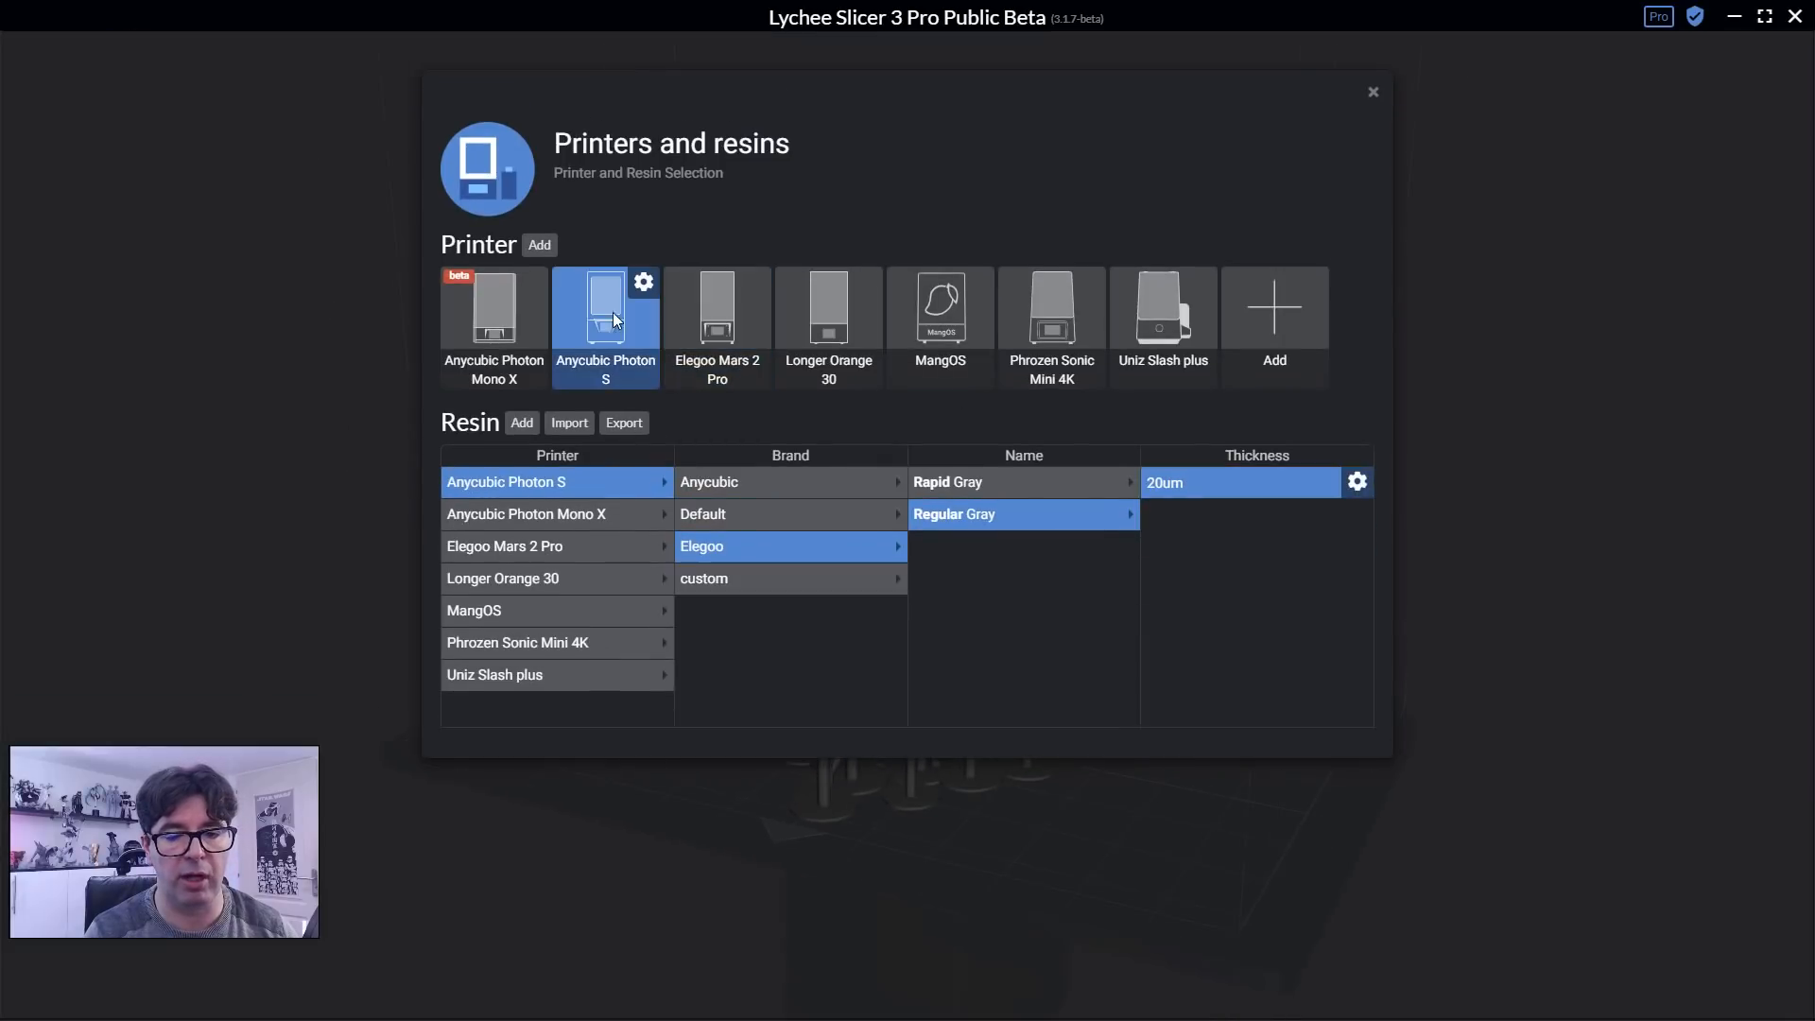
pyautogui.click(1373, 91)
pyautogui.moveTo(864, 469); pyautogui.dragTo(1030, 695)
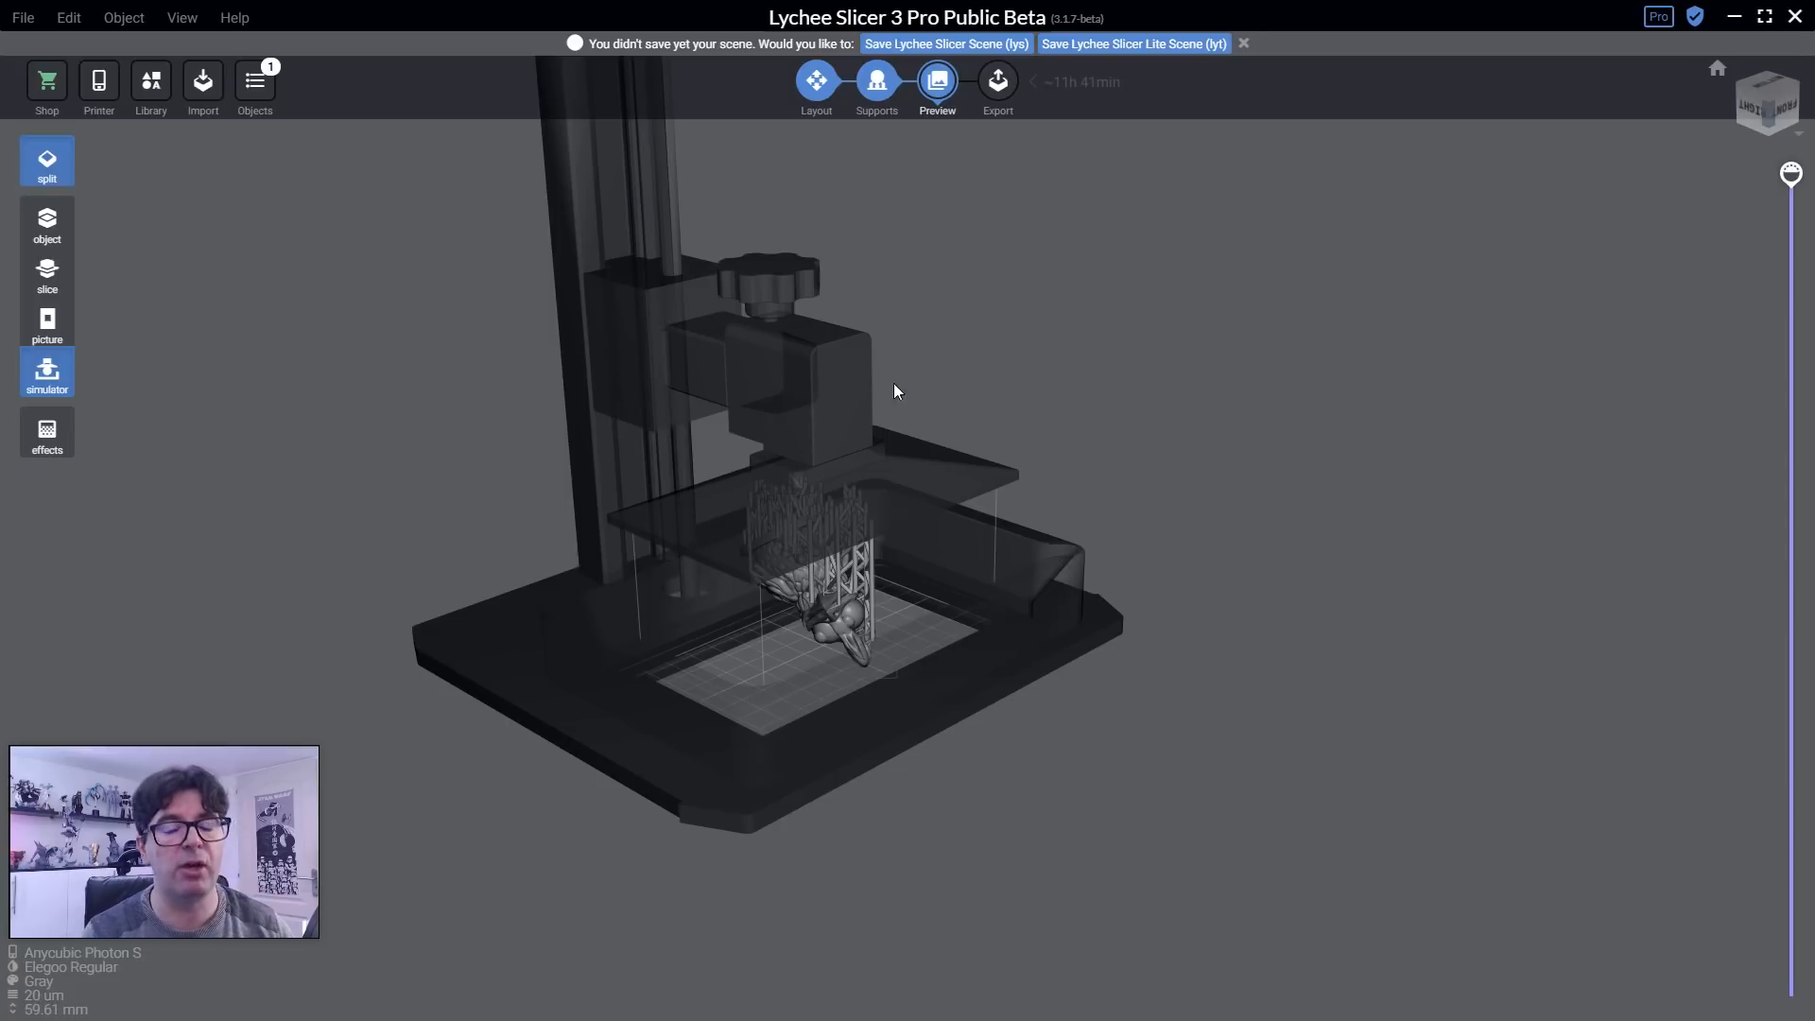
pyautogui.moveTo(610, 612); pyautogui.dragTo(585, 576)
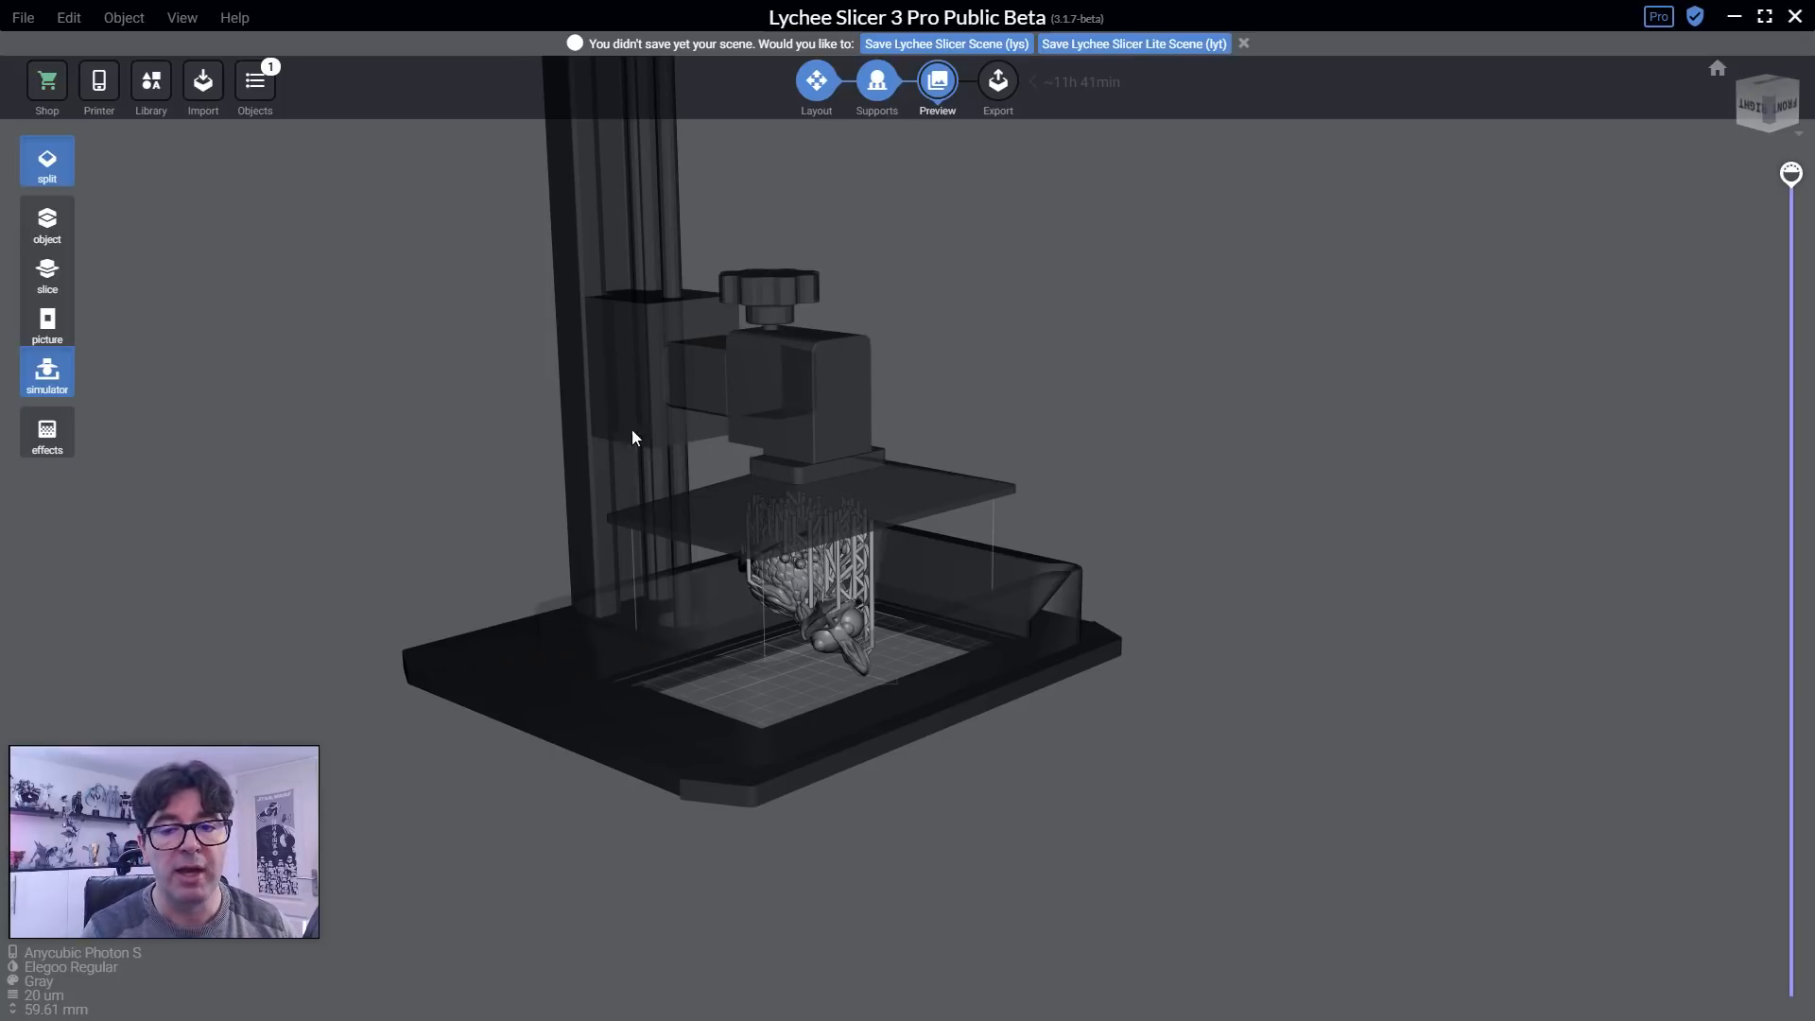
pyautogui.click(99, 83)
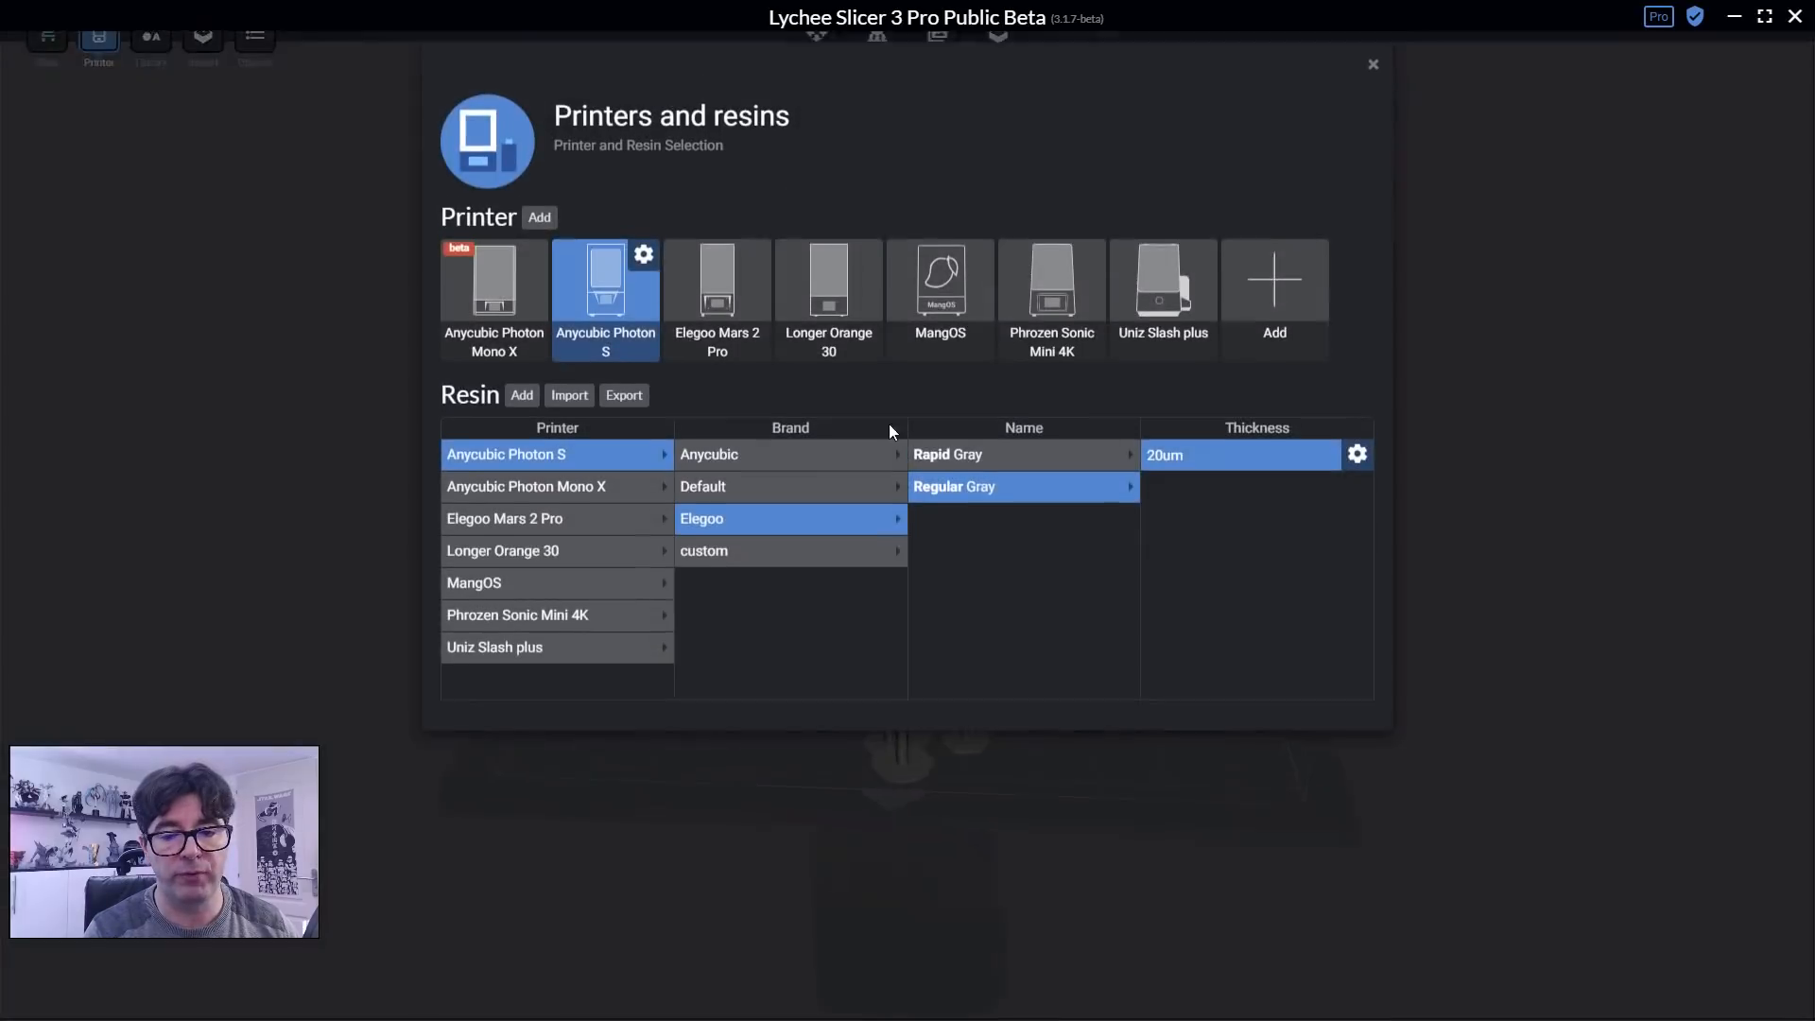
pyautogui.click(714, 317)
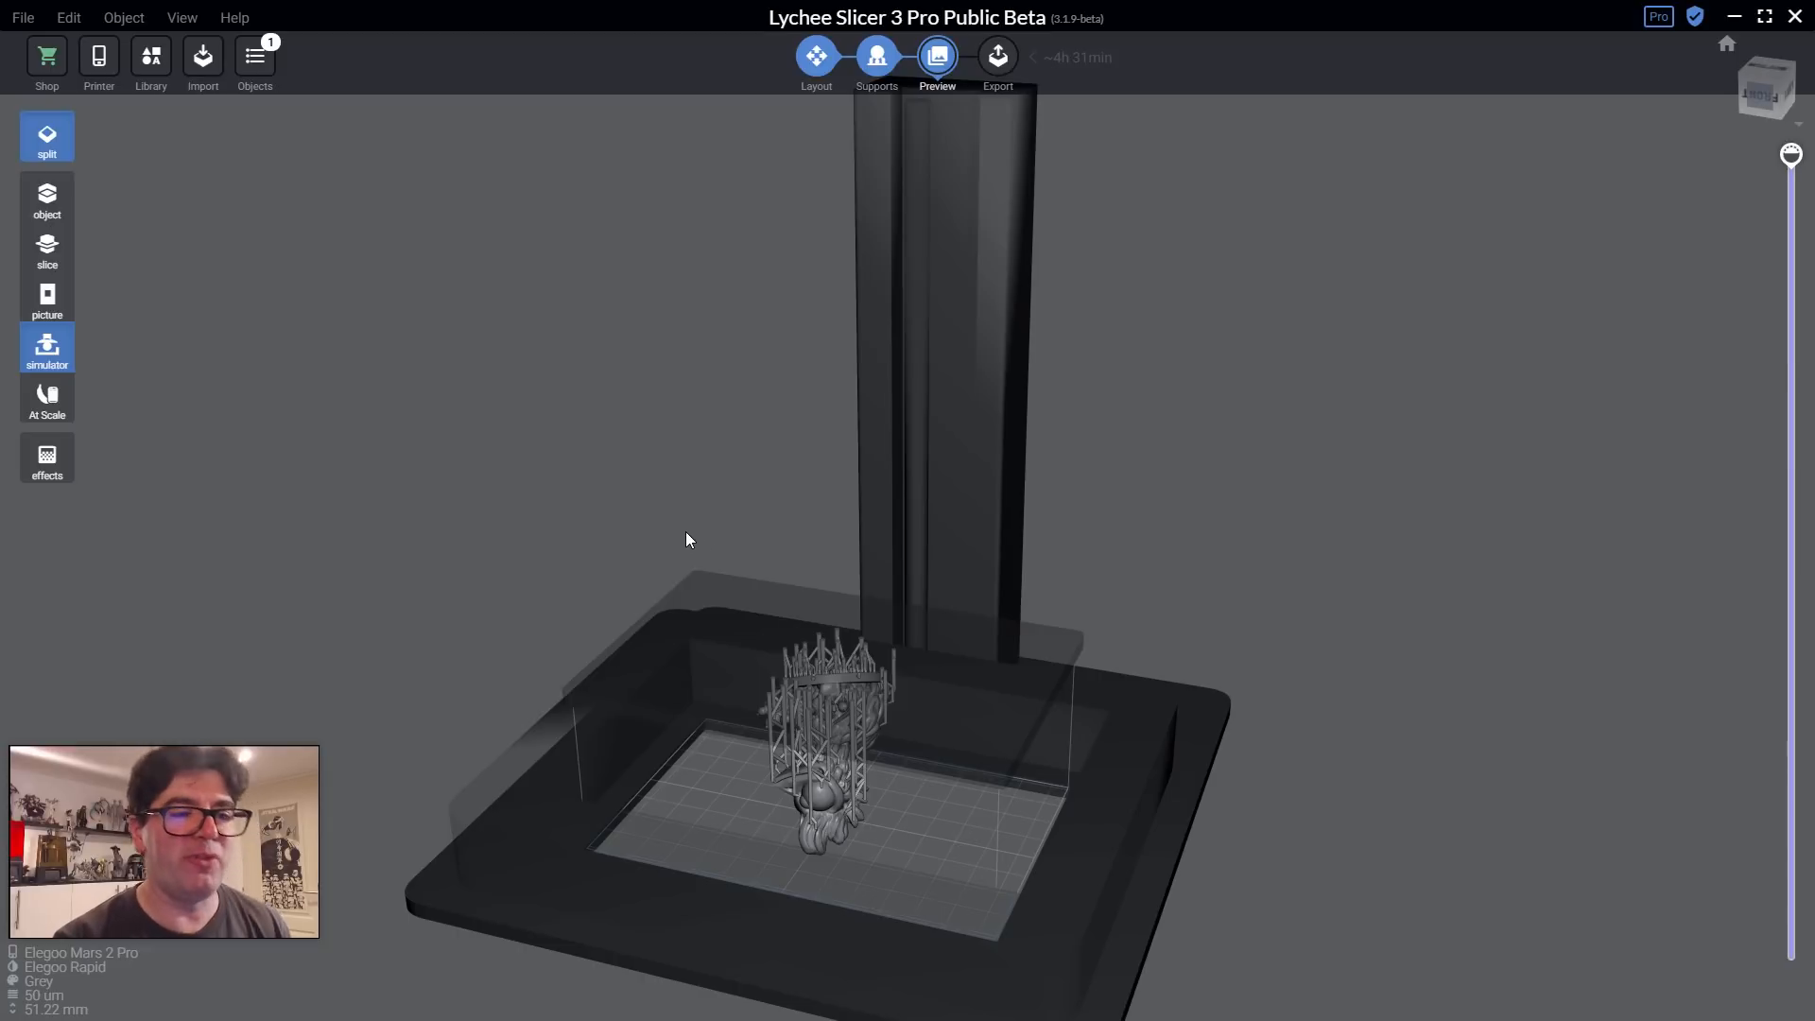
# Show the figurine in the At Scale preview and compare its size with the cola can, banana and pen.
pyautogui.click(49, 397)
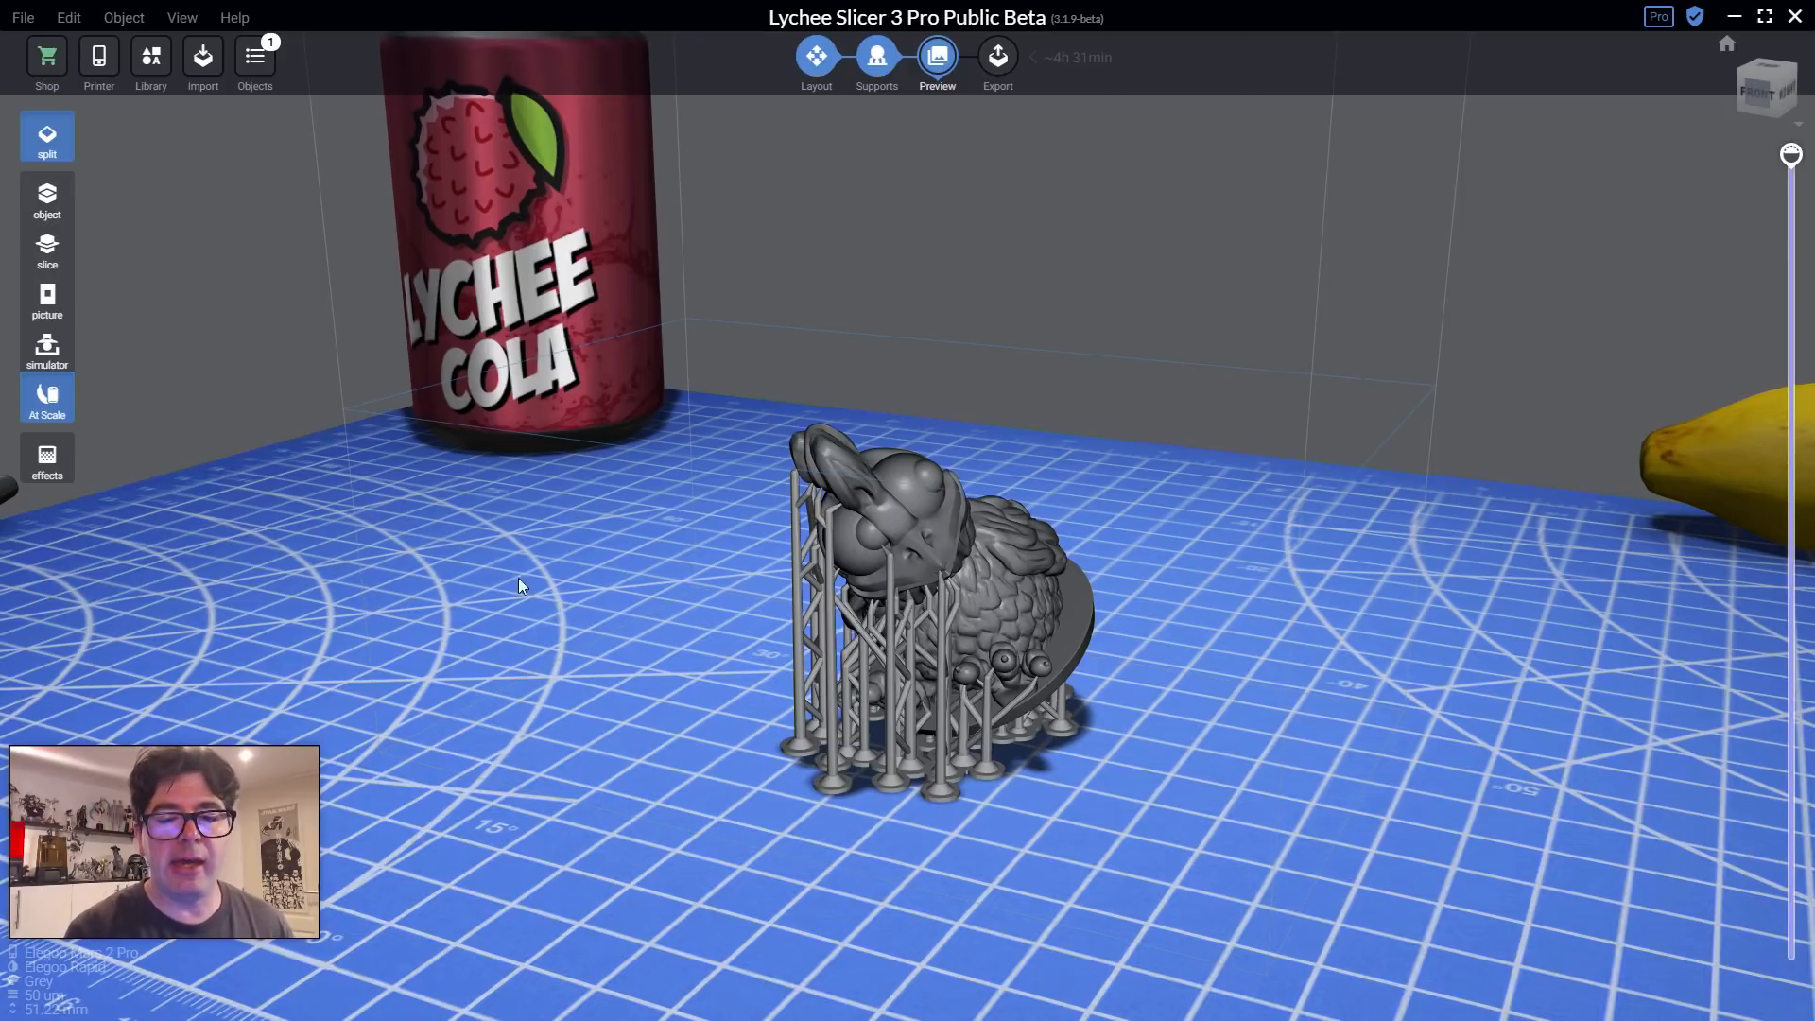
pyautogui.scroll(-5, 548, 580)
pyautogui.moveTo(581, 579); pyautogui.dragTo(882, 584)
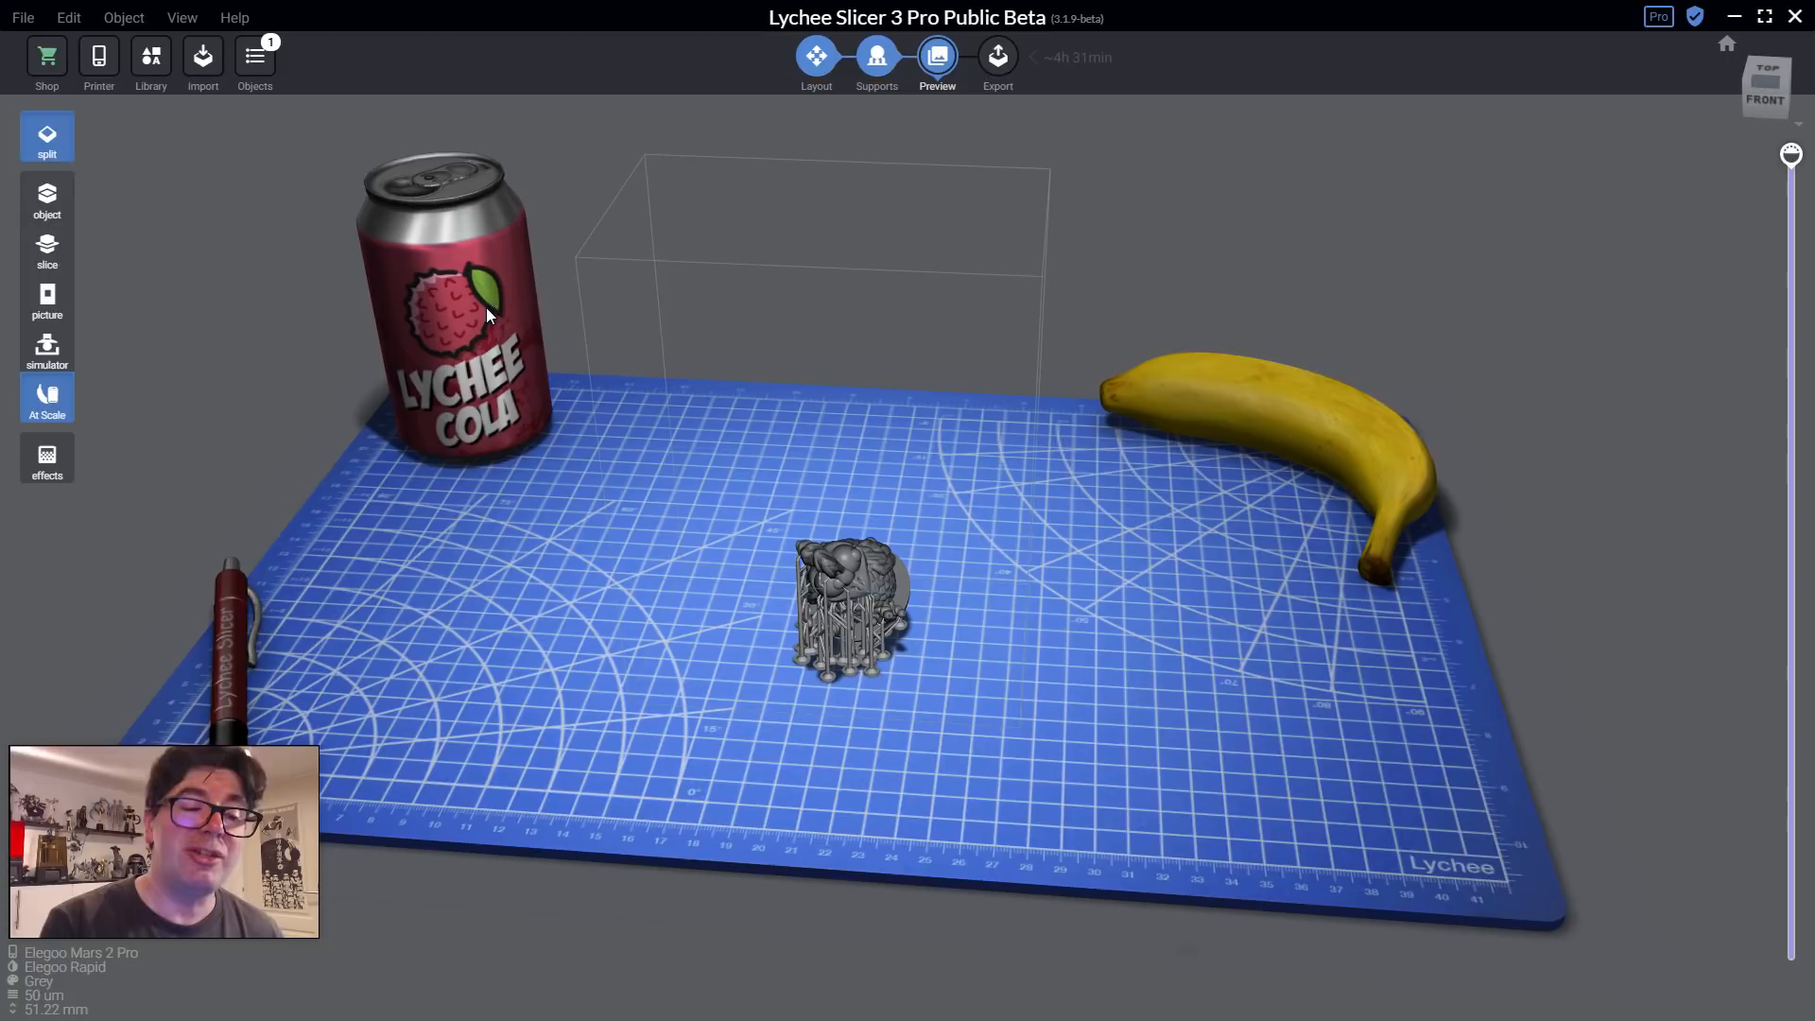
pyautogui.moveTo(480, 681); pyautogui.dragTo(397, 622, button='right')
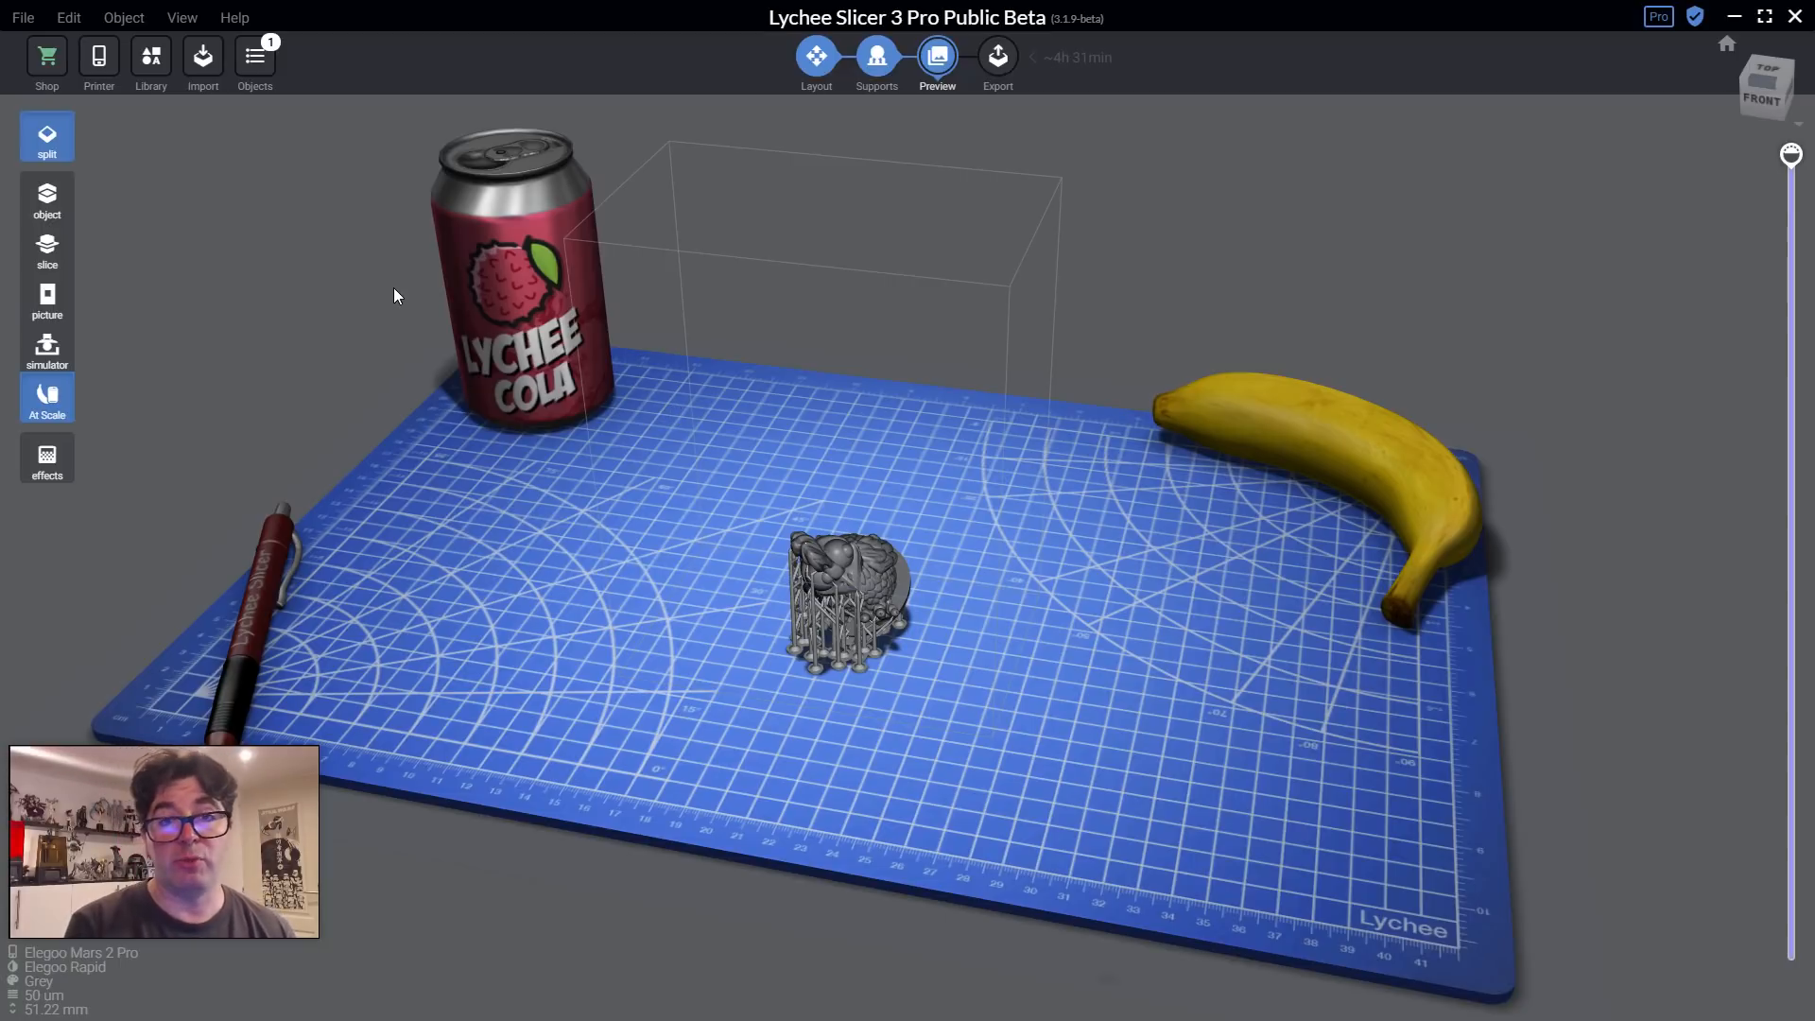
pyautogui.click(51, 208)
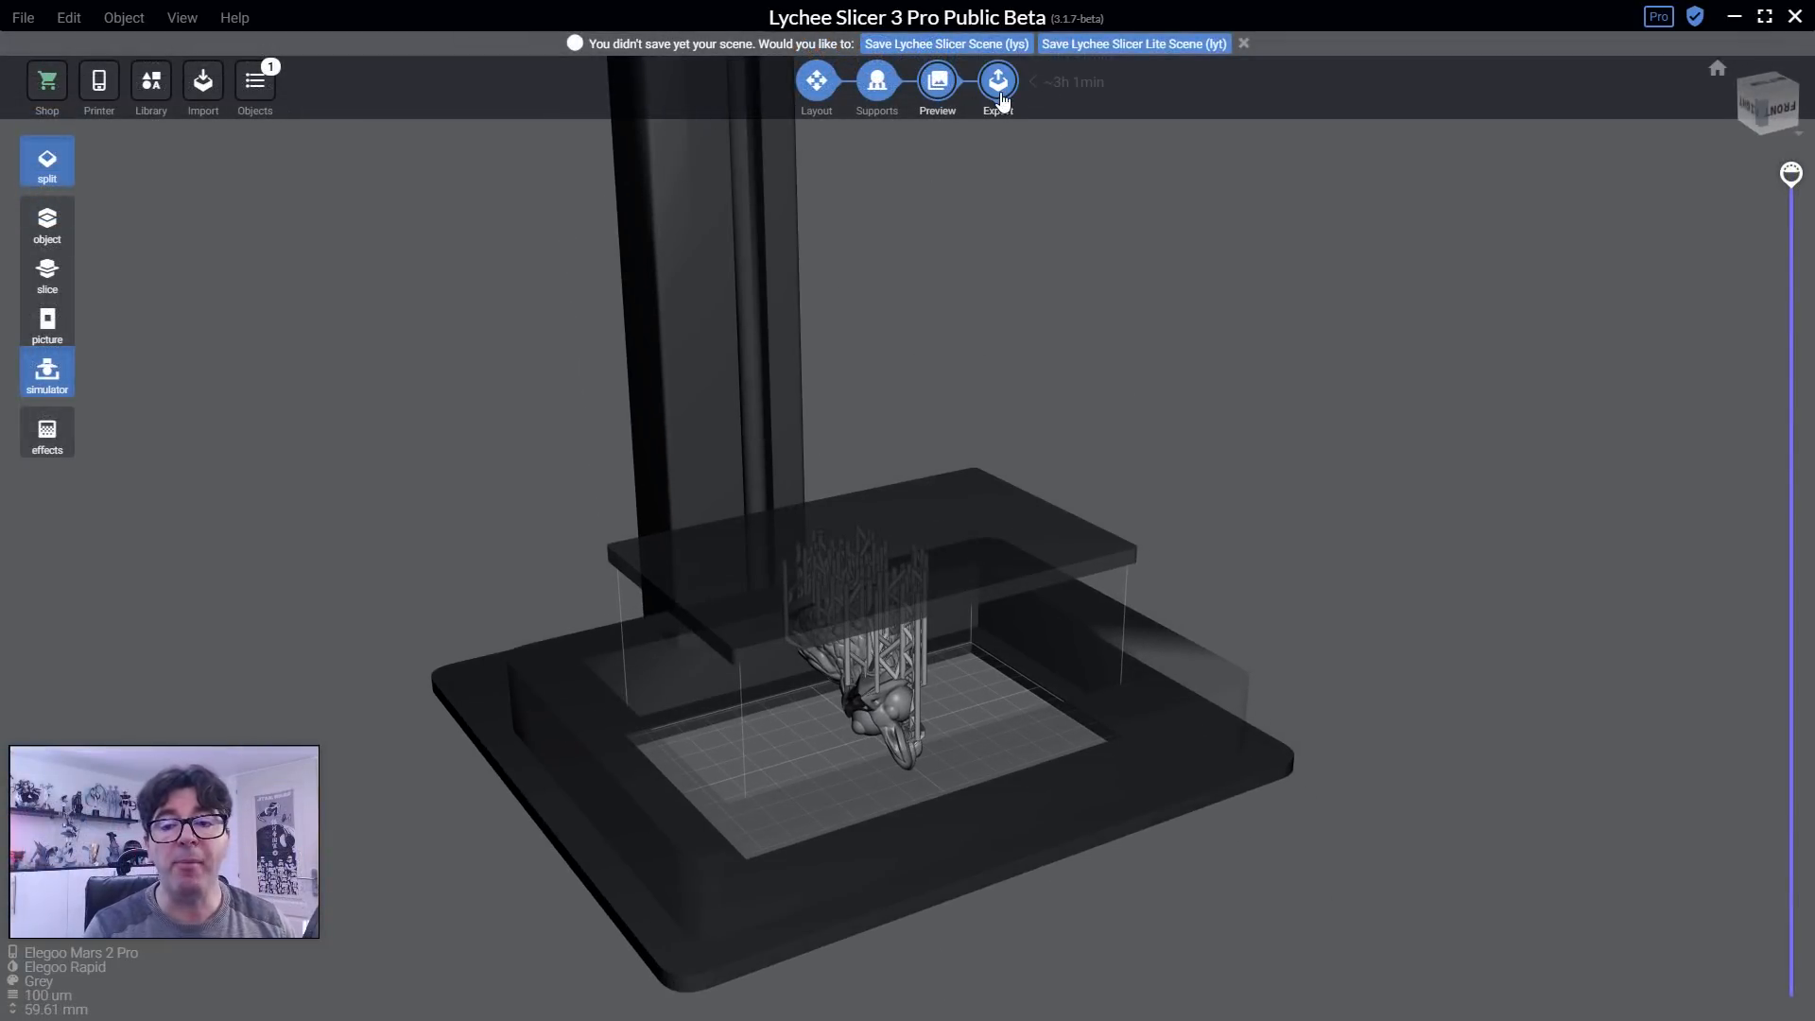
# Open the export options and set the Elegoo Rapid Grey resin profile to 50um layer thickness.
pyautogui.click(998, 86)
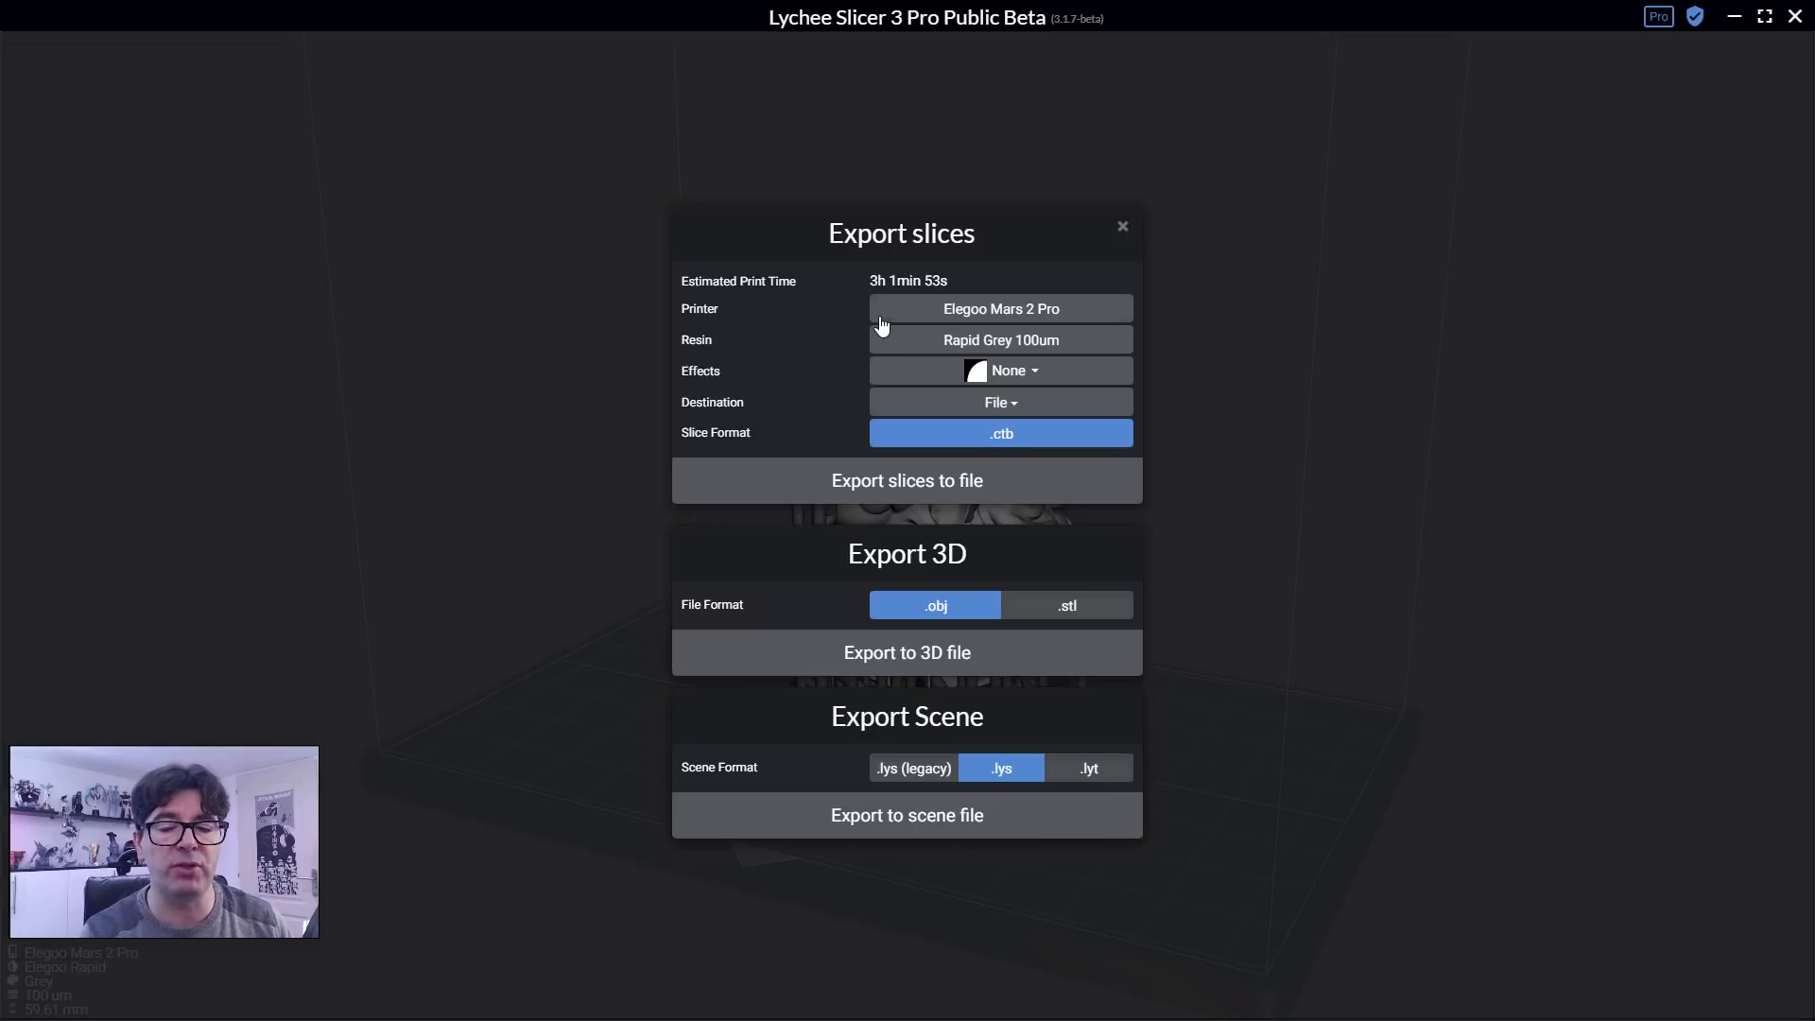
pyautogui.click(930, 346)
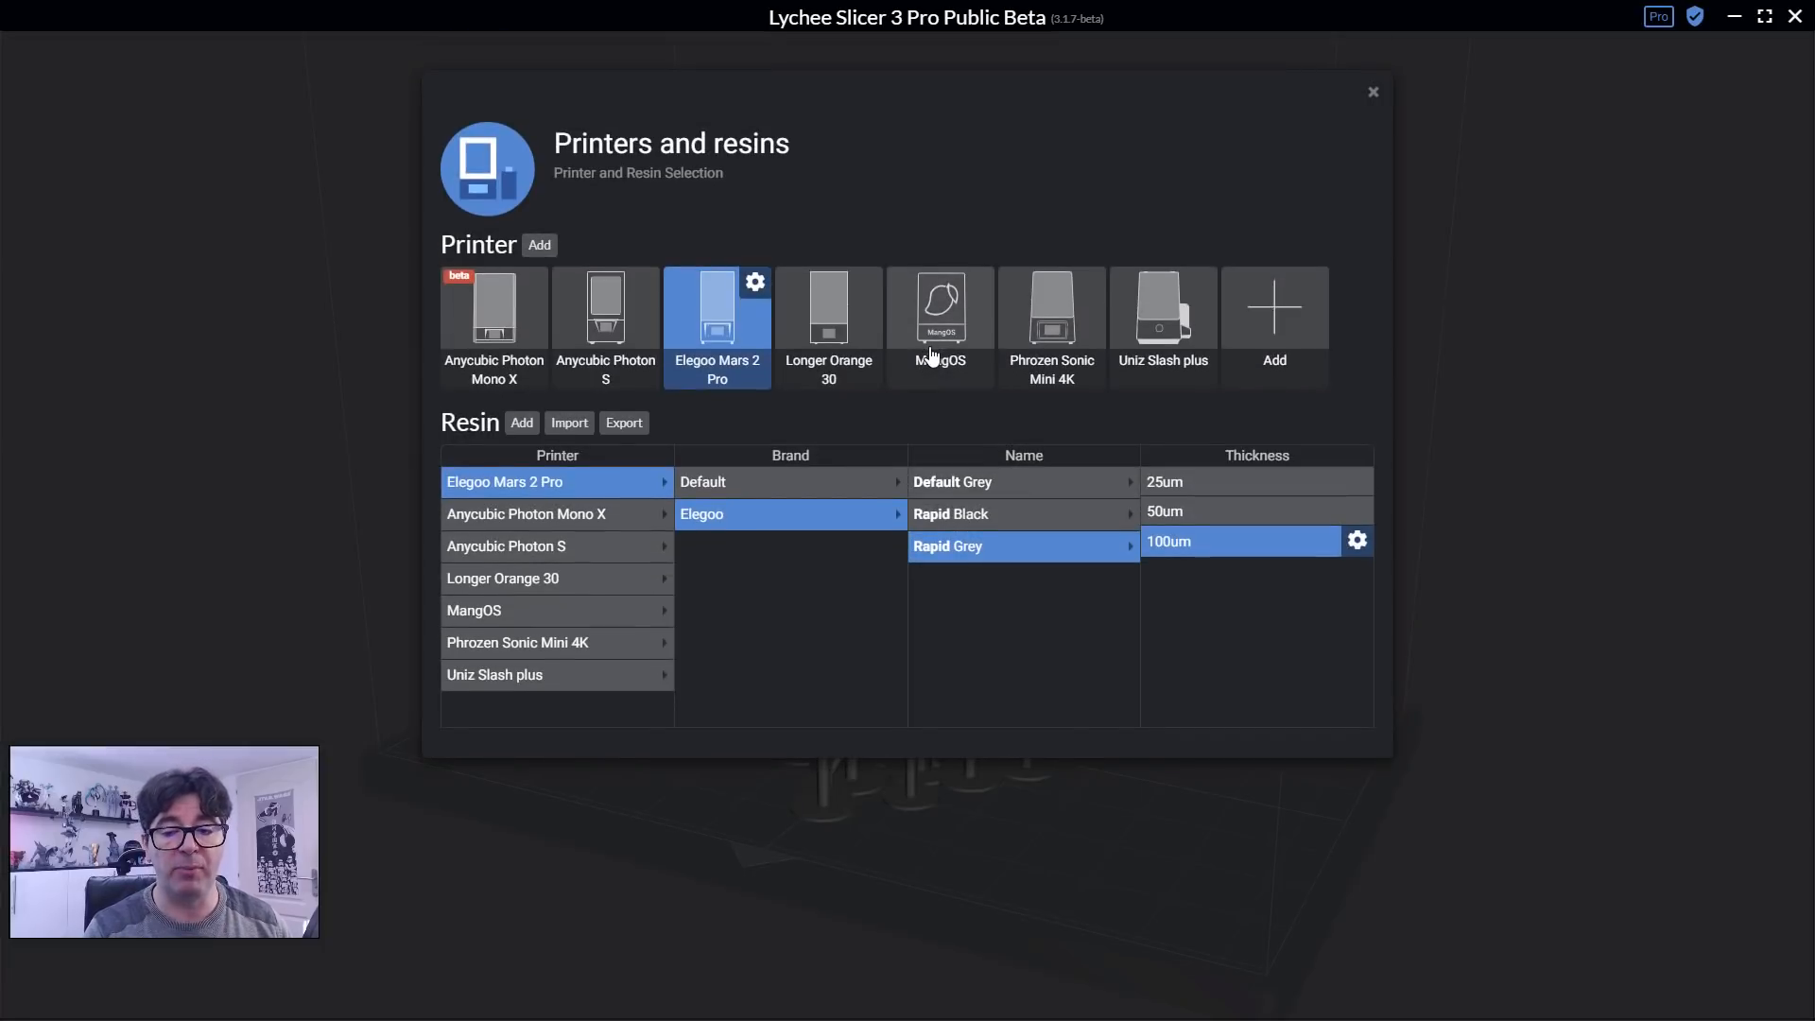
pyautogui.click(1173, 517)
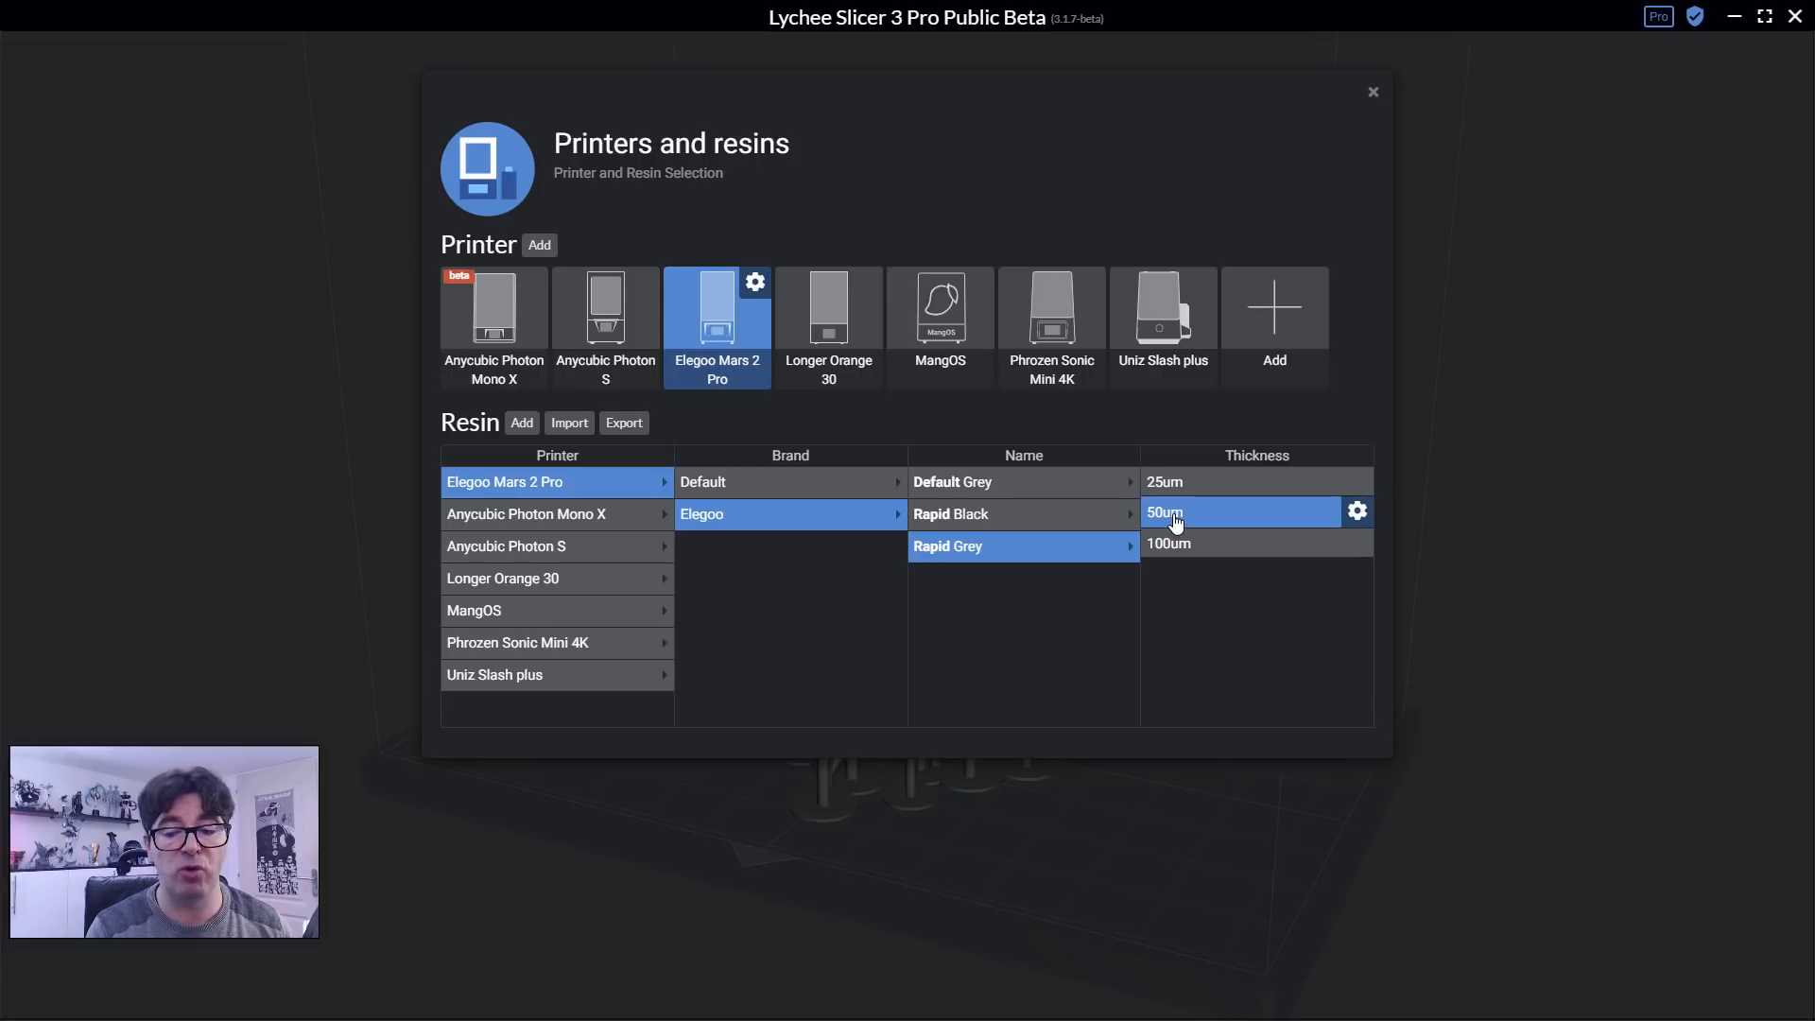
pyautogui.click(1374, 93)
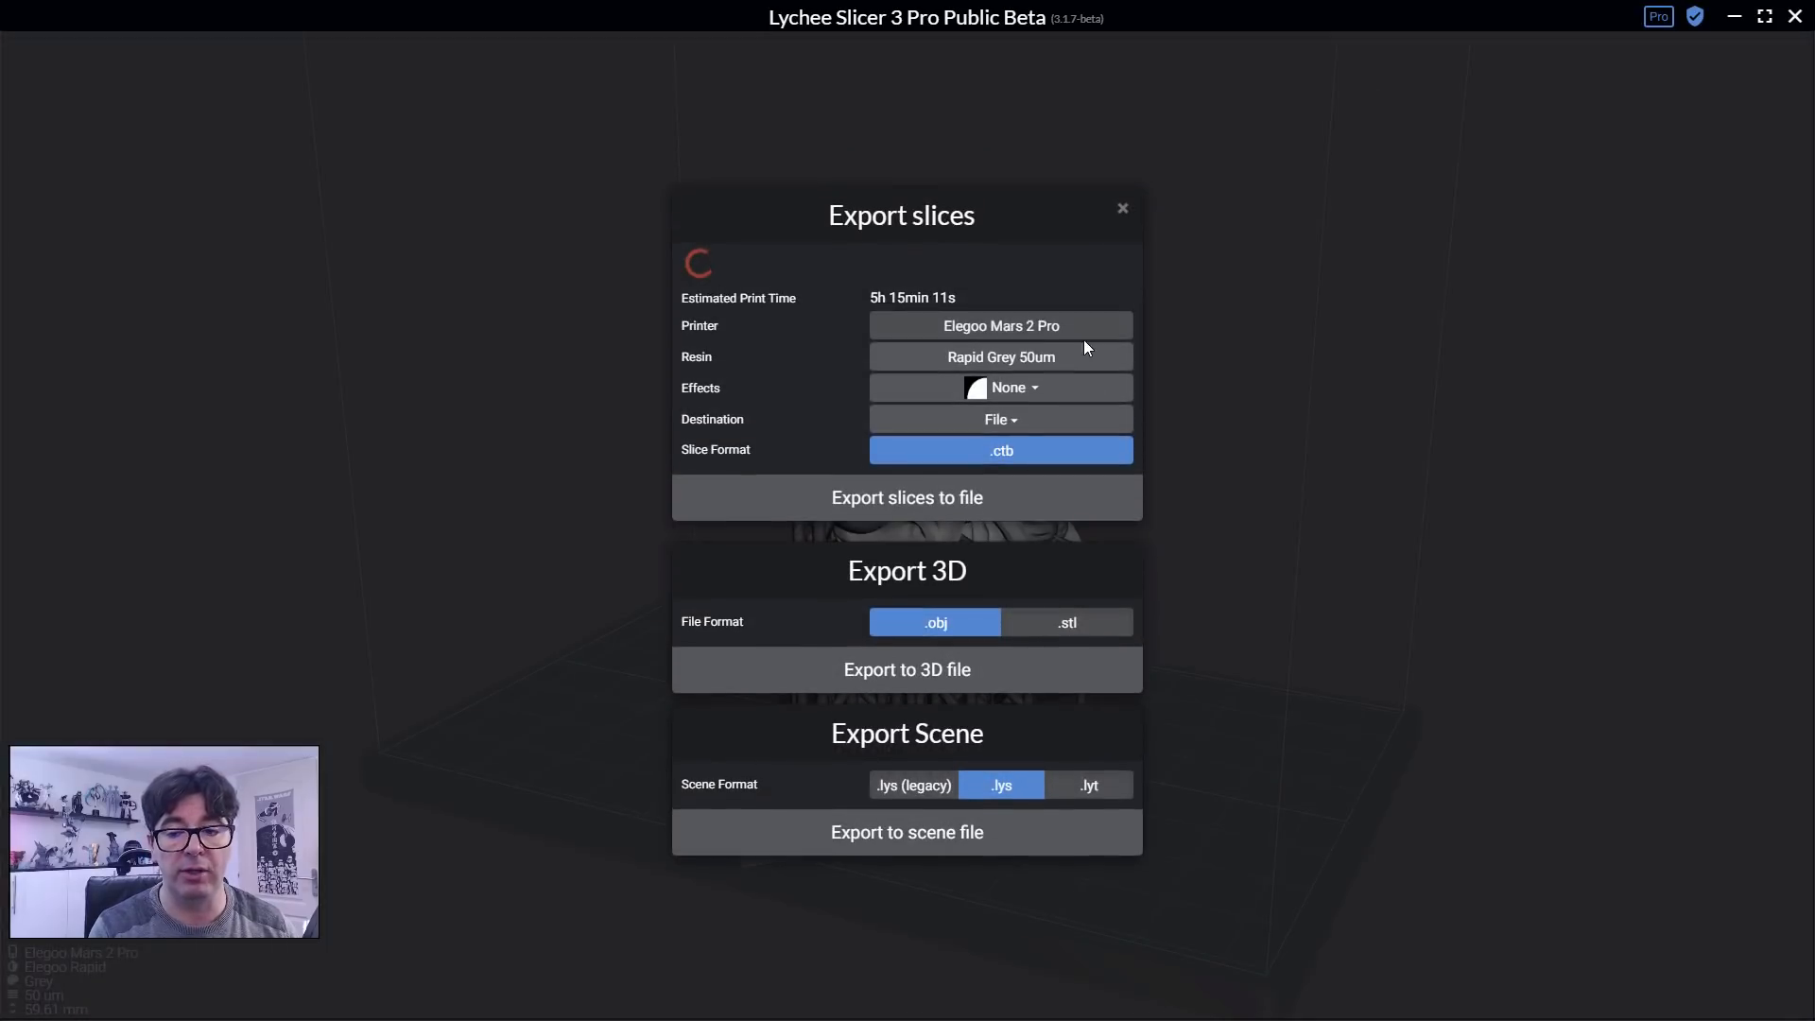
# Set the slice export effect to Antialiasing and check the available export destinations.
pyautogui.click(1044, 370)
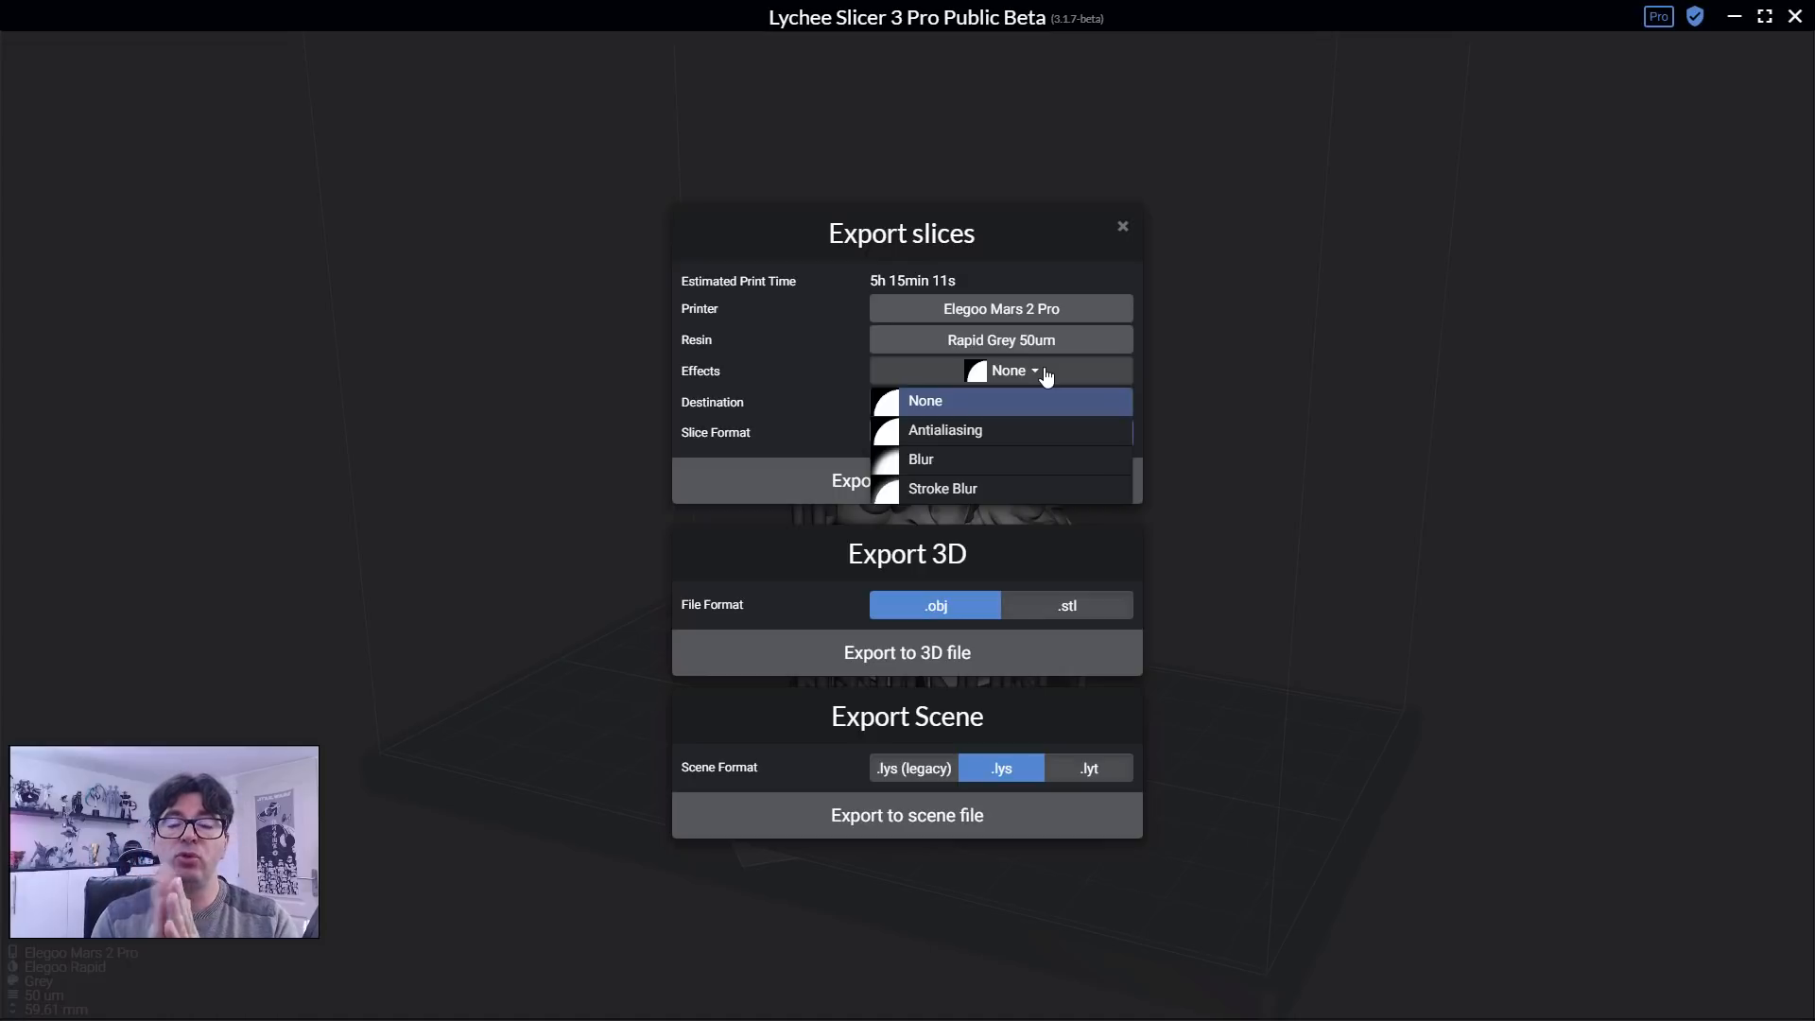
pyautogui.click(1016, 431)
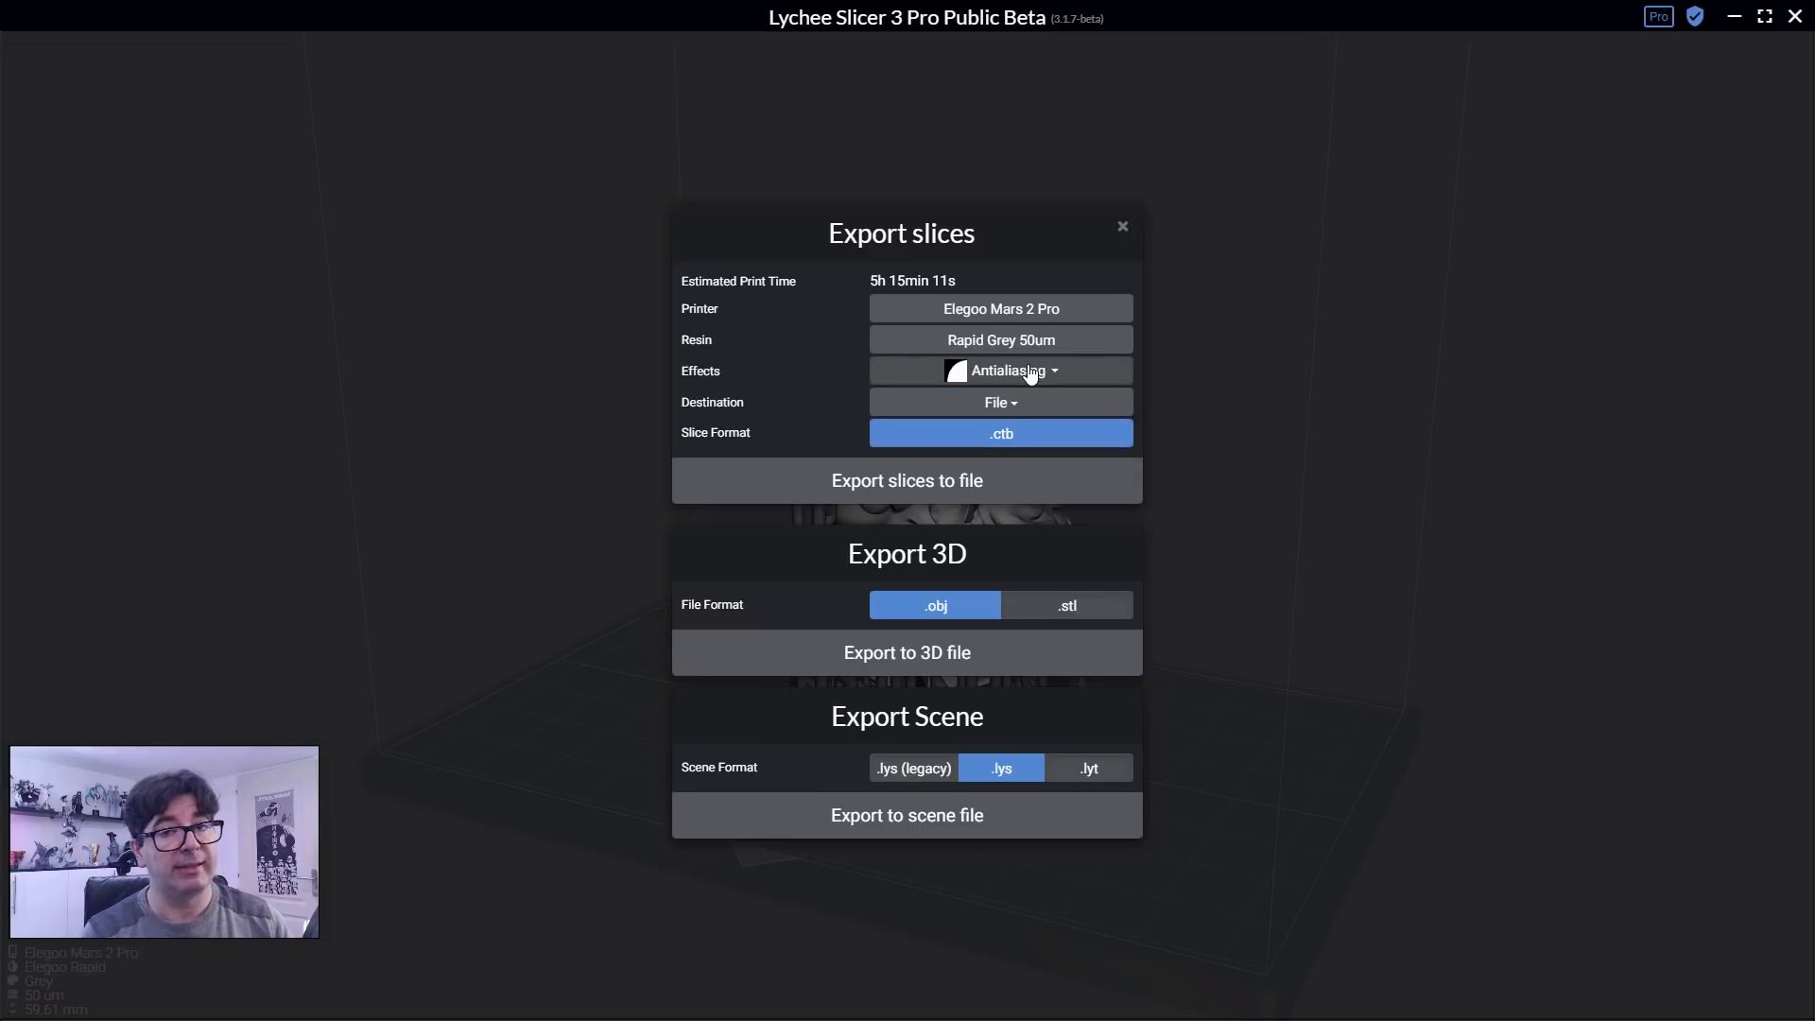
pyautogui.click(986, 405)
pyautogui.click(804, 401)
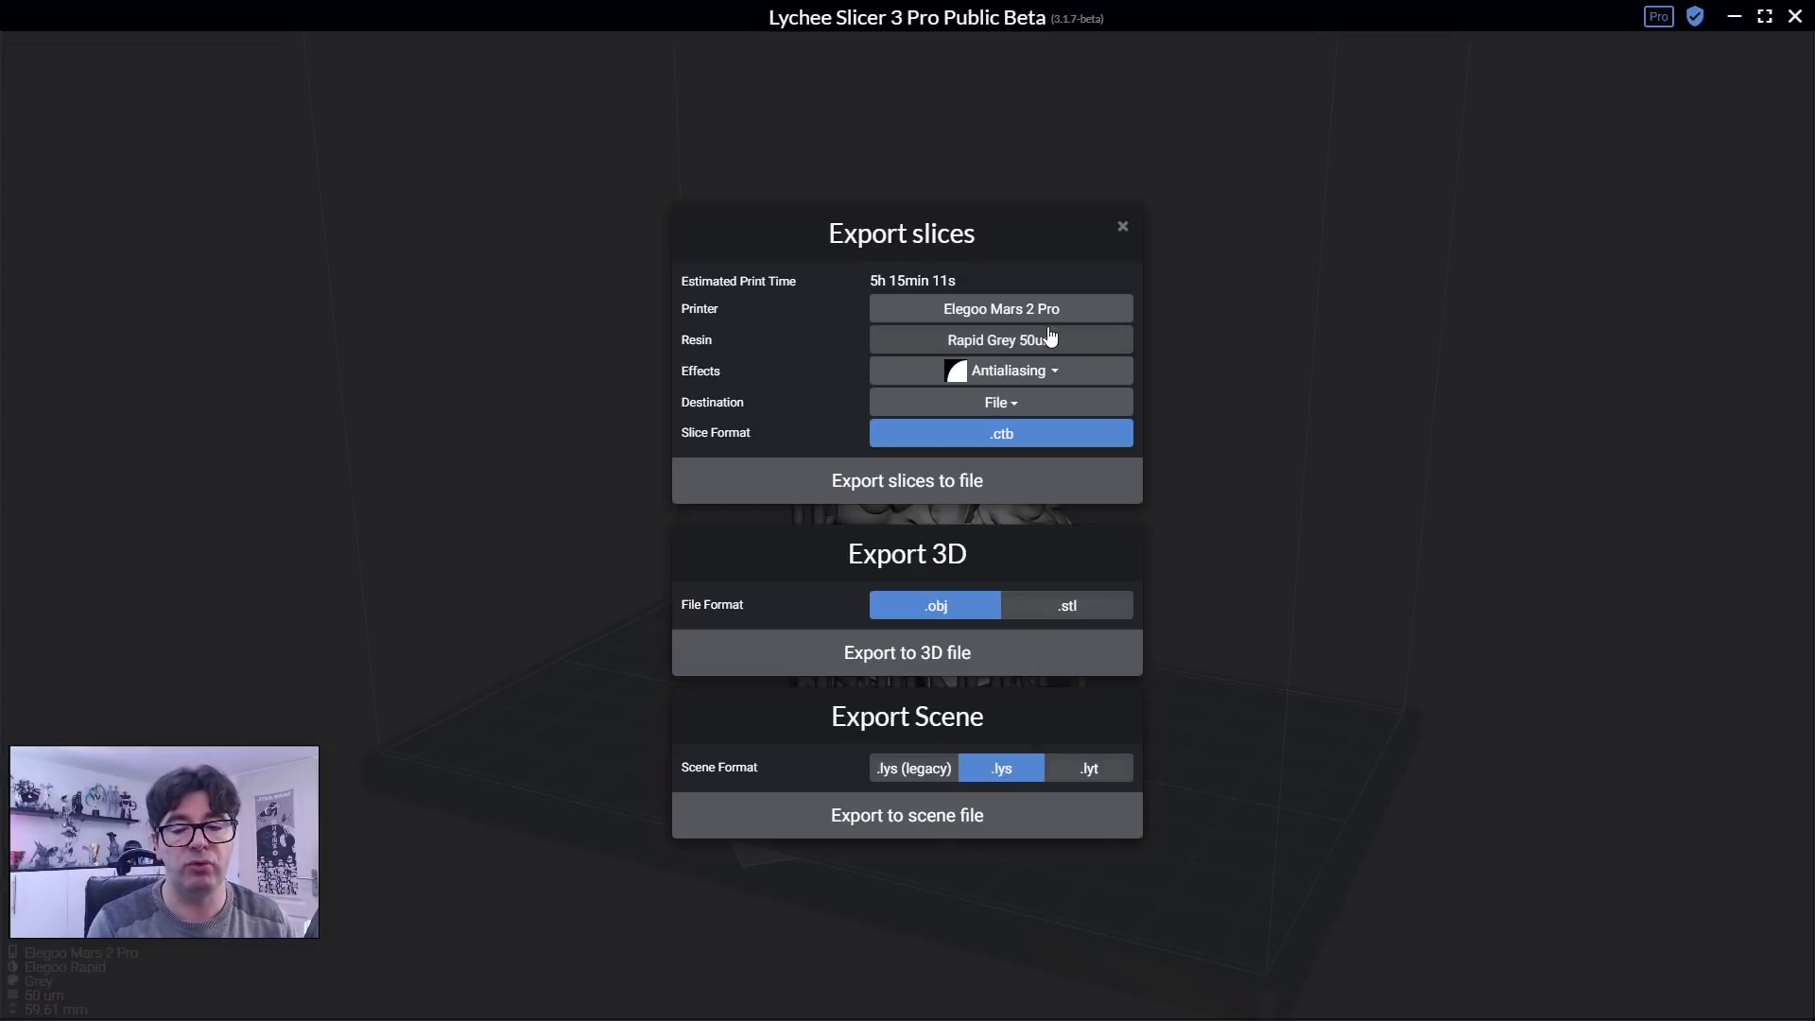
# Export the slices to poussin.ctb in the STL-LYS folder and dismiss the slicing summary.
pyautogui.click(879, 484)
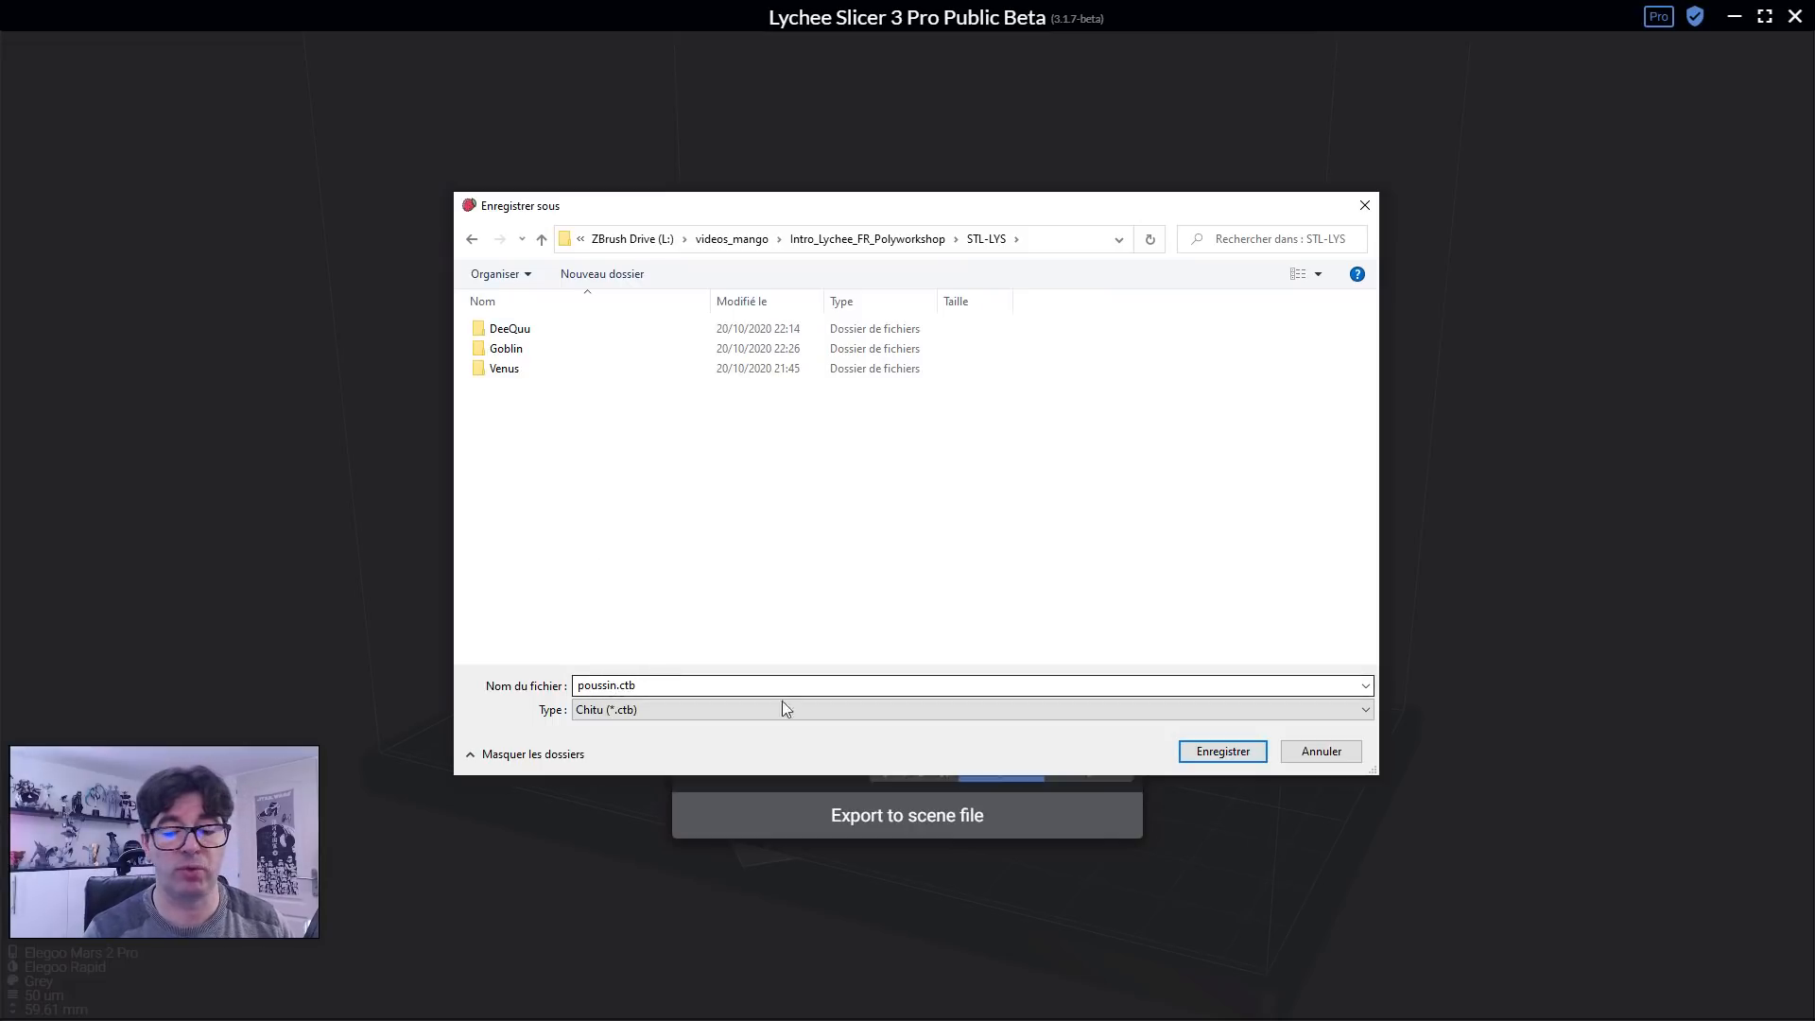
pyautogui.click(1218, 756)
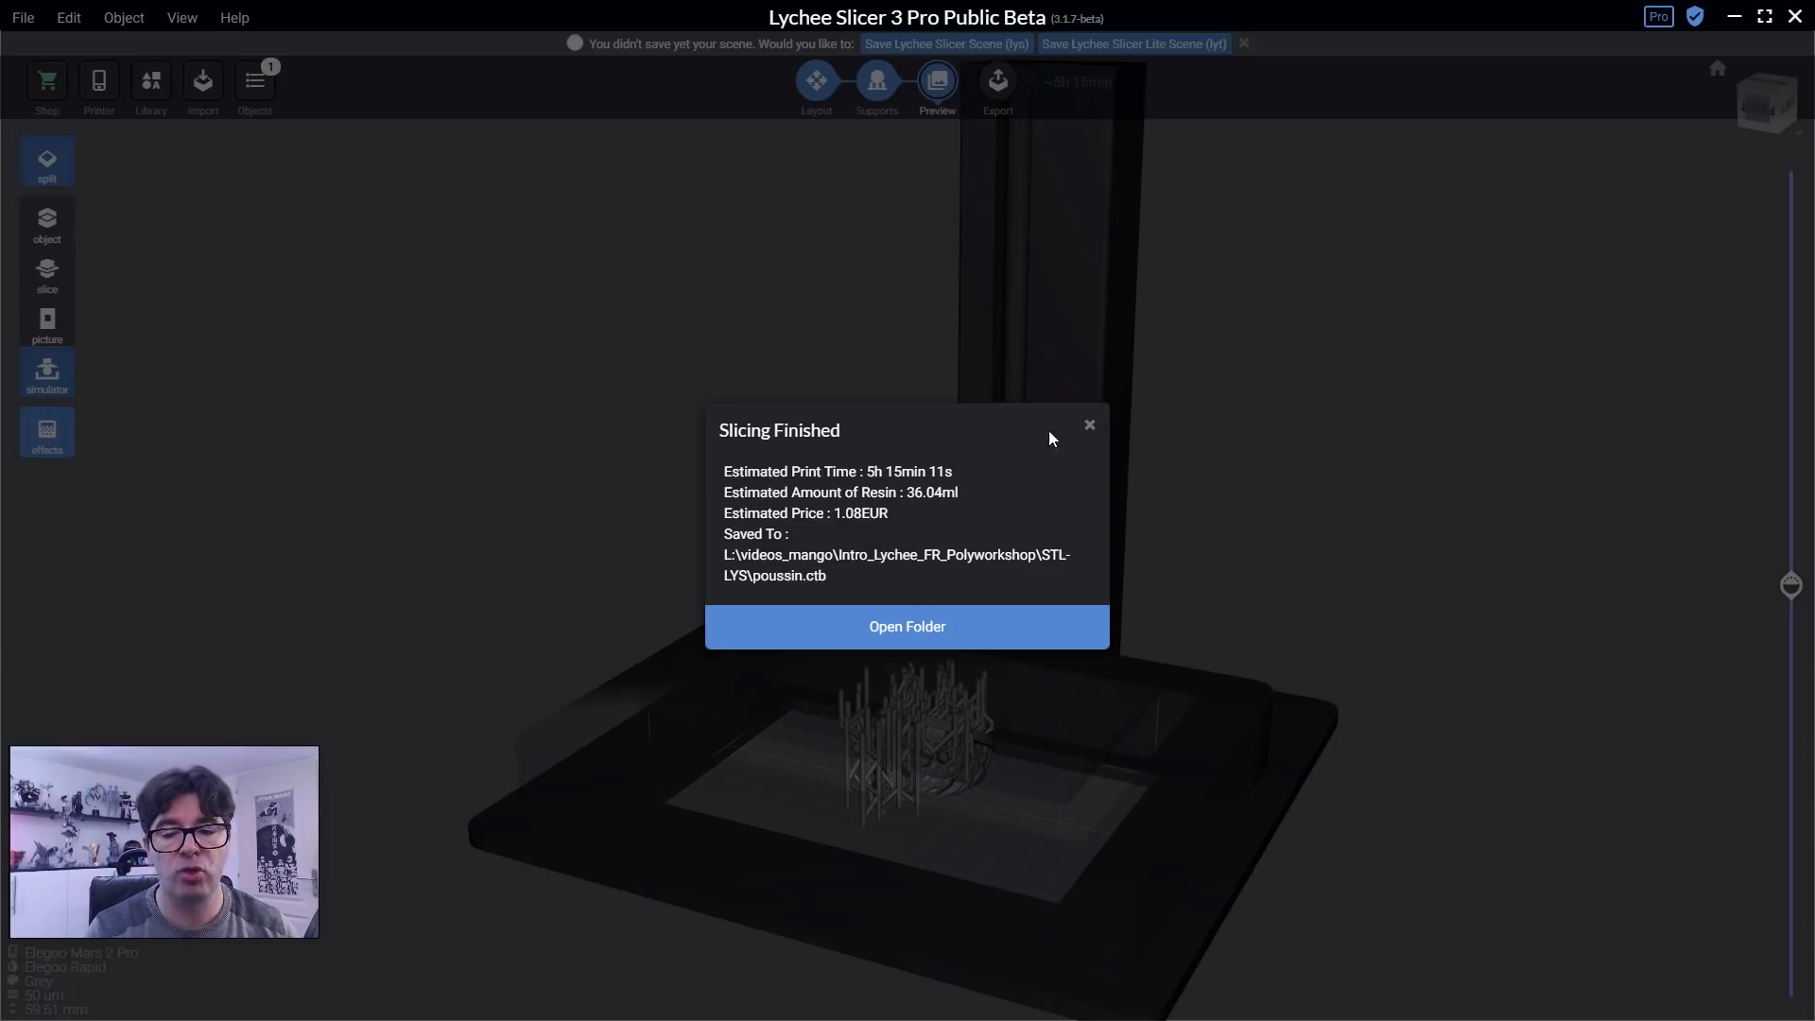
pyautogui.click(1090, 426)
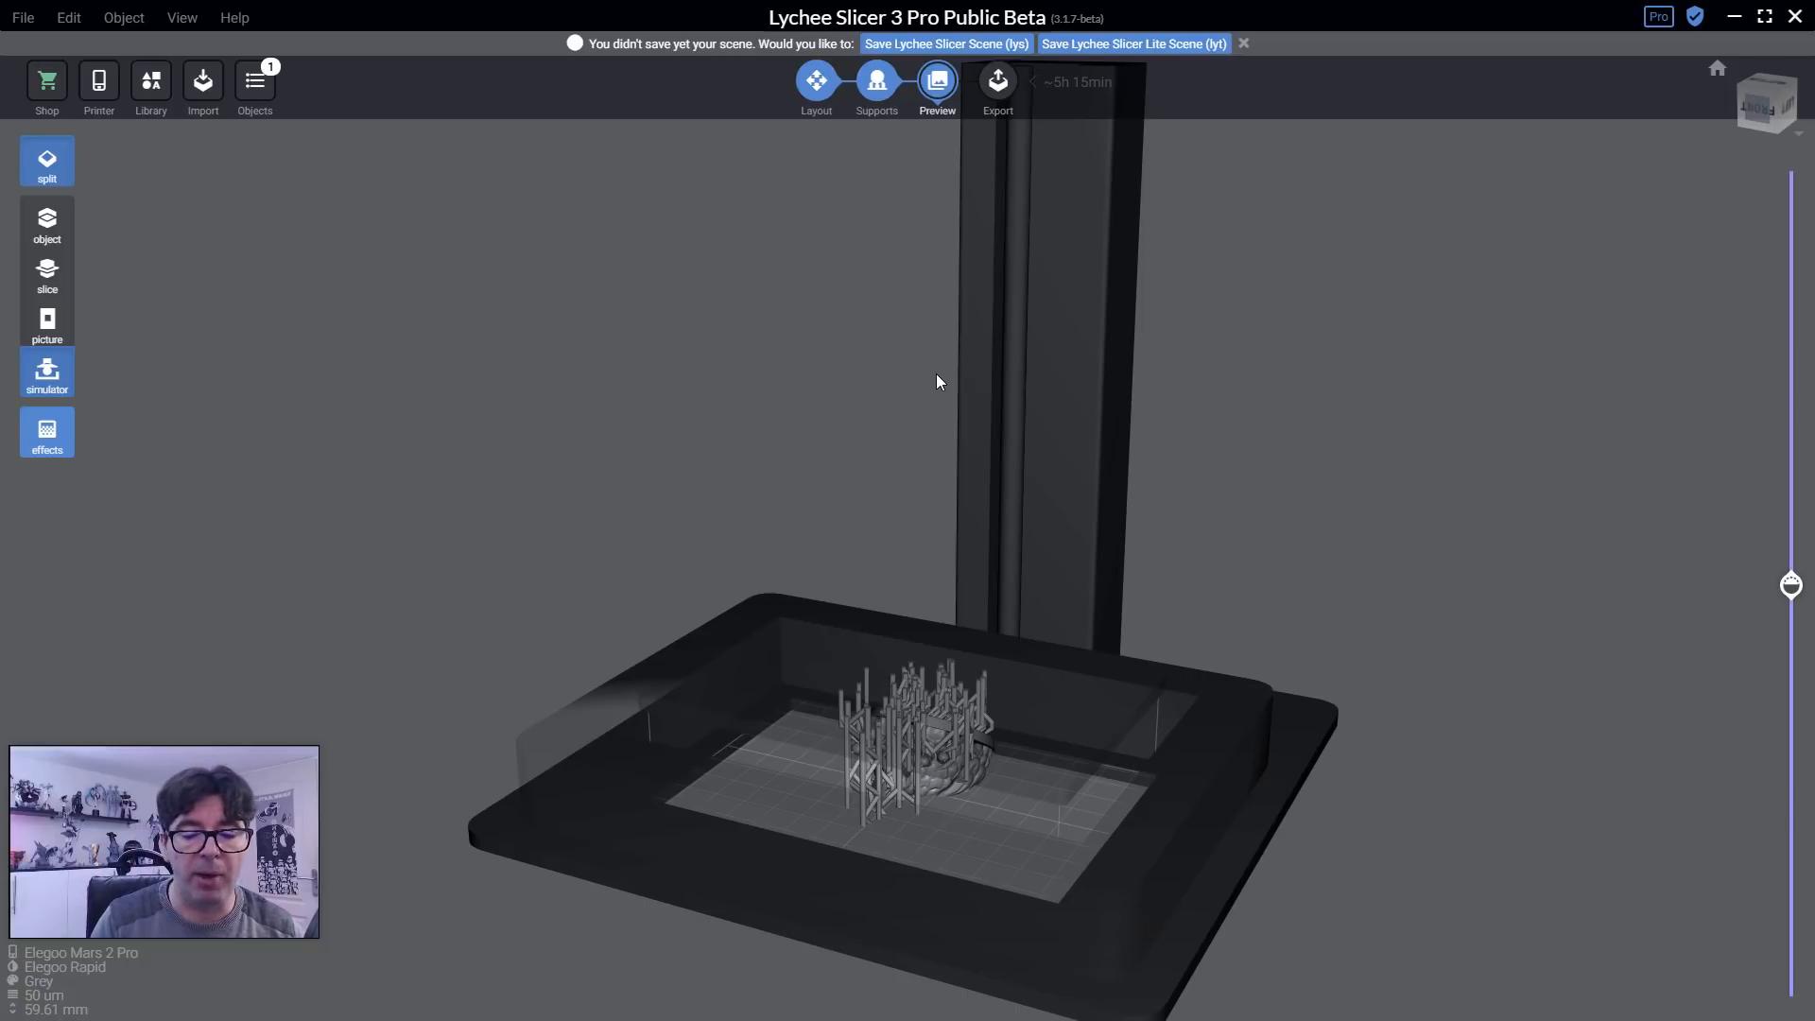
# Return to the layout view and create a new empty scene, discarding the current figurine and its supports.
pyautogui.click(817, 80)
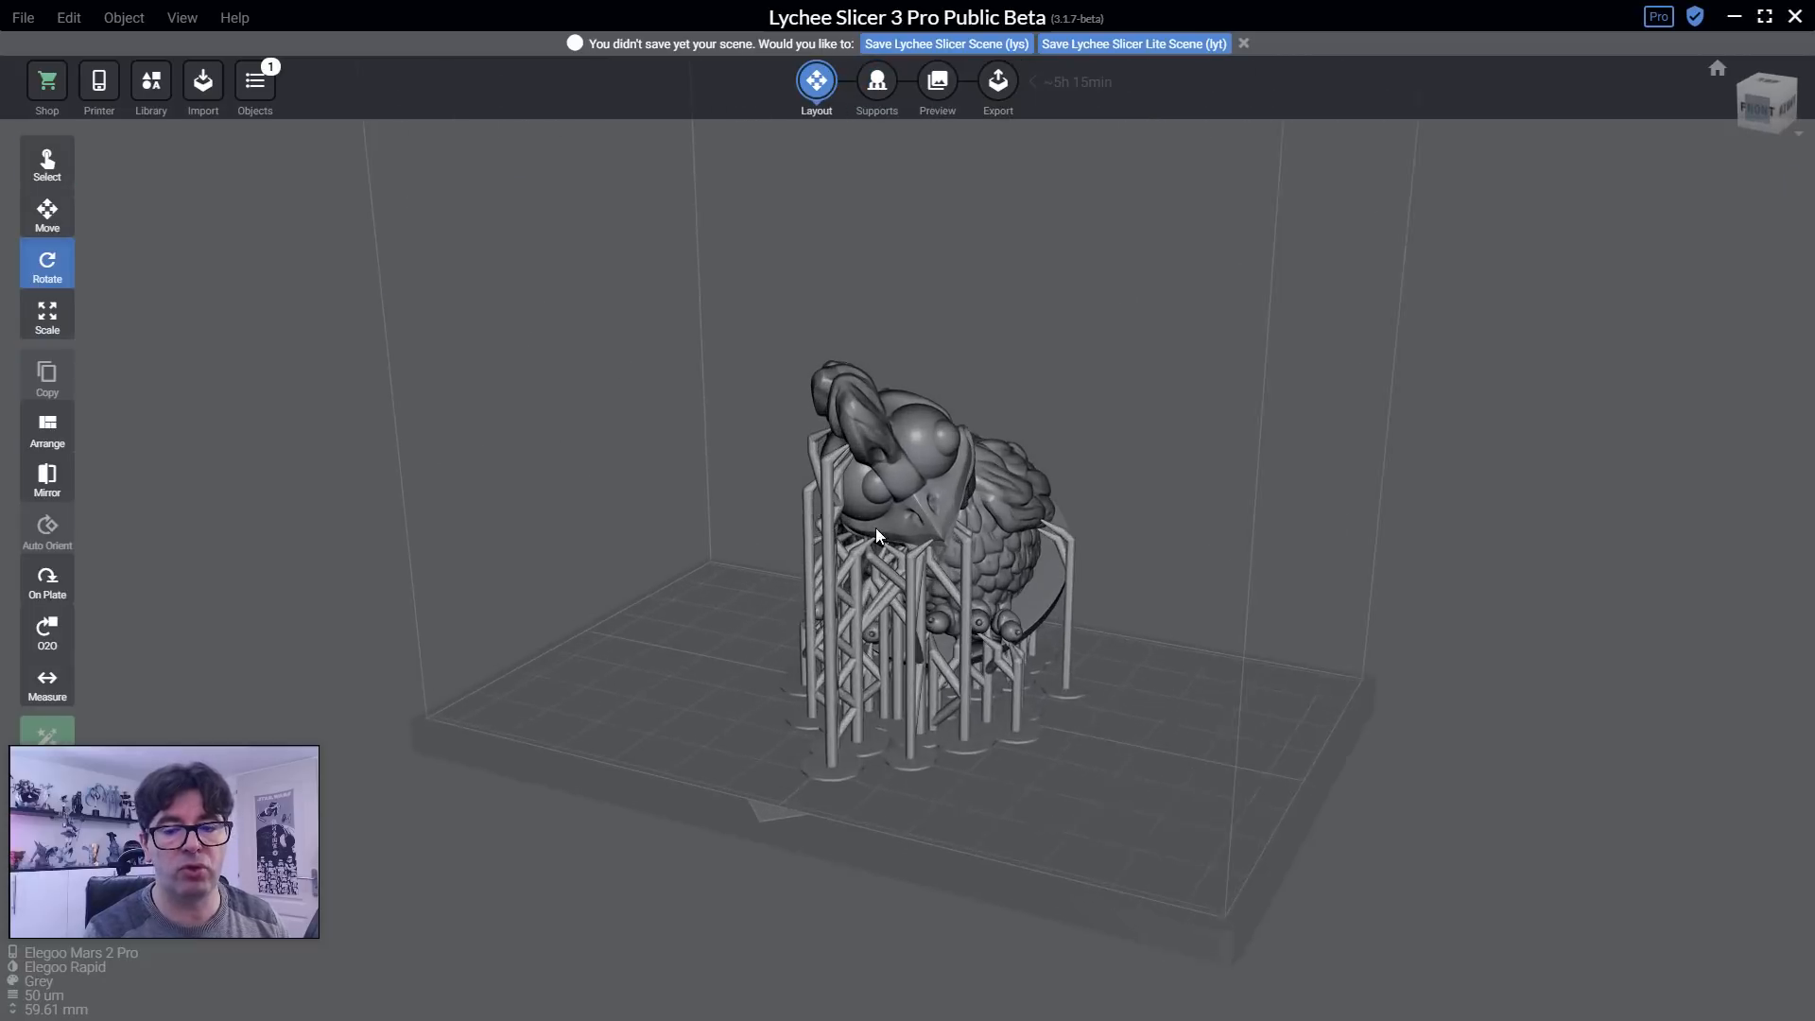
pyautogui.click(24, 17)
pyautogui.click(47, 53)
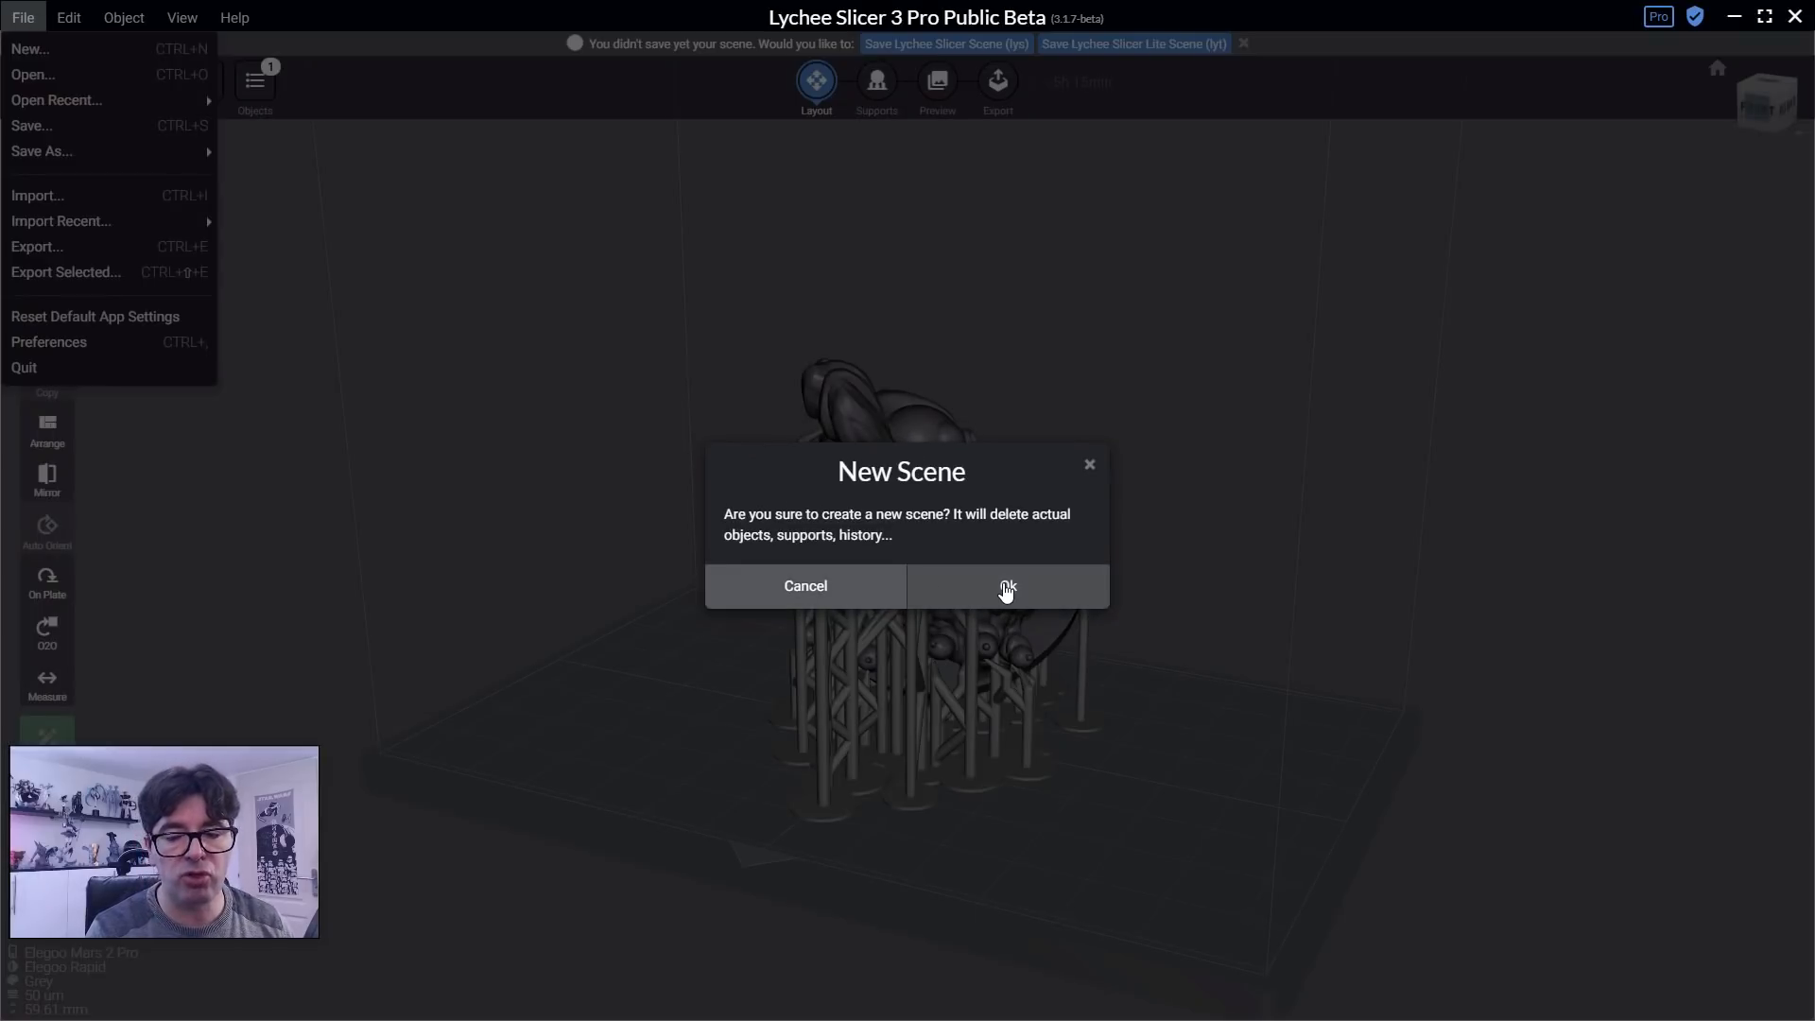
pyautogui.click(1005, 585)
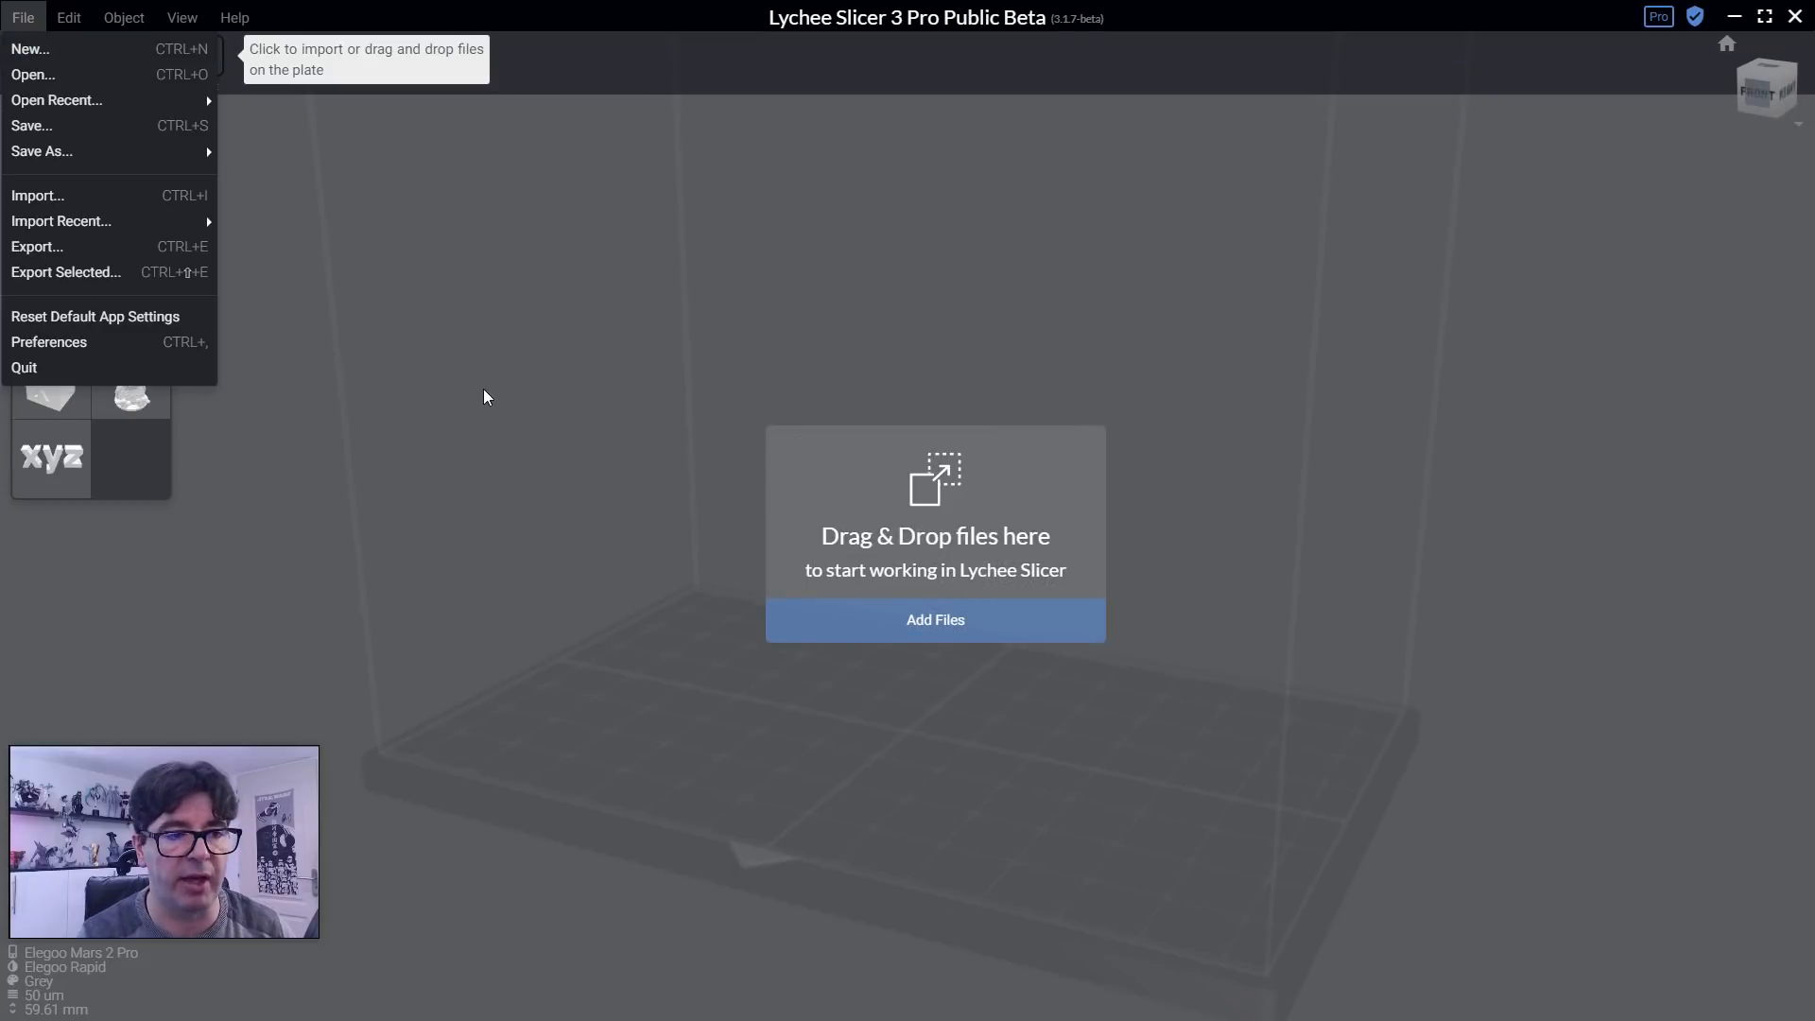
pyautogui.click(65, 23)
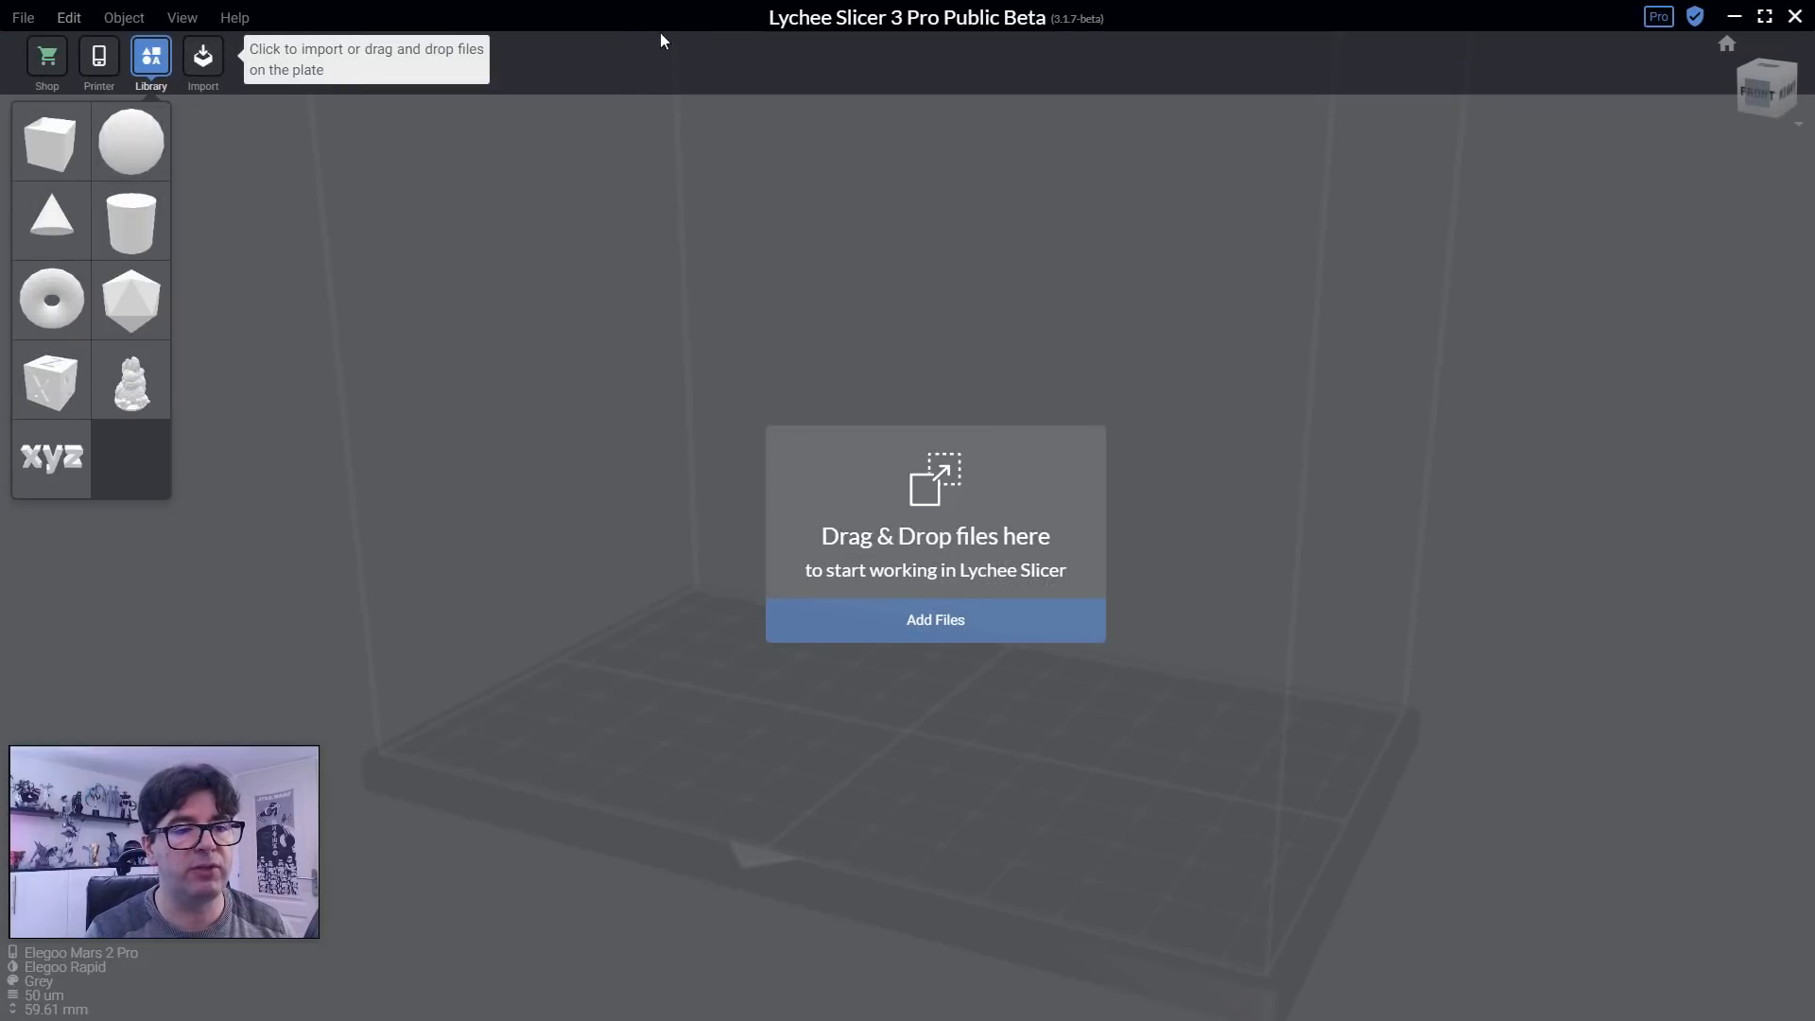
# Import the Venus statue body_fdm.stl onto the plate and scale it uniformly to 50%.
pyautogui.moveTo(672, 38); pyautogui.dragTo(568, 648)
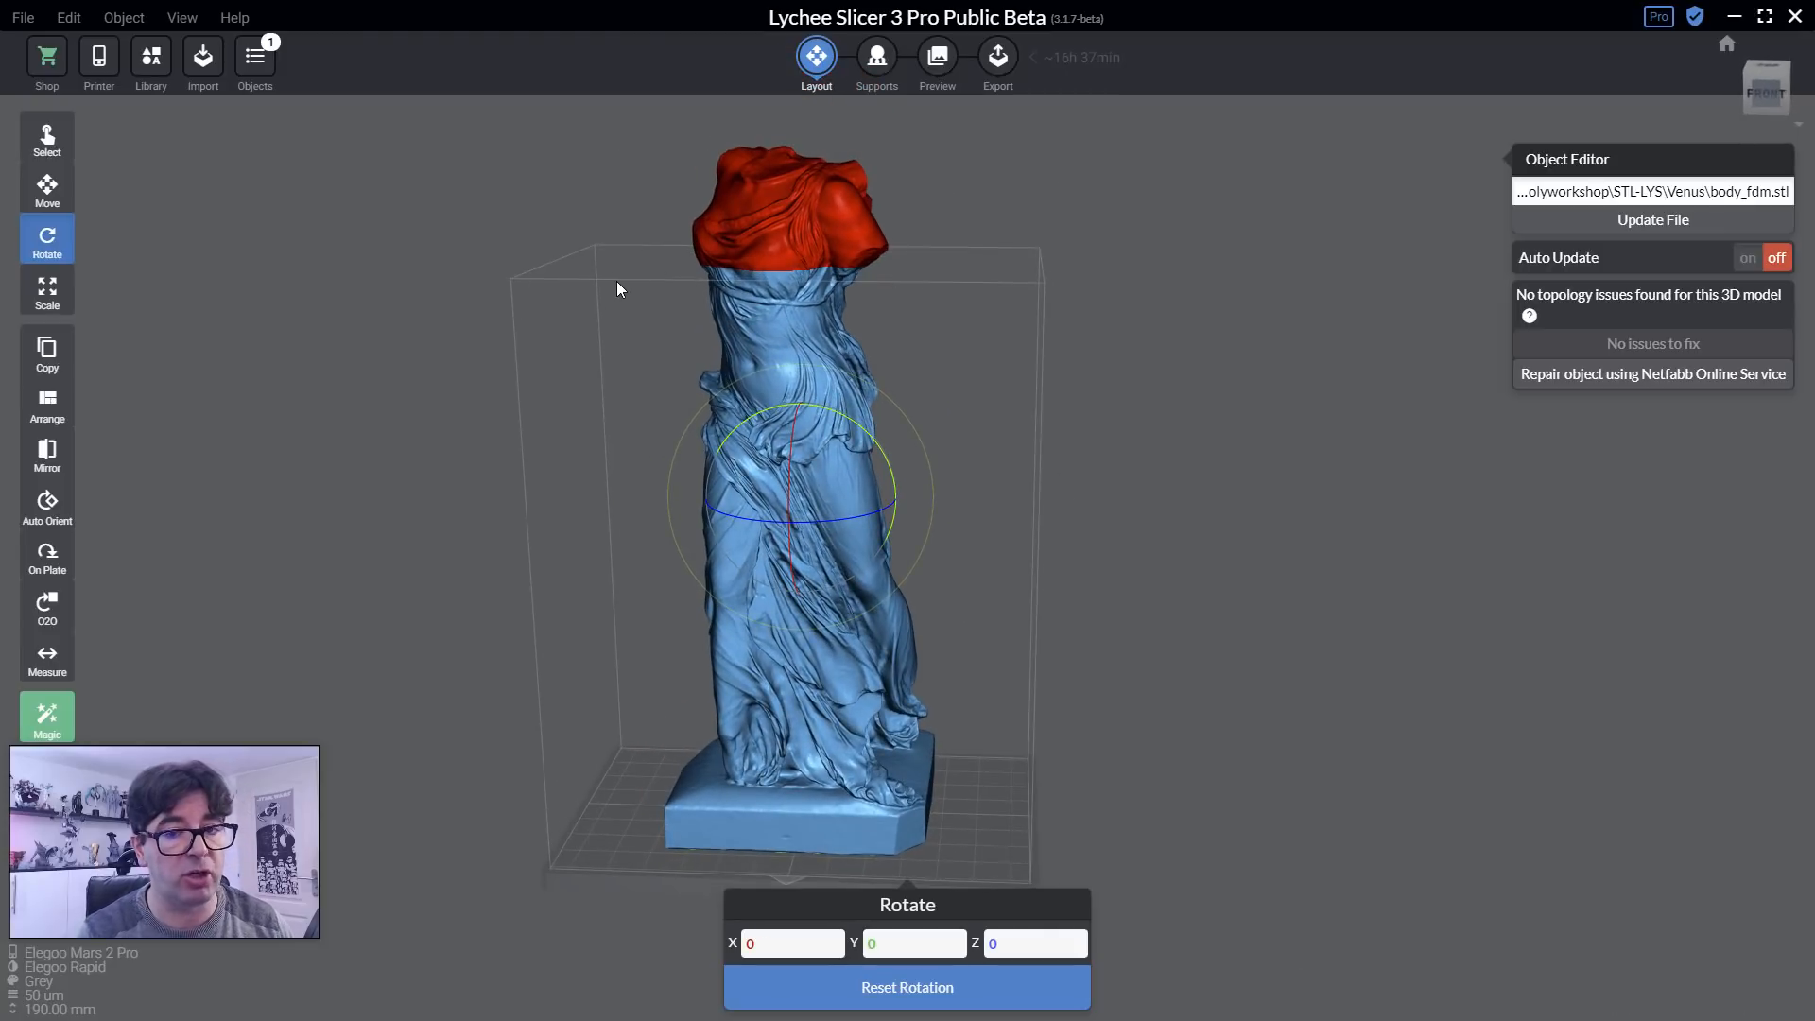
pyautogui.moveTo(746, 291); pyautogui.dragTo(983, 356, button='right')
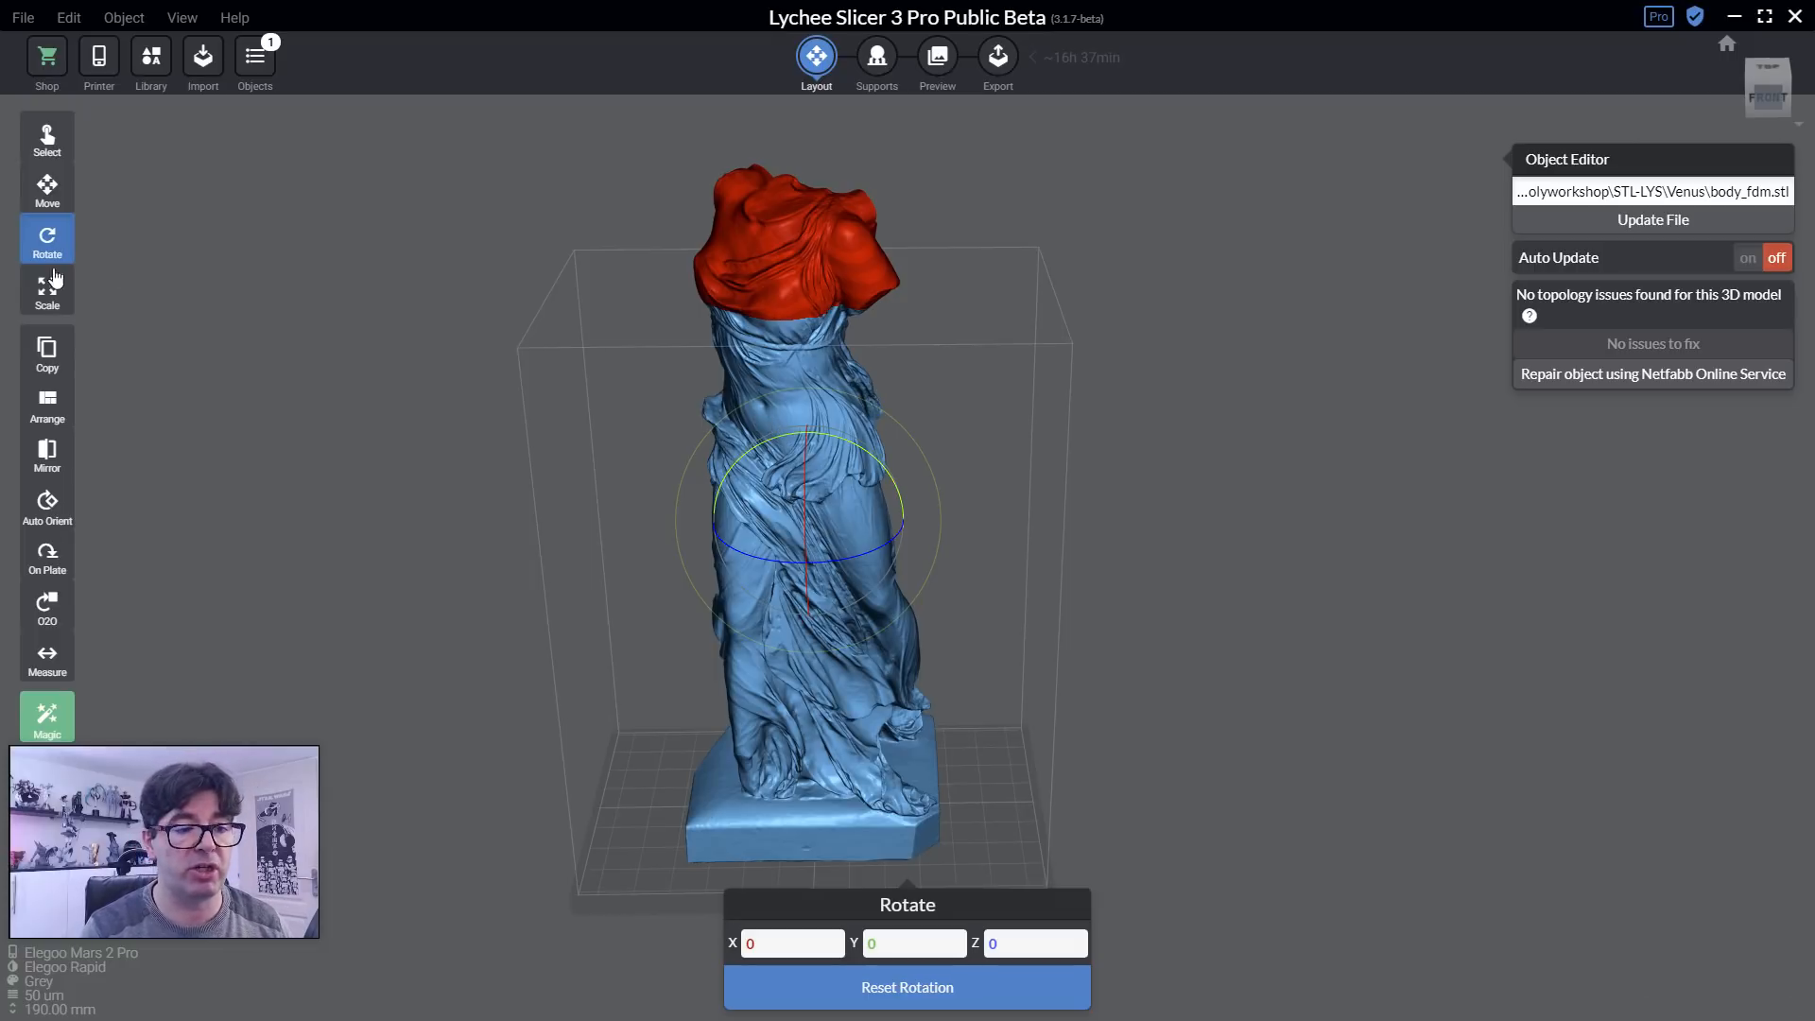
pyautogui.click(72, 294)
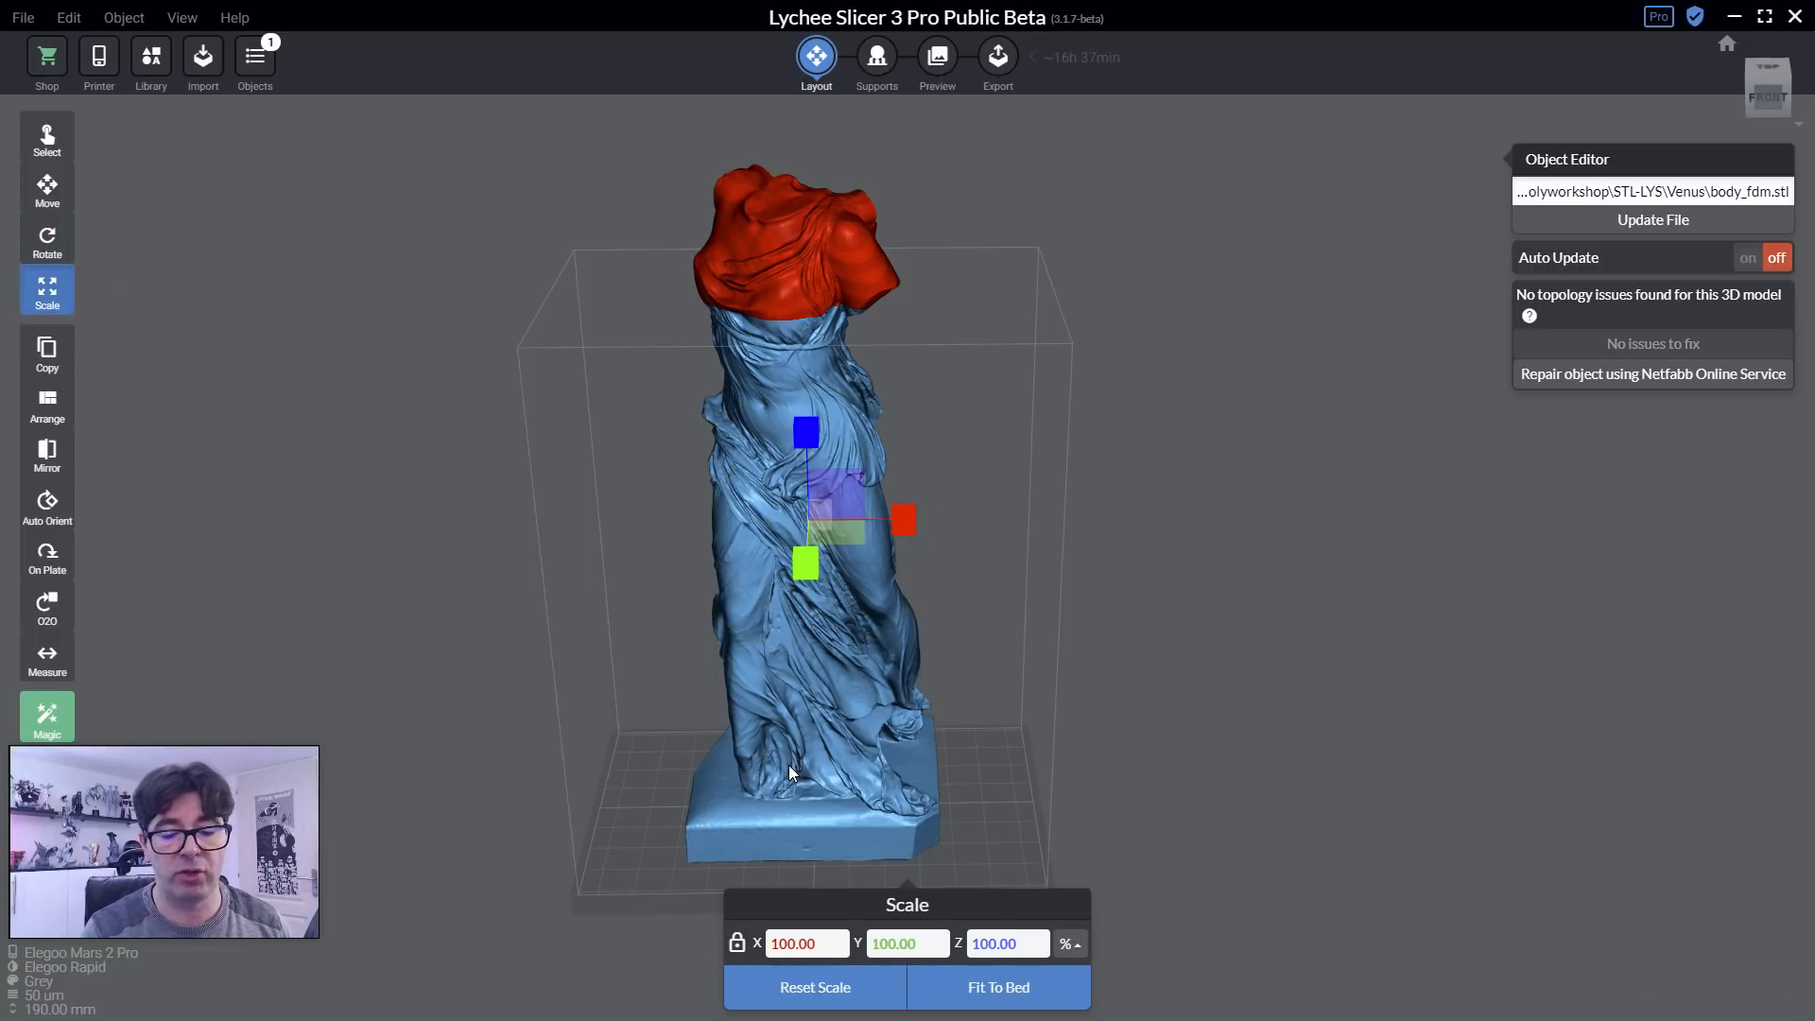
pyautogui.click(794, 942)
pyautogui.write('50')
pyautogui.press('Return')
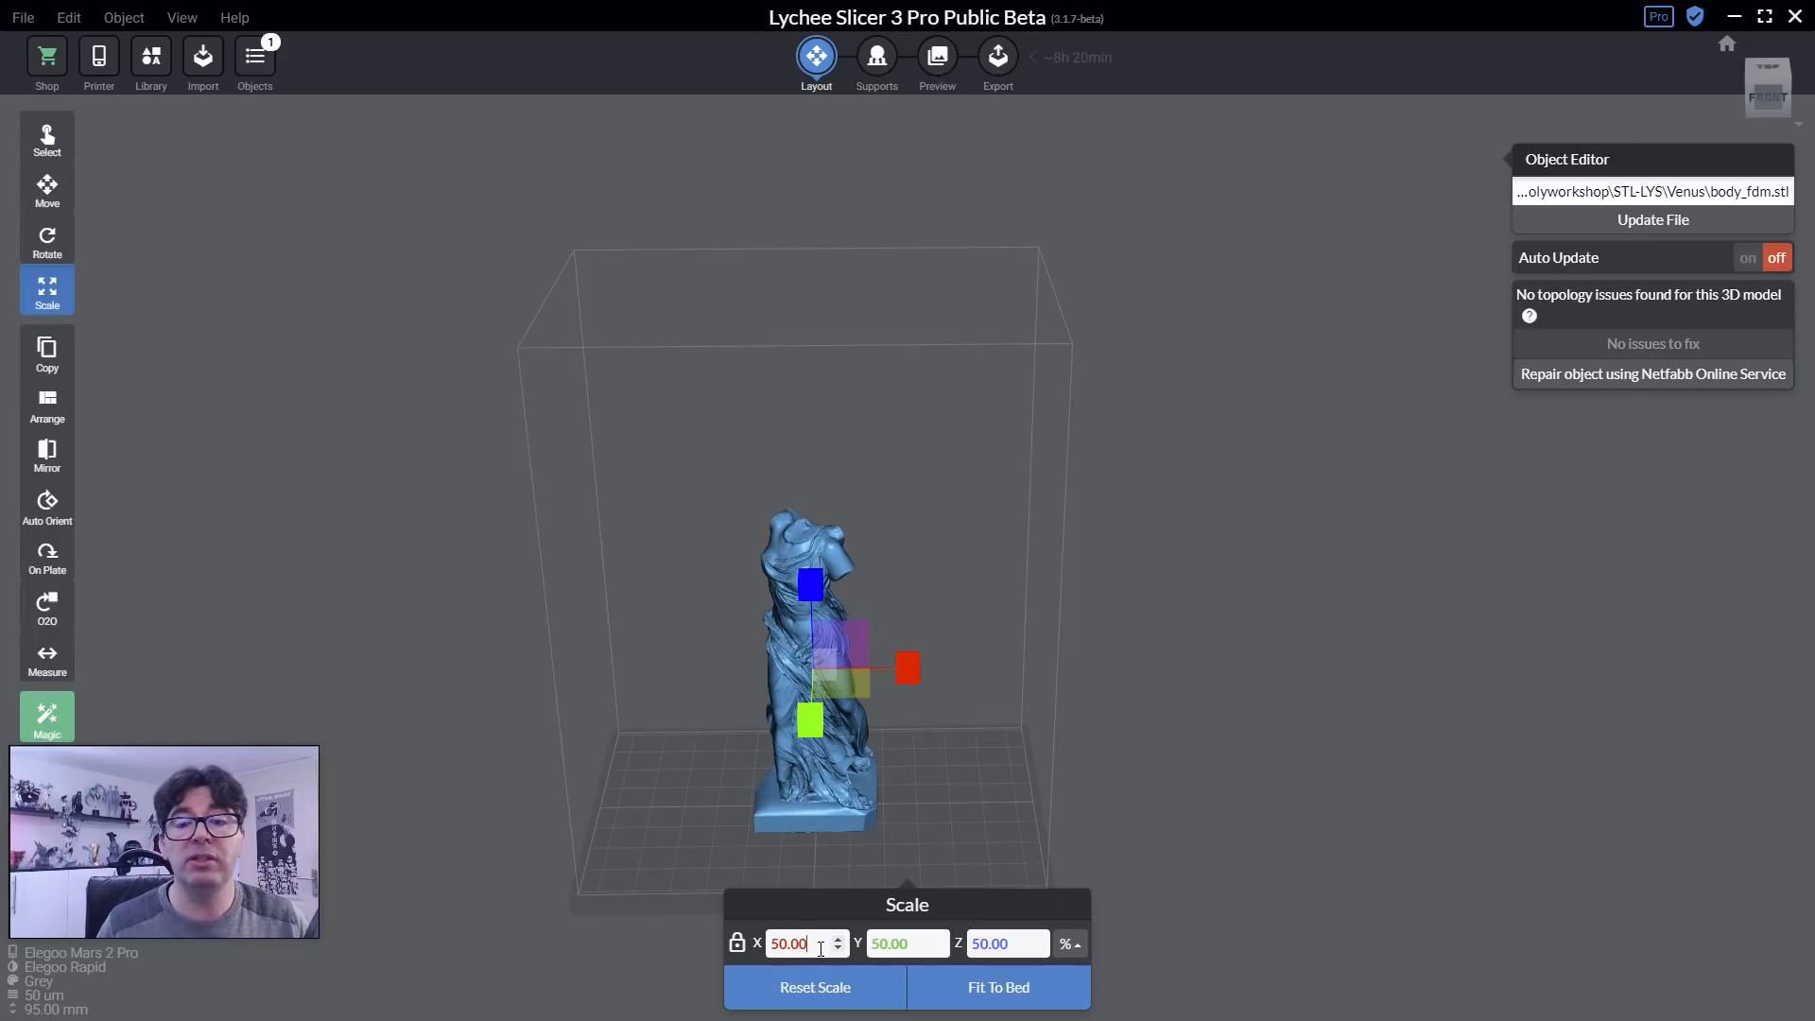
# Add the two wing models aile_gauche.stl and aile_droite.stl from the Venus folder to the scene.
pyautogui.moveTo(1040, 677); pyautogui.dragTo(980, 665, button='right')
pyautogui.scroll(5, 1008, 673)
pyautogui.moveTo(980, 666); pyautogui.dragTo(1074, 546, button='middle')
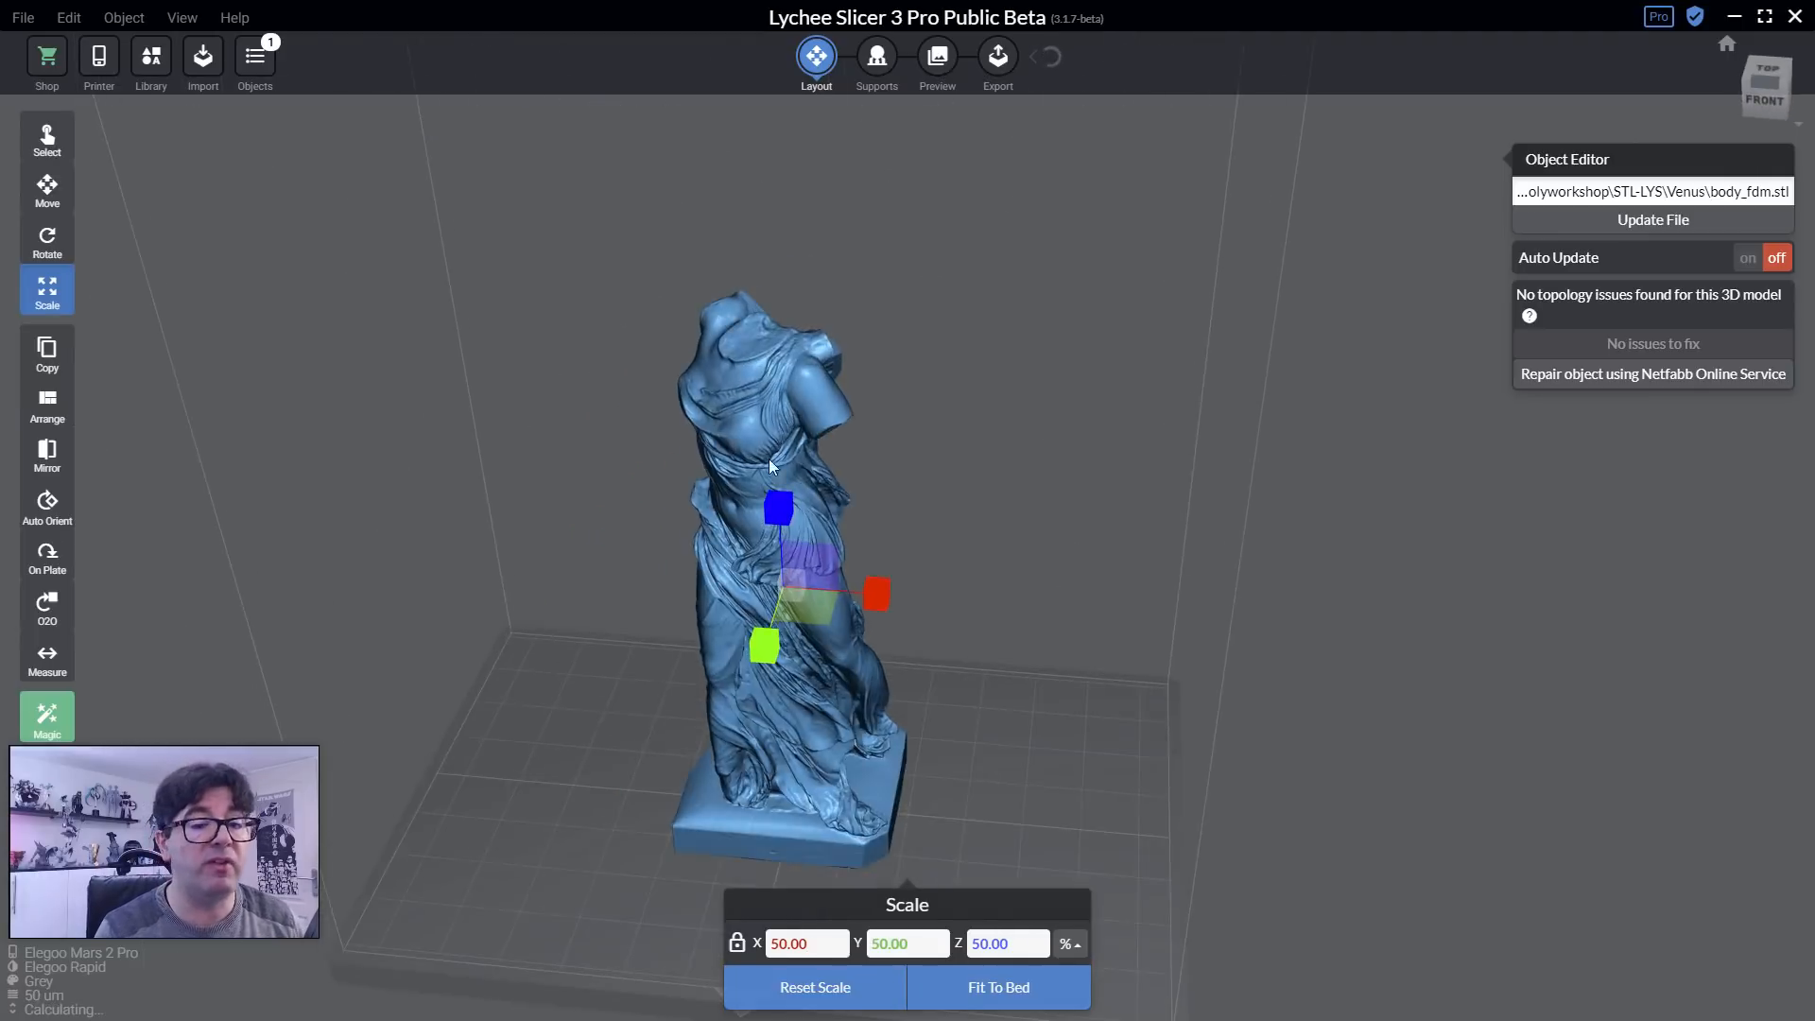
pyautogui.click(45, 189)
pyautogui.moveTo(819, 513); pyautogui.dragTo(404, 522, button='right')
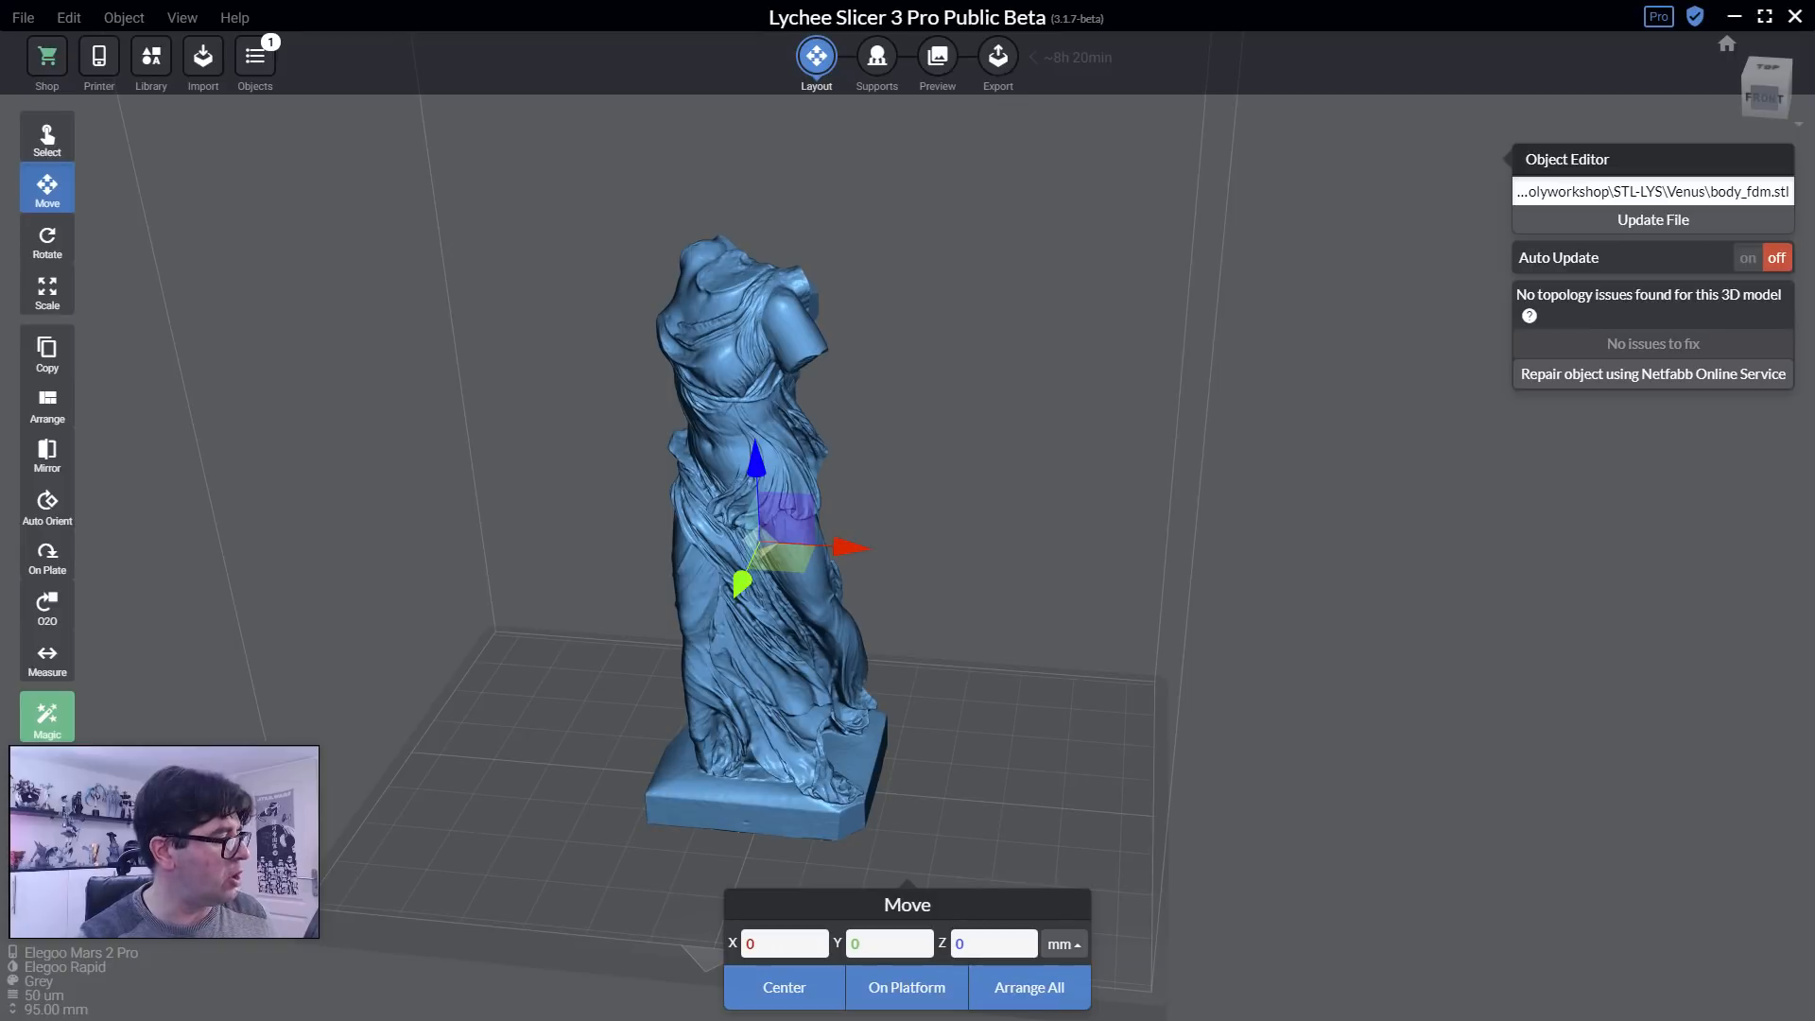
pyautogui.moveTo(899, 655); pyautogui.dragTo(981, 610)
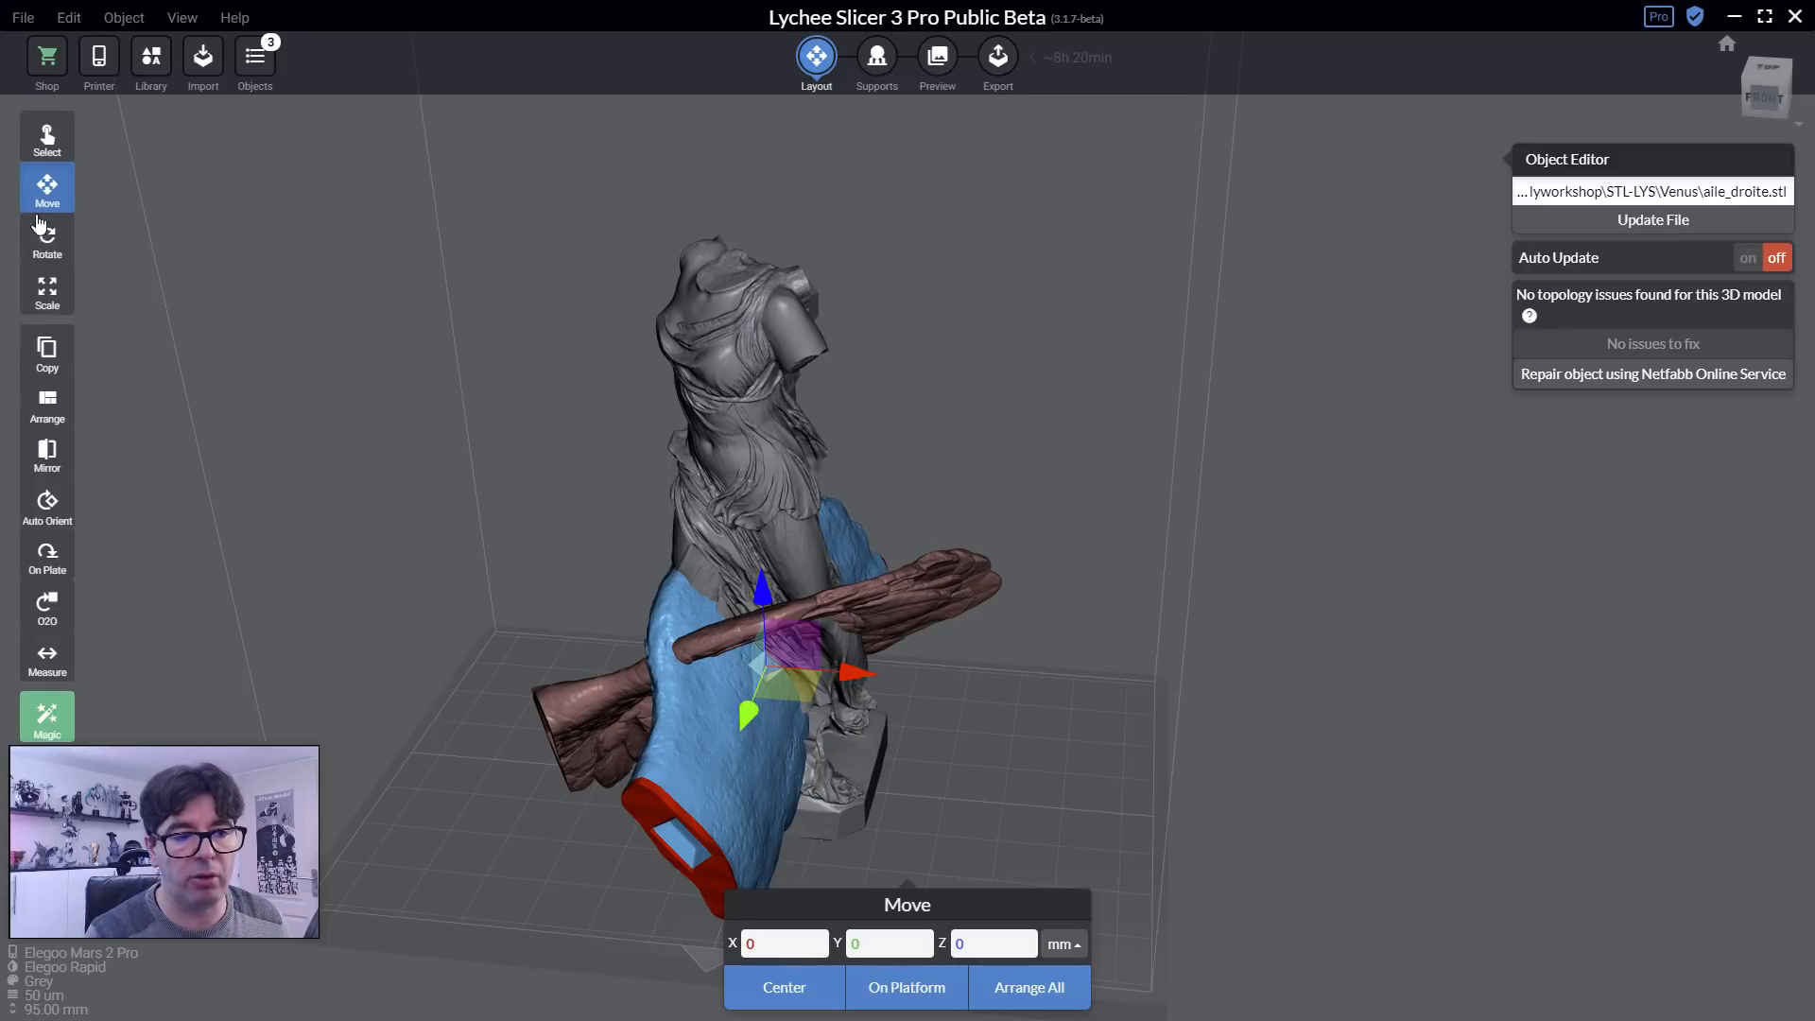
# Scale the aile_droite wing uniformly to 50%.
pyautogui.click(47, 288)
pyautogui.doubleClick(780, 940)
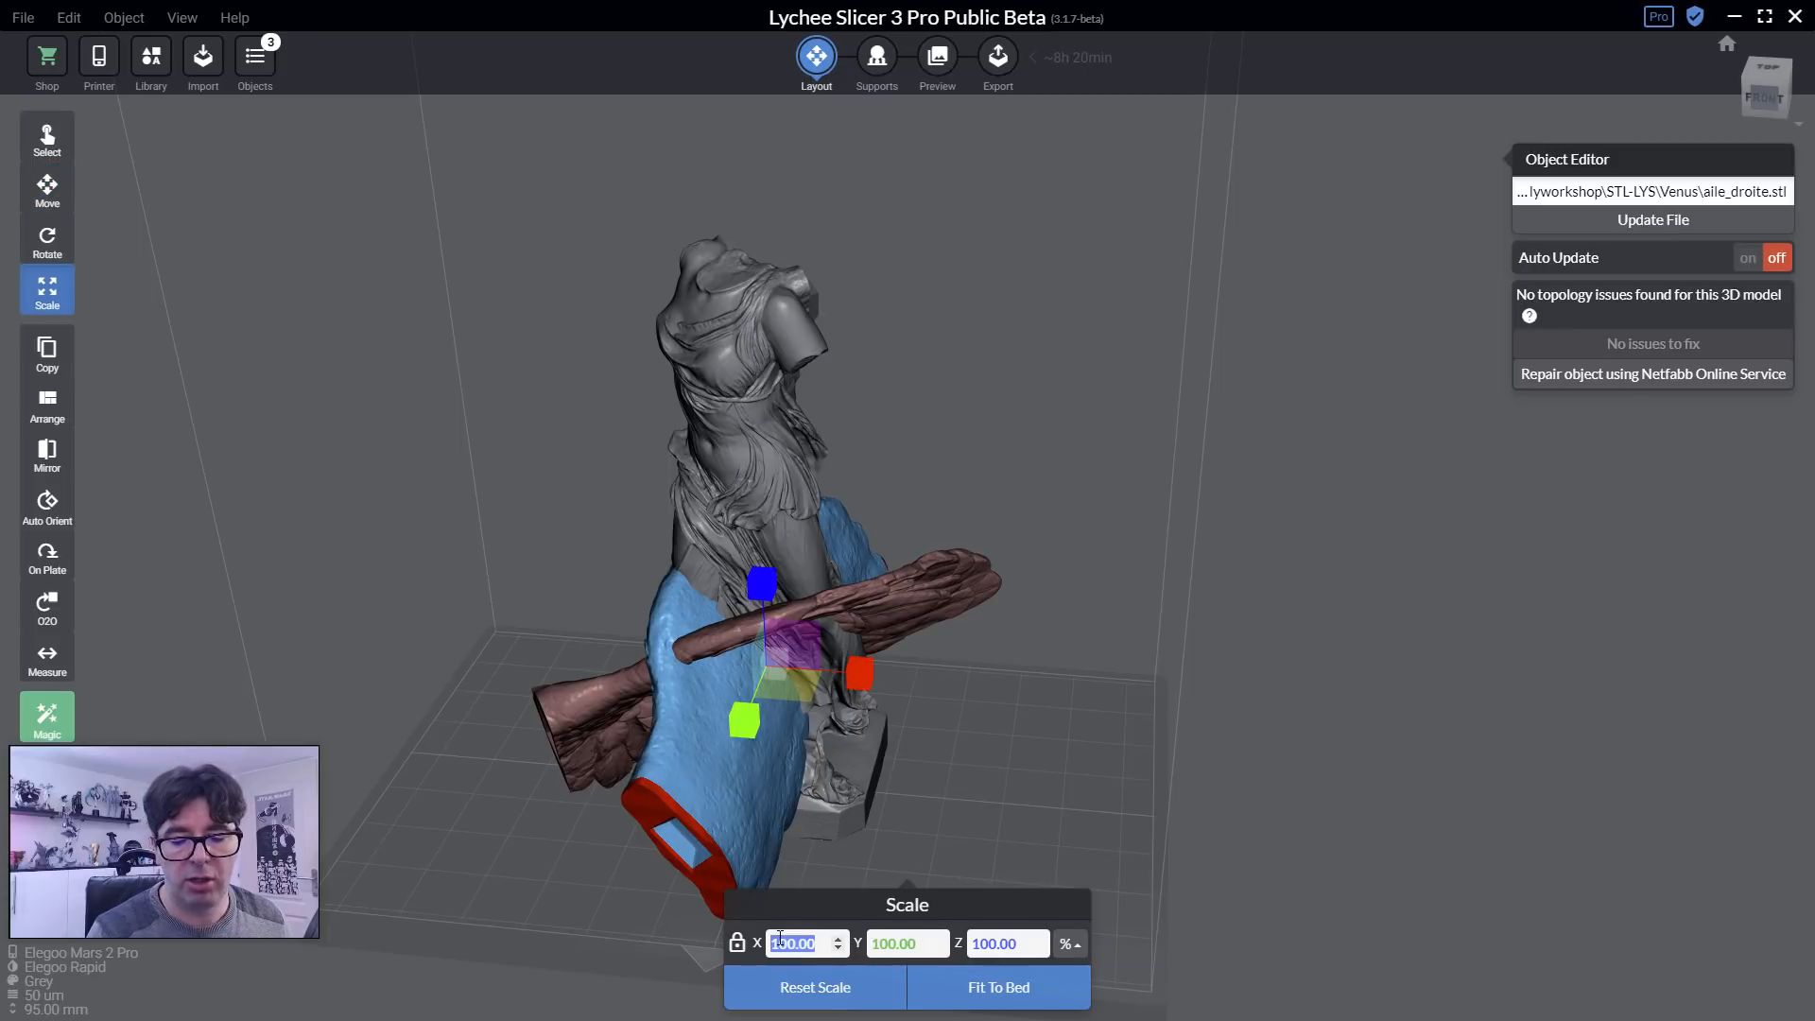
pyautogui.write('150')
pyautogui.press('Return')
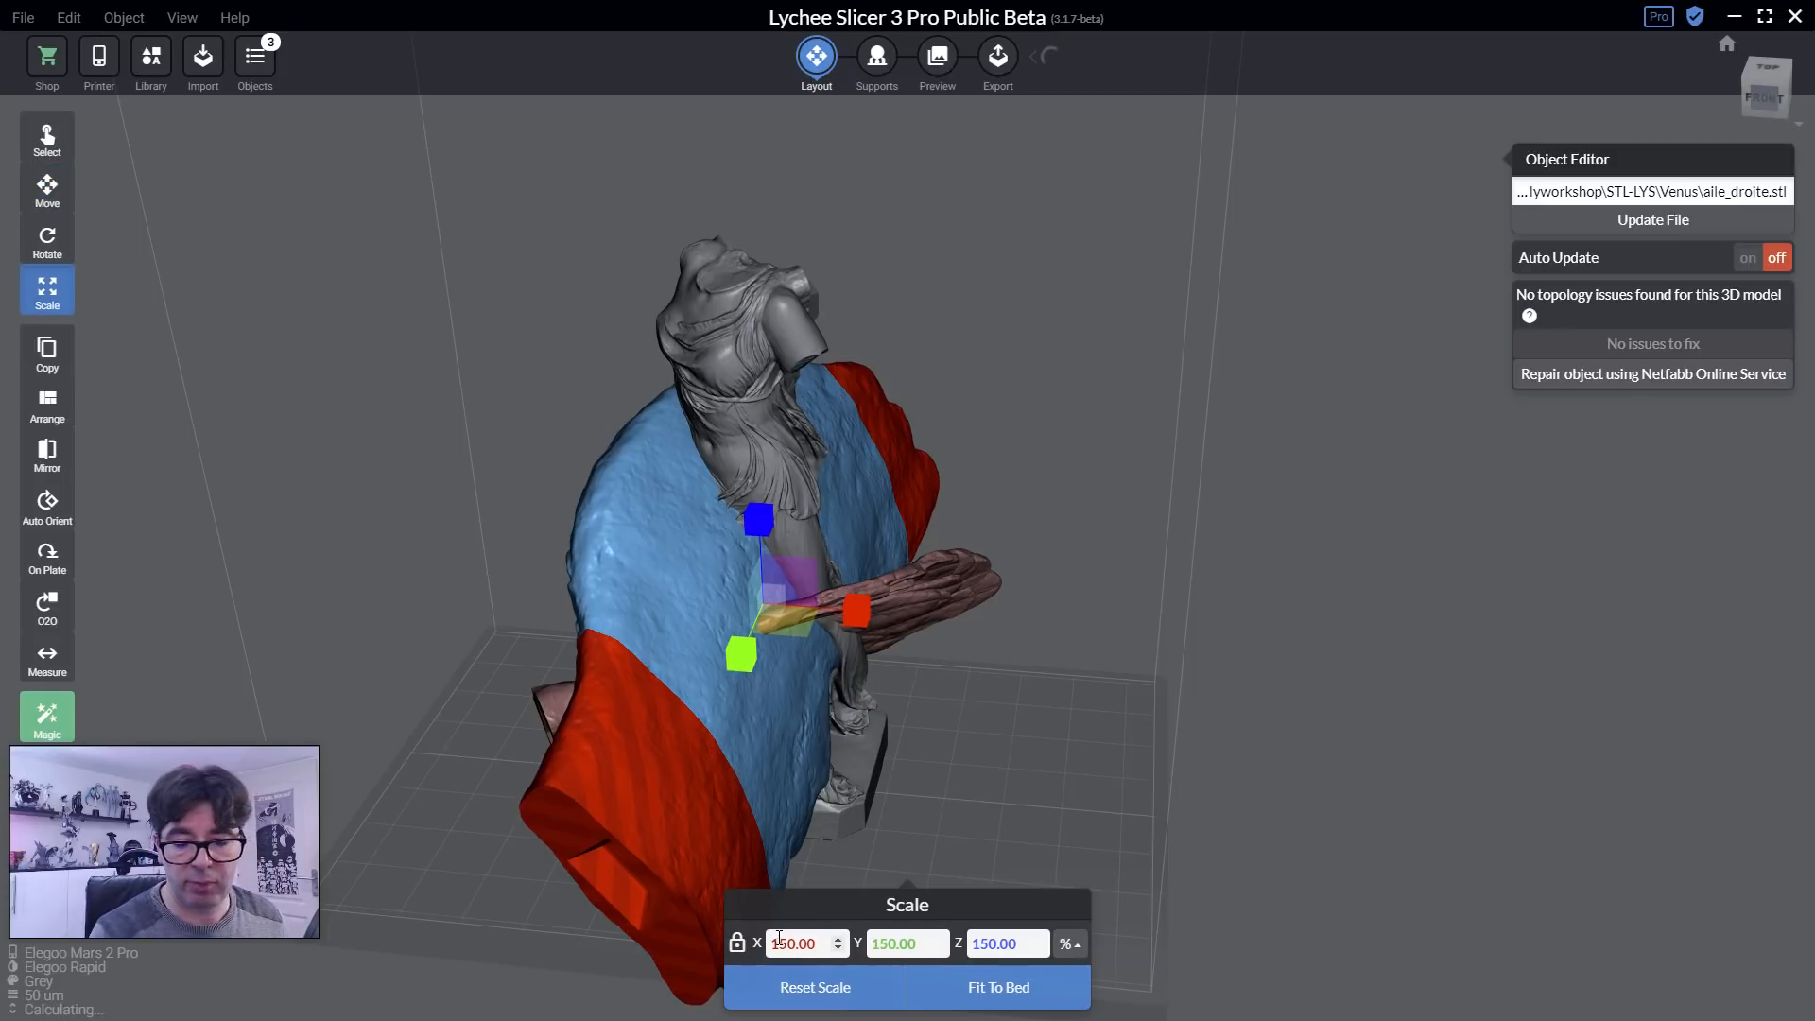
pyautogui.doubleClick(780, 943)
pyautogui.write('50')
pyautogui.press('Return')
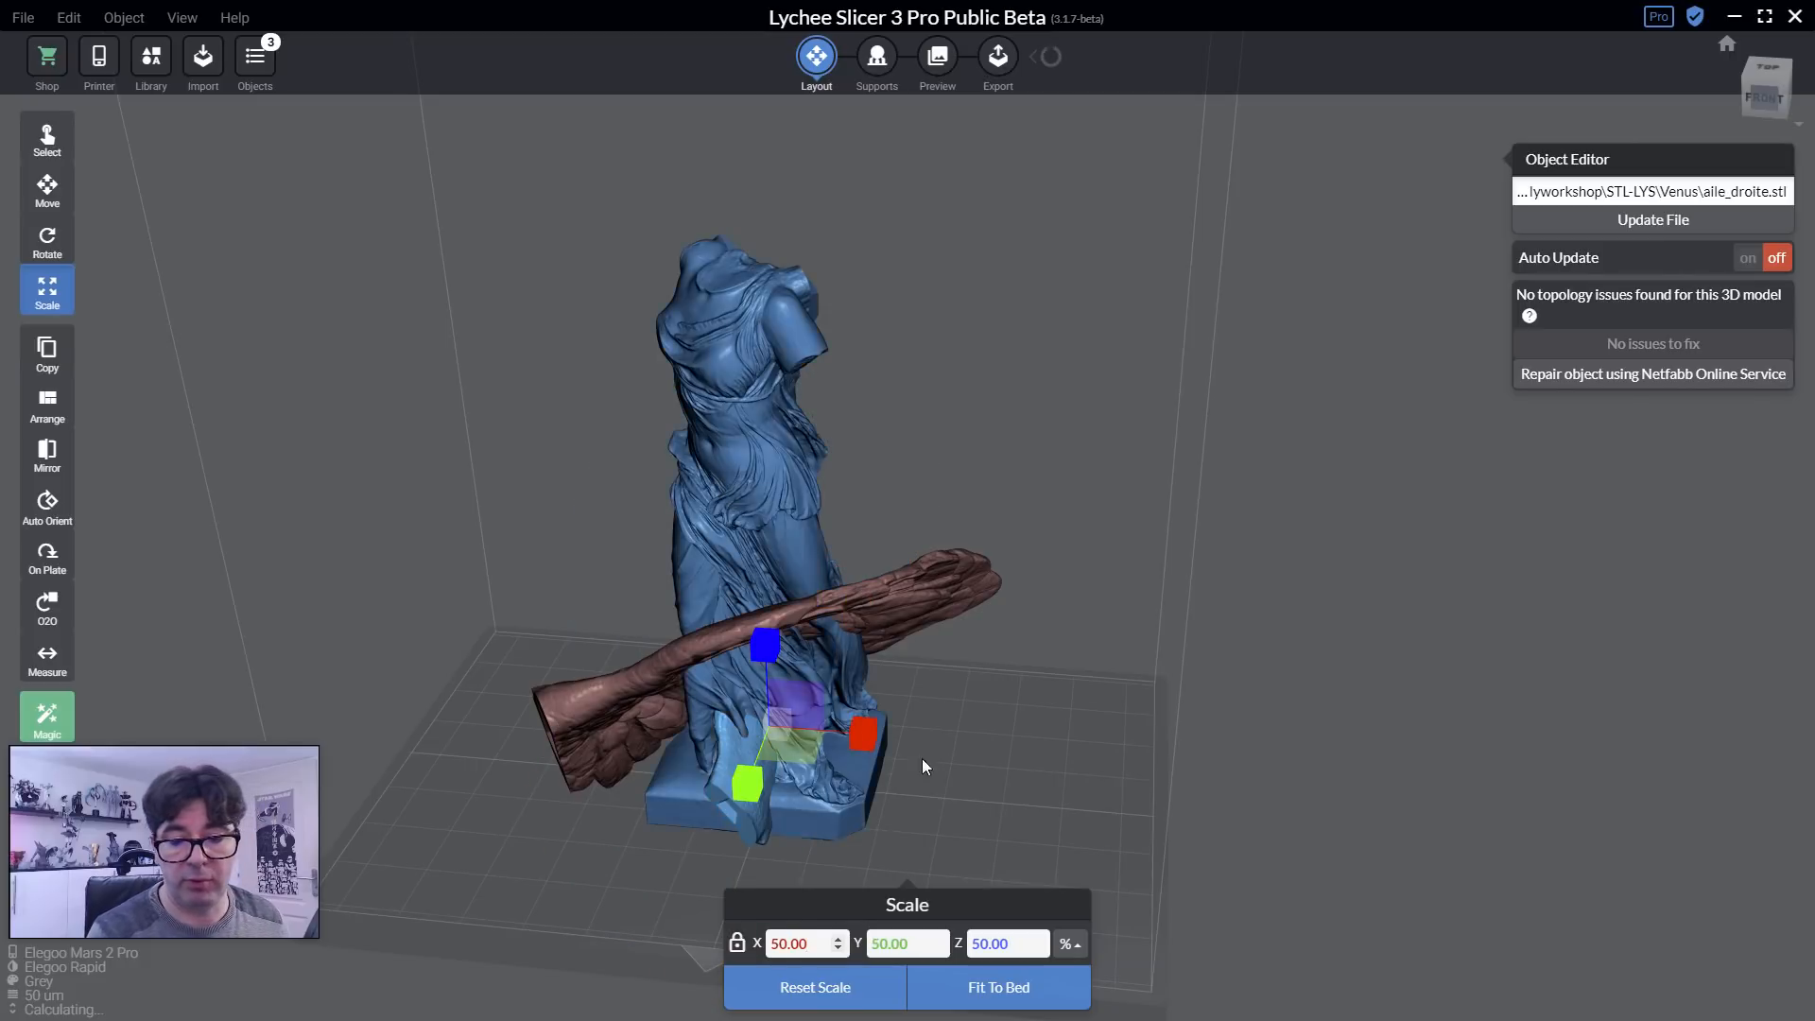
# Select the aile_gauche wing and scale it uniformly to 50%.
pyautogui.click(902, 645)
pyautogui.doubleClick(780, 944)
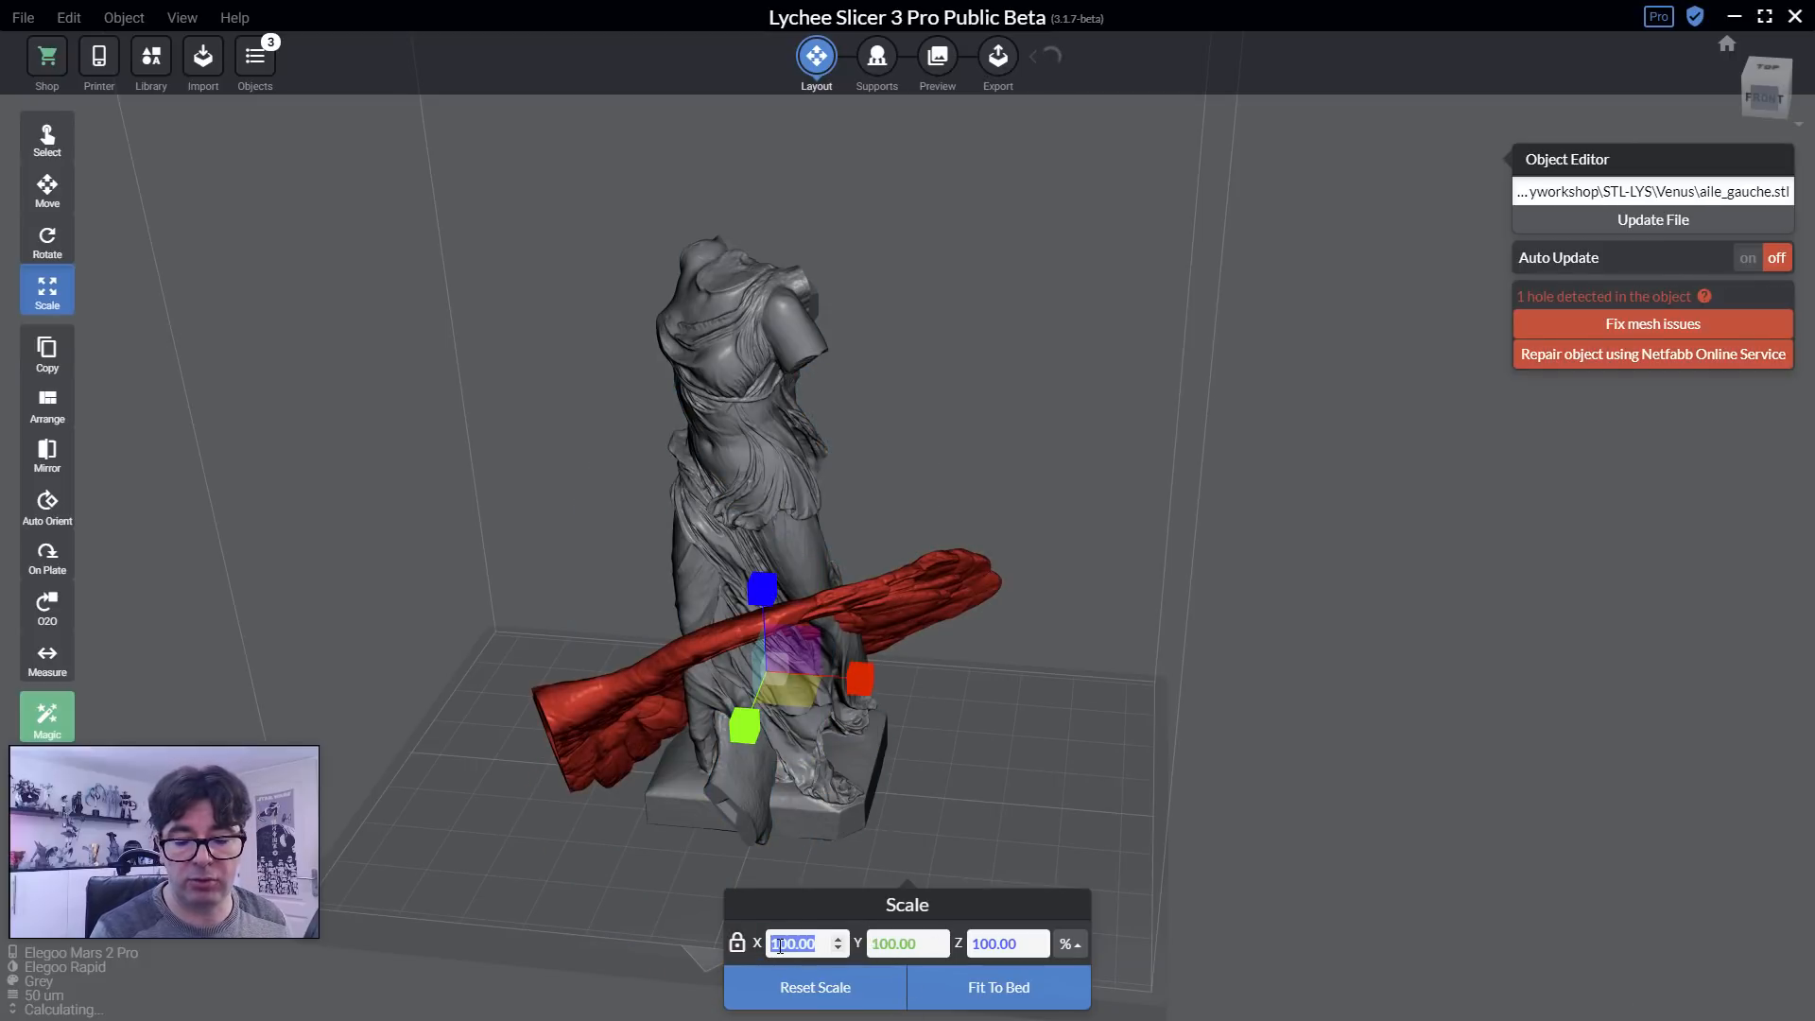
pyautogui.write('50')
pyautogui.press('Return')
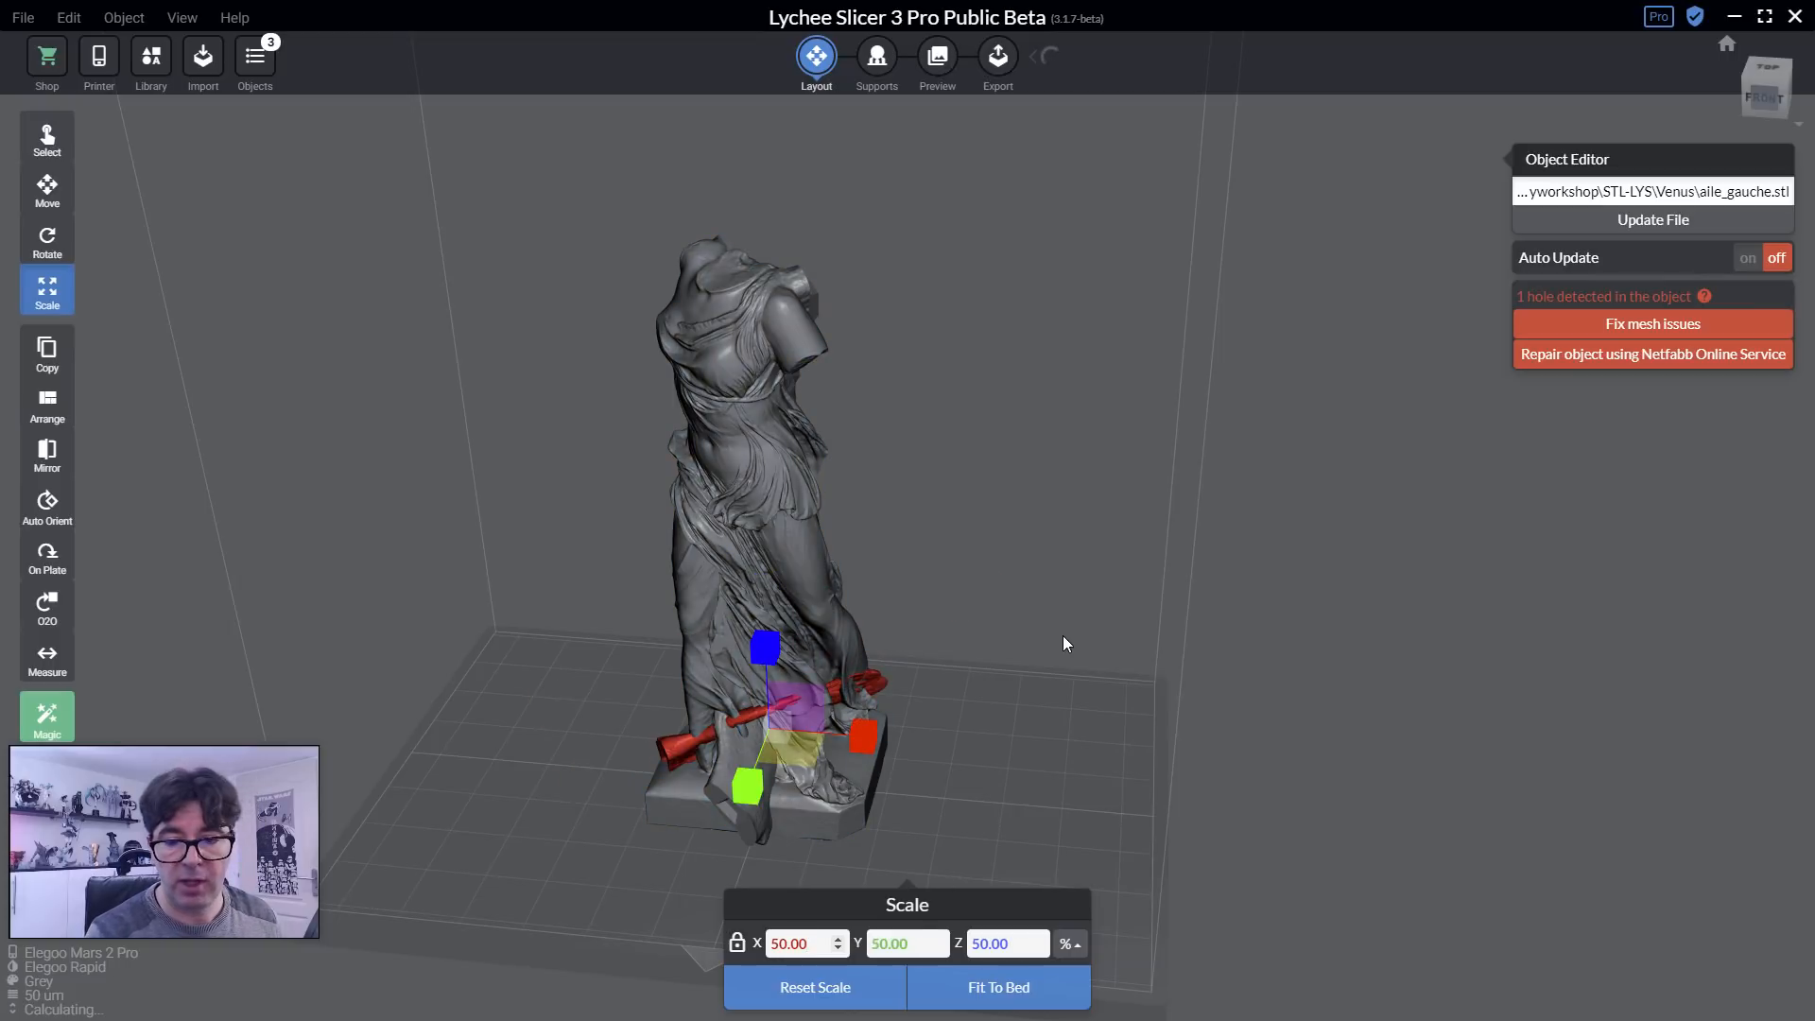
pyautogui.moveTo(895, 644); pyautogui.dragTo(895, 617, button='right')
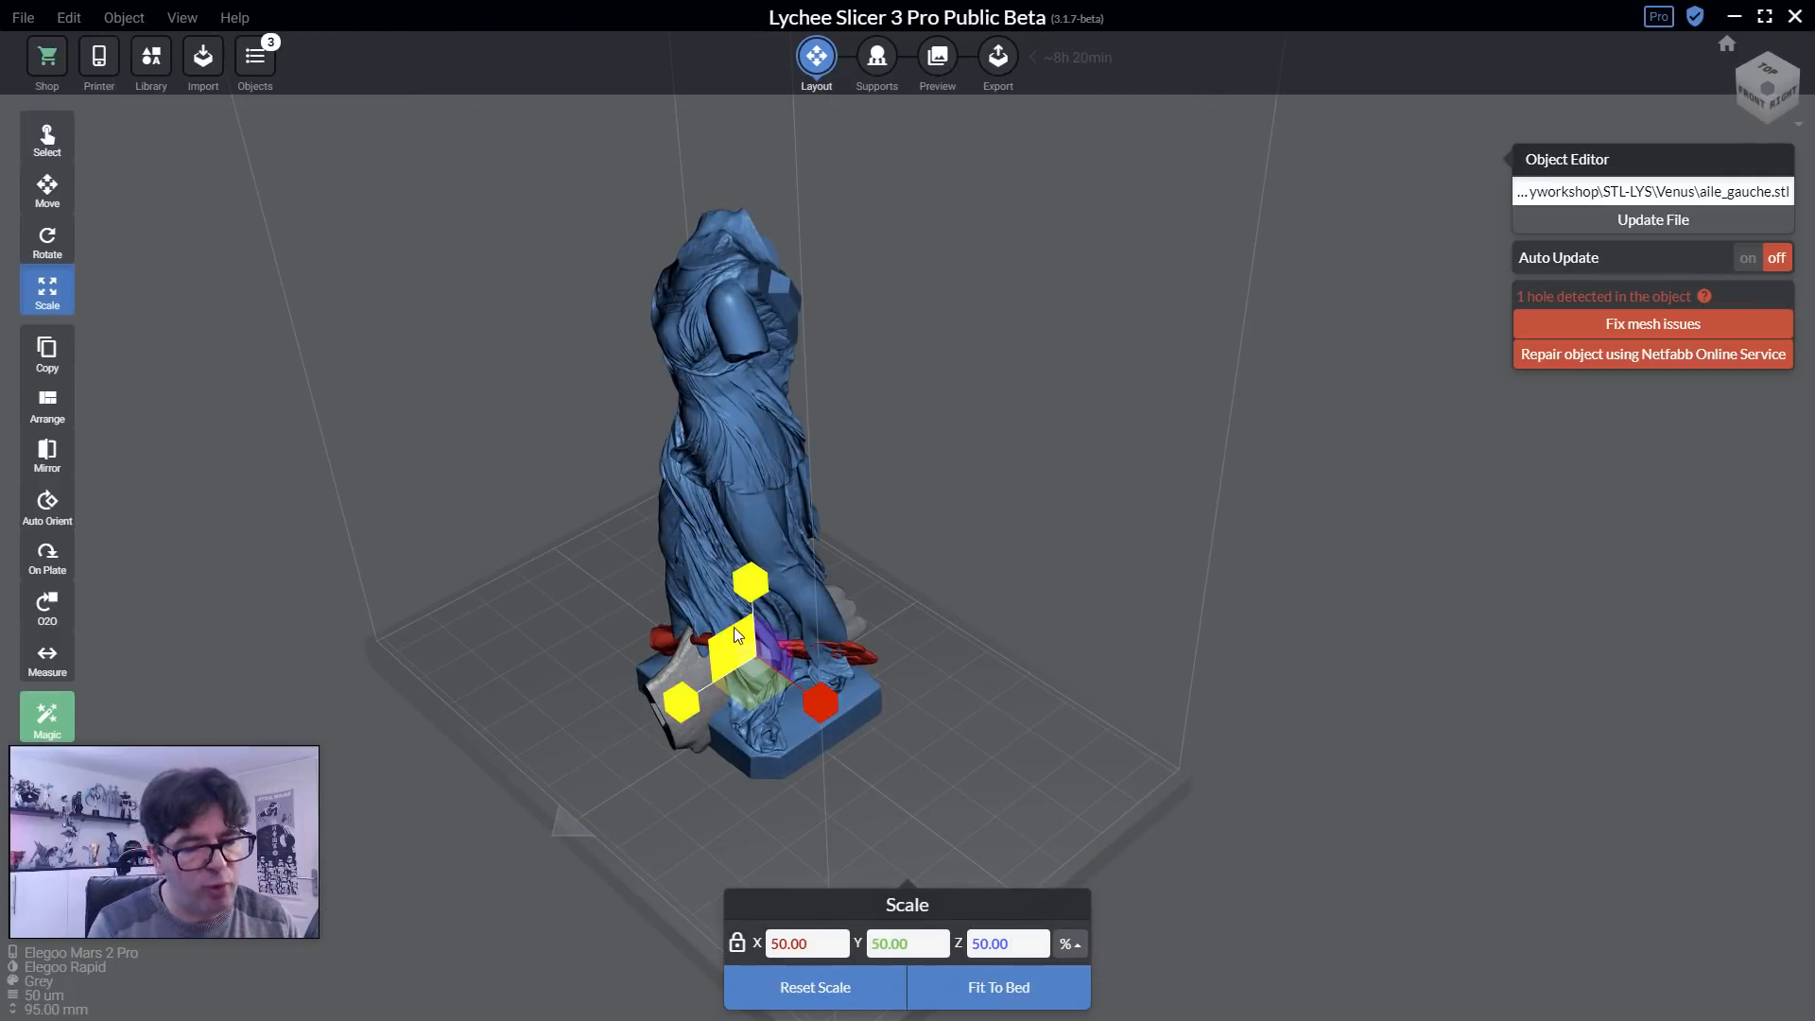
# Hide the body_fdm and aile_droite objects and select the aile_gauche wing on its own.
pyautogui.click(715, 355)
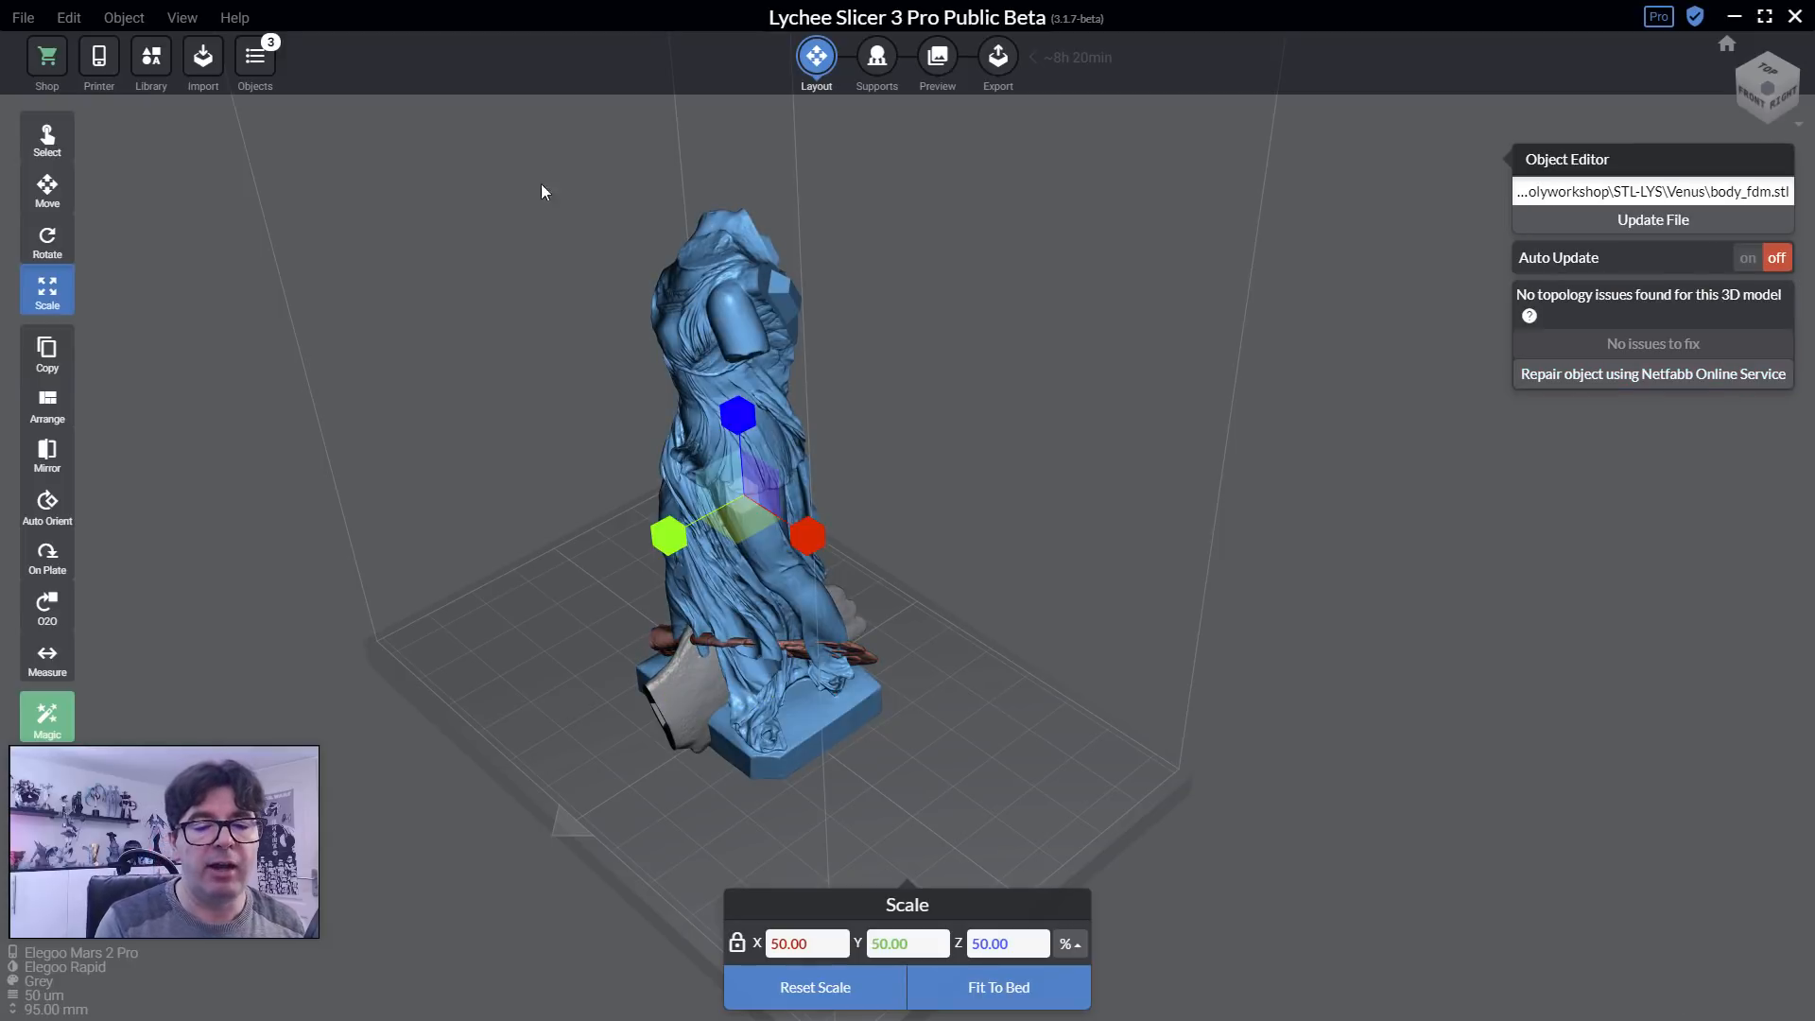
pyautogui.click(255, 57)
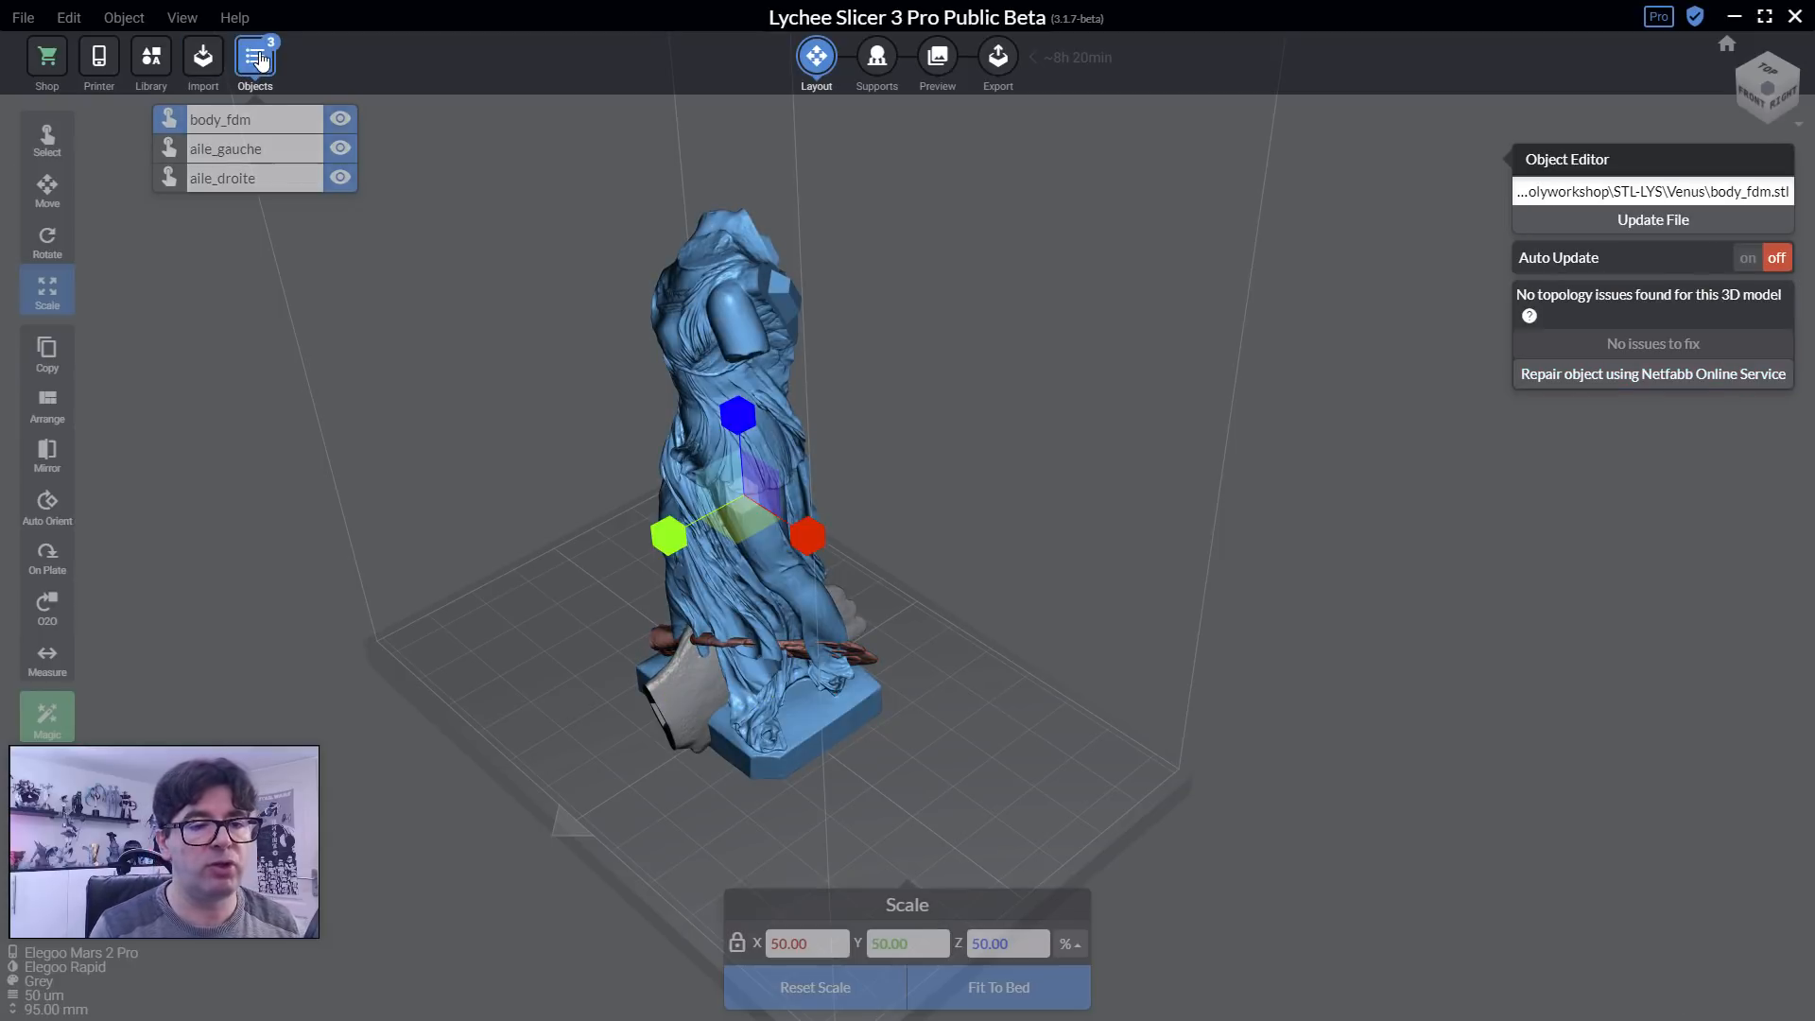
pyautogui.click(340, 121)
pyautogui.click(696, 707)
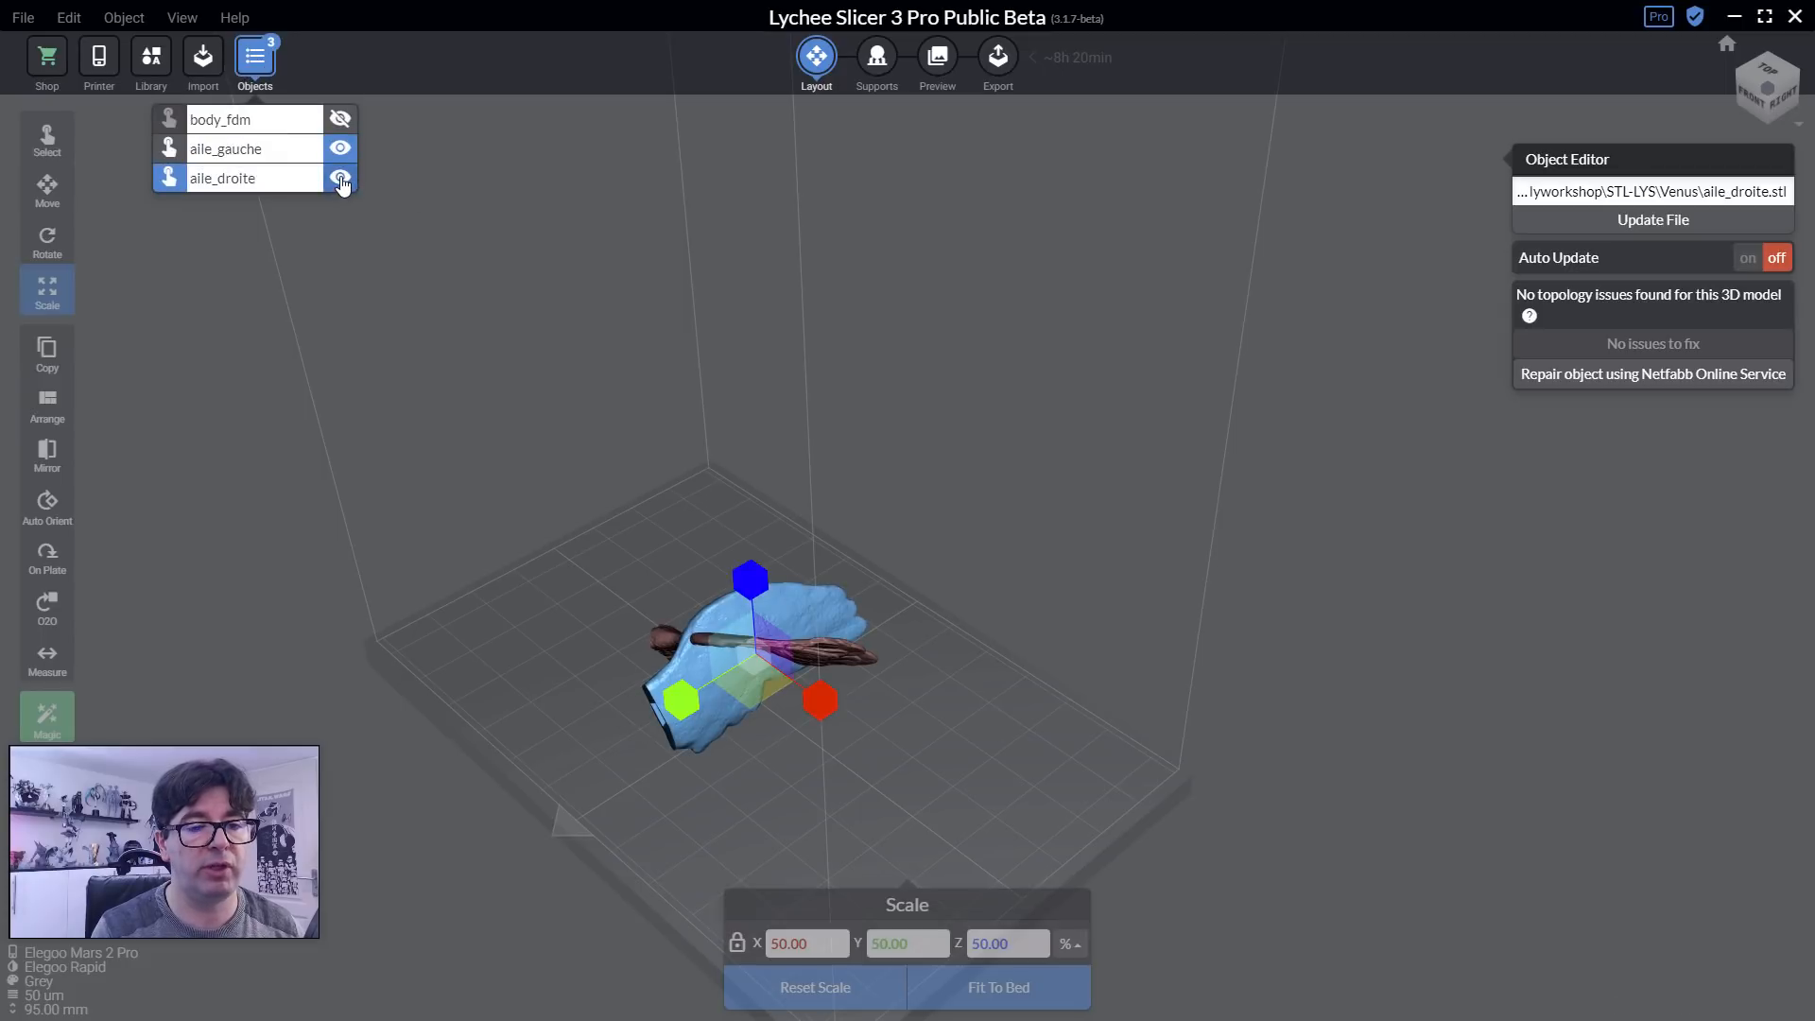
pyautogui.click(340, 178)
pyautogui.moveTo(539, 679); pyautogui.dragTo(652, 615, button='right')
pyautogui.click(702, 740)
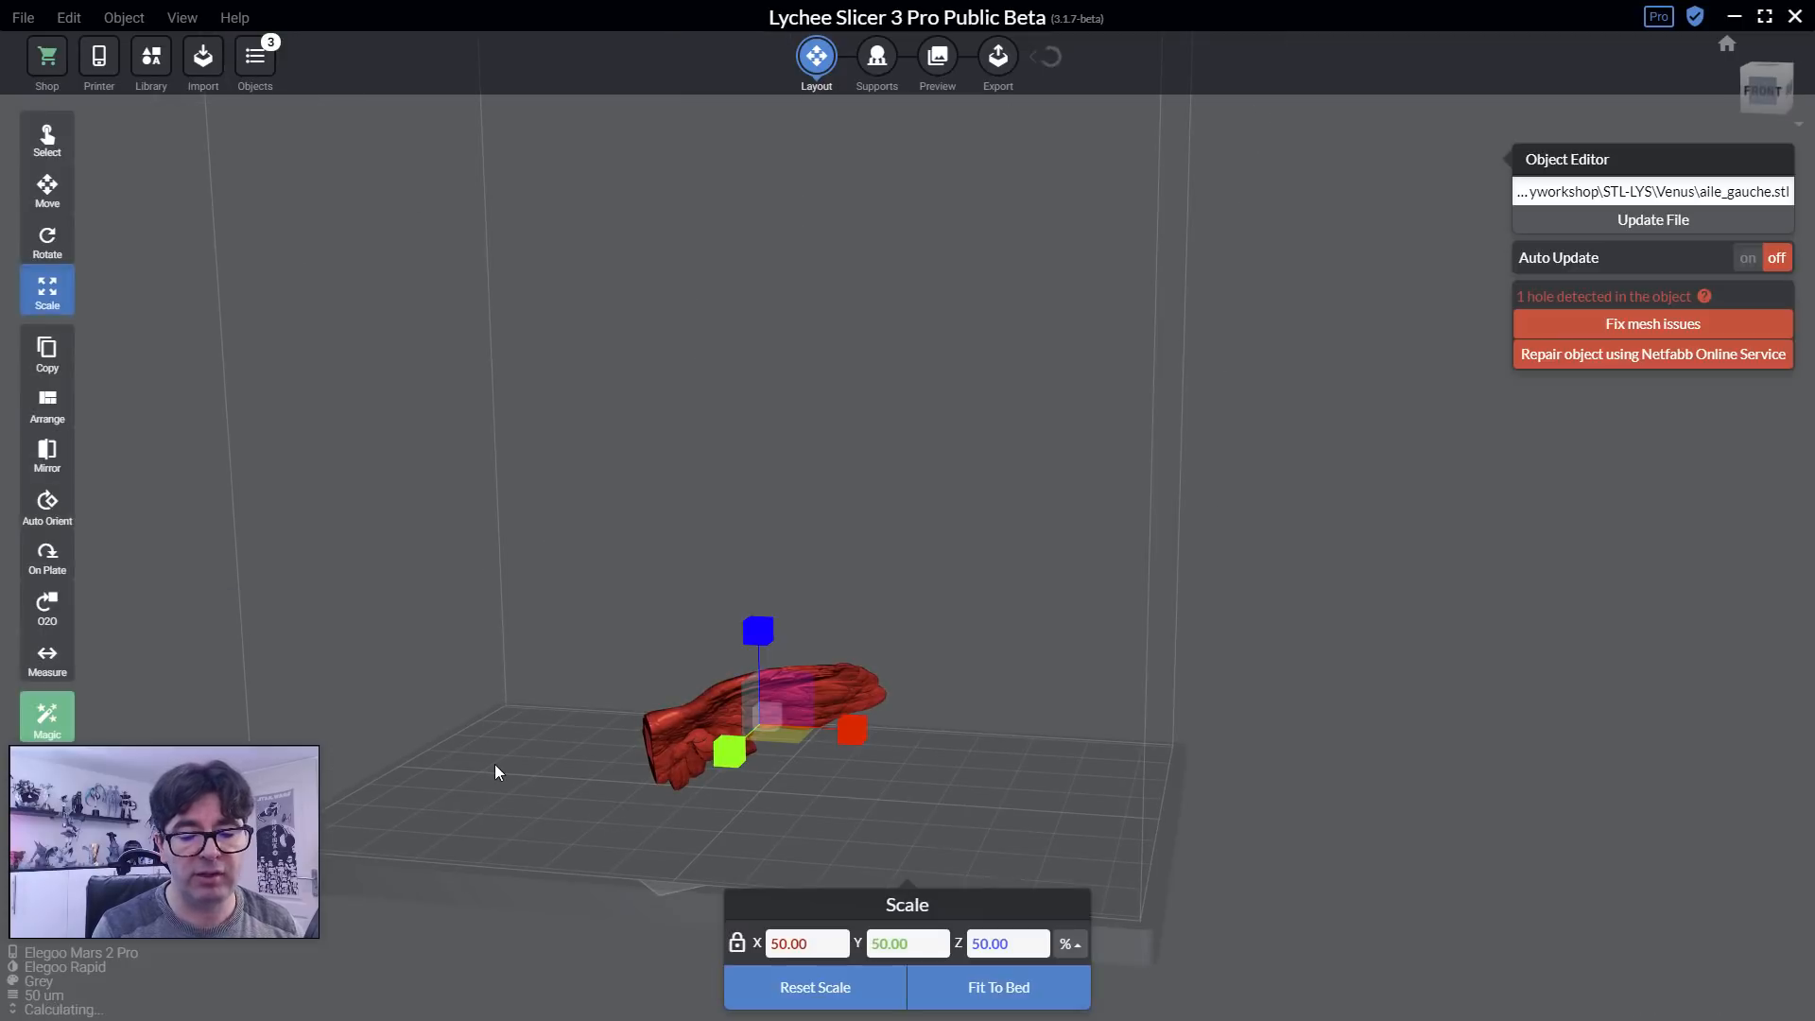
pyautogui.scroll(5, 495, 764)
pyautogui.moveTo(491, 763); pyautogui.dragTo(471, 813, button='right')
pyautogui.moveTo(470, 813); pyautogui.dragTo(509, 774, button='middle')
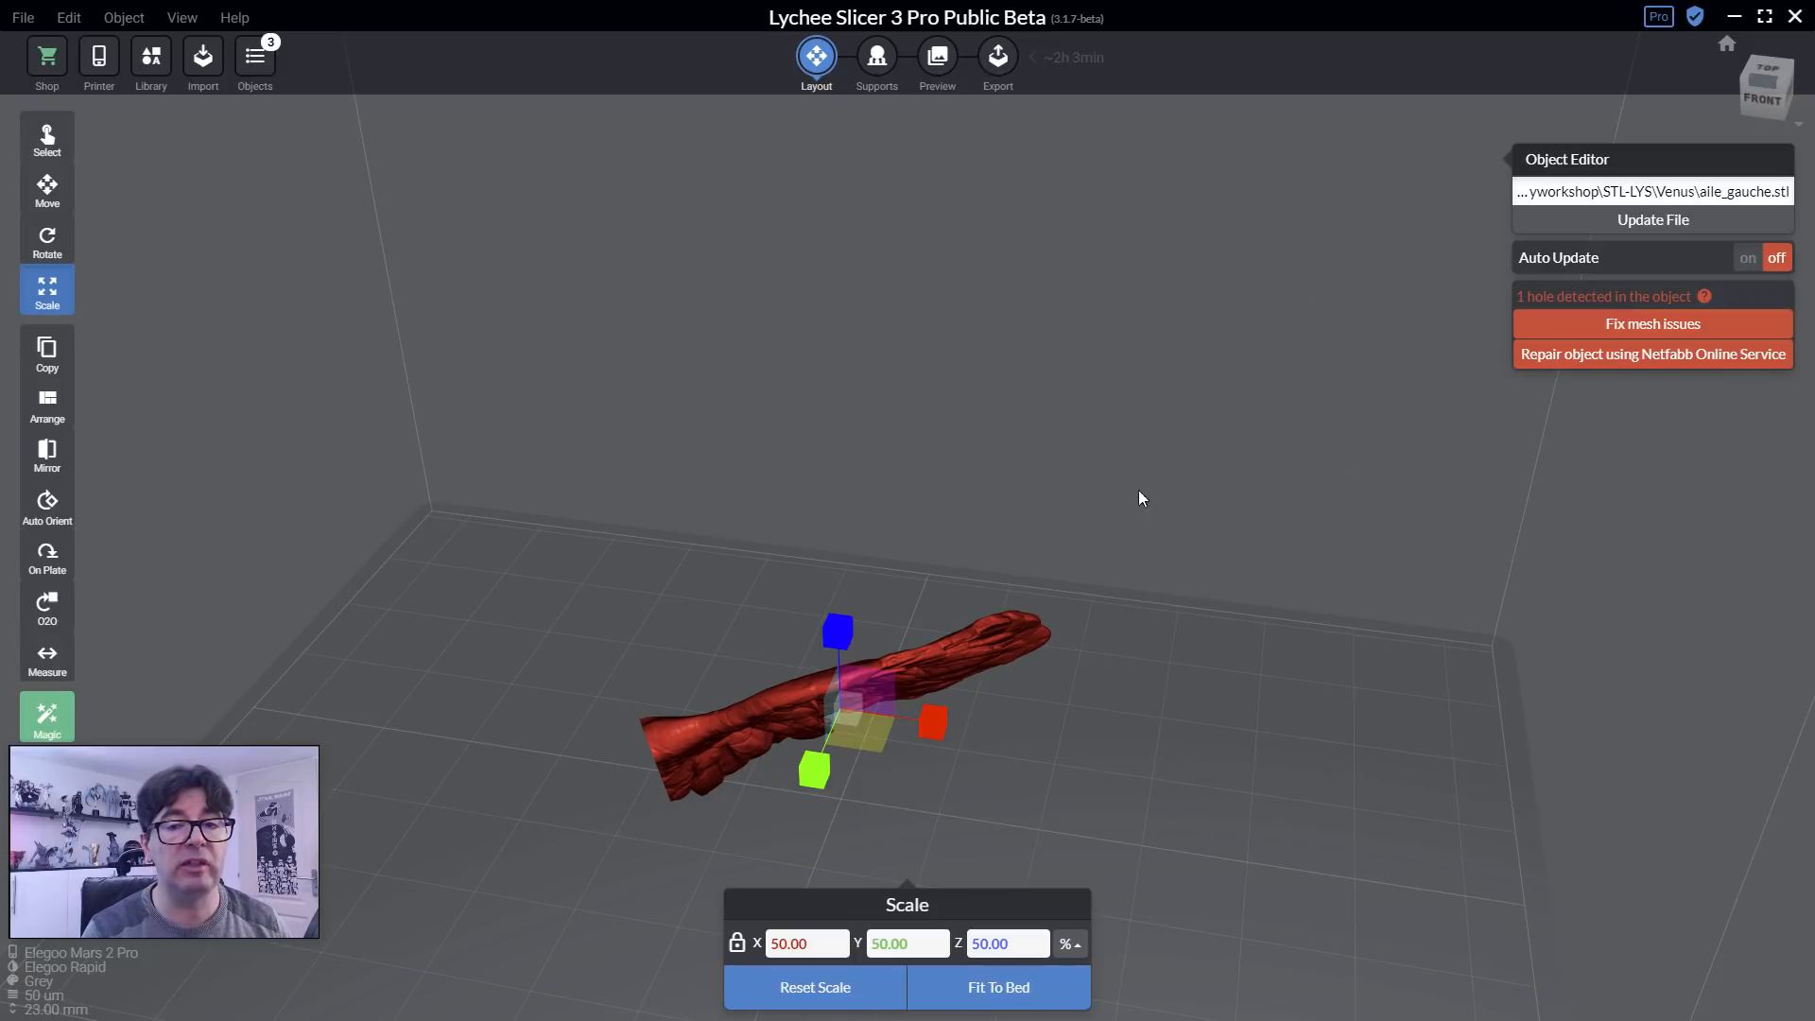
# Fix the mesh issues of the aile_gauche wing with the built-in repair and inspect the repaired surface.
pyautogui.click(48, 137)
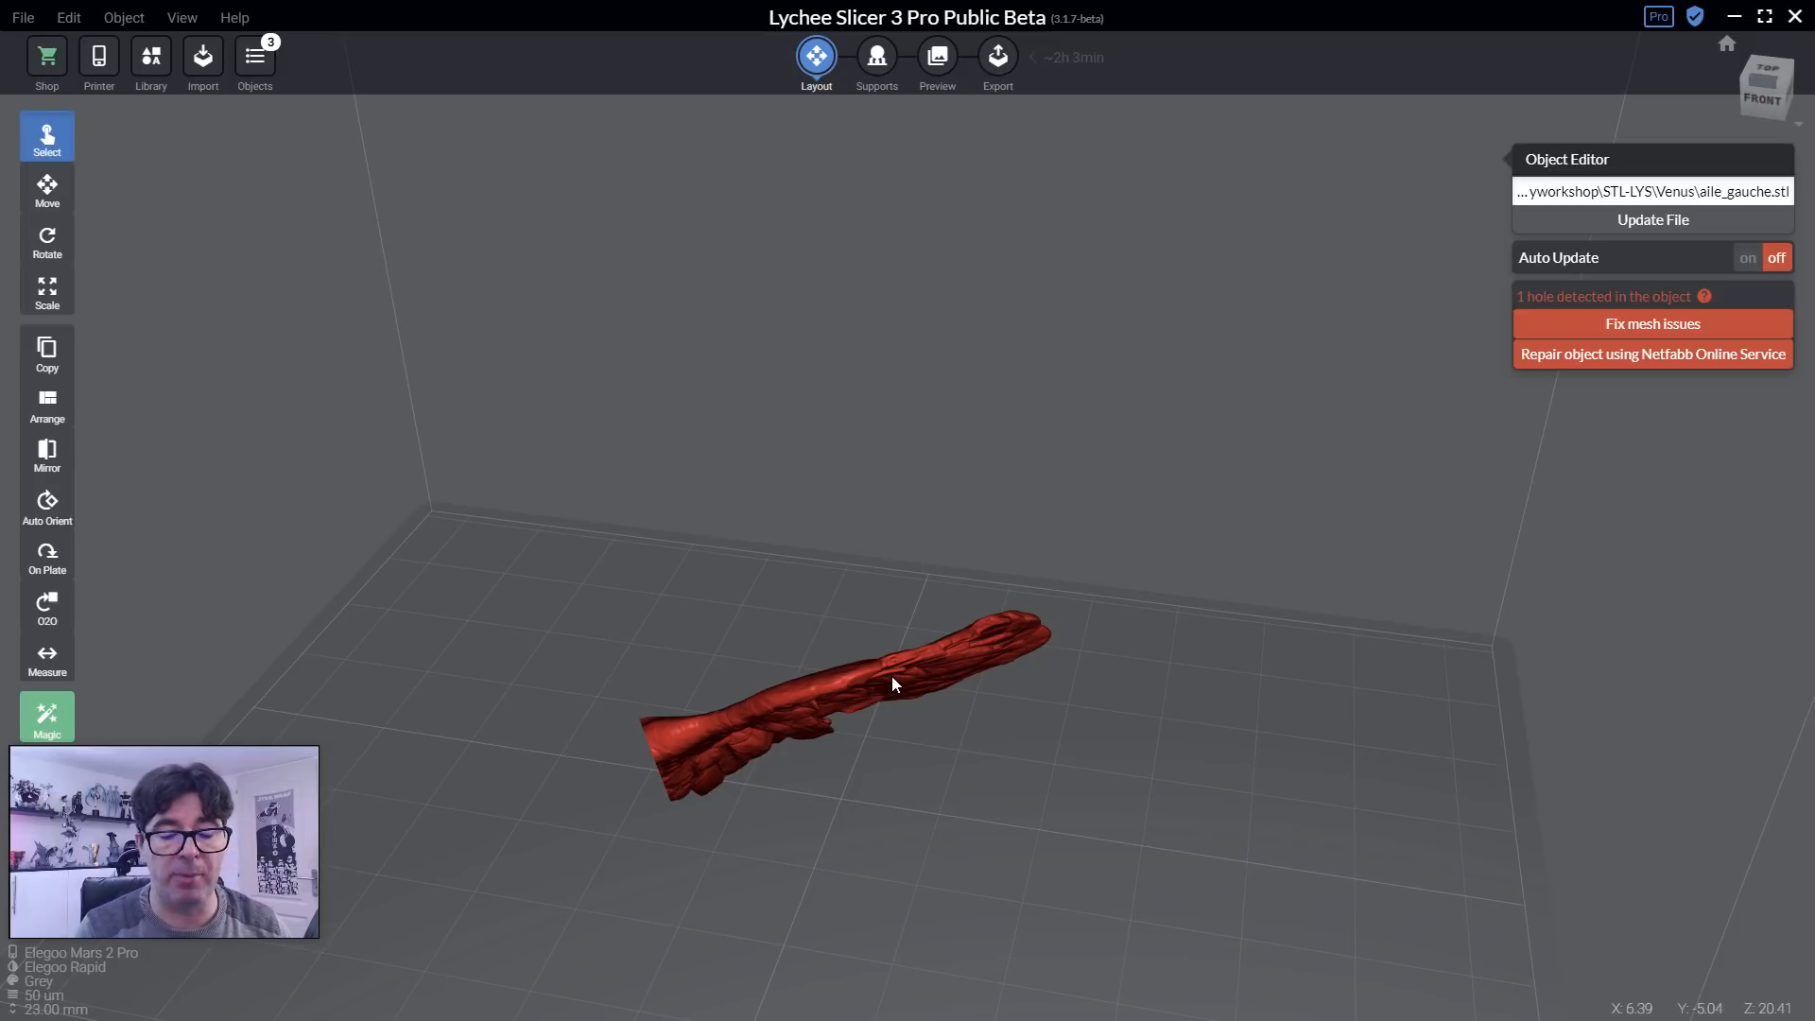
pyautogui.click(1030, 747)
pyautogui.moveTo(928, 819); pyautogui.dragTo(811, 670)
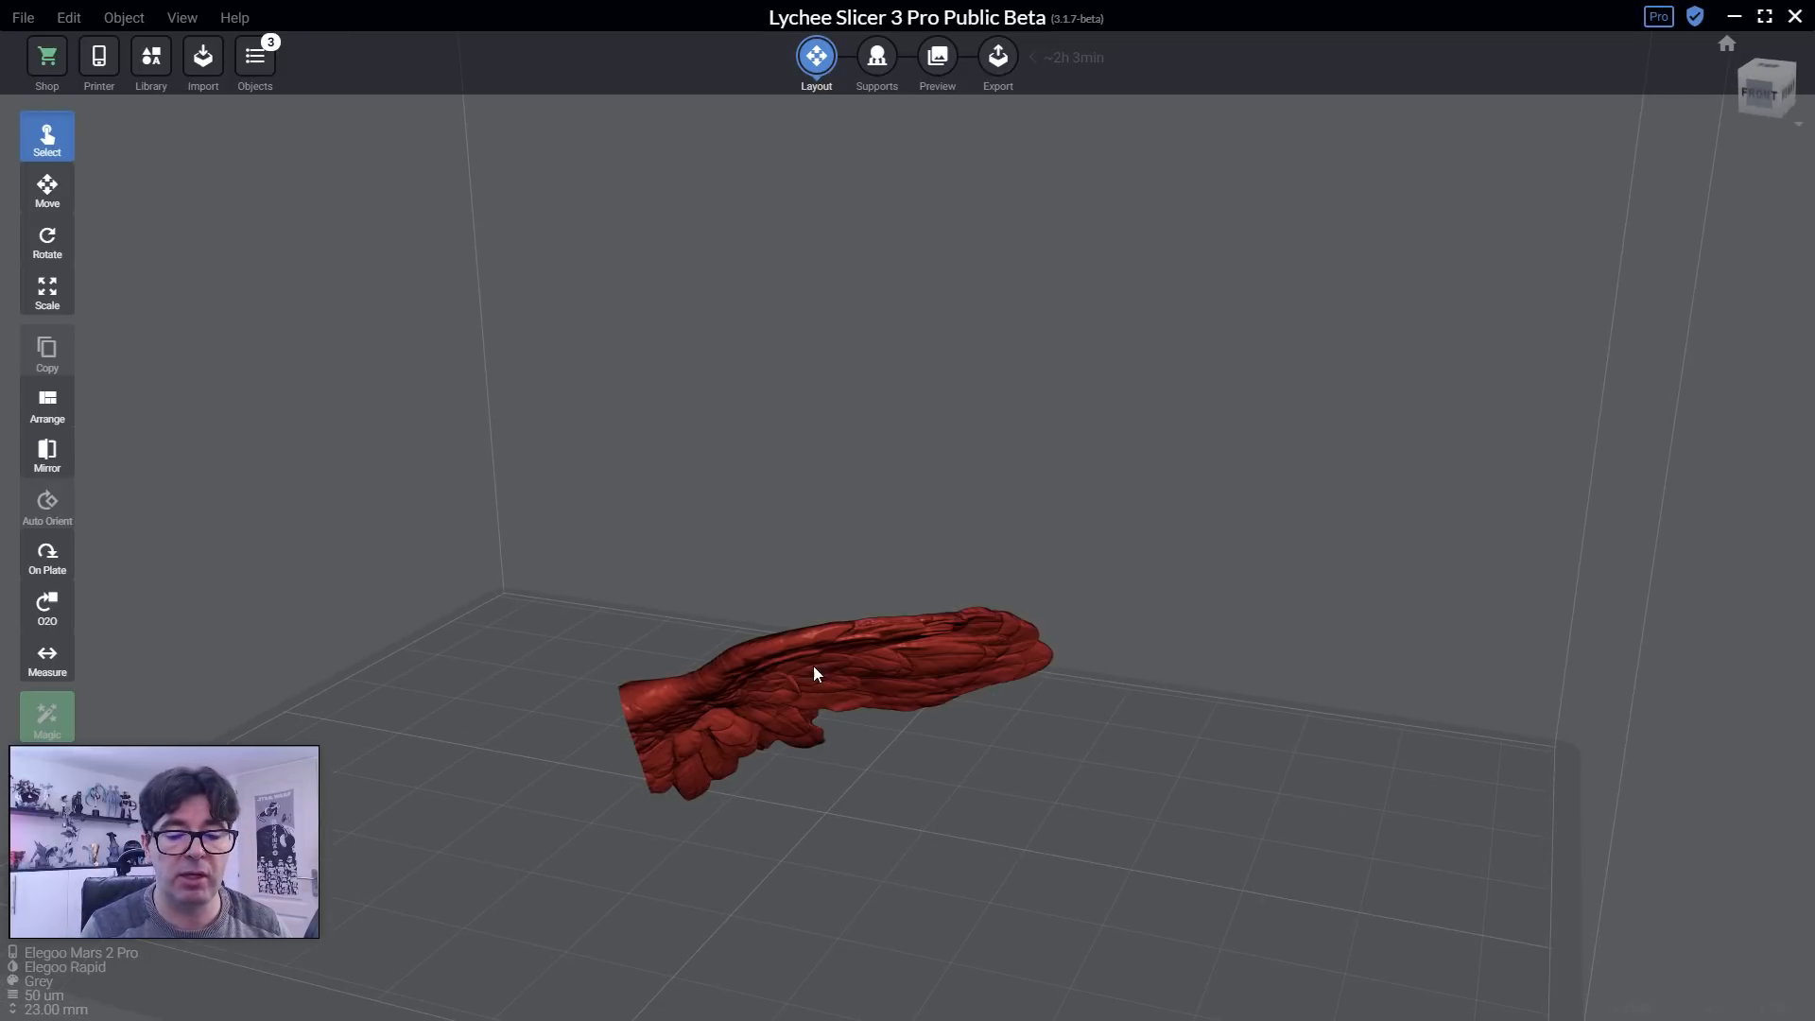
pyautogui.click(857, 664)
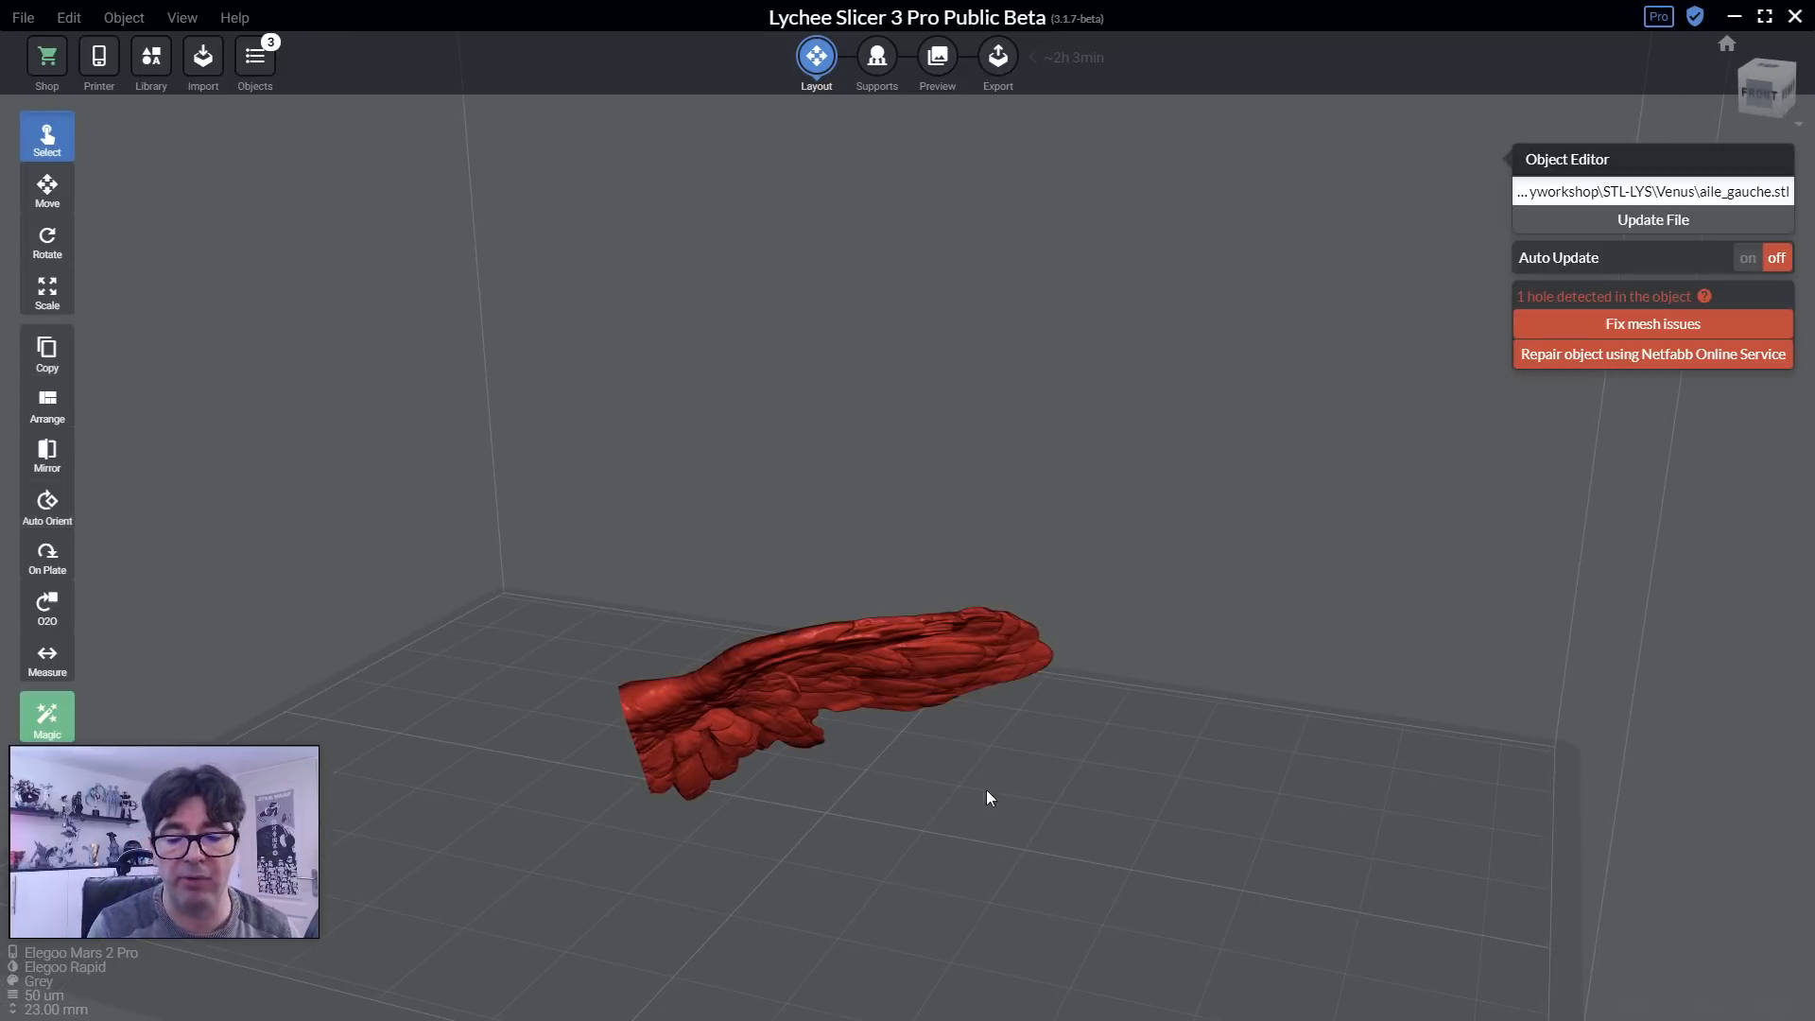
pyautogui.moveTo(986, 794); pyautogui.dragTo(1071, 868)
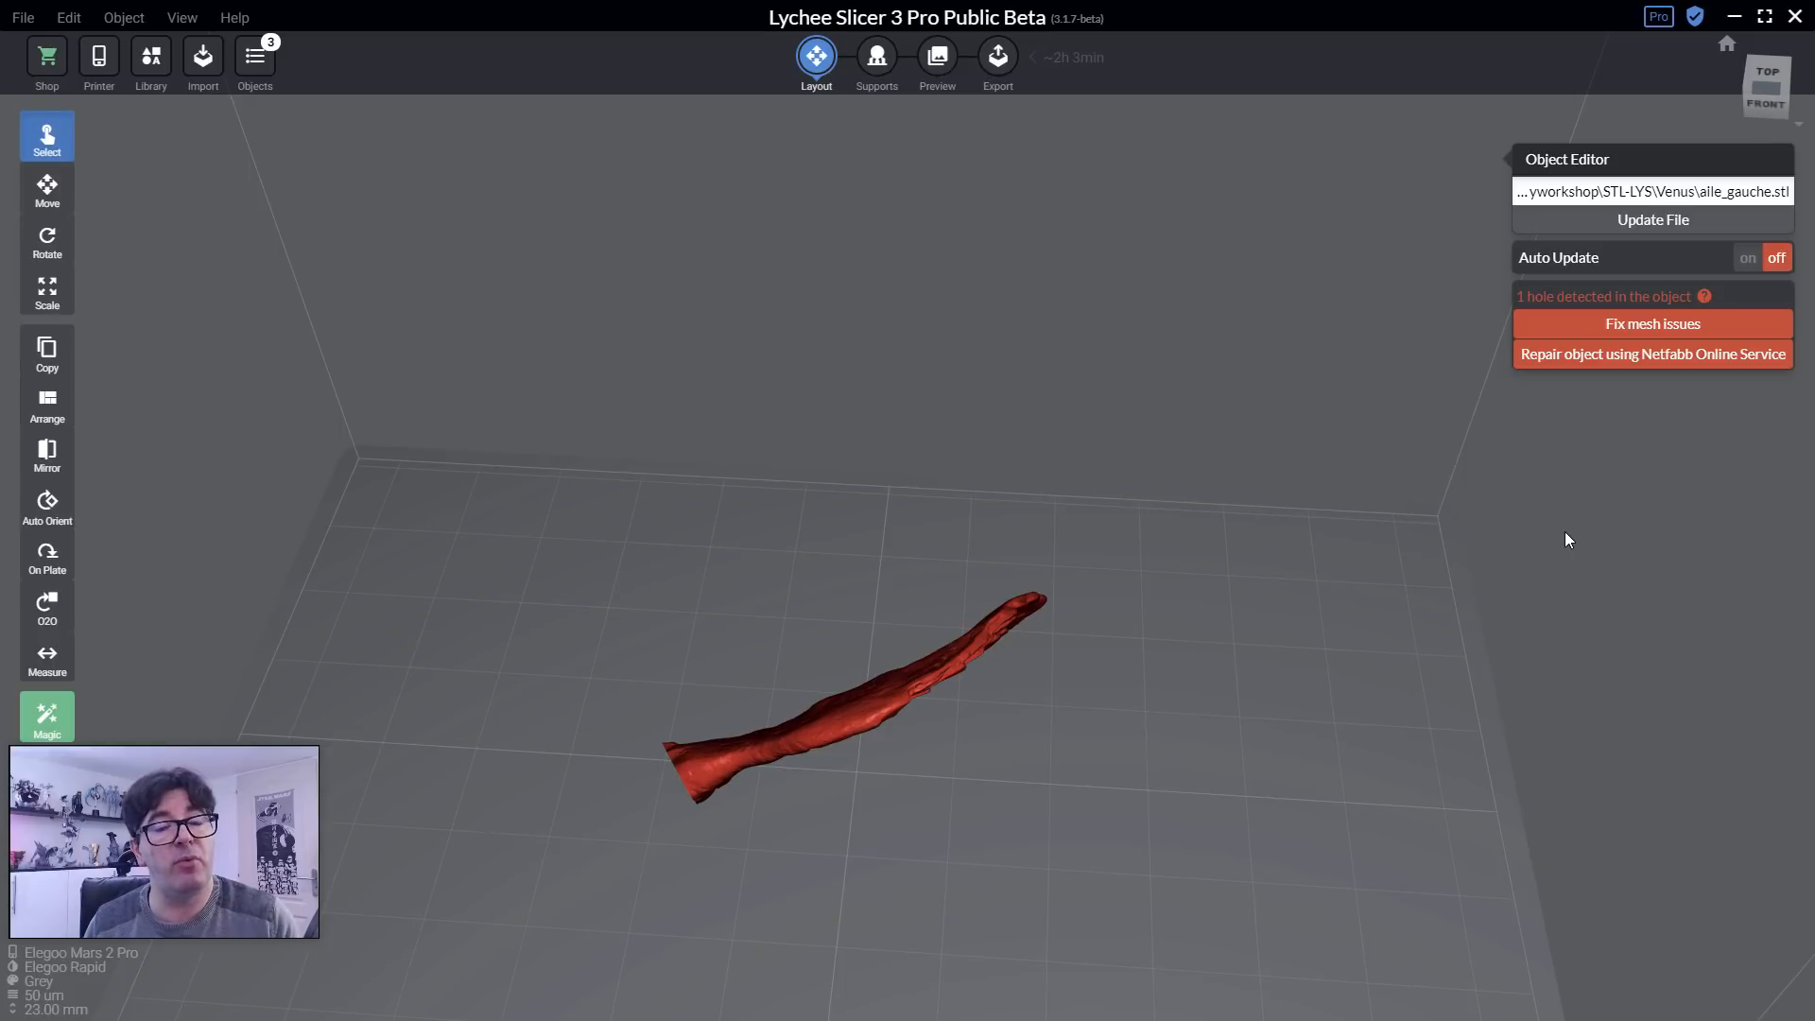
pyautogui.click(1633, 326)
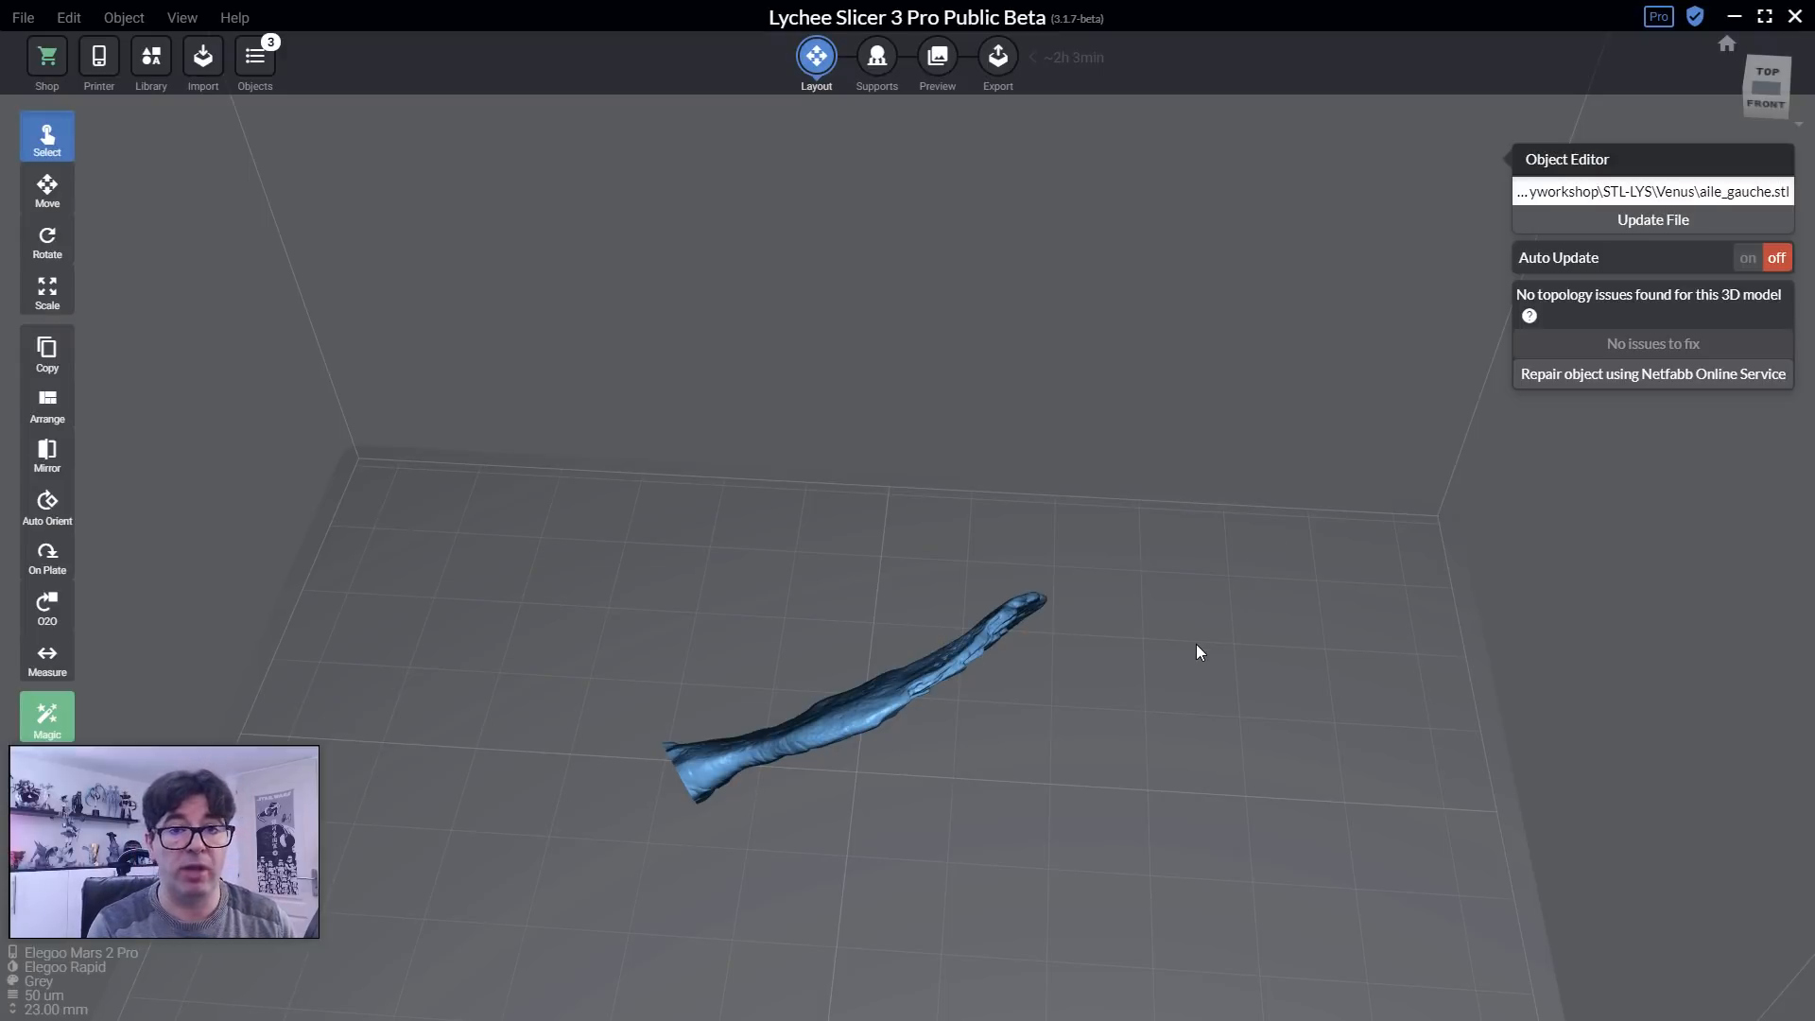
pyautogui.moveTo(1162, 743); pyautogui.dragTo(1113, 651)
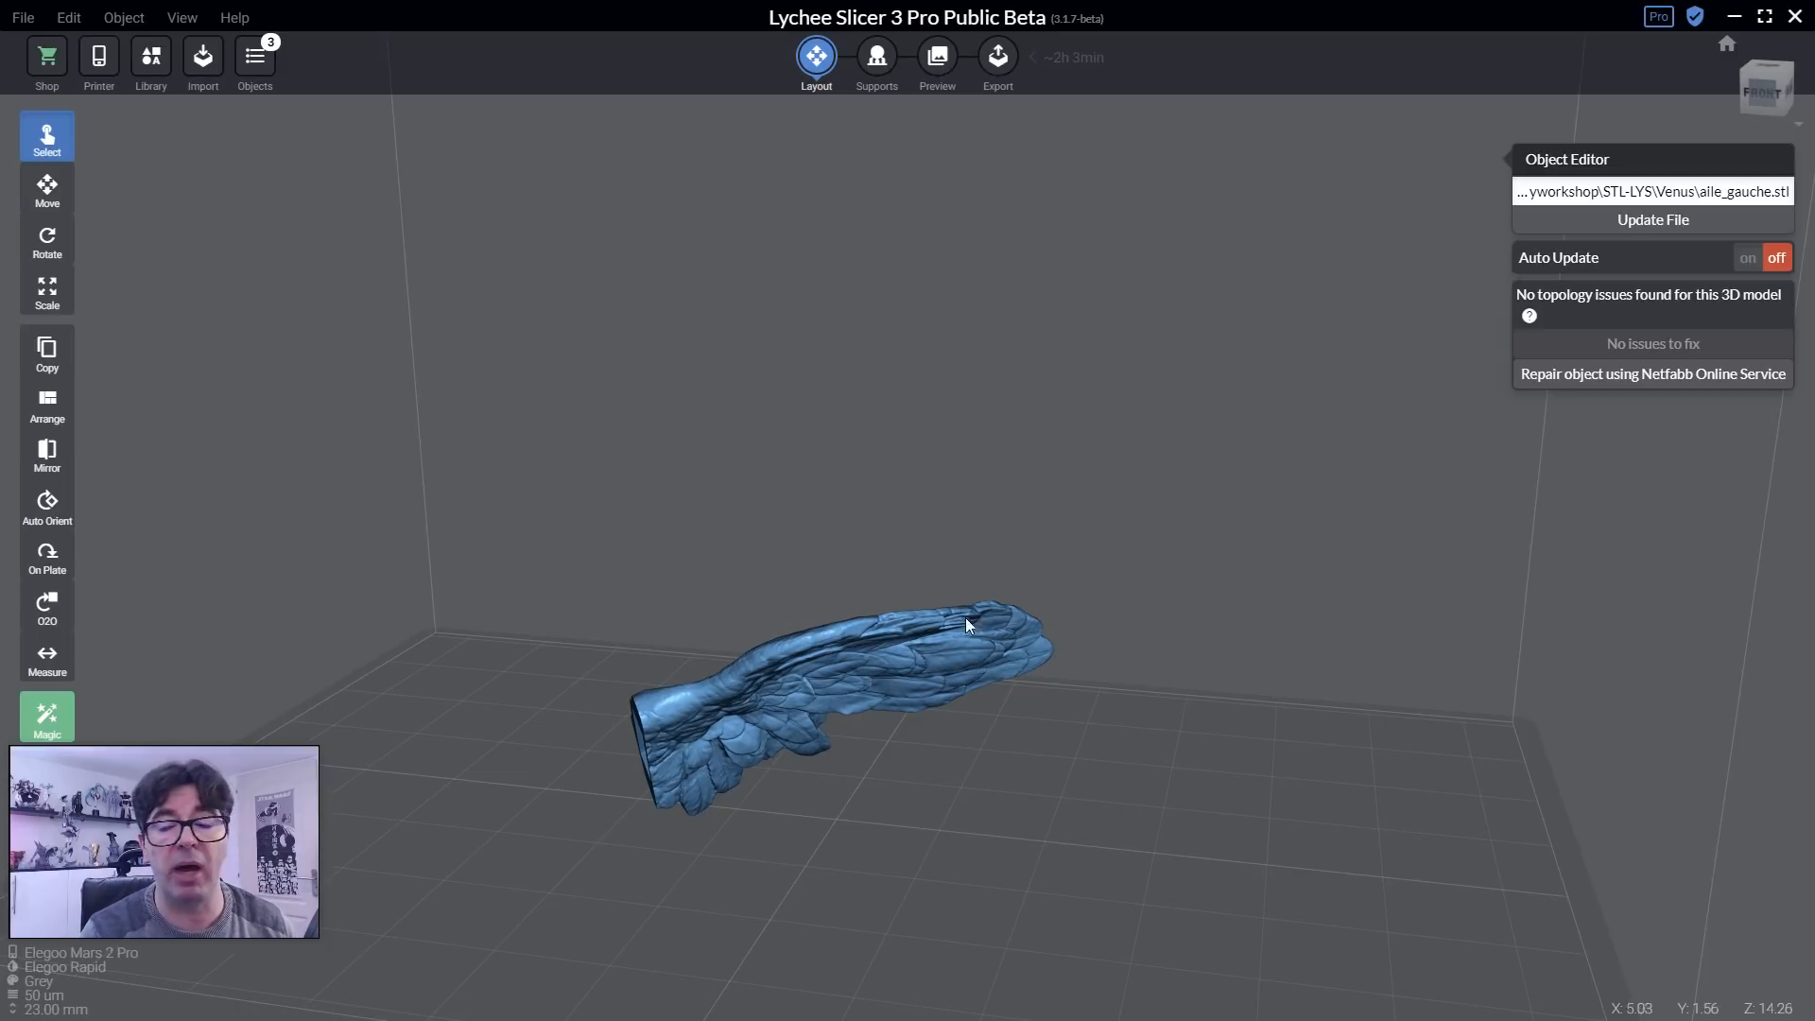
pyautogui.moveTo(1015, 507); pyautogui.dragTo(1021, 578)
pyautogui.click(826, 689)
pyautogui.click(828, 695)
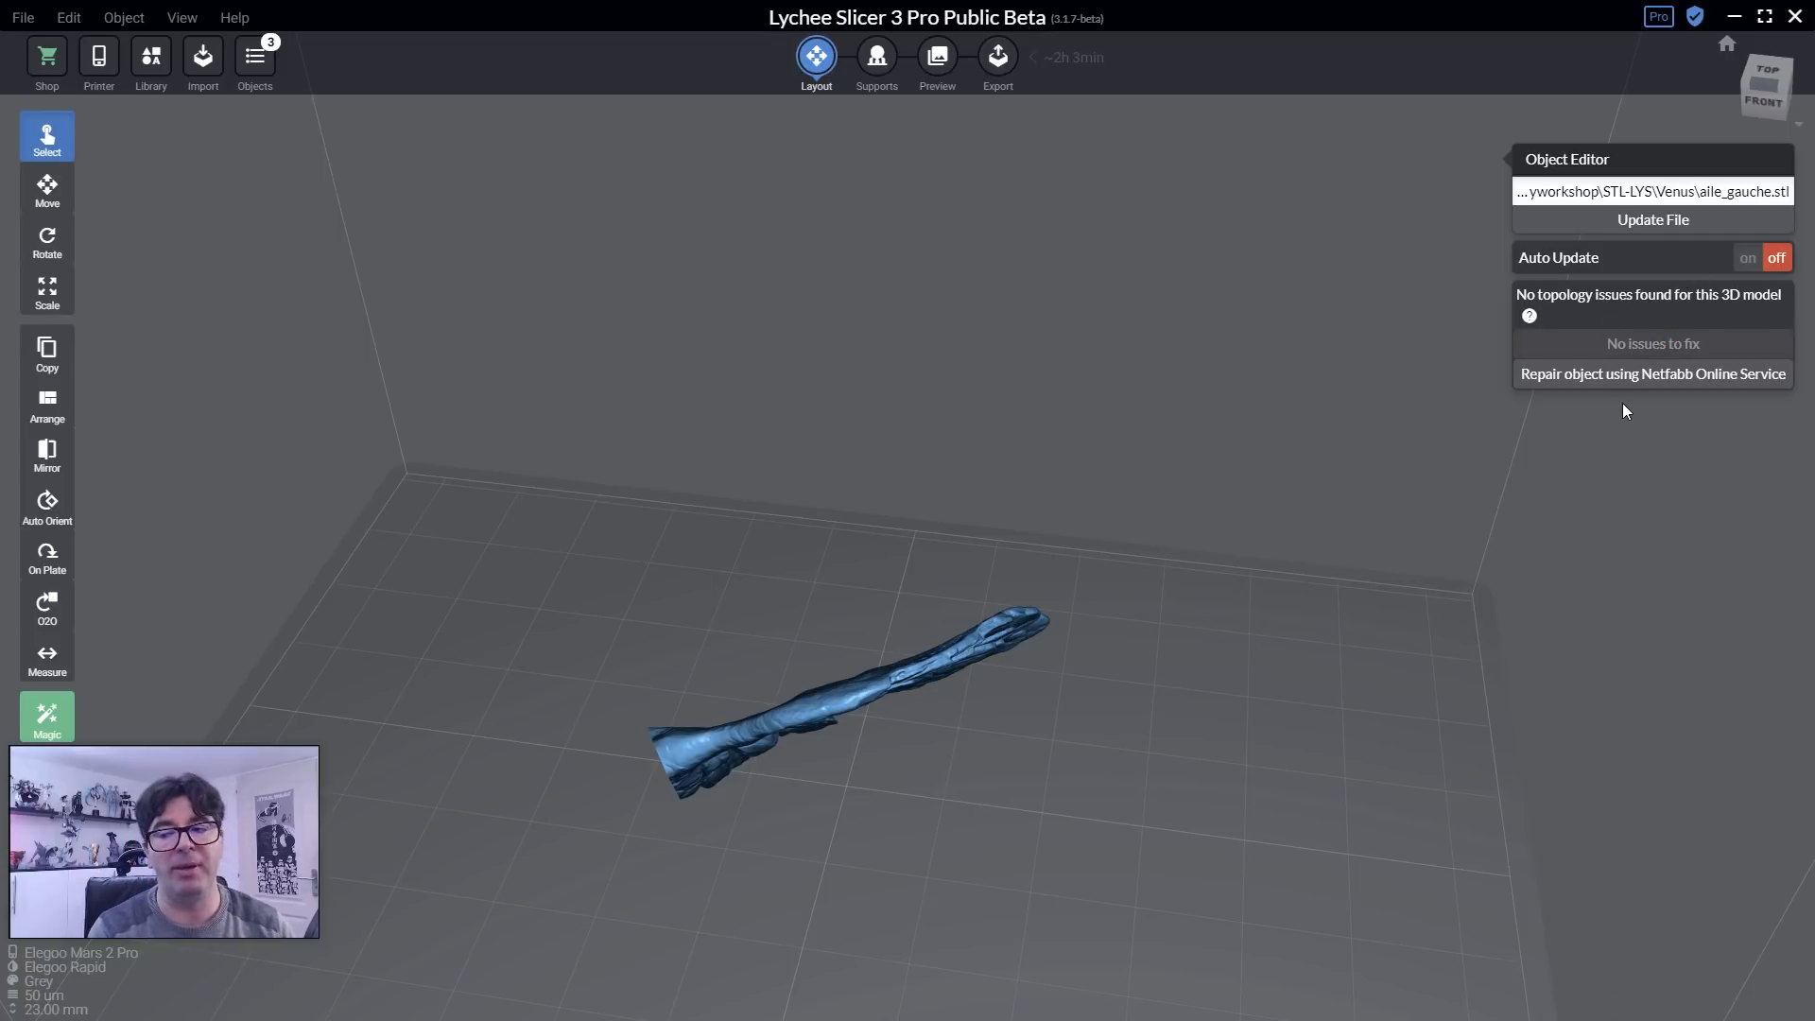
# Review the Model Repair preferences, including auto repair on load and the Netfabb Online Service login, and close the configuration.
pyautogui.click(22, 17)
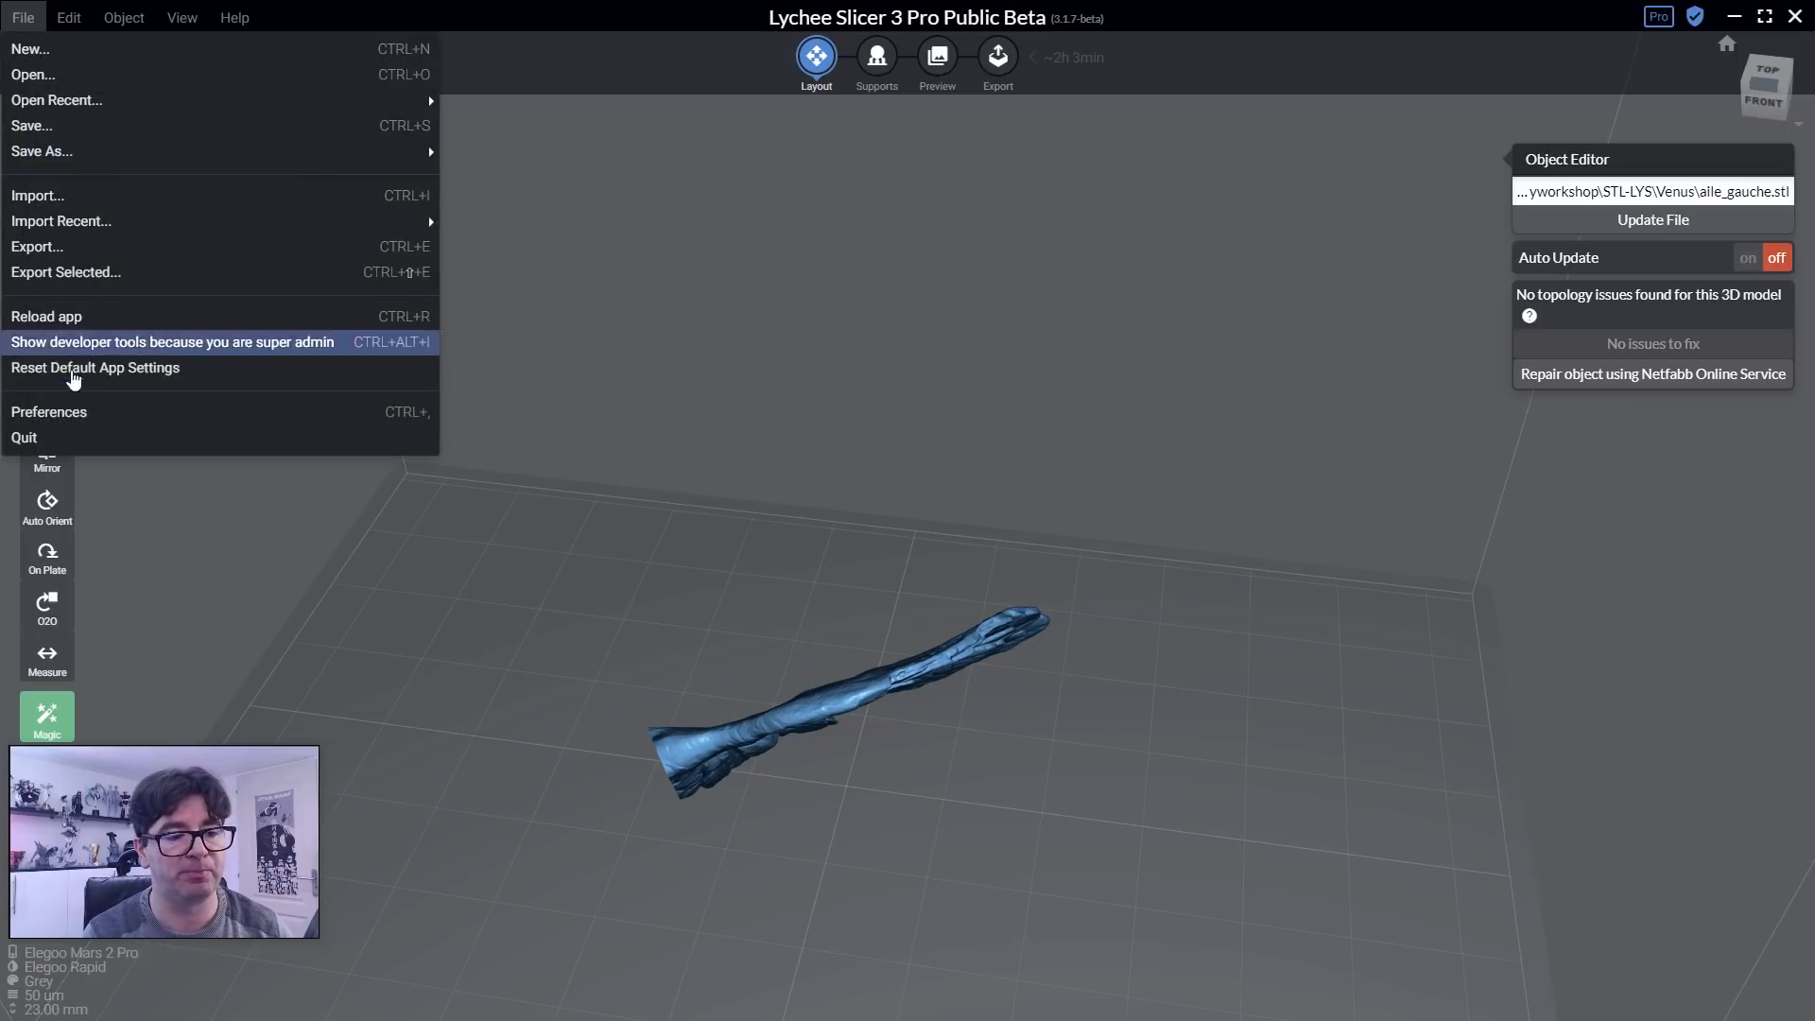
pyautogui.click(64, 423)
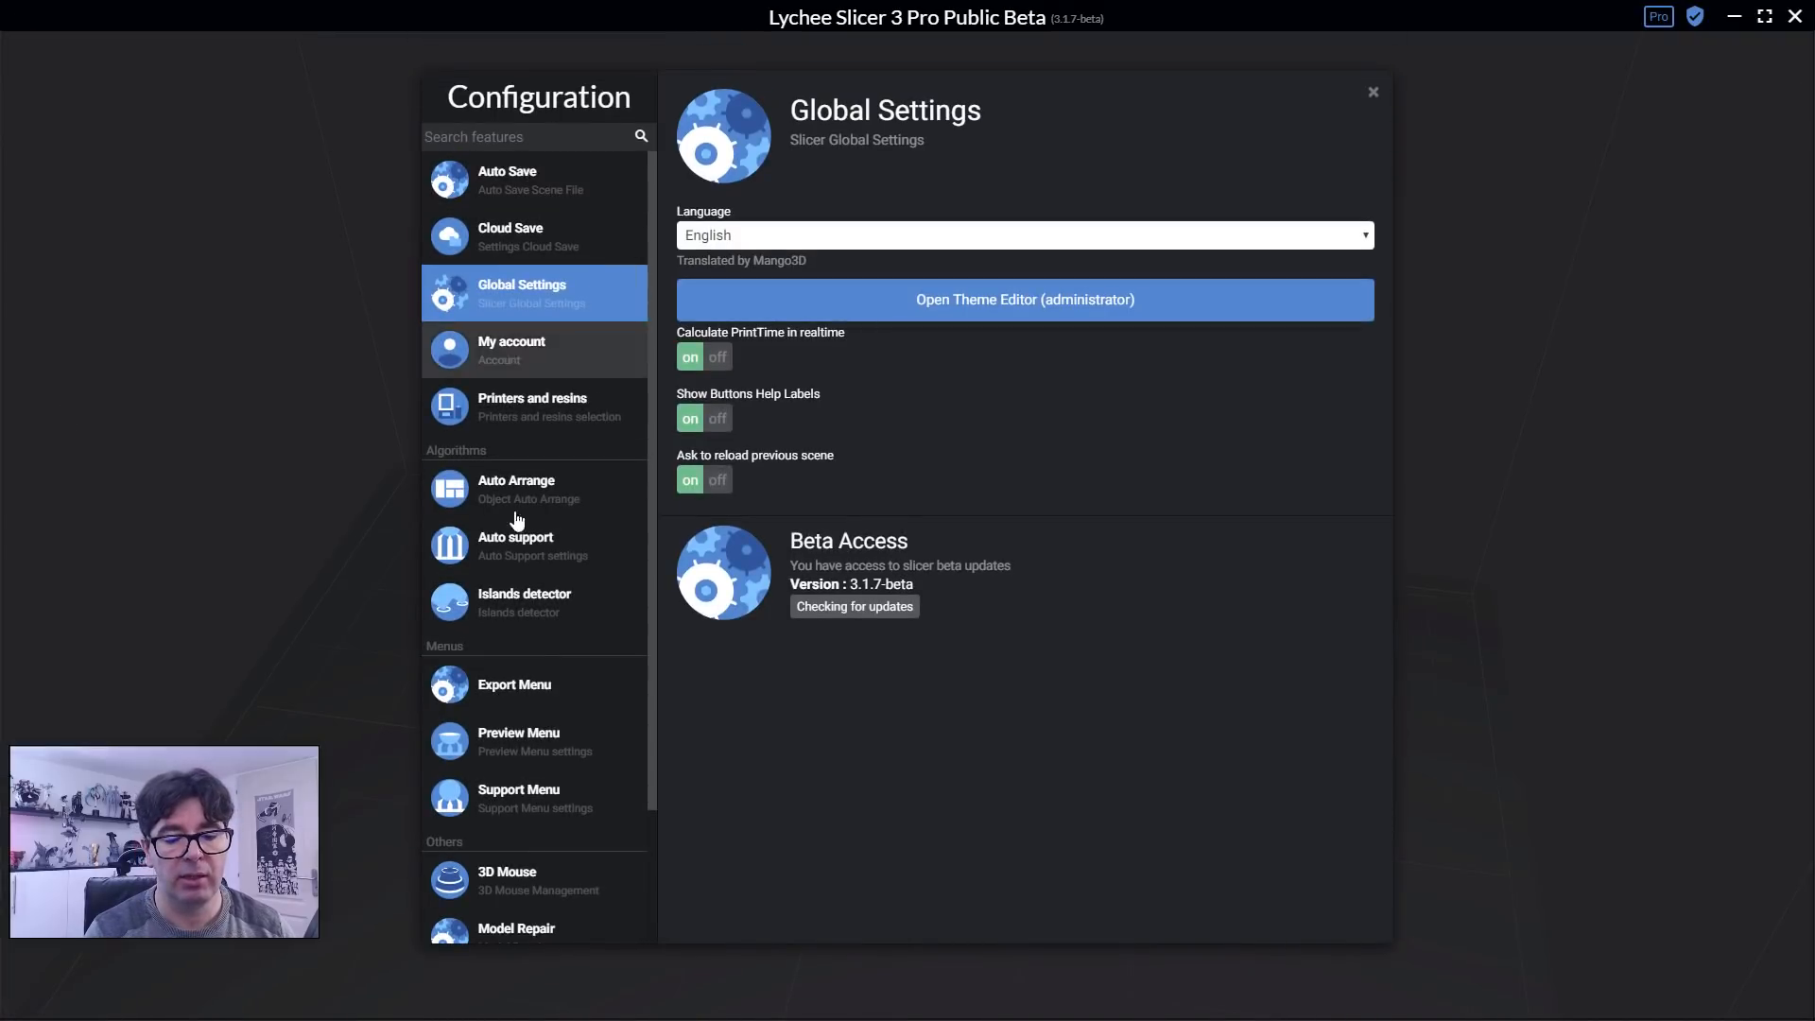
pyautogui.scroll(-2, 527, 727)
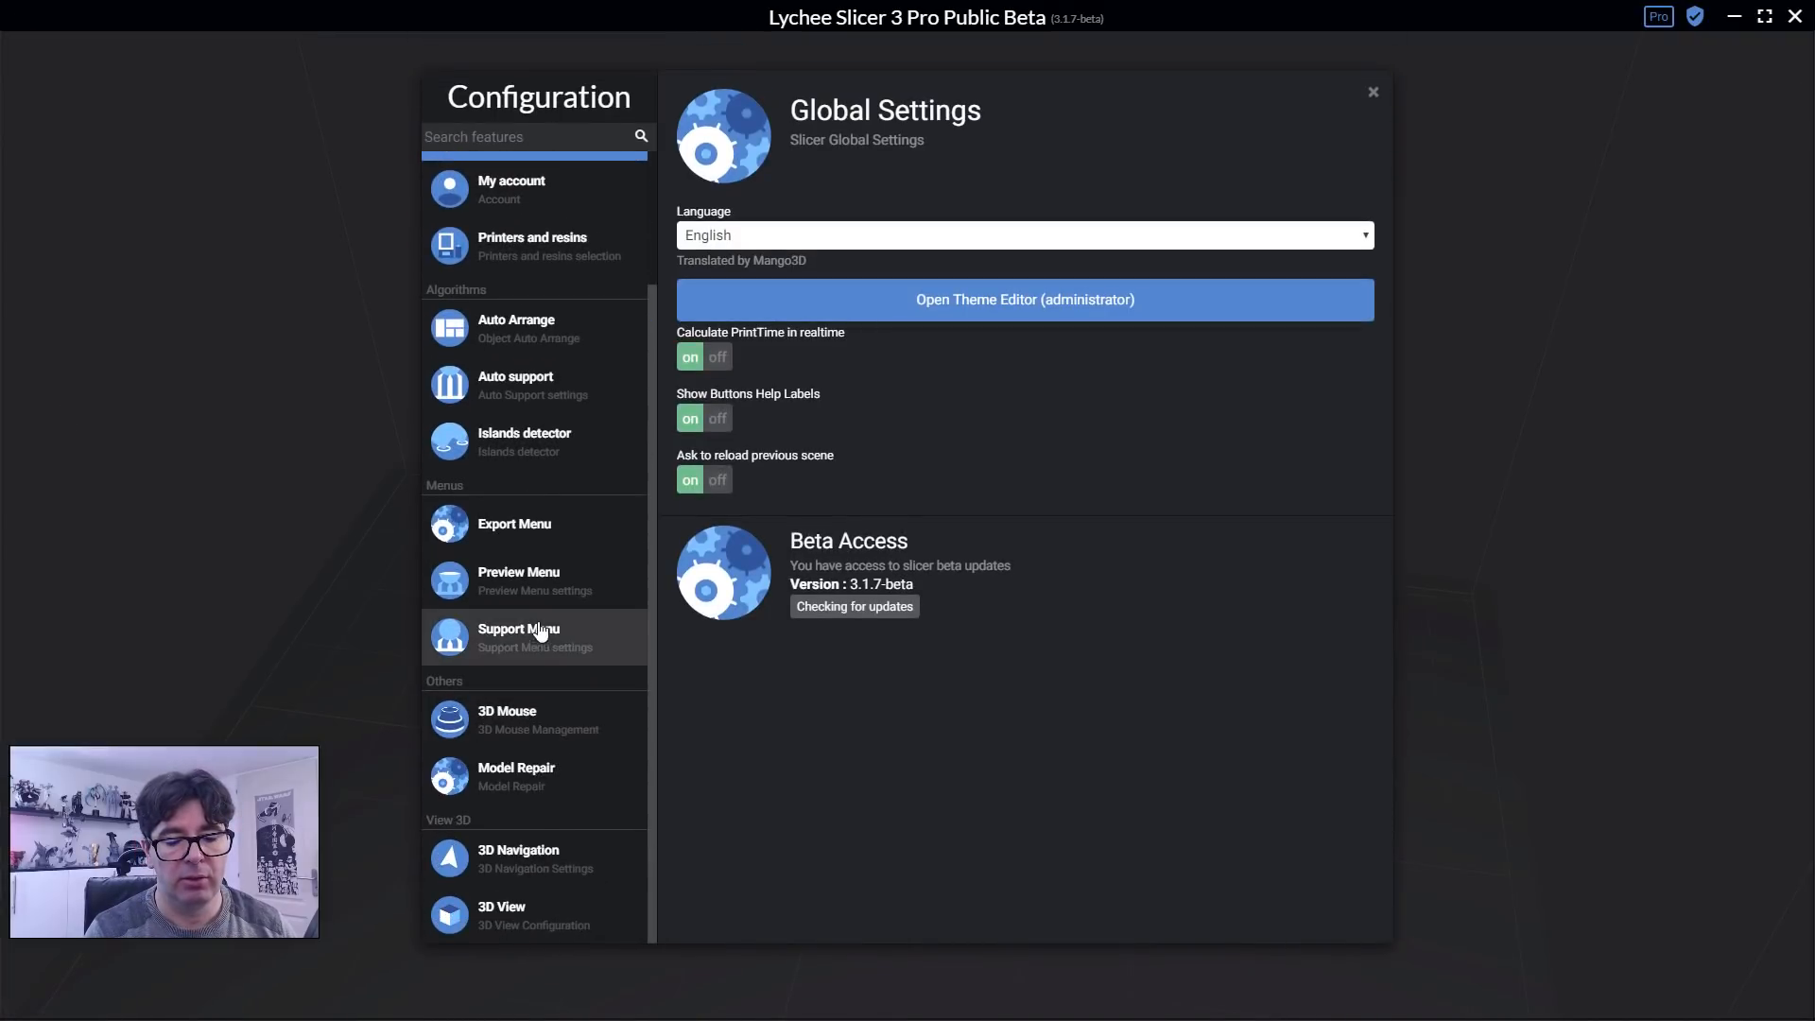
pyautogui.click(534, 773)
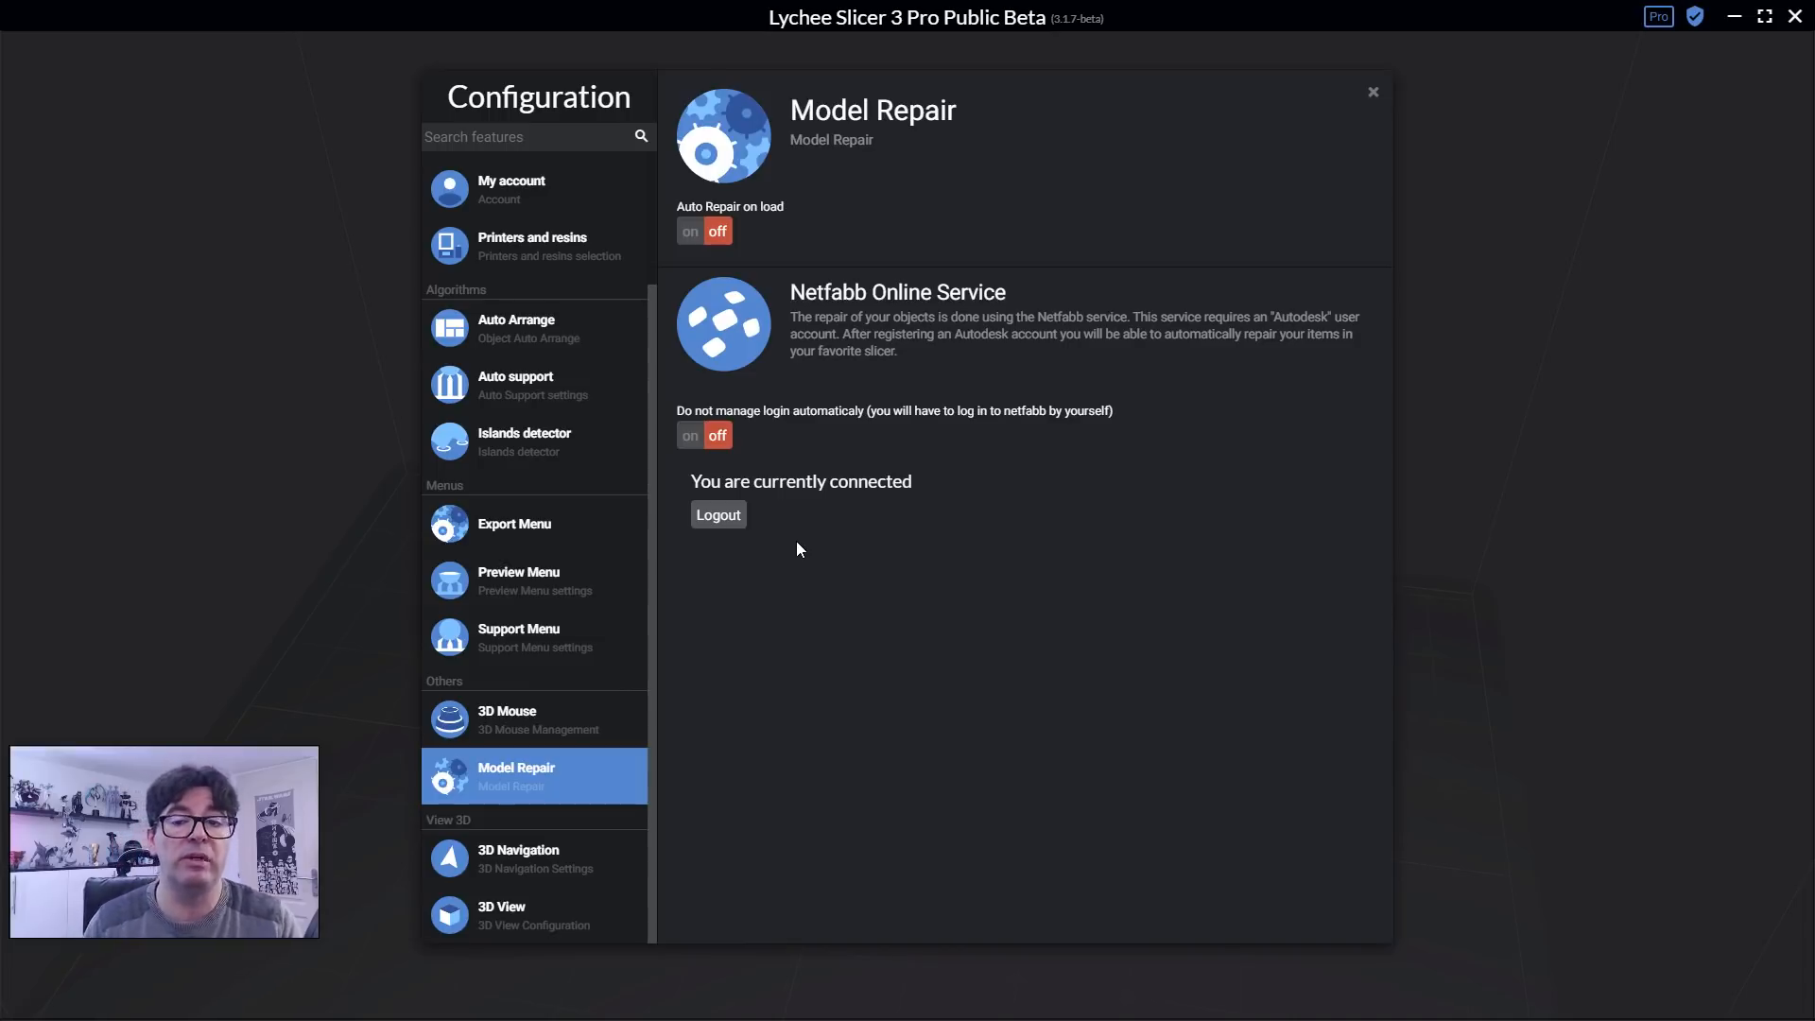
pyautogui.click(1373, 95)
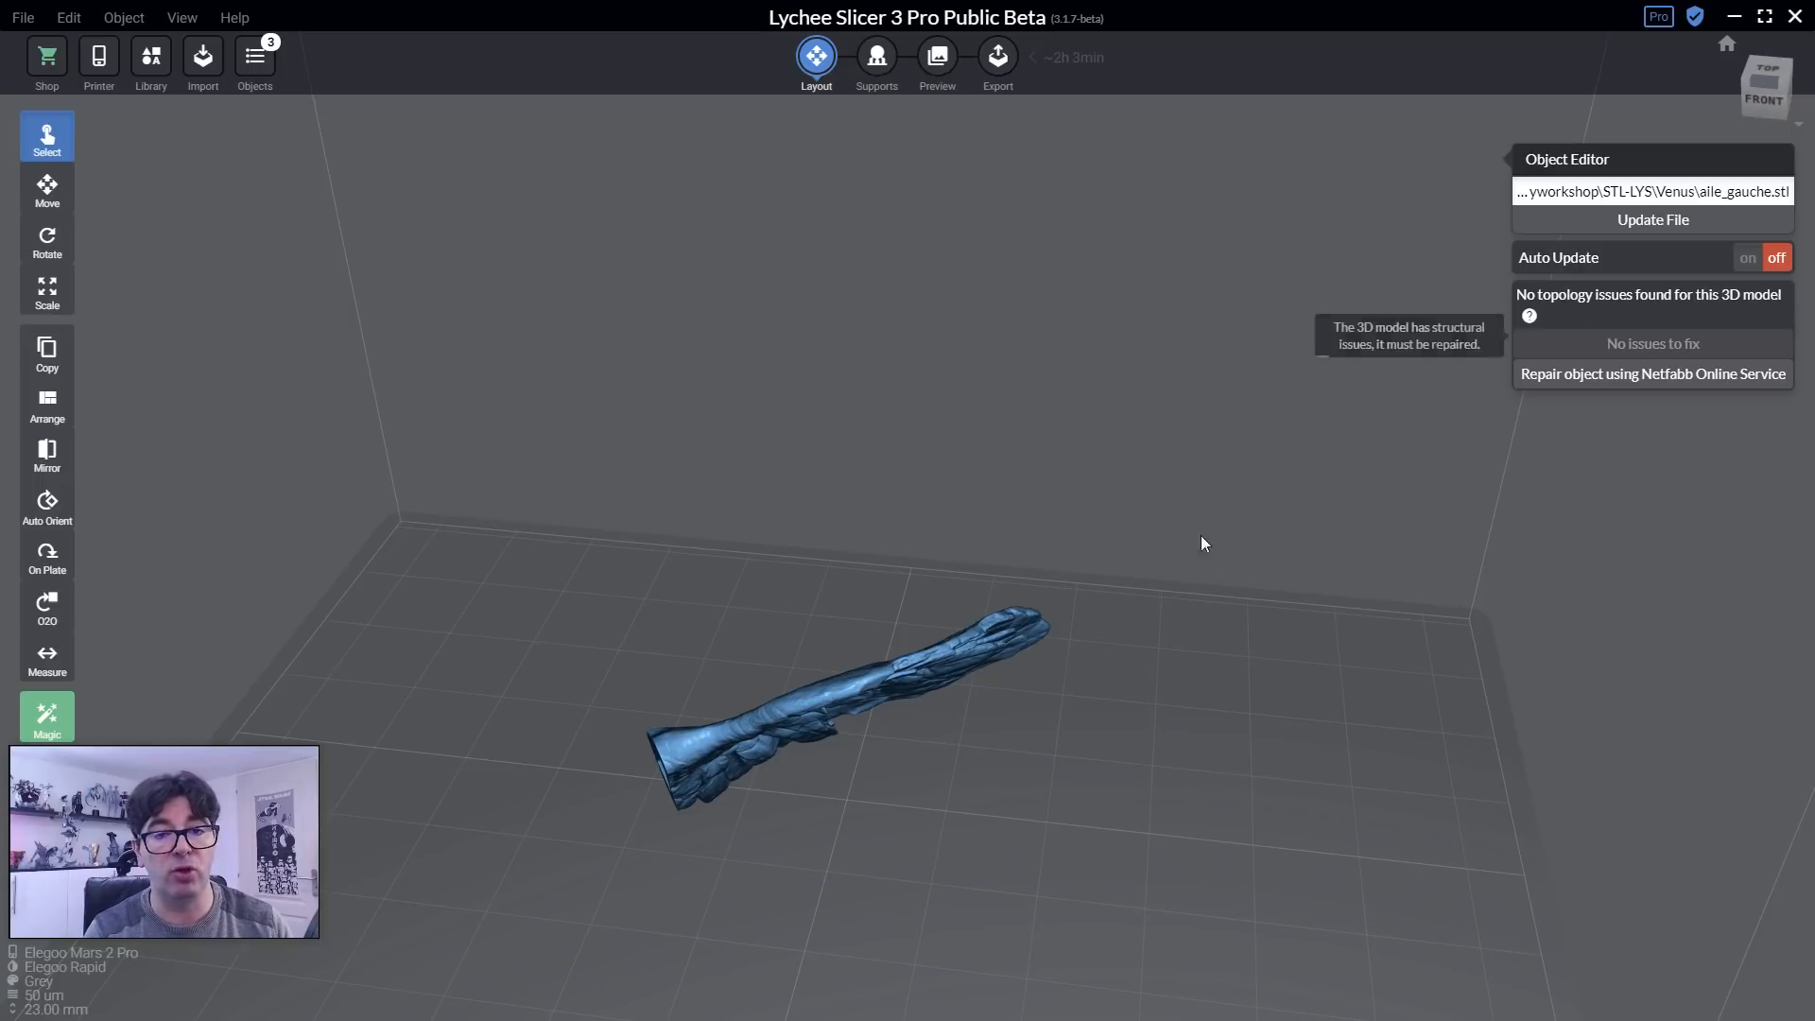
# Delete the aile_gauche and aile_droite wings and unhide body_fdm so only the statue body remains on the plate.
pyautogui.press('Delete')
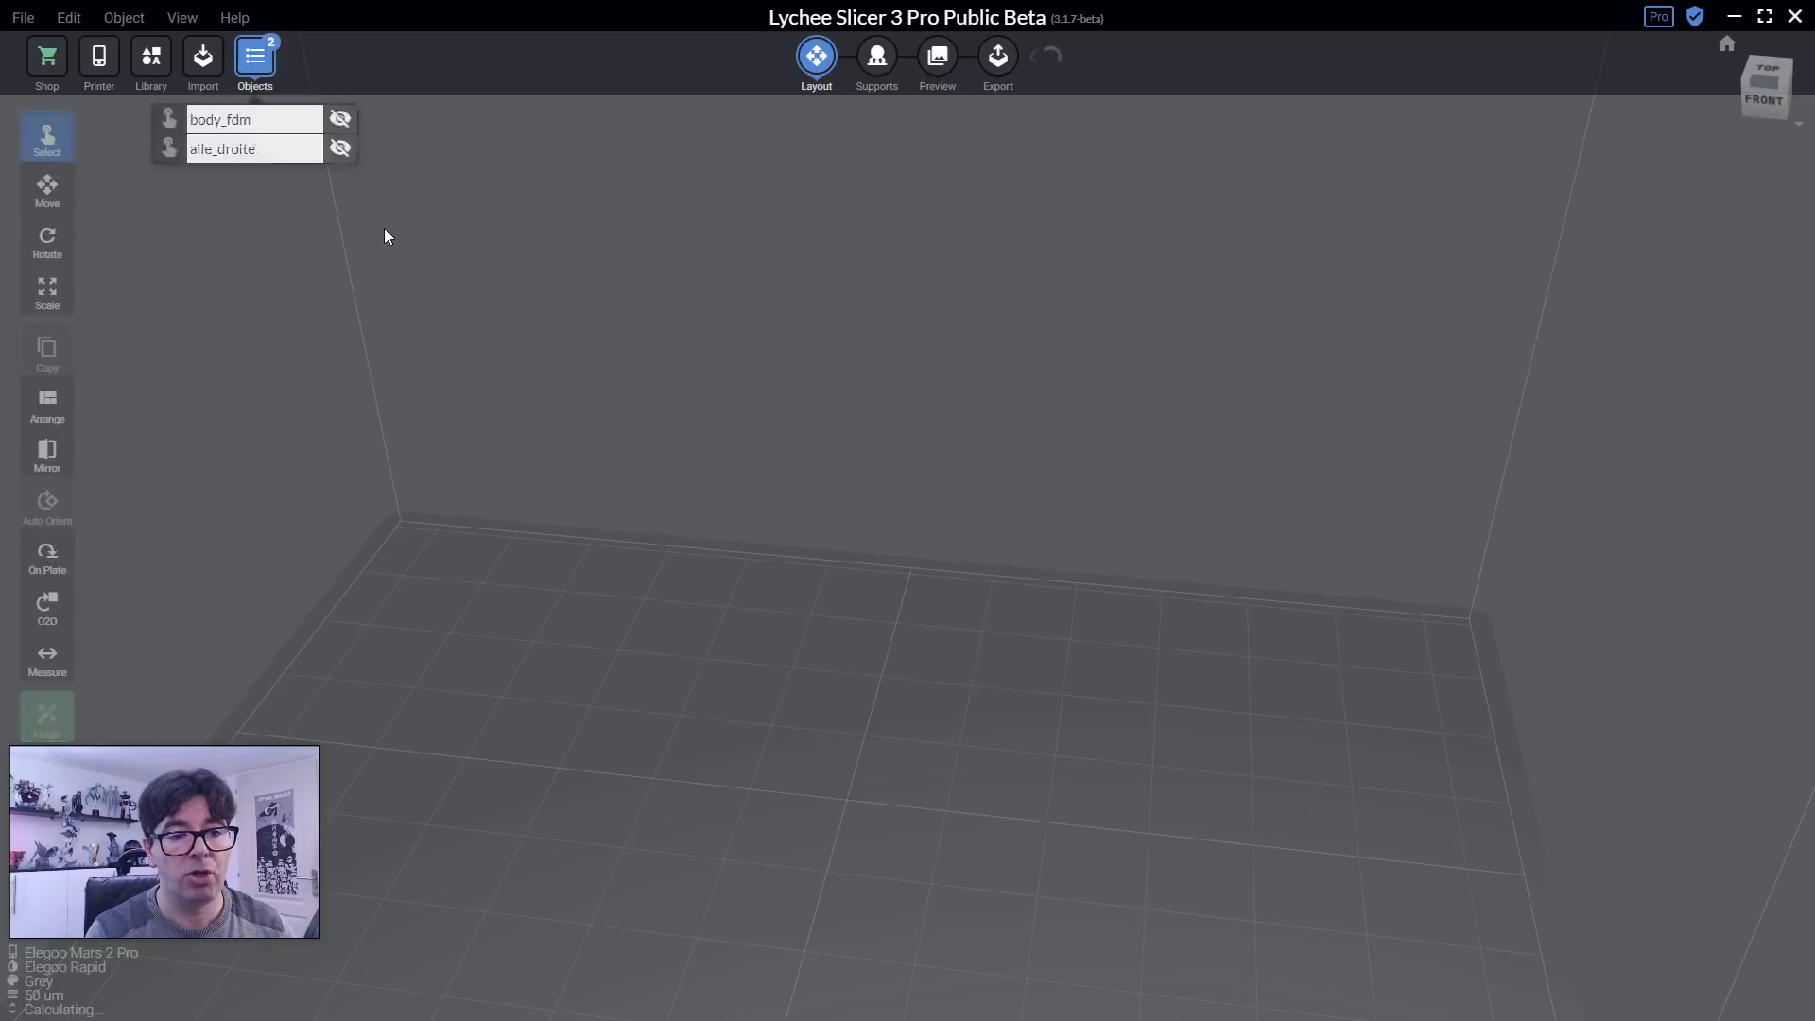
pyautogui.click(340, 147)
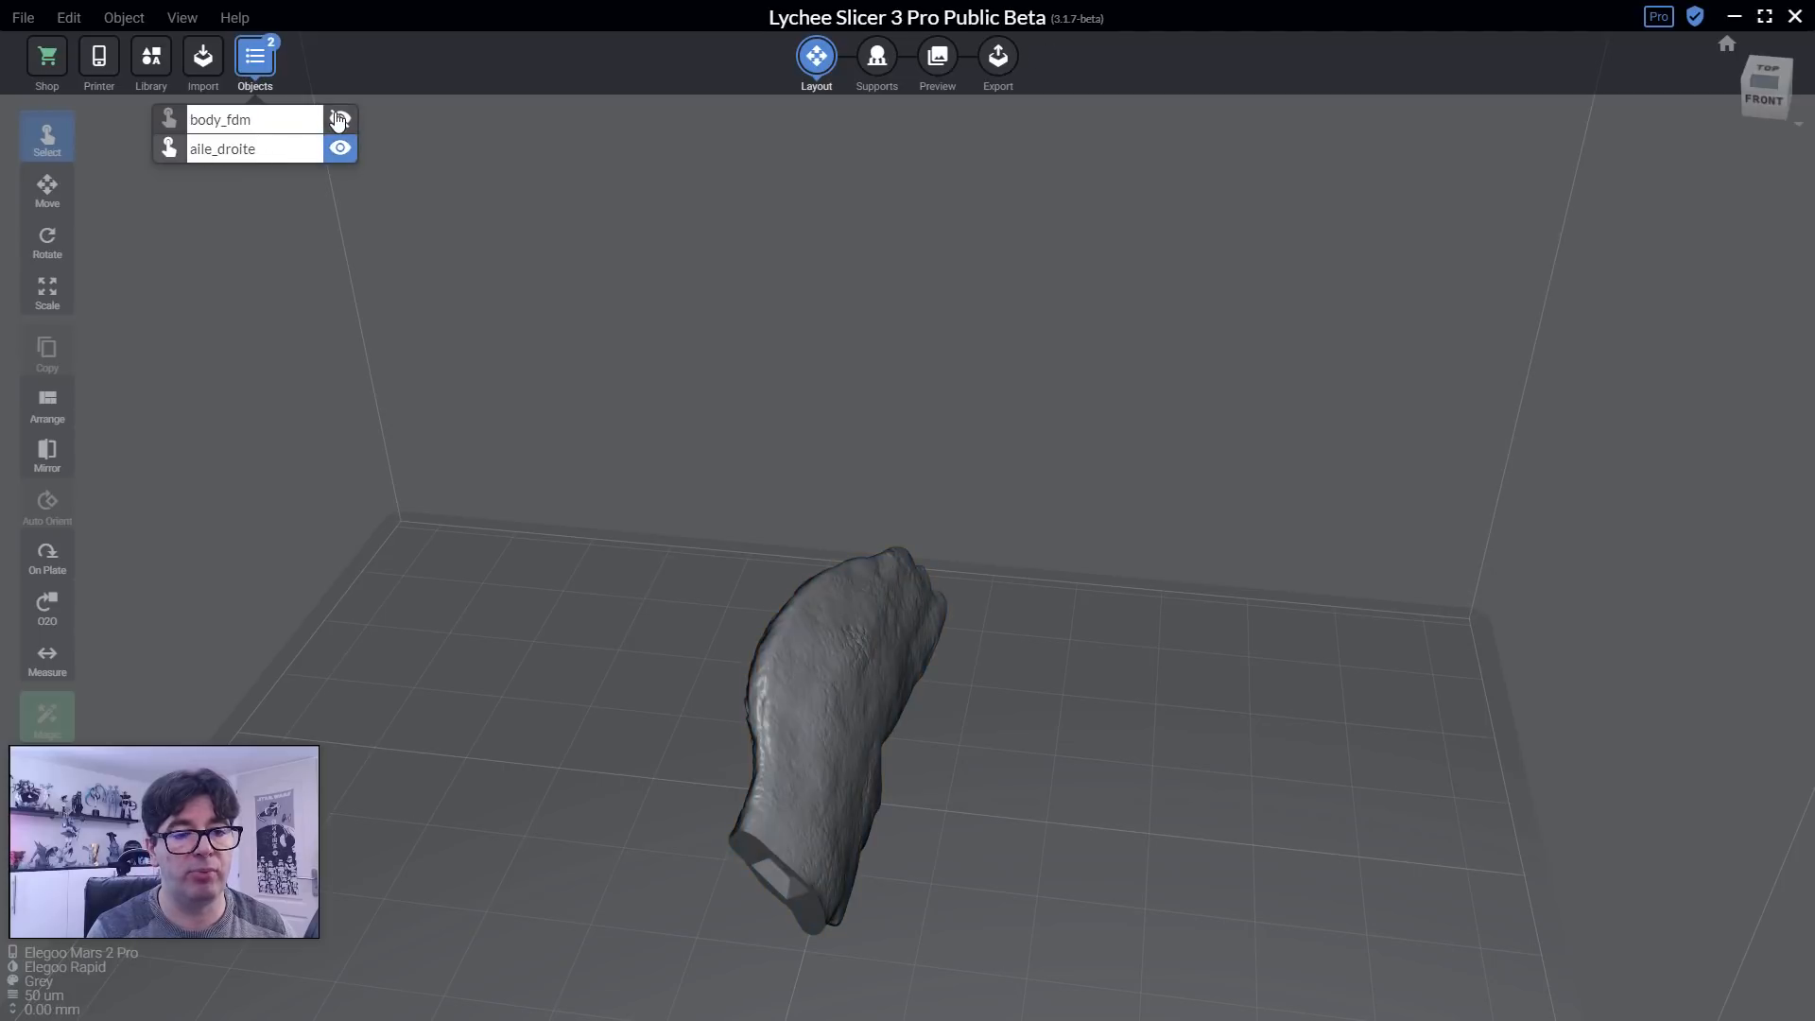
pyautogui.click(340, 118)
pyautogui.click(817, 850)
pyautogui.press('Delete')
pyautogui.scroll(-4, 1125, 808)
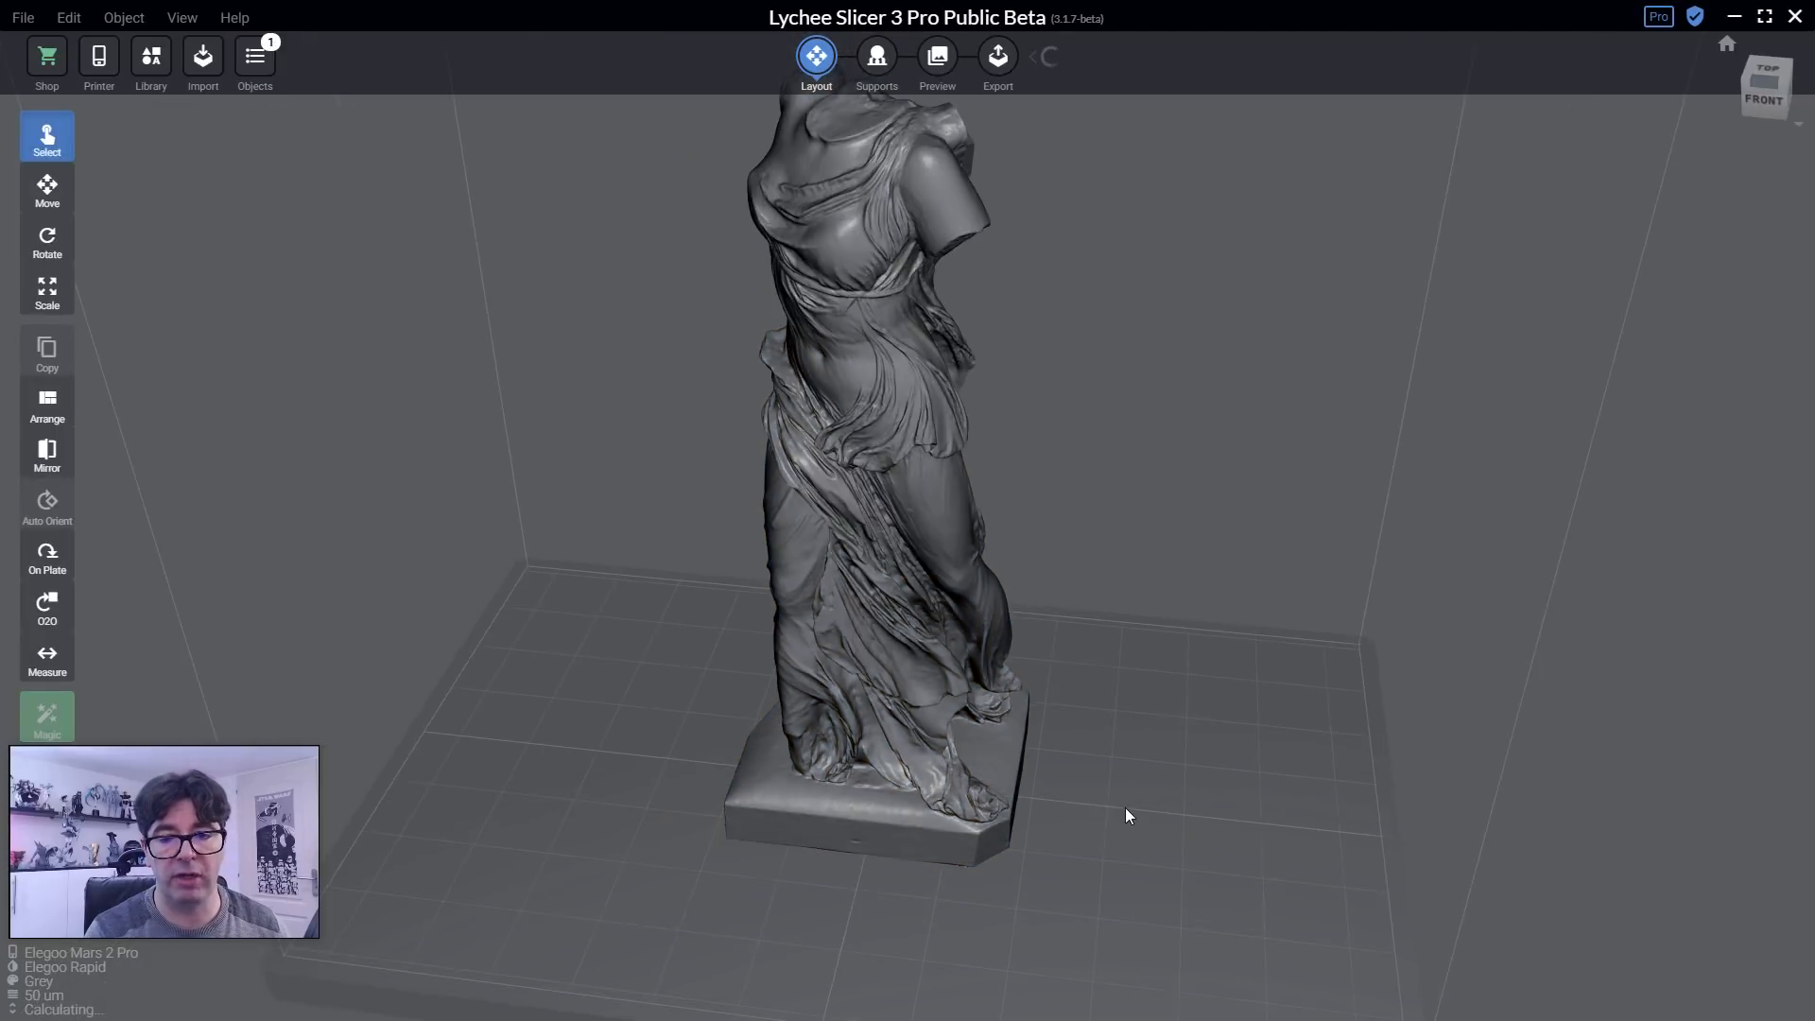
pyautogui.moveTo(1125, 808); pyautogui.dragTo(1075, 703, button='right')
pyautogui.moveTo(1087, 667); pyautogui.dragTo(1099, 763, button='middle')
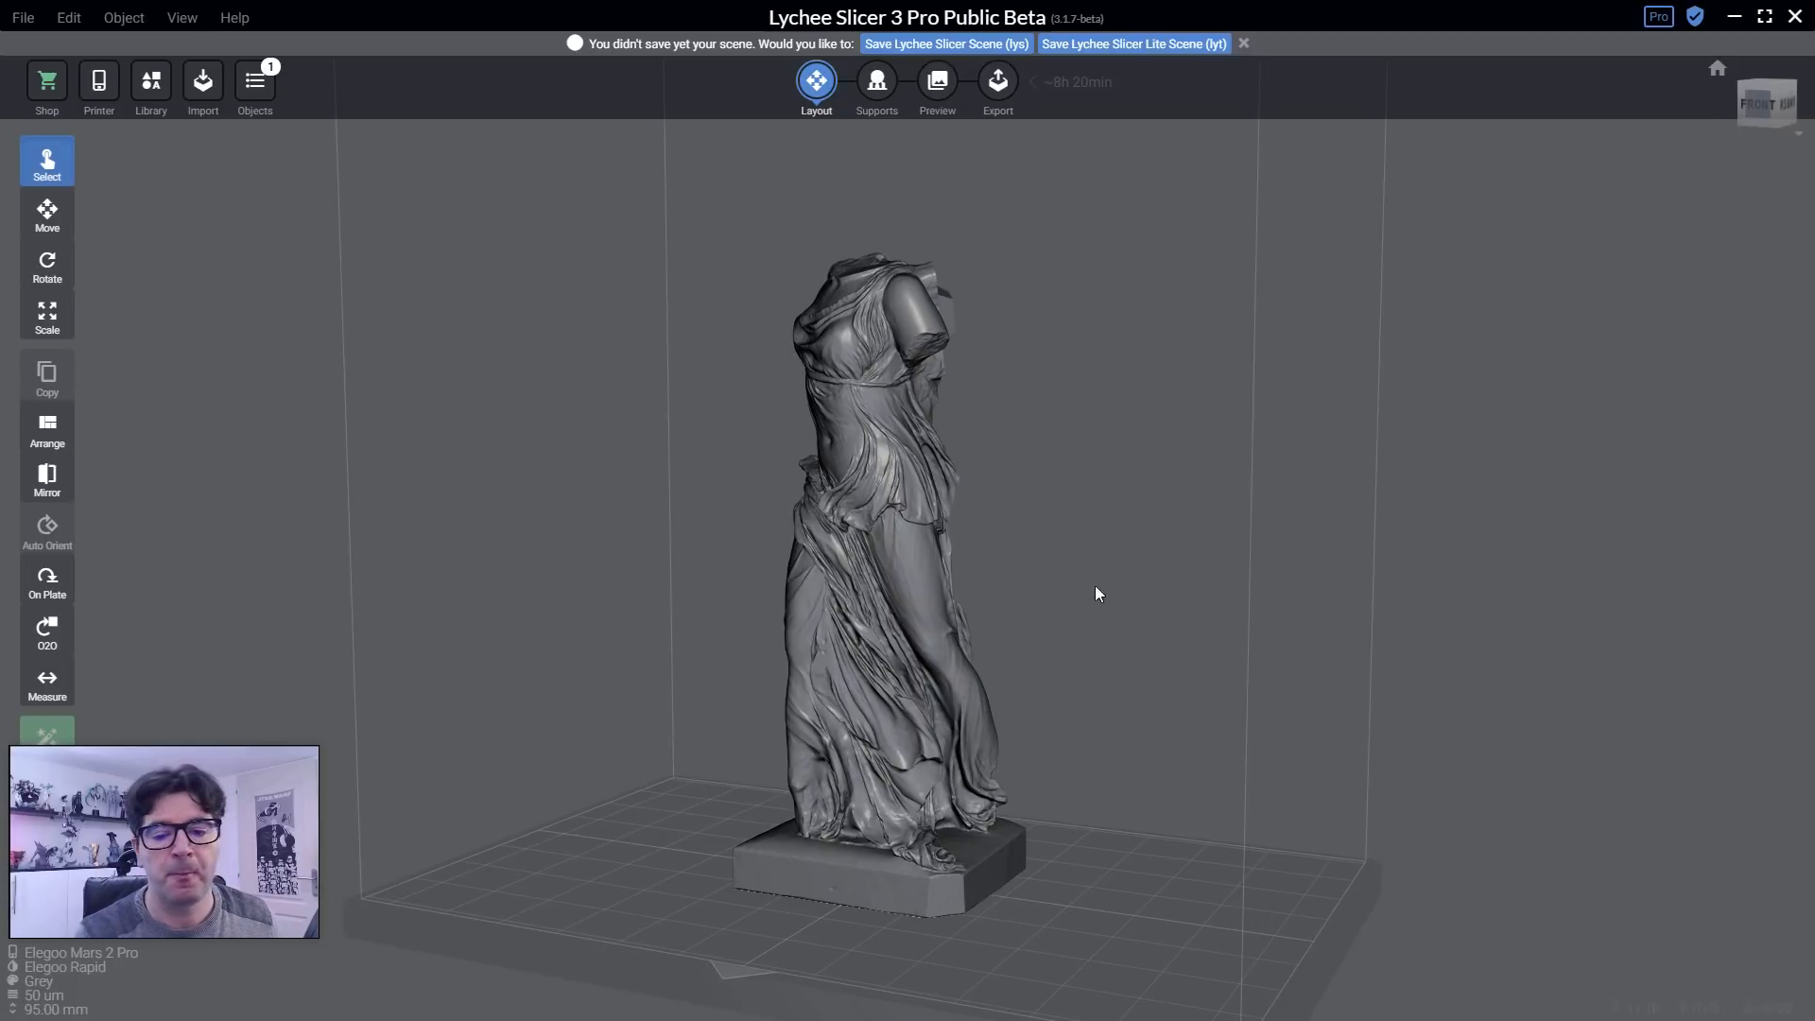
# Select the statue body, switch to support editing and raise the clipping plane to 95.00 mm, layer 1901.
pyautogui.click(945, 531)
pyautogui.moveTo(861, 584); pyautogui.dragTo(518, 593, button='right')
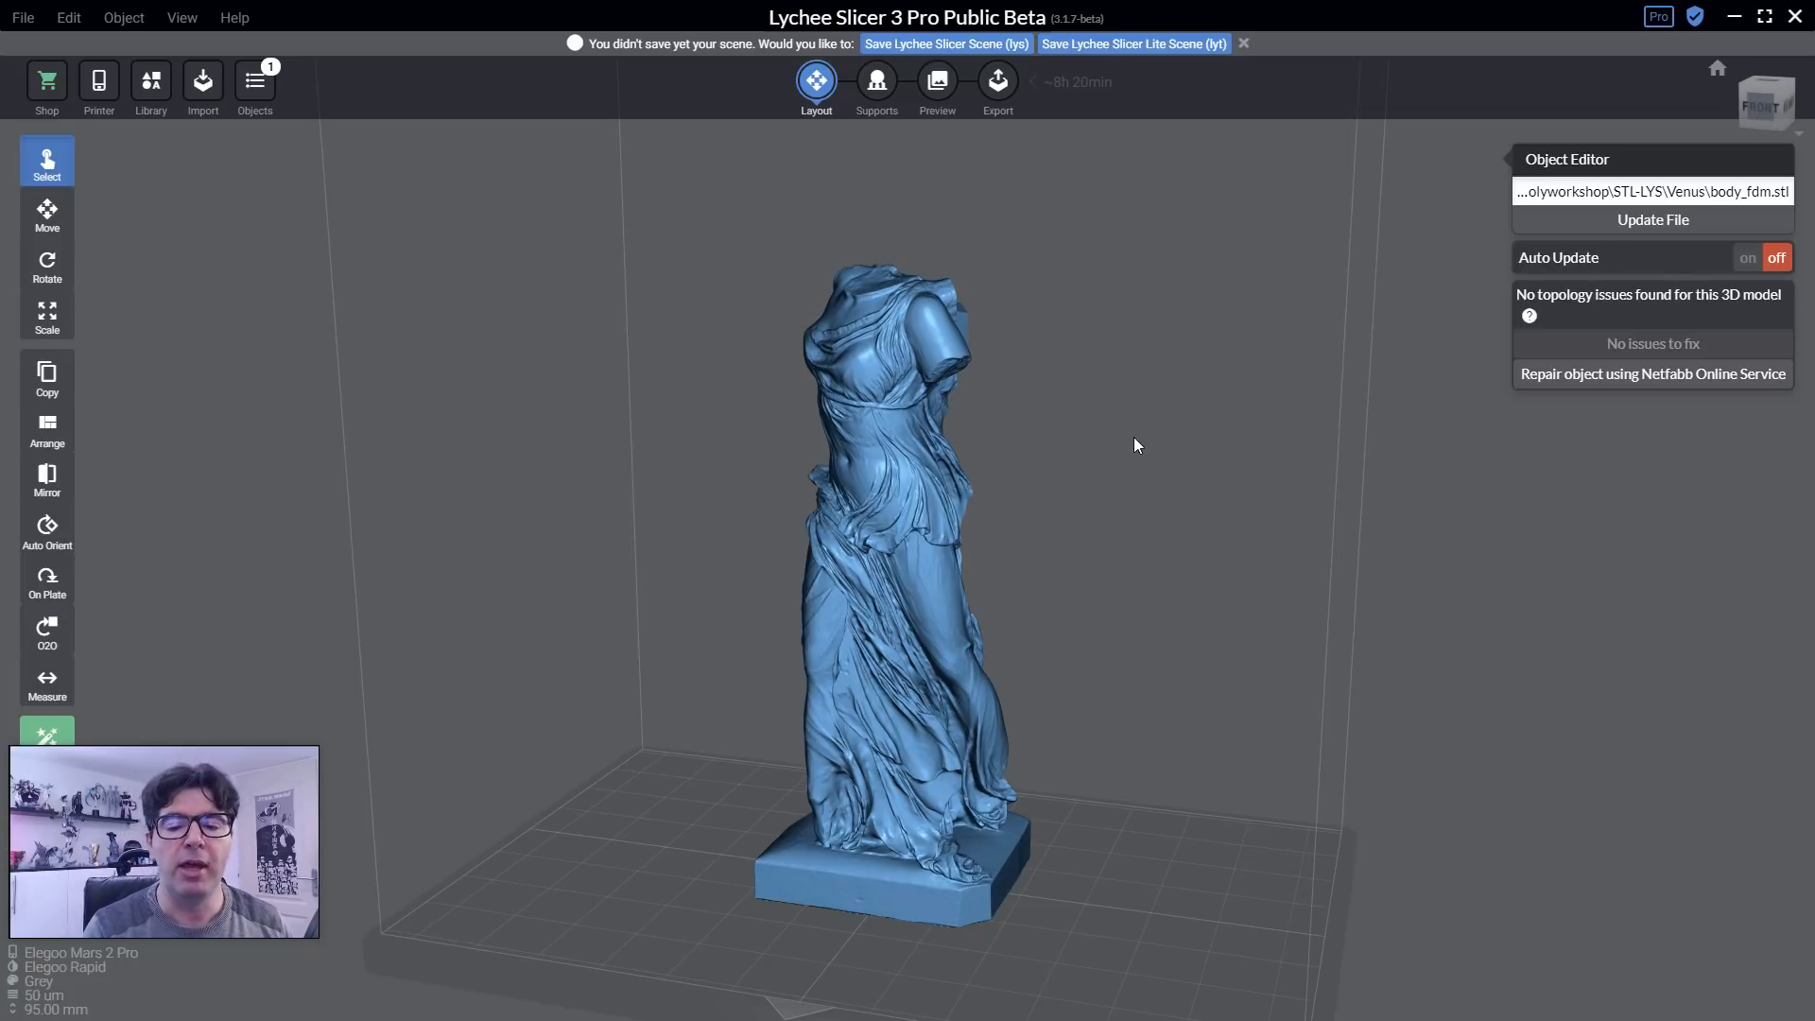
pyautogui.moveTo(1135, 445); pyautogui.dragTo(1102, 470, button='right')
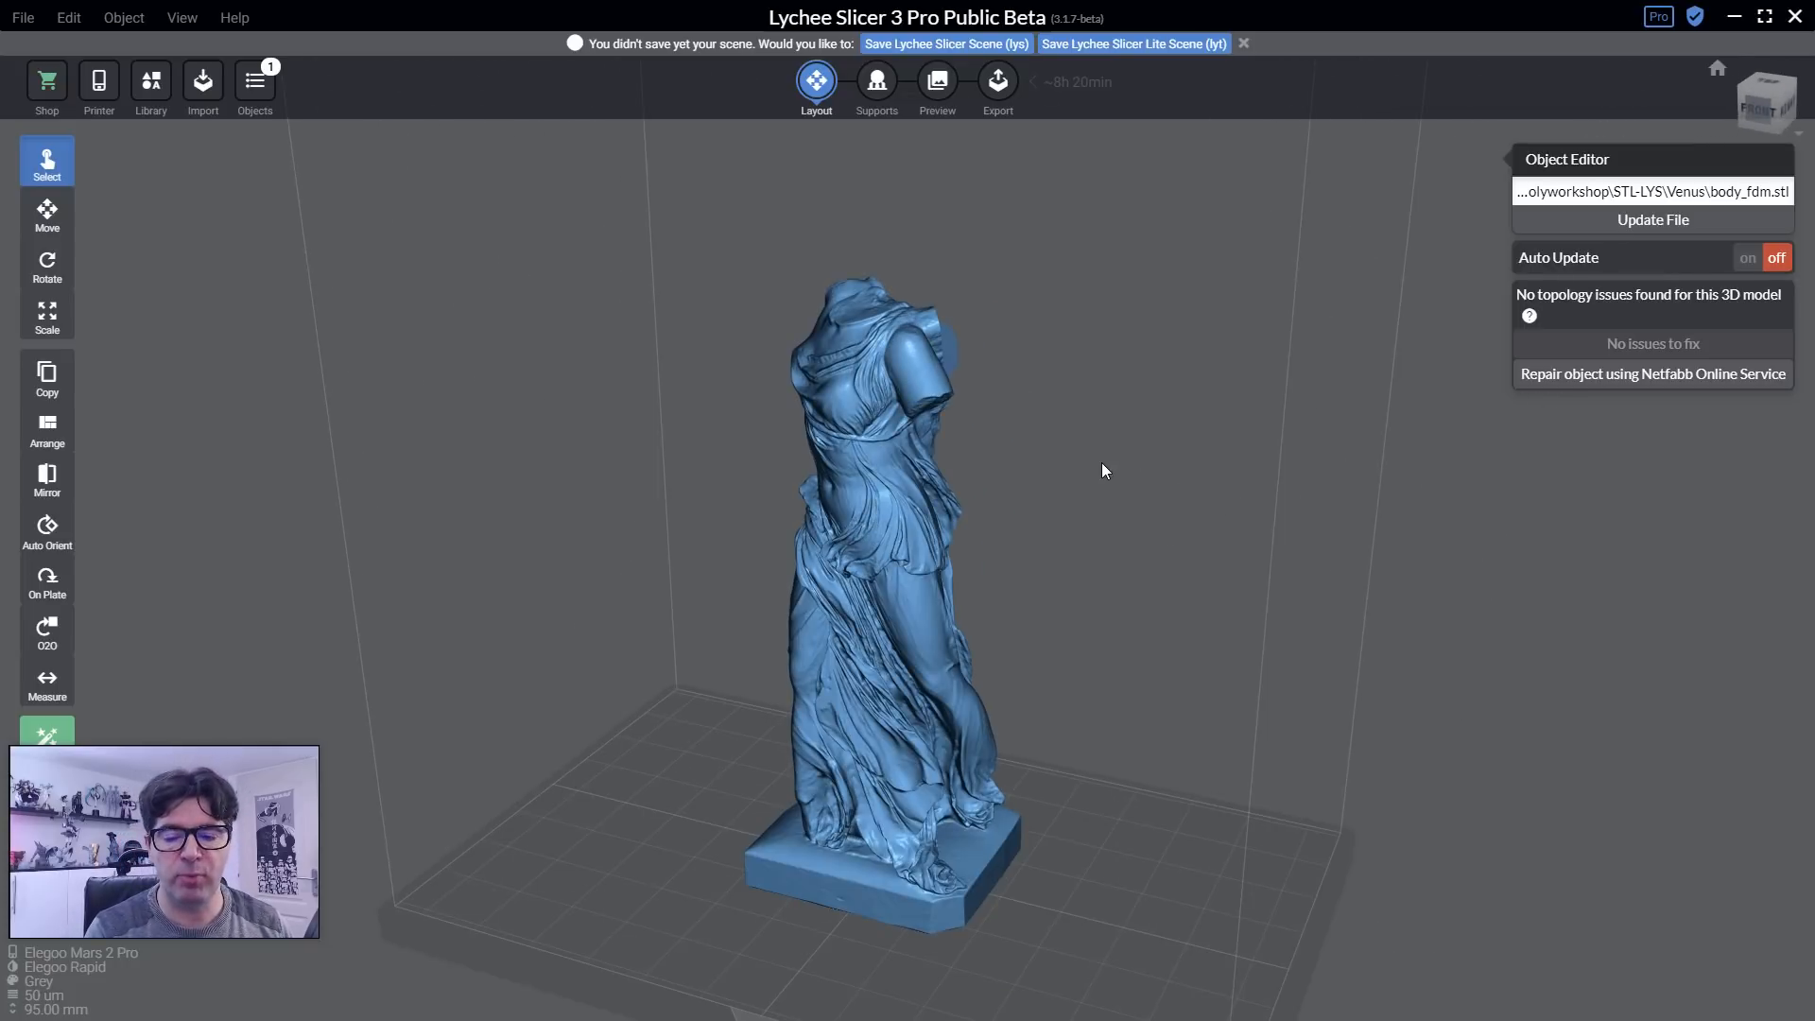
pyautogui.click(878, 83)
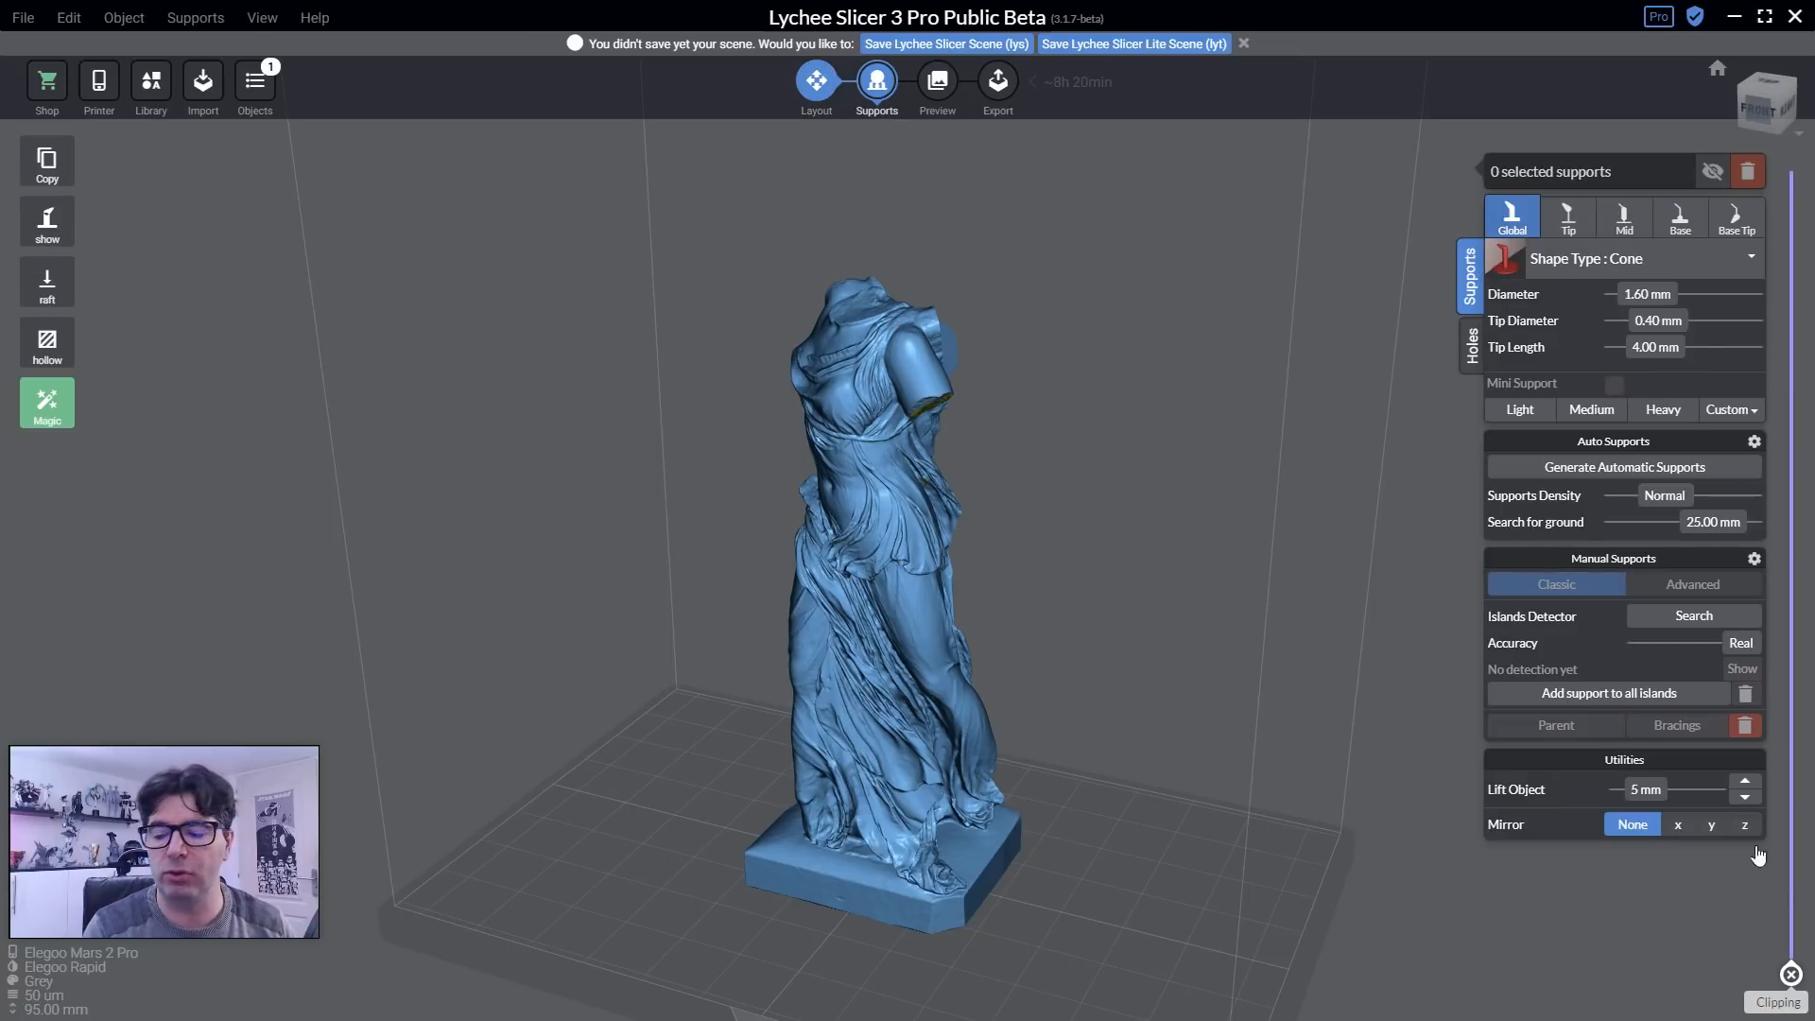
pyautogui.moveTo(1790, 974); pyautogui.dragTo(1793, 172)
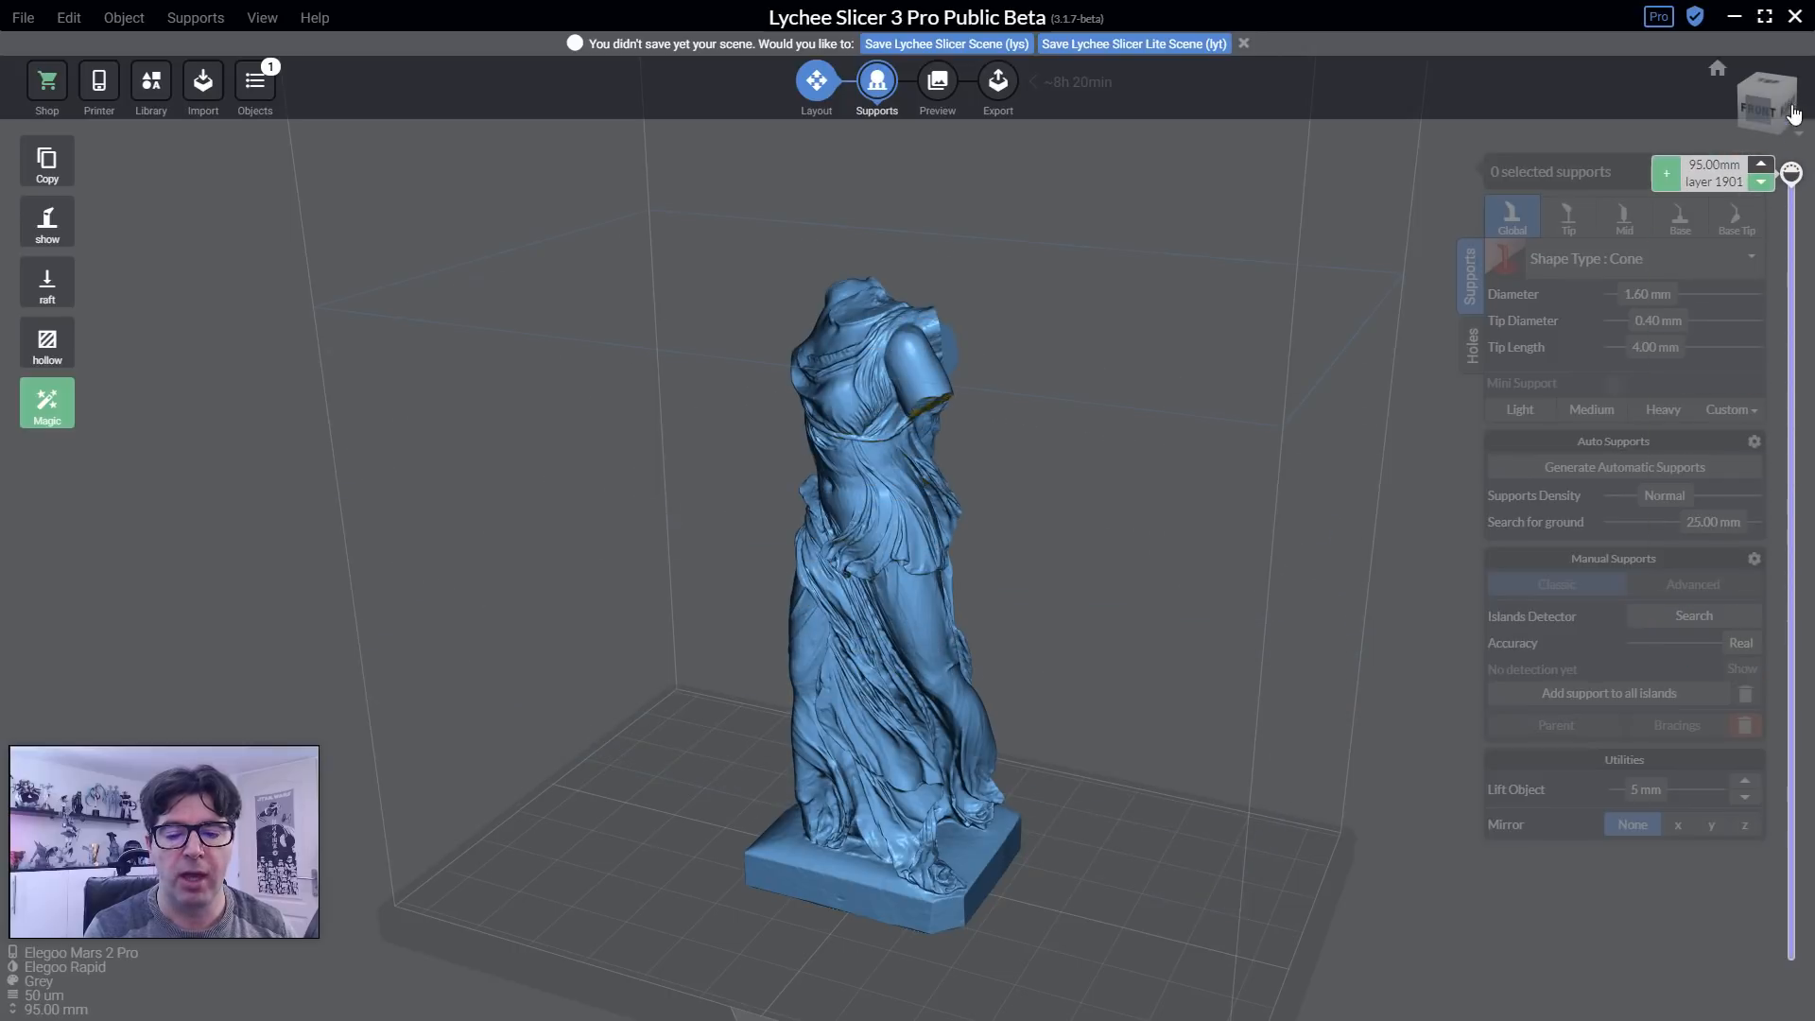
pyautogui.moveTo(1193, 582); pyautogui.dragTo(1172, 675)
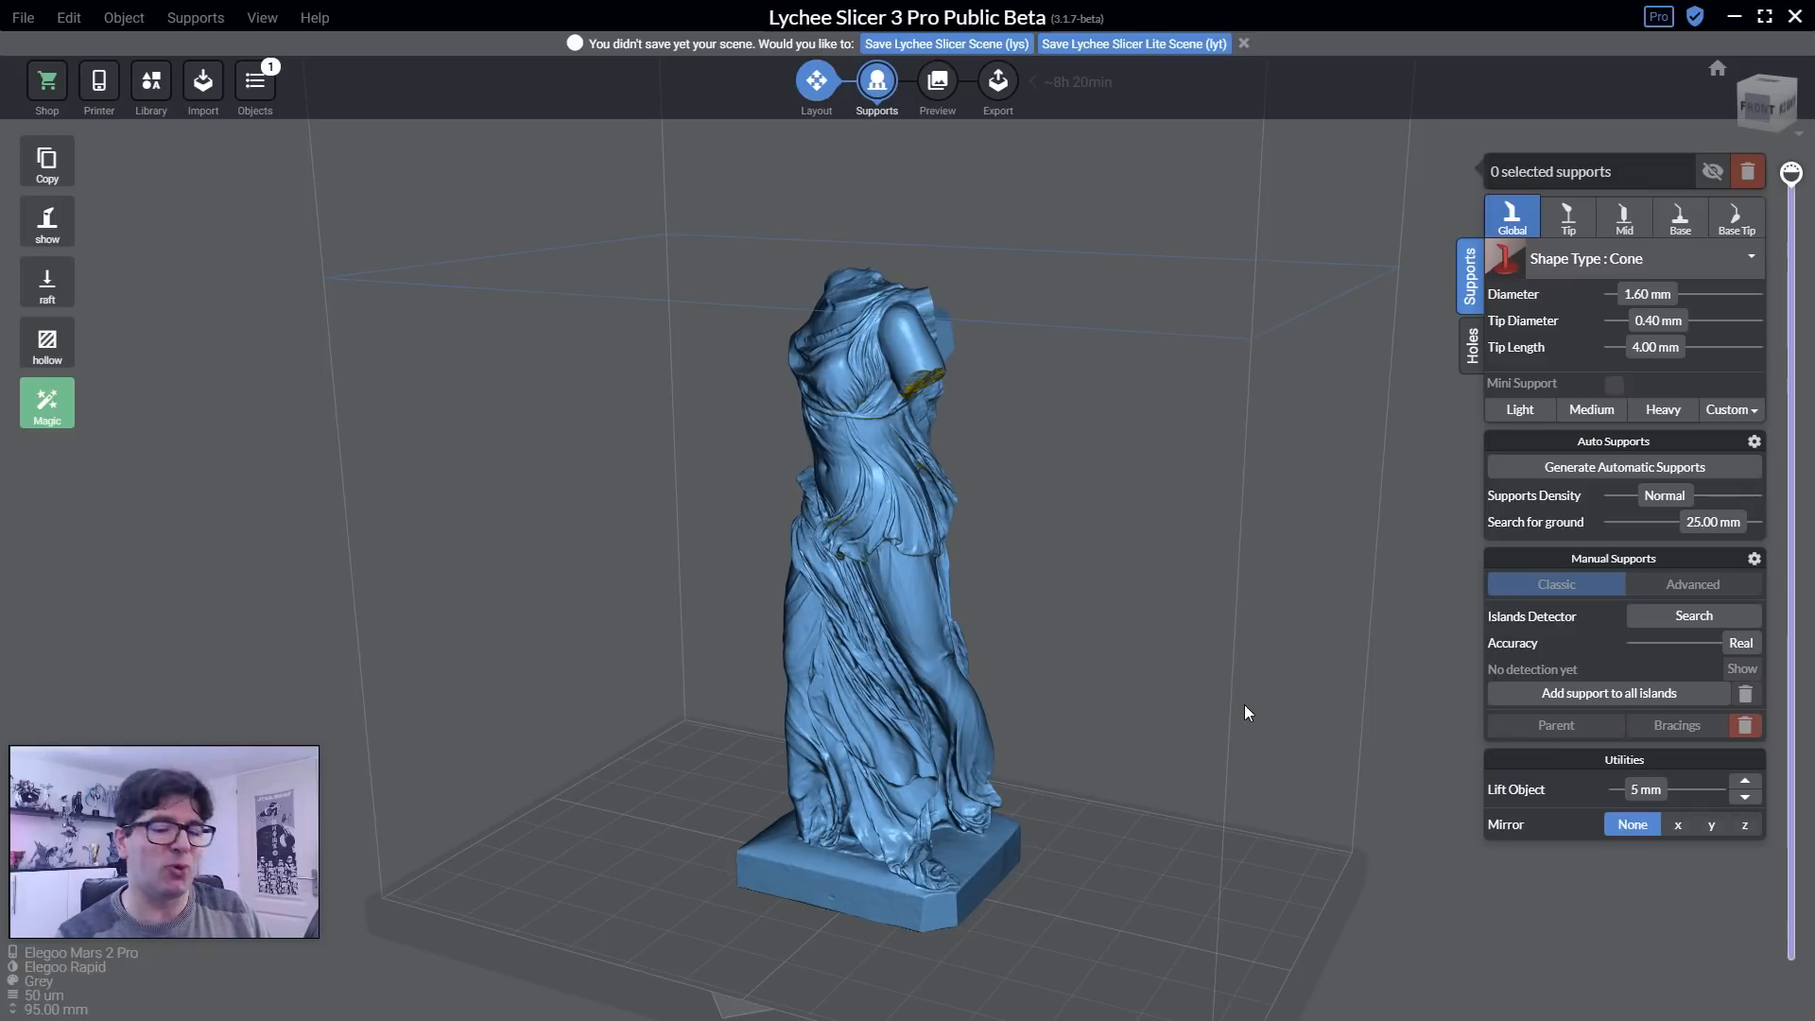
pyautogui.moveTo(1140, 535)
pyautogui.mouseDown()
pyautogui.moveTo(1102, 600)
pyautogui.moveTo(1110, 542)
pyautogui.mouseUp()
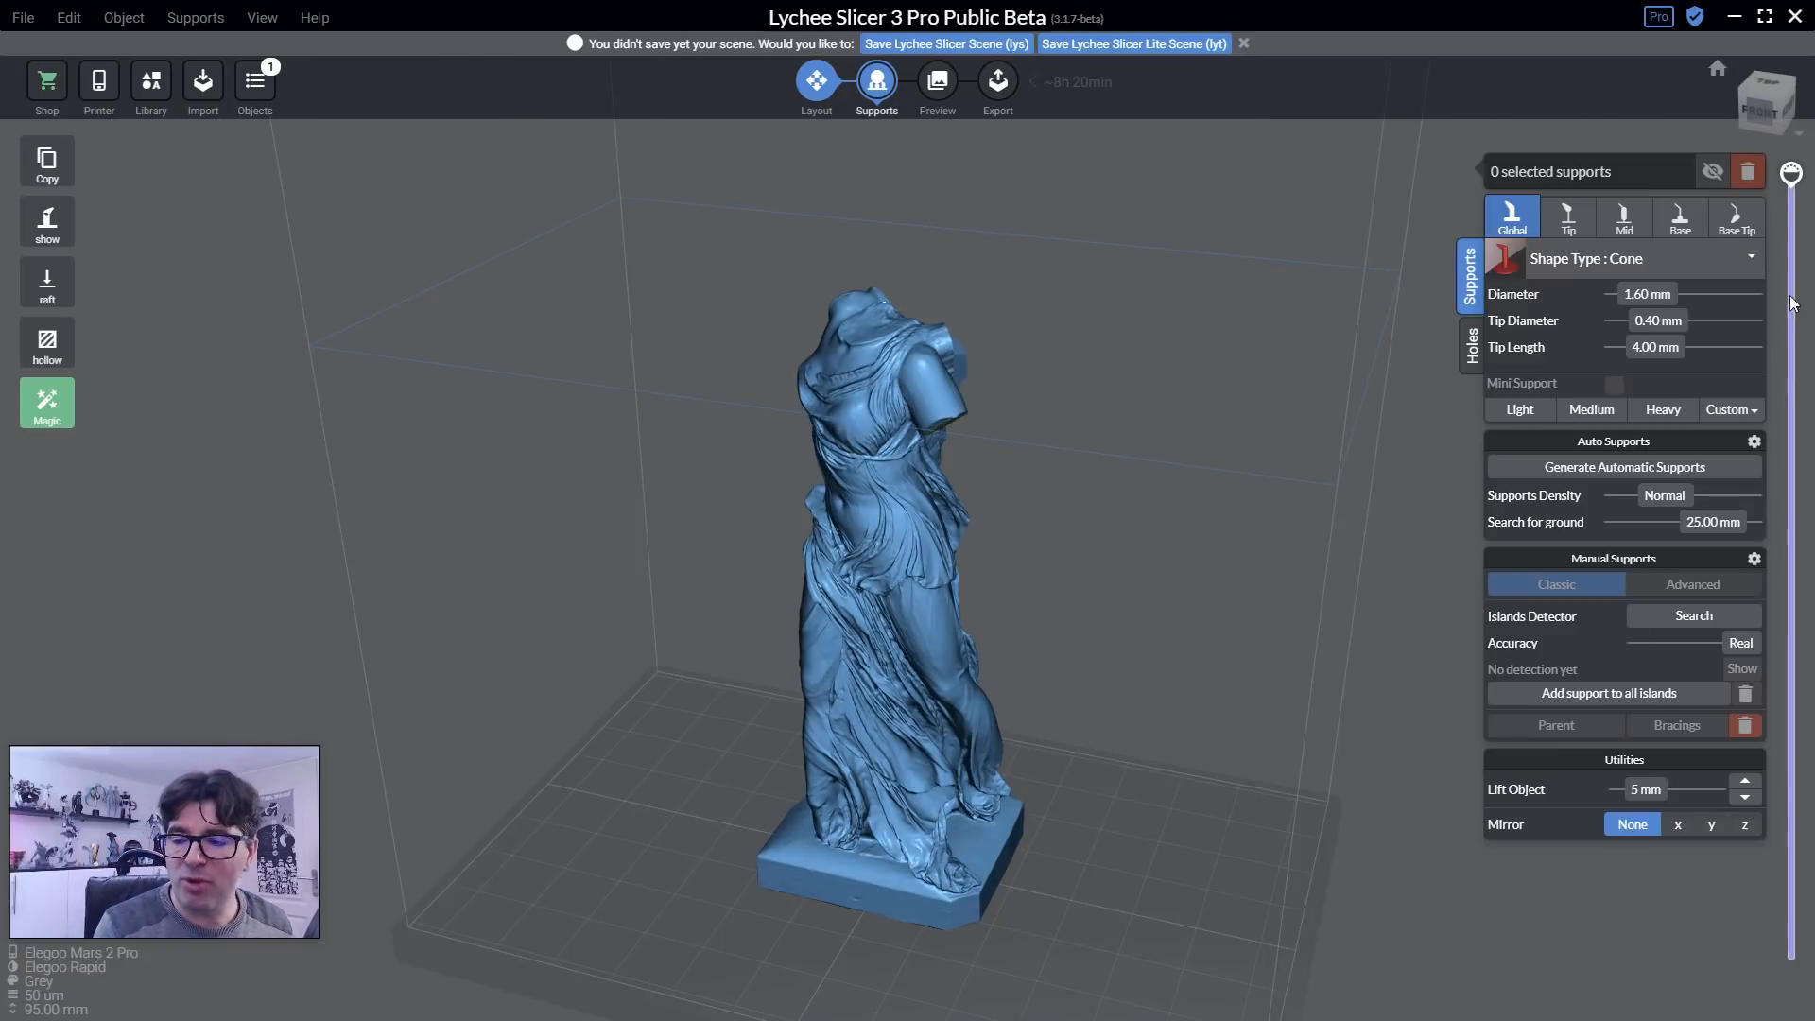
pyautogui.moveTo(1790, 172)
pyautogui.moveTo(1790, 171); pyautogui.dragTo(1650, 95)
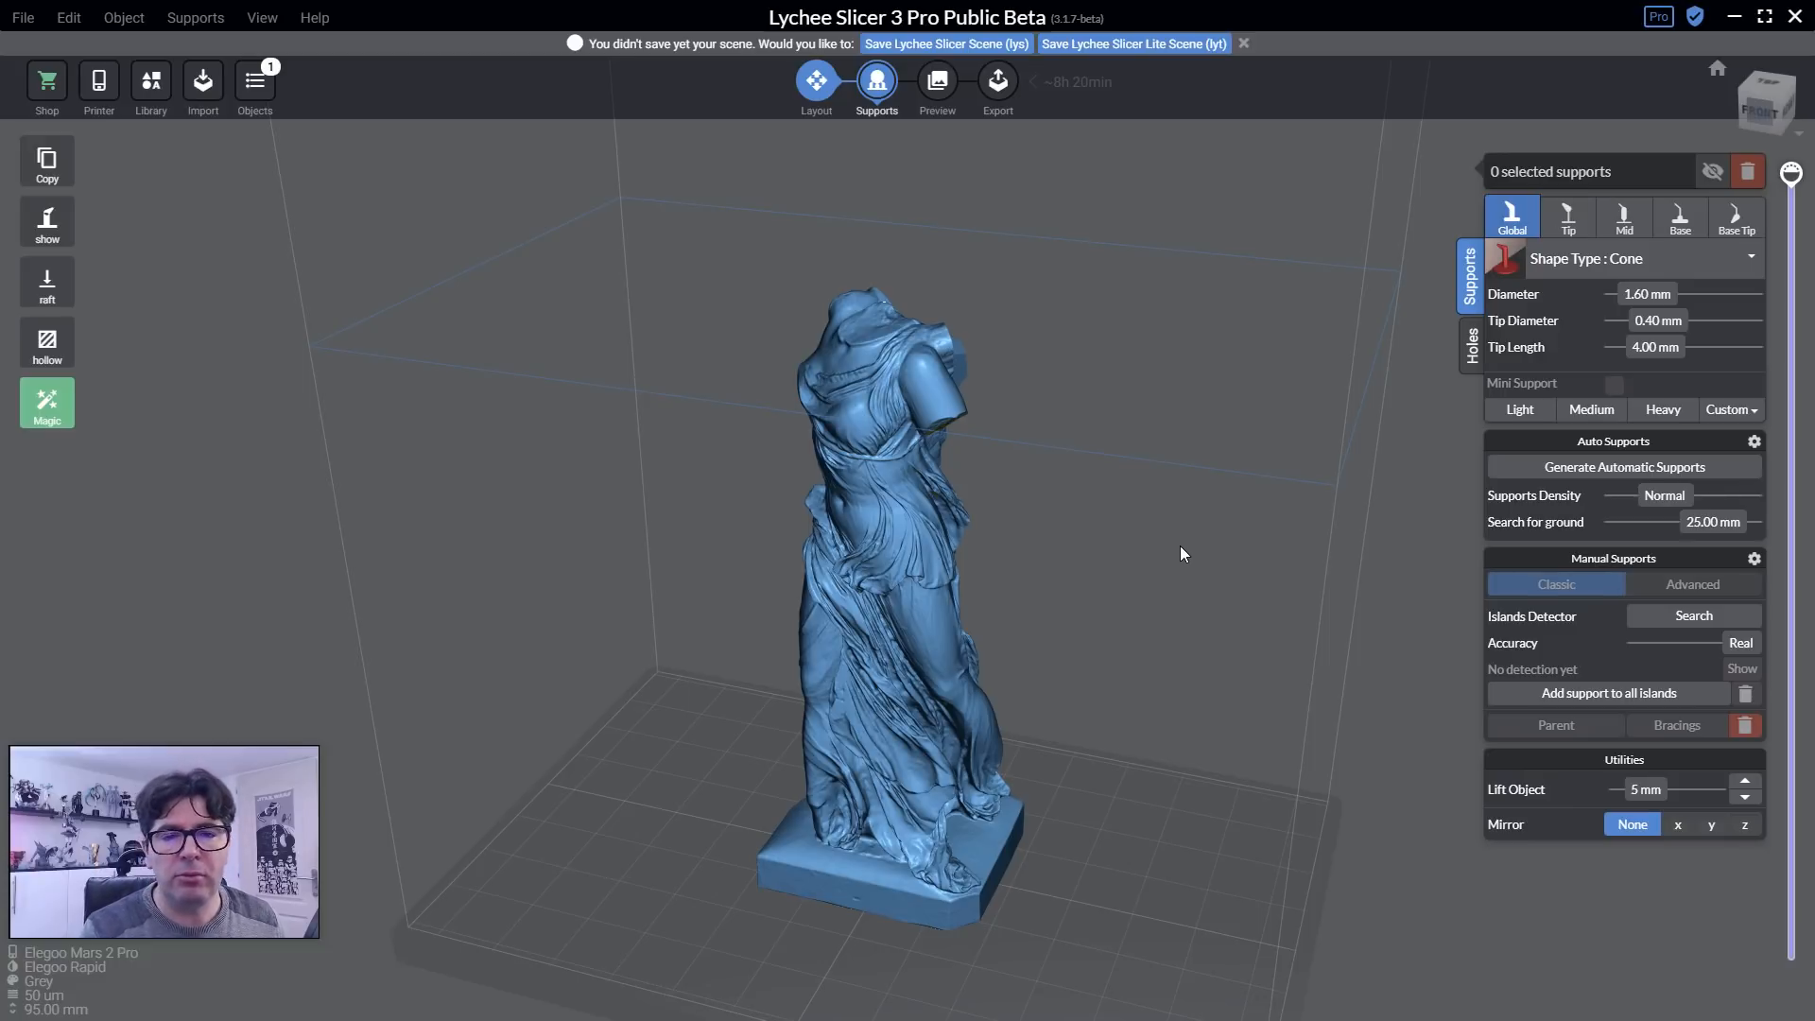
pyautogui.moveTo(1159, 560); pyautogui.dragTo(1049, 634, button='right')
pyautogui.scroll(3, 988, 574)
pyautogui.scroll(-3, 1050, 634)
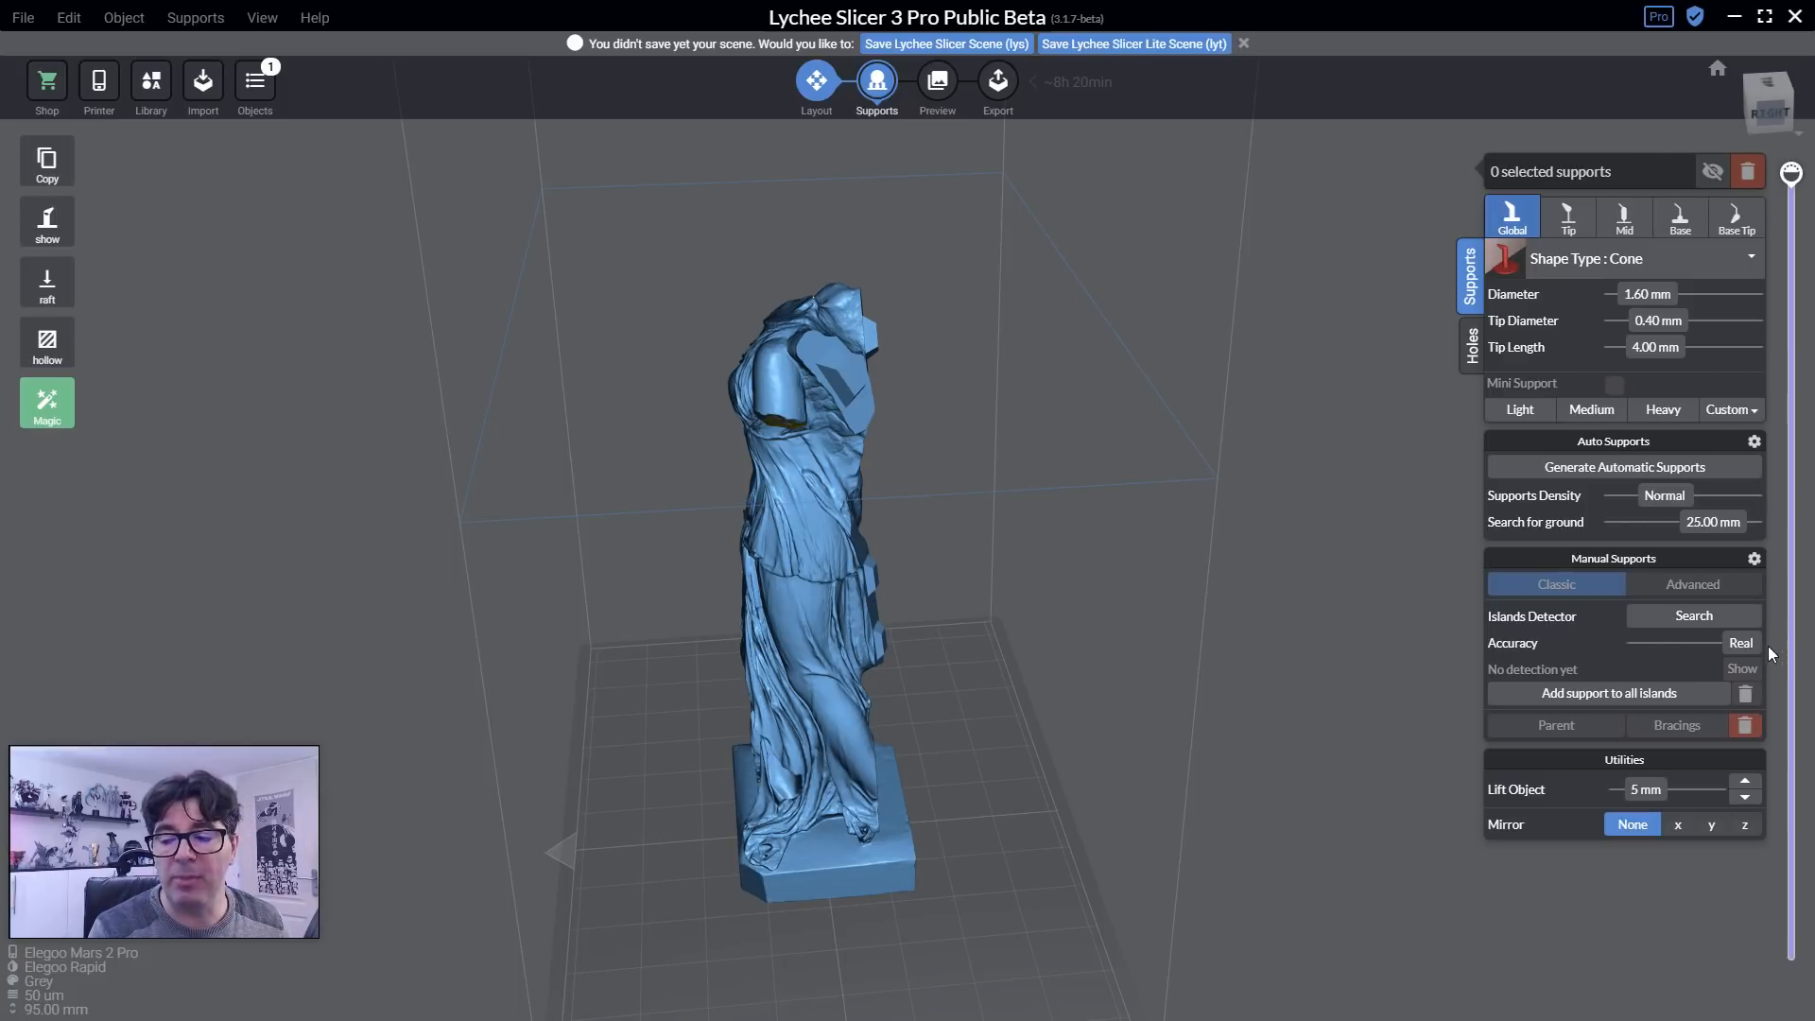
# Set the islands detector accuracy to Detailed and search the statue body for islands.
pyautogui.moveTo(1742, 645)
pyautogui.mouseDown()
pyautogui.moveTo(1633, 653)
pyautogui.moveTo(1759, 650)
pyautogui.mouseUp()
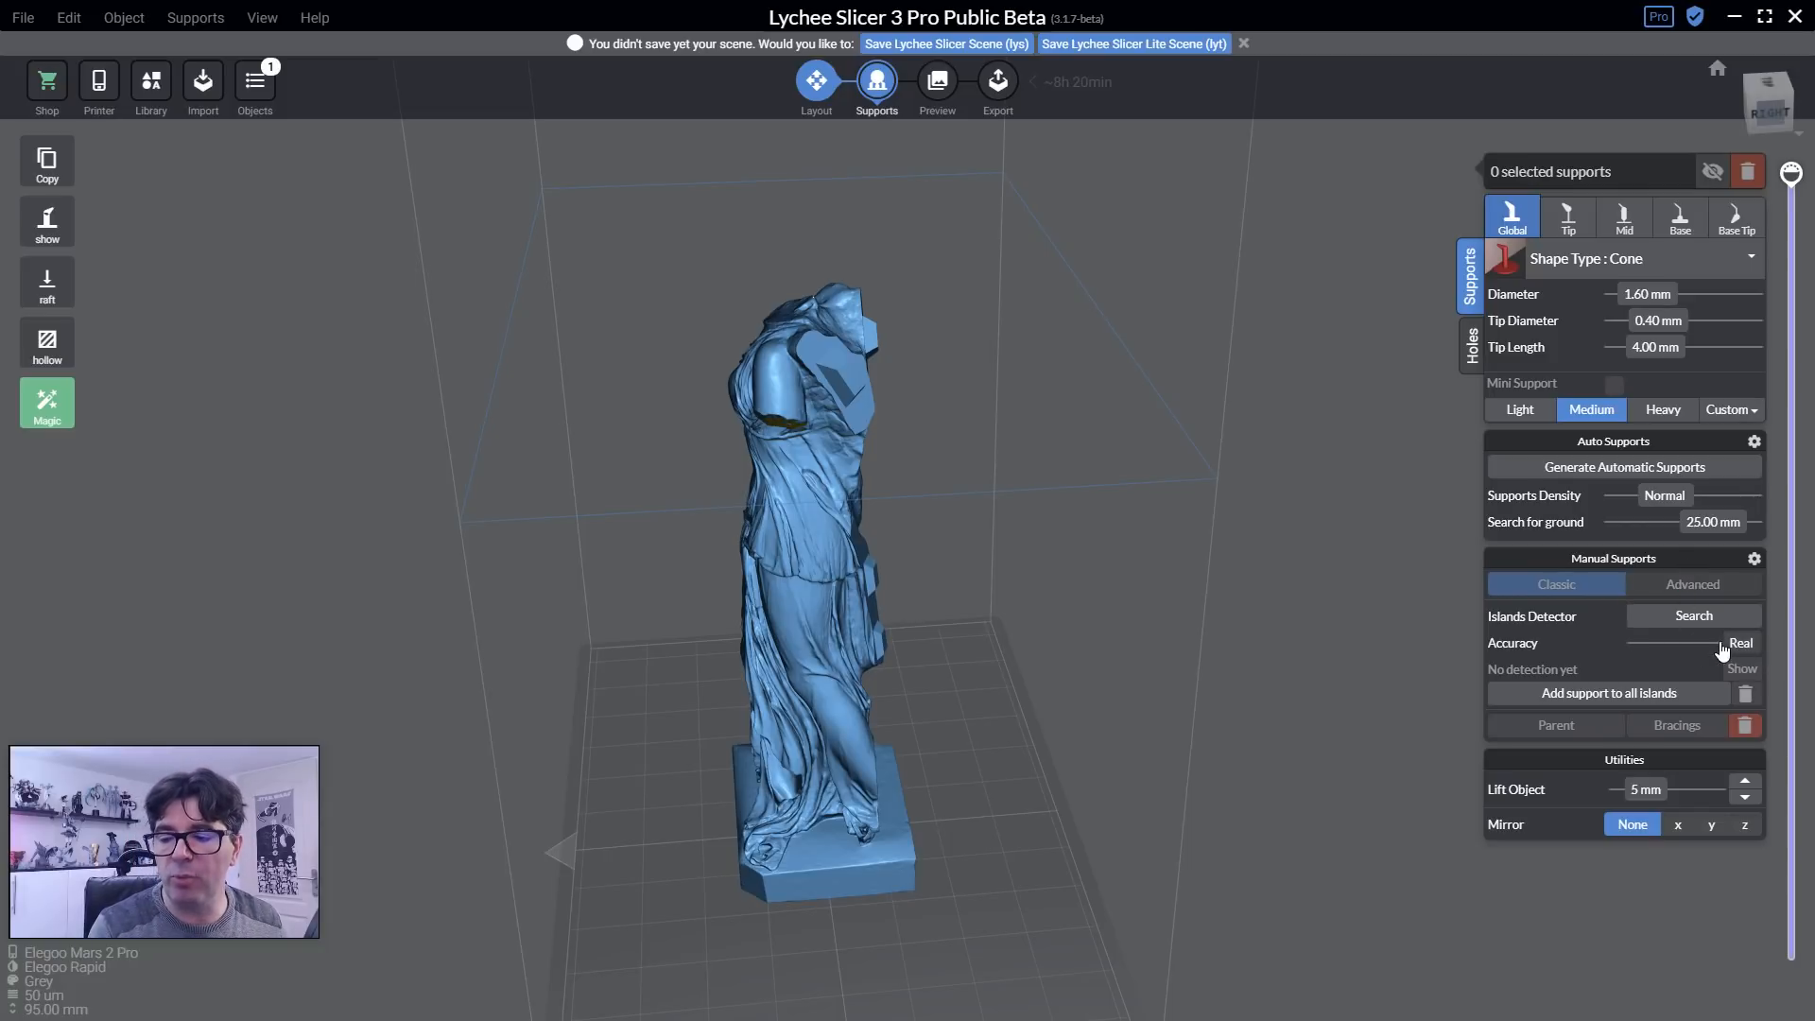
pyautogui.moveTo(1734, 649); pyautogui.dragTo(1708, 651)
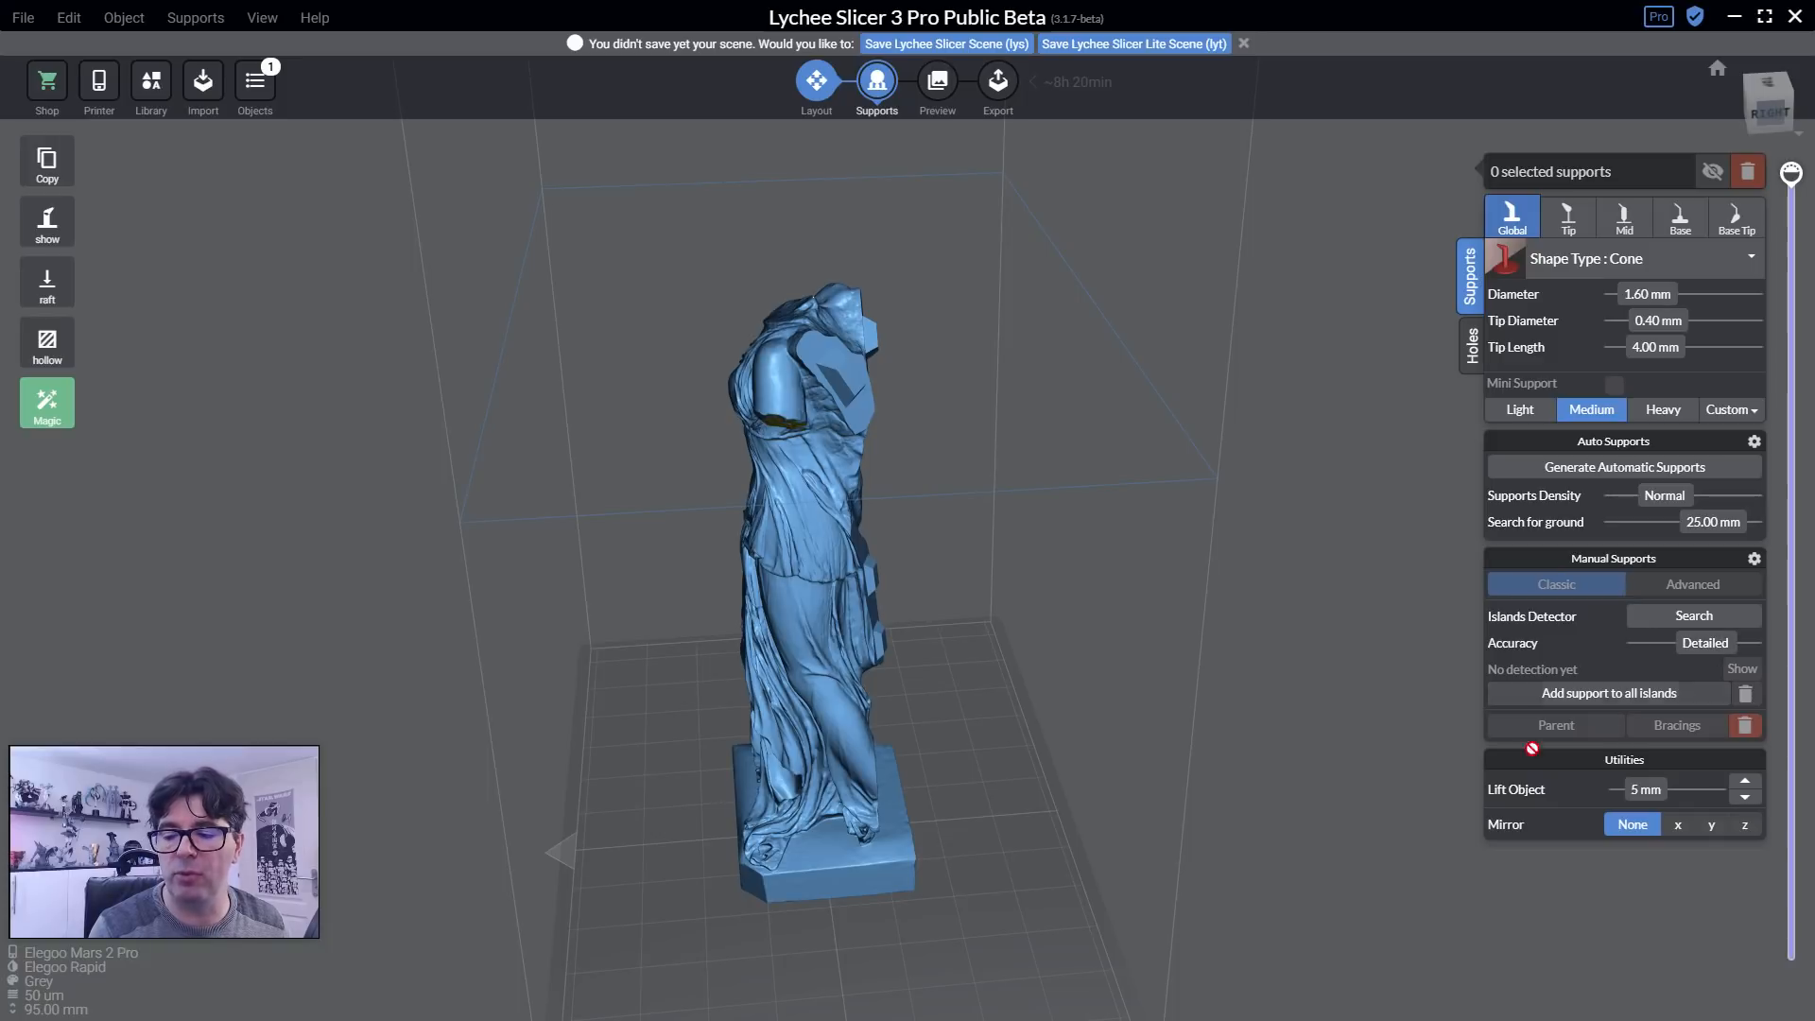
pyautogui.click(1699, 617)
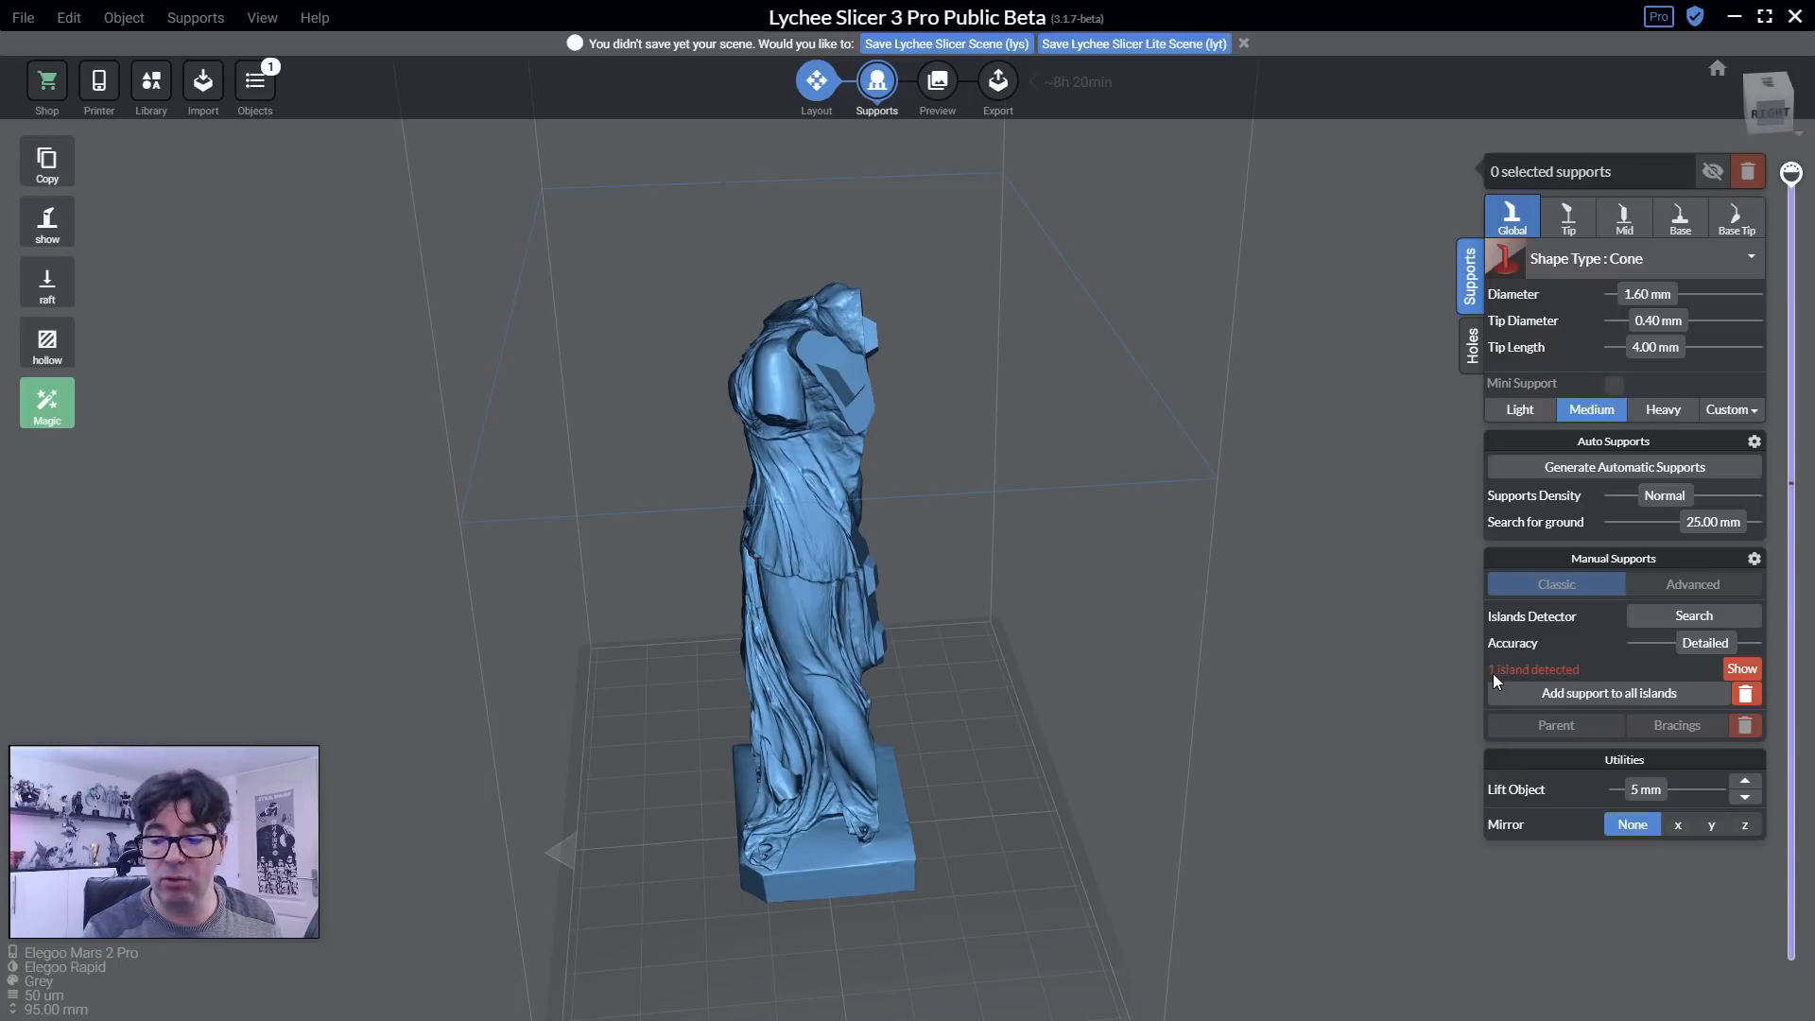
# Show the detected island on the drapery and lower the clipping plane to its layer to inspect the cross-section.
pyautogui.click(1743, 669)
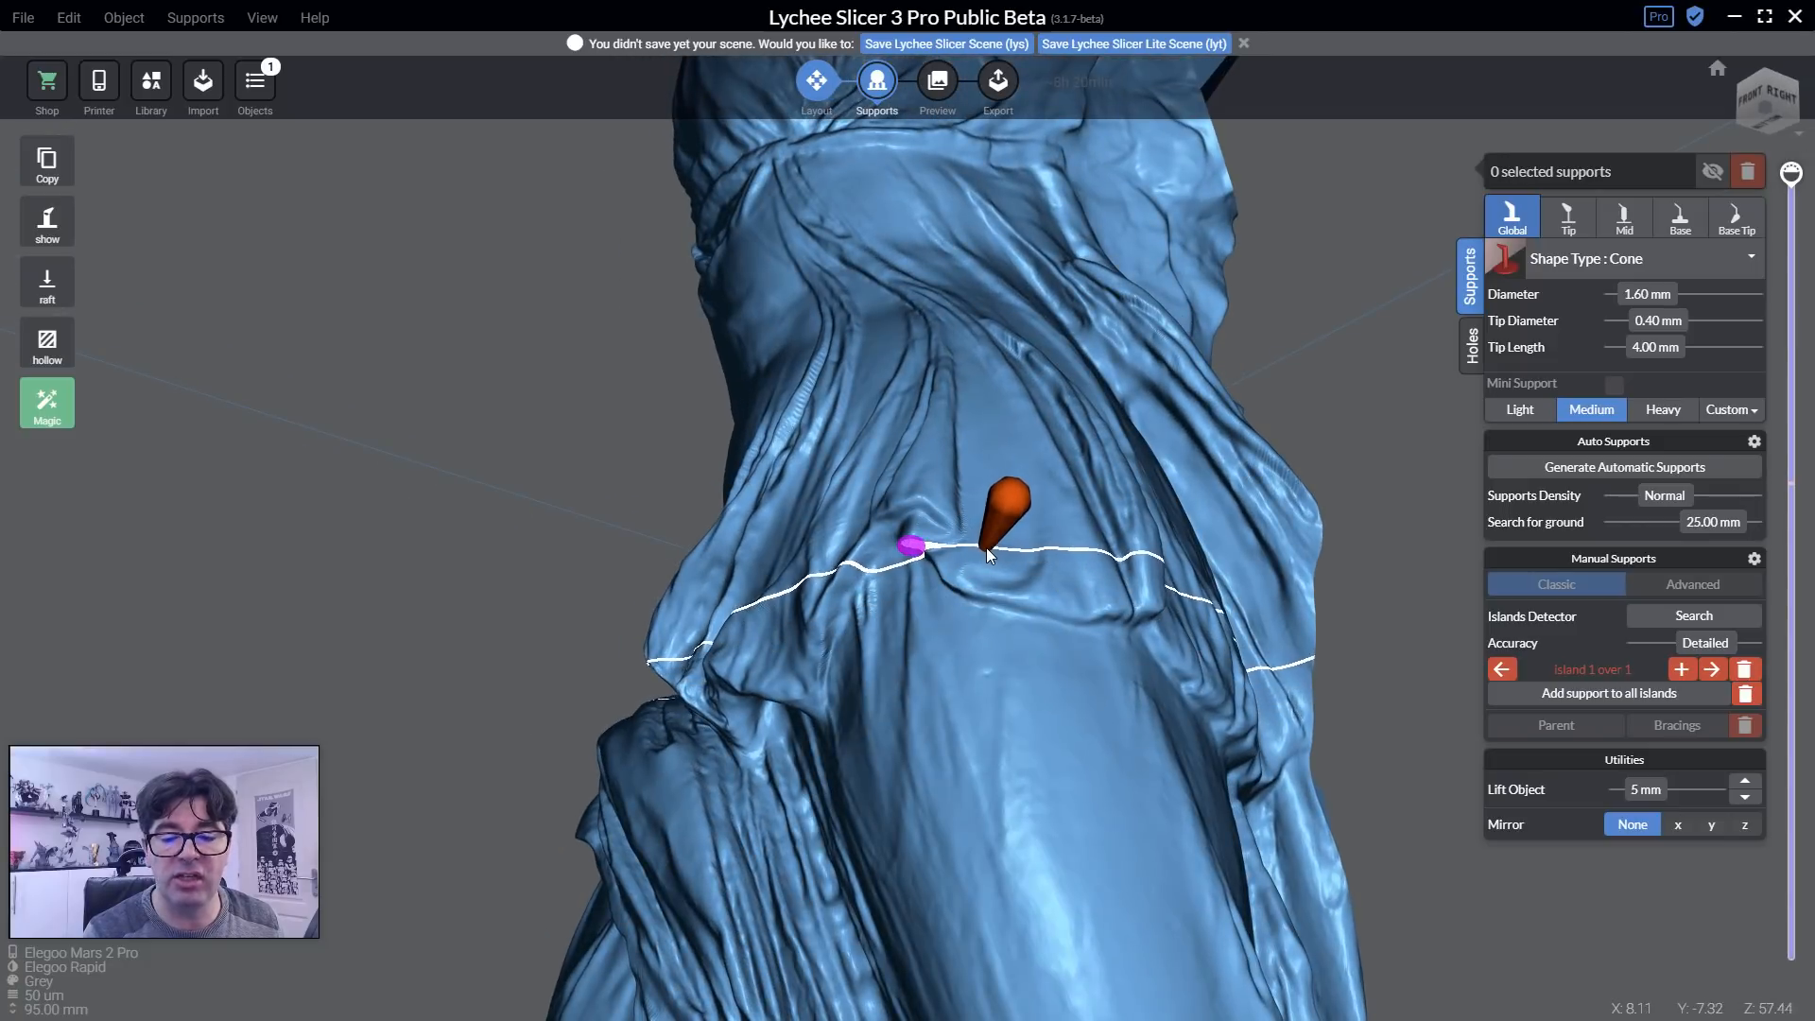
pyautogui.moveTo(985, 548); pyautogui.dragTo(955, 695, button='right')
pyautogui.scroll(3, 874, 454)
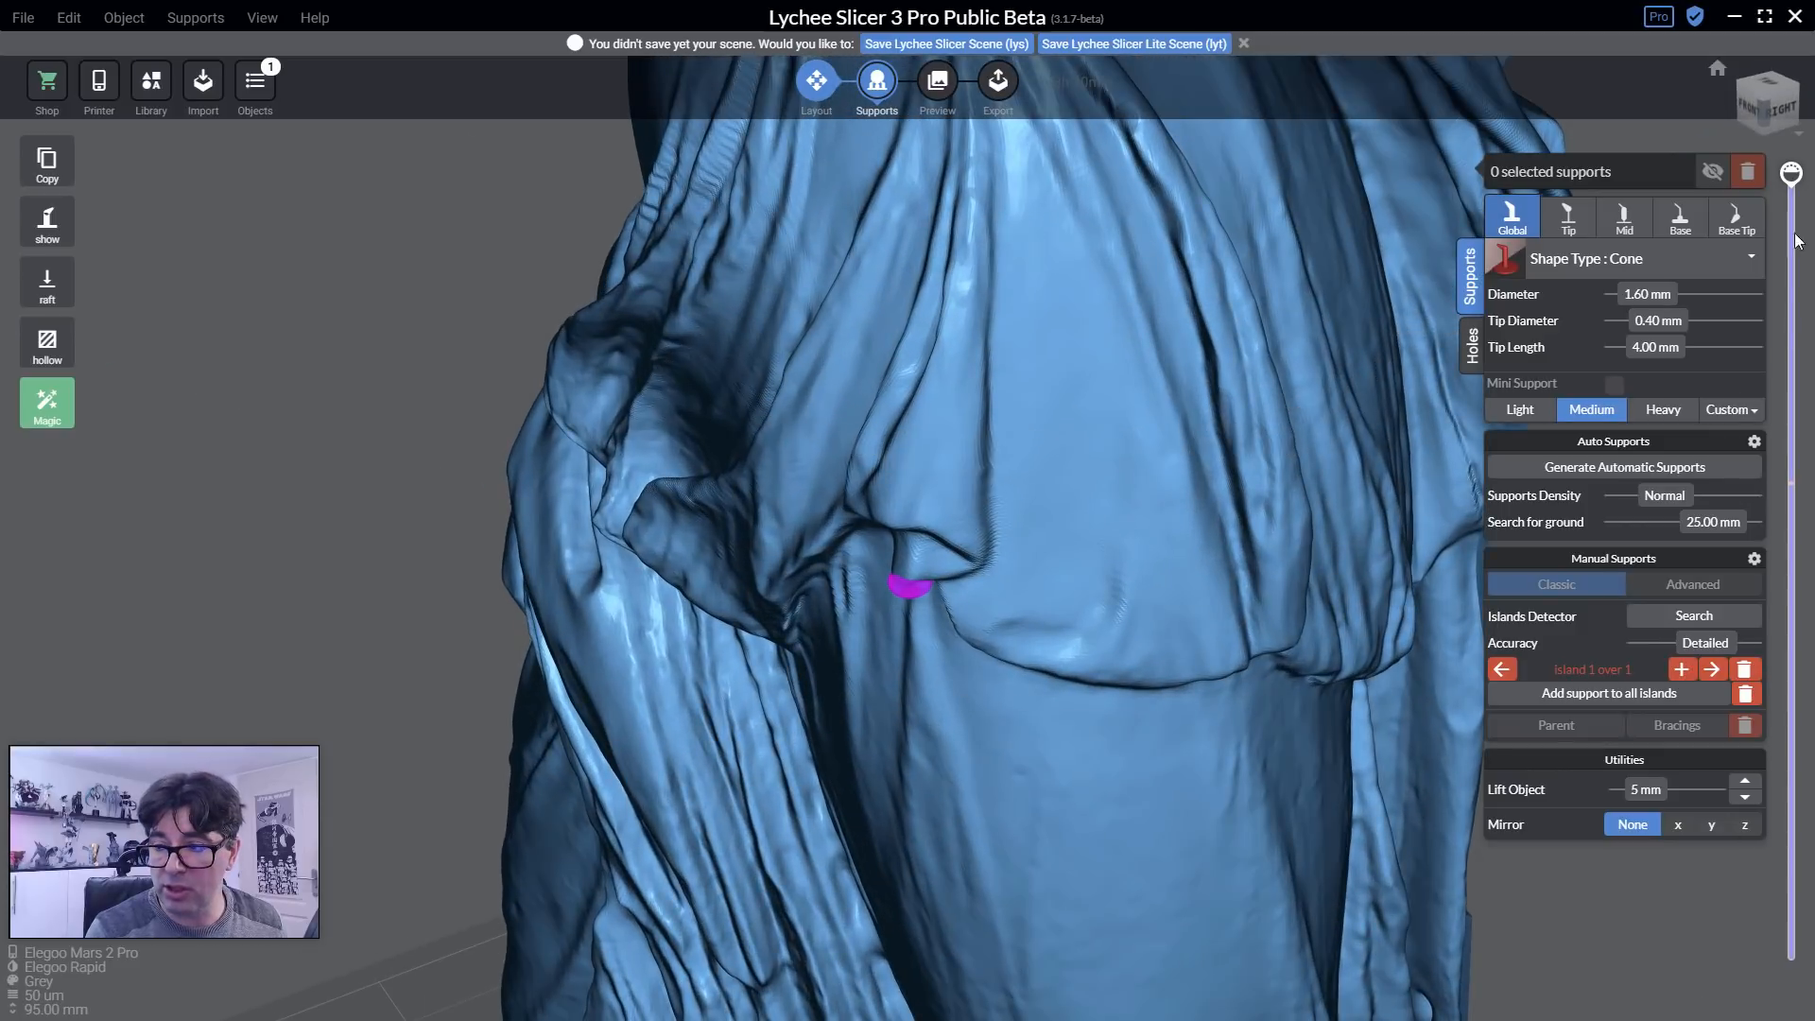
pyautogui.moveTo(1792, 173); pyautogui.dragTo(1796, 494)
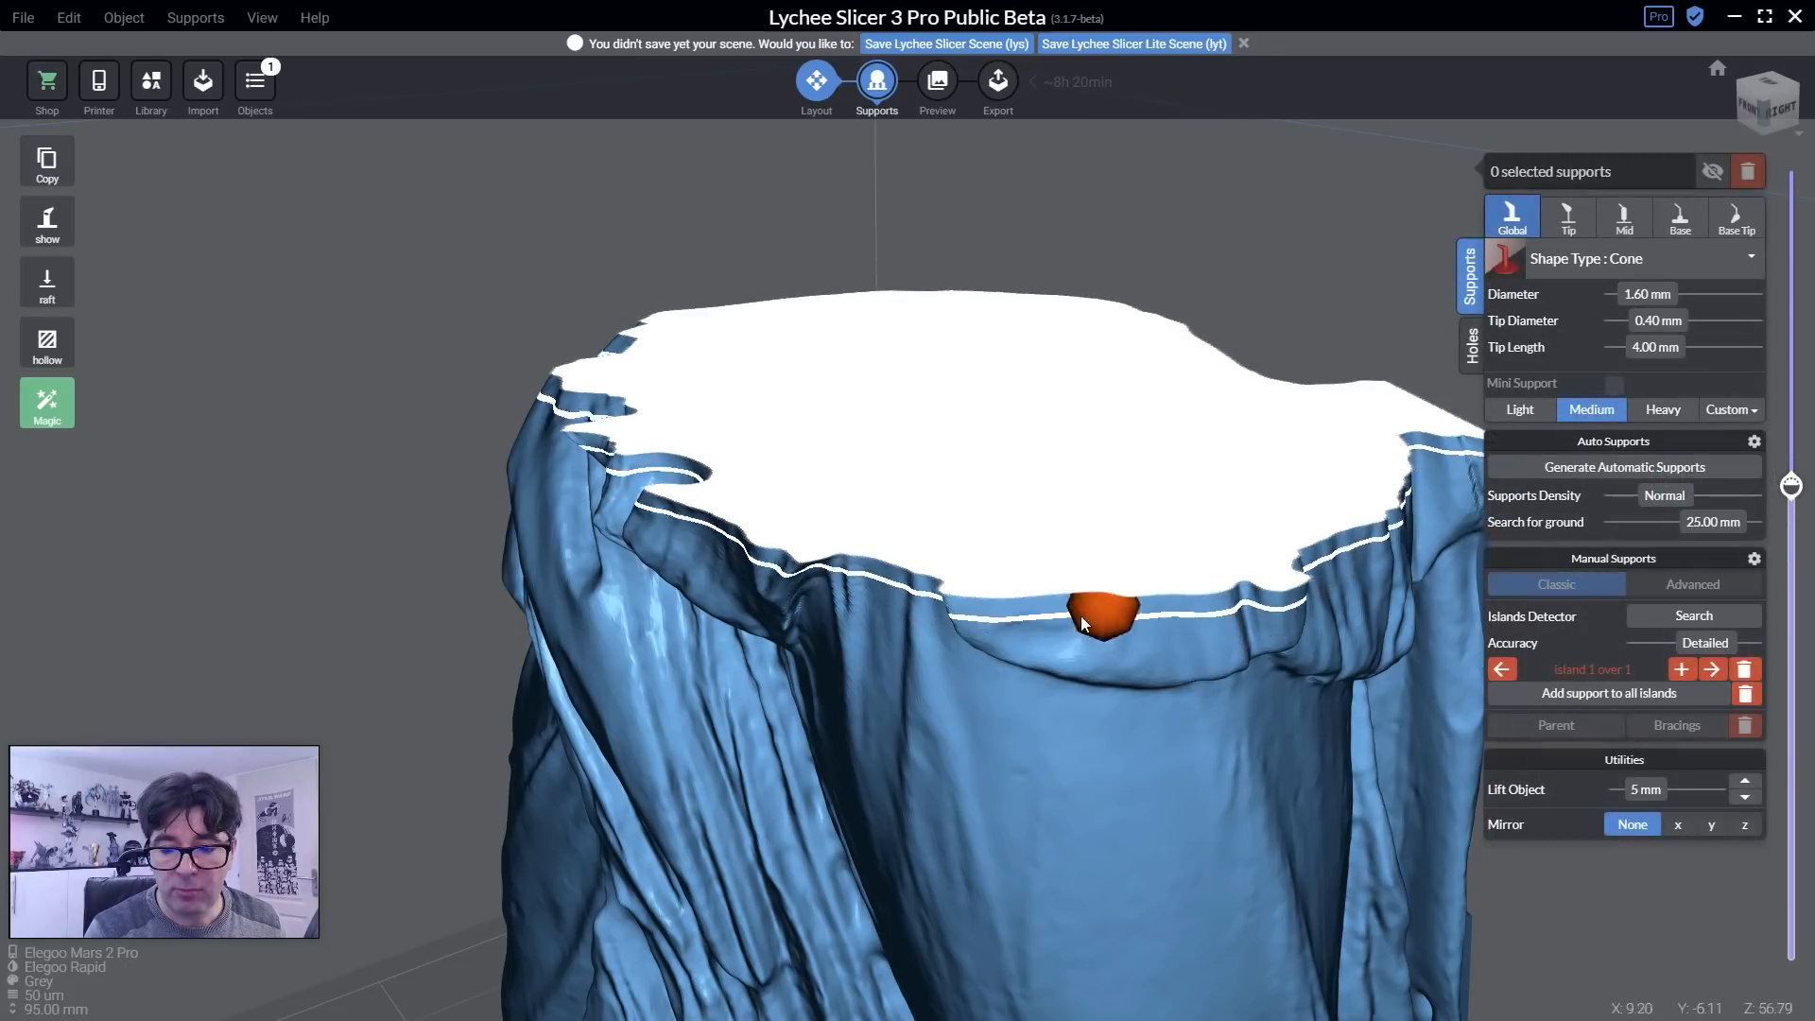
pyautogui.moveTo(1081, 615); pyautogui.dragTo(1066, 673, button='right')
pyautogui.scroll(3, 967, 593)
pyautogui.moveTo(967, 594); pyautogui.dragTo(1097, 586, button='middle')
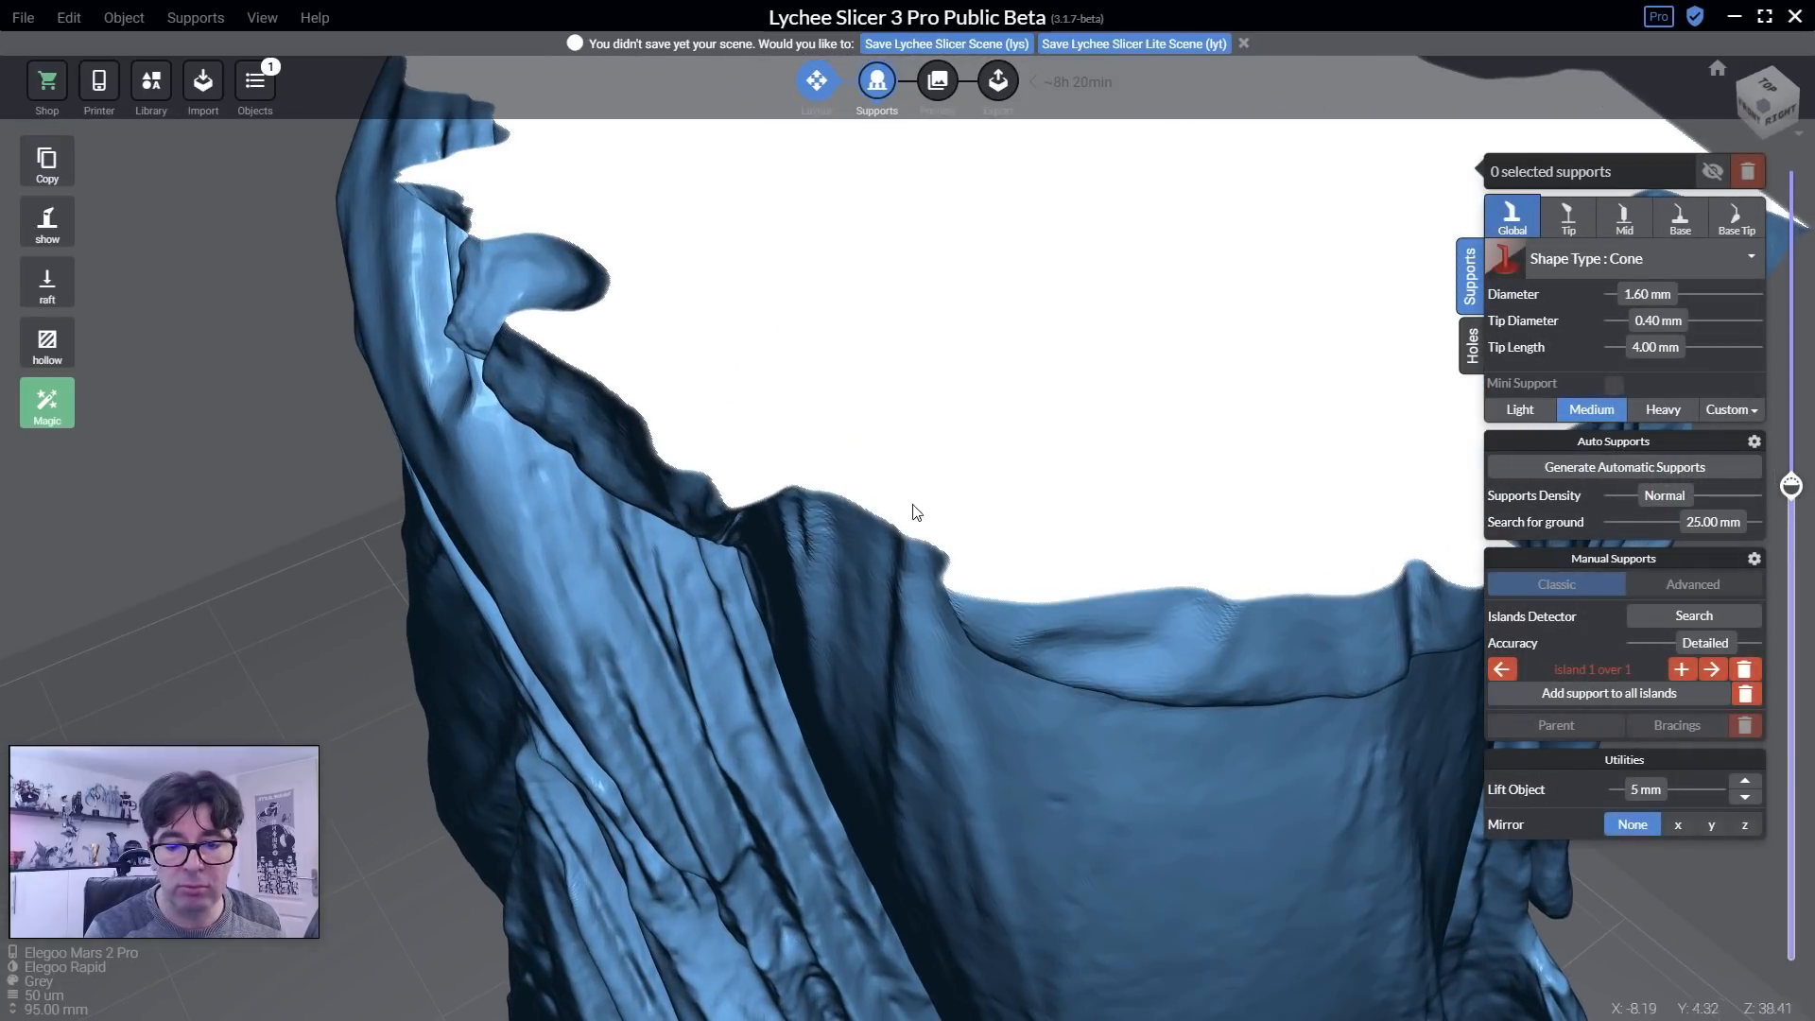
# Open the print preview and set the slice effect from antialiasing to None.
pyautogui.click(938, 80)
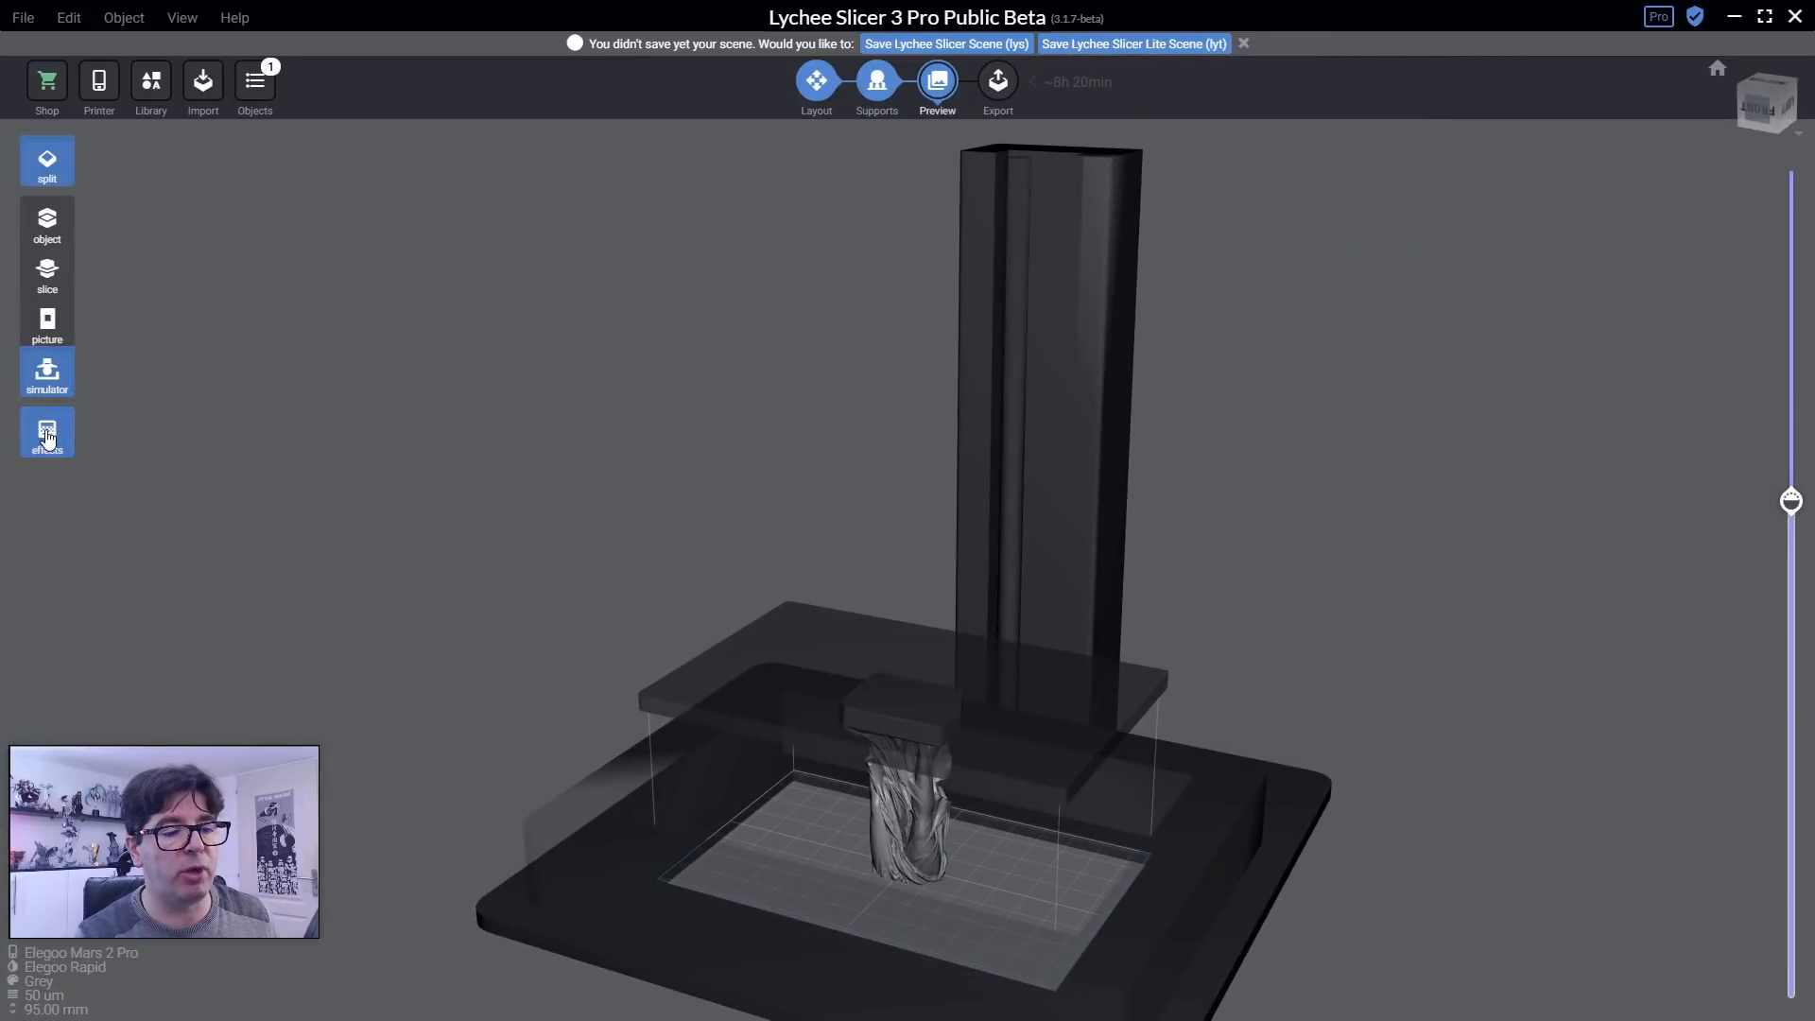
pyautogui.moveTo(48, 430)
pyautogui.click(187, 473)
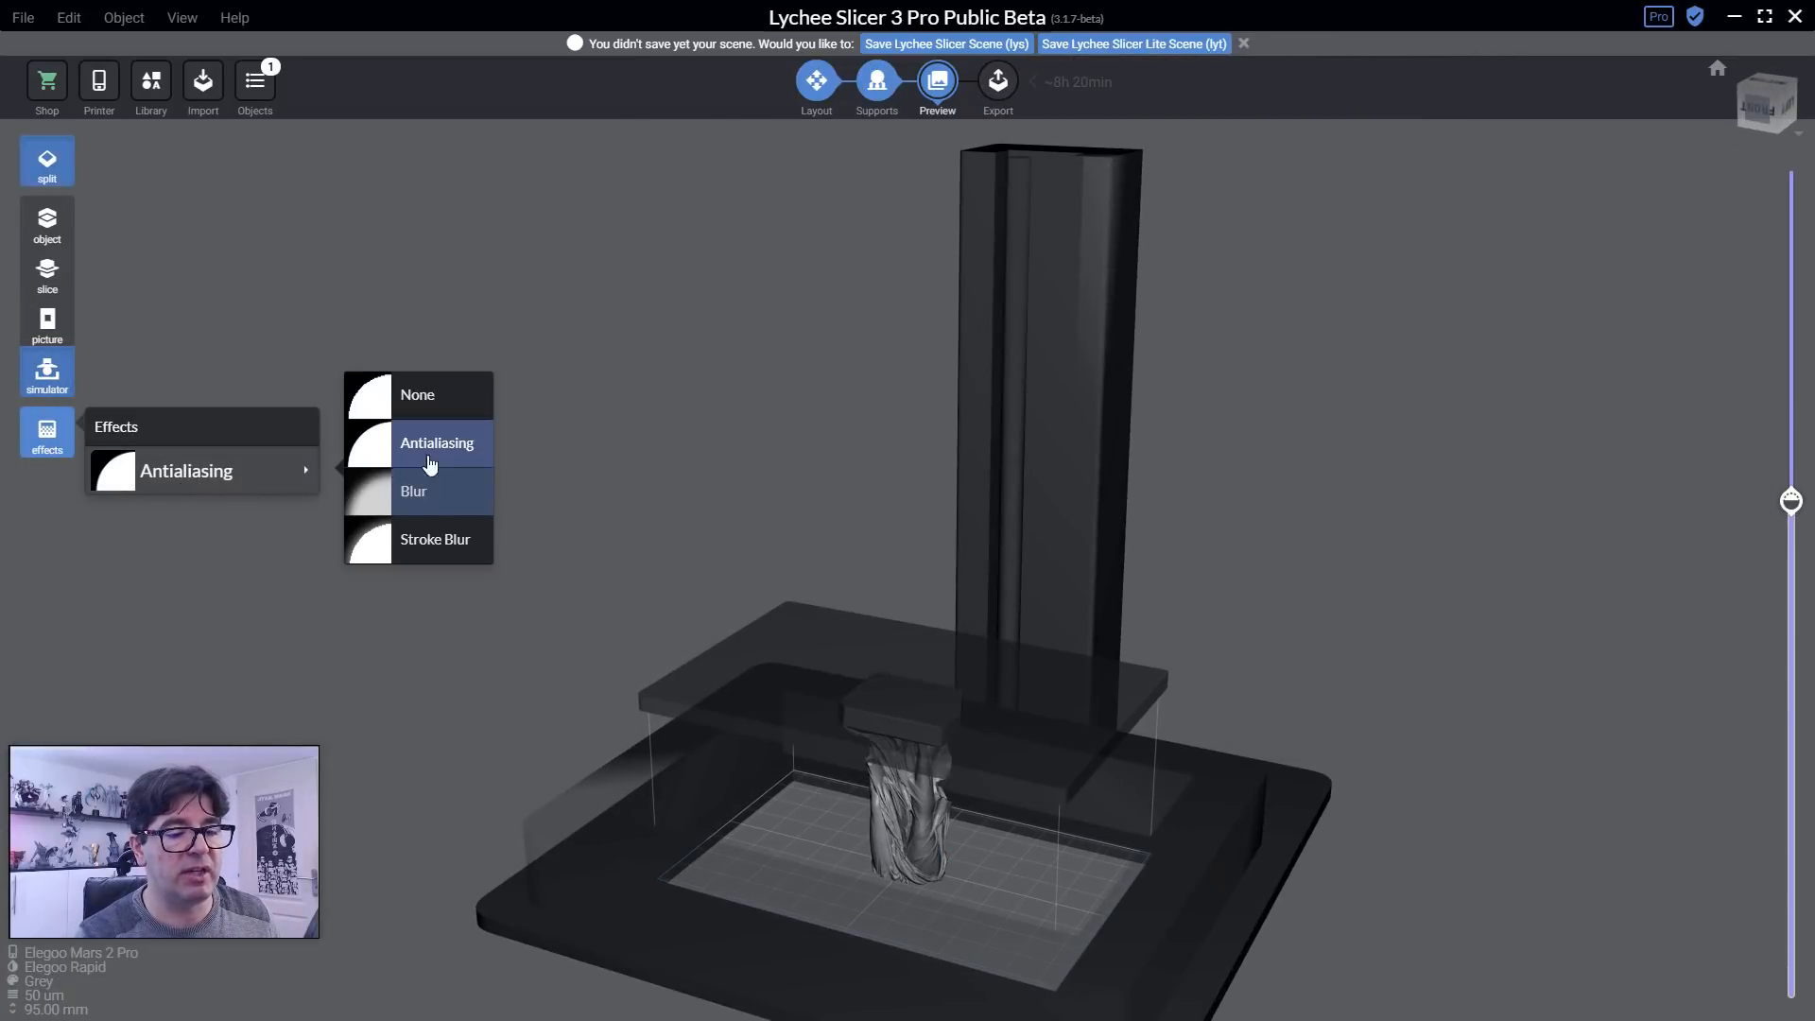
pyautogui.click(416, 395)
# Return through the layout to support editing and examine the clipped cross-section of the statue up close.
pyautogui.click(817, 80)
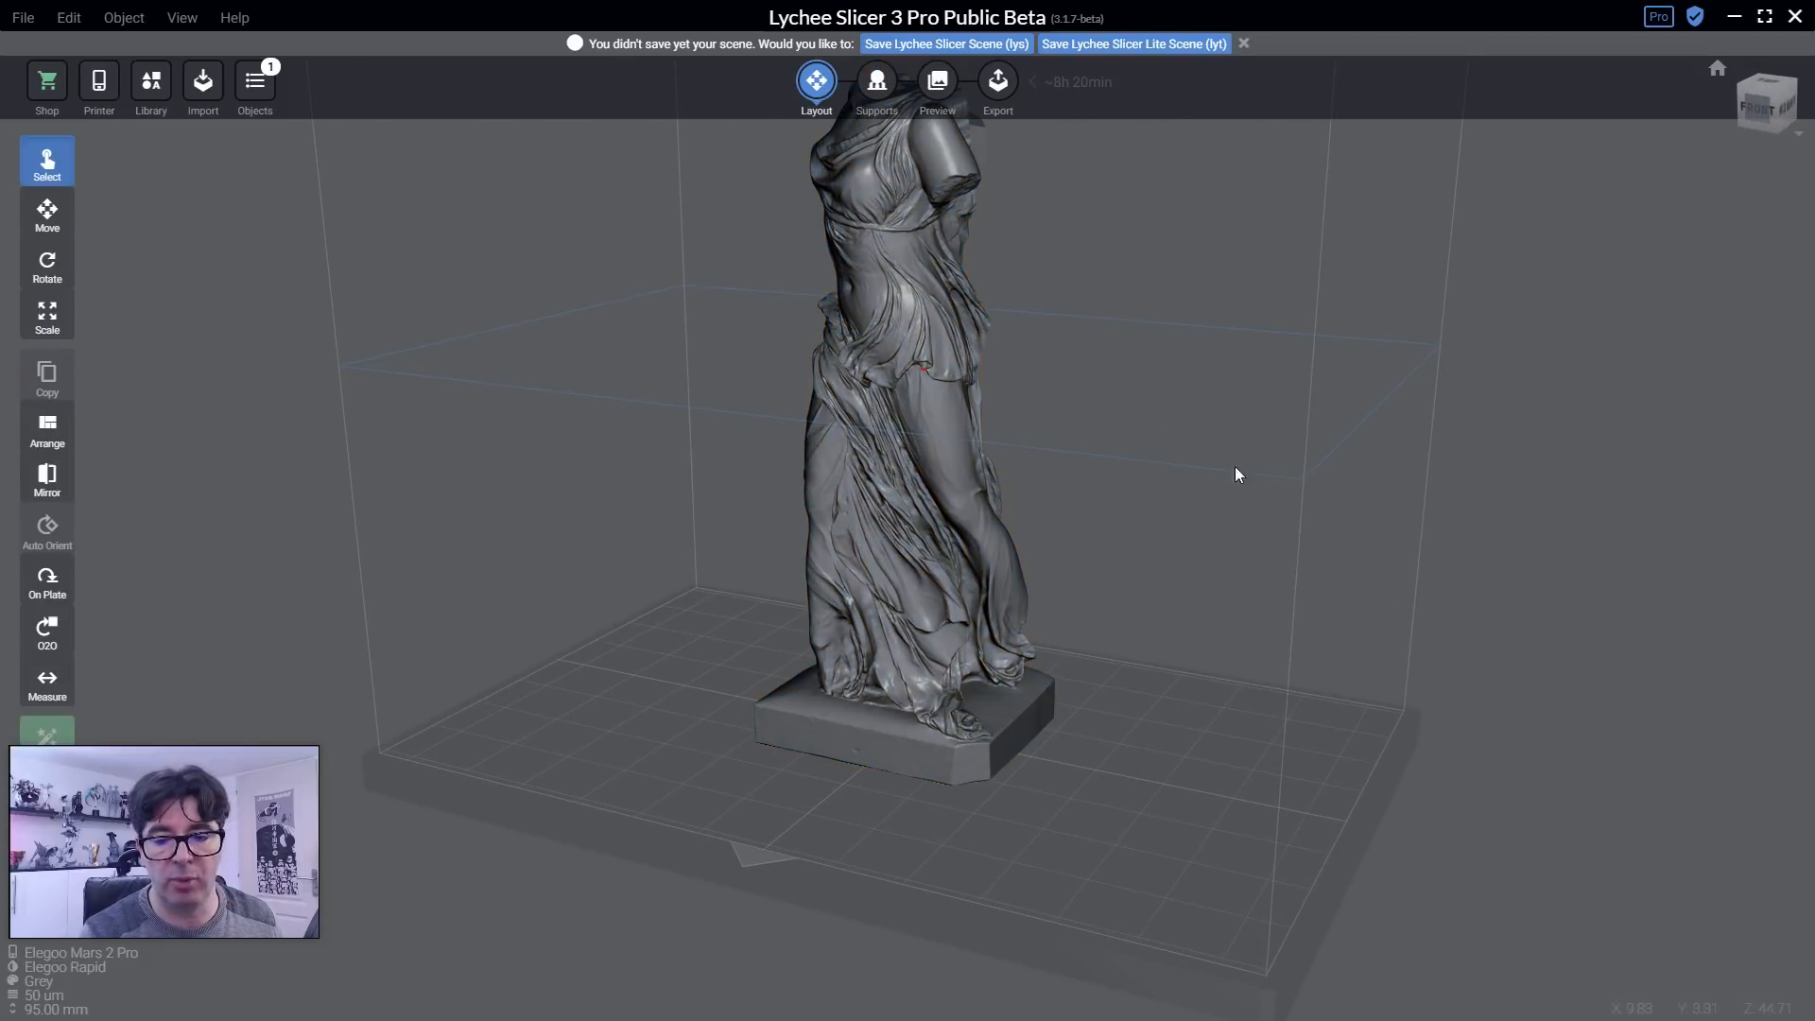
pyautogui.click(878, 81)
pyautogui.scroll(10, 1028, 404)
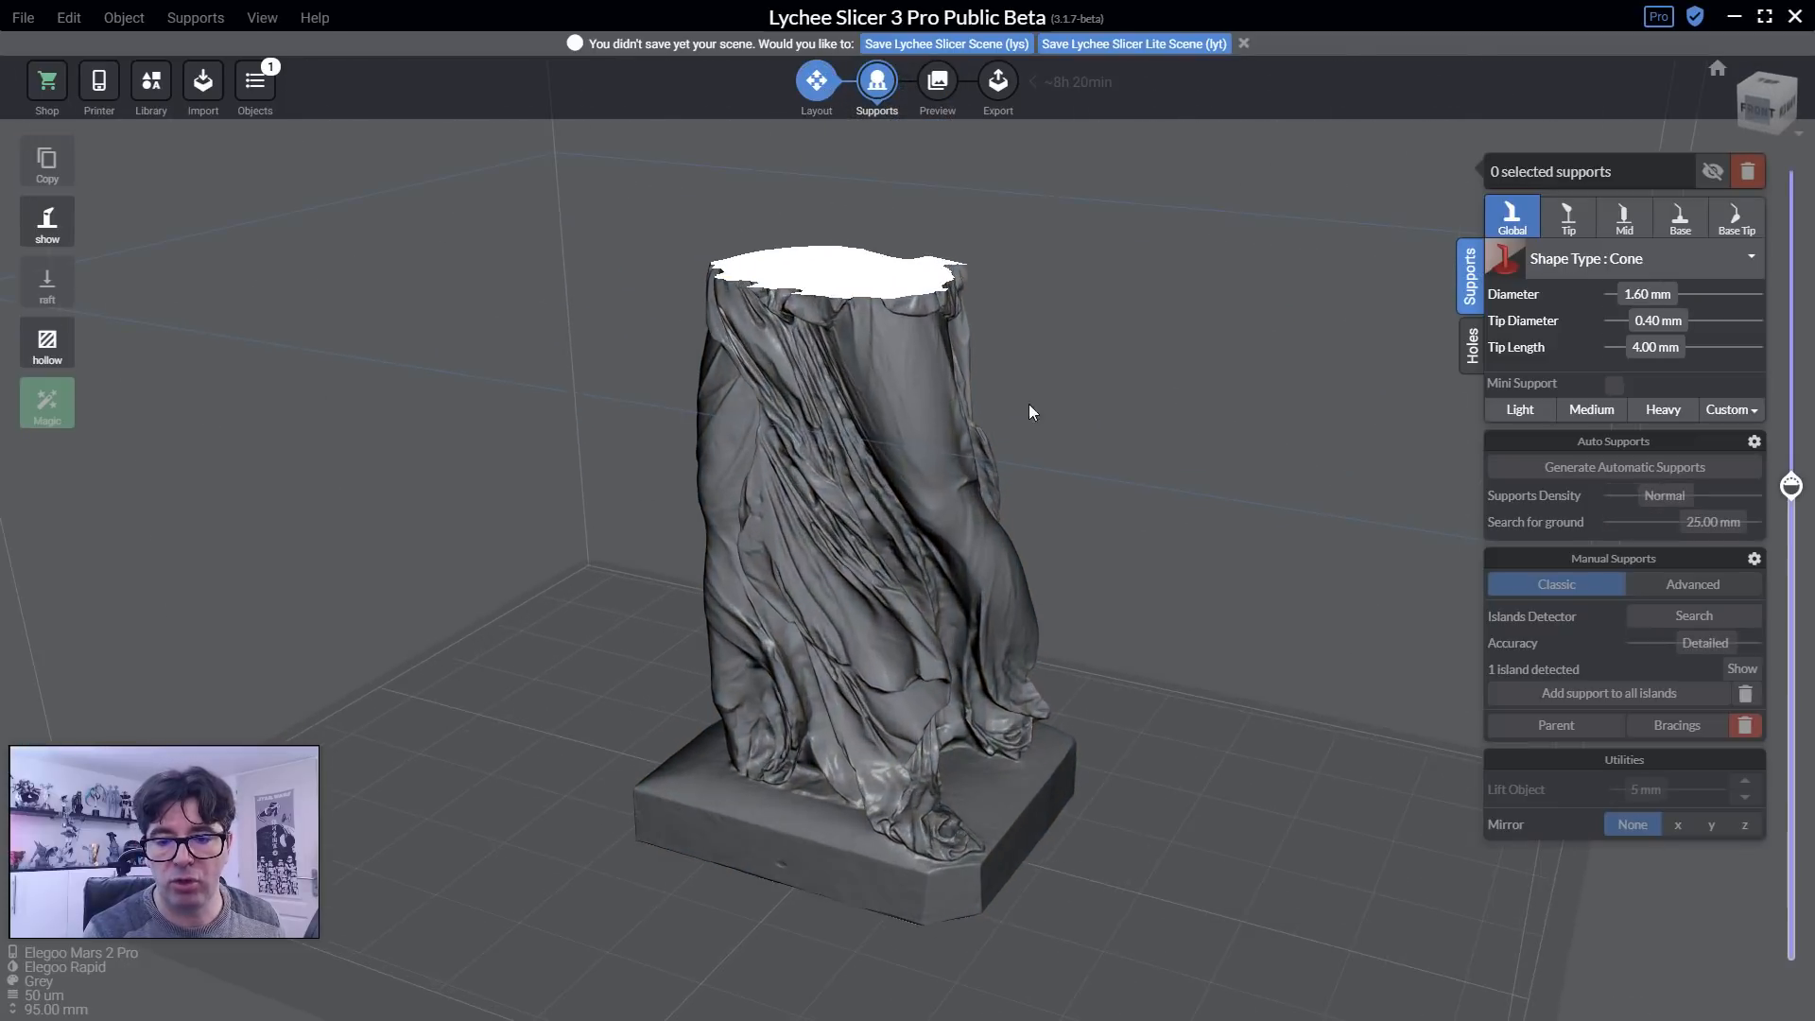
pyautogui.moveTo(683, 459); pyautogui.dragTo(746, 482, button='middle')
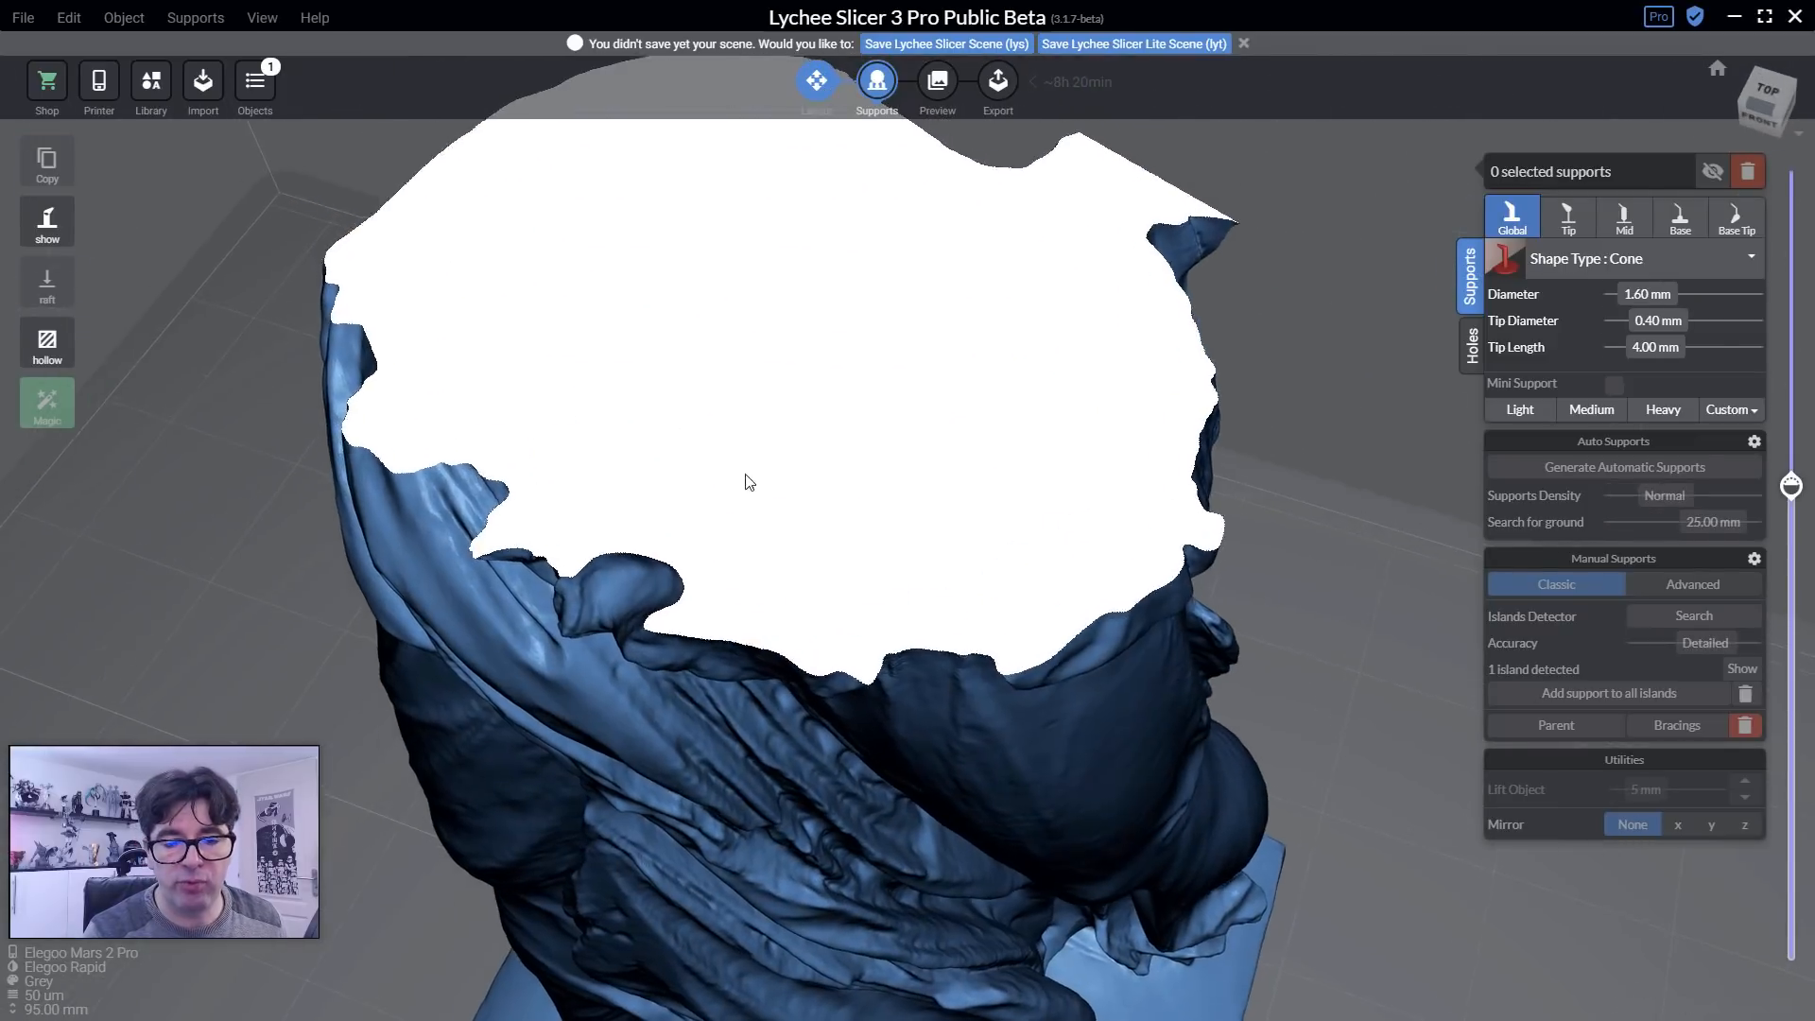
# Check the layers around the detected island on the robe and place a medium cone support on it.
pyautogui.moveTo(1791, 488); pyautogui.dragTo(1792, 484)
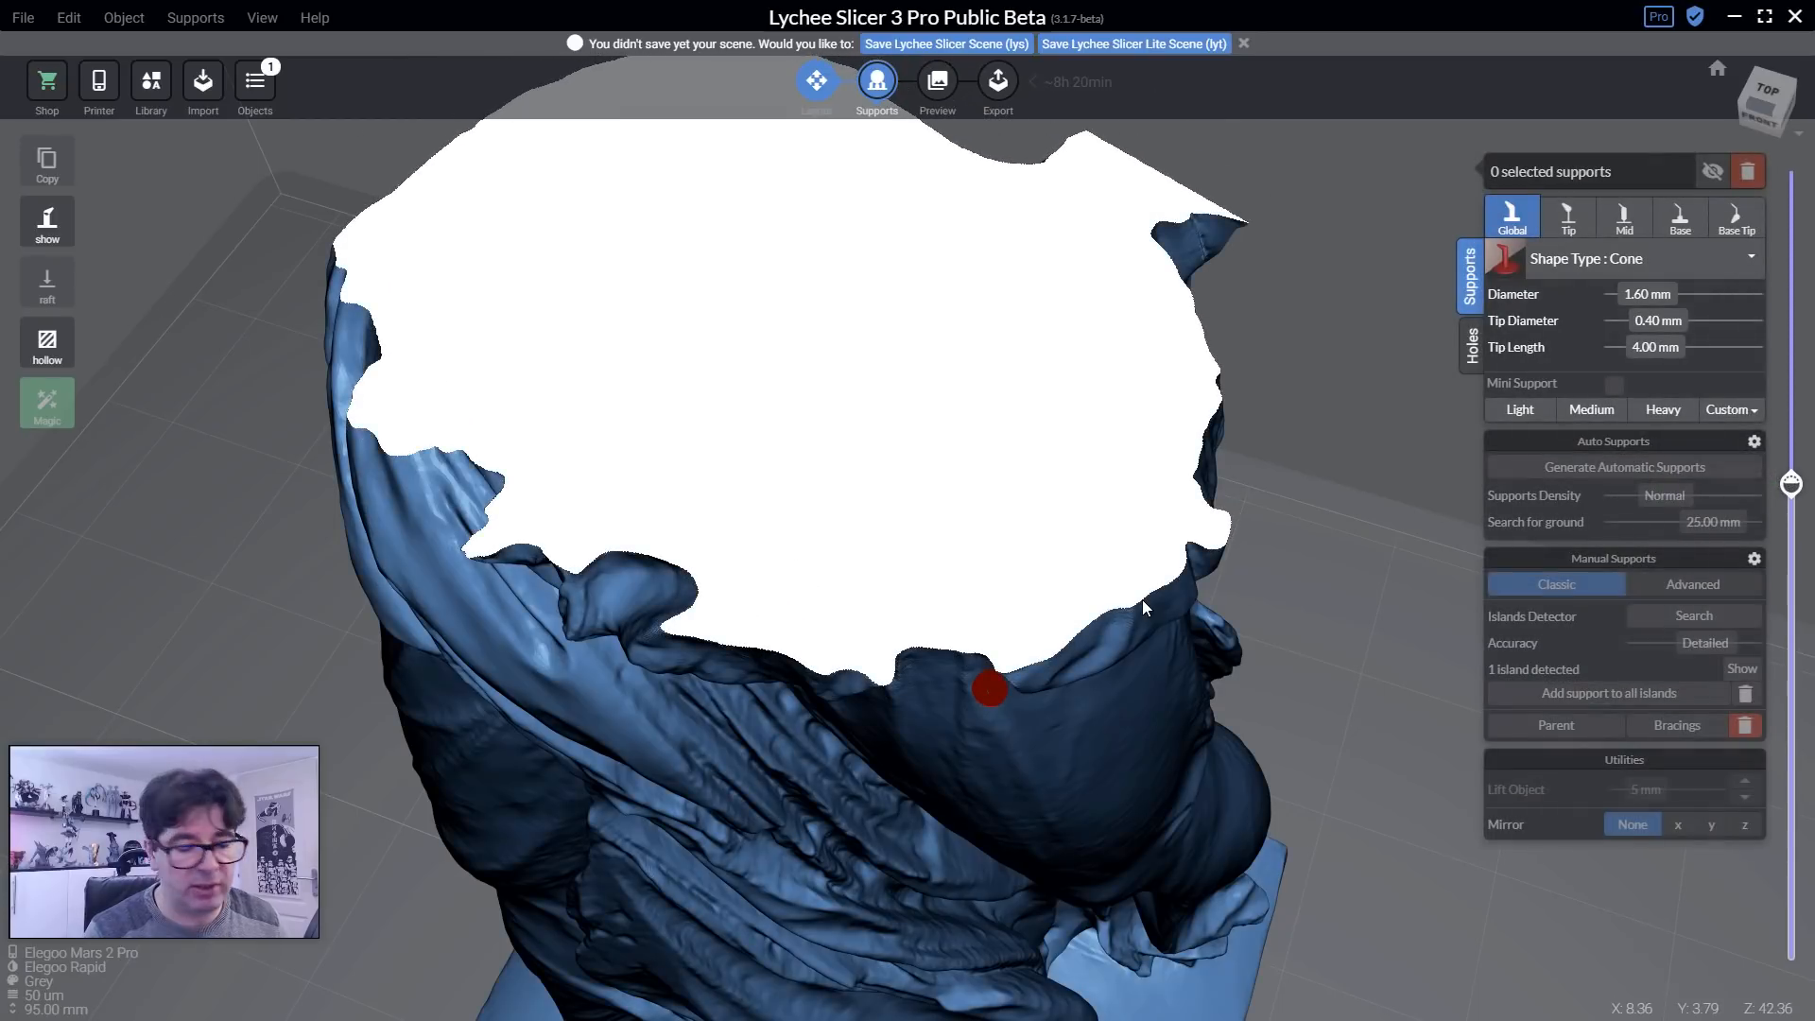
pyautogui.press('Up')
pyautogui.press('Down')
pyautogui.press('Down')
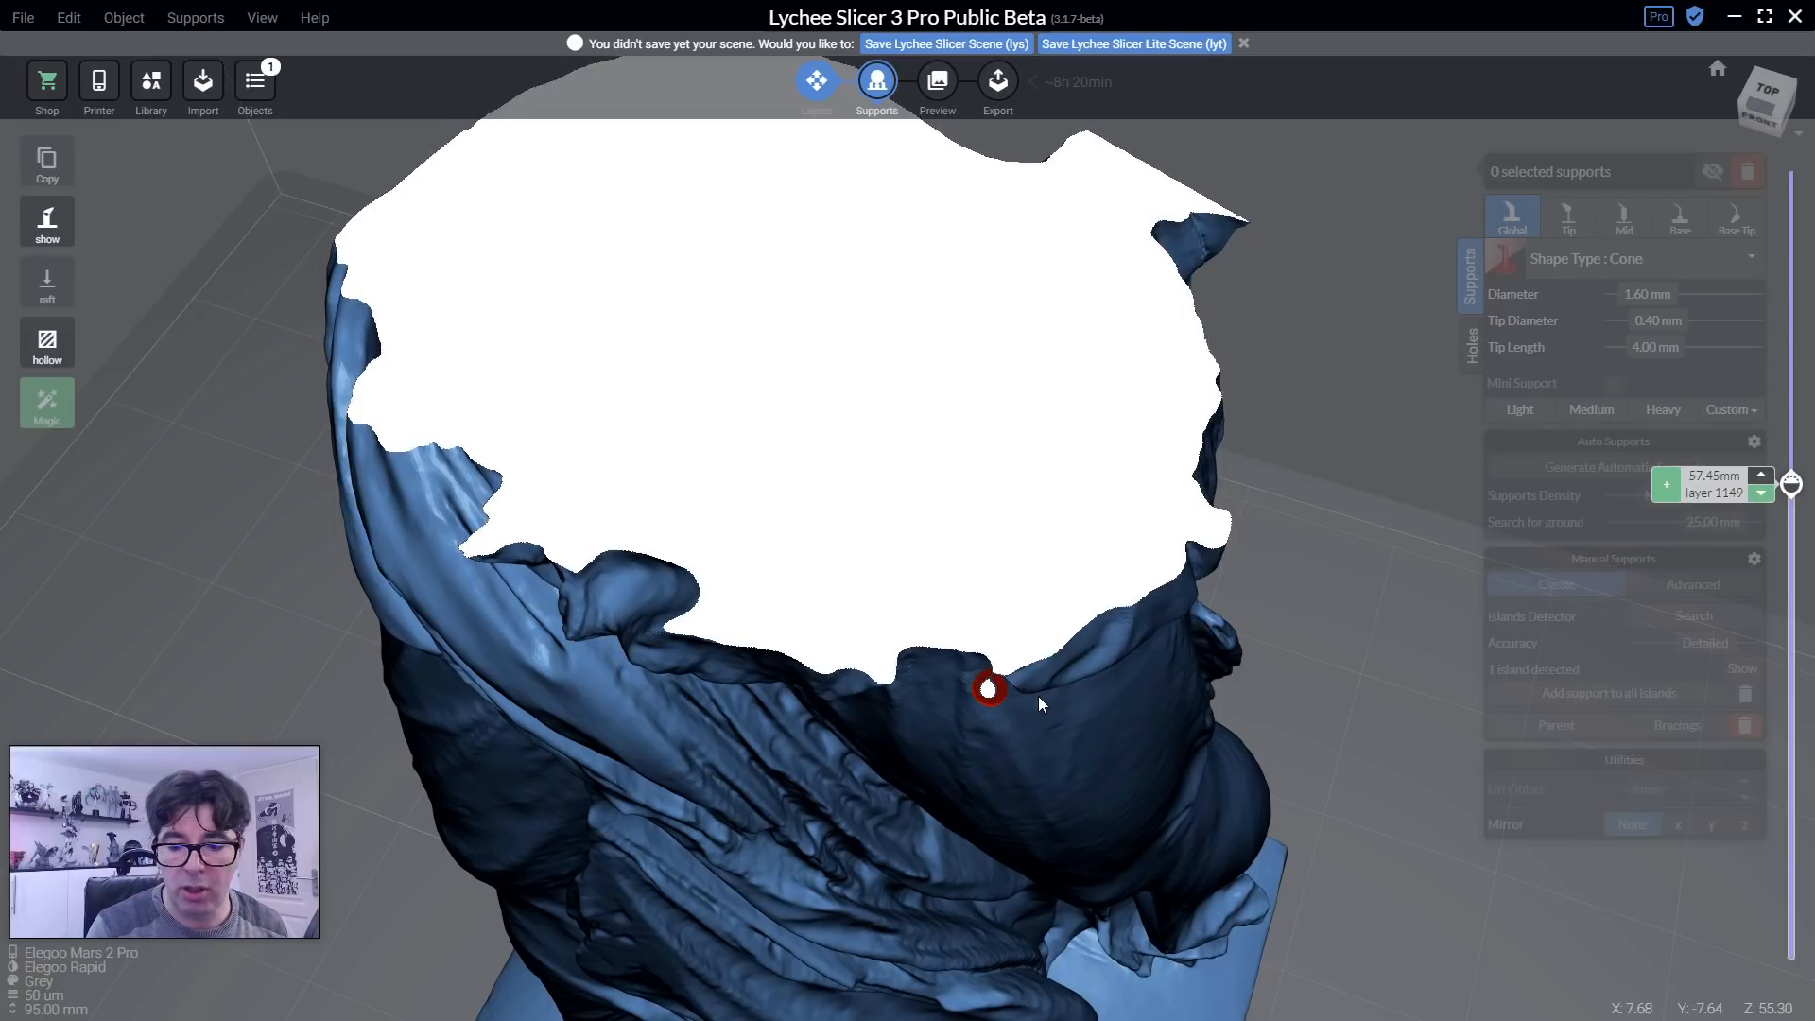
pyautogui.press('Up')
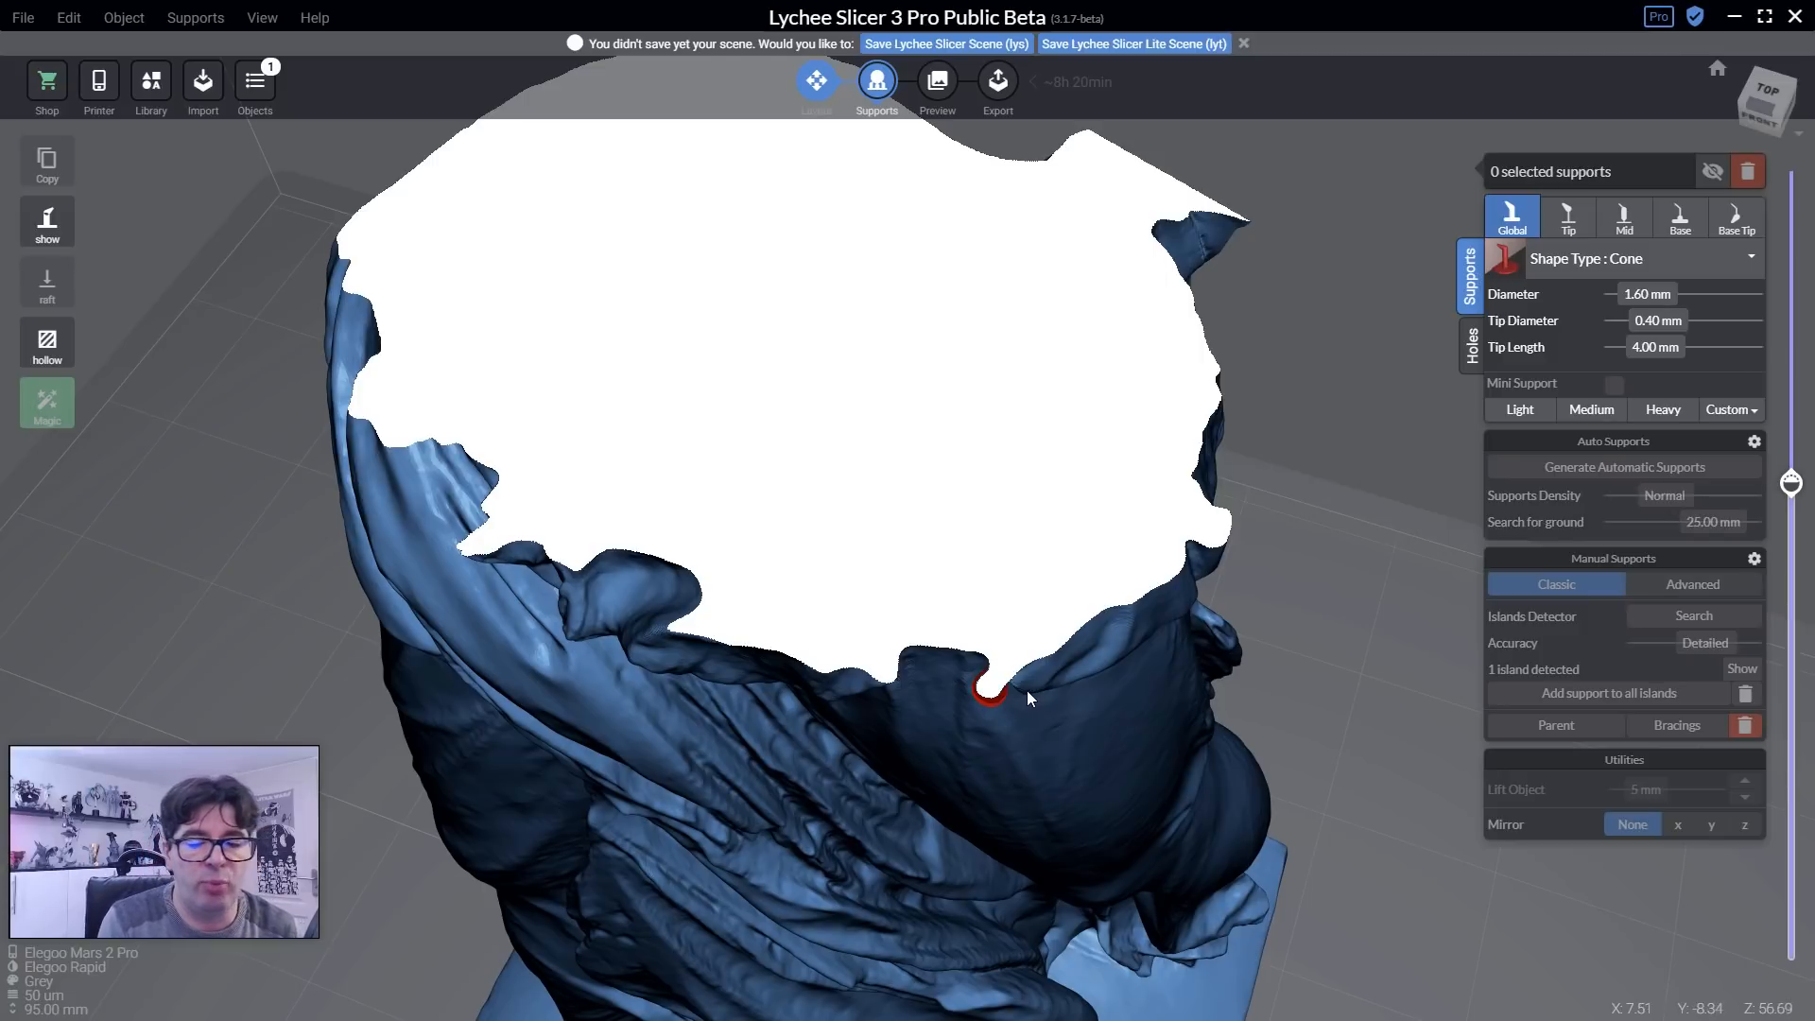
pyautogui.moveTo(1027, 690); pyautogui.dragTo(962, 350, button='right')
pyautogui.moveTo(962, 349); pyautogui.dragTo(920, 968, button='middle')
pyautogui.moveTo(921, 968); pyautogui.dragTo(1051, 668, button='right')
pyautogui.click(834, 456)
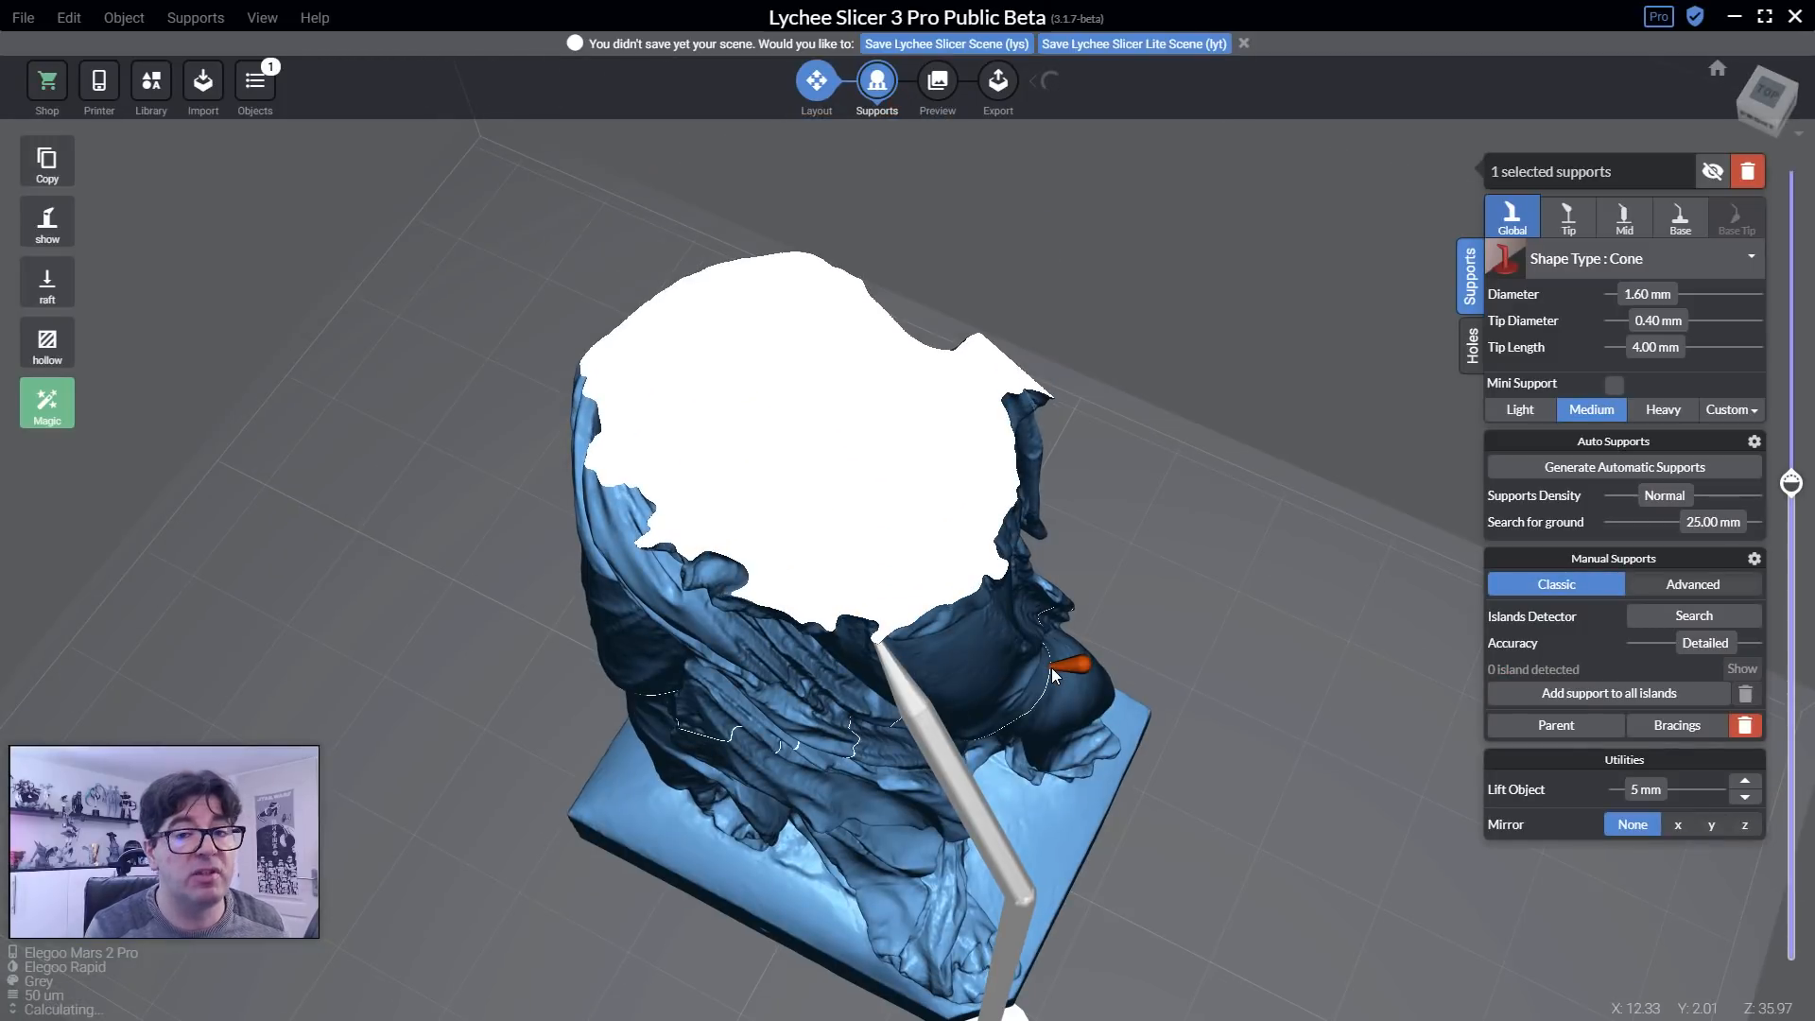
# Turn on hollowing for the statue with lattice infill and set the wall thickness to 1.1 mm.
pyautogui.moveTo(1182, 633); pyautogui.dragTo(1352, 624, button='right')
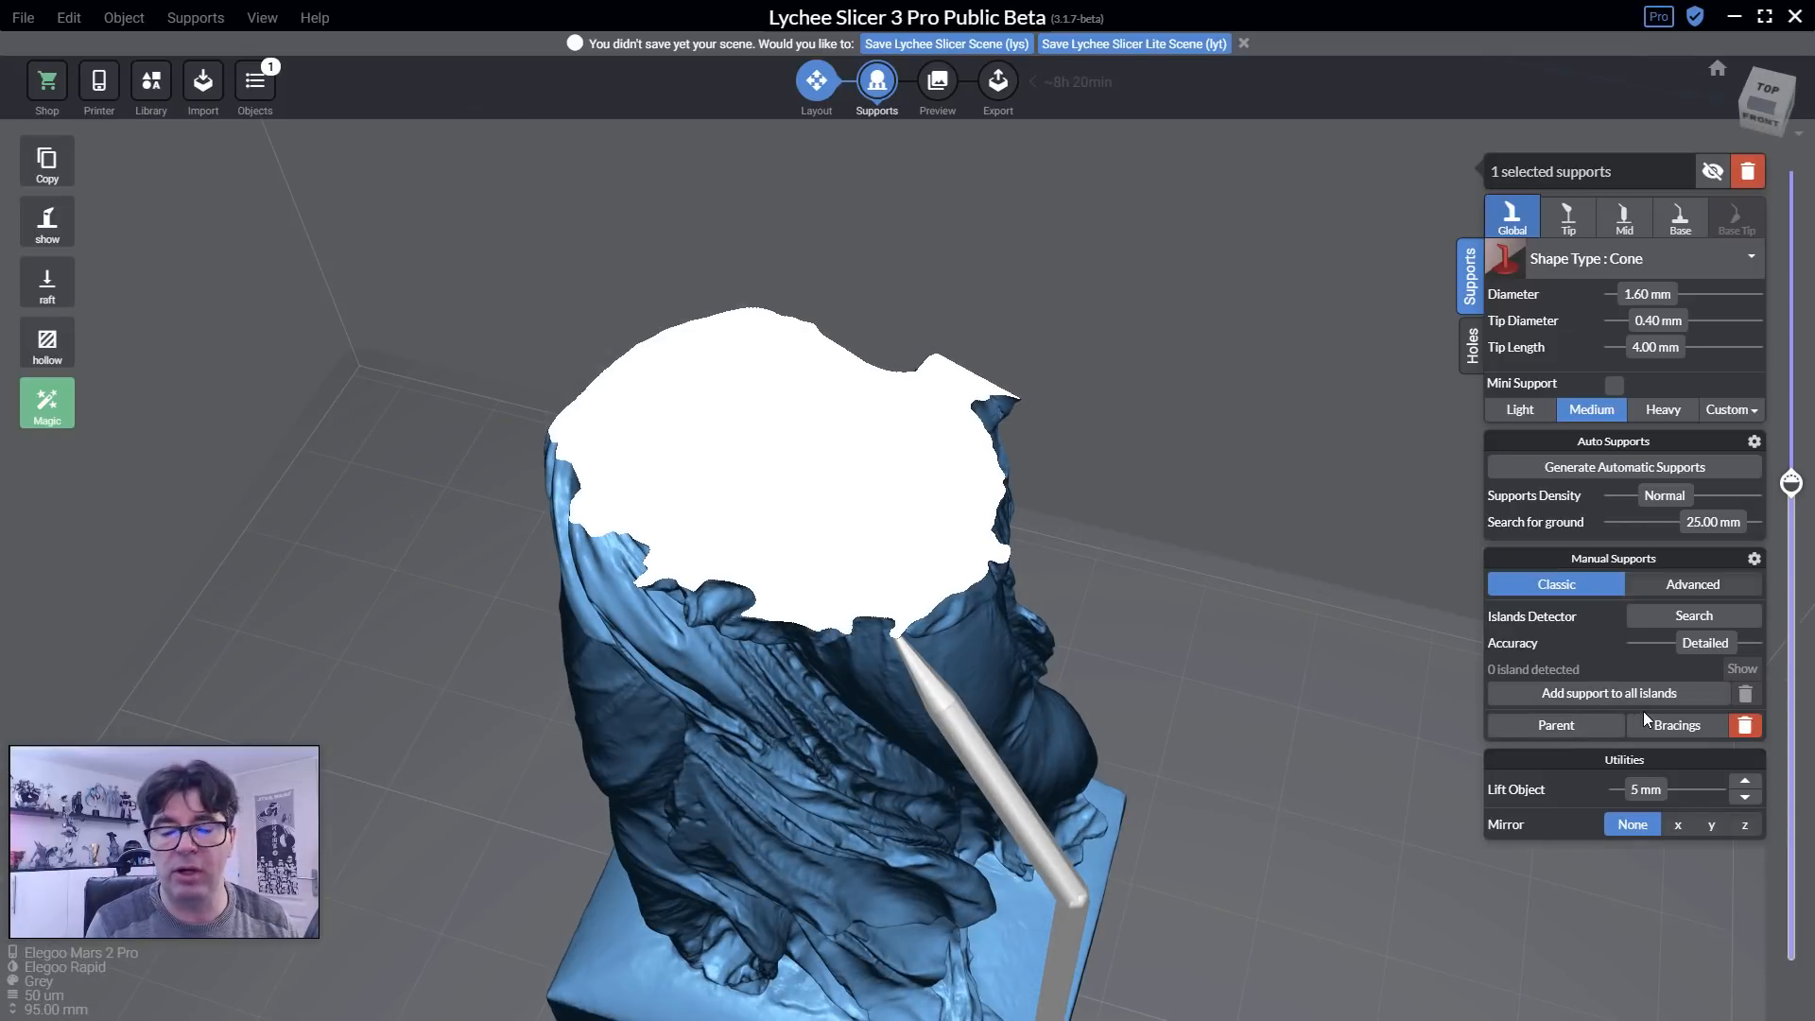
pyautogui.moveTo(1227, 663); pyautogui.dragTo(1171, 505, button='right')
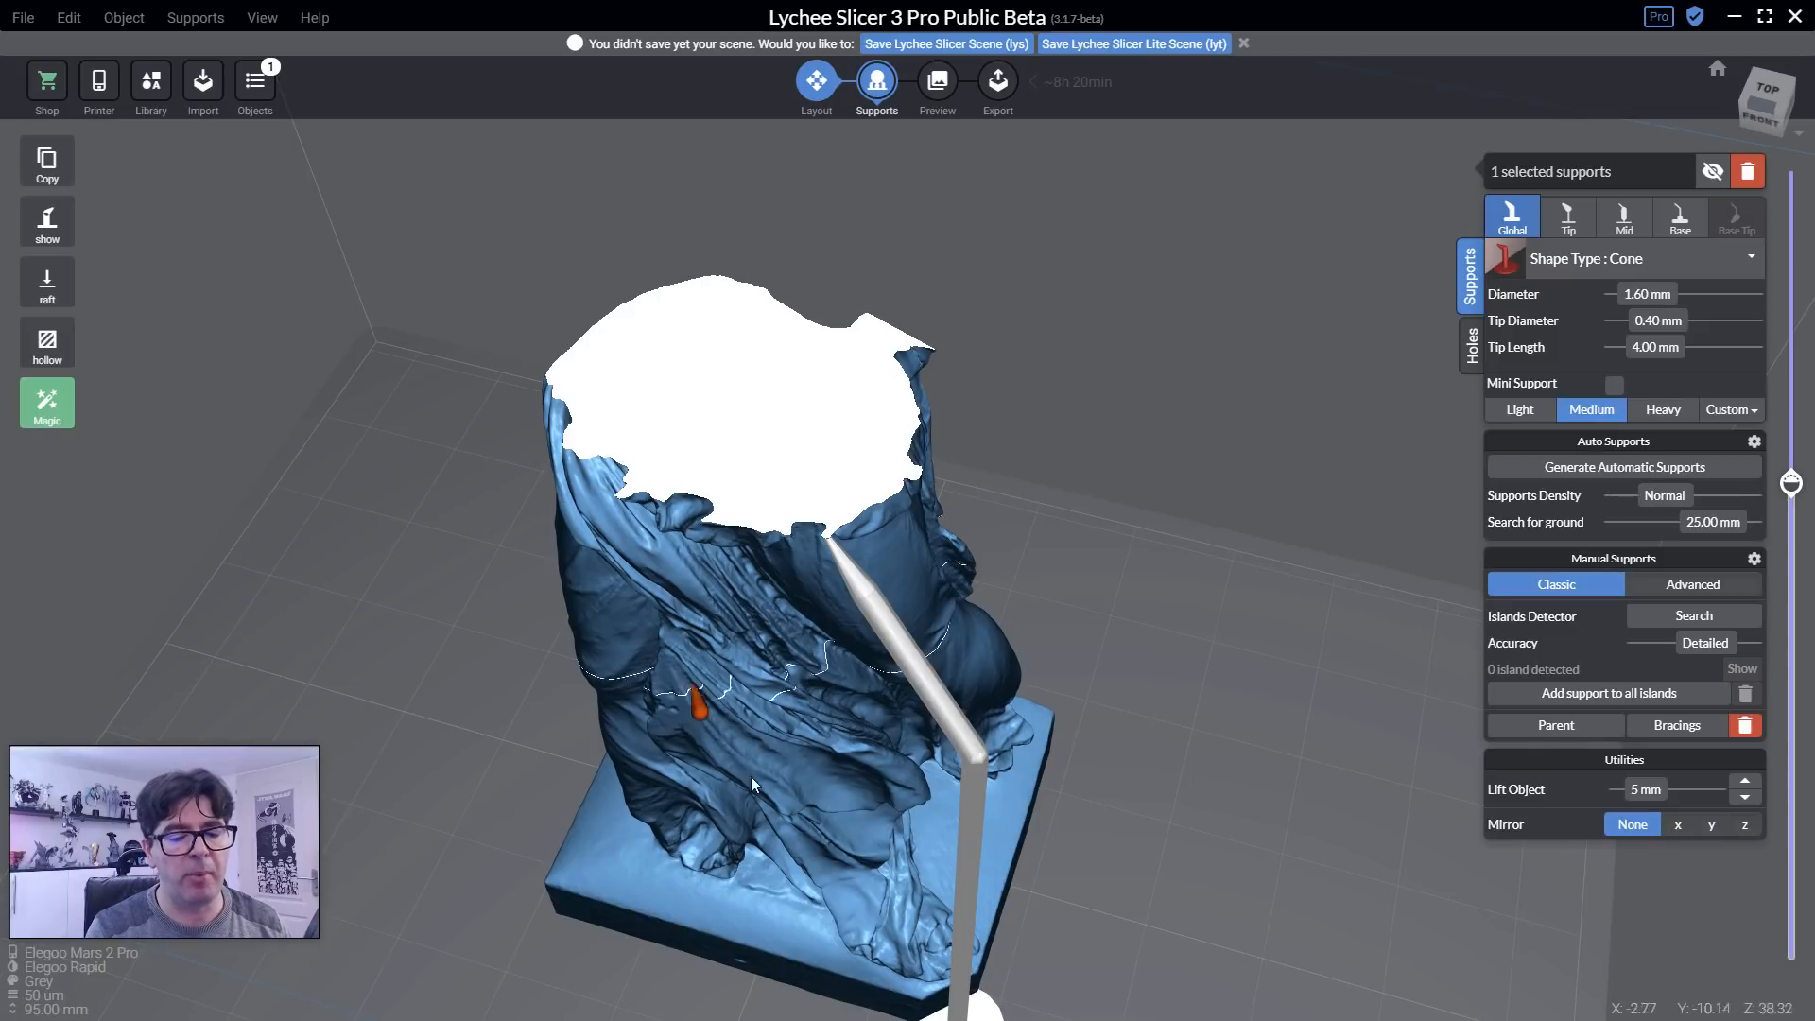
pyautogui.moveTo(1127, 652); pyautogui.dragTo(970, 590, button='right')
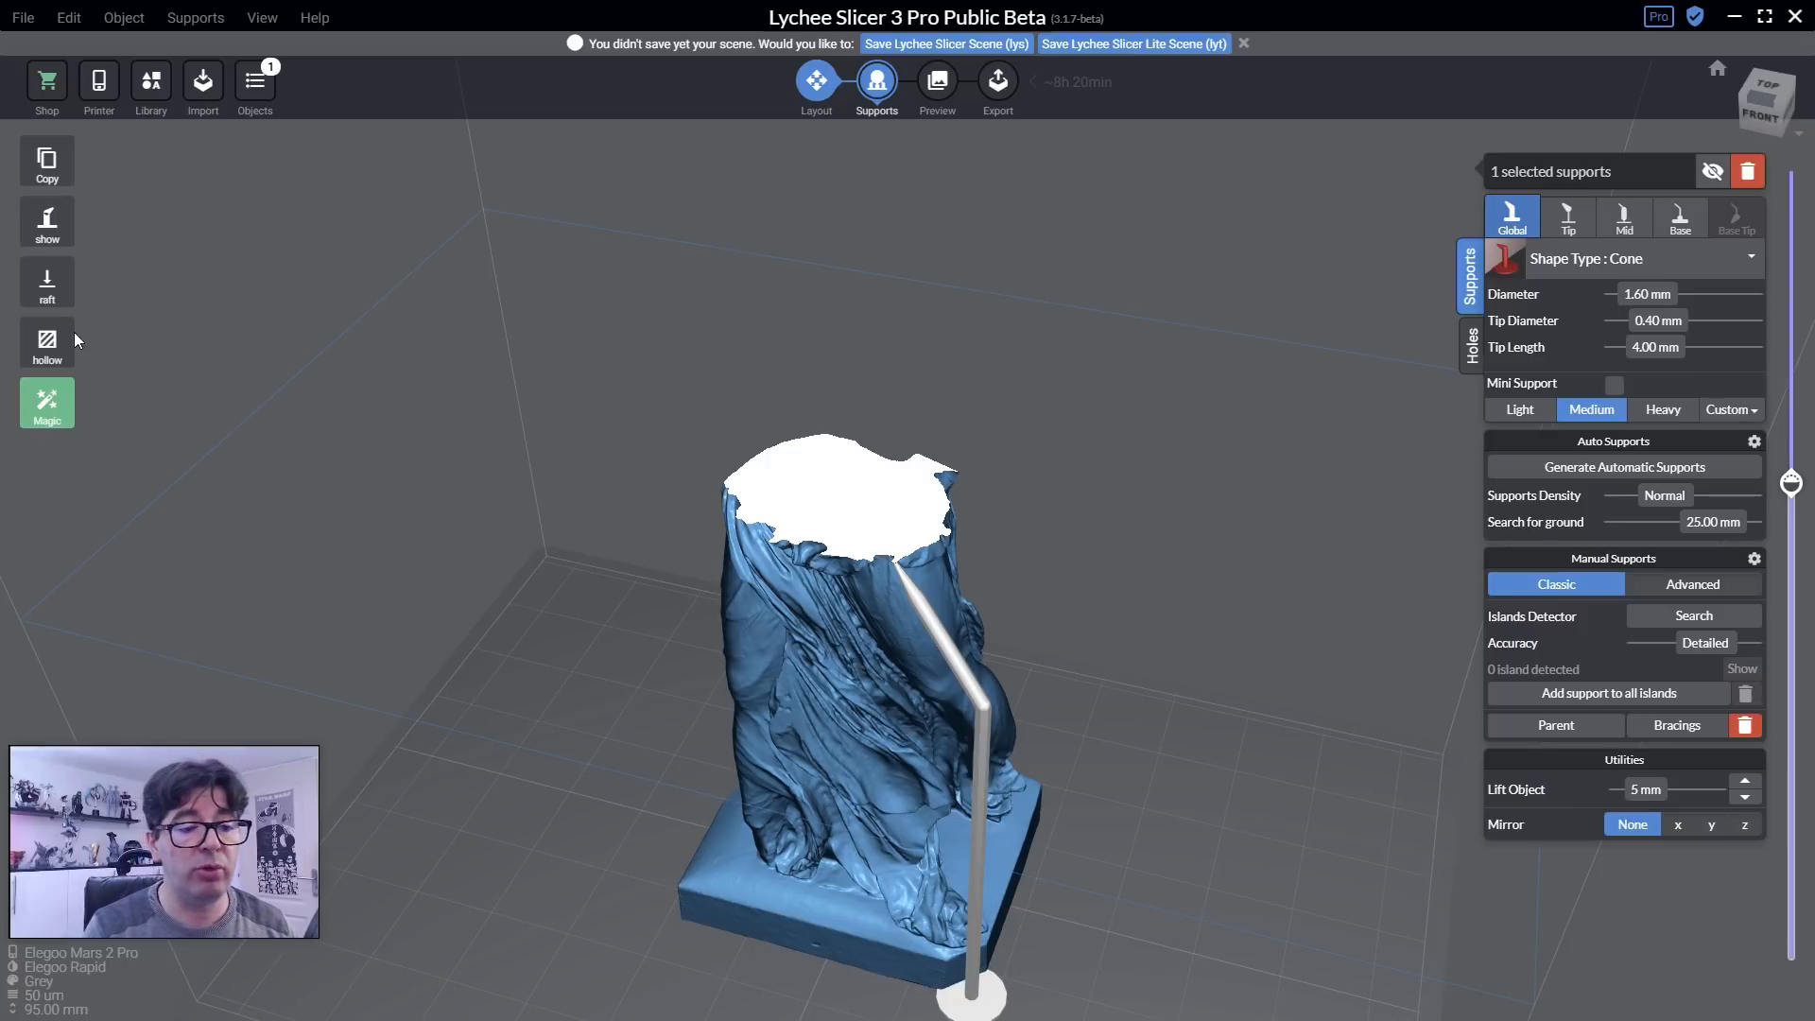
pyautogui.click(43, 348)
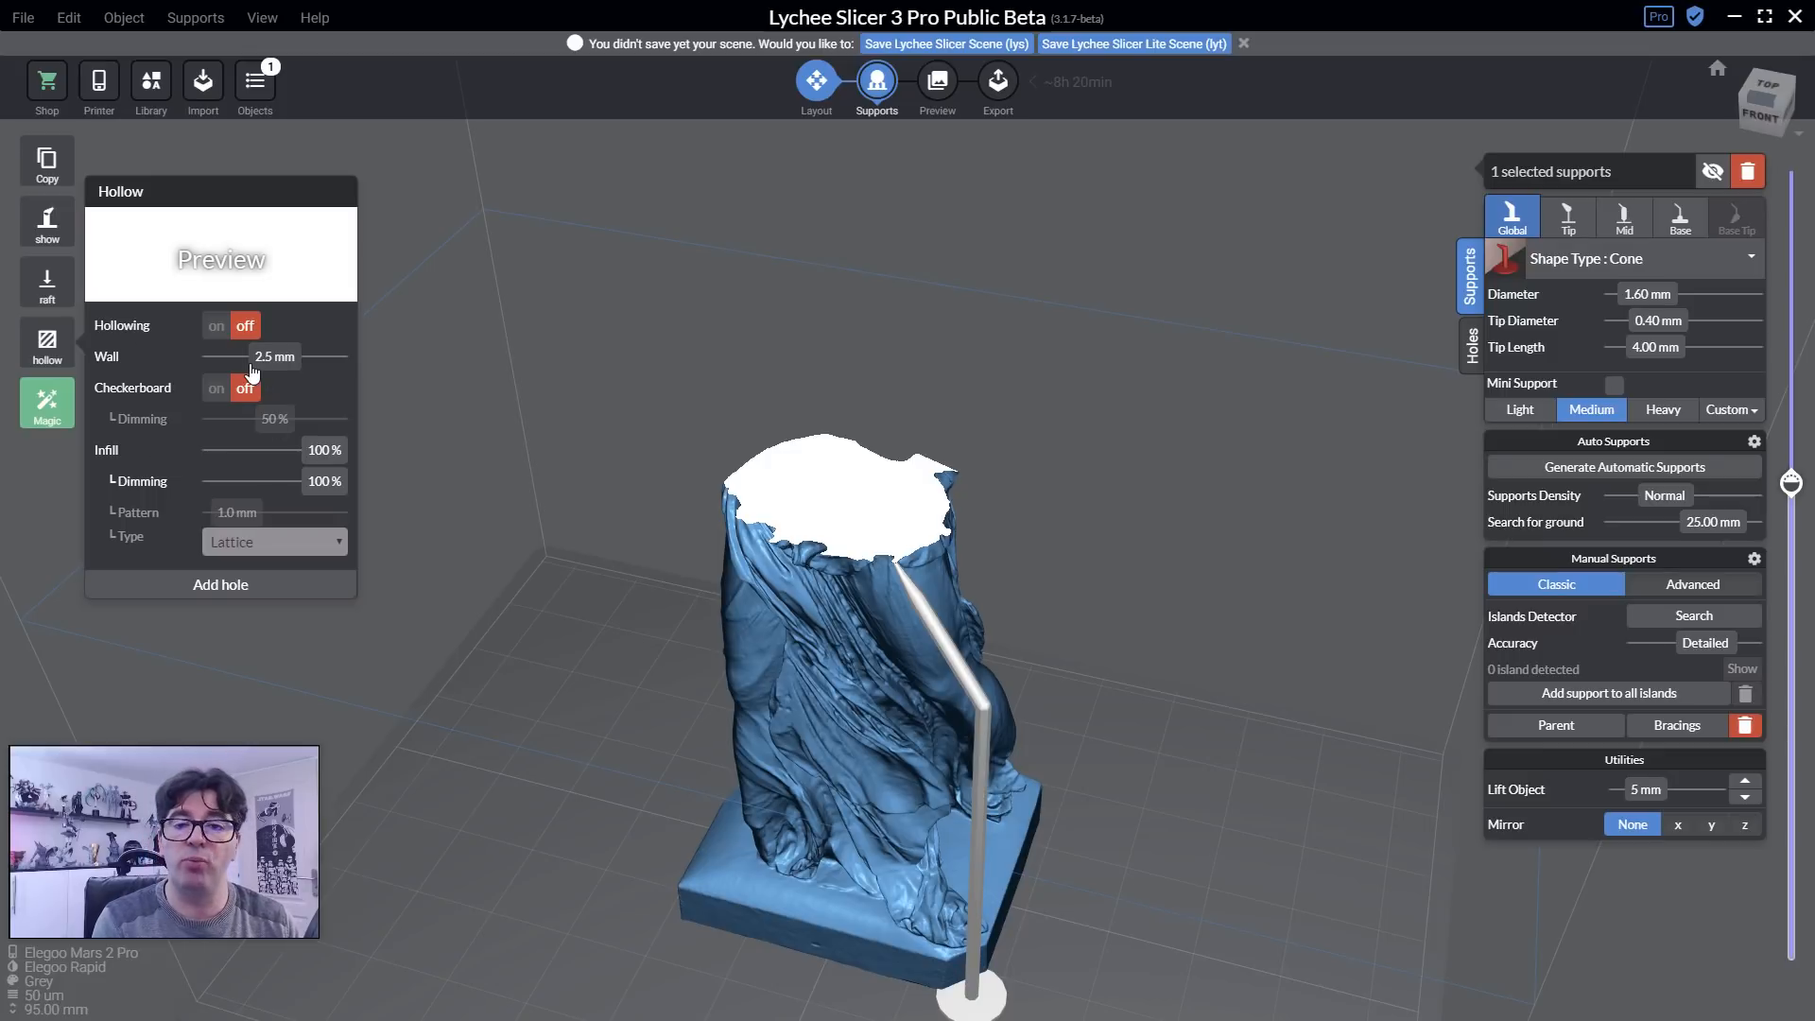
pyautogui.click(217, 325)
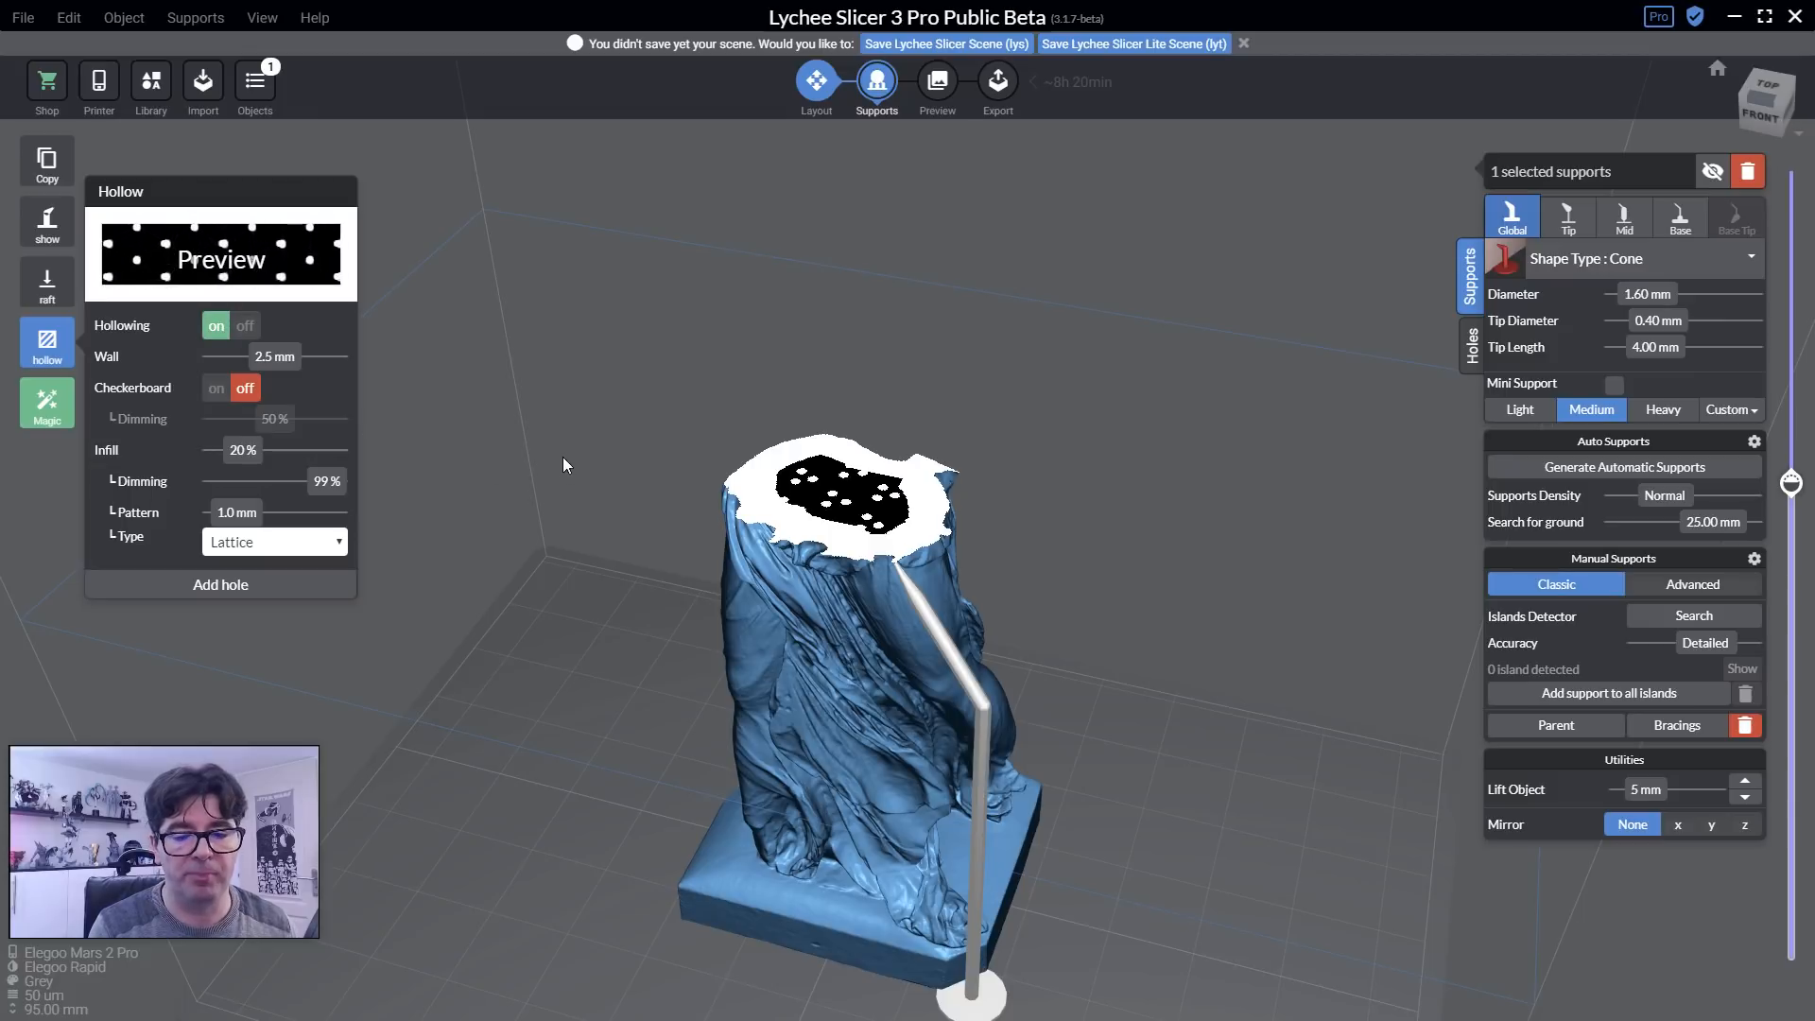
pyautogui.moveTo(241, 356); pyautogui.dragTo(232, 365)
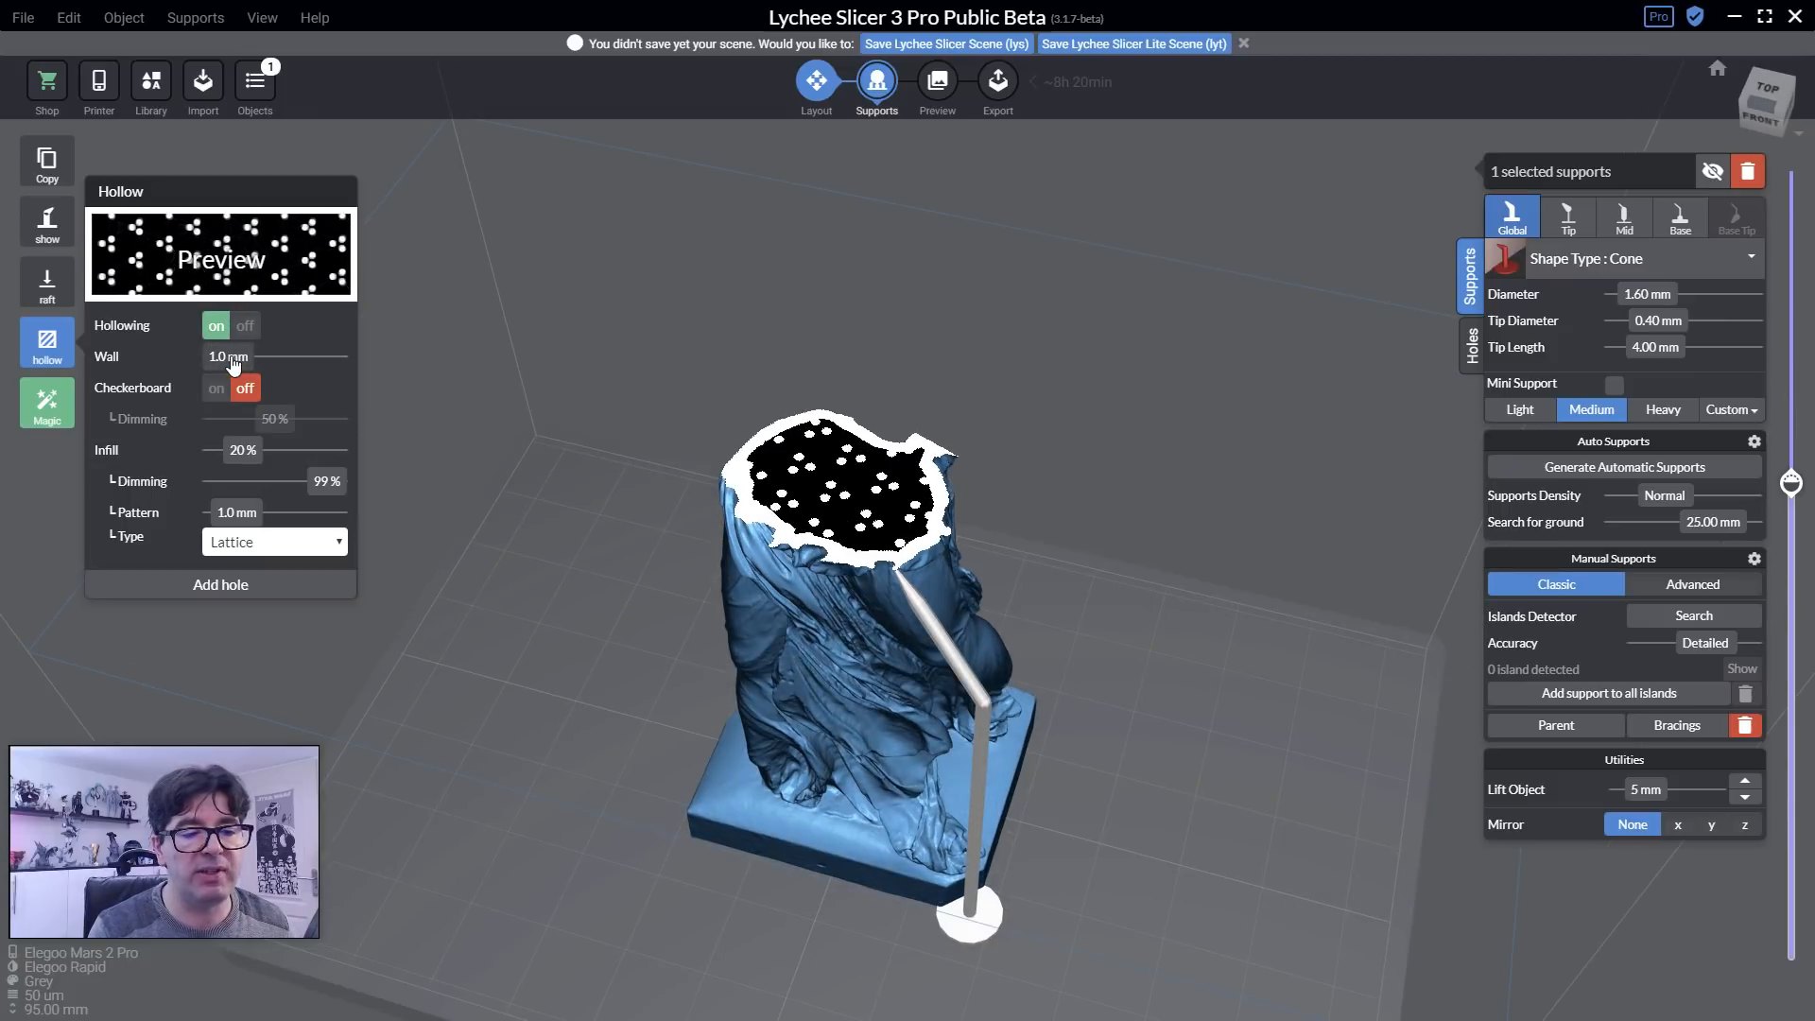
pyautogui.moveTo(233, 366); pyautogui.dragTo(238, 367)
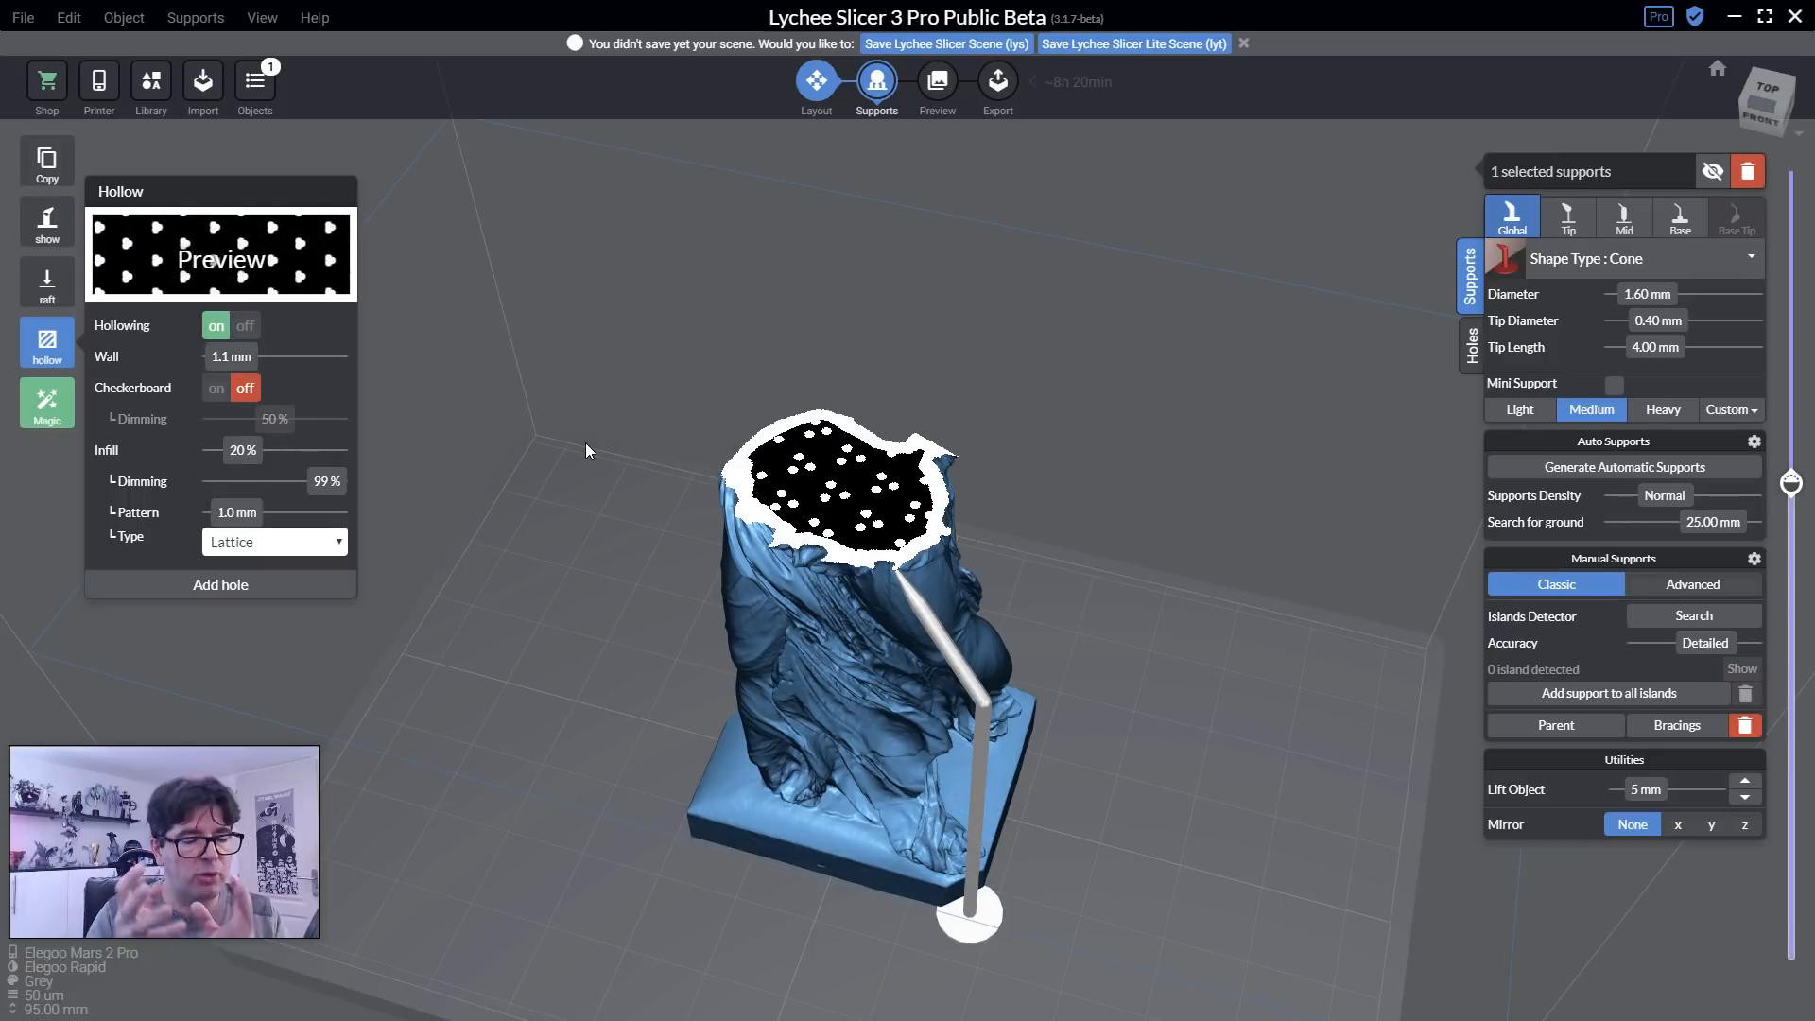
# Increase the hollowed statue's wall thickness to 1.5 mm.
pyautogui.scroll(5, 838, 503)
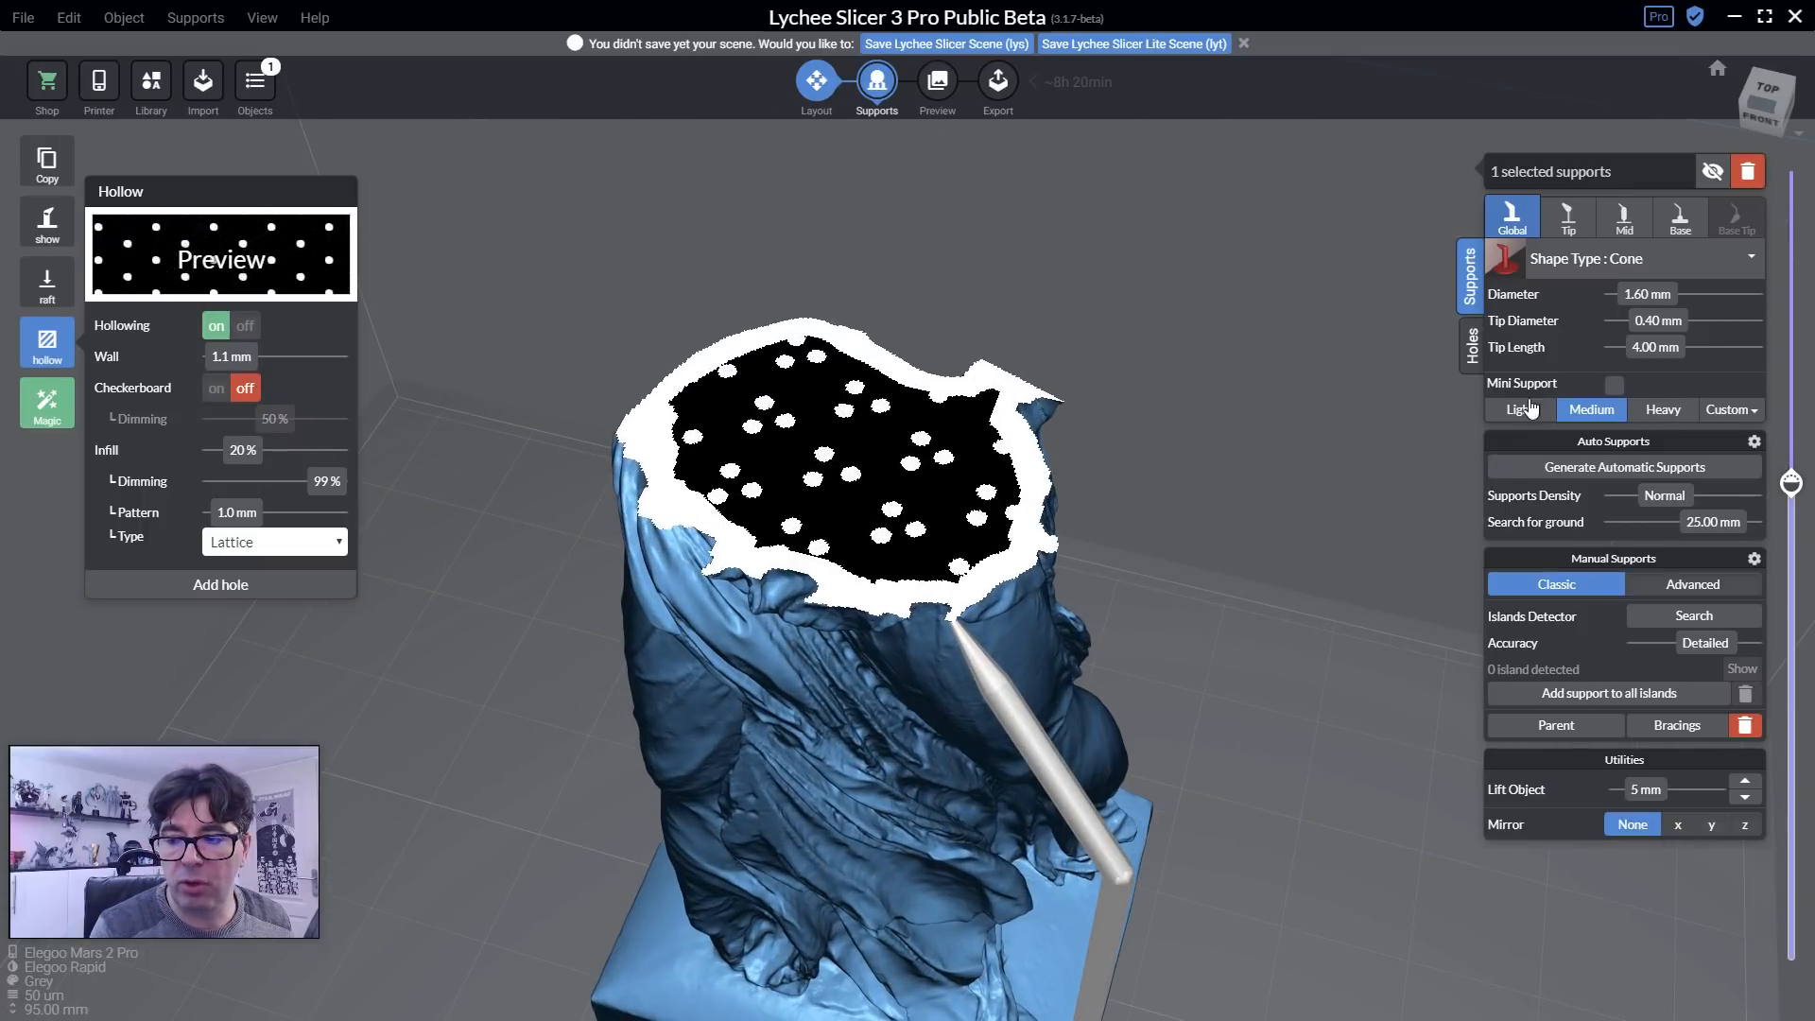
pyautogui.click(1023, 711)
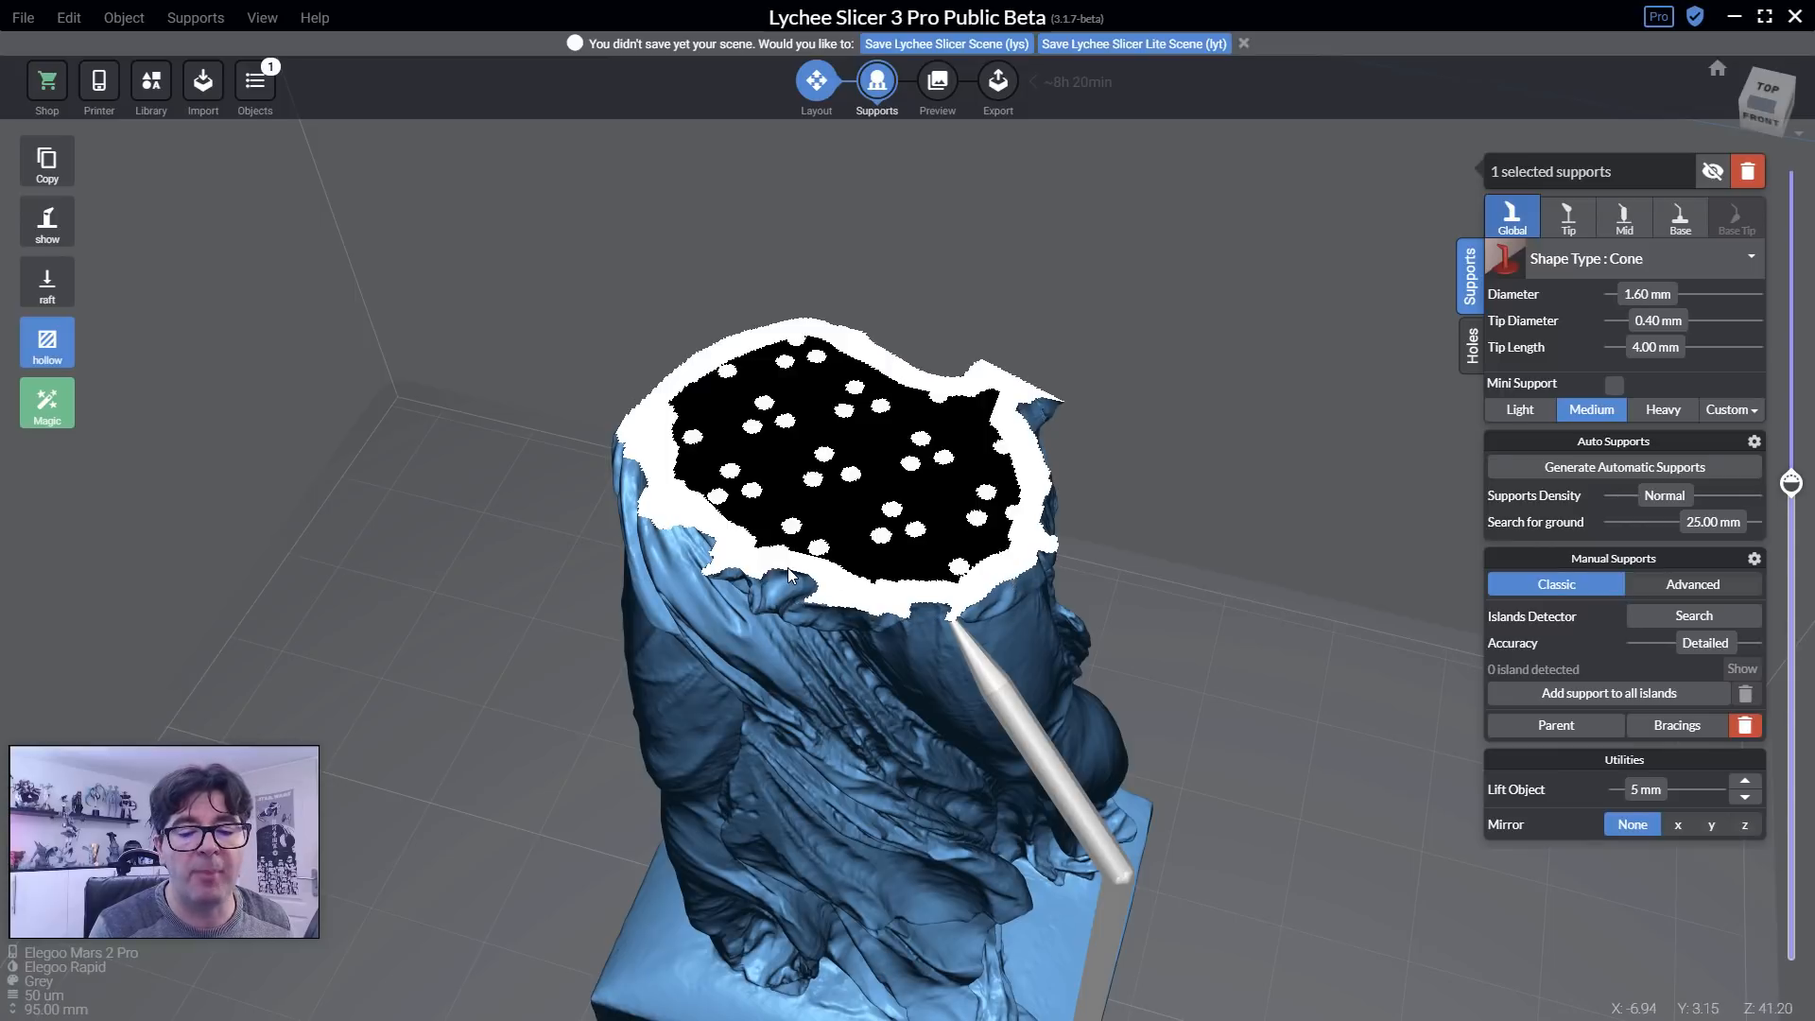
pyautogui.click(47, 345)
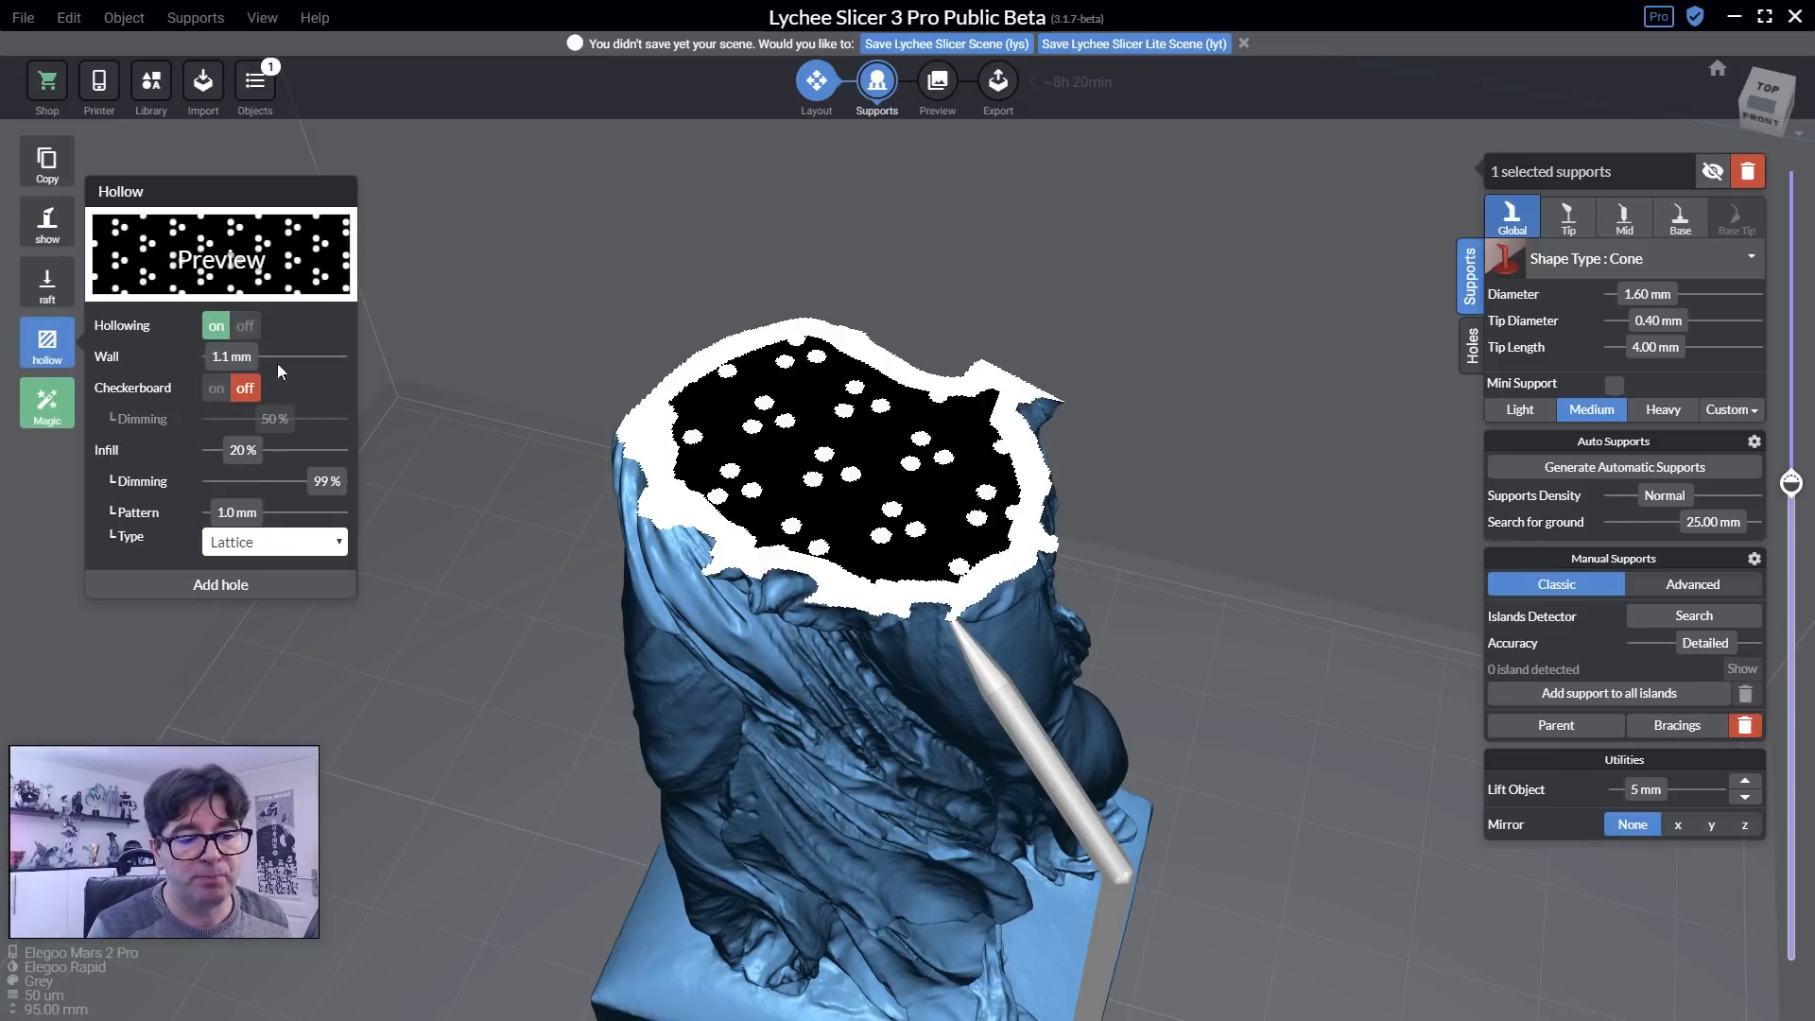
pyautogui.moveTo(230, 364); pyautogui.dragTo(242, 366)
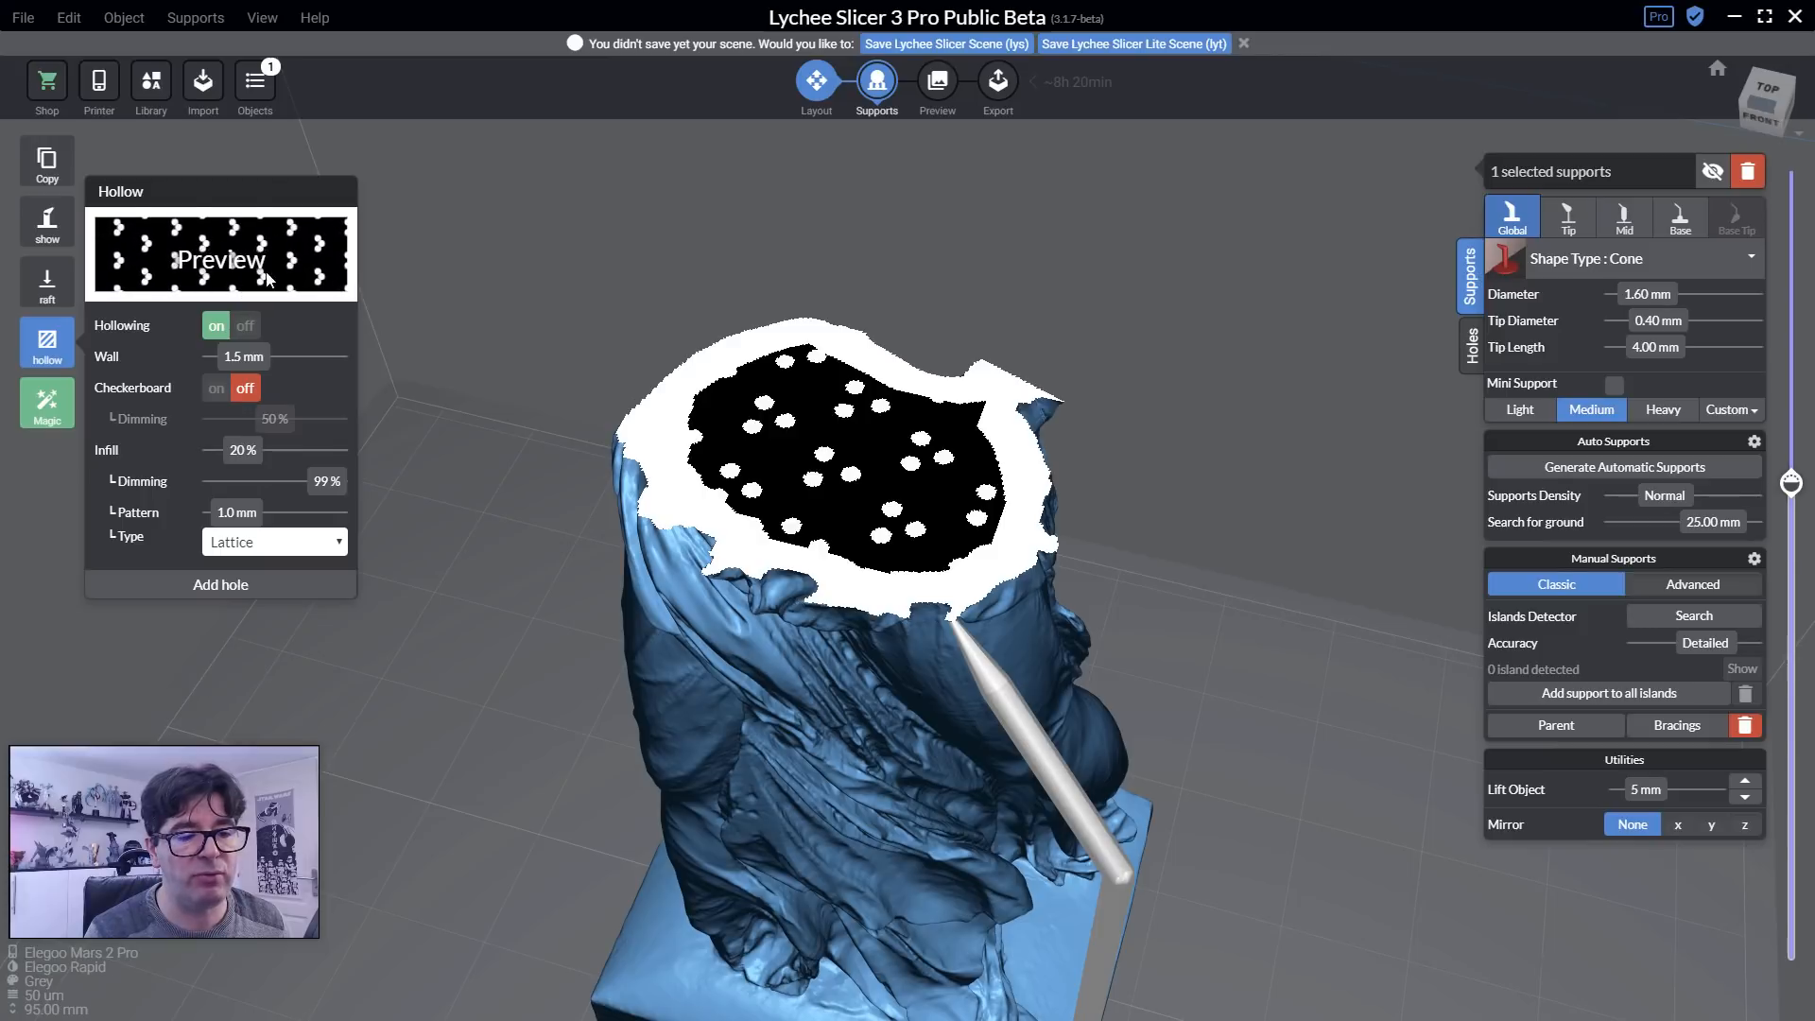
# Inspect the hollow cross-sections higher up the statue and set the lattice infill to 17 %.
pyautogui.moveTo(1791, 483)
pyautogui.mouseDown()
pyautogui.moveTo(1792, 399)
pyautogui.moveTo(1769, 710)
pyautogui.moveTo(1767, 490)
pyautogui.mouseUp()
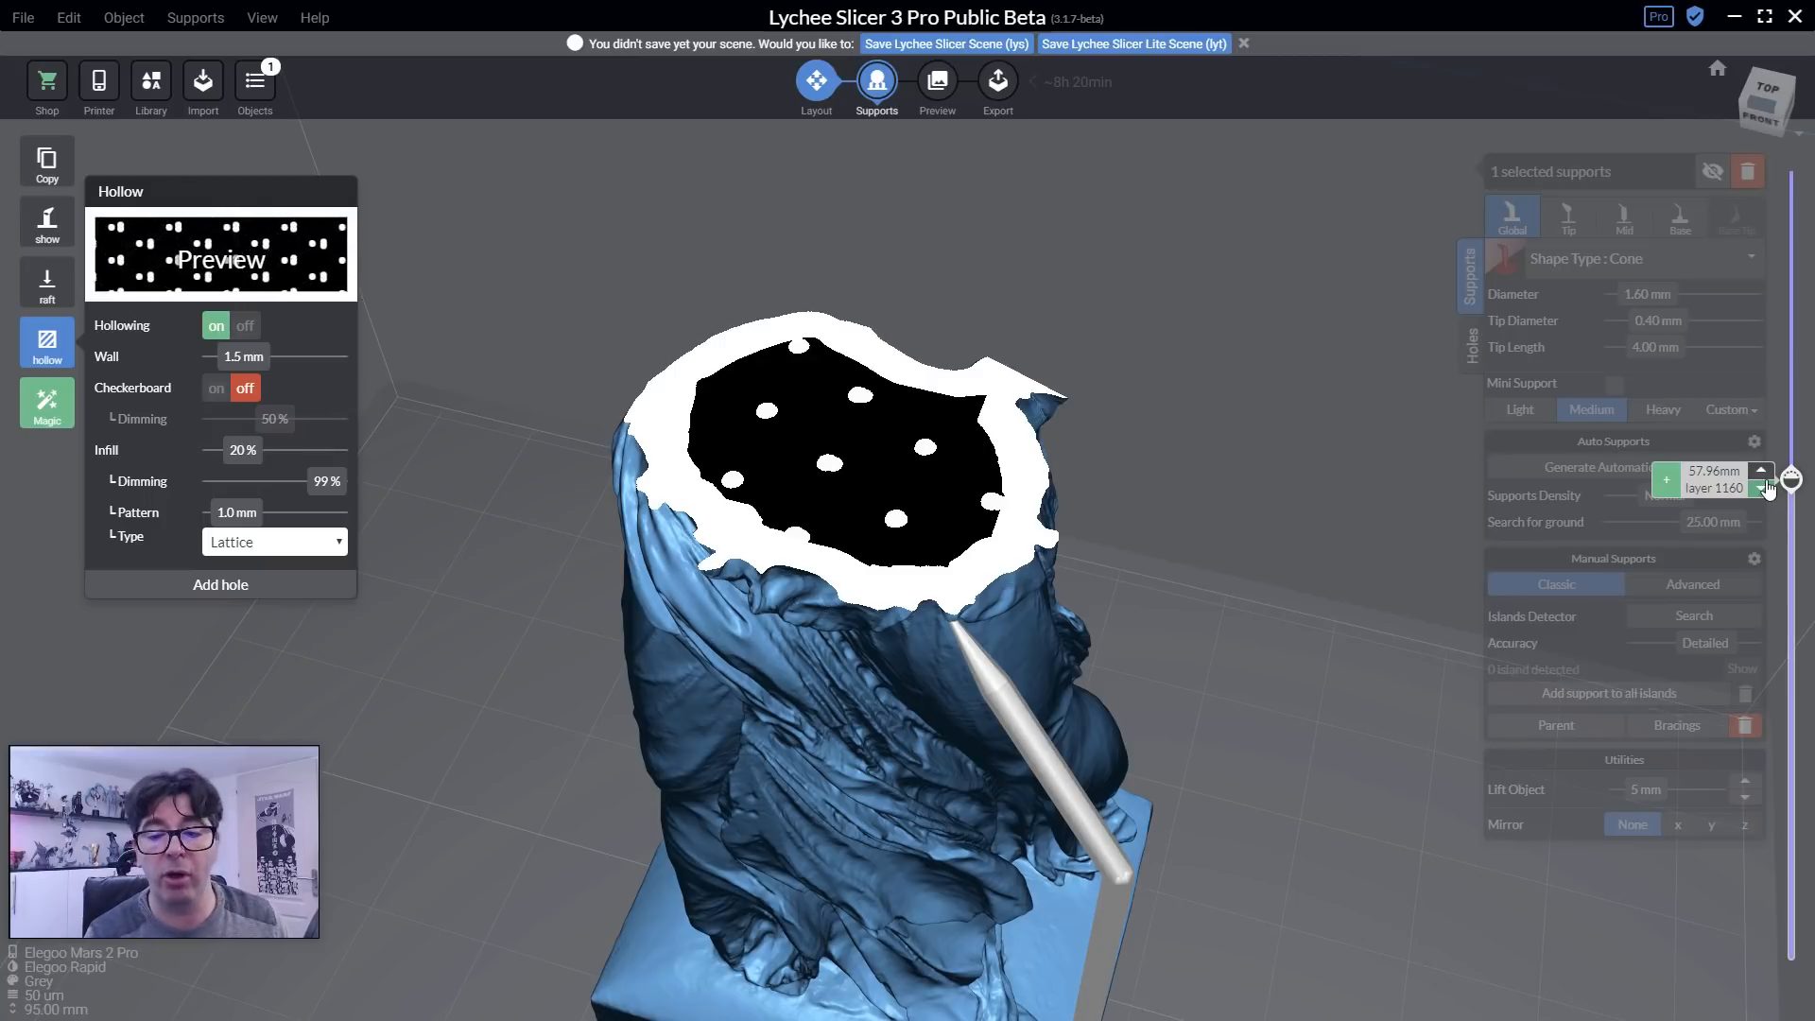
pyautogui.moveTo(1768, 491); pyautogui.dragTo(1756, 338)
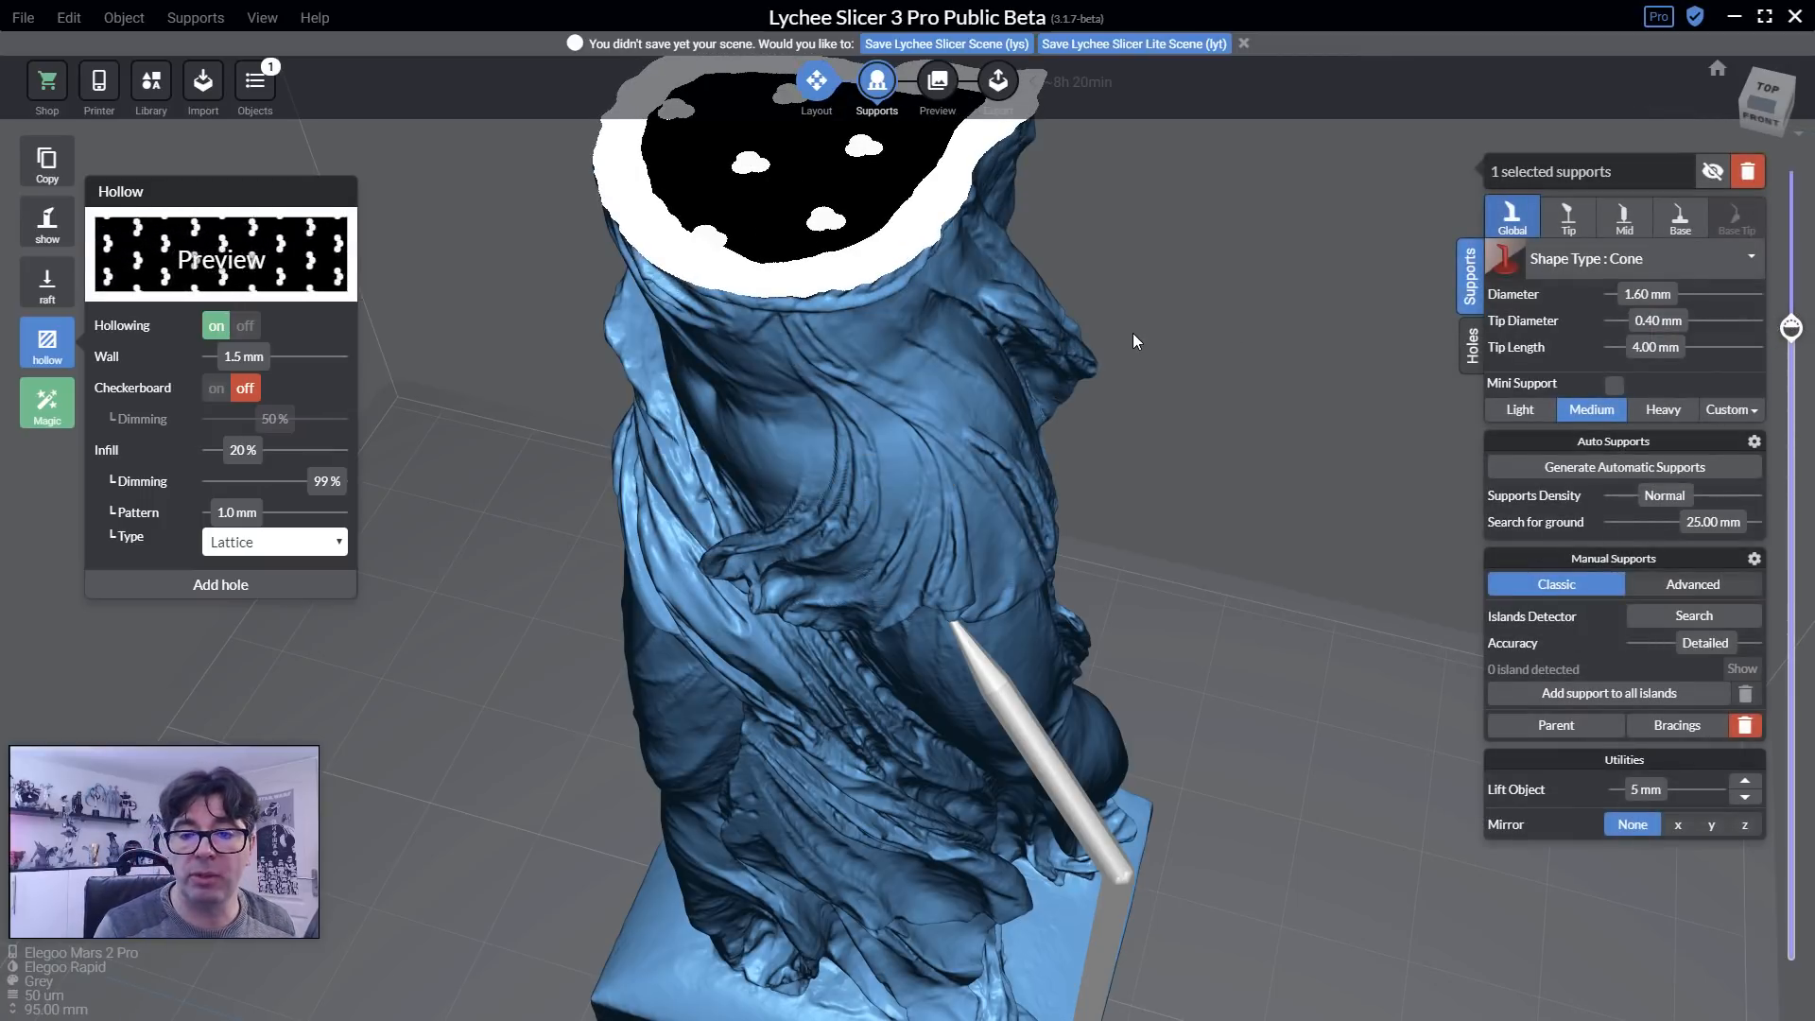
pyautogui.scroll(-4, 1132, 333)
pyautogui.moveTo(1182, 314); pyautogui.dragTo(1122, 662, button='middle')
pyautogui.moveTo(1785, 331); pyautogui.dragTo(1789, 236)
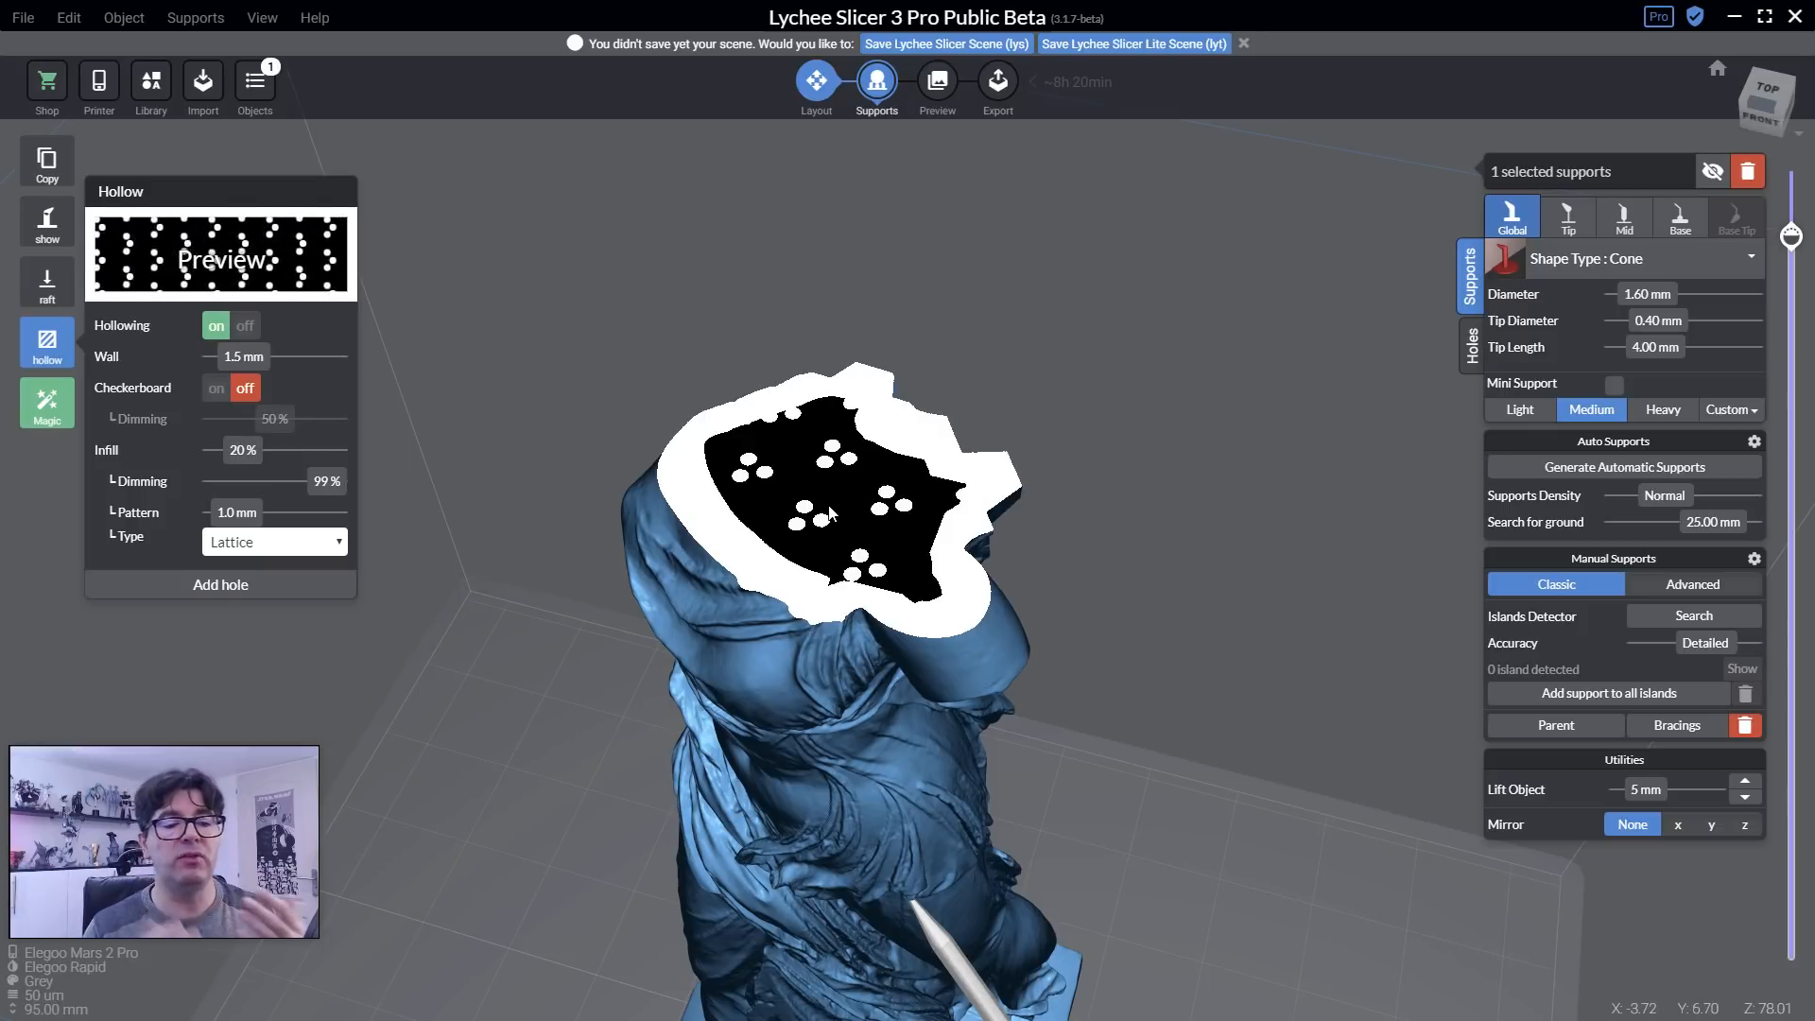
pyautogui.moveTo(249, 458); pyautogui.dragTo(237, 467)
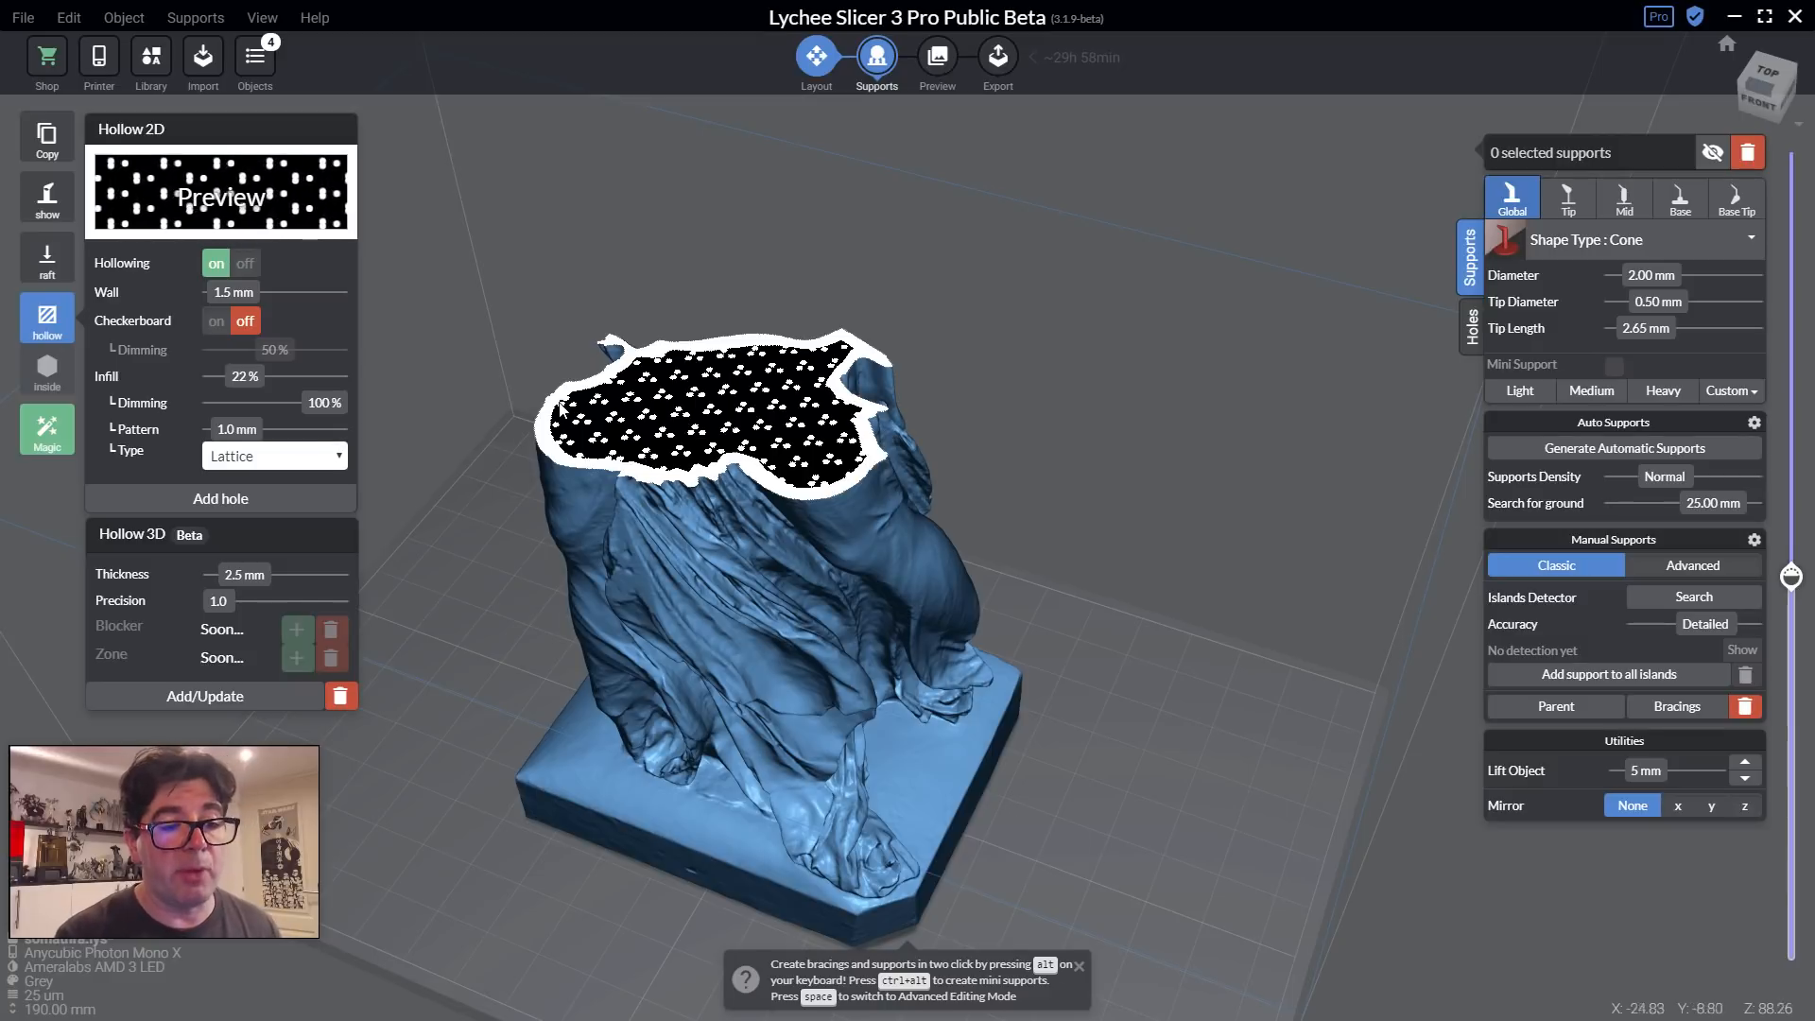
# Add a 3D hollow to the model with a thickness of 1.6 mm and a precision of 2.9.
pyautogui.moveTo(253, 578); pyautogui.dragTo(289, 602)
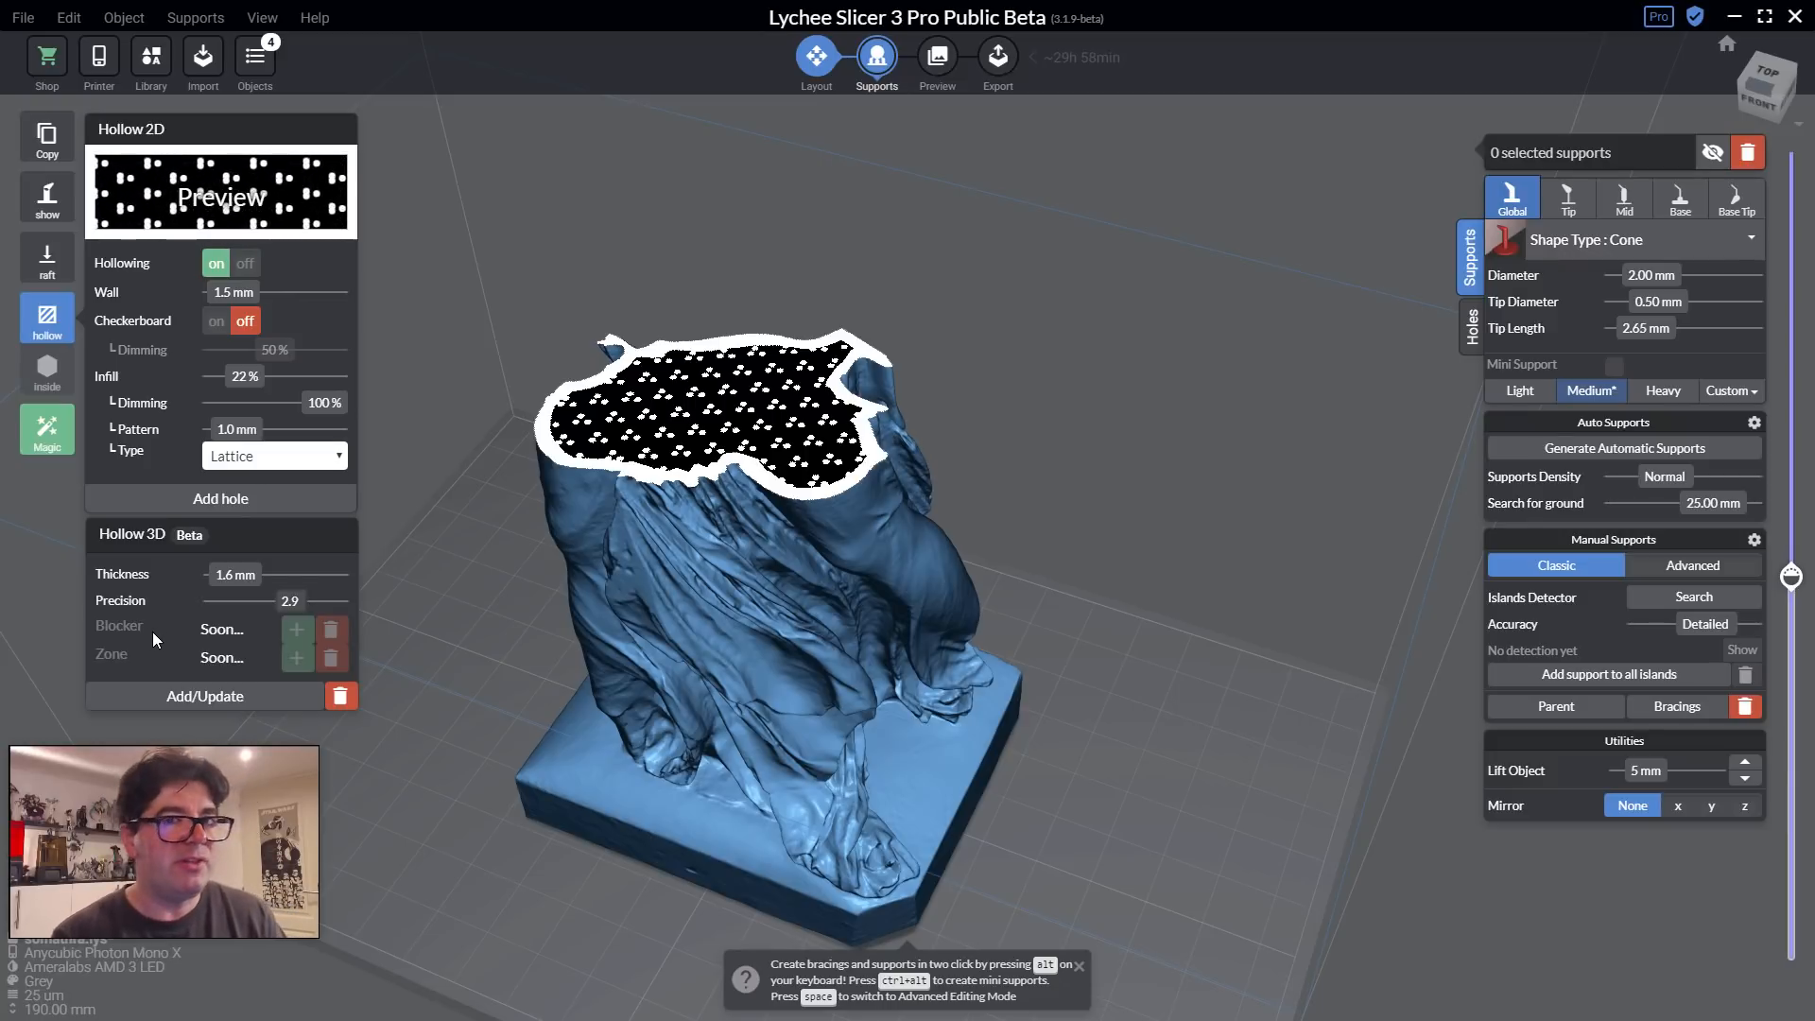
pyautogui.click(207, 697)
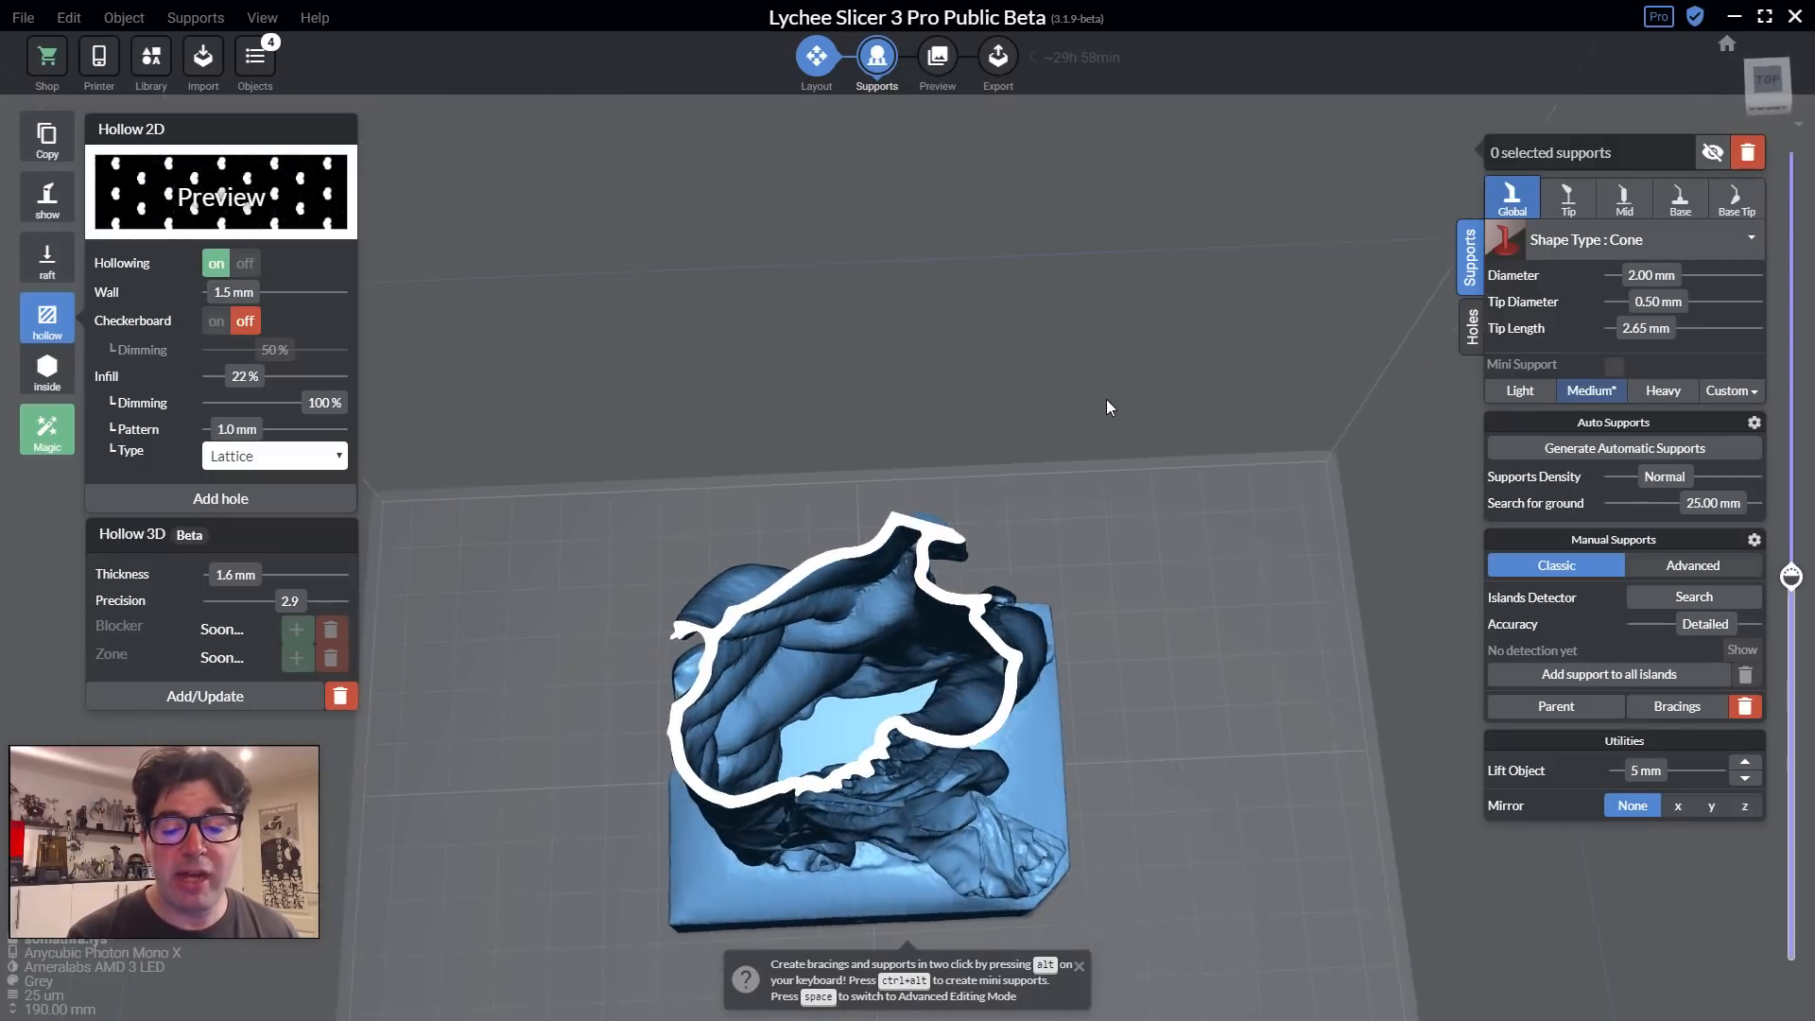
pyautogui.moveTo(1106, 399); pyautogui.dragTo(999, 342, button='right')
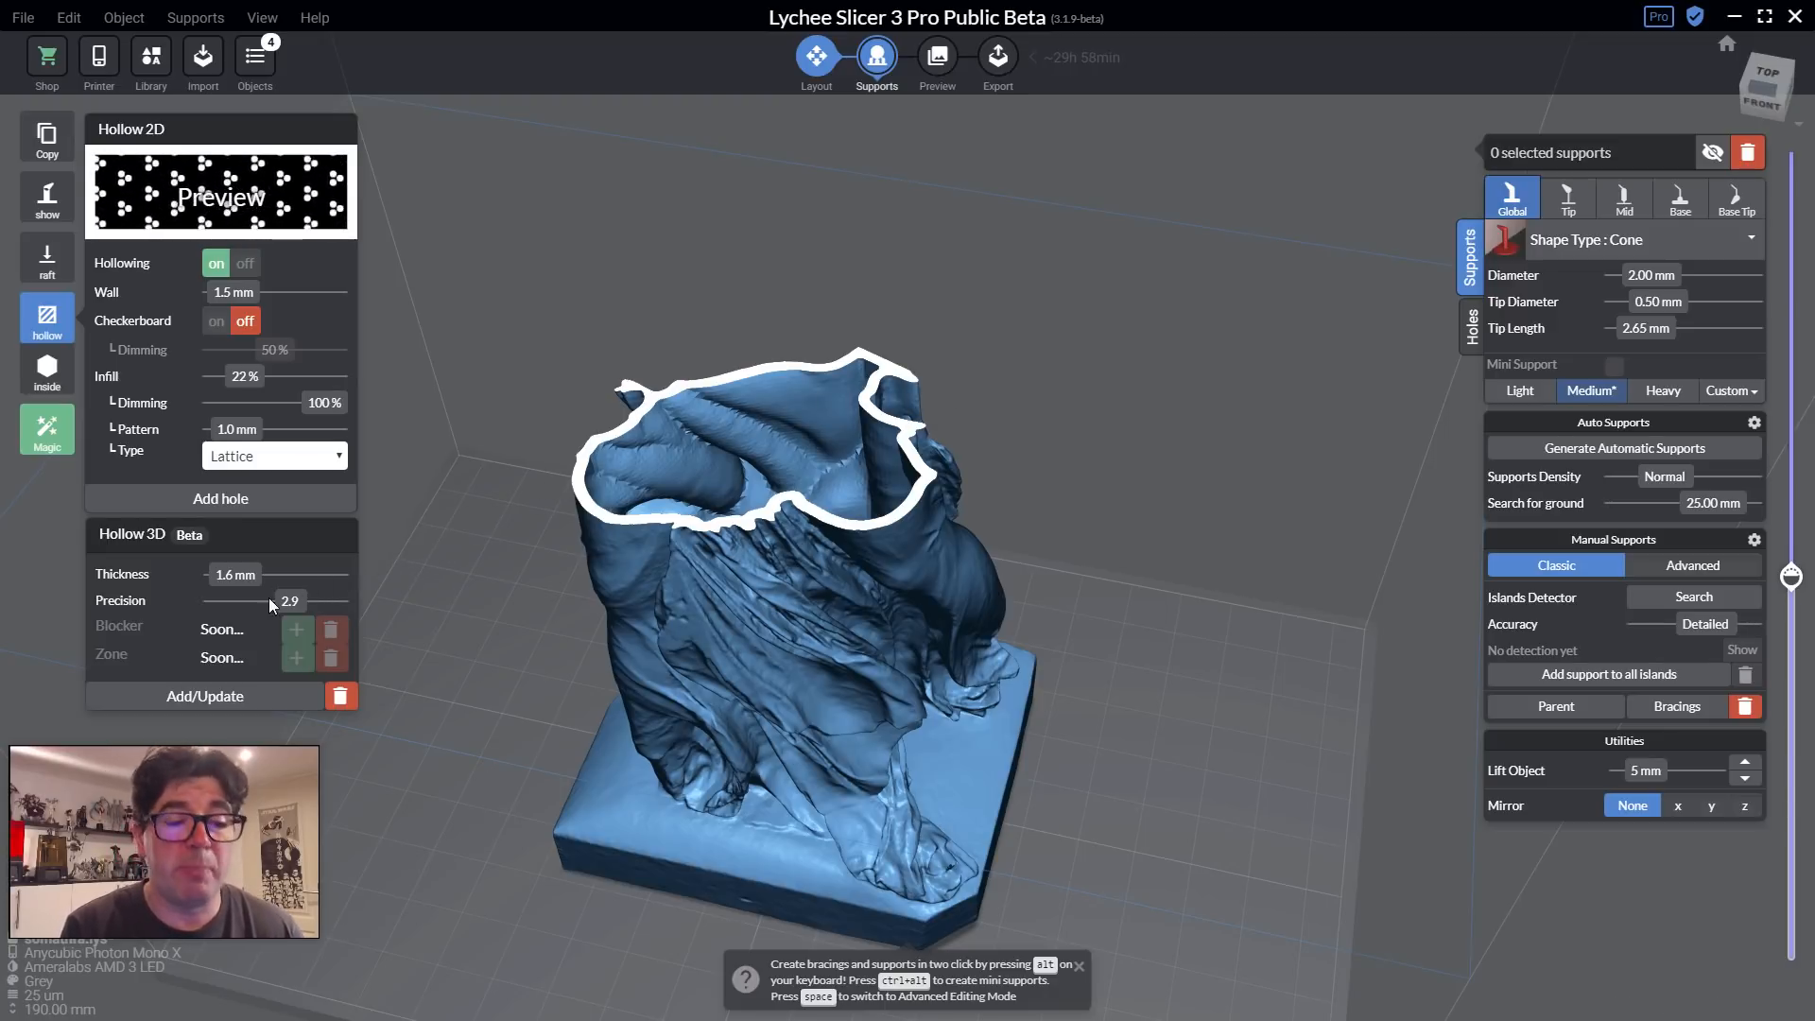
# Set the 3D hollow's thickness to 2.0 mm and update the hollowing.
pyautogui.moveTo(235, 576); pyautogui.dragTo(242, 586)
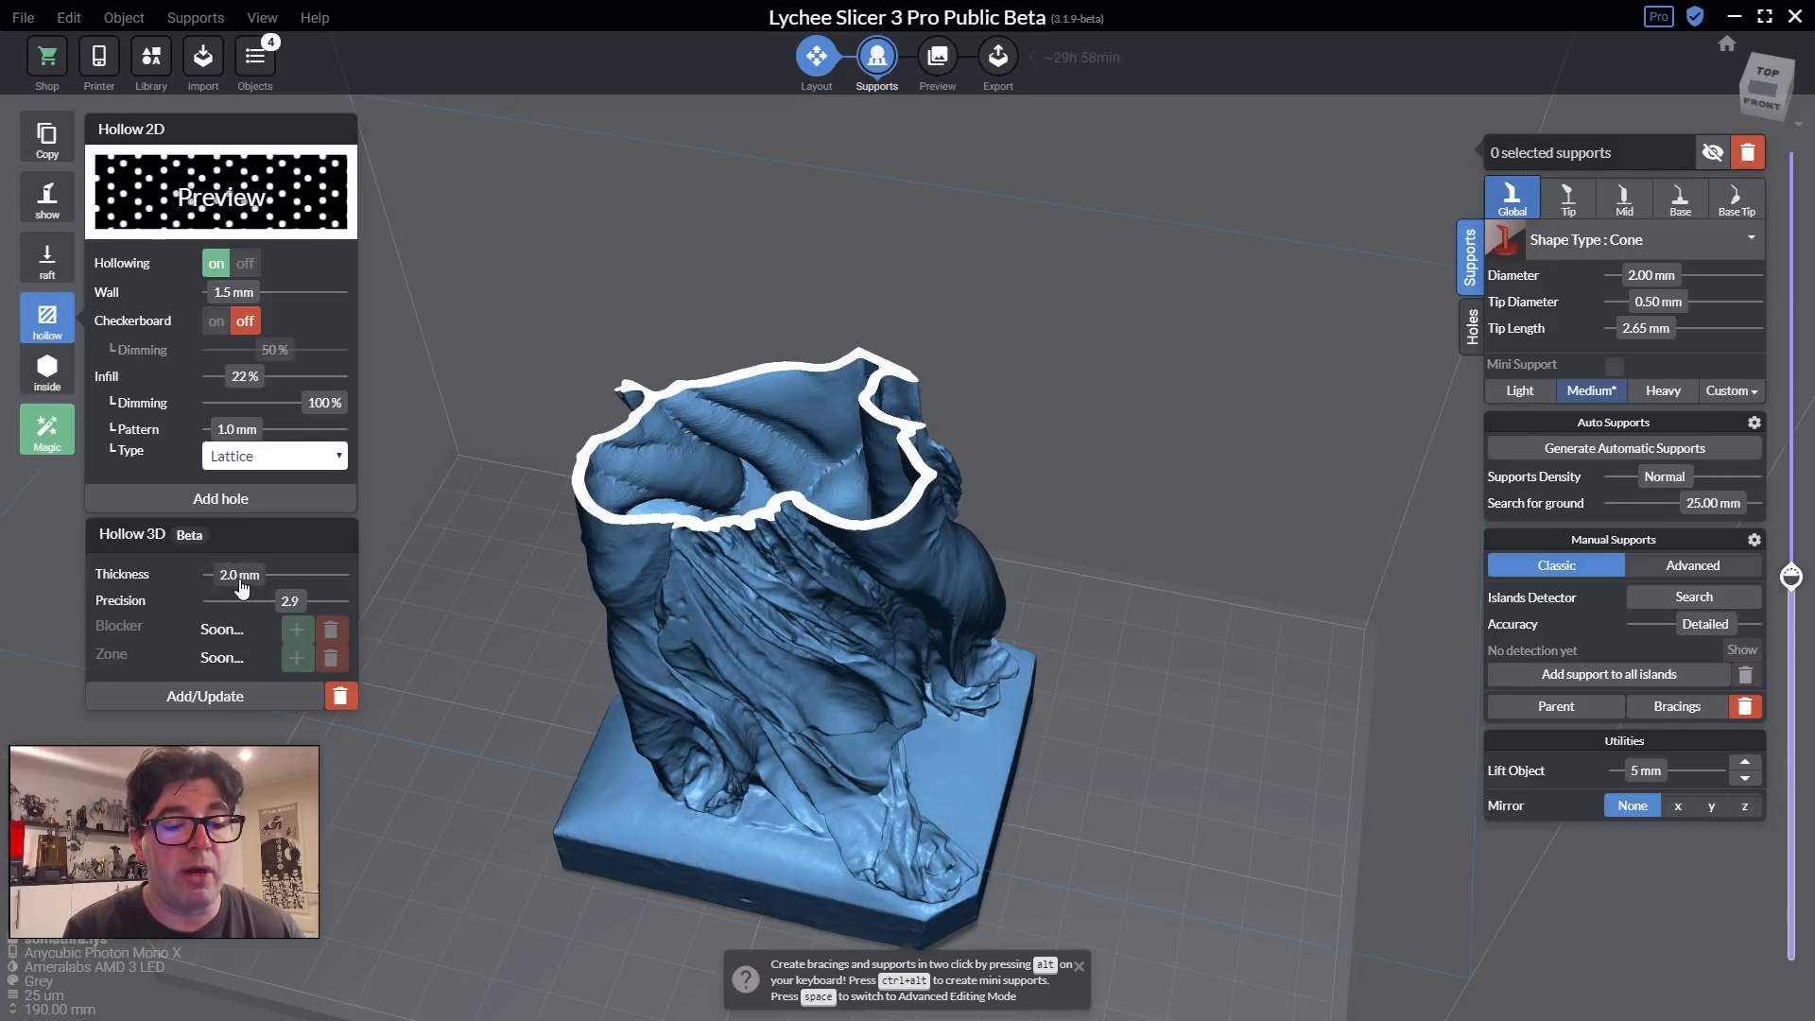
pyautogui.click(205, 697)
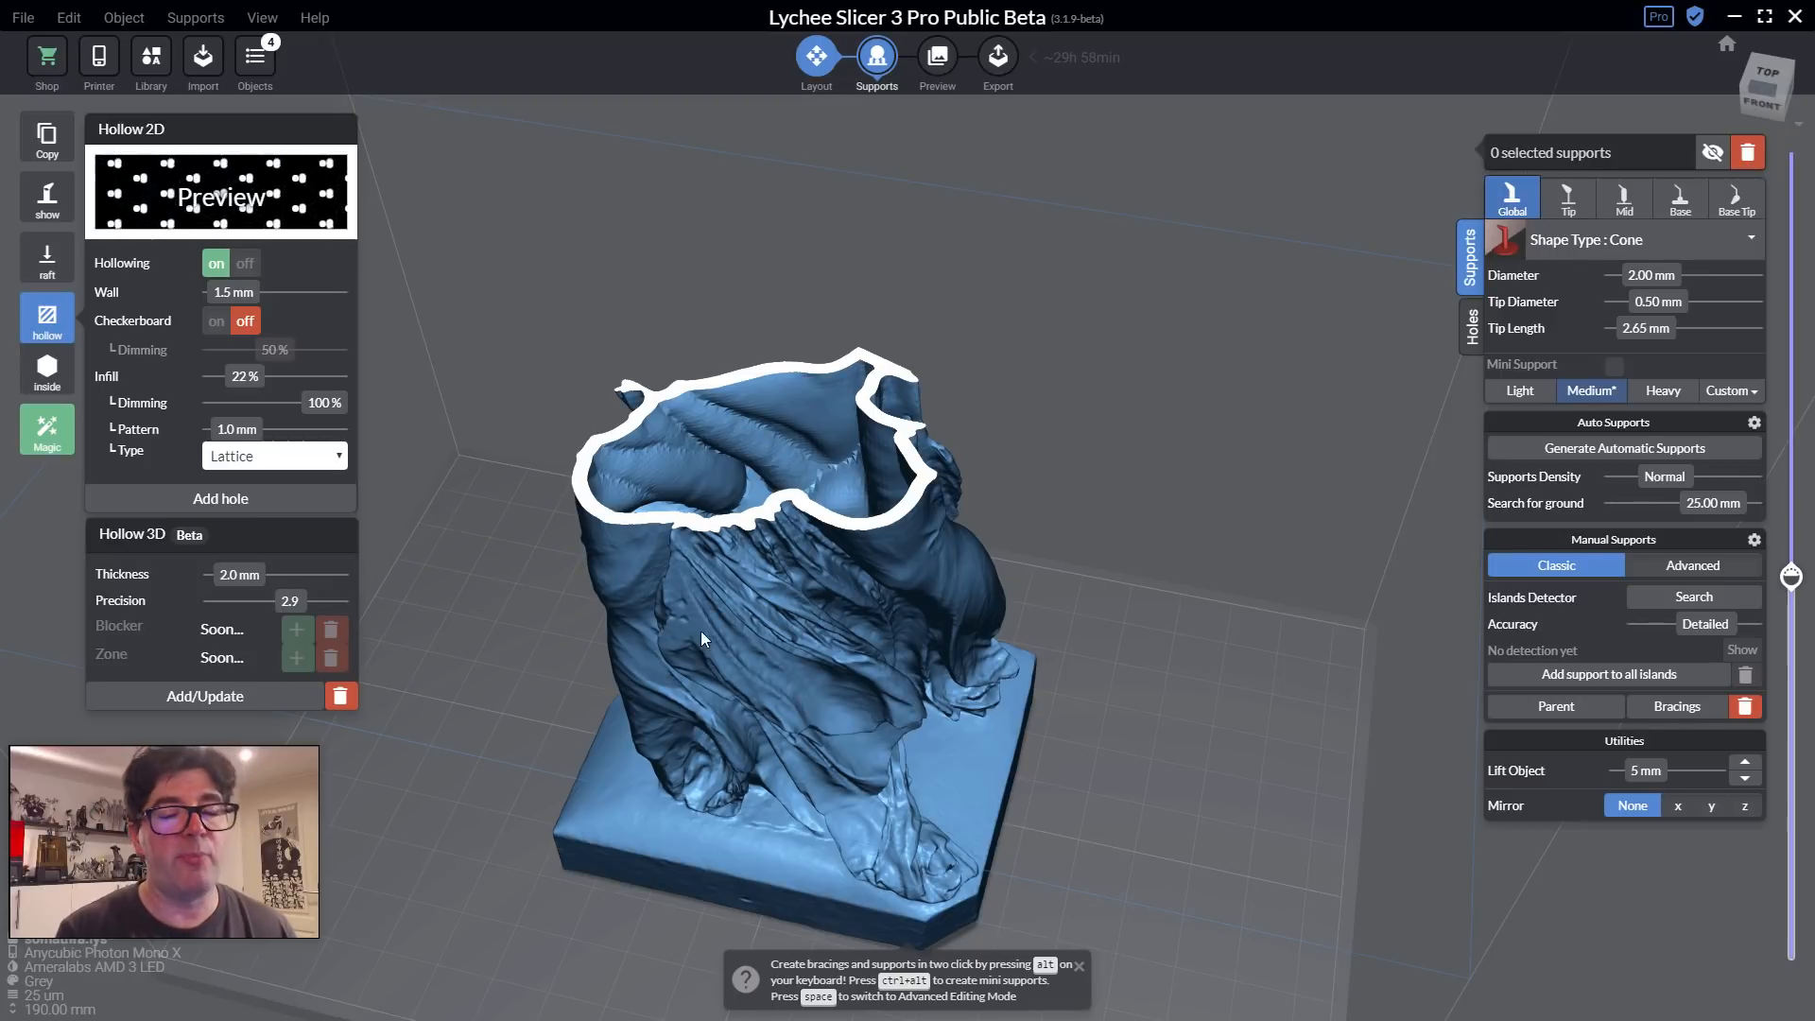
pyautogui.moveTo(554, 355); pyautogui.dragTo(593, 395)
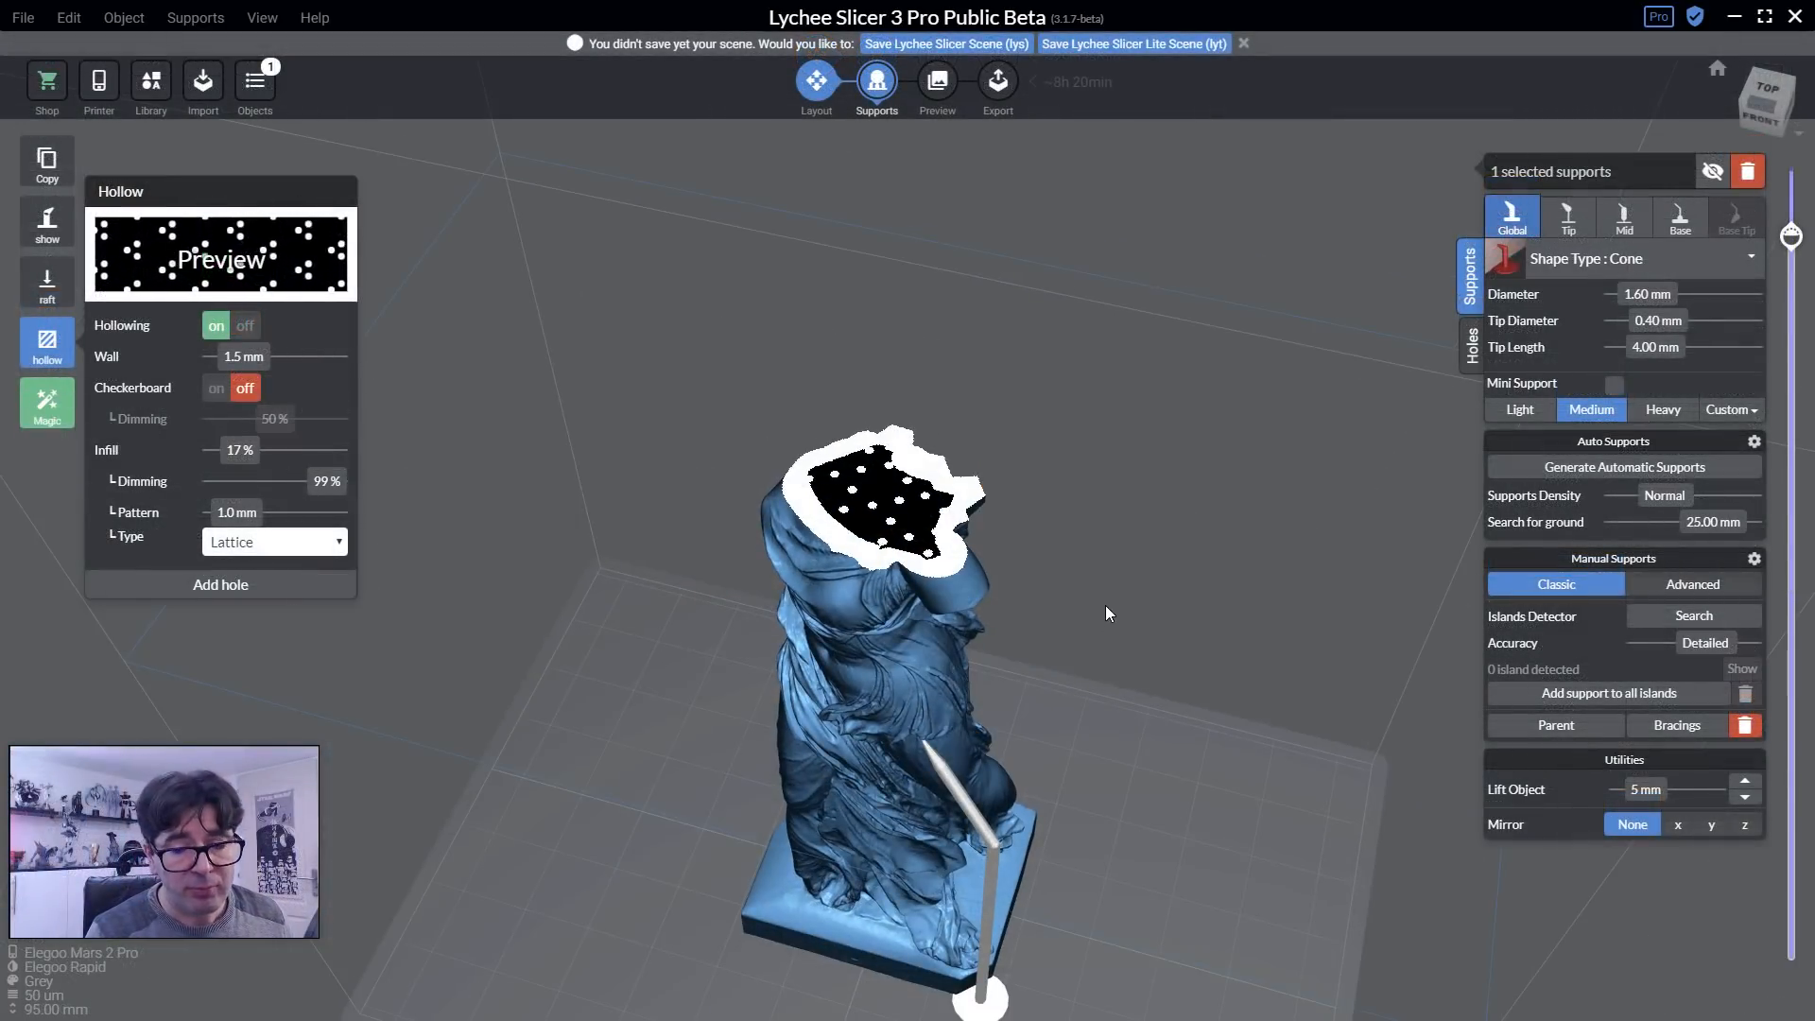
# Remove the clipping from the statue and simulate the print from the first layer up to a height of about 57.5 mm.
pyautogui.moveTo(1108, 612); pyautogui.dragTo(1066, 549)
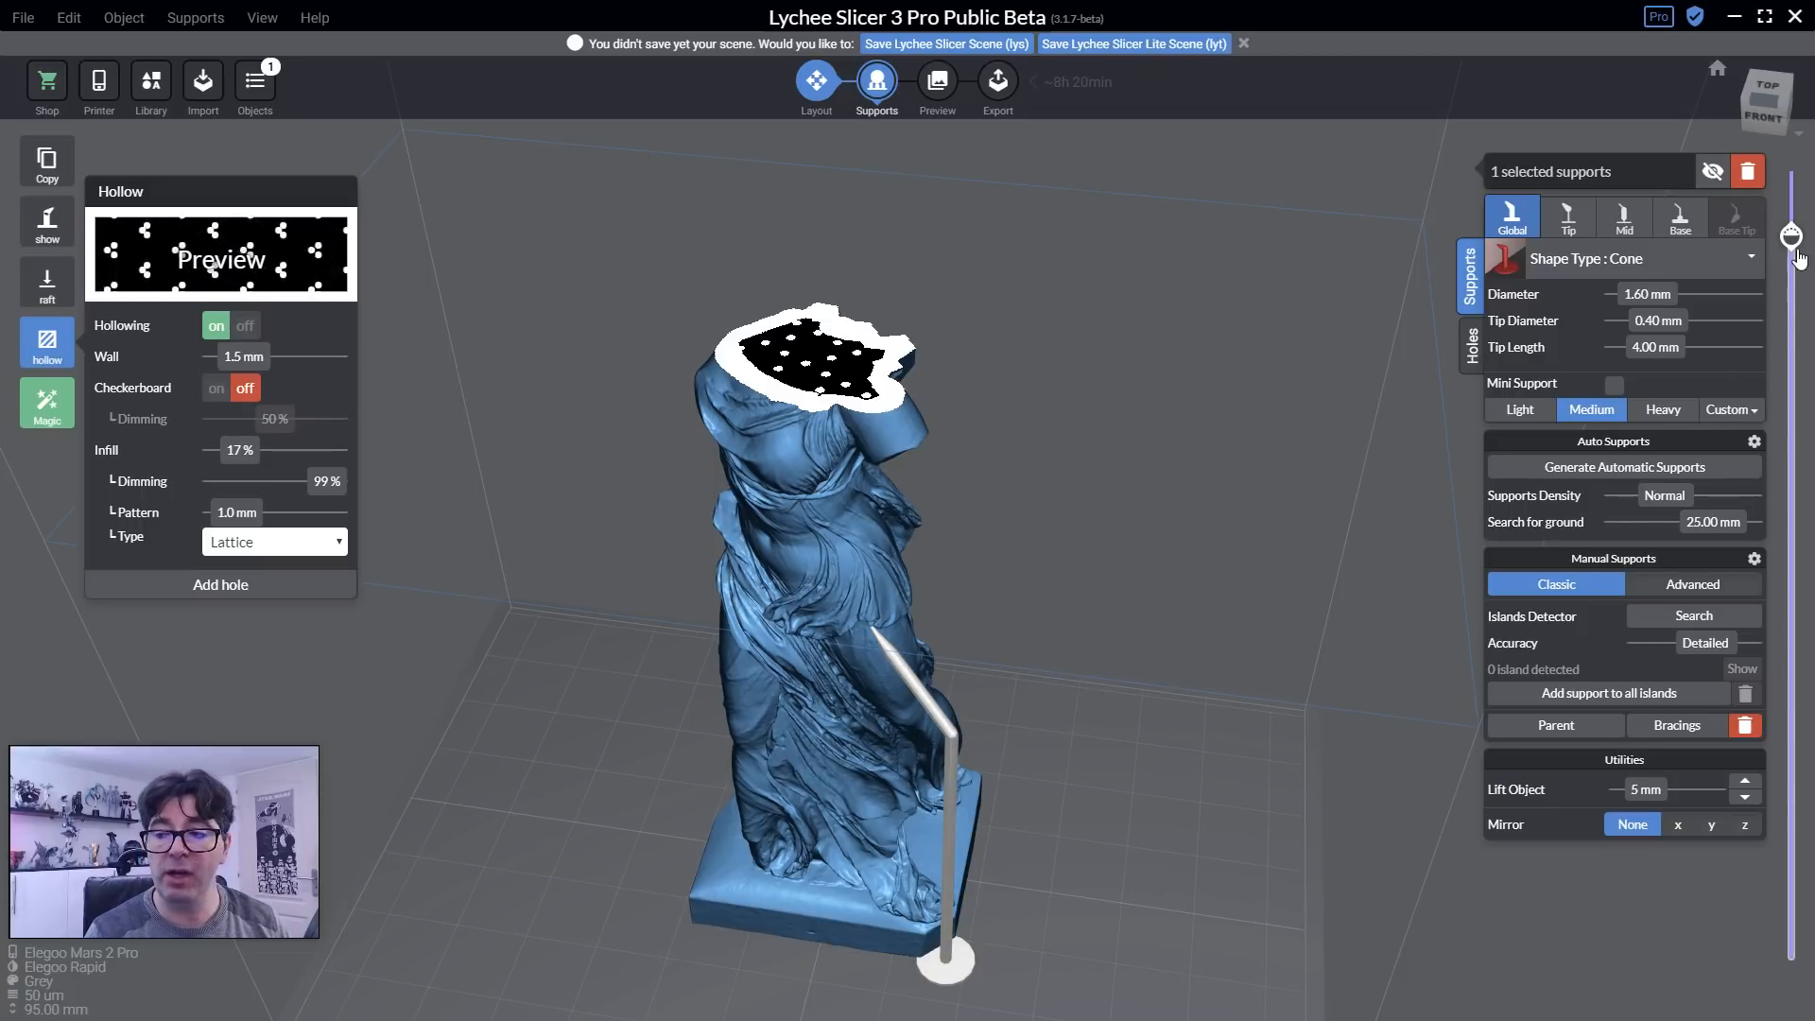
pyautogui.moveTo(1791, 235); pyautogui.dragTo(1791, 974)
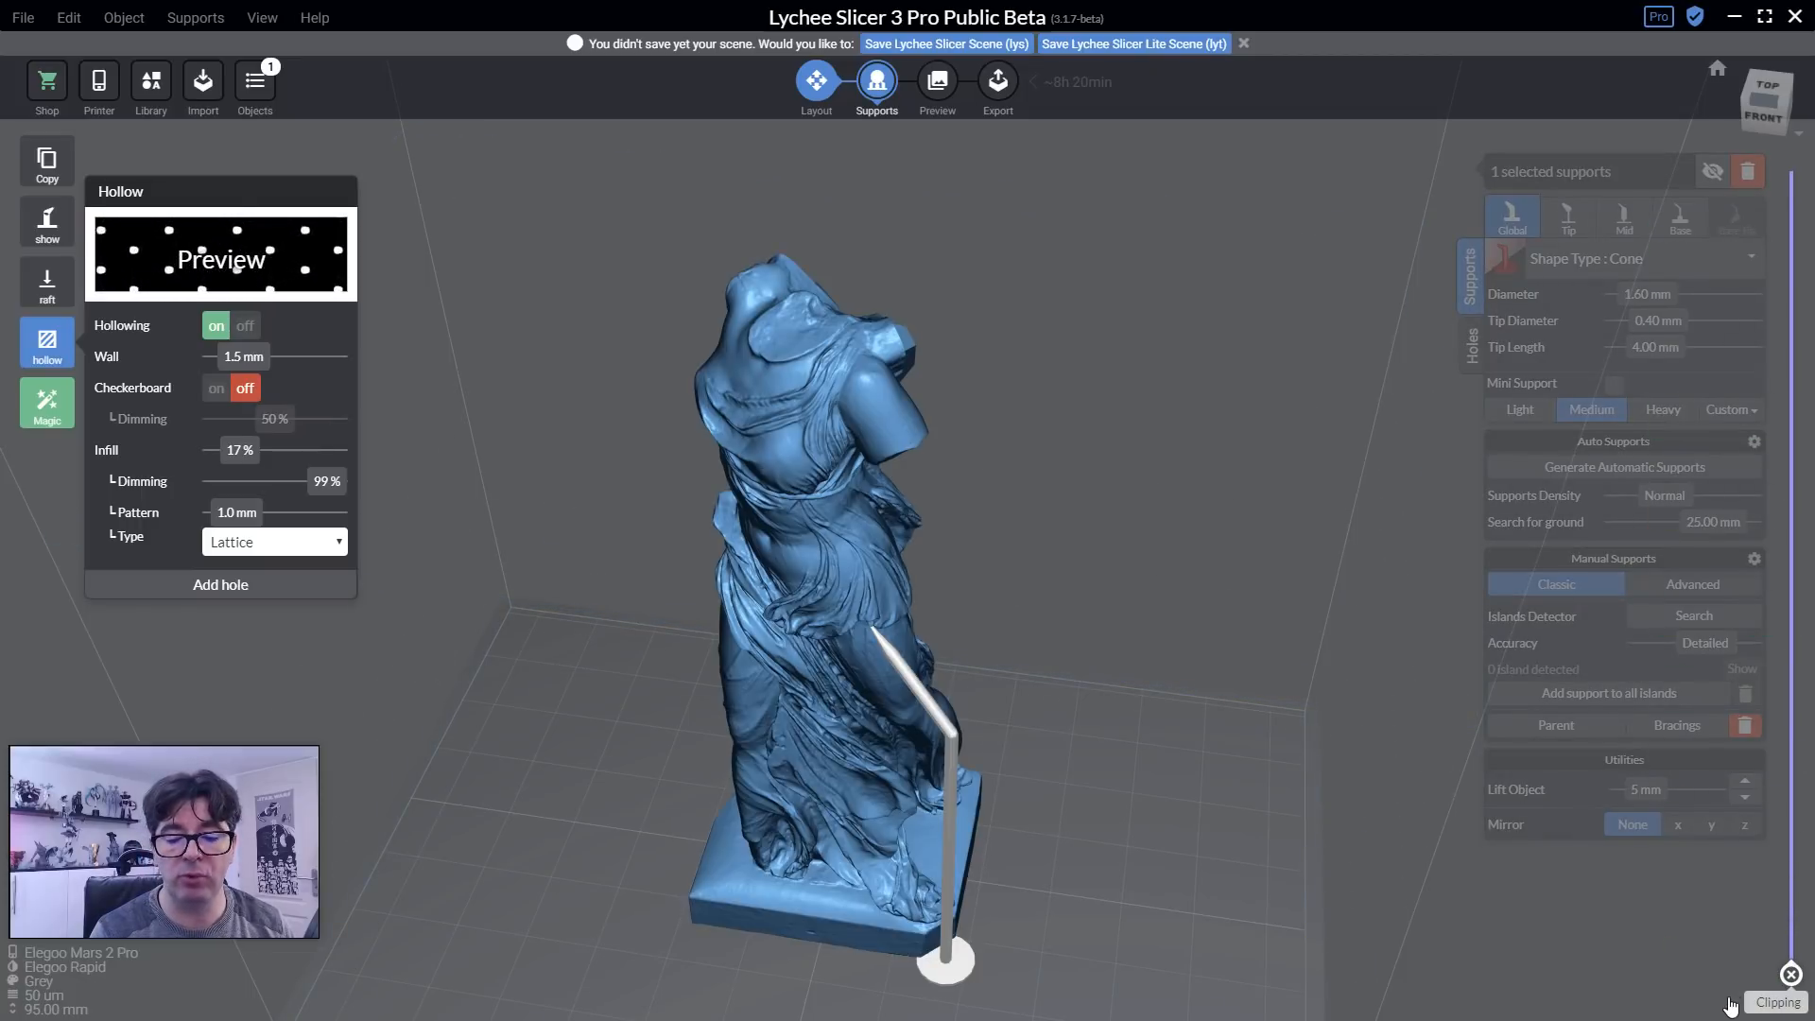
pyautogui.click(938, 81)
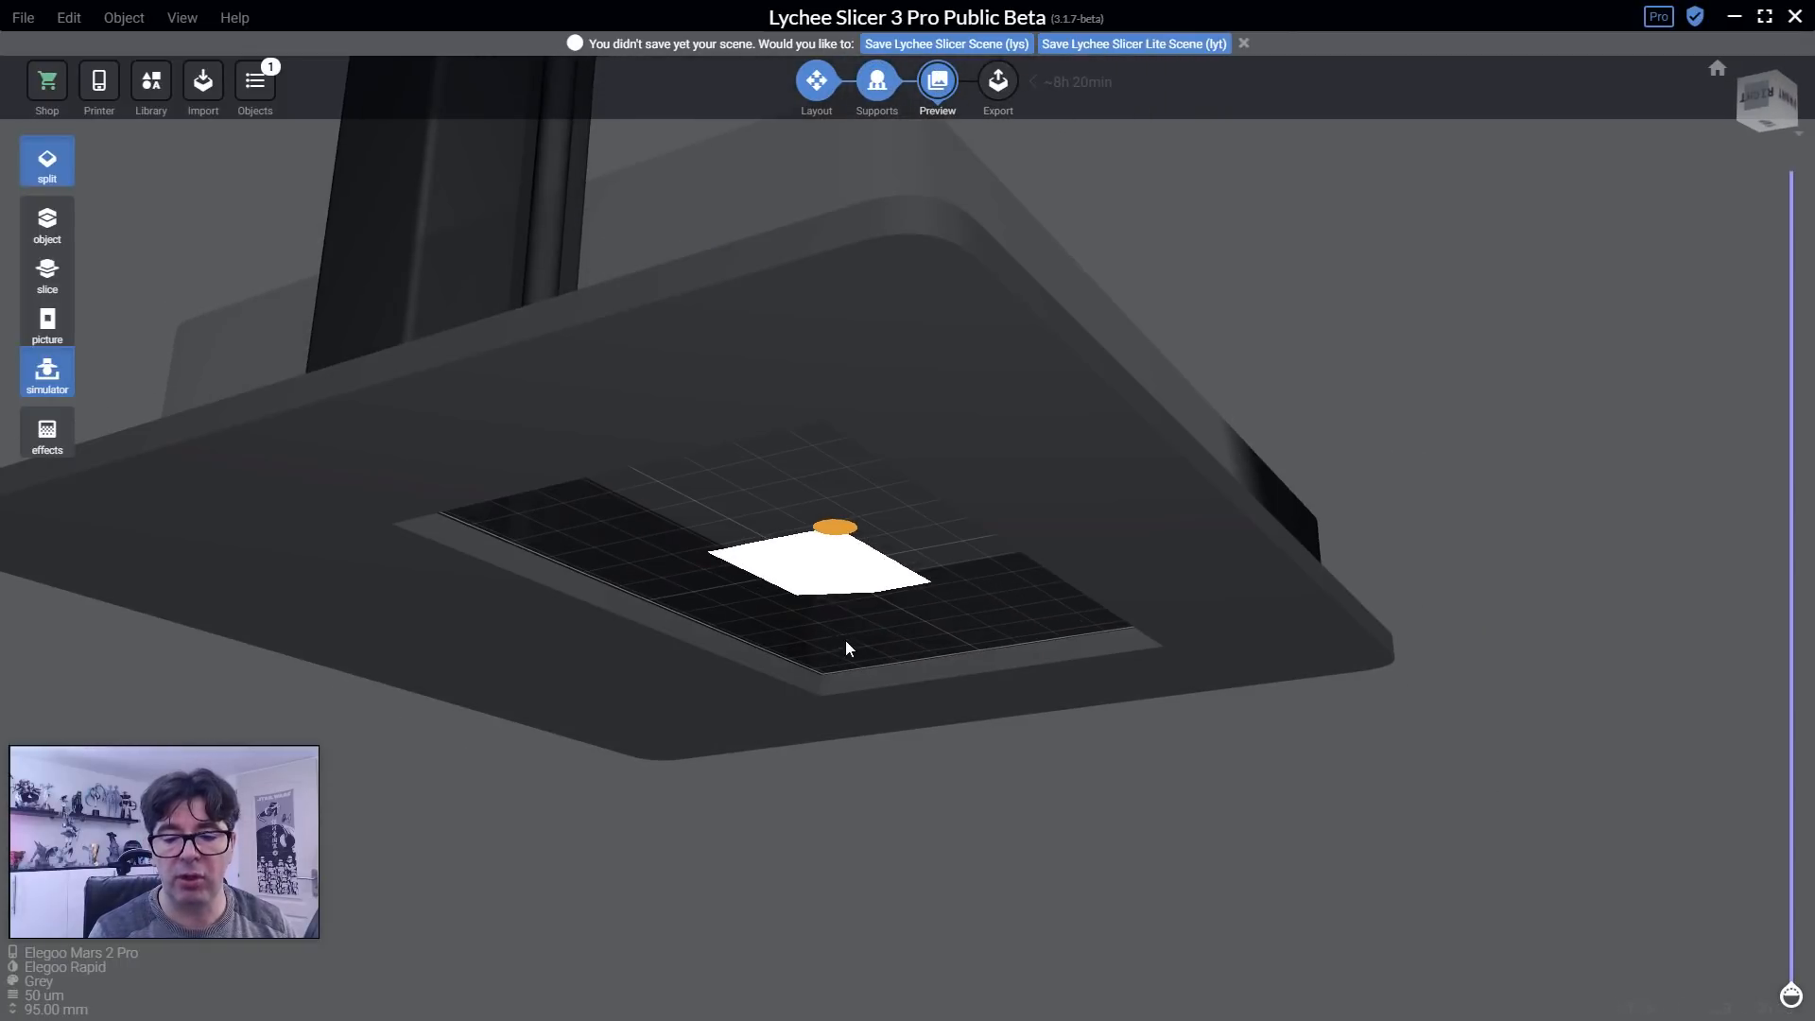
pyautogui.moveTo(1789, 993)
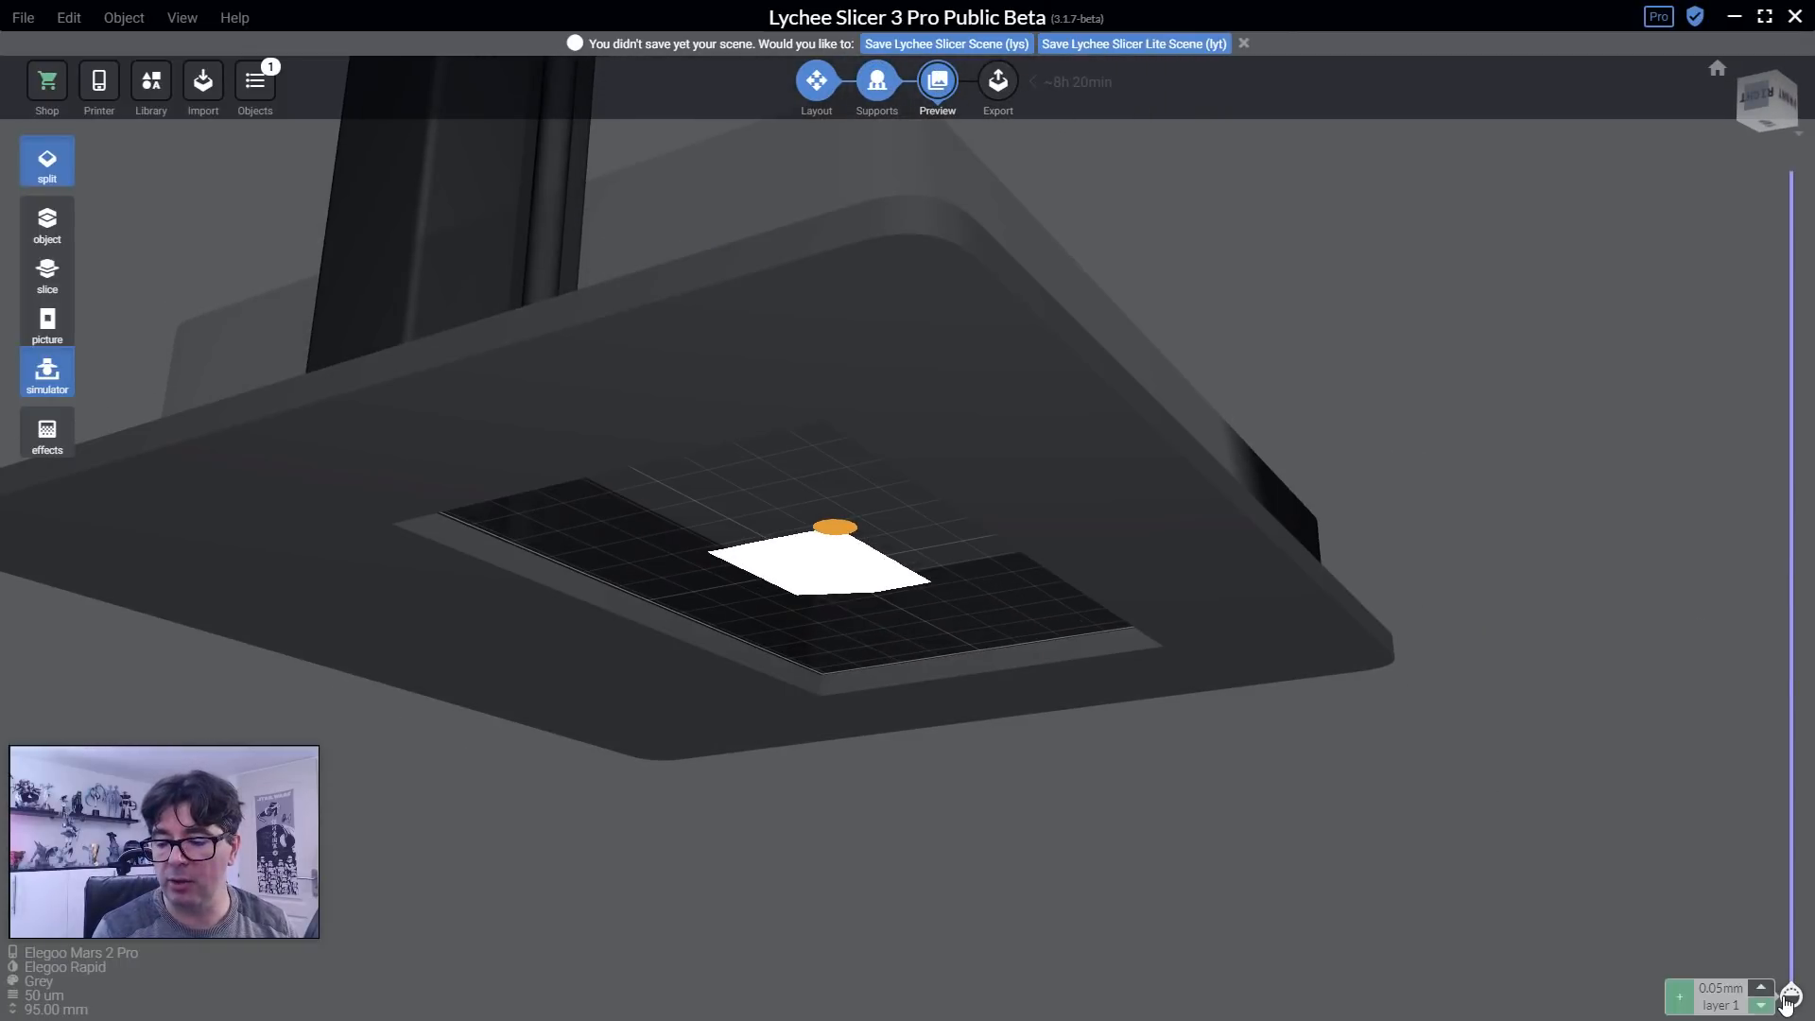
pyautogui.moveTo(1788, 993); pyautogui.dragTo(1787, 955)
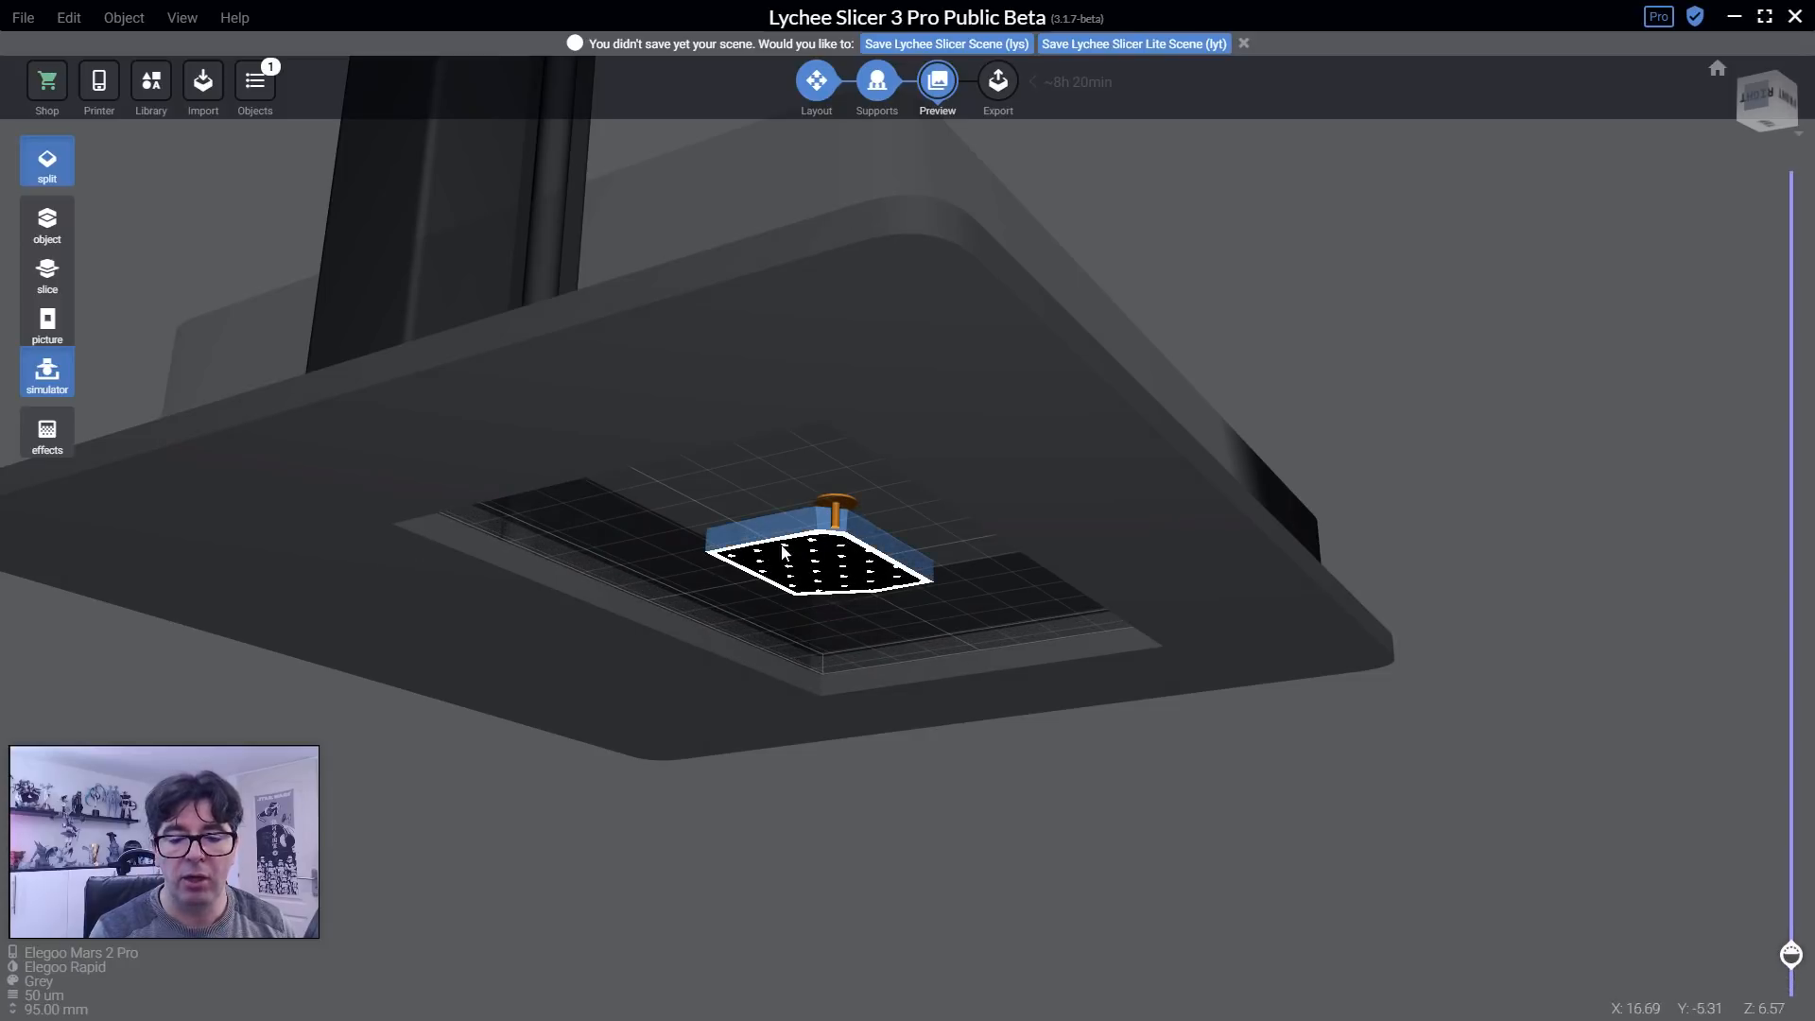
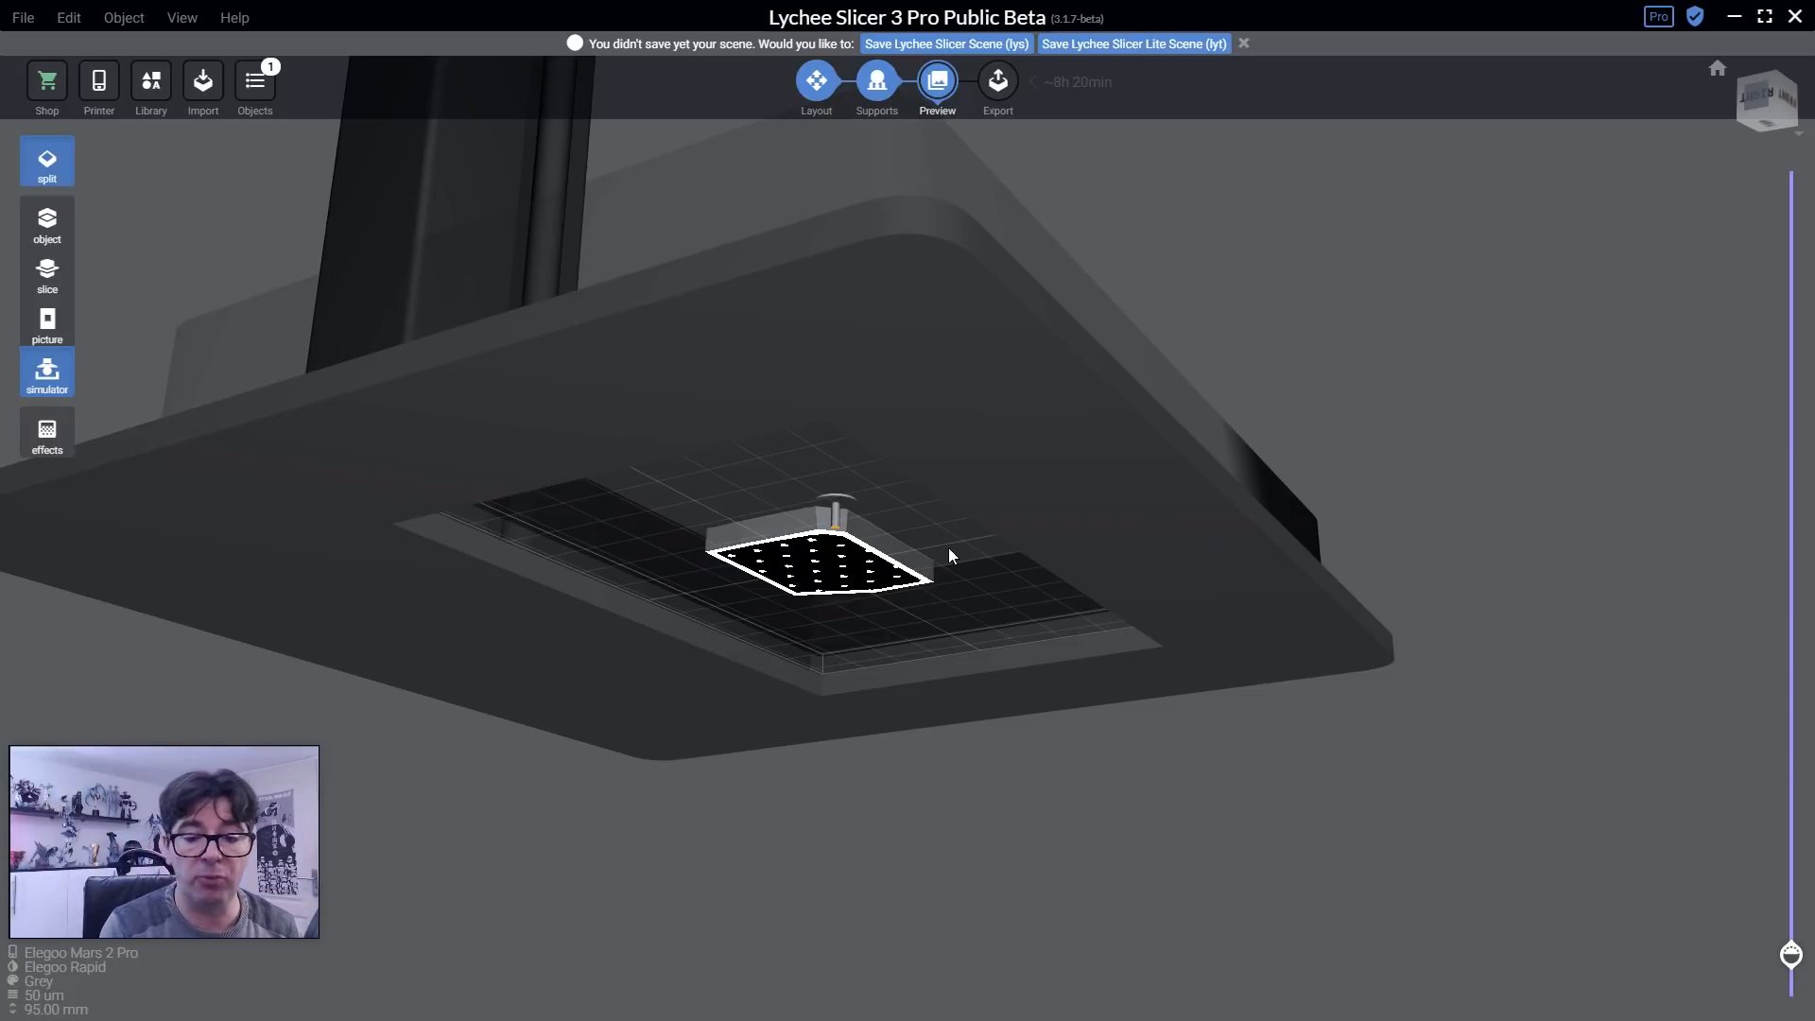
pyautogui.moveTo(1790, 954); pyautogui.dragTo(1743, 499)
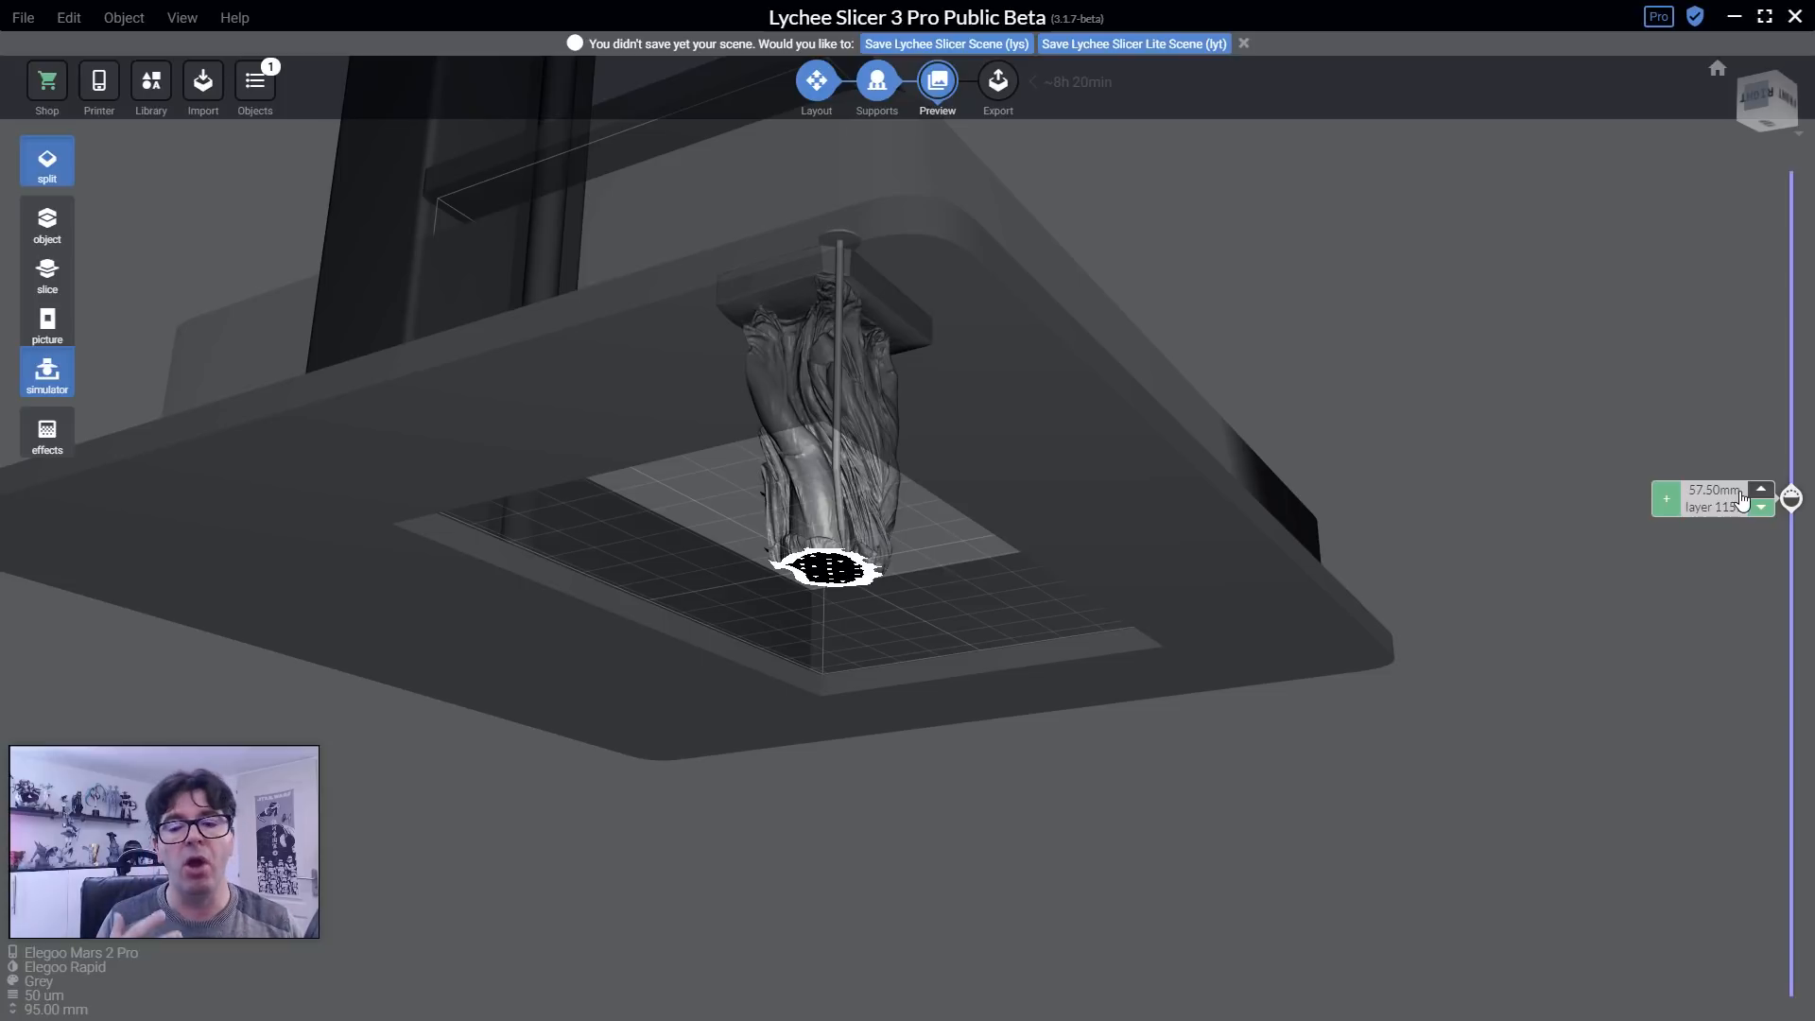
pyautogui.moveTo(1485, 441); pyautogui.dragTo(1615, 501)
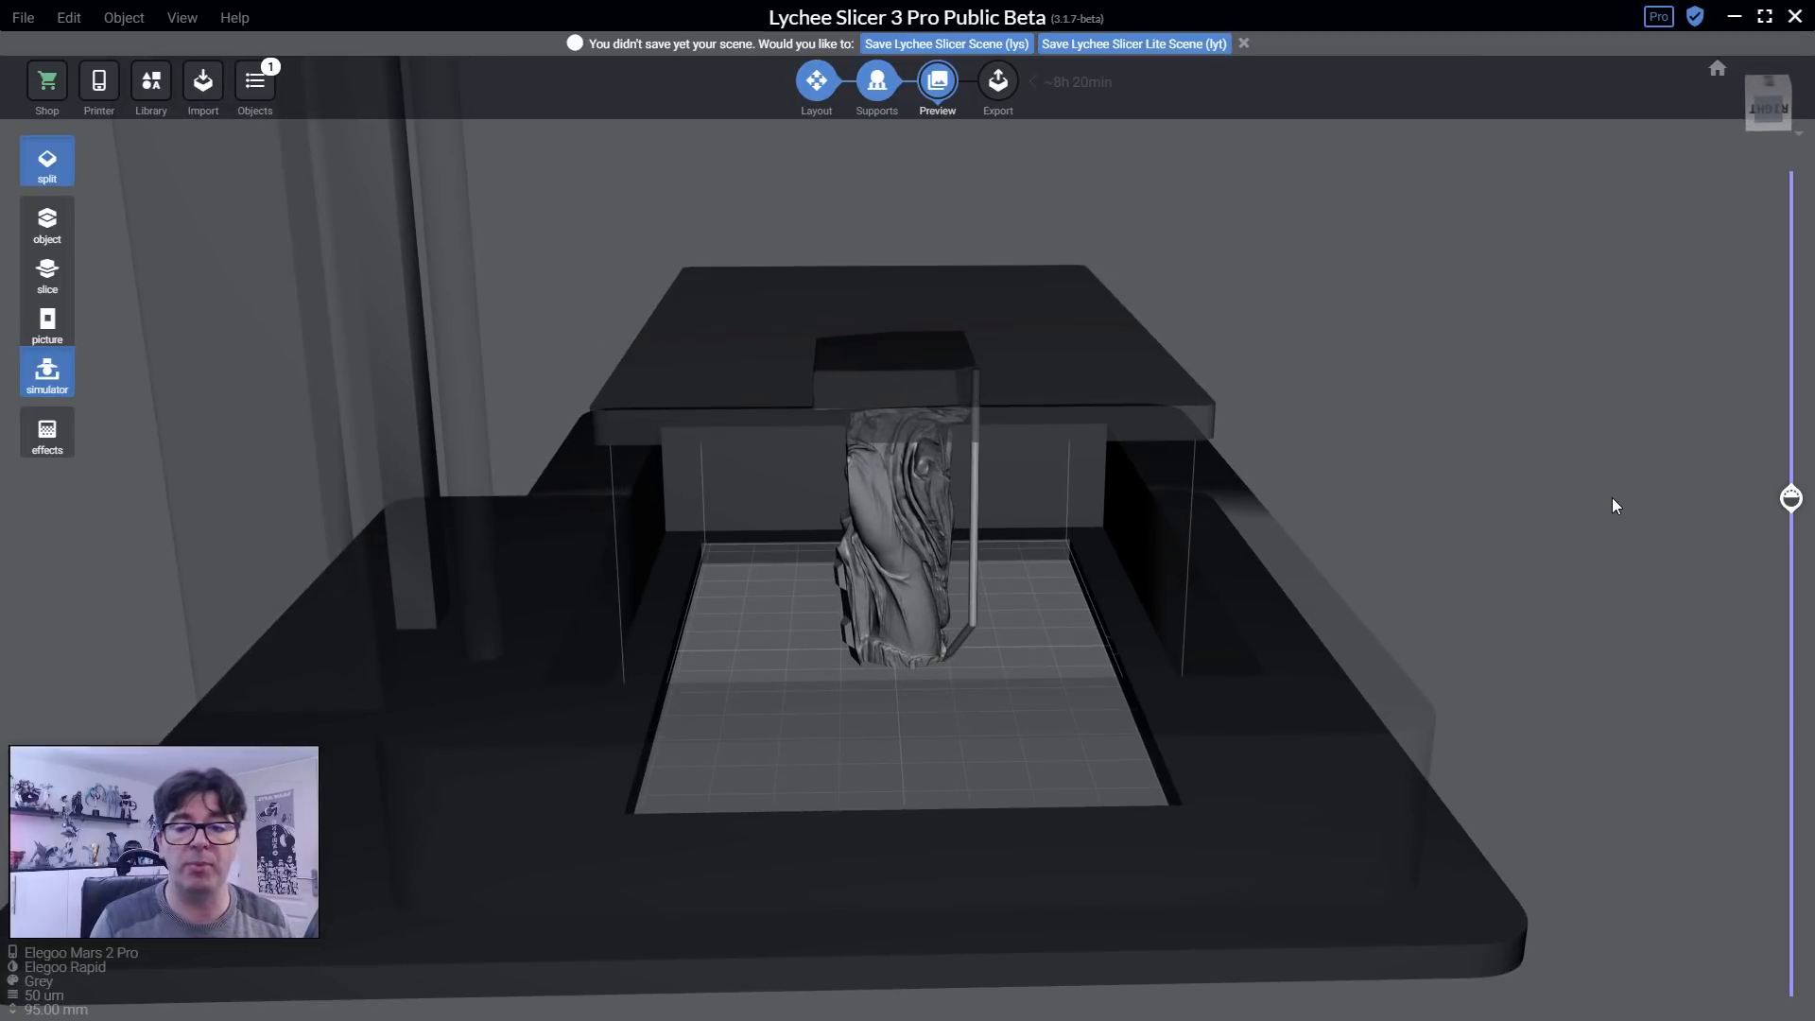
# Place five cylinder holes of 3.3 mm diameter and 70 % penetration across the underside of the statue's base.
pyautogui.click(817, 81)
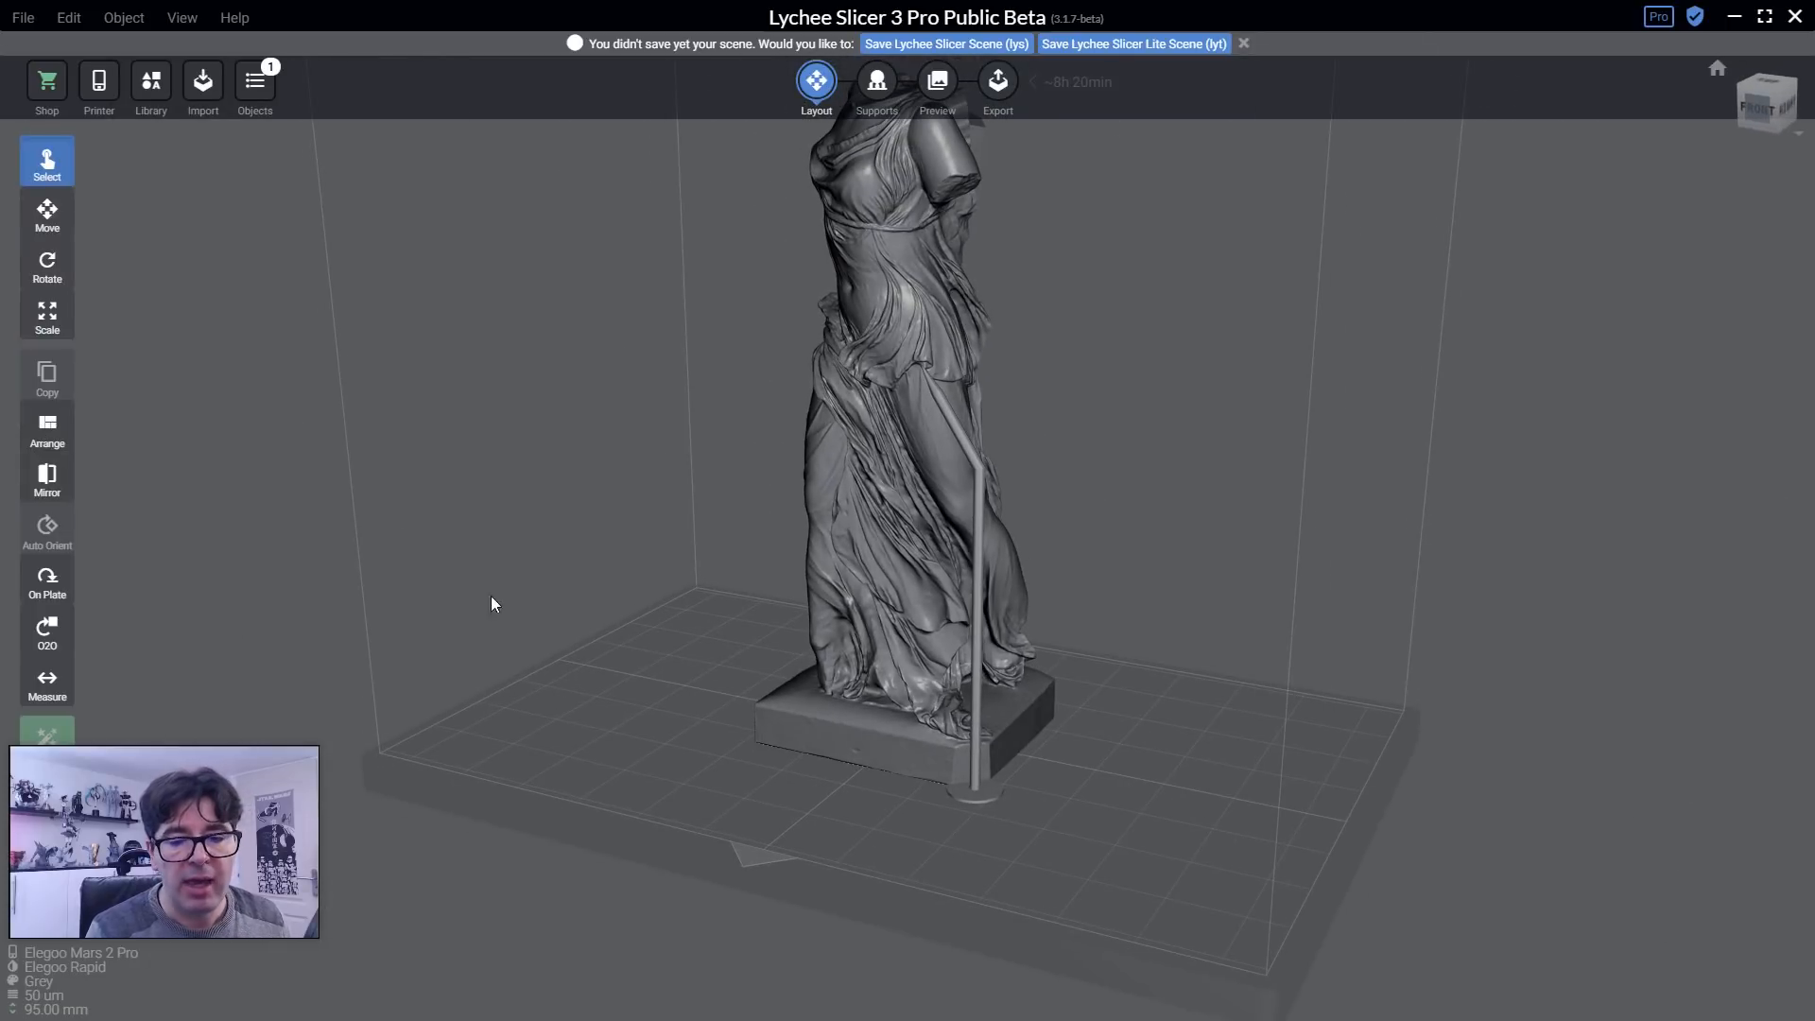
pyautogui.moveTo(490, 595); pyautogui.dragTo(650, 450)
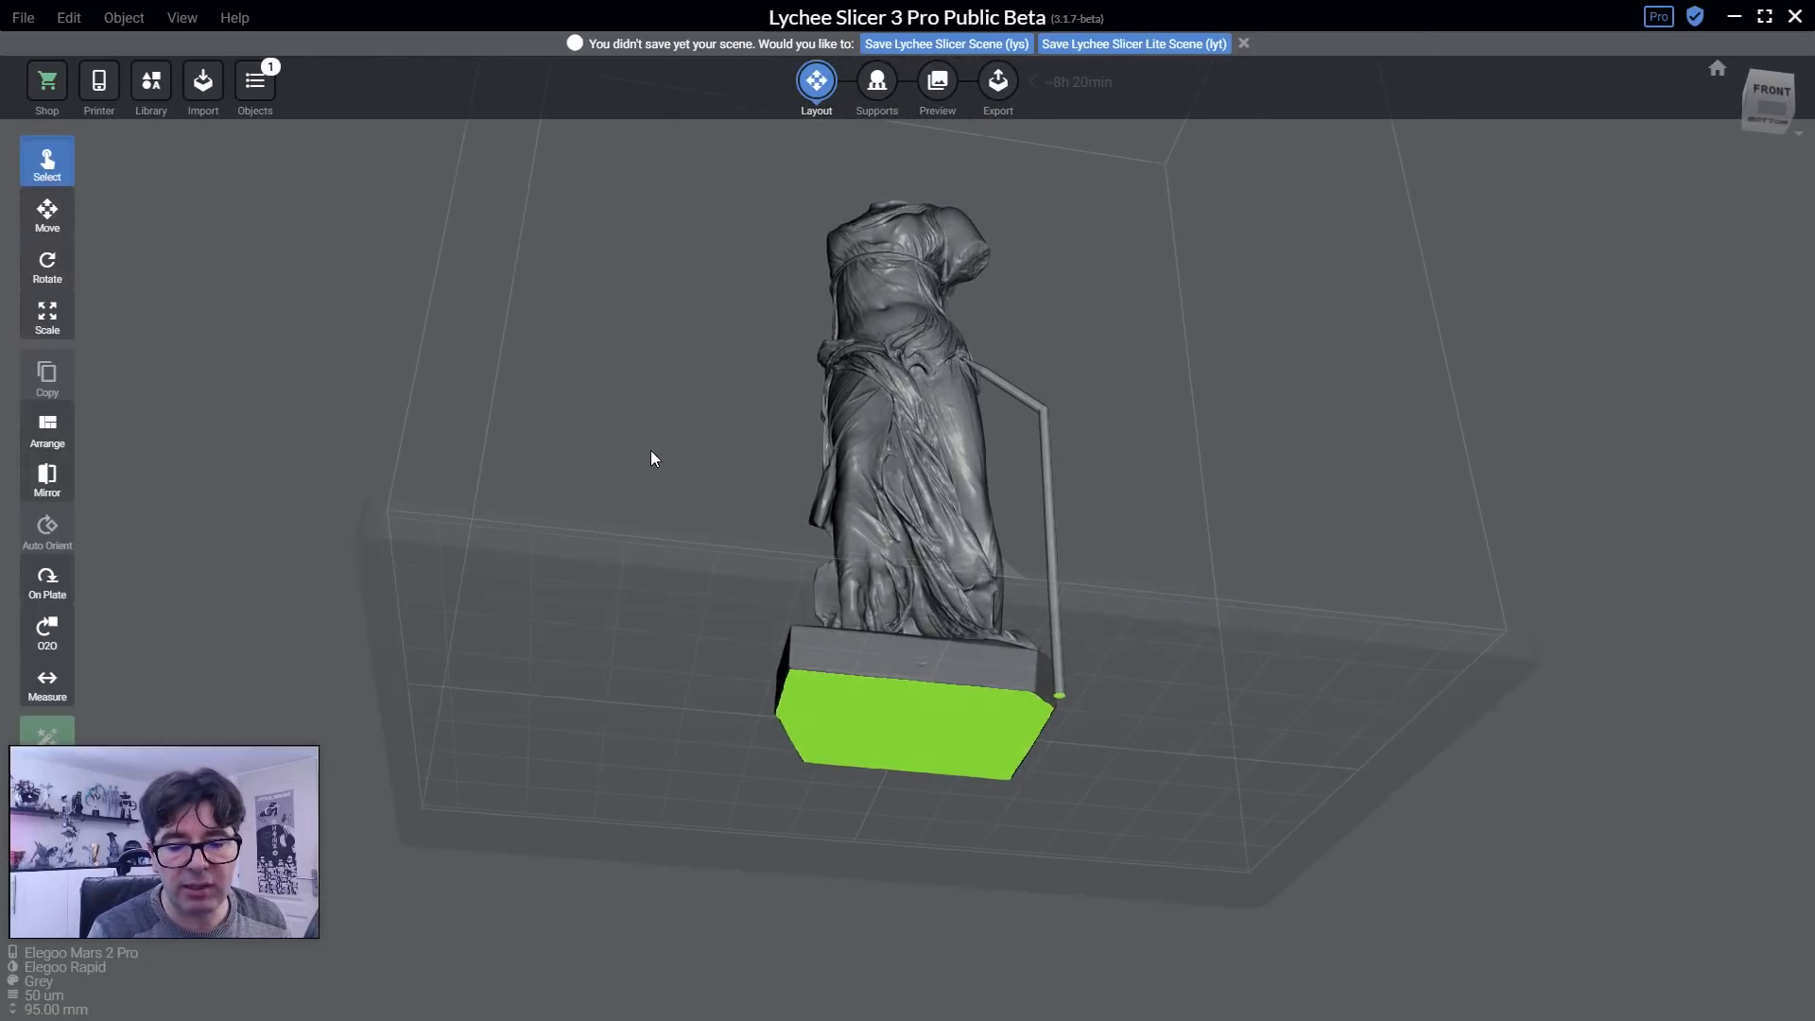
pyautogui.click(878, 82)
pyautogui.moveTo(658, 312); pyautogui.dragTo(608, 426)
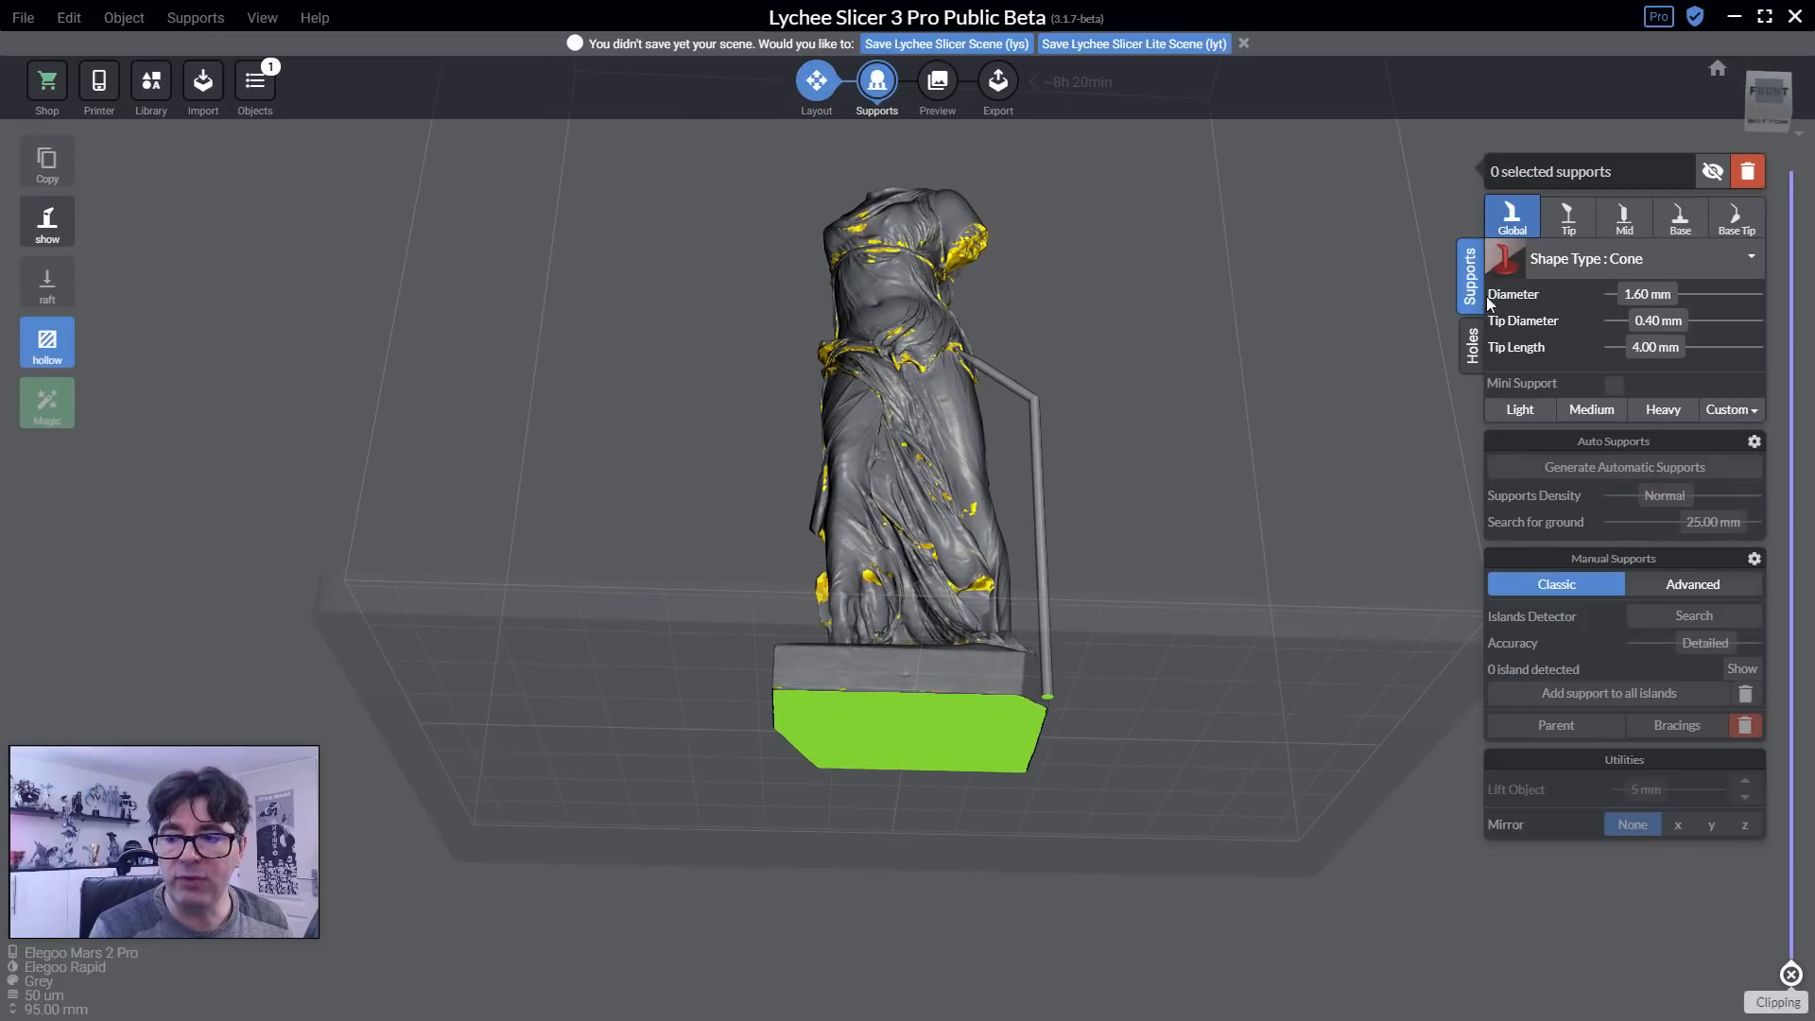
pyautogui.click(47, 224)
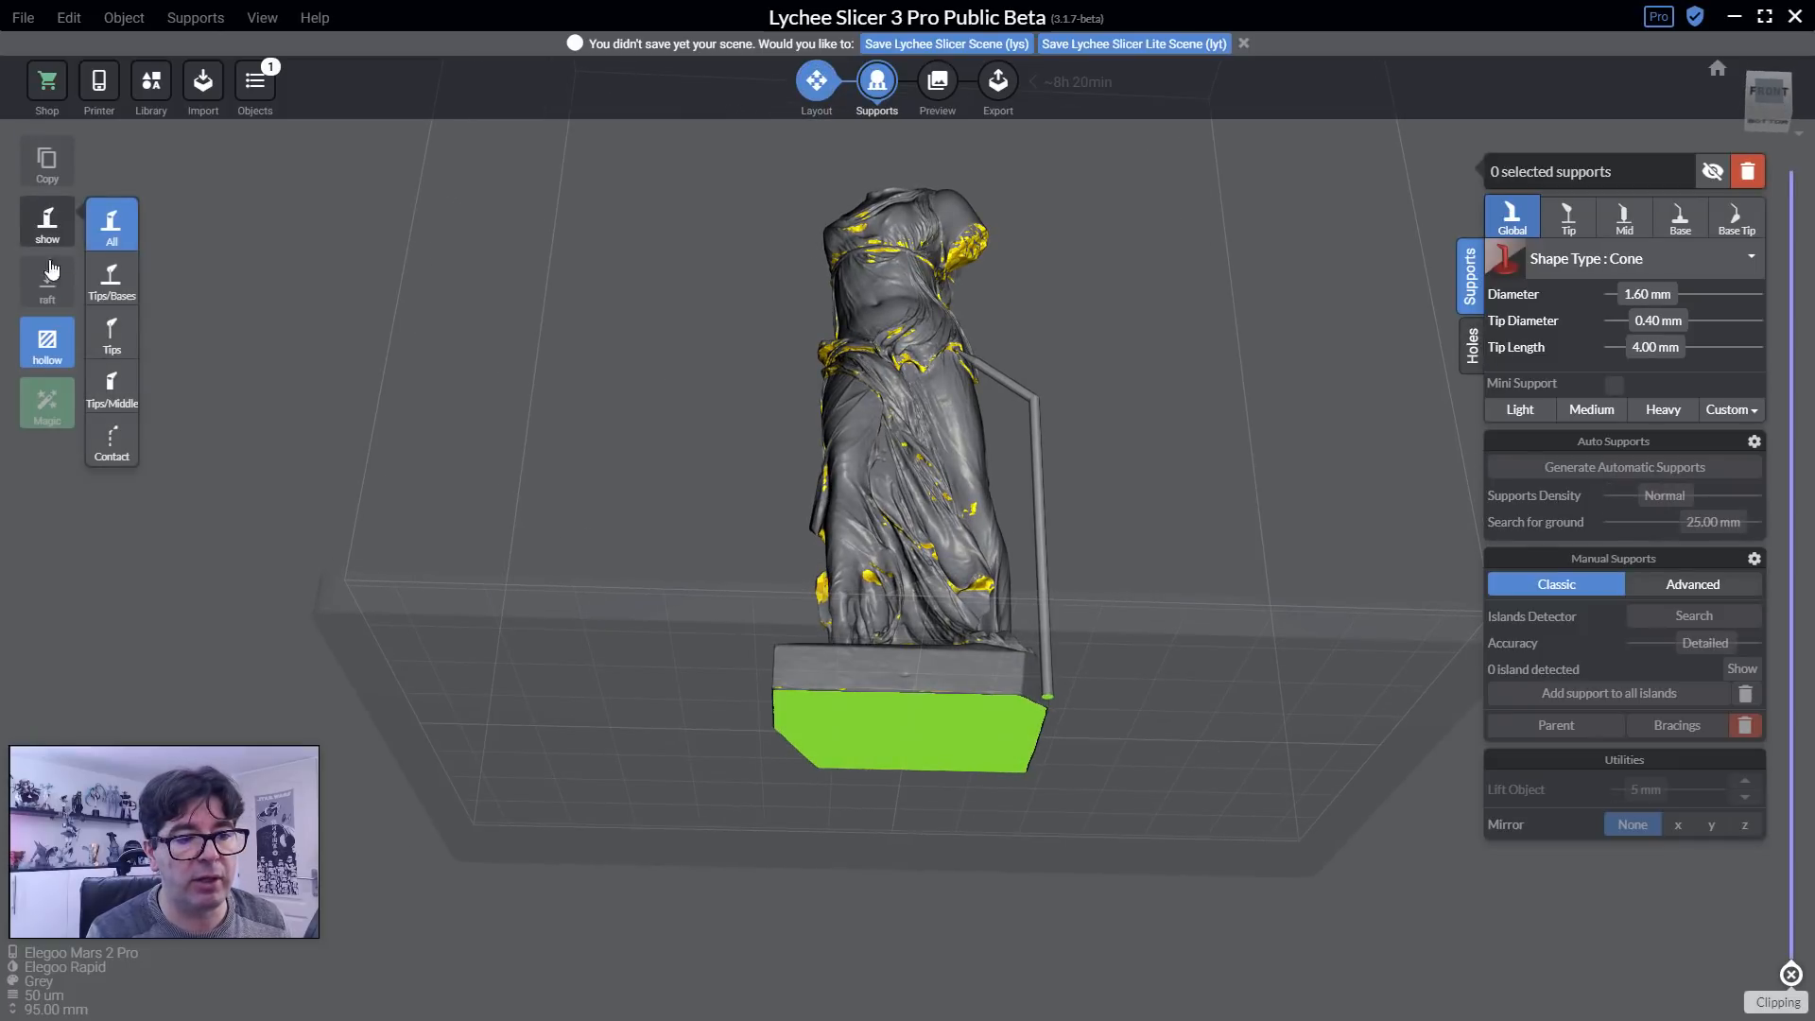
pyautogui.click(42, 355)
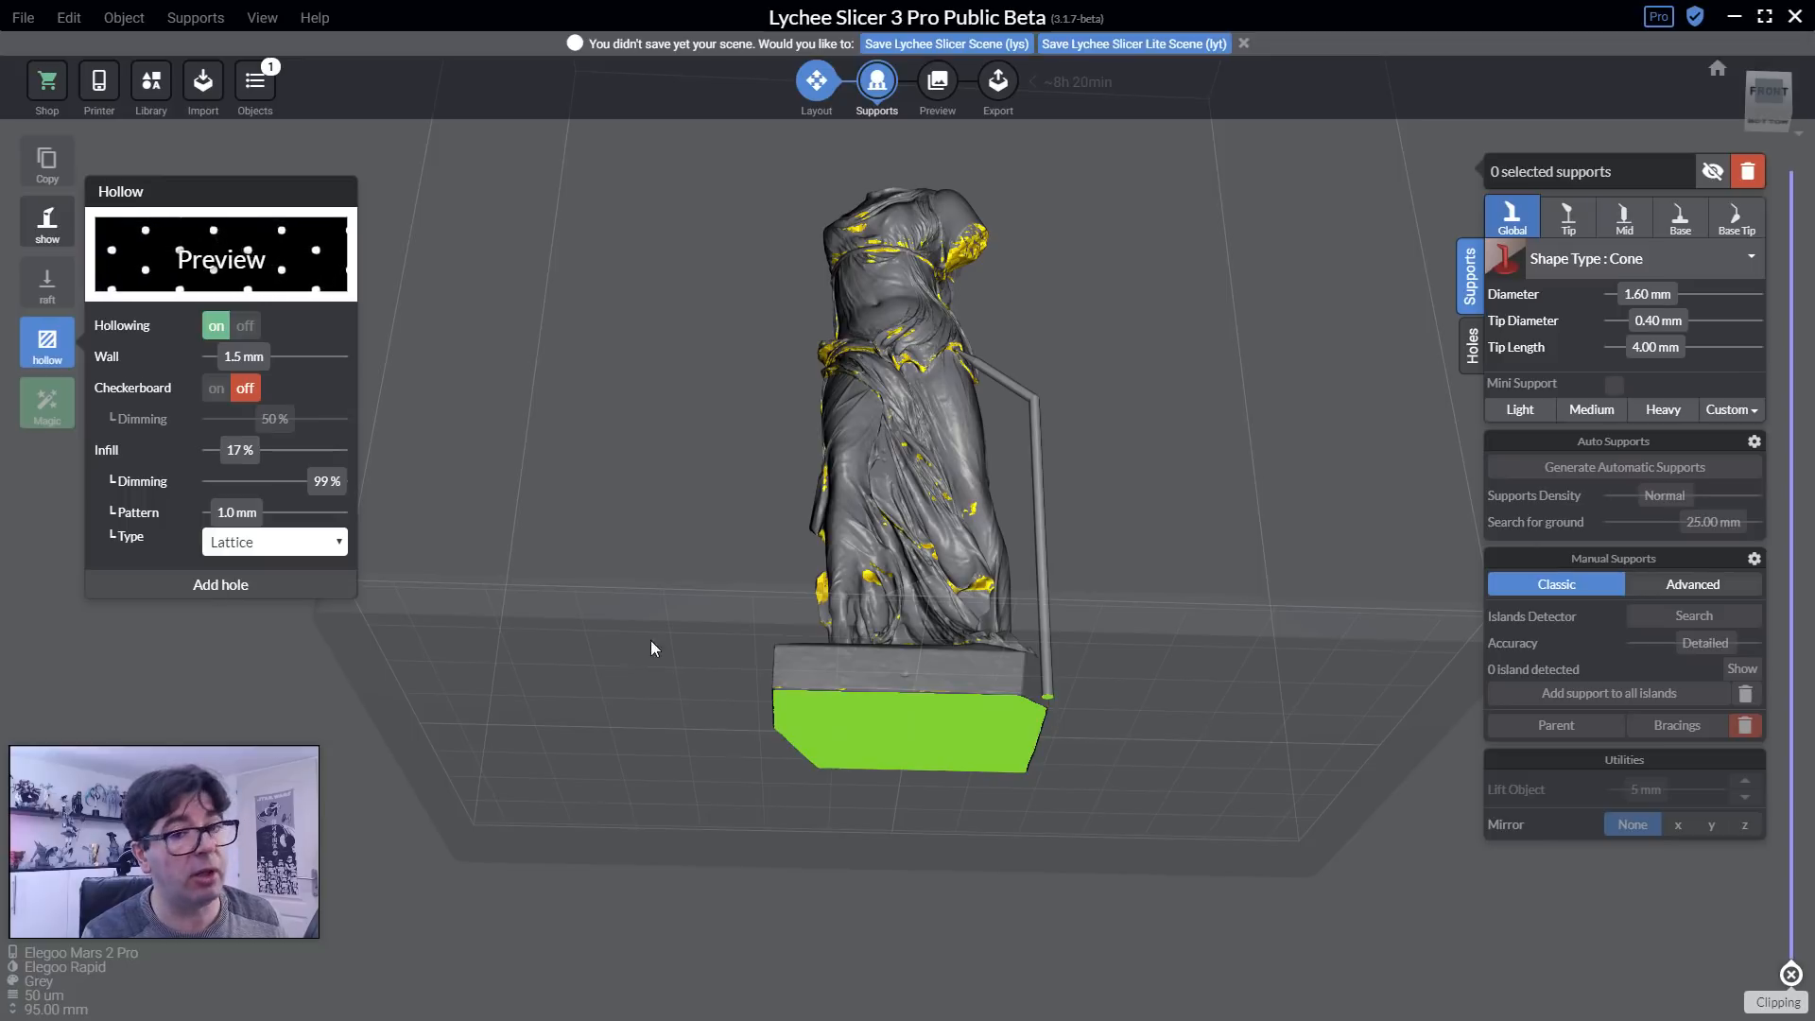
pyautogui.click(1471, 346)
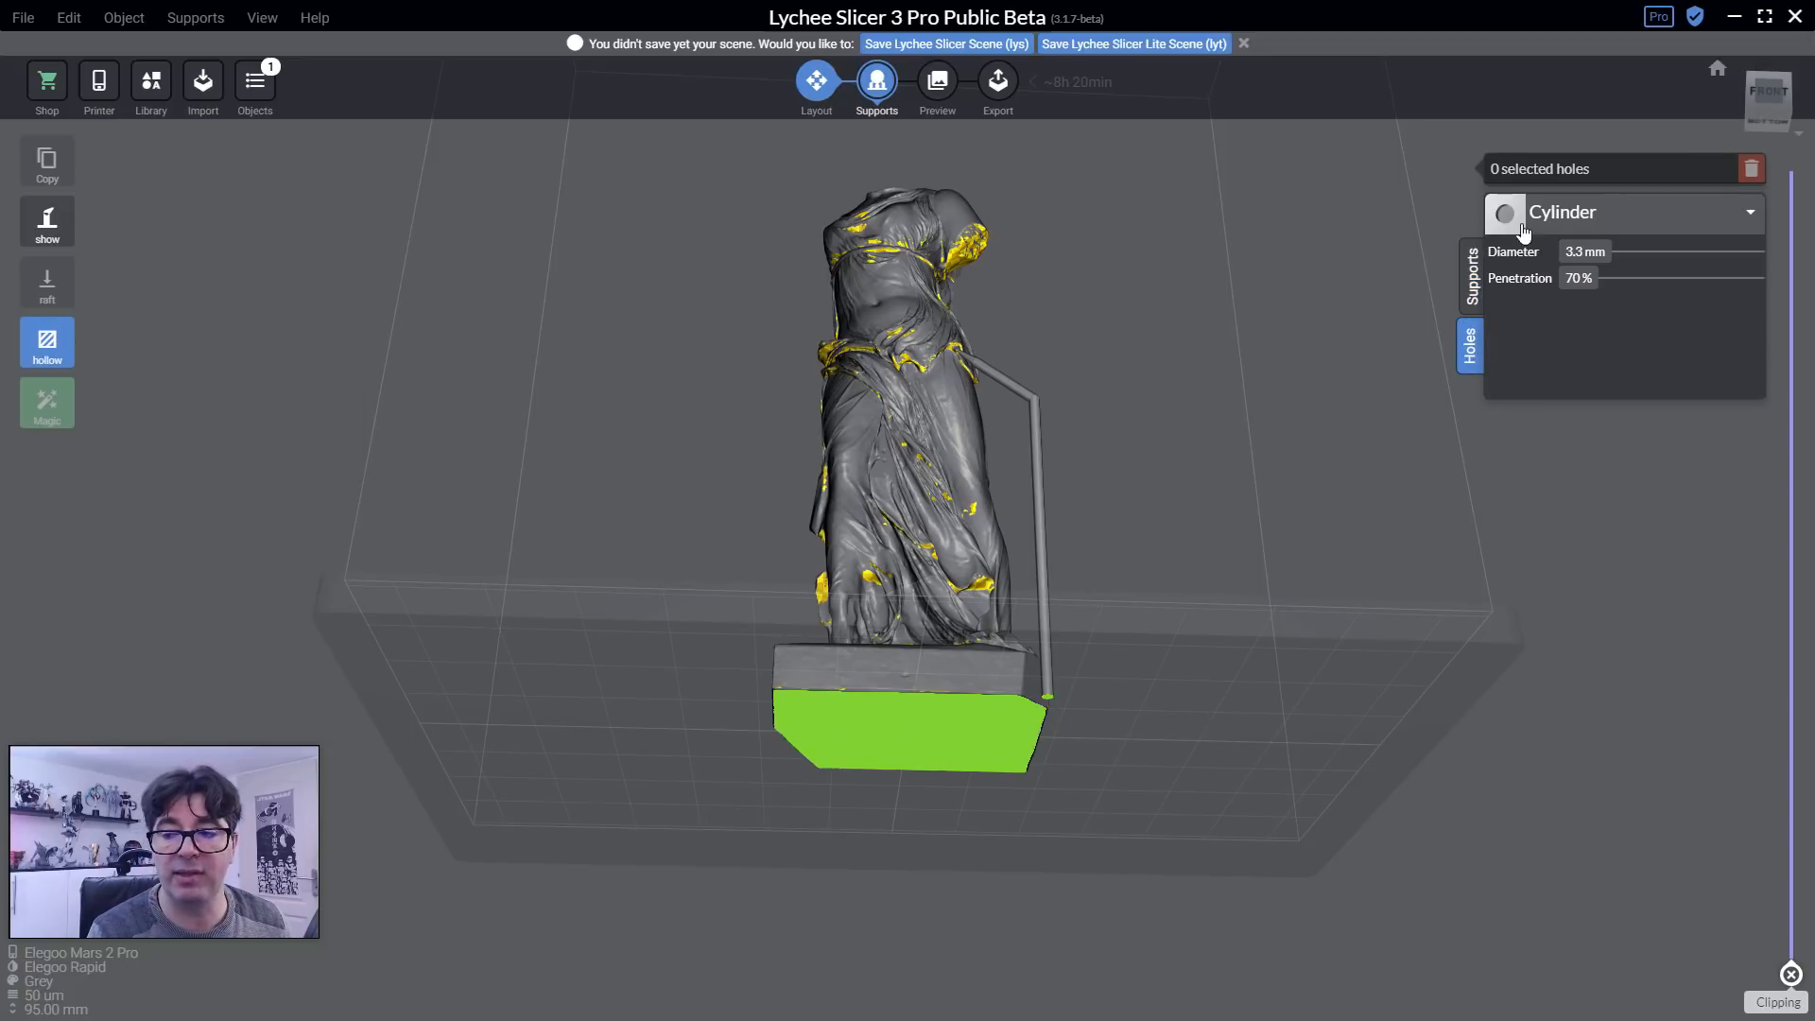
pyautogui.click(906, 733)
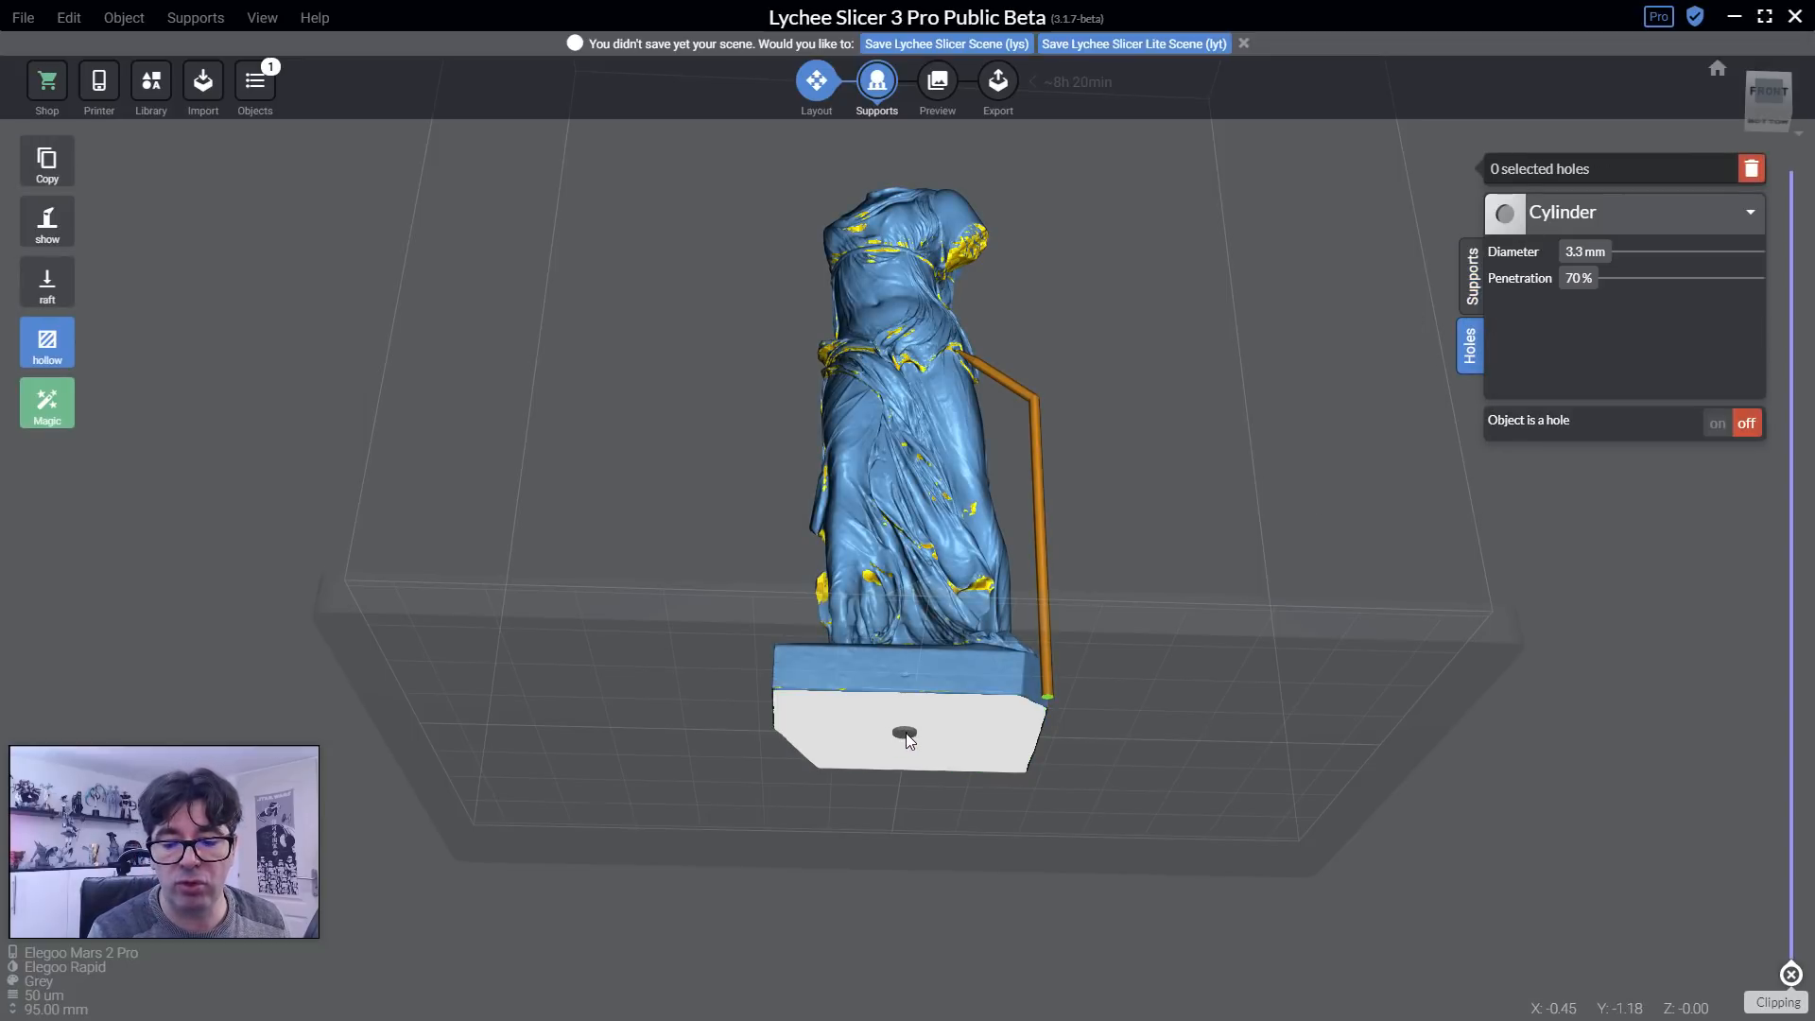
pyautogui.click(906, 733)
pyautogui.moveTo(1150, 767); pyautogui.dragTo(1139, 667, button='right')
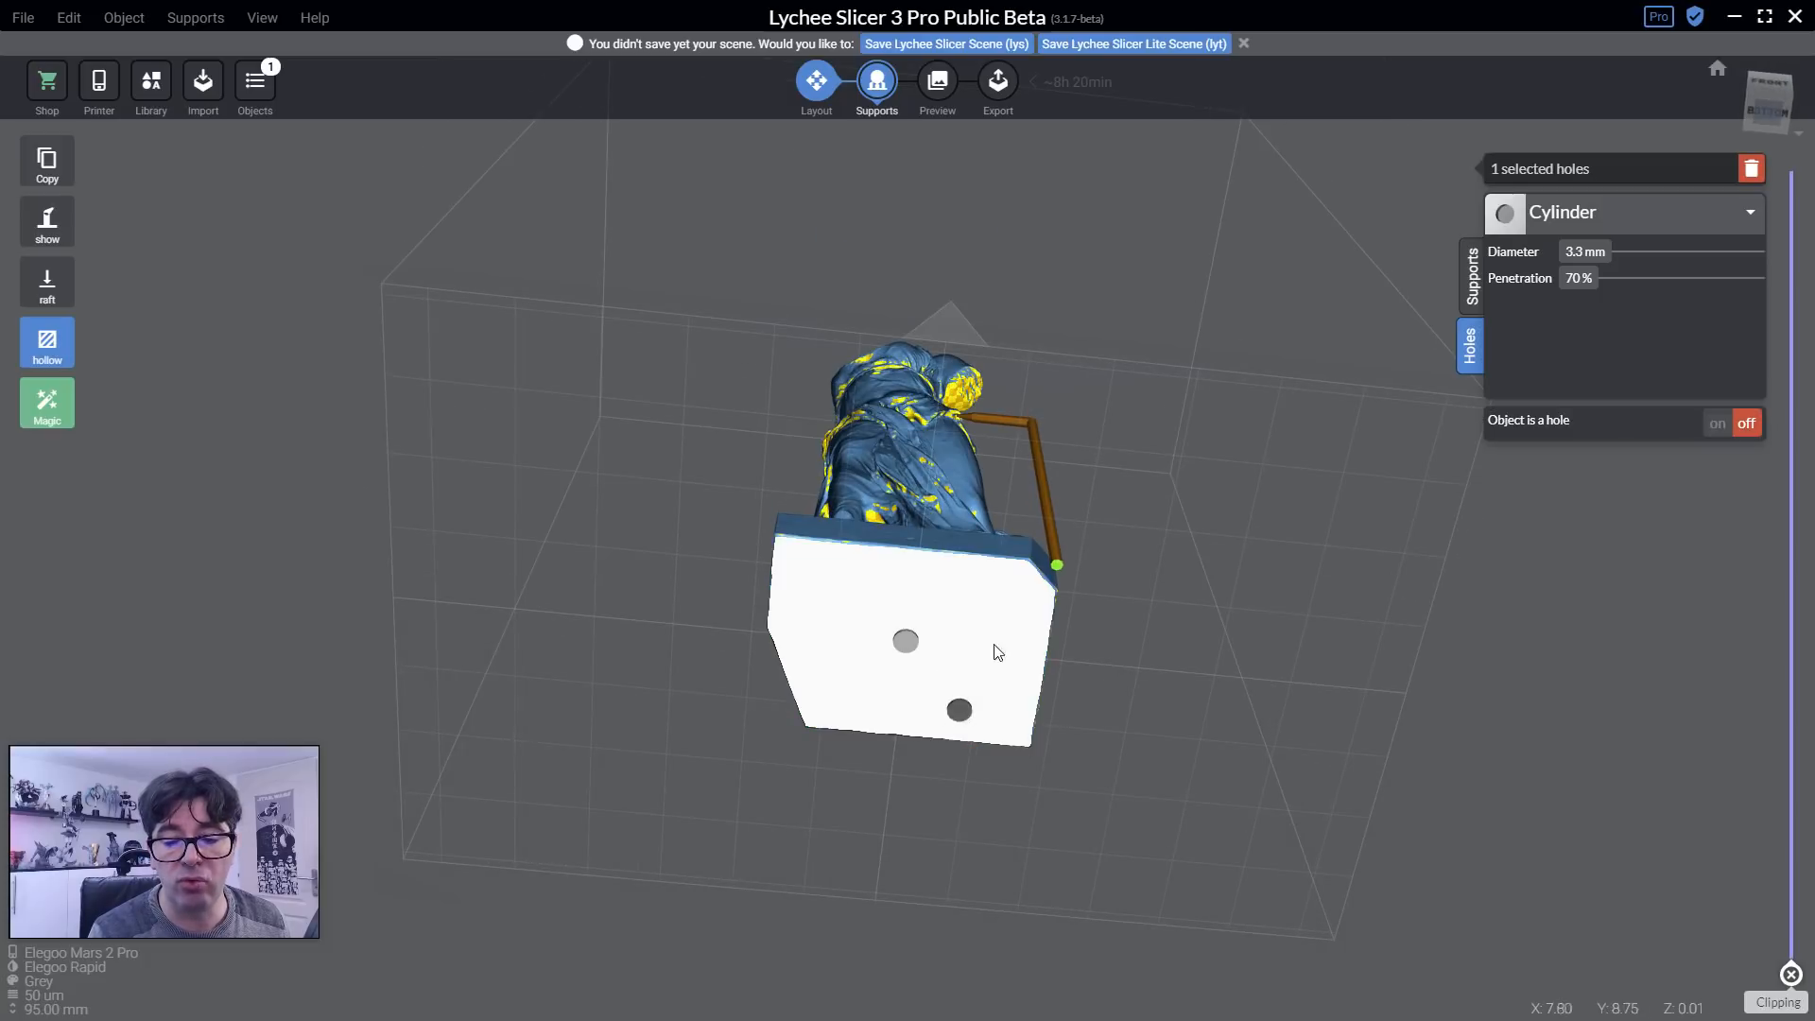
pyautogui.click(960, 711)
pyautogui.click(997, 605)
pyautogui.click(806, 578)
pyautogui.click(834, 697)
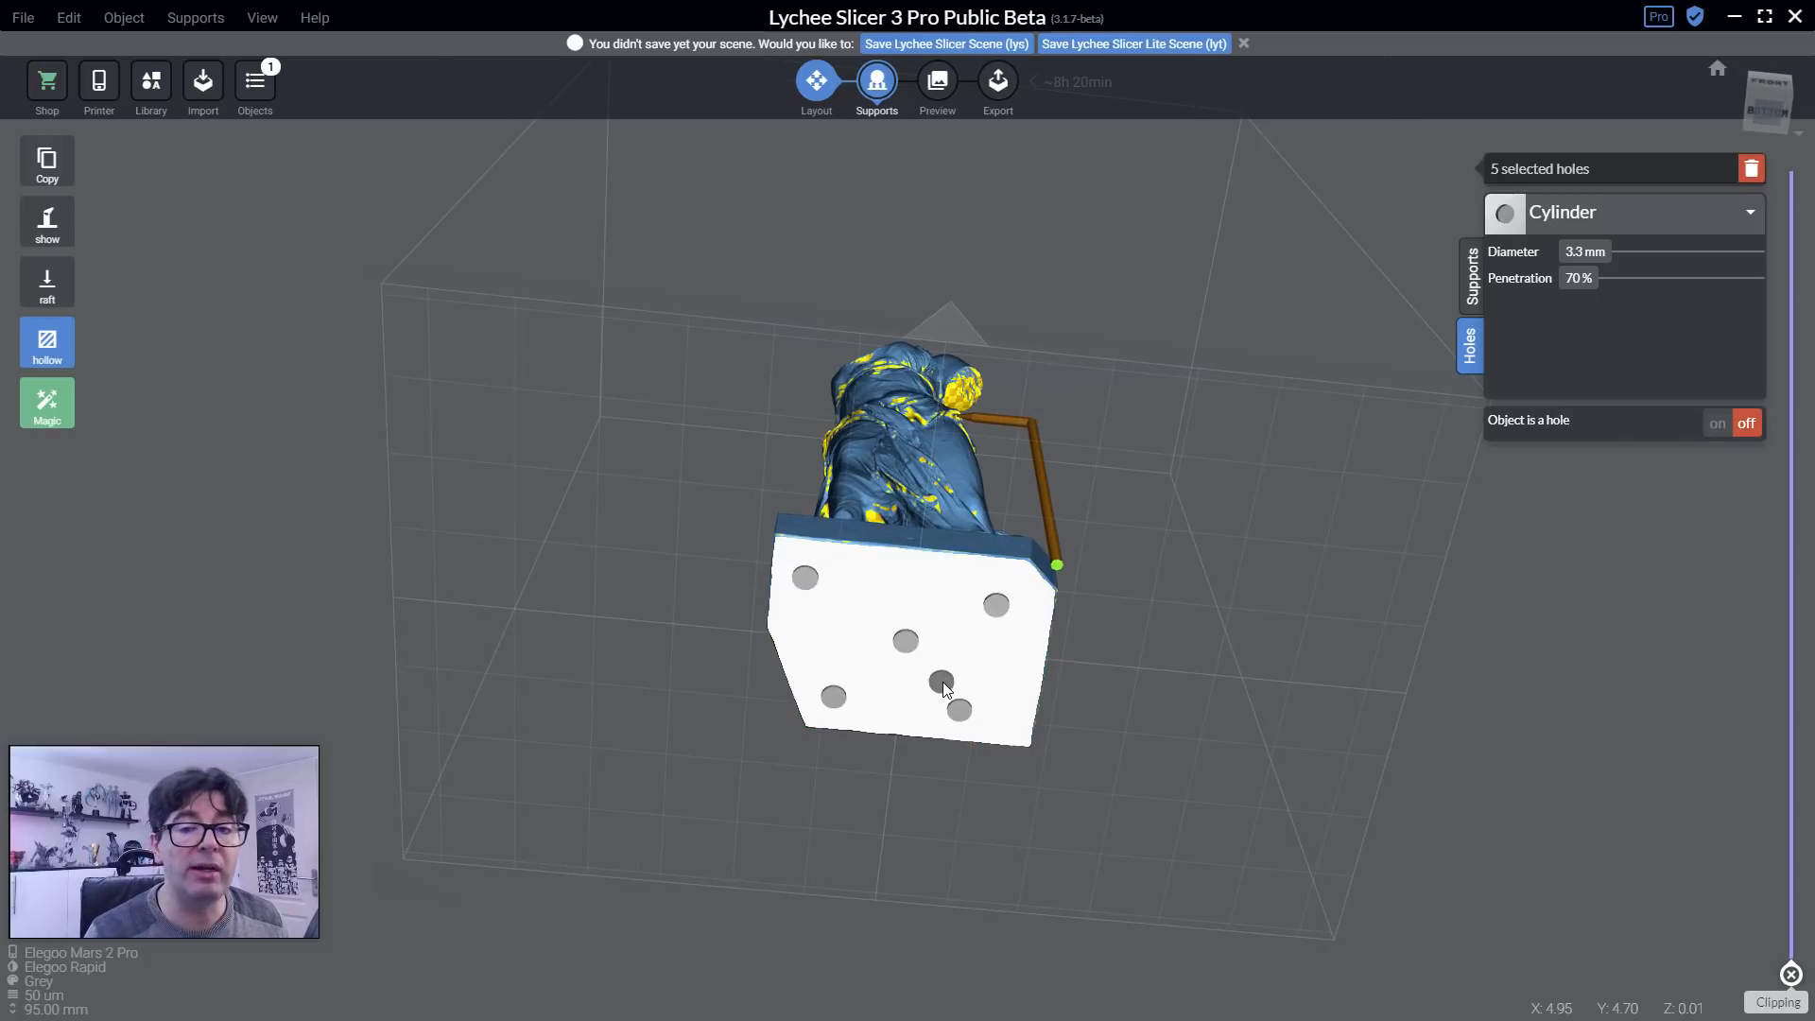
# Set the diameter of the five selected cylinder holes to 5.8 mm.
pyautogui.moveTo(1565, 253); pyautogui.dragTo(1616, 265)
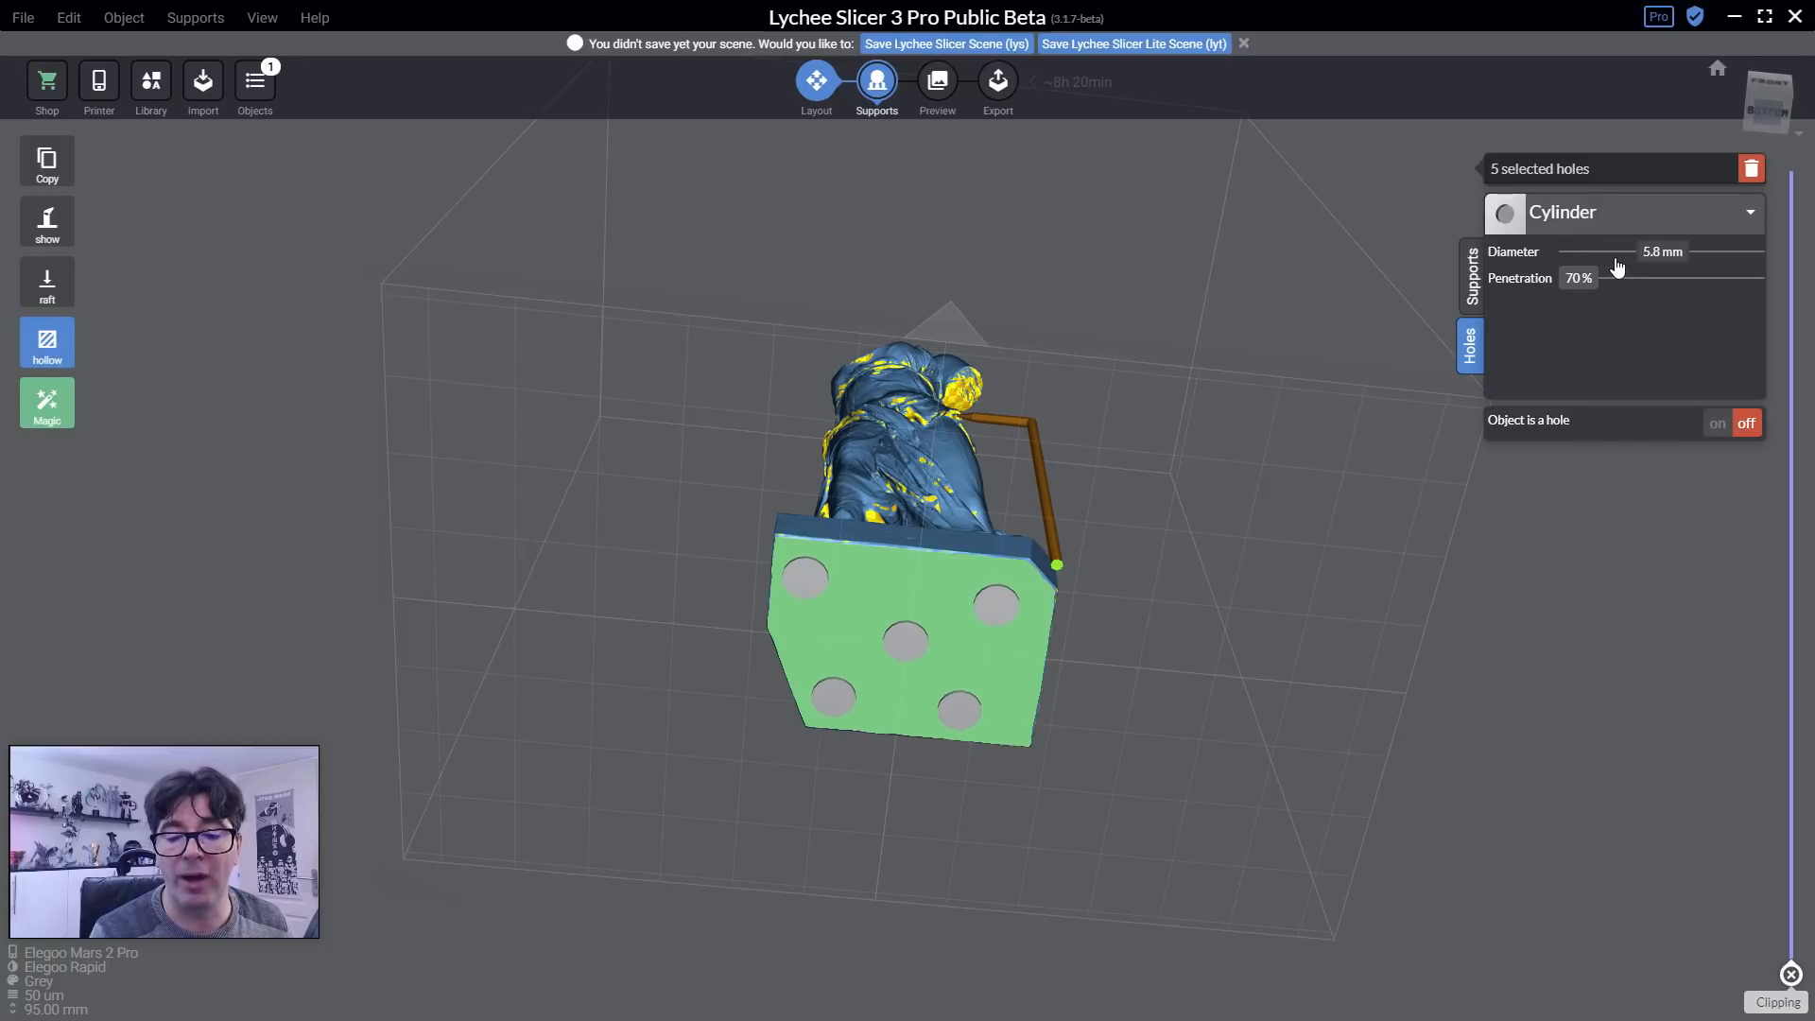
pyautogui.moveTo(1189, 620); pyautogui.dragTo(1200, 751, button='right')
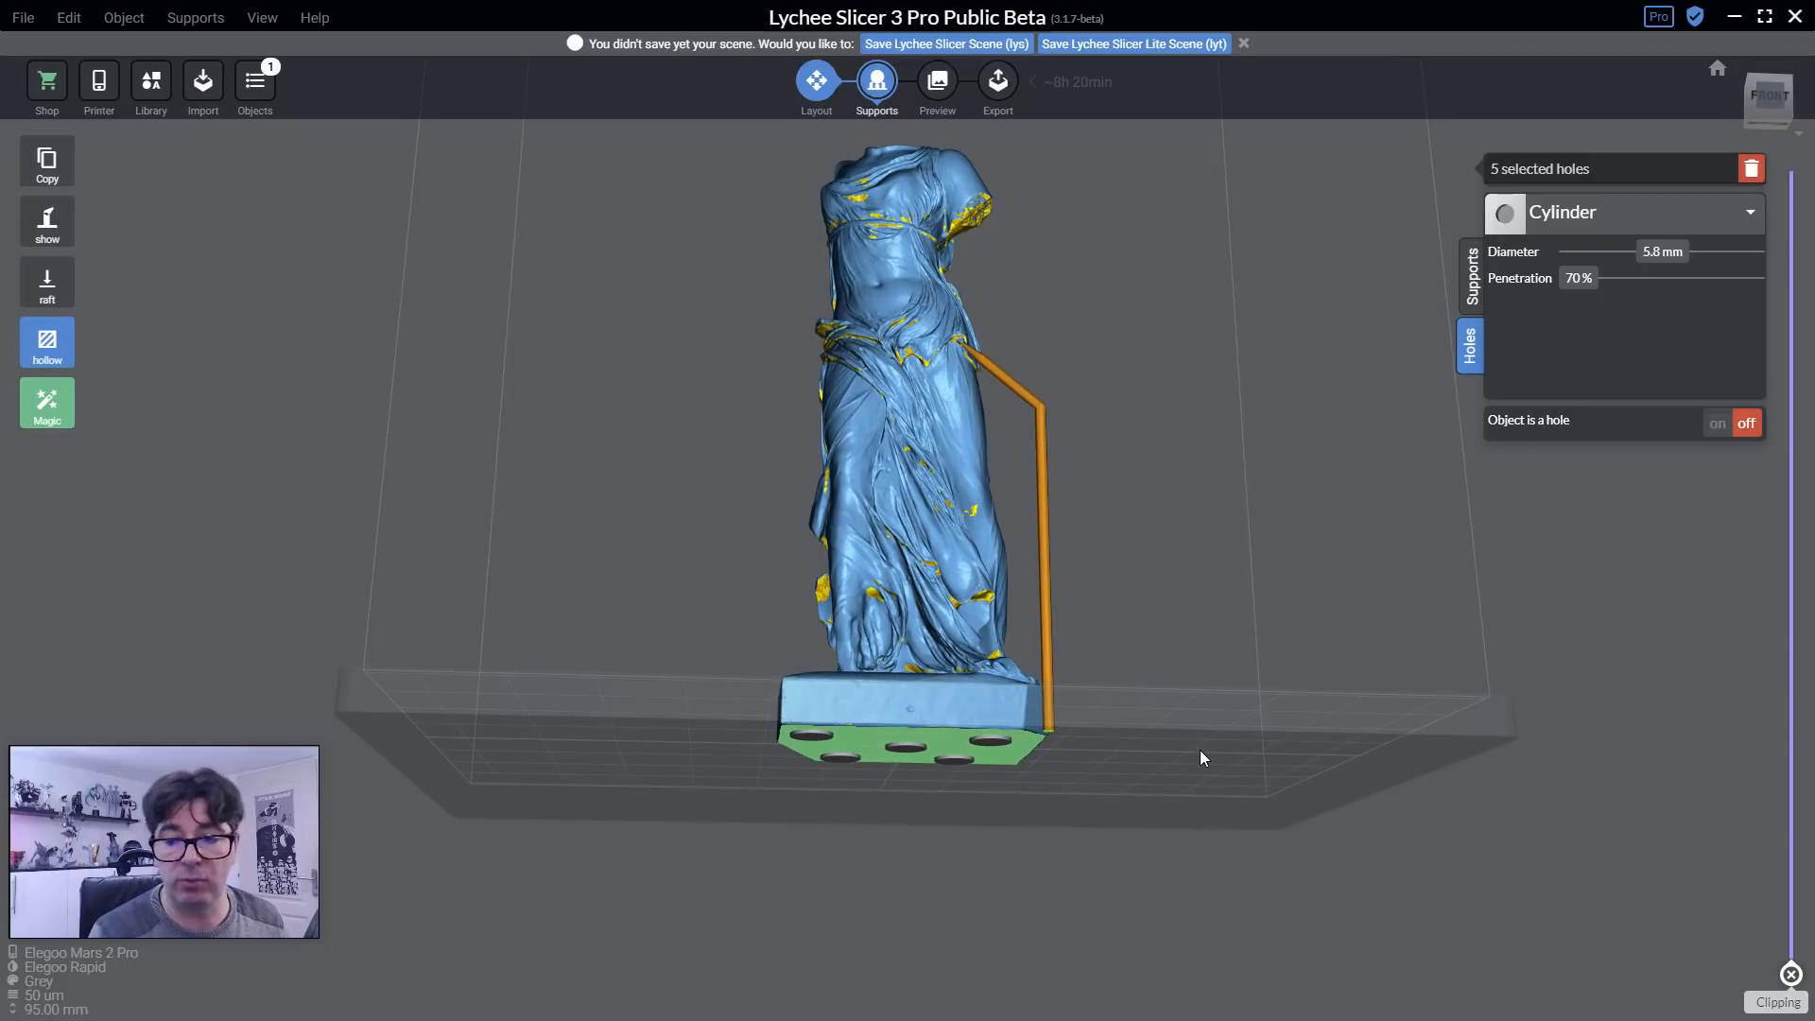
pyautogui.moveTo(1147, 539); pyautogui.dragTo(1201, 690, button='right')
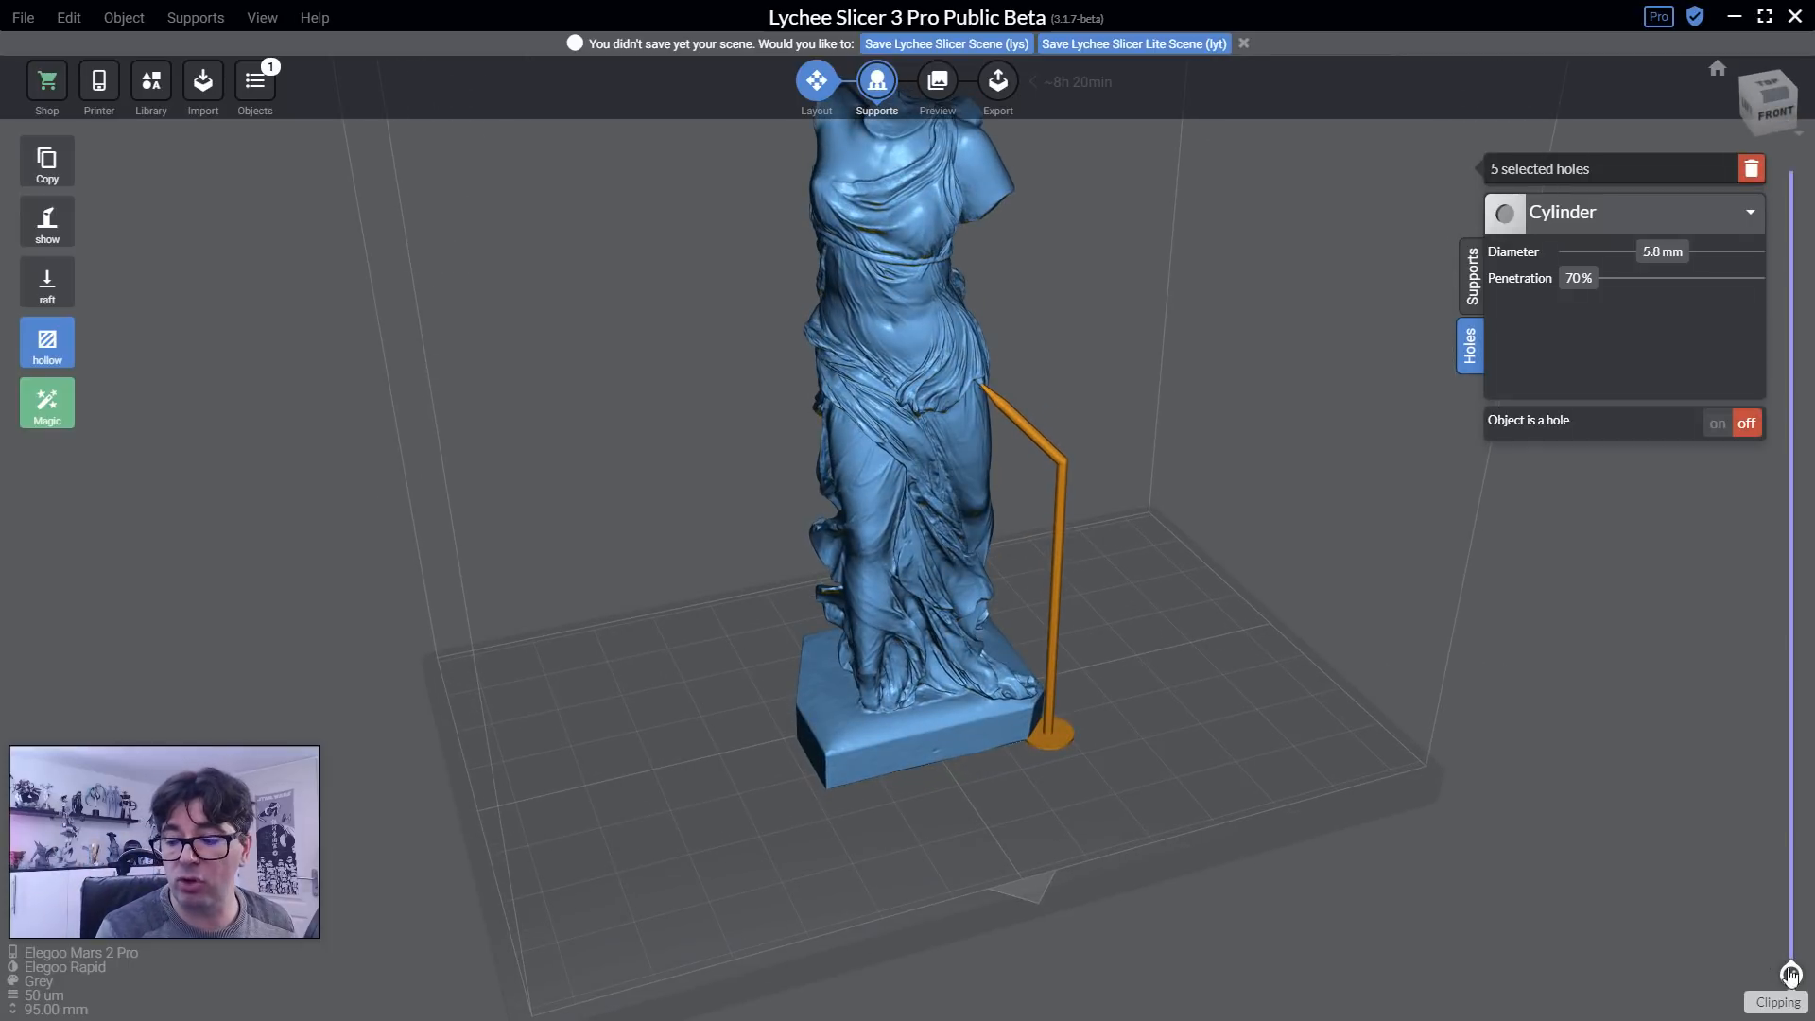
# Clip the statue at about 57 mm and examine how the base with its holes meets the build plate in the print simulation.
pyautogui.moveTo(1791, 974); pyautogui.dragTo(1792, 487)
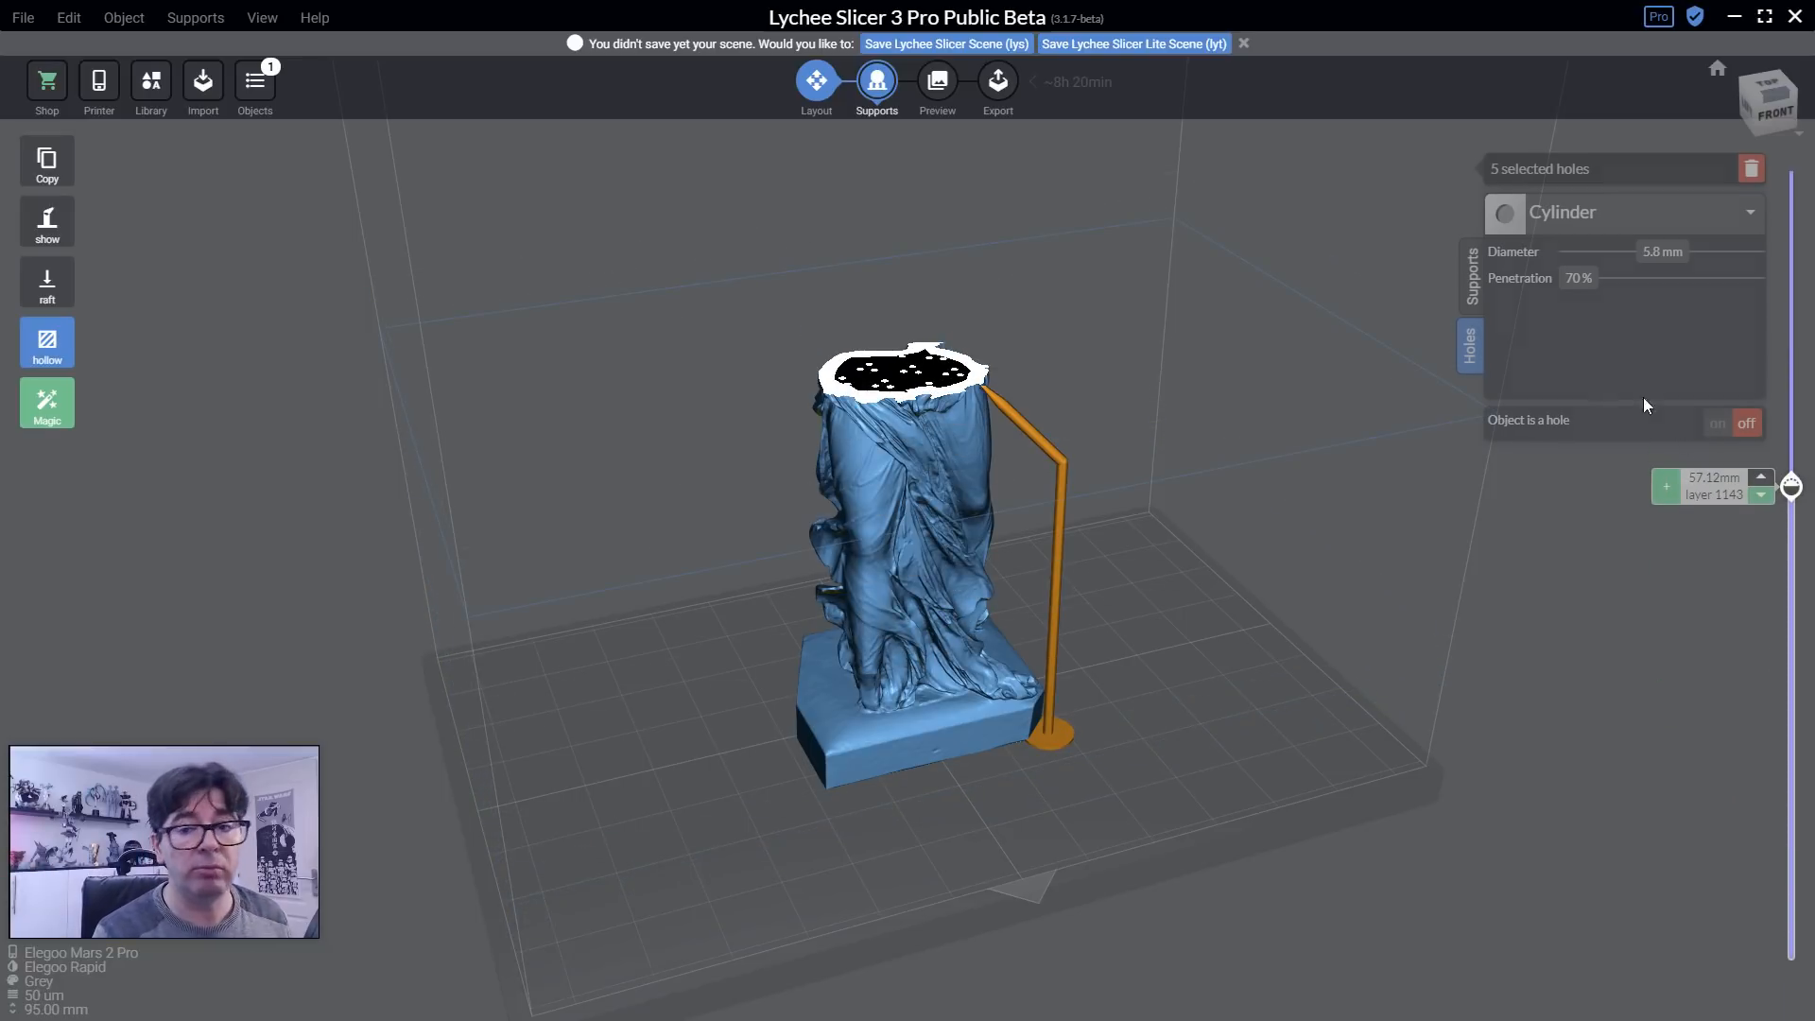
pyautogui.click(938, 81)
pyautogui.moveTo(1322, 695); pyautogui.dragTo(1397, 567)
pyautogui.moveTo(1791, 501); pyautogui.dragTo(1791, 541)
pyautogui.moveTo(1466, 397); pyautogui.dragTo(1348, 555)
pyautogui.click(826, 717)
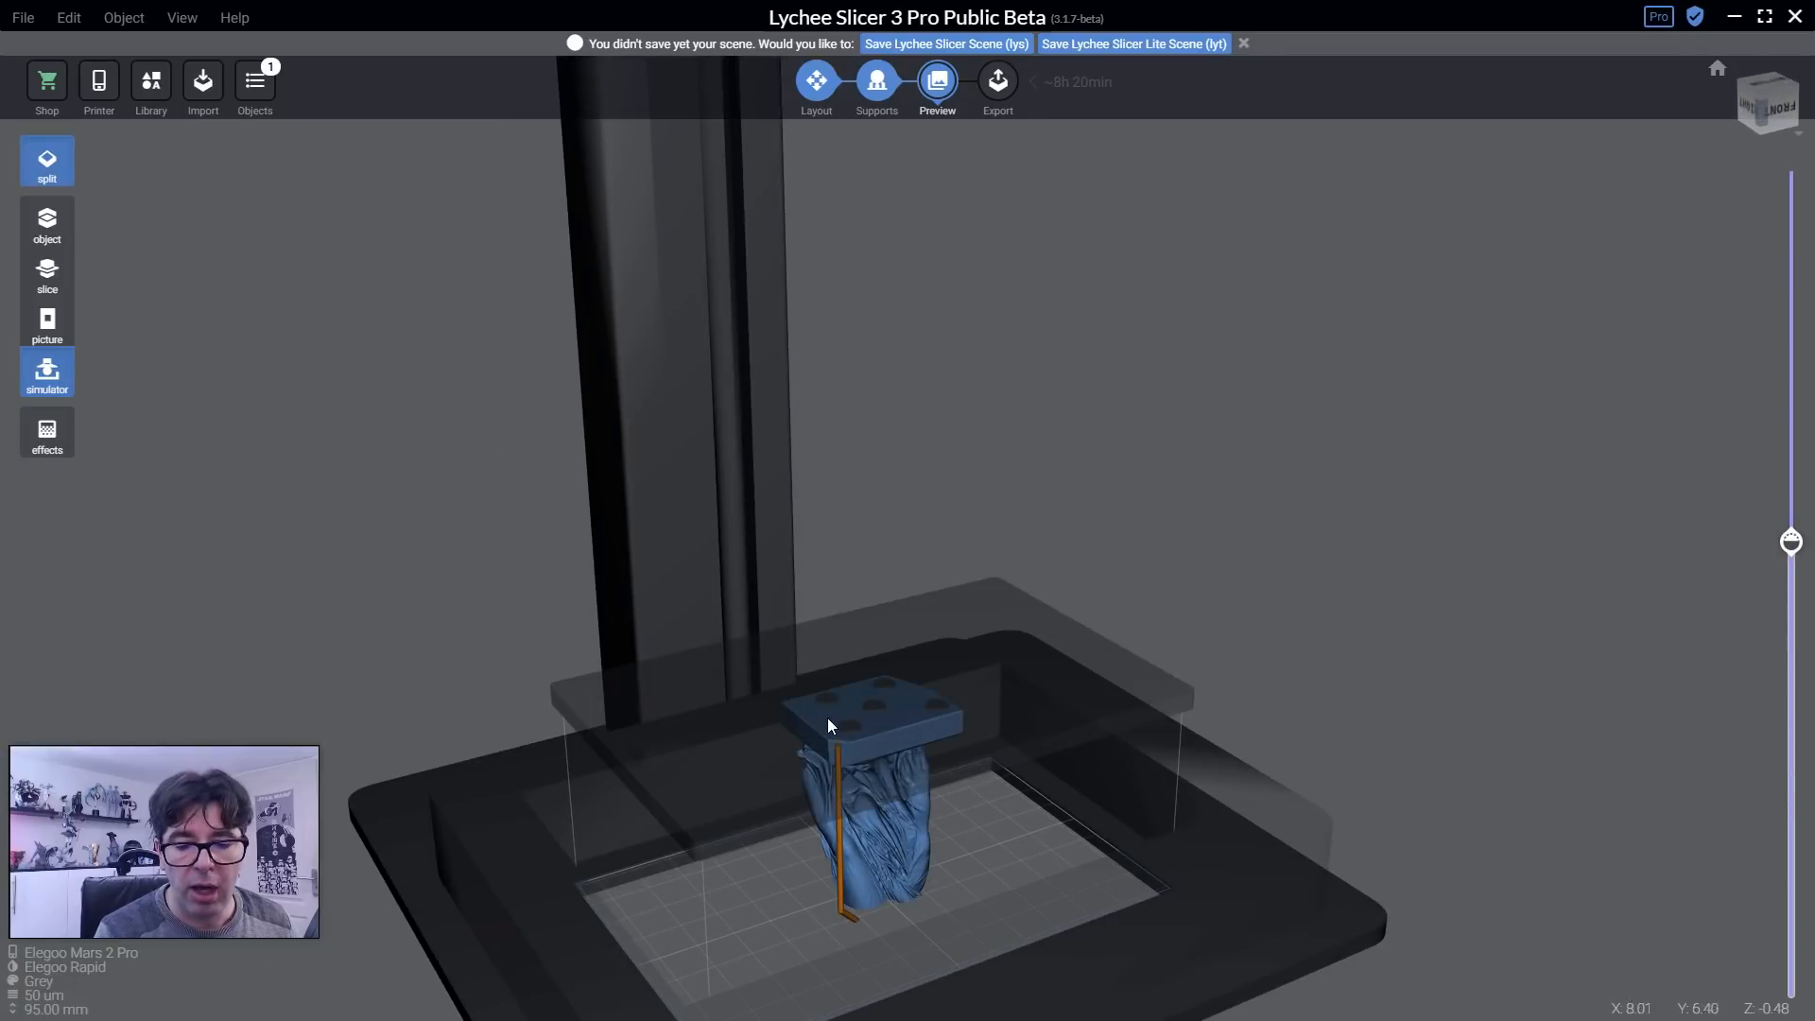
pyautogui.moveTo(849, 735); pyautogui.dragTo(785, 660)
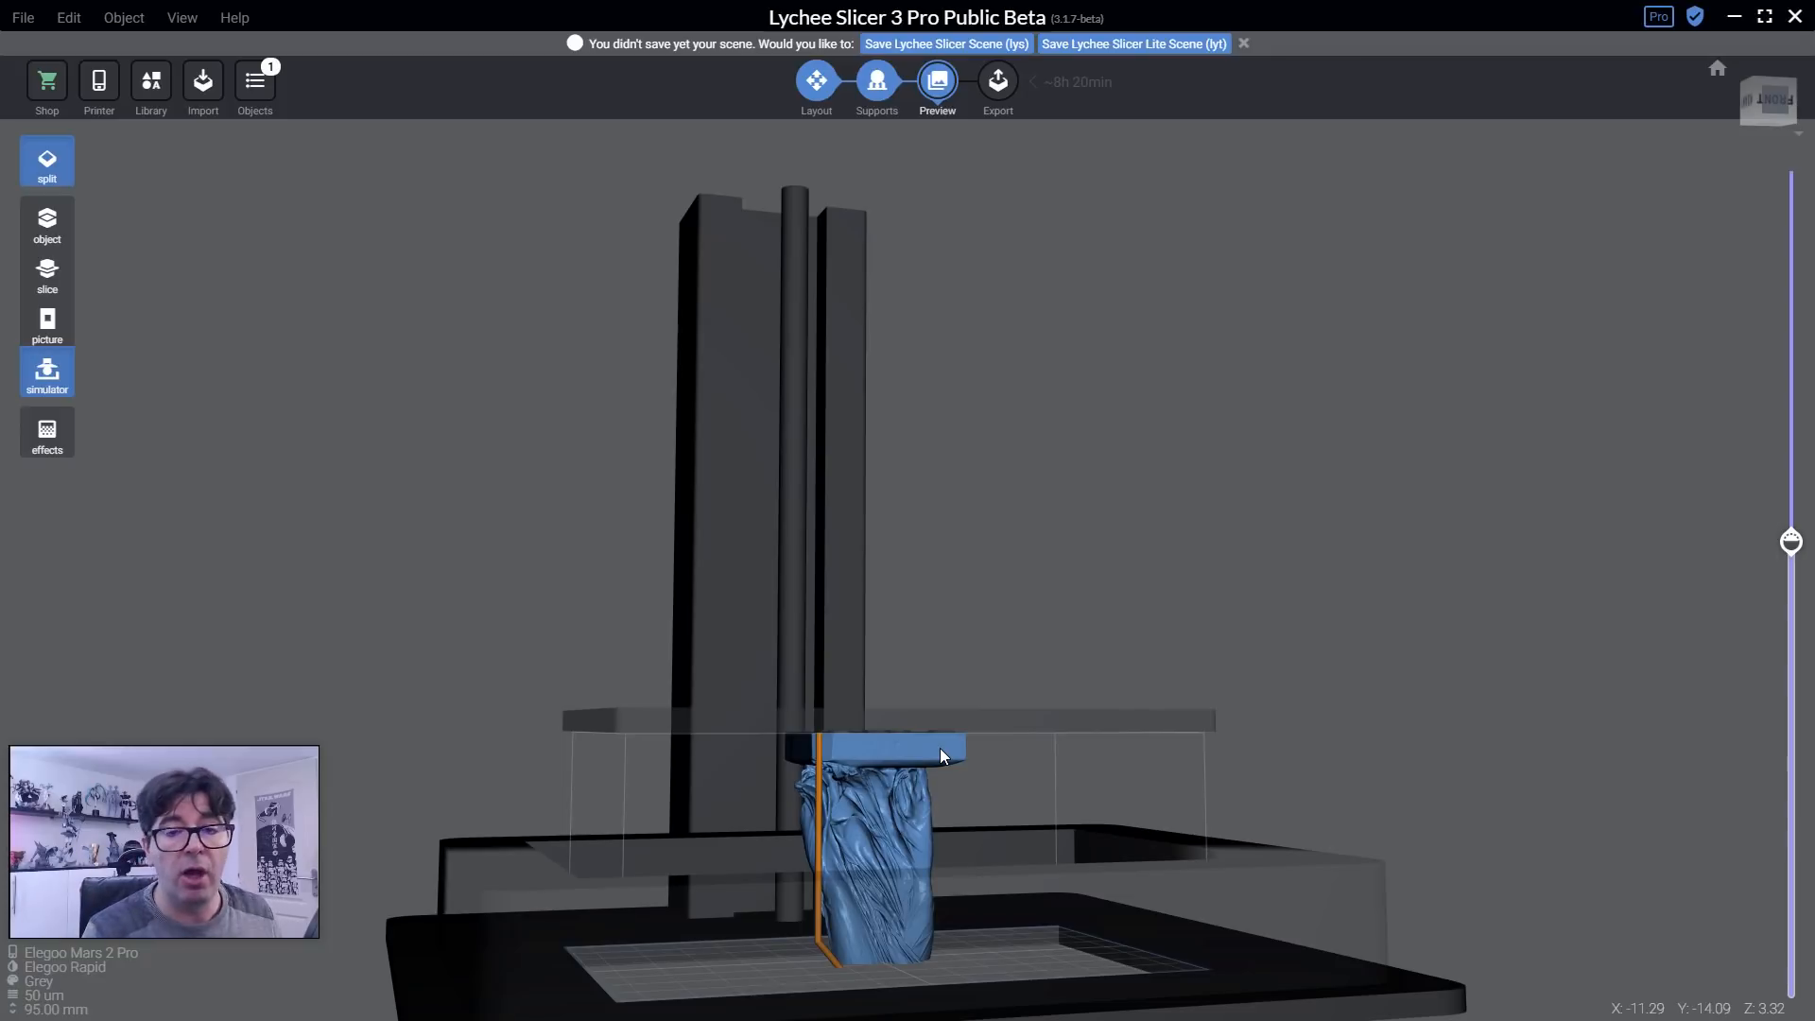
# Remove all five holes from the underside of the statue's base.
pyautogui.click(877, 80)
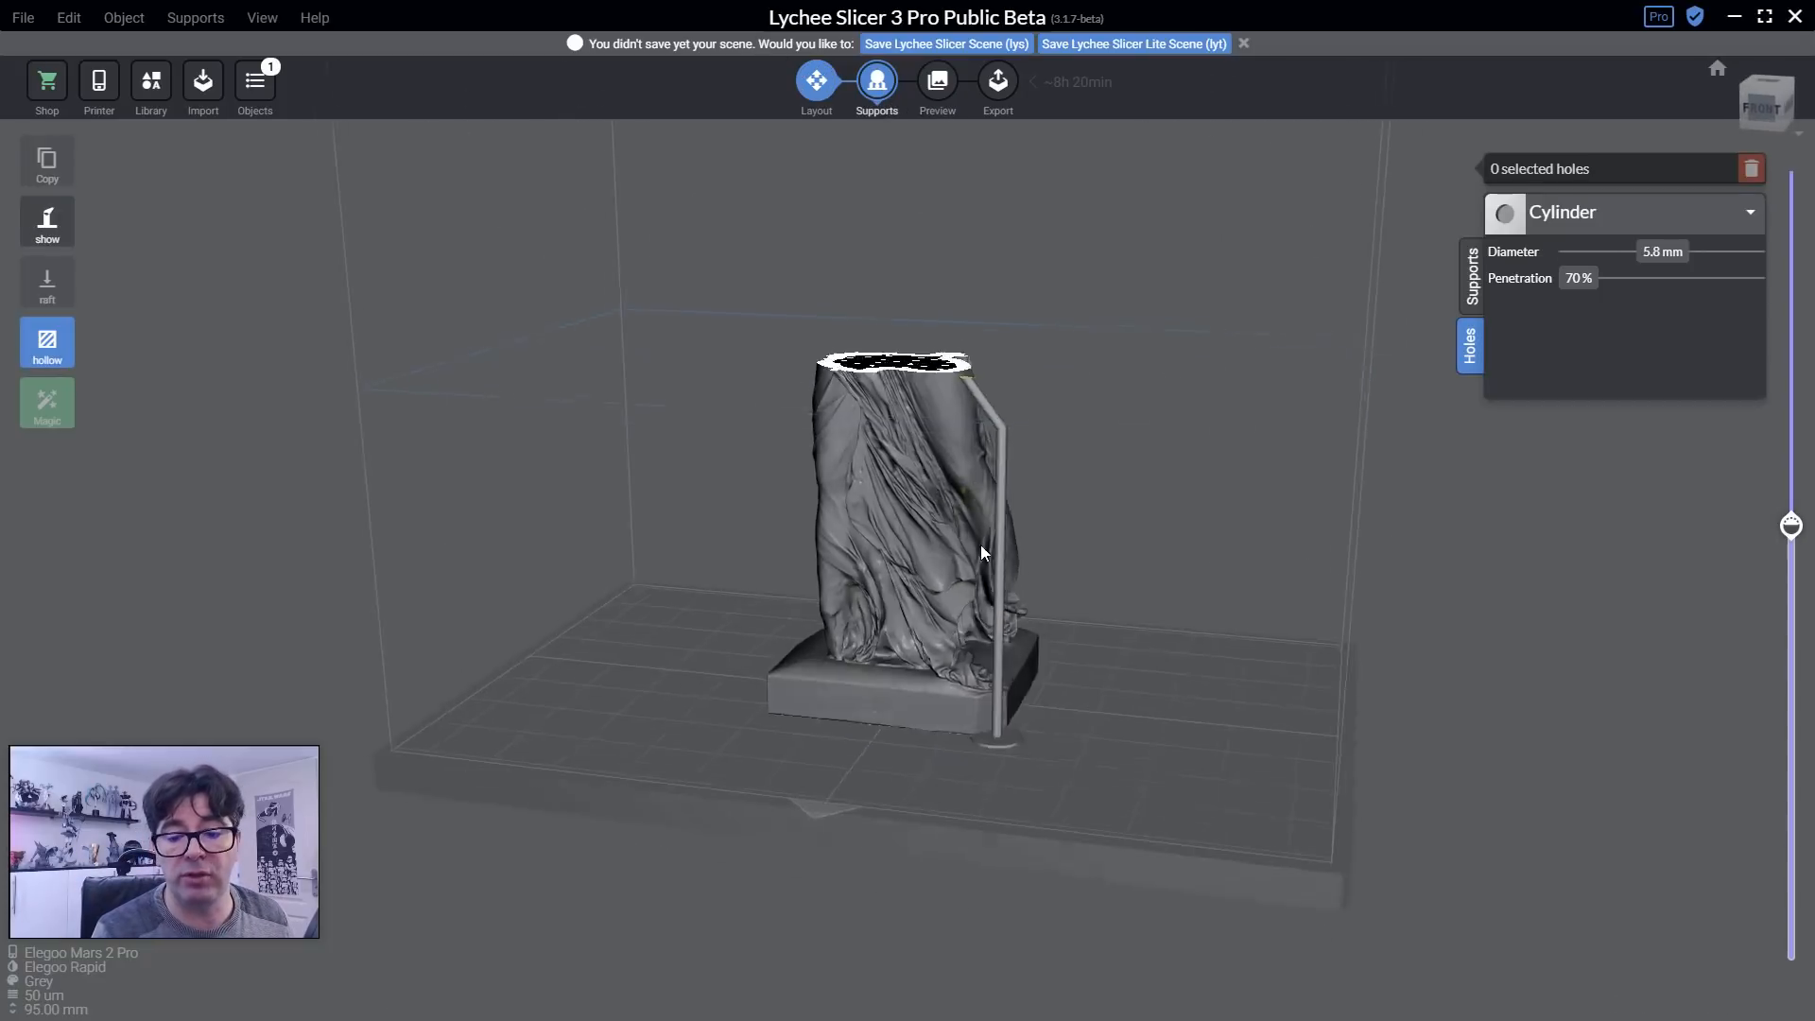
pyautogui.moveTo(1193, 662); pyautogui.dragTo(1201, 535, button='right')
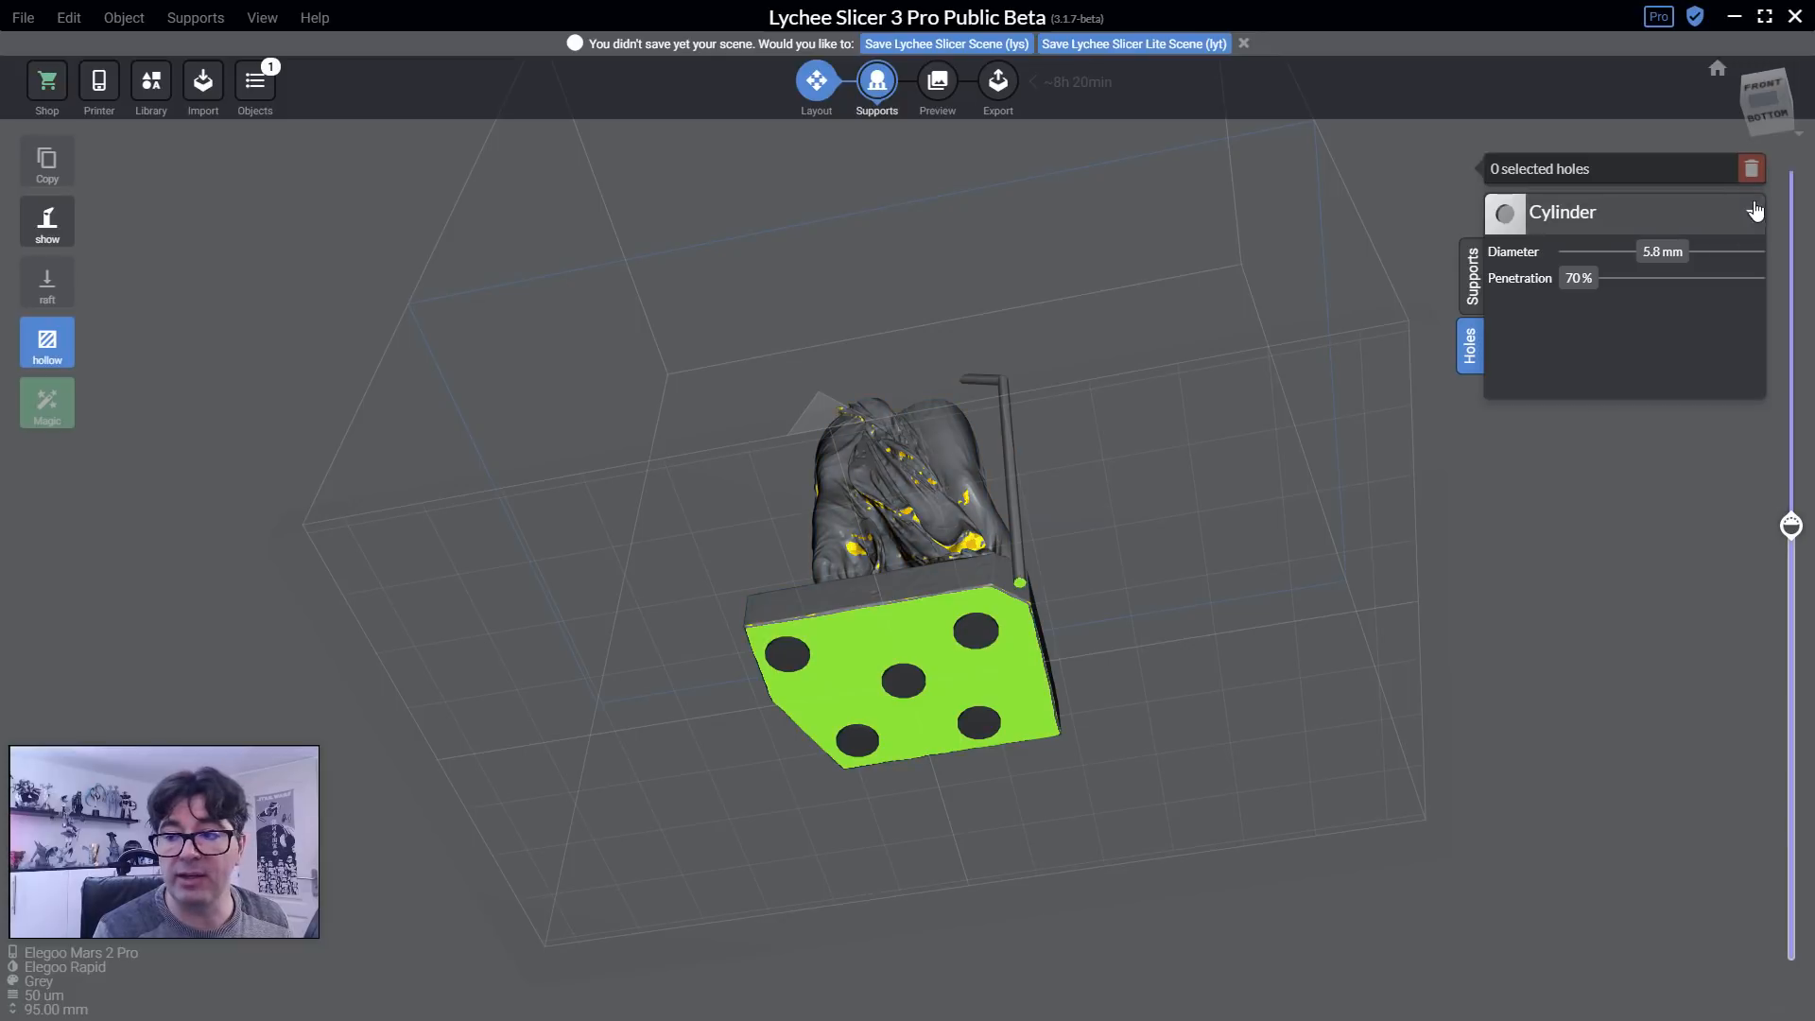
pyautogui.click(910, 675)
pyautogui.moveTo(911, 678); pyautogui.dragTo(955, 733)
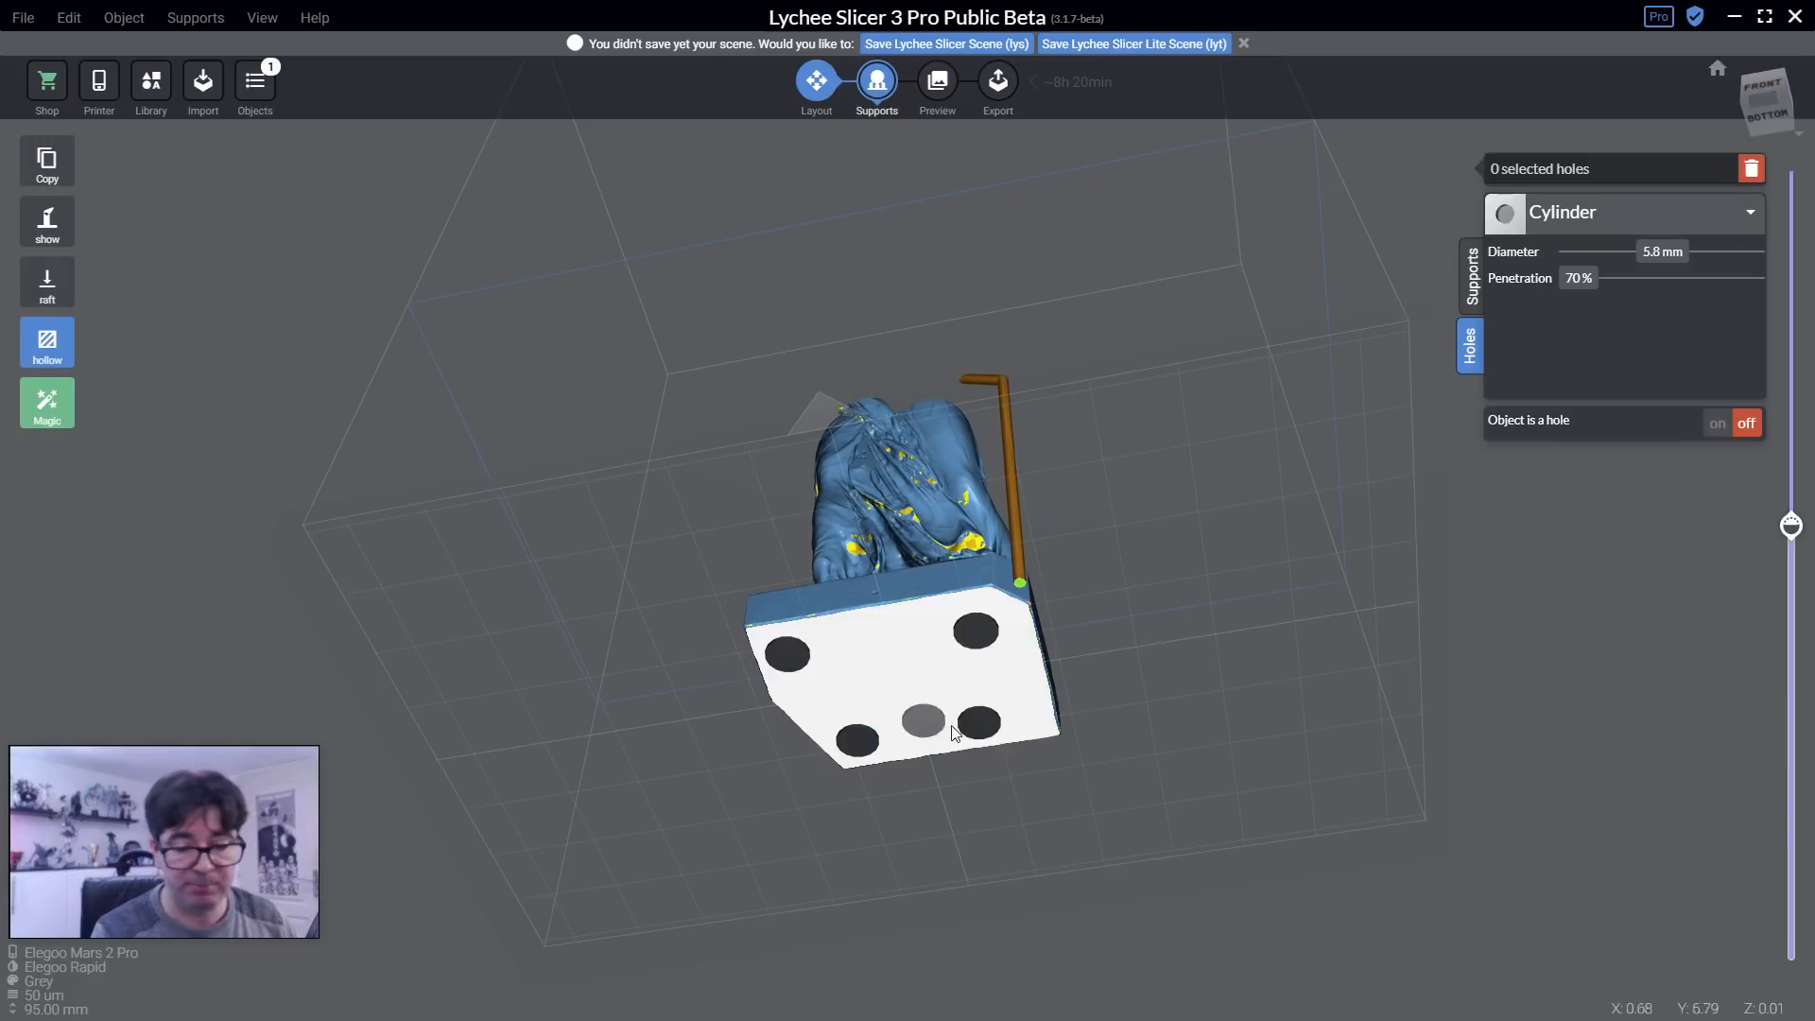
pyautogui.rightClick(979, 724)
pyautogui.rightClick(855, 741)
pyautogui.rightClick(781, 652)
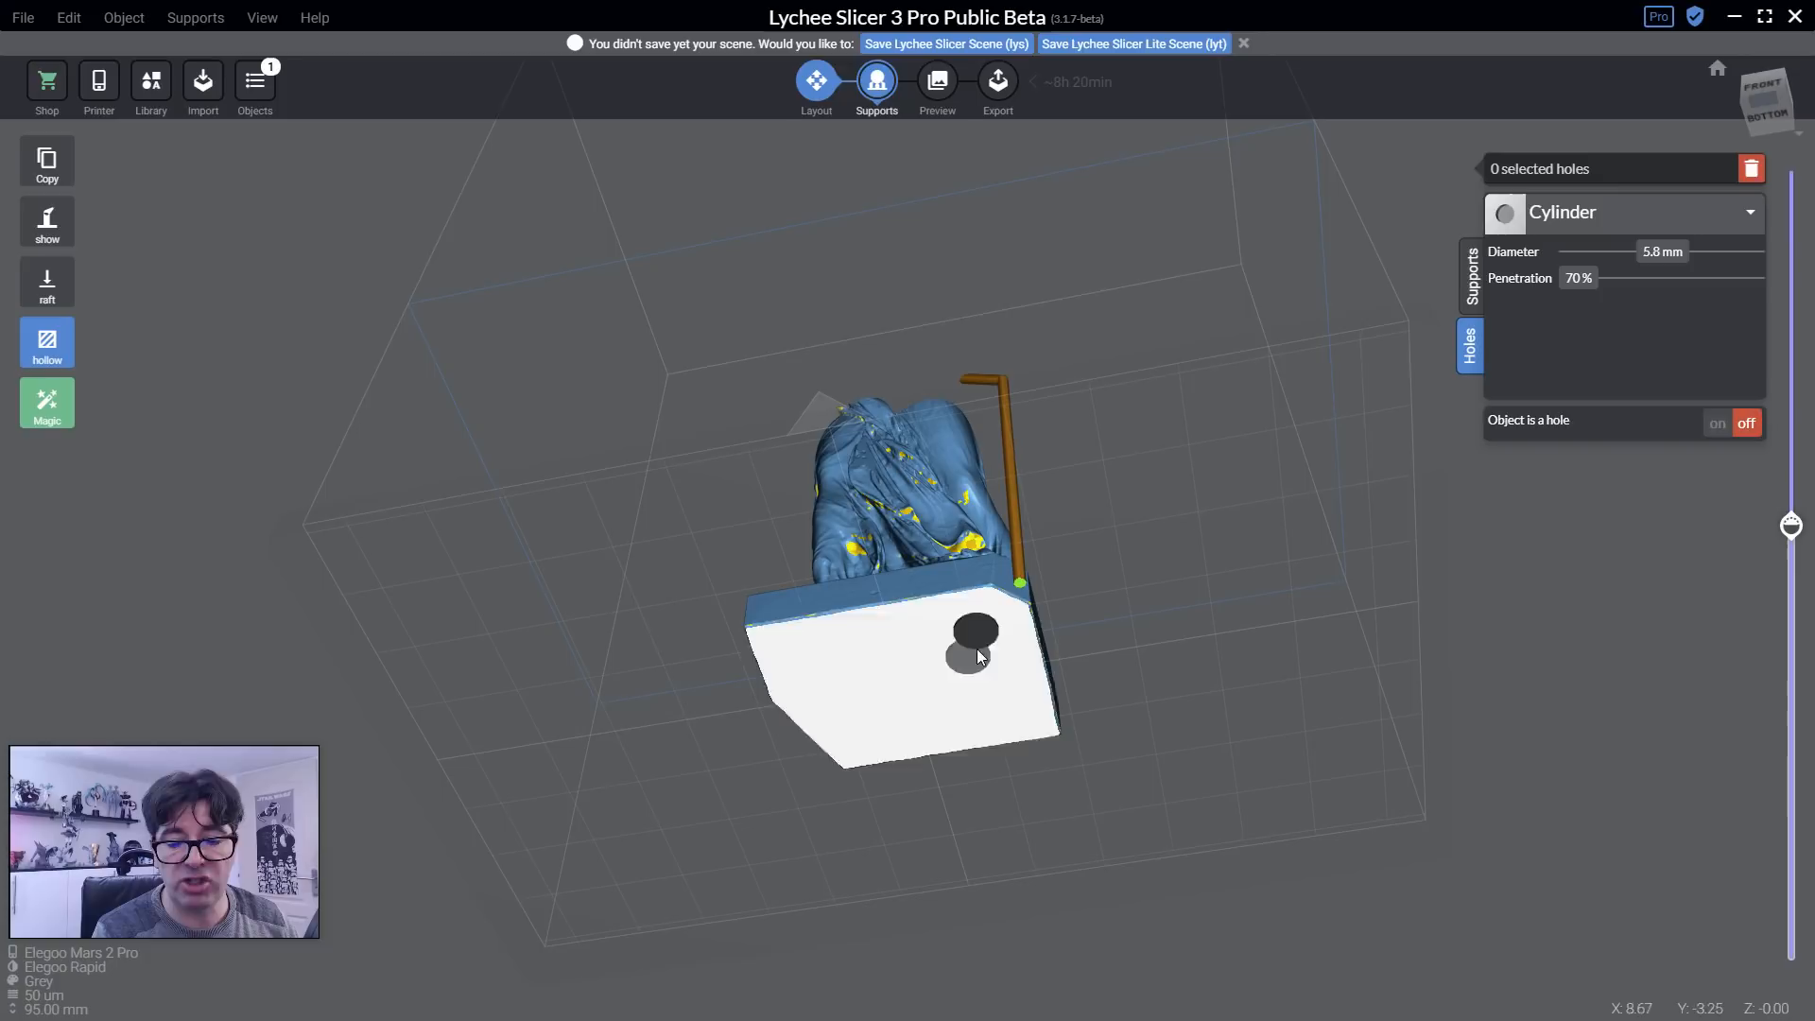
pyautogui.rightClick(978, 653)
# Place one 5.8 mm cylinder hole low on the back side face of the statue's base.
pyautogui.moveTo(983, 626); pyautogui.dragTo(866, 769, button='right')
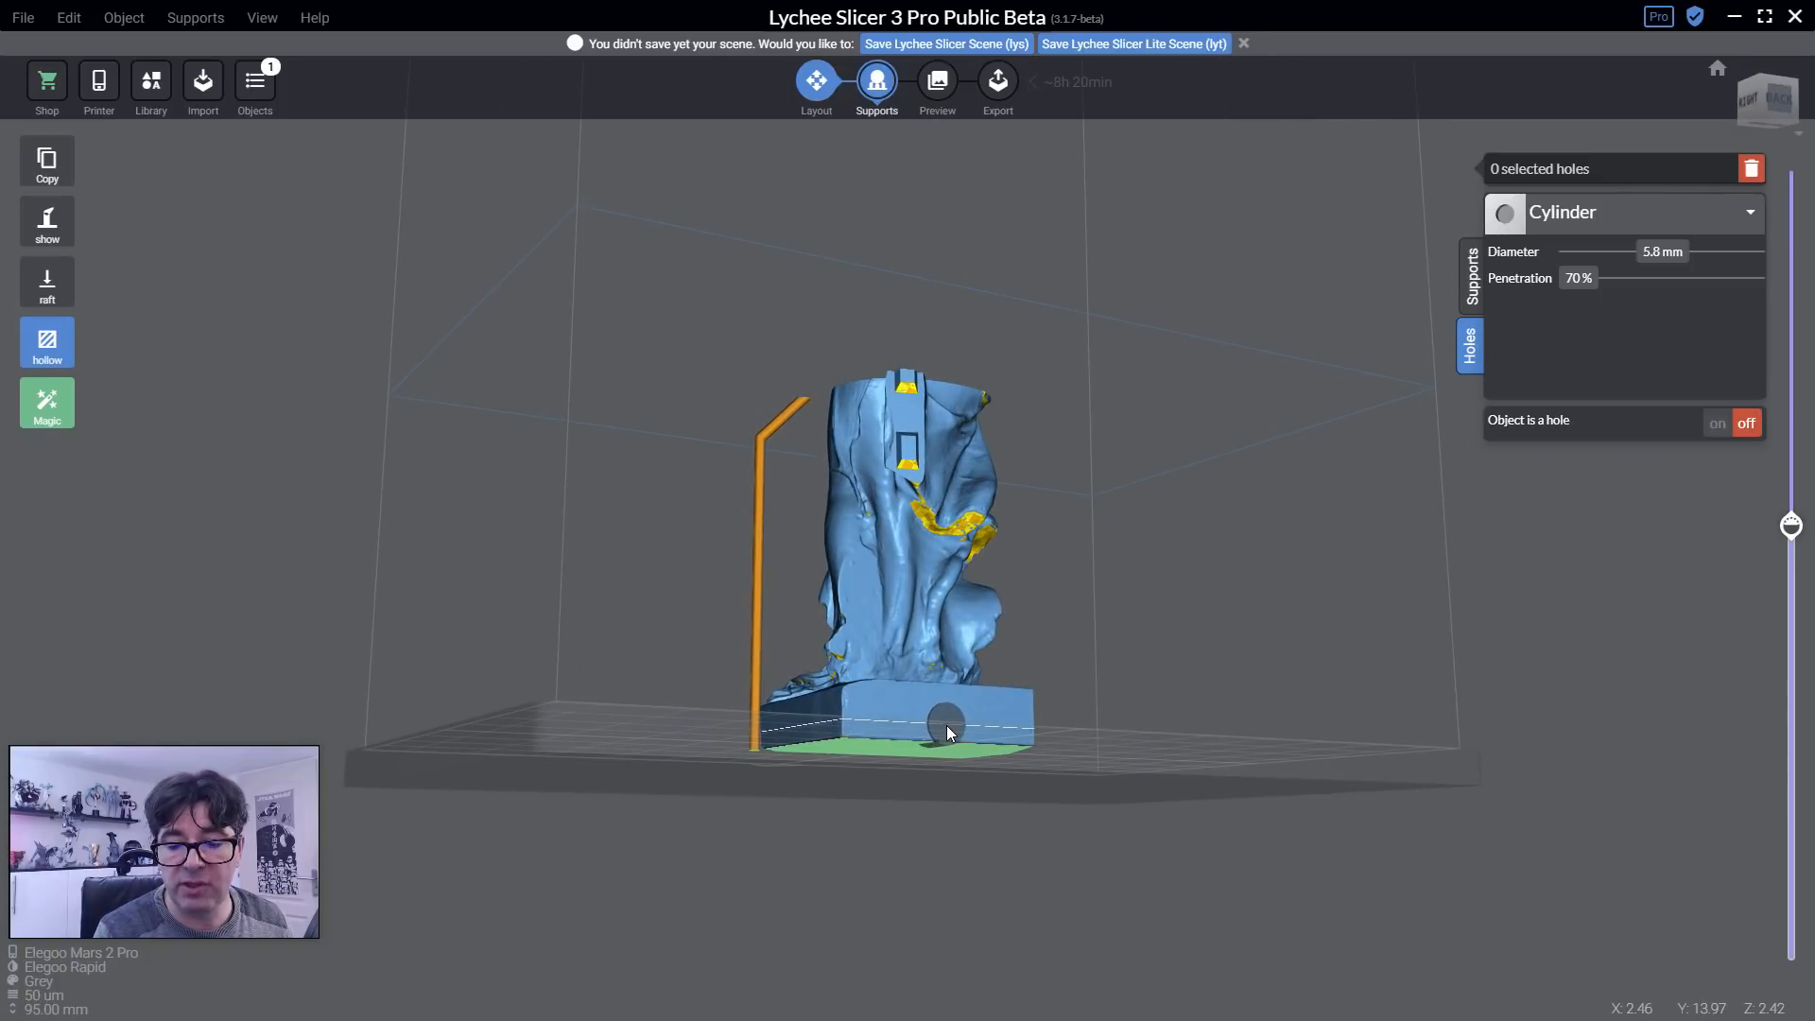
pyautogui.click(946, 725)
pyautogui.moveTo(1168, 685); pyautogui.dragTo(1744, 598, button='right')
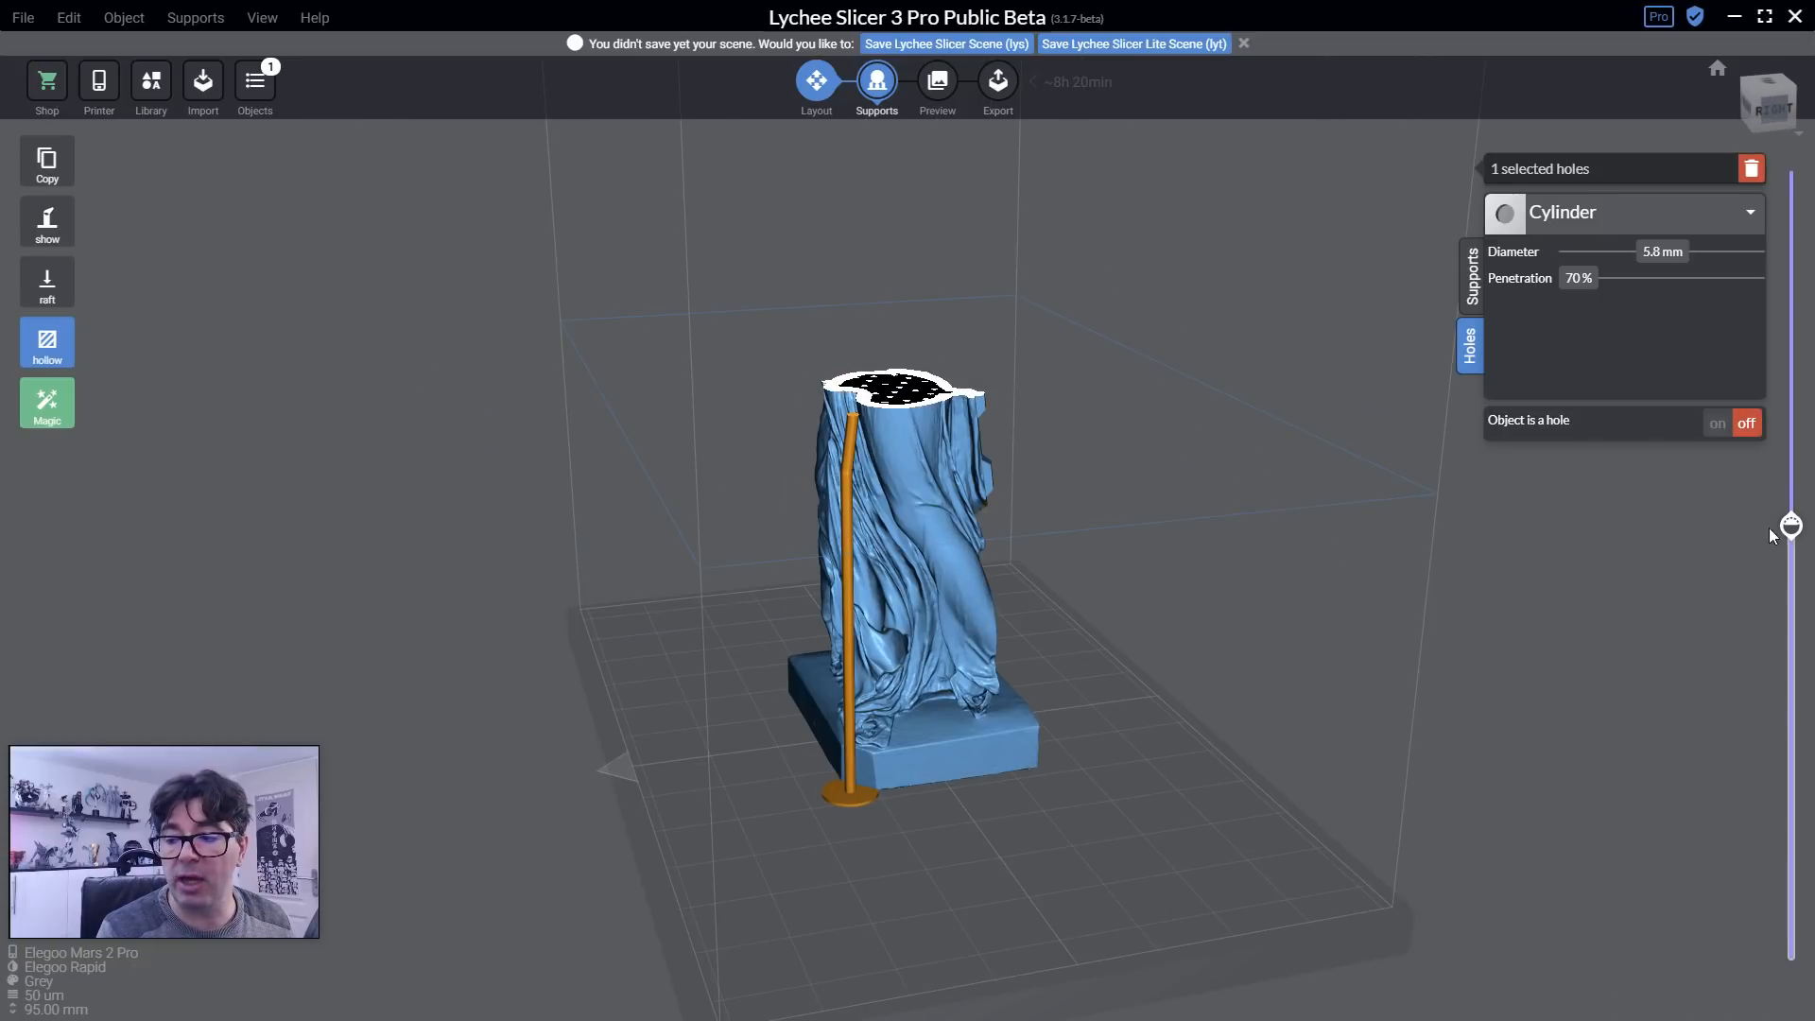
# Inspect the clipped cross-sections from the base up to the lower legs and the position of the side hole.
pyautogui.moveTo(1791, 526); pyautogui.dragTo(1807, 951)
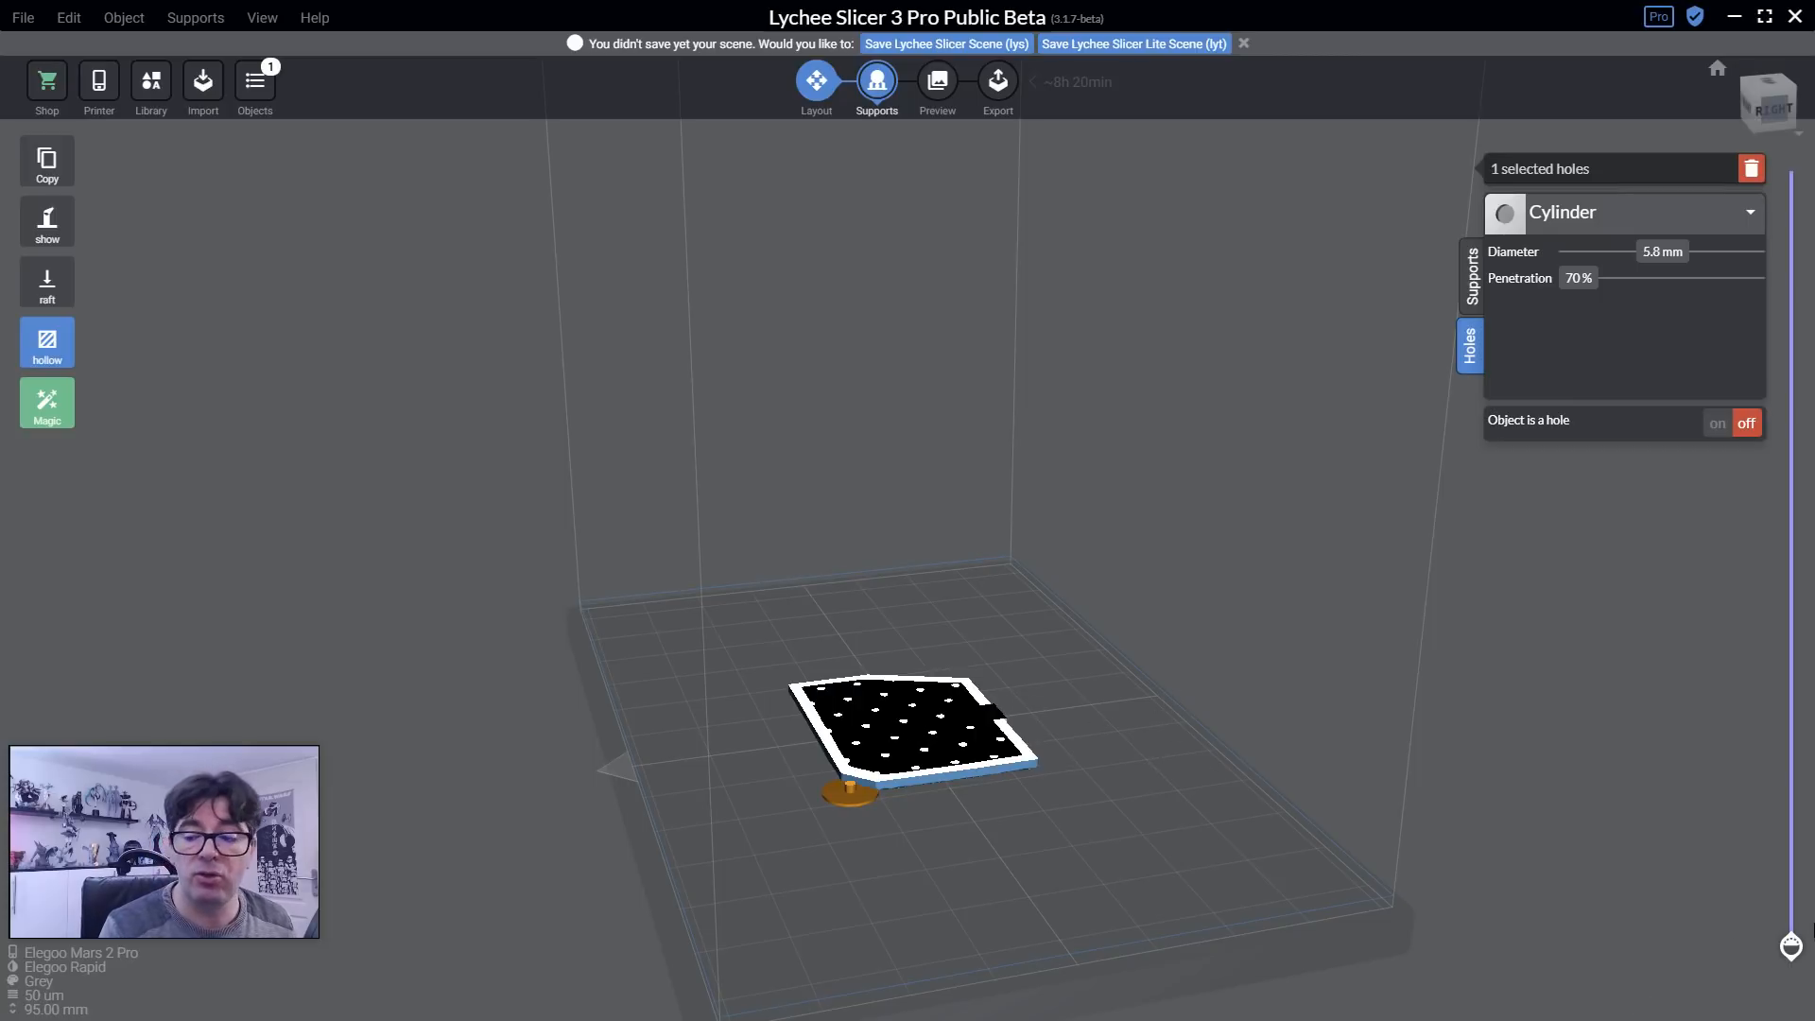
pyautogui.moveTo(1792, 946); pyautogui.dragTo(1745, 711)
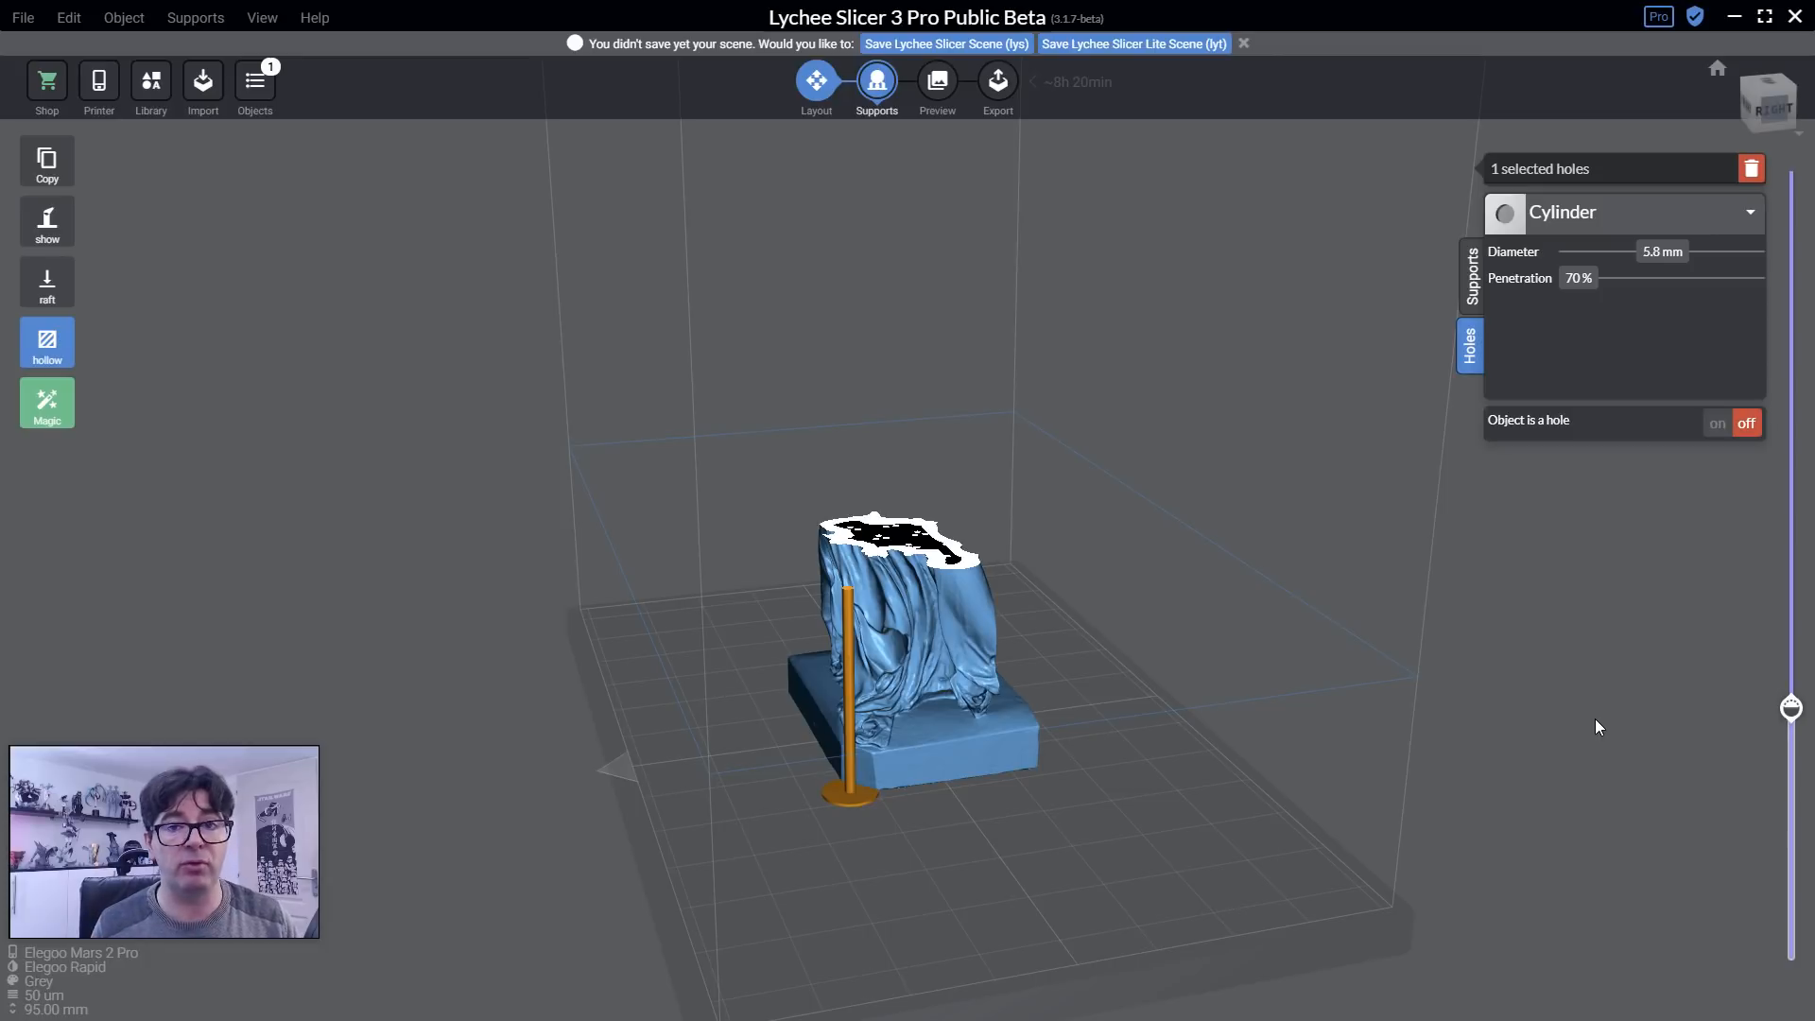
pyautogui.moveTo(1251, 590); pyautogui.dragTo(976, 593)
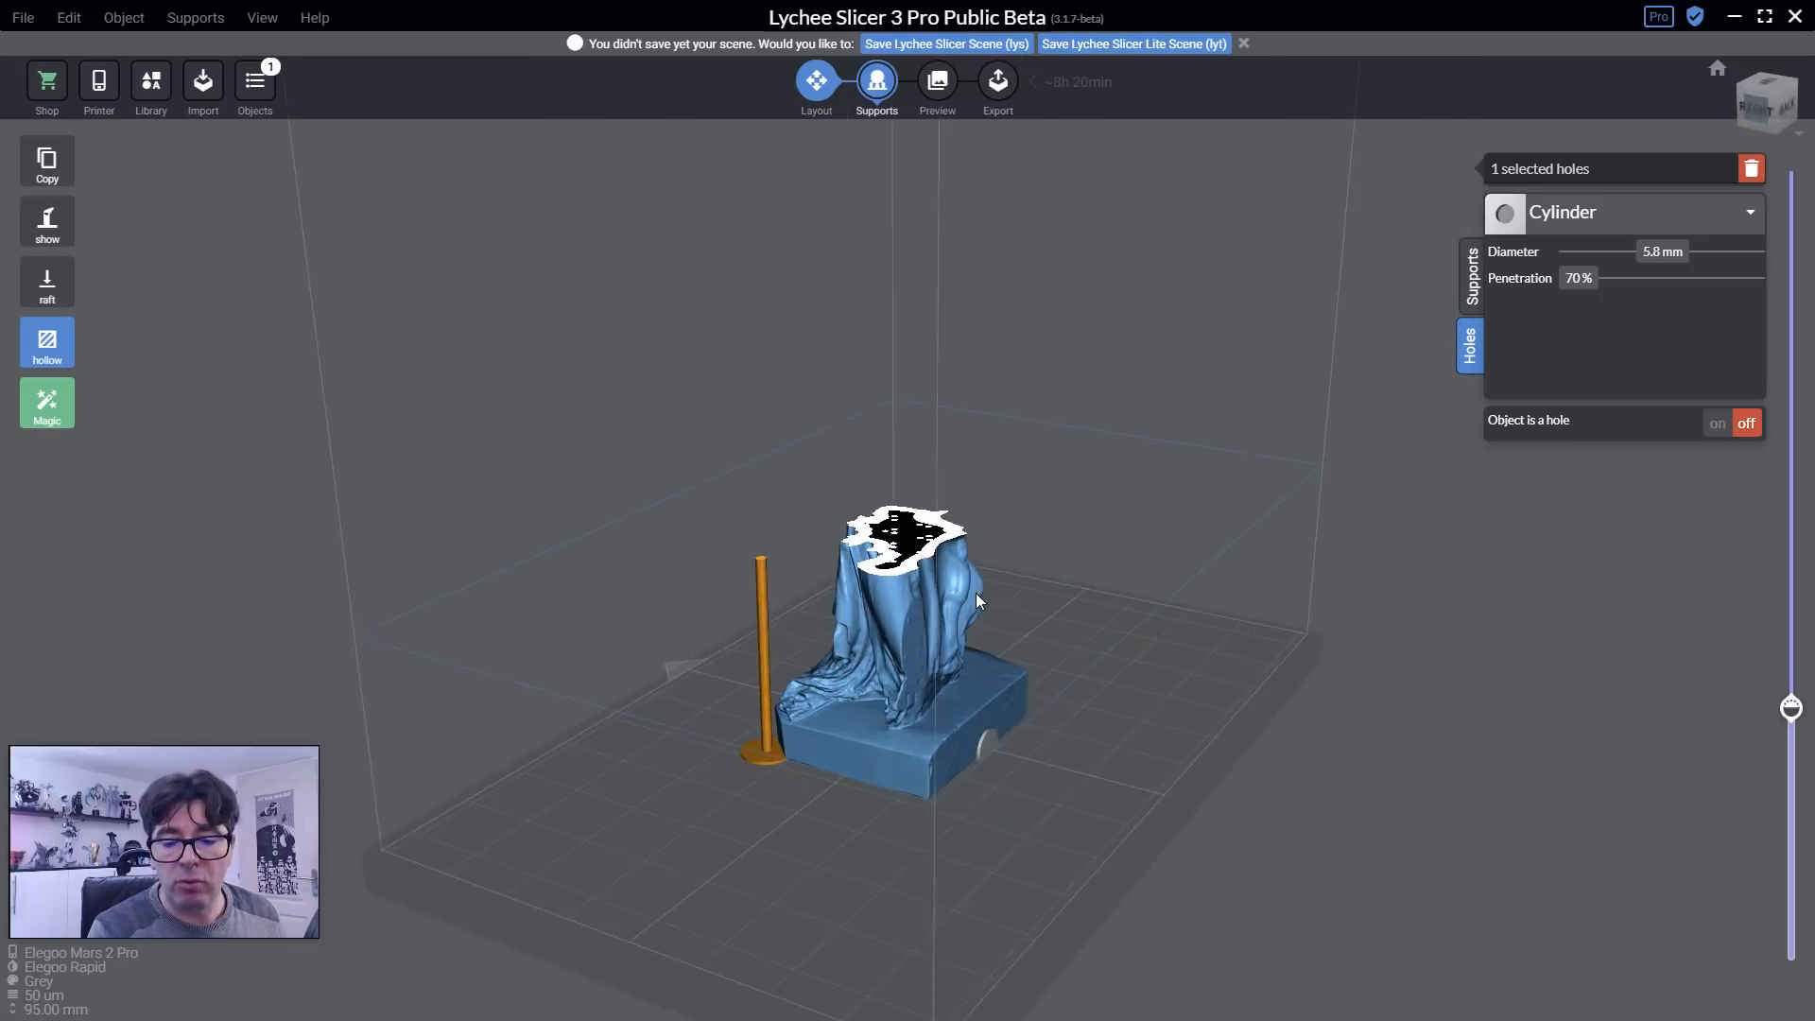
pyautogui.moveTo(1057, 804); pyautogui.dragTo(934, 746)
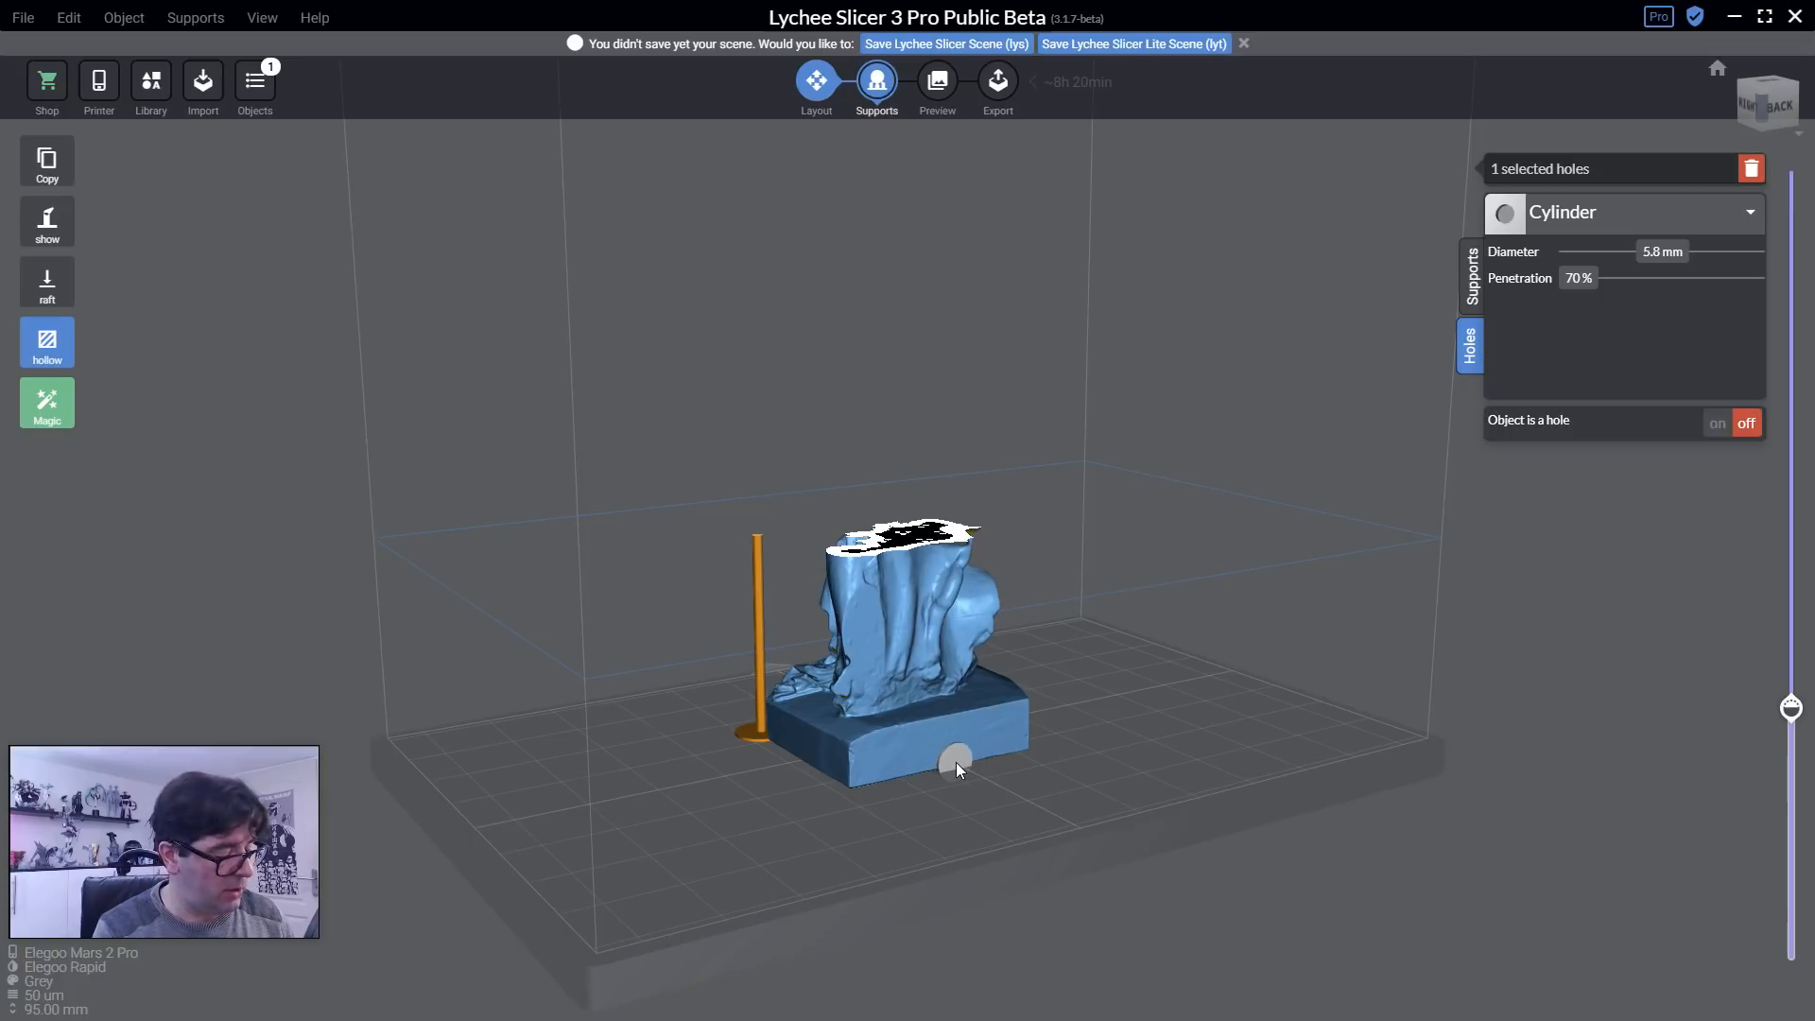
# Delete the side hole and the single tall support, and lift the statue 5 mm off the build plate.
pyautogui.click(762, 594)
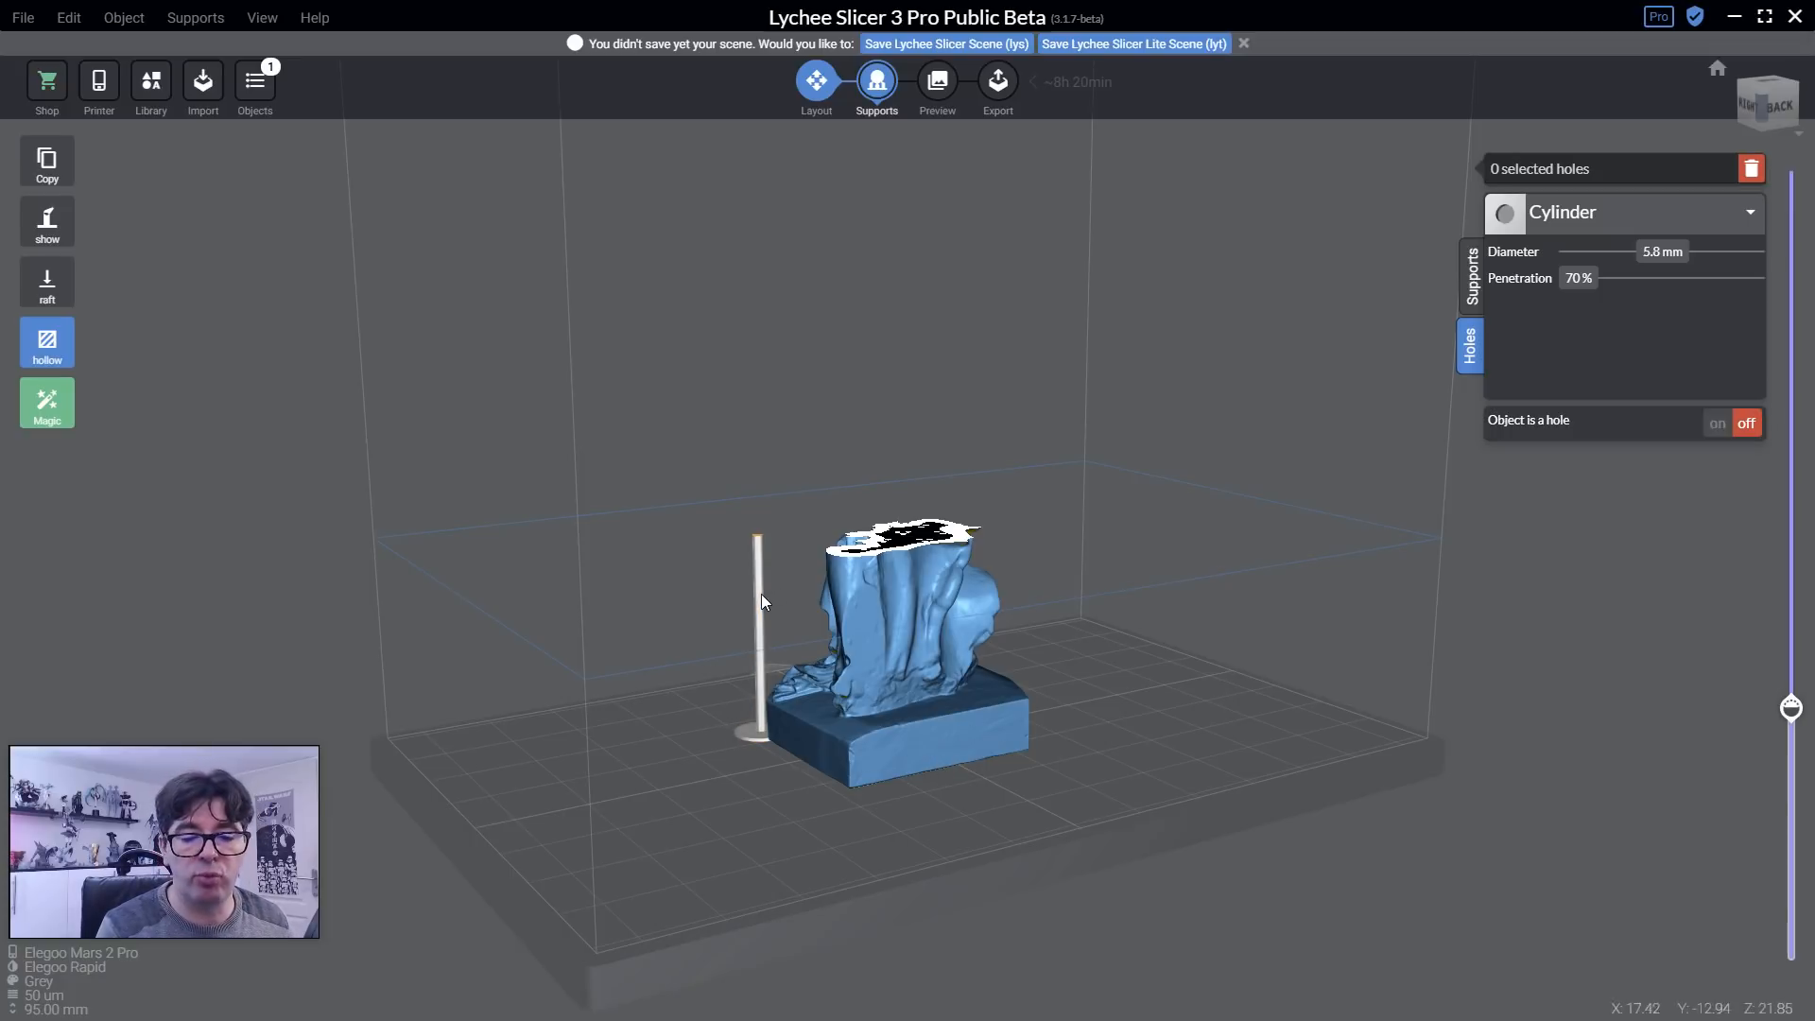
pyautogui.press('Delete')
pyautogui.moveTo(716, 592); pyautogui.dragTo(1149, 647, button='right')
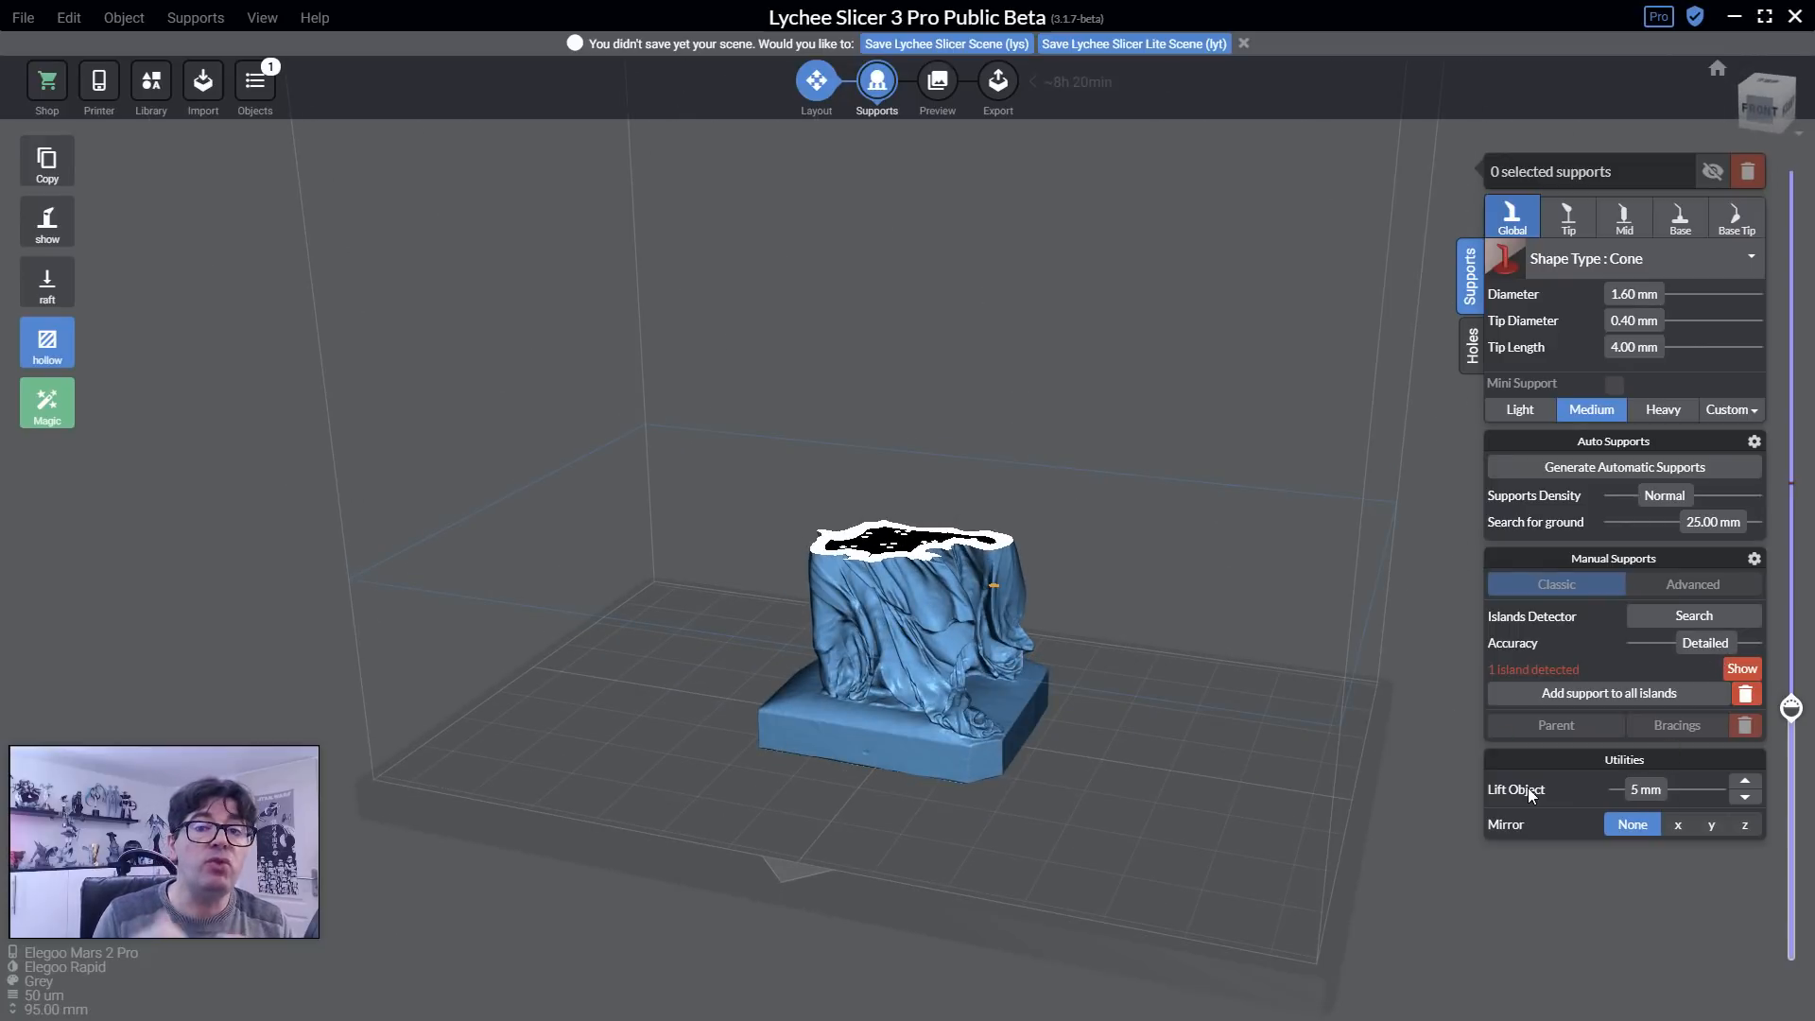
pyautogui.click(1745, 781)
# Place three 5.8 mm cylinder holes with 70 % penetration on the underside of the lifted base.
pyautogui.moveTo(1302, 785); pyautogui.dragTo(1295, 492, button='right')
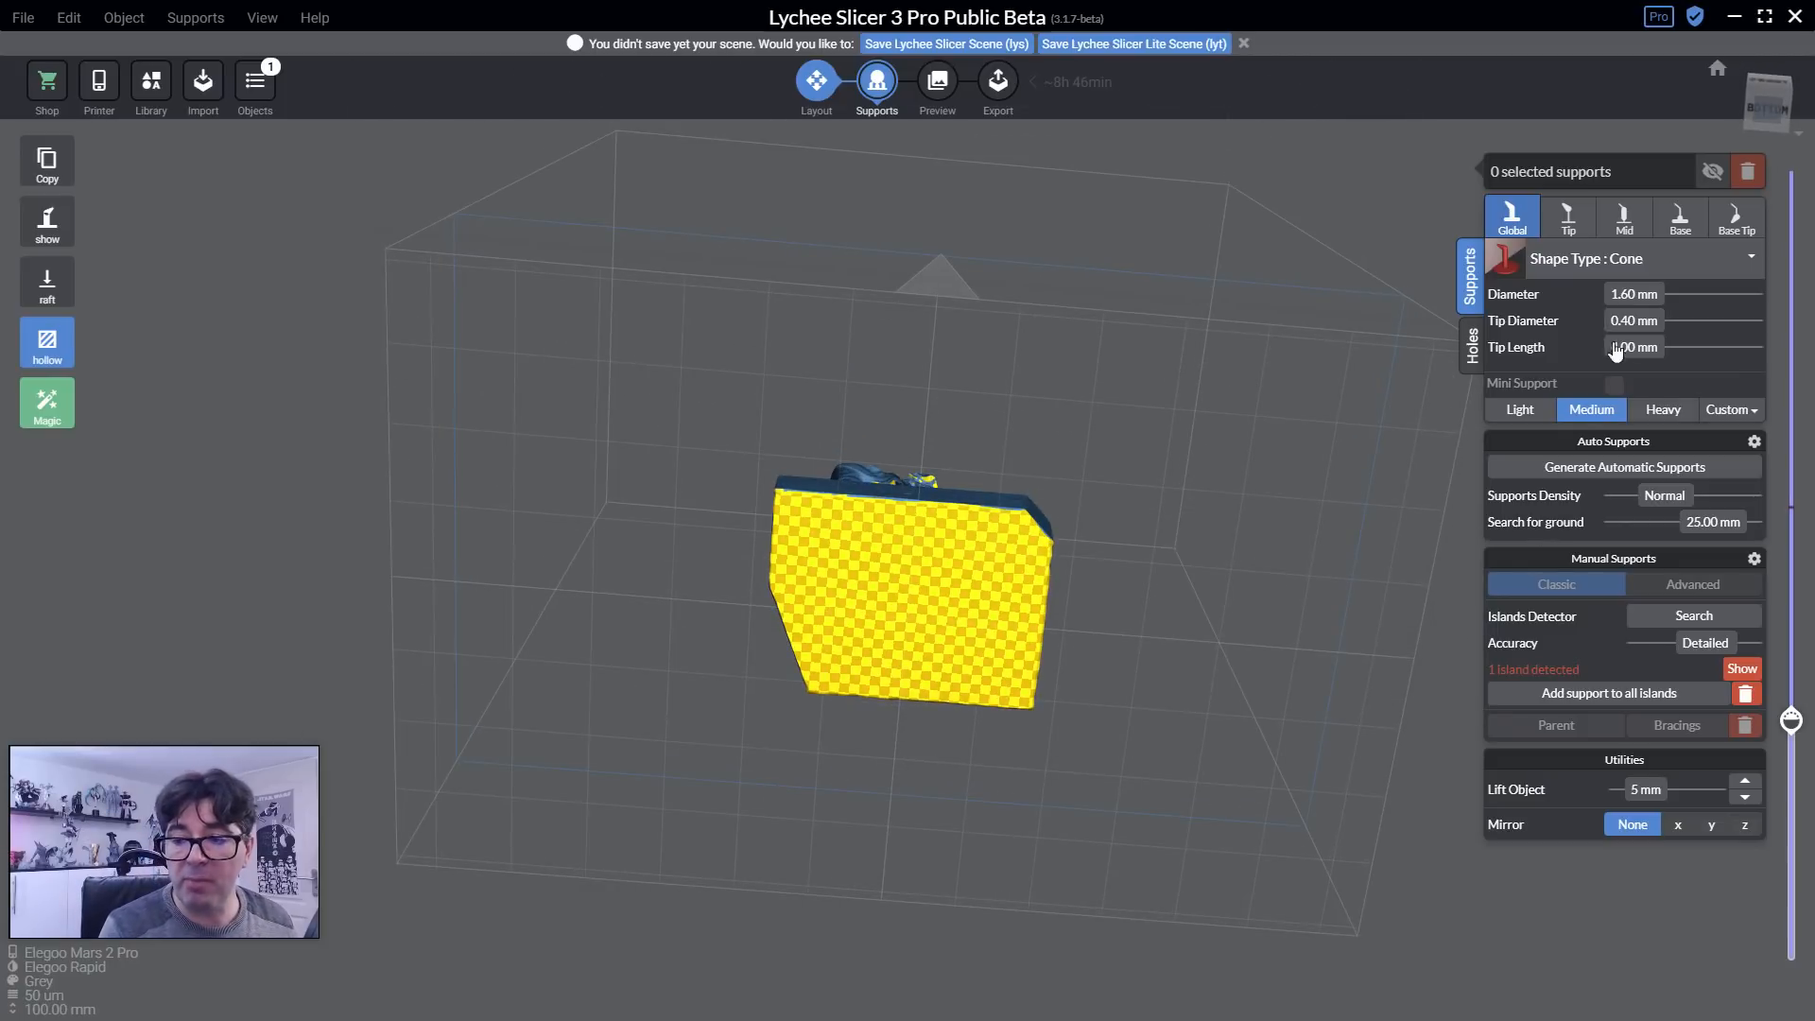
pyautogui.click(1472, 352)
pyautogui.click(879, 624)
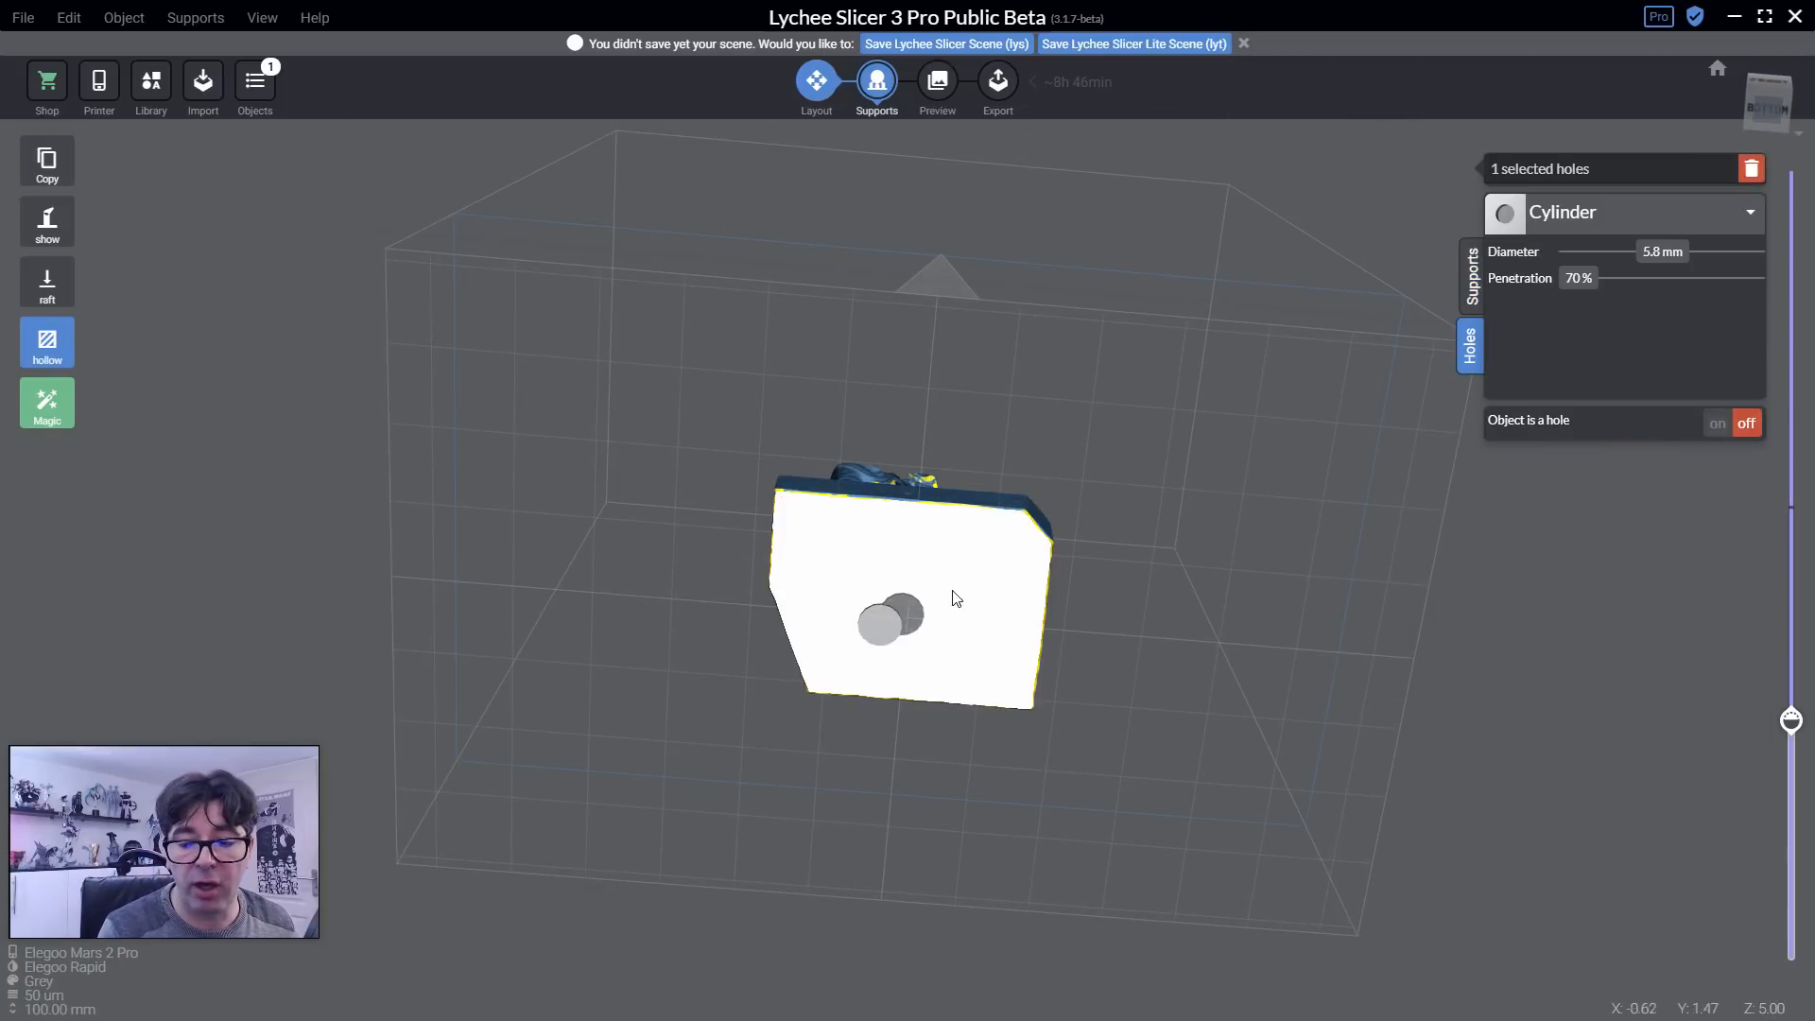
pyautogui.click(951, 587)
pyautogui.click(844, 536)
# Clip the statue down to its base and examine the three holes from below.
pyautogui.moveTo(1244, 620); pyautogui.dragTo(1288, 796, button='right')
pyautogui.moveTo(1789, 724); pyautogui.dragTo(1806, 899)
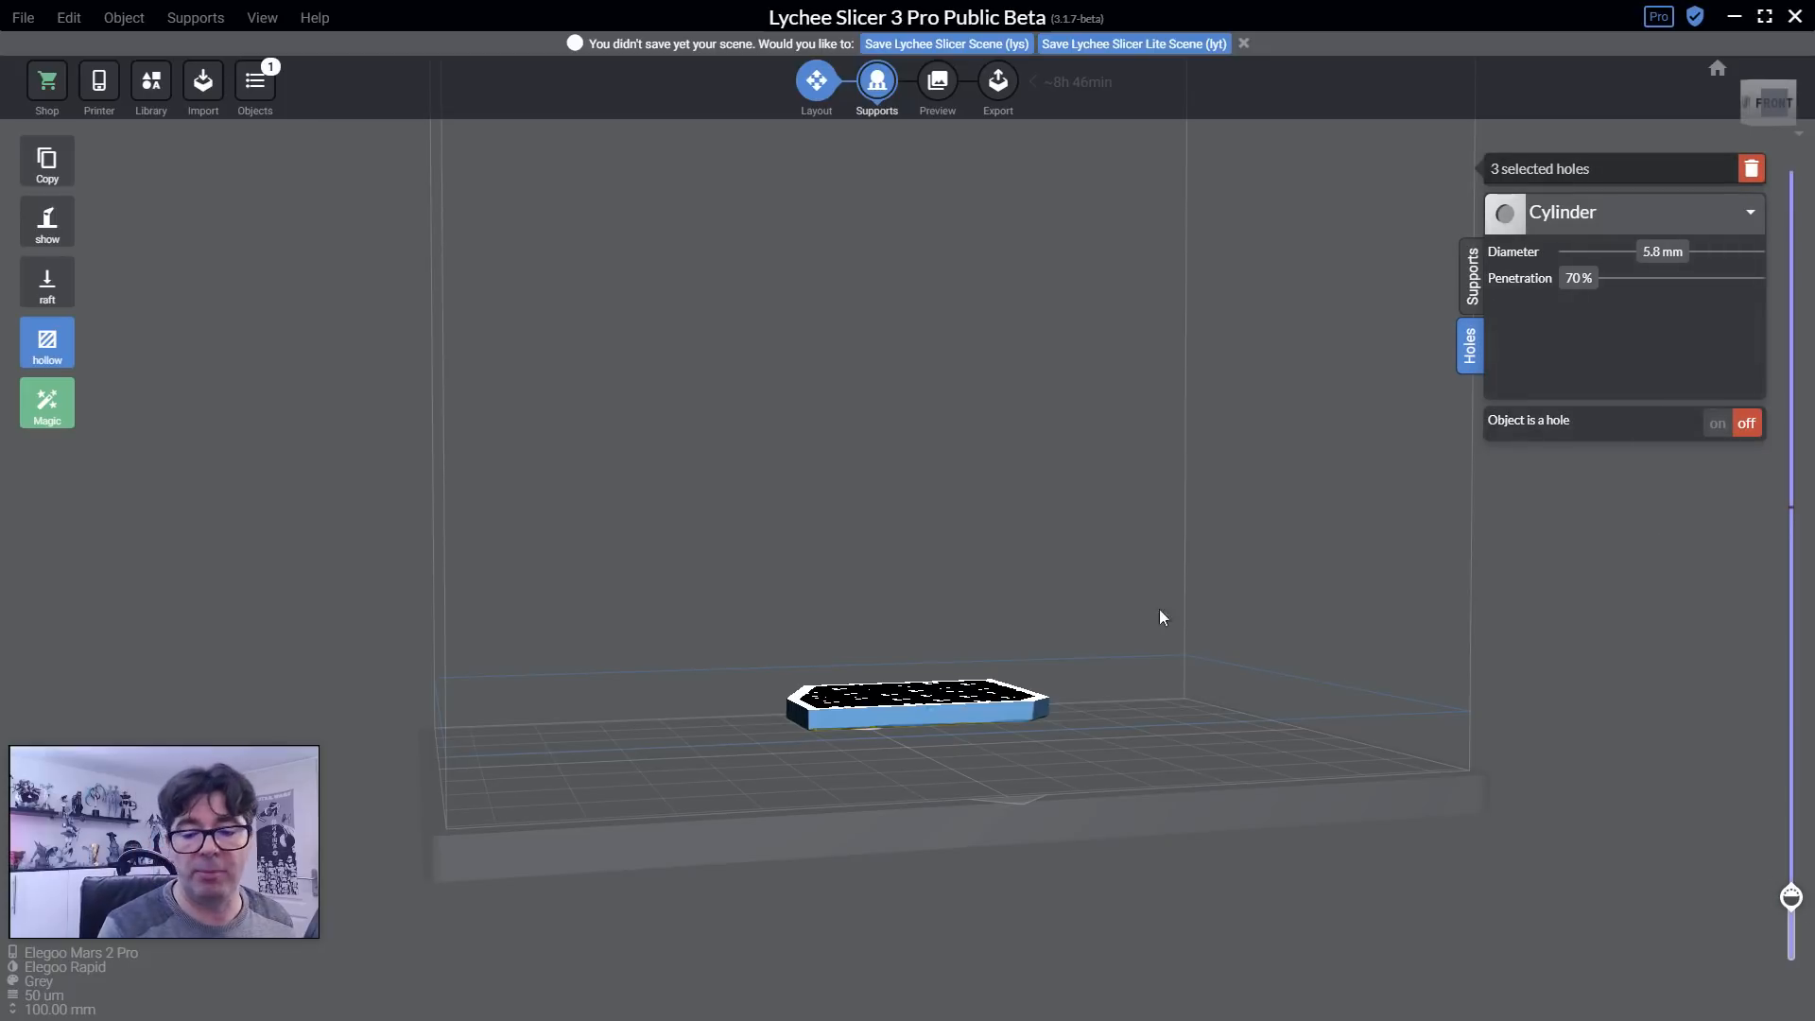
pyautogui.moveTo(1159, 614); pyautogui.dragTo(1224, 548, button='right')
pyautogui.scroll(5, 1201, 562)
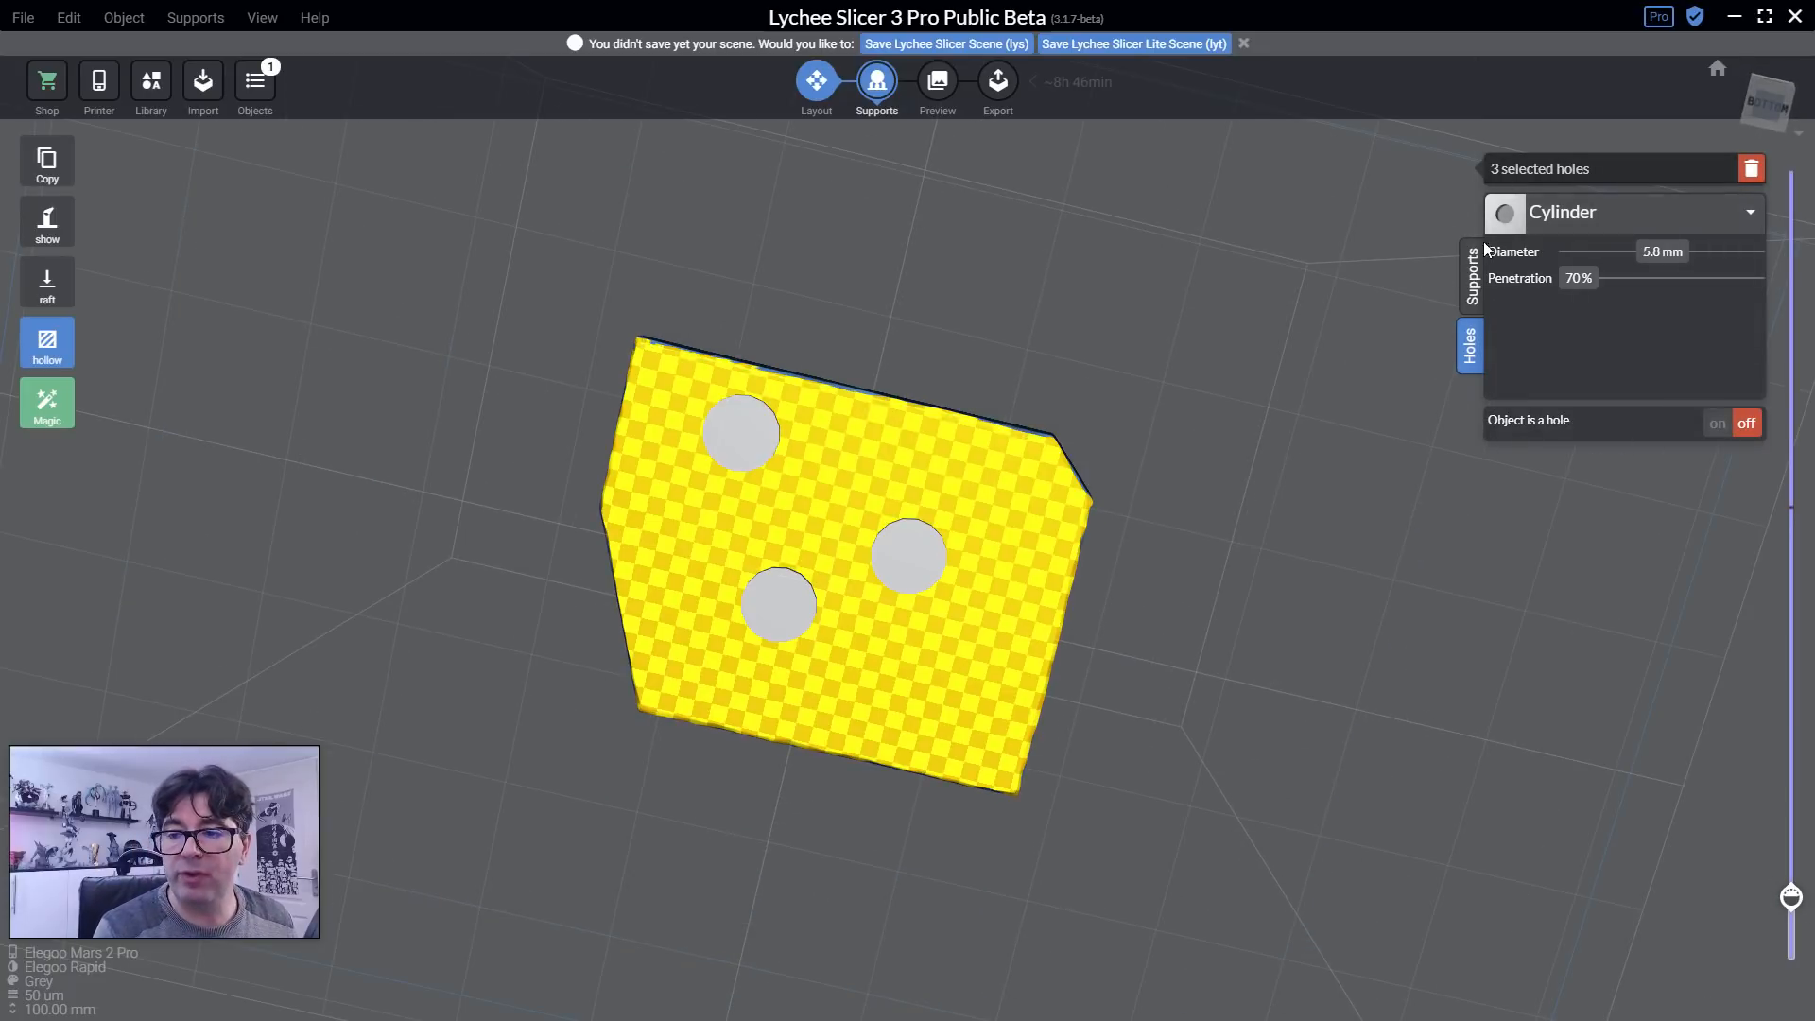
# Generate automatic supports for the lifted statue and examine their placement around the holes under the base.
pyautogui.click(1472, 274)
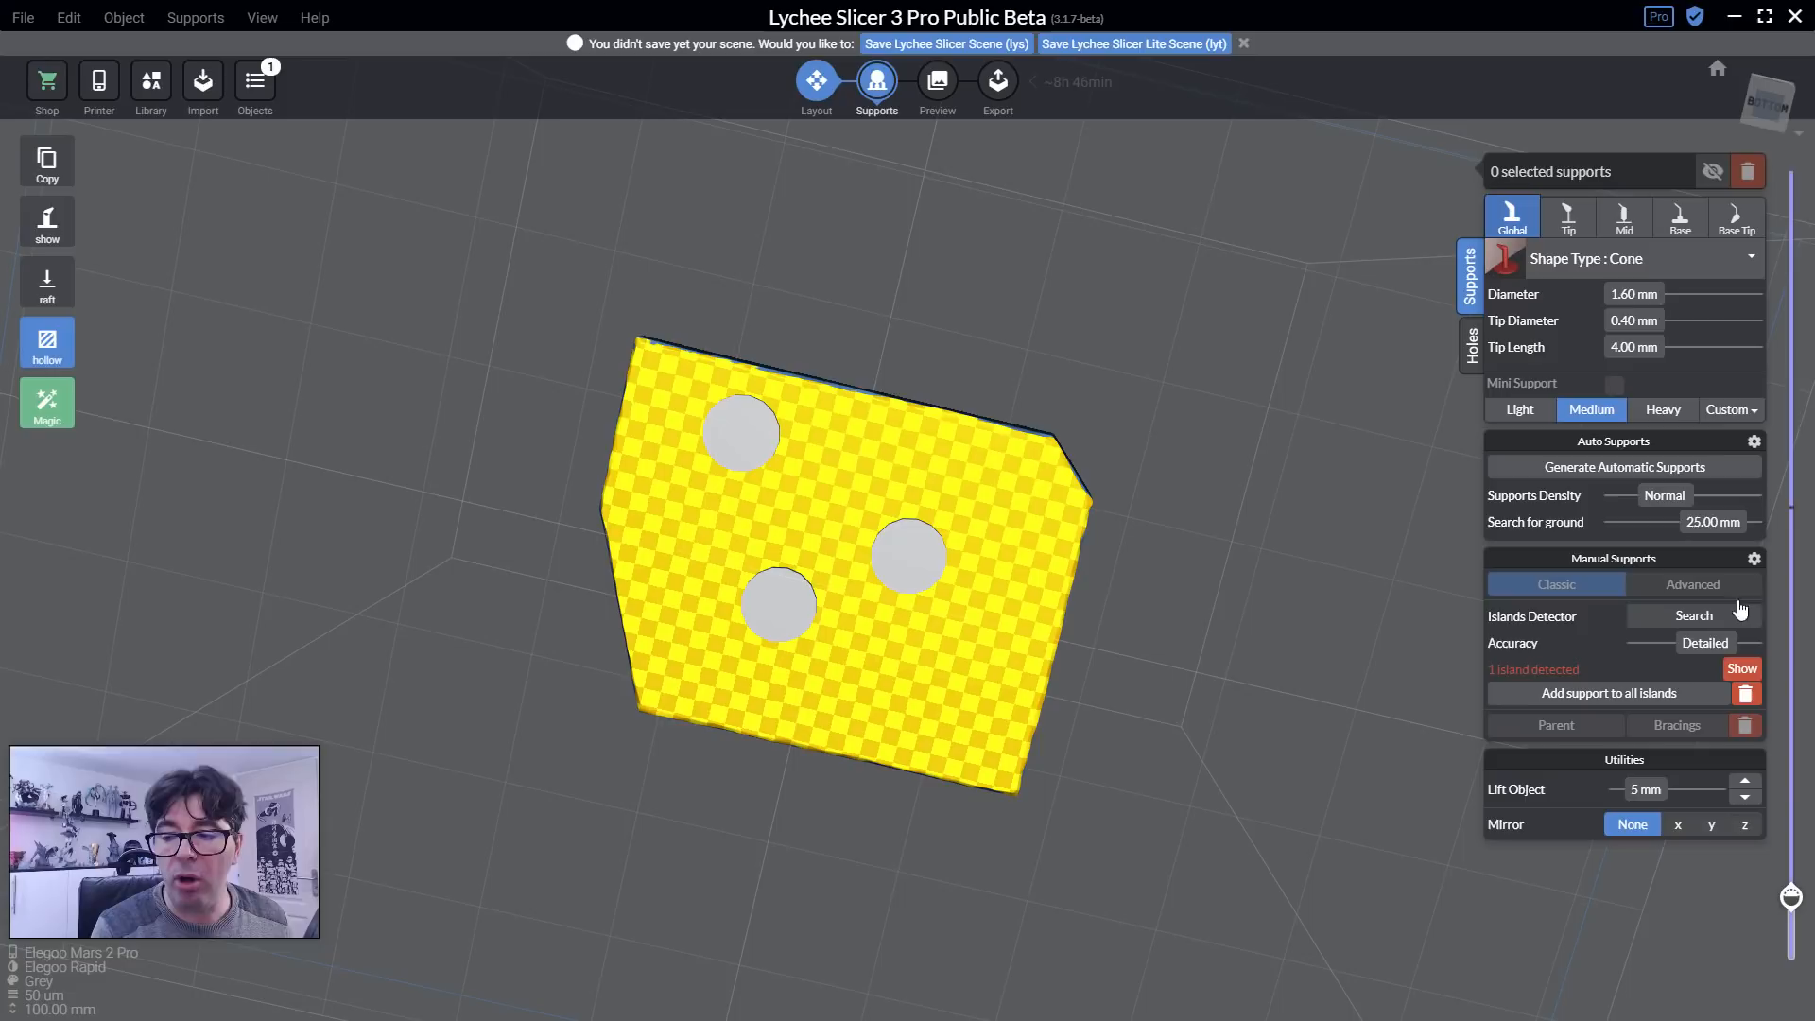
pyautogui.click(1601, 473)
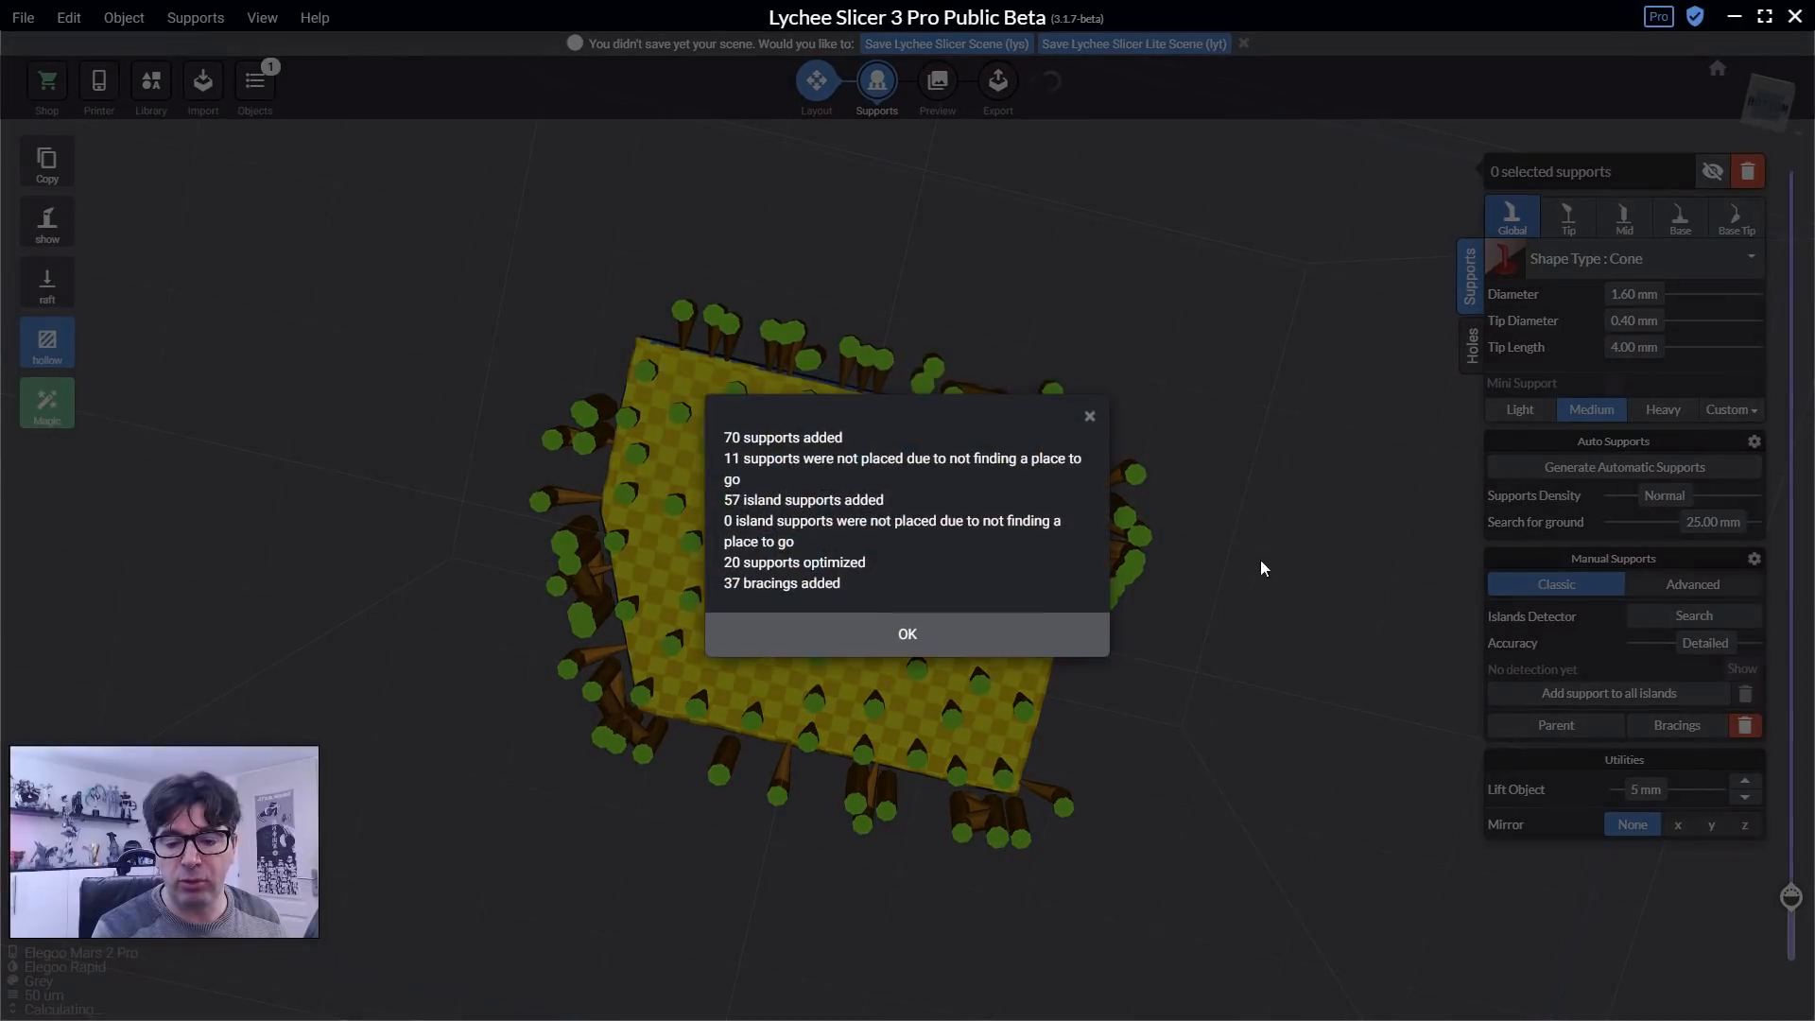
pyautogui.click(907, 633)
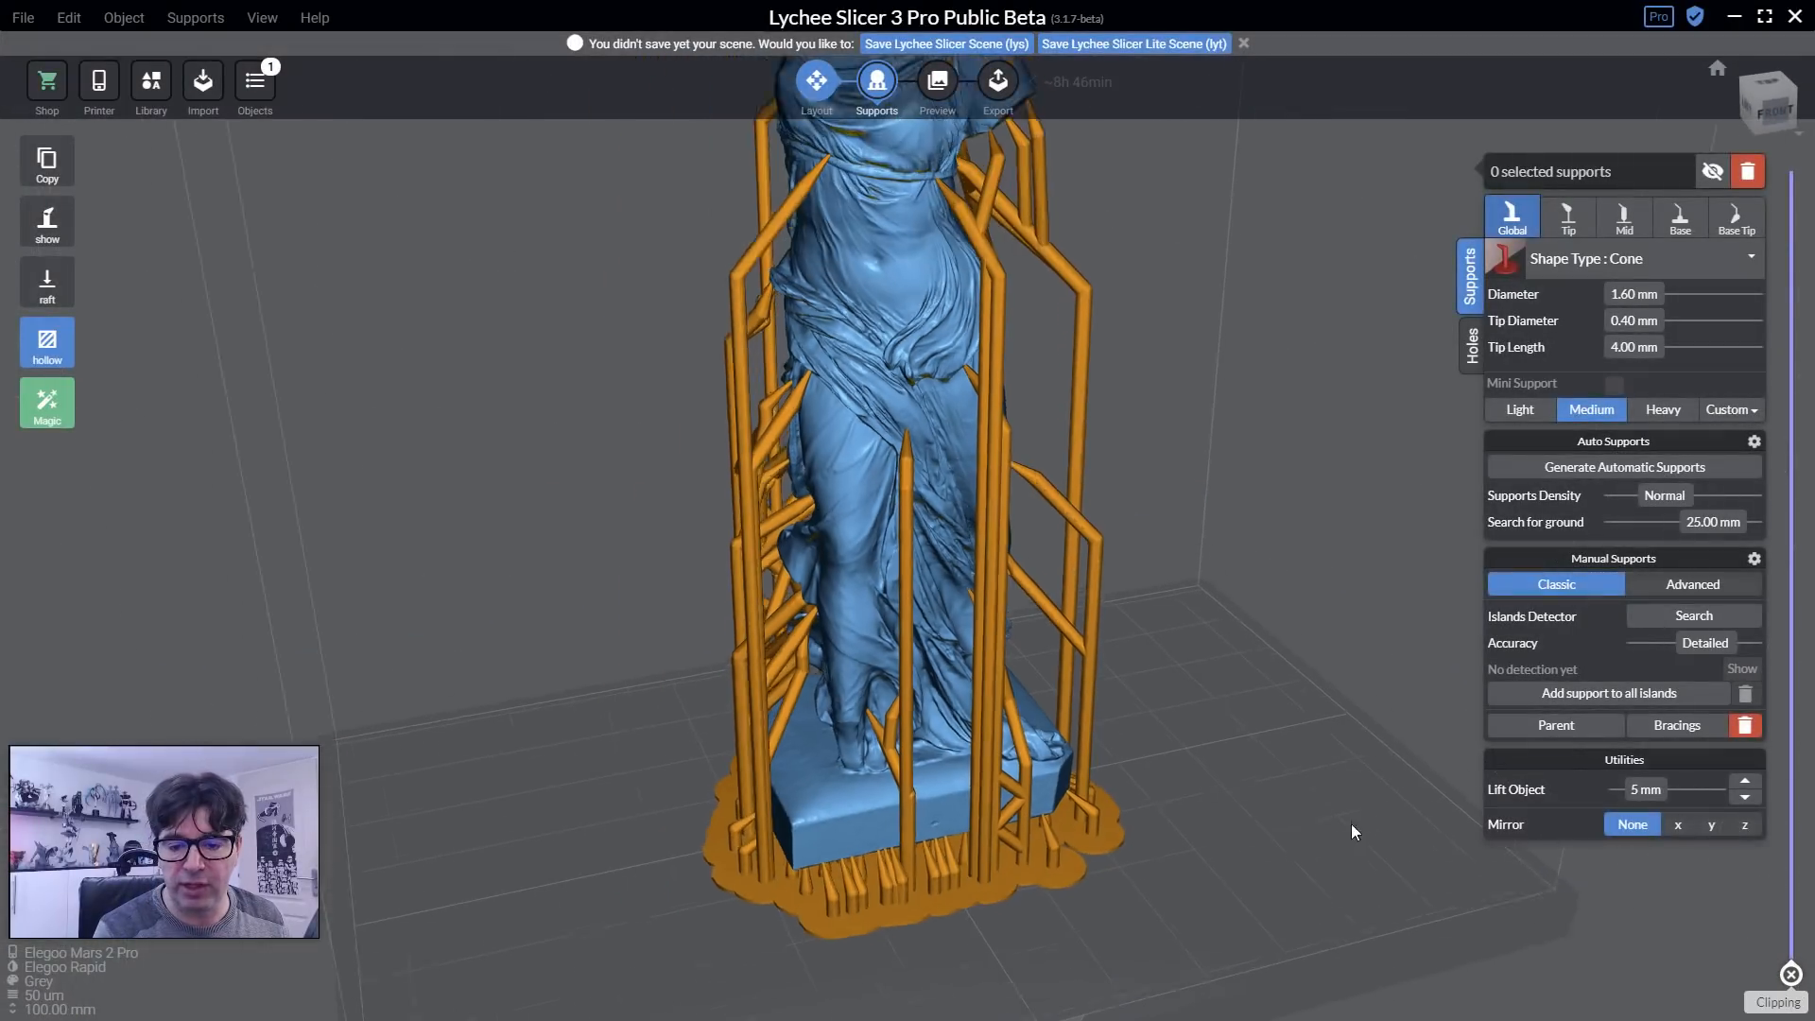
pyautogui.moveTo(1352, 824); pyautogui.dragTo(1295, 454)
pyautogui.moveTo(1248, 596); pyautogui.dragTo(1023, 632)
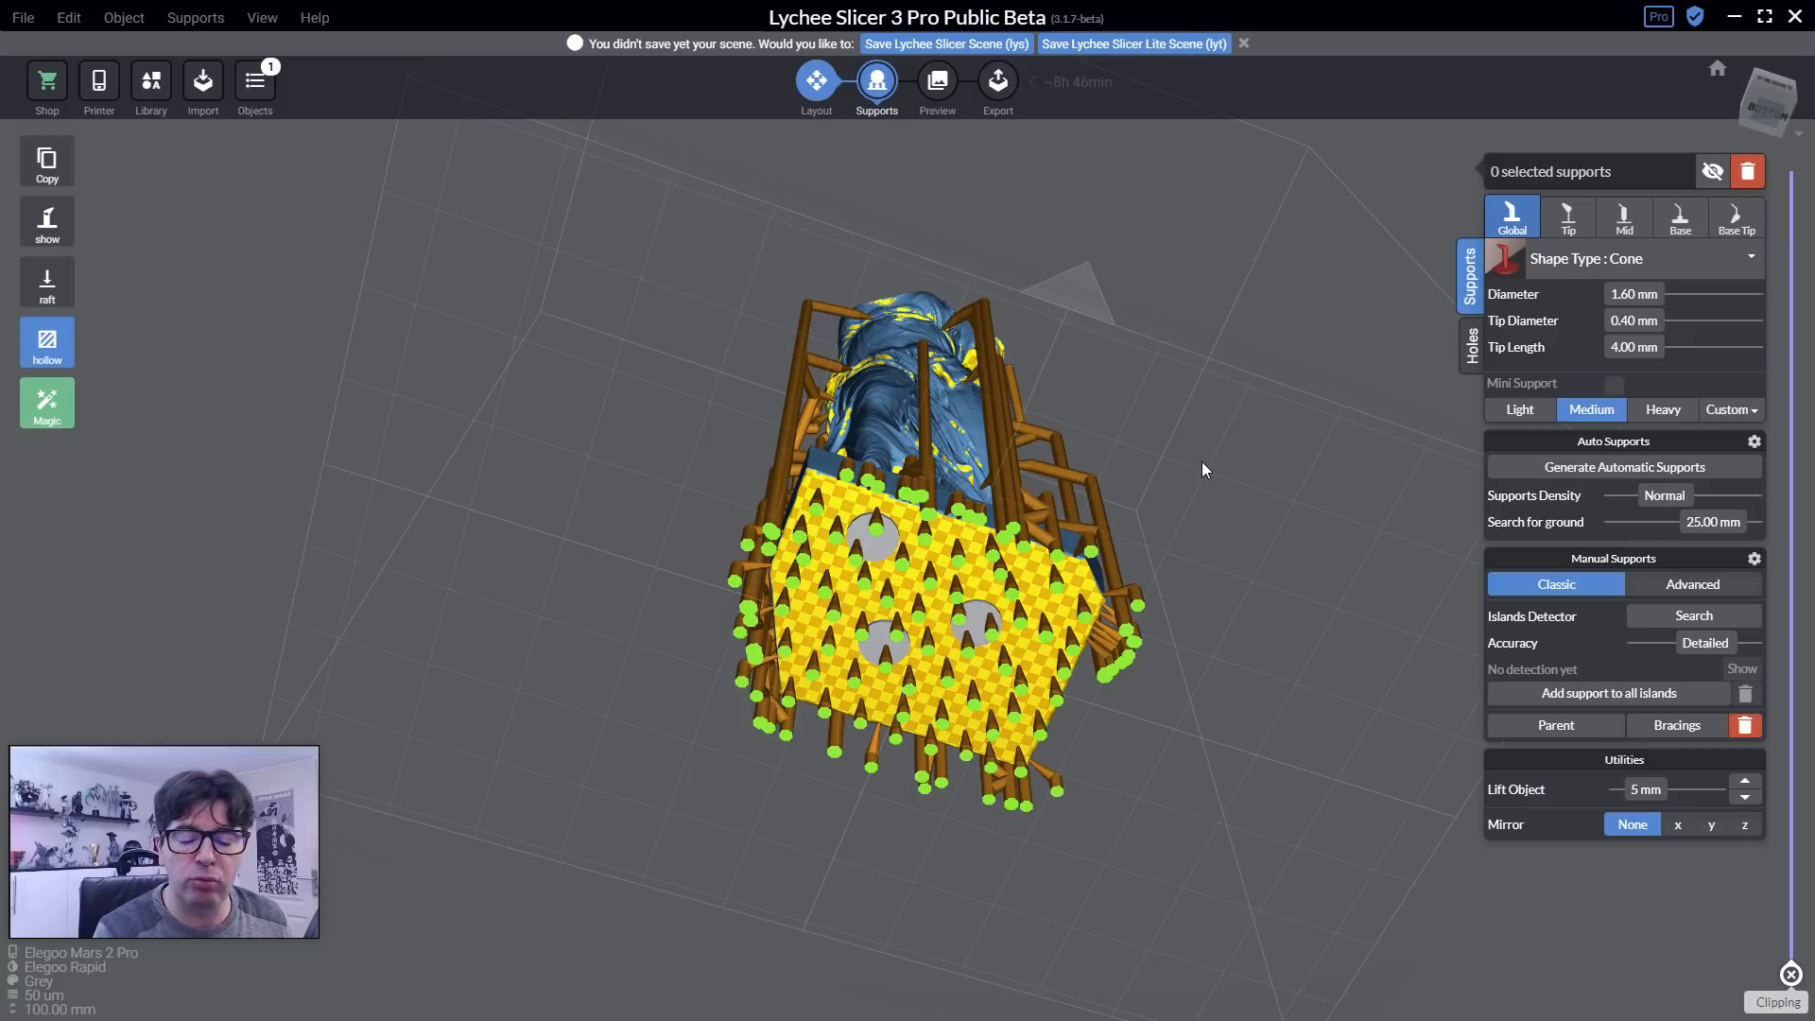
# Examine the automatic supports around the statue's body, arm and base from below, front and above.
pyautogui.moveTo(1201, 463); pyautogui.dragTo(1055, 571)
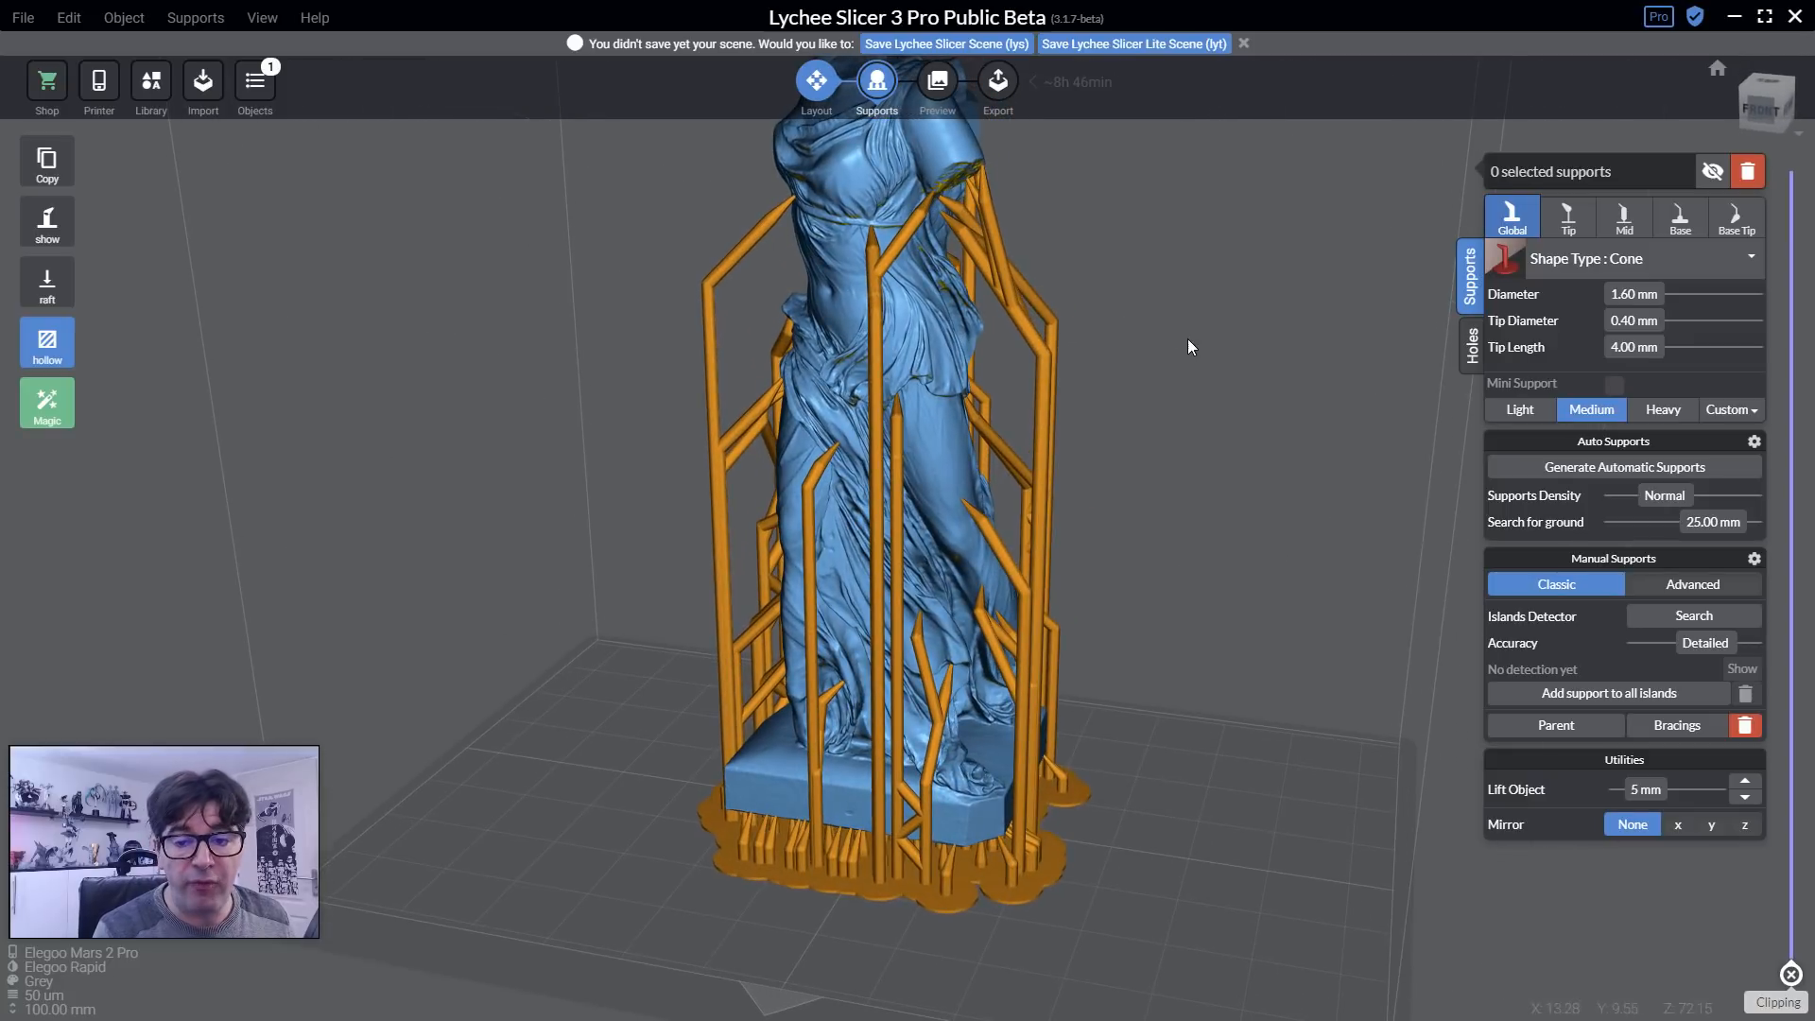
pyautogui.moveTo(1200, 423); pyautogui.dragTo(1166, 447)
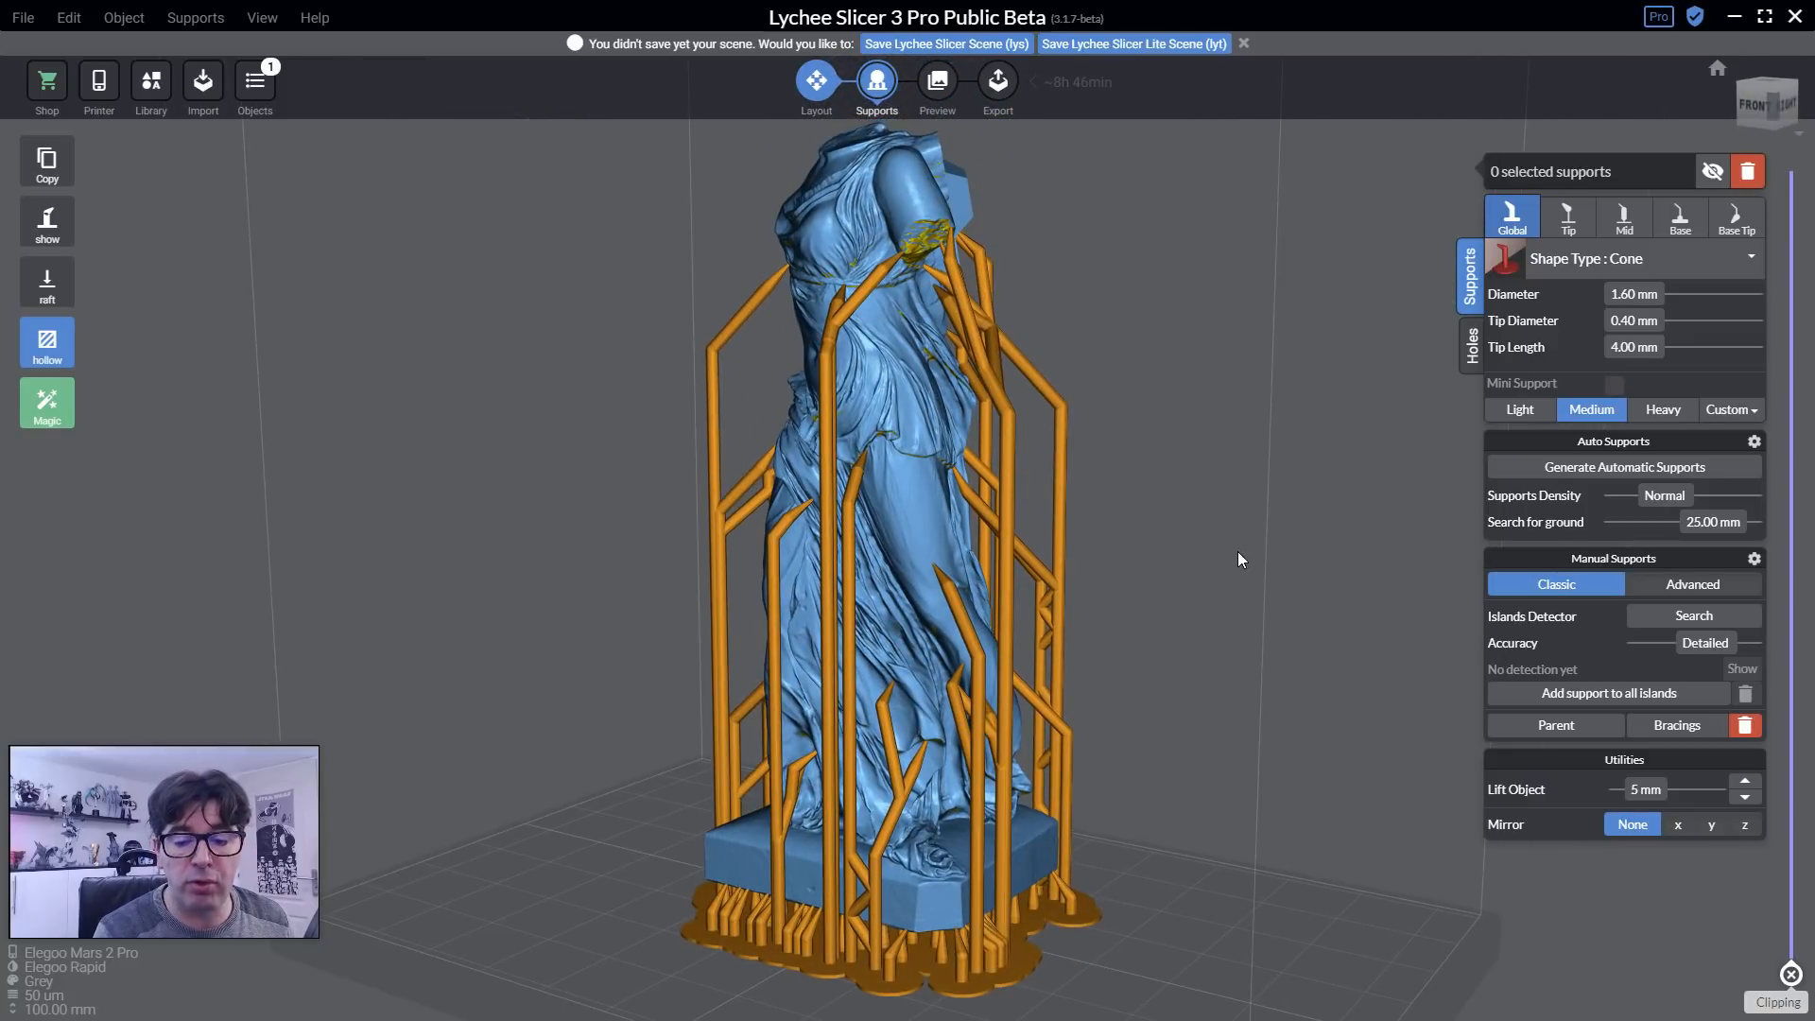
pyautogui.moveTo(1239, 552); pyautogui.dragTo(1031, 386)
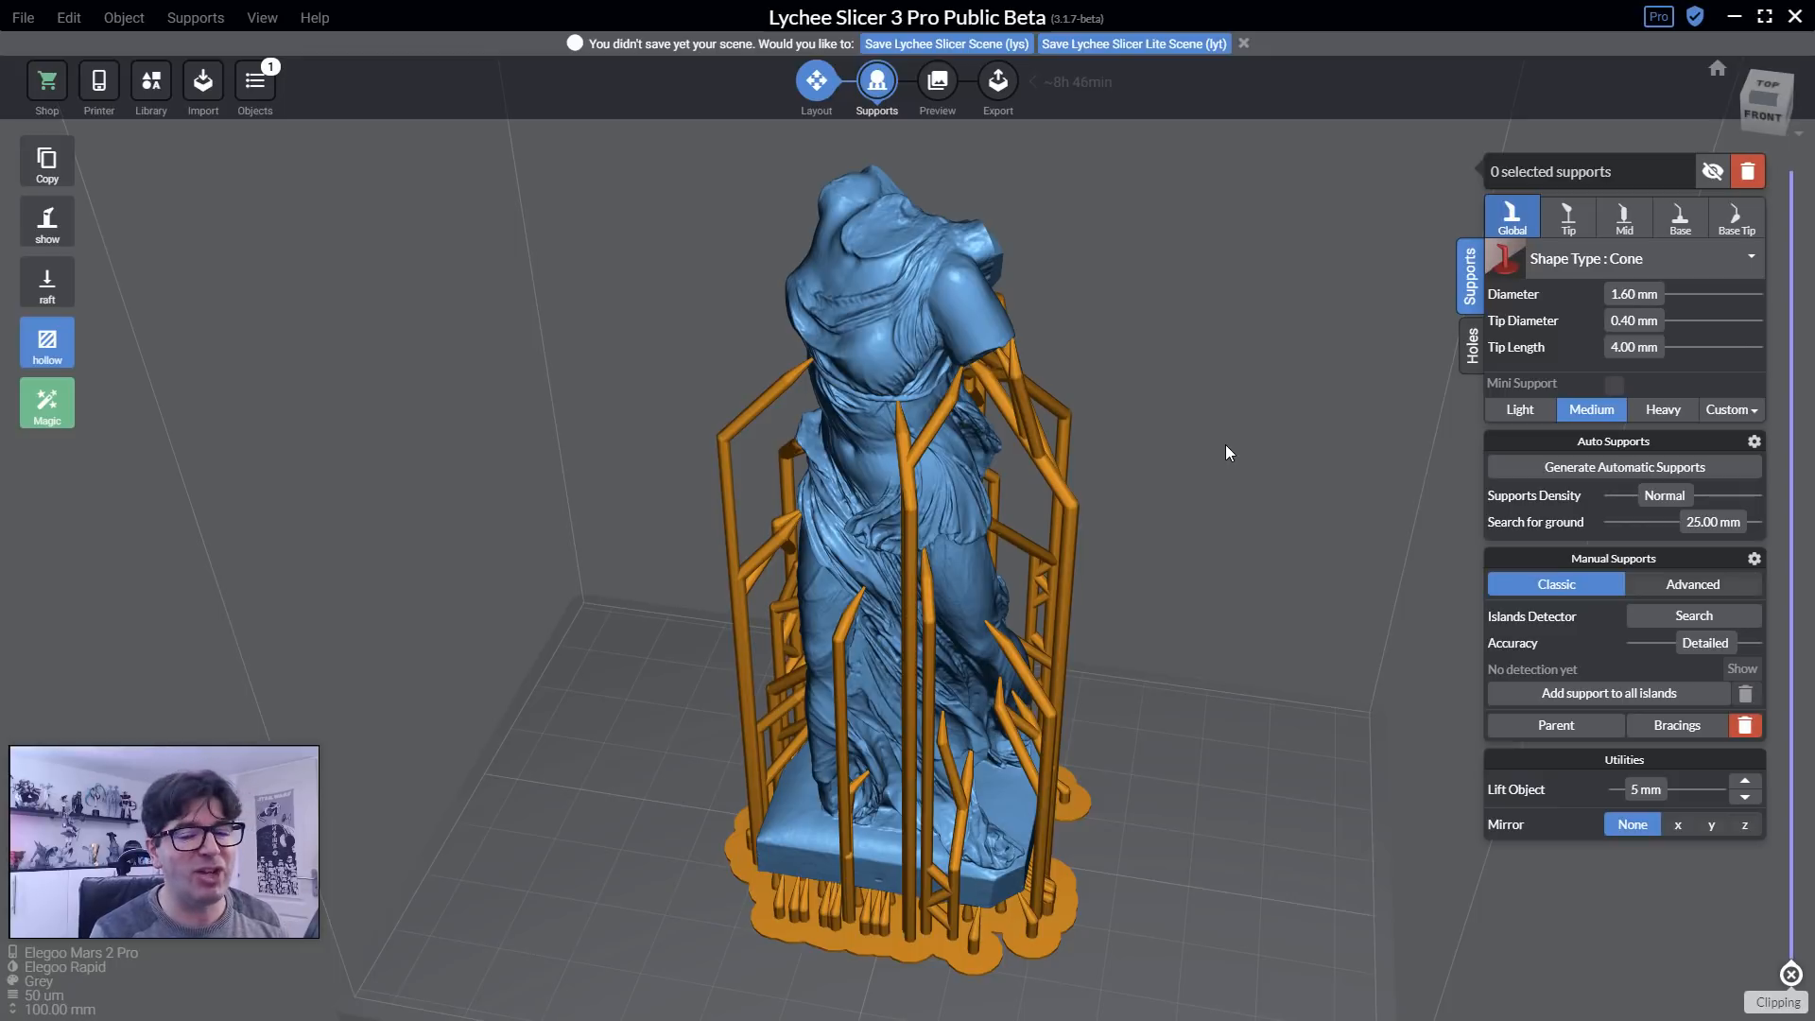
pyautogui.moveTo(1225, 444); pyautogui.dragTo(1290, 79)
pyautogui.scroll(5, 1021, 505)
pyautogui.moveTo(1021, 503); pyautogui.dragTo(992, 726)
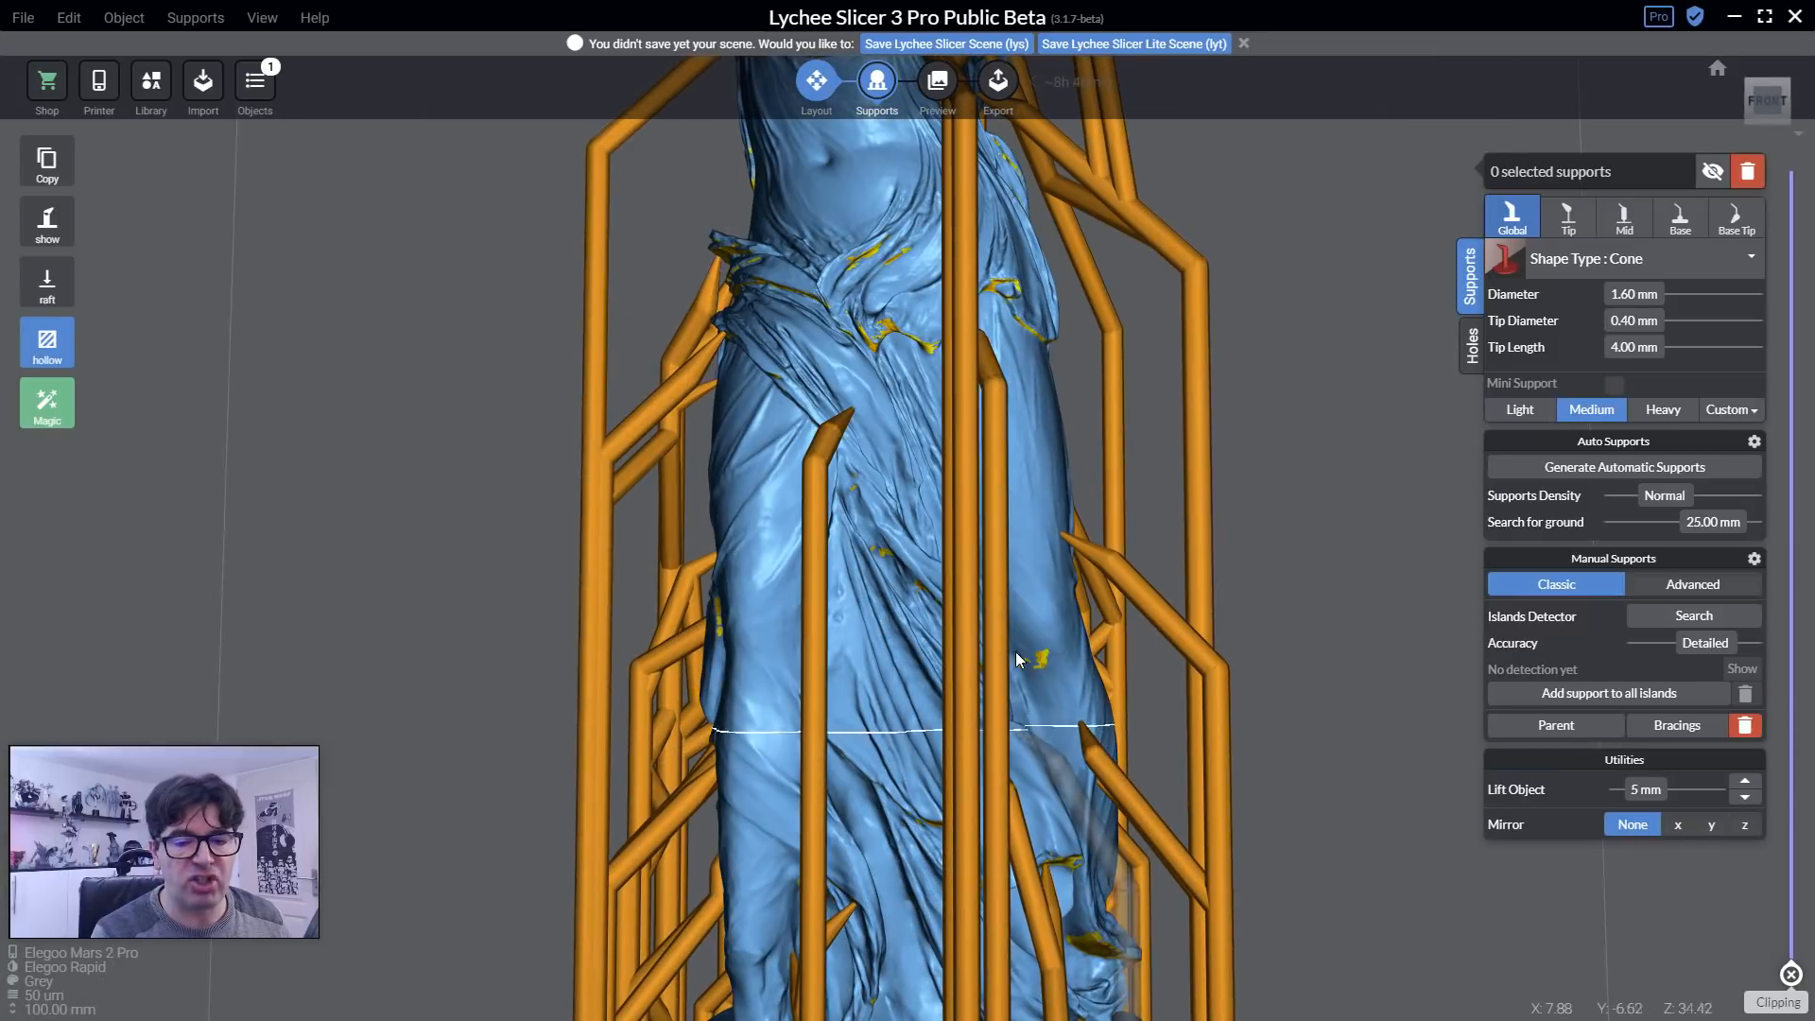
pyautogui.scroll(-5, 1016, 650)
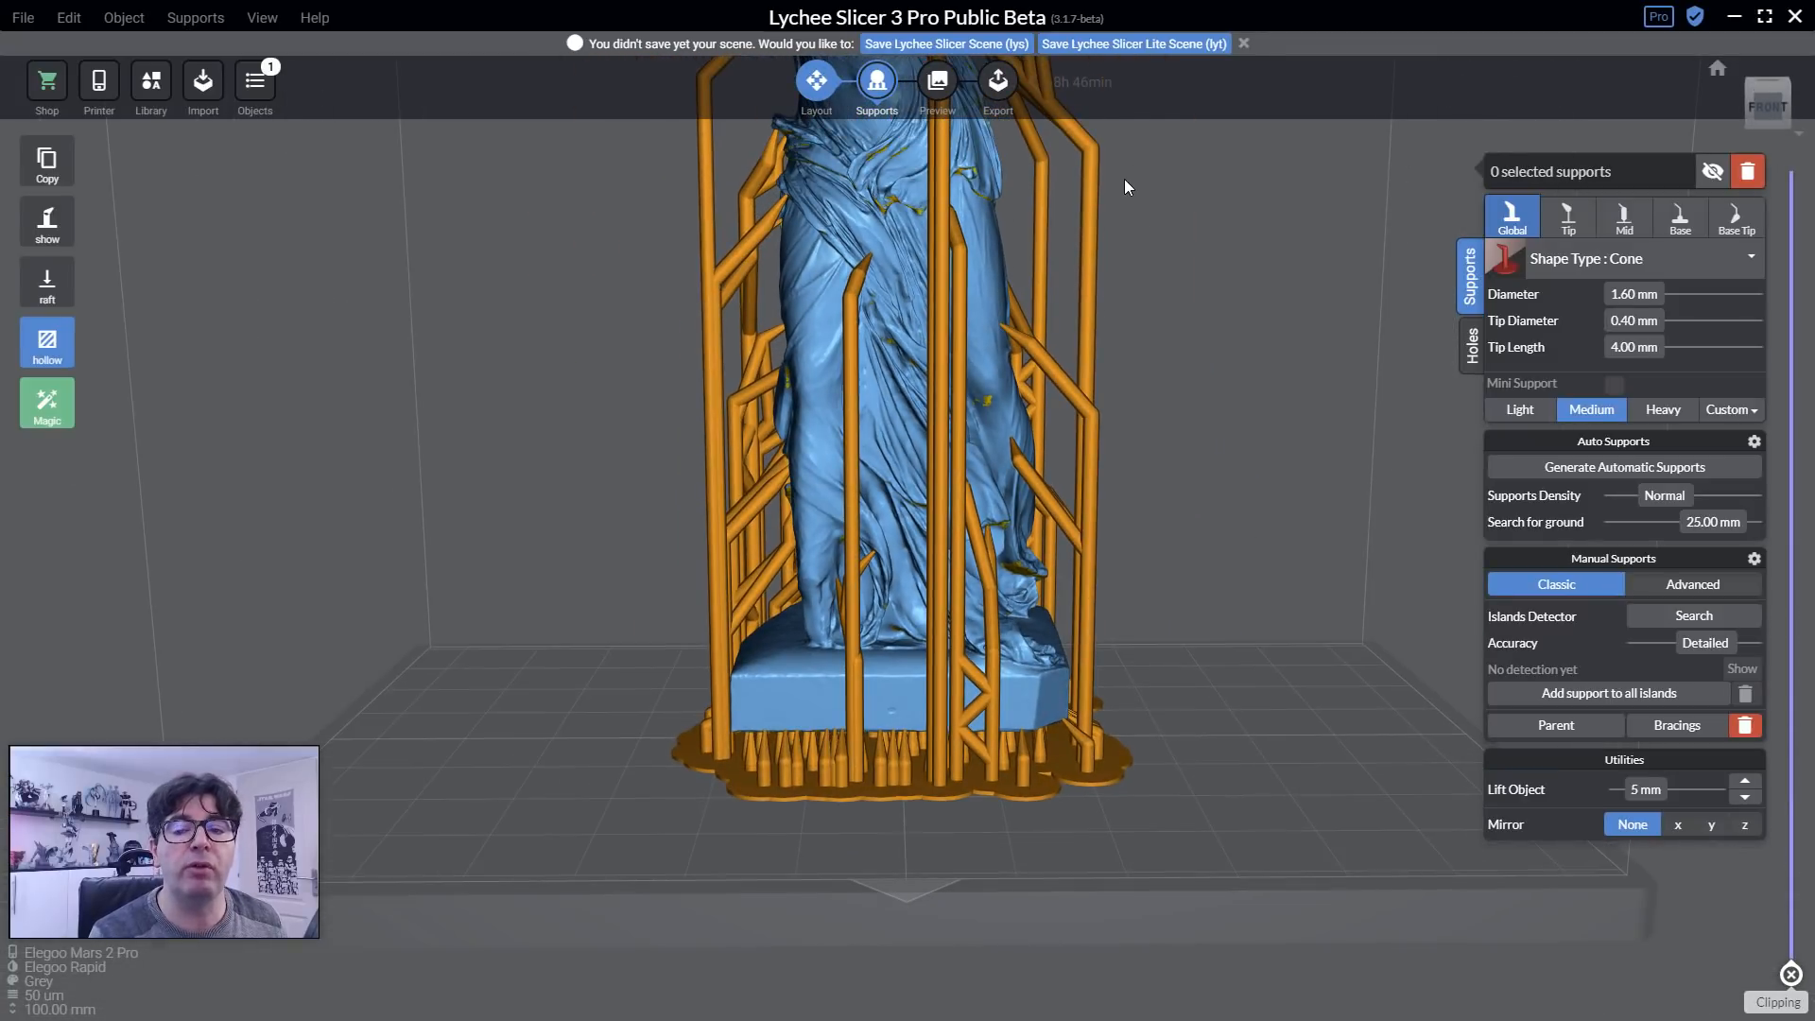
# Delete the tall supports around the statue's body, keeping only the short ones holding up the base.
pyautogui.moveTo(1217, 654); pyautogui.dragTo(539, 832)
pyautogui.moveTo(1326, 805); pyautogui.dragTo(1335, 690)
pyautogui.press('Delete')
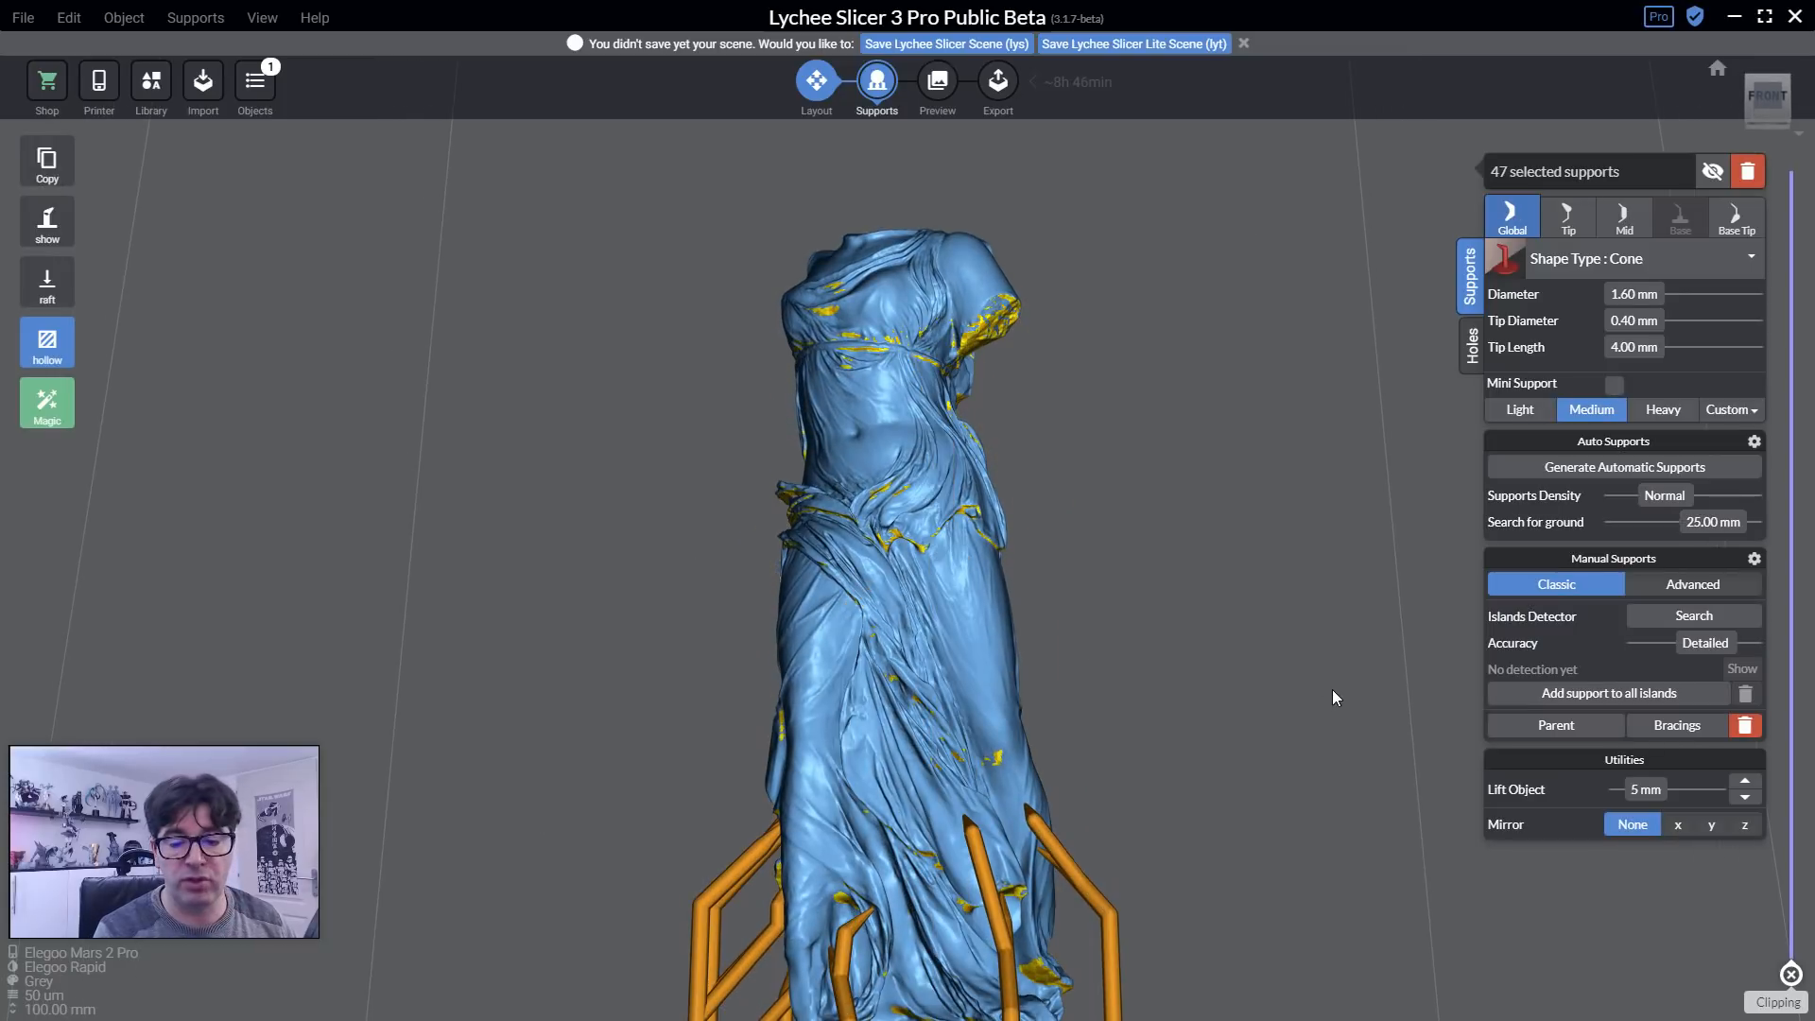
pyautogui.moveTo(1245, 735); pyautogui.dragTo(1228, 519)
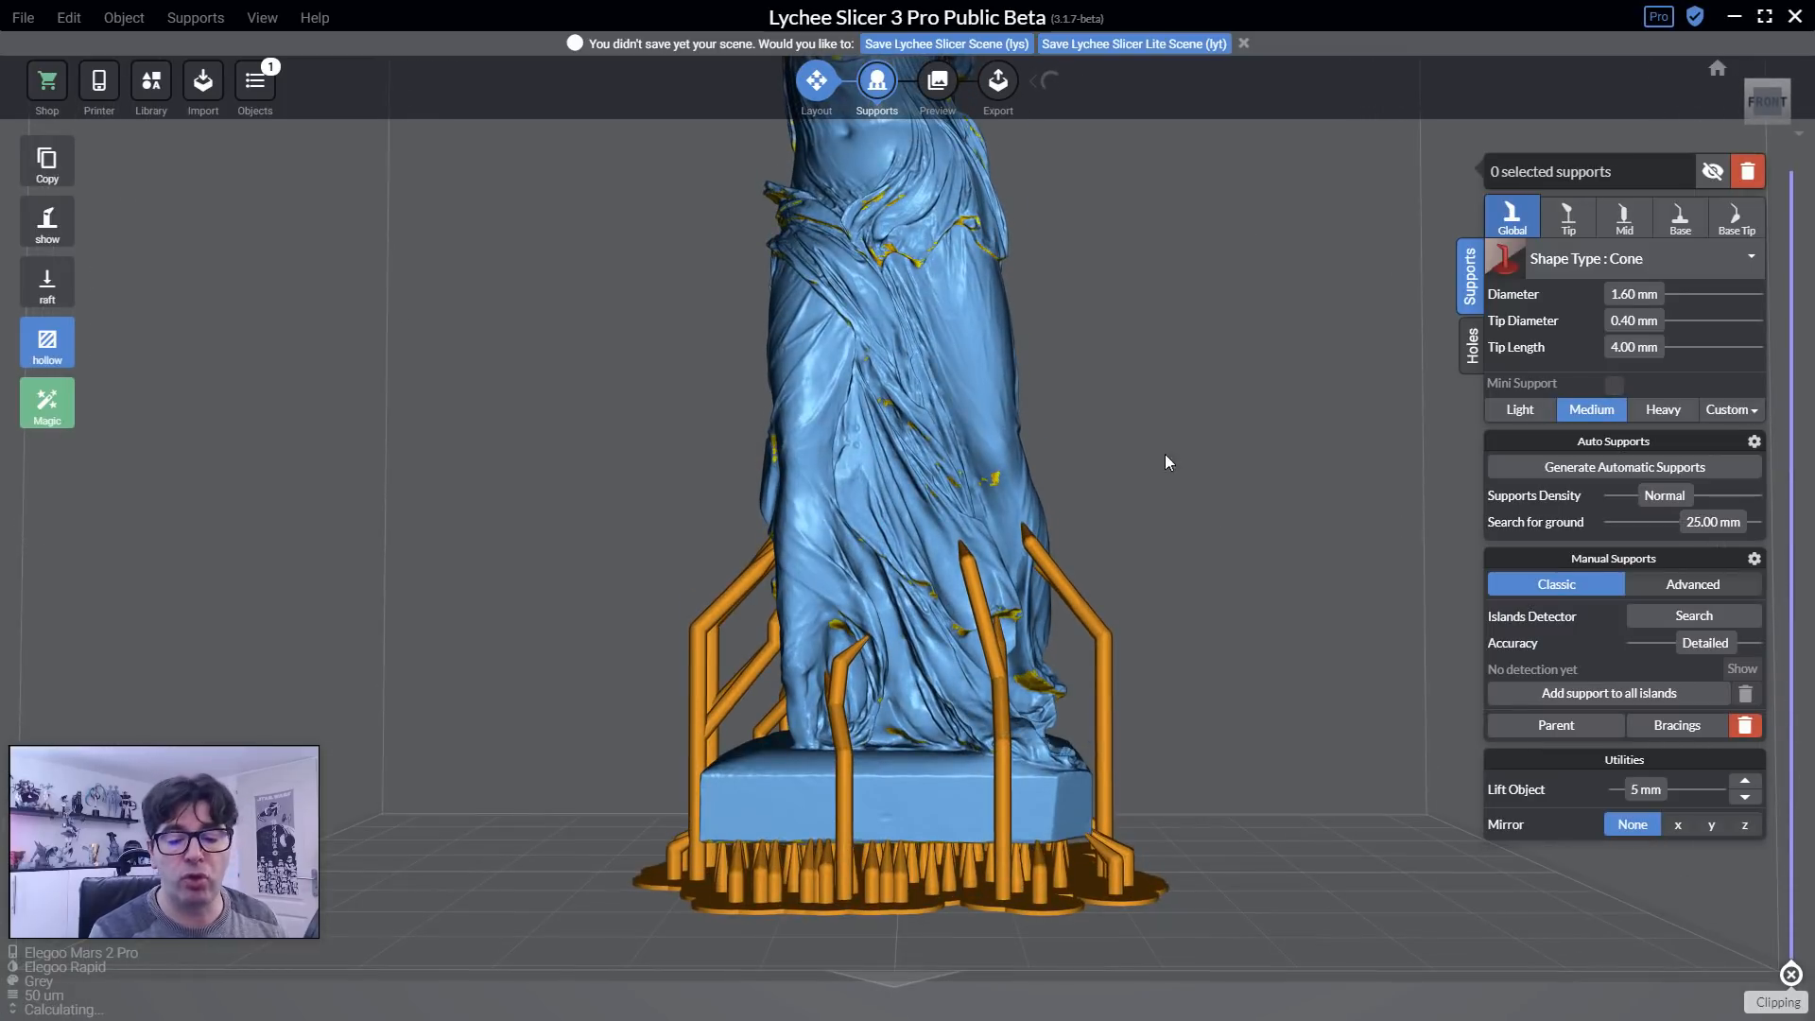
pyautogui.moveTo(1201, 432); pyautogui.dragTo(695, 730)
pyautogui.press('Delete')
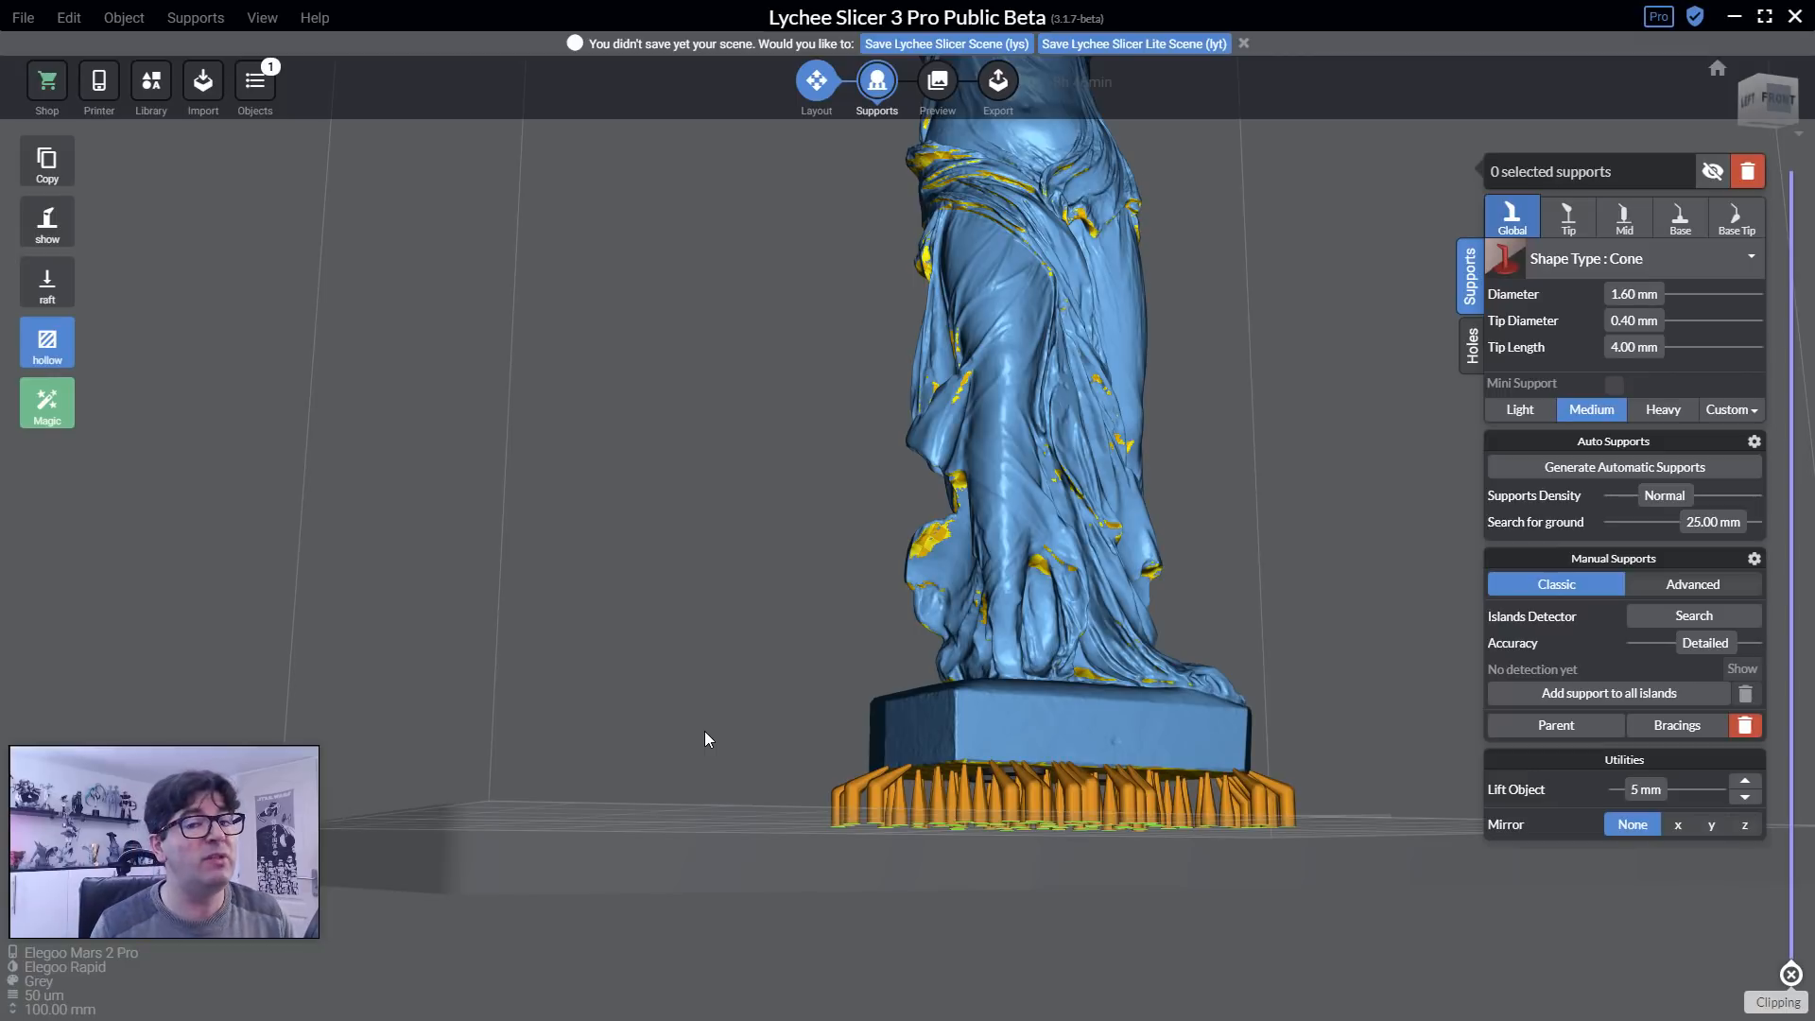
# Turn on the orthographic camera and view the base and its supports close up from the front.
pyautogui.moveTo(845, 894); pyautogui.dragTo(726, 953)
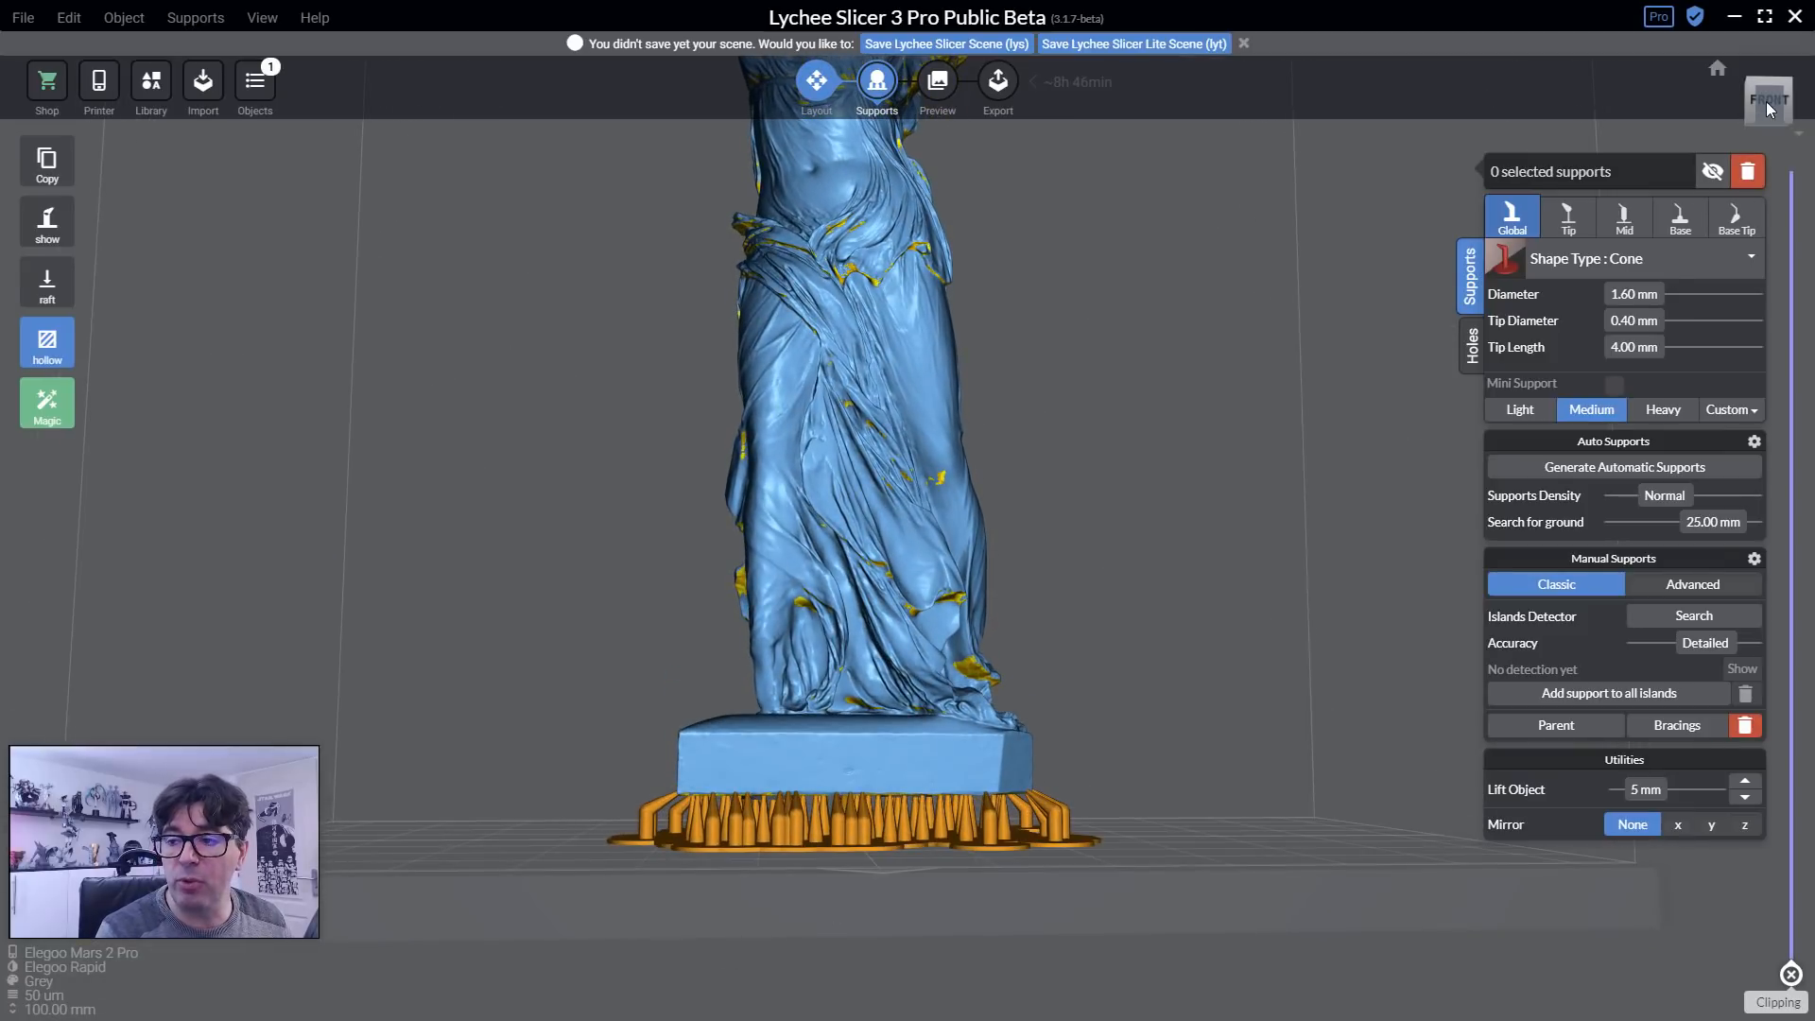
pyautogui.click(1799, 140)
pyautogui.click(1759, 202)
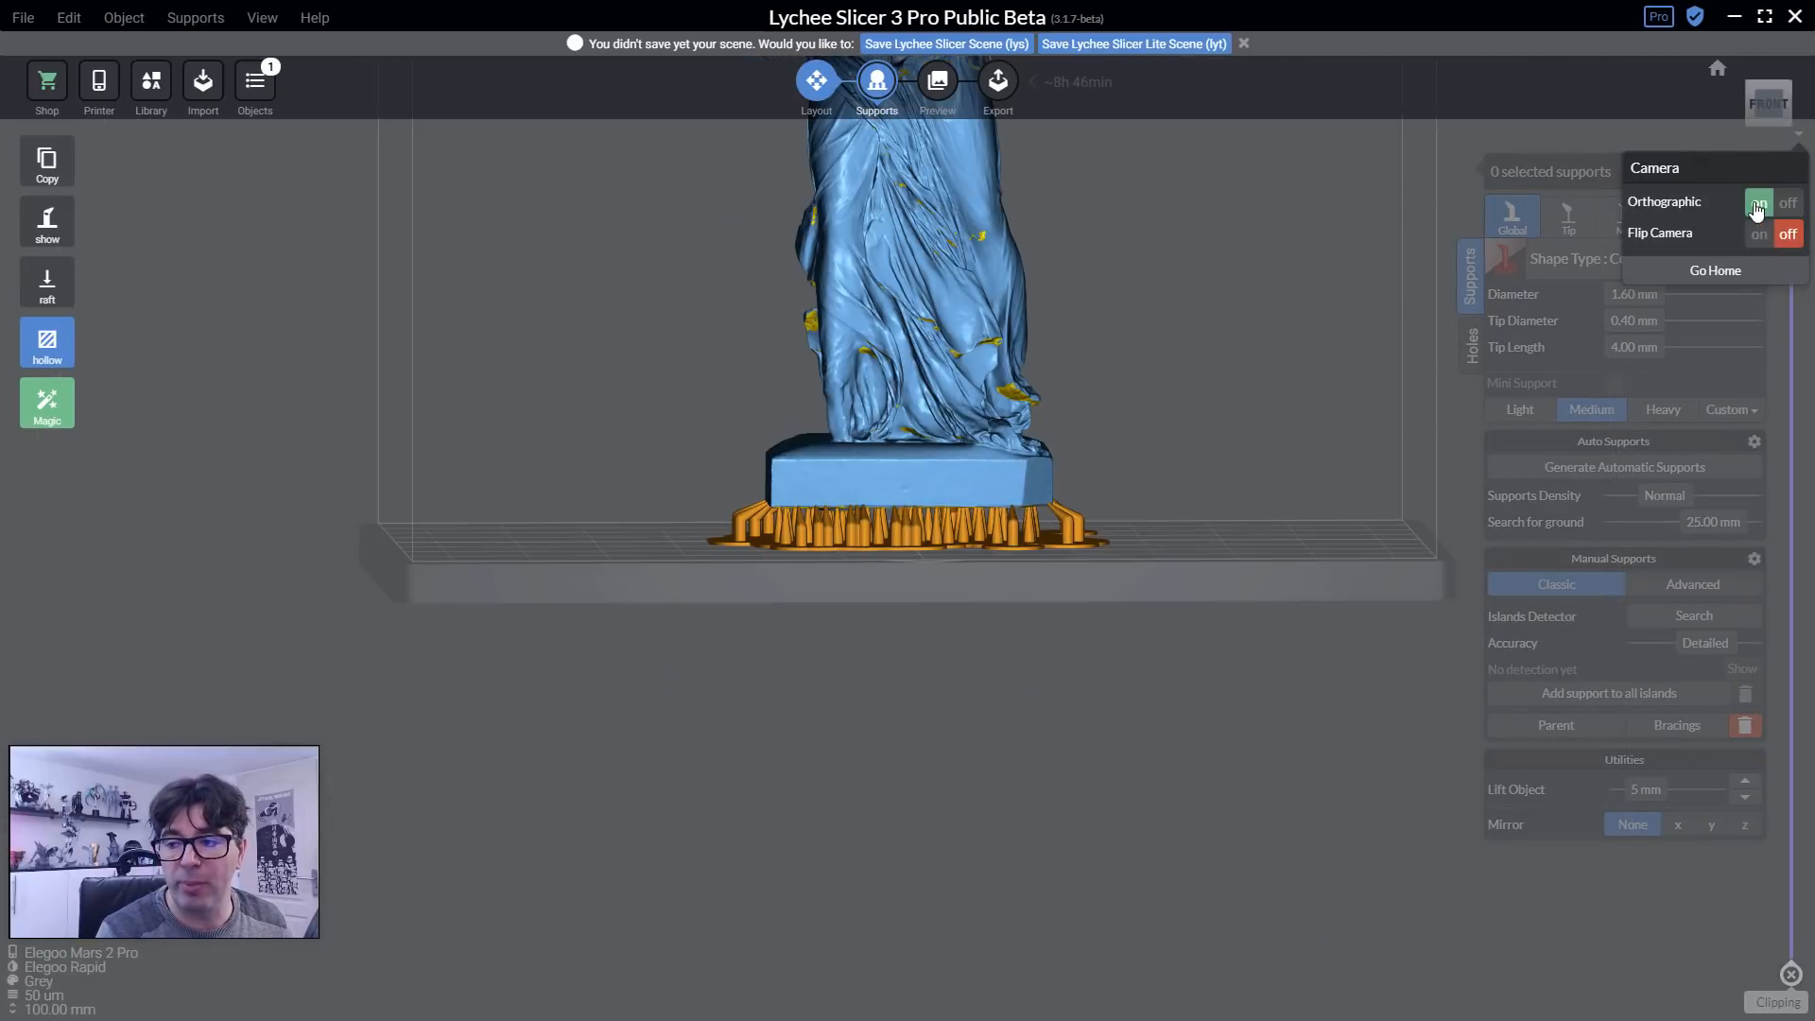
pyautogui.click(1143, 546)
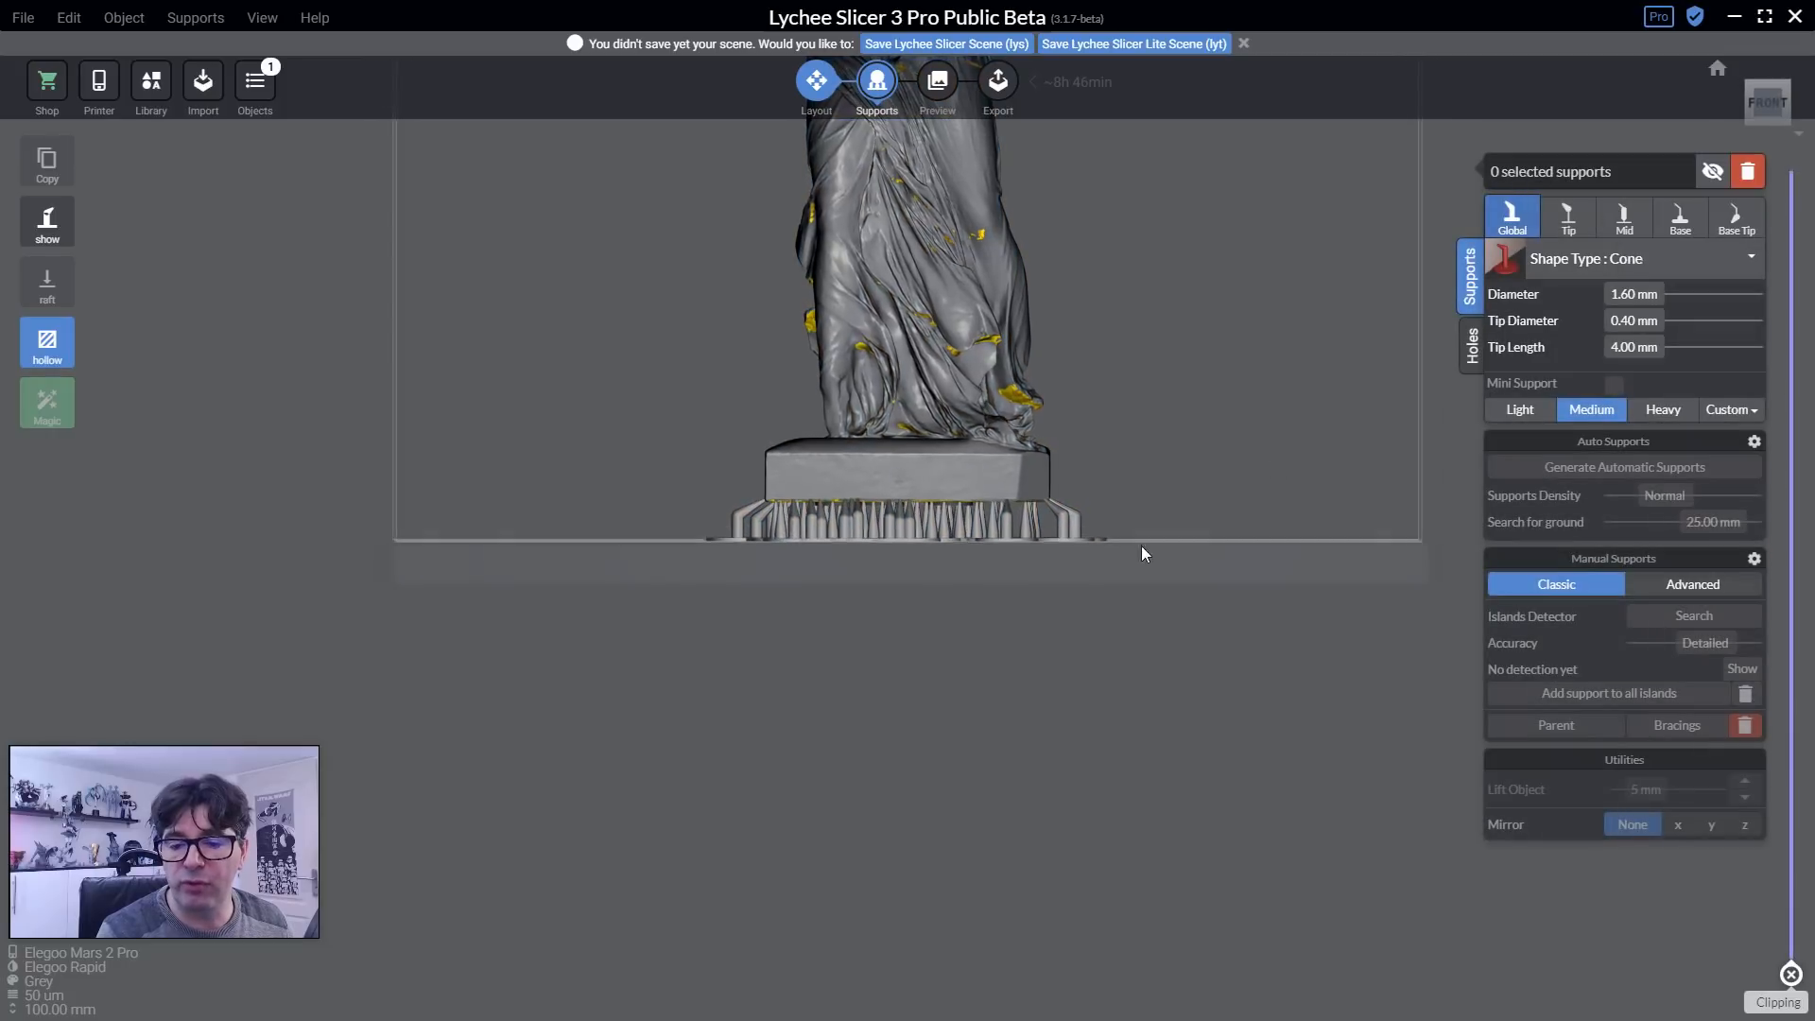
pyautogui.scroll(6, 991, 541)
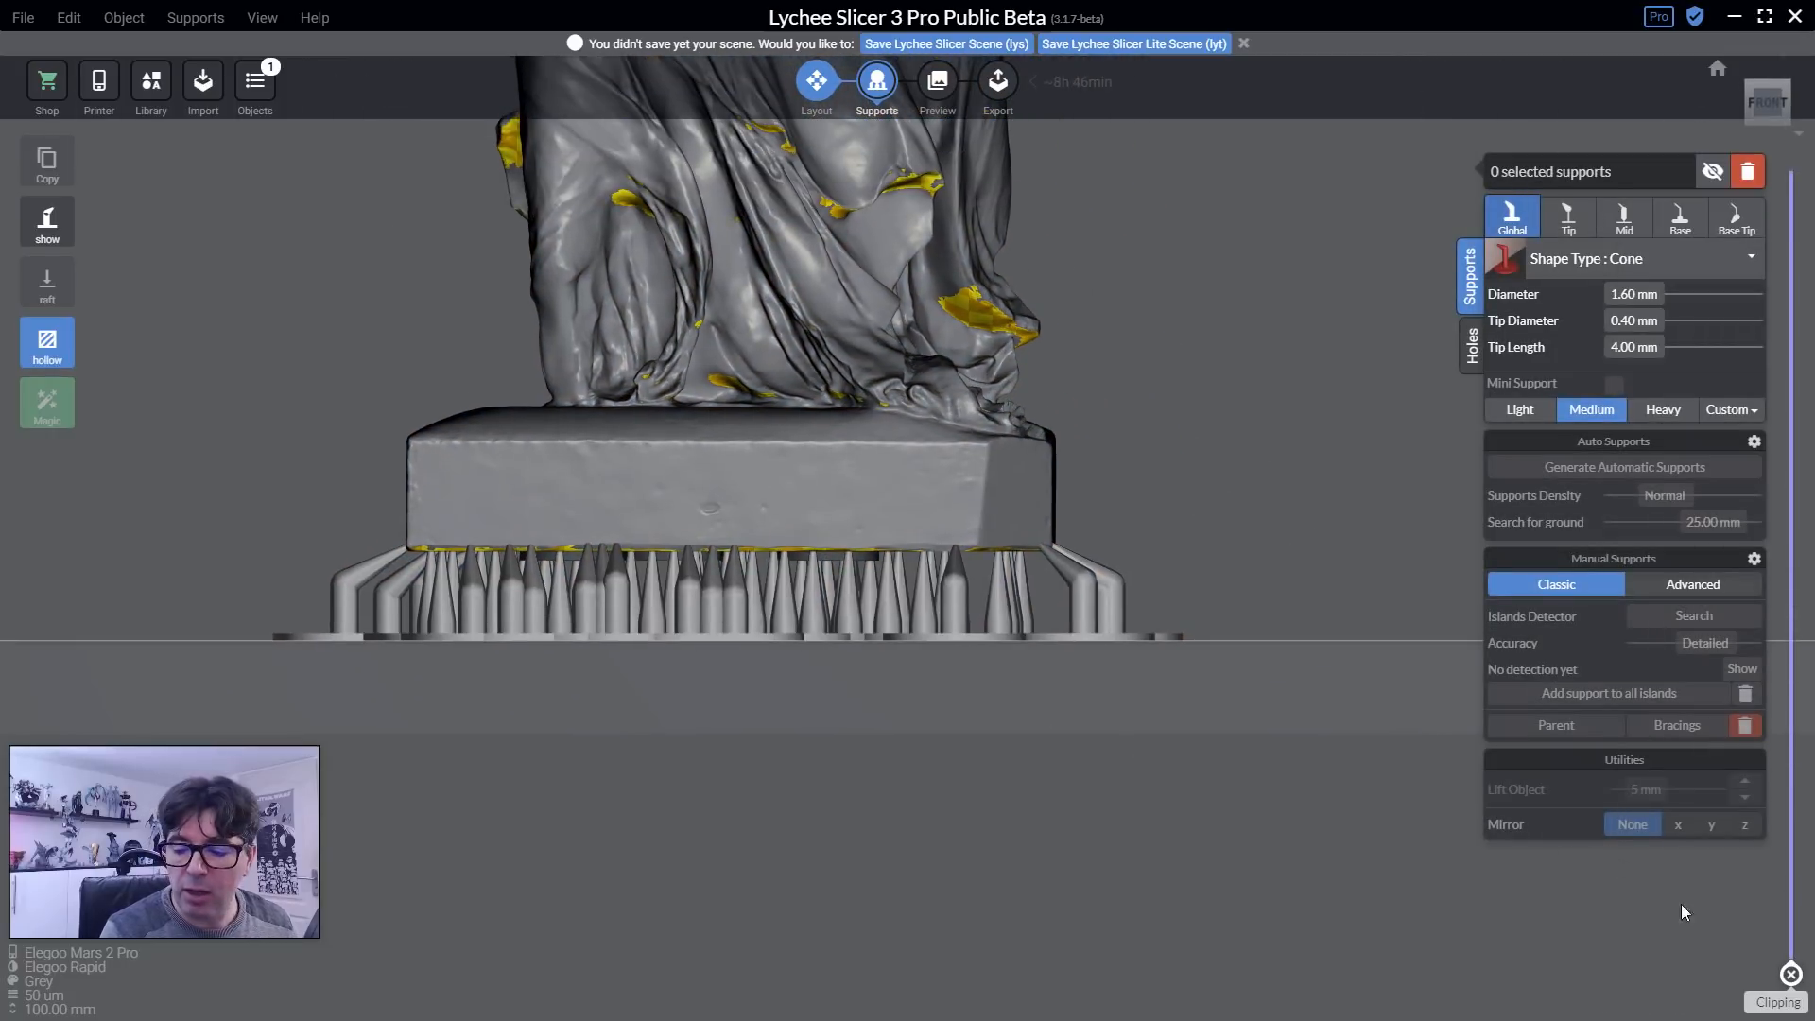
# Clip the model down to the support tips and advance layer by layer to the base's first solid layer.
pyautogui.moveTo(1791, 974); pyautogui.dragTo(1793, 943)
pyautogui.moveTo(1108, 821); pyautogui.dragTo(1149, 866, button='right')
pyautogui.moveTo(1790, 942); pyautogui.dragTo(1791, 929)
pyautogui.press('Up')
pyautogui.press('Up')
pyautogui.press('Up')
pyautogui.press('Up')
pyautogui.press('Up')
pyautogui.press('Up')
pyautogui.press('Up')
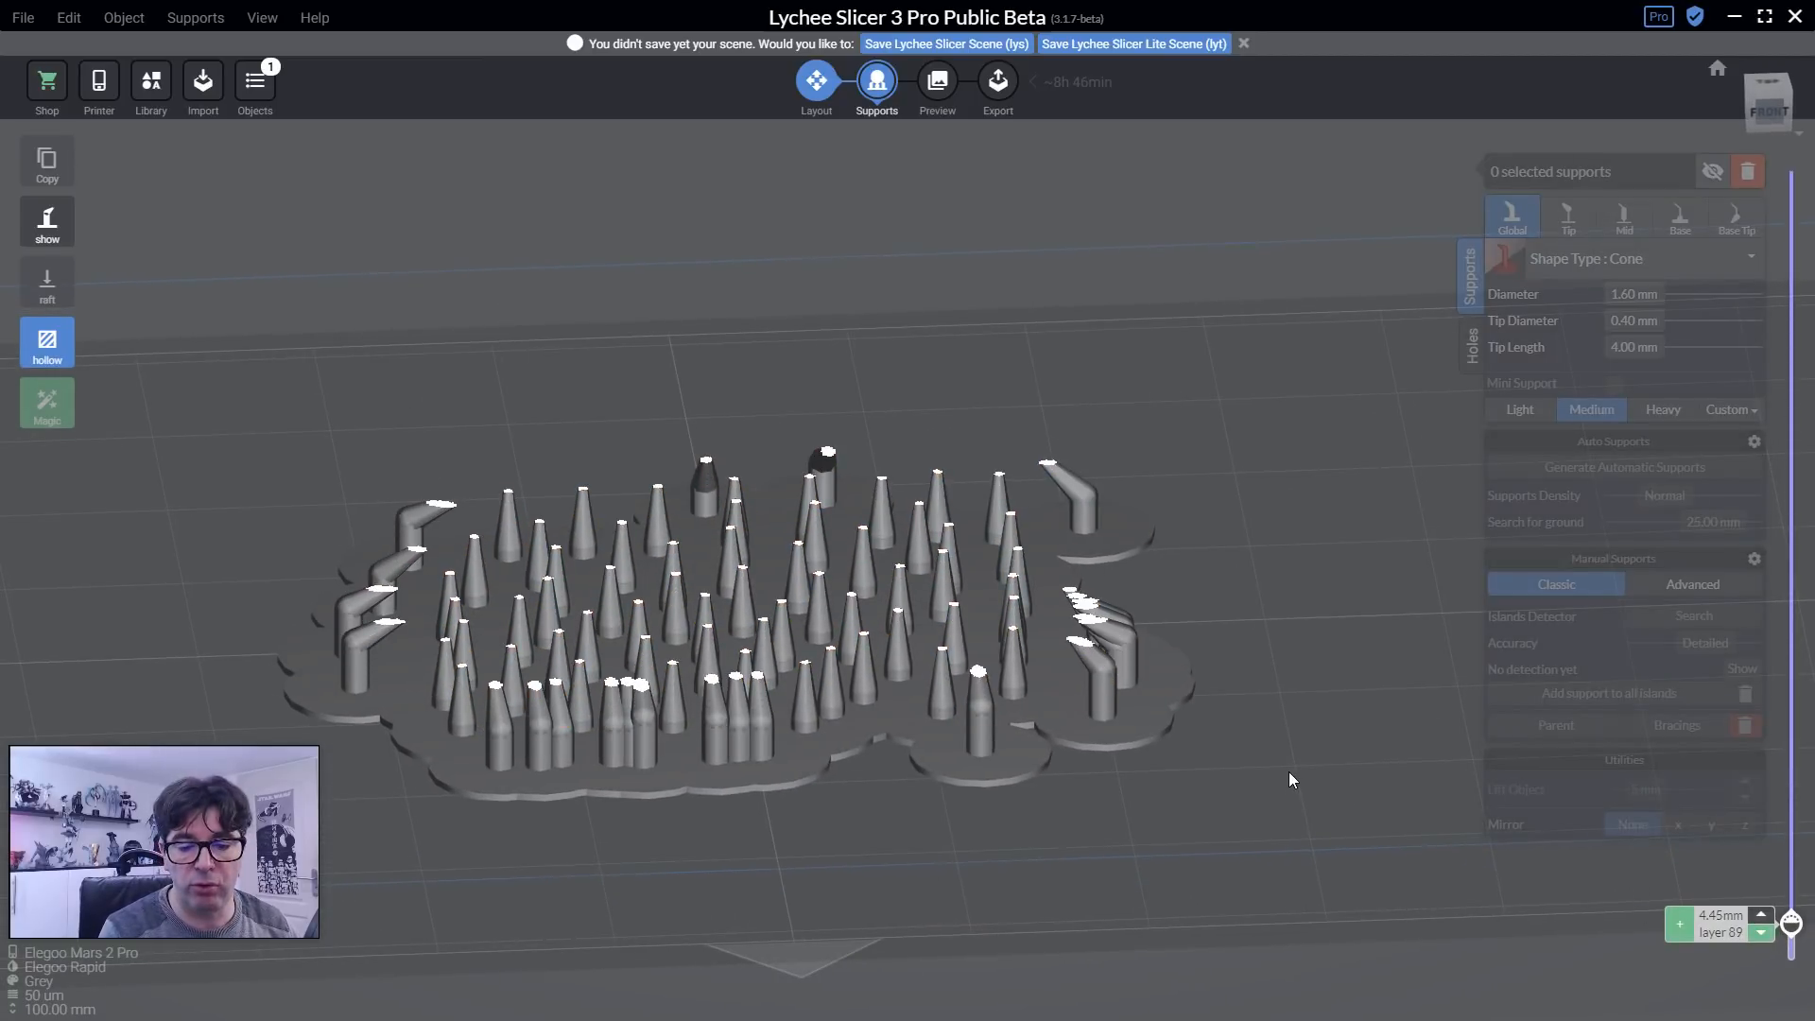
pyautogui.press('Up')
pyautogui.press('Up')
pyautogui.press('Up')
pyautogui.press('Up')
pyautogui.press('Up')
pyautogui.press('Up')
pyautogui.press('Up')
pyautogui.press('Up')
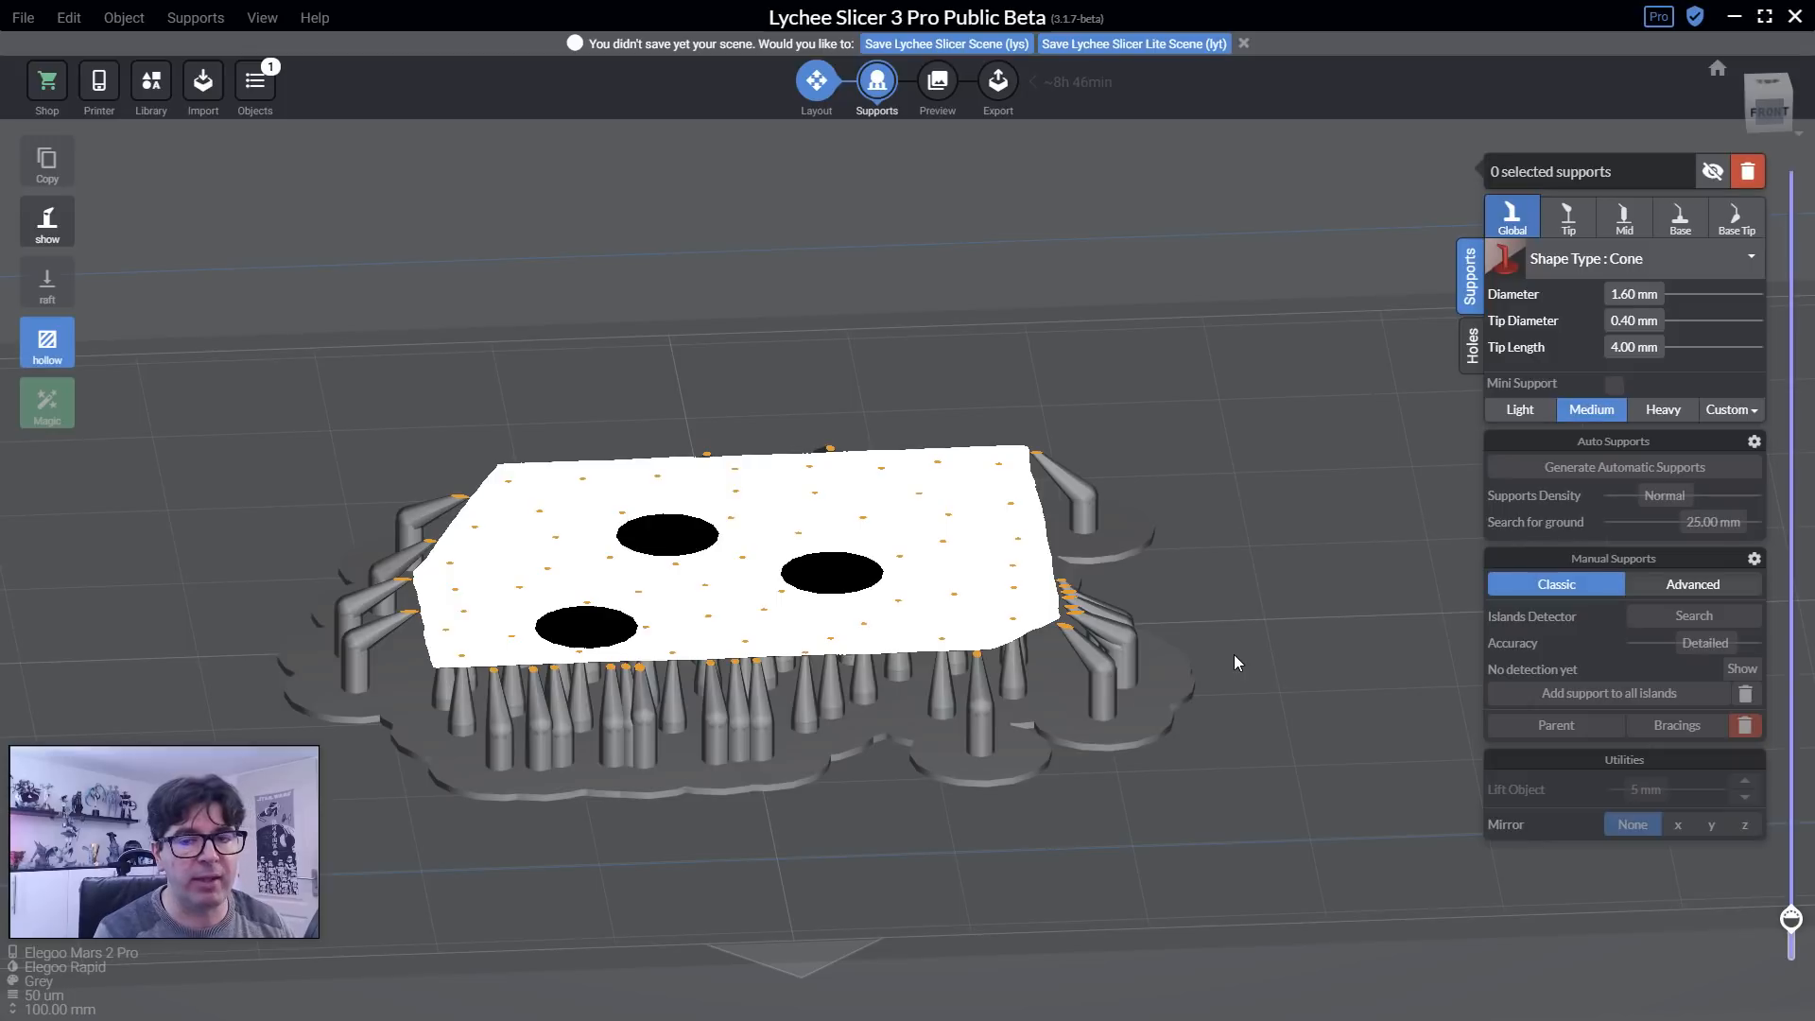
# Examine the base's first solid layer, its three drain holes and the supports from above, below and the side.
pyautogui.moveTo(1245, 584); pyautogui.dragTo(1192, 666, button='right')
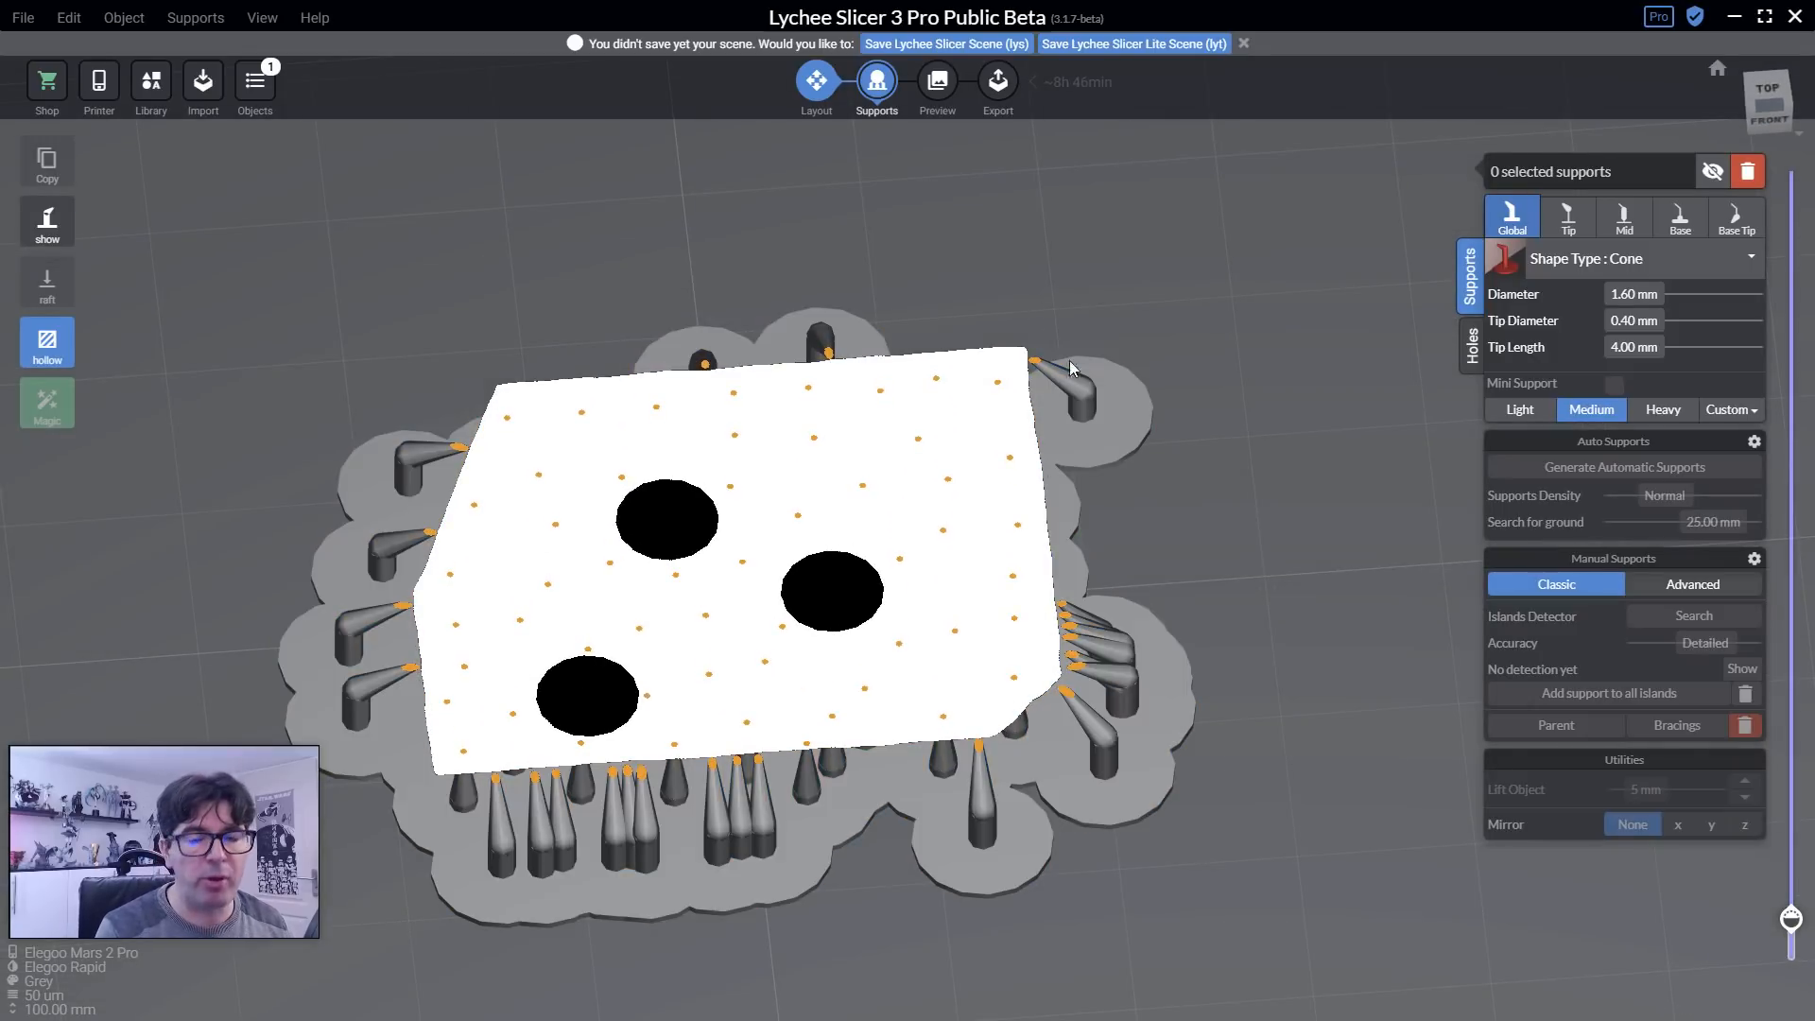
pyautogui.moveTo(1216, 565); pyautogui.dragTo(1243, 539, button='right')
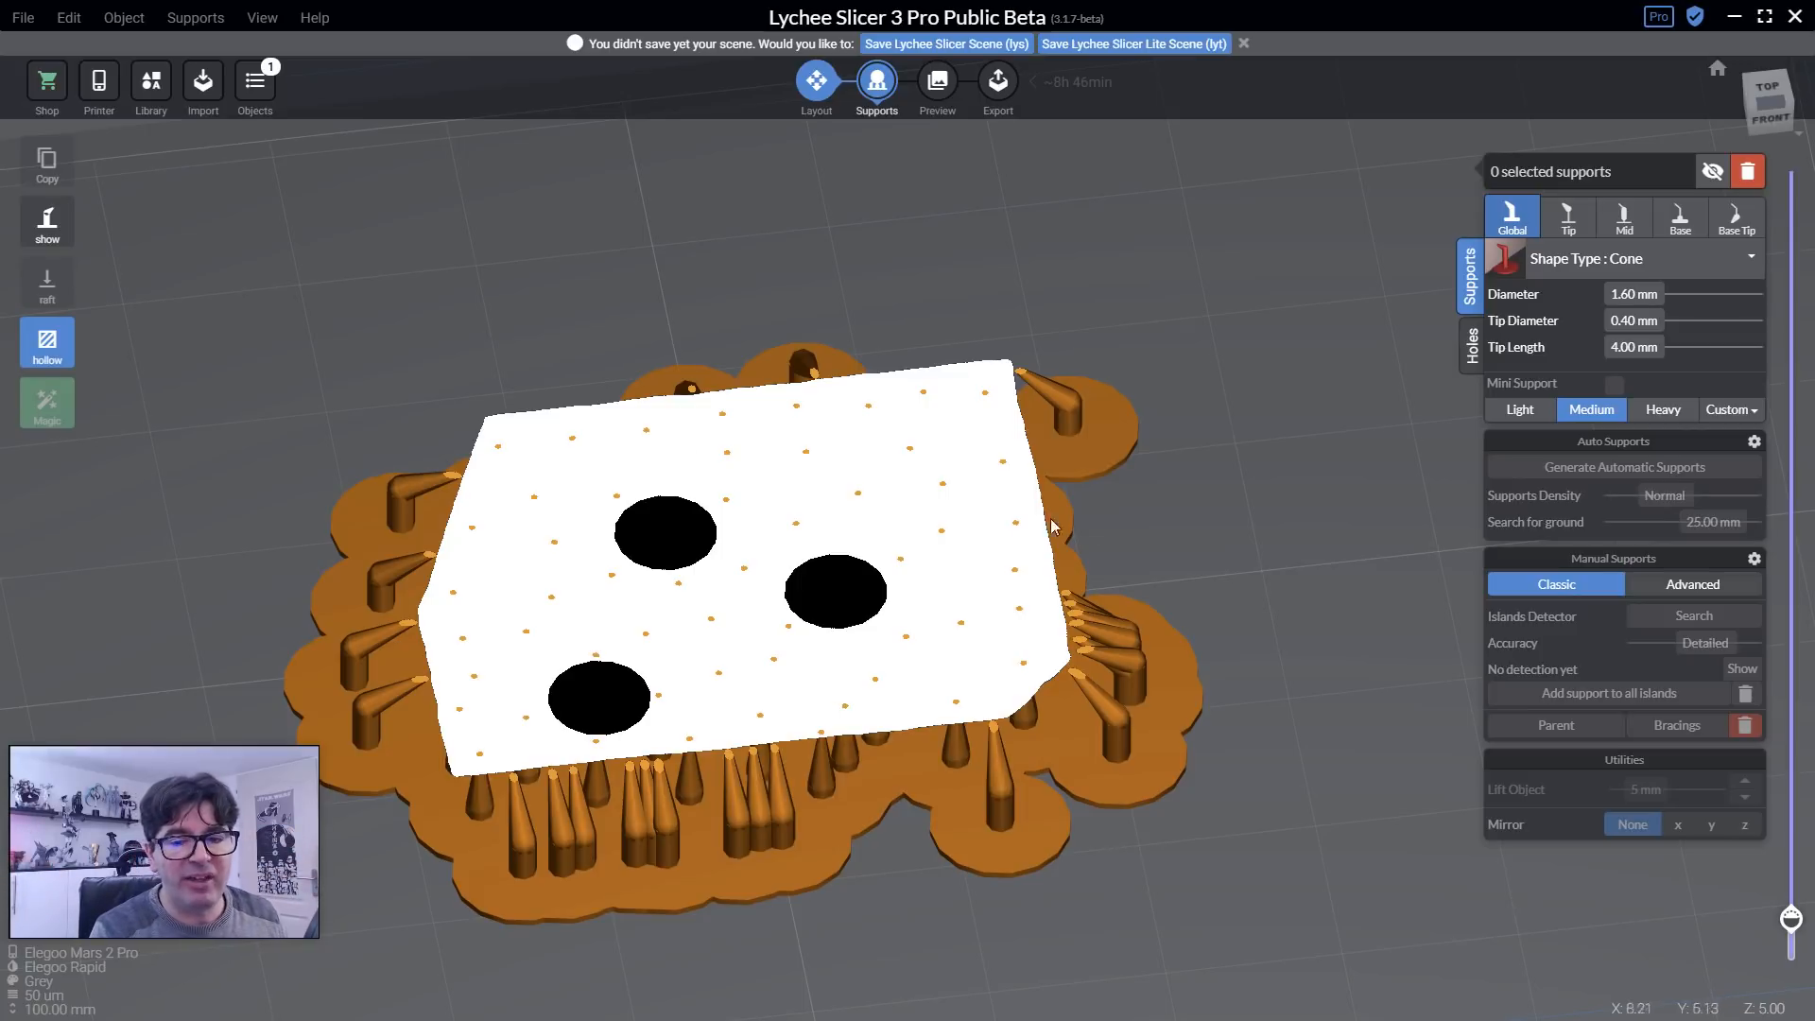
pyautogui.moveTo(1116, 534); pyautogui.dragTo(1115, 293, button='right')
pyautogui.moveTo(448, 504); pyautogui.dragTo(469, 408, button='right')
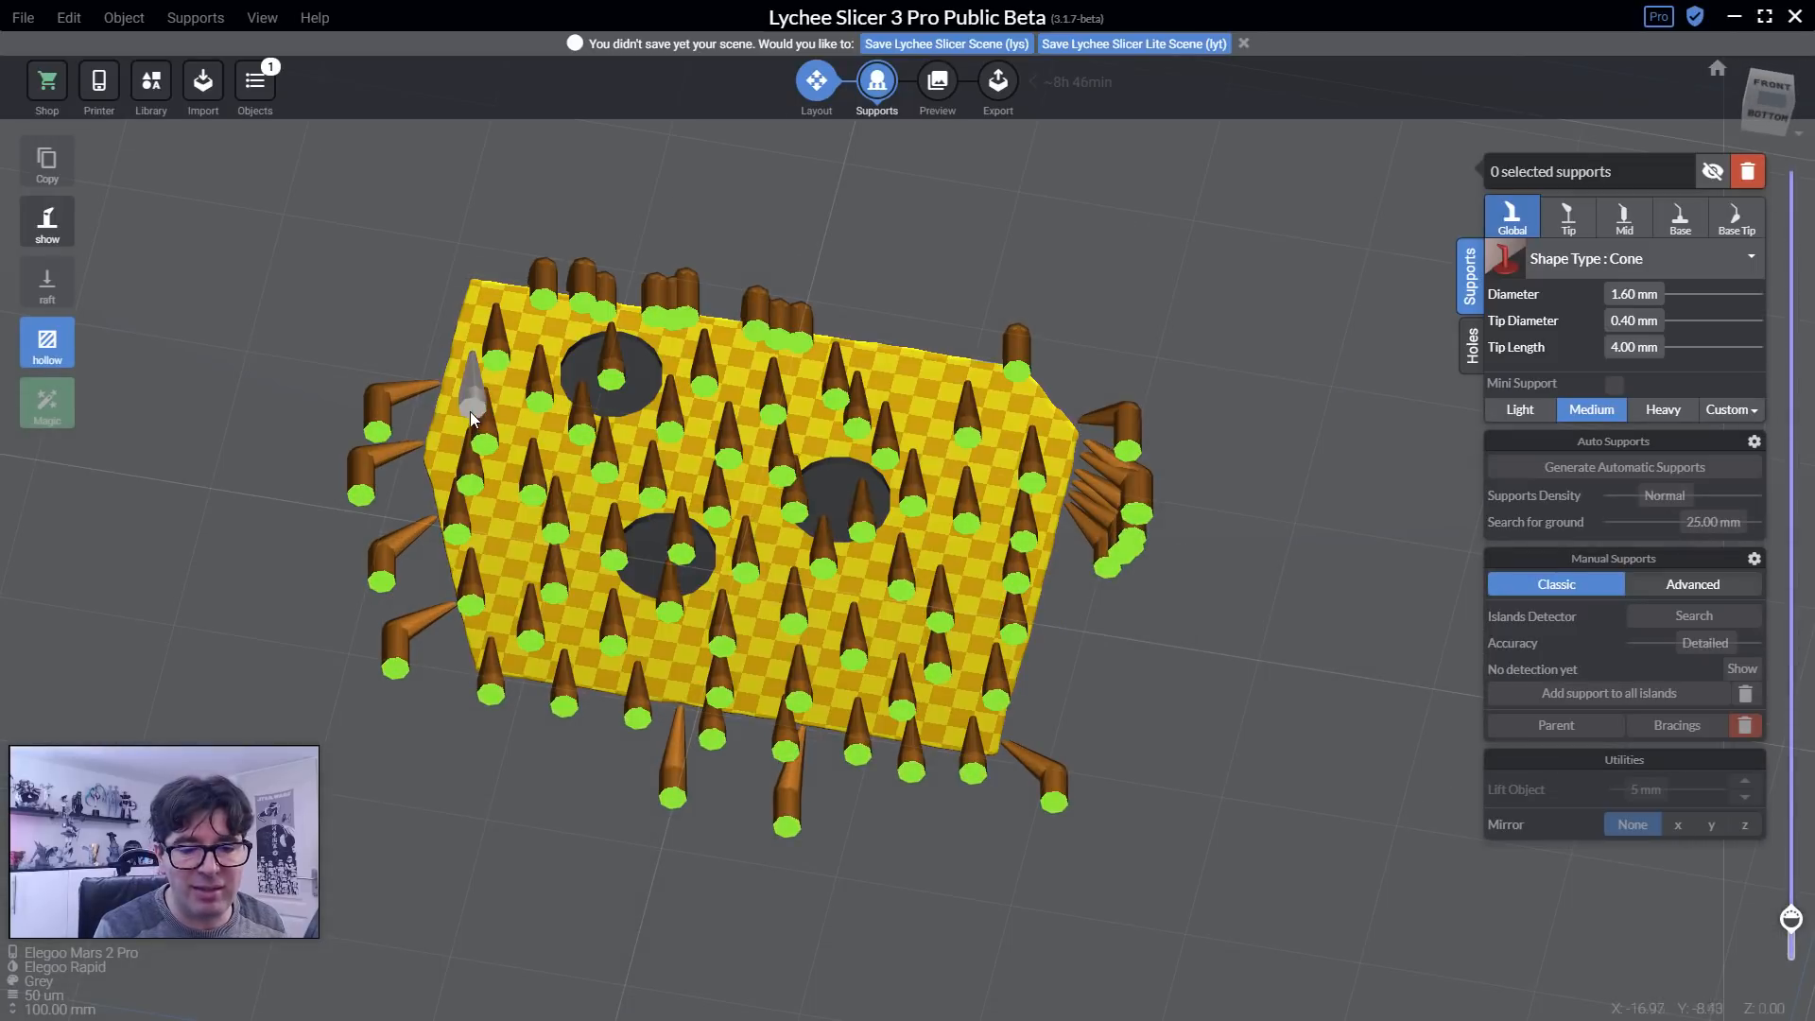
pyautogui.moveTo(615, 715); pyautogui.dragTo(899, 652, button='right')
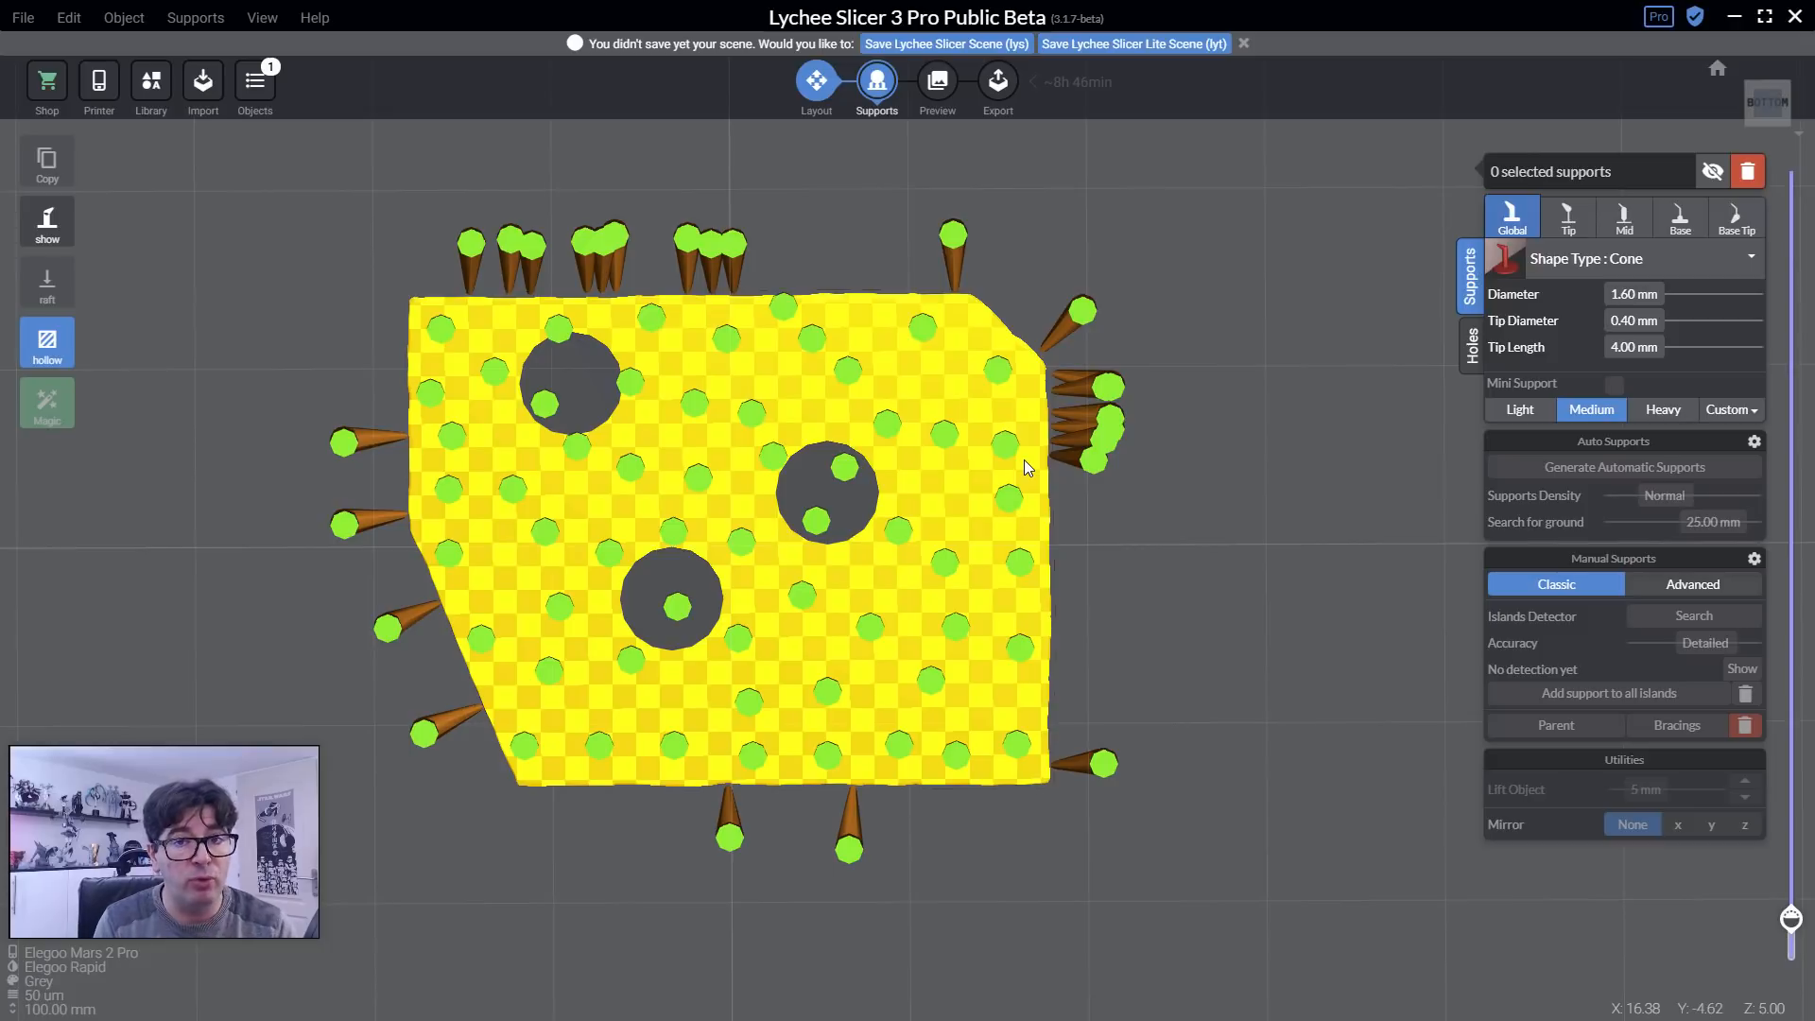
pyautogui.moveTo(1070, 353); pyautogui.dragTo(1061, 610, button='right')
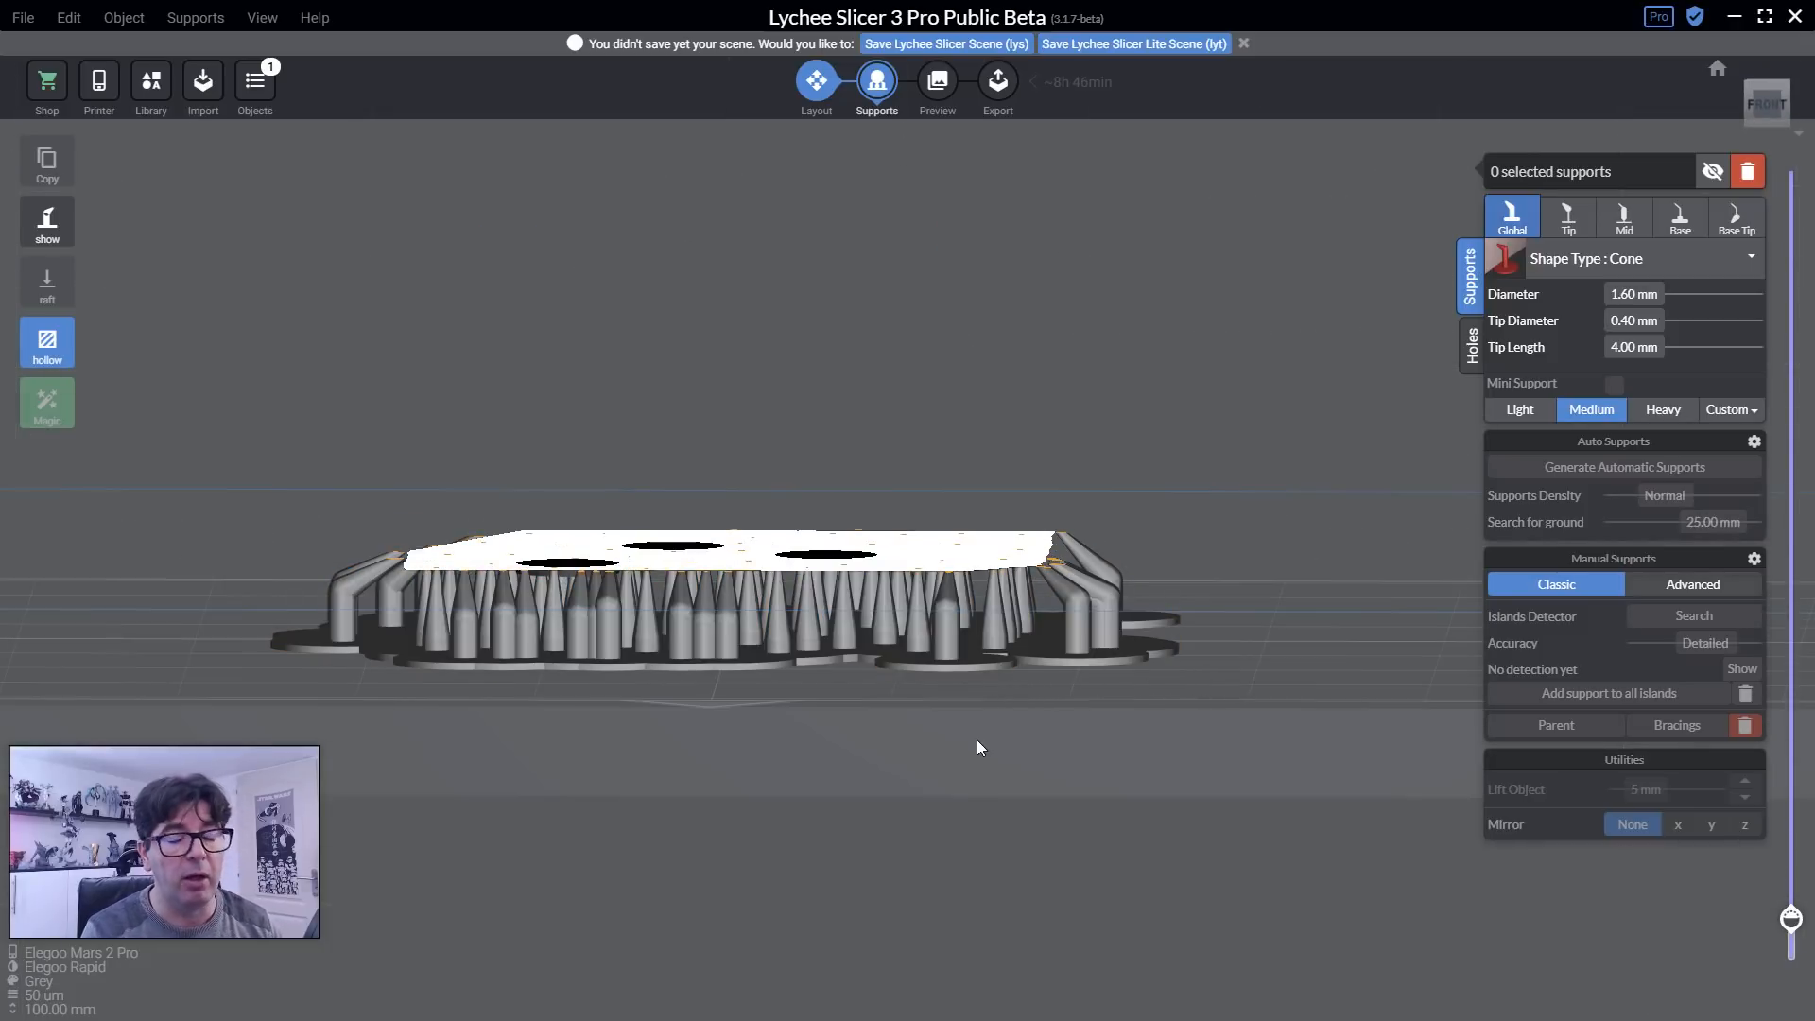
pyautogui.moveTo(967, 742); pyautogui.dragTo(968, 737, button='right')
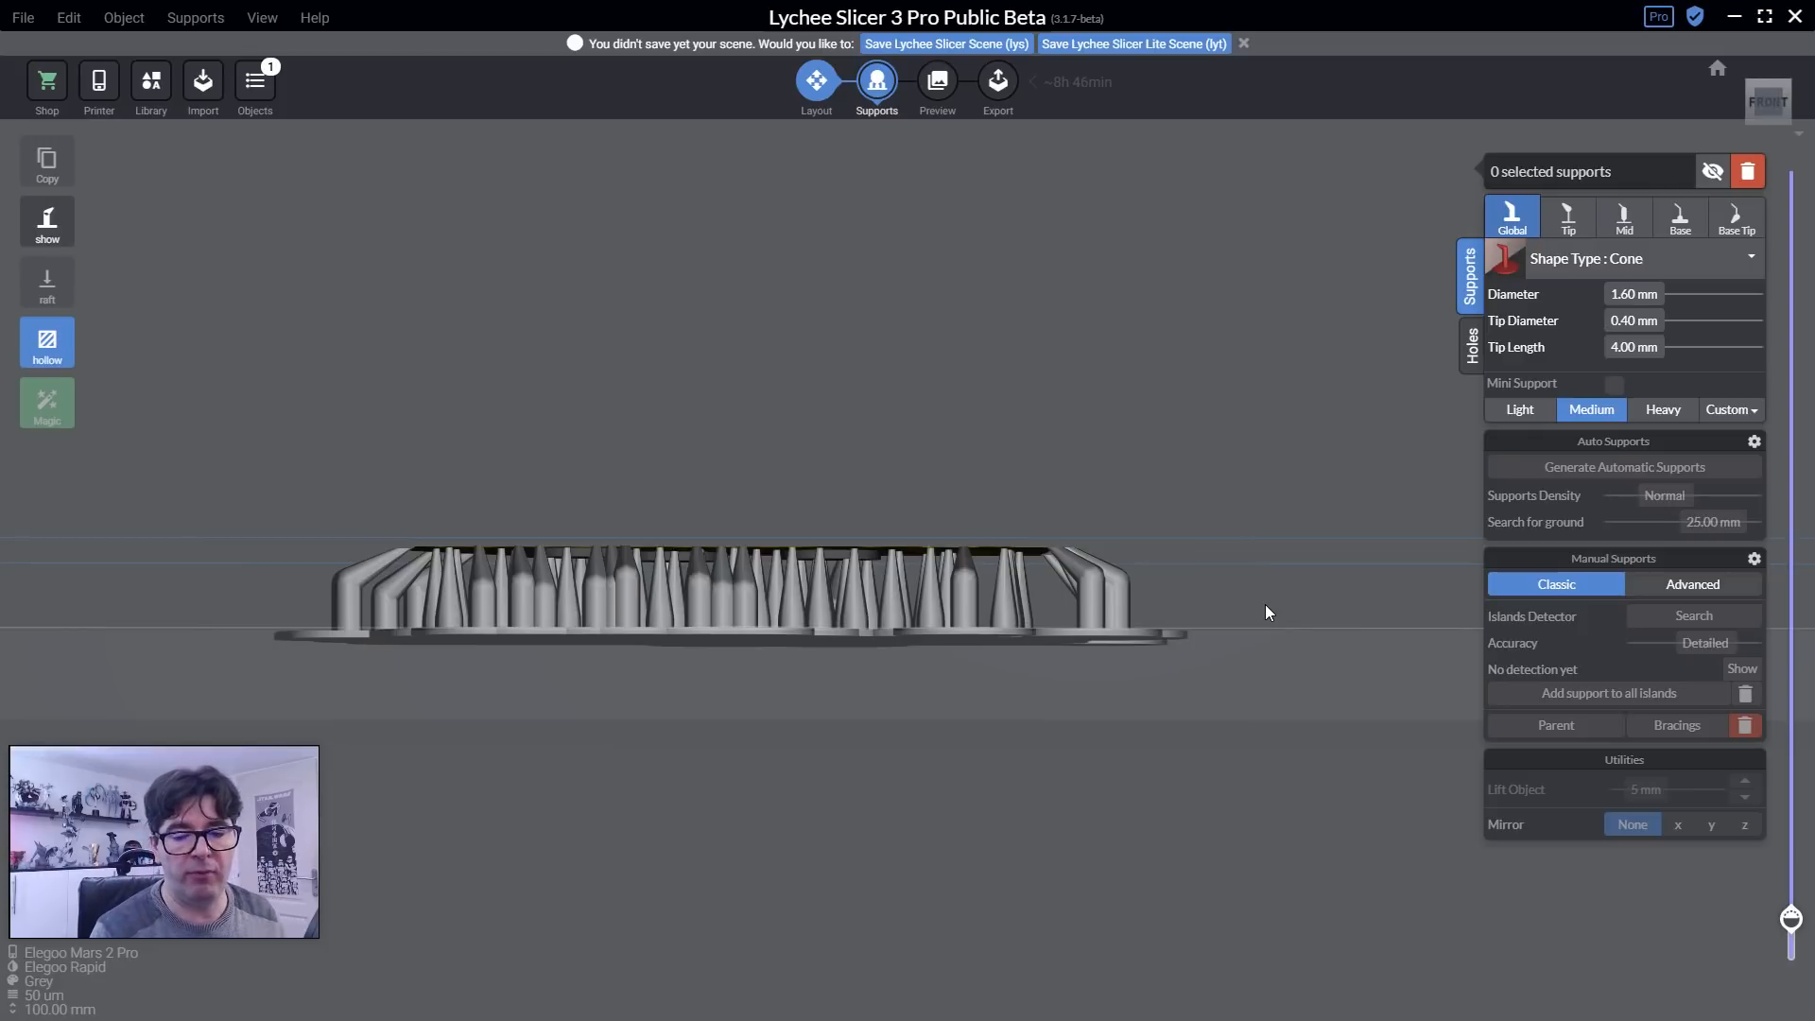
# Delete all supports and select the statue again with the full model shown.
pyautogui.moveTo(1325, 457); pyautogui.dragTo(1301, 565, button='right')
pyautogui.scroll(-3, 1301, 565)
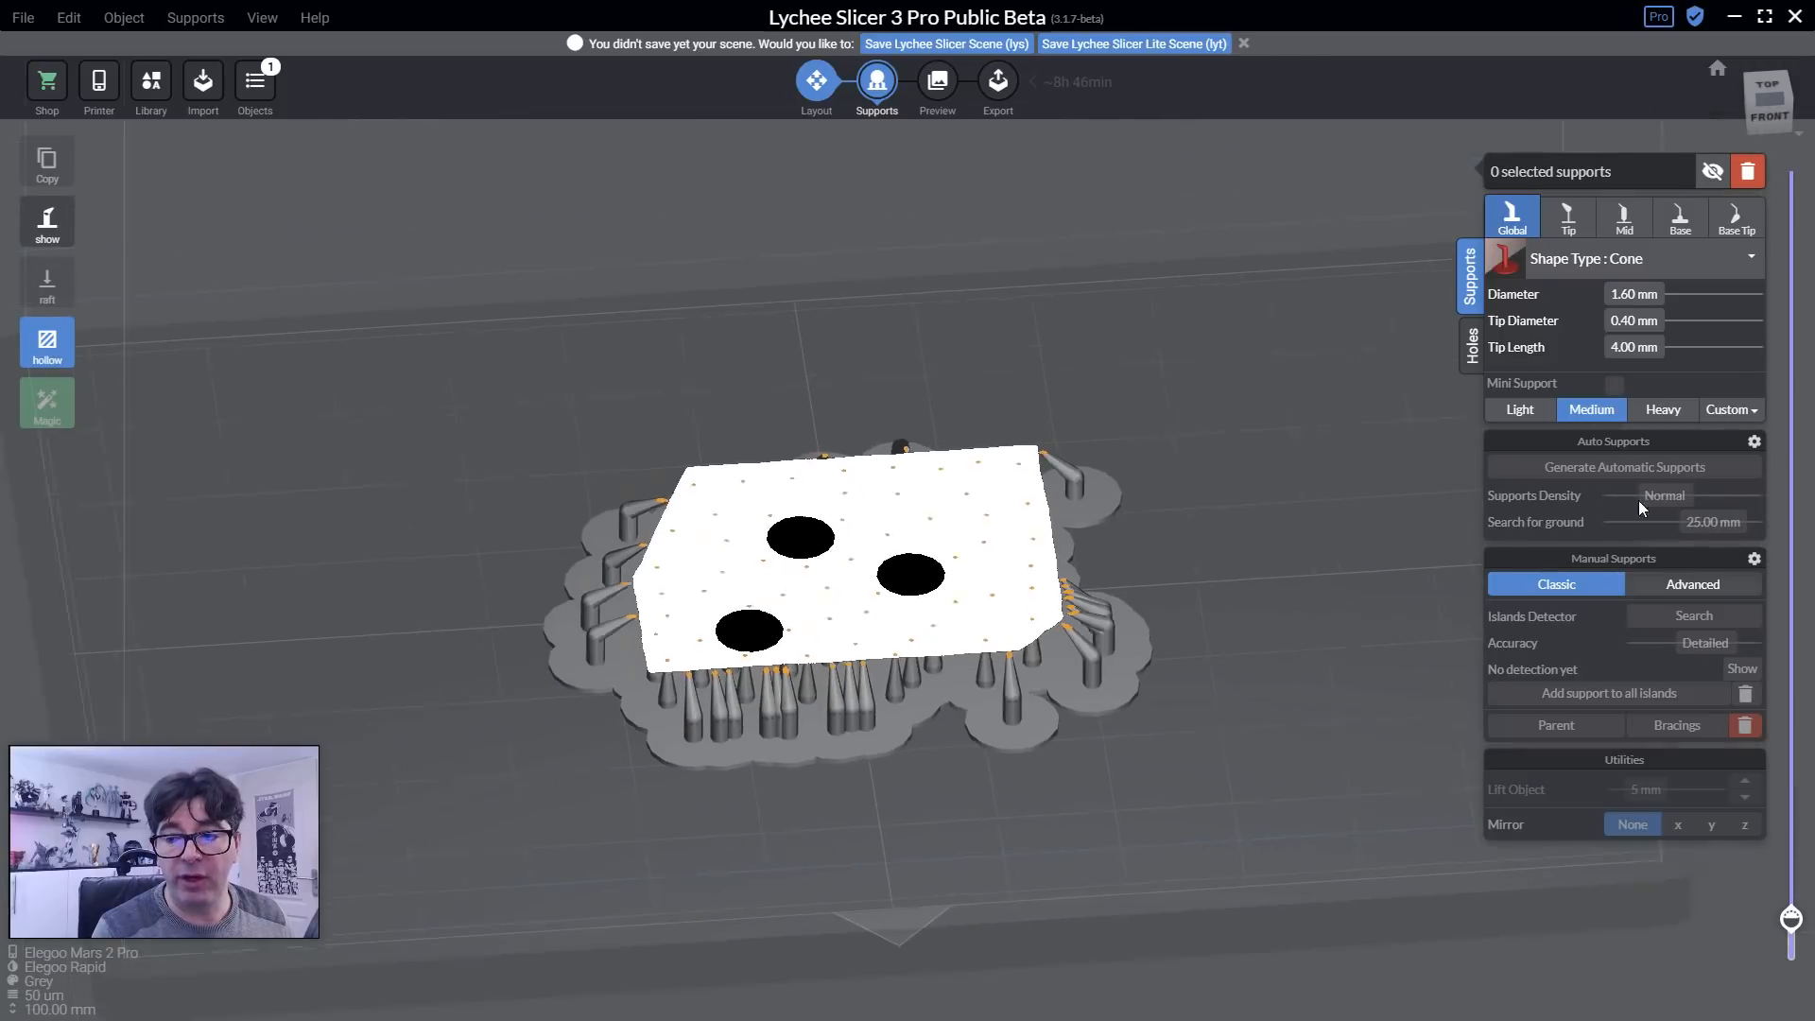
pyautogui.click(1747, 171)
pyautogui.click(1037, 612)
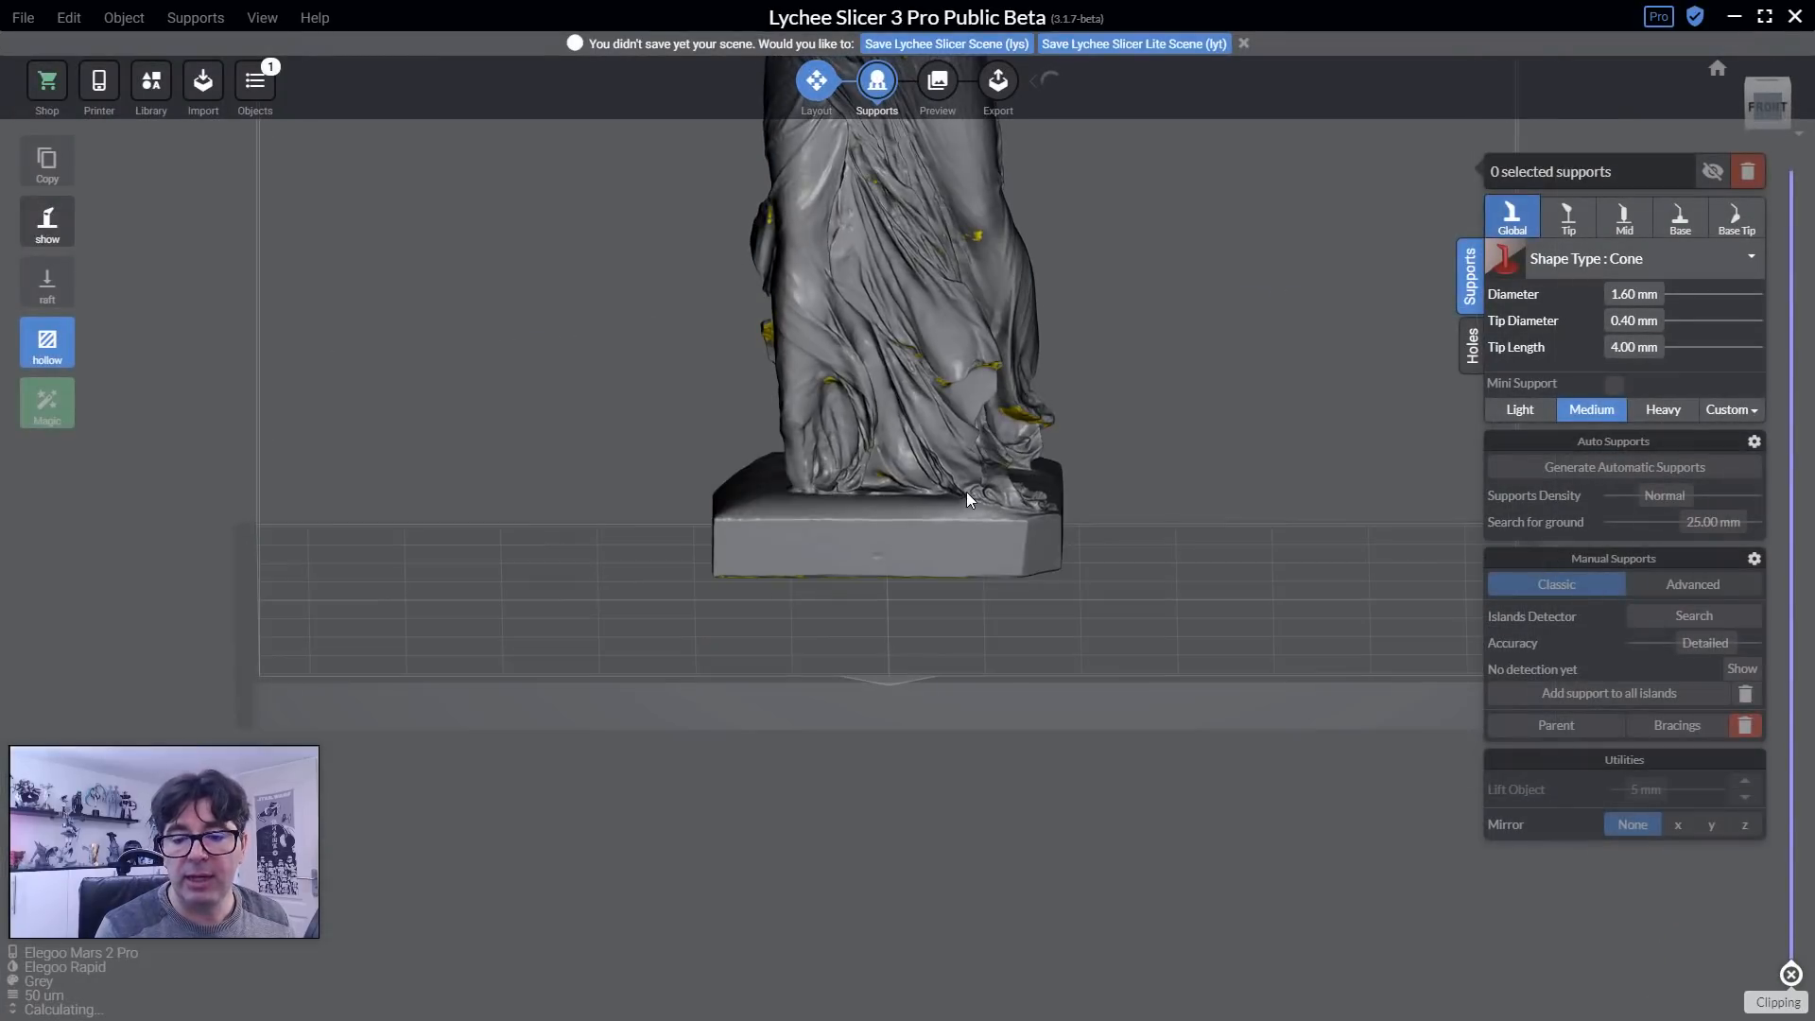
pyautogui.click(966, 496)
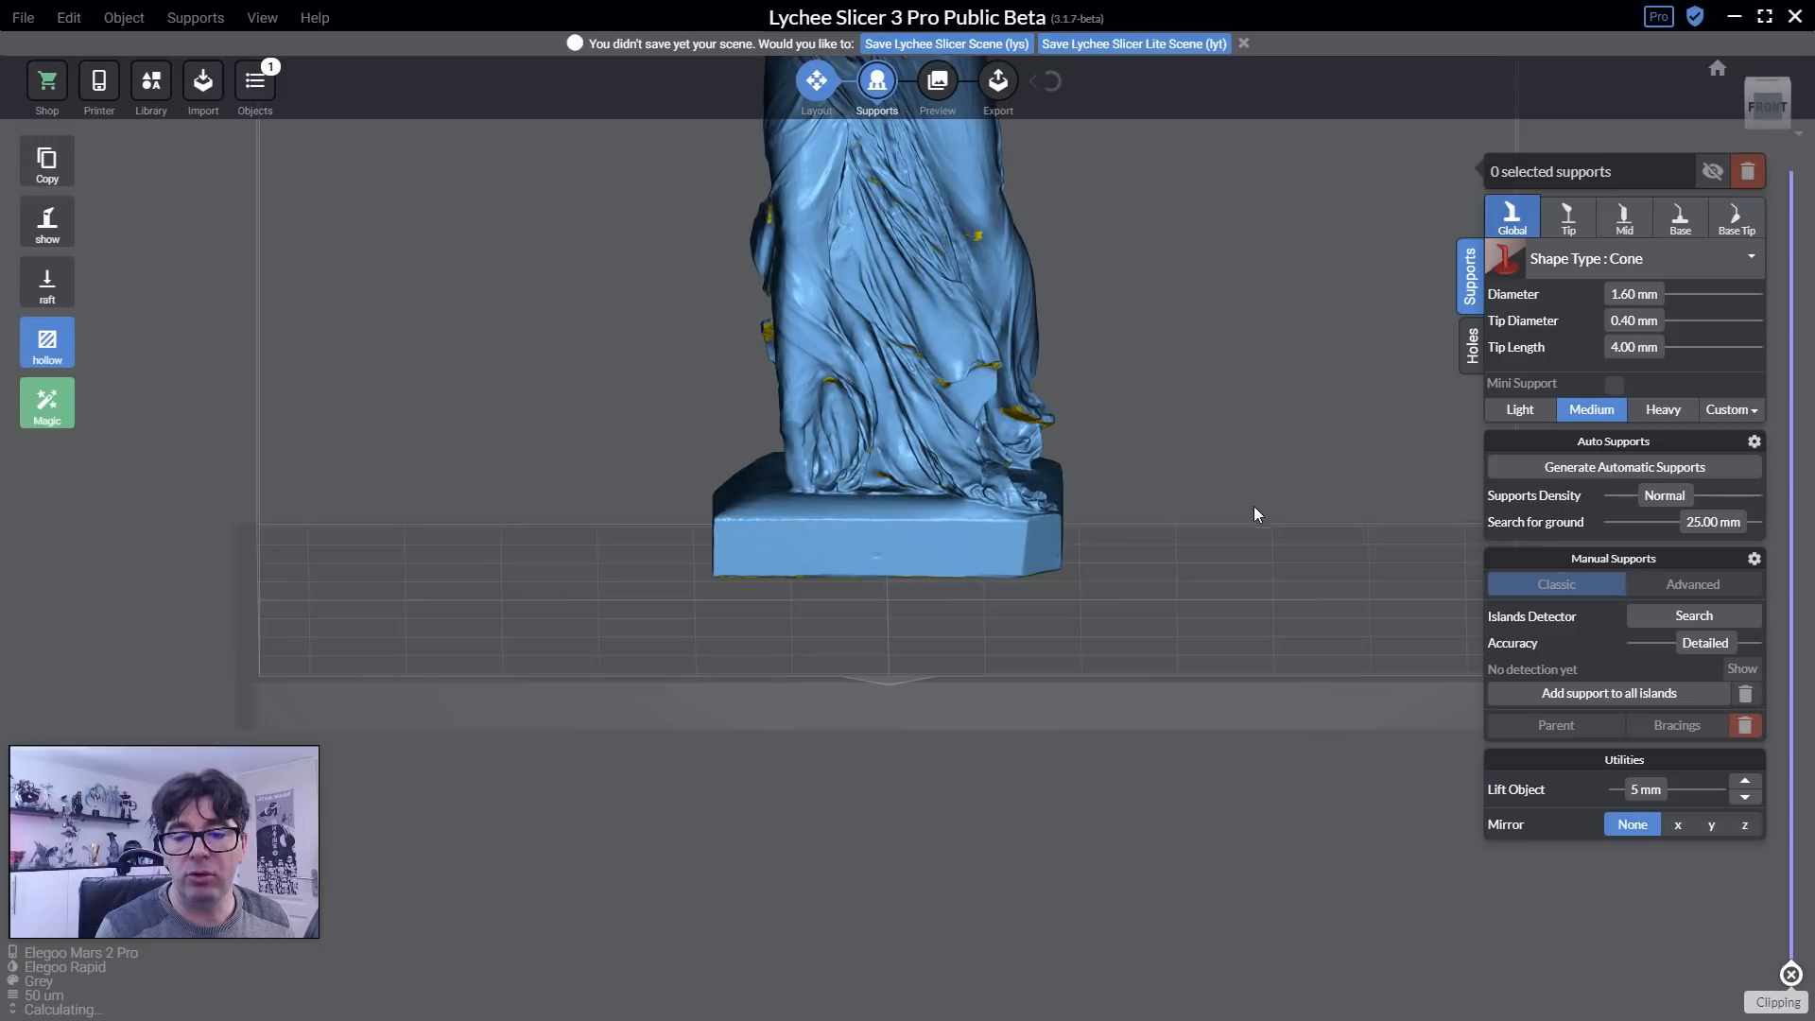
# Tilt the statue in the layout by rotating it to about -13.48° on X and 10.83° on Y.
pyautogui.moveTo(1253, 511); pyautogui.dragTo(1177, 504, button='right')
pyautogui.scroll(-2, 1178, 504)
pyautogui.moveTo(1177, 504); pyautogui.dragTo(1103, 673, button='middle')
pyautogui.moveTo(1104, 673); pyautogui.dragTo(1120, 724, button='right')
pyautogui.moveTo(1029, 761); pyautogui.dragTo(576, 768, button='right')
pyautogui.click(817, 85)
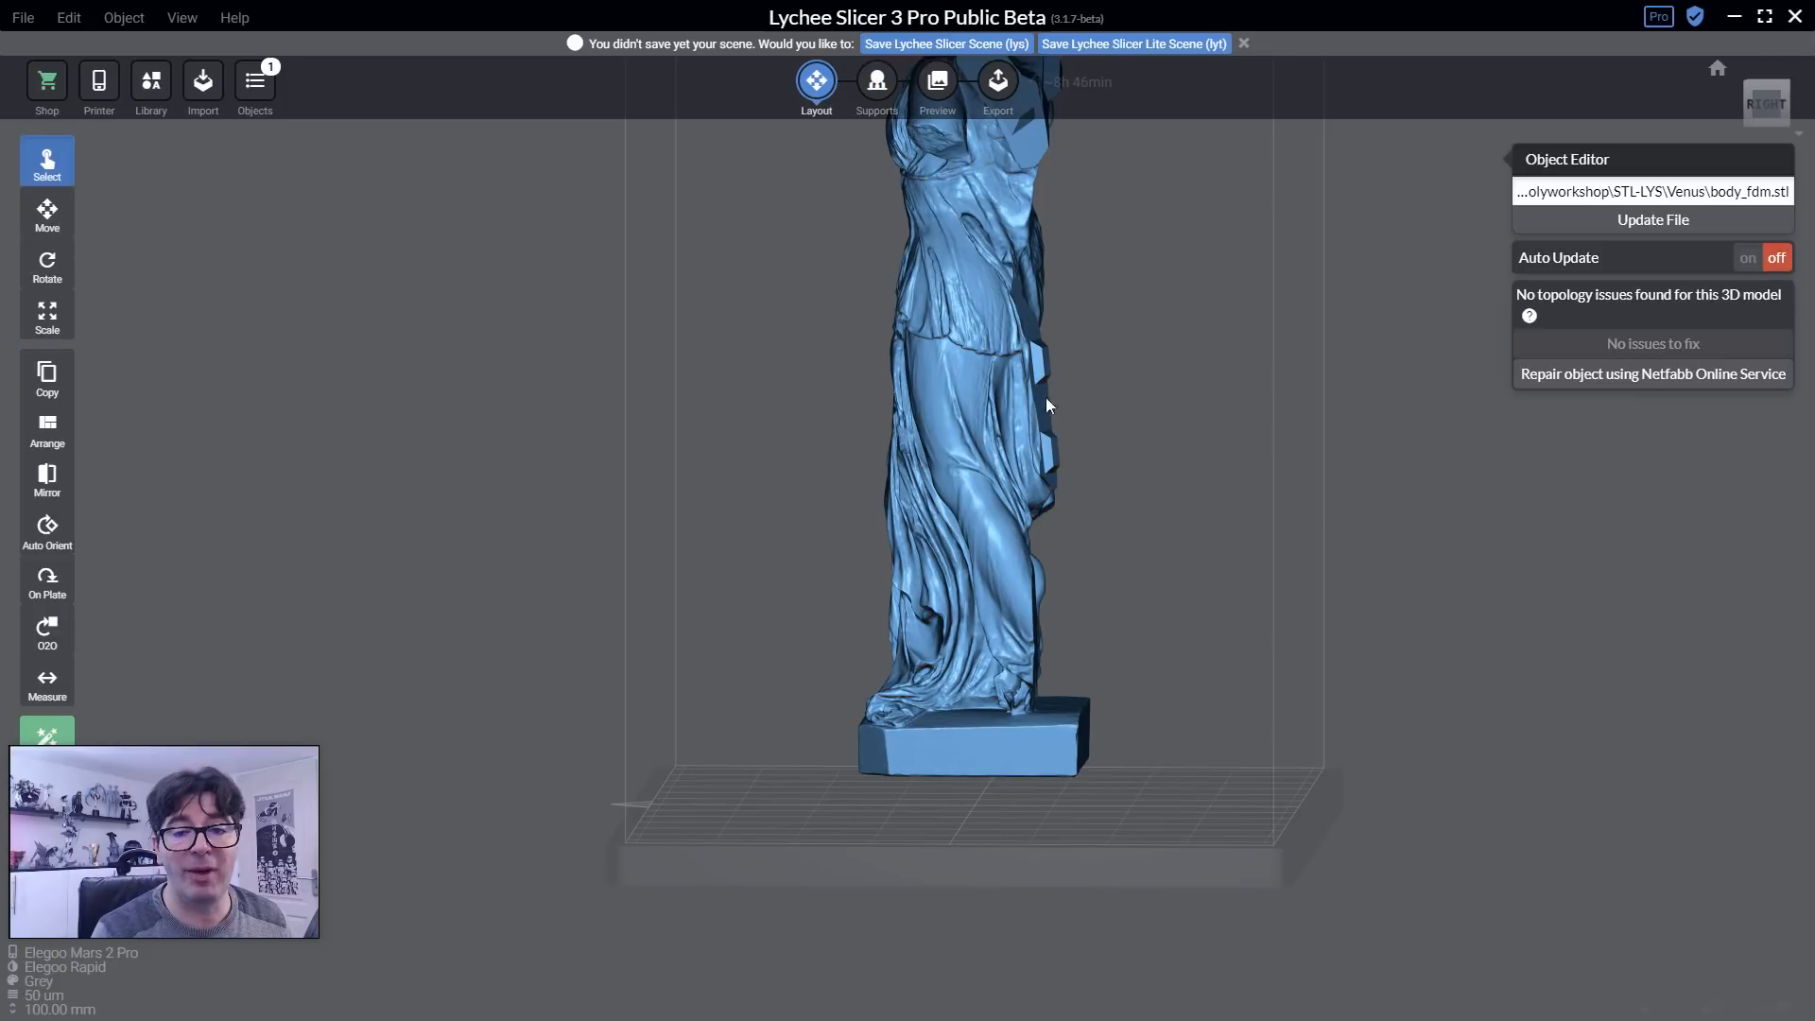
pyautogui.click(47, 262)
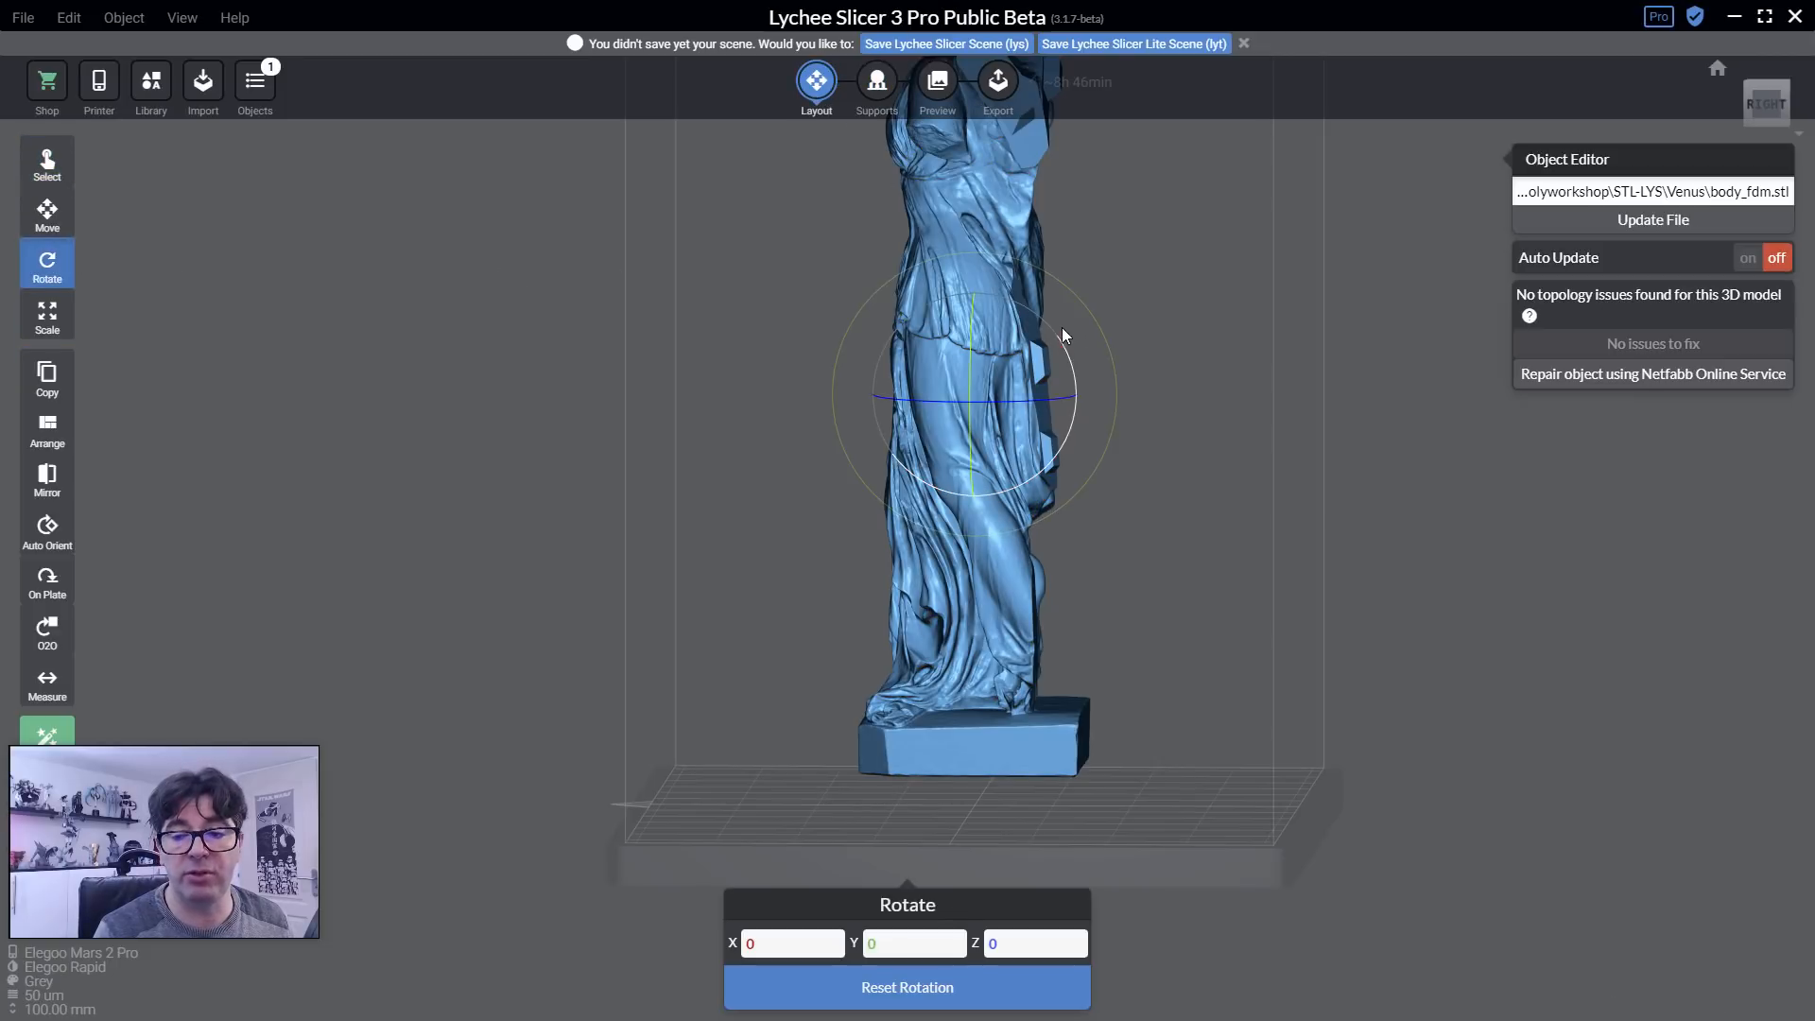
pyautogui.moveTo(1036, 315); pyautogui.dragTo(1081, 450)
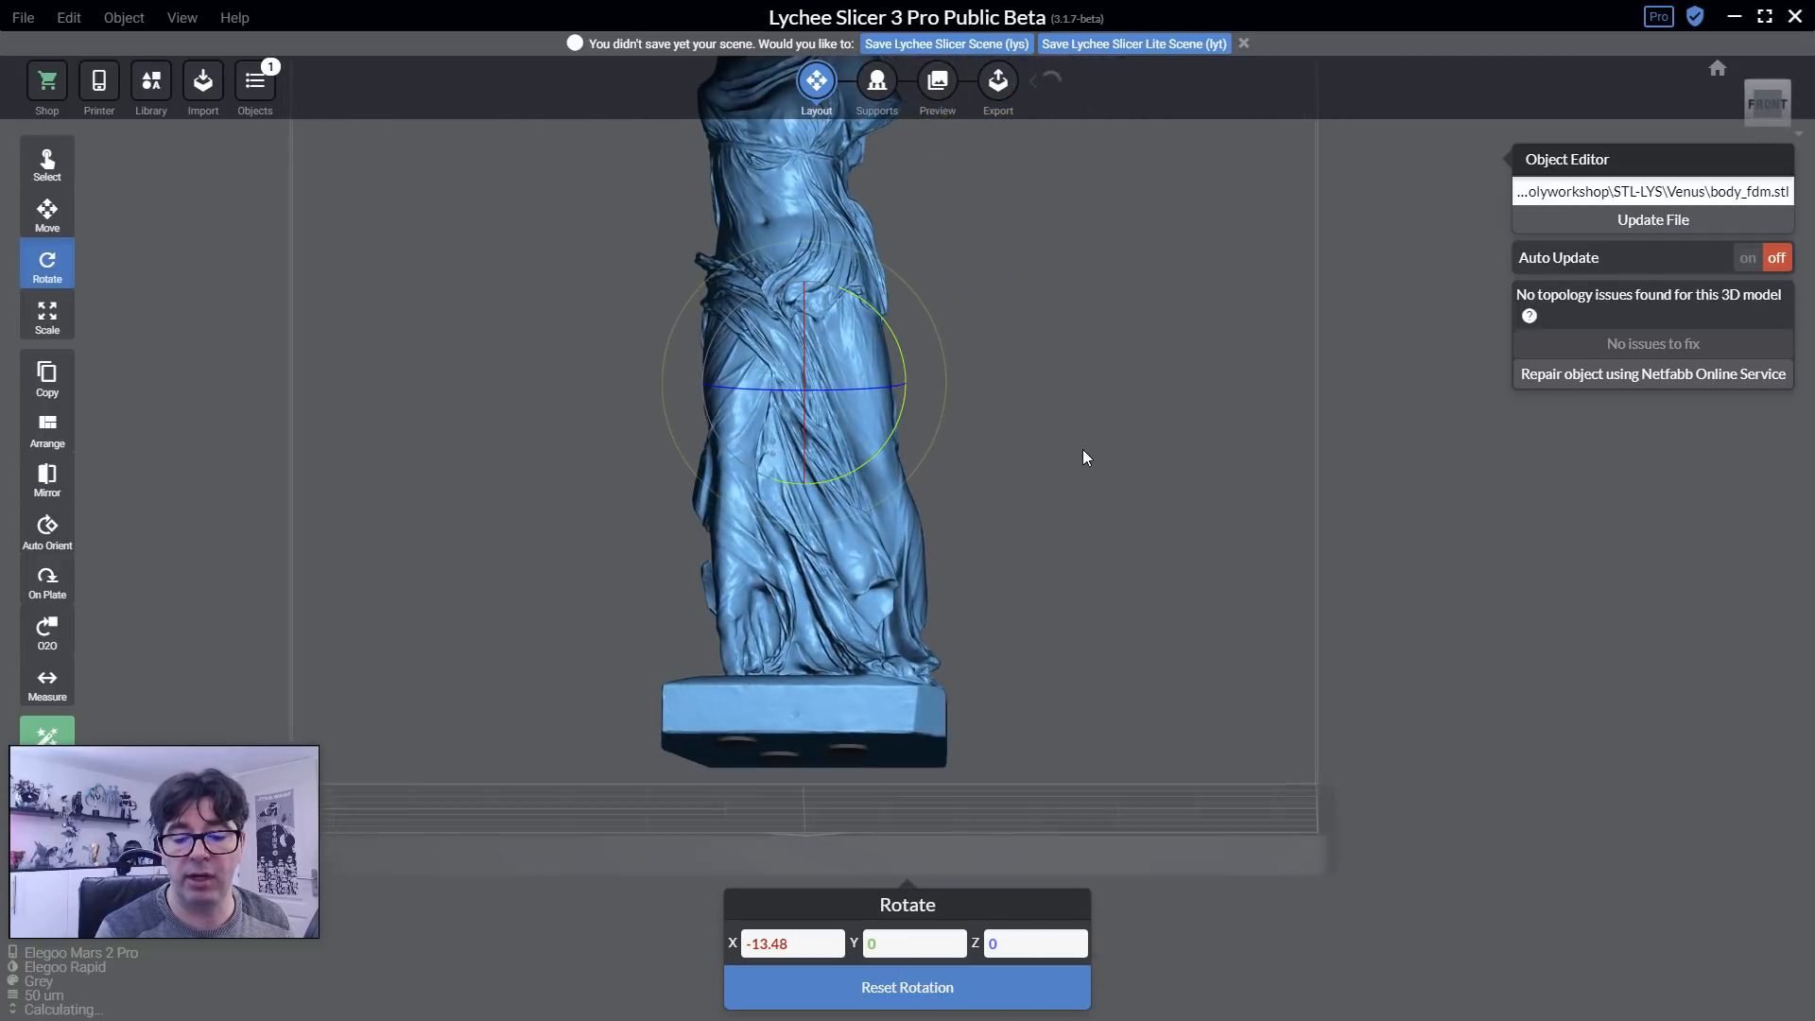
pyautogui.moveTo(890, 335); pyautogui.dragTo(1018, 439)
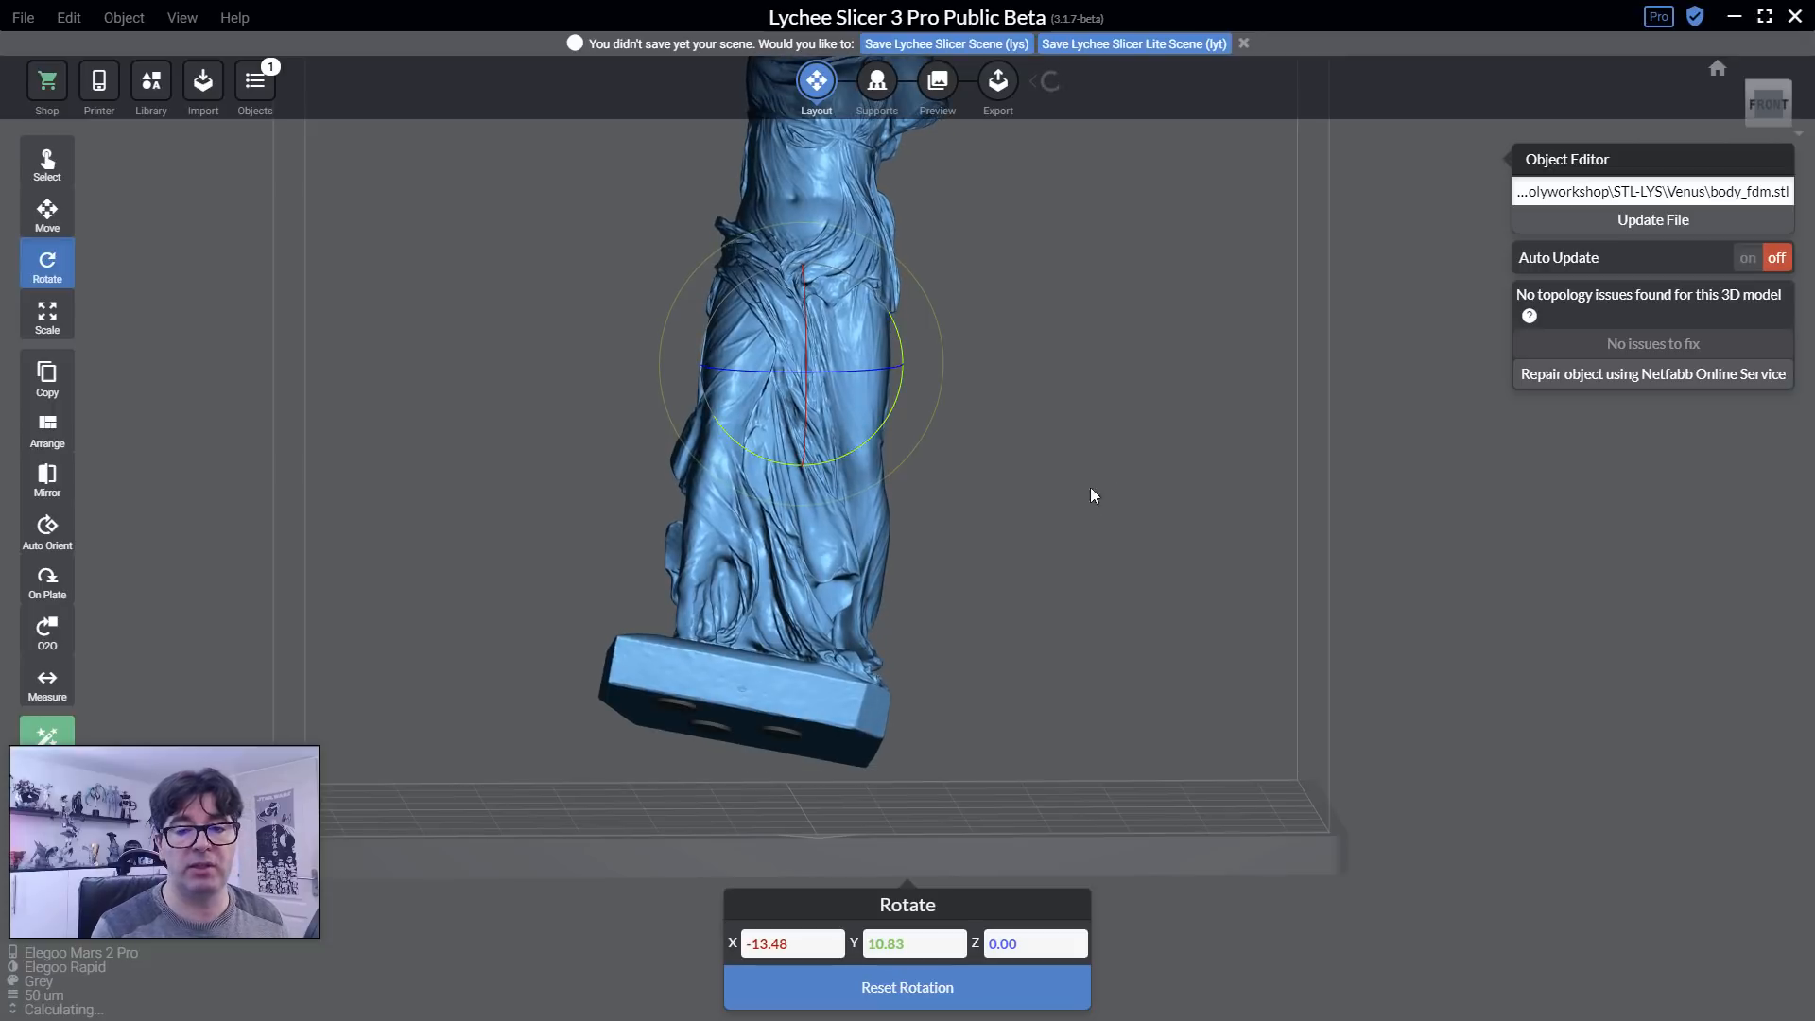
# Return to support editing, clip the tilted statue to its lowest base corner, and place one medium support beneath it.
pyautogui.moveTo(1090, 491); pyautogui.dragTo(1276, 425)
pyautogui.click(878, 79)
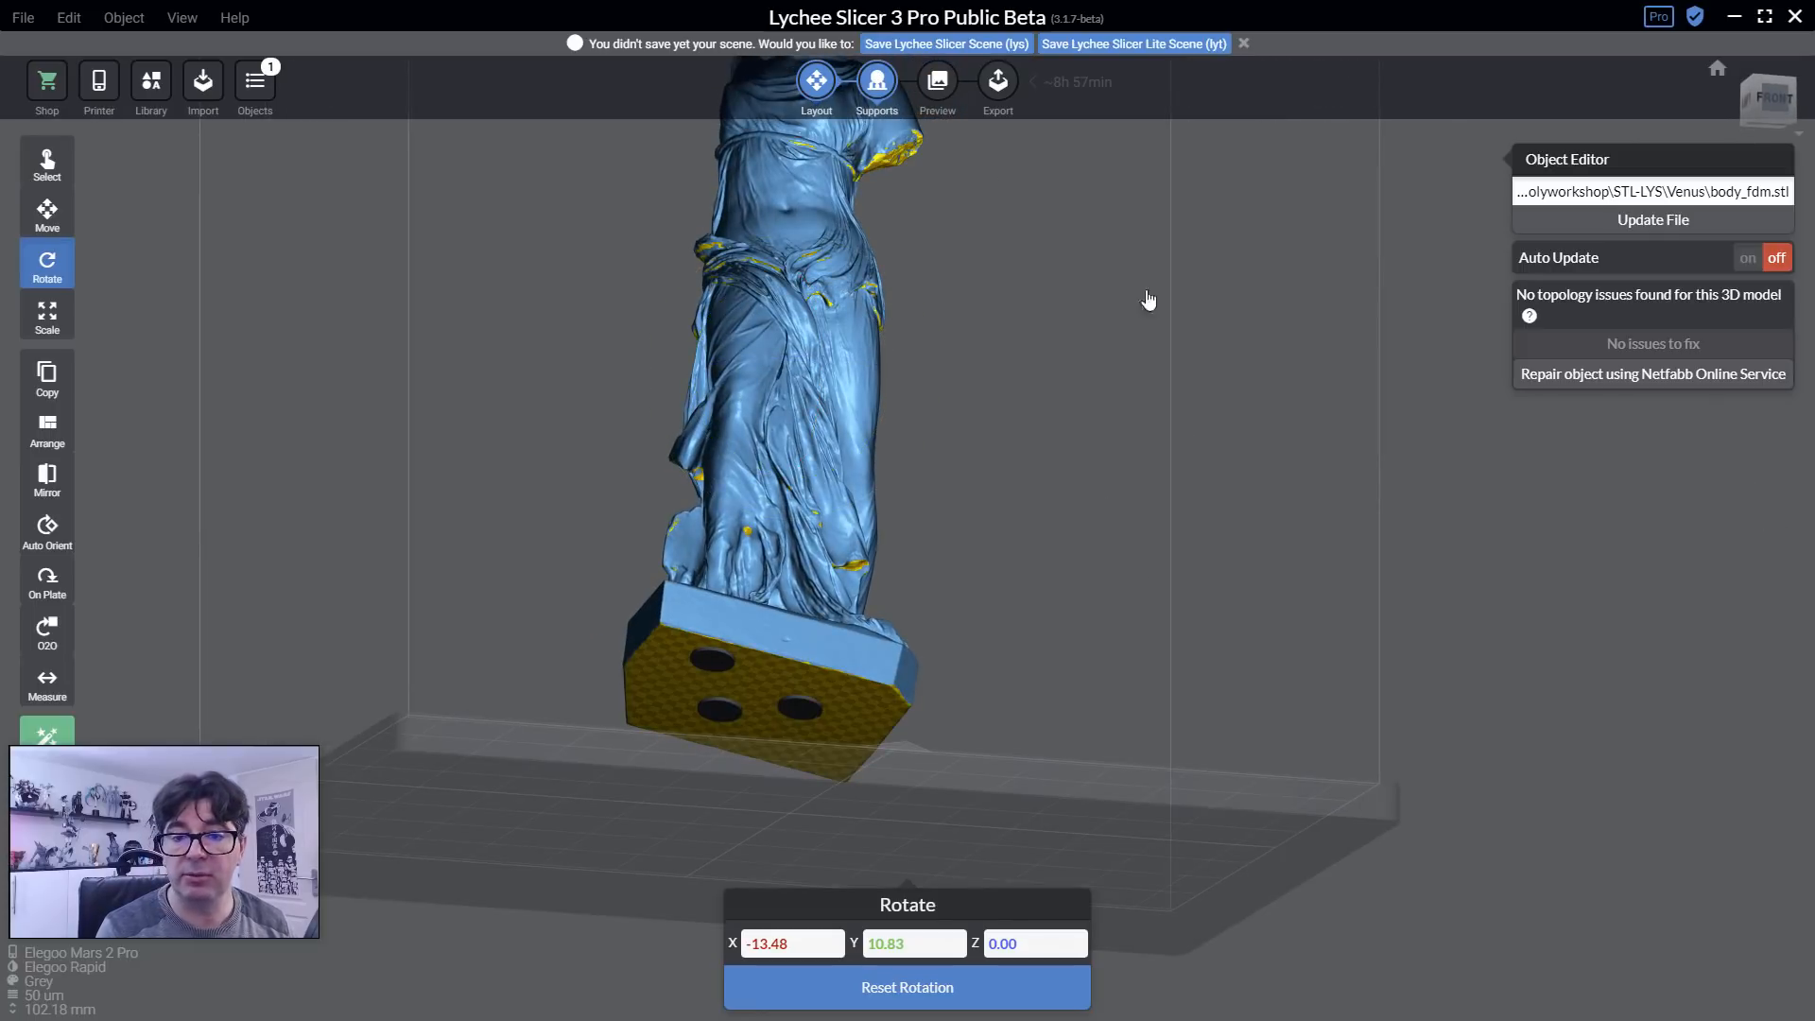
pyautogui.moveTo(1792, 979); pyautogui.dragTo(1791, 919)
pyautogui.moveTo(1088, 705); pyautogui.dragTo(924, 769)
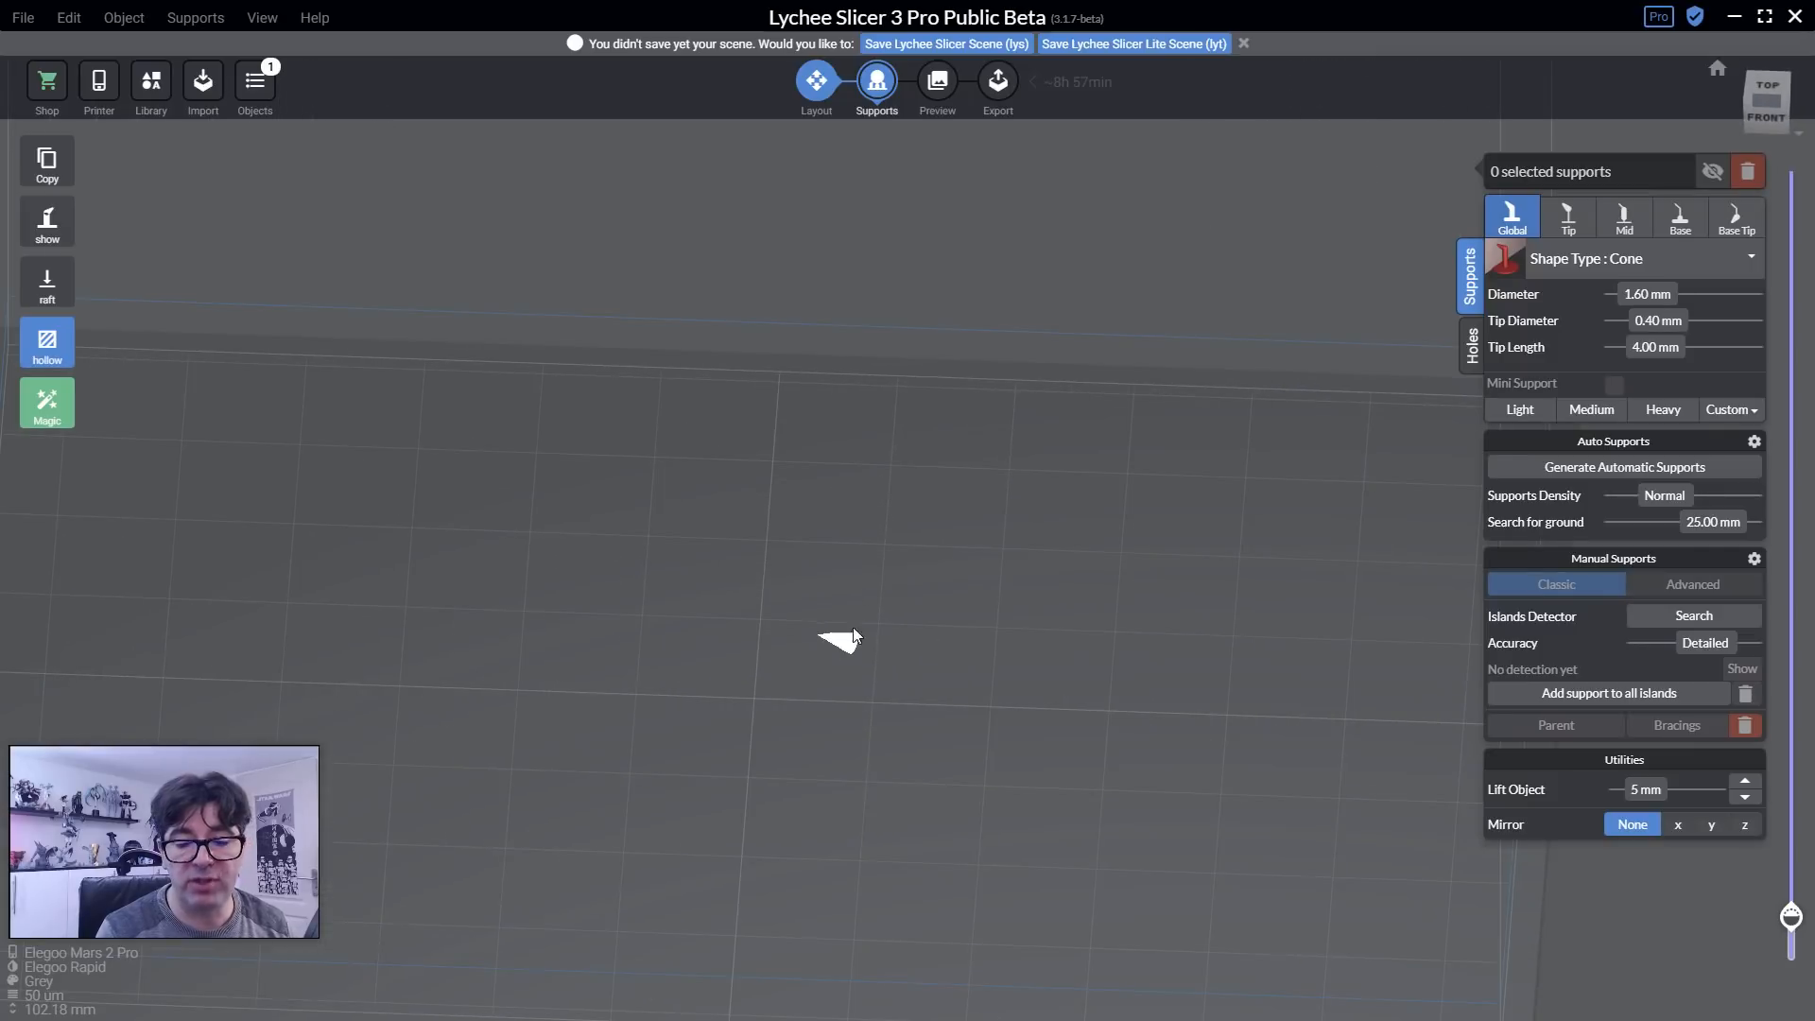
pyautogui.moveTo(854, 644); pyautogui.dragTo(849, 821)
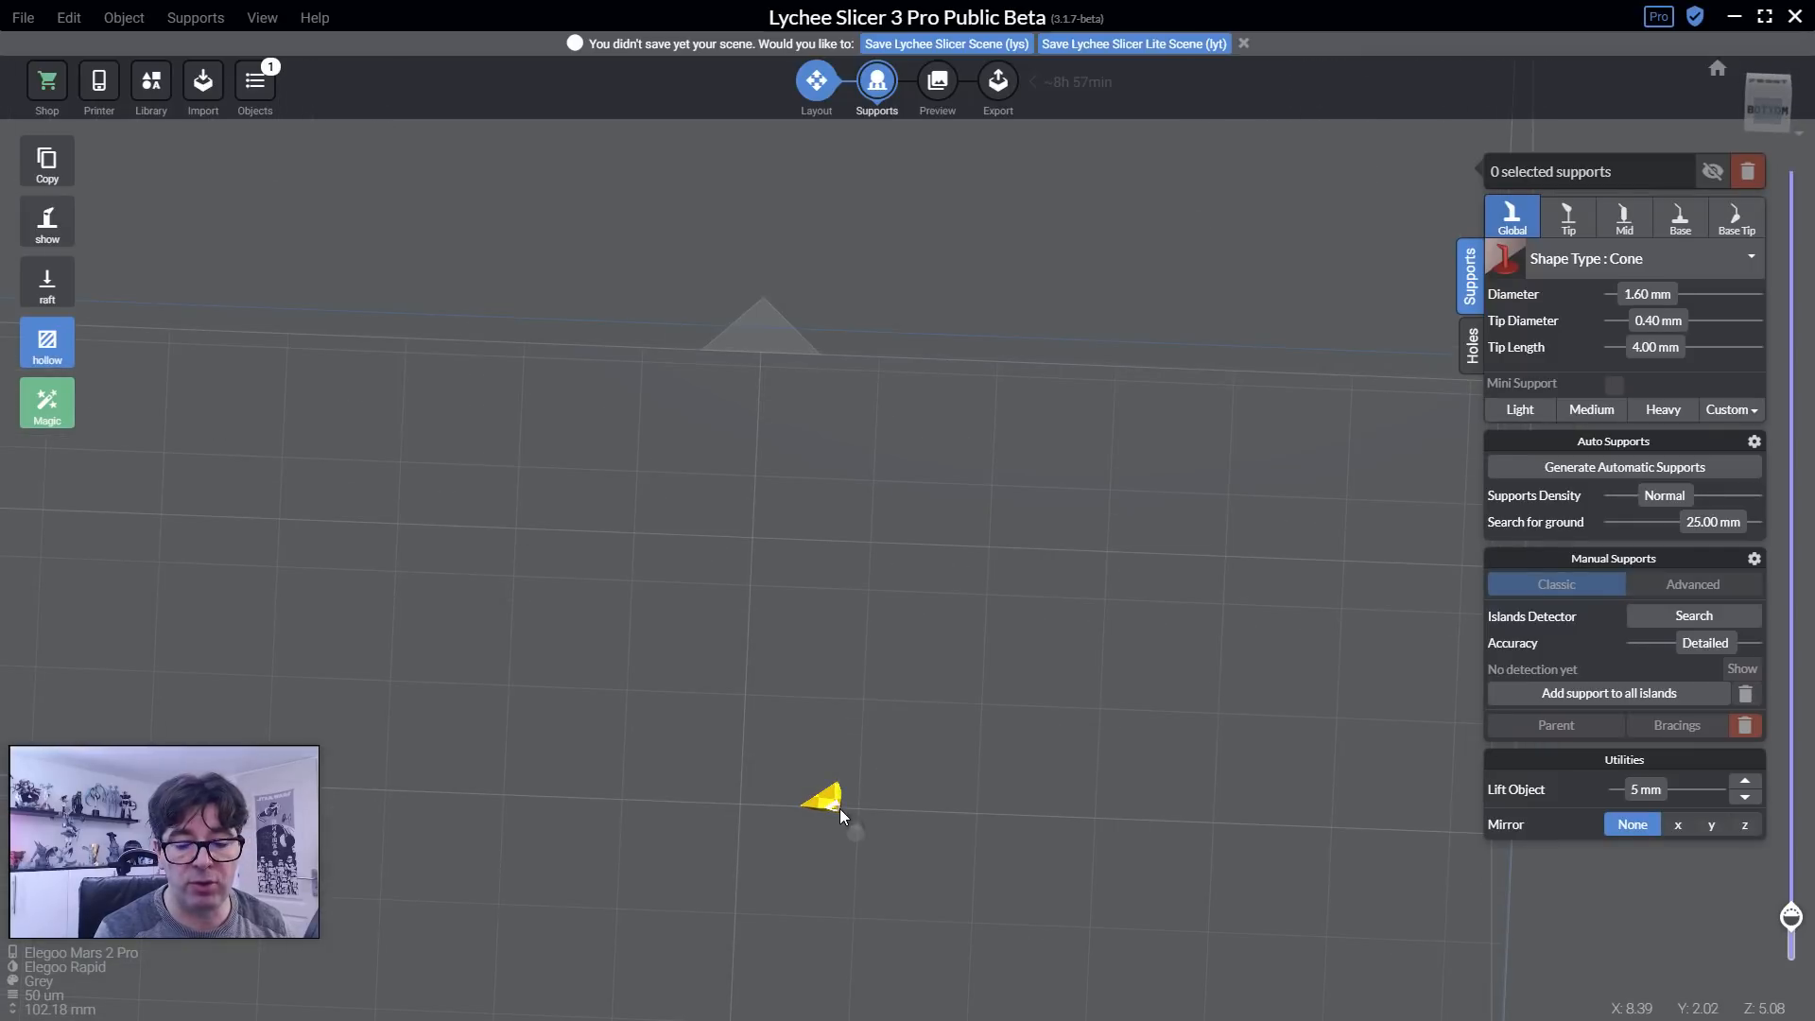
pyautogui.click(837, 806)
pyautogui.moveTo(972, 711); pyautogui.dragTo(986, 889)
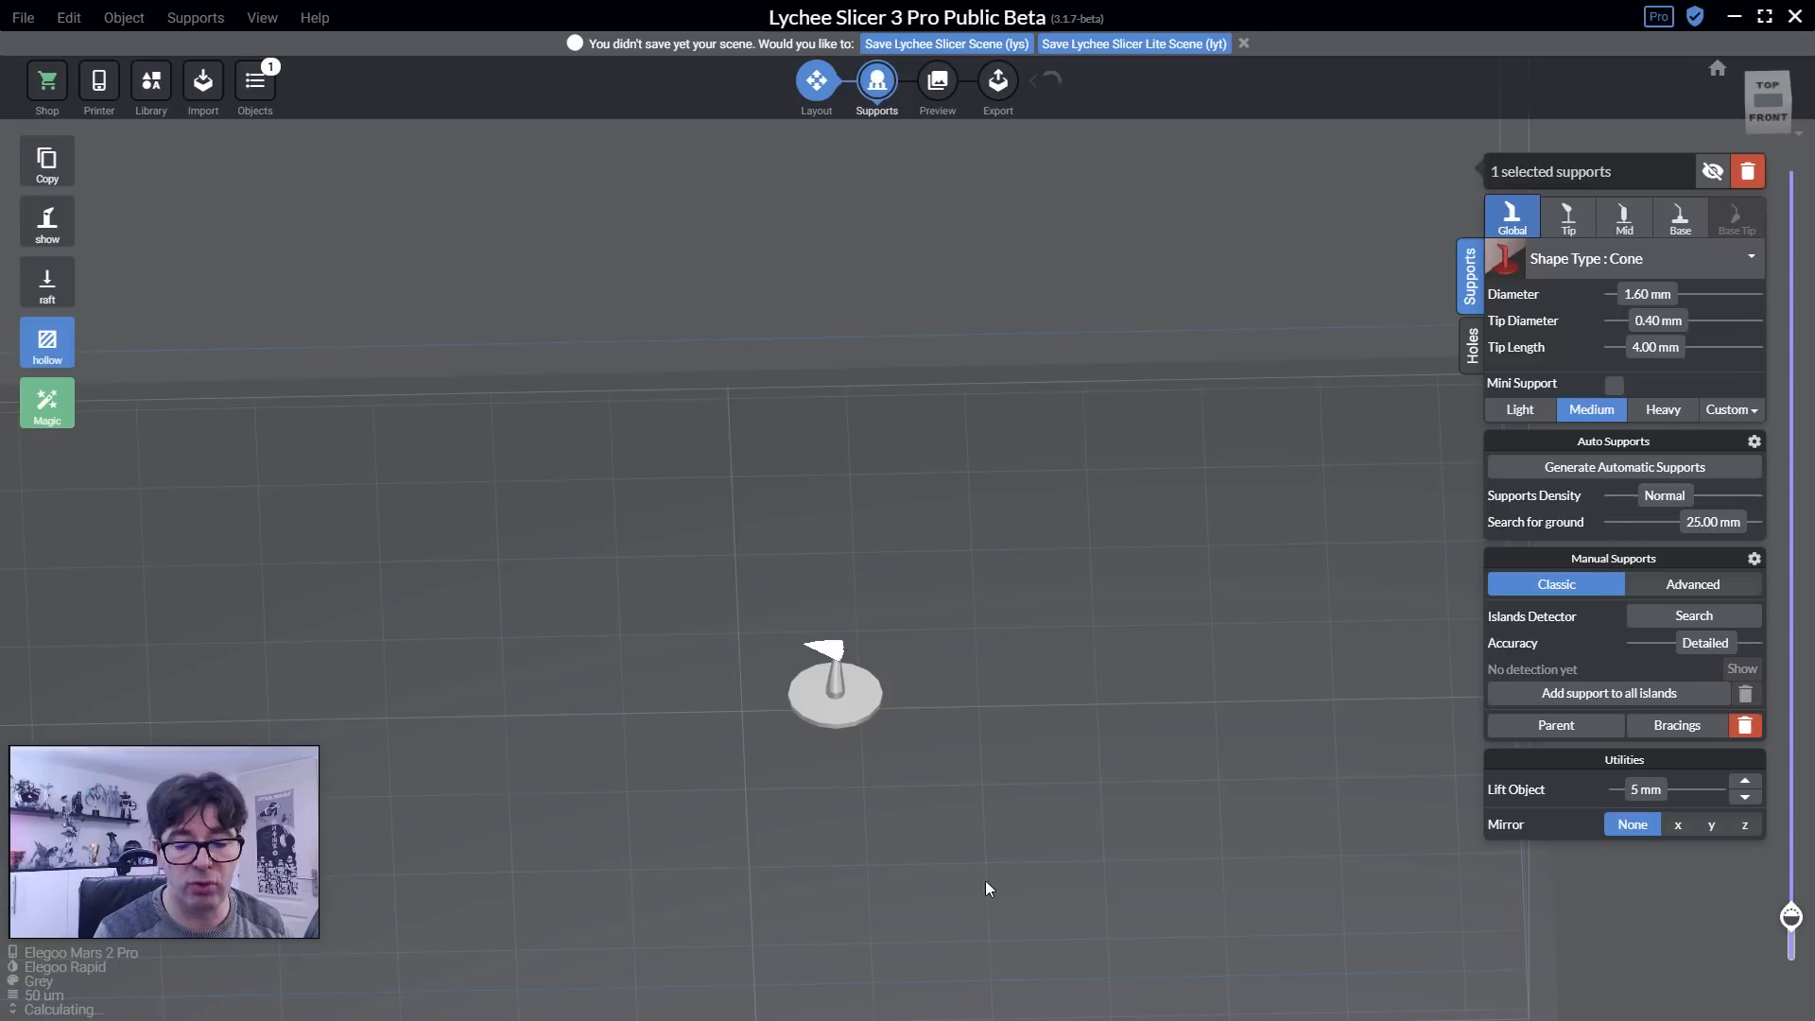
# Advance the clipping through the tilted base up to layer 278 (13.90 mm) to examine the growing cross-section and holes.
pyautogui.keyDown('shift'); pyautogui.scroll(10, 1012, 848); pyautogui.keyUp('shift')
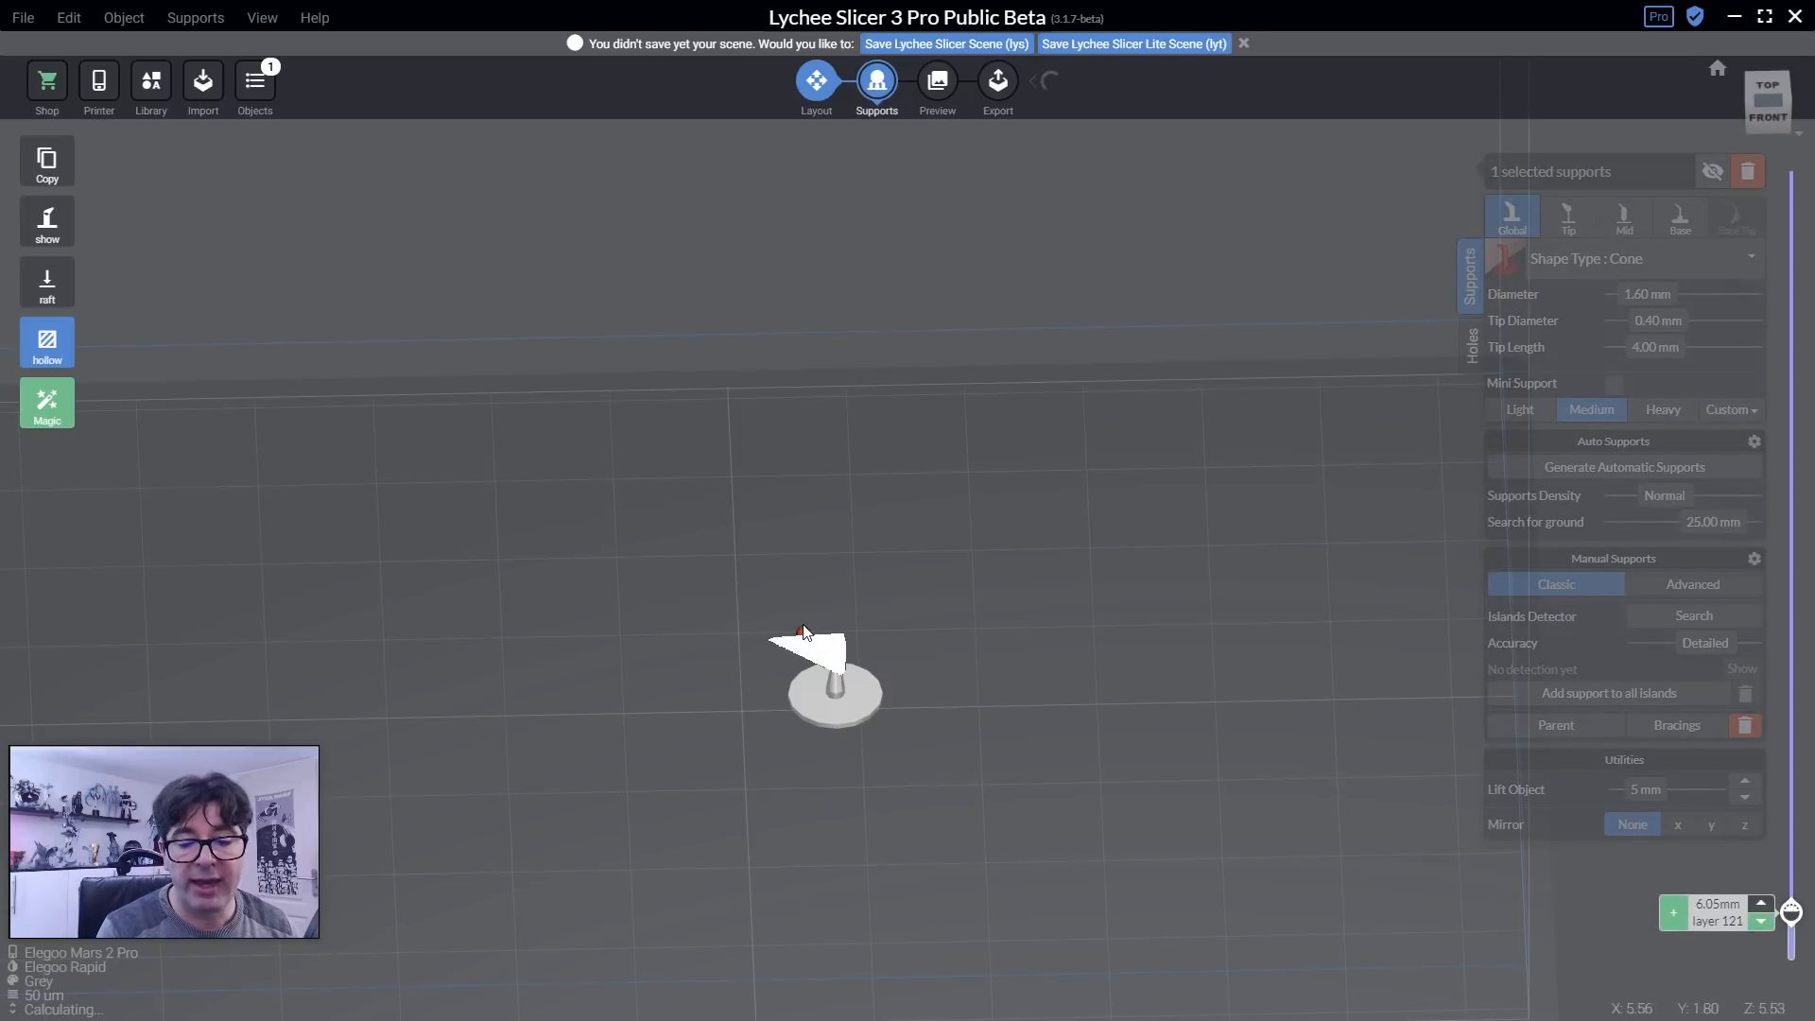
pyautogui.keyDown('shift'); pyautogui.scroll(10, 813, 651); pyautogui.keyUp('shift')
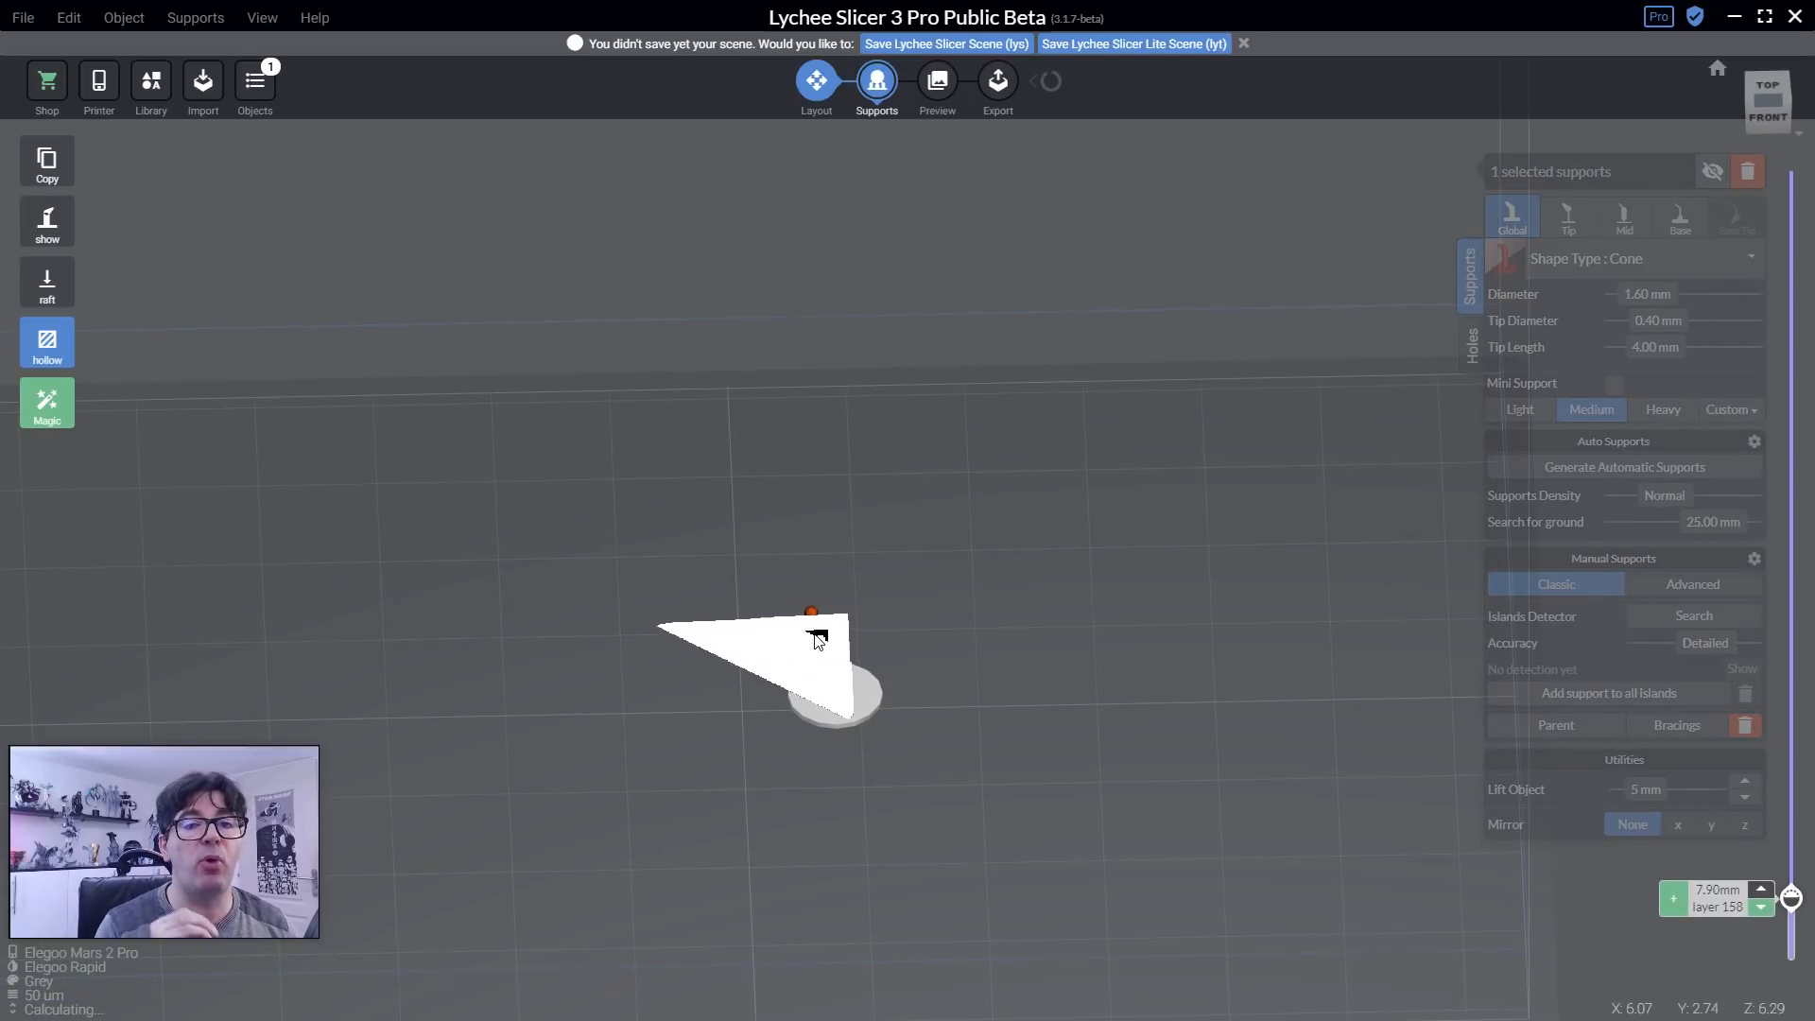
pyautogui.keyDown('shift'); pyautogui.scroll(12, 817, 641); pyautogui.keyUp('shift')
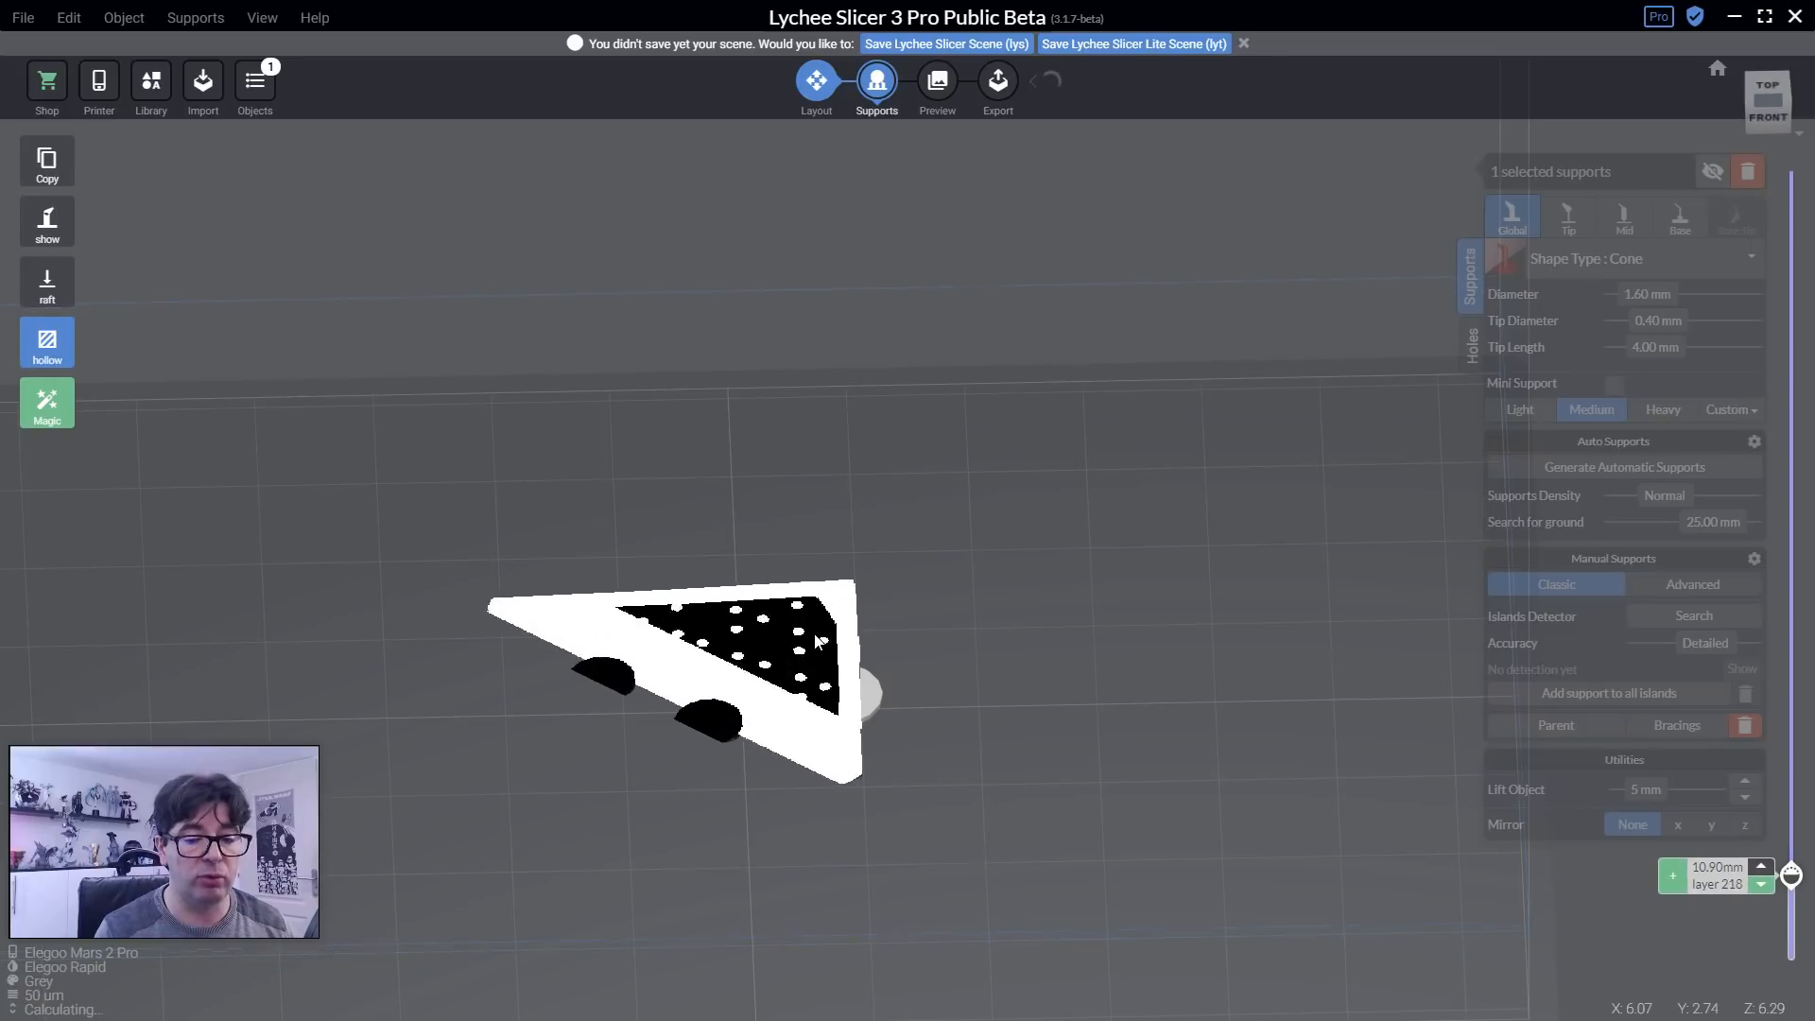
pyautogui.keyDown('shift'); pyautogui.scroll(12, 817, 641); pyautogui.keyUp('shift')
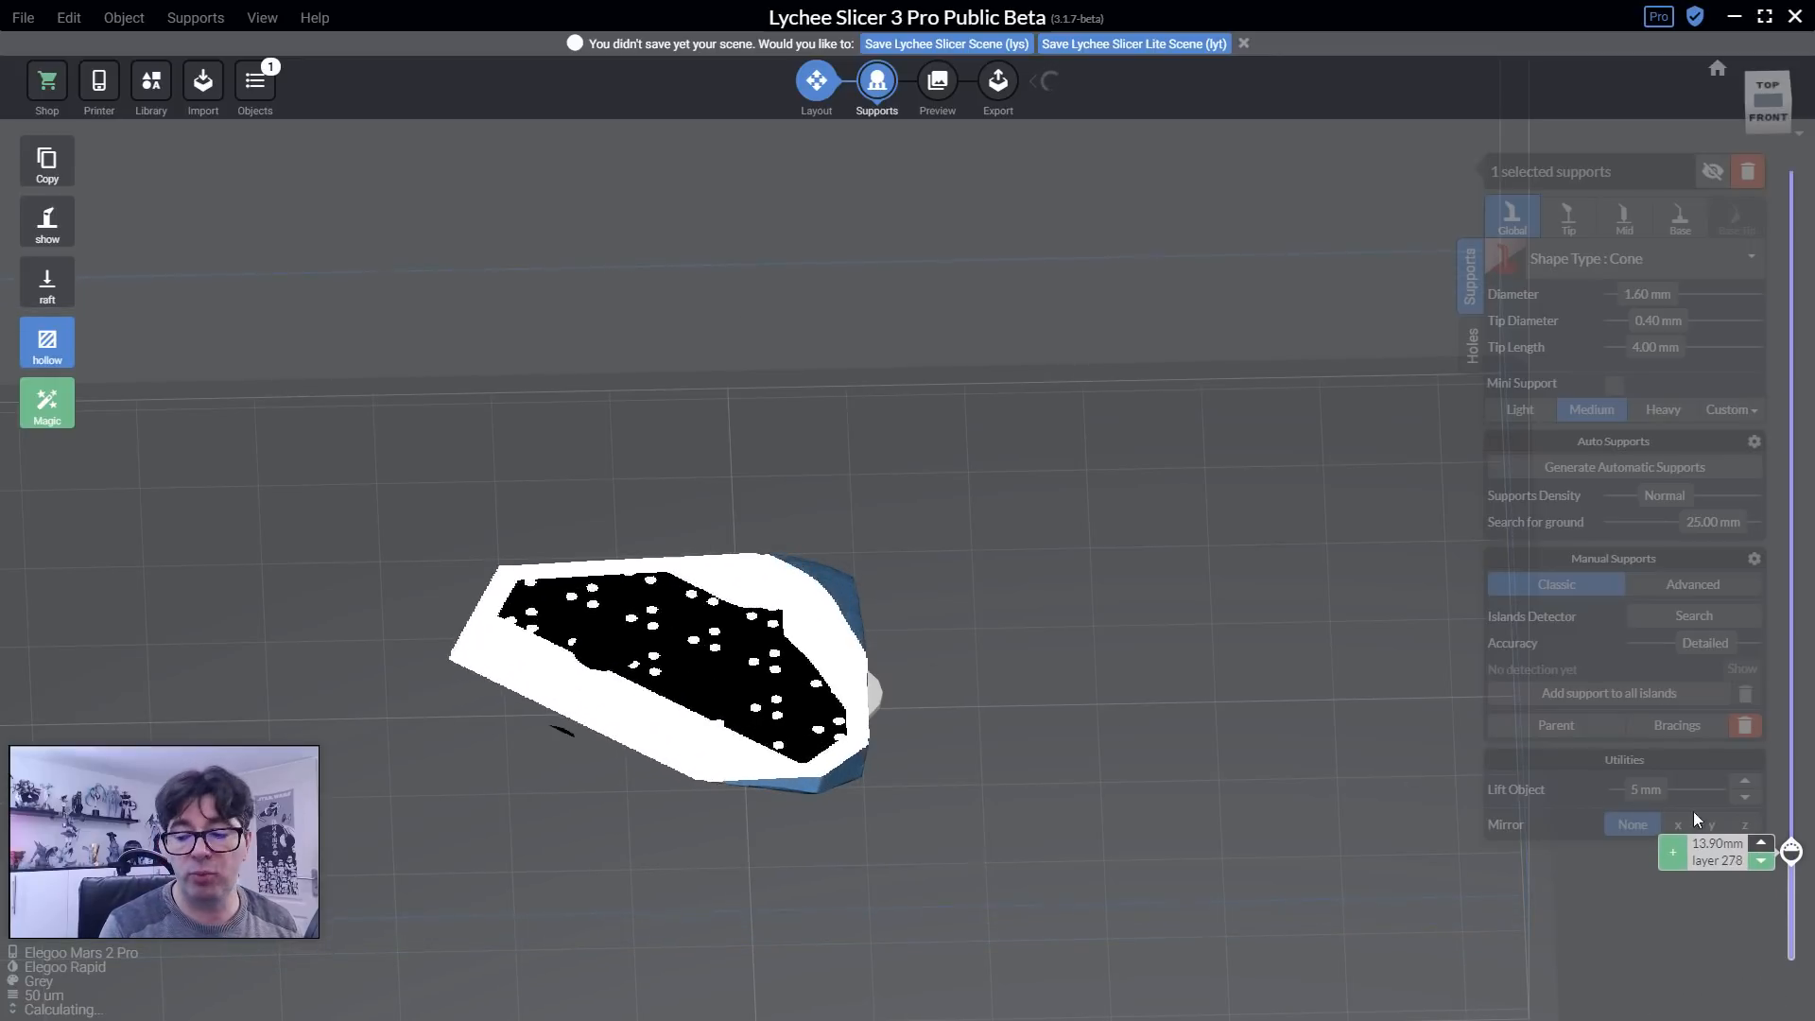
# Raise the clipping through the base past layer 339 (16.95 mm), and return it to the level that cuts through both drain holes.
pyautogui.keyDown('shift'); pyautogui.scroll(12, 1149, 860); pyautogui.keyUp('shift')
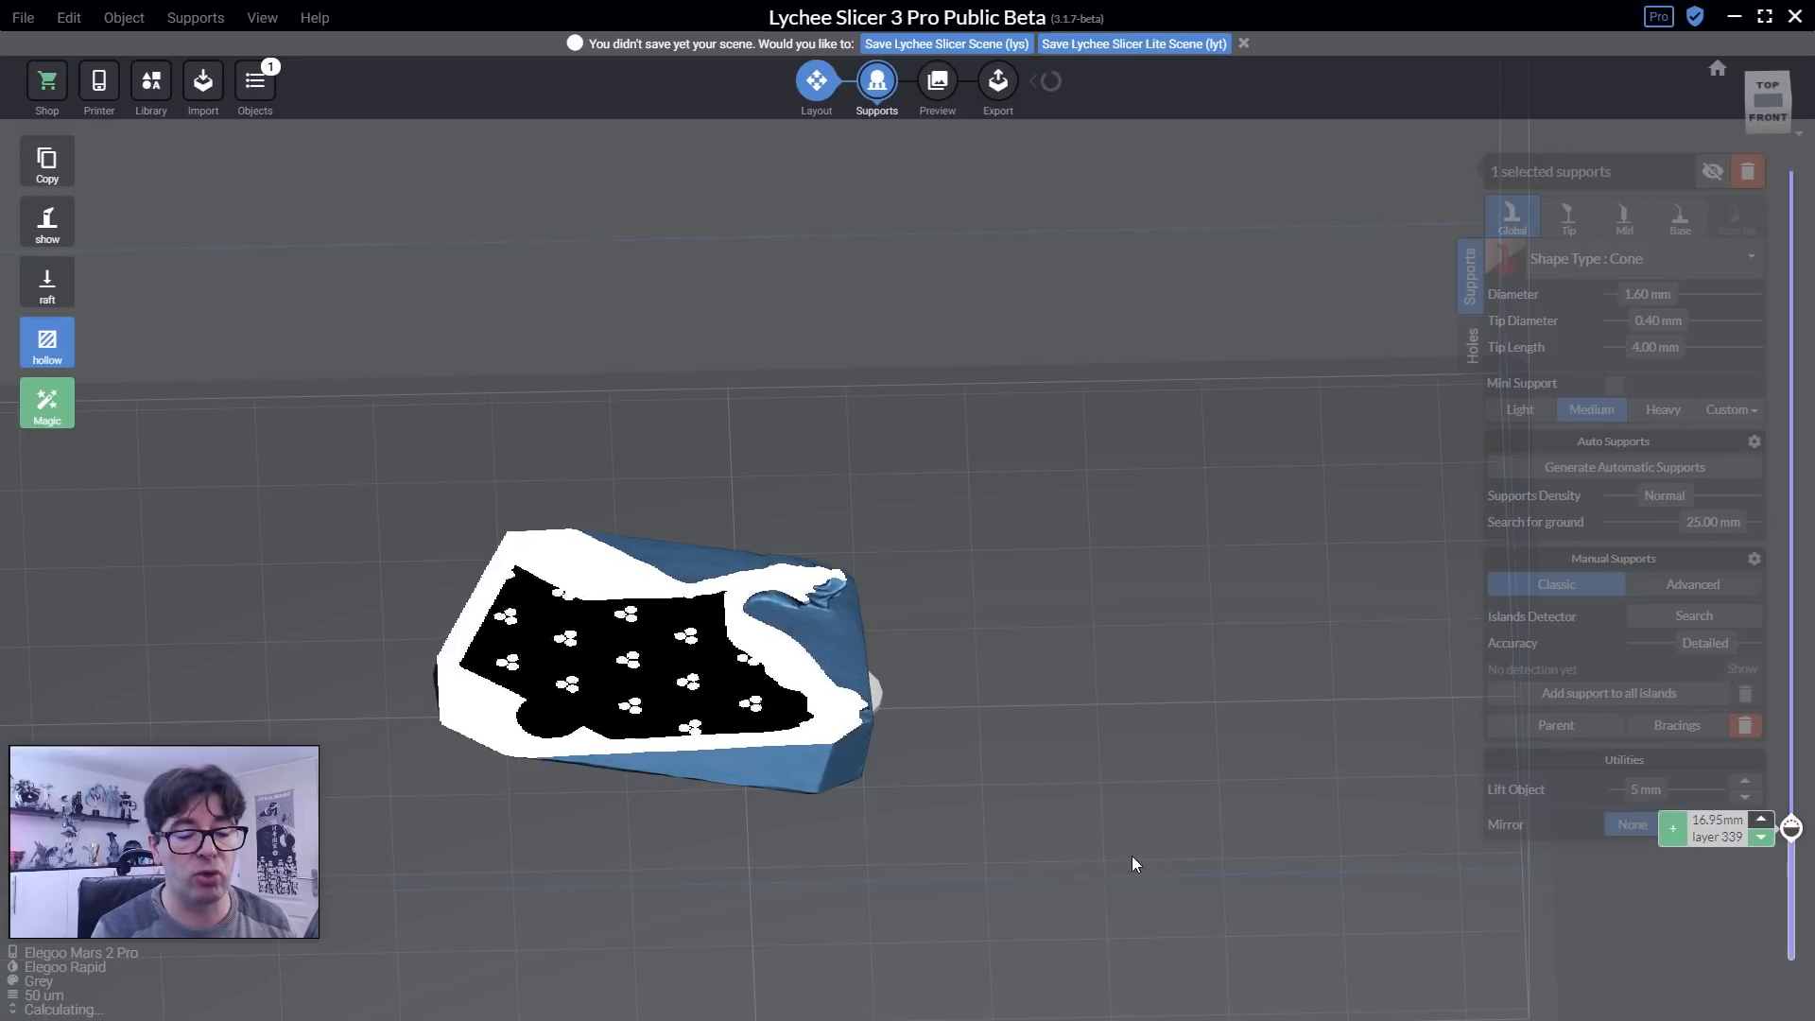
pyautogui.keyDown('shift'); pyautogui.scroll(6, 737, 778); pyautogui.keyUp('shift')
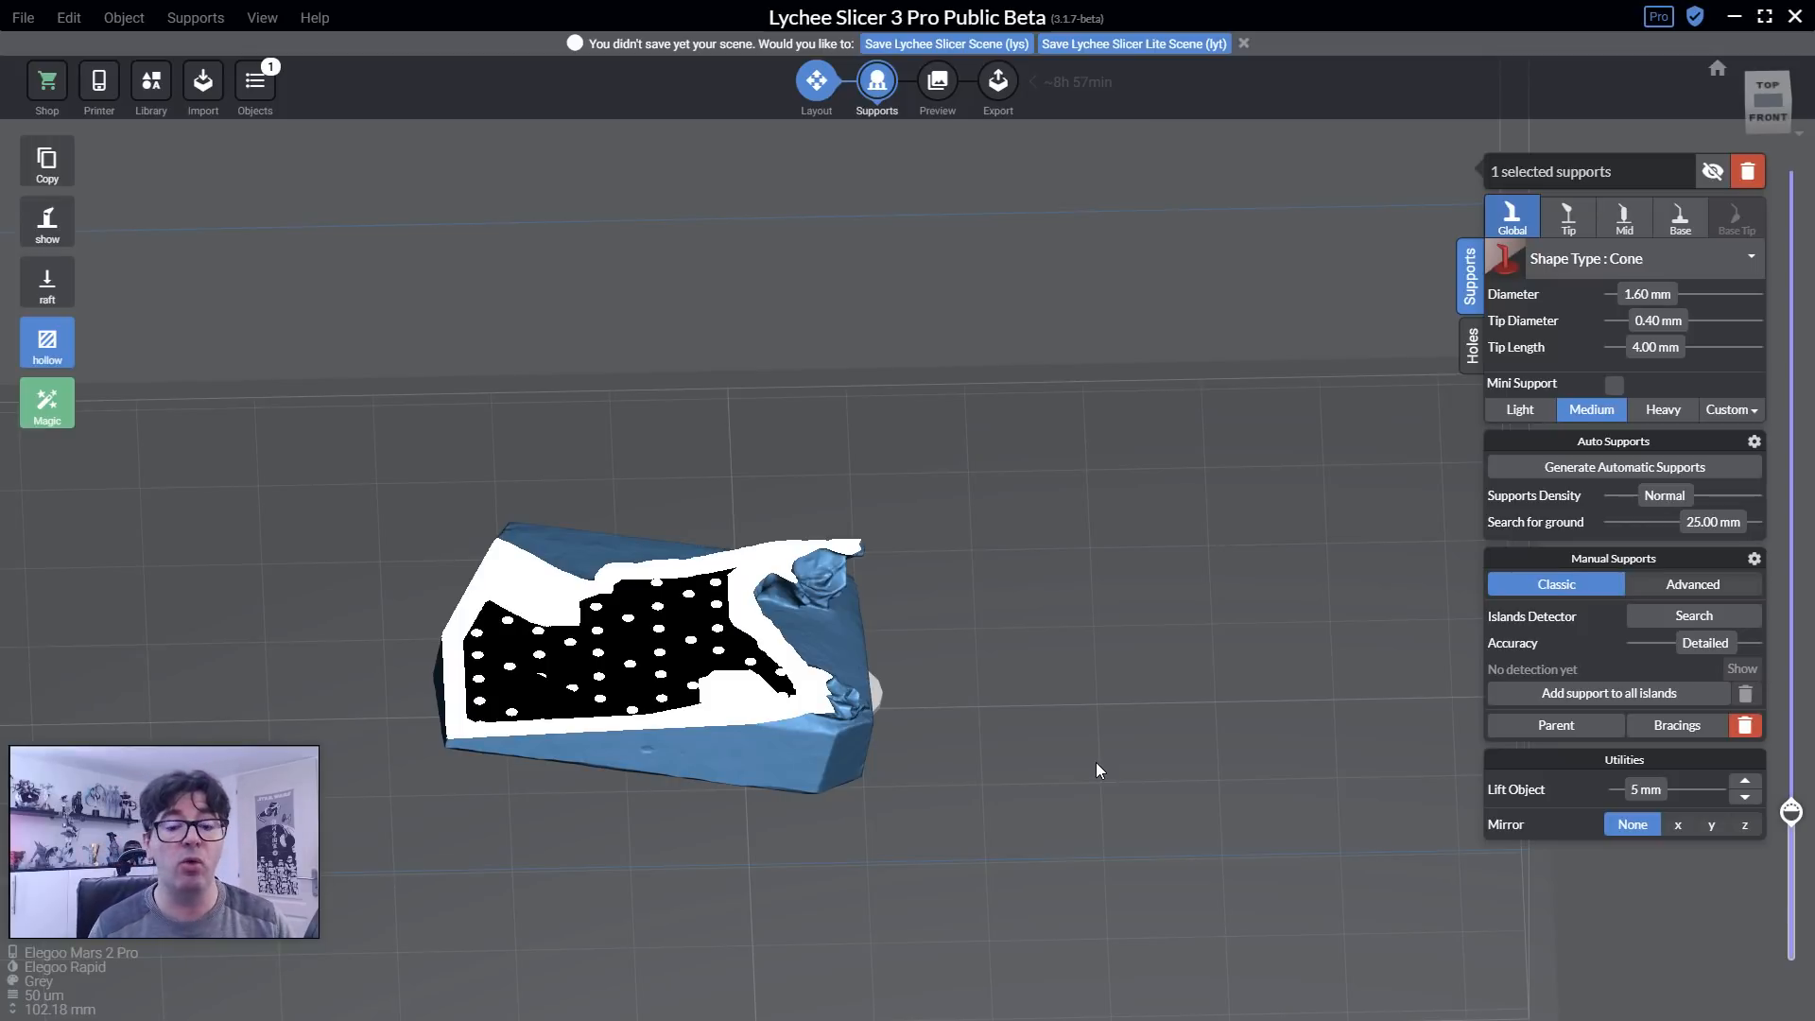
pyautogui.moveTo(1791, 813); pyautogui.dragTo(1794, 876)
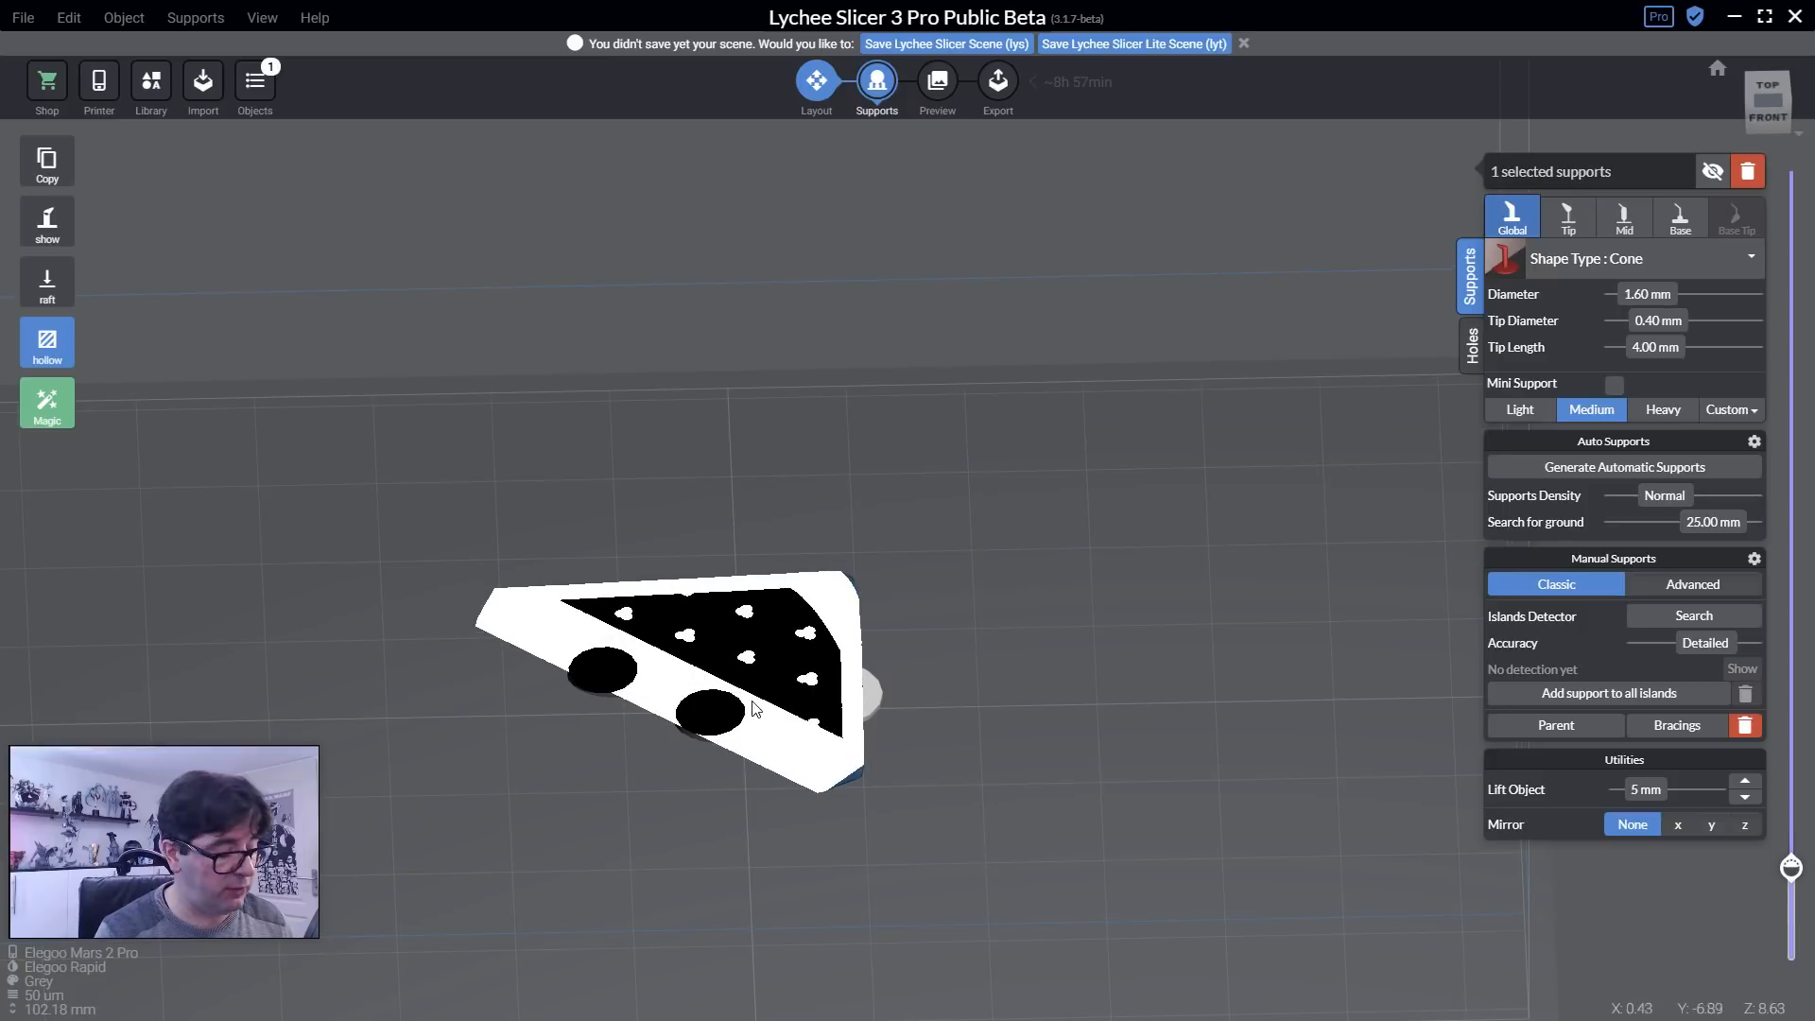
pyautogui.press('Up')
pyautogui.press('Up')
pyautogui.press('Up')
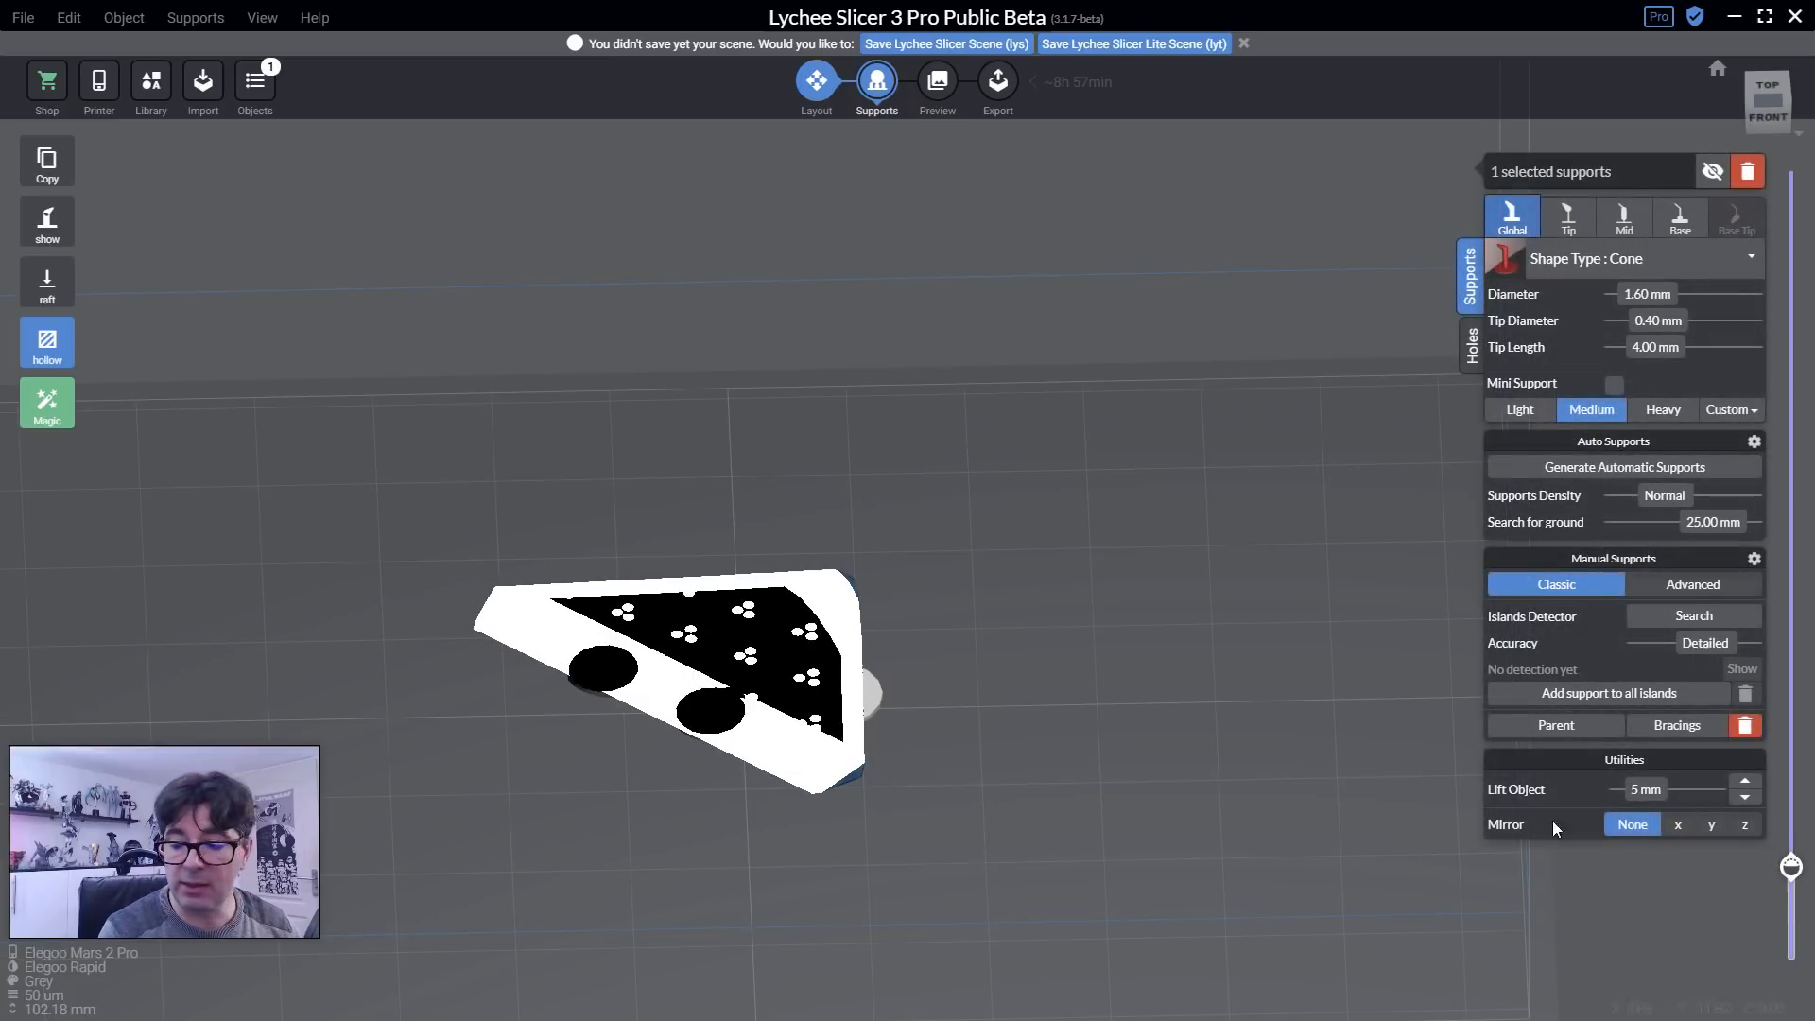
pyautogui.moveTo(1791, 867)
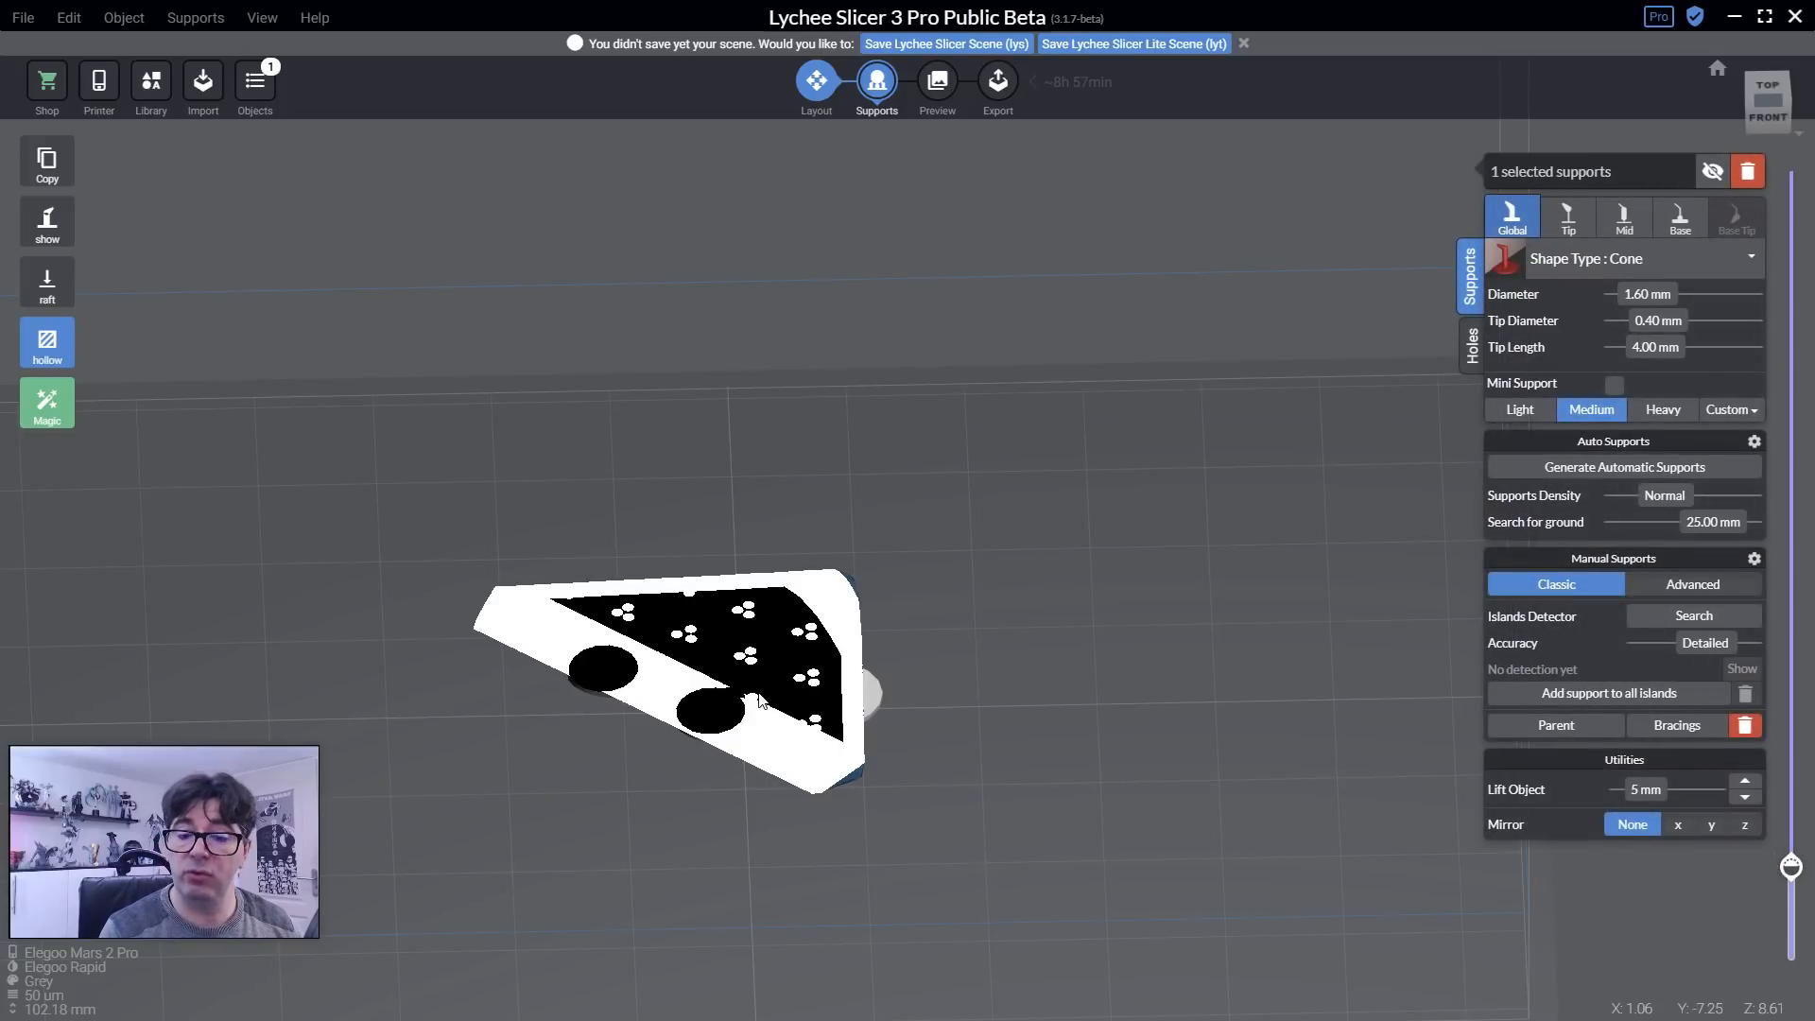
# Move the 5.8 mm drain hole nearest the lowest base corner closer to that supported corner.
pyautogui.moveTo(759, 699); pyautogui.dragTo(984, 649)
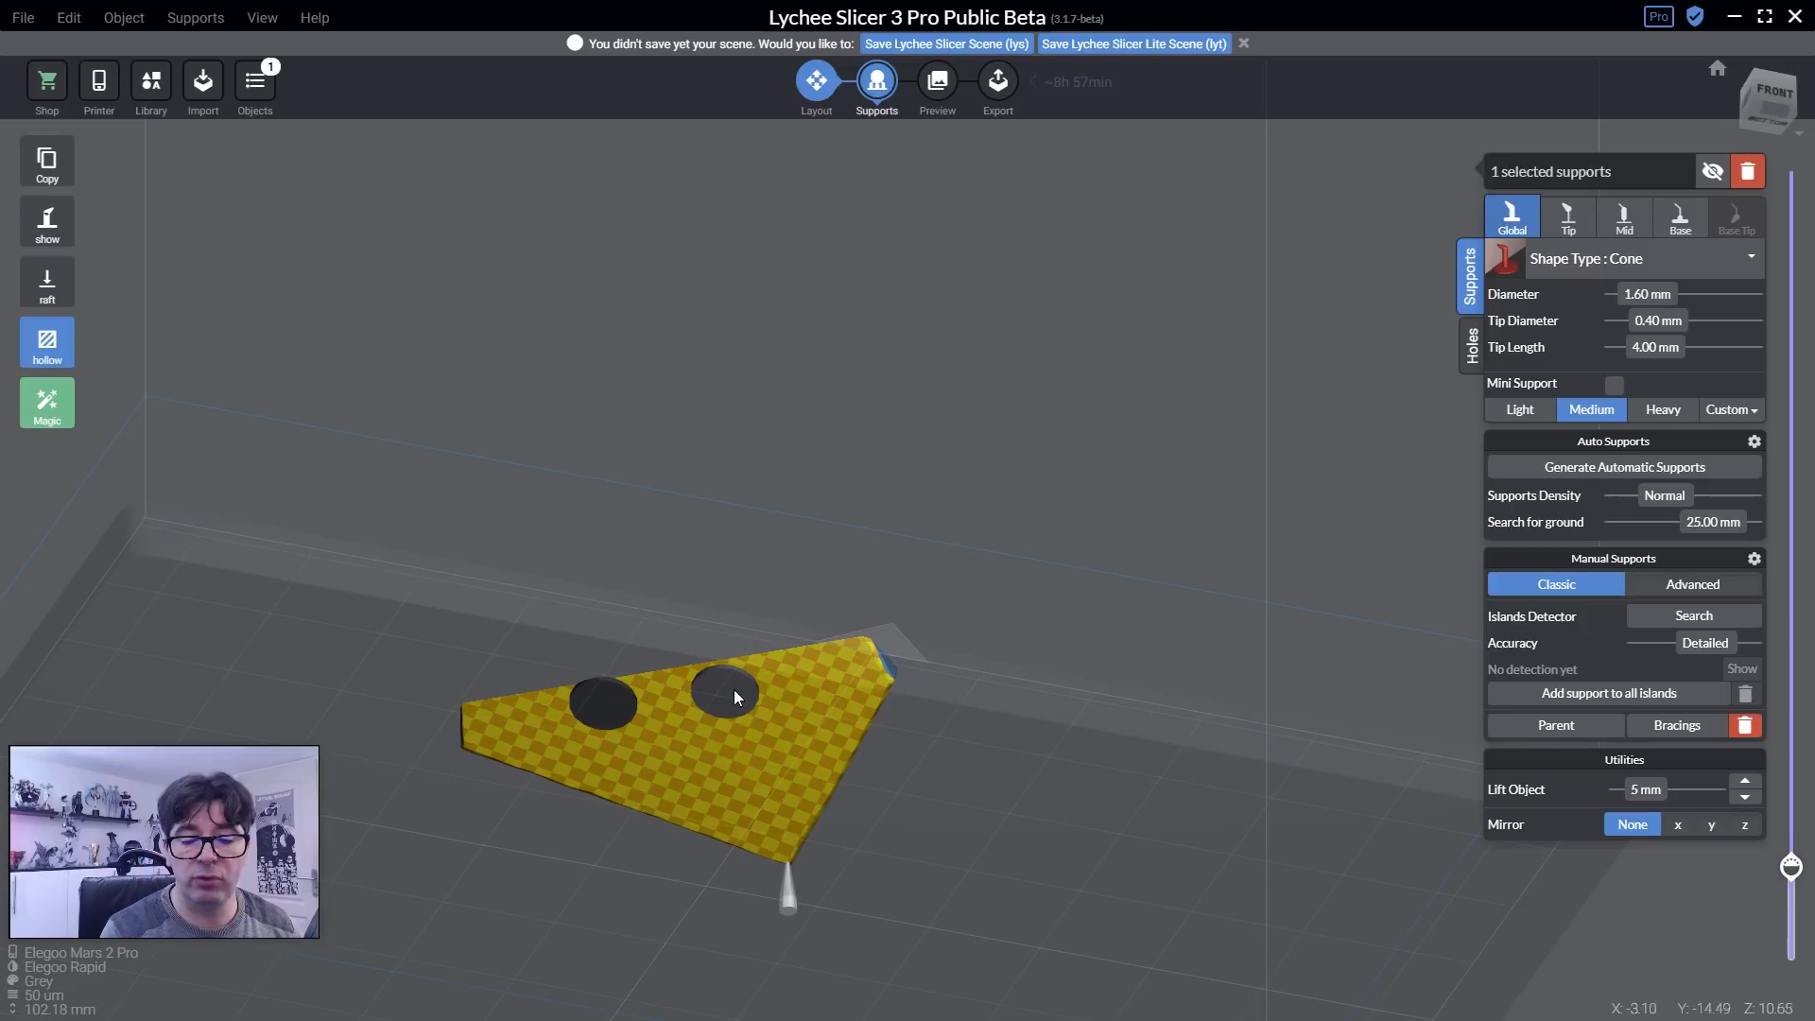
pyautogui.click(1471, 346)
pyautogui.moveTo(747, 695); pyautogui.dragTo(746, 785)
pyautogui.moveTo(866, 770); pyautogui.dragTo(925, 956)
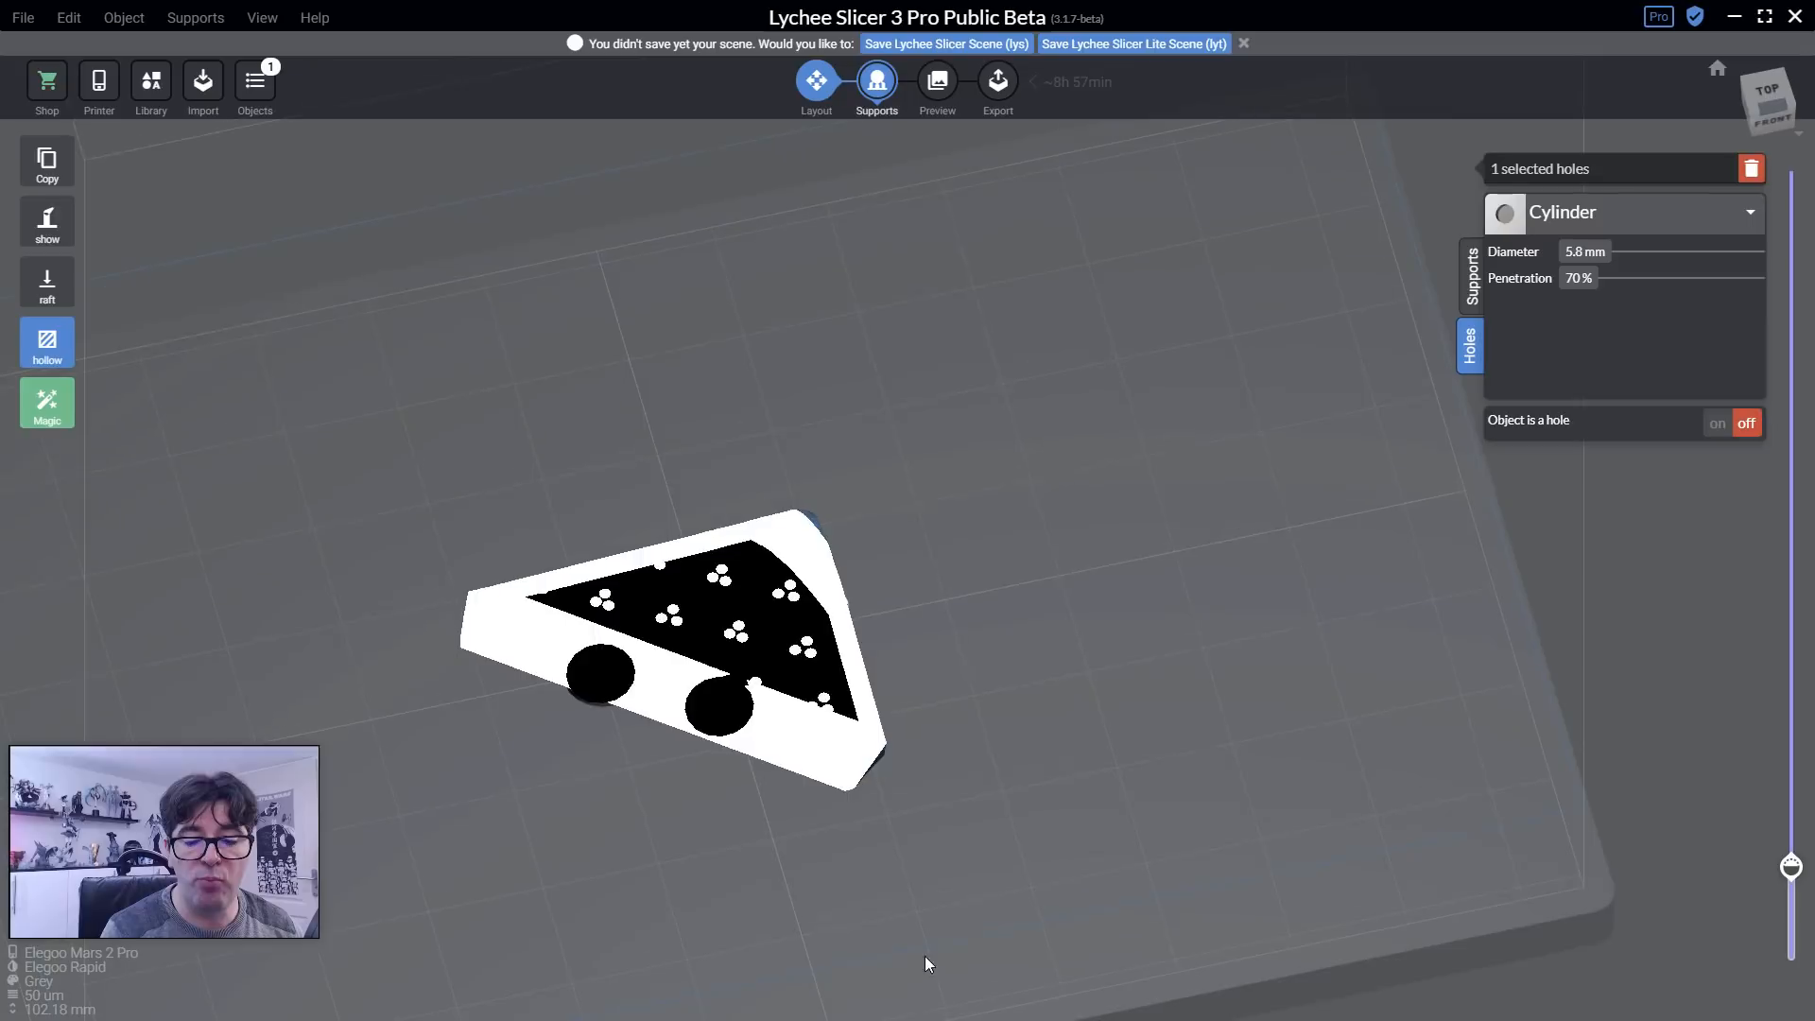
# Lower the clipping to layer 172 (8.60 mm) to examine where the repositioned drain hole meets the hollow cavity.
pyautogui.press('Down')
pyautogui.press('Down')
pyautogui.press('Down')
pyautogui.press('Down')
pyautogui.press('Down')
pyautogui.press('Down')
pyautogui.press('Down')
pyautogui.press('Down')
pyautogui.press('Down')
pyautogui.press('Down')
pyautogui.press('Down')
pyautogui.press('Down')
pyautogui.press('Down')
pyautogui.press('Down')
pyautogui.press('Down')
pyautogui.press('Down')
pyautogui.press('Down')
pyautogui.press('Down')
pyautogui.press('Down')
pyautogui.press('Down')
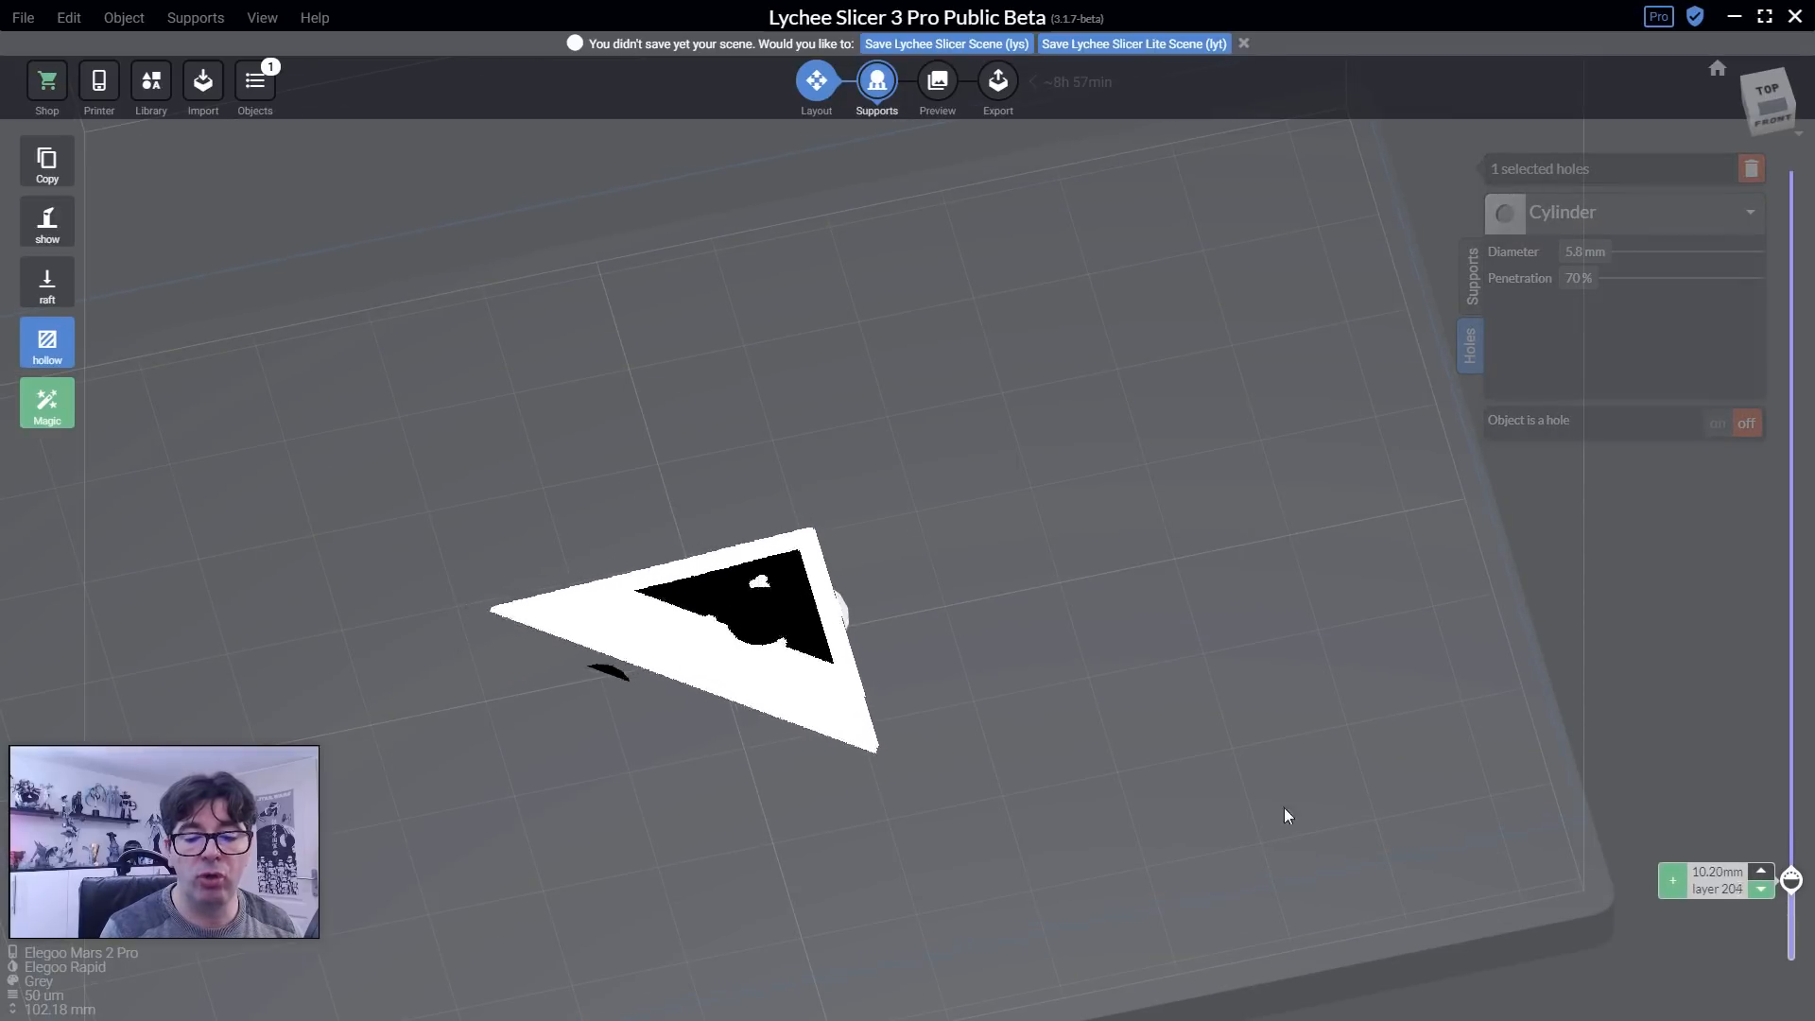
pyautogui.press('Down')
pyautogui.press('Down')
pyautogui.press('Down')
pyautogui.press('Down')
pyautogui.press('Down')
pyautogui.press('Down')
pyautogui.press('Down')
pyautogui.press('Down')
pyautogui.press('Down')
pyautogui.press('Down')
pyautogui.press('Down')
pyautogui.press('Down')
pyautogui.press('Down')
pyautogui.press('Down')
pyautogui.press('Down')
pyautogui.press('Down')
pyautogui.press('Down')
pyautogui.press('Down')
pyautogui.press('Down')
pyautogui.press('Down')
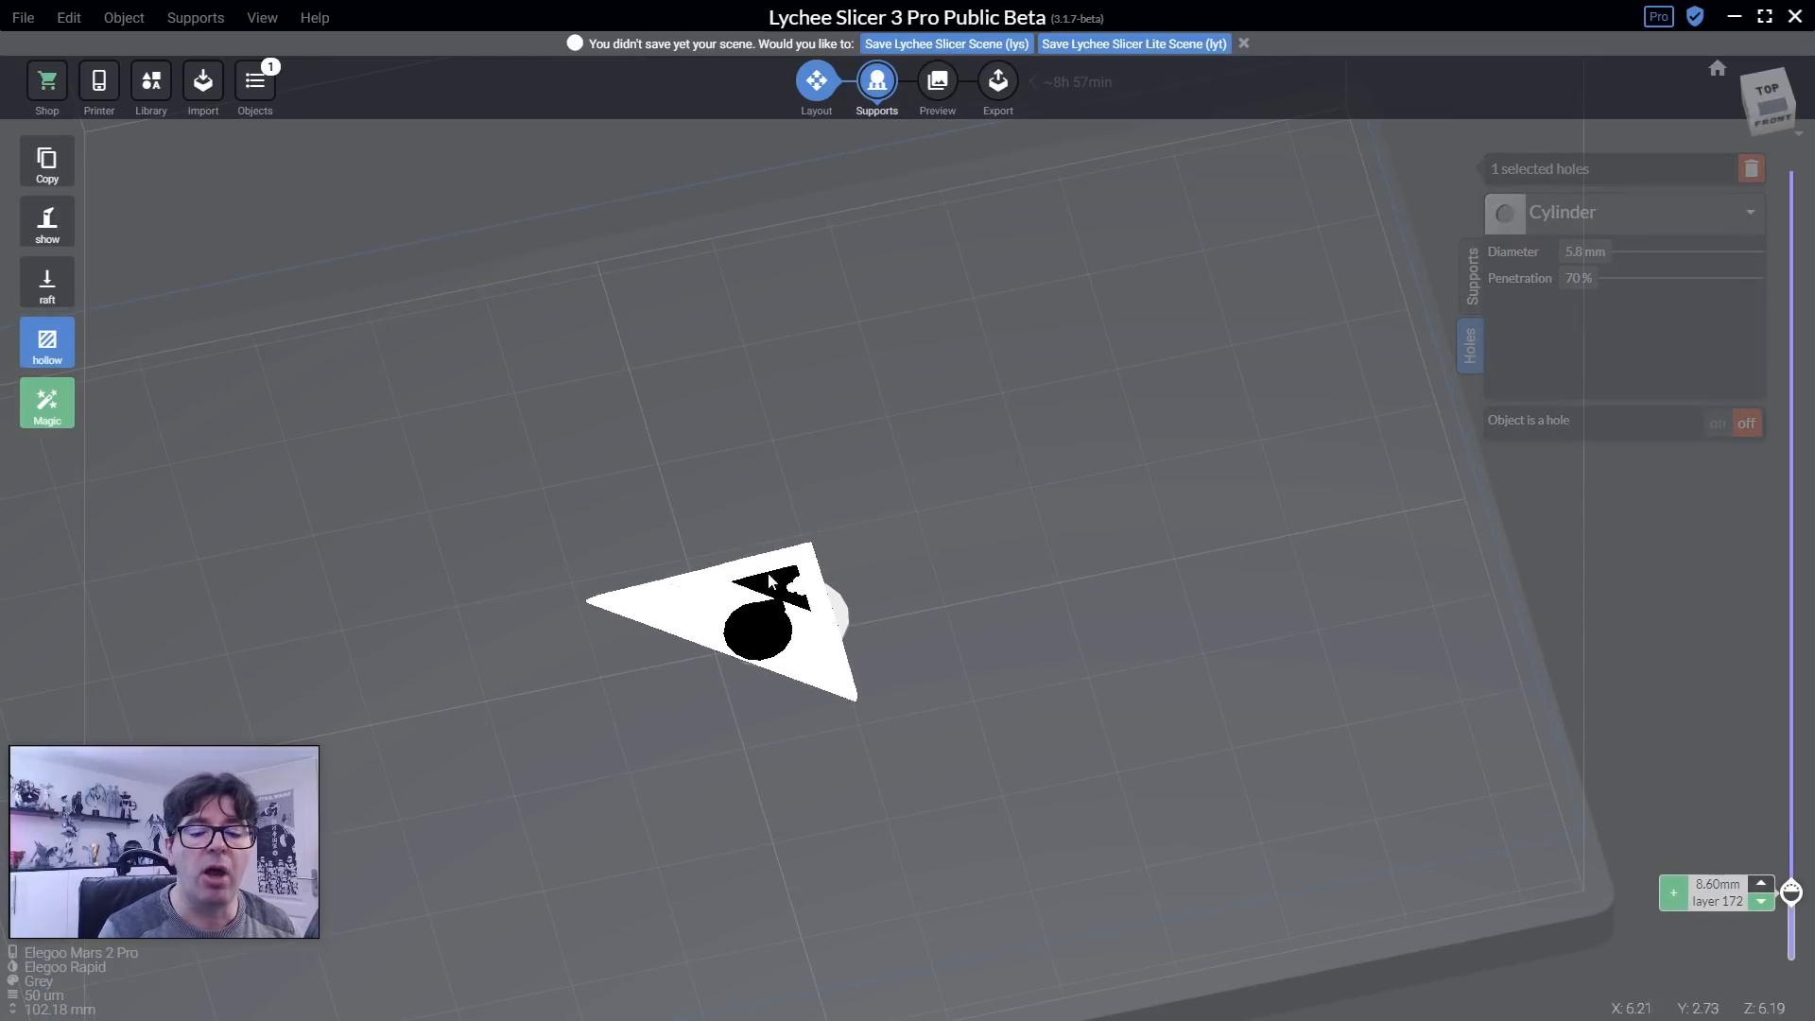
pyautogui.press('Down')
pyautogui.press('Up')
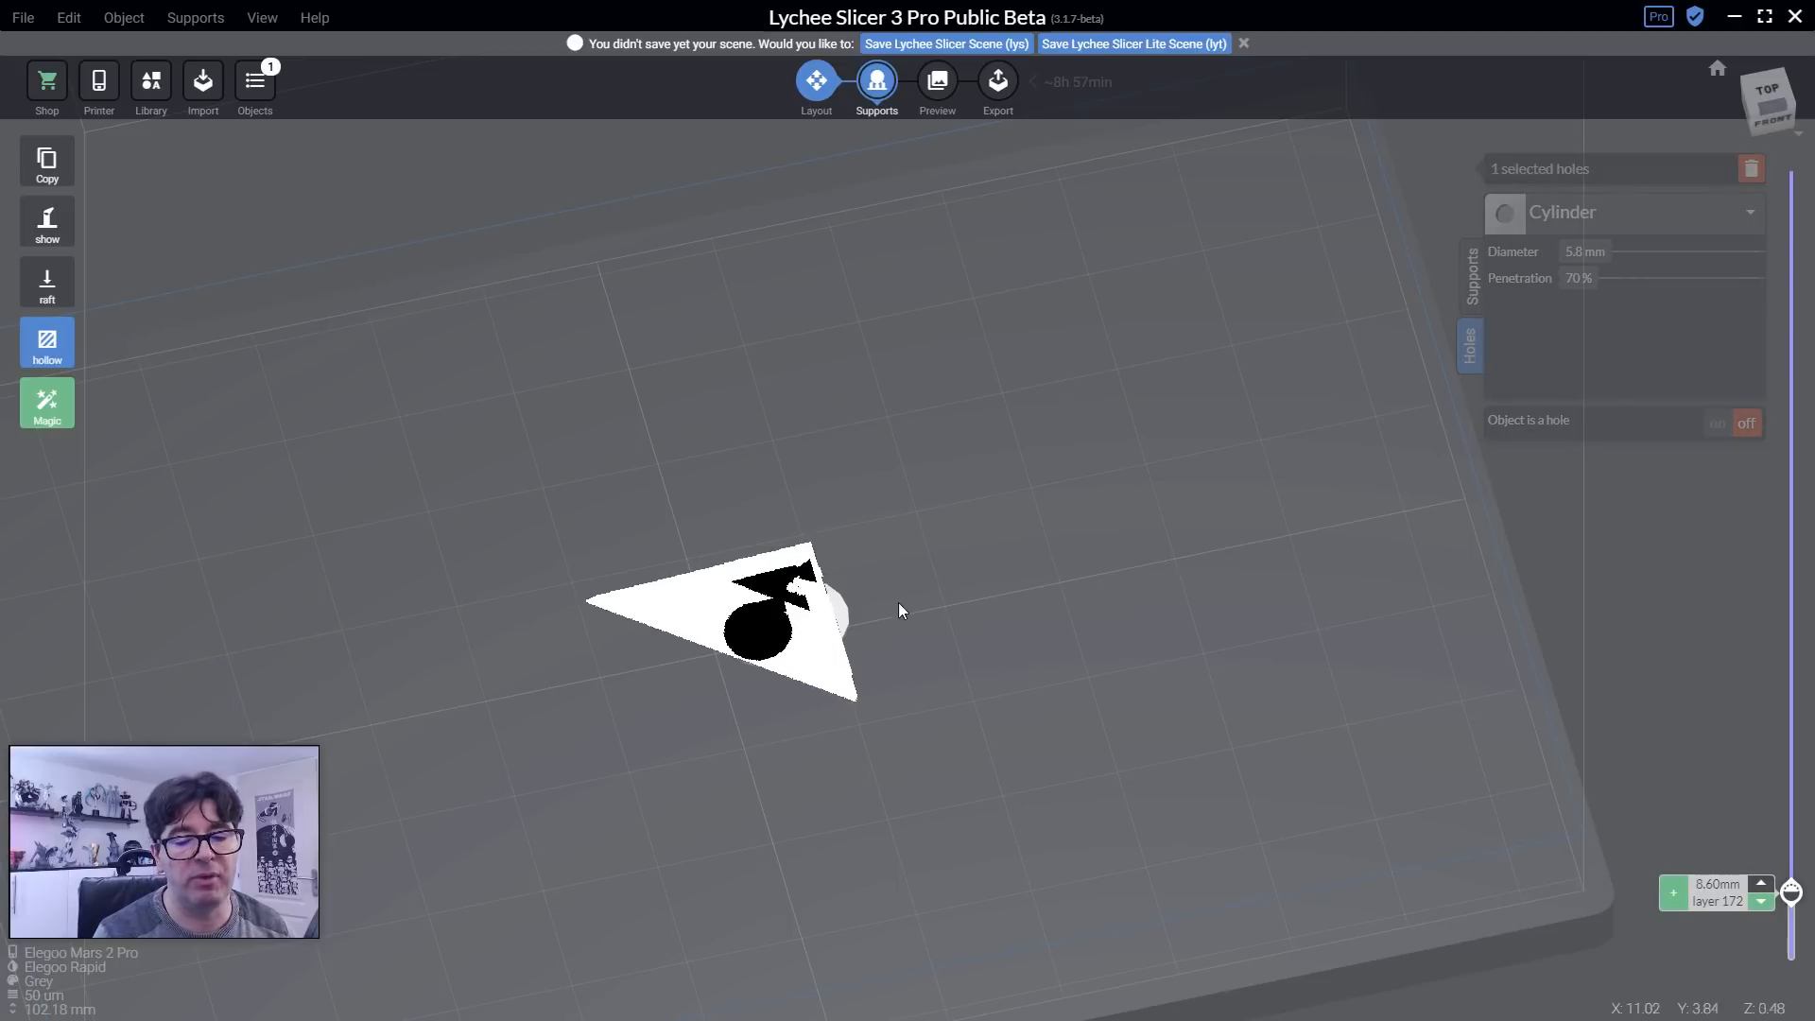
# Raise the clipping to layer 215 (10.75 mm) to check the cavity and holes, and restore the full unclipped statue.
pyautogui.press('Up')
pyautogui.press('Up')
pyautogui.press('Up')
pyautogui.press('Up')
pyautogui.press('Up')
pyautogui.press('Up')
pyautogui.press('Up')
pyautogui.press('Up')
pyautogui.press('Up')
pyautogui.press('Up')
pyautogui.press('Up')
pyautogui.press('Up')
pyautogui.press('Up')
pyautogui.press('Up')
pyautogui.press('Up')
pyautogui.press('Up')
pyautogui.press('Up')
pyautogui.press('Up')
pyautogui.press('Up')
pyautogui.press('Up')
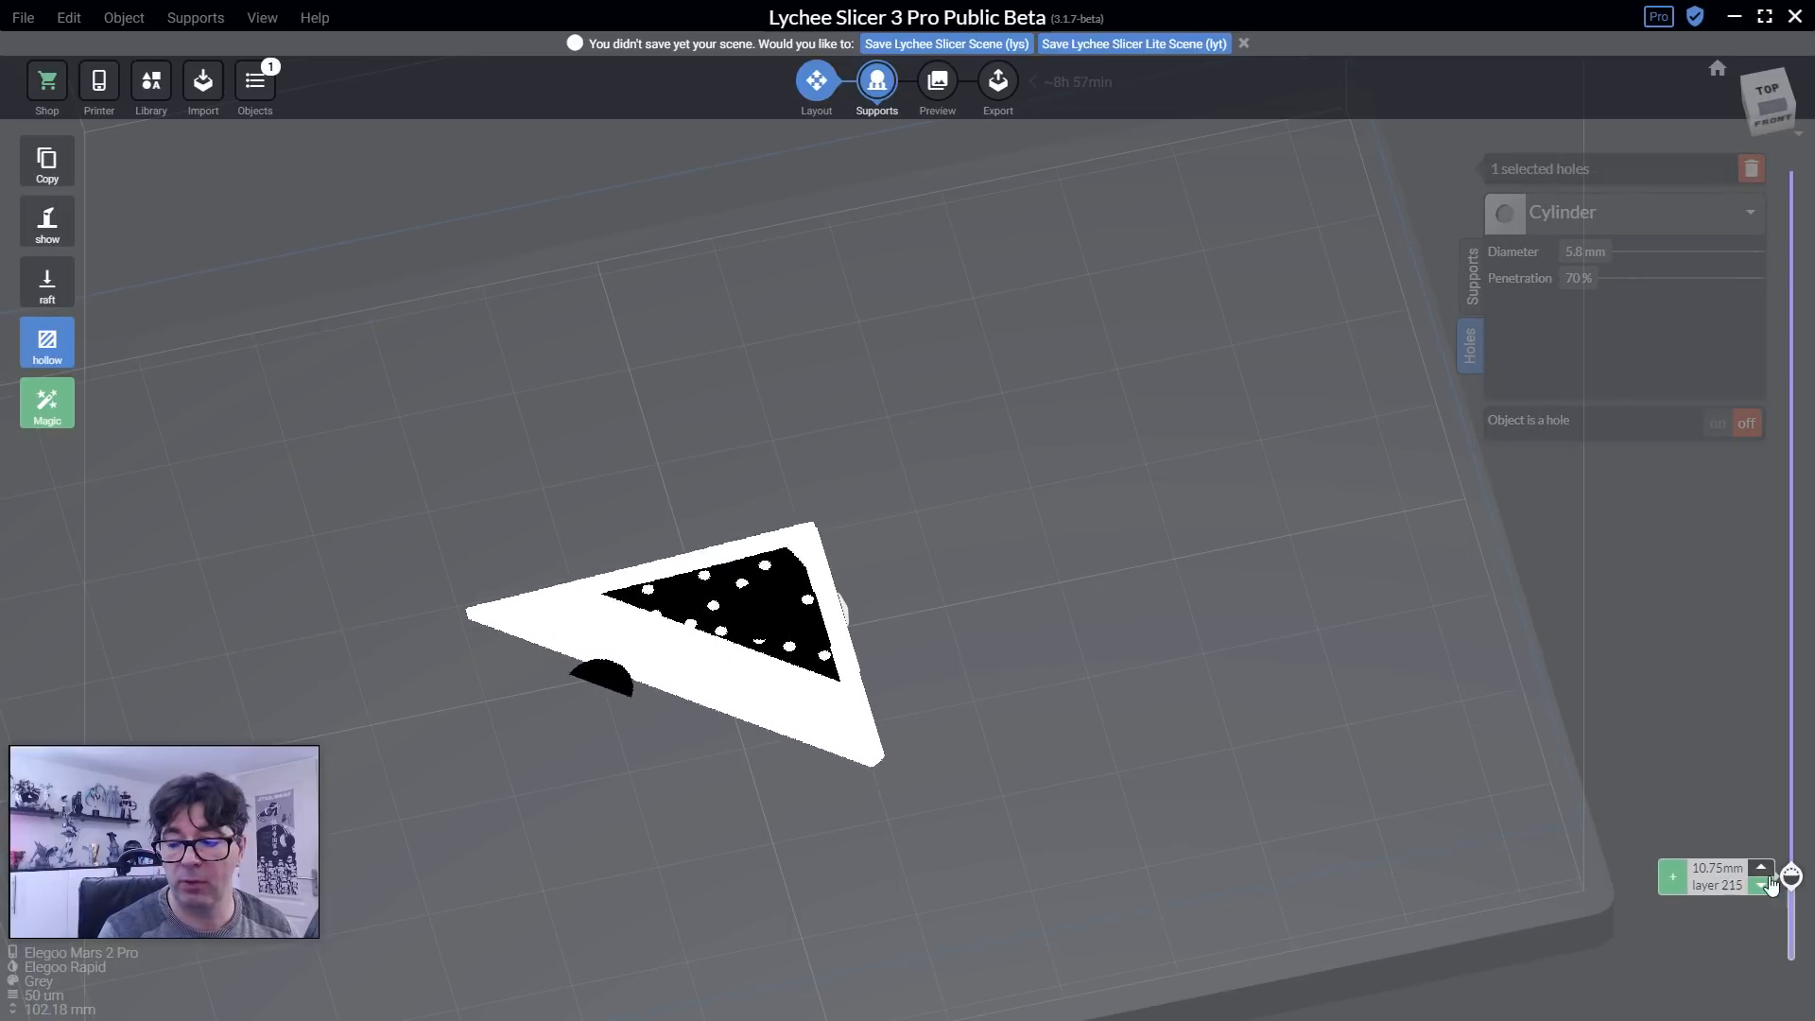
pyautogui.moveTo(1791, 878); pyautogui.dragTo(1790, 985)
pyautogui.scroll(-3, 973, 766)
pyautogui.moveTo(974, 768); pyautogui.dragTo(847, 441, button='right')
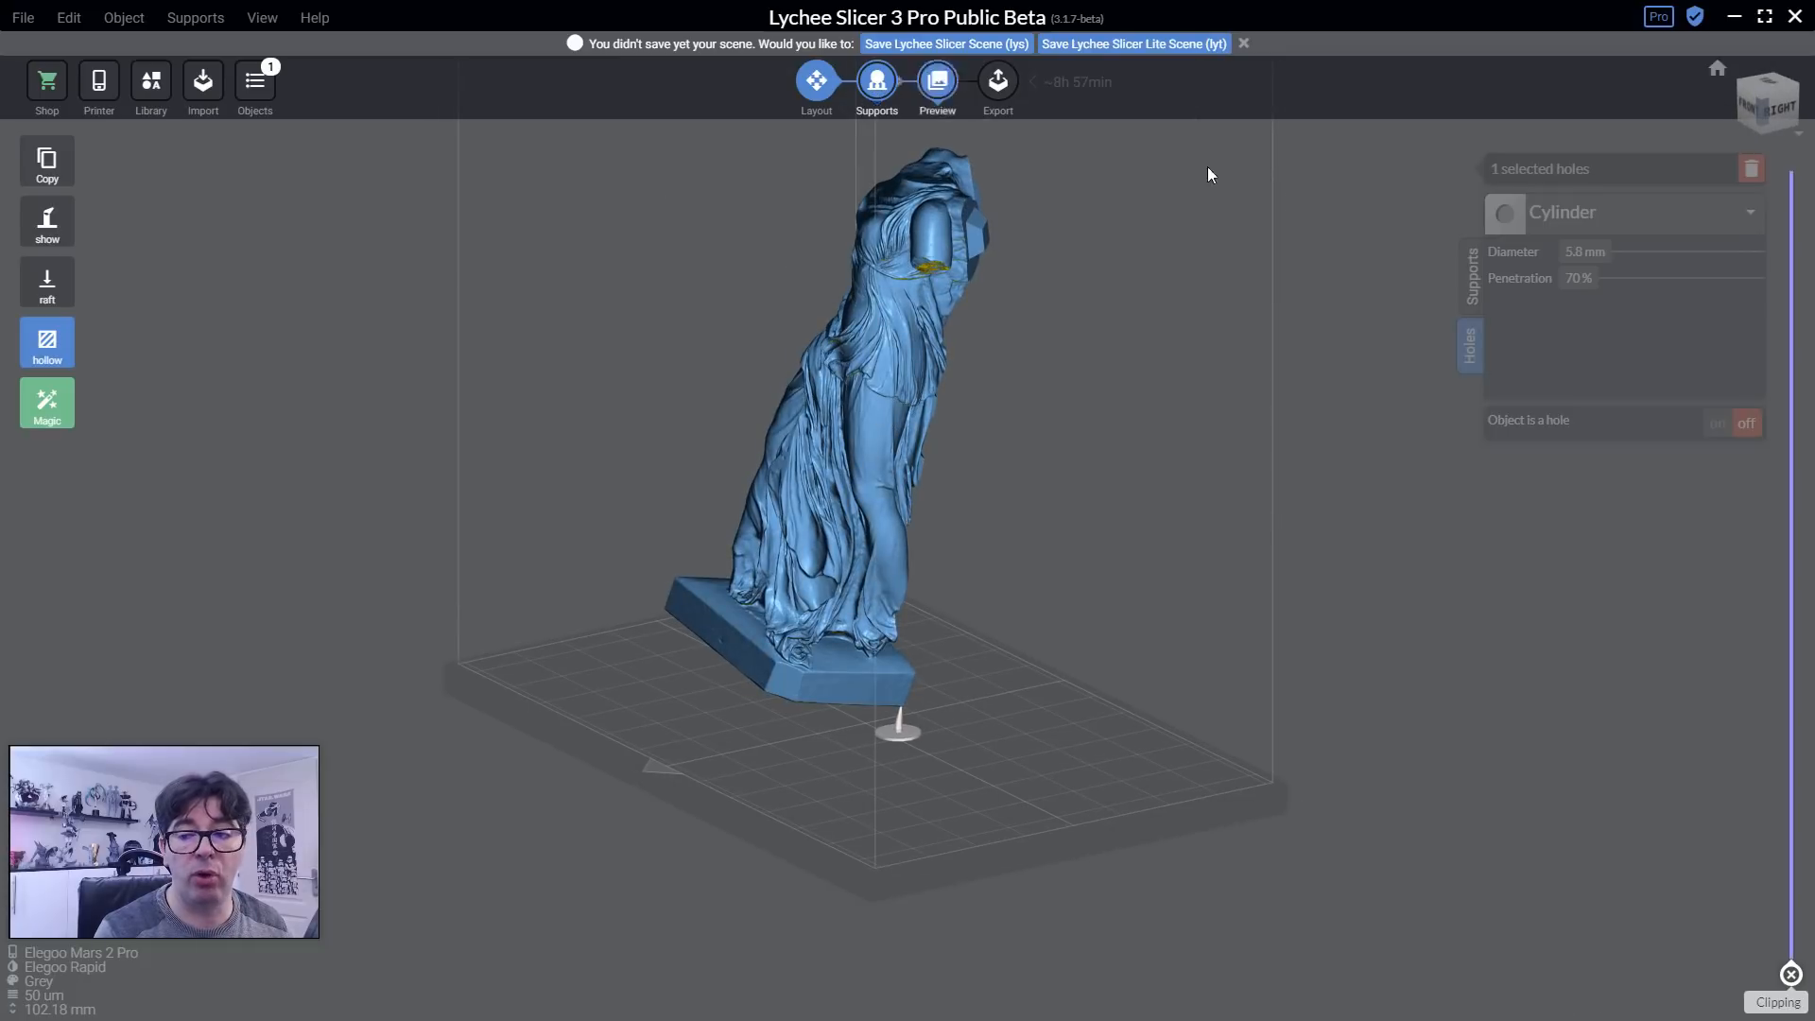
# Generate automatic medium supports at normal density for the tilted statue and dismiss the summary.
pyautogui.click(1471, 274)
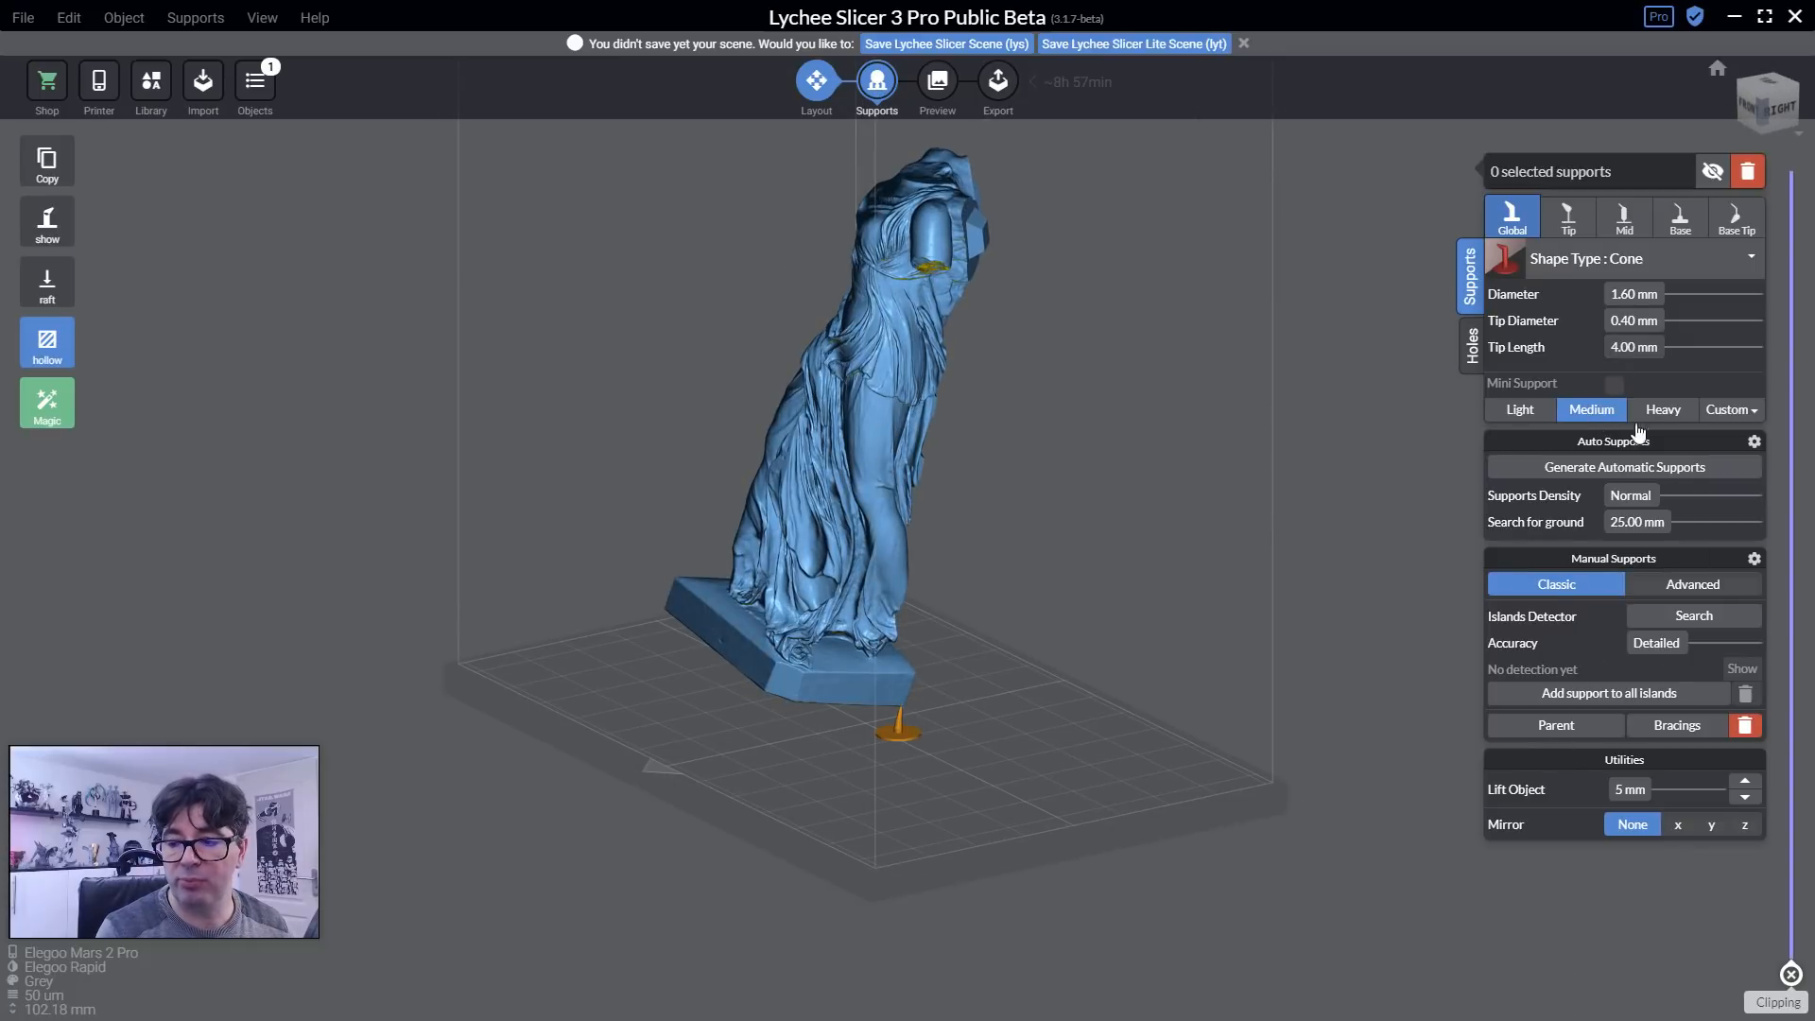
pyautogui.click(1608, 470)
pyautogui.click(974, 597)
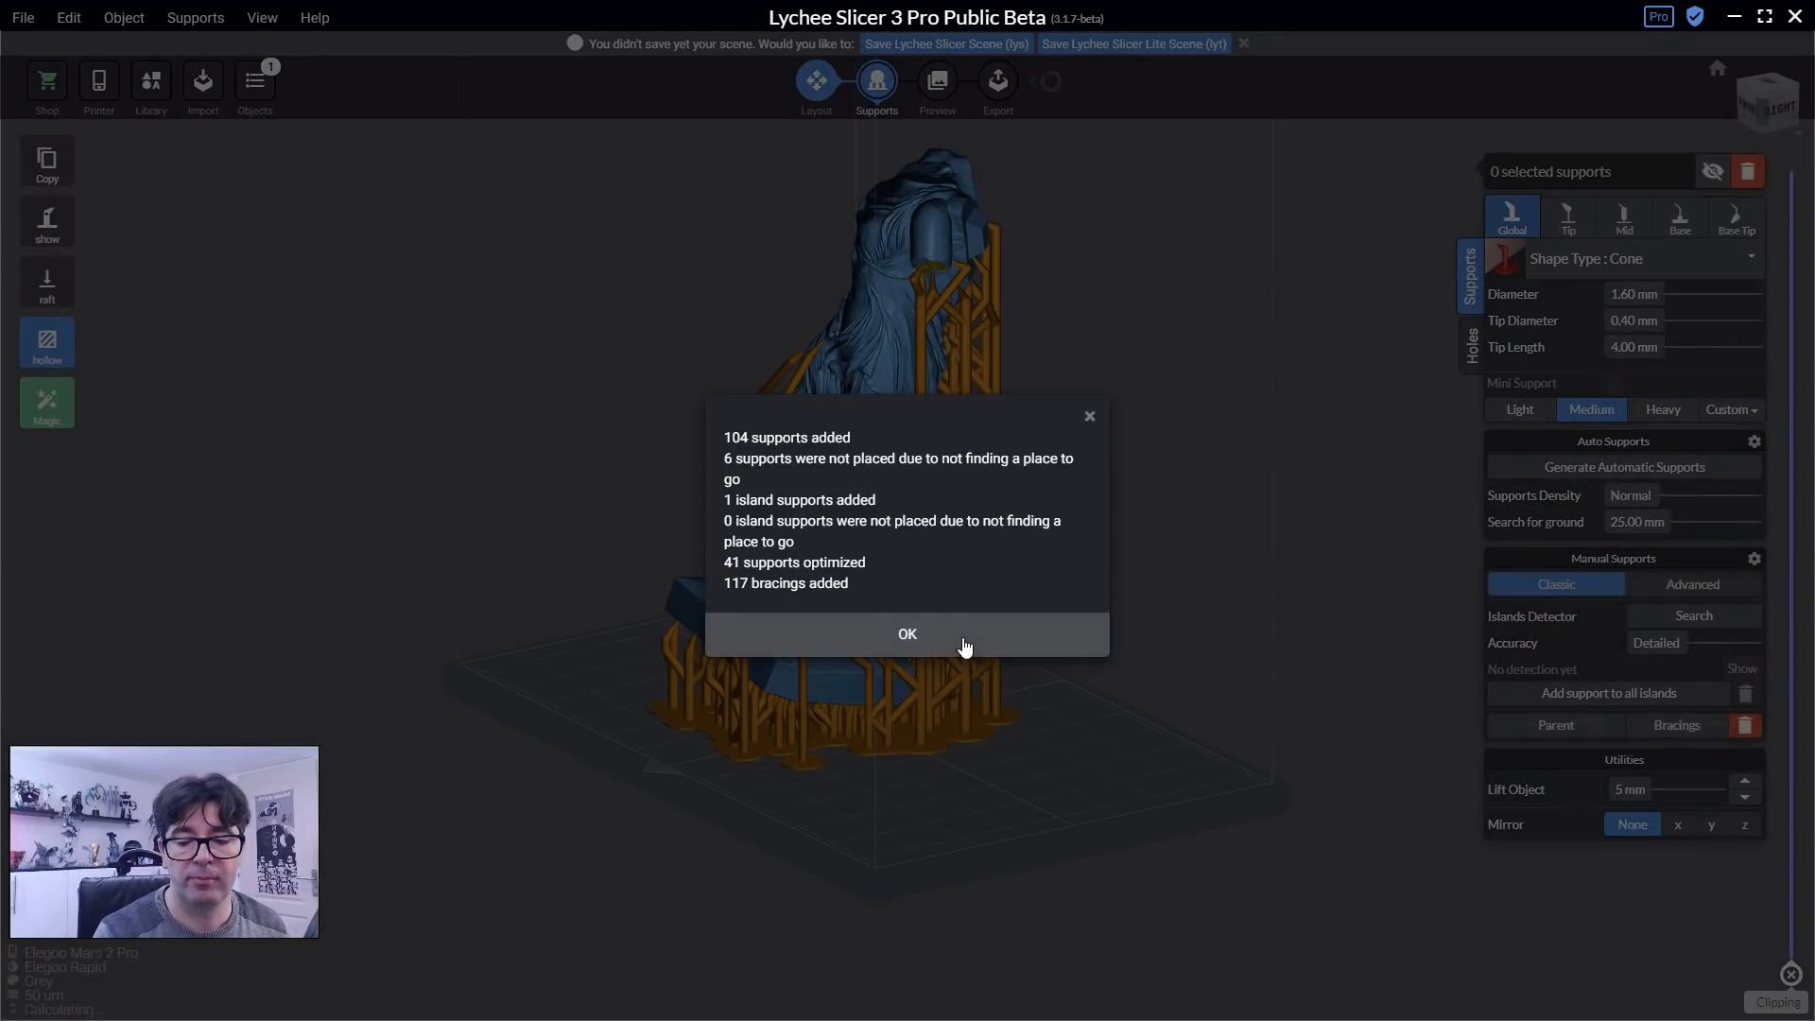
pyautogui.click(964, 640)
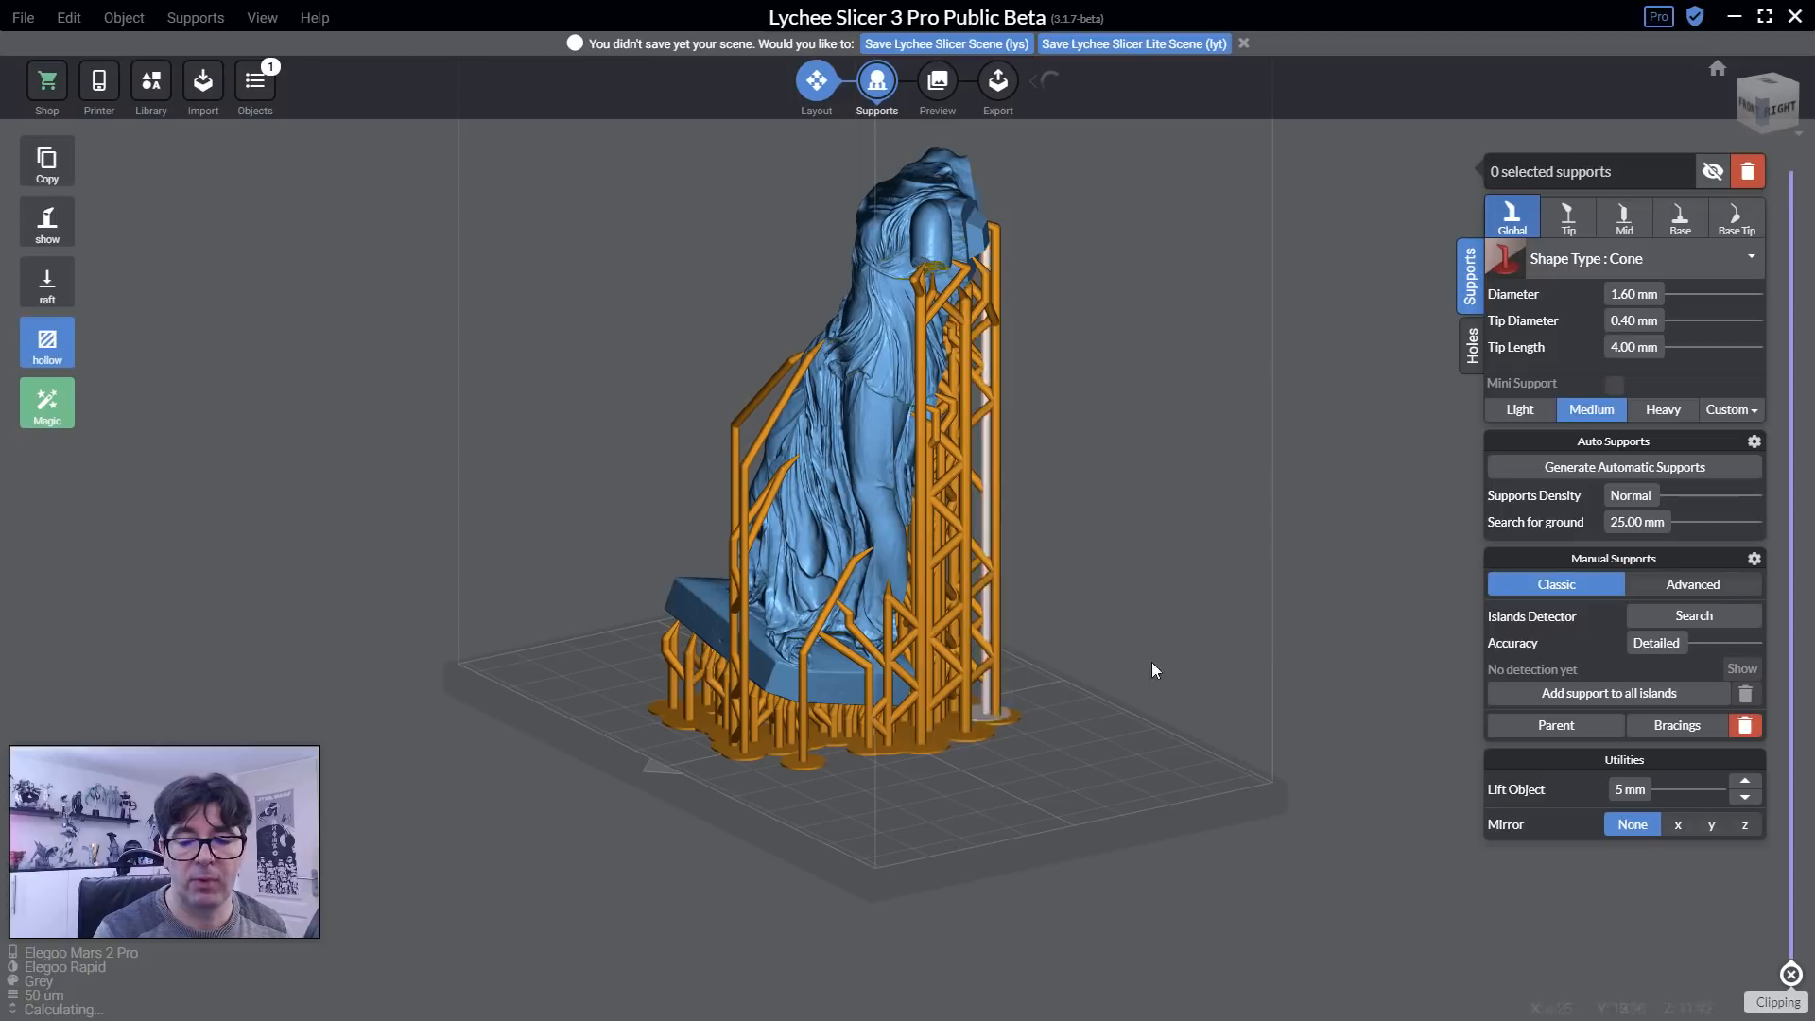
# Delete the long slanted support touching the front of the statue's thigh.
pyautogui.moveTo(1152, 662); pyautogui.dragTo(1335, 633)
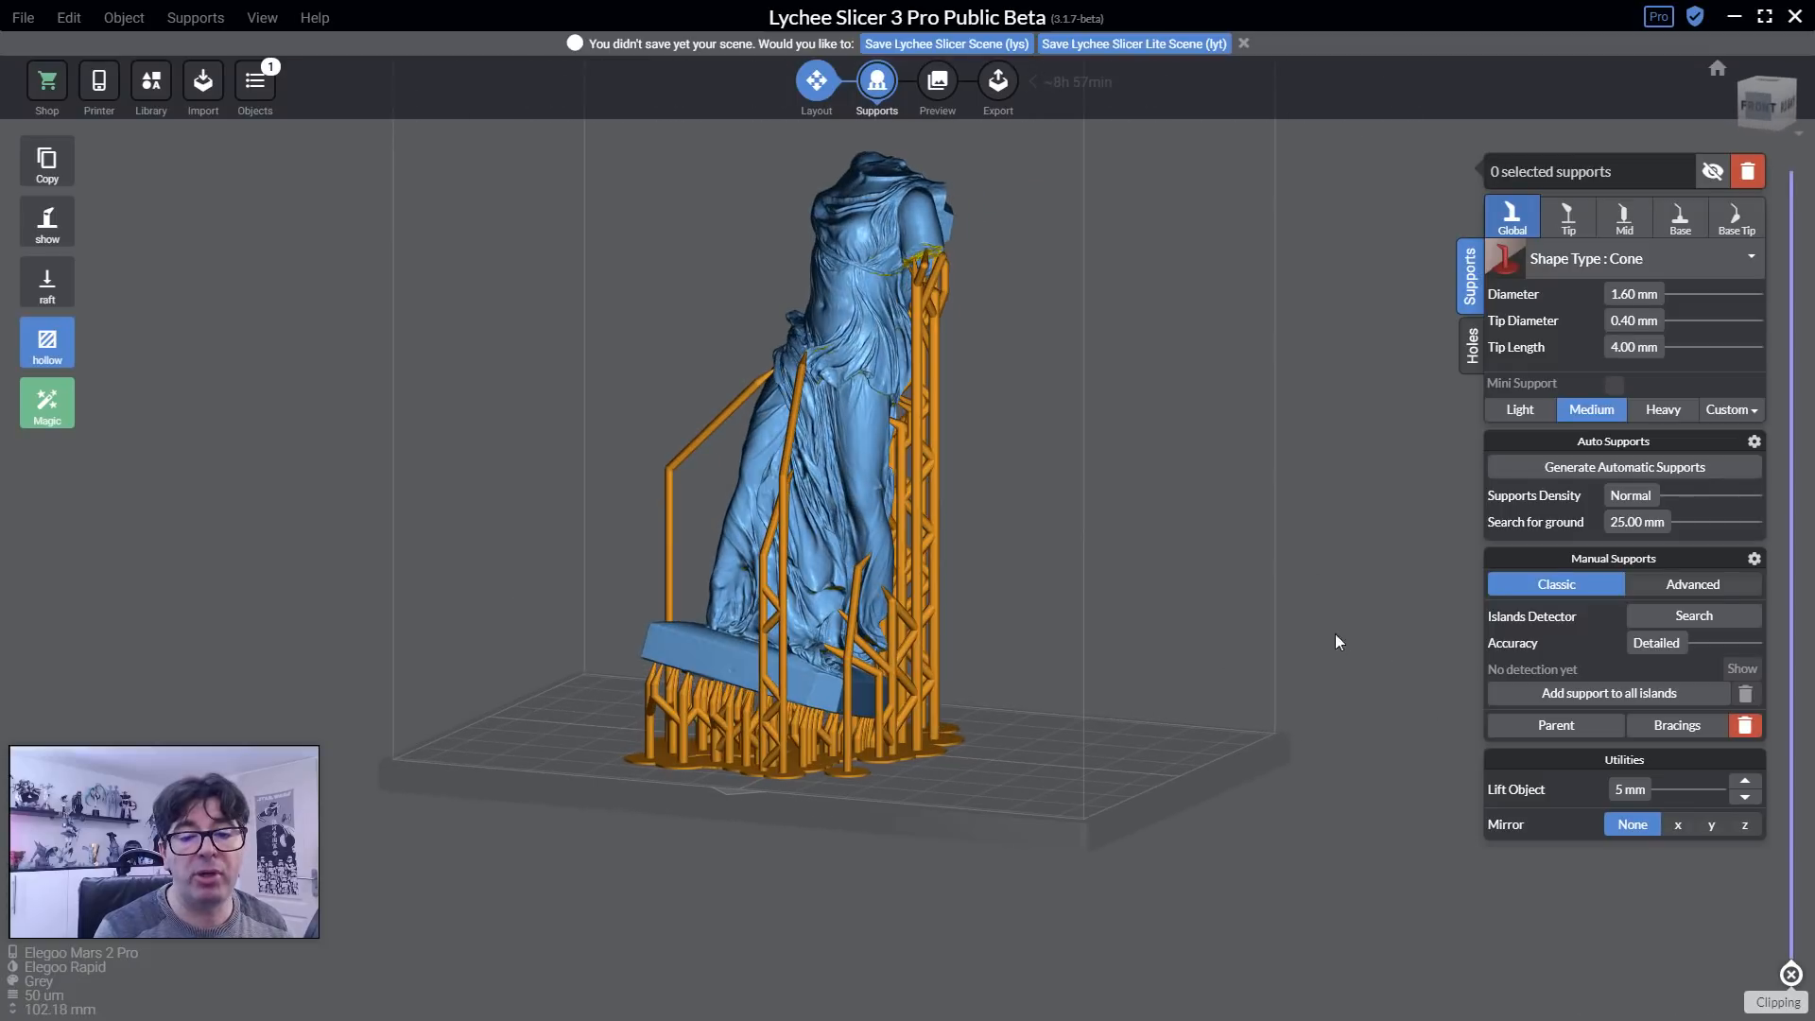
pyautogui.moveTo(885, 695); pyautogui.dragTo(1331, 756, button='right')
pyautogui.scroll(6, 920, 597)
pyautogui.moveTo(920, 597); pyautogui.dragTo(1158, 534, button='right')
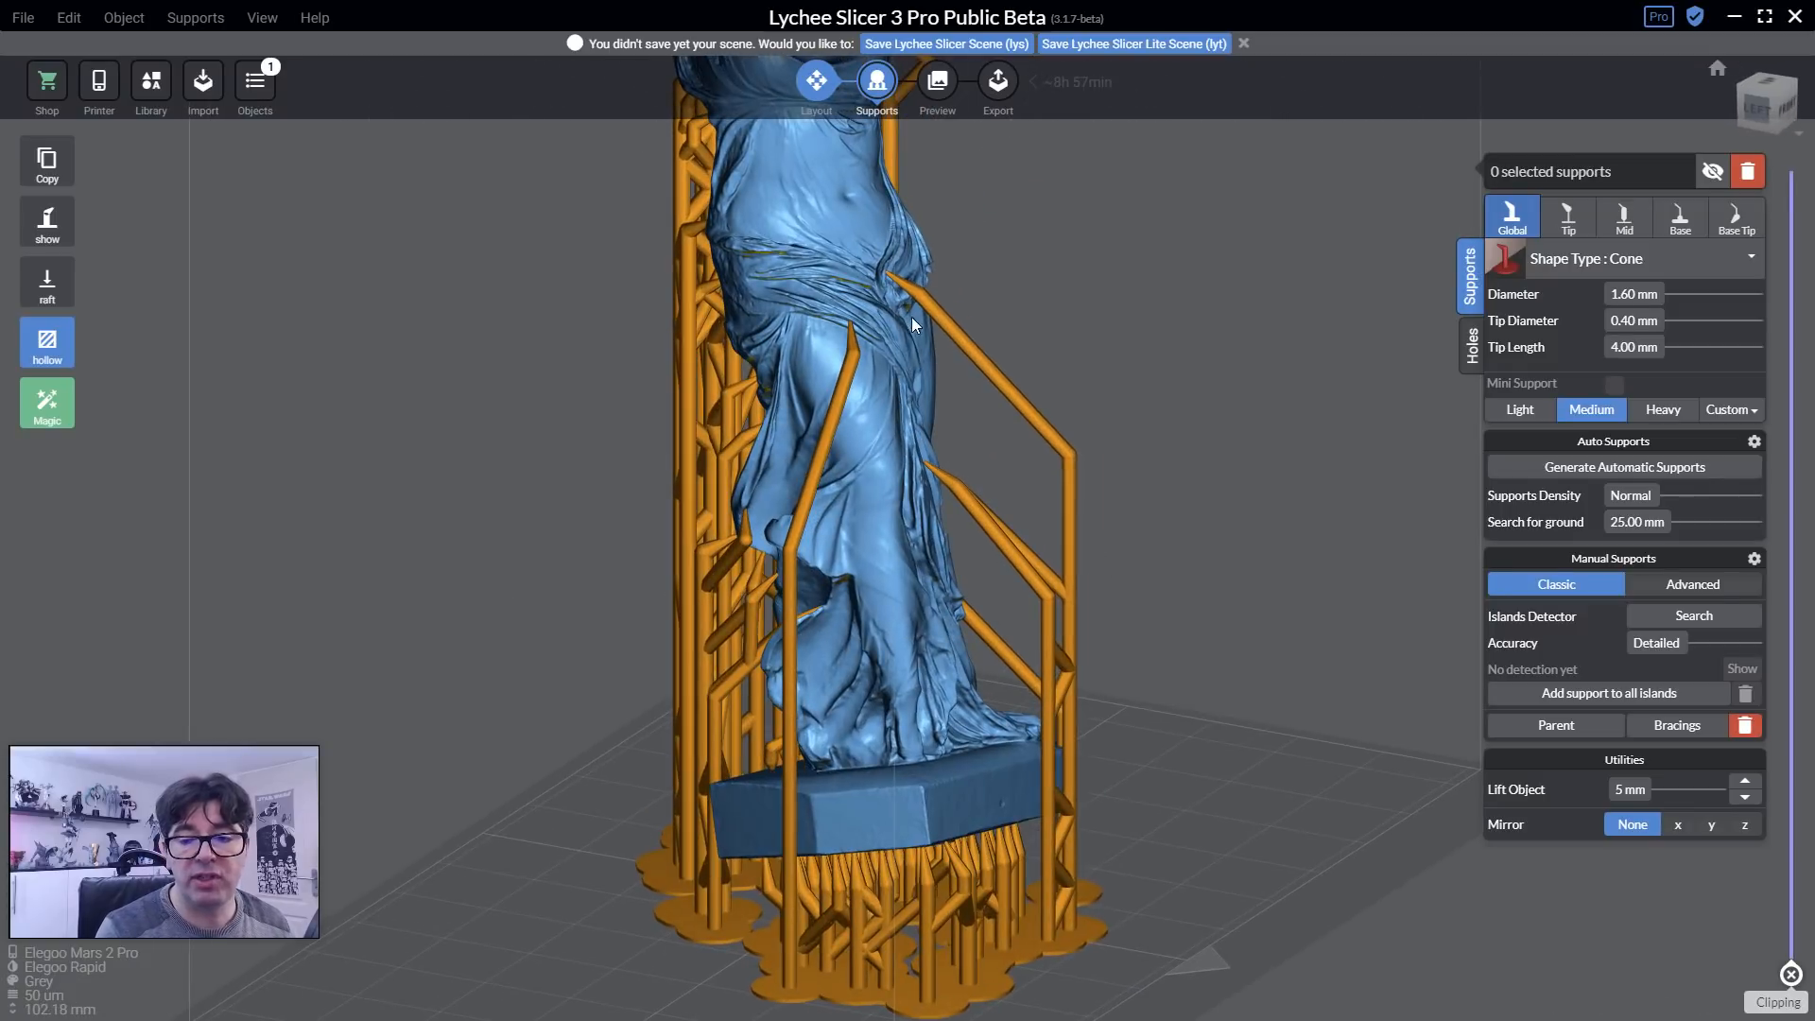
pyautogui.moveTo(1117, 422); pyautogui.dragTo(821, 564, button='right')
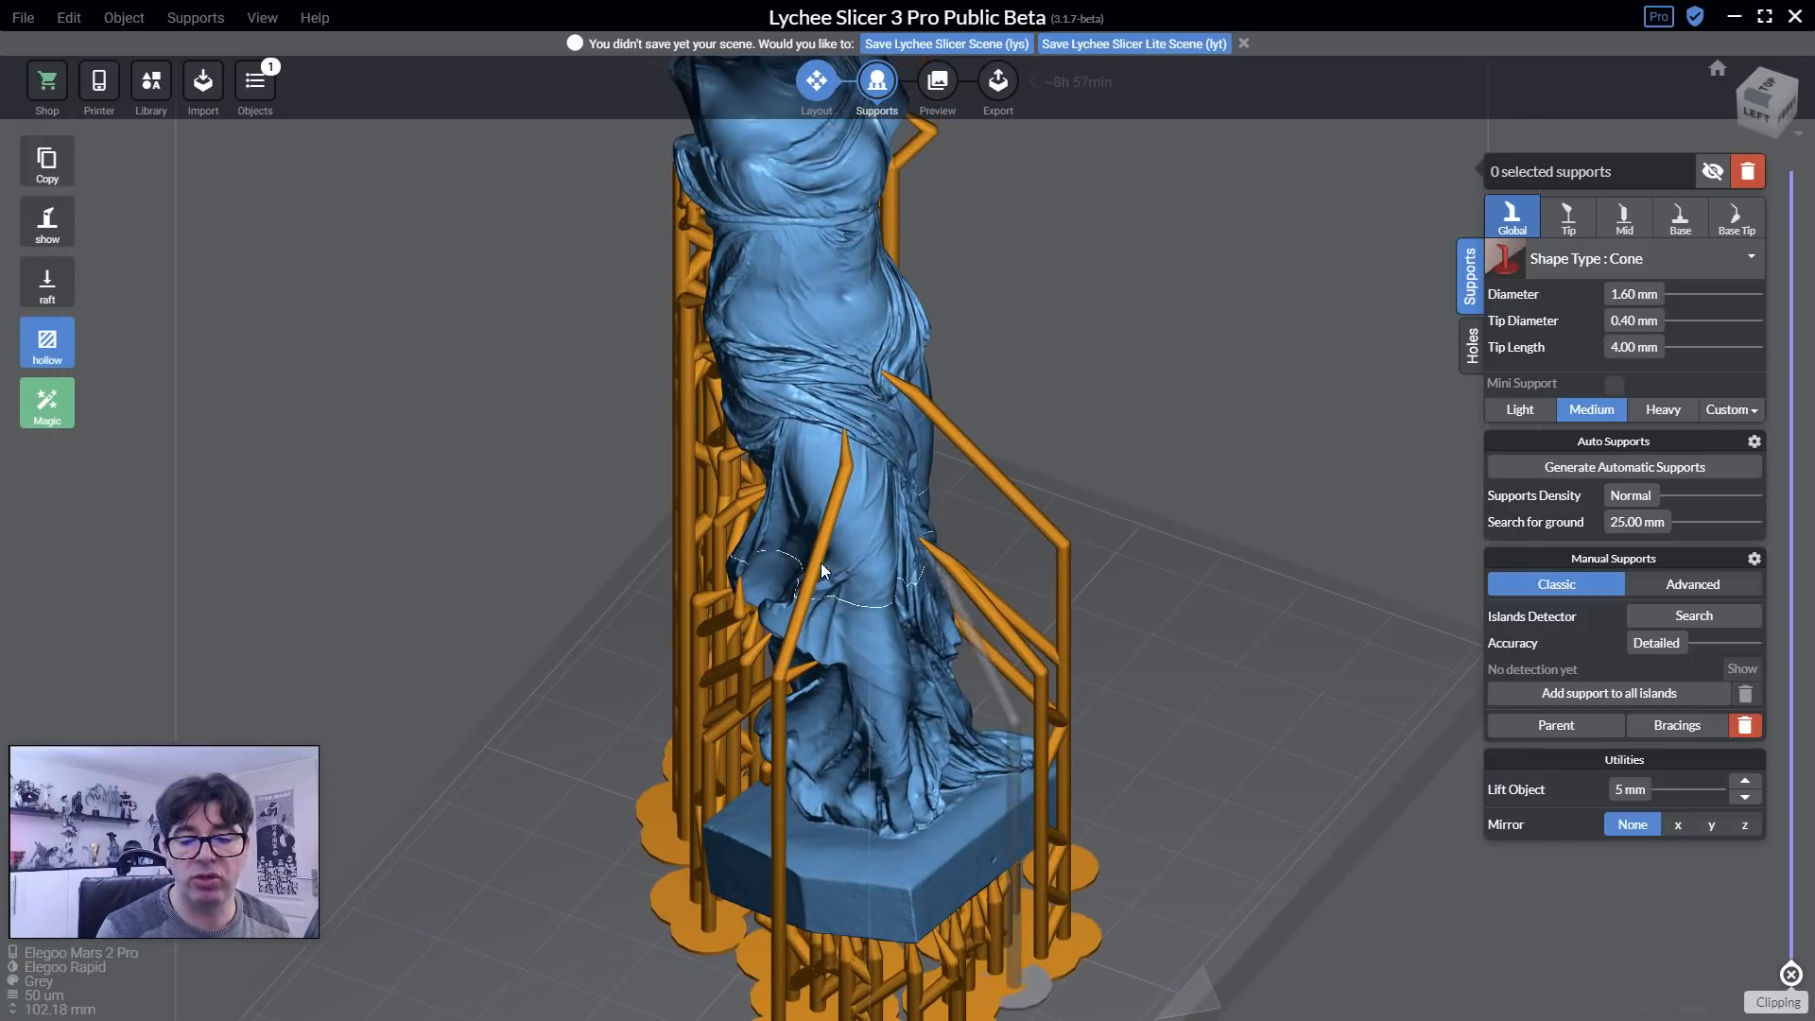
pyautogui.click(819, 556)
pyautogui.moveTo(925, 815); pyautogui.dragTo(730, 792, button='right')
pyautogui.press('Delete')
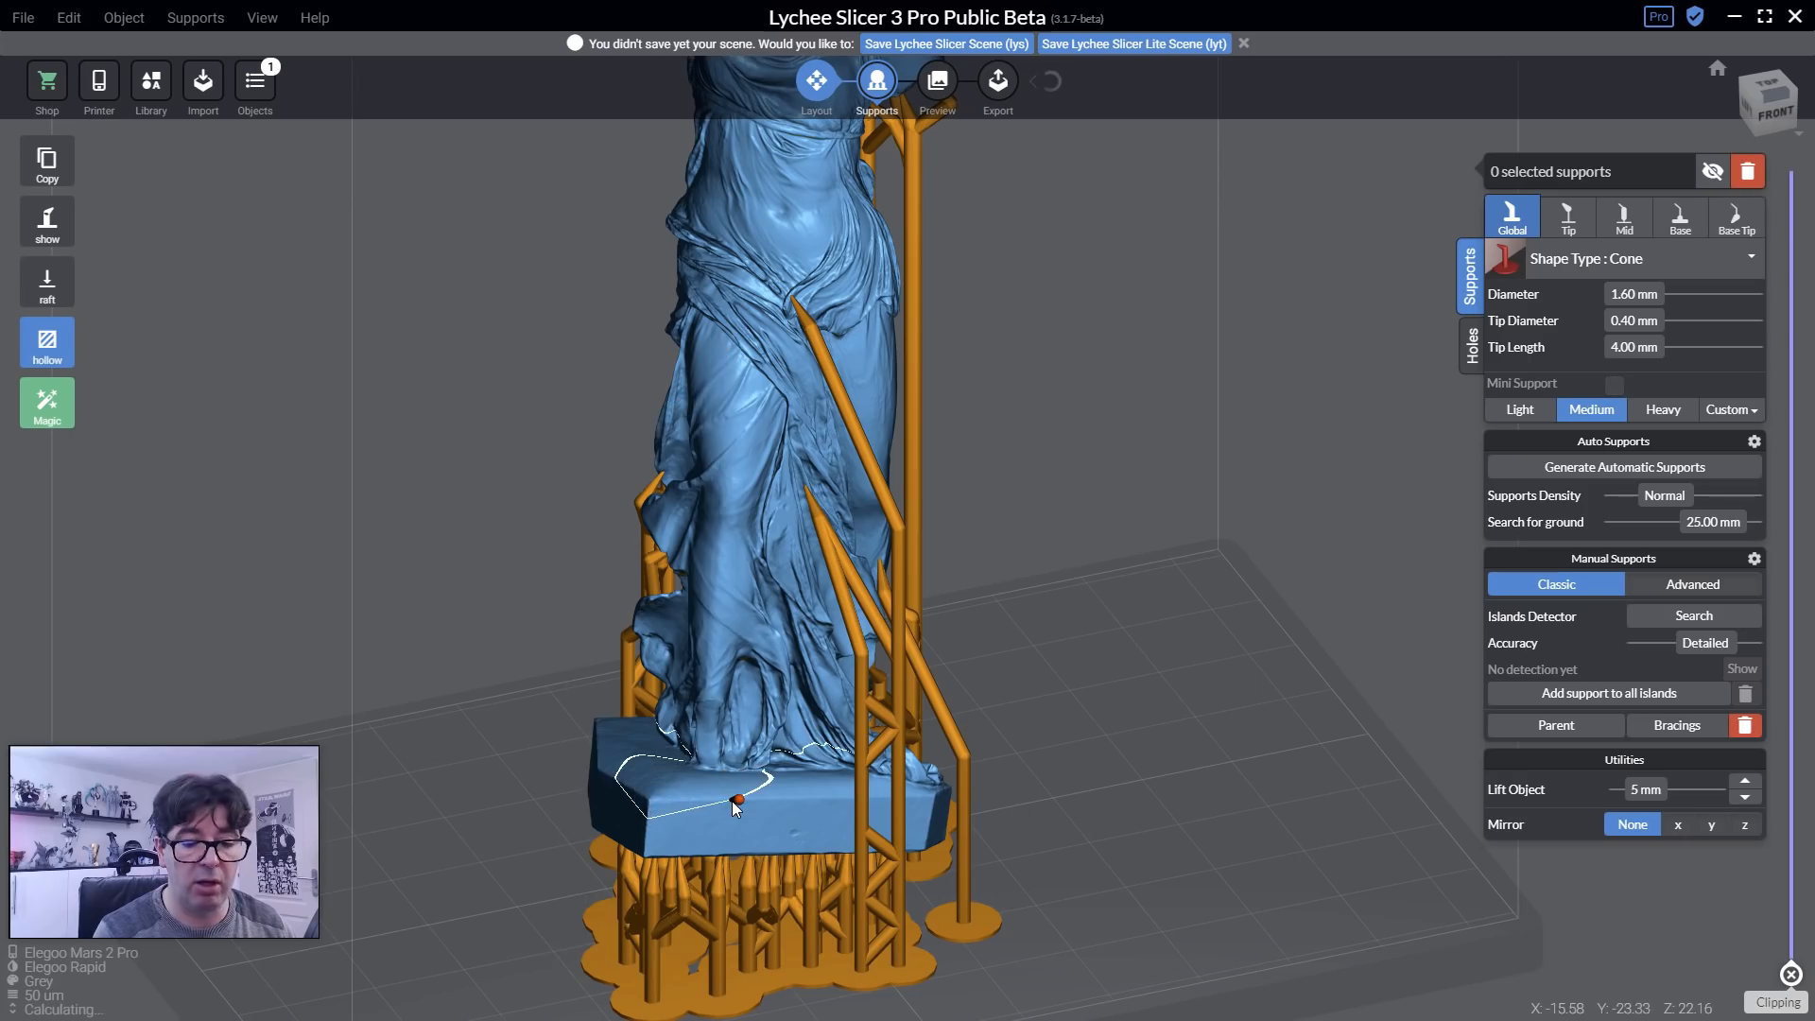
# Delete the long slanted support attached to the drapery fold at the statue's hip.
pyautogui.moveTo(1204, 637); pyautogui.dragTo(1378, 616, button='right')
pyautogui.scroll(5, 1262, 681)
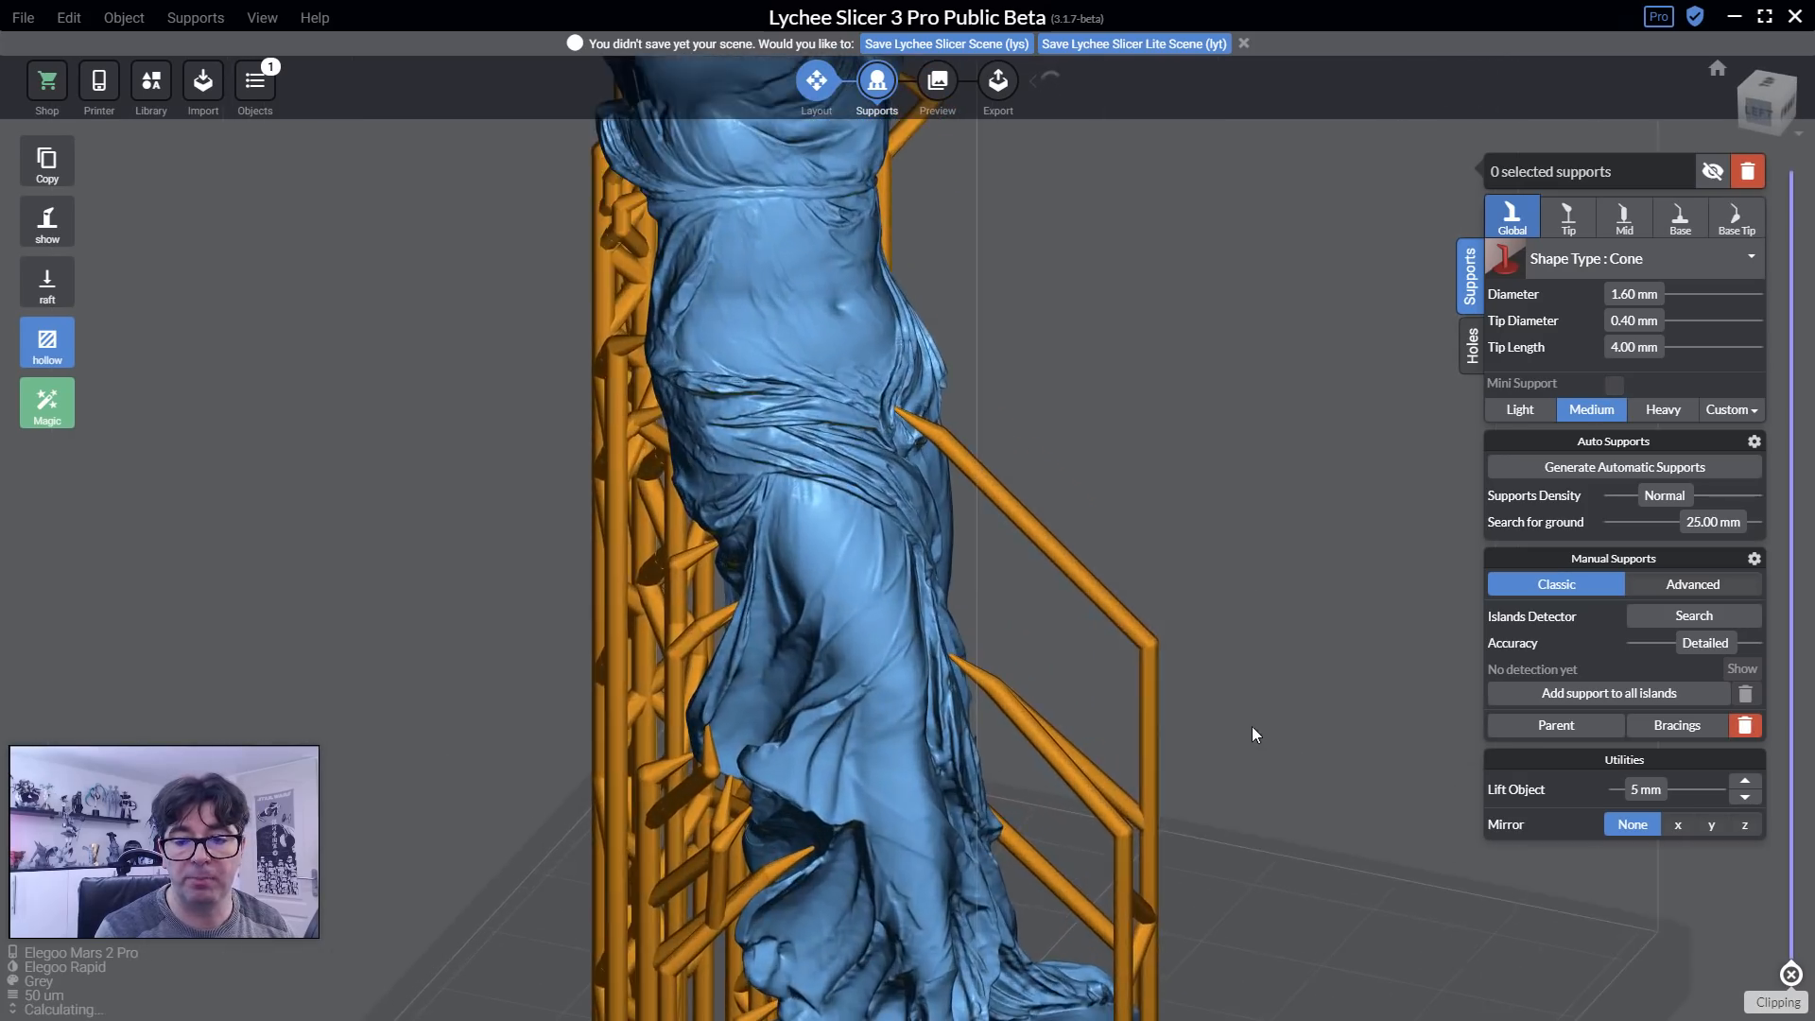
pyautogui.moveTo(1252, 726); pyautogui.dragTo(688, 728, button='right')
pyautogui.moveTo(635, 416); pyautogui.dragTo(747, 620, button='middle')
pyautogui.scroll(3, 742, 596)
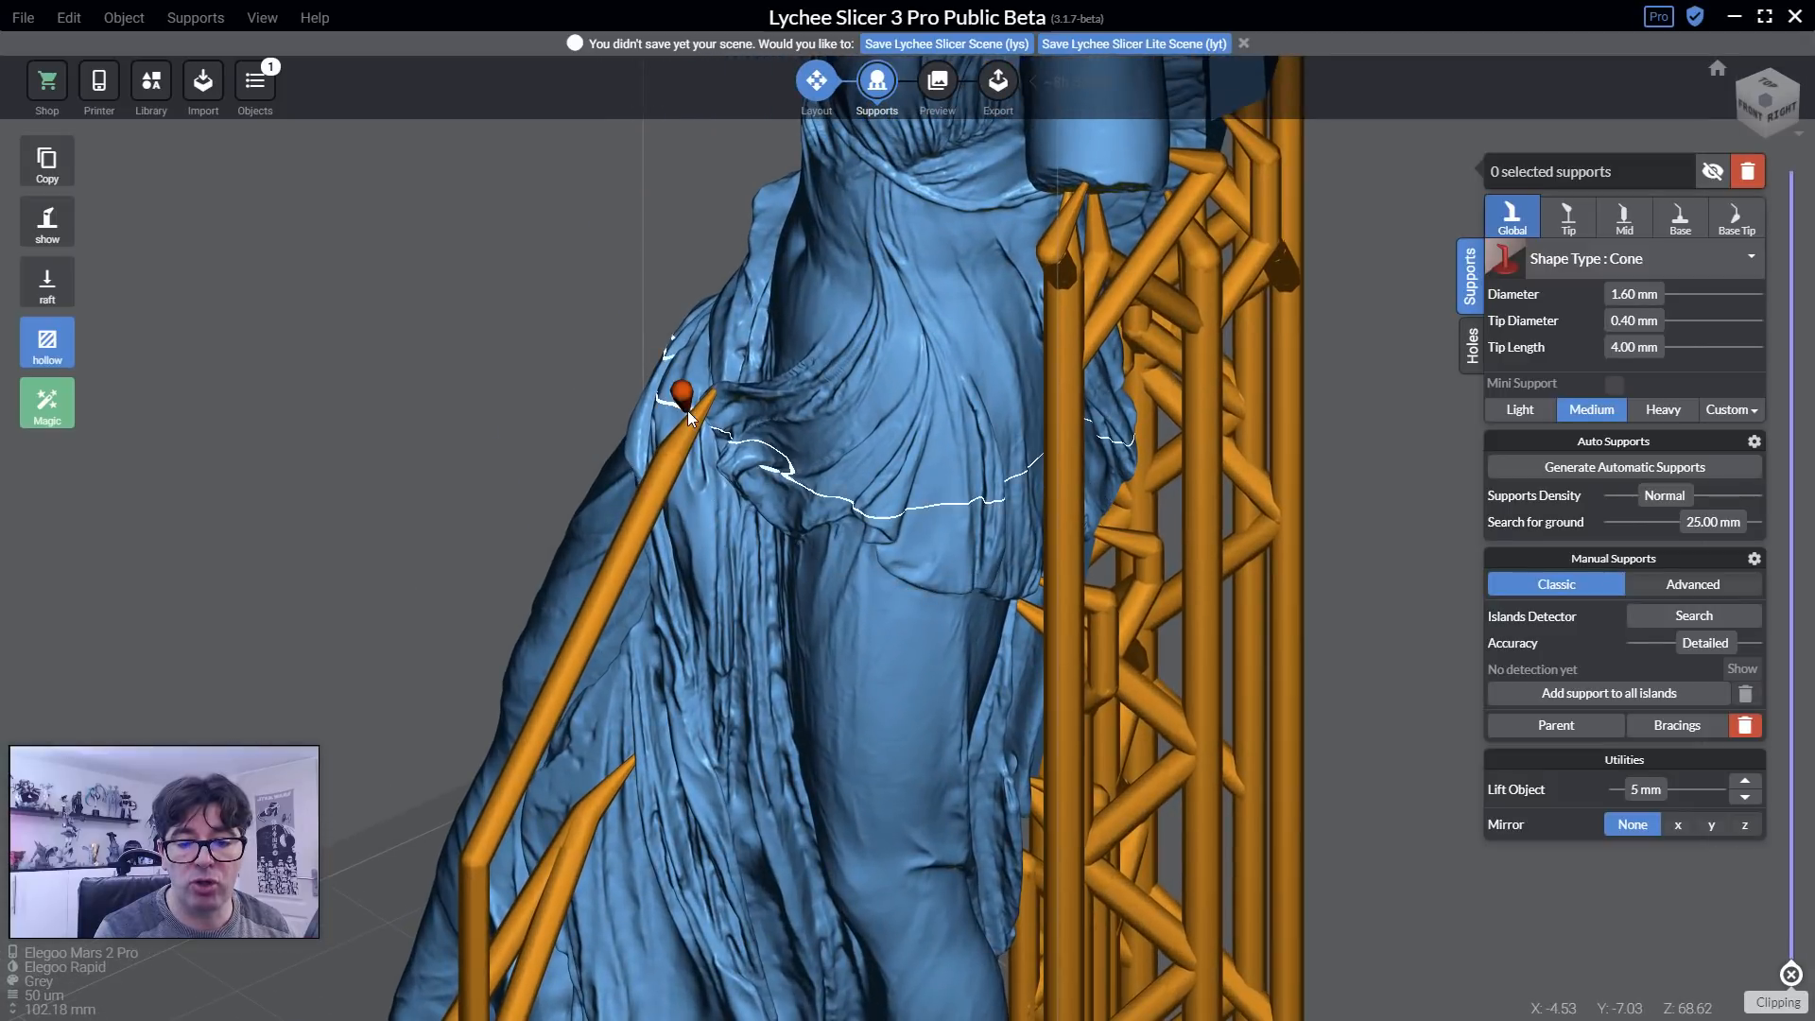
pyautogui.click(696, 426)
pyautogui.press('Delete')
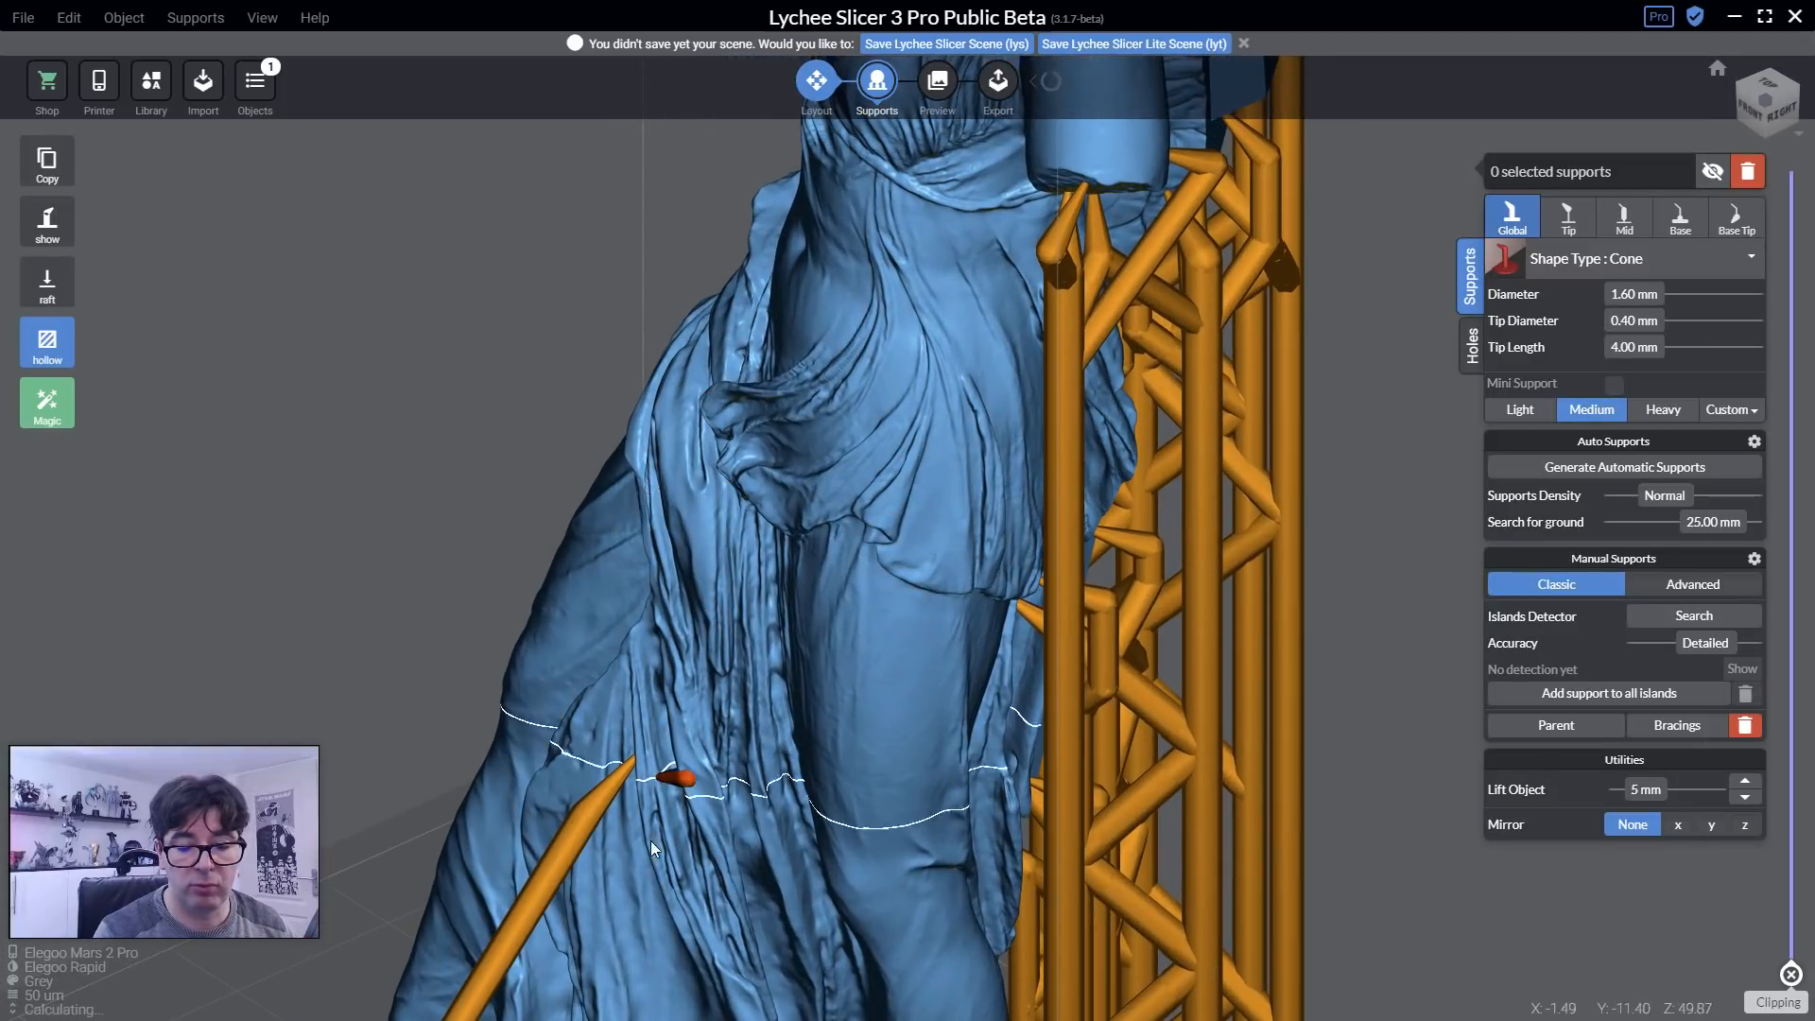
# Delete the slanted supports touching the lower drapery and the statue's shin.
pyautogui.moveTo(650, 841); pyautogui.dragTo(690, 393, button='middle')
pyautogui.click(577, 428)
pyautogui.press('Delete')
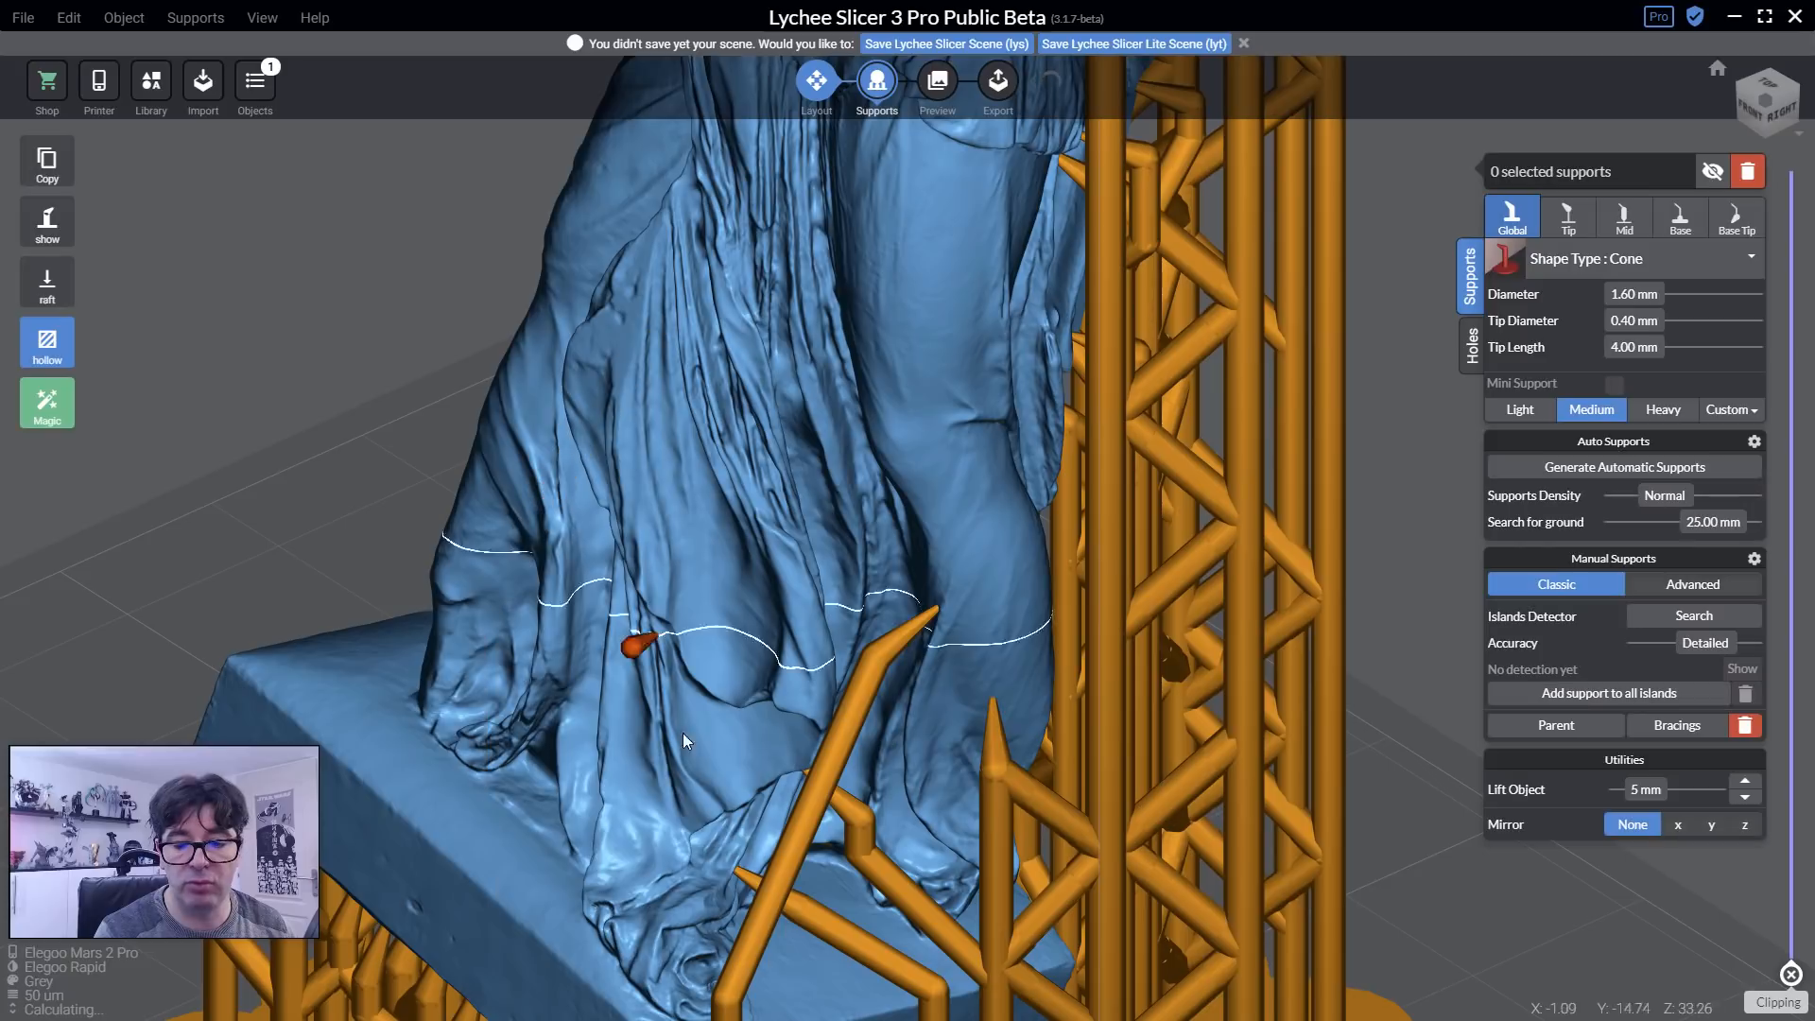
pyautogui.click(853, 697)
pyautogui.press('Delete')
pyautogui.moveTo(921, 767); pyautogui.dragTo(834, 700, button='right')
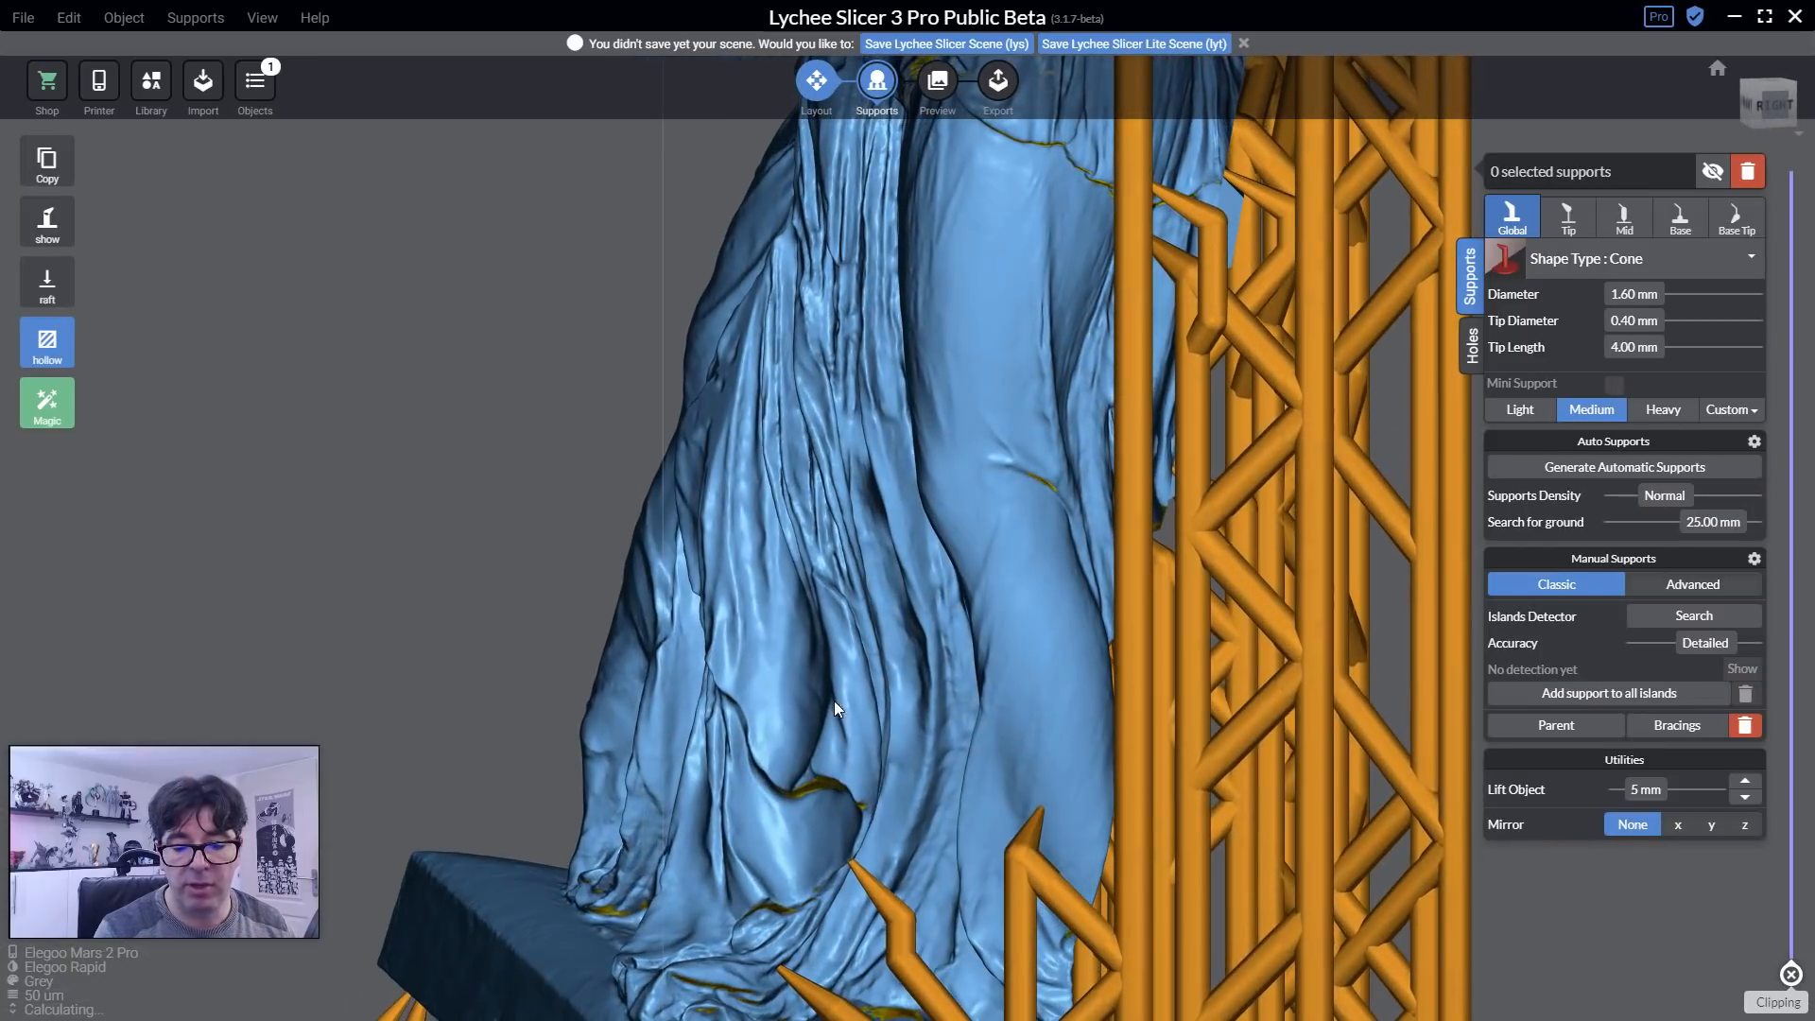
pyautogui.scroll(-10, 834, 701)
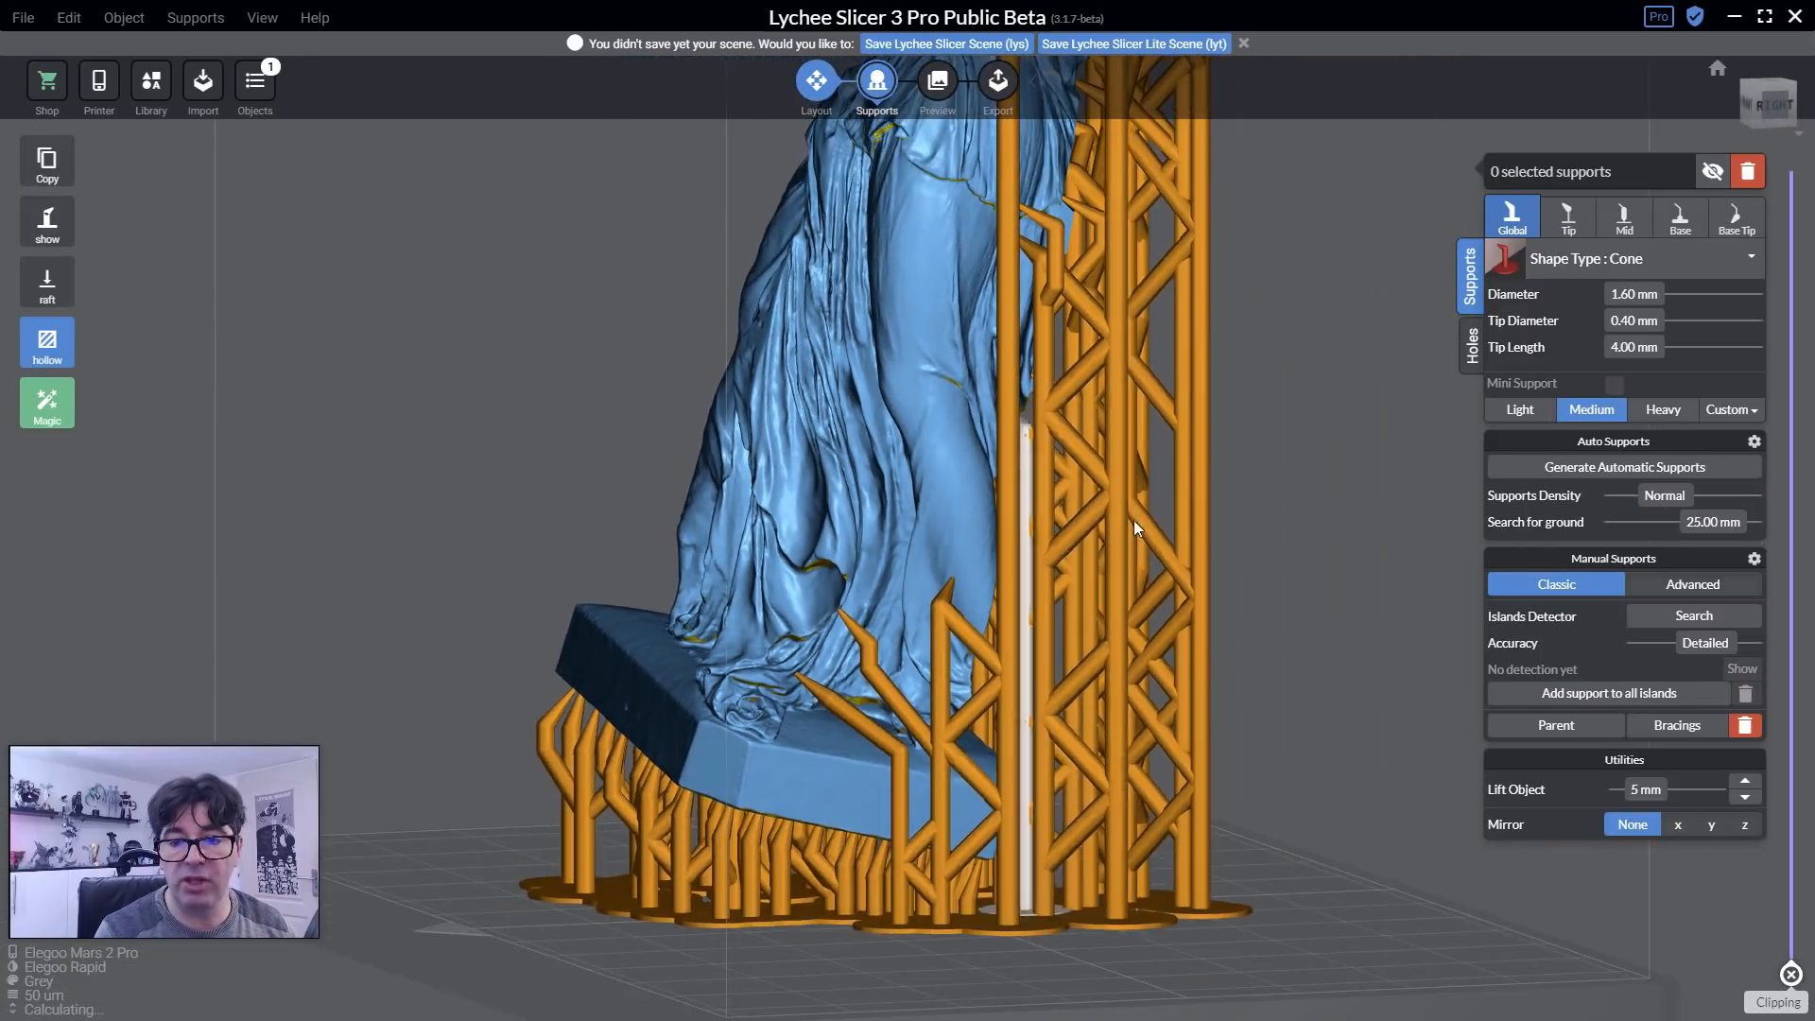
pyautogui.moveTo(1133, 520); pyautogui.dragTo(1199, 242, button='right')
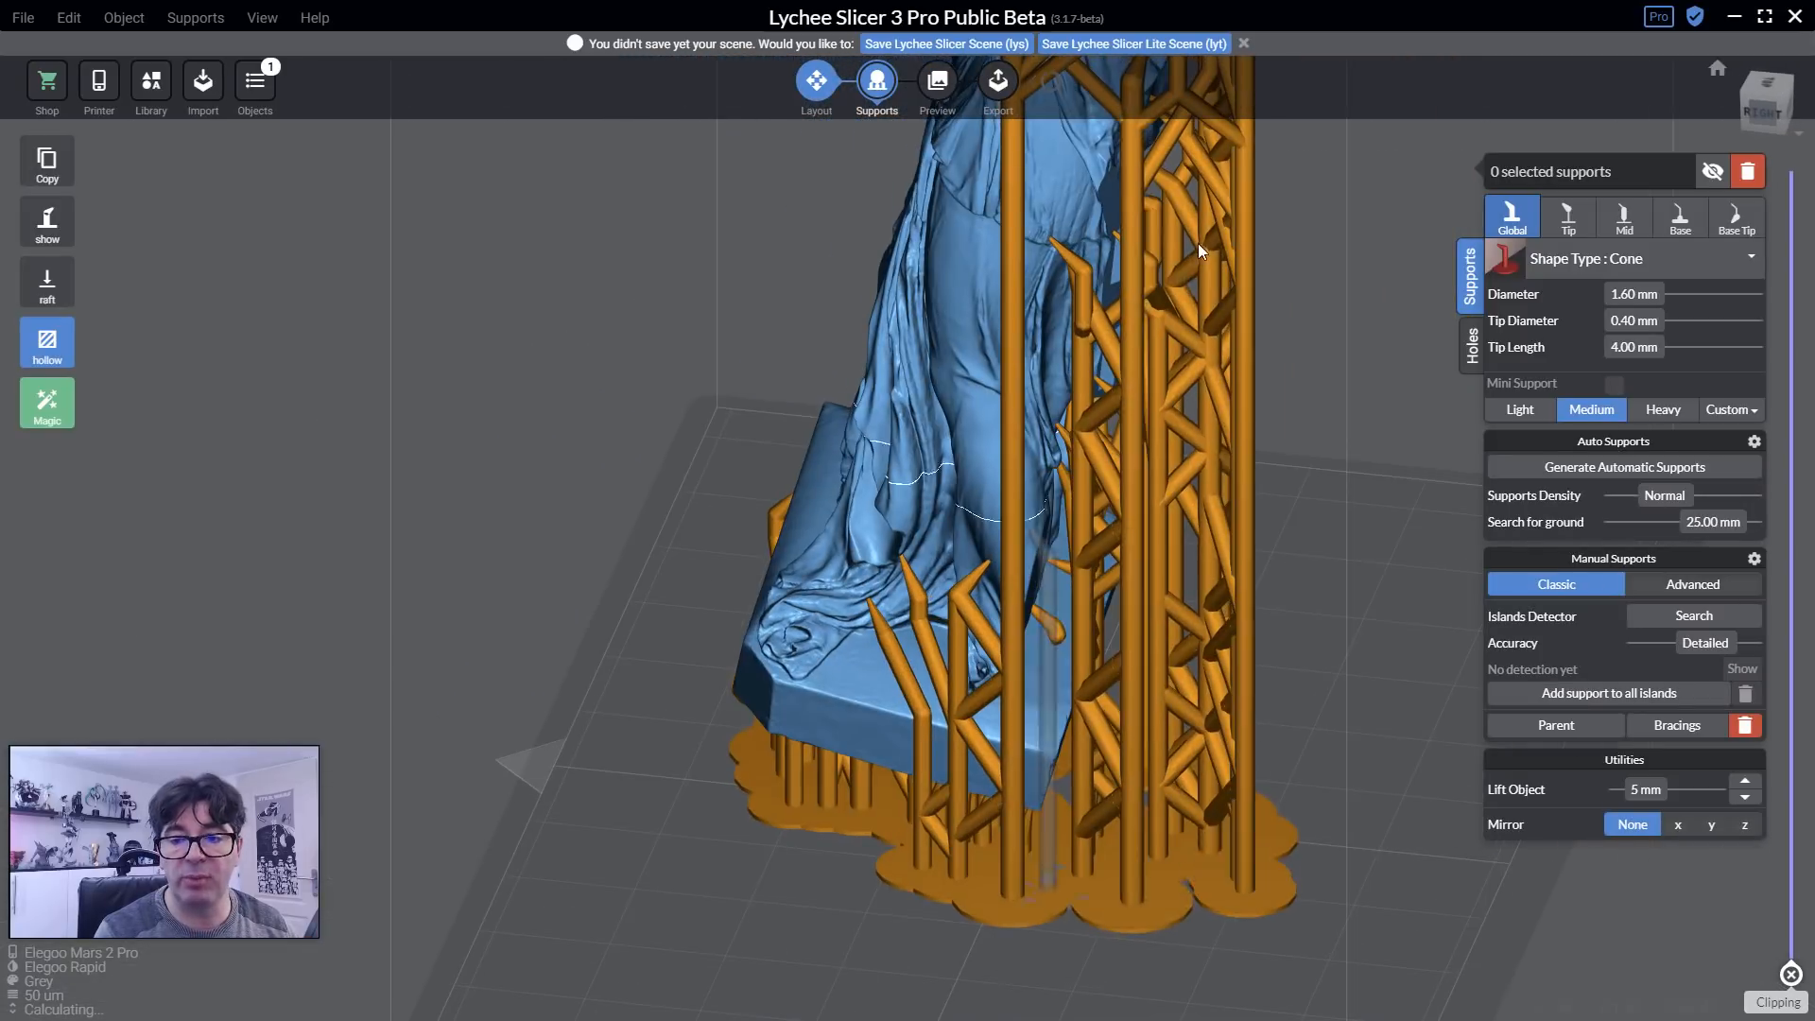
pyautogui.moveTo(672, 639); pyautogui.dragTo(807, 586, button='right')
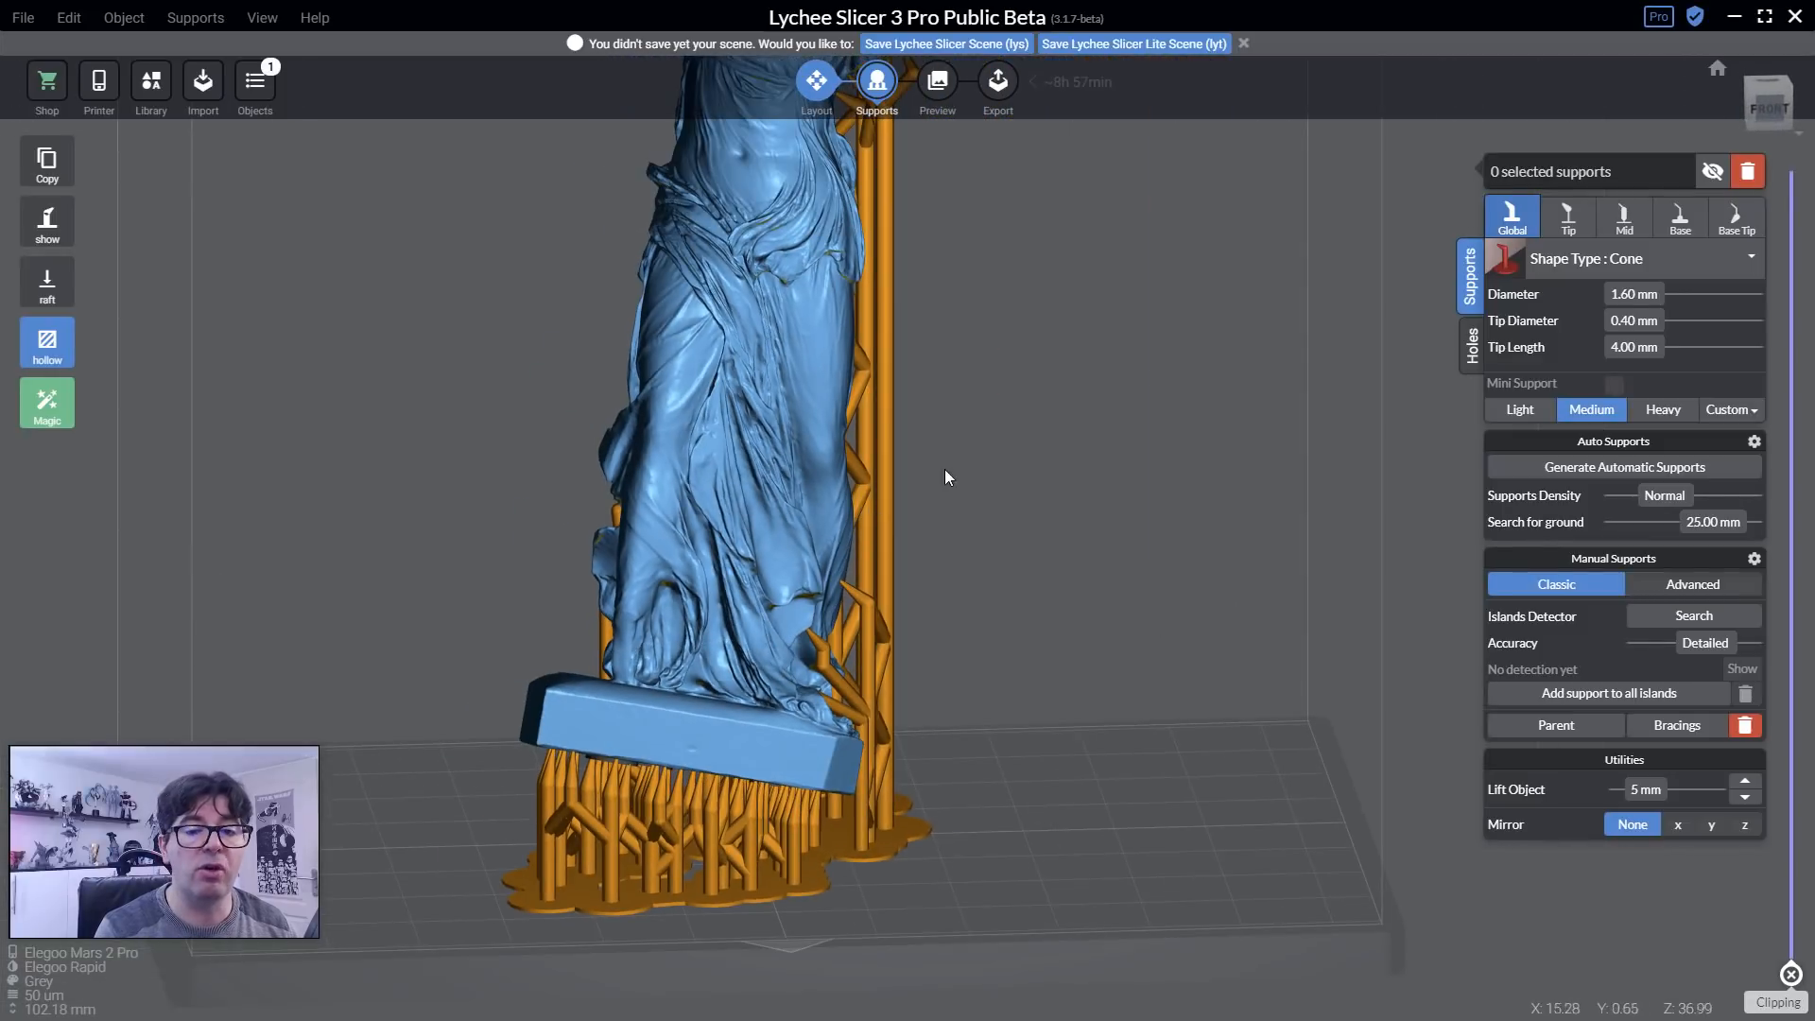
pyautogui.scroll(-5, 972, 667)
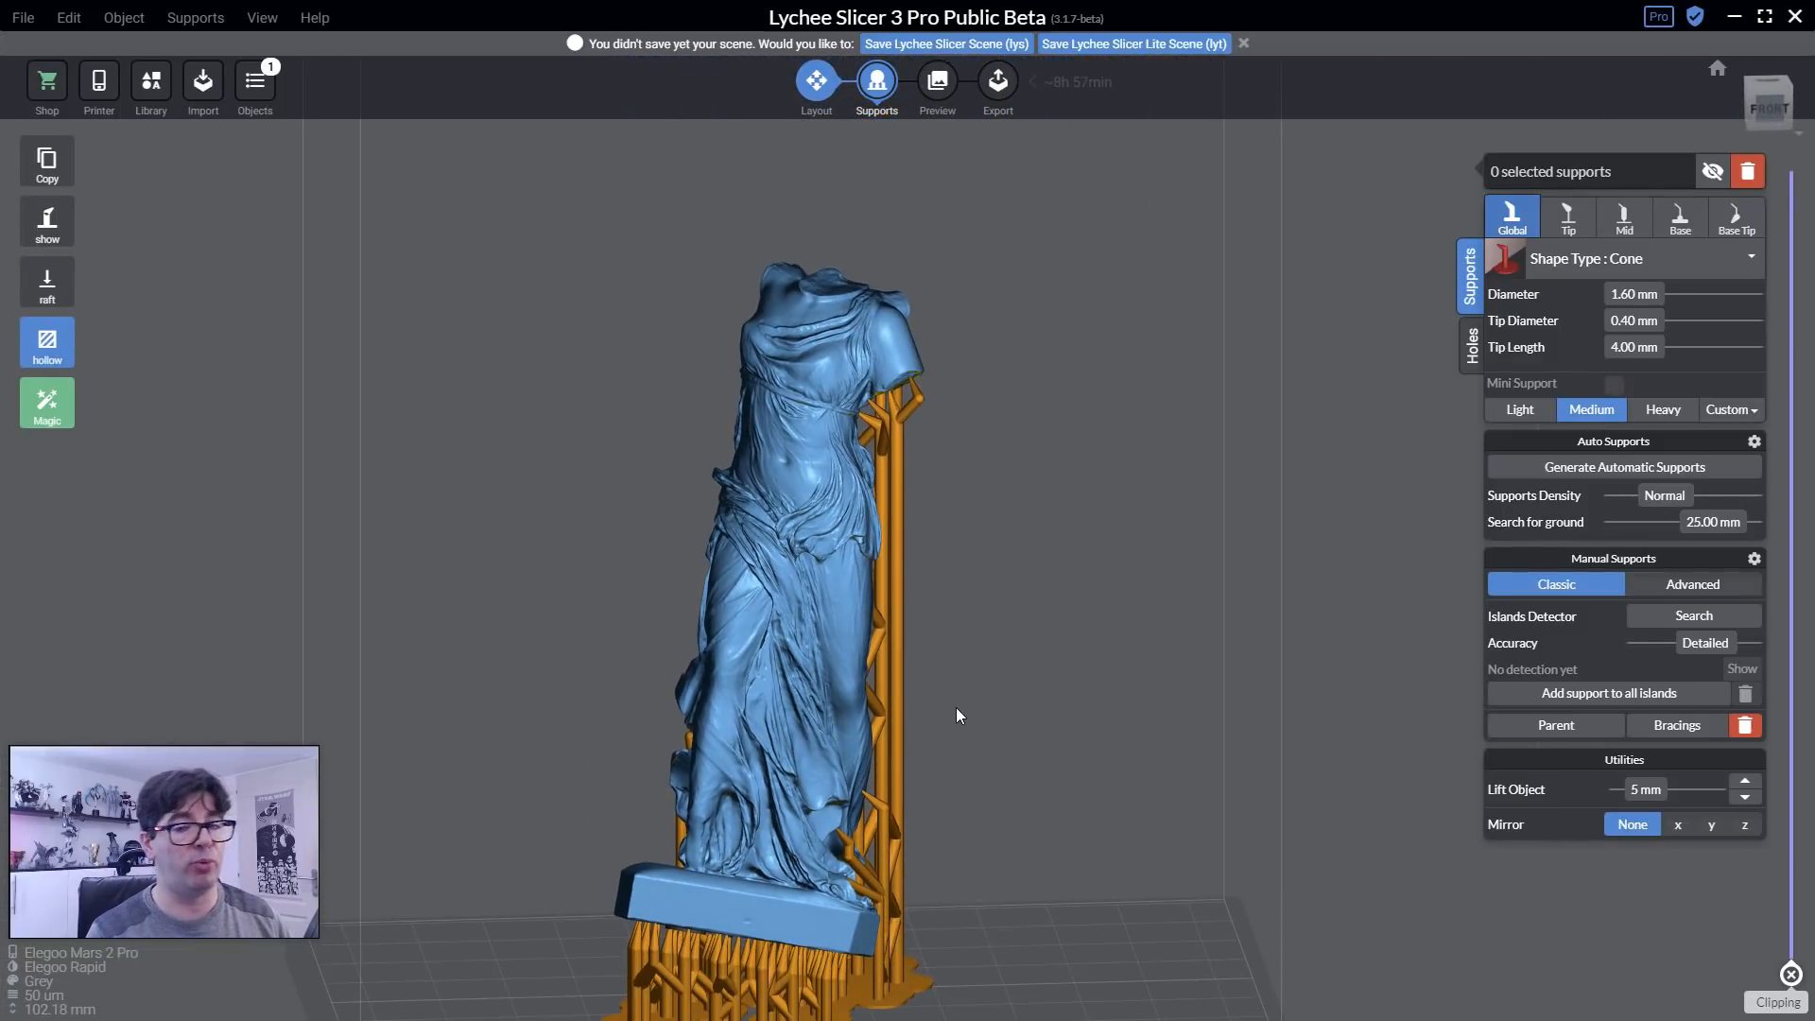
pyautogui.moveTo(966, 710); pyautogui.dragTo(847, 711, button='right')
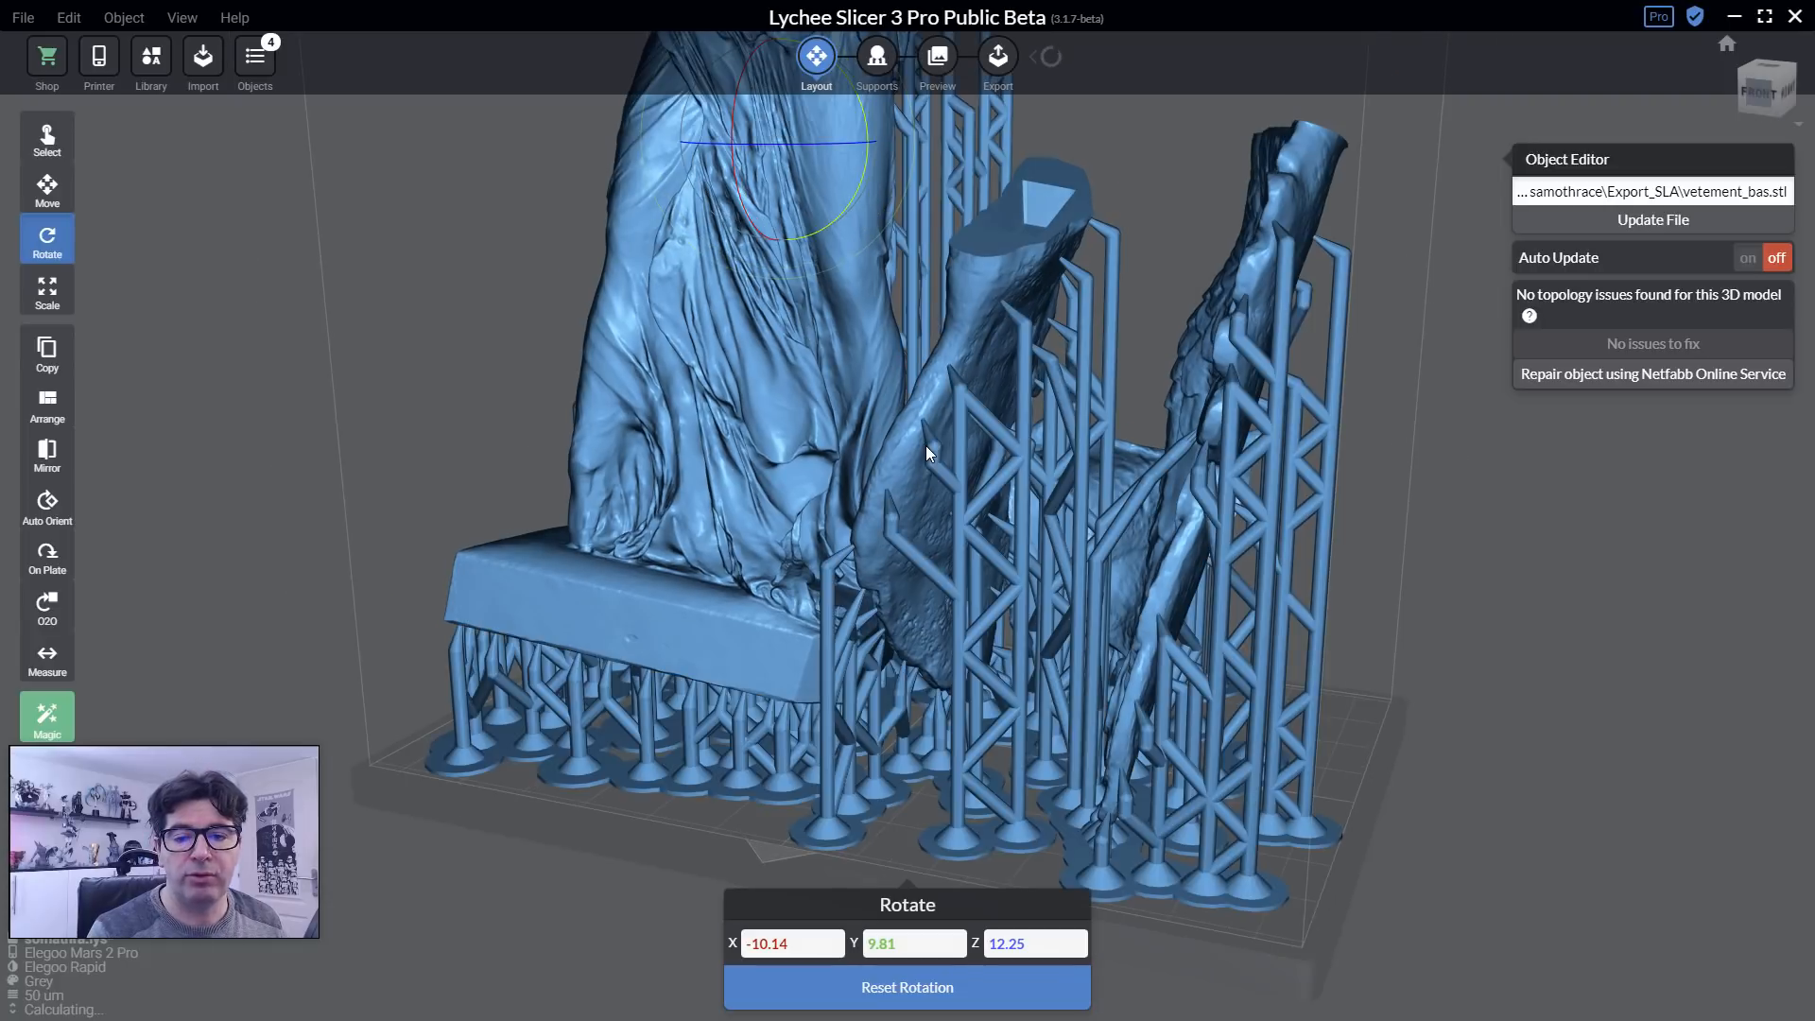
# Examine the four-object statue plate in support editing, clipping through the upper torso to check the hollow interior and the supported undersides.
pyautogui.moveTo(768, 486); pyautogui.dragTo(791, 604, button='right')
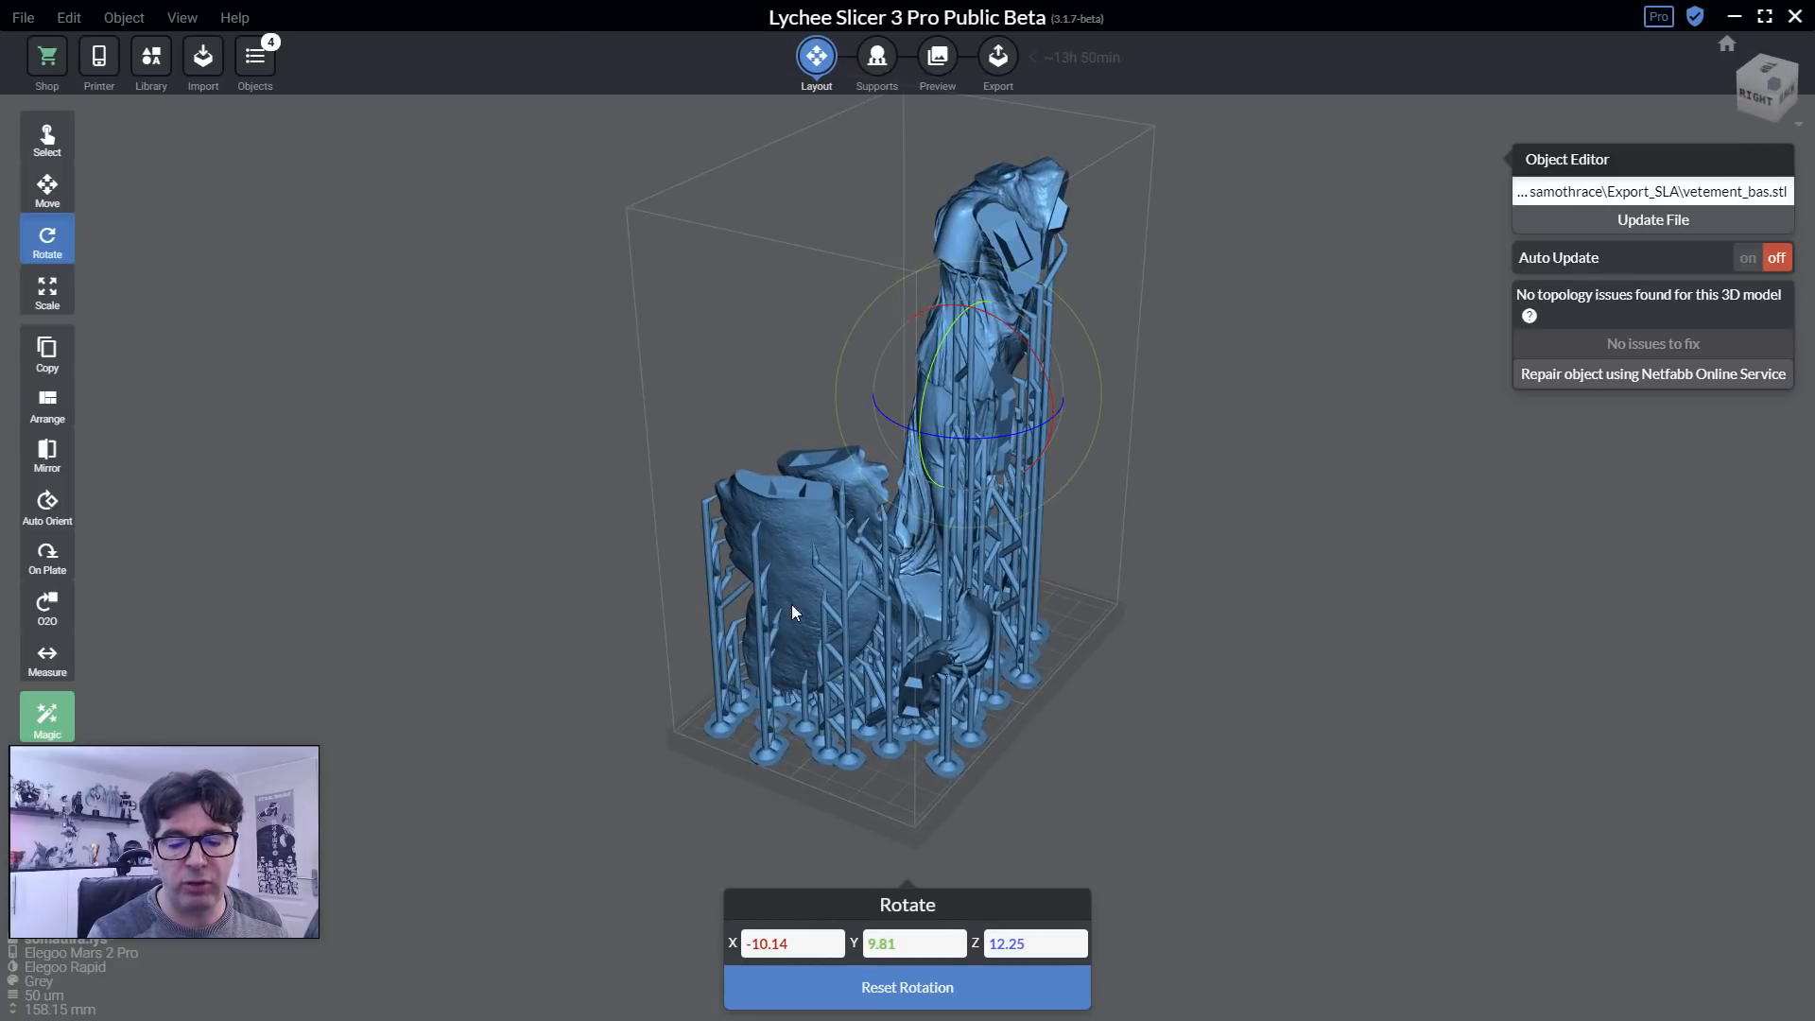
pyautogui.moveTo(782, 441); pyautogui.dragTo(1507, 706, button='right')
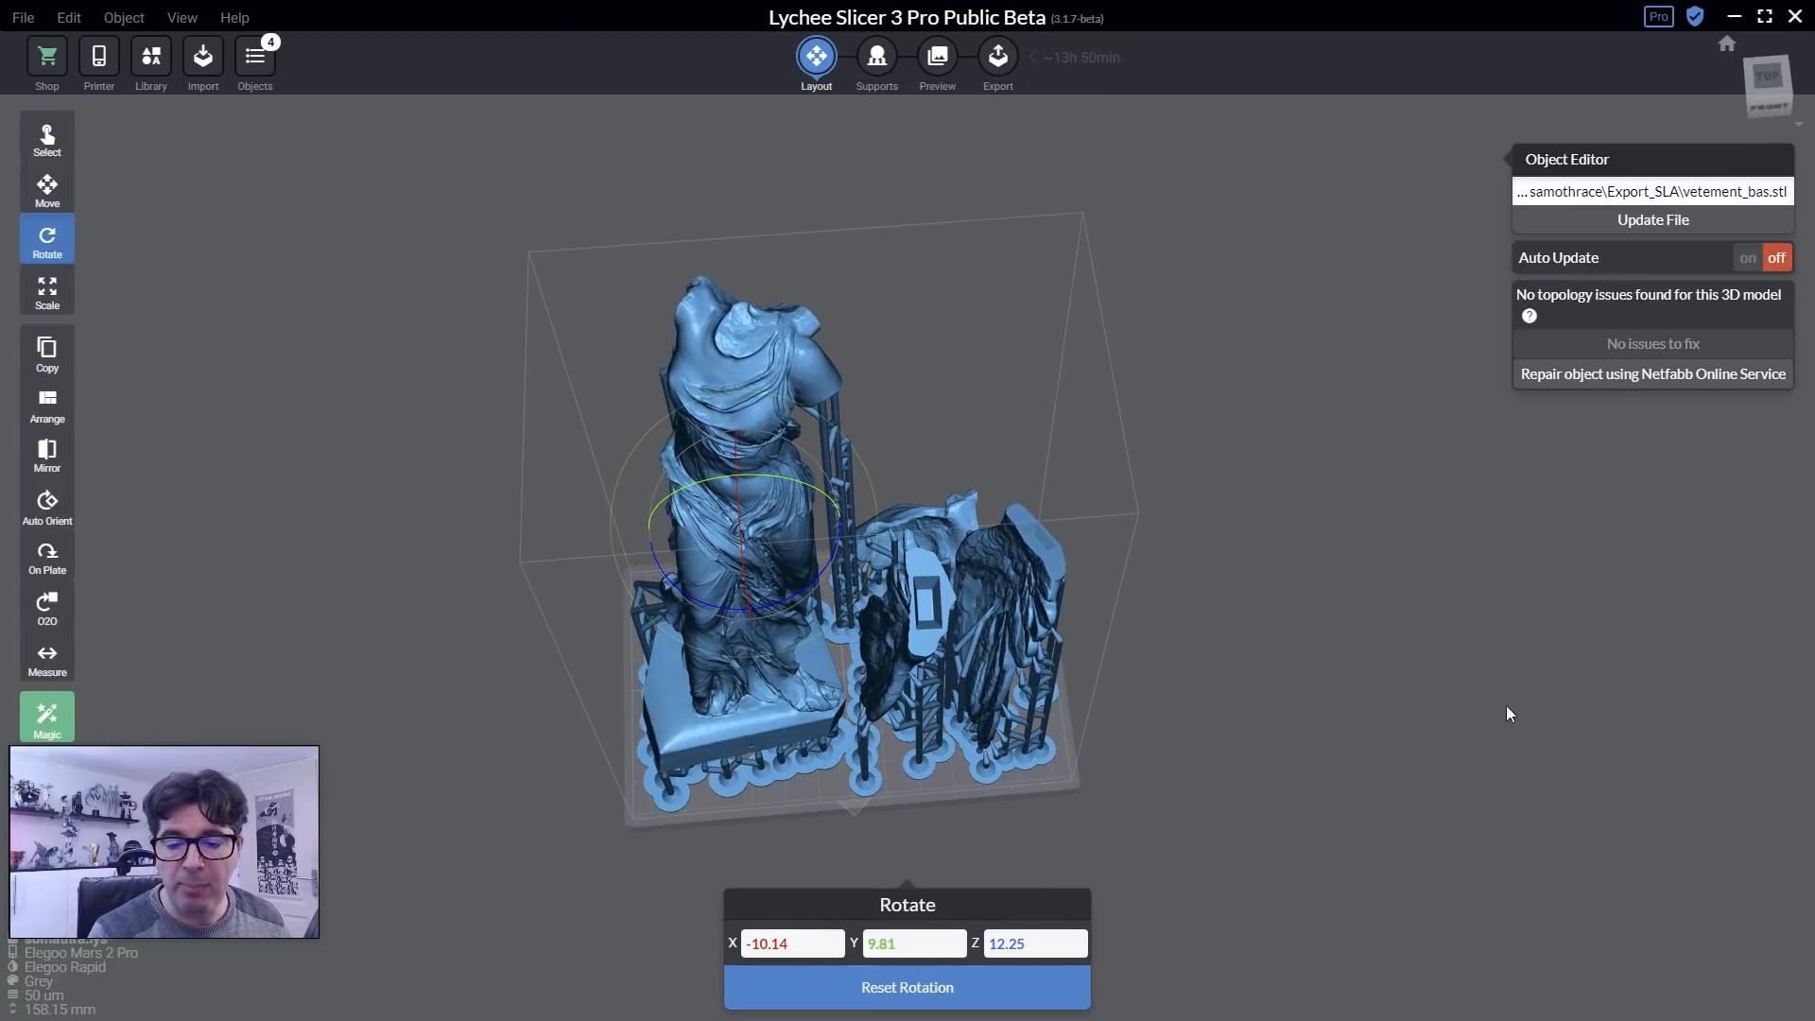
pyautogui.click(877, 56)
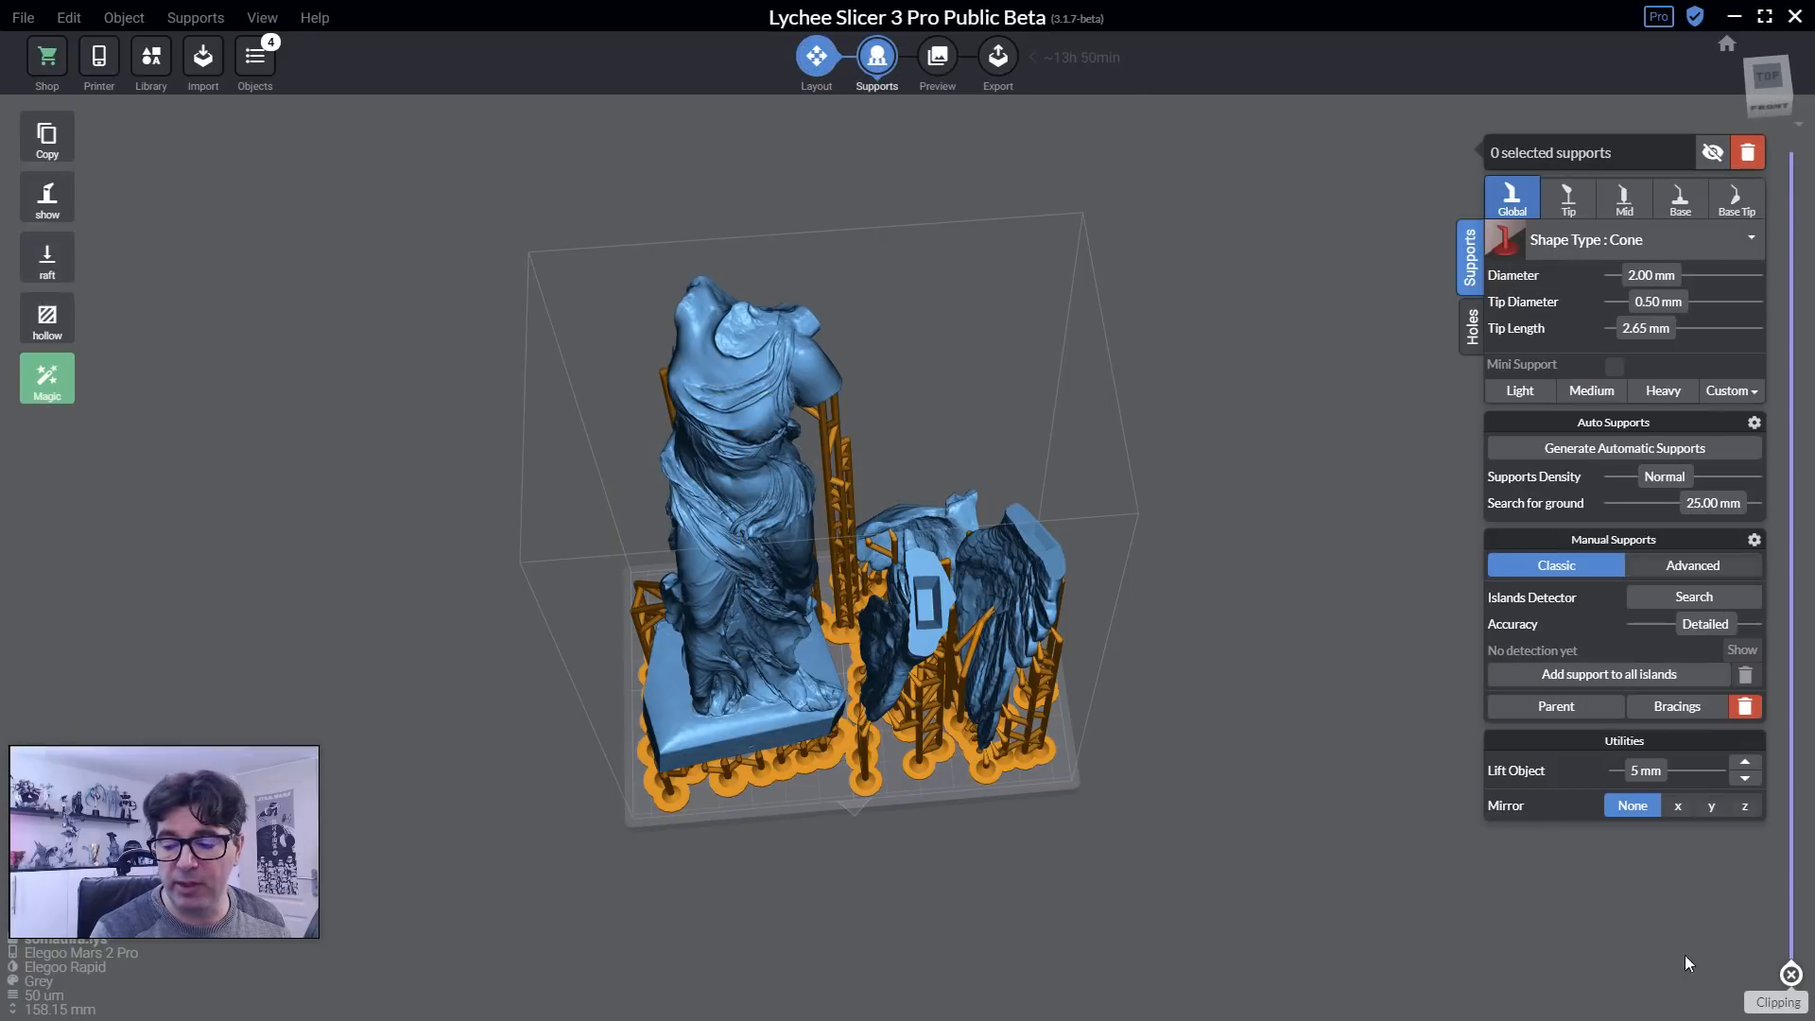
pyautogui.moveTo(1793, 977); pyautogui.dragTo(1771, 262)
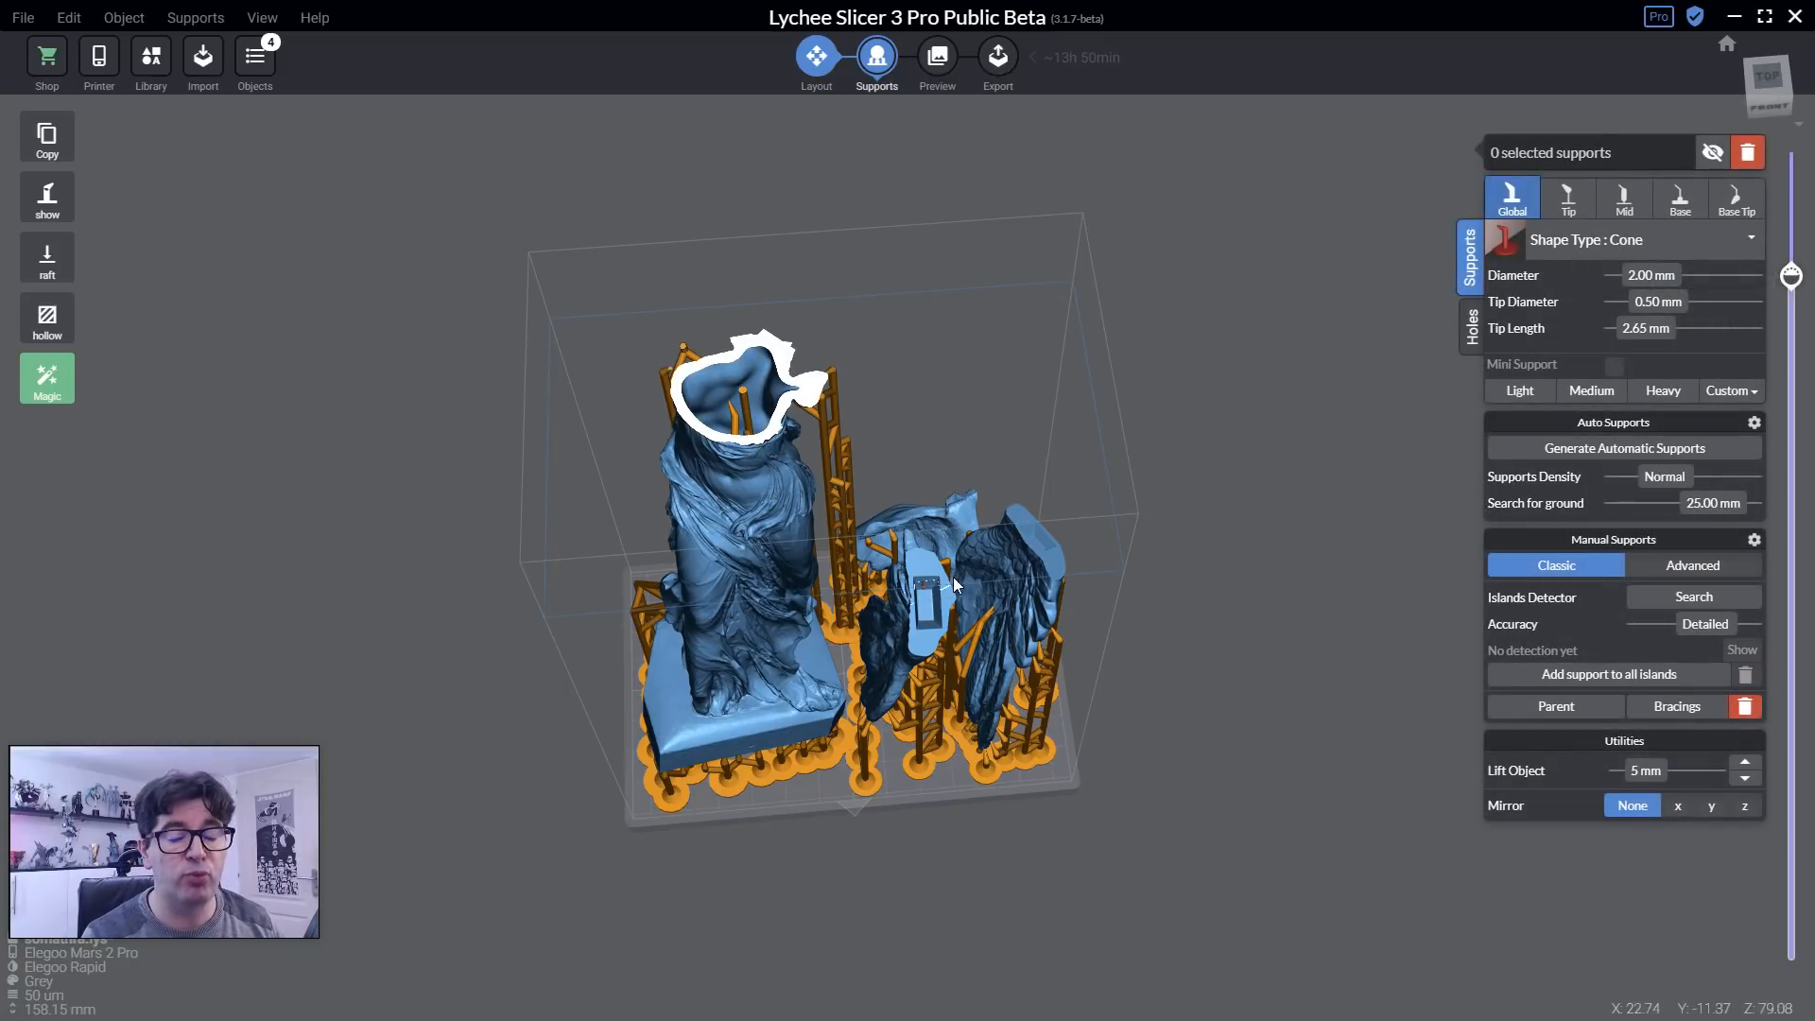
pyautogui.moveTo(1162, 775); pyautogui.dragTo(1183, 457)
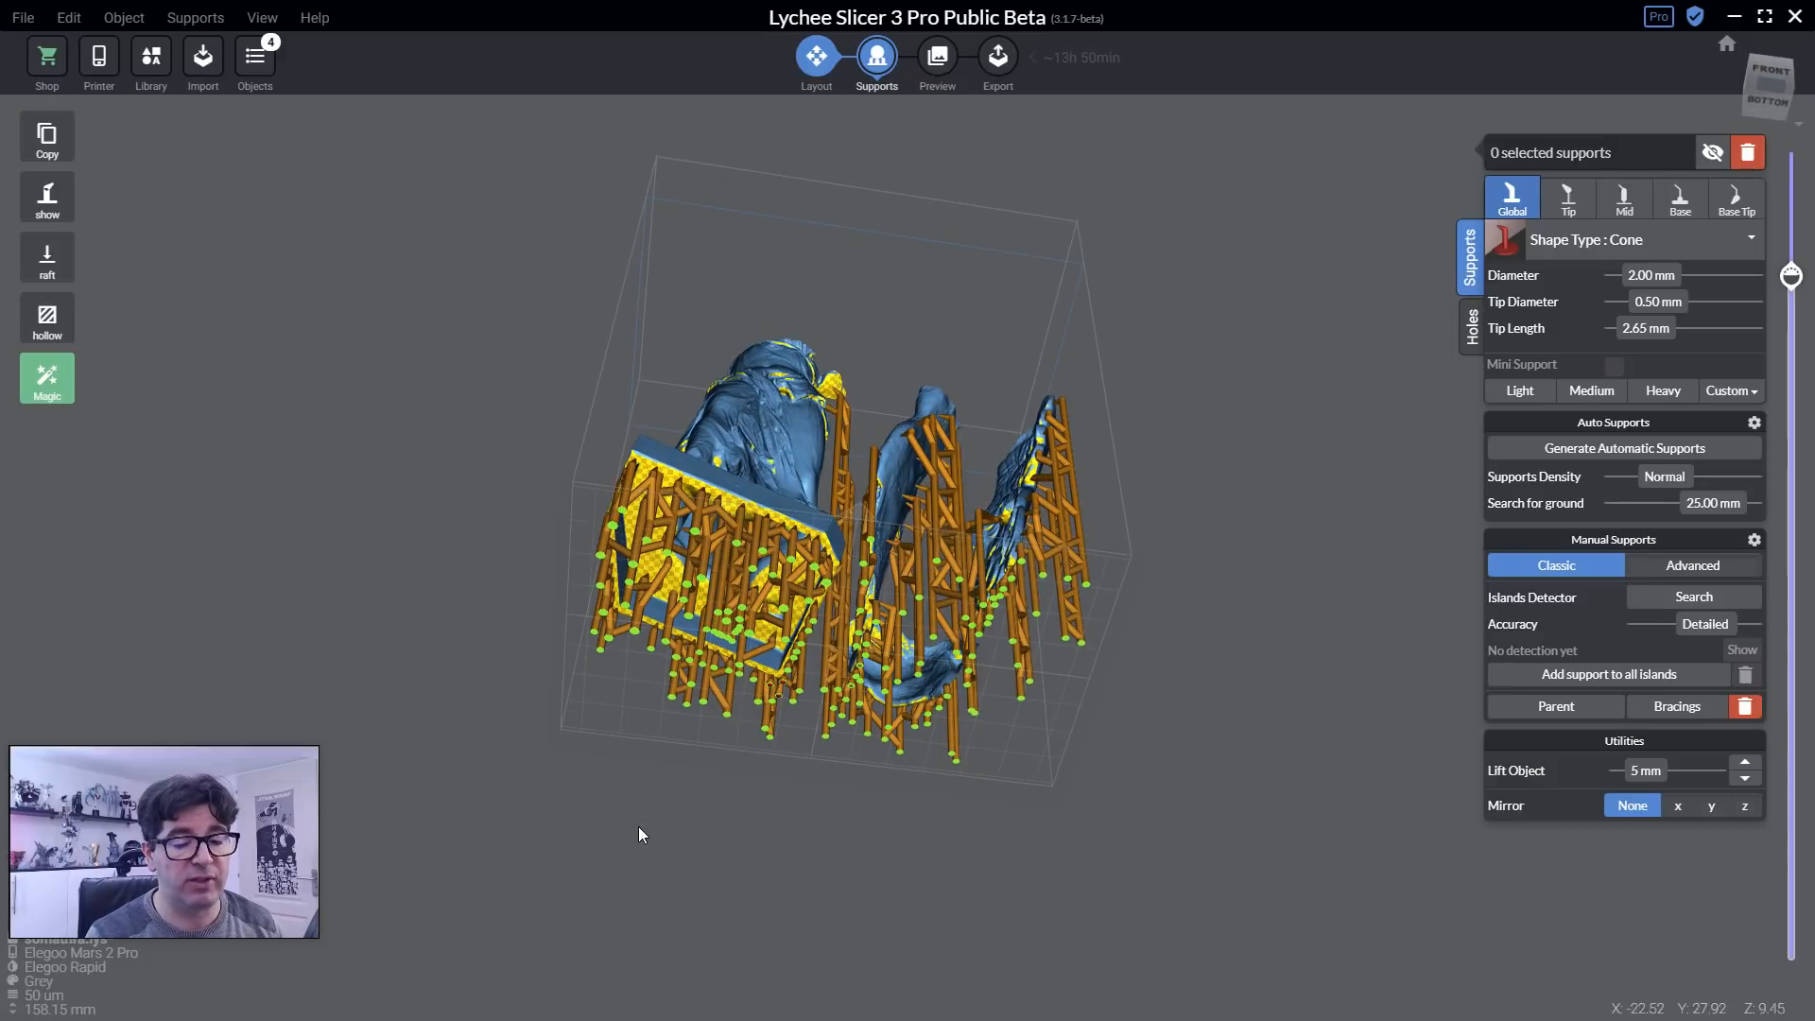
pyautogui.moveTo(638, 826); pyautogui.dragTo(893, 397)
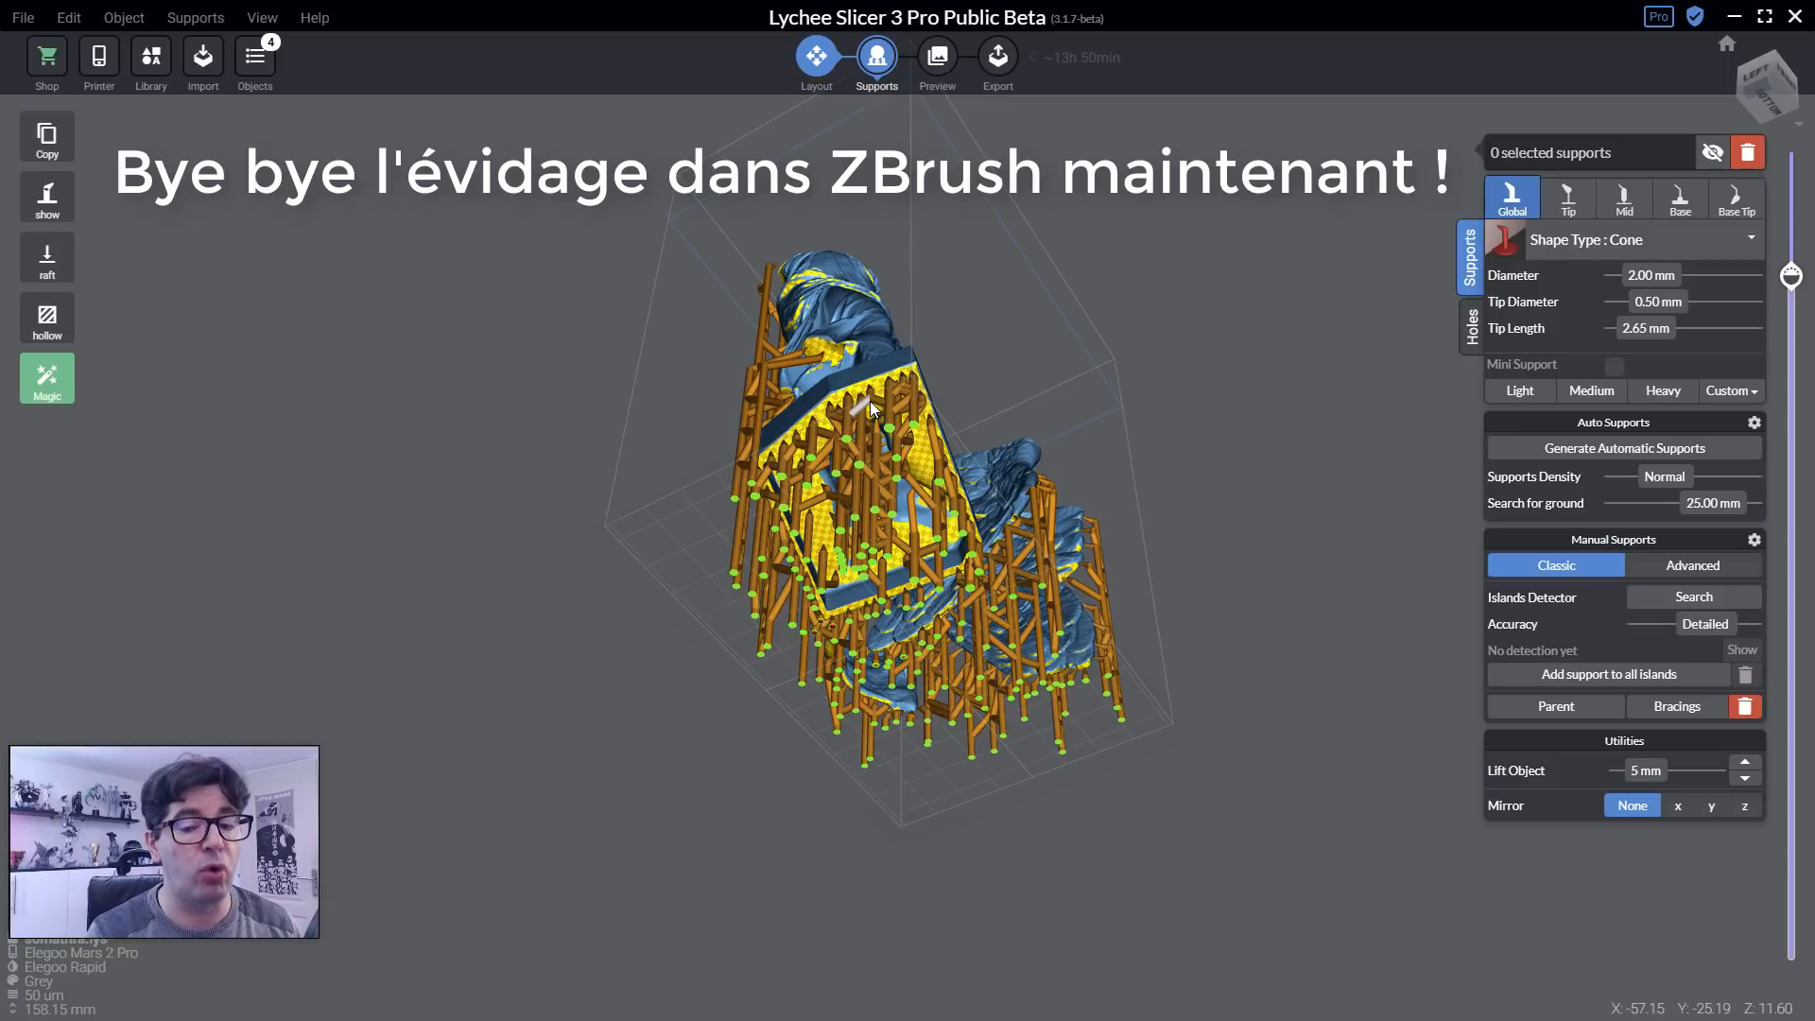
# Return to the layout stage, enable the orthographic camera and show the four-object plate from directly above.
pyautogui.moveTo(1046, 325); pyautogui.dragTo(977, 491)
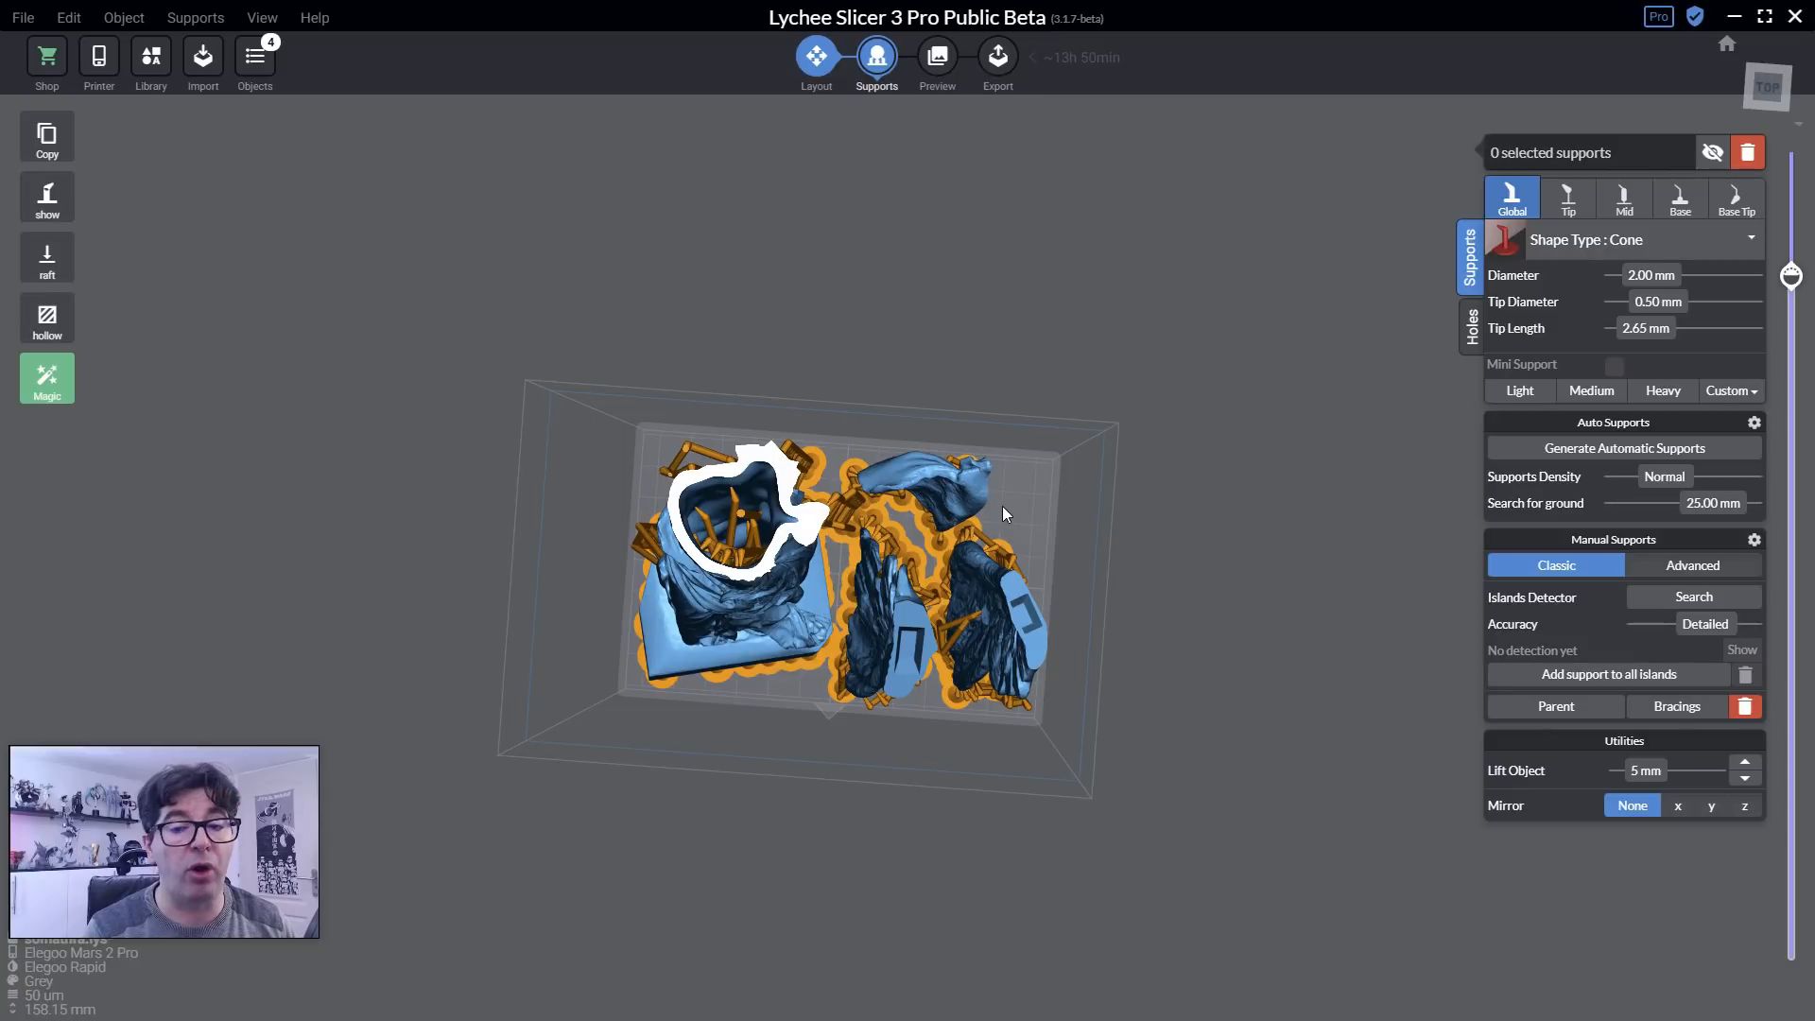
pyautogui.click(816, 59)
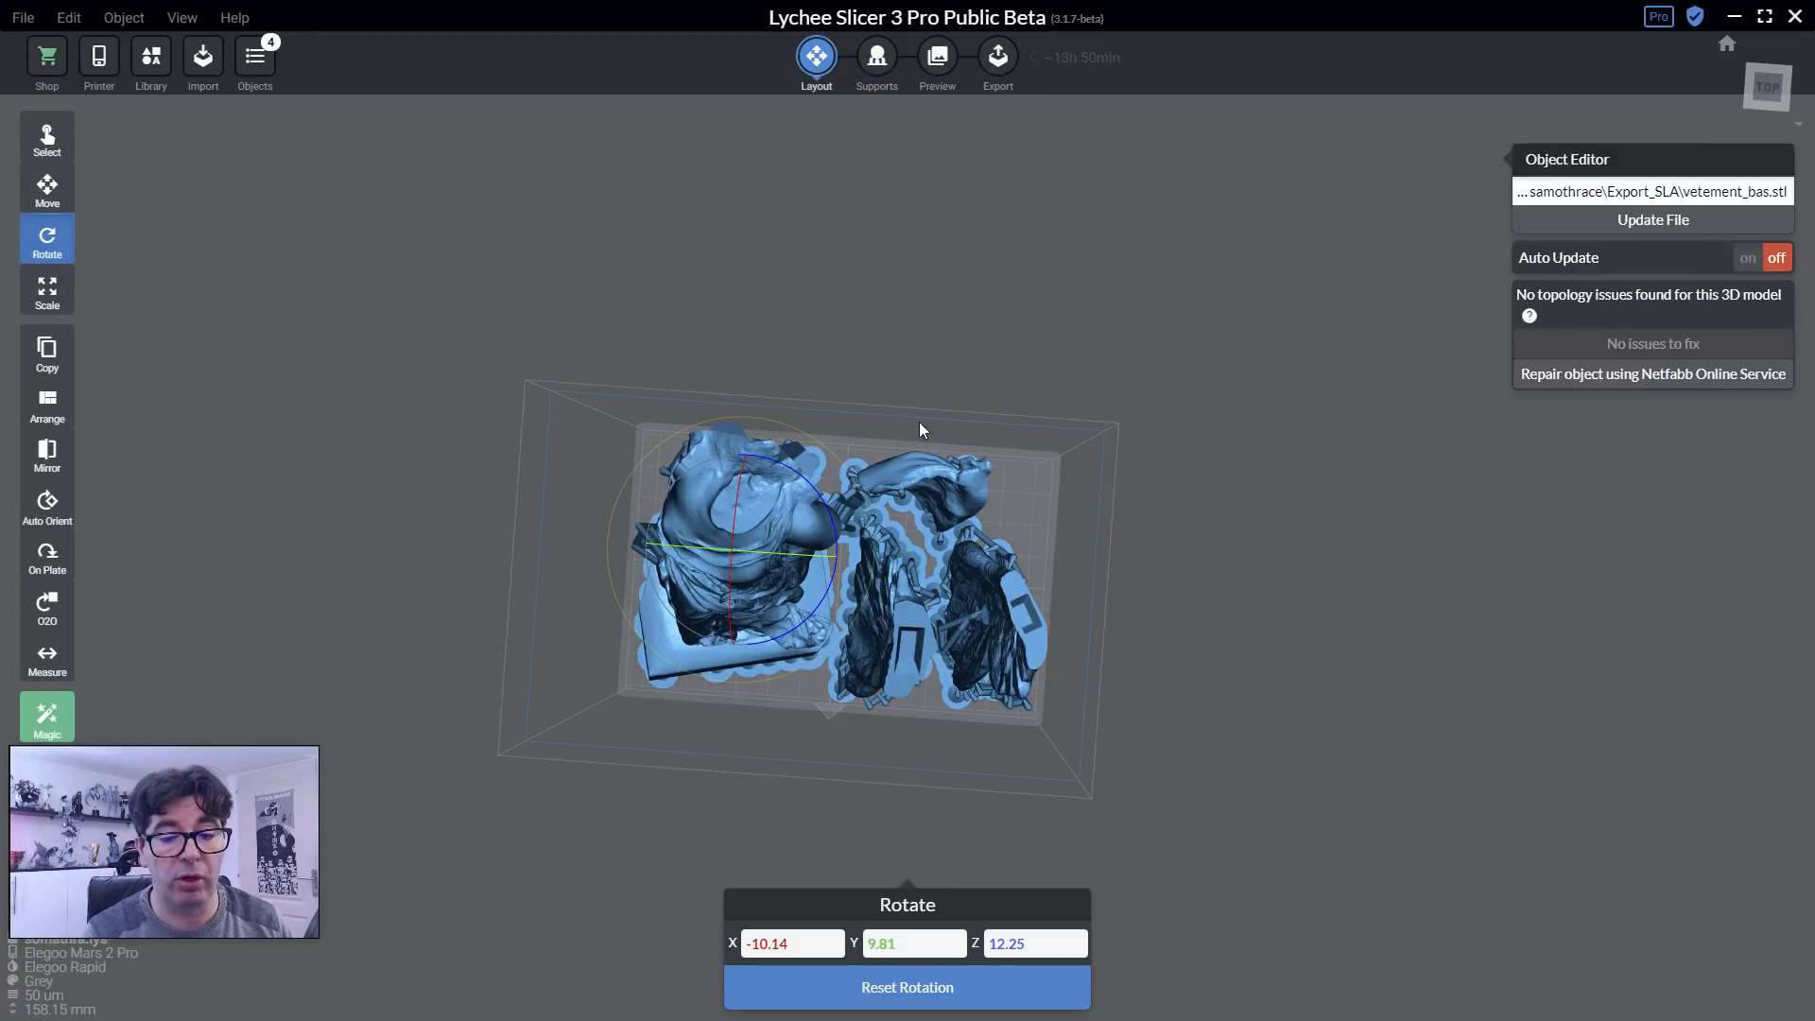
pyautogui.click(1795, 126)
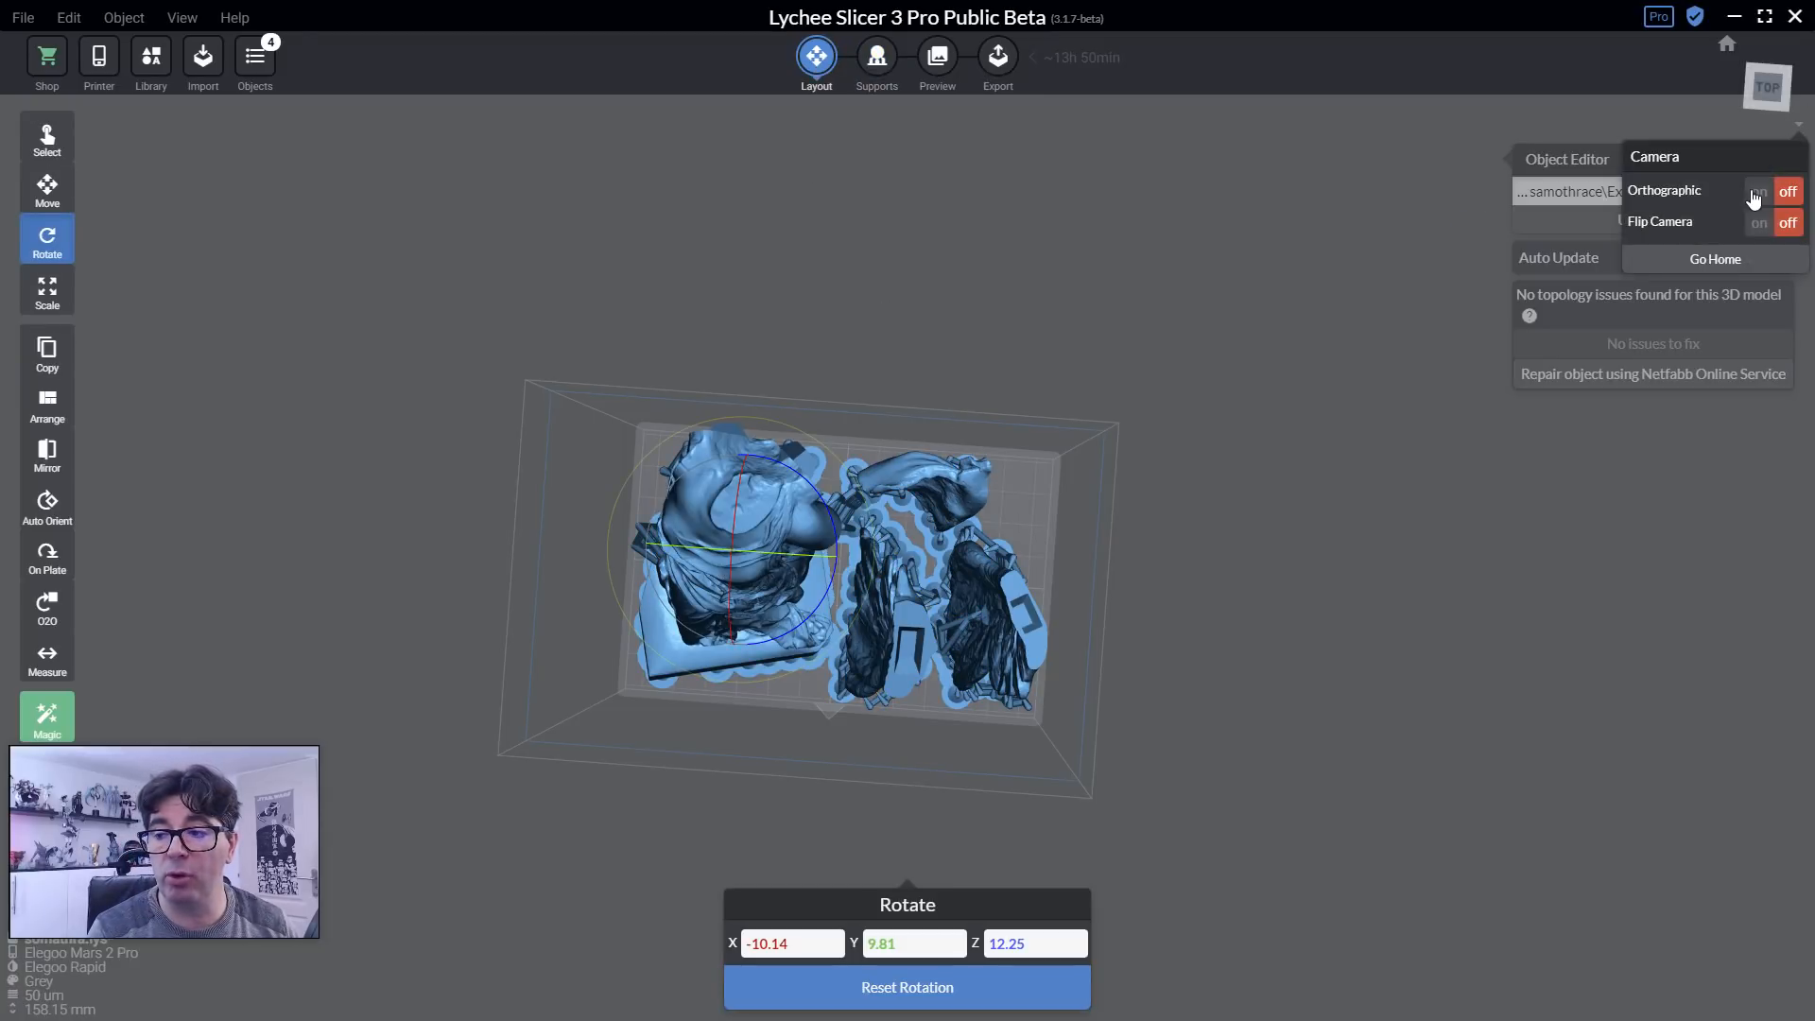
pyautogui.click(1756, 192)
pyautogui.click(1768, 90)
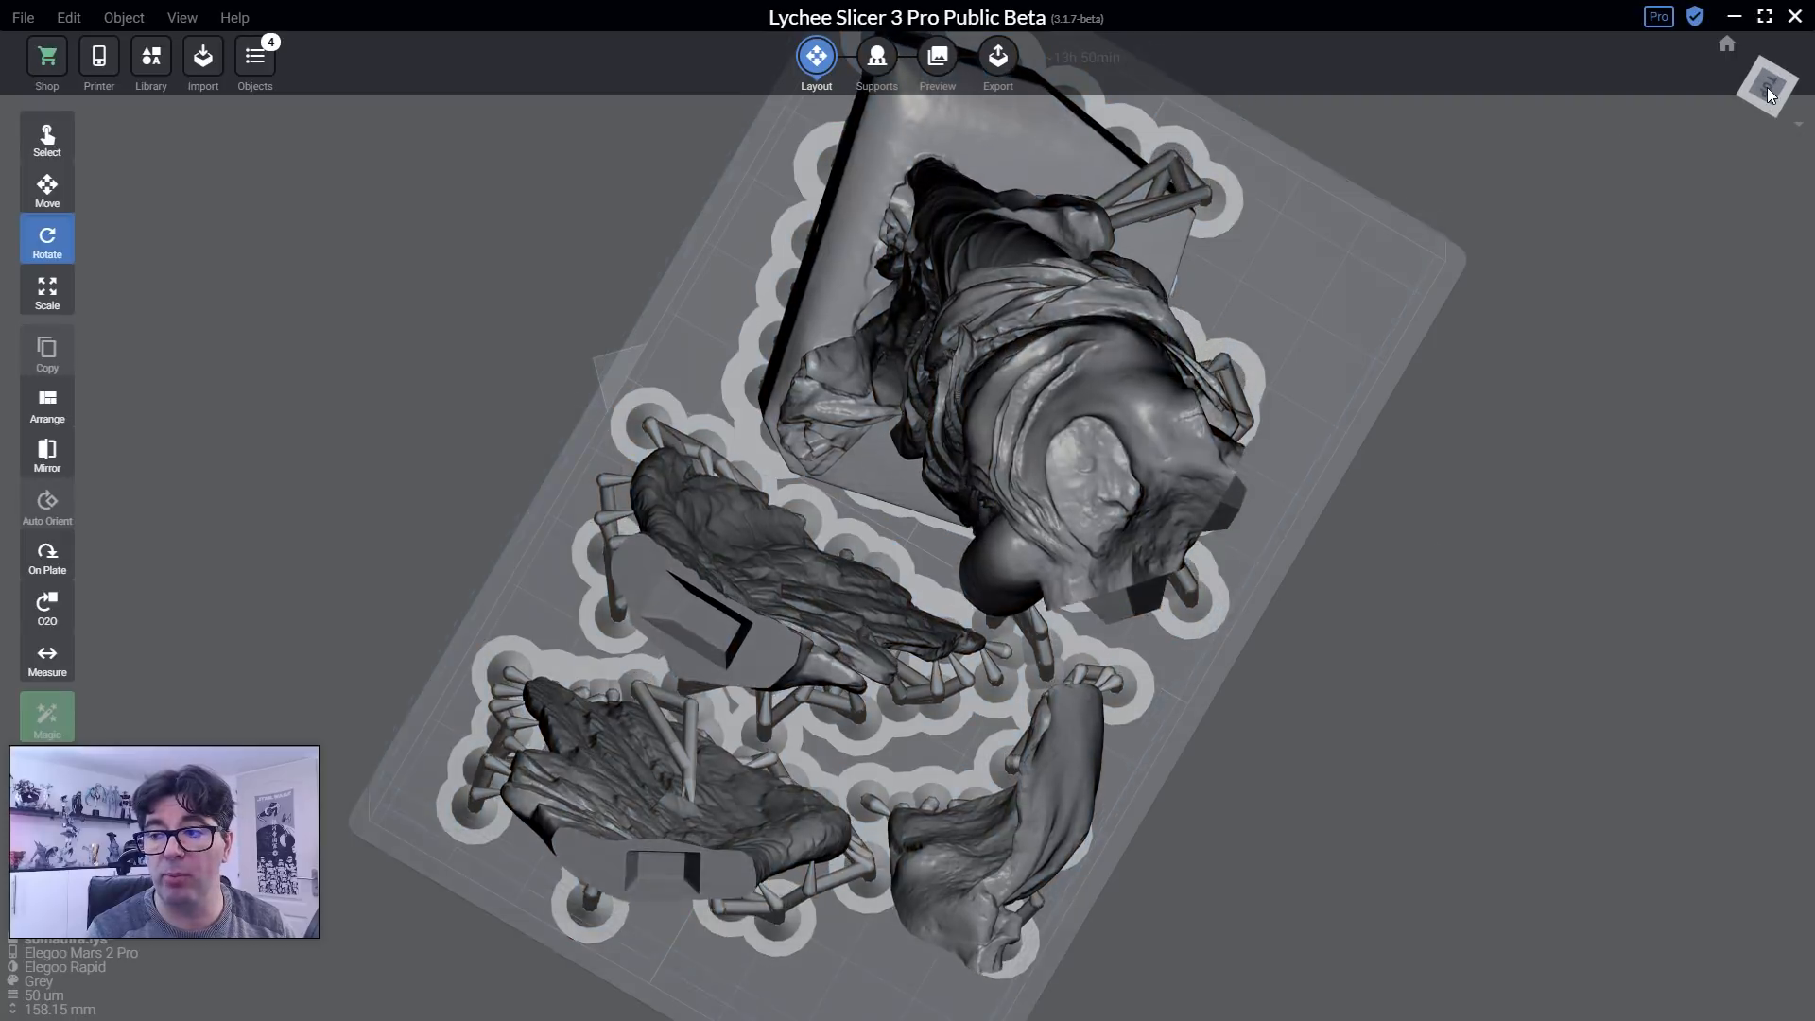
pyautogui.click(774, 378)
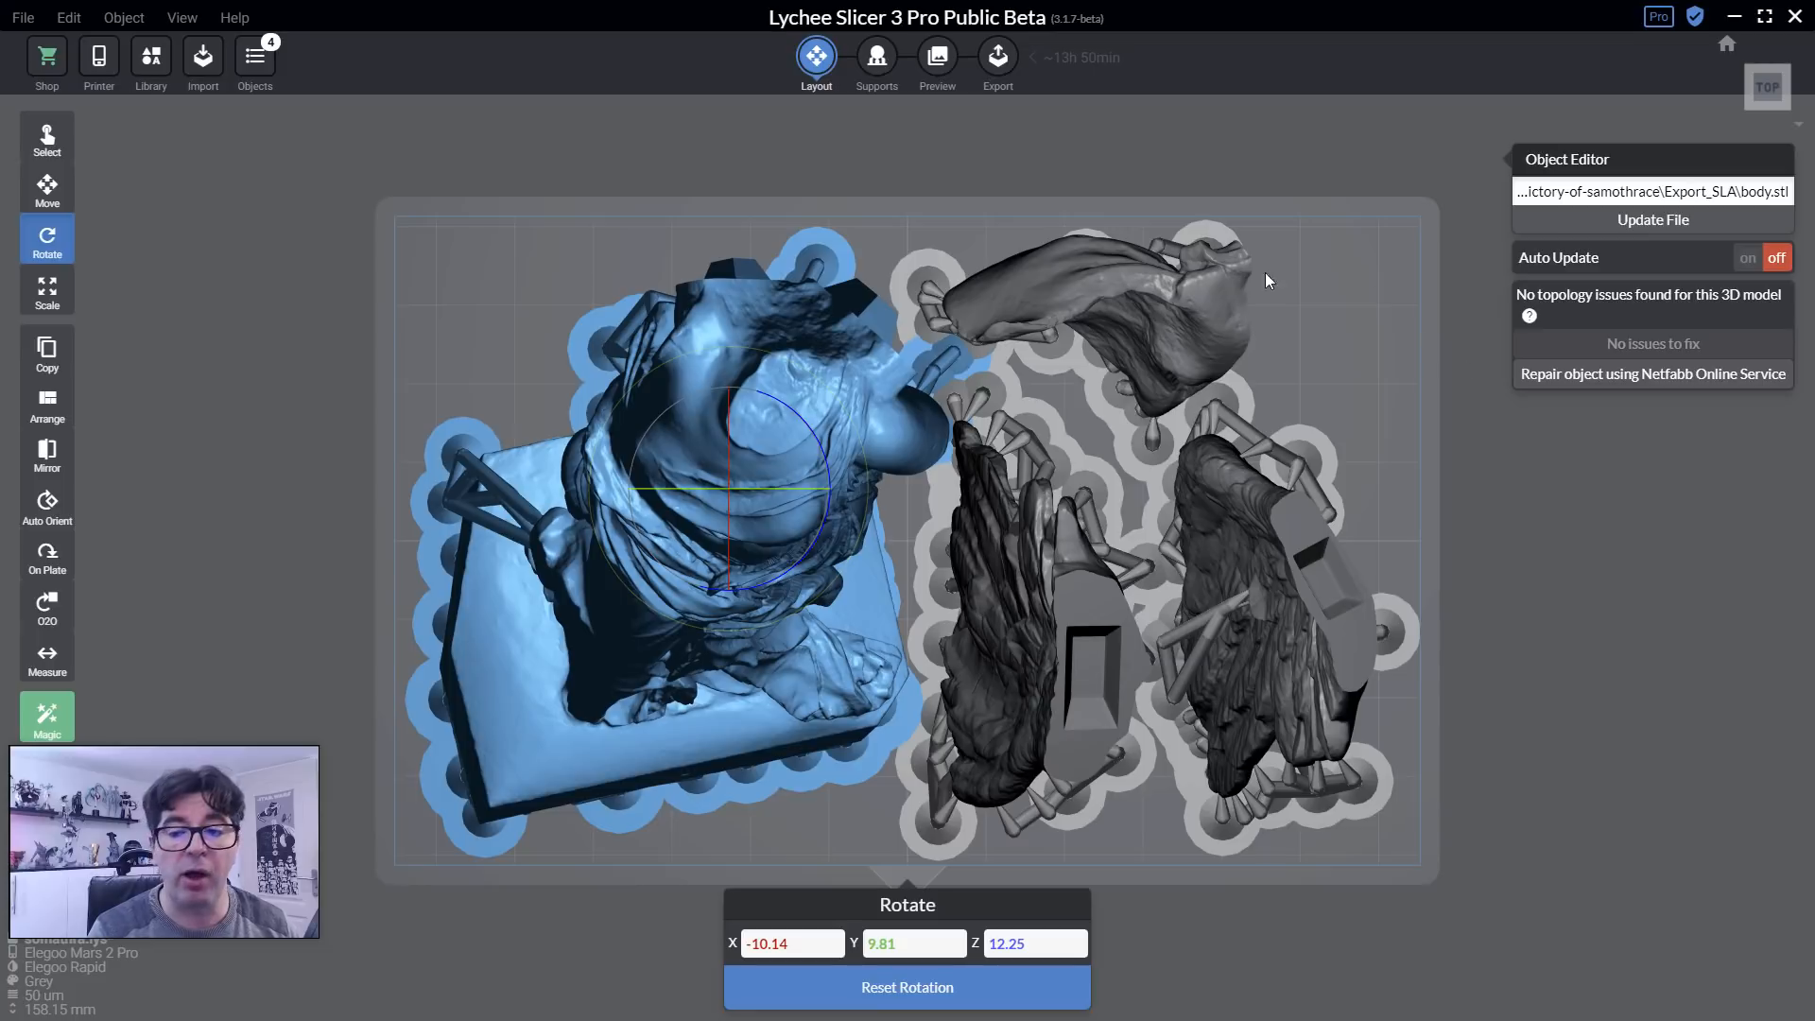
# Move the lower drapery piece (vetement_bas) outward towards the plate's back edge, to about X 30.1 mm and Y 27.7 mm.
pyautogui.click(47, 186)
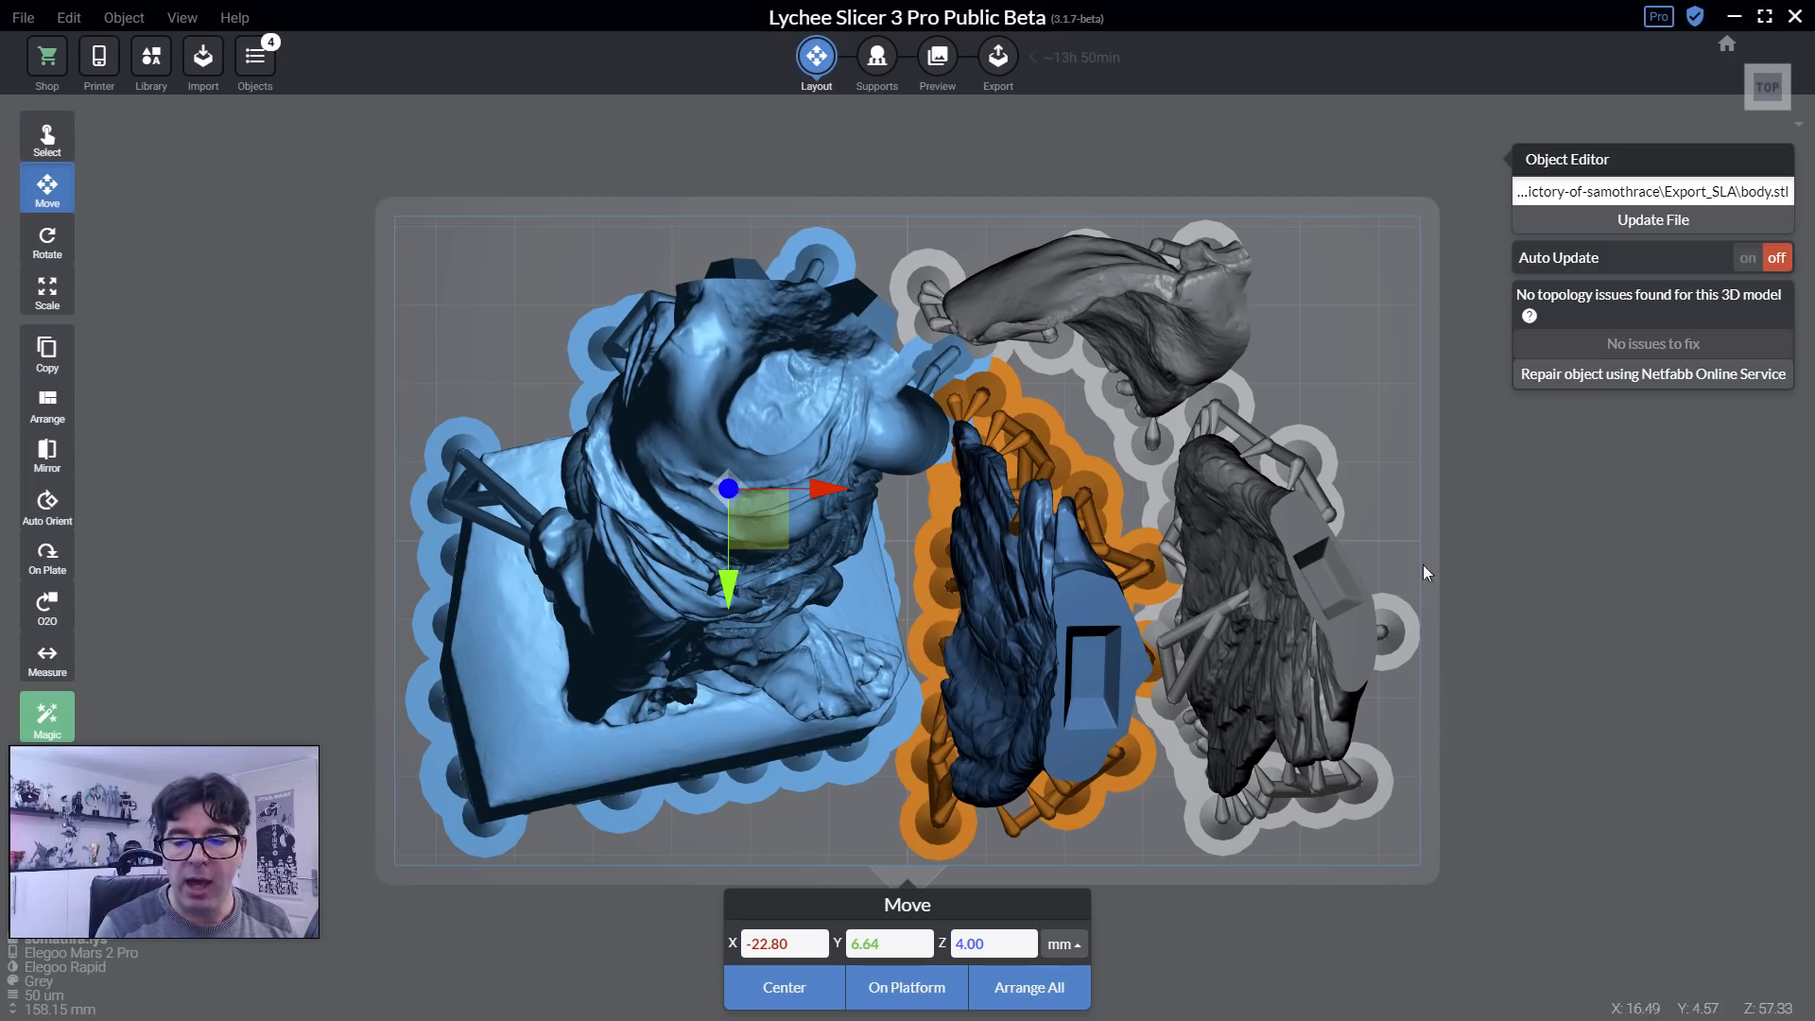
pyautogui.moveTo(1422, 565); pyautogui.dragTo(1433, 645)
pyautogui.click(1223, 422)
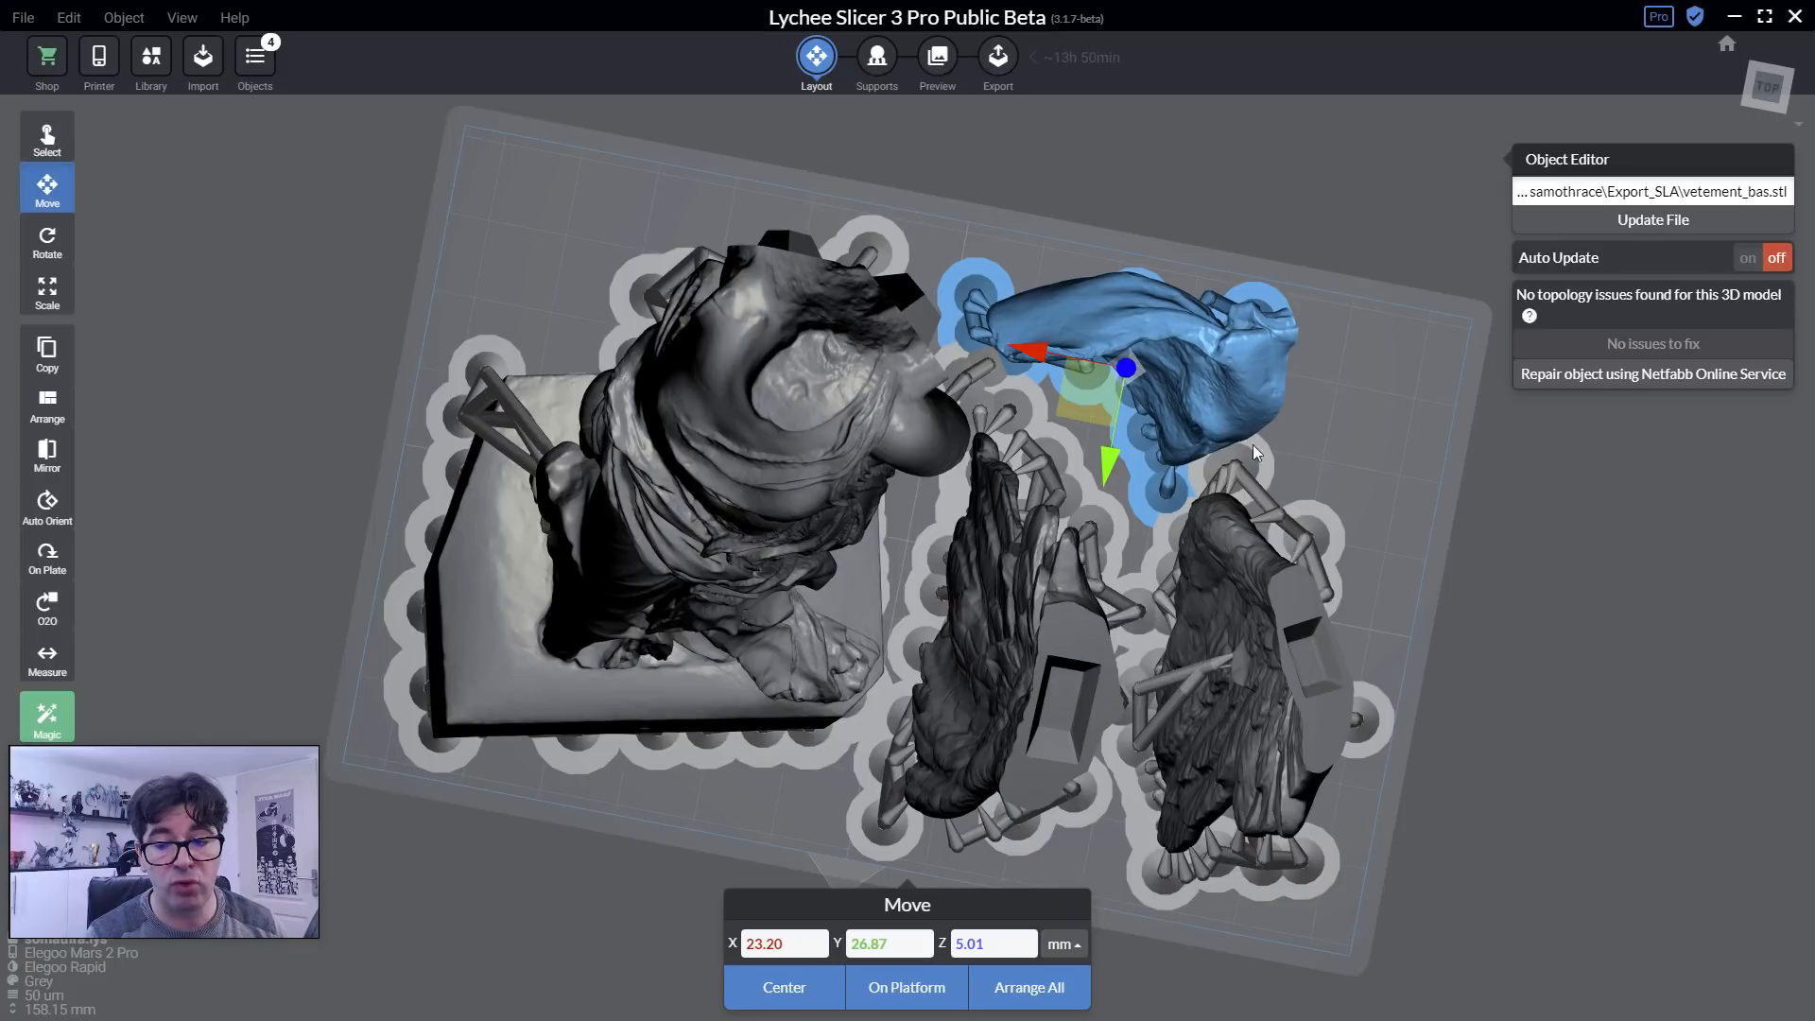
pyautogui.moveTo(1092, 399); pyautogui.dragTo(1146, 395)
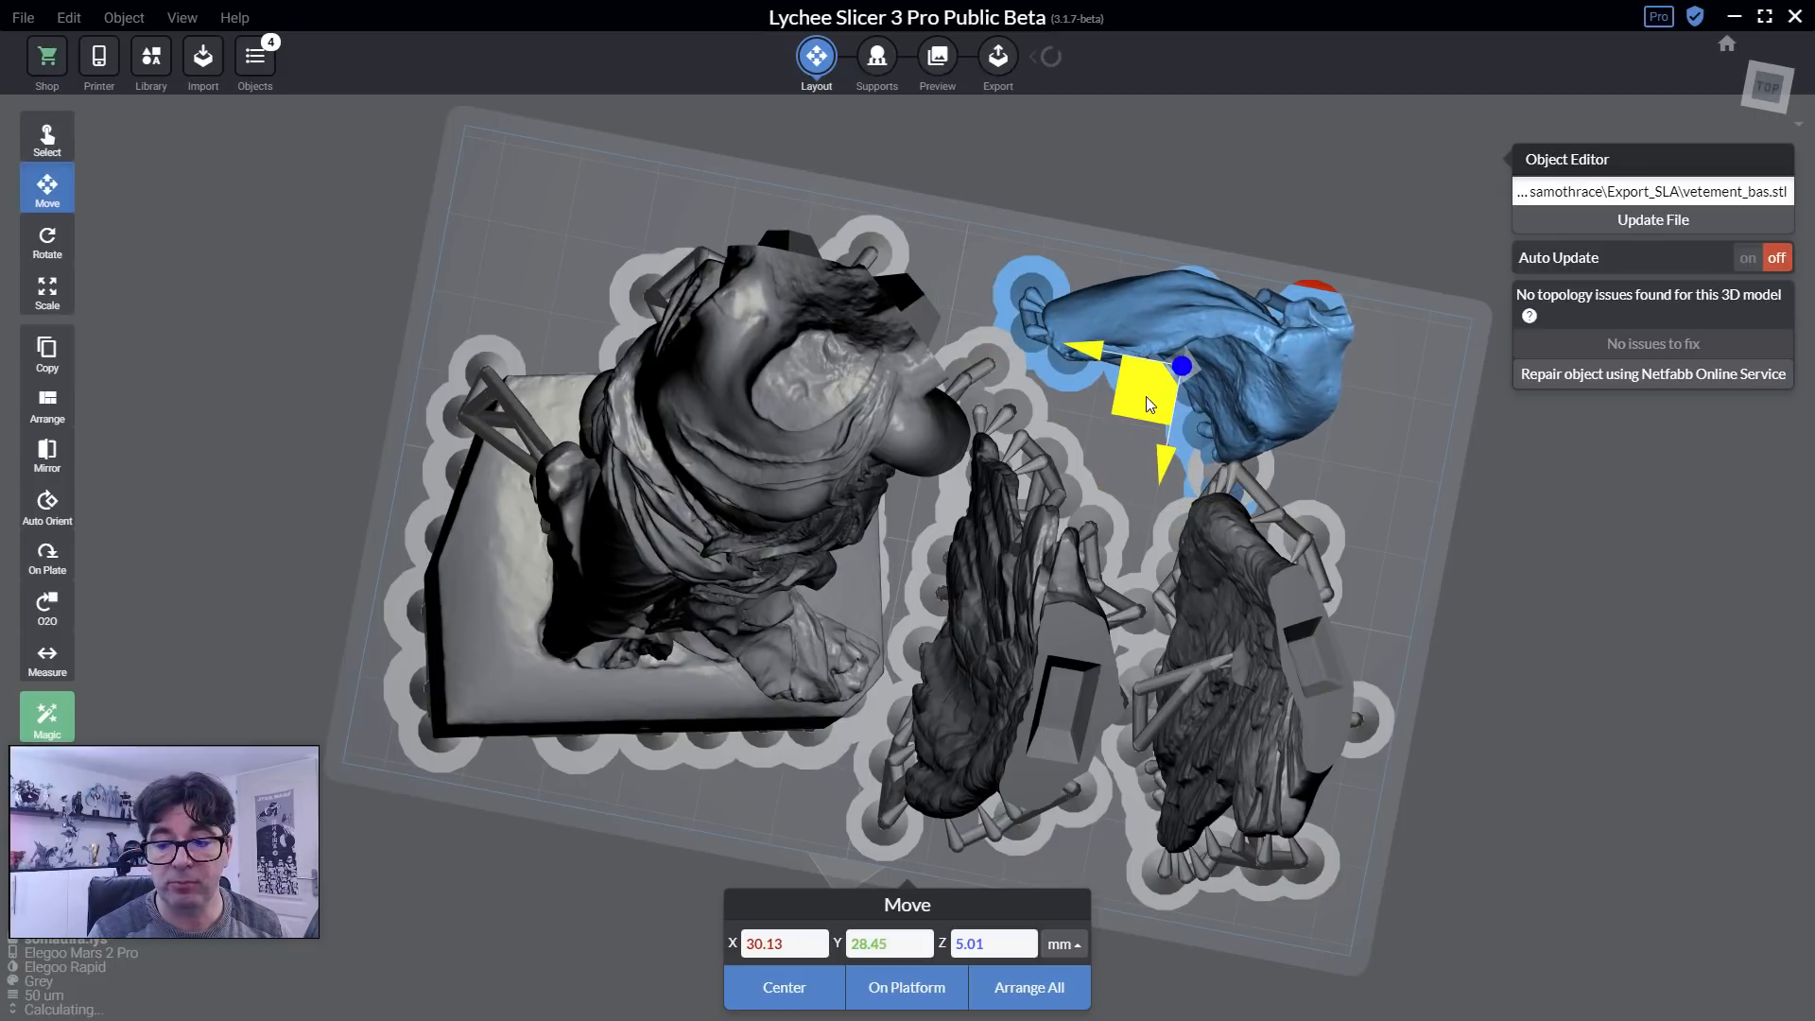
pyautogui.moveTo(1343, 508); pyautogui.dragTo(901, 358)
pyautogui.moveTo(1008, 501); pyautogui.dragTo(1020, 502)
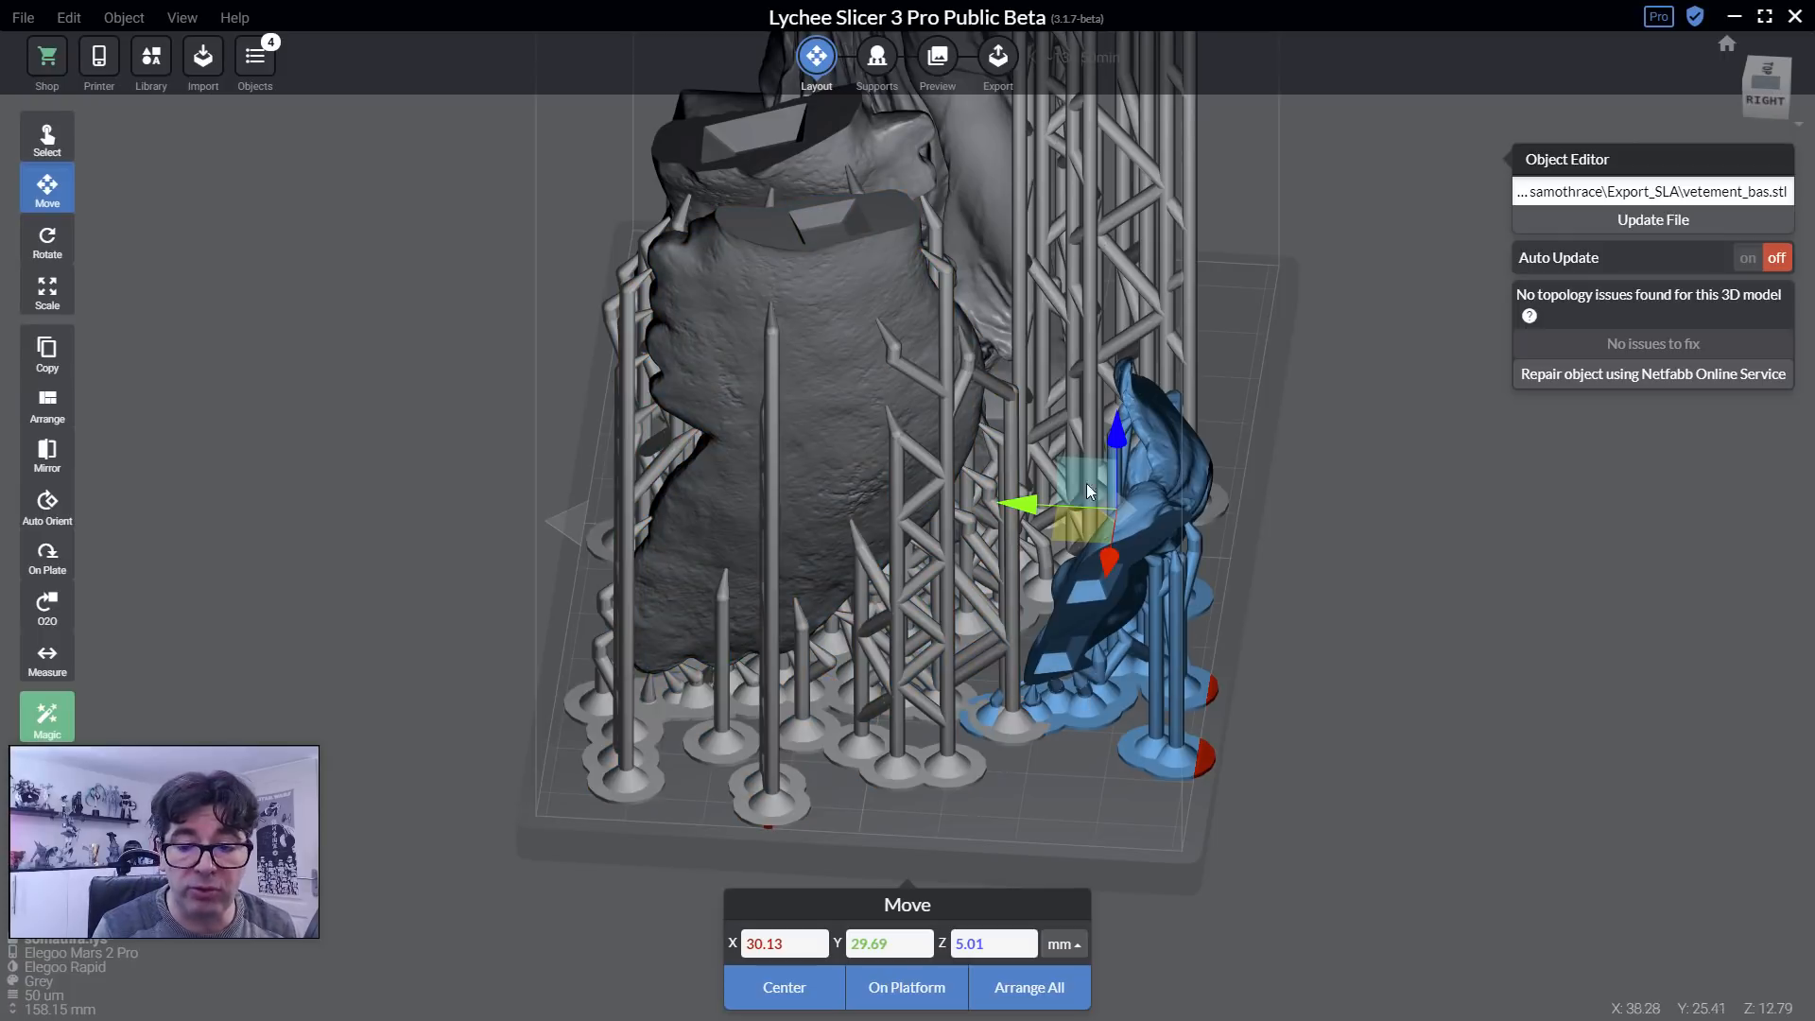
pyautogui.moveTo(1019, 513); pyautogui.dragTo(1020, 691)
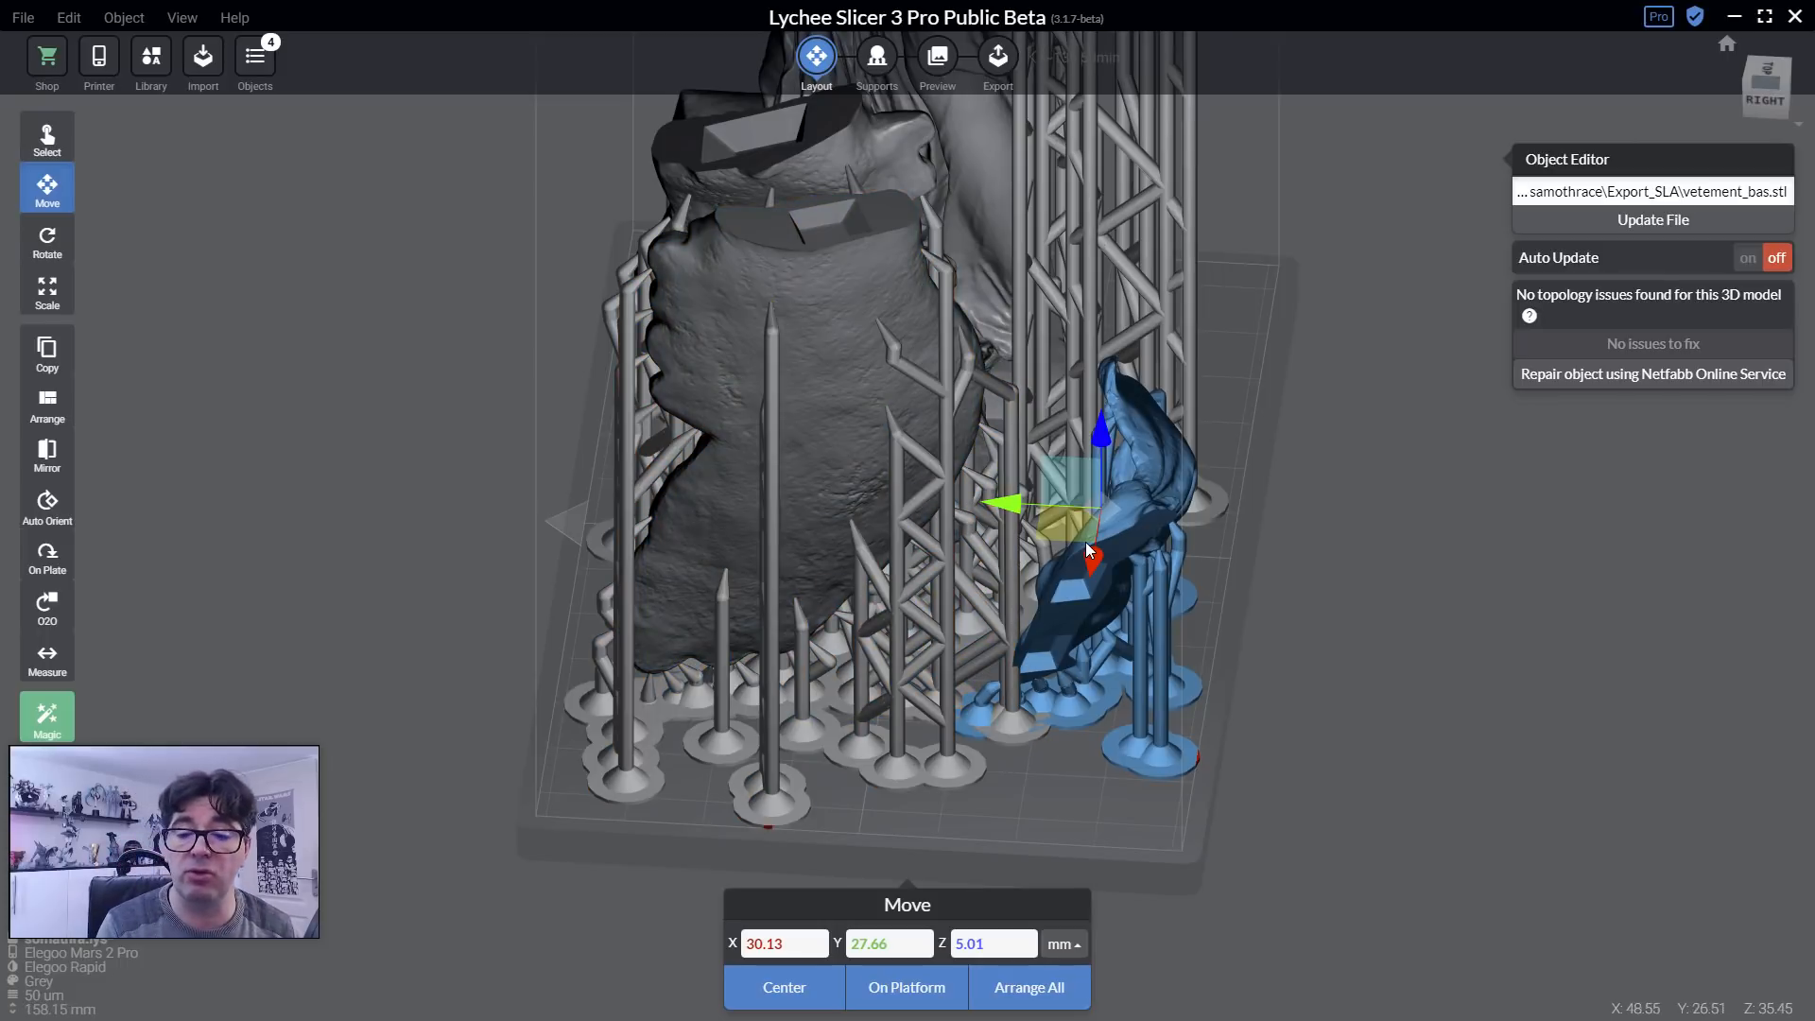
# Reposition the lower drapery piece at about X 29.4 mm and Y 28.9 mm so its outer support bases slightly overhang the build area.
pyautogui.moveTo(1250, 564); pyautogui.dragTo(1296, 734)
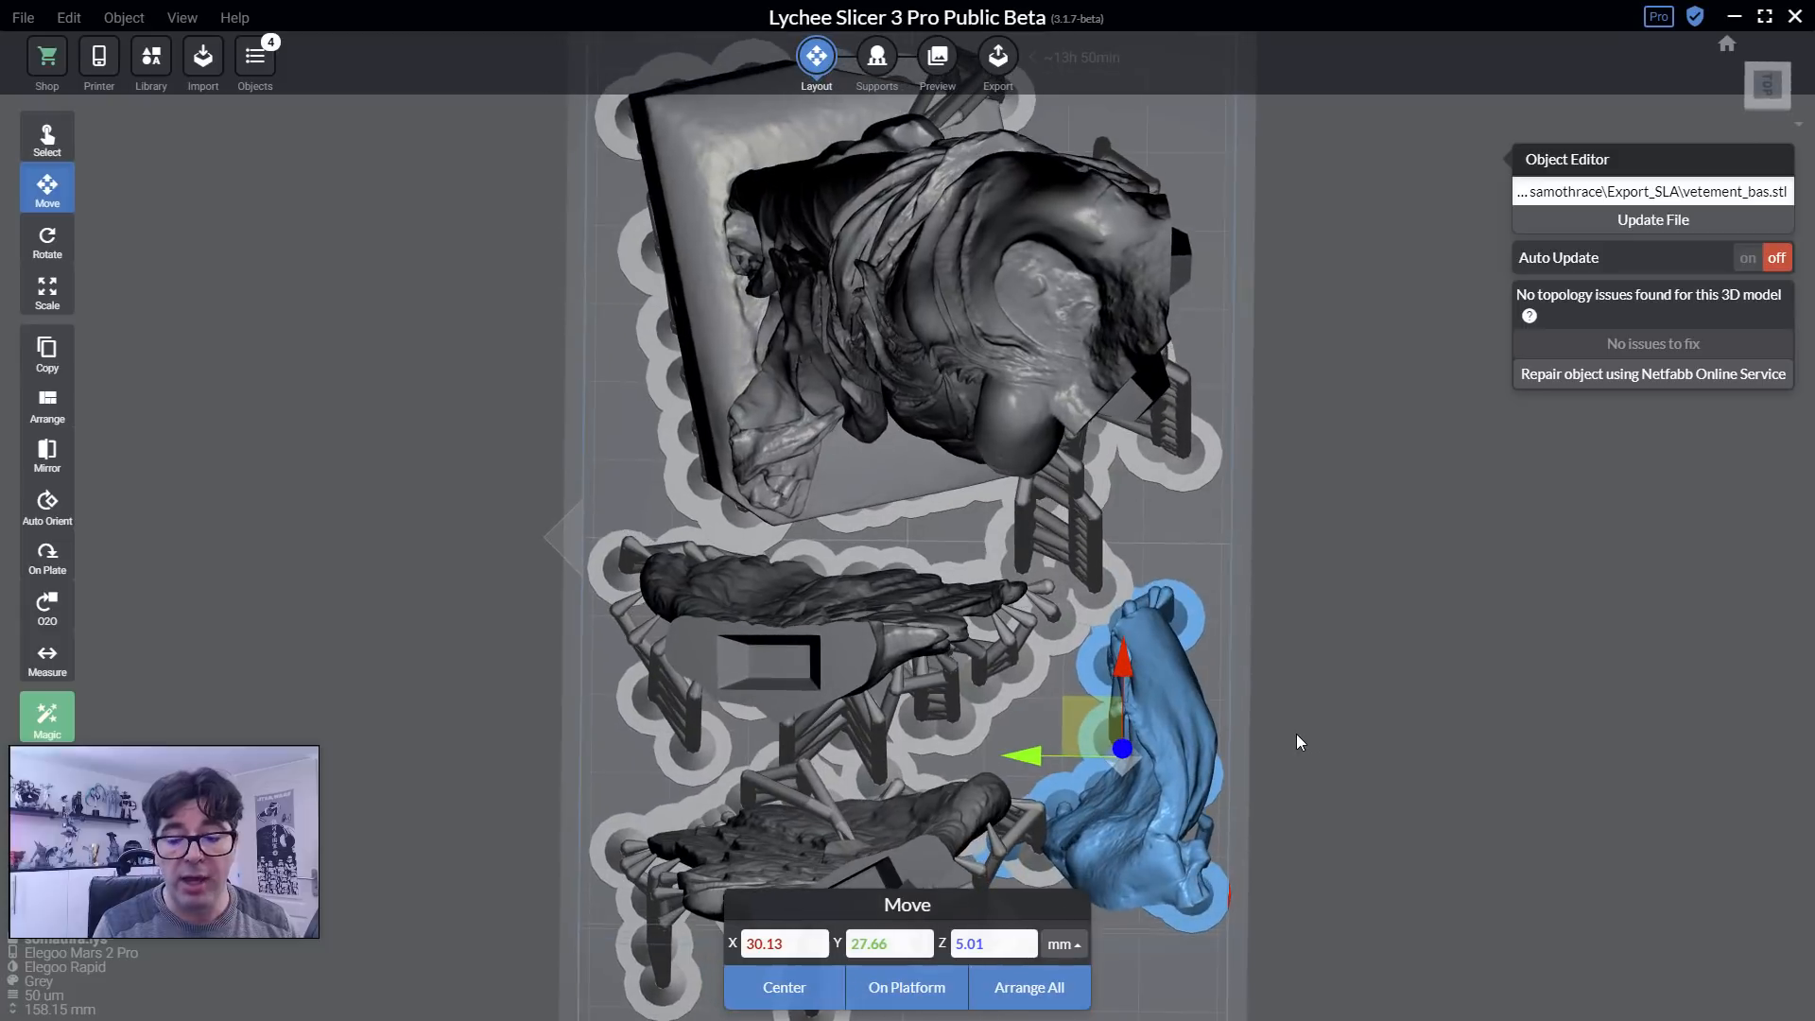
pyautogui.moveTo(1070, 713); pyautogui.dragTo(1078, 711)
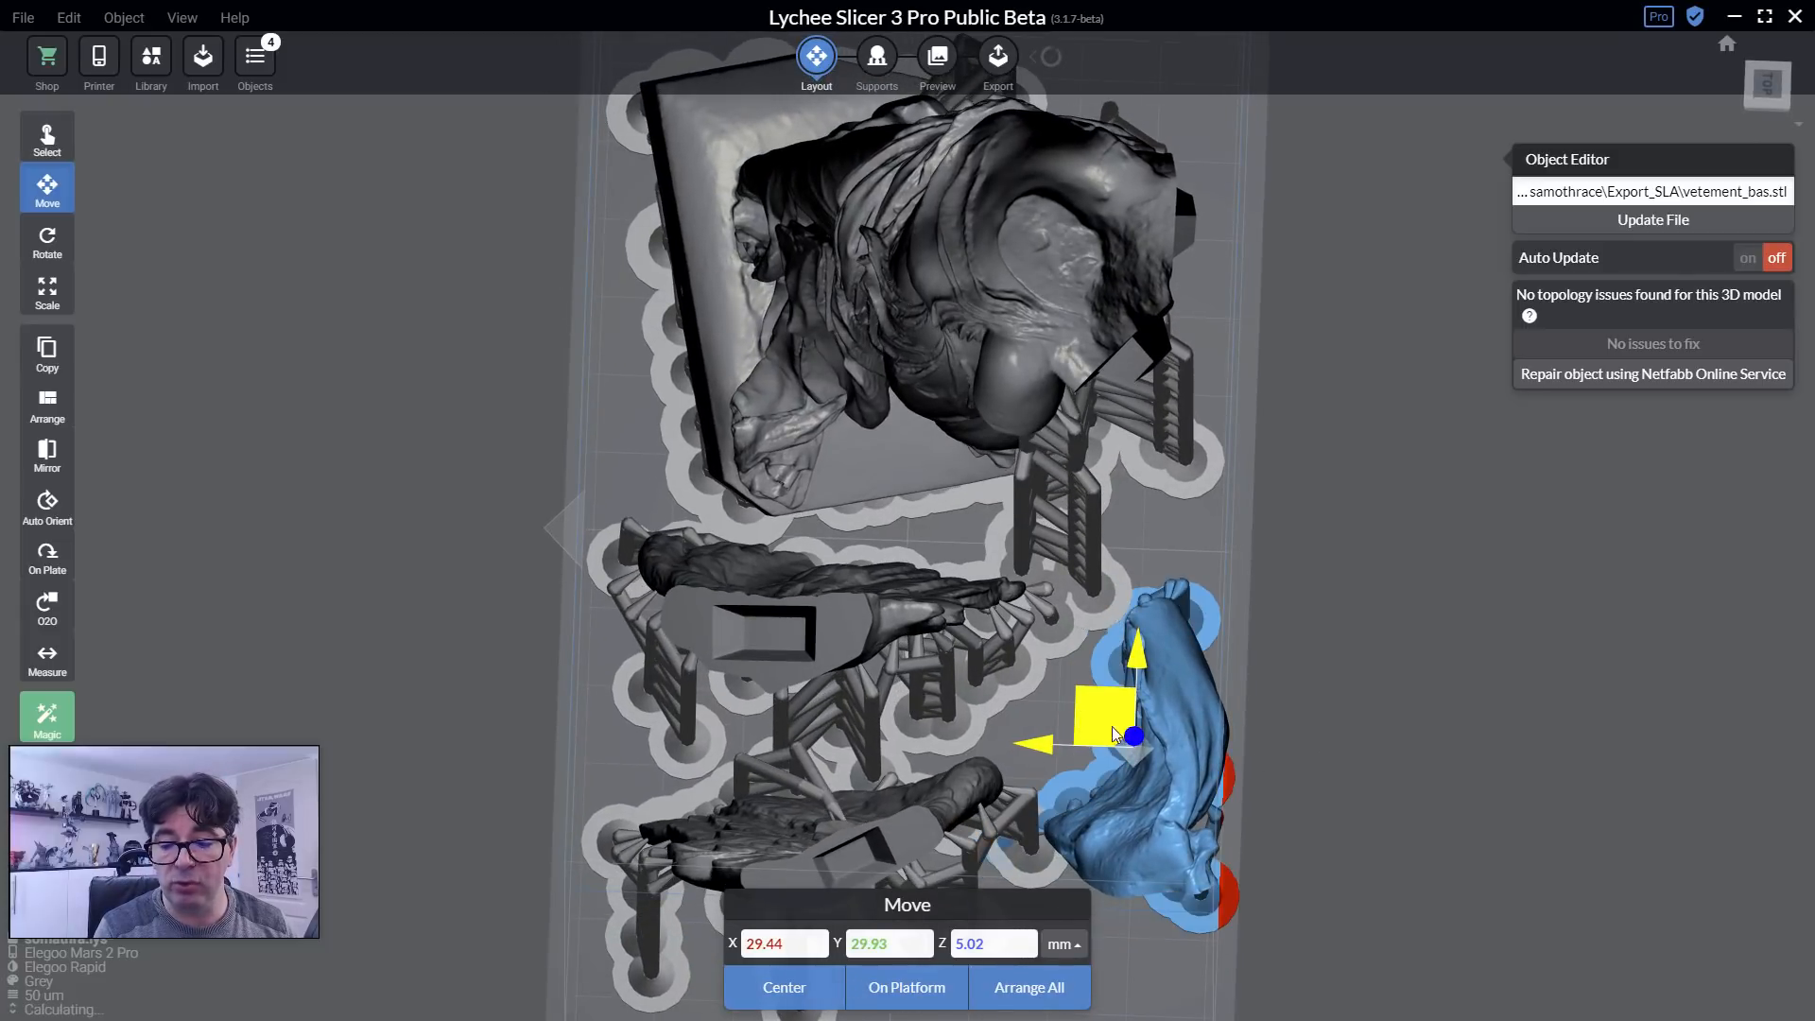
pyautogui.moveTo(1301, 742); pyautogui.dragTo(583, 354)
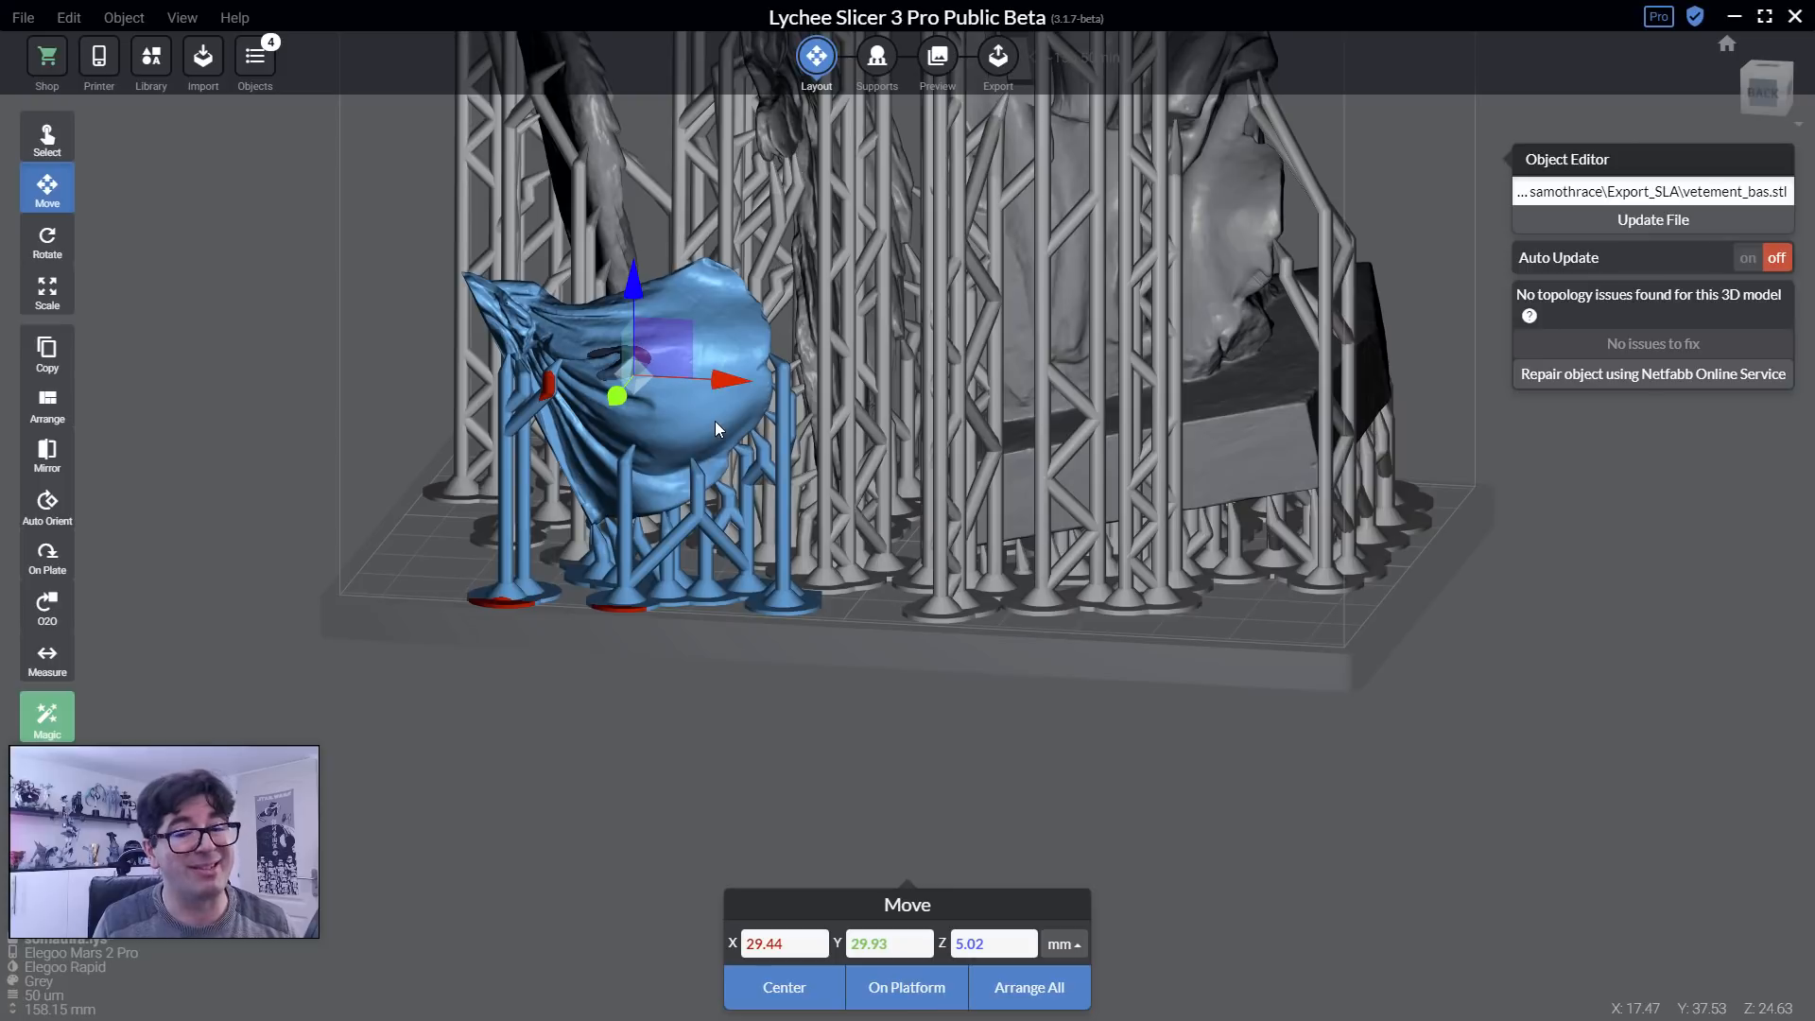
pyautogui.moveTo(605, 644); pyautogui.dragTo(605, 784, button='right')
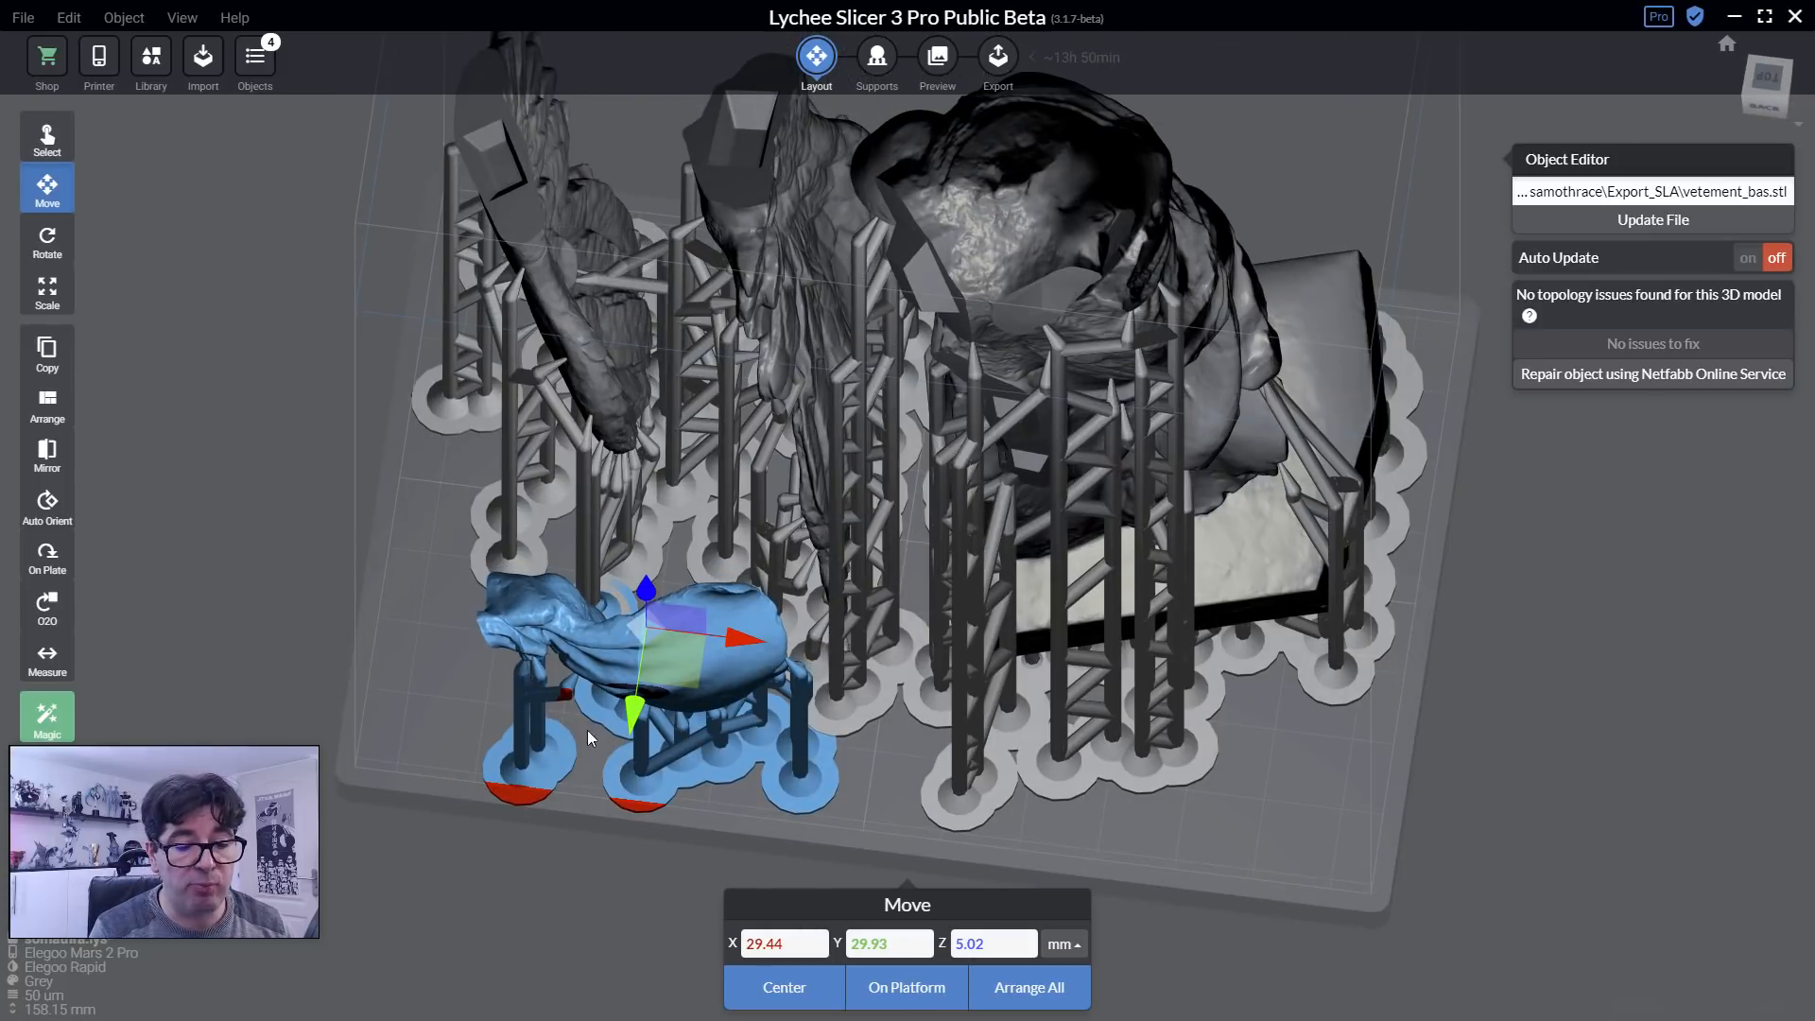
pyautogui.moveTo(633, 714); pyautogui.dragTo(635, 706)
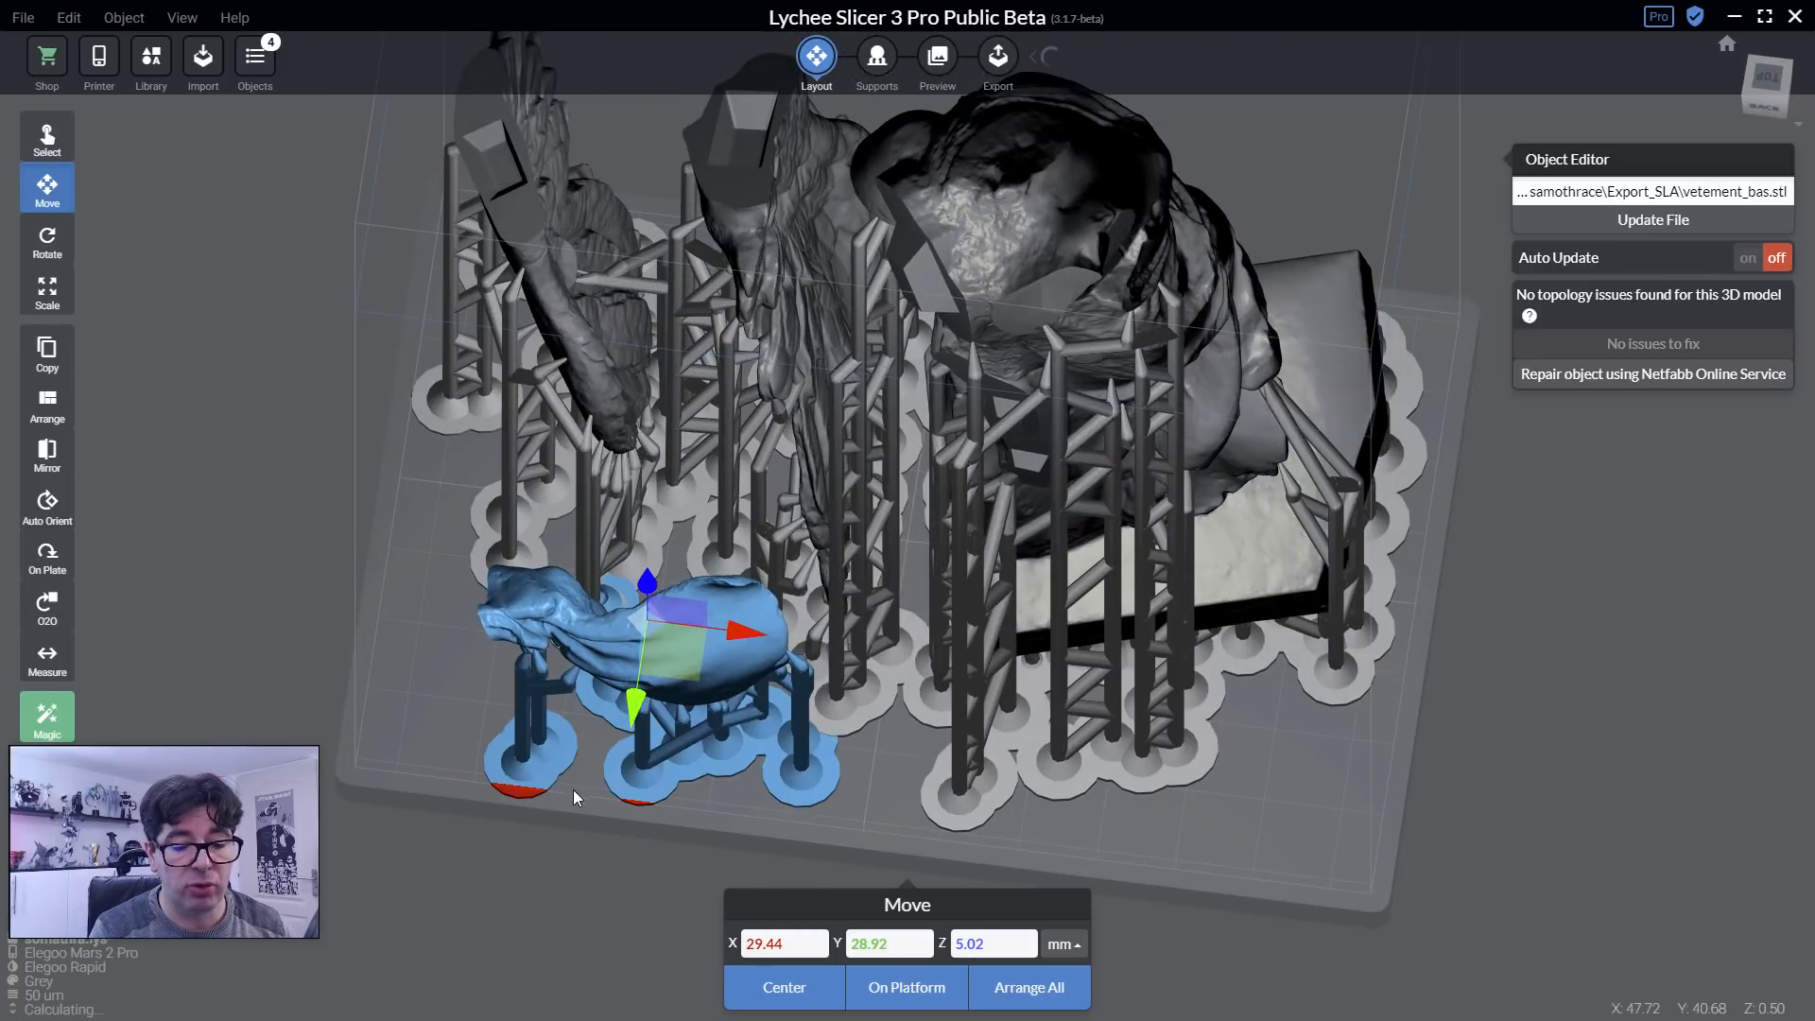
pyautogui.moveTo(573, 791); pyautogui.dragTo(632, 922, button='right')
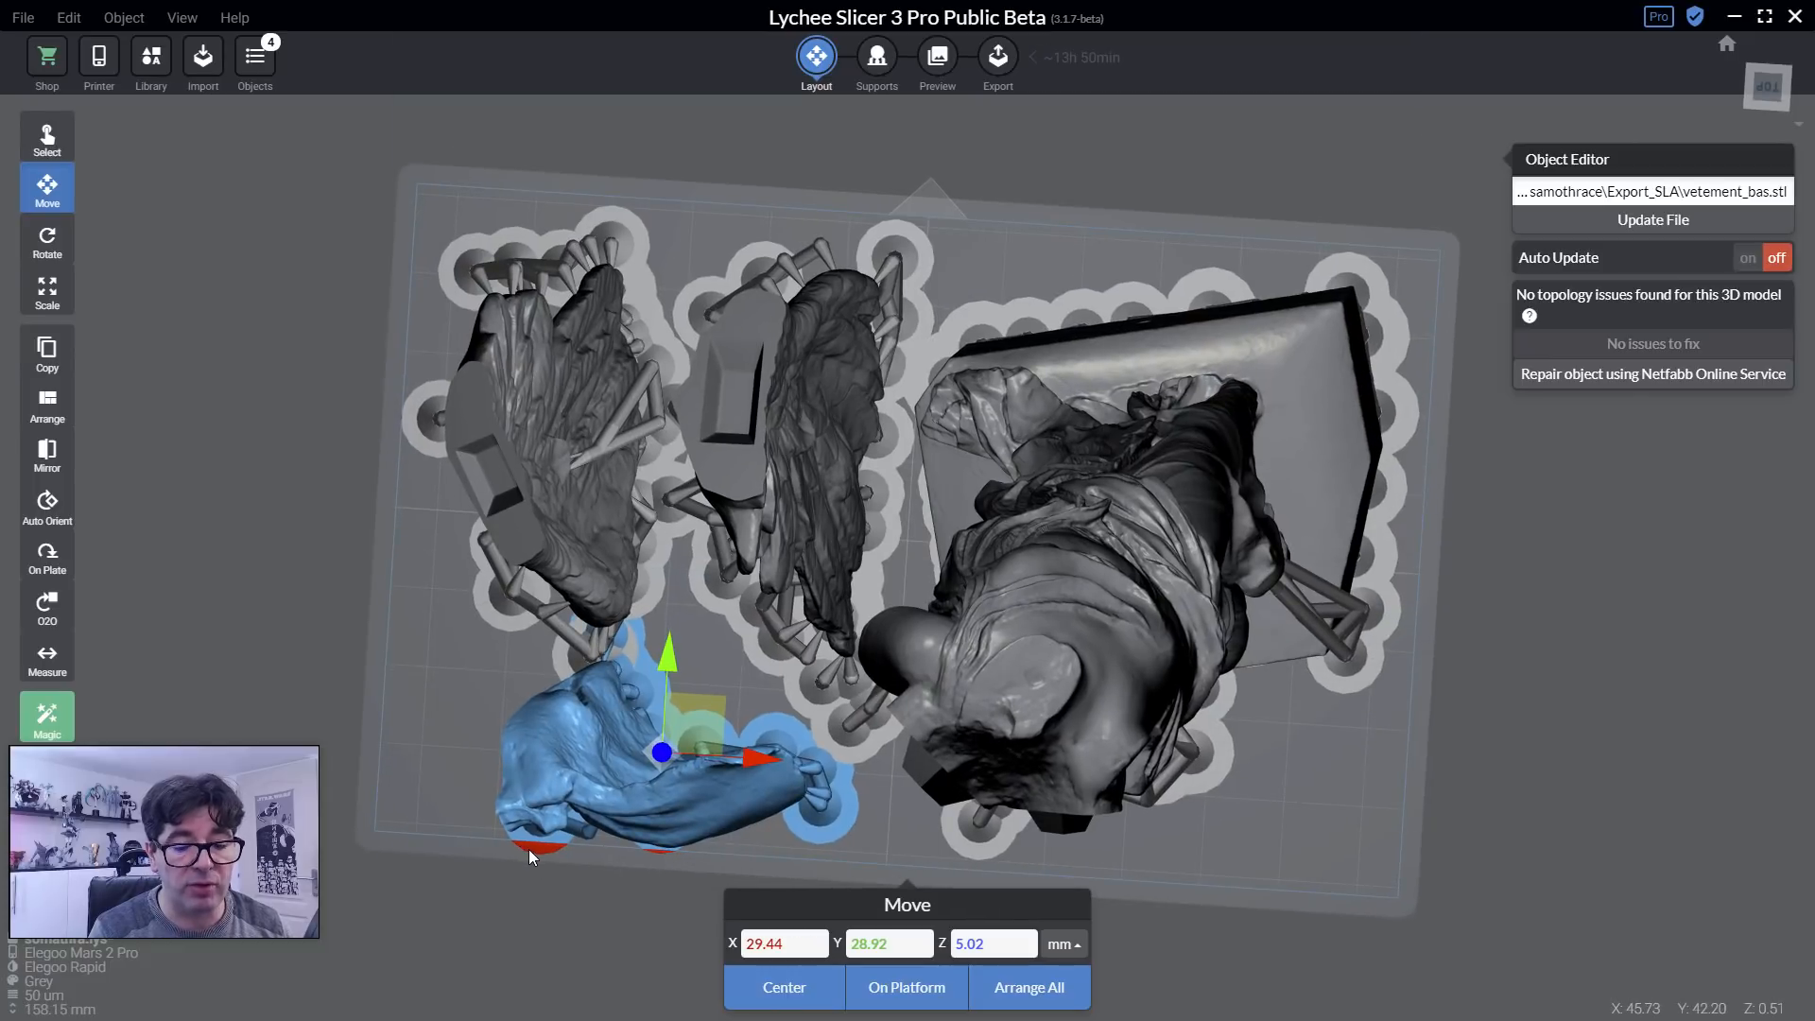
# Move the right wing (aile_droite) outward along X to about 47.3 mm so its outermost support bases cross the build limit.
pyautogui.click(534, 448)
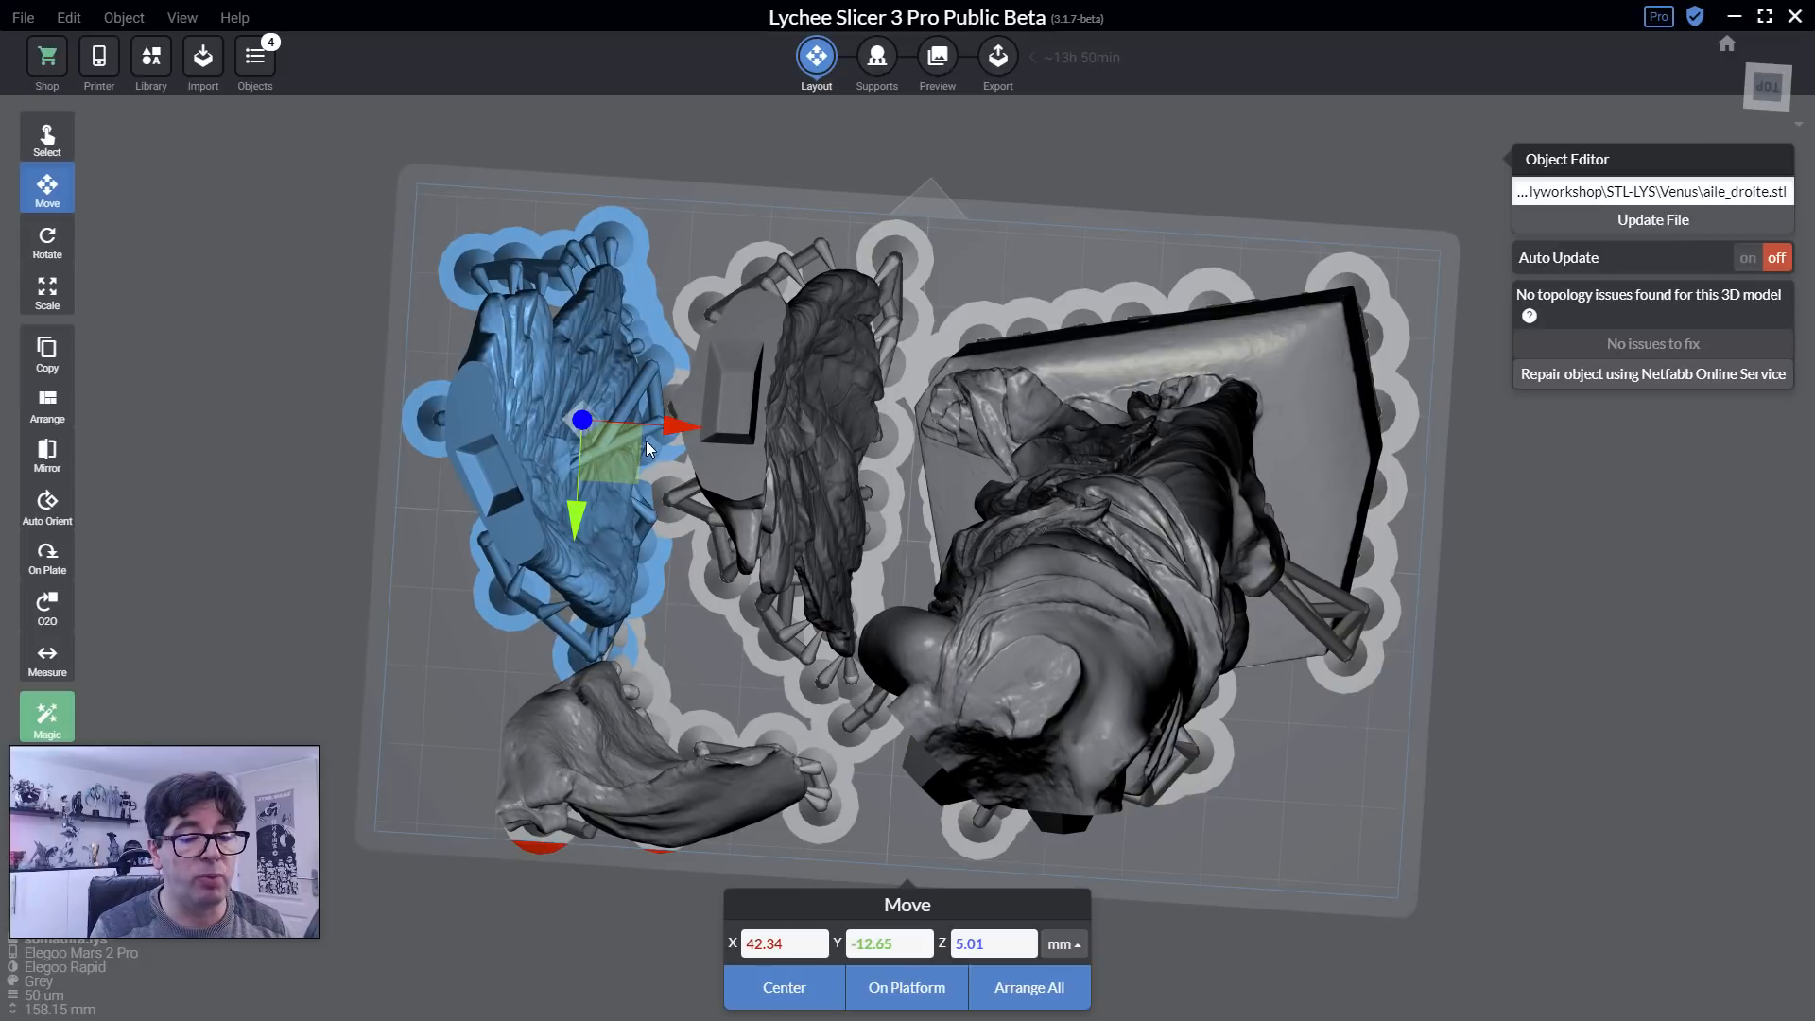
pyautogui.moveTo(674, 430); pyautogui.dragTo(658, 417)
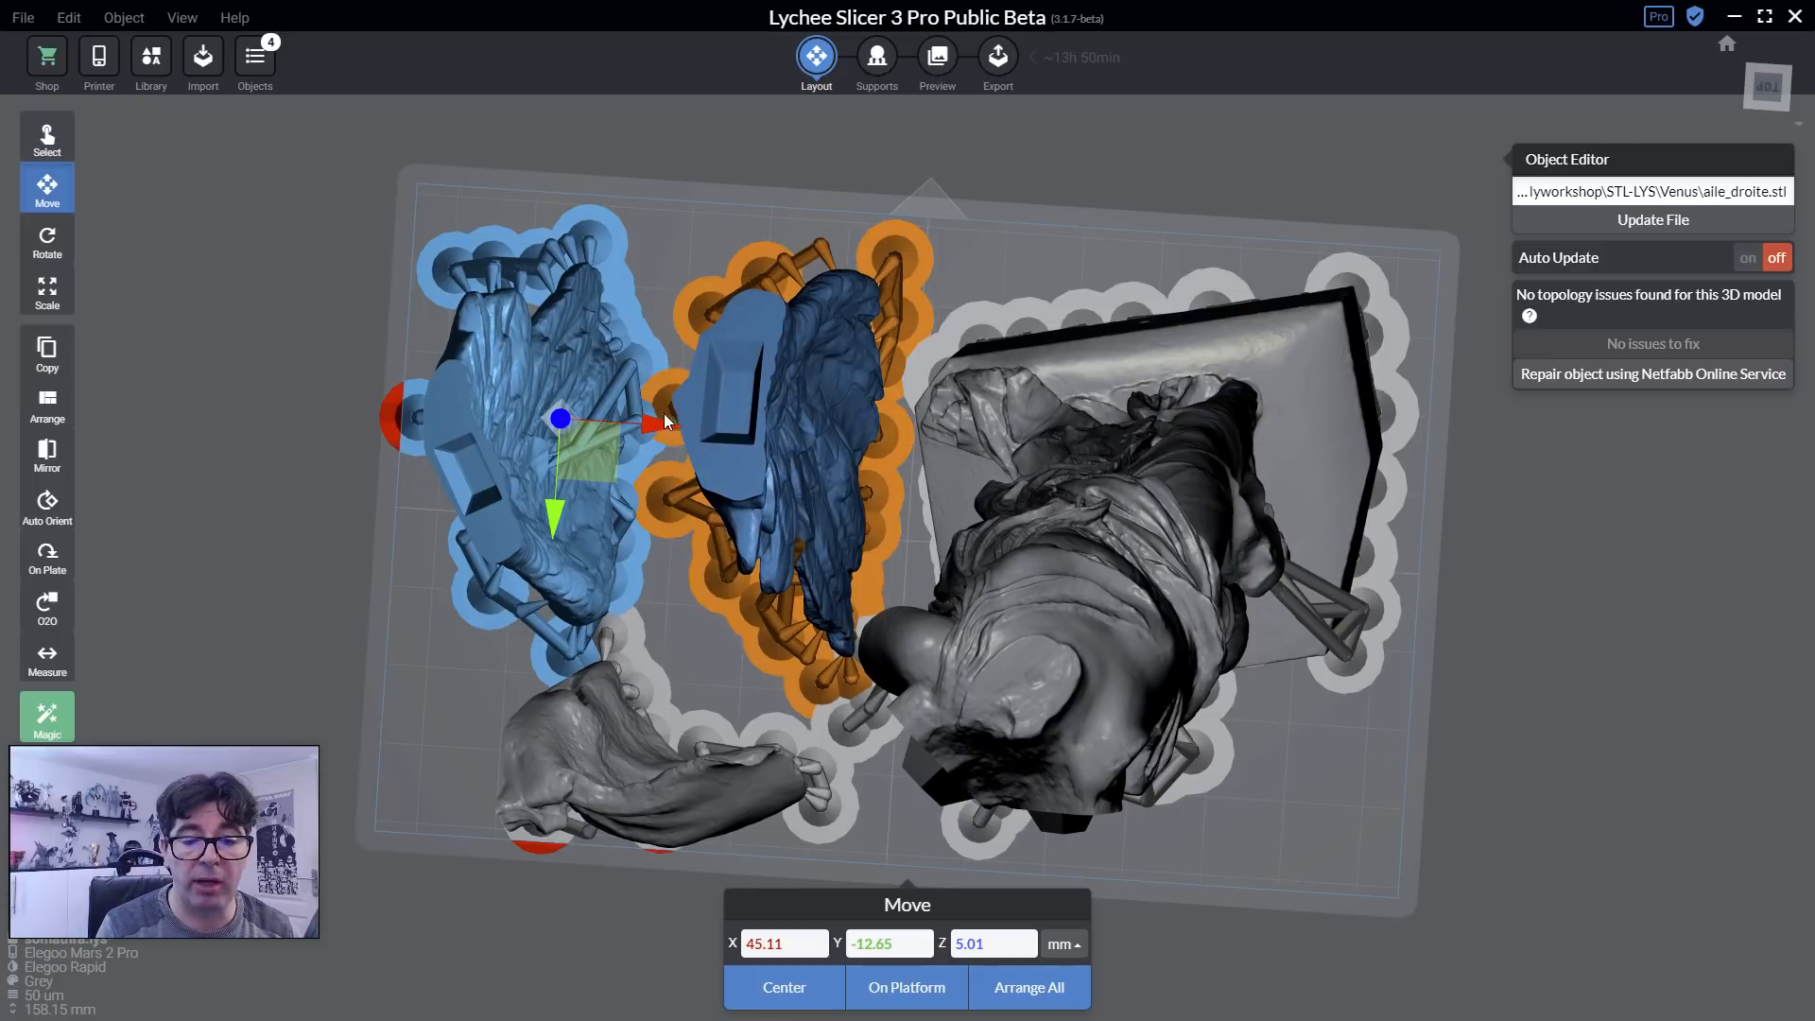
pyautogui.moveTo(654, 428); pyautogui.dragTo(644, 429)
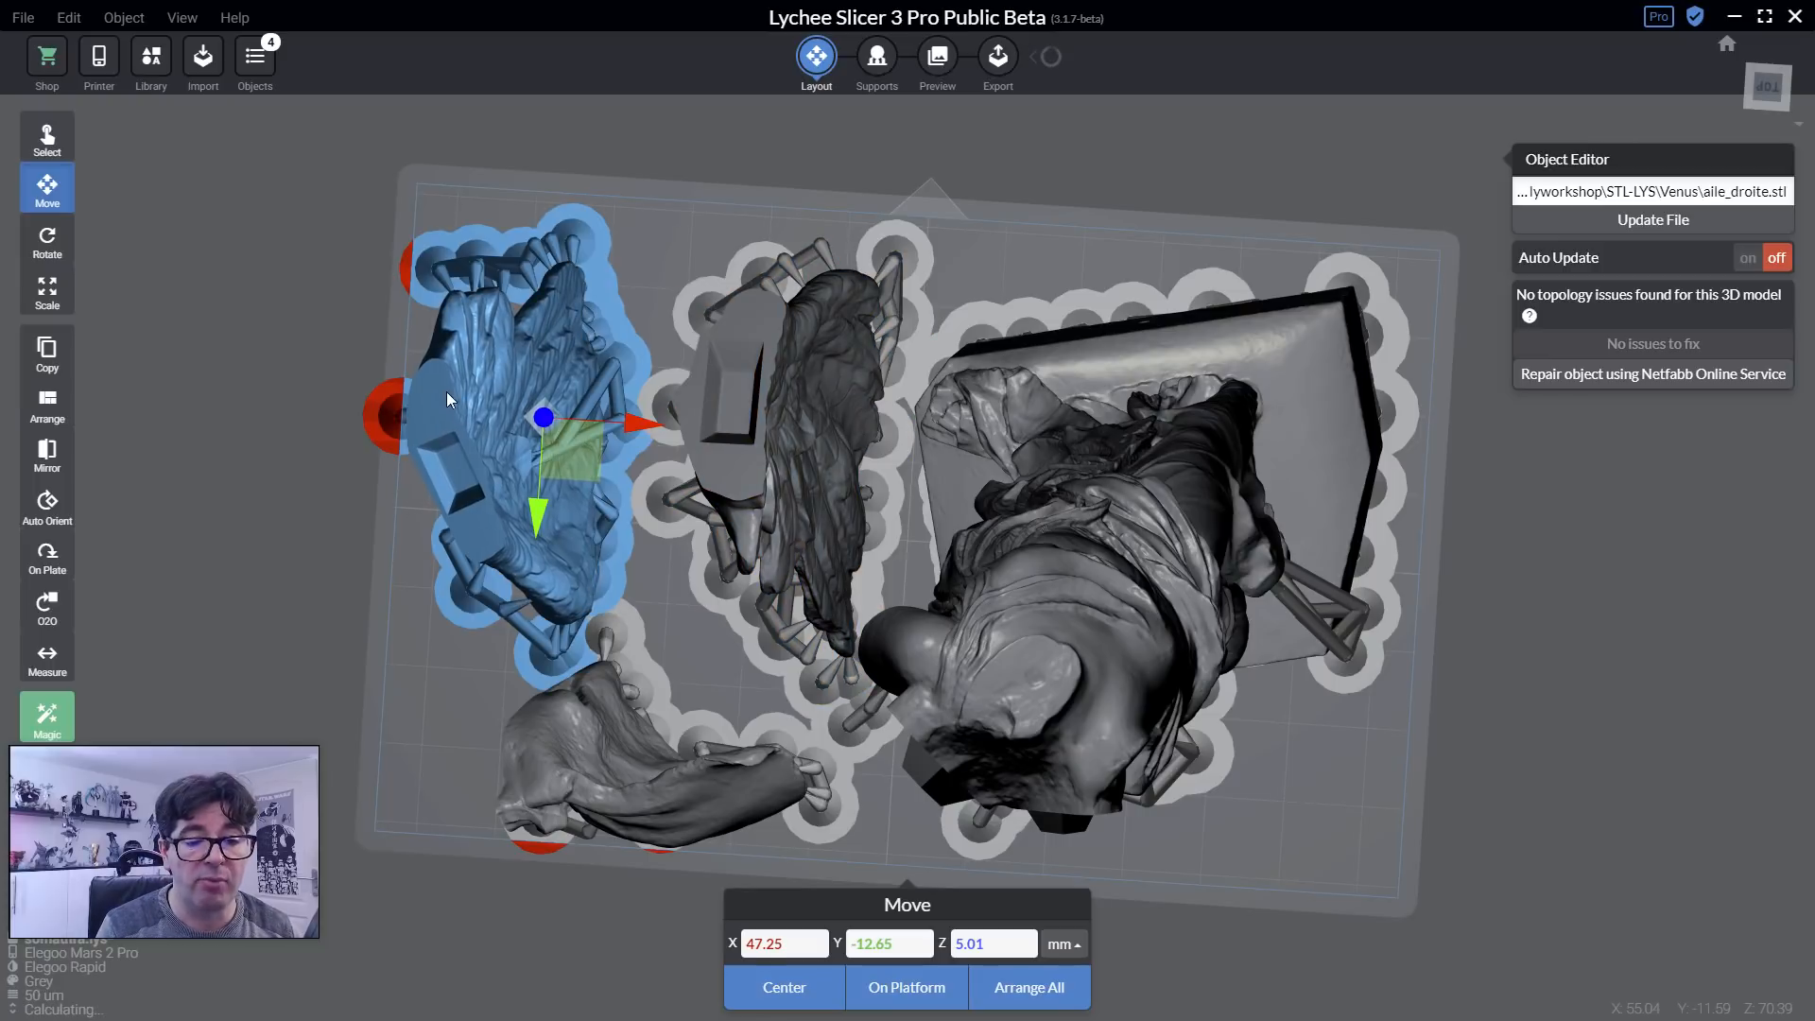
pyautogui.moveTo(417, 411); pyautogui.dragTo(421, 124, button='right')
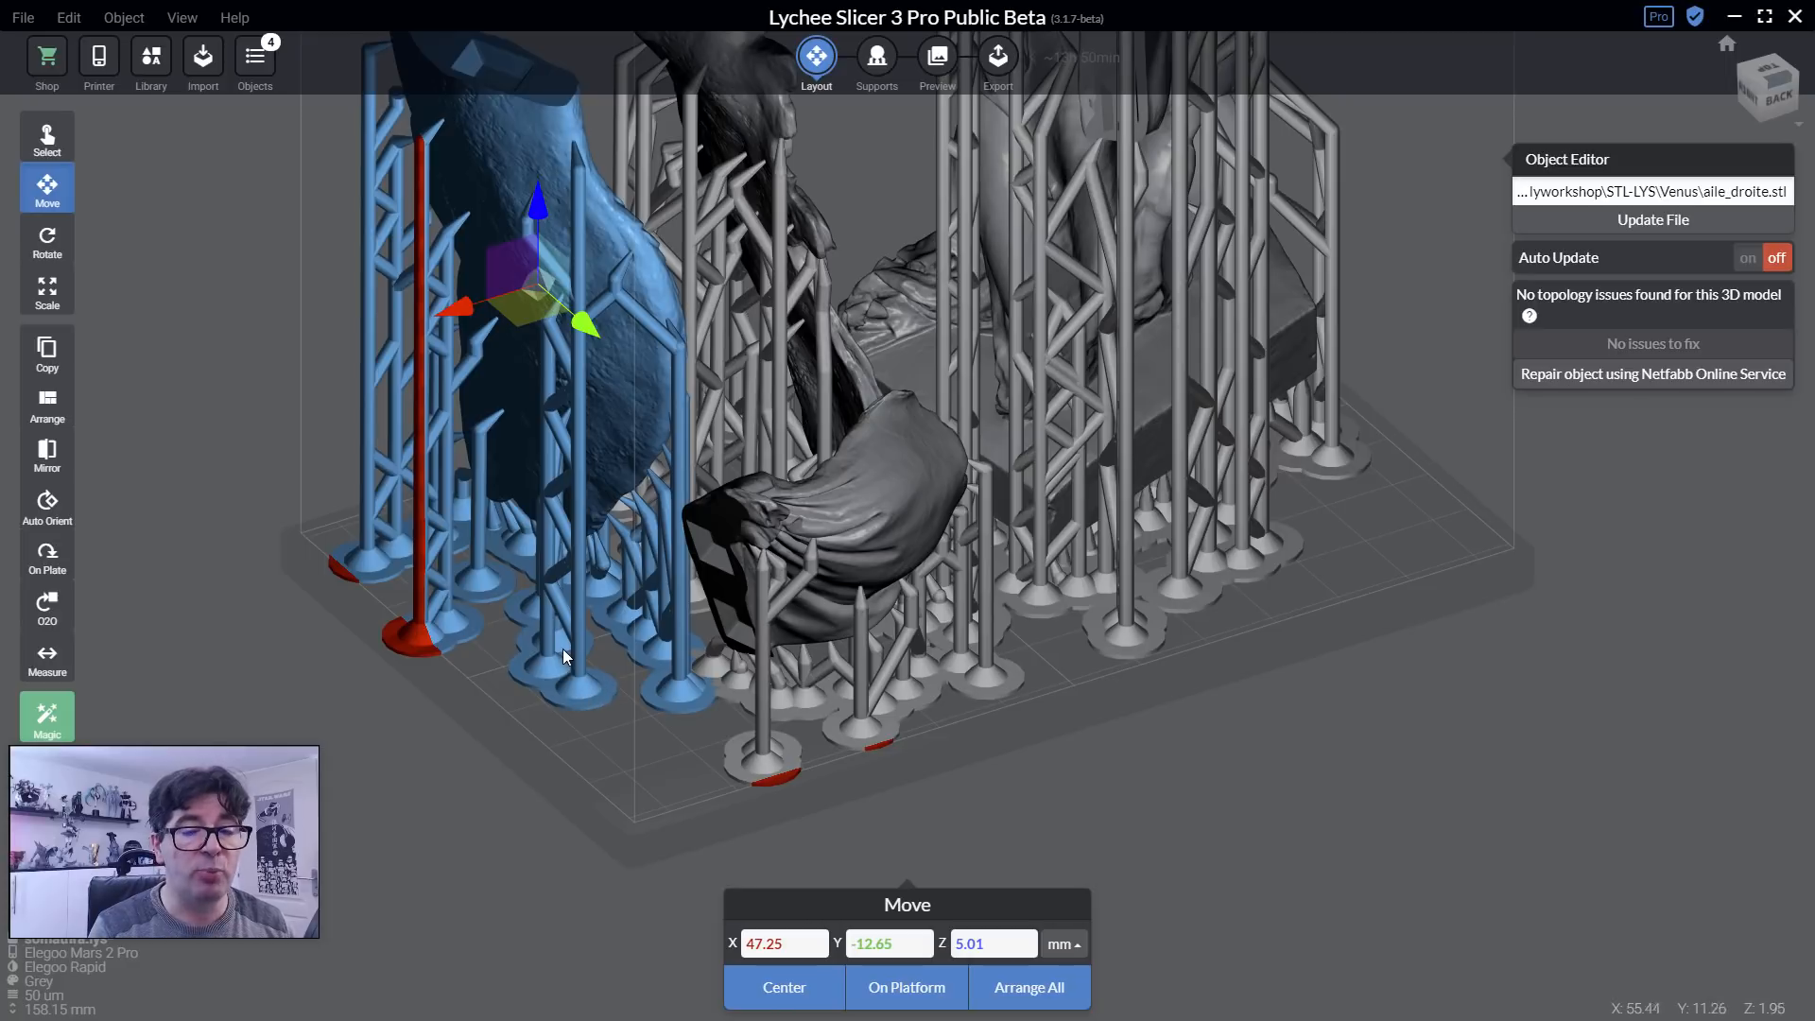
# Examine the base settings of one tall support on the right wing in support editing, and review the supported plate from several sides.
pyautogui.click(875, 76)
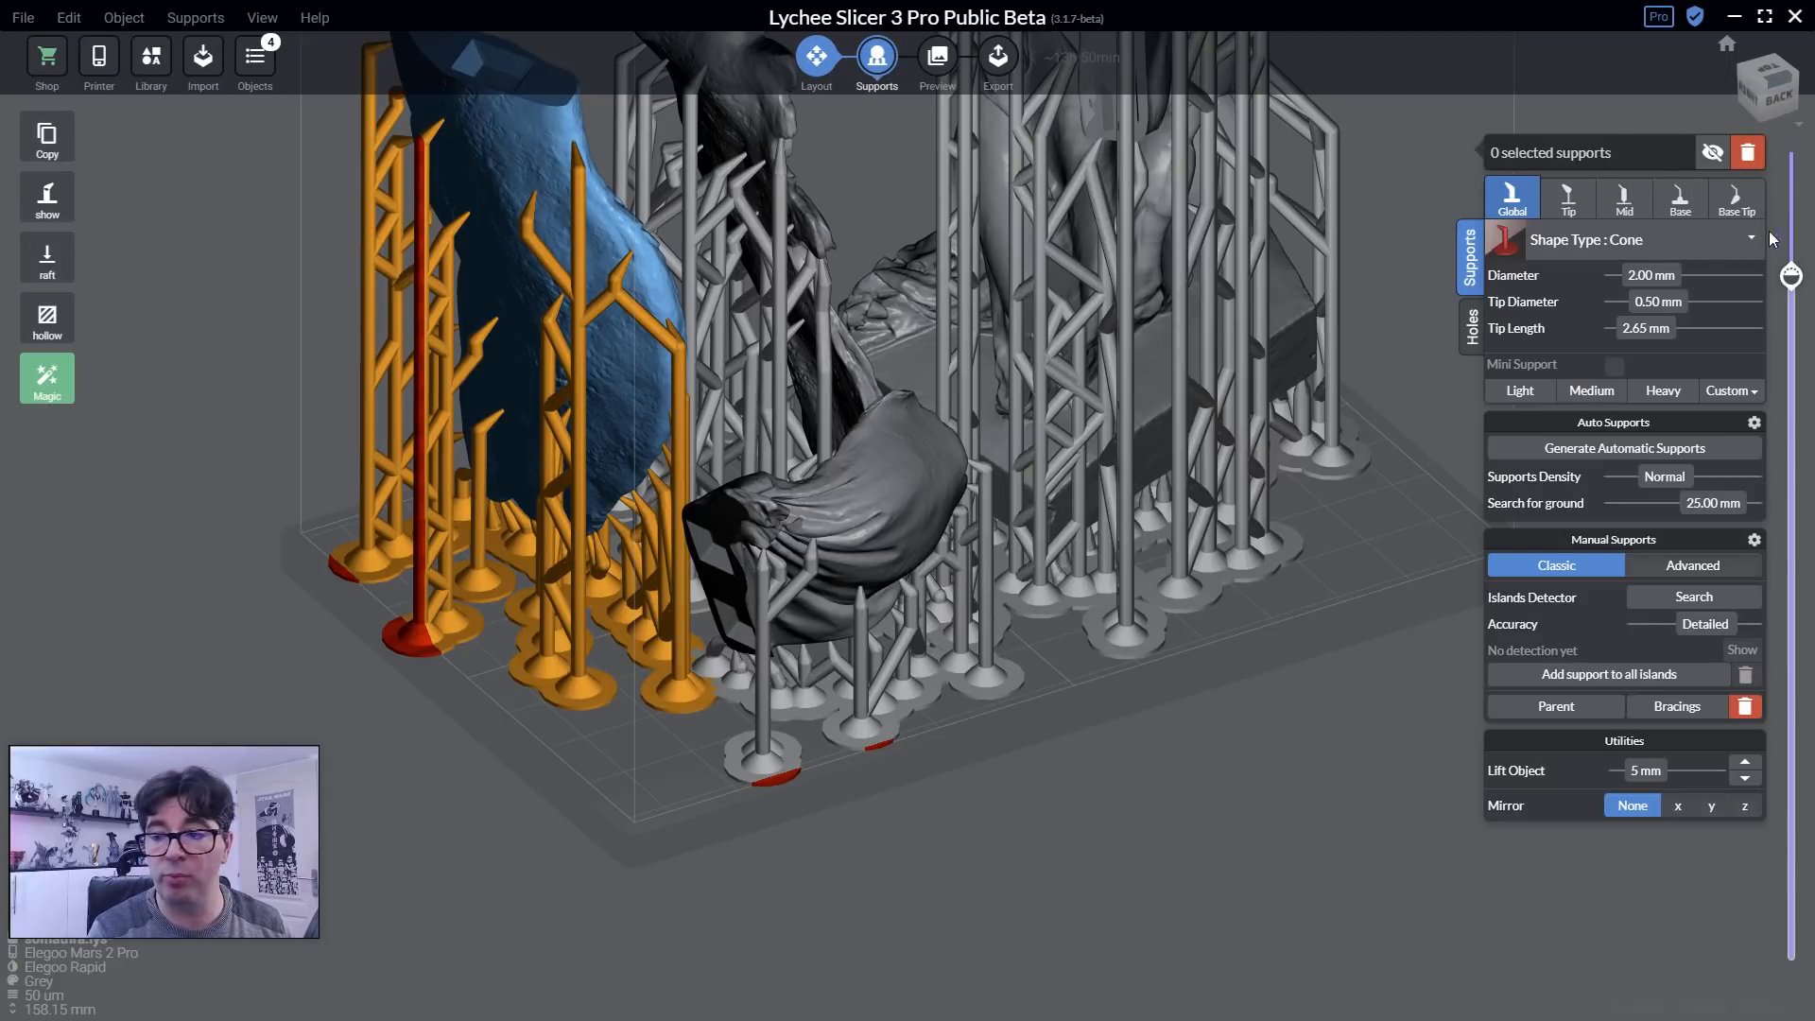
pyautogui.click(685, 701)
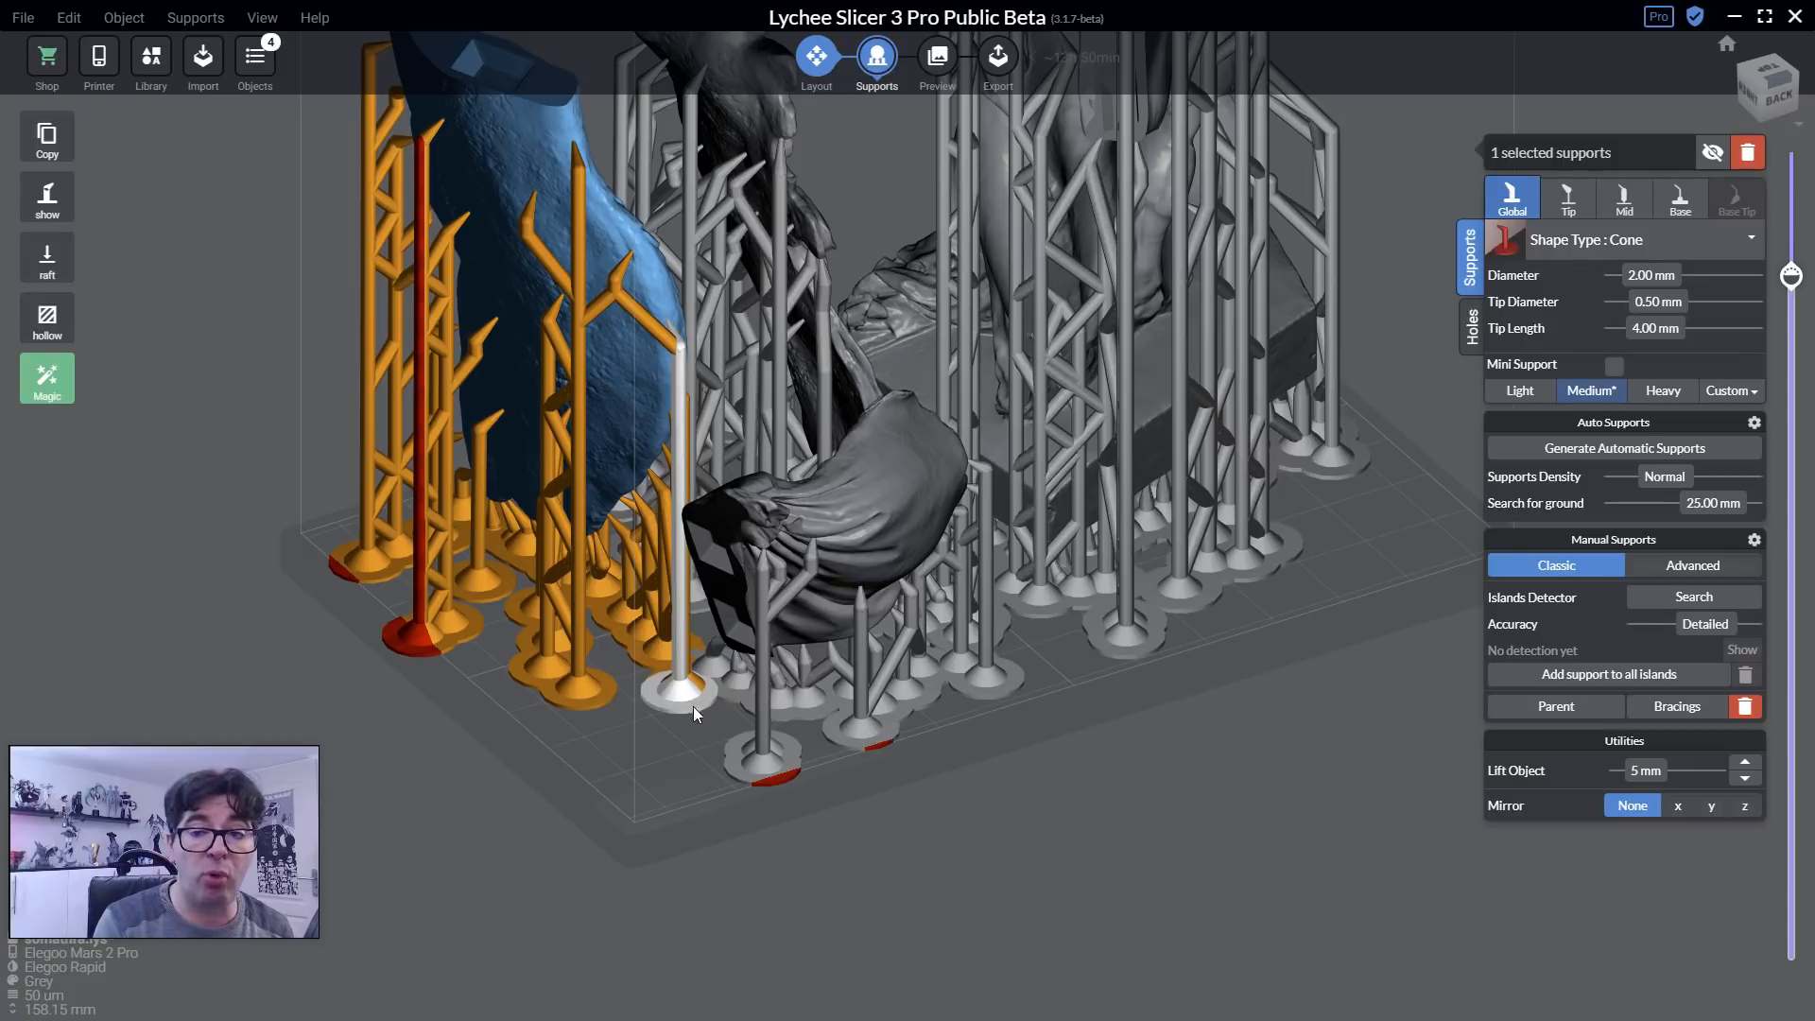
pyautogui.click(1674, 199)
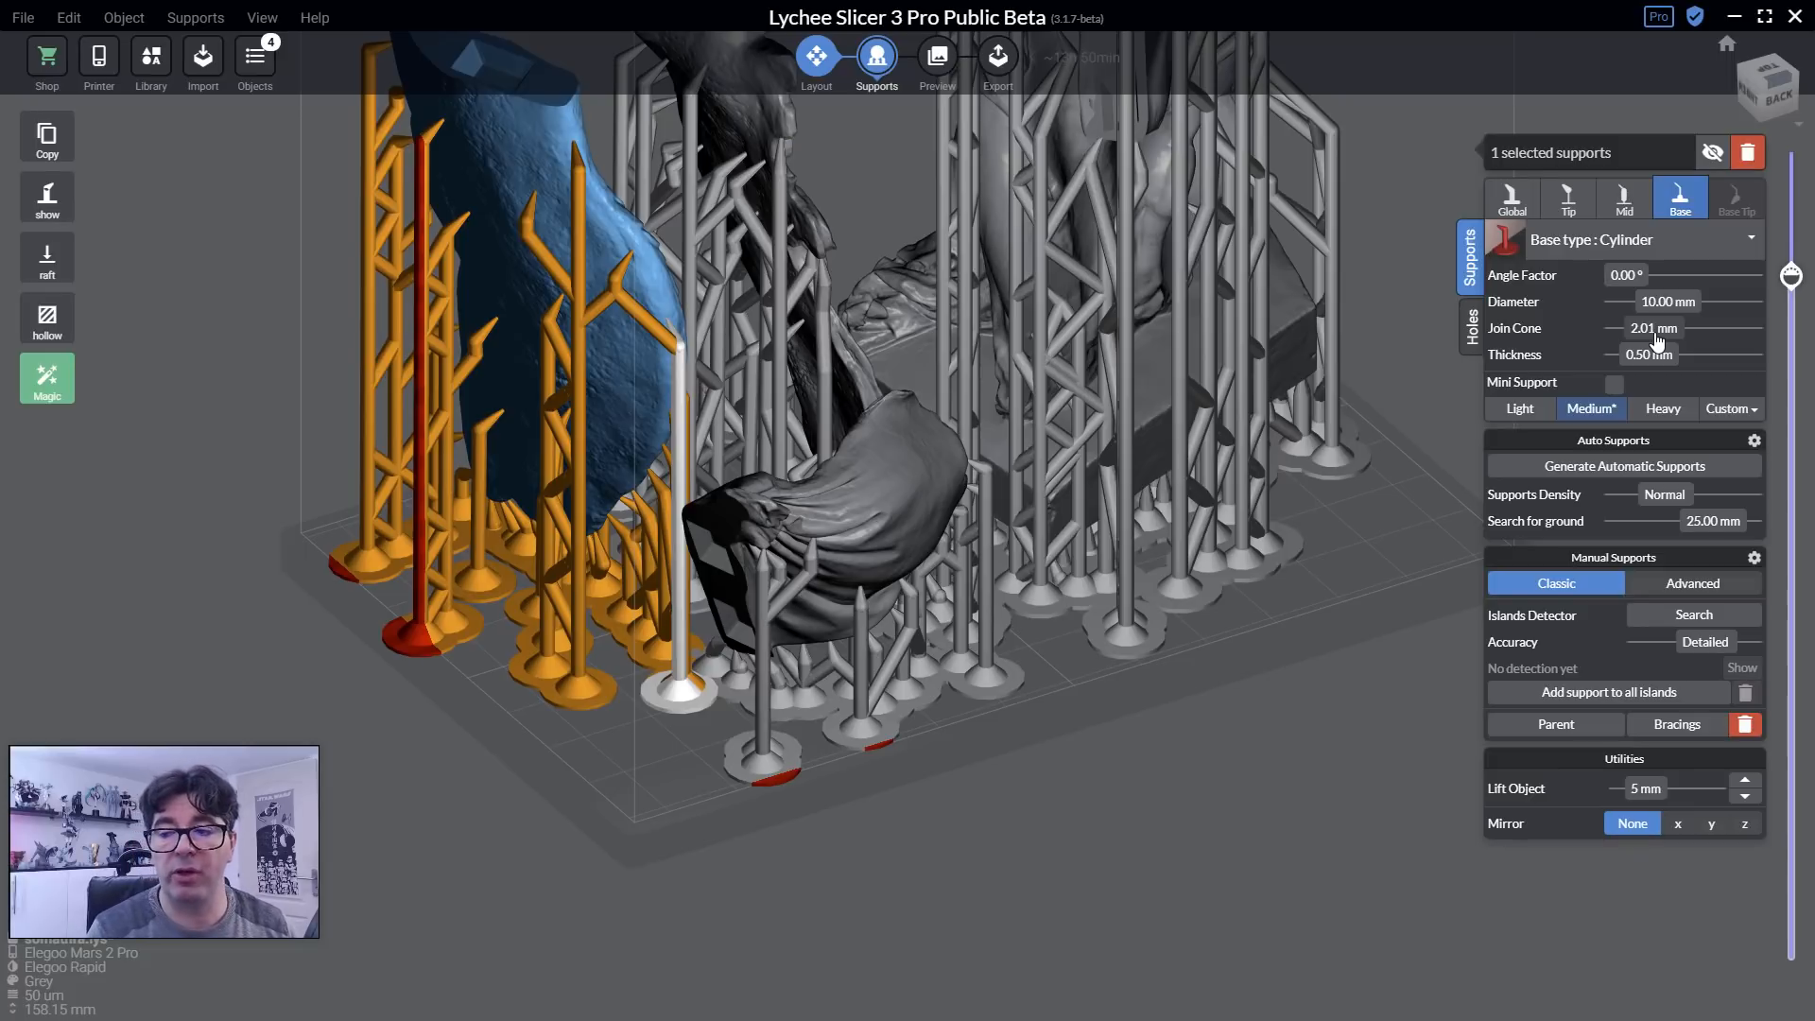
pyautogui.click(1521, 215)
pyautogui.scroll(-4, 974, 440)
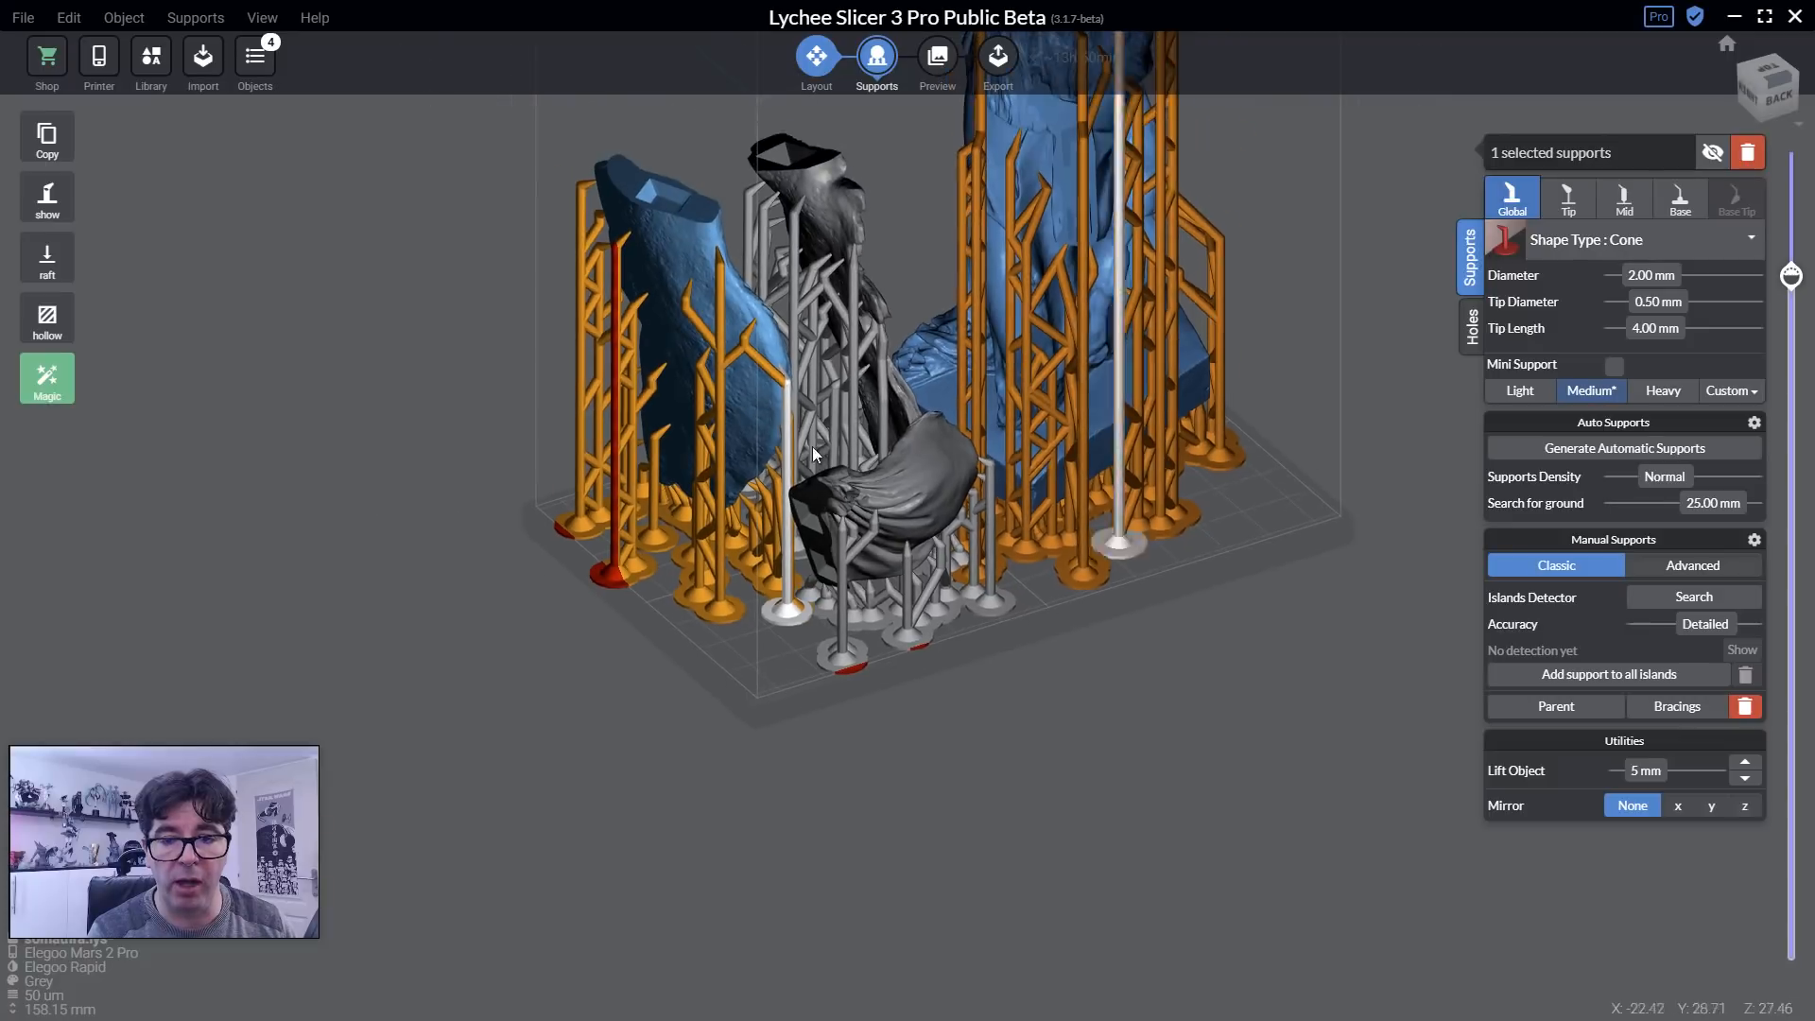
pyautogui.moveTo(814, 454); pyautogui.dragTo(1438, 523, button='right')
pyautogui.moveTo(1220, 344); pyautogui.dragTo(1021, 498, button='right')
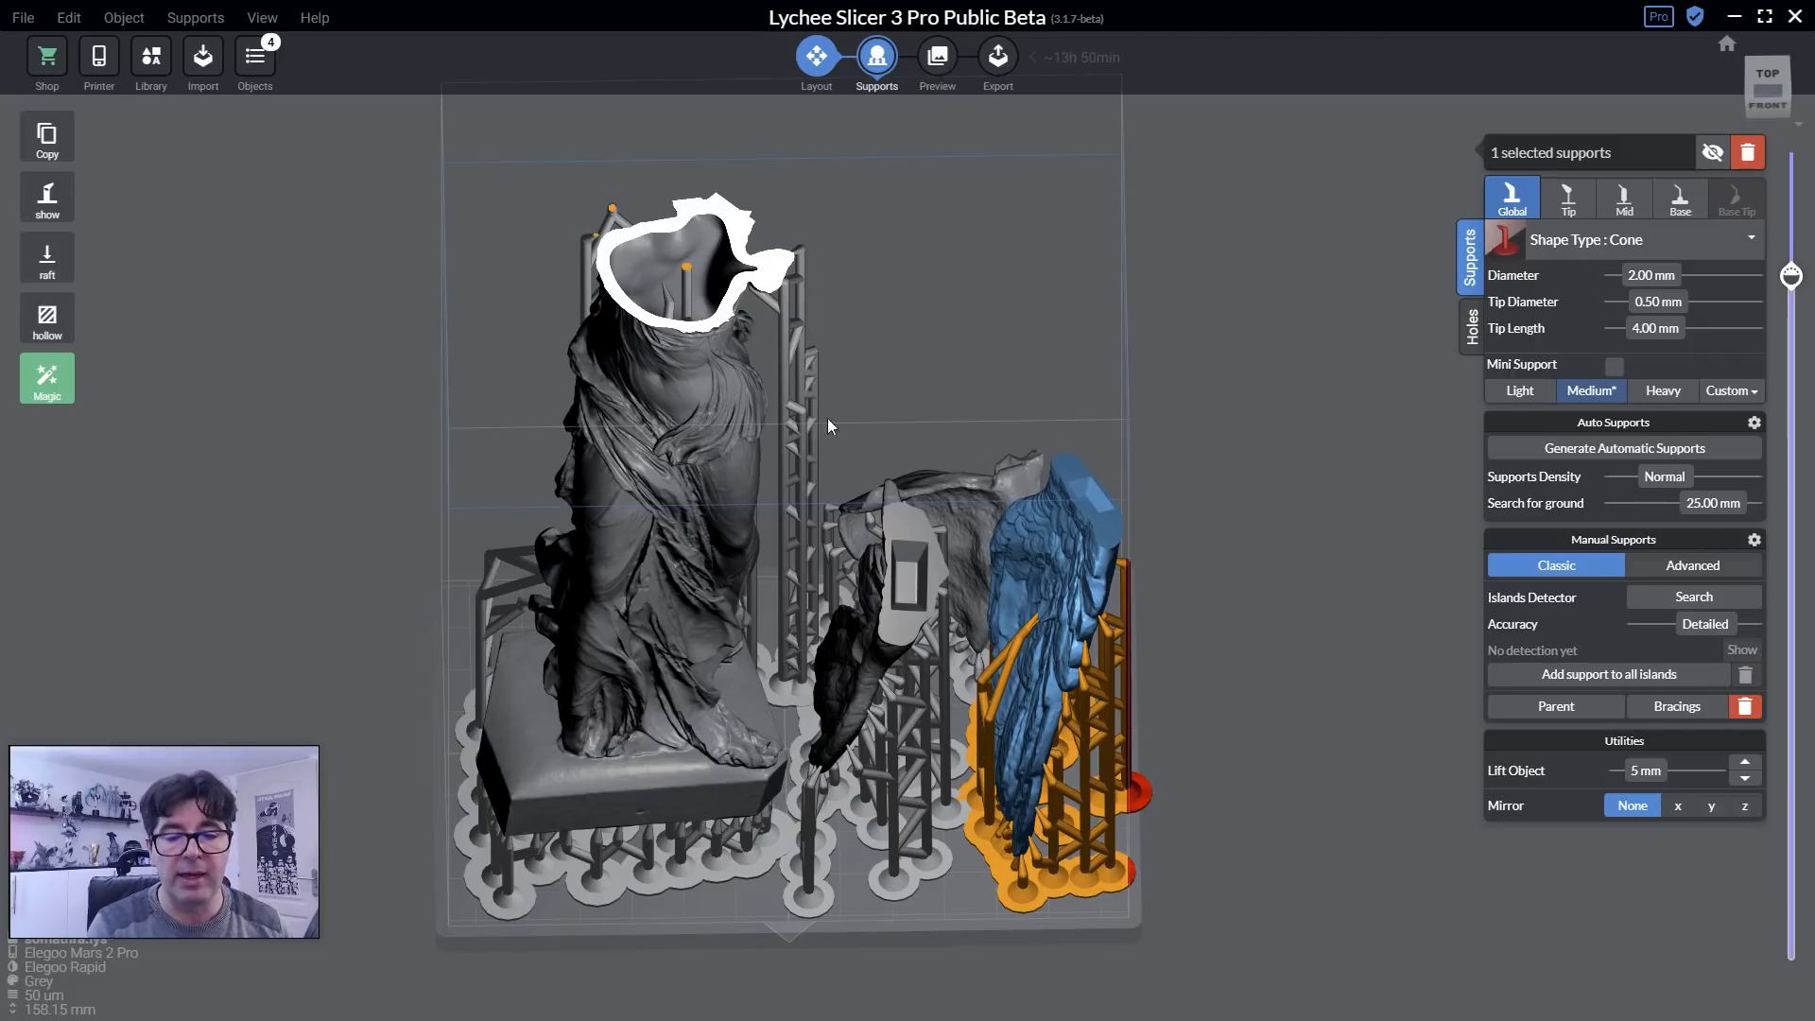
pyautogui.moveTo(1008, 373); pyautogui.dragTo(936, 505, button='right')
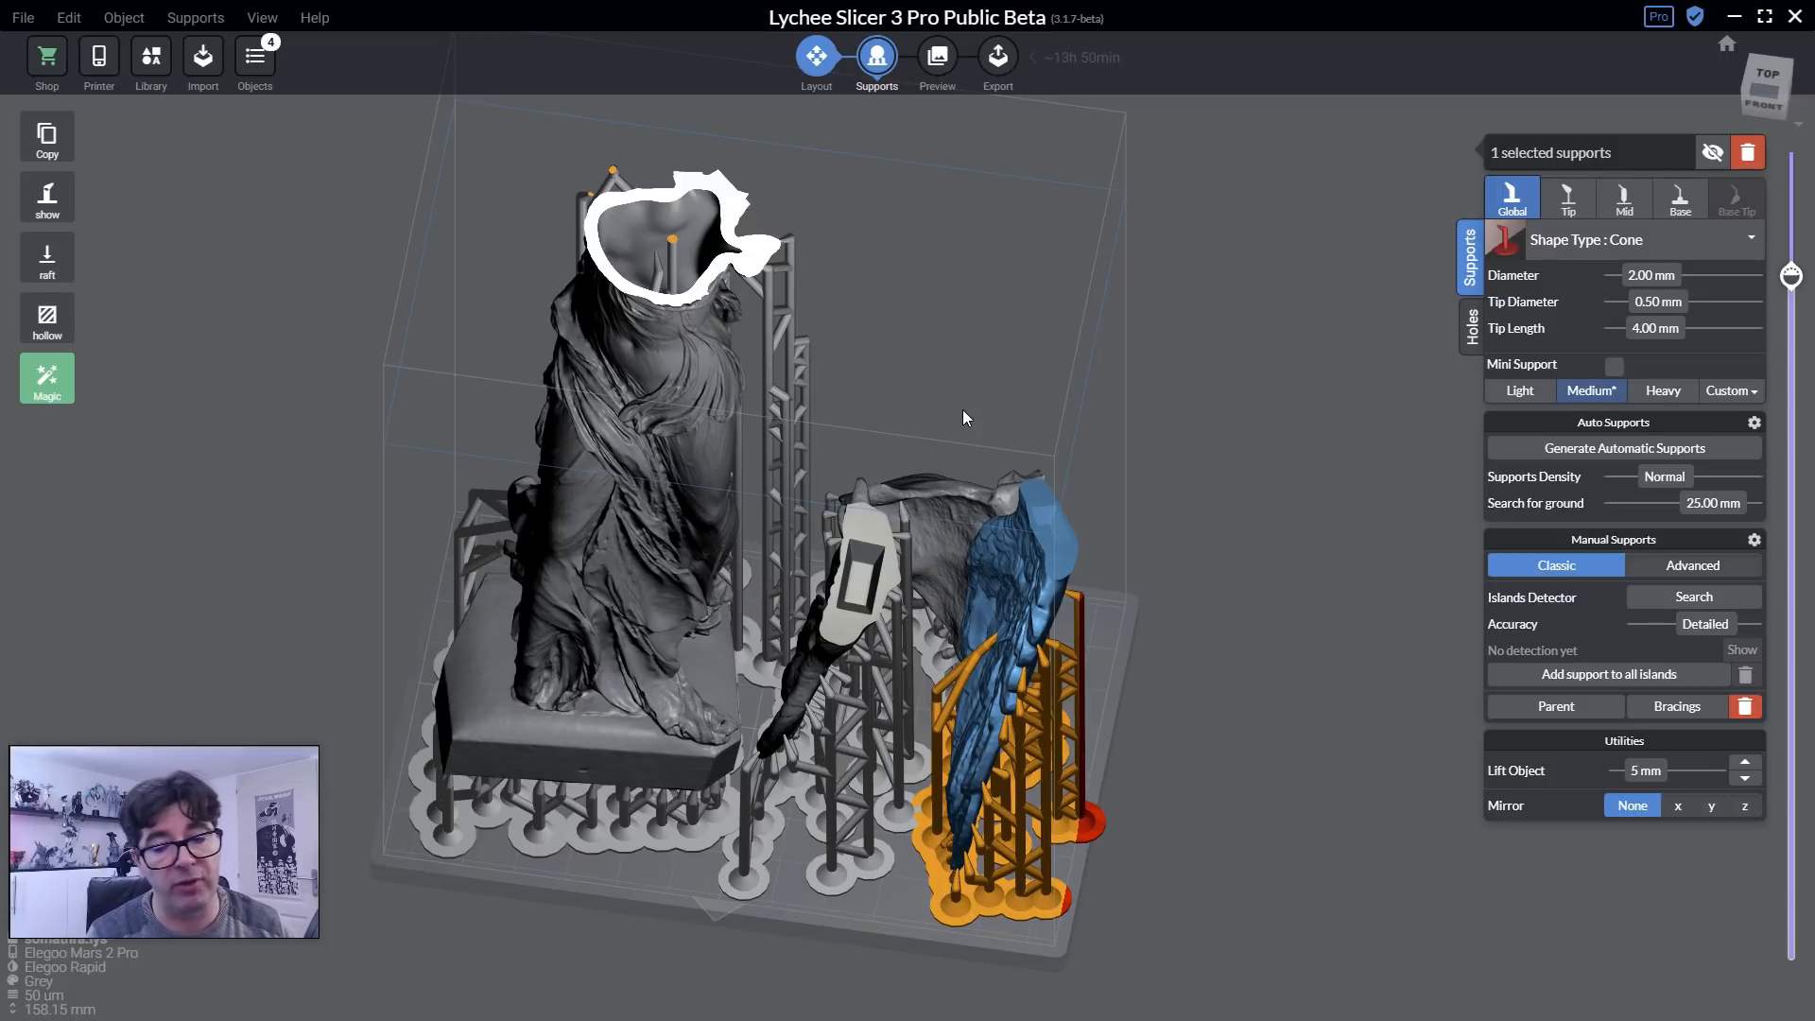
pyautogui.moveTo(964, 416); pyautogui.dragTo(1042, 406, button='right')
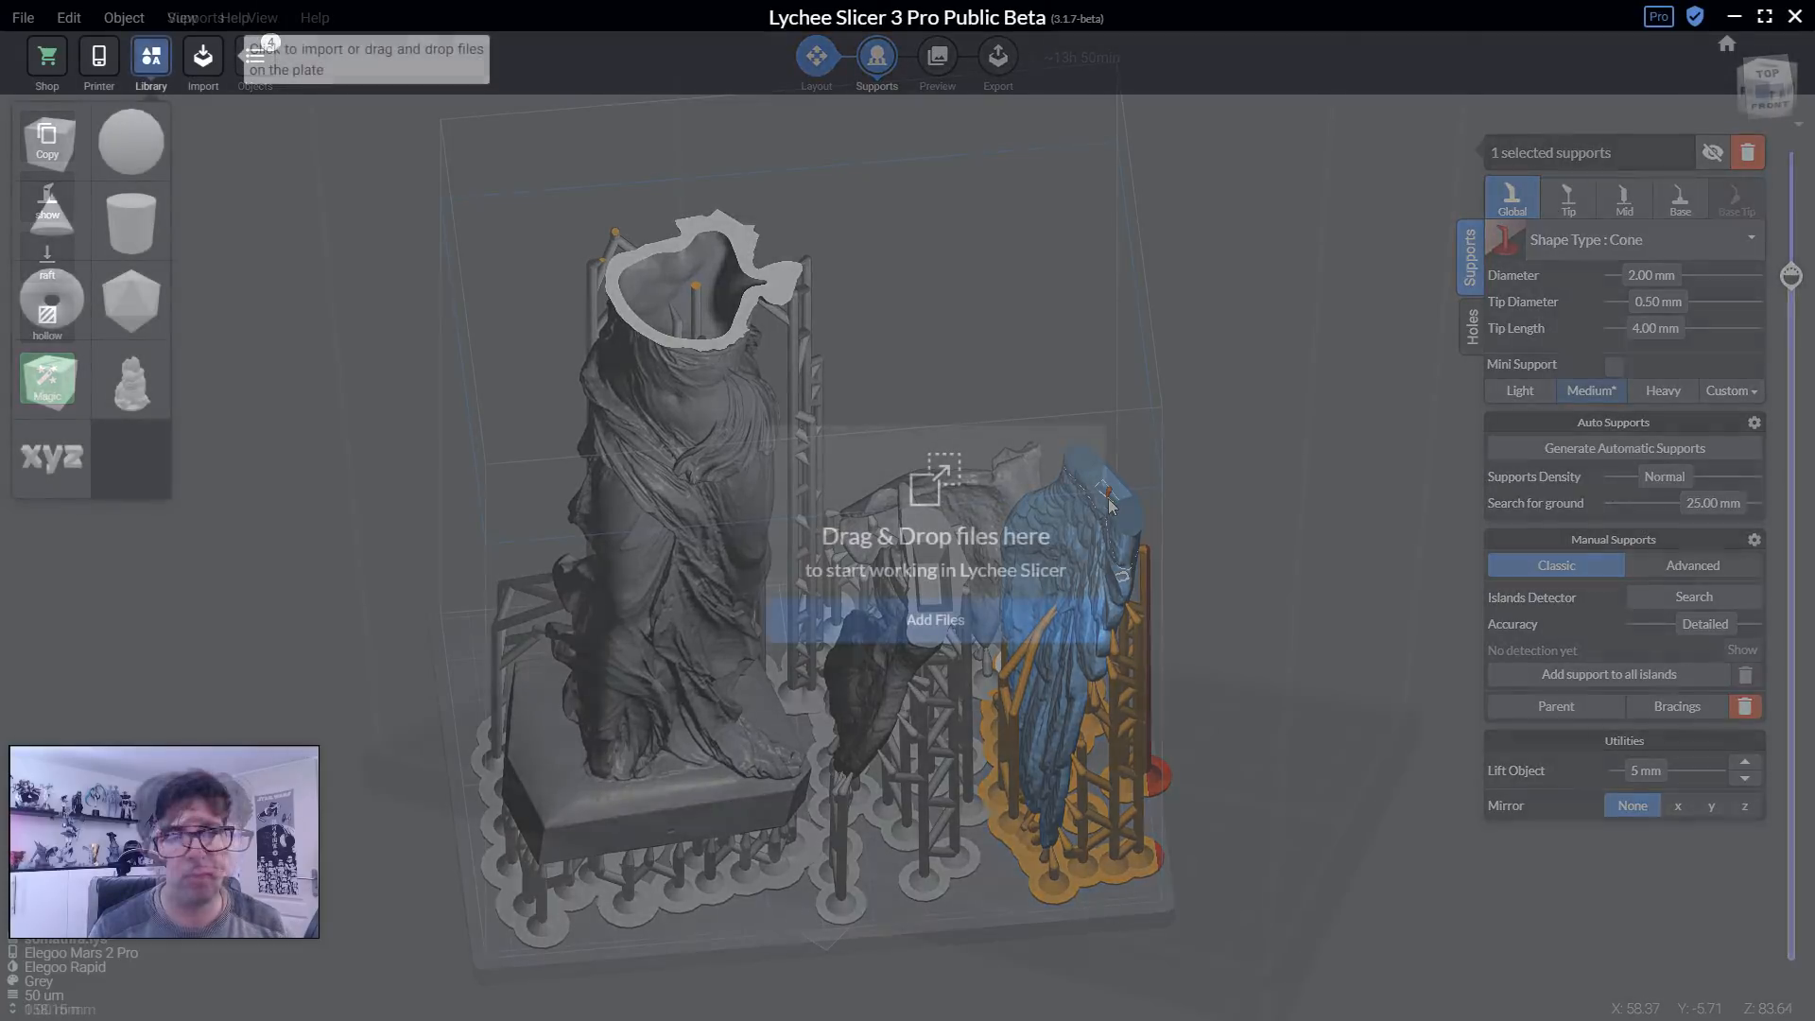
# Open the DeeQuu bust project, loading the selected file instead of the auto save, and frame the whole bust.
pyautogui.moveTo(0, 690); pyautogui.dragTo(609, 573)
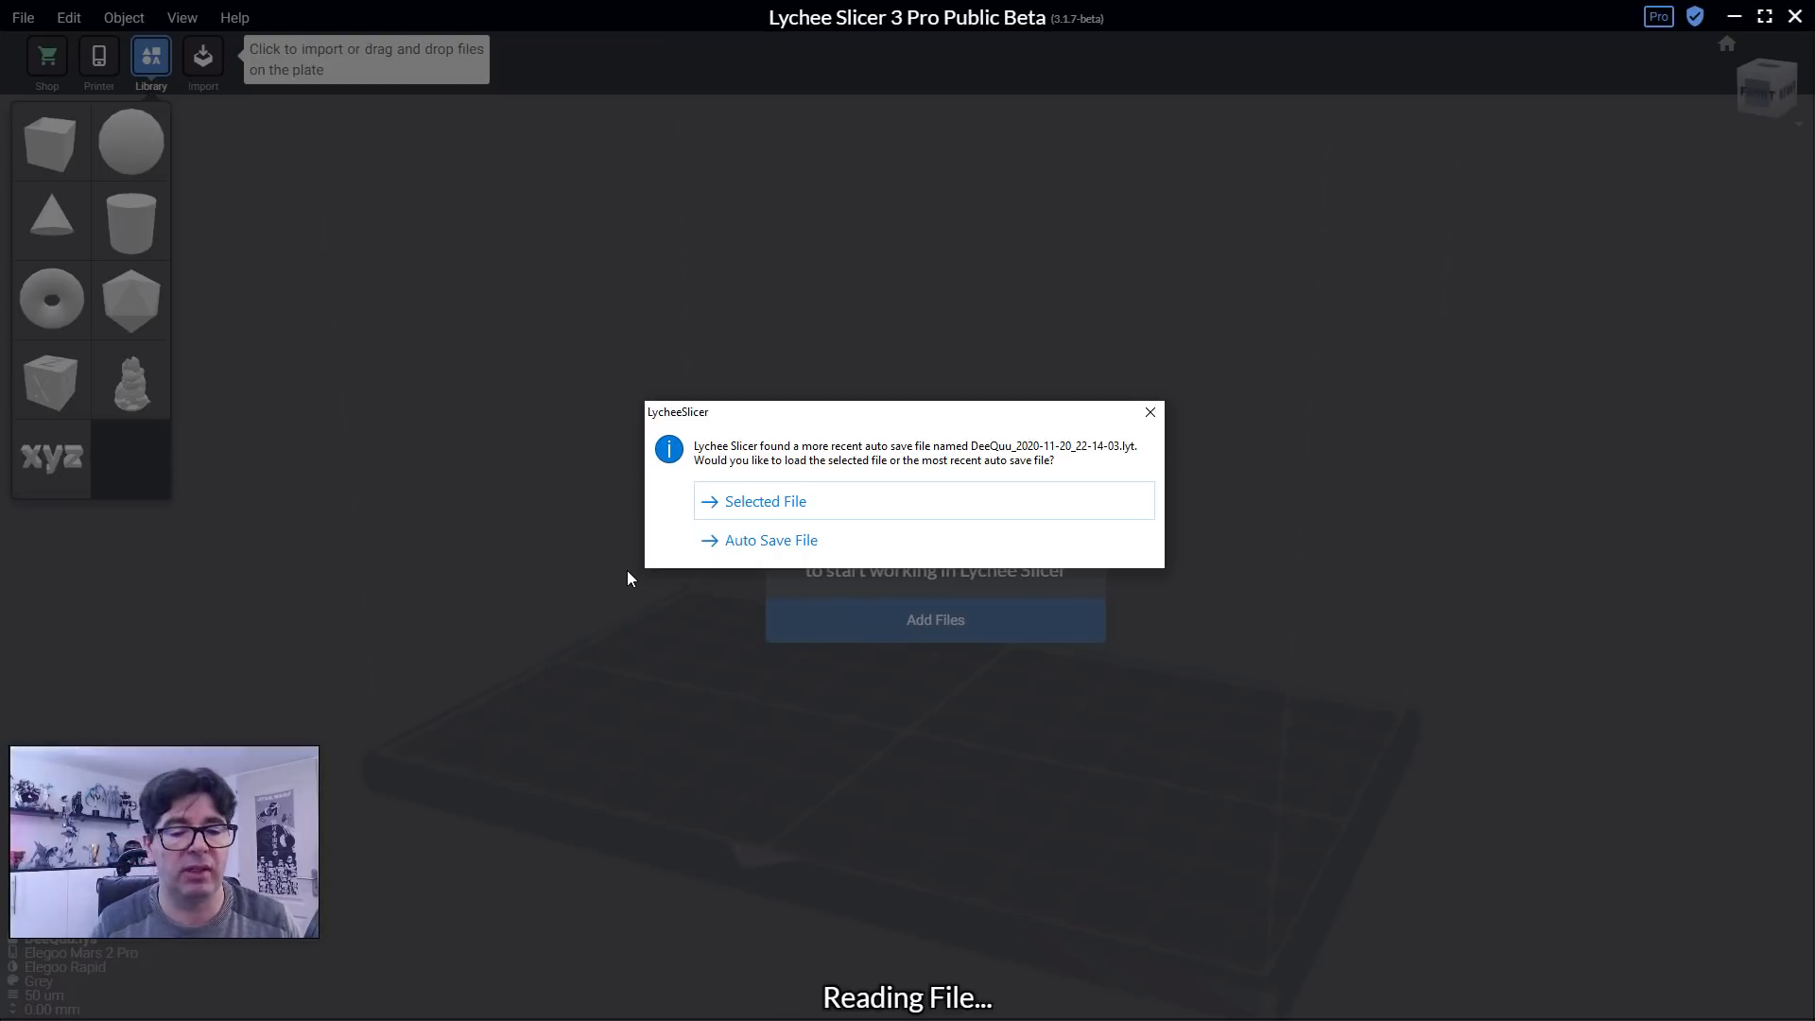
pyautogui.click(761, 512)
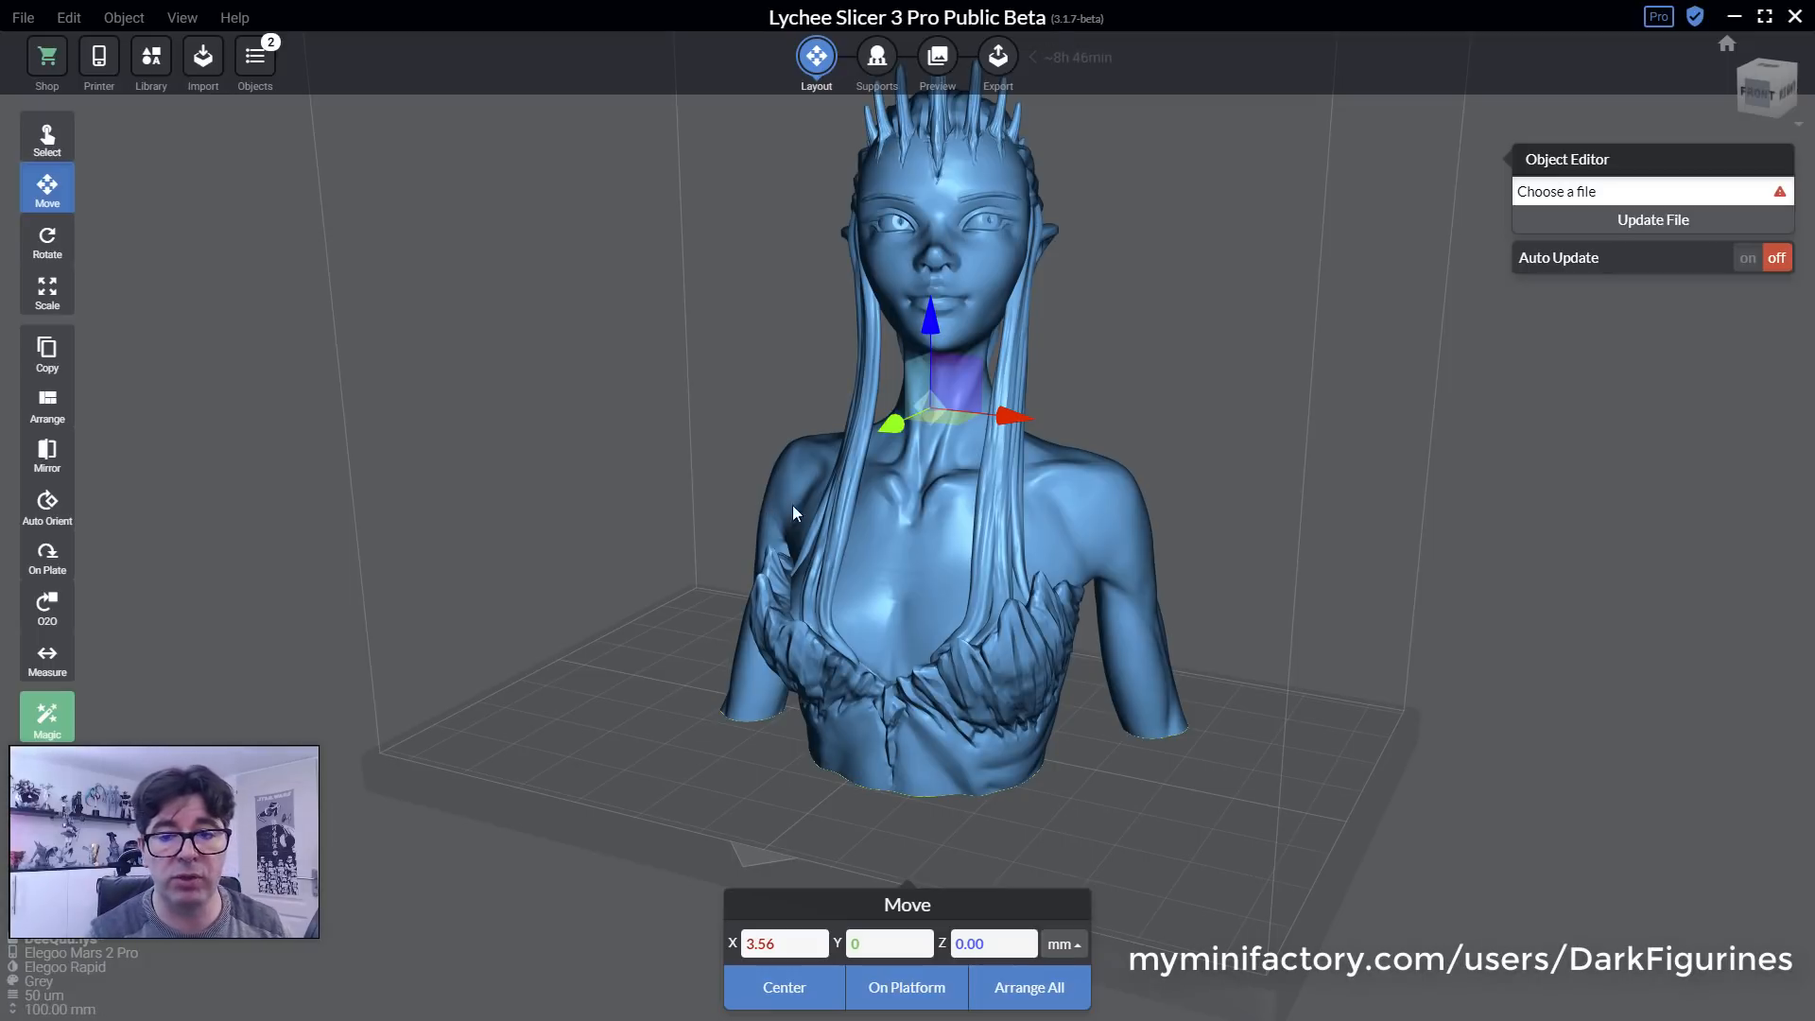
pyautogui.moveTo(1343, 397); pyautogui.dragTo(1291, 412)
pyautogui.moveTo(1290, 412); pyautogui.dragTo(1176, 493, button='right')
pyautogui.scroll(-3, 1175, 494)
pyautogui.moveTo(1223, 560); pyautogui.dragTo(1241, 539)
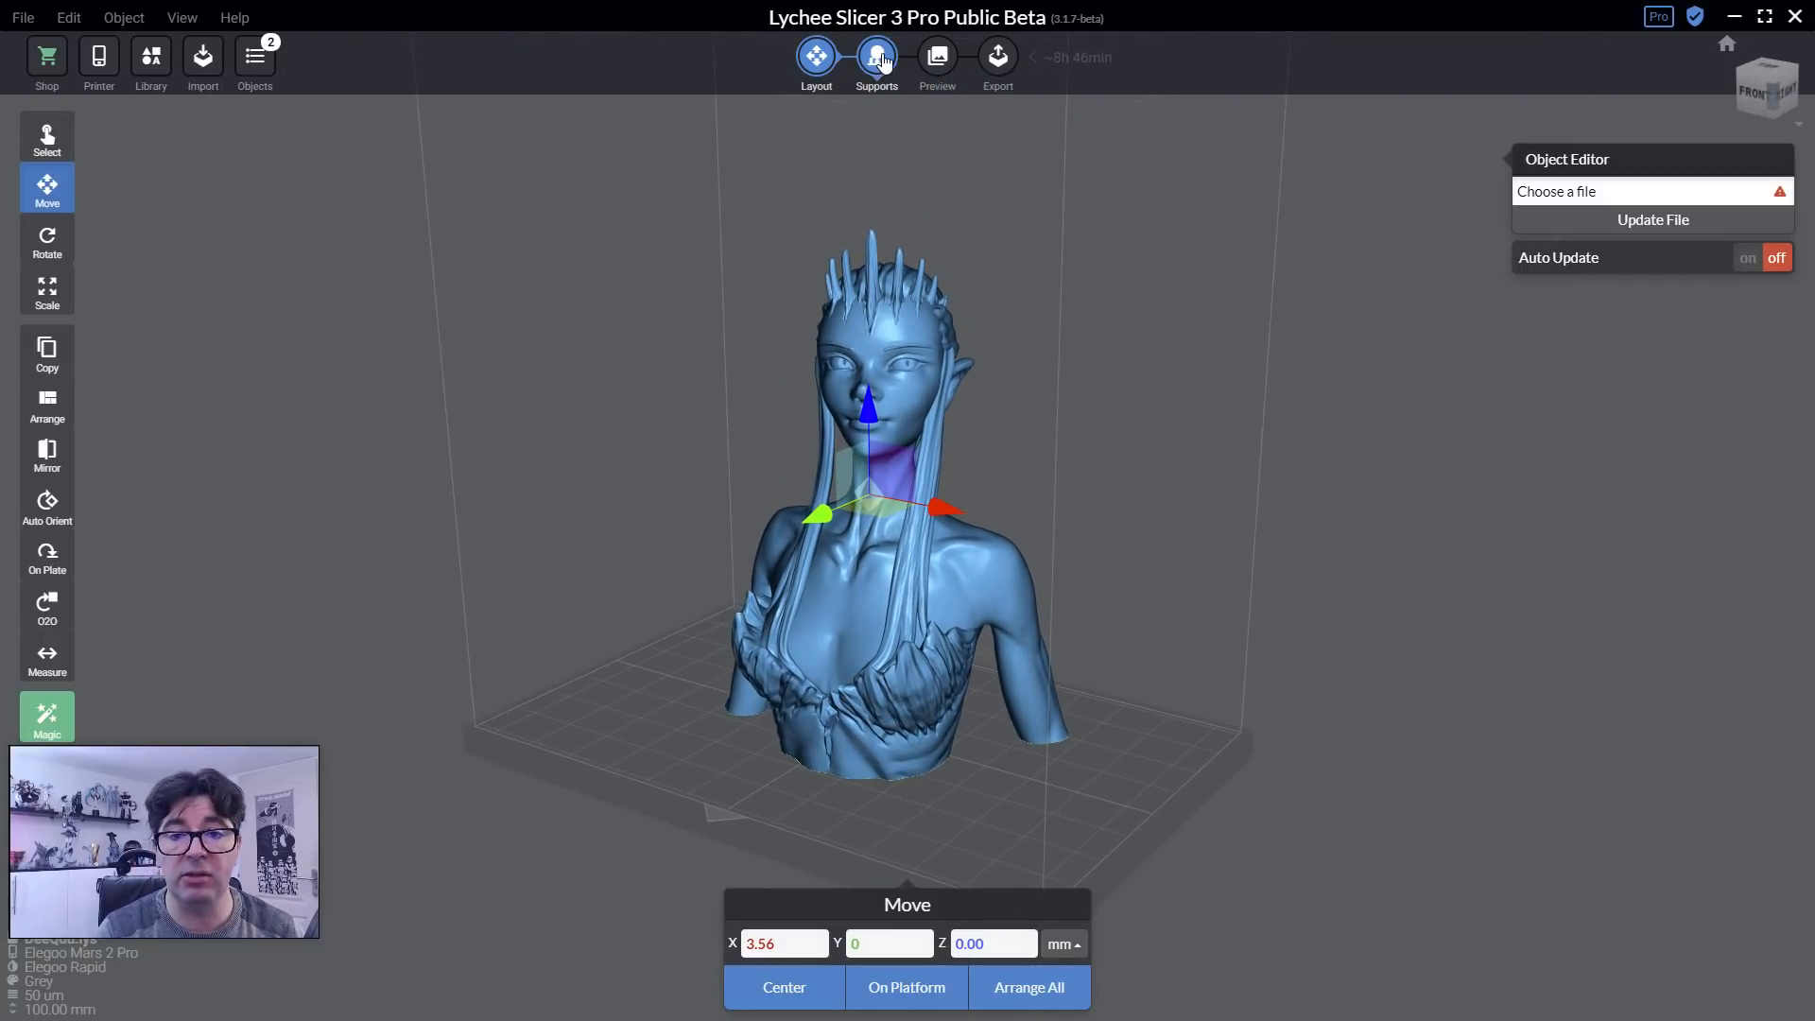
# Clip the bust in support editing from its first layer up through the shoulders to examine its open base, wall thickness and hollow interior.
pyautogui.click(877, 57)
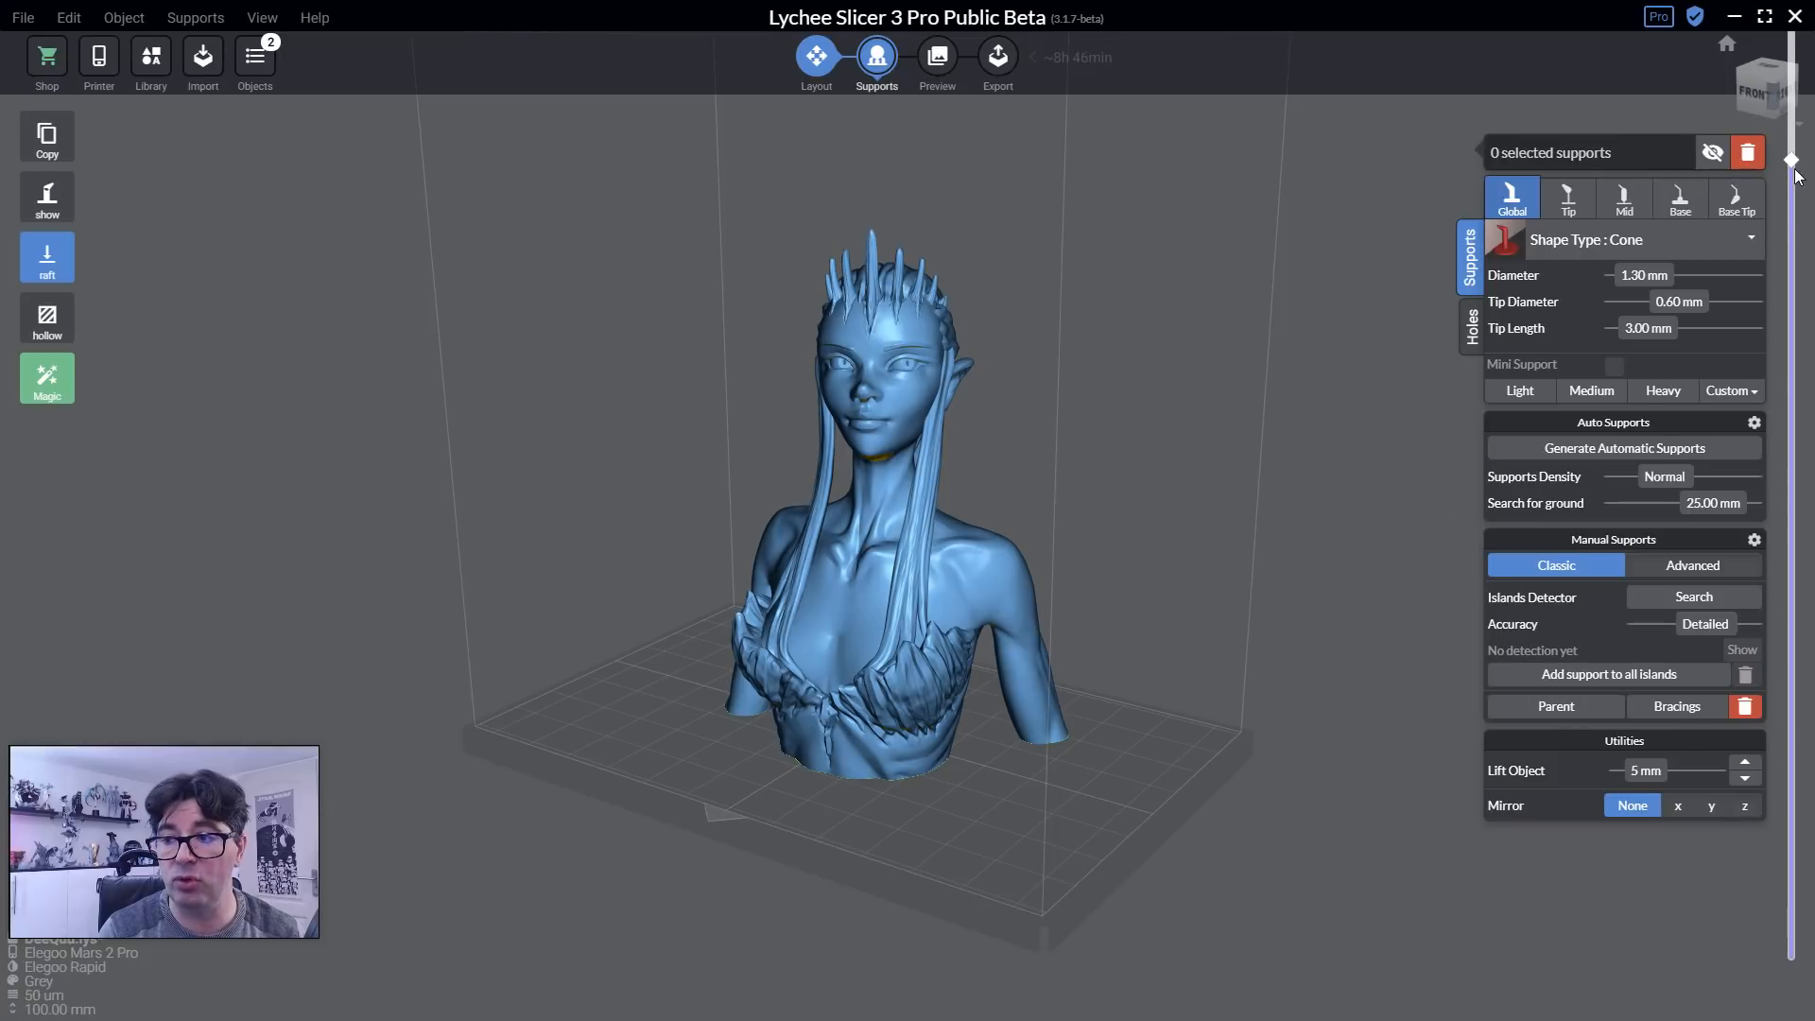
pyautogui.moveTo(1793, 166); pyautogui.dragTo(1773, 980)
pyautogui.click(1788, 969)
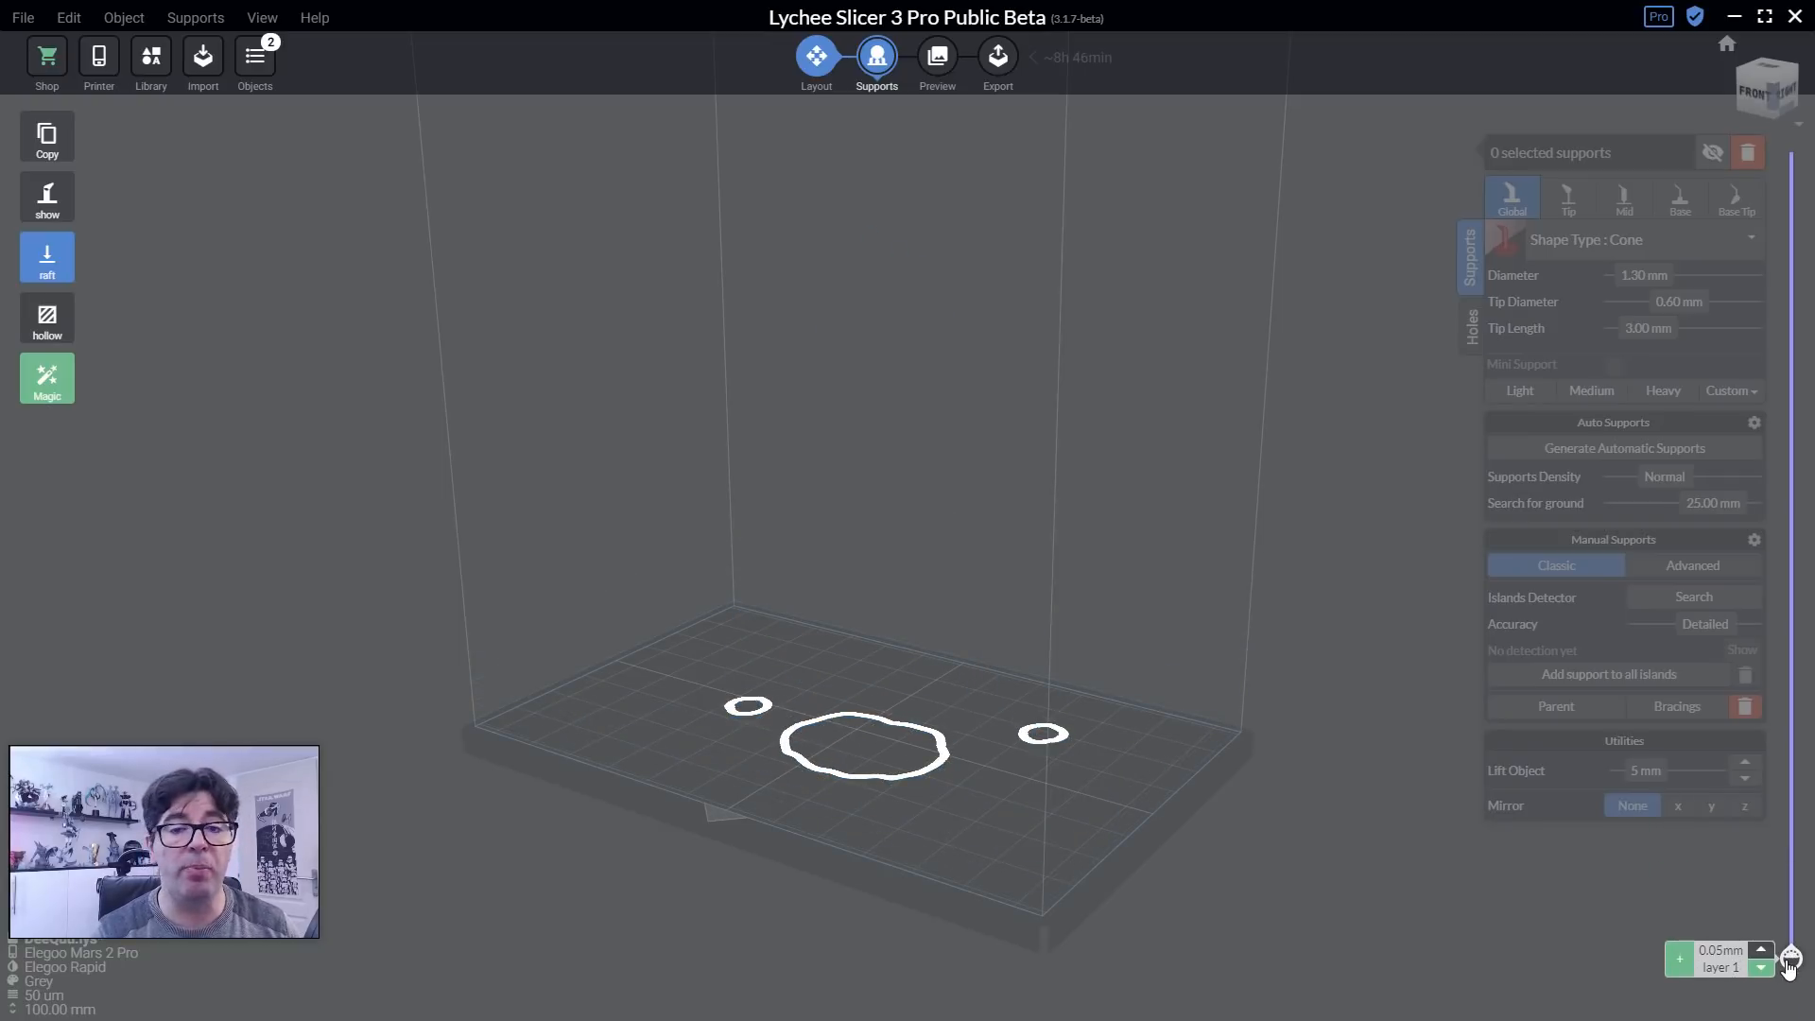
pyautogui.moveTo(1790, 959); pyautogui.dragTo(1791, 624)
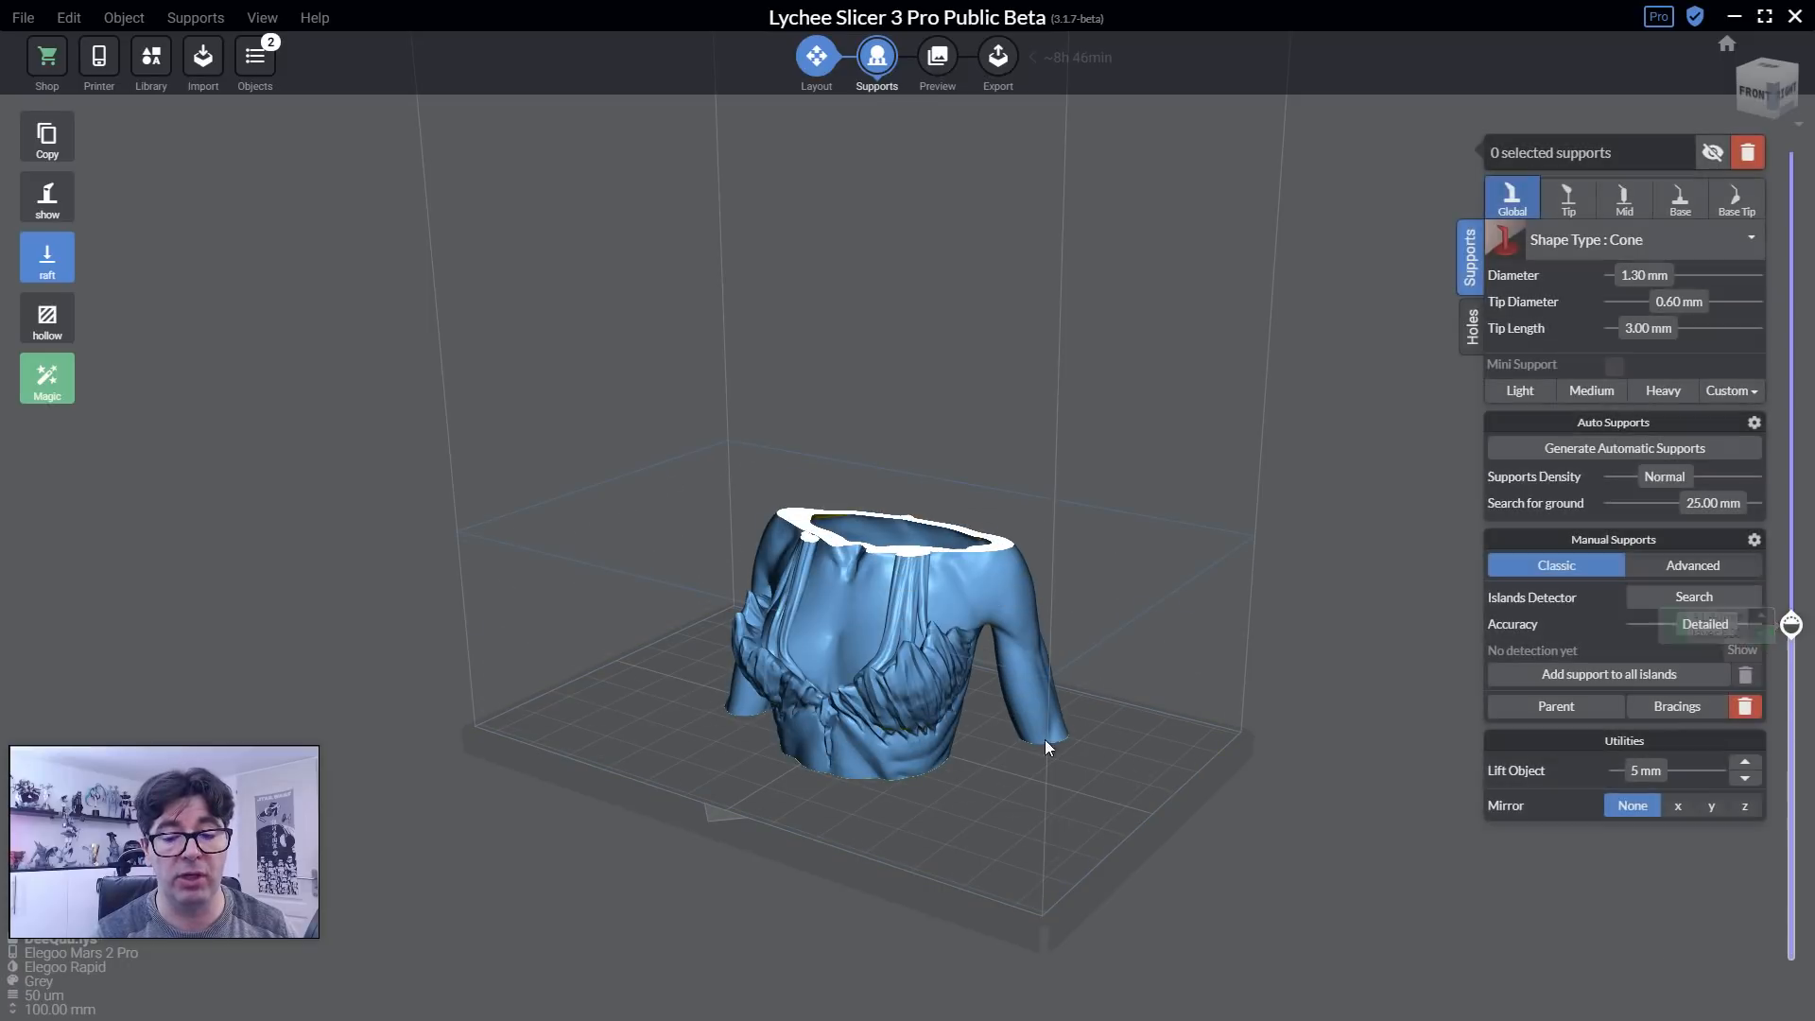
pyautogui.moveTo(681, 784); pyautogui.dragTo(974, 751)
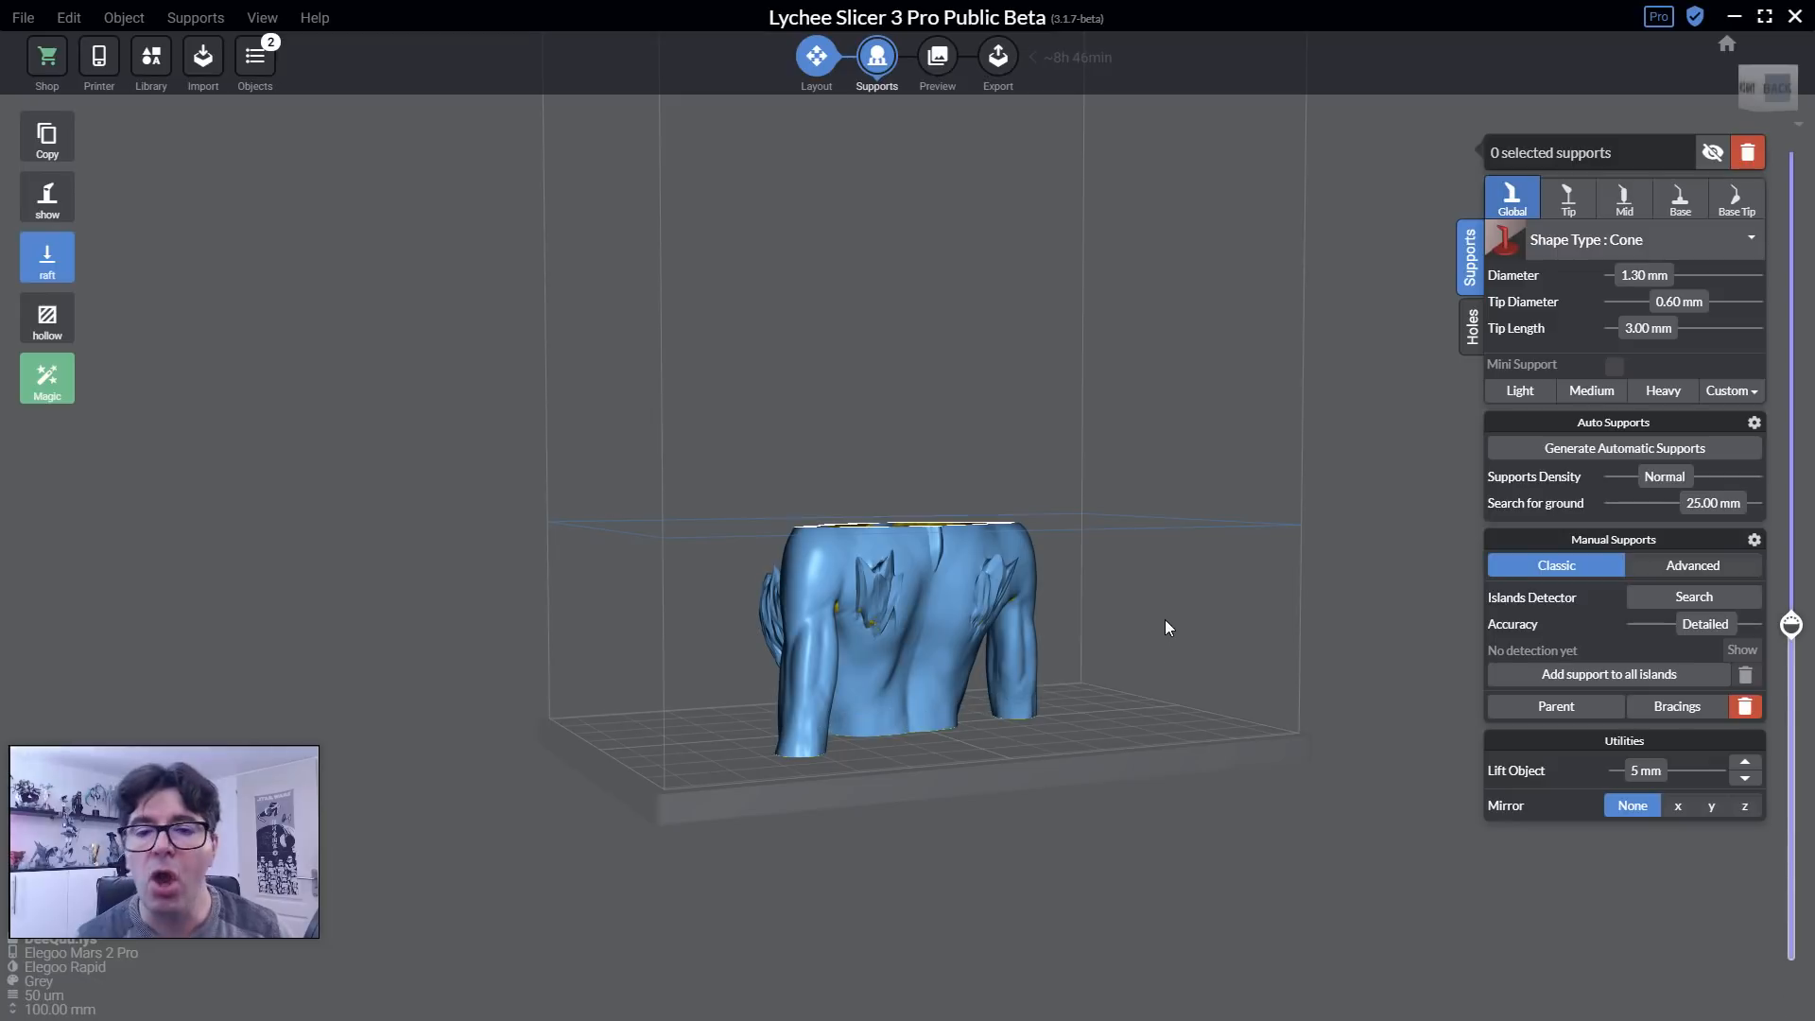
pyautogui.moveTo(1167, 628); pyautogui.dragTo(1233, 695)
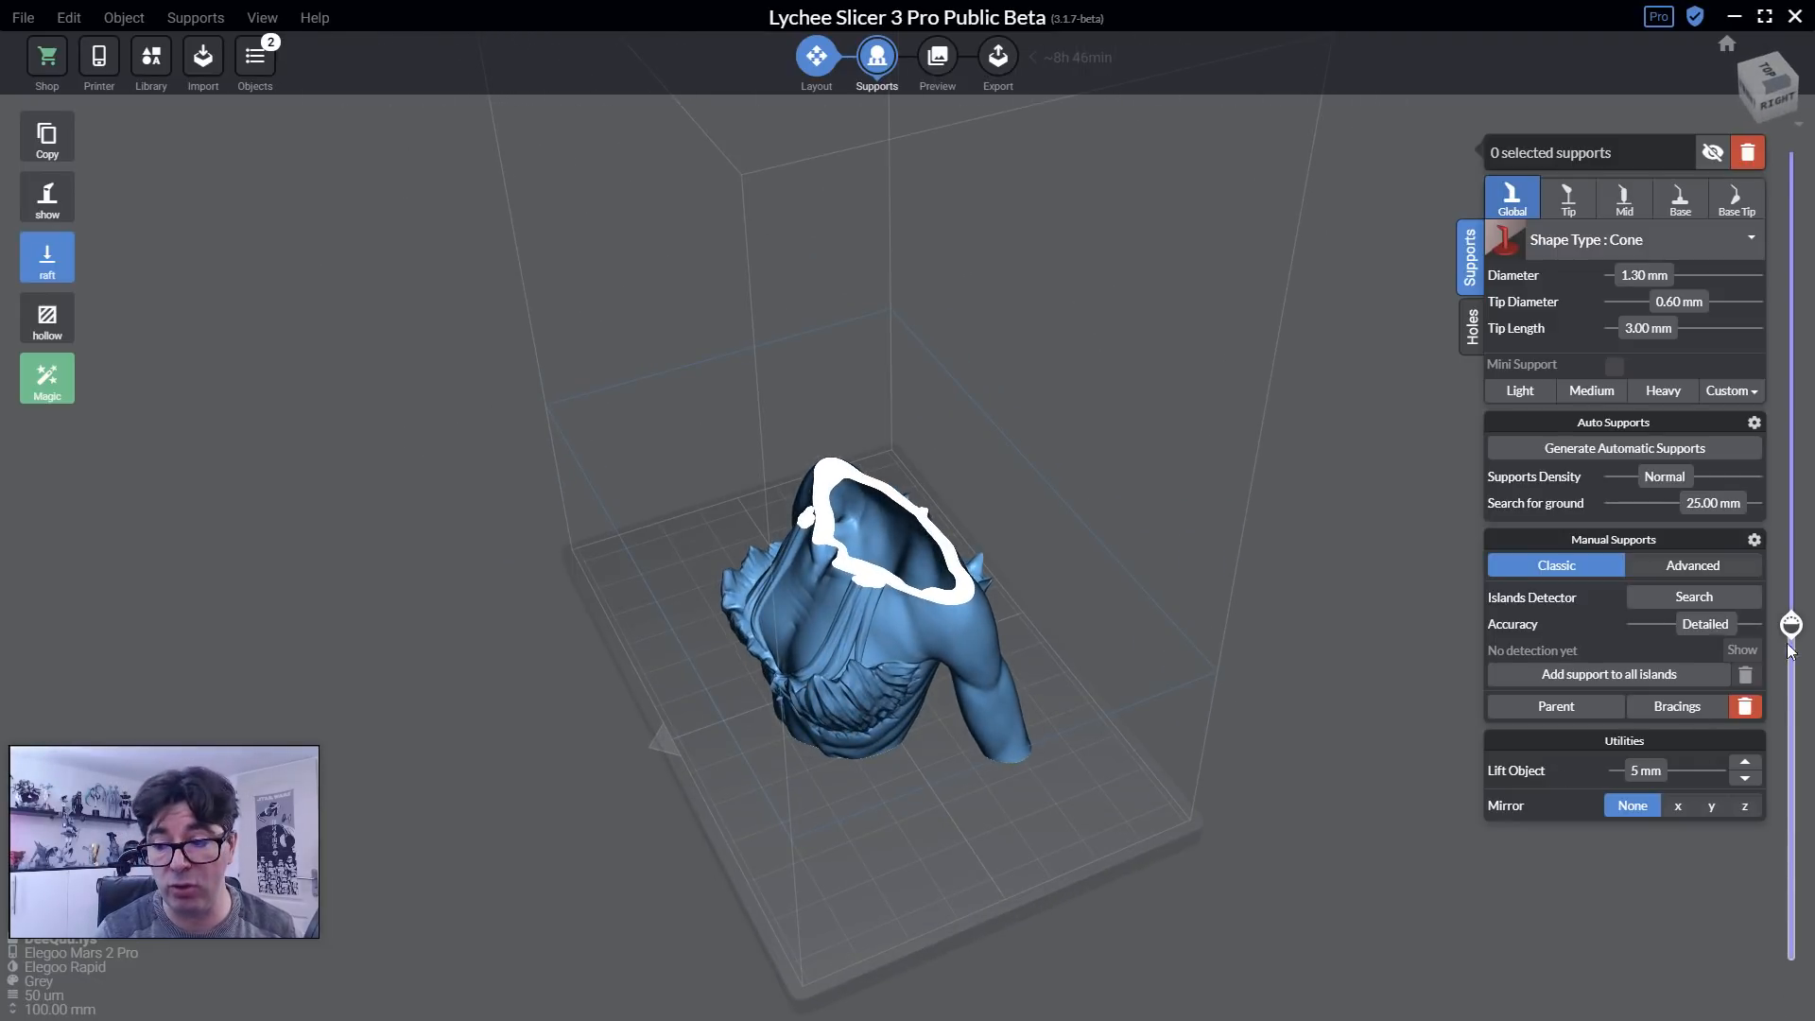
# Restore the bust's full height display, then show and select its supported copy in place of the unsupported one.
pyautogui.moveTo(1790, 629)
pyautogui.moveTo(1790, 627); pyautogui.dragTo(1792, 154)
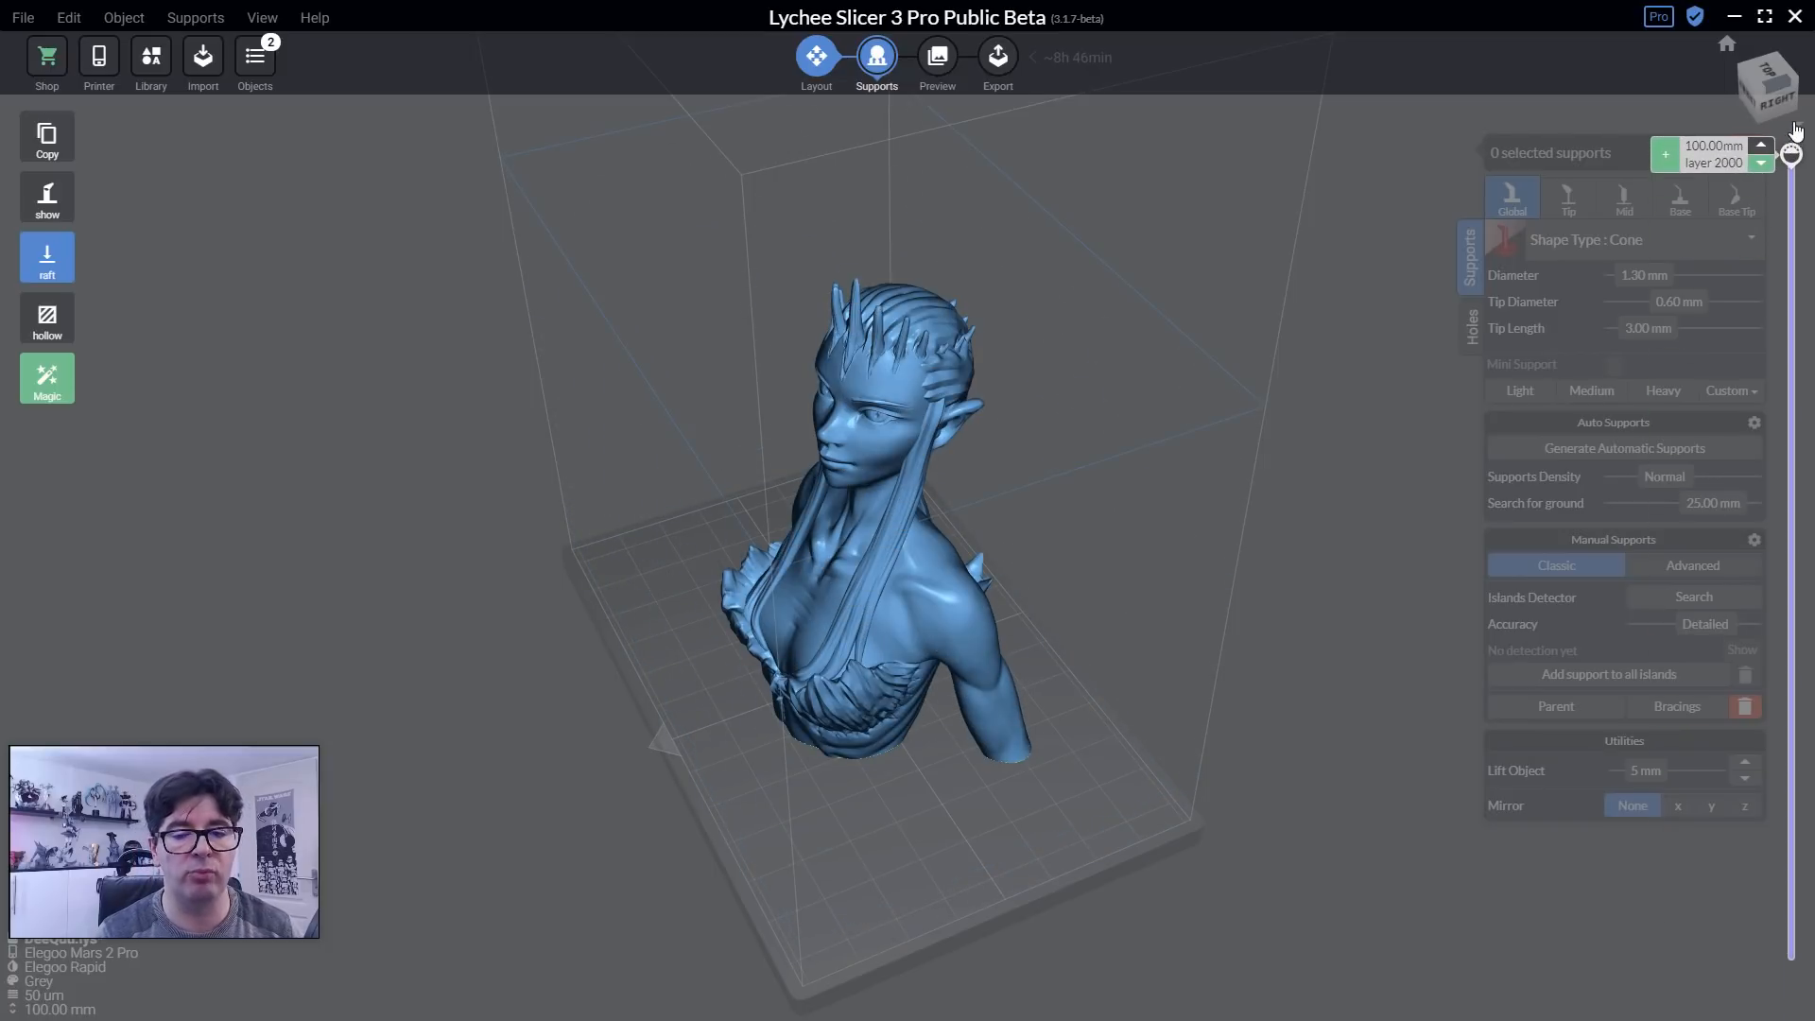
pyautogui.click(262, 74)
pyautogui.click(340, 118)
pyautogui.click(340, 148)
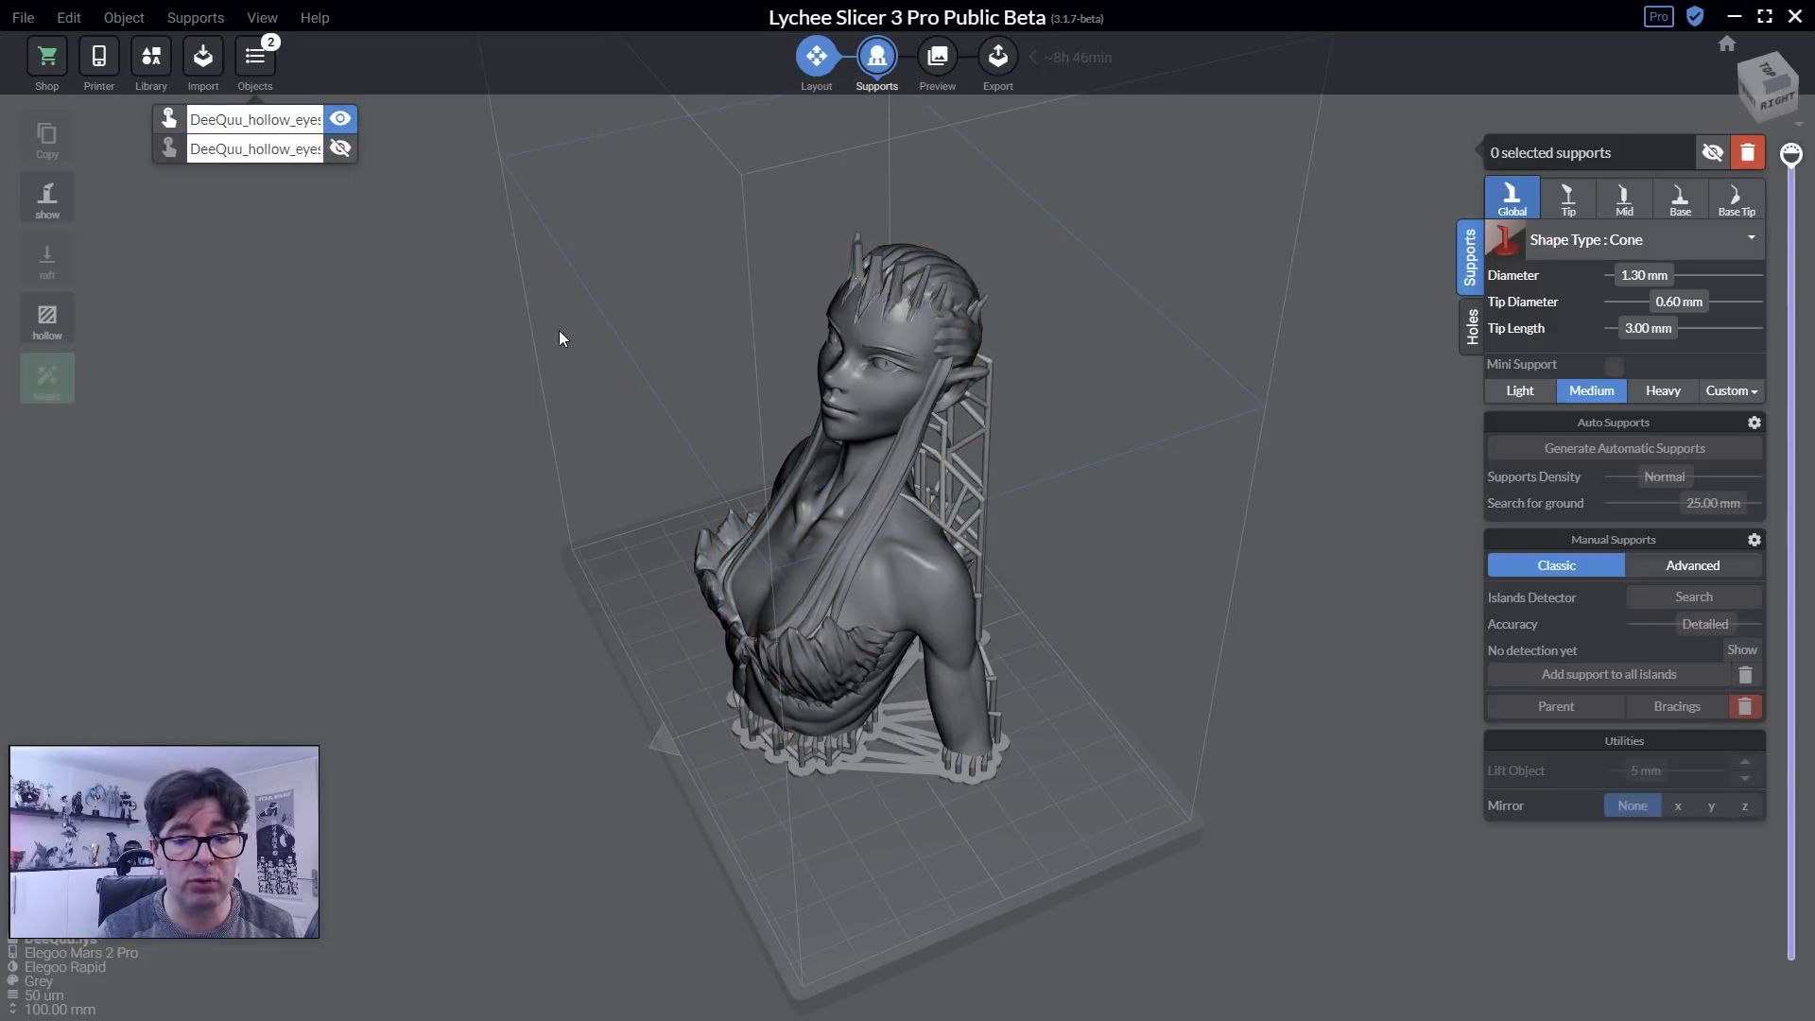
pyautogui.moveTo(459, 484); pyautogui.dragTo(581, 423, button='right')
pyautogui.click(855, 503)
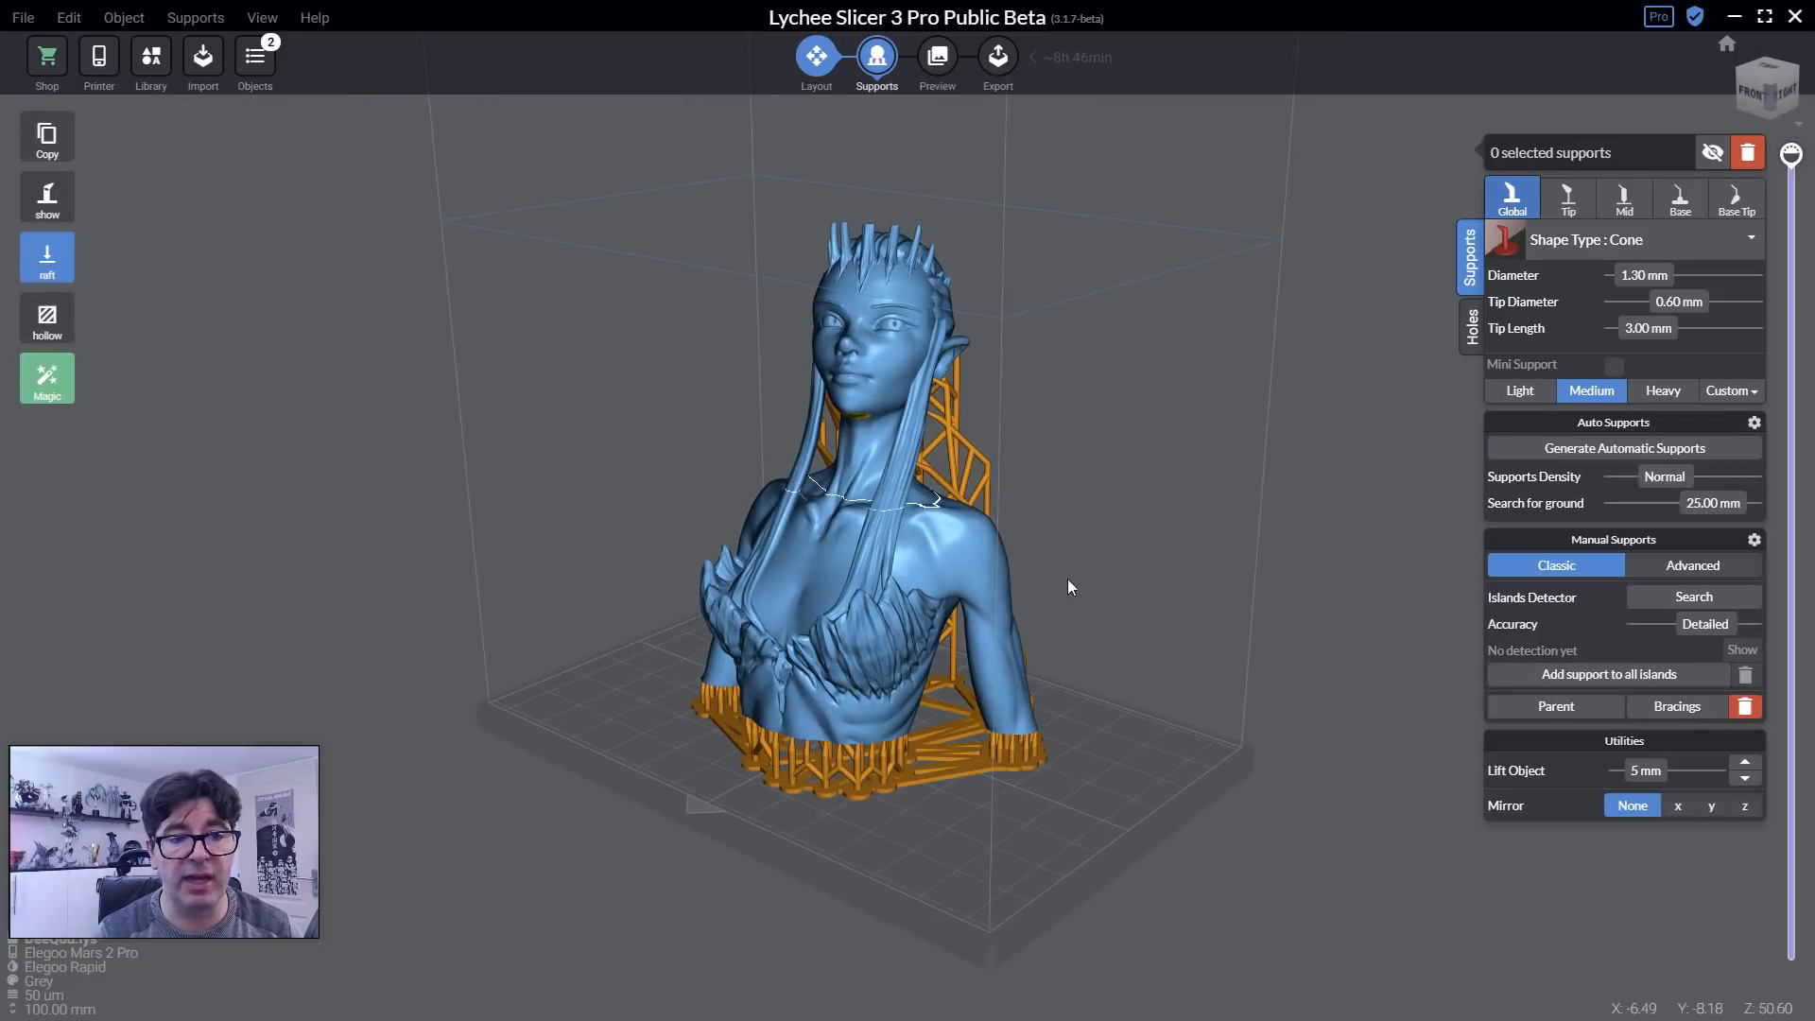
# Examine the supported bust from front and back, from the dense base supports to the tall braced columns under the hair.
pyautogui.moveTo(1068, 579); pyautogui.dragTo(743, 747, button='right')
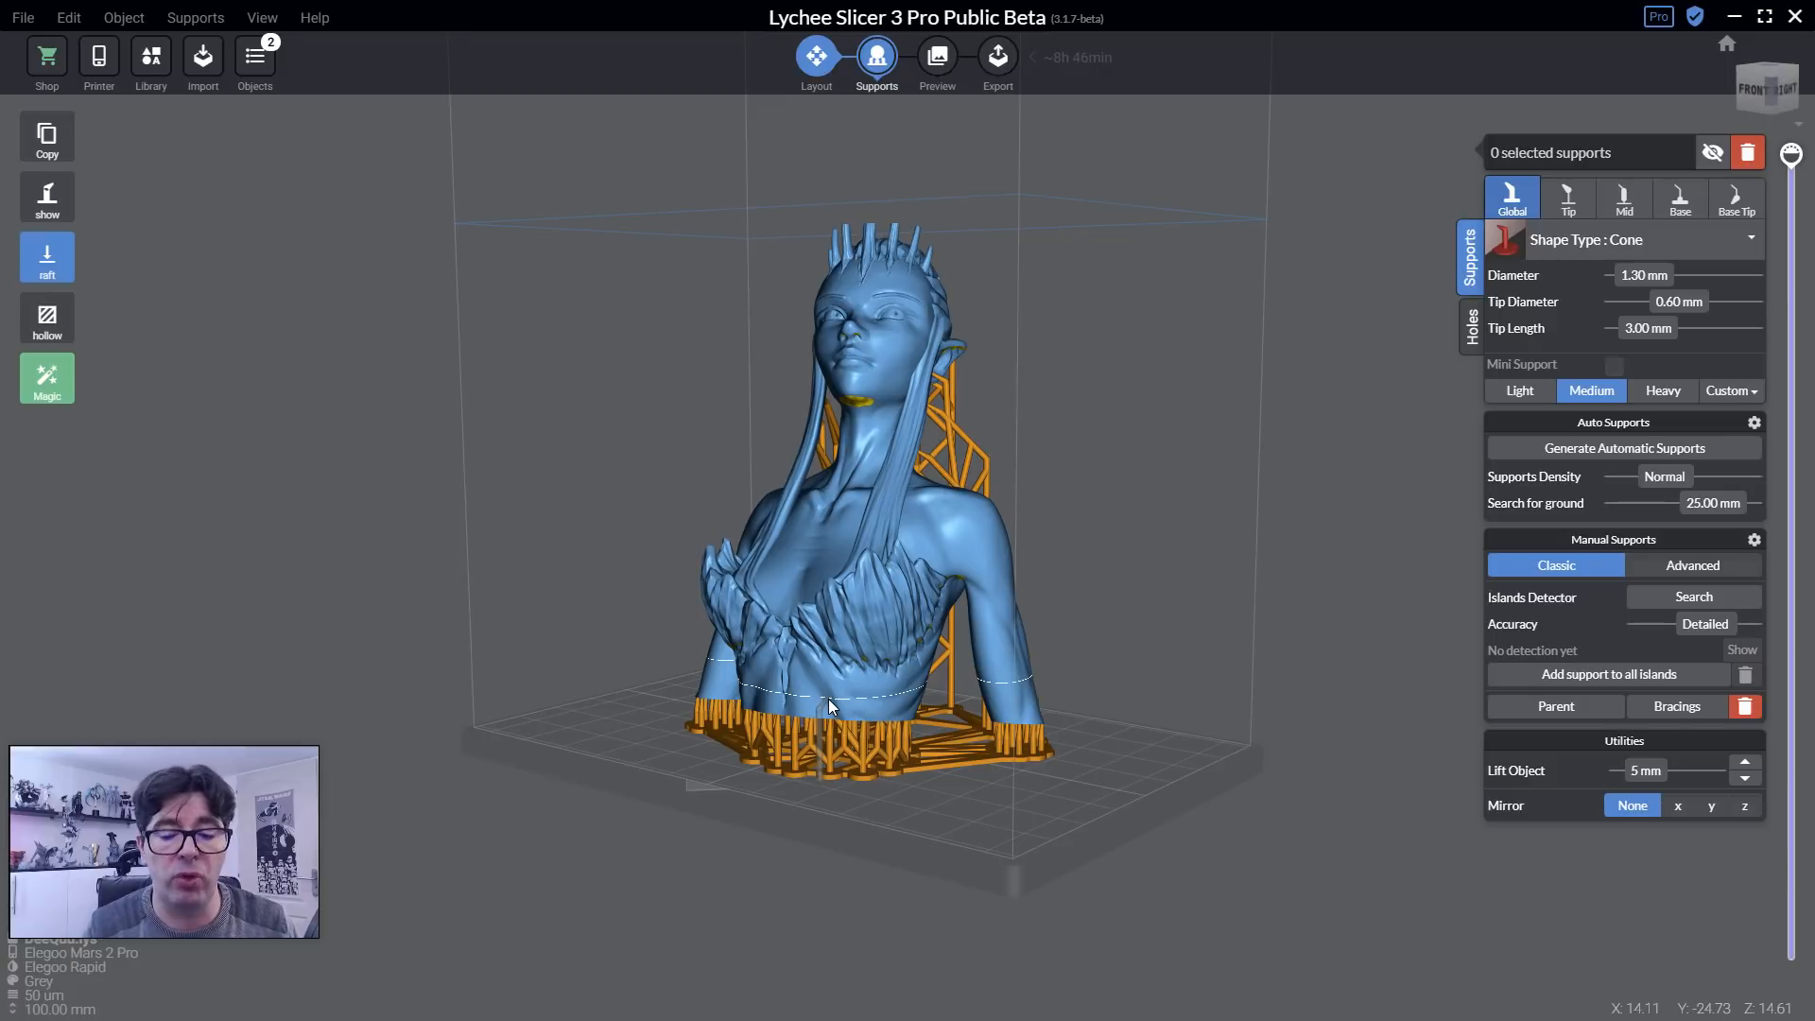
pyautogui.moveTo(737, 333); pyautogui.dragTo(505, 495, button='right')
pyautogui.scroll(8, 906, 560)
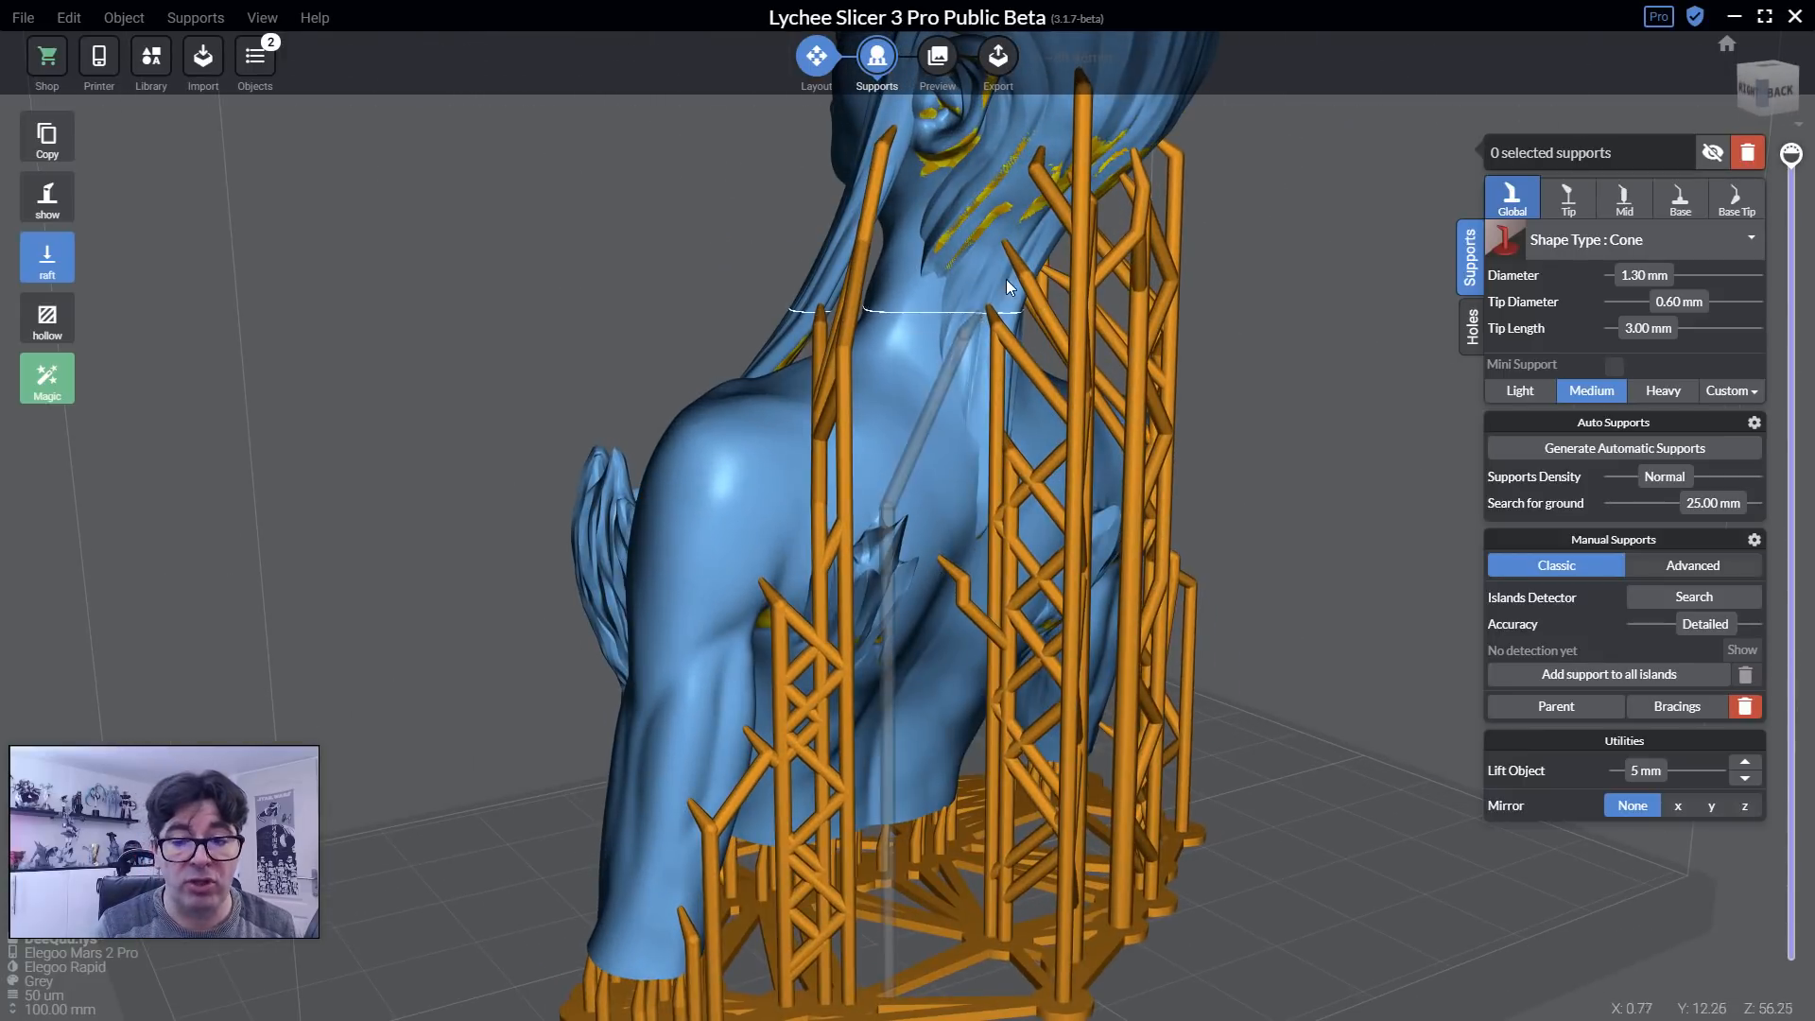
pyautogui.moveTo(1012, 244); pyautogui.dragTo(922, 410, button='middle')
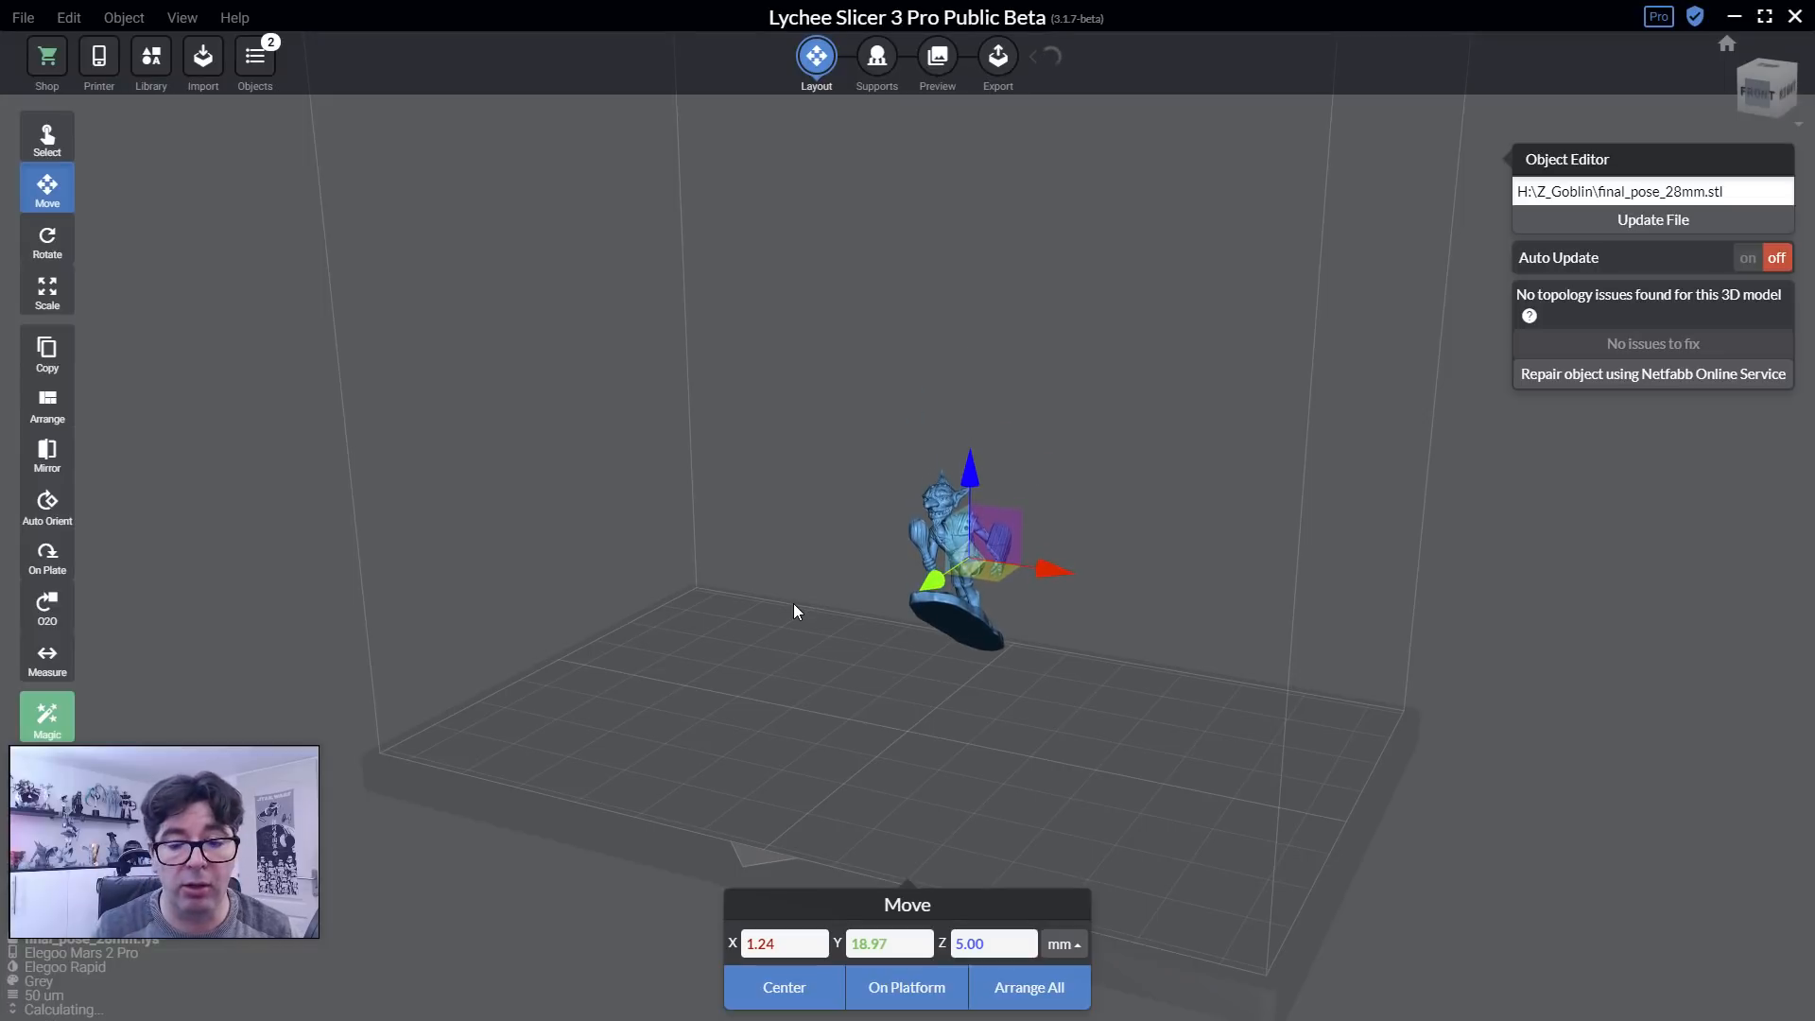
# Examine the final_pose_28mm goblin miniature close up in the layout view, from its tilted base to its face, club and shield.
pyautogui.moveTo(1183, 620); pyautogui.dragTo(905, 620)
pyautogui.scroll(5, 978, 682)
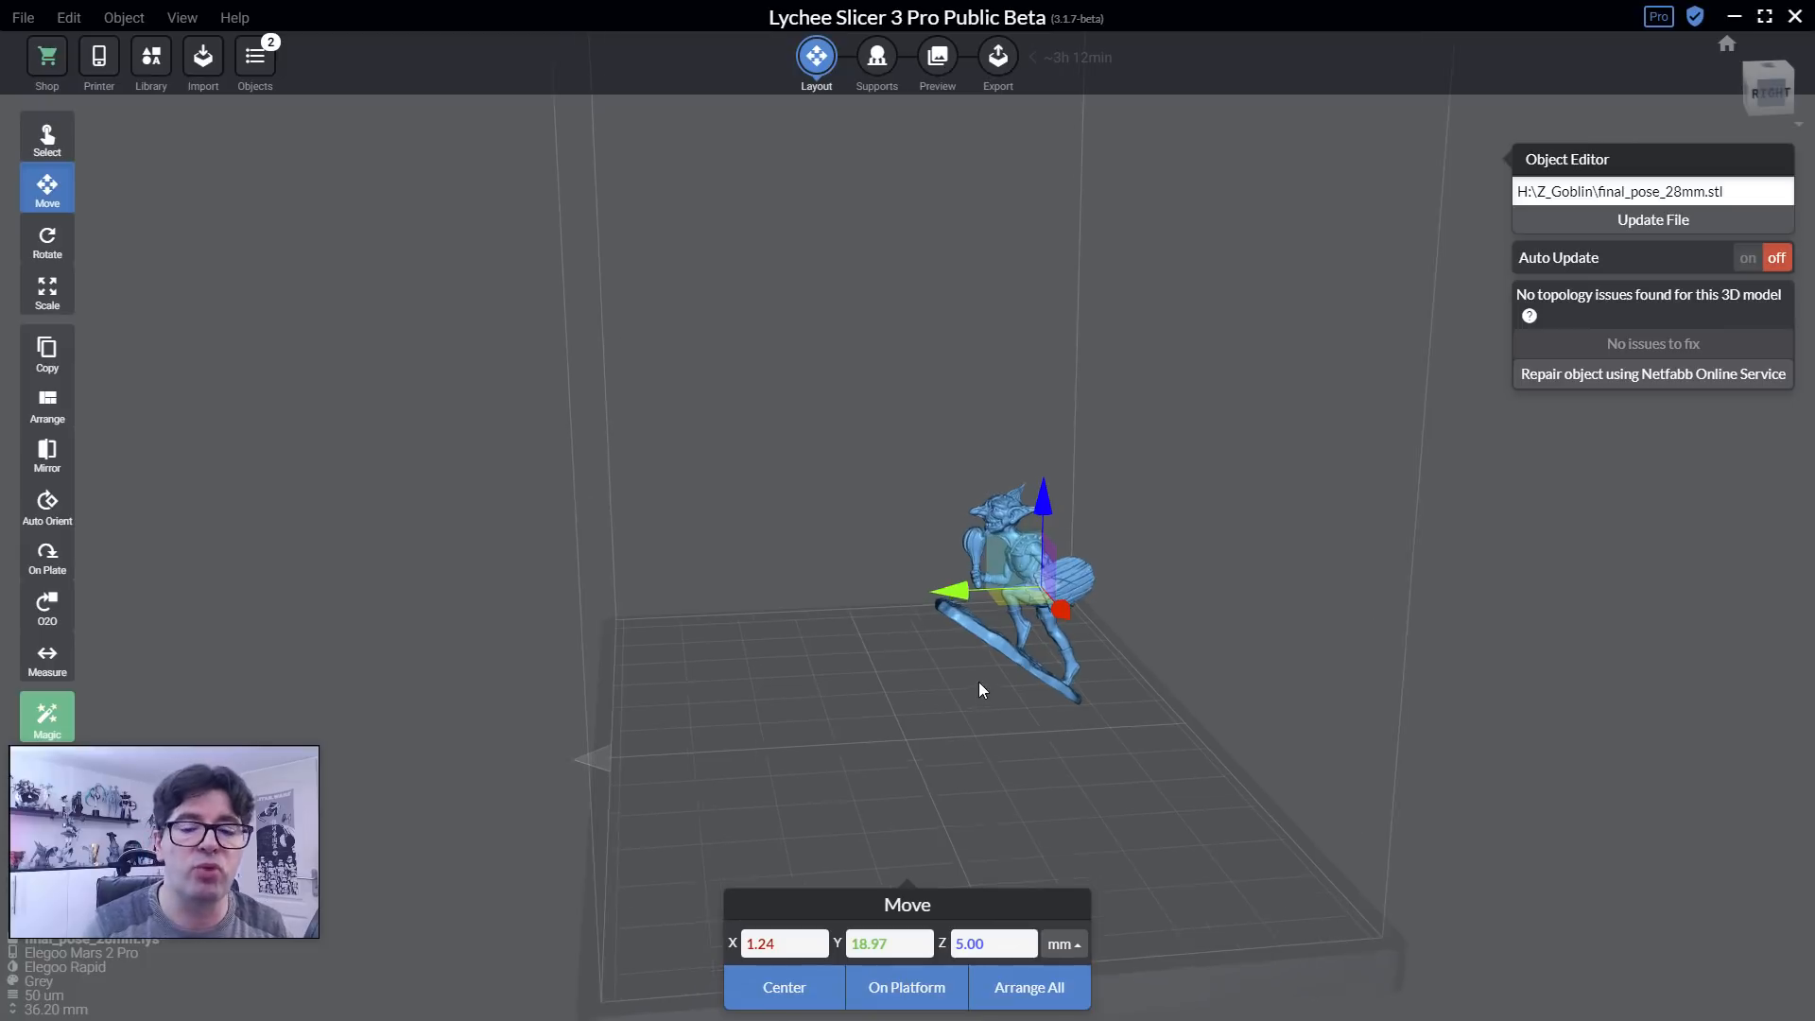
pyautogui.scroll(2, 978, 682)
pyautogui.moveTo(822, 702); pyautogui.dragTo(977, 672)
pyautogui.scroll(5, 977, 673)
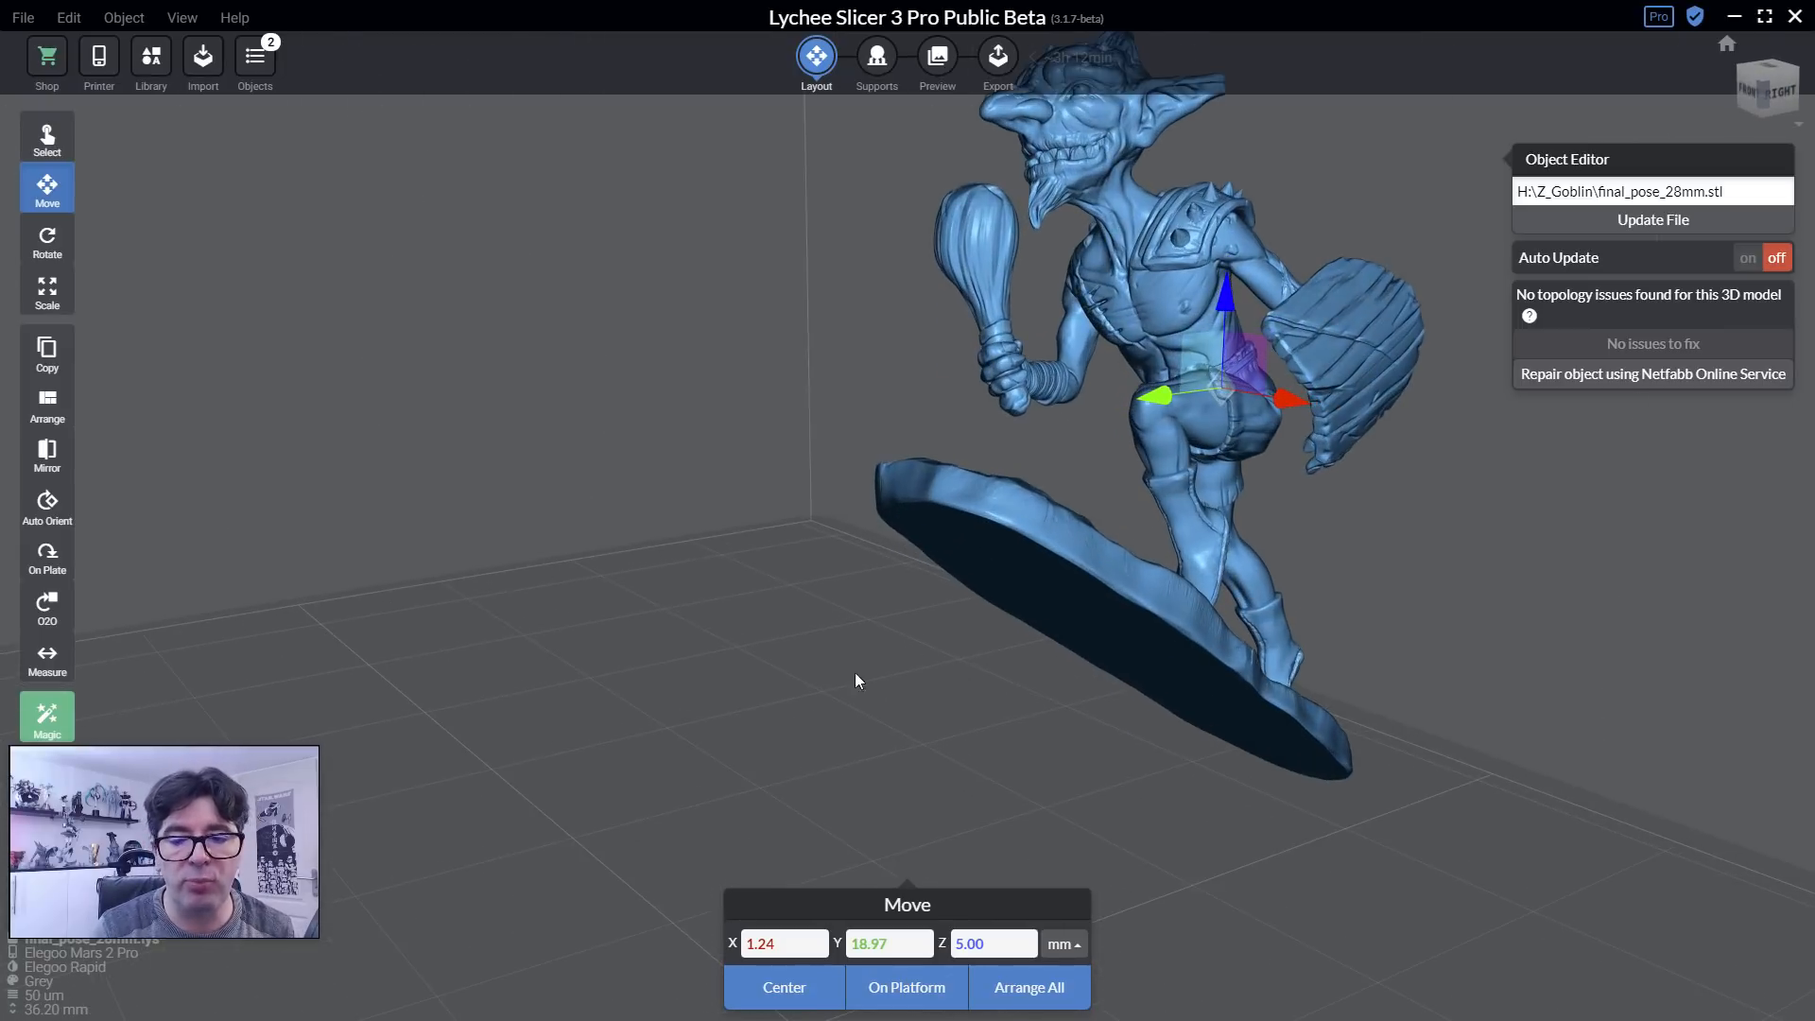
pyautogui.moveTo(1201, 506); pyautogui.dragTo(744, 596, button='right')
pyautogui.scroll(5, 745, 603)
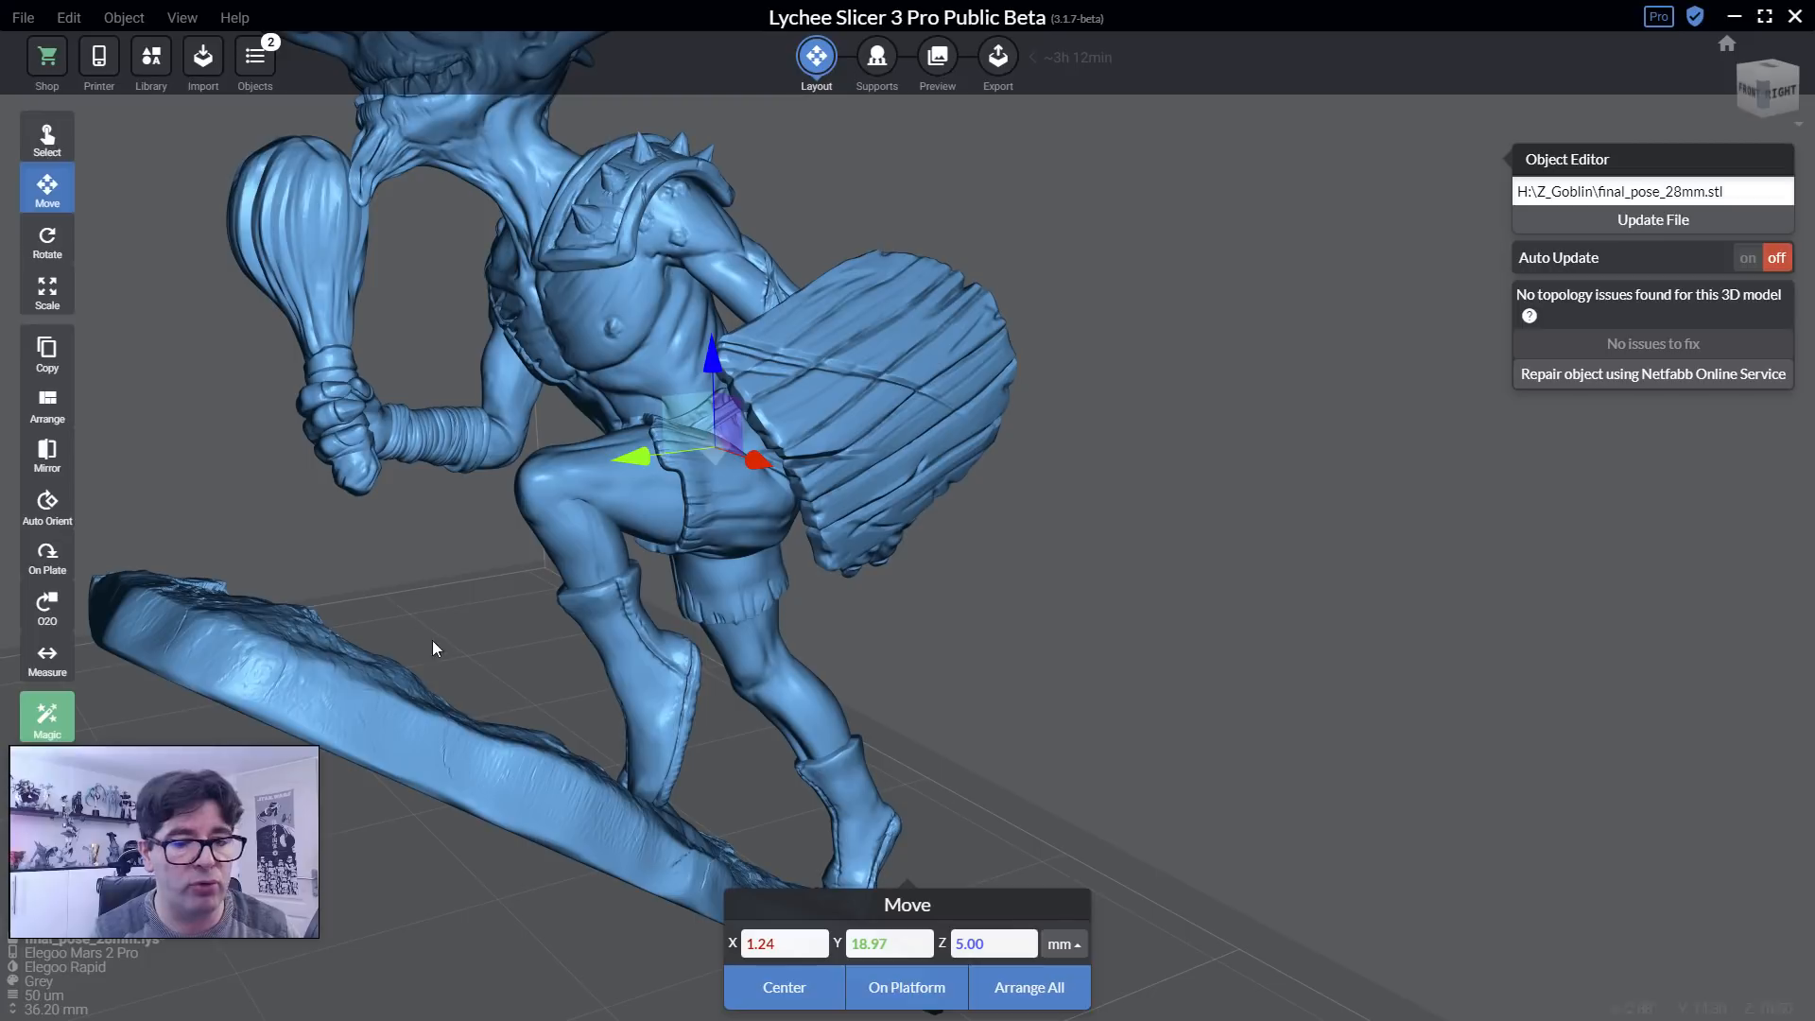
pyautogui.moveTo(433, 640); pyautogui.dragTo(643, 653)
pyautogui.moveTo(880, 653); pyautogui.dragTo(1238, 813, button='right')
pyautogui.scroll(-3, 842, 594)
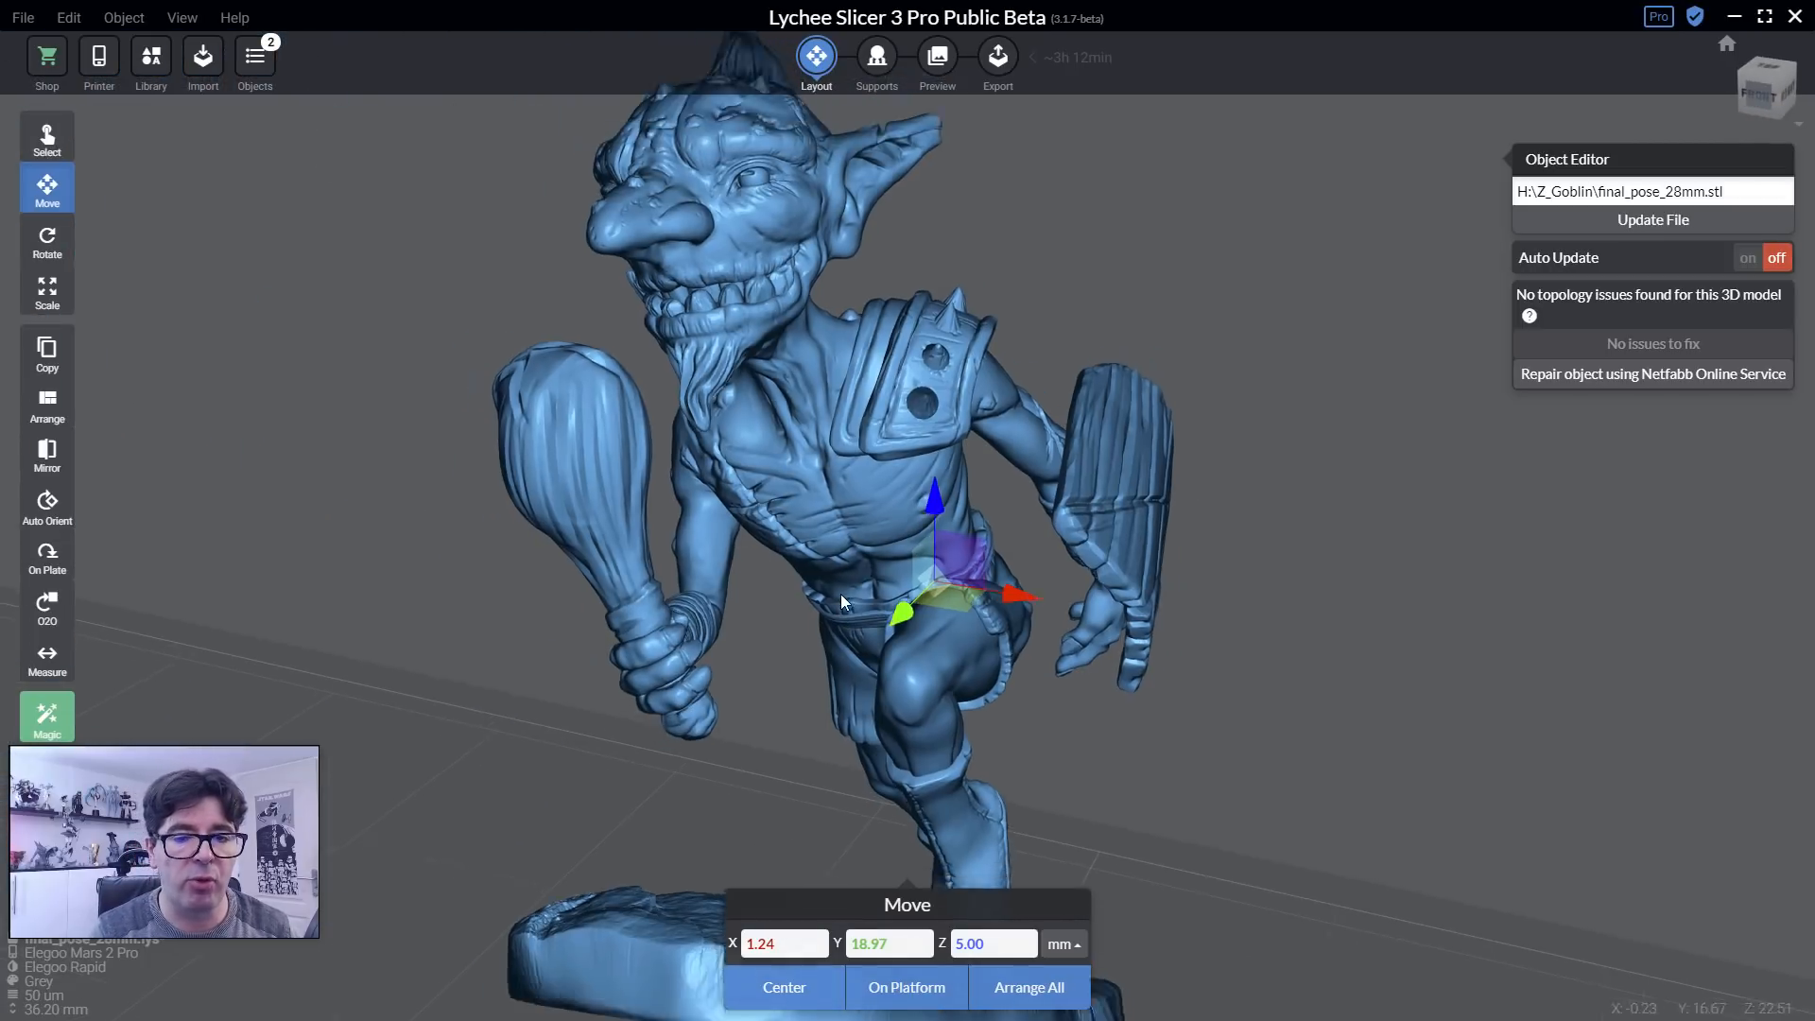
pyautogui.scroll(-2, 832, 596)
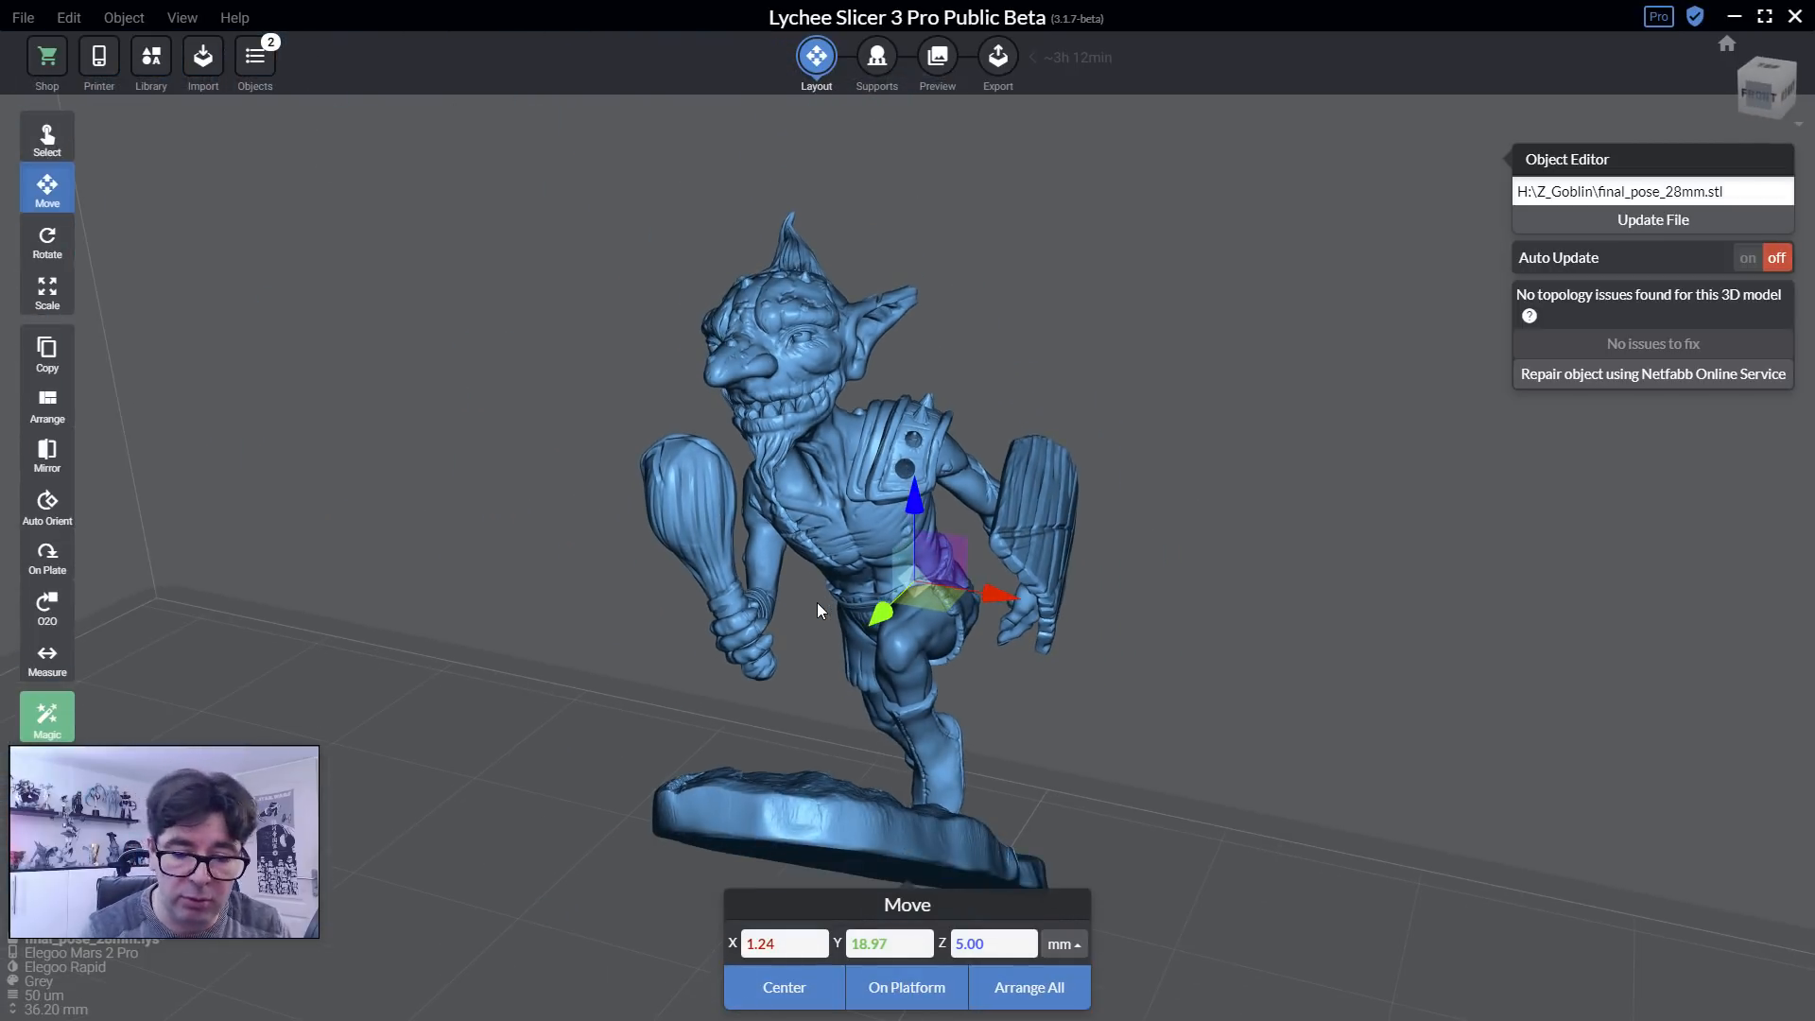
# View the goblin in side profile to examine the tilt of its base and the pose of its body.
pyautogui.moveTo(854, 656); pyautogui.dragTo(758, 685)
pyautogui.moveTo(700, 699); pyautogui.dragTo(802, 815)
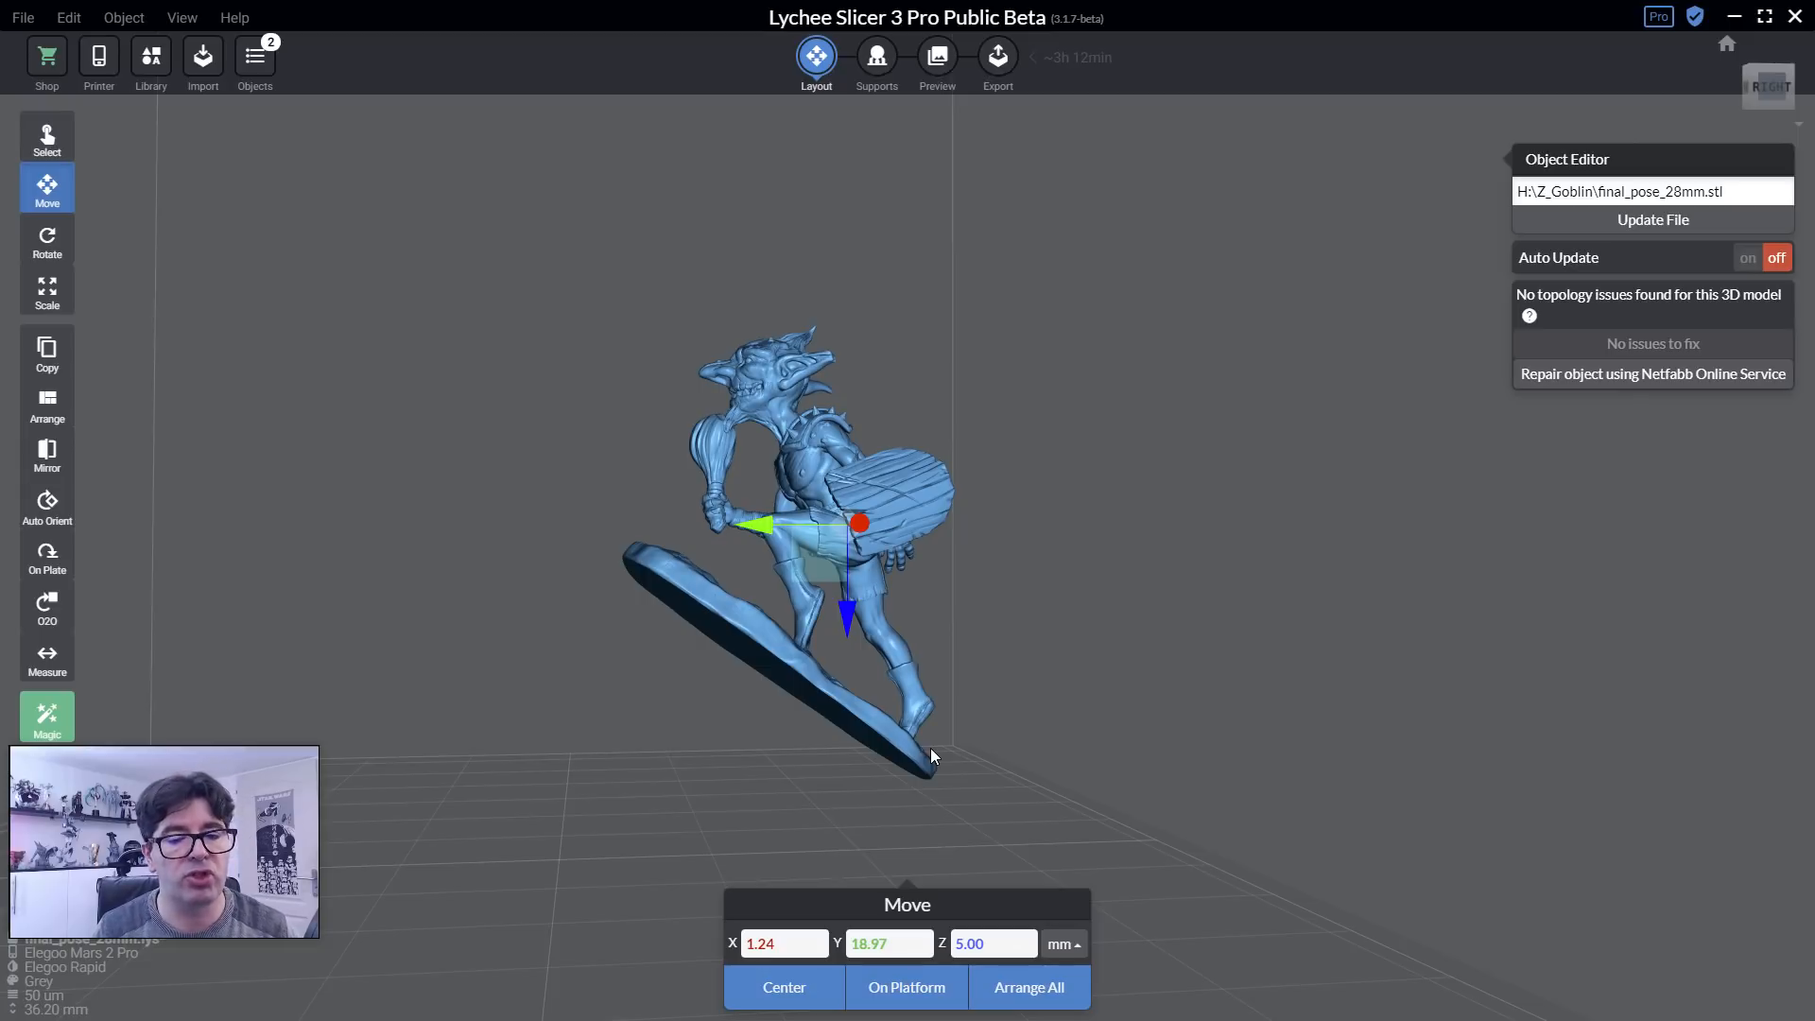
pyautogui.moveTo(1198, 555); pyautogui.dragTo(1026, 582)
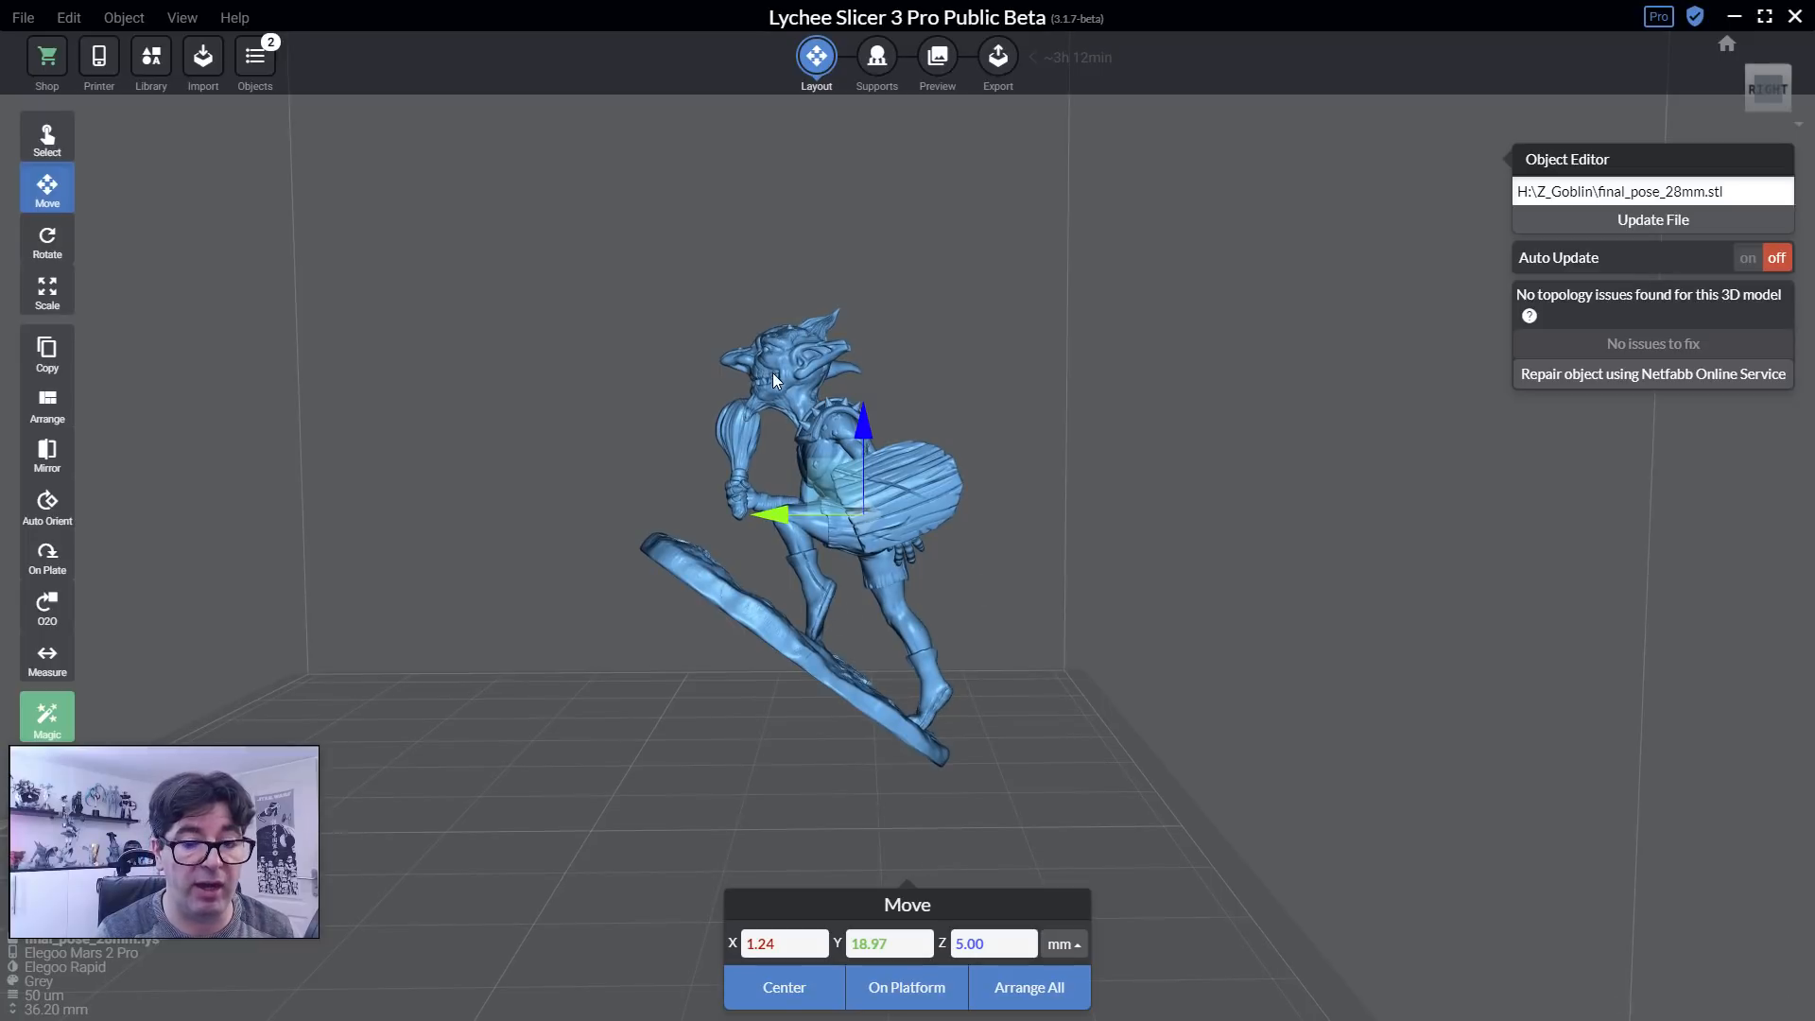
pyautogui.moveTo(646, 429); pyautogui.dragTo(673, 439)
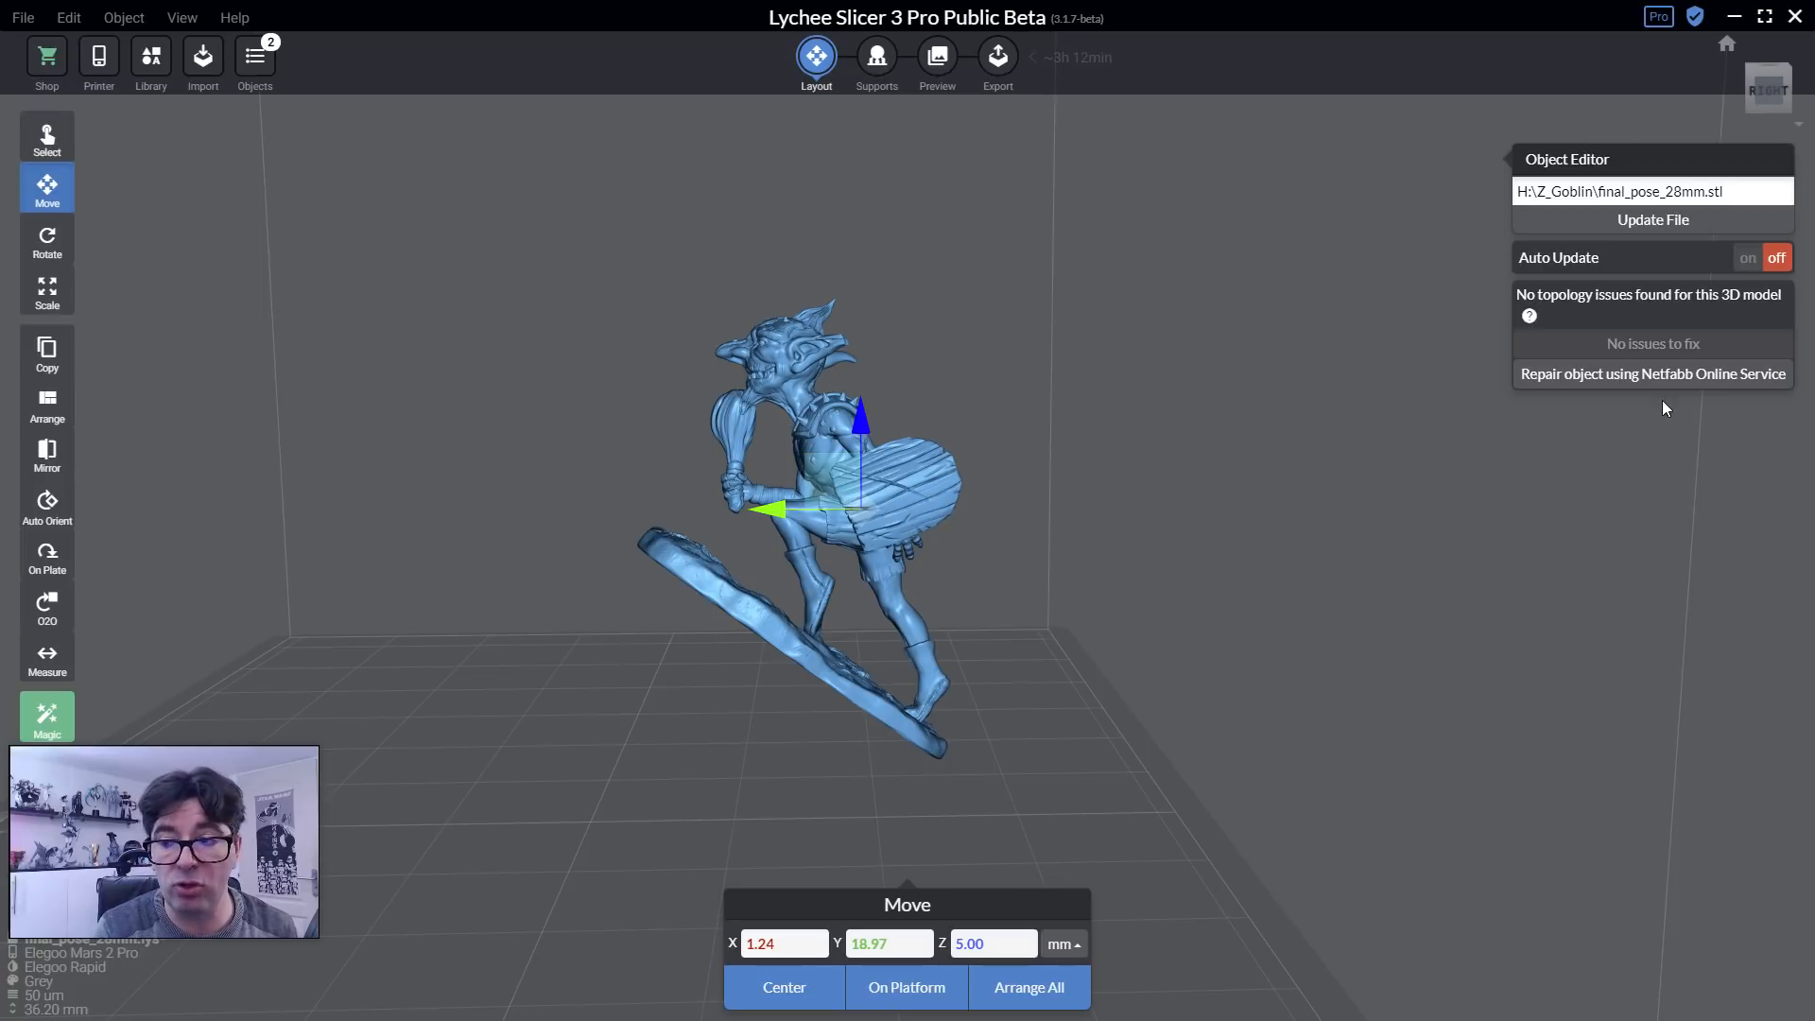
# Clip the goblin in support editing down through its base and lower leg to inspect the solid cross-section, and restore full height.
pyautogui.click(876, 57)
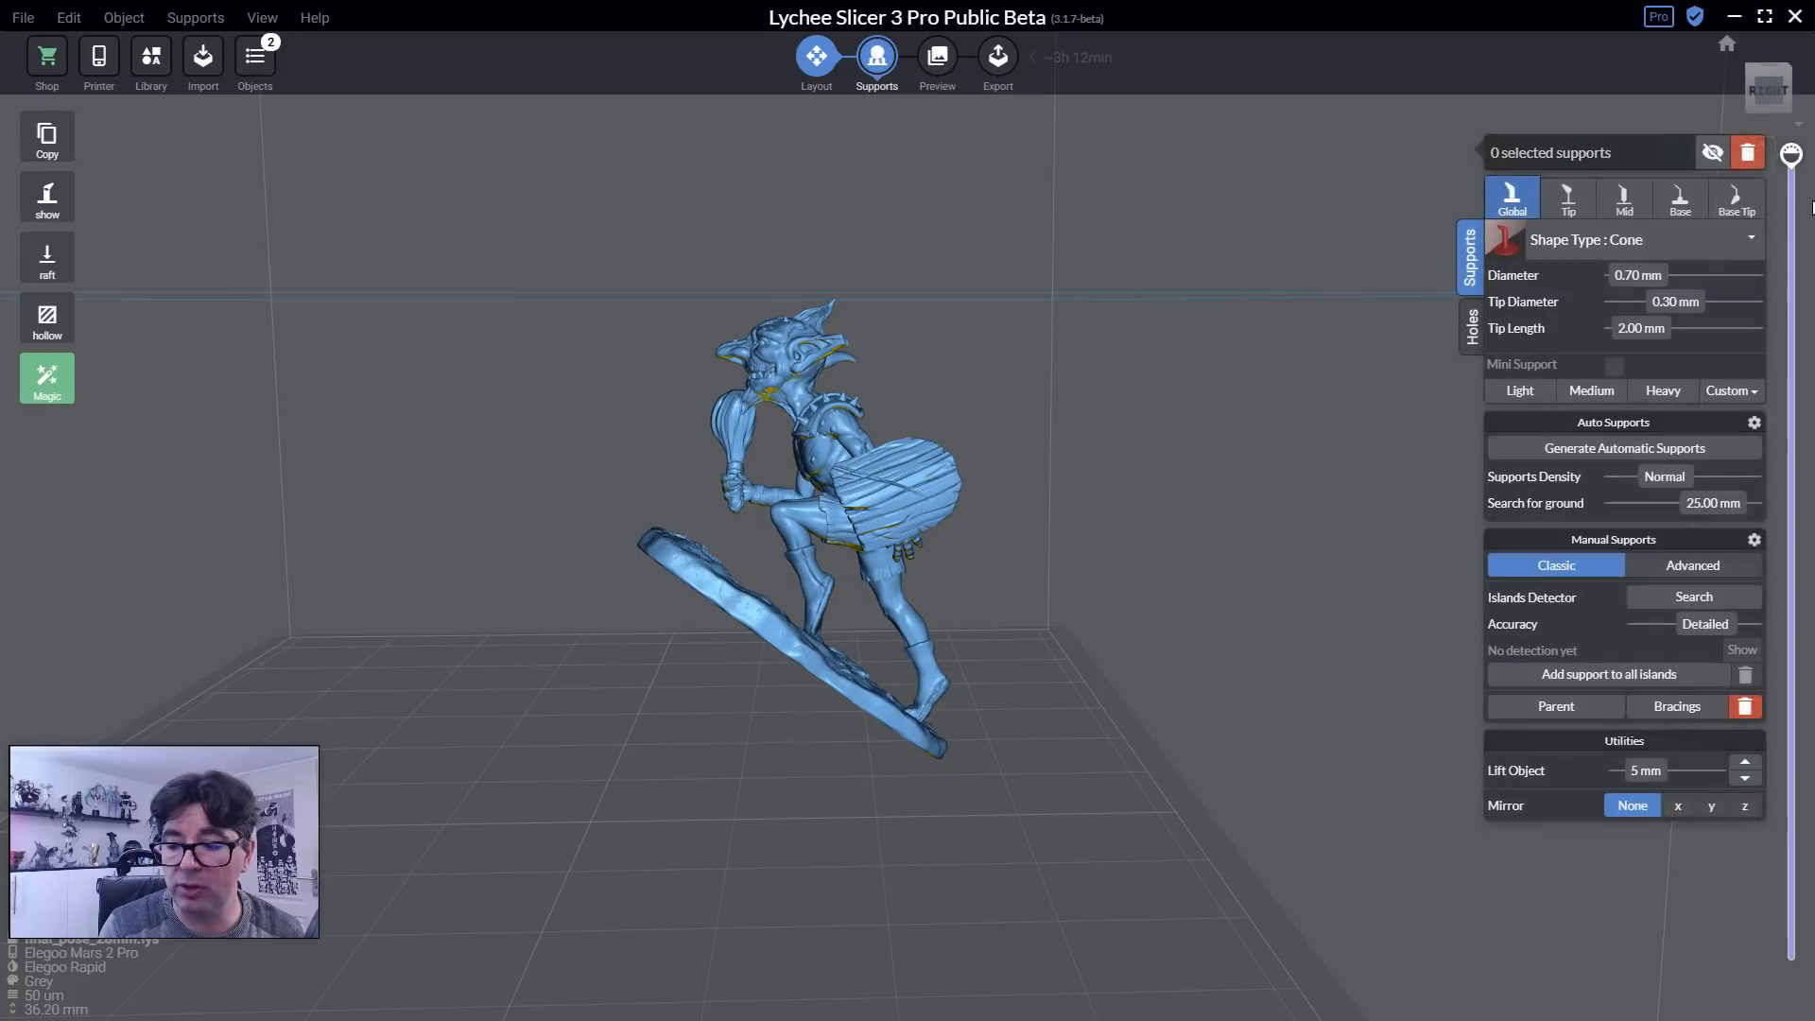
pyautogui.moveTo(1792, 154); pyautogui.dragTo(1767, 709)
pyautogui.moveTo(931, 520); pyautogui.dragTo(1190, 618, button='right')
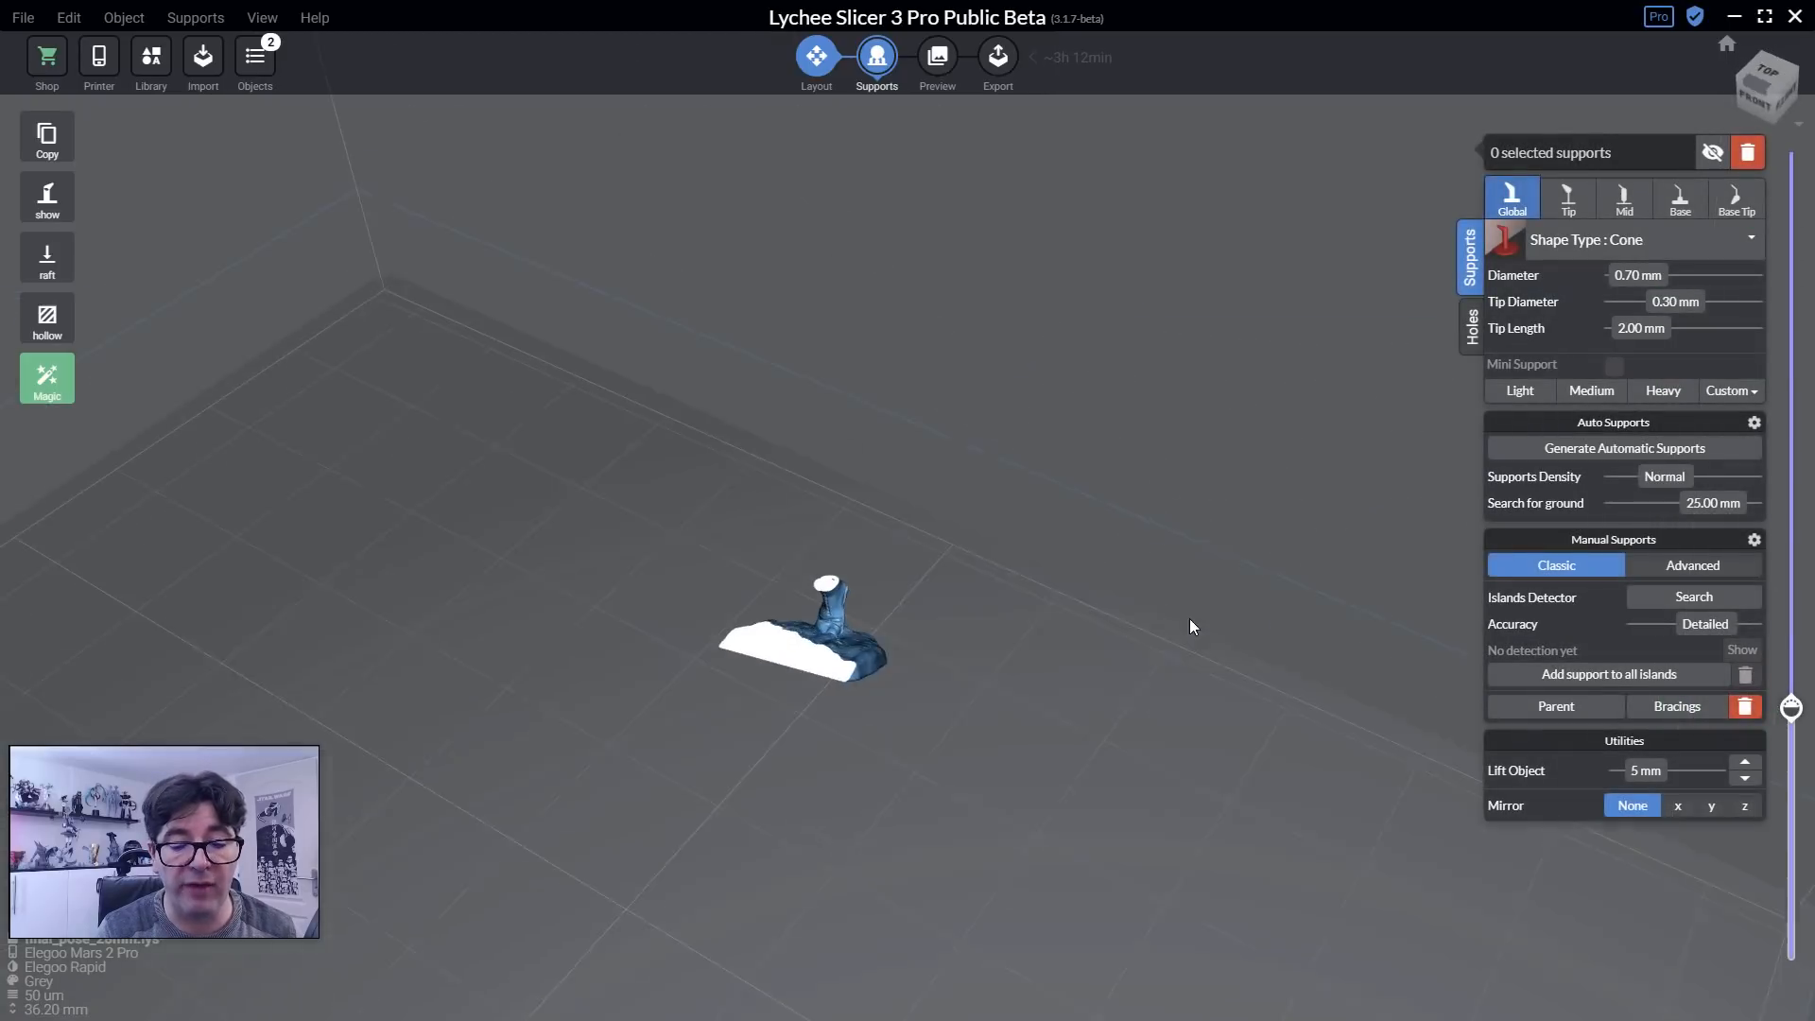
pyautogui.moveTo(1792, 707); pyautogui.dragTo(1789, 152)
# Place a Medium support at the lowest edge of the goblin base's underside, near the rear foot.
pyautogui.moveTo(1088, 569); pyautogui.dragTo(1024, 509)
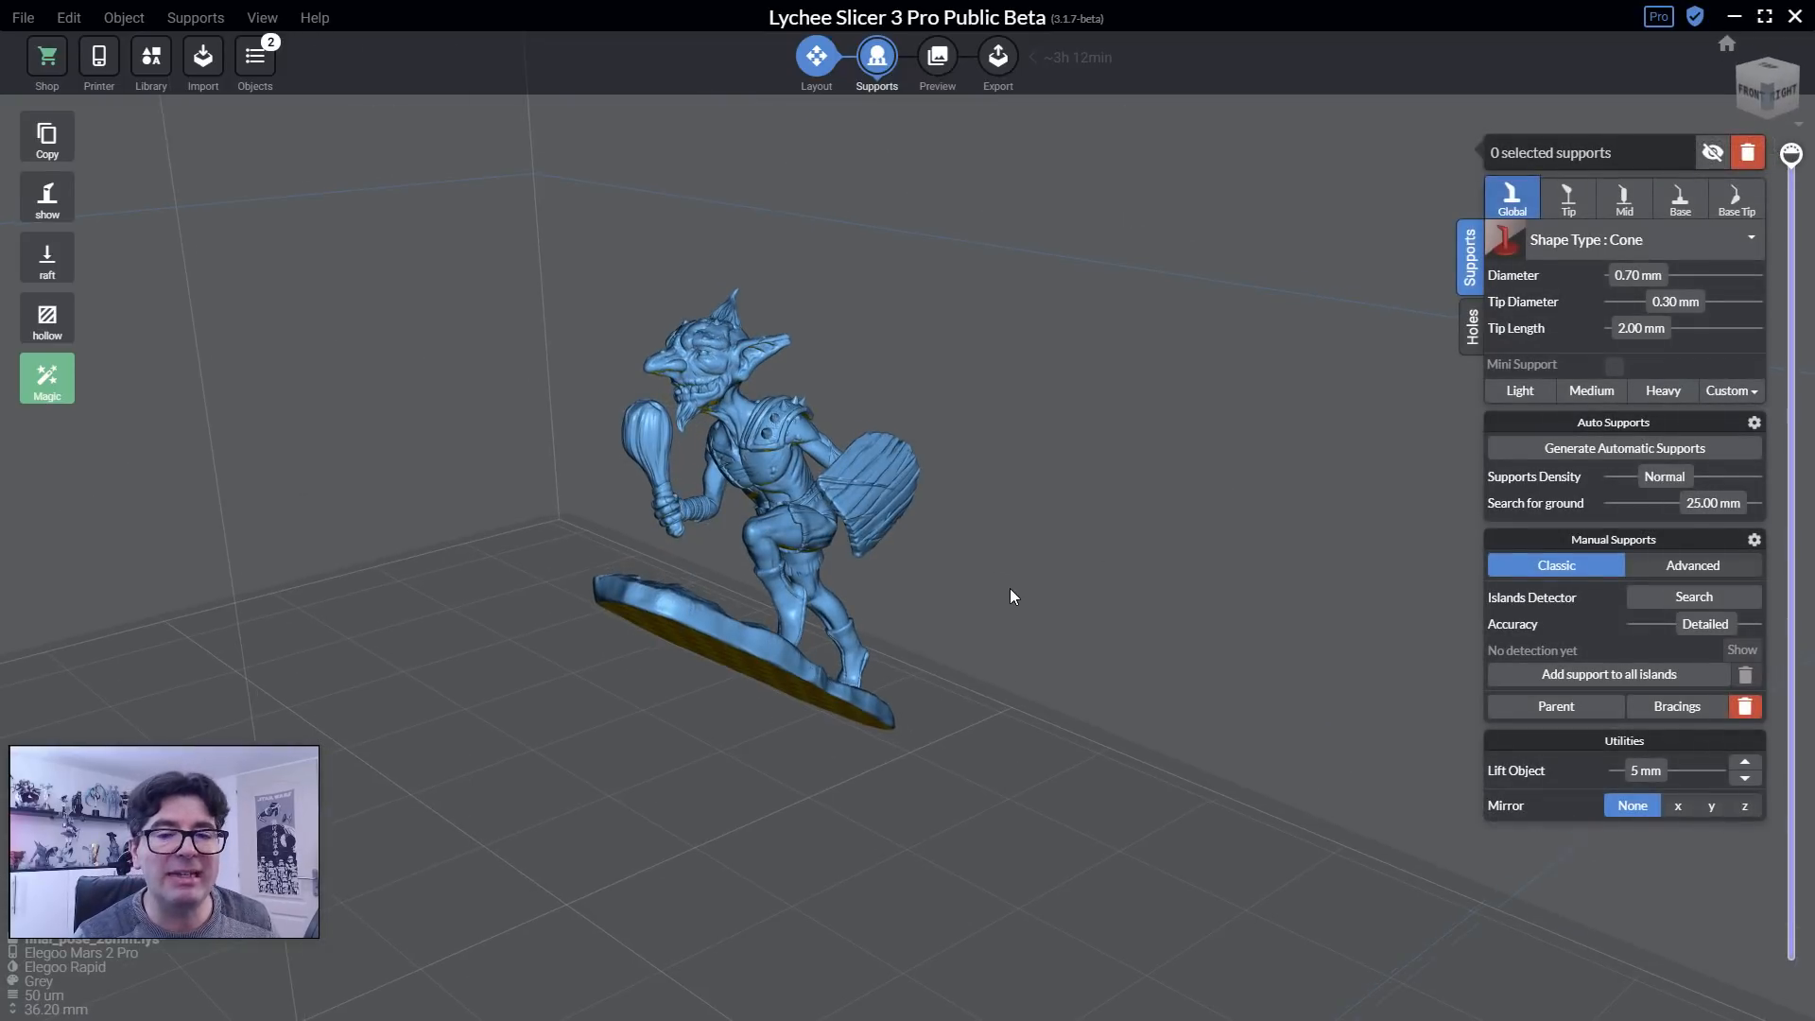
pyautogui.moveTo(1010, 588); pyautogui.dragTo(1027, 570)
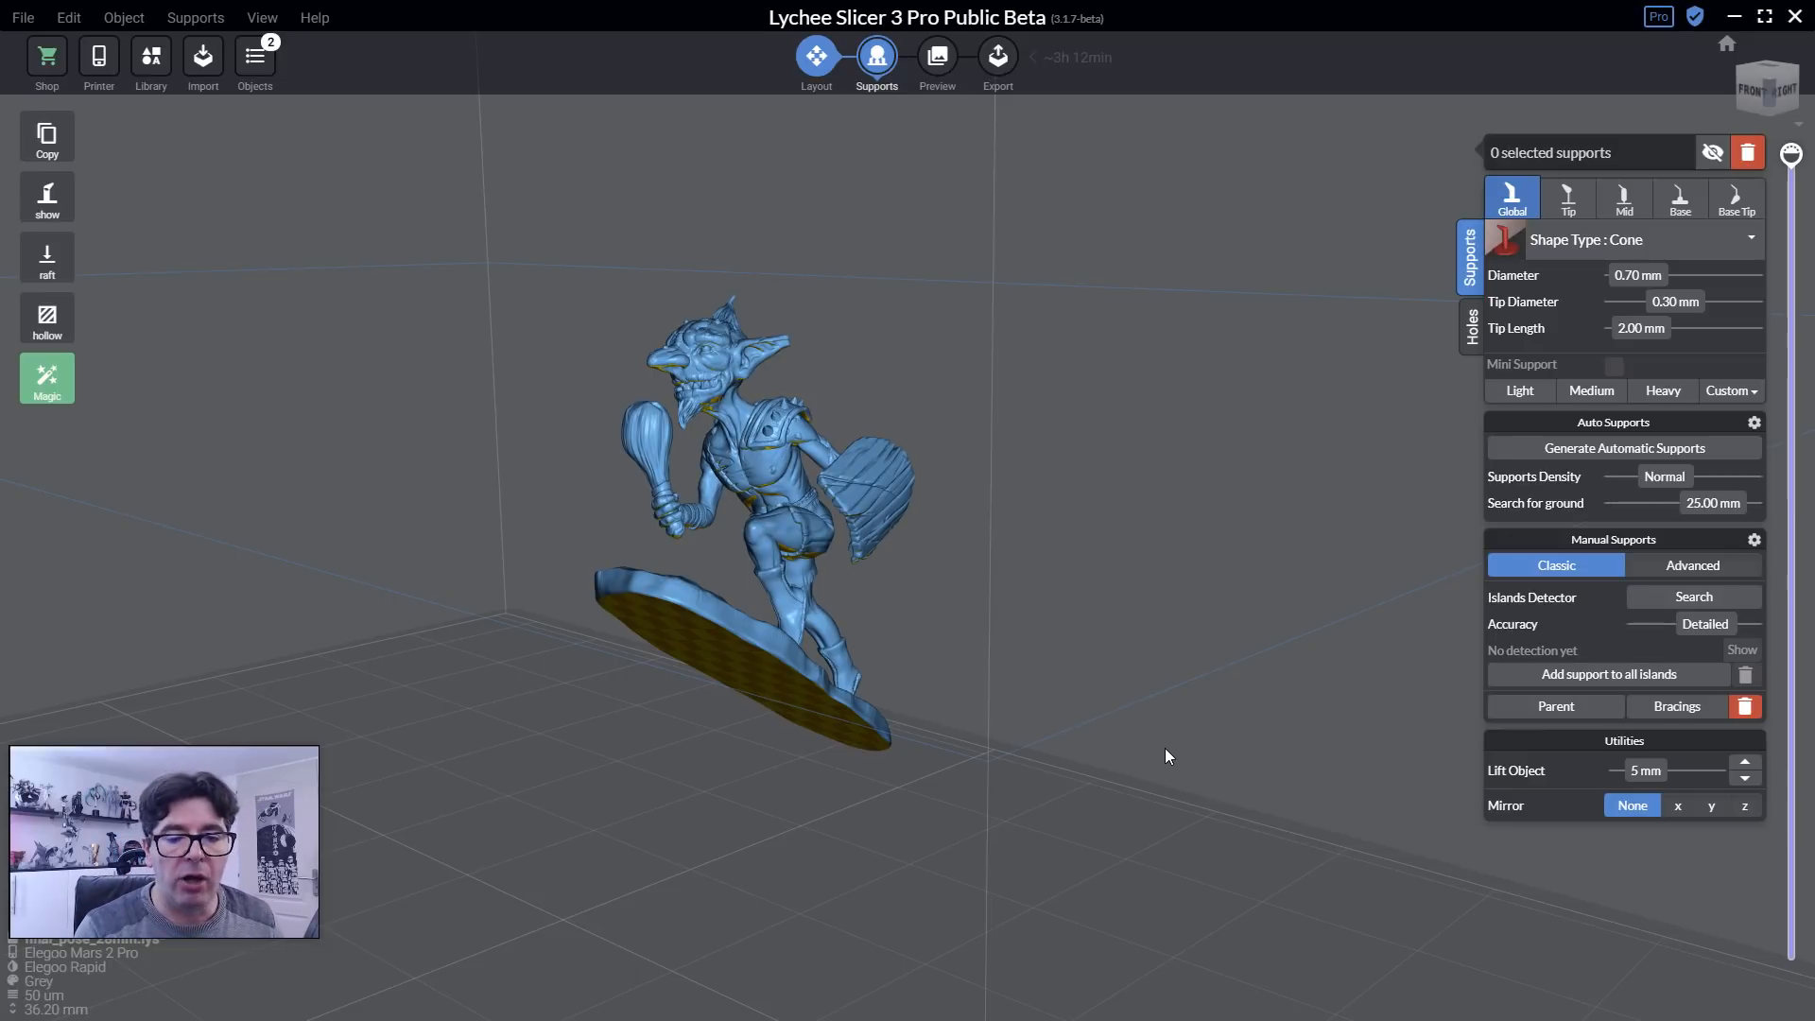
pyautogui.moveTo(1242, 754); pyautogui.dragTo(1087, 851)
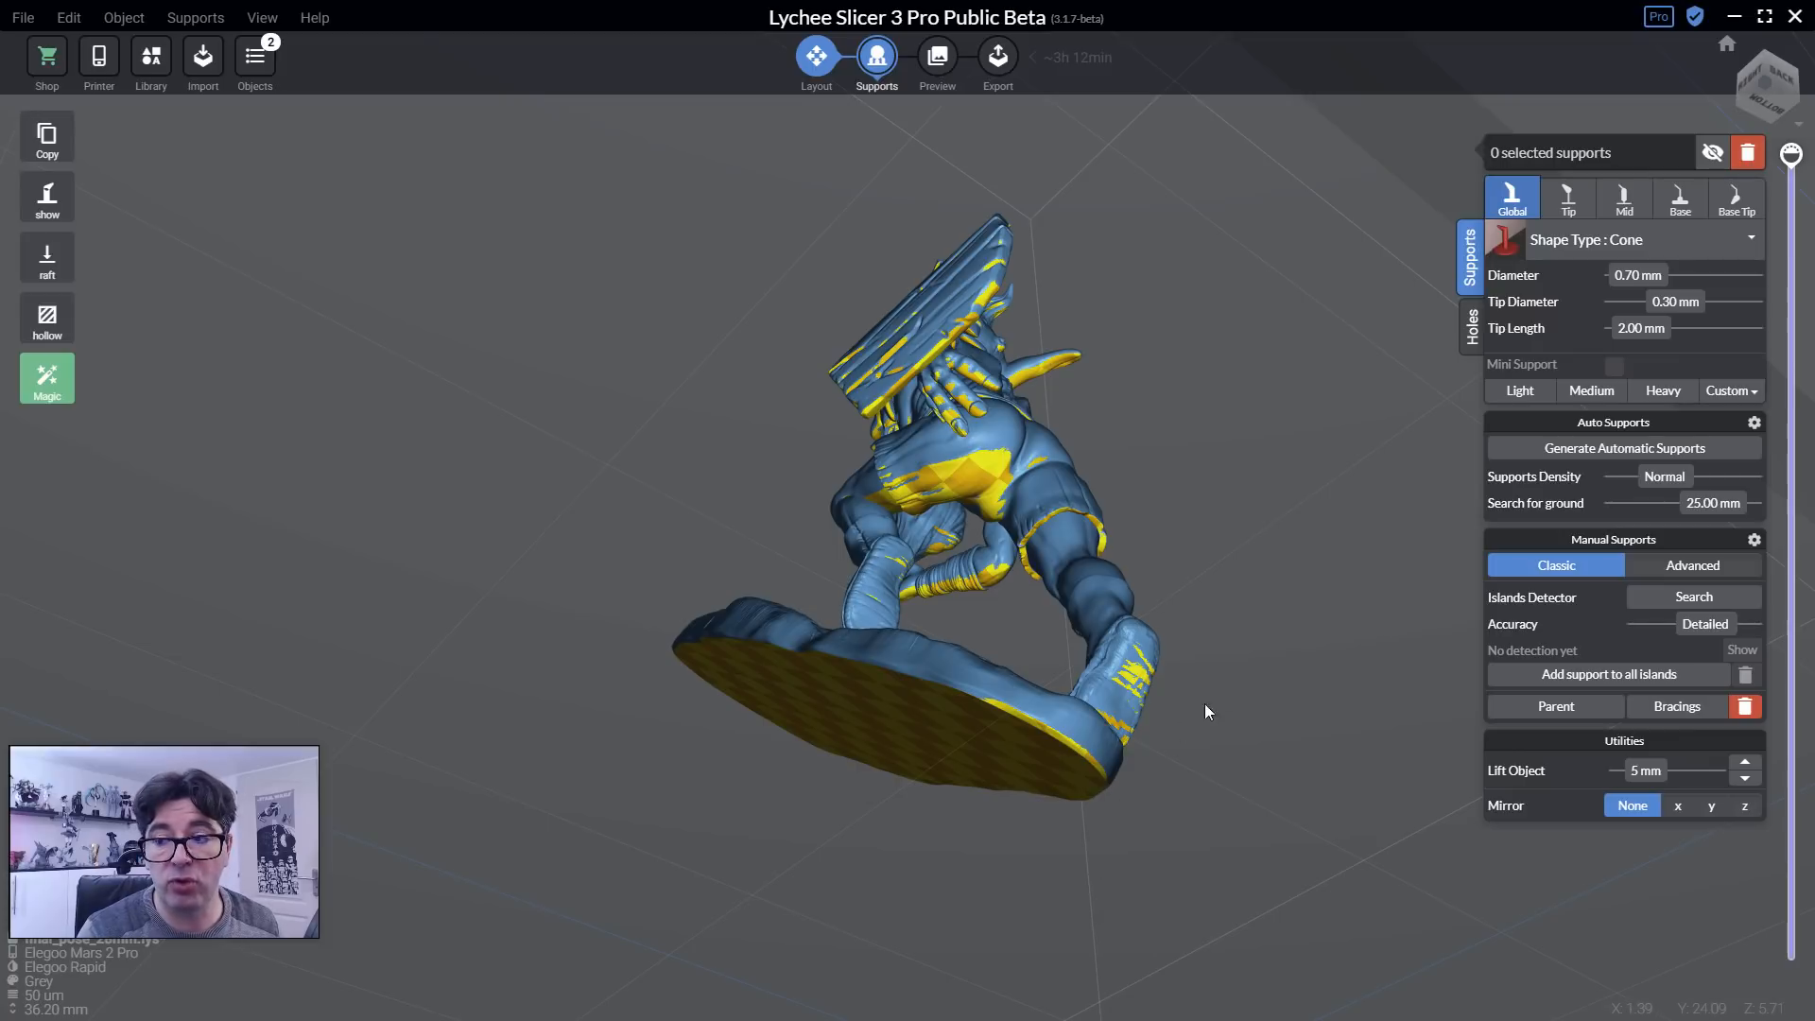
pyautogui.click(1473, 578)
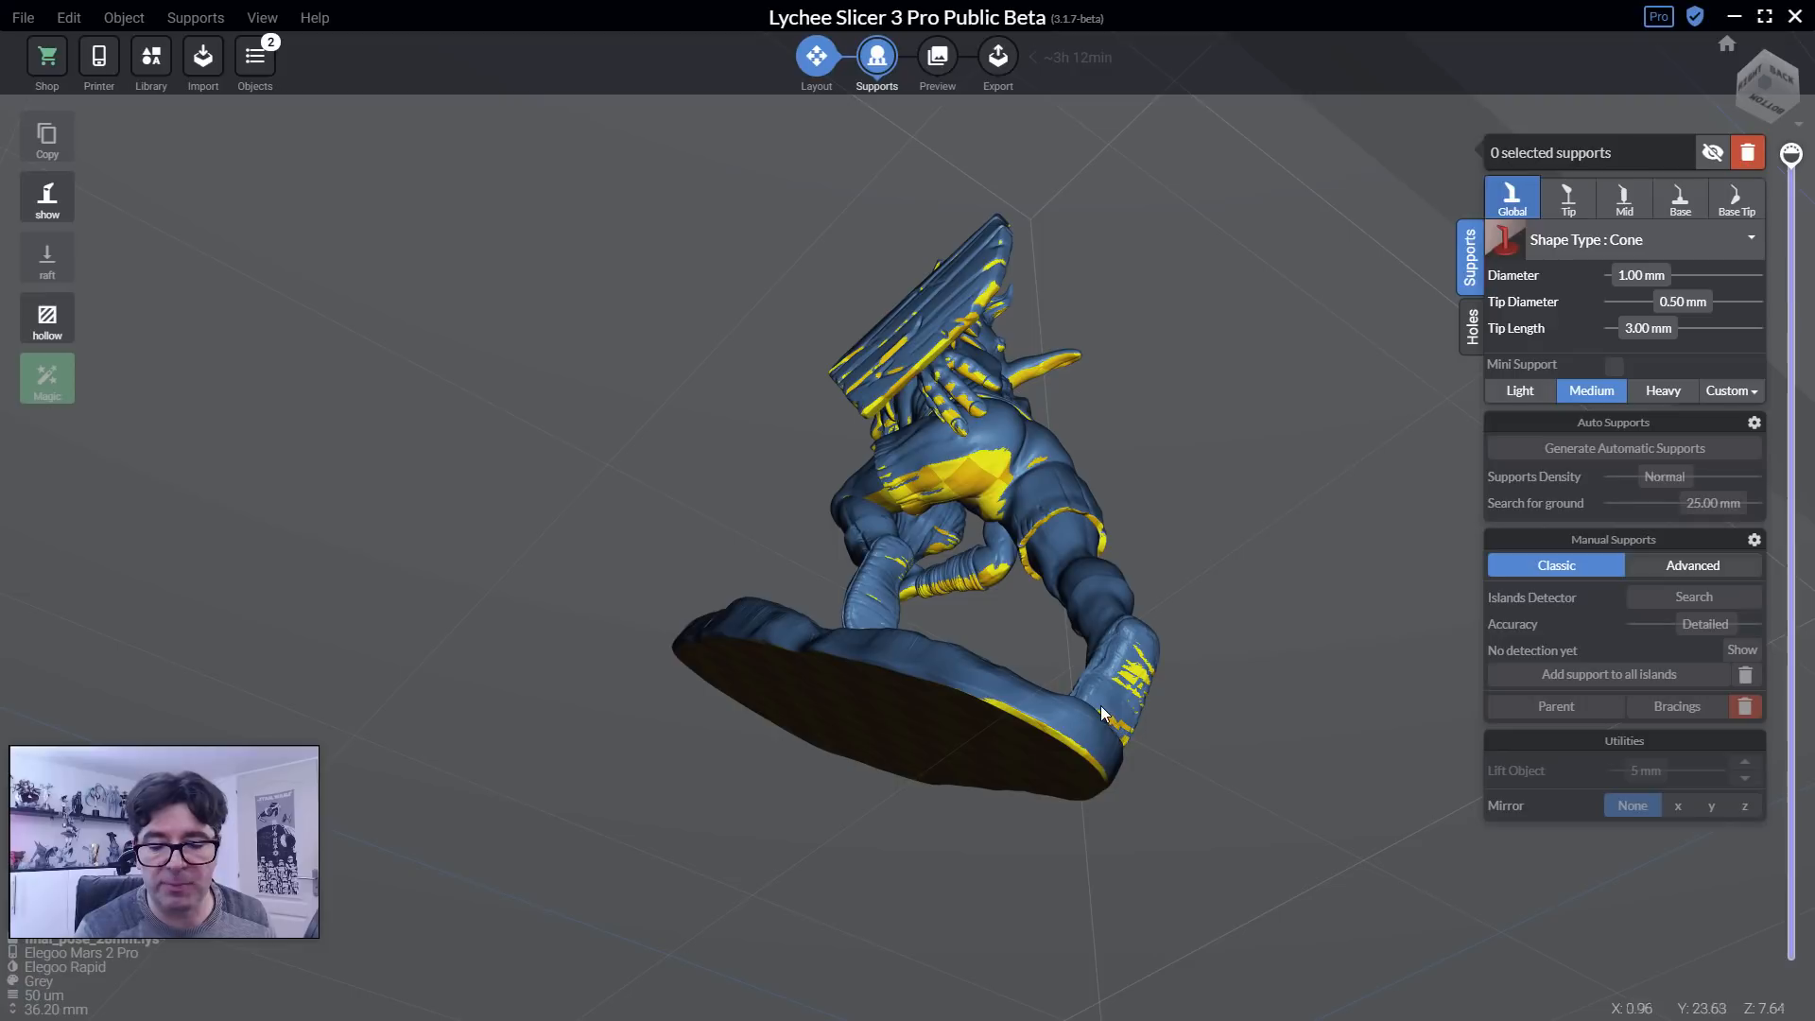
pyautogui.click(1078, 753)
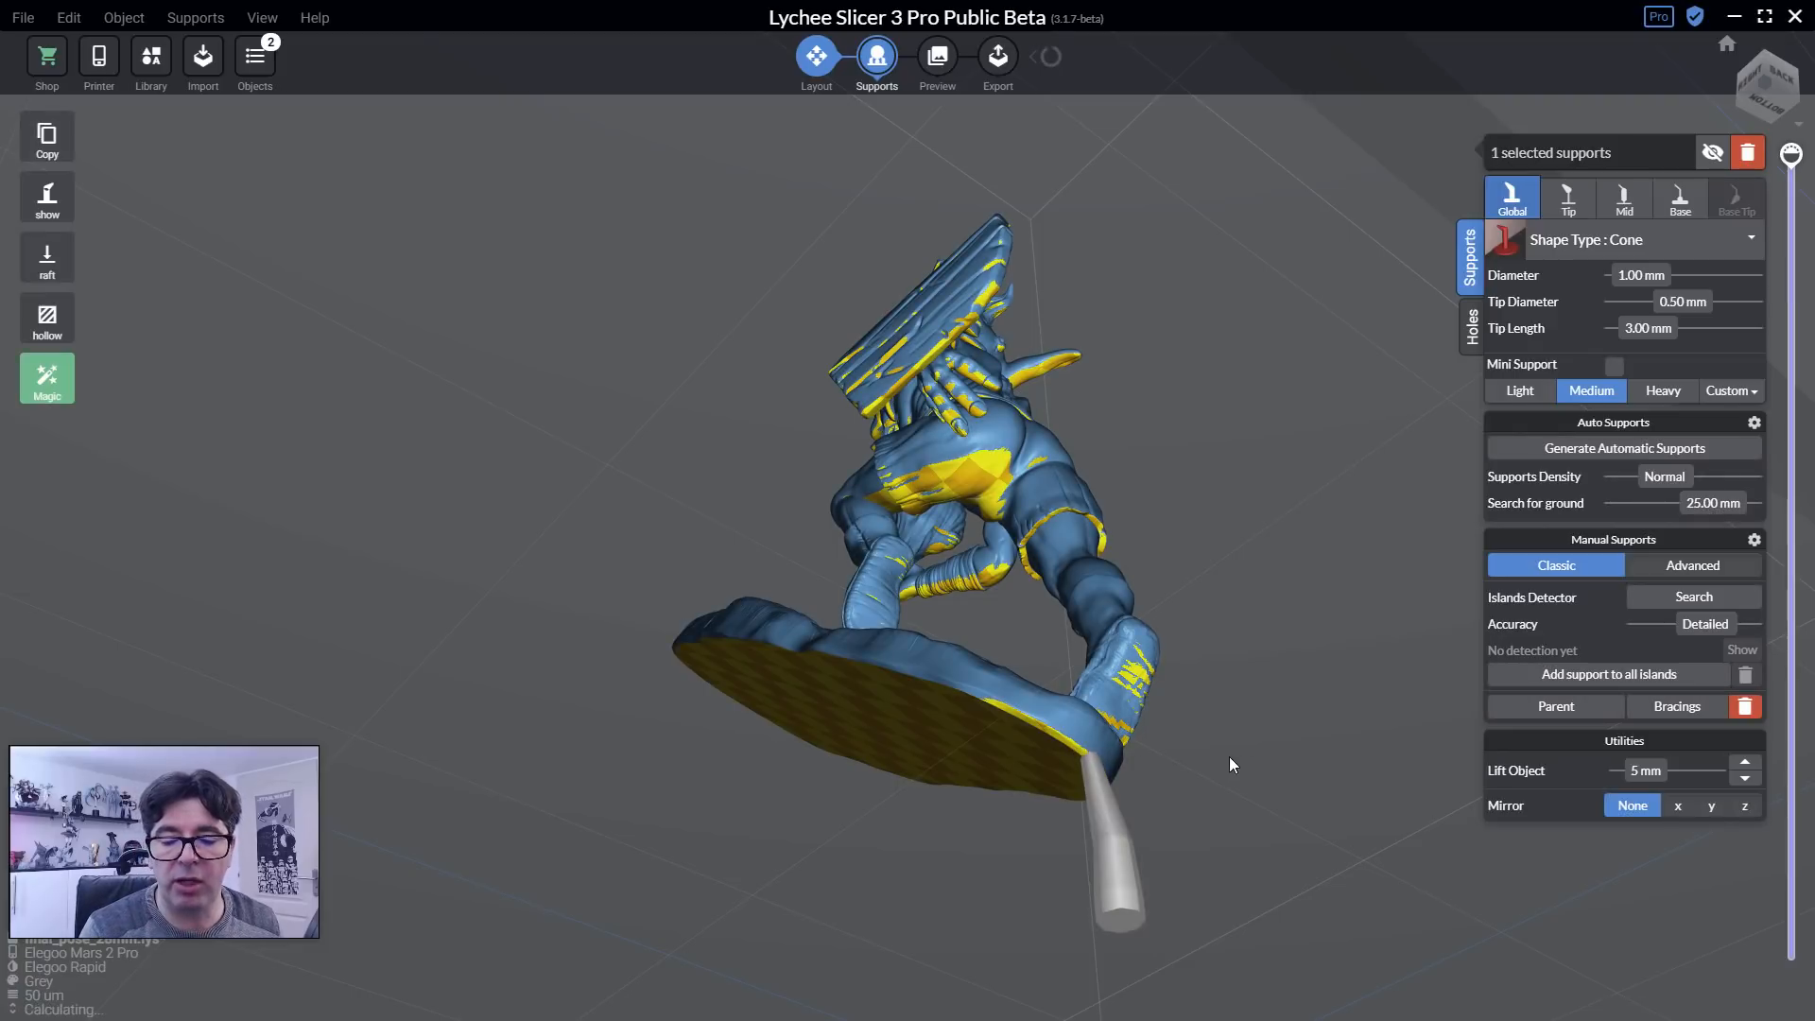
# Add Medium supports under the goblin's backside and the lower edge of its shield.
pyautogui.moveTo(1229, 756); pyautogui.dragTo(862, 616)
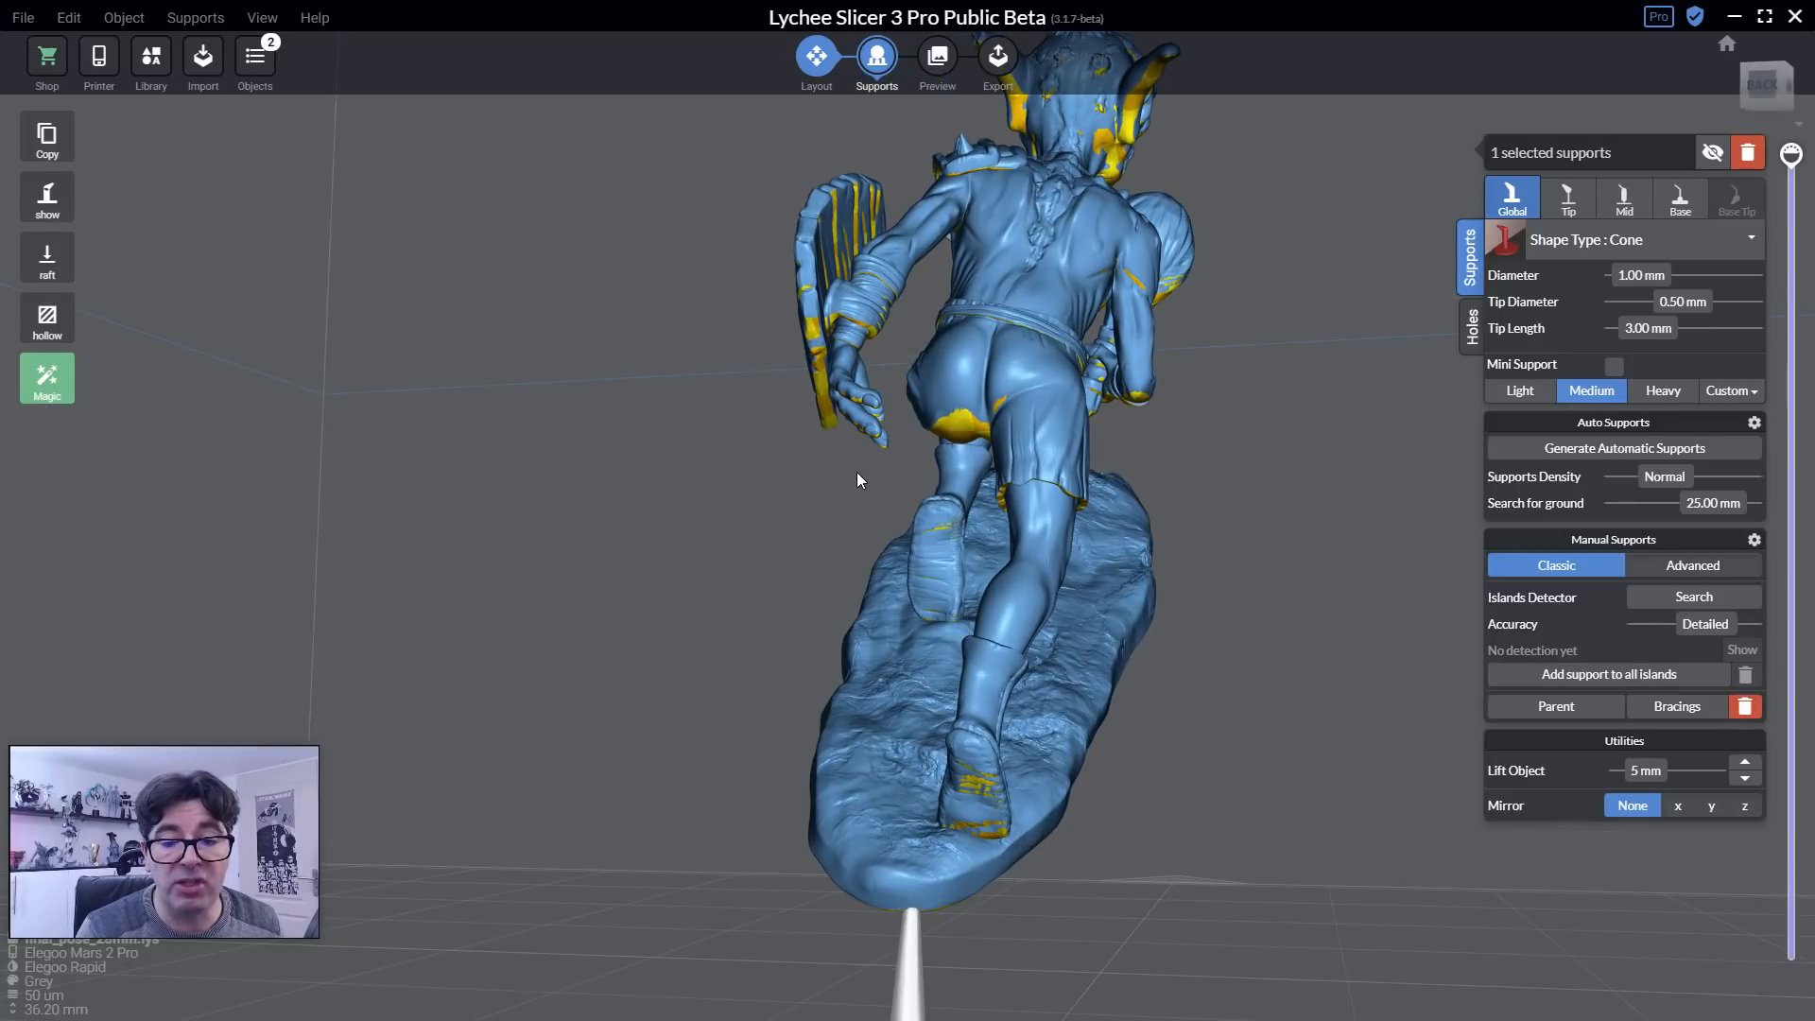
pyautogui.moveTo(857, 473); pyautogui.dragTo(883, 428)
pyautogui.scroll(5, 874, 425)
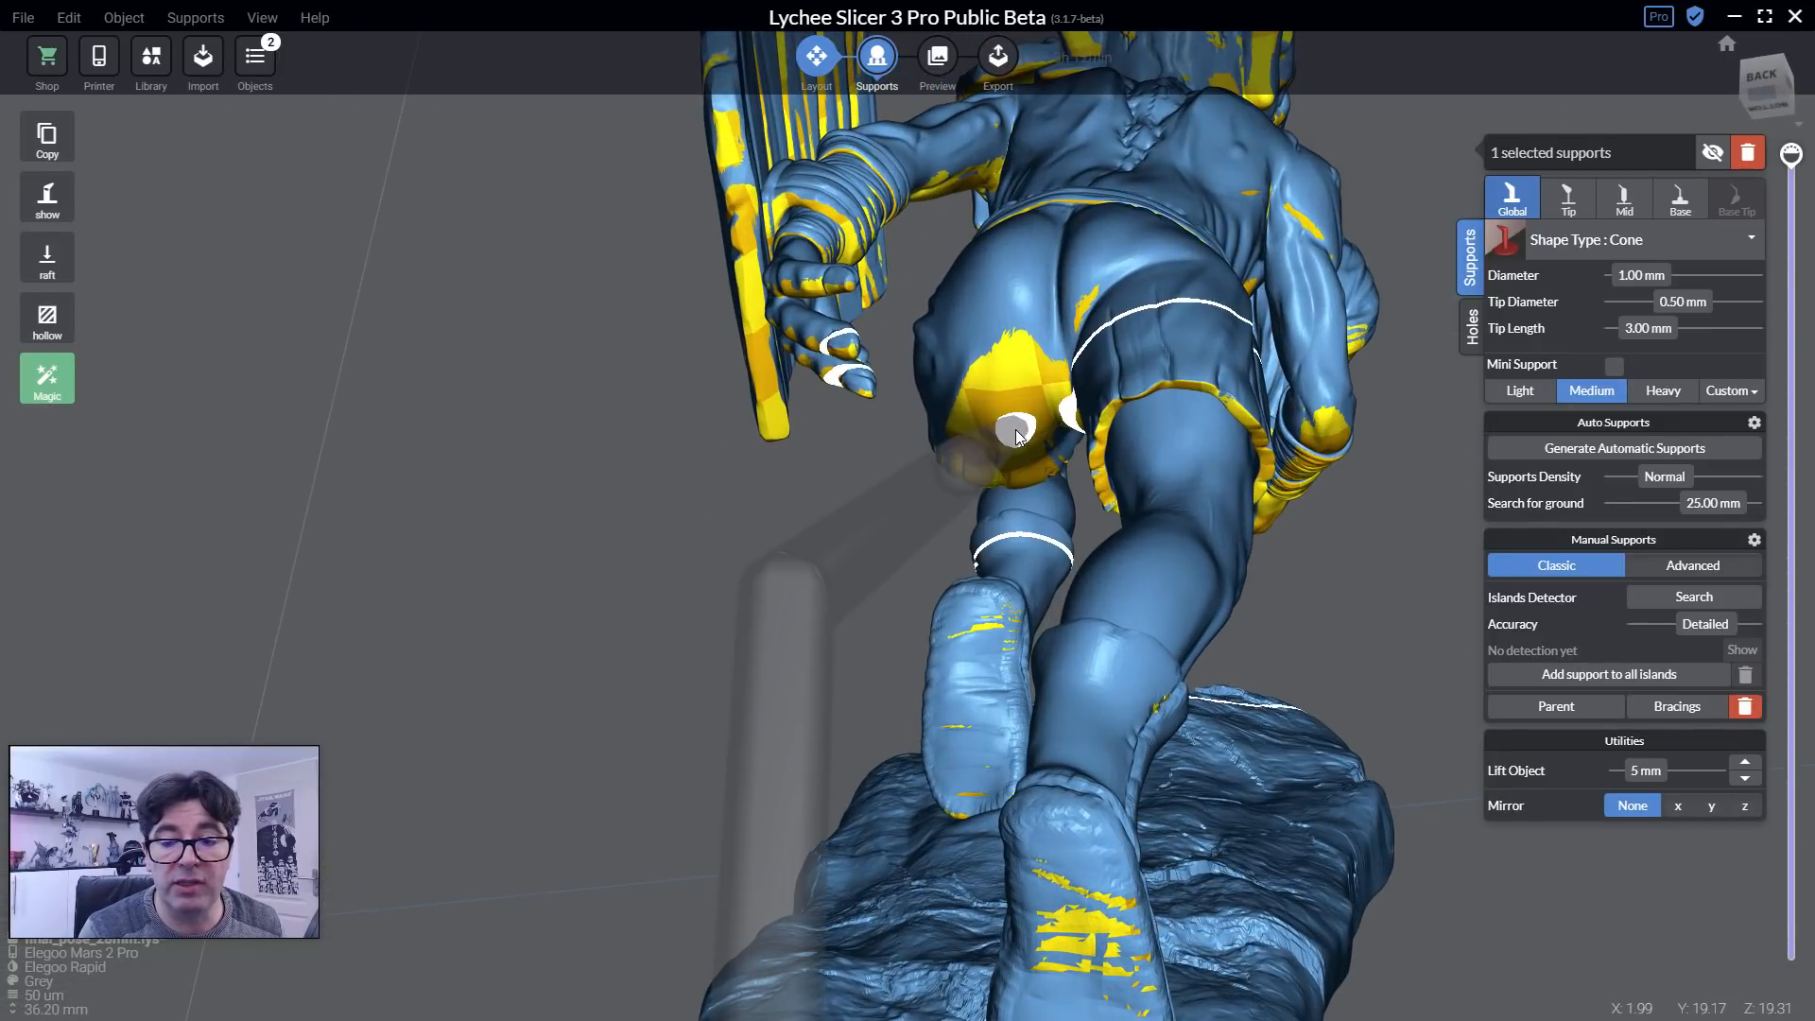
pyautogui.click(1014, 432)
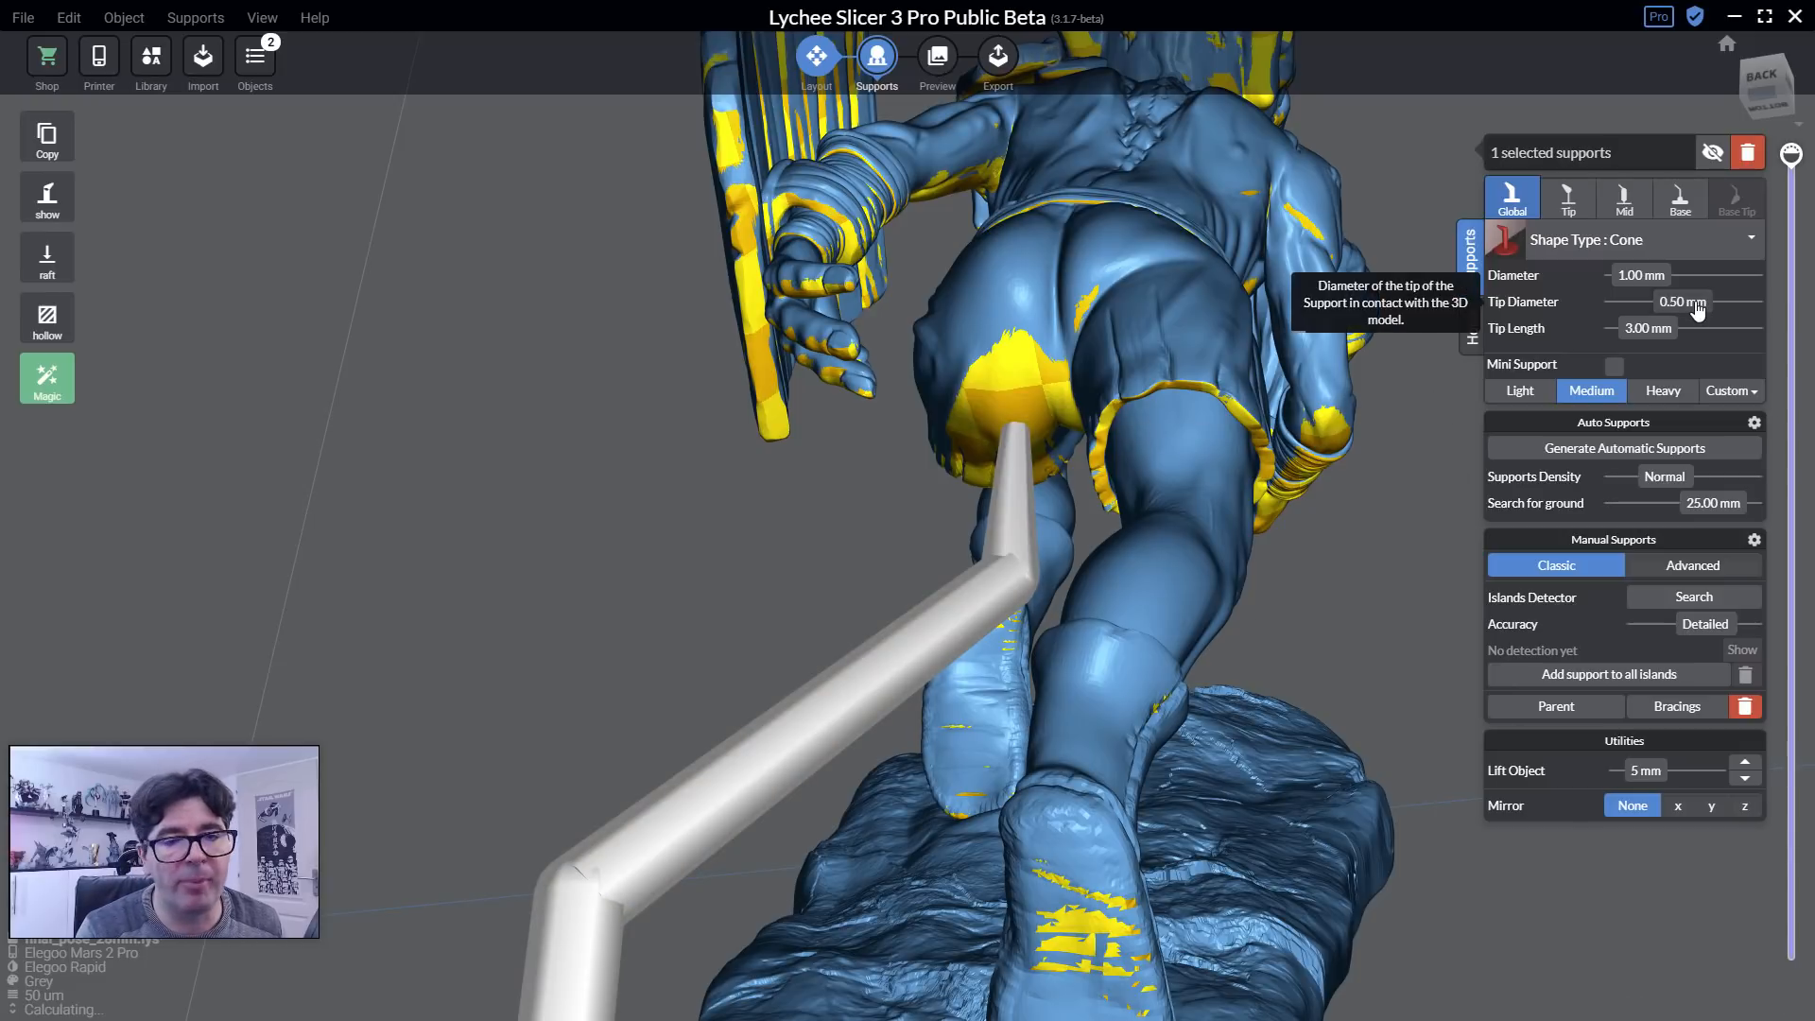
pyautogui.moveTo(887, 417); pyautogui.dragTo(955, 369)
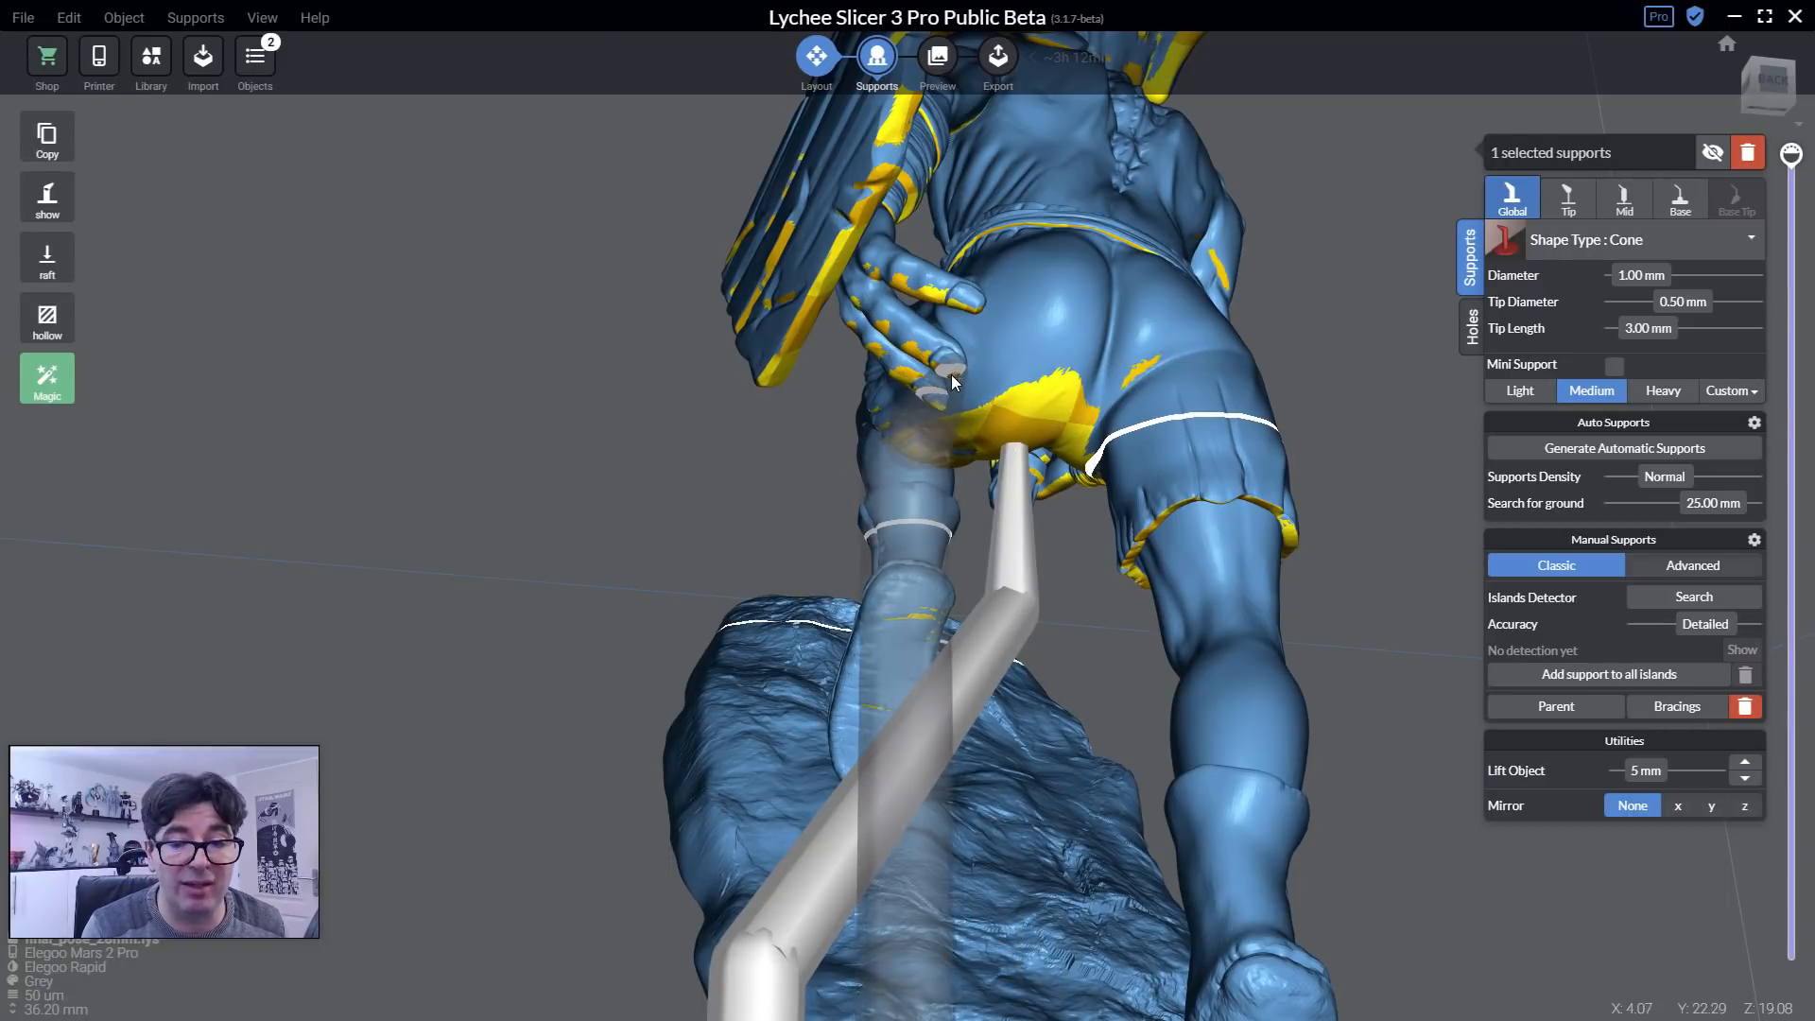
pyautogui.moveTo(1093, 610); pyautogui.dragTo(1607, 605)
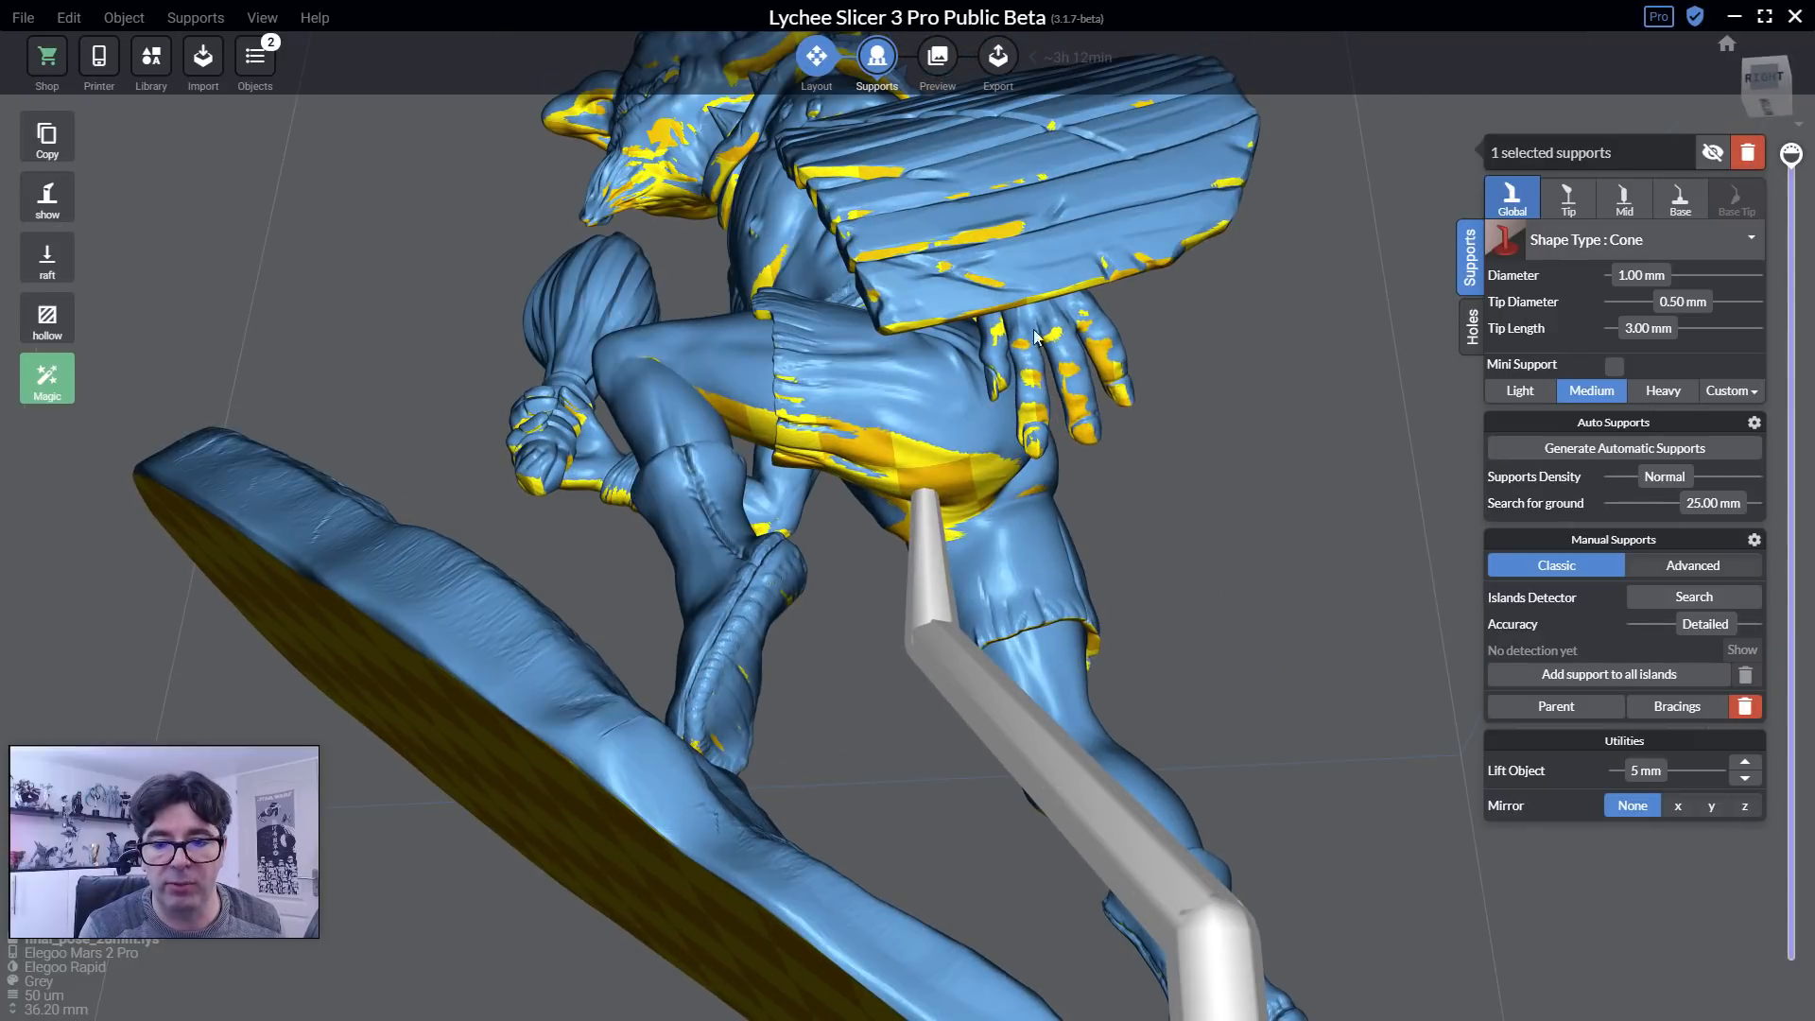
pyautogui.click(894, 331)
# Add Medium supports under the goblin's bent elbow and the end of its club handle, checking their paths past the base.
pyautogui.moveTo(1019, 389); pyautogui.dragTo(647, 359)
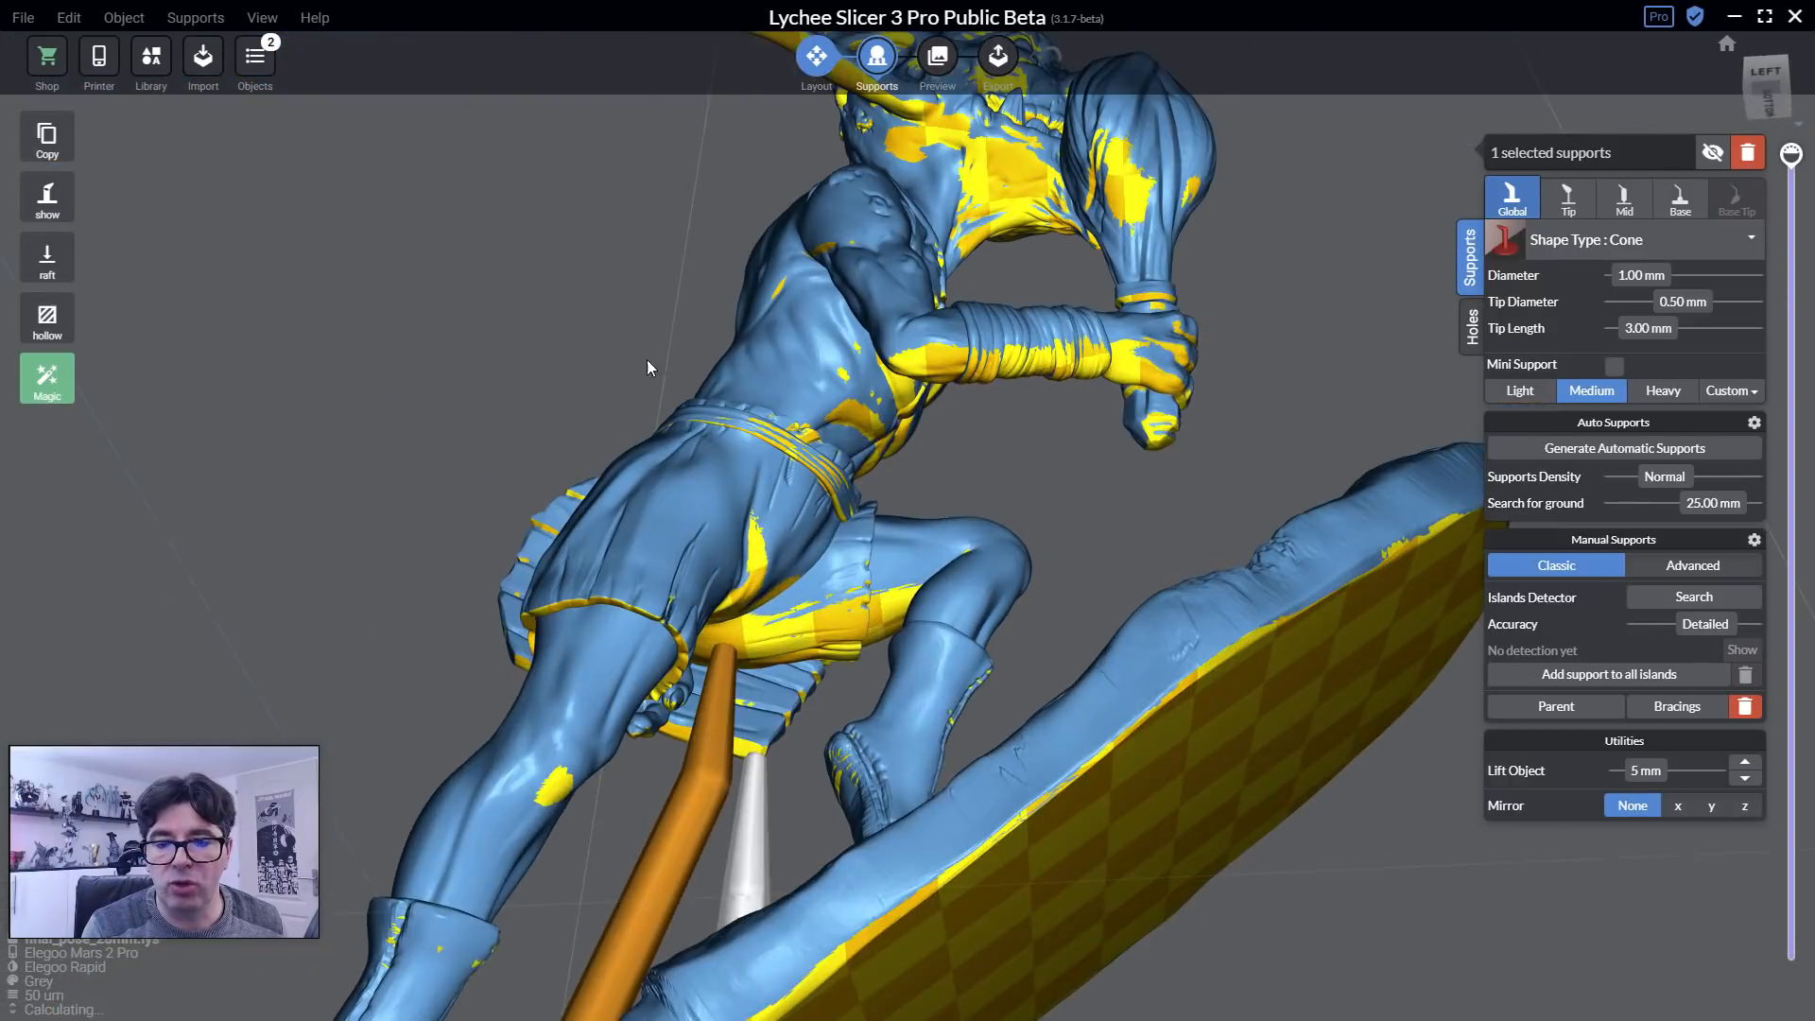
pyautogui.click(922, 373)
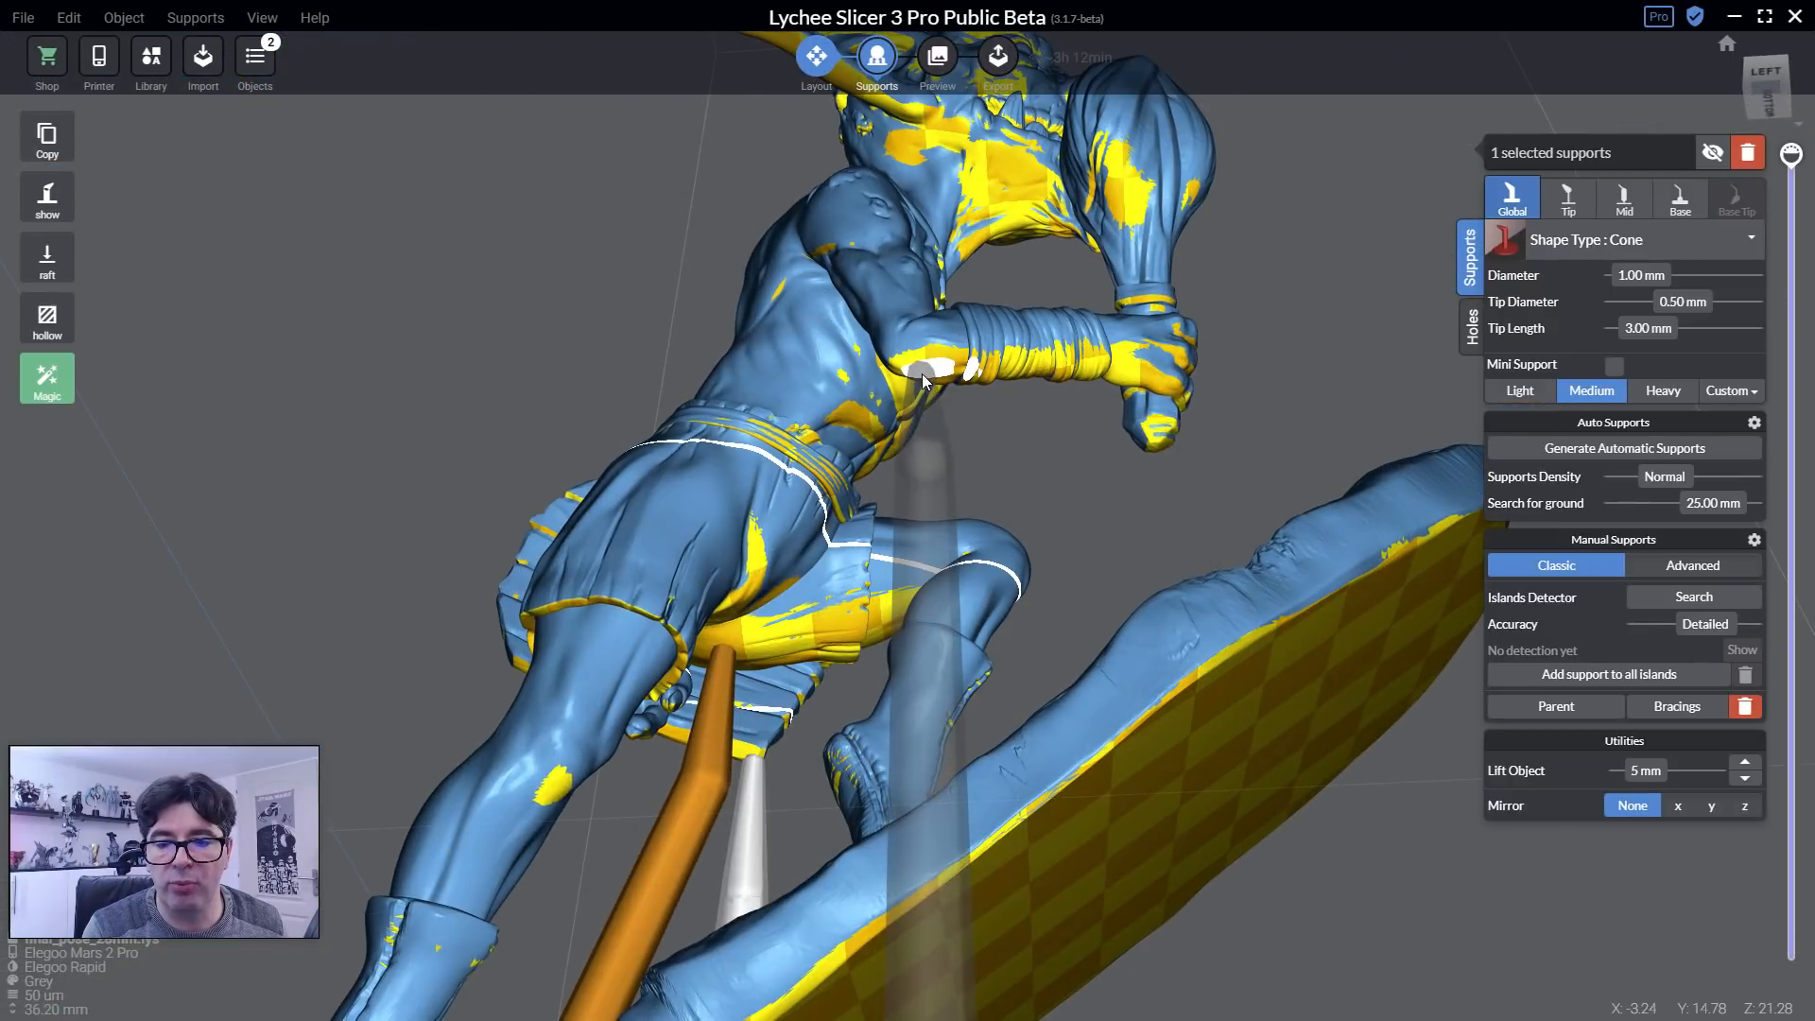
pyautogui.click(1155, 446)
pyautogui.moveTo(1157, 446); pyautogui.dragTo(1234, 342)
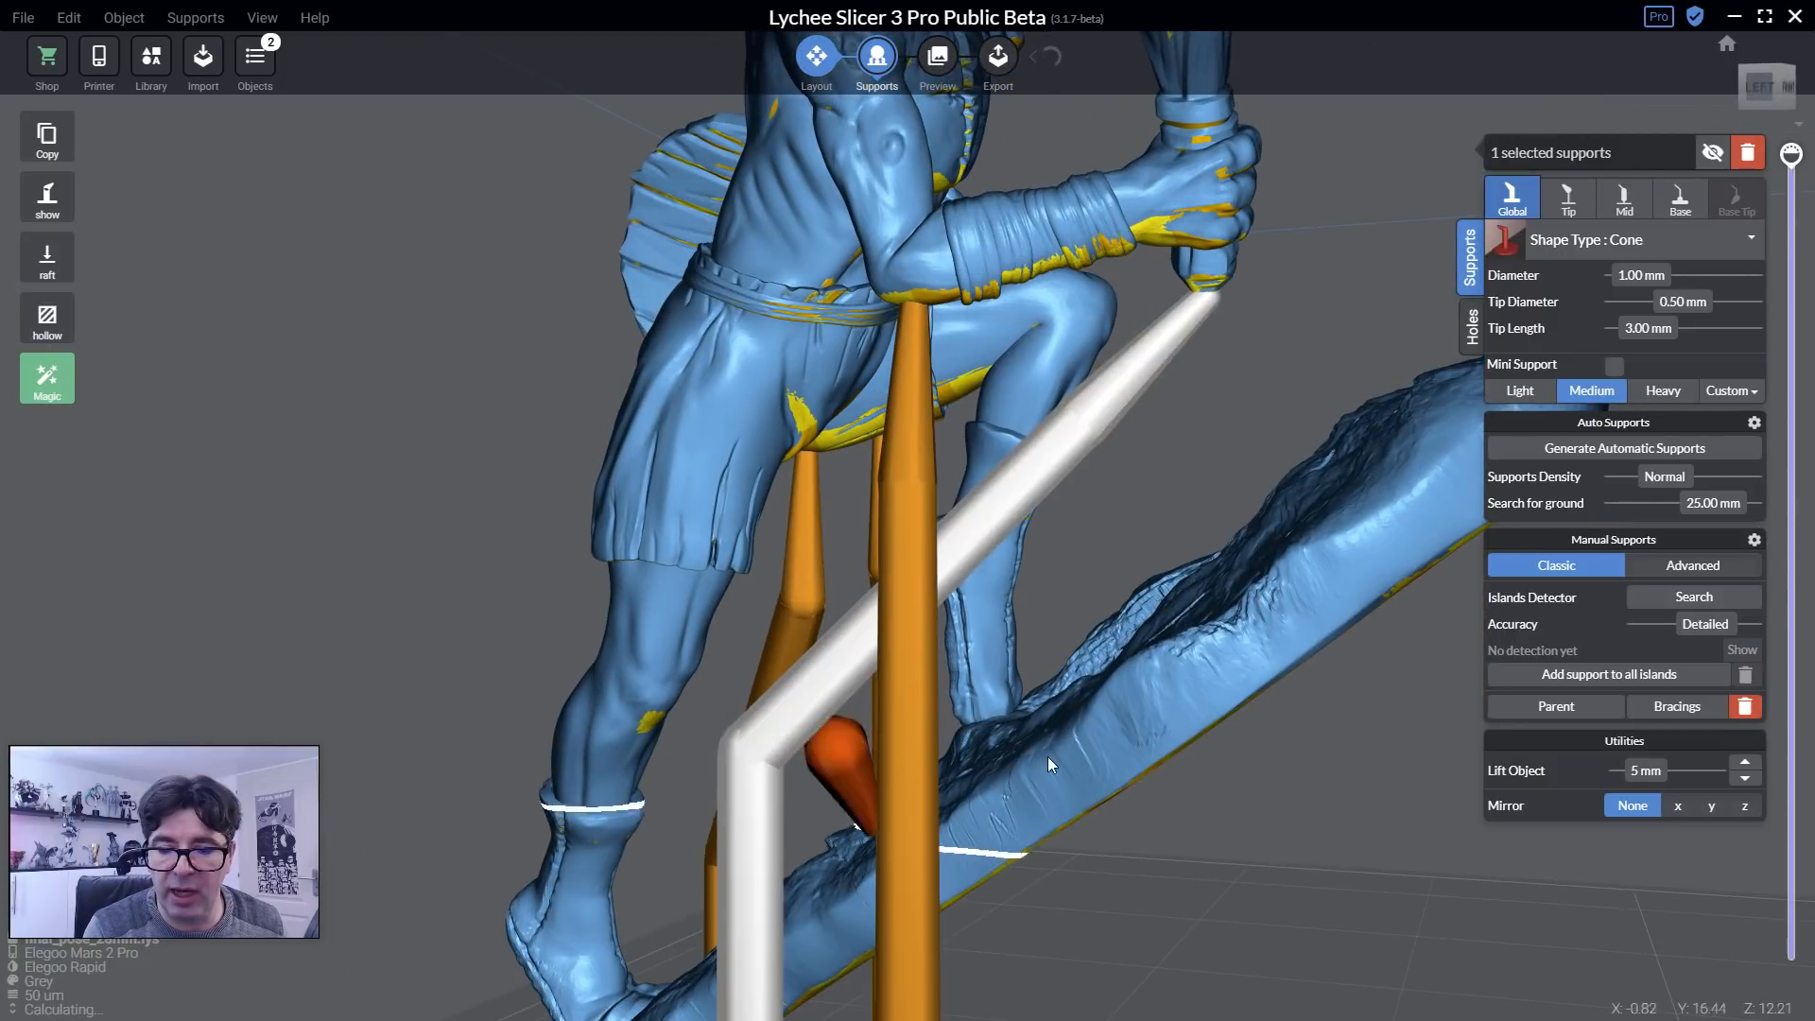
pyautogui.moveTo(1047, 756); pyautogui.dragTo(1099, 383)
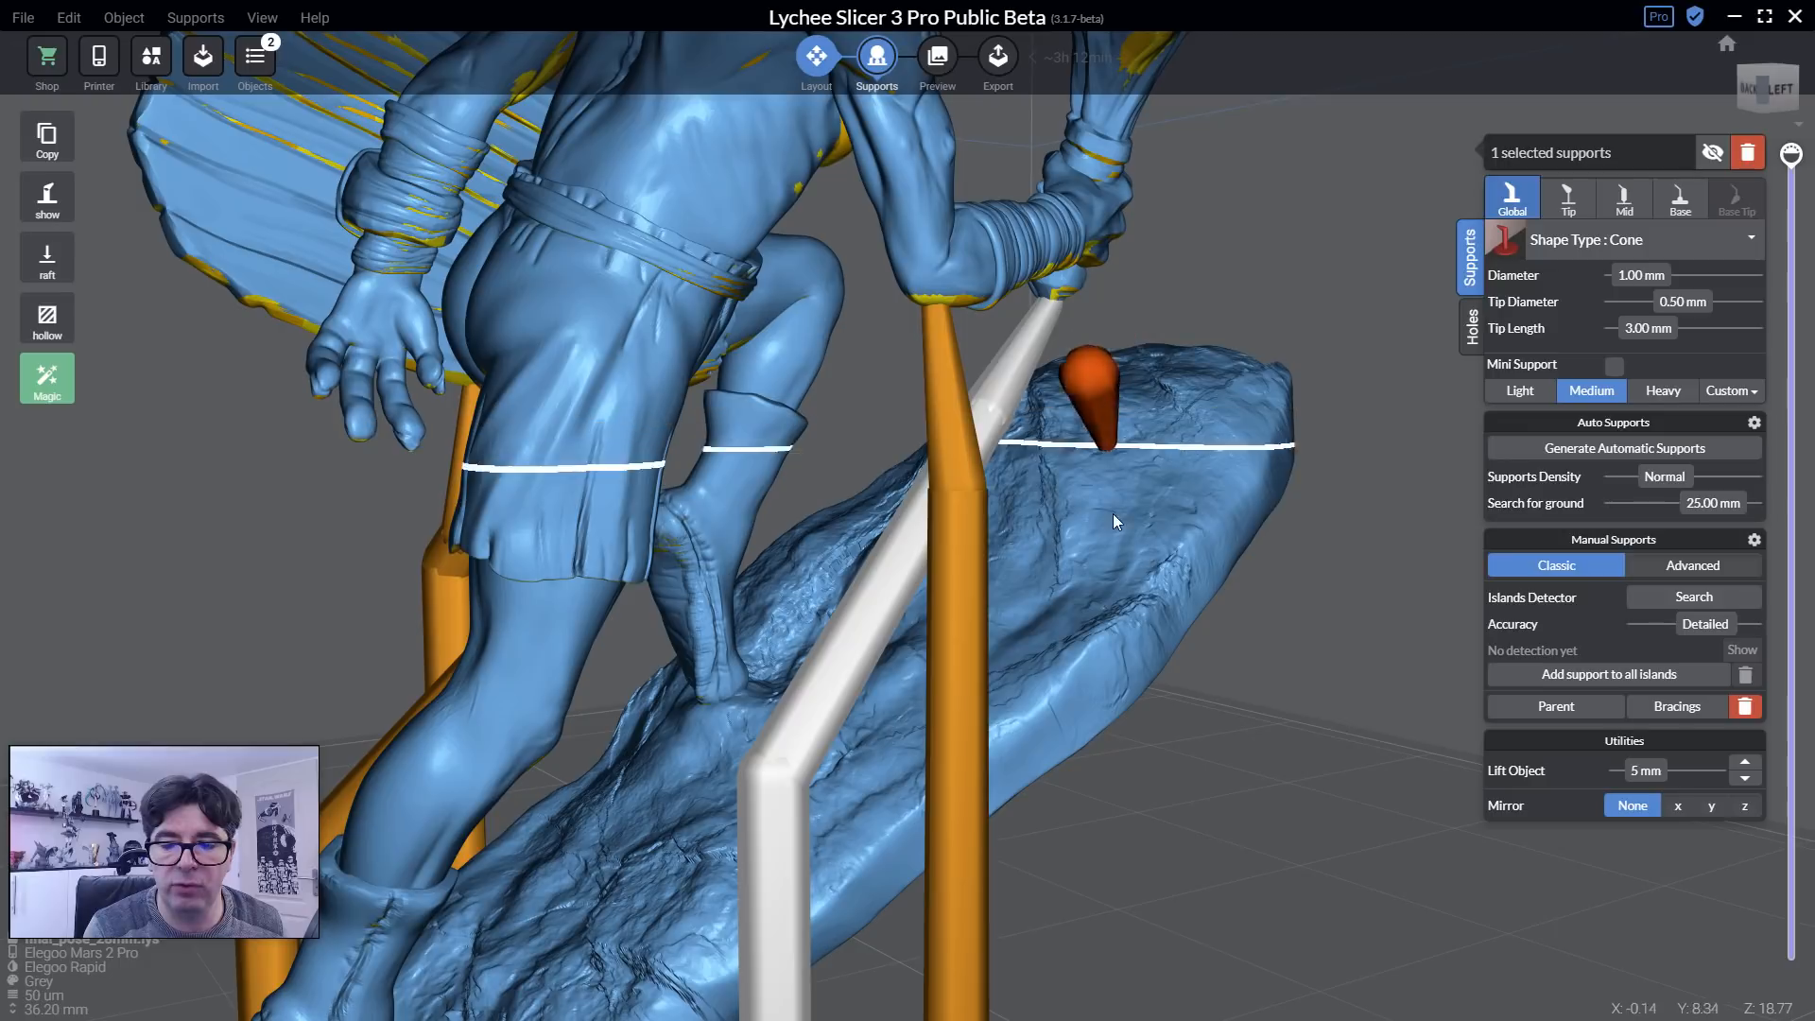
pyautogui.moveTo(1131, 497); pyautogui.dragTo(1027, 510)
pyautogui.scroll(-5, 1024, 503)
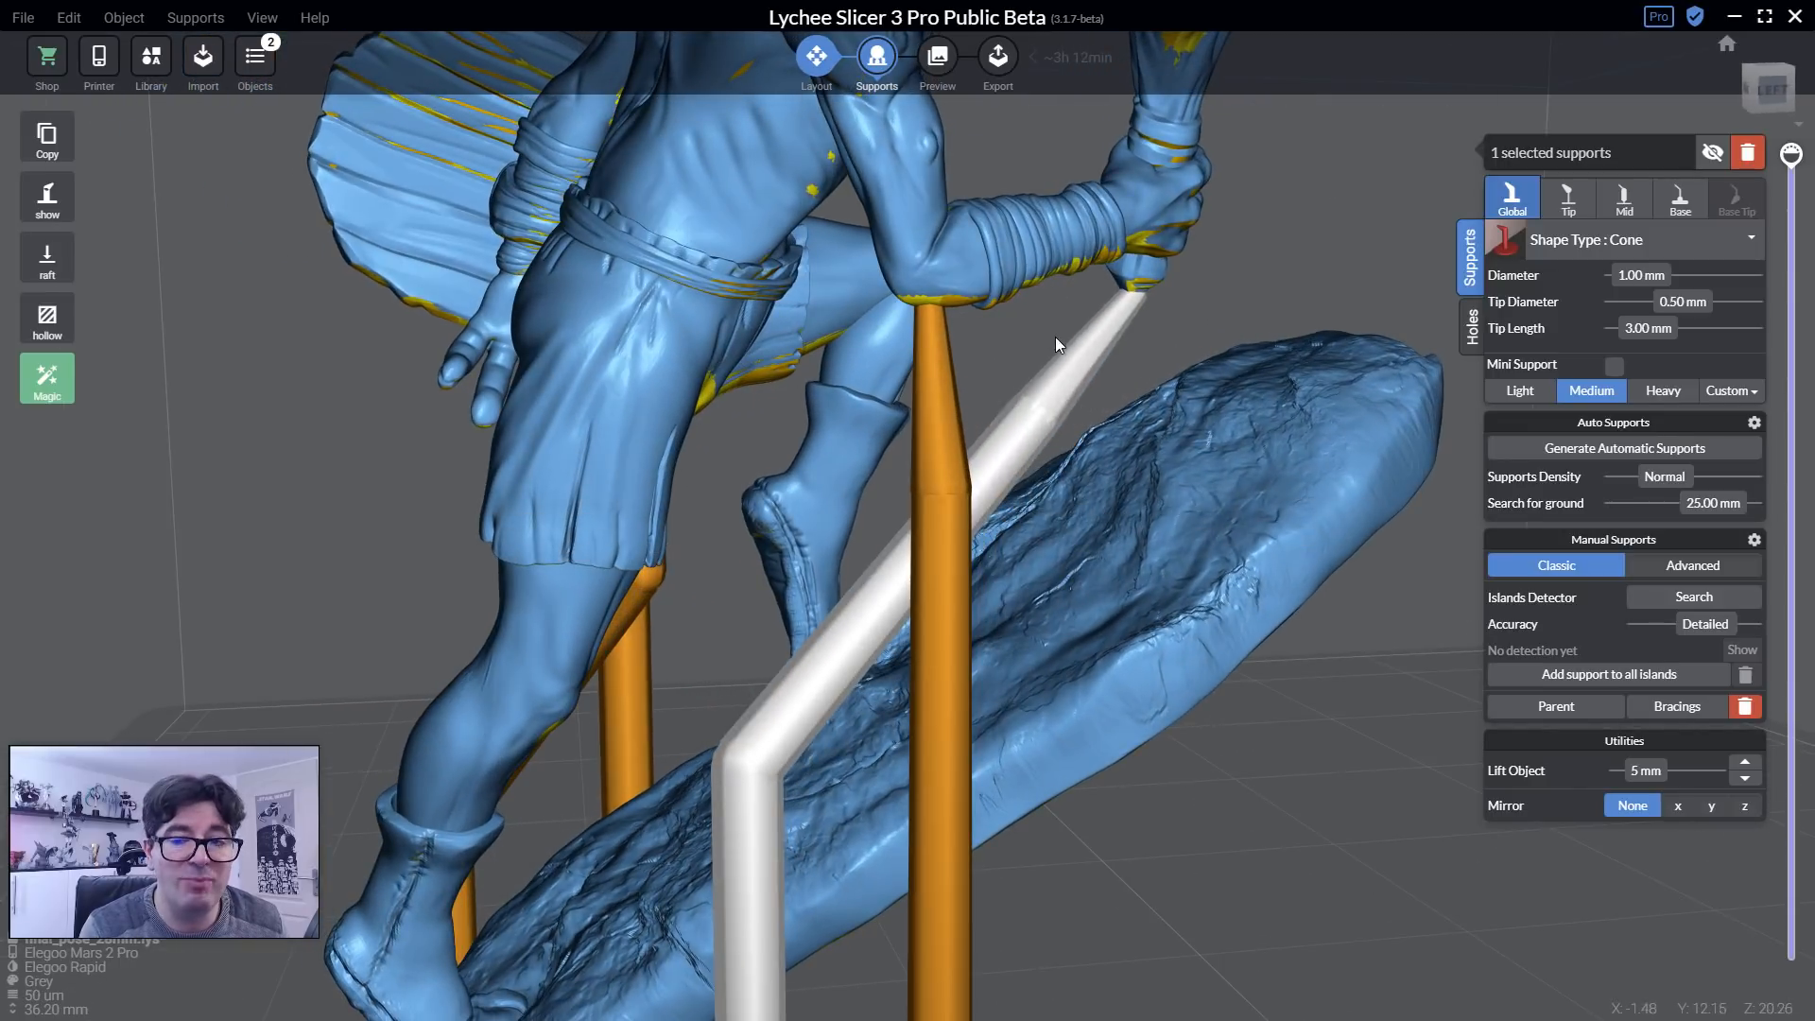
# Place a Medium support under the tip of the goblin's beard and check its path beside the club.
pyautogui.moveTo(1150, 304); pyautogui.dragTo(941, 496)
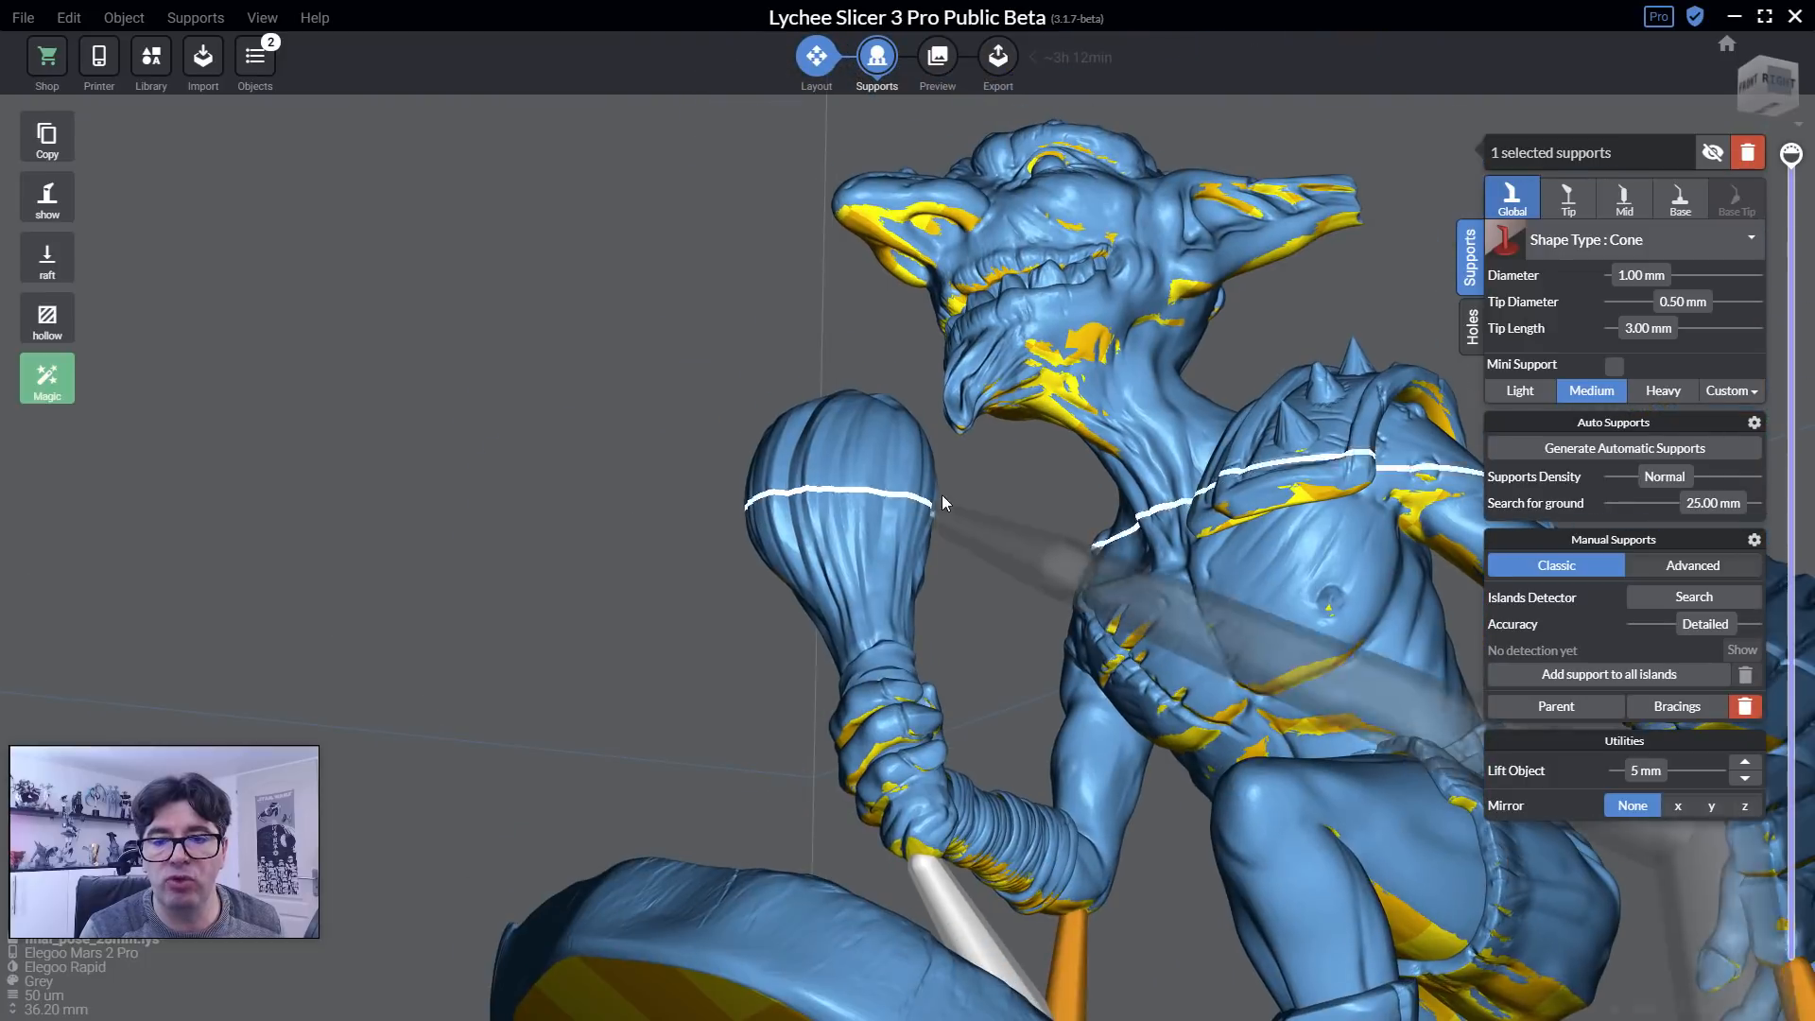
pyautogui.click(963, 428)
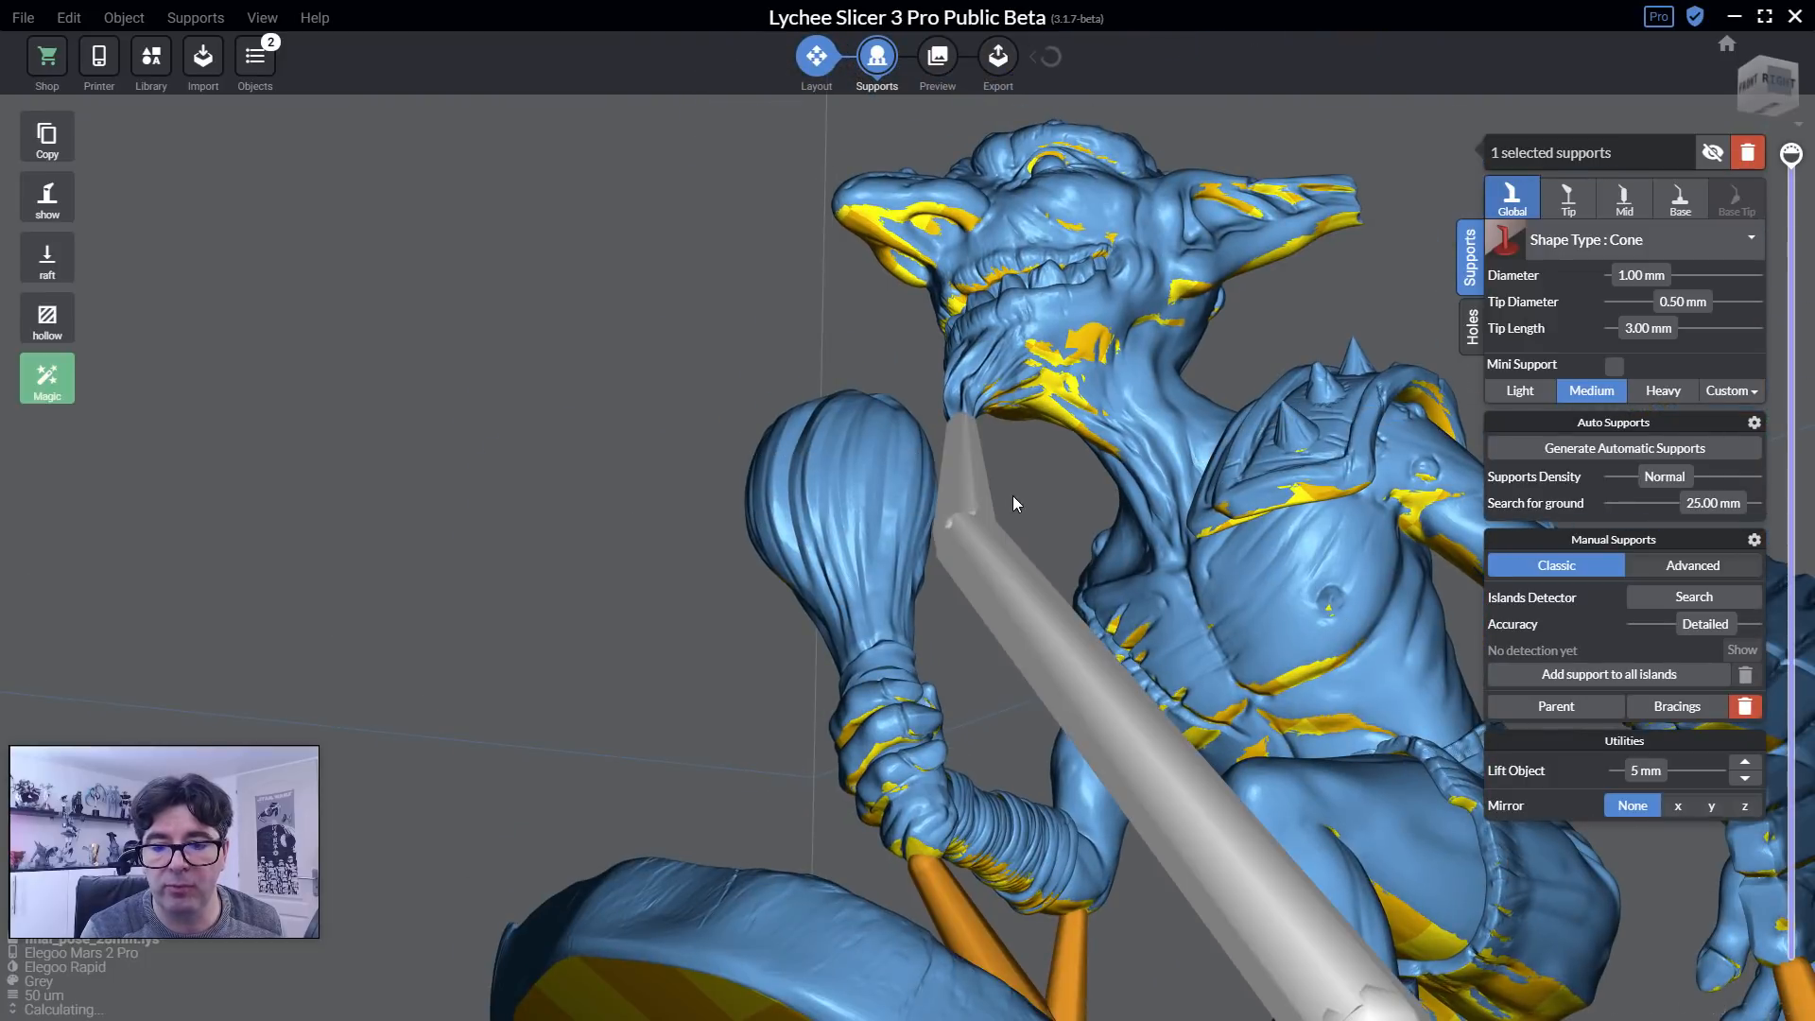
pyautogui.scroll(-5, 1021, 492)
pyautogui.moveTo(1030, 490); pyautogui.dragTo(1001, 597)
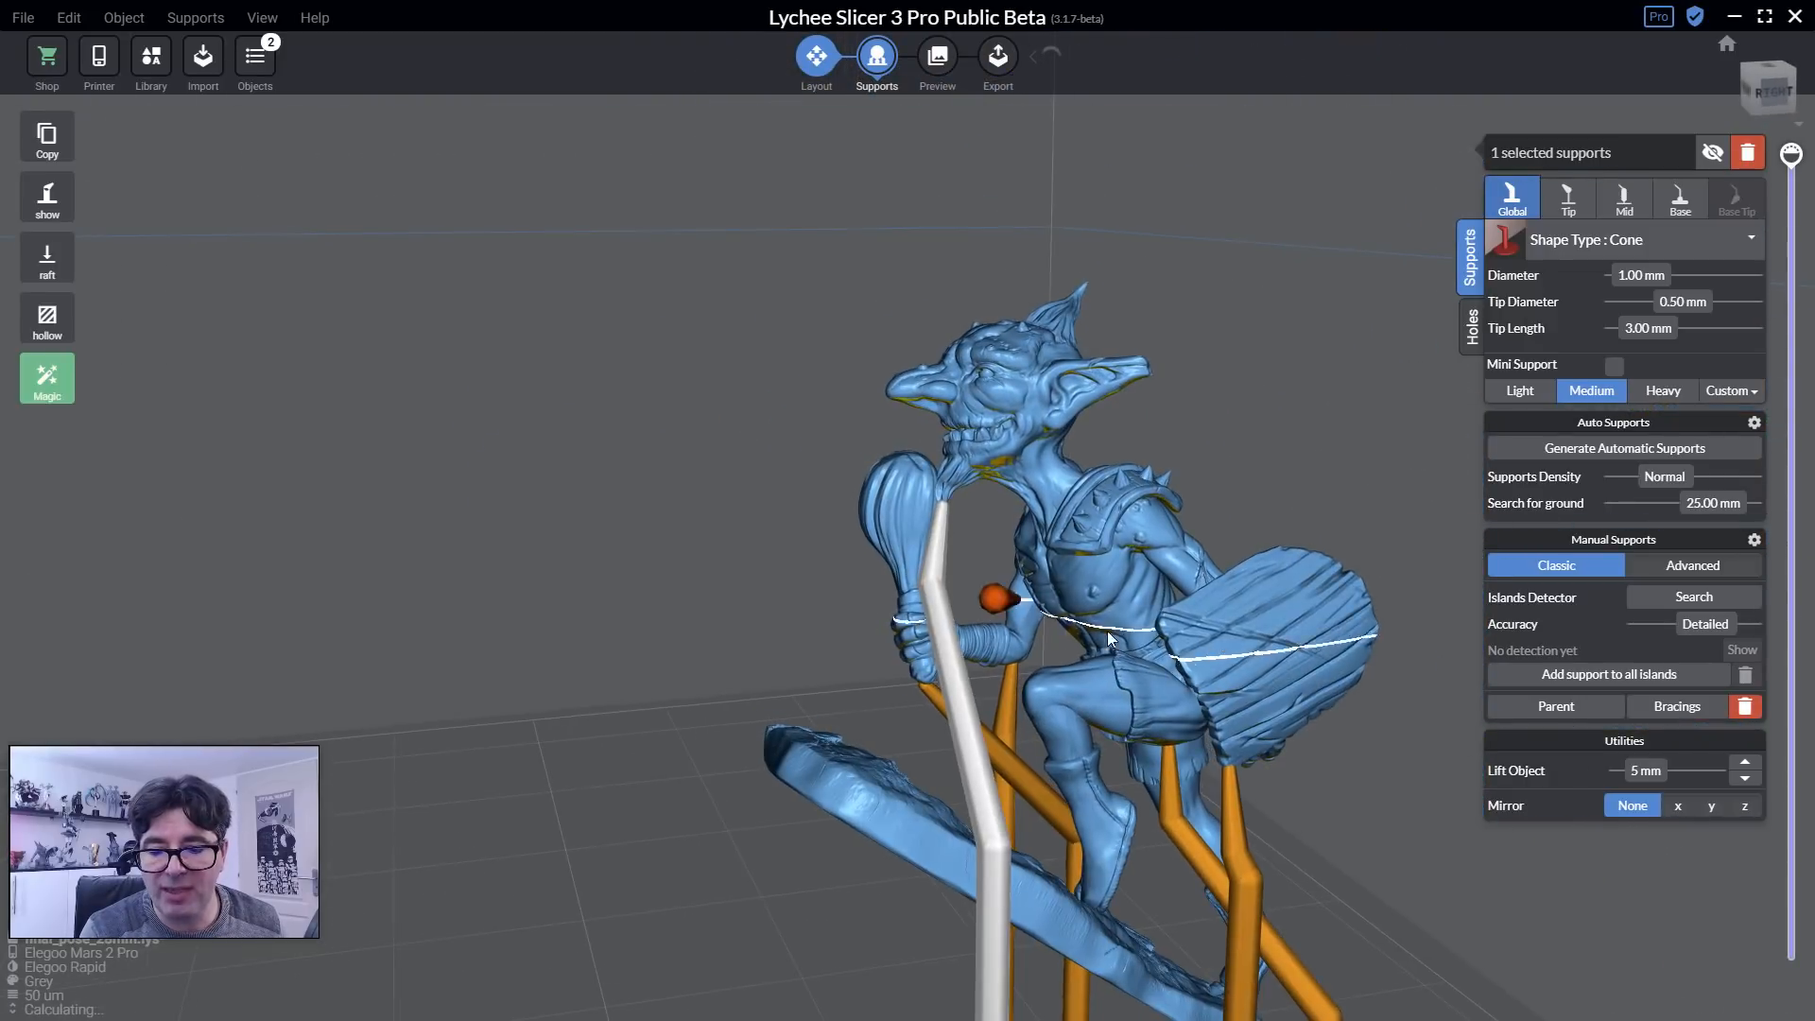
pyautogui.moveTo(1248, 624); pyautogui.dragTo(1023, 526, button='right')
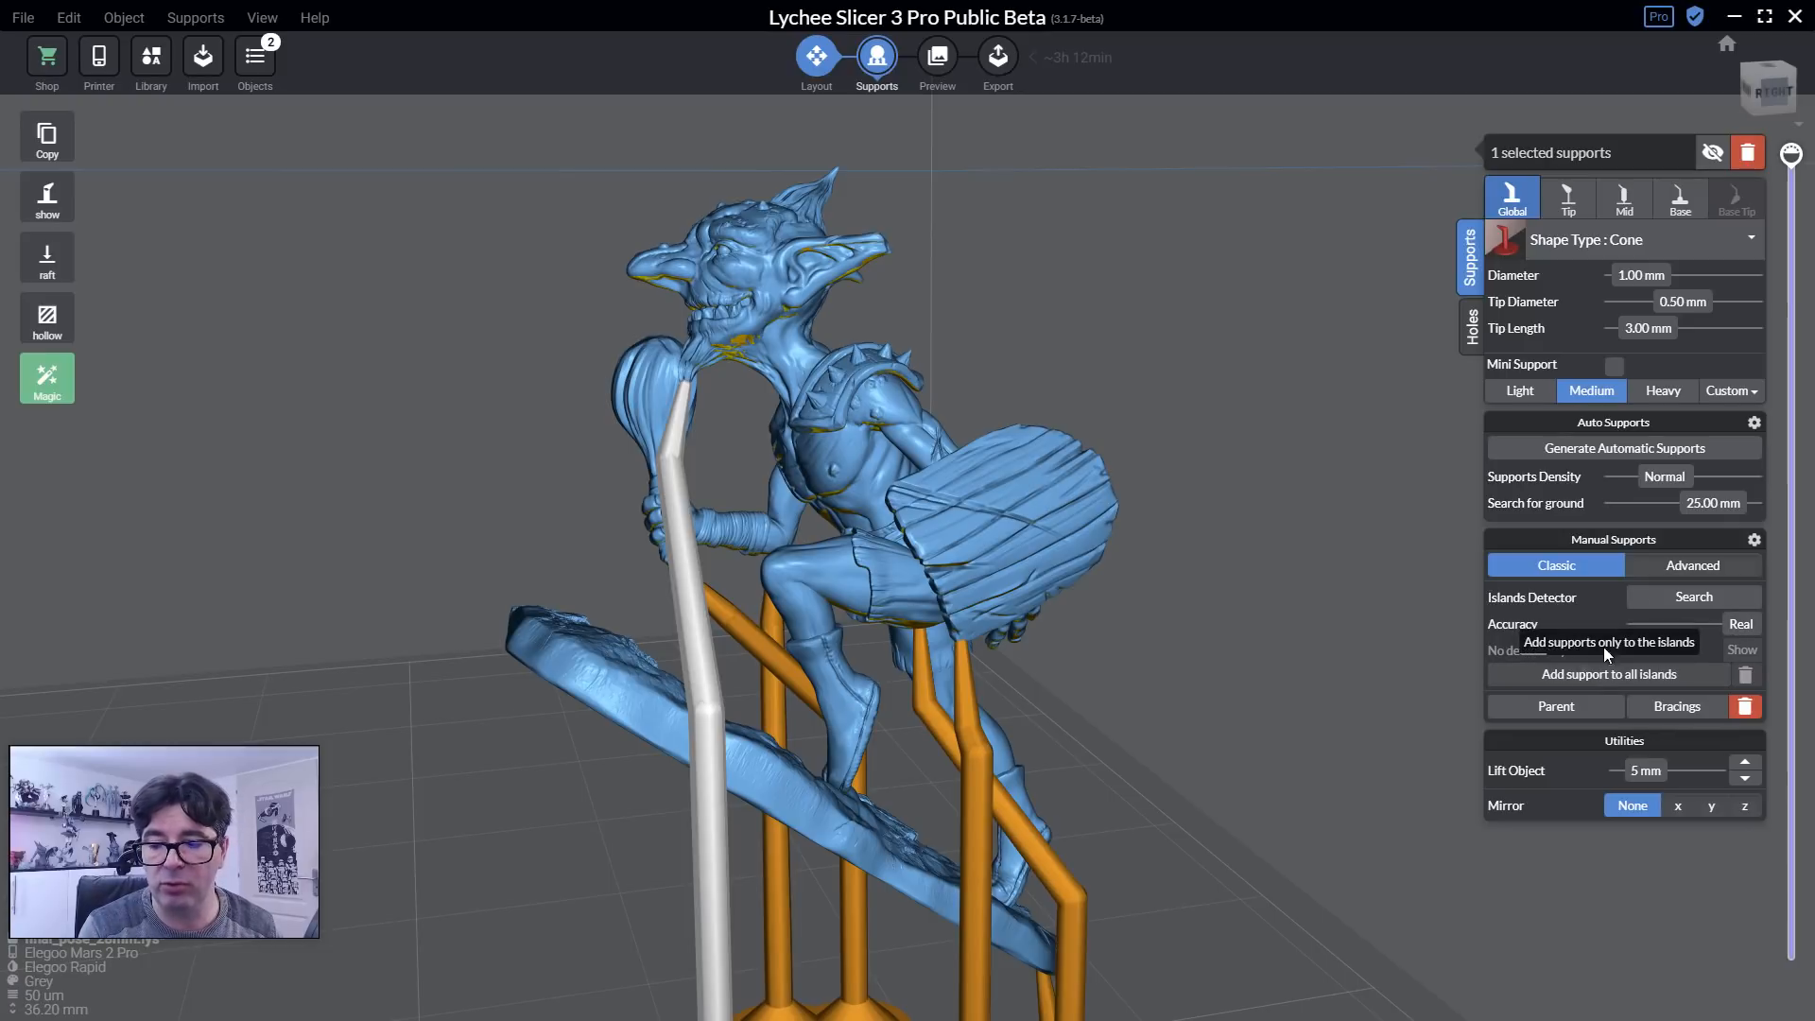
# Search the goblin for unsupported islands and examine the marked areas on its chest, arms, head and back.
pyautogui.click(1681, 599)
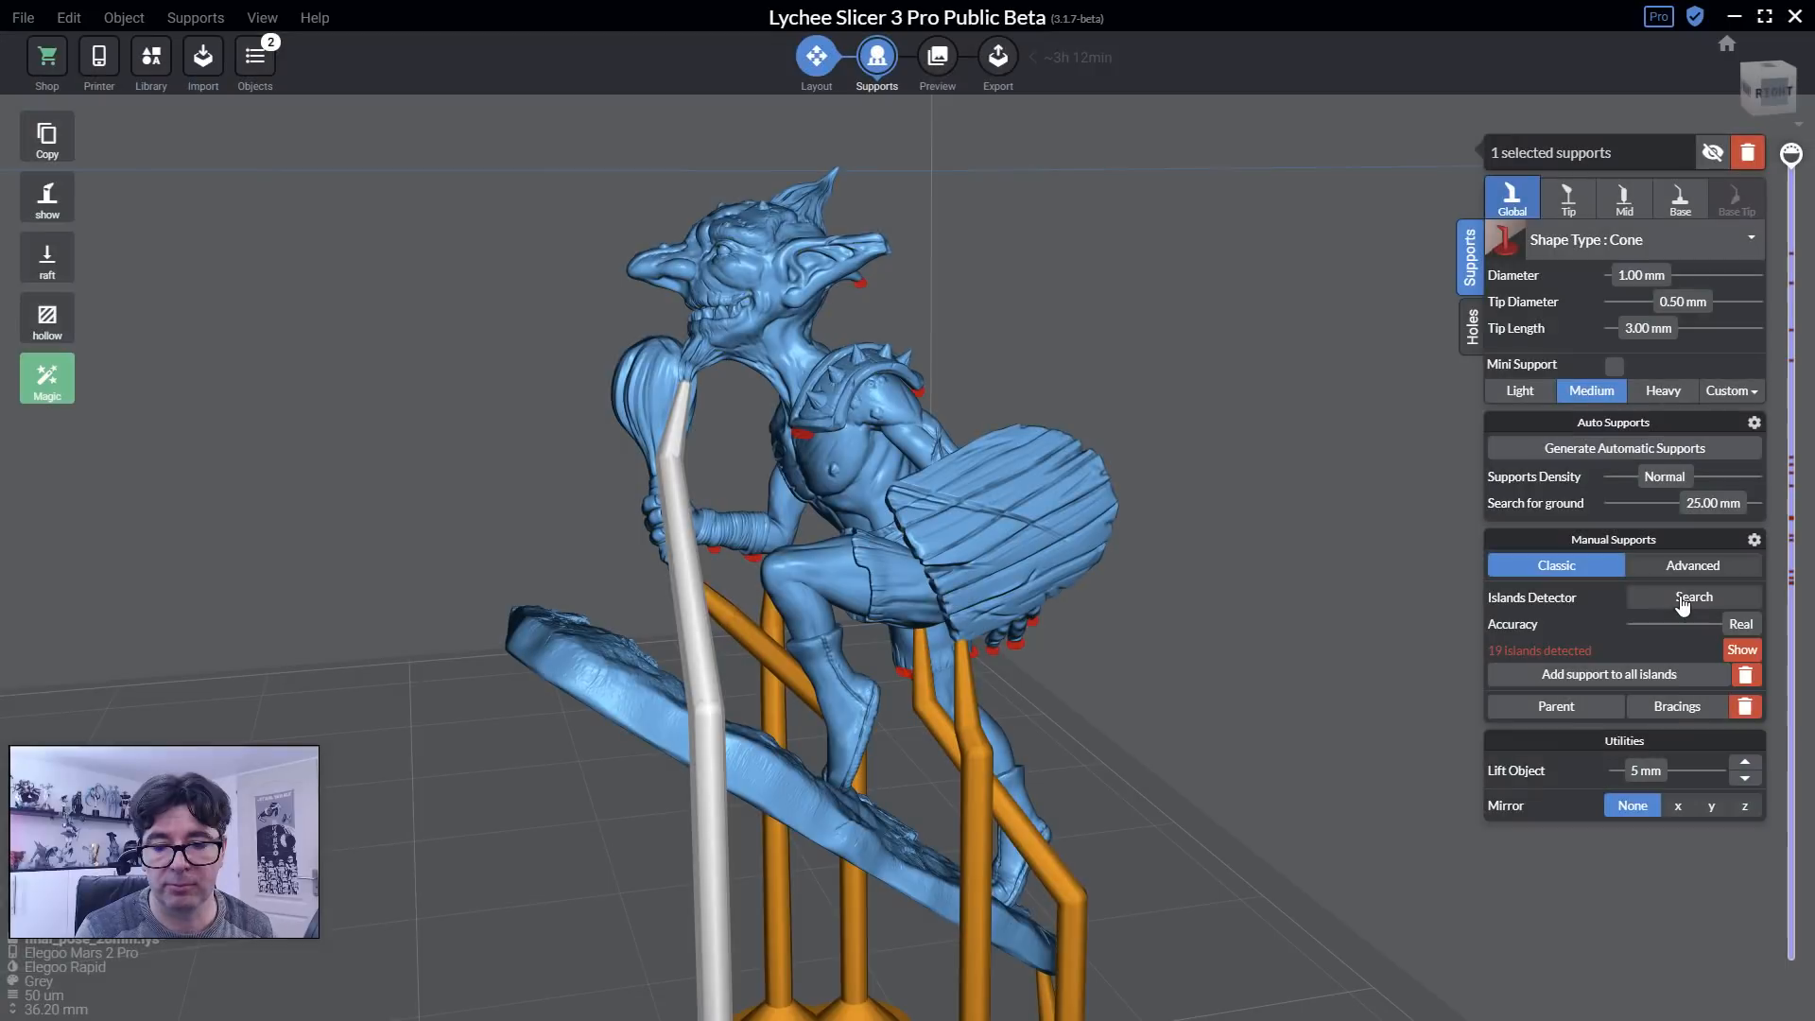
pyautogui.moveTo(1148, 588); pyautogui.dragTo(1331, 590)
pyautogui.scroll(10, 883, 458)
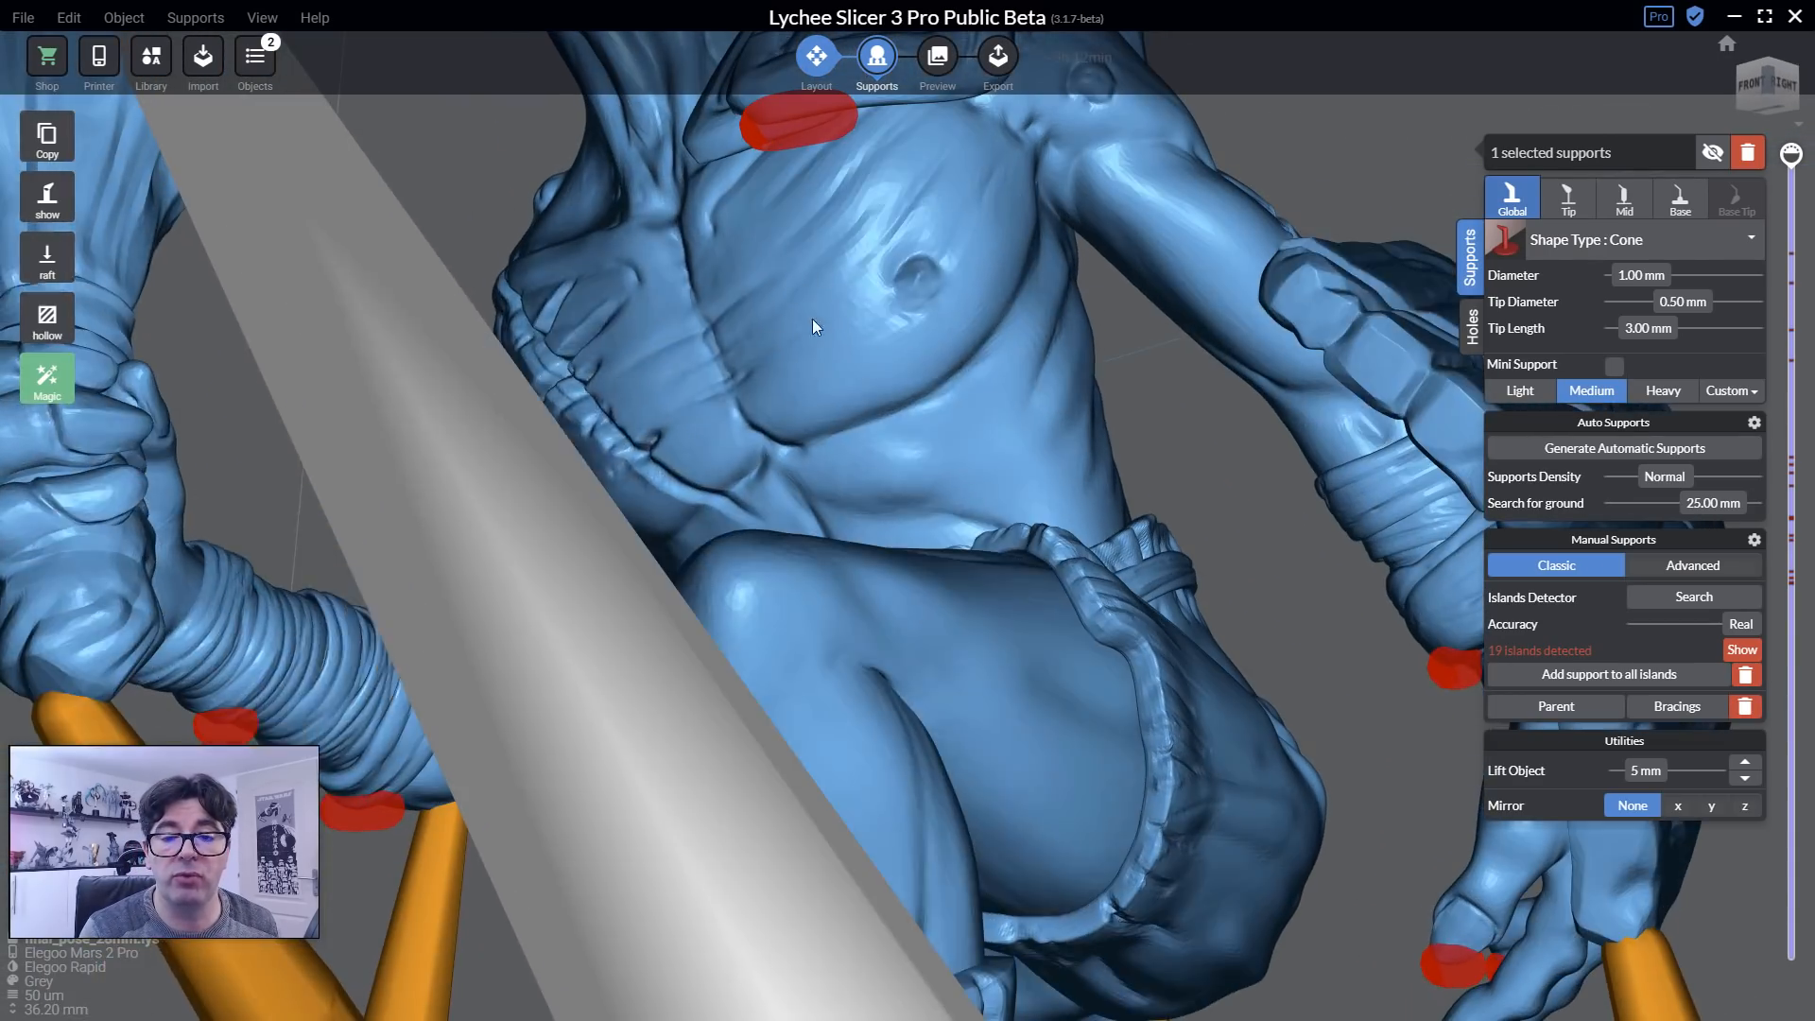
pyautogui.moveTo(813, 321); pyautogui.dragTo(892, 225)
pyautogui.moveTo(893, 225); pyautogui.dragTo(696, 485, button='right')
pyautogui.scroll(-6, 826, 294)
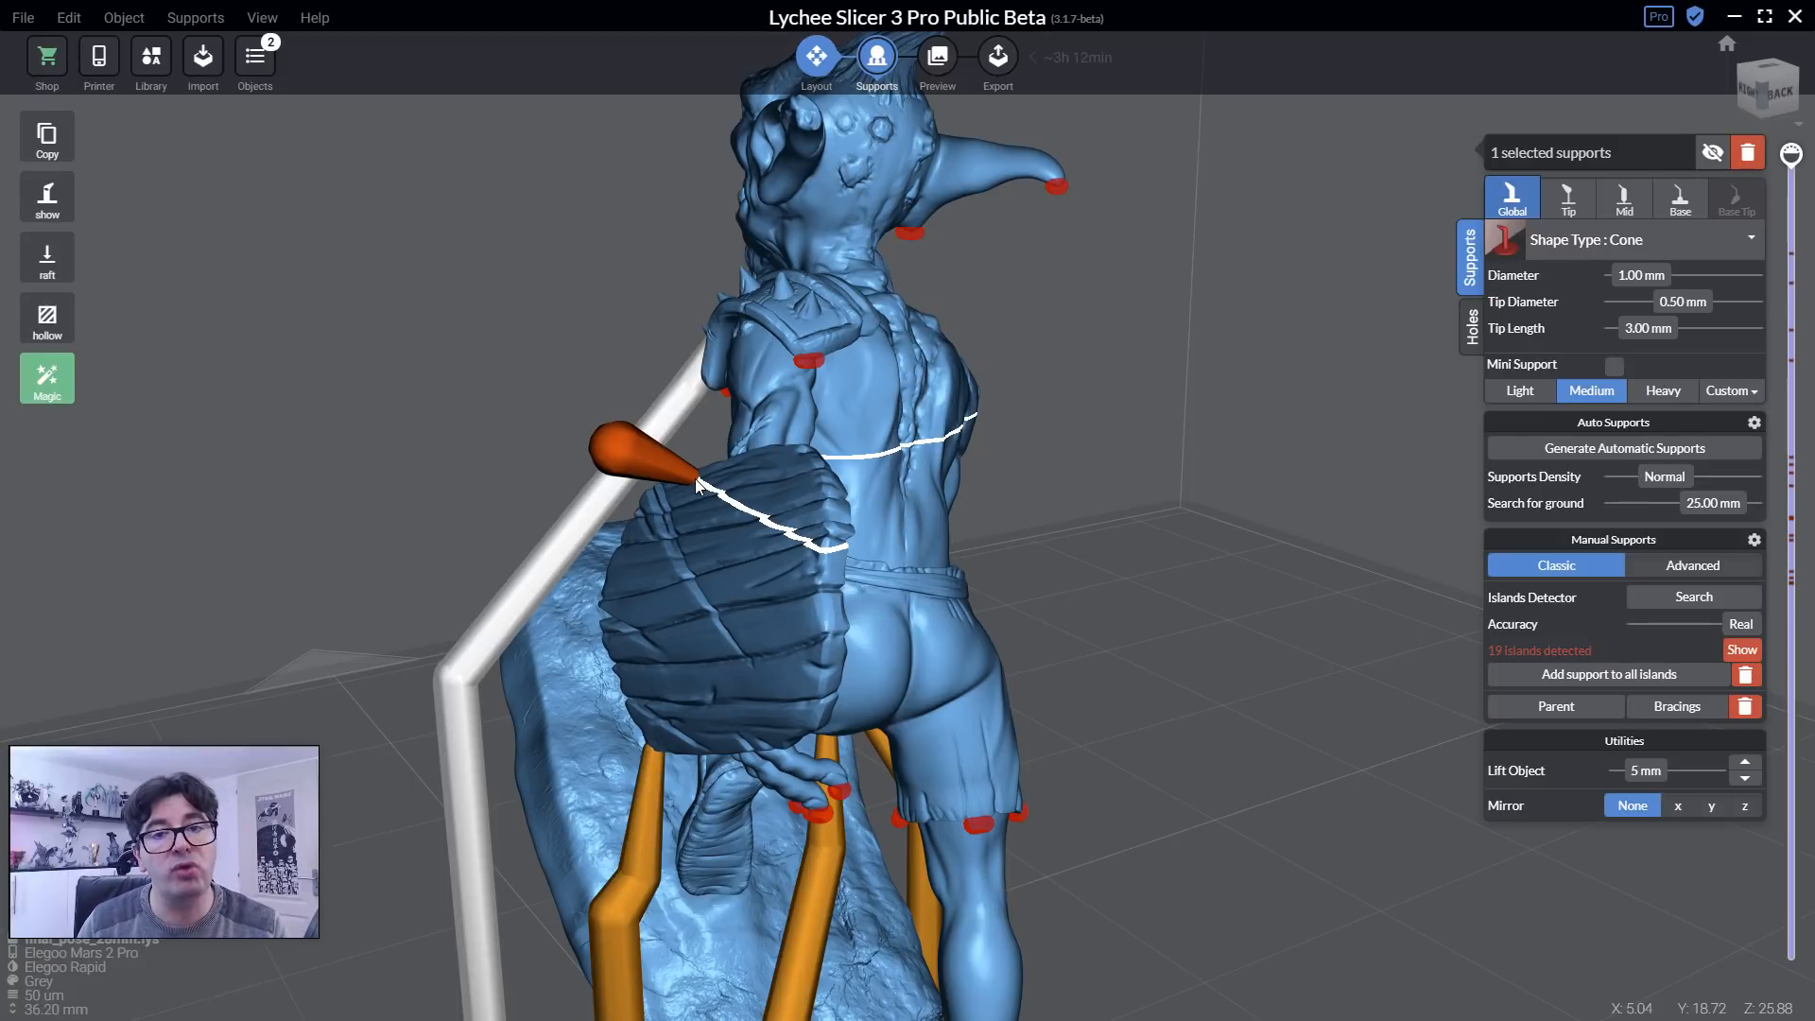
# Place two Light supports under the lower edge of the goblin's shoulder pad, over the marked island on its chest.
pyautogui.click(1227, 471)
pyautogui.click(1519, 391)
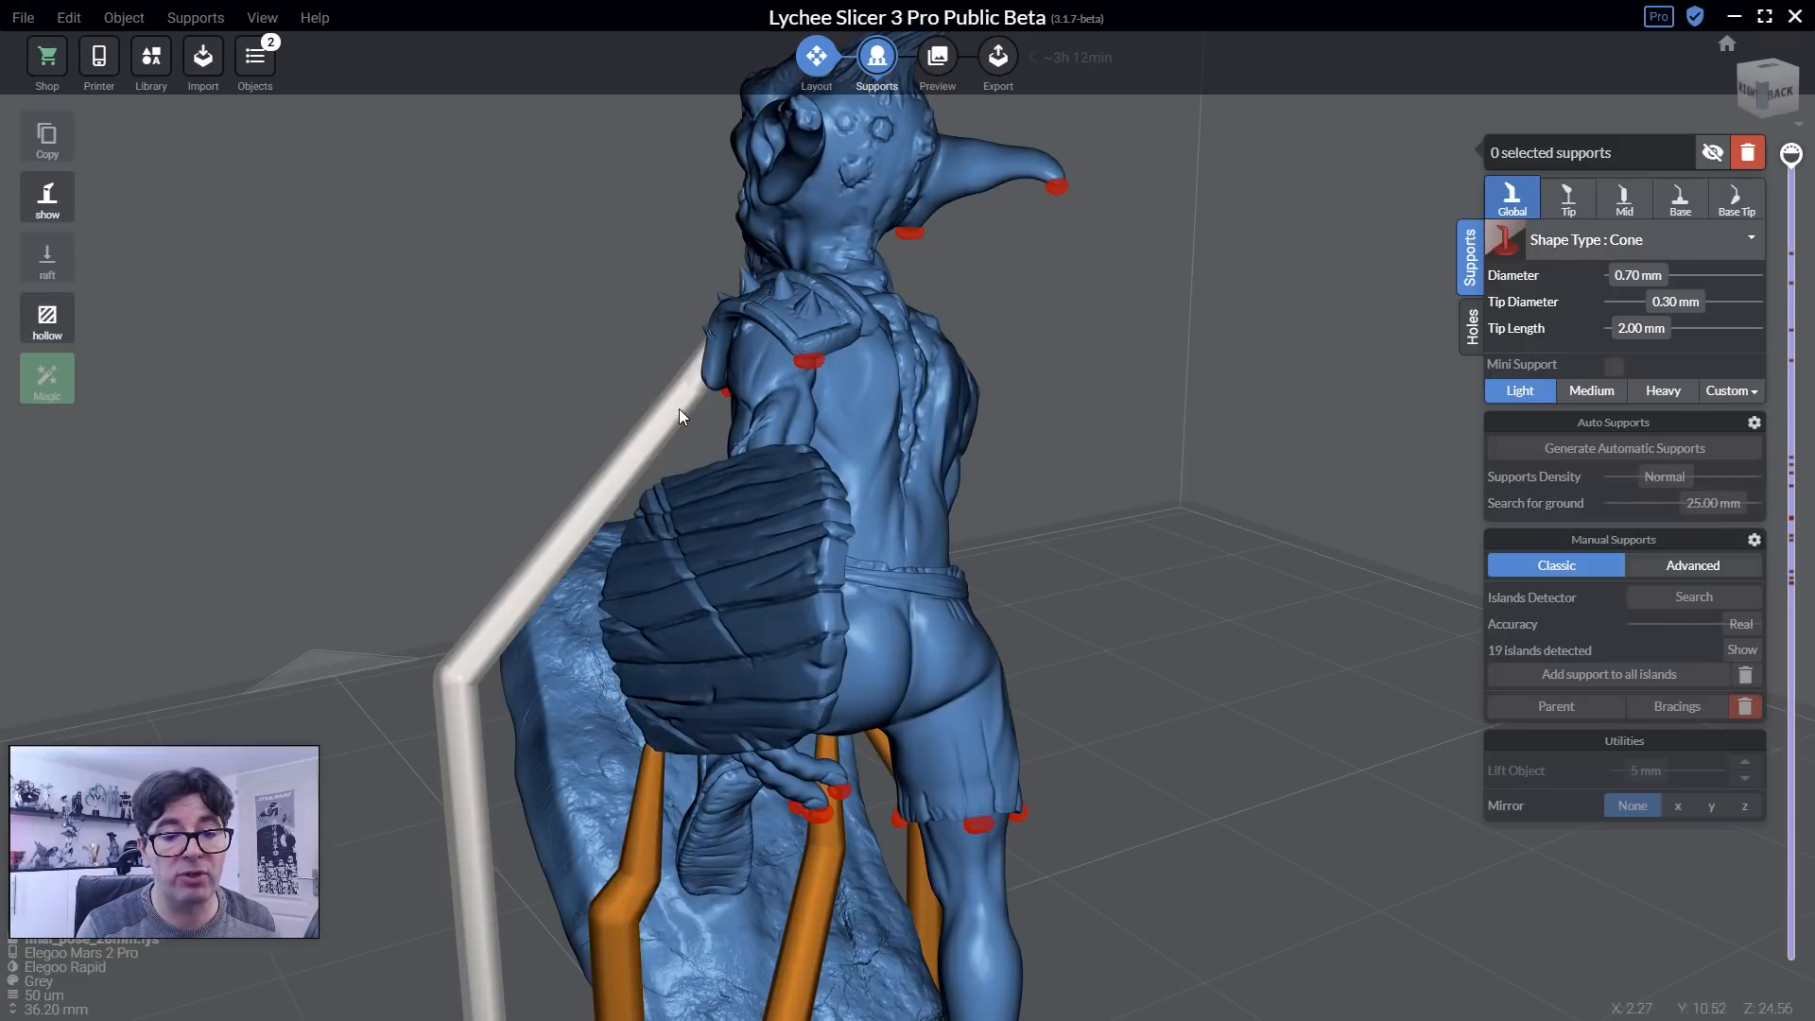
pyautogui.moveTo(476, 378); pyautogui.dragTo(951, 297, button='right')
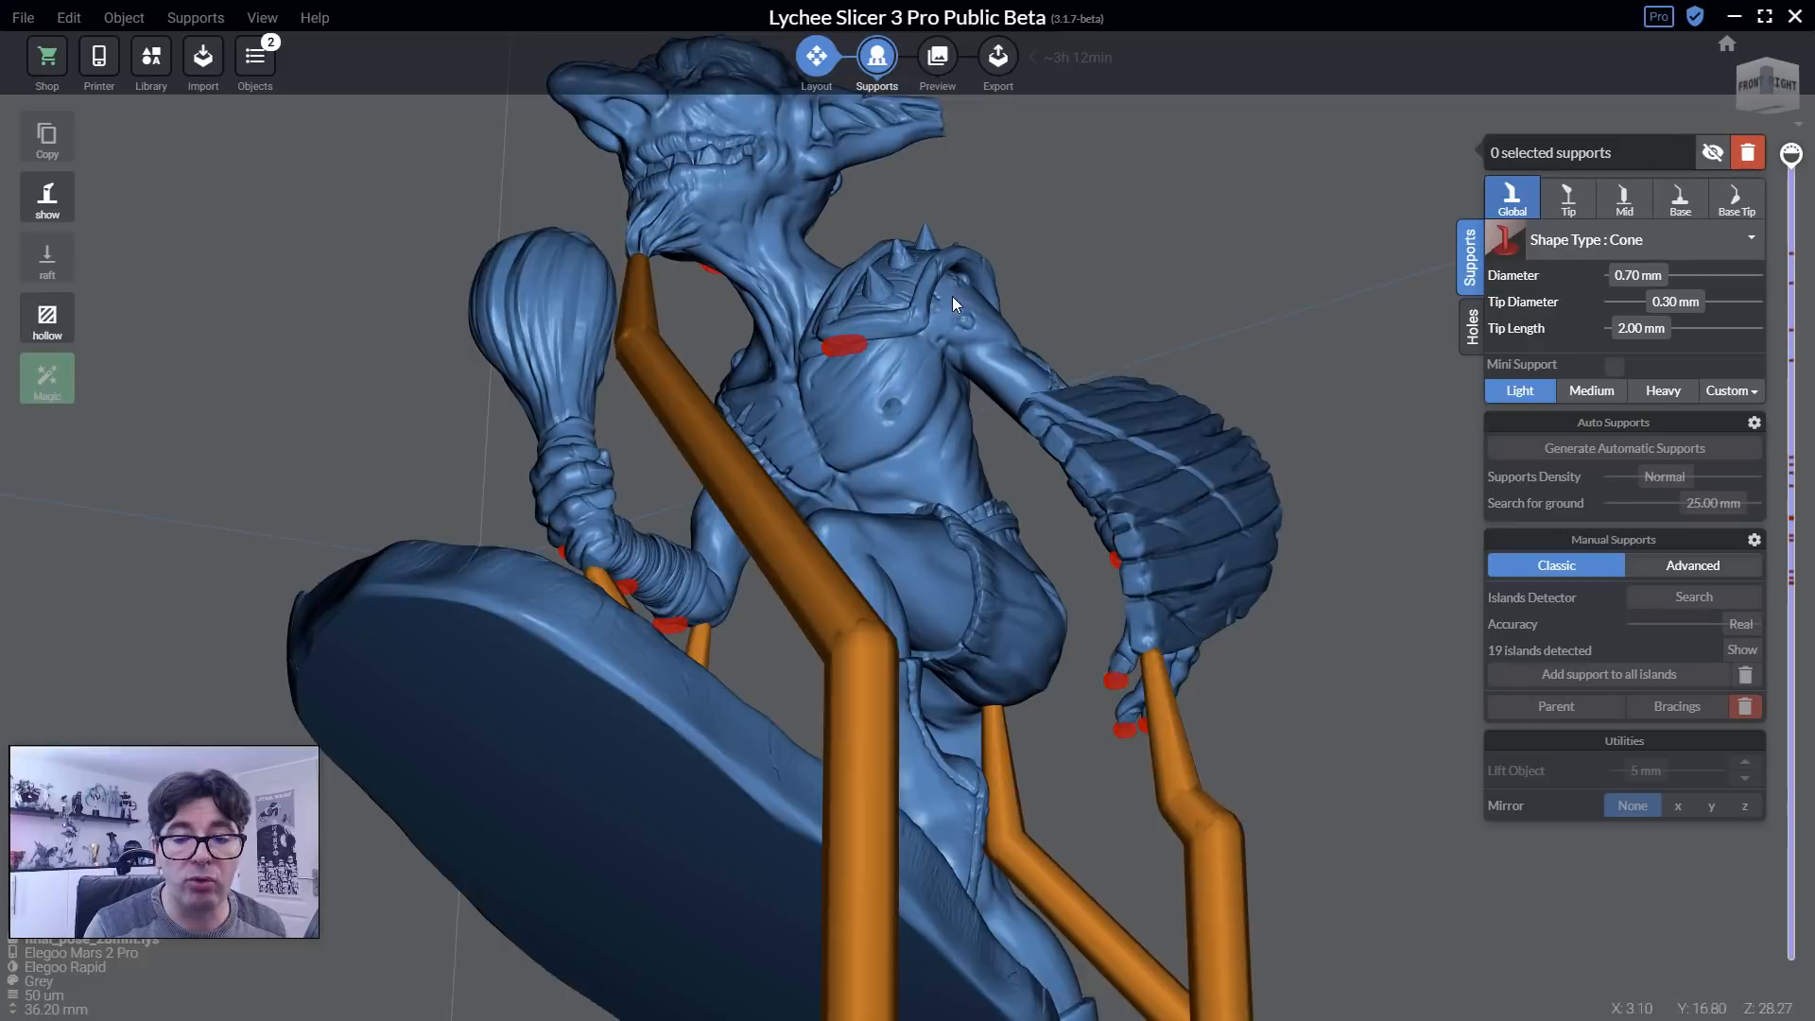
pyautogui.scroll(5, 781, 308)
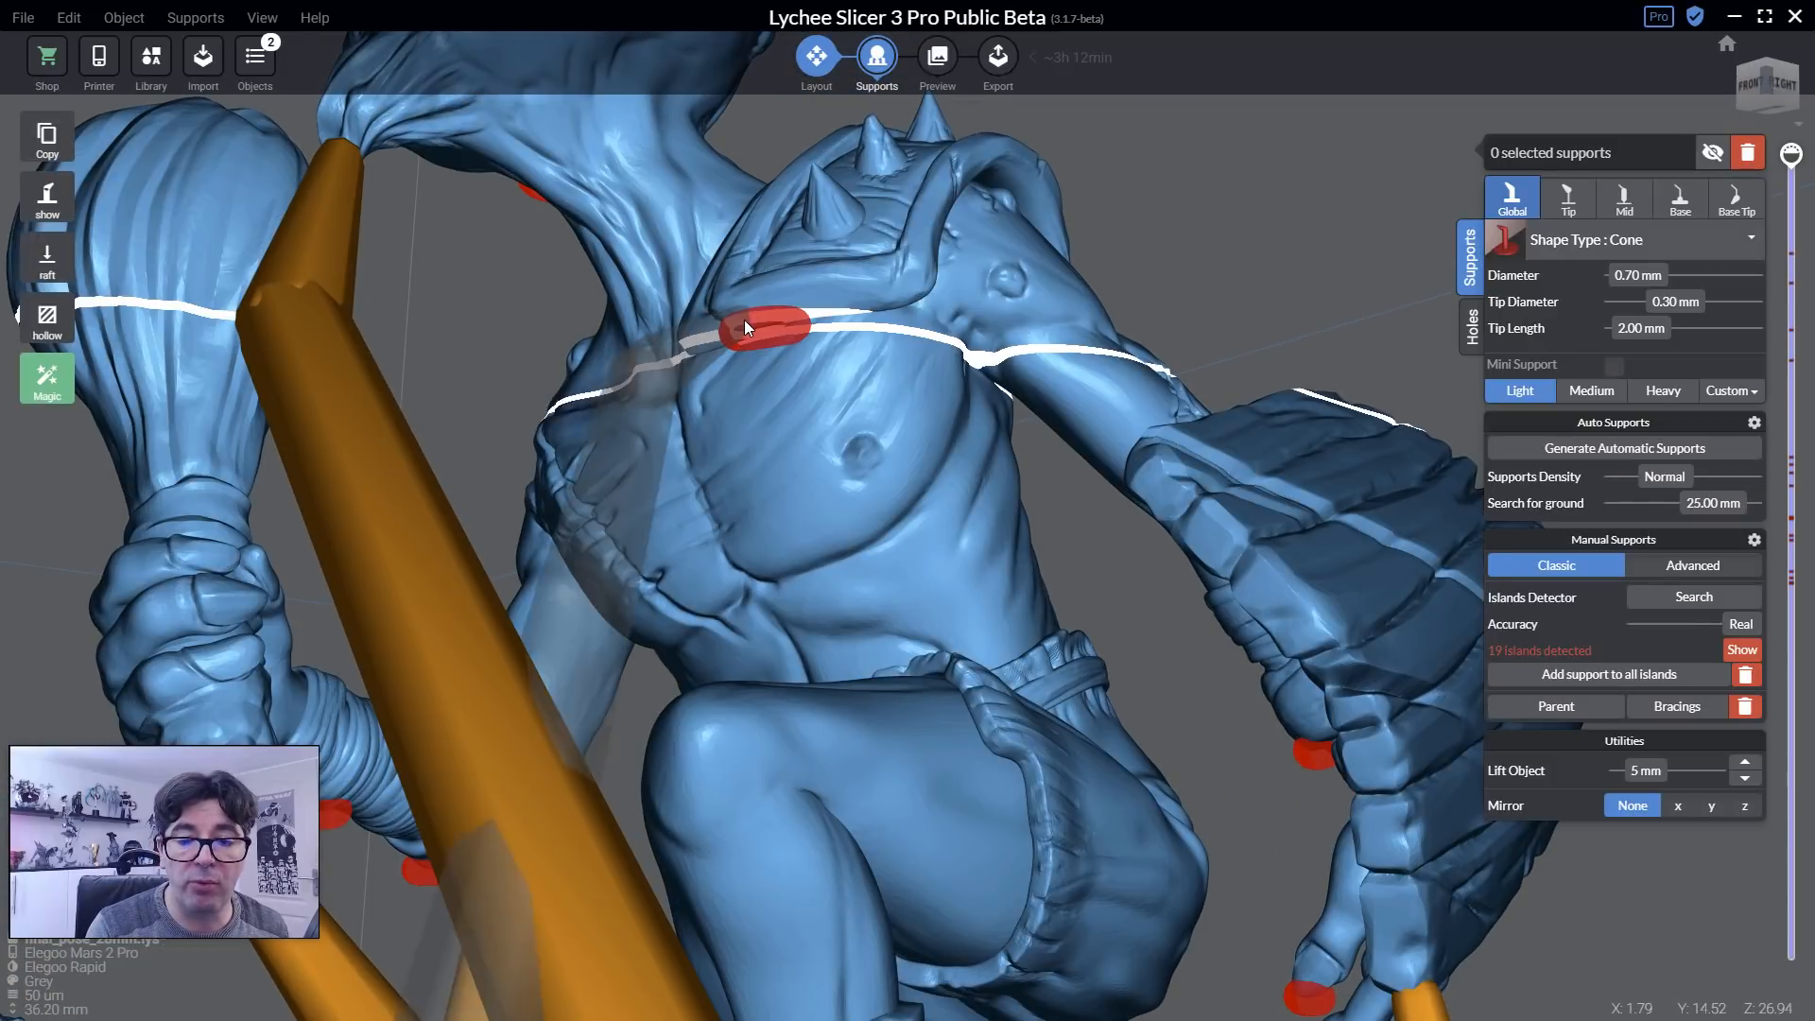
pyautogui.click(745, 320)
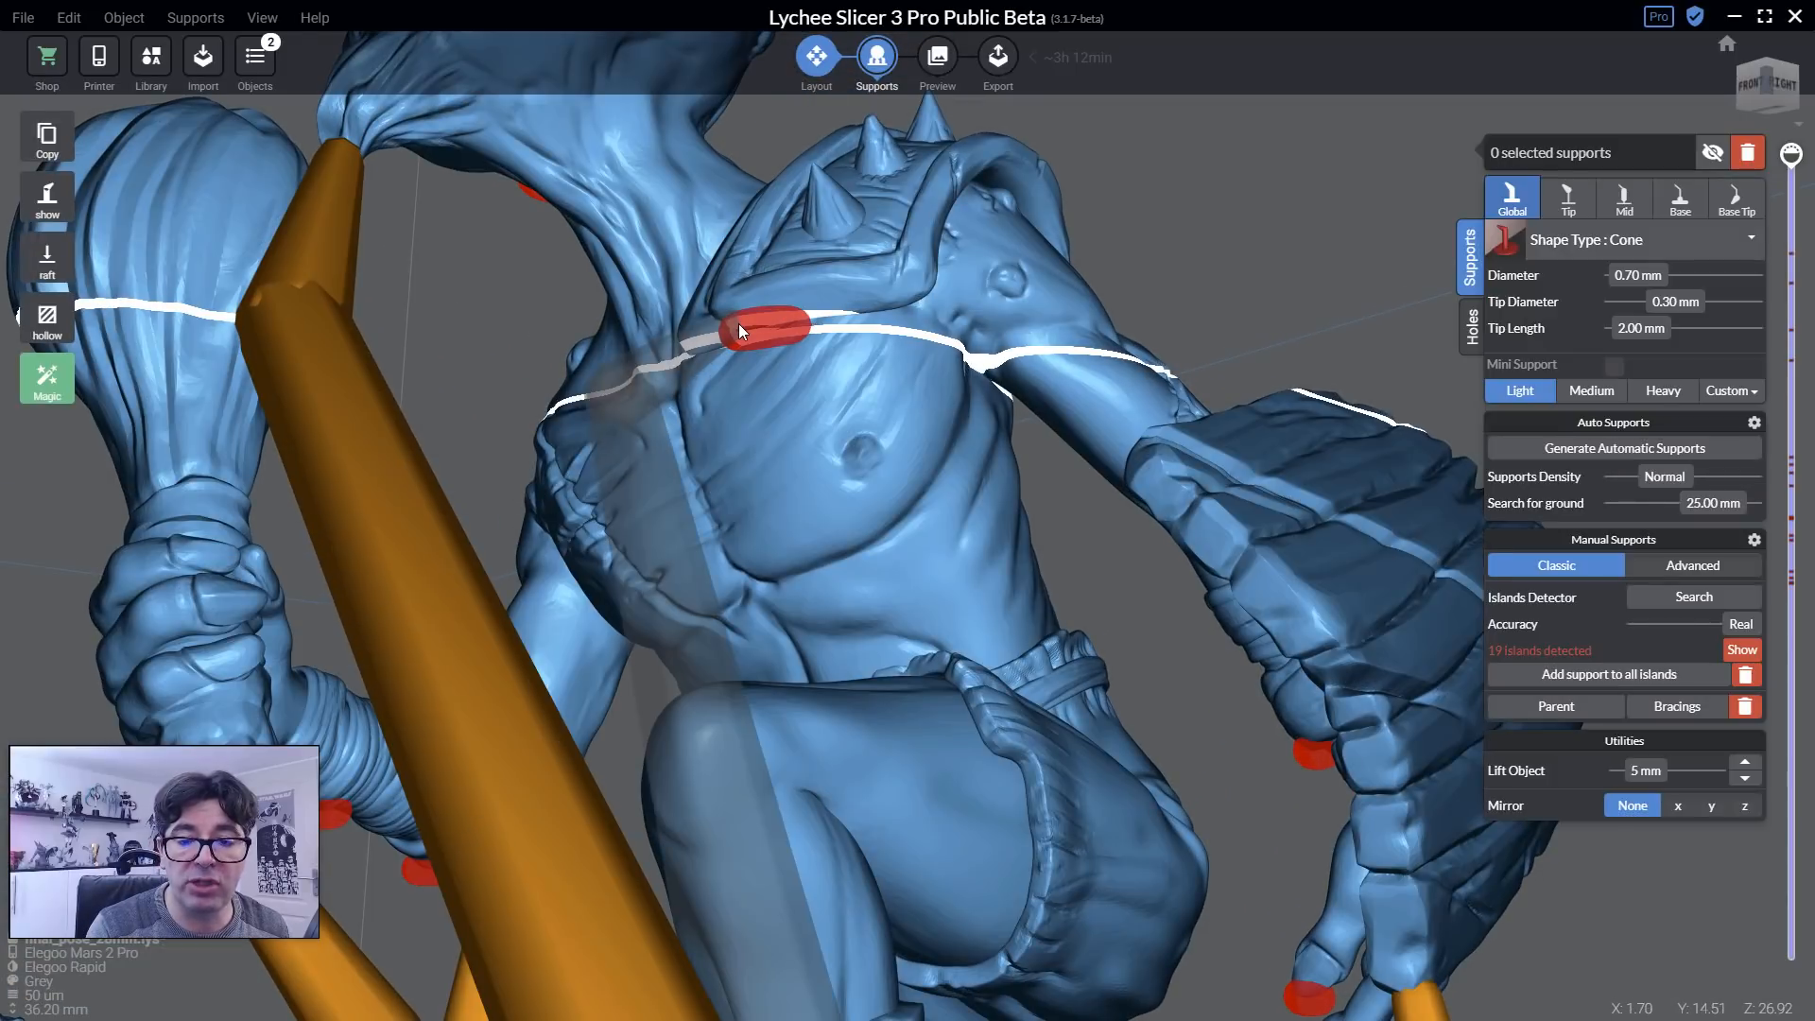
pyautogui.click(819, 308)
pyautogui.moveTo(1011, 365); pyautogui.dragTo(932, 455, button='right')
pyautogui.scroll(-5, 928, 456)
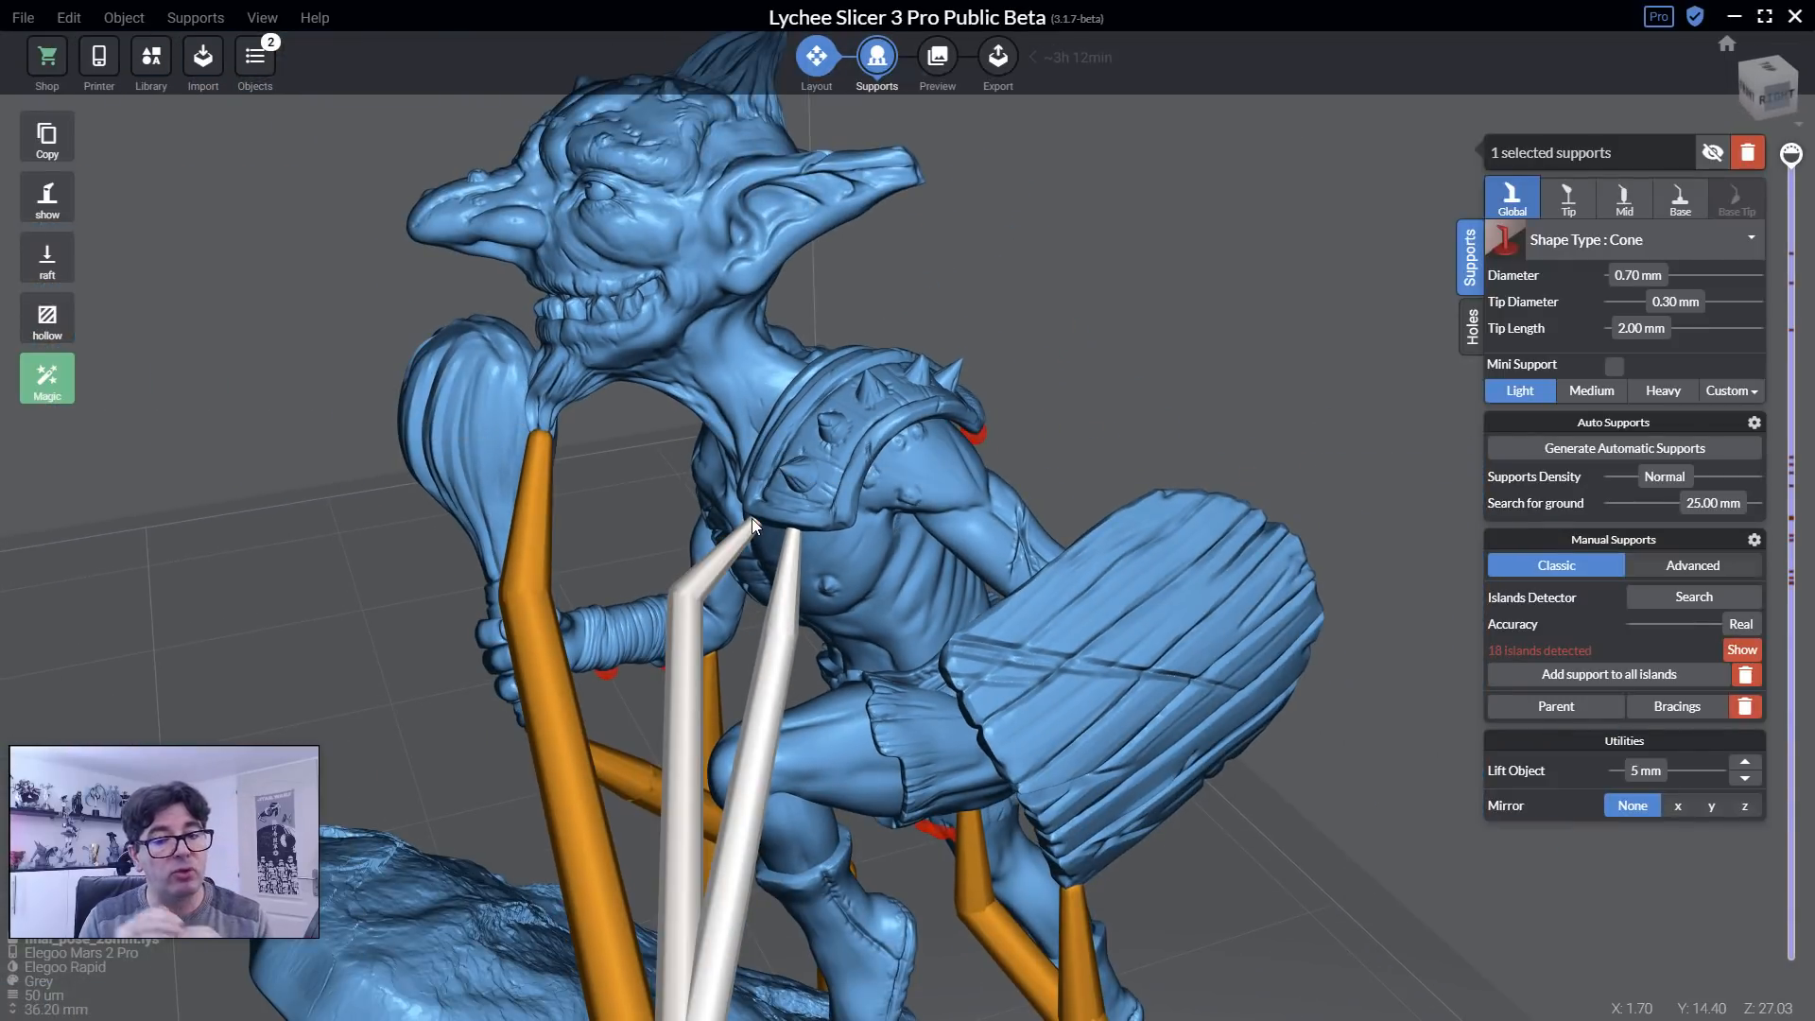
# Cut the model view down to the layers where the shoulder pad's lower edge meets its two supports.
pyautogui.moveTo(1792, 159); pyautogui.dragTo(1793, 360)
pyautogui.moveTo(851, 515); pyautogui.dragTo(795, 609, button='right')
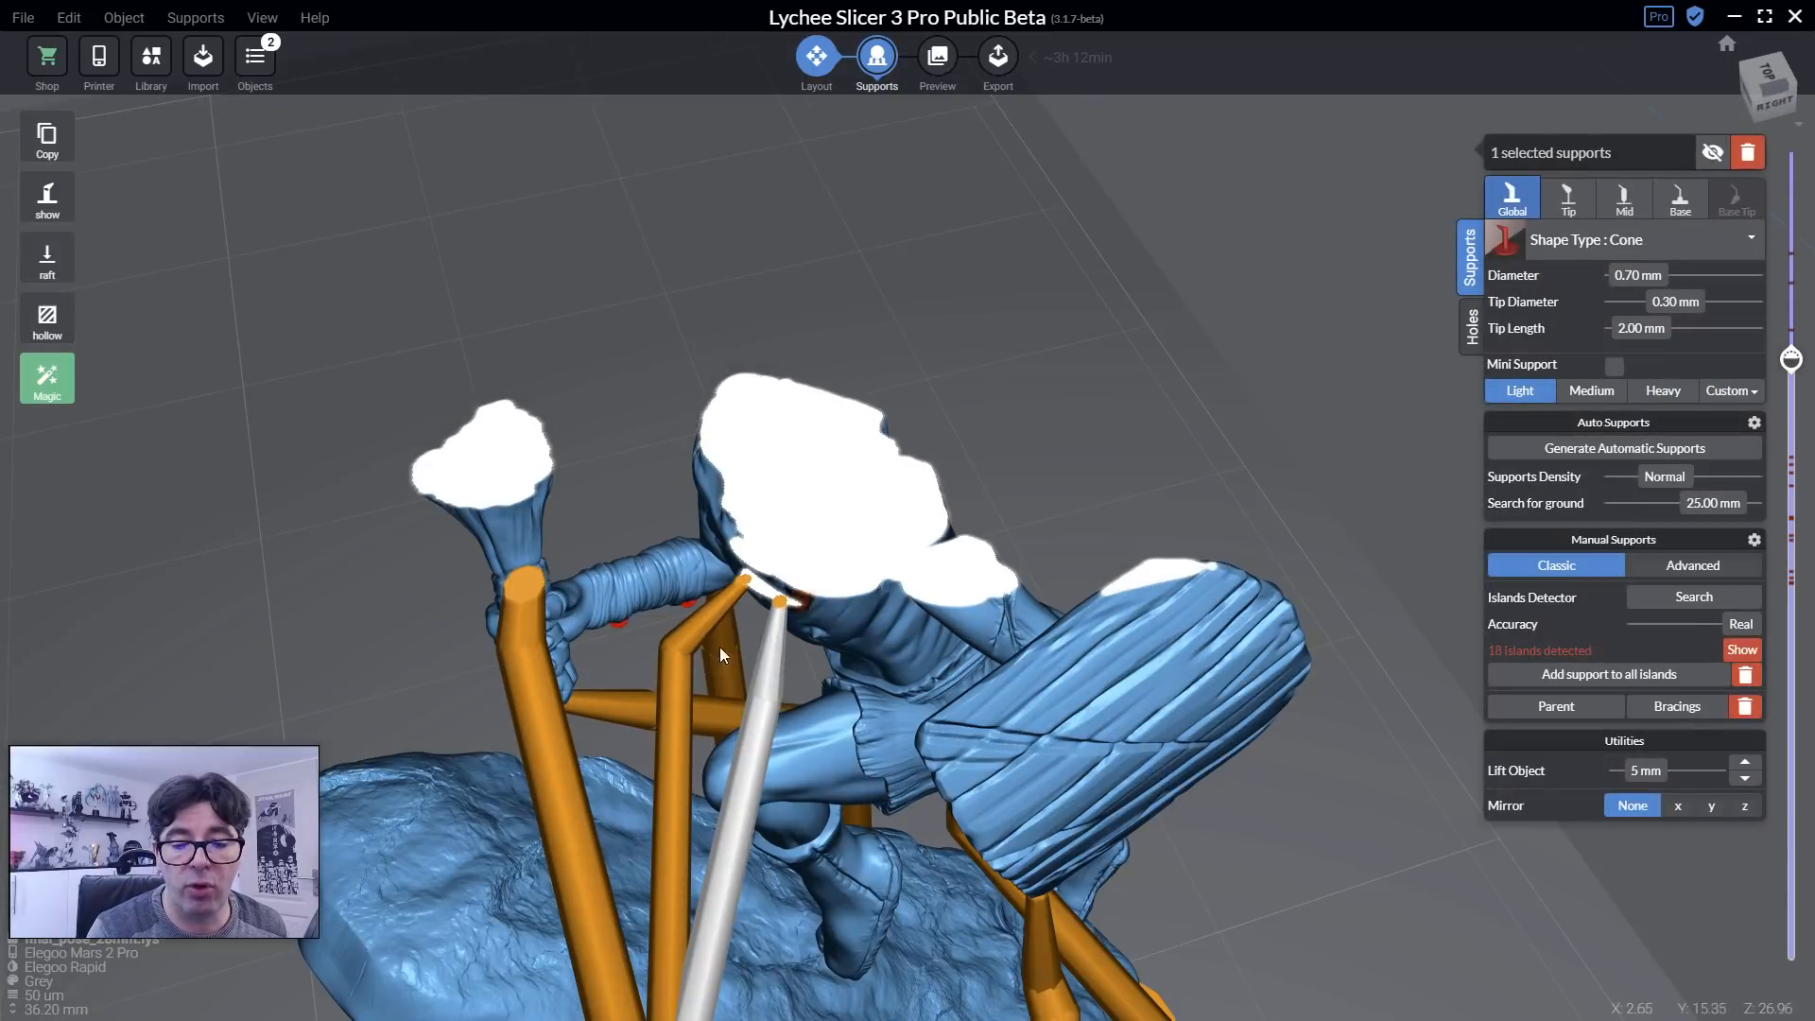
pyautogui.scroll(5, 795, 610)
# Set the print preview's antialiasing effect to None and return to support editing.
pyautogui.click(941, 59)
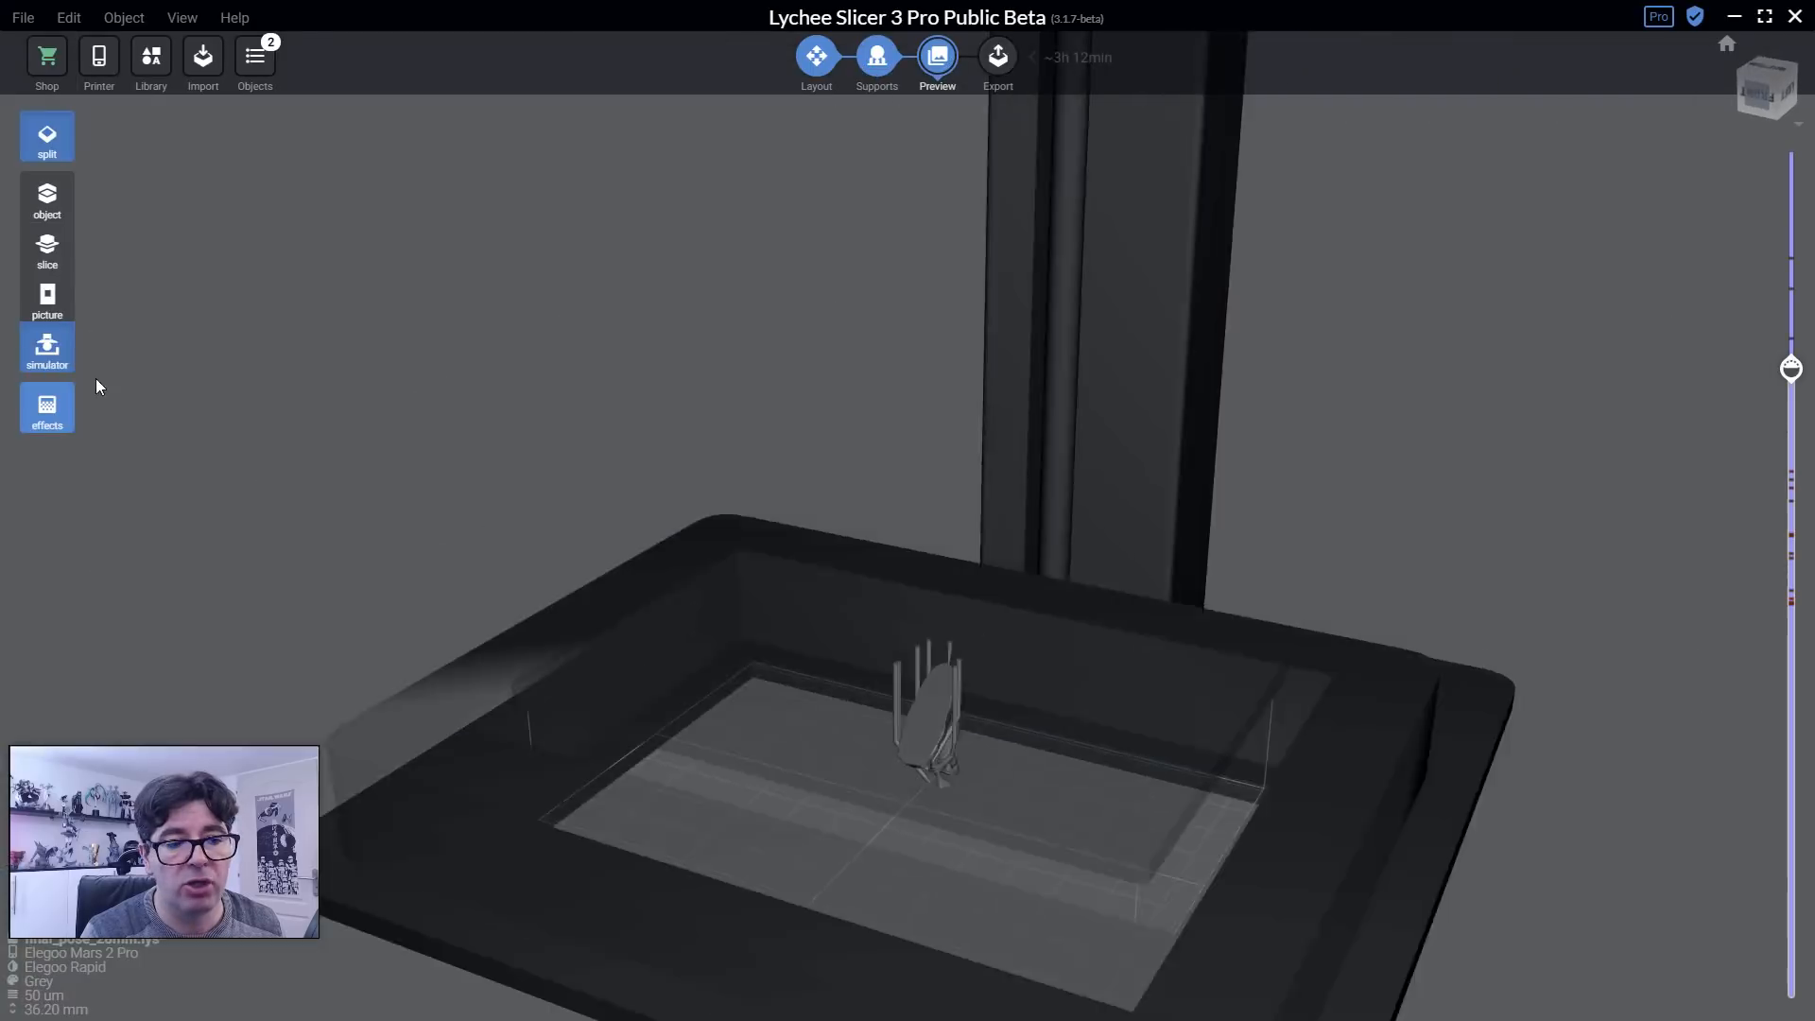
pyautogui.click(47, 409)
pyautogui.click(190, 452)
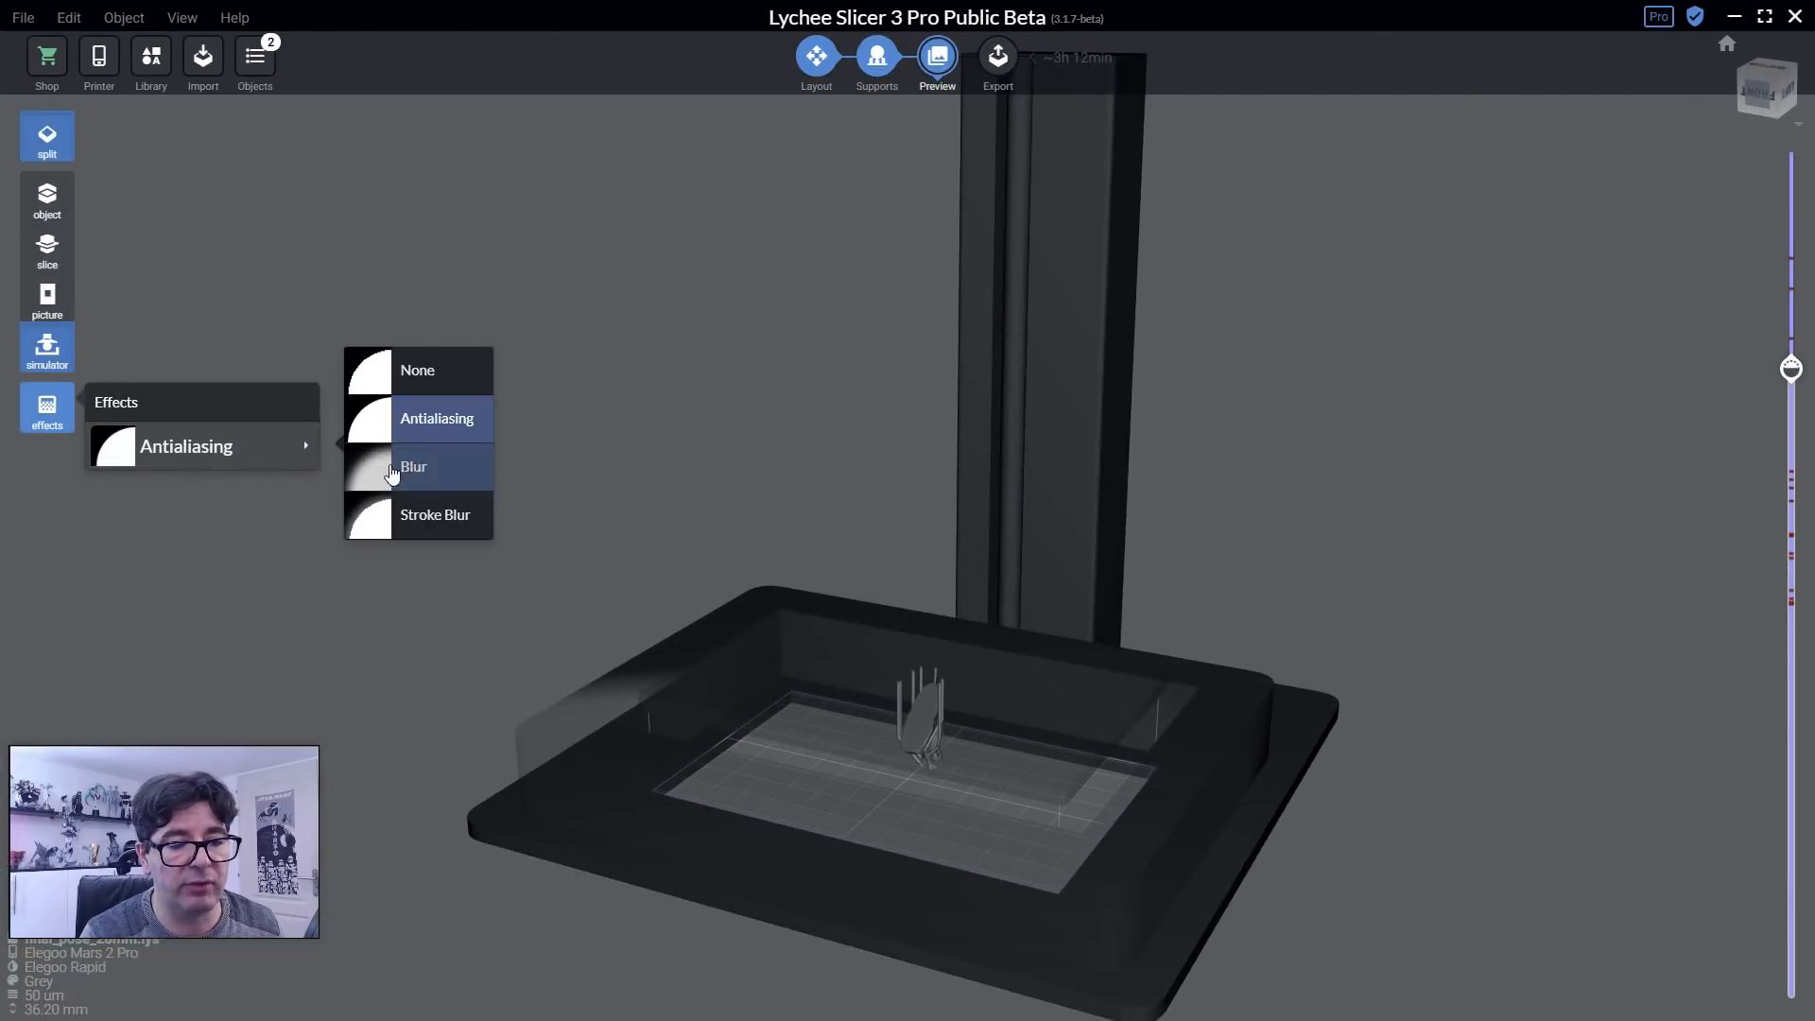
pyautogui.click(416, 367)
pyautogui.click(877, 68)
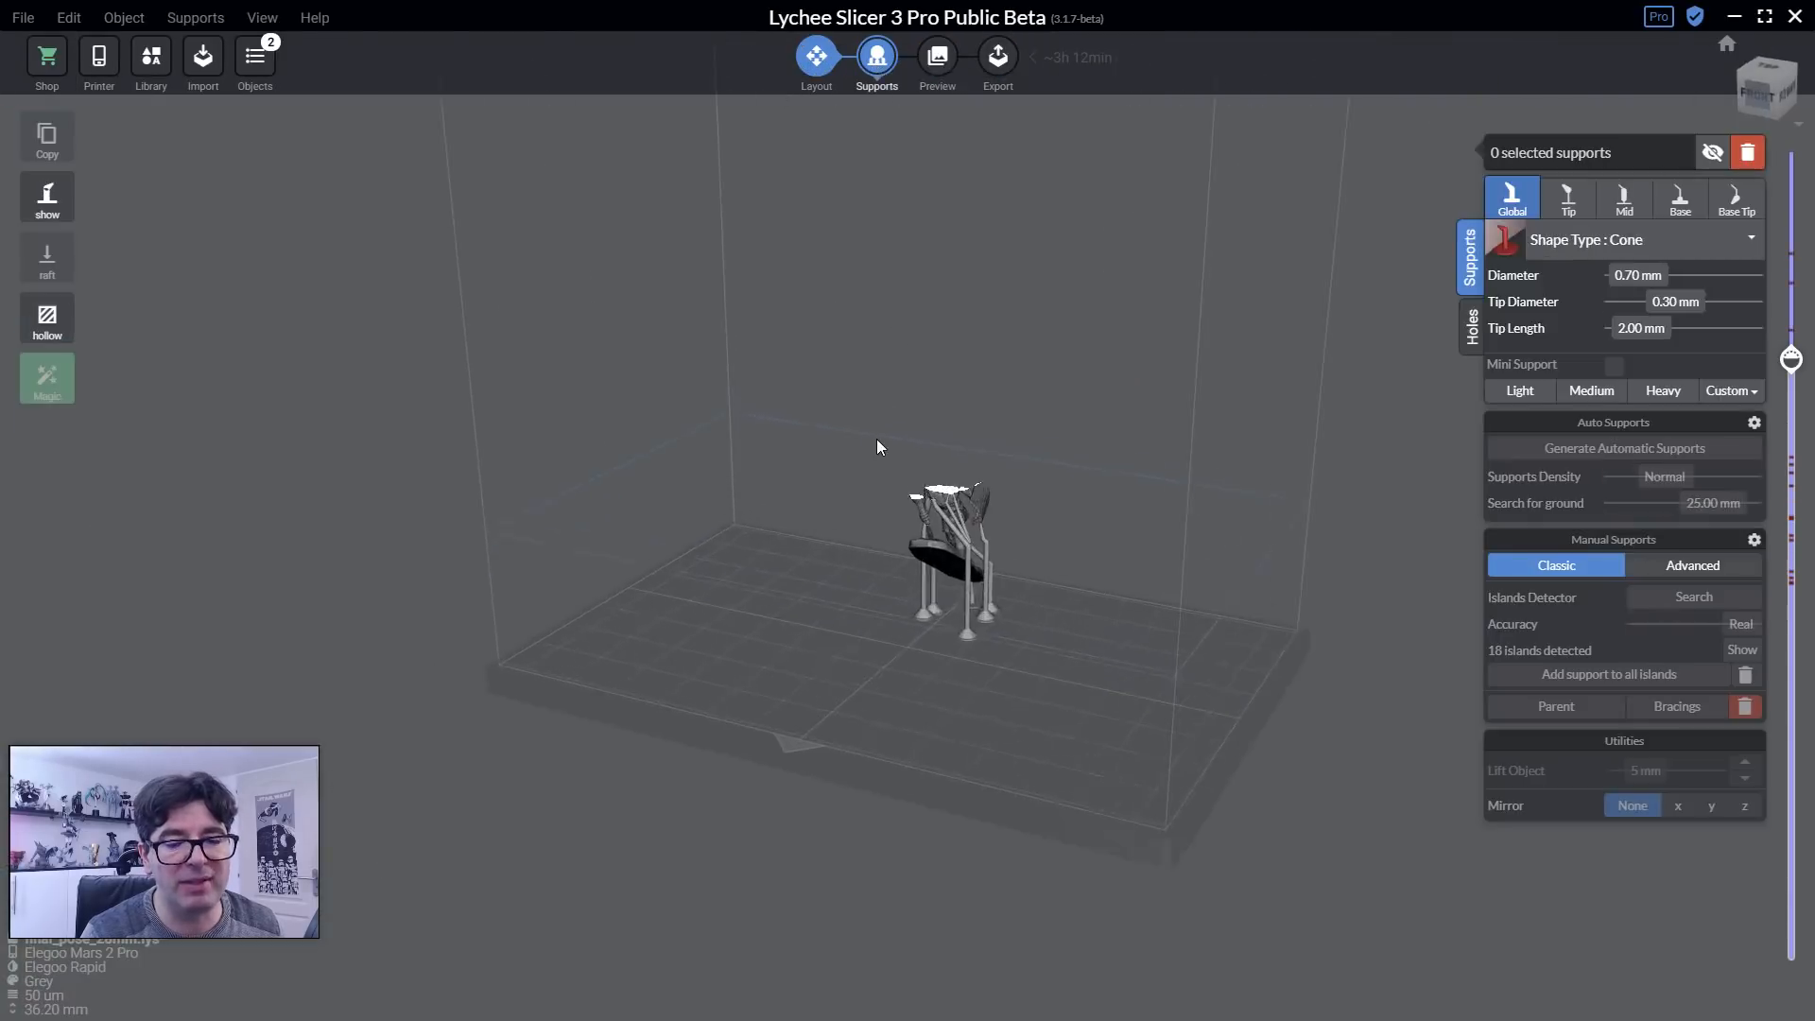
# Step up through layers 536 to 572 and slightly back to examine how the shoulder pad grows out from its two supports.
pyautogui.moveTo(961, 652); pyautogui.dragTo(972, 733, button='right')
pyautogui.scroll(4, 1002, 450)
pyautogui.scroll(5, 1002, 450)
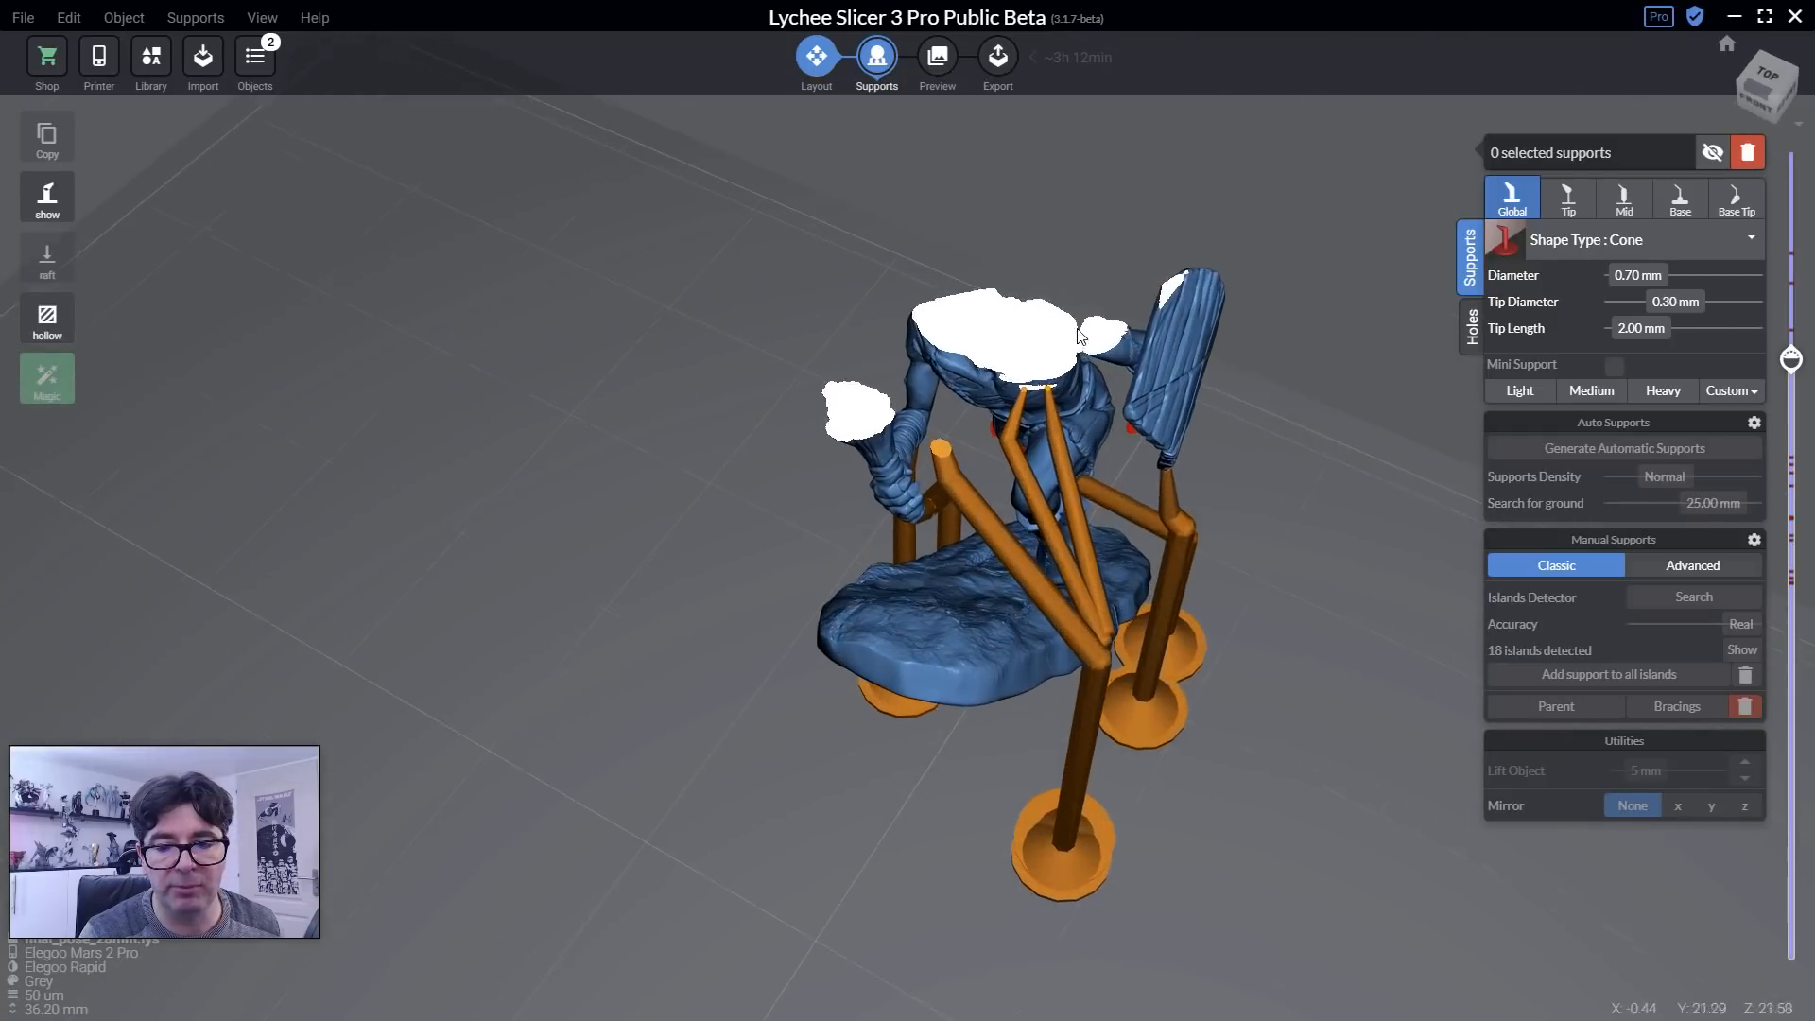
pyautogui.moveTo(1002, 450); pyautogui.dragTo(957, 454, button='right')
pyautogui.moveTo(957, 454); pyautogui.dragTo(895, 569, button='middle')
pyautogui.scroll(2, 894, 569)
pyautogui.scroll(6, 894, 569)
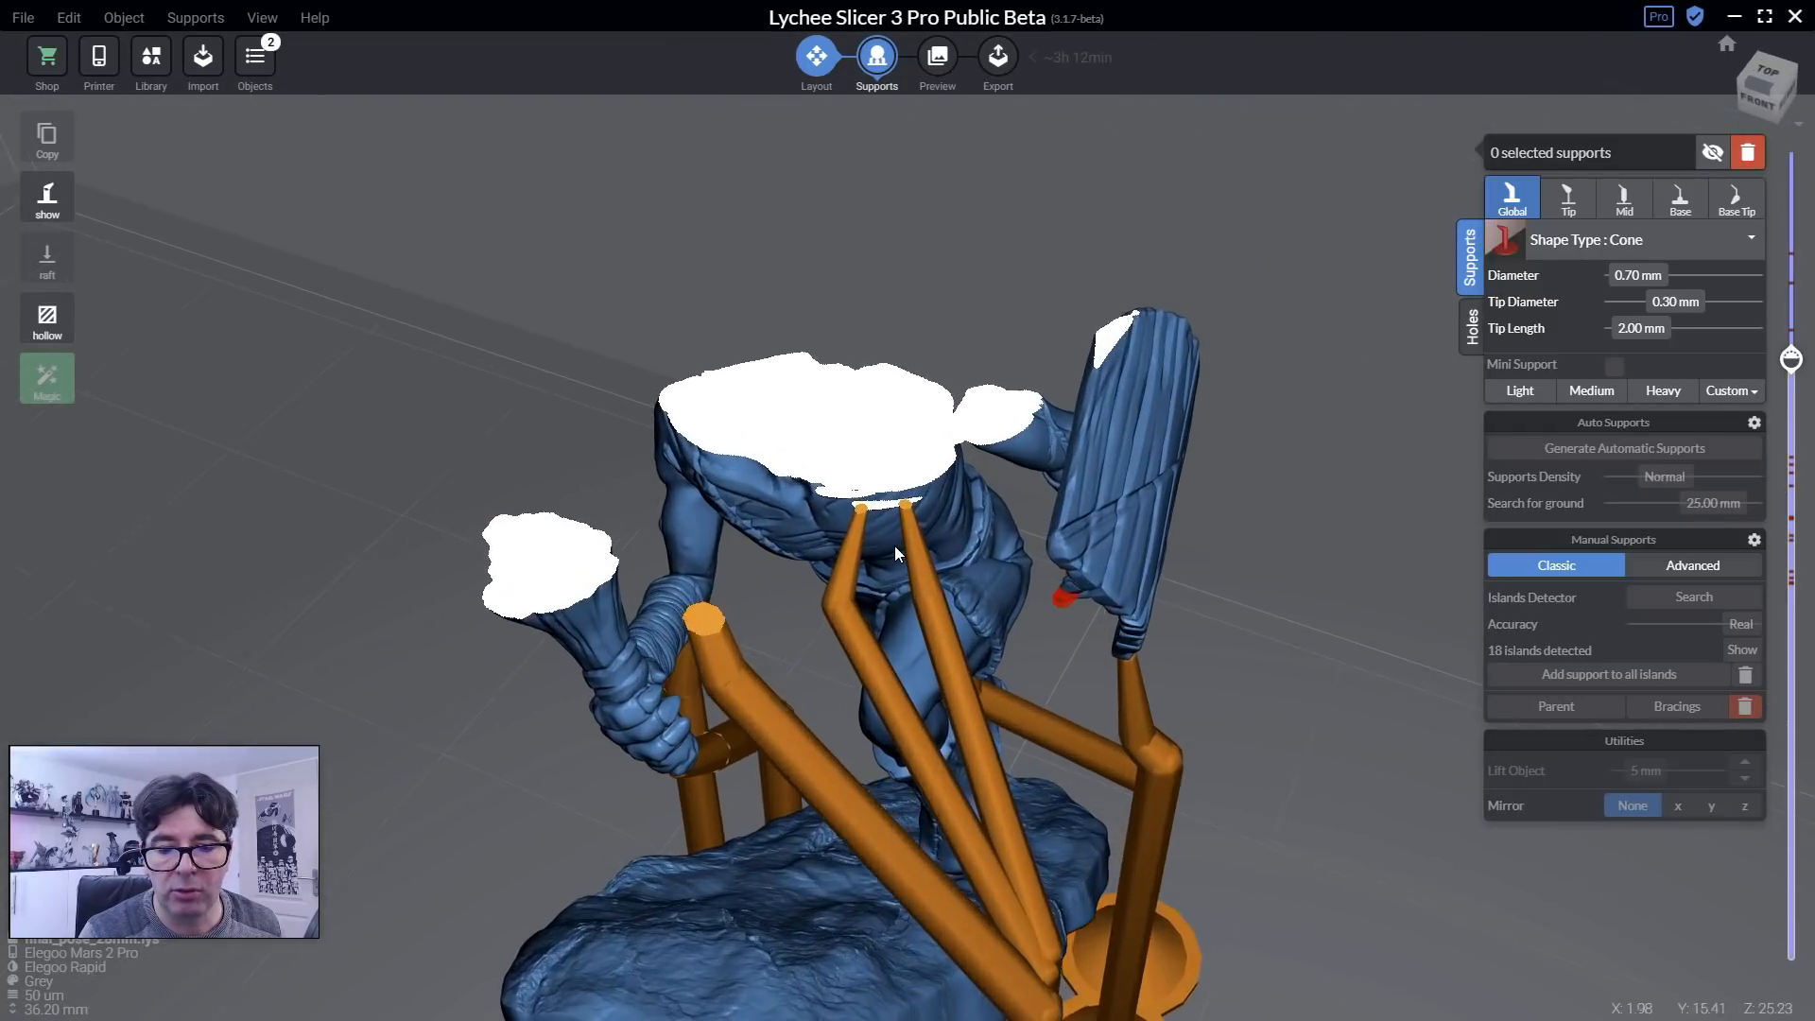
pyautogui.moveTo(857, 522); pyautogui.dragTo(605, 579, button='middle')
pyautogui.moveTo(1793, 360); pyautogui.dragTo(1792, 362)
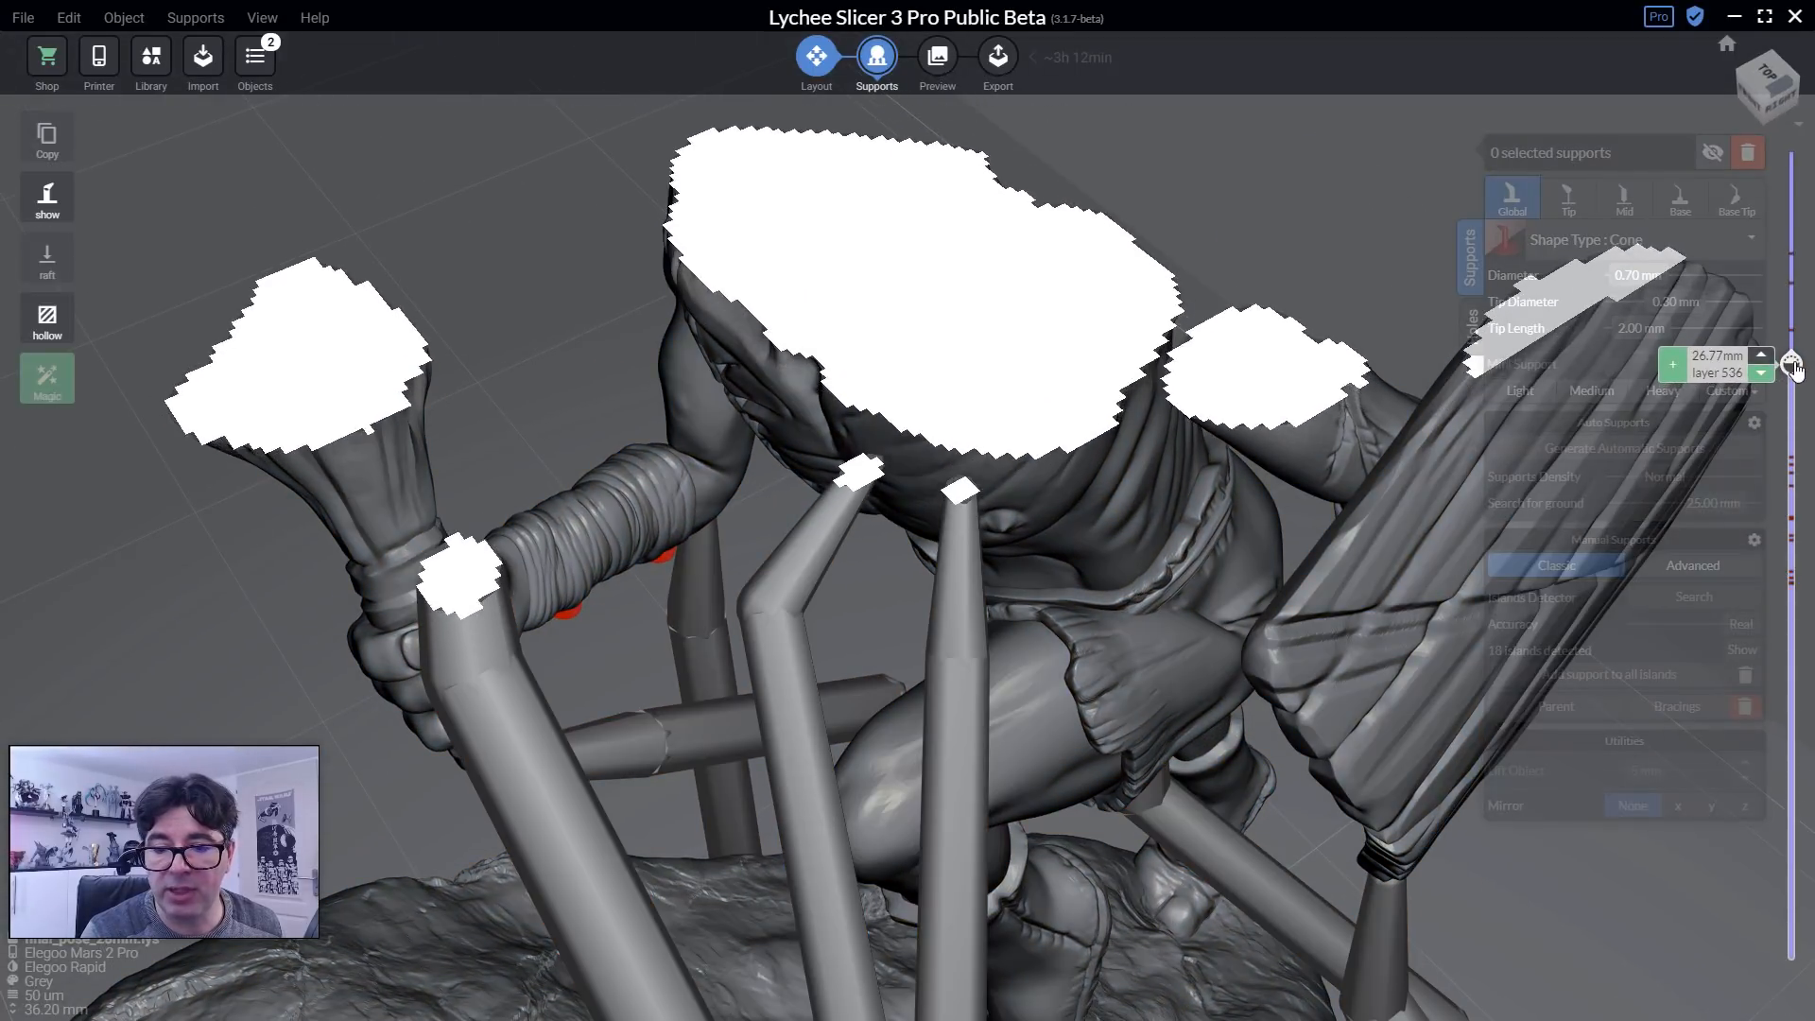
pyautogui.press('Up')
pyautogui.press('Up')
pyautogui.press('Up')
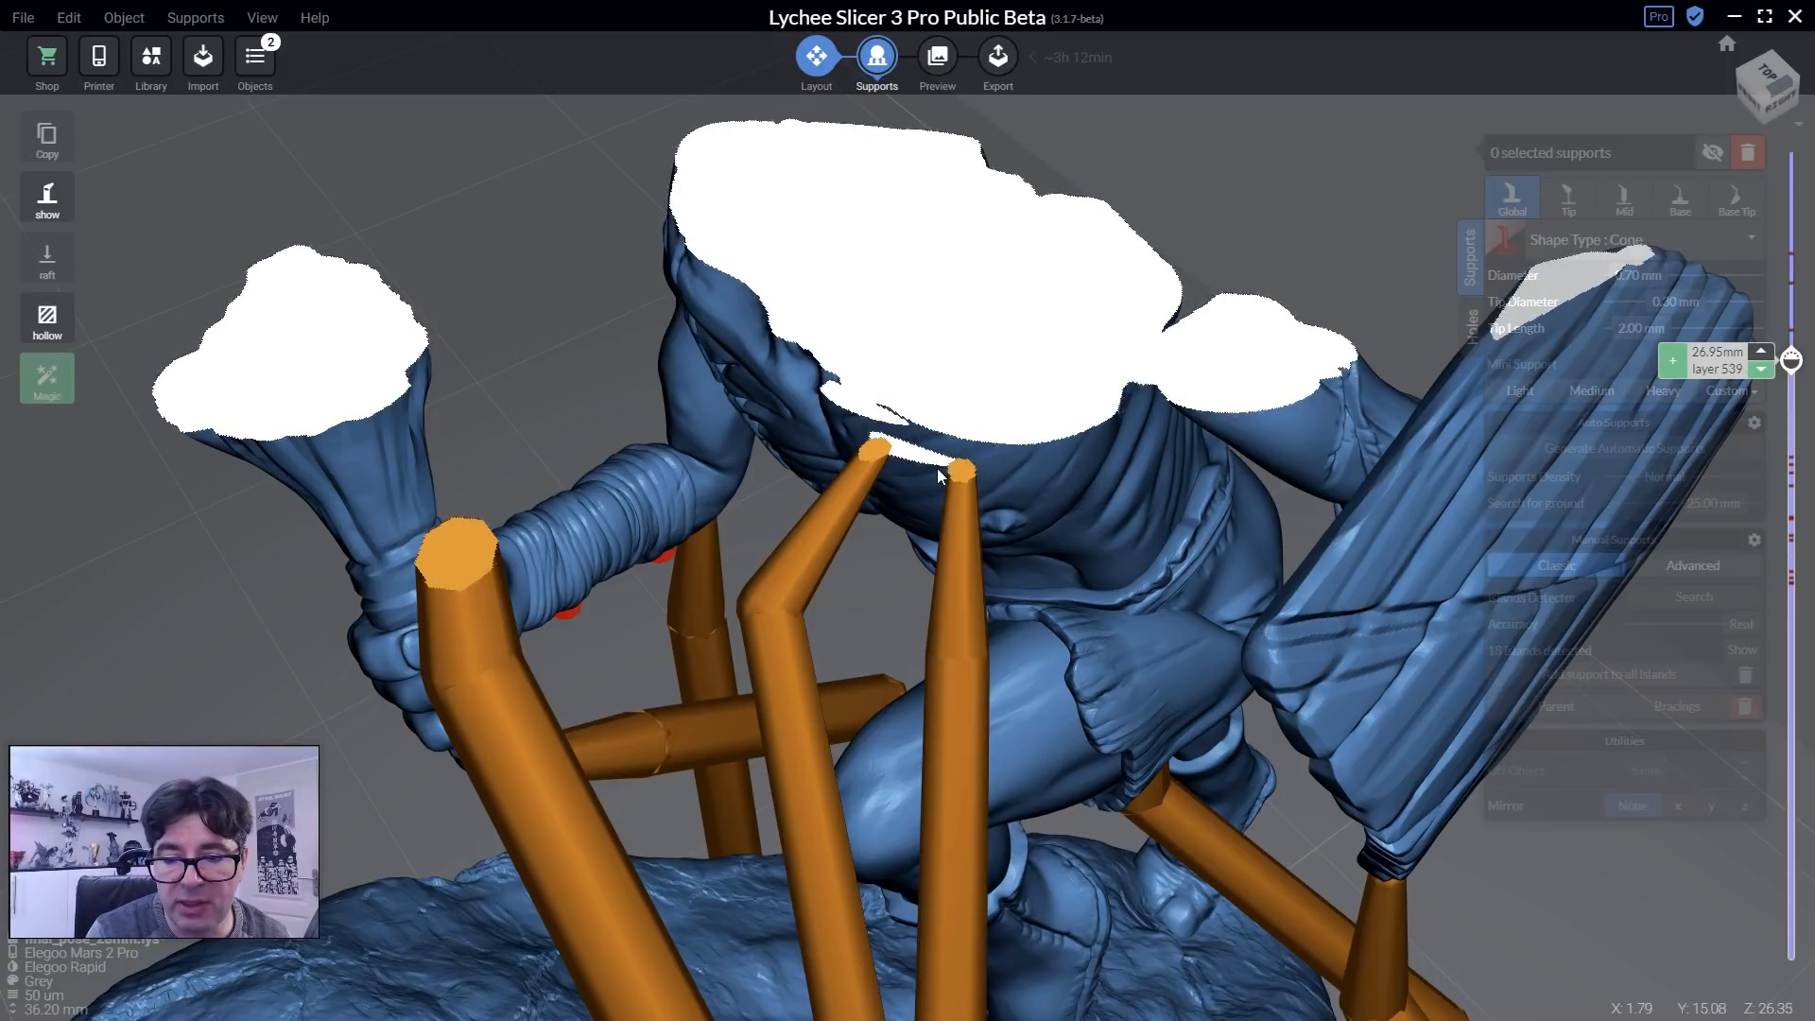
pyautogui.press('Up')
pyautogui.press('Up')
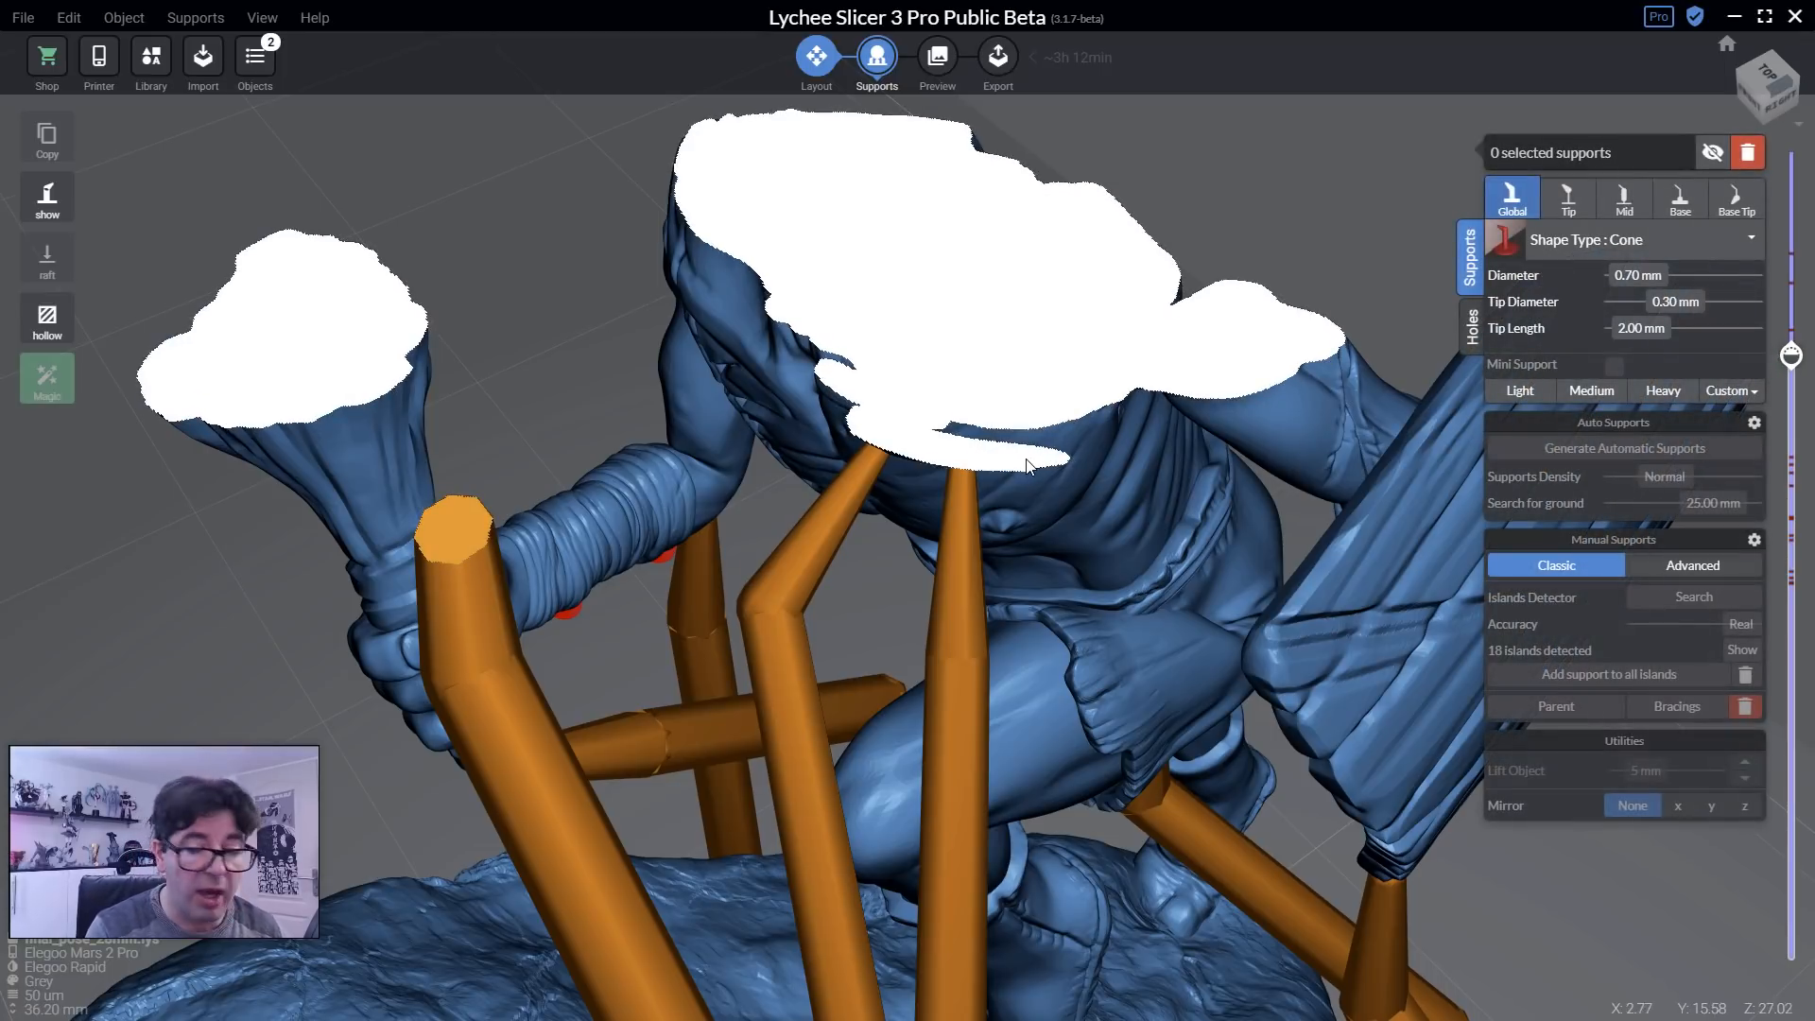
pyautogui.press('Up')
pyautogui.press('Up')
pyautogui.press('Up')
pyautogui.press('Up')
pyautogui.press('Up')
pyautogui.press('Up')
pyautogui.press('Up')
pyautogui.press('Up')
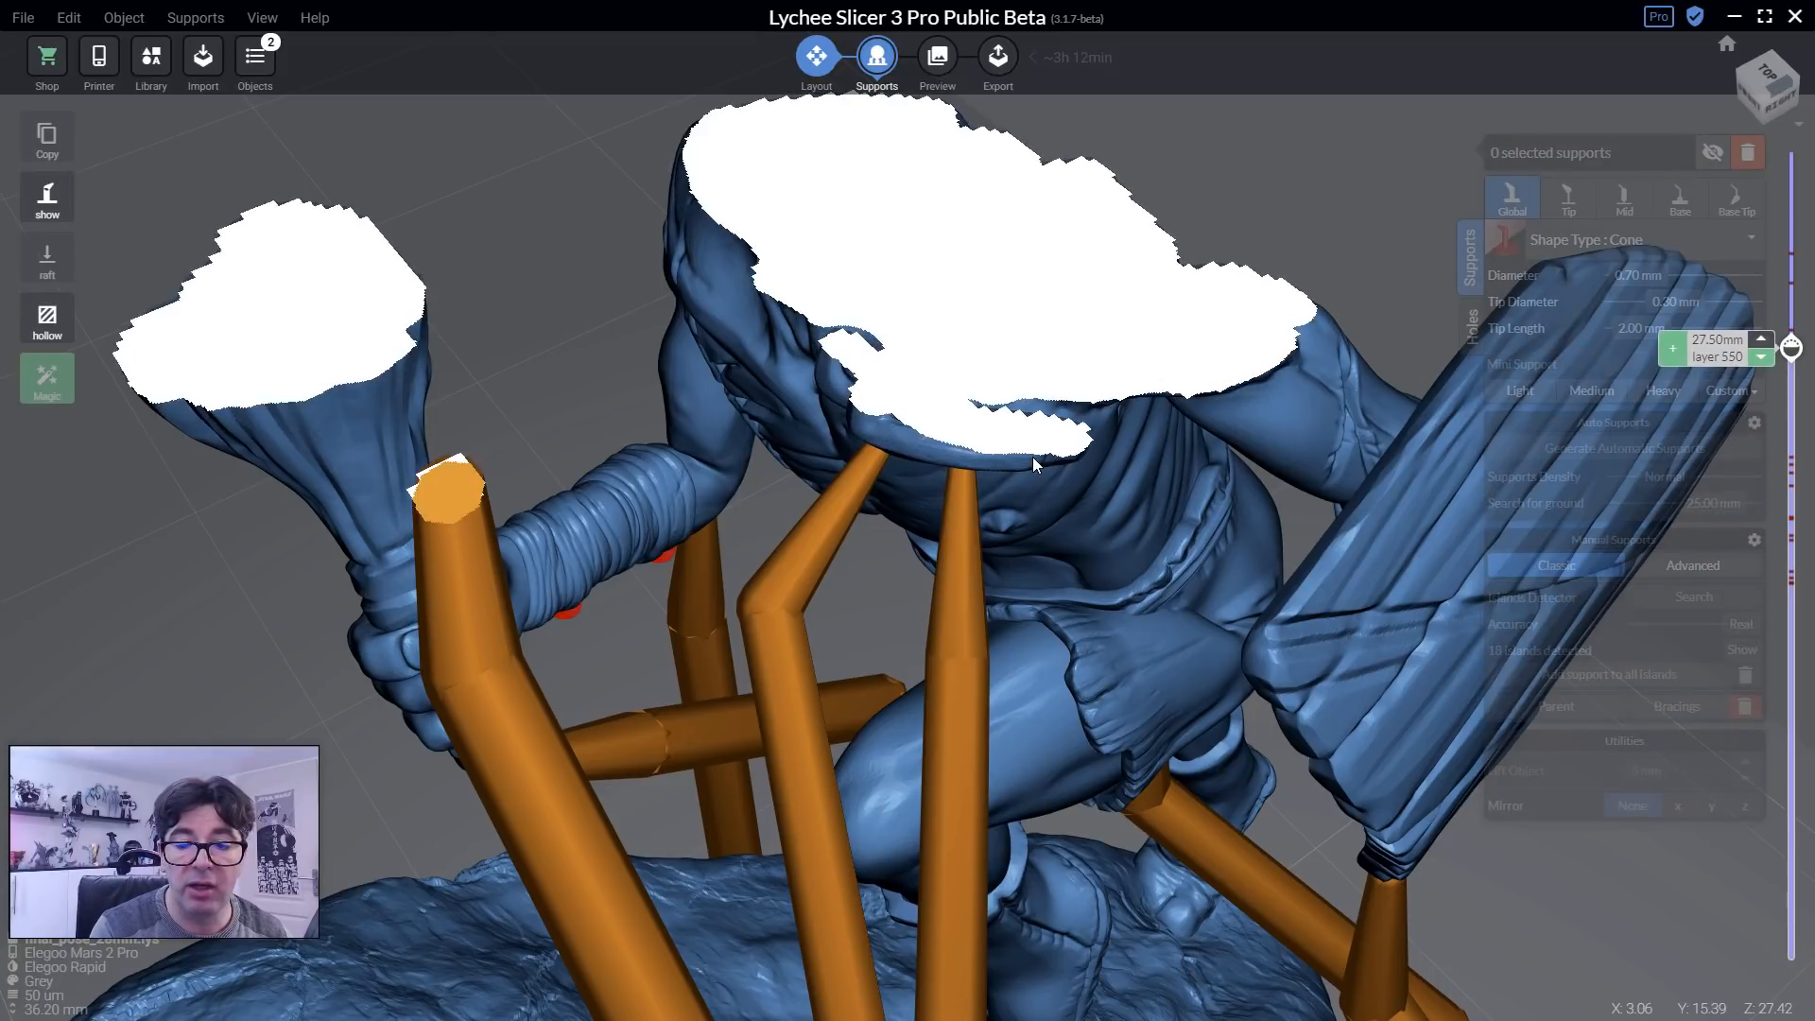
pyautogui.press('Up')
pyautogui.press('Up')
pyautogui.press('Up')
pyautogui.press('Up')
pyautogui.press('Up')
pyautogui.press('Up')
pyautogui.press('Up')
pyautogui.press('Up')
pyautogui.press('Up')
pyautogui.press('Up')
pyautogui.press('Up')
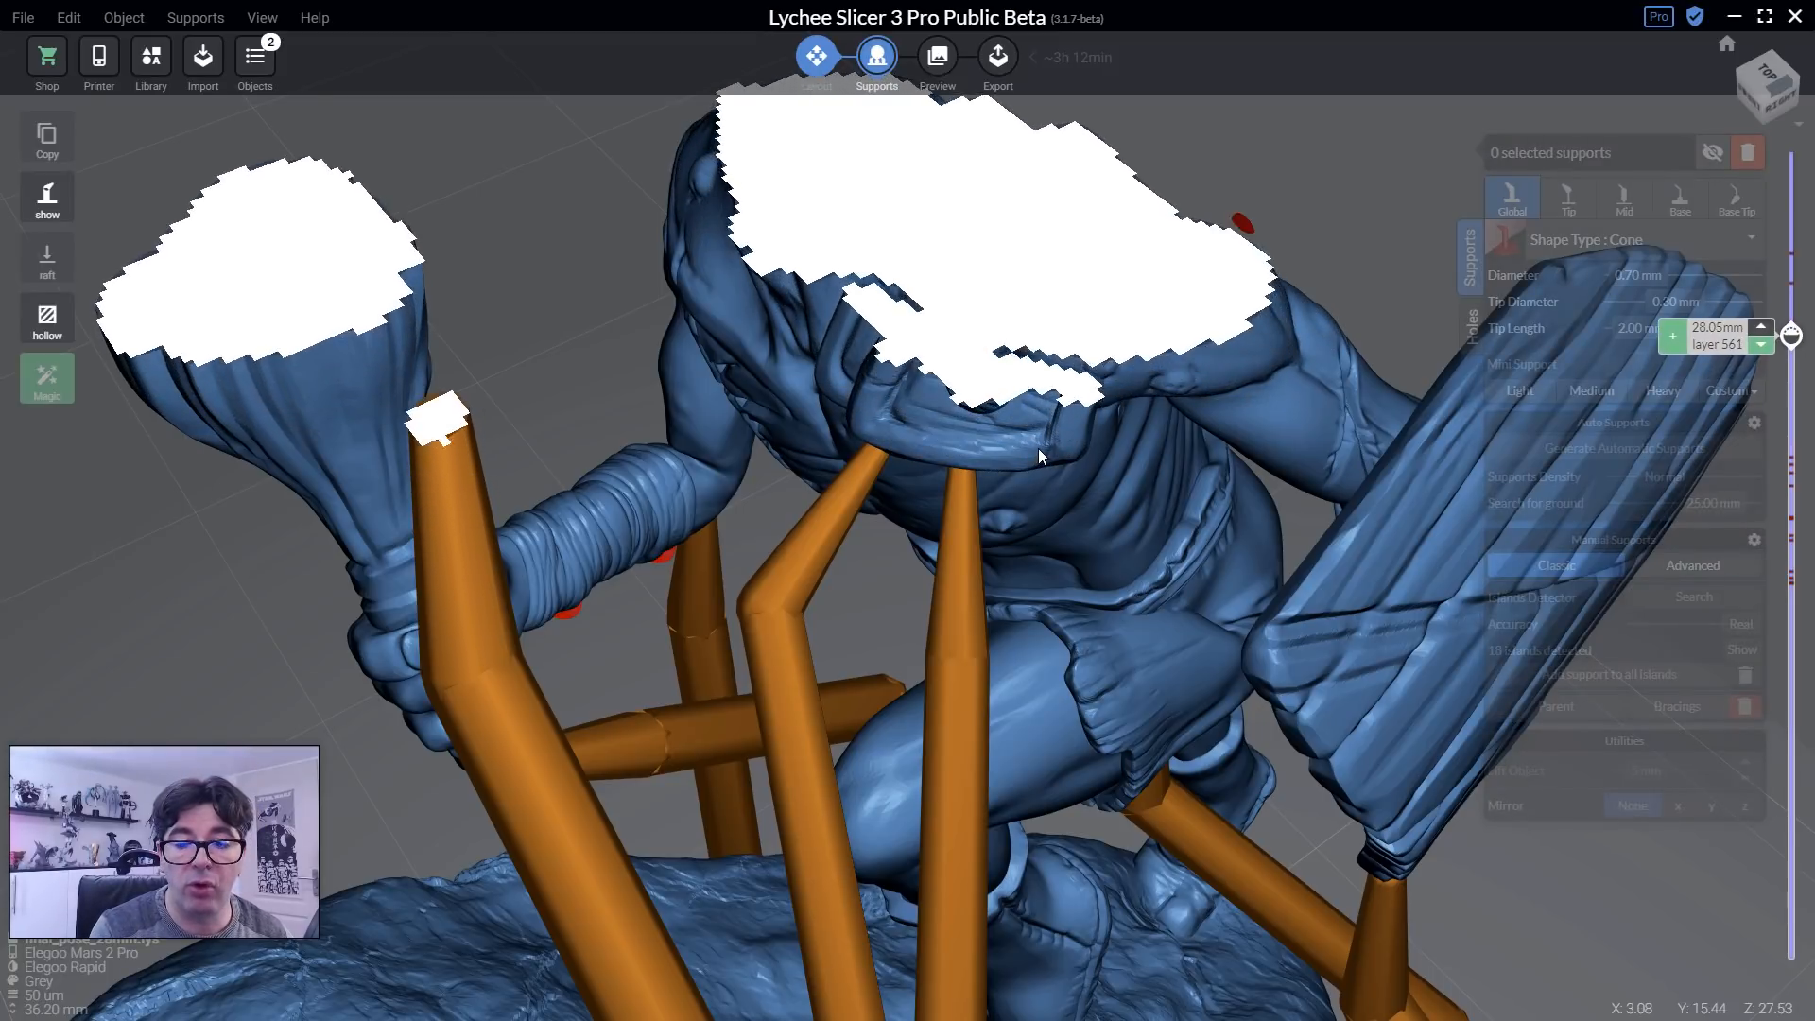
pyautogui.press('Up')
pyautogui.press('Up')
pyautogui.press('Up')
pyautogui.press('Up')
pyautogui.press('Up')
pyautogui.press('Up')
pyautogui.press('Up')
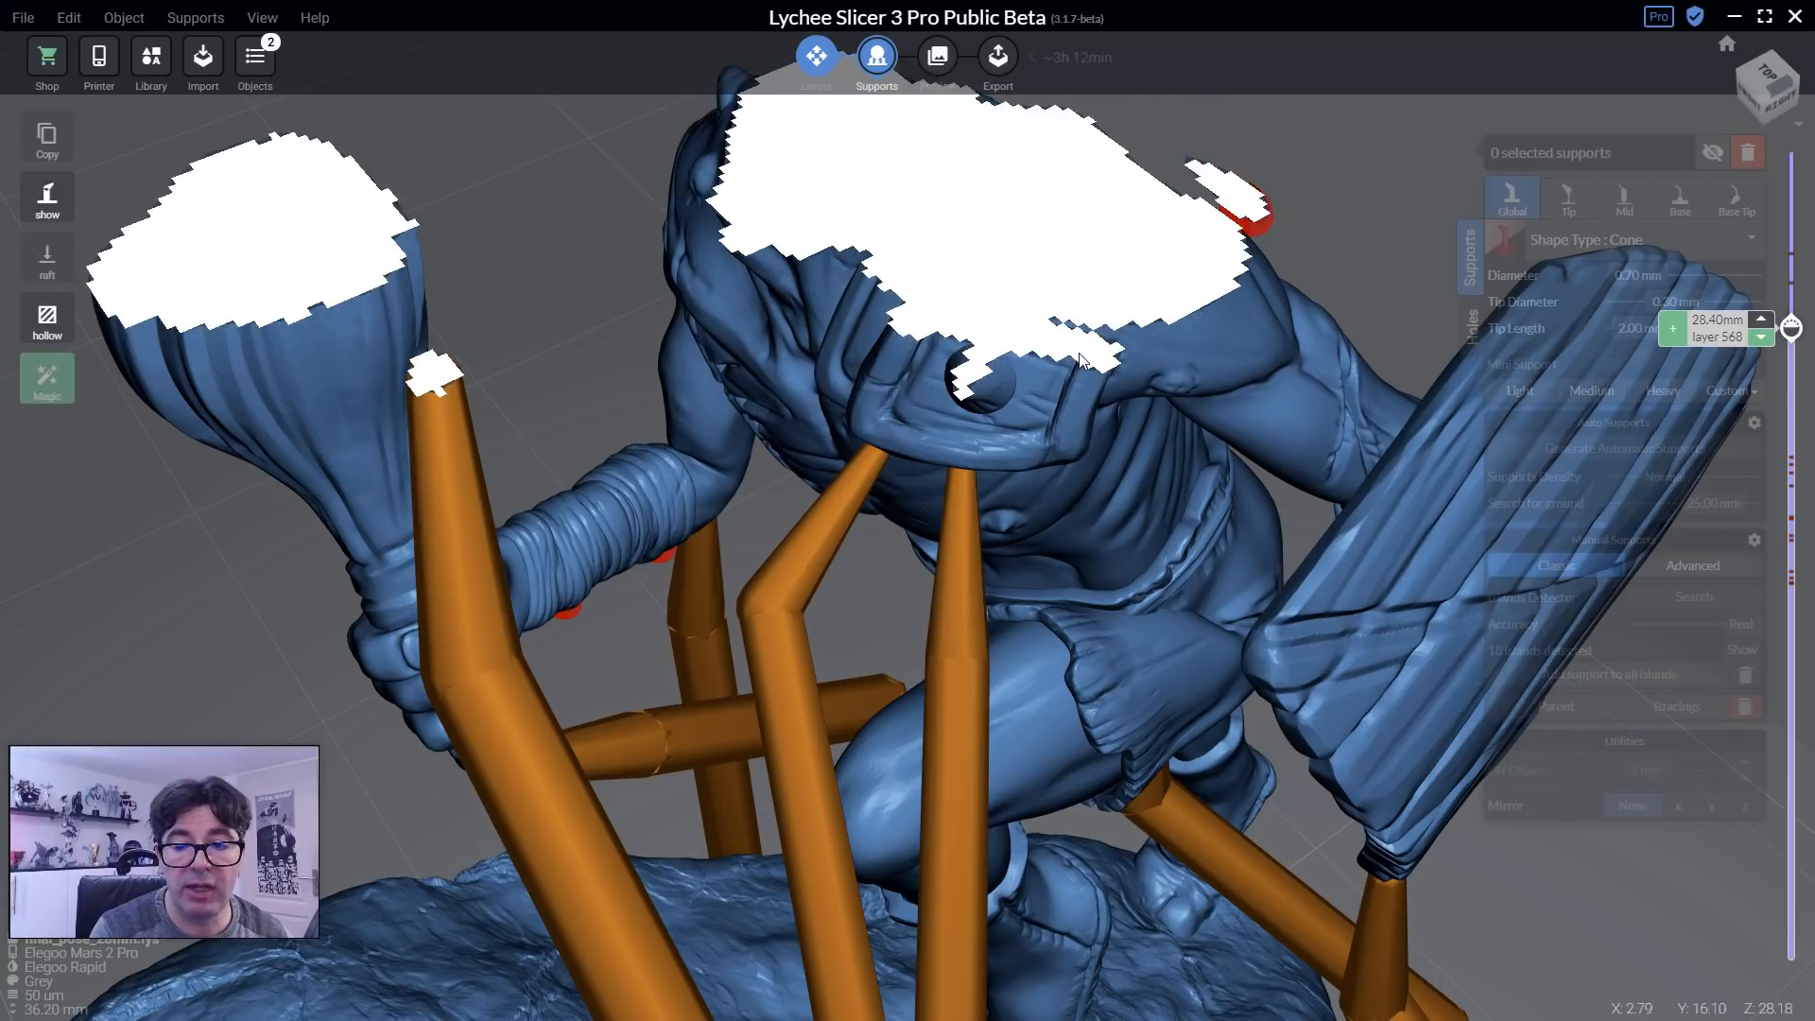
pyautogui.press('Up')
pyautogui.press('Up')
pyautogui.press('Up')
pyautogui.press('Up')
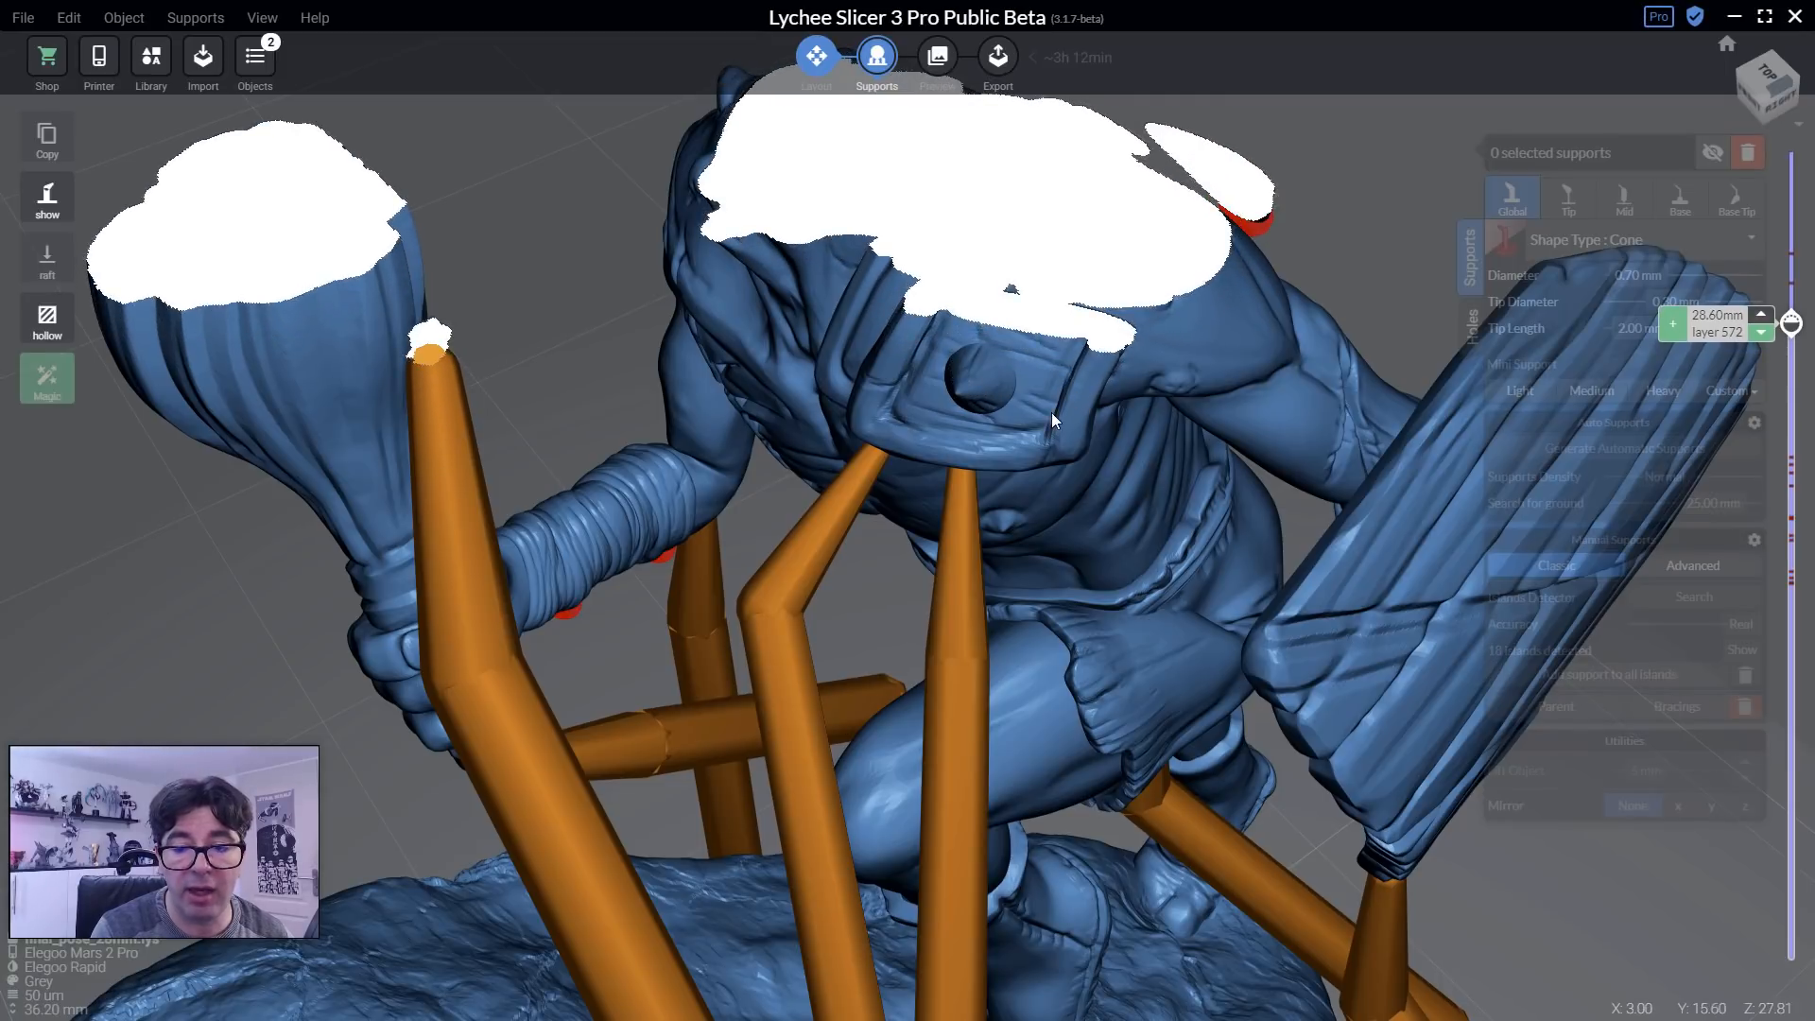
pyautogui.press('Down')
pyautogui.press('Down')
pyautogui.press('Down')
# Place a third Light support under the outer corner of the shoulder pad's lower edge and check the paths of all three.
pyautogui.moveTo(1047, 399); pyautogui.dragTo(1024, 389, button='right')
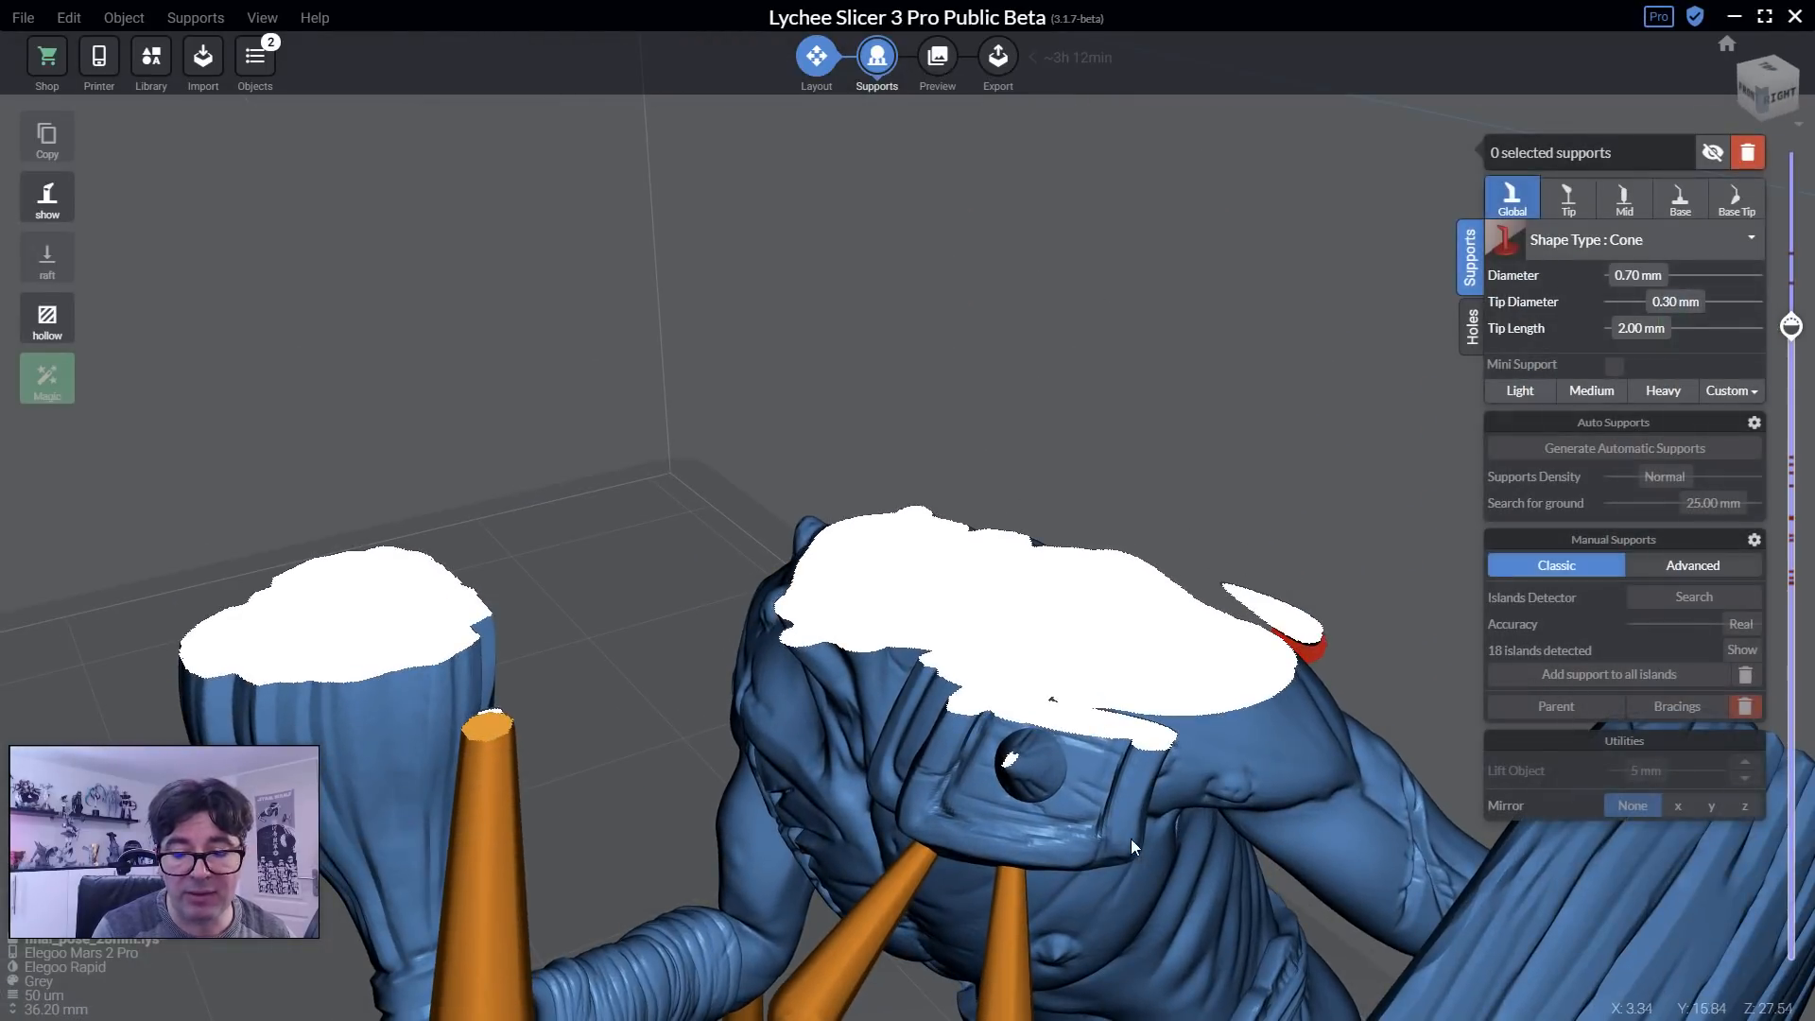
pyautogui.moveTo(1131, 837); pyautogui.dragTo(851, 457, button='middle')
pyautogui.moveTo(902, 656); pyautogui.dragTo(898, 558, button='right')
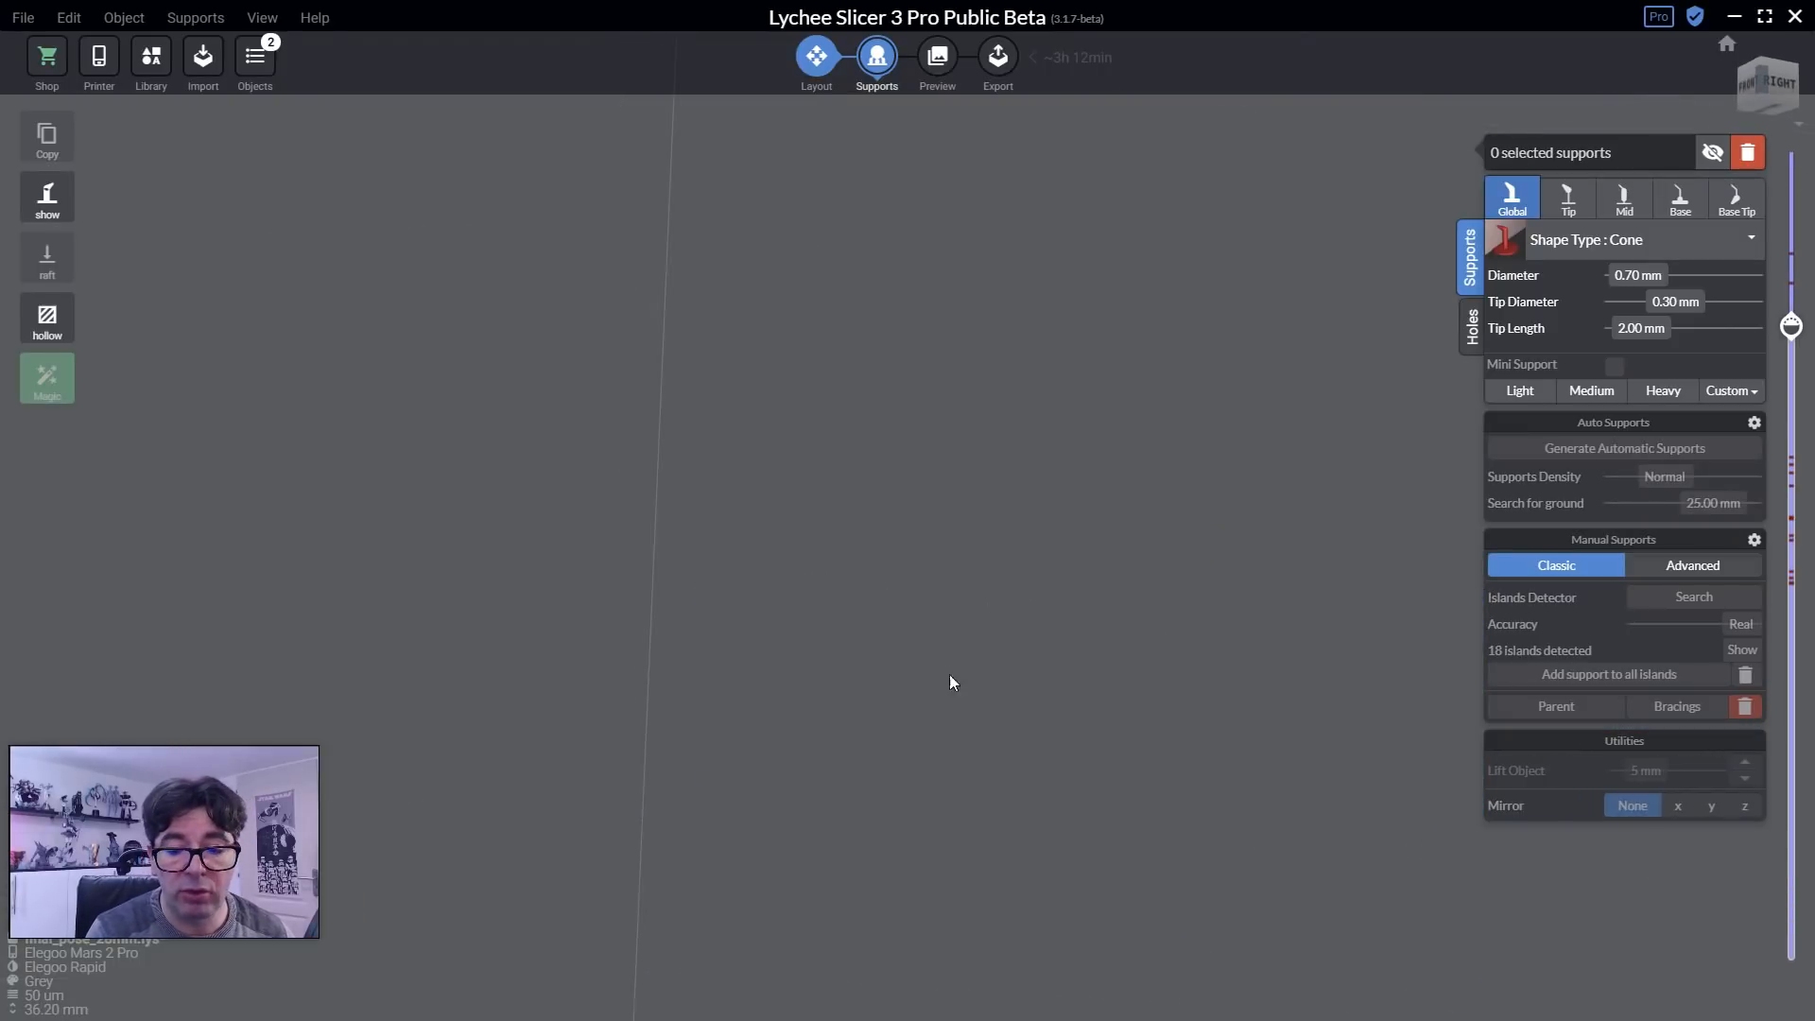
pyautogui.moveTo(950, 673); pyautogui.dragTo(854, 19, button='middle')
pyautogui.moveTo(977, 678); pyautogui.dragTo(842, 87, button='middle')
pyautogui.scroll(1, 896, 656)
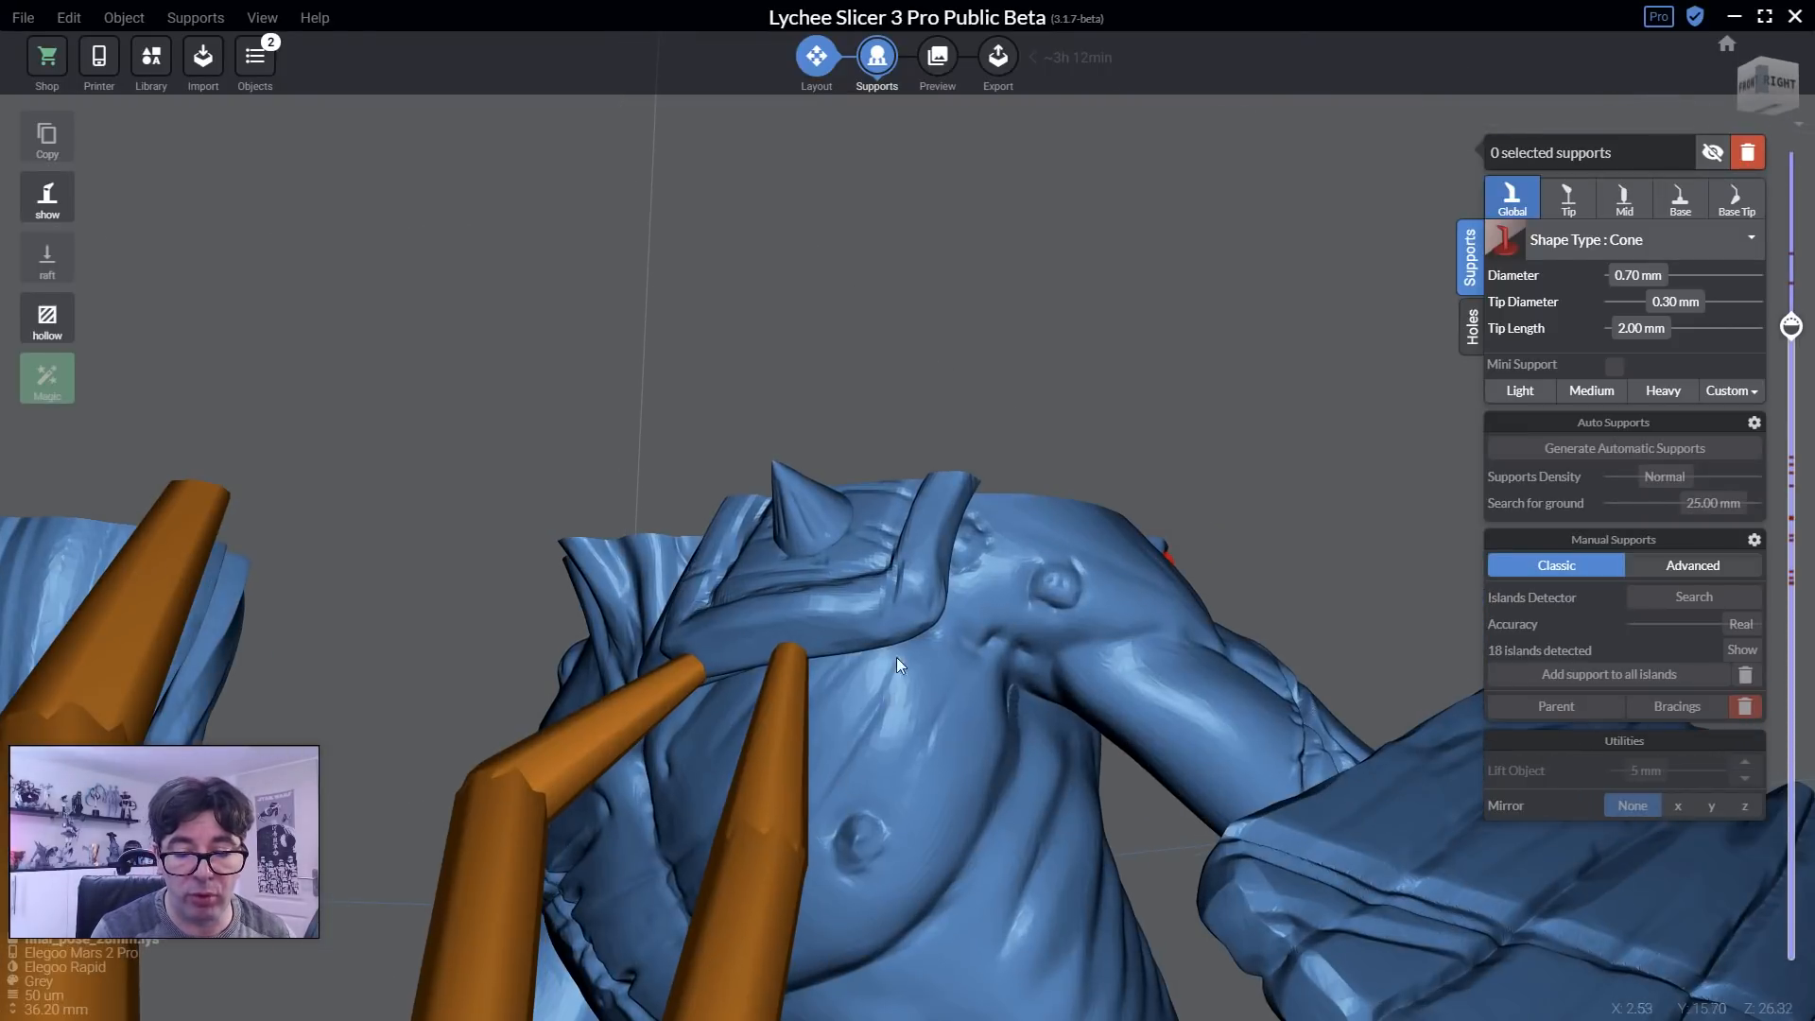
pyautogui.click(910, 633)
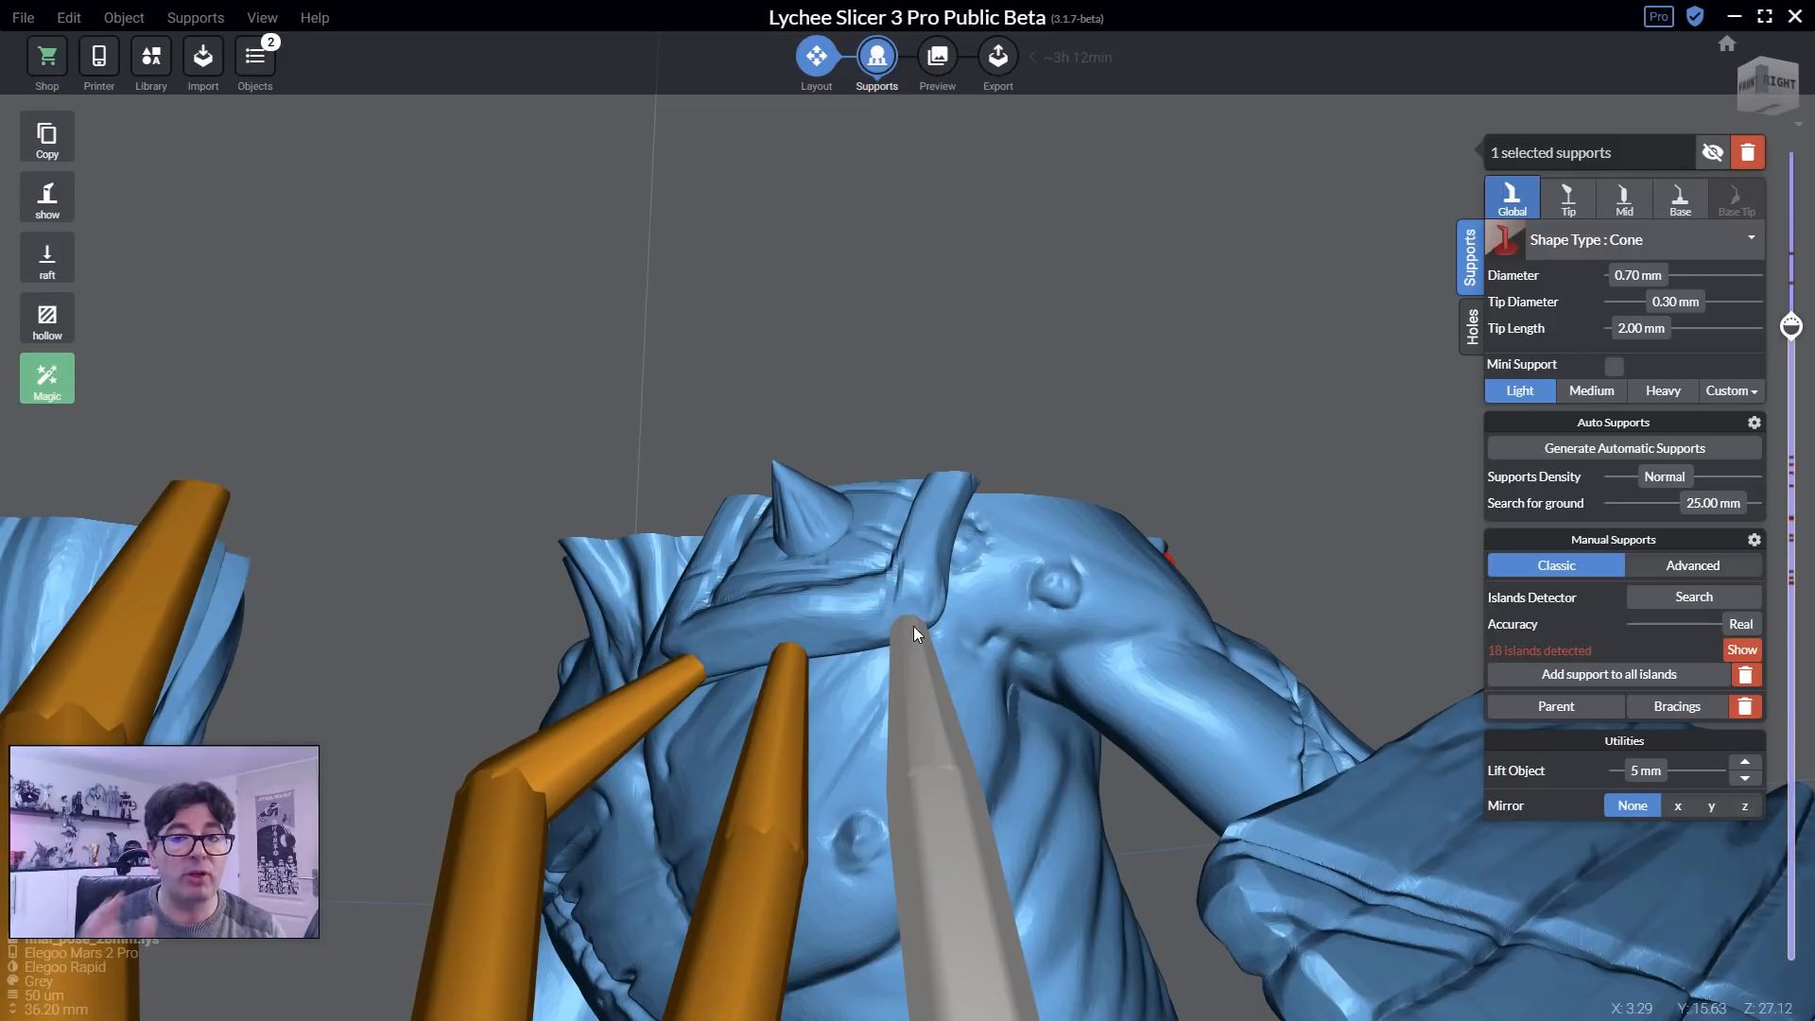
pyautogui.moveTo(914, 626); pyautogui.dragTo(830, 461, button='right')
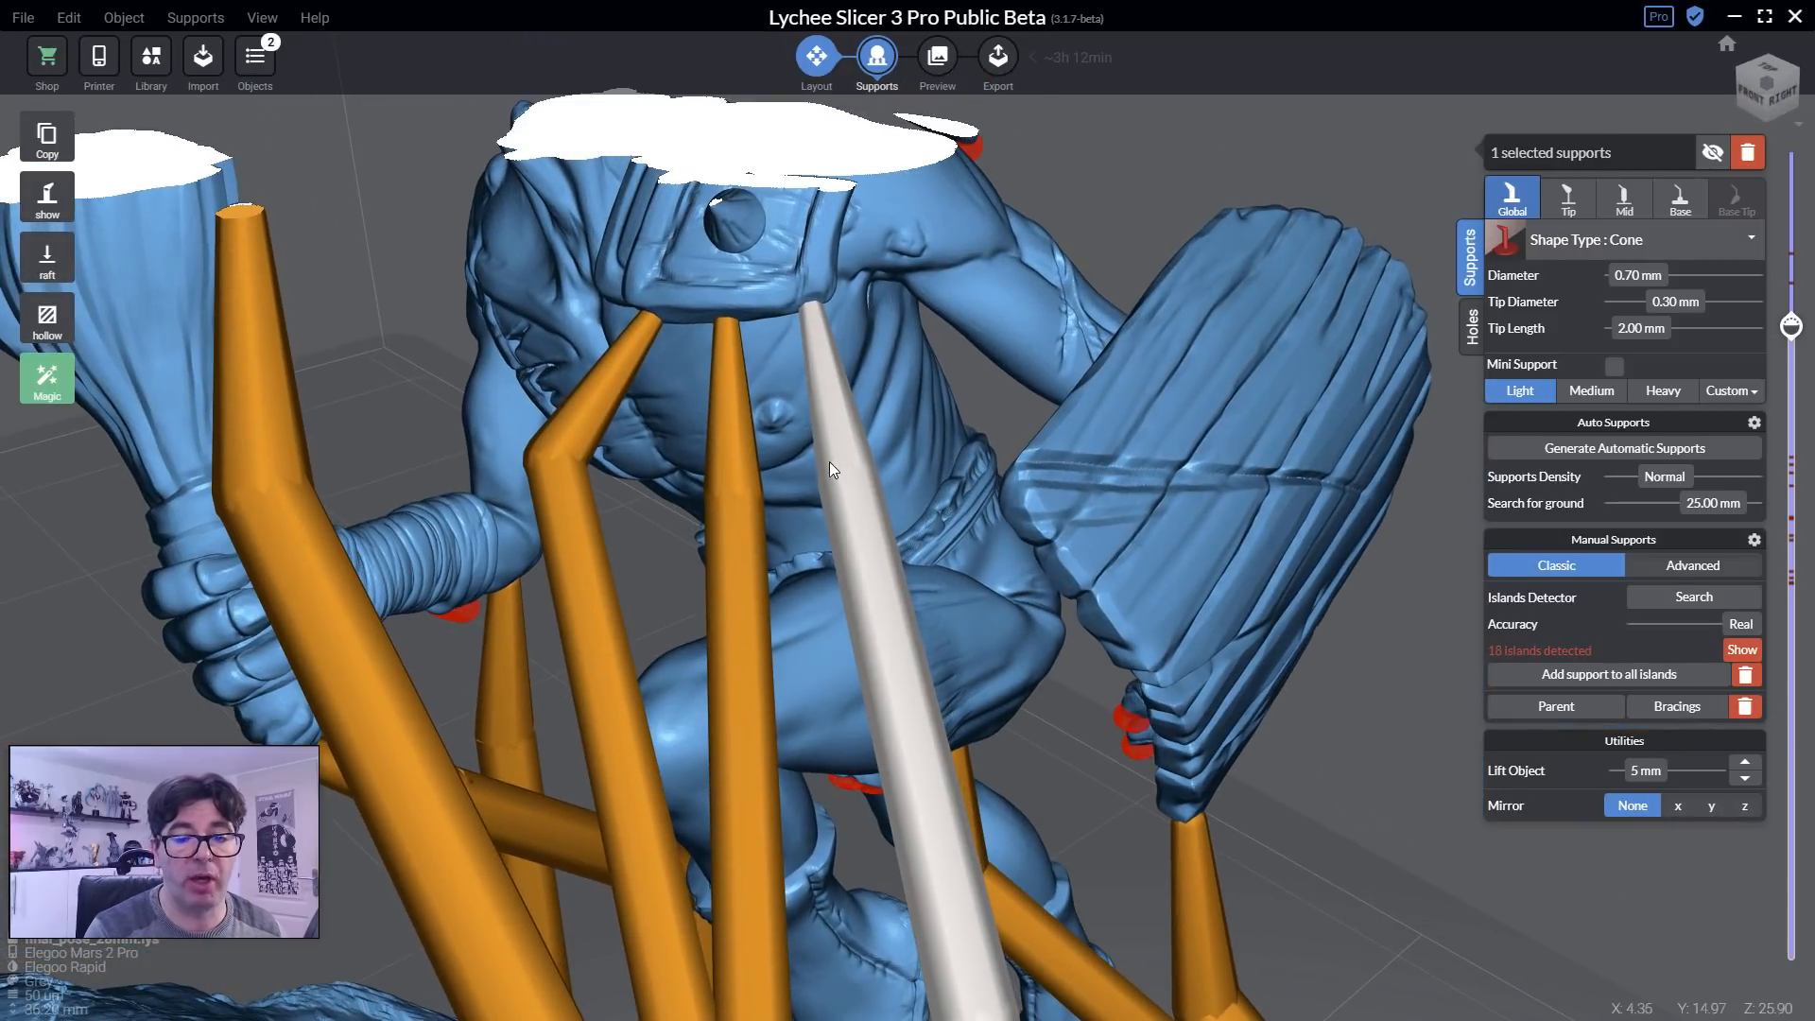
pyautogui.scroll(-10, 759, 439)
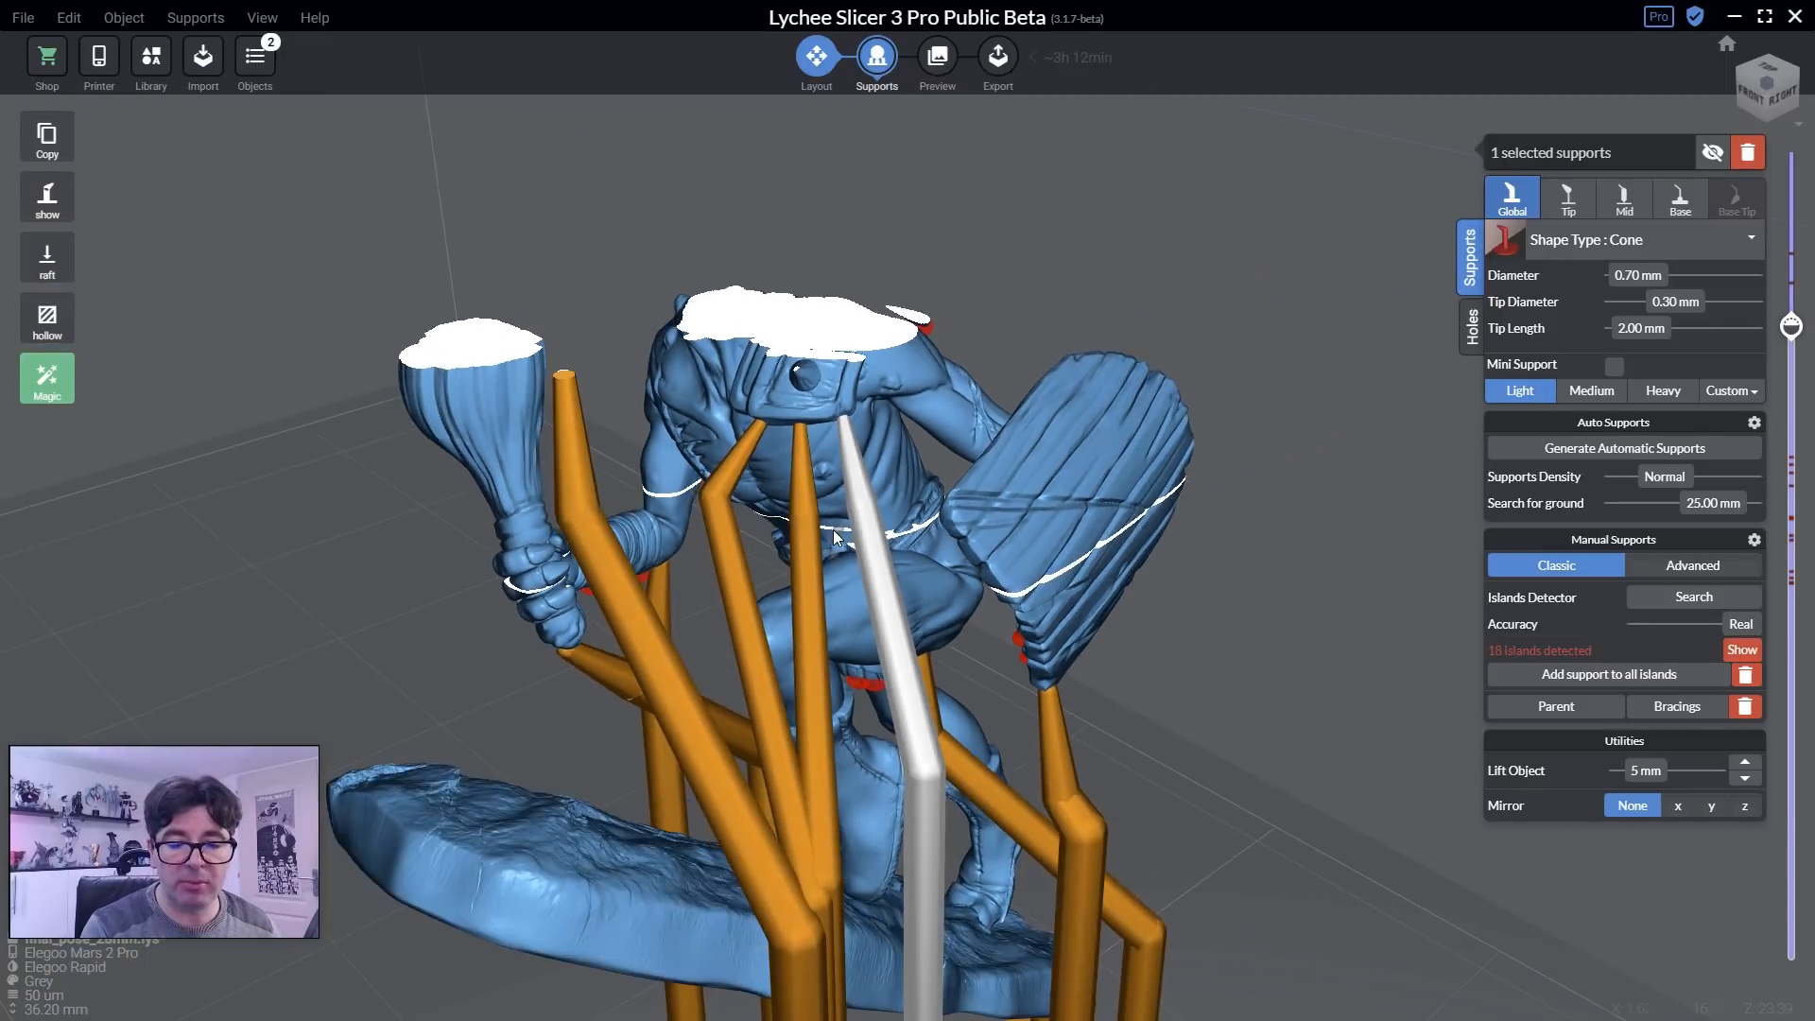
pyautogui.moveTo(696, 678); pyautogui.dragTo(792, 862, button='right')
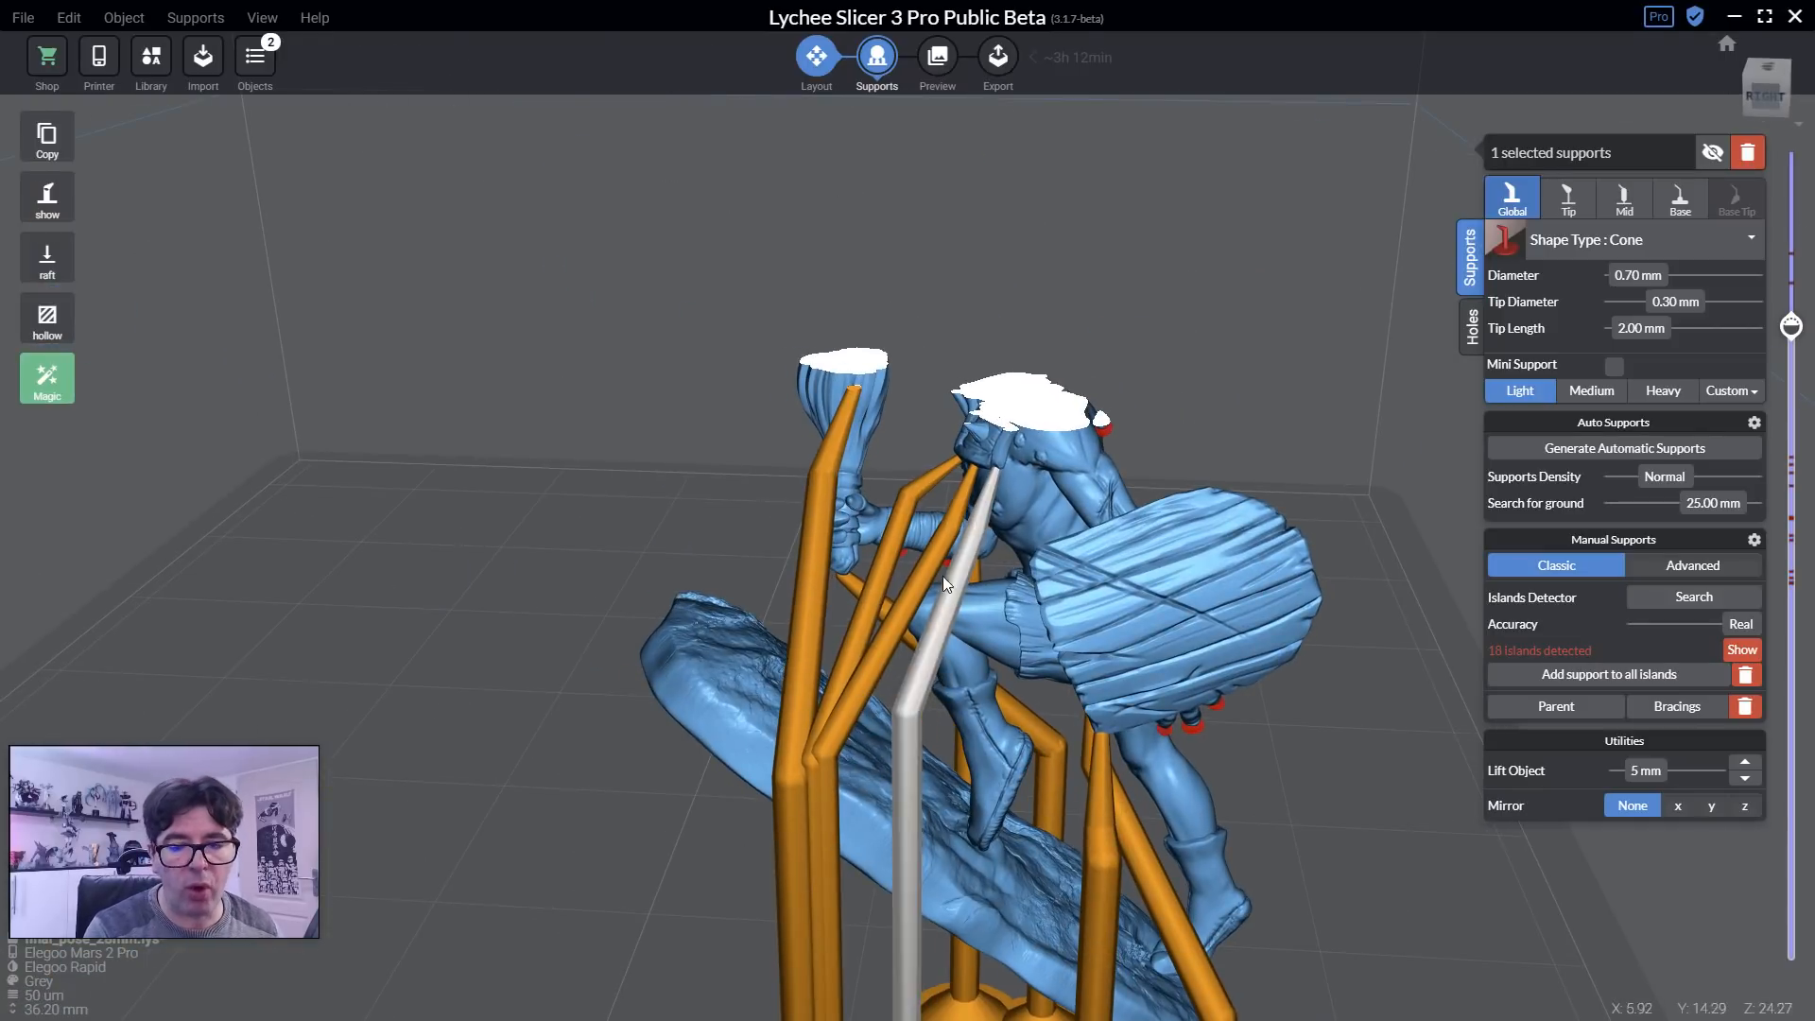
pyautogui.moveTo(944, 576); pyautogui.dragTo(1080, 535, button='right')
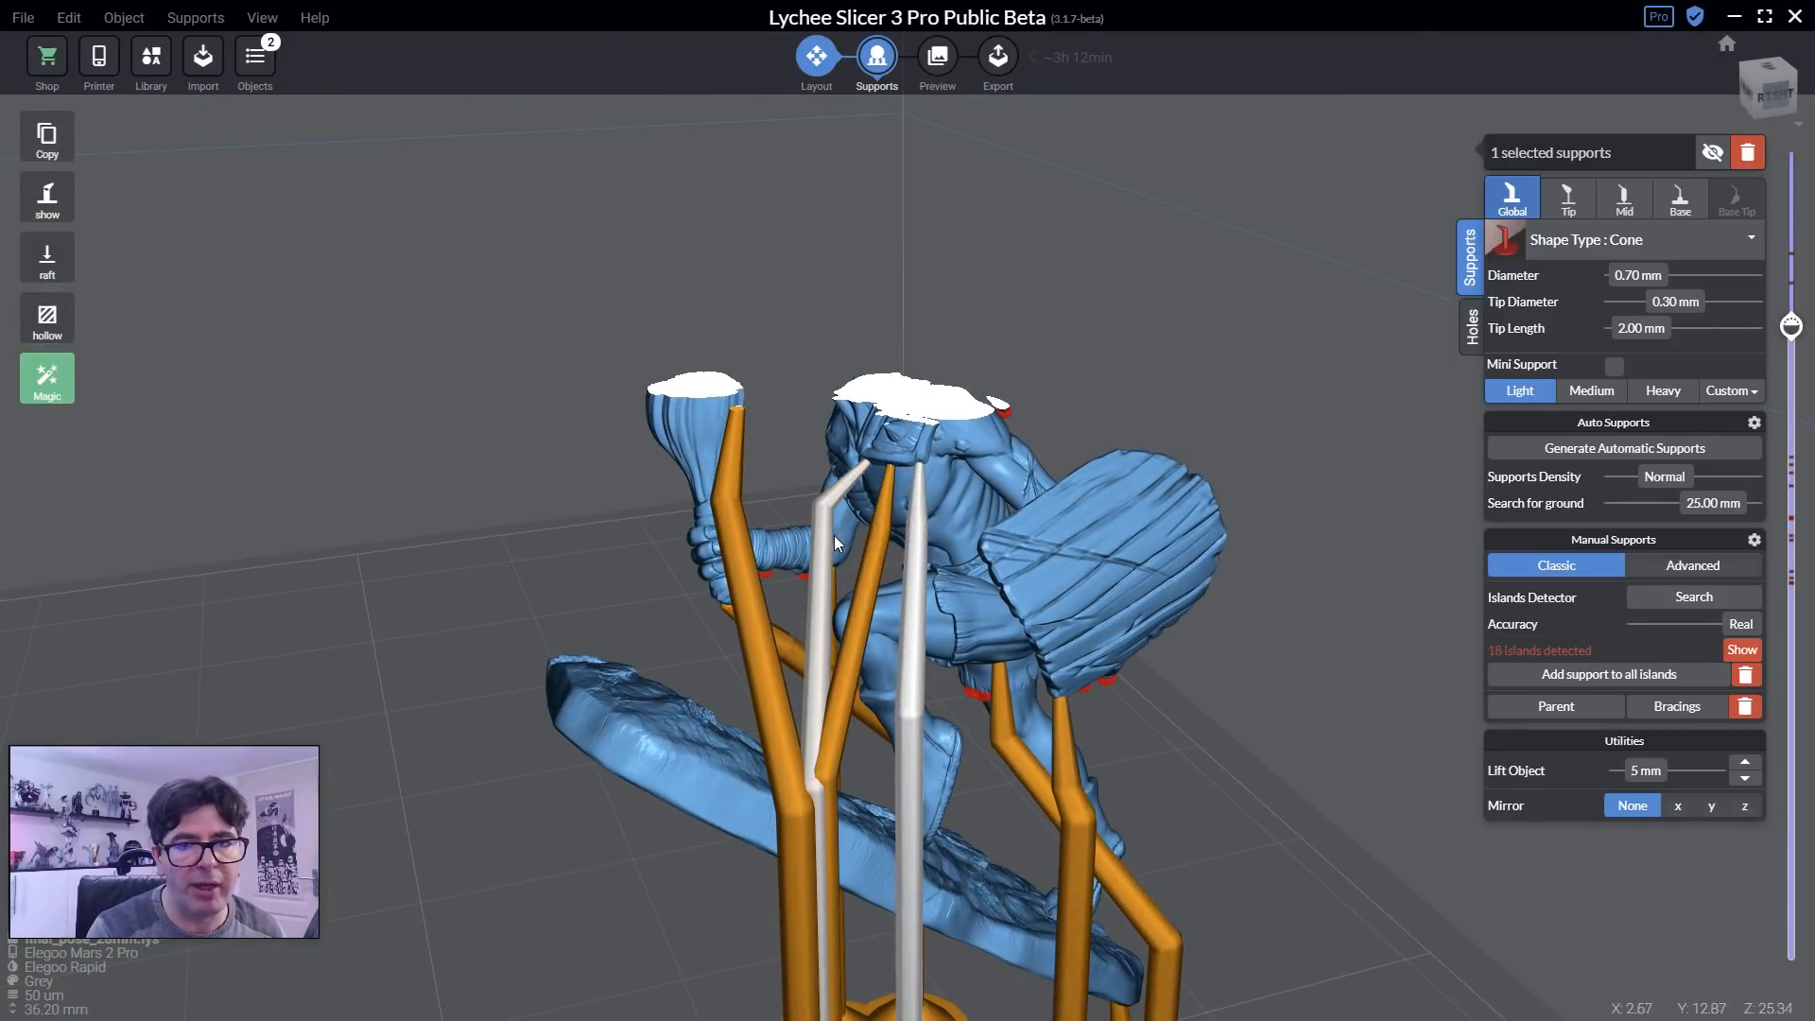
pyautogui.scroll(8, 835, 543)
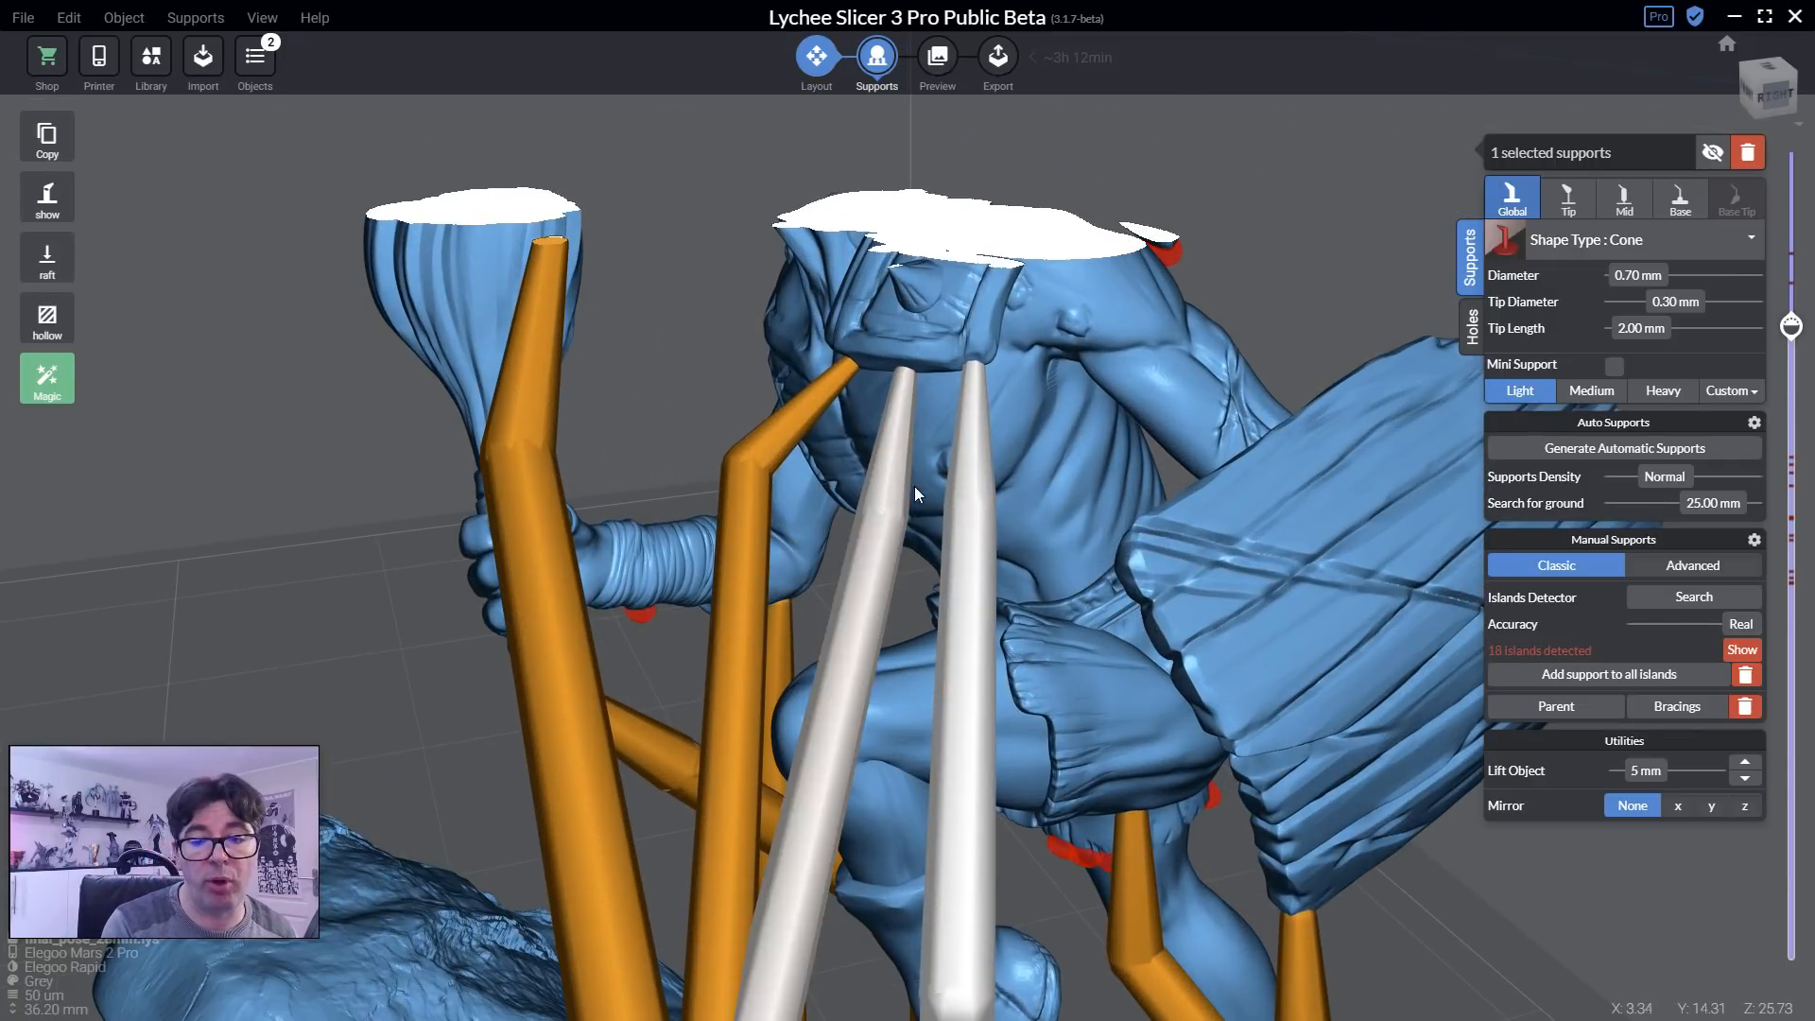
pyautogui.moveTo(915, 486); pyautogui.dragTo(801, 485, button='right')
pyautogui.scroll(4, 795, 477)
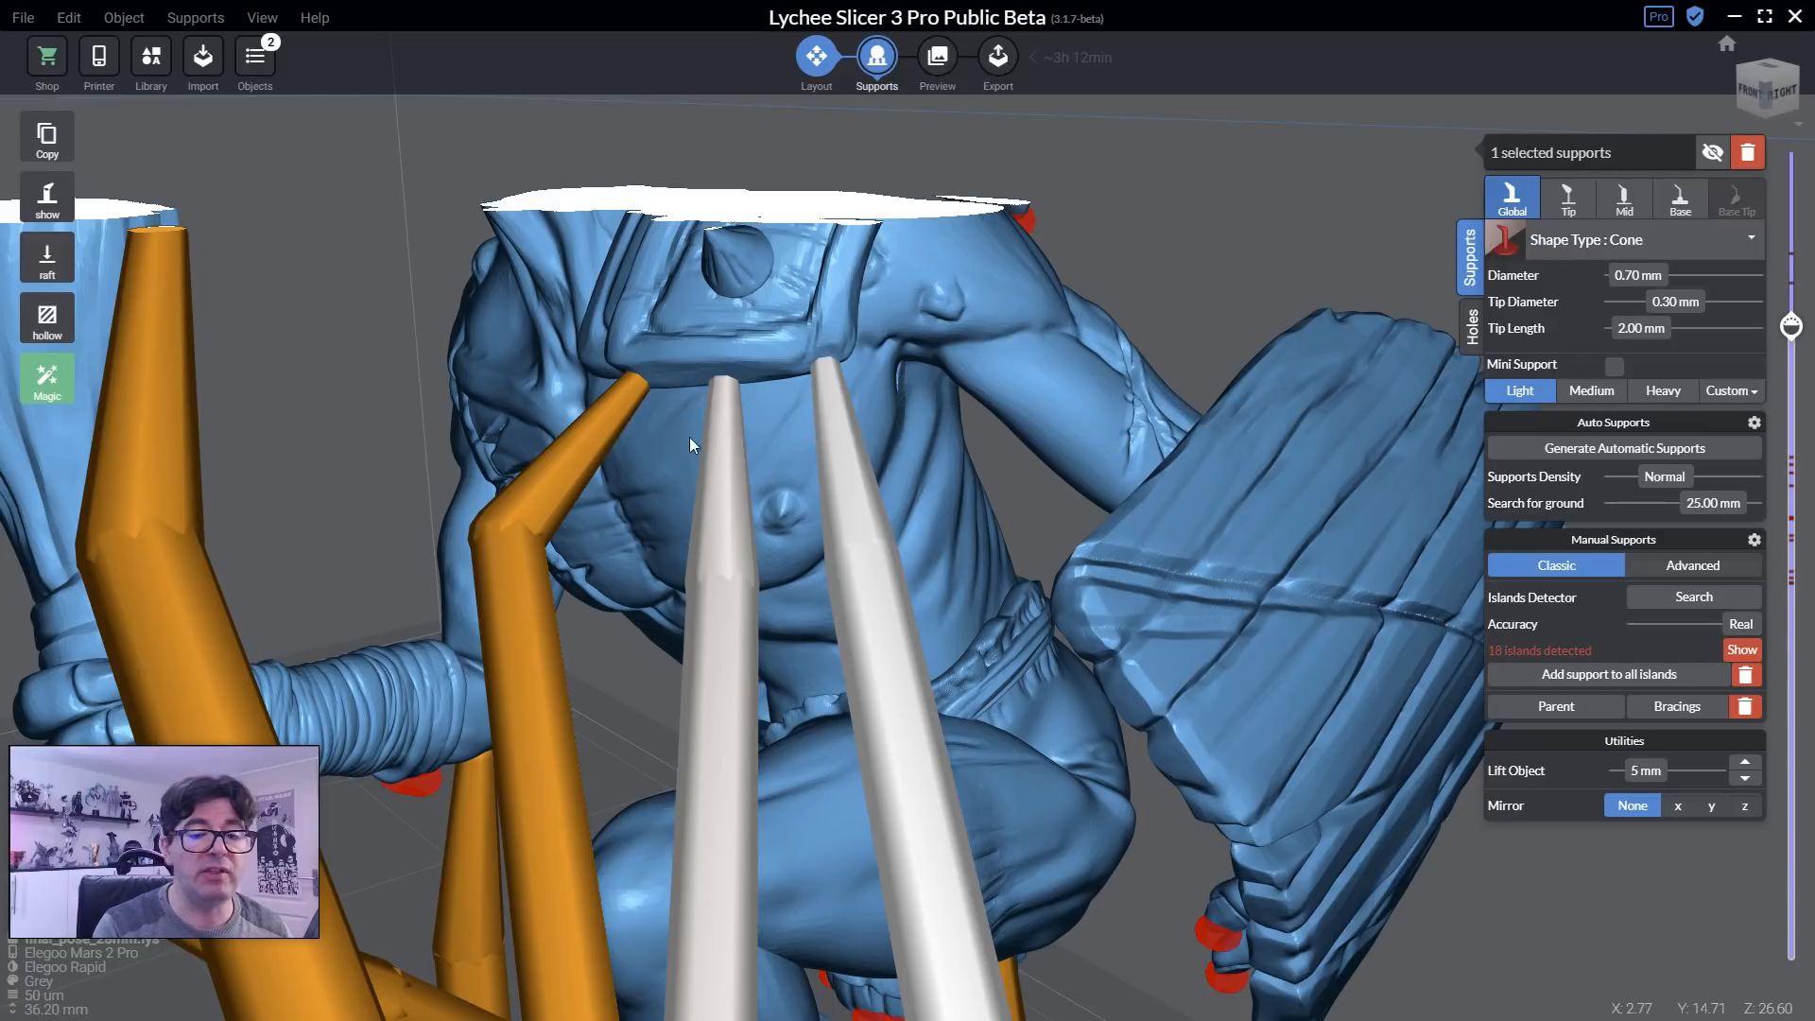
# Delete the two outer supports under the shoulder pad and branch a Light support from the pad's outer corner onto the middle support.
pyautogui.click(571, 438)
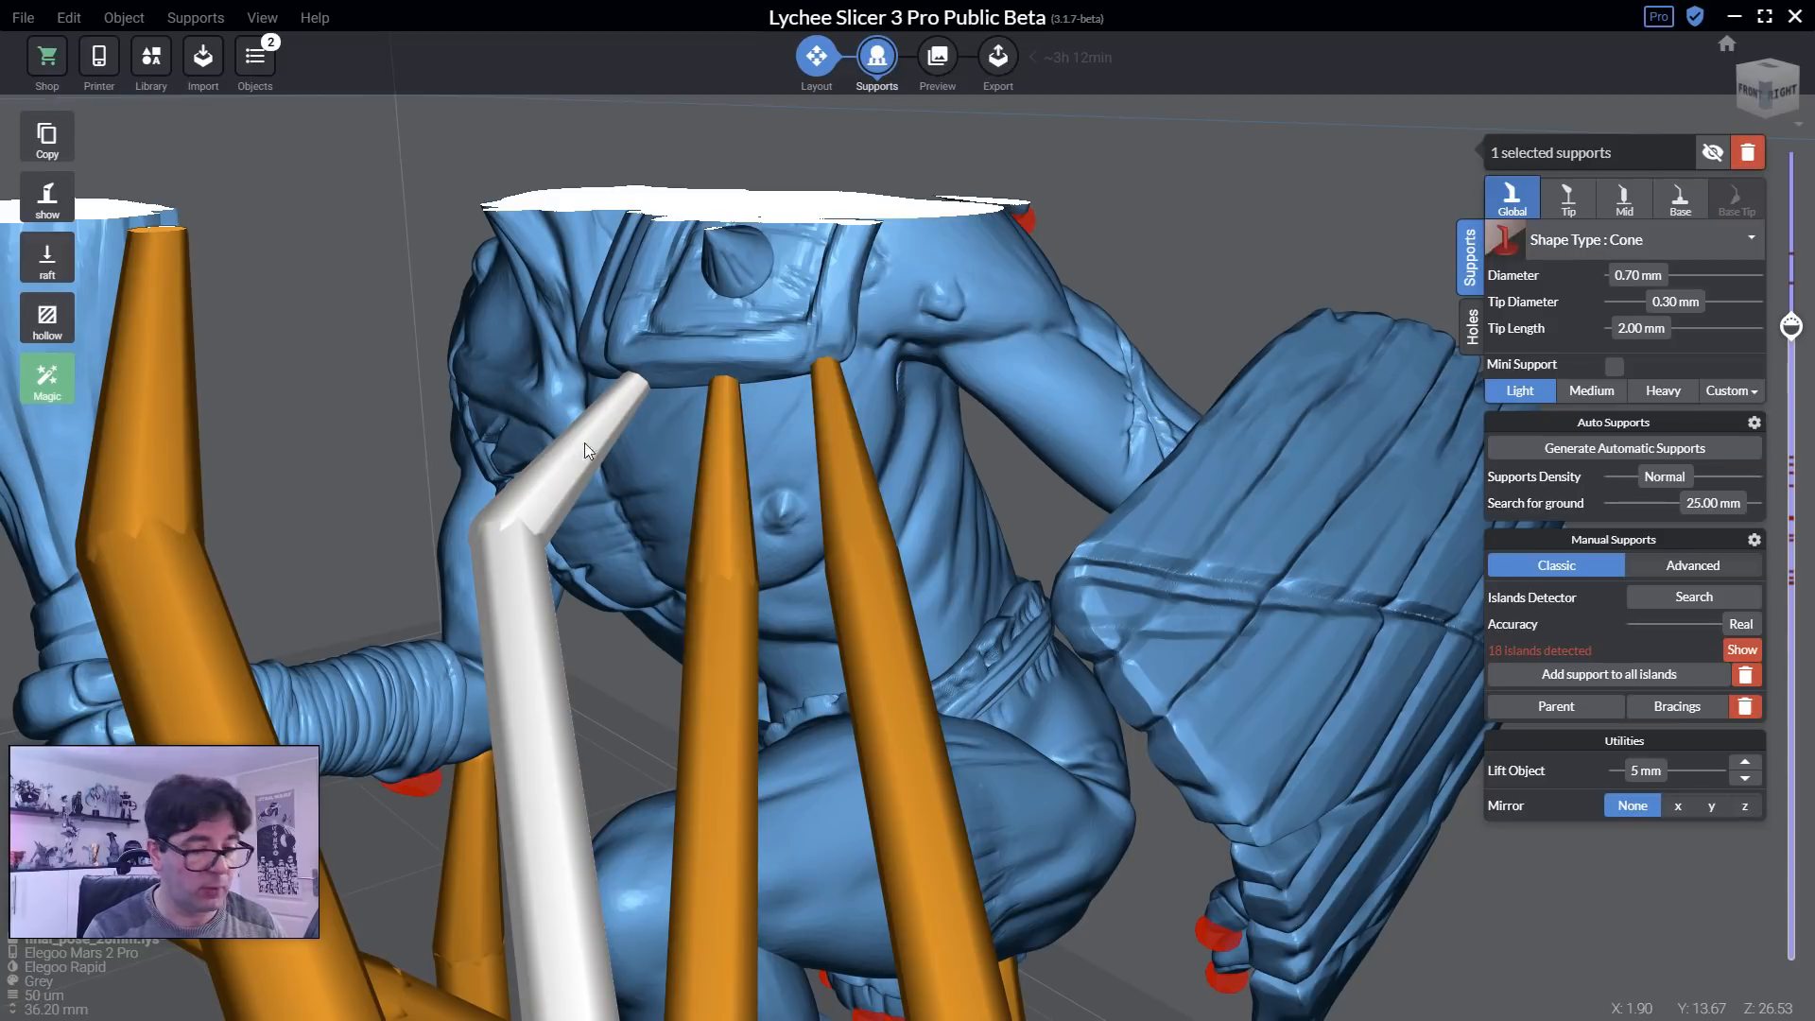
pyautogui.press('Delete')
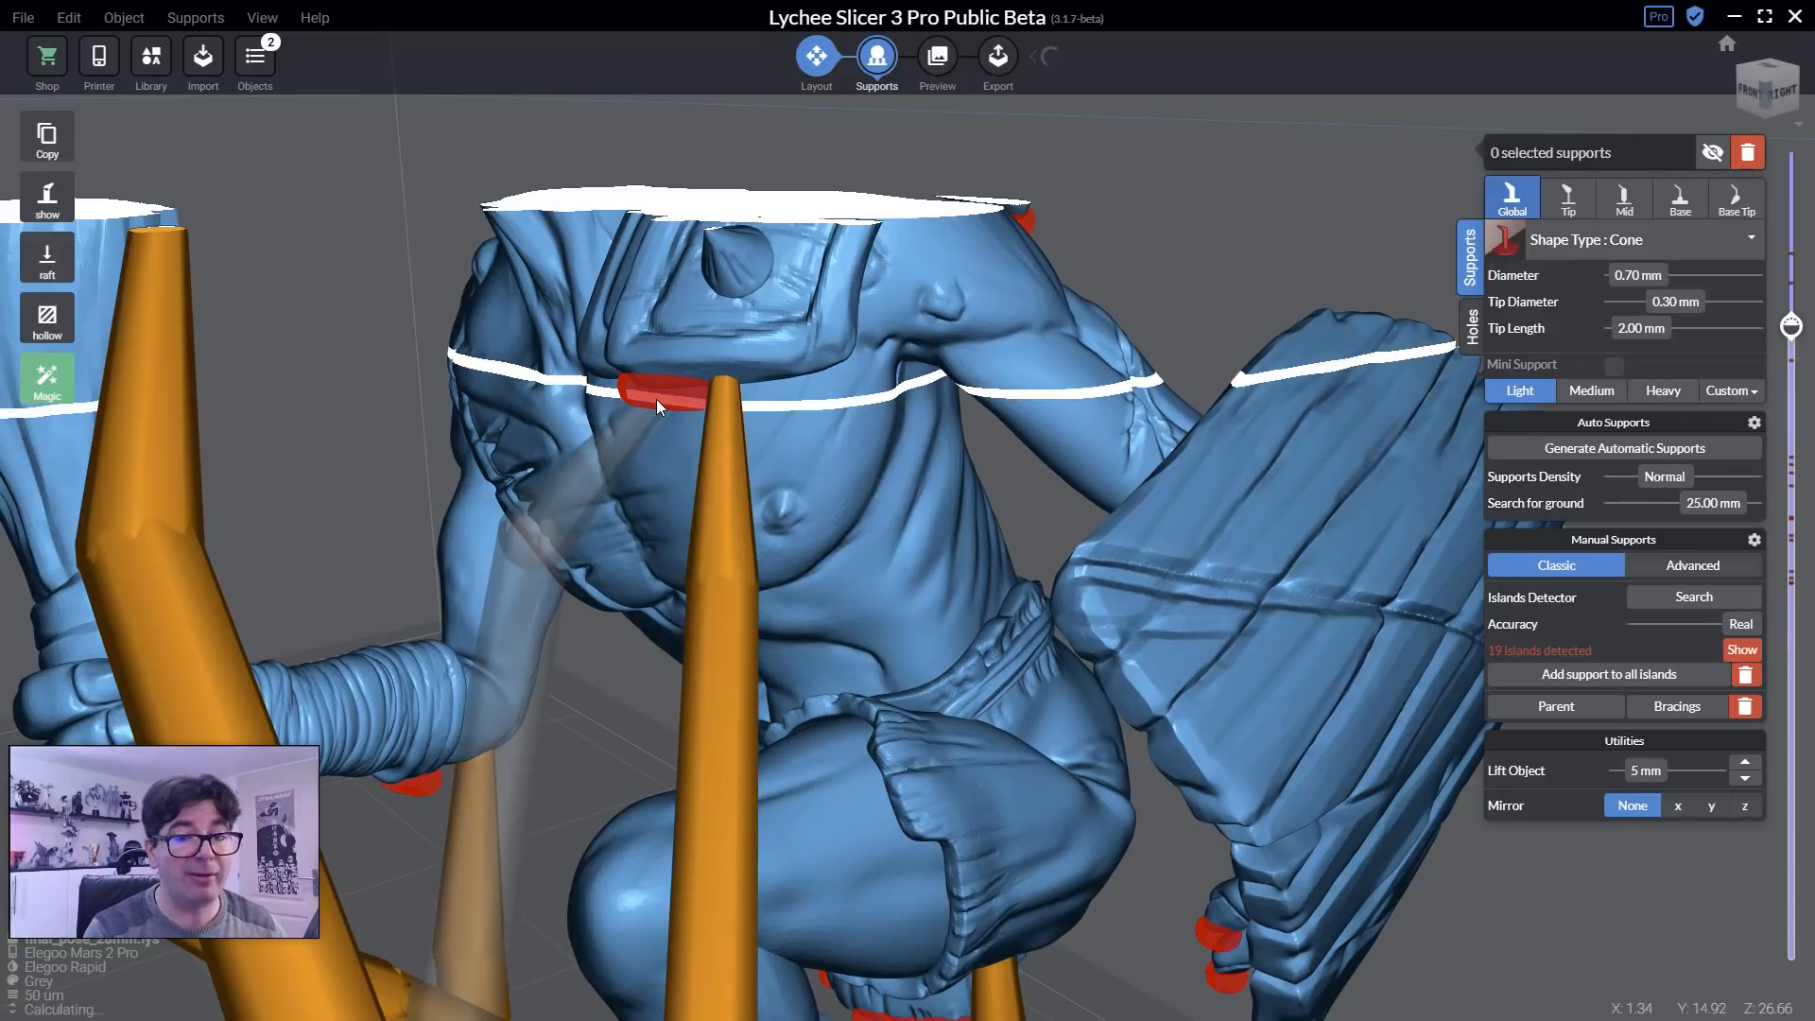
pyautogui.moveTo(673, 419); pyautogui.dragTo(740, 503, button='right')
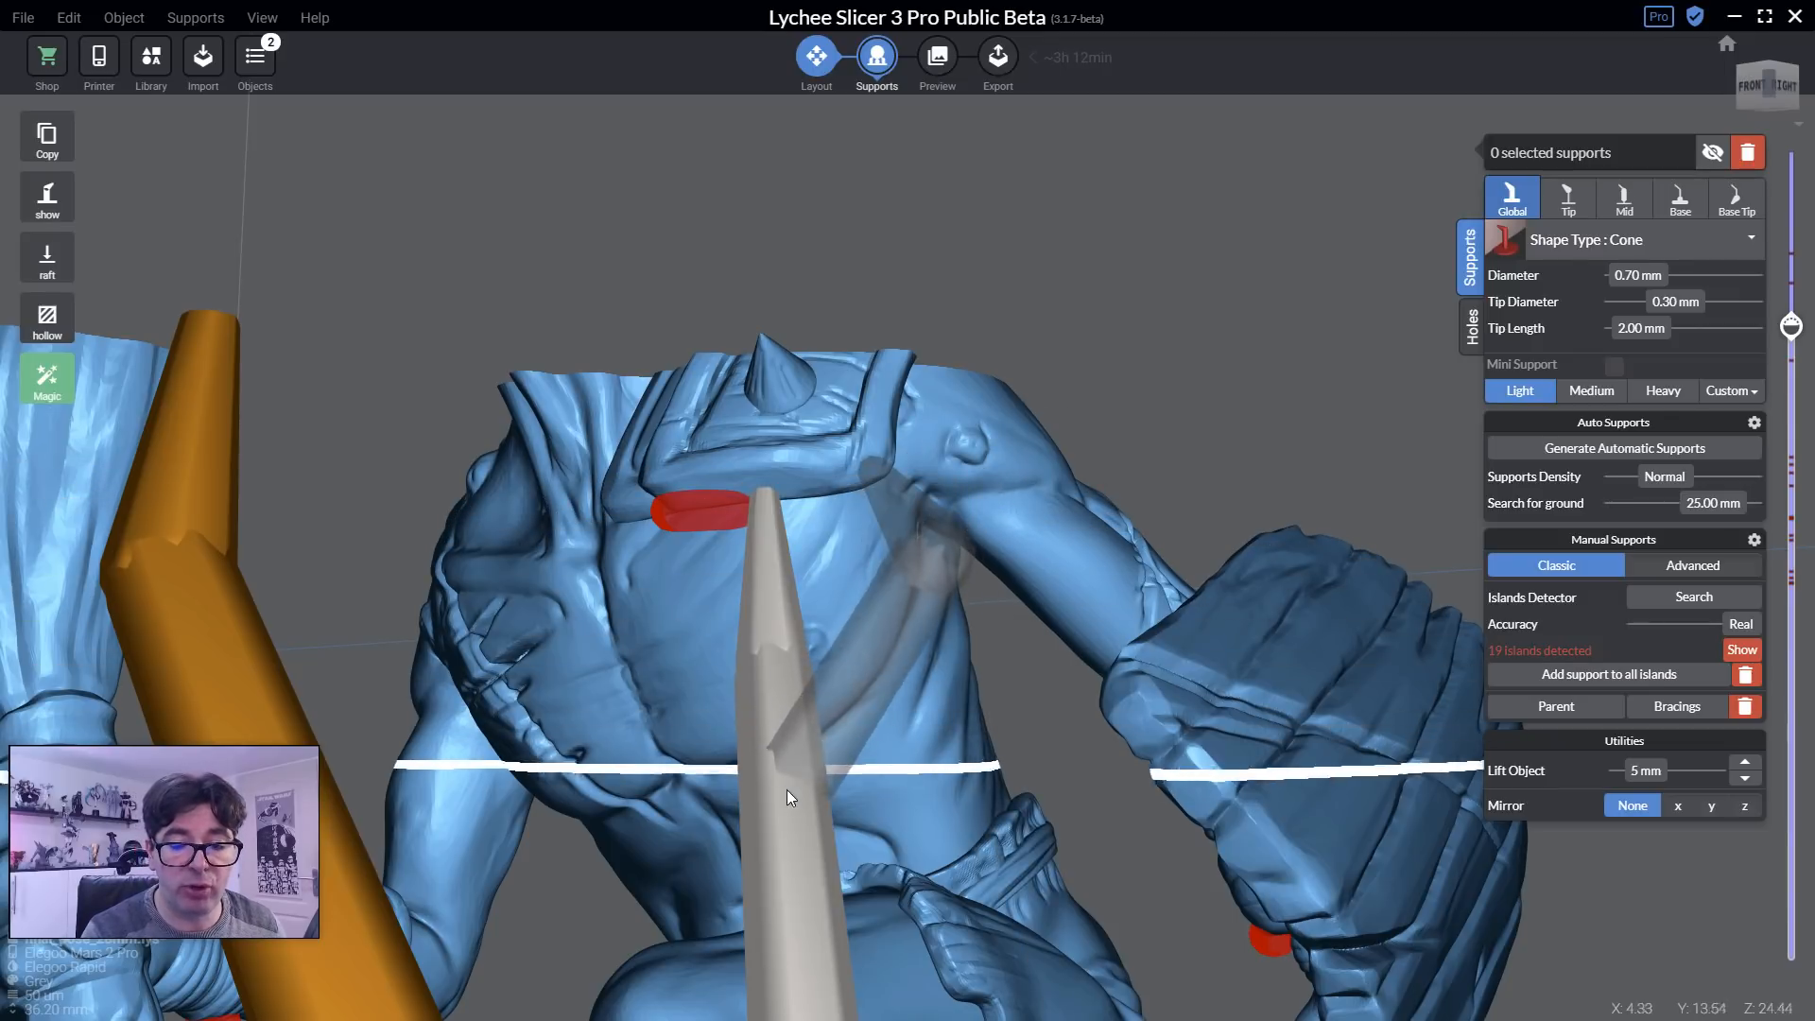
pyautogui.click(781, 902)
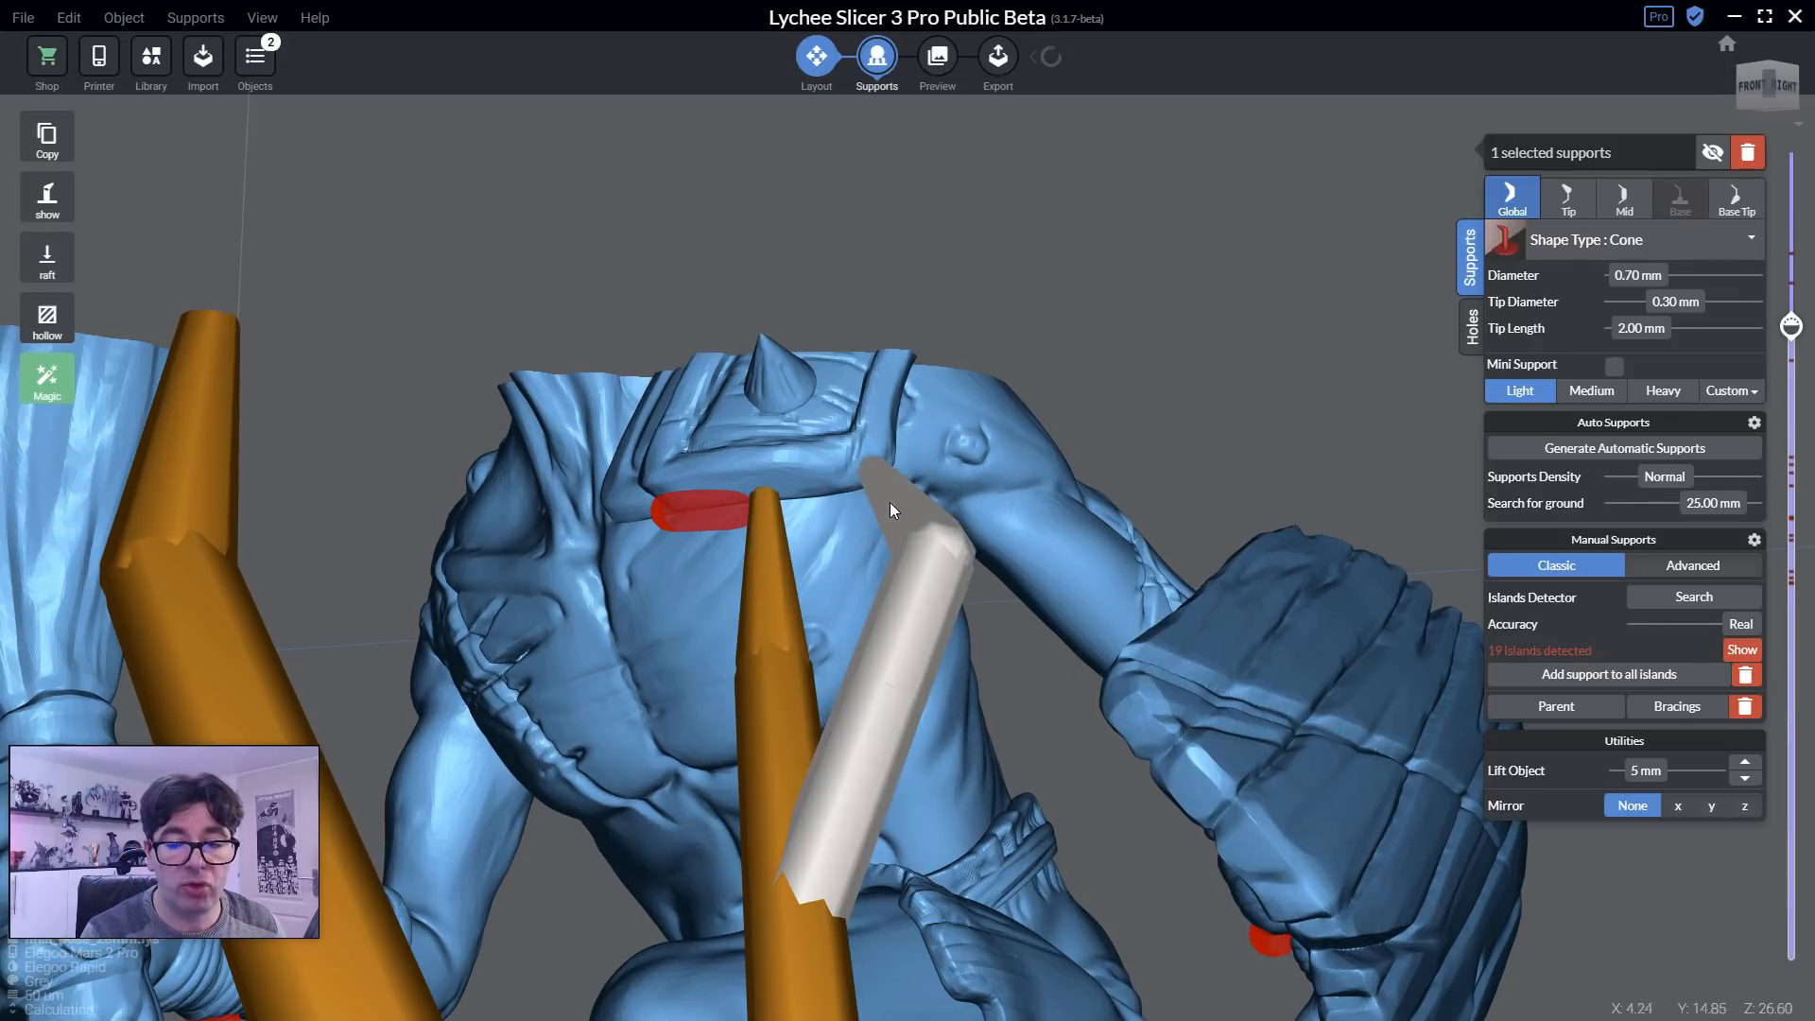
# Inspect the Light support branched from the shoulder pad's outer corner and delete it.
pyautogui.scroll(-5, 789, 861)
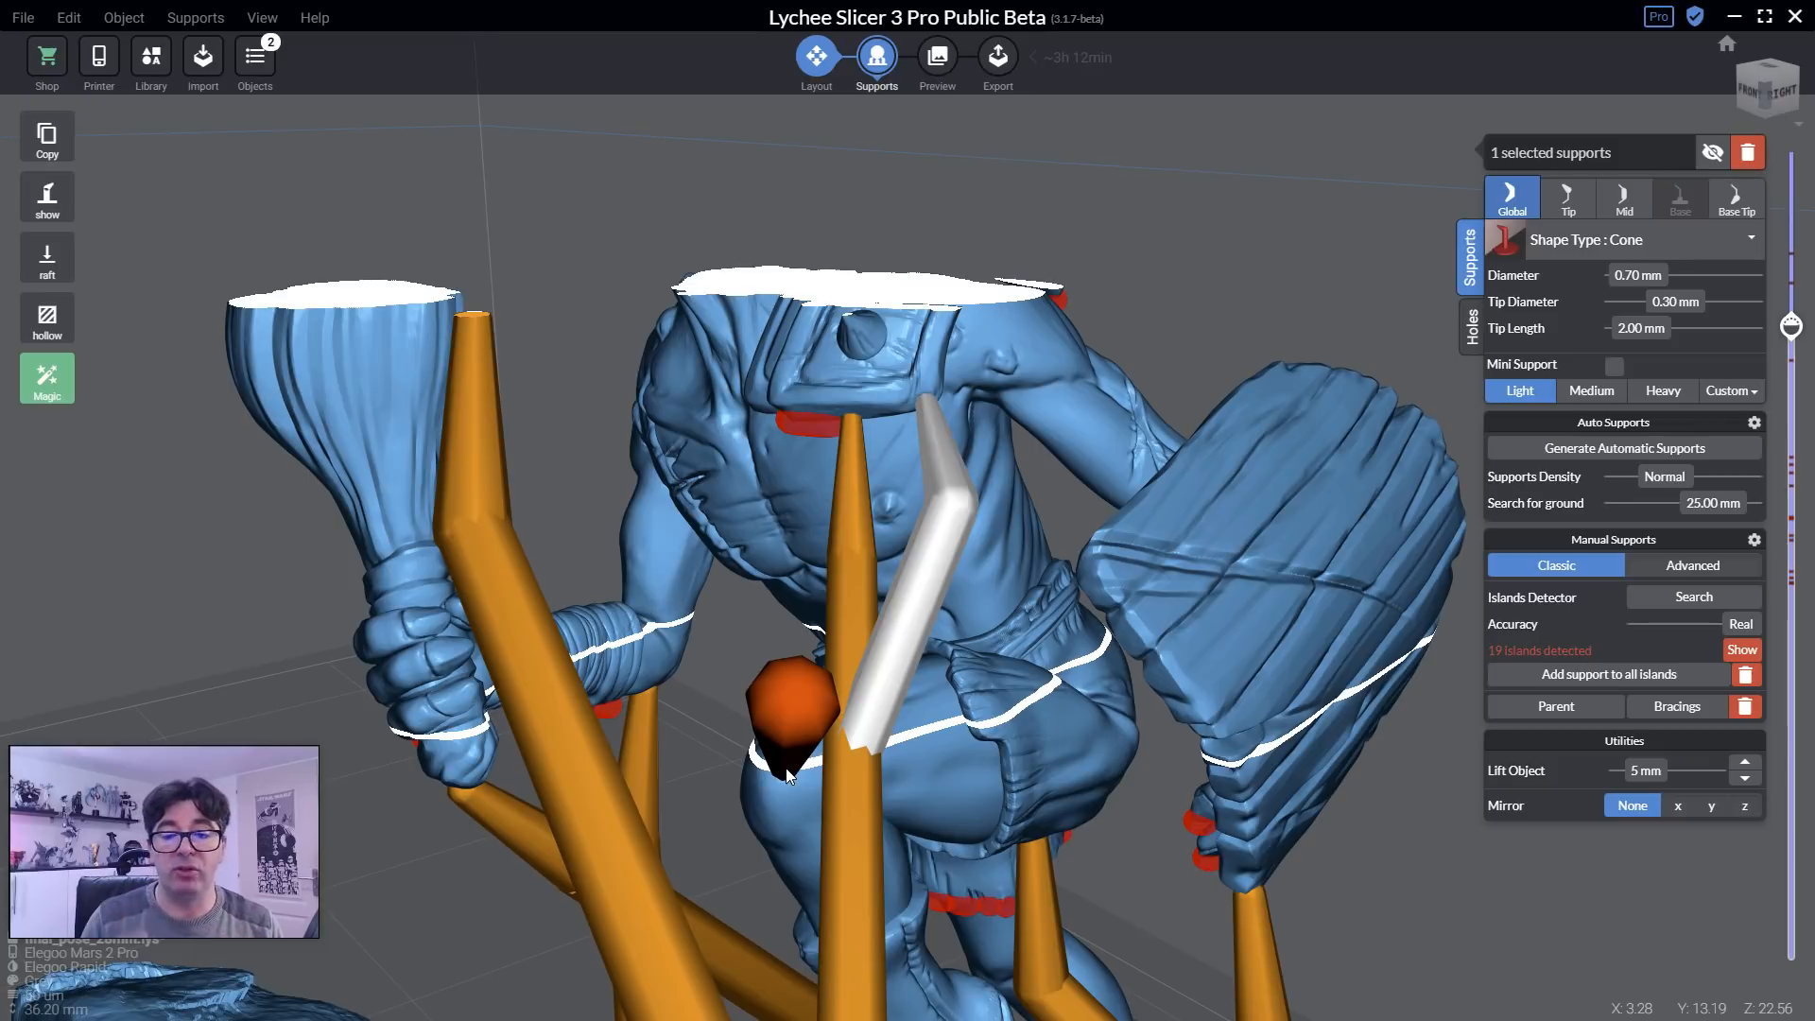
pyautogui.scroll(-2, 923, 741)
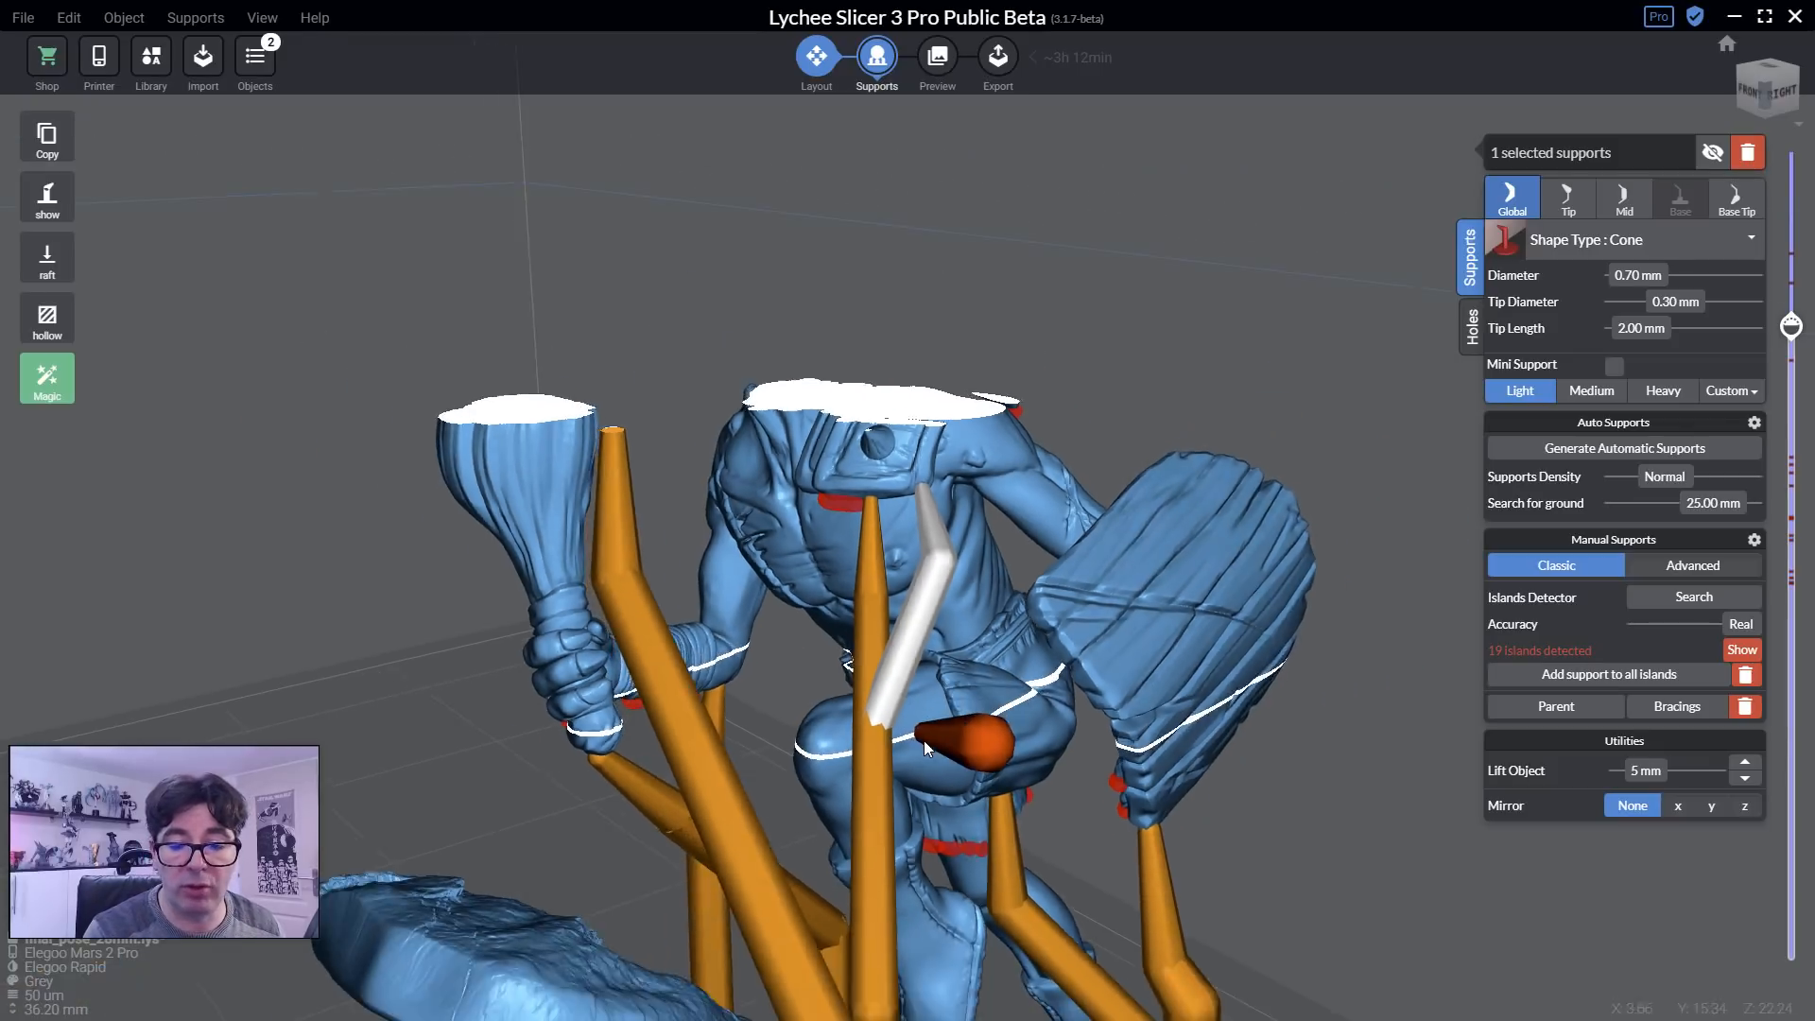
pyautogui.moveTo(923, 740); pyautogui.dragTo(849, 552, button='right')
pyautogui.scroll(5, 866, 586)
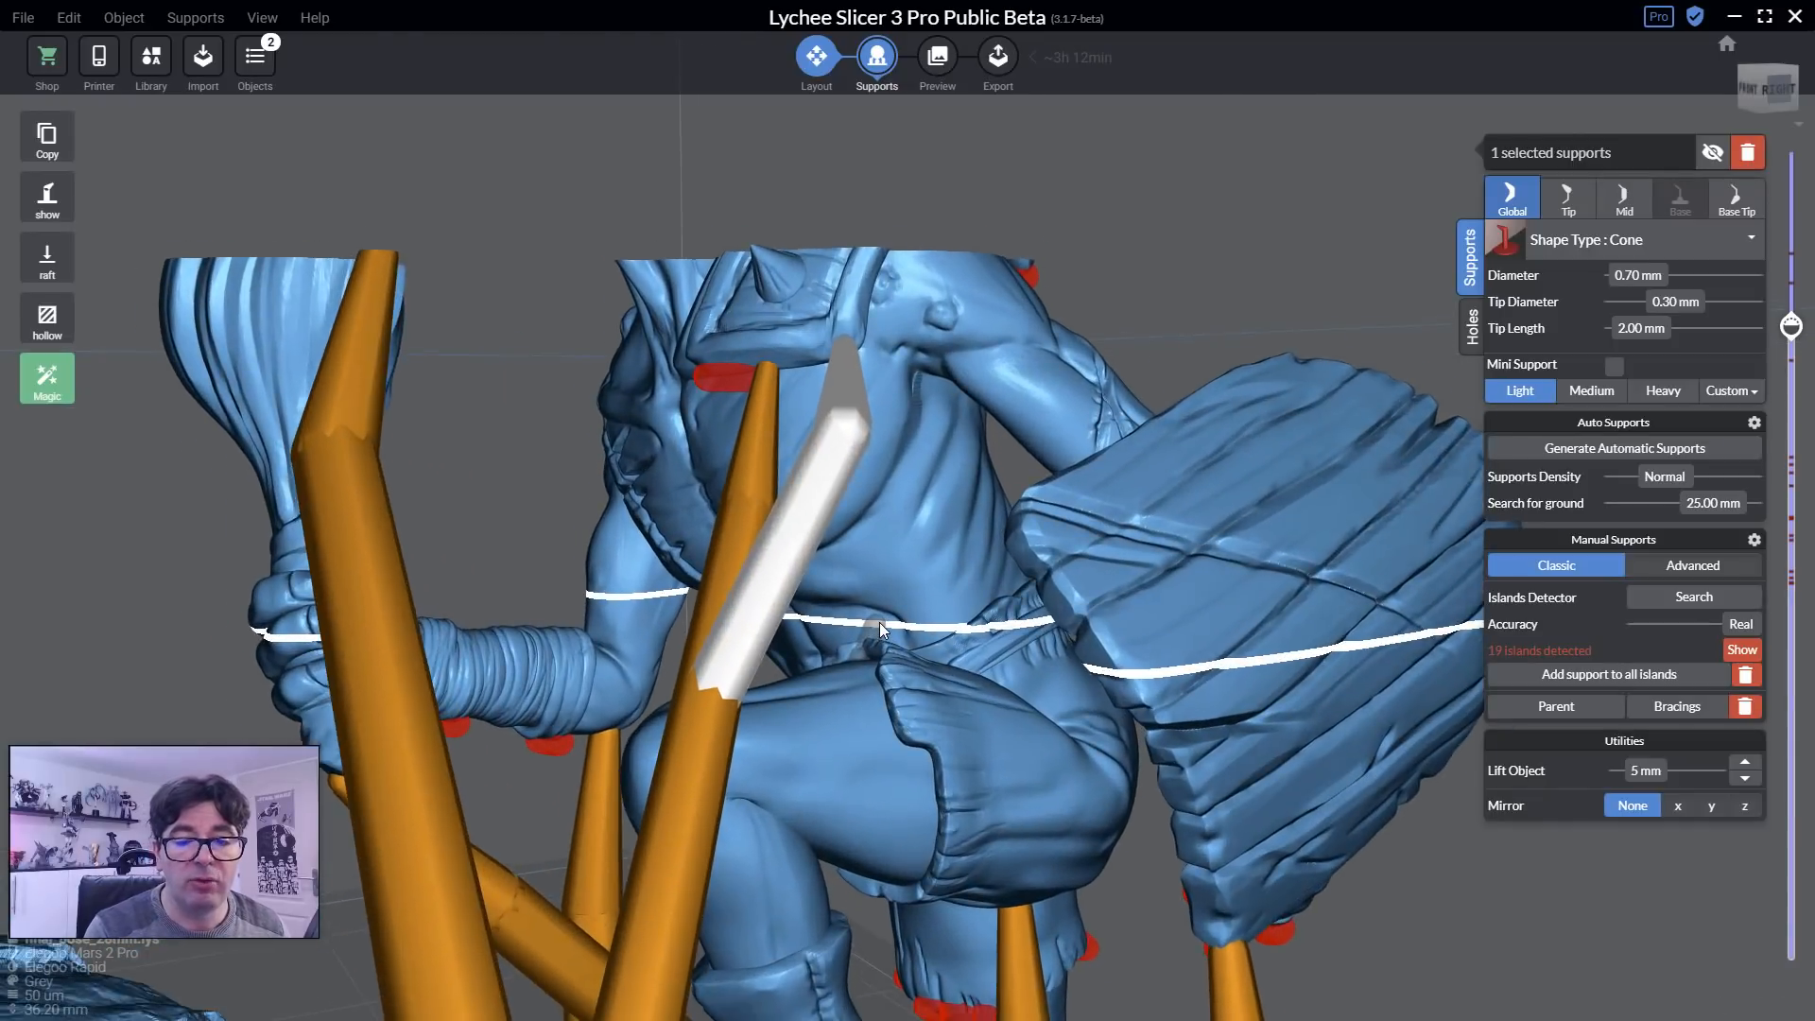
pyautogui.scroll(6, 851, 619)
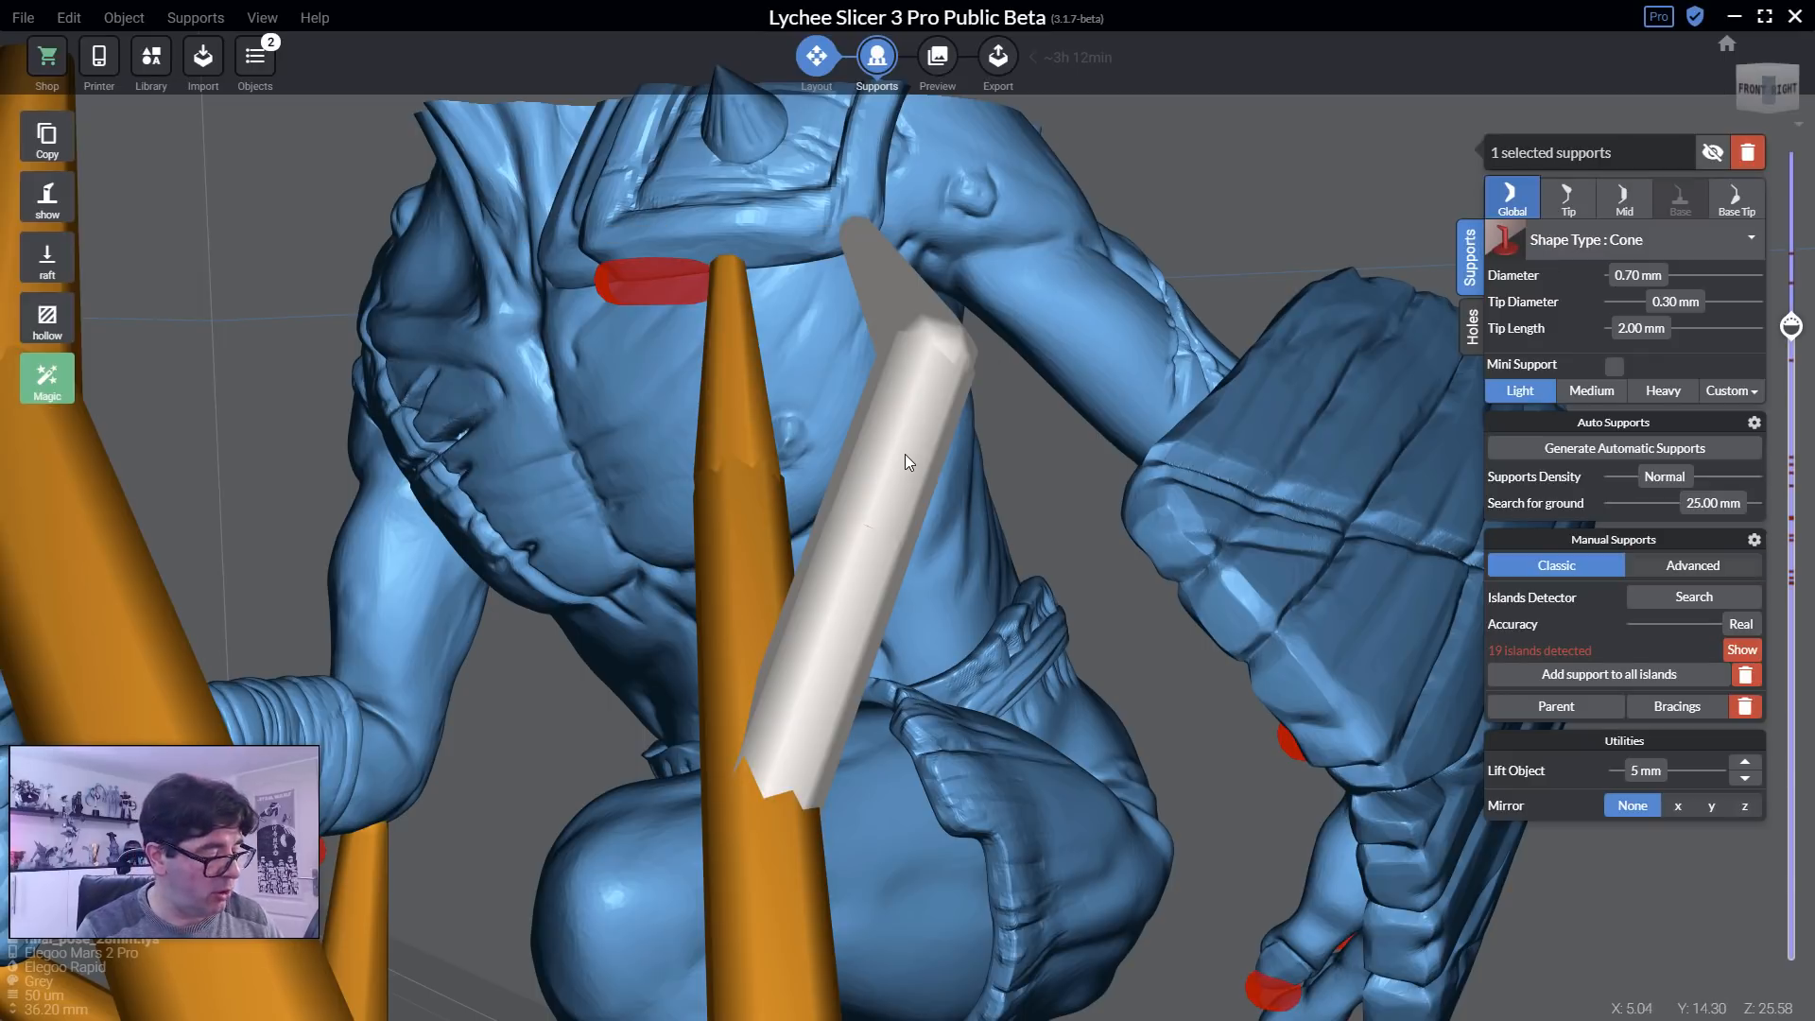
pyautogui.press('Delete')
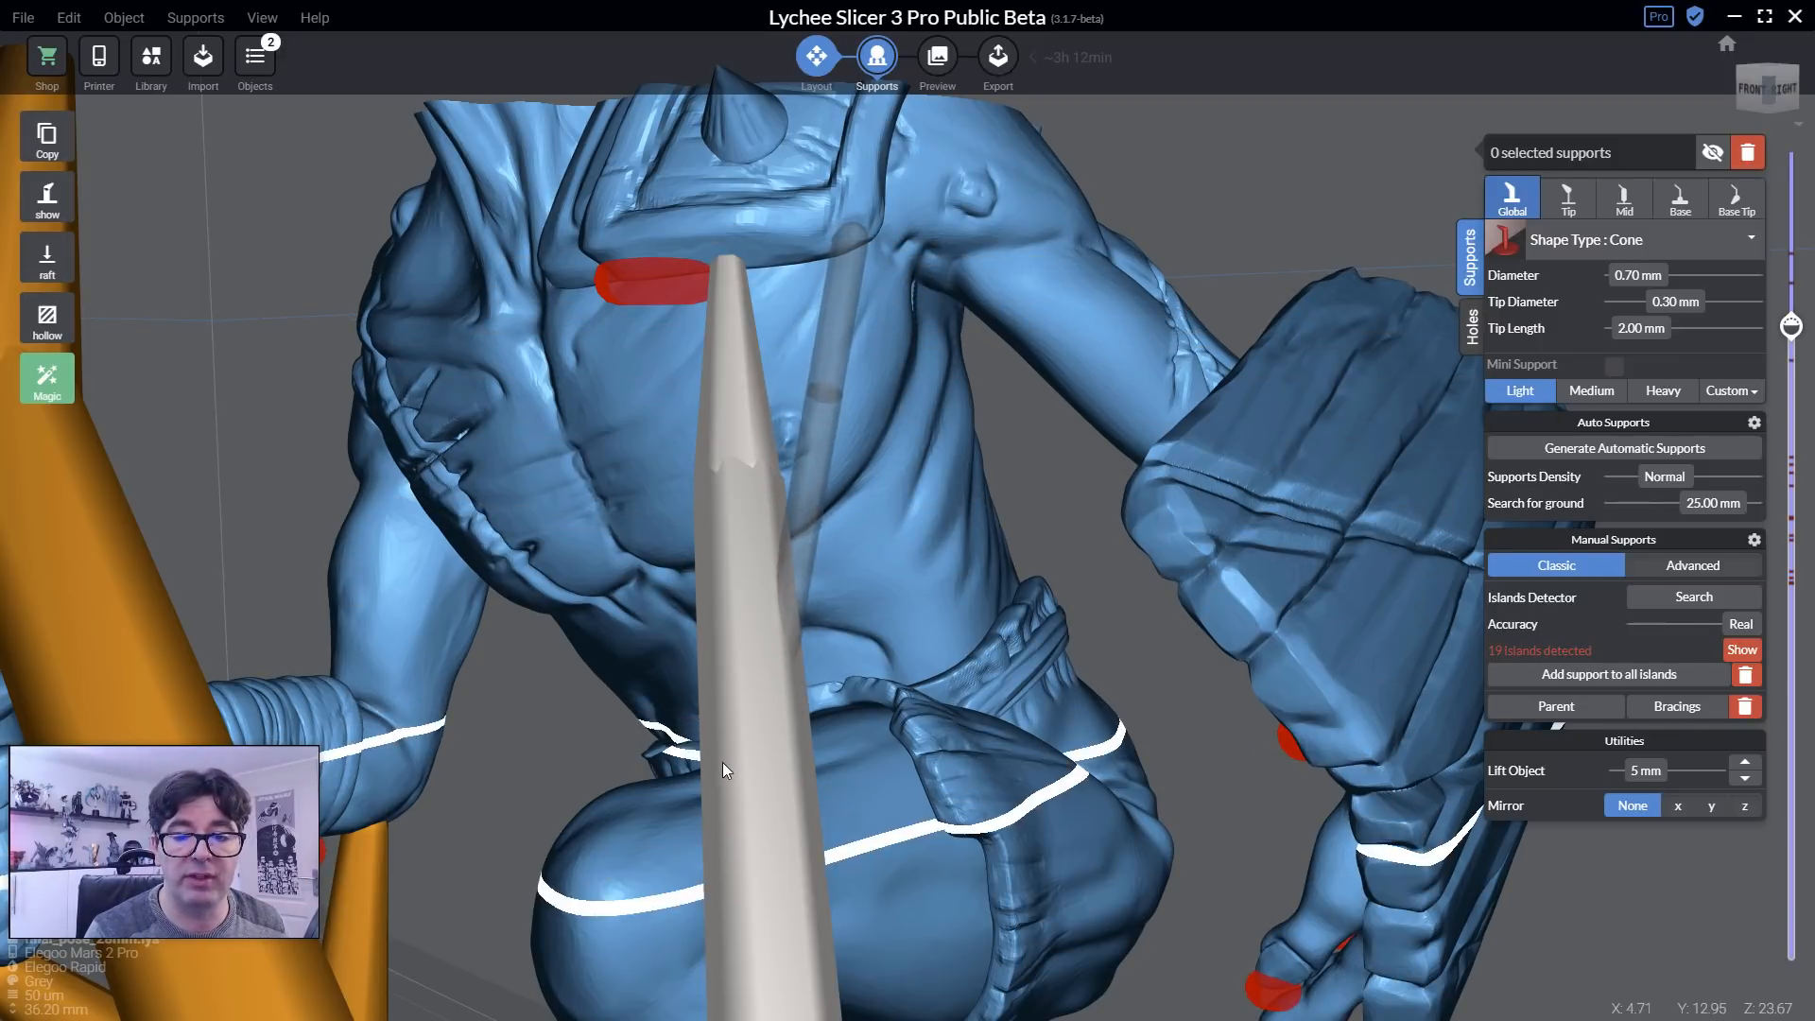
# Branch two Light mini supports onto the middle support, one from the shoulder pad's outer corner and one from the island on the opposite side.
pyautogui.click(853, 233)
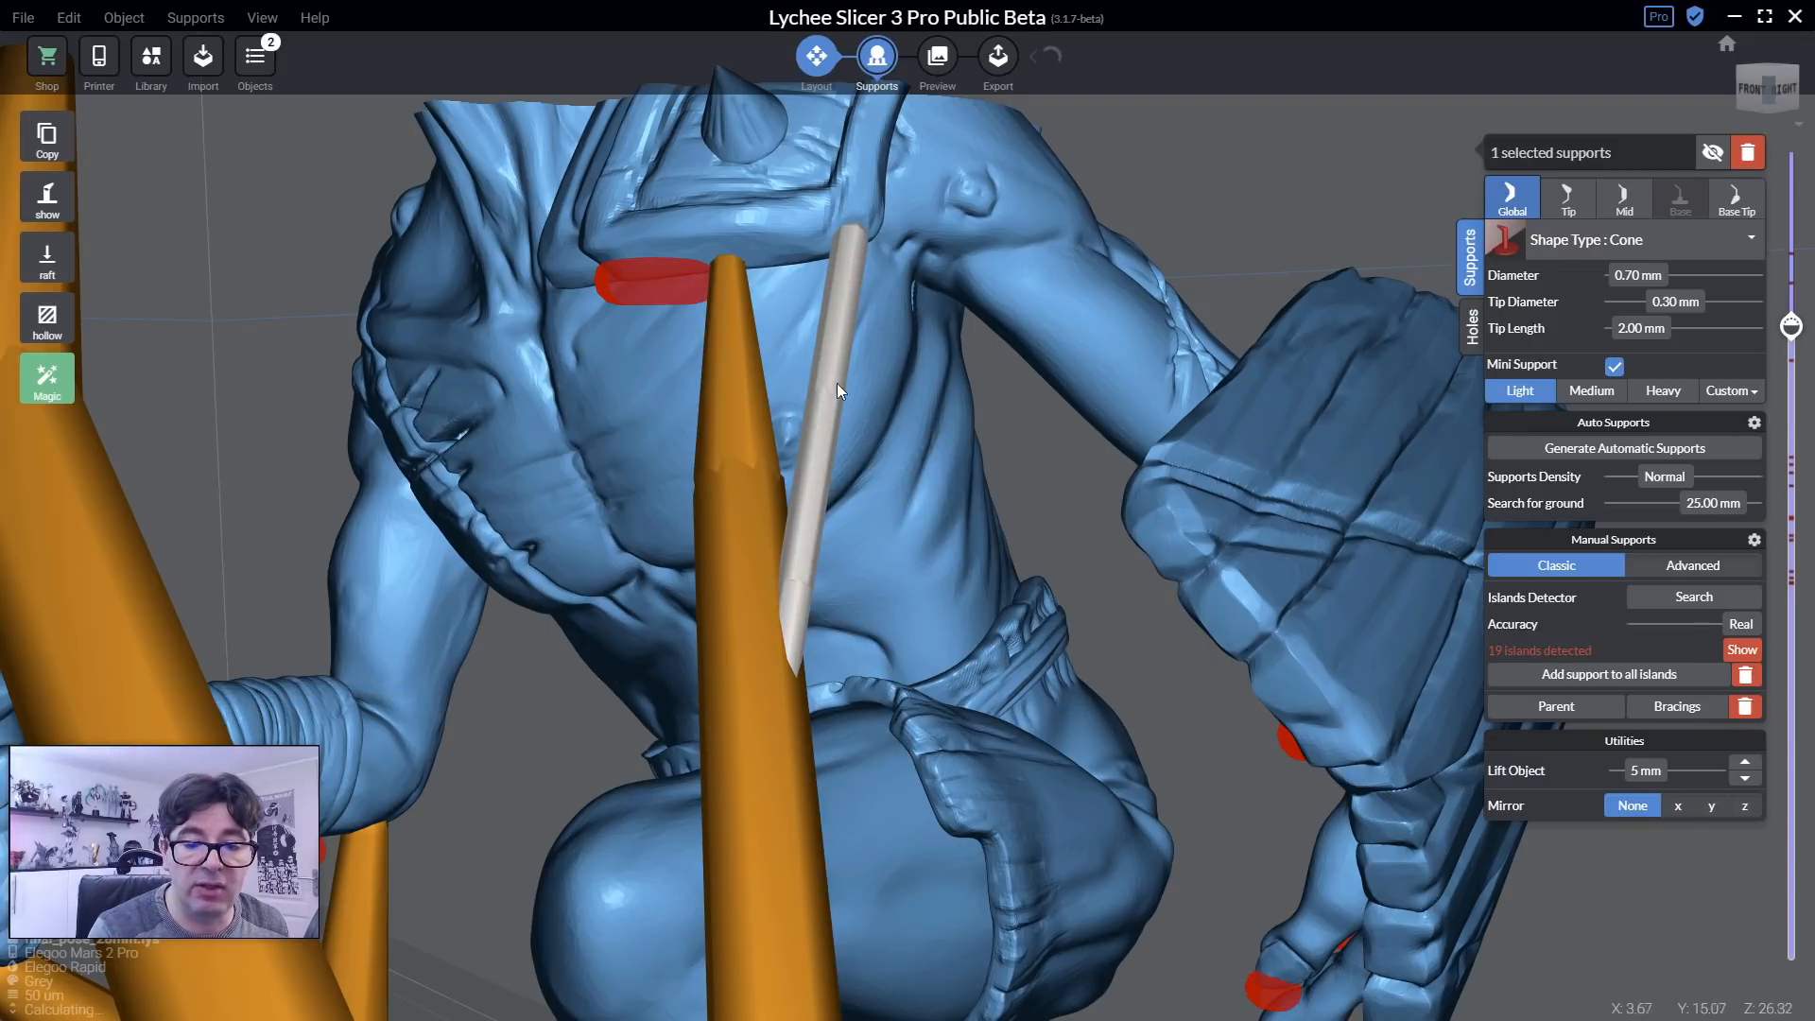
pyautogui.click(633, 274)
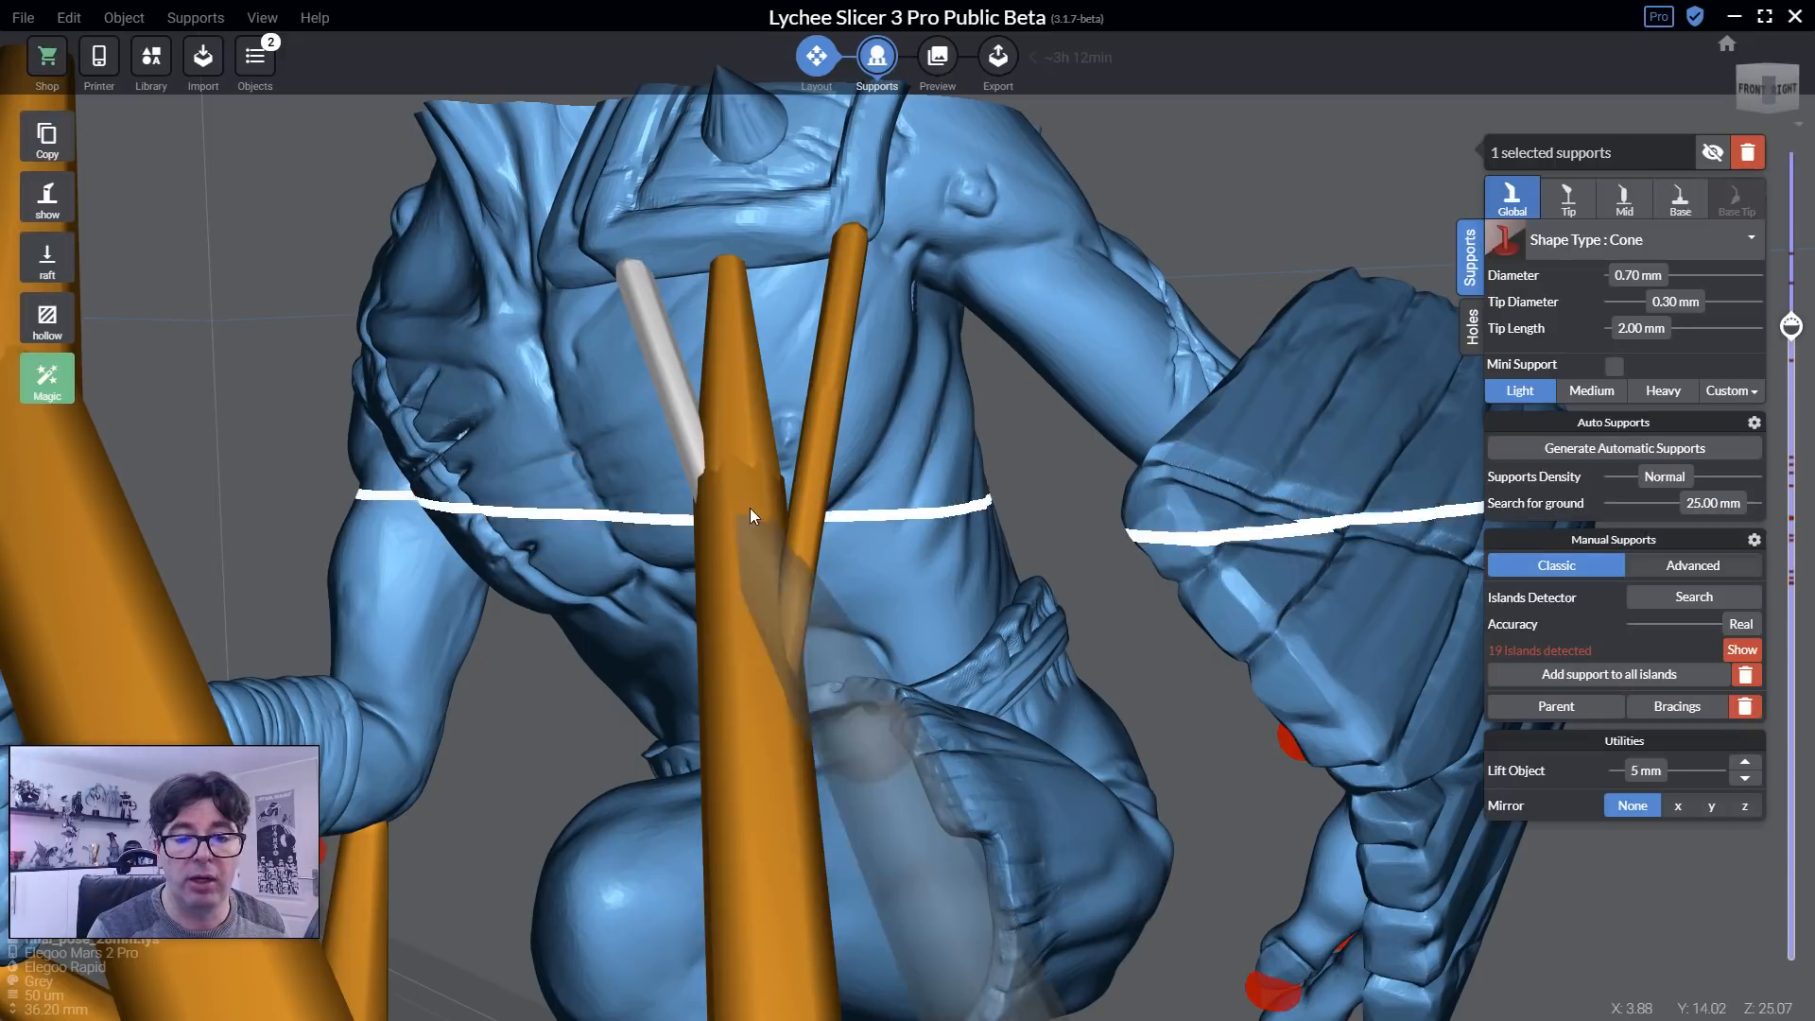
pyautogui.moveTo(720, 285); pyautogui.dragTo(730, 361, button='right')
pyautogui.scroll(-3, 730, 361)
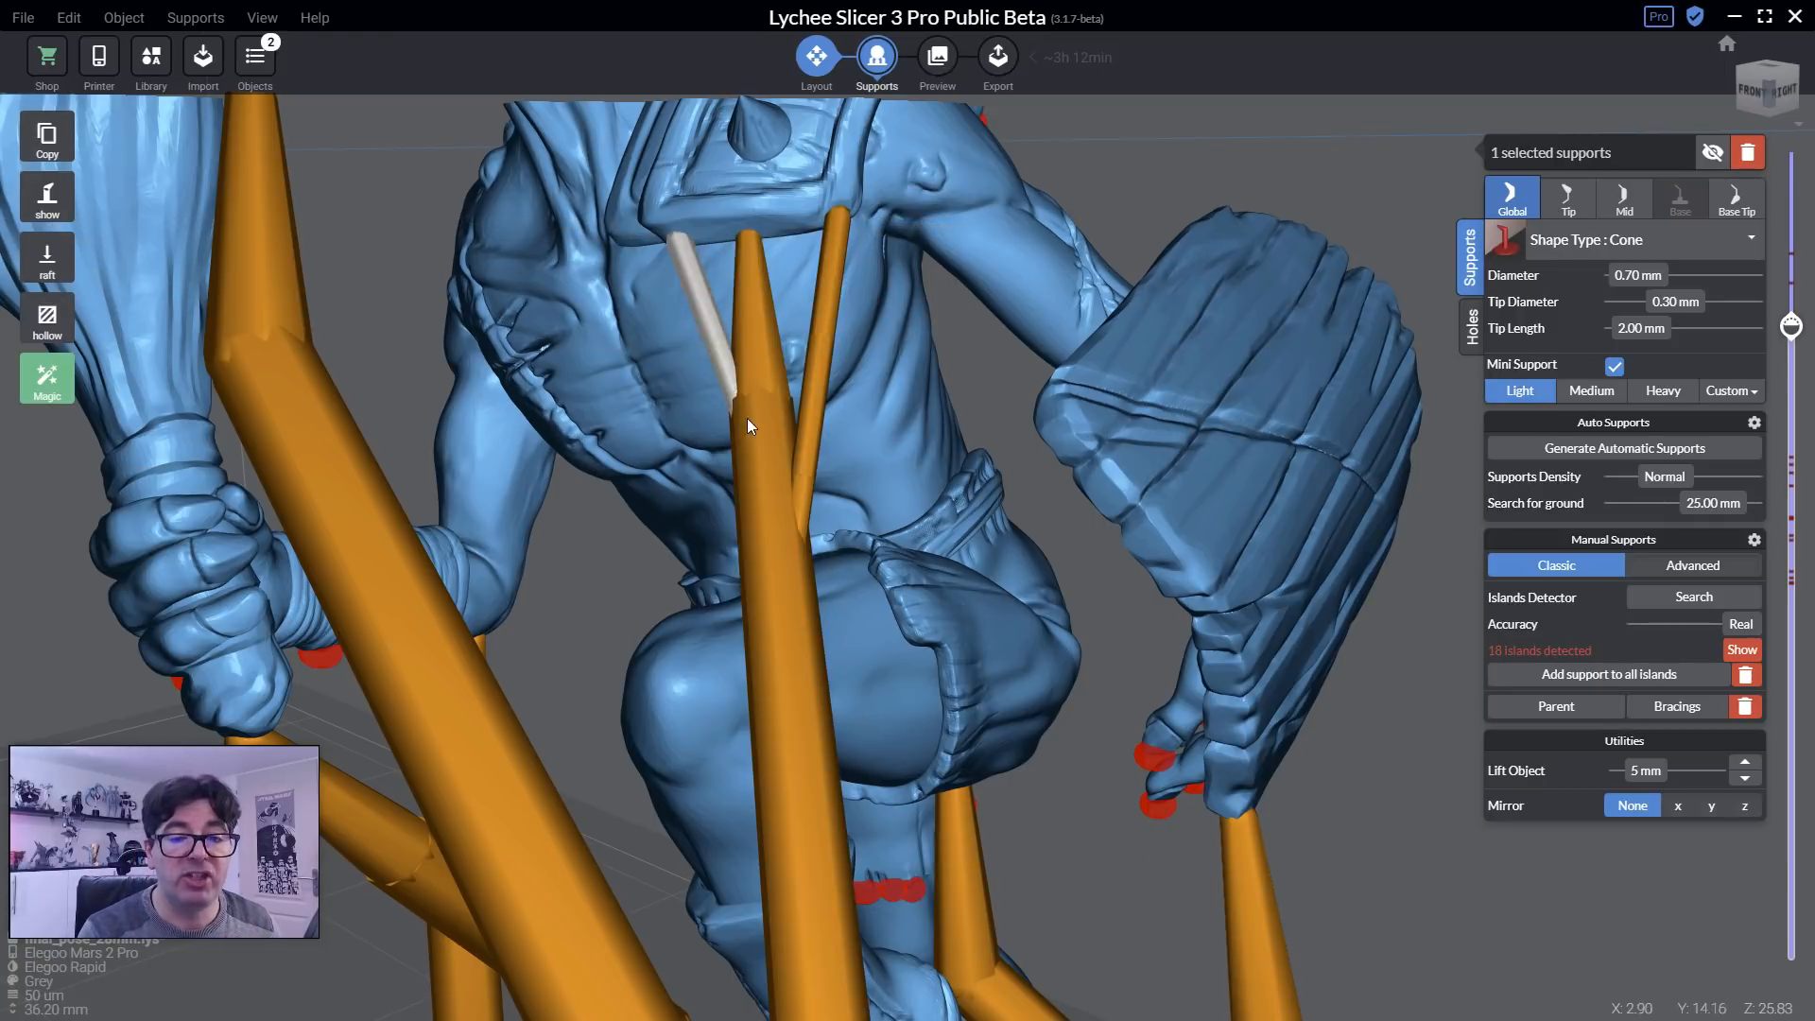
pyautogui.moveTo(754, 417); pyautogui.dragTo(789, 660, button='right')
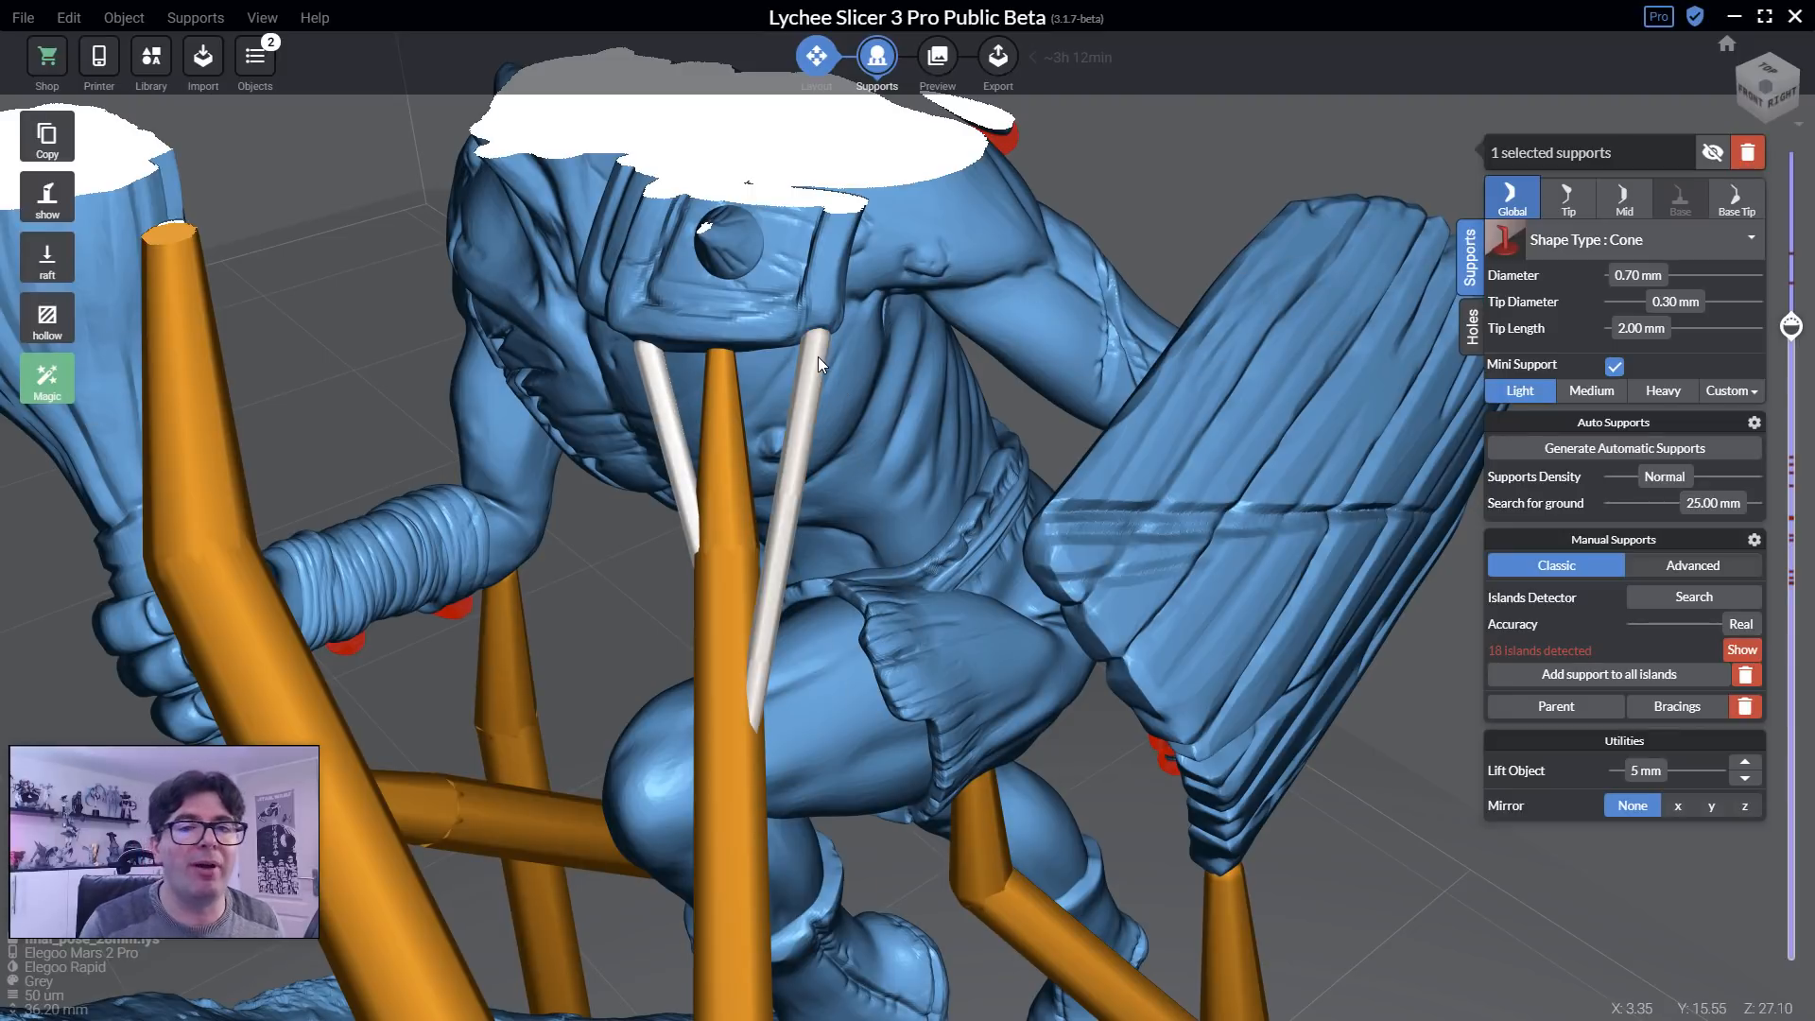
# Lower the layer view and step up to about layer 543 to examine how the pad's edge forms on its supports.
pyautogui.moveTo(1791, 326); pyautogui.dragTo(1790, 367)
pyautogui.moveTo(818, 388); pyautogui.dragTo(803, 428, button='right')
pyautogui.moveTo(775, 374); pyautogui.dragTo(737, 383, button='middle')
pyautogui.press('Up')
pyautogui.press('Up')
pyautogui.press('Up')
pyautogui.press('Up')
pyautogui.press('Up')
pyautogui.press('Up')
pyautogui.press('Up')
pyautogui.press('Up')
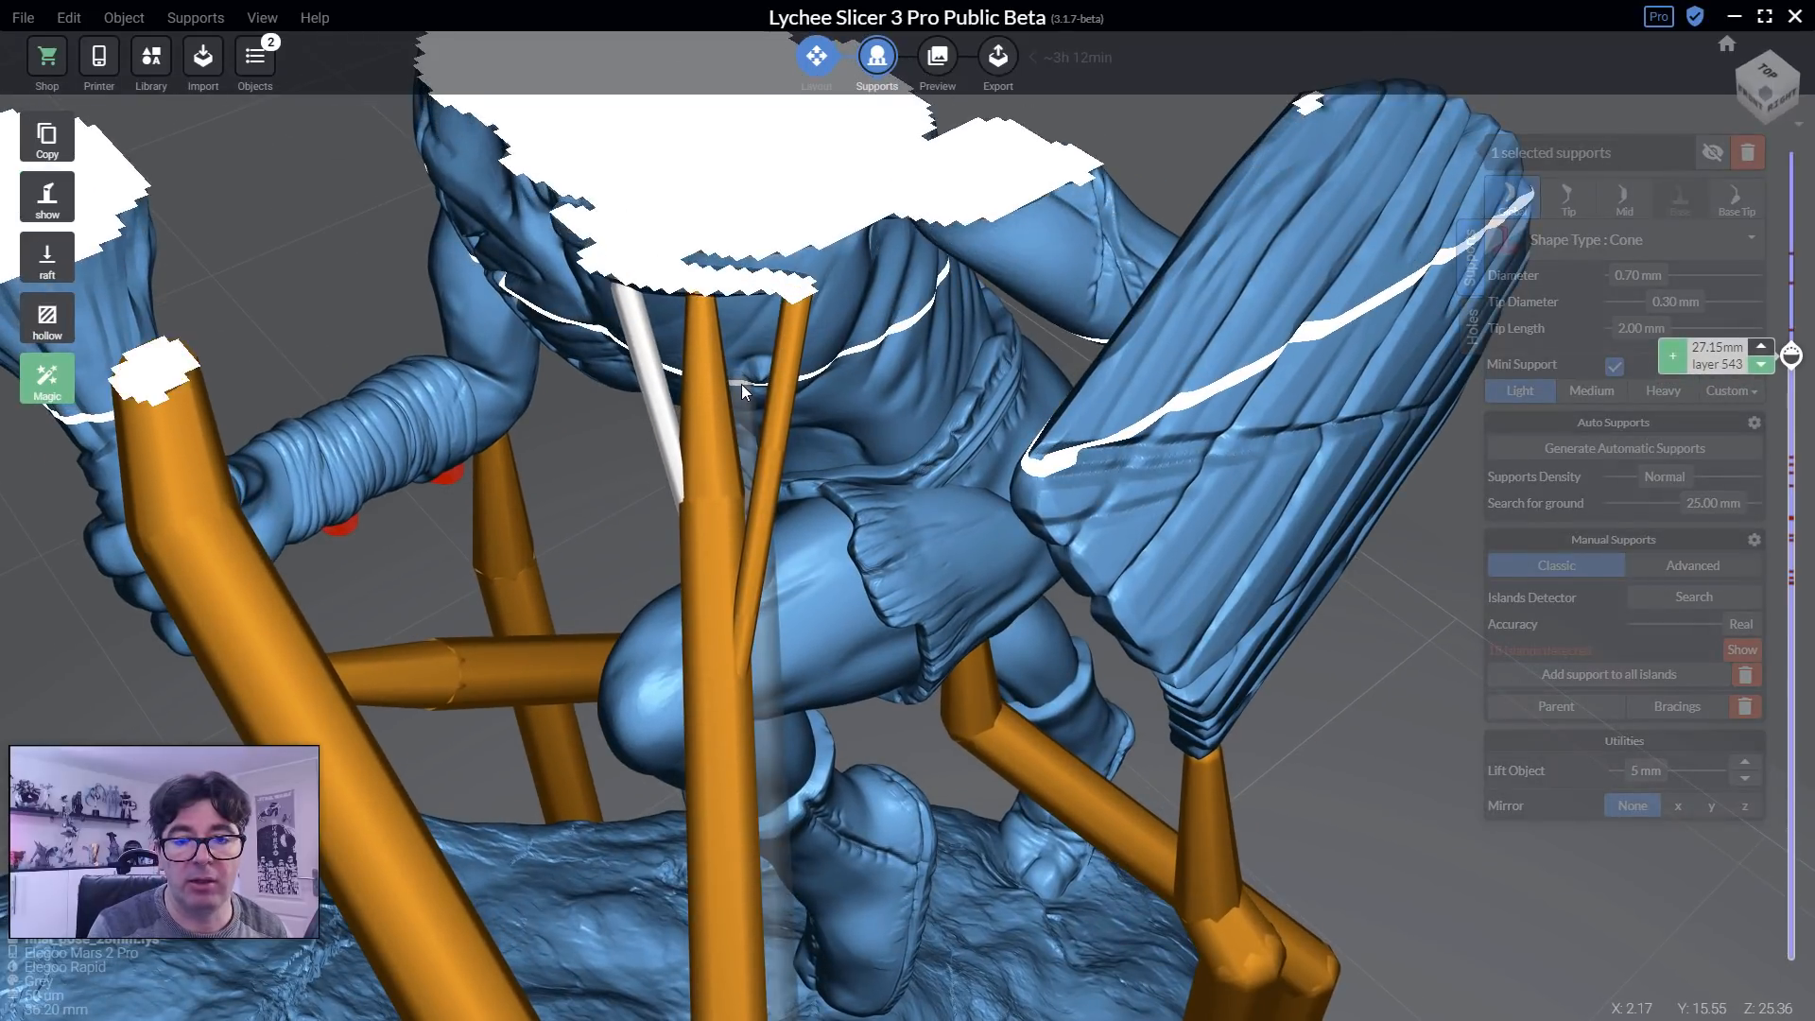
# Select the mini support on the shoulder pad's inner side and set its tip diameter to 0.21 mm.
pyautogui.click(800, 291)
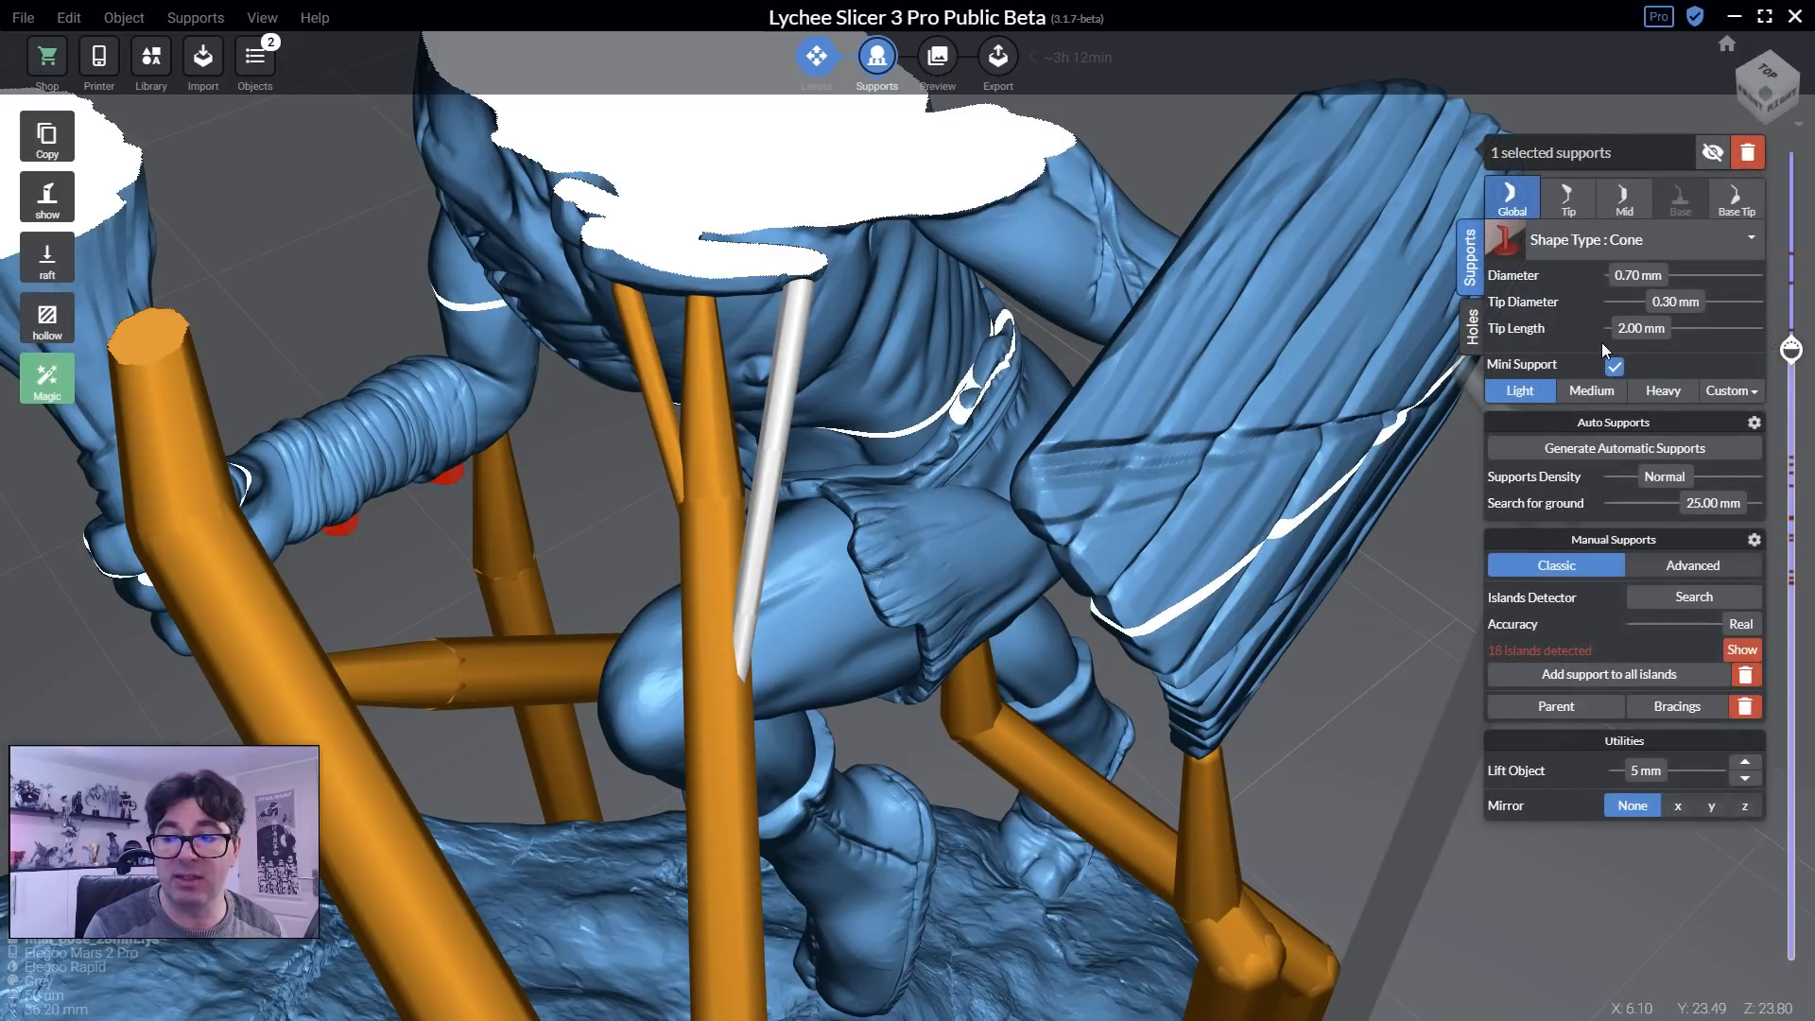
pyautogui.click(632, 299)
pyautogui.moveTo(1674, 315); pyautogui.dragTo(1661, 314)
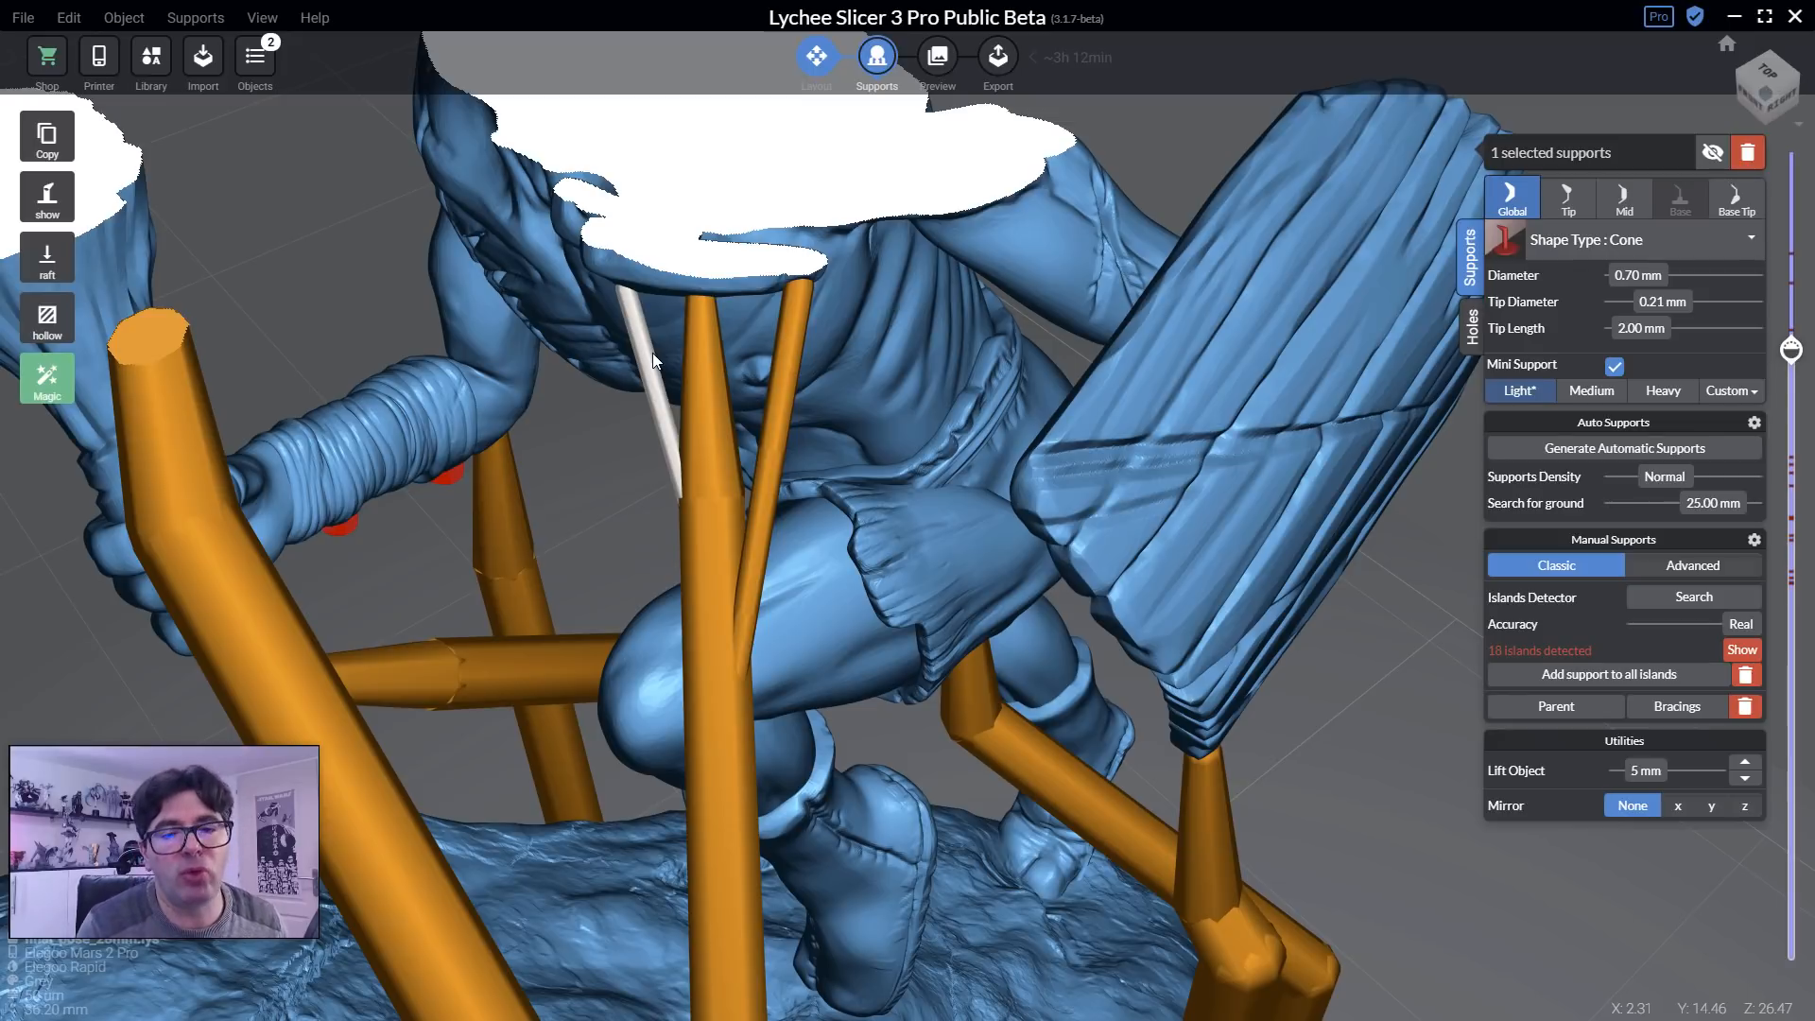
# Place a full-size support with a 0.21 mm tip under the middle fingertip island of the shield-side hand.
pyautogui.scroll(-6, 691, 416)
pyautogui.moveTo(581, 564); pyautogui.dragTo(687, 334, button='right')
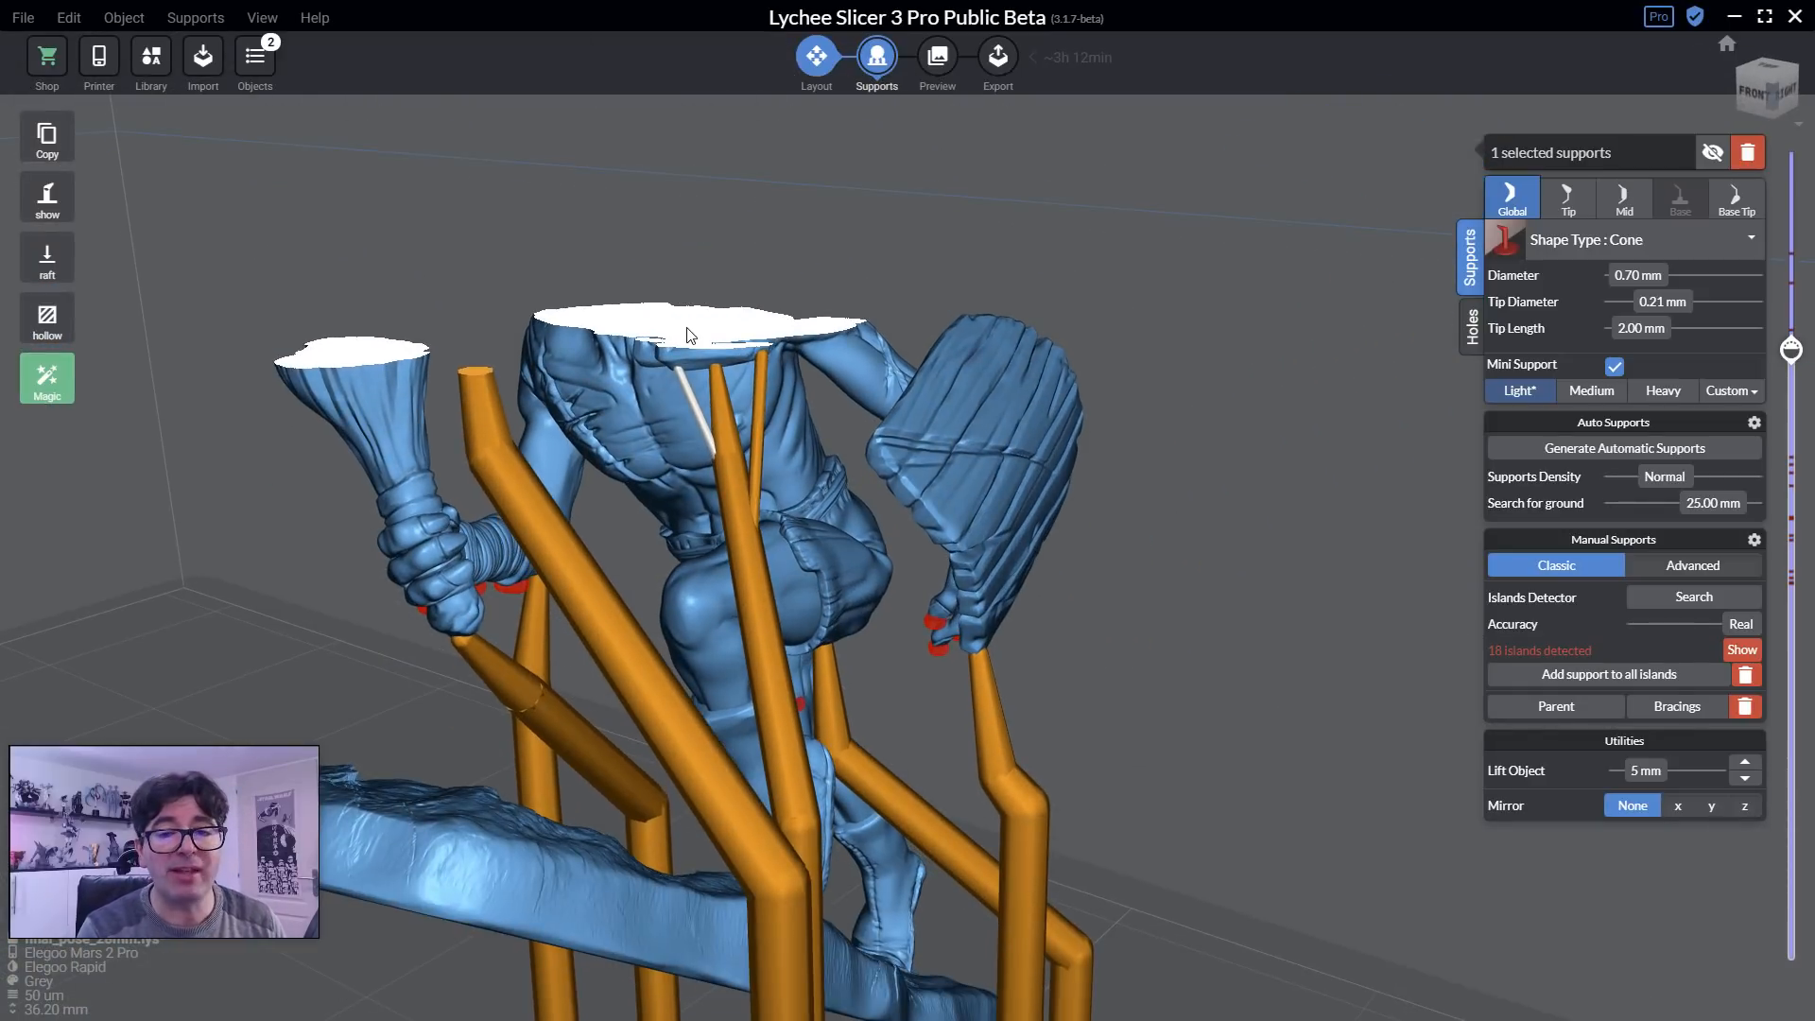
pyautogui.moveTo(1063, 584); pyautogui.dragTo(1031, 650, button='right')
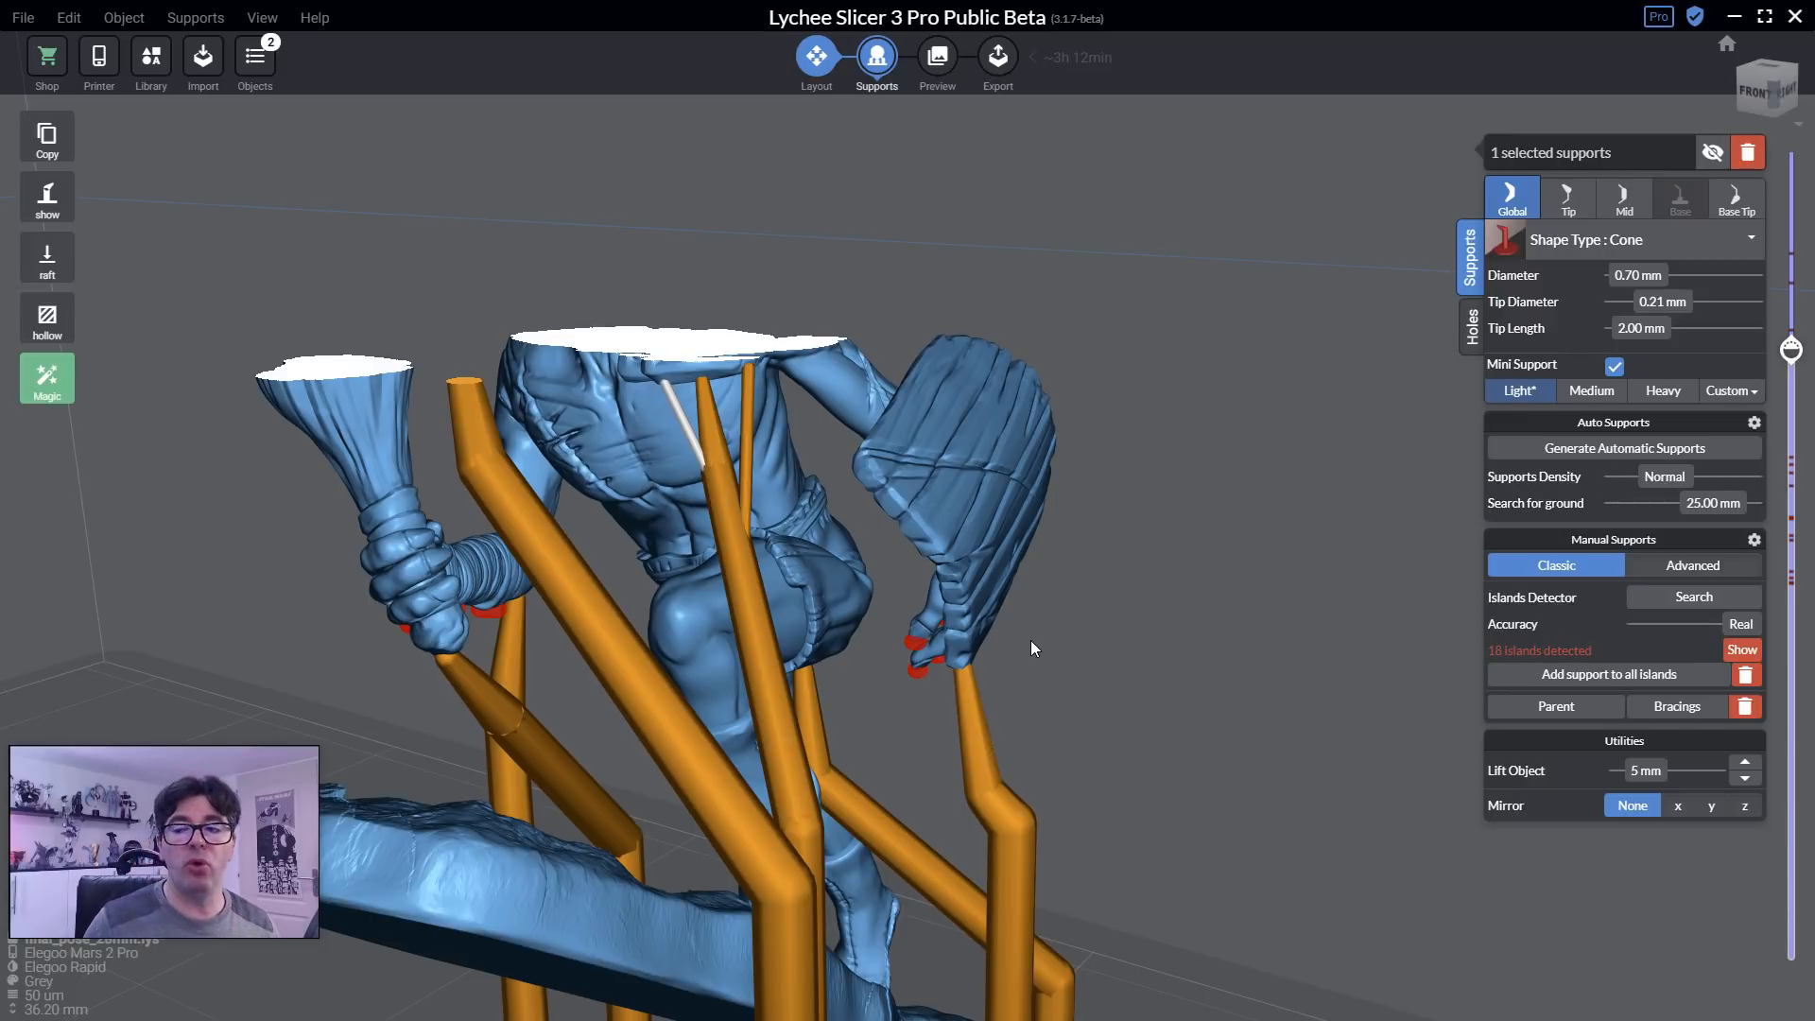
pyautogui.moveTo(1191, 490); pyautogui.dragTo(378, 208)
pyautogui.scroll(3, 918, 624)
pyautogui.scroll(3, 921, 629)
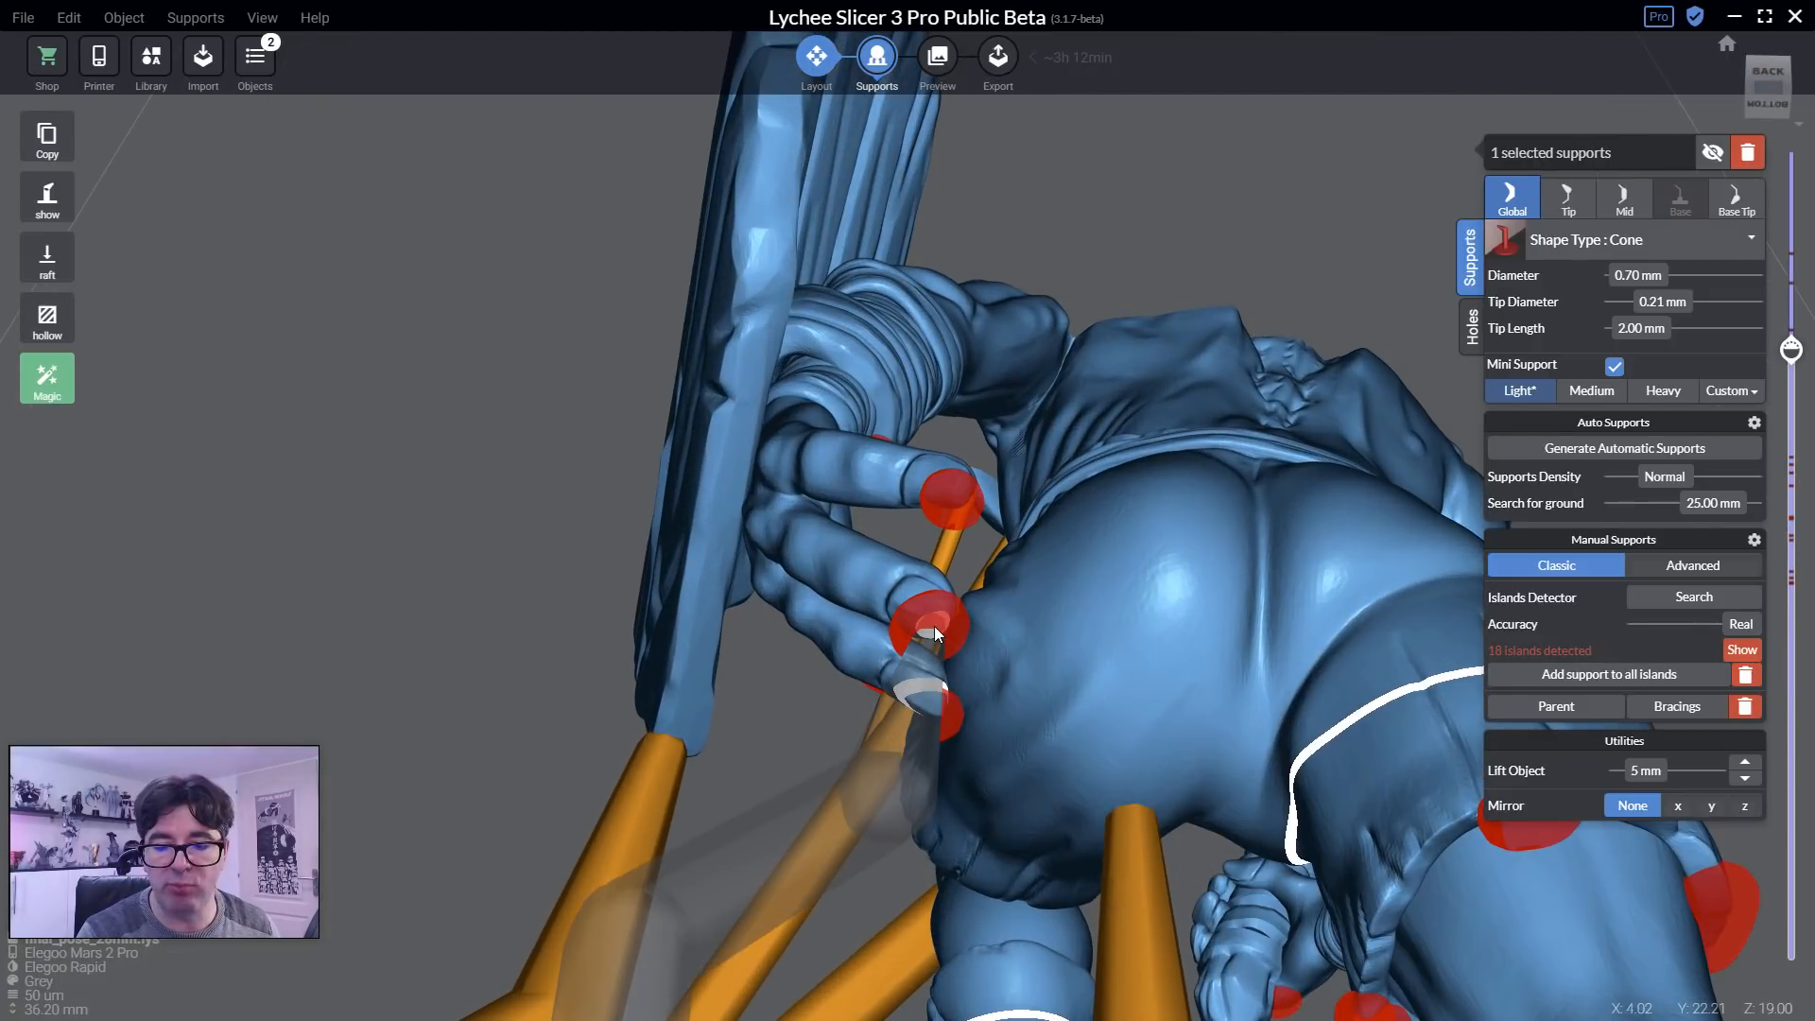
pyautogui.click(935, 626)
pyautogui.moveTo(945, 643); pyautogui.dragTo(1093, 694)
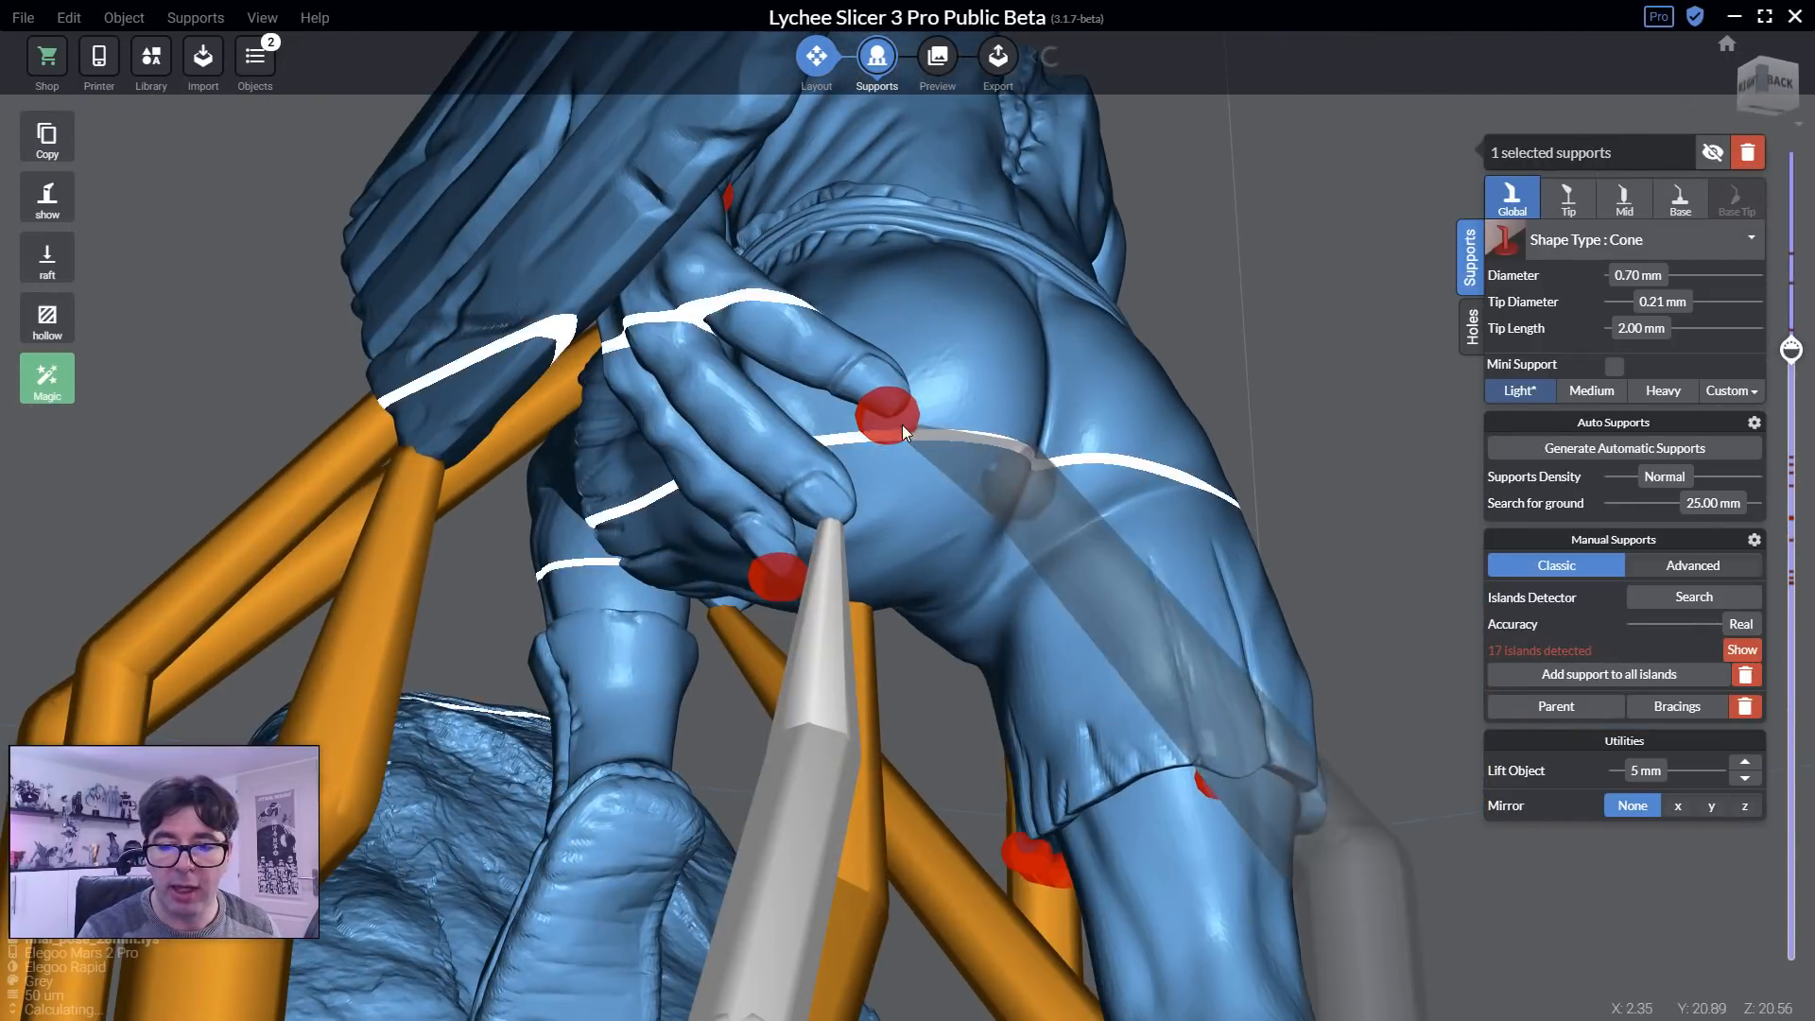
# Branch mini supports from the island fingertips on either side onto the middle fingertip's support.
pyautogui.click(887, 410)
pyautogui.moveTo(828, 734); pyautogui.dragTo(830, 726)
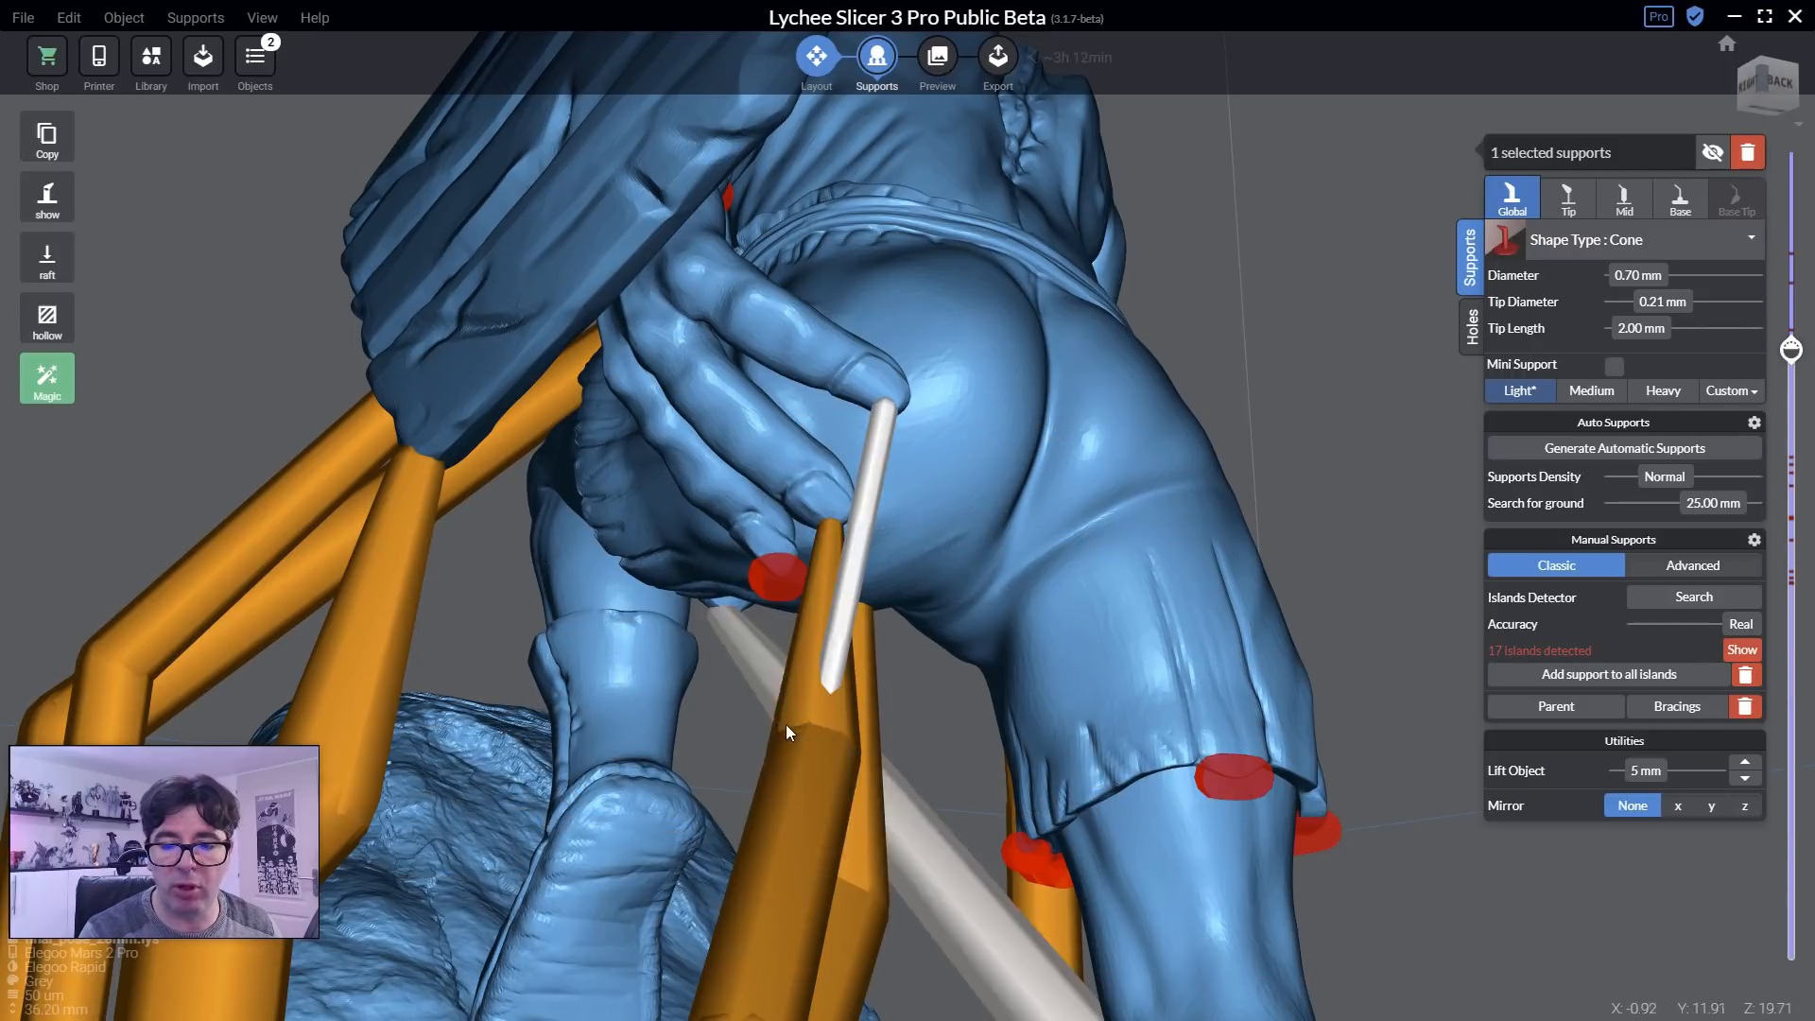
pyautogui.moveTo(786, 724); pyautogui.dragTo(995, 785, button='right')
pyautogui.click(562, 496)
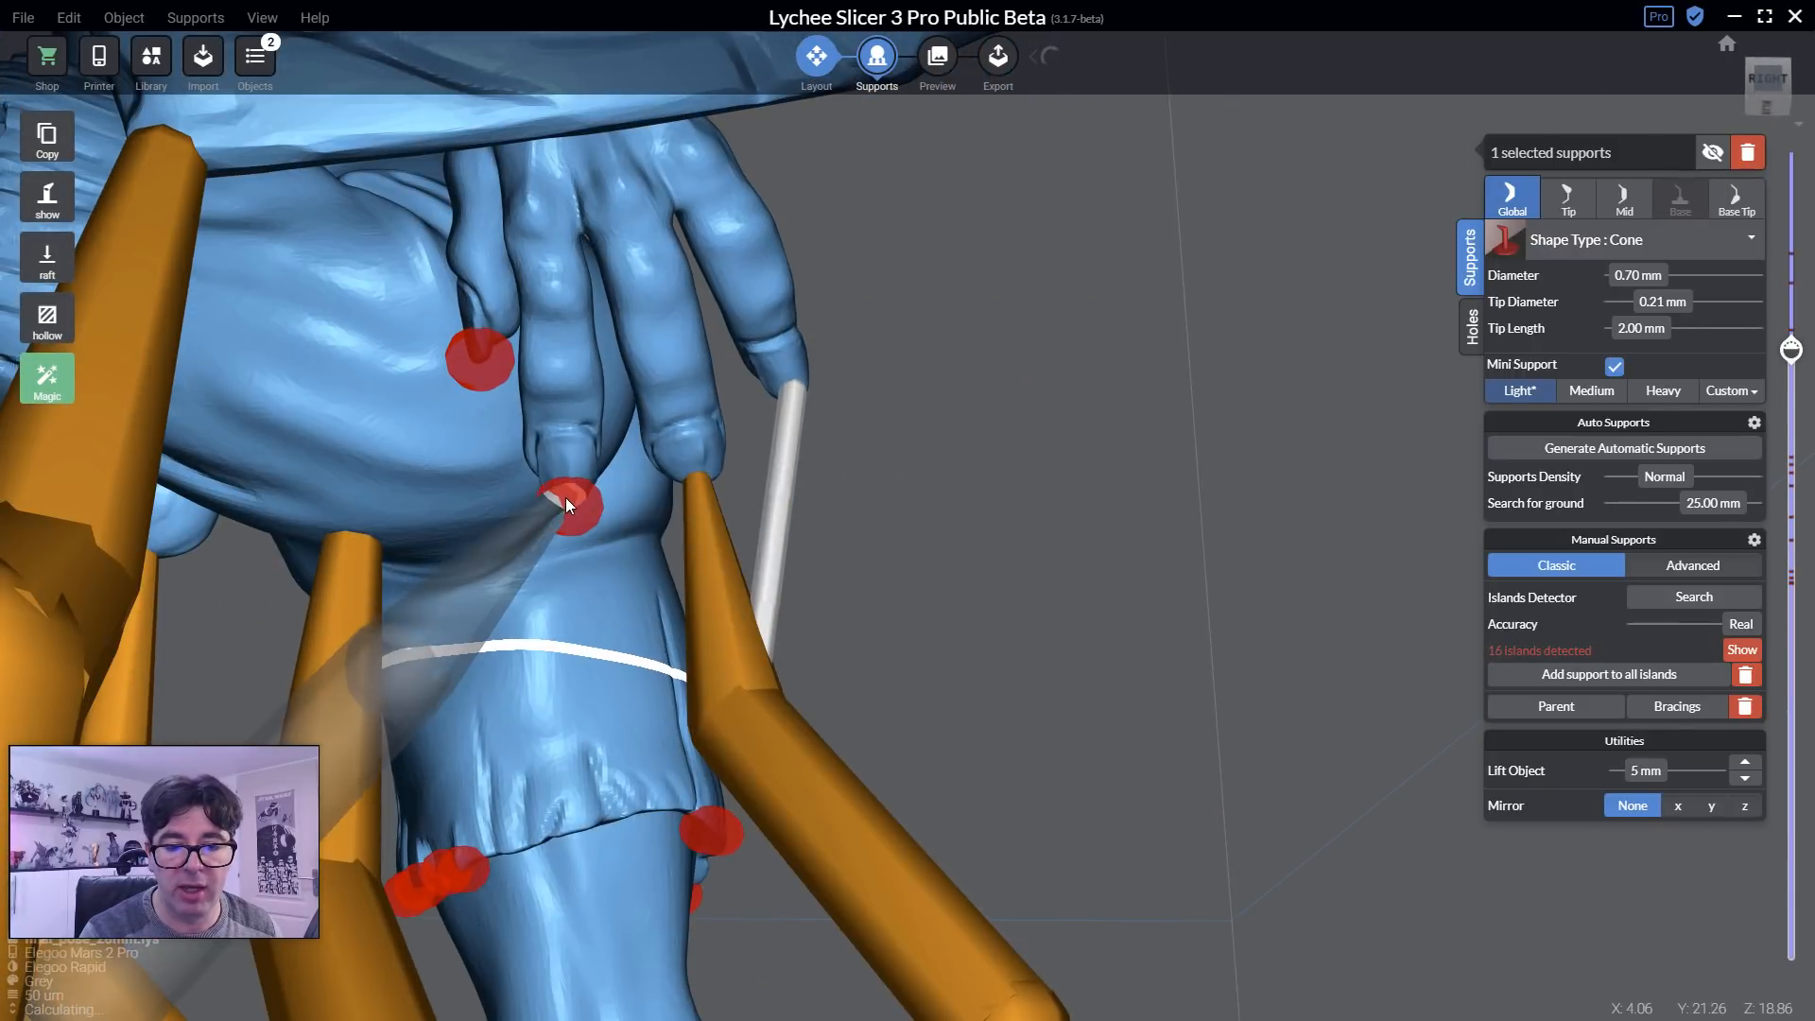
pyautogui.moveTo(777, 729); pyautogui.dragTo(815, 715, button='right')
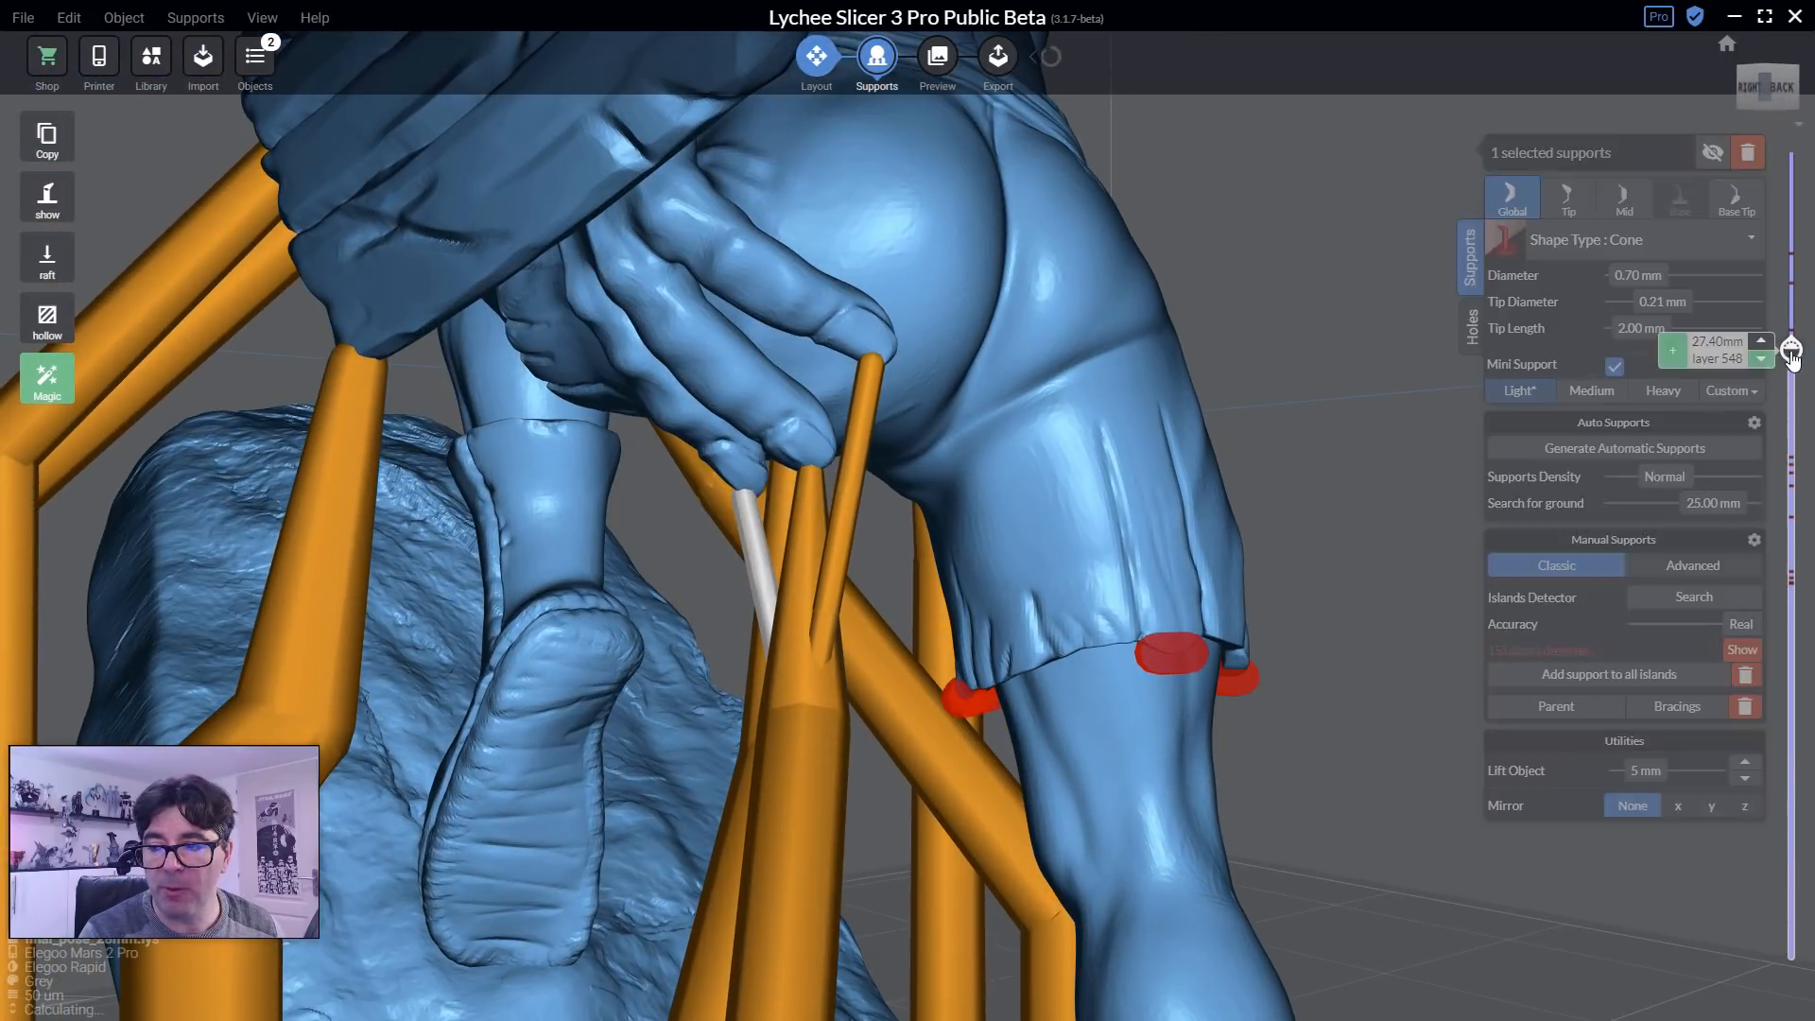
# Lower the layer view and step up through layers 387 to 399 to examine how the fingers grow from their supports.
pyautogui.moveTo(1790, 349); pyautogui.dragTo(1790, 536)
pyautogui.moveTo(915, 488); pyautogui.dragTo(873, 526, button='right')
pyautogui.press('Up')
pyautogui.press('Up')
pyautogui.press('Up')
pyautogui.press('Up')
pyautogui.press('Up')
pyautogui.press('Up')
pyautogui.press('Up')
pyautogui.press('Up')
pyautogui.press('Up')
pyautogui.press('Up')
pyautogui.press('Up')
pyautogui.press('Up')
pyautogui.press('Up')
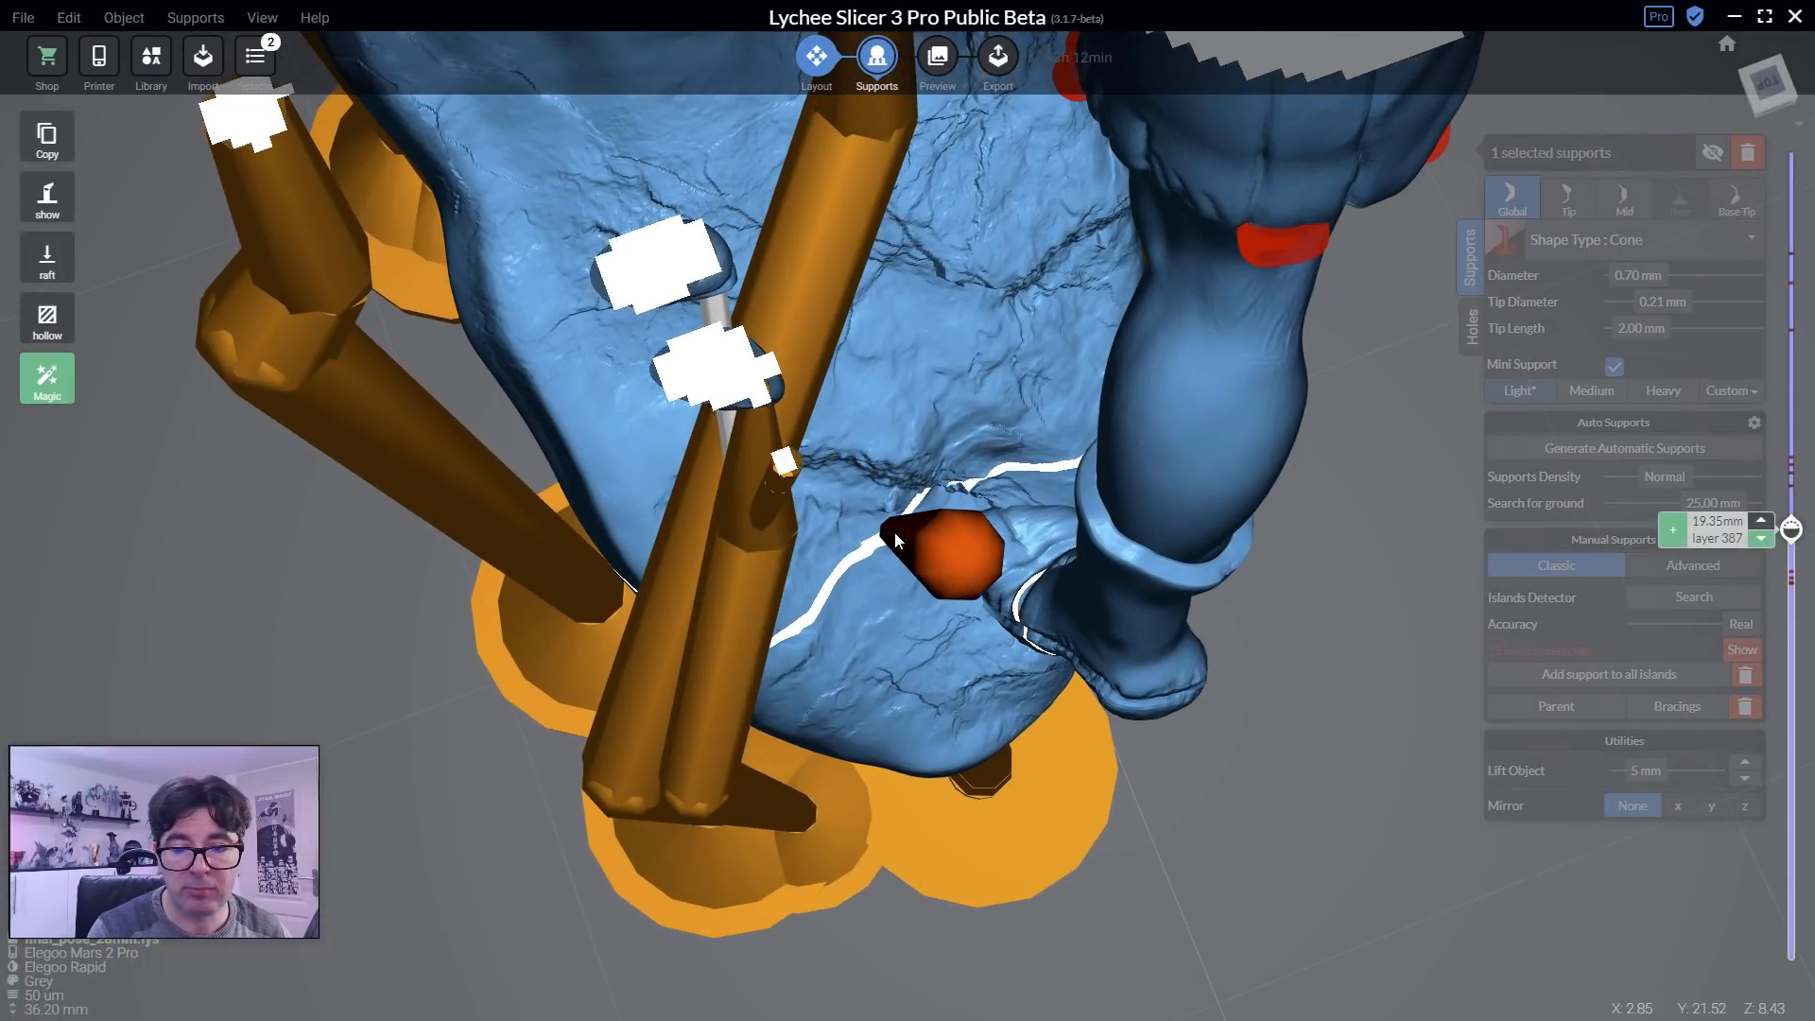
pyautogui.press('Up')
pyautogui.press('Up')
pyautogui.press('Up')
pyautogui.press('Up')
pyautogui.press('Up')
pyautogui.press('Up')
pyautogui.press('Up')
pyautogui.press('Up')
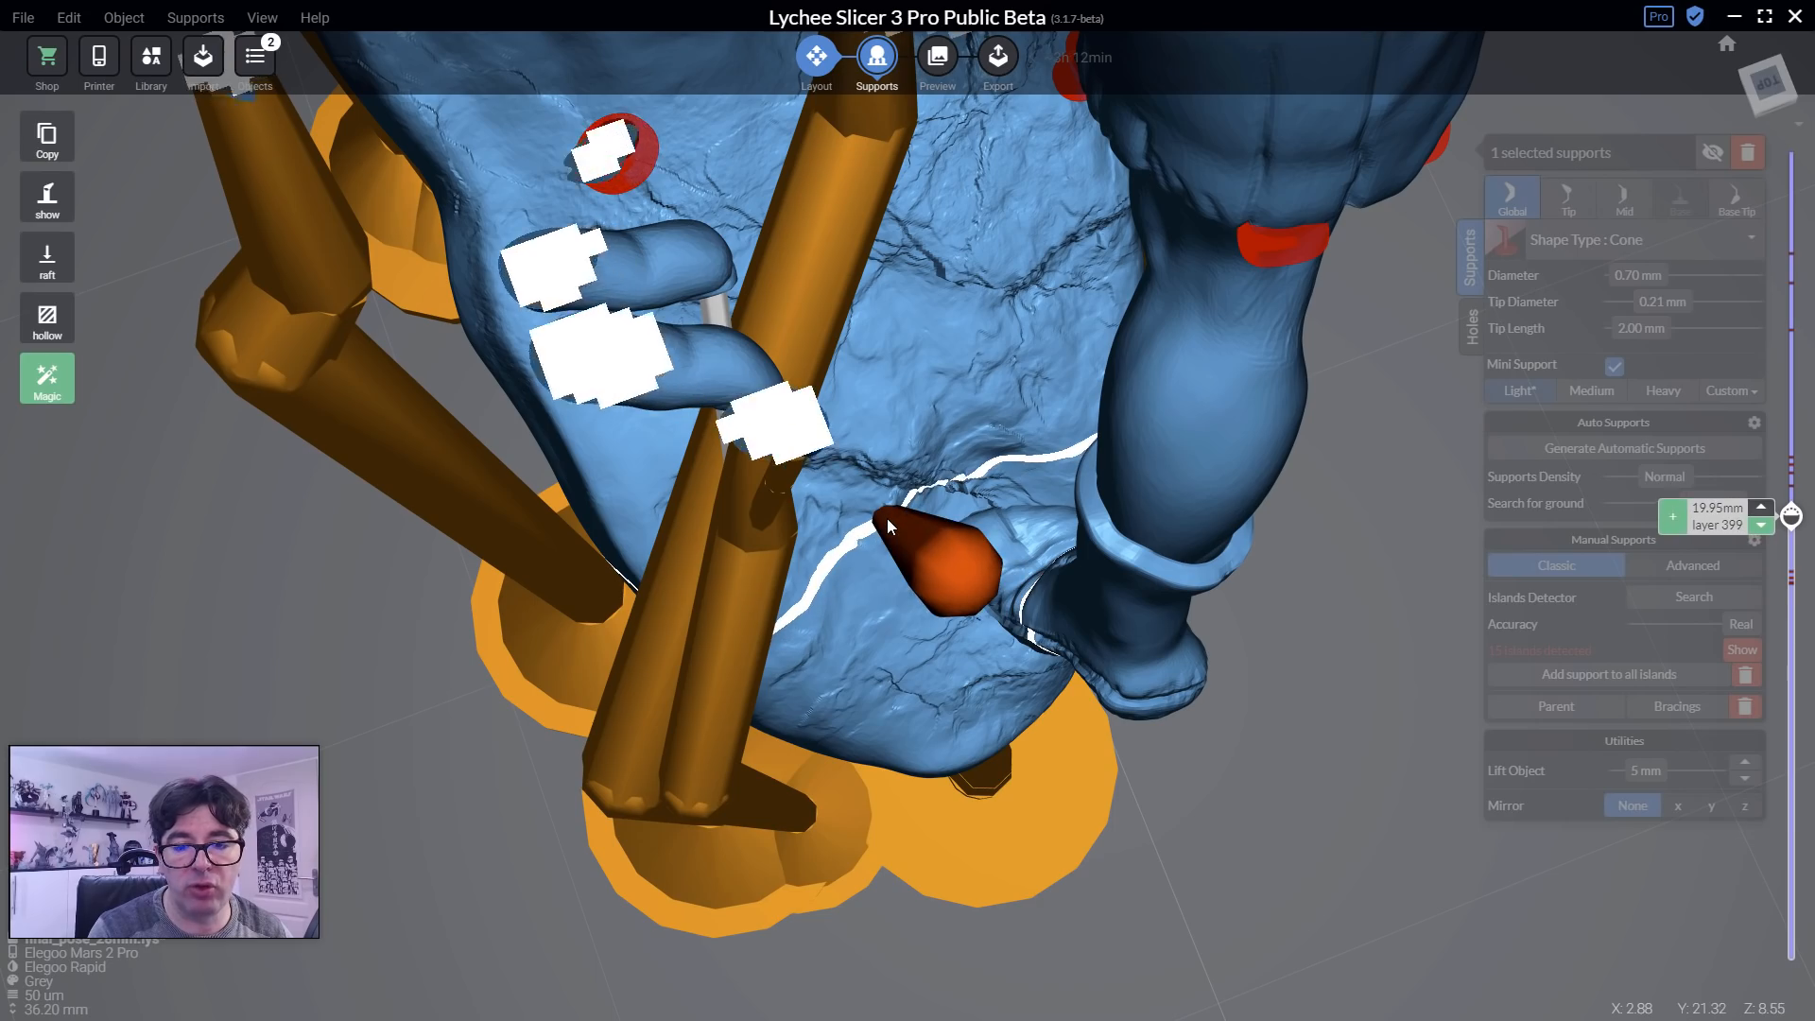
# Place a full-size support with a 0.21 mm tip under the remaining fingertip island of the same hand.
pyautogui.moveTo(864, 531); pyautogui.dragTo(1187, 286, button='right')
pyautogui.moveTo(552, 265); pyautogui.dragTo(524, 237, button='right')
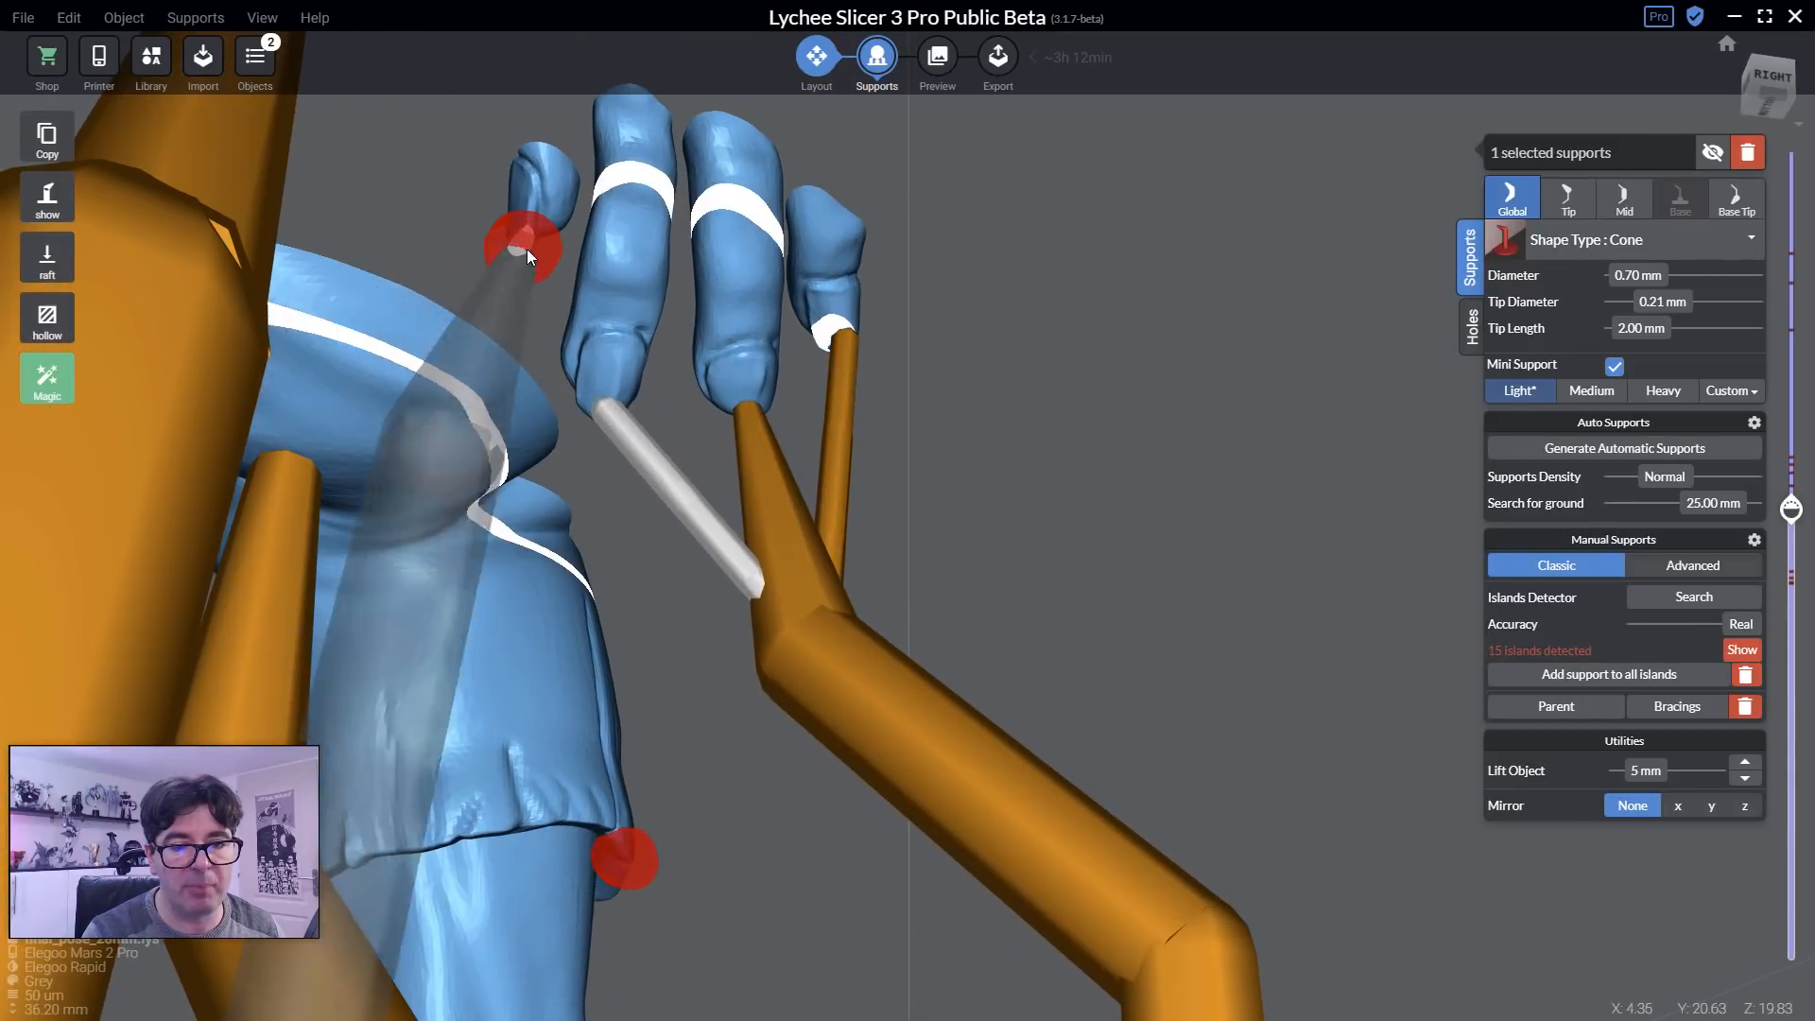
pyautogui.click(526, 252)
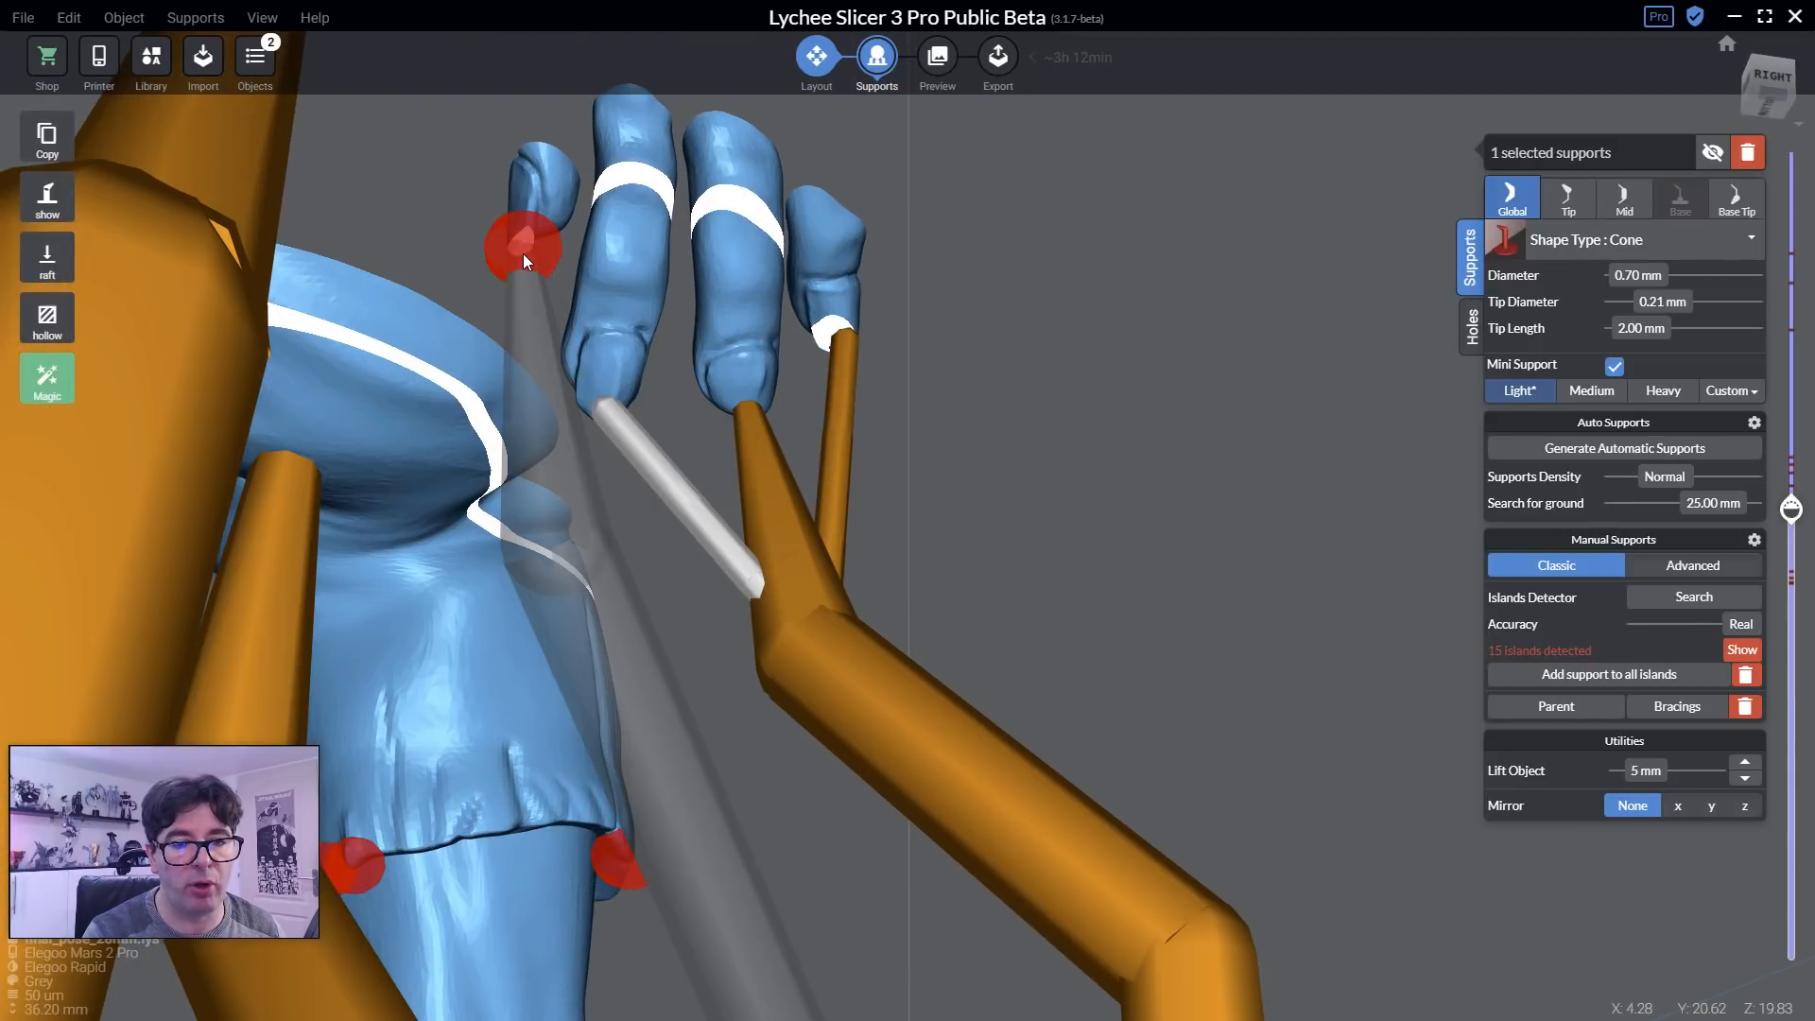
pyautogui.moveTo(522, 253); pyautogui.dragTo(605, 365, button='right')
pyautogui.moveTo(696, 480); pyautogui.dragTo(655, 496, button='right')
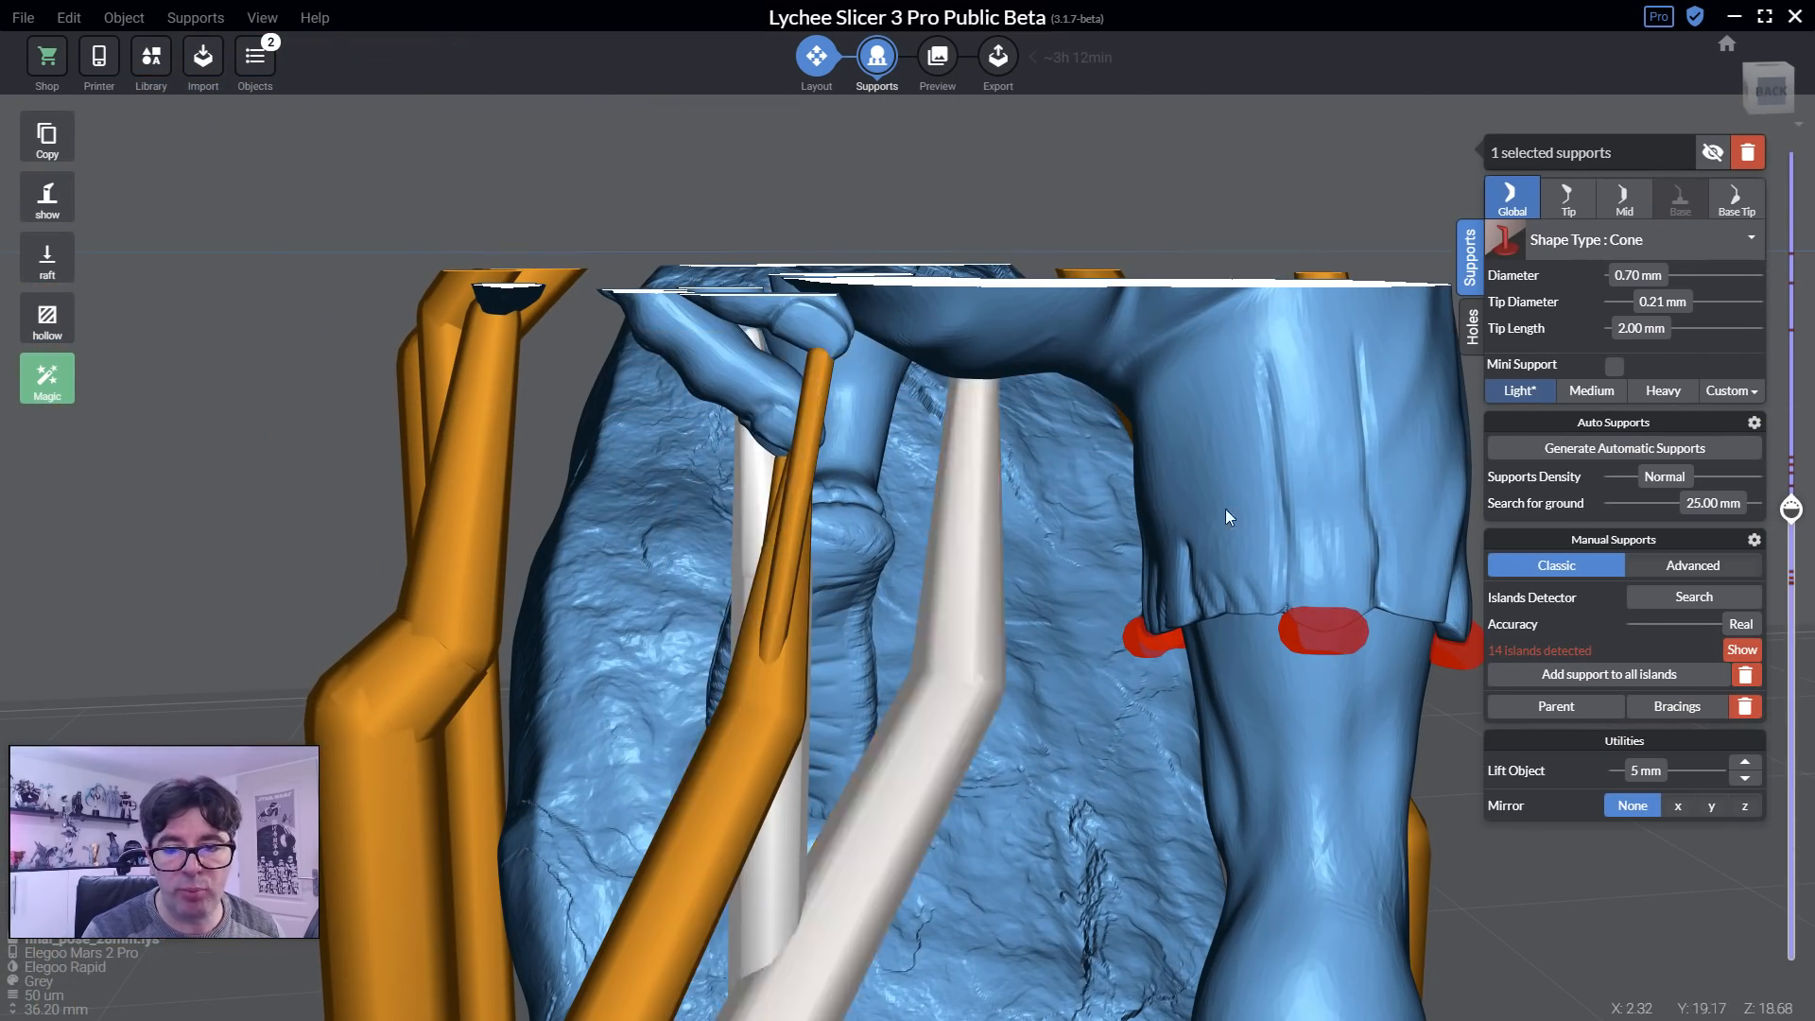
# Add a mini support under the mid-section of the uppermost finger and re-place the main support under the middle fingertip.
pyautogui.moveTo(1792, 510); pyautogui.dragTo(1794, 494)
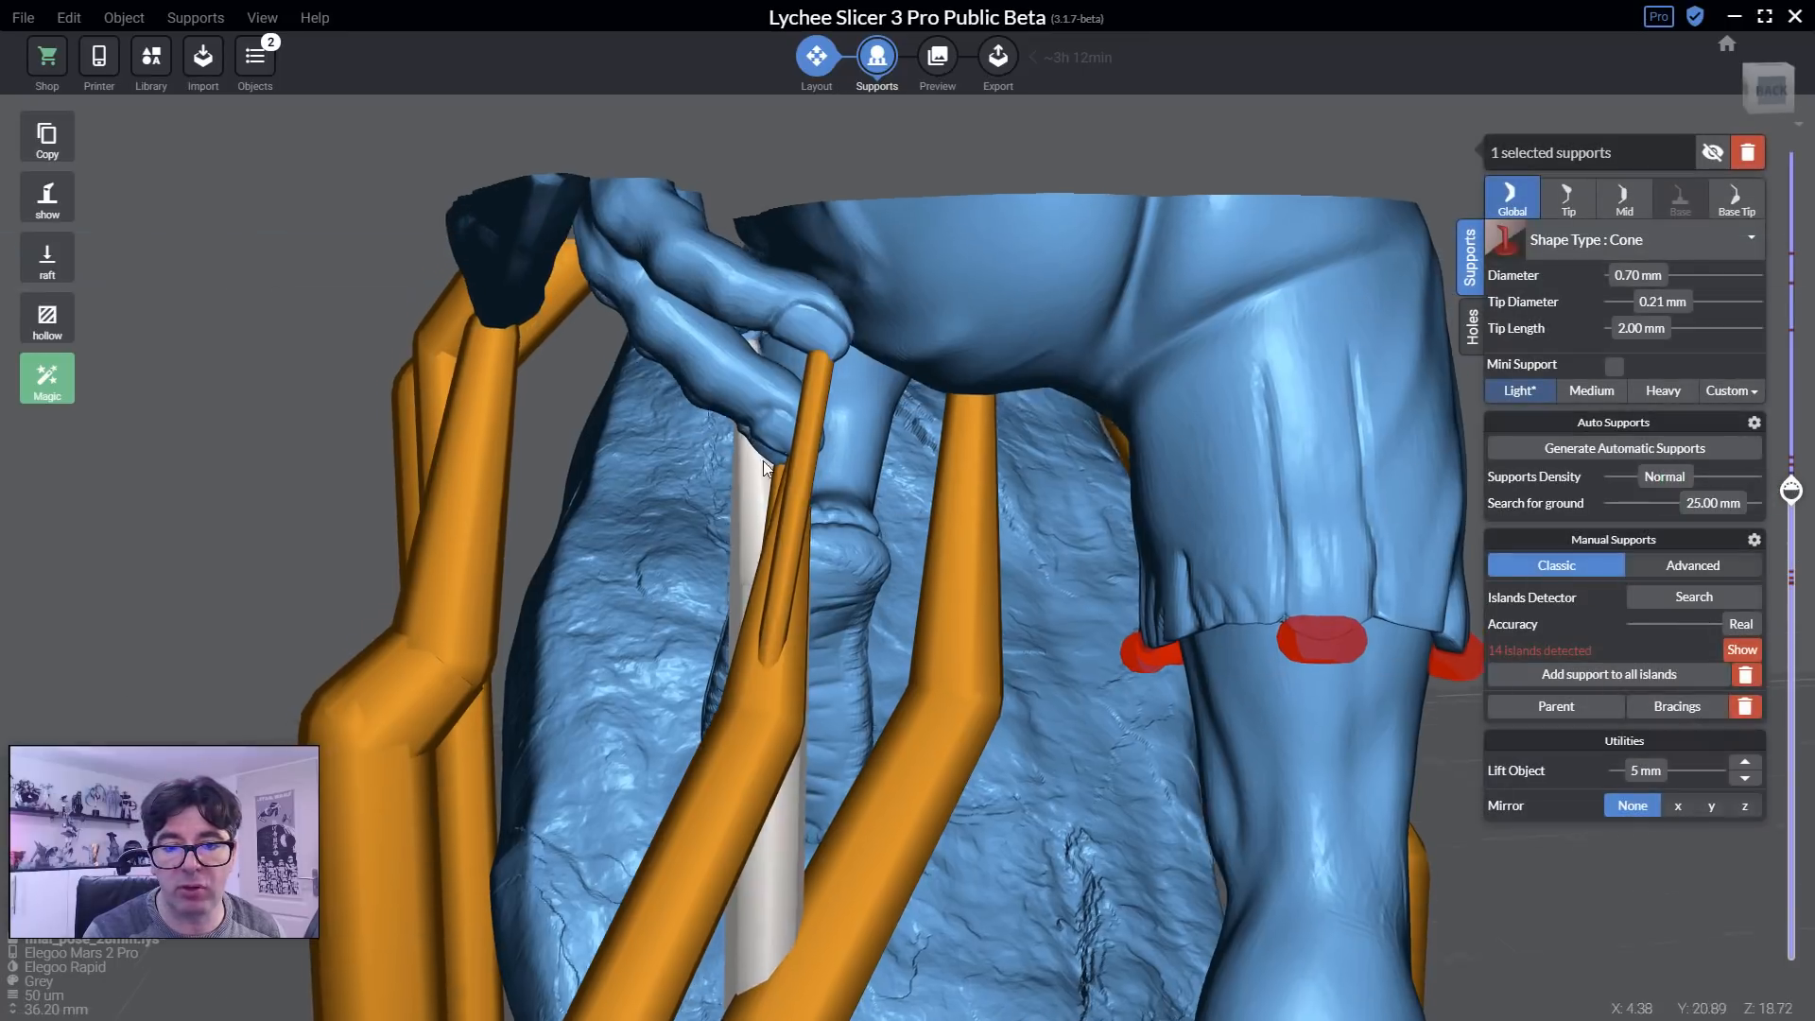
pyautogui.moveTo(763, 462); pyautogui.dragTo(616, 286, button='right')
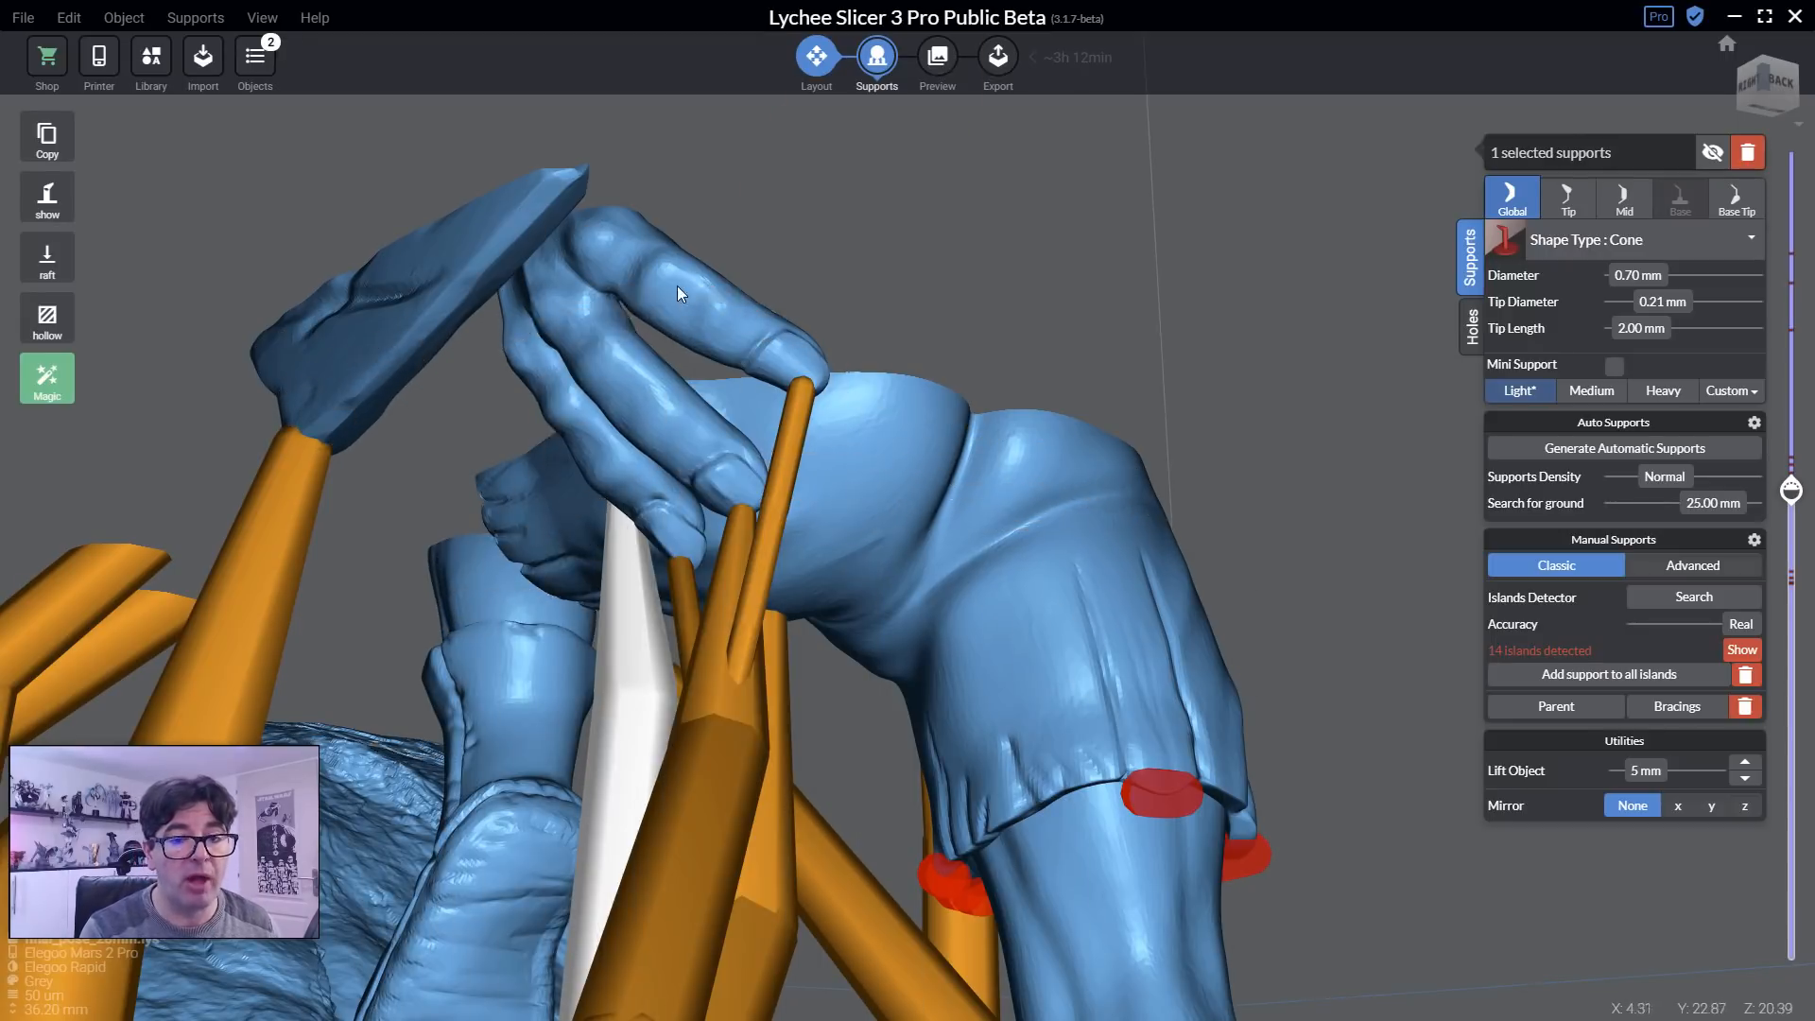
pyautogui.click(672, 299)
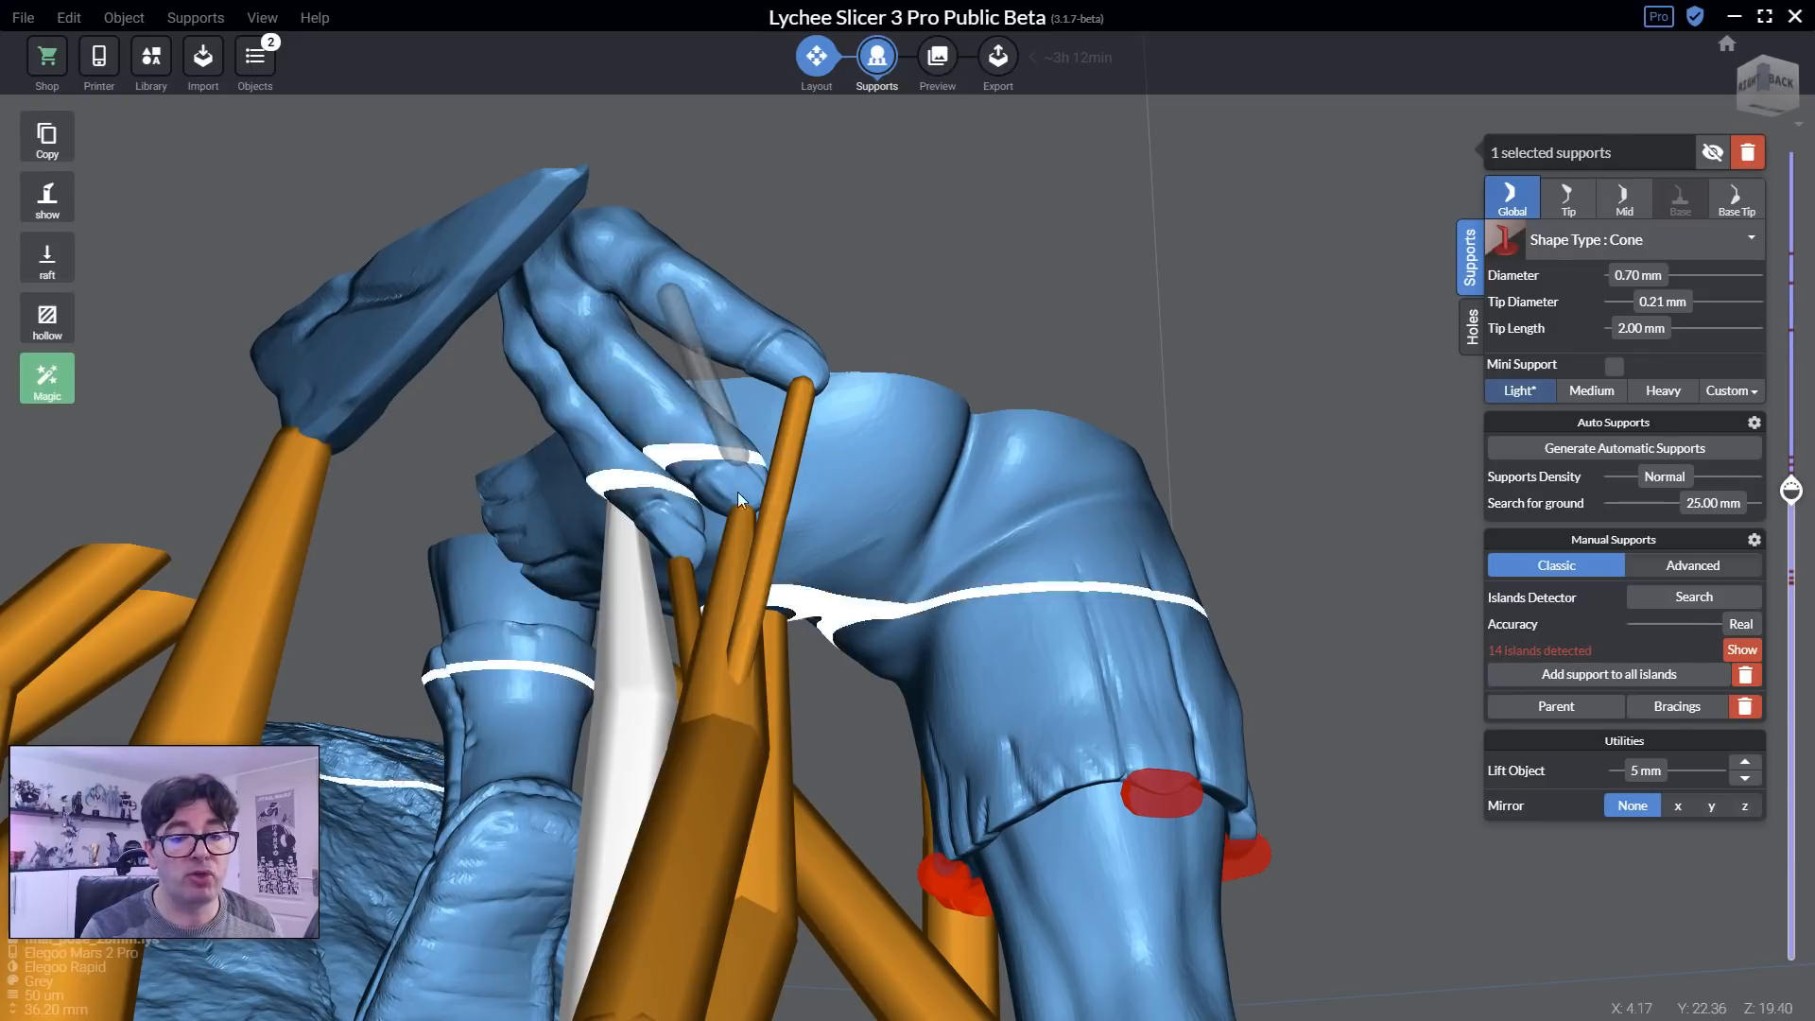
pyautogui.moveTo(645, 430); pyautogui.dragTo(641, 343, button='right')
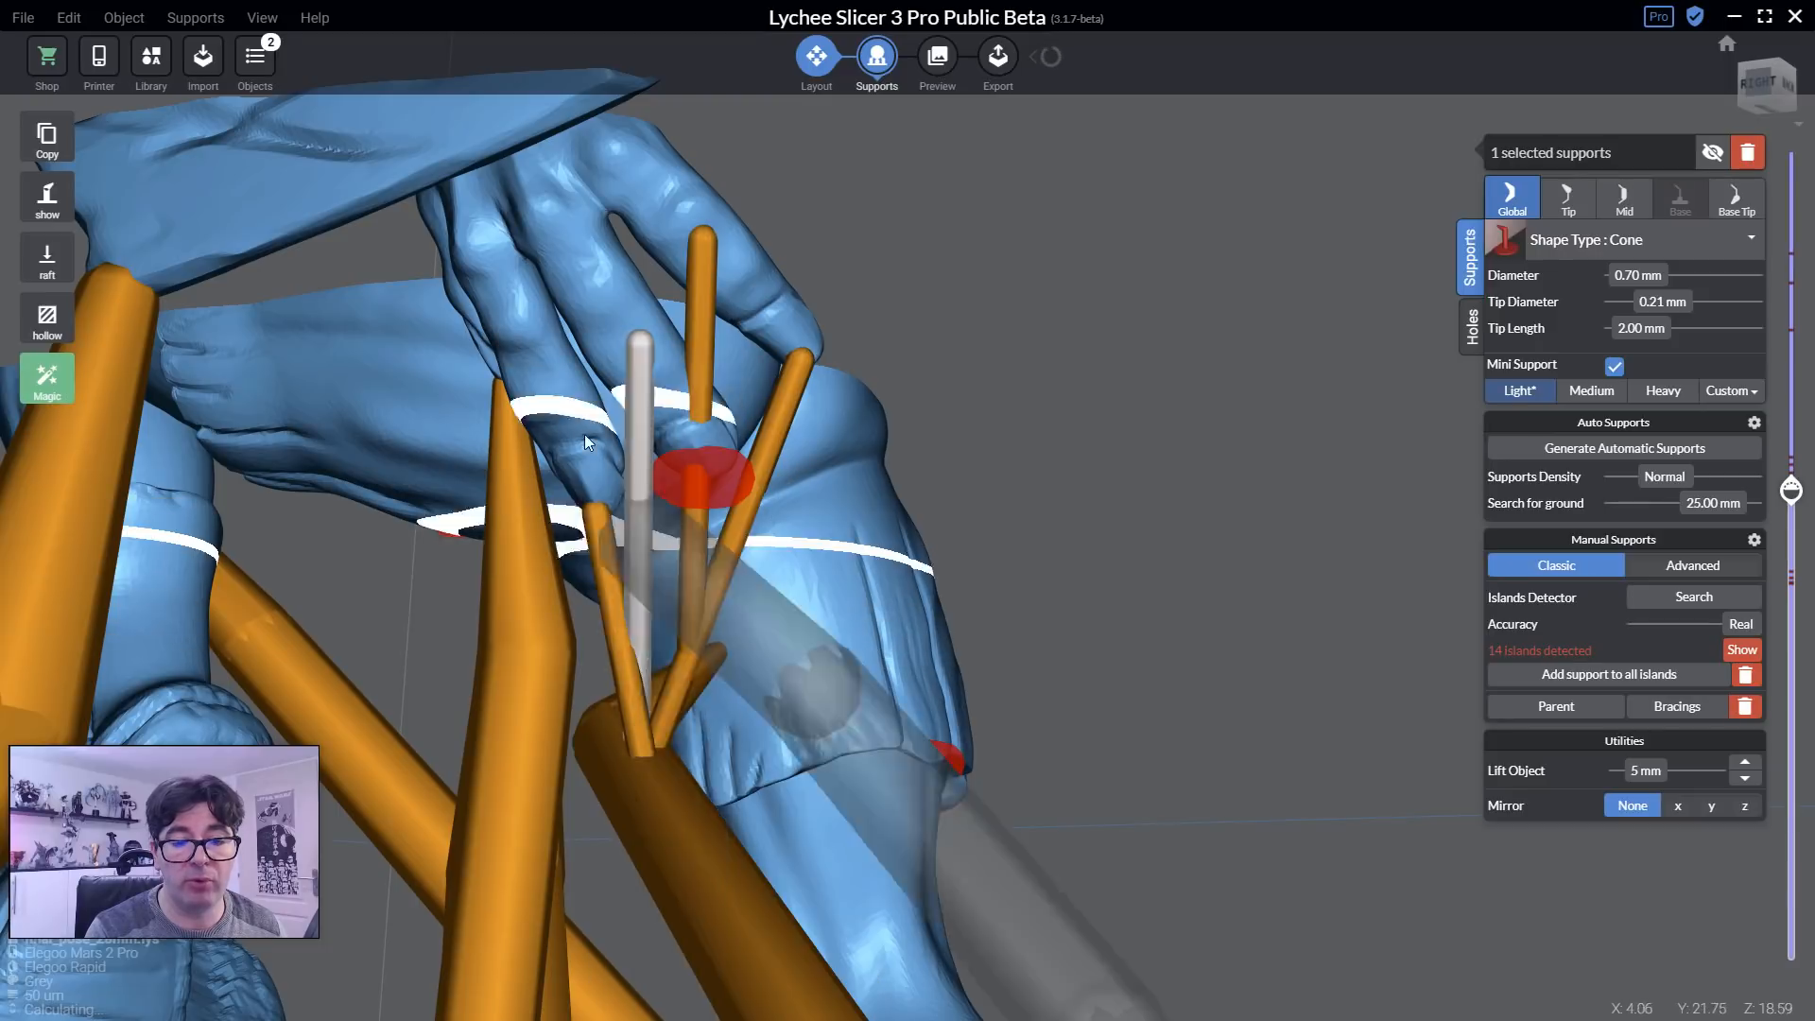
pyautogui.click(674, 458)
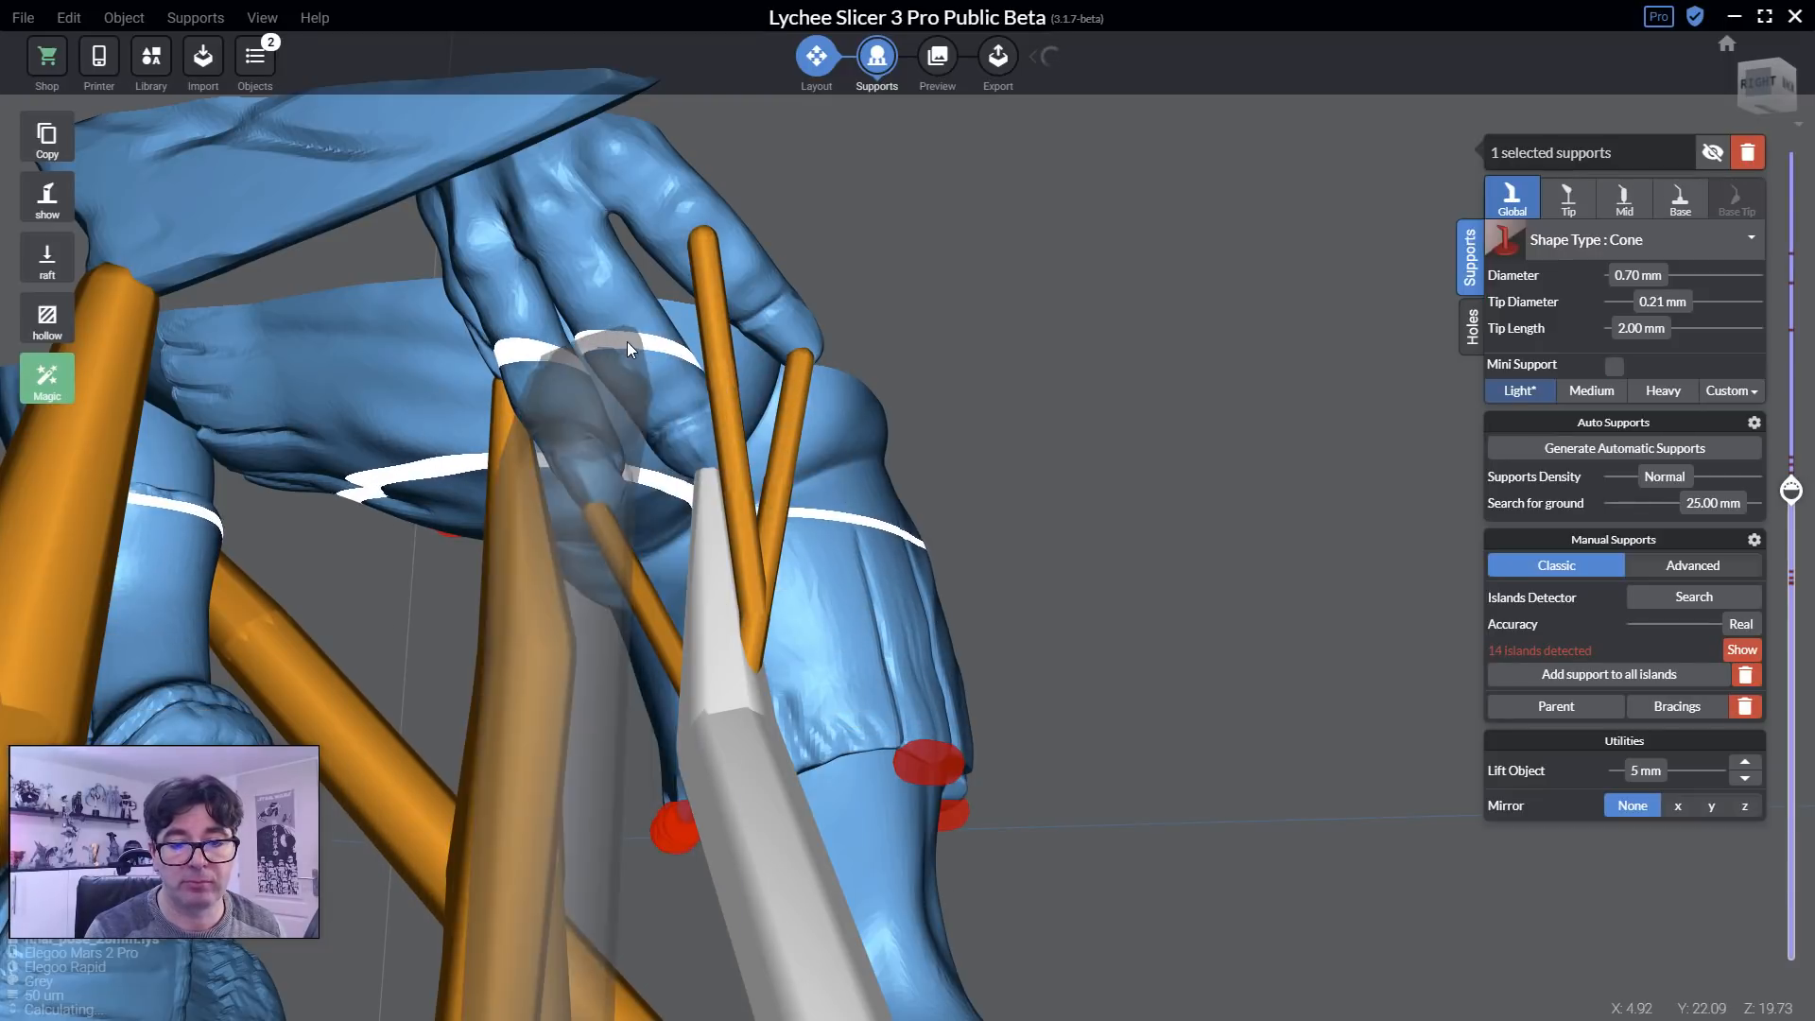
# Add mini supports under the mid-sections of the other fingers, branching them onto the hand's existing supports.
pyautogui.moveTo(626, 338); pyautogui.dragTo(727, 683)
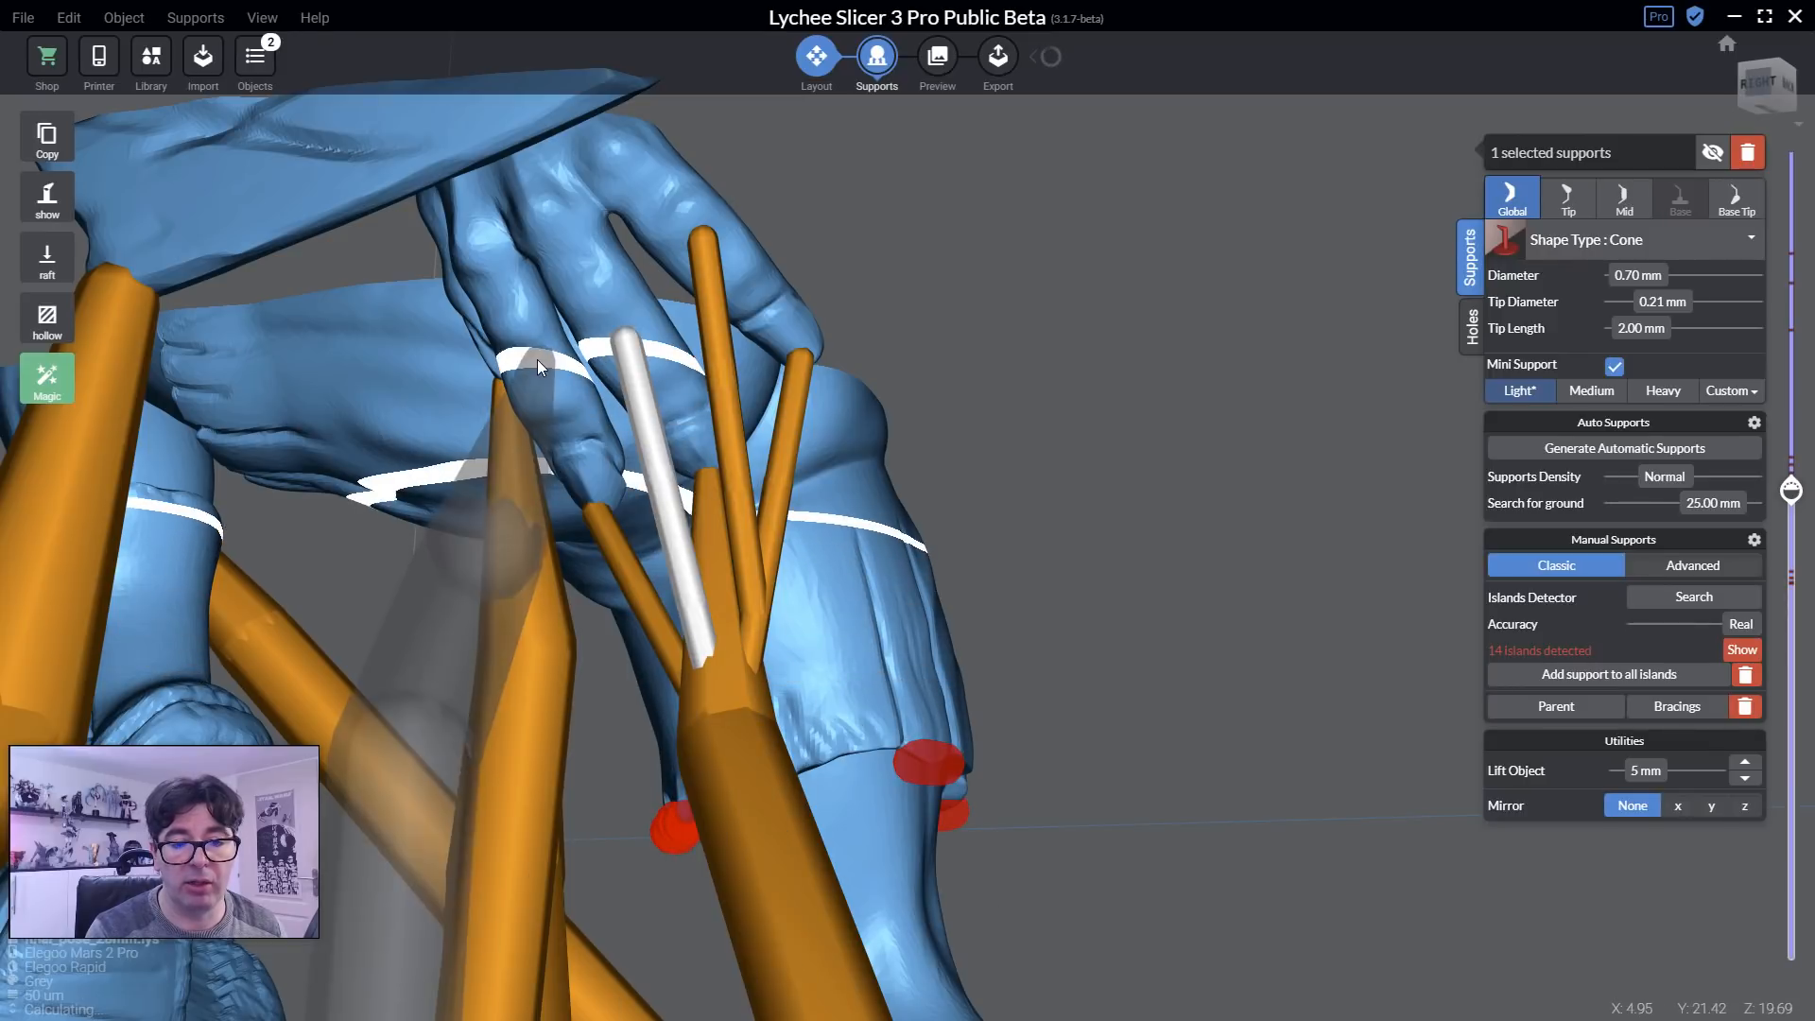
pyautogui.moveTo(552, 386); pyautogui.dragTo(694, 695)
pyautogui.moveTo(694, 696); pyautogui.dragTo(974, 690, button='right')
pyautogui.moveTo(639, 321); pyautogui.dragTo(559, 603)
pyautogui.moveTo(559, 603); pyautogui.dragTo(836, 572, button='right')
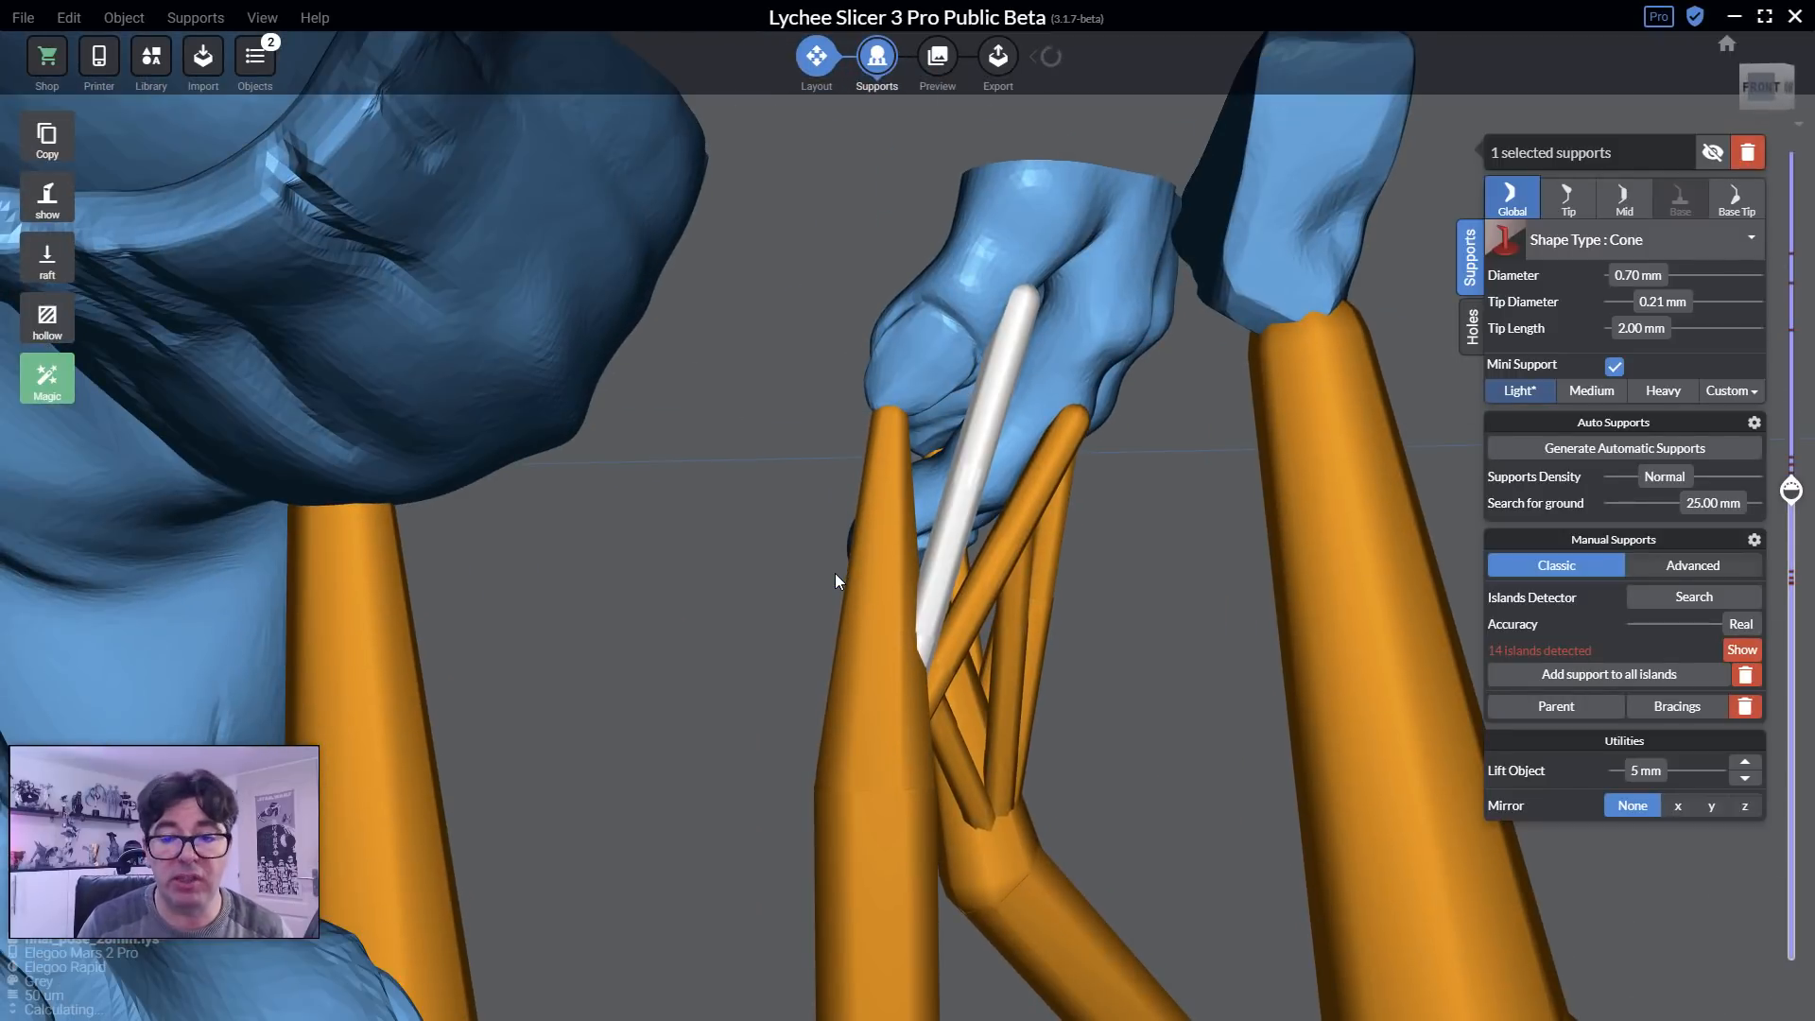
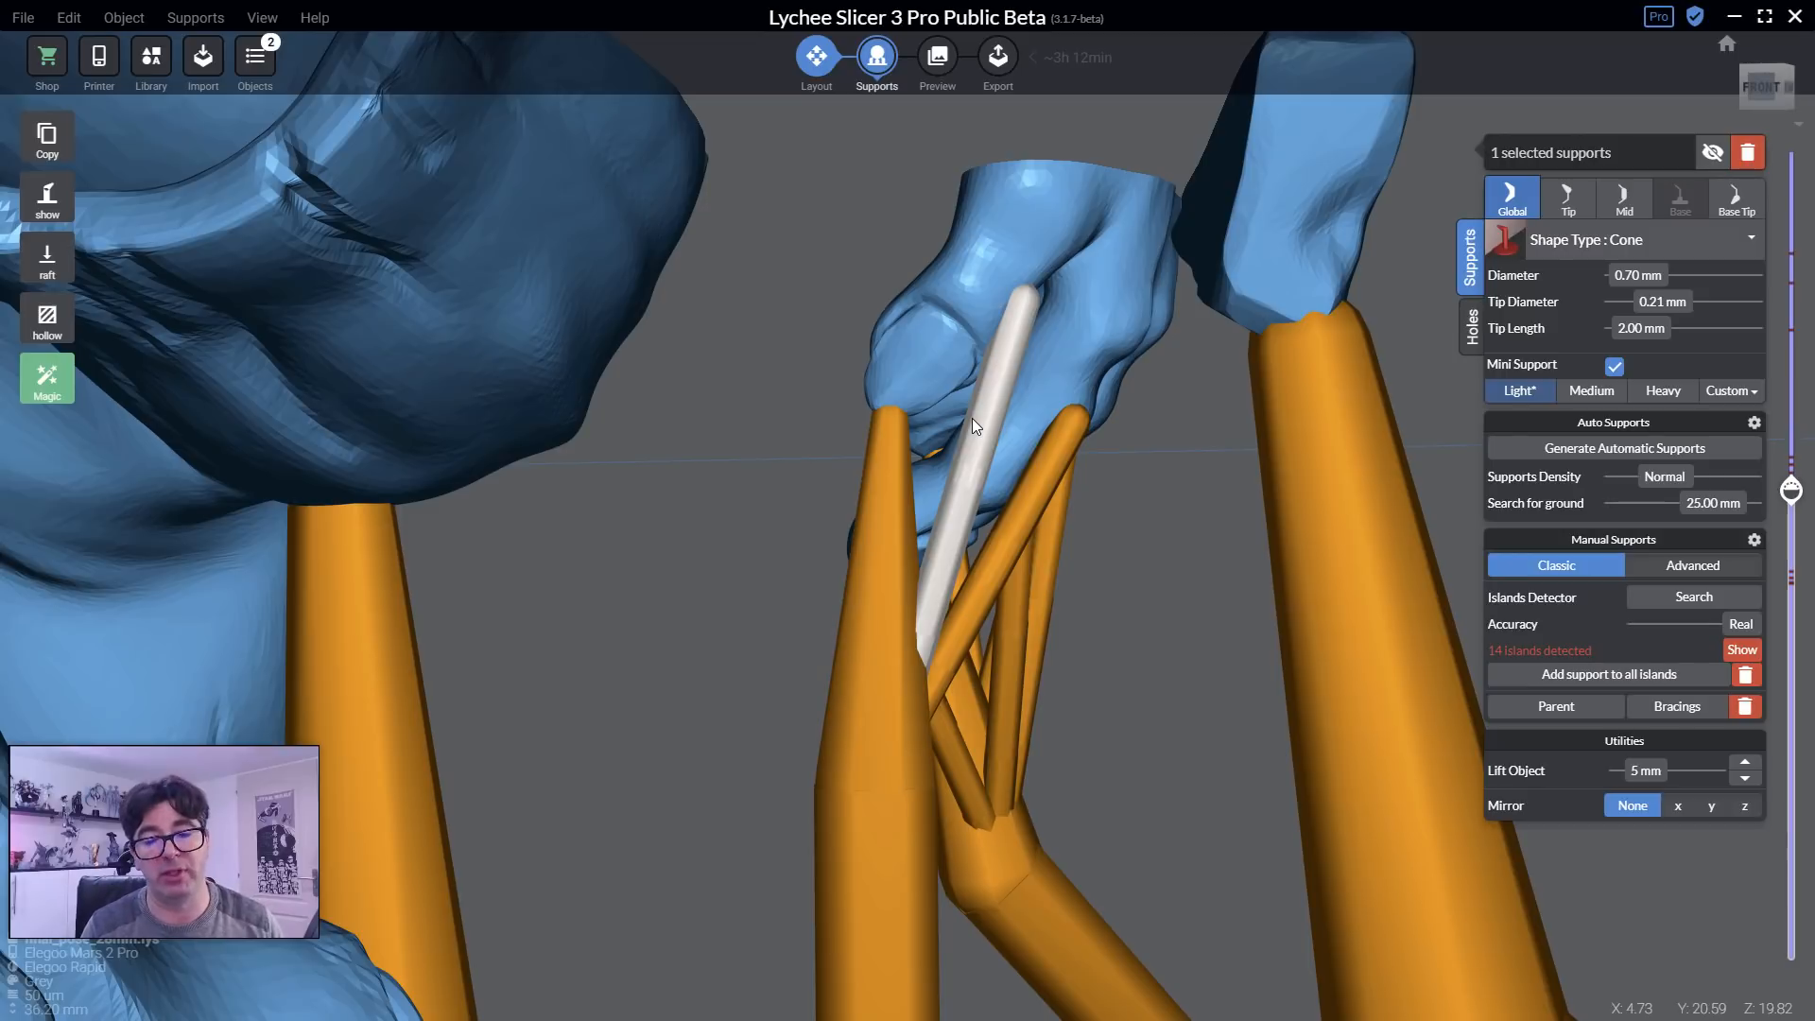
# Place a full-size support under the shield's lower edge beside the hand and raise the layer view to layer 502.
pyautogui.moveTo(1052, 435); pyautogui.dragTo(820, 545, button='right')
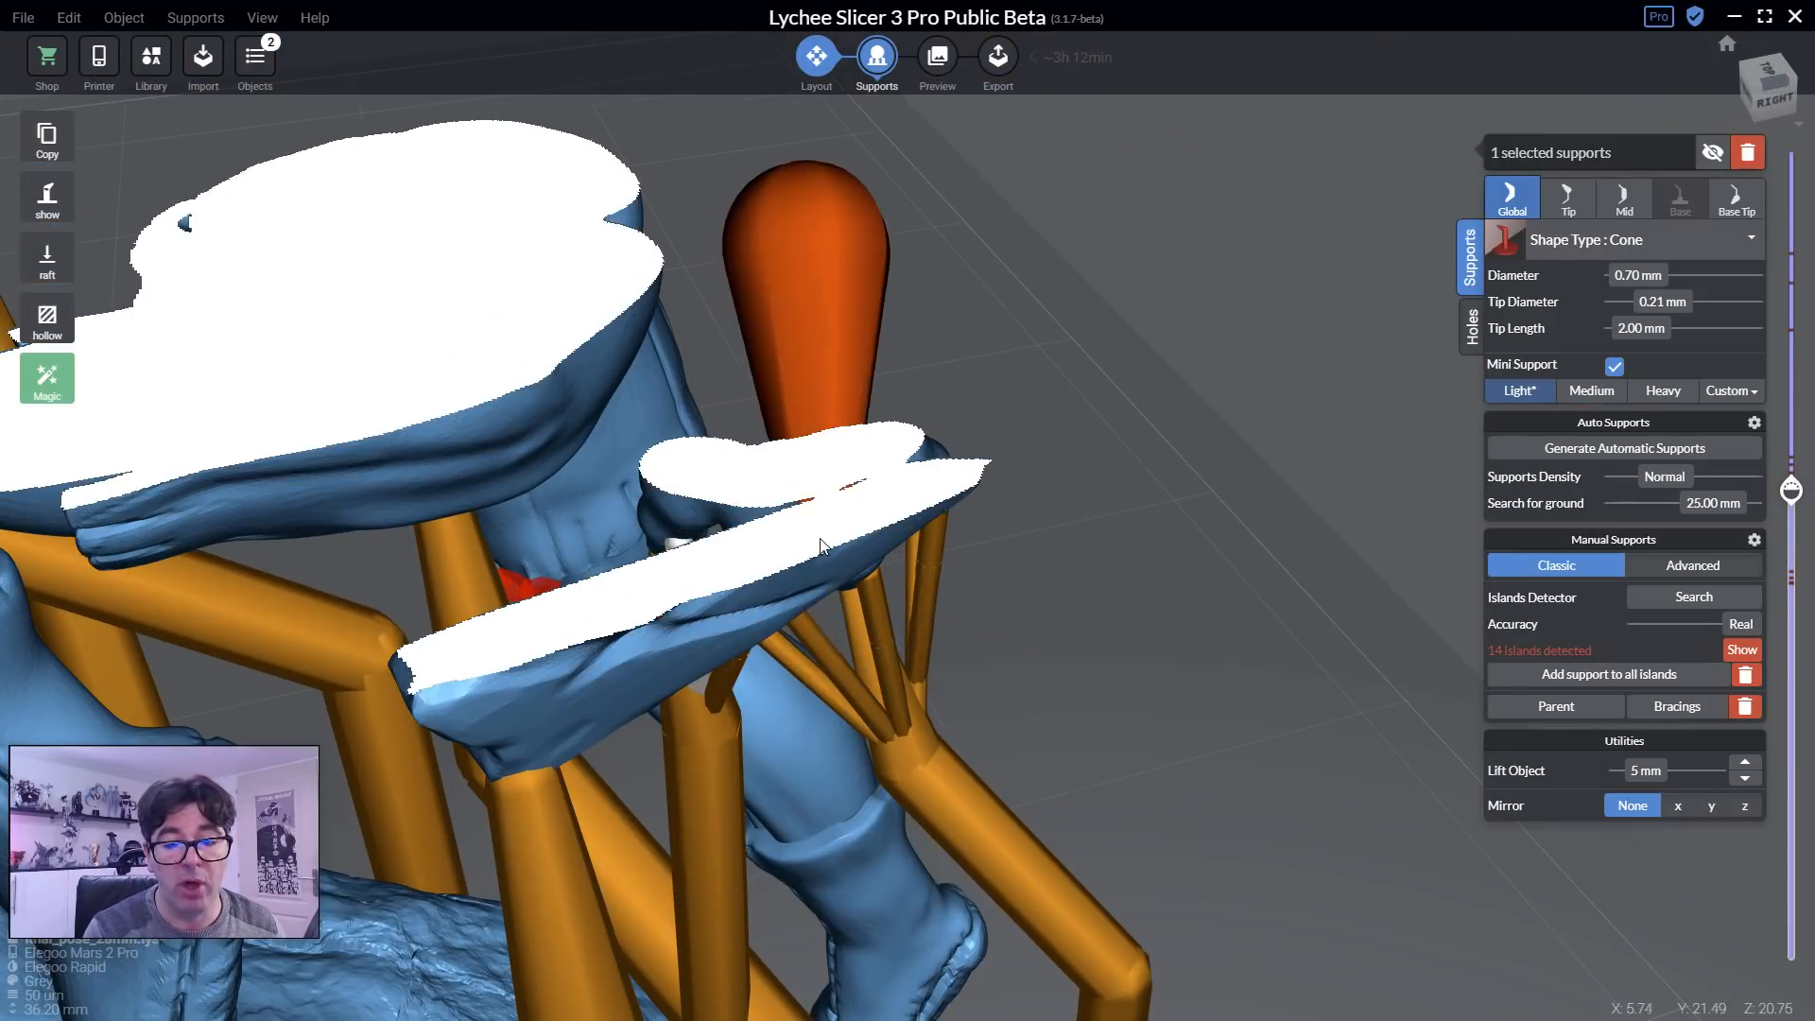
pyautogui.moveTo(929, 609); pyautogui.dragTo(664, 312, button='right')
pyautogui.click(664, 312)
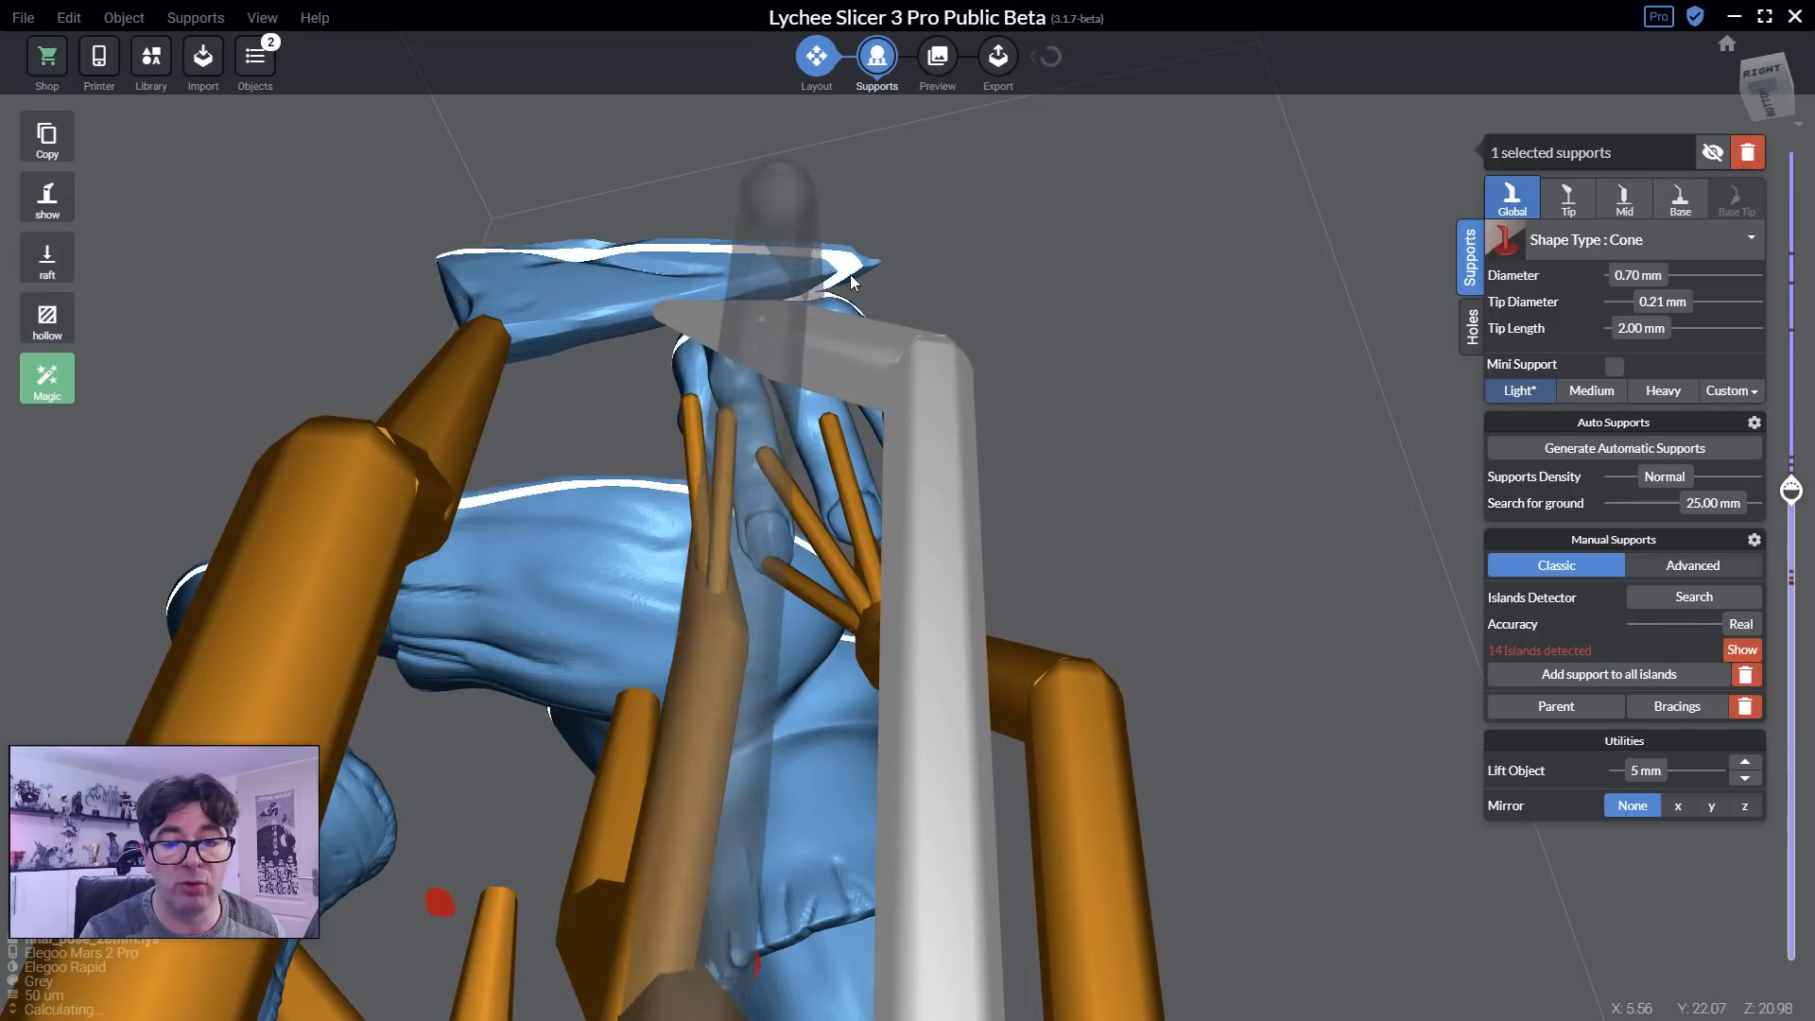
pyautogui.moveTo(1773, 480); pyautogui.dragTo(1775, 401)
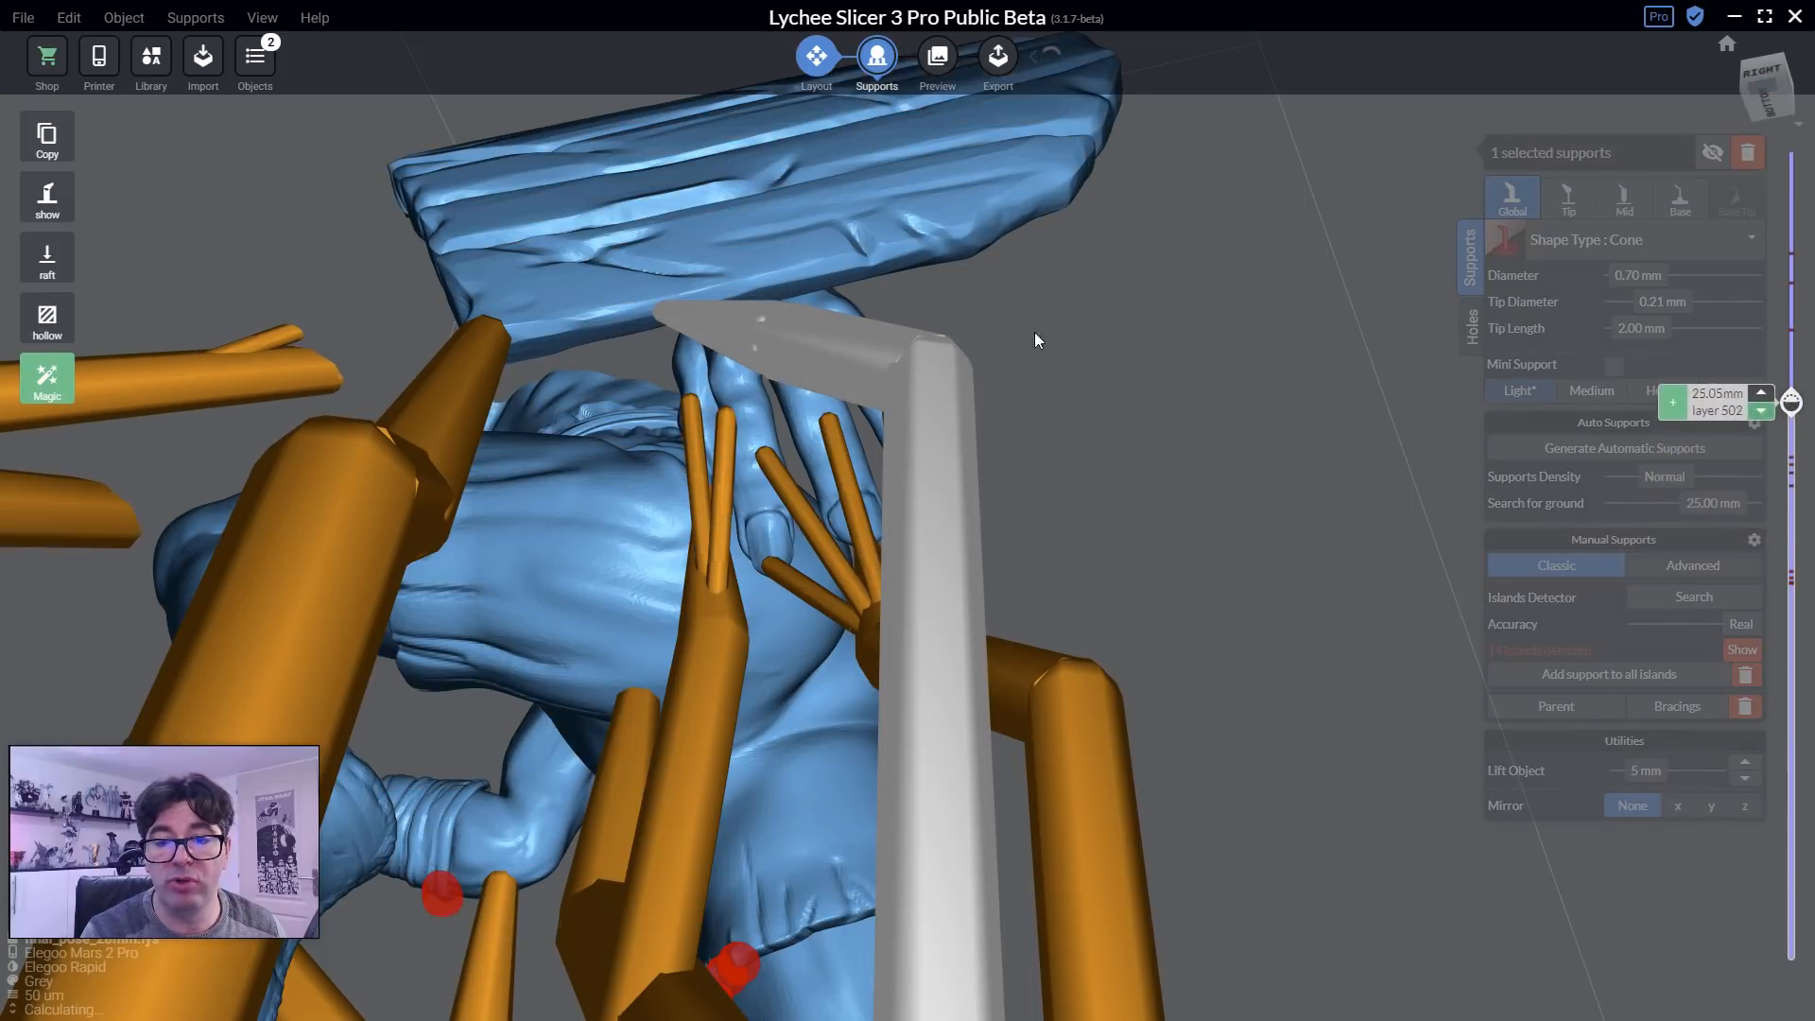
# Add another mini support under the hand behind the shield's lower edge, branching it onto the existing supports.
pyautogui.moveTo(1057, 191); pyautogui.dragTo(677, 531, button='right')
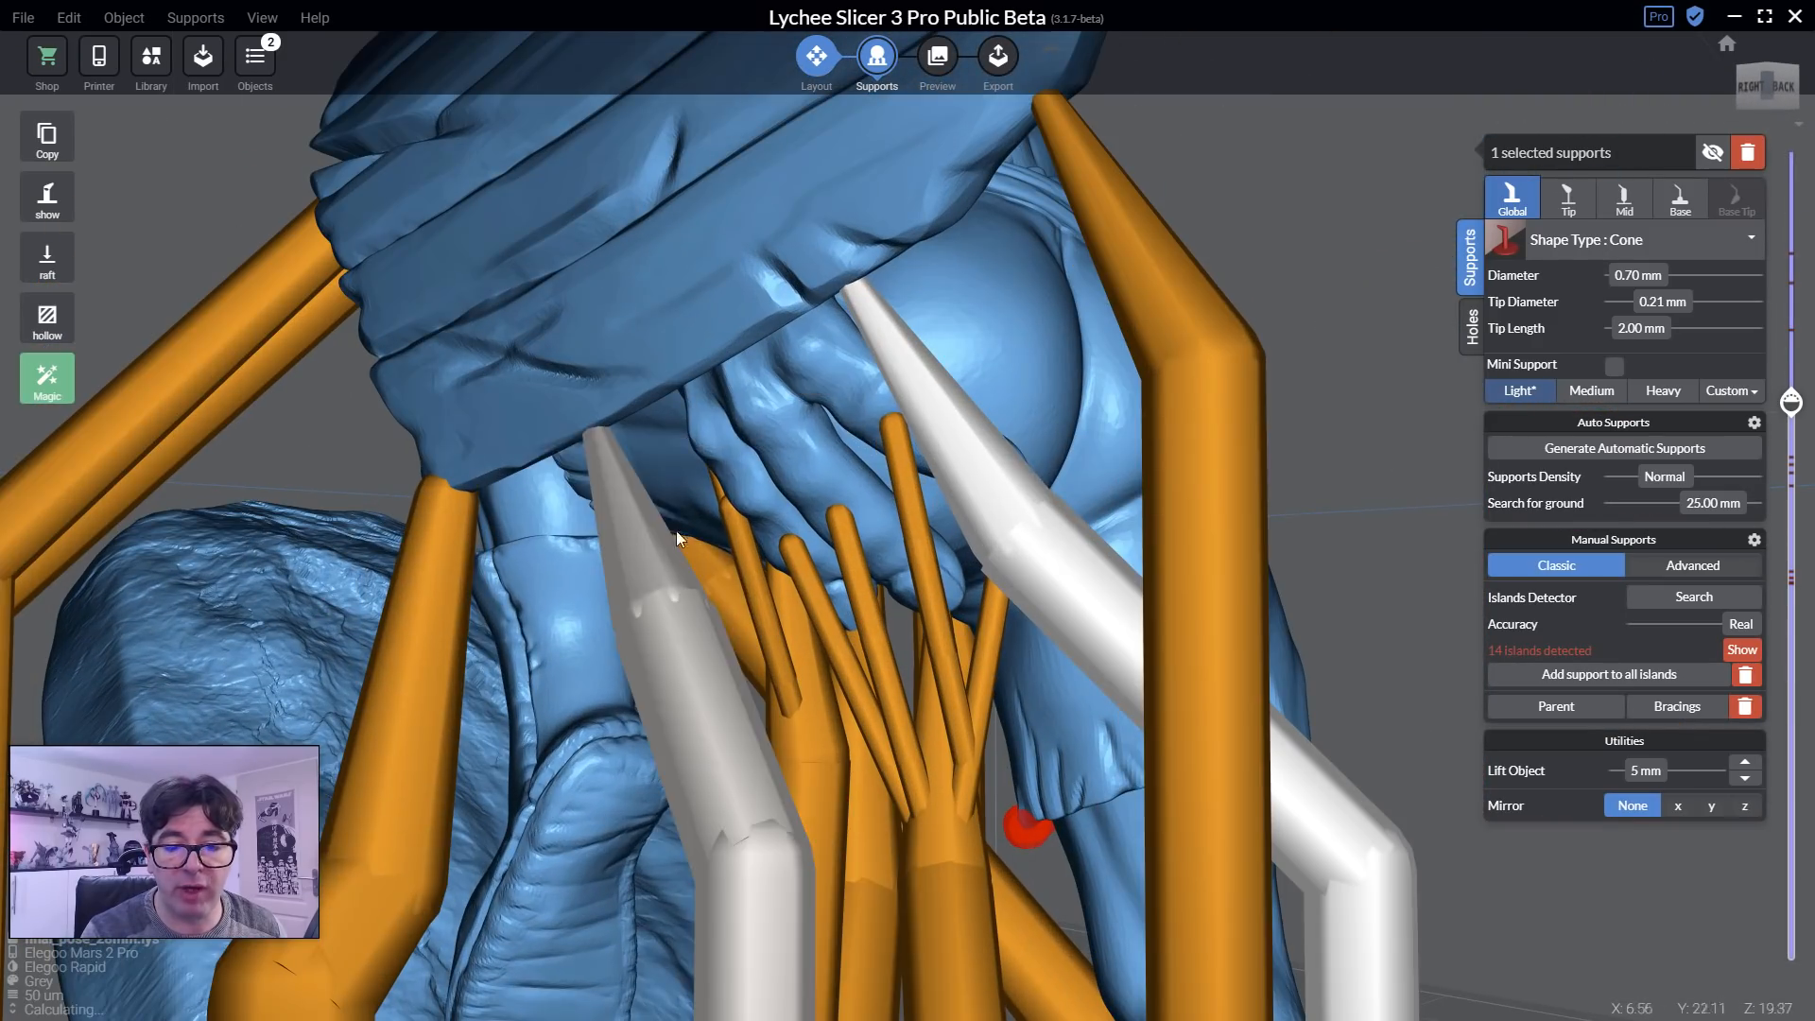
pyautogui.moveTo(717, 458); pyautogui.dragTo(678, 627)
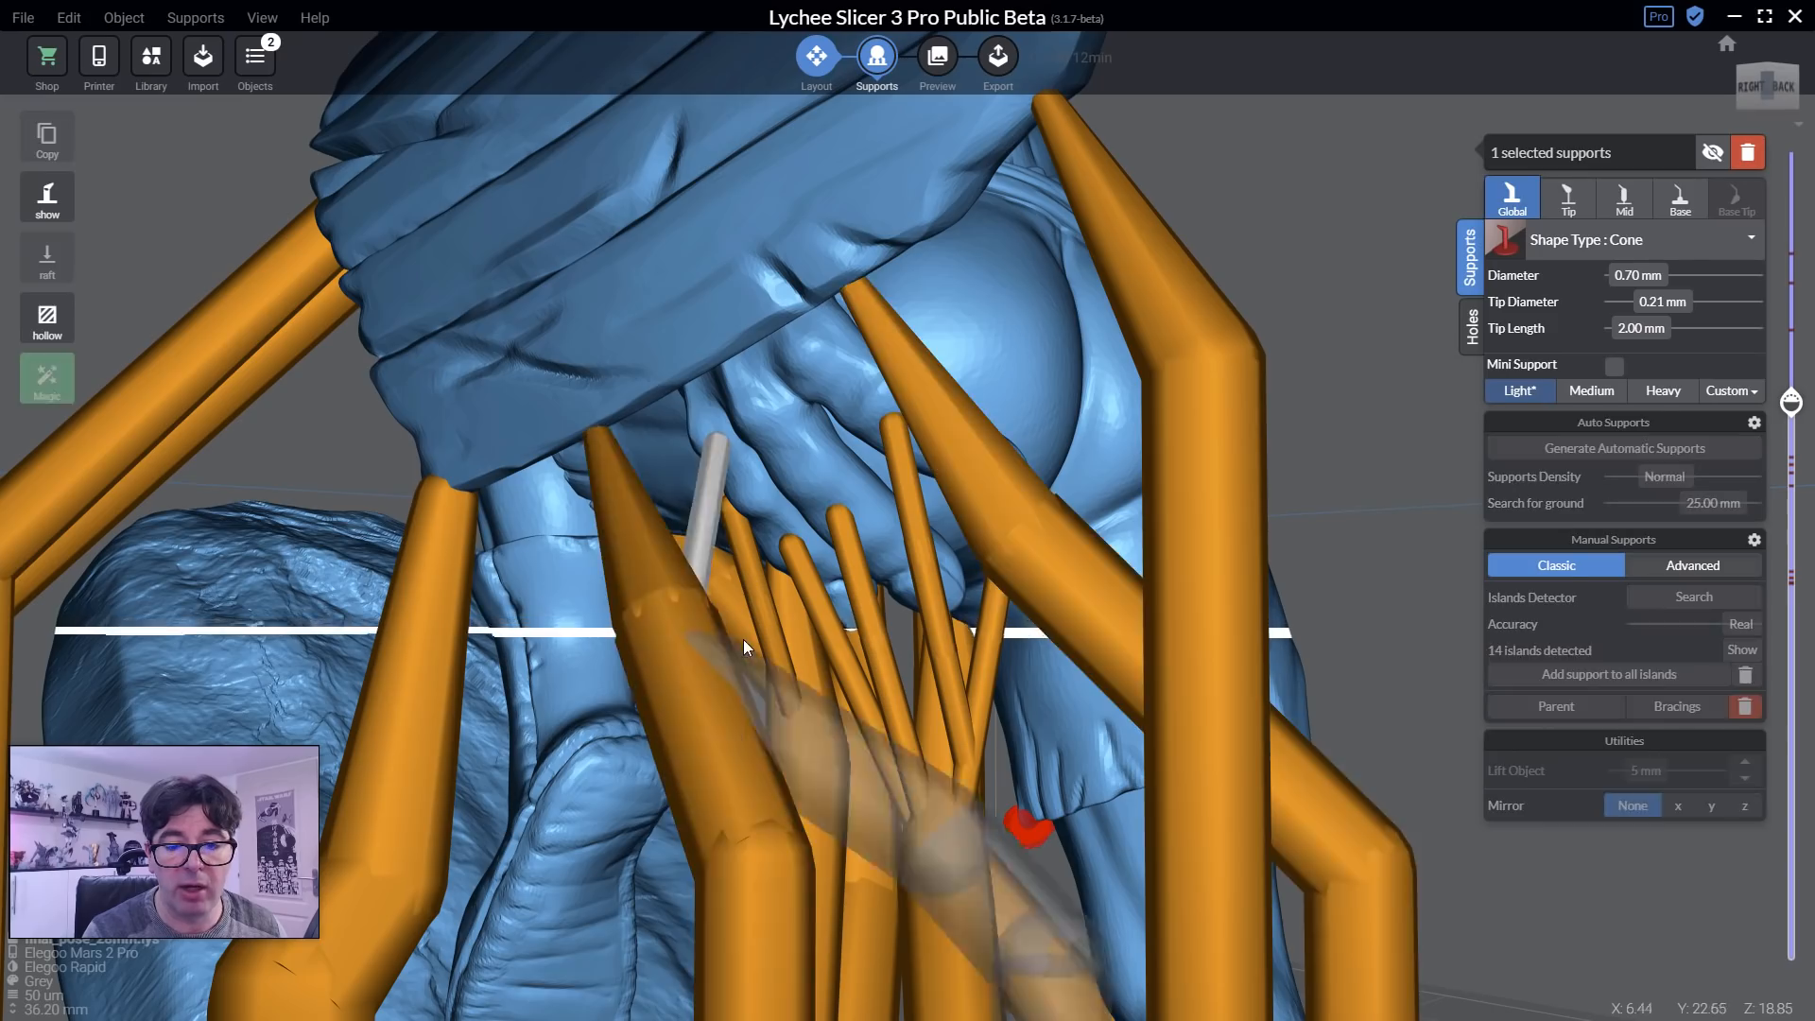
pyautogui.moveTo(743, 639); pyautogui.dragTo(1095, 494, button='right')
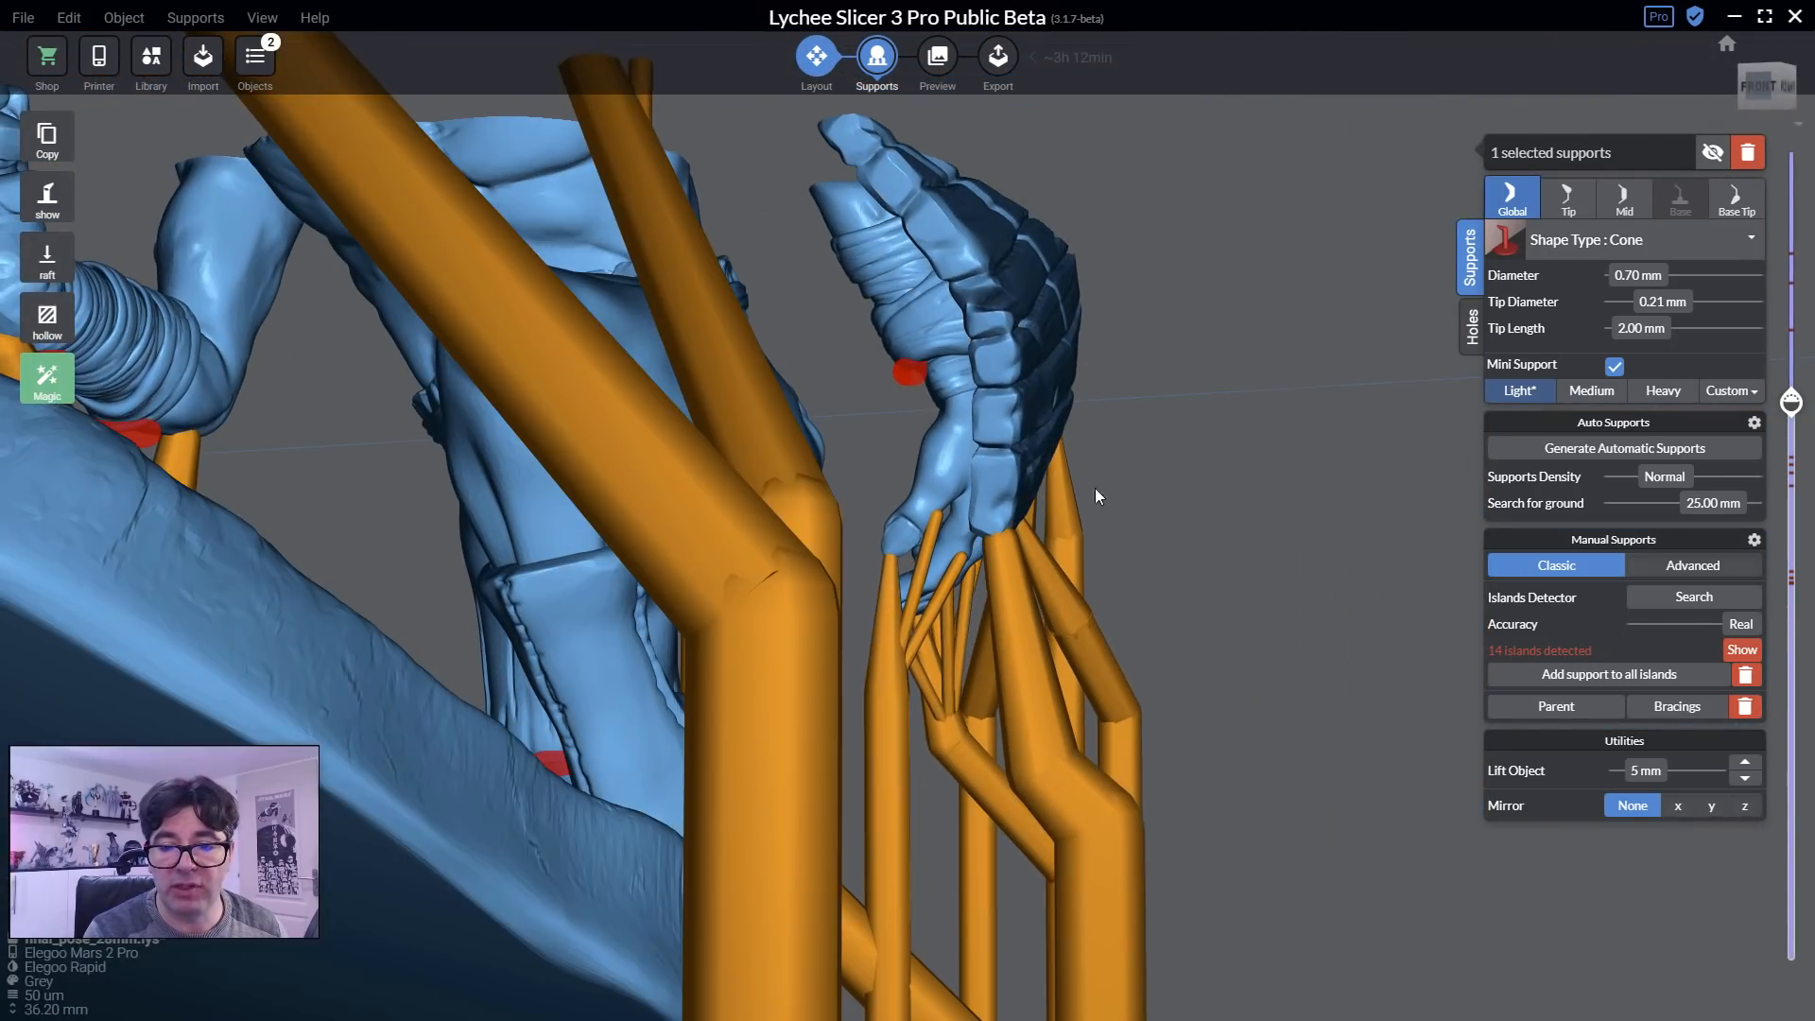
# Place a full-size light support under the wrist island and move its foot off the rocky base onto the build plate.
pyautogui.click(908, 372)
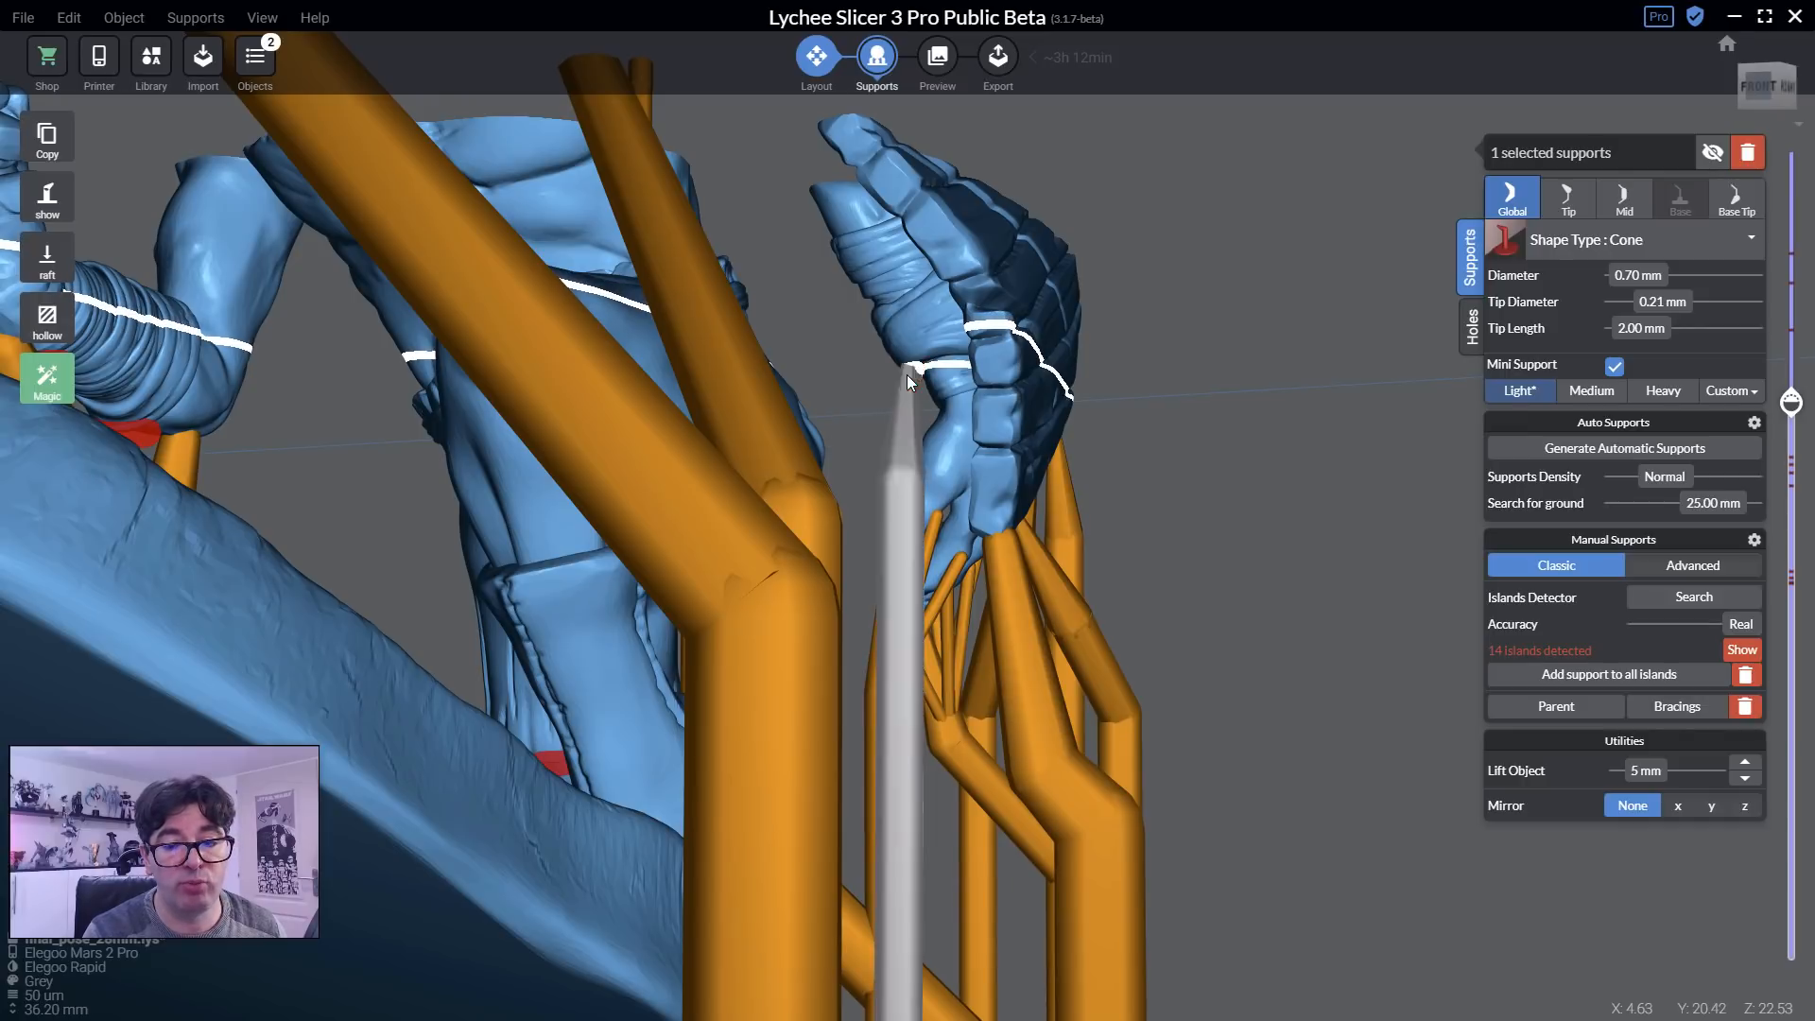
pyautogui.moveTo(906, 374); pyautogui.dragTo(898, 762, button='right')
pyautogui.scroll(-8, 807, 626)
pyautogui.scroll(5, 855, 752)
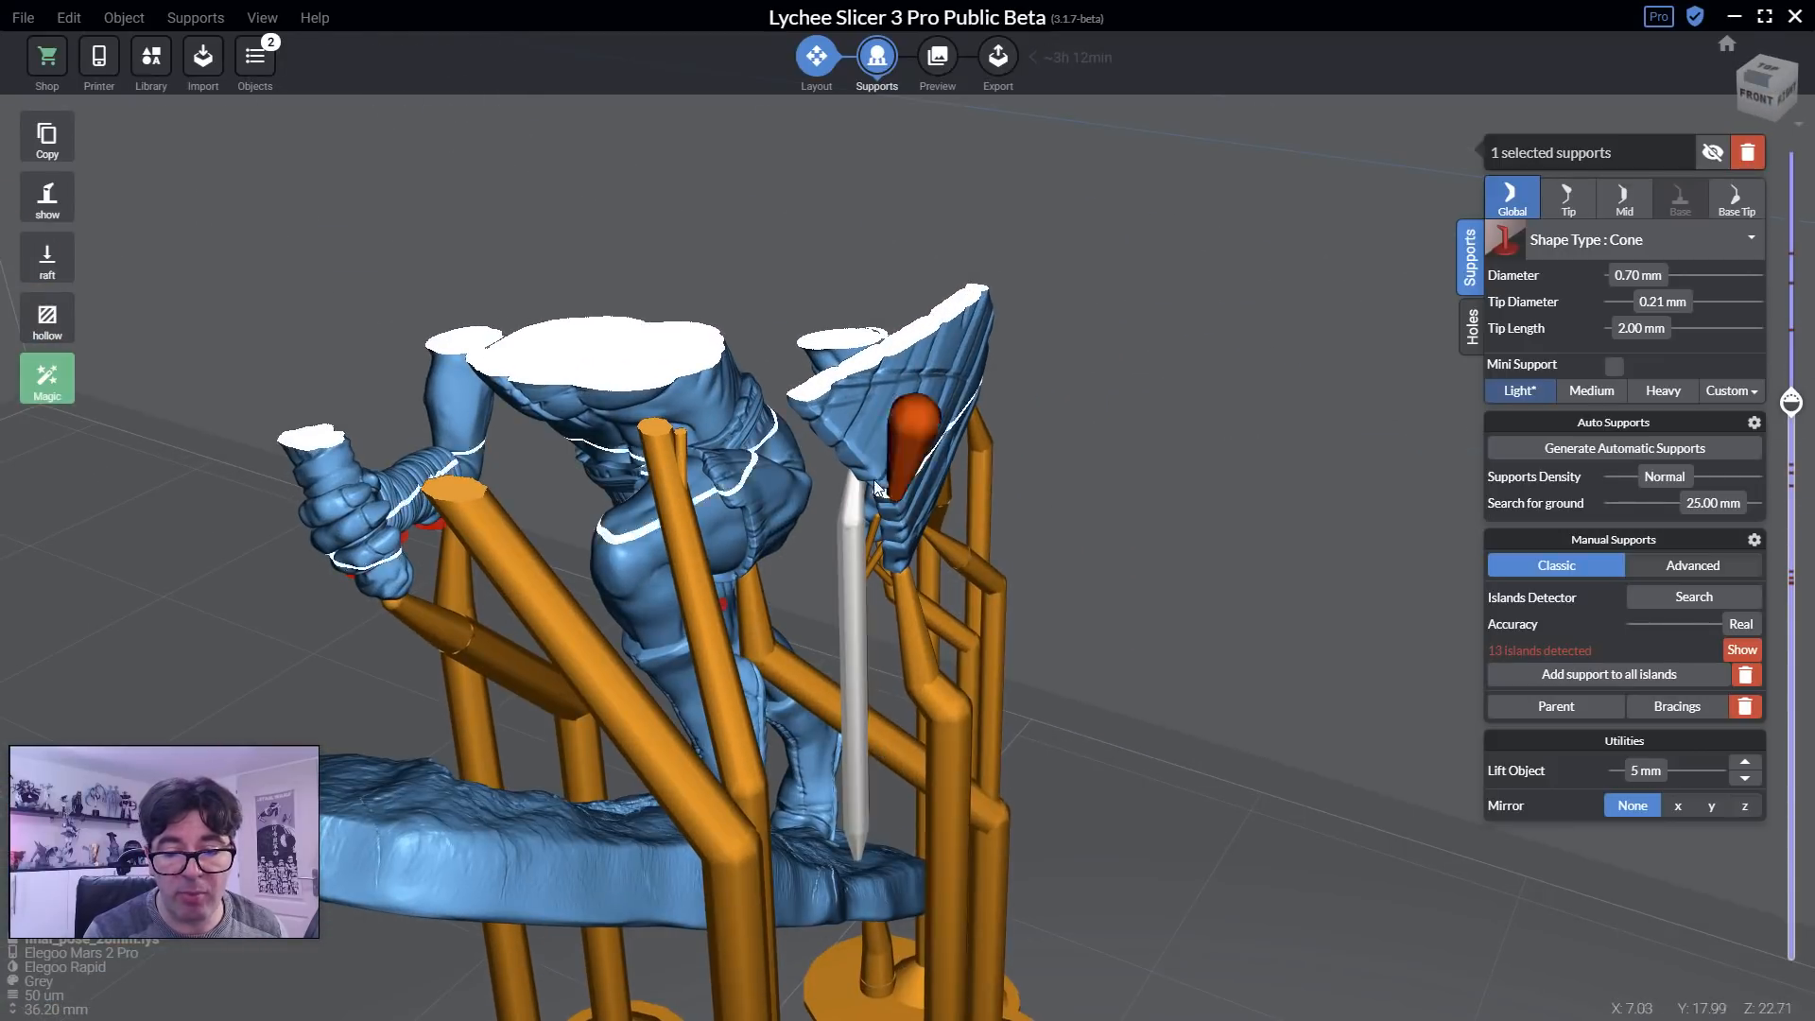
pyautogui.moveTo(906, 939); pyautogui.dragTo(792, 384, button='right')
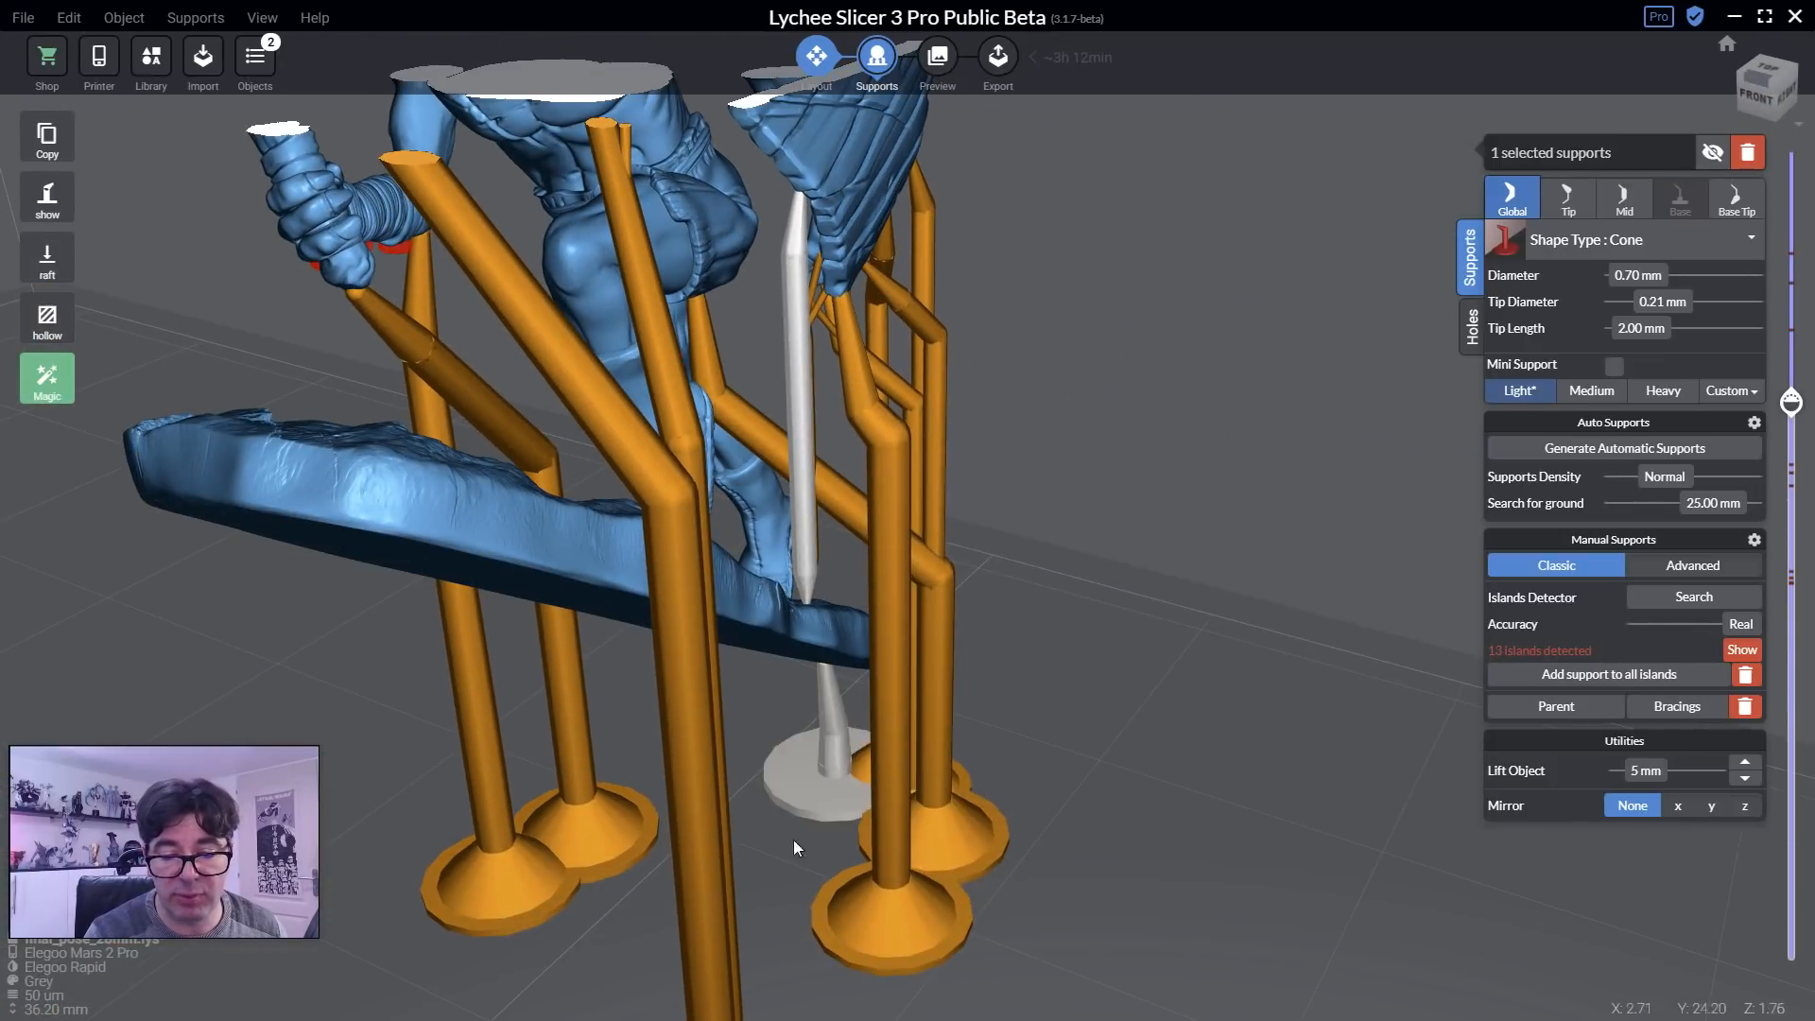
pyautogui.moveTo(832, 722); pyautogui.dragTo(800, 552, button='right')
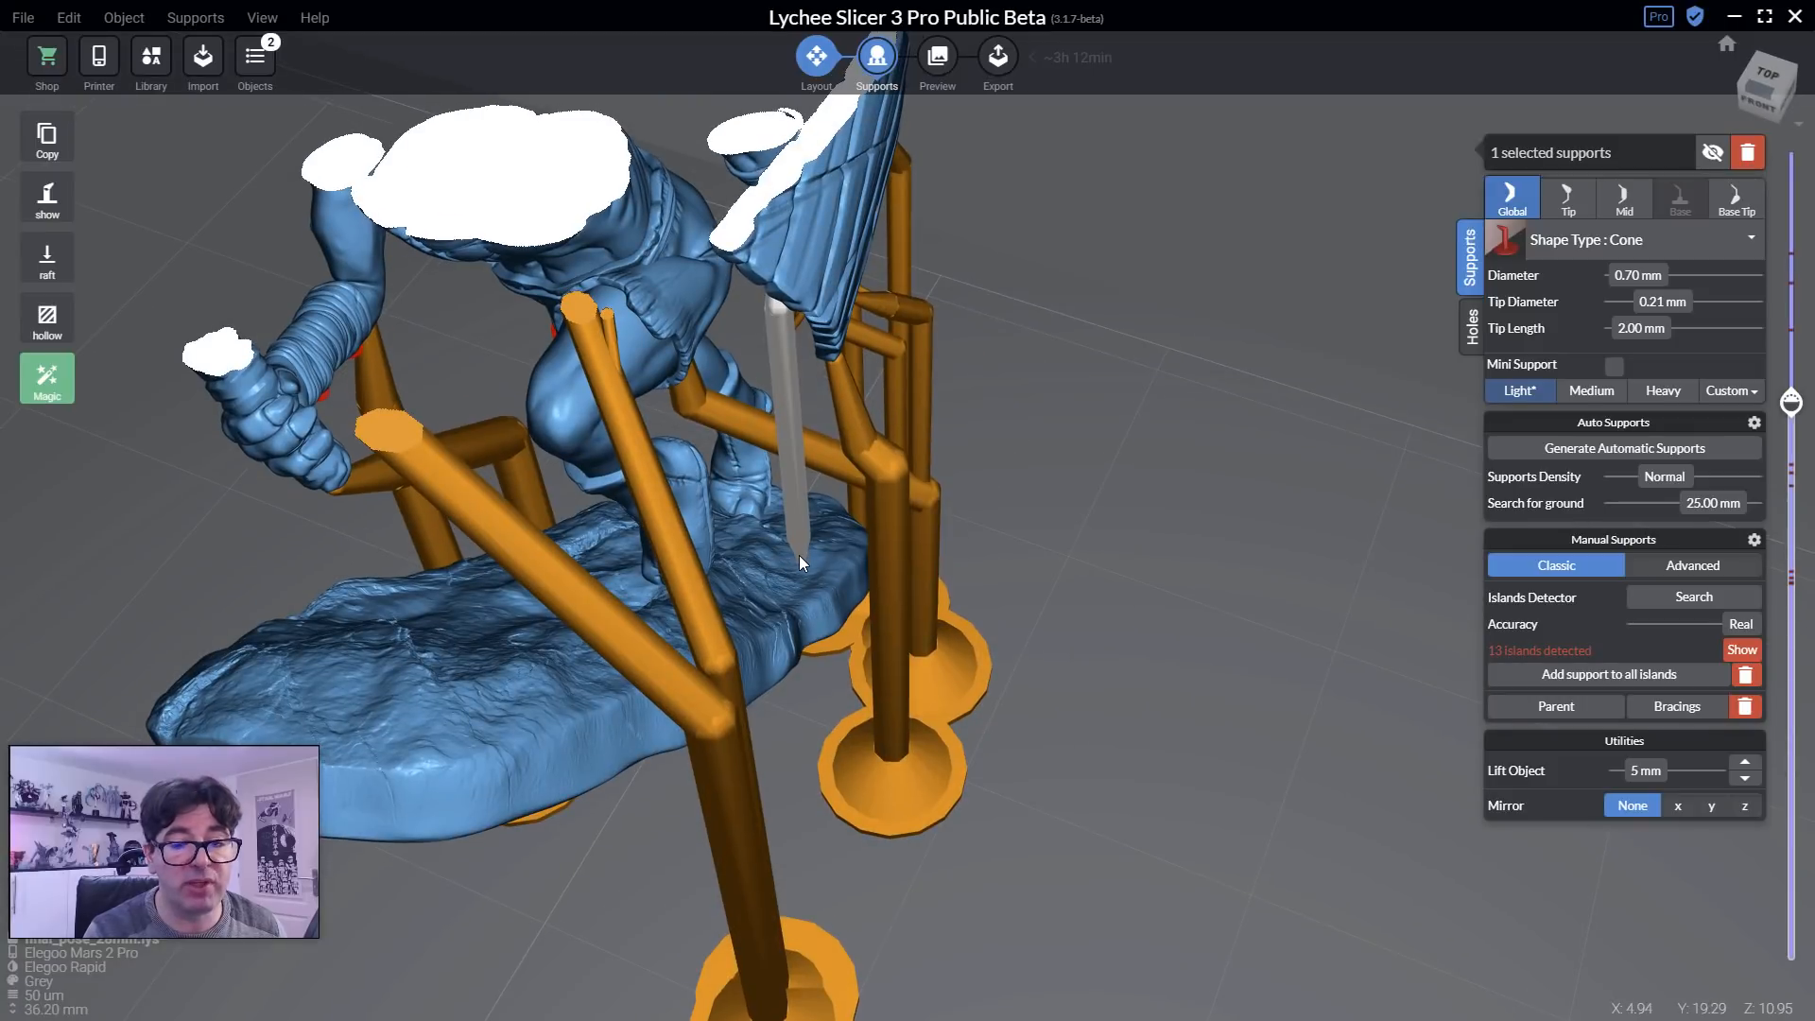
pyautogui.moveTo(798, 554); pyautogui.dragTo(892, 674)
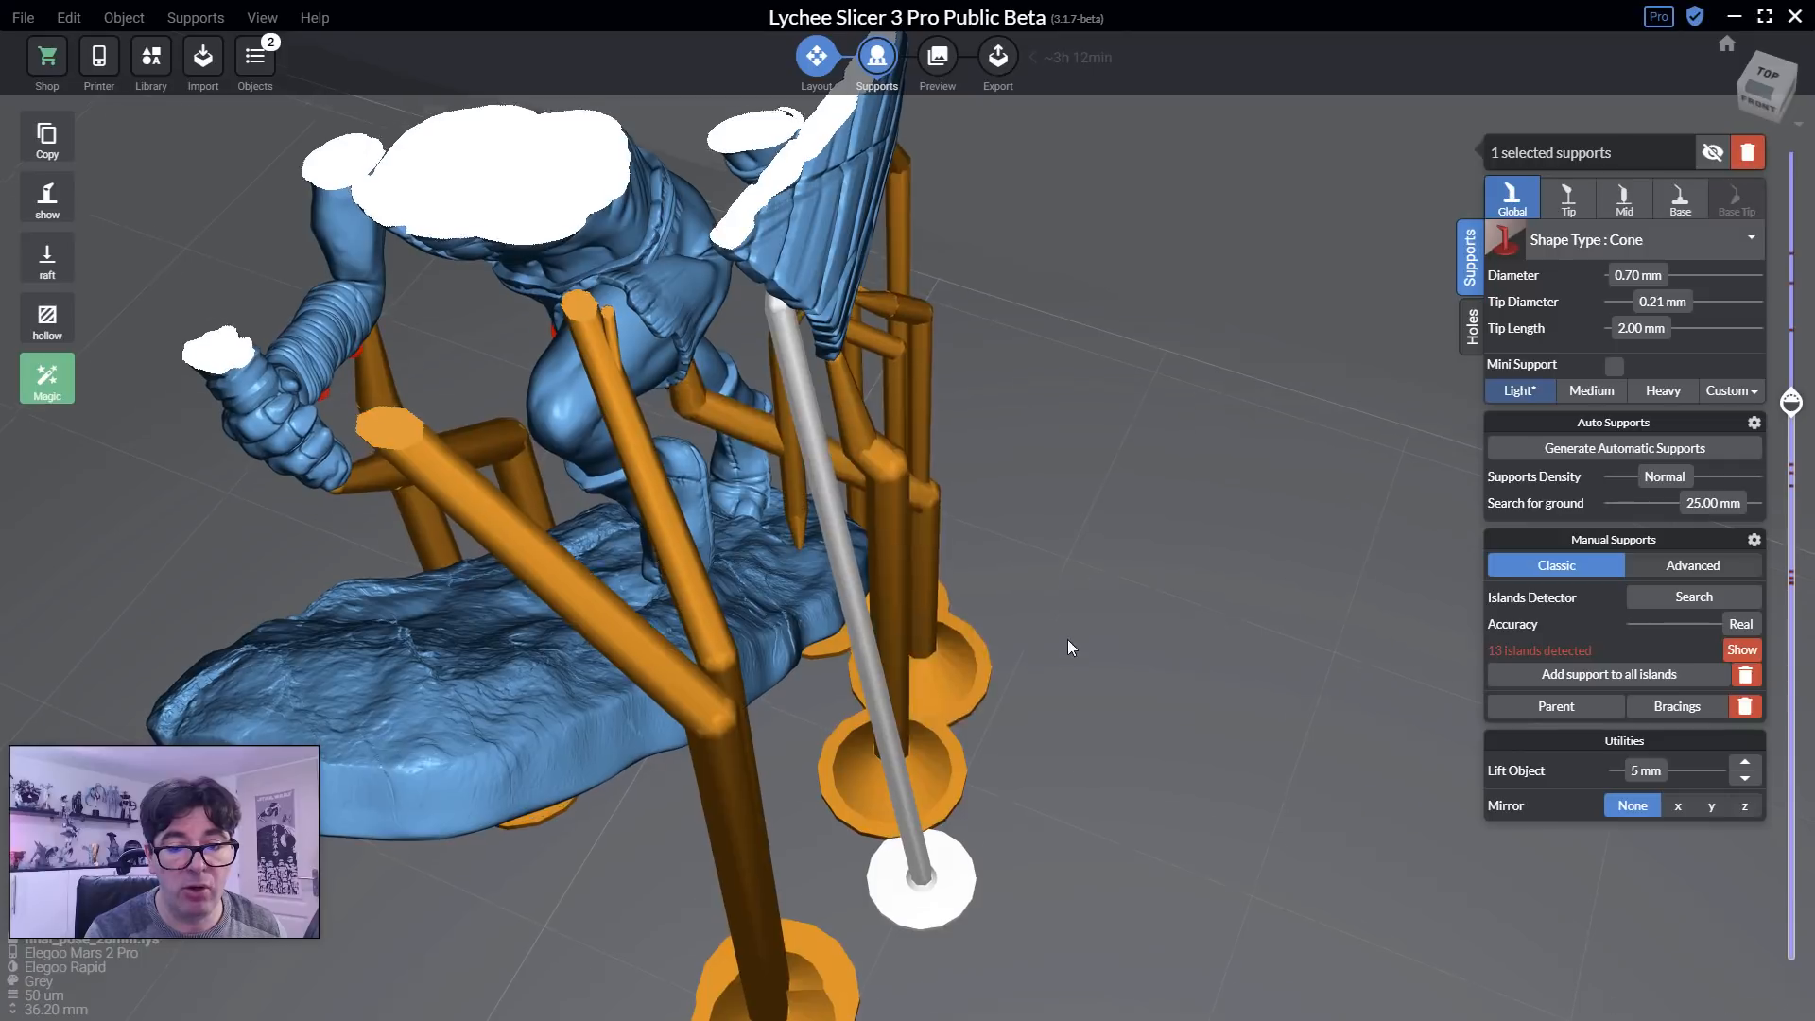
# Move the foot of the medium support under the shield's lower corner outward and nudge its tip on the corner.
pyautogui.moveTo(1068, 639); pyautogui.dragTo(898, 699, button='right')
pyautogui.click(911, 756)
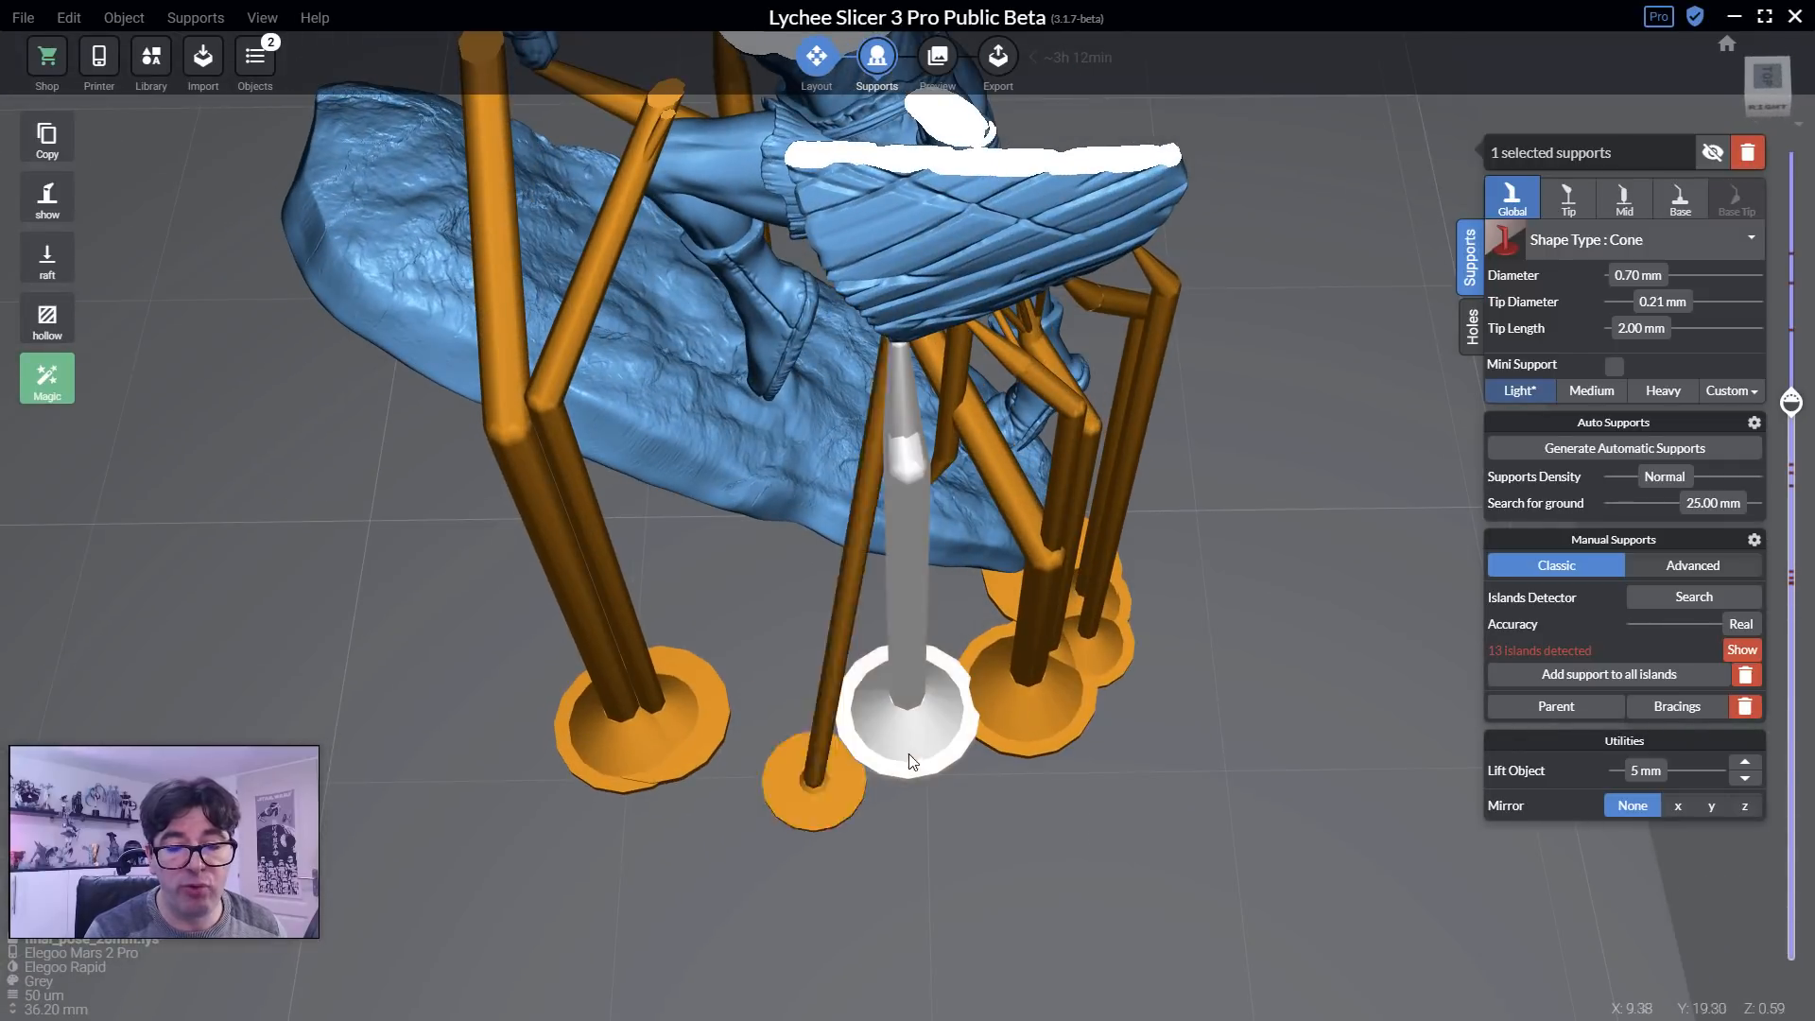
pyautogui.moveTo(911, 756); pyautogui.dragTo(933, 802)
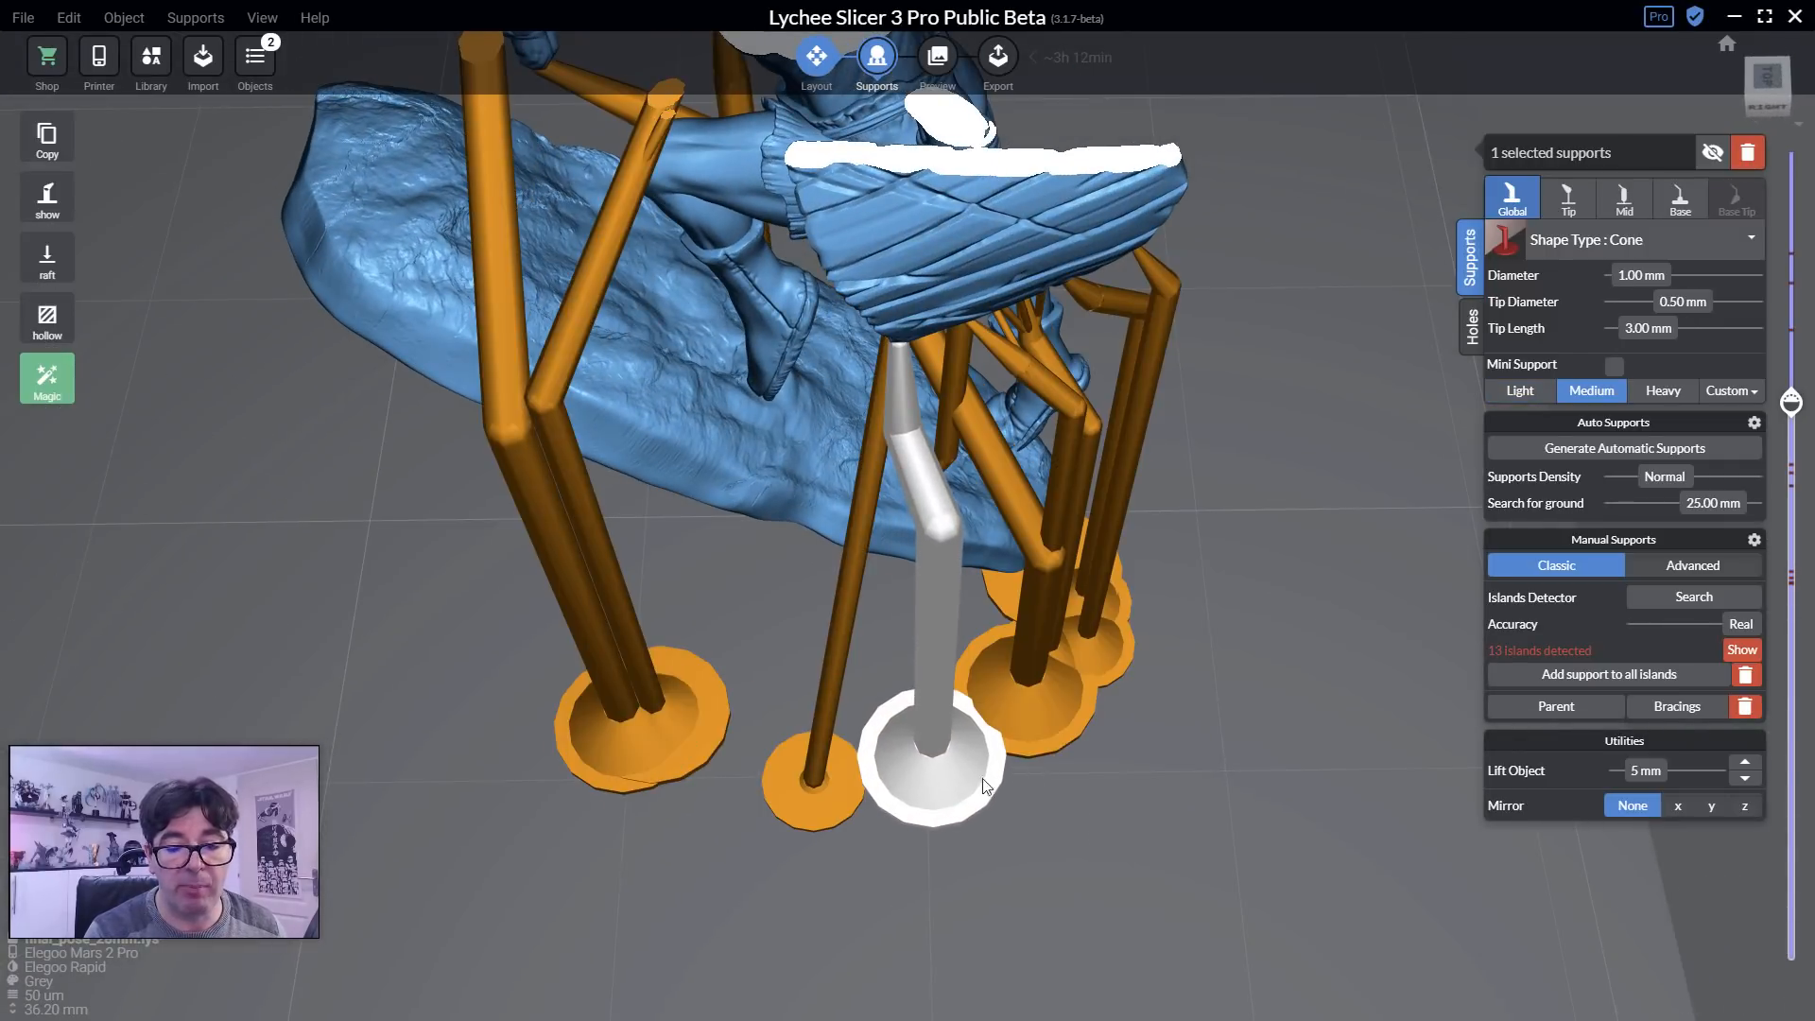
pyautogui.moveTo(983, 779); pyautogui.dragTo(972, 554, button='right')
pyautogui.scroll(4, 832, 263)
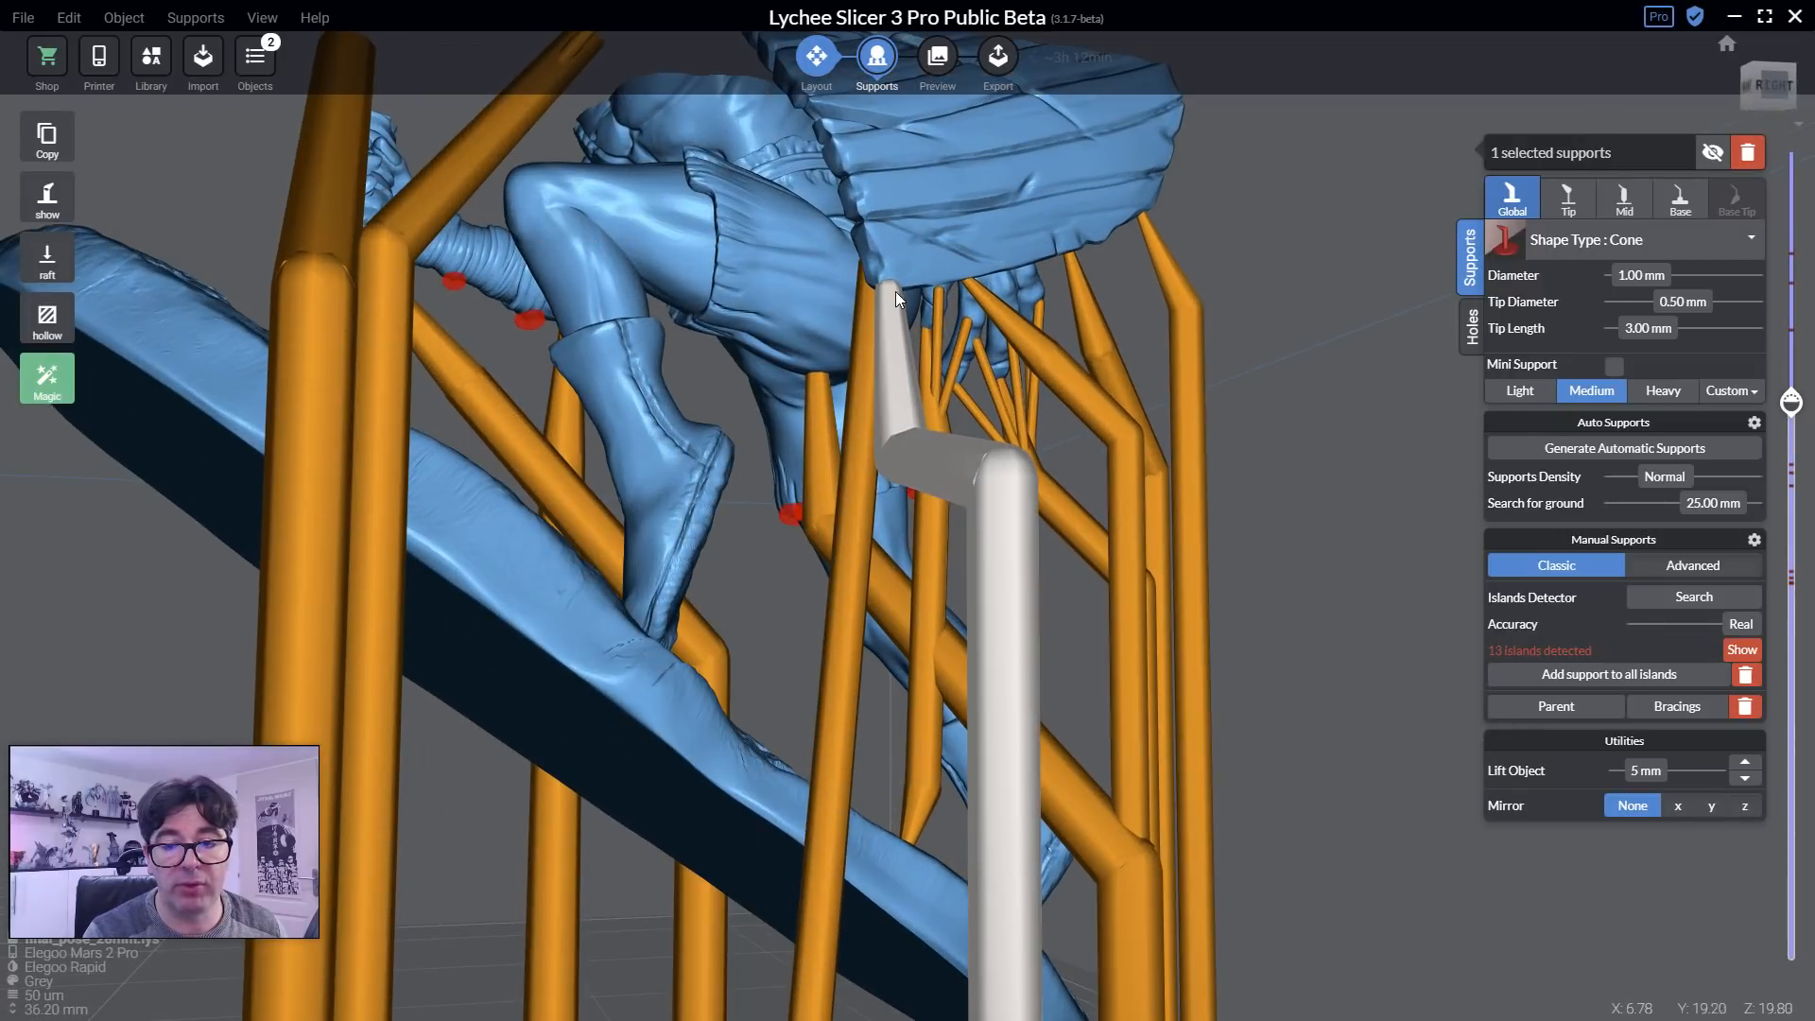
pyautogui.moveTo(894, 288)
pyautogui.mouseDown()
pyautogui.moveTo(917, 286)
pyautogui.moveTo(891, 291)
pyautogui.mouseUp()
pyautogui.moveTo(901, 444); pyautogui.dragTo(910, 530, button='right')
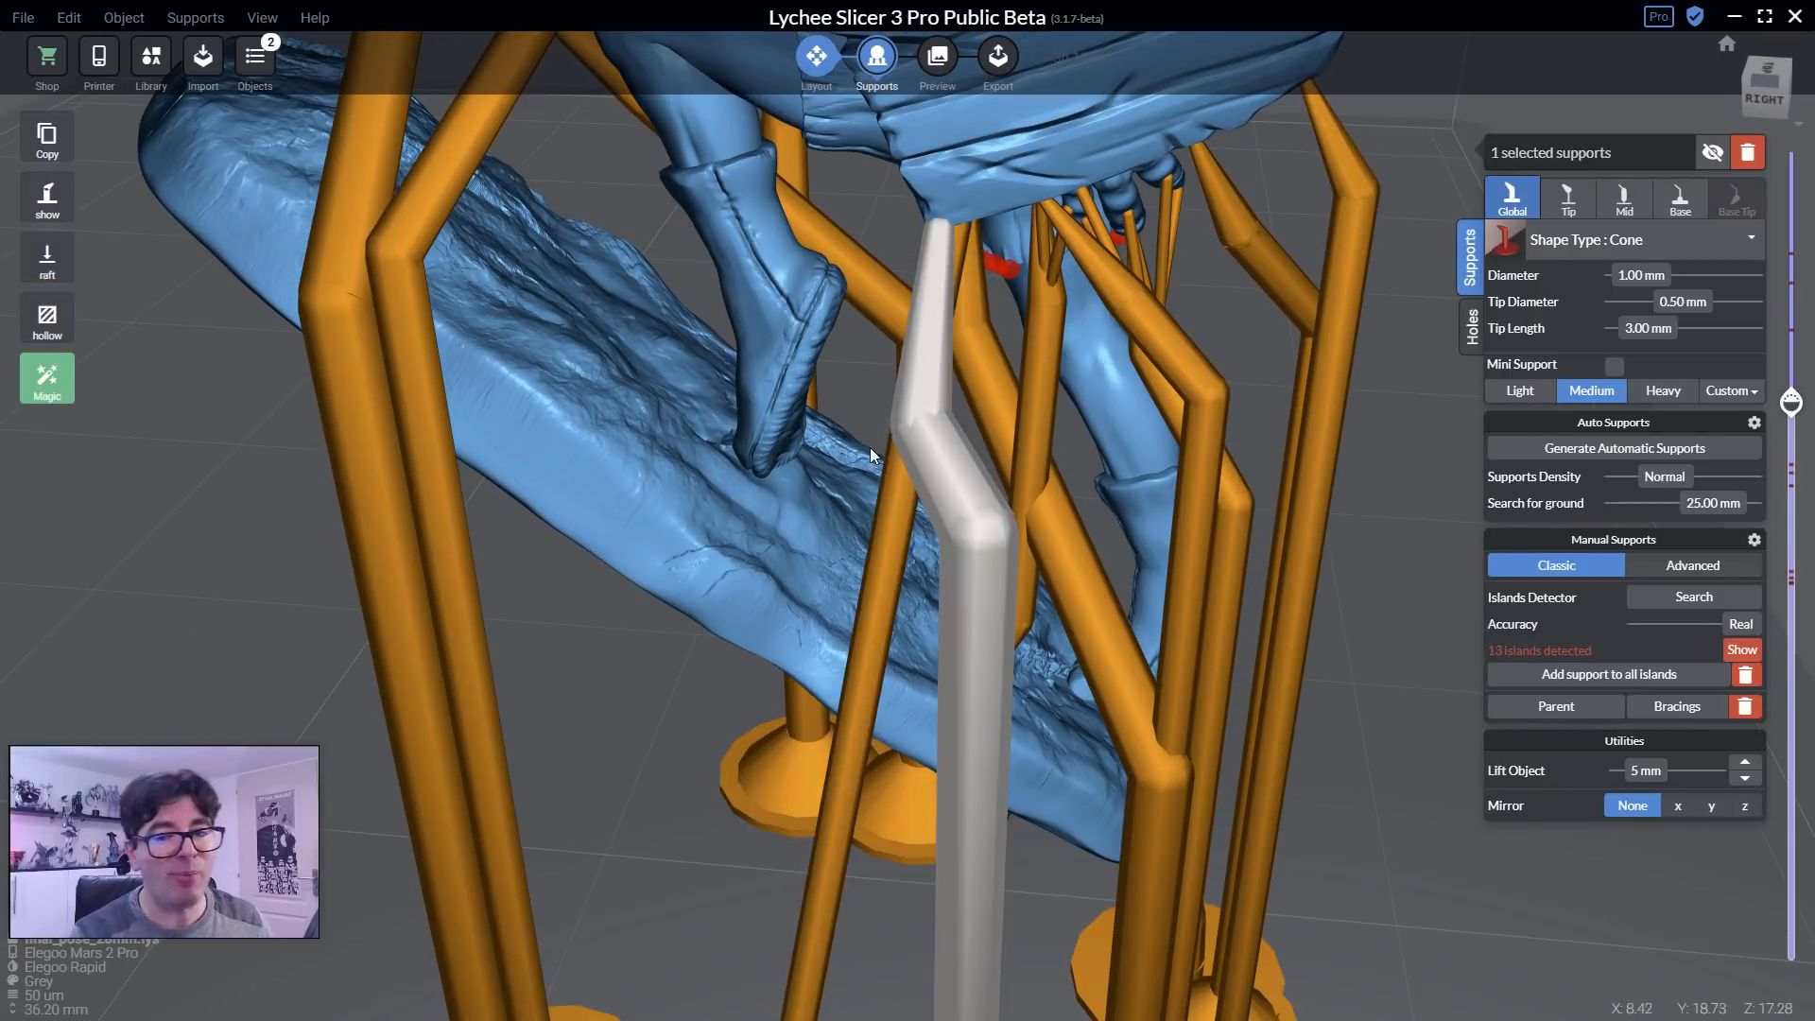
pyautogui.moveTo(869, 446); pyautogui.dragTo(525, 611, button='right')
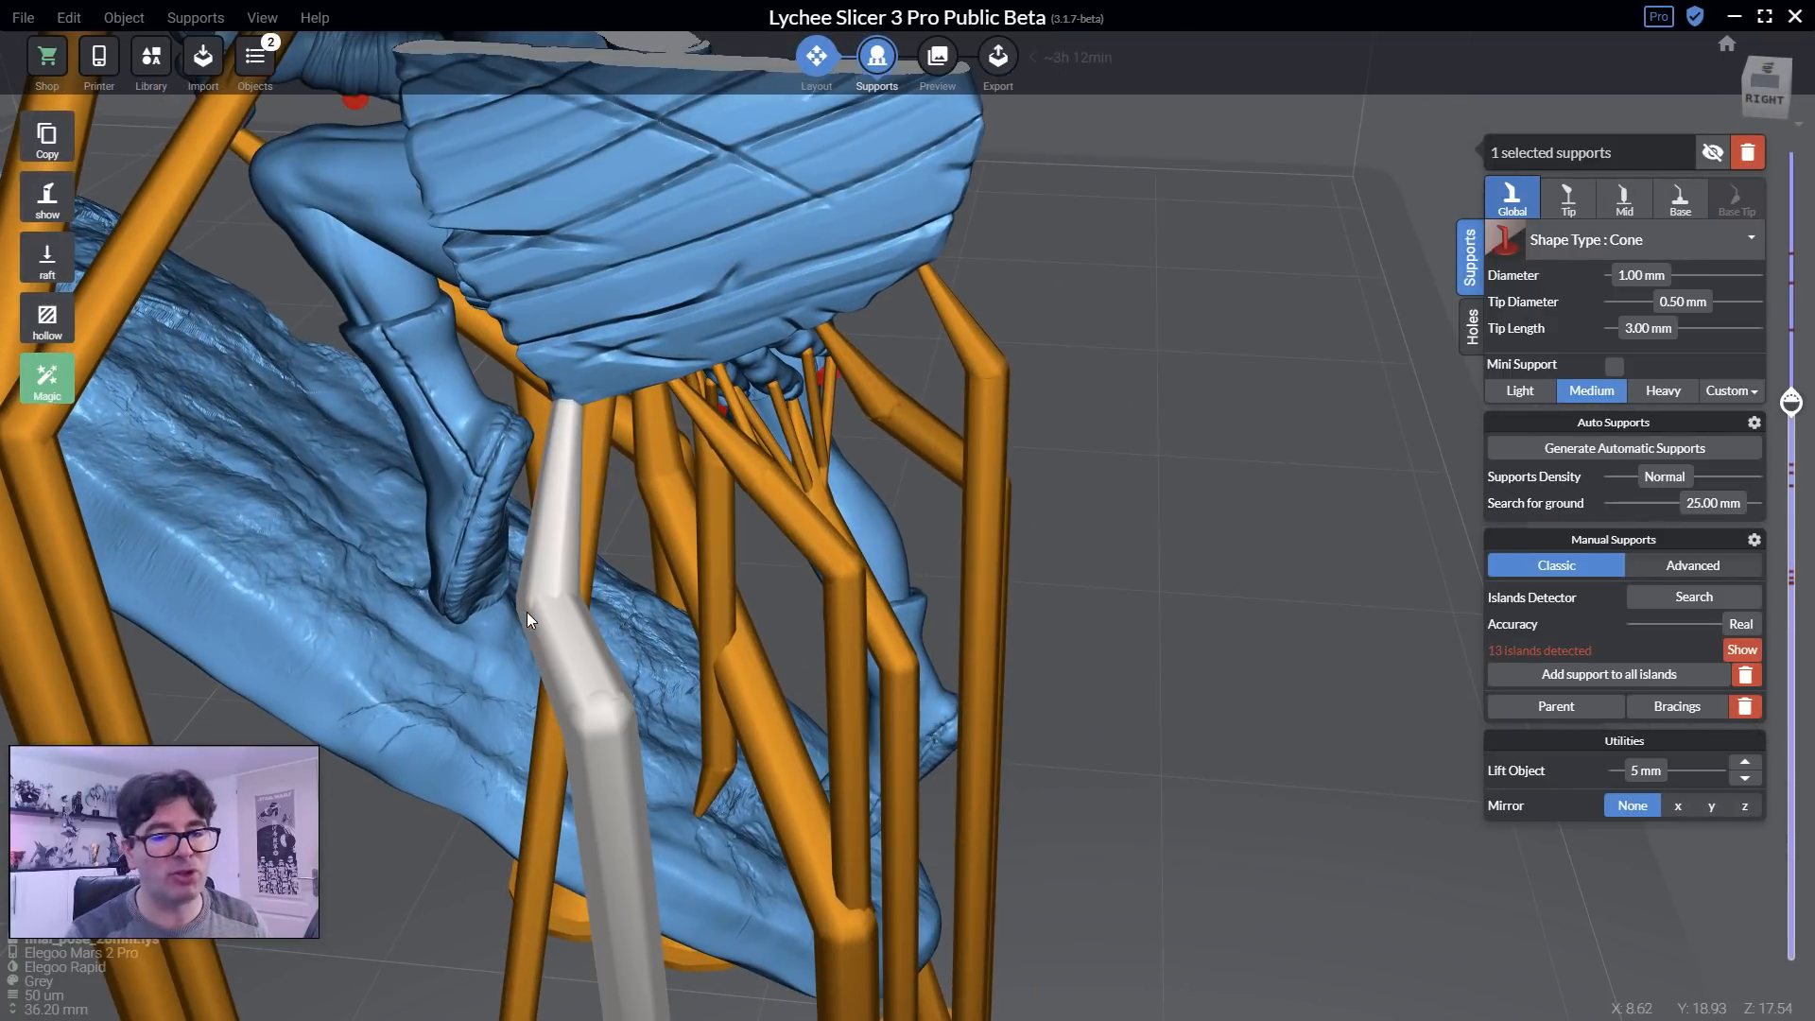
# In Advanced manual mode, shift the upper joint and tip of the medium shield support inward under the shield's corner.
pyautogui.click(1694, 567)
pyautogui.moveTo(552, 636); pyautogui.dragTo(808, 638, button='right')
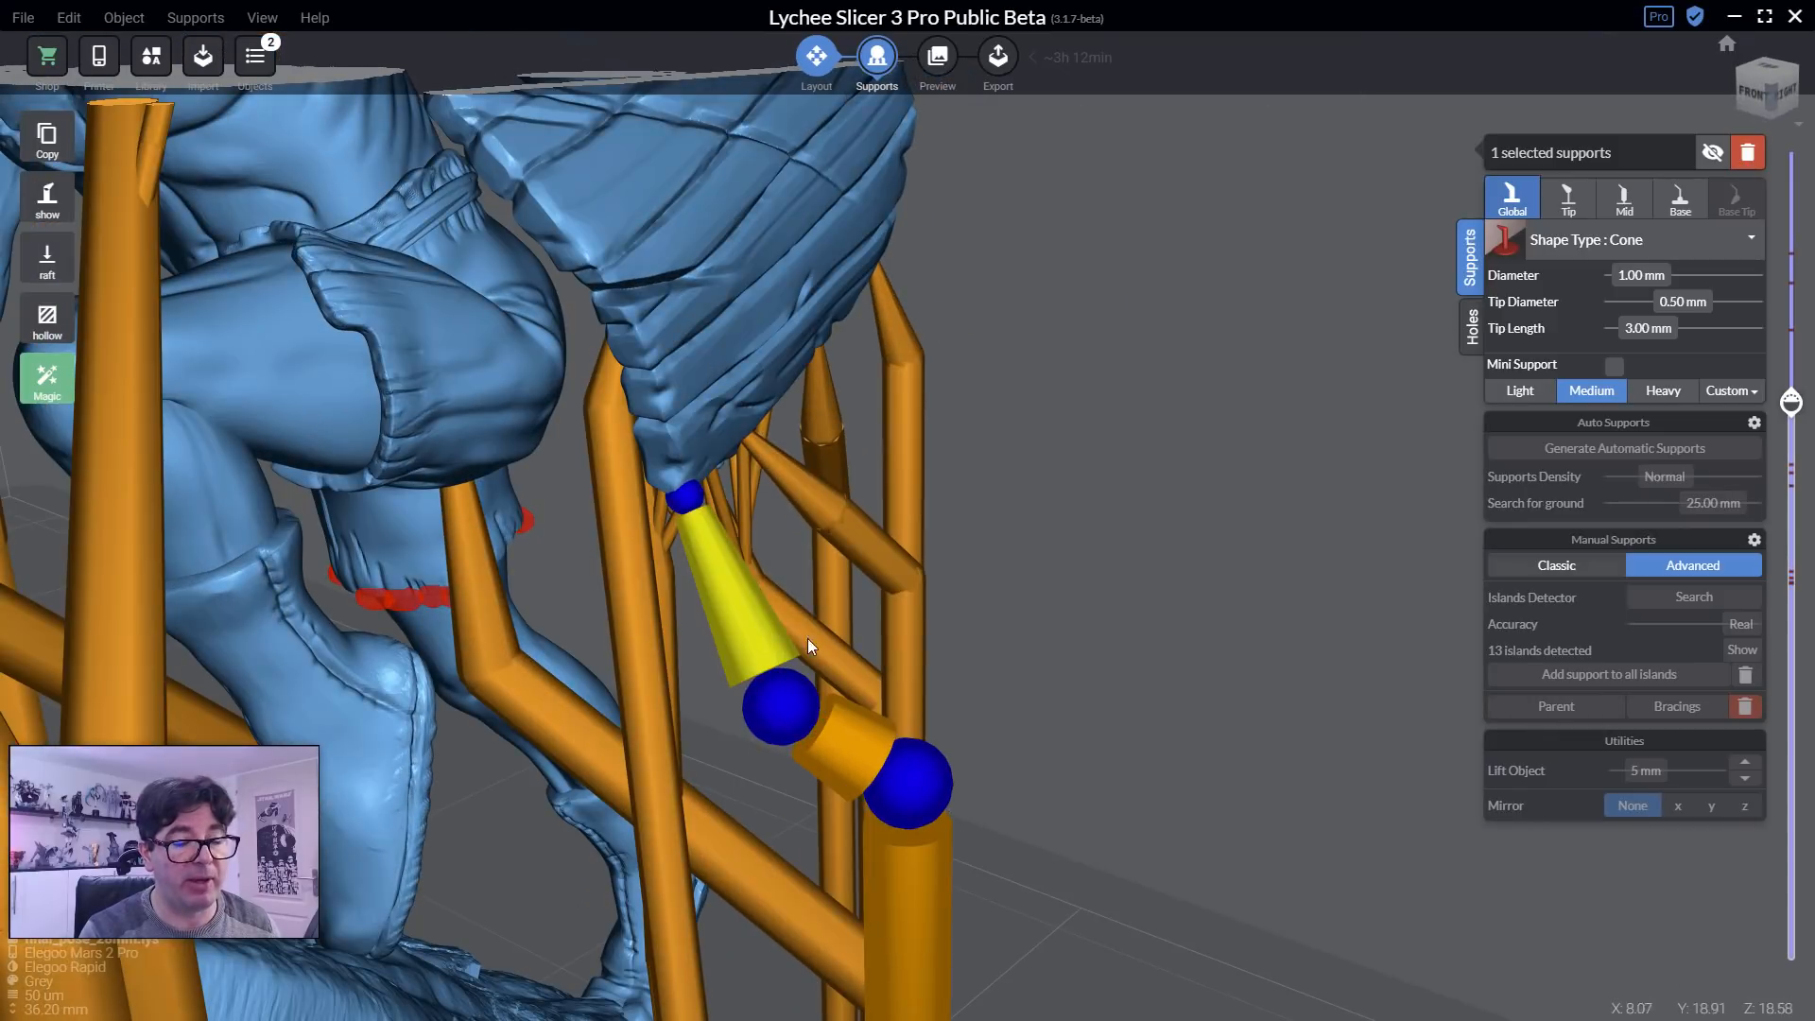
pyautogui.moveTo(819, 646); pyautogui.dragTo(877, 512, button='middle')
pyautogui.click(836, 564)
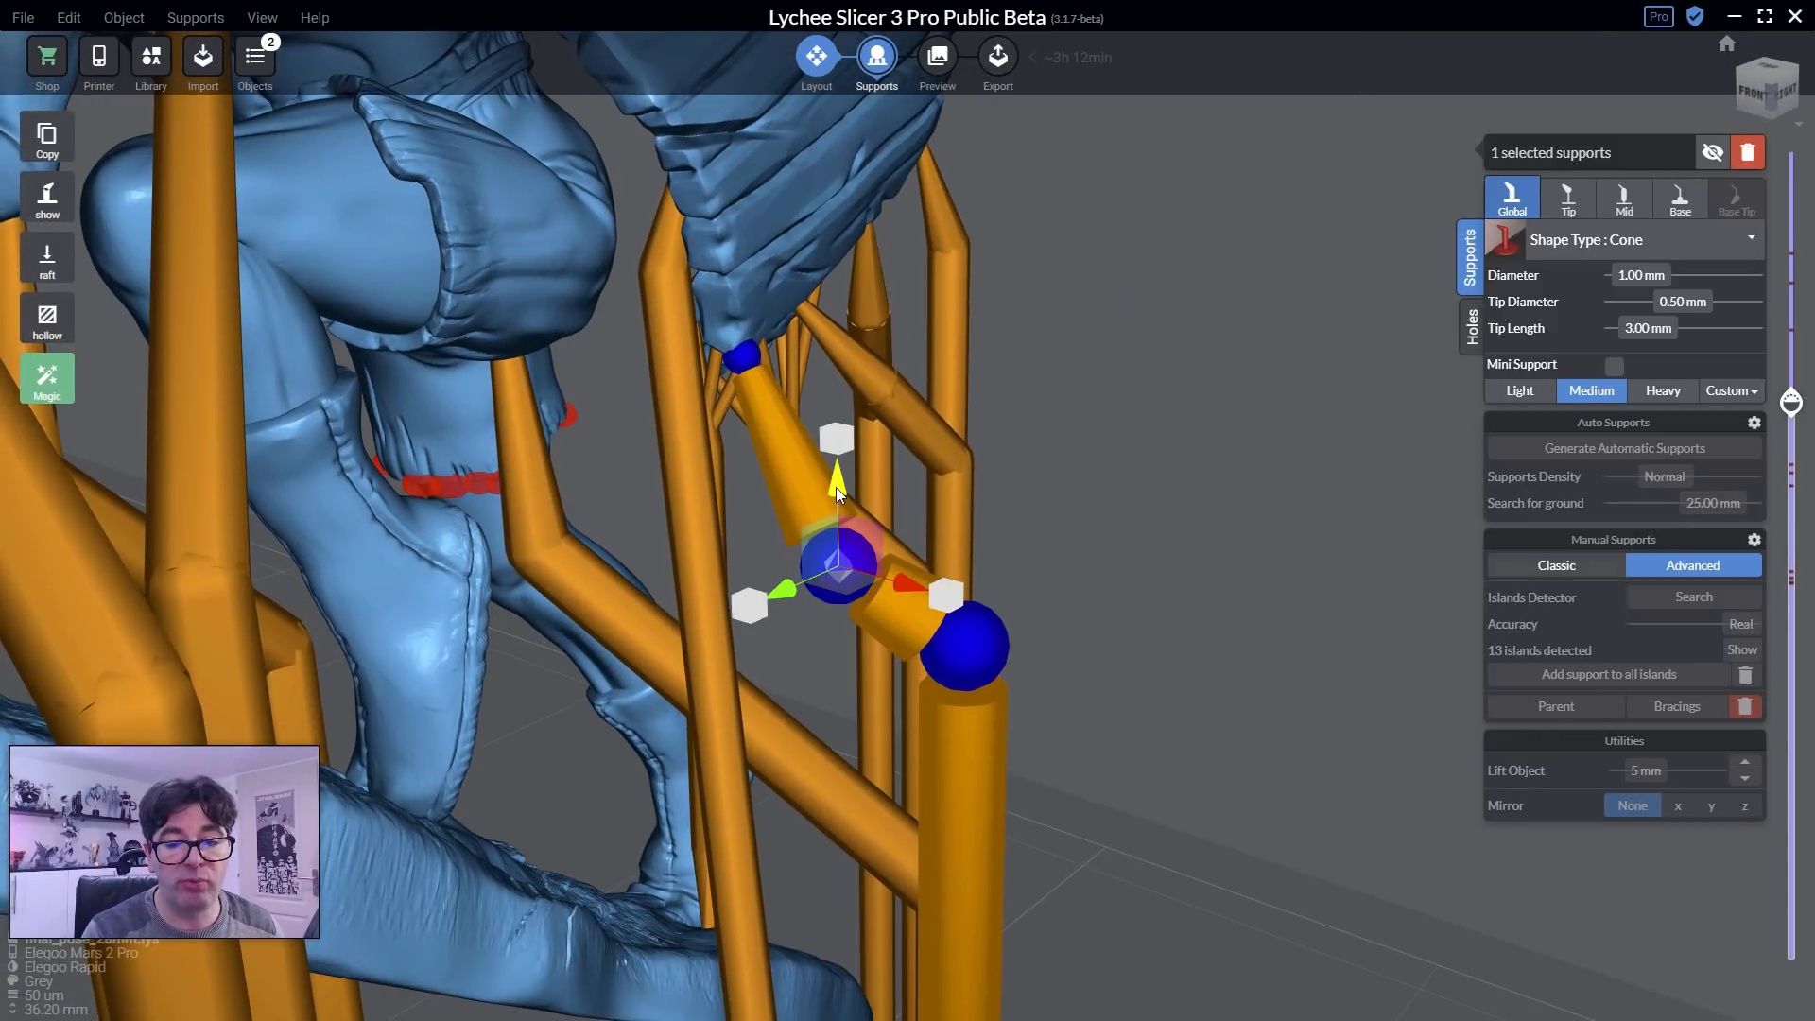
pyautogui.moveTo(835, 487)
pyautogui.mouseDown()
pyautogui.moveTo(837, 526)
pyautogui.moveTo(837, 494)
pyautogui.mouseUp()
pyautogui.moveTo(901, 581); pyautogui.dragTo(880, 579)
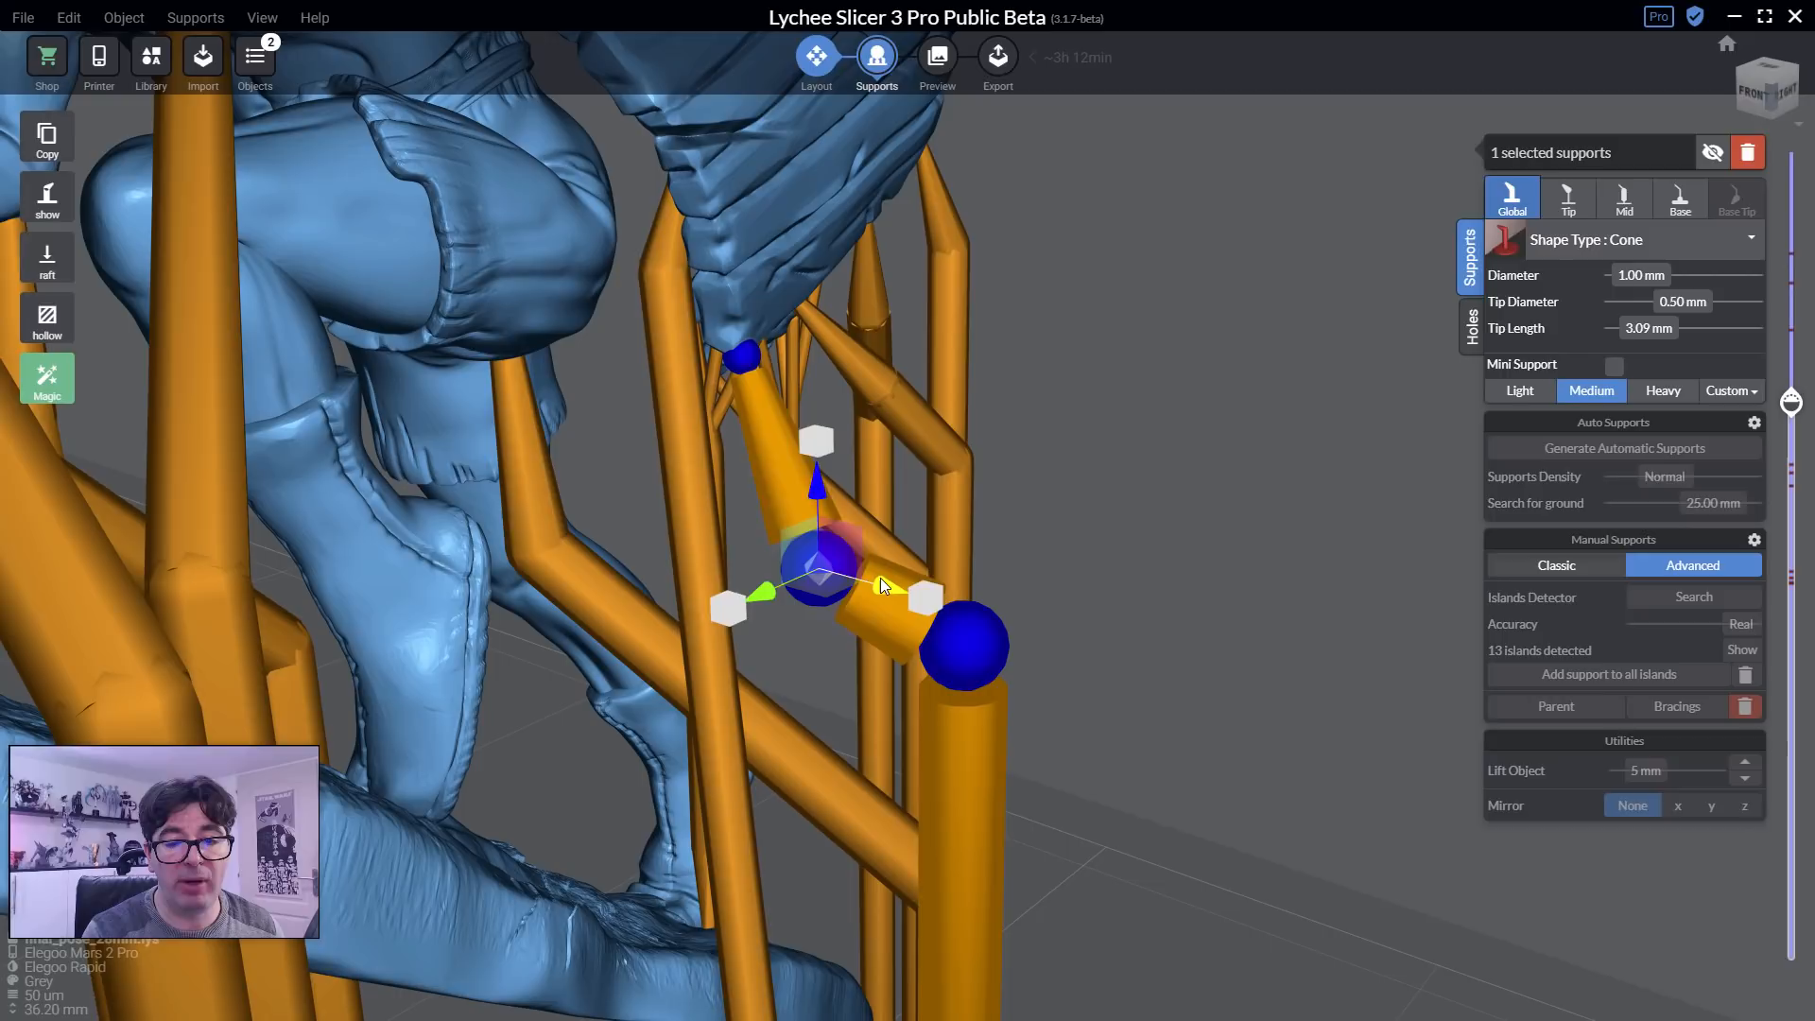
pyautogui.click(743, 357)
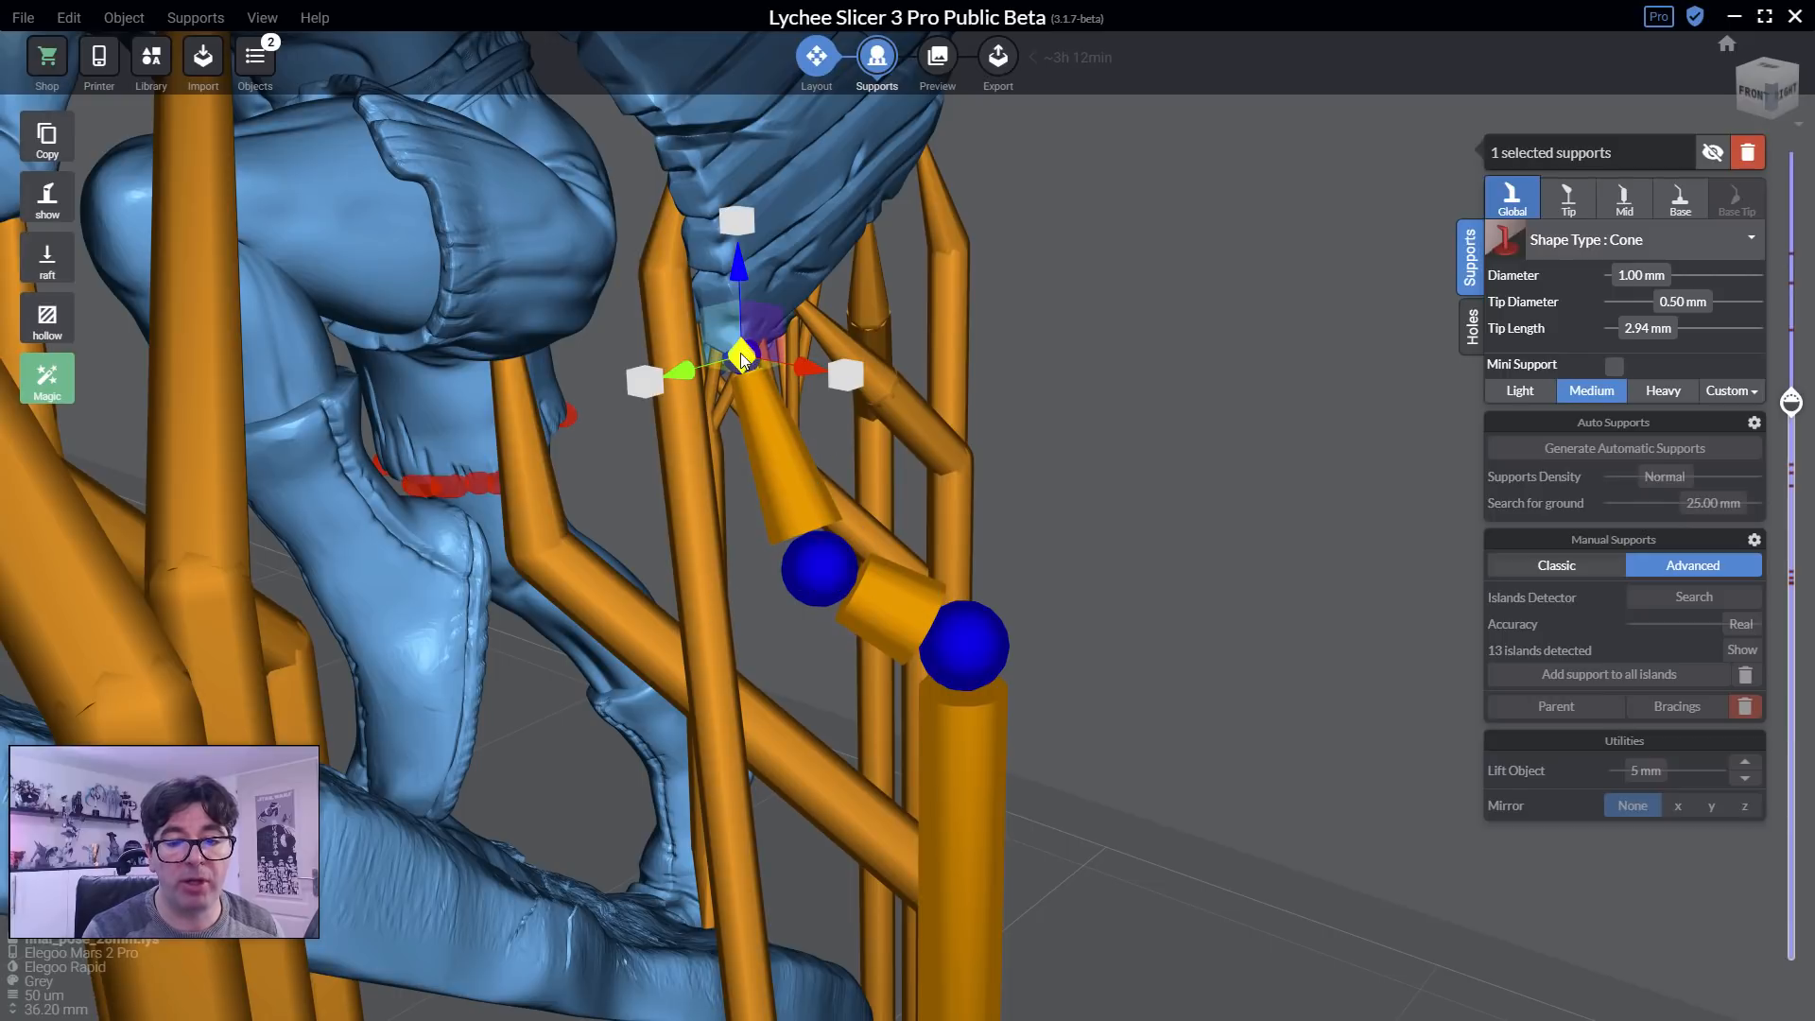
pyautogui.moveTo(833, 376); pyautogui.dragTo(782, 354)
pyautogui.click(808, 460)
# Reshape the light wrist support with a raised lower joint above its foot, shift it sideways, and return to Classic mode.
pyautogui.moveTo(693, 543); pyautogui.dragTo(719, 454, button='right')
pyautogui.click(724, 291)
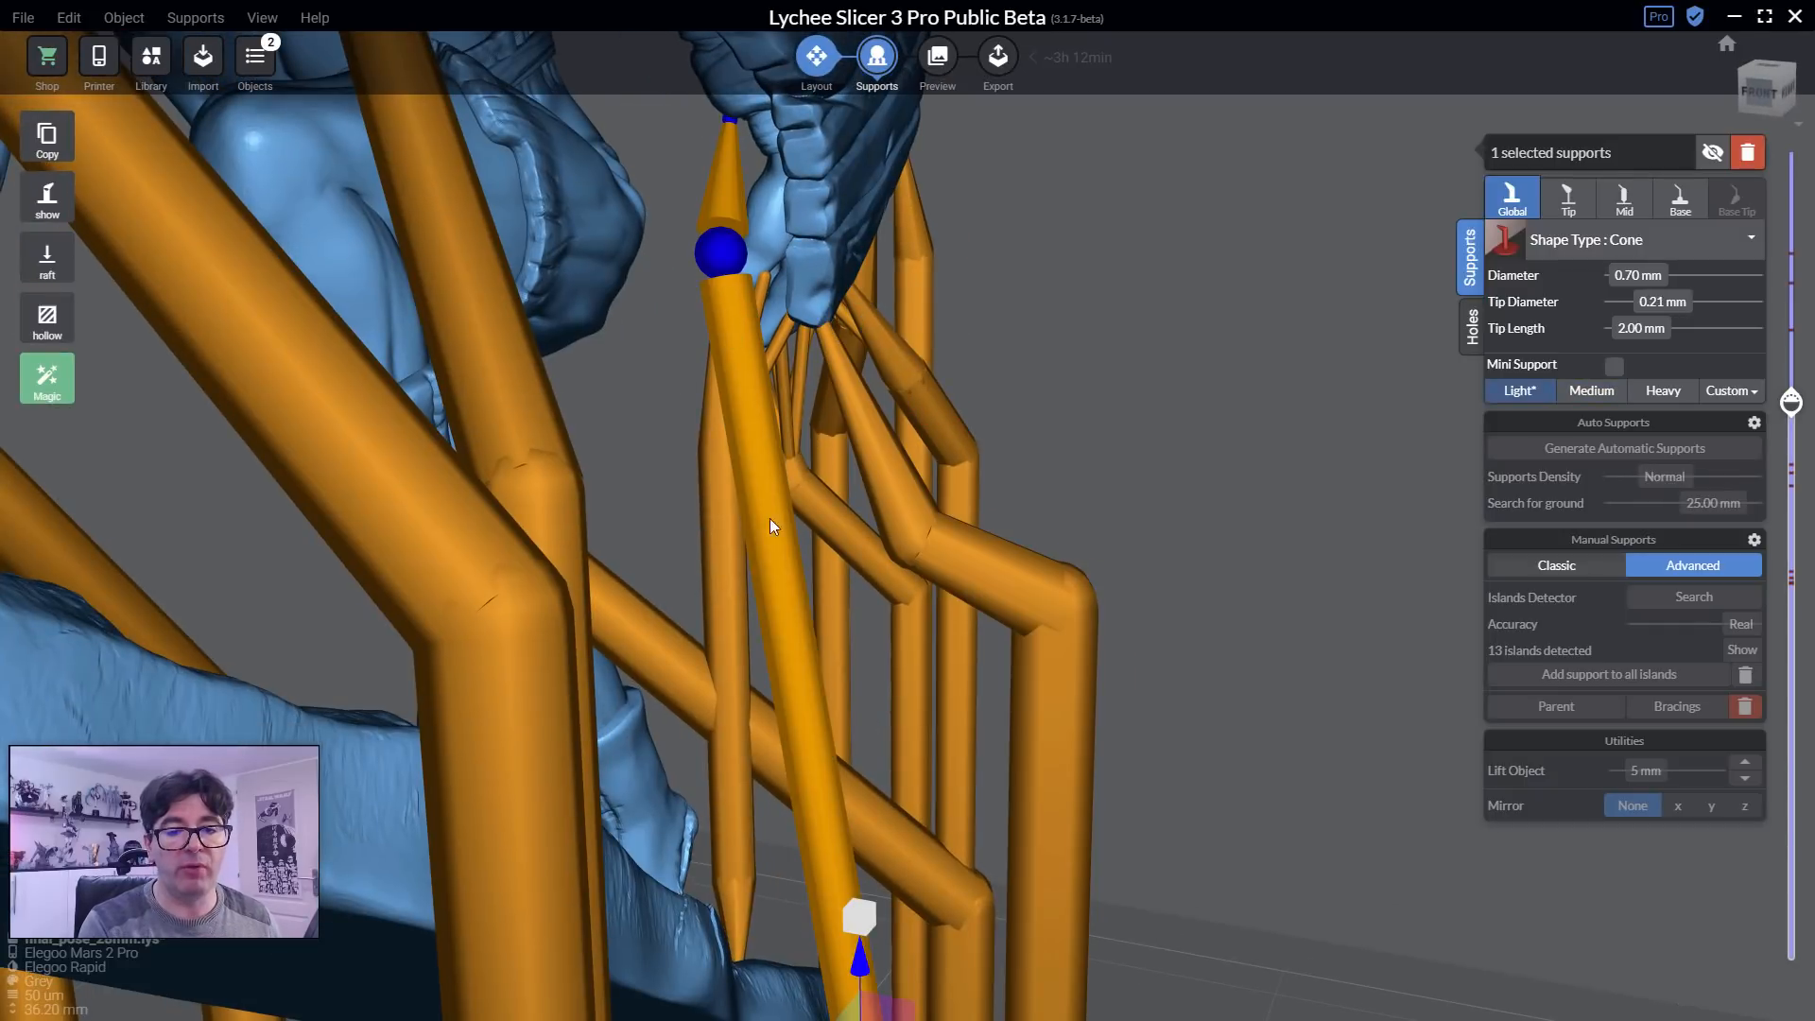
pyautogui.moveTo(770, 518); pyautogui.dragTo(785, 615, button='right')
pyautogui.scroll(-3, 844, 805)
pyautogui.moveTo(845, 805); pyautogui.dragTo(830, 588, button='middle')
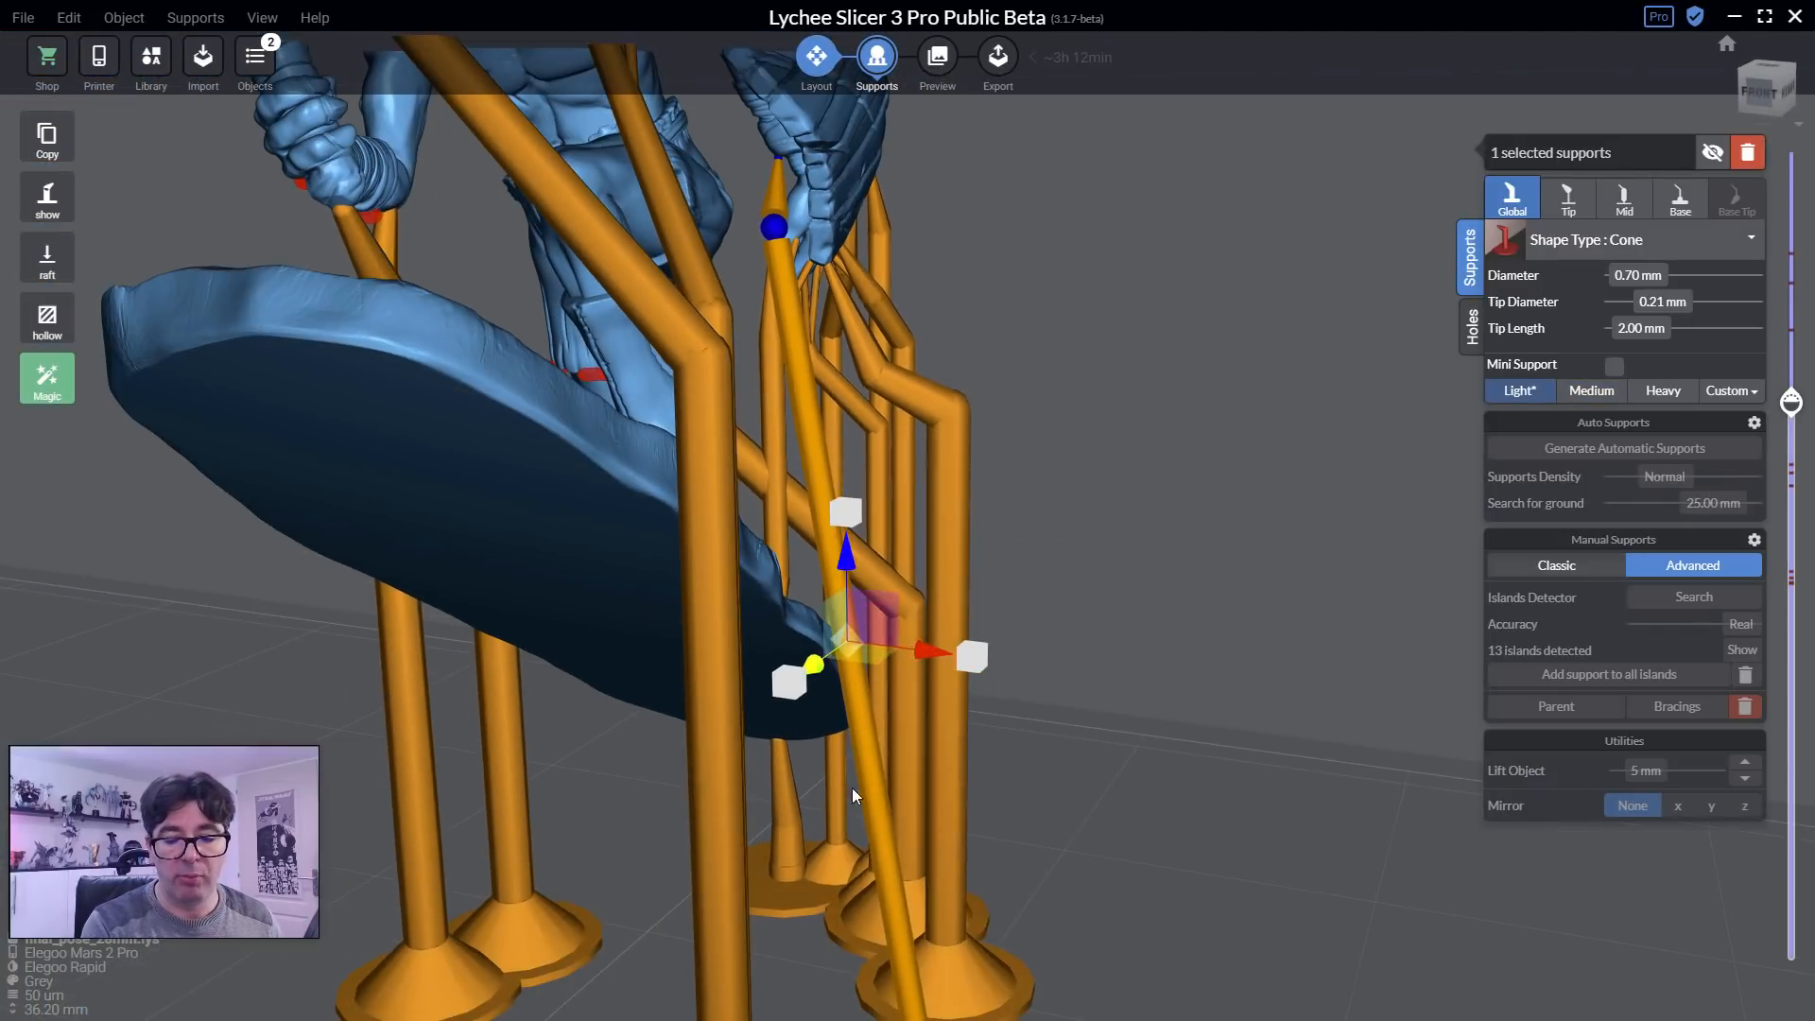
pyautogui.scroll(-3, 873, 838)
pyautogui.moveTo(871, 835); pyautogui.dragTo(856, 761, button='middle')
pyautogui.click(889, 930)
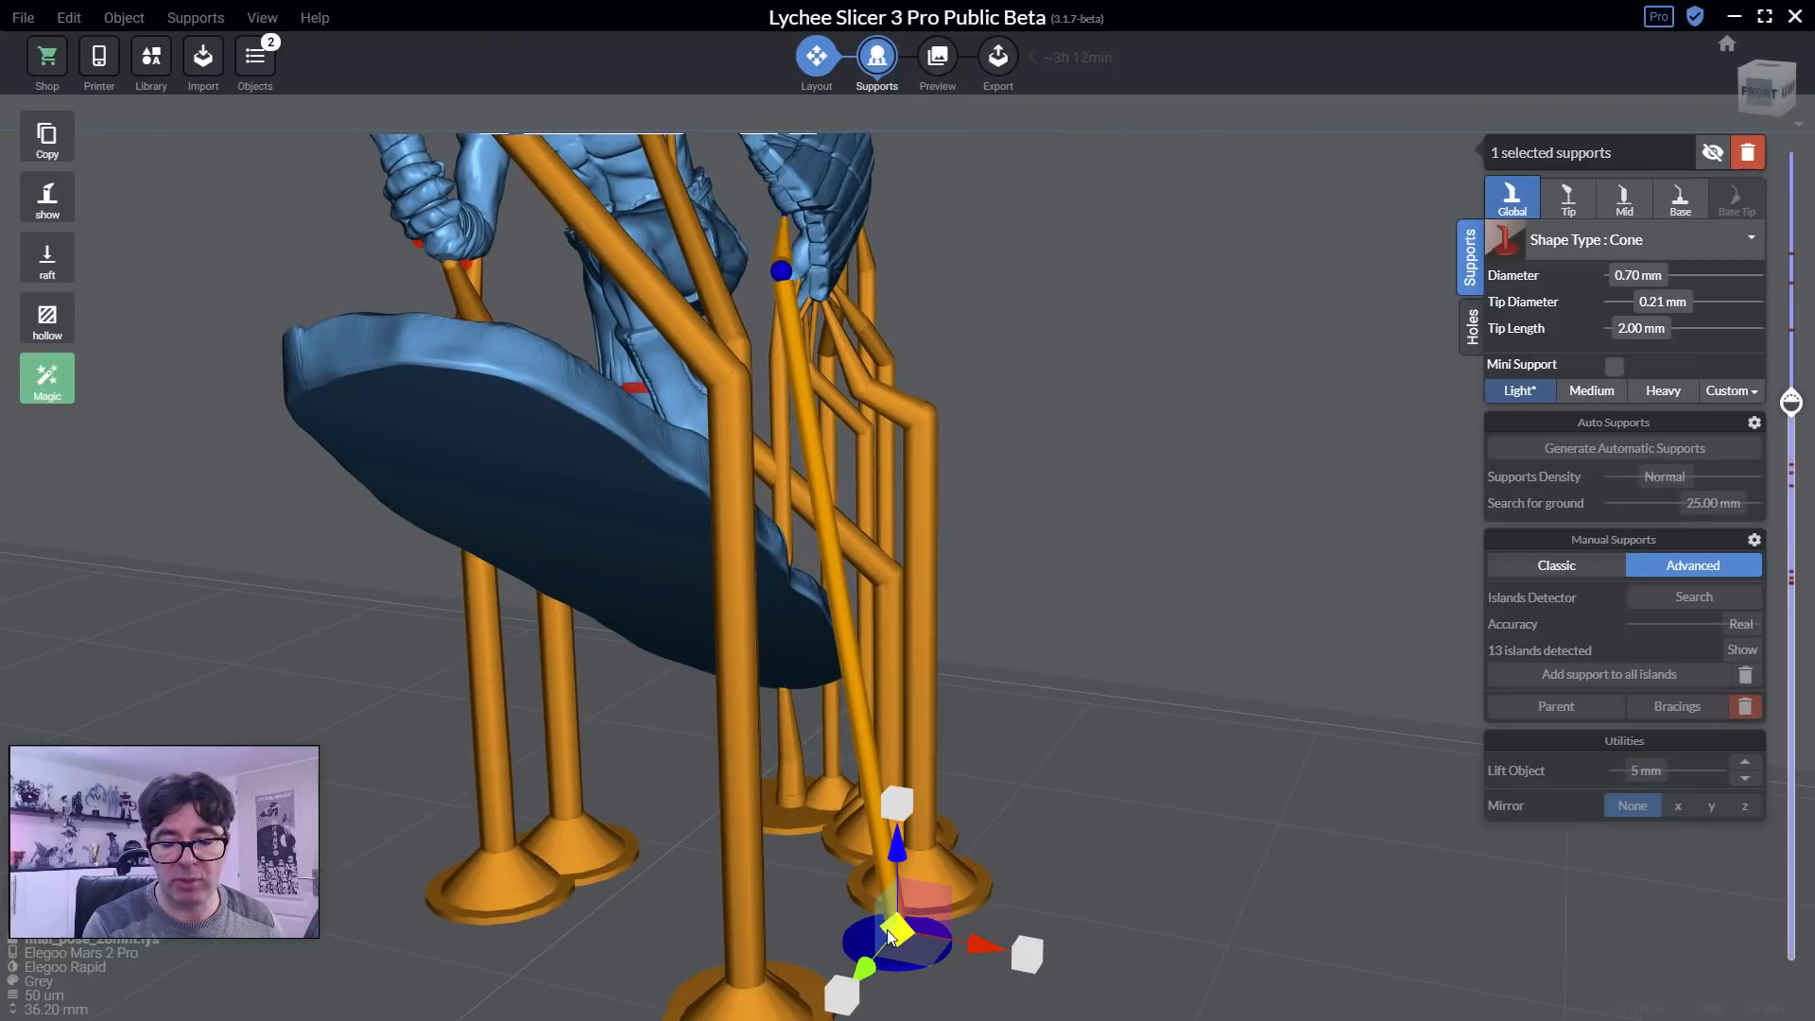
pyautogui.moveTo(896, 844); pyautogui.dragTo(889, 468)
pyautogui.moveTo(1082, 631); pyautogui.dragTo(1110, 646, button='right')
pyautogui.moveTo(962, 531); pyautogui.dragTo(936, 535)
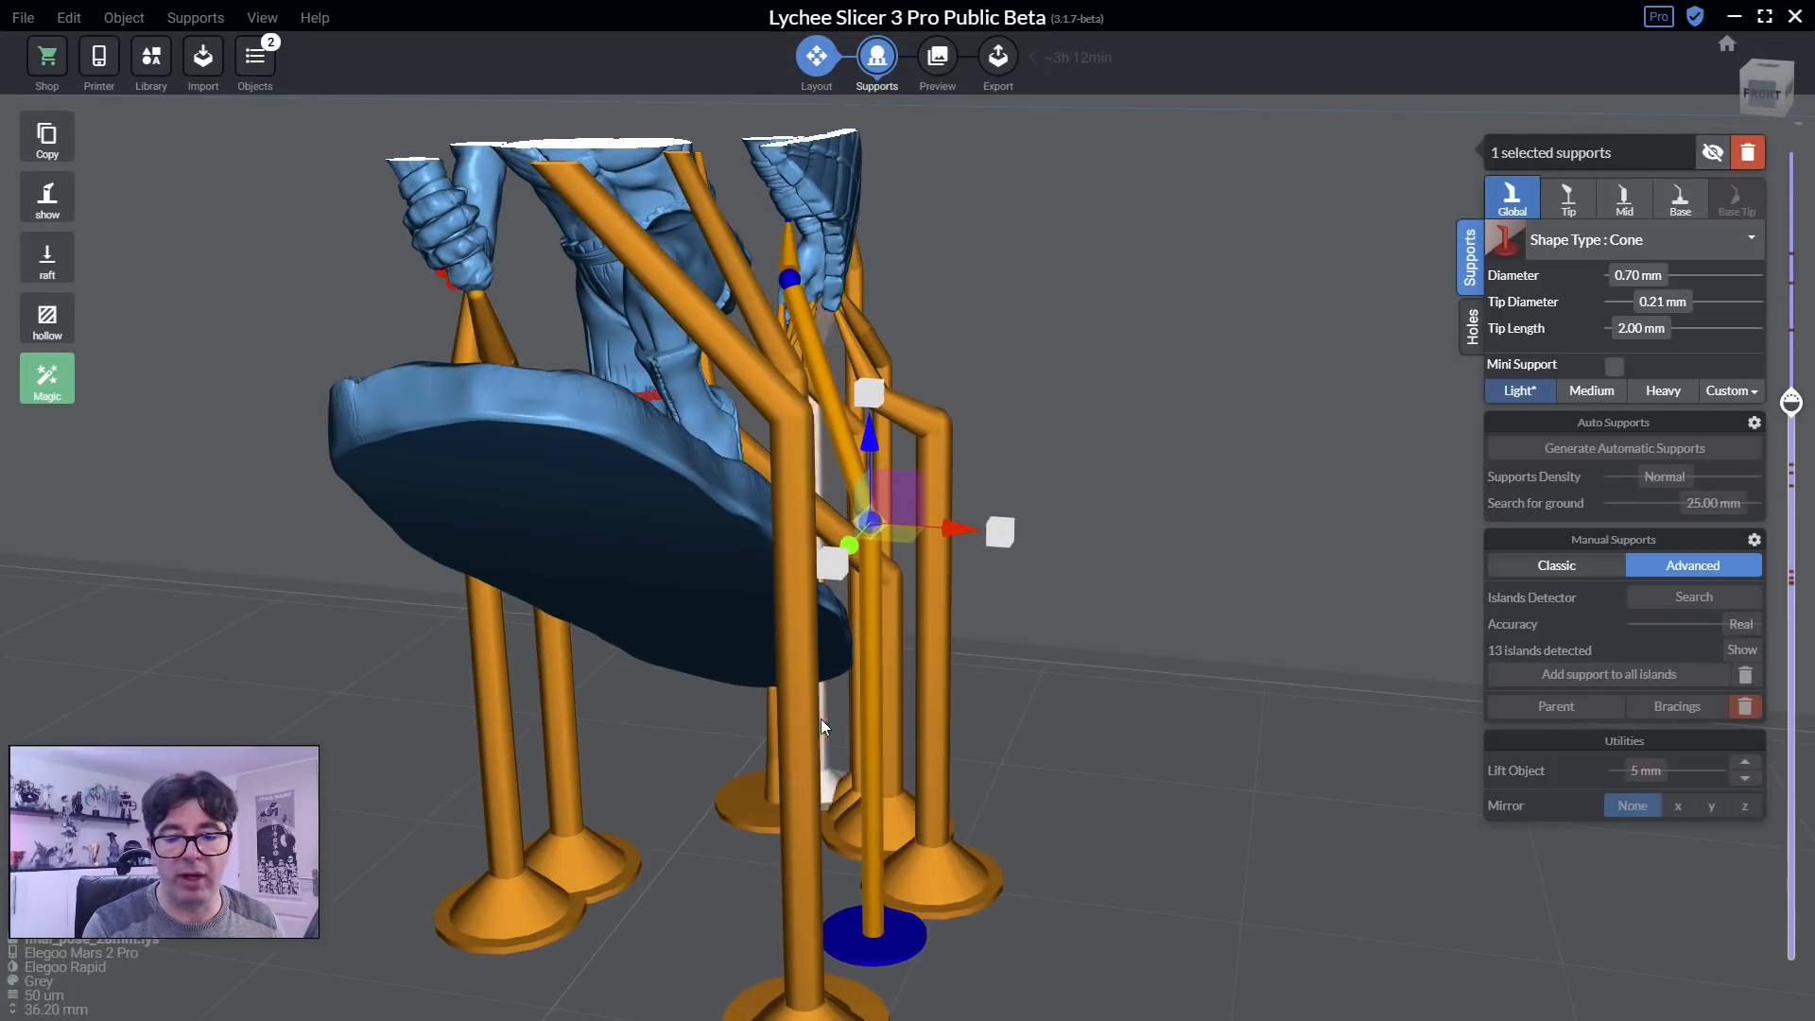
pyautogui.scroll(6, 826, 698)
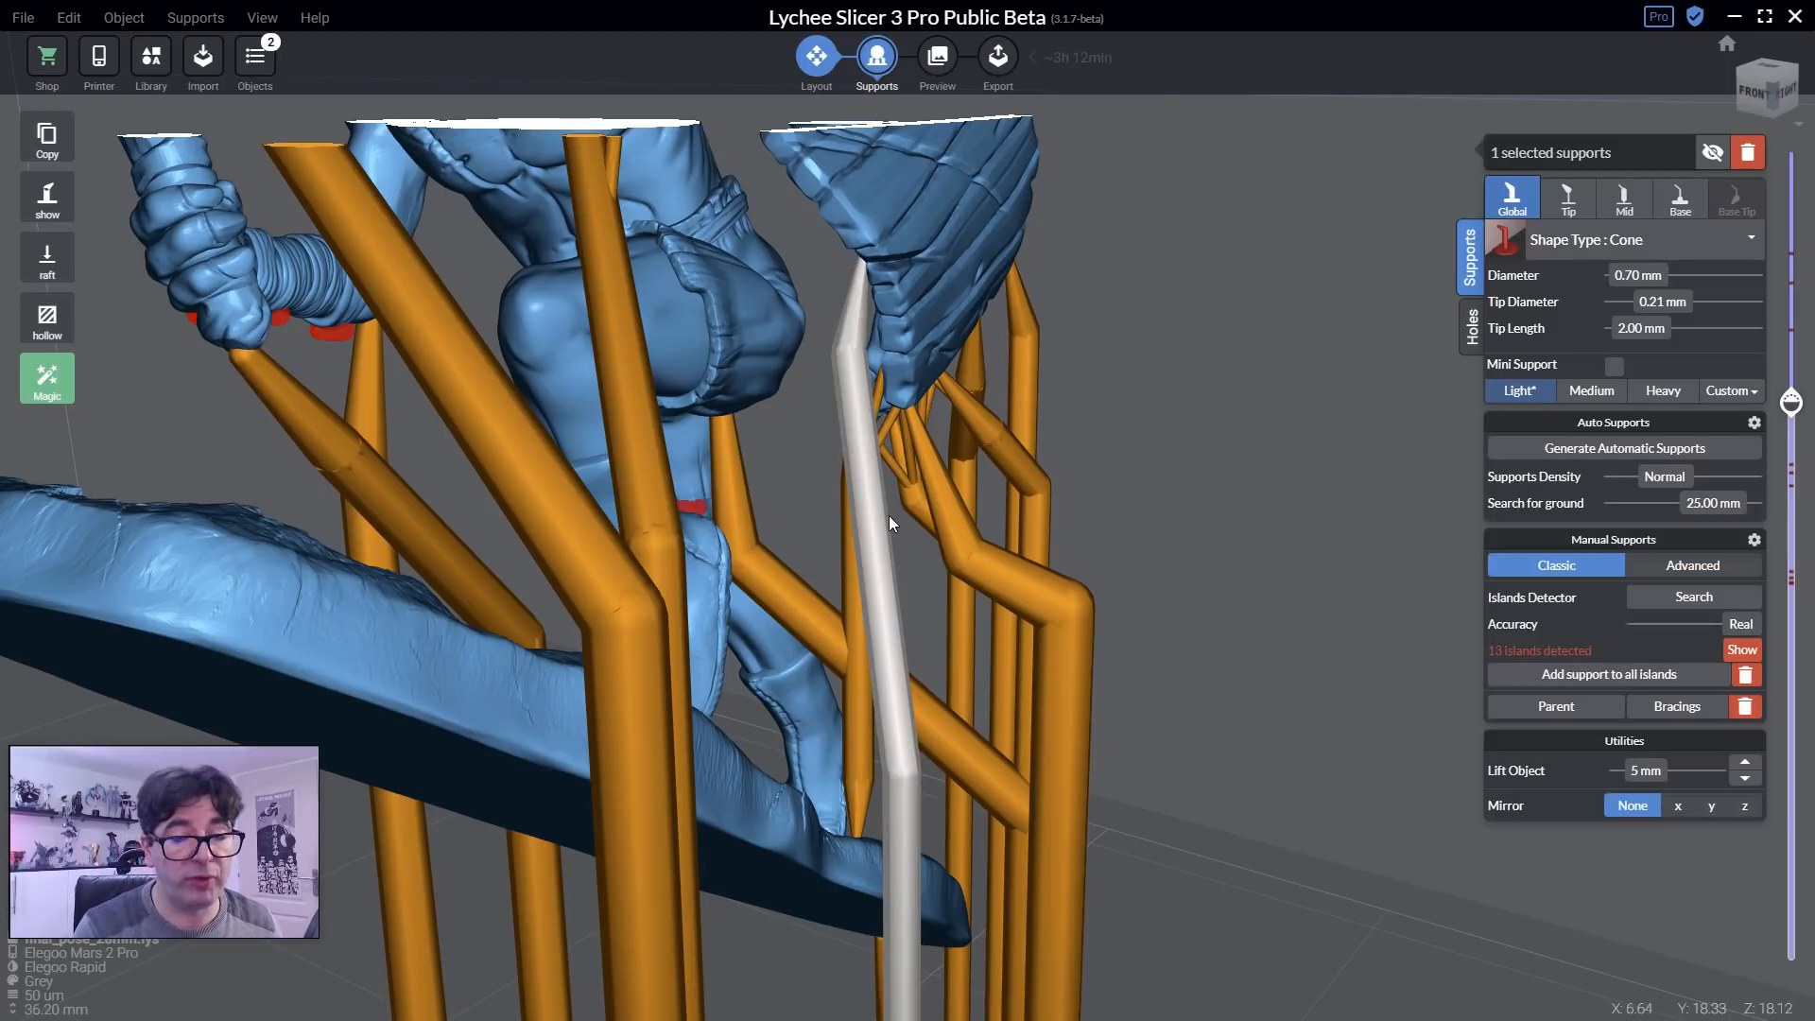
pyautogui.moveTo(868, 537); pyautogui.dragTo(836, 514, button='right')
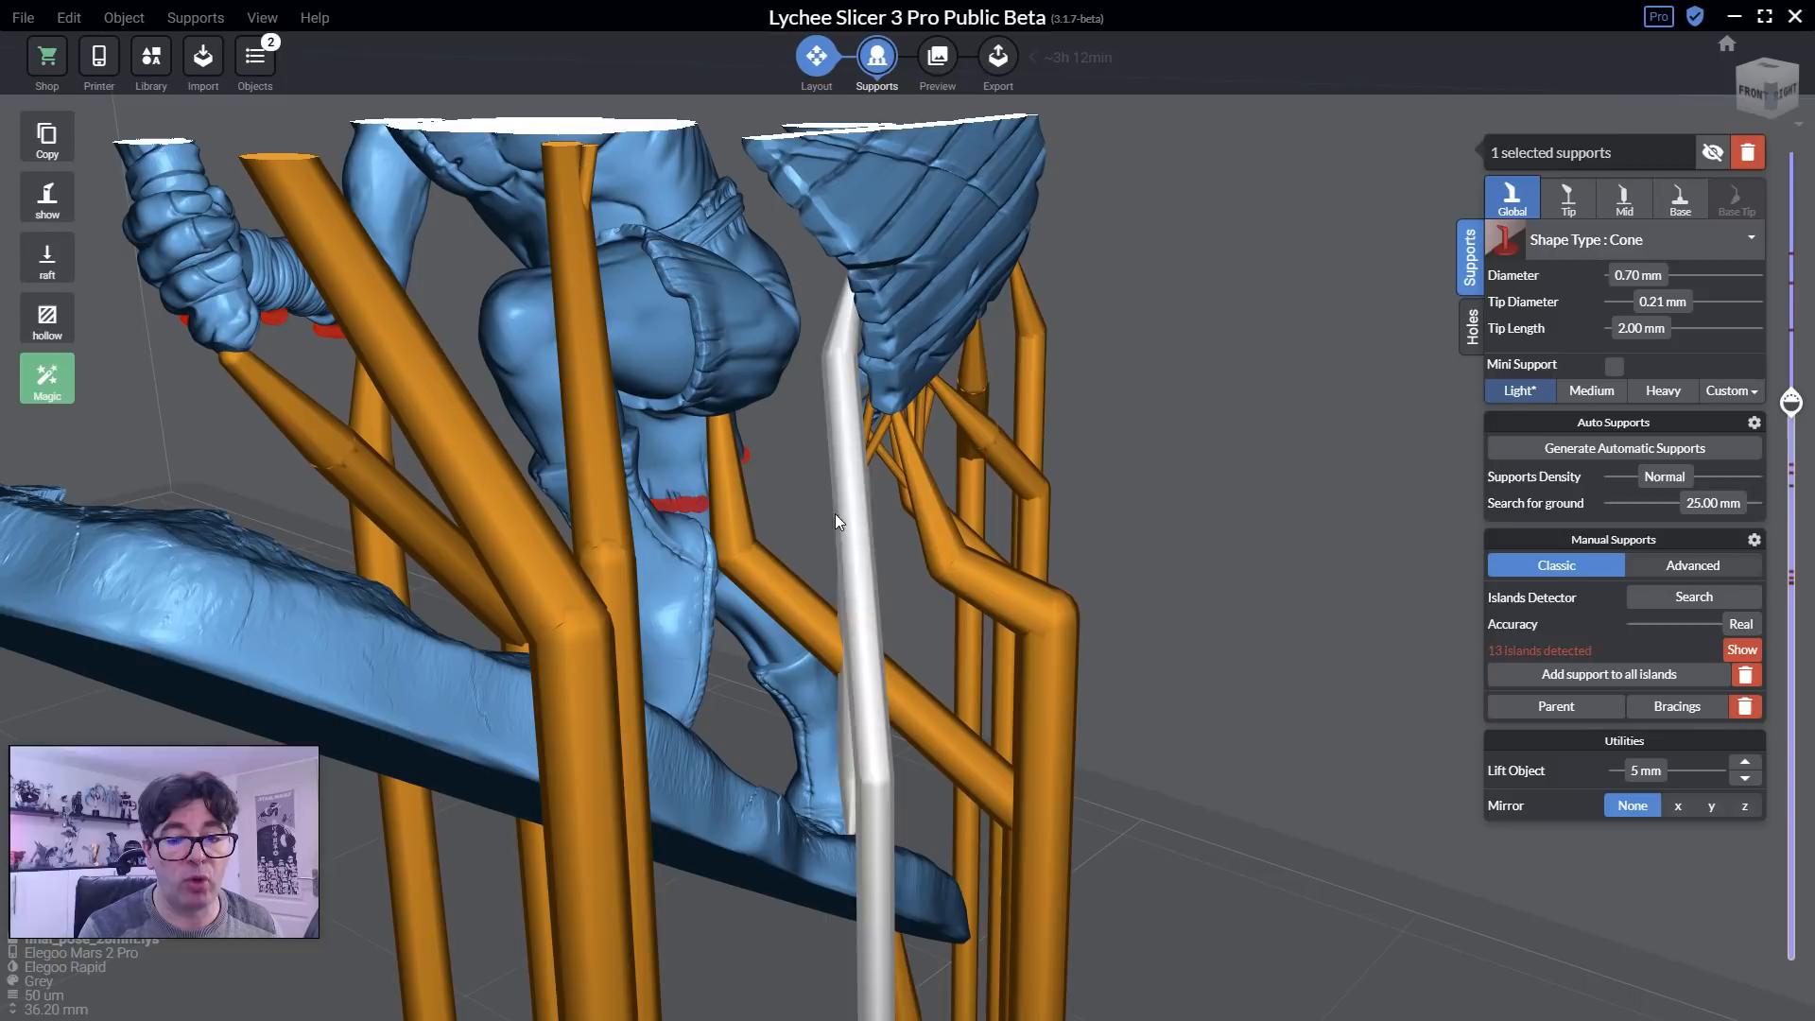
pyautogui.moveTo(866, 870); pyautogui.dragTo(906, 965, button='right')
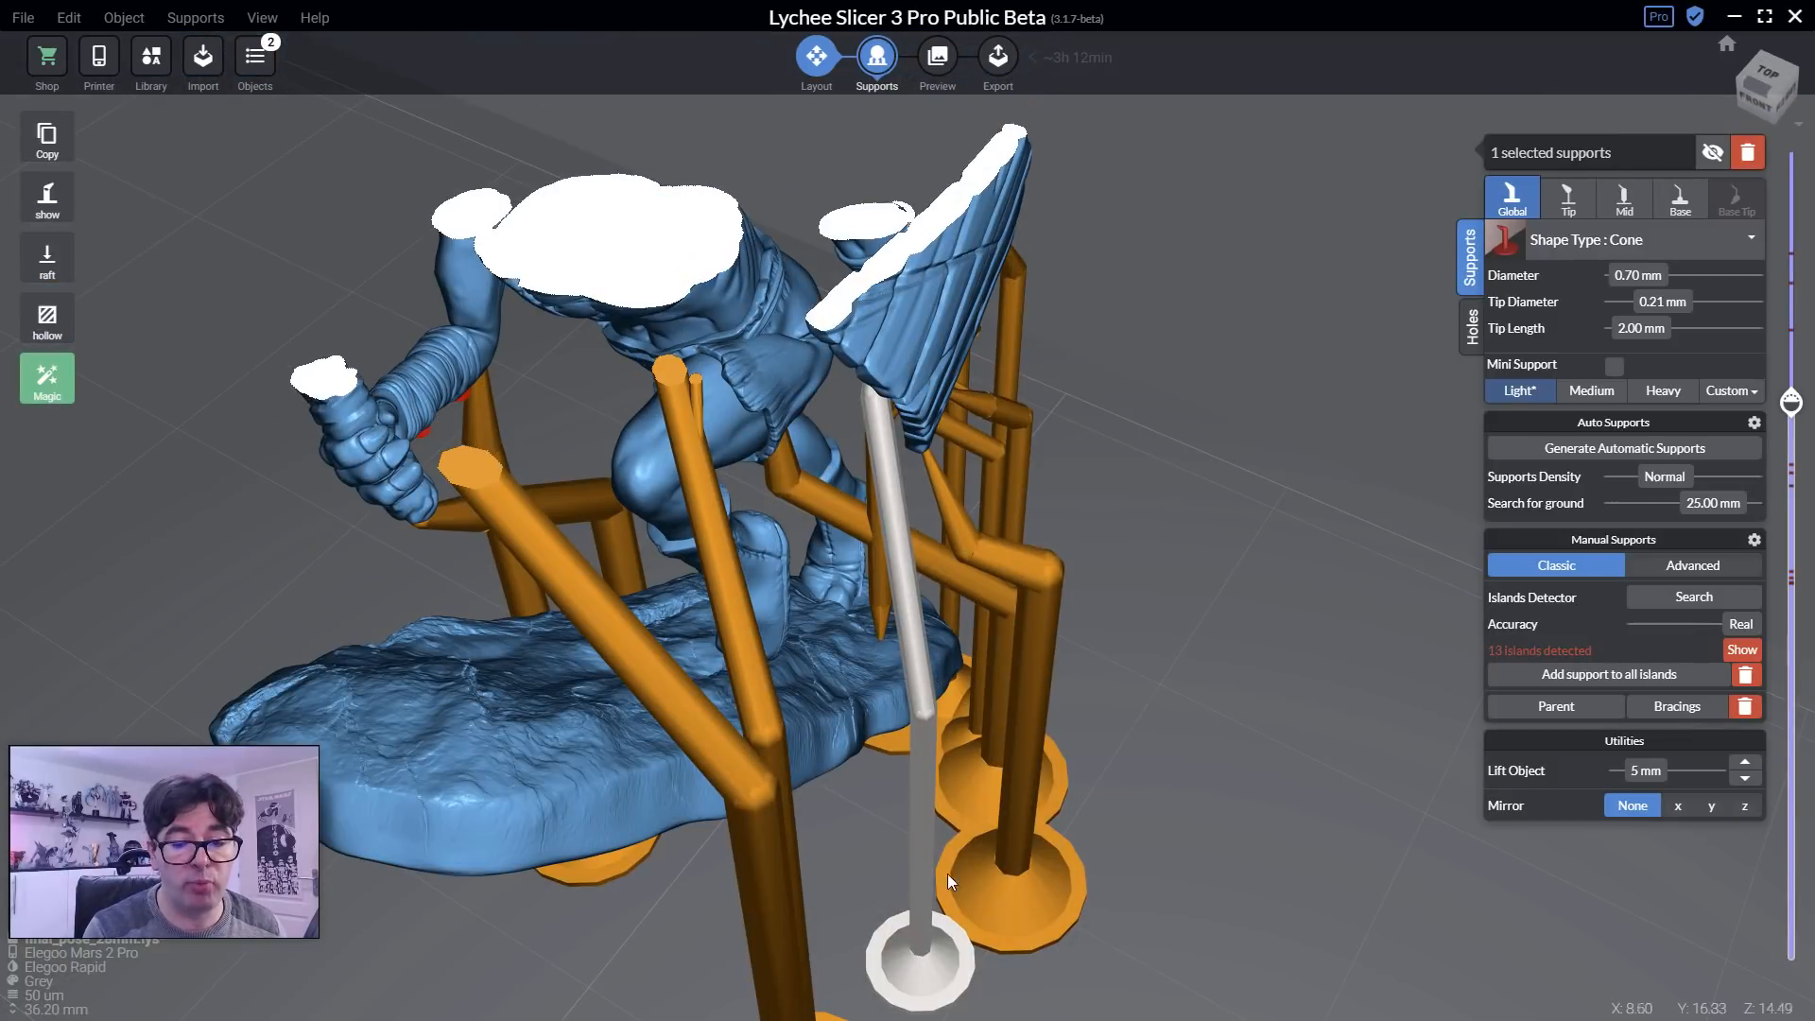
pyautogui.moveTo(872, 696)
pyautogui.mouseDown(button='right')
pyautogui.moveTo(877, 712)
pyautogui.moveTo(857, 685)
pyautogui.mouseUp(button='right')
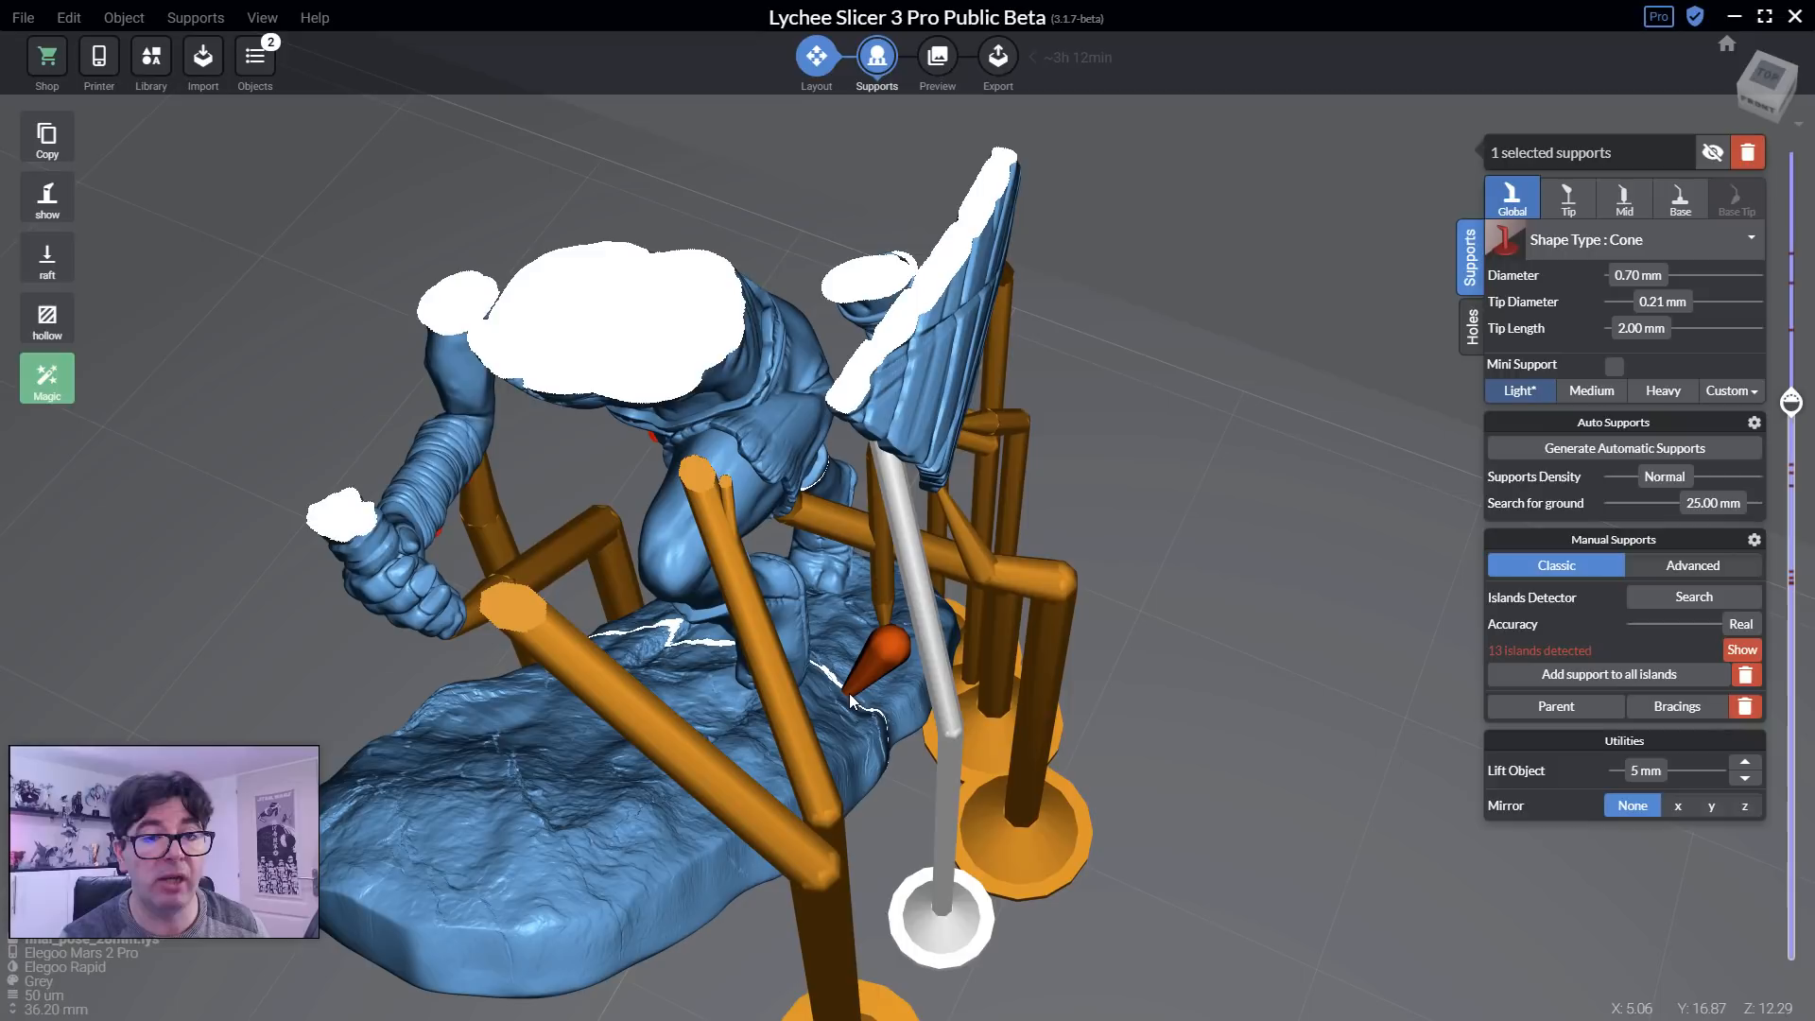
# Raise the layer view to reveal the full goblin from behind, including the shoulder pad and head islands.
pyautogui.moveTo(848, 694); pyautogui.dragTo(1263, 520, button='right')
pyautogui.moveTo(1099, 348); pyautogui.dragTo(756, 866, button='middle')
pyautogui.scroll(3, 732, 756)
pyautogui.moveTo(729, 746); pyautogui.dragTo(794, 723, button='right')
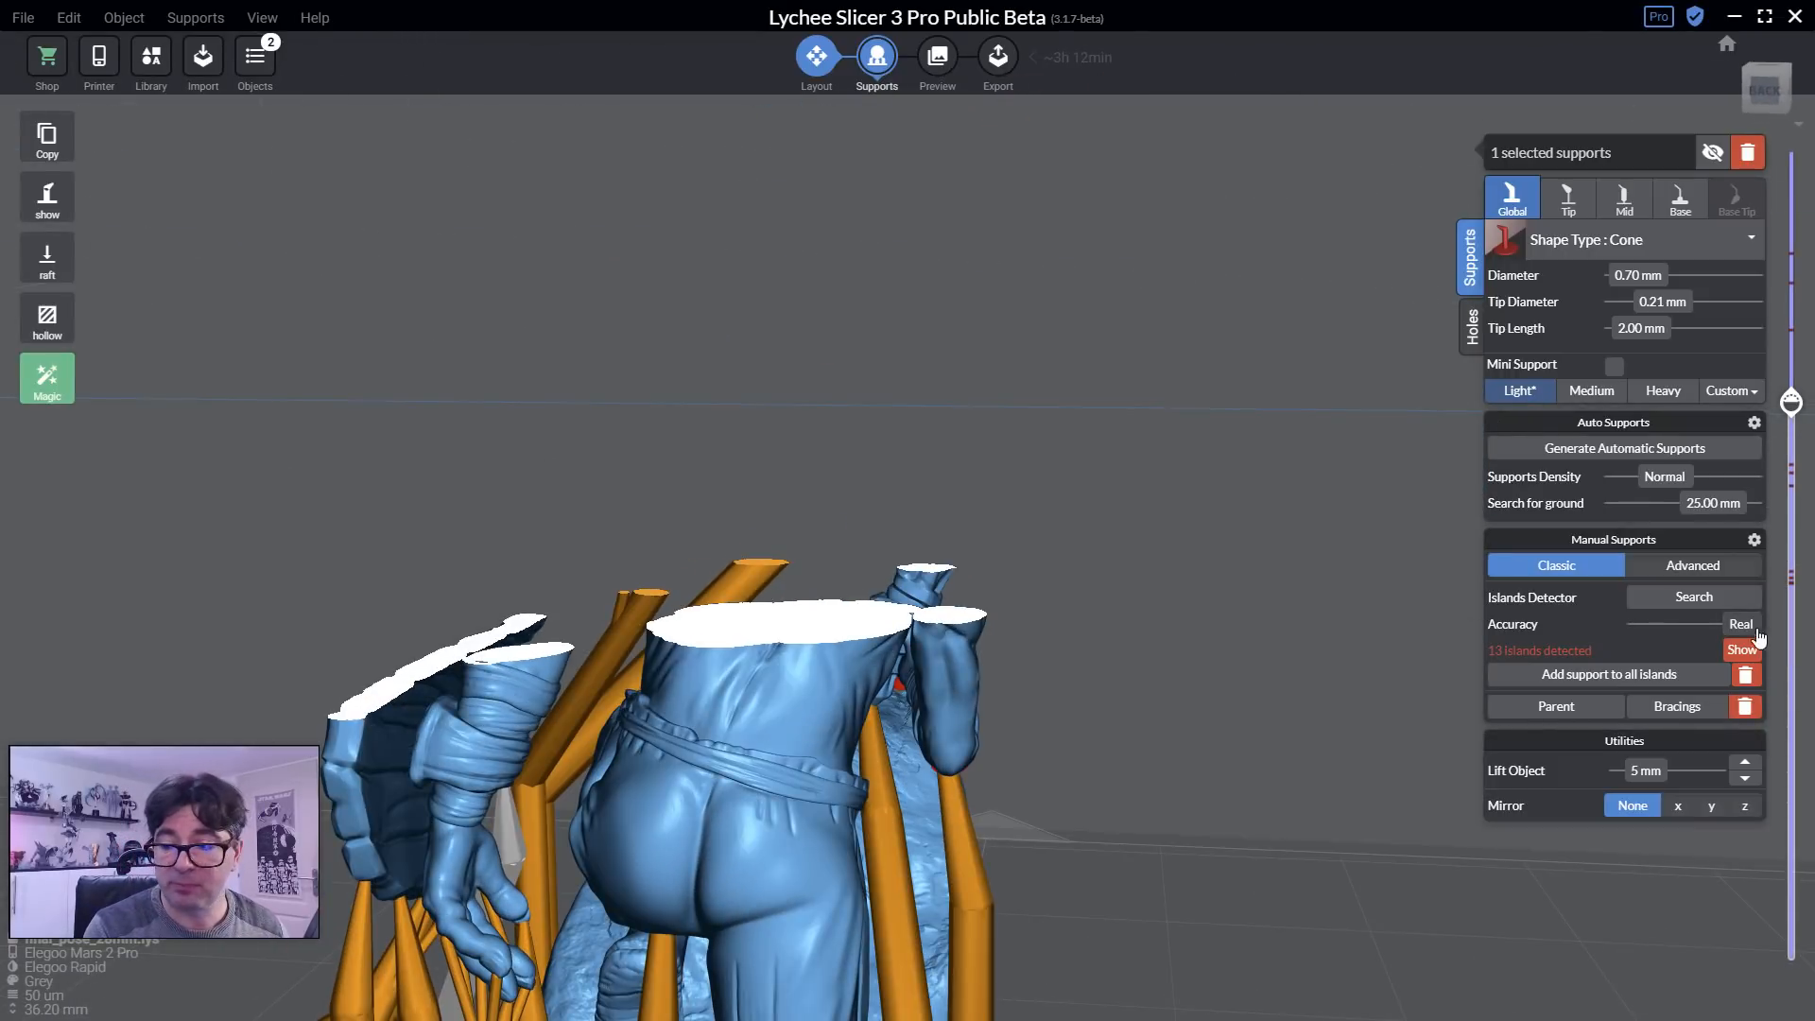
pyautogui.moveTo(1790, 405); pyautogui.dragTo(1790, 168)
pyautogui.scroll(4, 705, 433)
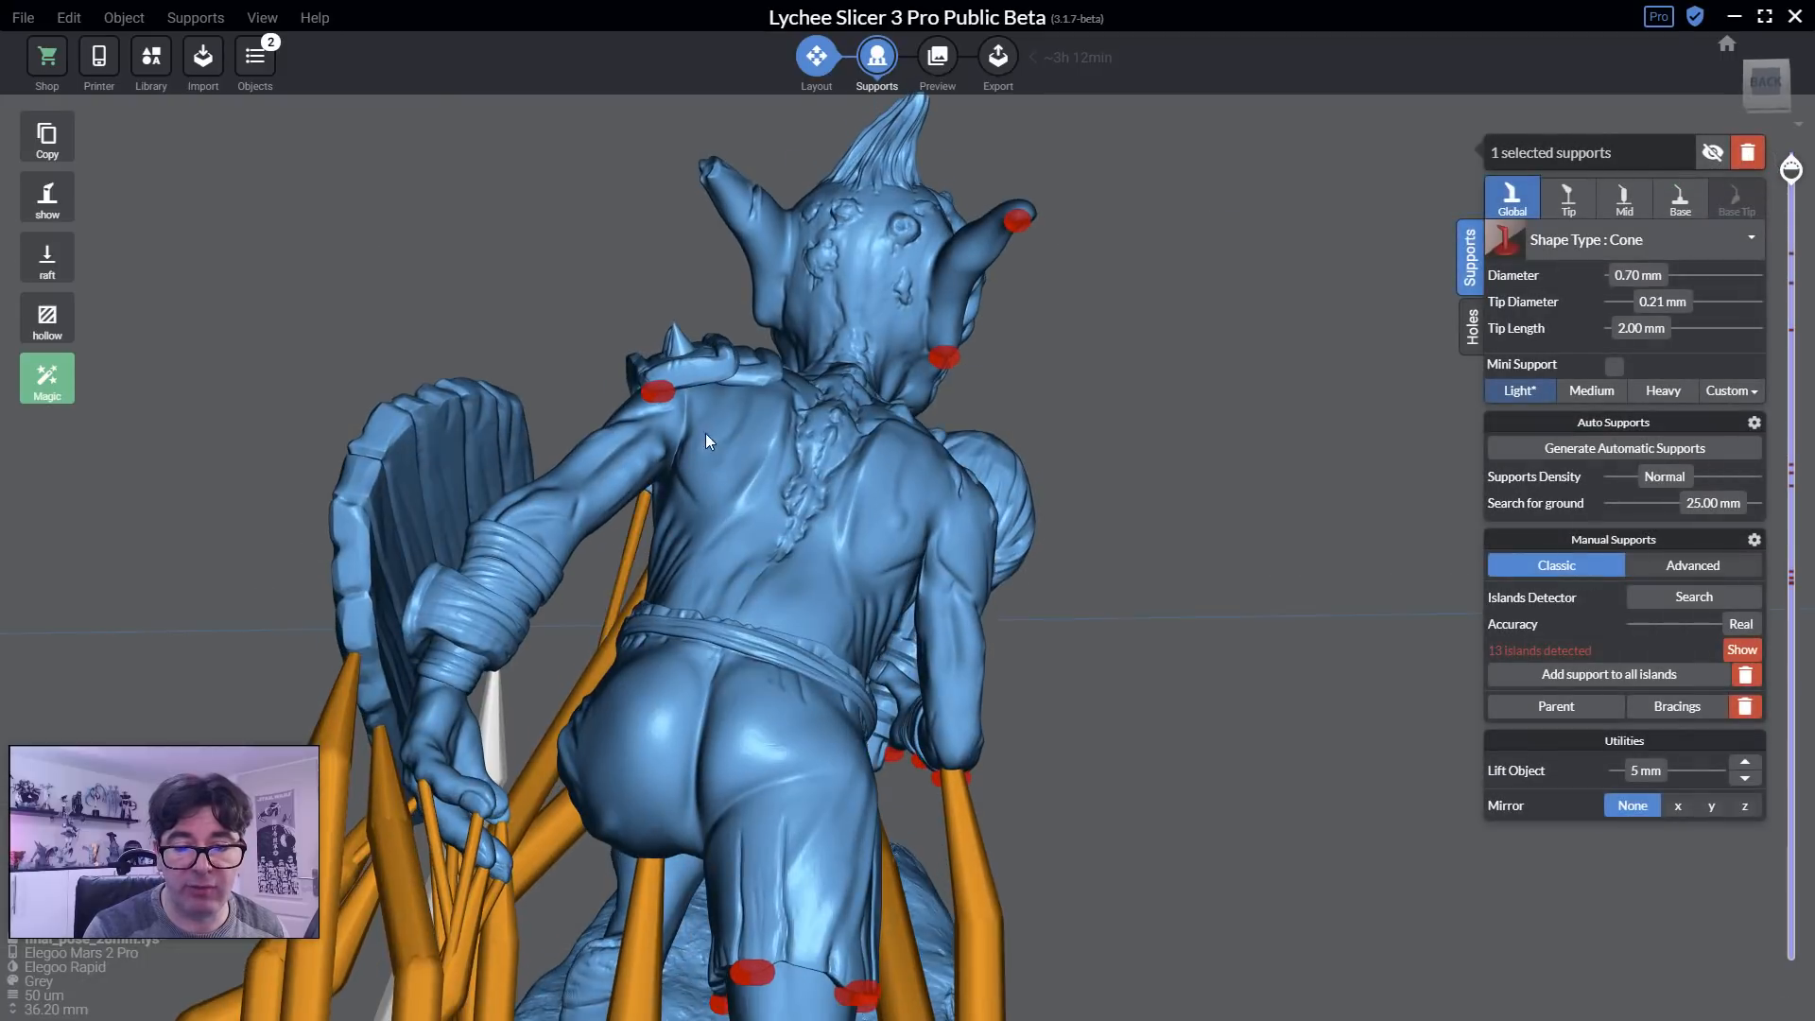
# Place a full-size light support under the rear lower edge of the shoulder pad, reaching down past the goblin's back.
pyautogui.scroll(2, 620, 424)
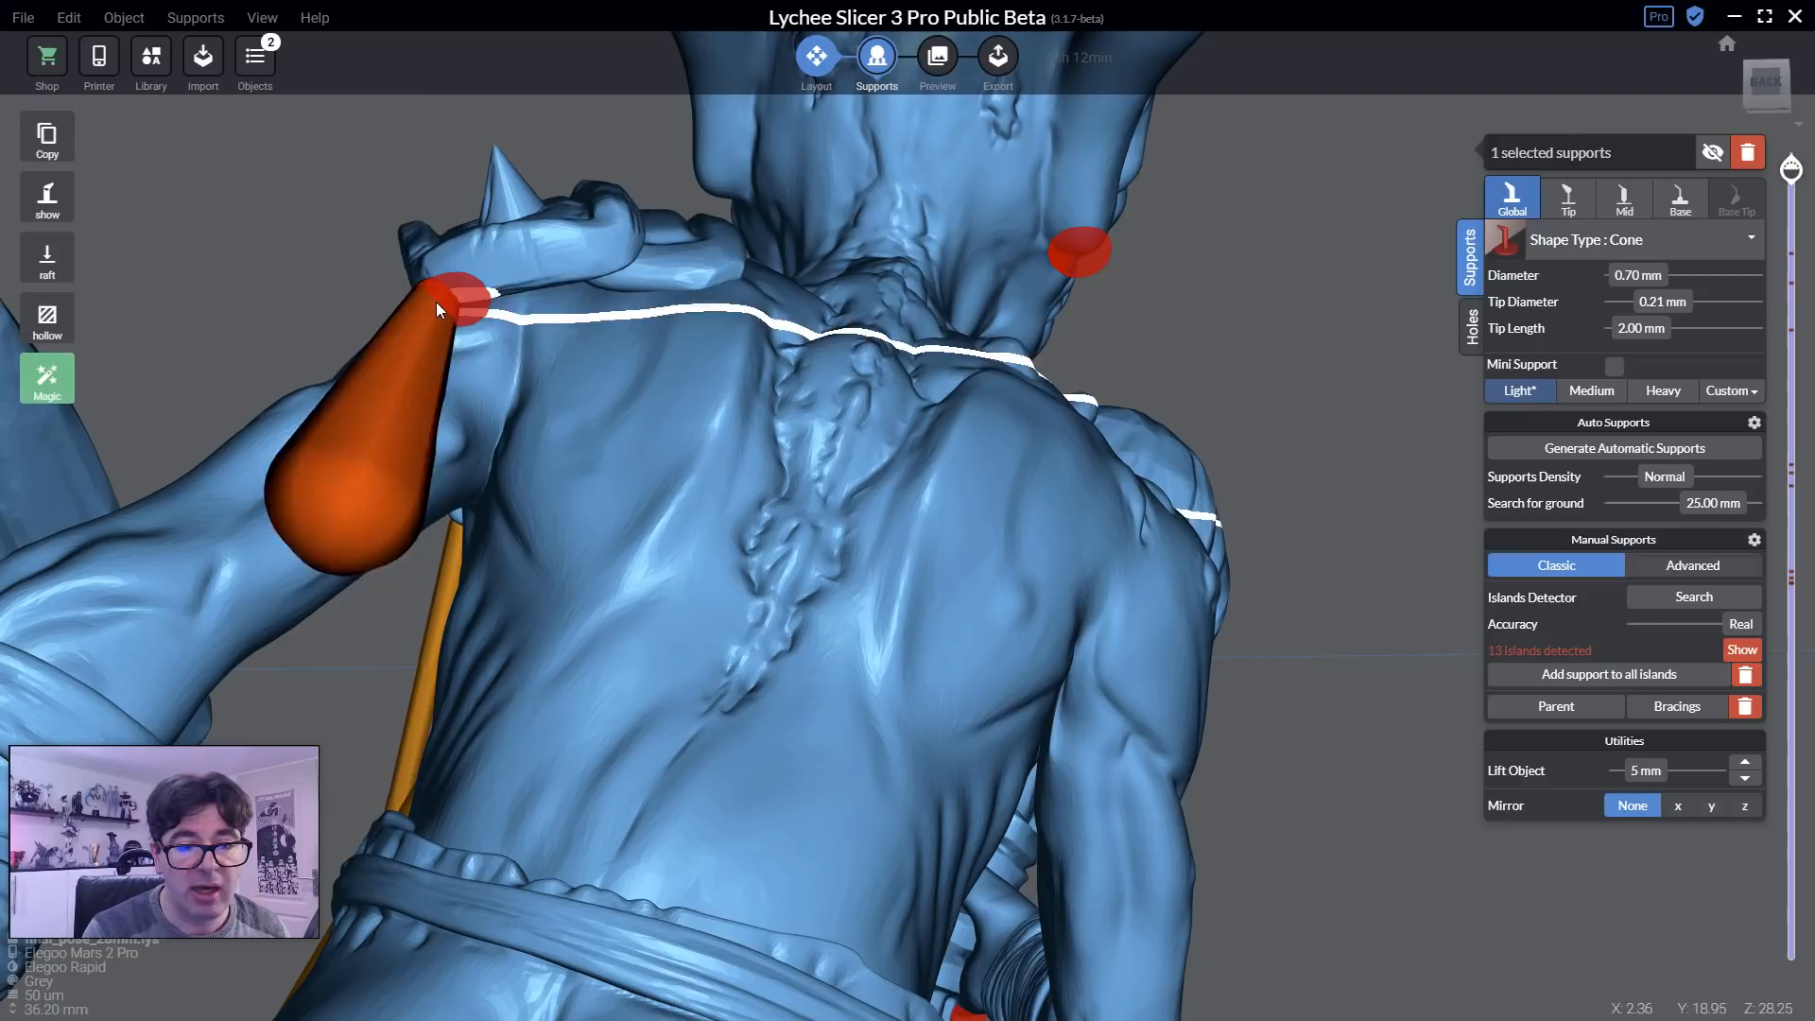
pyautogui.click(492, 293)
pyautogui.scroll(-5, 513, 380)
pyautogui.moveTo(573, 453); pyautogui.dragTo(1088, 843, button='right')
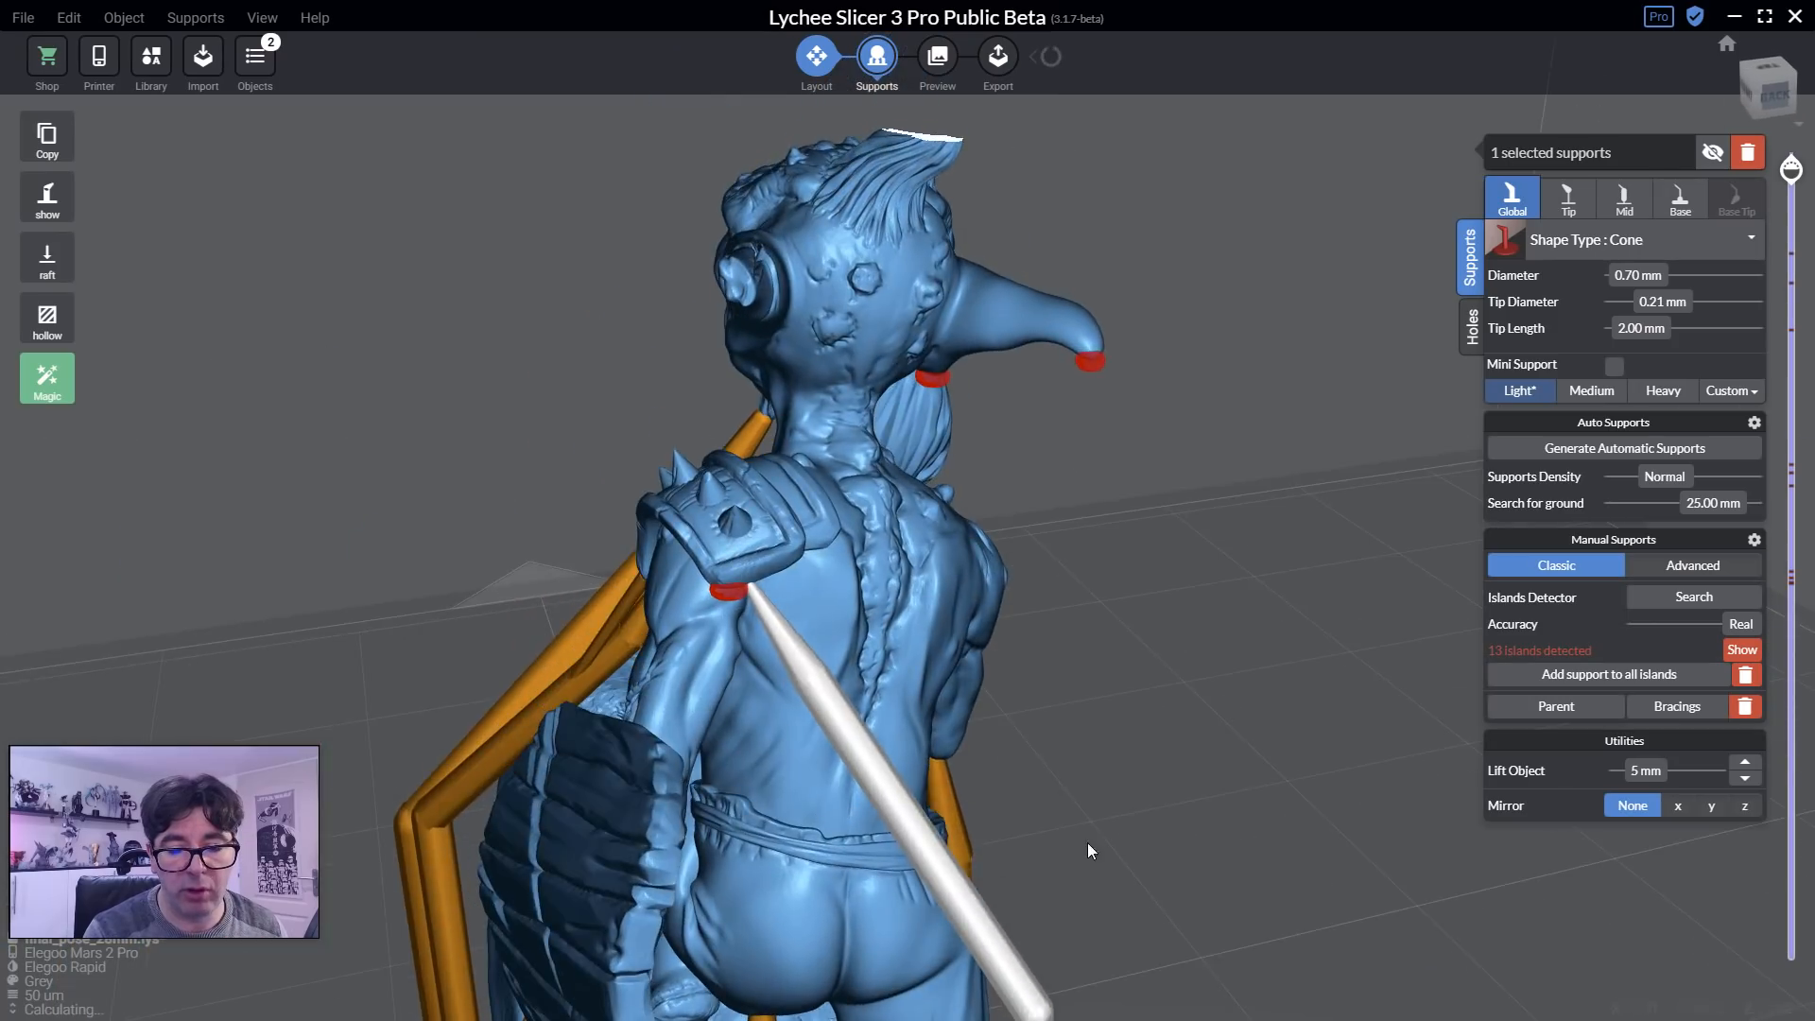
pyautogui.moveTo(1087, 842); pyautogui.dragTo(891, 332, button='middle')
pyautogui.scroll(-5, 883, 832)
pyautogui.moveTo(935, 824); pyautogui.dragTo(789, 747, button='right')
pyautogui.scroll(3, 526, 238)
pyautogui.scroll(5, 668, 427)
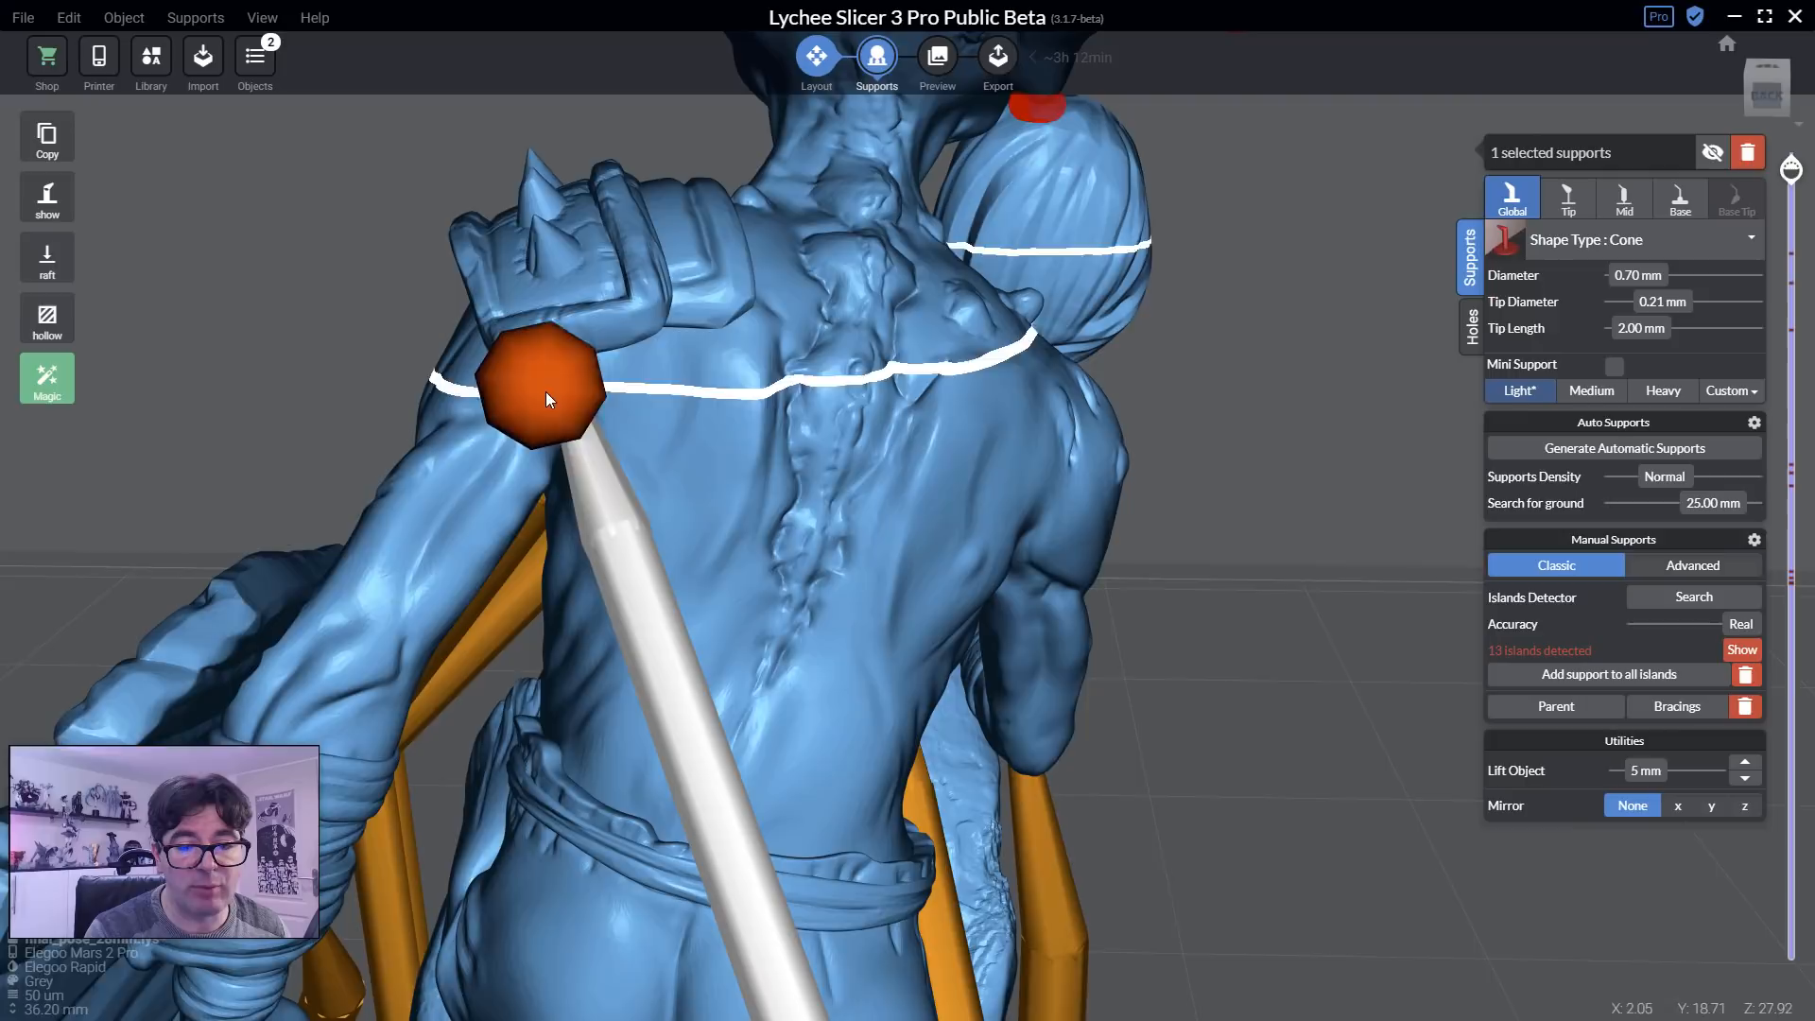
pyautogui.moveTo(546, 392); pyautogui.dragTo(549, 275, button='right')
pyautogui.moveTo(549, 274); pyautogui.dragTo(588, 310, button='middle')
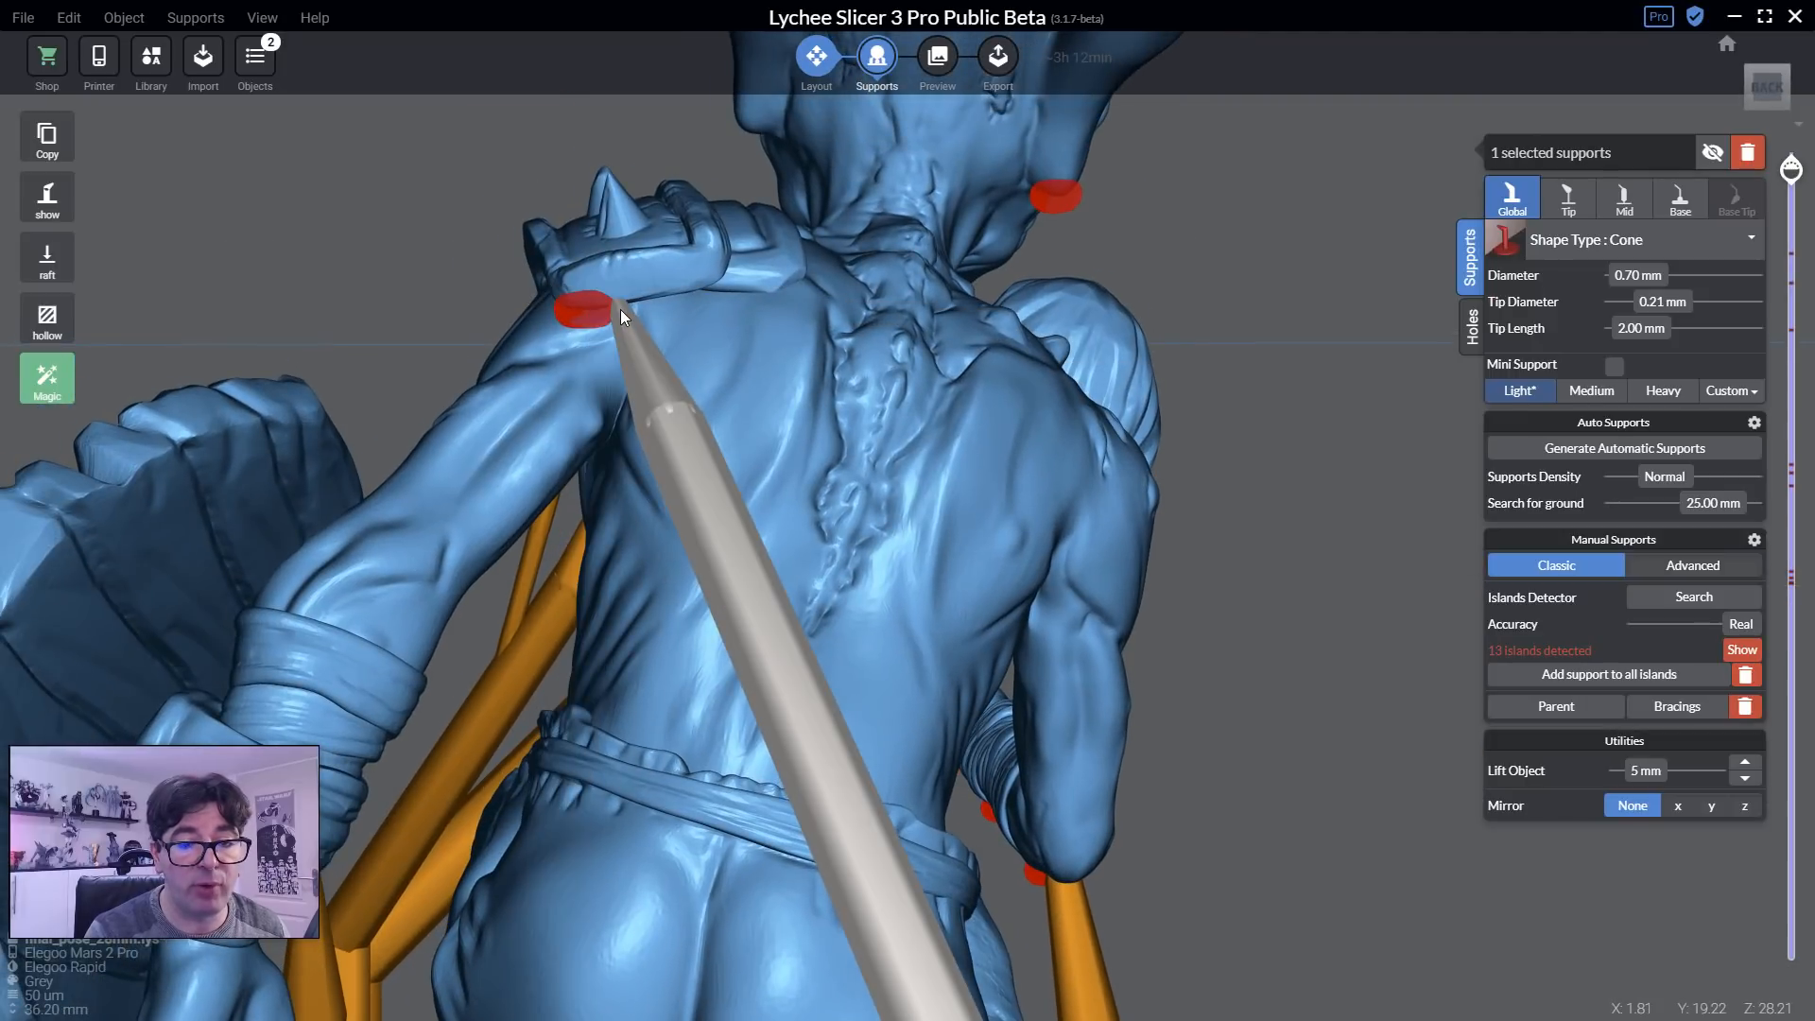
# Reposition the selected support so its tip meets the red island under the shoulder pad and its base stands beside the hand supports.
pyautogui.moveTo(620, 309); pyautogui.dragTo(586, 310)
pyautogui.scroll(-5, 824, 469)
pyautogui.moveTo(838, 477); pyautogui.dragTo(898, 808, button='right')
pyautogui.scroll(5, 838, 498)
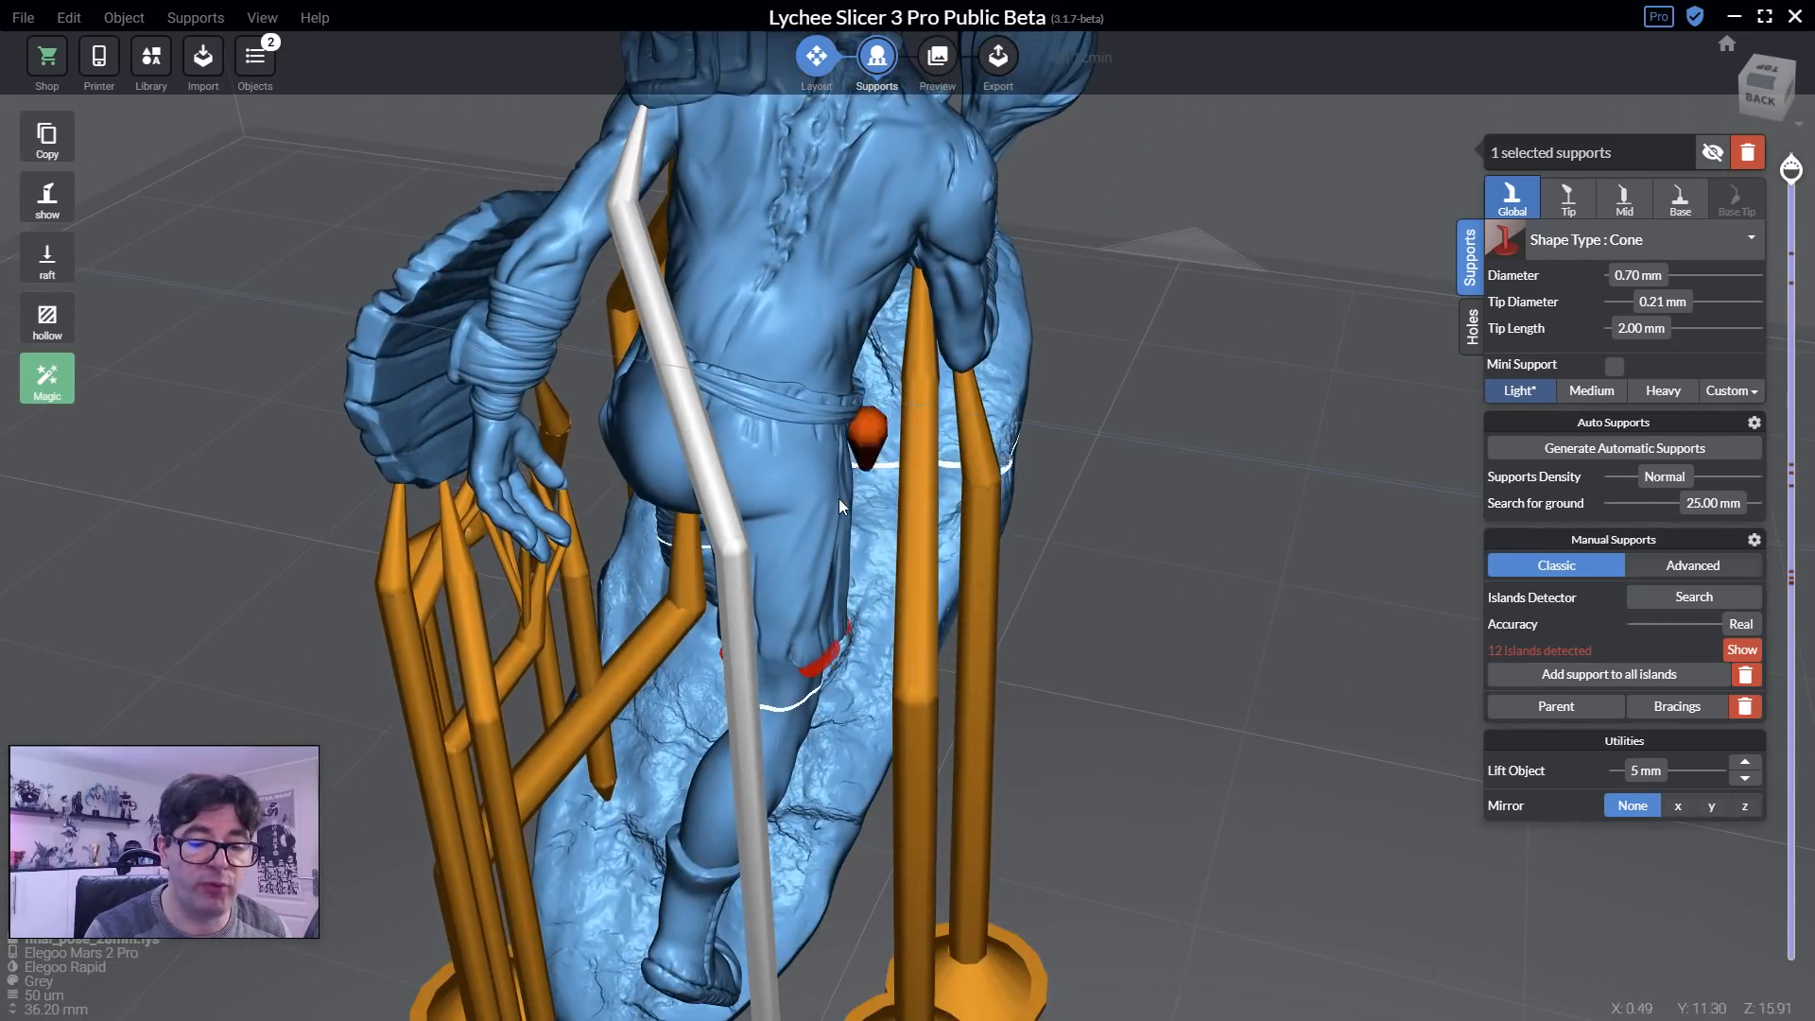
pyautogui.scroll(-5, 818, 568)
pyautogui.moveTo(802, 647); pyautogui.dragTo(870, 779, button='right')
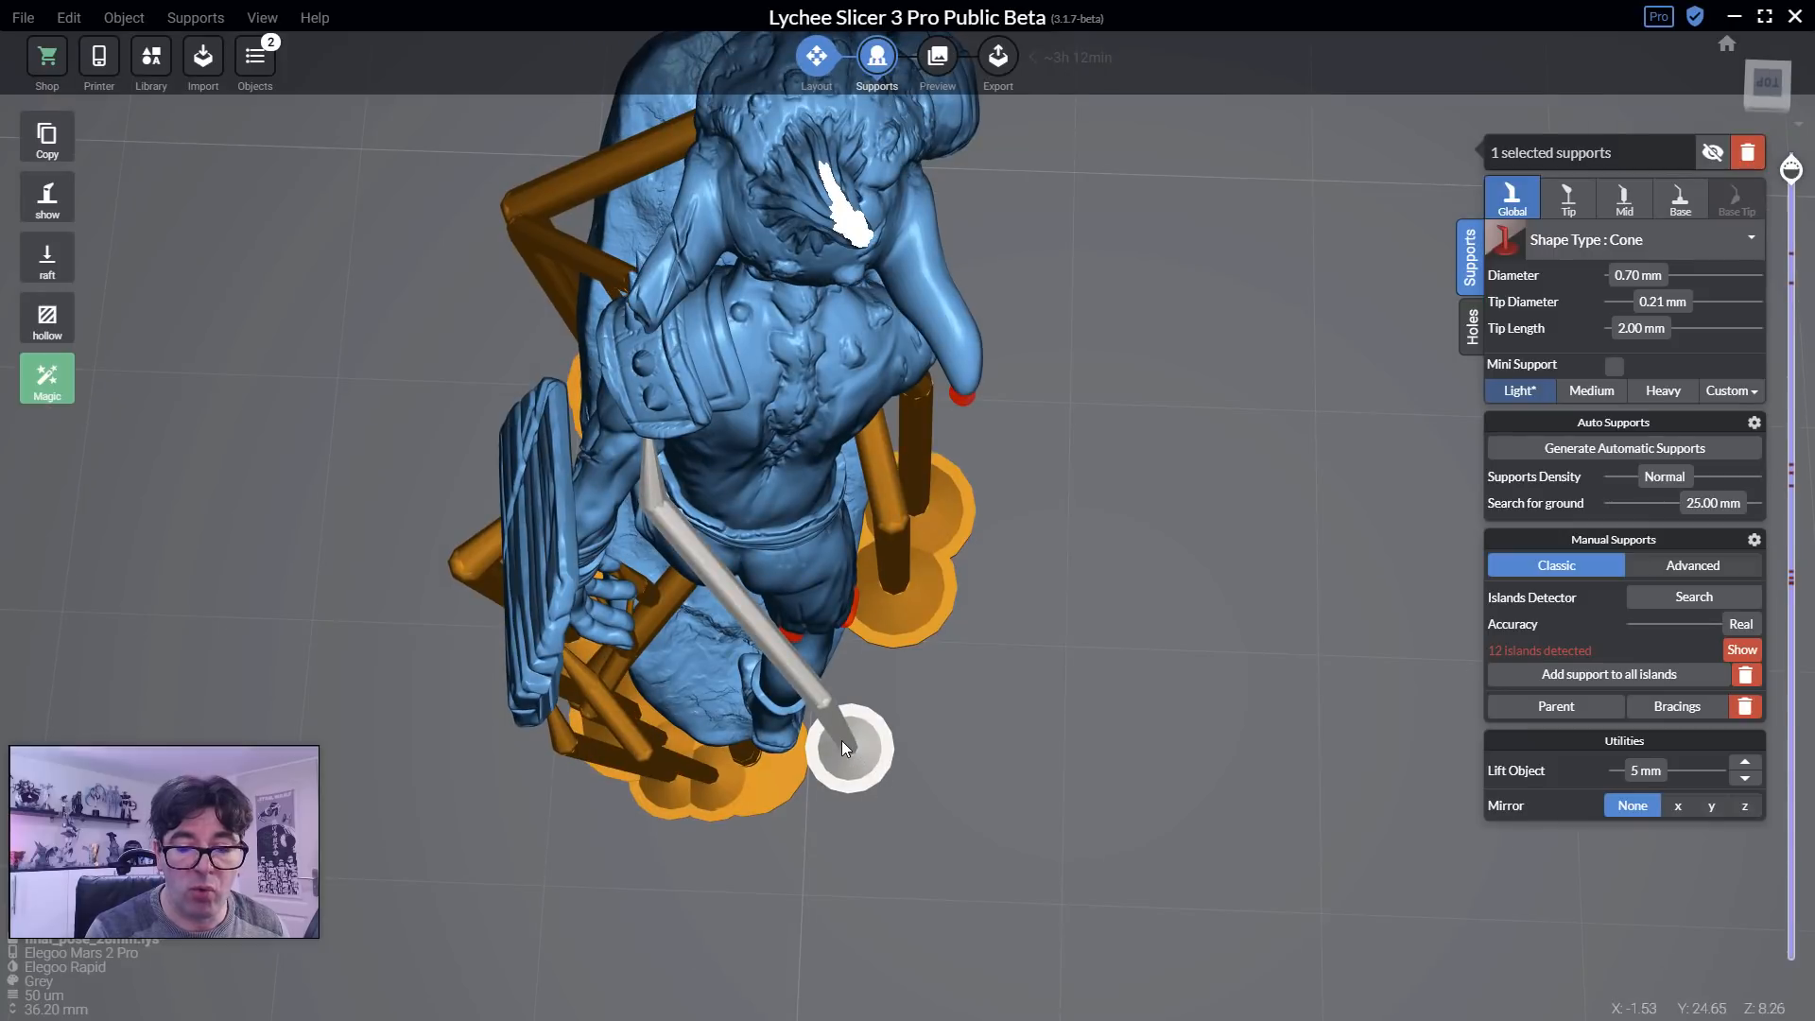
pyautogui.moveTo(868, 764); pyautogui.dragTo(713, 784)
pyautogui.moveTo(713, 785); pyautogui.dragTo(598, 565, button='right')
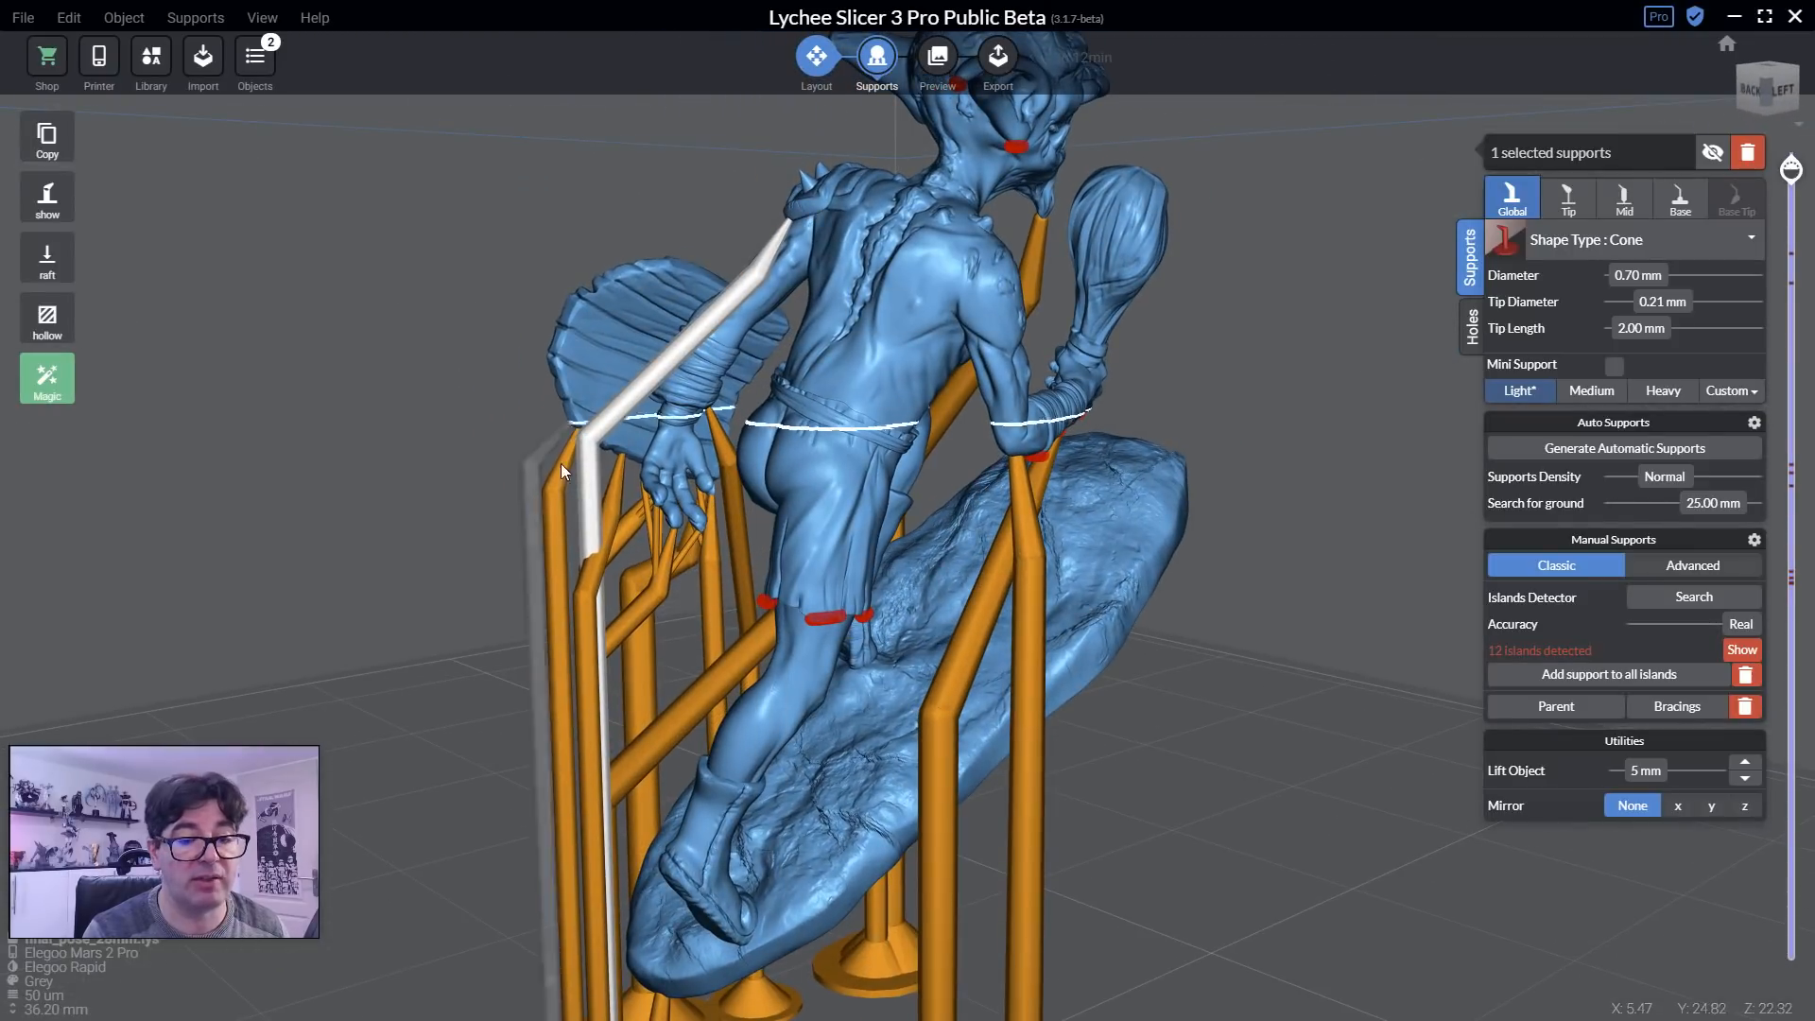
pyautogui.moveTo(622, 588); pyautogui.dragTo(565, 565, button='right')
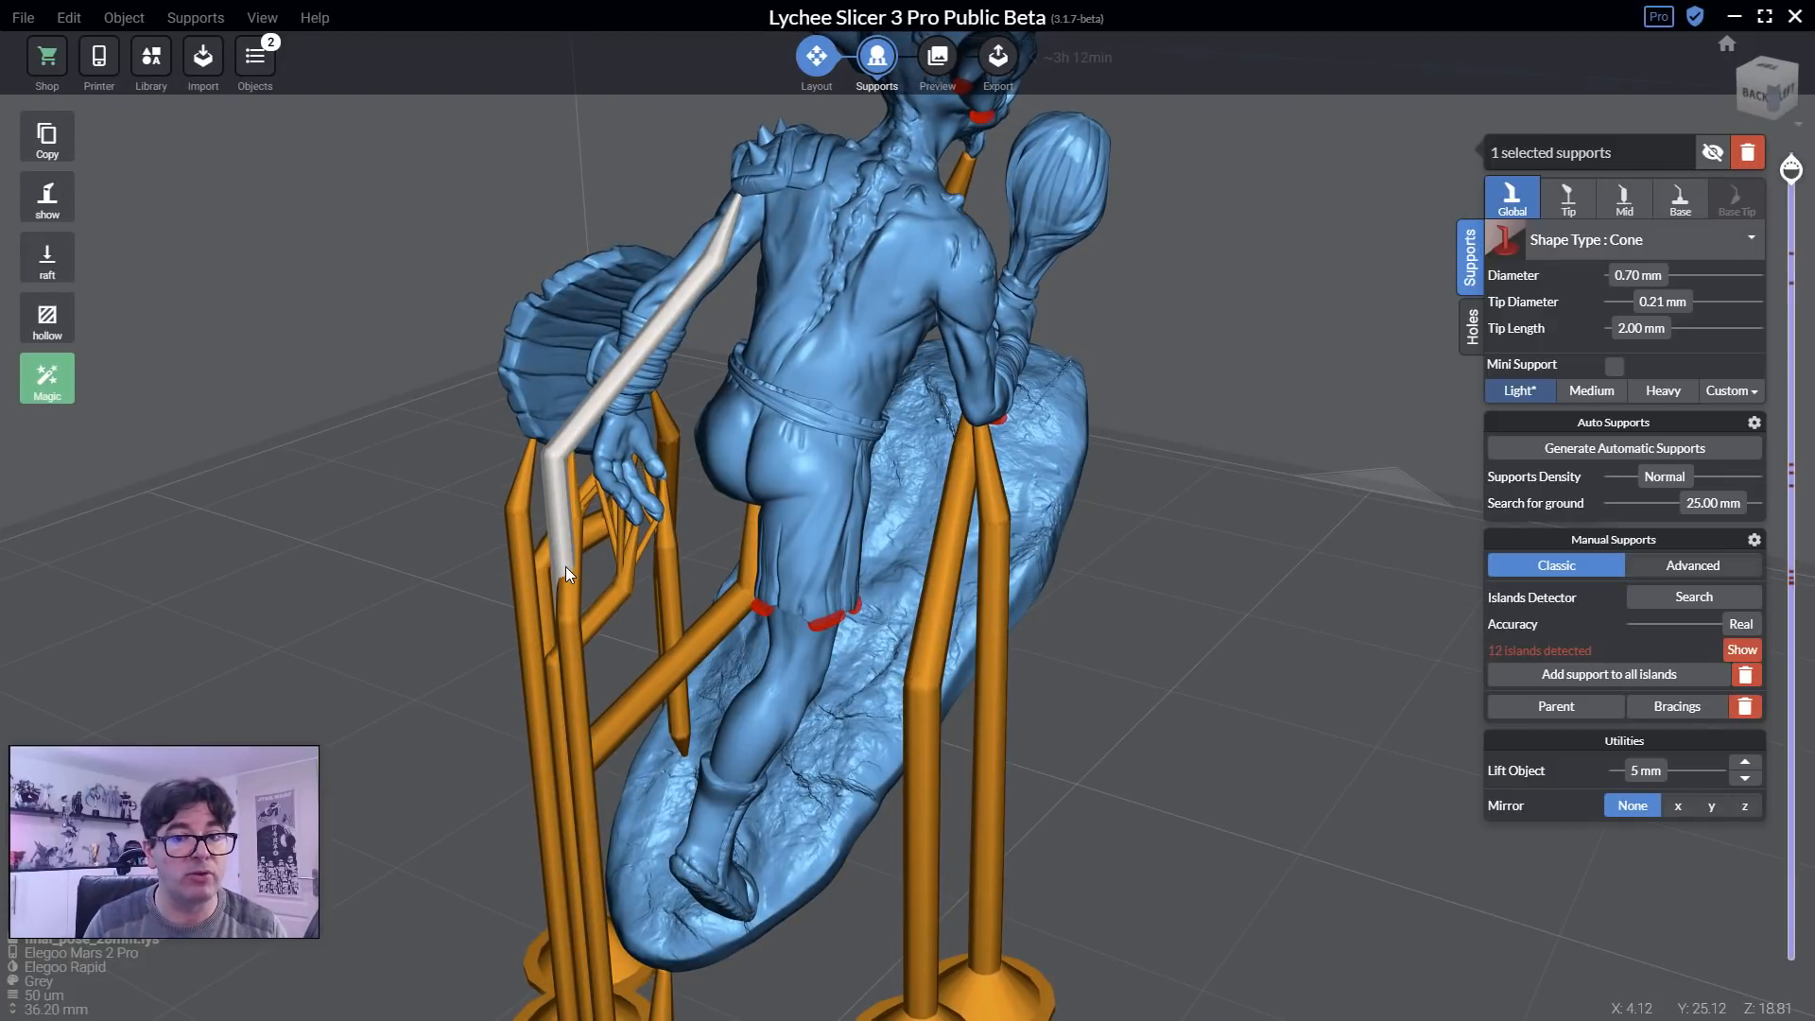
# Add short supports under the shoulder pad's lower edge, branching off the main shoulder support.
pyautogui.moveTo(700, 324)
pyautogui.mouseDown(button='right')
pyautogui.moveTo(732, 314)
pyautogui.moveTo(769, 212)
pyautogui.moveTo(605, 121)
pyautogui.moveTo(563, 119)
pyautogui.moveTo(718, 324)
pyautogui.mouseUp(button='right')
pyautogui.scroll(6, 732, 212)
pyautogui.scroll(4, 710, 312)
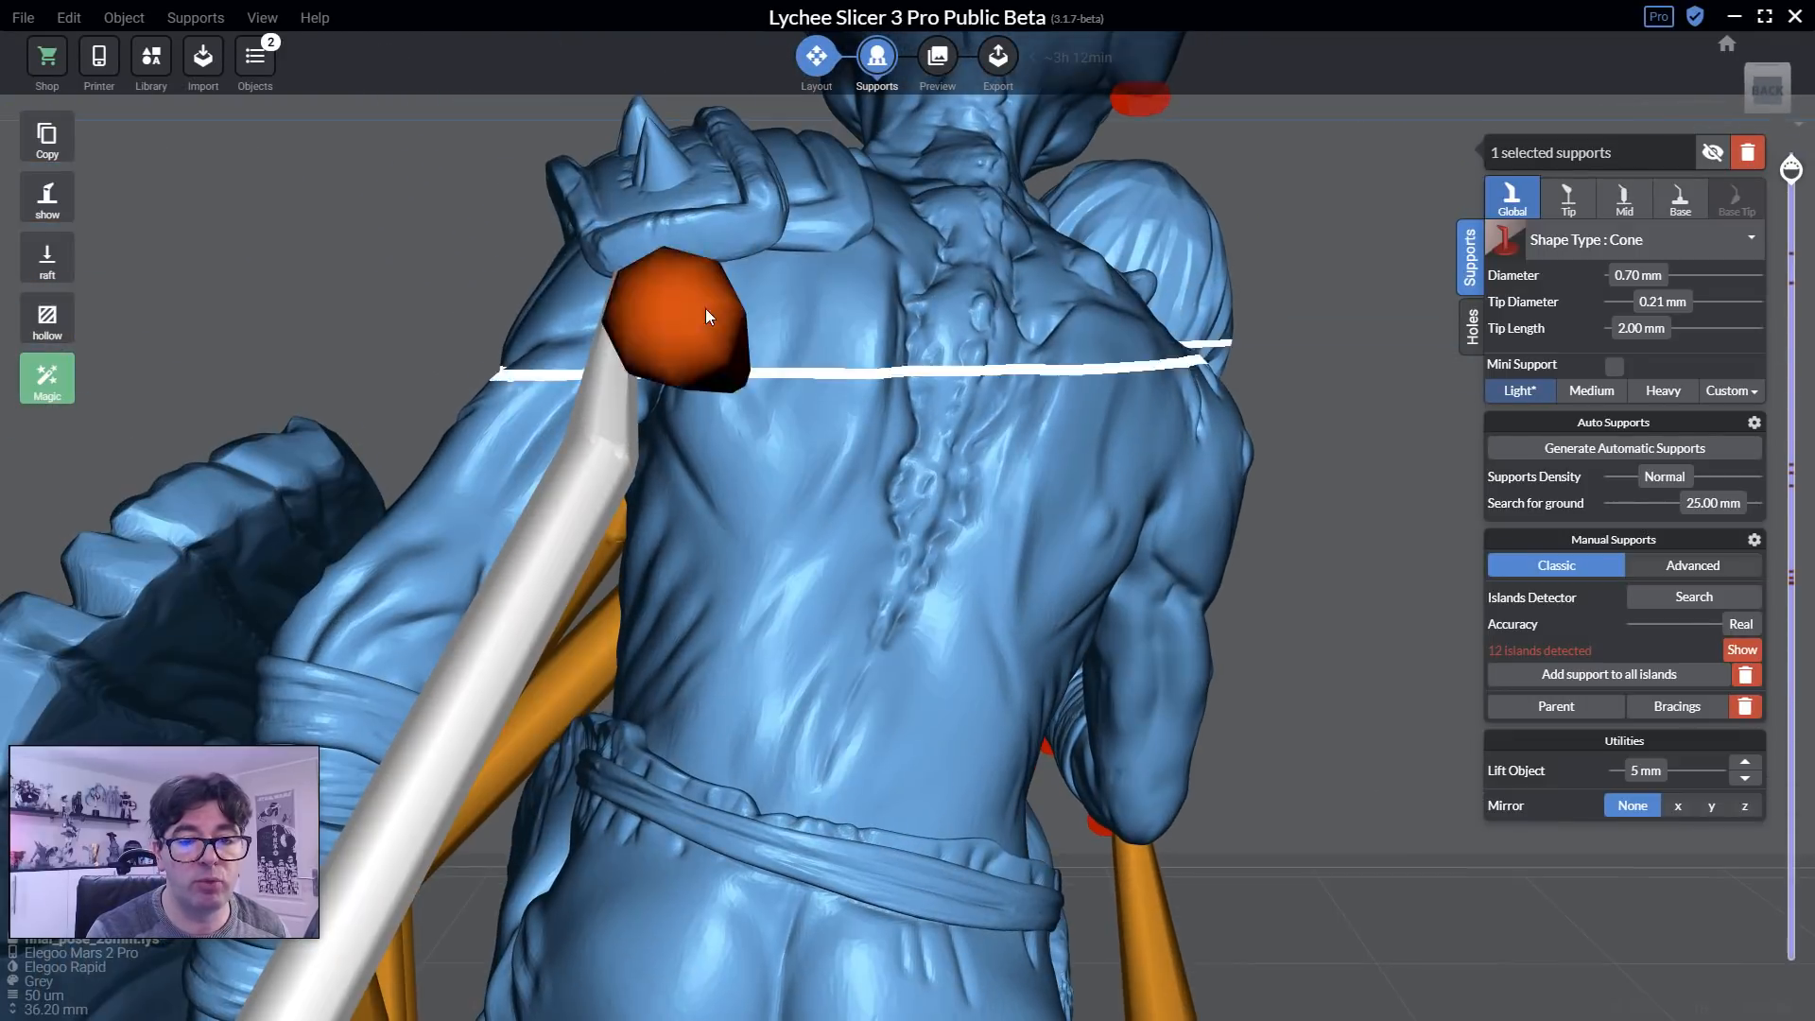
pyautogui.moveTo(694, 267); pyautogui.dragTo(775, 236)
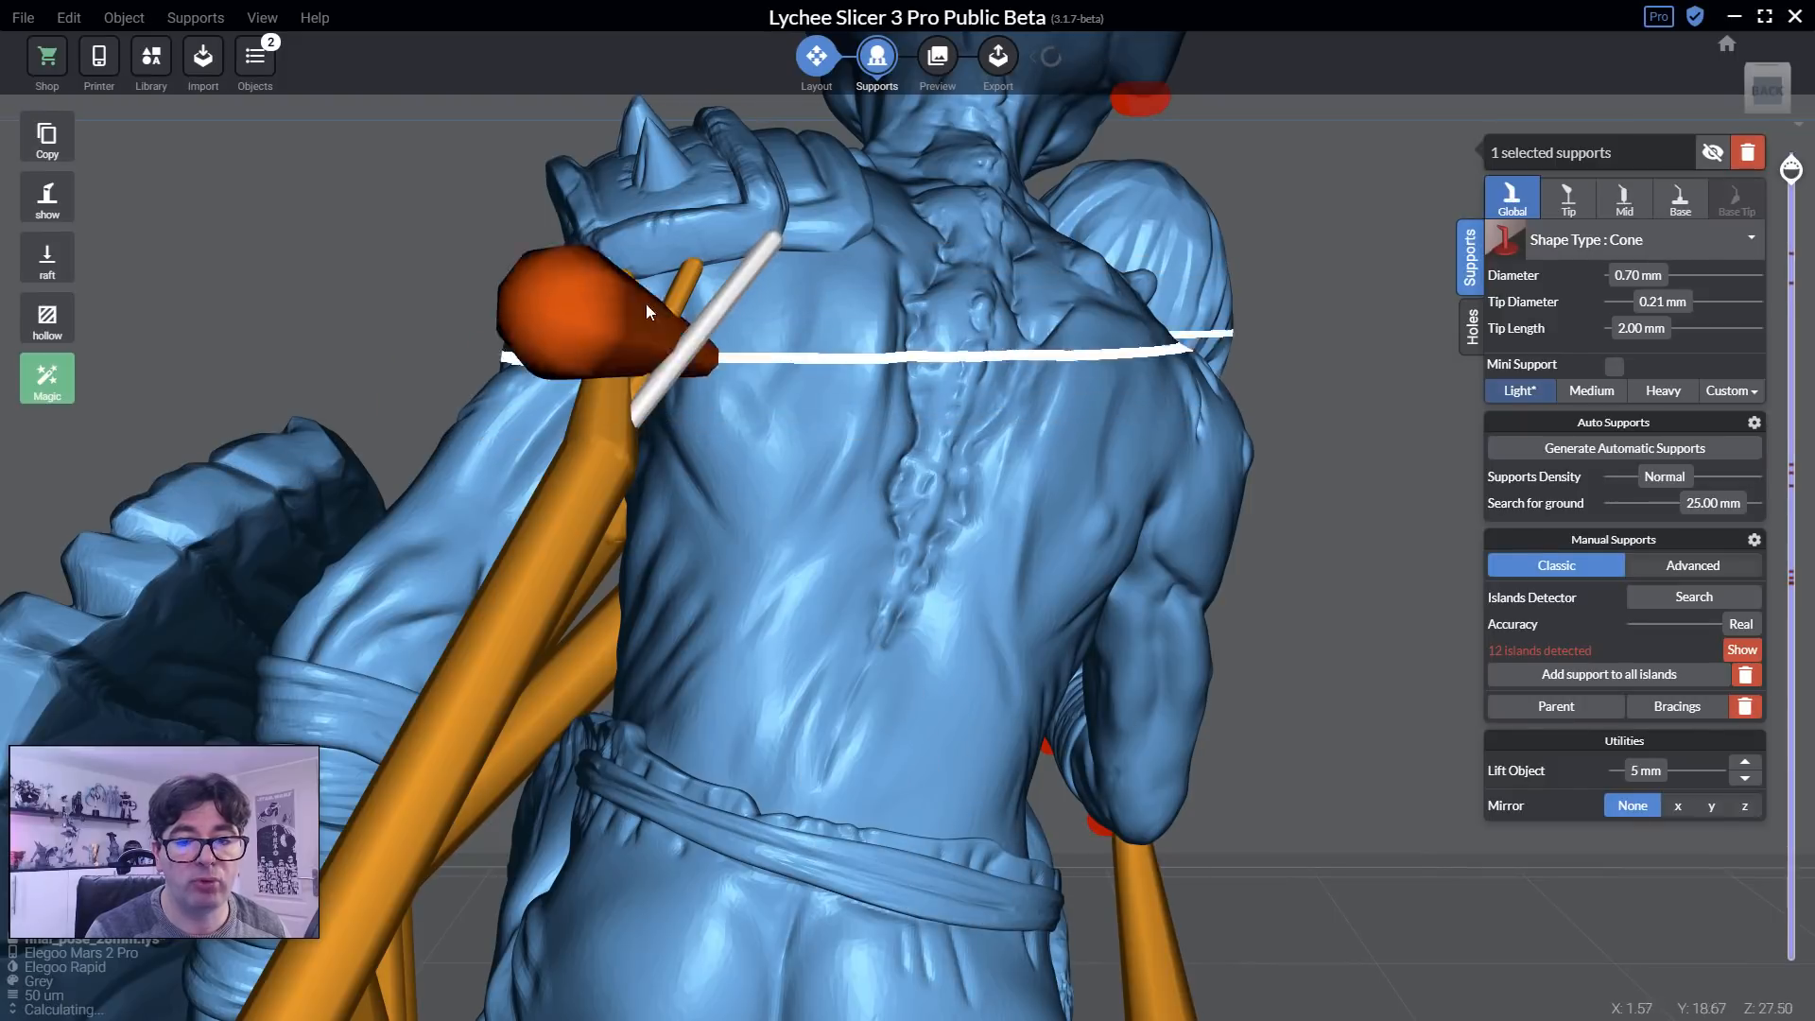
# Place a support from the shield's inner edge that attaches to the existing shoulder support.
pyautogui.moveTo(596, 406); pyautogui.dragTo(645, 344, button='right')
pyautogui.moveTo(412, 524); pyautogui.dragTo(489, 323, button='middle')
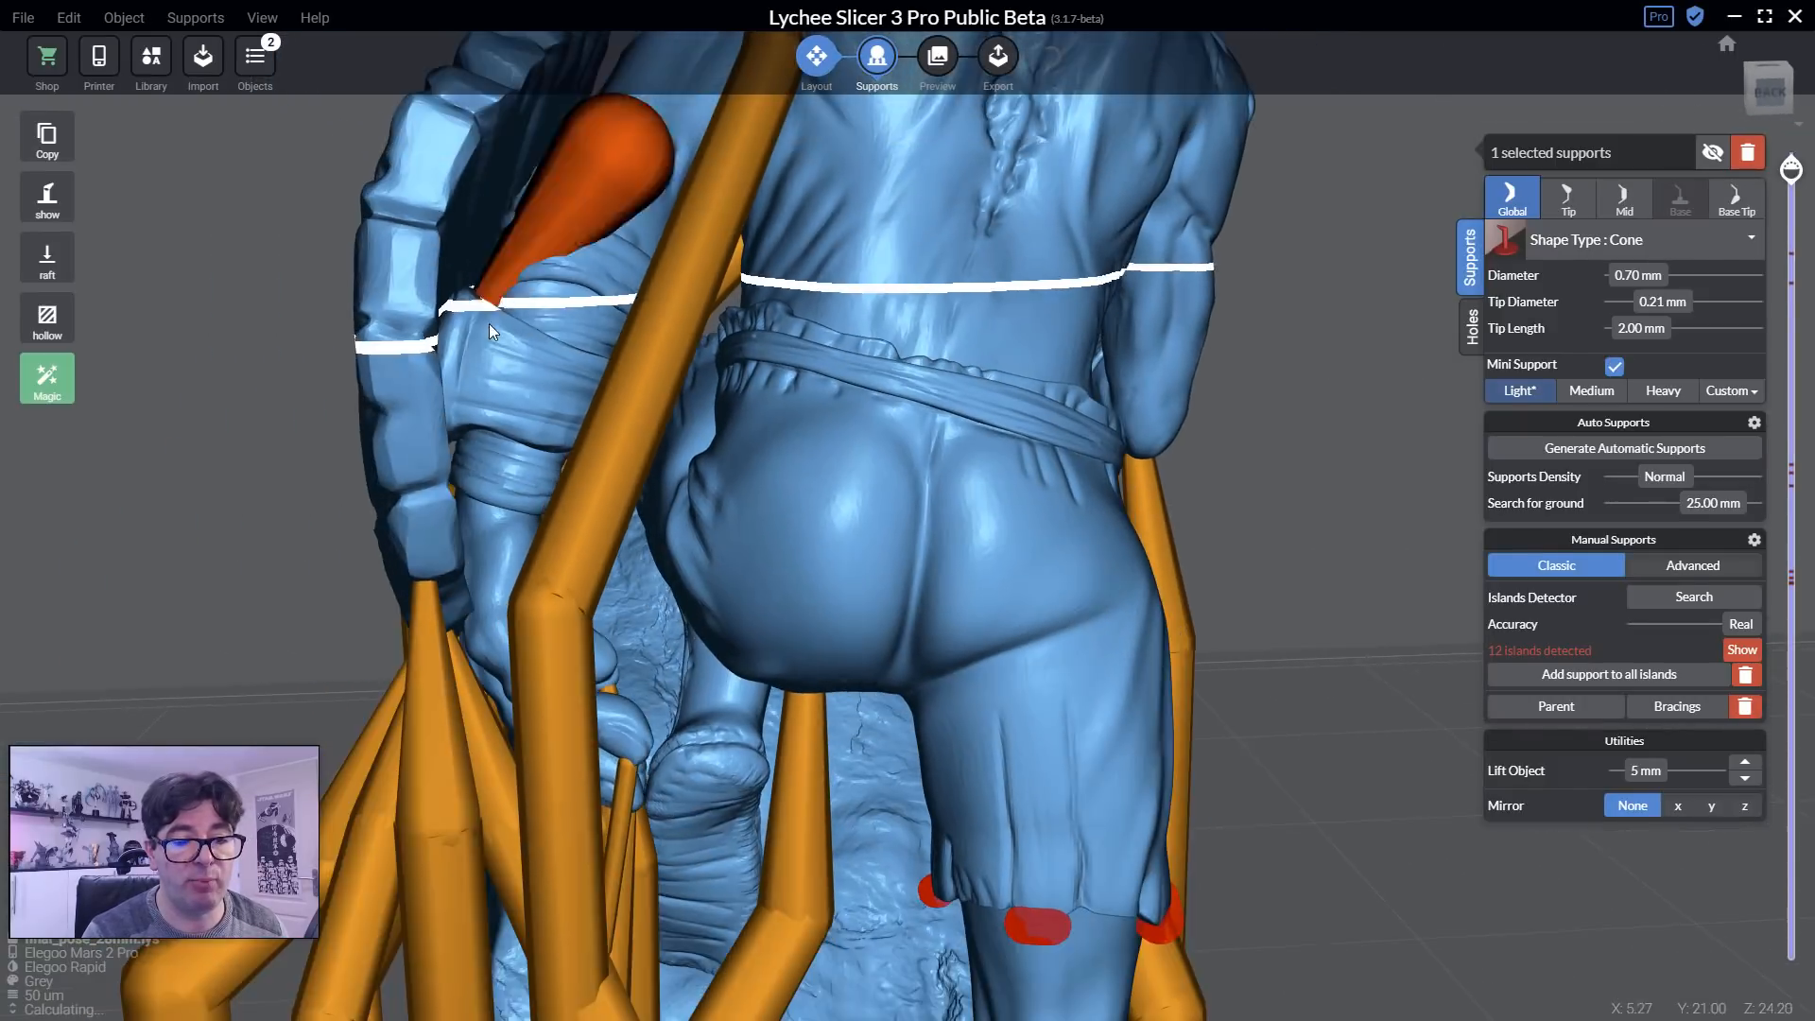
pyautogui.scroll(-3, 490, 323)
pyautogui.moveTo(490, 327)
pyautogui.mouseDown(button='right')
pyautogui.moveTo(395, 448)
pyautogui.moveTo(425, 435)
pyautogui.moveTo(472, 321)
pyautogui.mouseUp(button='right')
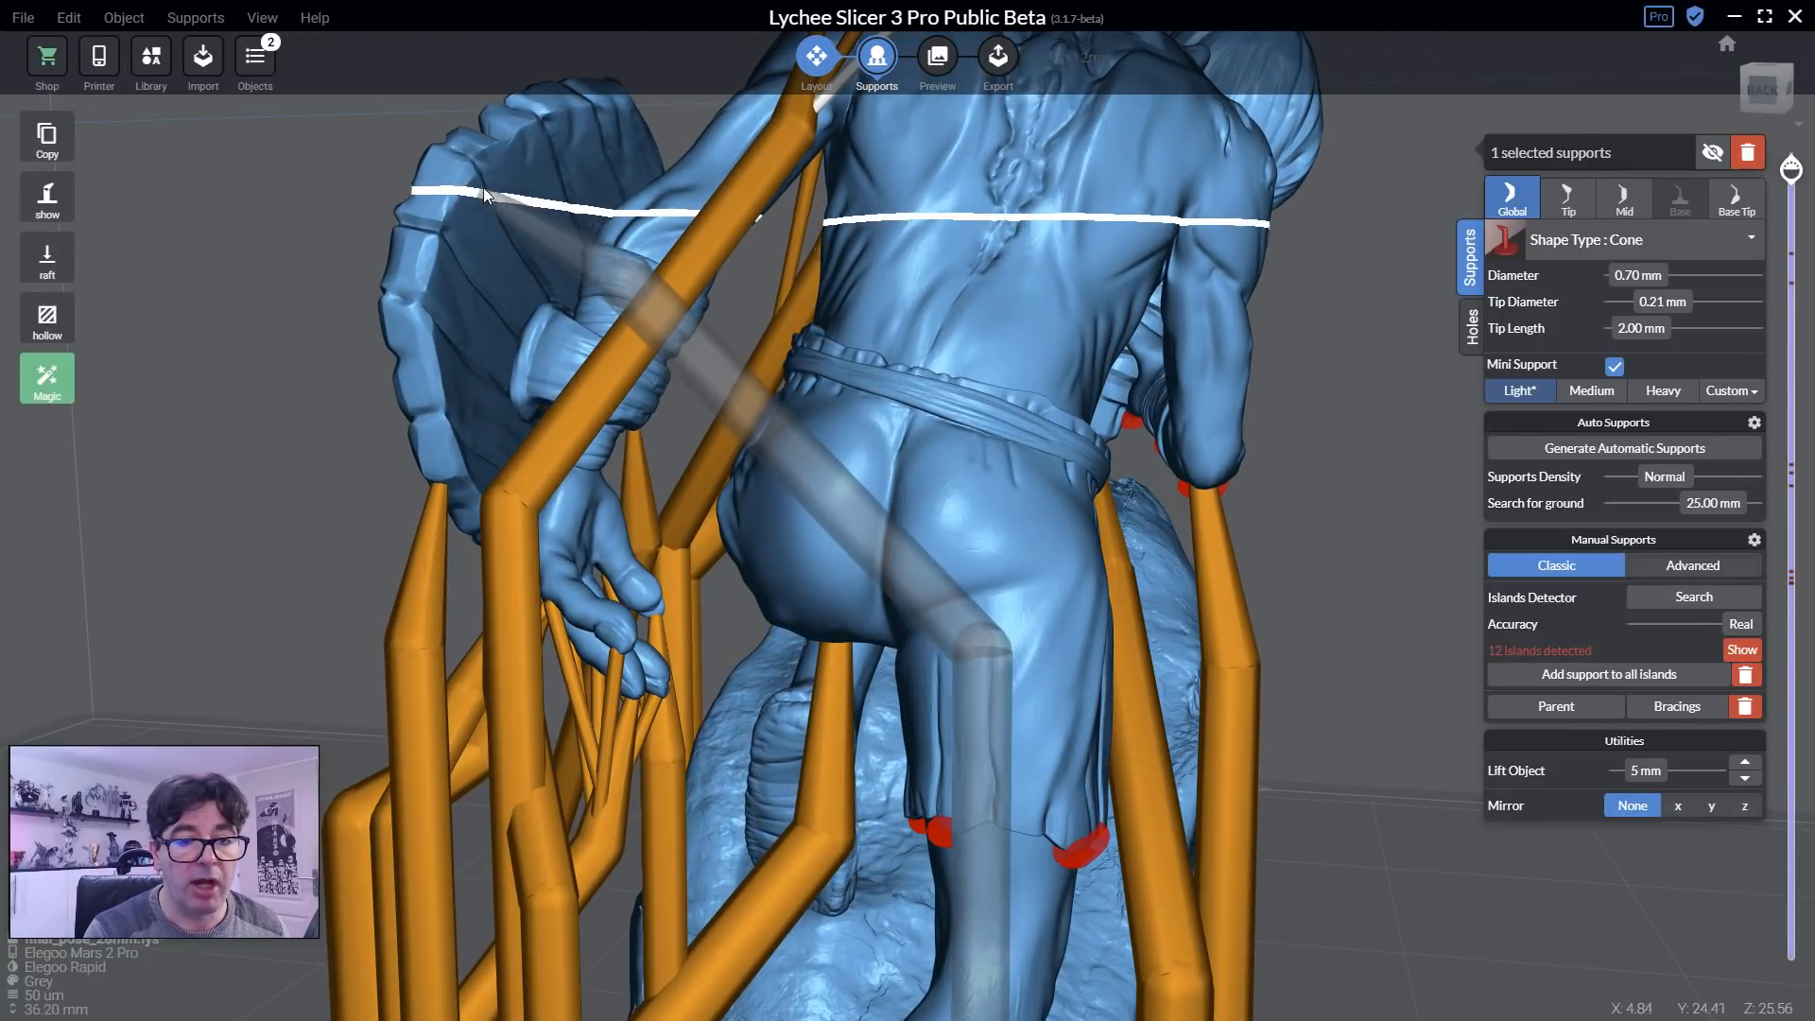
pyautogui.click(576, 437)
pyautogui.moveTo(605, 331); pyautogui.dragTo(558, 319, button='right')
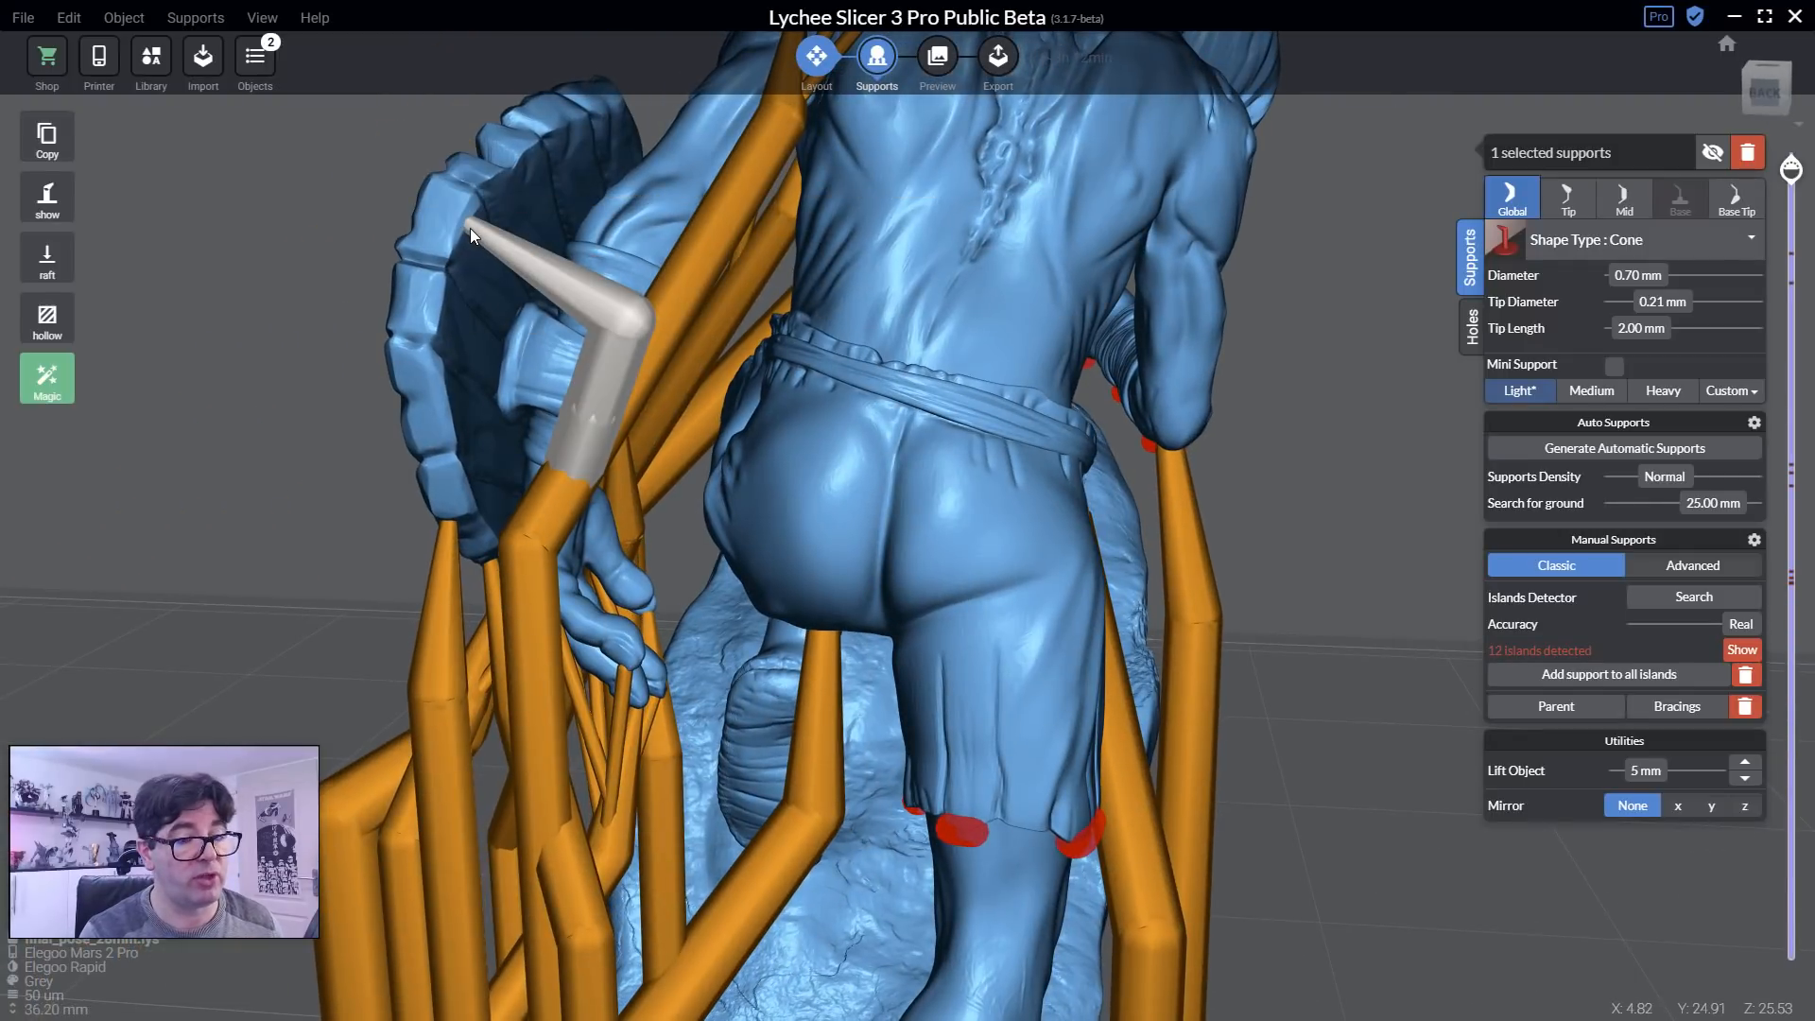
# Shift the upper and middle joints of the new shield support closer to the shield in Advanced mode.
pyautogui.click(639, 326)
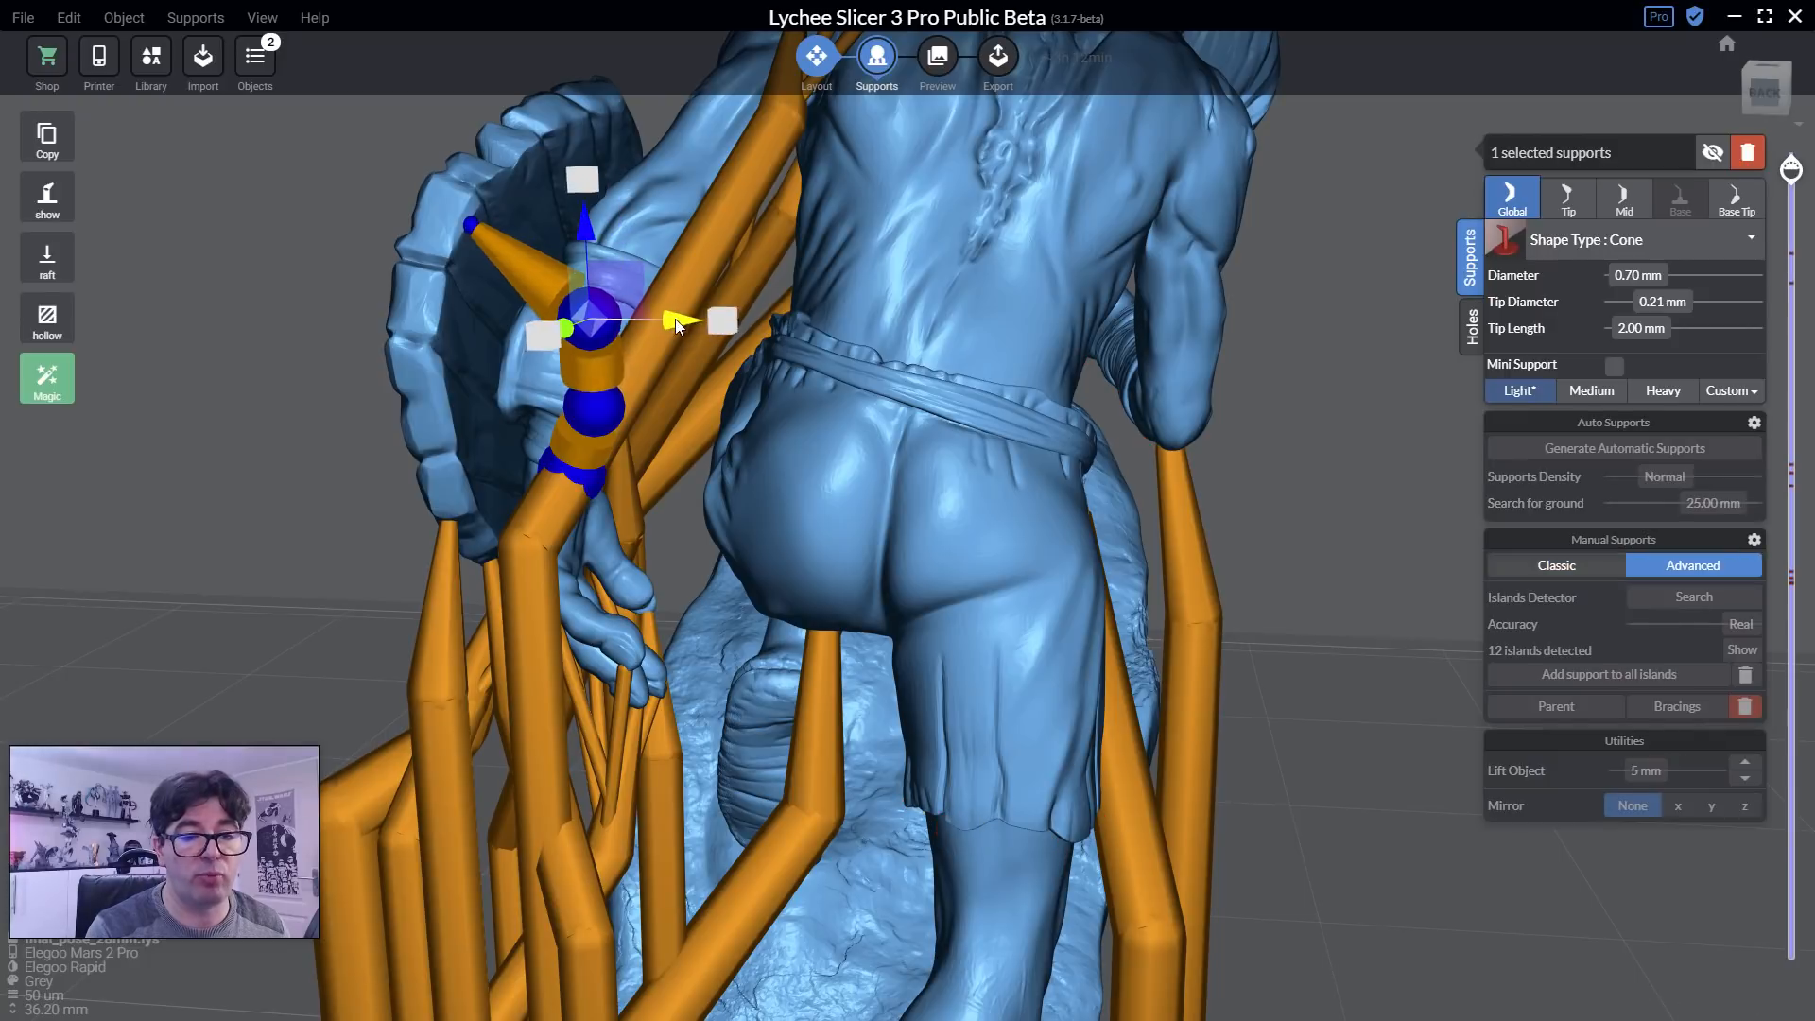
pyautogui.moveTo(677, 325); pyautogui.dragTo(654, 316)
pyautogui.click(605, 409)
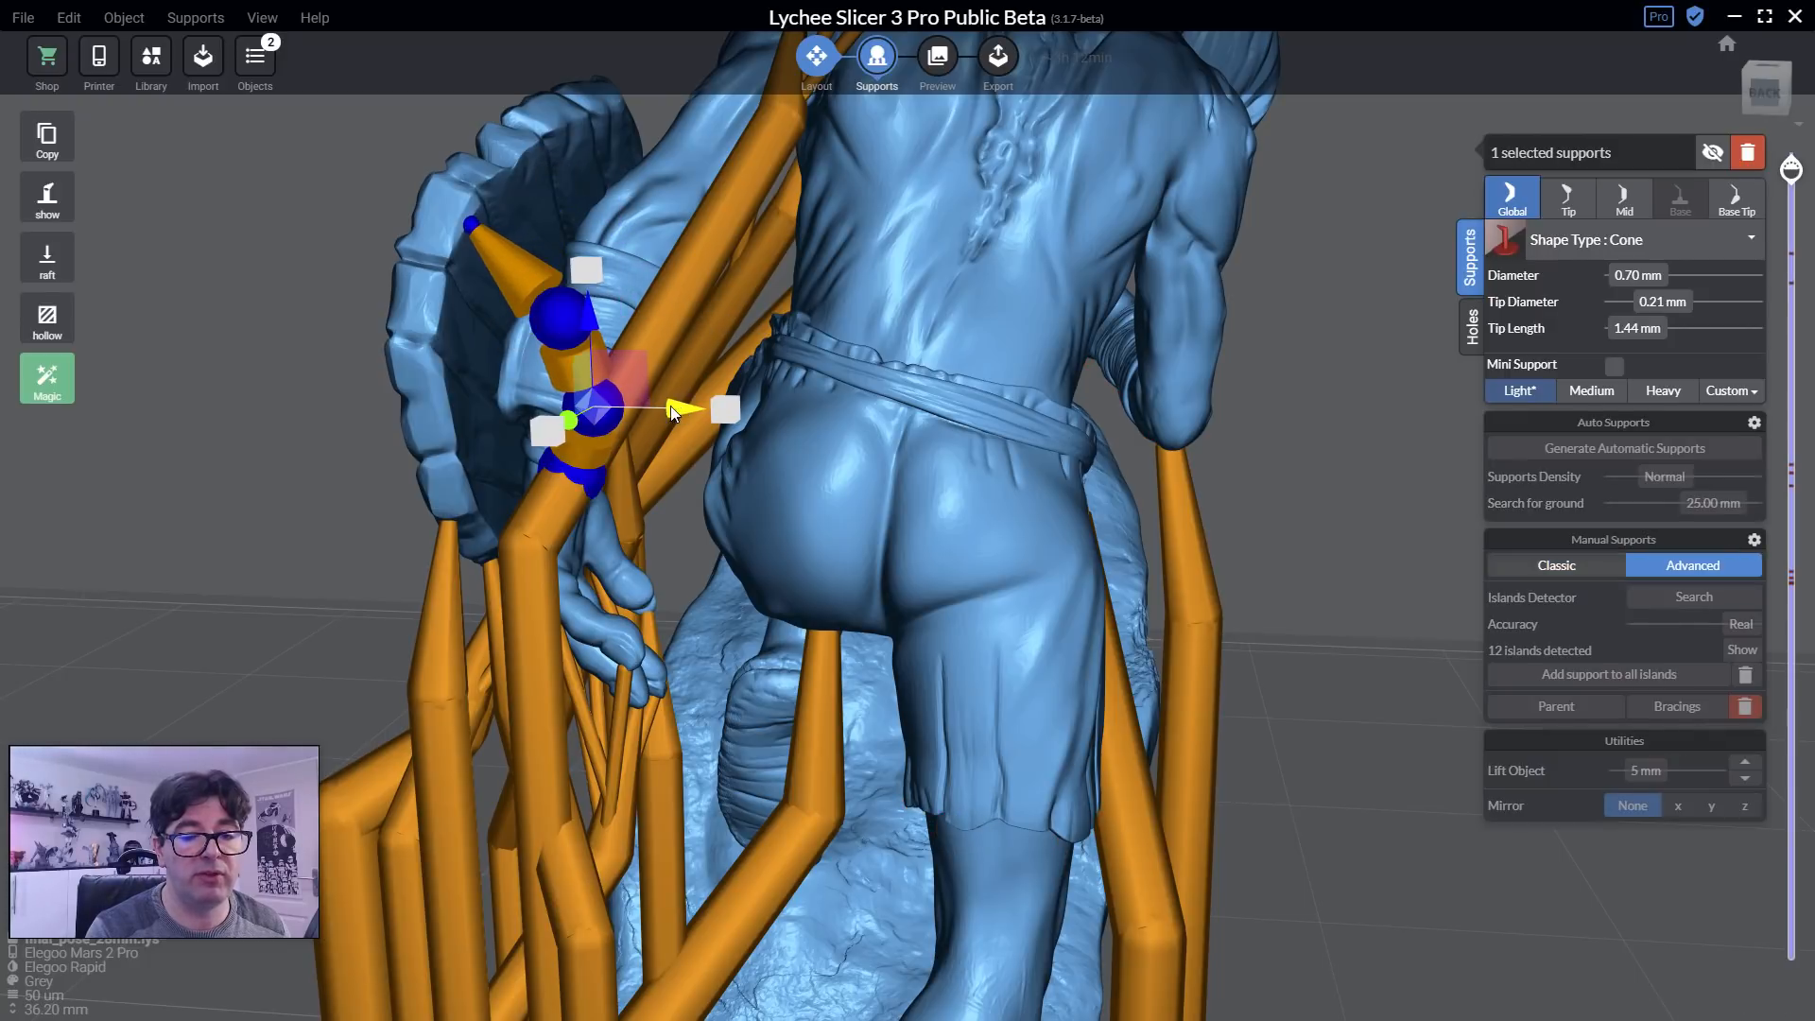
pyautogui.moveTo(671, 407); pyautogui.dragTo(650, 405)
pyautogui.click(684, 462)
pyautogui.moveTo(586, 478); pyautogui.dragTo(552, 515, button='right')
pyautogui.scroll(-5, 552, 515)
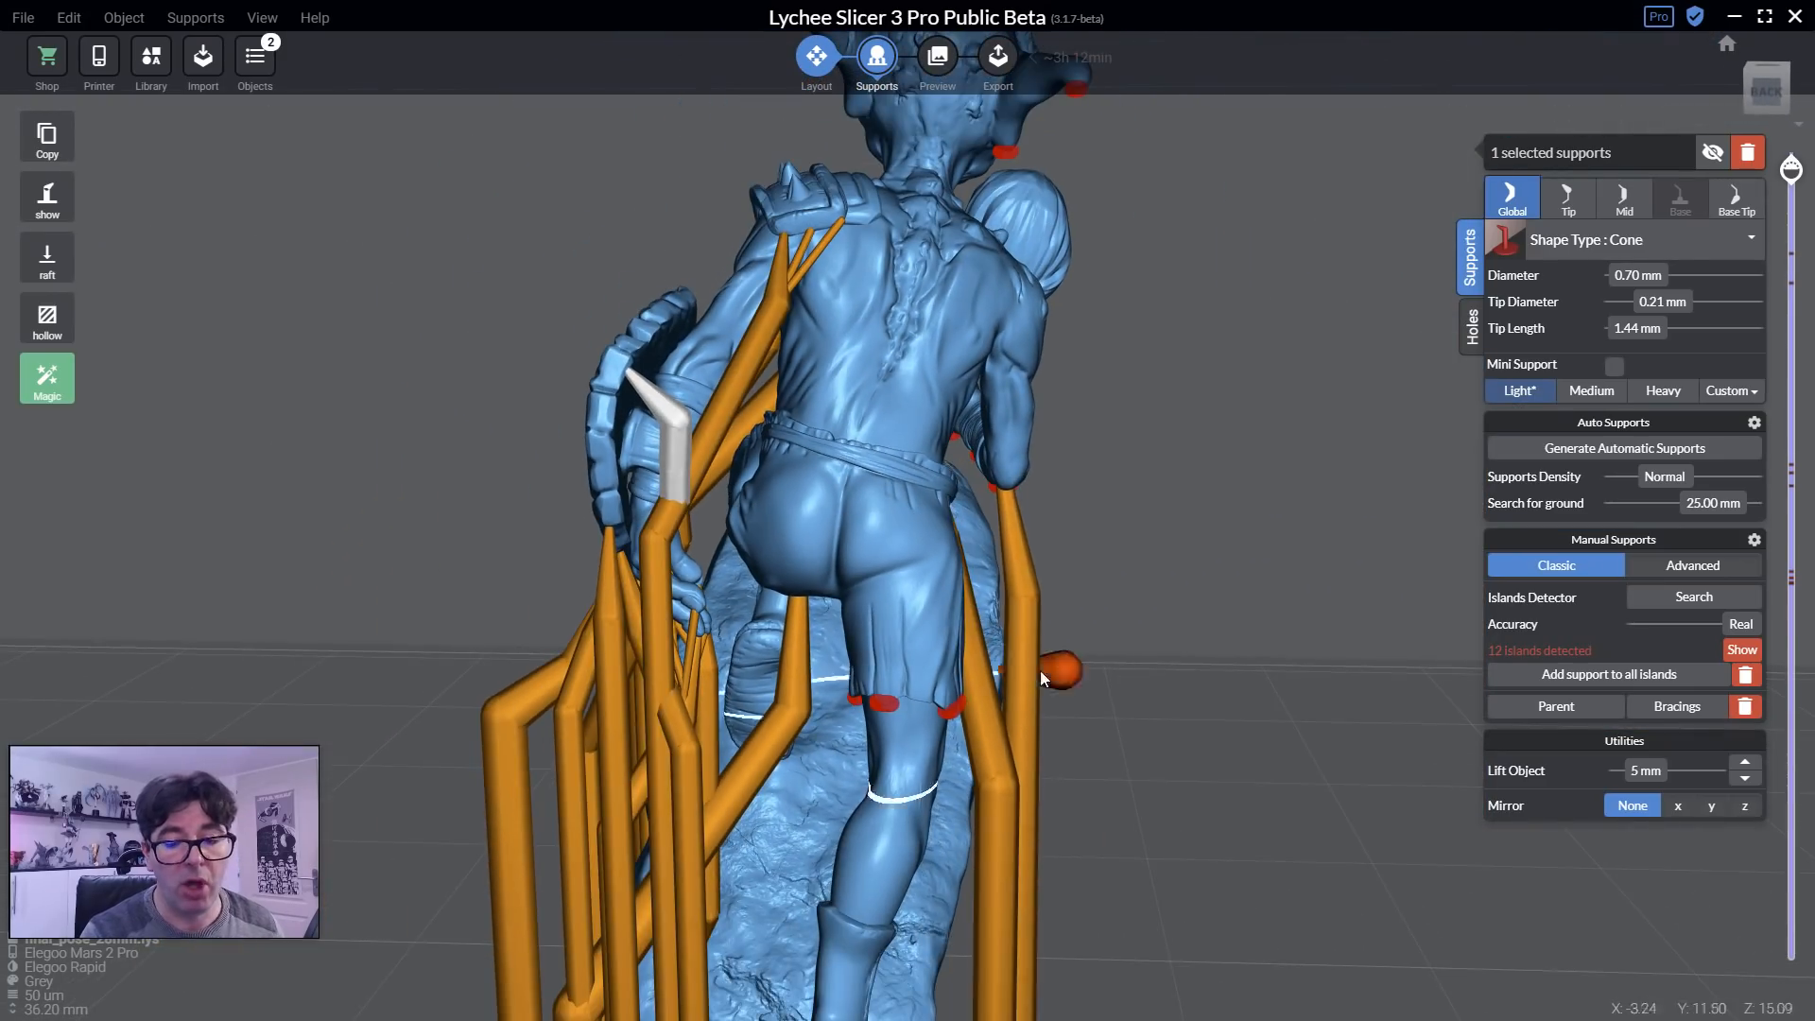
# Place light supports around the lower end of the scenic base's underside.
pyautogui.moveTo(1138, 660); pyautogui.dragTo(542, 536, button='right')
pyautogui.moveTo(896, 507); pyautogui.dragTo(528, 512, button='right')
pyautogui.moveTo(779, 710); pyautogui.dragTo(844, 595, button='right')
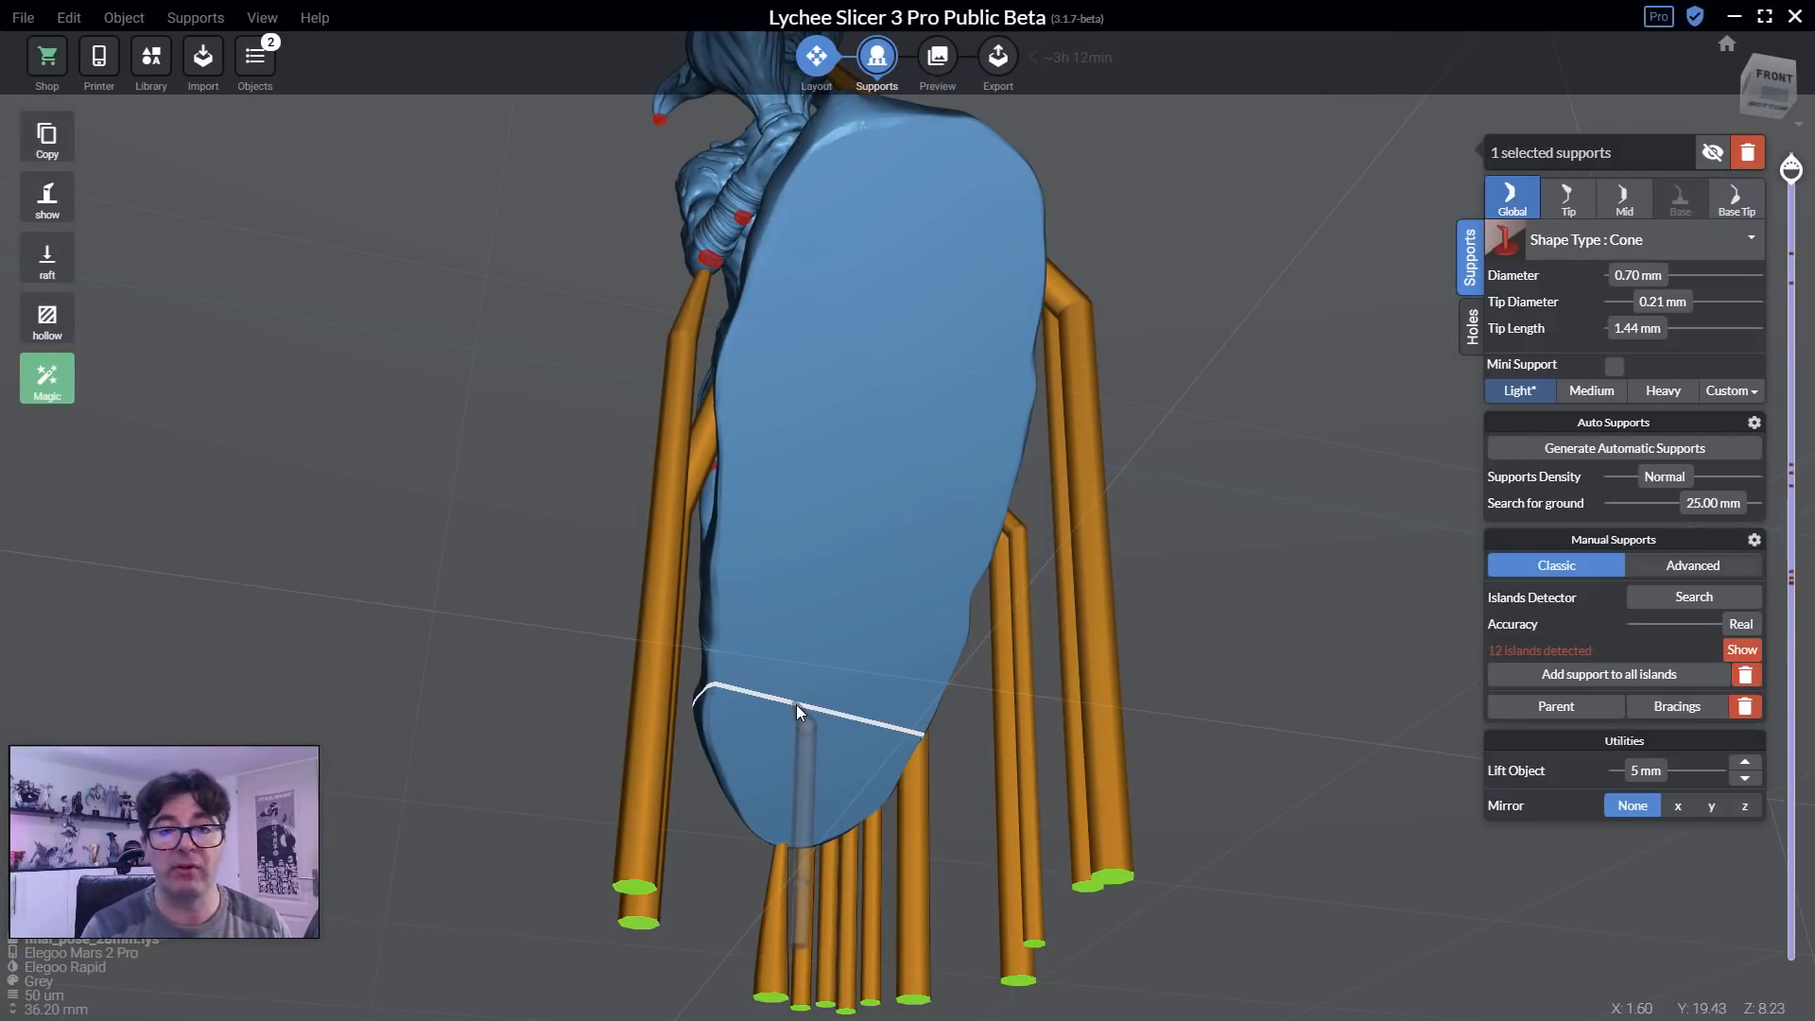
pyautogui.moveTo(800, 658); pyautogui.dragTo(796, 696, button='right')
pyautogui.scroll(5, 781, 805)
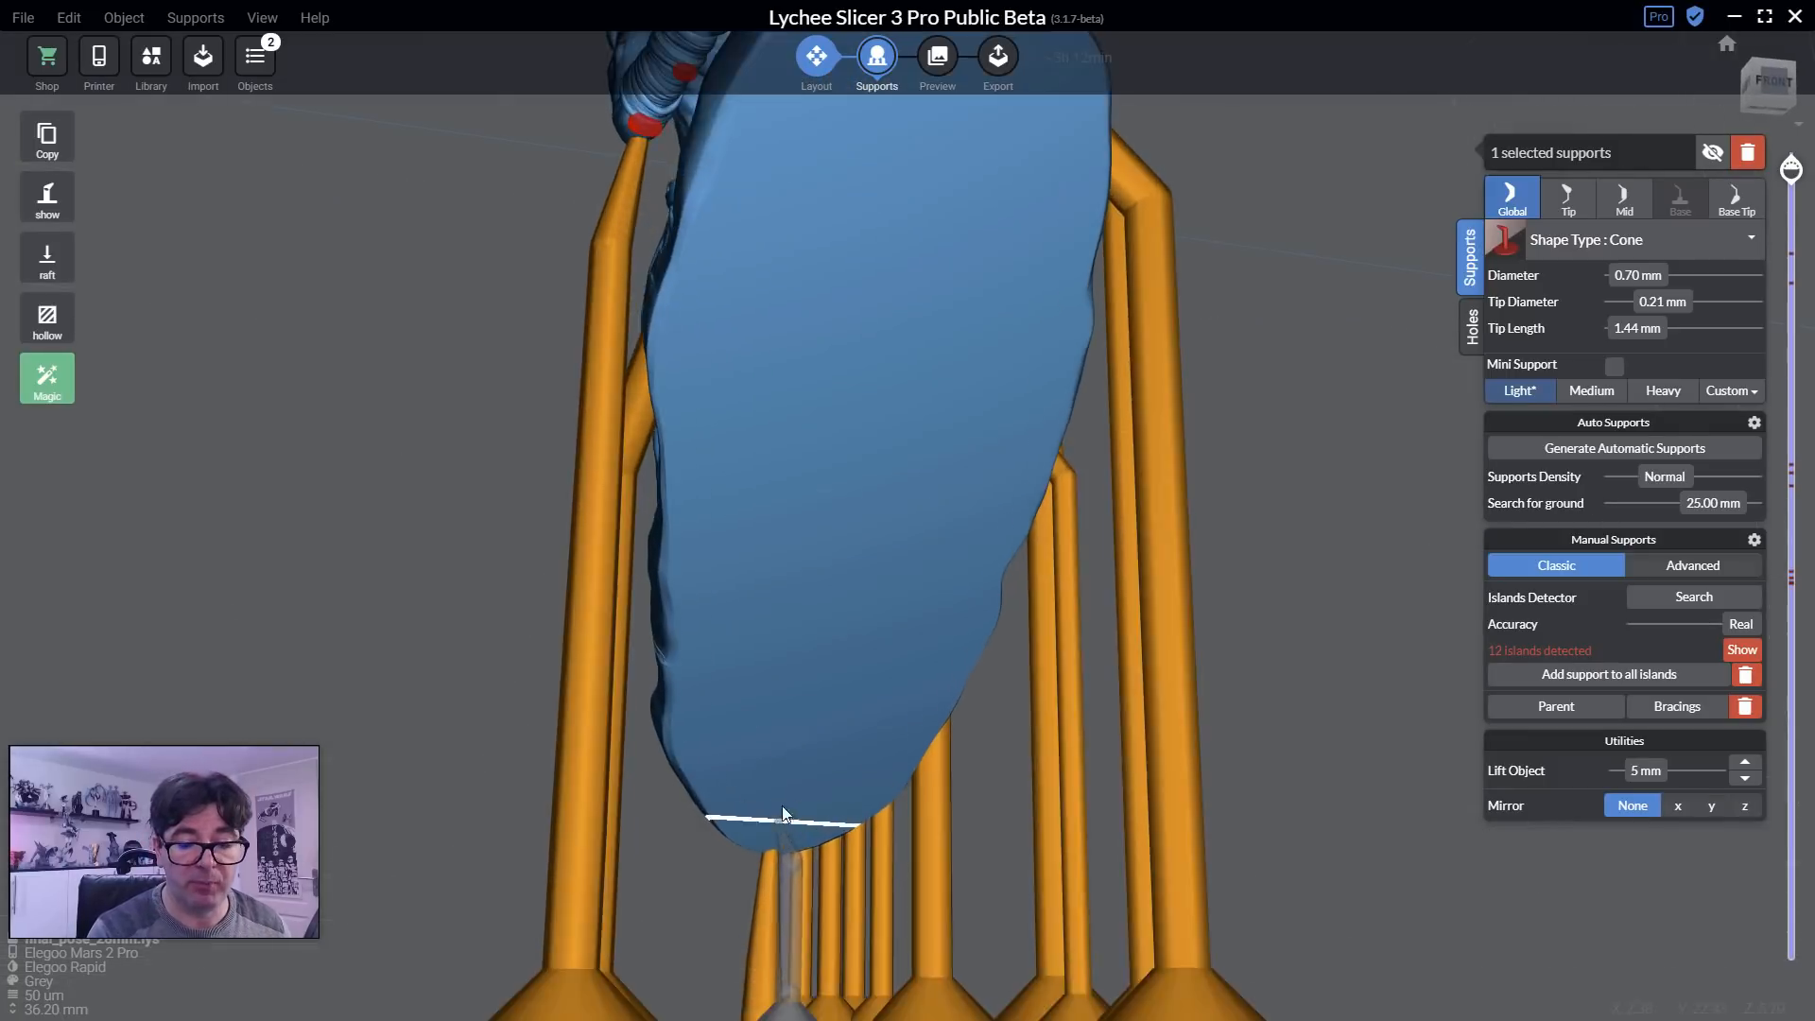
pyautogui.moveTo(736, 754); pyautogui.dragTo(1012, 679, button='right')
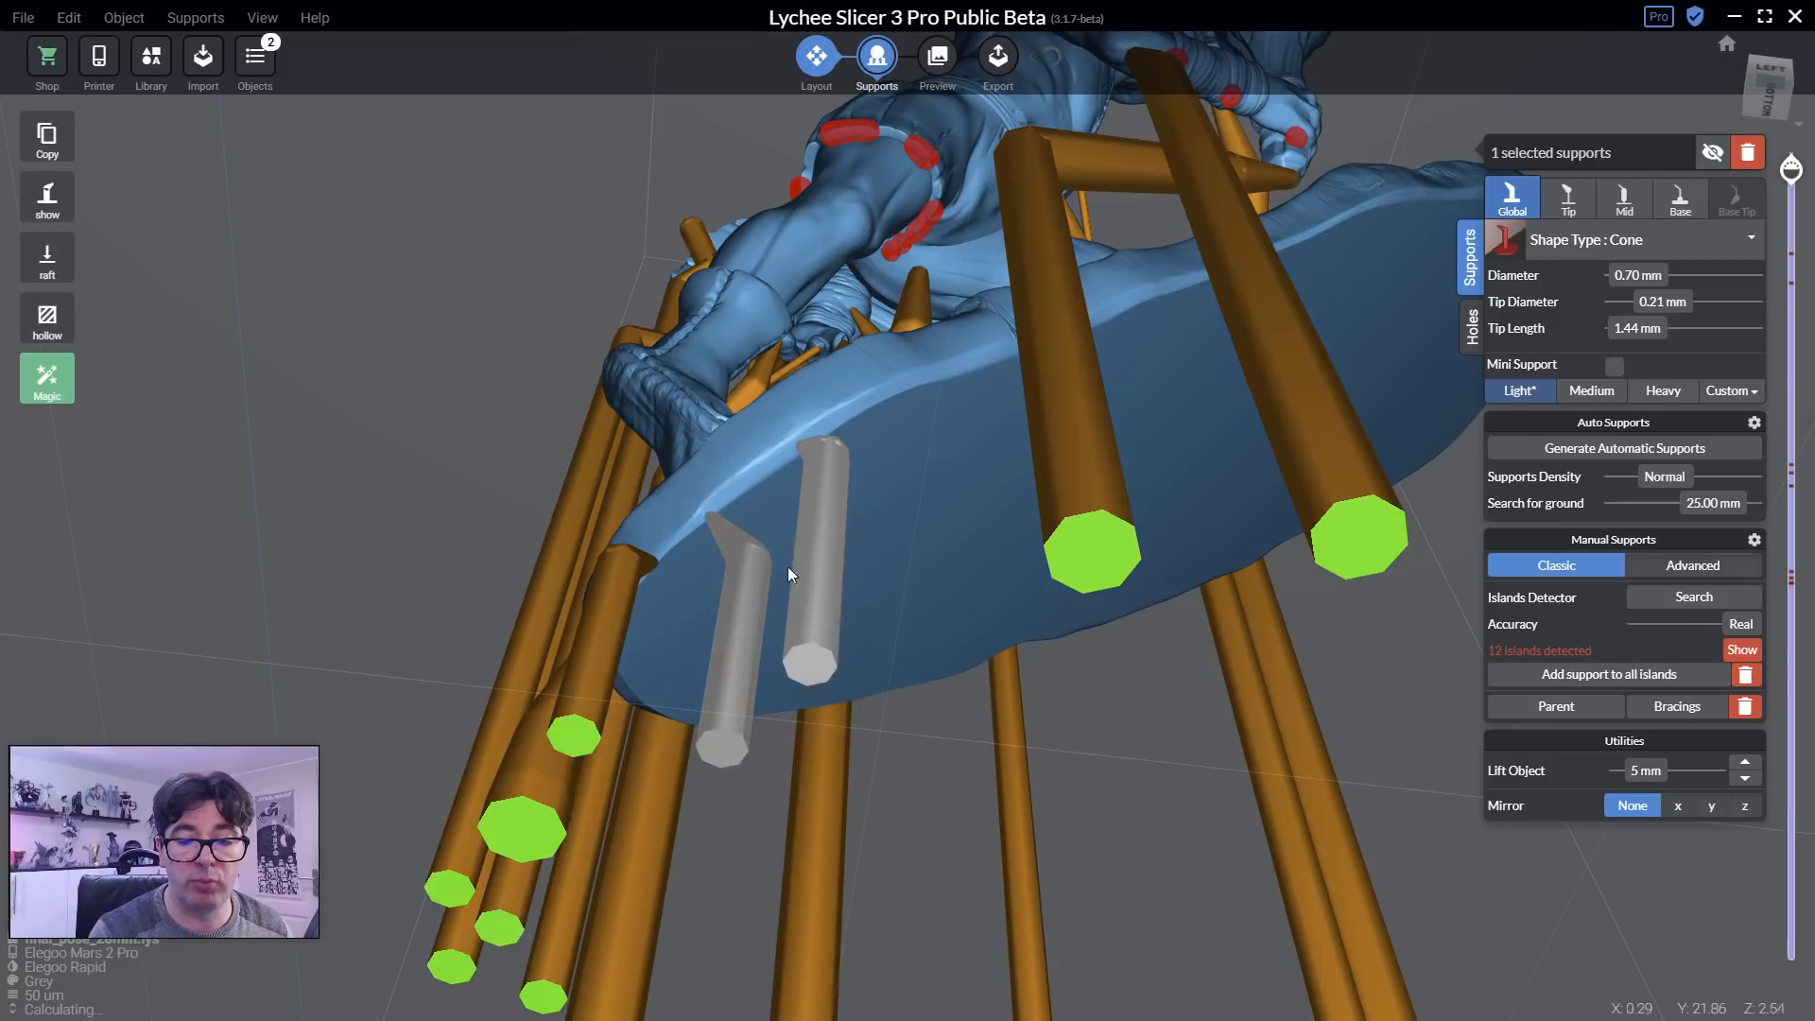
pyautogui.moveTo(786, 565); pyautogui.dragTo(700, 416, button='right')
pyautogui.click(649, 486)
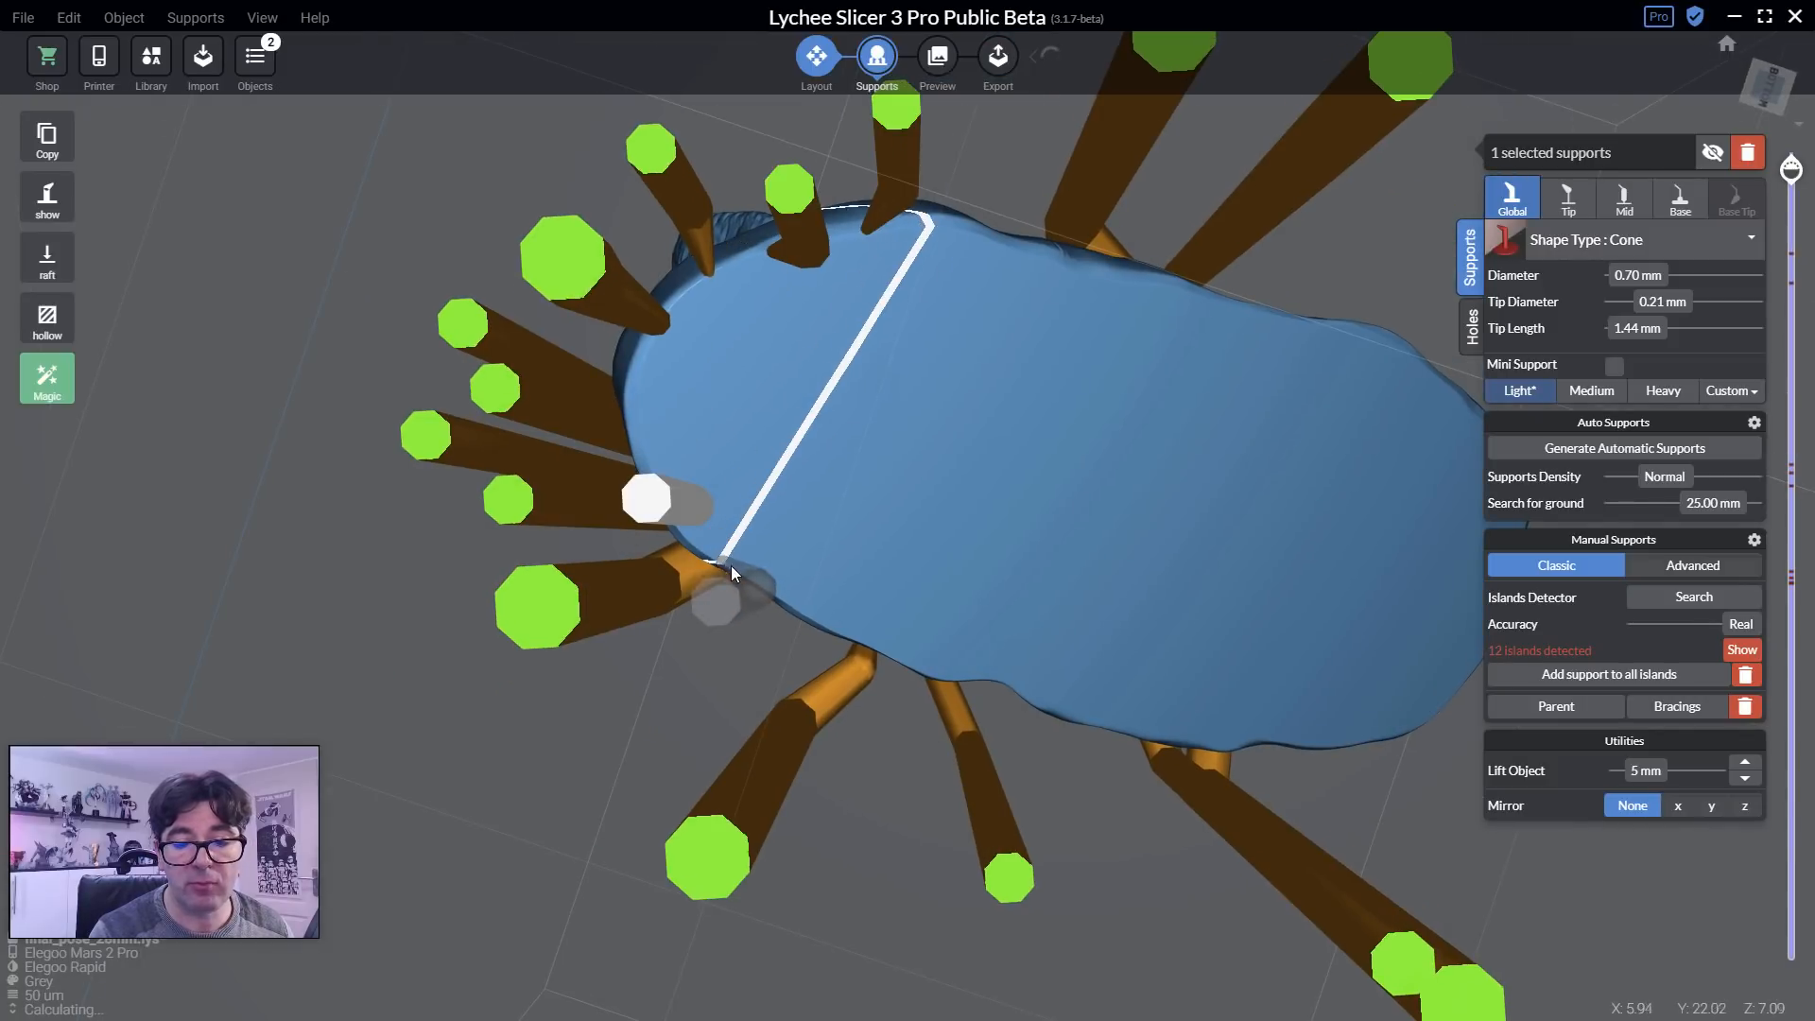
# Continue the light supports along both long edges and around the upper end of the scenic base's underside.
pyautogui.moveTo(797, 610); pyautogui.dragTo(666, 663, button='right')
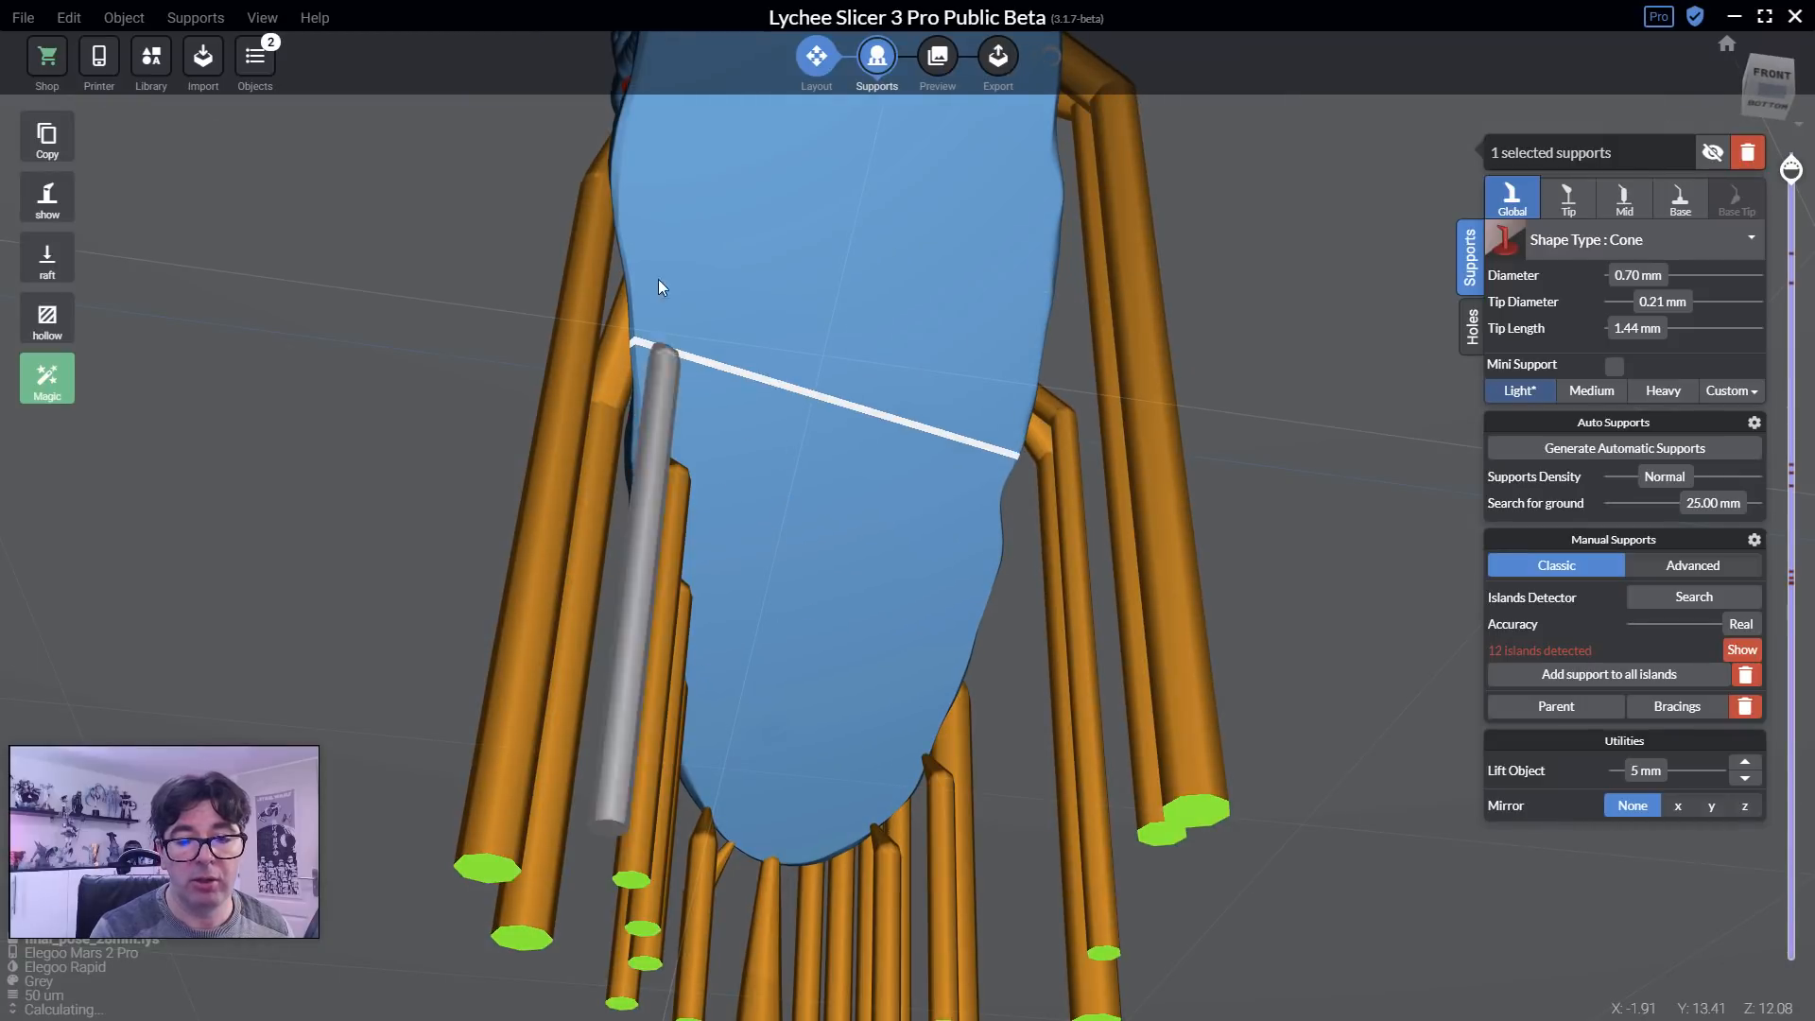
pyautogui.moveTo(722, 185); pyautogui.dragTo(645, 395, button='right')
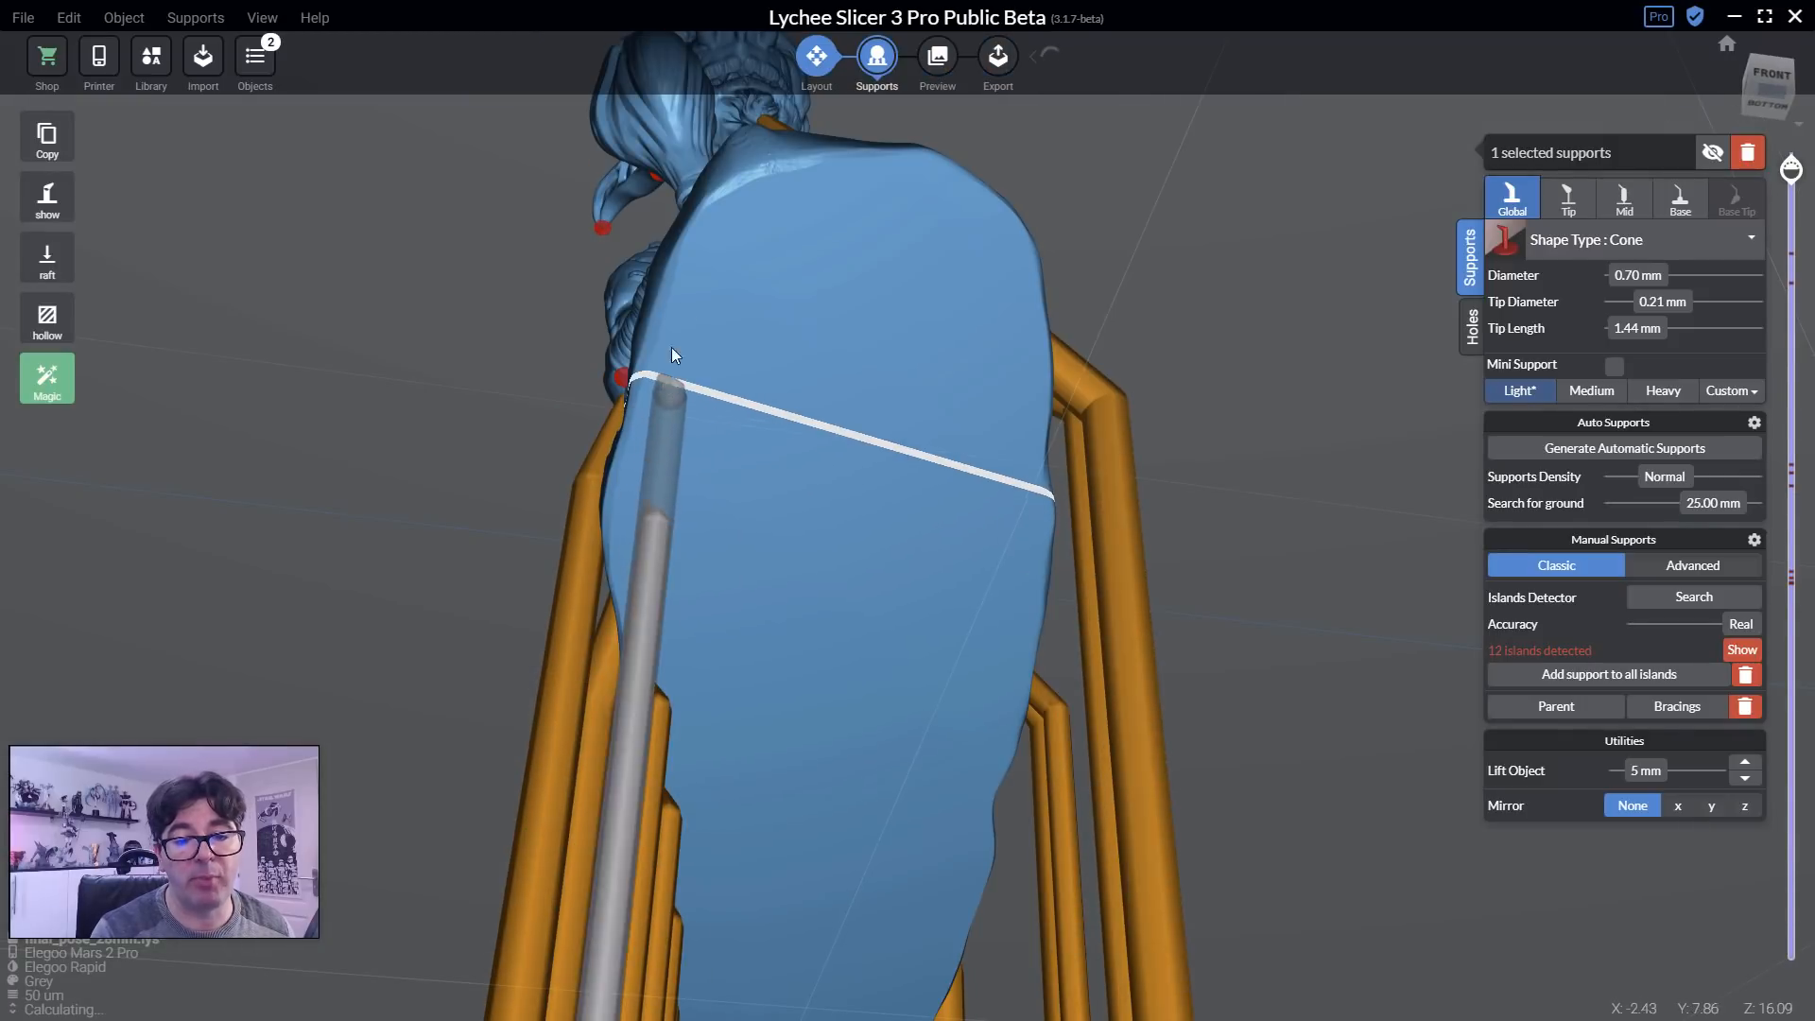
pyautogui.moveTo(759, 212); pyautogui.dragTo(807, 385, button='right')
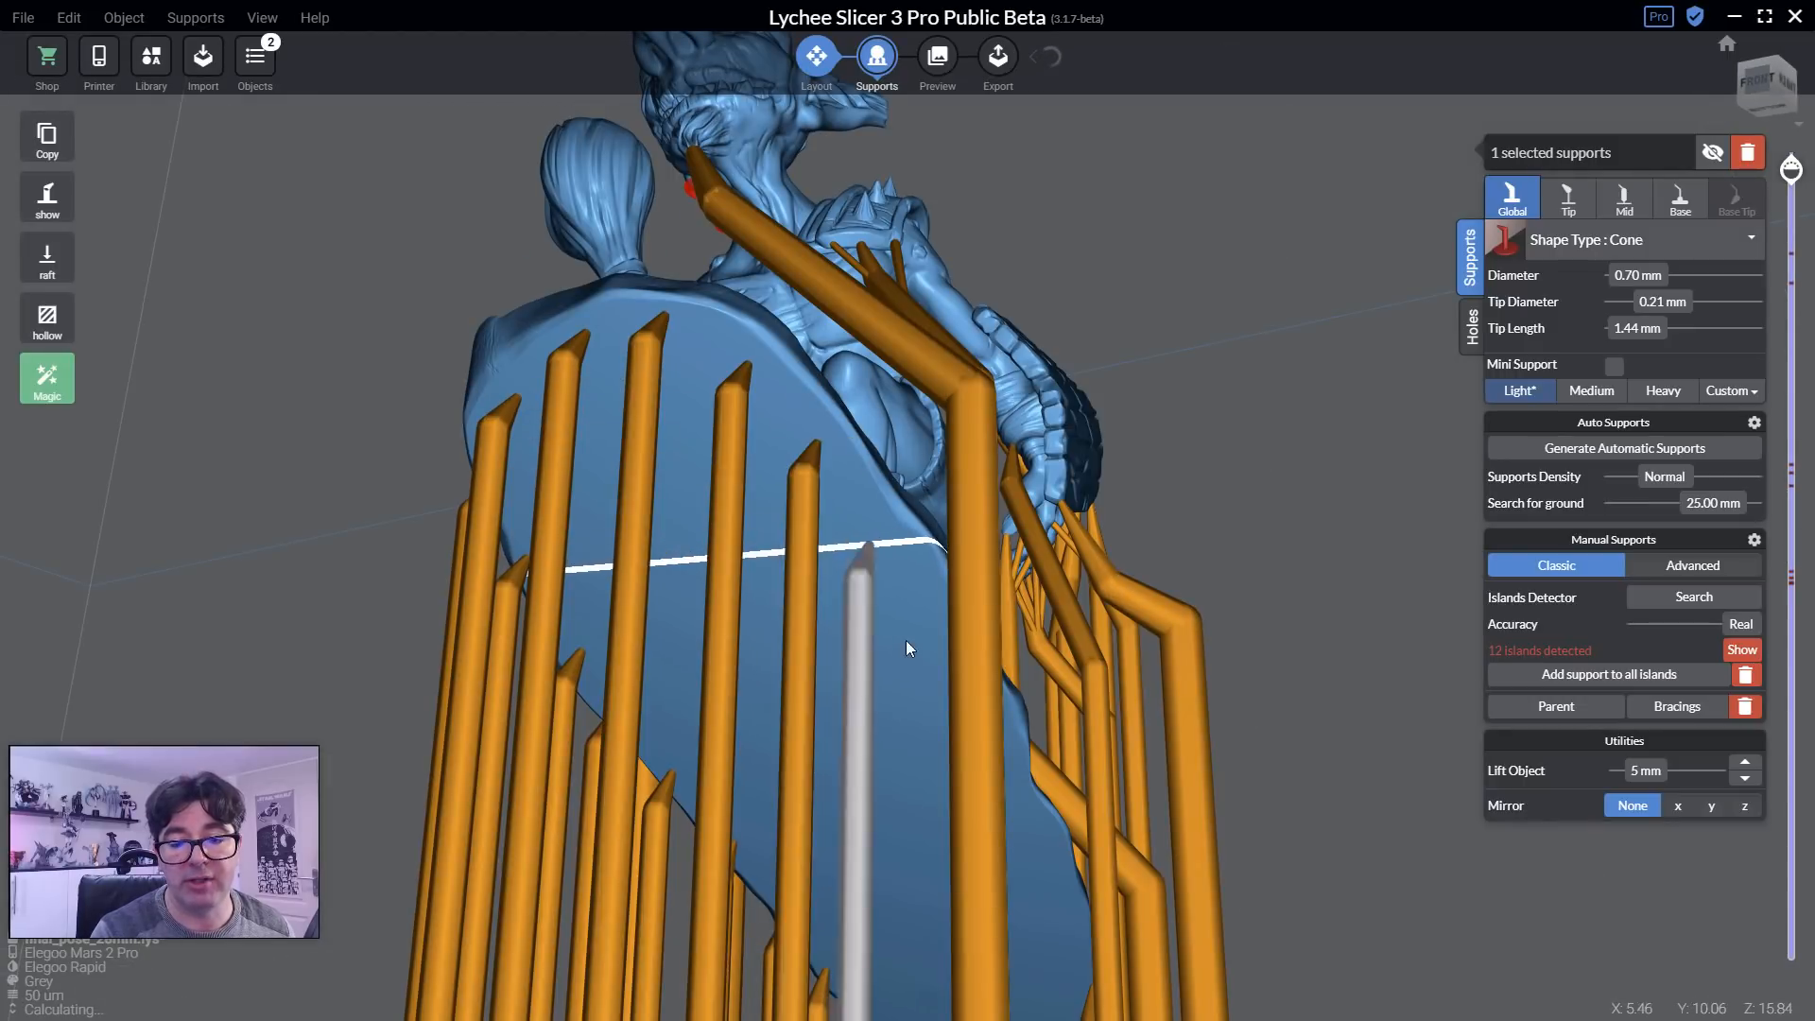
pyautogui.moveTo(905, 639); pyautogui.dragTo(865, 286, button='right')
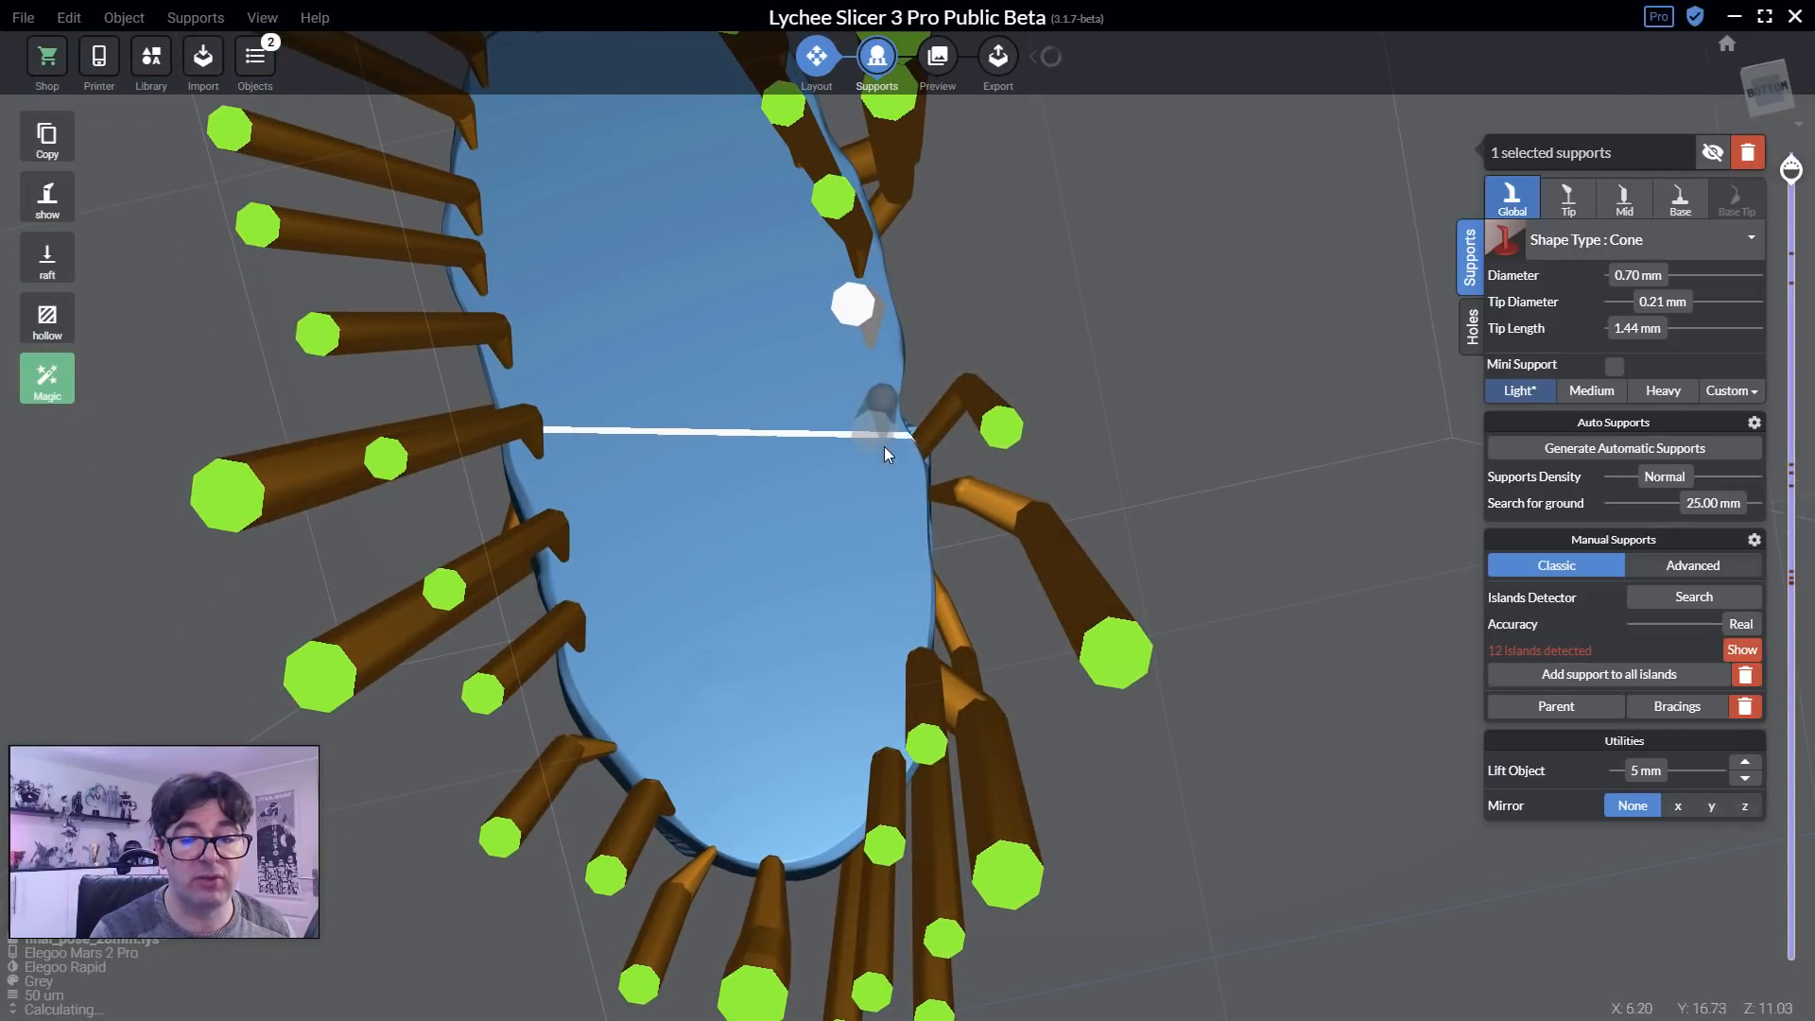
# Fill the interior of the scenic base's underside with staggered light supports from the lower end to the upper end.
pyautogui.moveTo(724, 643); pyautogui.dragTo(849, 707, button='right')
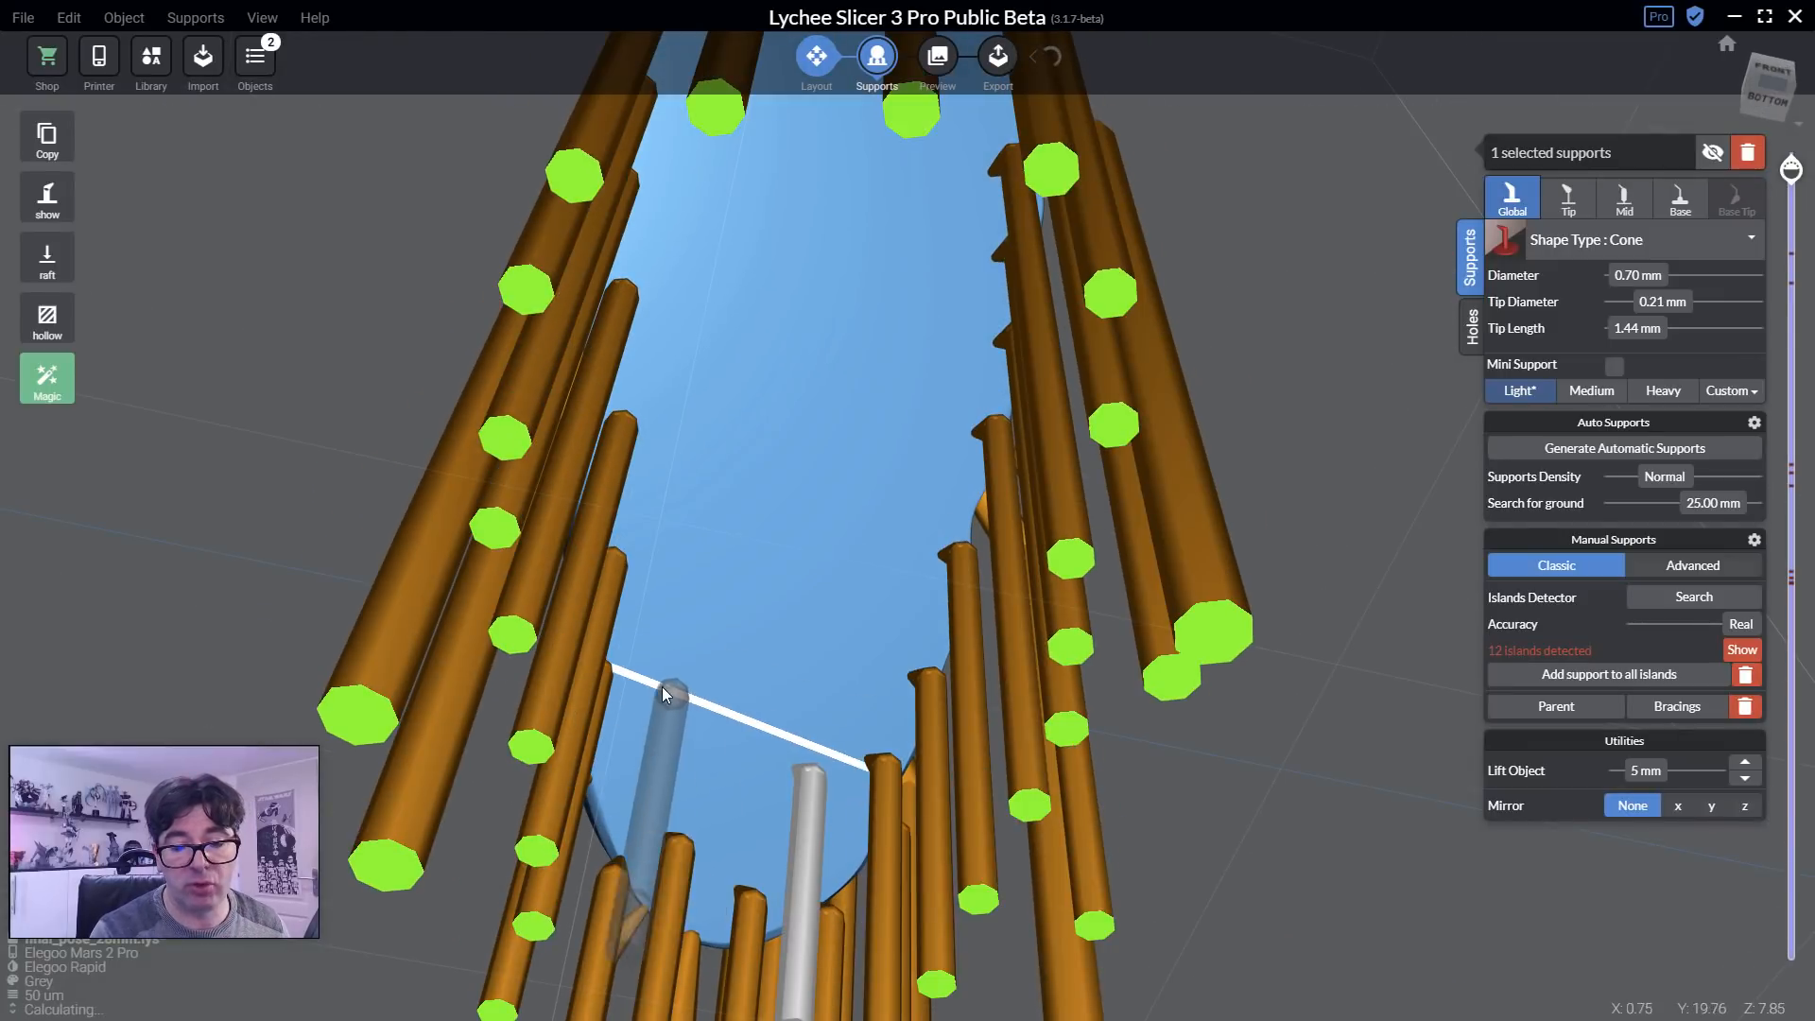
pyautogui.click(790, 621)
pyautogui.click(692, 530)
pyautogui.click(868, 471)
pyautogui.click(720, 357)
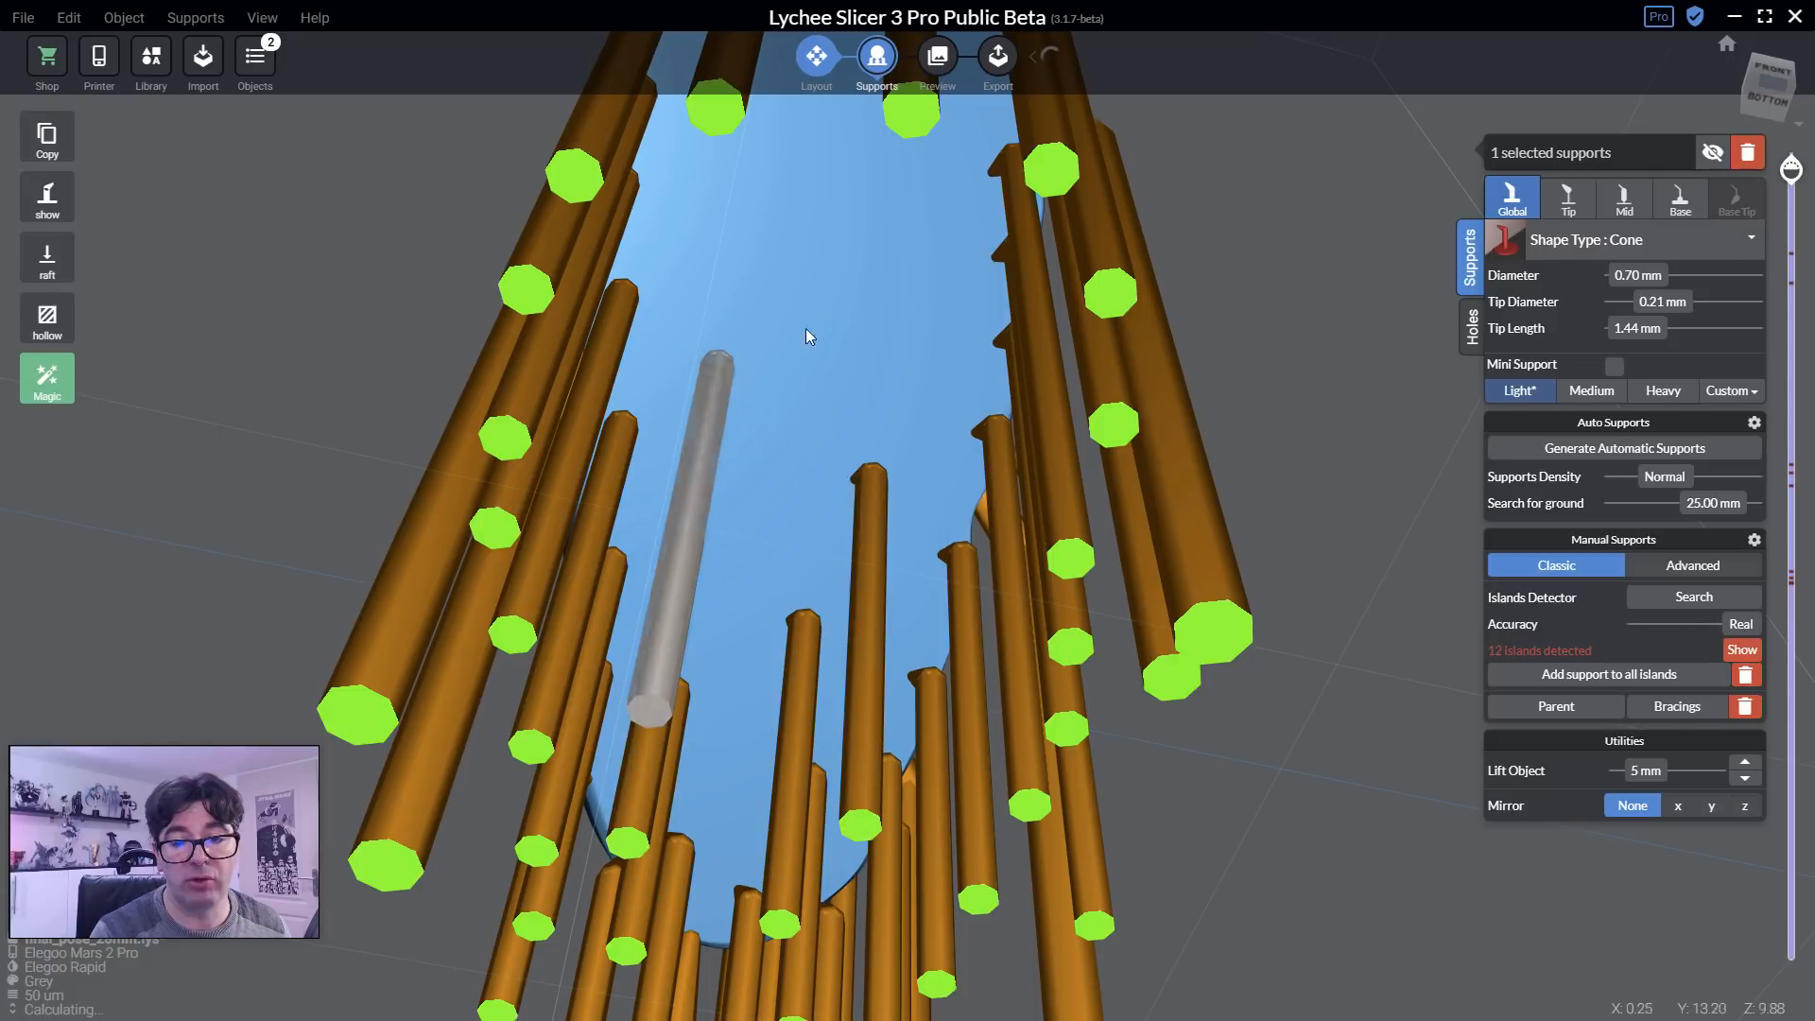
pyautogui.click(870, 291)
pyautogui.click(733, 192)
pyautogui.moveTo(871, 365); pyautogui.dragTo(800, 475, button='right')
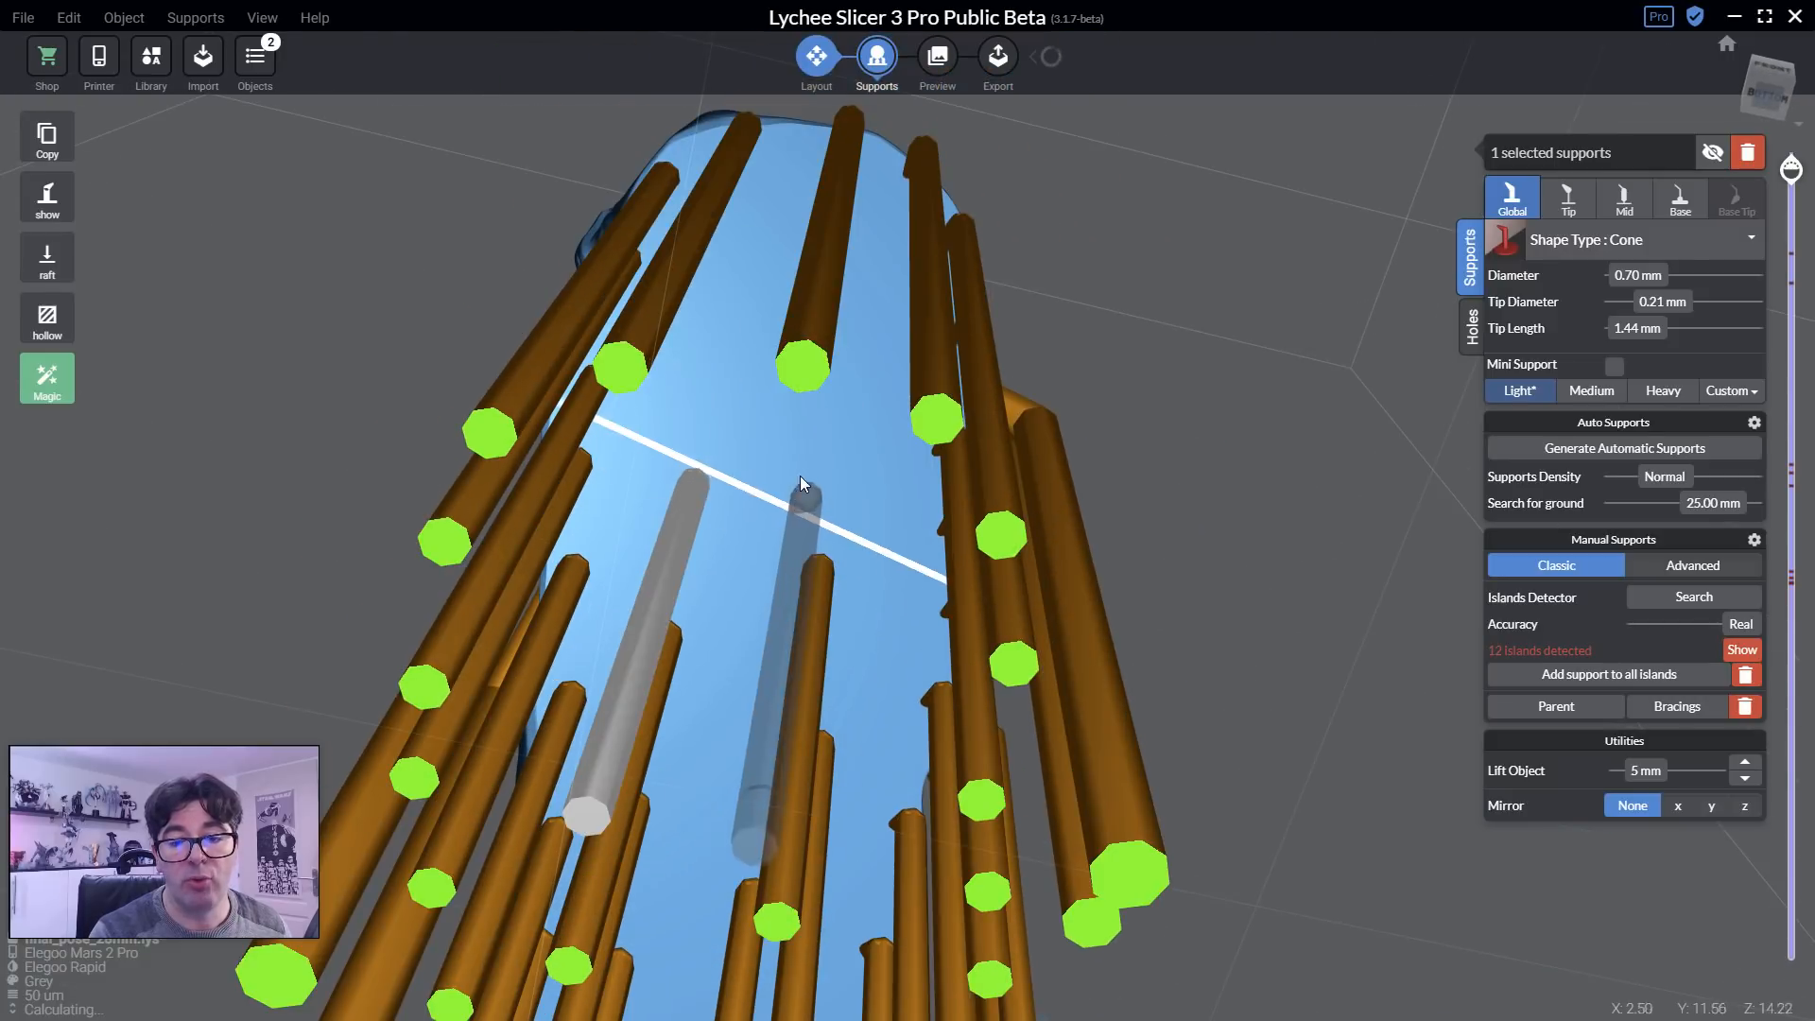
pyautogui.moveTo(724, 418); pyautogui.dragTo(408, 710, button='right')
pyautogui.scroll(-5, 851, 766)
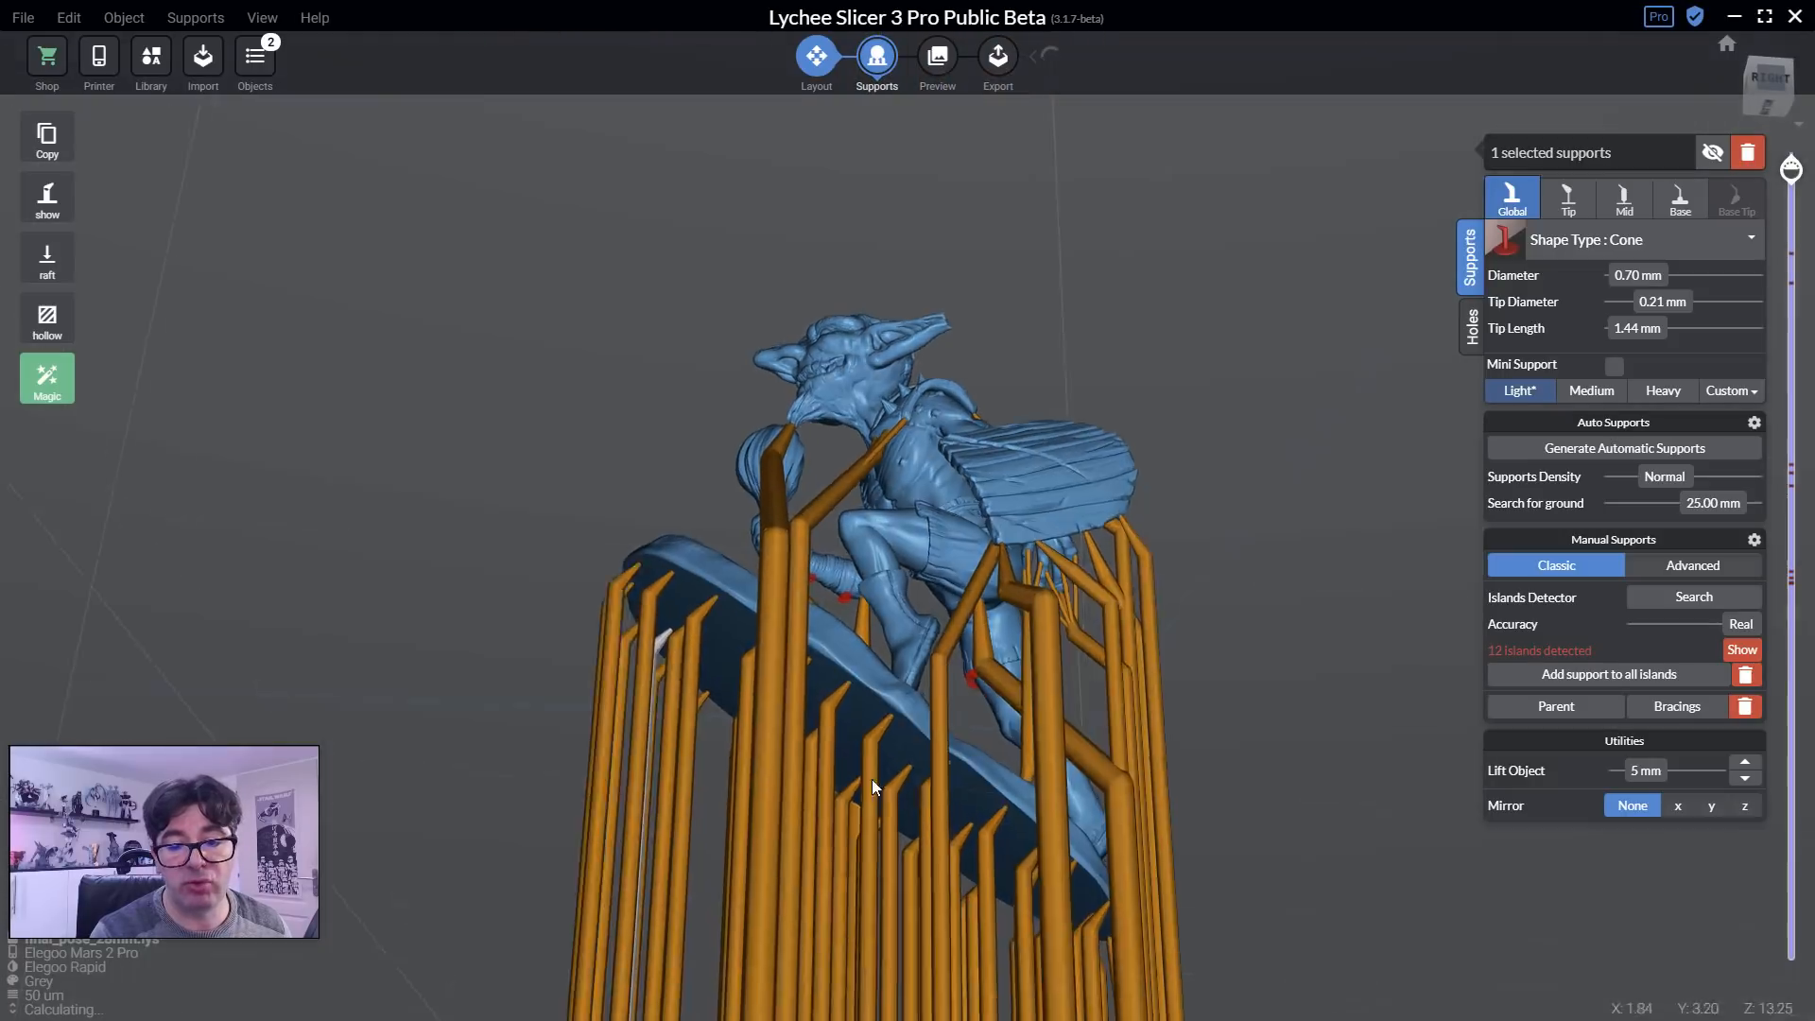
pyautogui.moveTo(872, 783); pyautogui.dragTo(889, 869, button='right')
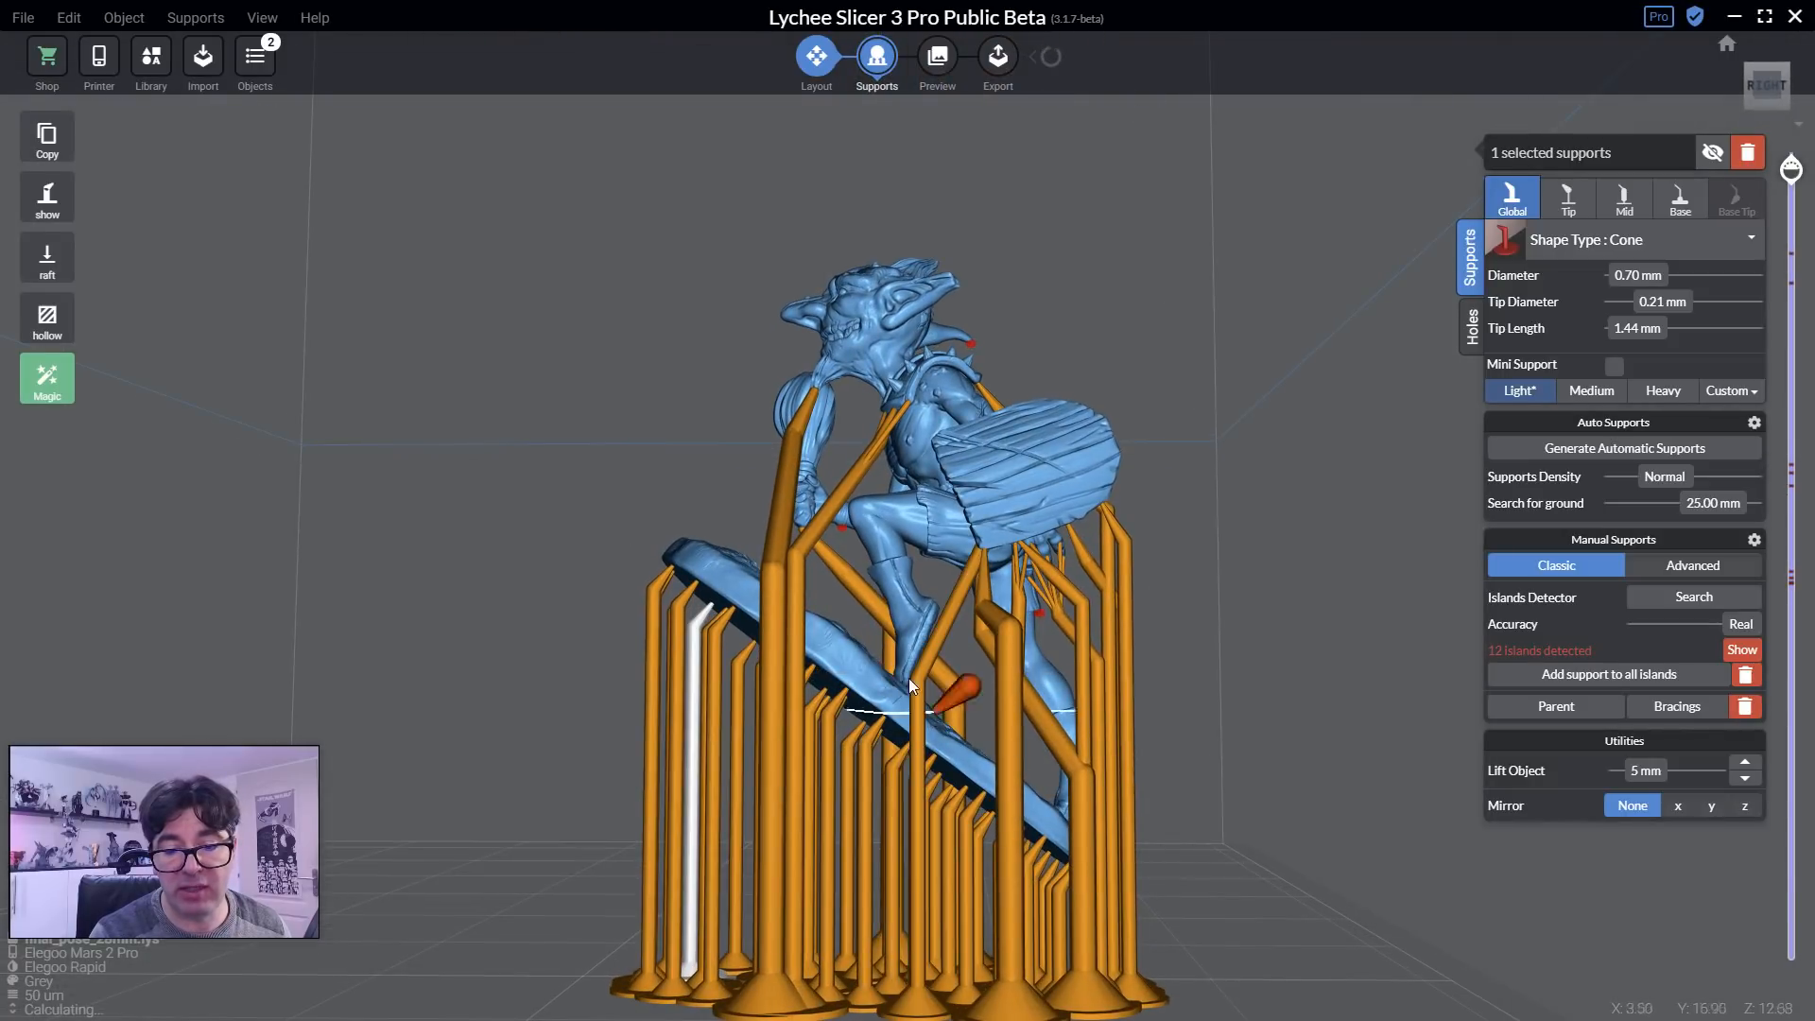
# Apply the Heavy preset to five spaced-out supports in the interior of the scenic base's underside.
pyautogui.click(884, 416)
pyautogui.moveTo(779, 641); pyautogui.dragTo(813, 730, button='right')
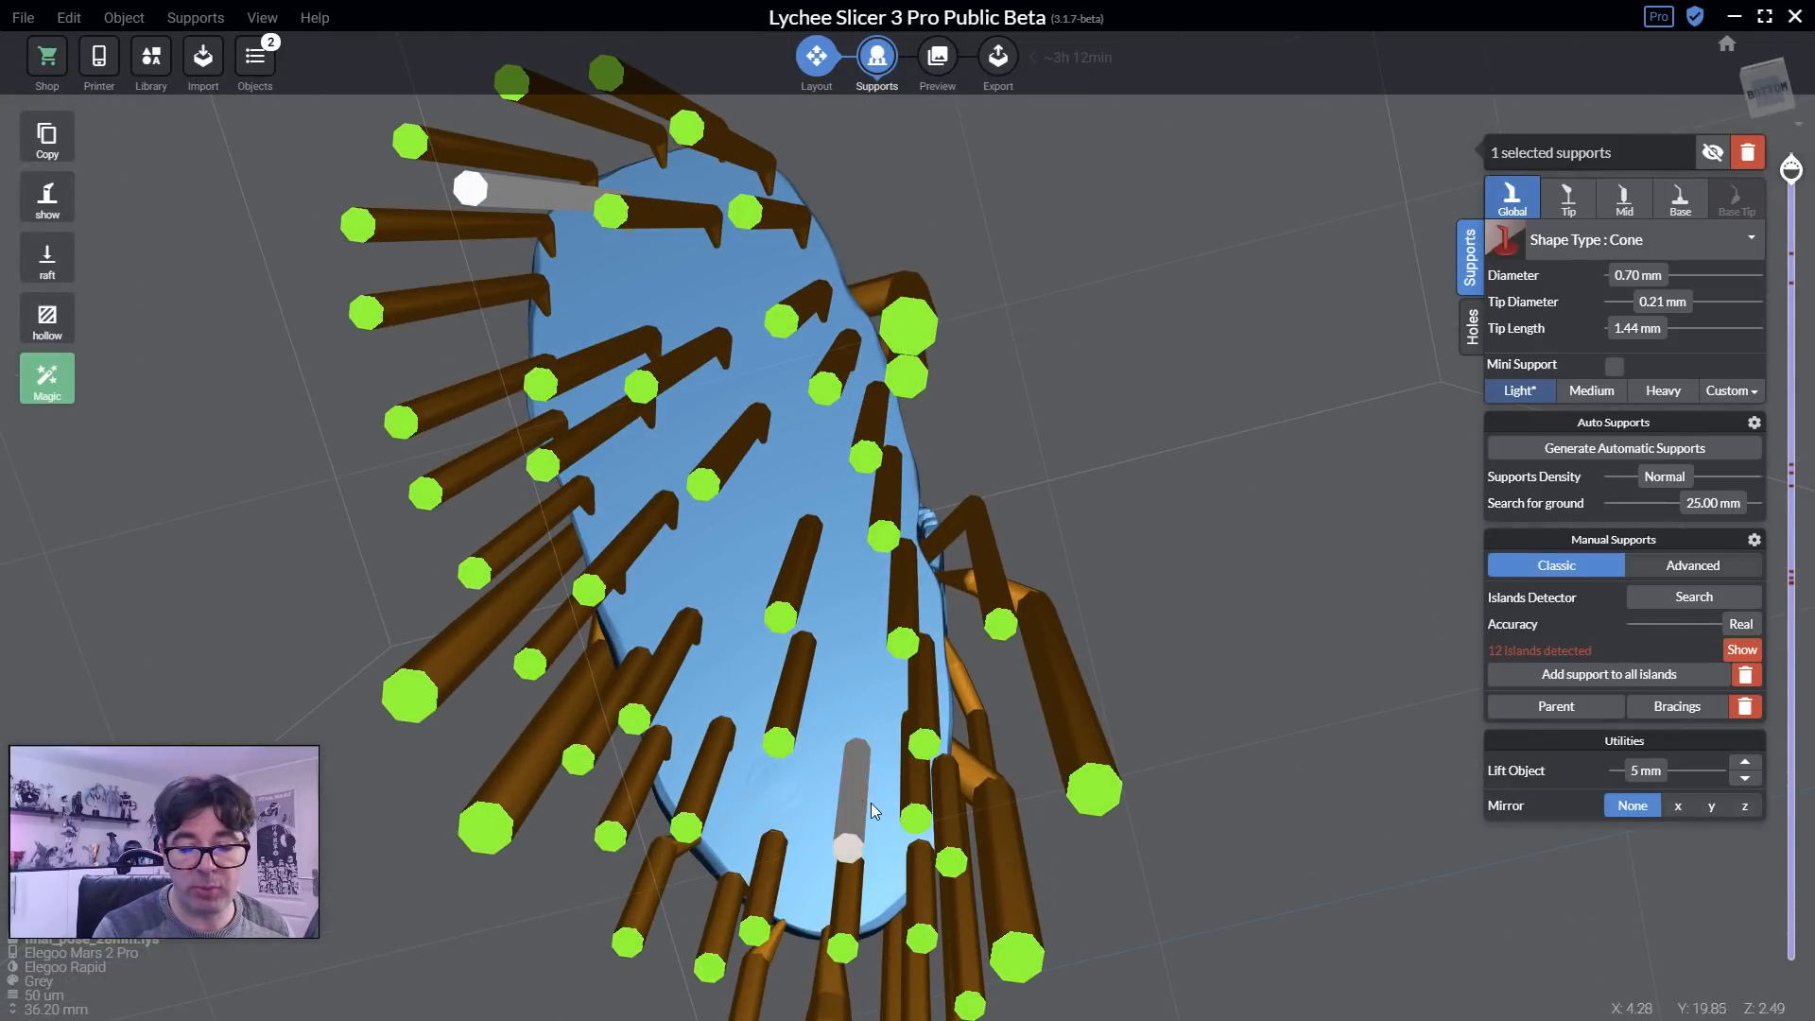
pyautogui.click(672, 651)
pyautogui.click(739, 443)
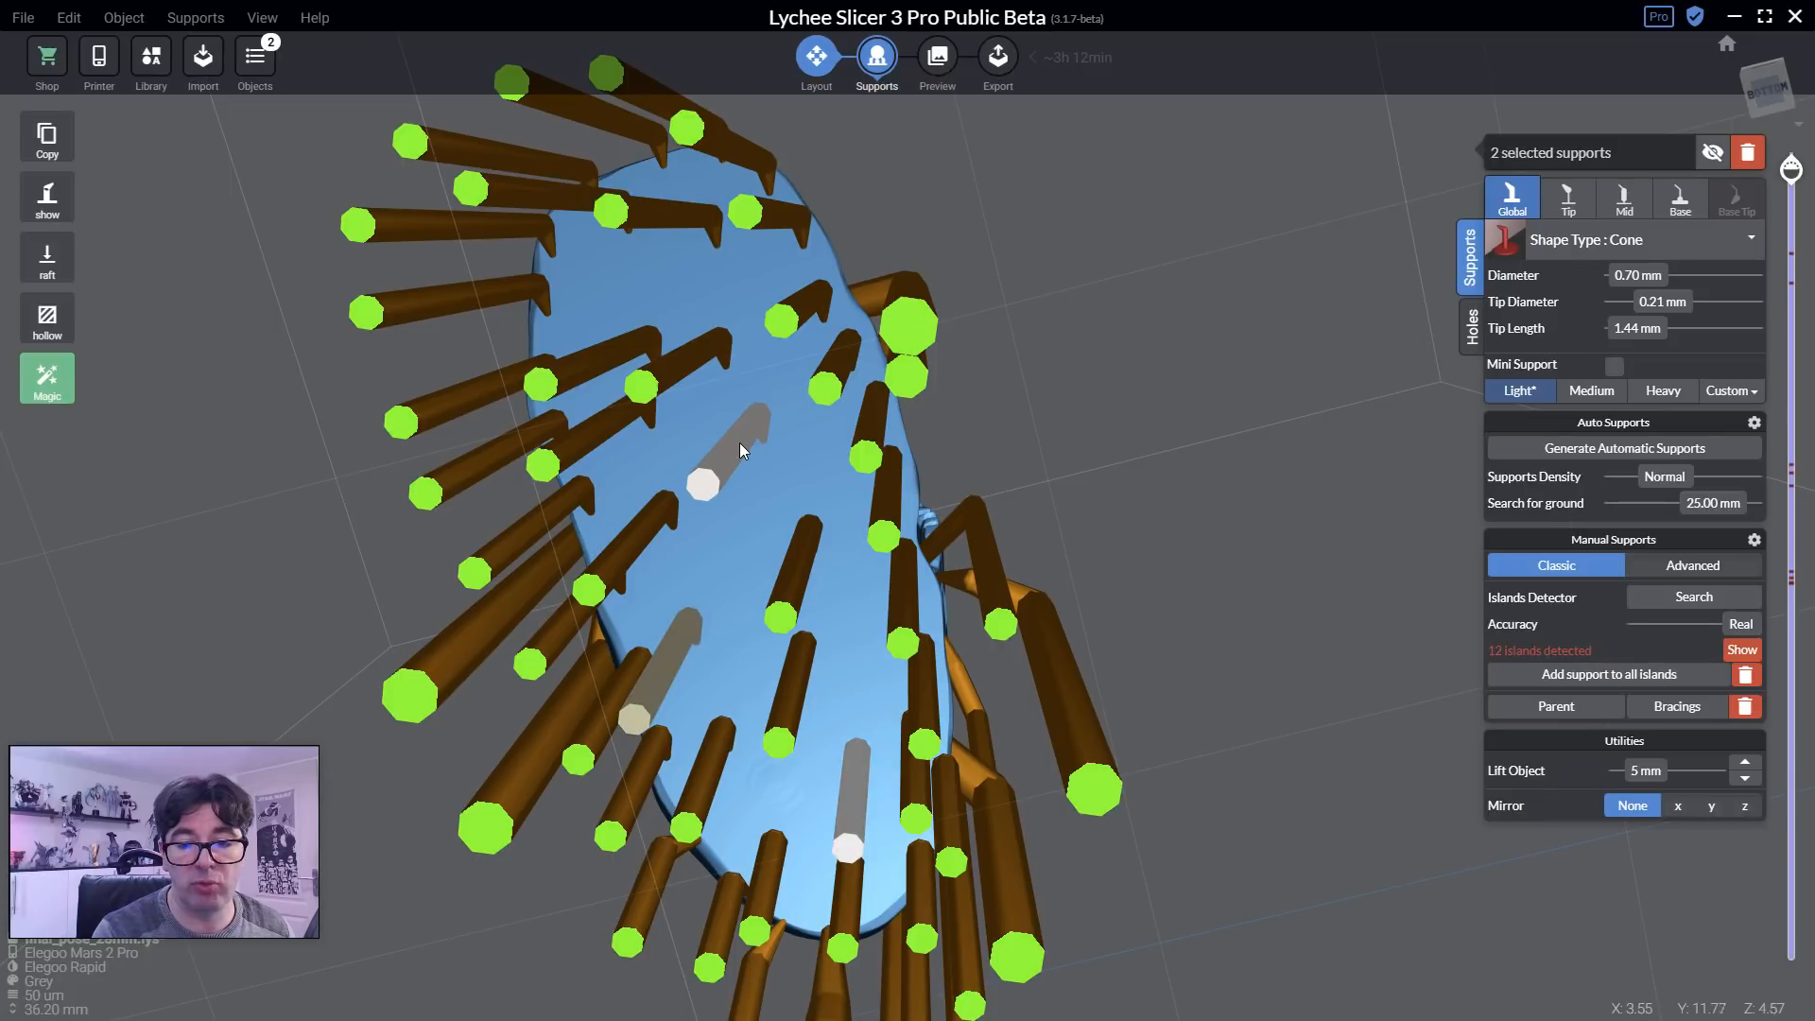
pyautogui.click(682, 365)
pyautogui.click(590, 350)
pyautogui.click(679, 208)
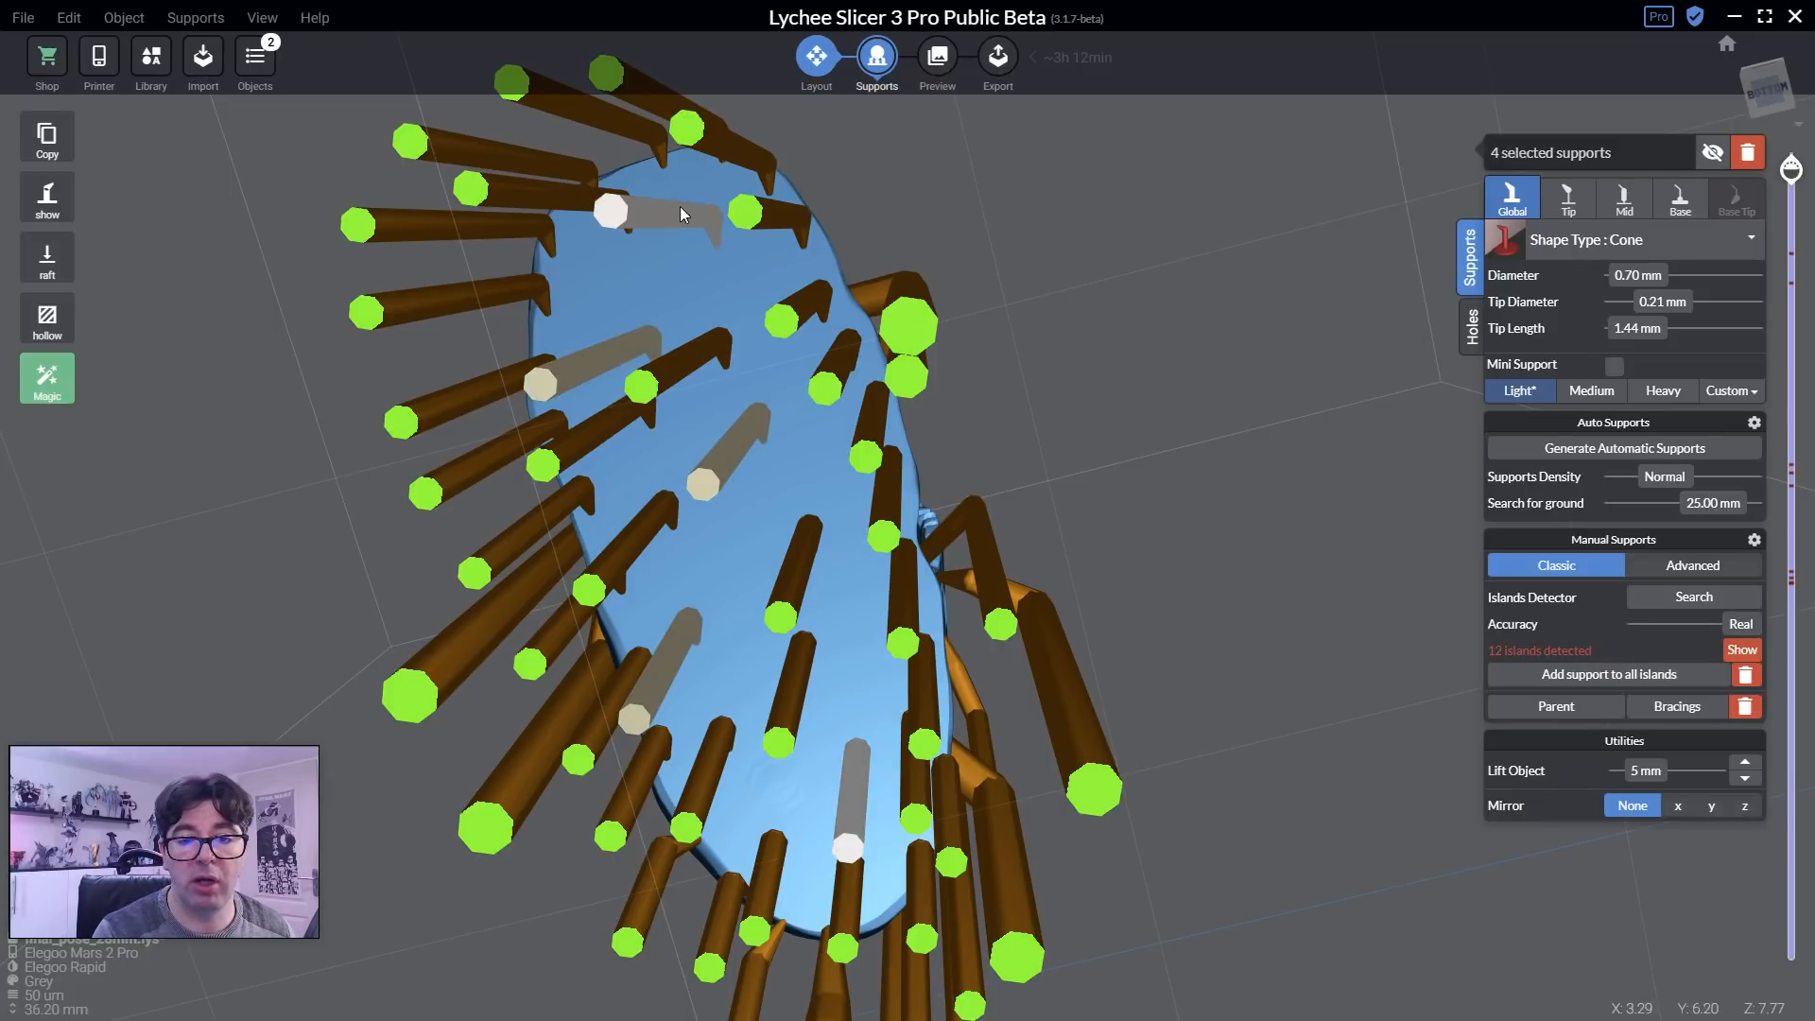
pyautogui.click(1664, 392)
pyautogui.moveTo(1118, 470); pyautogui.dragTo(906, 529, button='right')
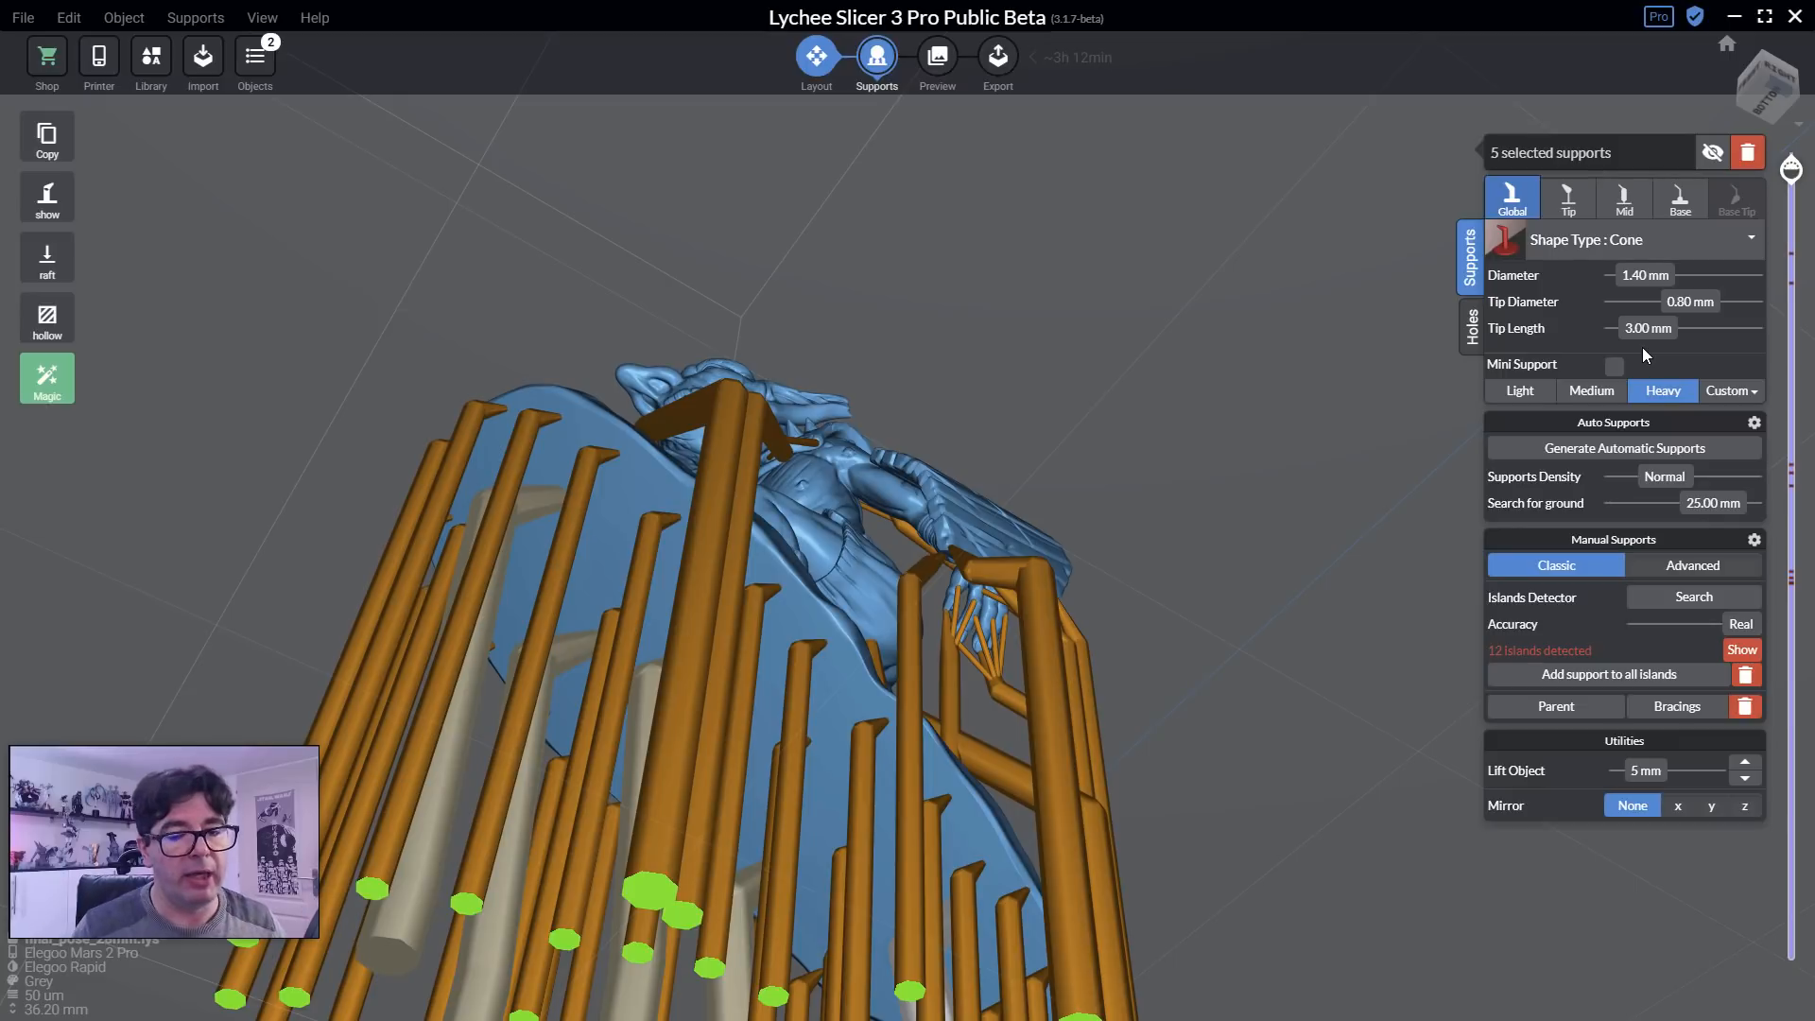
pyautogui.moveTo(1296, 591); pyautogui.dragTo(1069, 698, button='right')
# Select all heavy supports on the model and set their tip diameter to 1.23 mm.
pyautogui.click(1199, 729)
pyautogui.click(897, 637)
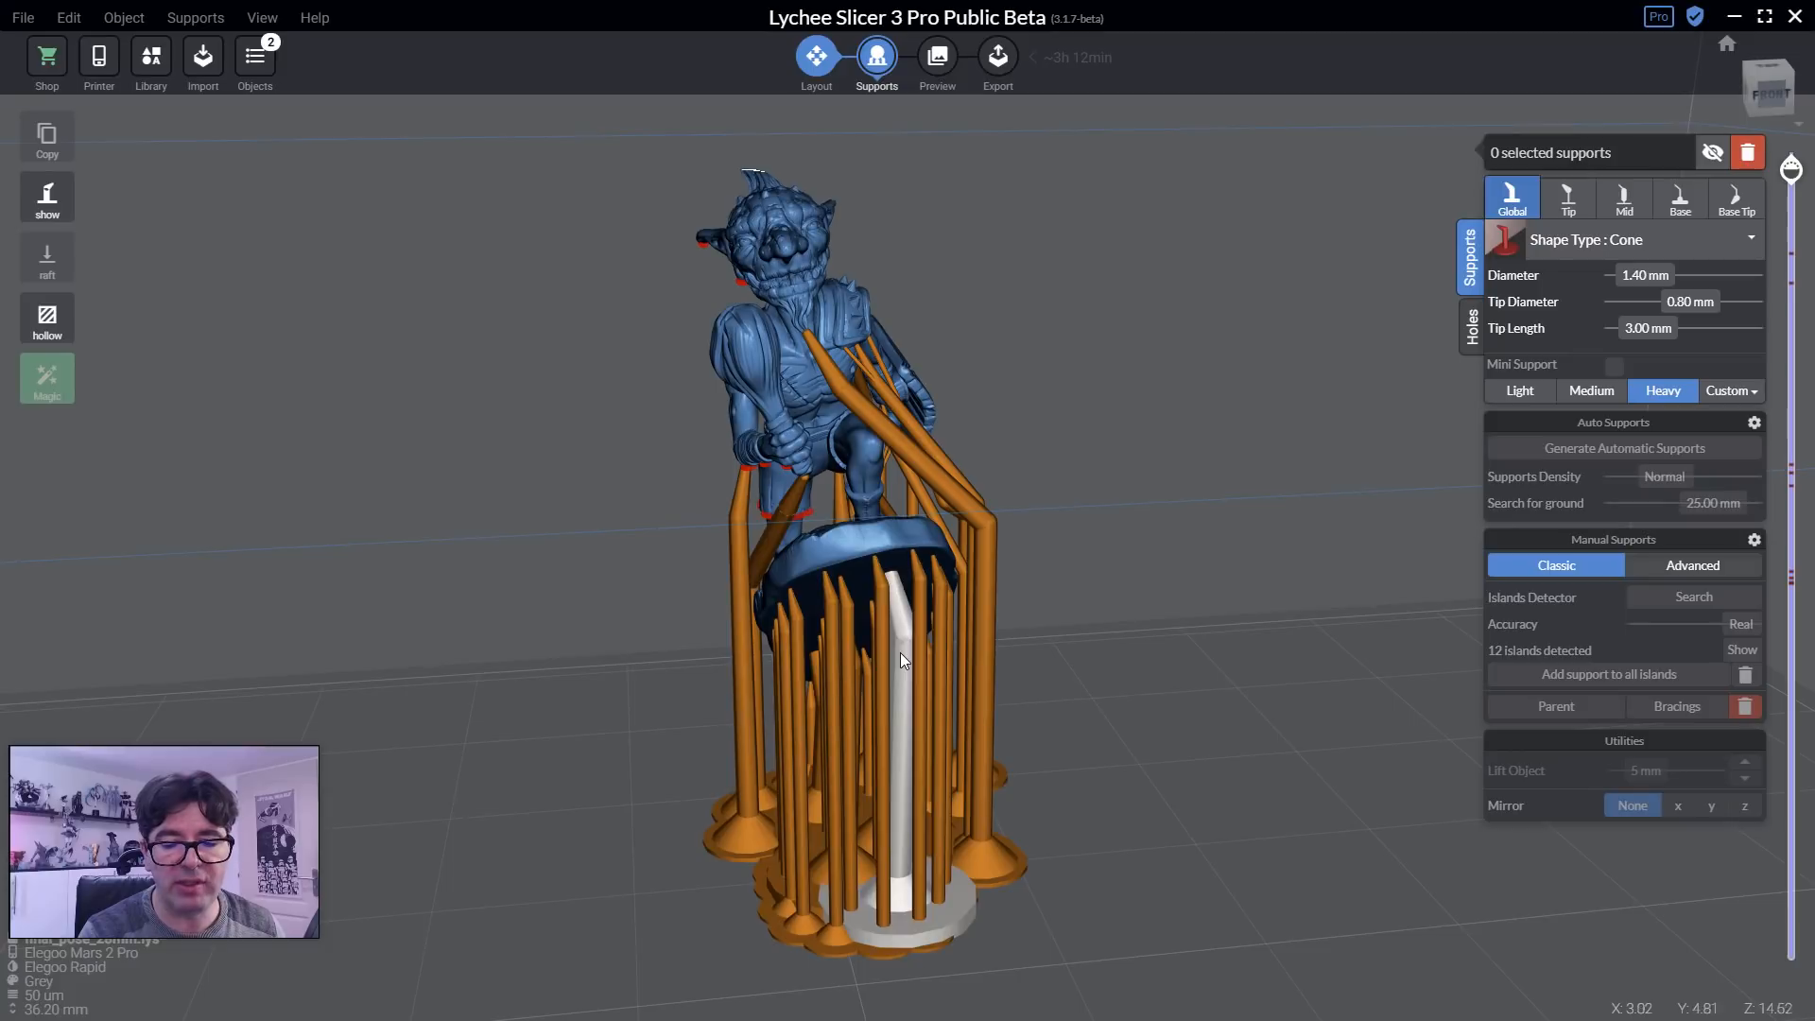
pyautogui.moveTo(898, 653); pyautogui.dragTo(893, 692, button='right')
pyautogui.click(813, 666)
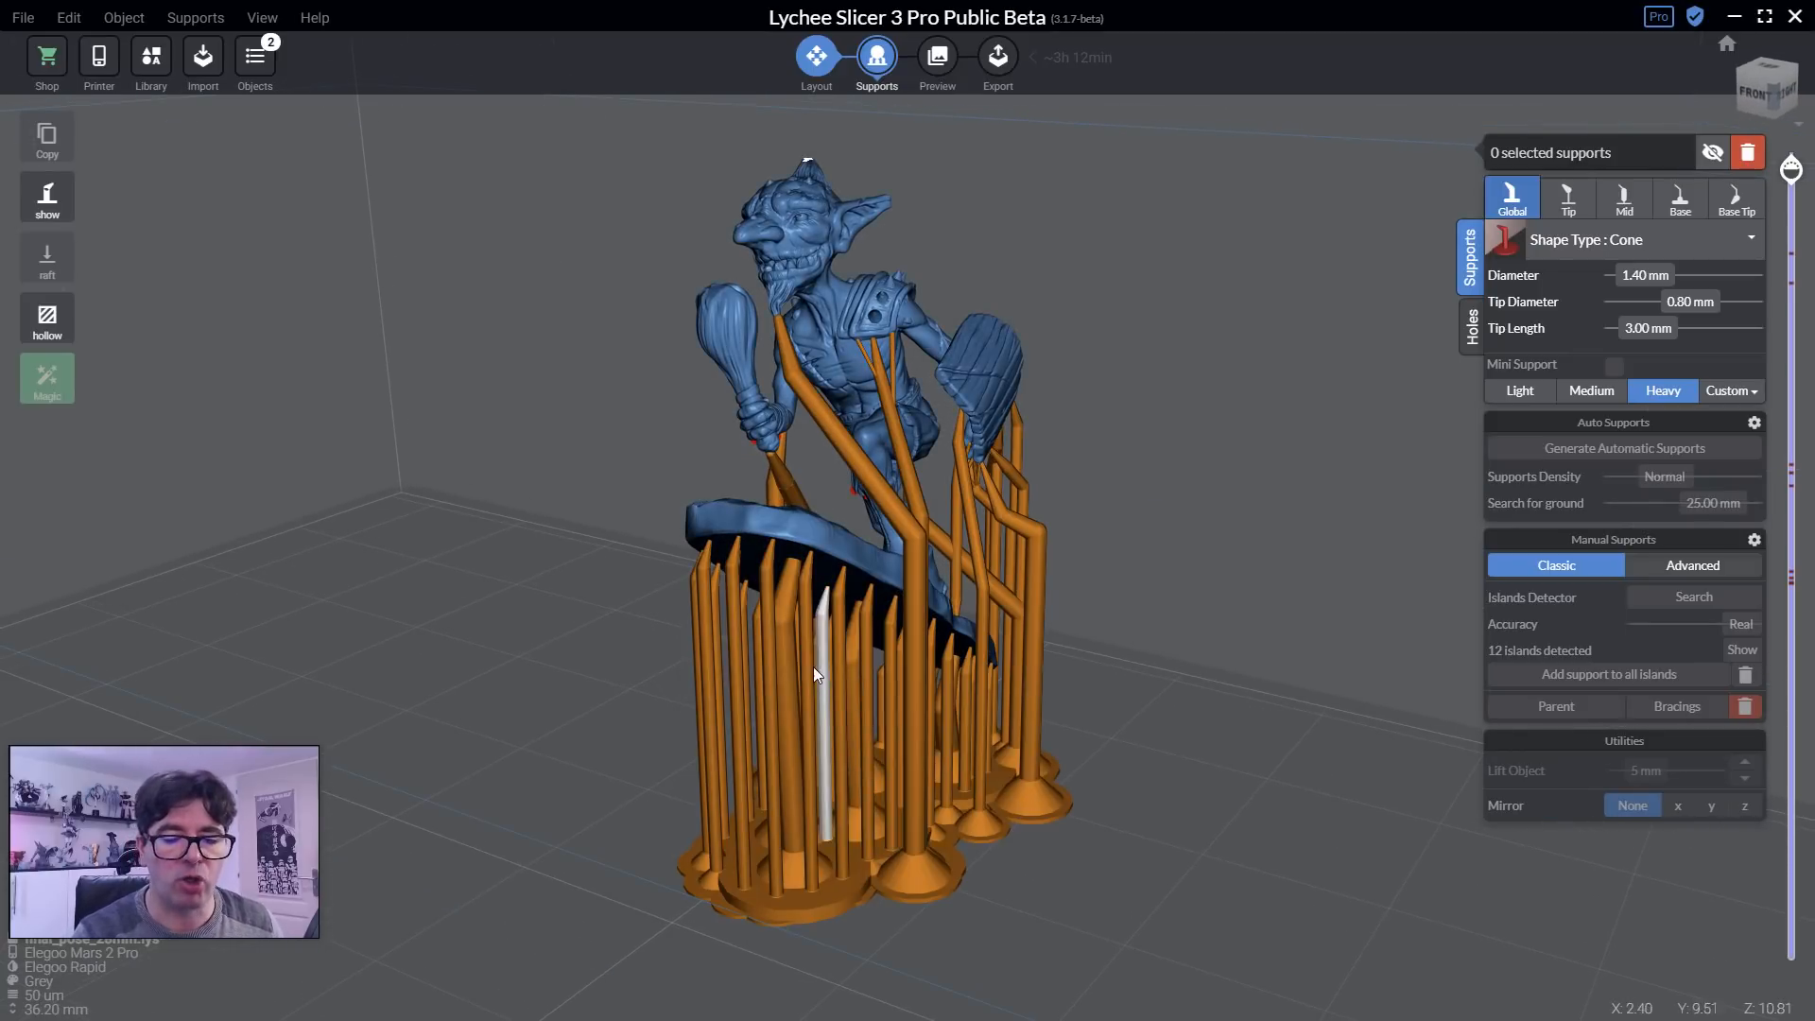
pyautogui.click(192, 17)
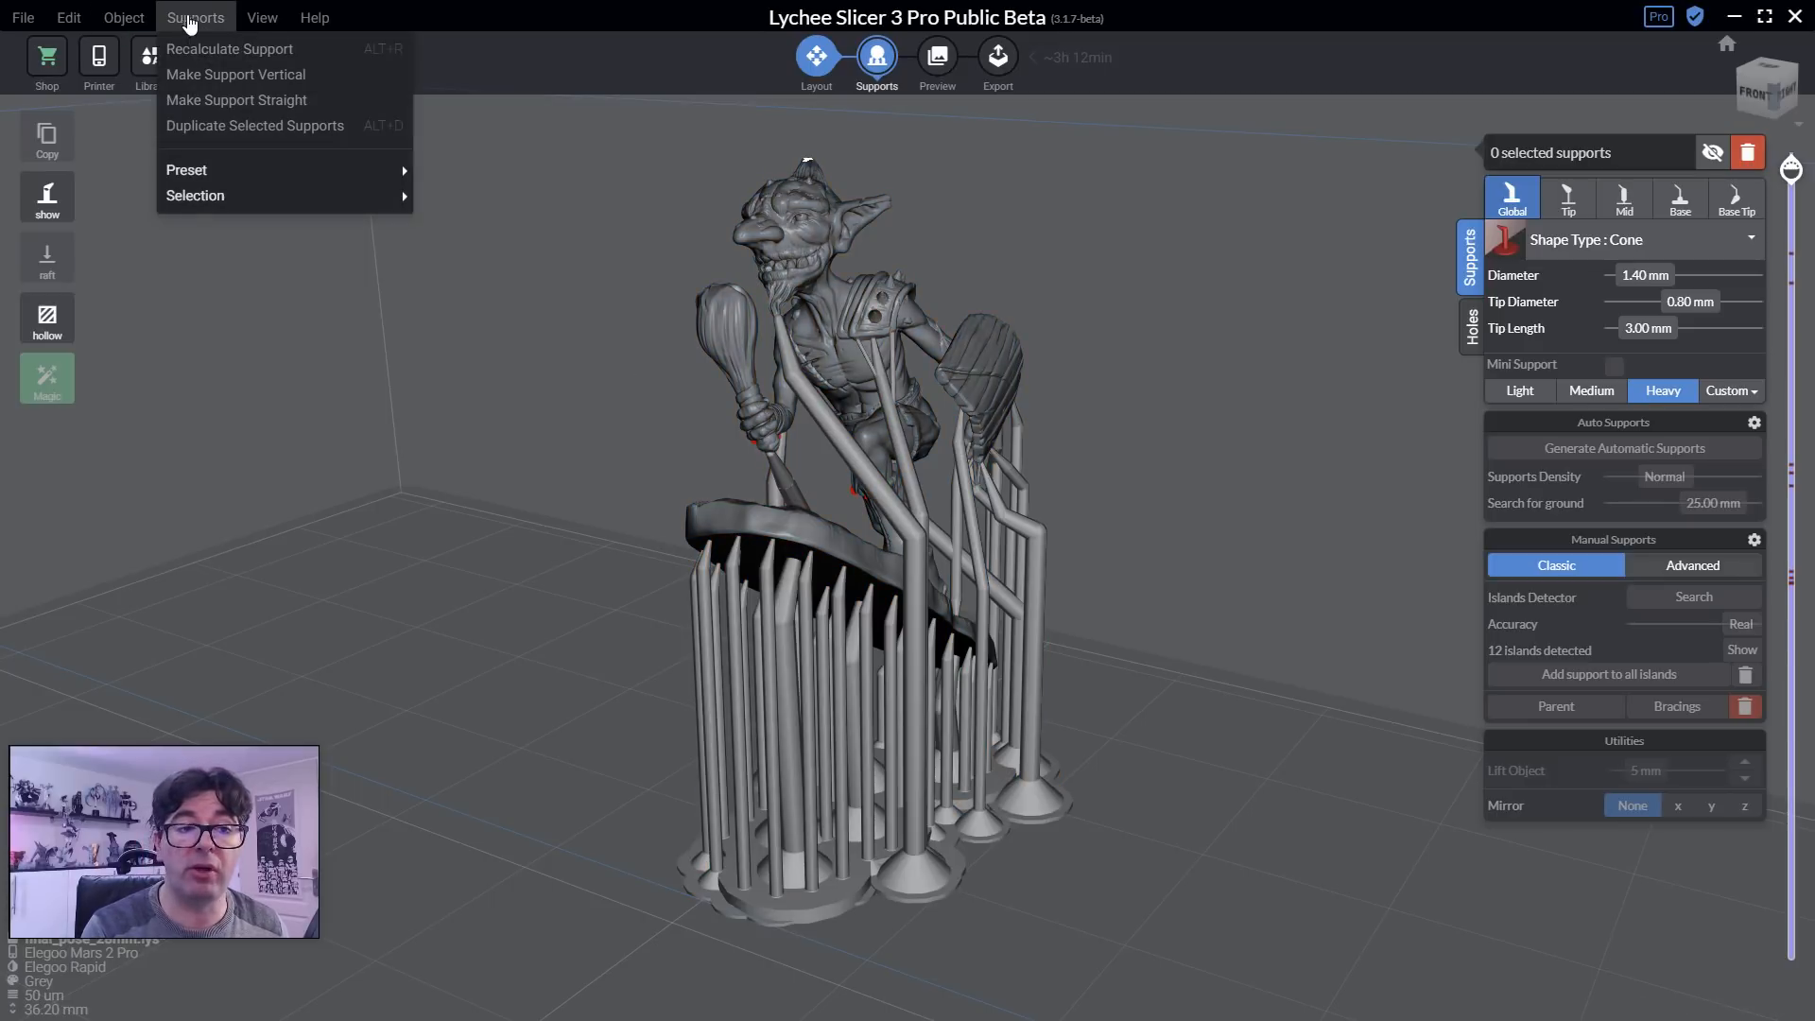
pyautogui.moveTo(149, 17)
pyautogui.moveTo(194, 196)
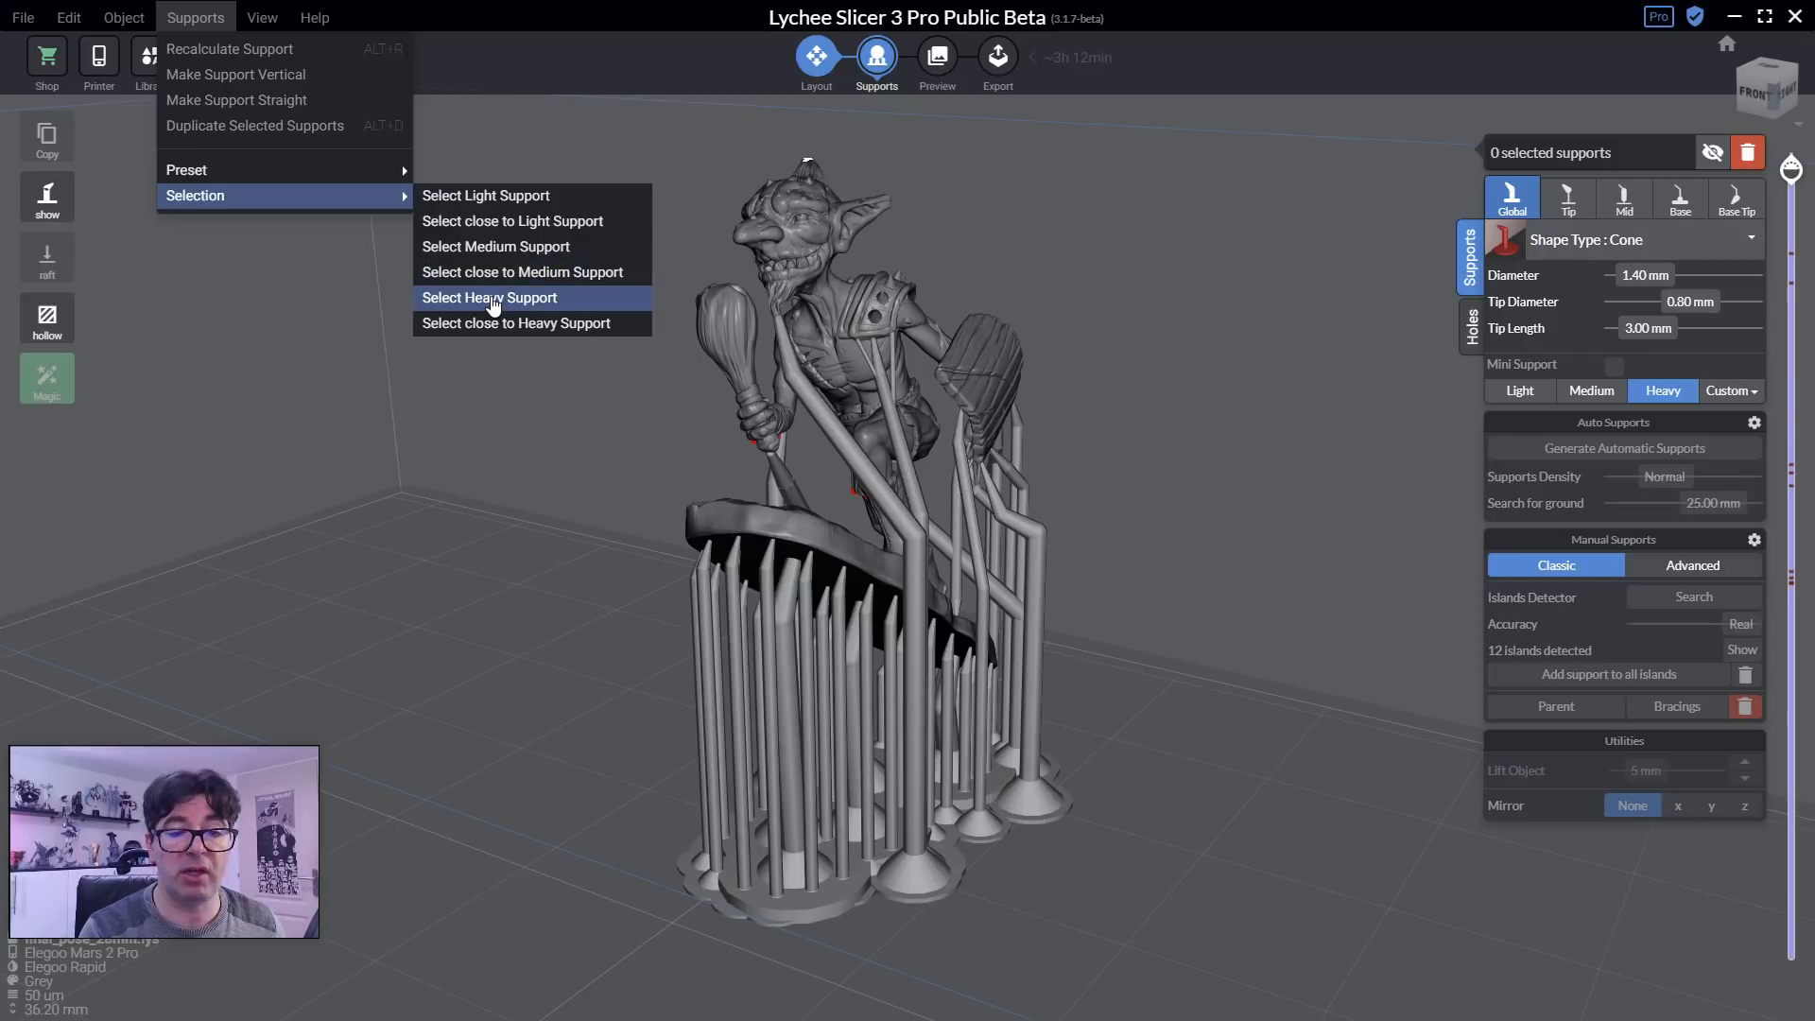
pyautogui.click(492, 298)
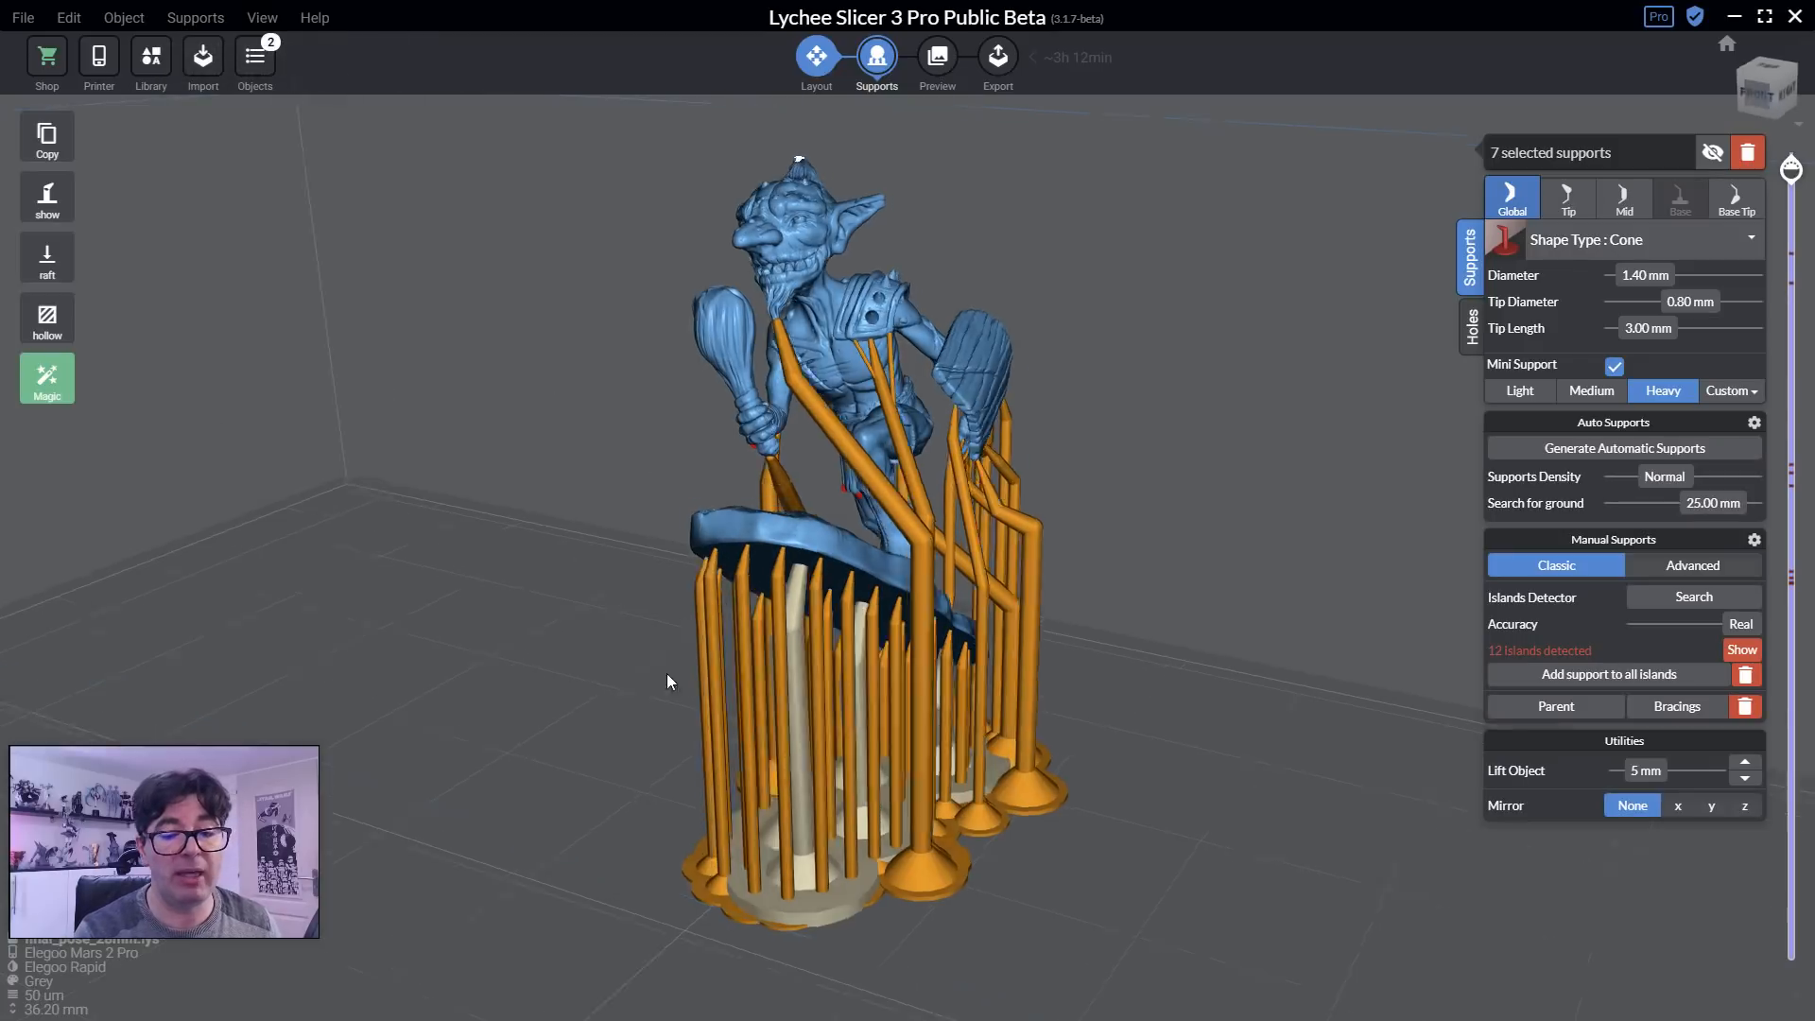
pyautogui.moveTo(668, 677); pyautogui.dragTo(894, 577, button='right')
pyautogui.moveTo(1674, 314); pyautogui.dragTo(1718, 319)
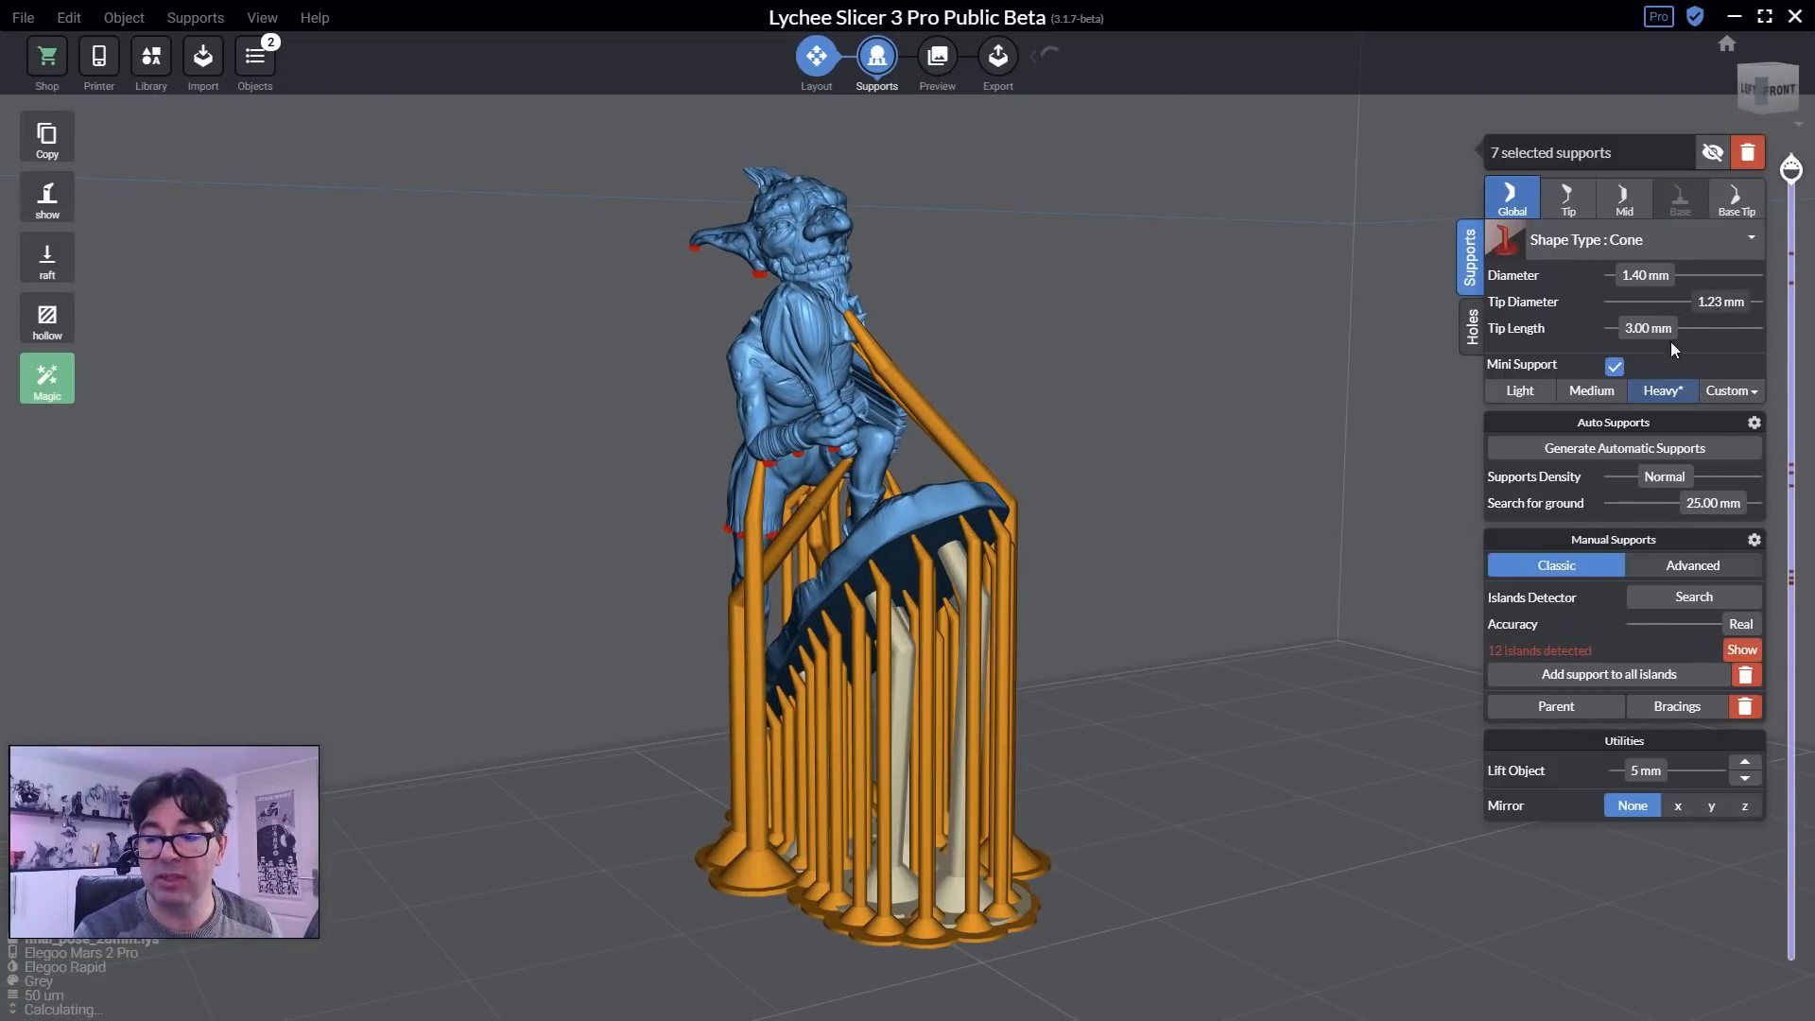
# Highlight the medium supports, the light supports and those close to light in turn, and clear the selection.
pyautogui.moveTo(1190, 624); pyautogui.dragTo(1267, 584, button='right')
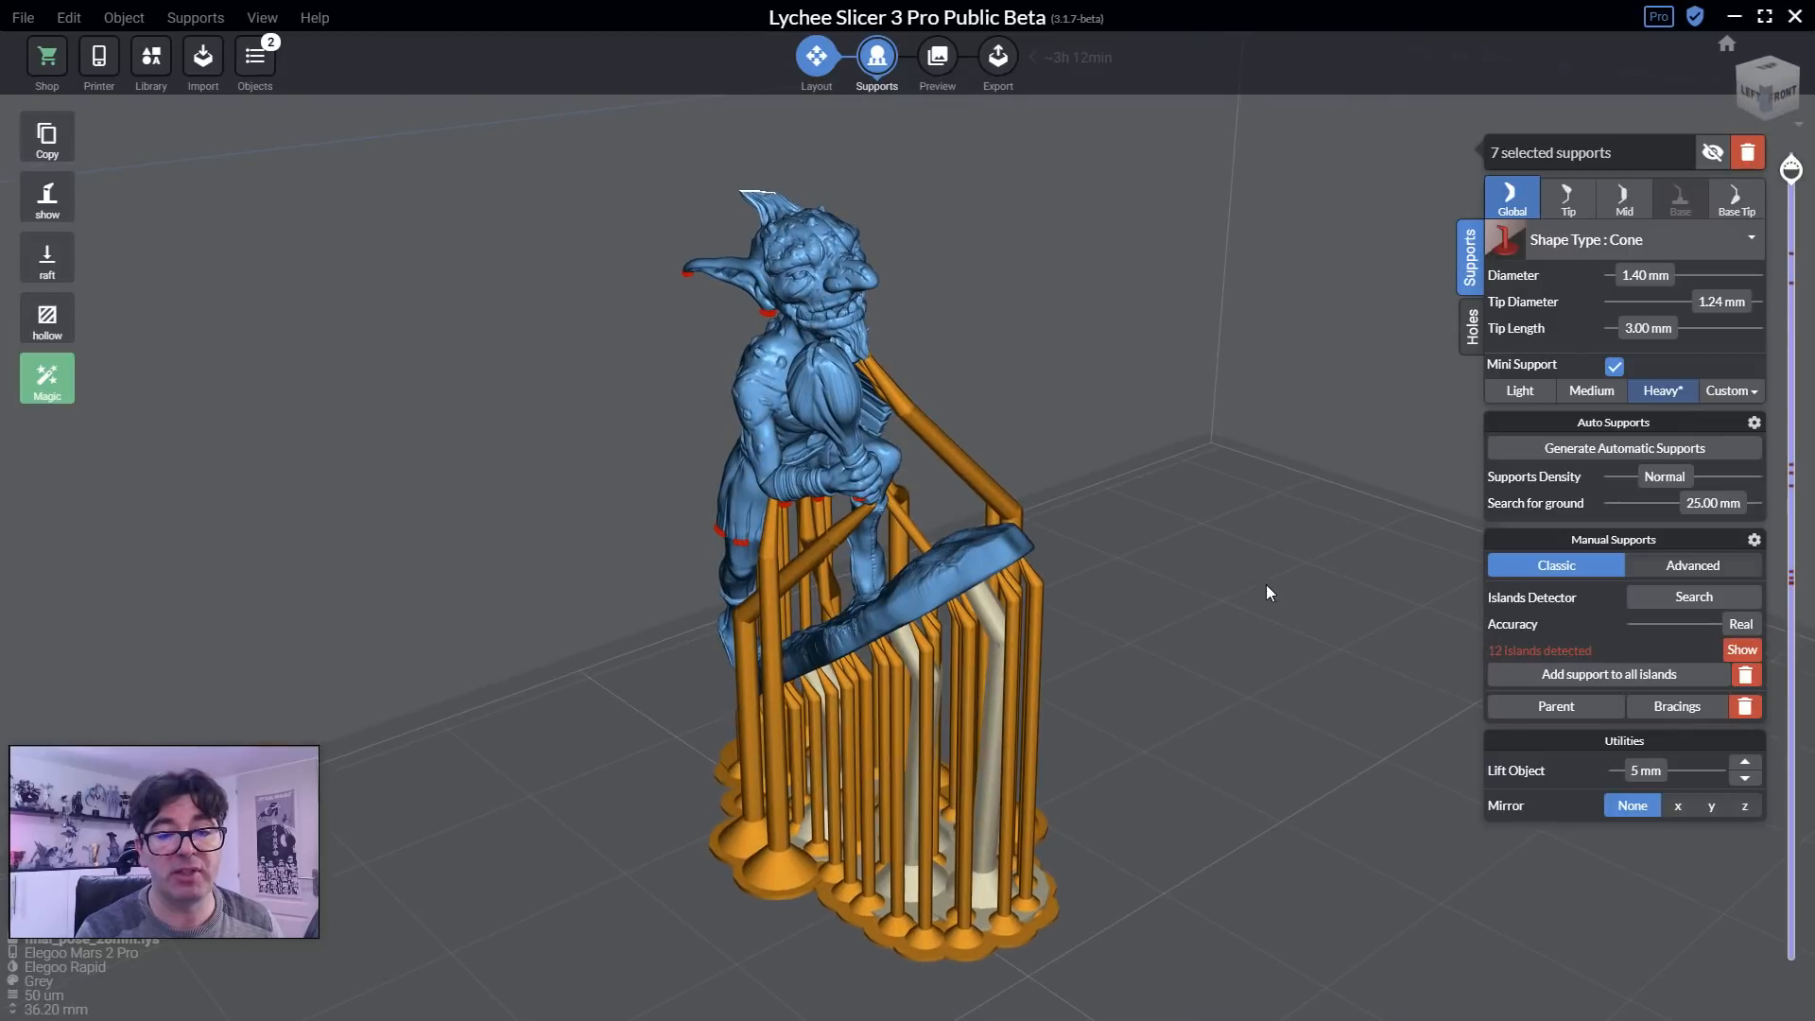
pyautogui.click(196, 17)
pyautogui.moveTo(199, 196)
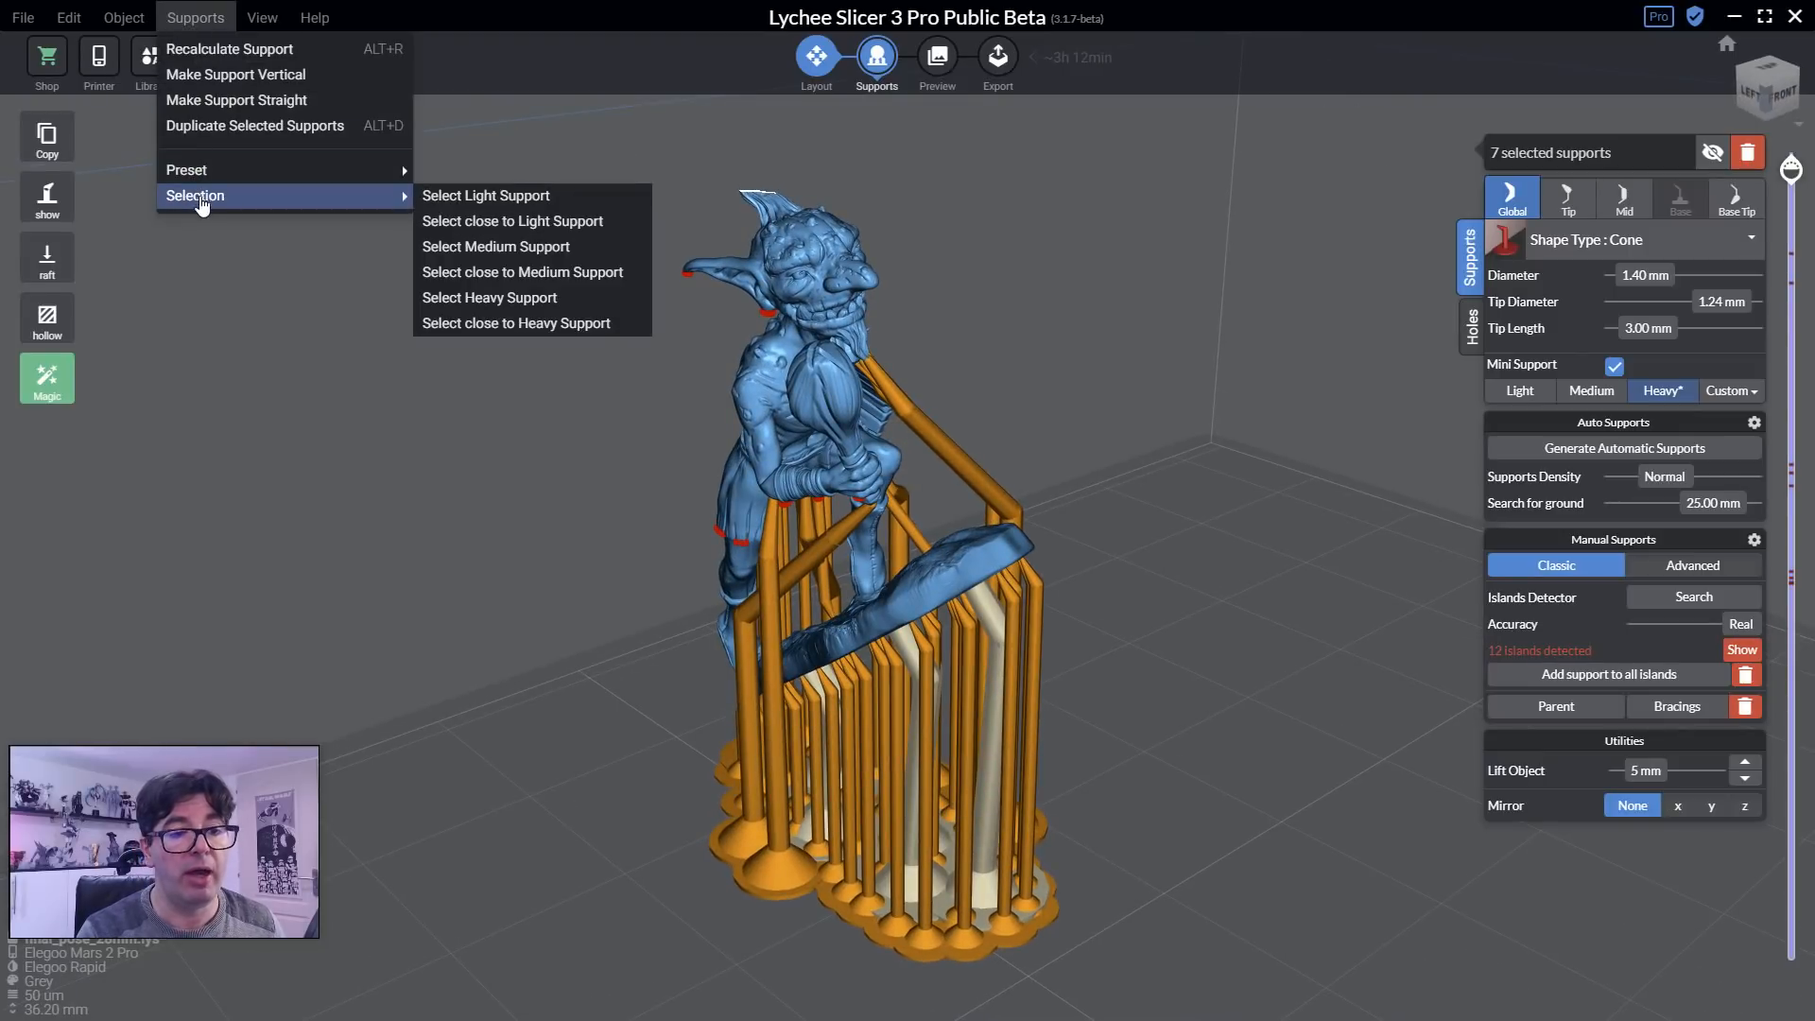
pyautogui.click(498, 247)
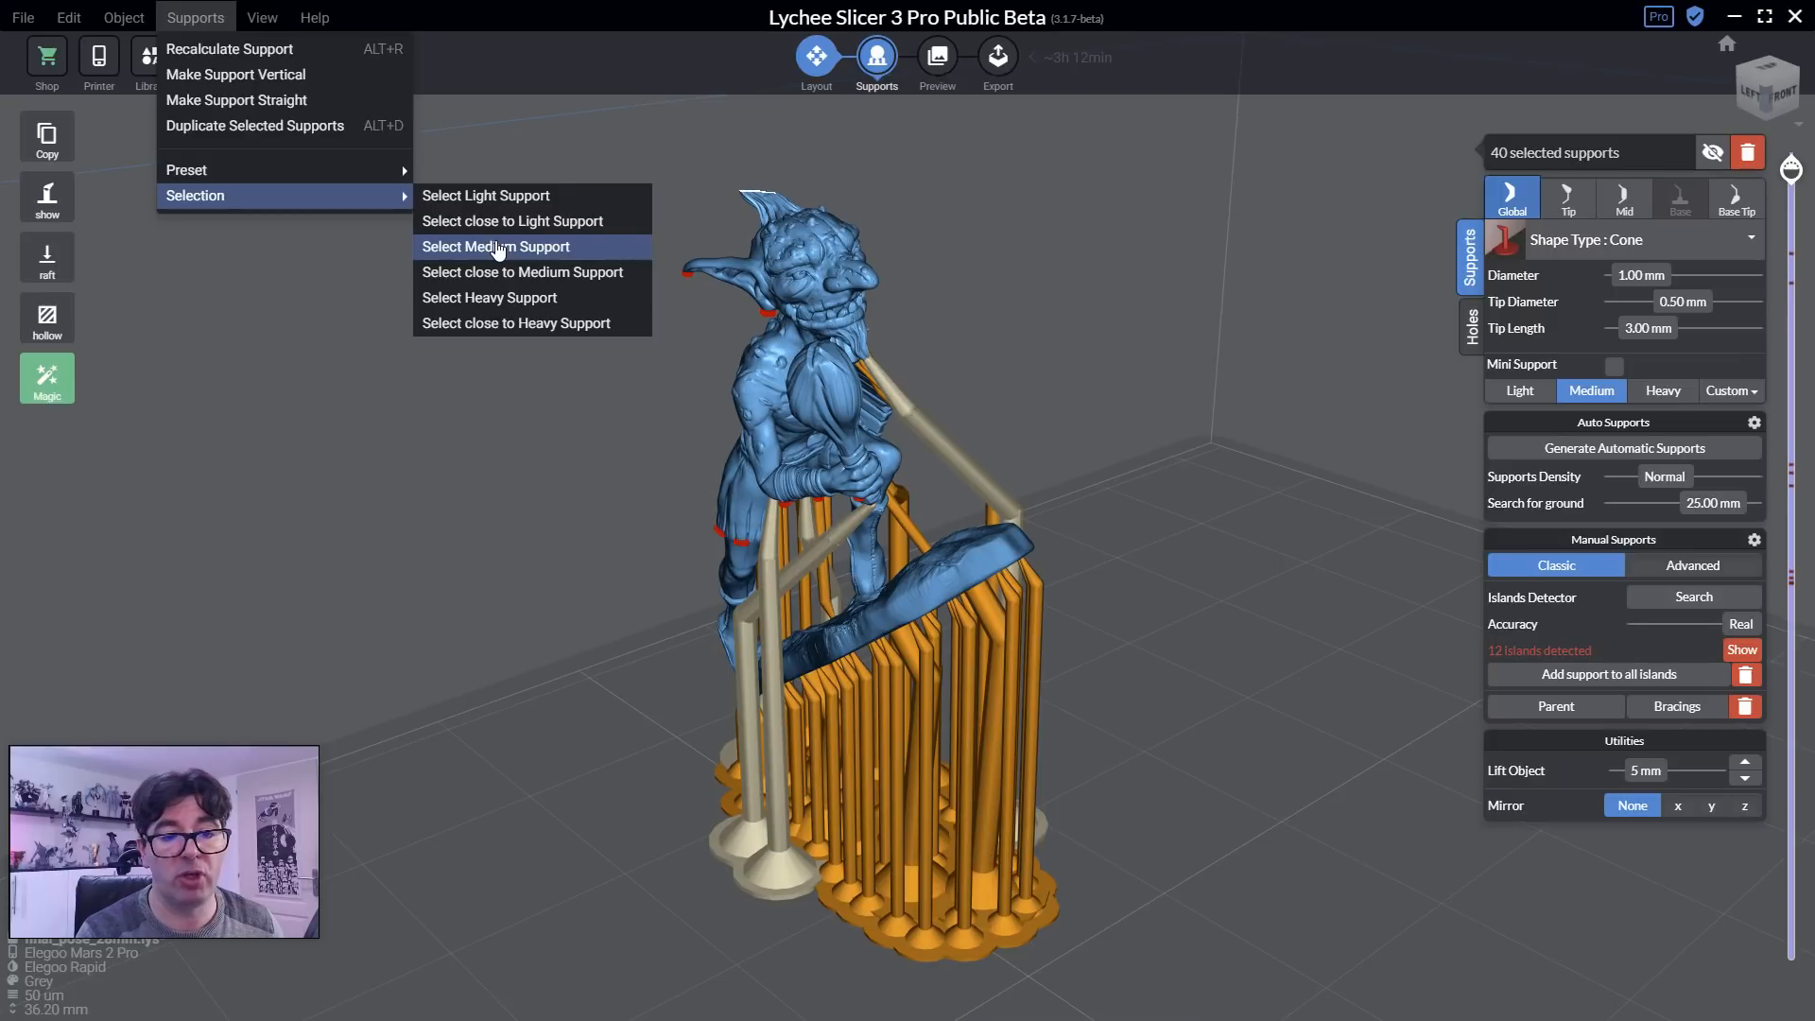
pyautogui.click(485, 195)
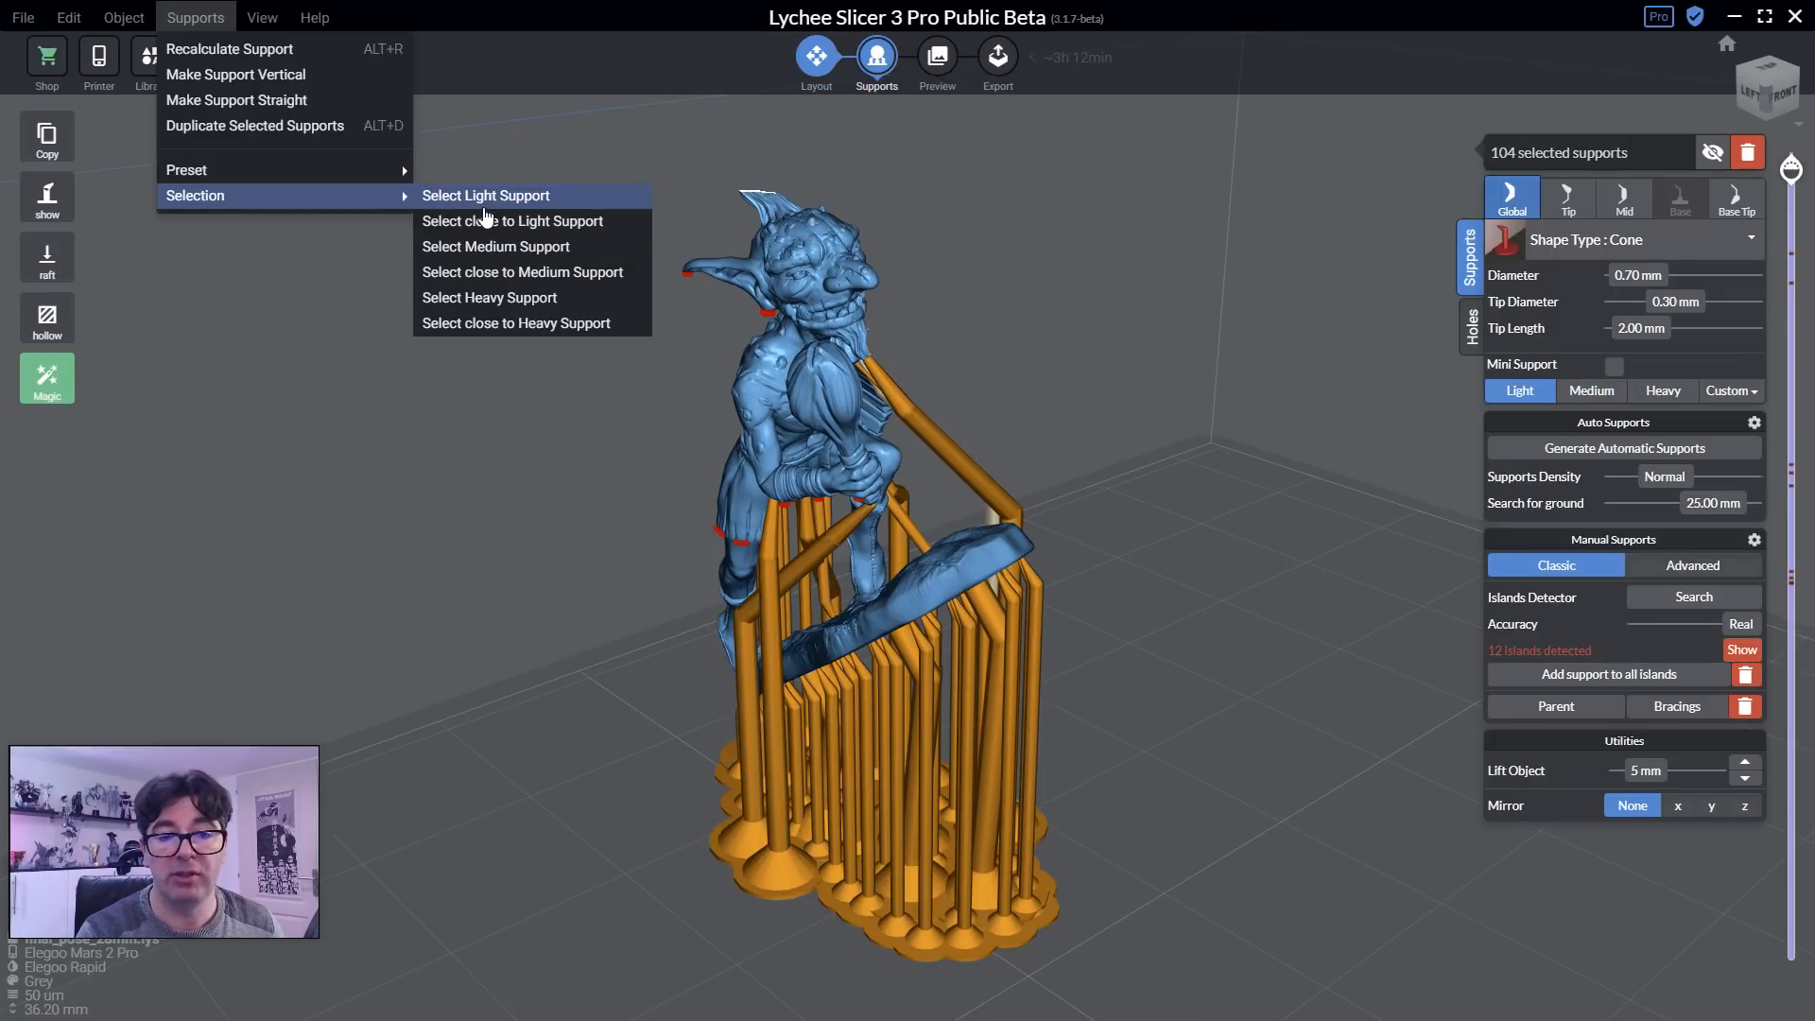
pyautogui.click(490, 224)
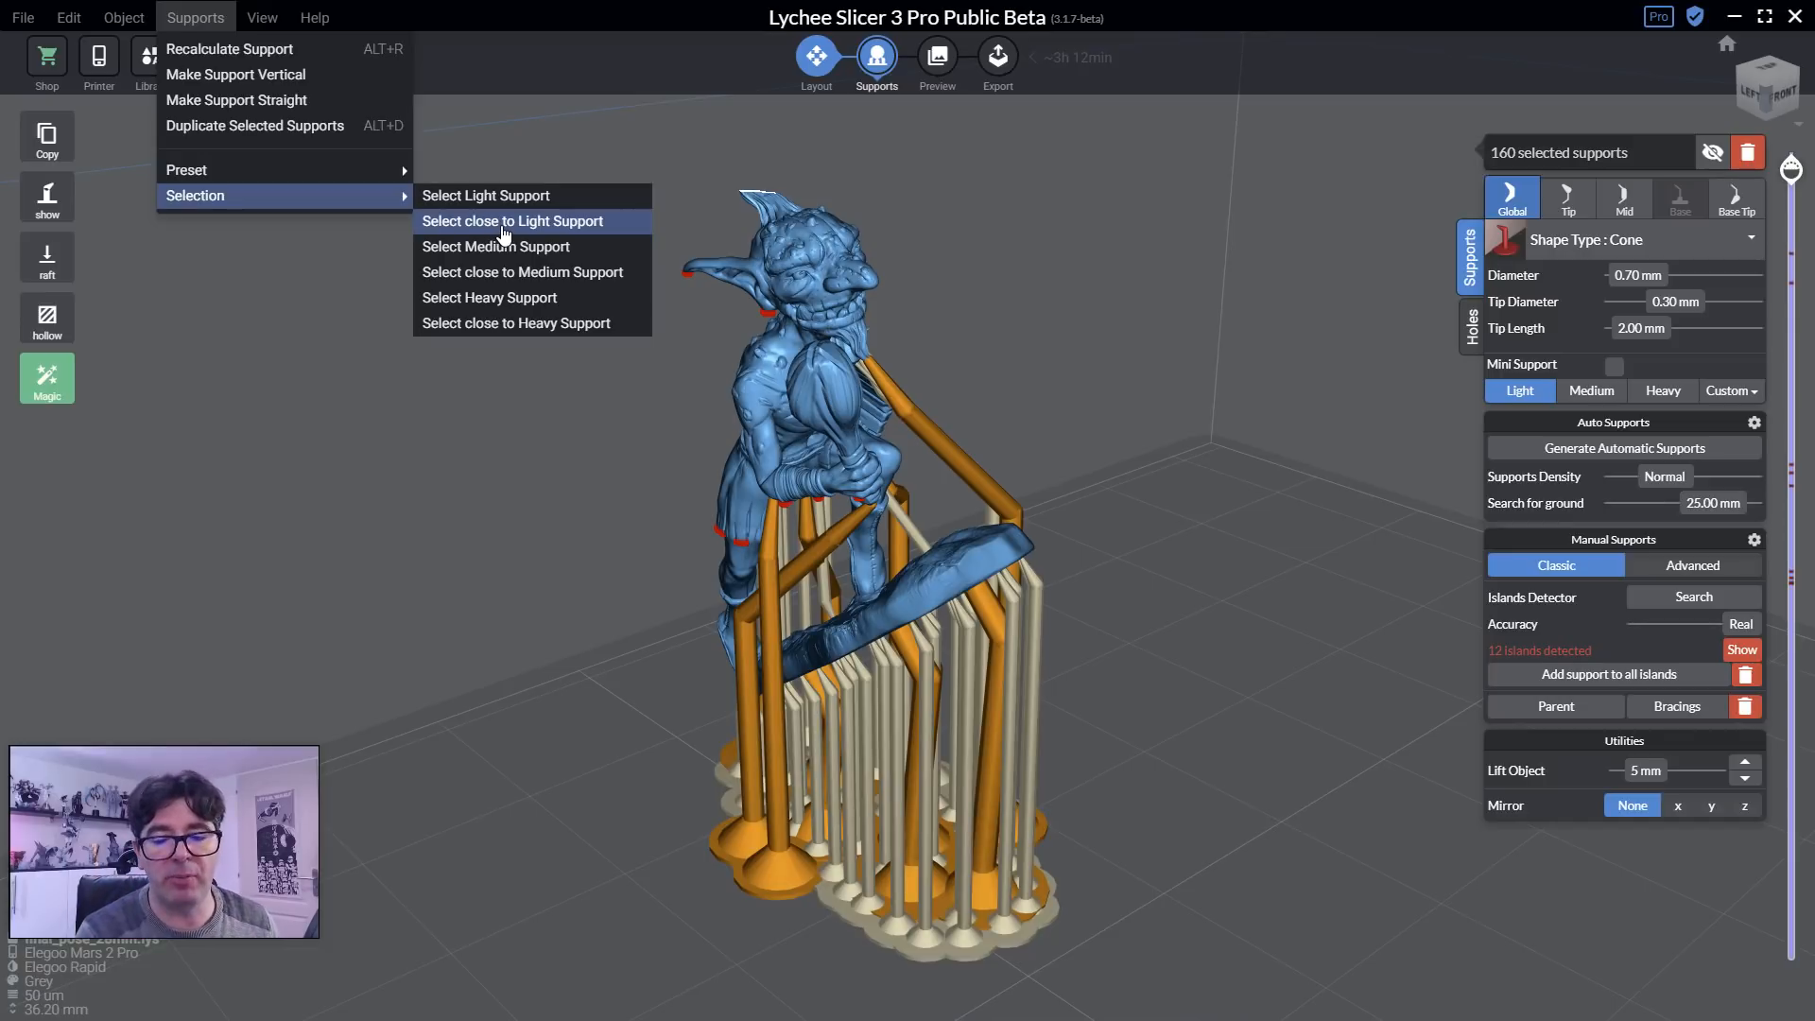
pyautogui.click(498, 232)
pyautogui.moveTo(1188, 539); pyautogui.dragTo(826, 516)
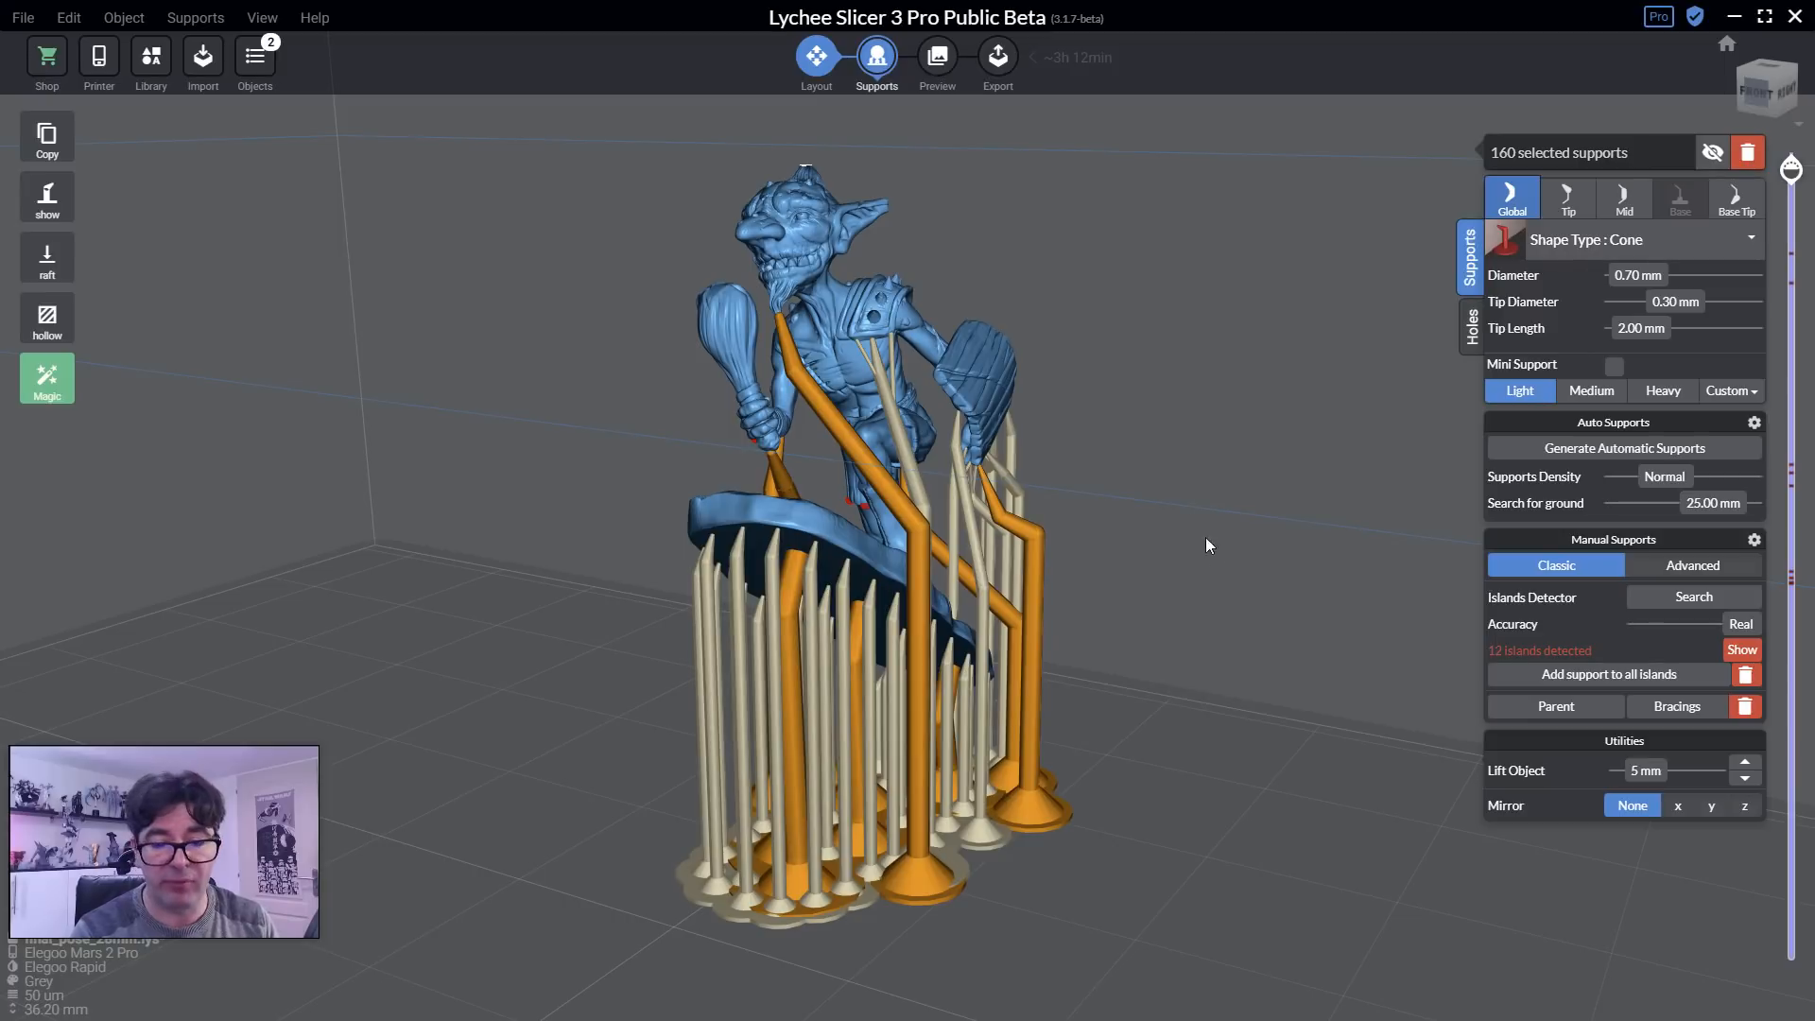
pyautogui.moveTo(1205, 537); pyautogui.dragTo(1146, 569, button='right')
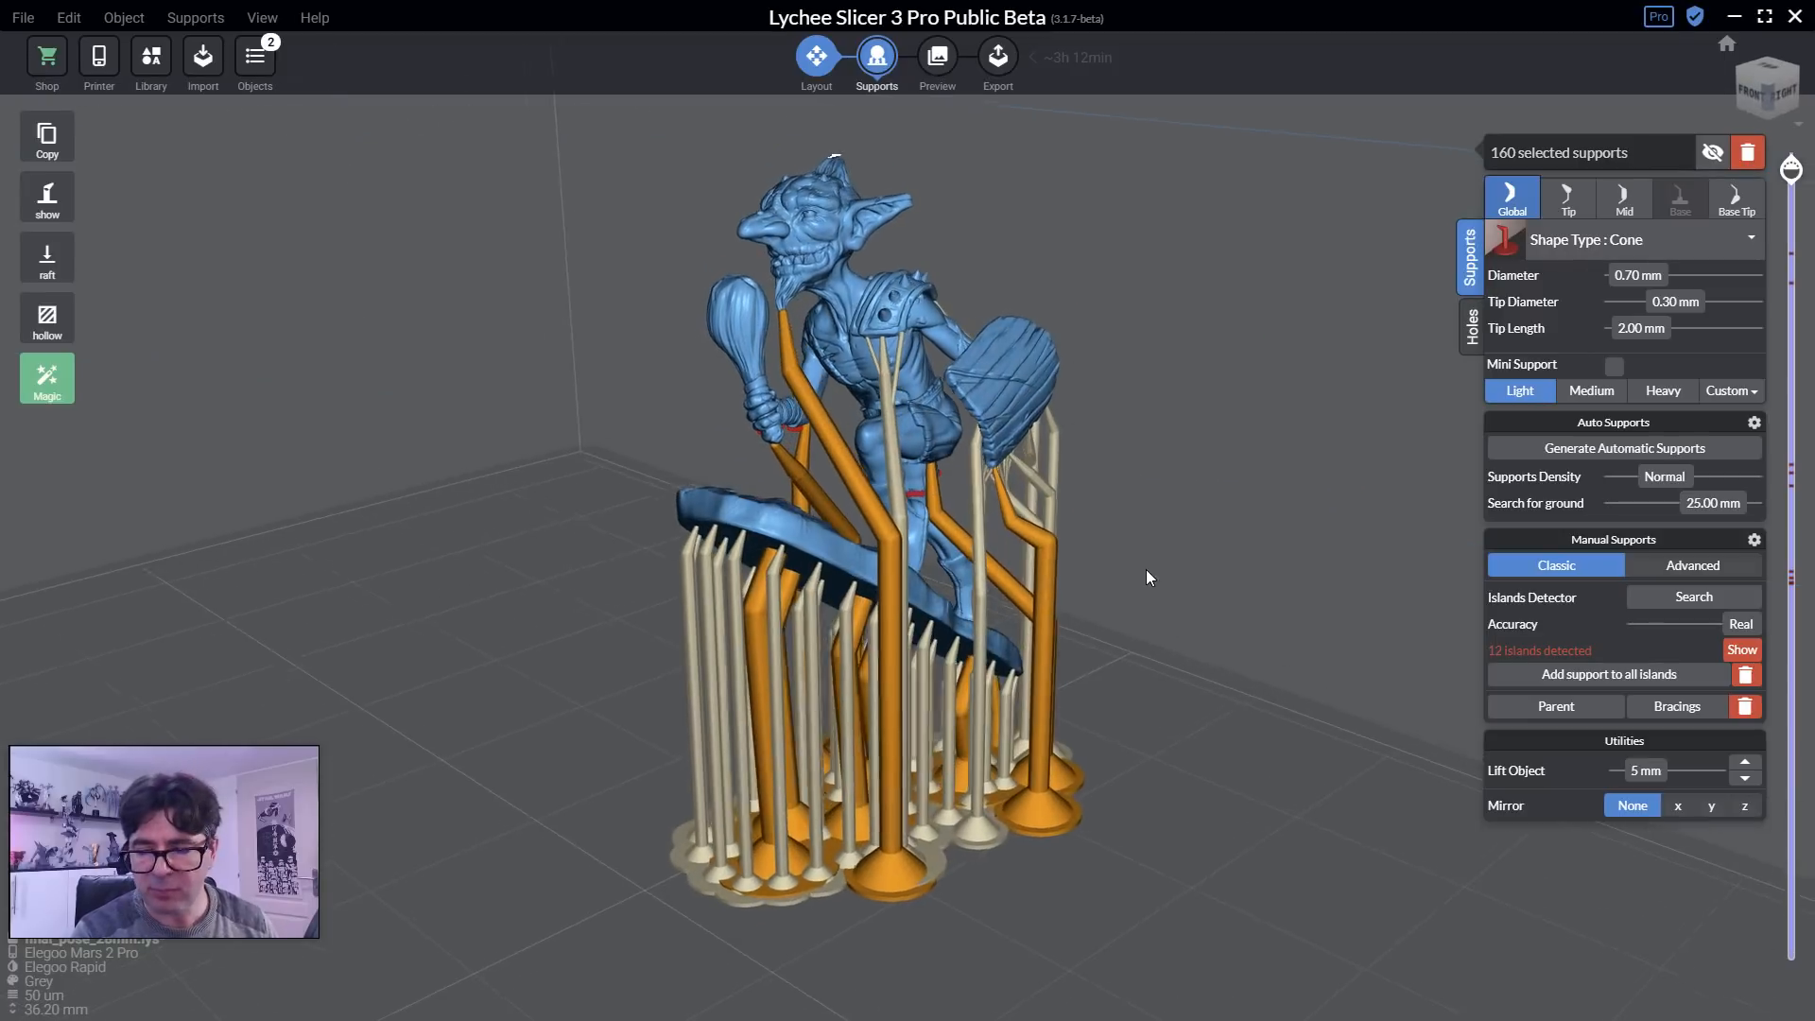
pyautogui.click(1257, 633)
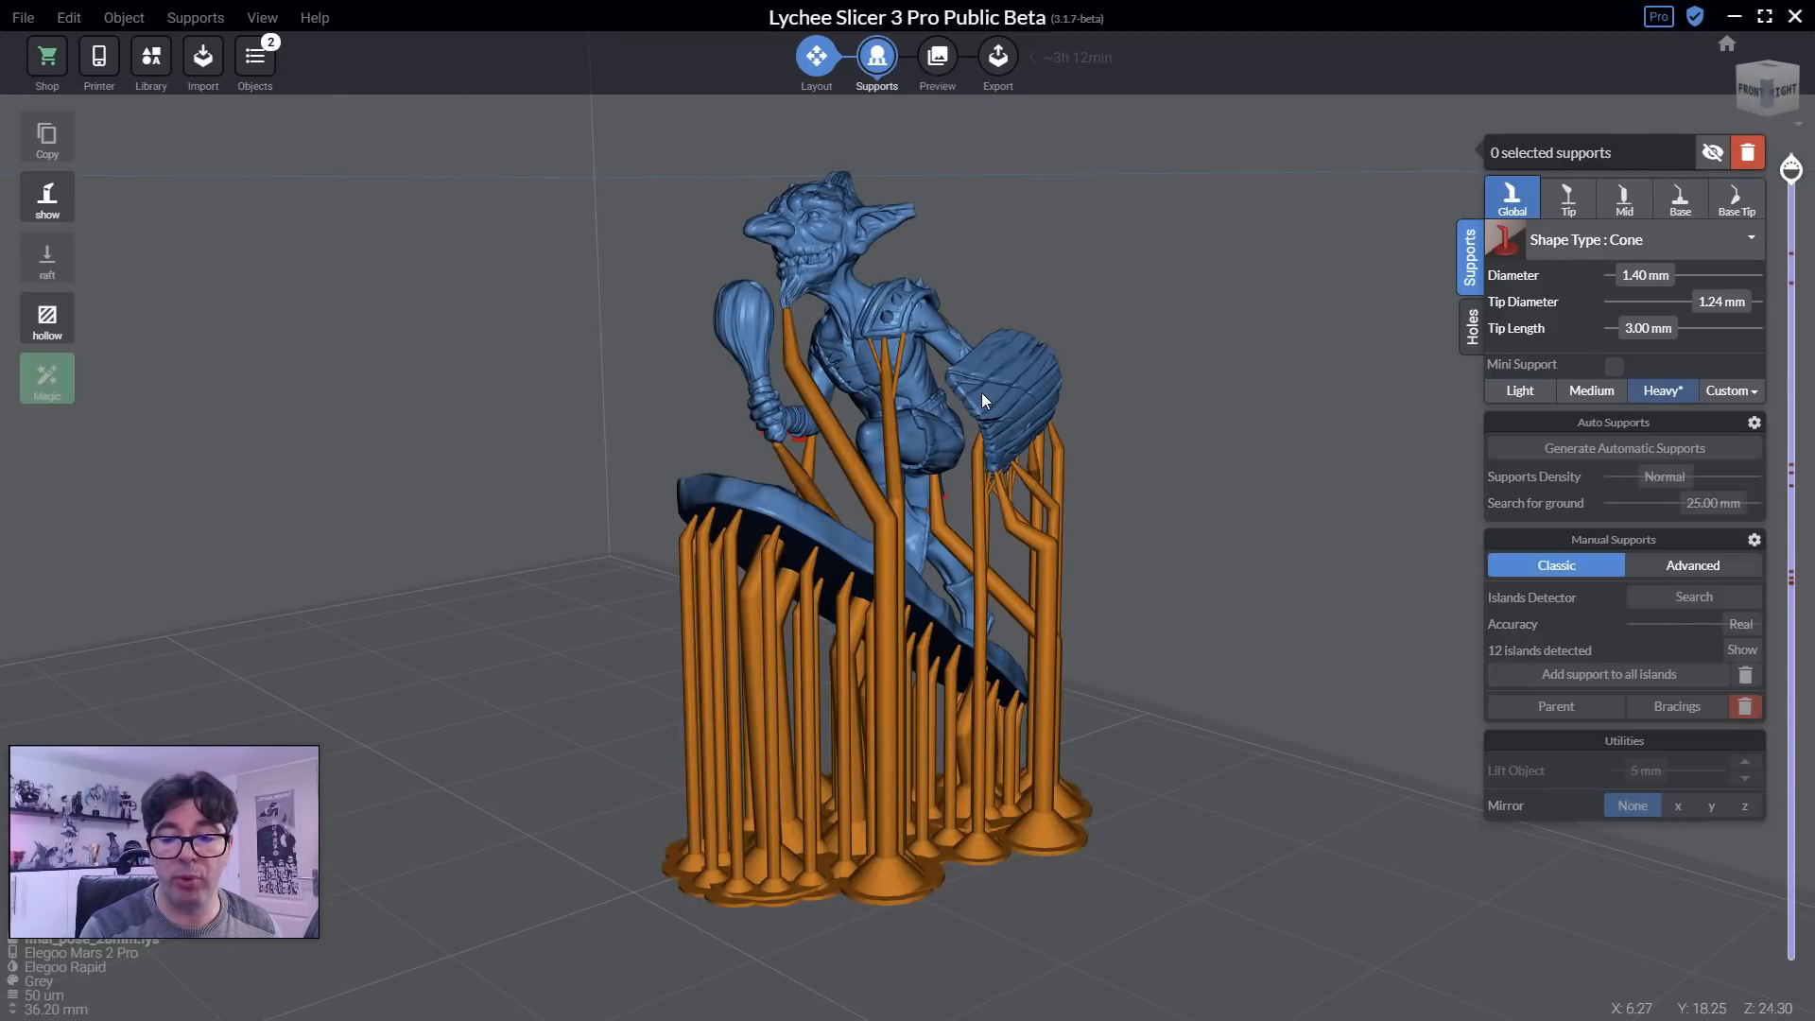
# Run the automatic Parent optimization on the goblin and base supports.
pyautogui.click(1570, 708)
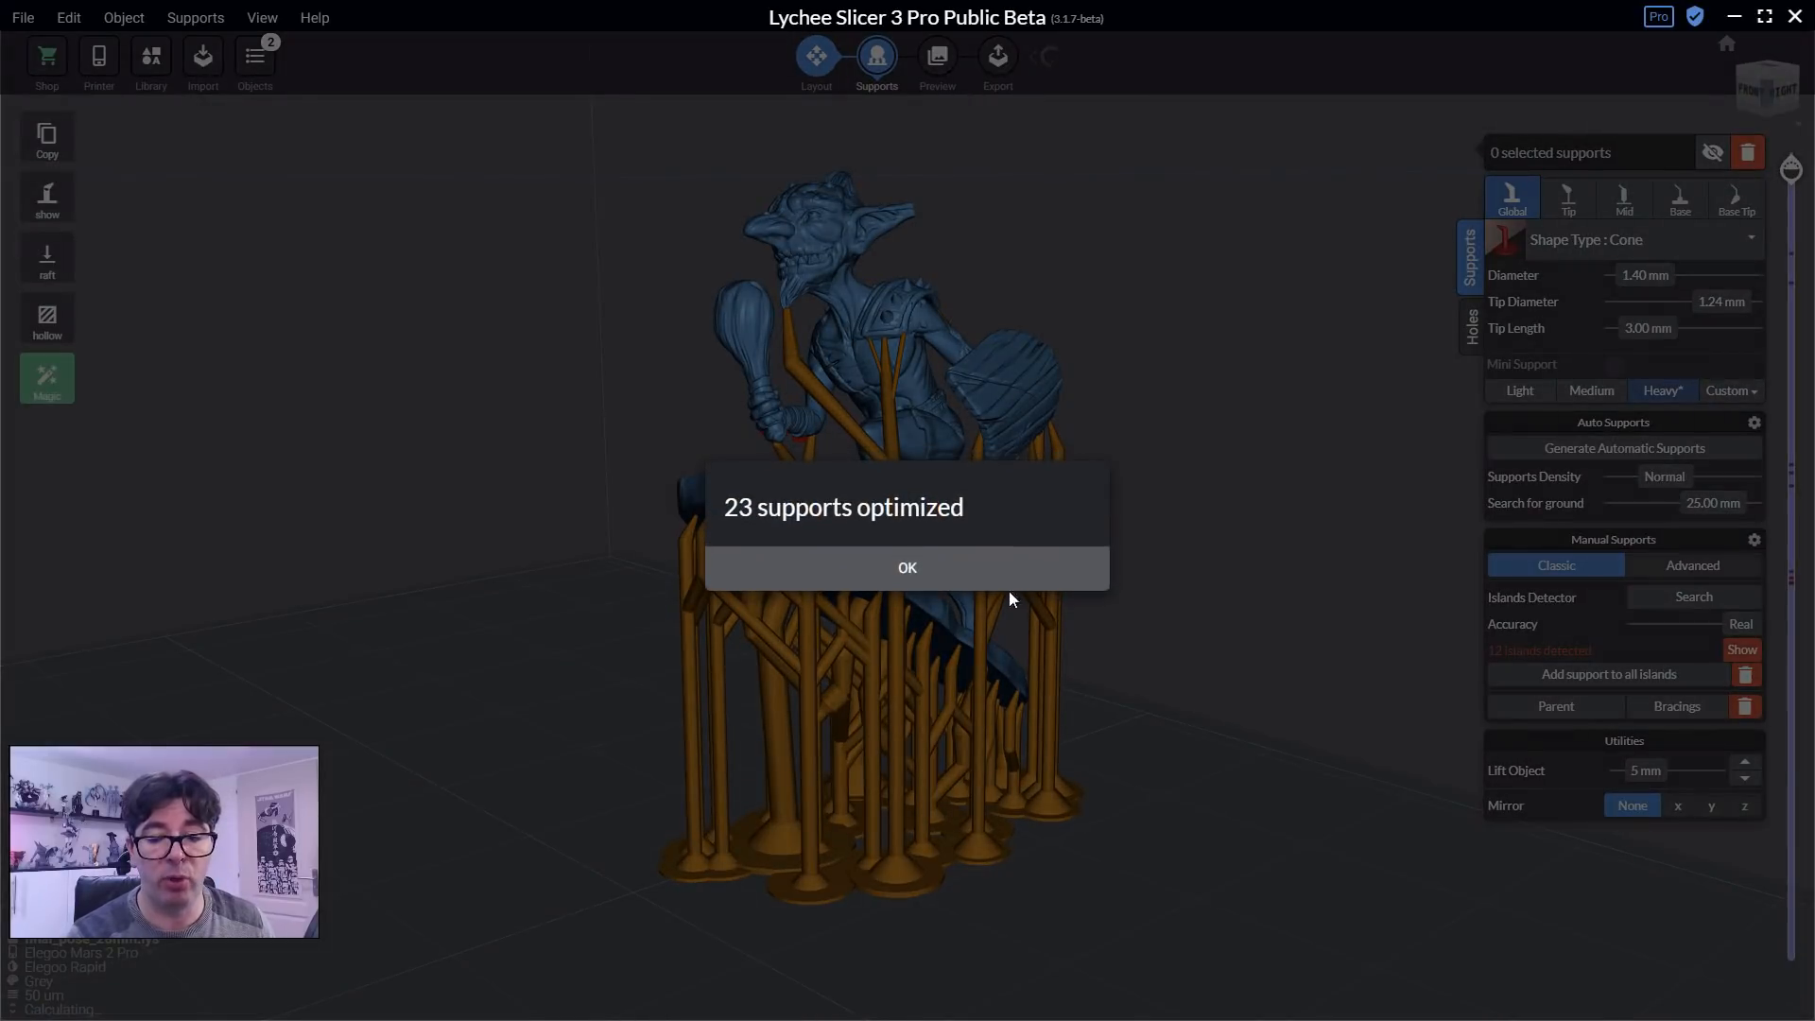
pyautogui.click(1004, 582)
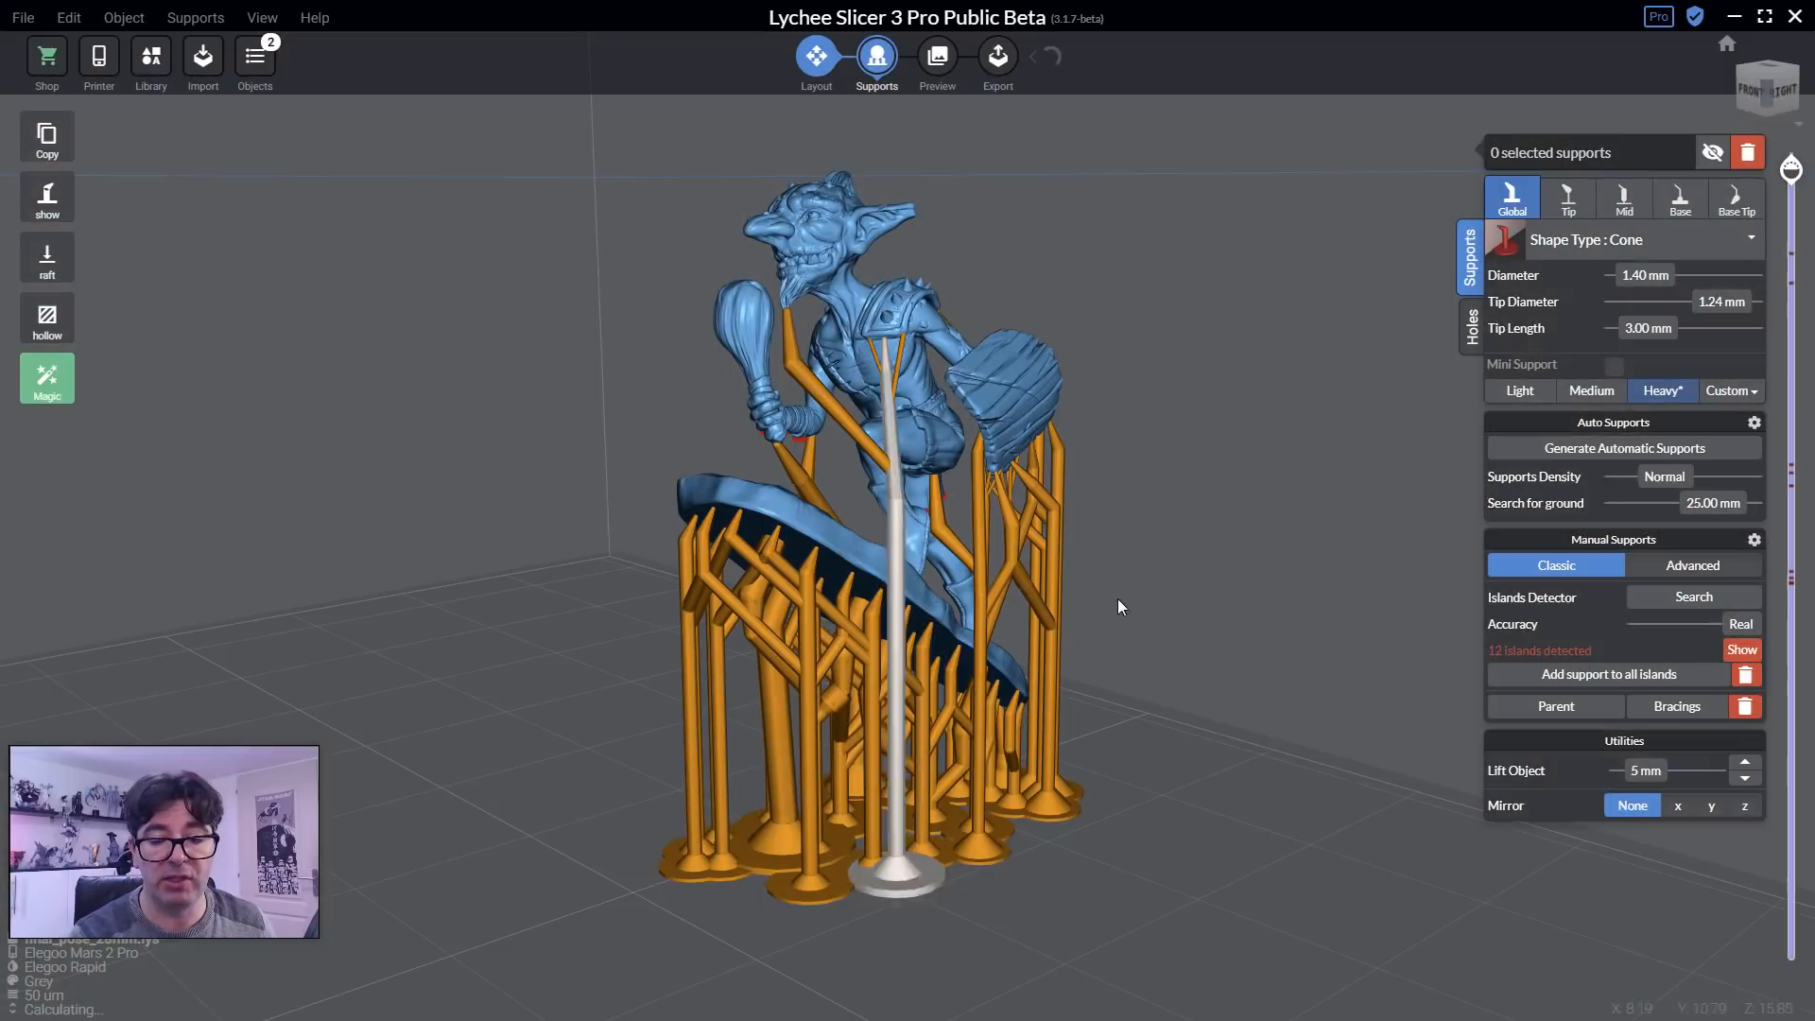
pyautogui.moveTo(1146, 603); pyautogui.dragTo(1057, 621, button='right')
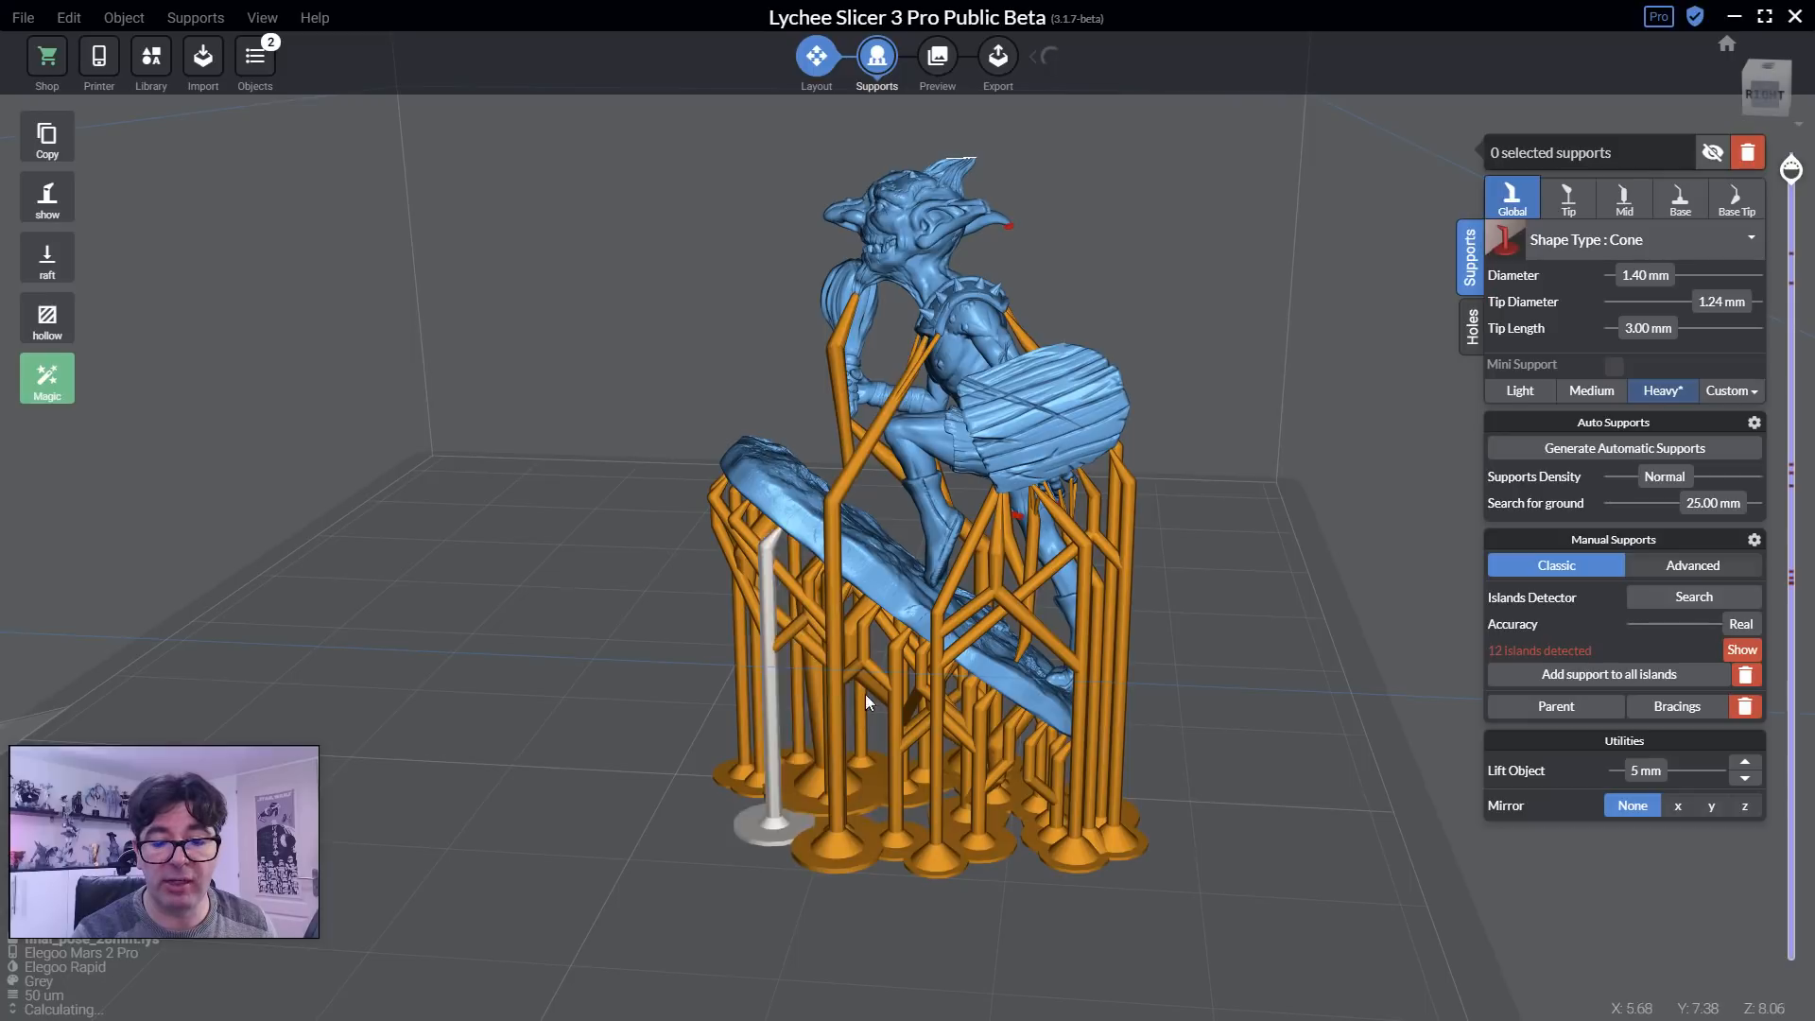
pyautogui.moveTo(865, 694); pyautogui.dragTo(800, 603, button='right')
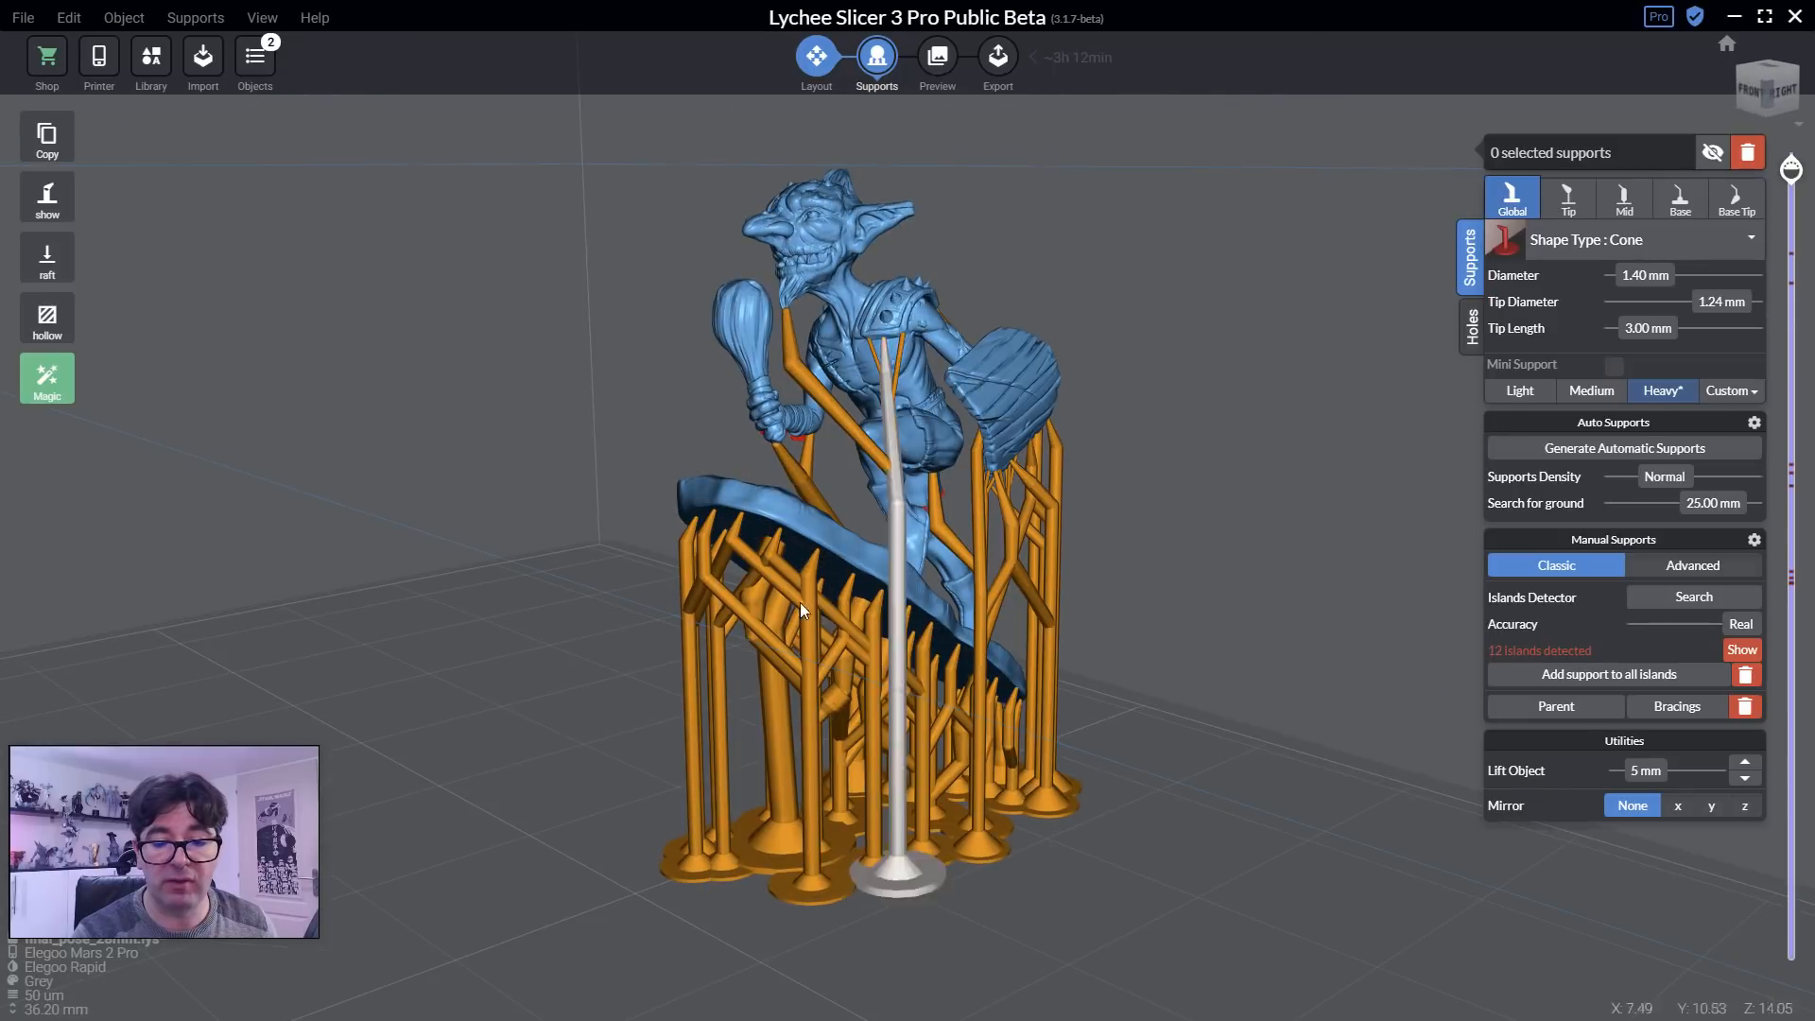
# Generate automatic bracings between the supports of the goblin and its base.
pyautogui.click(1676, 708)
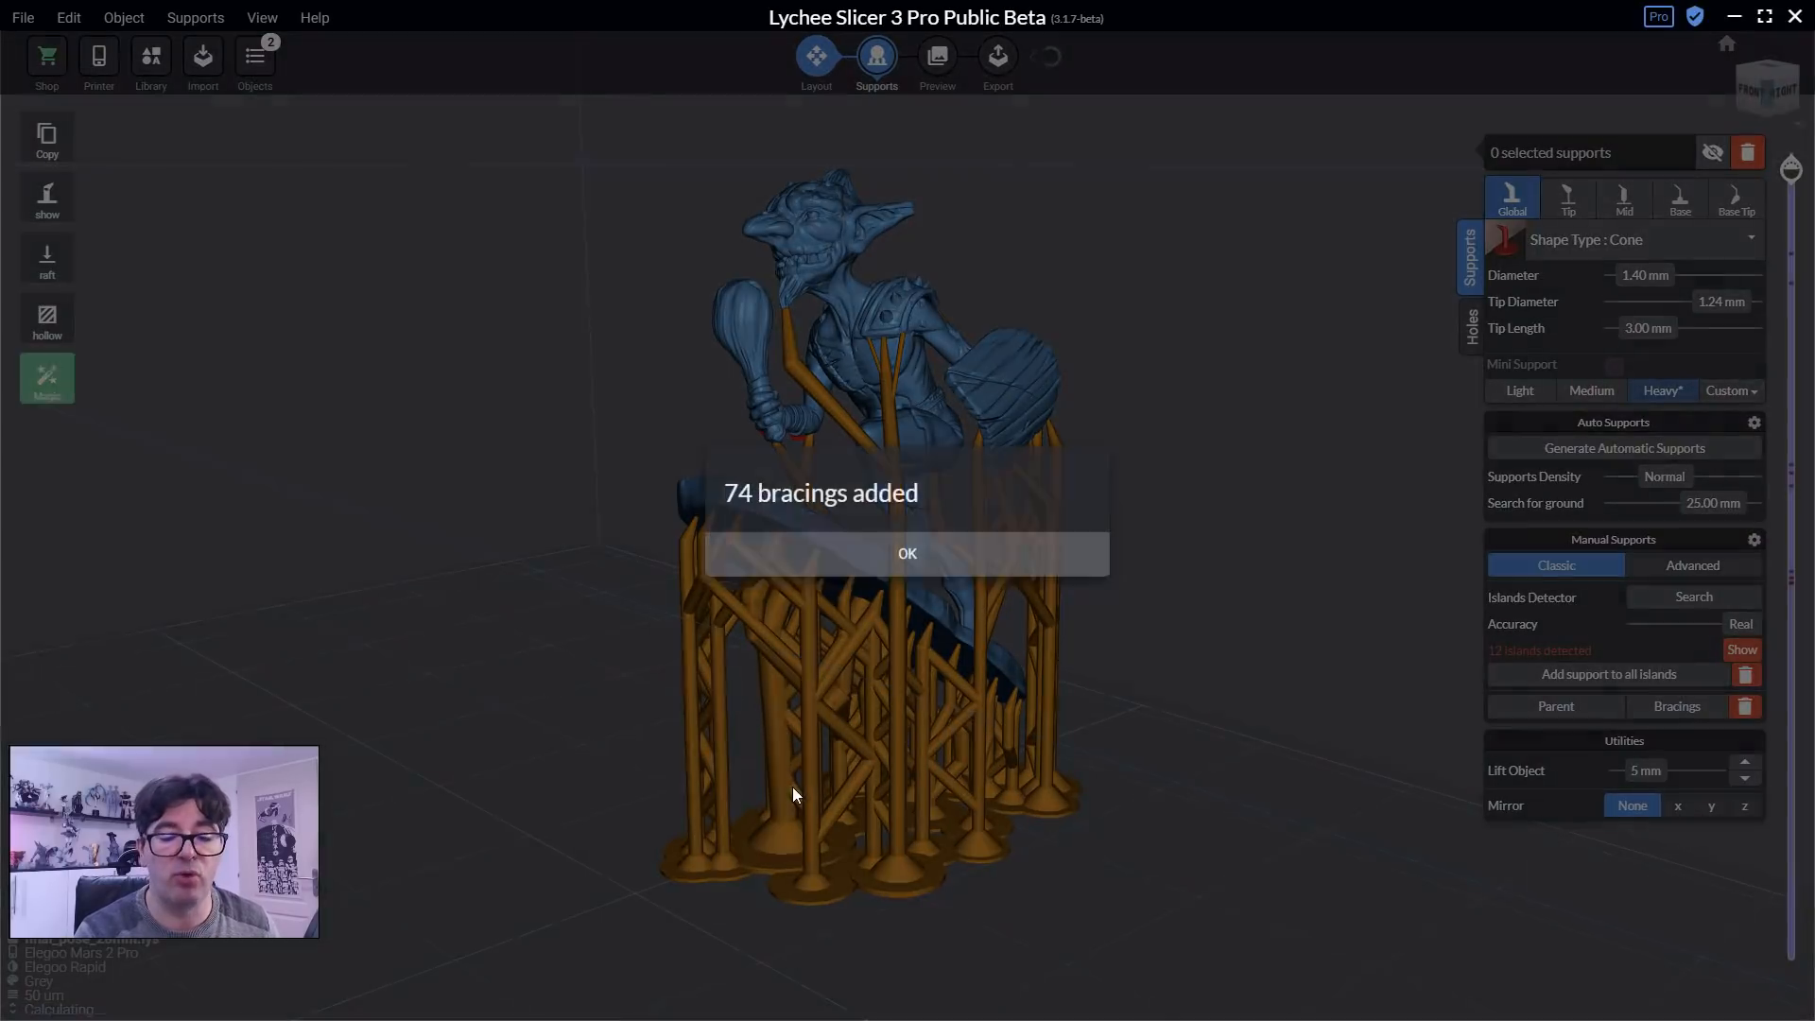
pyautogui.click(912, 585)
pyautogui.moveTo(1337, 649); pyautogui.dragTo(881, 643, button='right')
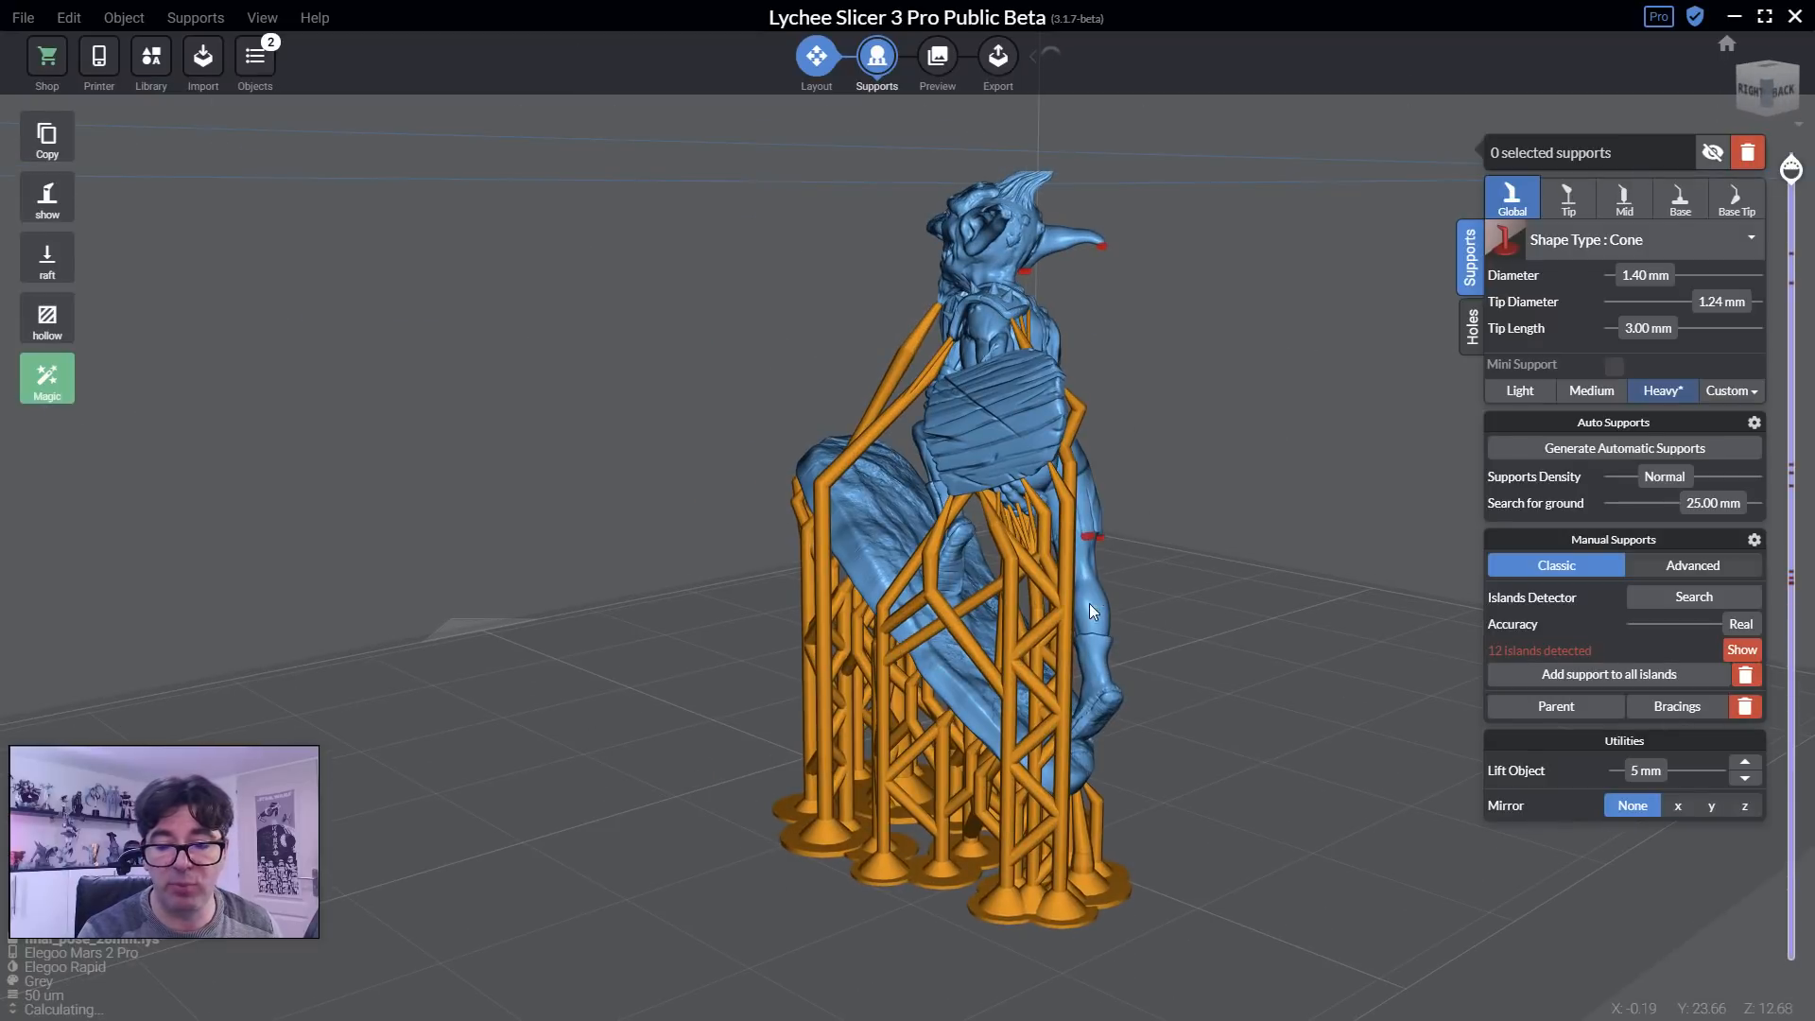
pyautogui.moveTo(945, 718); pyautogui.dragTo(791, 790, button='right')
pyautogui.scroll(6, 819, 718)
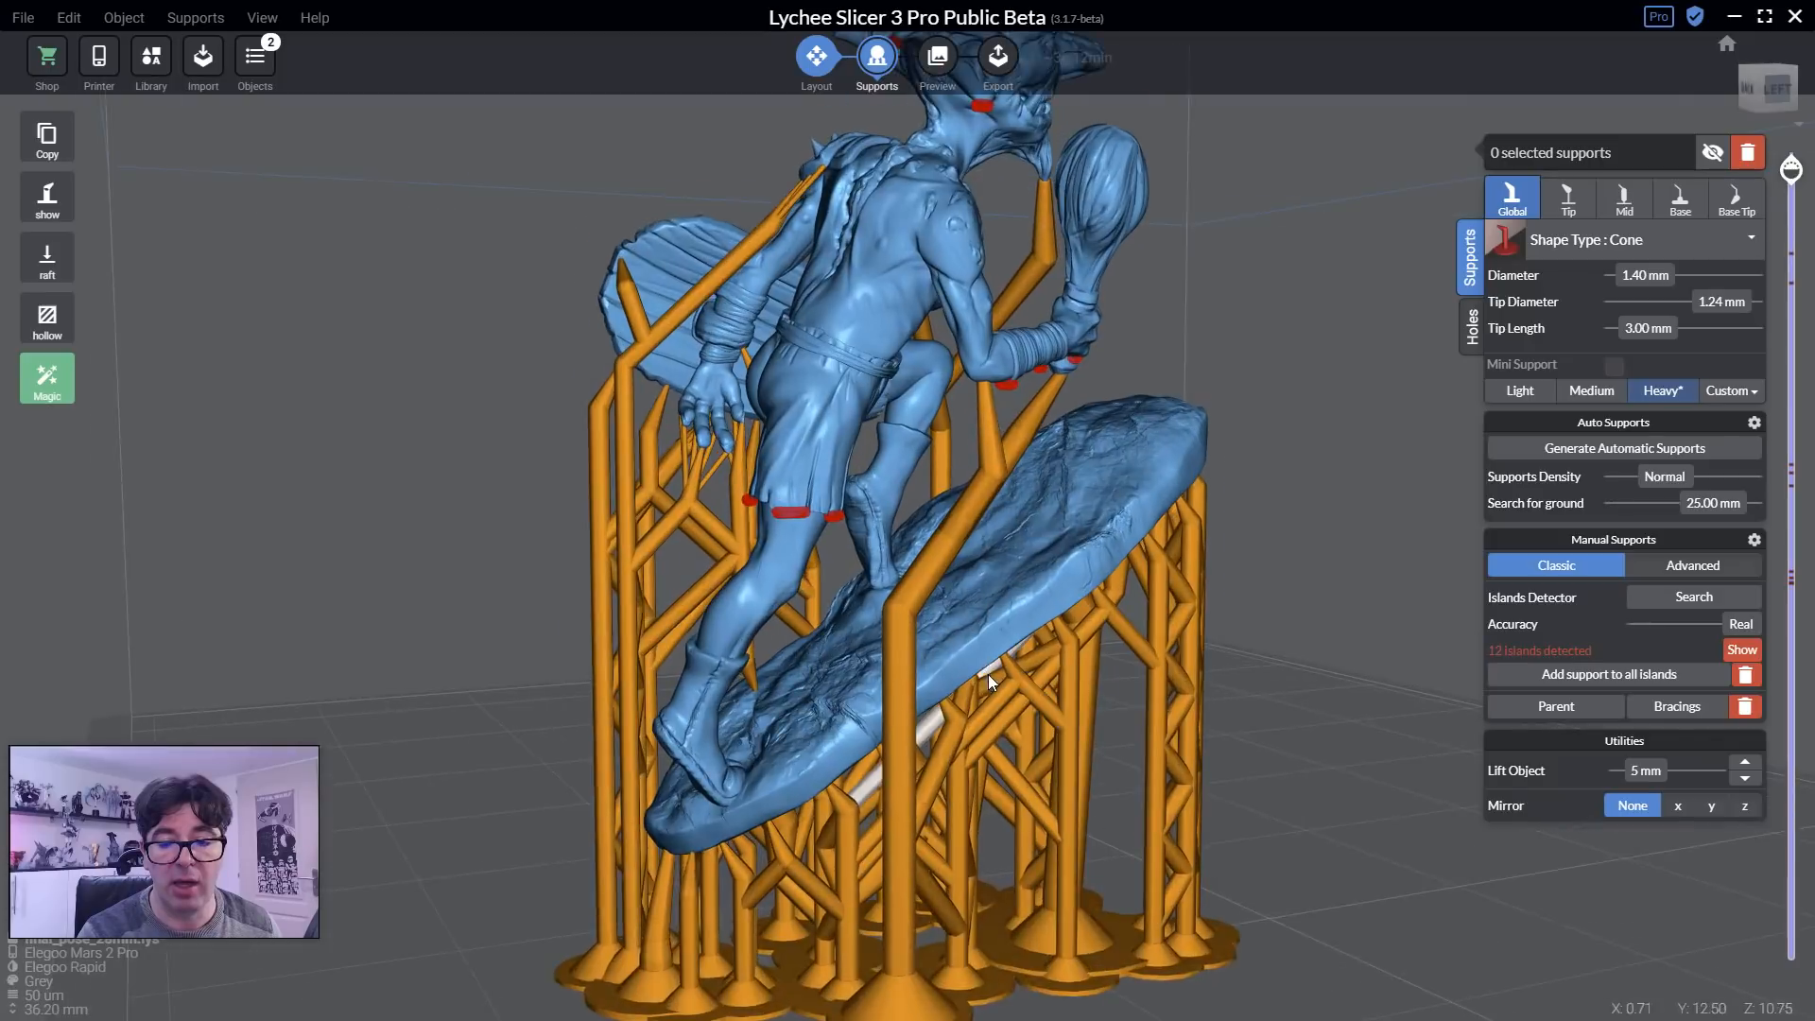
# Add a ground support to the slanted arm of the heavy support under the club hand and apply the Light preset.
pyautogui.click(871, 461)
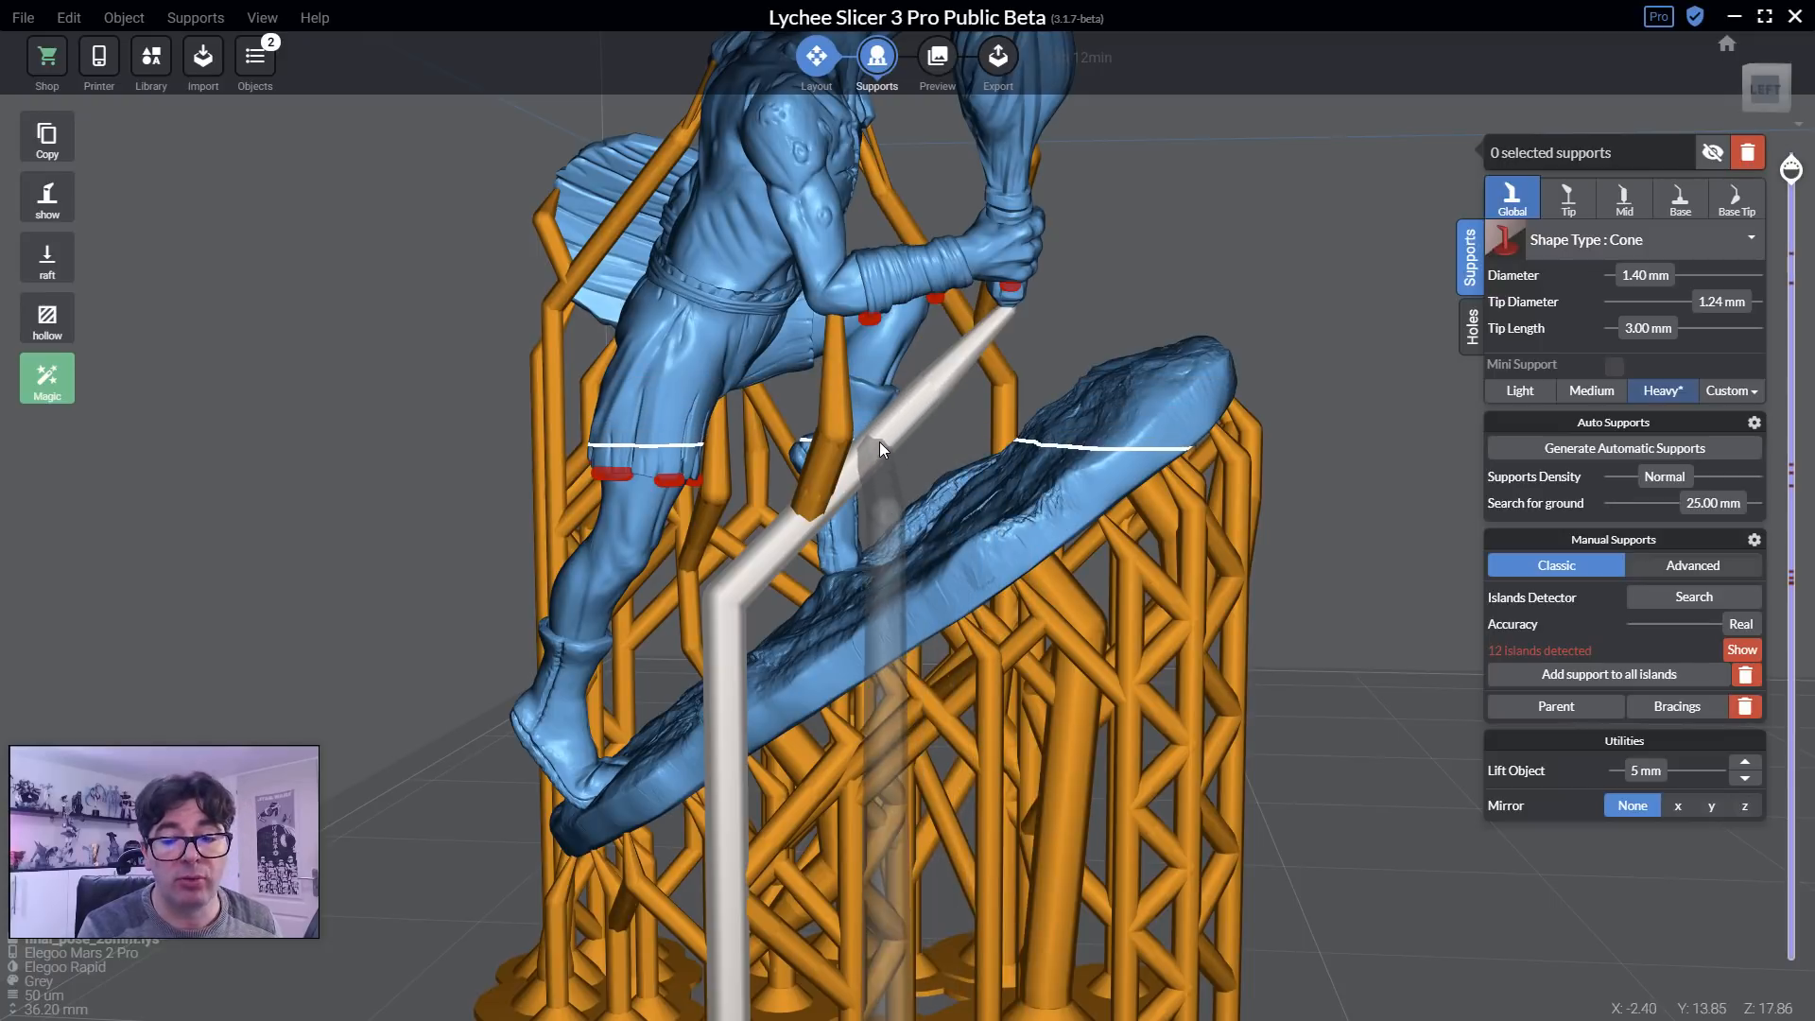
pyautogui.click(896, 418)
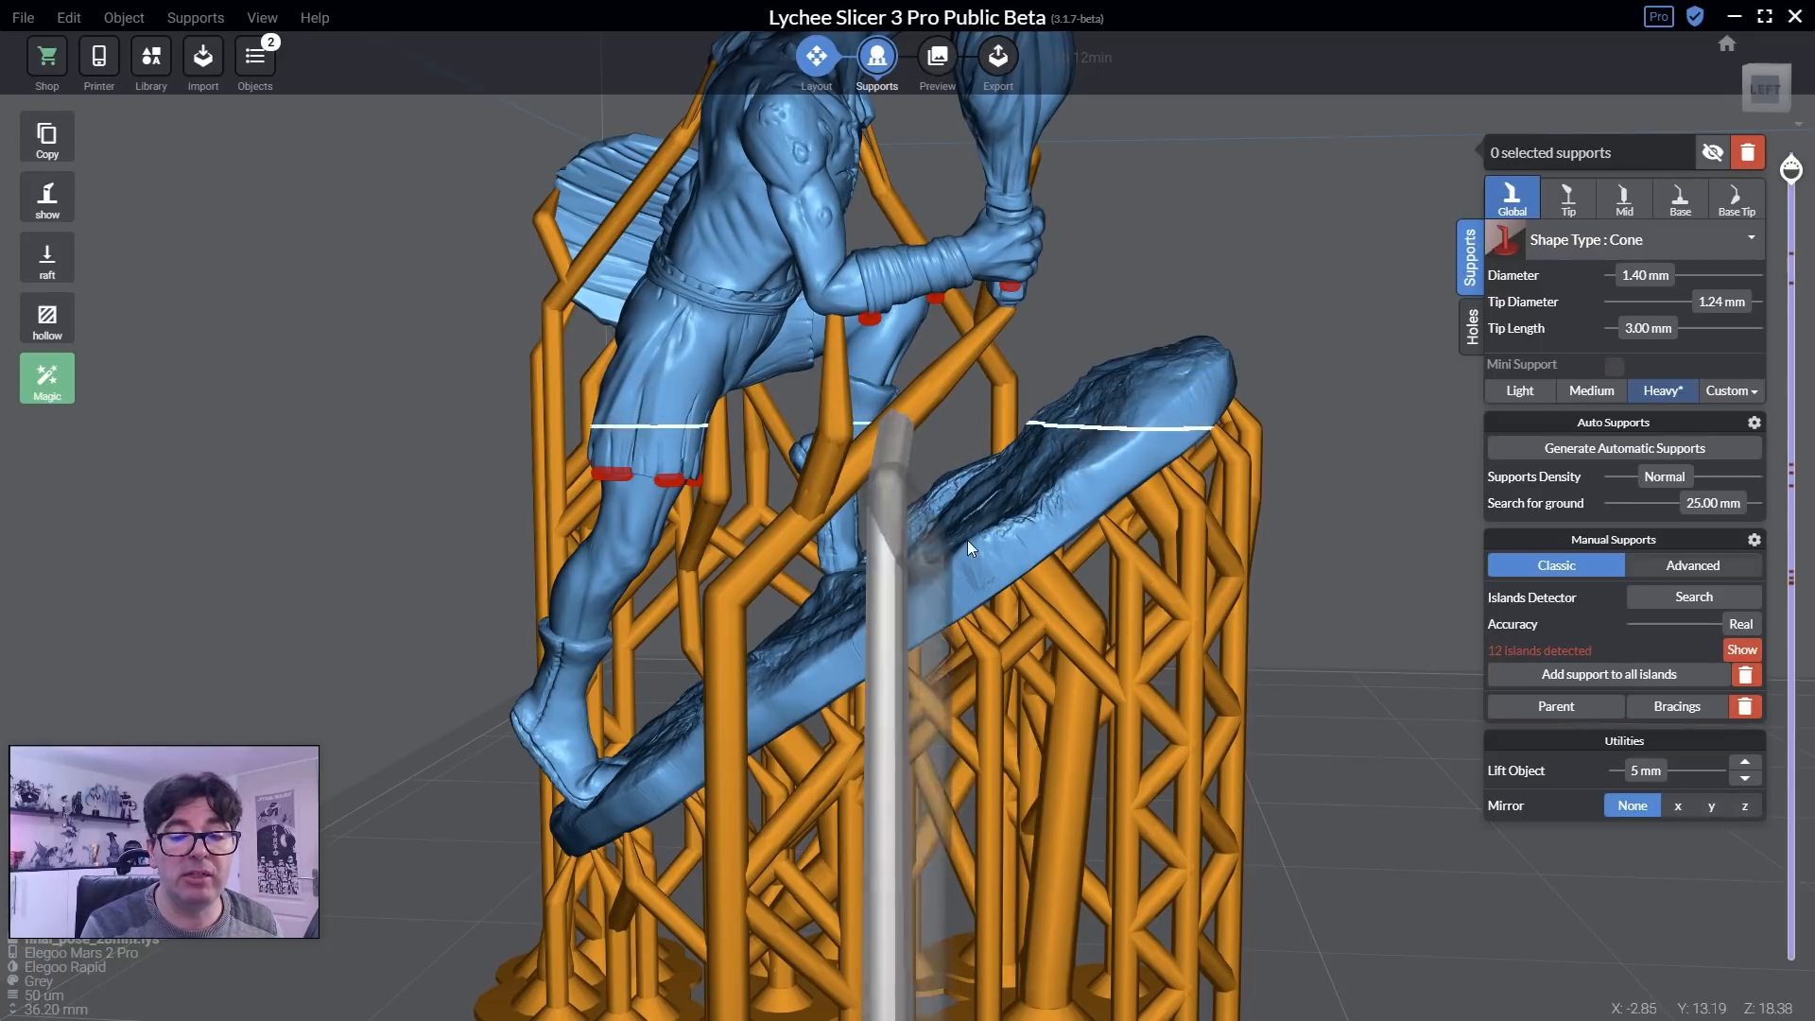
pyautogui.moveTo(896, 418); pyautogui.dragTo(689, 418, button='right')
pyautogui.moveTo(688, 622); pyautogui.dragTo(698, 558, button='right')
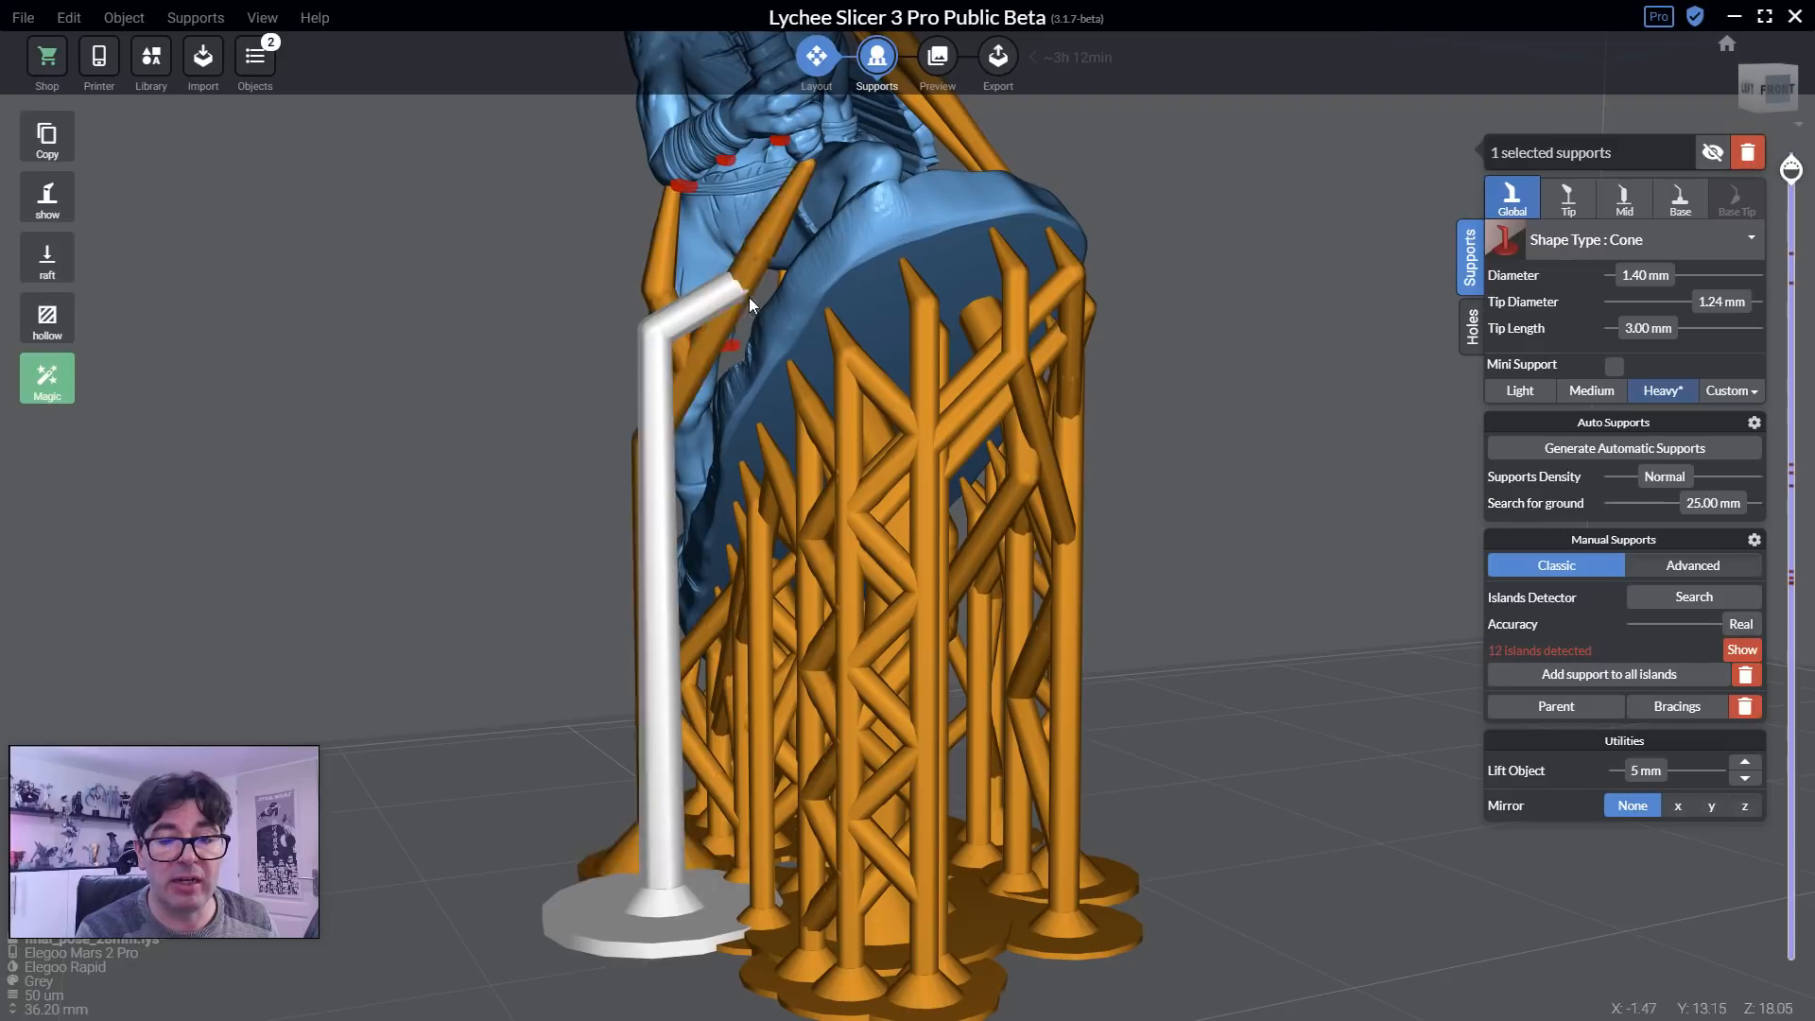
pyautogui.click(1596, 399)
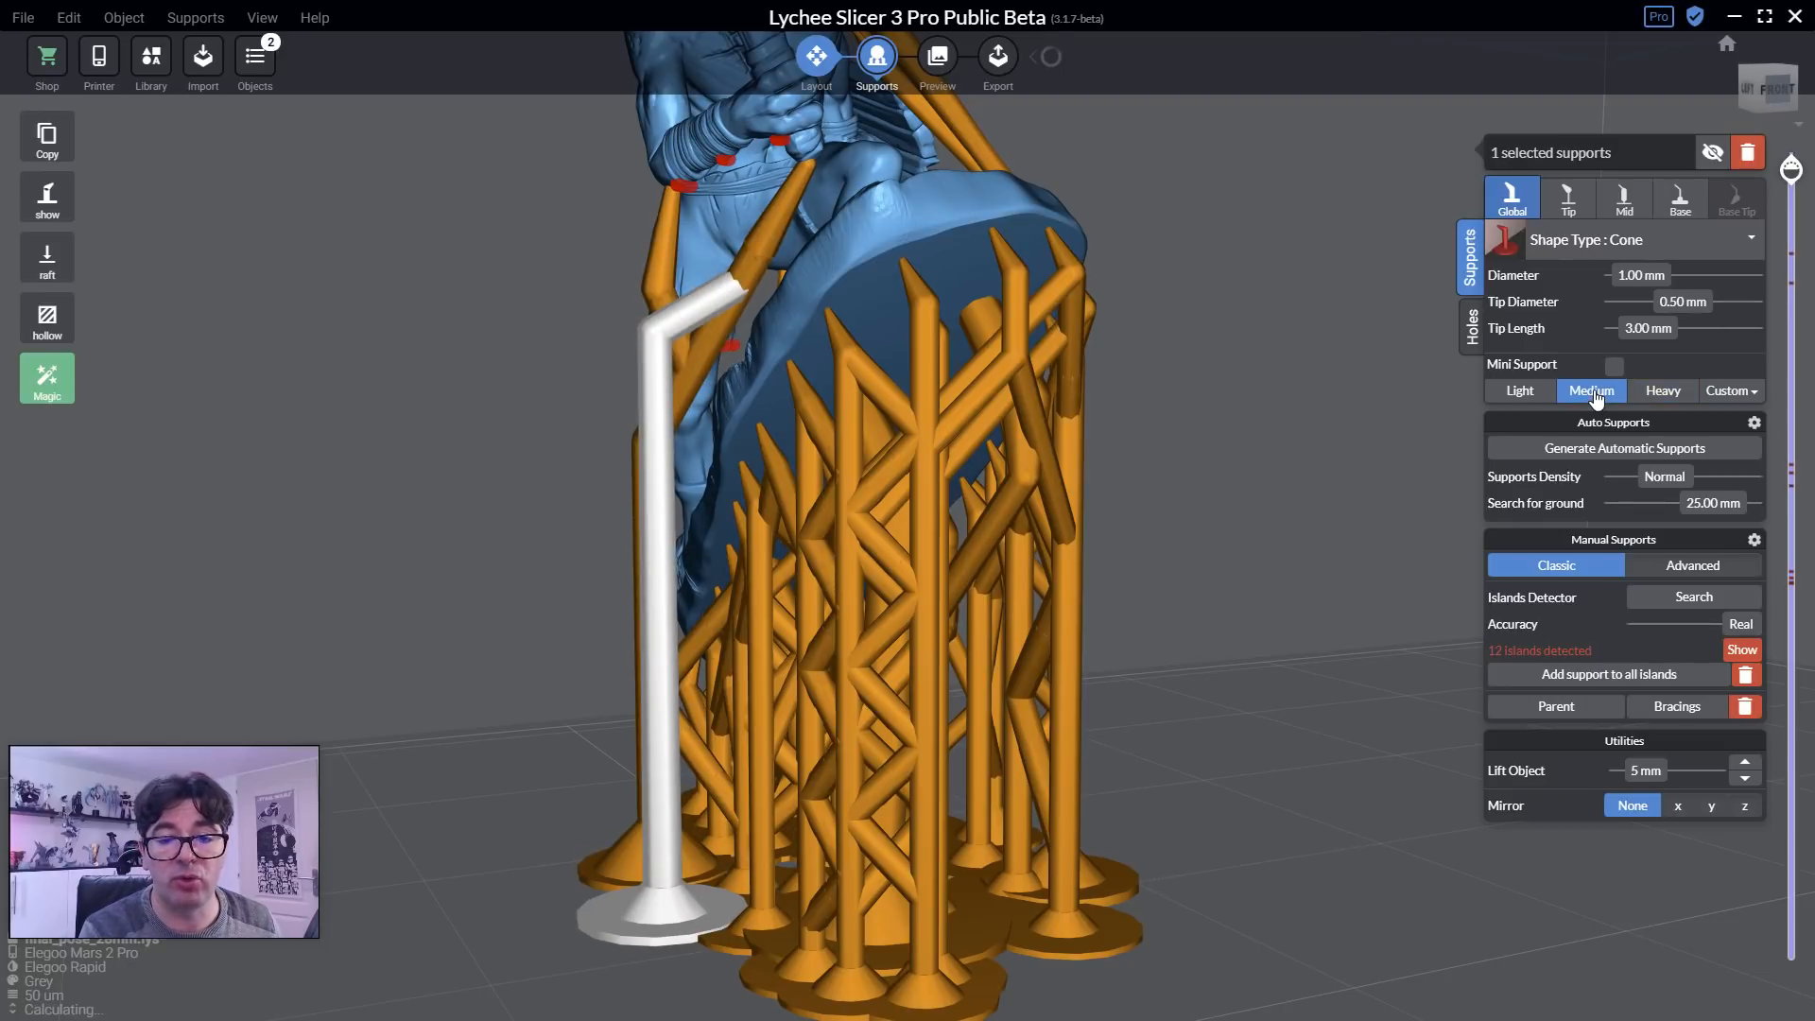
pyautogui.click(1524, 395)
pyautogui.moveTo(575, 456); pyautogui.dragTo(799, 539, button='right')
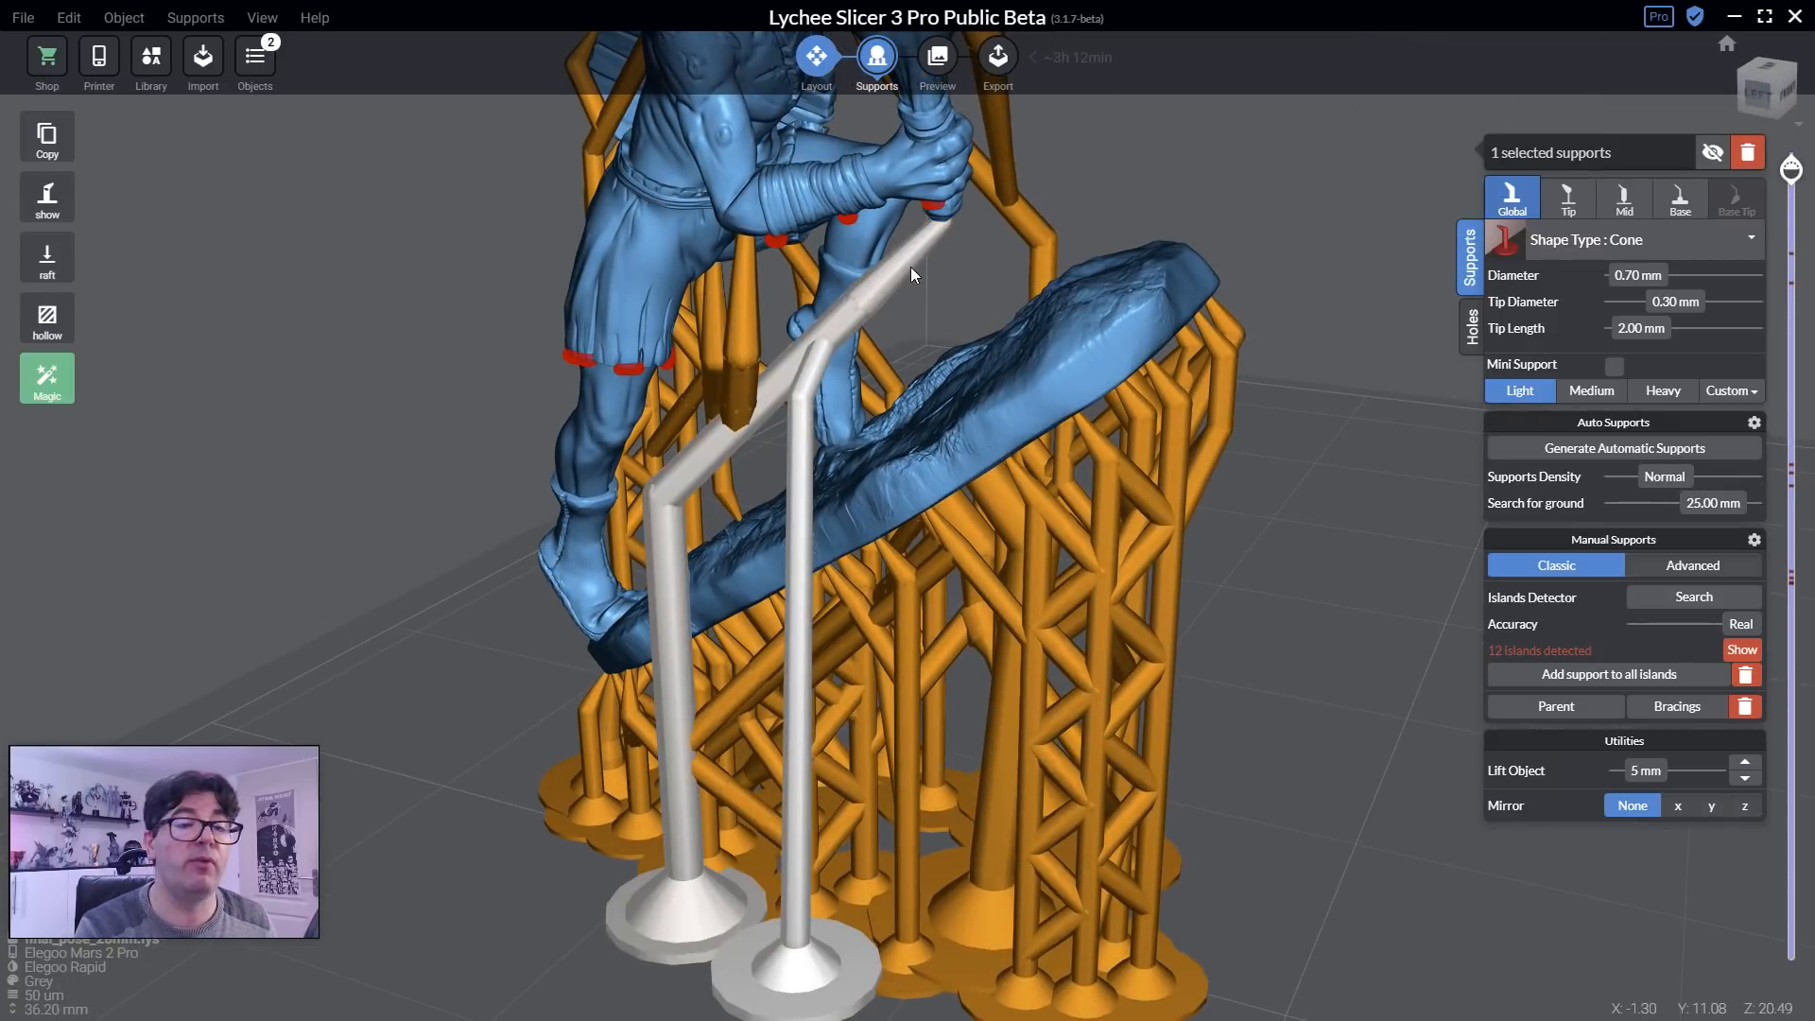
# Show the other final_pose_28mm copy, hide the copy just supported, and select the shown one.
pyautogui.scroll(-5, 1059, 557)
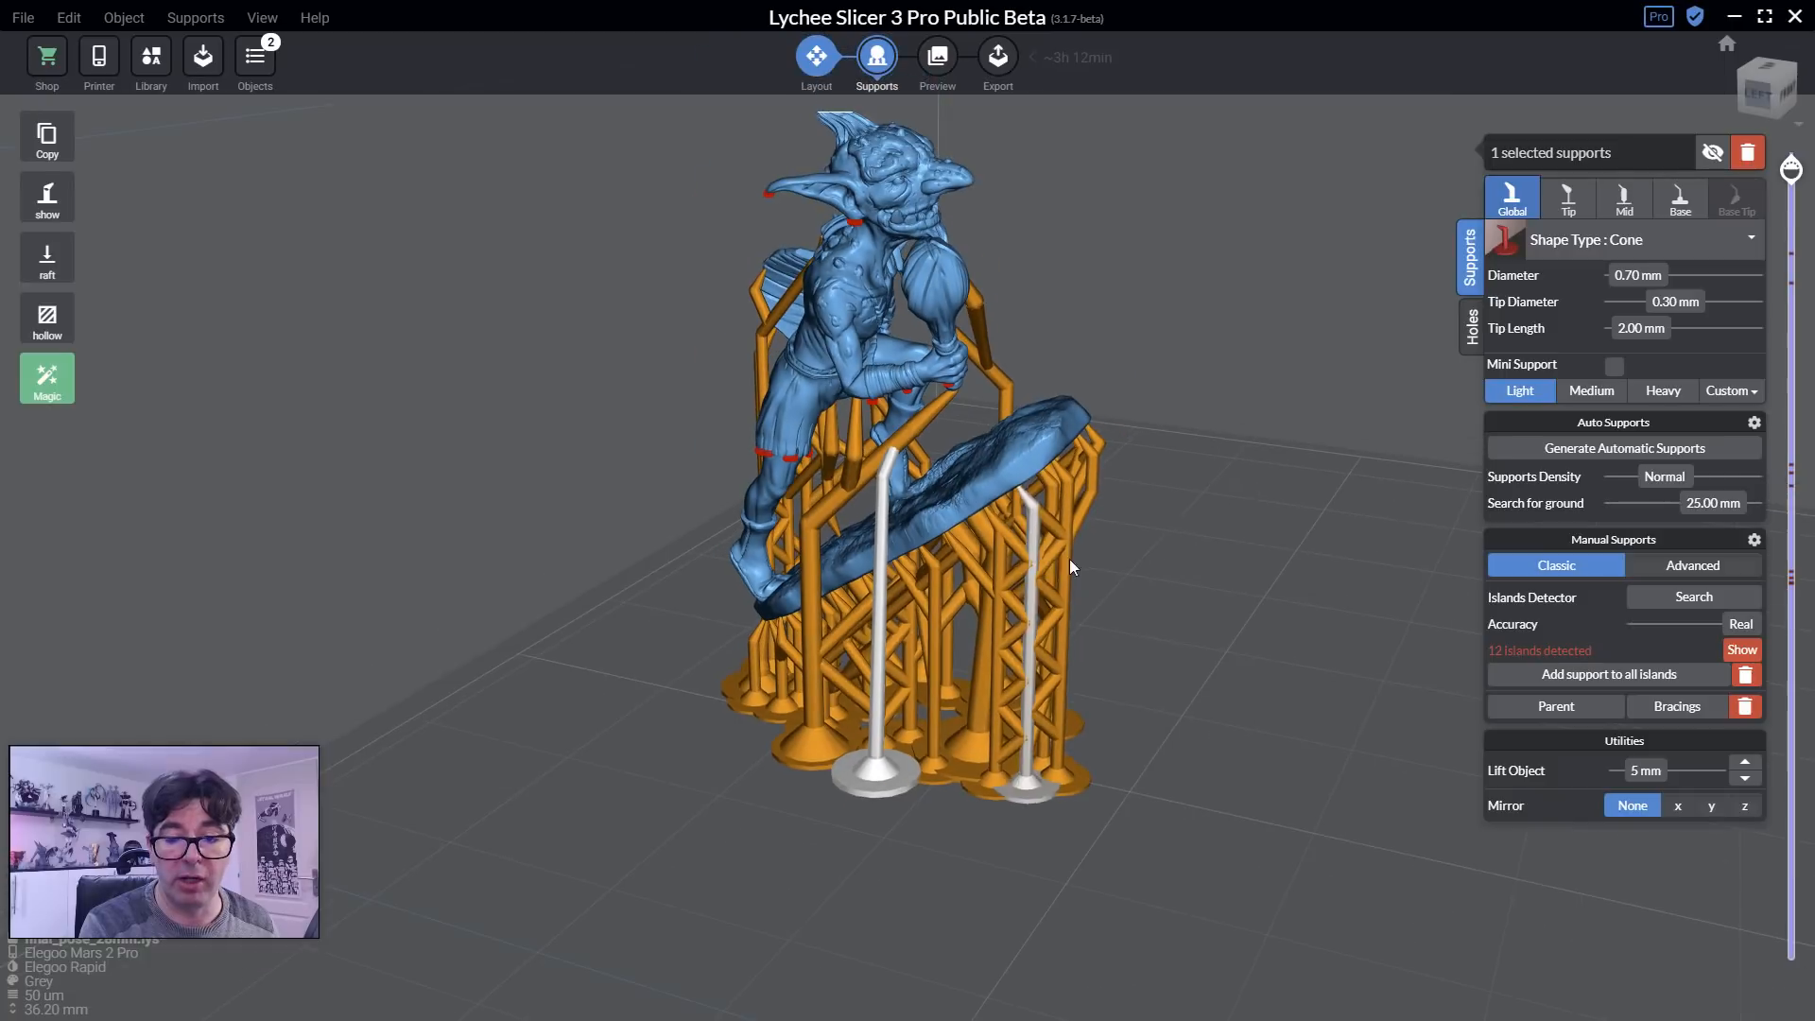
pyautogui.moveTo(1069, 559); pyautogui.dragTo(1006, 461, button='right')
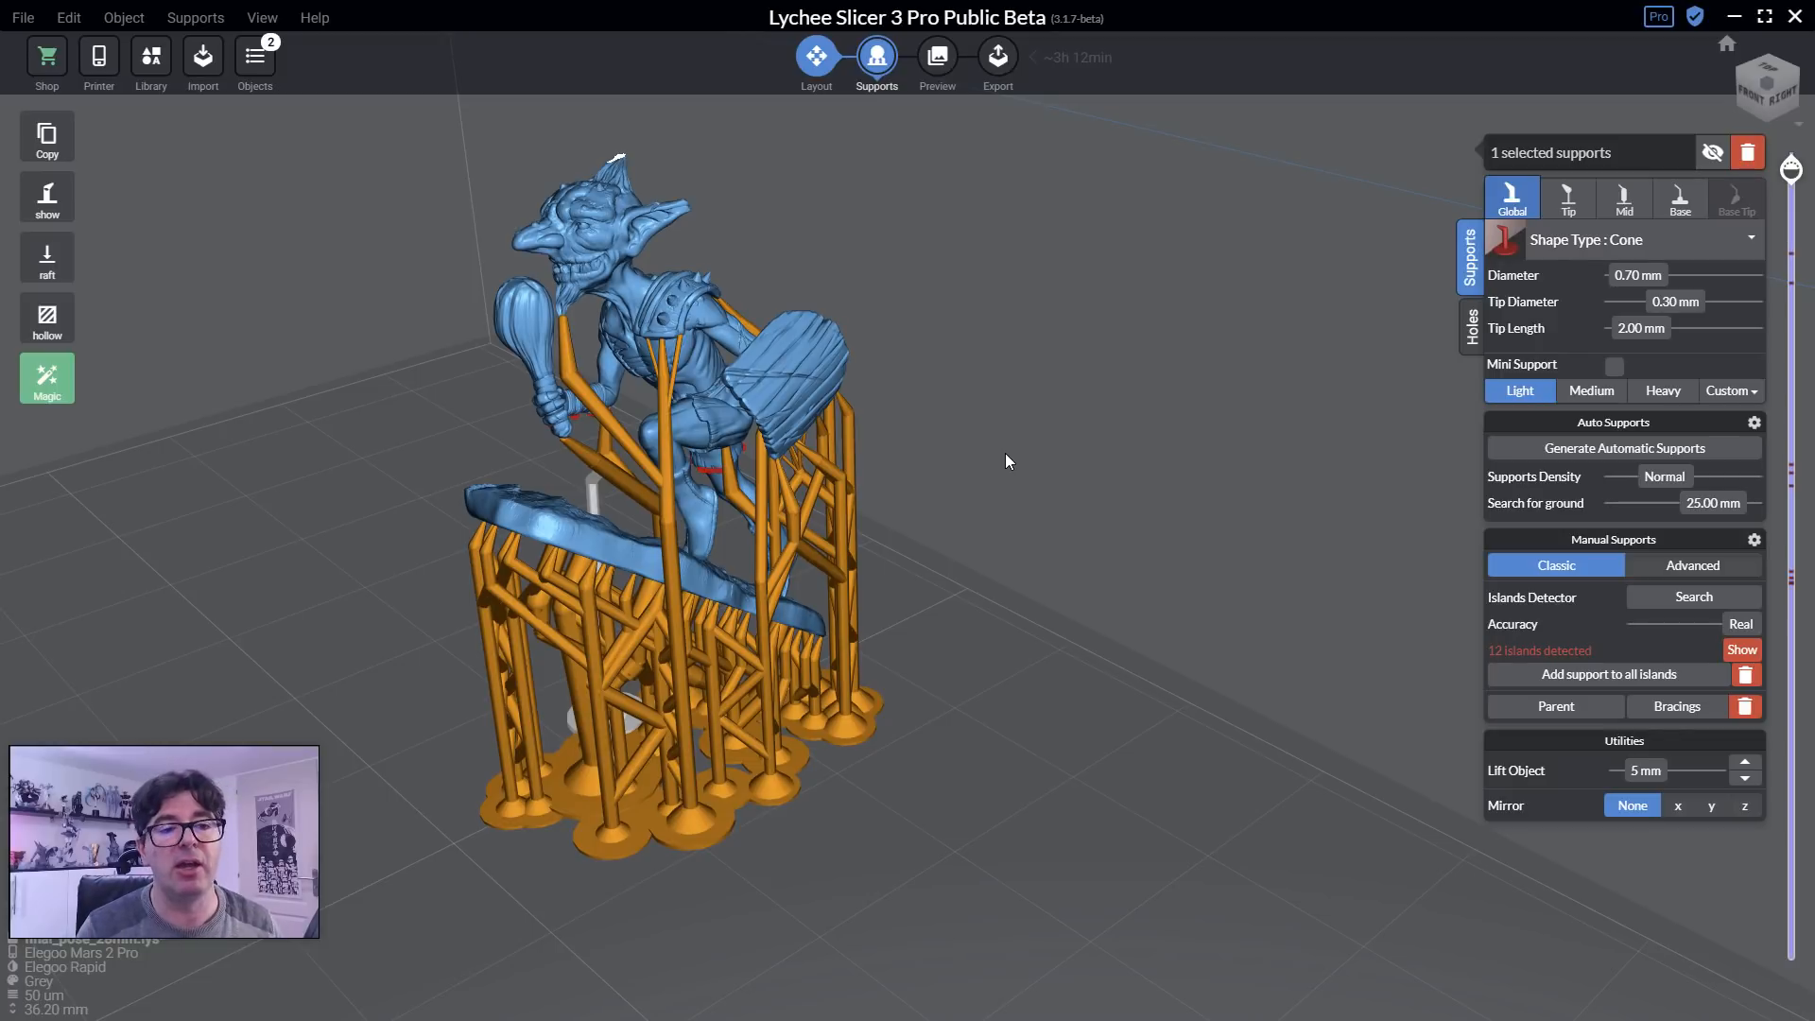
pyautogui.click(255, 56)
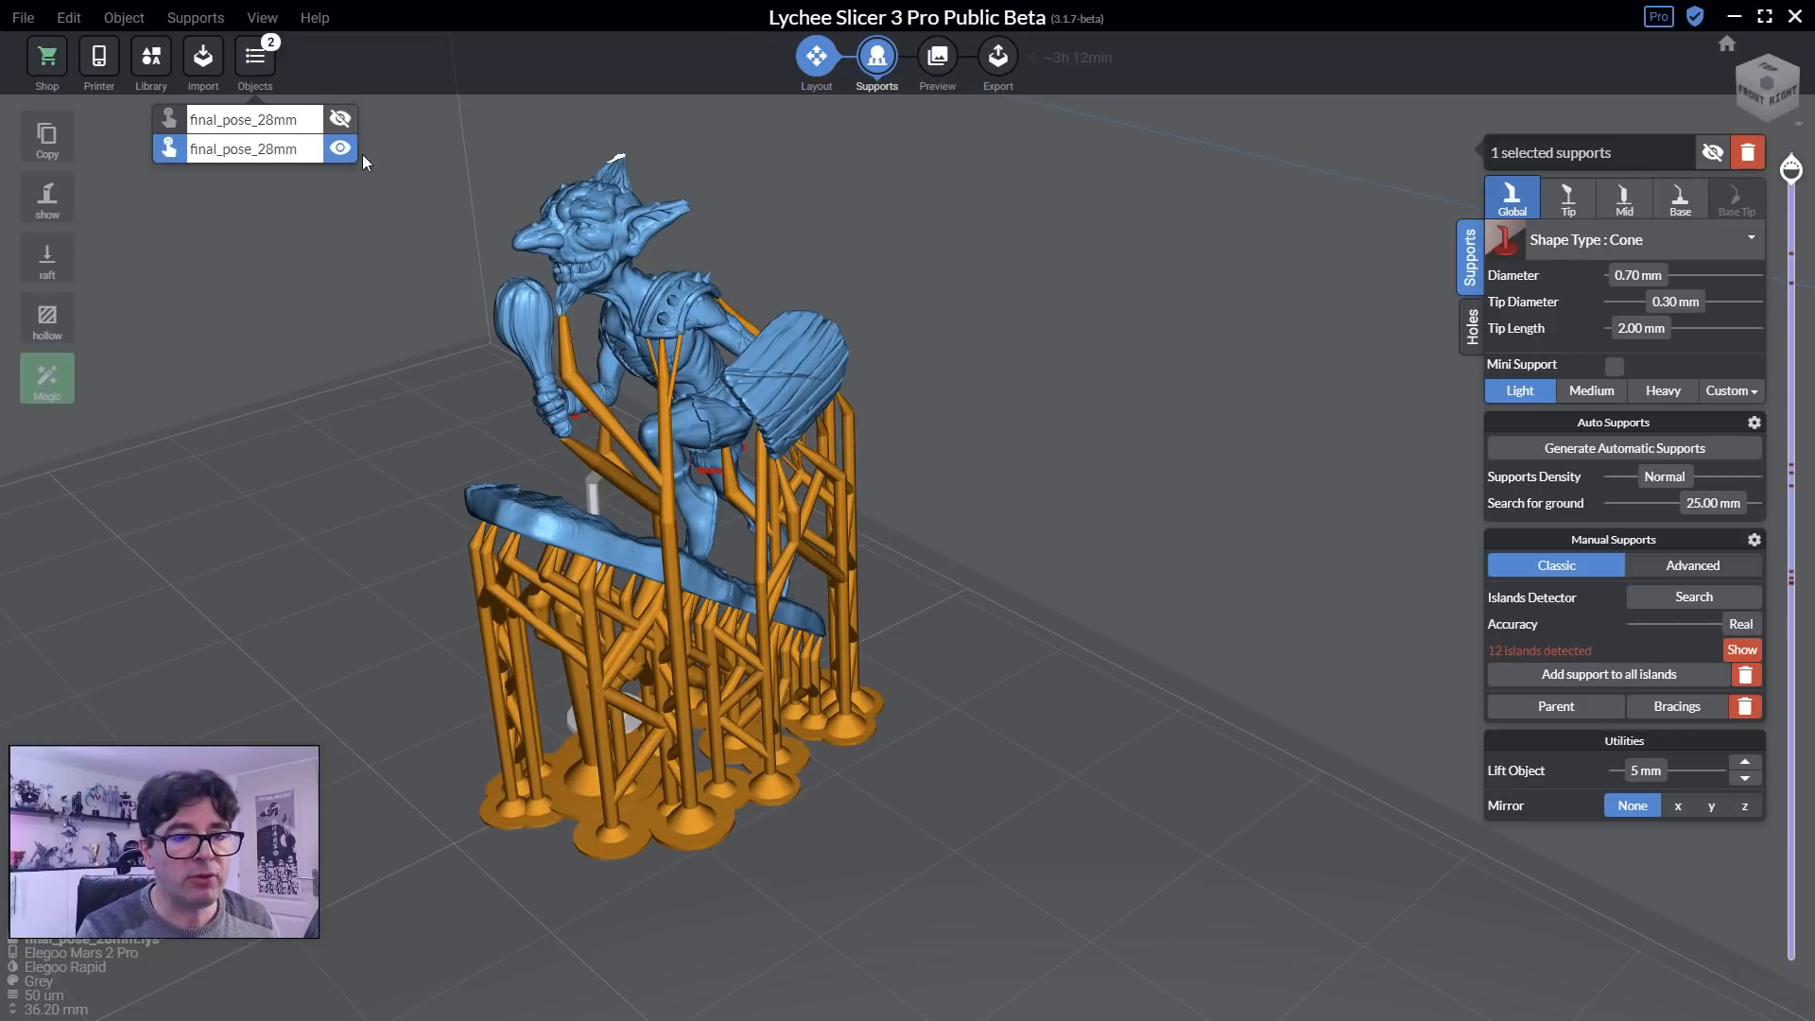
pyautogui.click(340, 118)
pyautogui.click(340, 148)
pyautogui.moveTo(405, 535); pyautogui.dragTo(944, 414, button='middle')
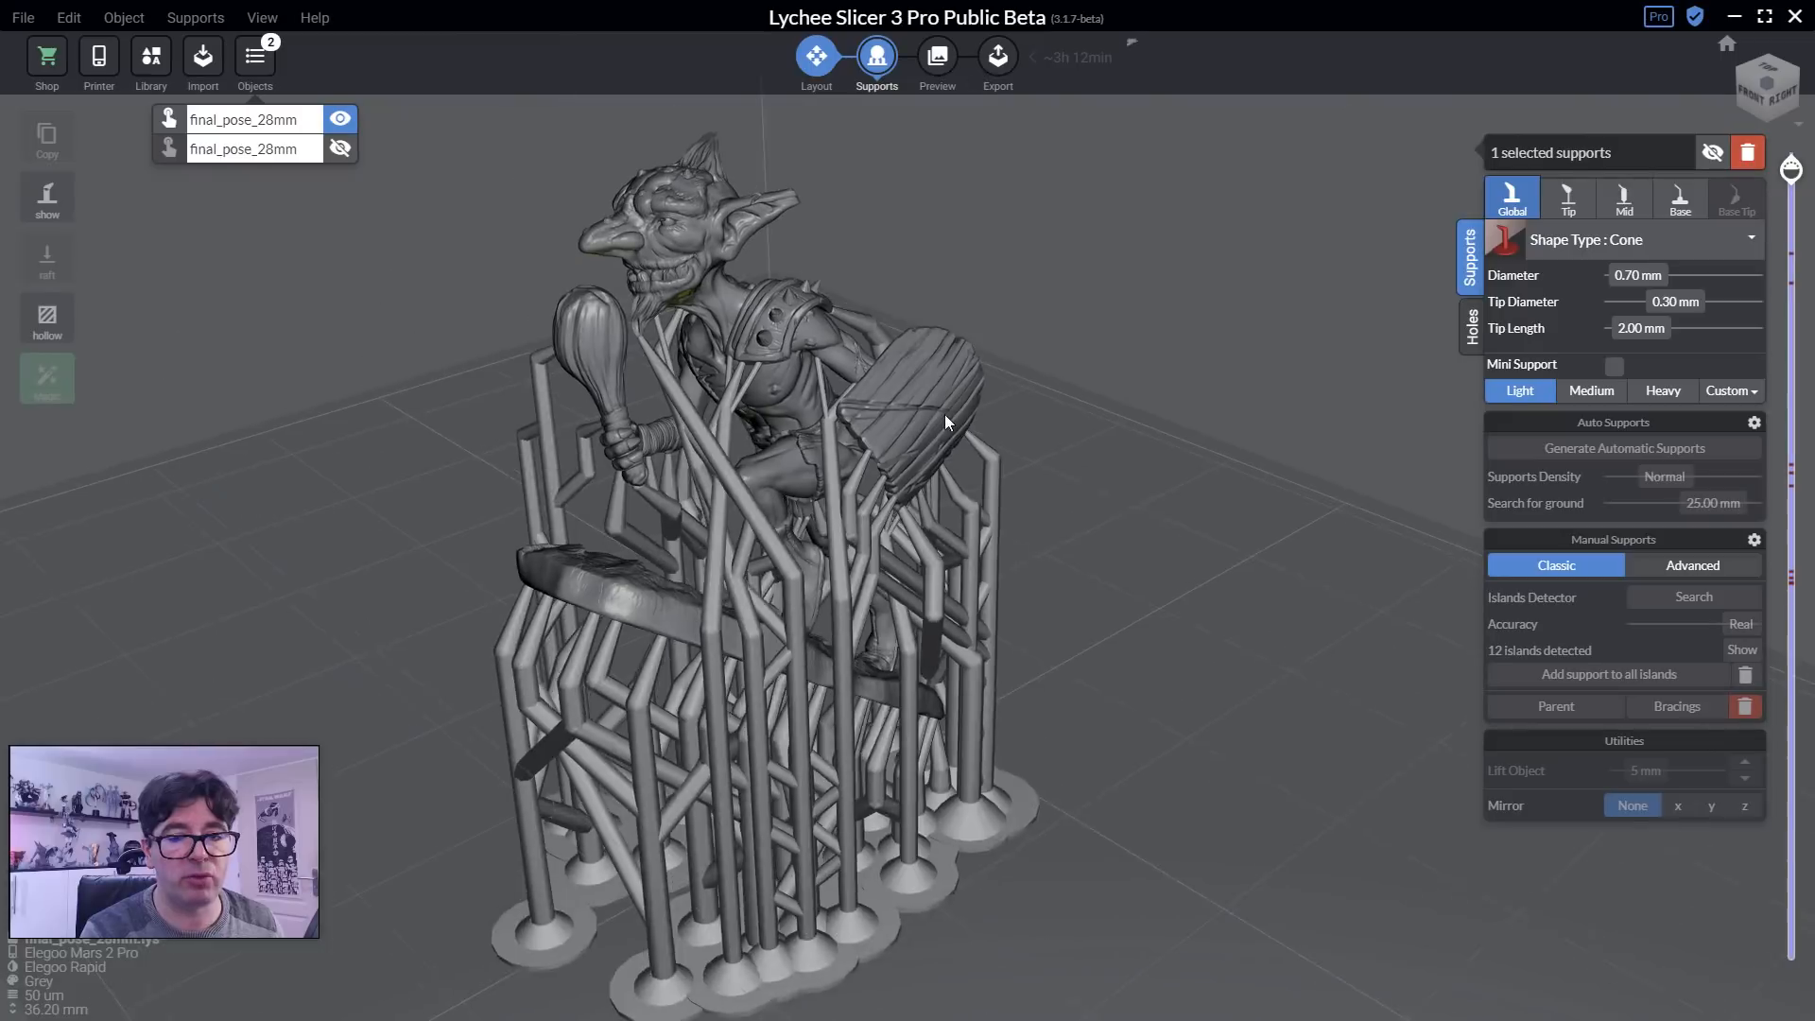
pyautogui.scroll(-3, 944, 415)
pyautogui.moveTo(945, 414); pyautogui.dragTo(1006, 518, button='right')
pyautogui.scroll(3, 876, 314)
pyautogui.click(876, 314)
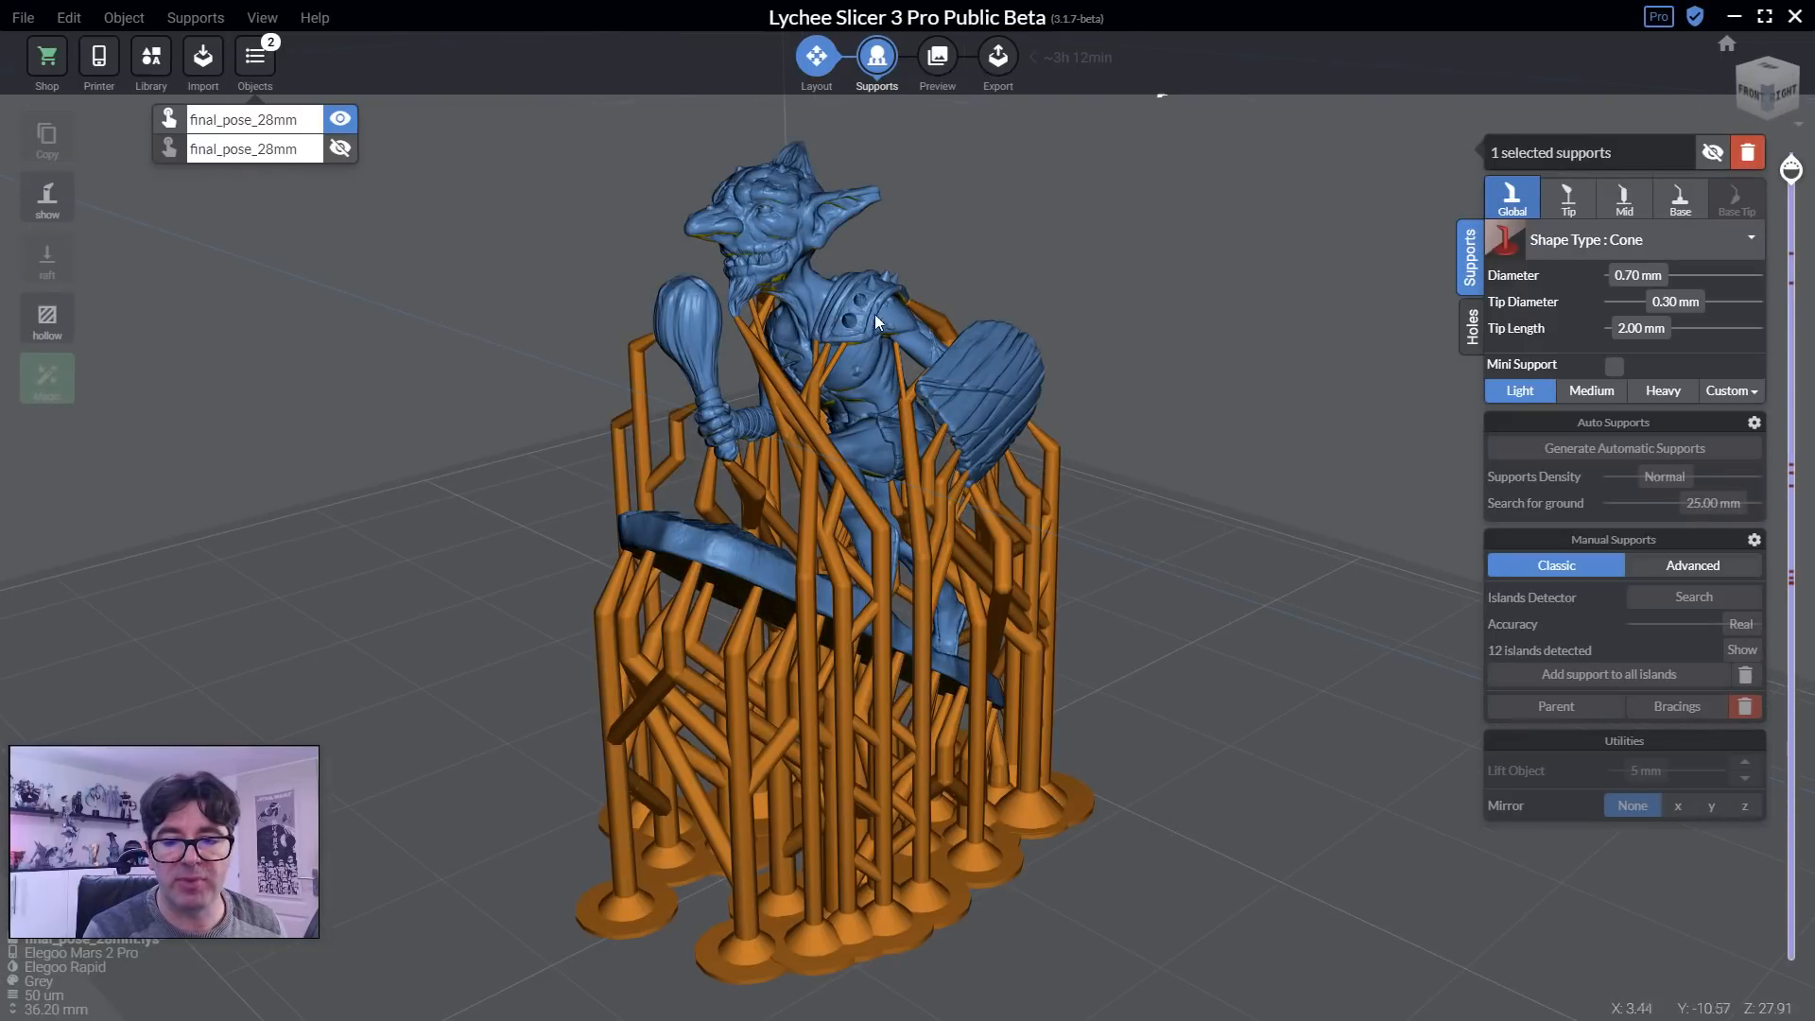
# Scale the already supported goblin copy uniformly to 150% in the Layout workspace.
pyautogui.moveTo(518, 696); pyautogui.dragTo(546, 665, button='right')
pyautogui.scroll(-10, 577, 678)
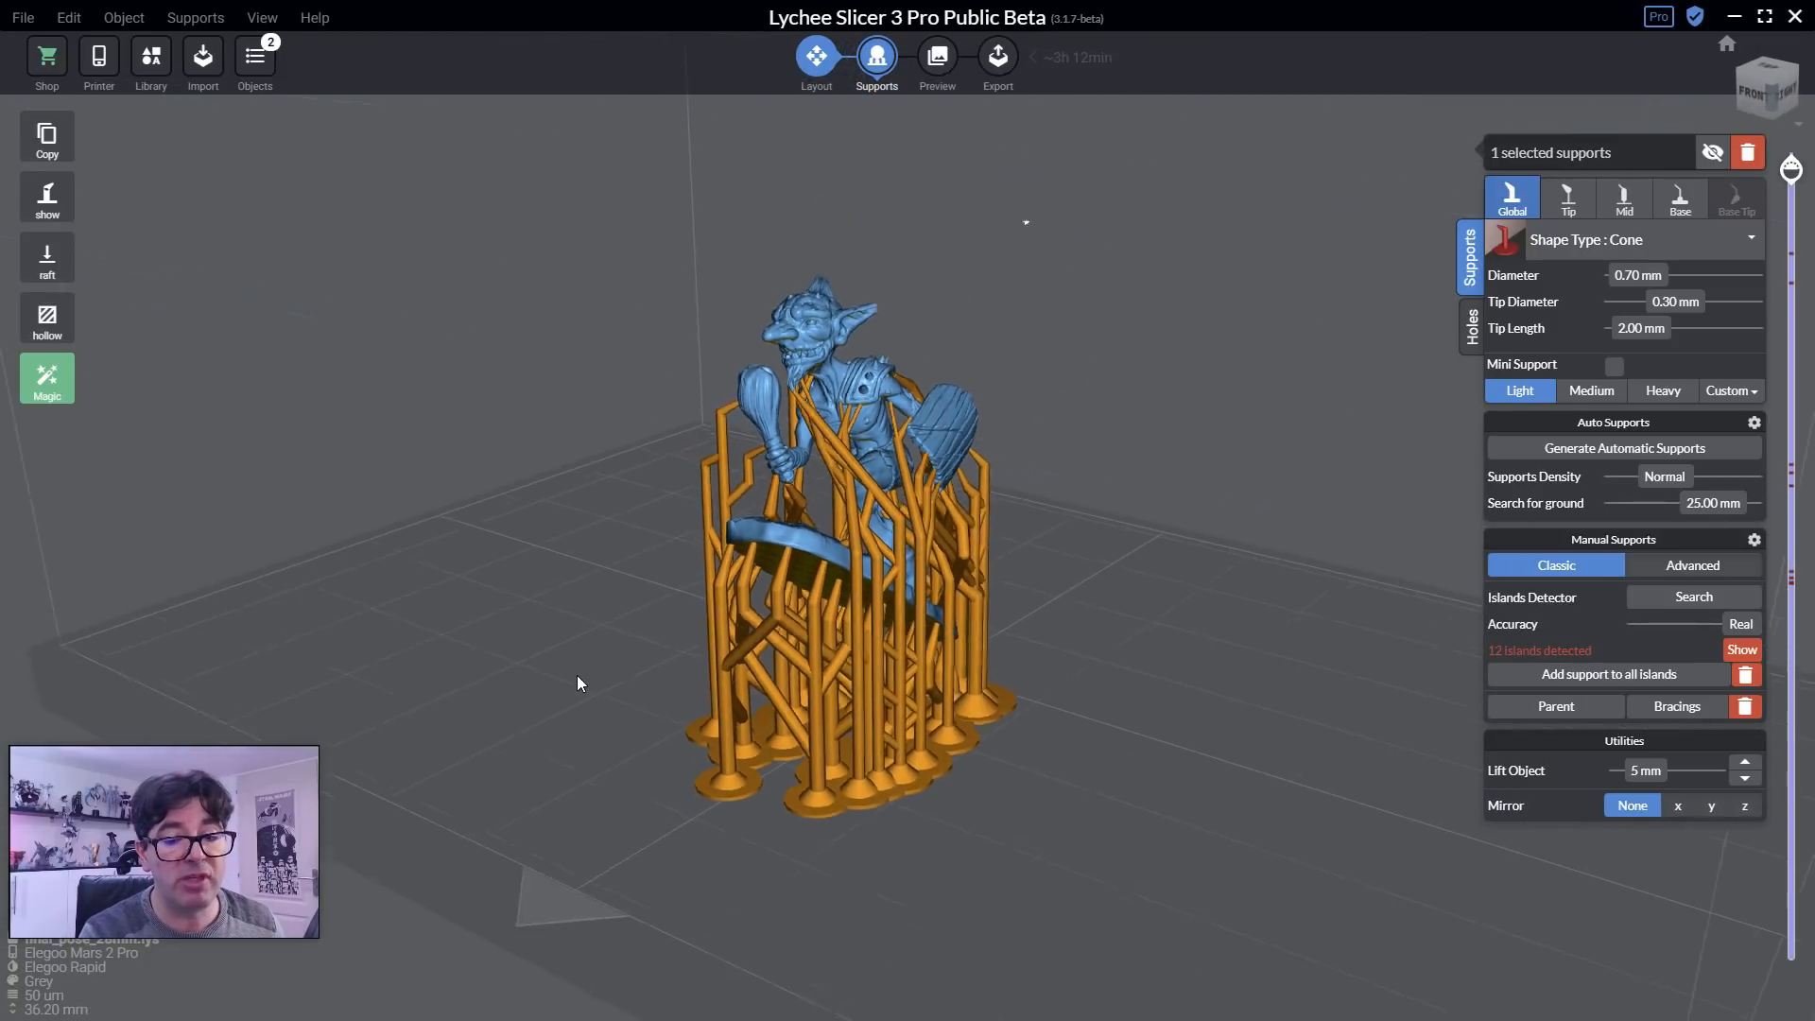
pyautogui.scroll(5, 589, 681)
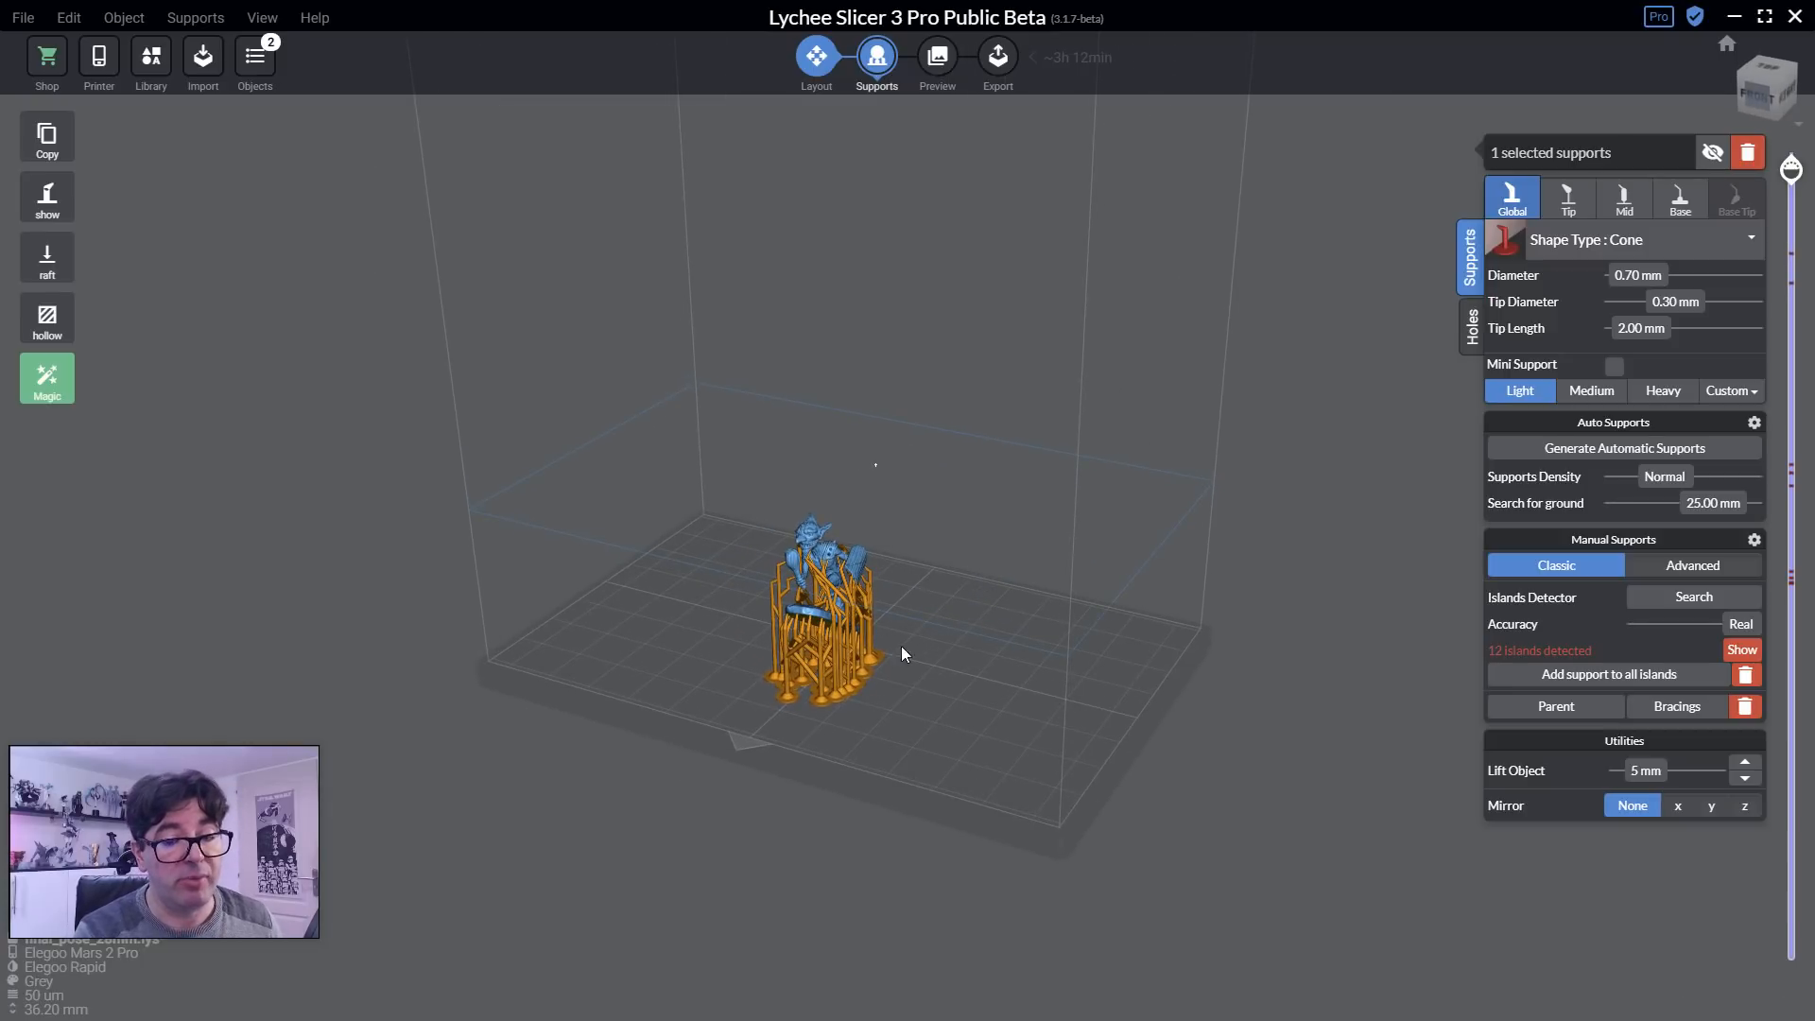
pyautogui.moveTo(910, 720); pyautogui.dragTo(864, 689, button='right')
pyautogui.scroll(5, 853, 586)
pyautogui.moveTo(842, 594); pyautogui.dragTo(893, 627, button='right')
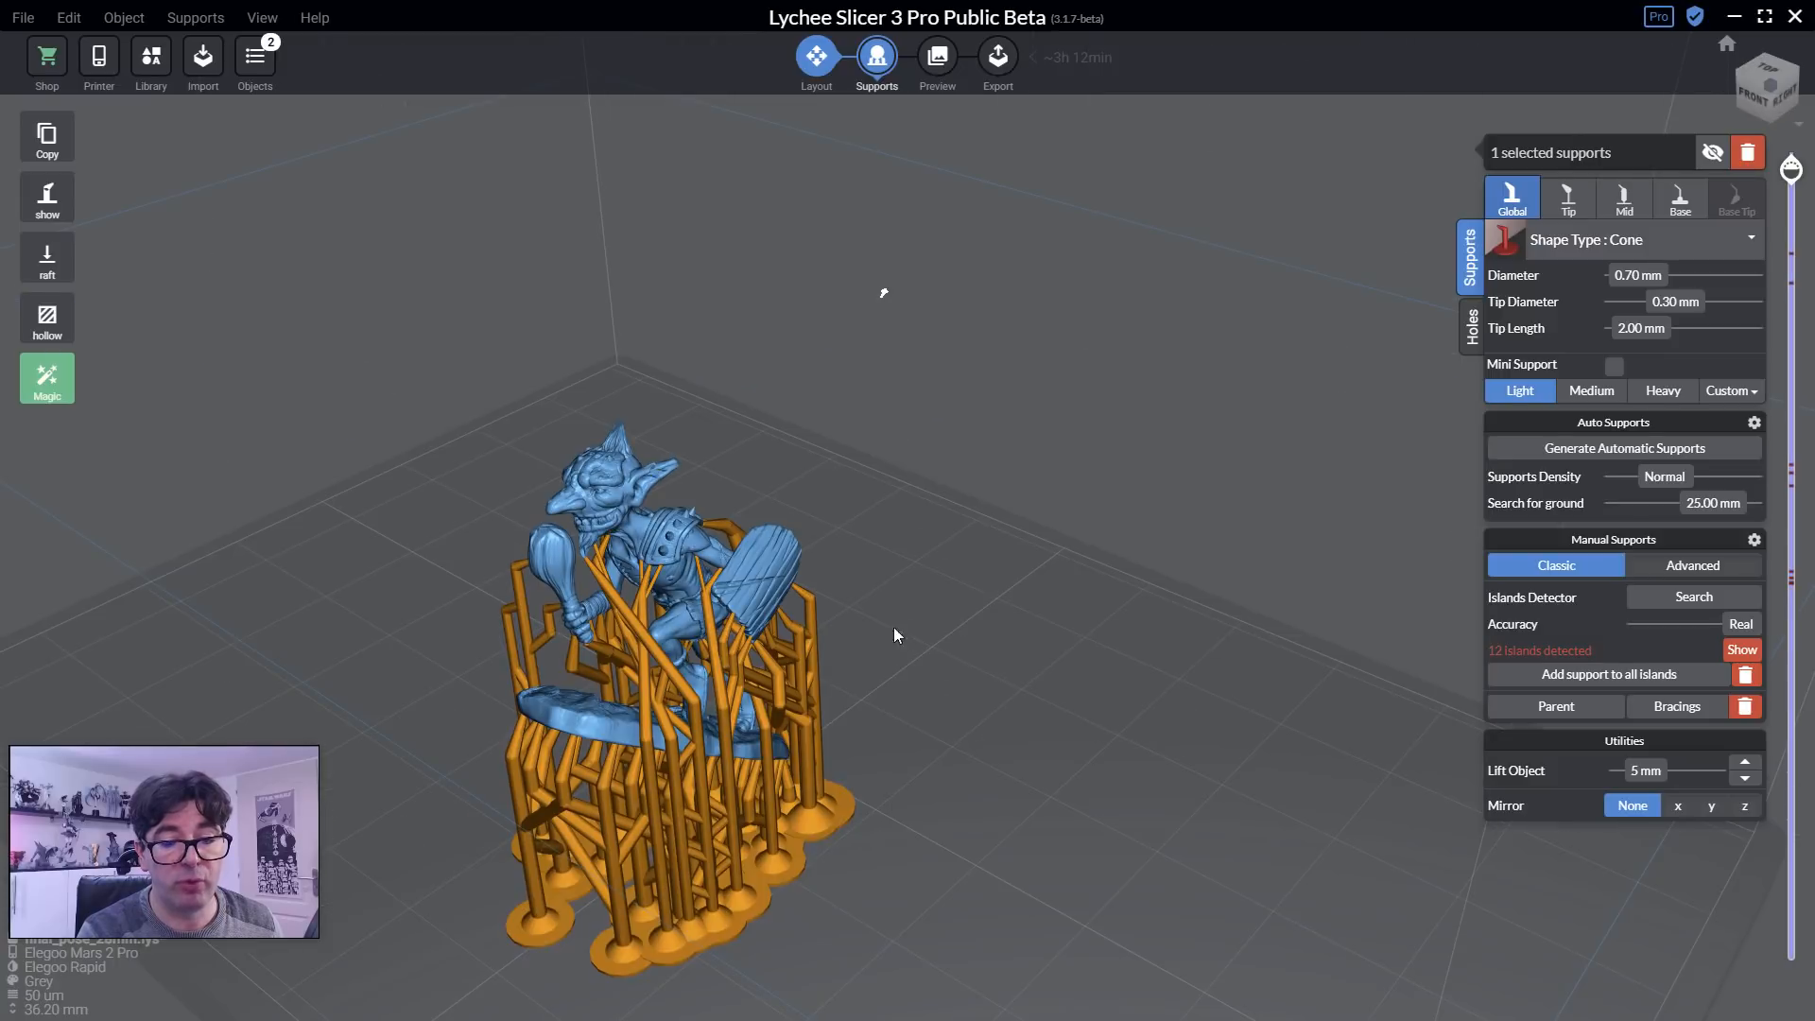
pyautogui.click(819, 59)
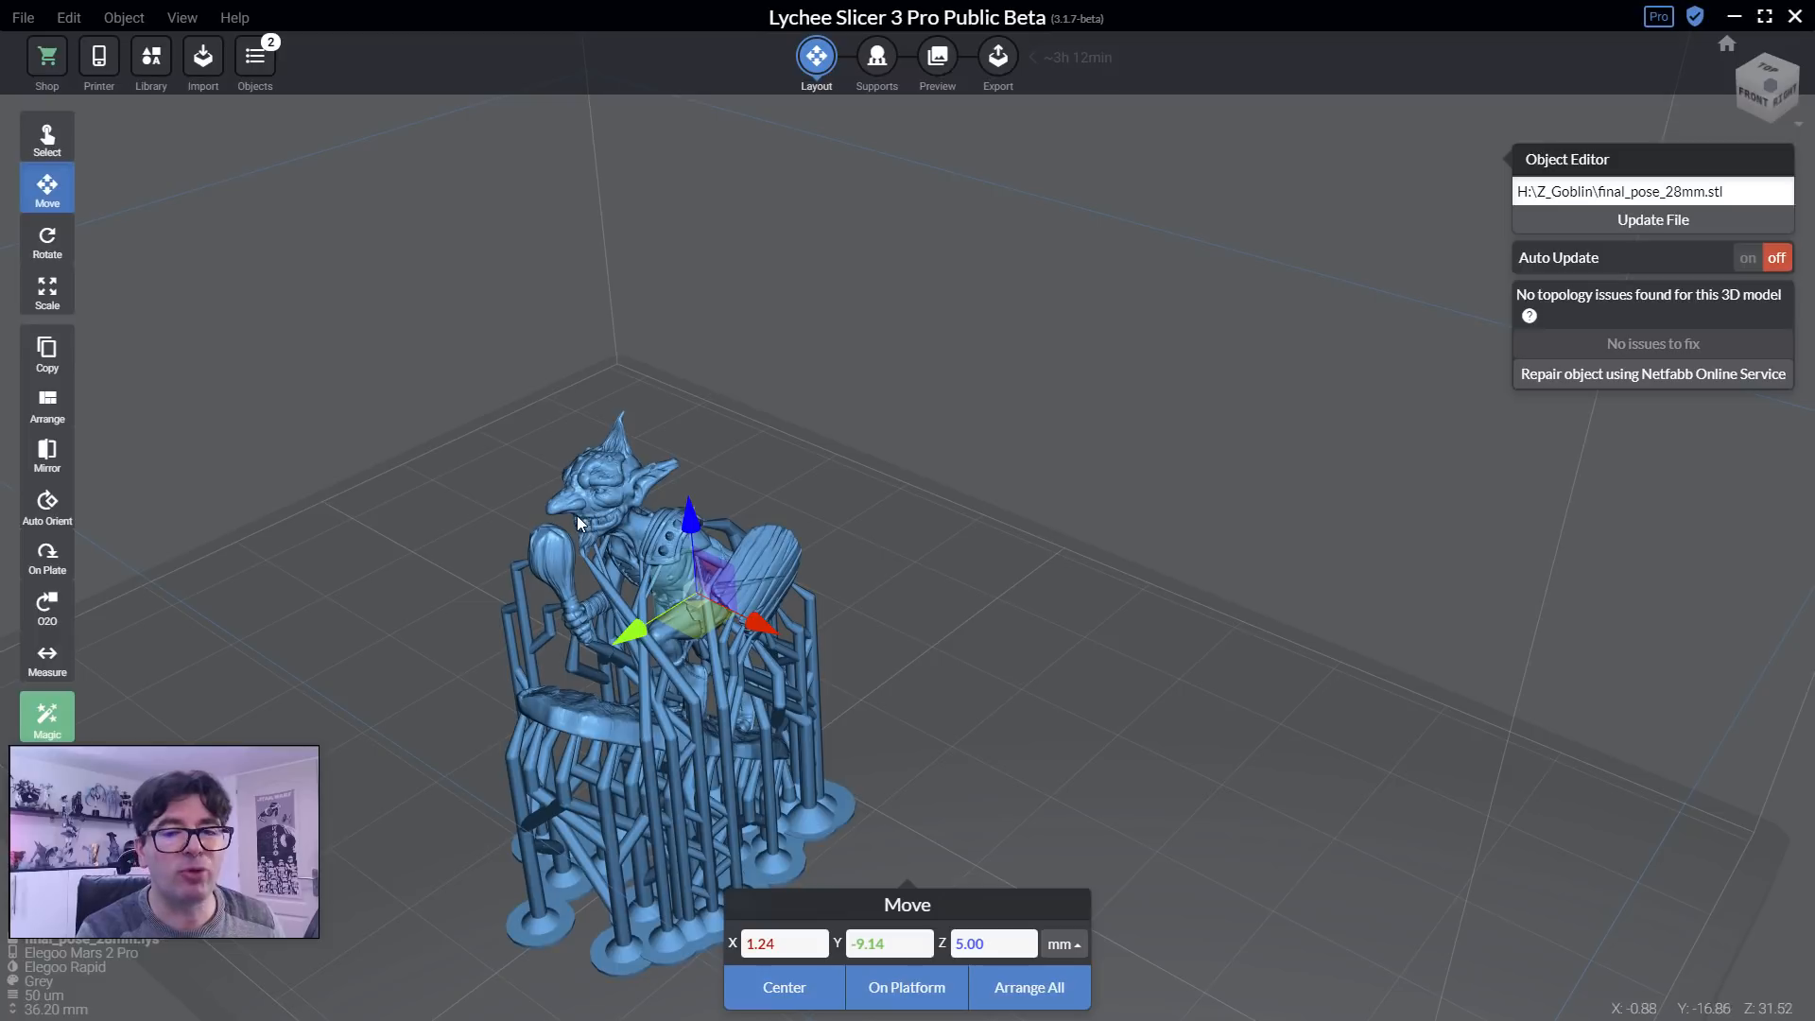
pyautogui.click(48, 289)
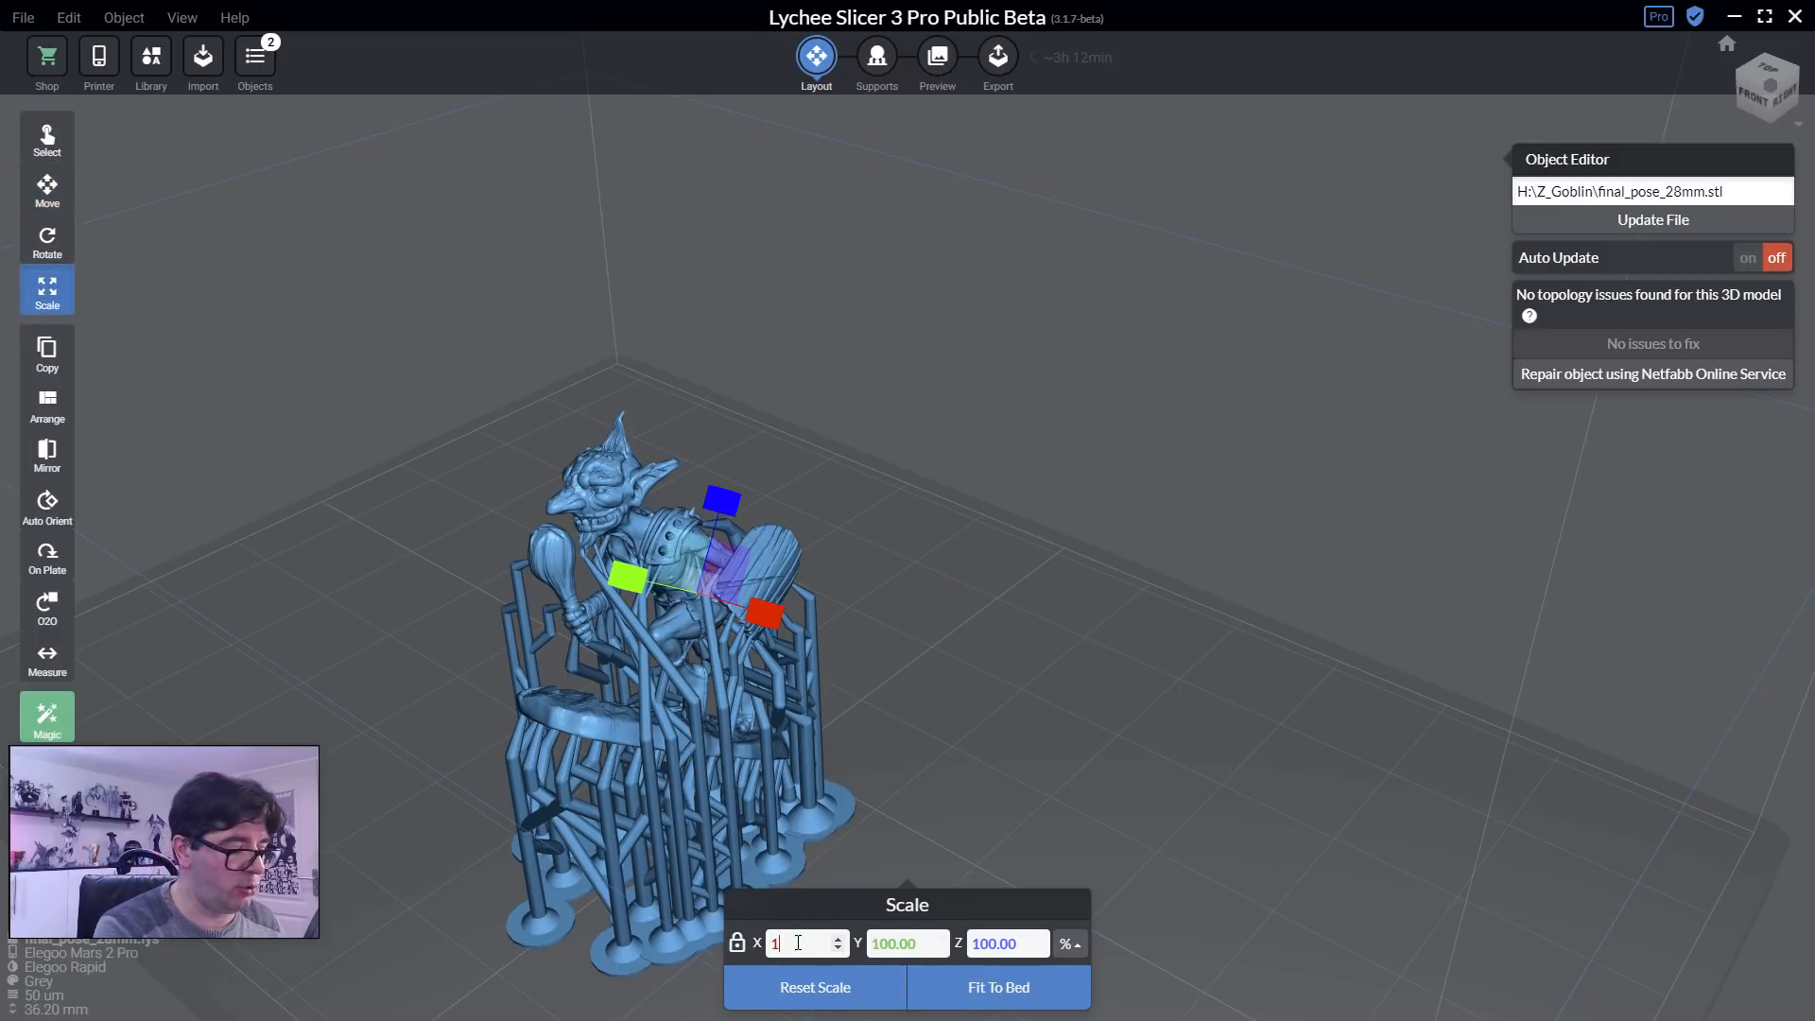
pyautogui.press('Return')
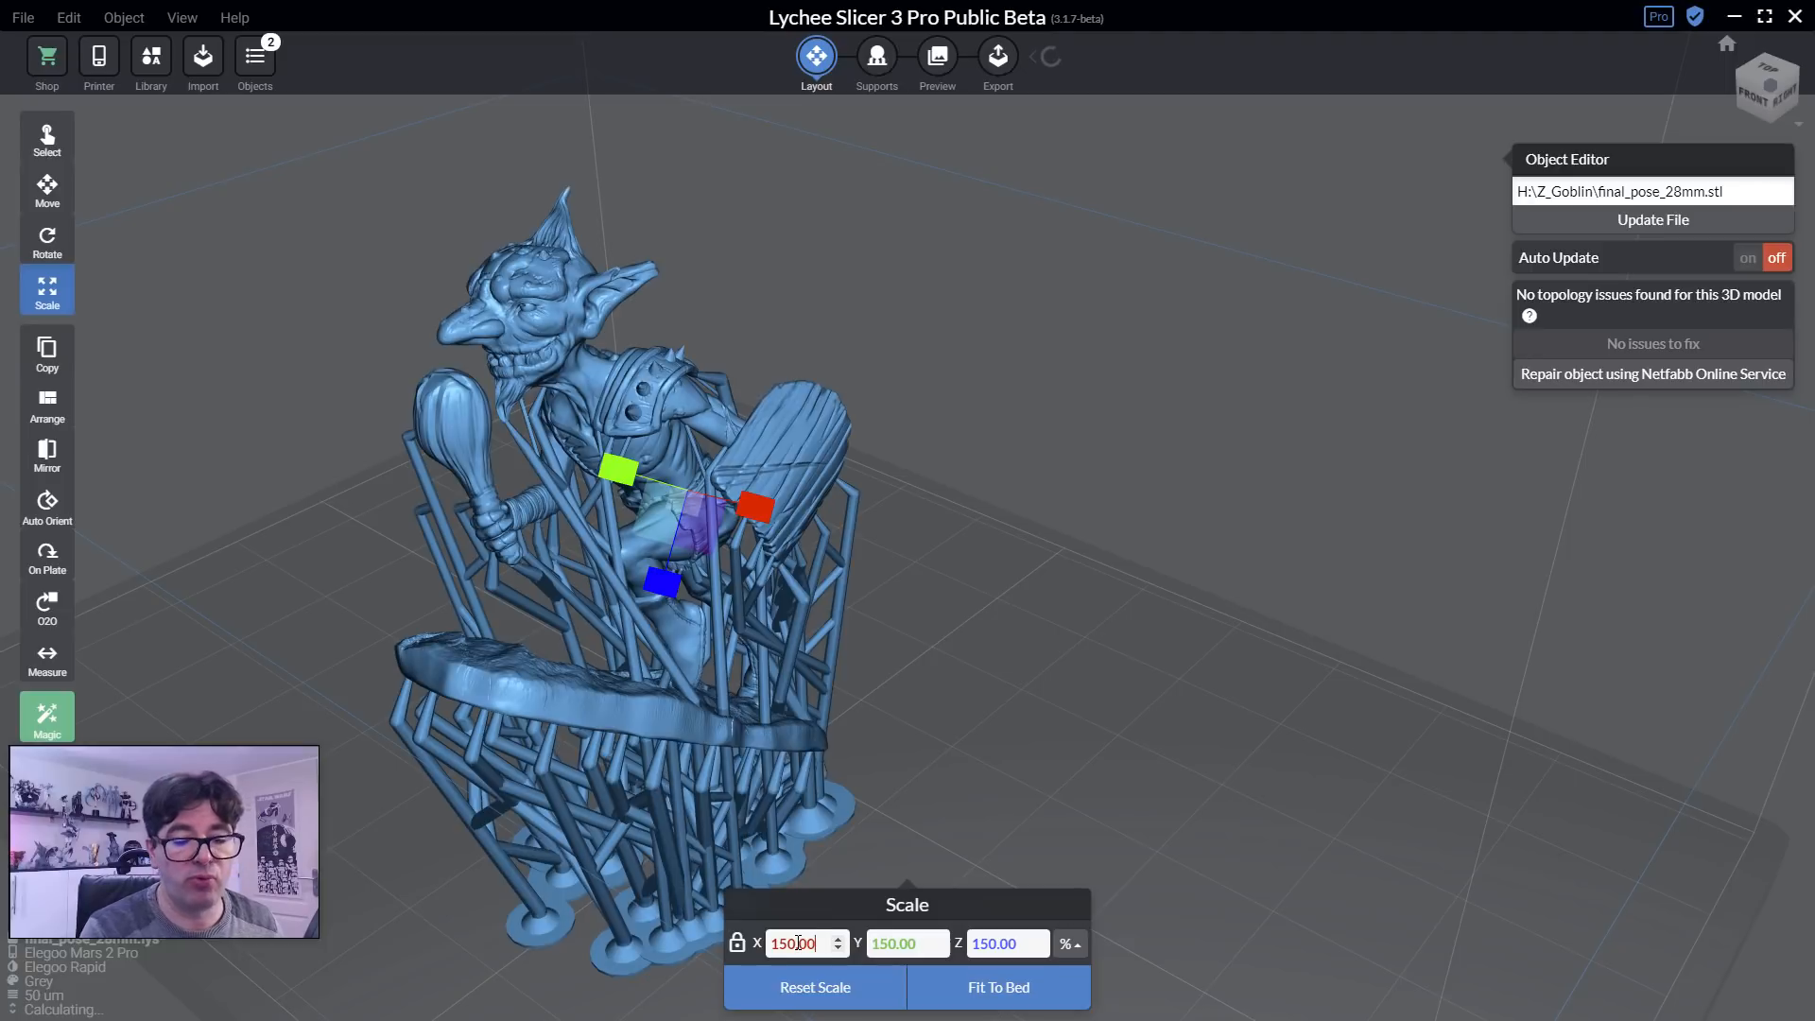
# Examine from below and around how the supports and bracings of the enlarged goblin changed shape.
pyautogui.rightClick(971, 654)
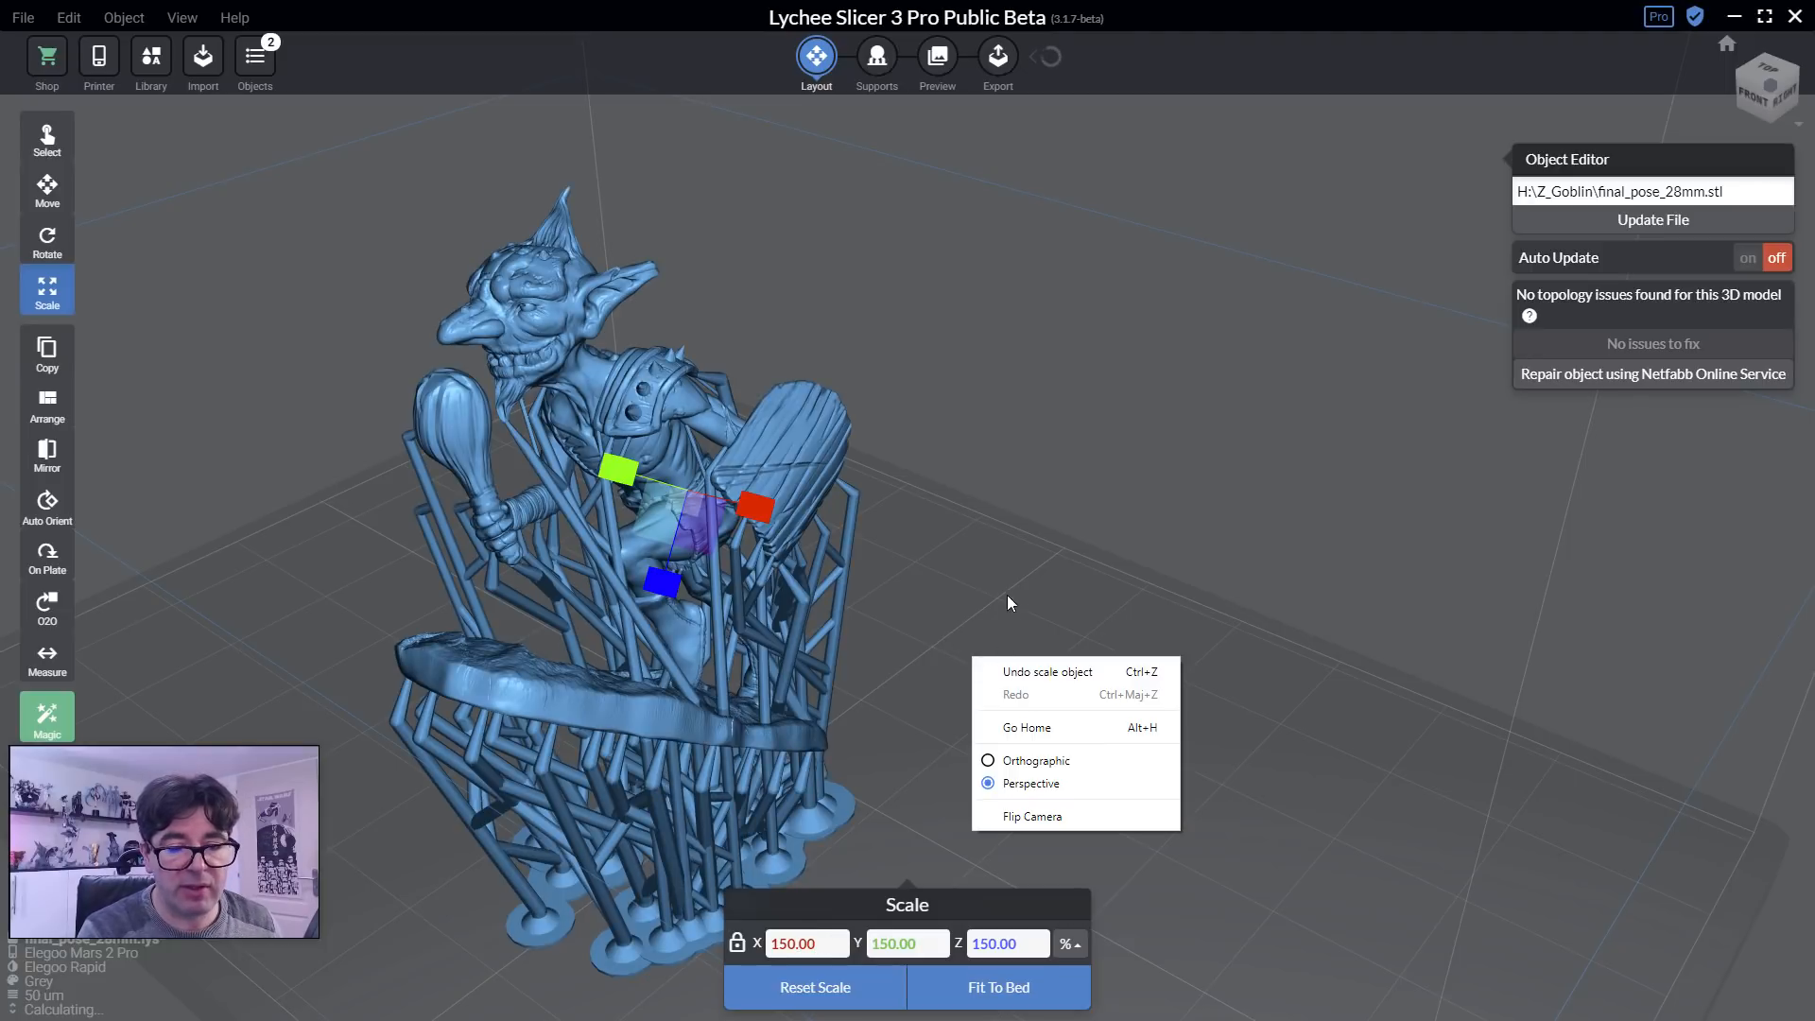
pyautogui.moveTo(1045, 511); pyautogui.dragTo(1154, 257, button='right')
pyautogui.moveTo(910, 682); pyautogui.dragTo(667, 315)
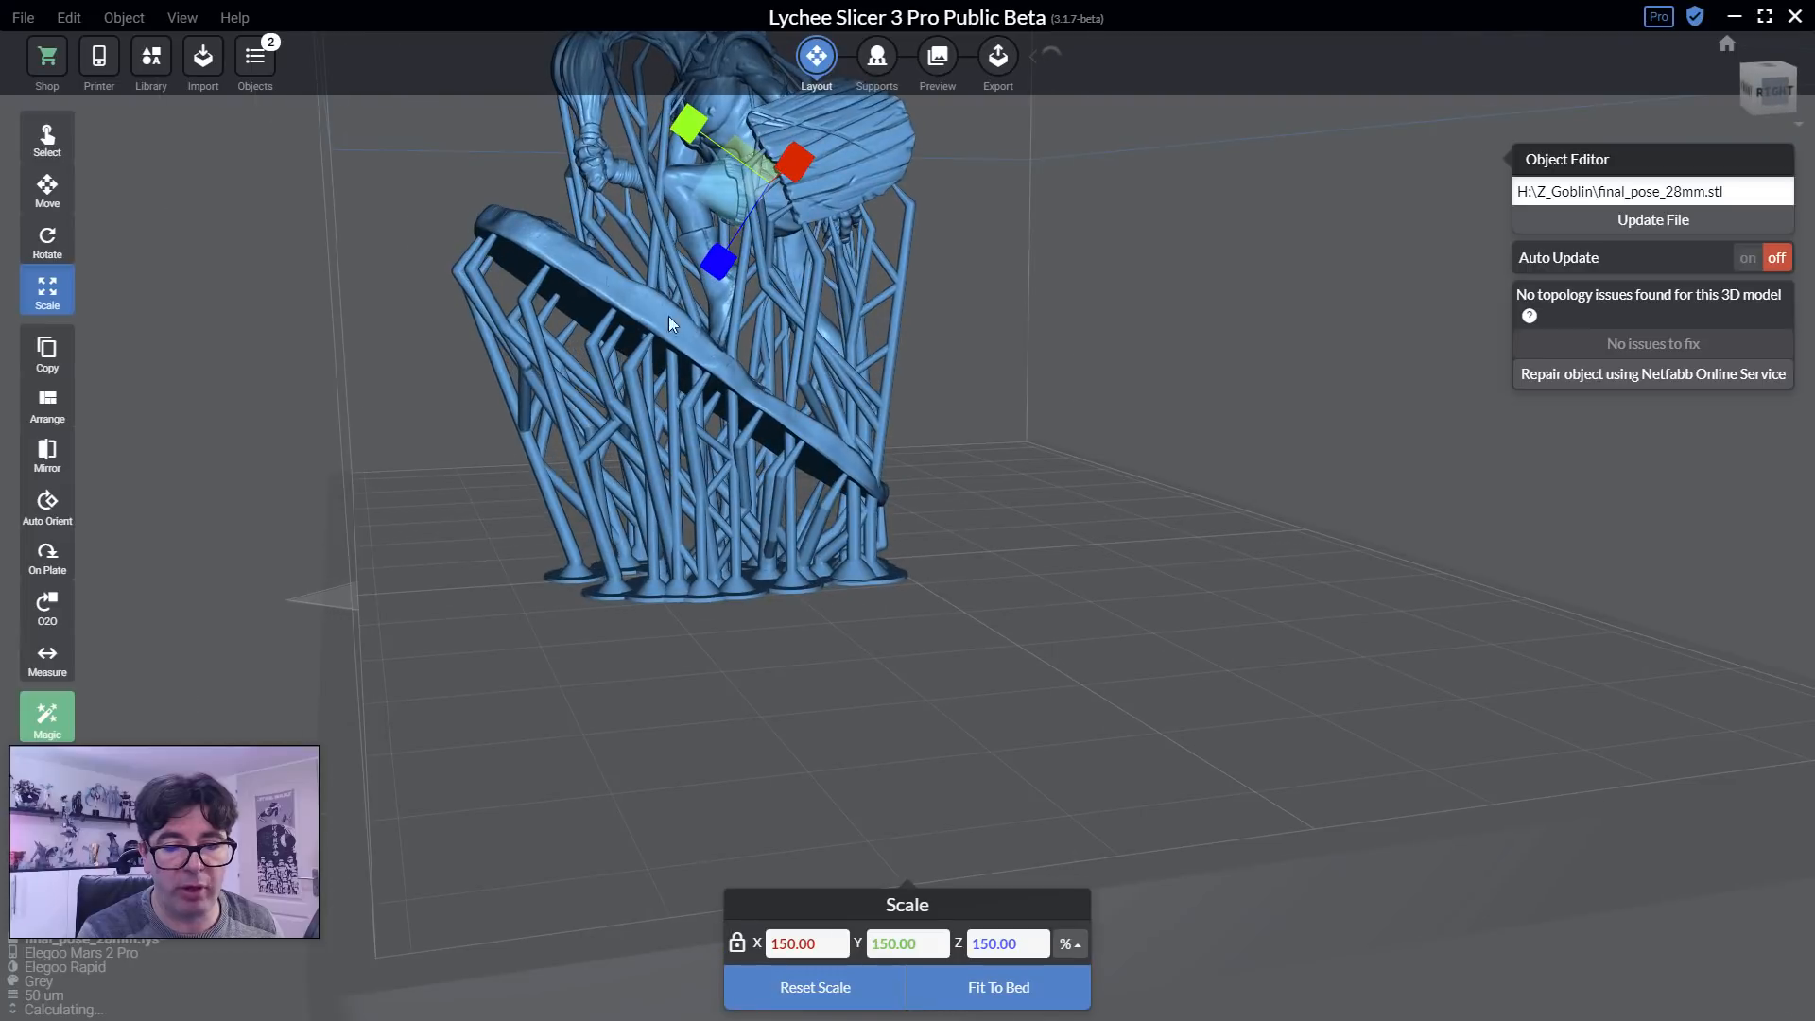
pyautogui.moveTo(1086, 363); pyautogui.dragTo(870, 532)
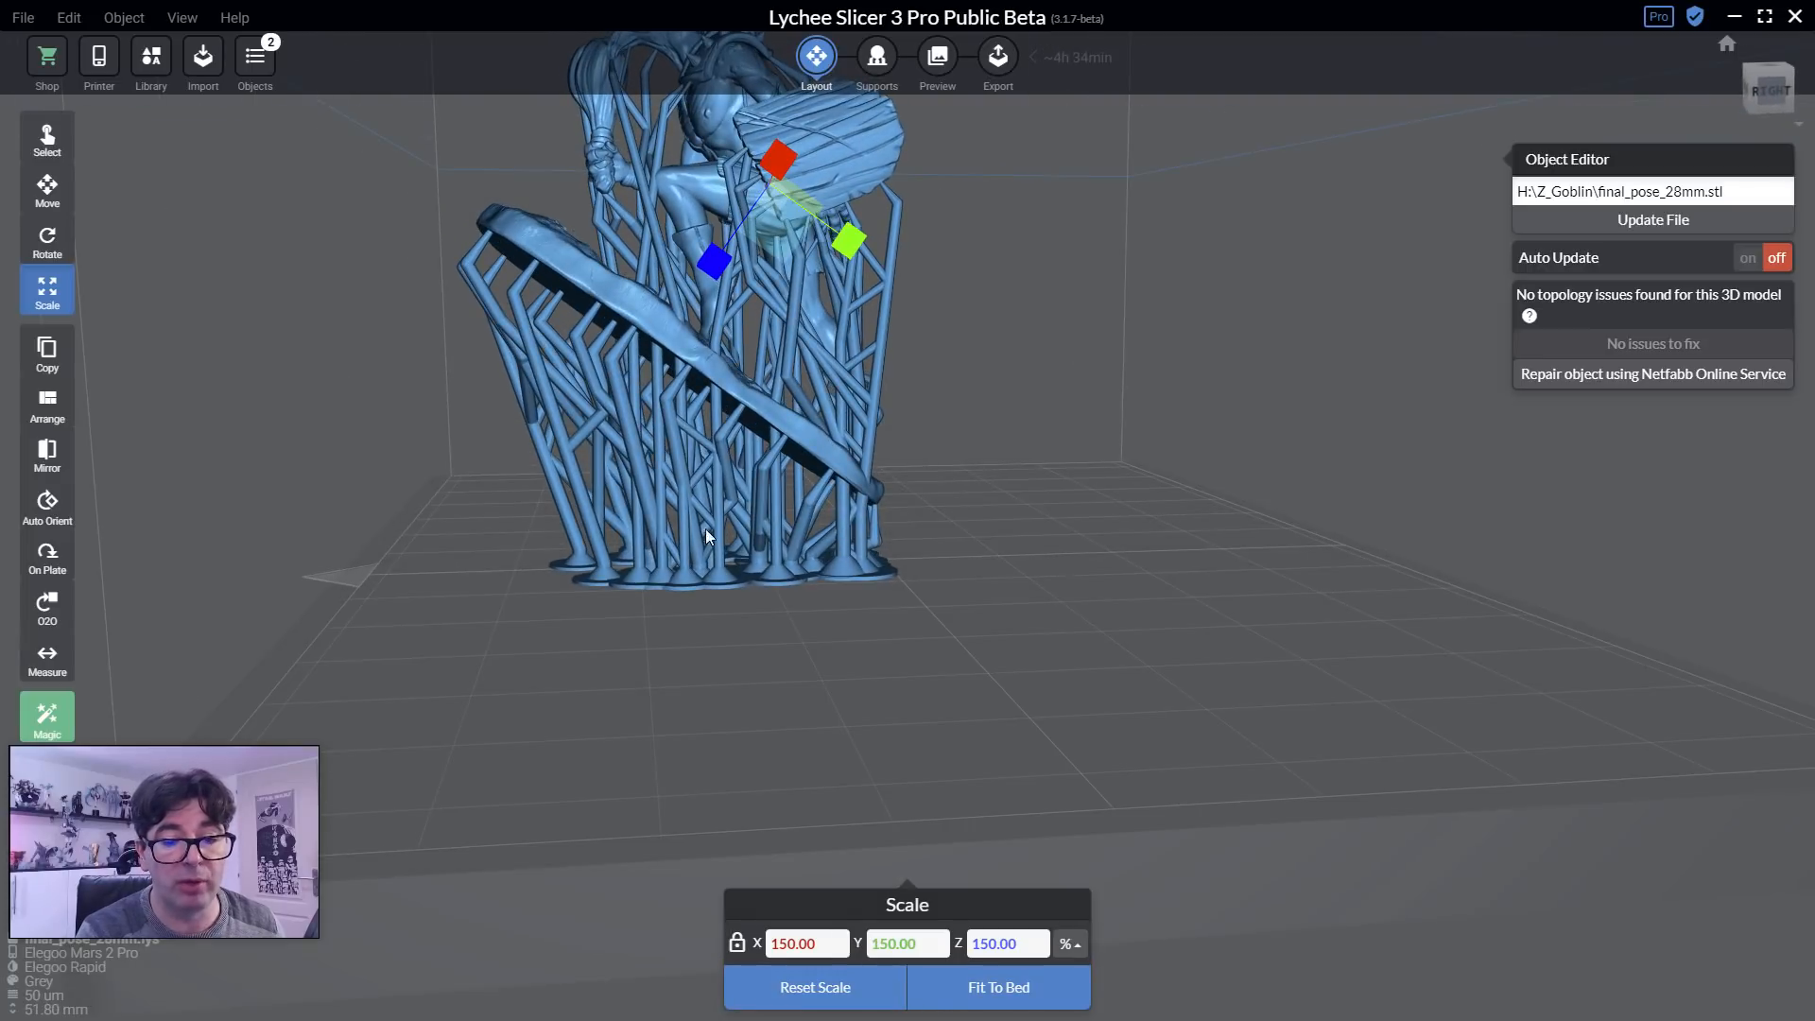
pyautogui.moveTo(708, 538); pyautogui.dragTo(1064, 135)
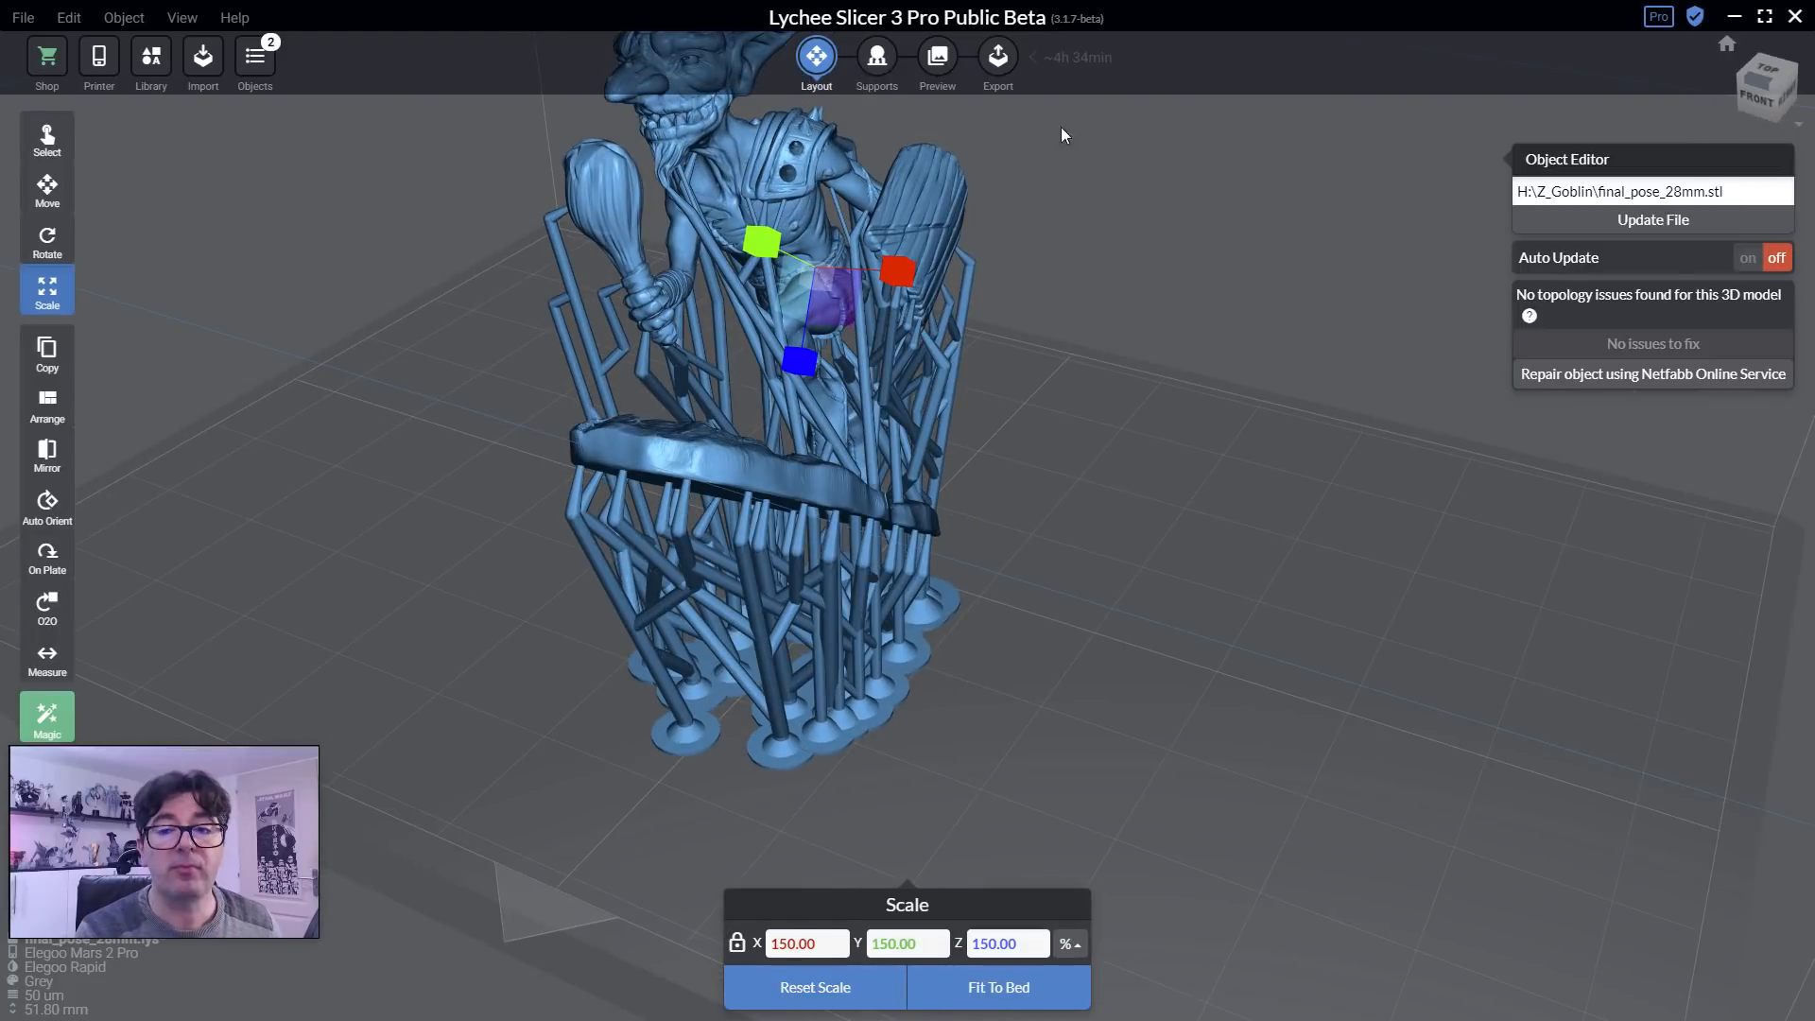
# Open the enlarged goblin in the Supports workspace and remove the clipping so the whole model shows.
pyautogui.click(878, 59)
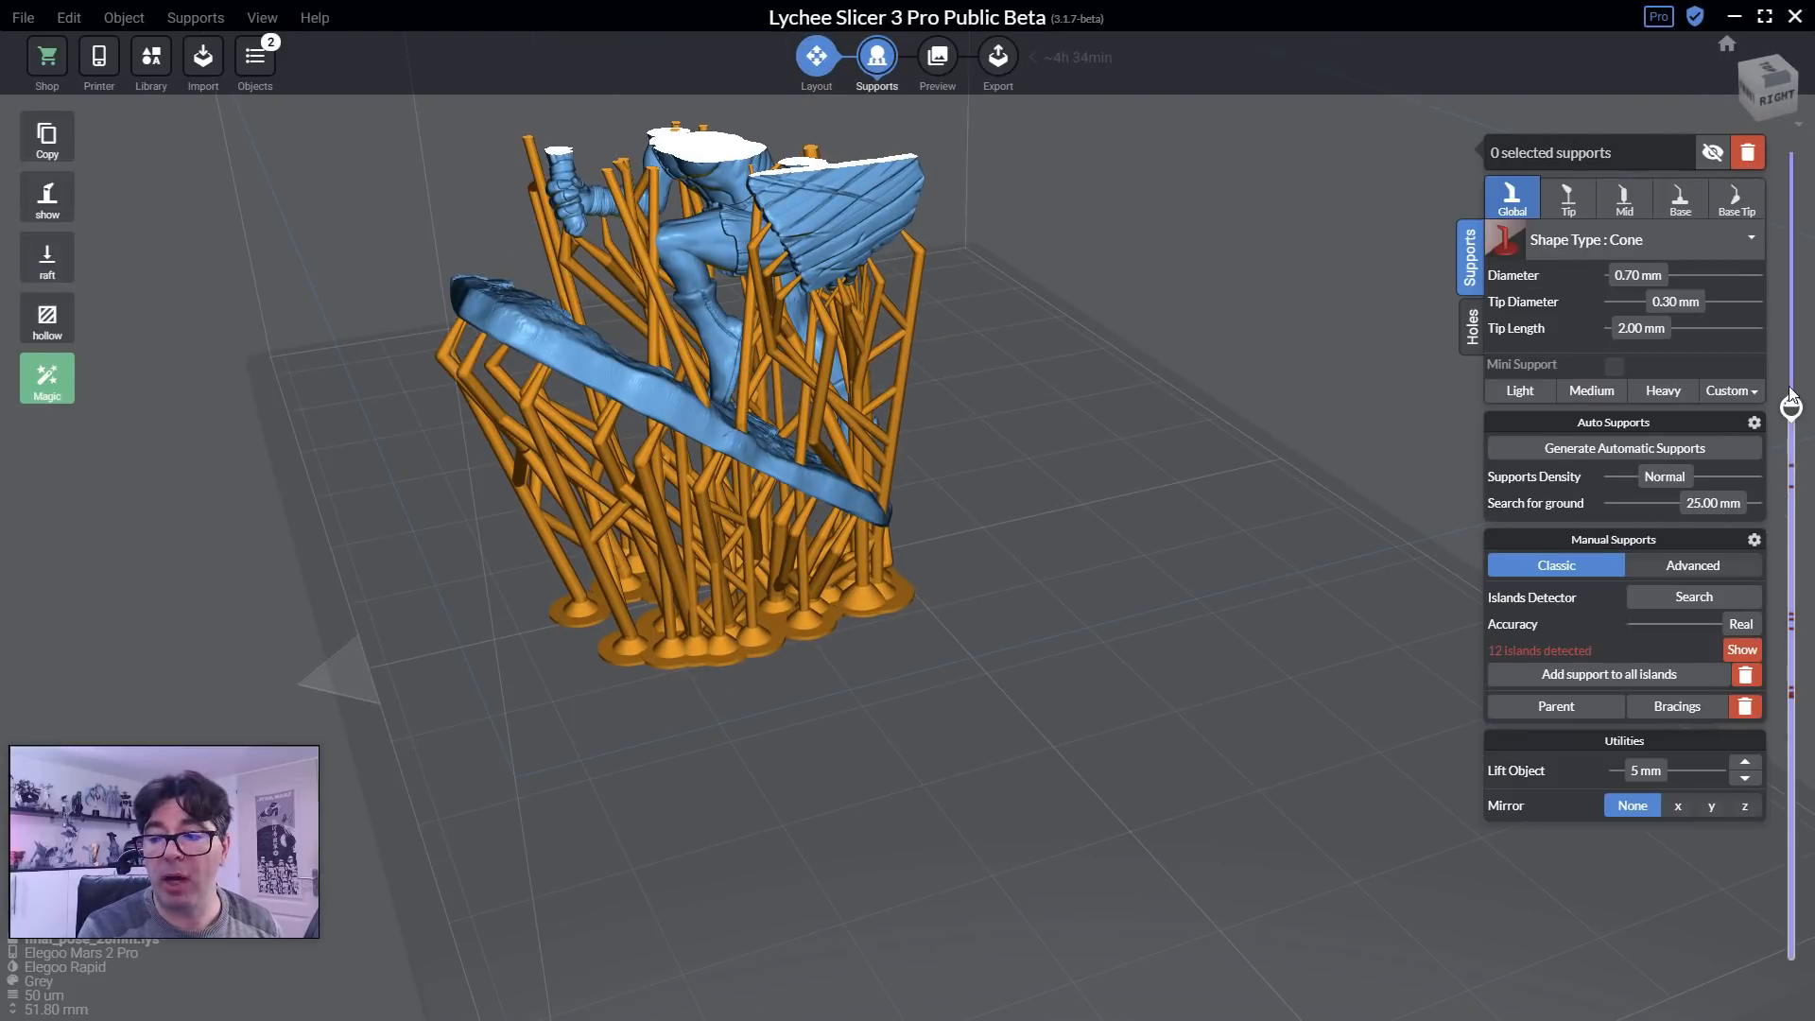
pyautogui.moveTo(1789, 388); pyautogui.dragTo(1791, 979)
pyautogui.moveTo(1063, 426); pyautogui.dragTo(1112, 675, button='right')
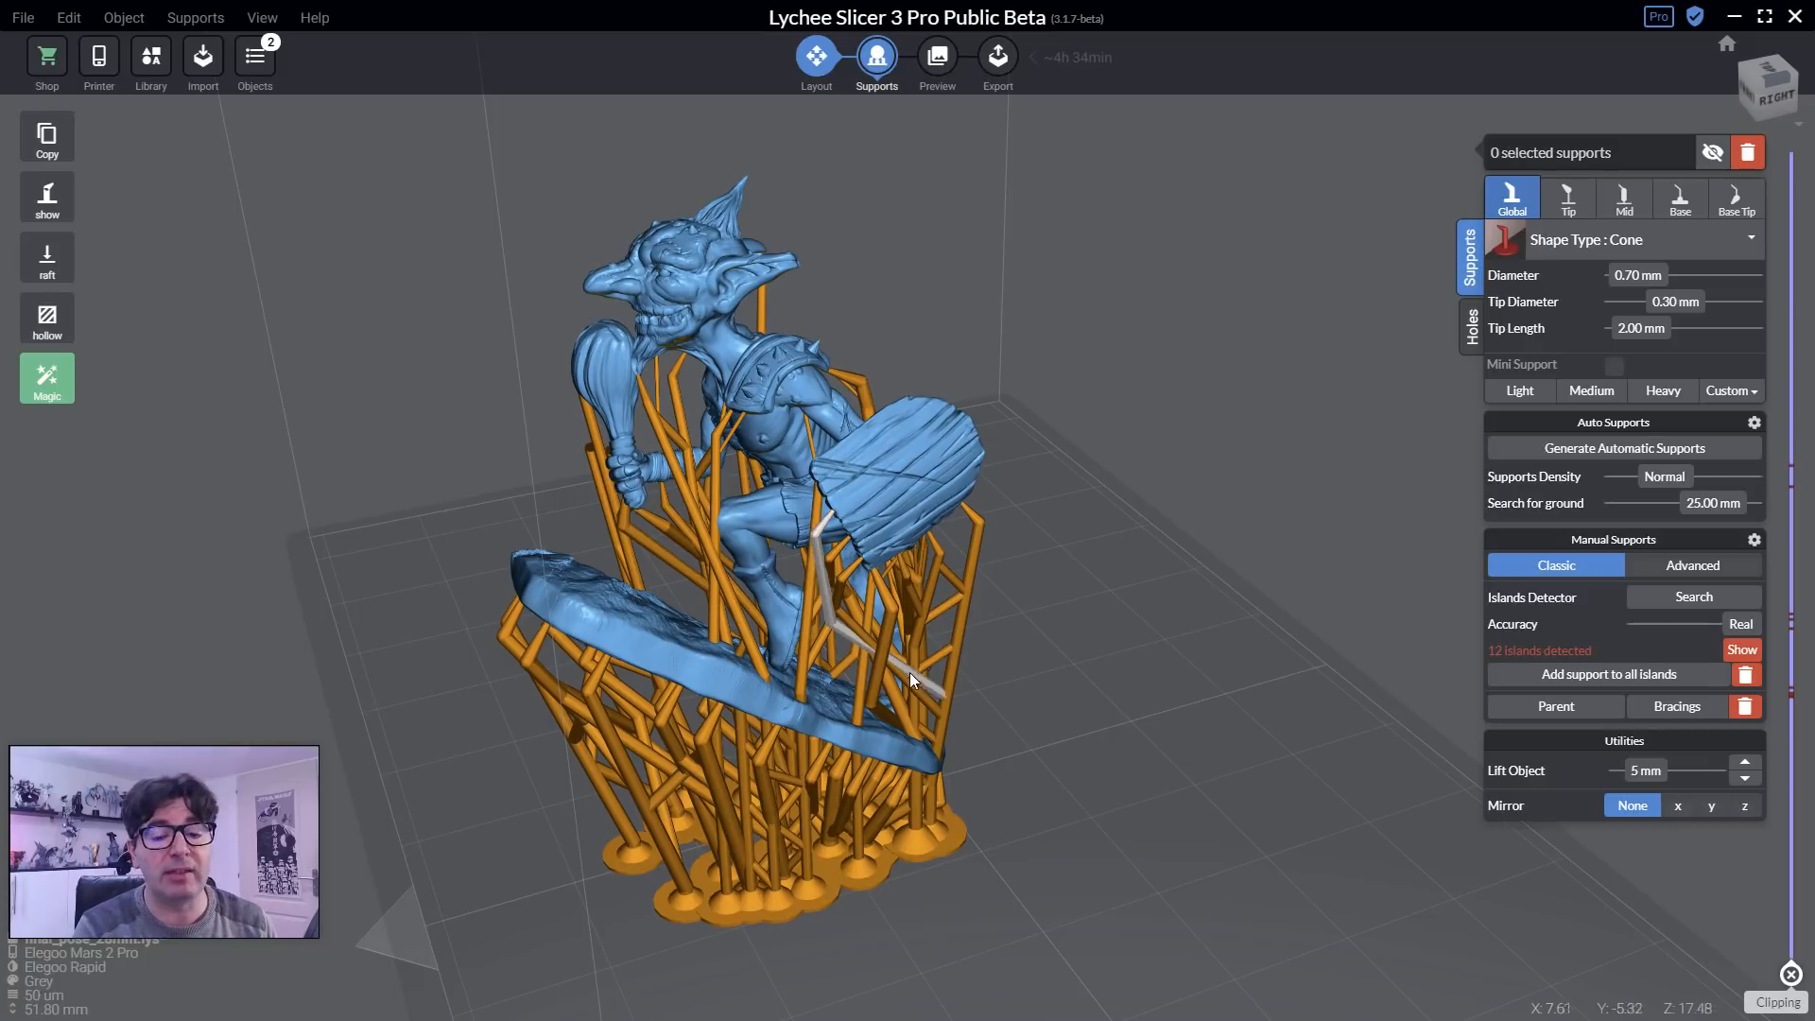
pyautogui.moveTo(1082, 694); pyautogui.dragTo(806, 467)
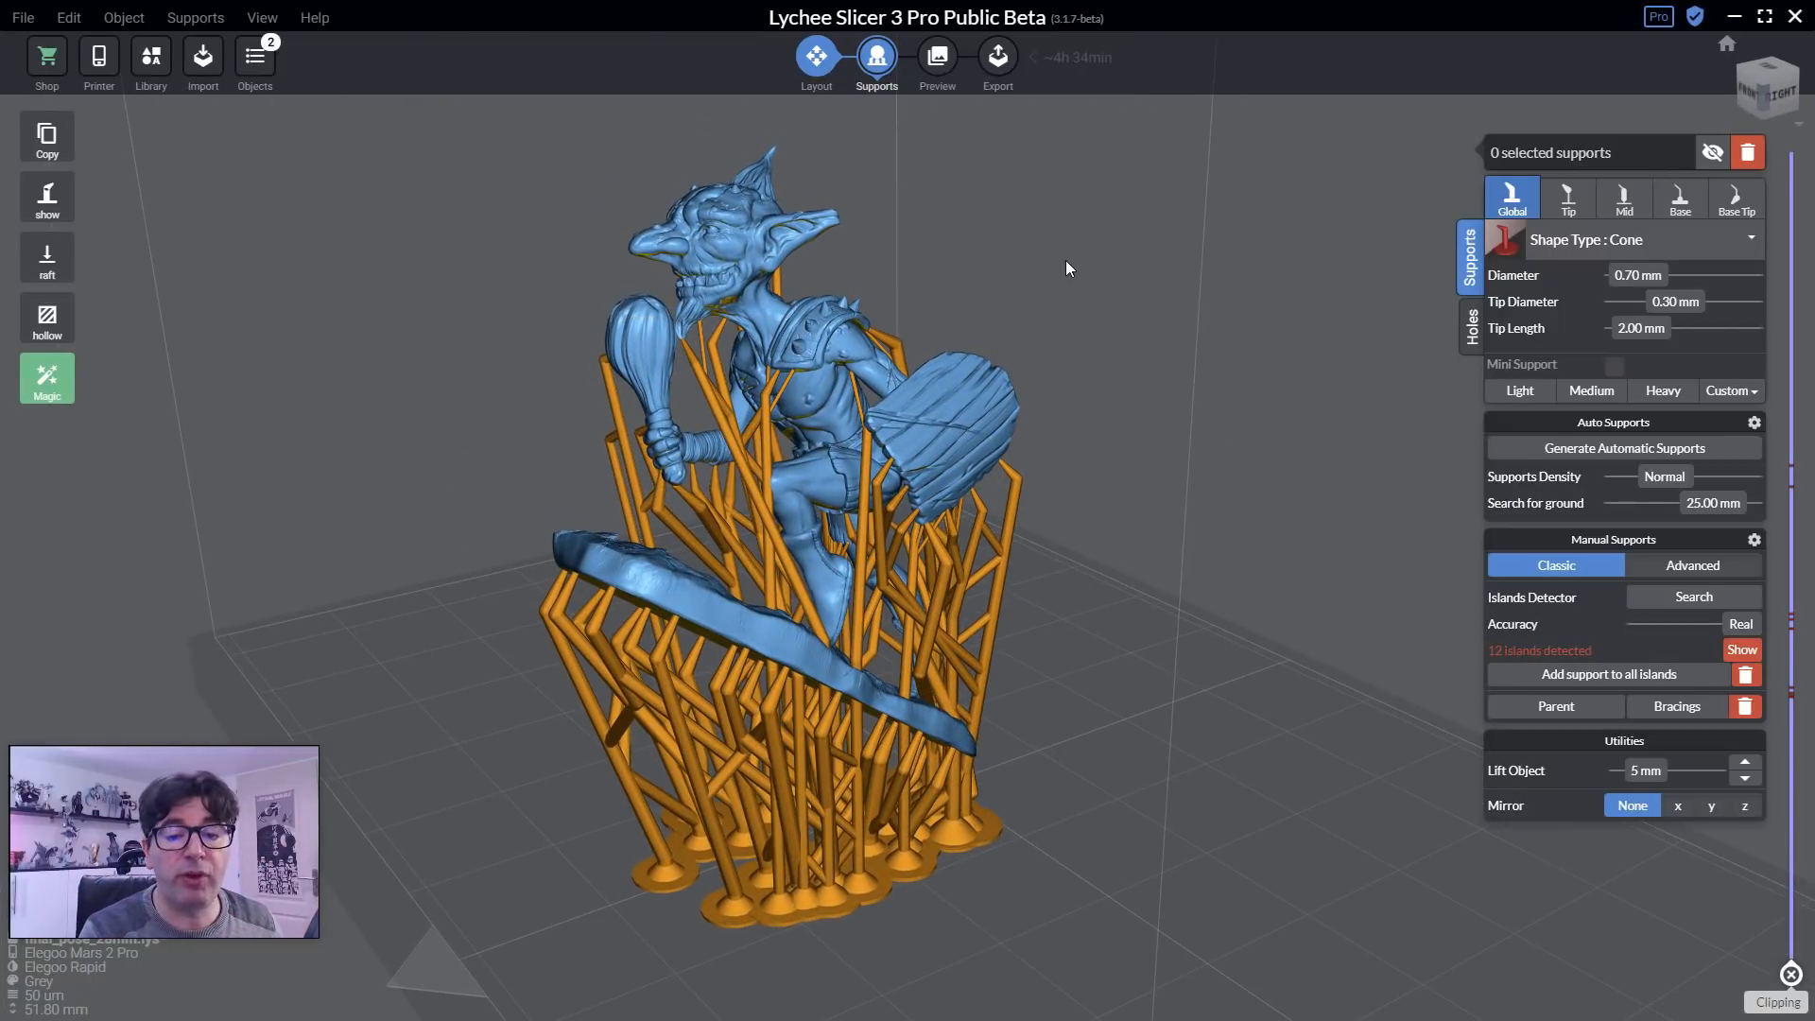
# Select all supports of the enlarged goblin and recalculate them.
pyautogui.keyDown('shift'); pyautogui.moveTo(1238, 164); pyautogui.dragTo(702, 624); pyautogui.keyUp('shift')
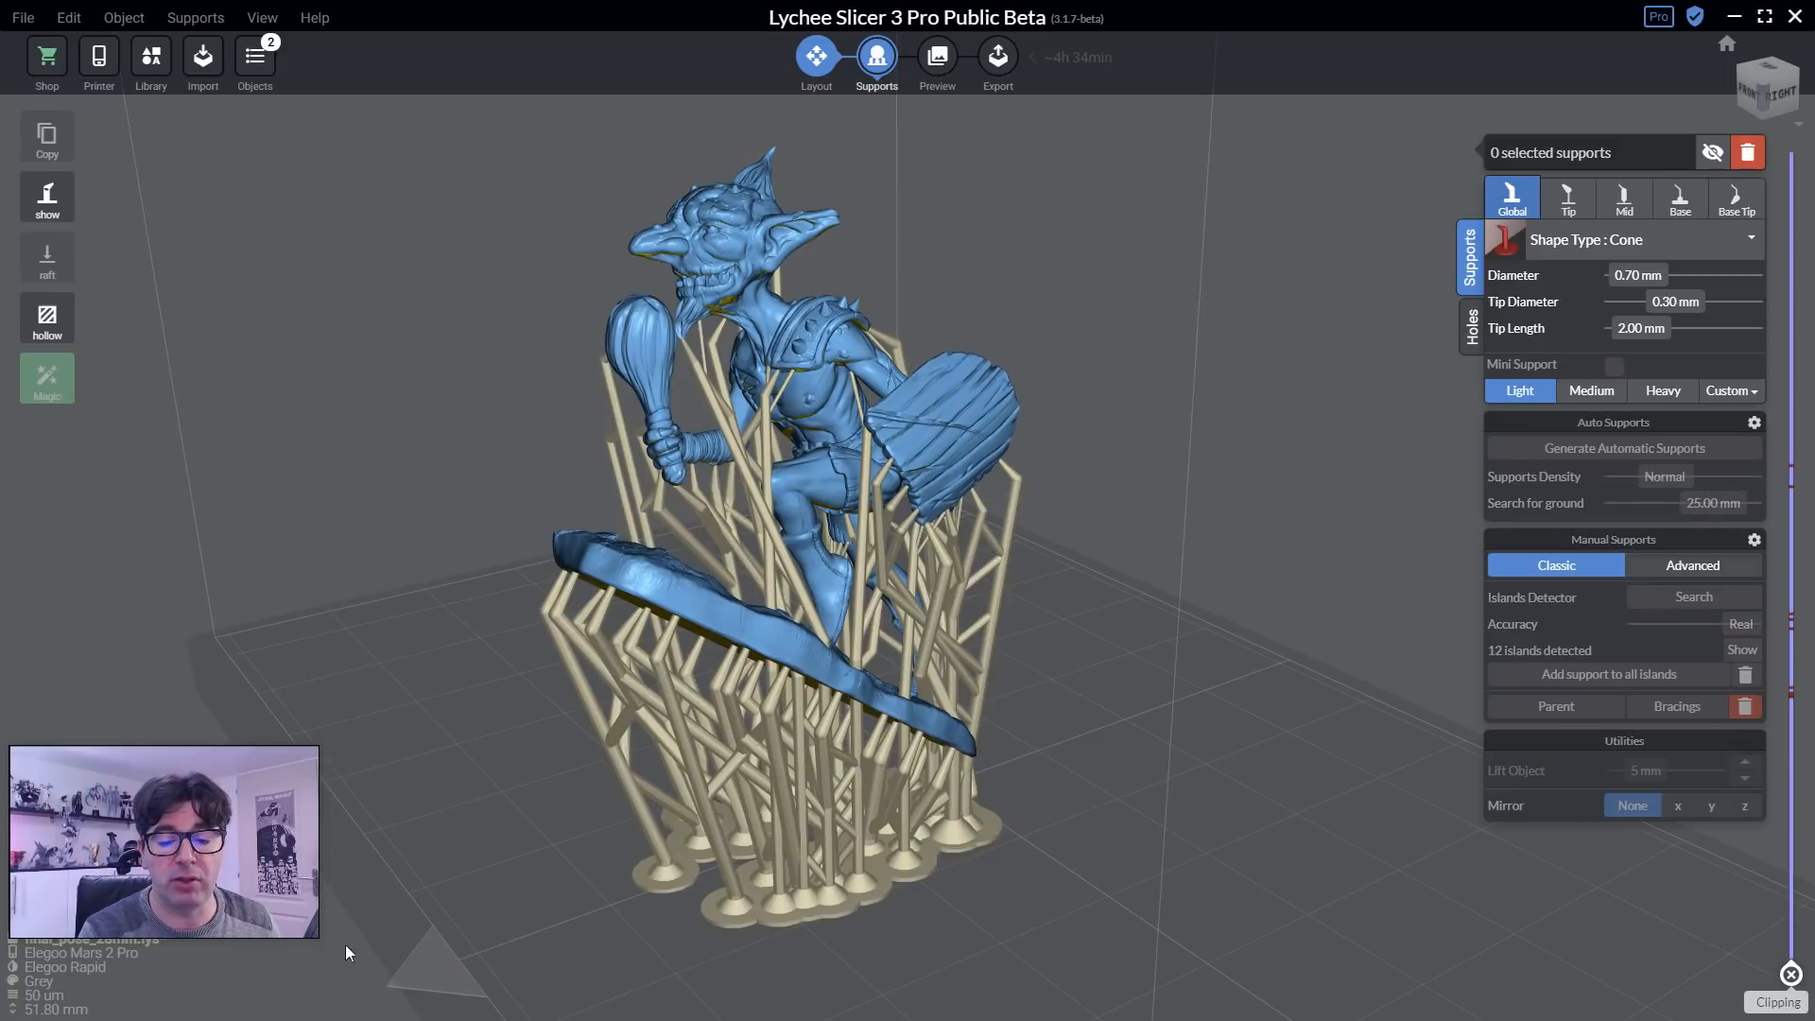
pyautogui.rightClick(767, 509)
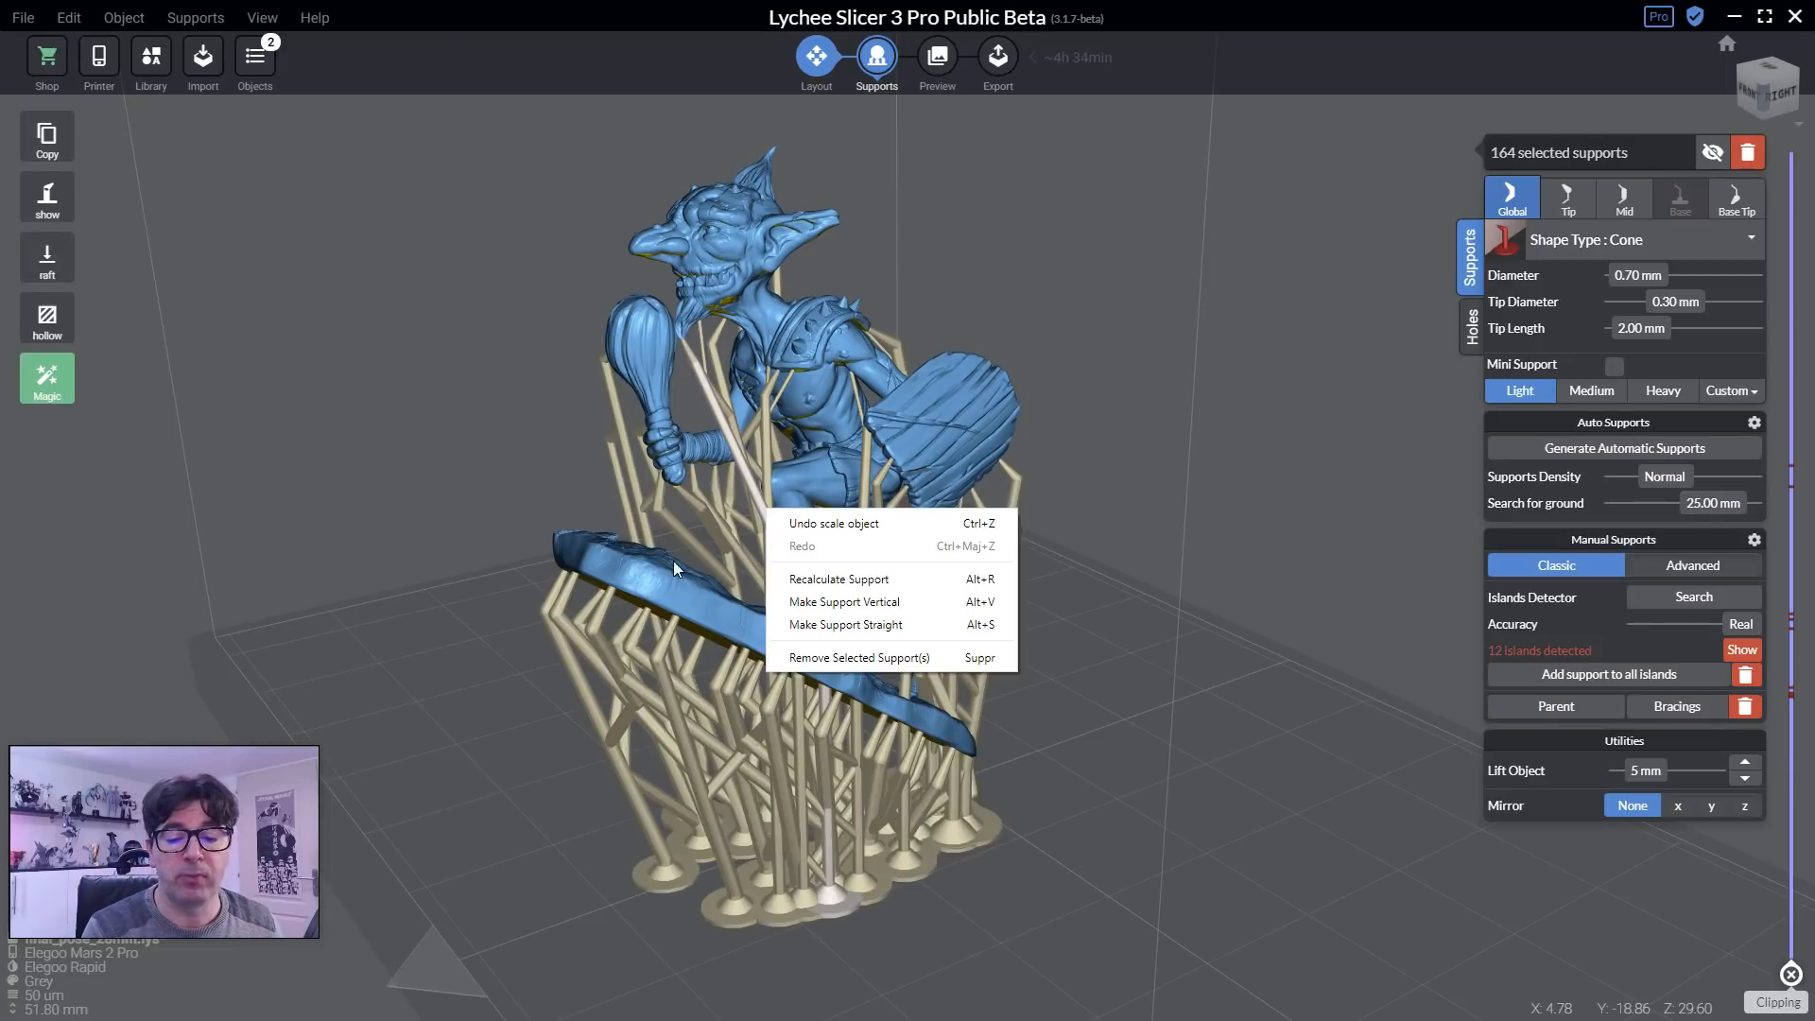
pyautogui.click(824, 581)
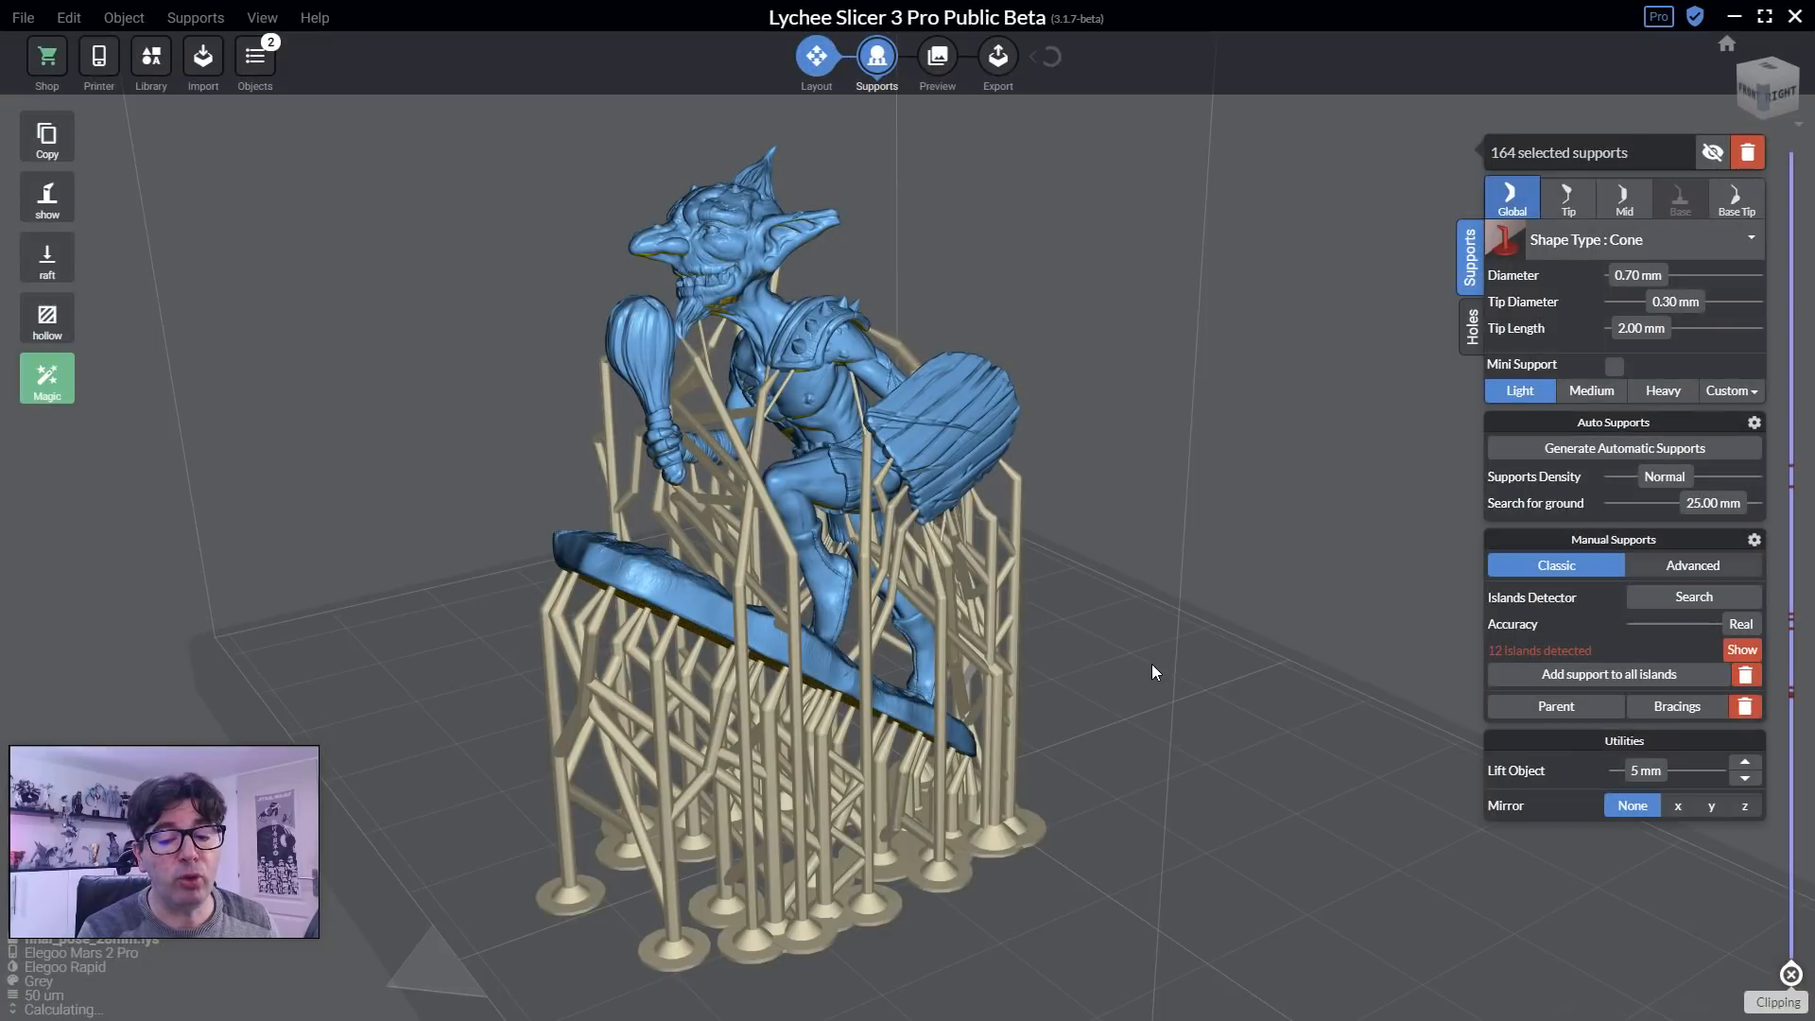
pyautogui.click(1144, 681)
# Examine the recalculated supports and bracings from the front and side, closing in on the area around the club hand.
pyautogui.moveTo(1139, 640); pyautogui.dragTo(1267, 673)
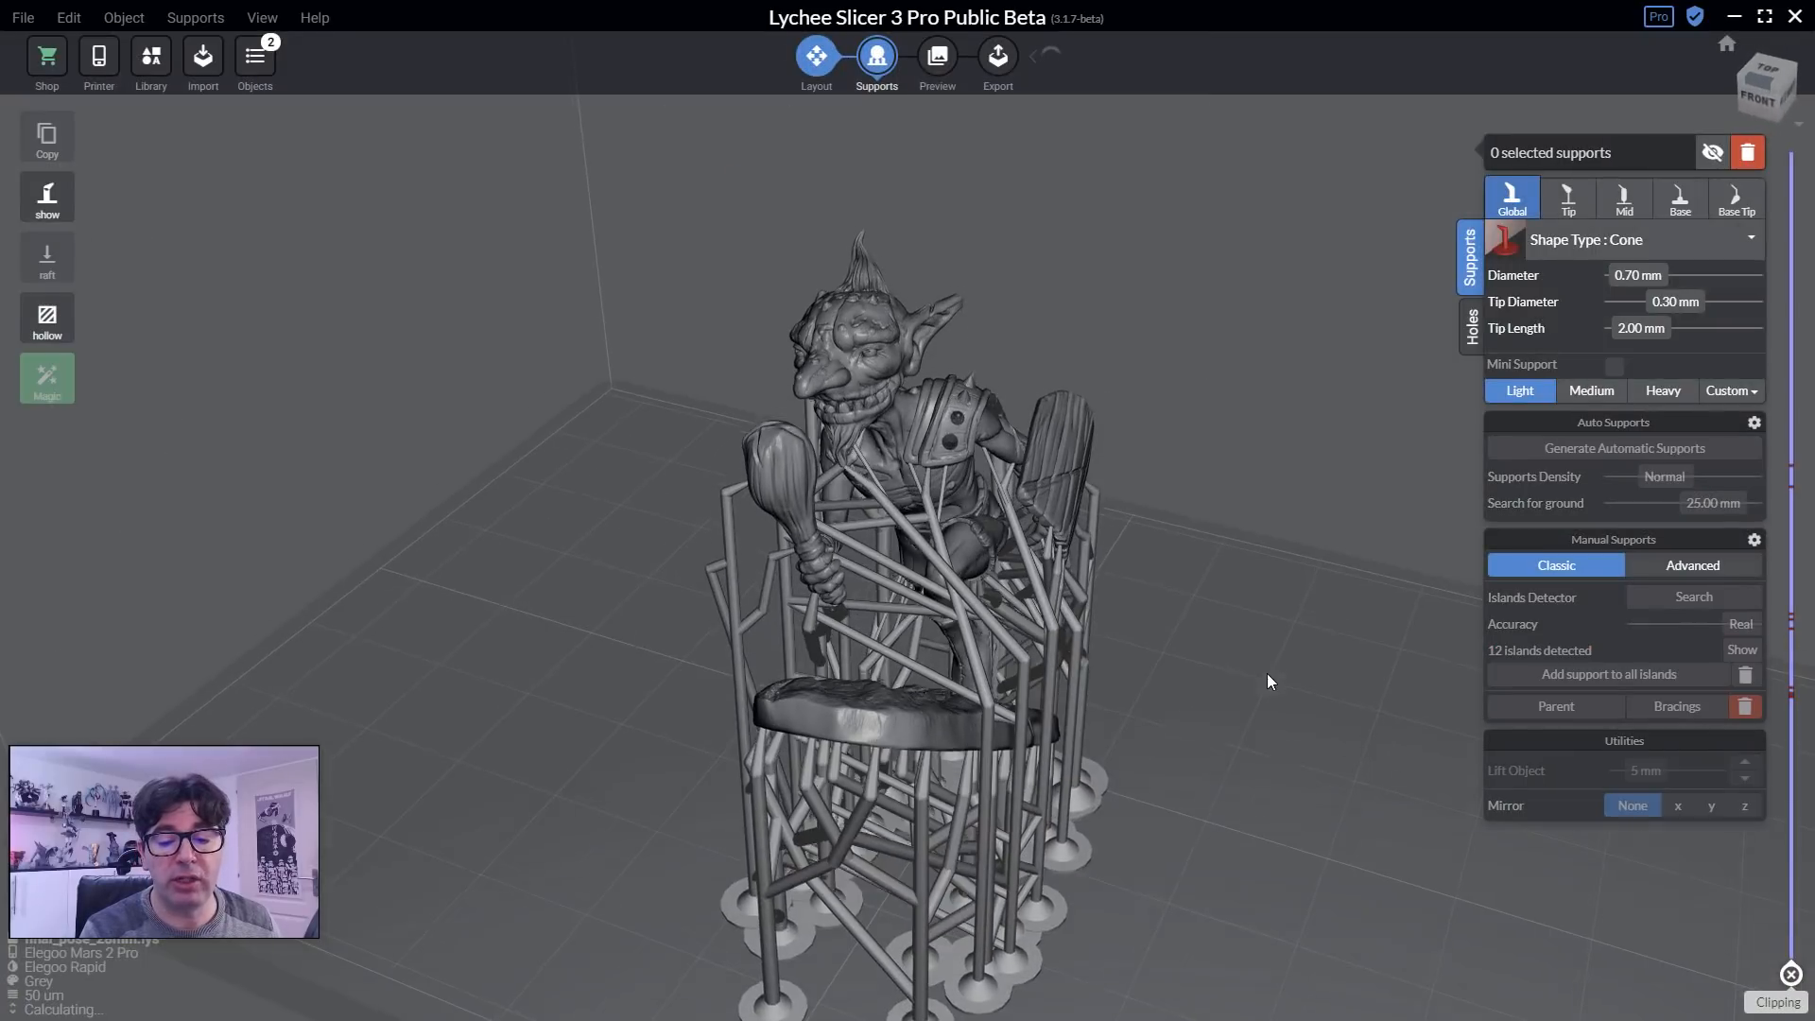
pyautogui.click(953, 558)
pyautogui.click(1199, 872)
pyautogui.moveTo(1199, 872); pyautogui.dragTo(880, 837)
pyautogui.click(650, 460)
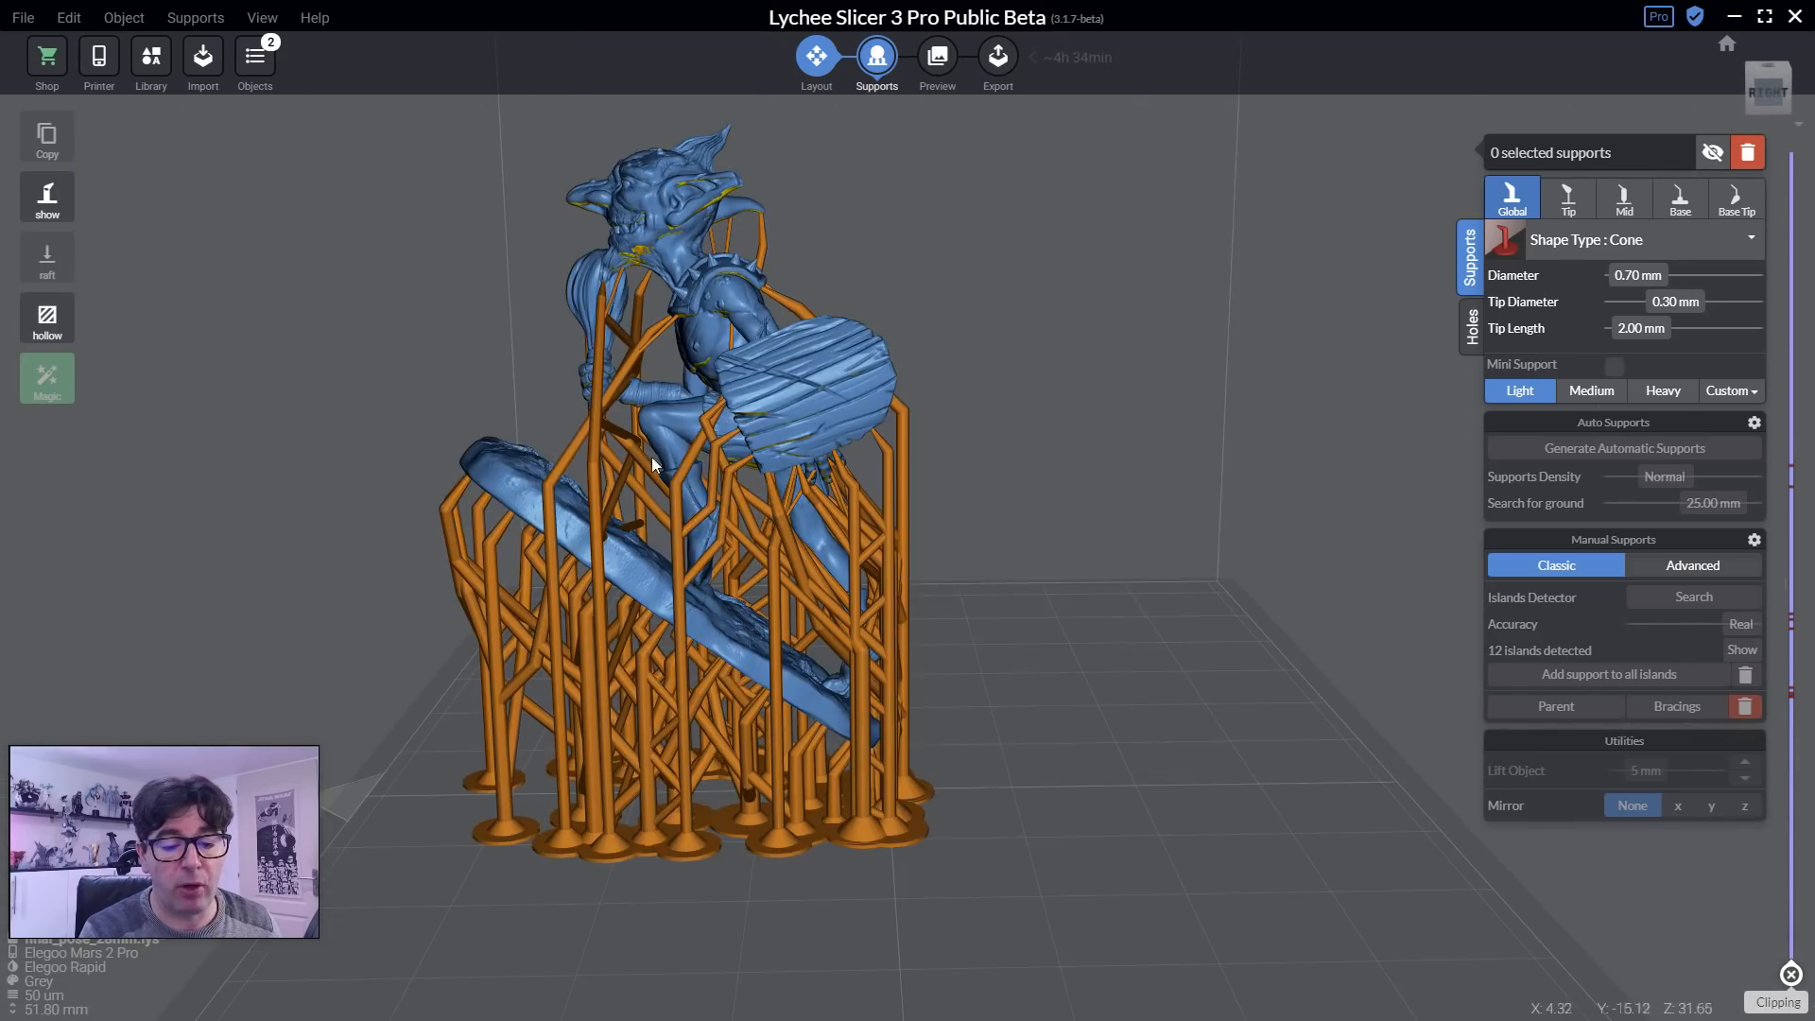
pyautogui.moveTo(653, 709); pyautogui.dragTo(939, 813, button='right')
pyautogui.scroll(6, 855, 558)
pyautogui.moveTo(853, 558); pyautogui.dragTo(893, 587, button='right')
pyautogui.moveTo(1080, 580); pyautogui.dragTo(1119, 552, button='right')
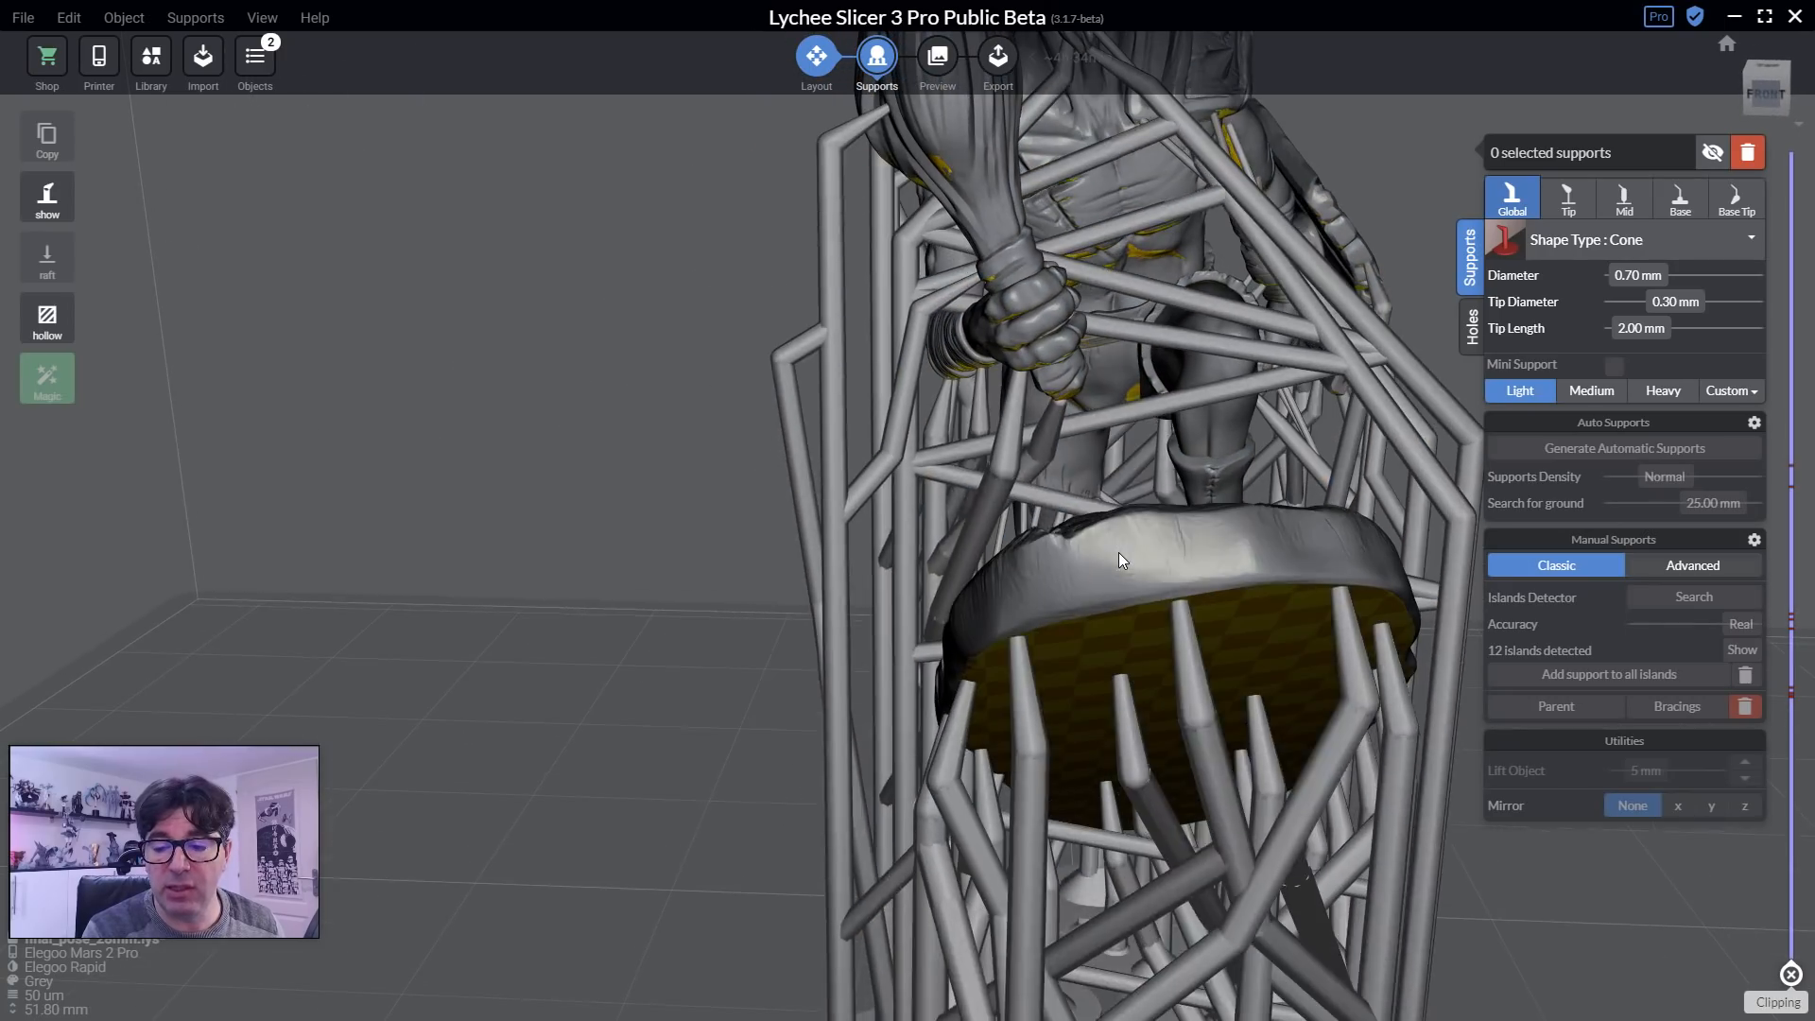
# Delete the nearly horizontal bracing that crosses just below the club hand.
pyautogui.click(1109, 412)
pyautogui.moveTo(1189, 447); pyautogui.dragTo(1080, 467, button='right')
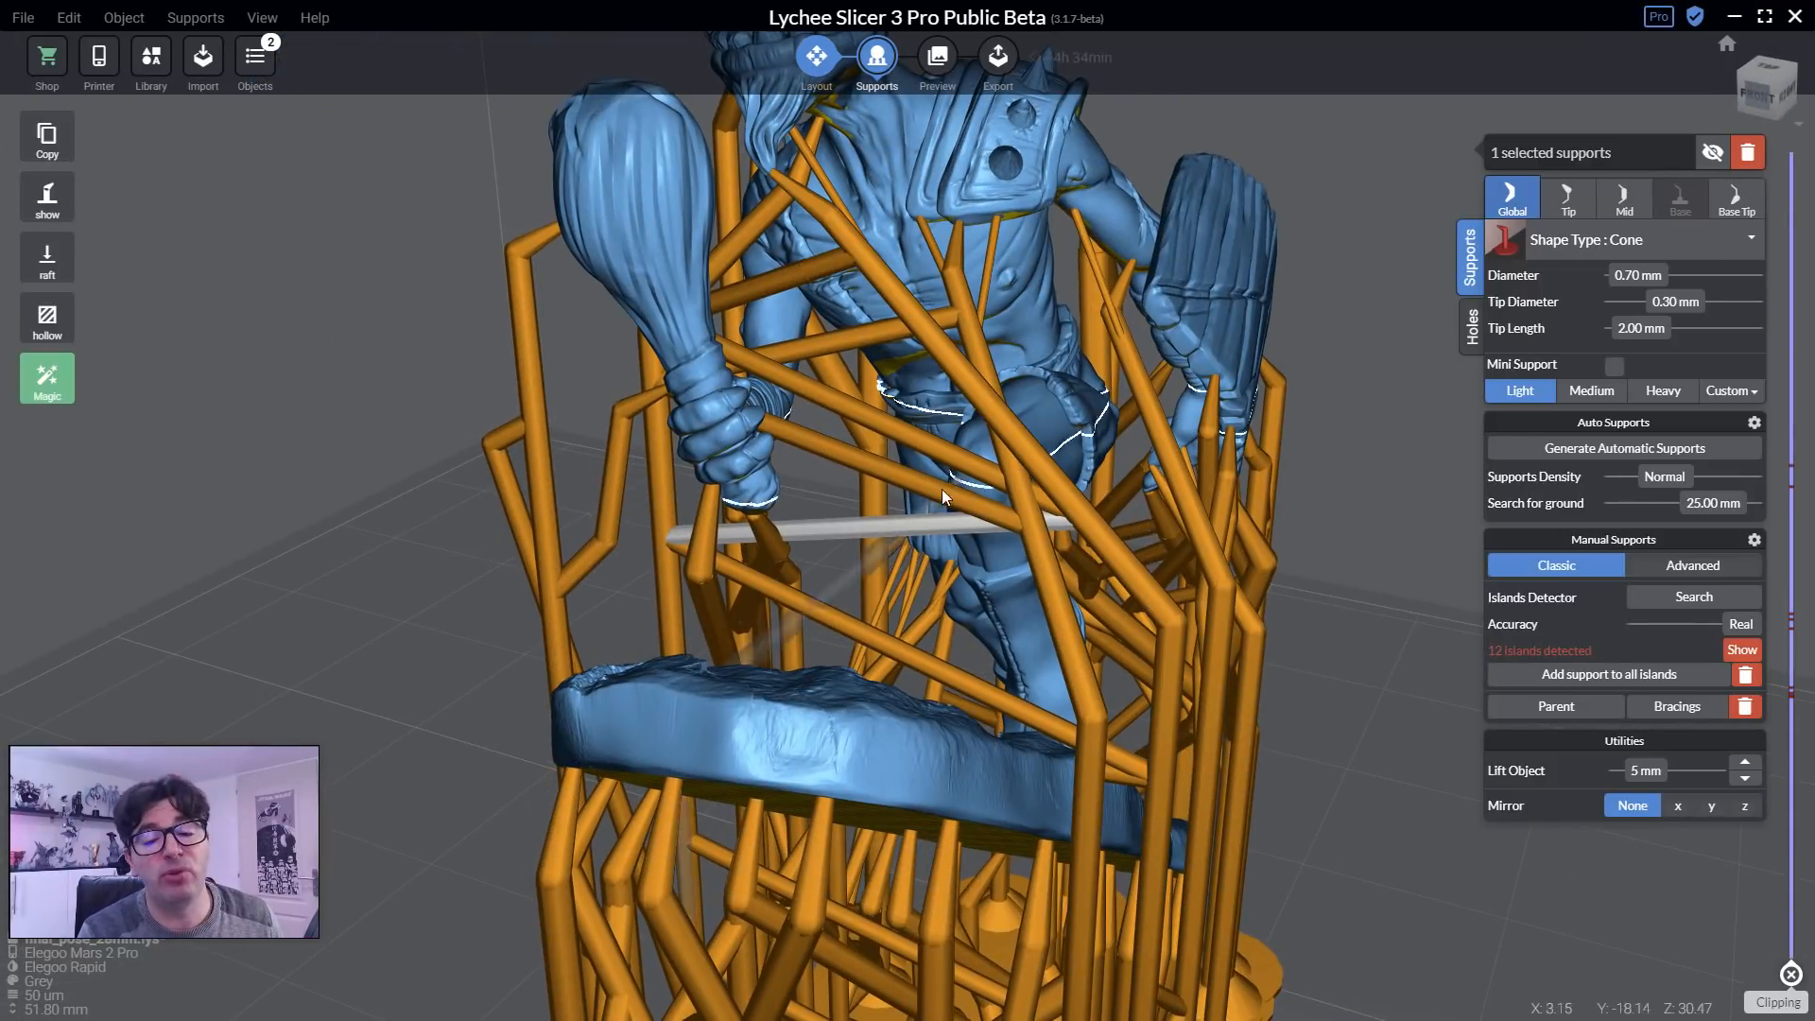
pyautogui.press('Delete')
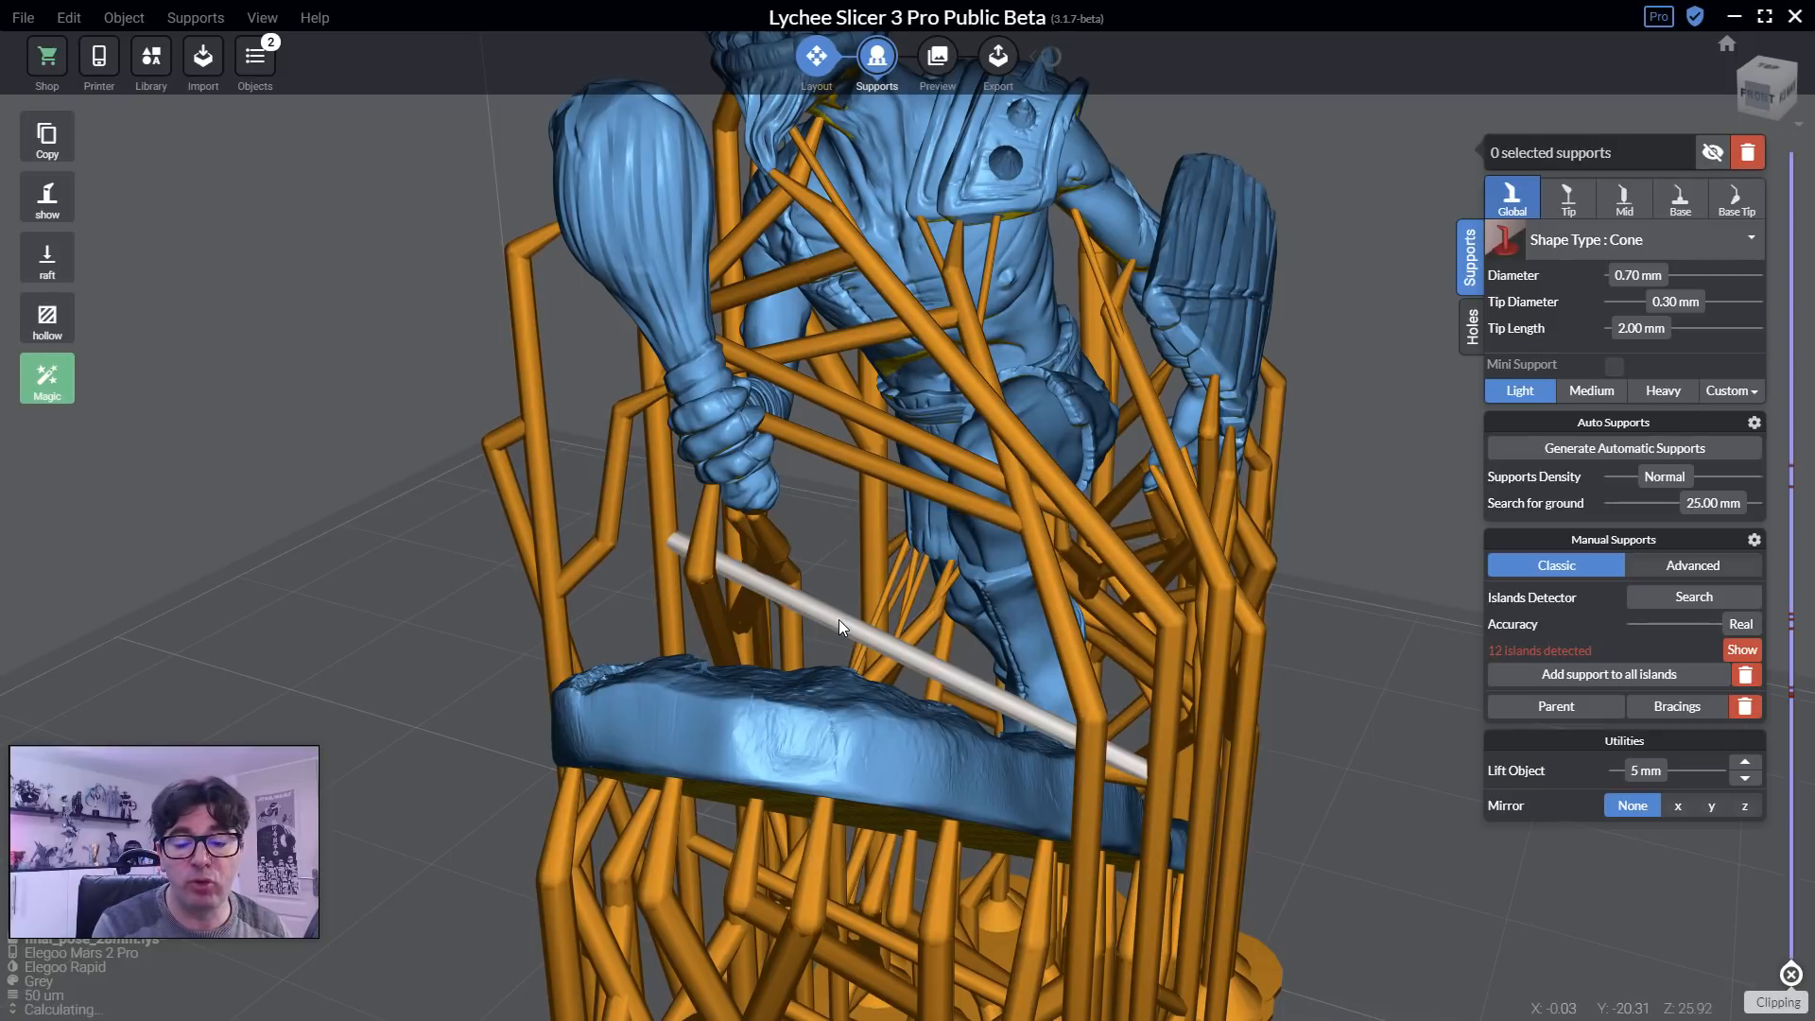
# Optimize the recalculated supports with Parent and generate new bracings between them.
pyautogui.moveTo(895, 492); pyautogui.dragTo(599, 497, button='right')
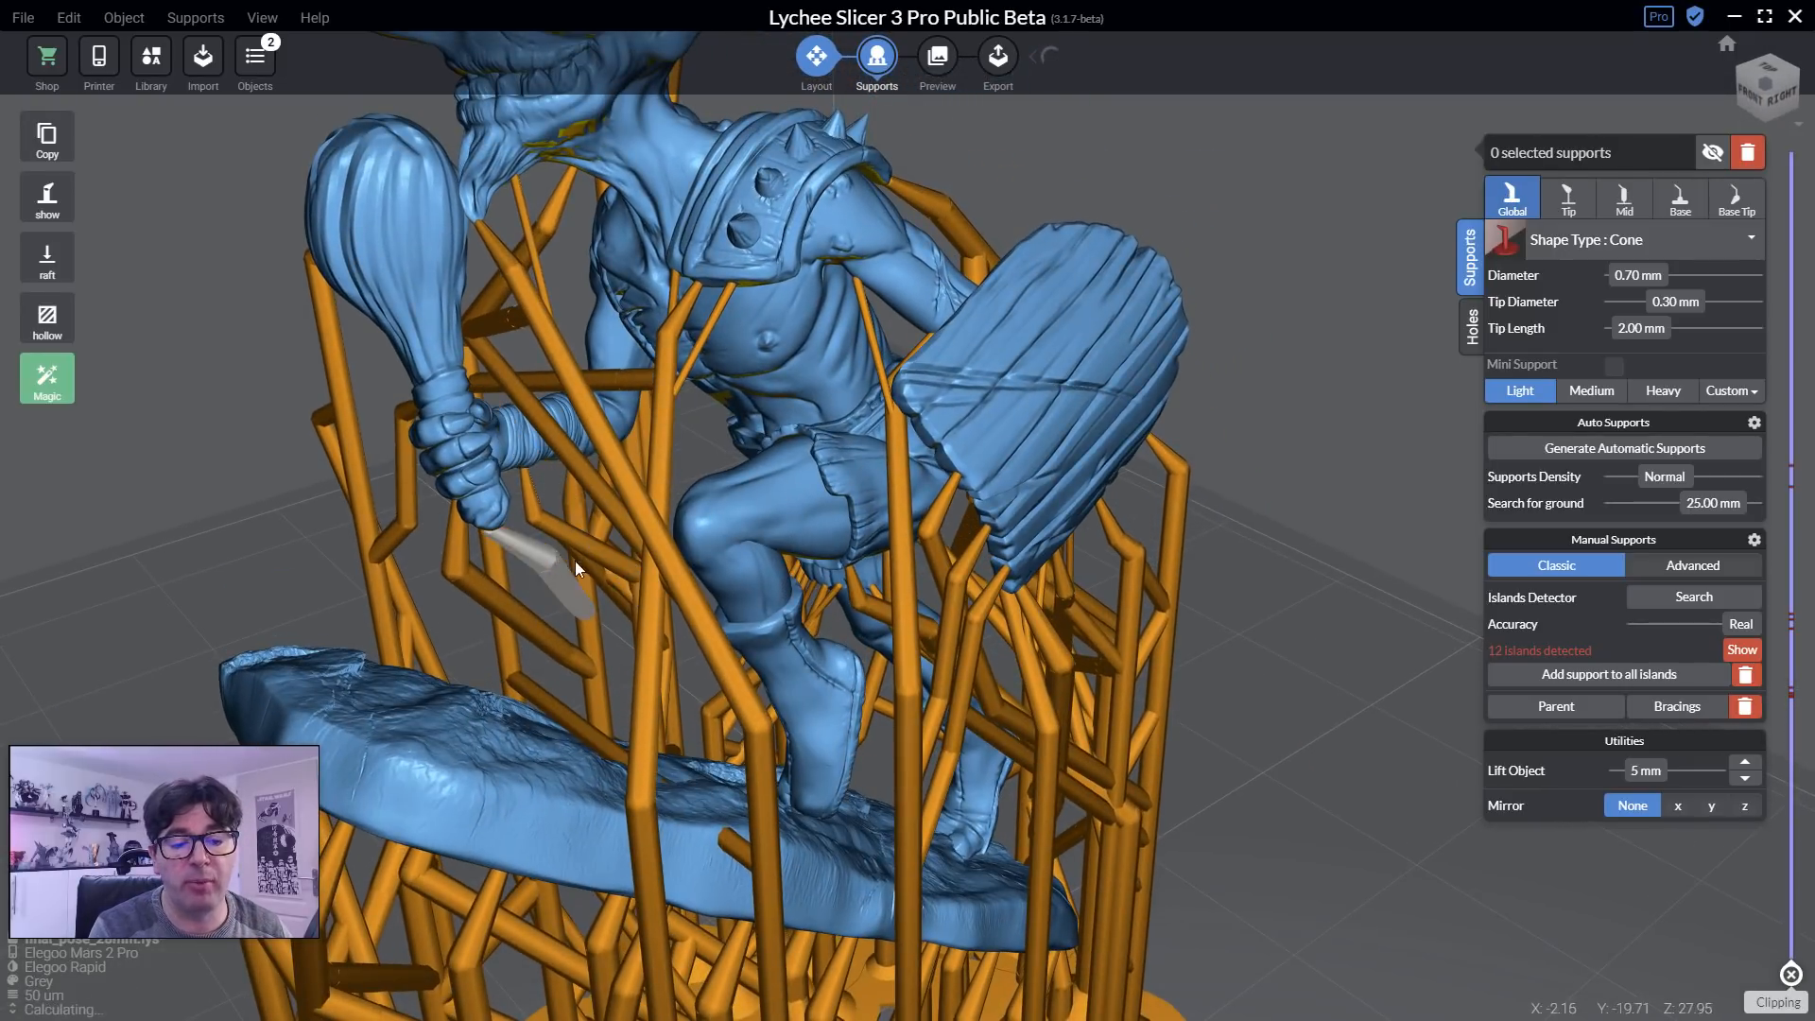
pyautogui.moveTo(574, 562); pyautogui.dragTo(598, 464, button='right')
pyautogui.moveTo(641, 567); pyautogui.dragTo(1055, 531, button='right')
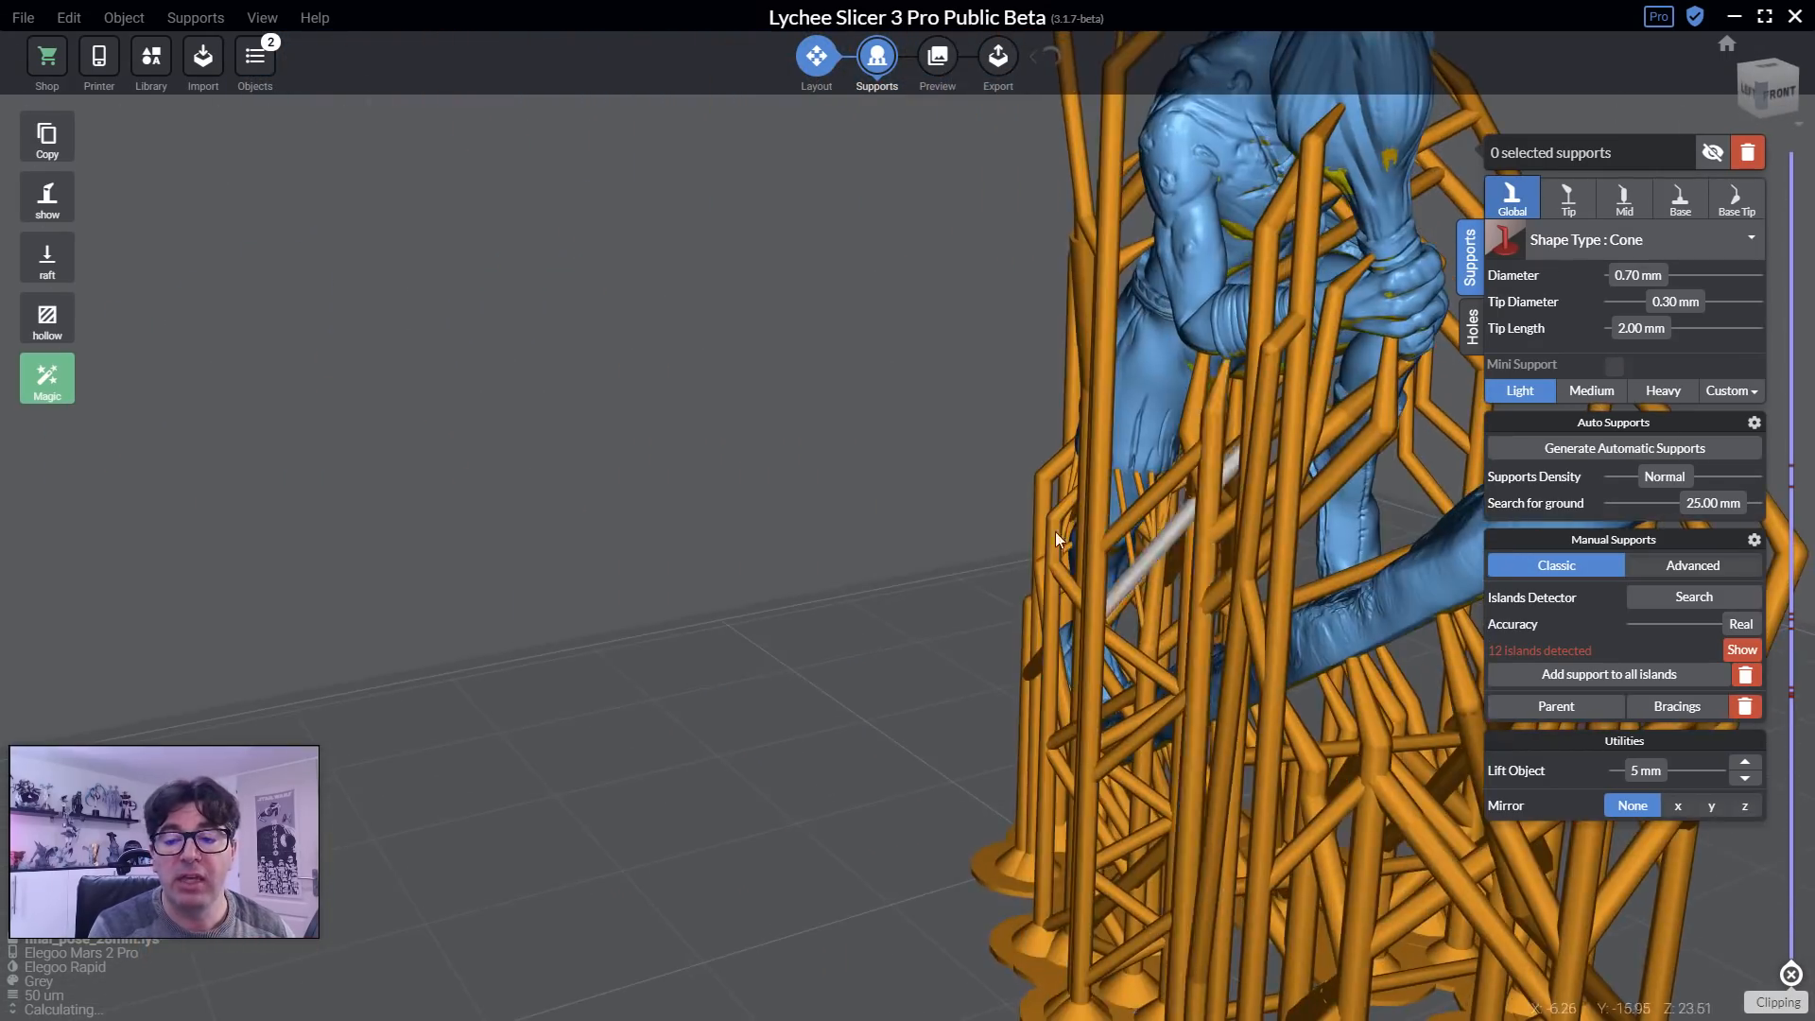
pyautogui.scroll(-8, 1056, 534)
pyautogui.moveTo(732, 650); pyautogui.dragTo(1017, 667, button='right')
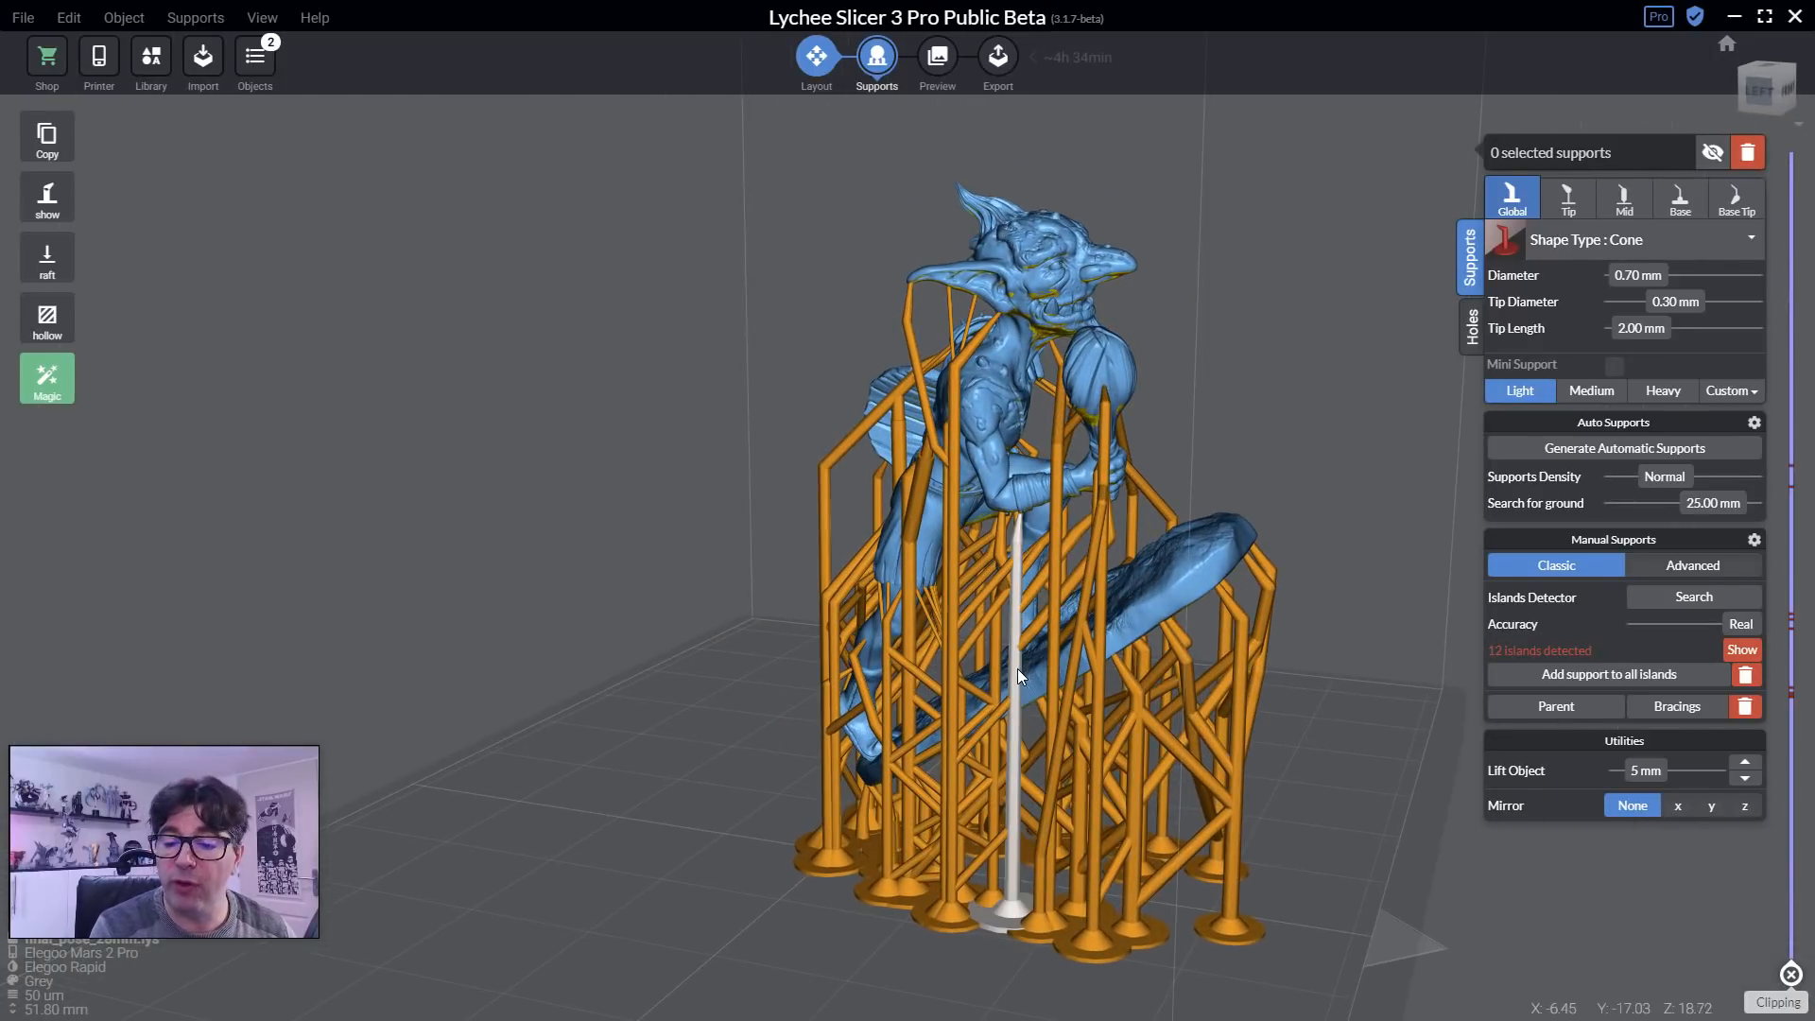
pyautogui.click(1552, 711)
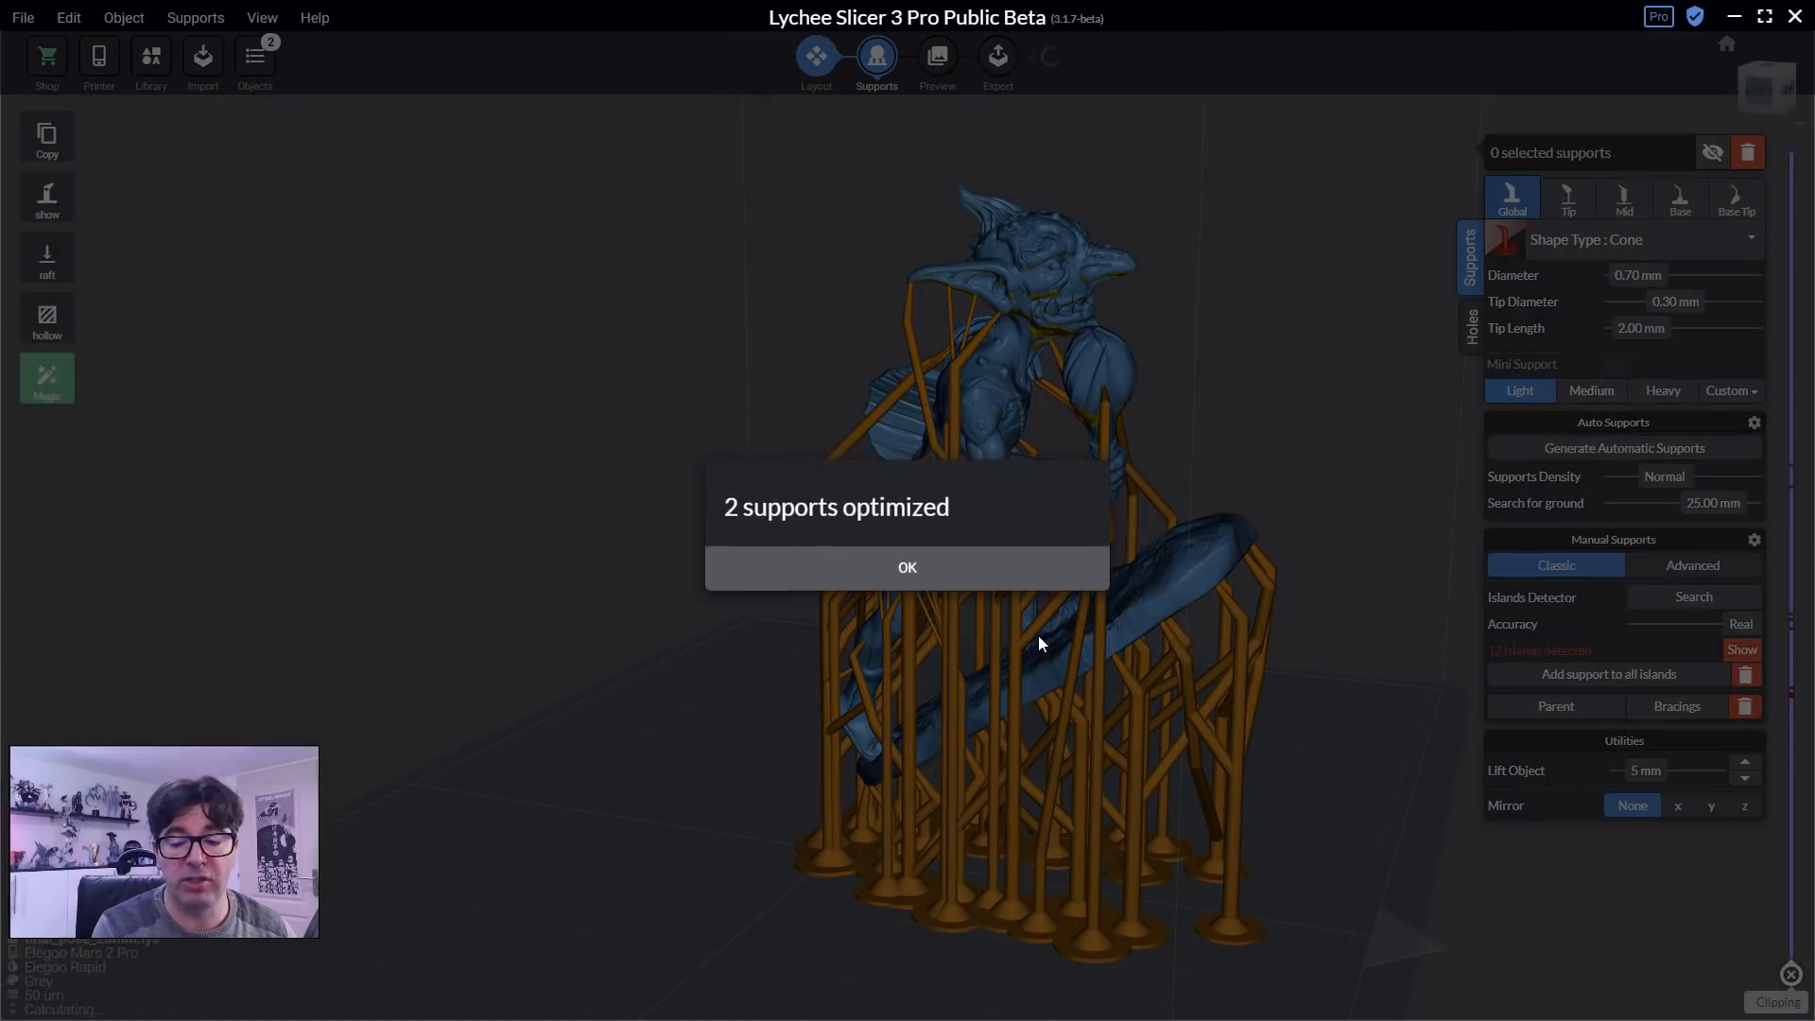
pyautogui.click(885, 570)
pyautogui.moveTo(885, 577); pyautogui.dragTo(728, 596, button='right')
pyautogui.click(1681, 708)
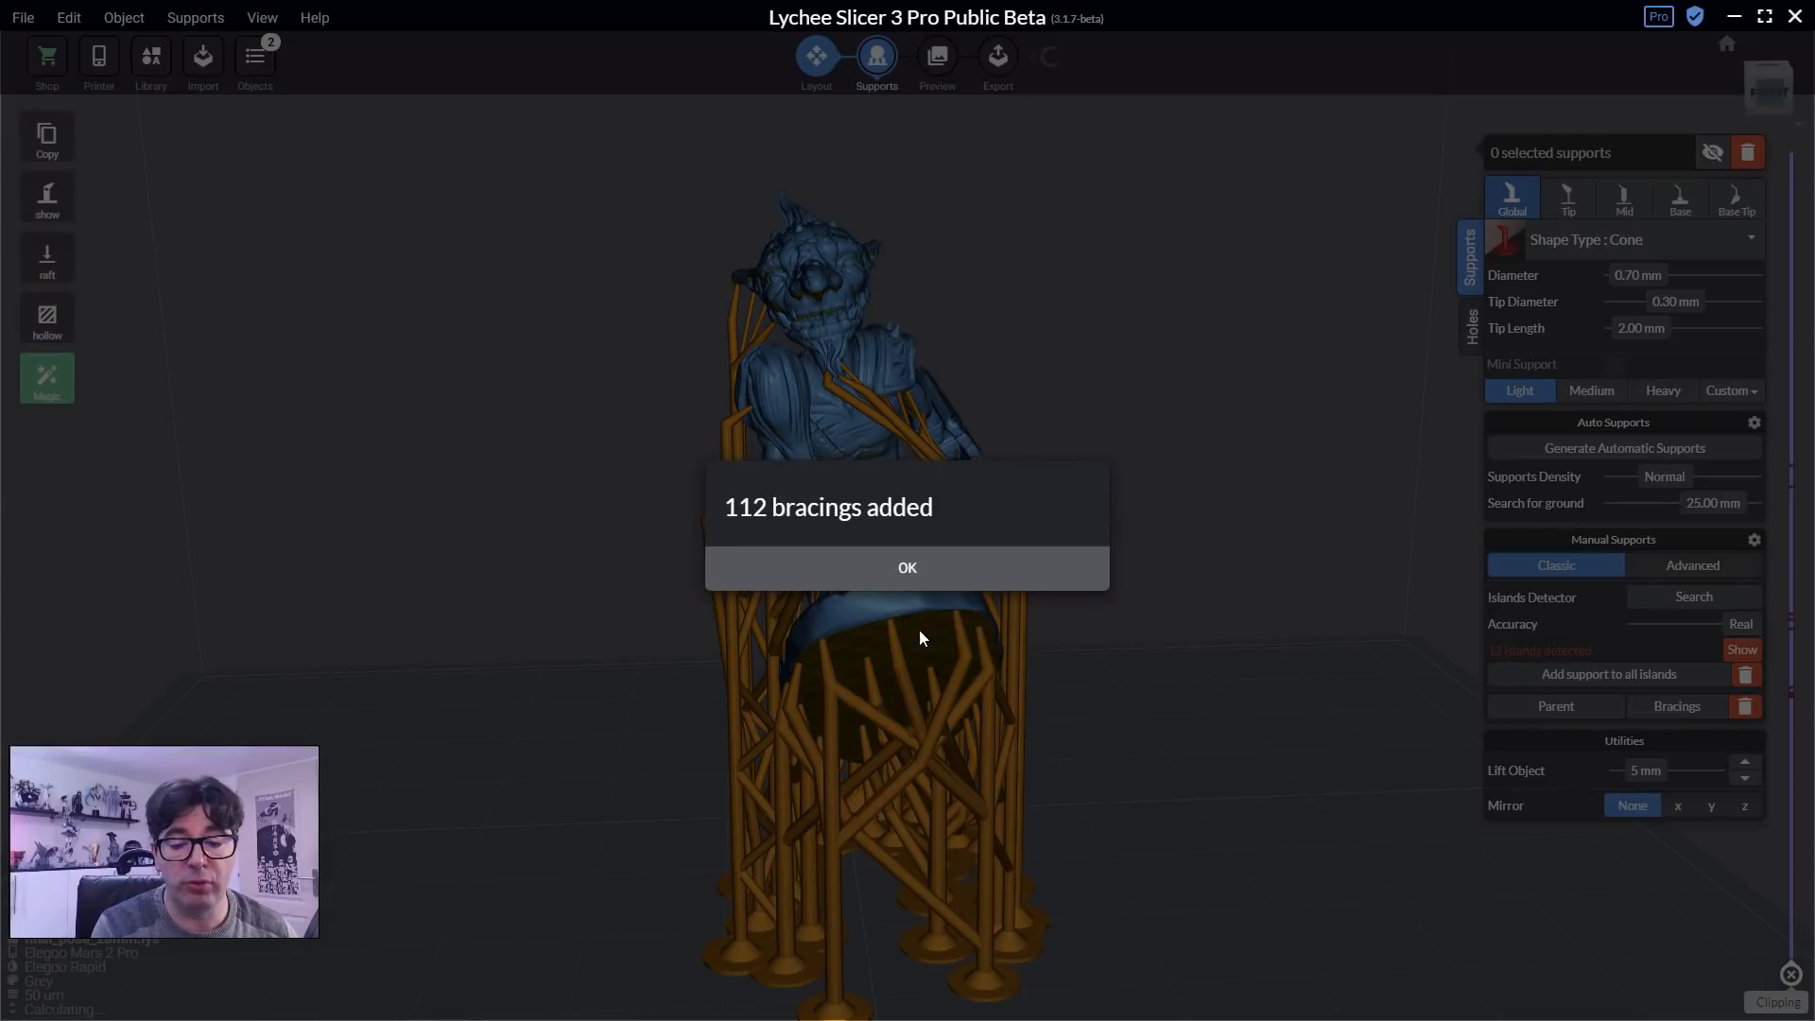
pyautogui.click(947, 577)
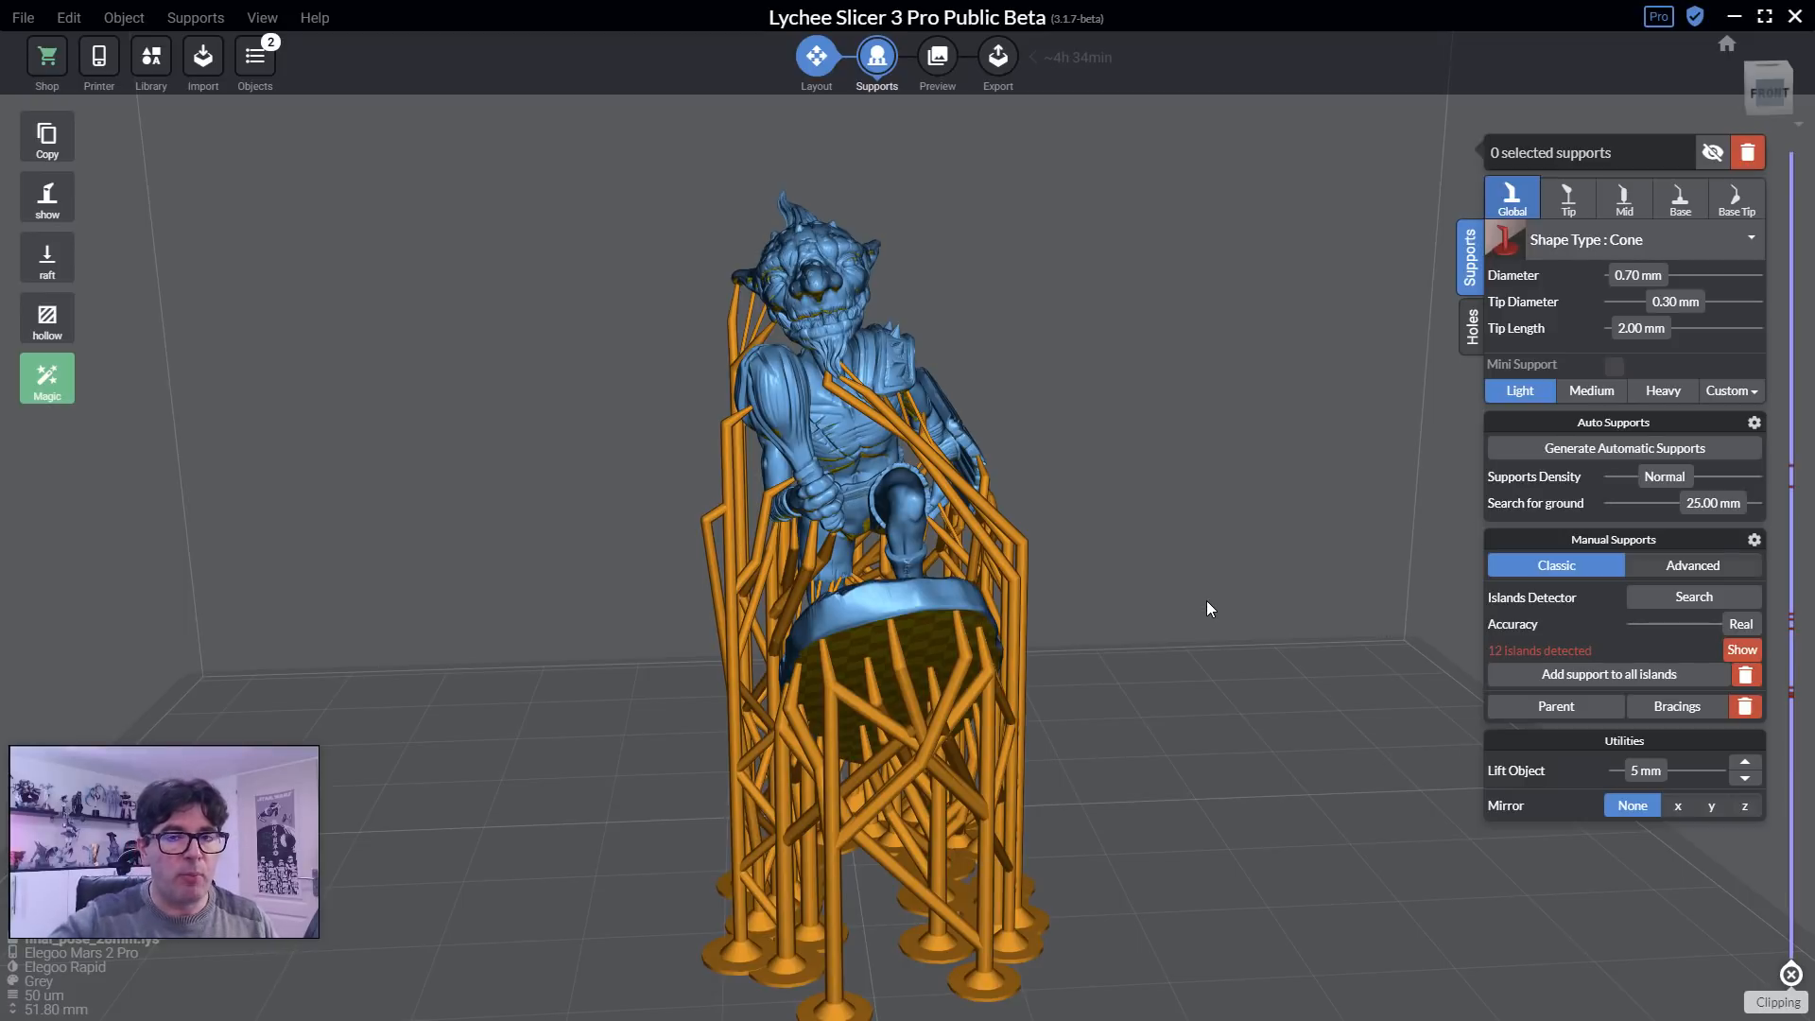
# Add Medium supports across the unsupported areas of the scenic base's underside.
pyautogui.moveTo(1110, 451); pyautogui.dragTo(1065, 646)
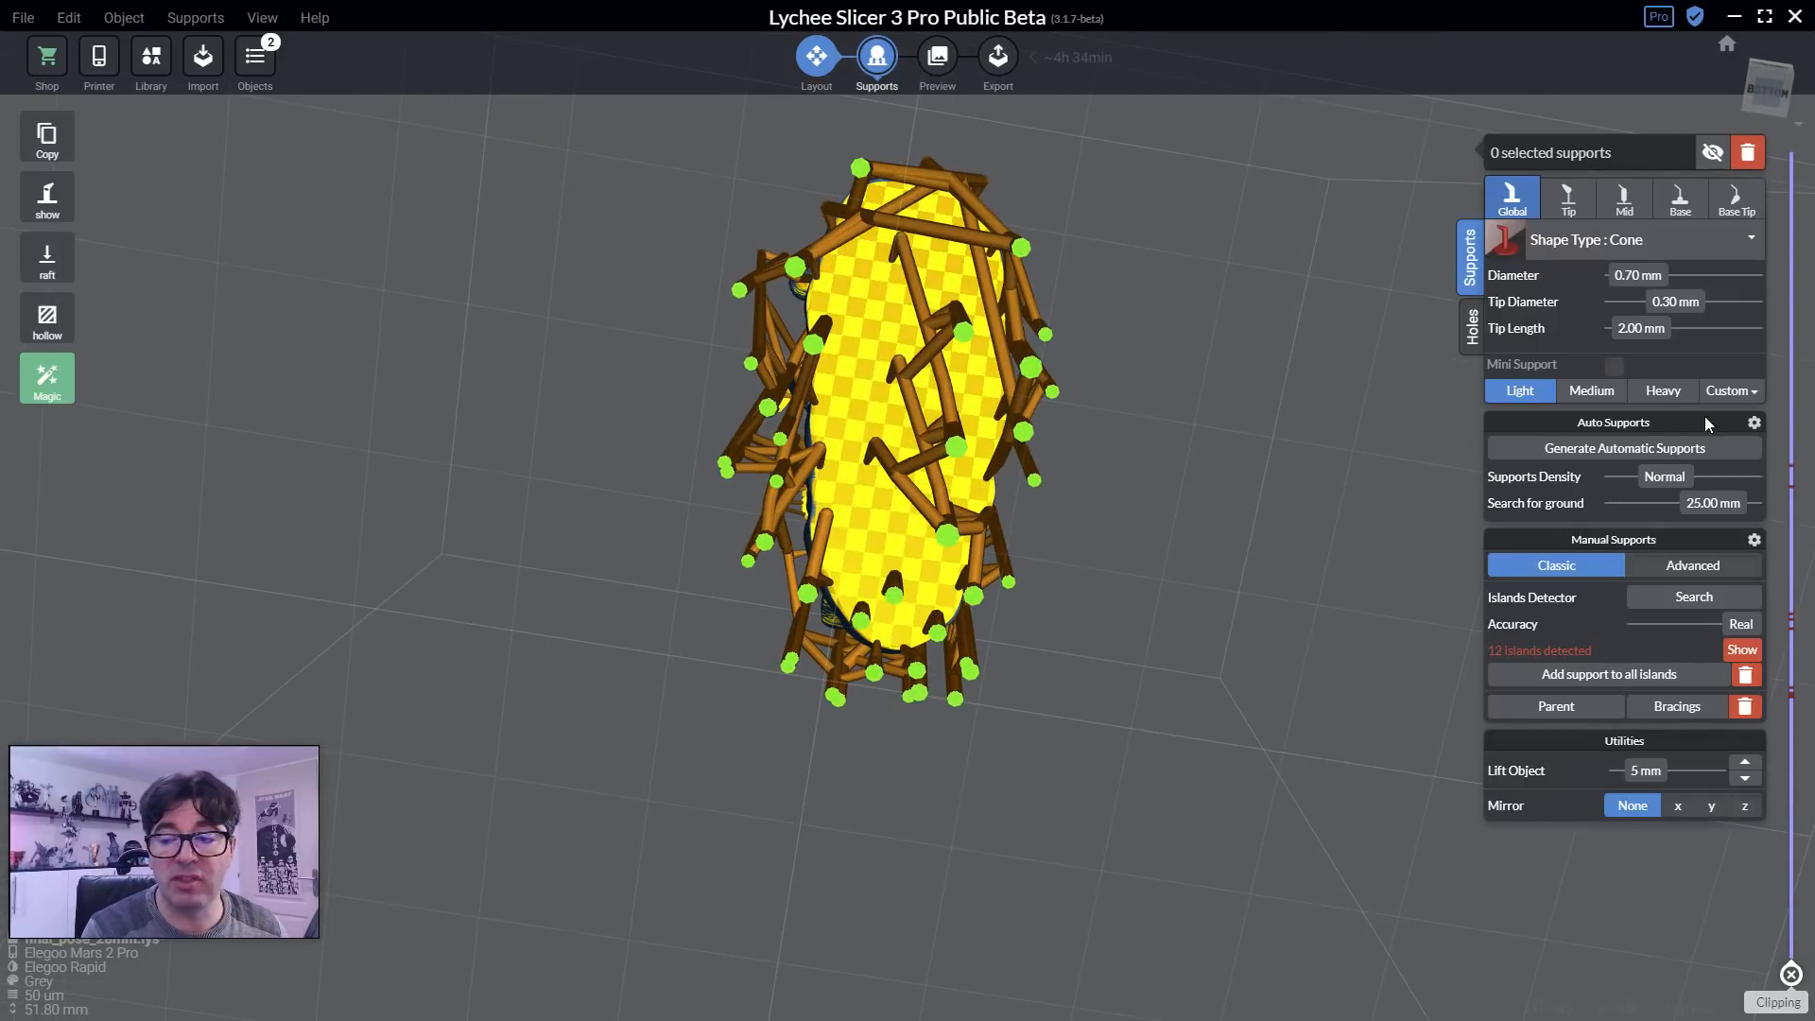
pyautogui.click(1596, 394)
pyautogui.click(875, 535)
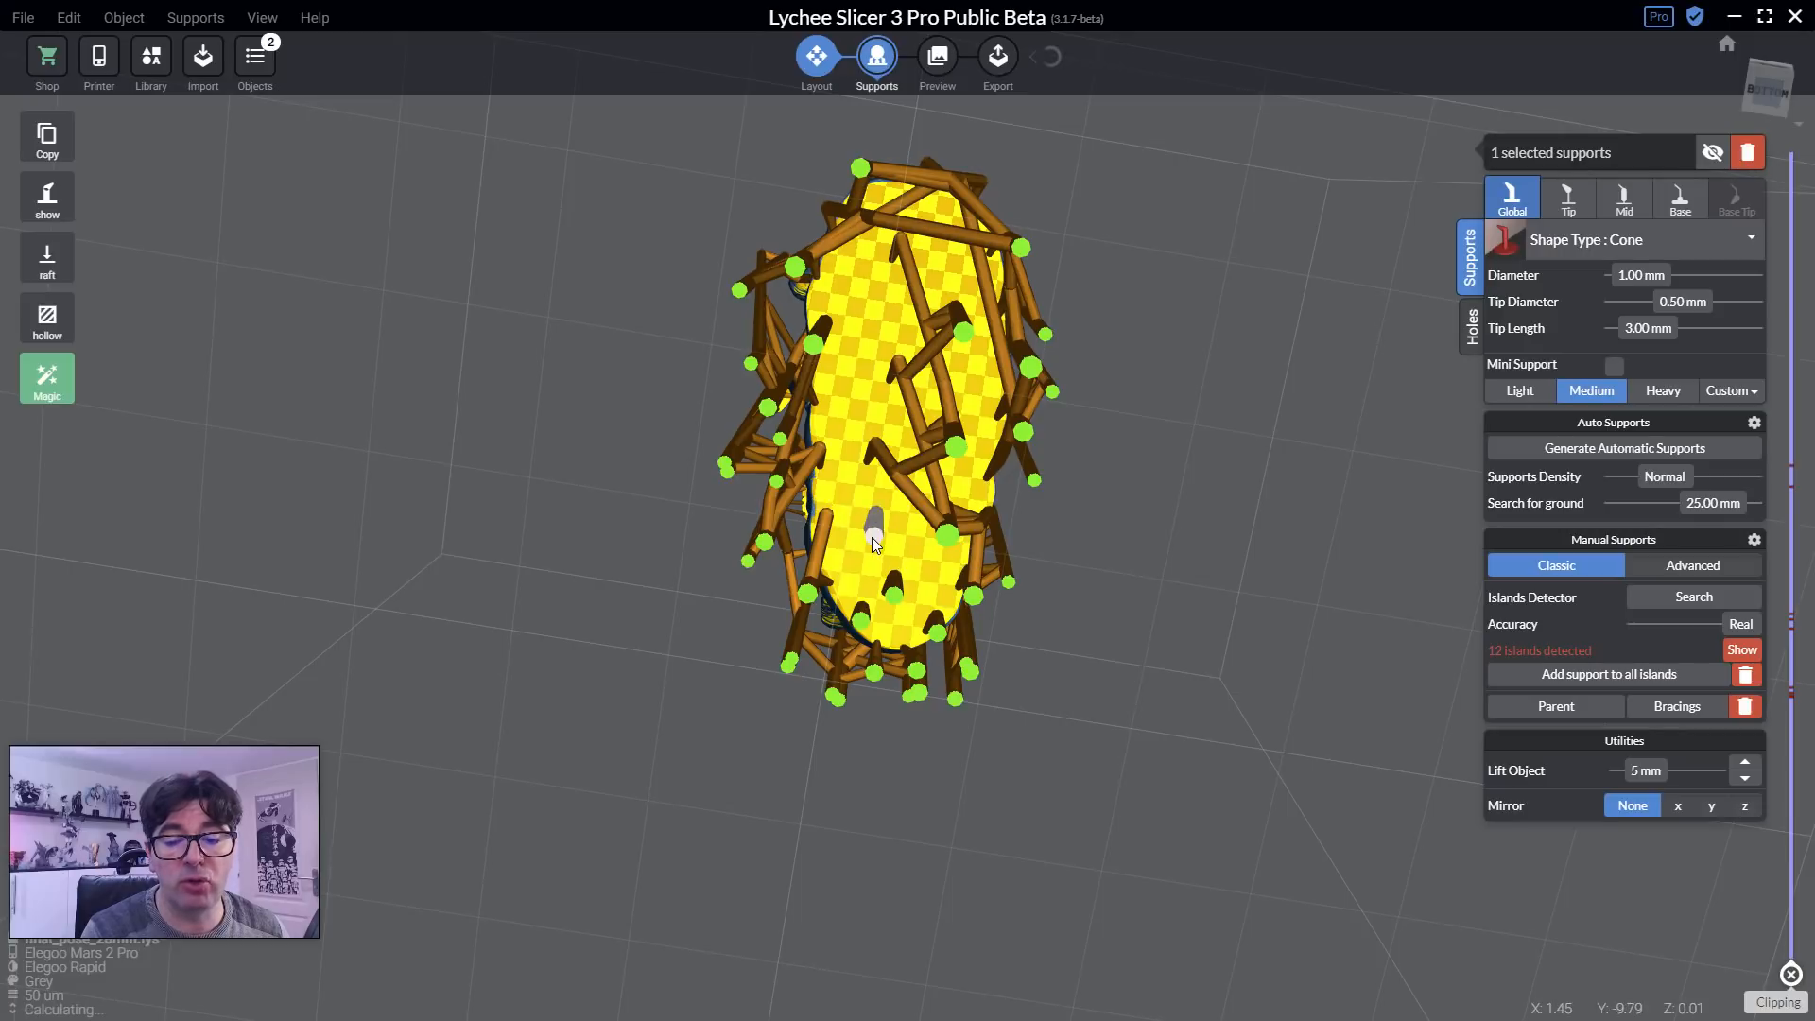
pyautogui.click(849, 391)
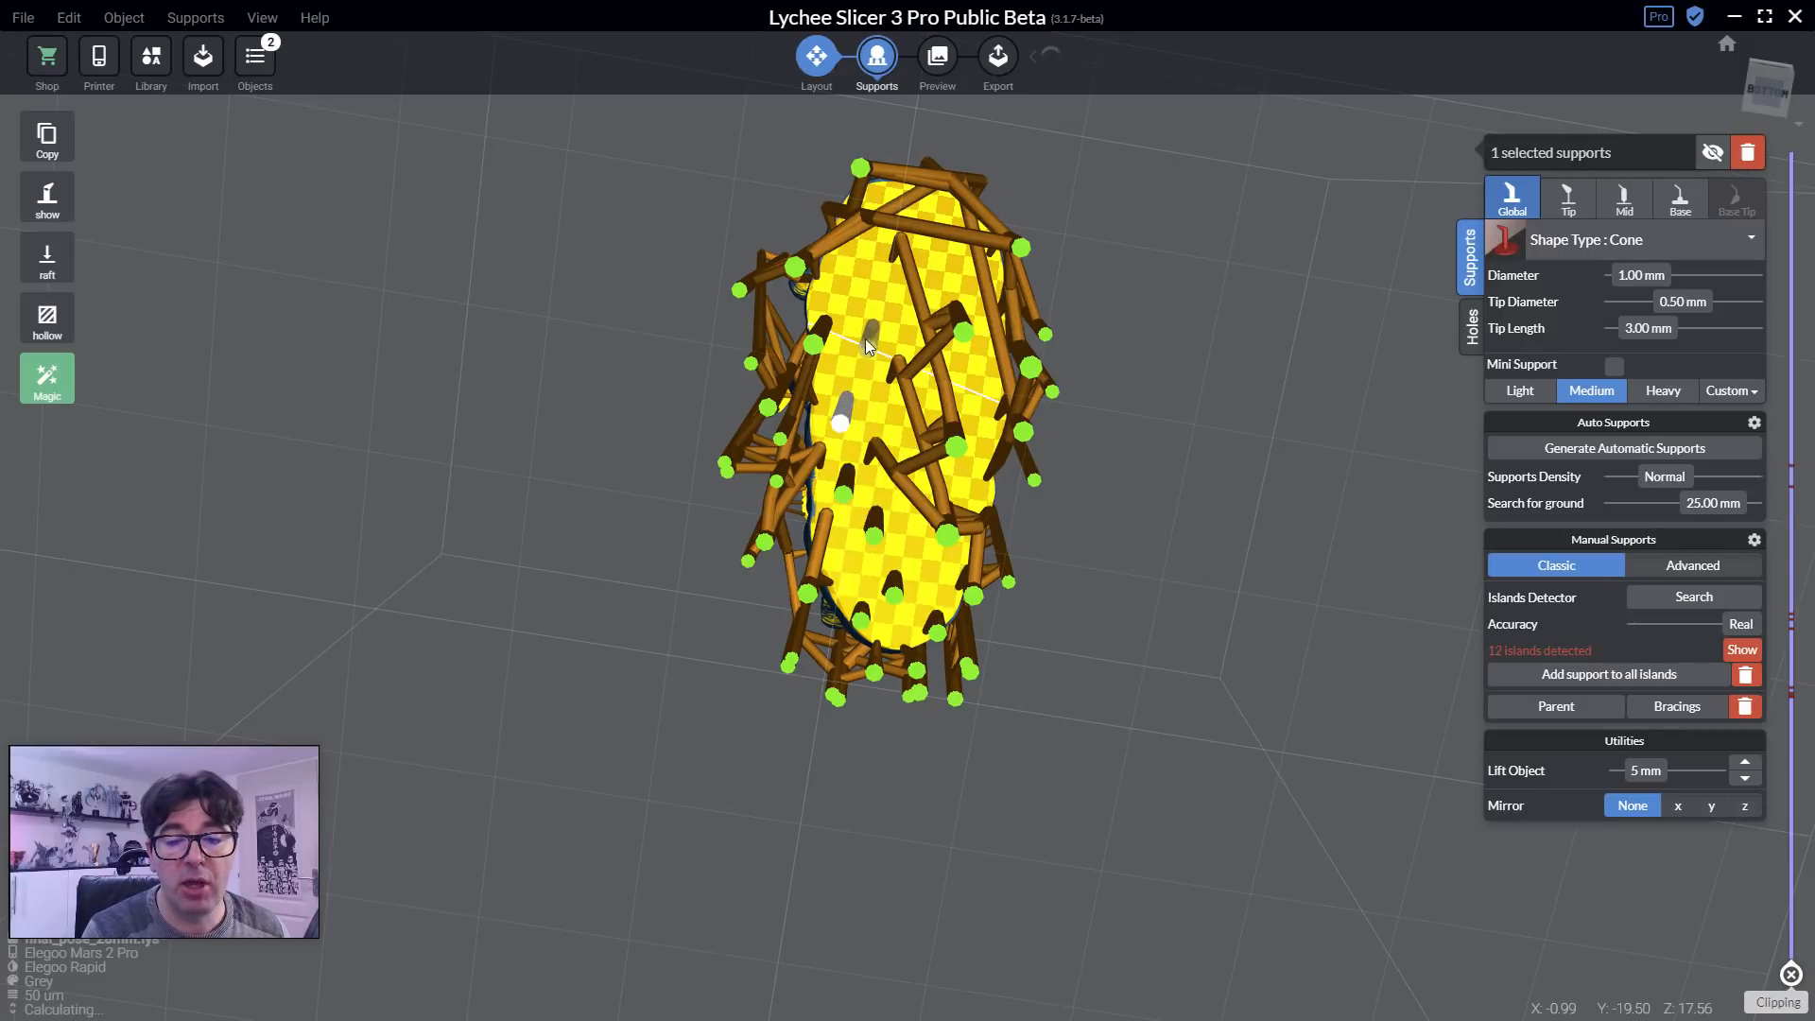
pyautogui.click(873, 322)
pyautogui.click(864, 252)
pyautogui.click(950, 267)
pyautogui.click(972, 372)
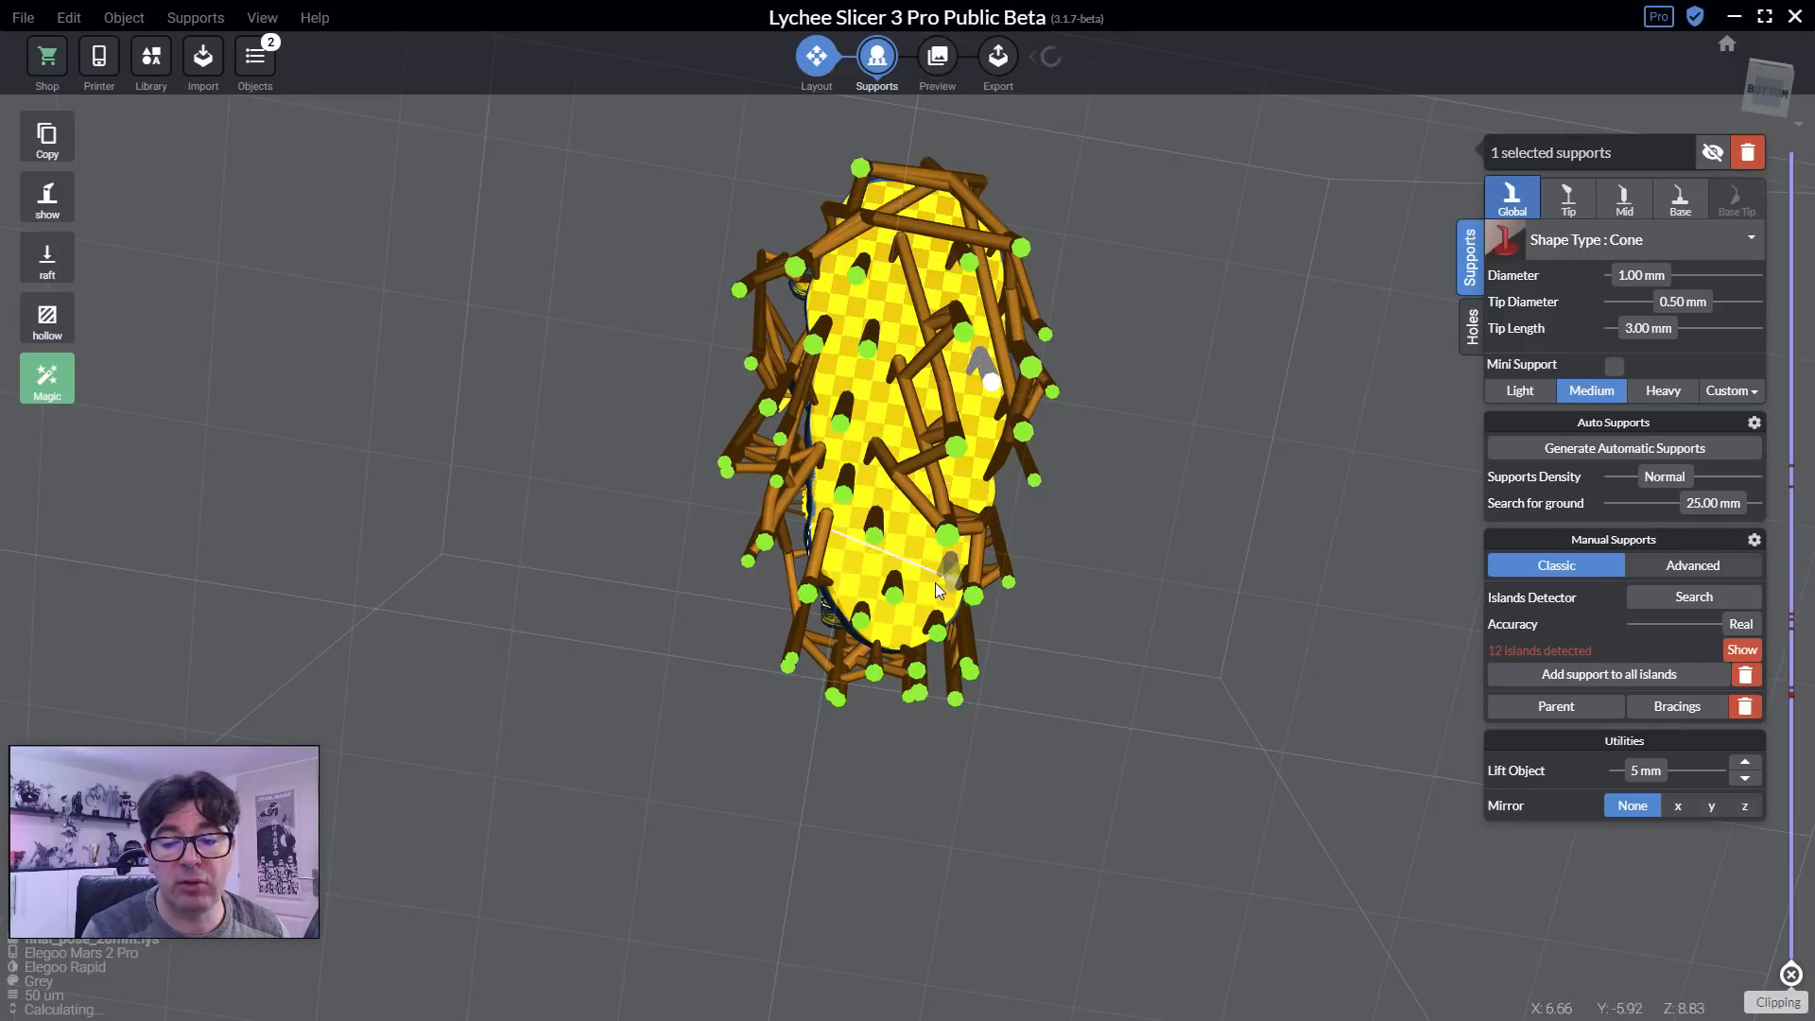
pyautogui.click(926, 565)
pyautogui.moveTo(926, 566); pyautogui.dragTo(974, 707, button='right')
pyautogui.moveTo(974, 707); pyautogui.dragTo(1113, 699)
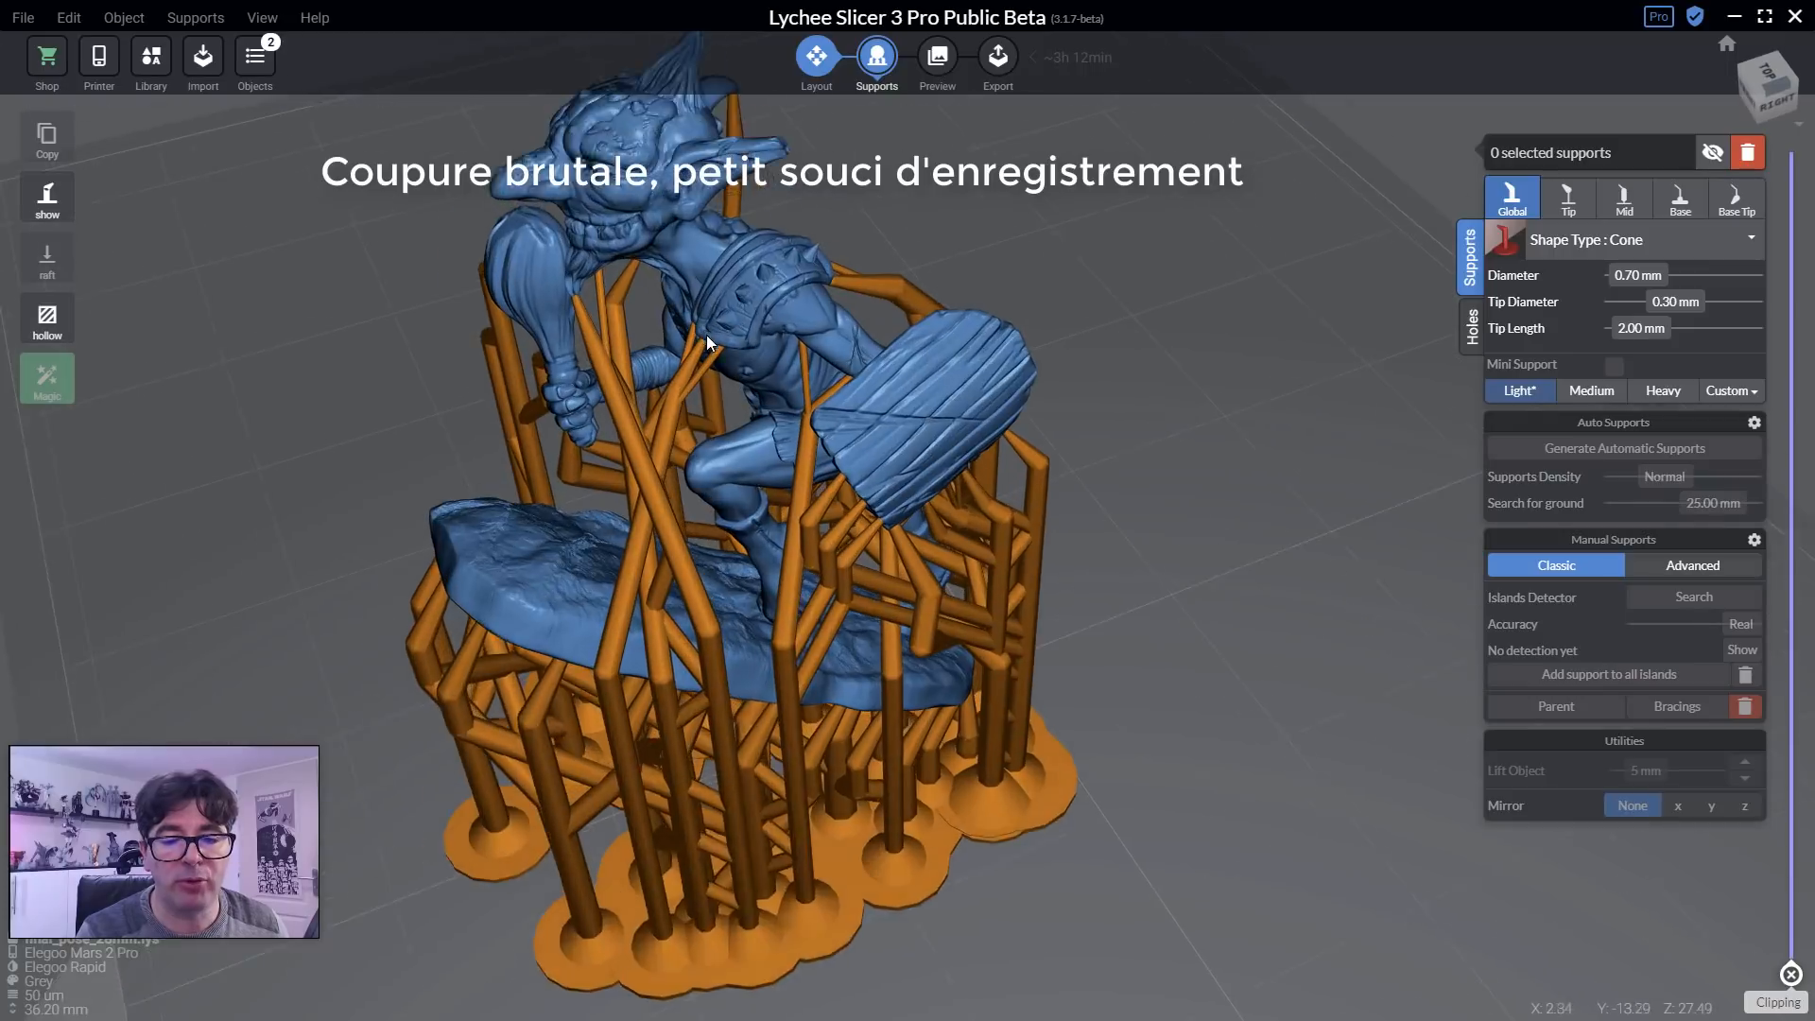
# Clip the 36.20 mm high supported goblin horizontally through the chest, club and shield.
pyautogui.scroll(4, 707, 336)
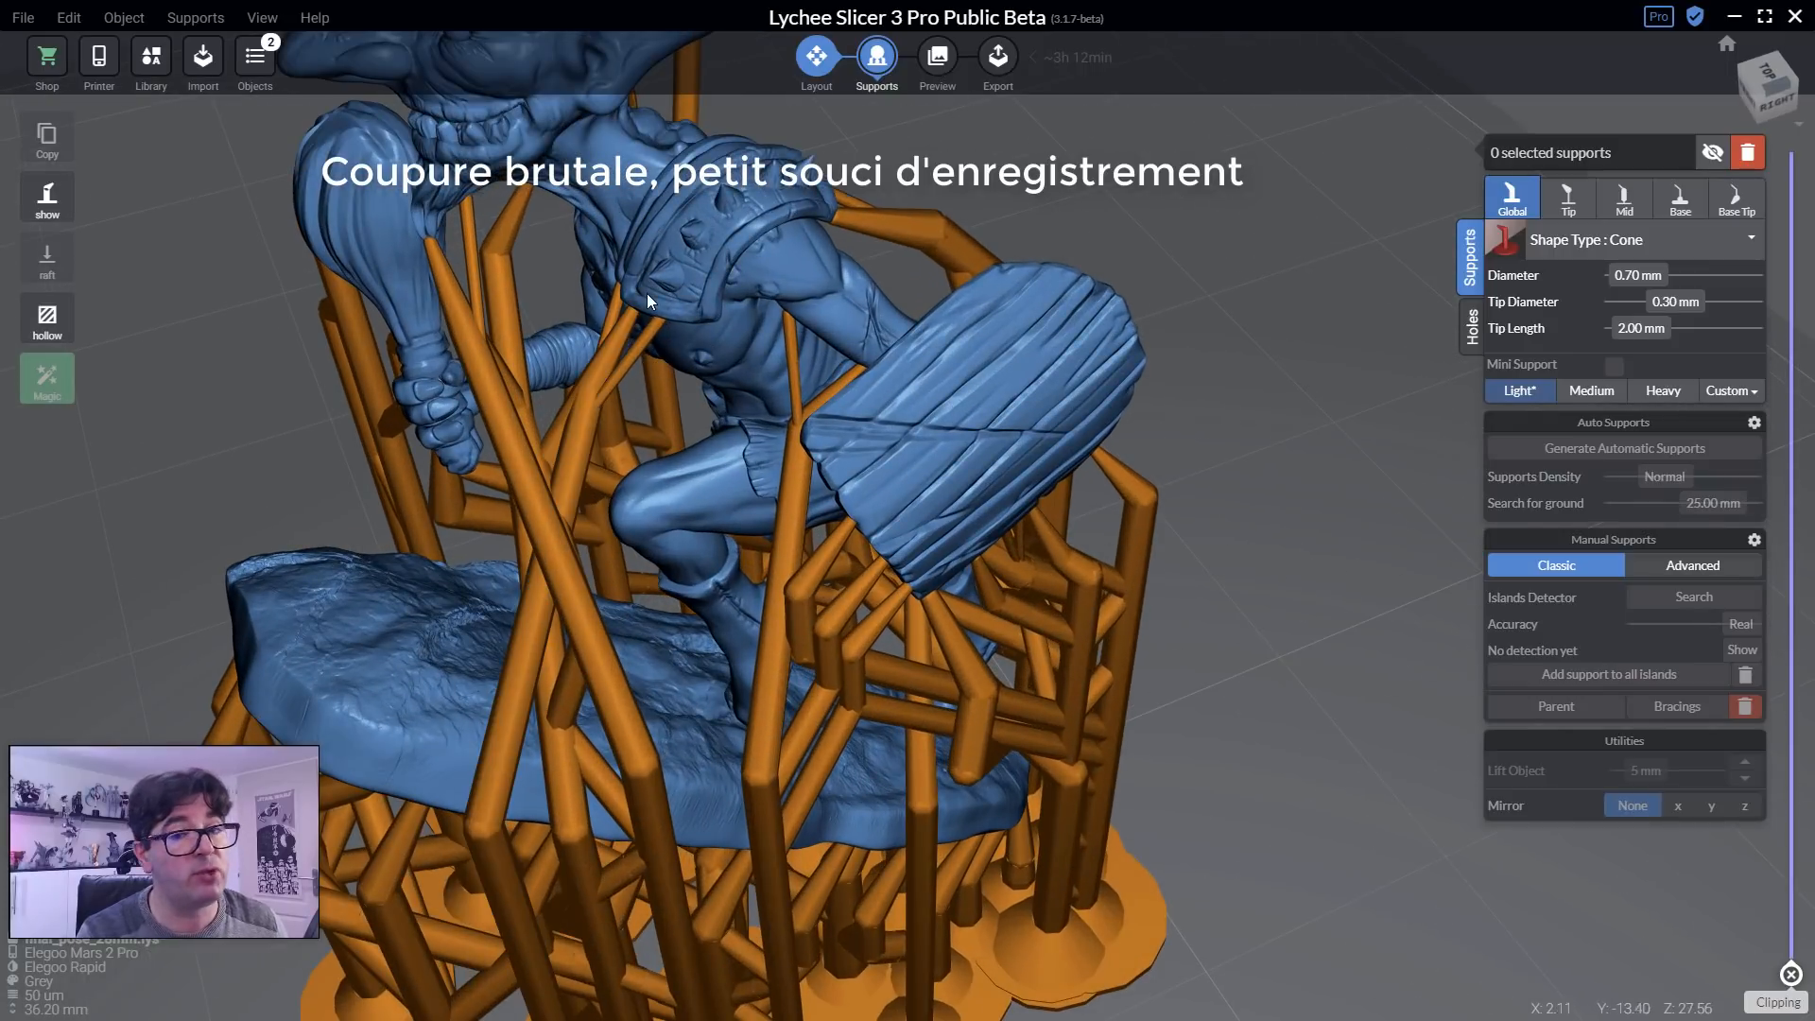
pyautogui.moveTo(647, 293); pyautogui.dragTo(785, 412, button='middle')
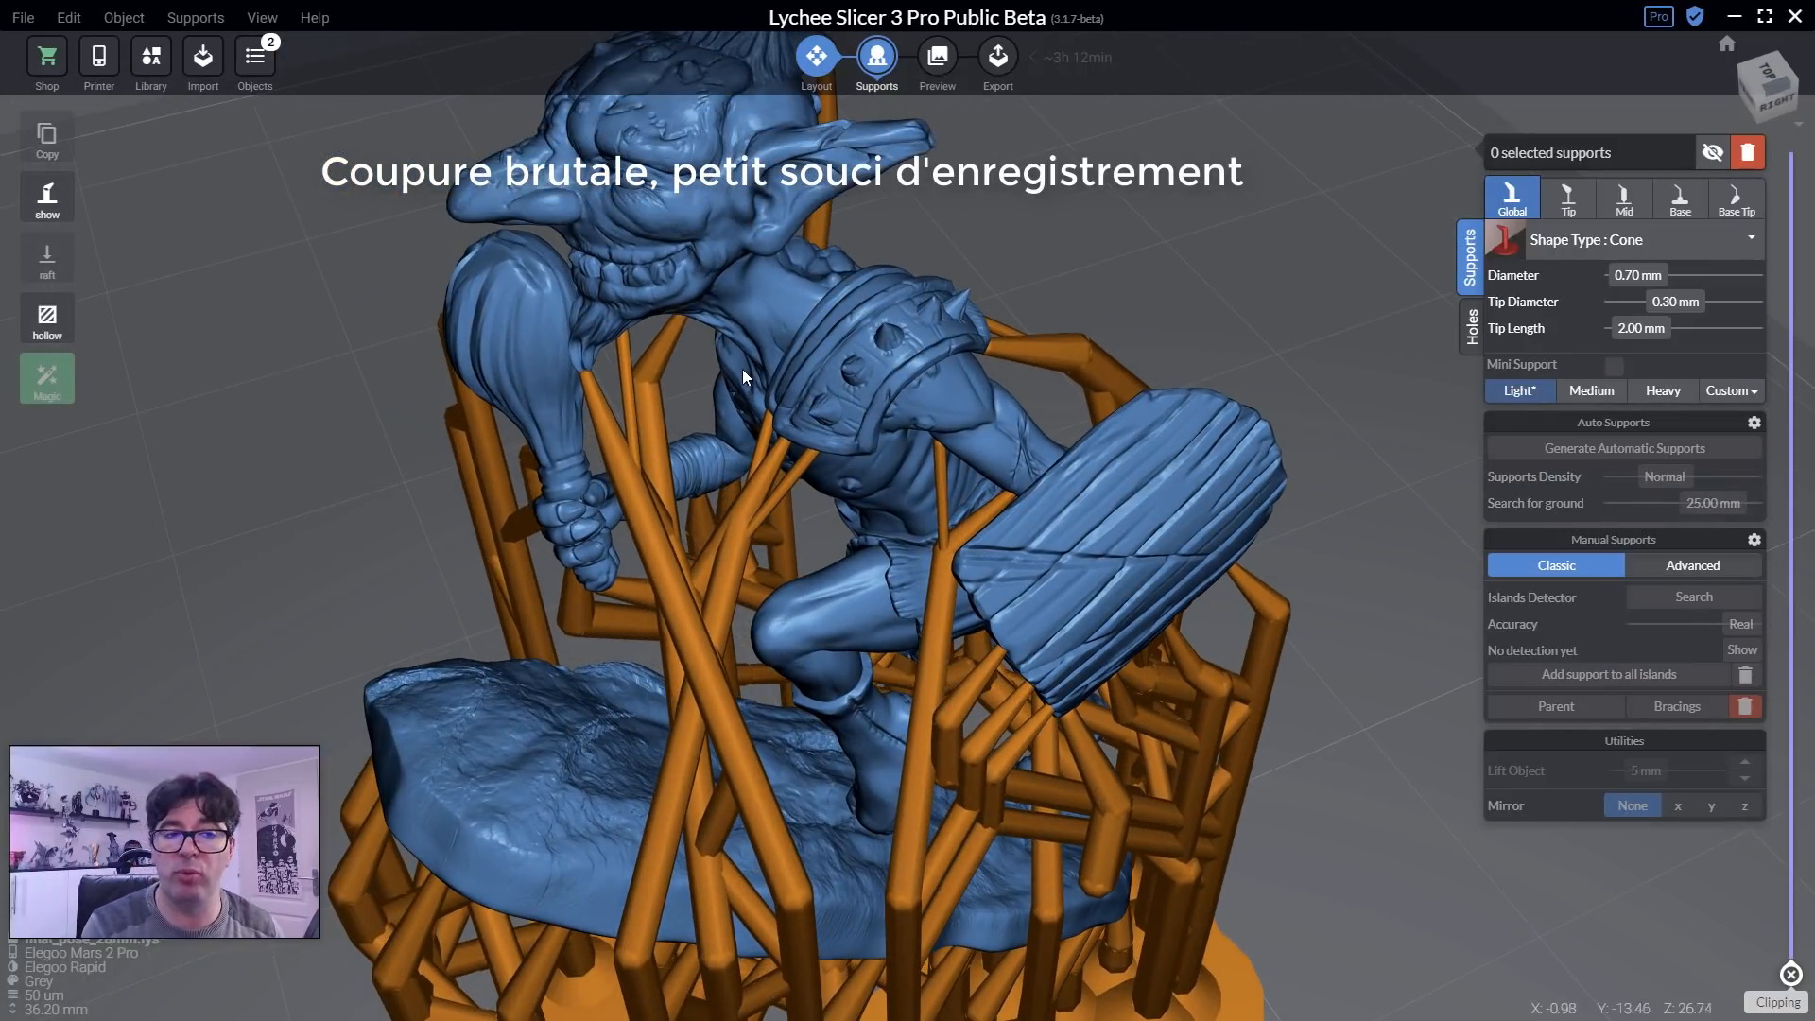
pyautogui.moveTo(1790, 983); pyautogui.dragTo(1766, 386)
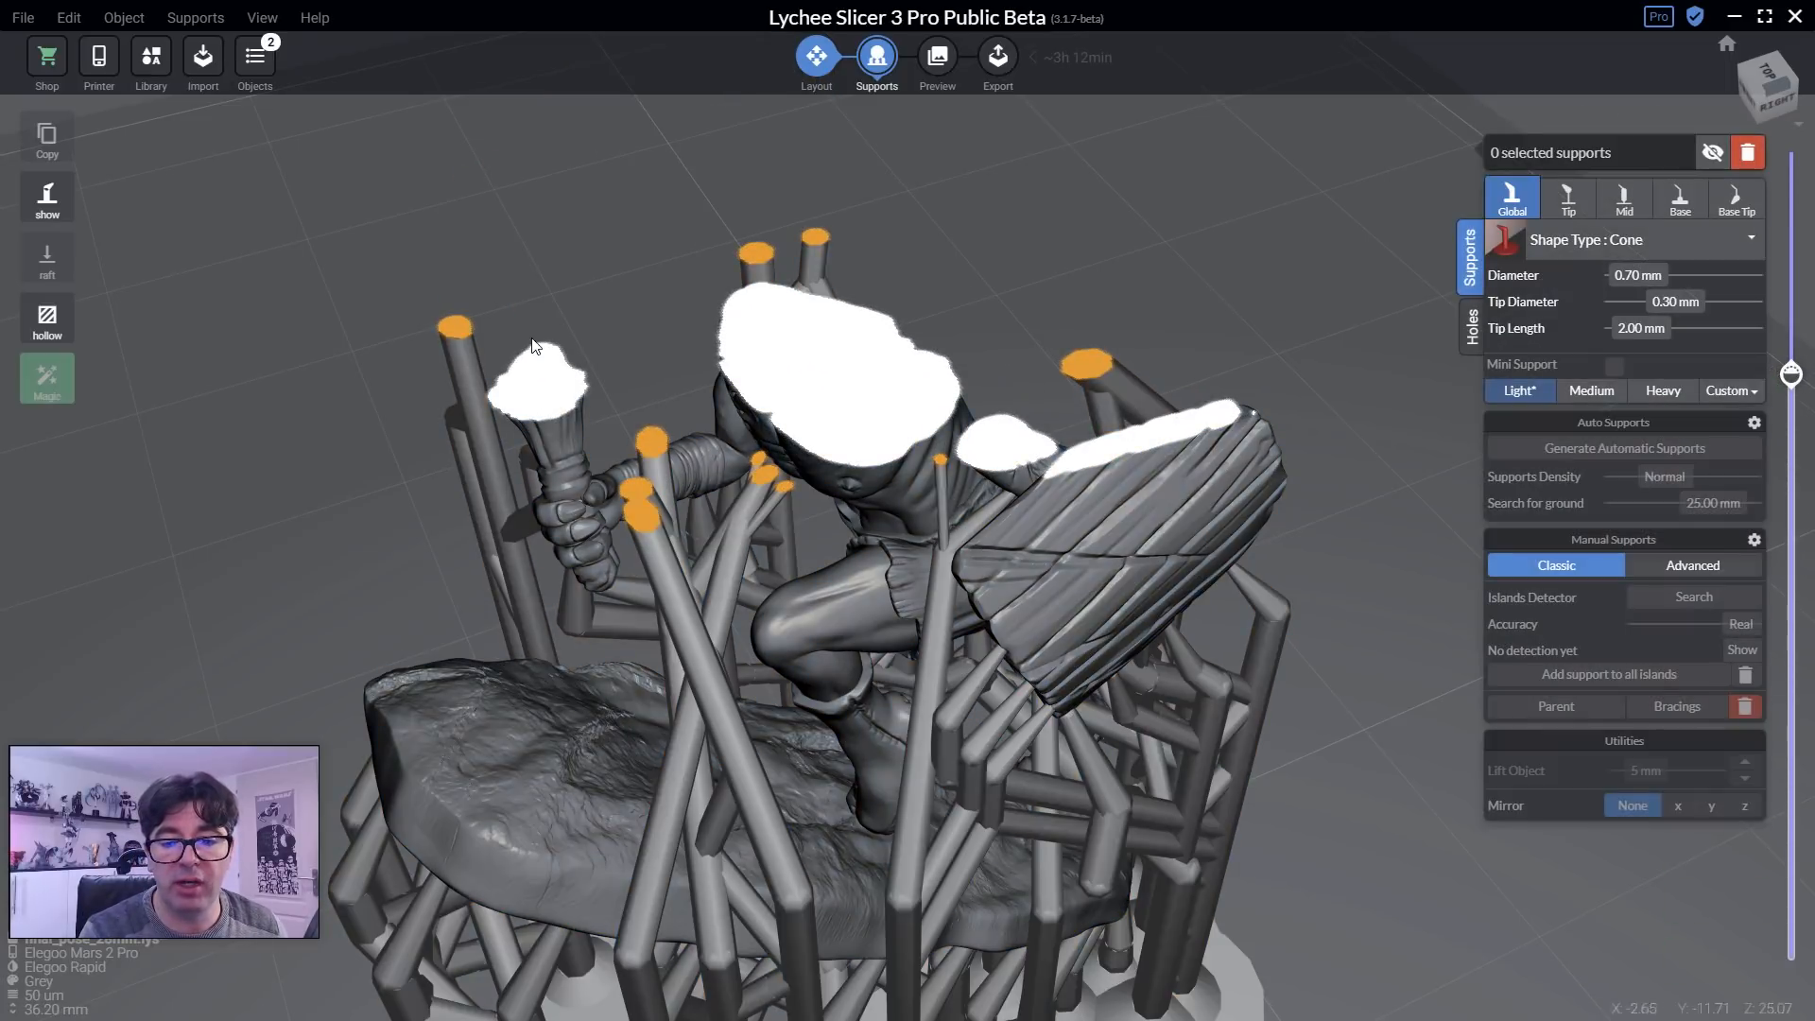
# Set the antialiasing effect to None in the Preview workspace.
pyautogui.click(275, 69)
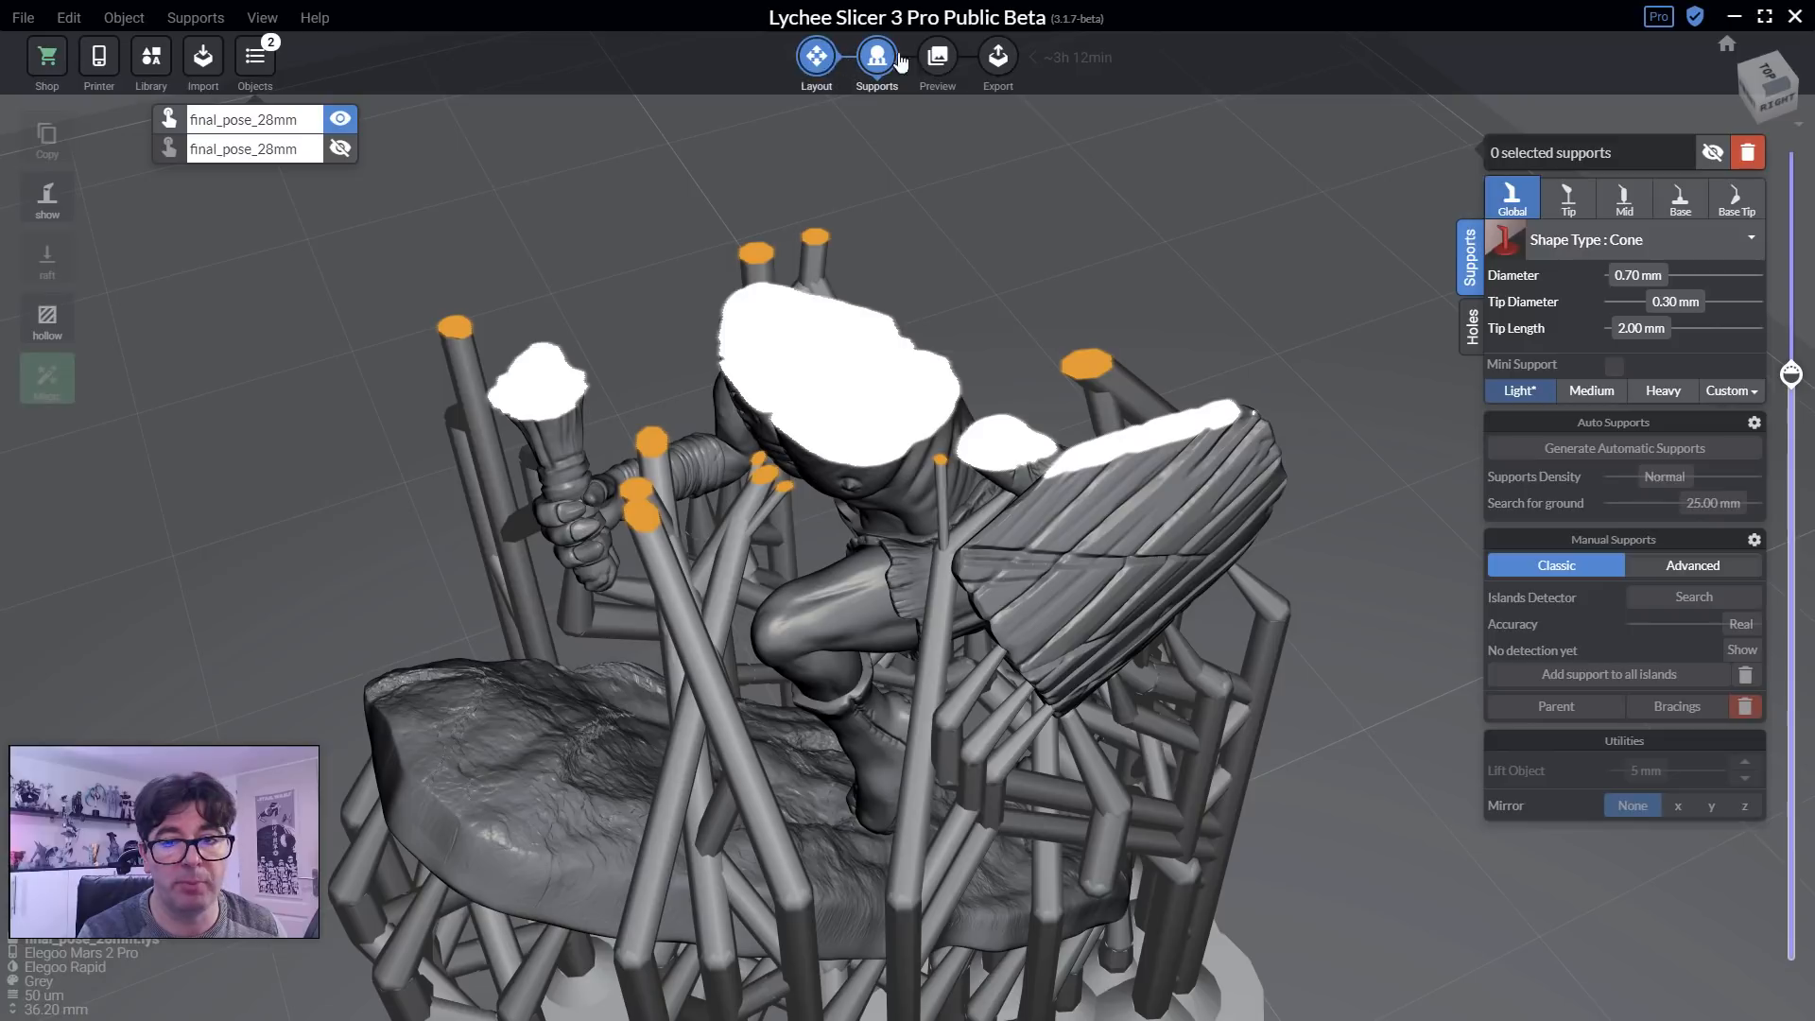
pyautogui.click(936, 60)
pyautogui.click(47, 407)
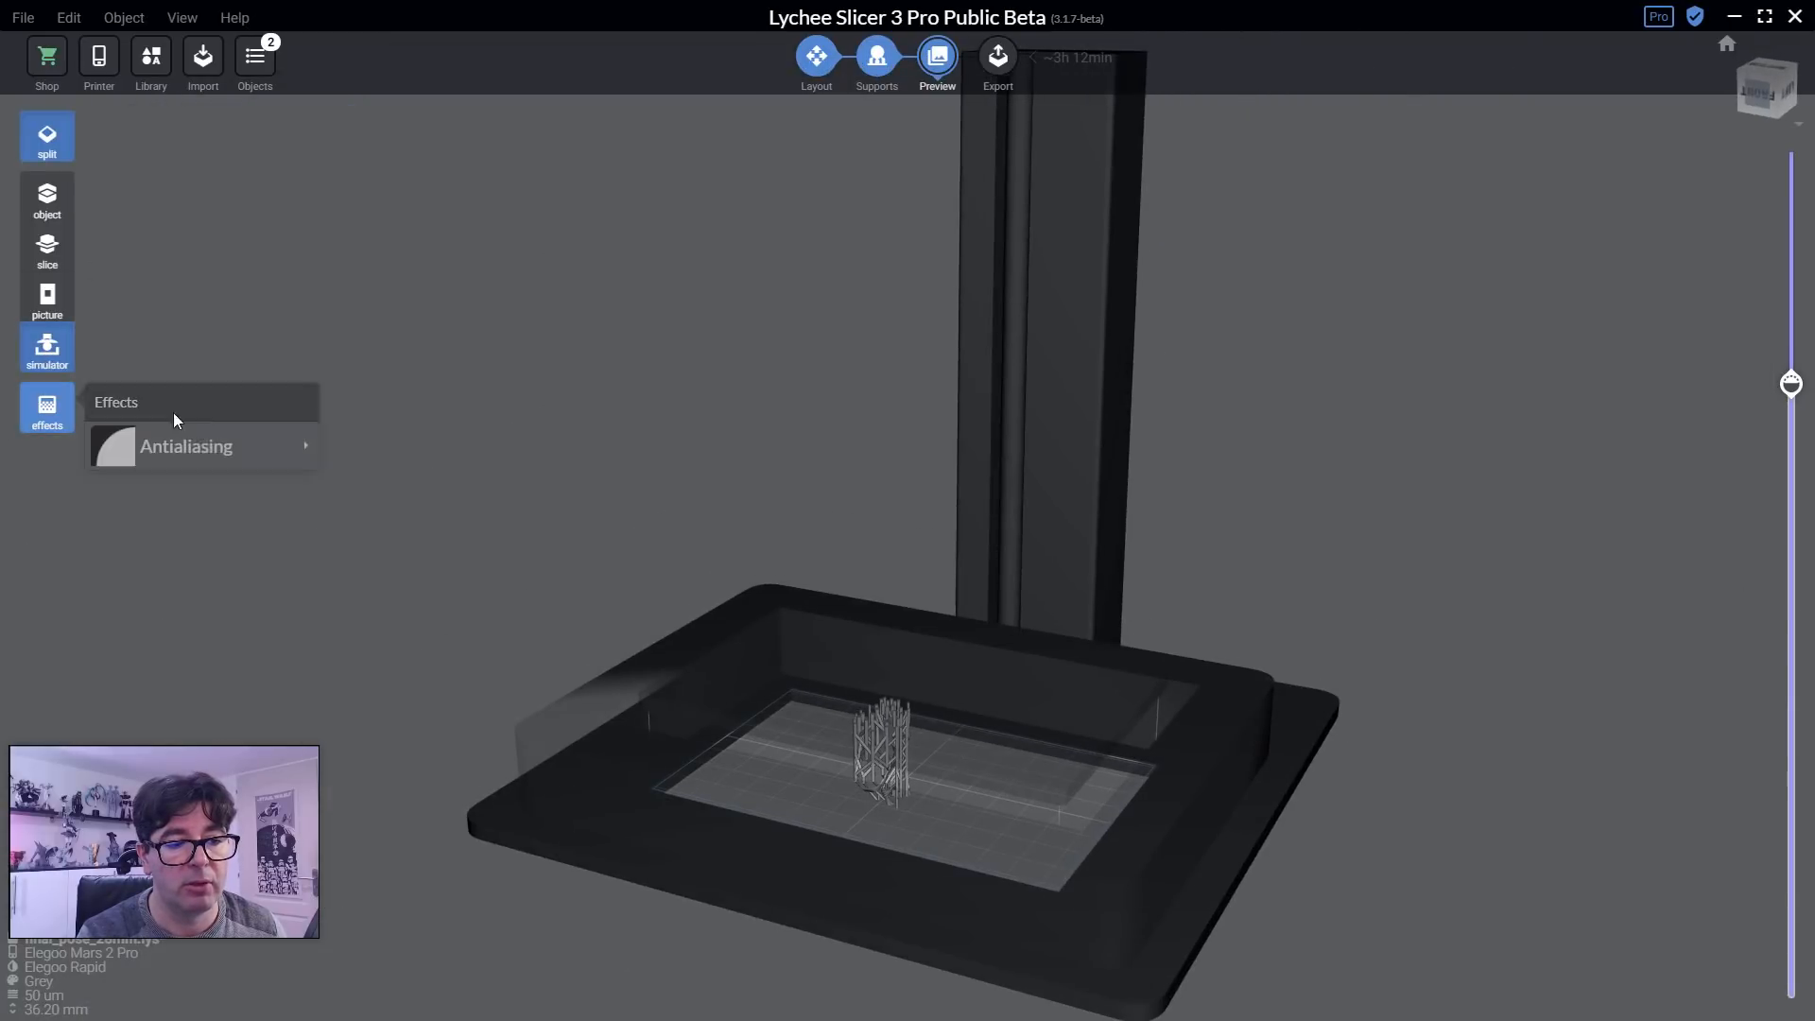
pyautogui.click(172, 448)
pyautogui.click(412, 369)
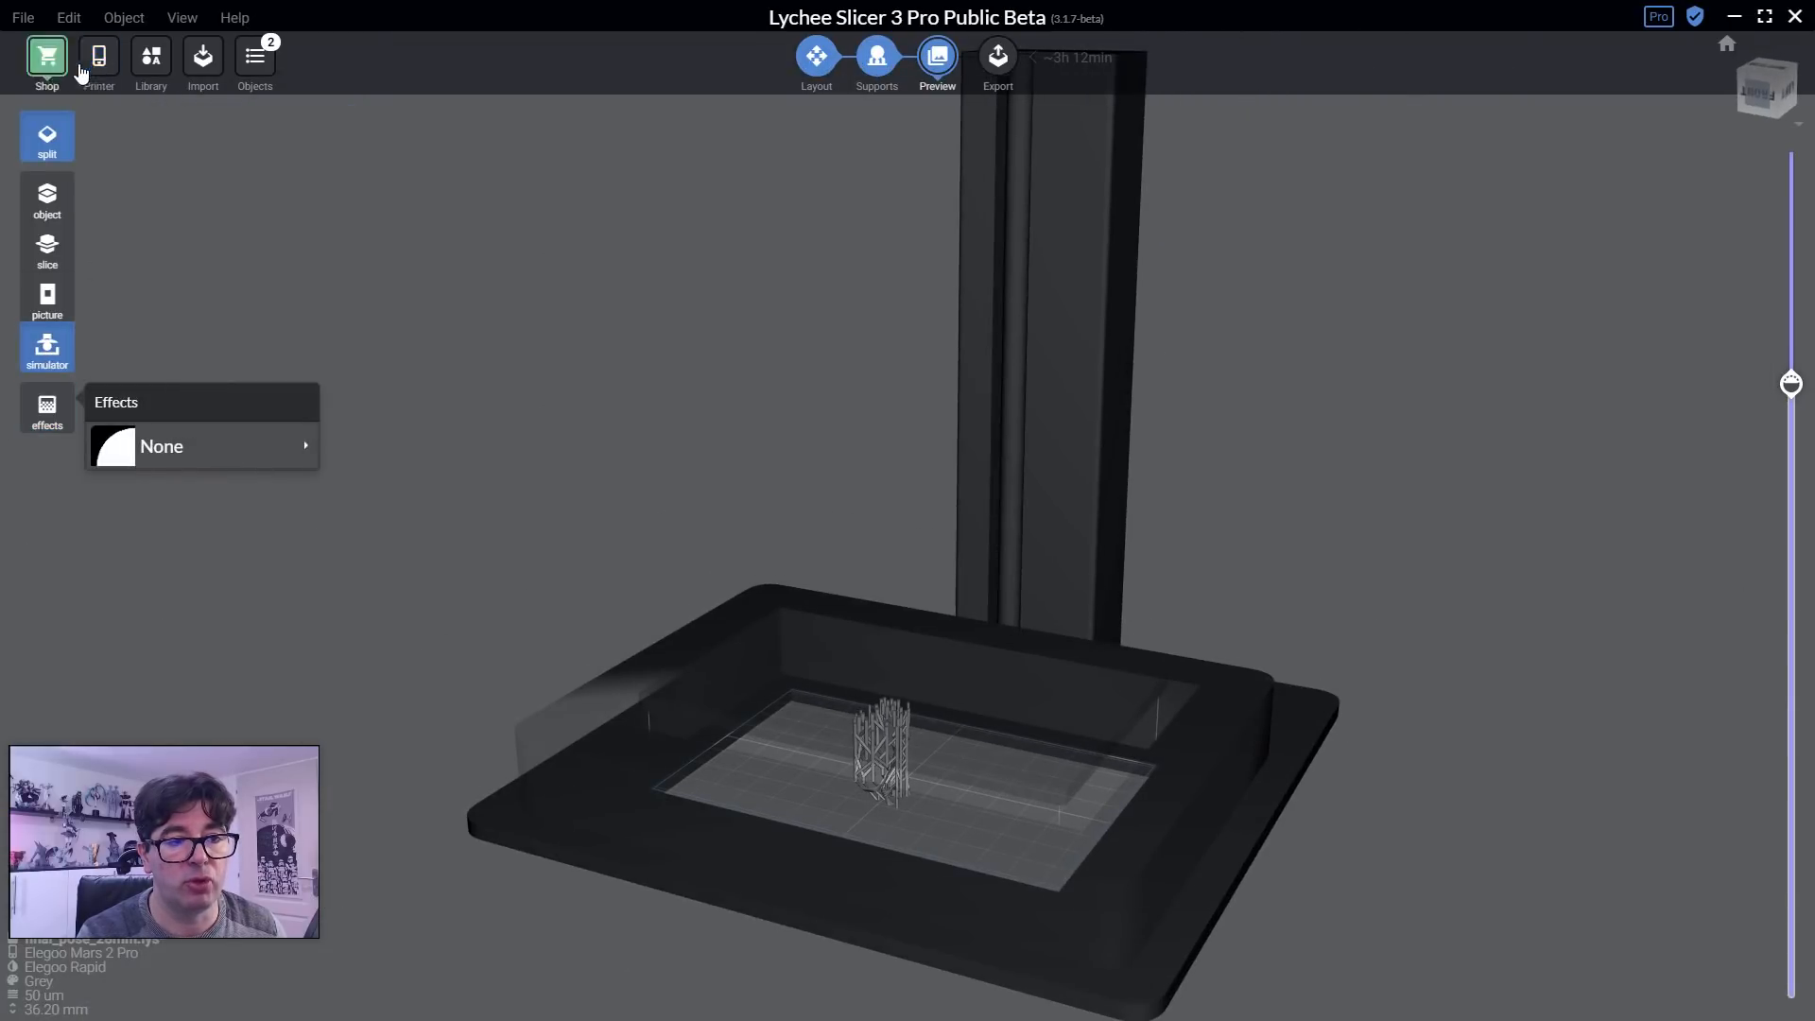
# Return to the Supports workspace, set the clipping quality to 3D View, and examine the cut surface of the torso.
pyautogui.click(877, 59)
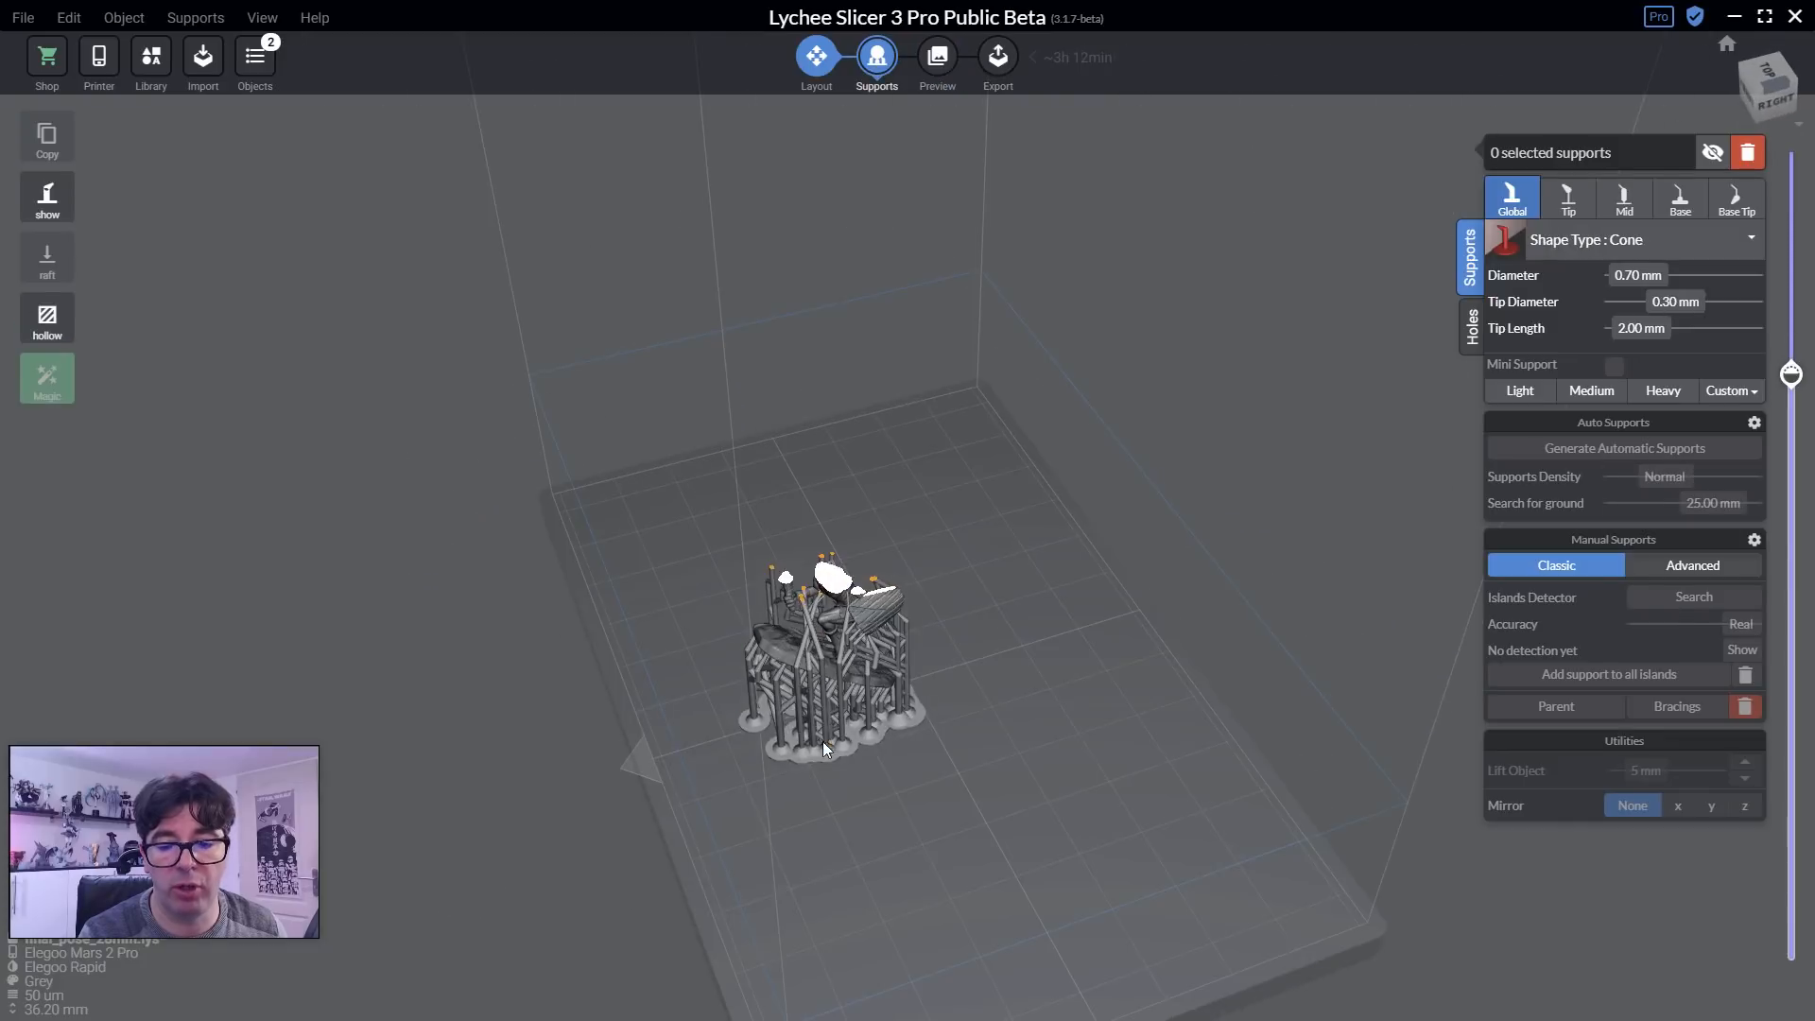
pyautogui.scroll(10, 749, 469)
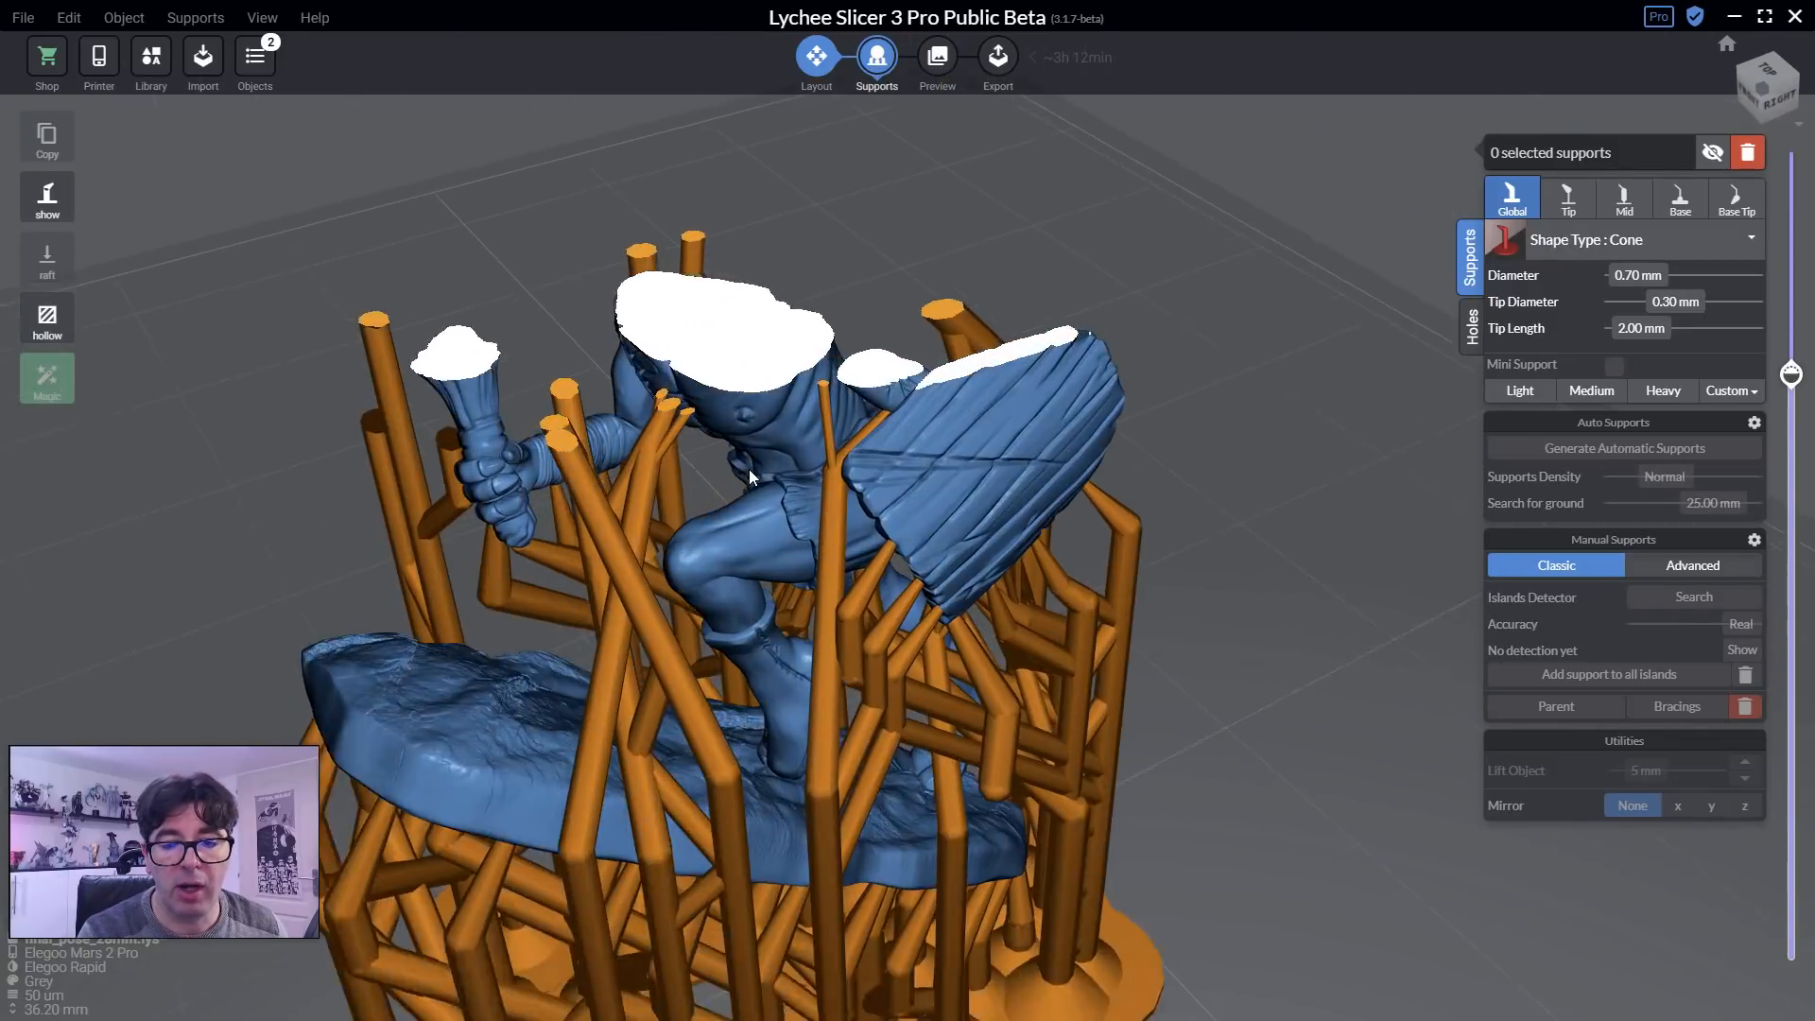
pyautogui.scroll(5, 853, 615)
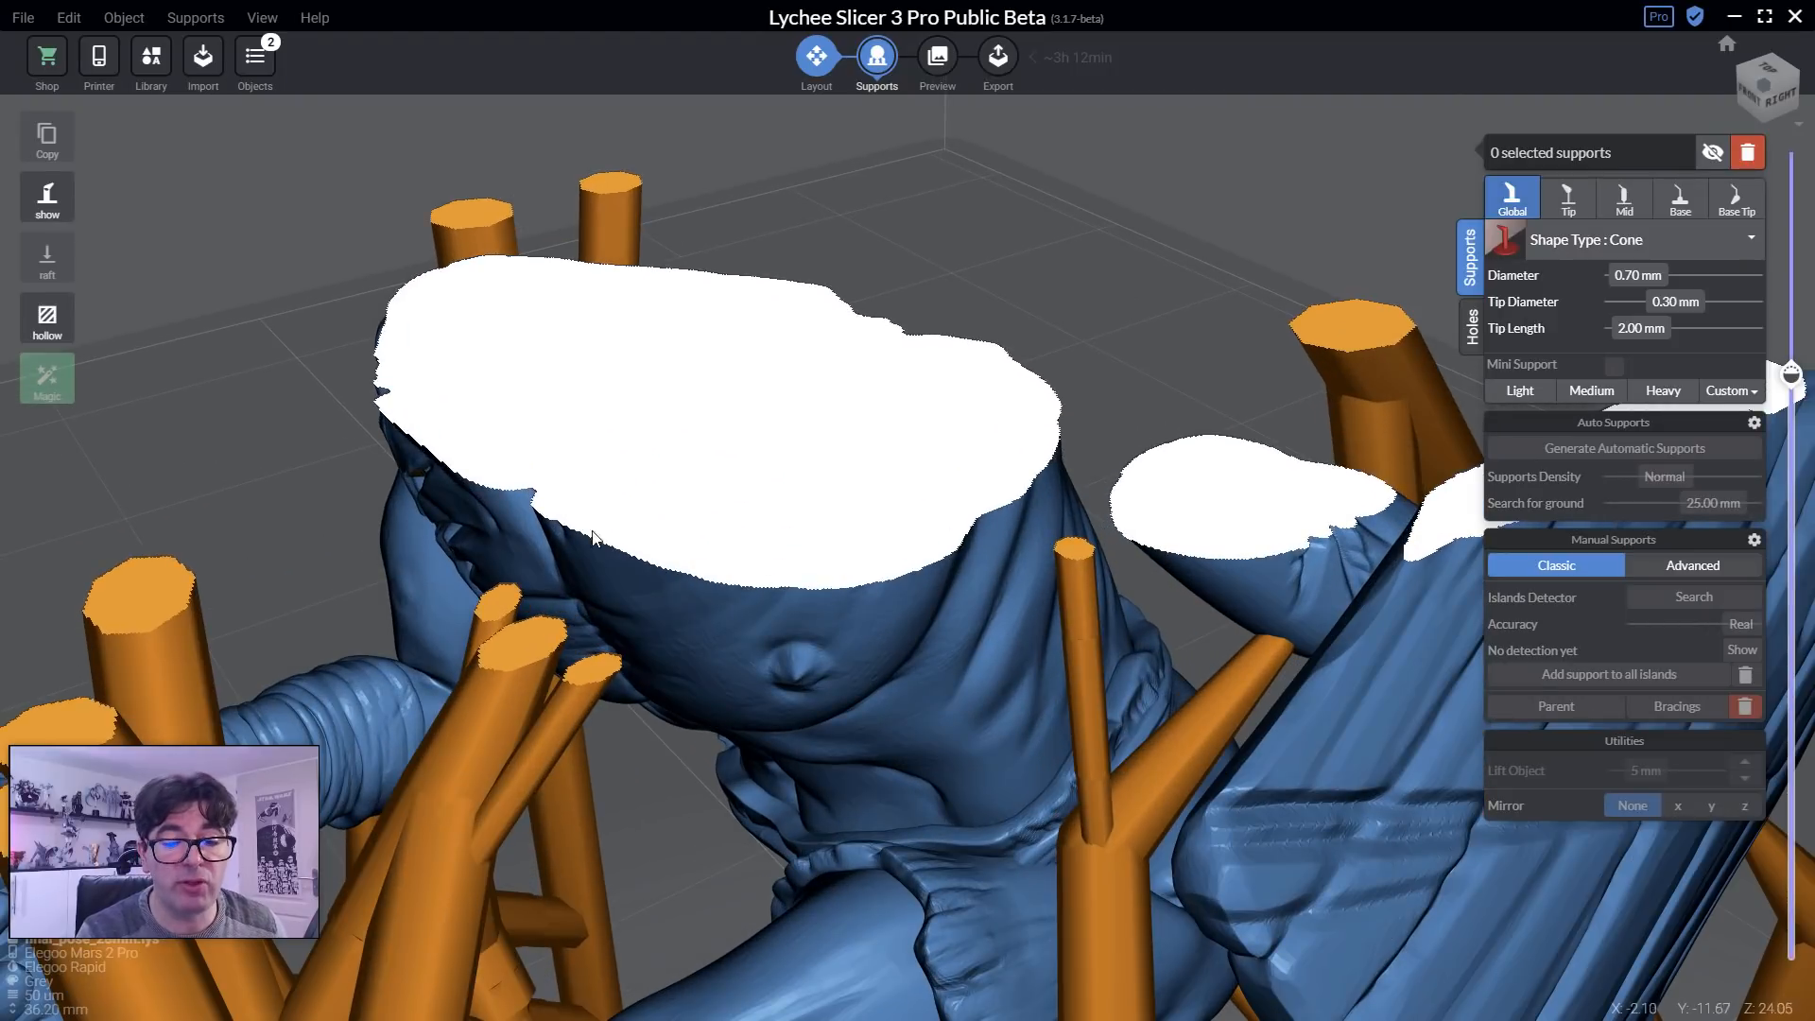
pyautogui.click(253, 19)
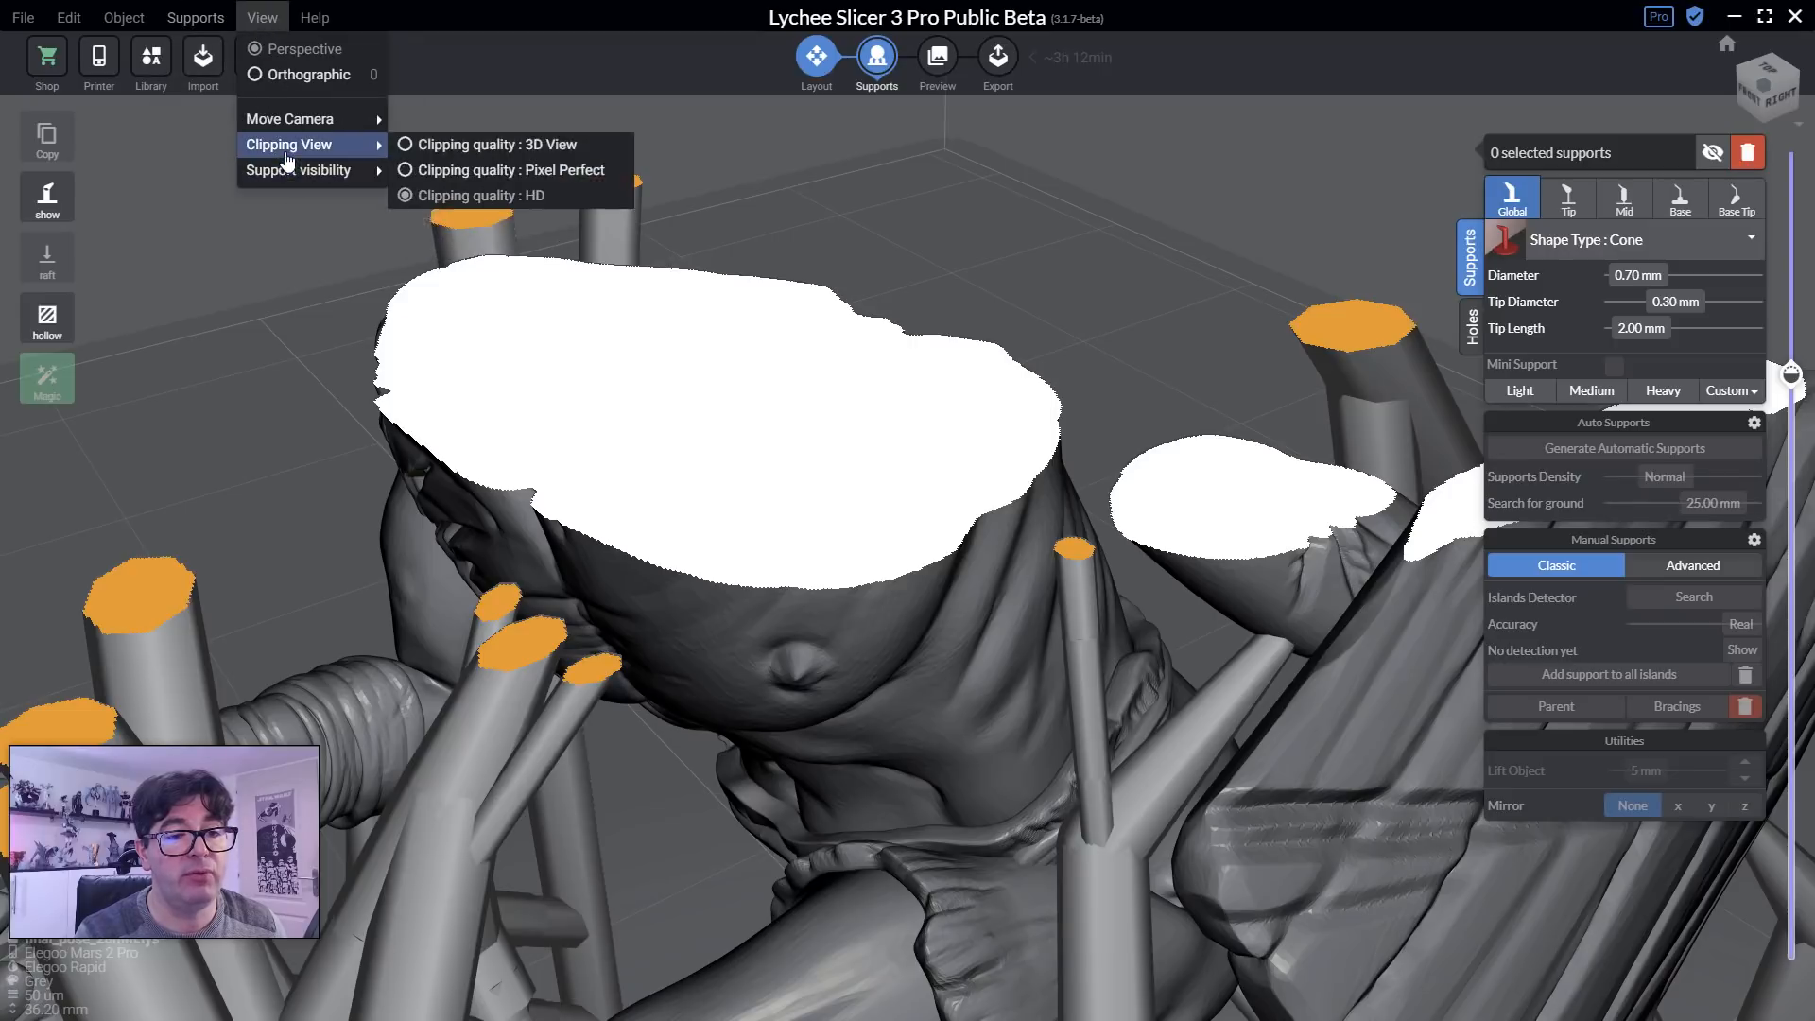
pyautogui.moveTo(284, 149)
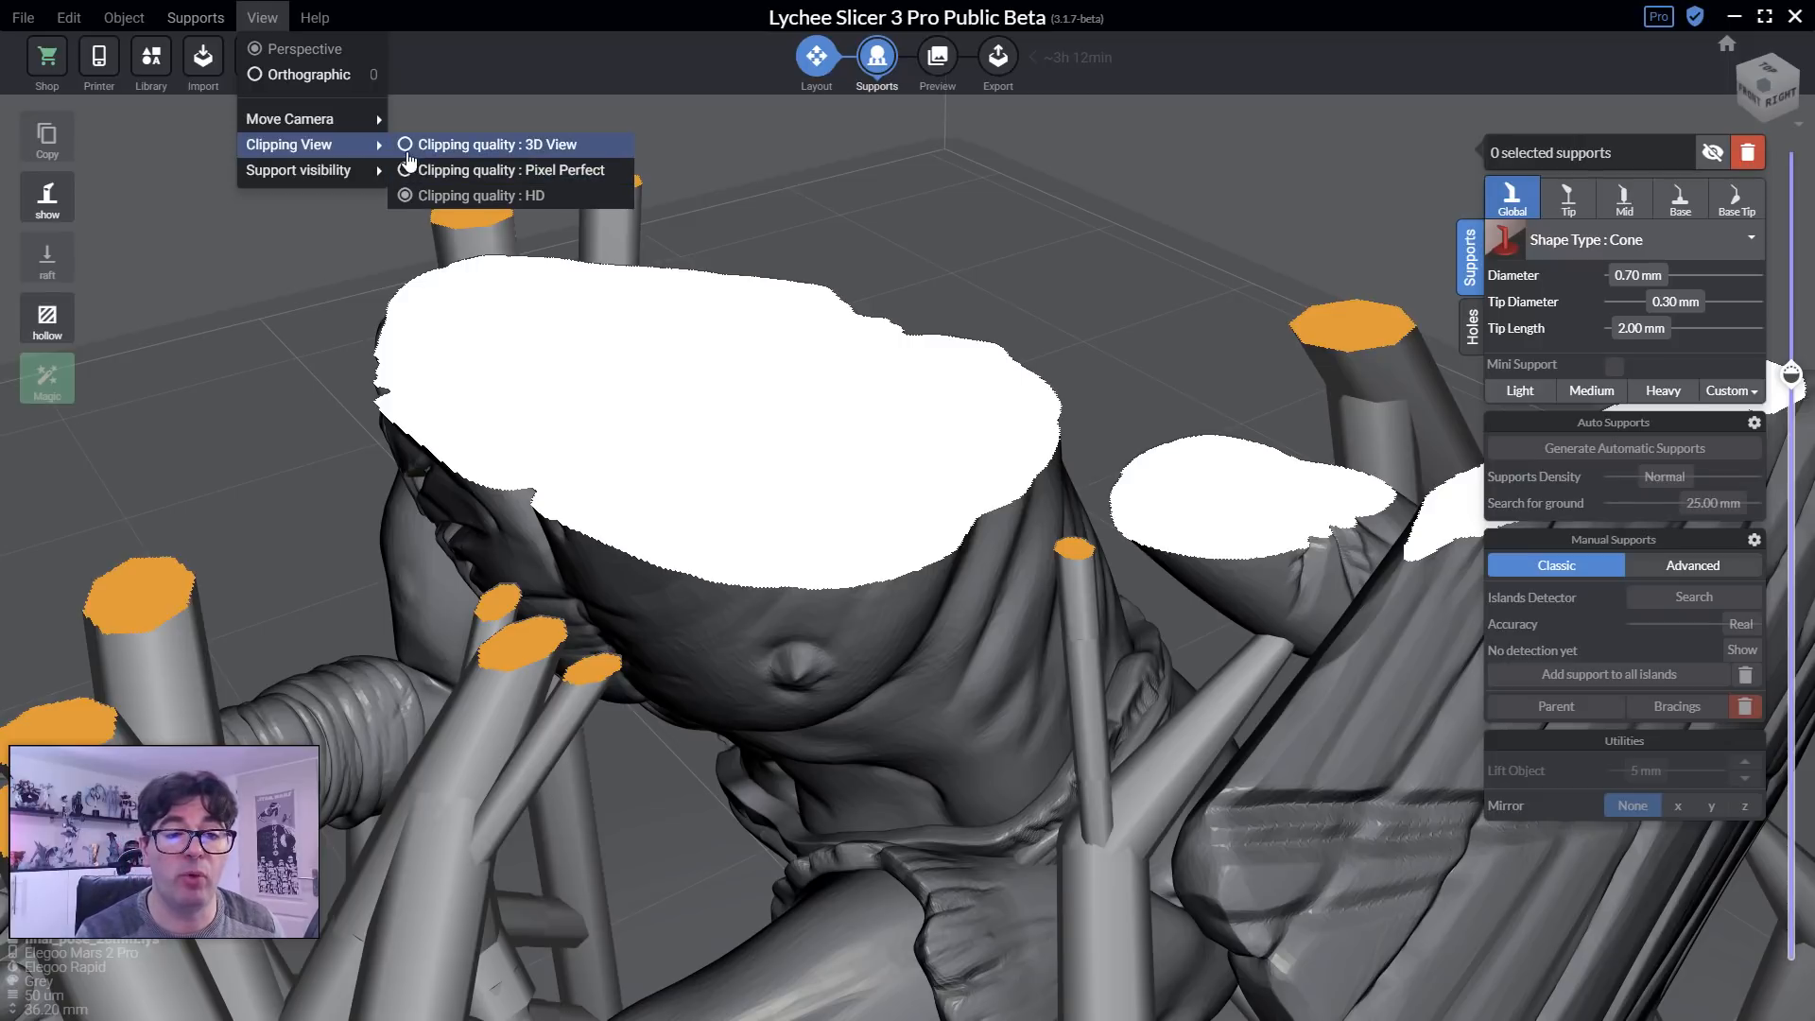
pyautogui.click(416, 146)
pyautogui.moveTo(882, 539); pyautogui.dragTo(778, 539, button='right')
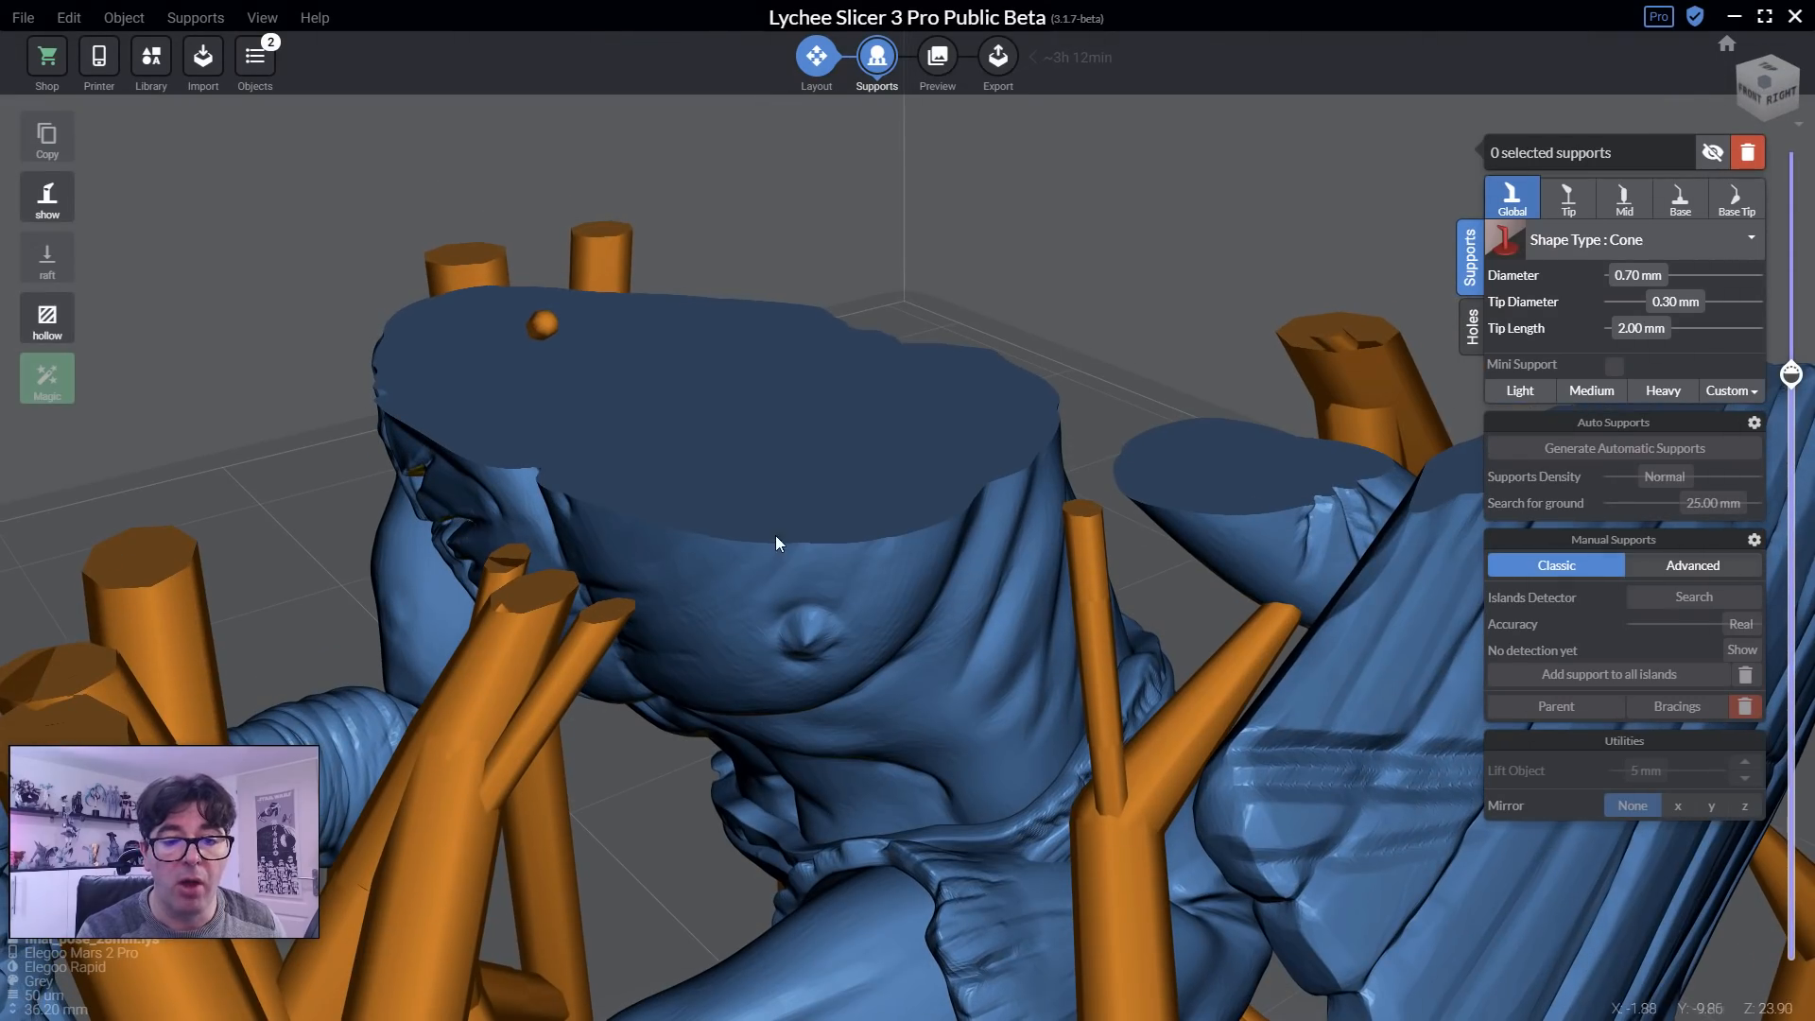
pyautogui.moveTo(1250, 541); pyautogui.dragTo(1176, 508, button='right')
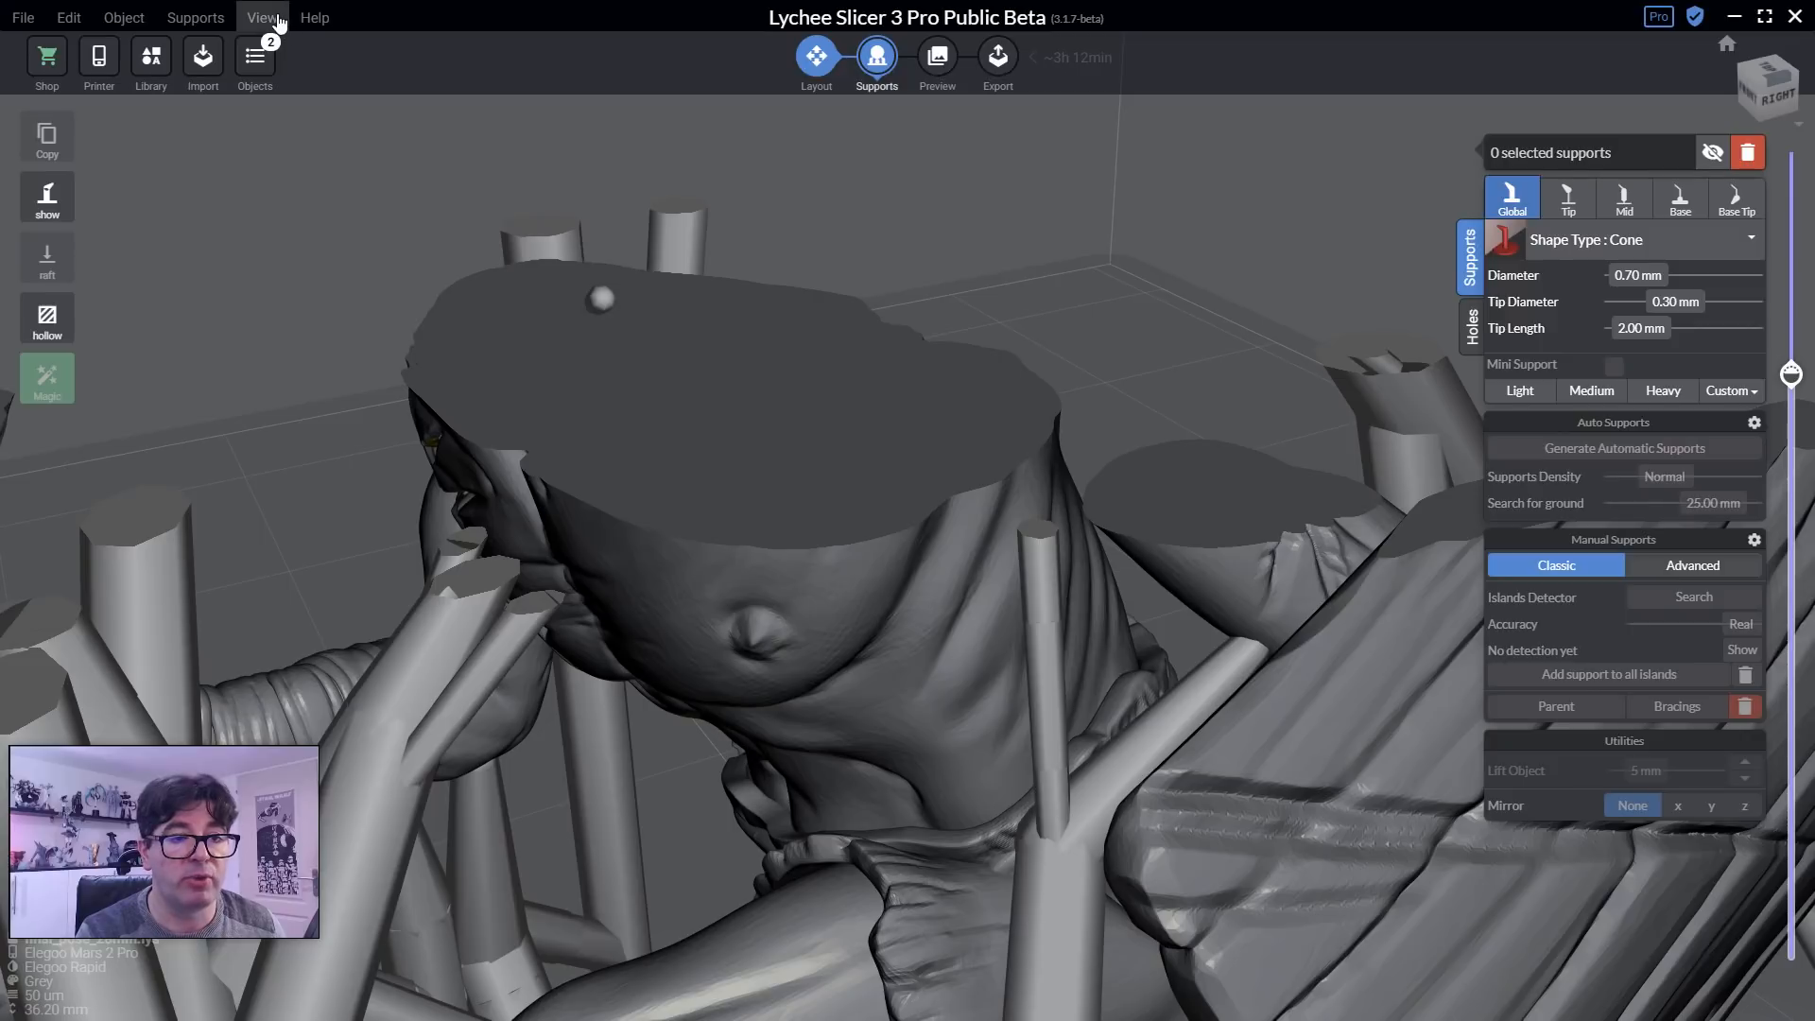
# Set the clipping quality to Pixel Perfect and examine the goblin's cut torso, arm and shield from above.
pyautogui.click(204, 18)
pyautogui.click(262, 18)
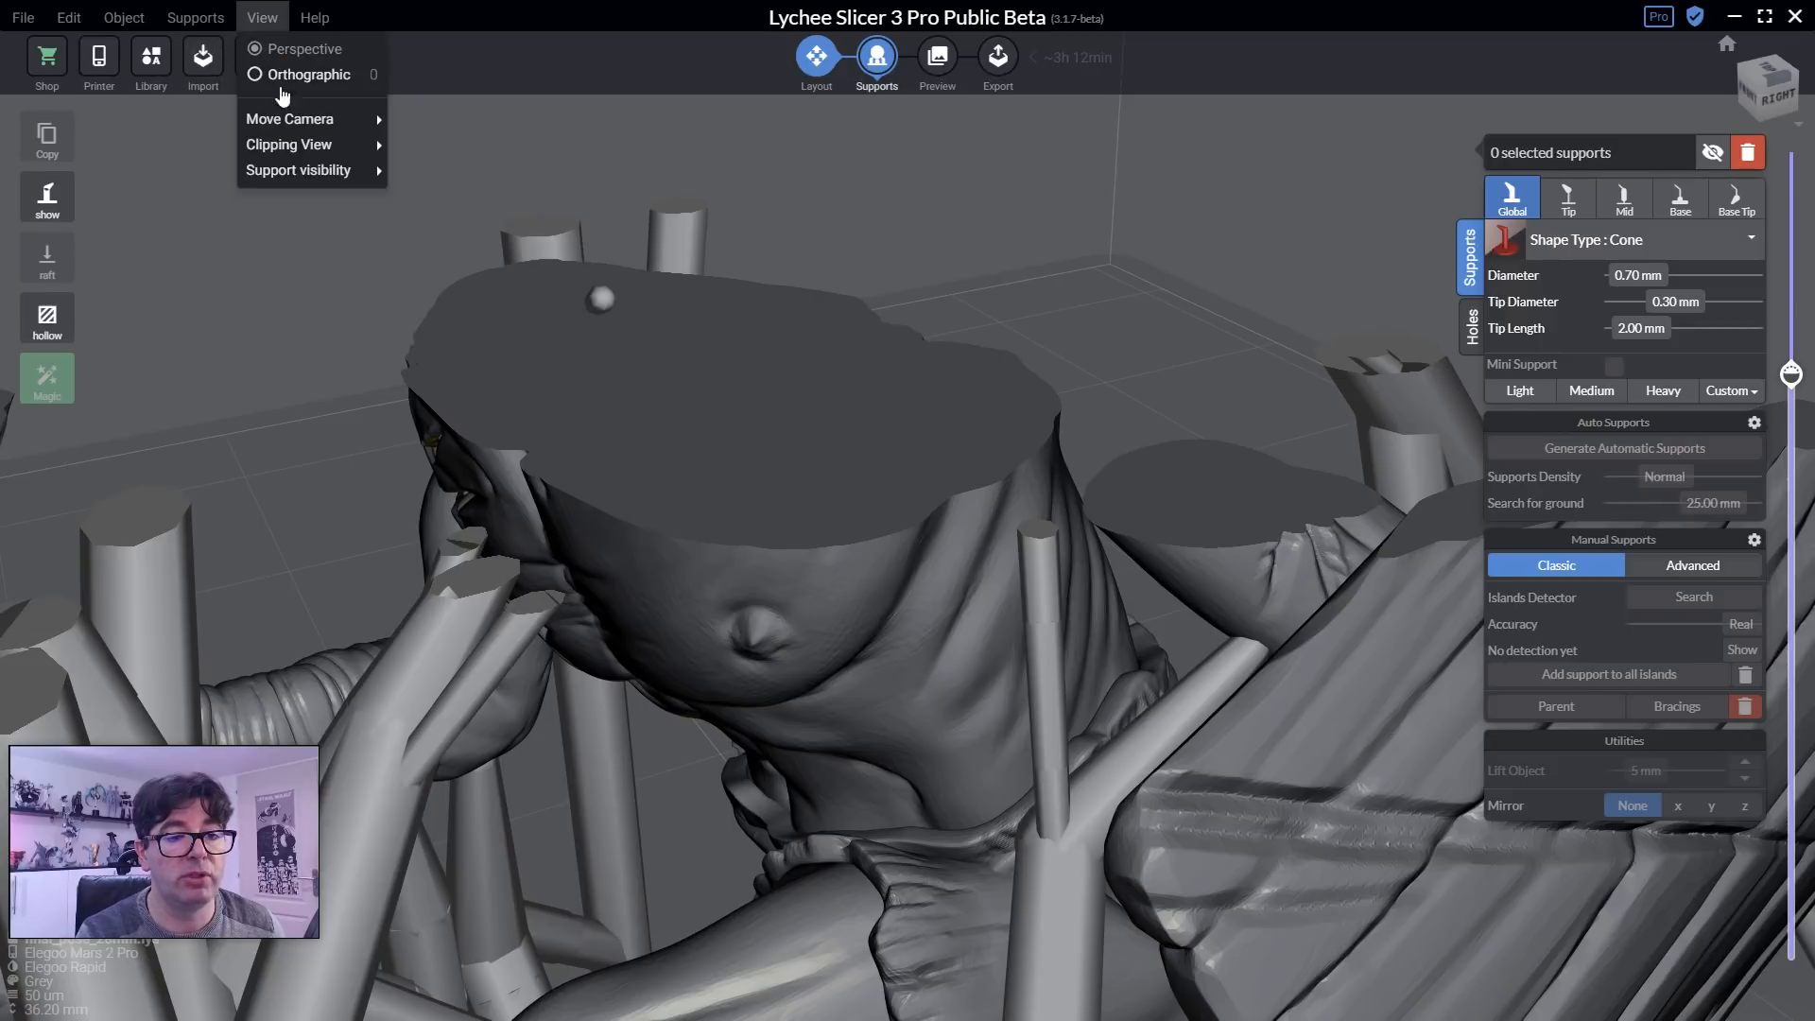
pyautogui.moveTo(295, 145)
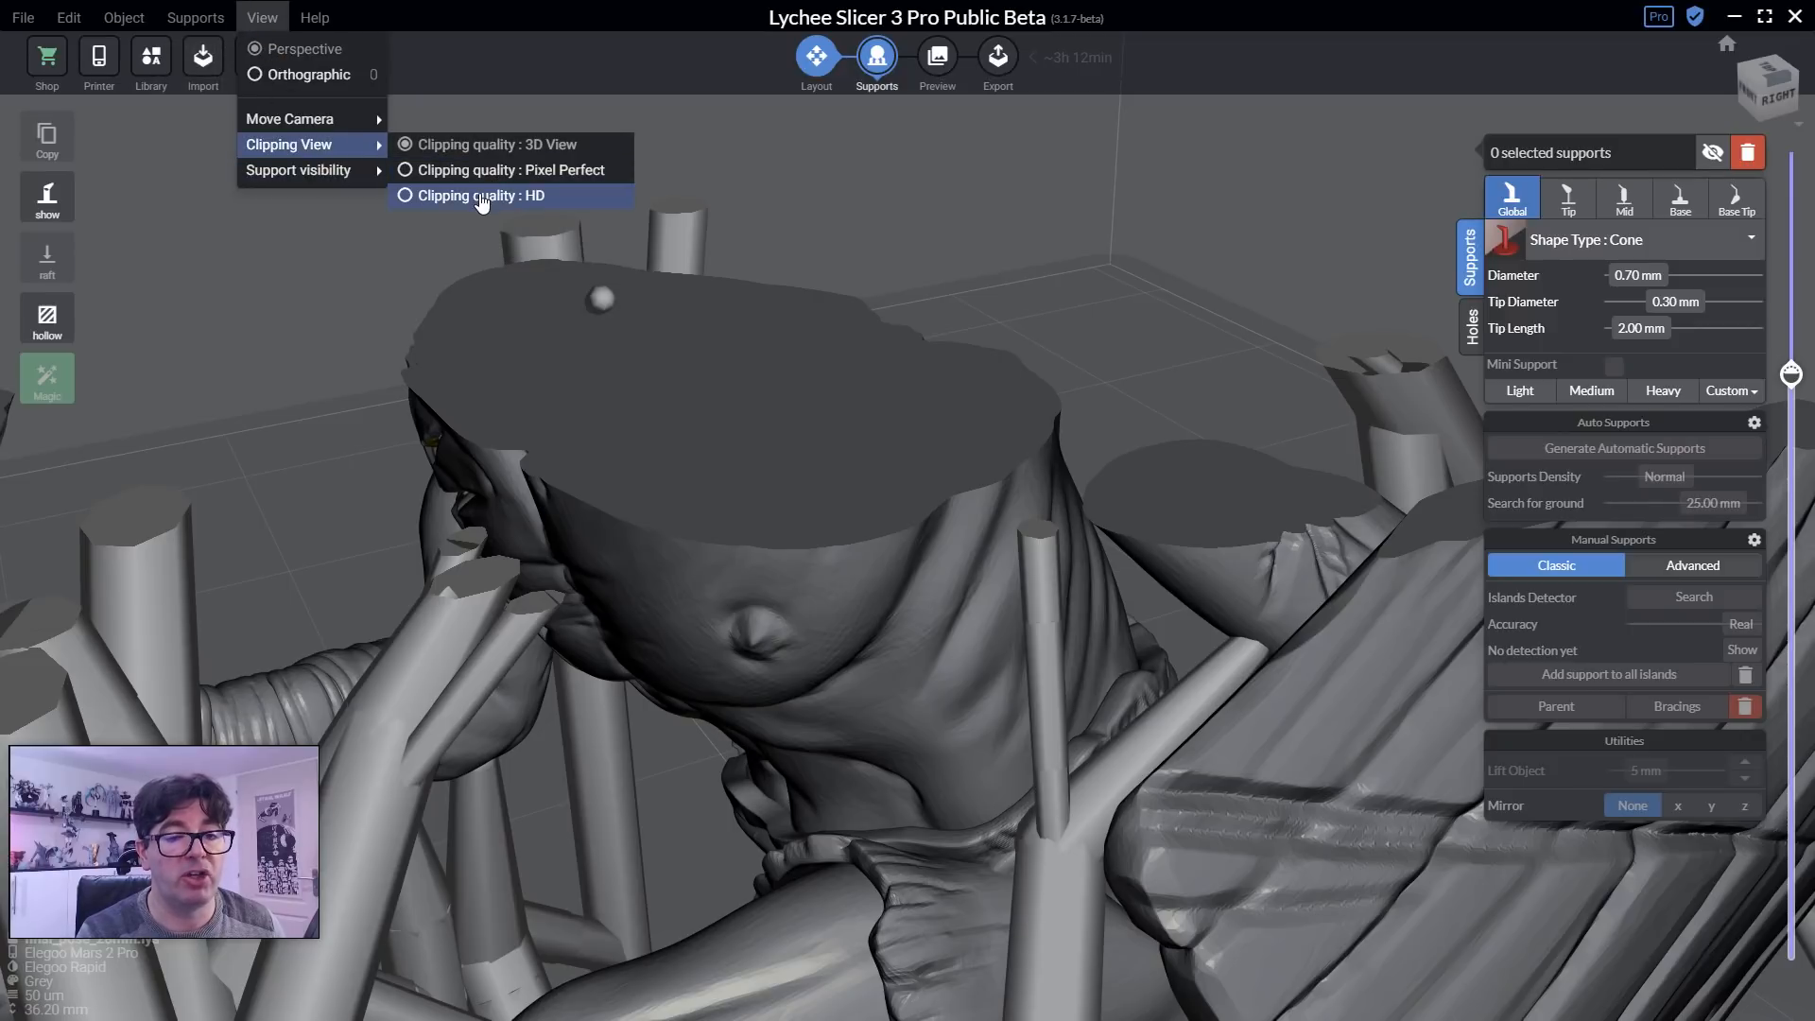
pyautogui.click(423, 172)
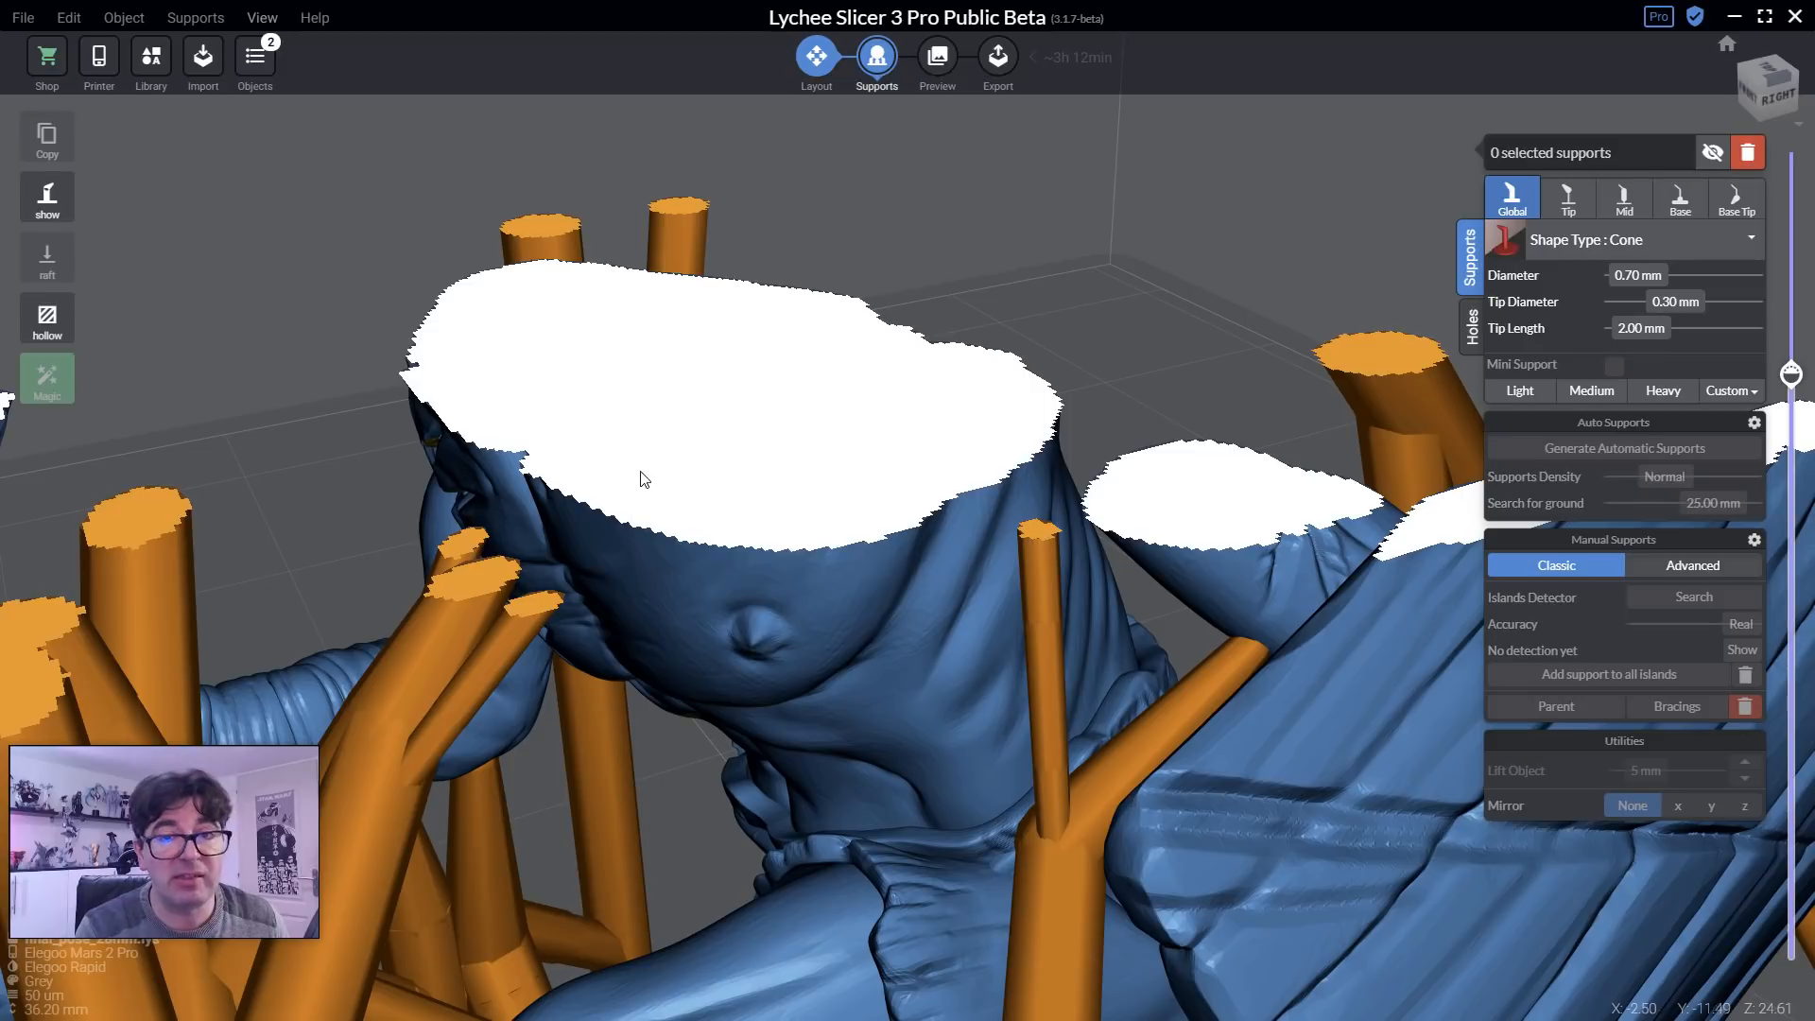
pyautogui.moveTo(641, 472); pyautogui.dragTo(791, 434, button='right')
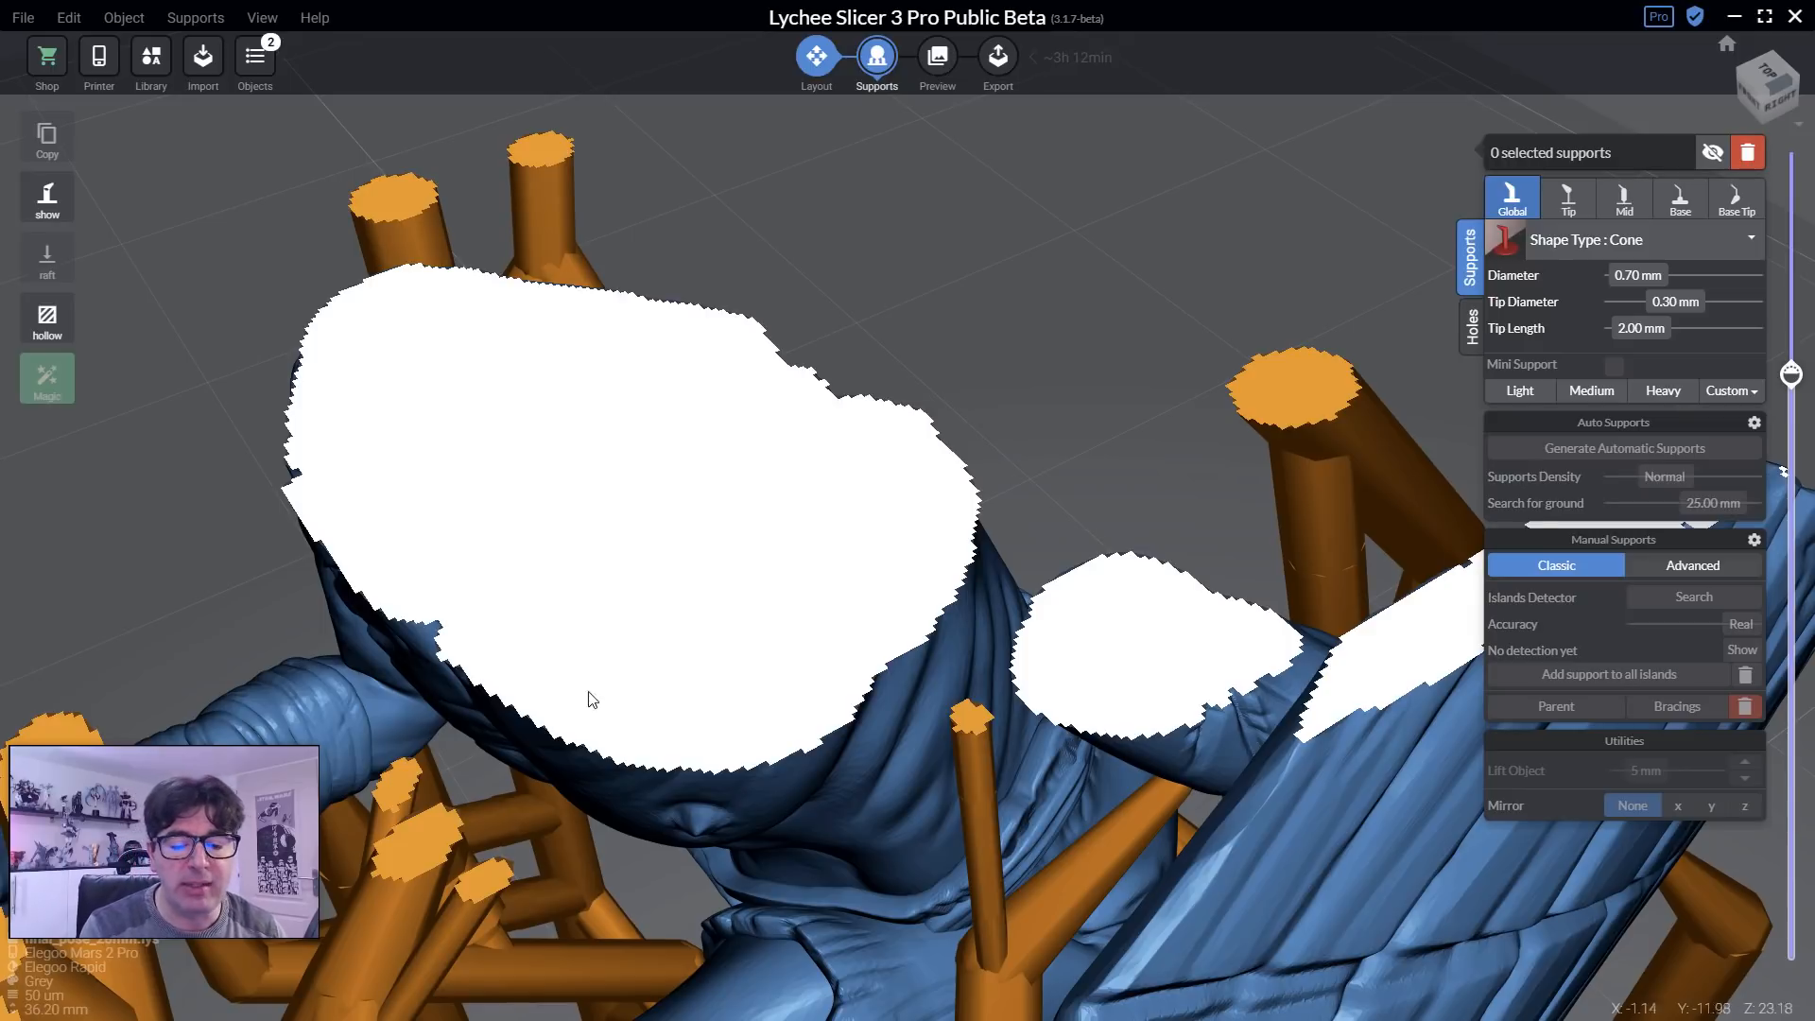
pyautogui.moveTo(588, 692); pyautogui.dragTo(588, 687, button='right')
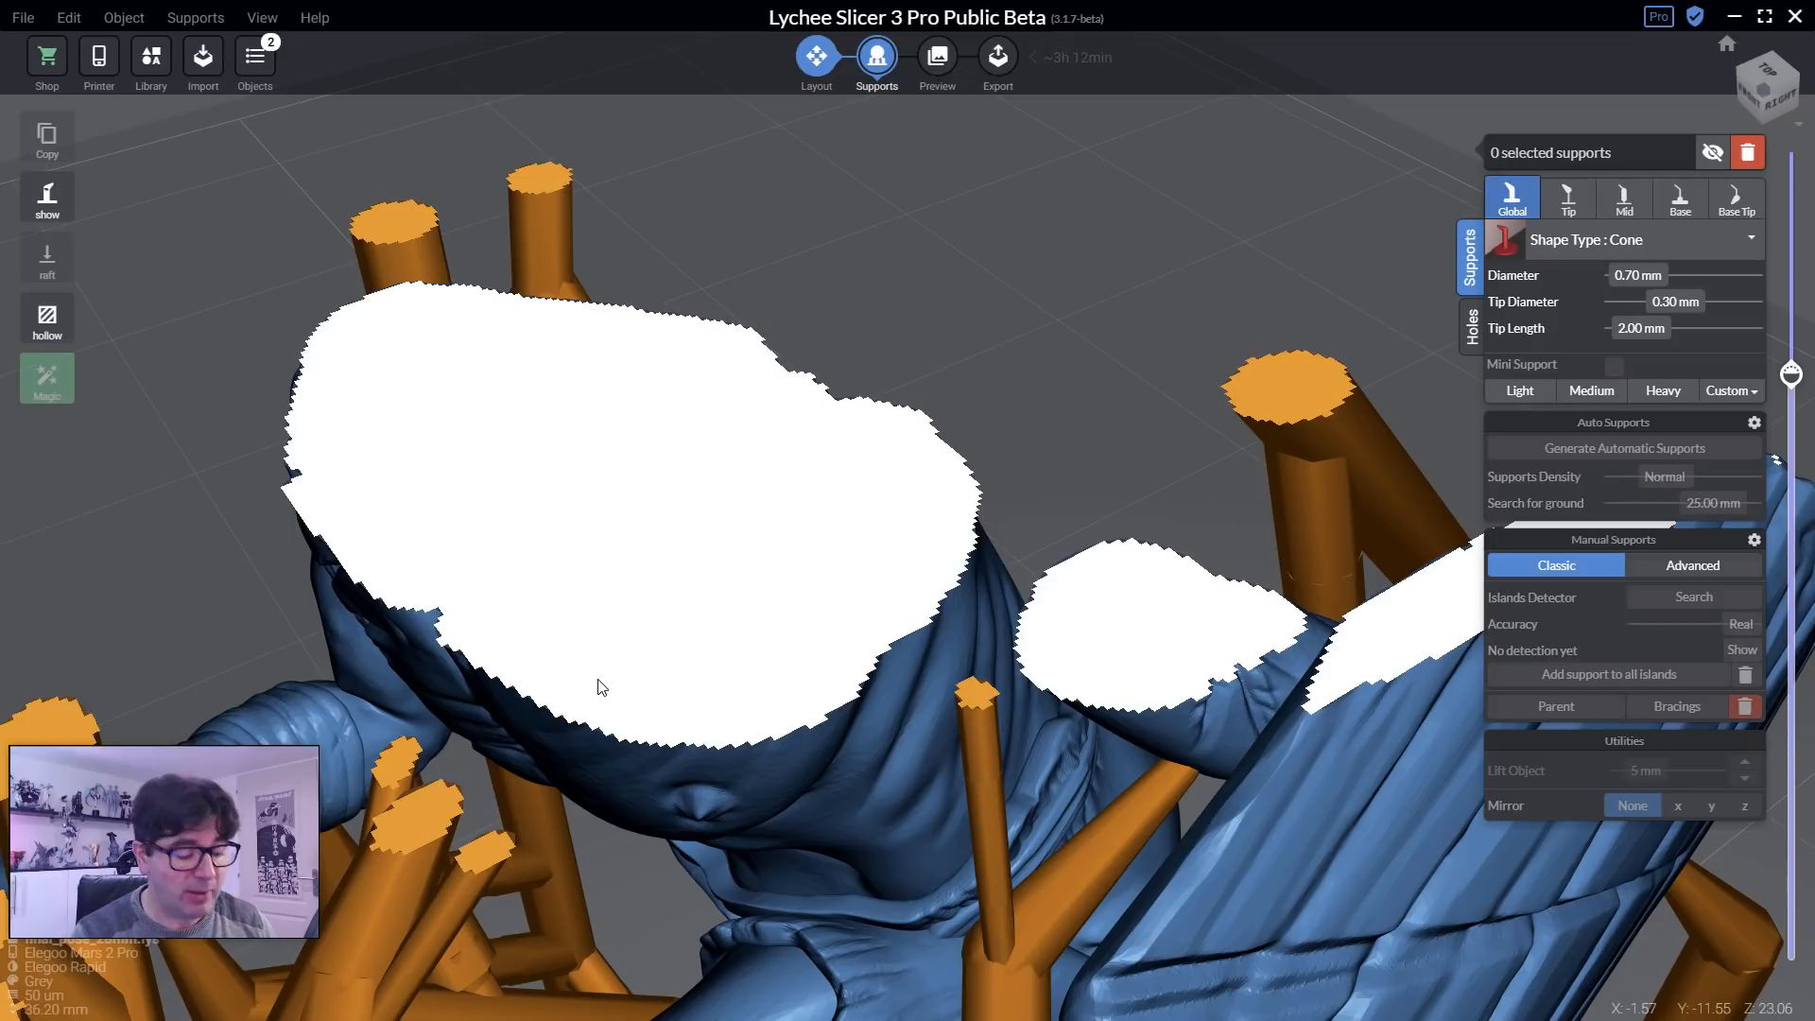
# Step the clipping through the layers around 26.35 to 26.70 mm, examining the pixelated outlines of the torso, arm and nearby support tips.
pyautogui.keyDown('shift'); pyautogui.scroll(12, 610, 683); pyautogui.keyUp('shift')
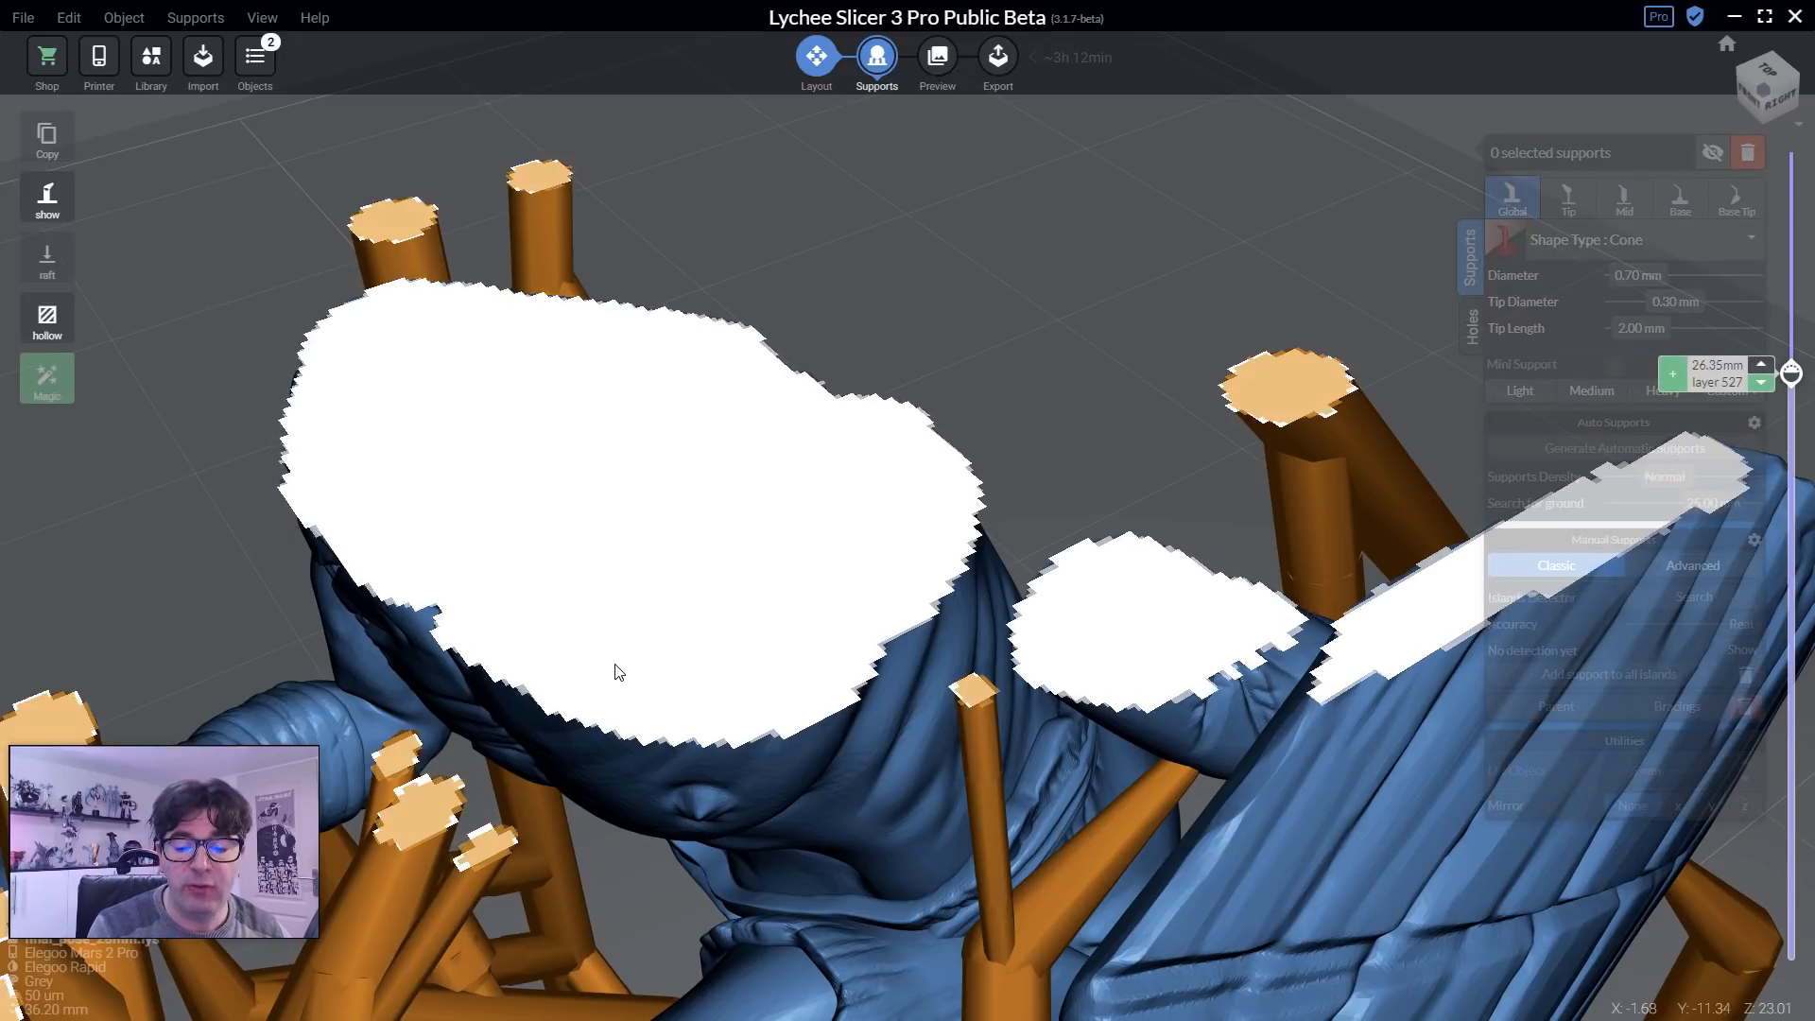
pyautogui.keyDown('shift'); pyautogui.scroll(-7, 968, 707); pyautogui.keyUp('shift')
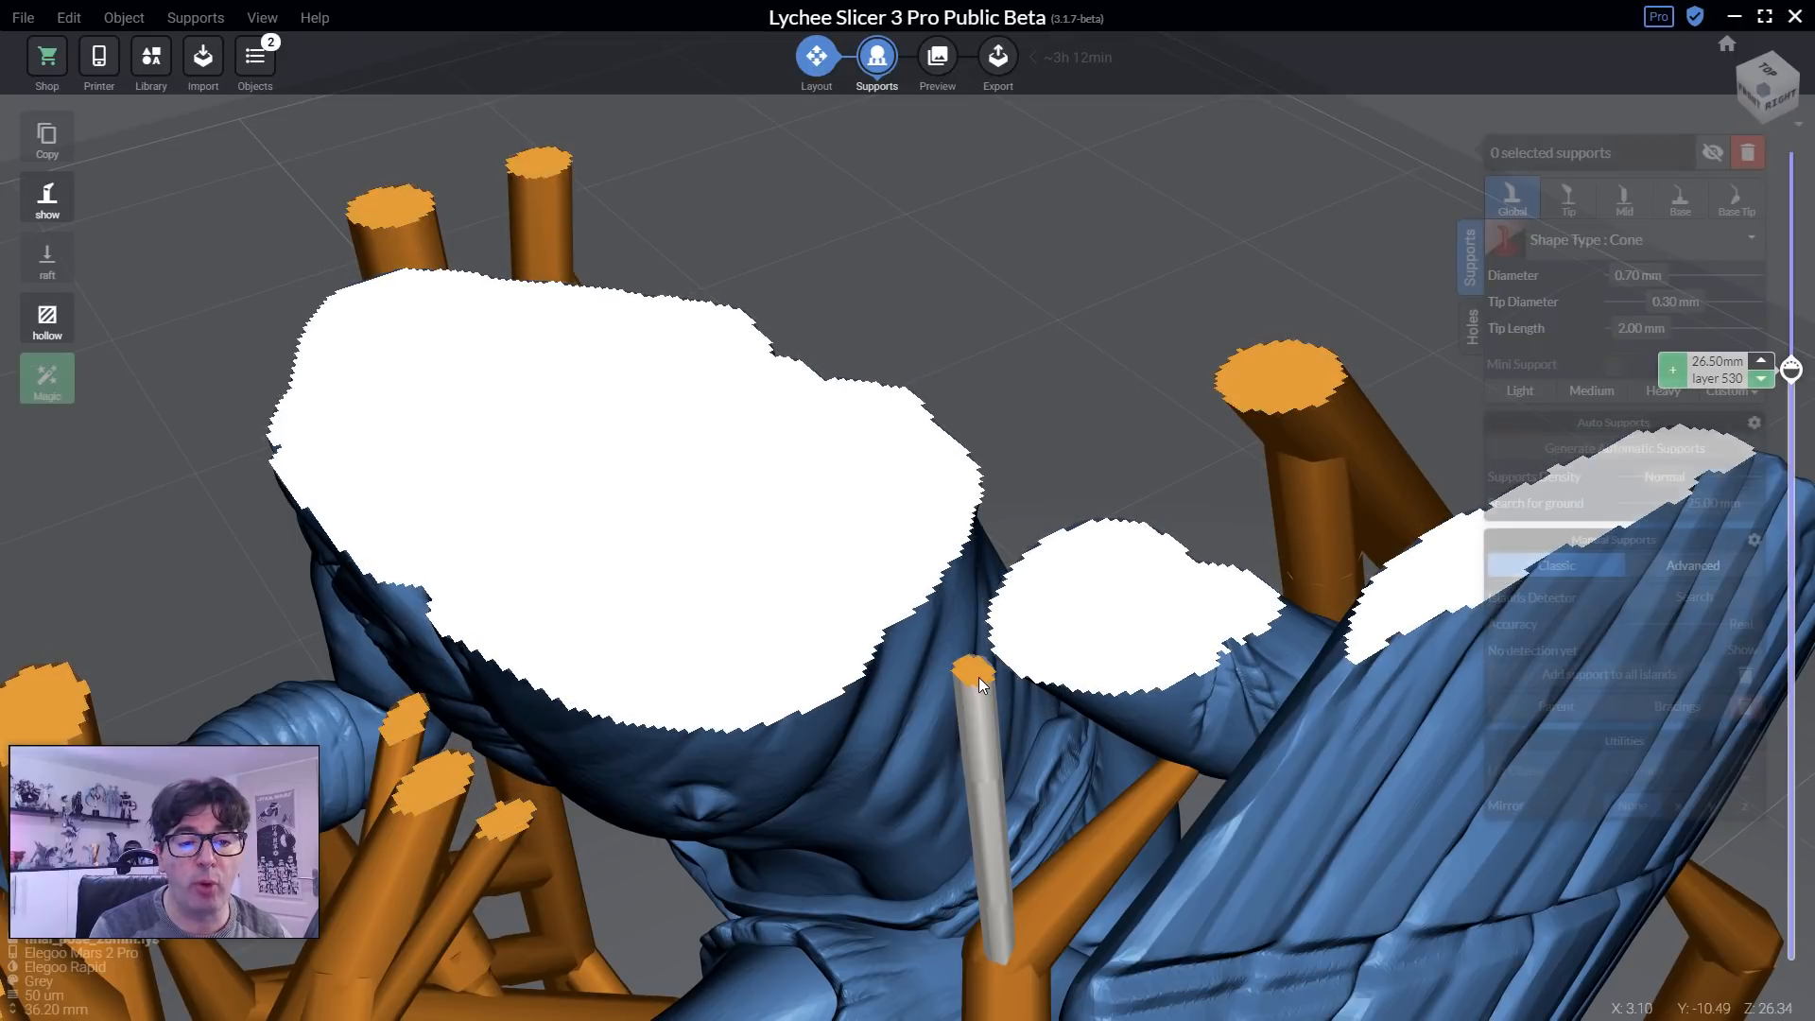
pyautogui.keyDown('shift'); pyautogui.scroll(2, 984, 673); pyautogui.keyUp('shift')
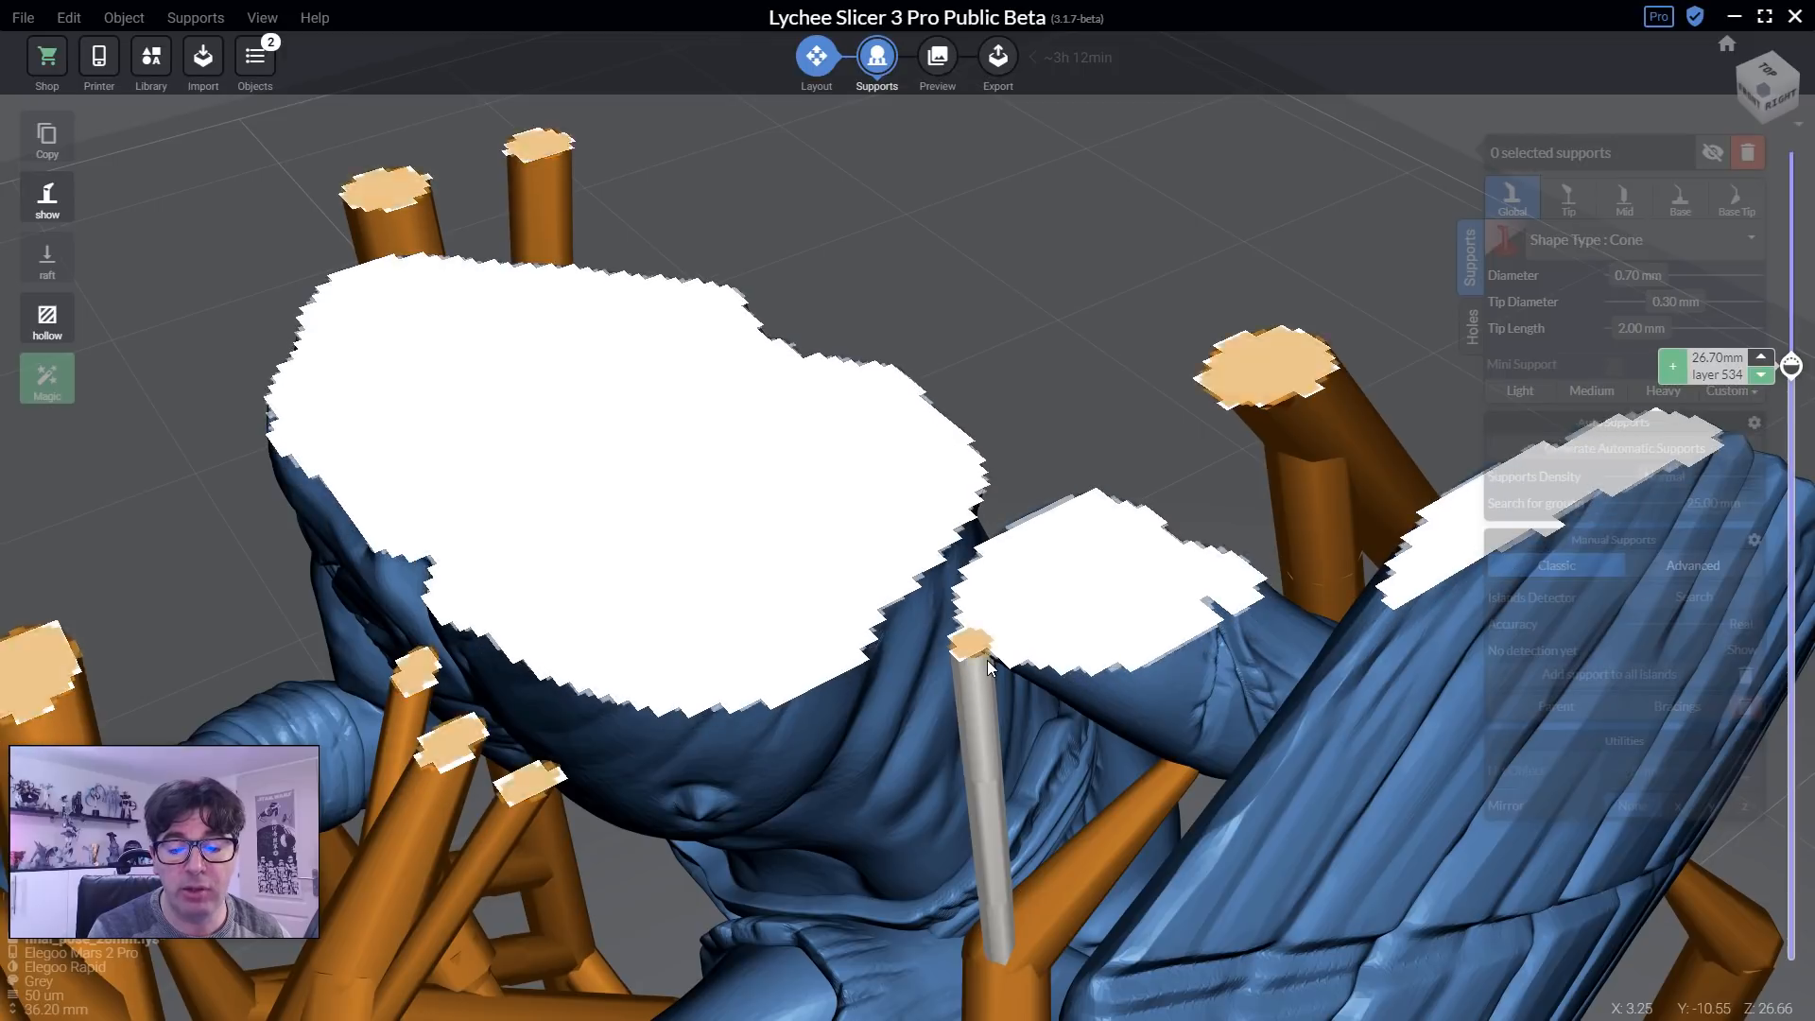
pyautogui.scroll(3, 987, 662)
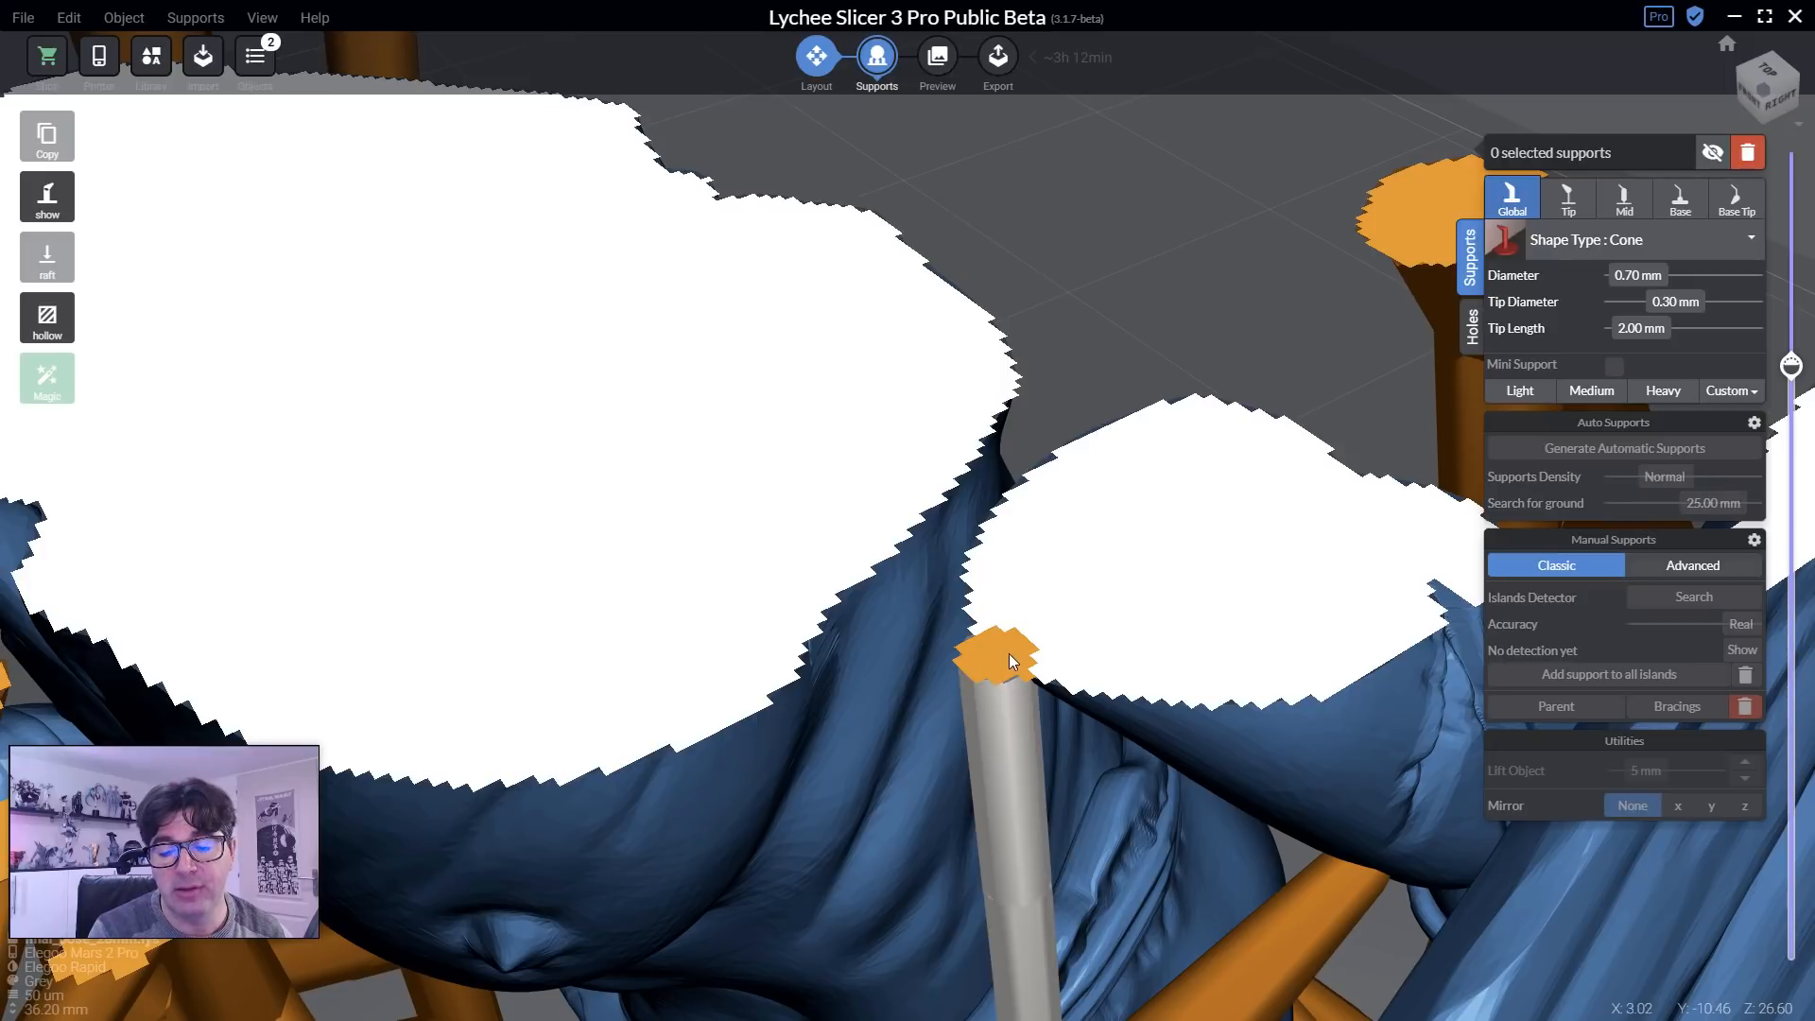
pyautogui.scroll(-3, 1008, 655)
pyautogui.scroll(1, 994, 698)
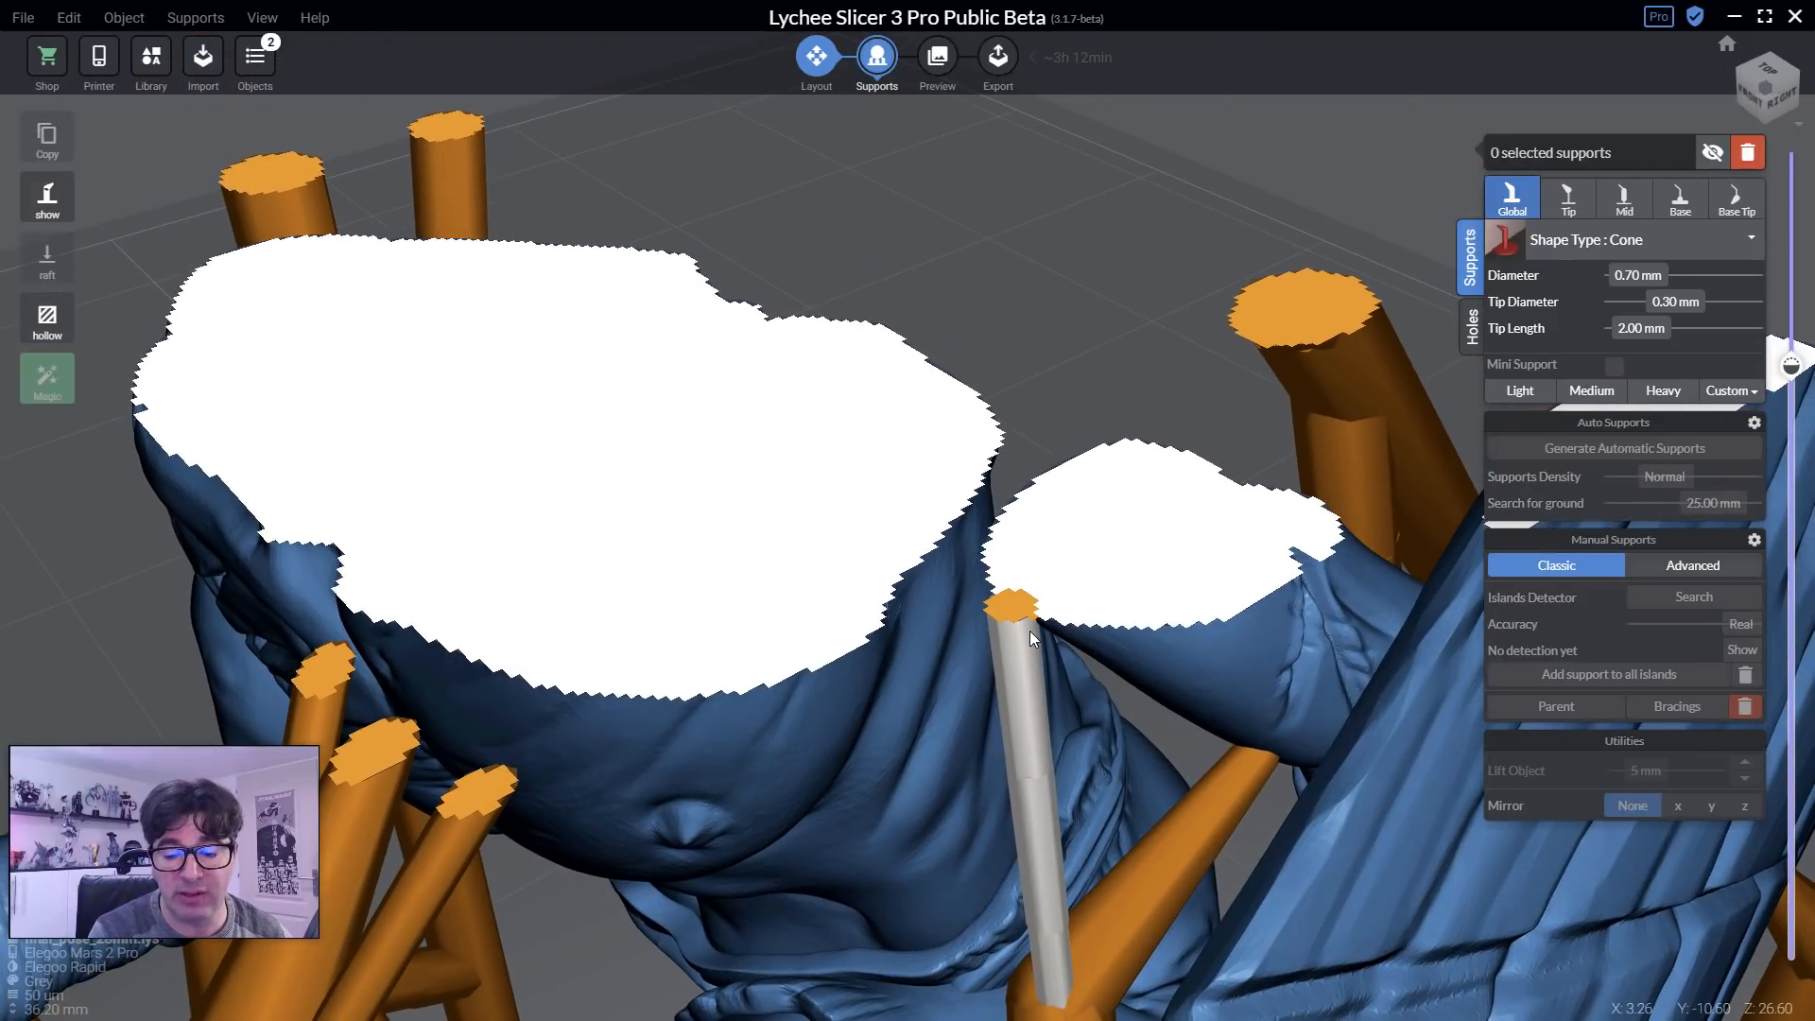
pyautogui.keyDown('shift'); pyautogui.scroll(-1, 1027, 632); pyautogui.keyUp('shift')
pyautogui.keyDown('shift'); pyautogui.scroll(-1, 998, 664); pyautogui.keyUp('shift')
pyautogui.scroll(-2, 879, 766)
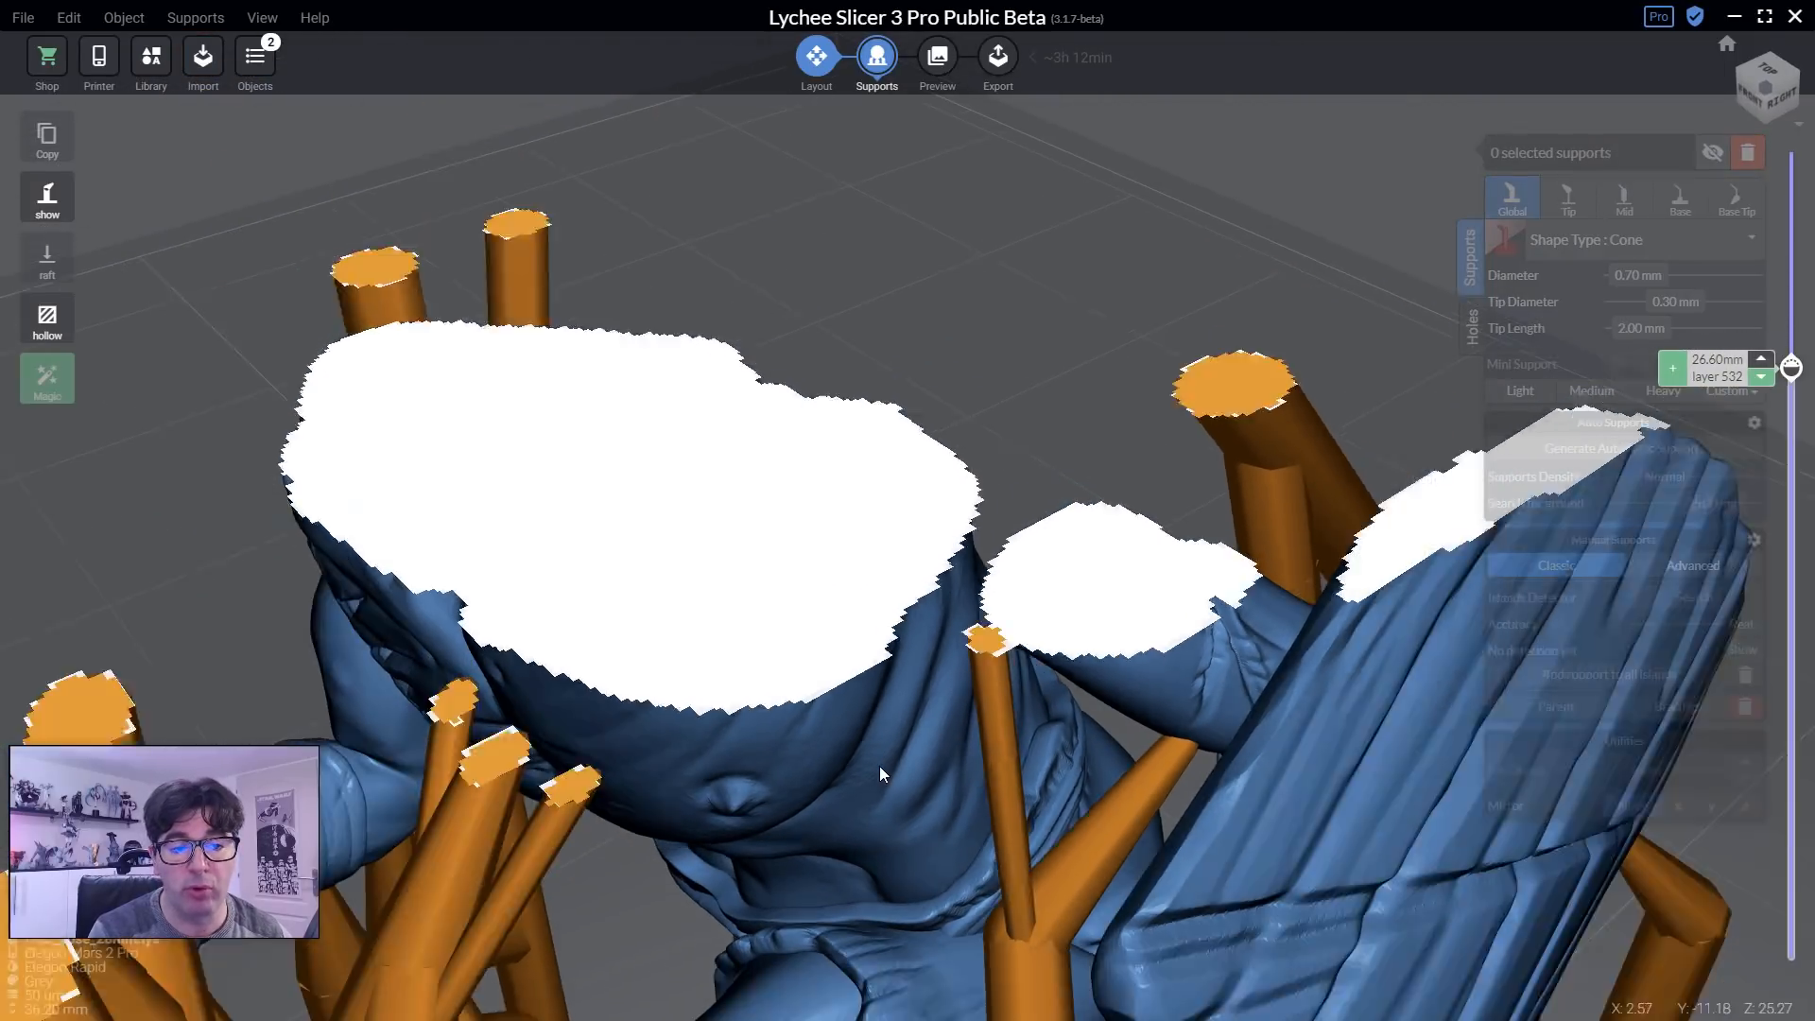
pyautogui.scroll(-2, 879, 766)
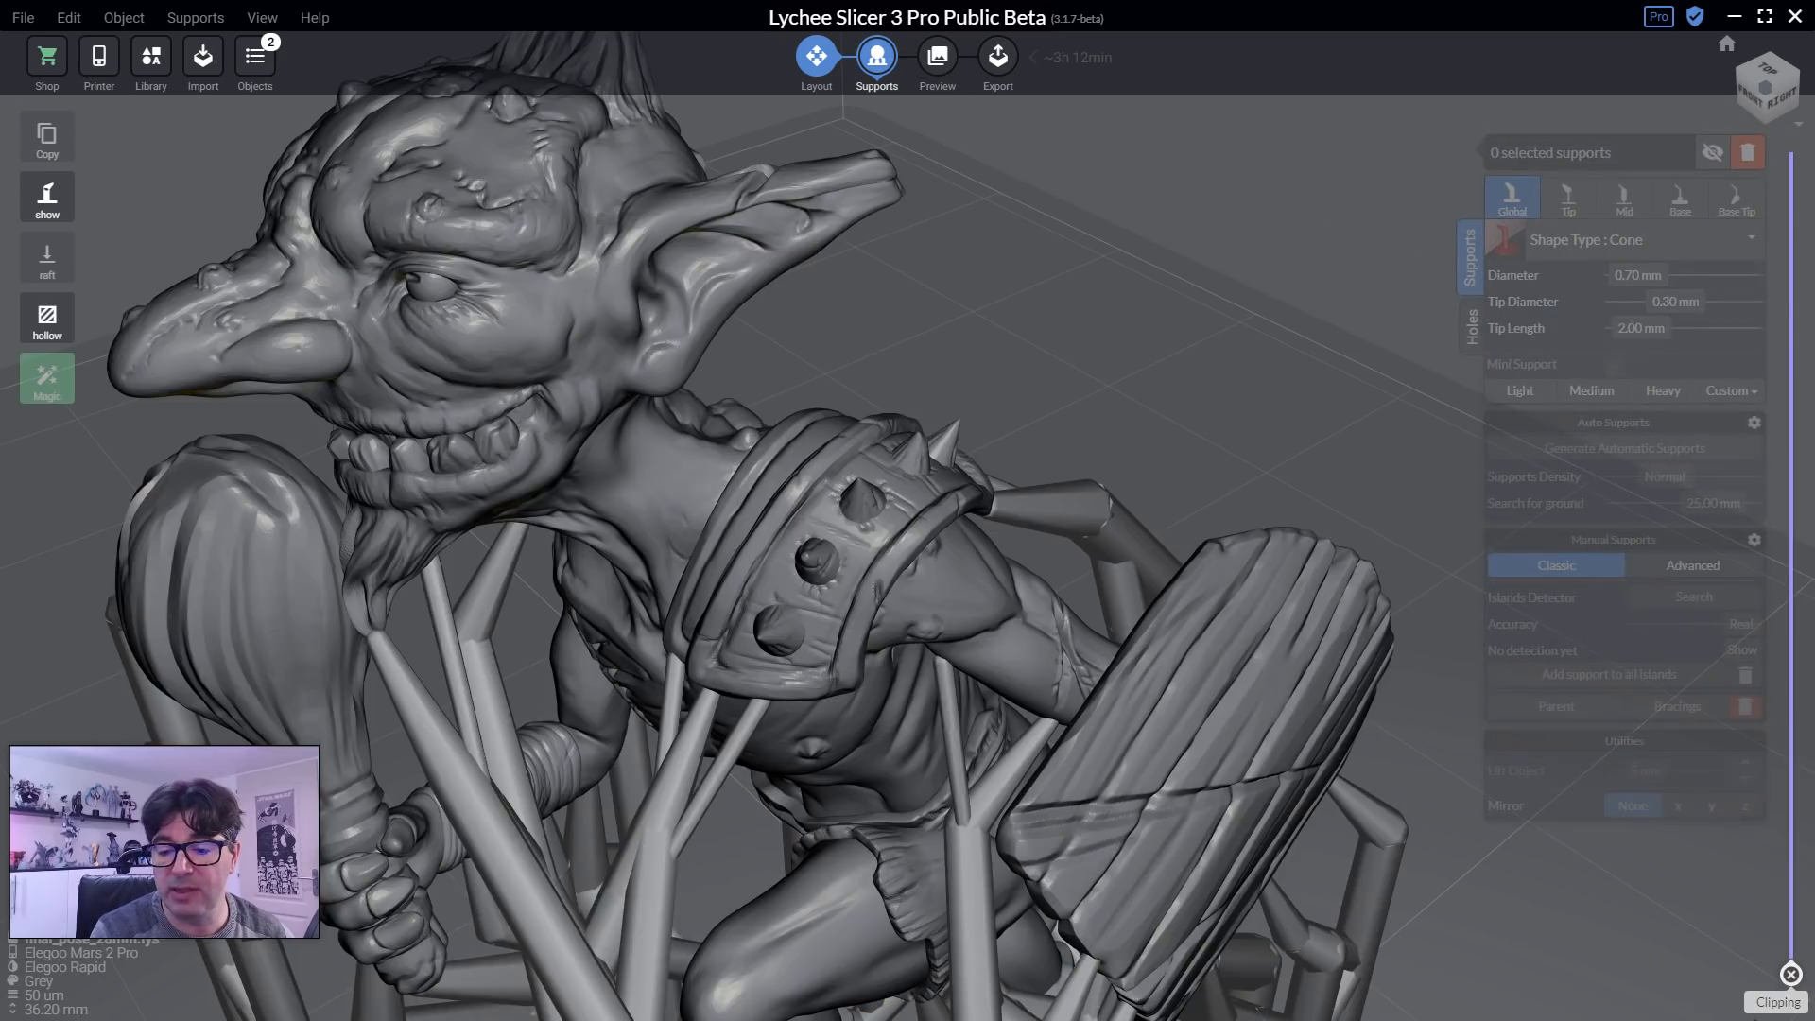
# Search the supported goblin for islands at Real accuracy and show the detected island.
pyautogui.moveTo(1153, 656); pyautogui.dragTo(588, 515, button='right')
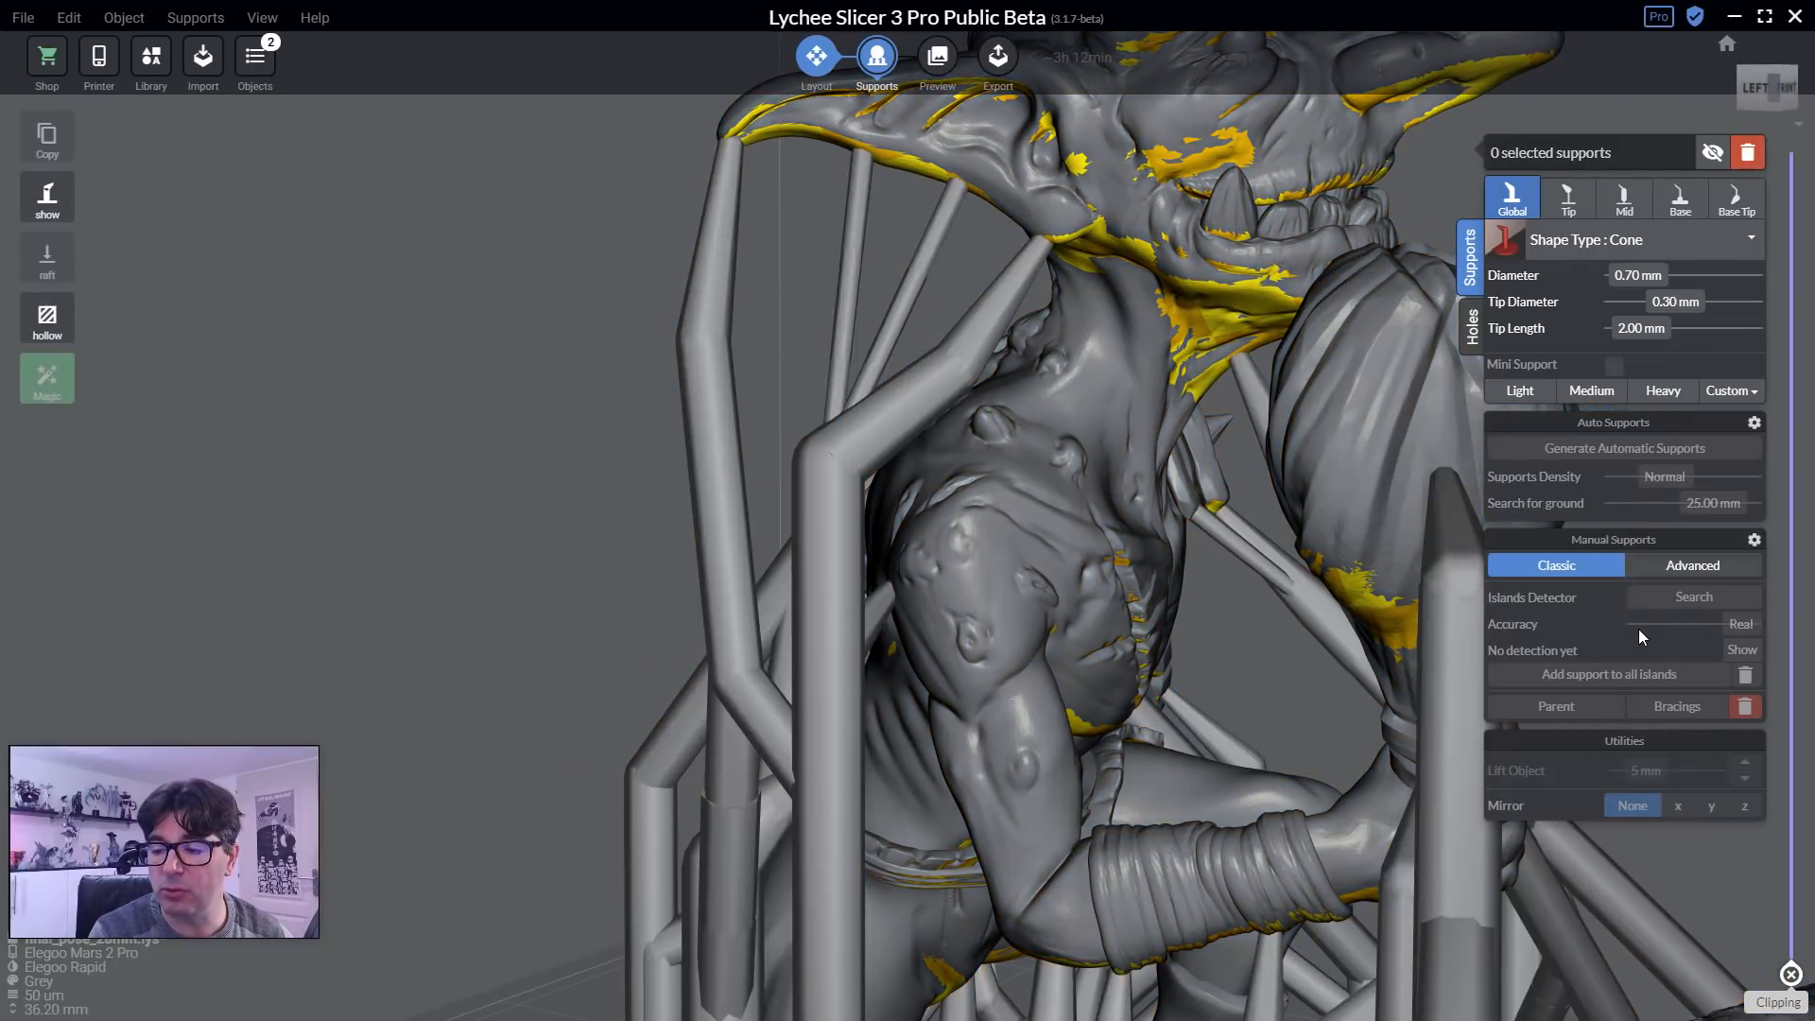
pyautogui.click(1688, 597)
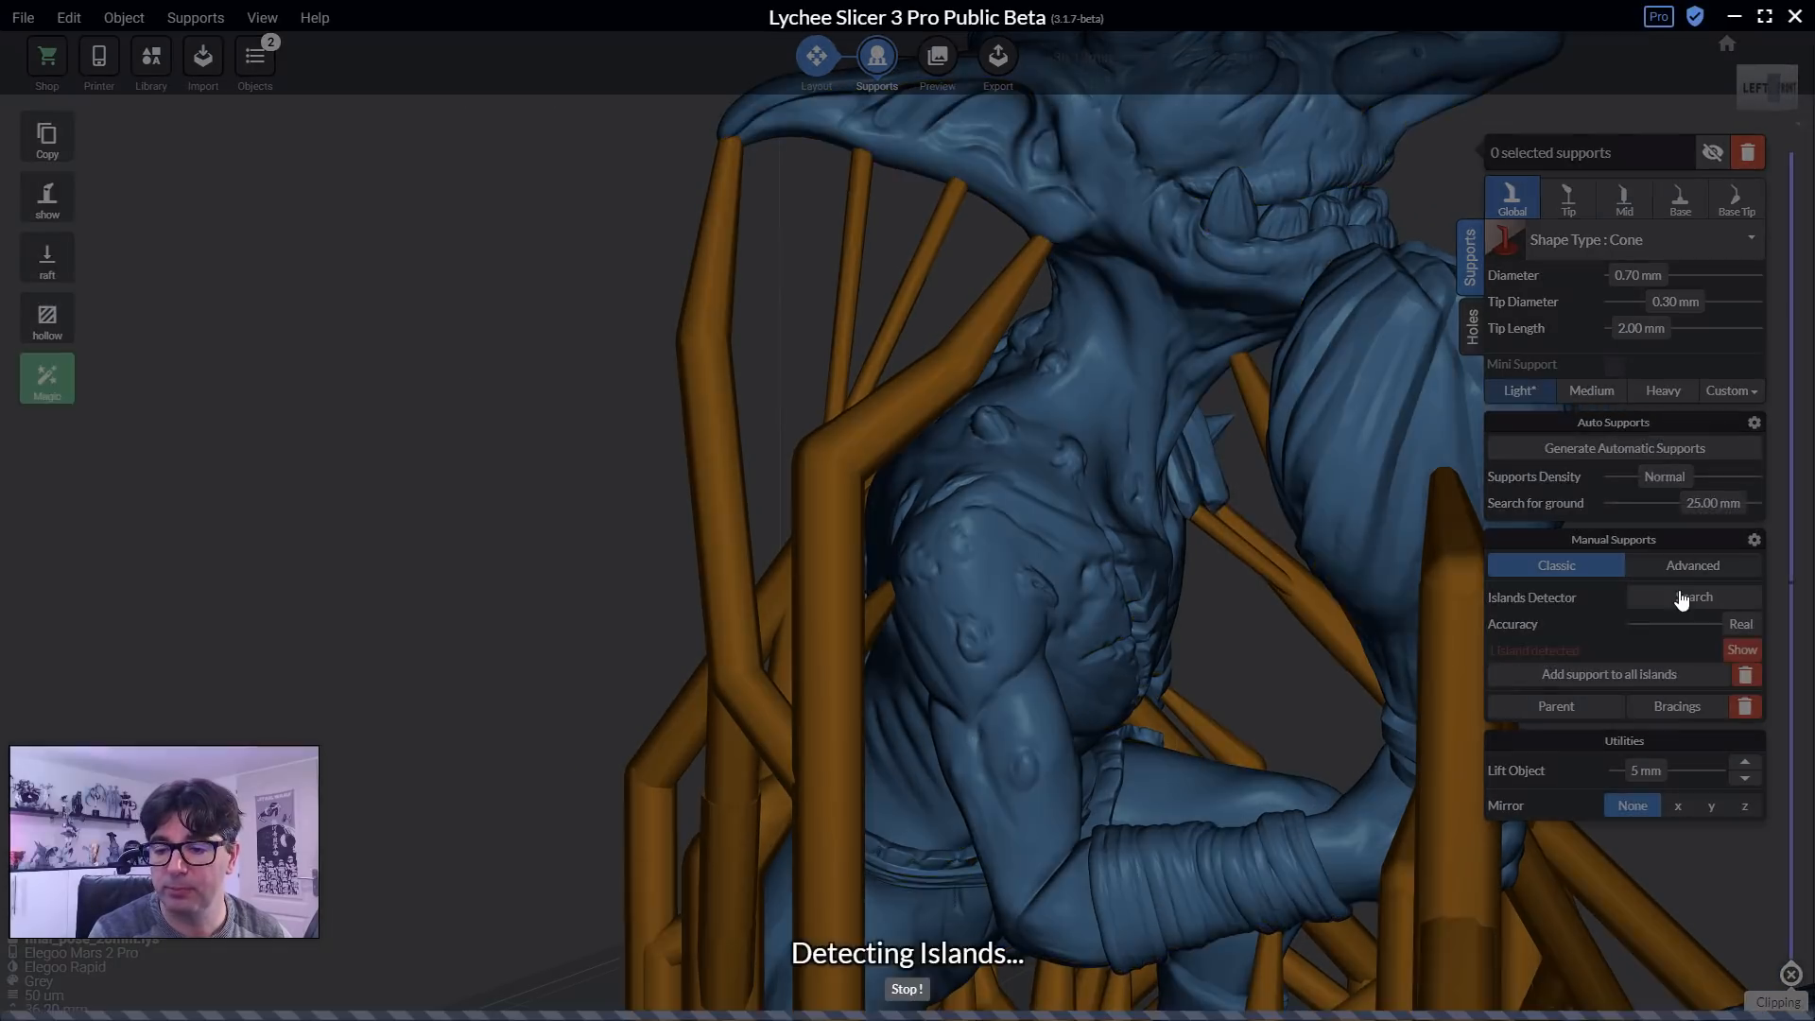
pyautogui.moveTo(942, 580); pyautogui.dragTo(582, 596, button='right')
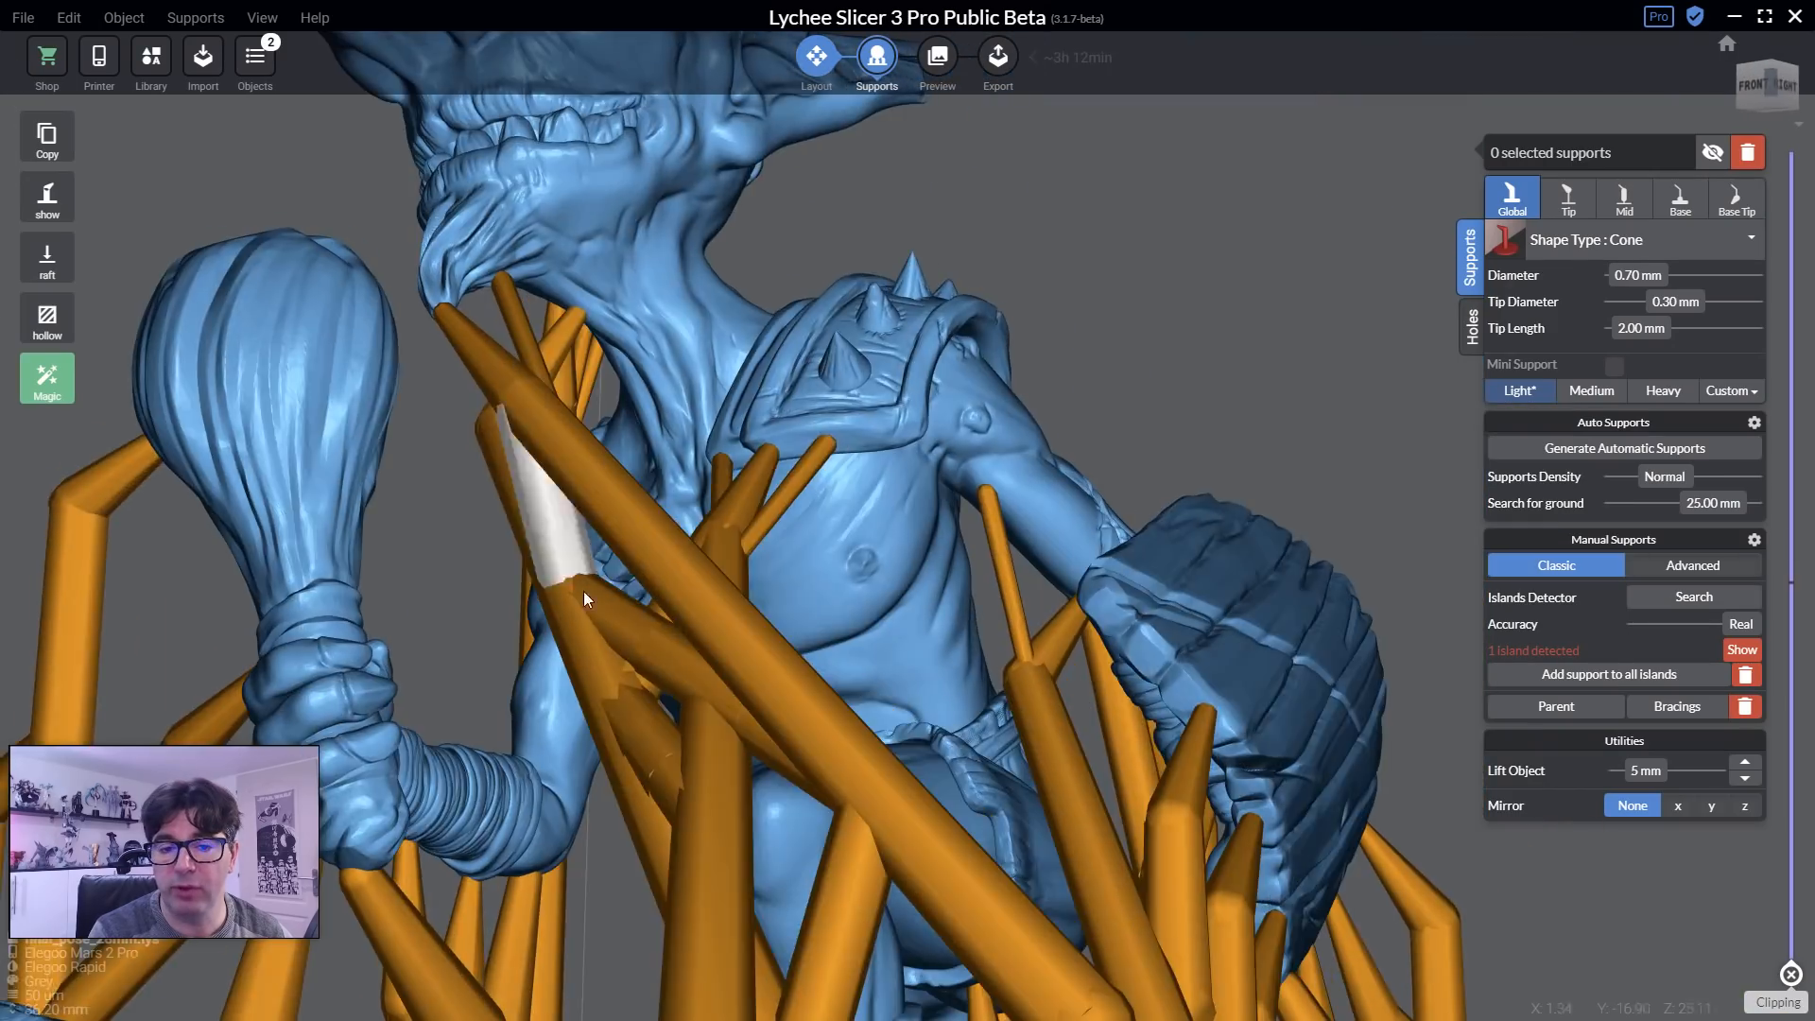
pyautogui.scroll(-4, 661, 597)
pyautogui.moveTo(787, 606)
pyautogui.mouseDown(button='right')
pyautogui.moveTo(531, 624)
pyautogui.moveTo(662, 696)
pyautogui.moveTo(1478, 649)
pyautogui.moveTo(1088, 648)
pyautogui.moveTo(831, 604)
pyautogui.moveTo(984, 553)
pyautogui.moveTo(1114, 564)
pyautogui.moveTo(1001, 688)
pyautogui.mouseUp(button='right')
pyautogui.click(1741, 650)
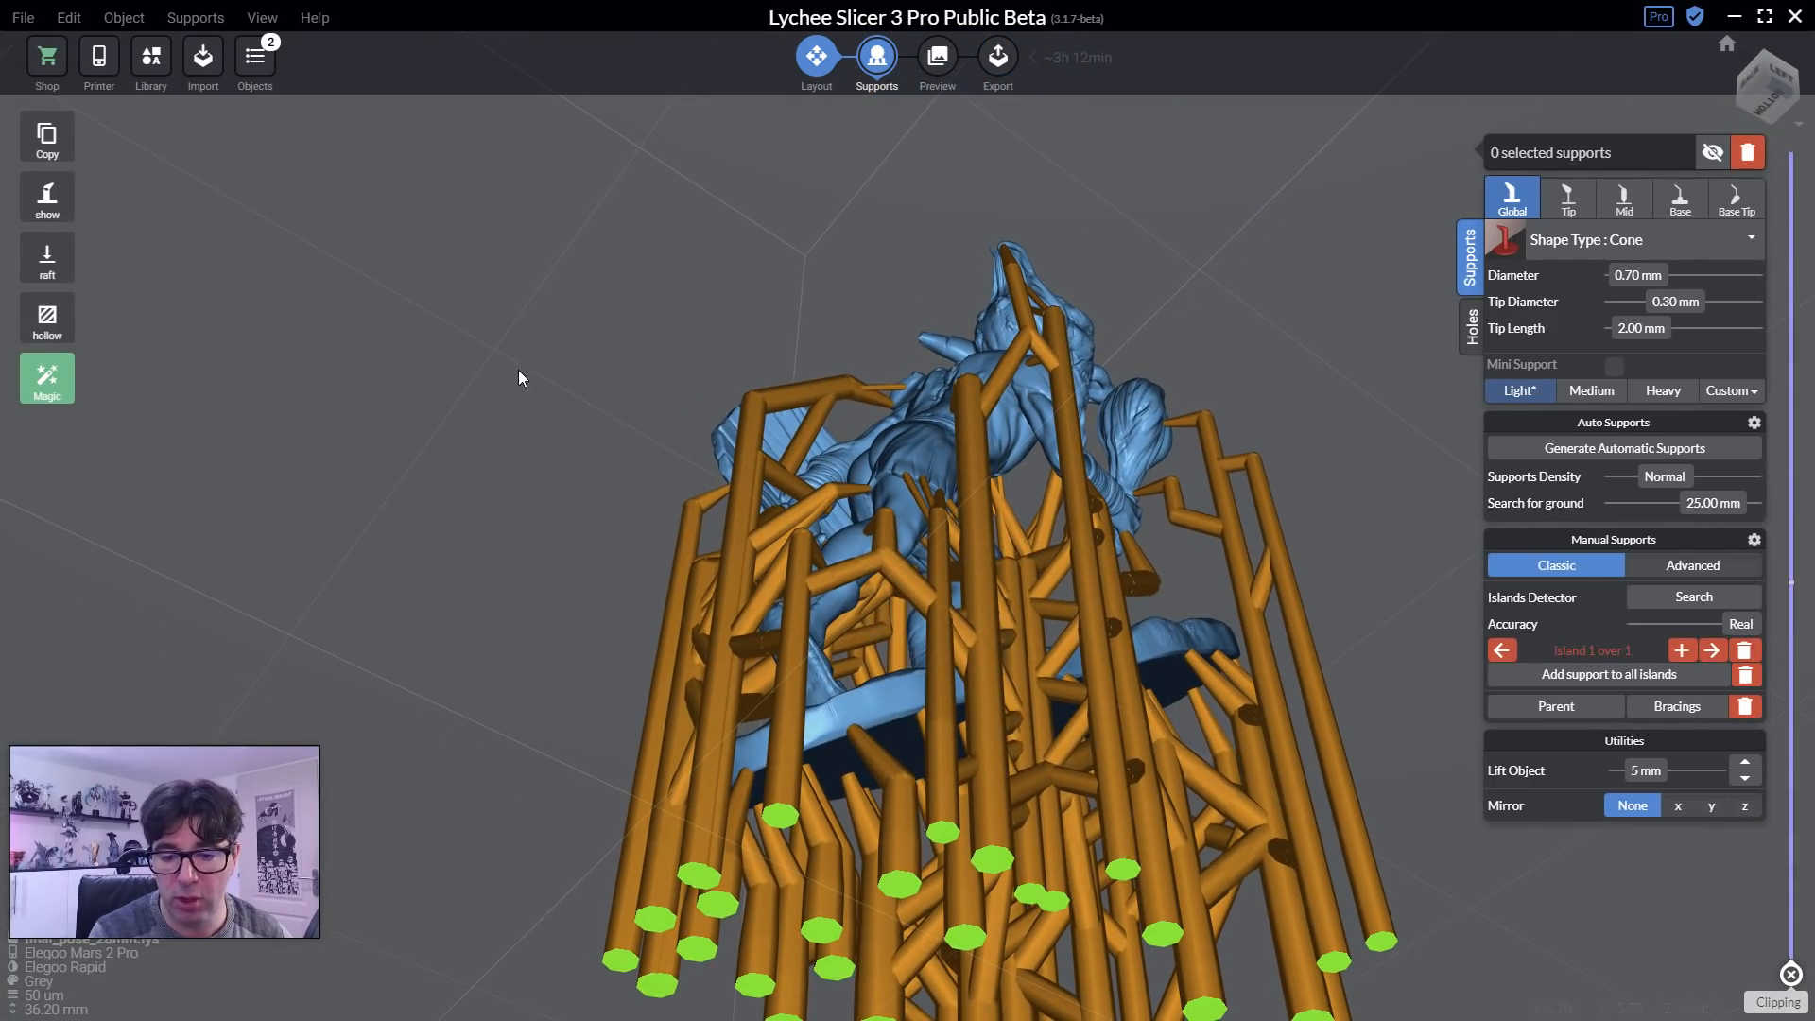
# Display supports as contact points only and clip the goblin at 17.40 mm to expose the marked island beside the thigh.
pyautogui.moveTo(48, 198)
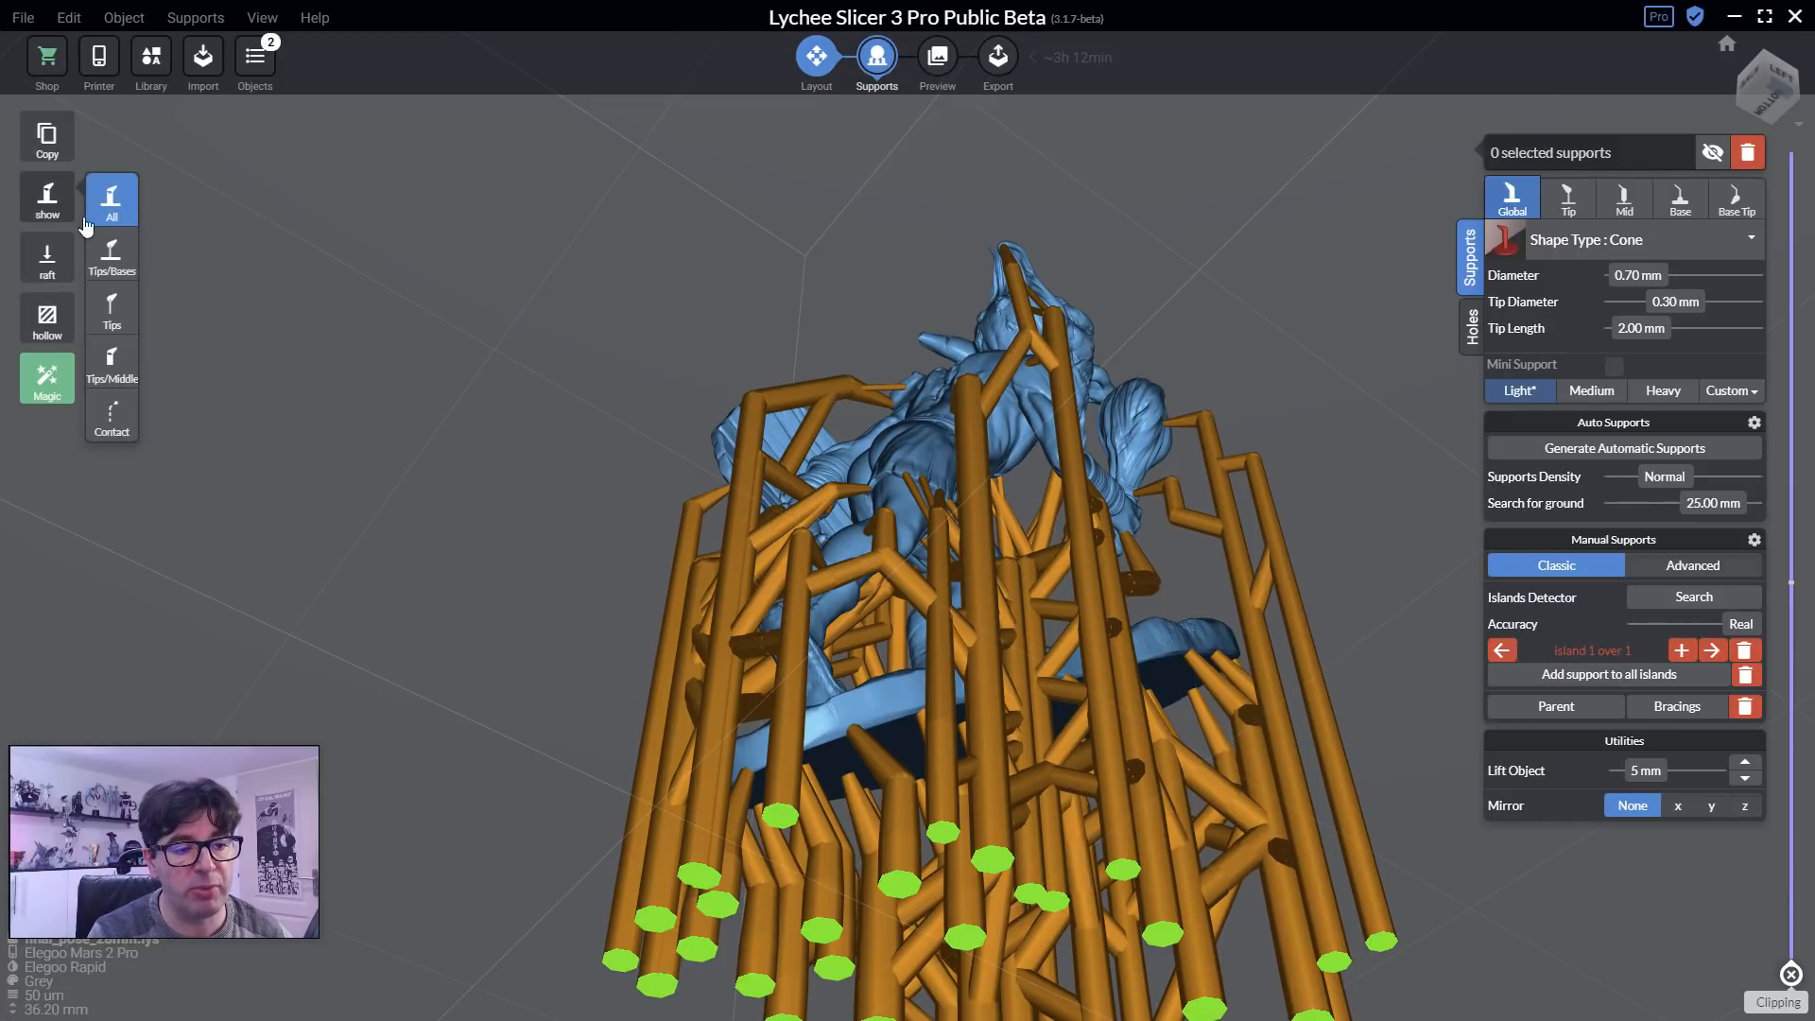
pyautogui.click(112, 416)
pyautogui.scroll(5, 1021, 494)
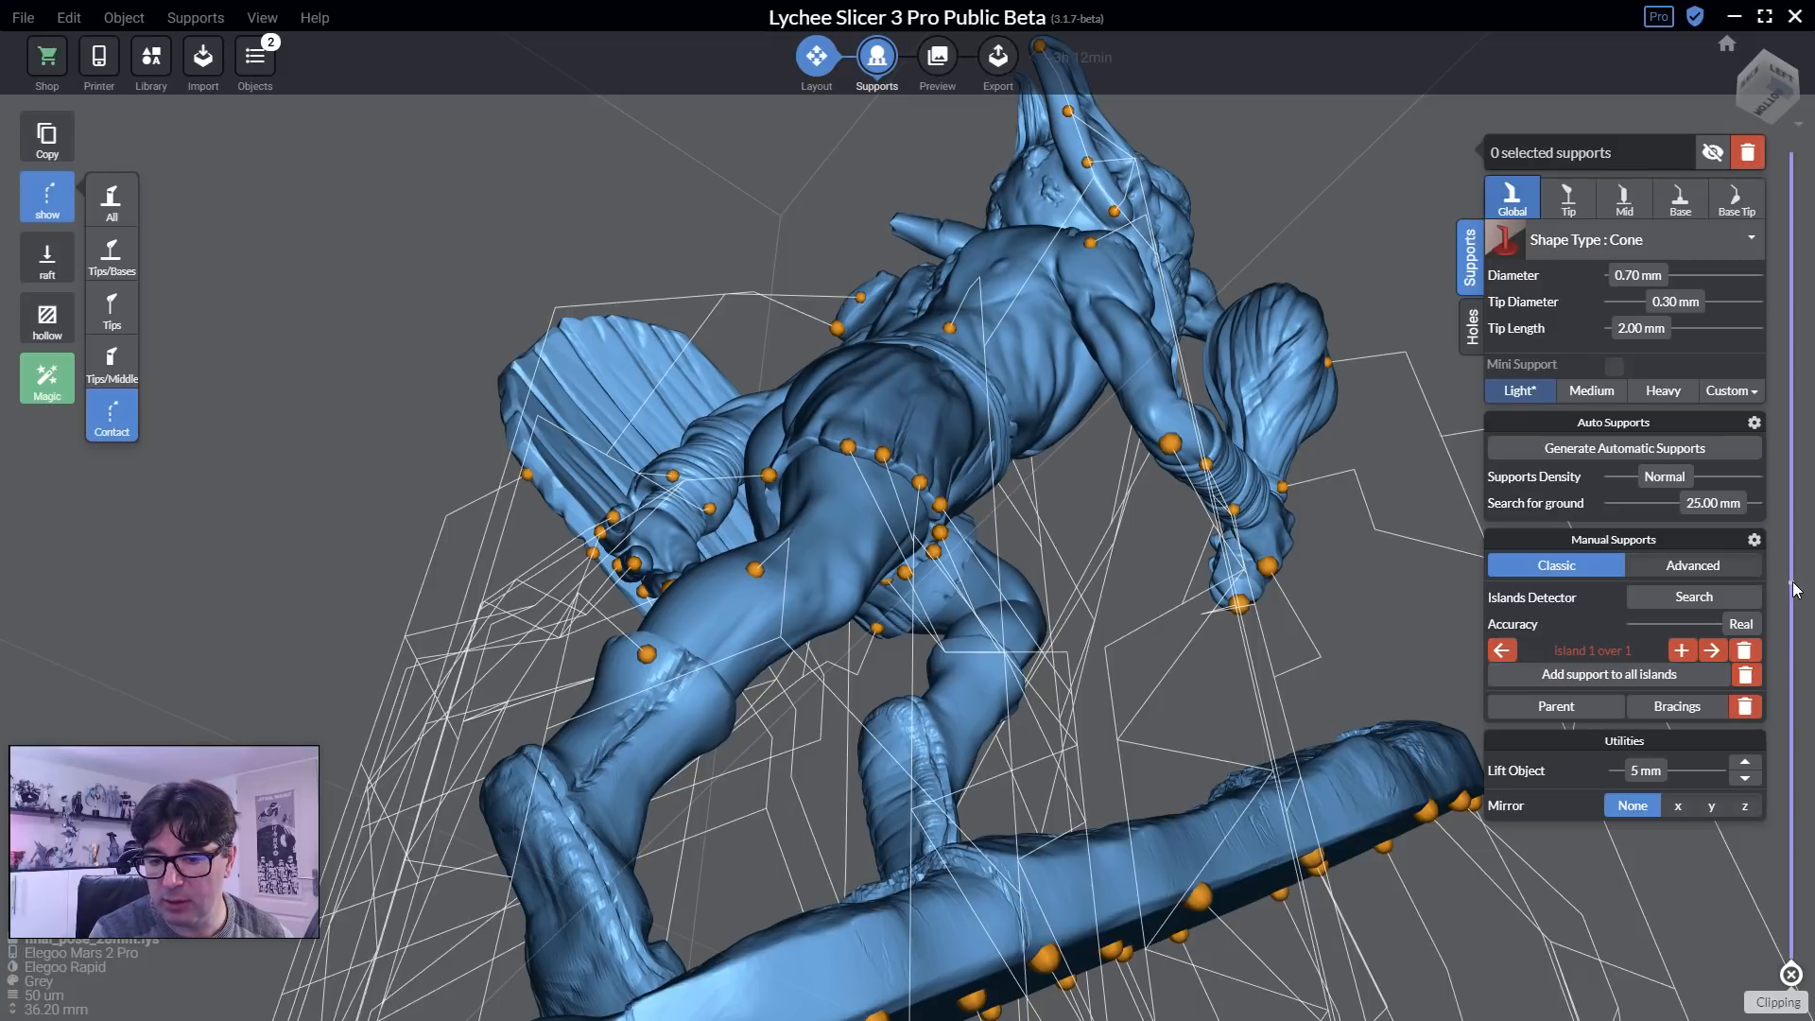
pyautogui.moveTo(1808, 985); pyautogui.dragTo(1795, 572)
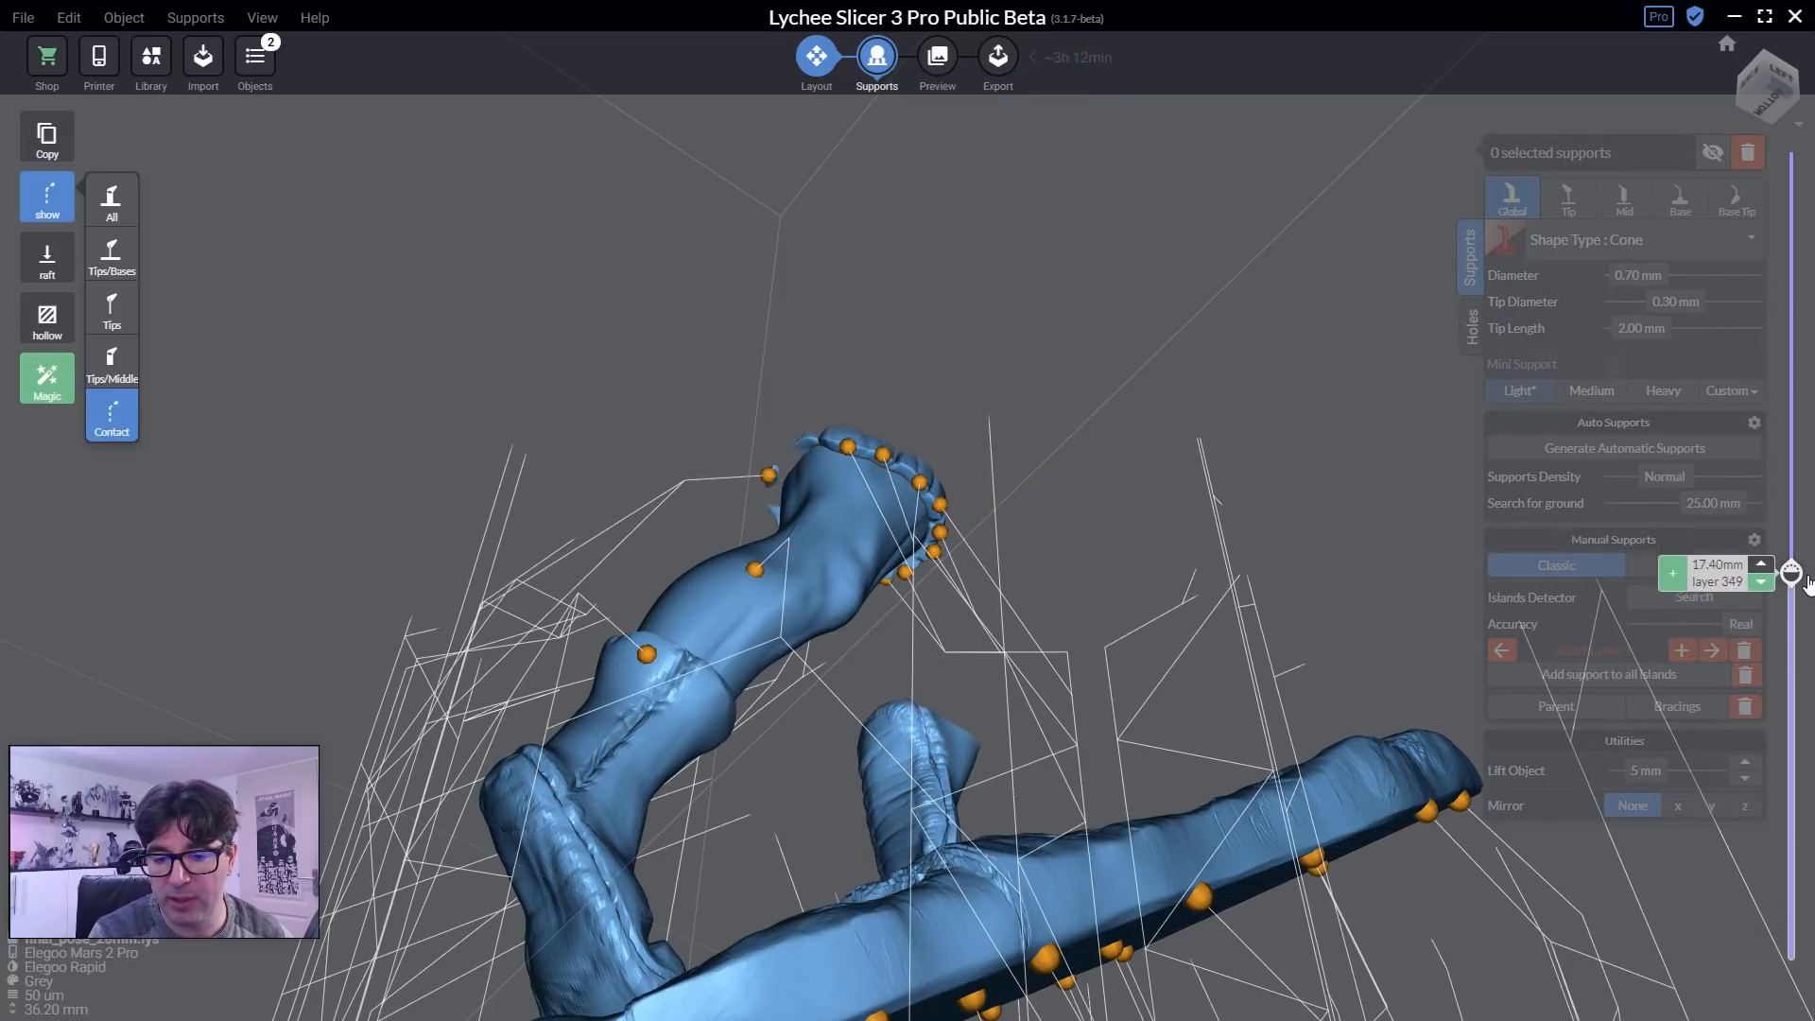
pyautogui.moveTo(870, 615); pyautogui.dragTo(1438, 677, button='right')
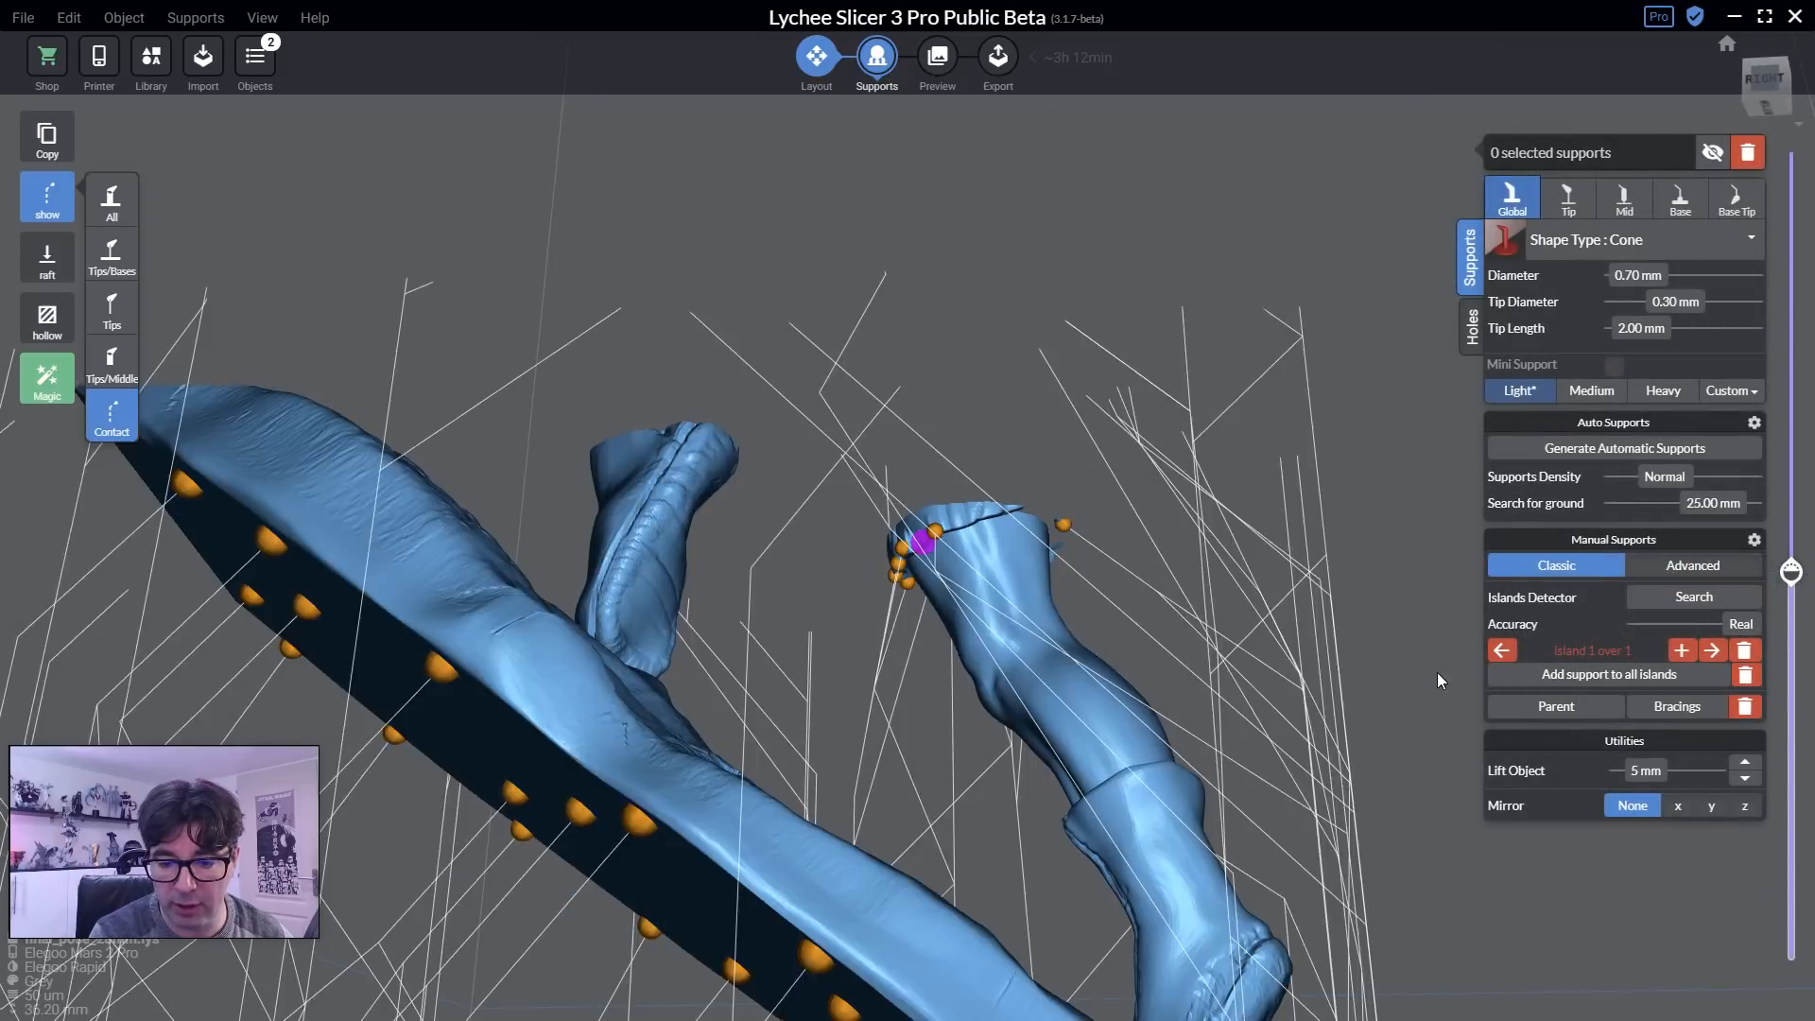
pyautogui.scroll(6, 832, 527)
pyautogui.moveTo(951, 598); pyautogui.dragTo(923, 675, button='right')
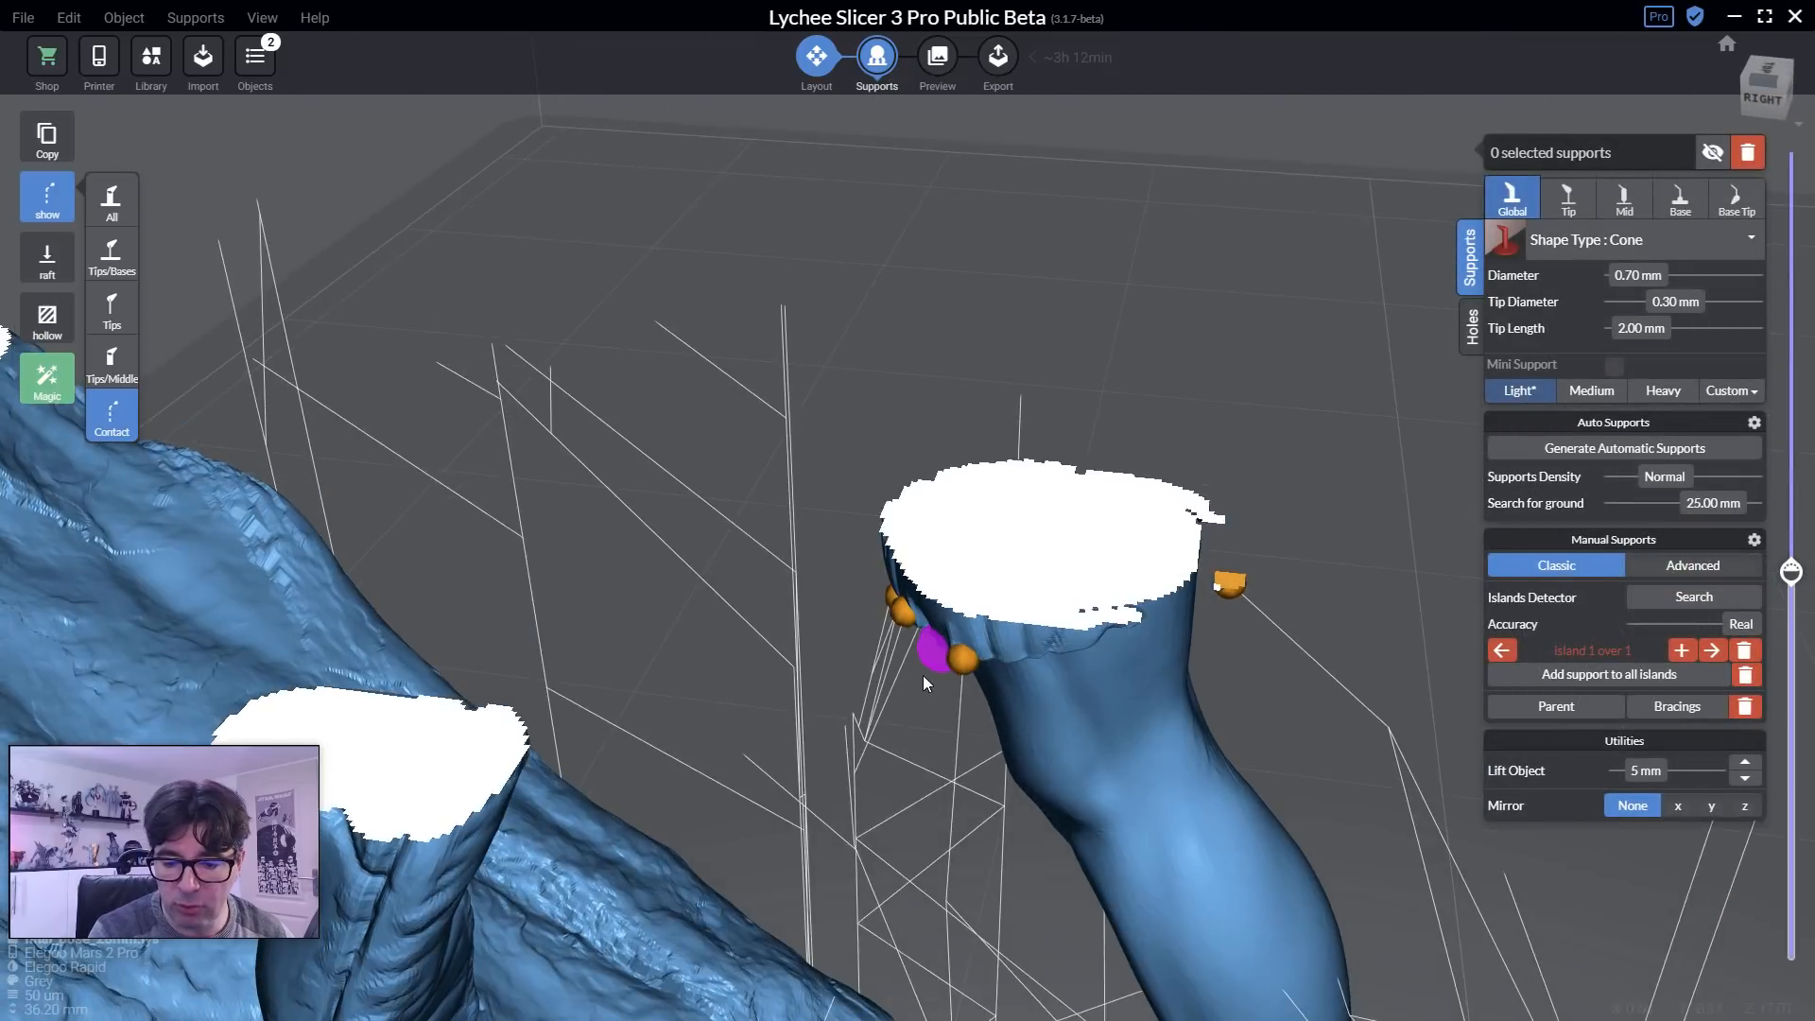
# Lower the clipping to layer 338 (16.90 mm) and examine the marked island among the support contacts around the thigh.
pyautogui.scroll(5, 923, 674)
pyautogui.press('Down')
pyautogui.press('Down')
pyautogui.press('Down')
pyautogui.press('Down')
pyautogui.press('Down')
pyautogui.press('Down')
pyautogui.press('Down')
pyautogui.press('Down')
pyautogui.press('Down')
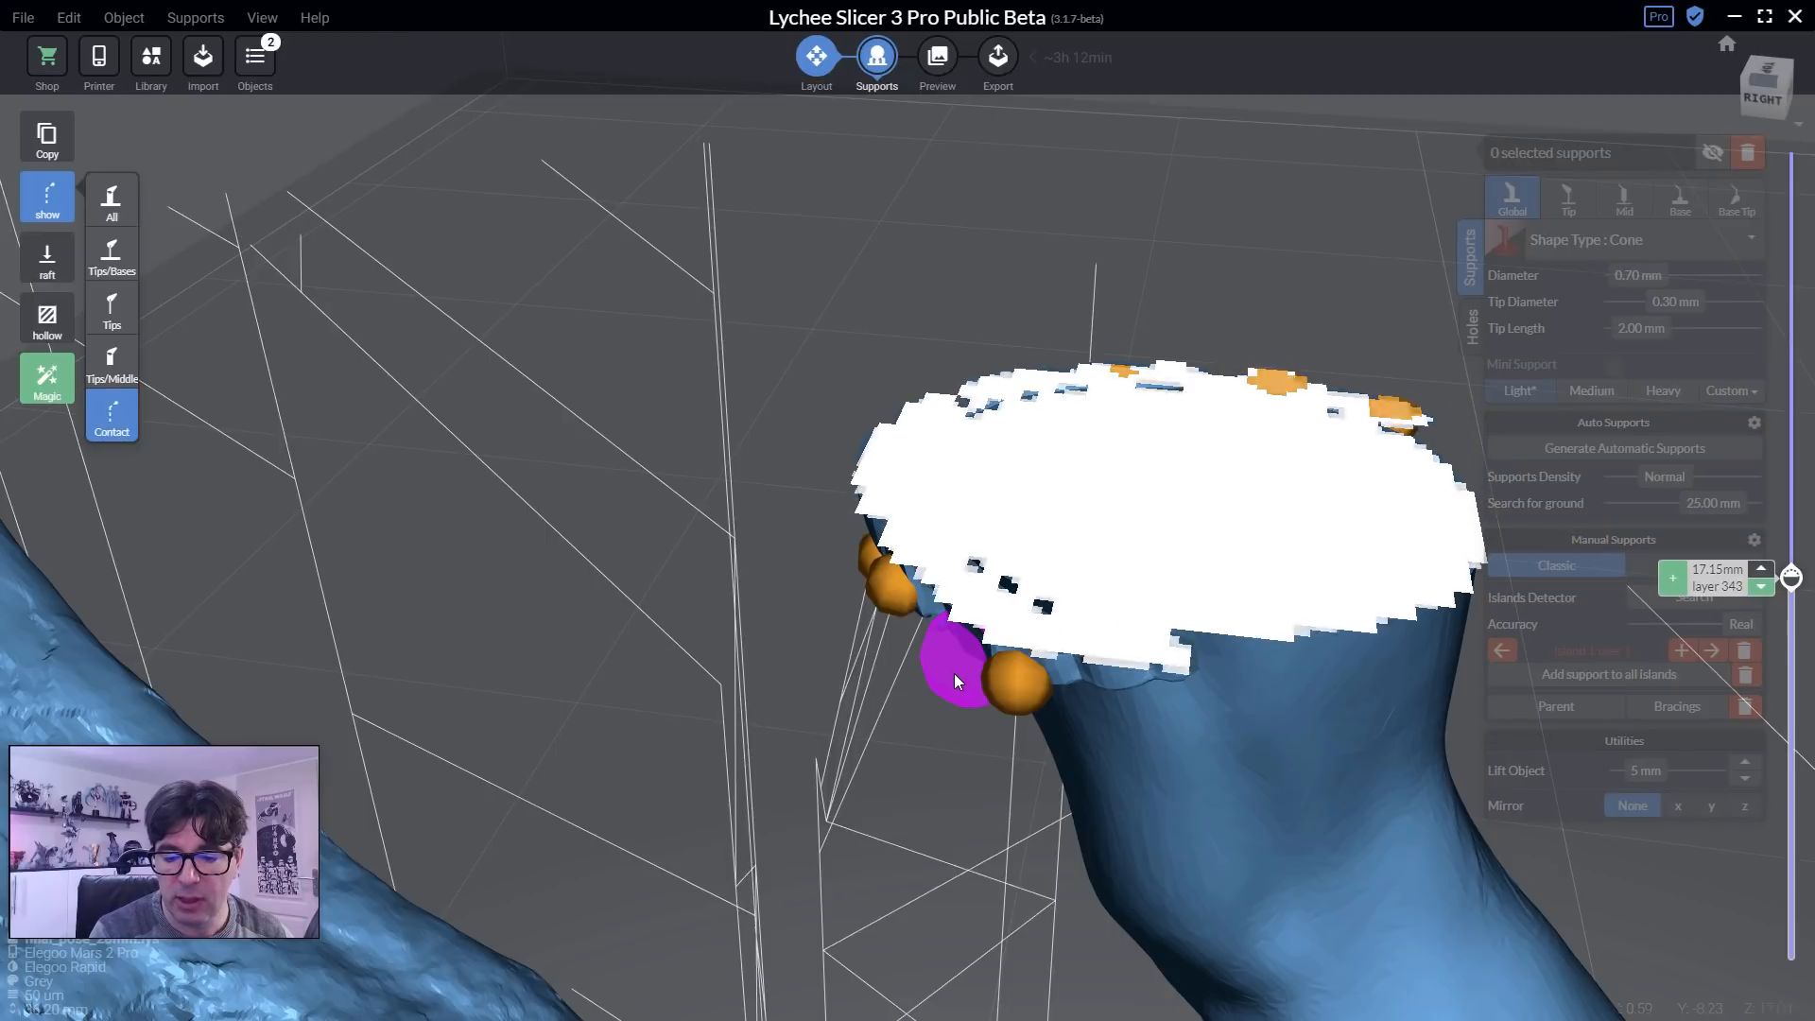
pyautogui.press('Down')
pyautogui.press('Down')
pyautogui.press('Down')
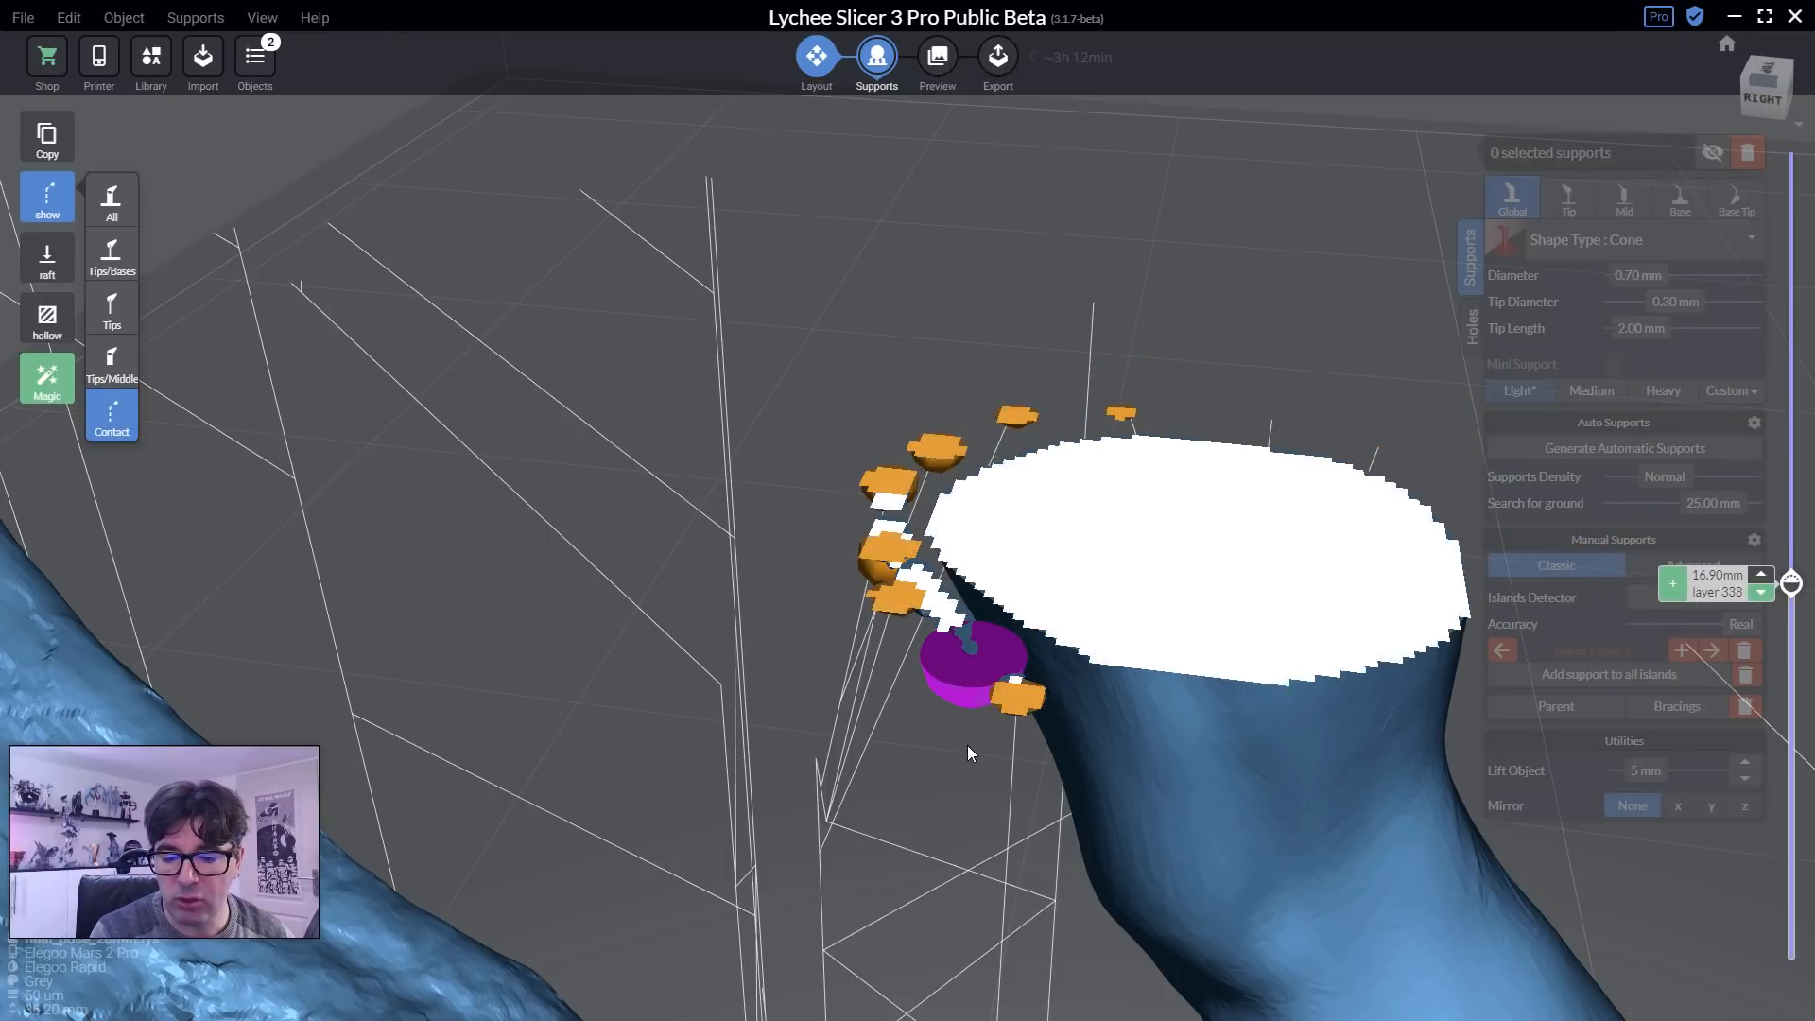
pyautogui.moveTo(968, 745)
pyautogui.mouseDown(button='right')
pyautogui.moveTo(951, 774)
pyautogui.moveTo(951, 747)
pyautogui.mouseUp(button='right')
pyautogui.scroll(5, 945, 753)
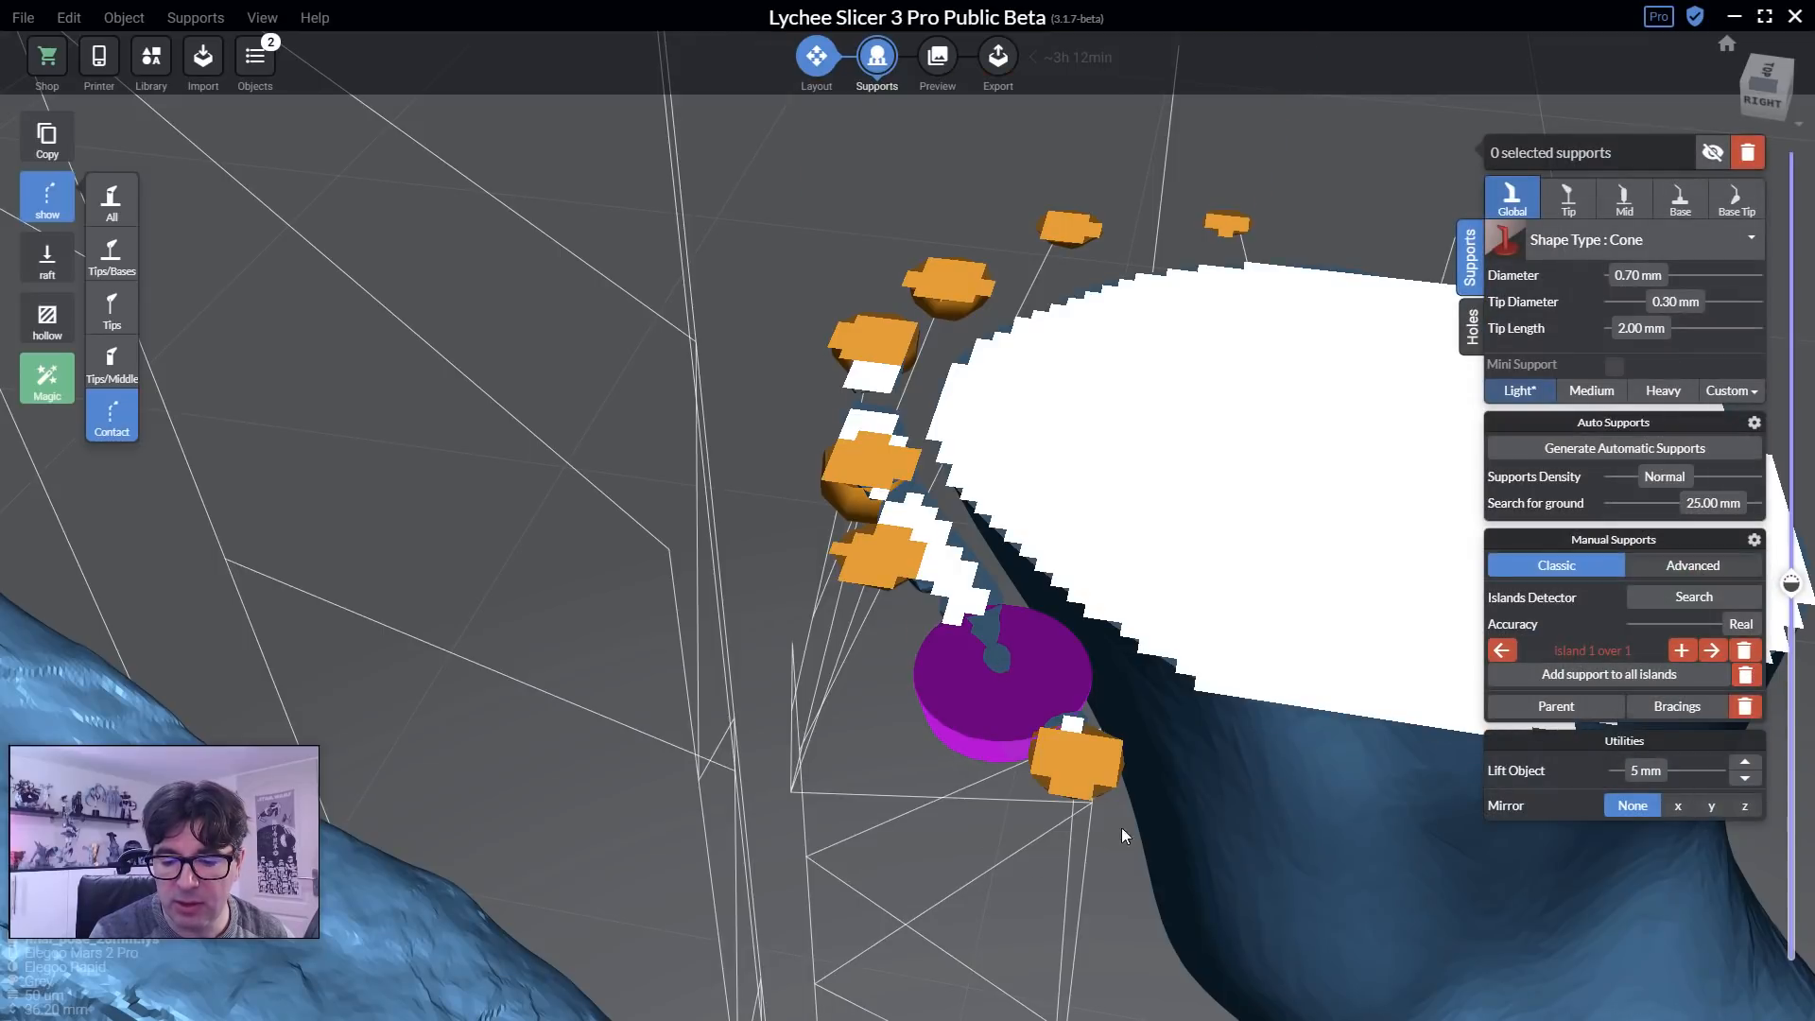
# Step the clipping up and down around layers 338 and 339, comparing how the marked island joins the supported hem.
pyautogui.press('Up')
pyautogui.press('Up')
pyautogui.press('Up')
pyautogui.press('Up')
pyautogui.press('Up')
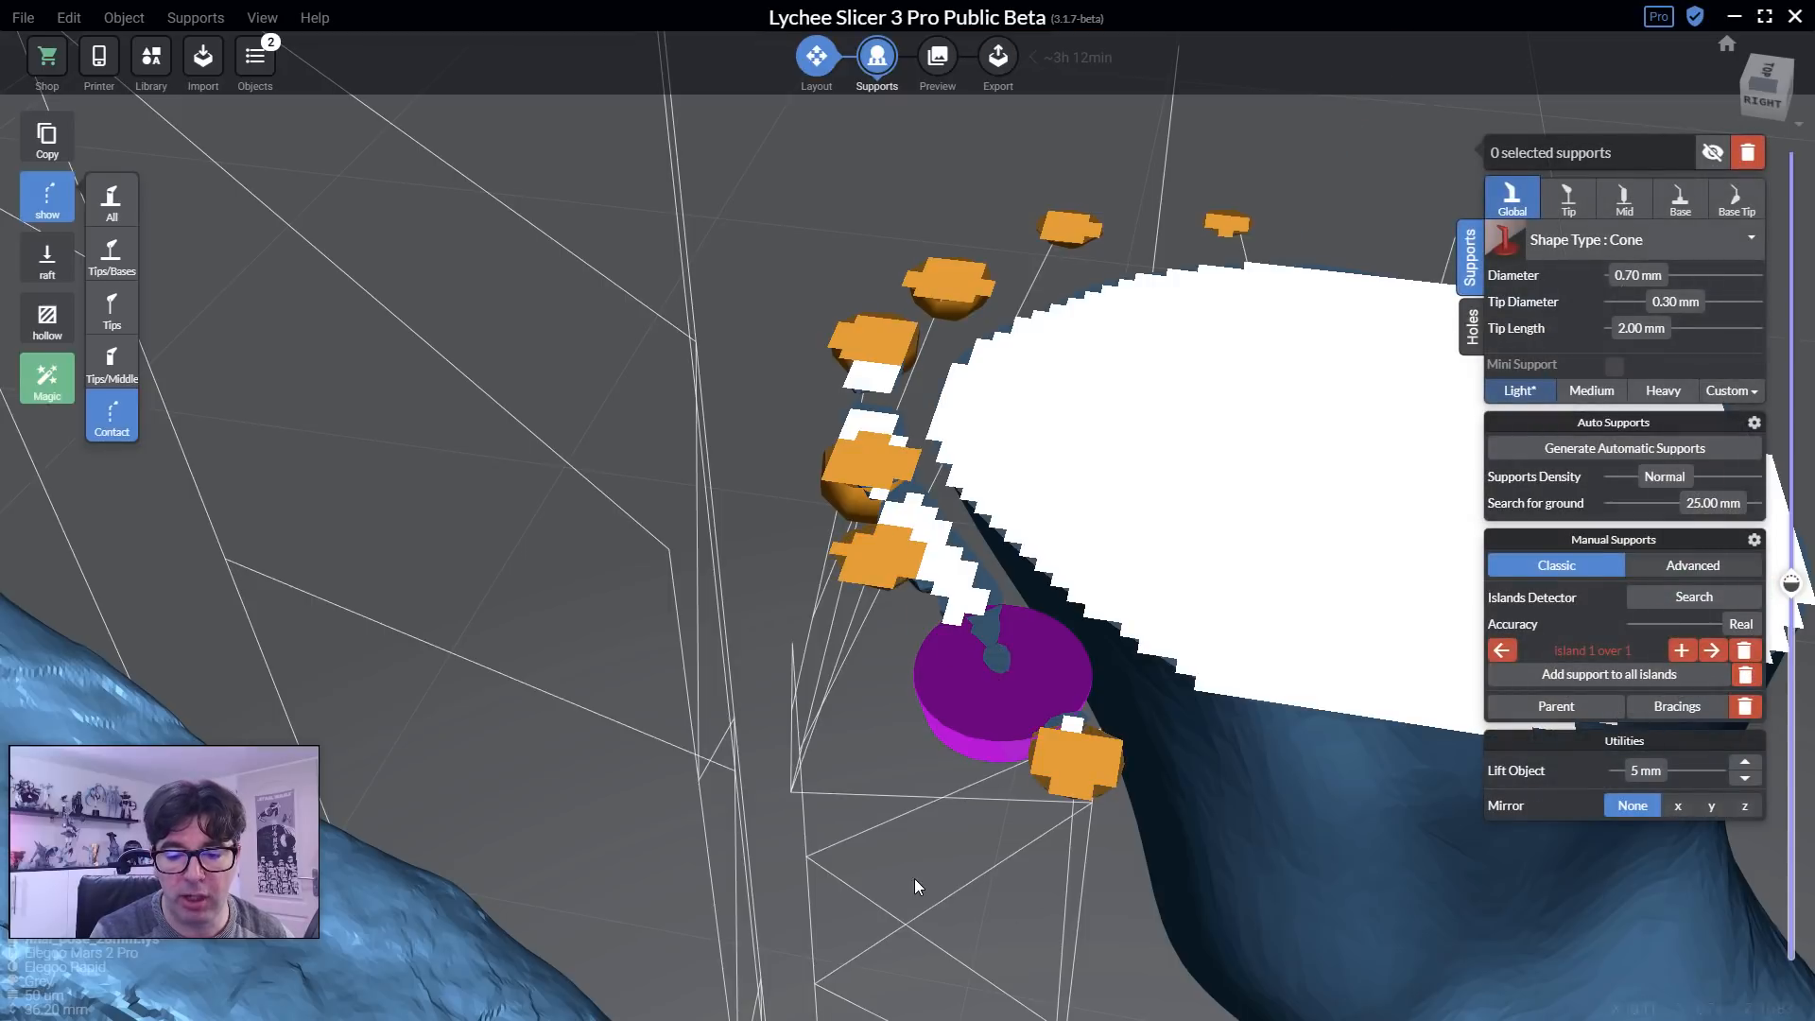
pyautogui.press('Up')
pyautogui.press('Up')
pyautogui.press('Up')
pyautogui.press('Up')
pyautogui.press('Up')
pyautogui.press('Up')
pyautogui.press('Down')
pyautogui.press('Down')
pyautogui.press('Down')
pyautogui.press('Down')
pyautogui.press('Down')
pyautogui.press('Down')
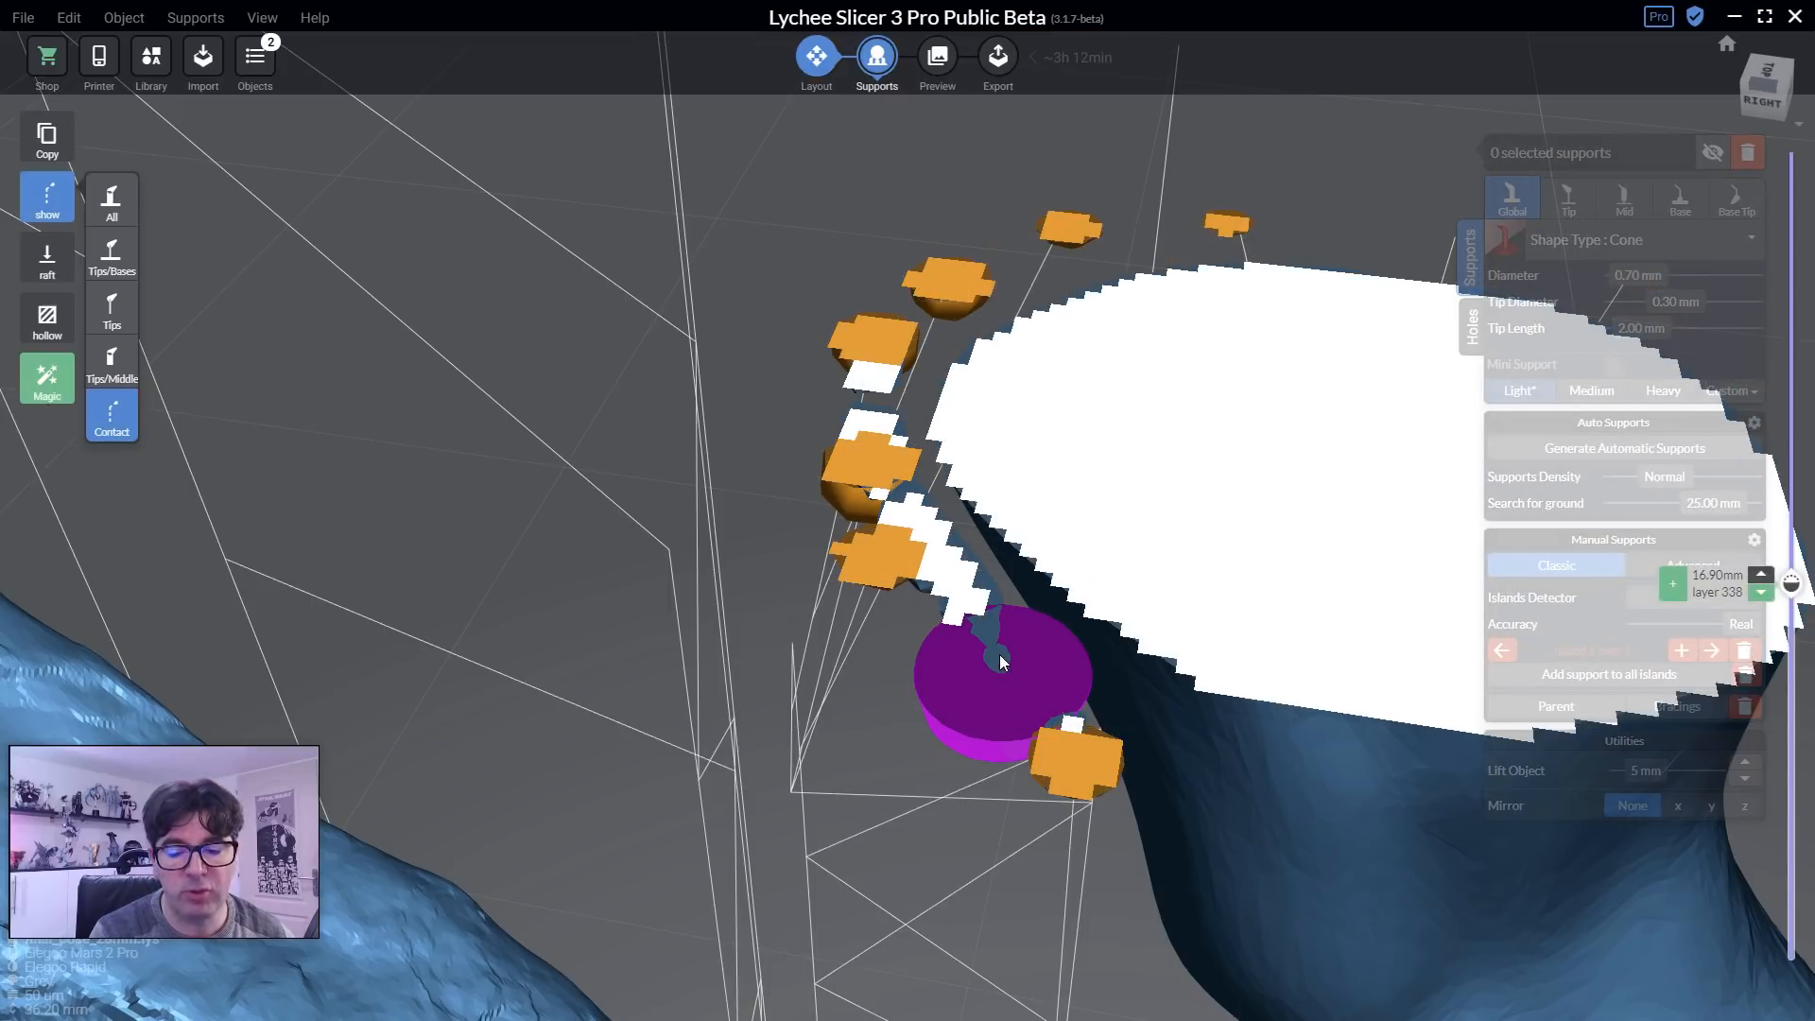
pyautogui.press('Up')
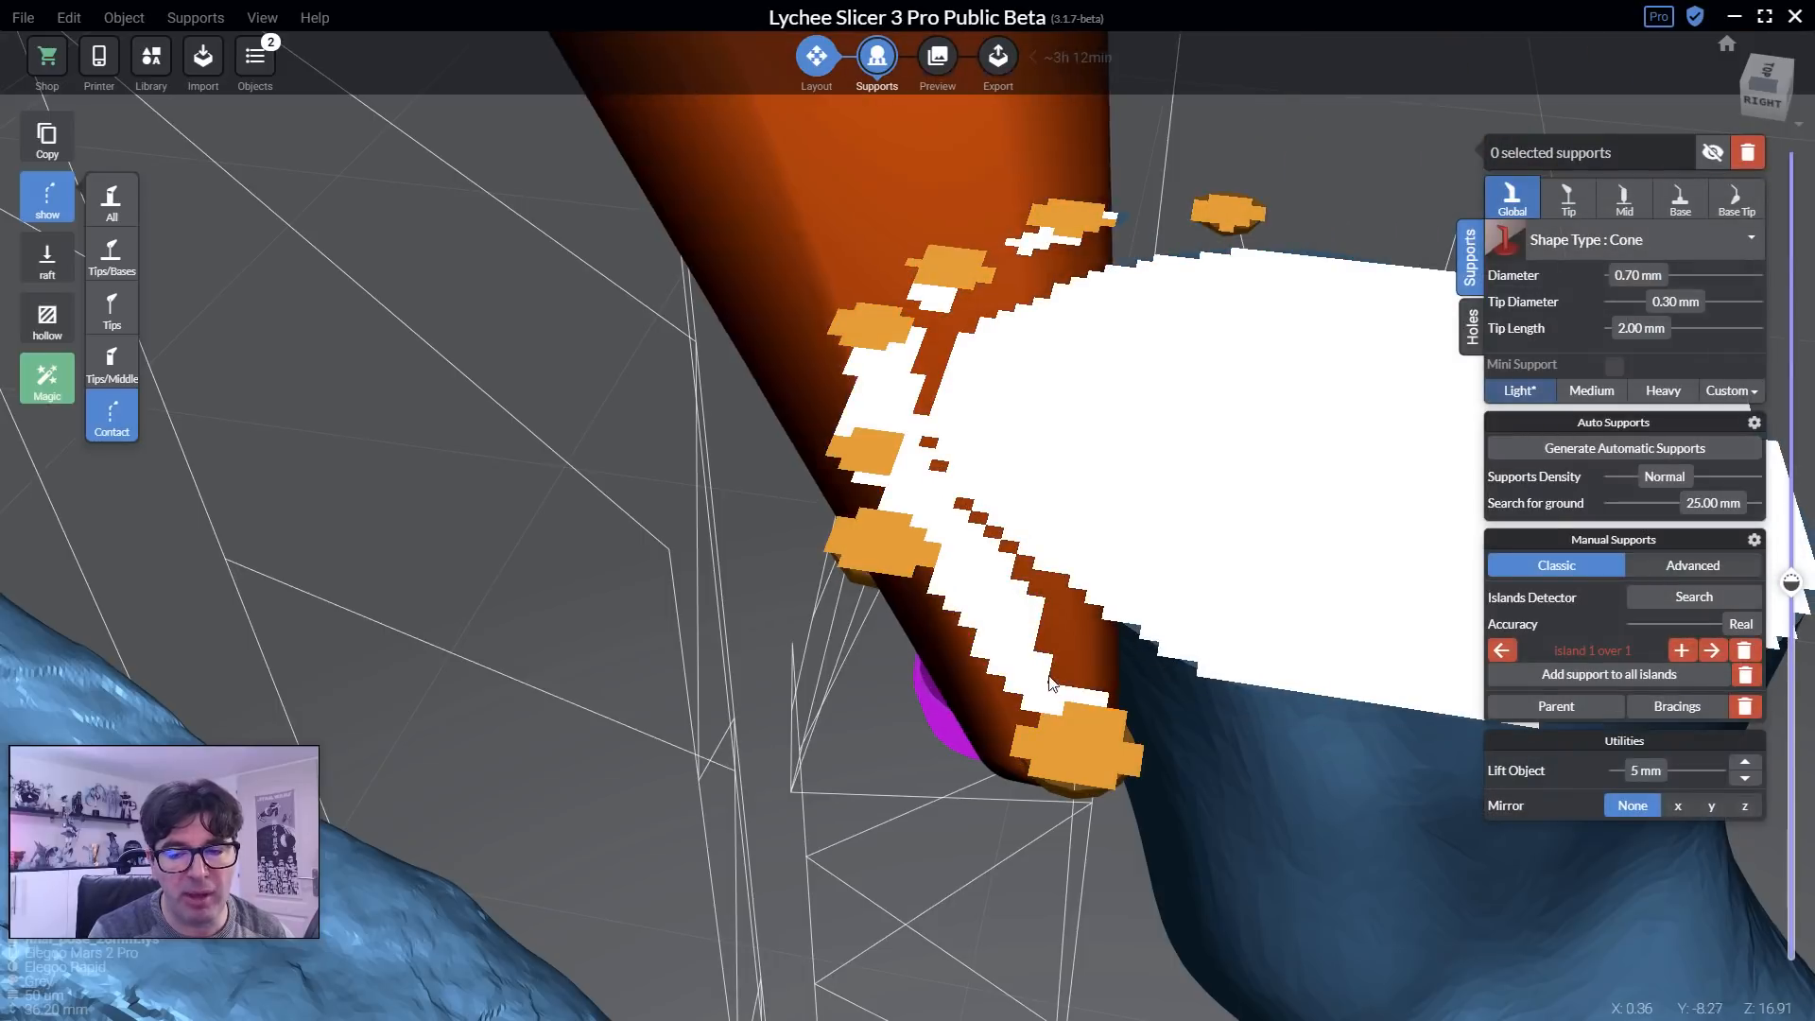
pyautogui.press('Up')
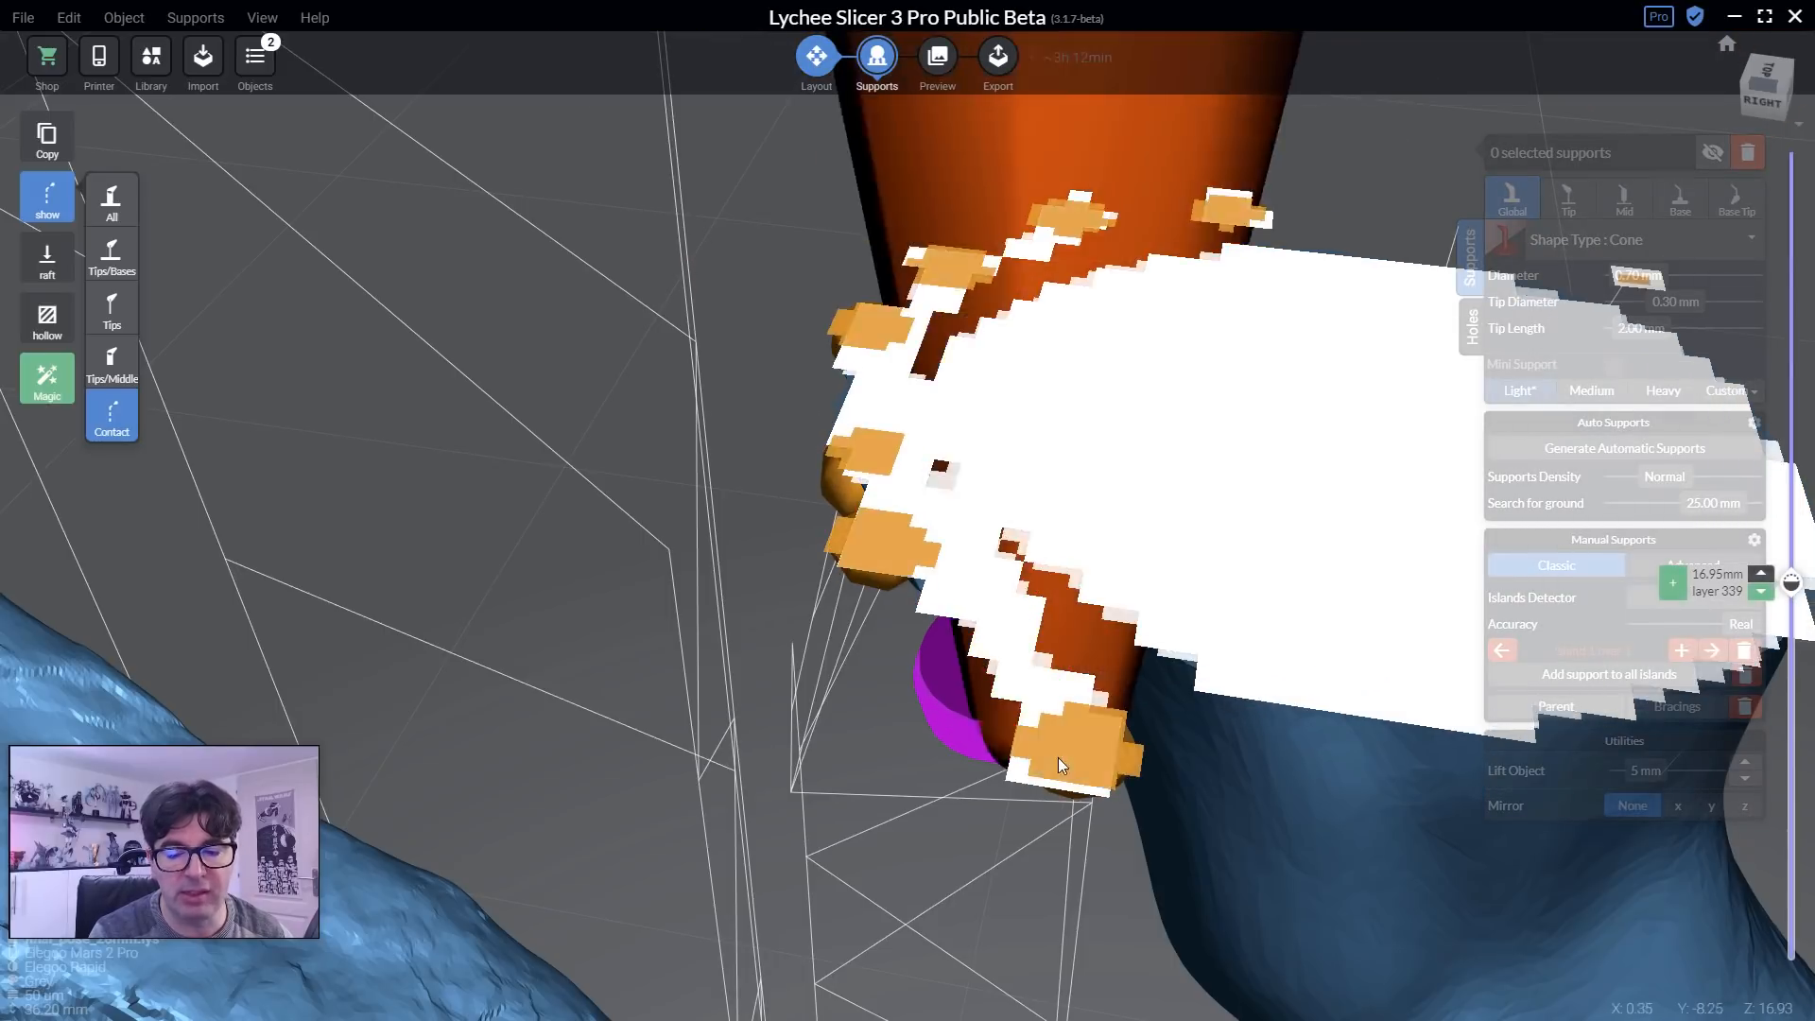
pyautogui.press('Down')
# Delete the marked island from the detection results and raise the clipping to layer 339 (16.95 mm).
pyautogui.moveTo(1019, 728)
pyautogui.mouseDown(button='right')
pyautogui.moveTo(1013, 649)
pyautogui.moveTo(1001, 695)
pyautogui.mouseUp(button='right')
pyautogui.click(1743, 650)
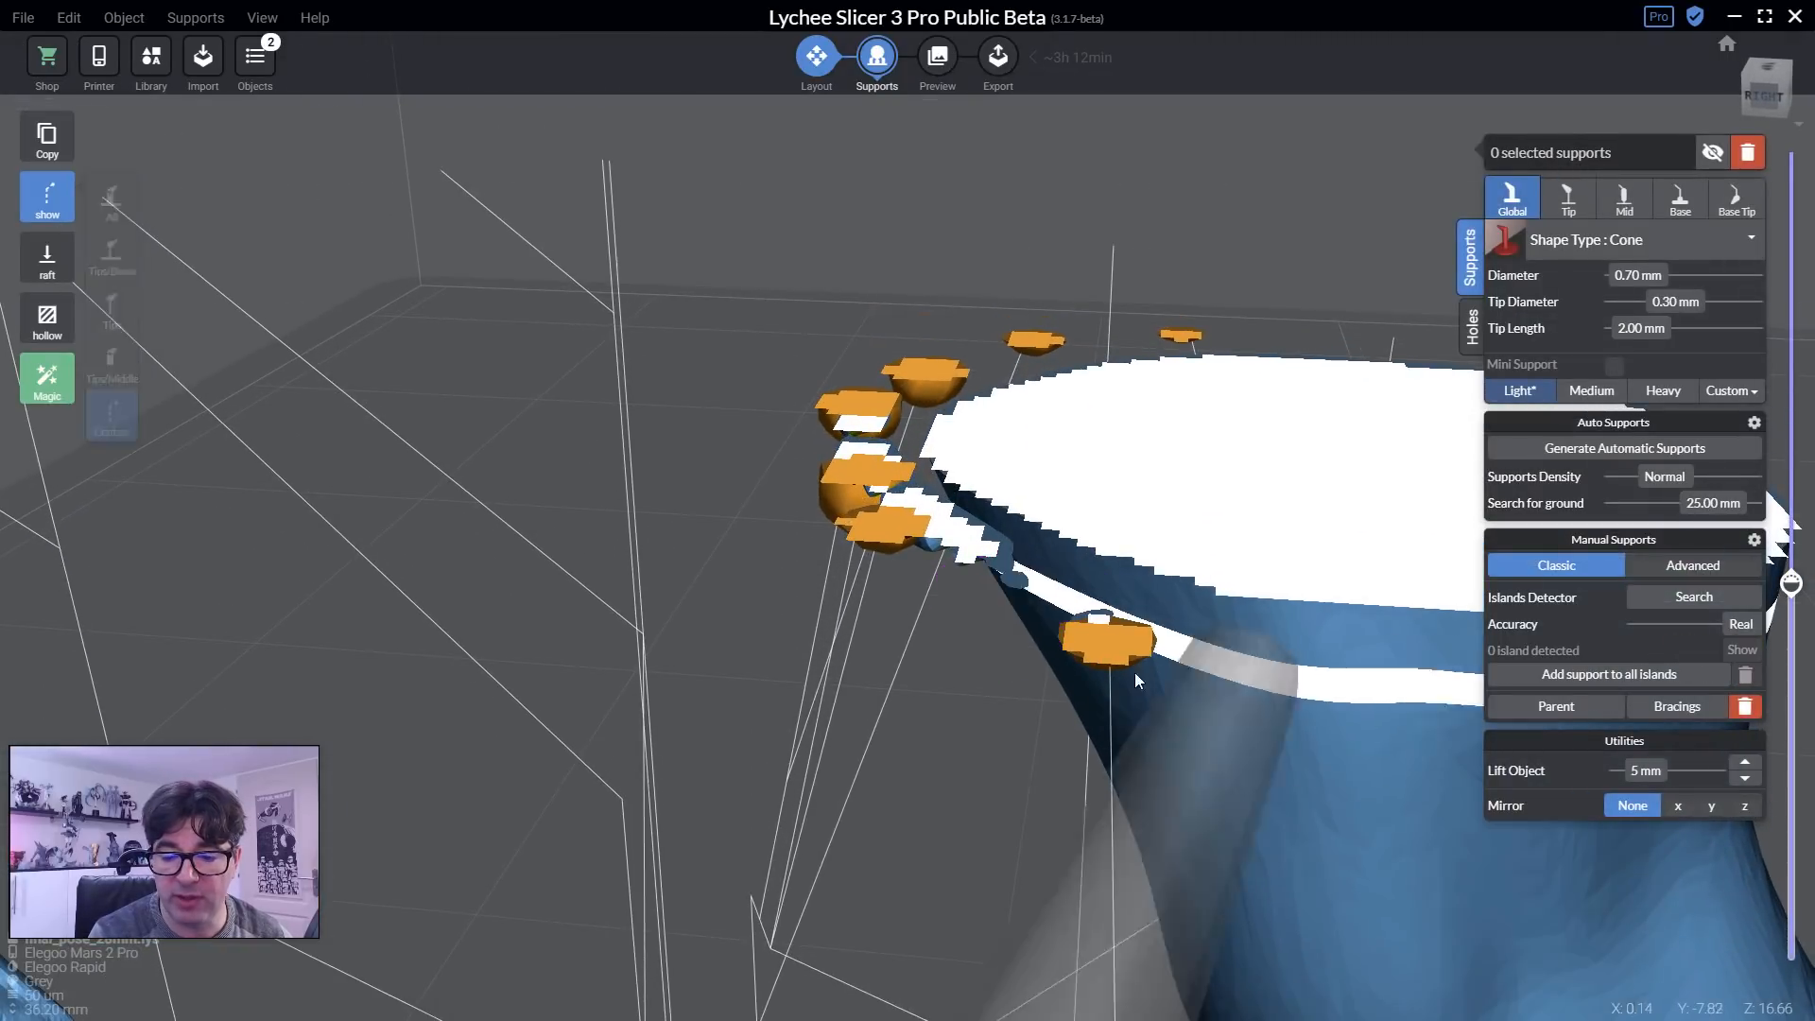
pyautogui.moveTo(995, 610); pyautogui.dragTo(999, 650, button='right')
pyautogui.press('Up')
pyautogui.press('Up')
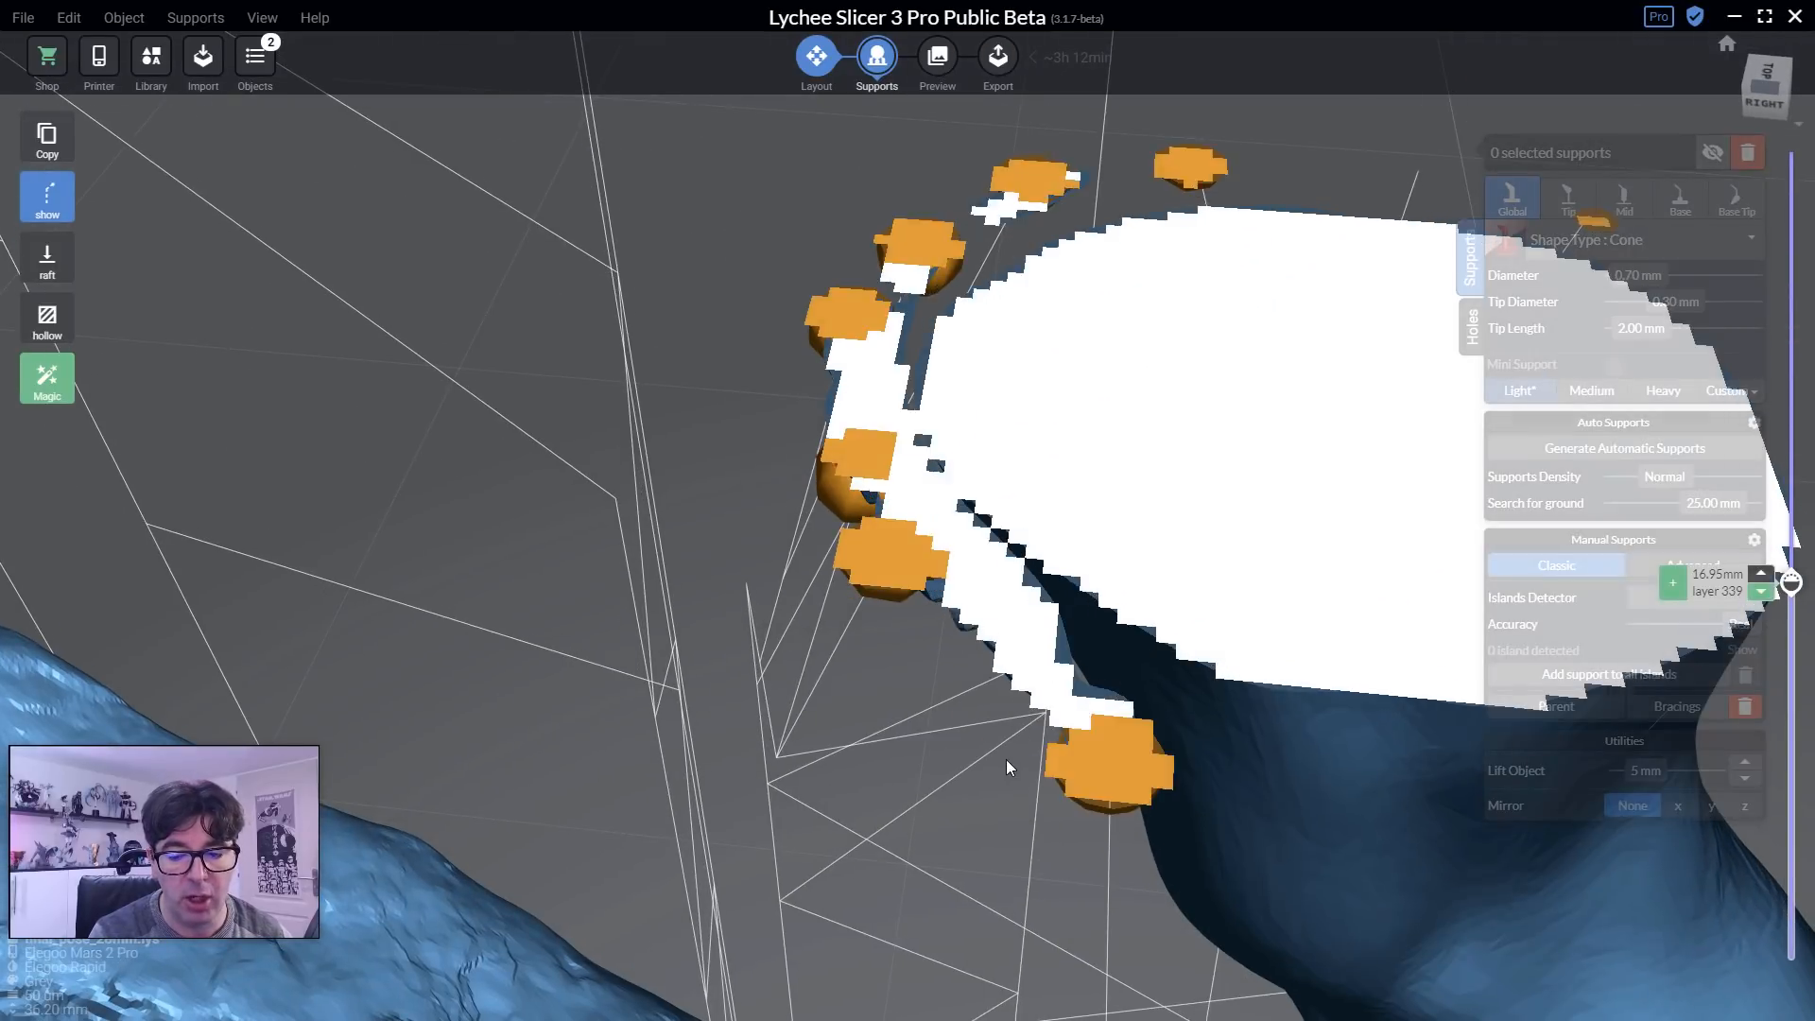
# Step through the layers around 16.95 mm to check how the hem sections between neighbouring support contacts connect.
pyautogui.press('Down')
pyautogui.press('Down')
pyautogui.press('Down')
pyautogui.press('Down')
pyautogui.press('Up')
pyautogui.press('Up')
pyautogui.press('Up')
pyautogui.press('Up')
pyautogui.press('Down')
# Examine the clipped hem and its support contacts from below while stepping through the layers around 16.90 mm.
pyautogui.moveTo(996, 770); pyautogui.dragTo(941, 627, button='right')
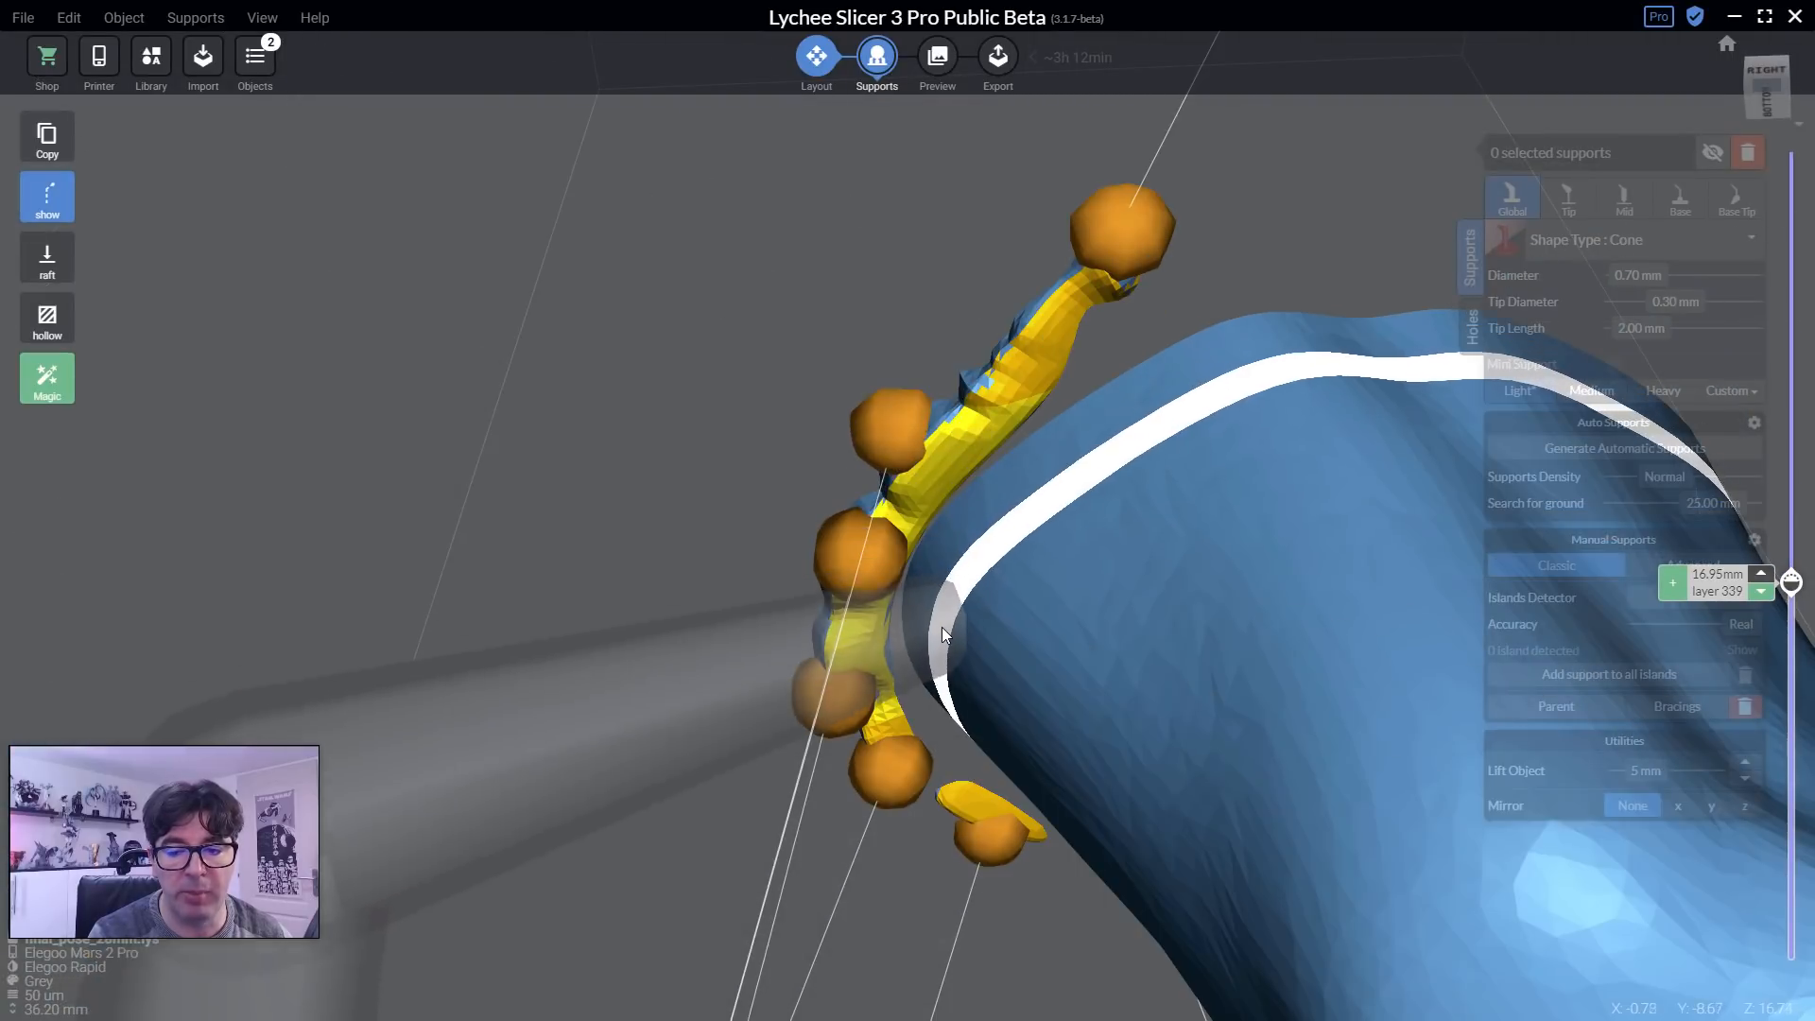
pyautogui.press('Up')
pyautogui.press('Up')
pyautogui.press('Down')
pyautogui.press('Down')
pyautogui.press('Down')
pyautogui.press('Down')
pyautogui.press('Down')
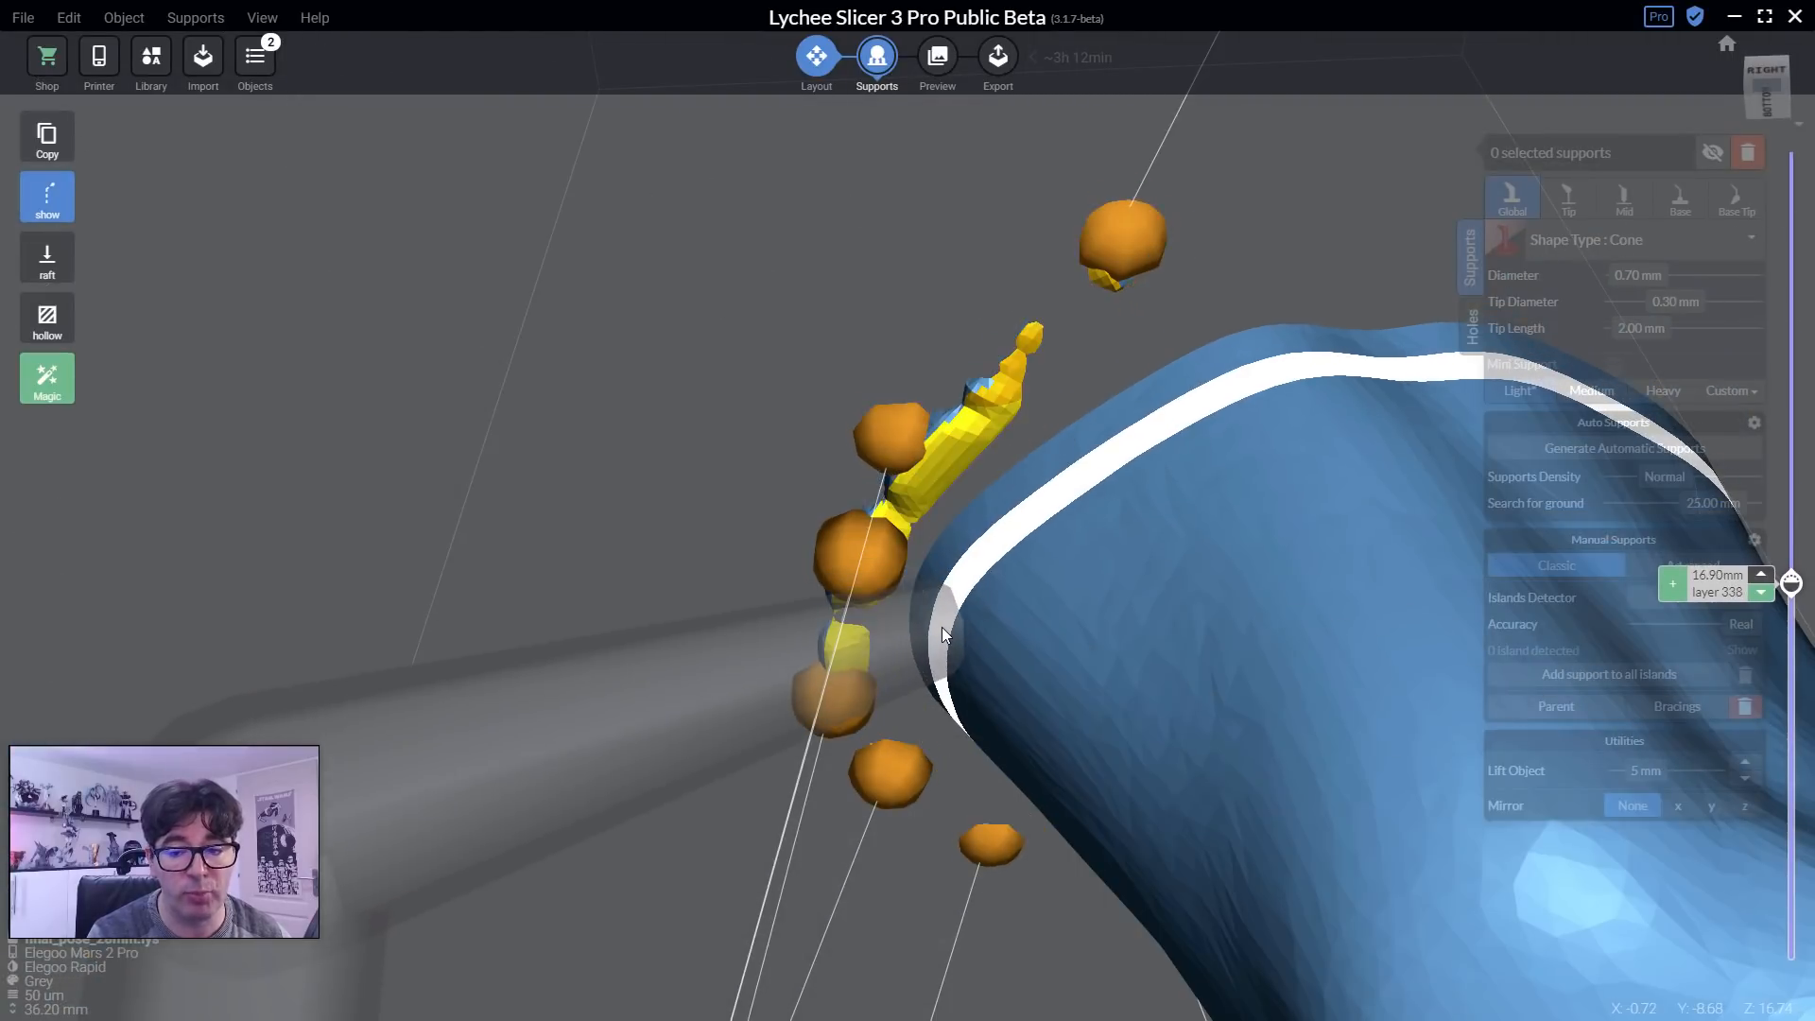
pyautogui.moveTo(947, 609); pyautogui.dragTo(957, 760, button='right')
pyautogui.scroll(-3, 956, 760)
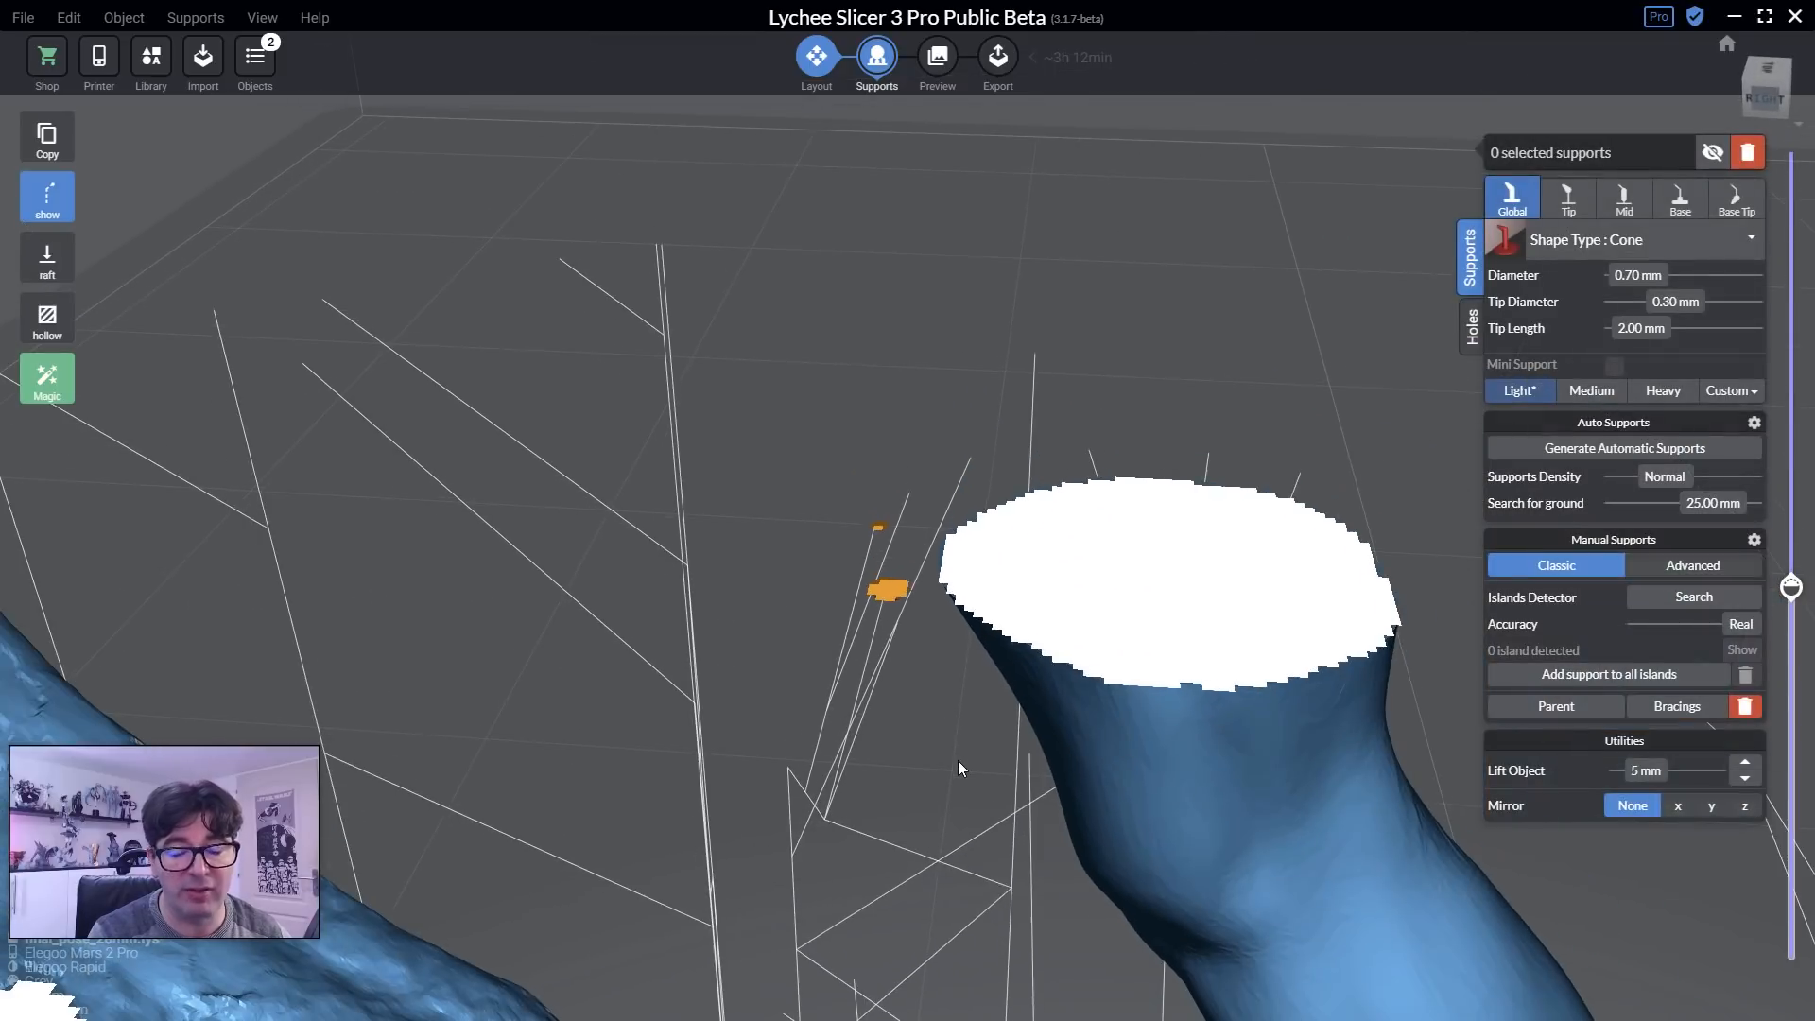
pyautogui.scroll(-2, 950, 760)
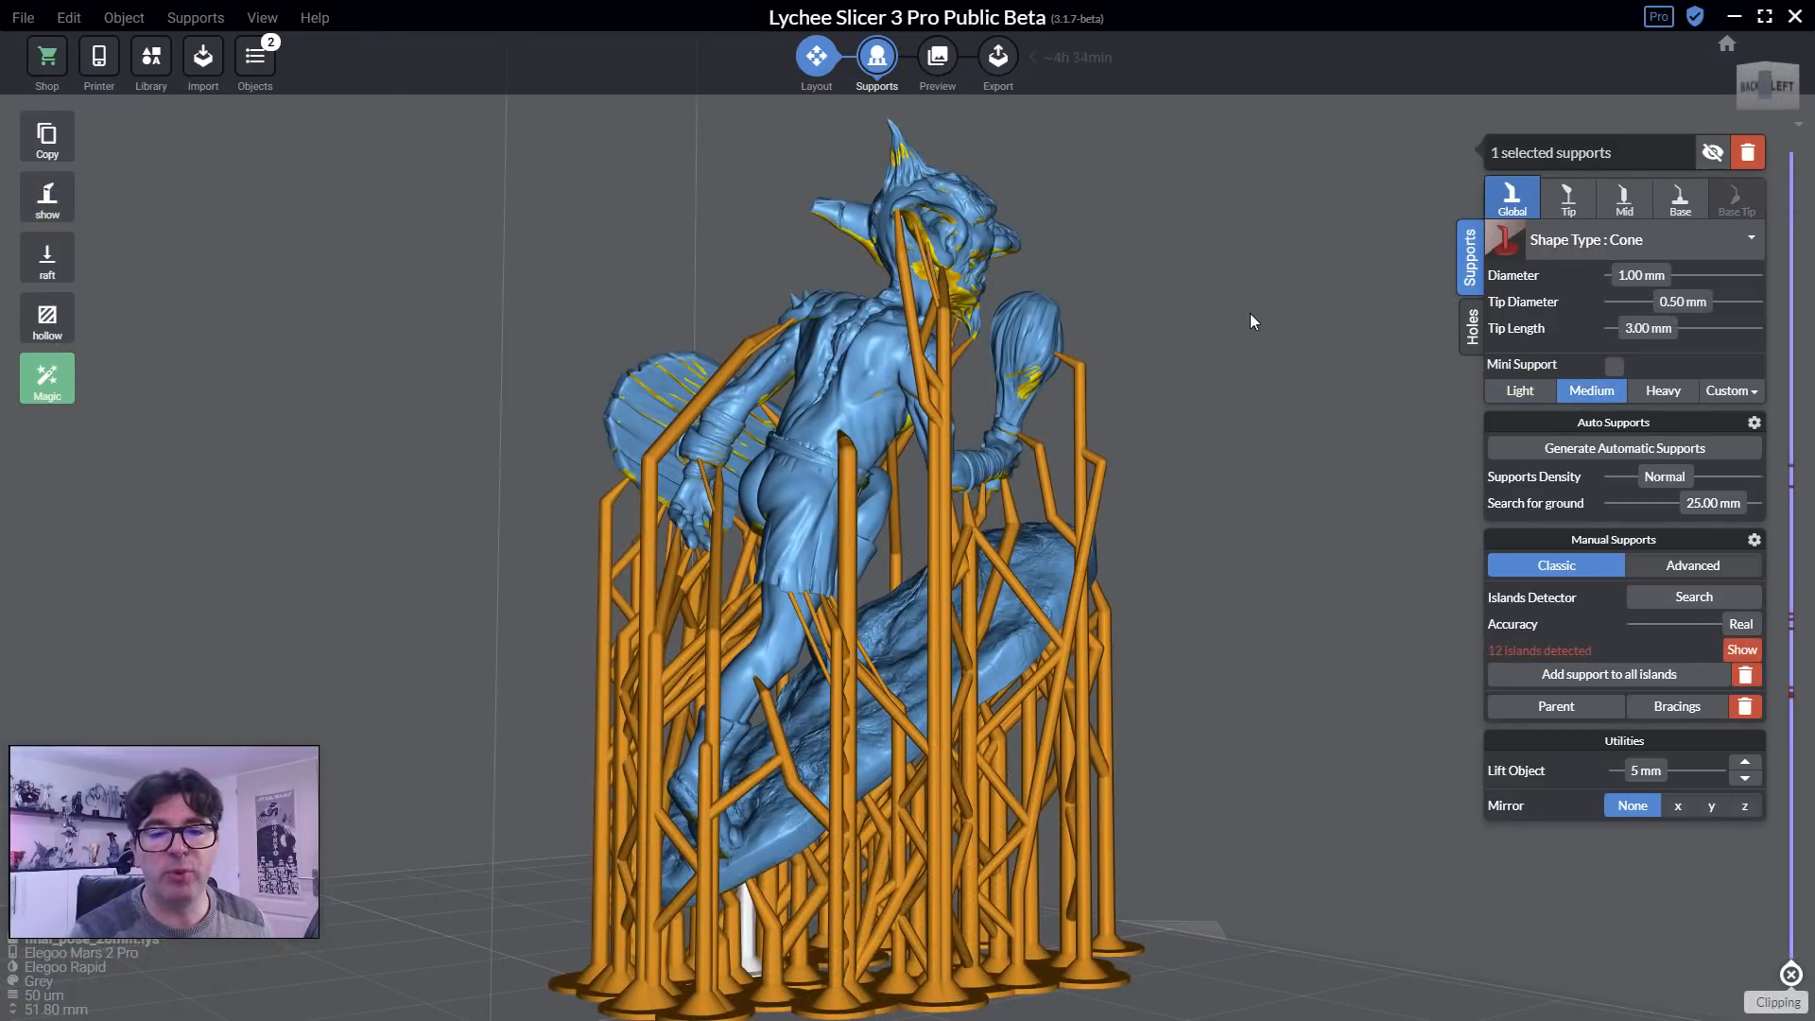
pyautogui.scroll(-5, 1250, 323)
pyautogui.moveTo(1245, 331); pyautogui.dragTo(1219, 454, button='right')
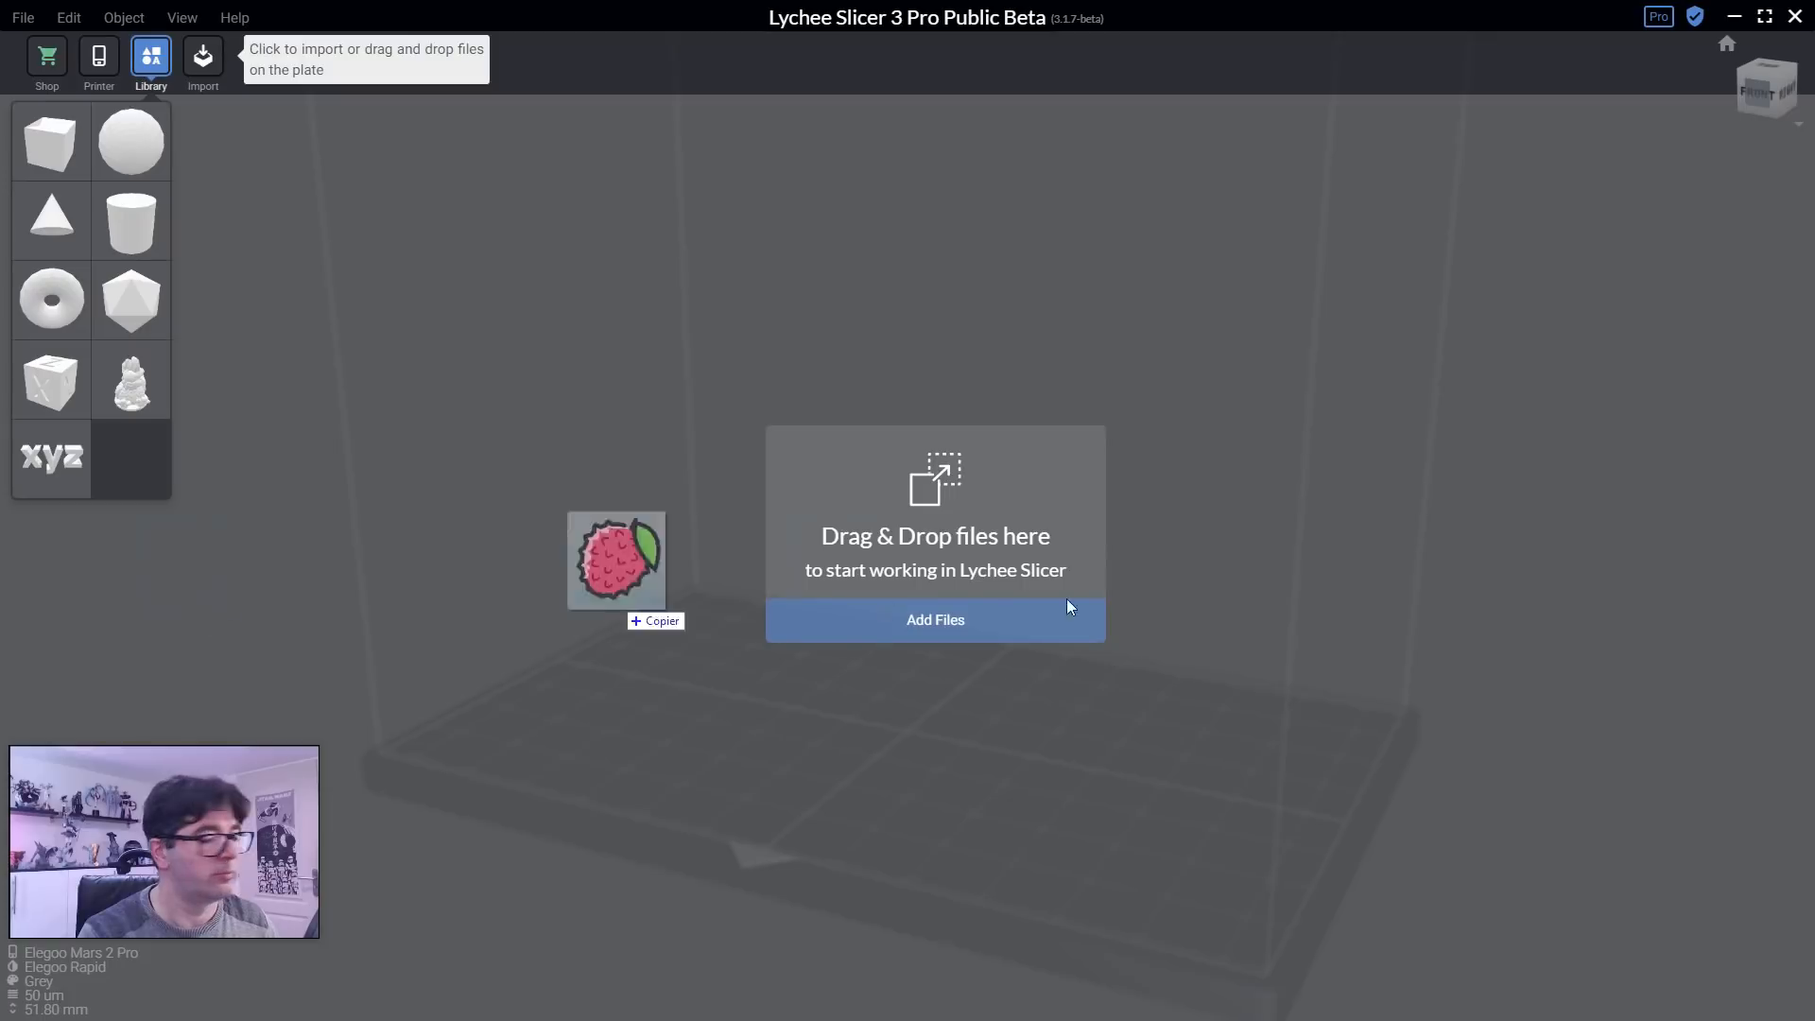
# Import BlueDragon_Head_OpenMouth.lyt, look through its autosave folder, and load the selected file instead of the auto save.
pyautogui.moveTo(1067, 600); pyautogui.dragTo(1112, 600)
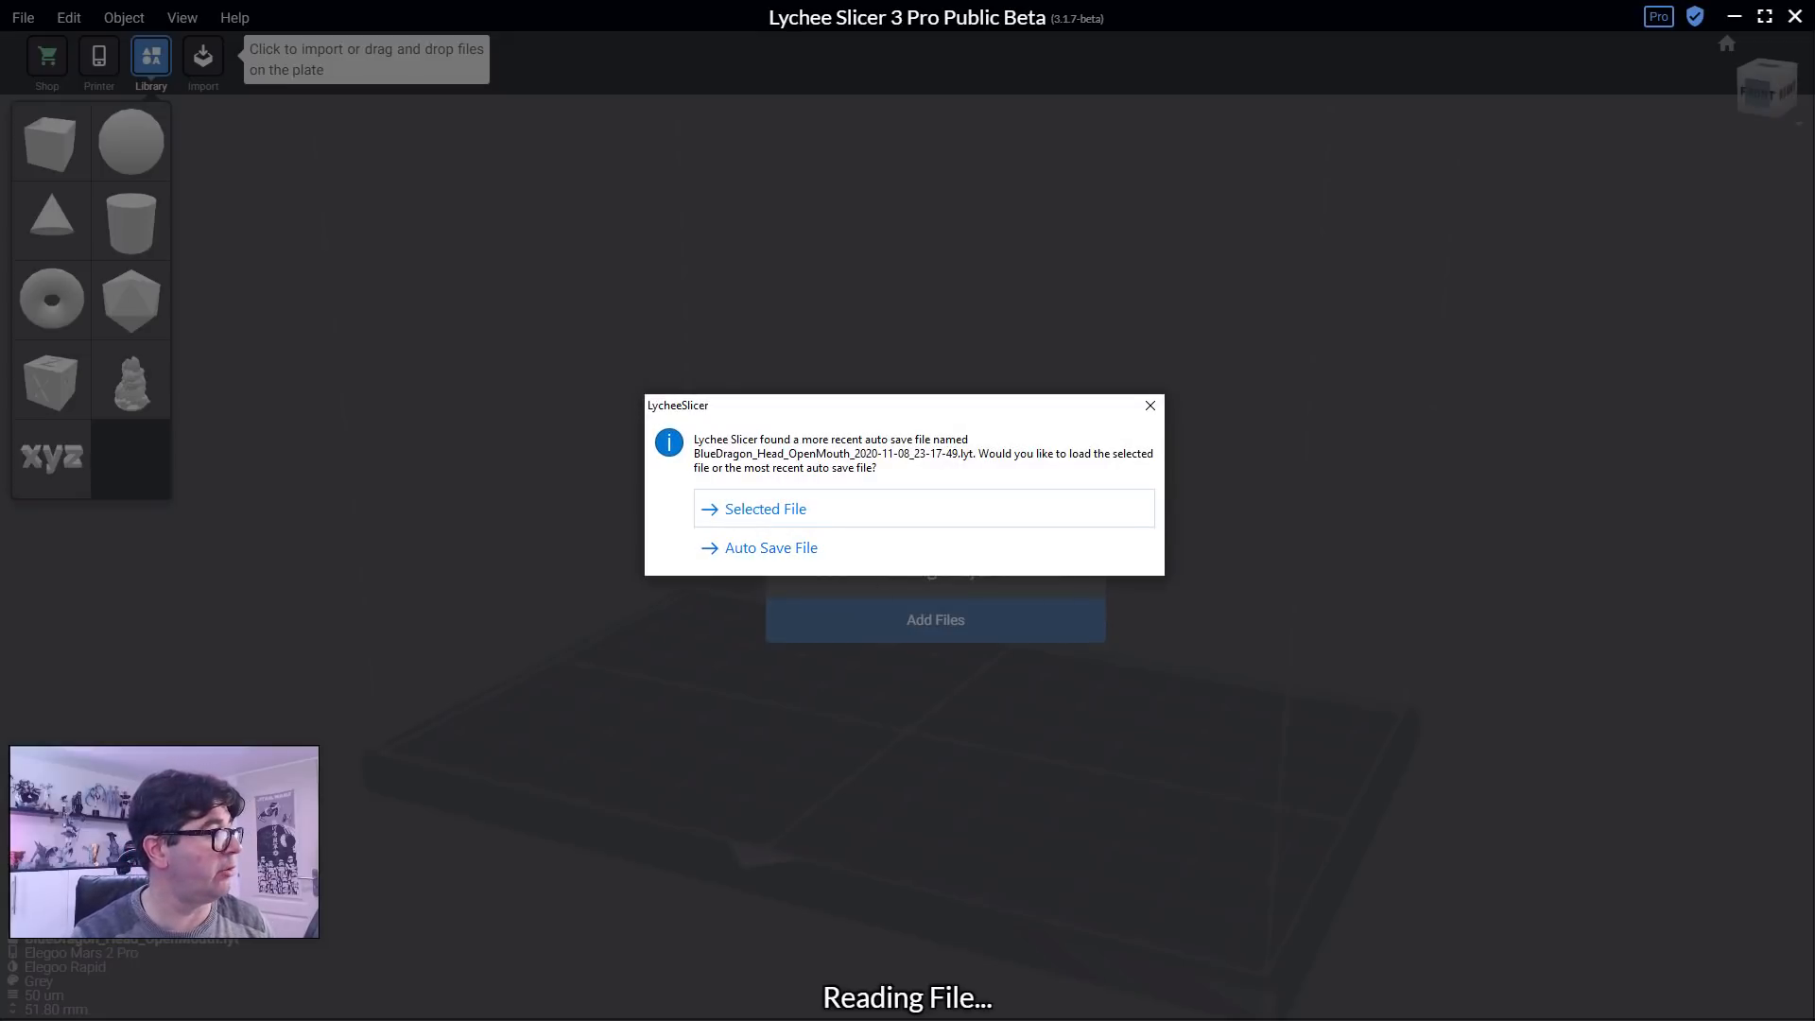
pyautogui.hotkey('alt', 'Tab')
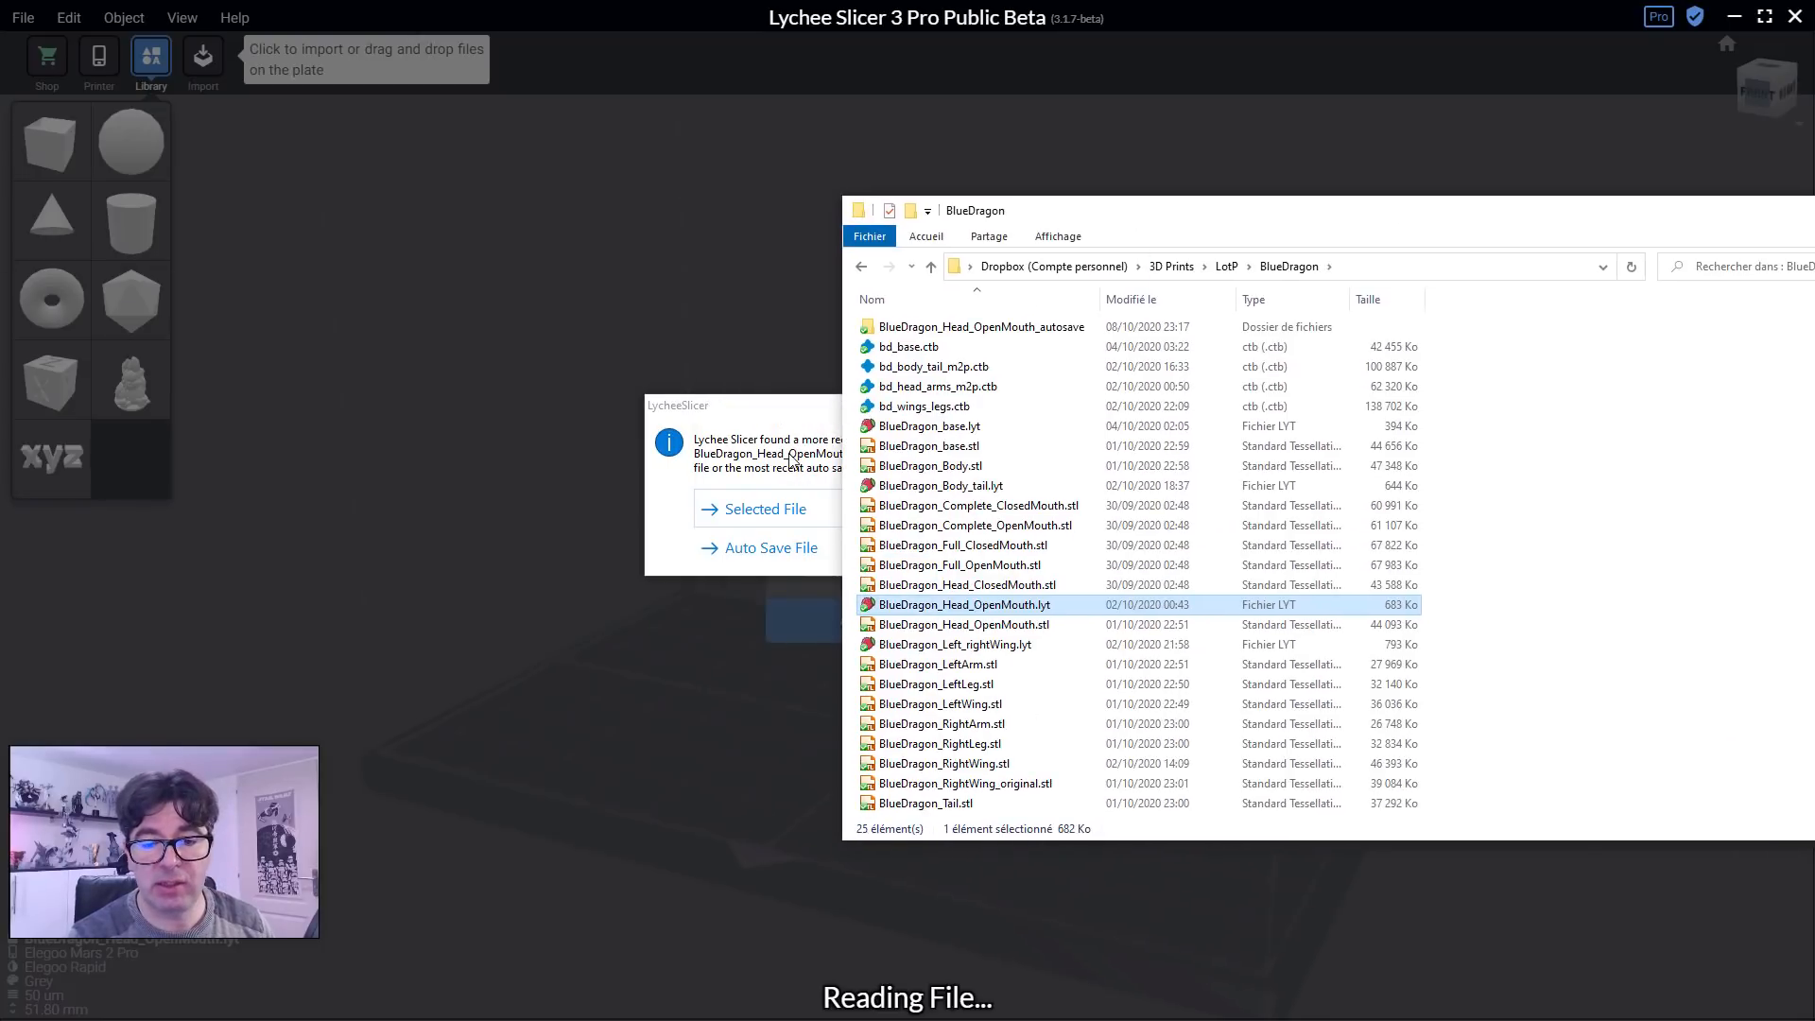
pyautogui.moveTo(827, 406); pyautogui.dragTo(440, 375)
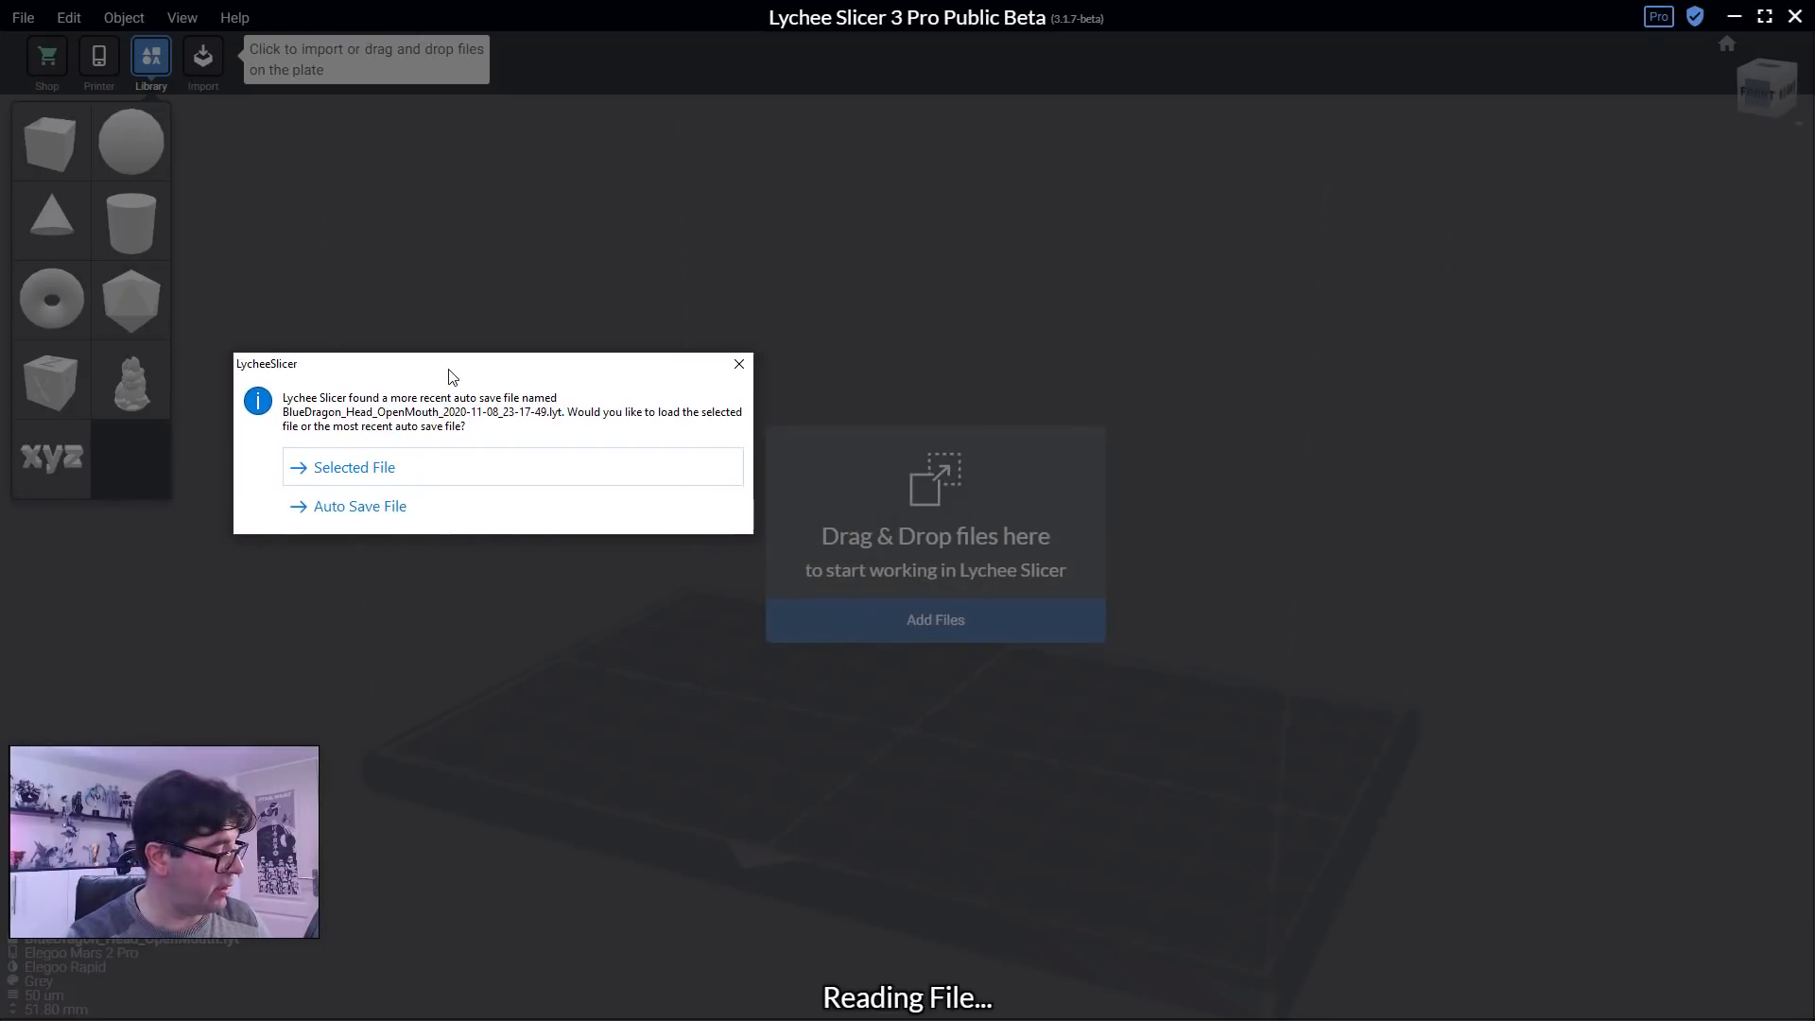
pyautogui.hotkey('alt', 'Tab')
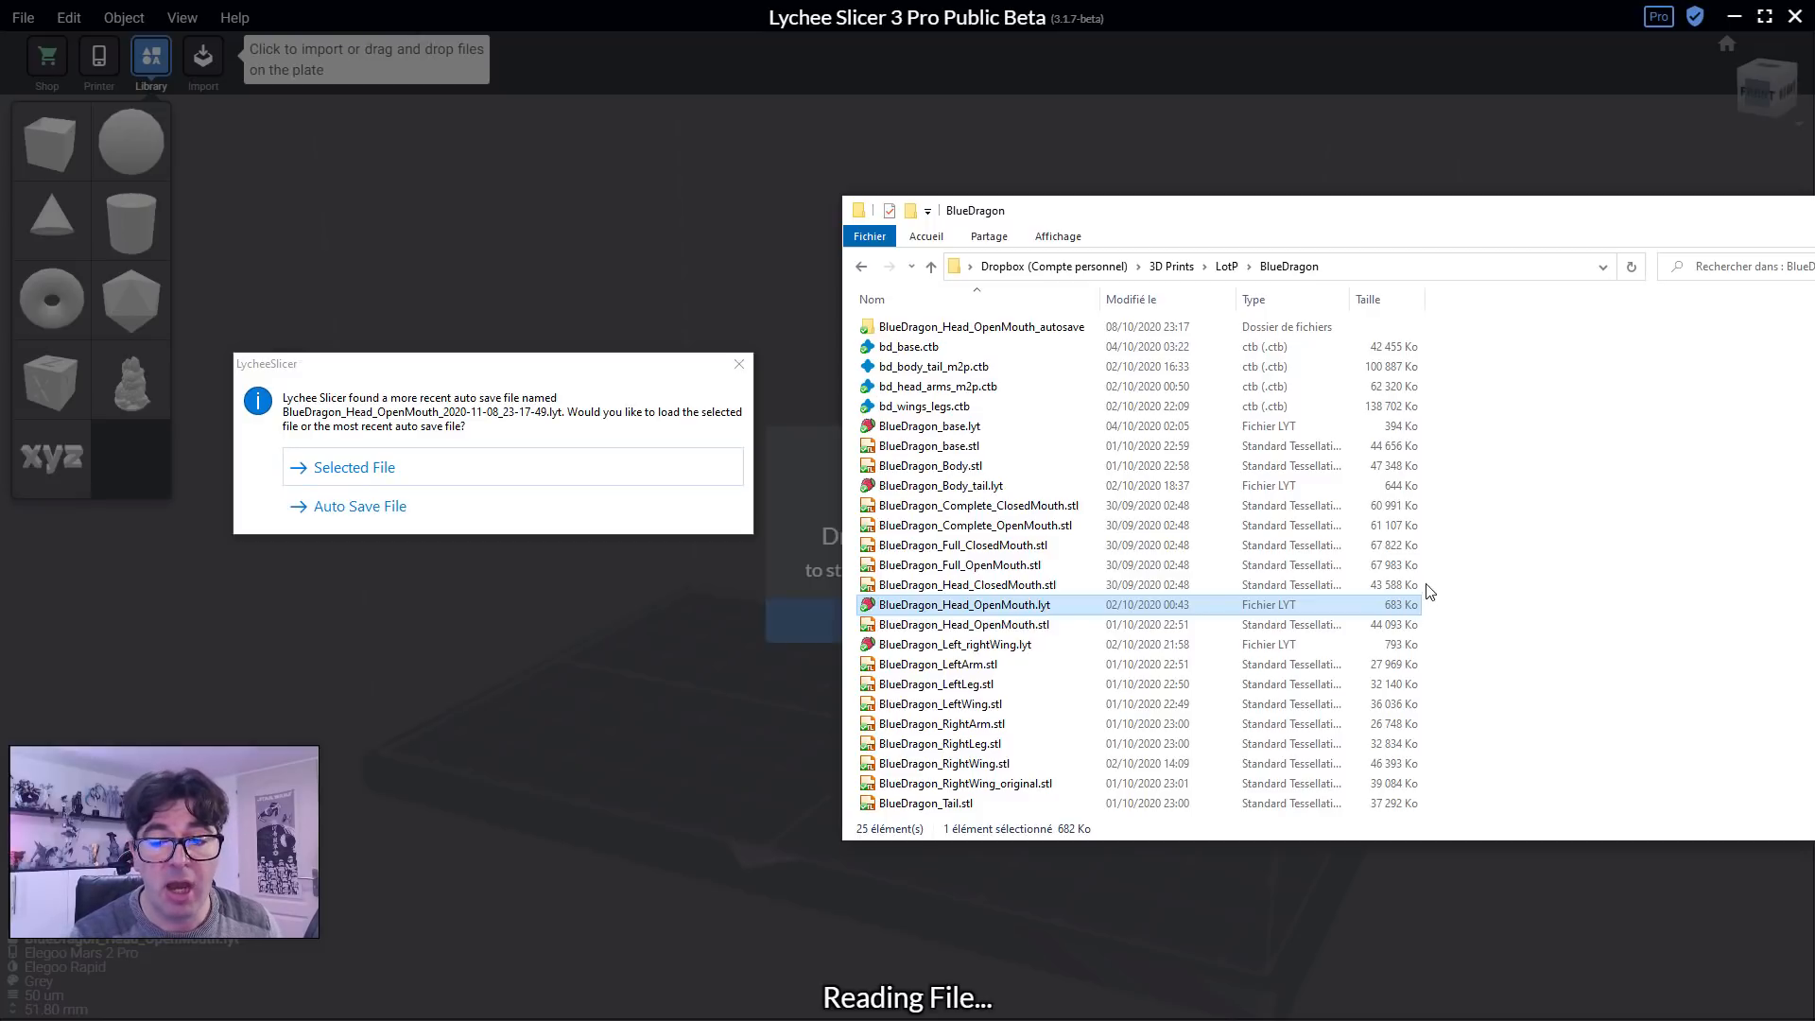
pyautogui.click(1020, 587)
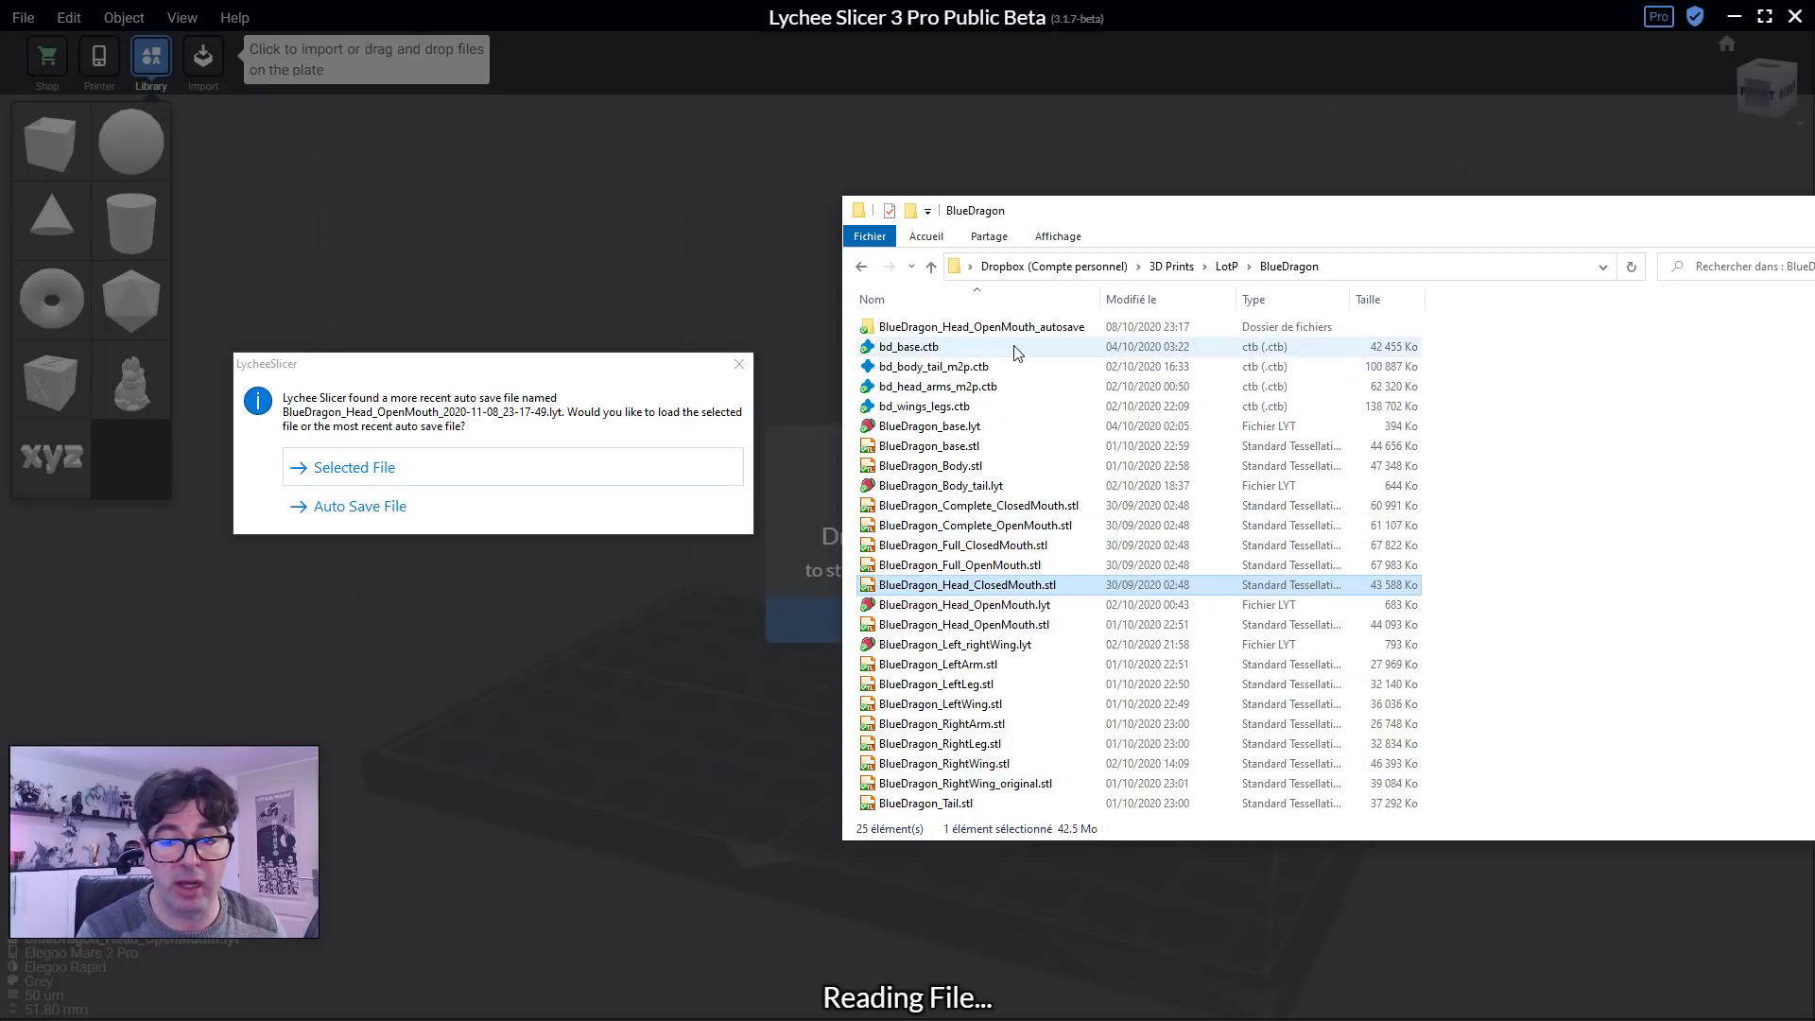
pyautogui.doubleClick(934, 328)
pyautogui.scroll(-5, 1047, 629)
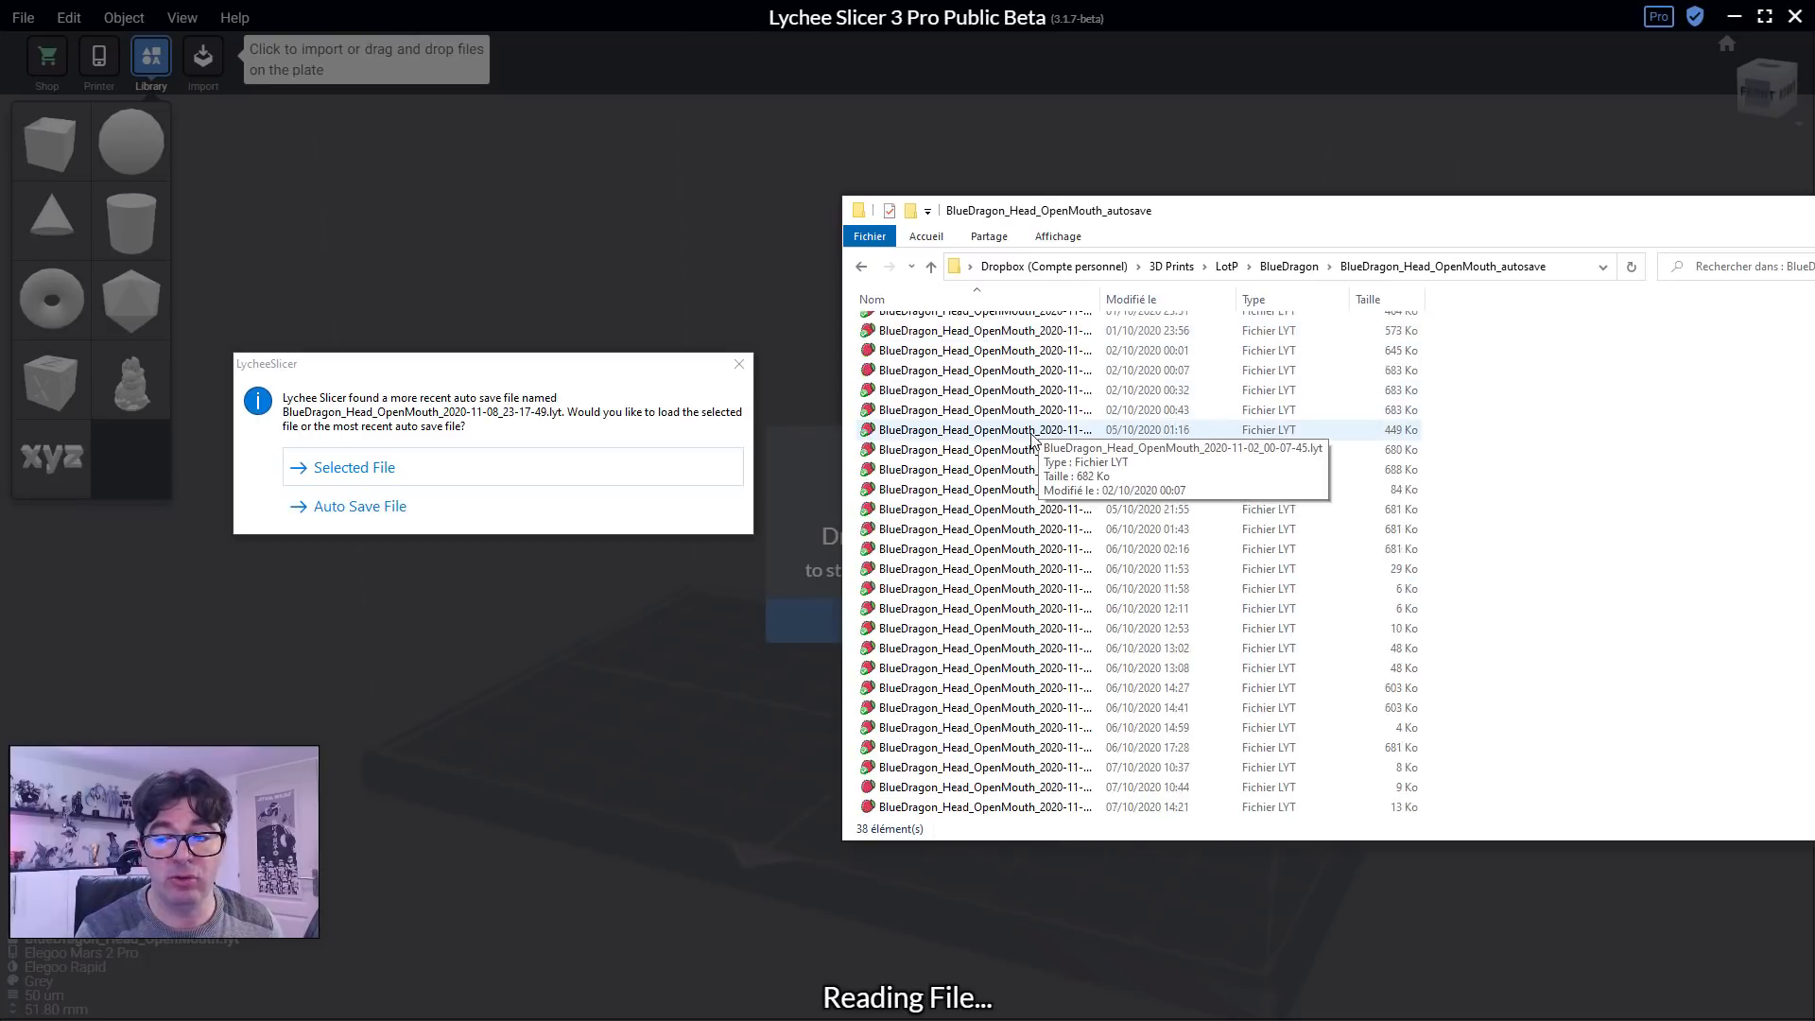
pyautogui.scroll(4, 1046, 629)
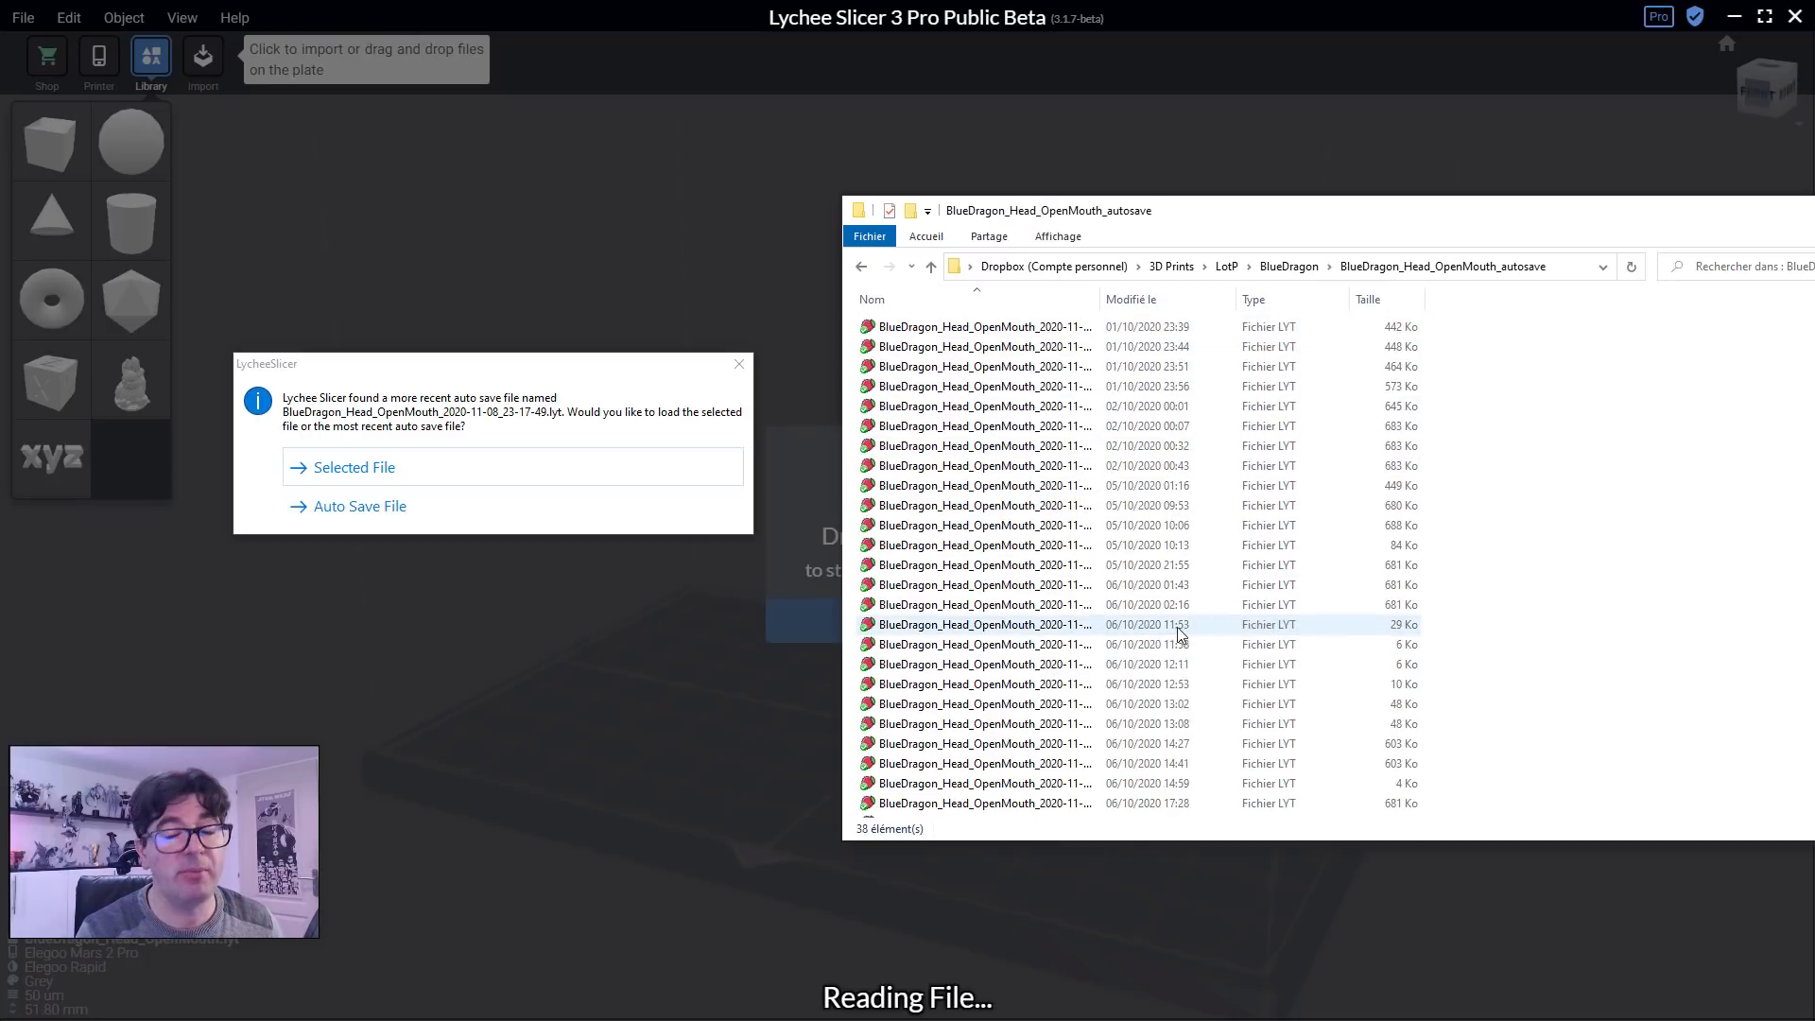
pyautogui.click(1288, 267)
pyautogui.click(349, 470)
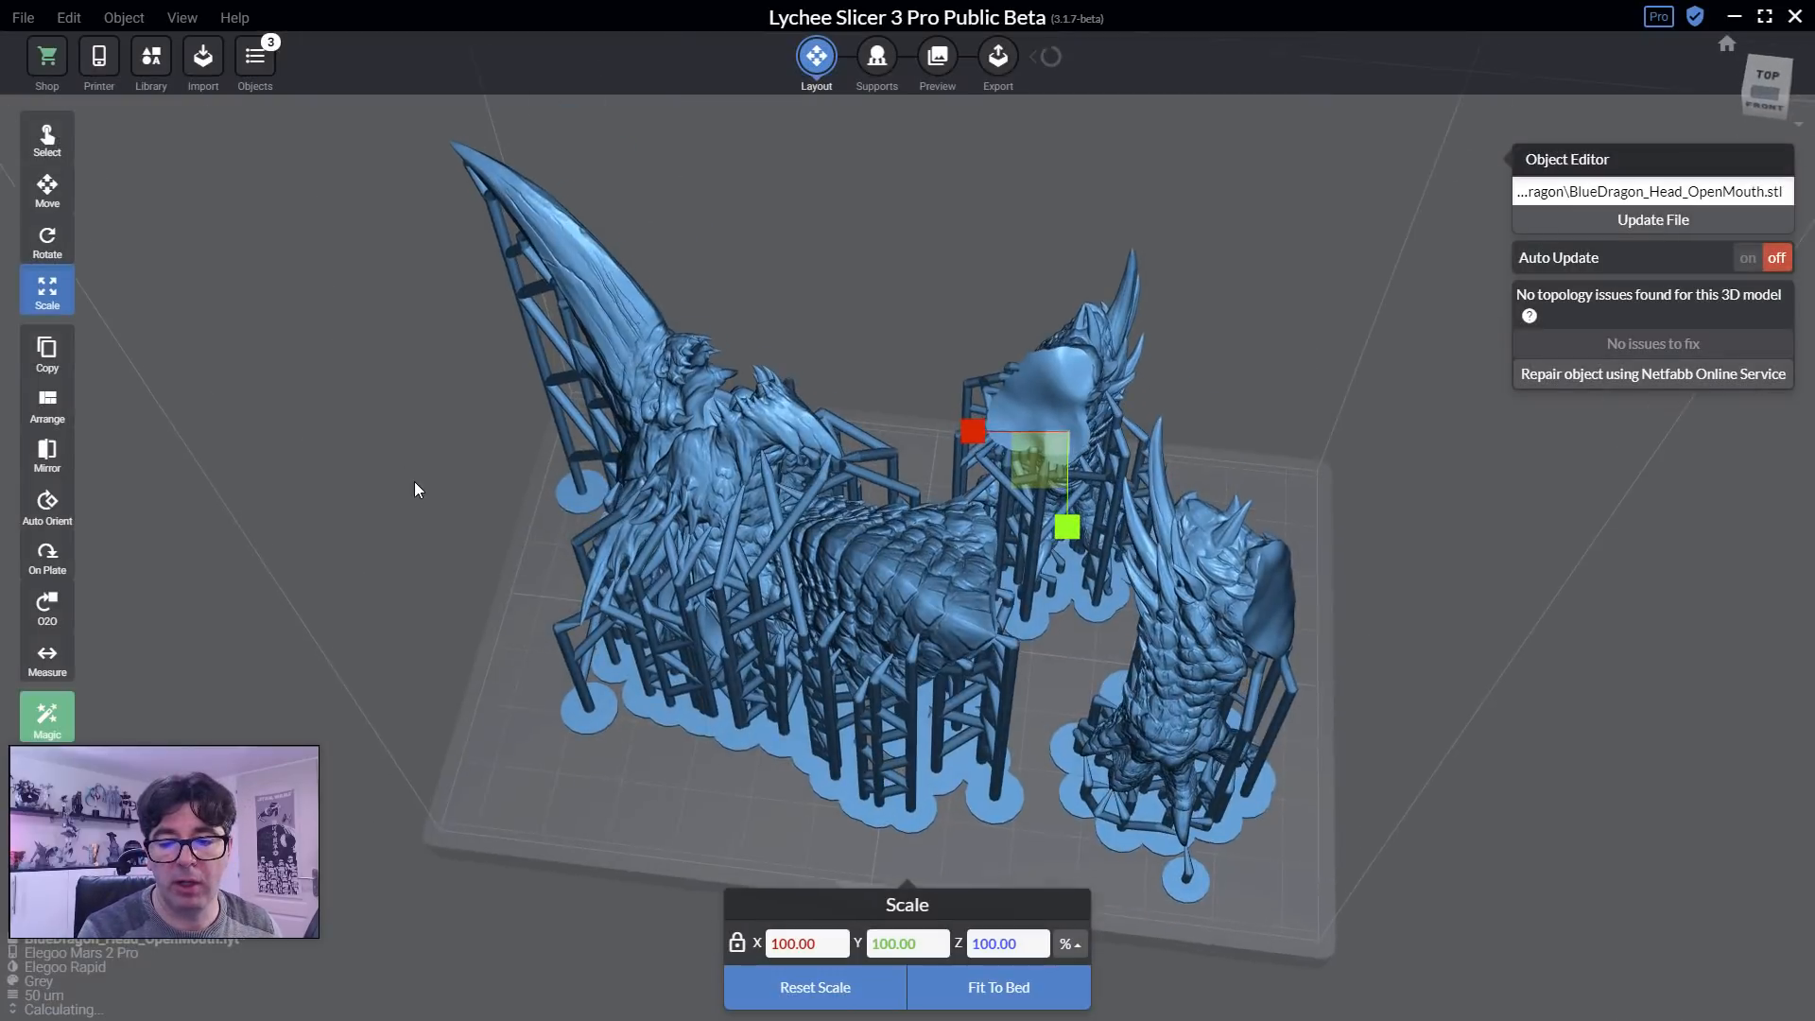
# Hide the dragon's right and left arms so that only the head is shown.
pyautogui.moveTo(414, 484); pyautogui.dragTo(386, 522, button='right')
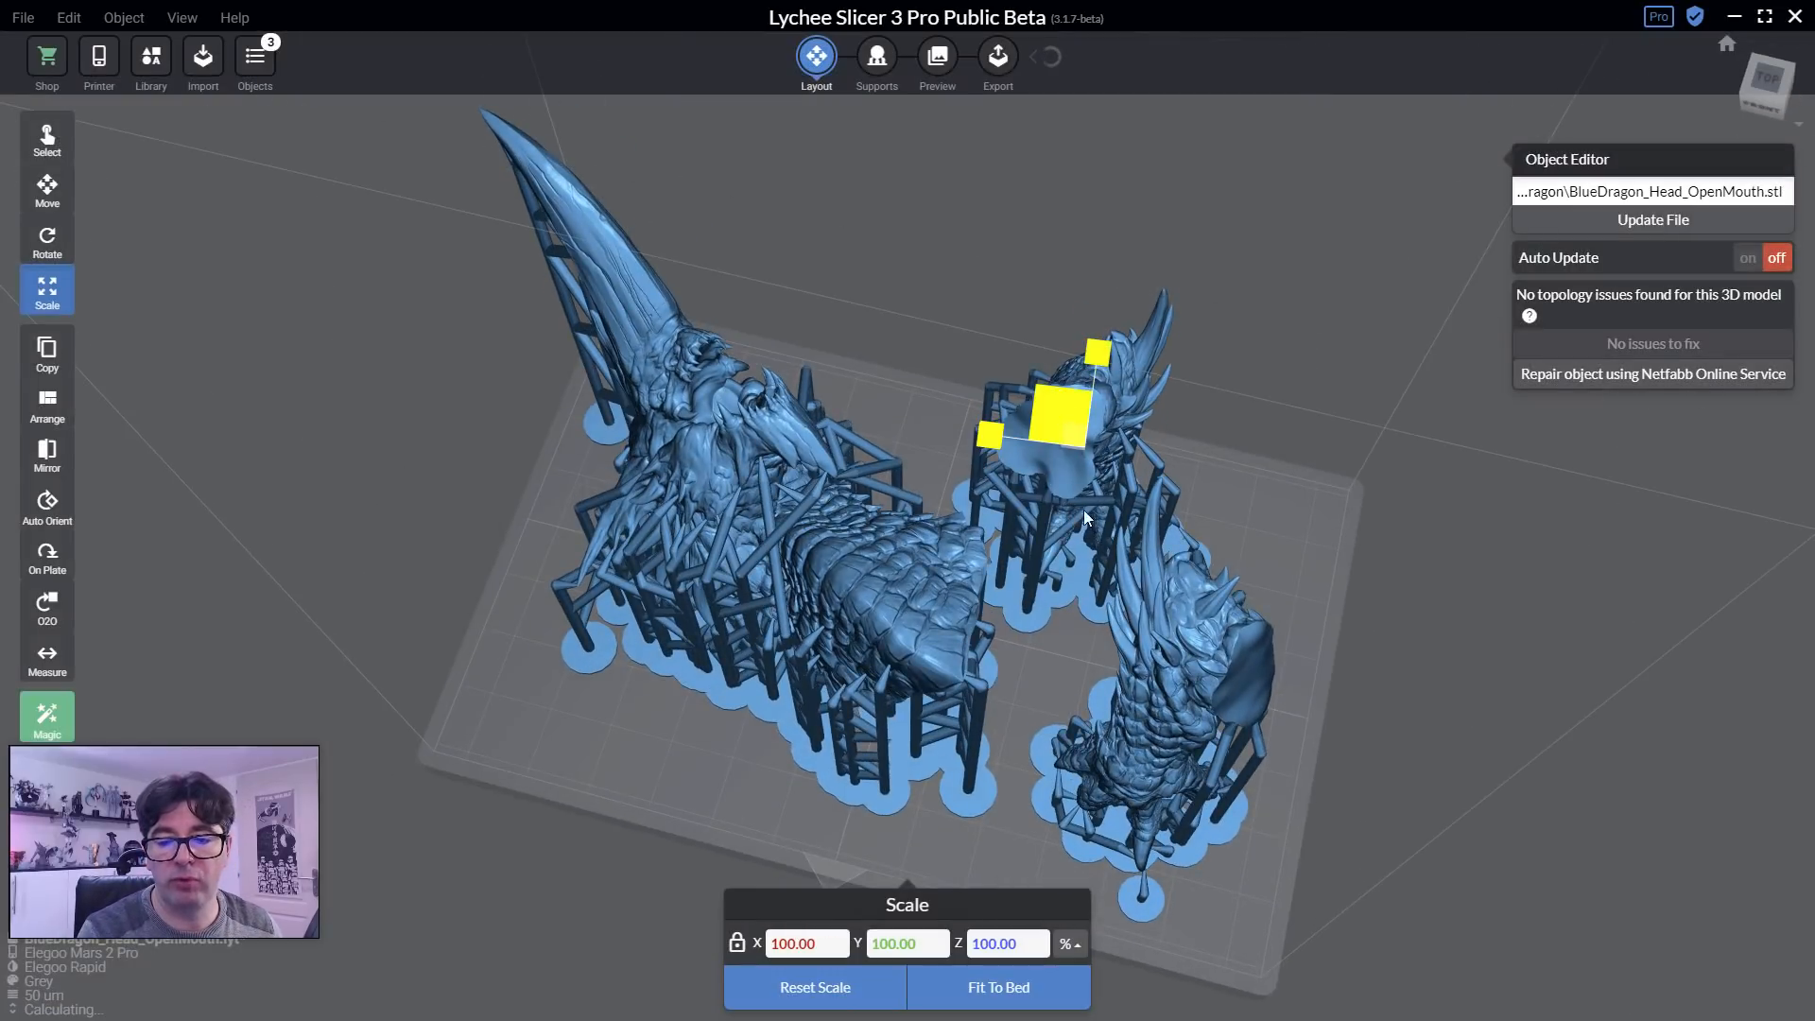
pyautogui.click(256, 57)
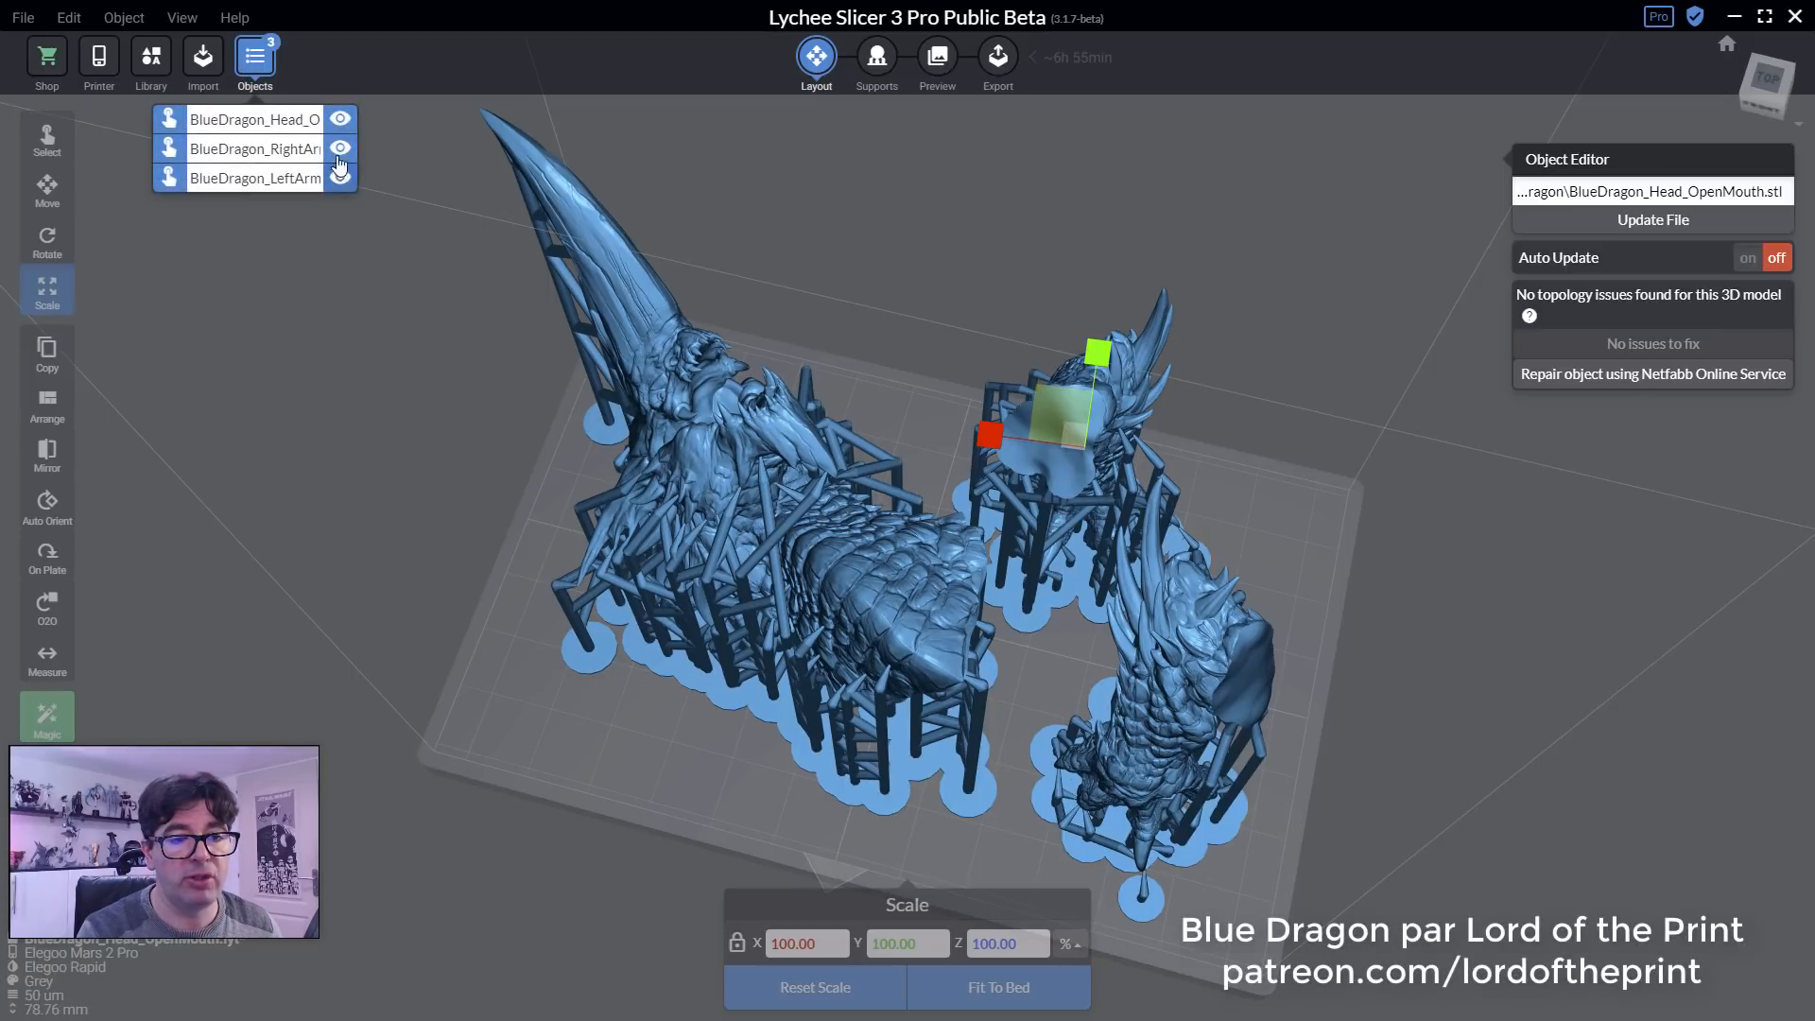
pyautogui.click(341, 148)
pyautogui.click(341, 178)
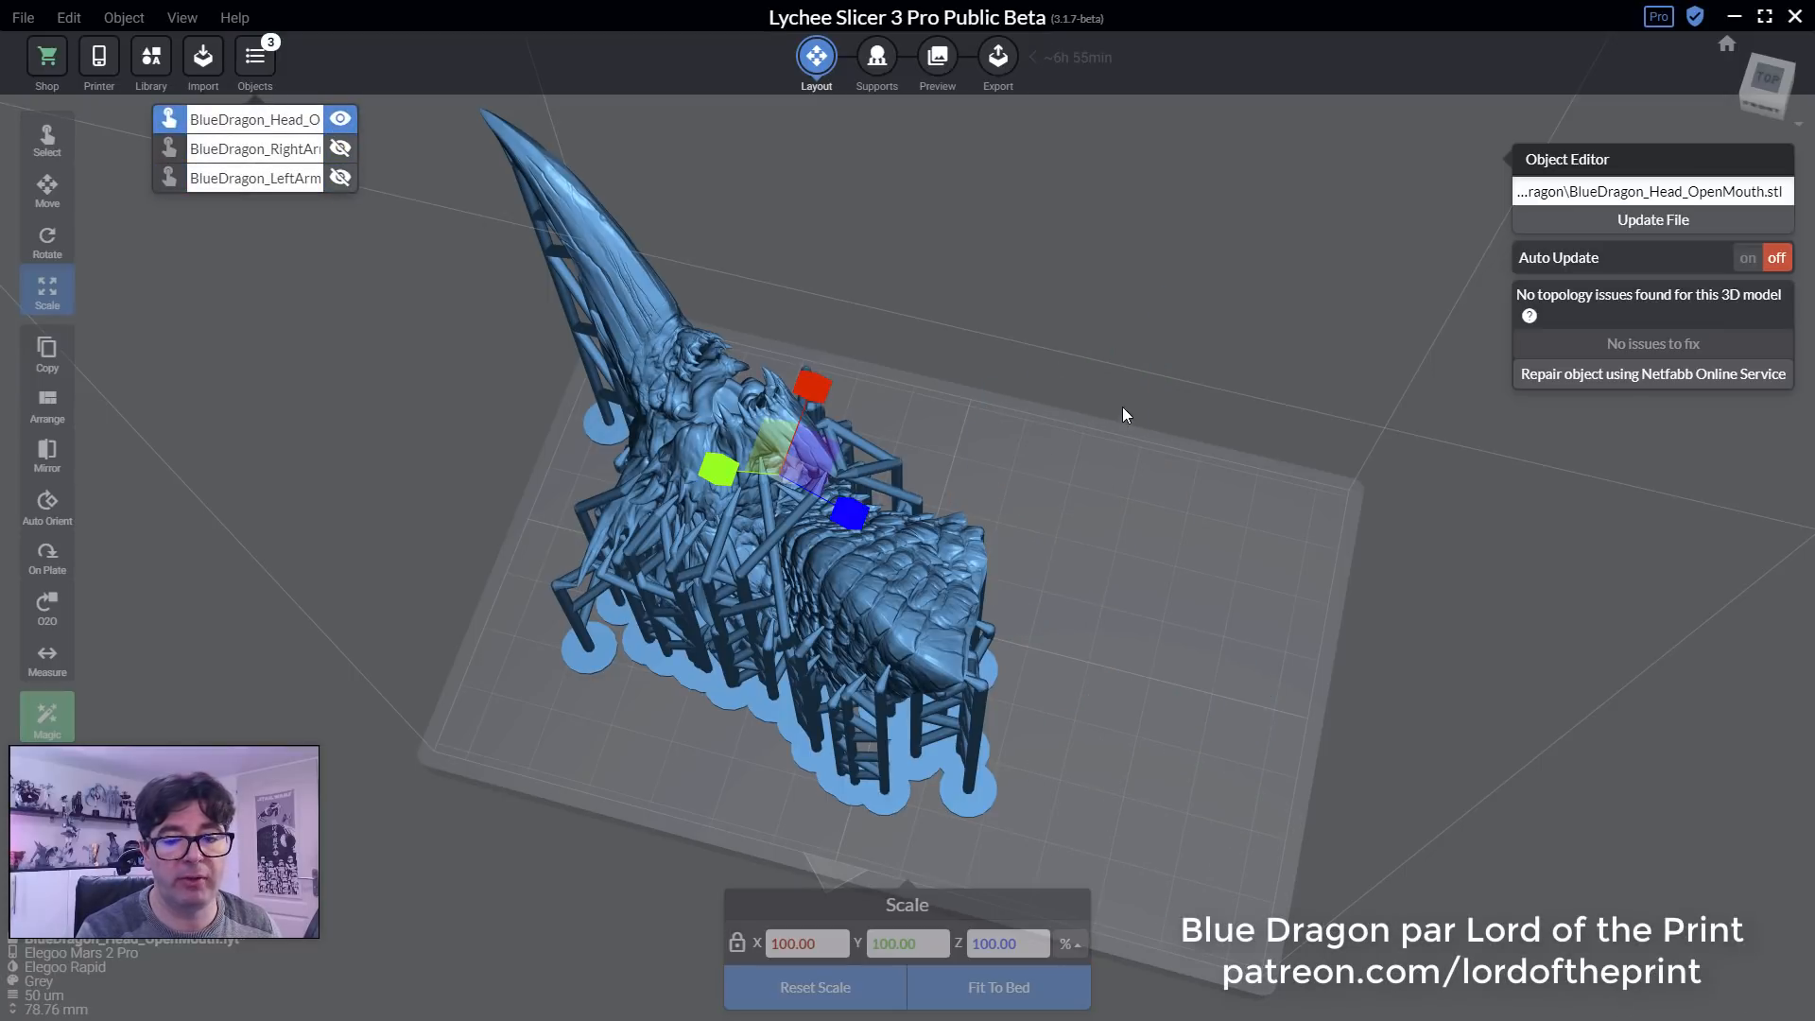
# Move the dragon head near the middle of the build plate, to about X 4.09 mm and Y -1.15 mm.
pyautogui.click(36, 197)
pyautogui.moveTo(394, 477); pyautogui.dragTo(459, 627, button='right')
pyautogui.moveTo(797, 535); pyautogui.dragTo(903, 530)
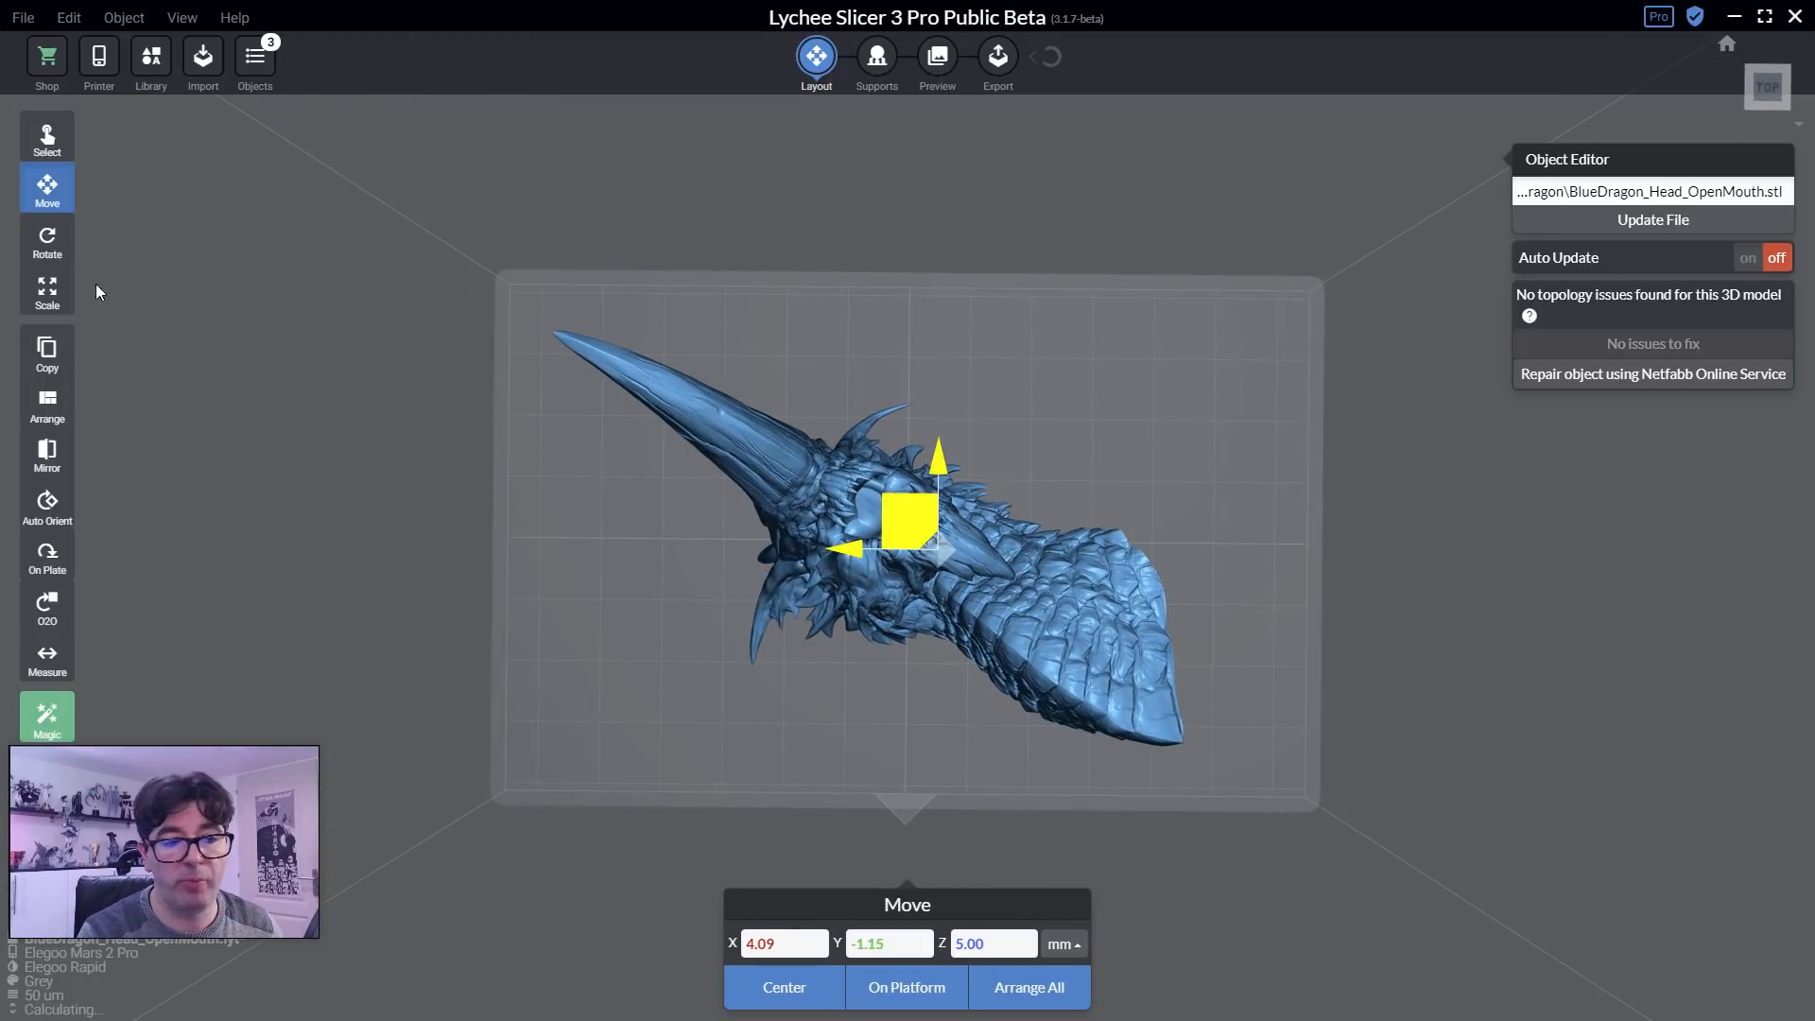
# Rotate the head flat on the plate until its Z rotation is about 110.37.
pyautogui.click(54, 290)
pyautogui.click(47, 241)
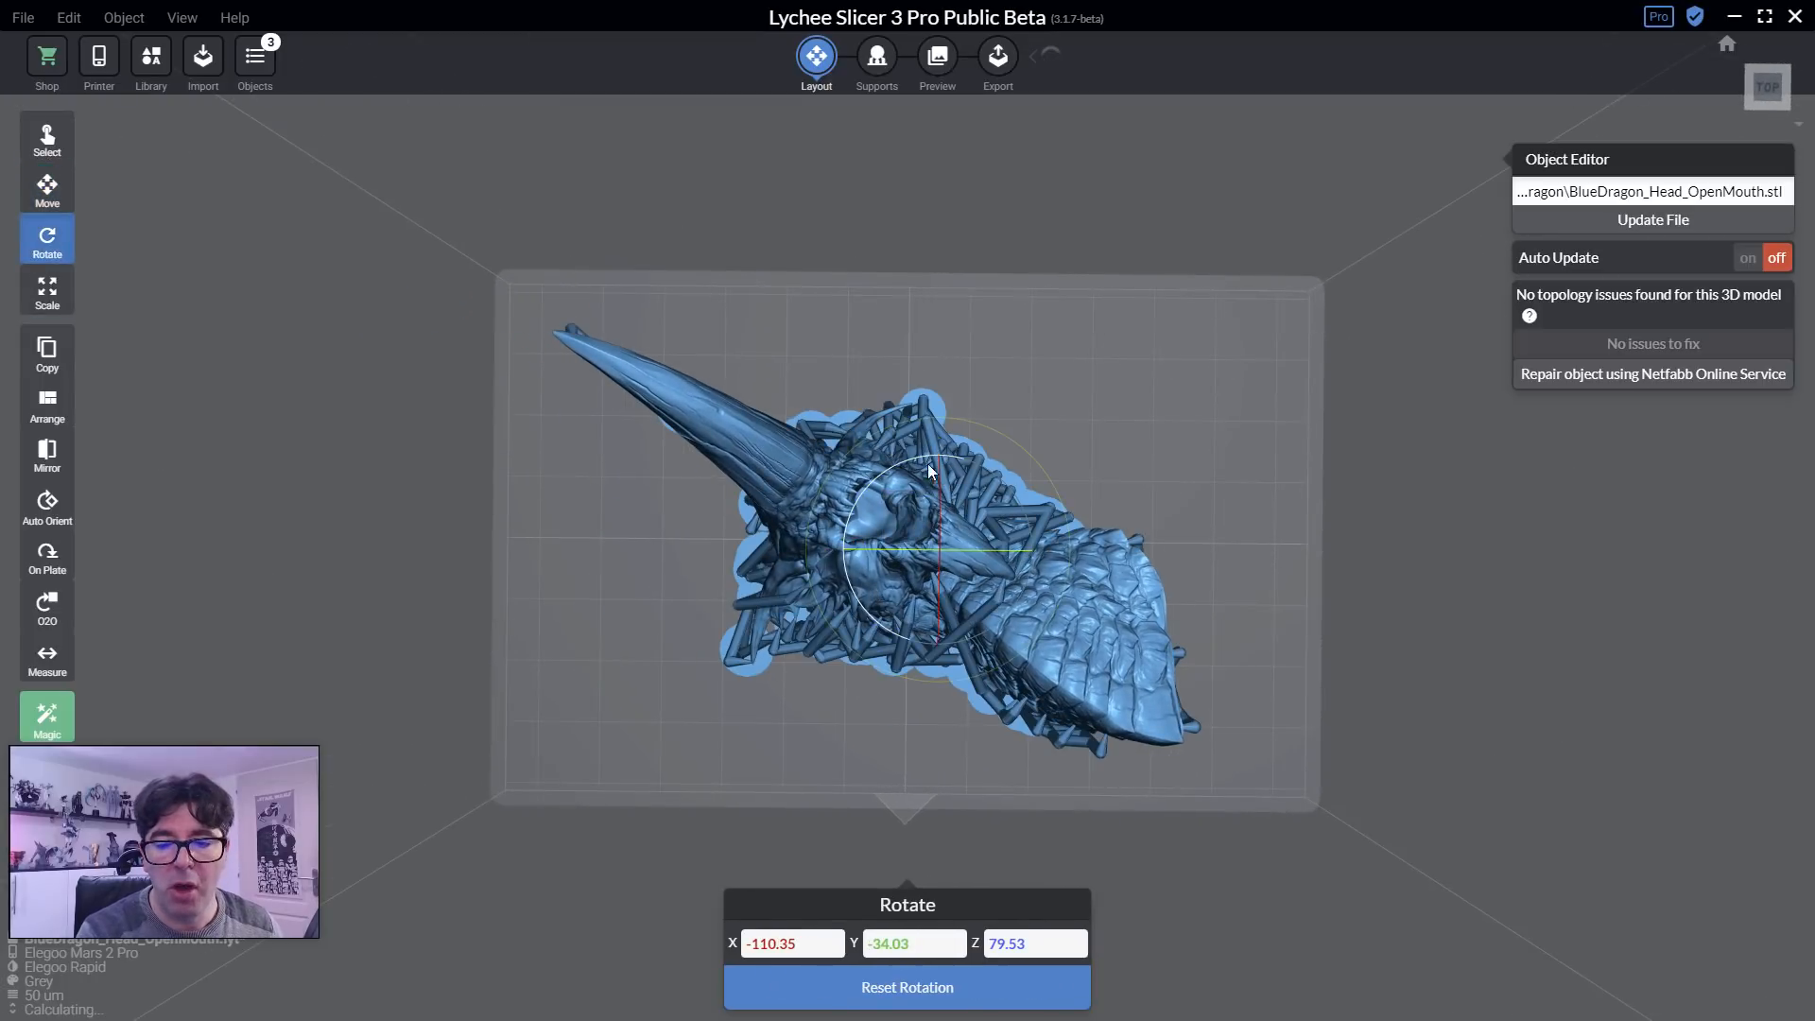
pyautogui.moveTo(893, 478); pyautogui.dragTo(875, 497)
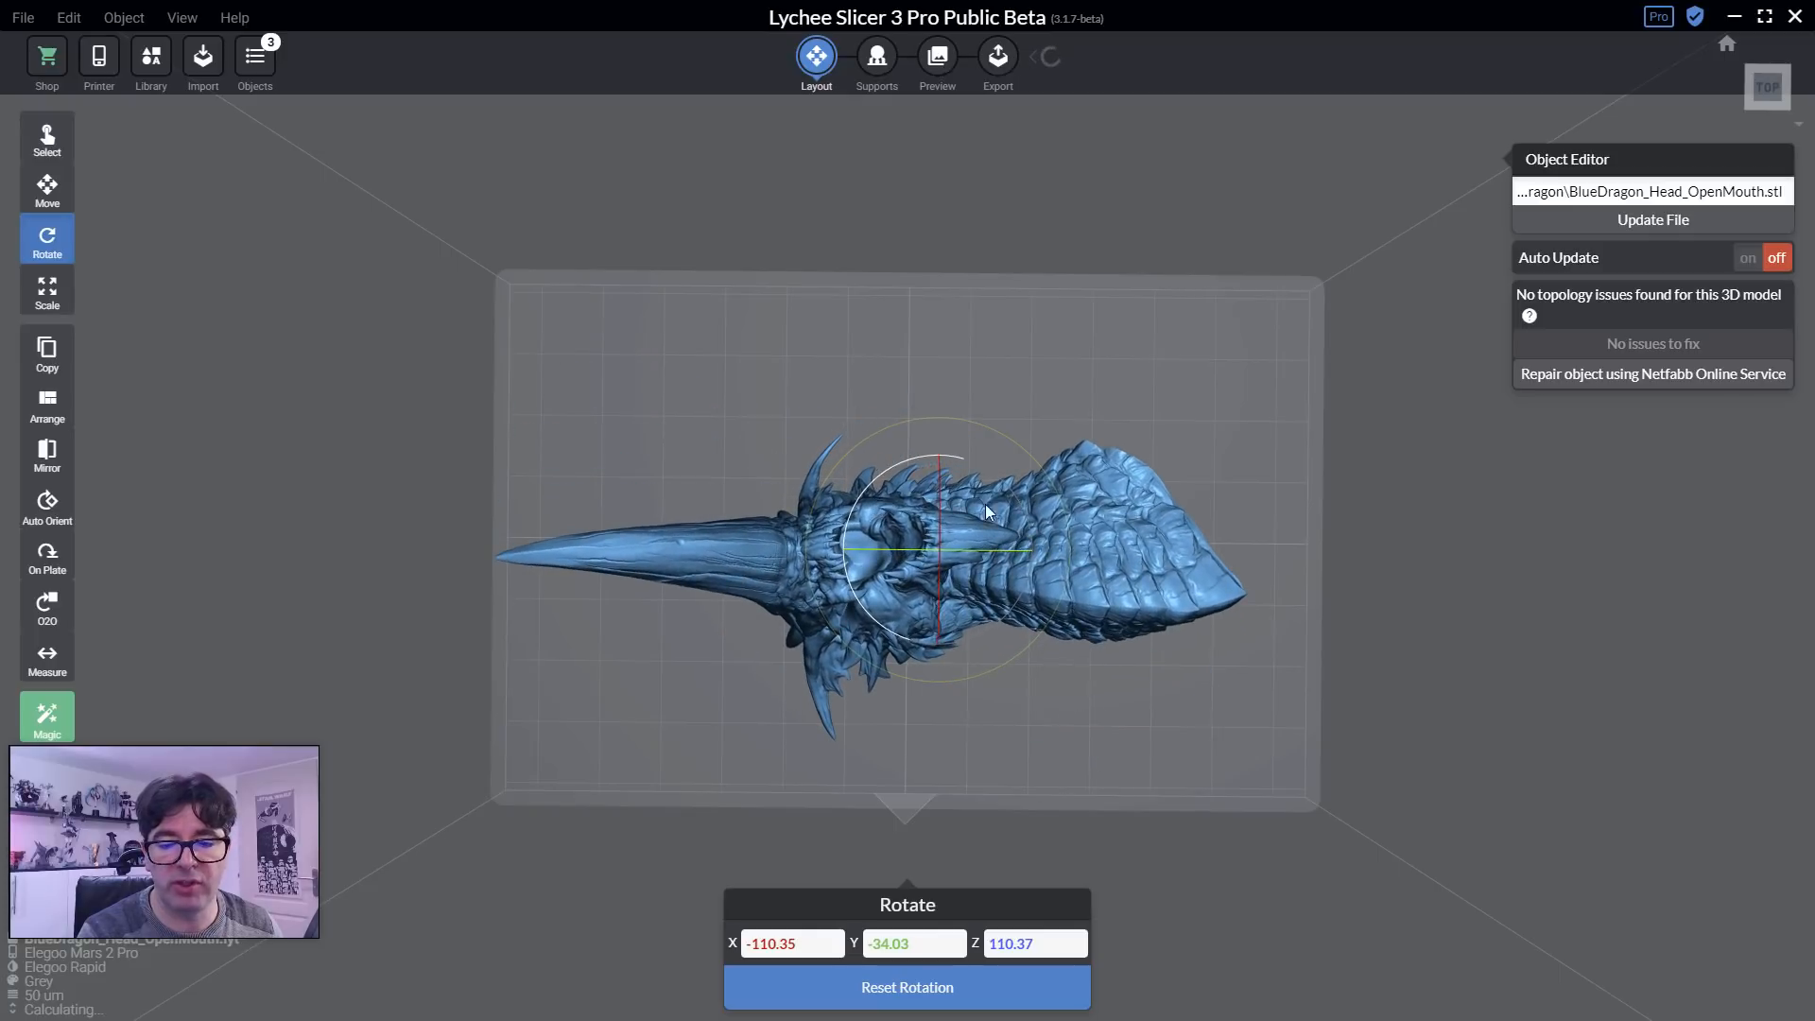
# Tilt the head so the horn points upward, with rotation values of about X -54.93, Y -62.70 and Z 56.67.
pyautogui.moveTo(576, 474); pyautogui.dragTo(619, 231, button='right')
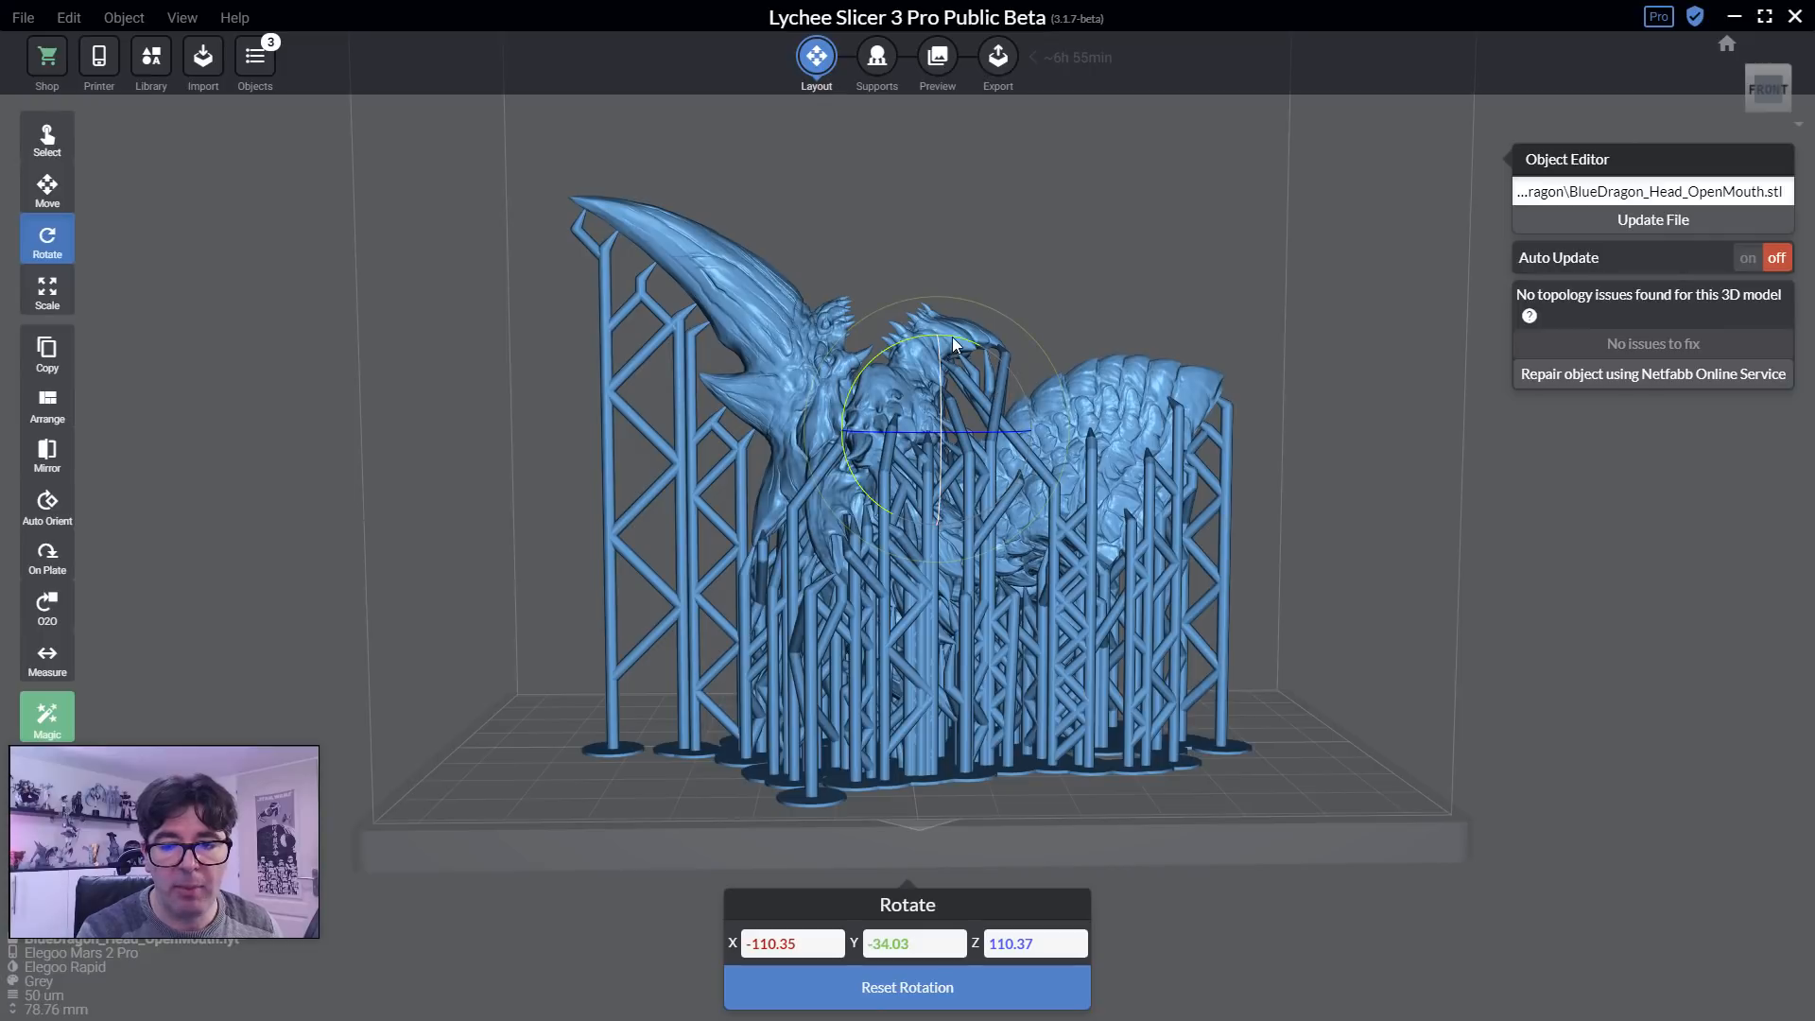
pyautogui.moveTo(957, 346); pyautogui.dragTo(882, 378)
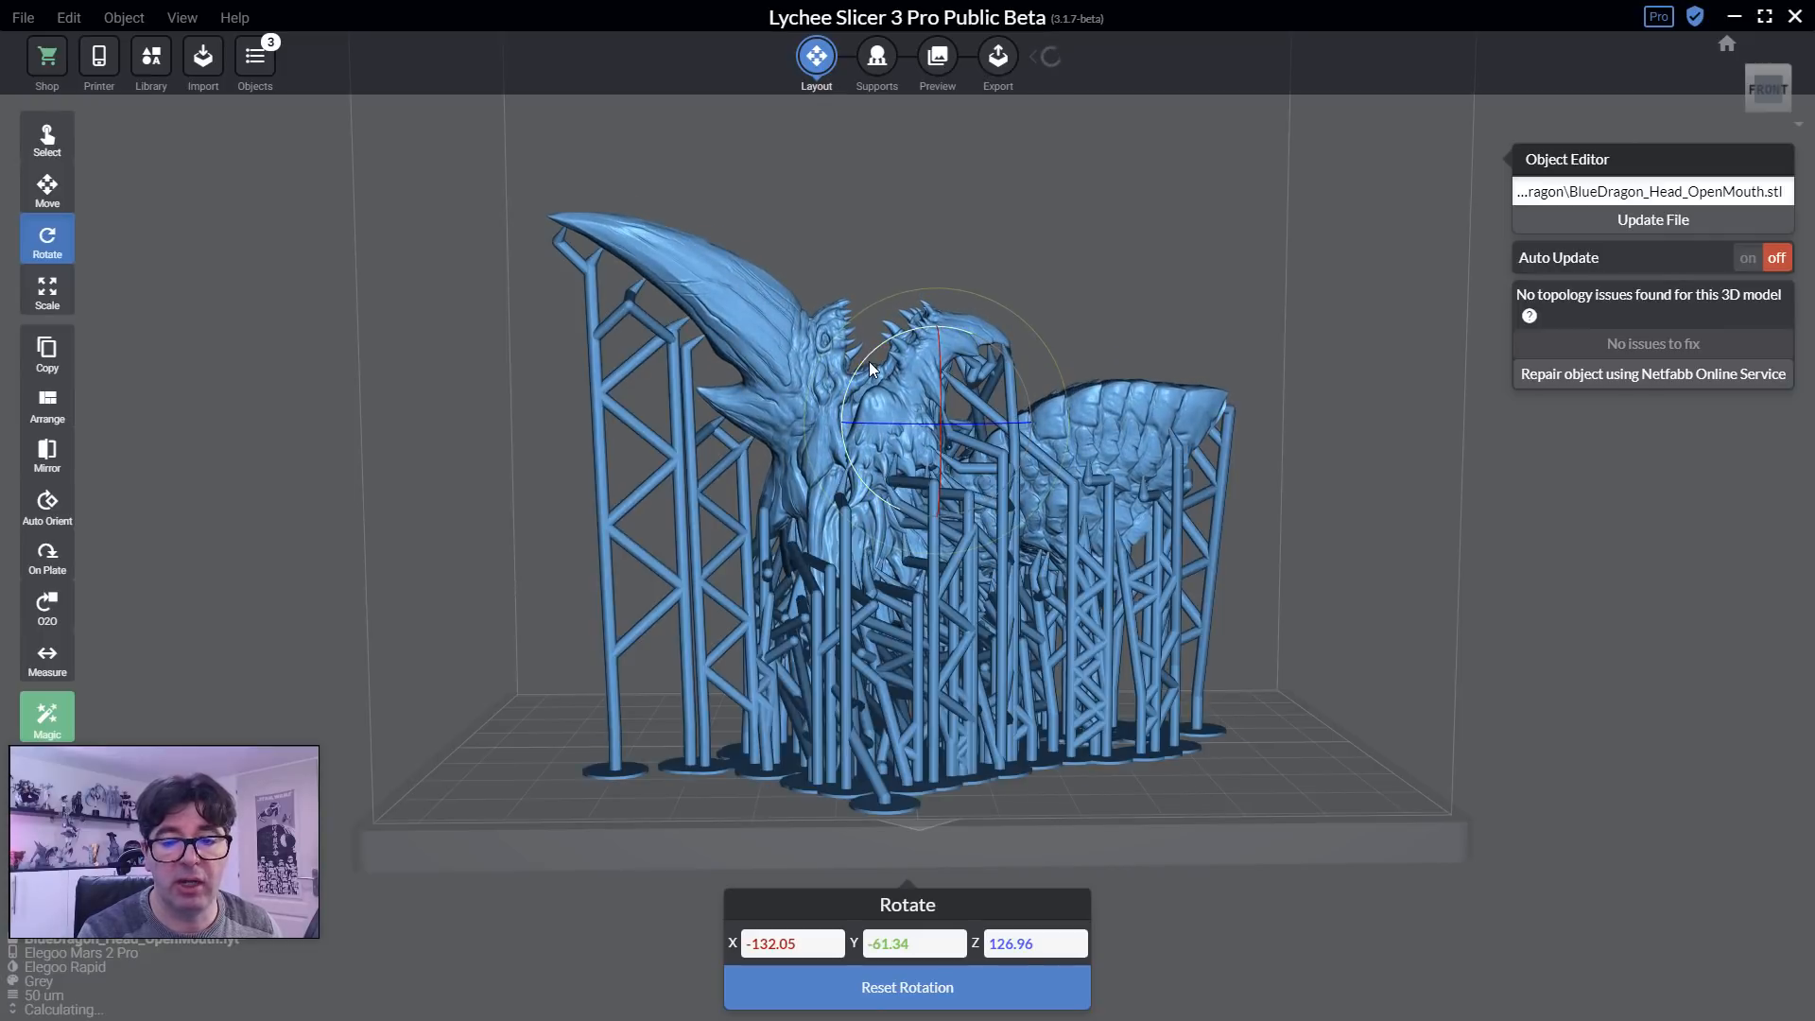
pyautogui.moveTo(865, 359); pyautogui.dragTo(987, 376)
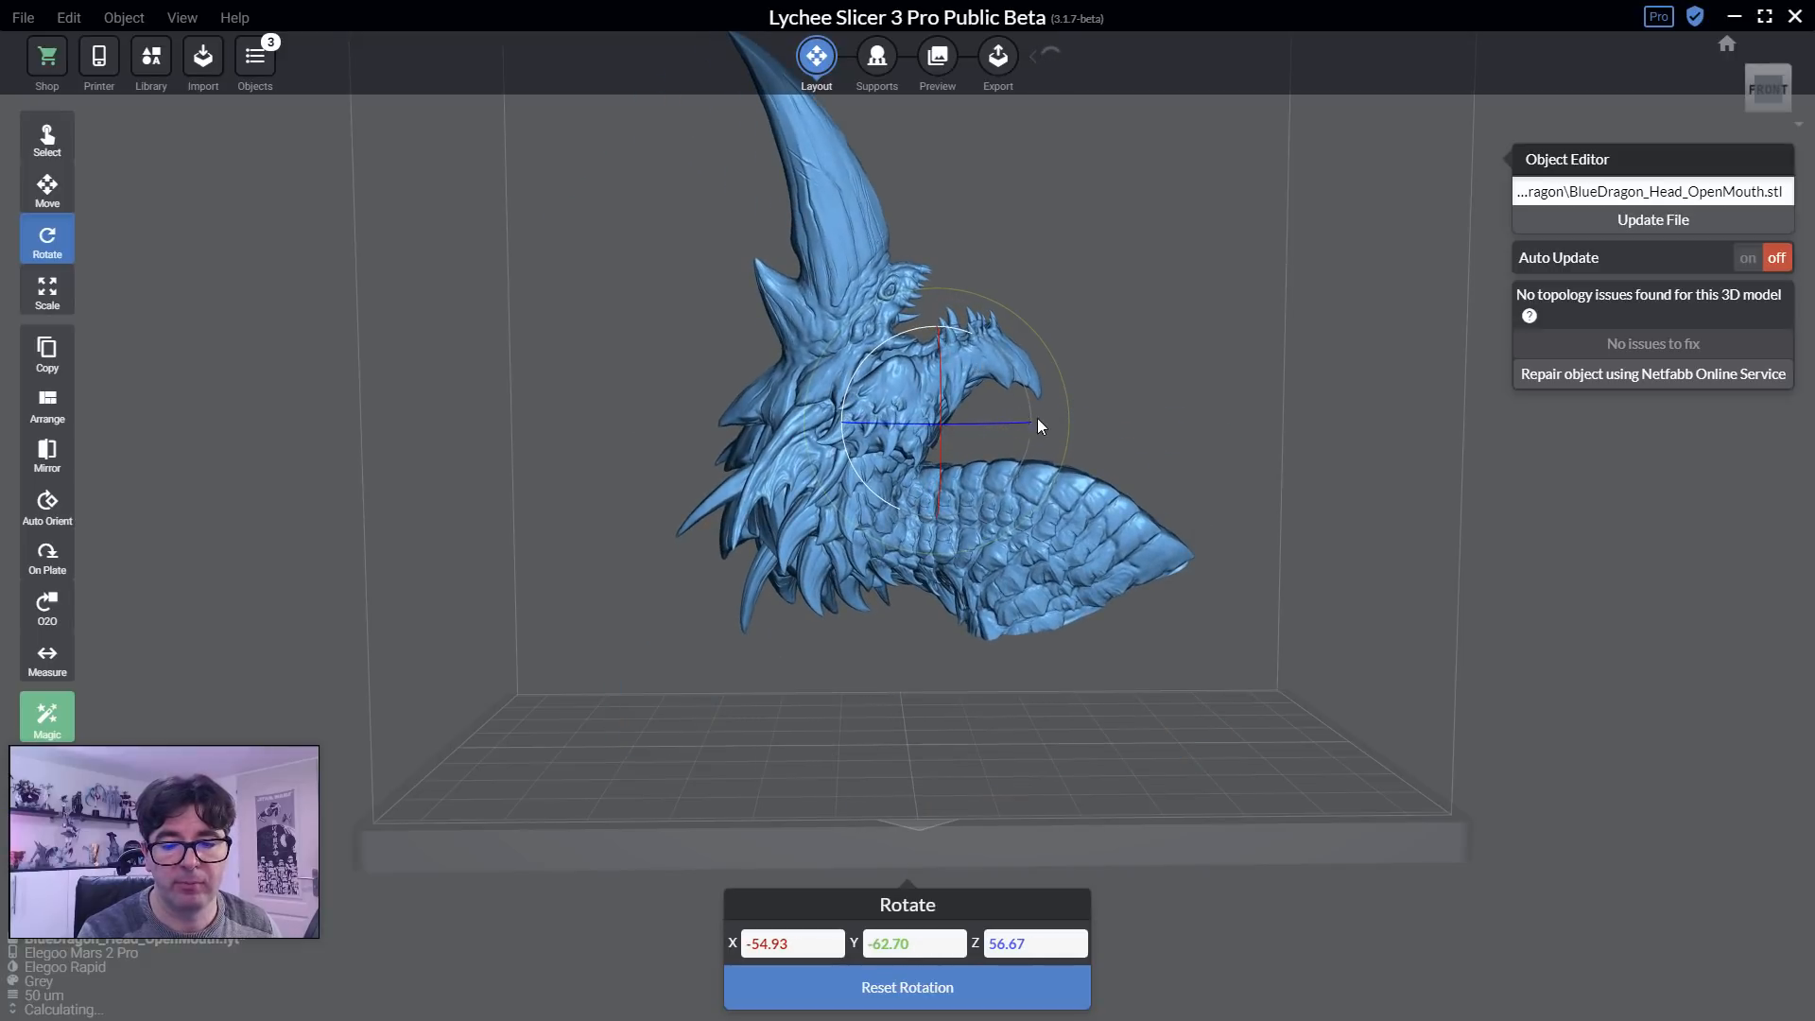
pyautogui.moveTo(553, 564); pyautogui.dragTo(662, 492, button='right')
# Recalculate the supports of the tilted head and delete all of their bracings.
pyautogui.click(872, 62)
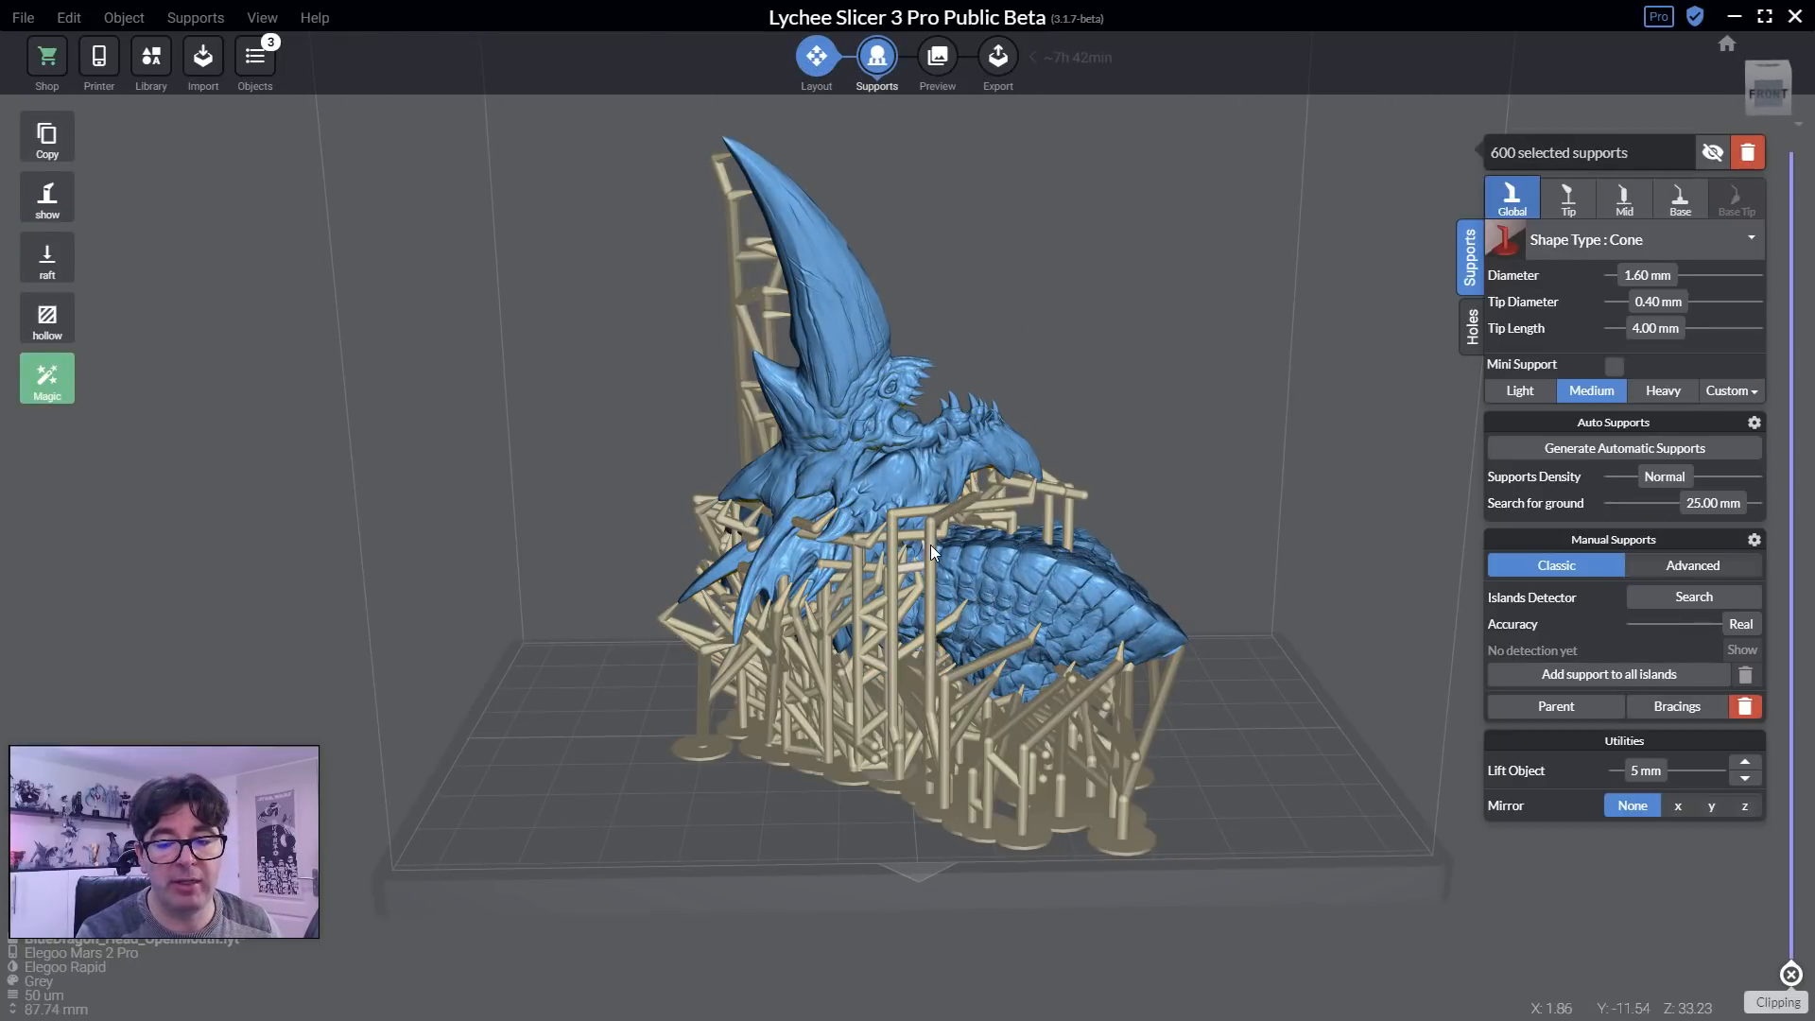
pyautogui.rightClick(933, 562)
pyautogui.click(1002, 632)
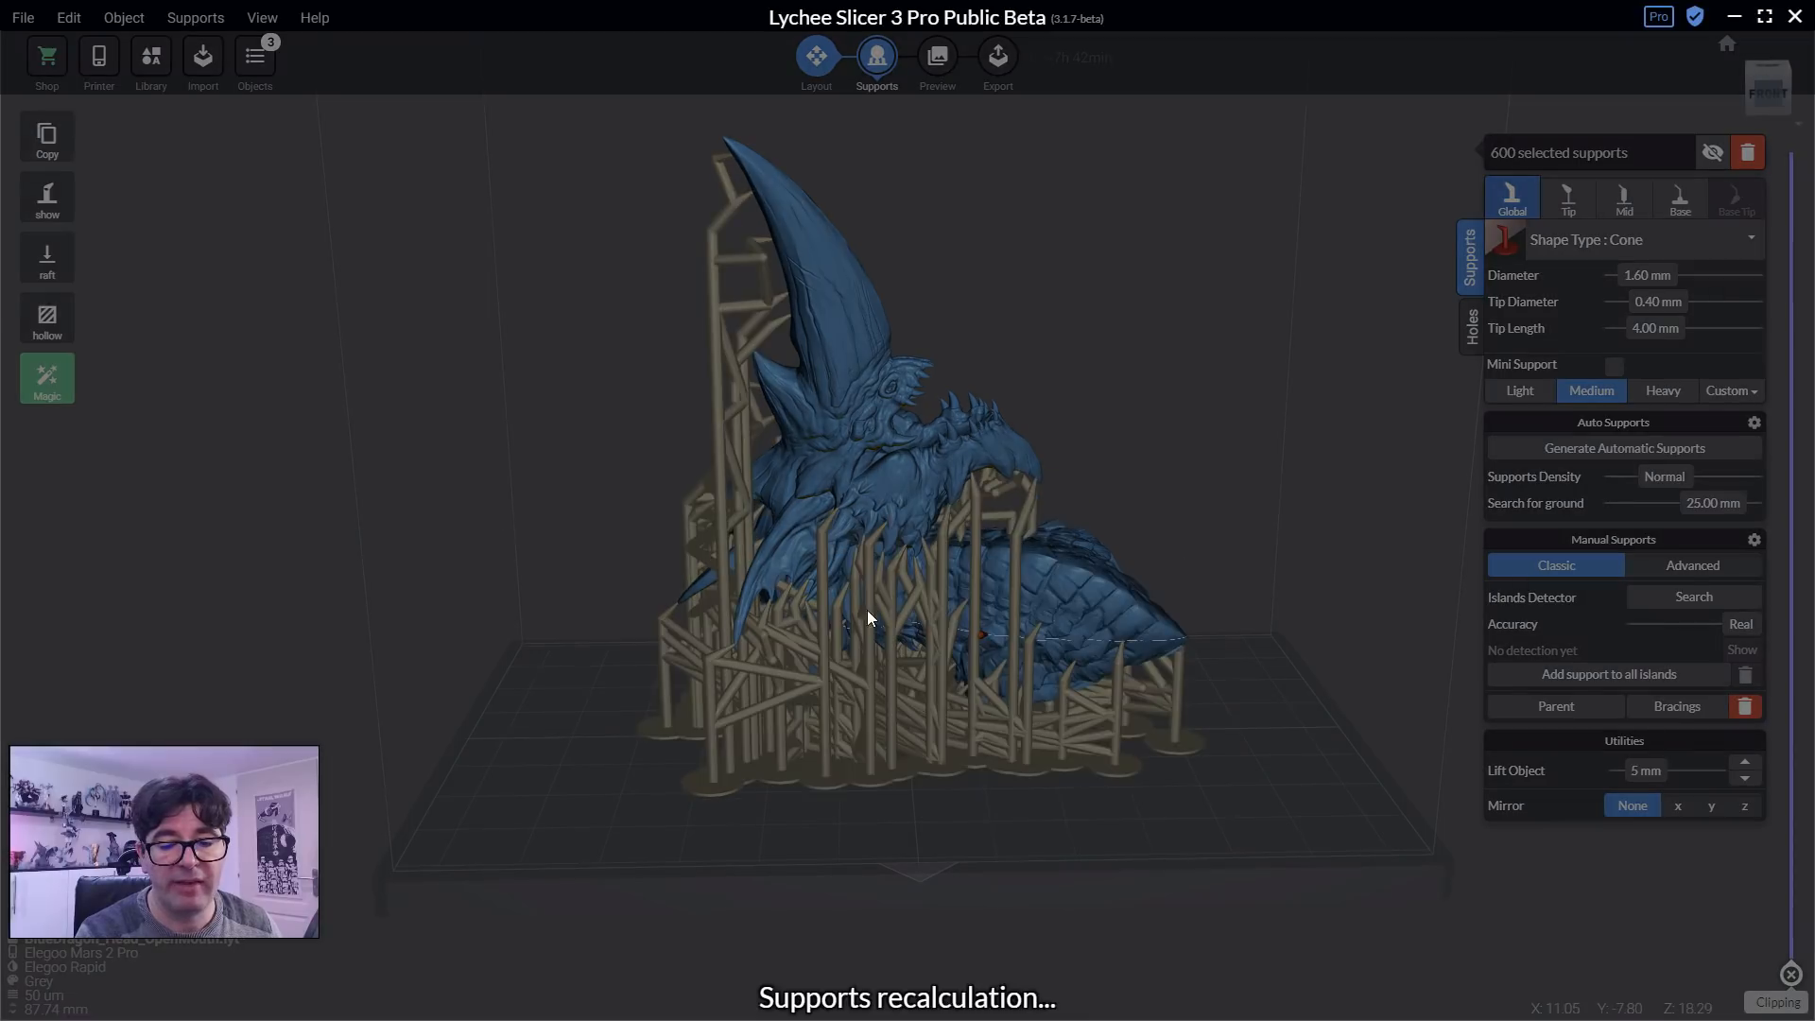
pyautogui.click(1741, 707)
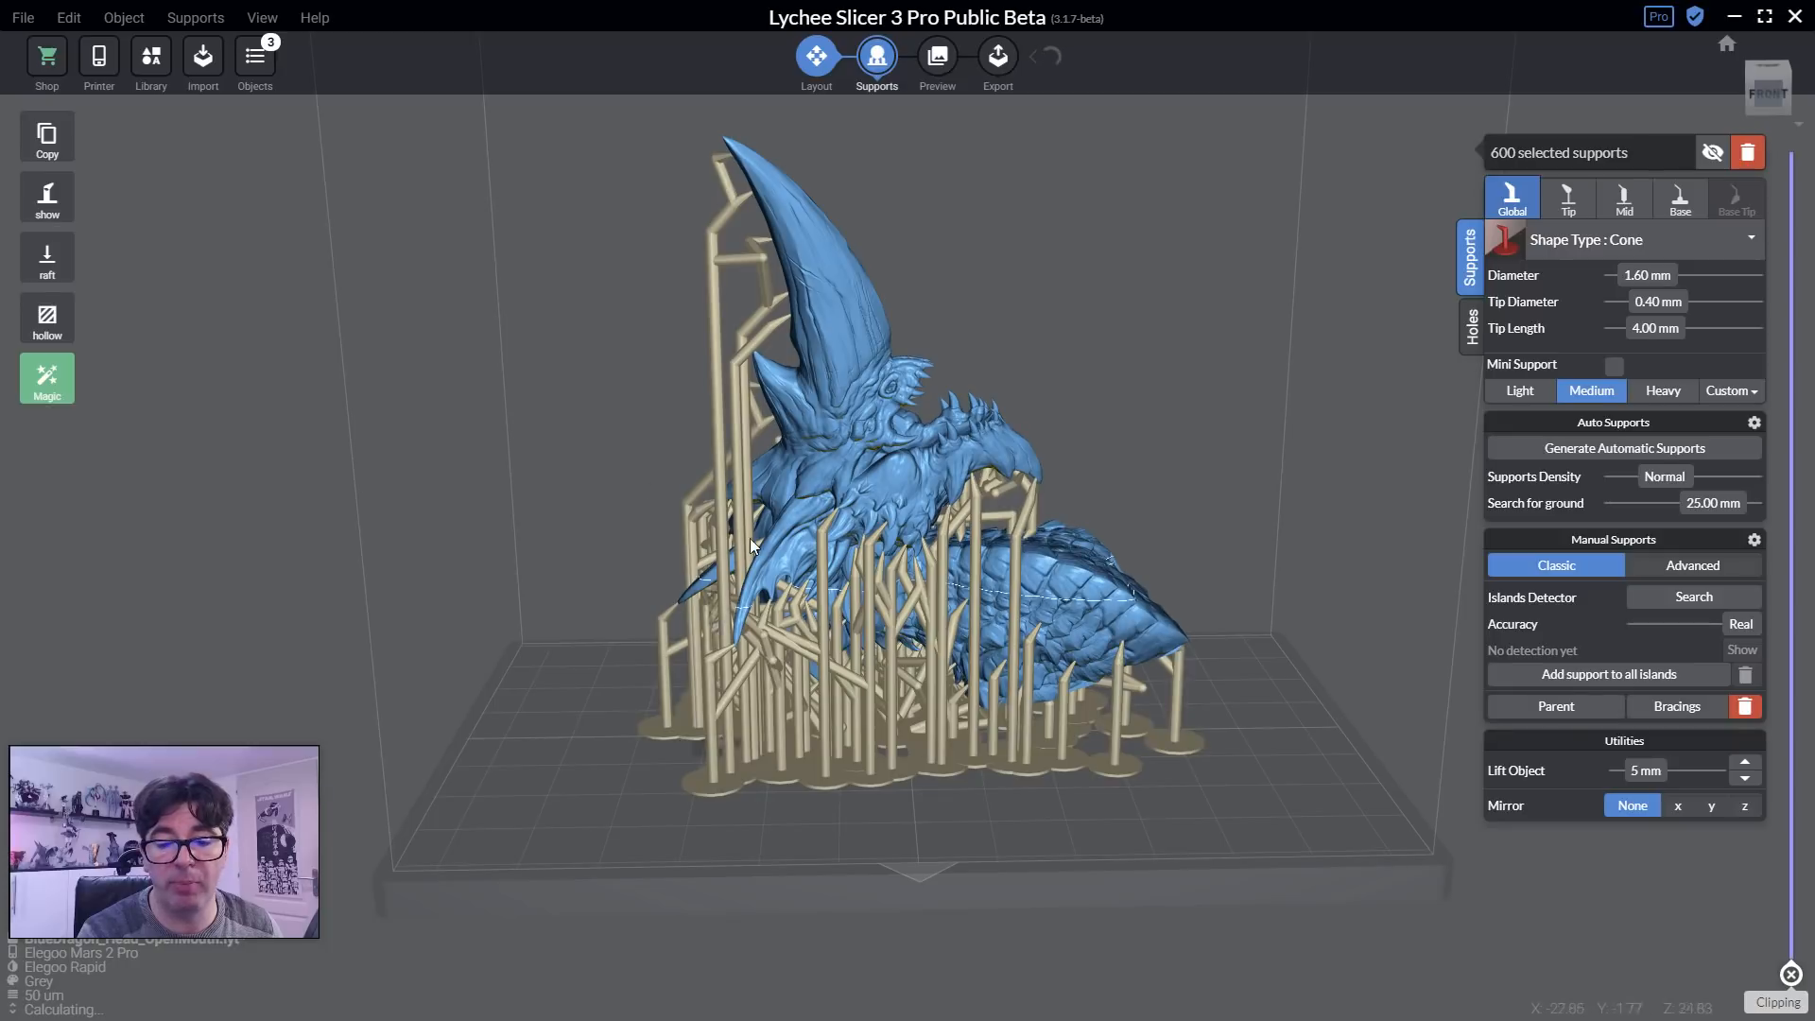
pyautogui.moveTo(560, 479)
pyautogui.mouseDown(button='right')
pyautogui.moveTo(604, 484)
pyautogui.moveTo(586, 484)
pyautogui.mouseUp(button='right')
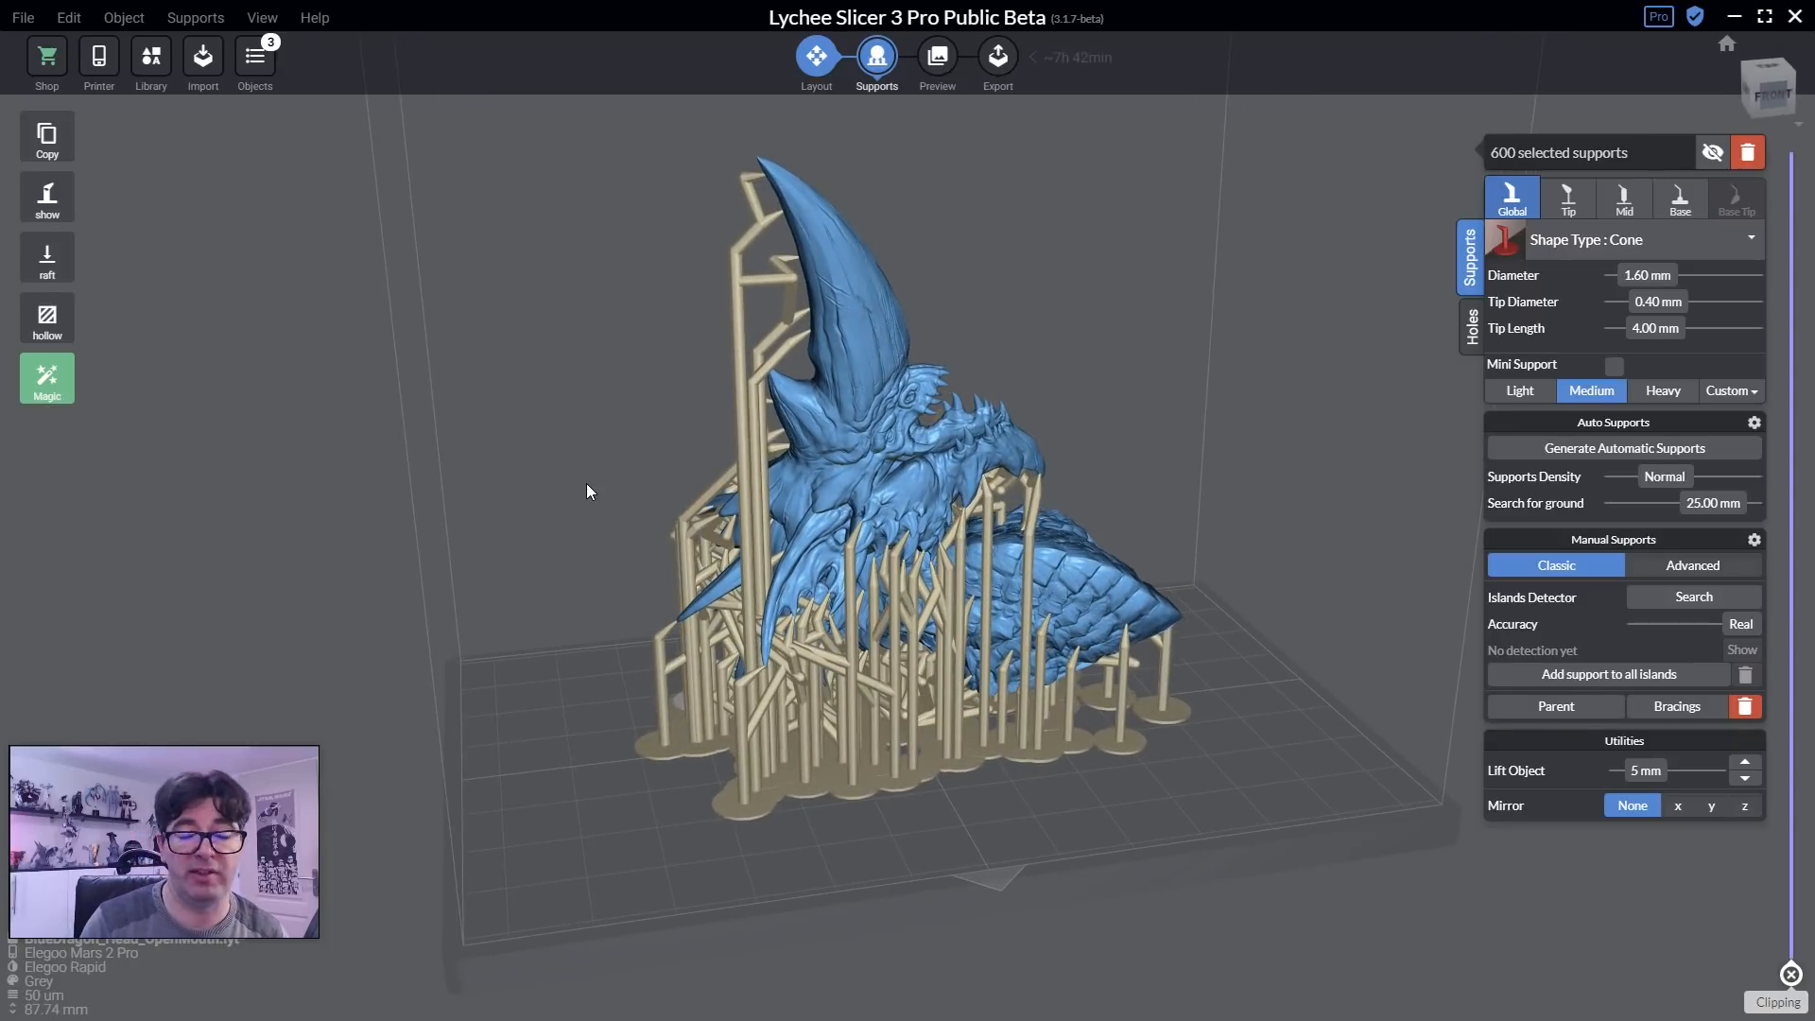
# Return to the layout with the head's original tilt restored and rotate it on the plate to a Z rotation of about 112.53.
pyautogui.click(586, 484)
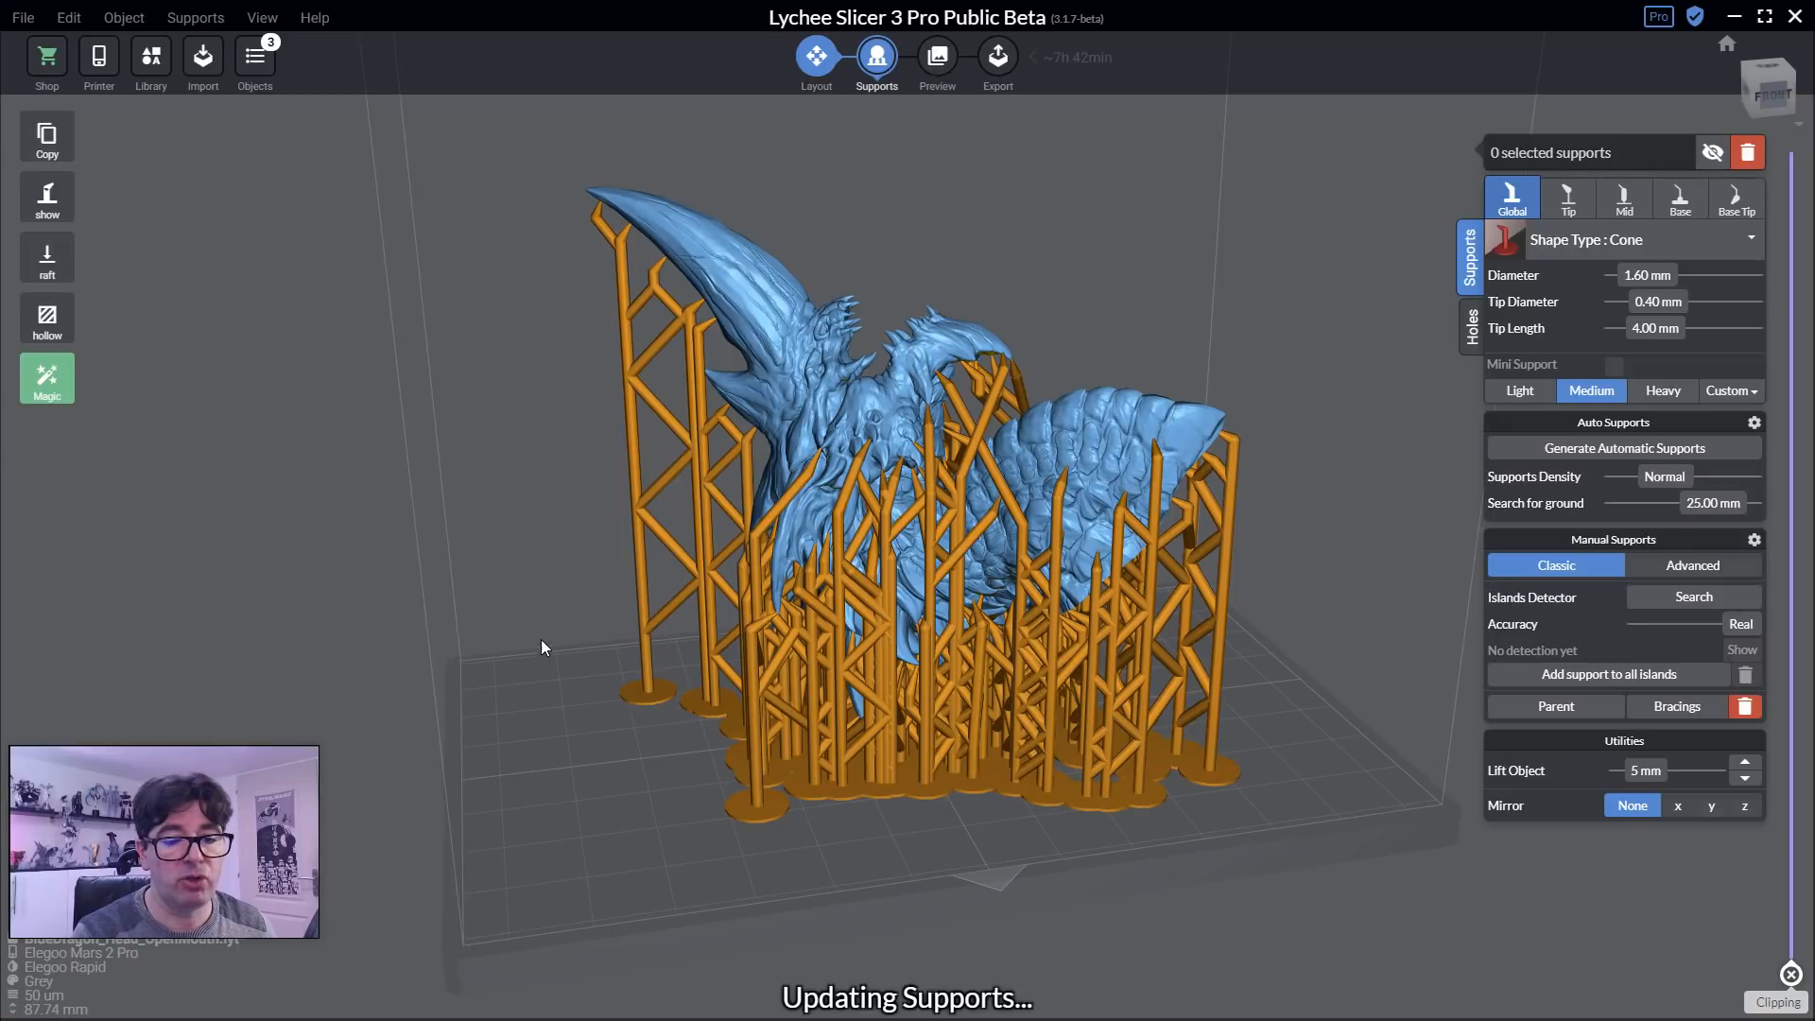
pyautogui.click(817, 58)
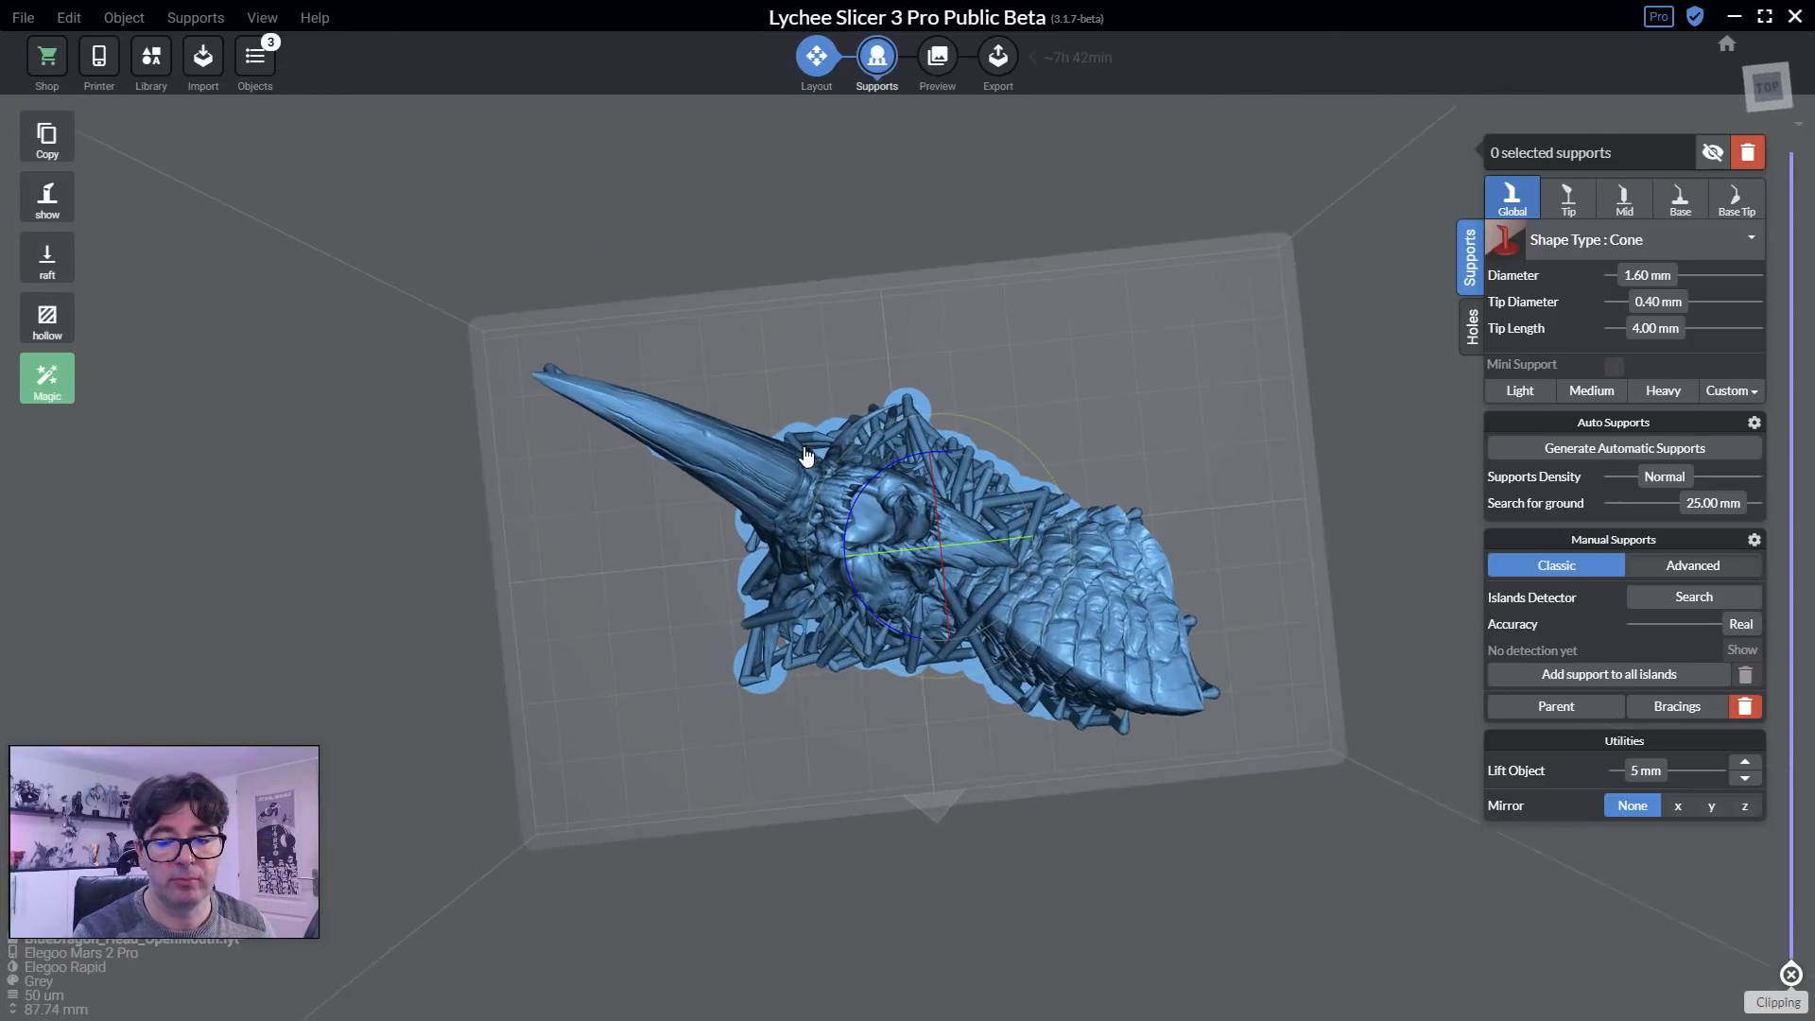
pyautogui.moveTo(806, 456); pyautogui.dragTo(800, 457, button='right')
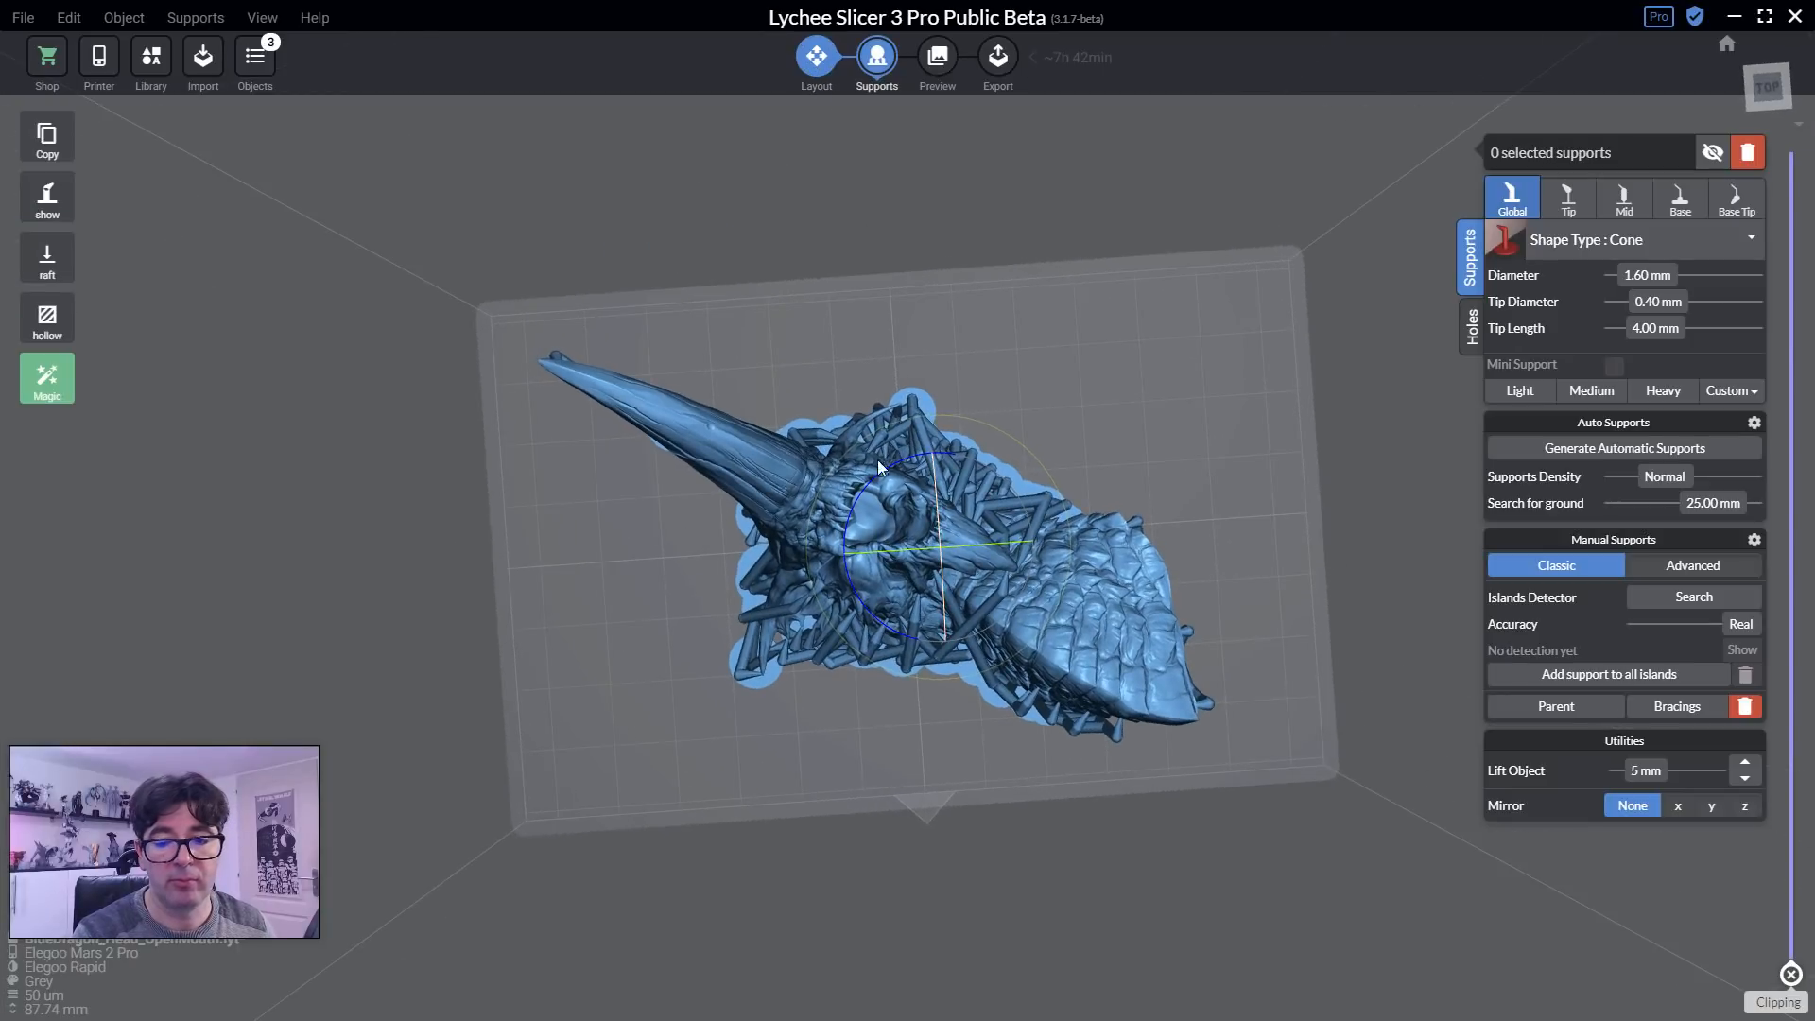
pyautogui.moveTo(860, 480); pyautogui.dragTo(836, 518)
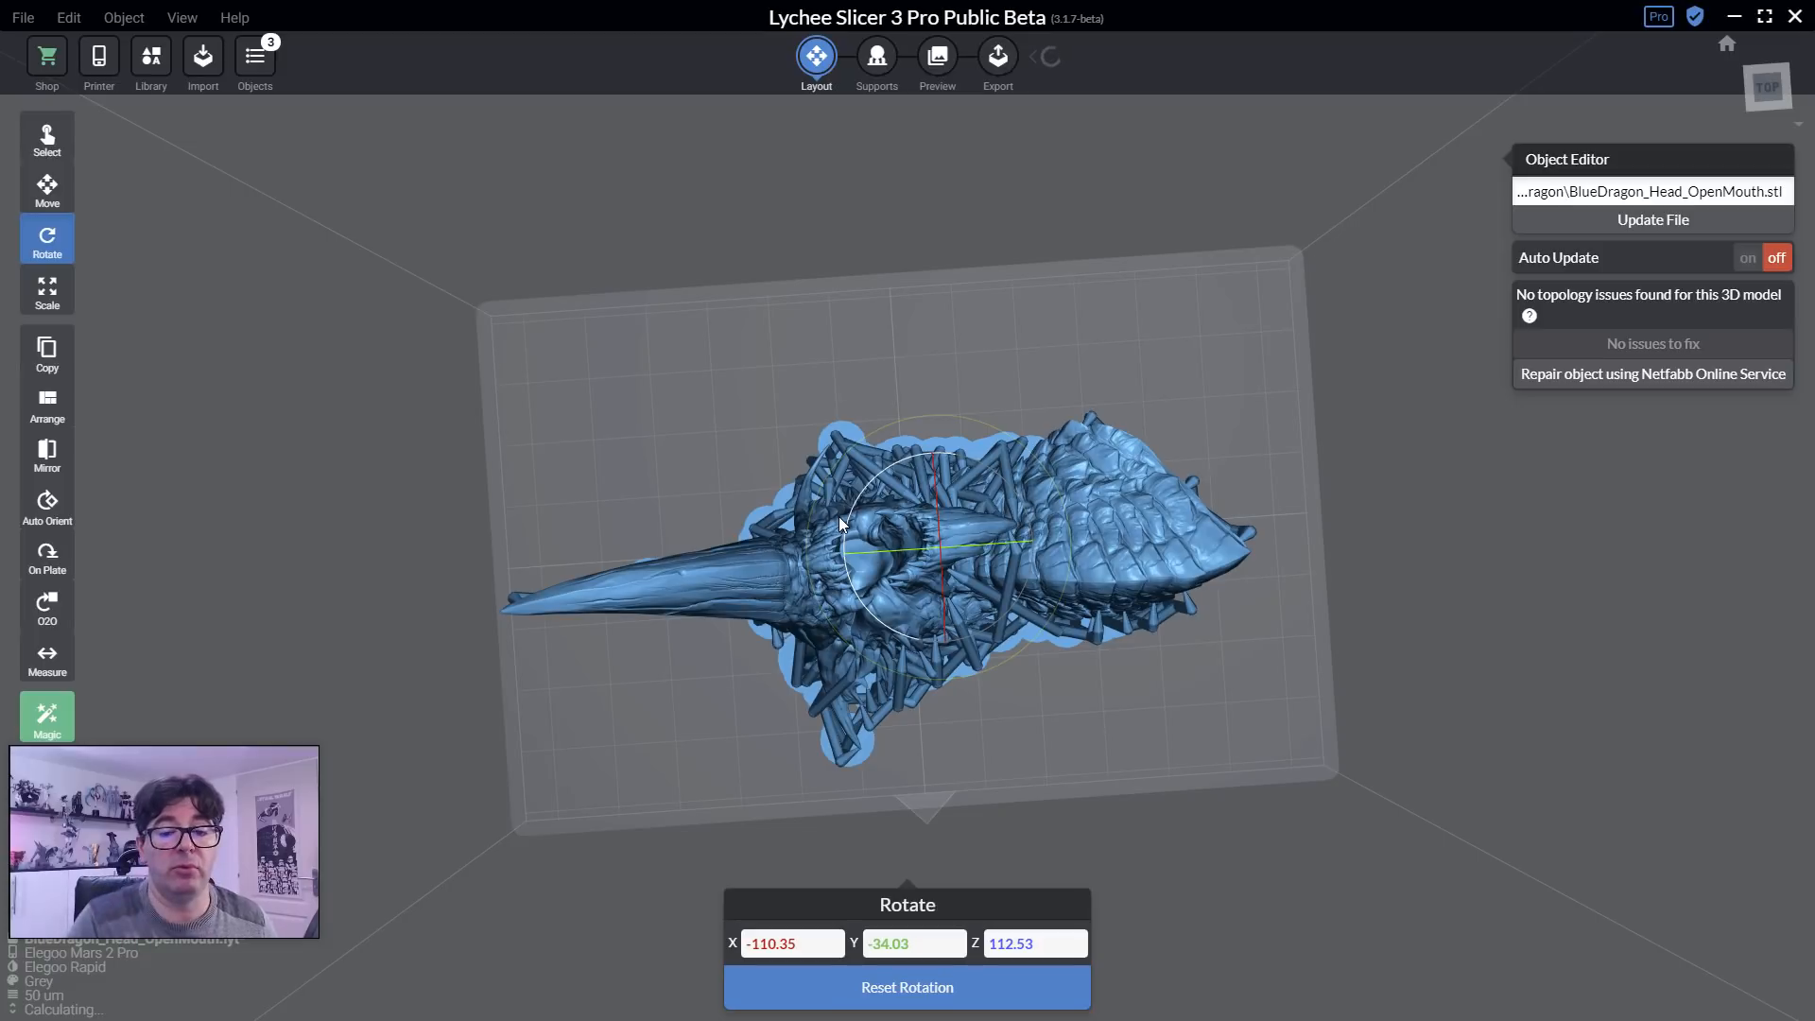
# Scale the supported dragon head uniformly to 150%.
pyautogui.click(48, 289)
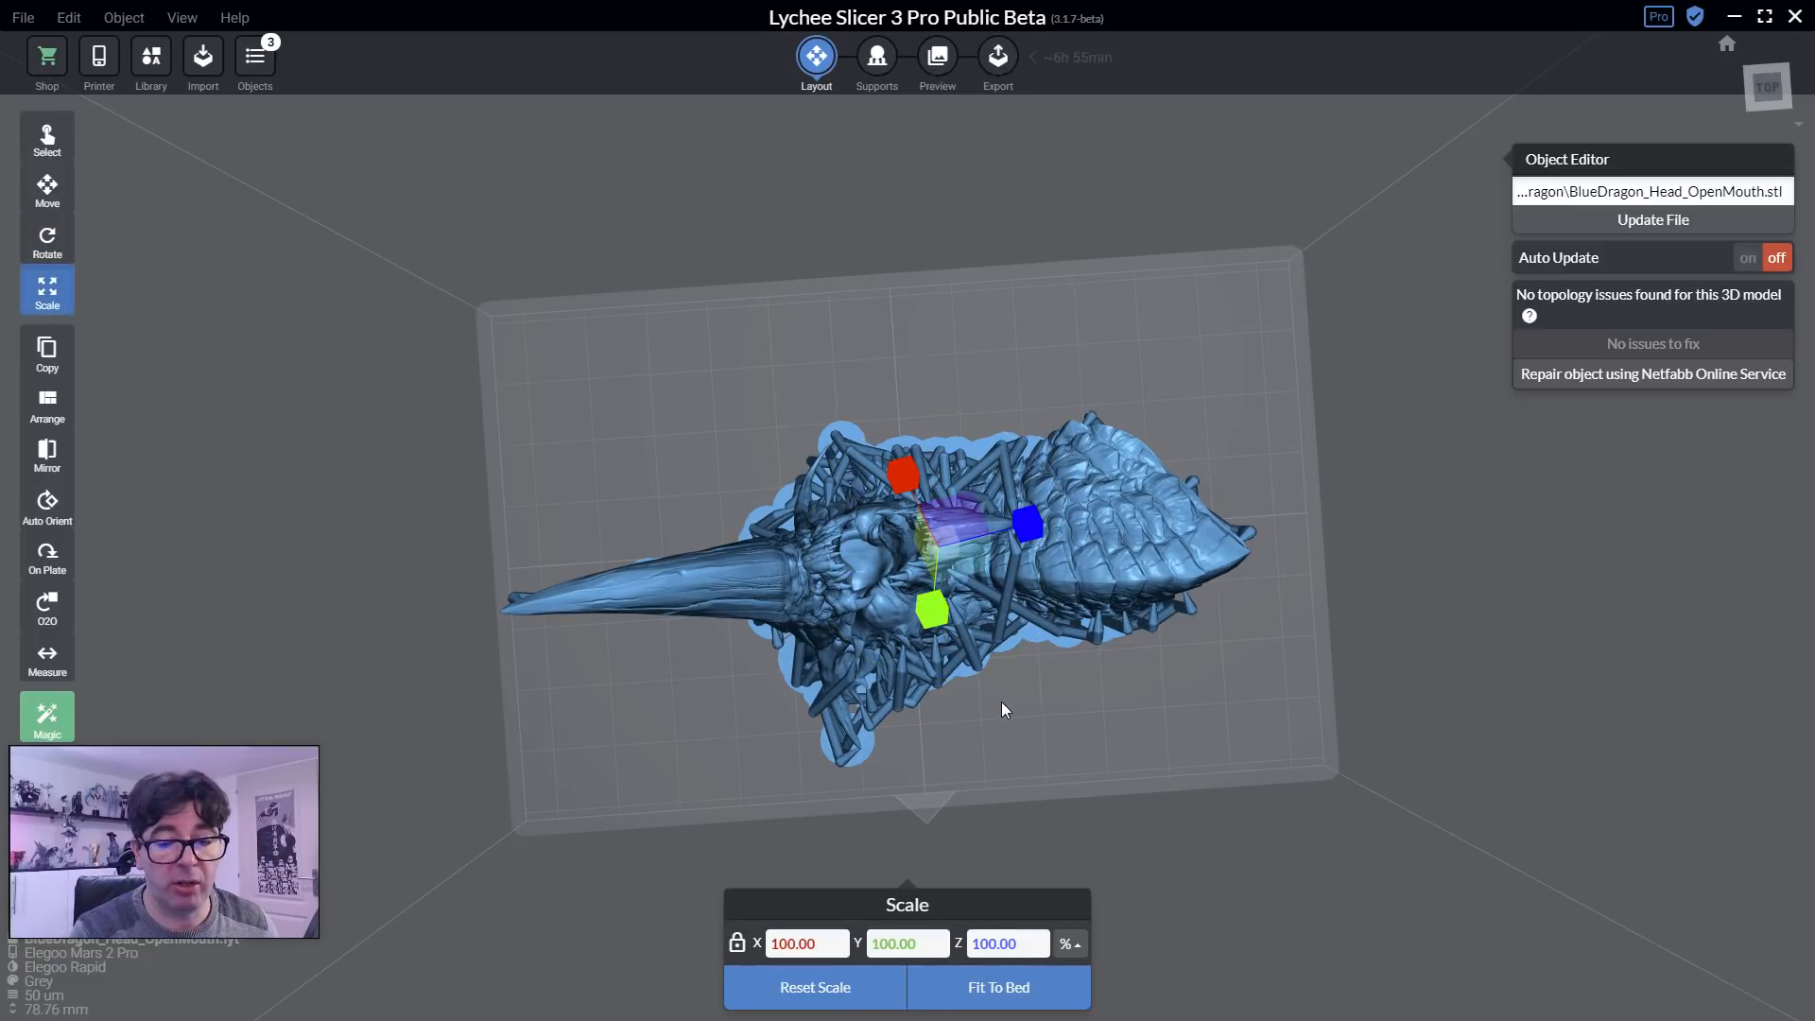
pyautogui.click(797, 946)
pyautogui.write('150')
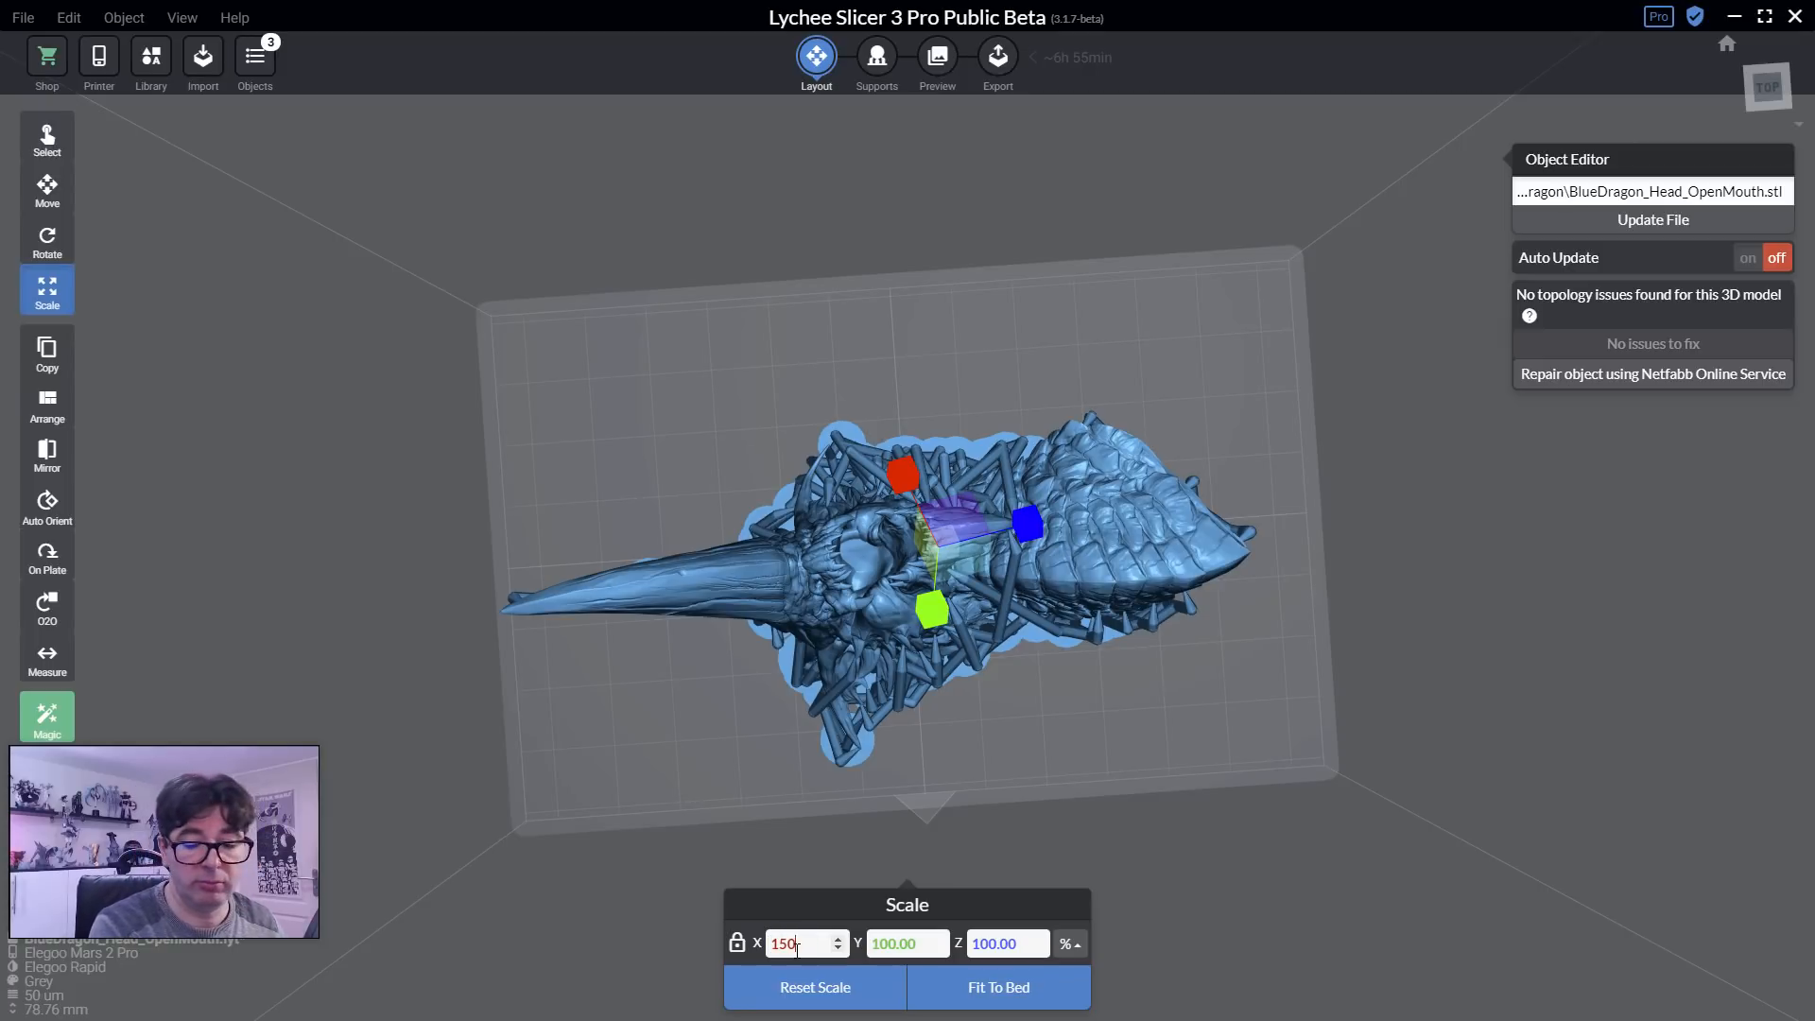
pyautogui.press('Return')
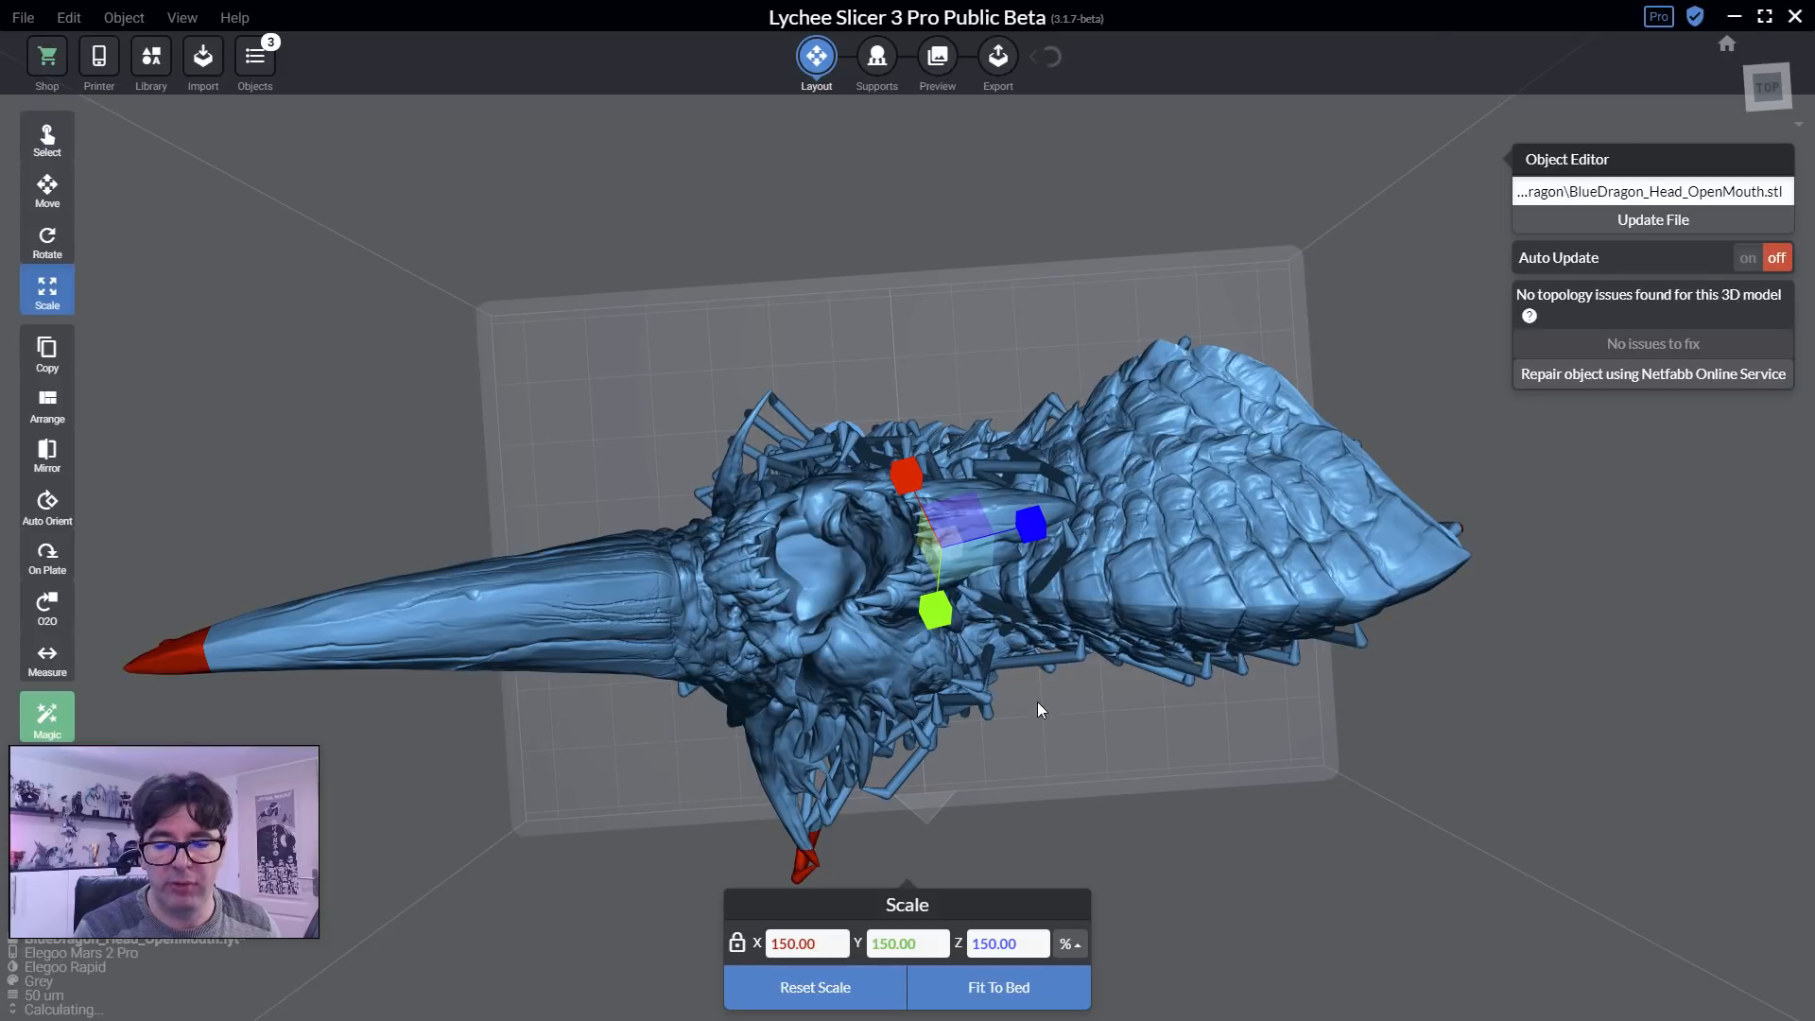
# View the build plate straight from above and turn on the orthographic camera.
pyautogui.moveTo(1037, 702); pyautogui.dragTo(1057, 843, button='right')
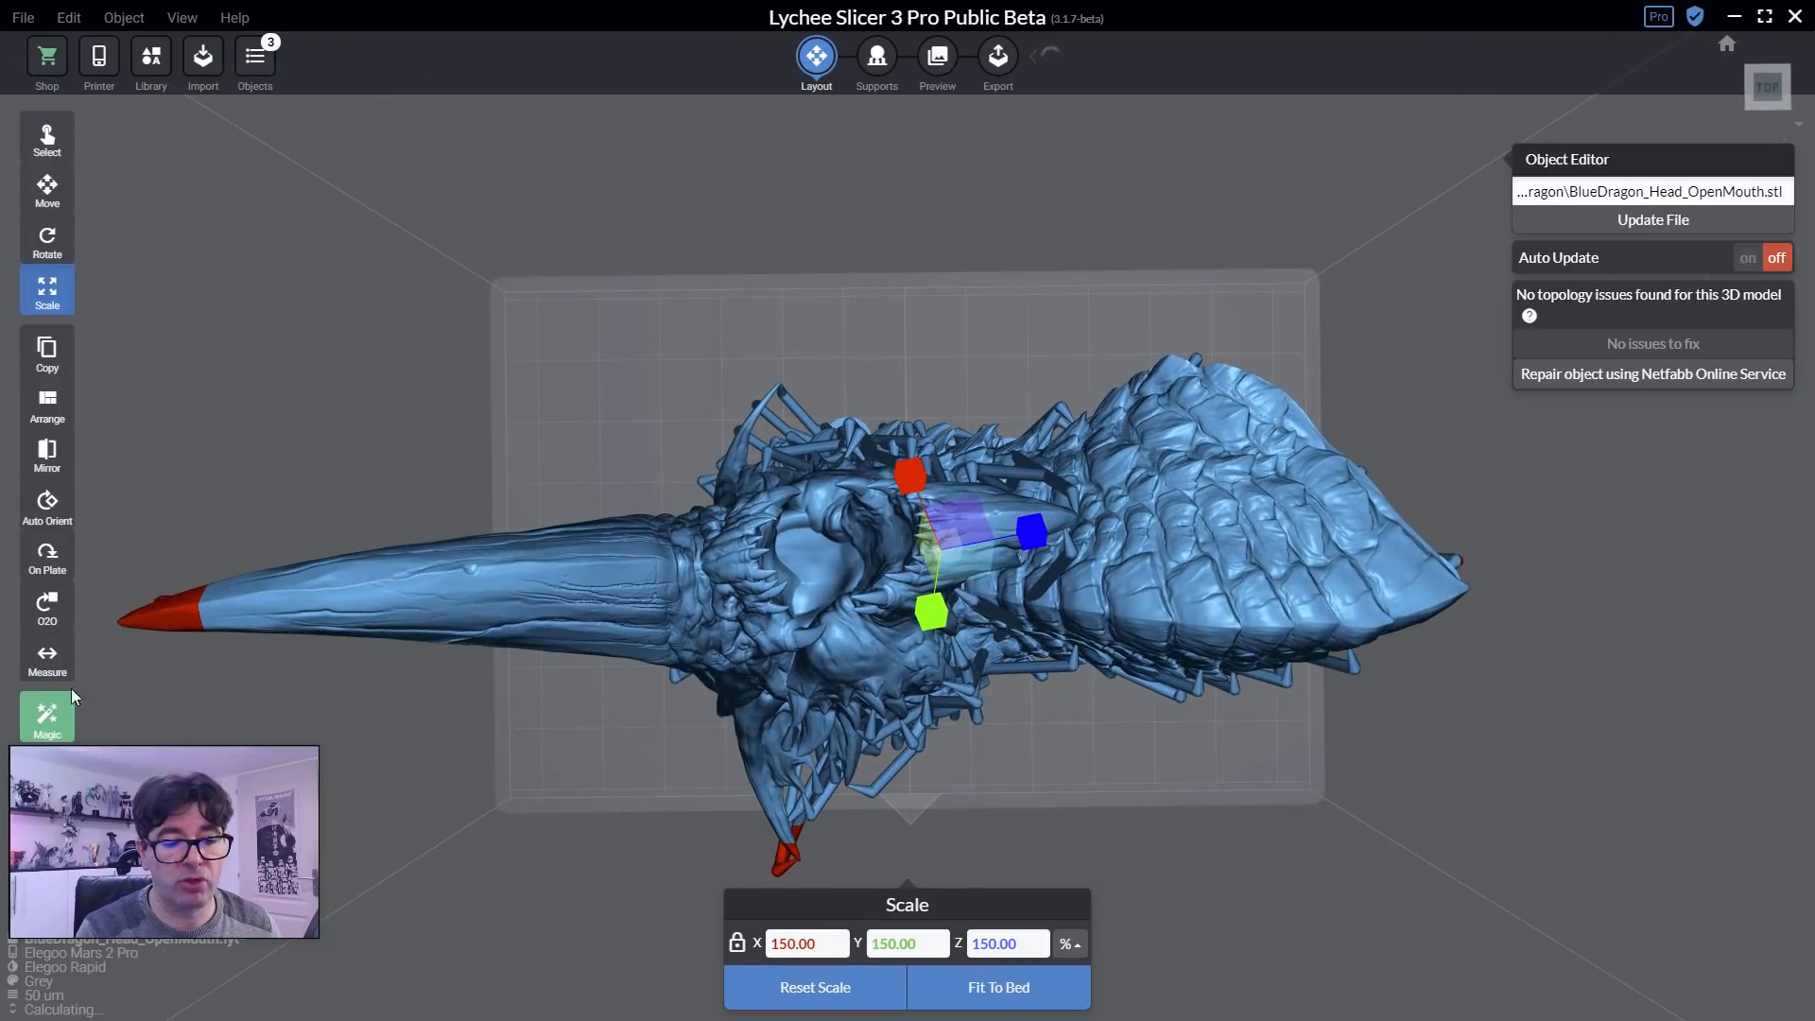
pyautogui.click(1800, 128)
pyautogui.click(1760, 191)
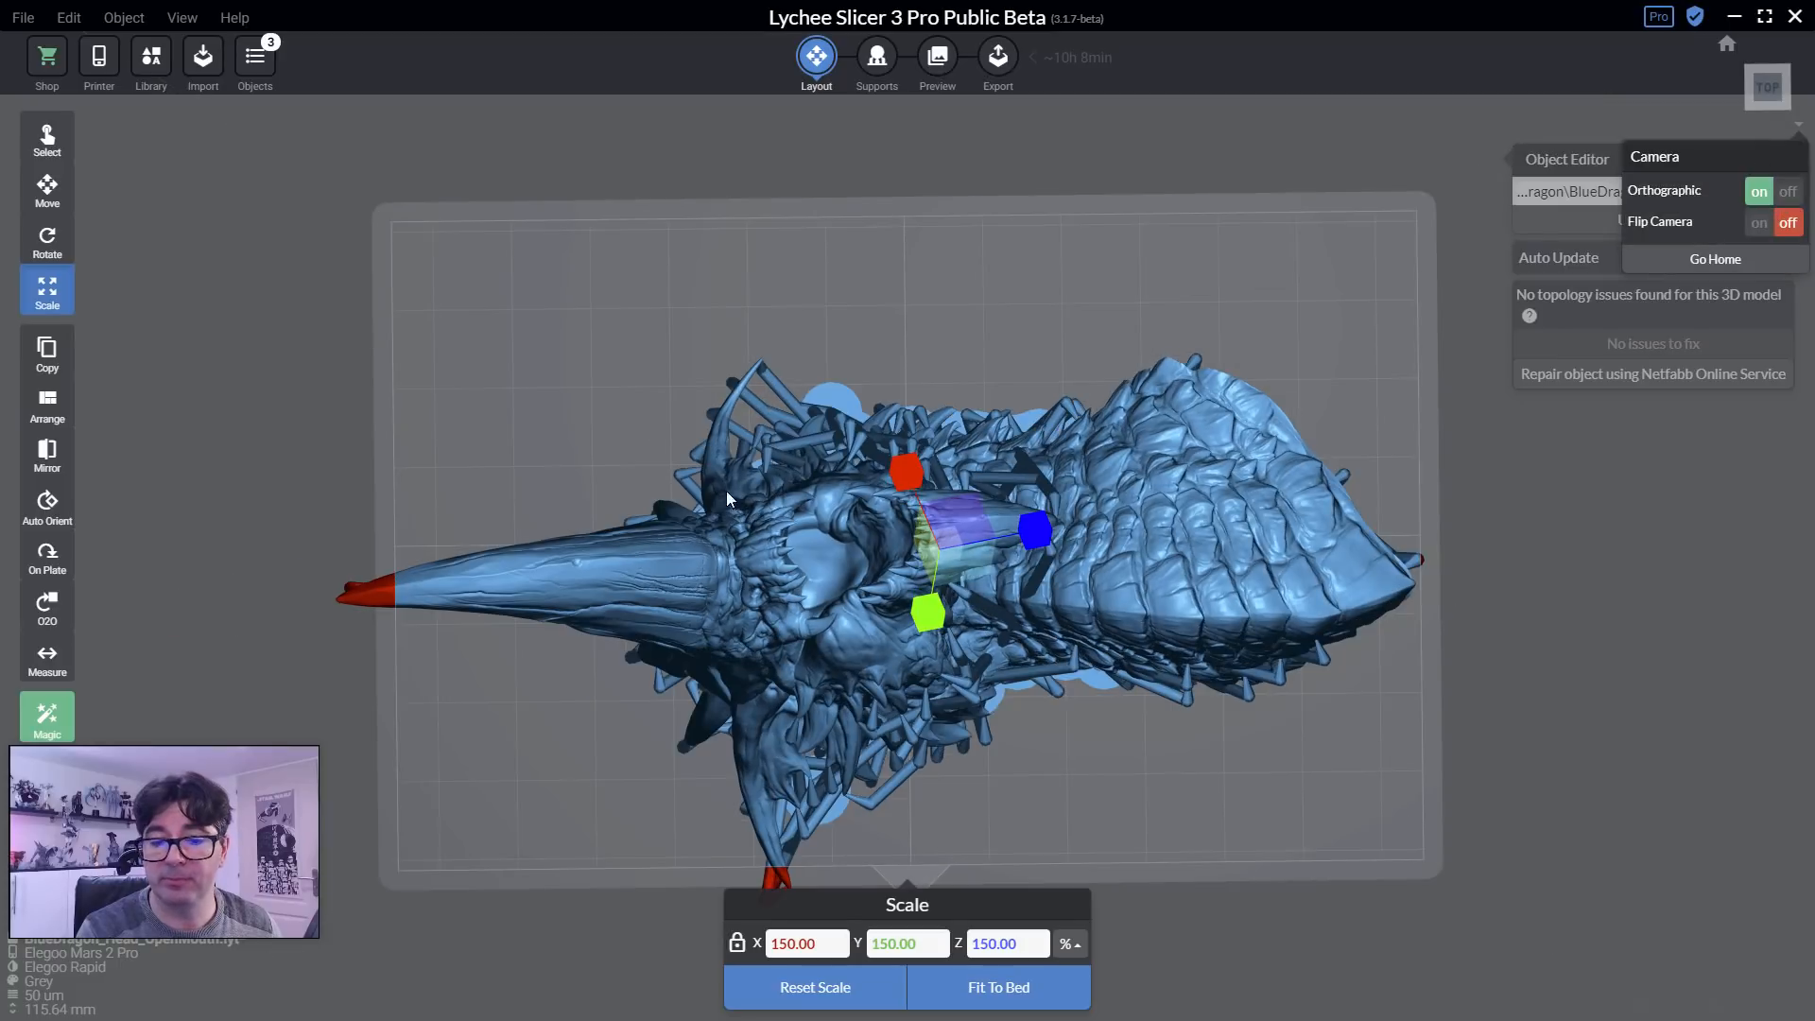
# Turn the enlarged head diagonally across the build plate and position it at about X 7.31 mm, Y 6.88 mm.
pyautogui.click(53, 187)
pyautogui.moveTo(897, 511); pyautogui.dragTo(907, 439)
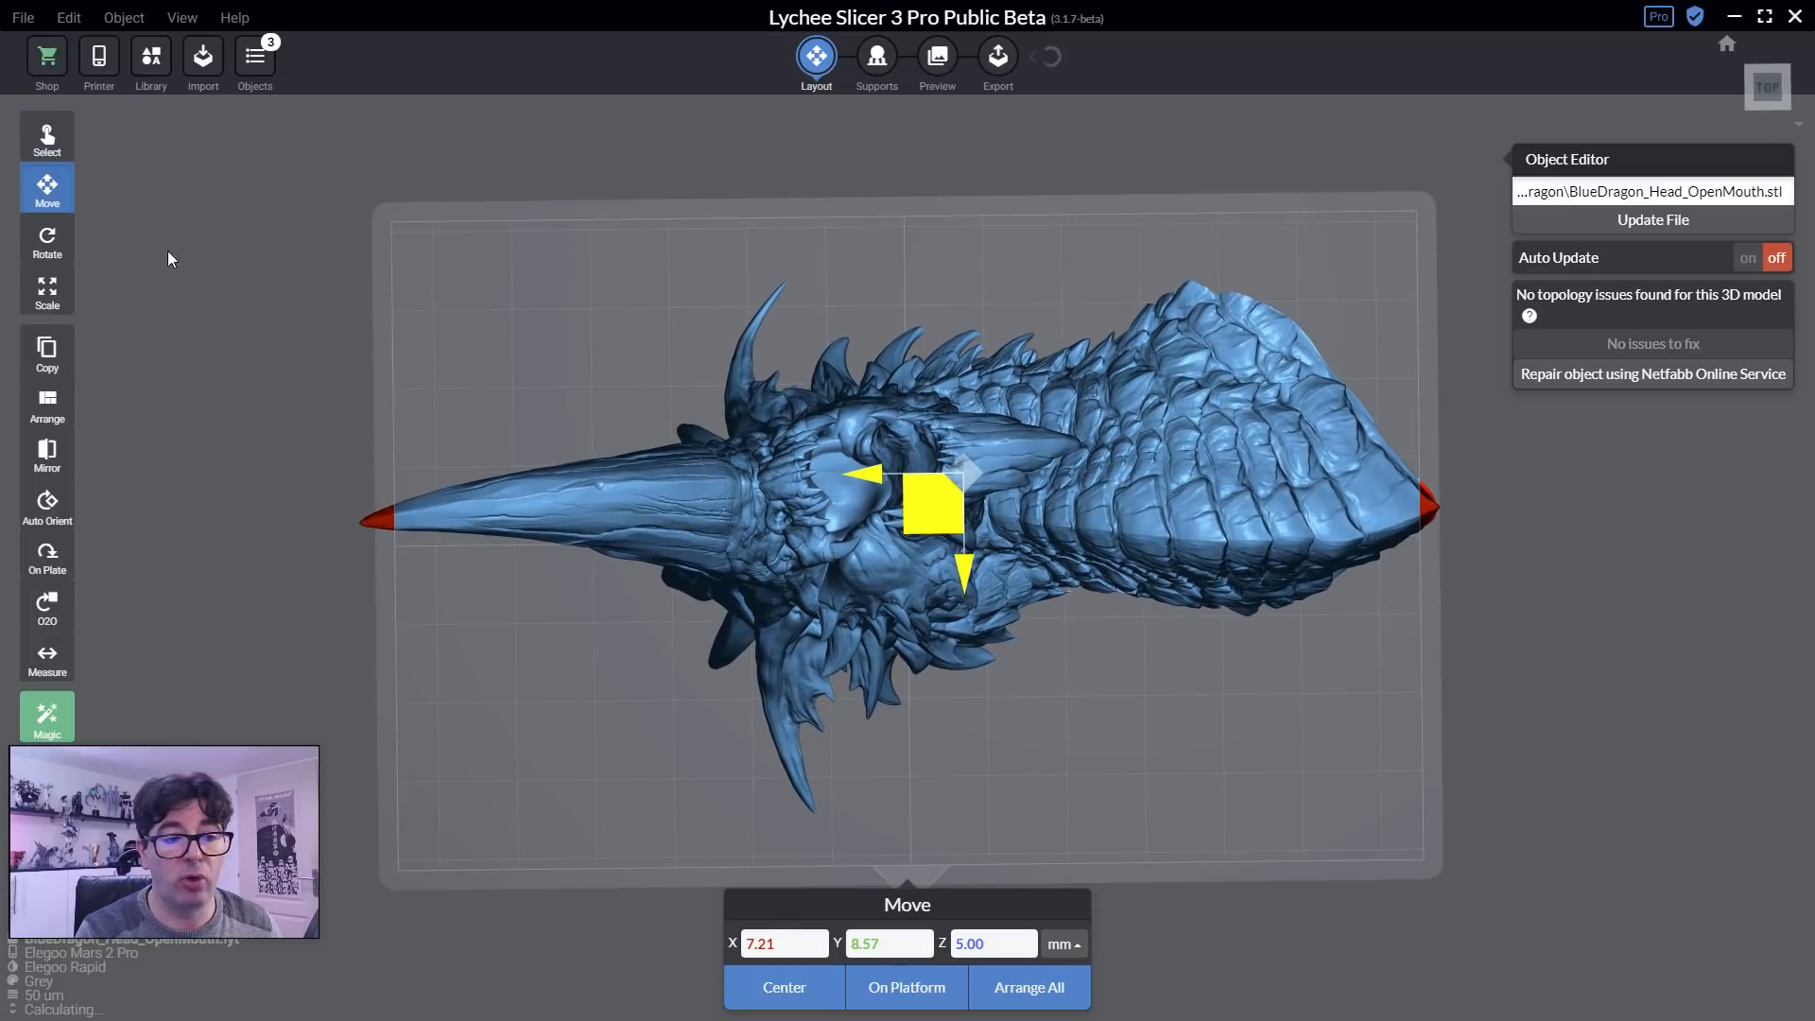
pyautogui.click(49, 244)
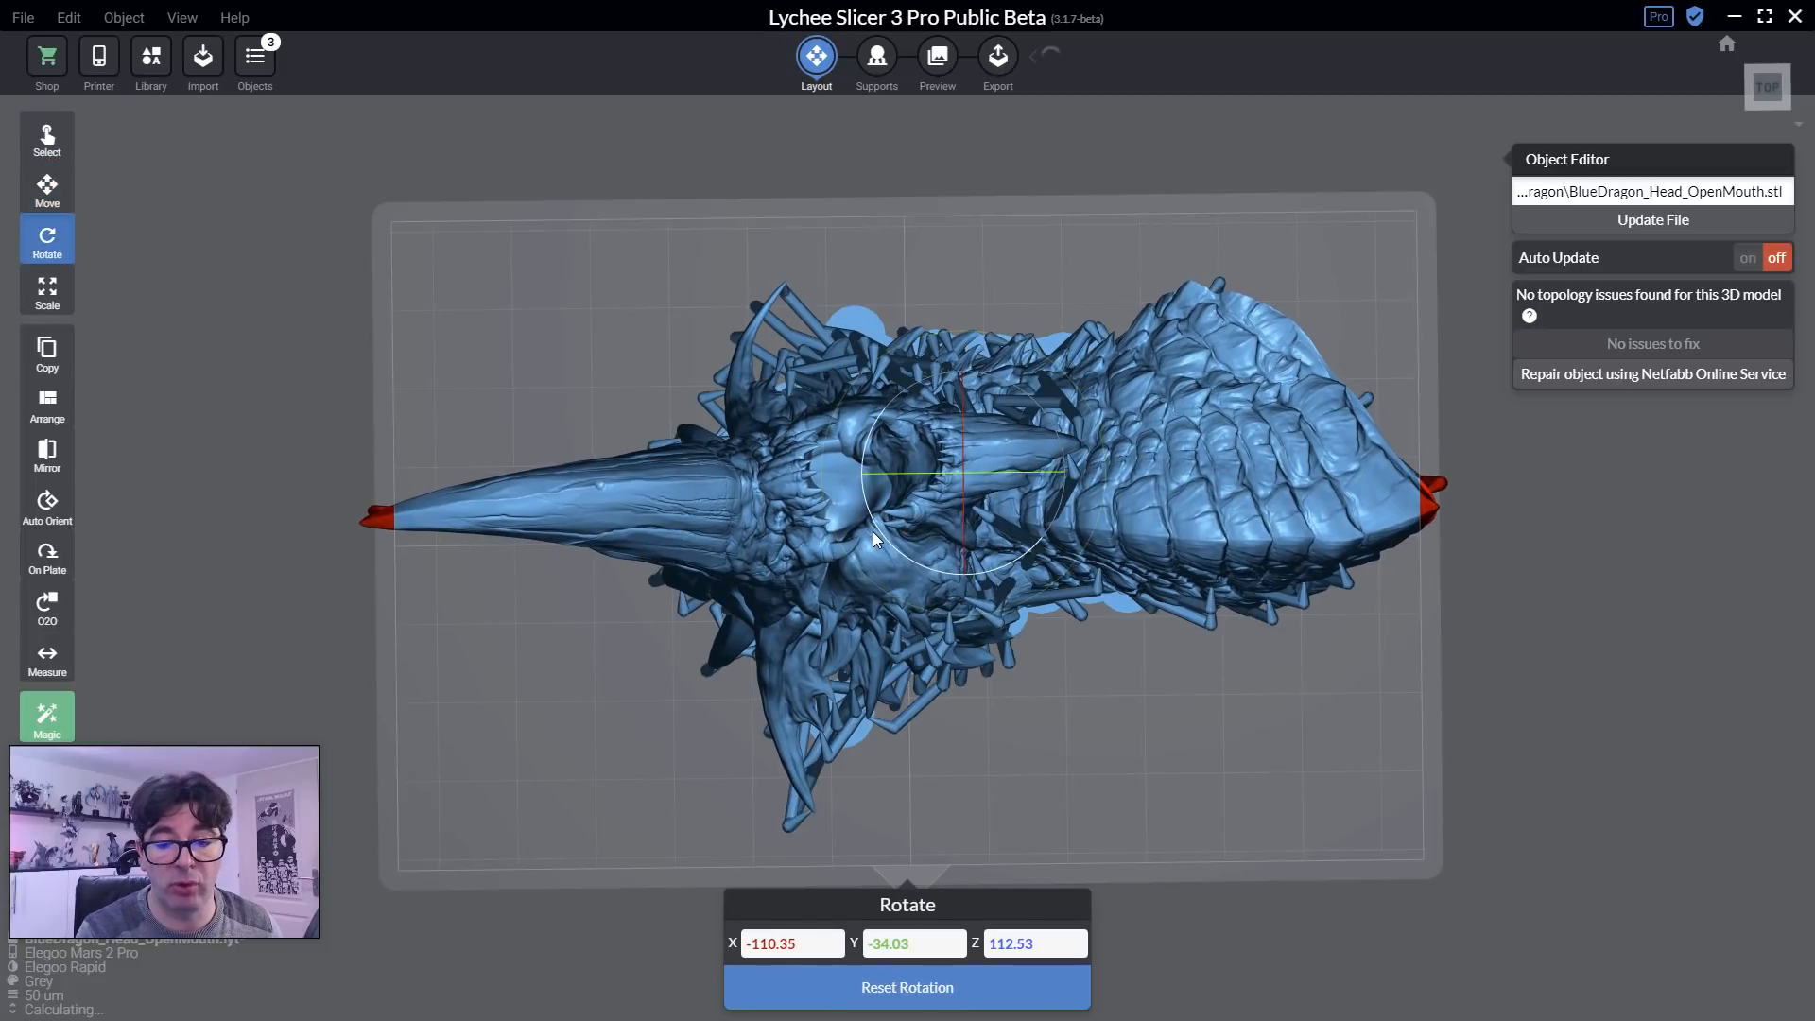
pyautogui.moveTo(878, 534); pyautogui.dragTo(899, 554)
pyautogui.click(31, 192)
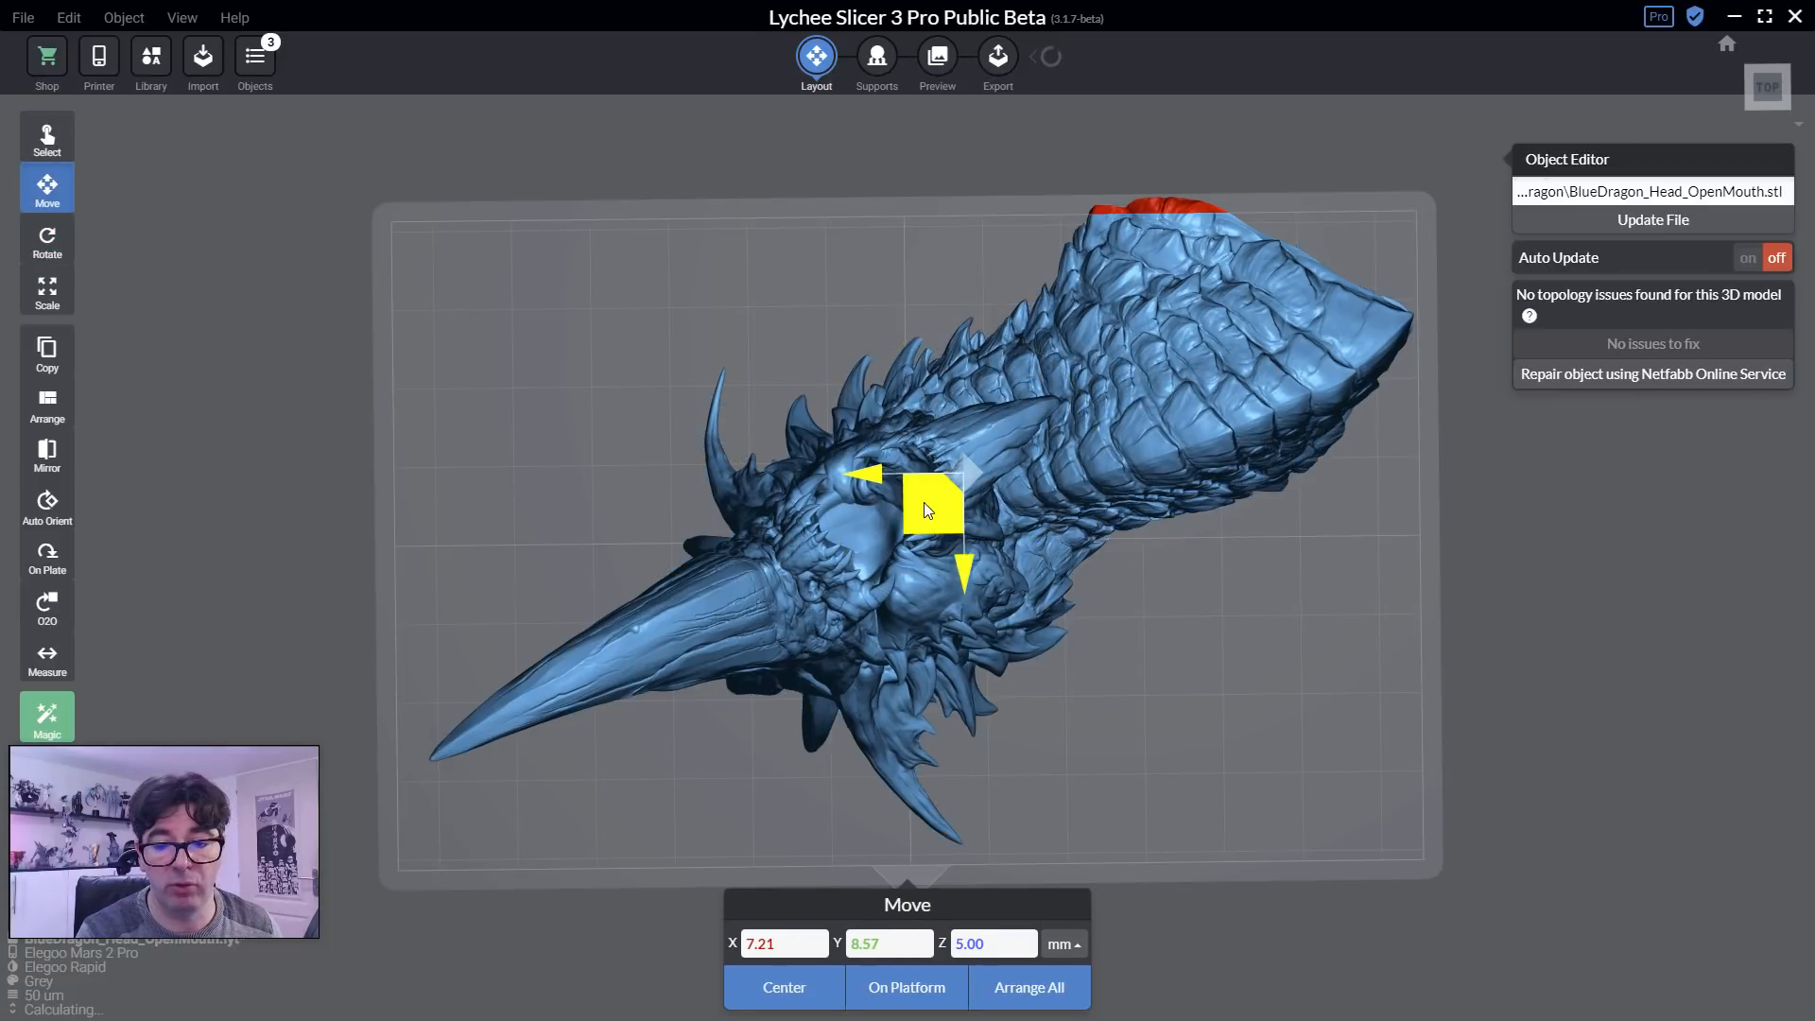
pyautogui.moveTo(923, 502); pyautogui.dragTo(926, 518)
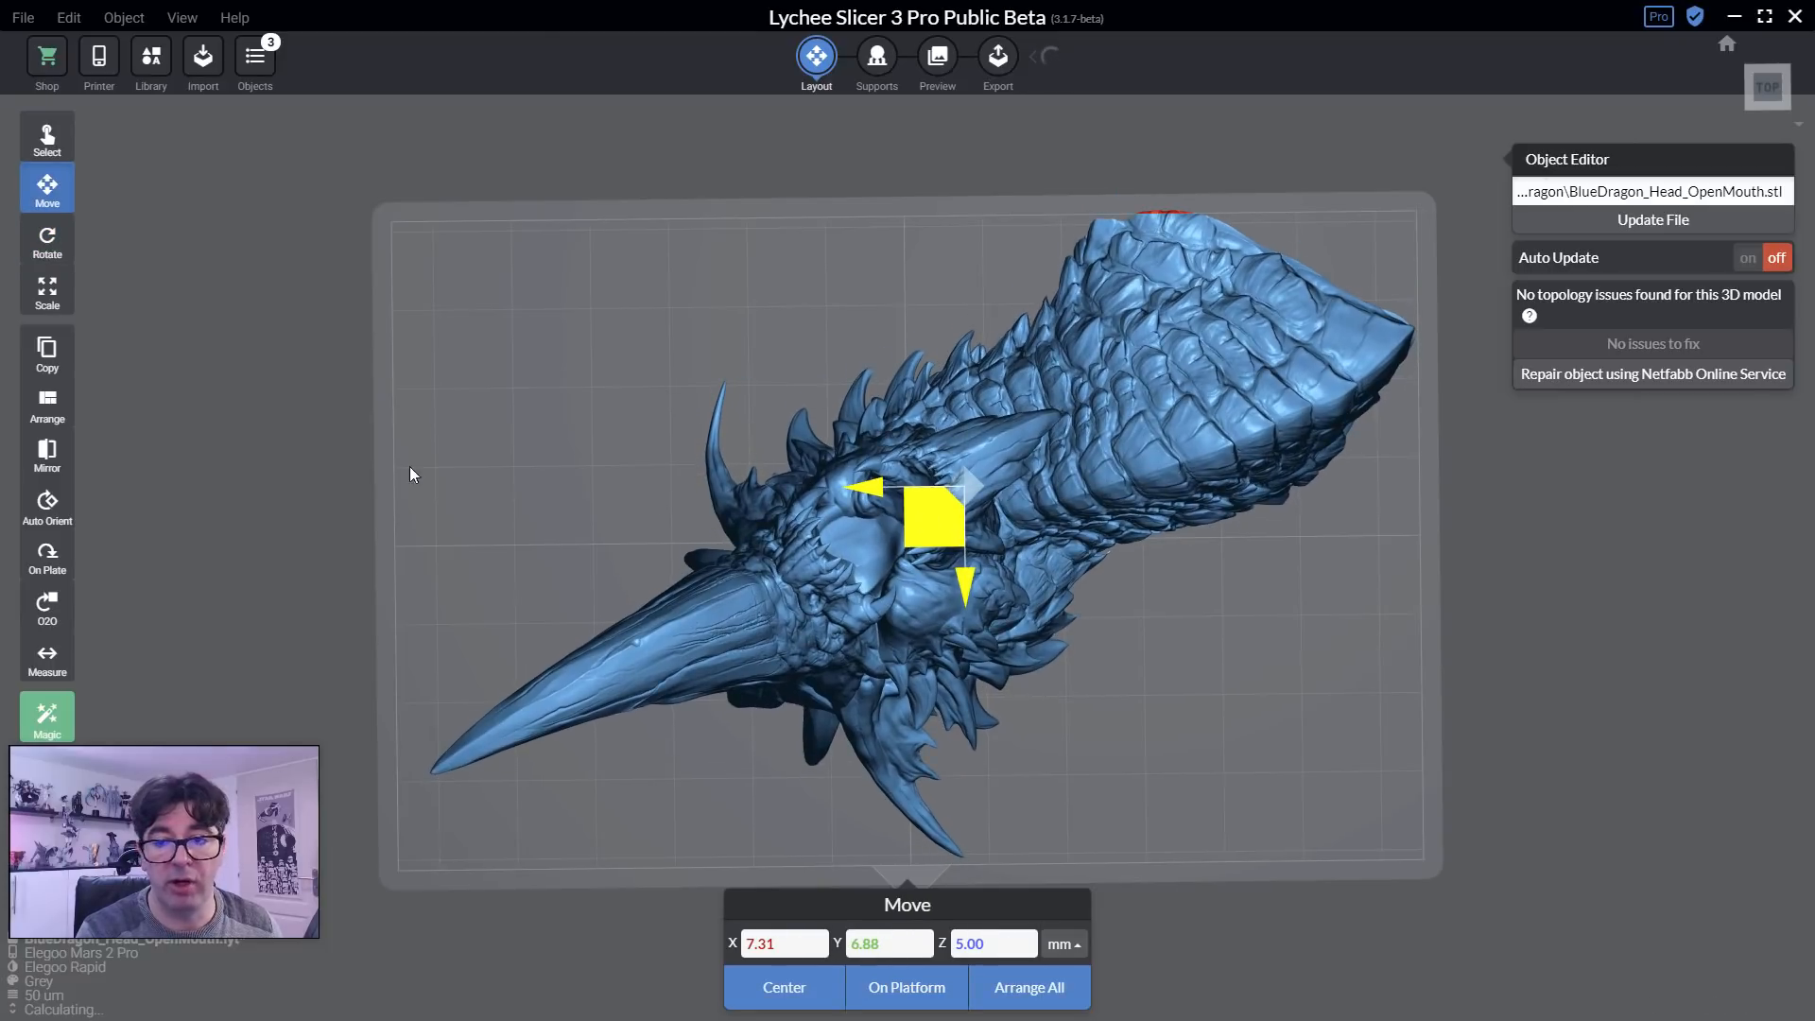
# Scale the dragon head uniformly down to 140% so it fits the build plate.
pyautogui.click(40, 305)
pyautogui.doubleClick(795, 944)
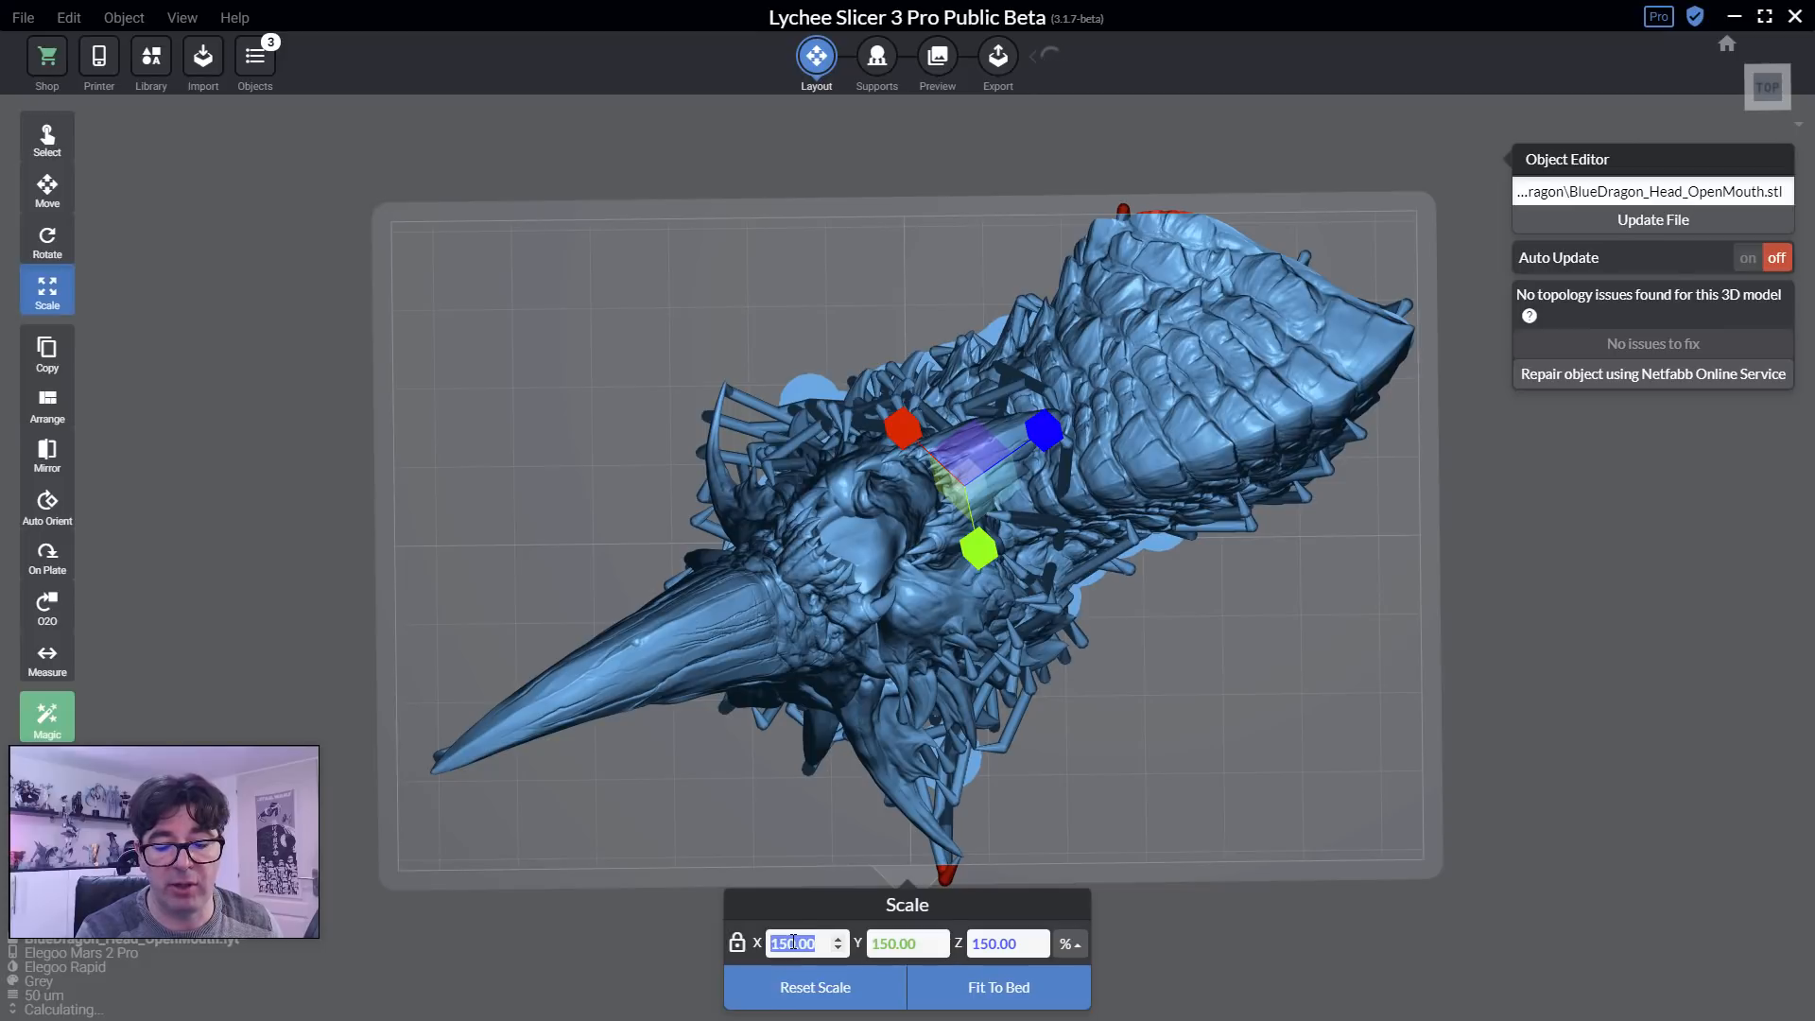
pyautogui.write('140')
pyautogui.press('Return')
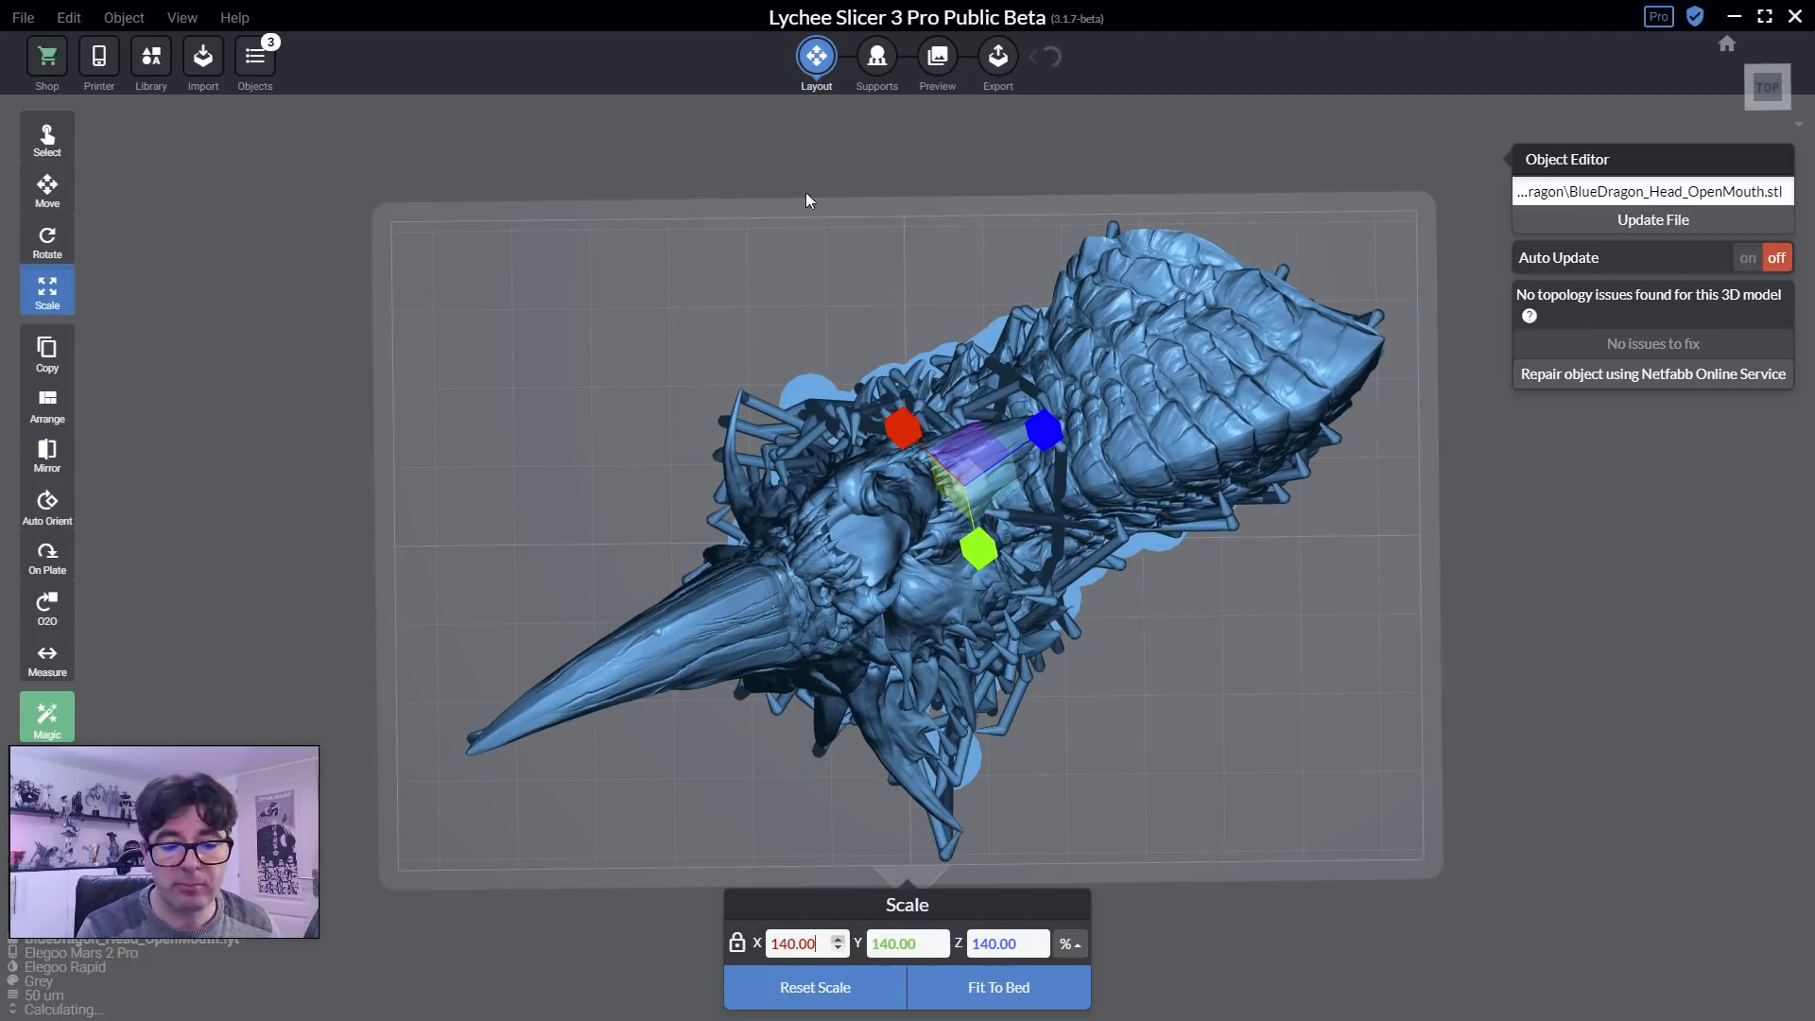
# Switch to support editing, select all supports of the resized head and recalculate them.
pyautogui.click(877, 57)
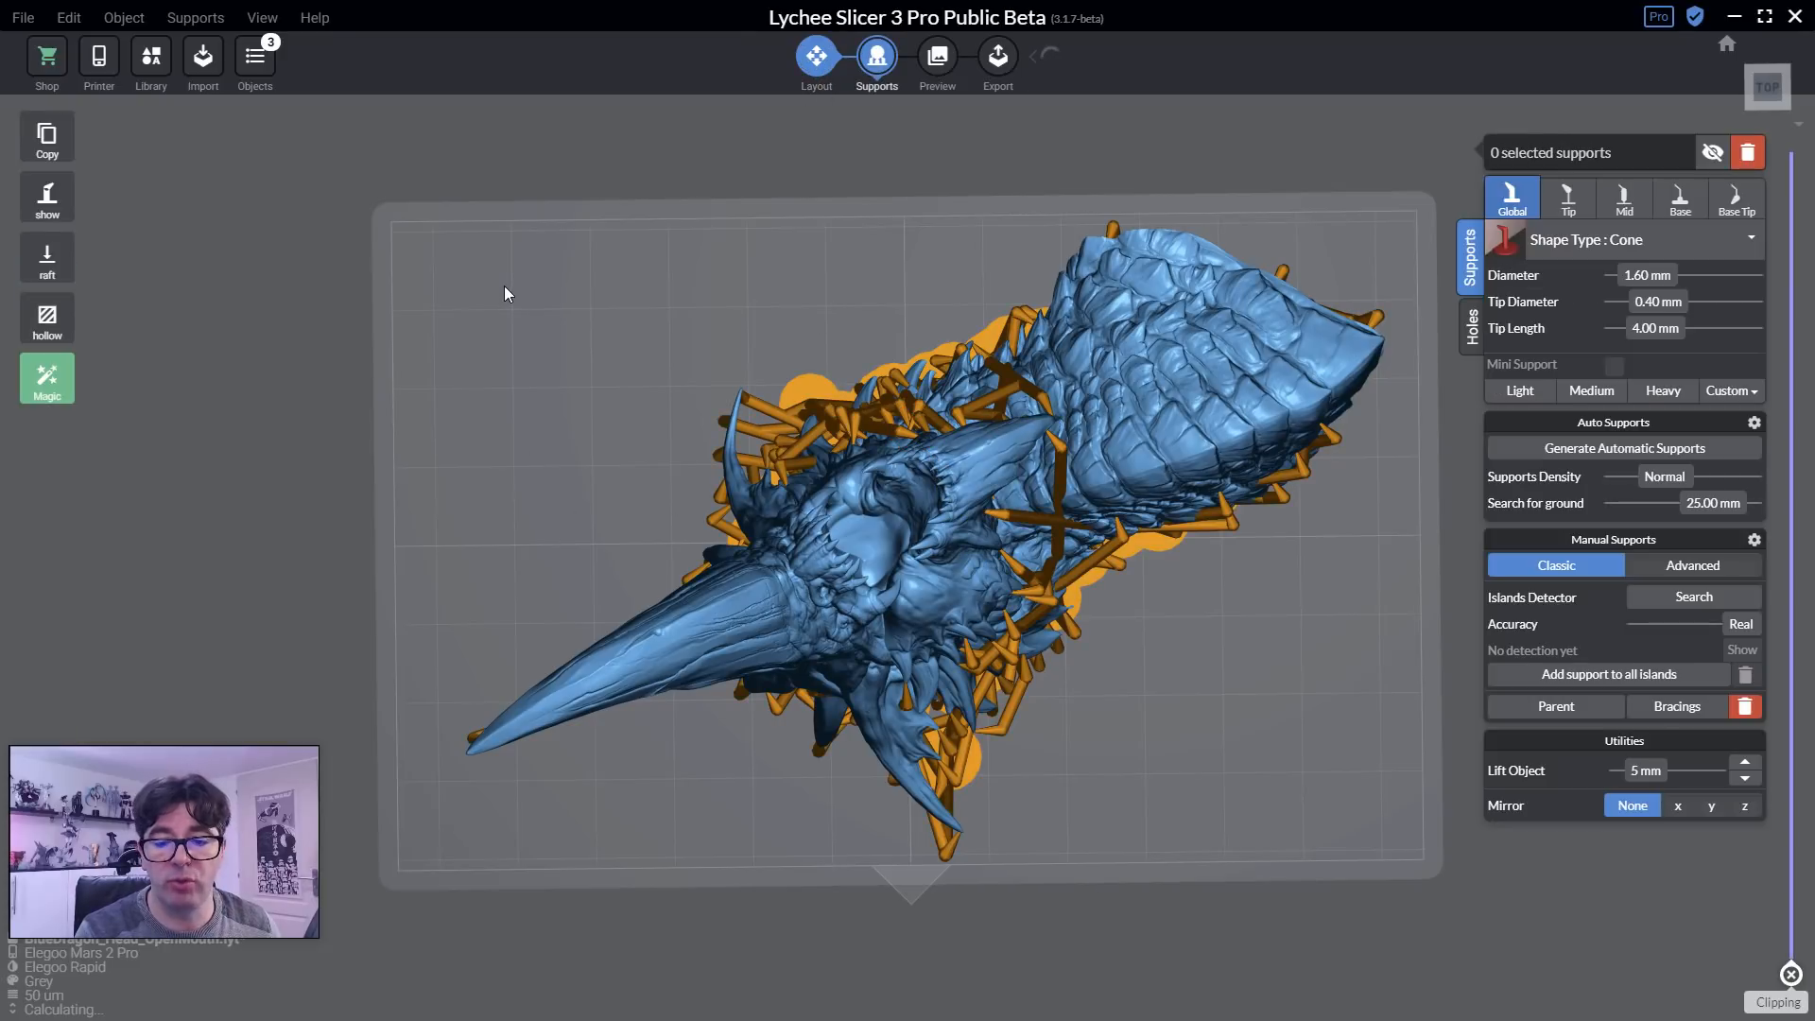
pyautogui.press('Tab')
pyautogui.rightClick(564, 409)
pyautogui.moveTo(408, 405); pyautogui.dragTo(435, 310, button='right')
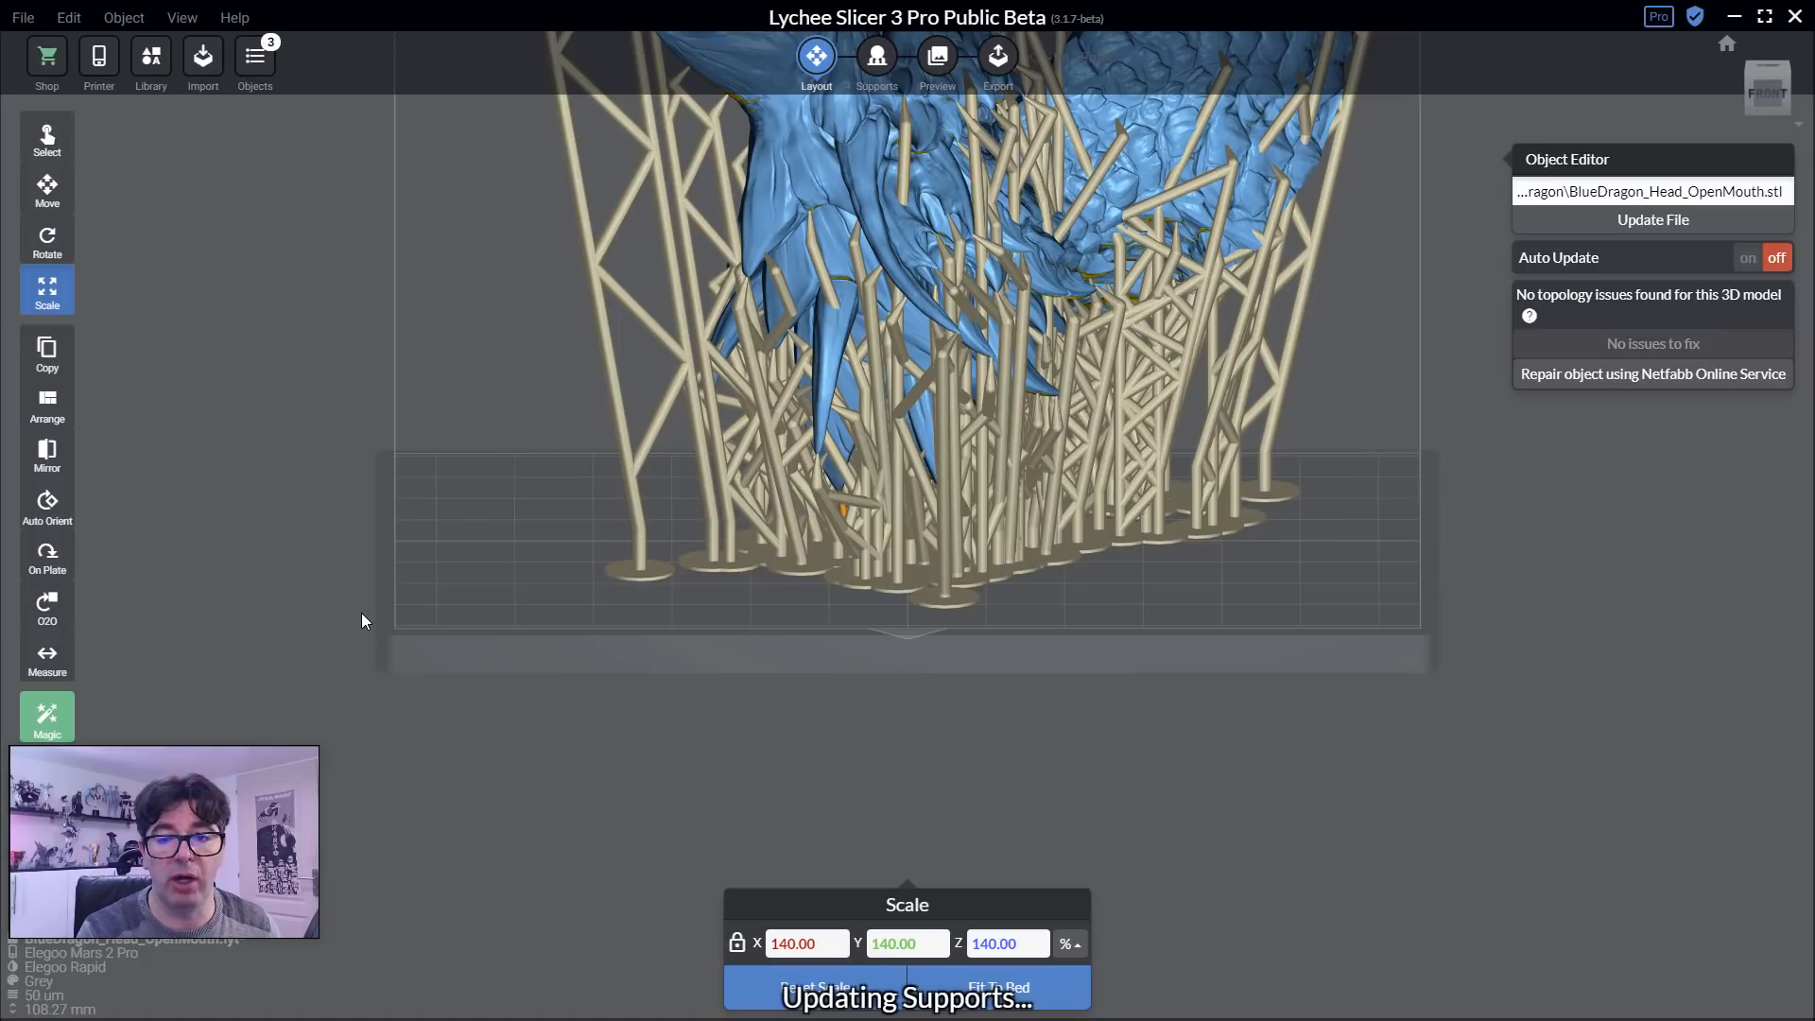
pyautogui.press('Tab')
pyautogui.moveTo(901, 186); pyautogui.dragTo(779, 451, button='middle')
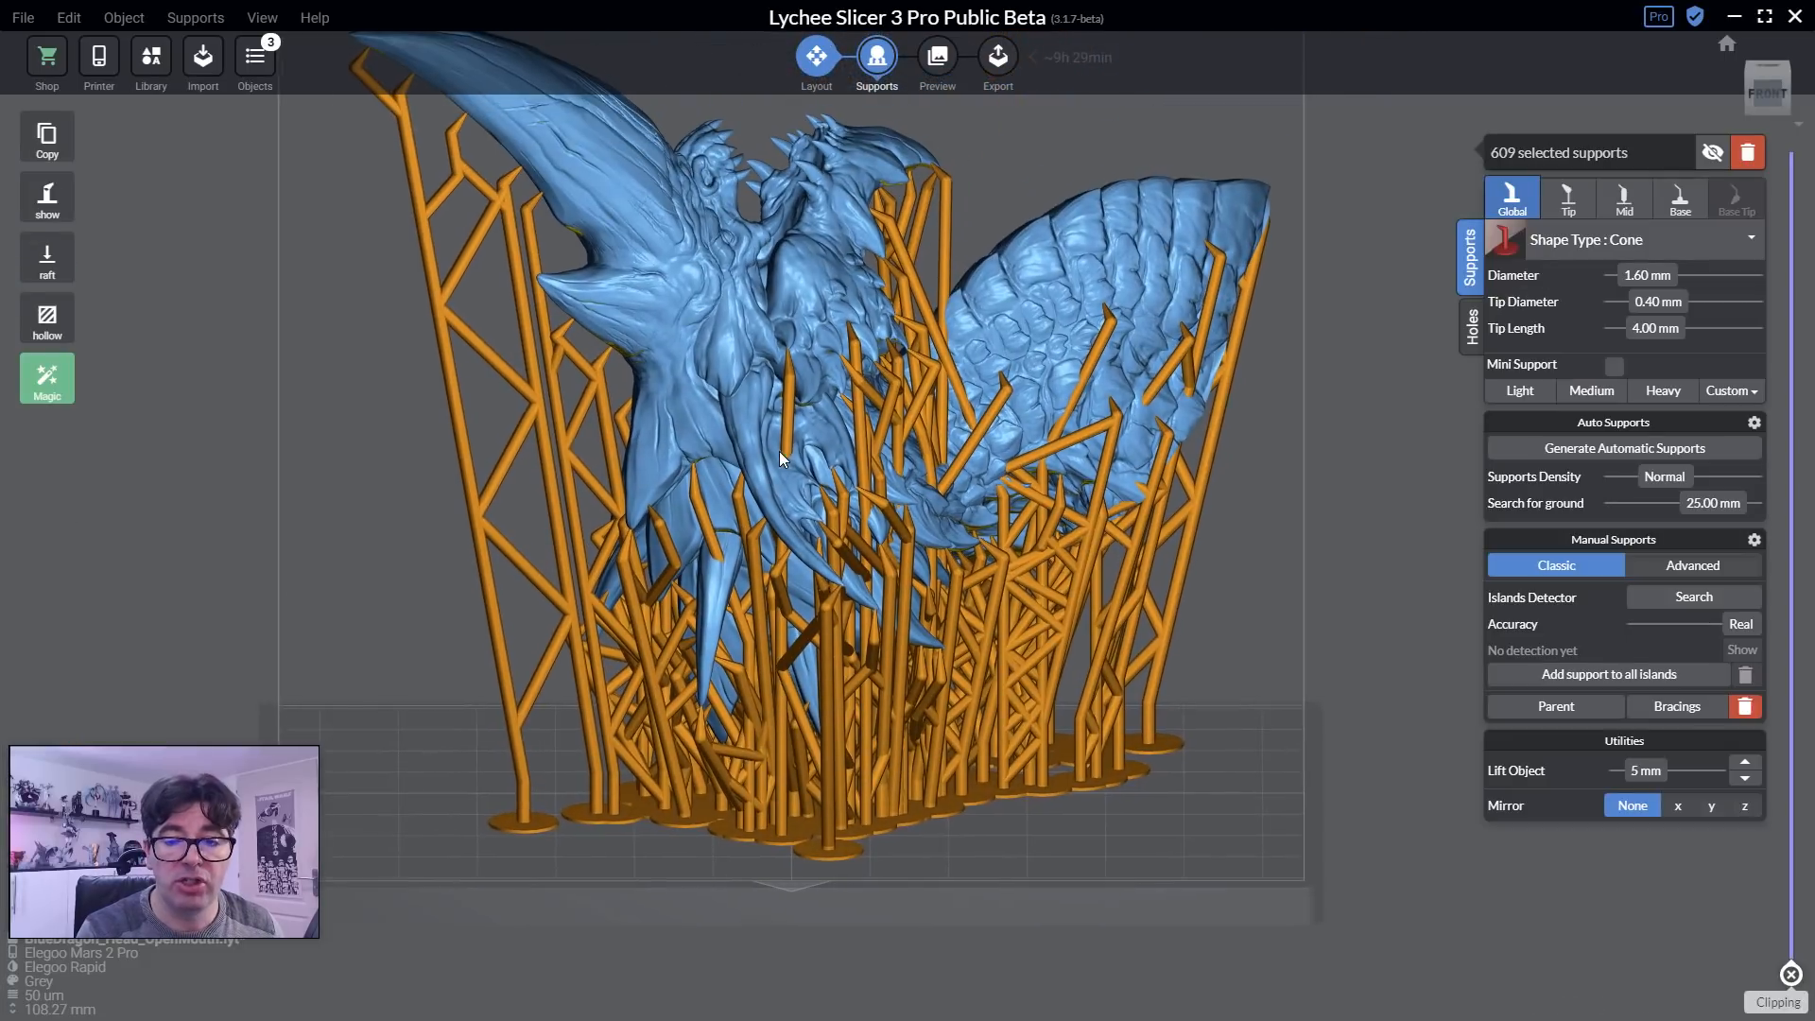
pyautogui.click(786, 410)
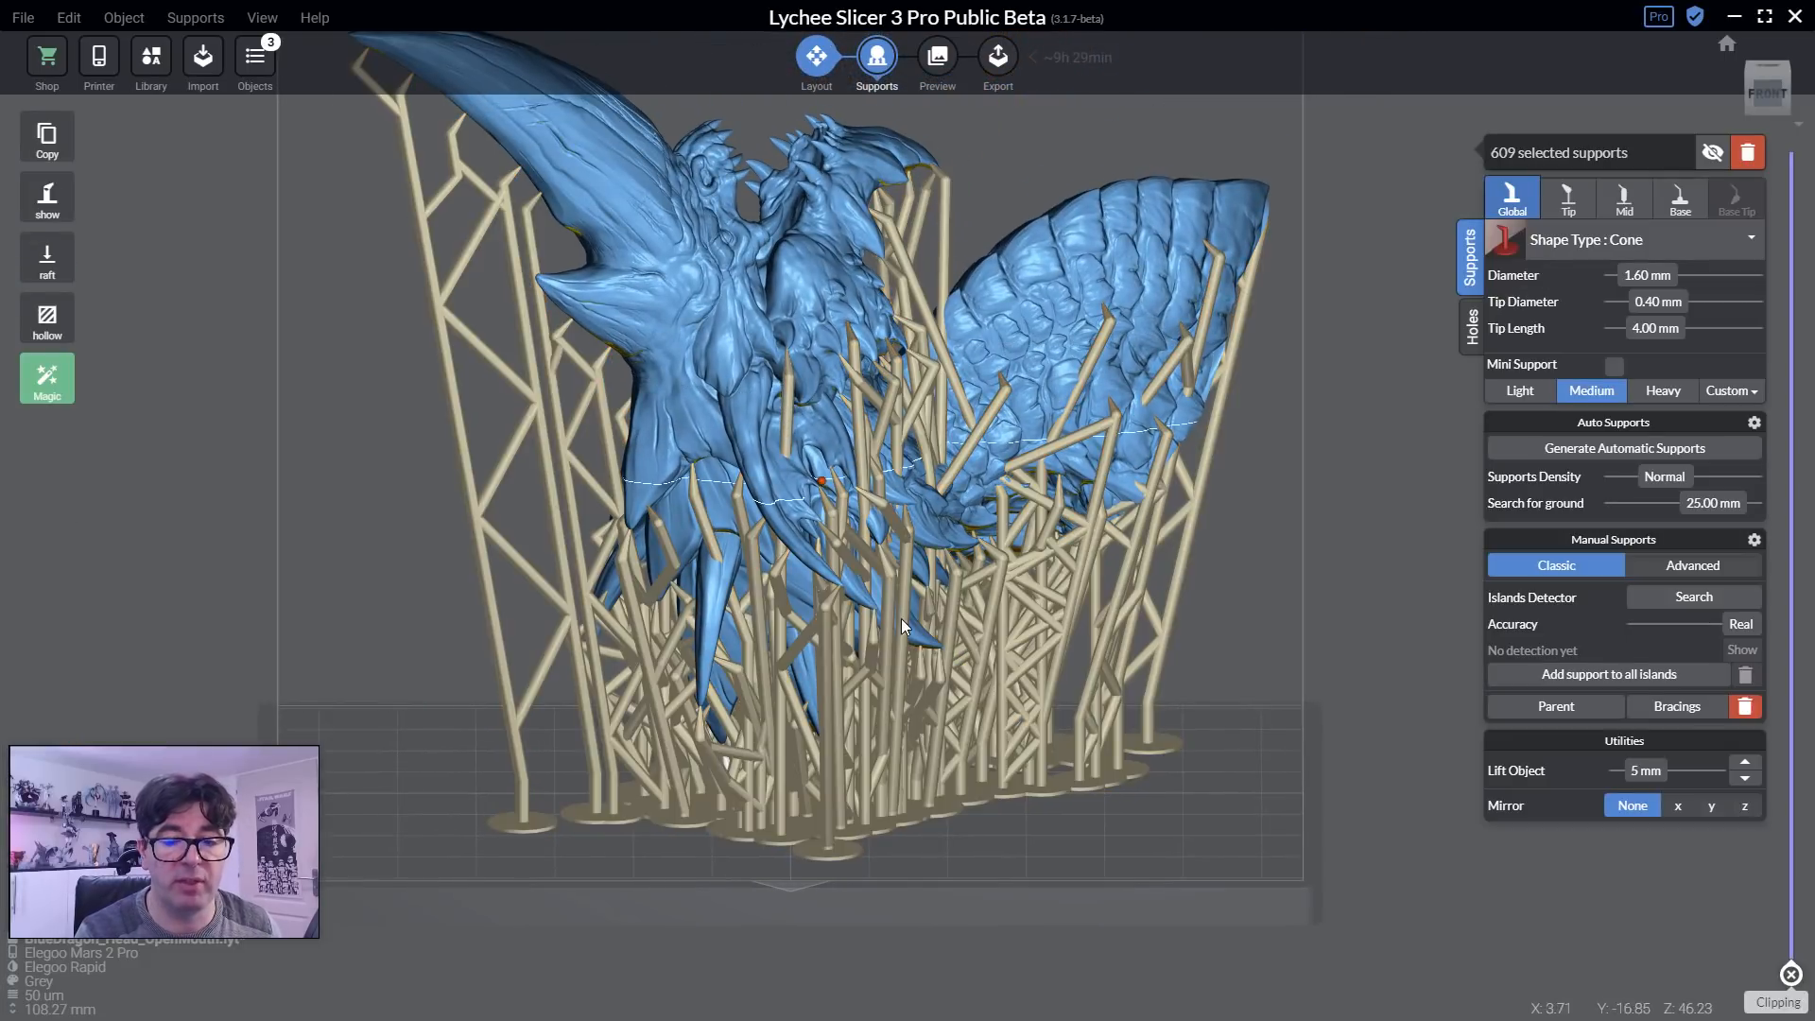
pyautogui.rightClick(899, 621)
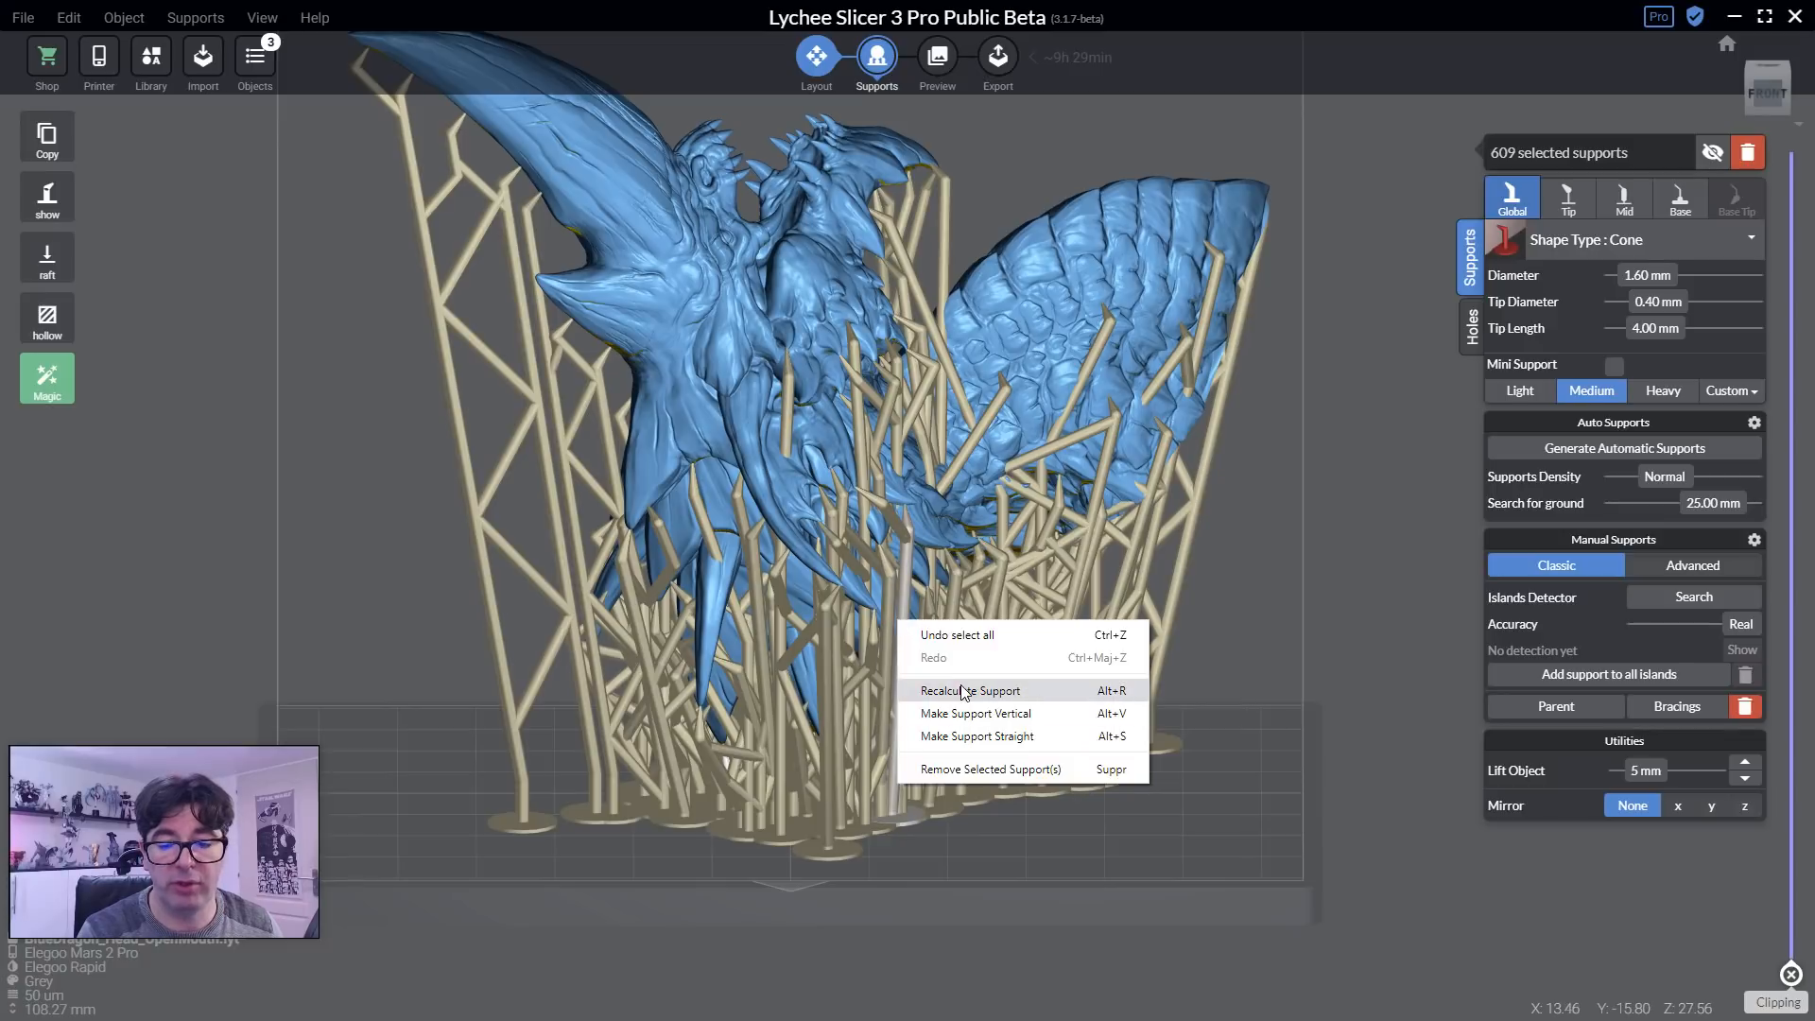
pyautogui.click(964, 691)
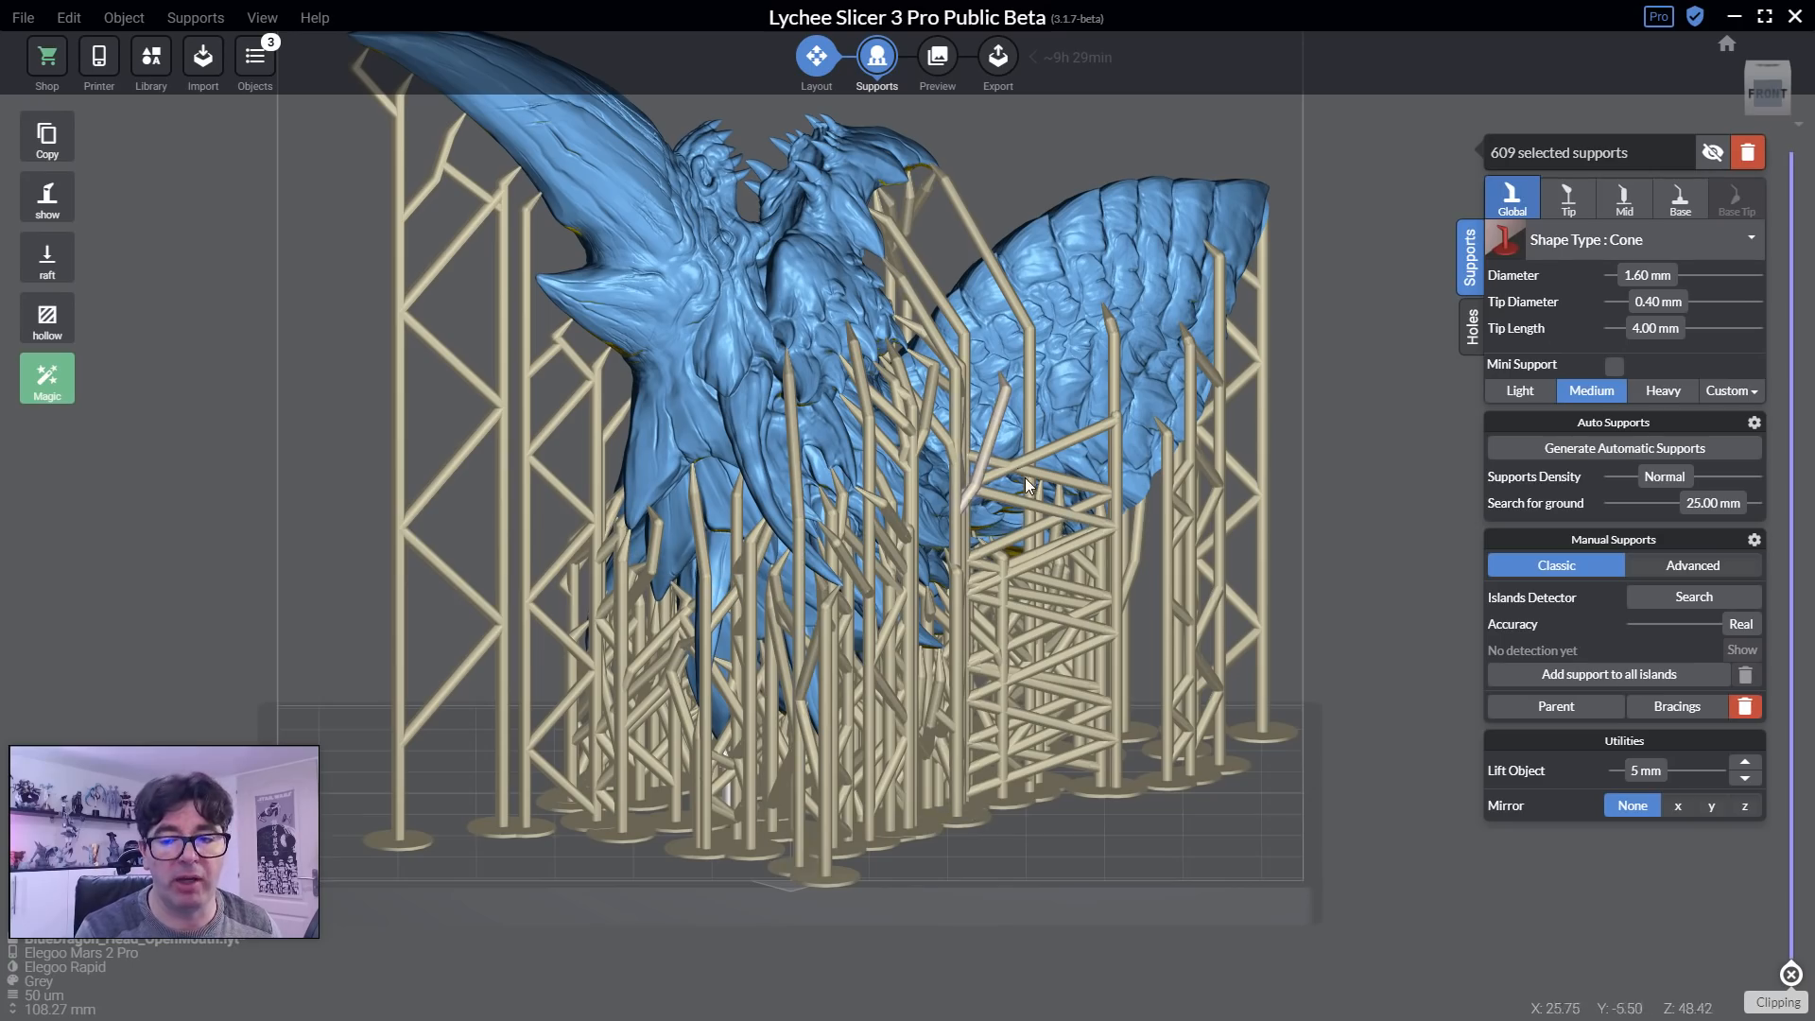
# Select the support passing through the neck behind the head, move its base outward and set its tip length to 9.32 mm.
pyautogui.moveTo(1031, 495); pyautogui.dragTo(874, 503, button='right')
pyautogui.moveTo(1141, 501); pyautogui.dragTo(1227, 434, button='right')
pyautogui.click(955, 376)
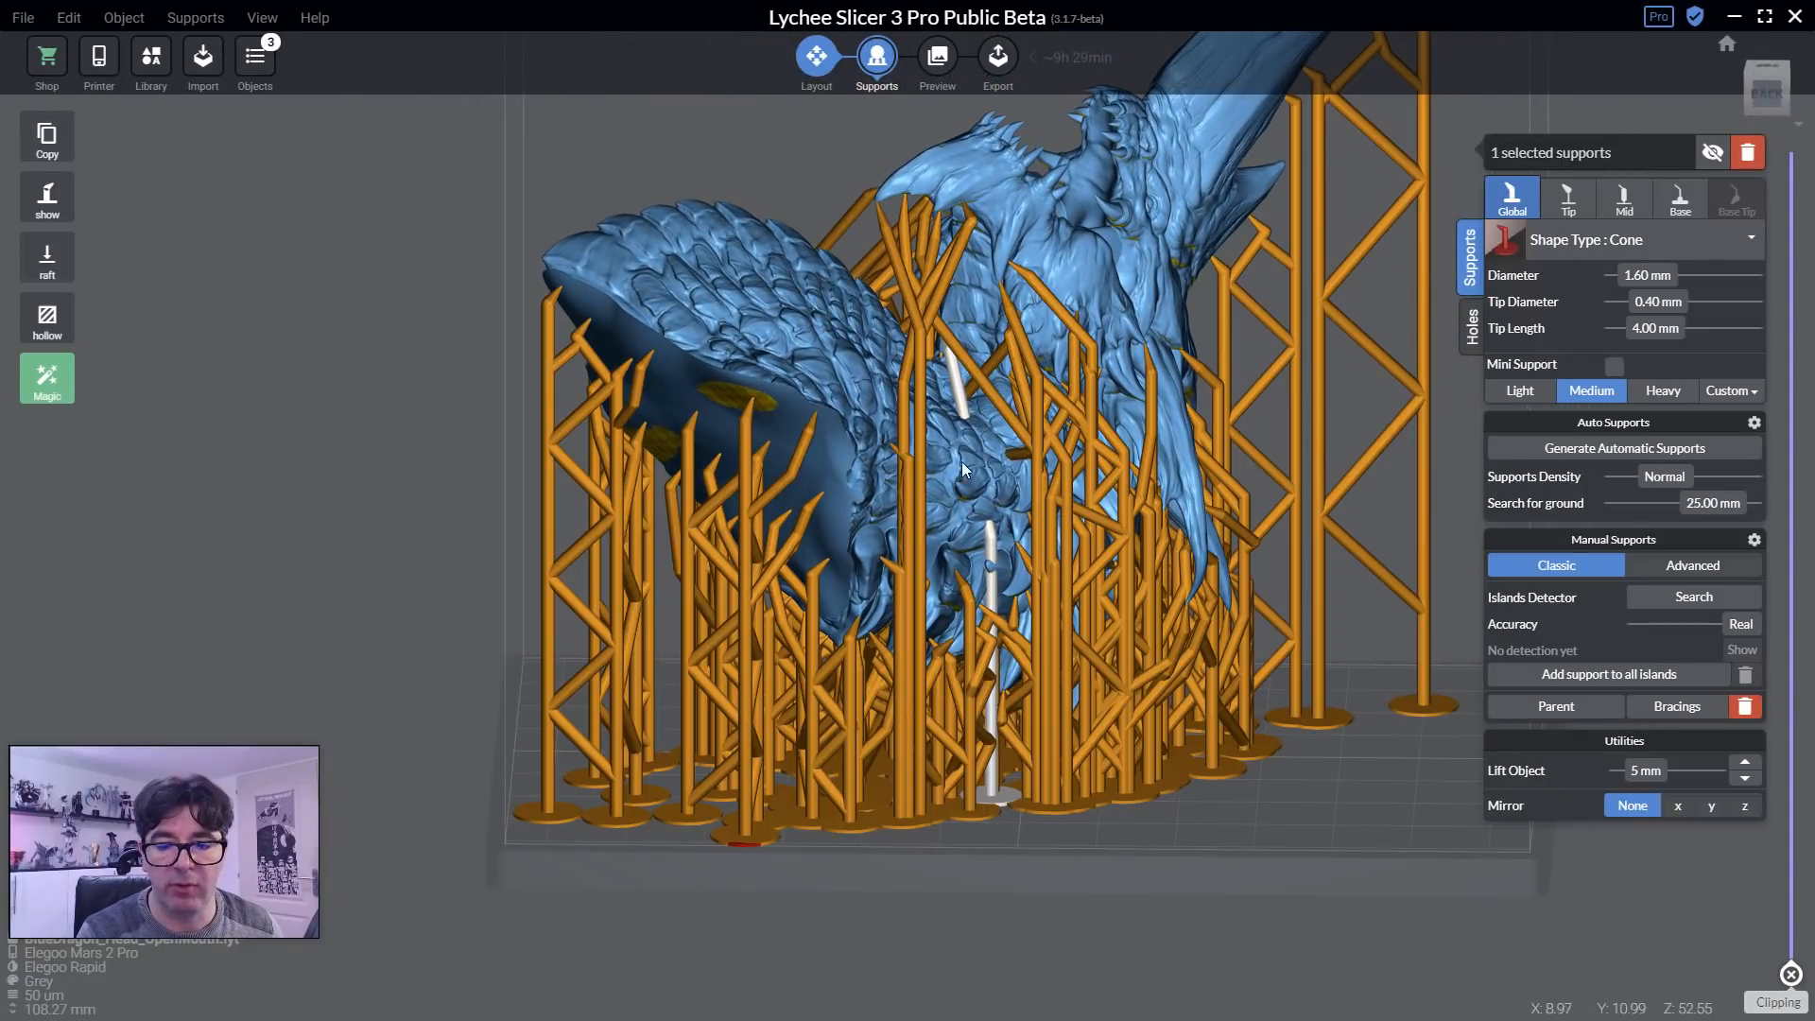
pyautogui.moveTo(961, 461); pyautogui.dragTo(1059, 510, button='right')
pyautogui.scroll(3, 1109, 530)
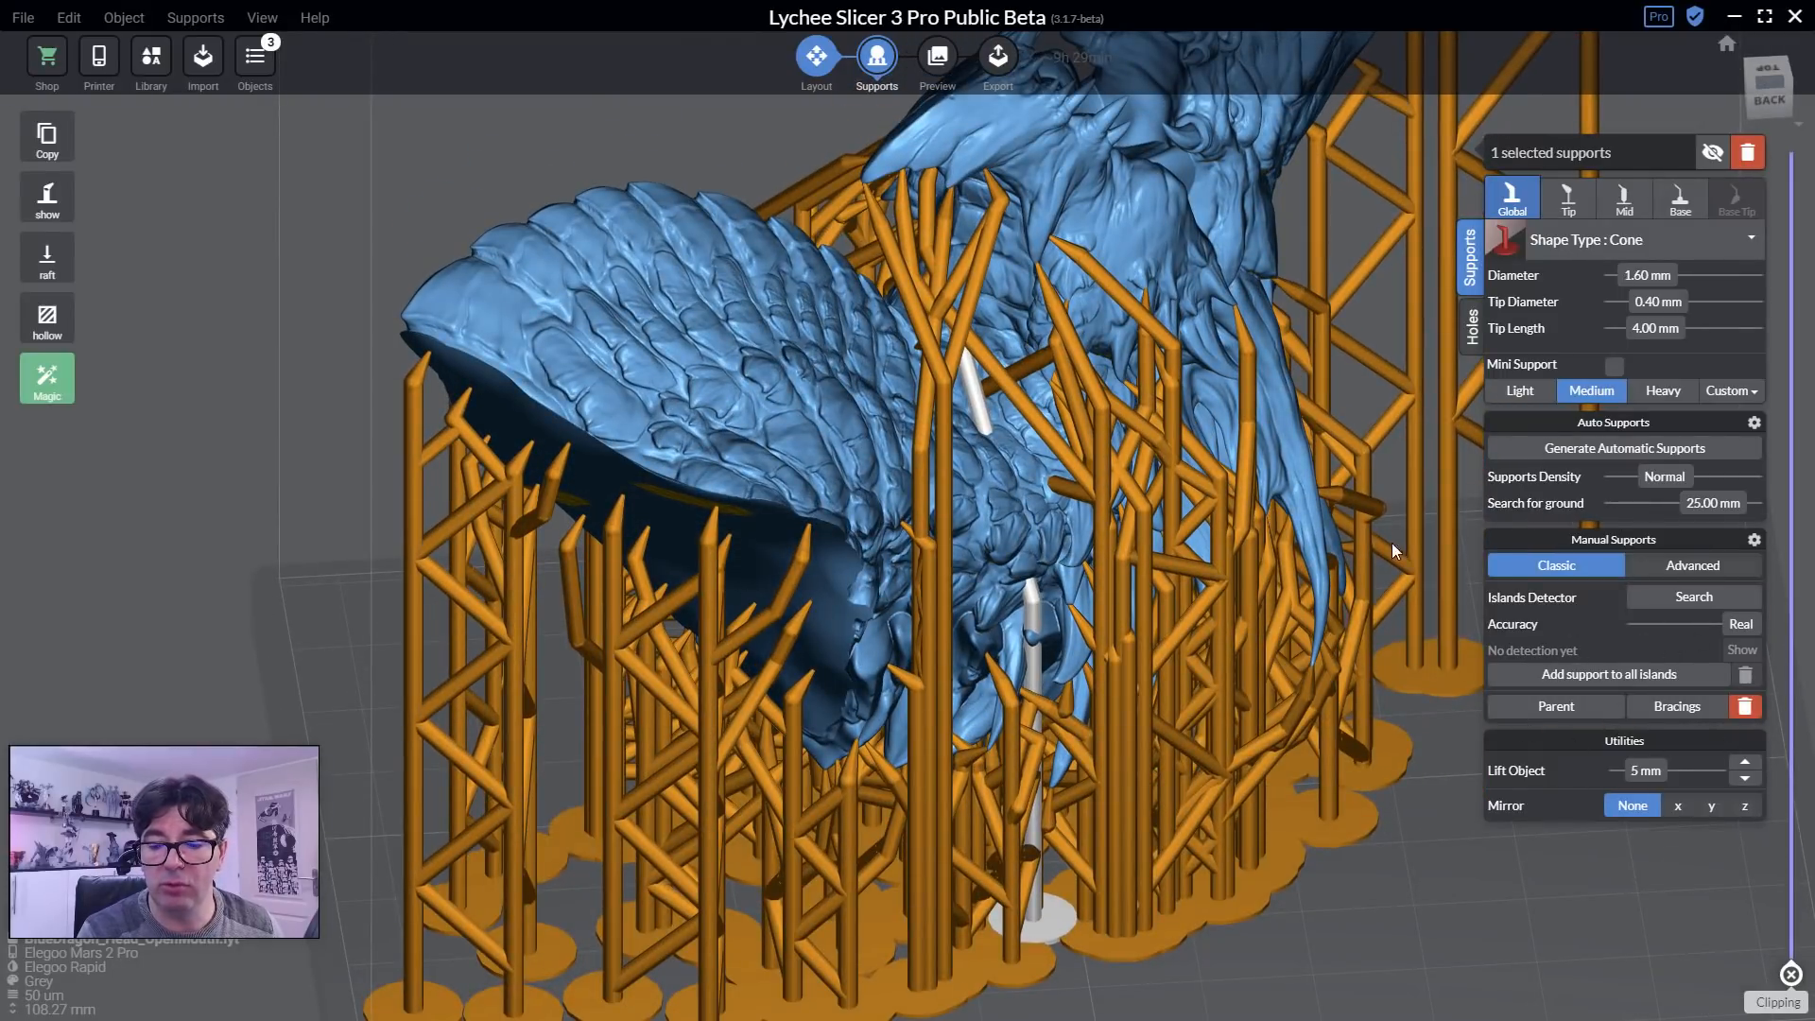
pyautogui.moveTo(1038, 618); pyautogui.dragTo(1064, 757, button='right')
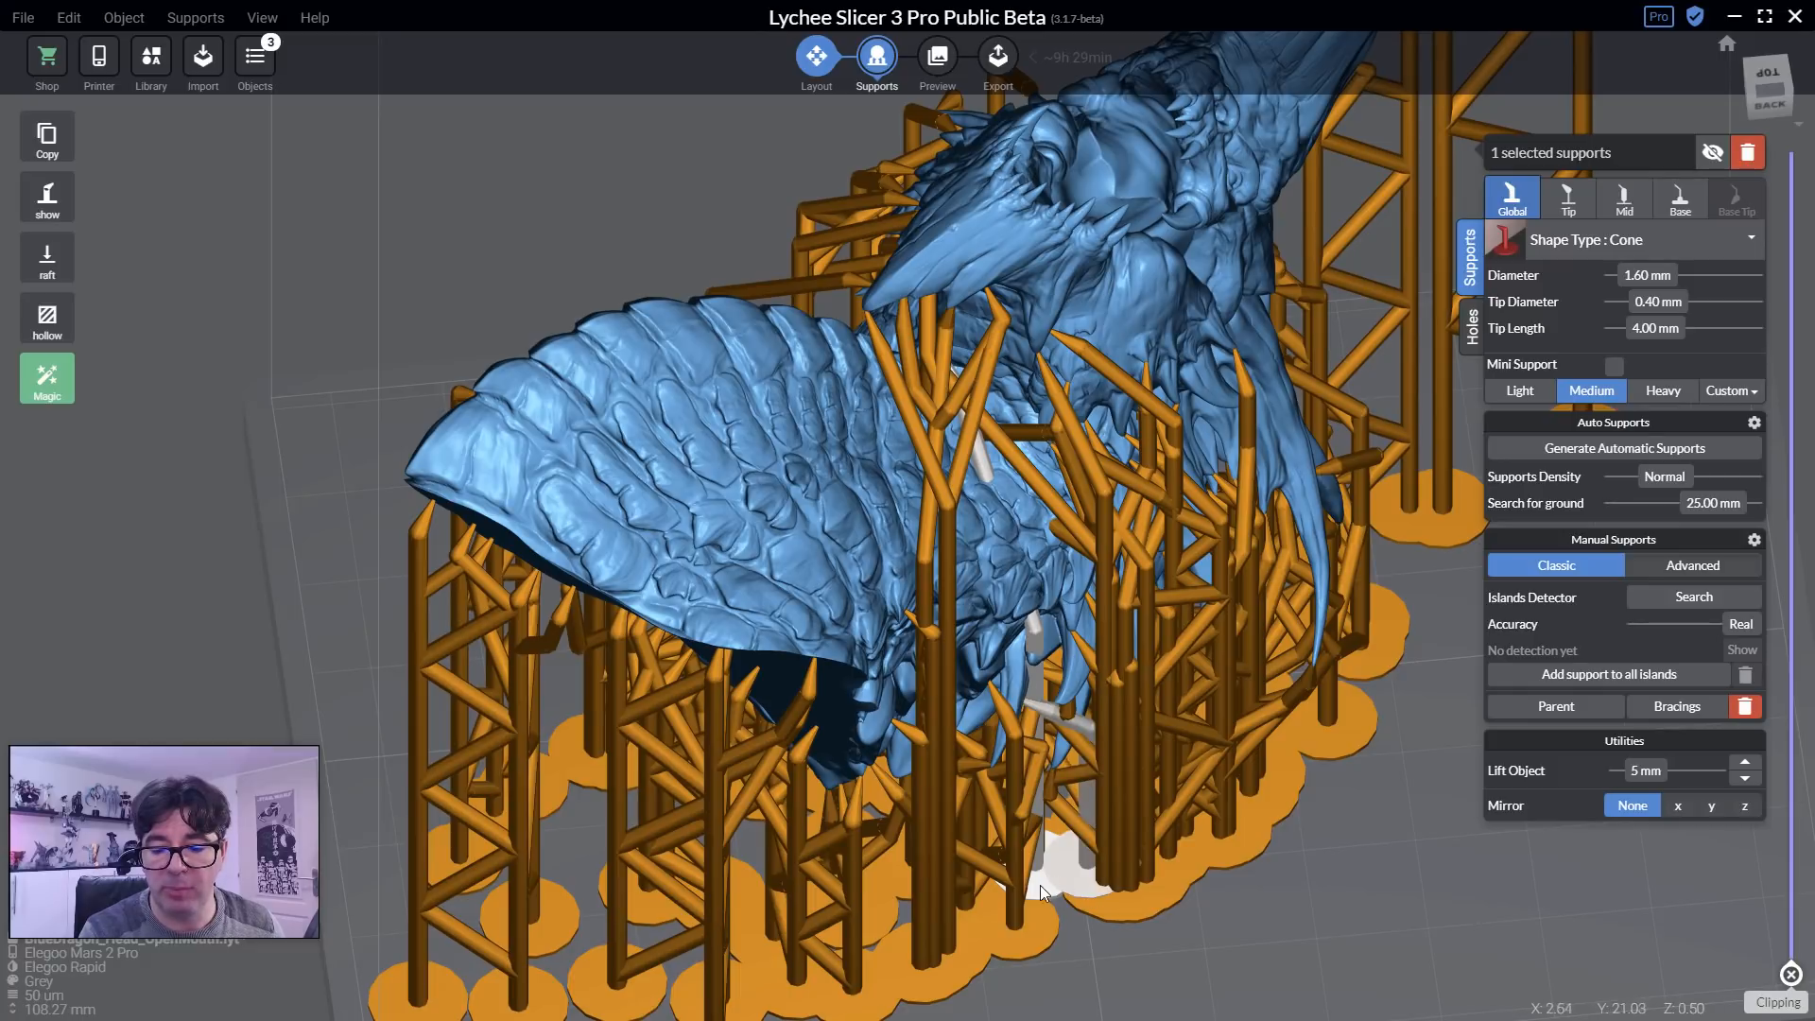
pyautogui.moveTo(1046, 890); pyautogui.dragTo(1076, 916)
pyautogui.moveTo(1087, 927); pyautogui.dragTo(1076, 925)
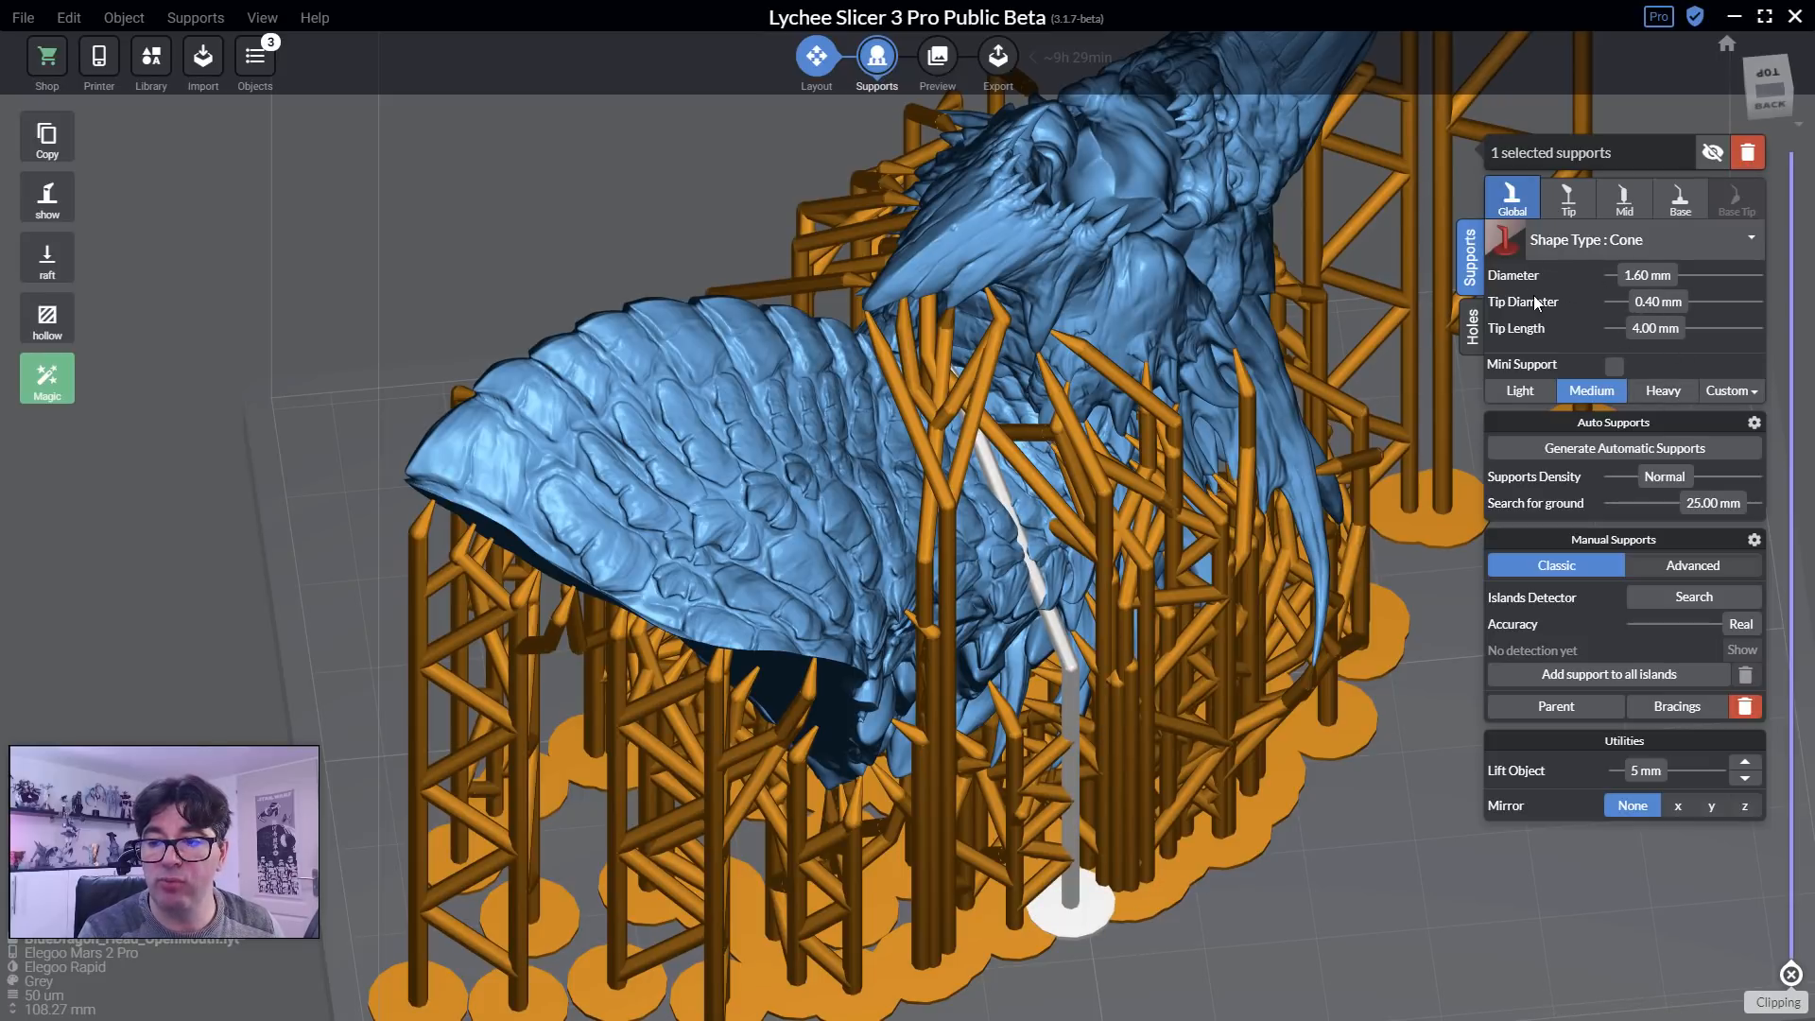
pyautogui.moveTo(1652, 338); pyautogui.dragTo(1670, 331)
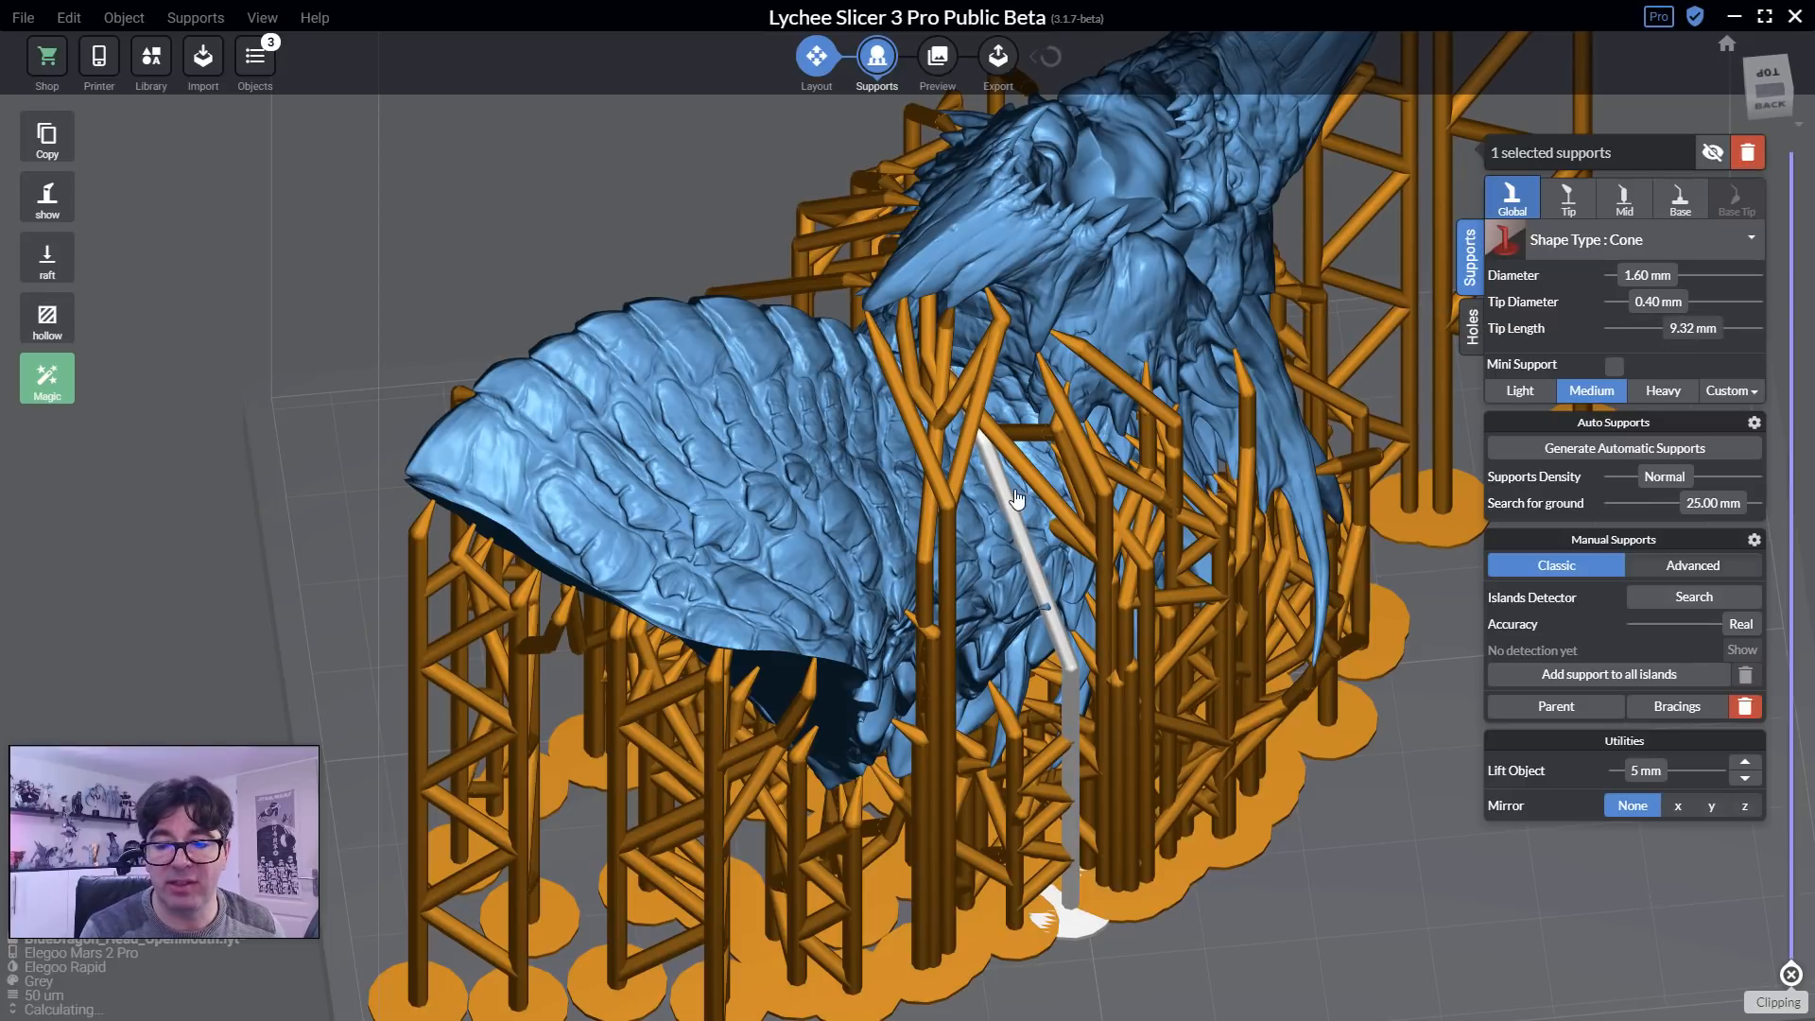
# Try to reroute the selected support in advanced editing by shifting the joint at its tip.
pyautogui.moveTo(1014, 492)
pyautogui.mouseDown(button='right')
pyautogui.moveTo(940, 498)
pyautogui.moveTo(994, 492)
pyautogui.mouseUp(button='right')
pyautogui.click(1066, 573)
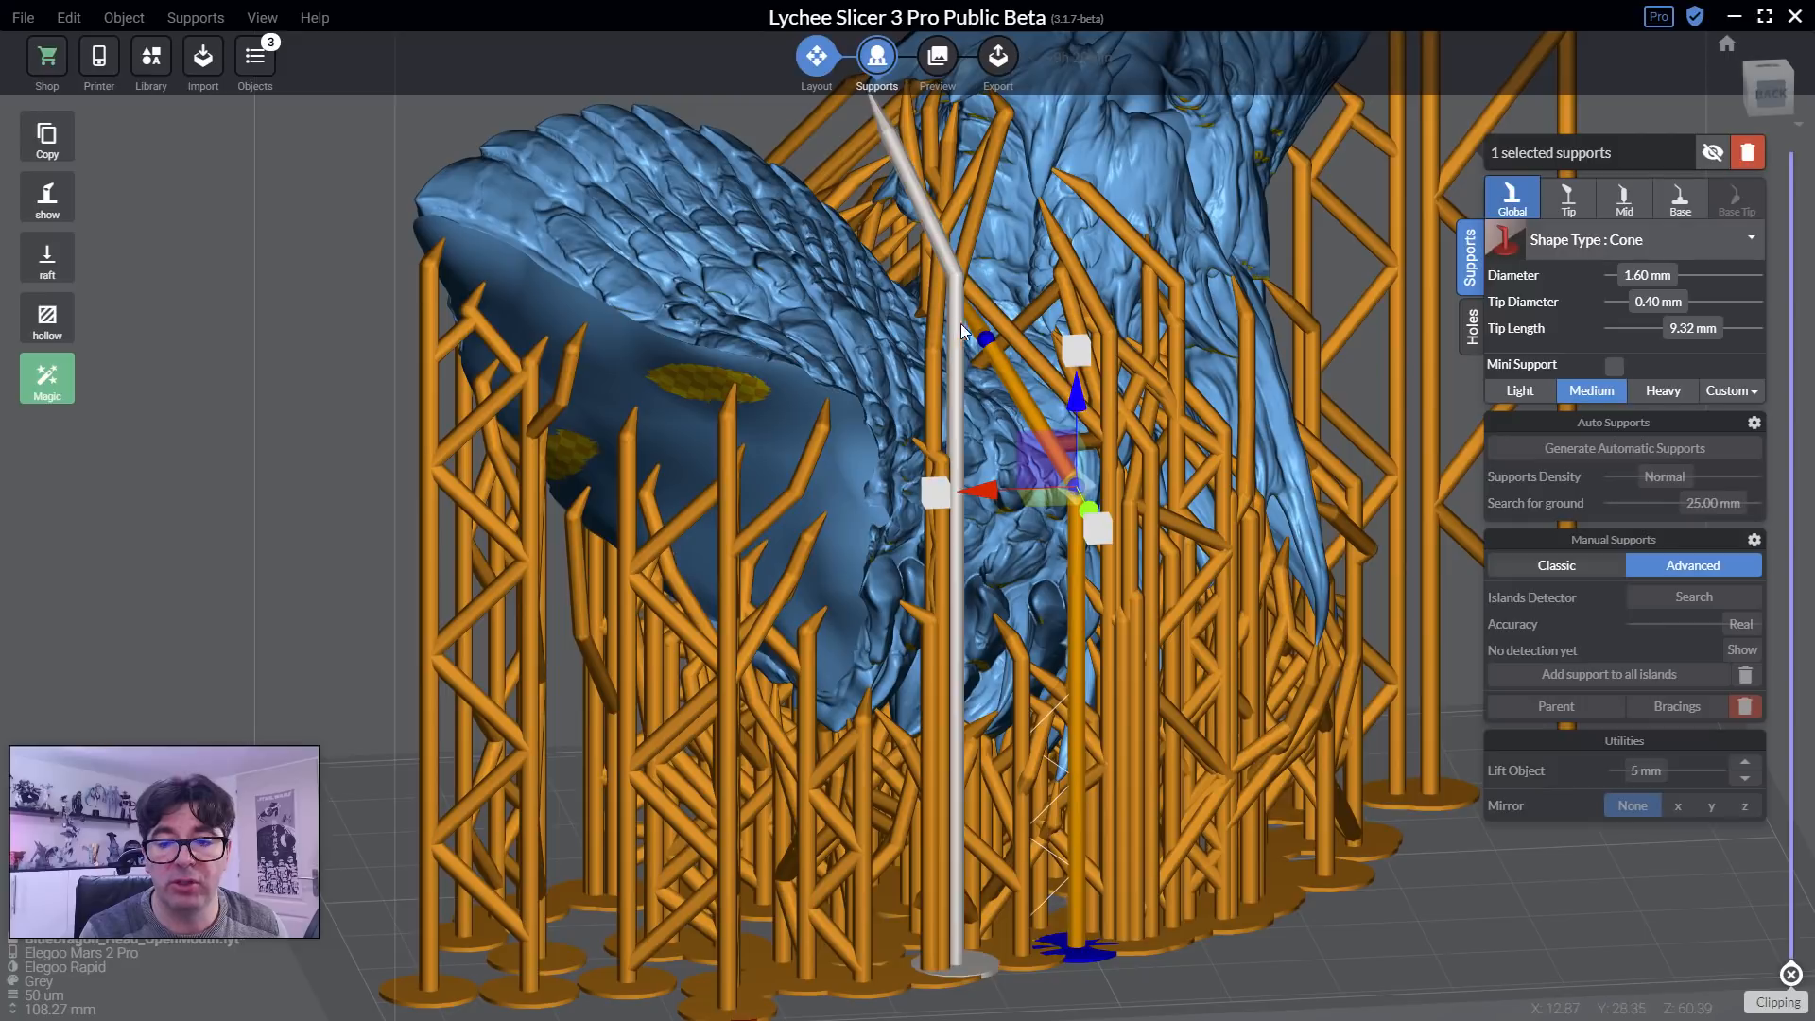
pyautogui.click(987, 337)
pyautogui.moveTo(987, 342); pyautogui.dragTo(968, 318)
pyautogui.click(1070, 500)
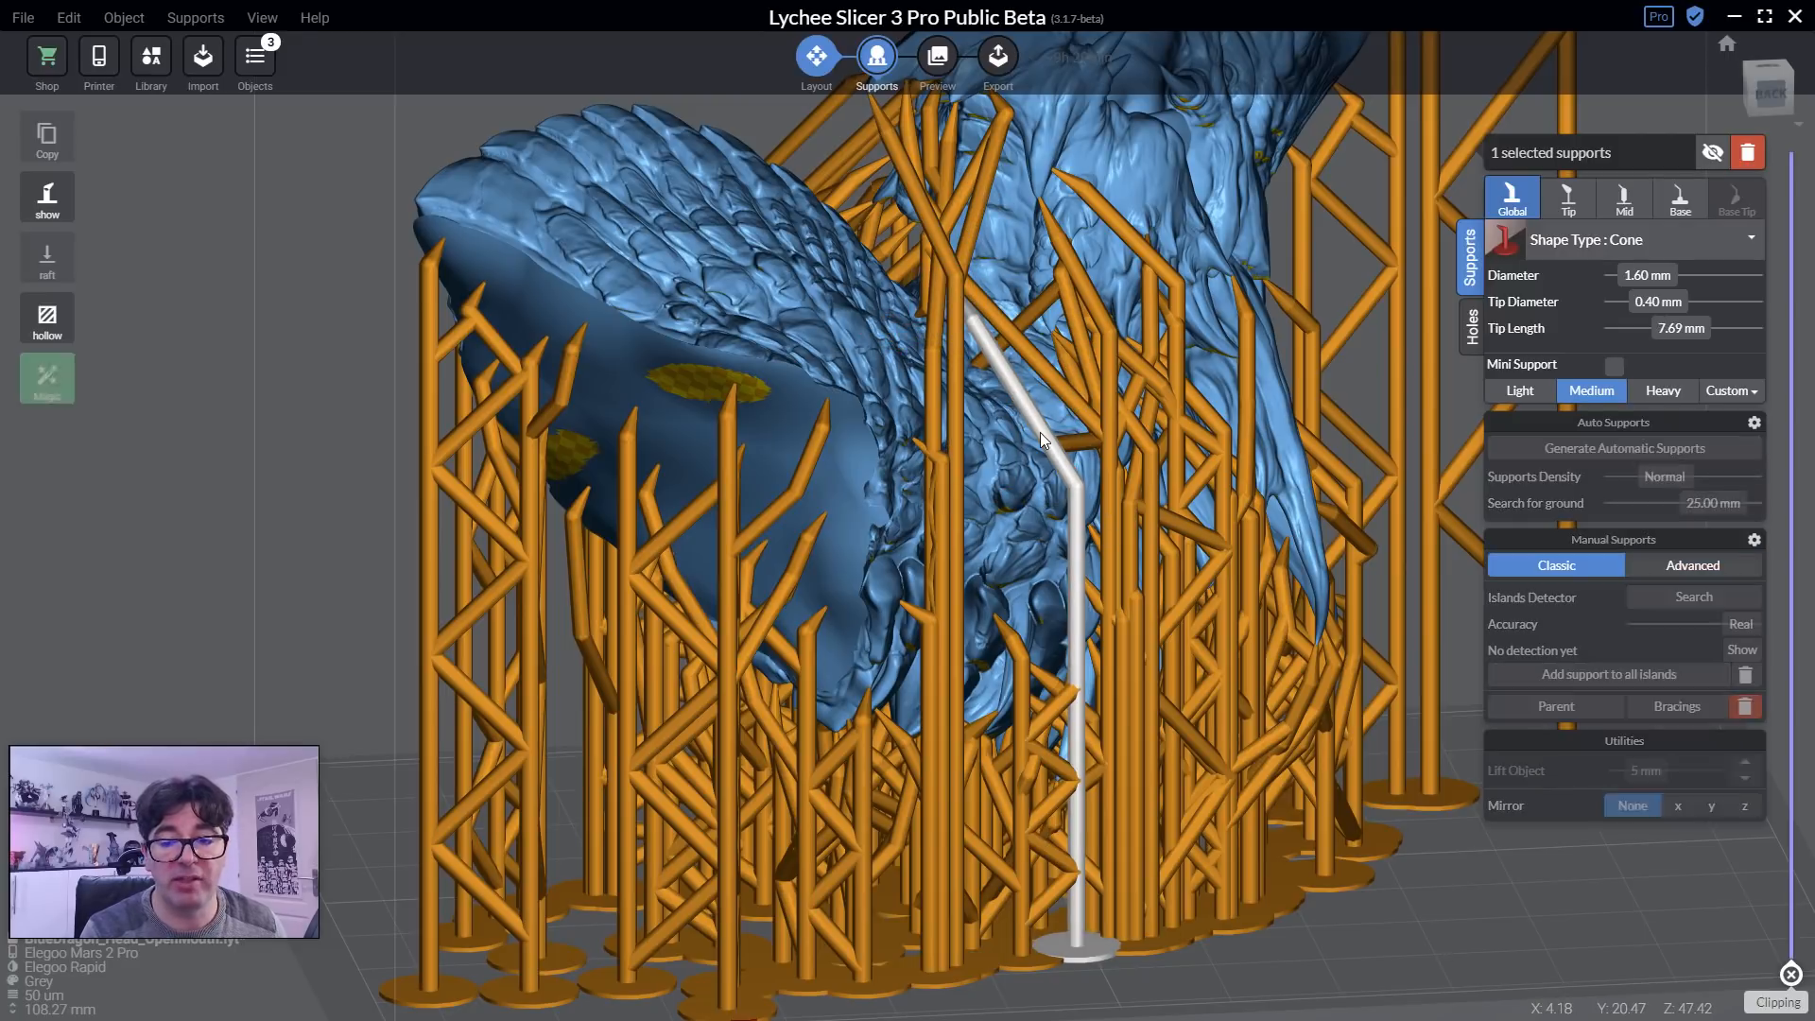
# Delete the selected support and add a mini support in the gap between the neck and the head instead.
pyautogui.press('Delete')
pyautogui.moveTo(1013, 422); pyautogui.dragTo(936, 279, button='right')
pyautogui.scroll(5, 940, 264)
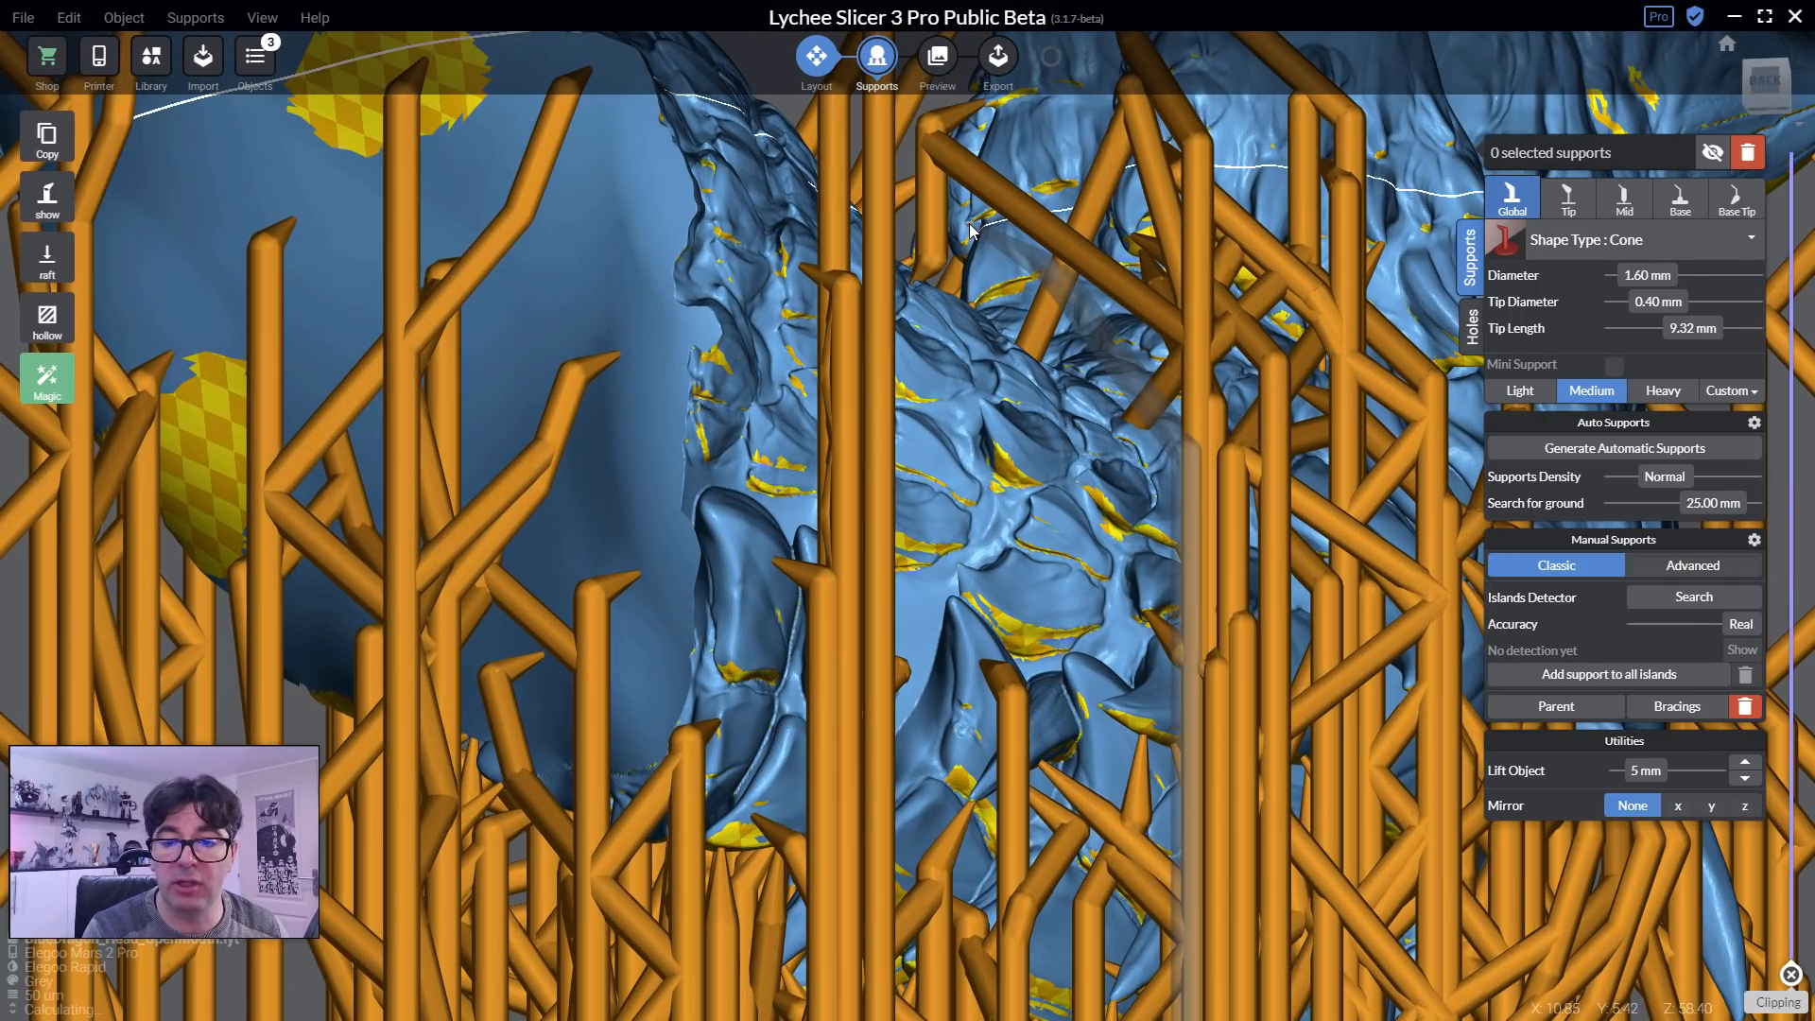
pyautogui.click(971, 230)
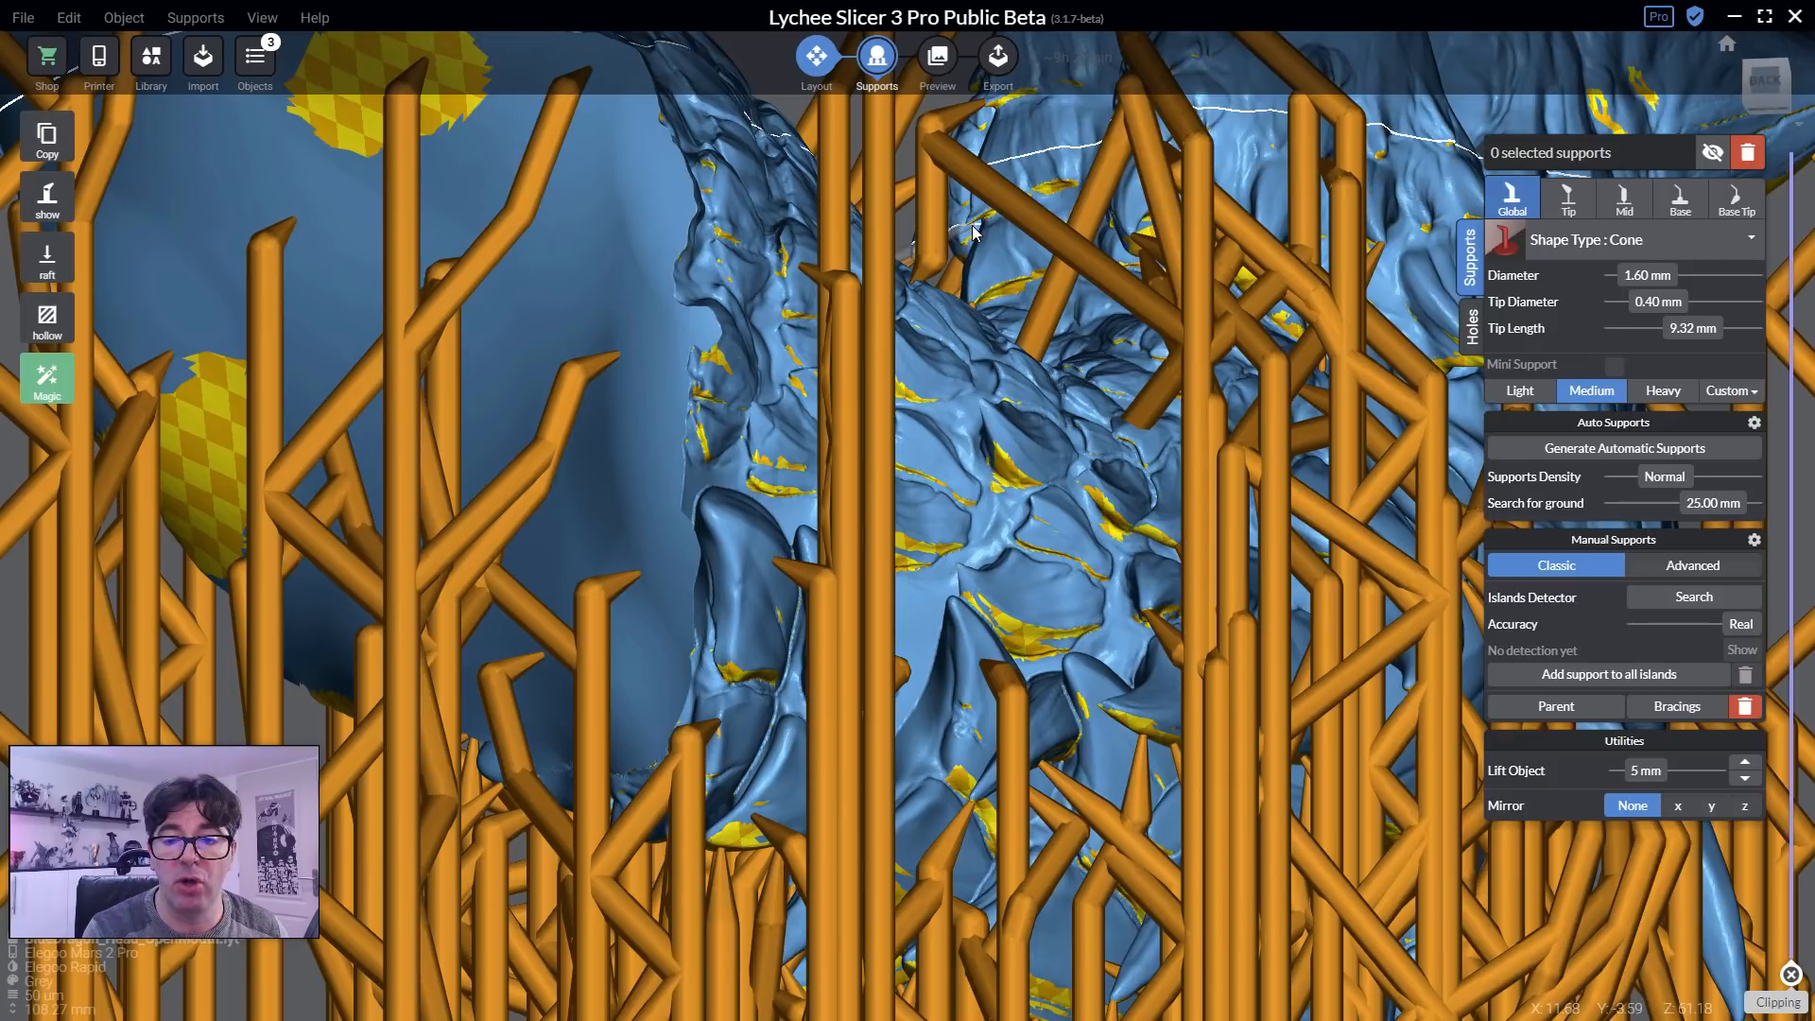
pyautogui.click(975, 230)
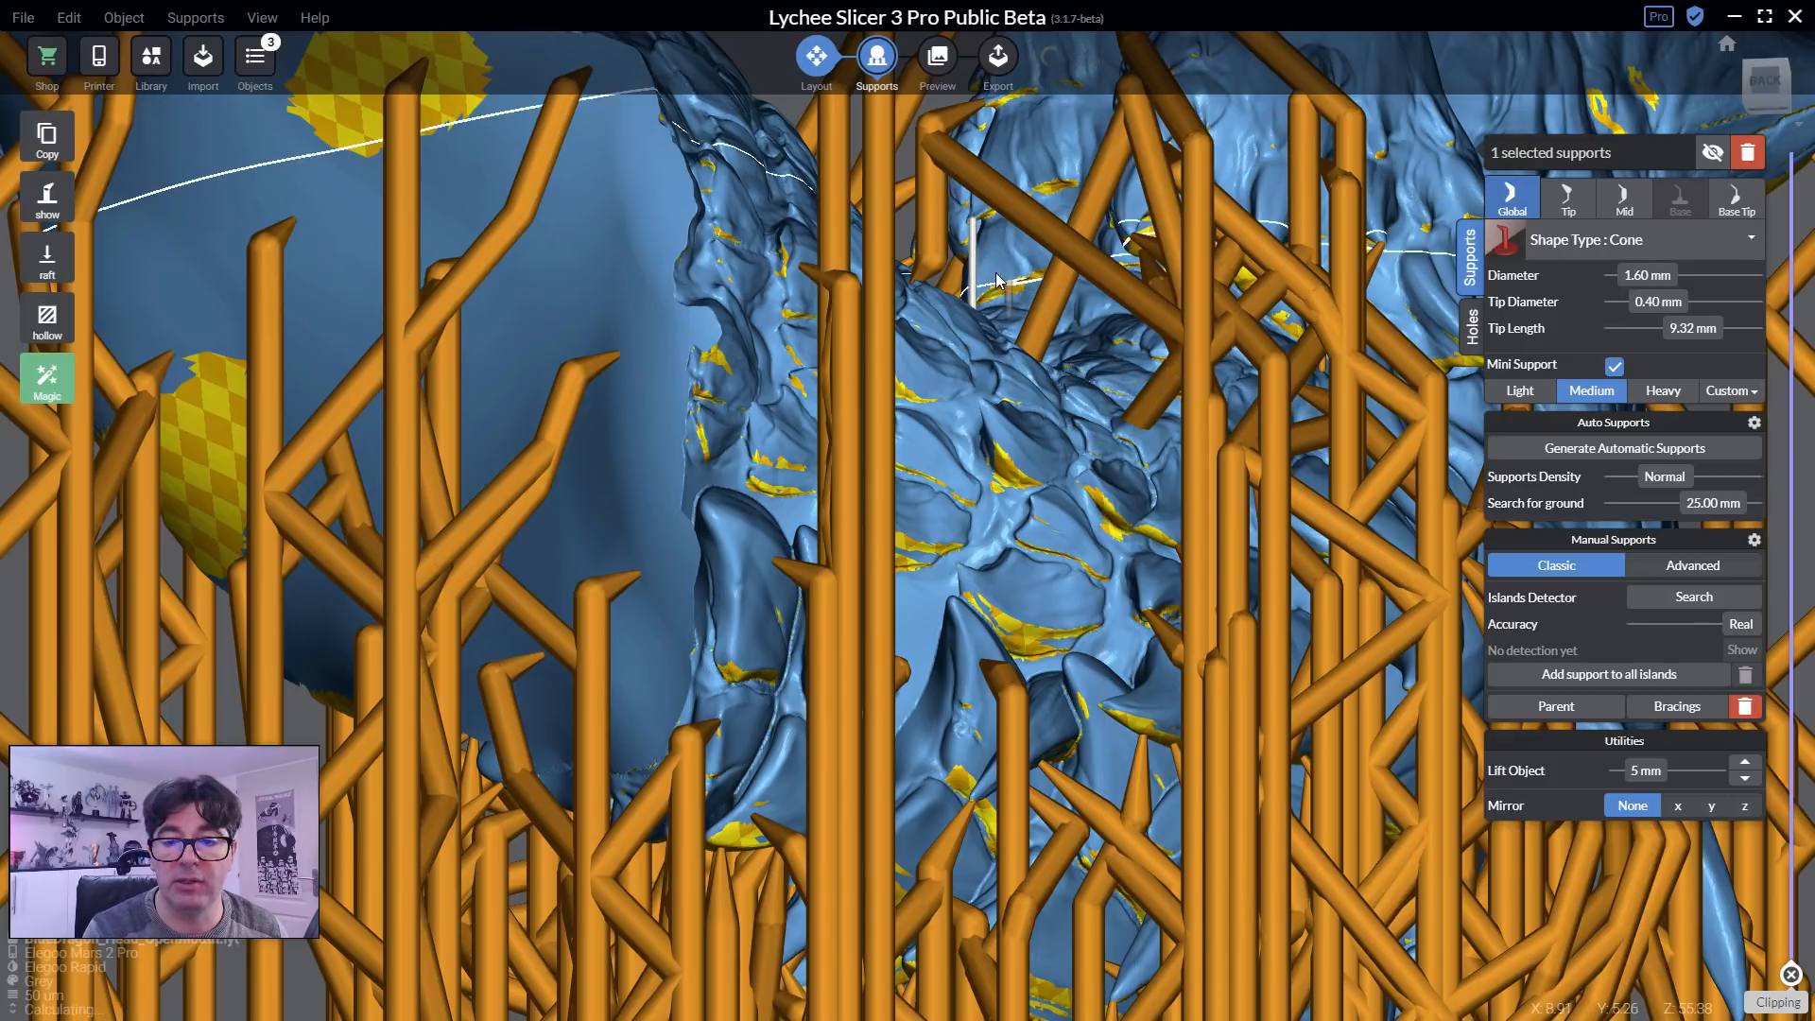
pyautogui.scroll(5, 1000, 373)
pyautogui.scroll(-6, 1000, 404)
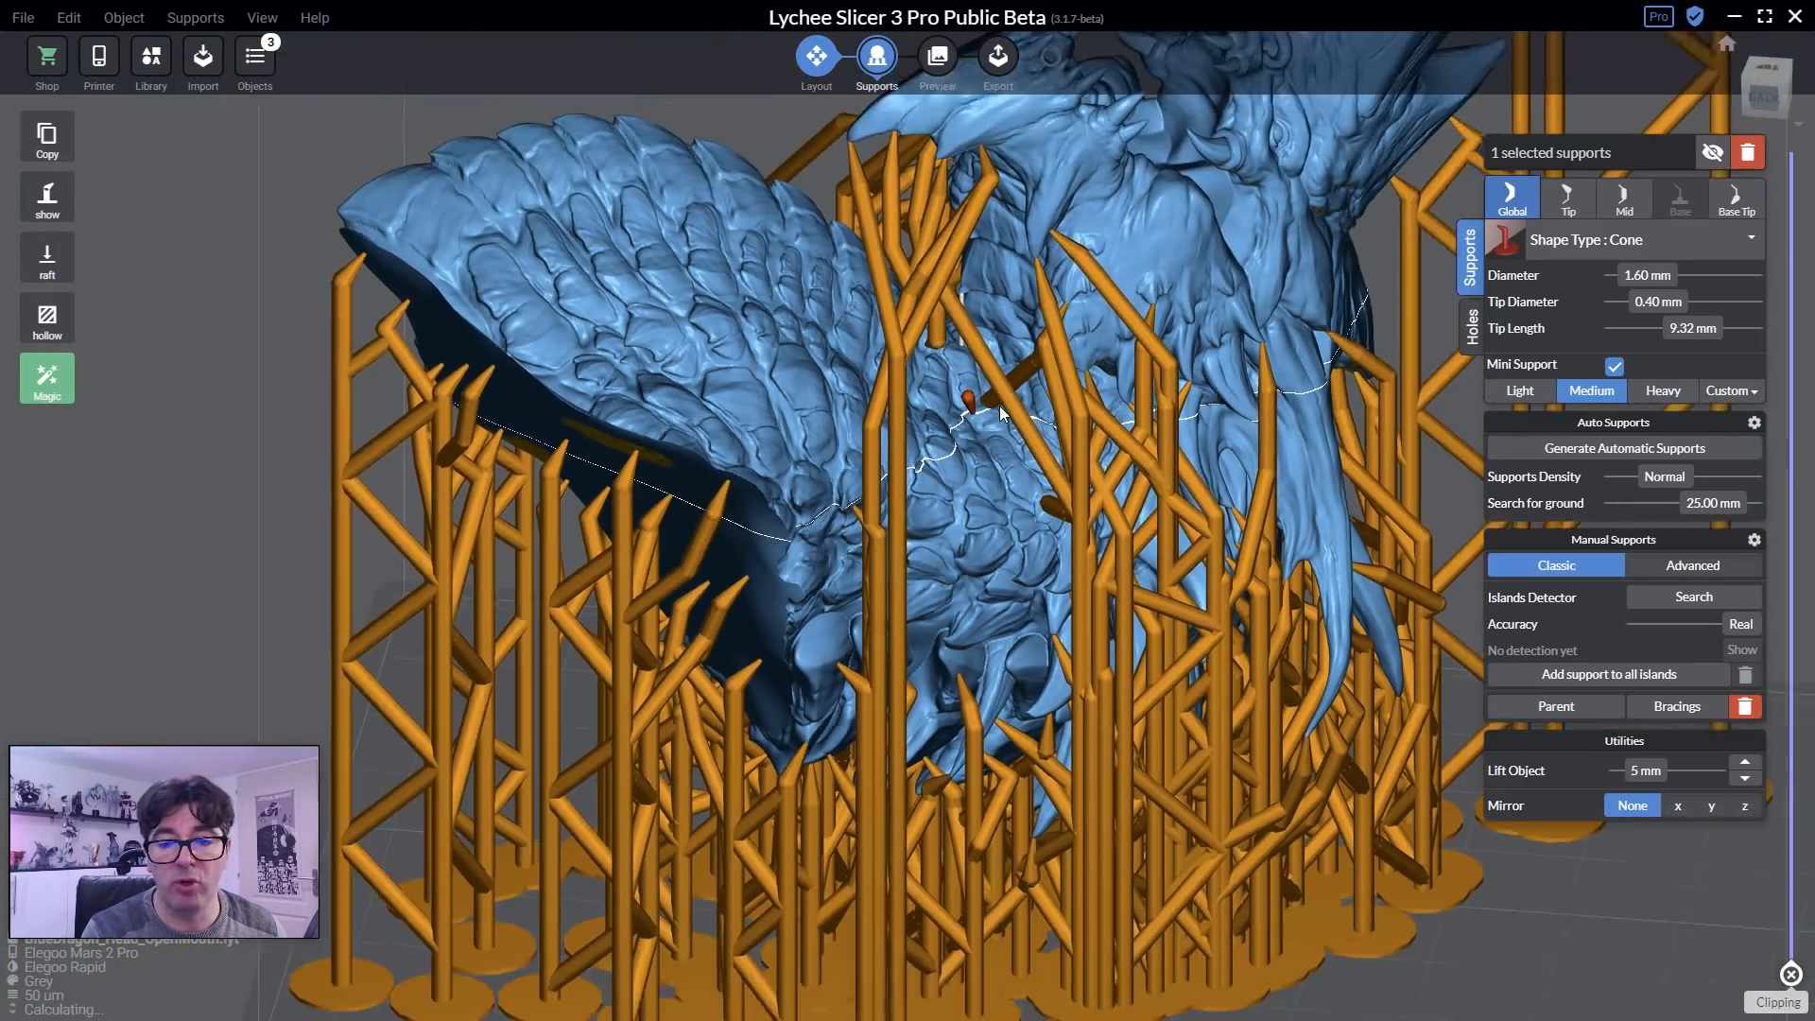
pyautogui.moveTo(997, 404); pyautogui.dragTo(1084, 448, button='right')
pyautogui.scroll(-5, 1083, 449)
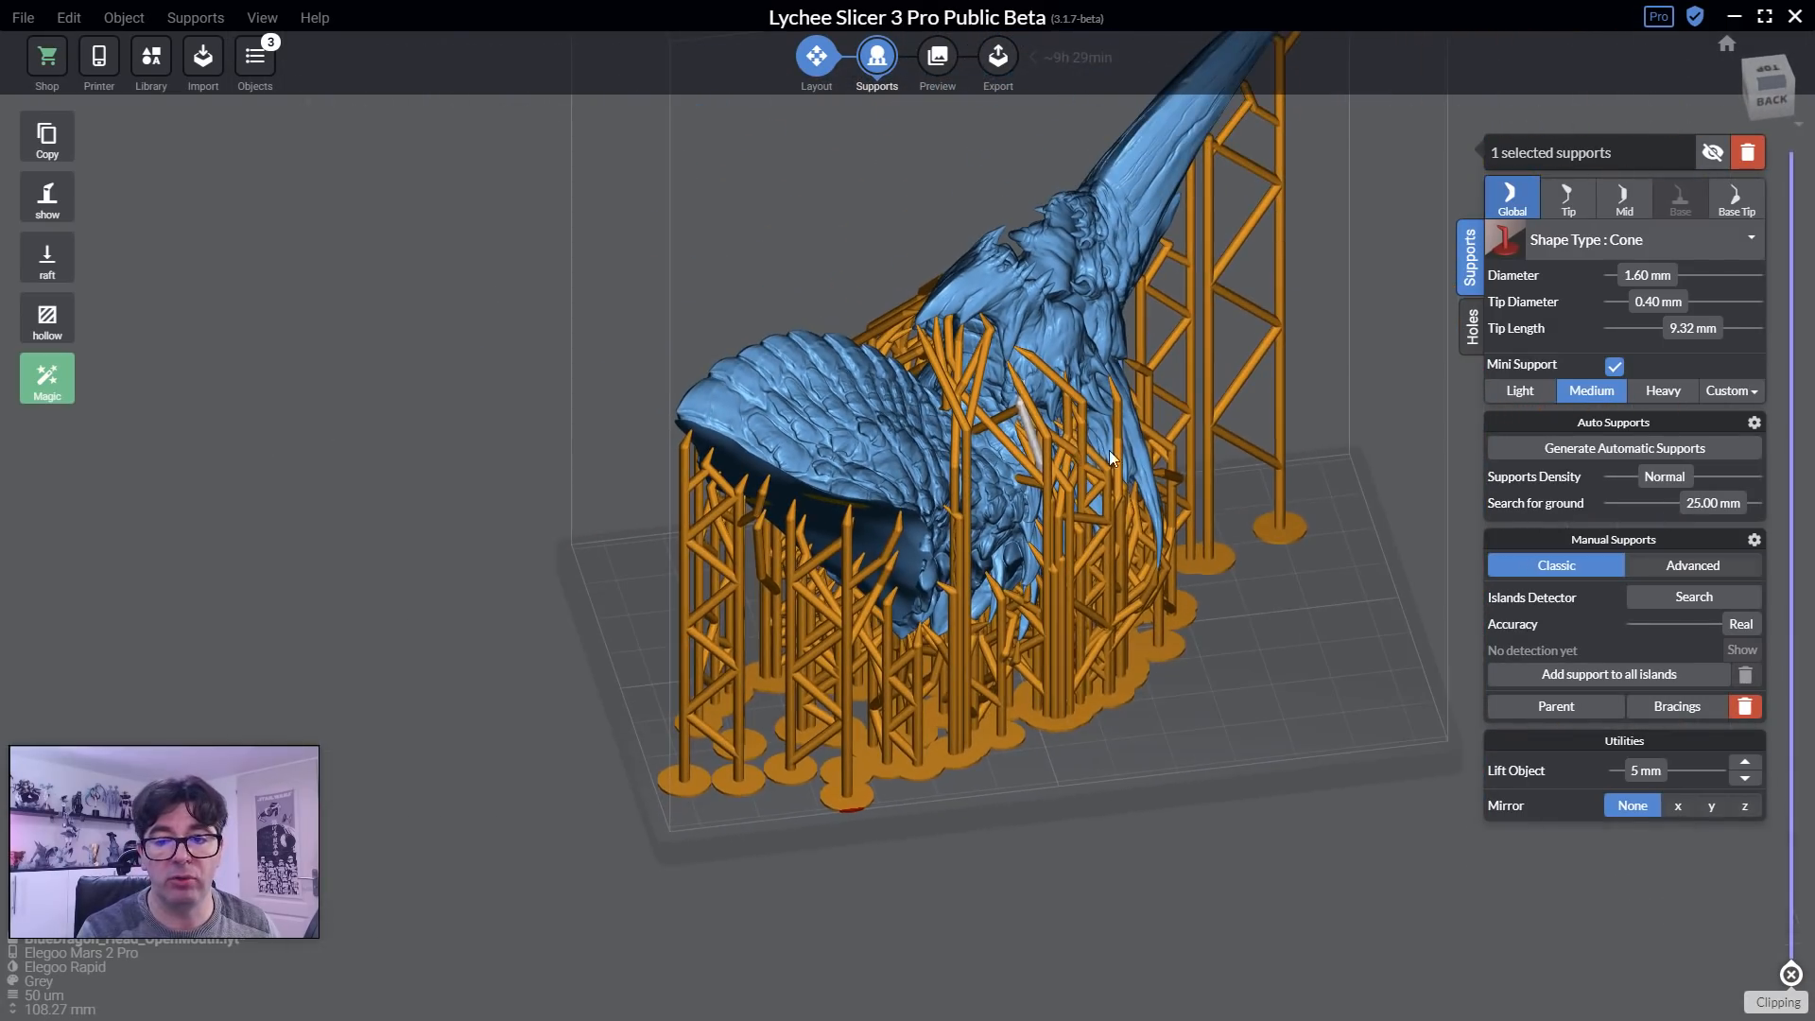
# Switch the support display to tips and bases, to tips only, and to contact points only.
pyautogui.moveTo(1176, 450); pyautogui.dragTo(1006, 528, button='middle')
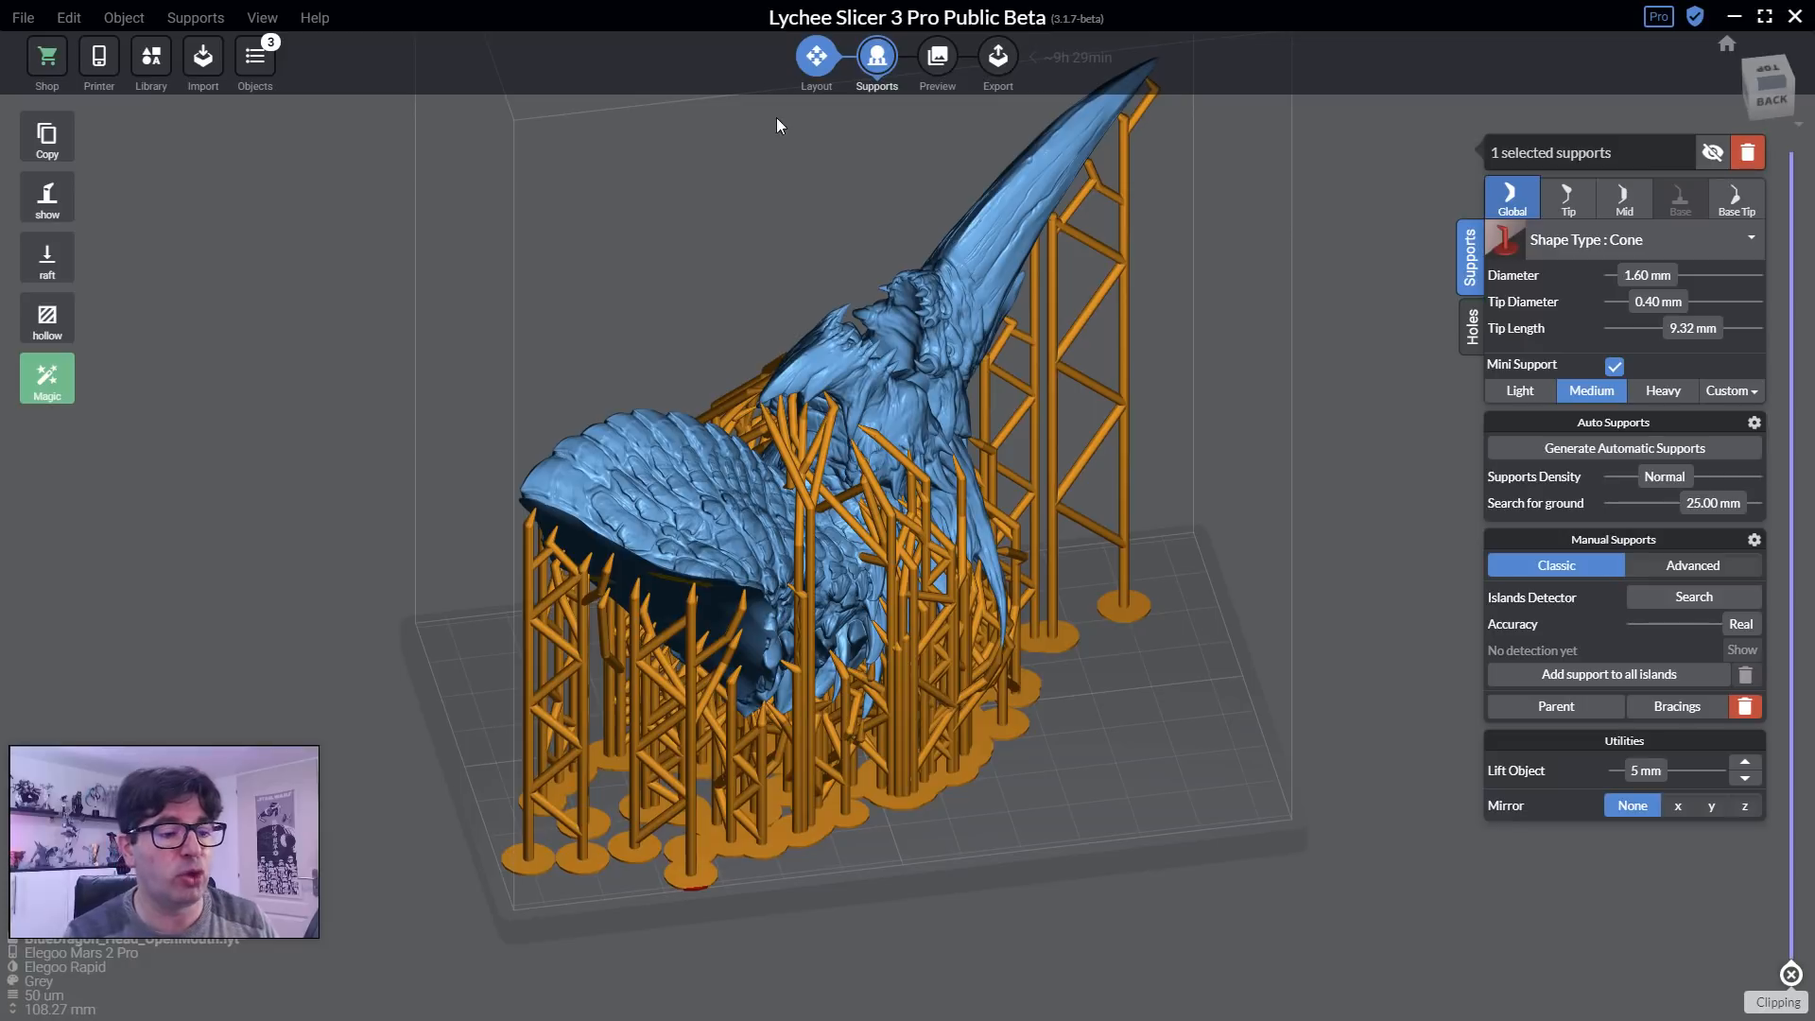
pyautogui.moveTo(610, 308); pyautogui.dragTo(407, 244, button='right')
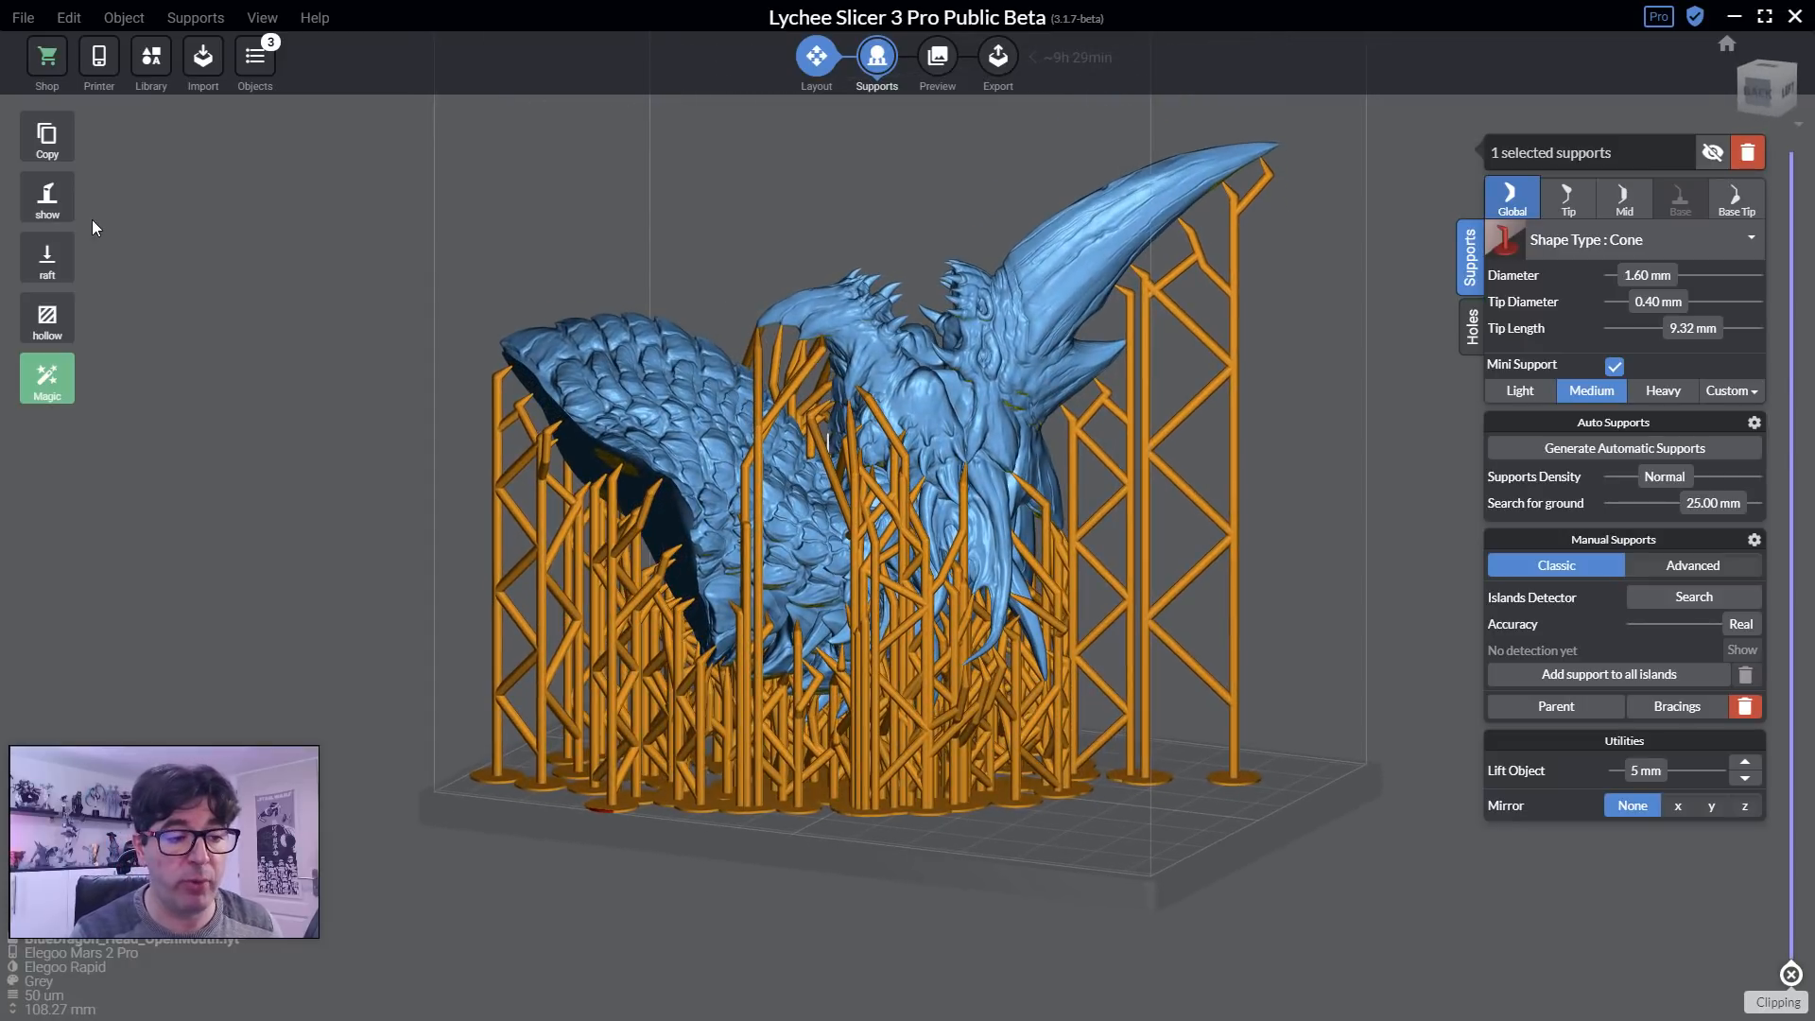
pyautogui.moveTo(44, 198)
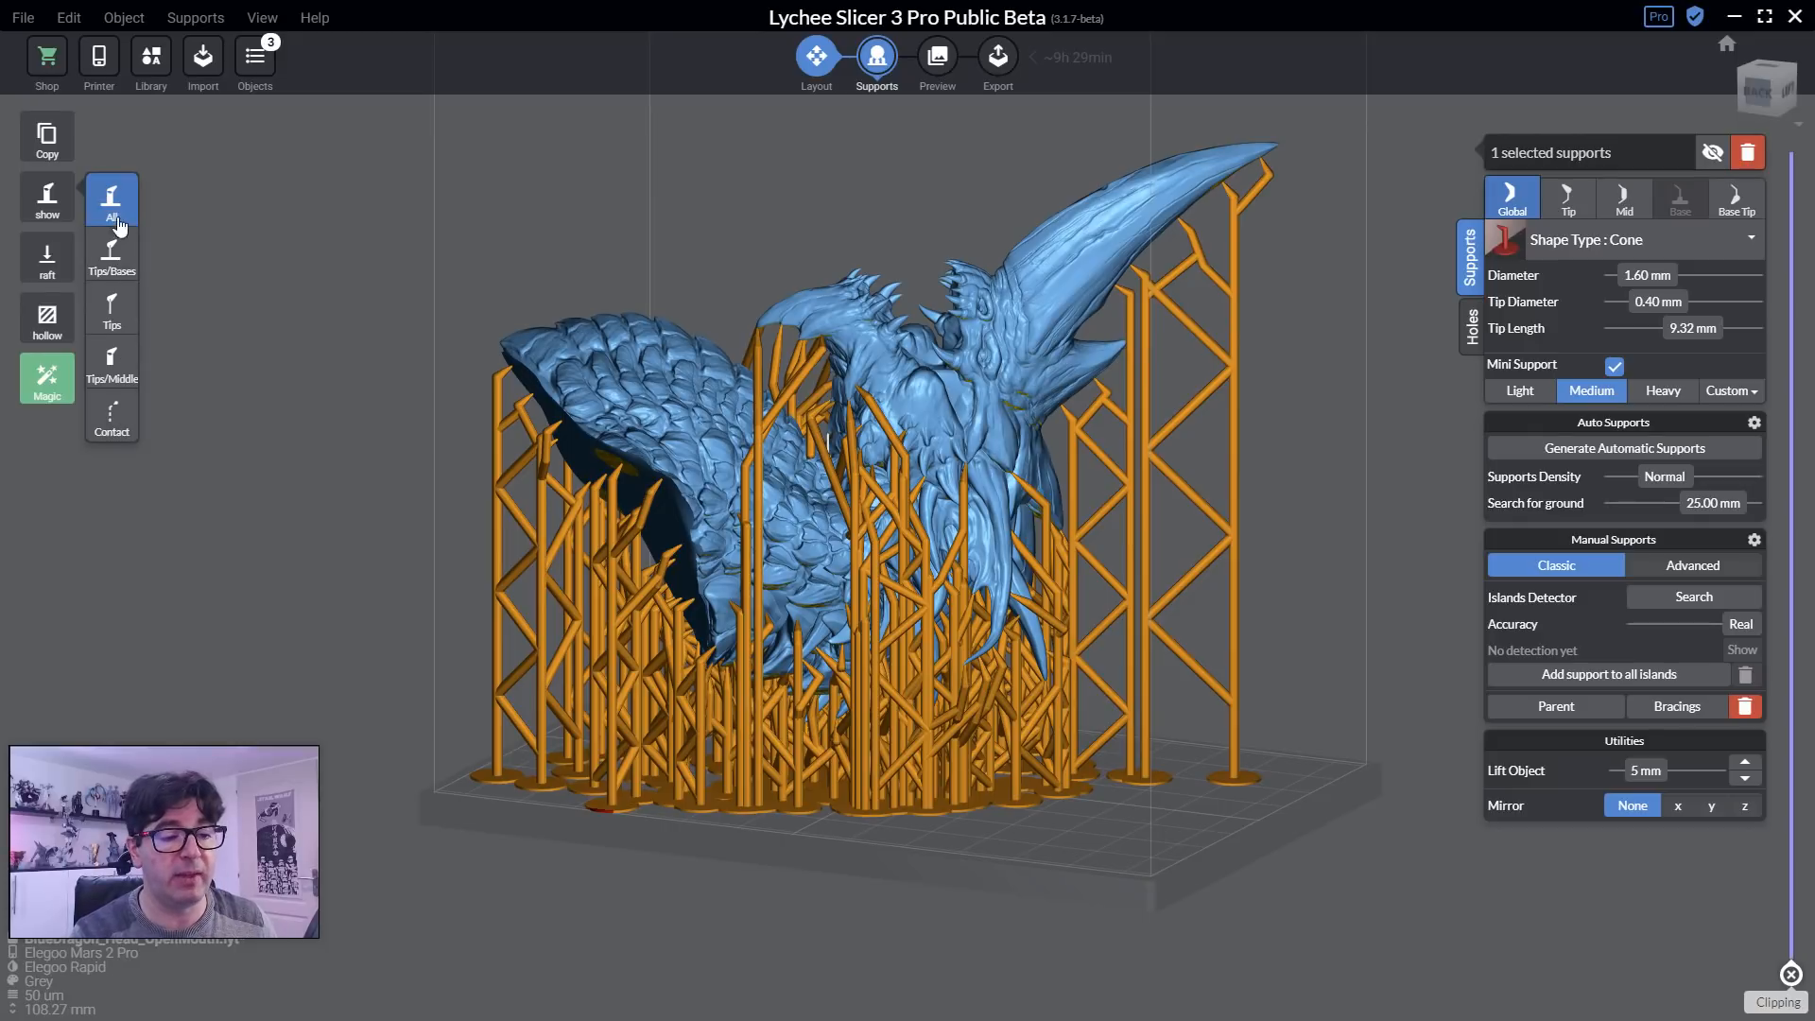
pyautogui.click(115, 255)
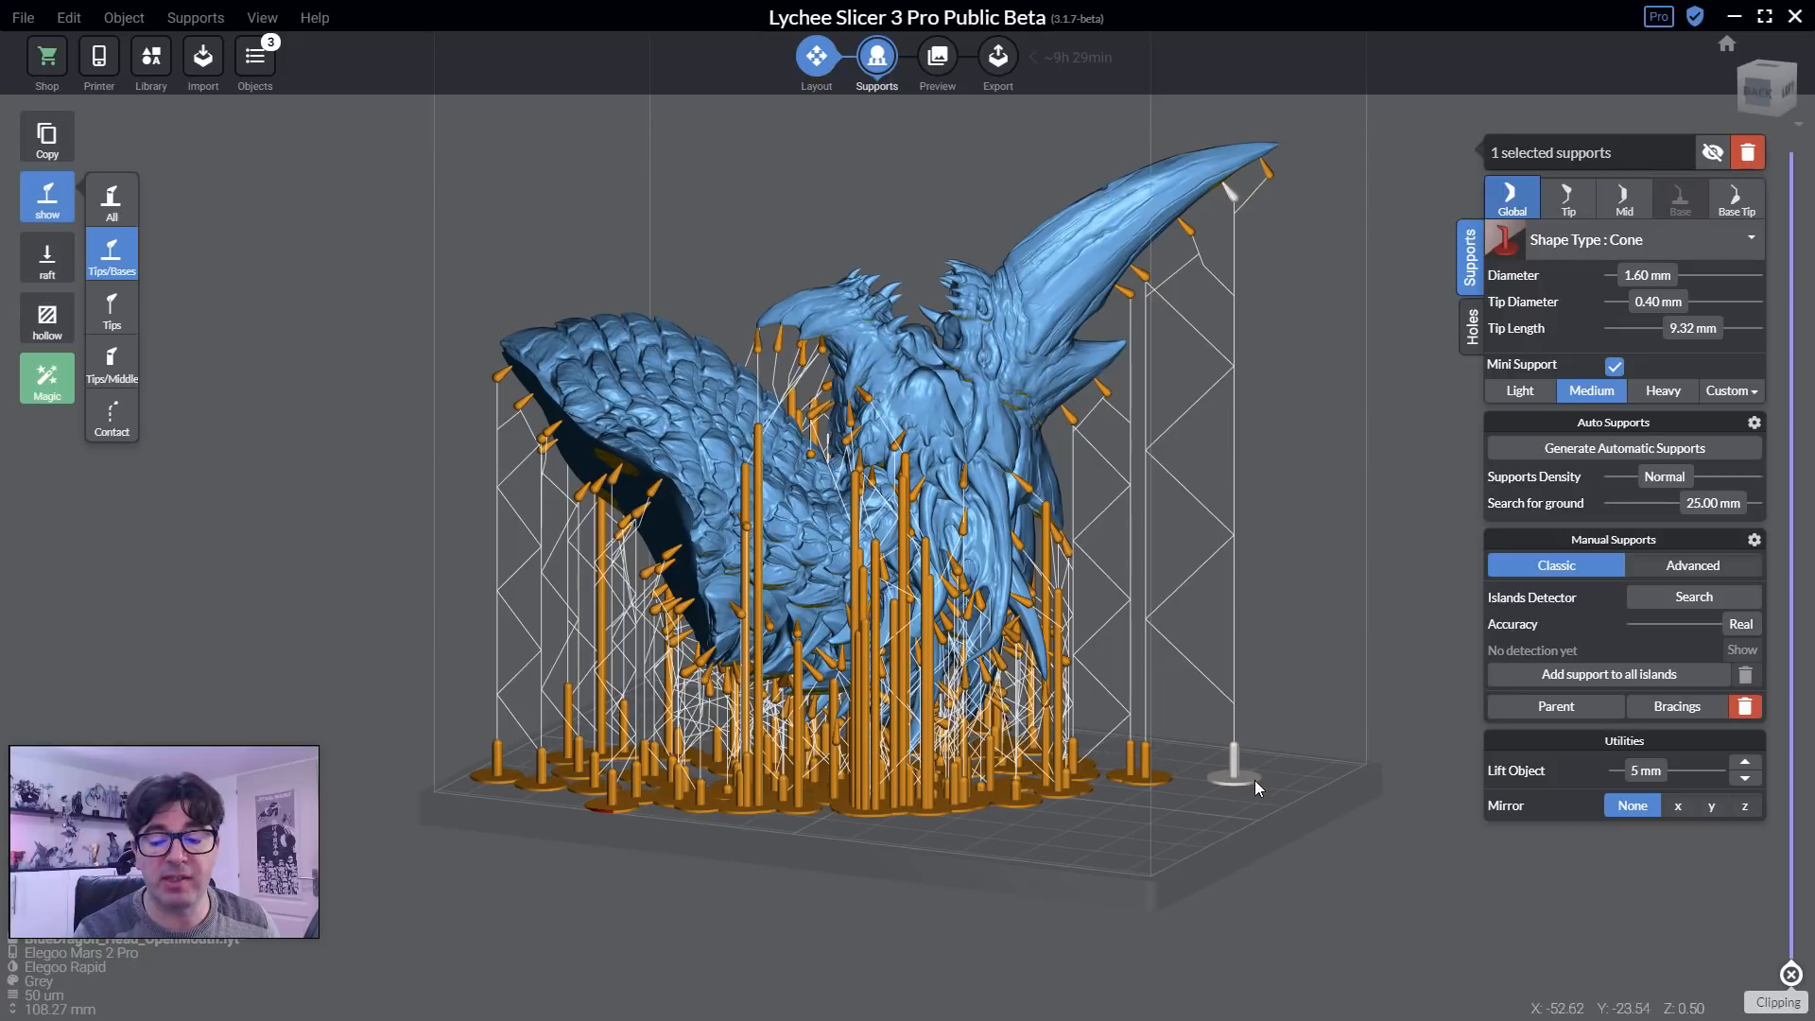
pyautogui.click(111, 310)
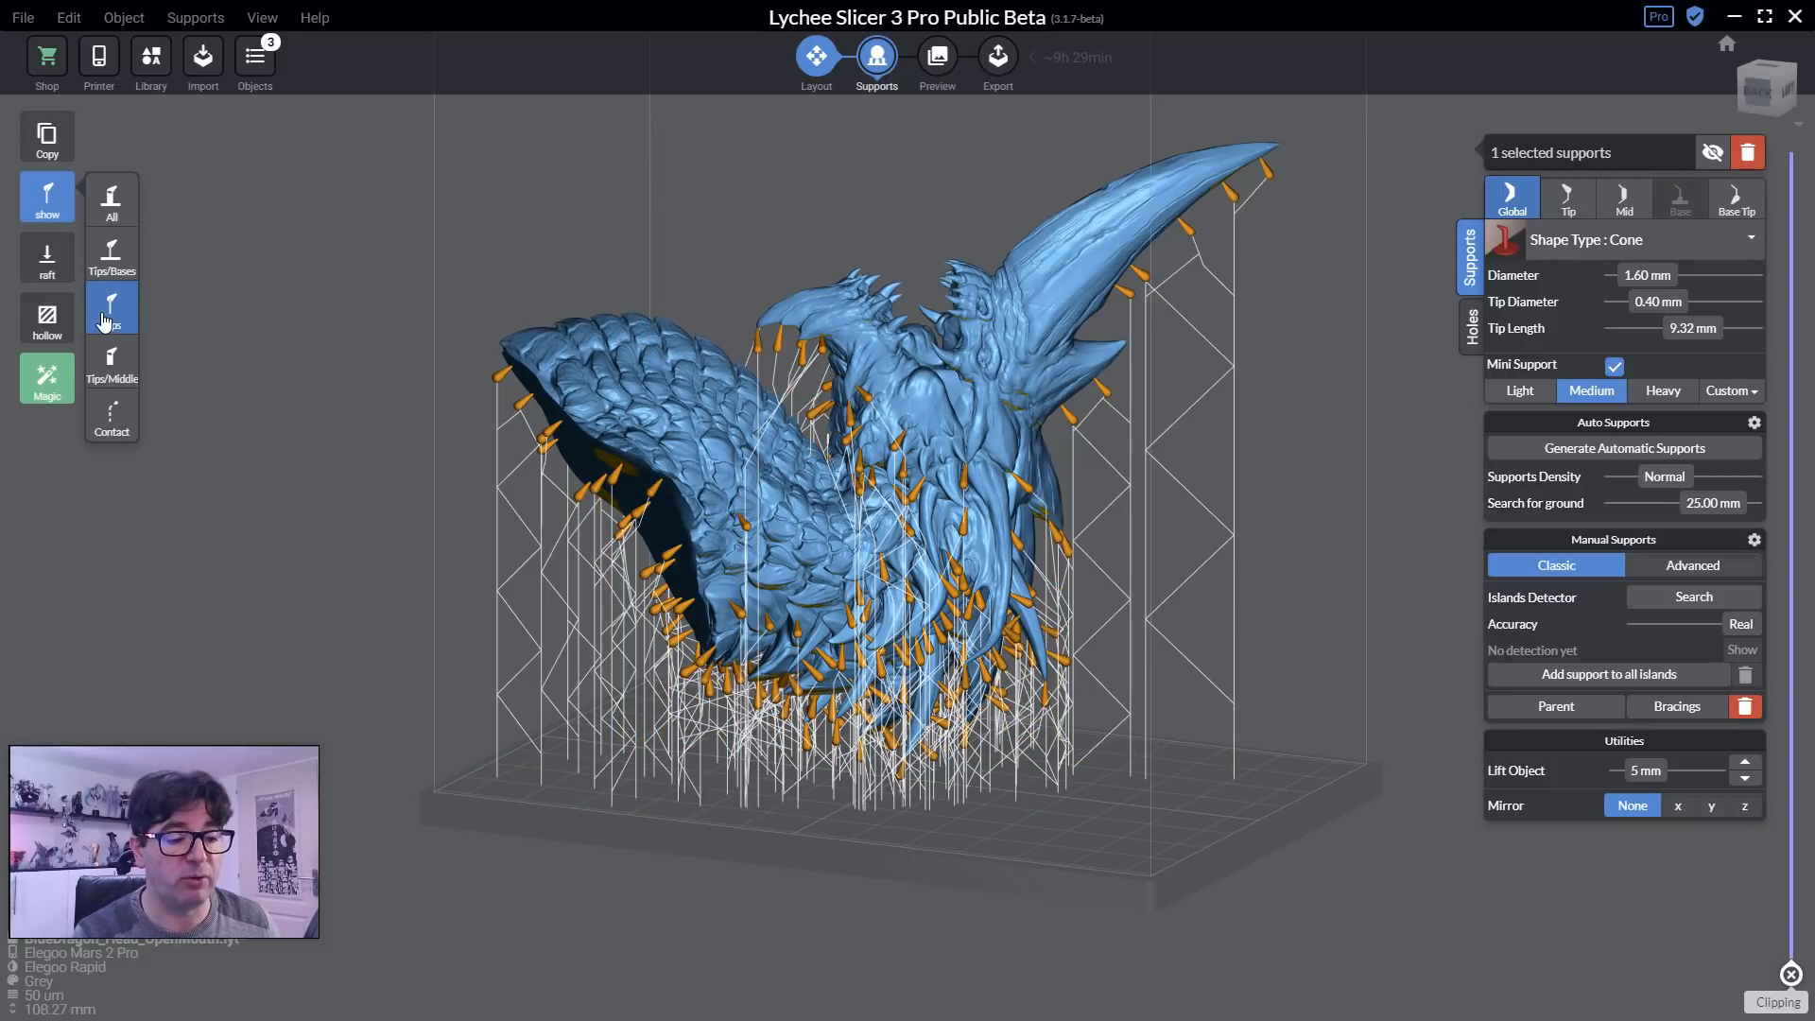
pyautogui.click(110, 423)
pyautogui.moveTo(417, 509); pyautogui.dragTo(490, 470, button='right')
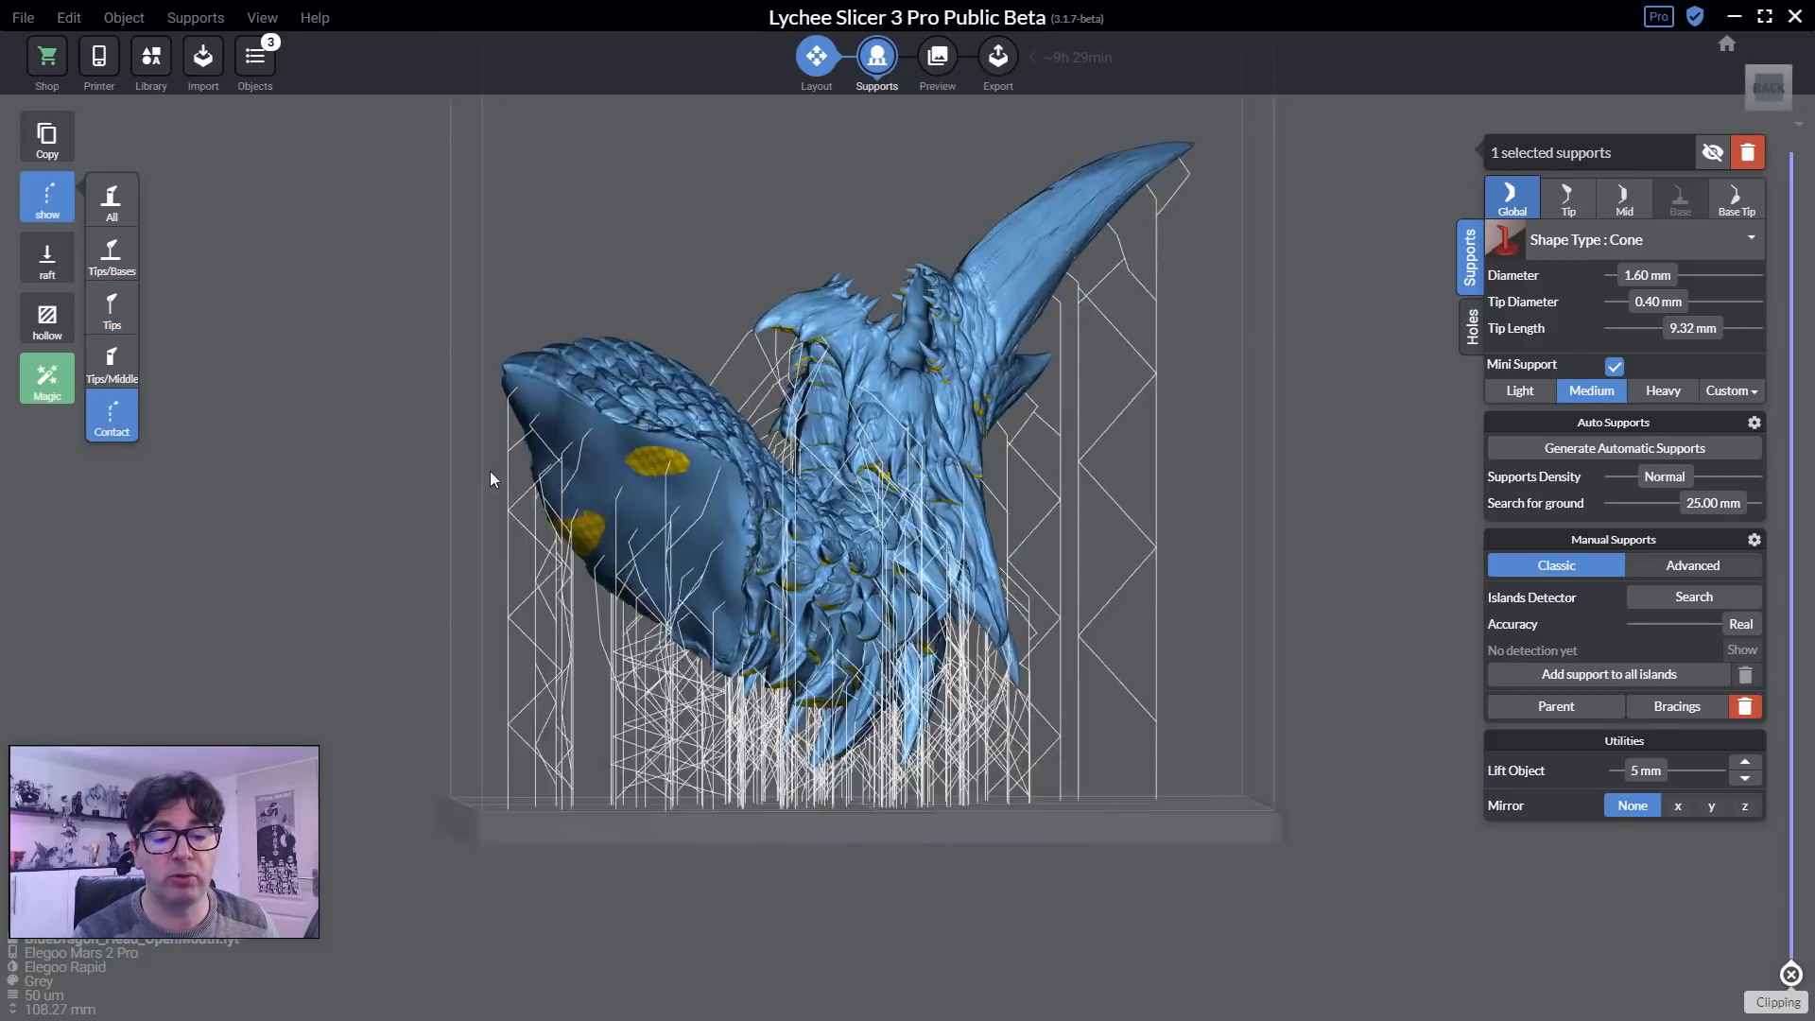
# Examine the support contact points along the large horn and head spikes, and restore the display of all support parts.
pyautogui.scroll(8, 813, 435)
pyautogui.moveTo(1115, 418); pyautogui.dragTo(915, 446, button='right')
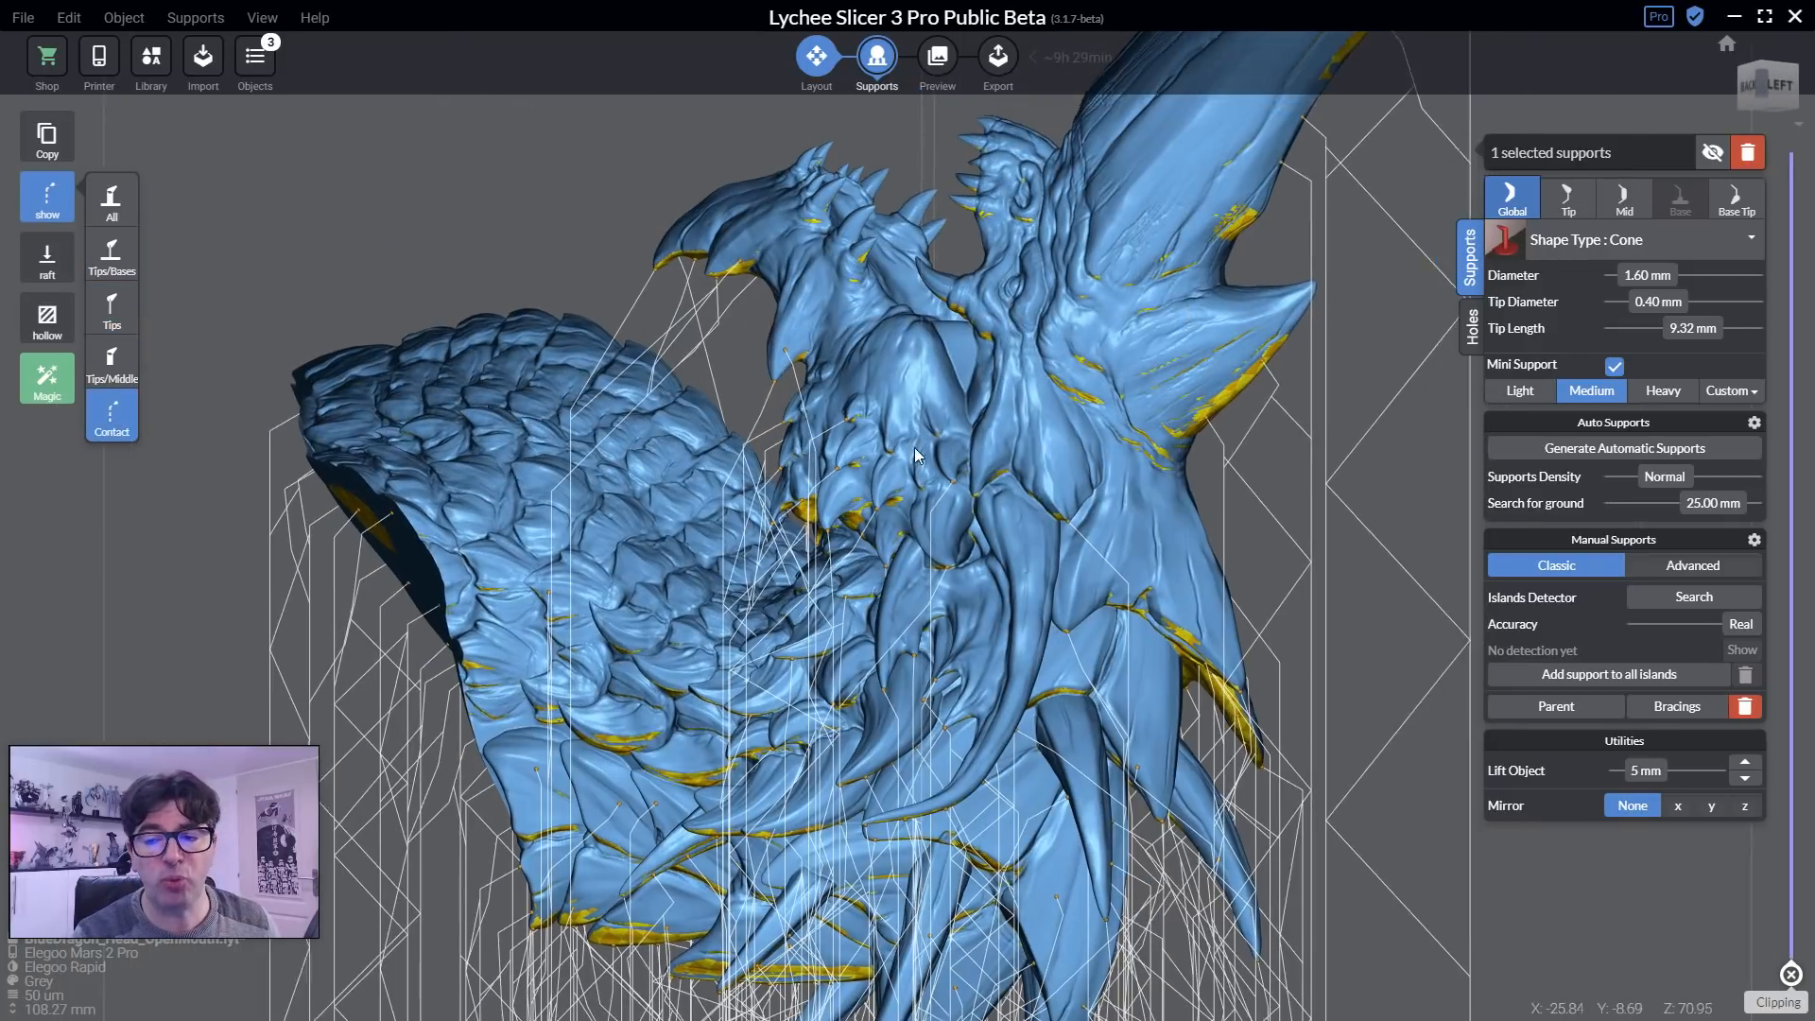
pyautogui.moveTo(1267, 123); pyautogui.dragTo(941, 291, button='middle')
pyautogui.scroll(4, 942, 291)
pyautogui.scroll(4, 804, 431)
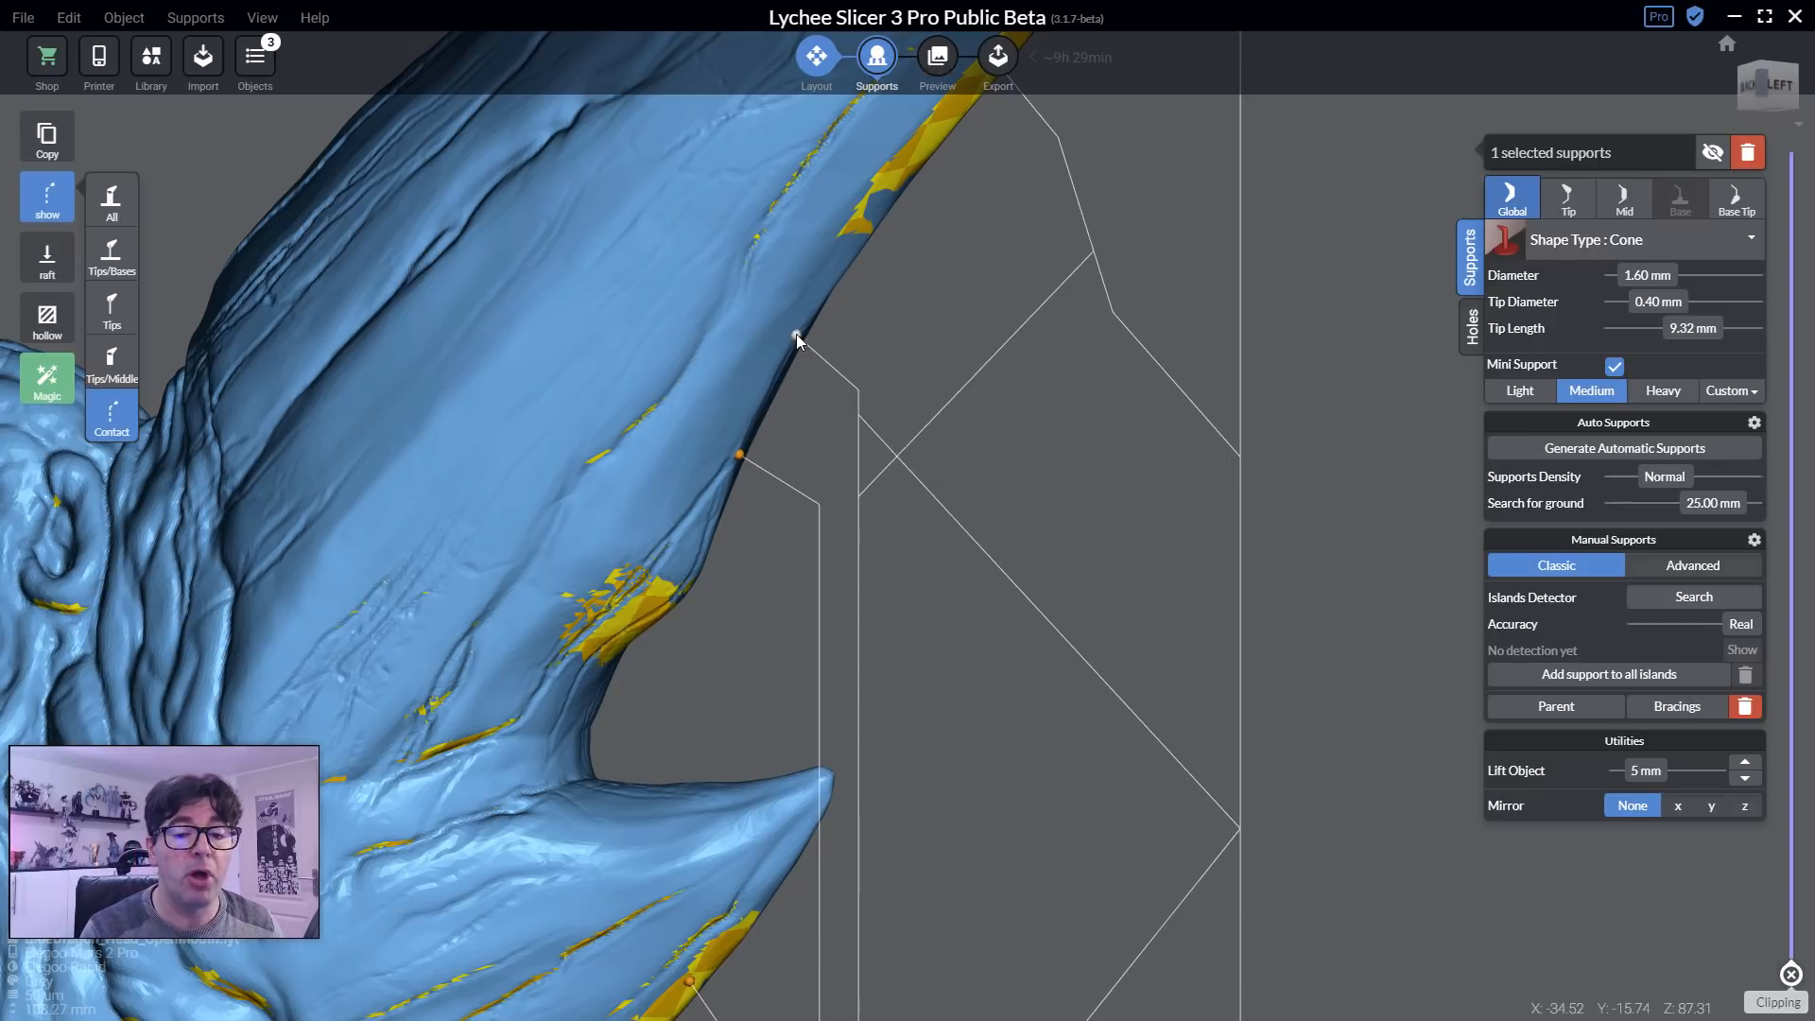
pyautogui.scroll(-5, 926, 587)
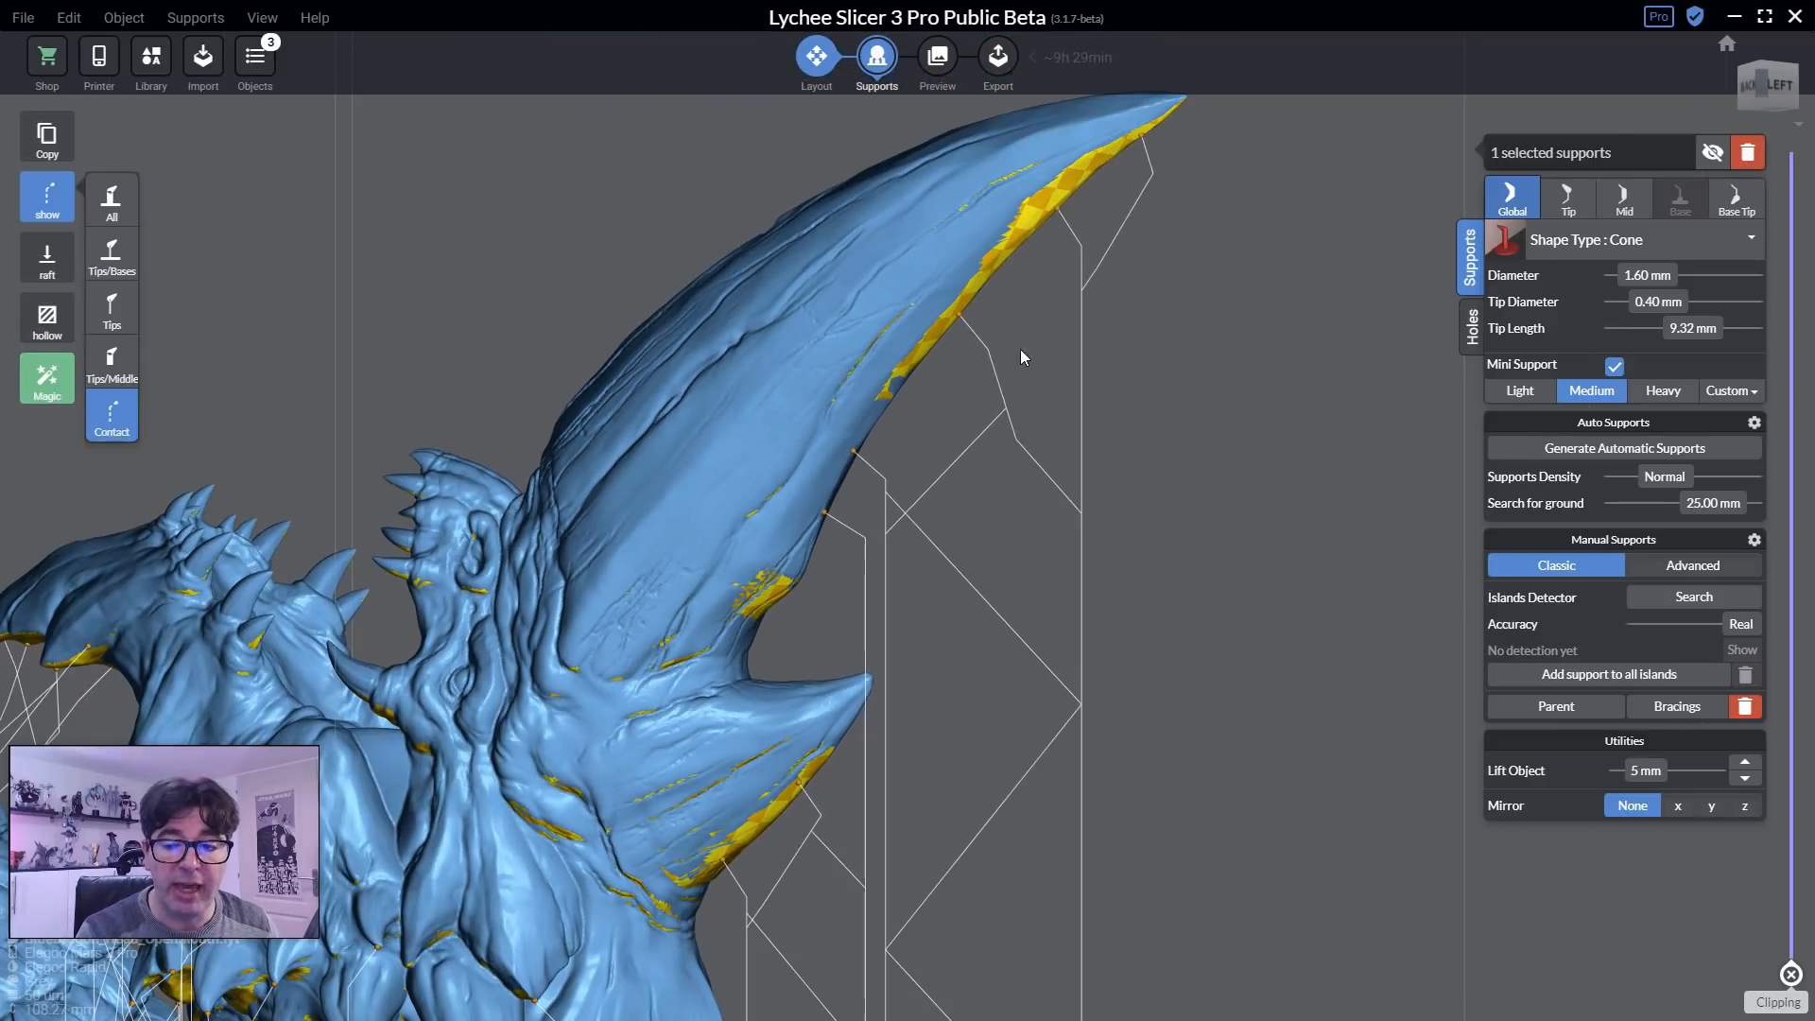
pyautogui.scroll(-5, 928, 787)
pyautogui.moveTo(875, 791); pyautogui.dragTo(974, 180, button='middle')
pyautogui.scroll(-3, 974, 180)
pyautogui.moveTo(454, 699); pyautogui.dragTo(587, 815, button='right')
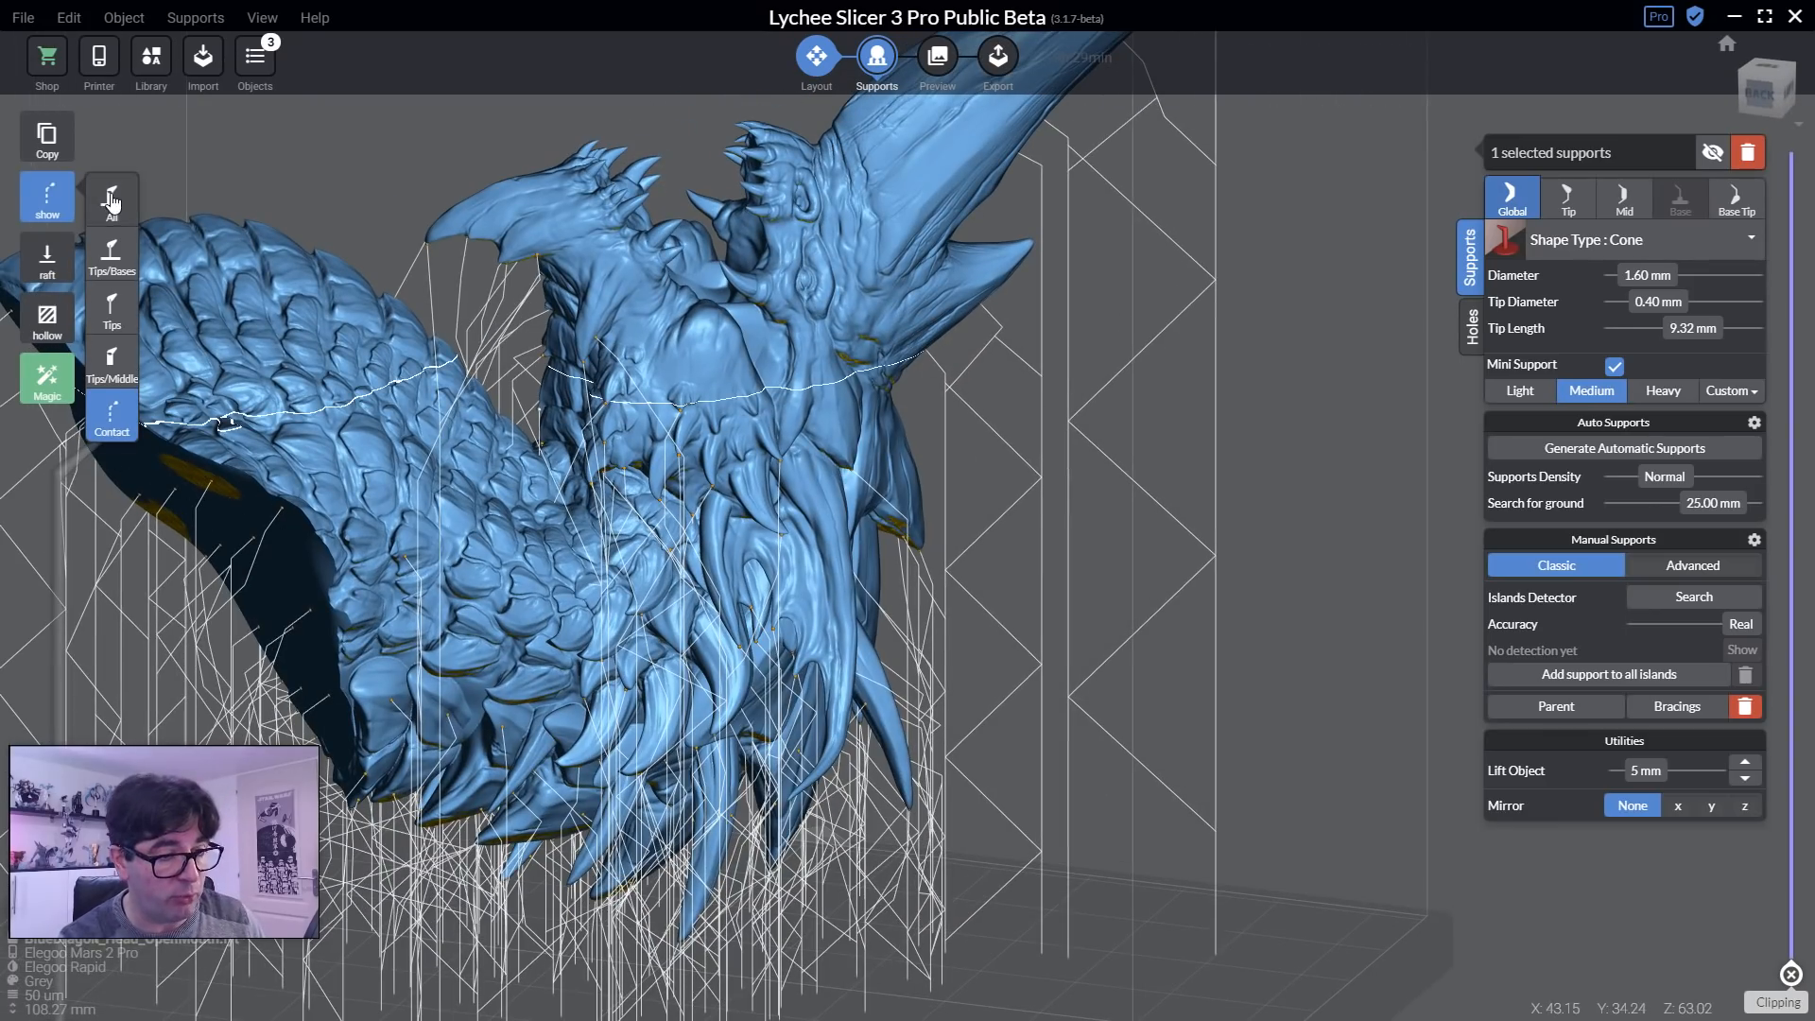
pyautogui.click(112, 200)
# Apply a Pixelate raft beneath the dragon head's supports.
pyautogui.moveTo(489, 690); pyautogui.dragTo(662, 567, button='right')
pyautogui.click(55, 274)
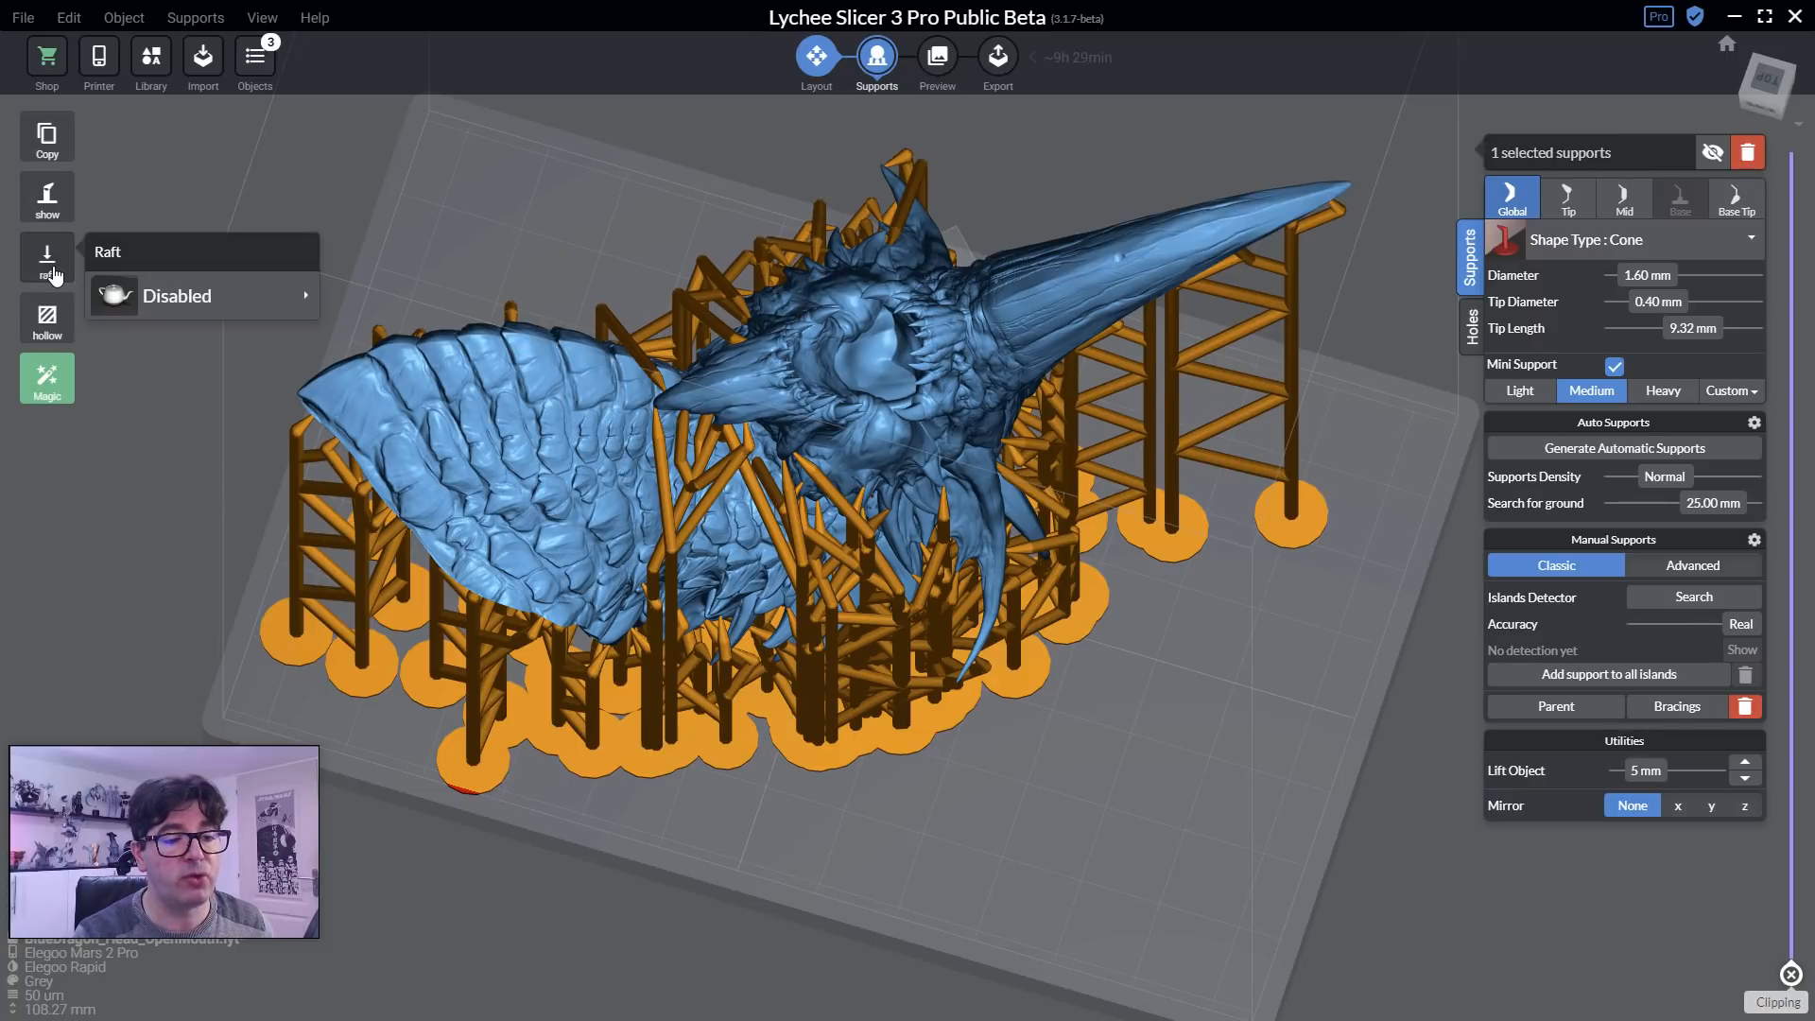
pyautogui.click(165, 295)
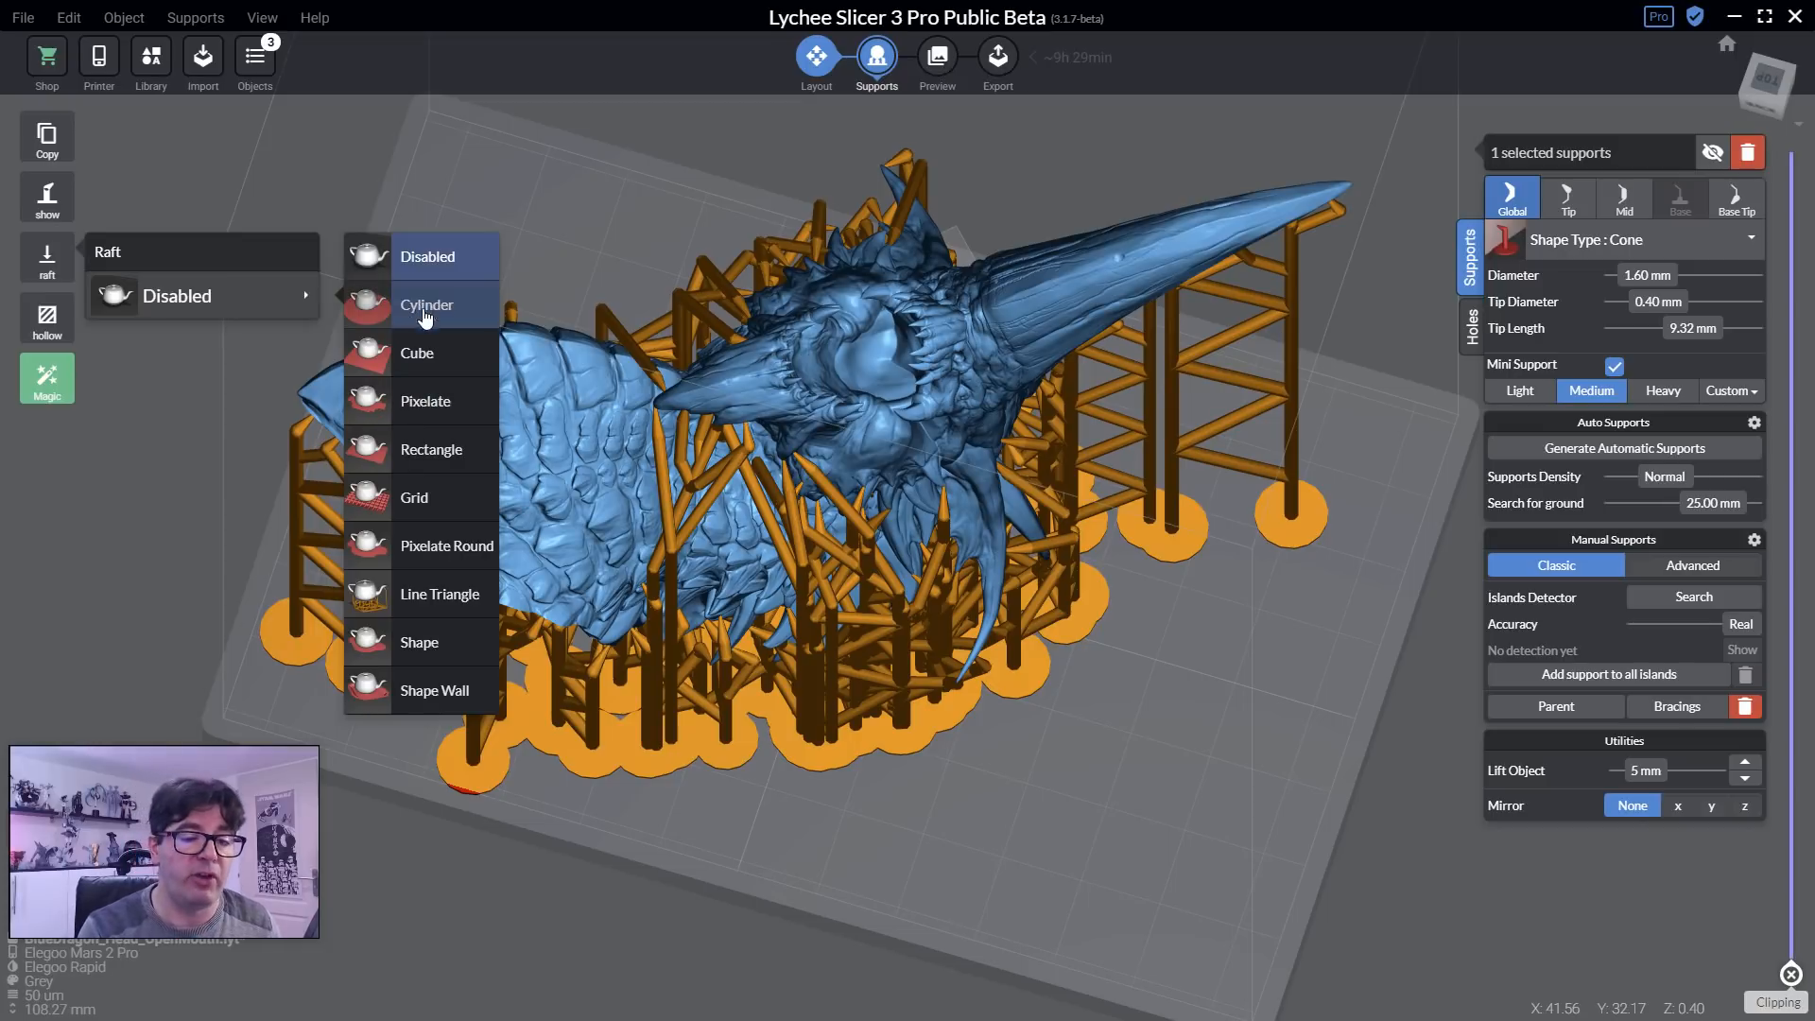
pyautogui.click(427, 402)
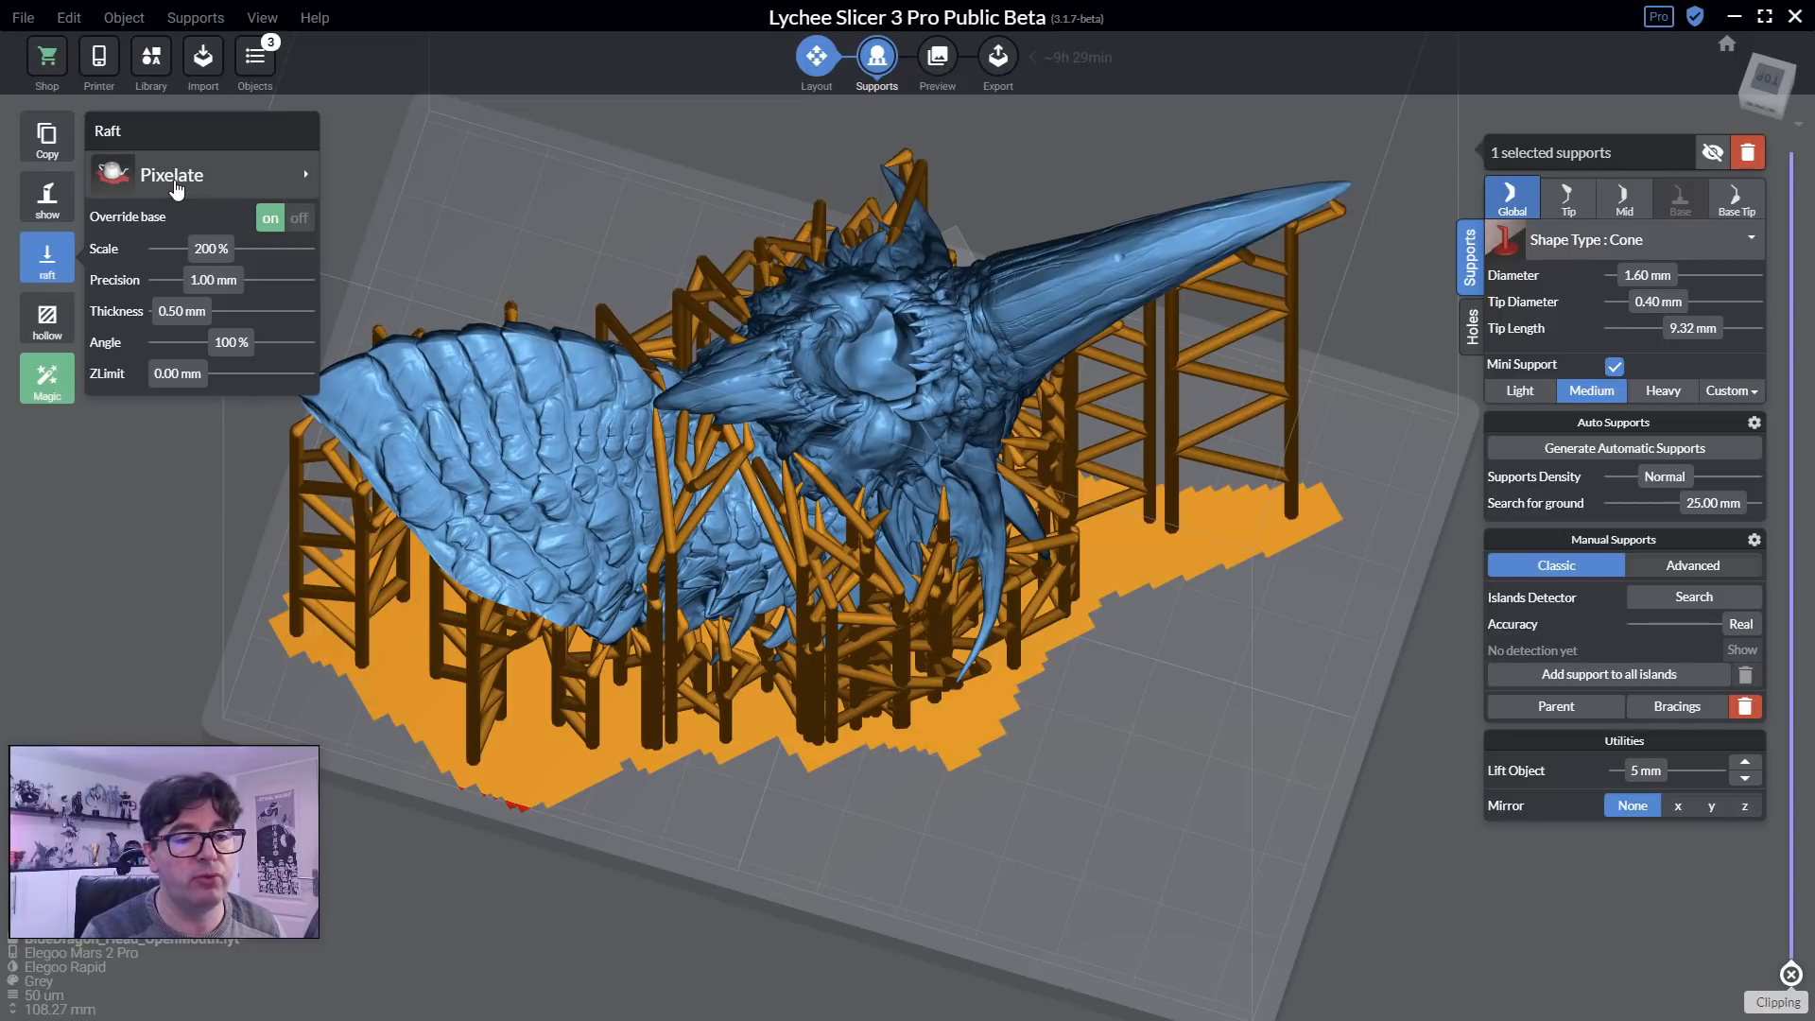
# Change the raft type to Line Triangle and set its scale to 400%.
pyautogui.click(176, 189)
pyautogui.click(425, 599)
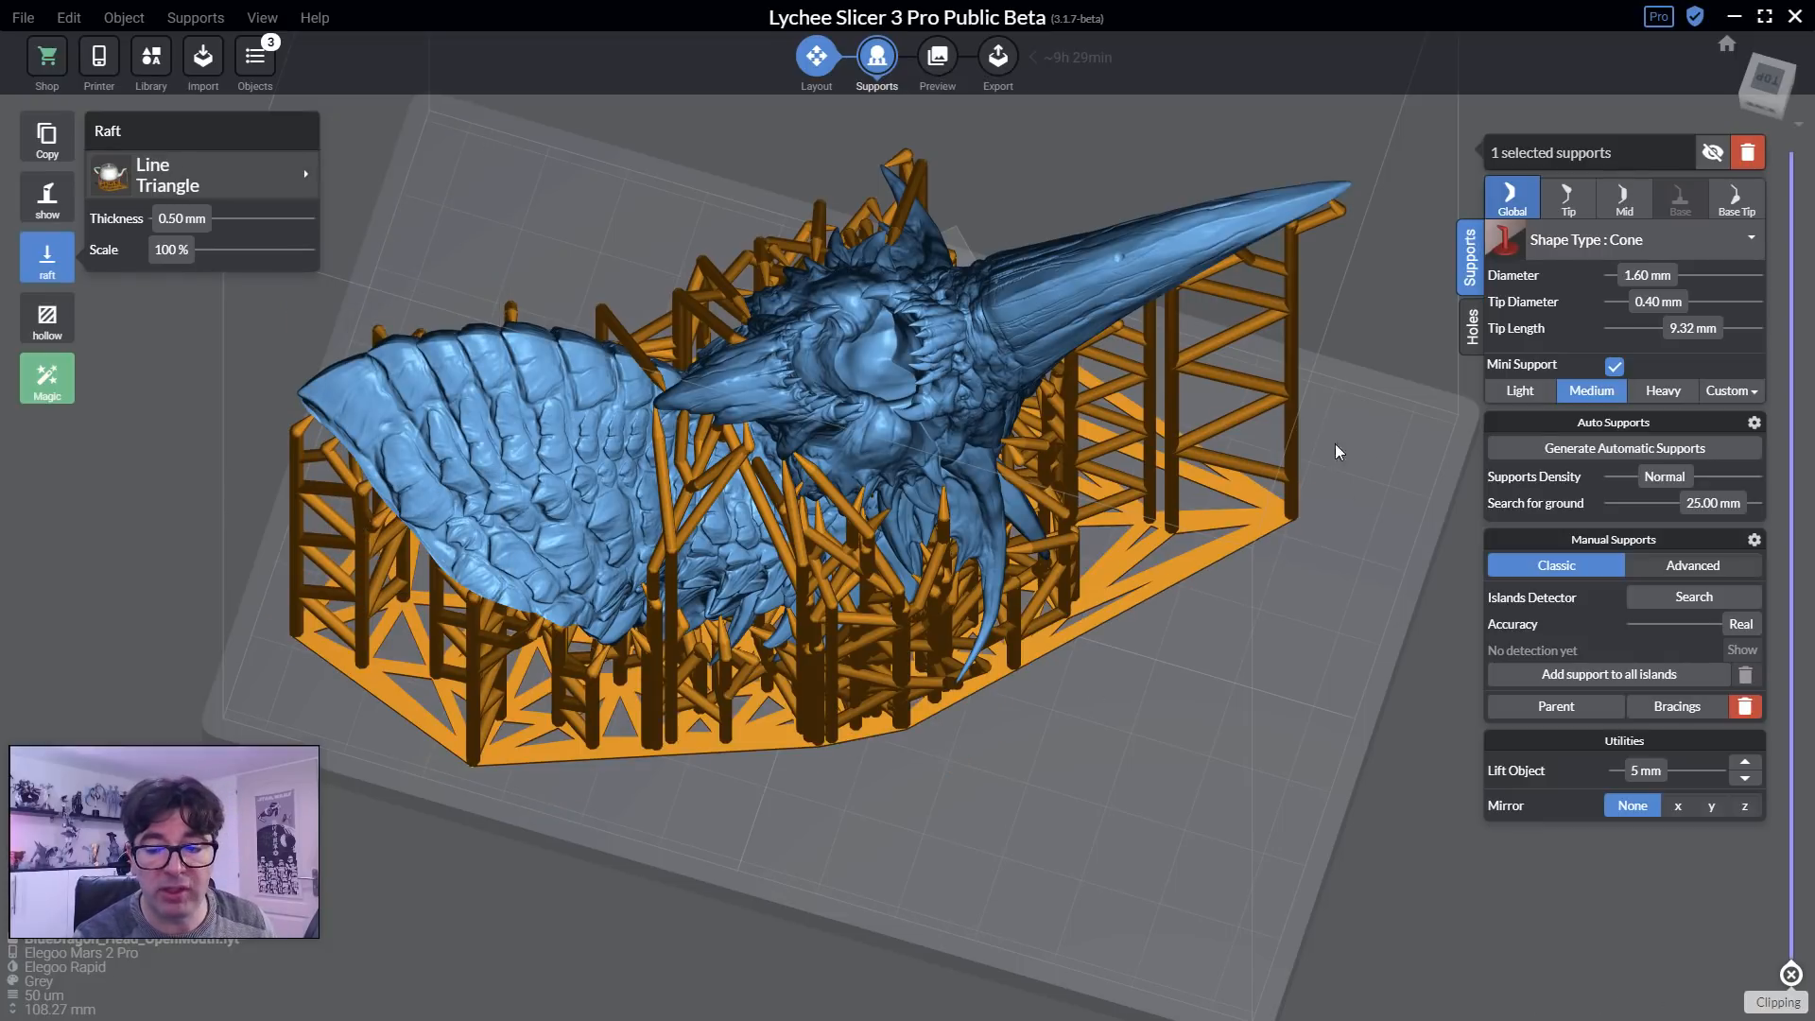
pyautogui.moveTo(153, 250); pyautogui.dragTo(261, 269)
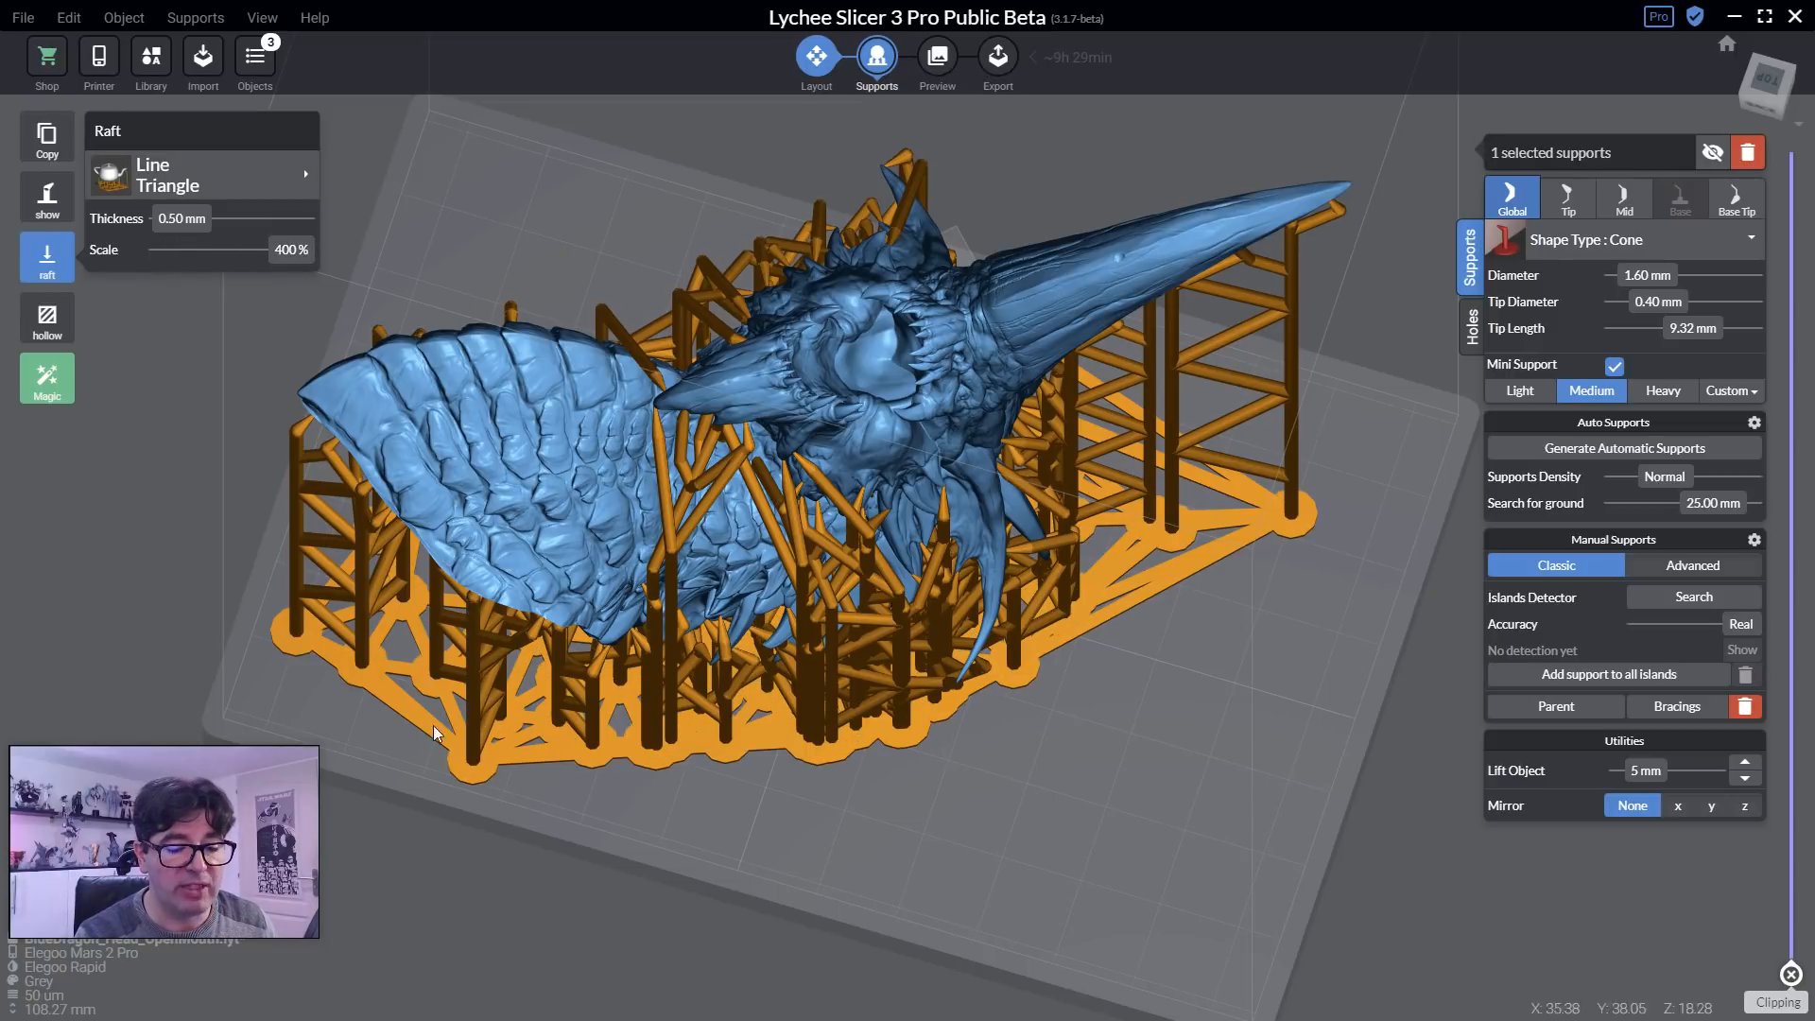
# Change the dragon head's raft to Shape Wall and inspect its raised edges around the supports.
pyautogui.click(195, 170)
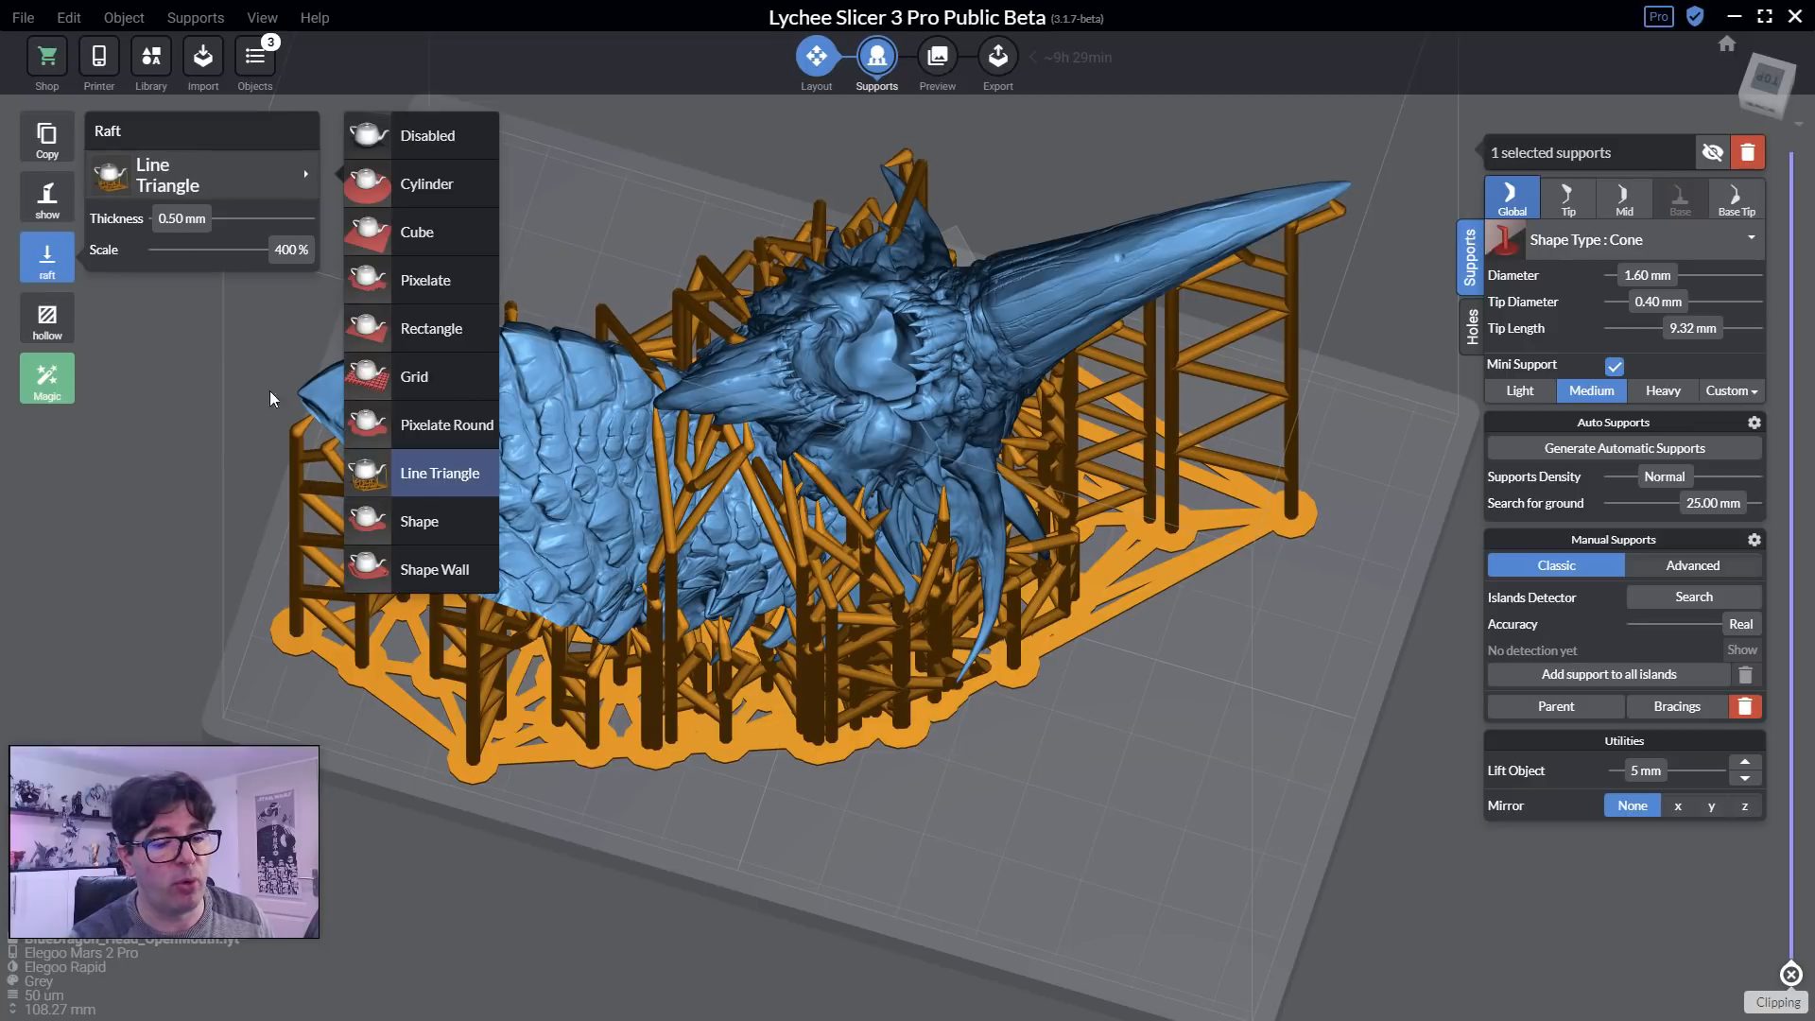
pyautogui.click(426, 571)
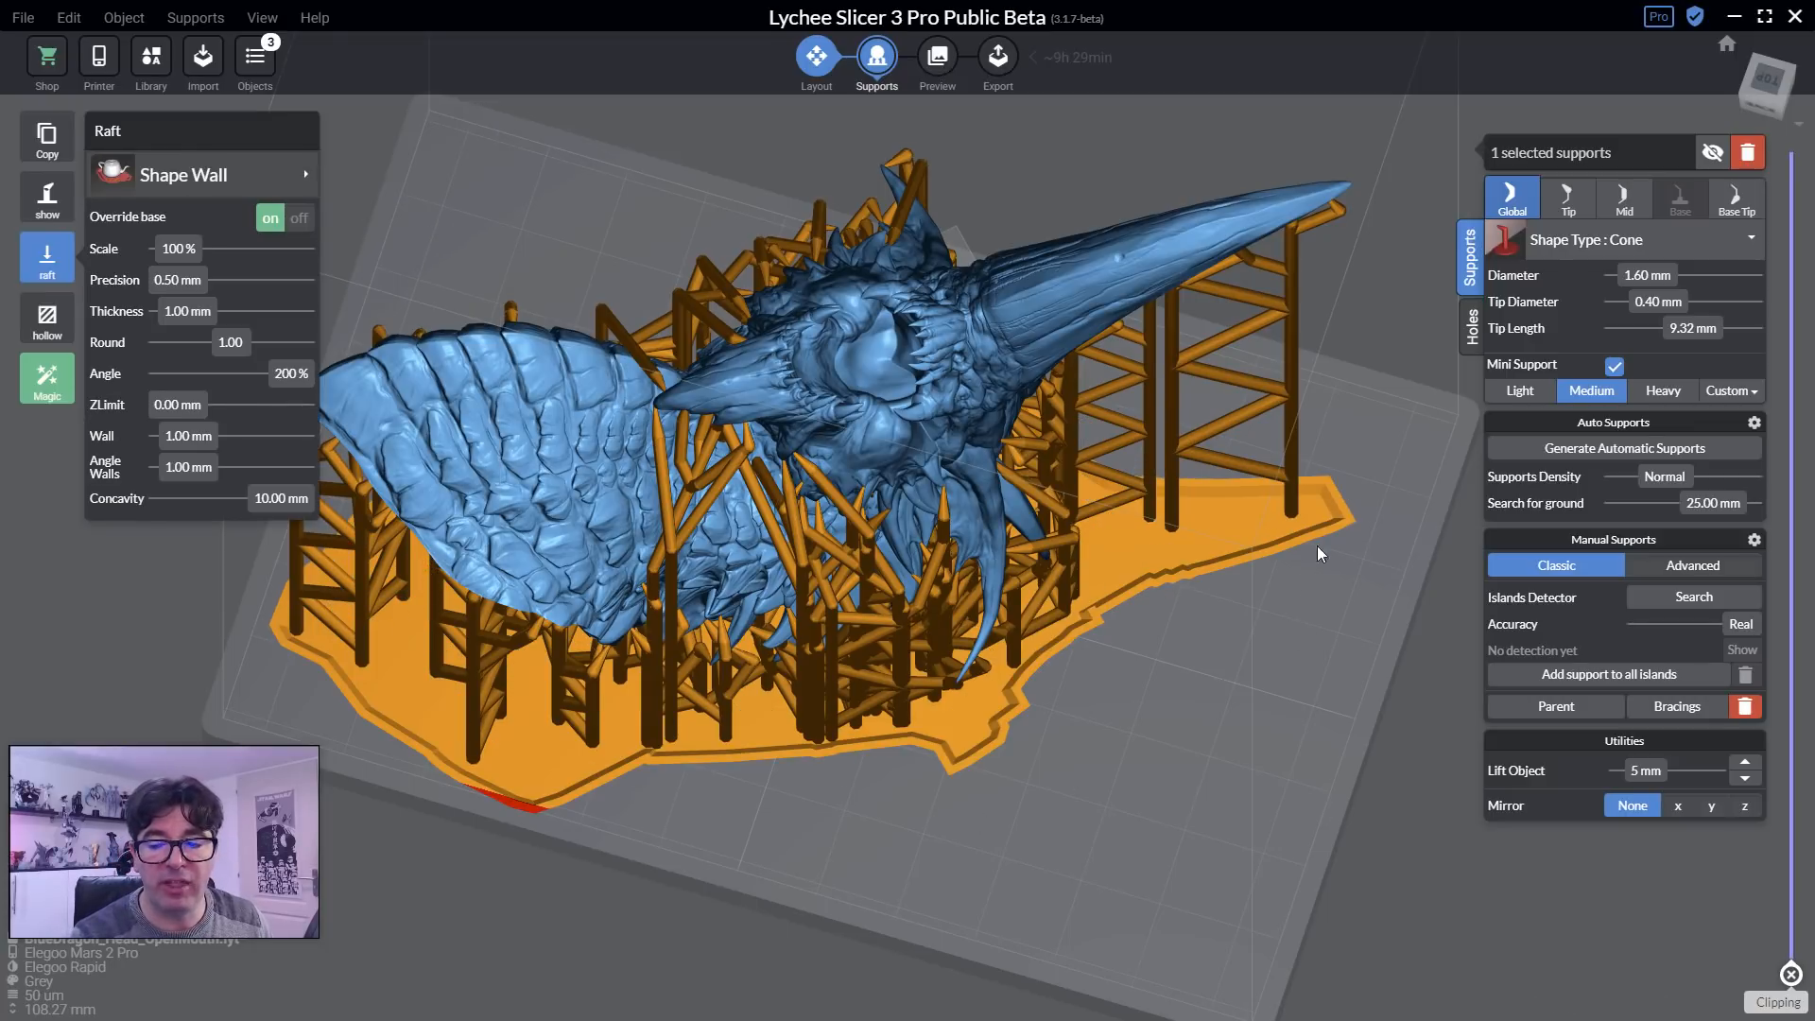
pyautogui.moveTo(1318, 547); pyautogui.dragTo(1257, 457, button='right')
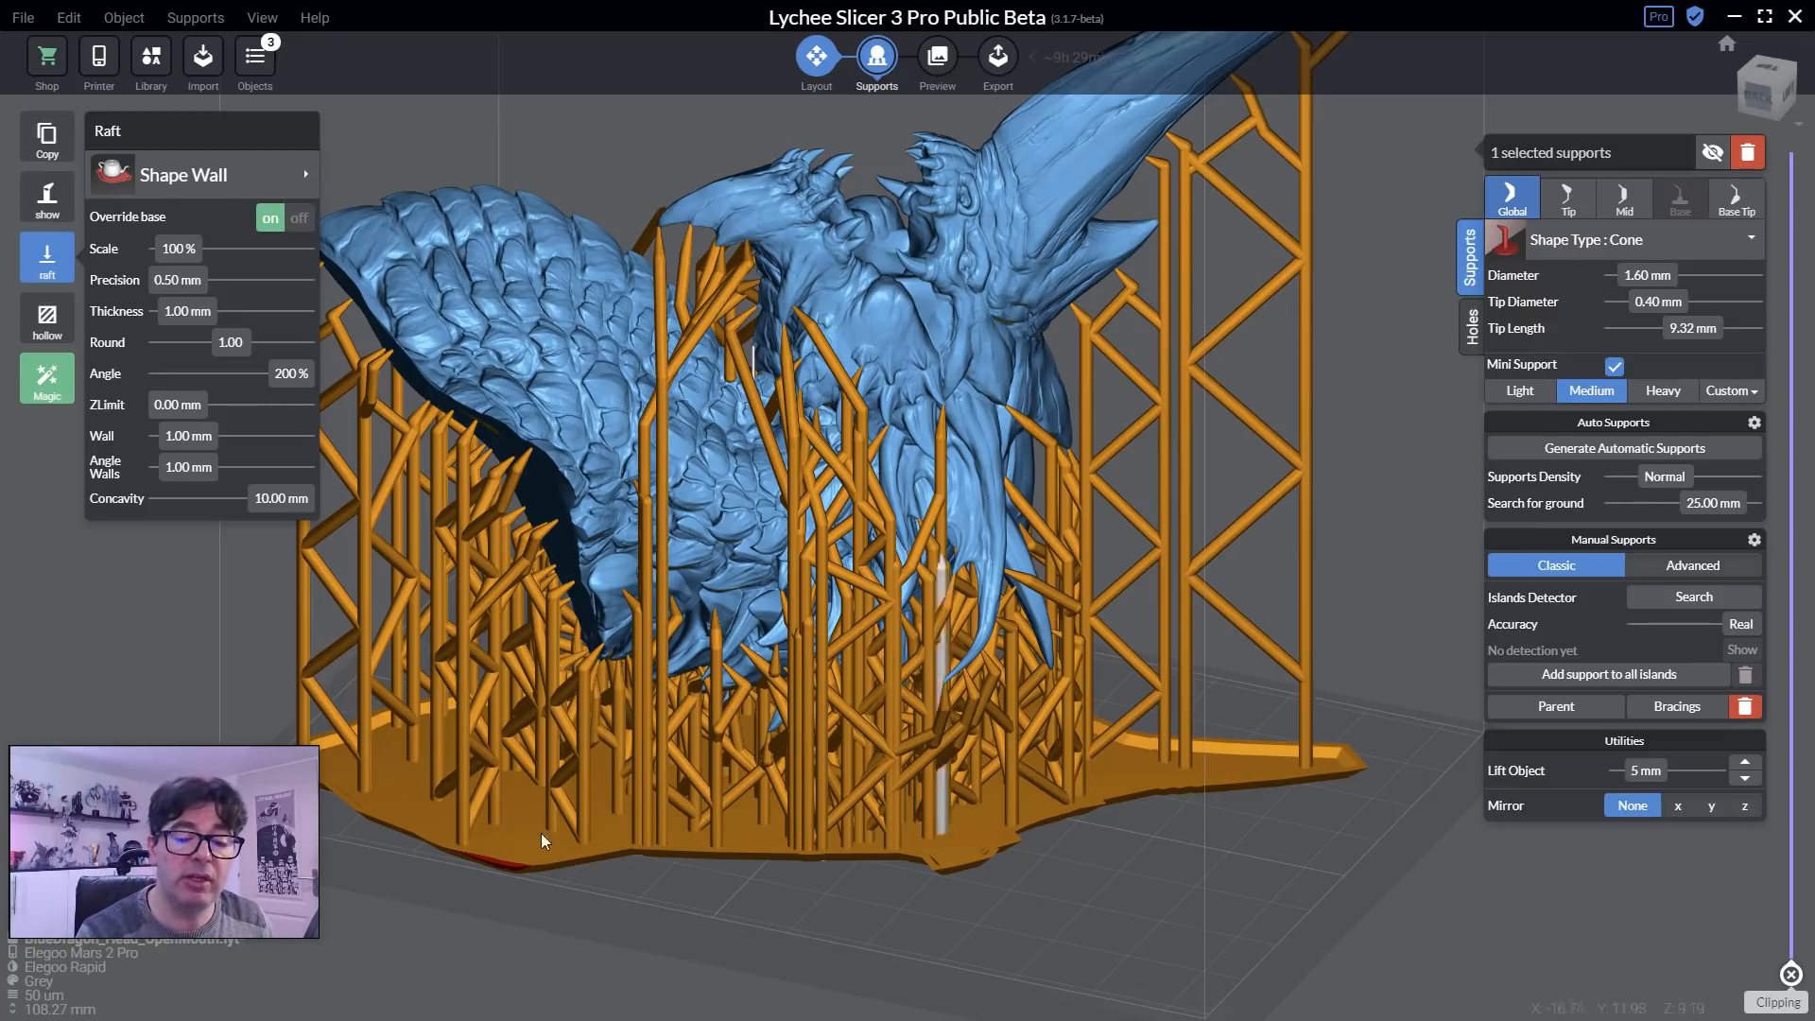
pyautogui.moveTo(334, 839); pyautogui.dragTo(418, 885, button='right')
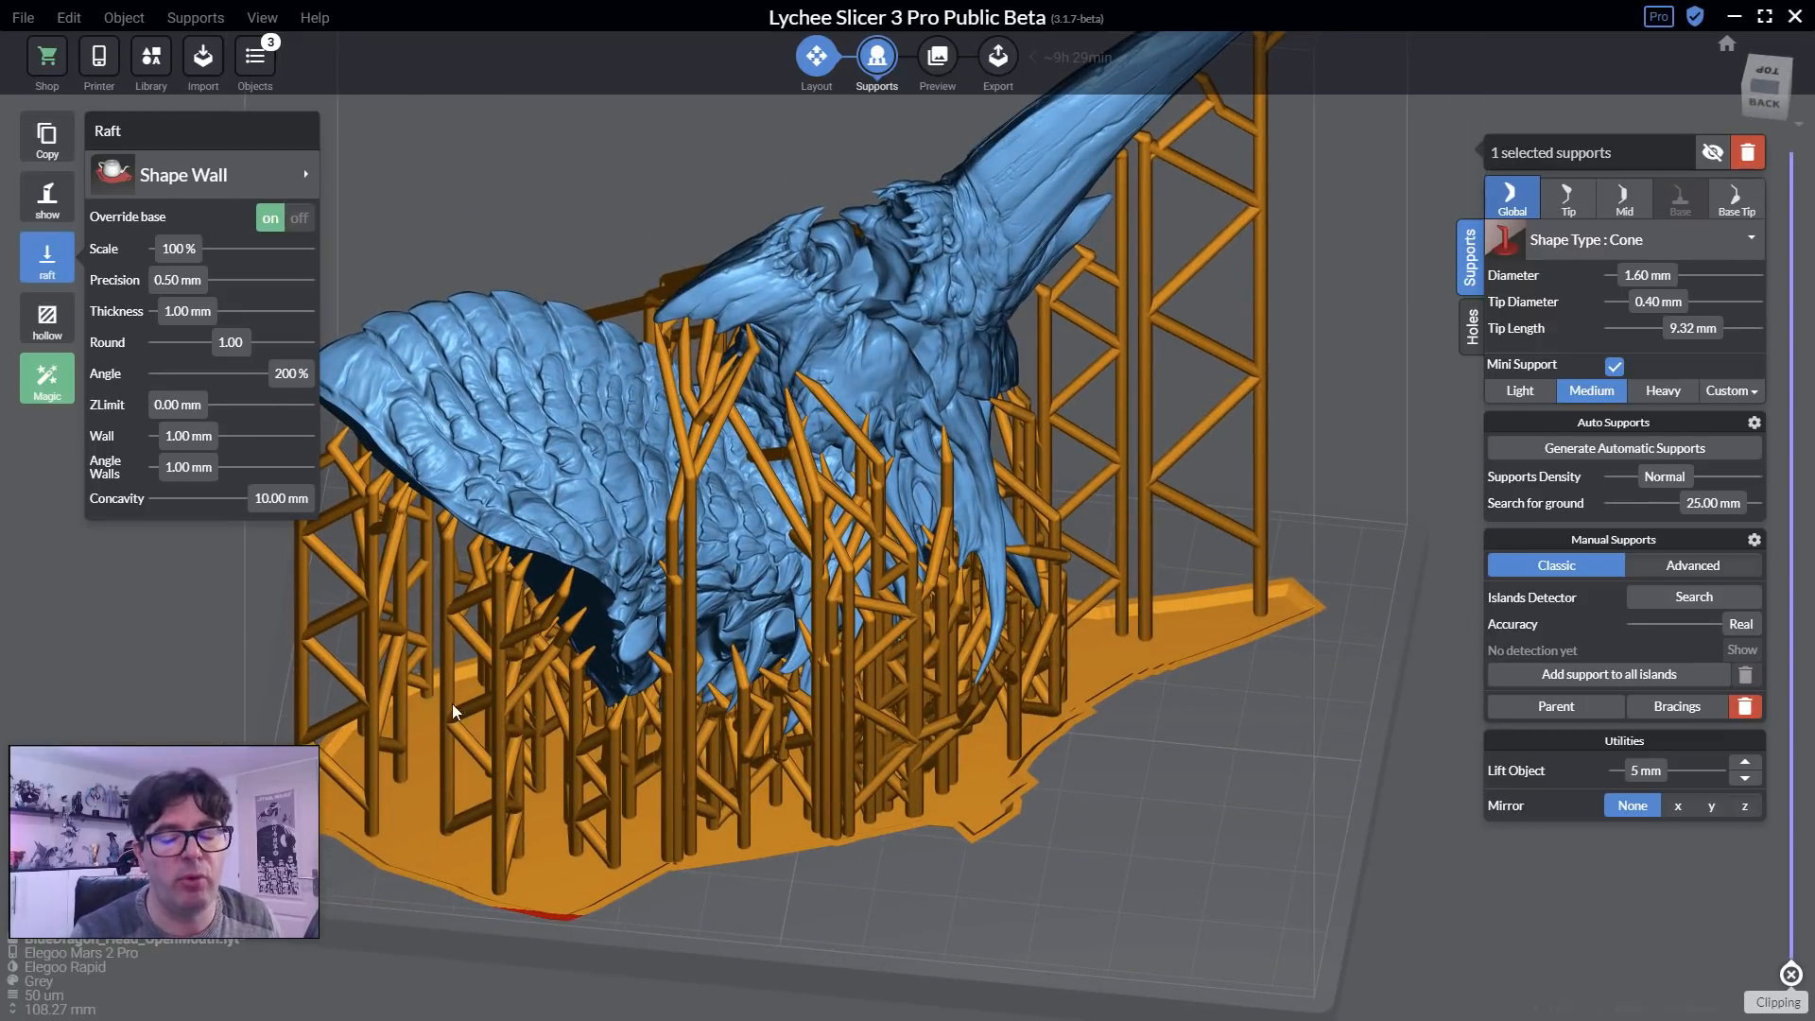
# Disable the raft under the dragon head and look over the individual support bases.
pyautogui.click(200, 178)
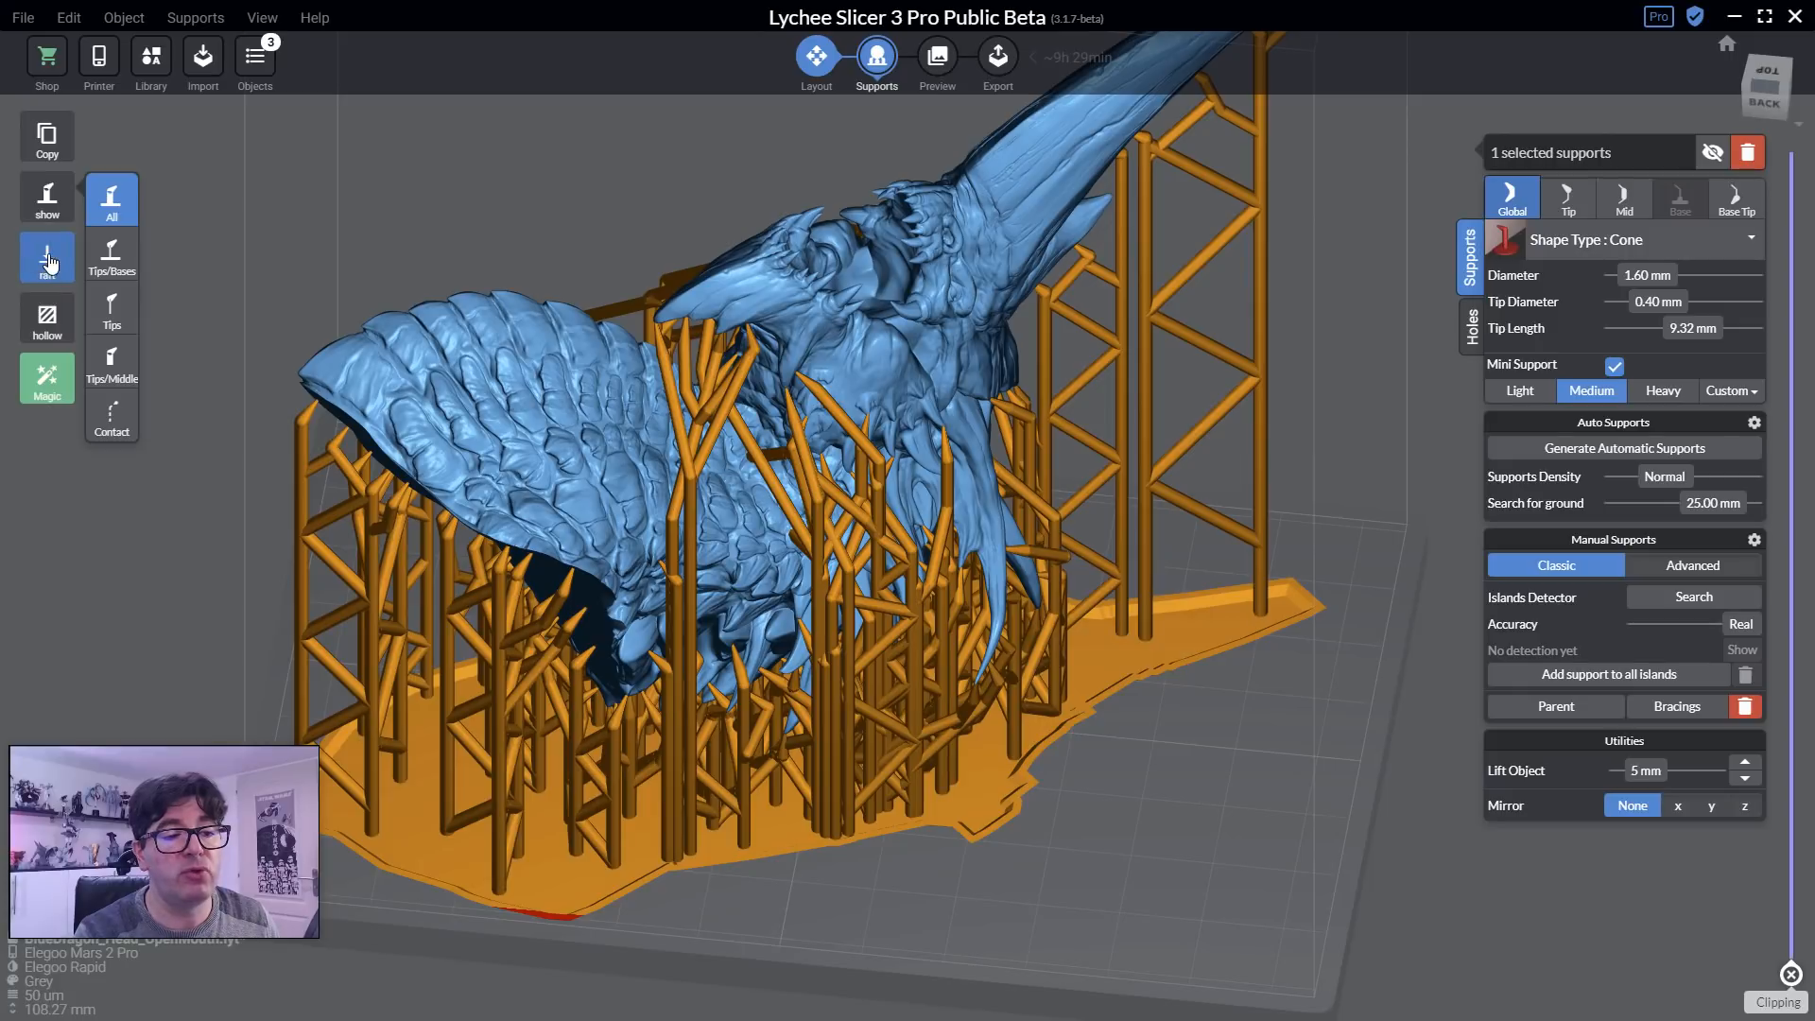
pyautogui.moveTo(49, 263)
pyautogui.click(200, 178)
pyautogui.click(433, 140)
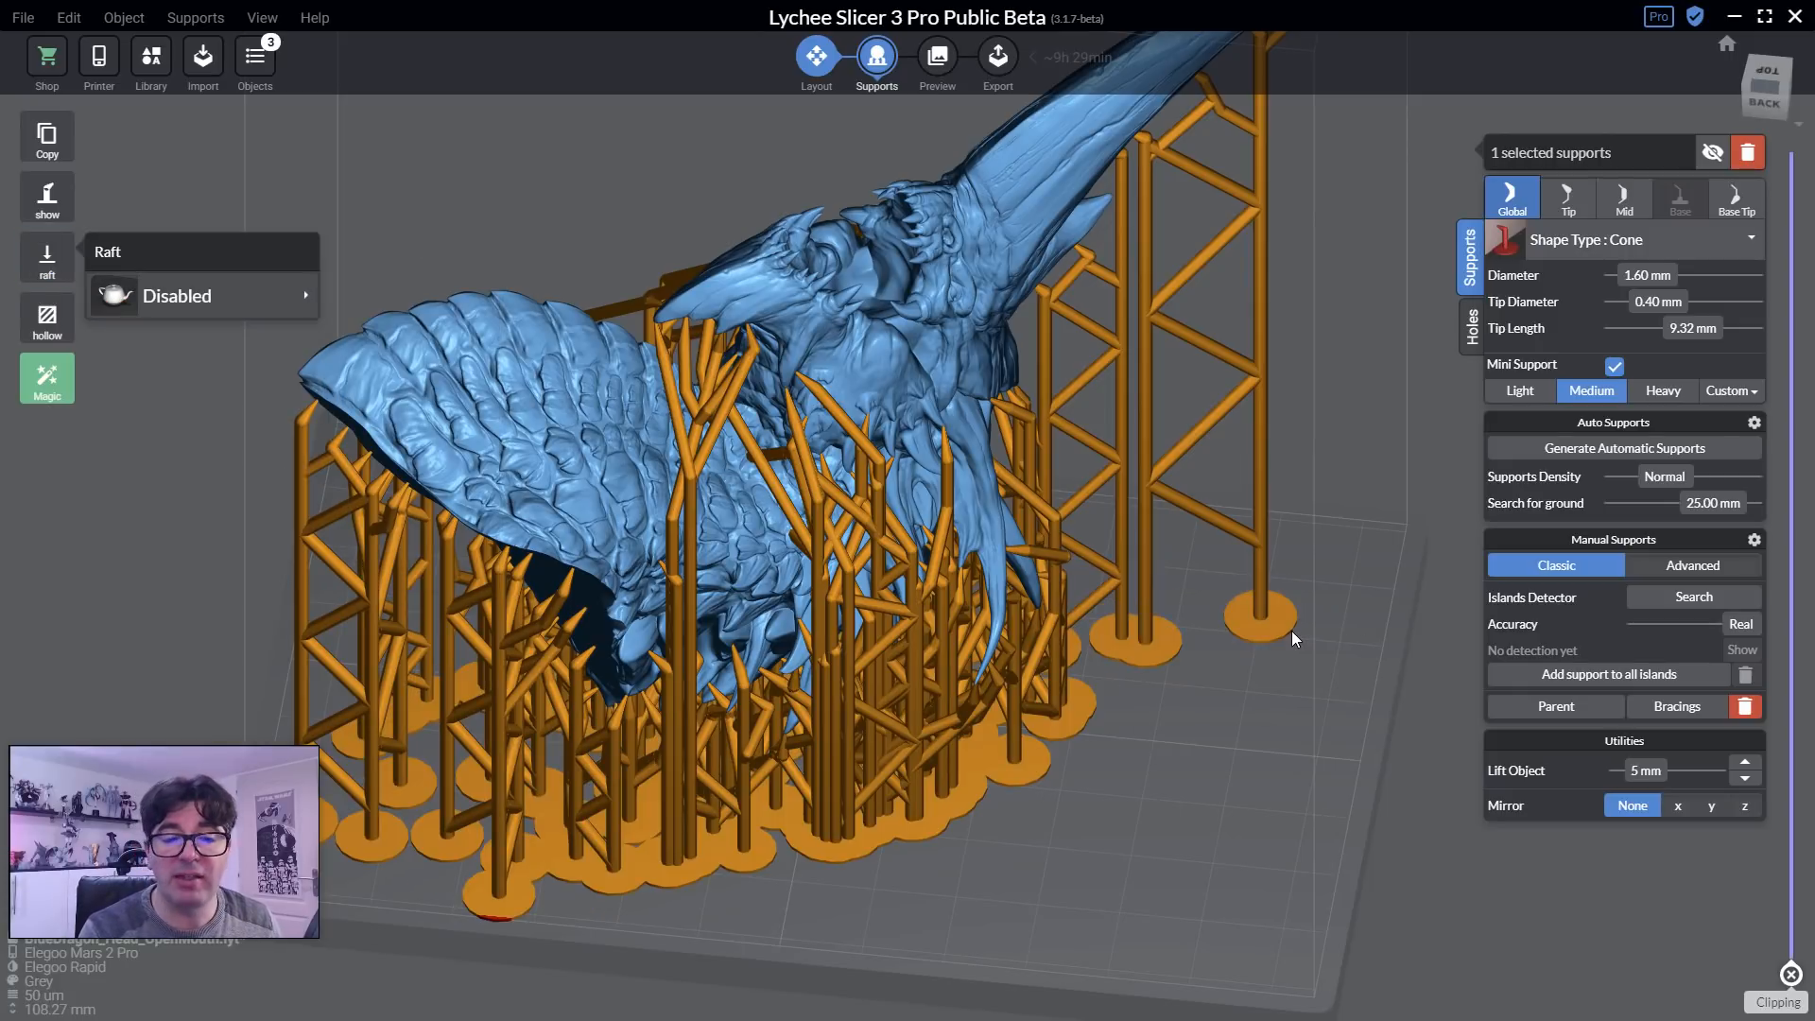
pyautogui.click(1287, 632)
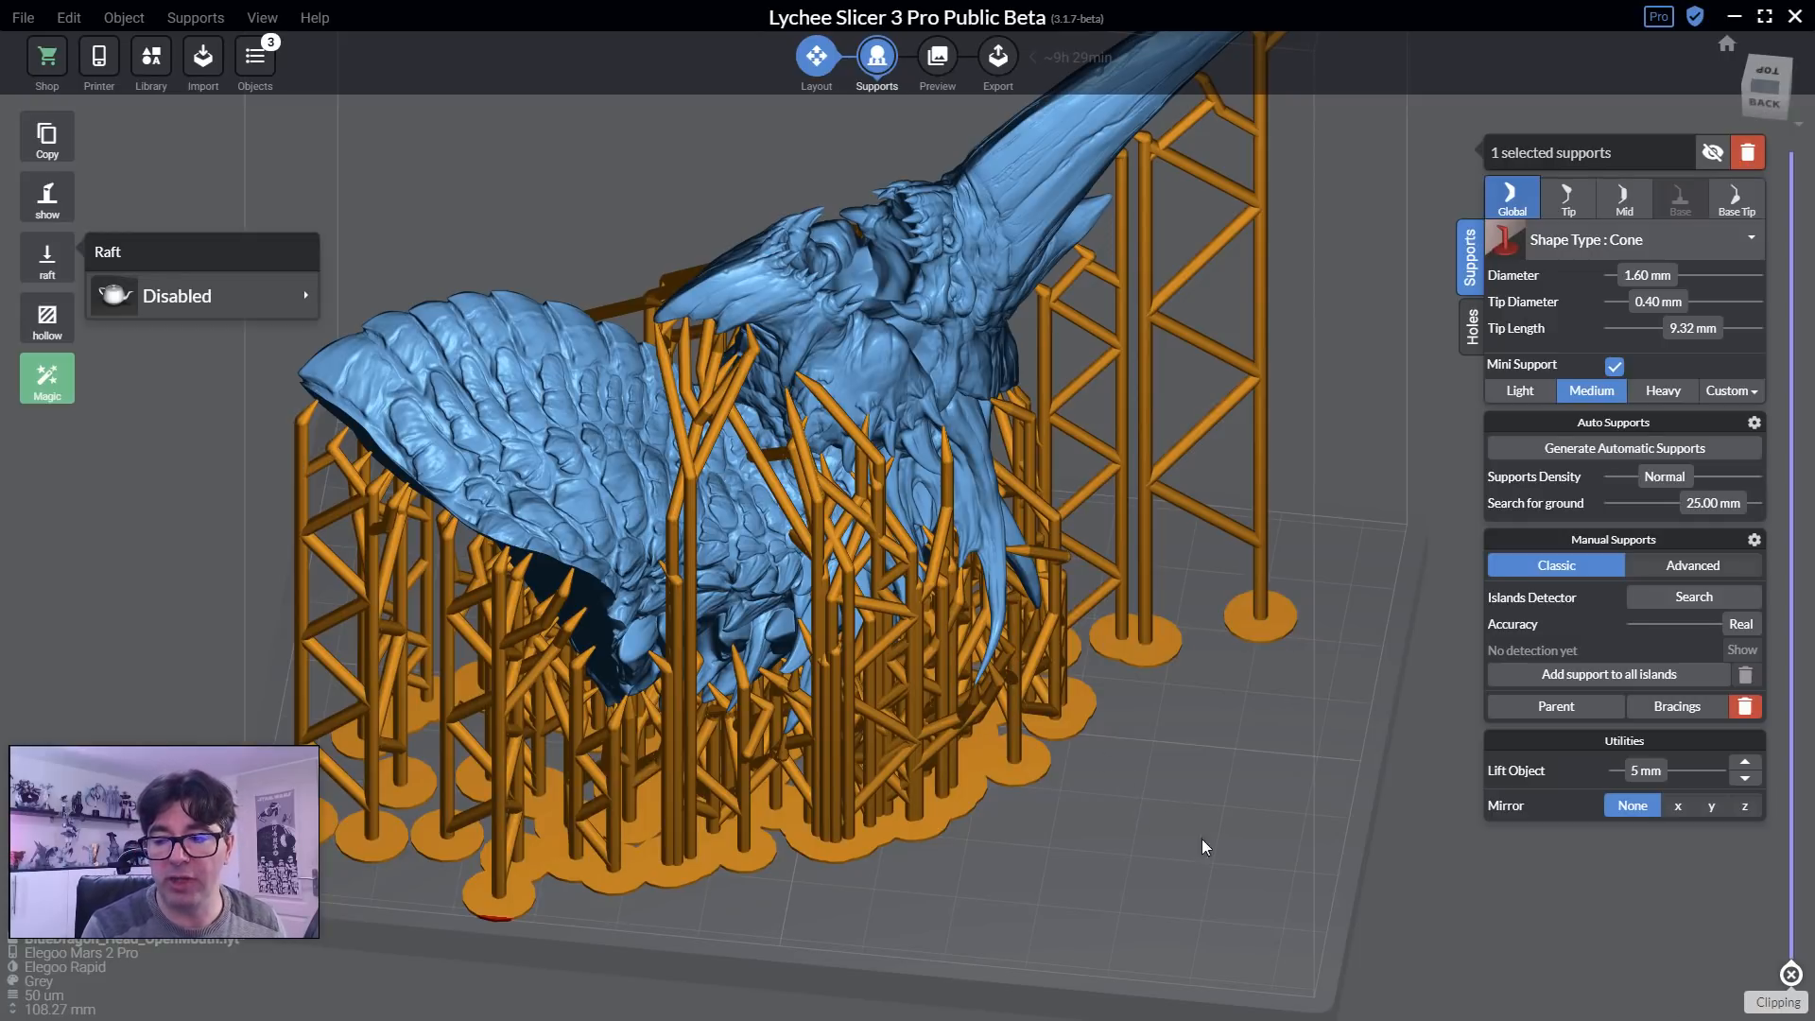
pyautogui.moveTo(1081, 839); pyautogui.dragTo(1155, 839, button='right')
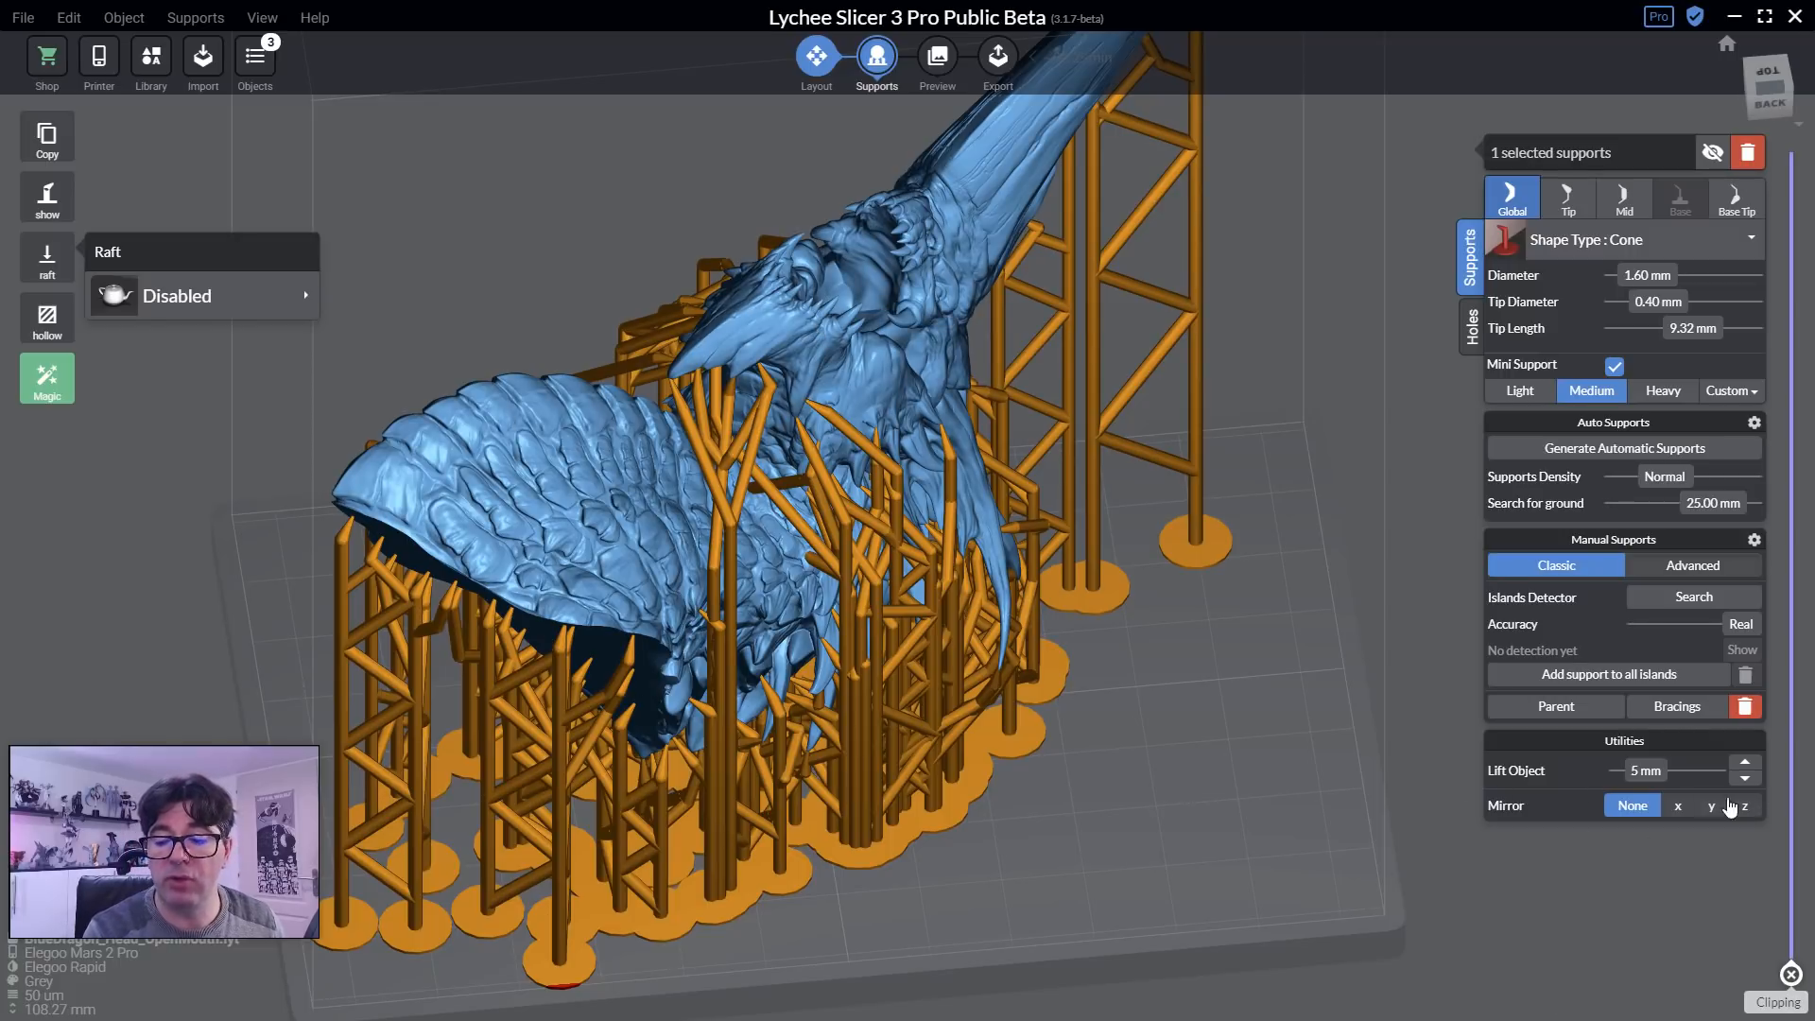
pyautogui.moveTo(1121, 792); pyautogui.dragTo(1109, 794, button='right')
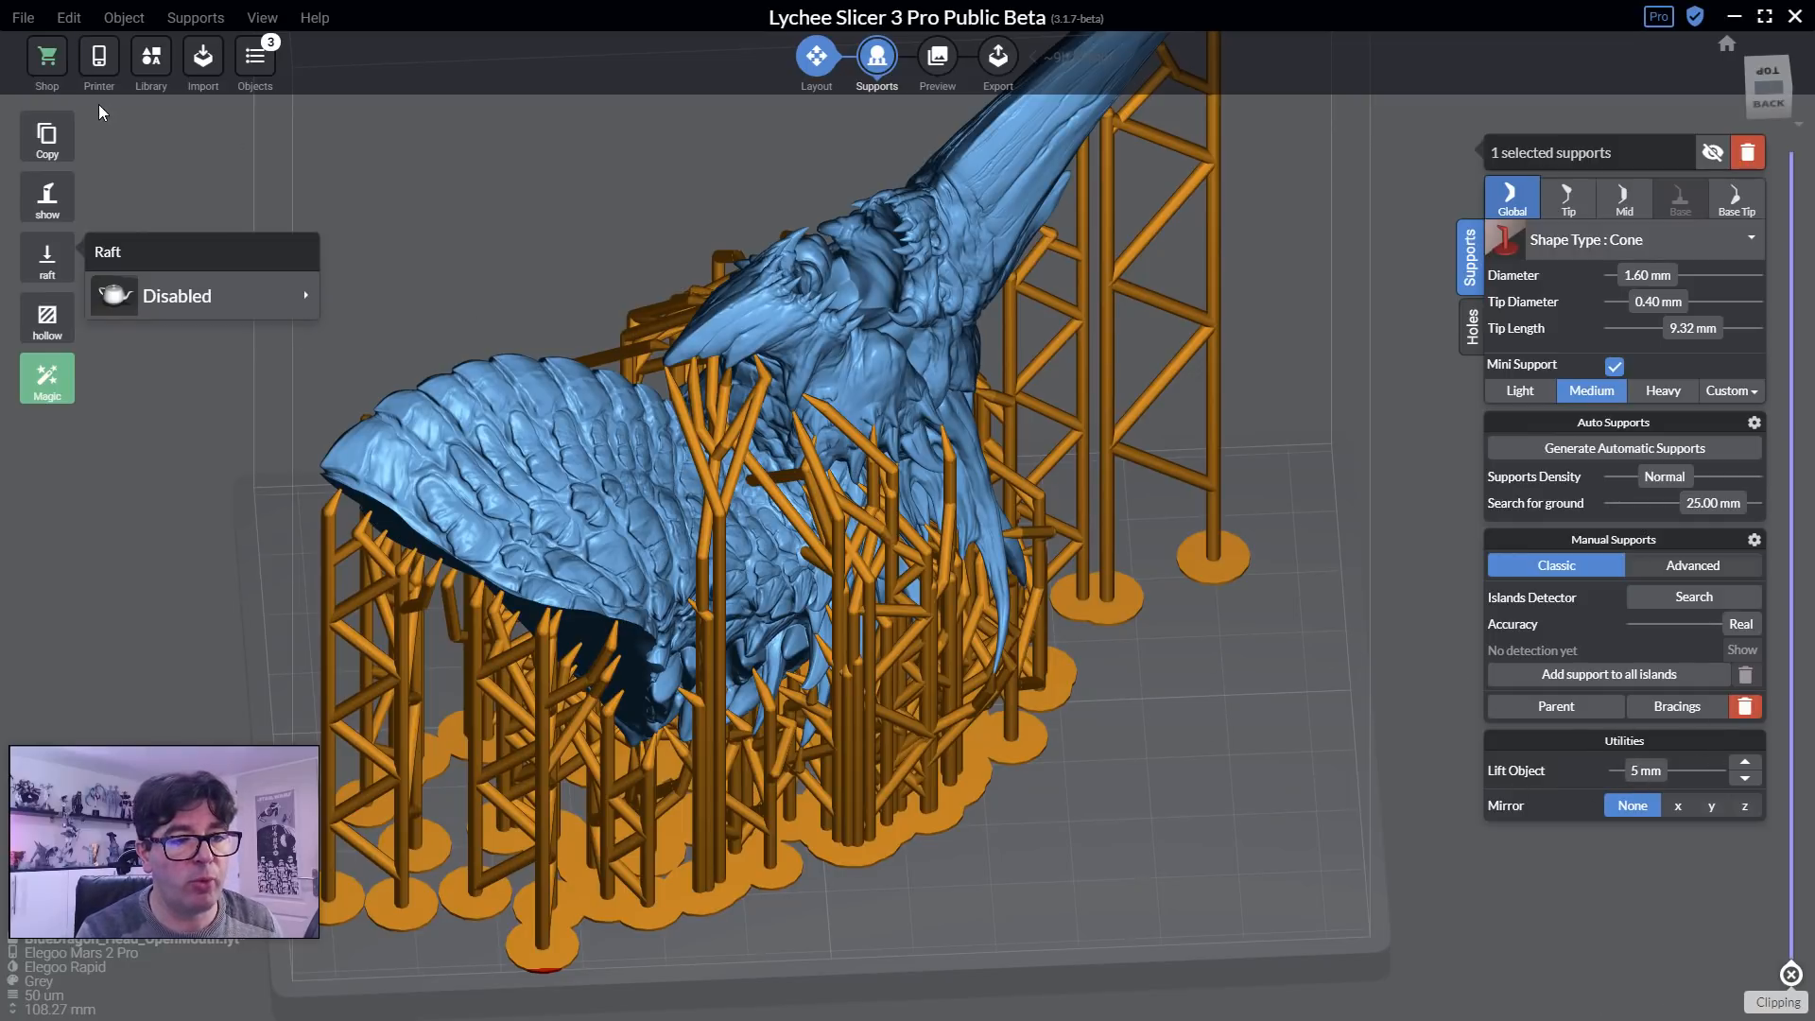
# Create a new scene in place of the dragon head and load the round bird model.
pyautogui.click(23, 17)
pyautogui.click(31, 48)
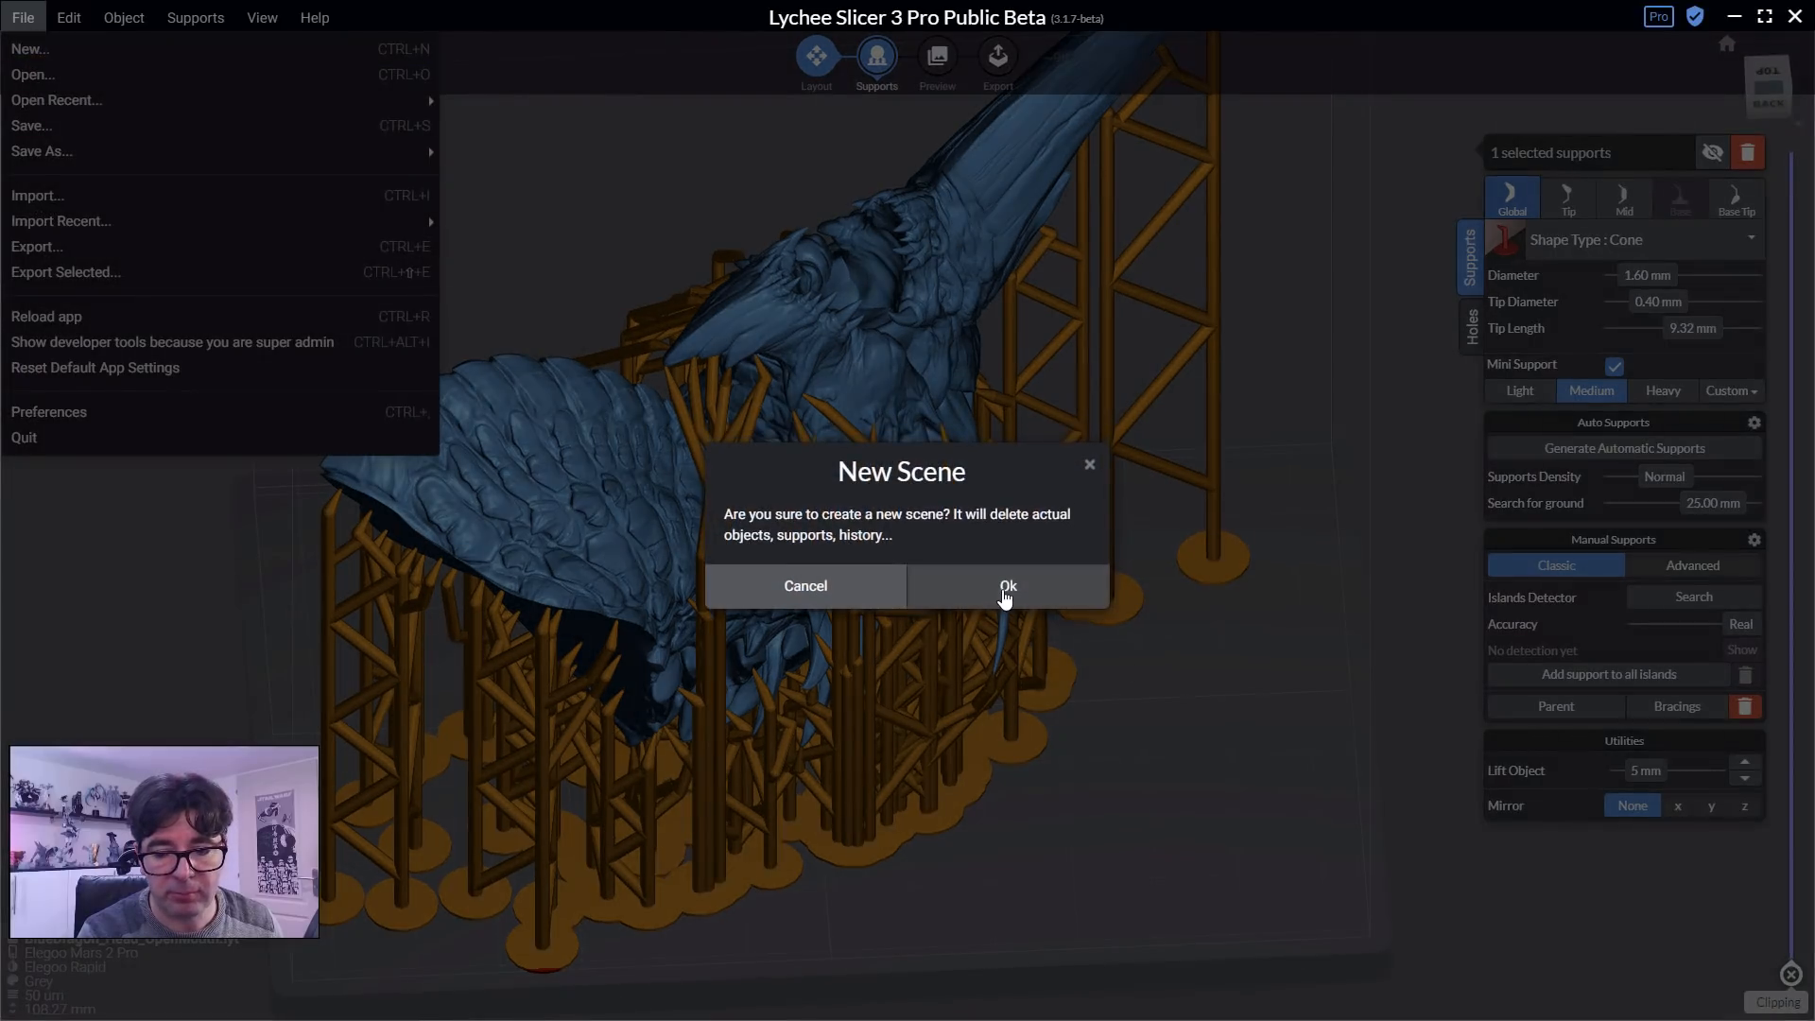
pyautogui.click(1004, 589)
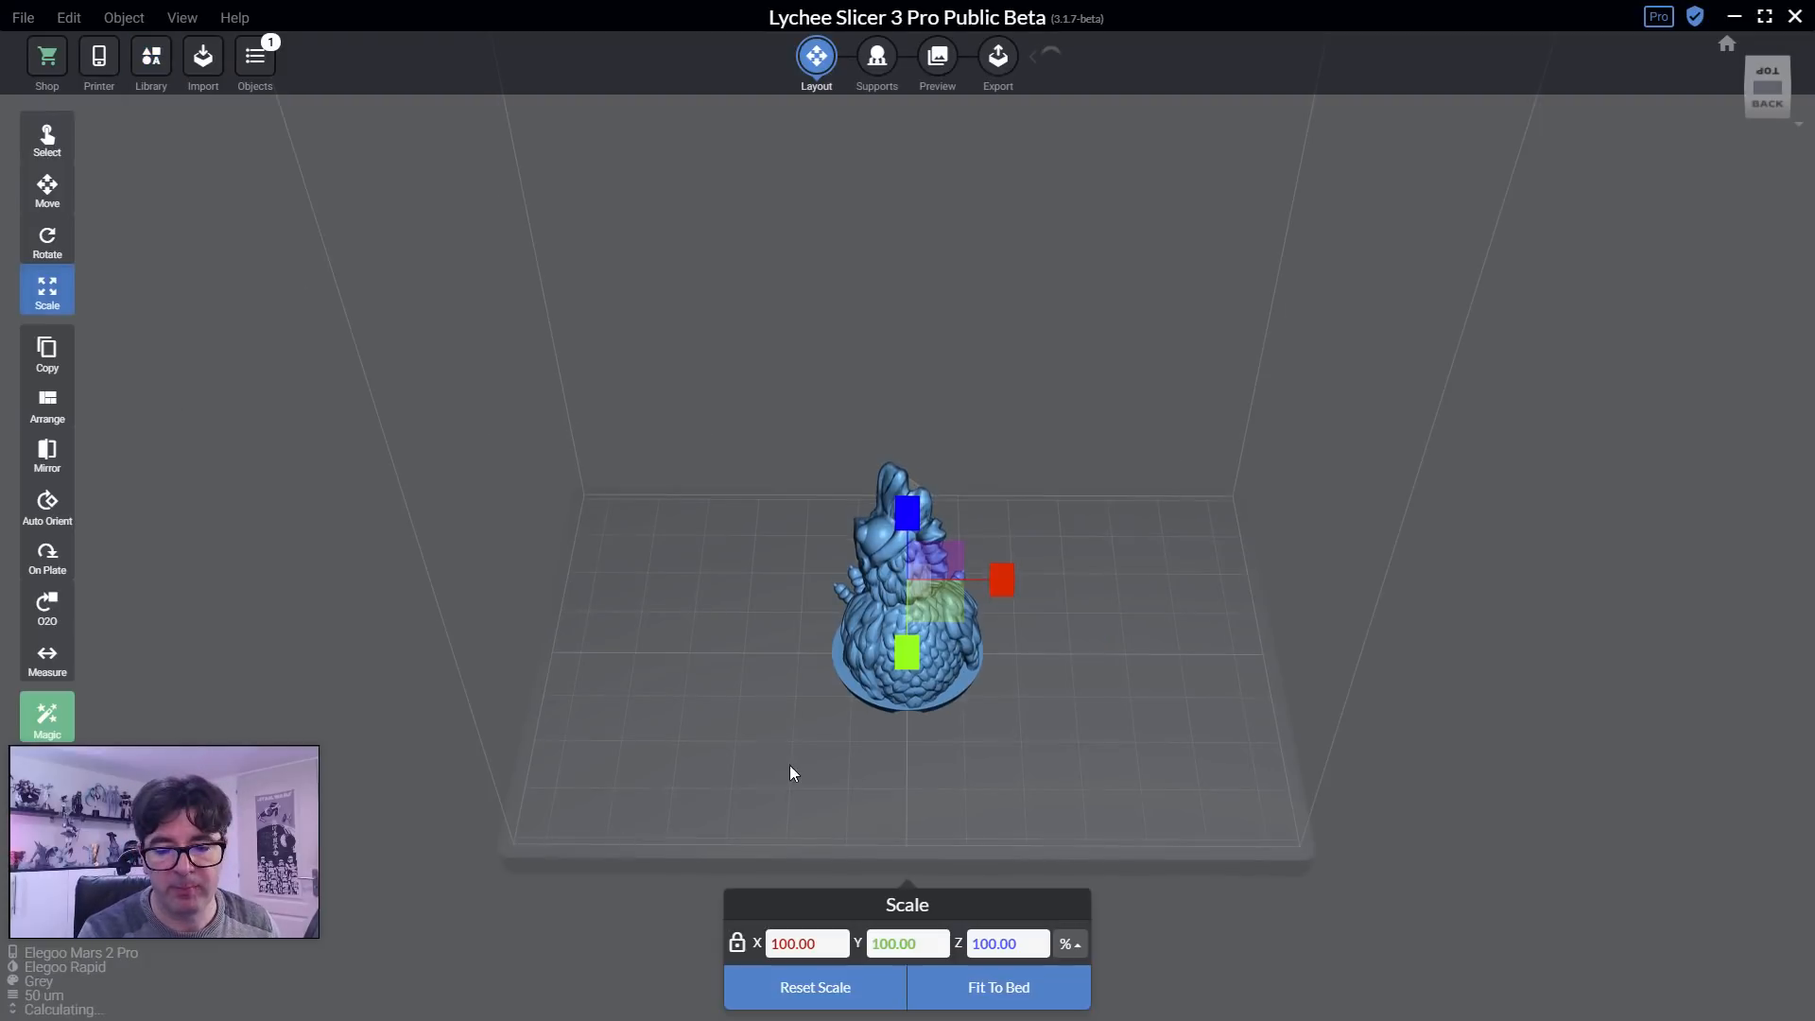
pyautogui.moveTo(753, 763); pyautogui.dragTo(1573, 724, button='right')
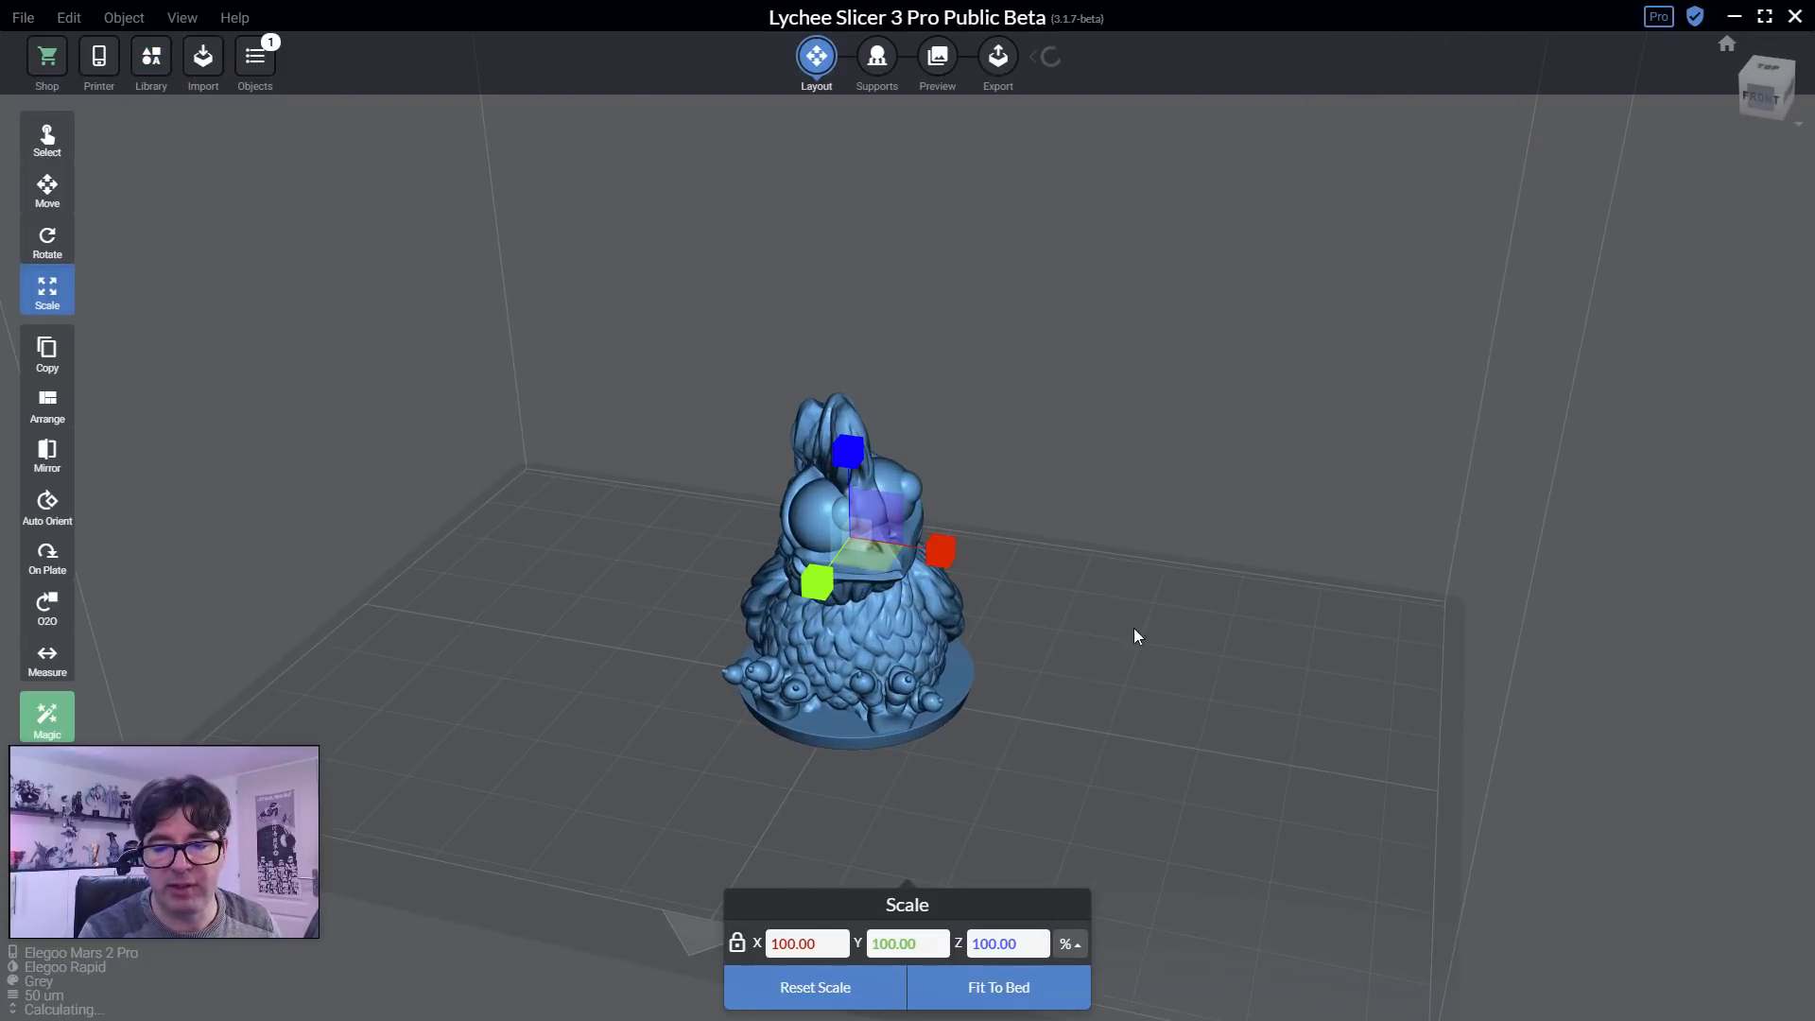
# Enter support preparation for the bird and try lifting it 5 mm above the build plate.
pyautogui.click(878, 57)
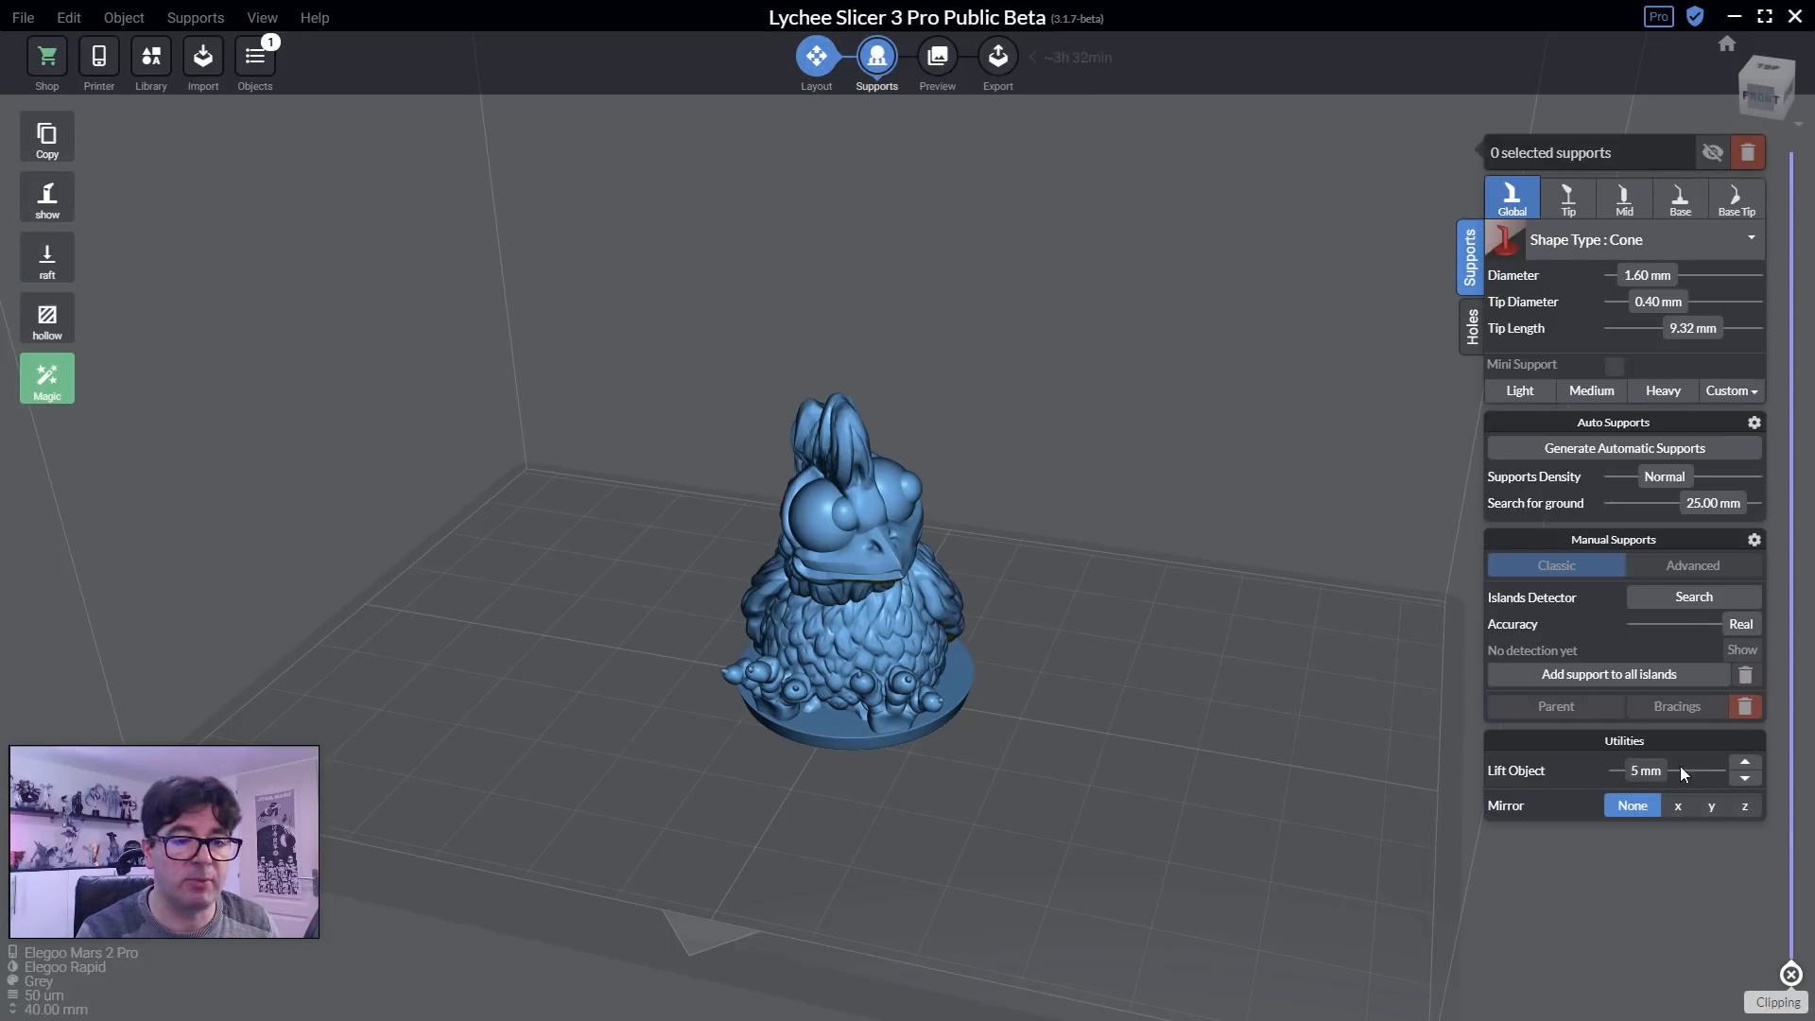
pyautogui.click(1748, 765)
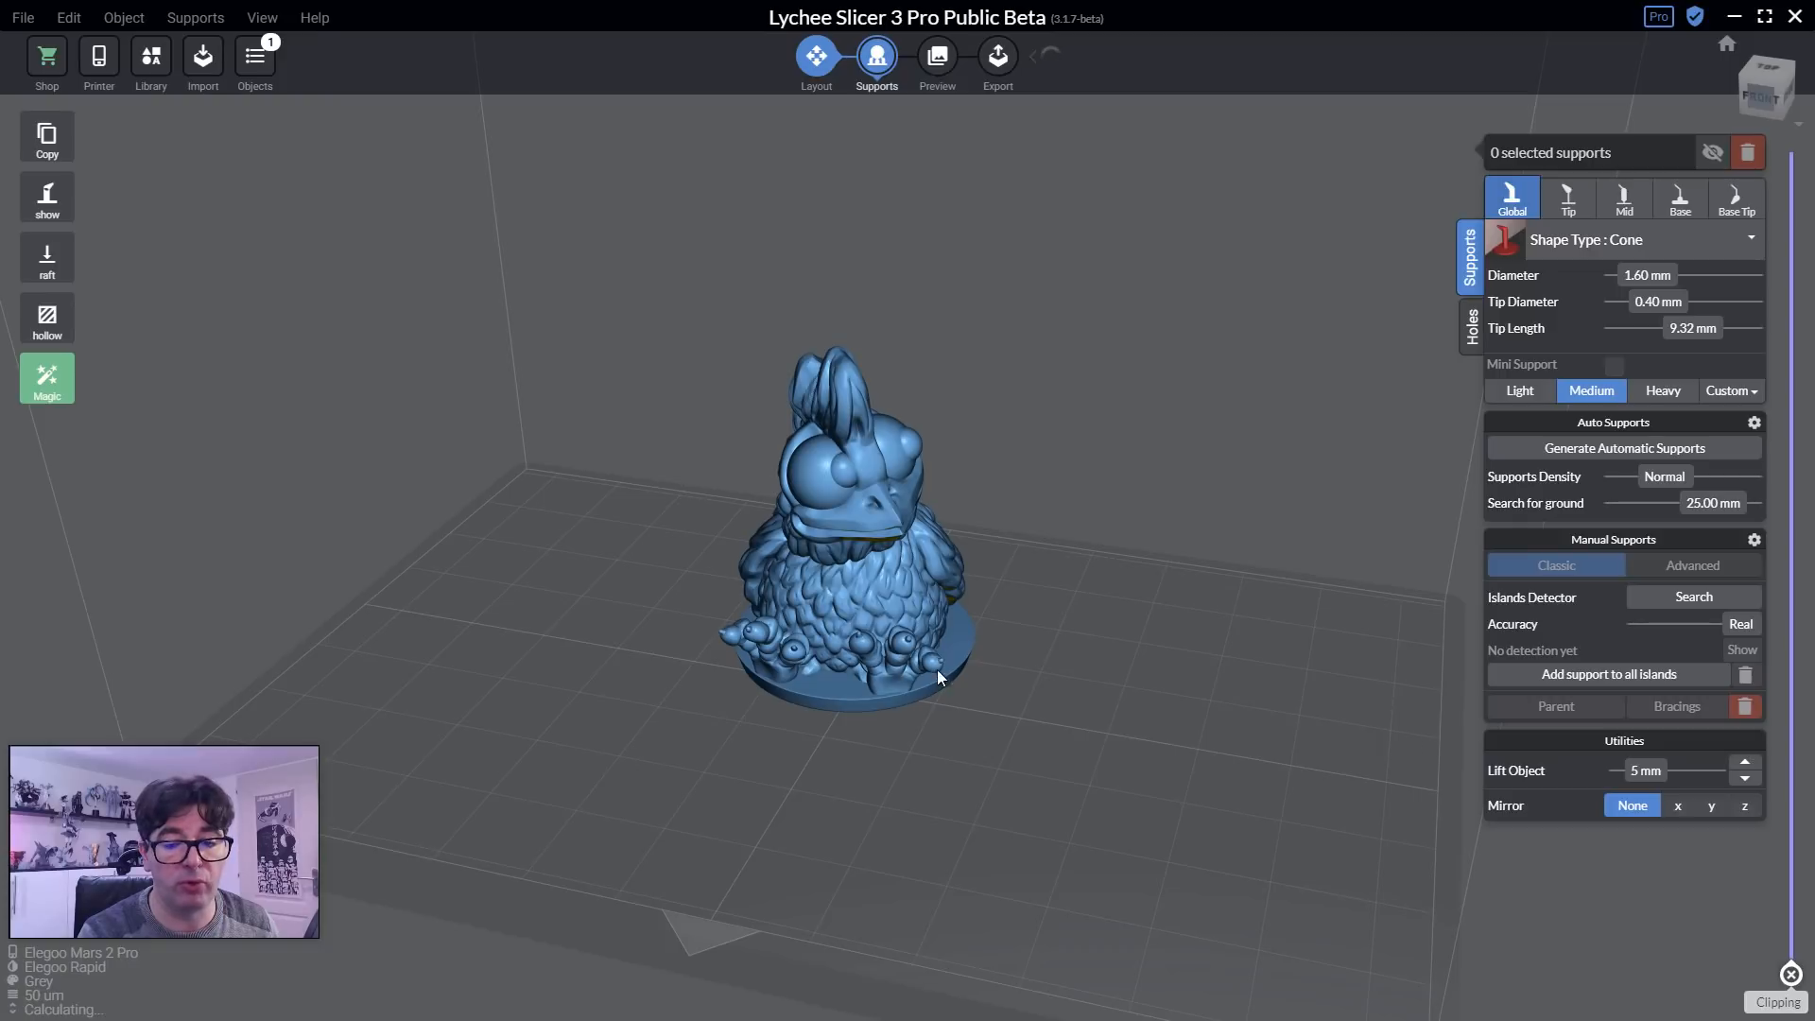
pyautogui.moveTo(937, 670); pyautogui.dragTo(1263, 681, button='right')
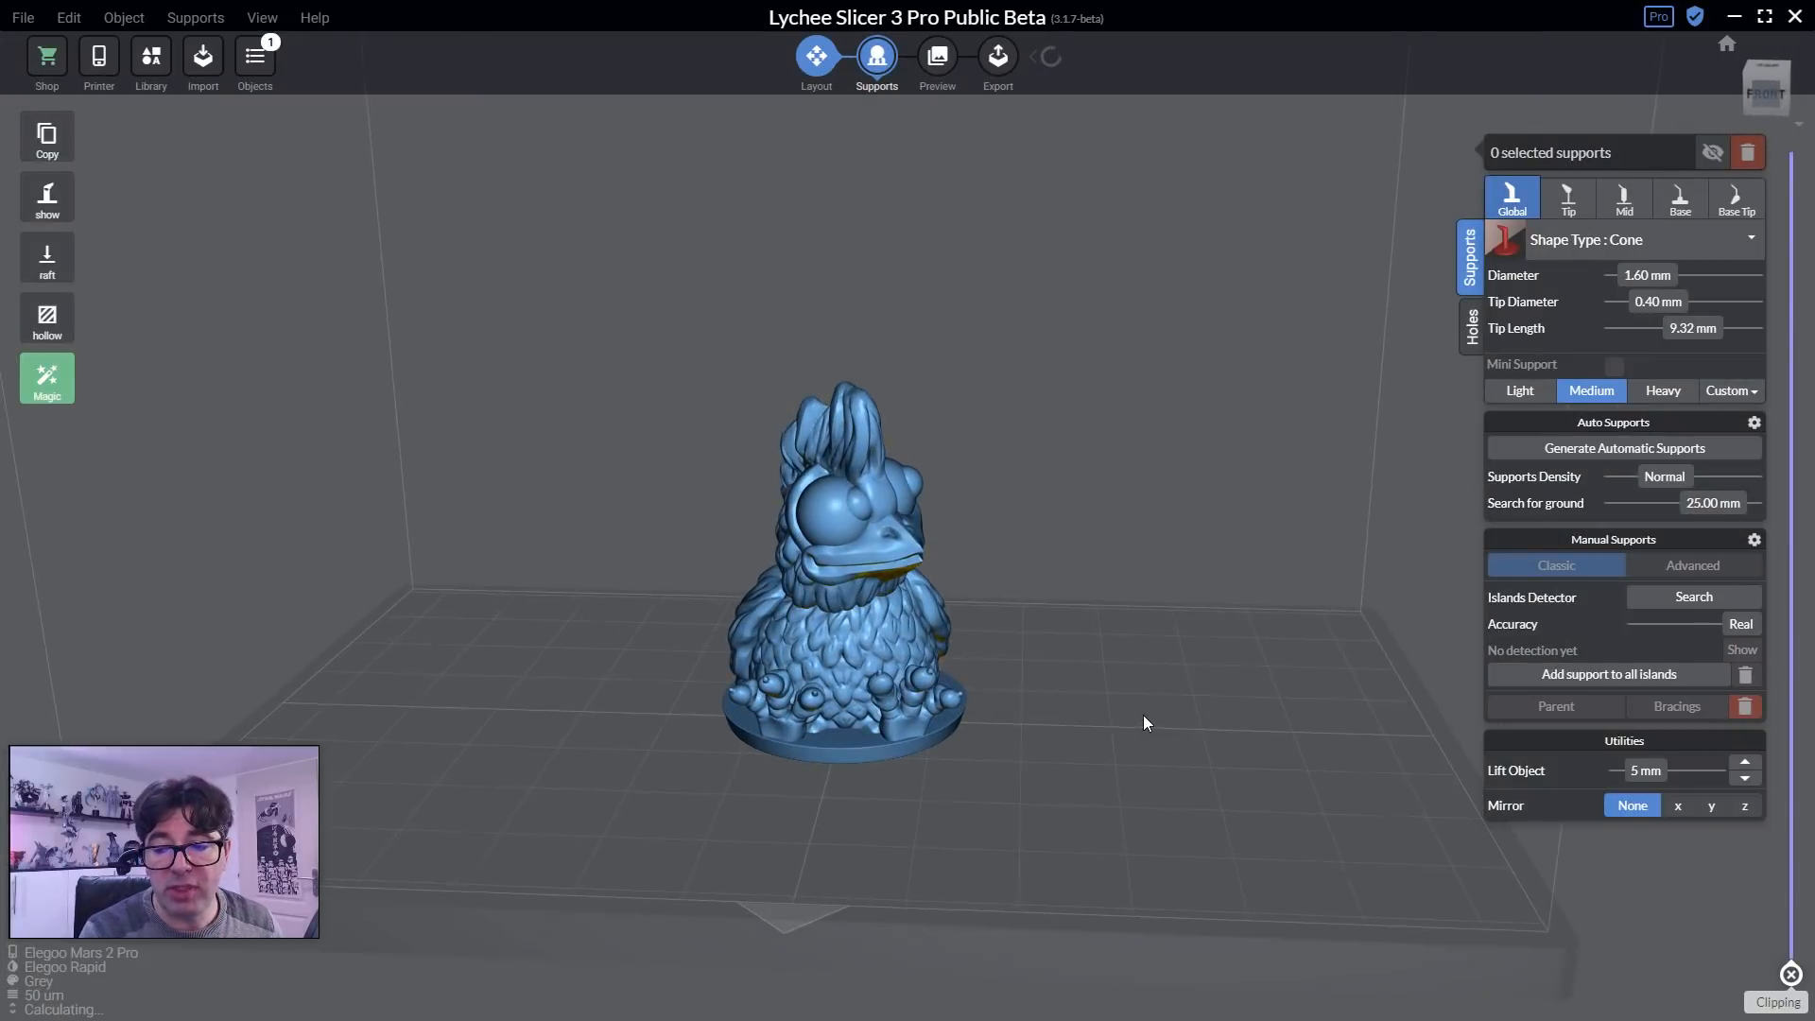
# Generate automatic supports for the bird at Normal density with auto lift on, and undo them.
pyautogui.click(1609, 450)
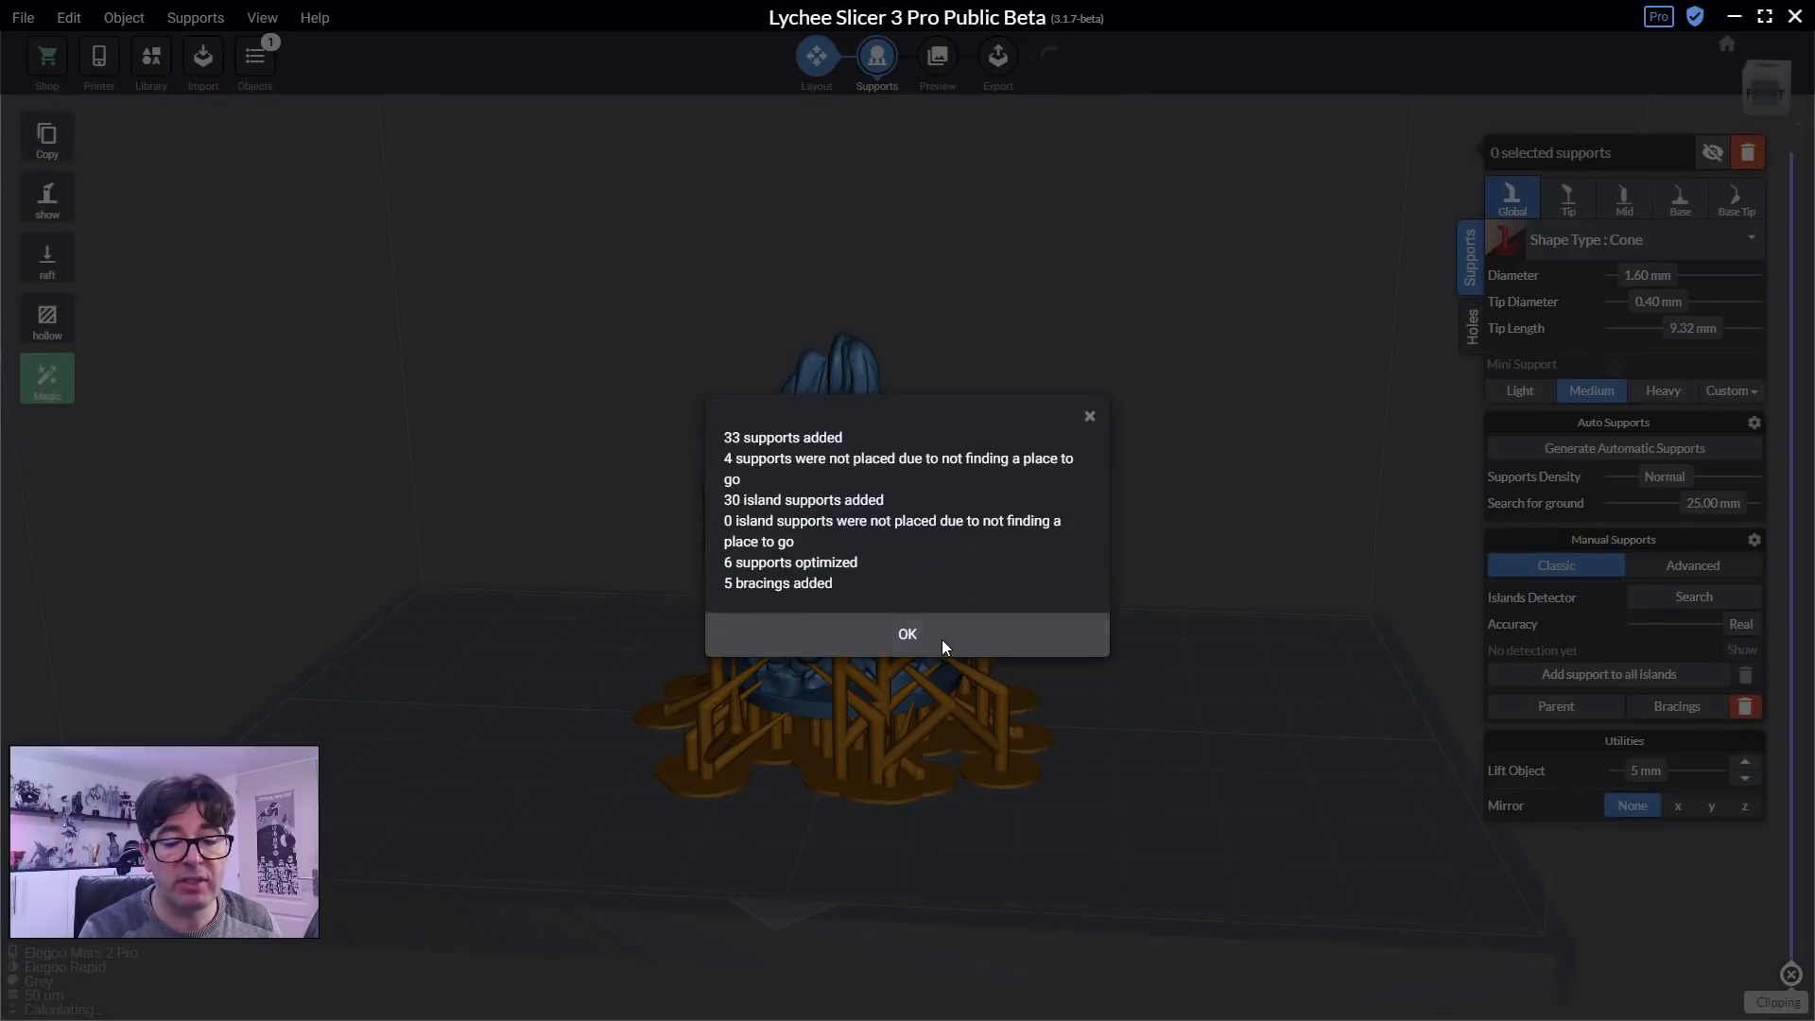
pyautogui.click(936, 636)
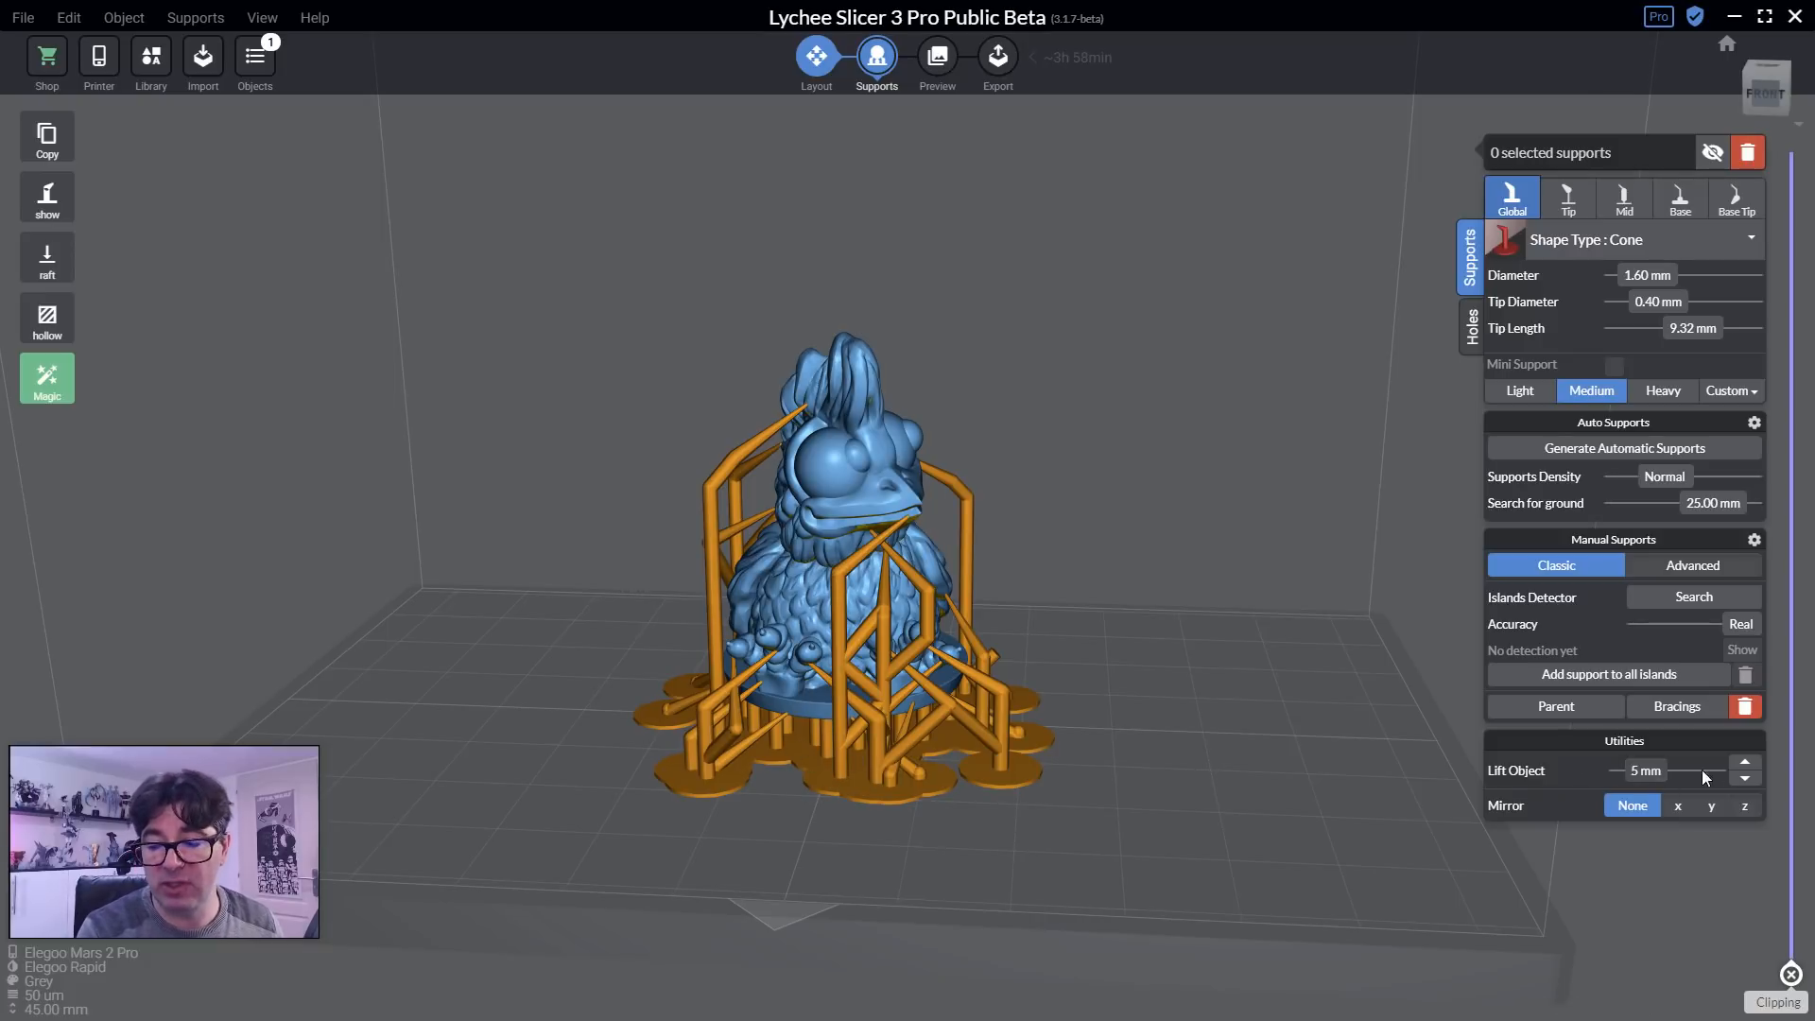
pyautogui.hotkey('ctrl', 'z')
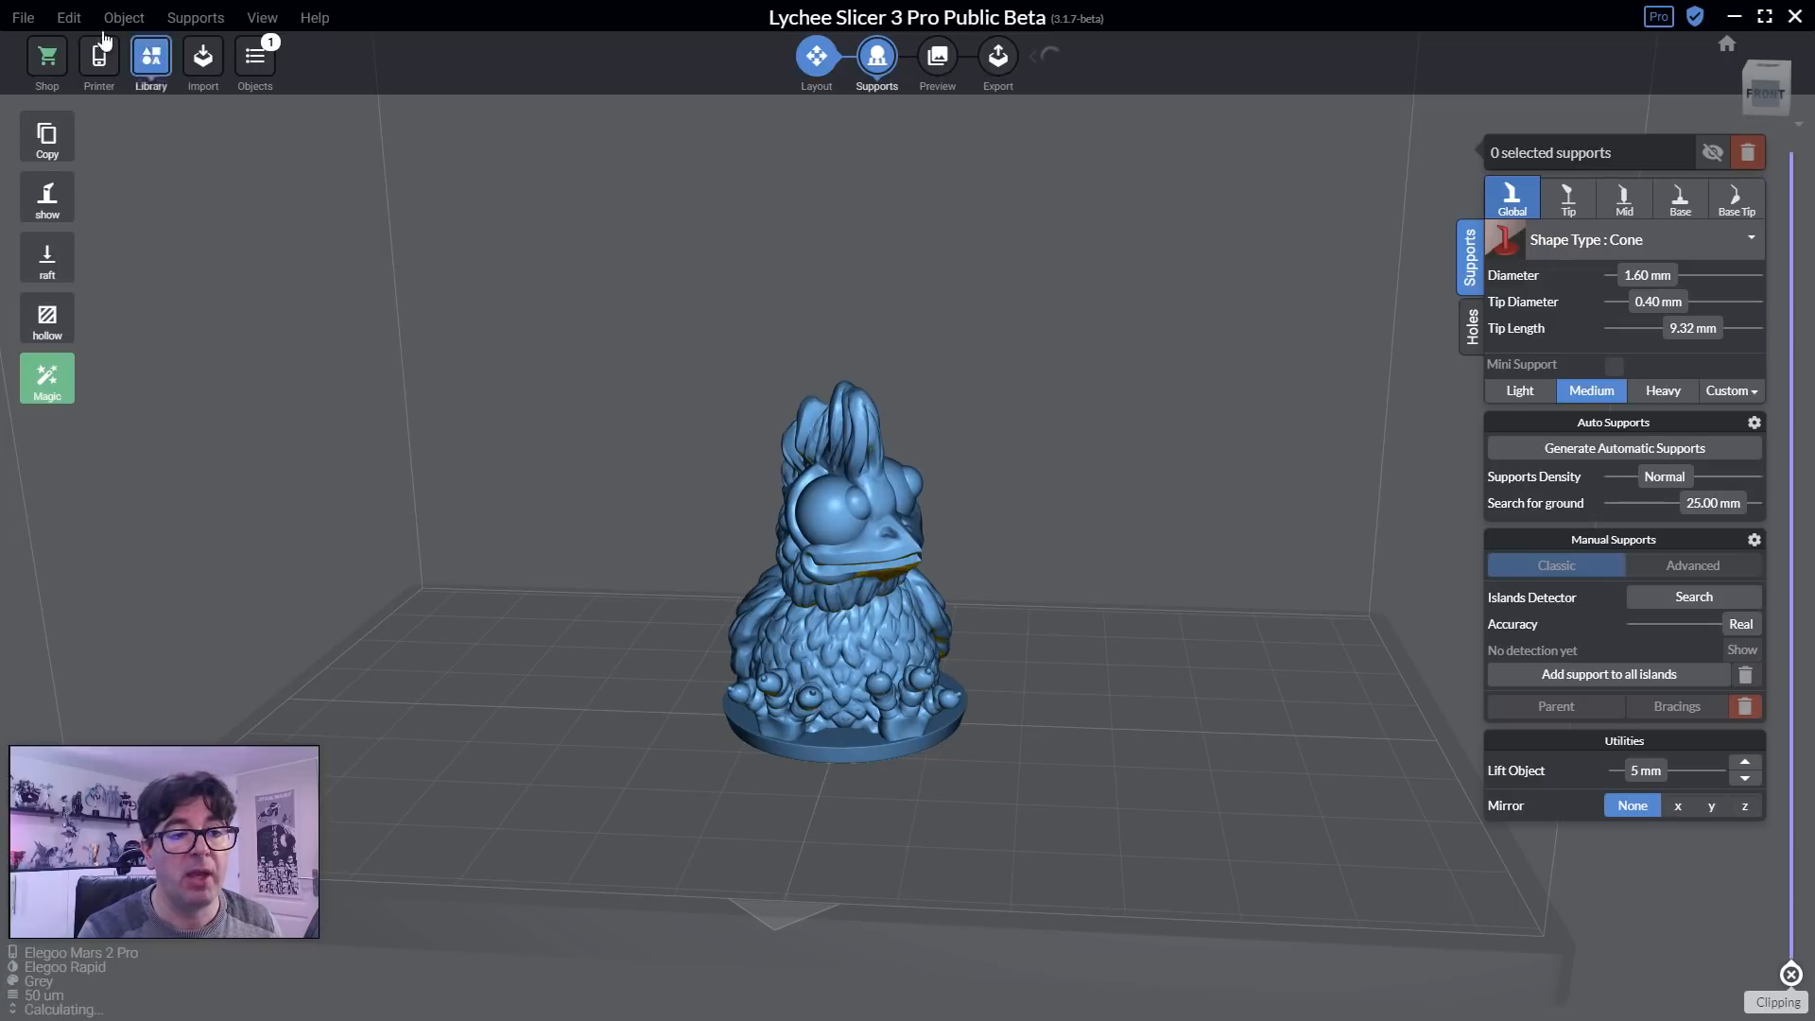
# Turn off Auto lift in the auto support preferences.
pyautogui.click(19, 19)
pyautogui.click(64, 412)
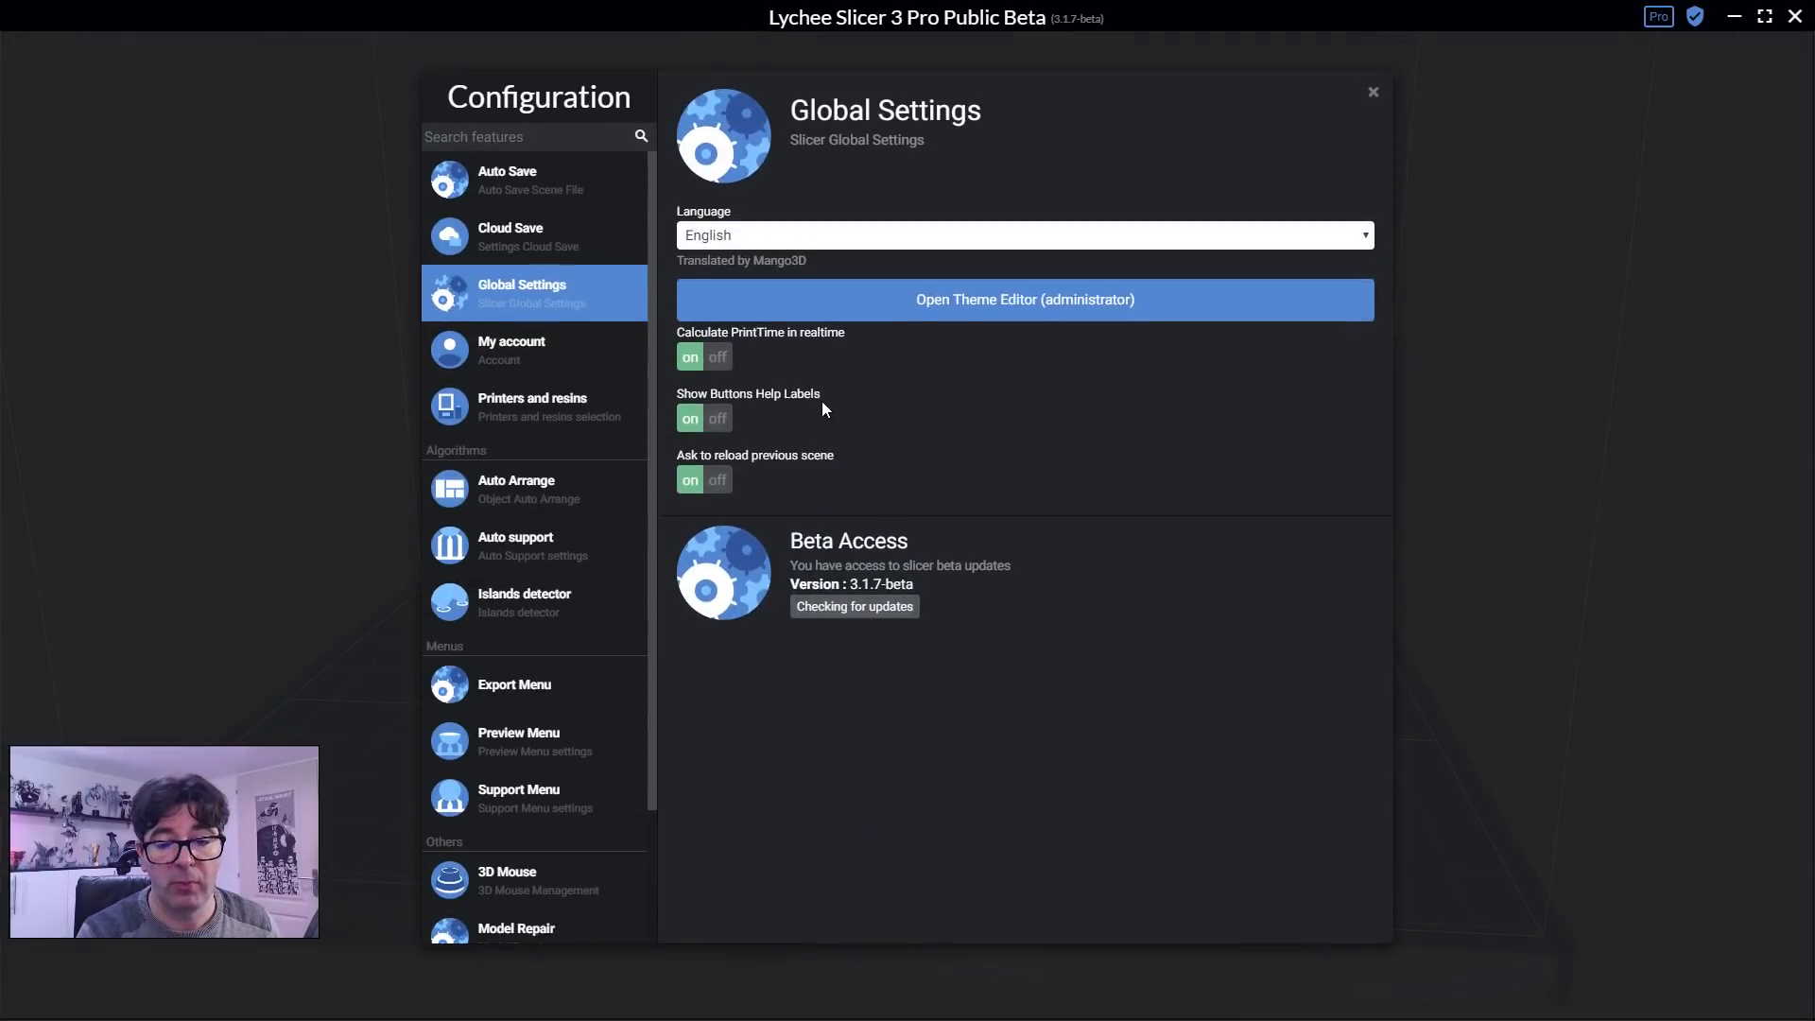
pyautogui.scroll(-2, 522, 405)
pyautogui.click(523, 383)
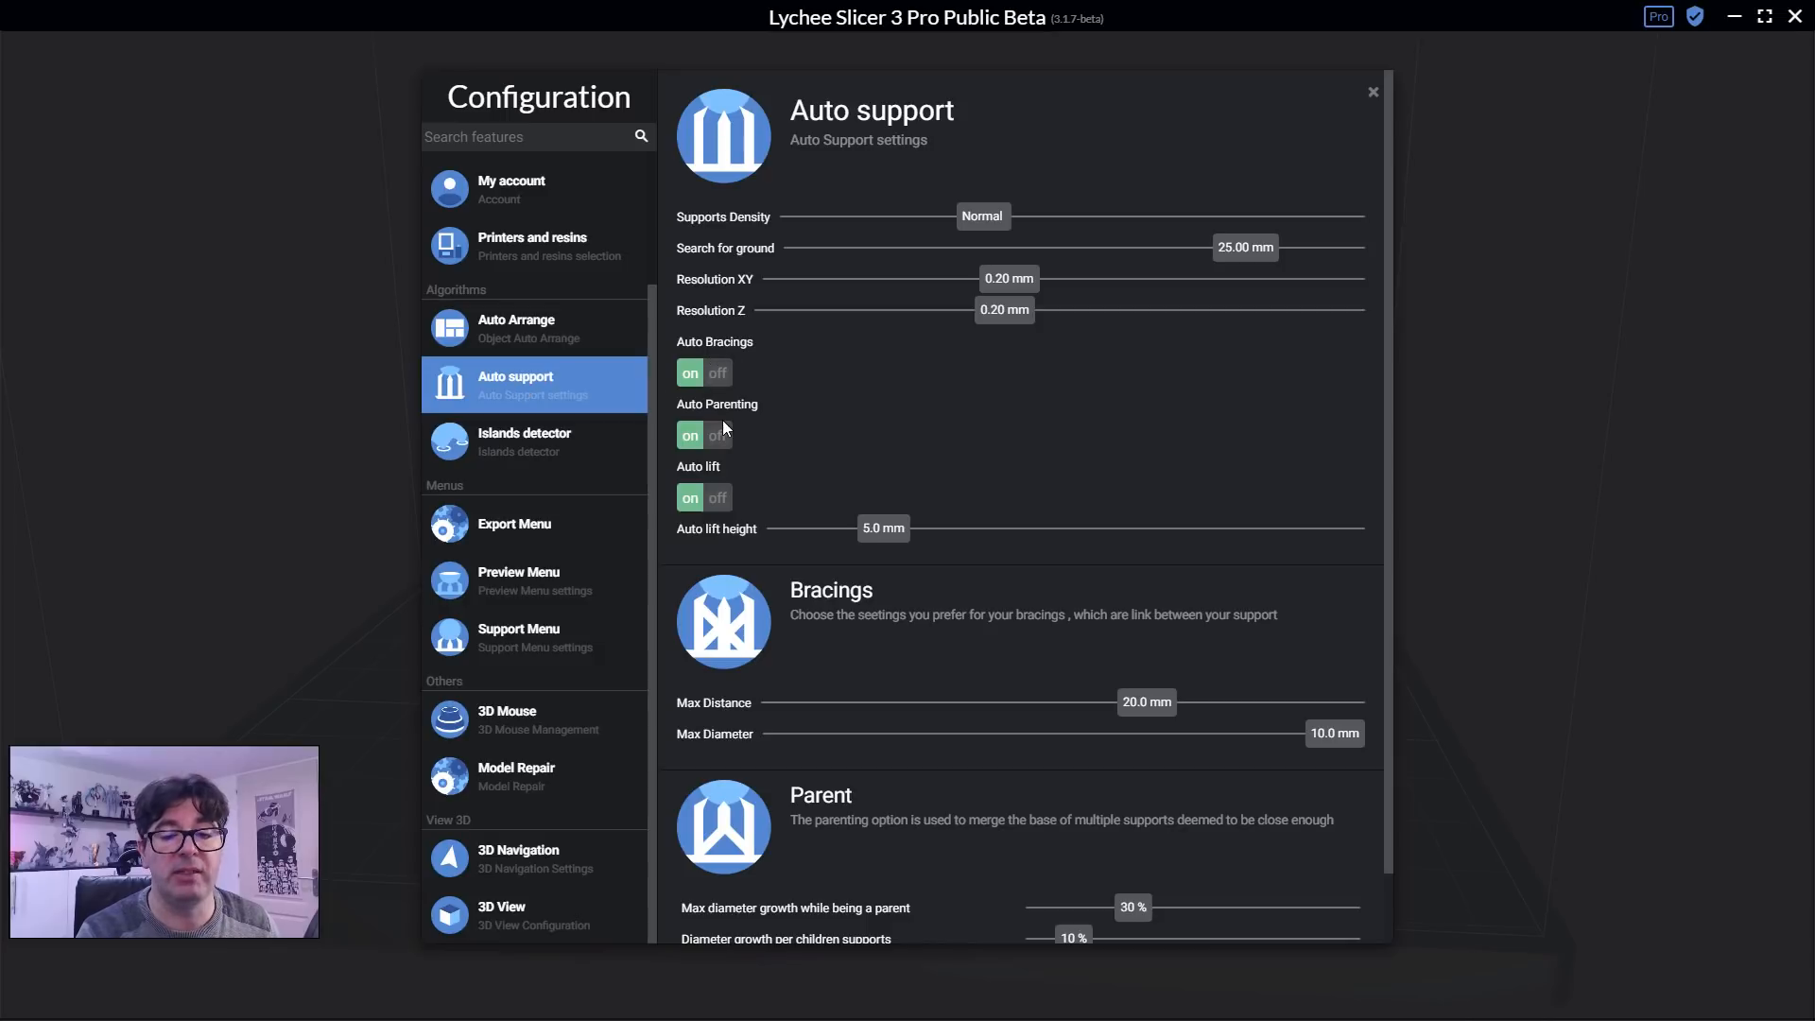
pyautogui.click(714, 500)
pyautogui.click(1374, 95)
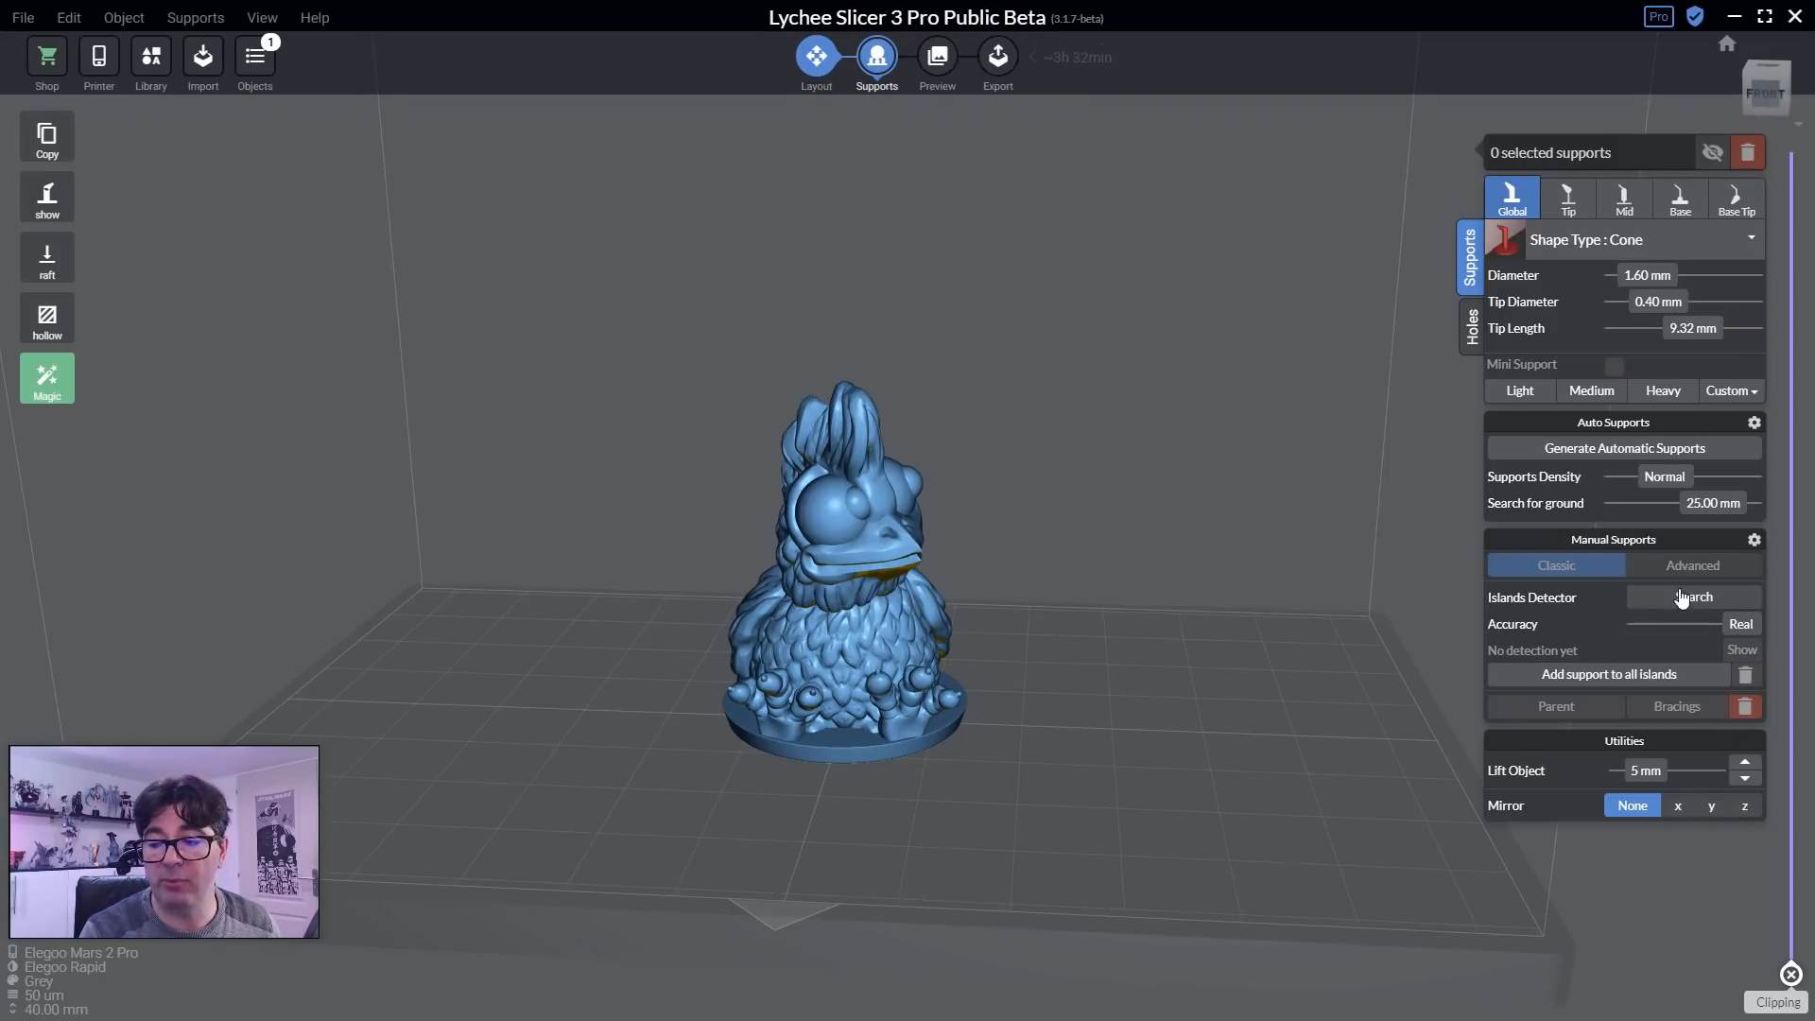
# Generate automatic supports at Normal density with the bird's base kept directly on the build plate.
pyautogui.click(1657, 452)
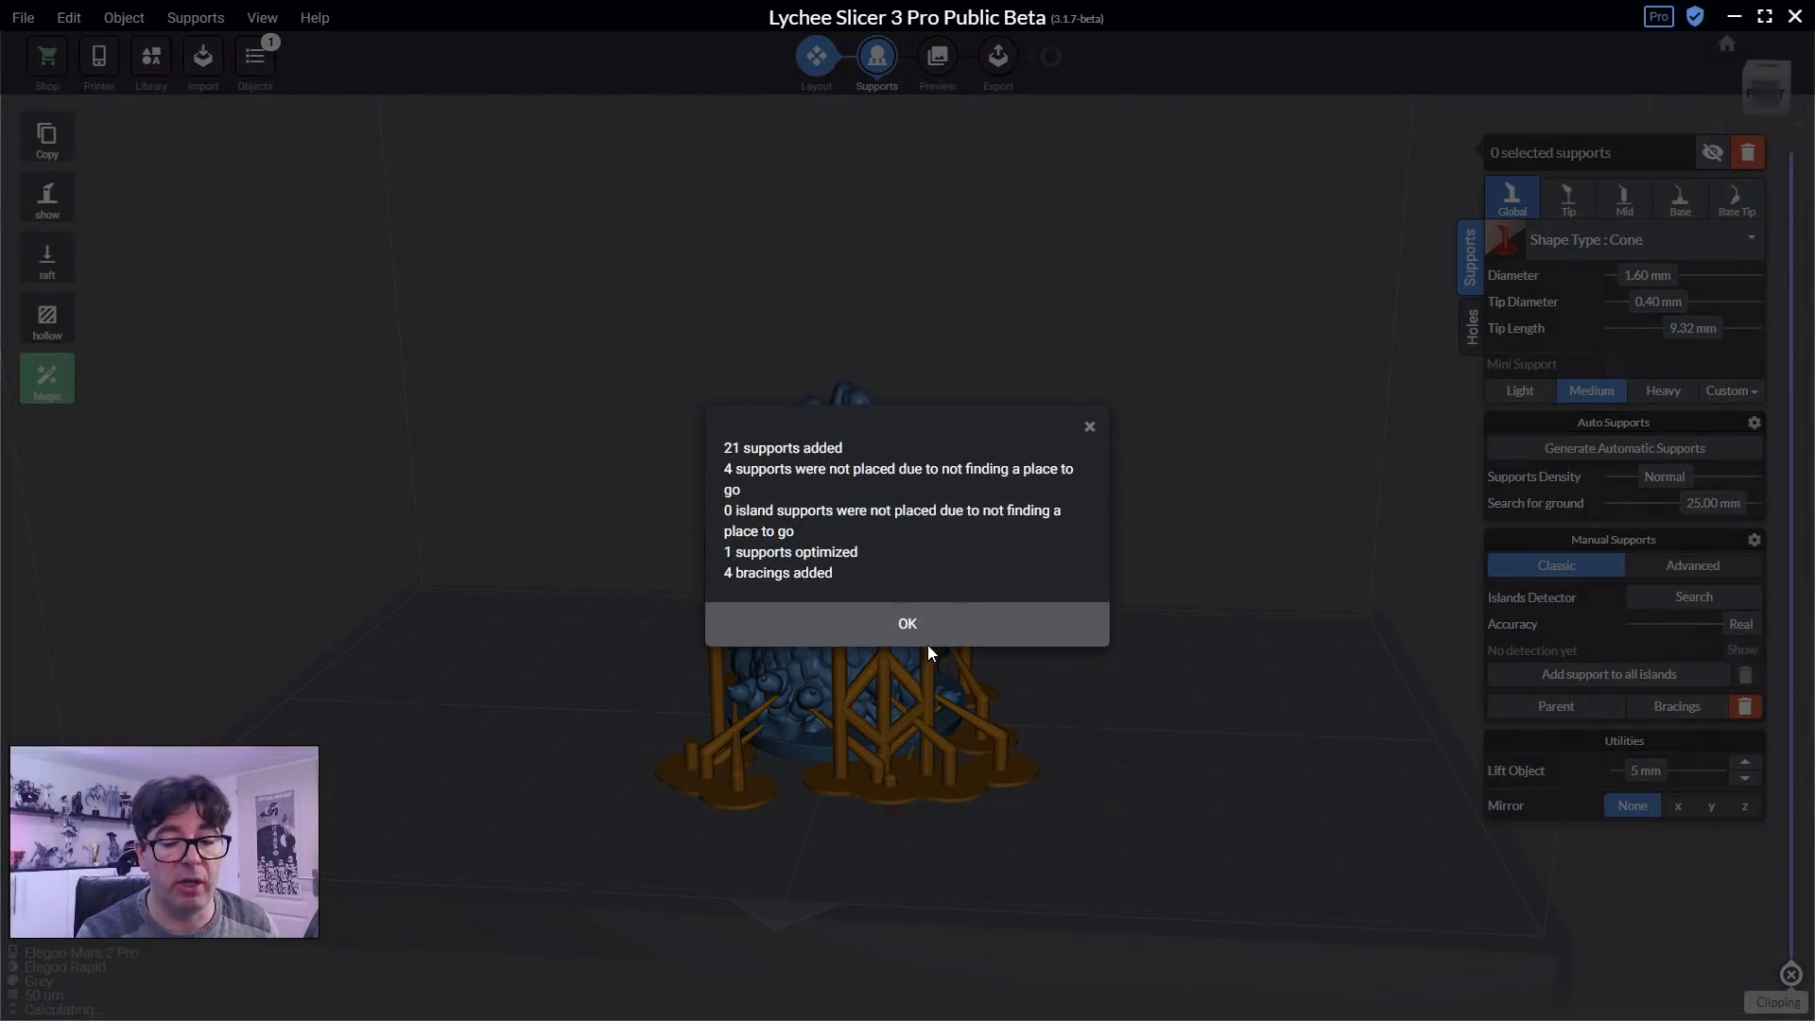
pyautogui.click(928, 641)
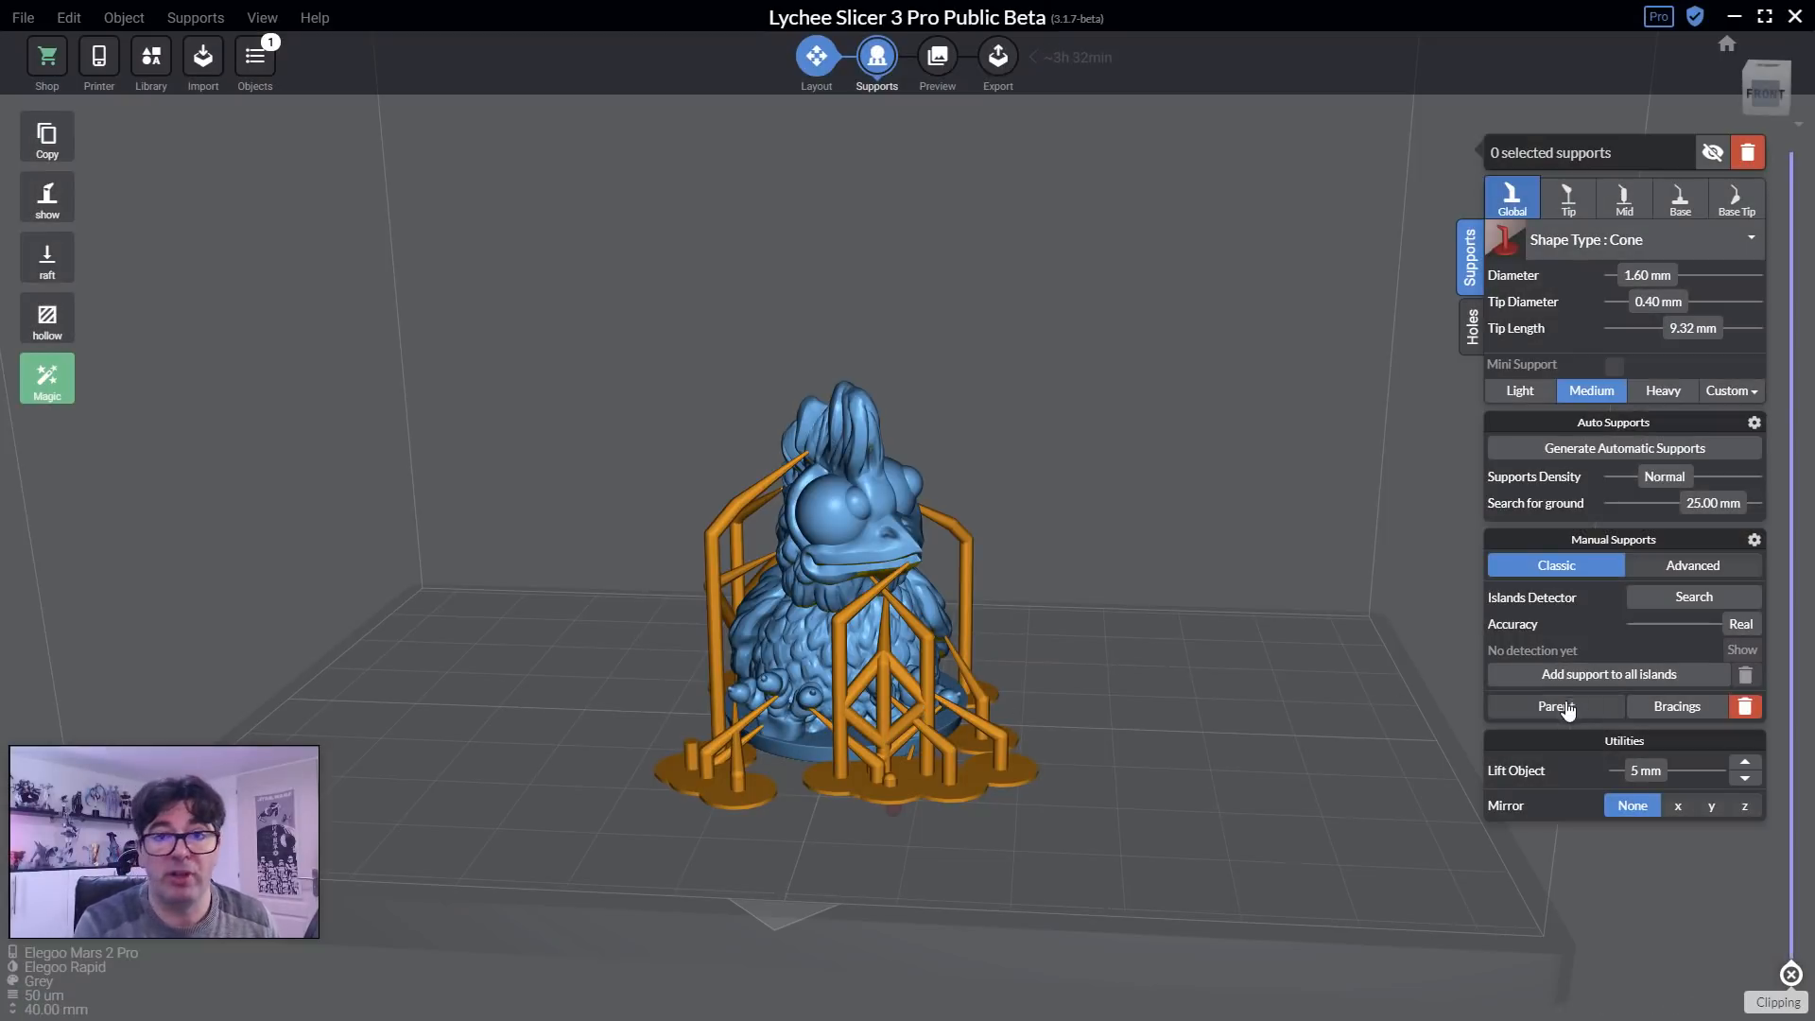
pyautogui.moveTo(1646, 785)
pyautogui.mouseDown()
pyautogui.moveTo(1587, 791)
pyautogui.moveTo(1640, 783)
pyautogui.mouseUp()
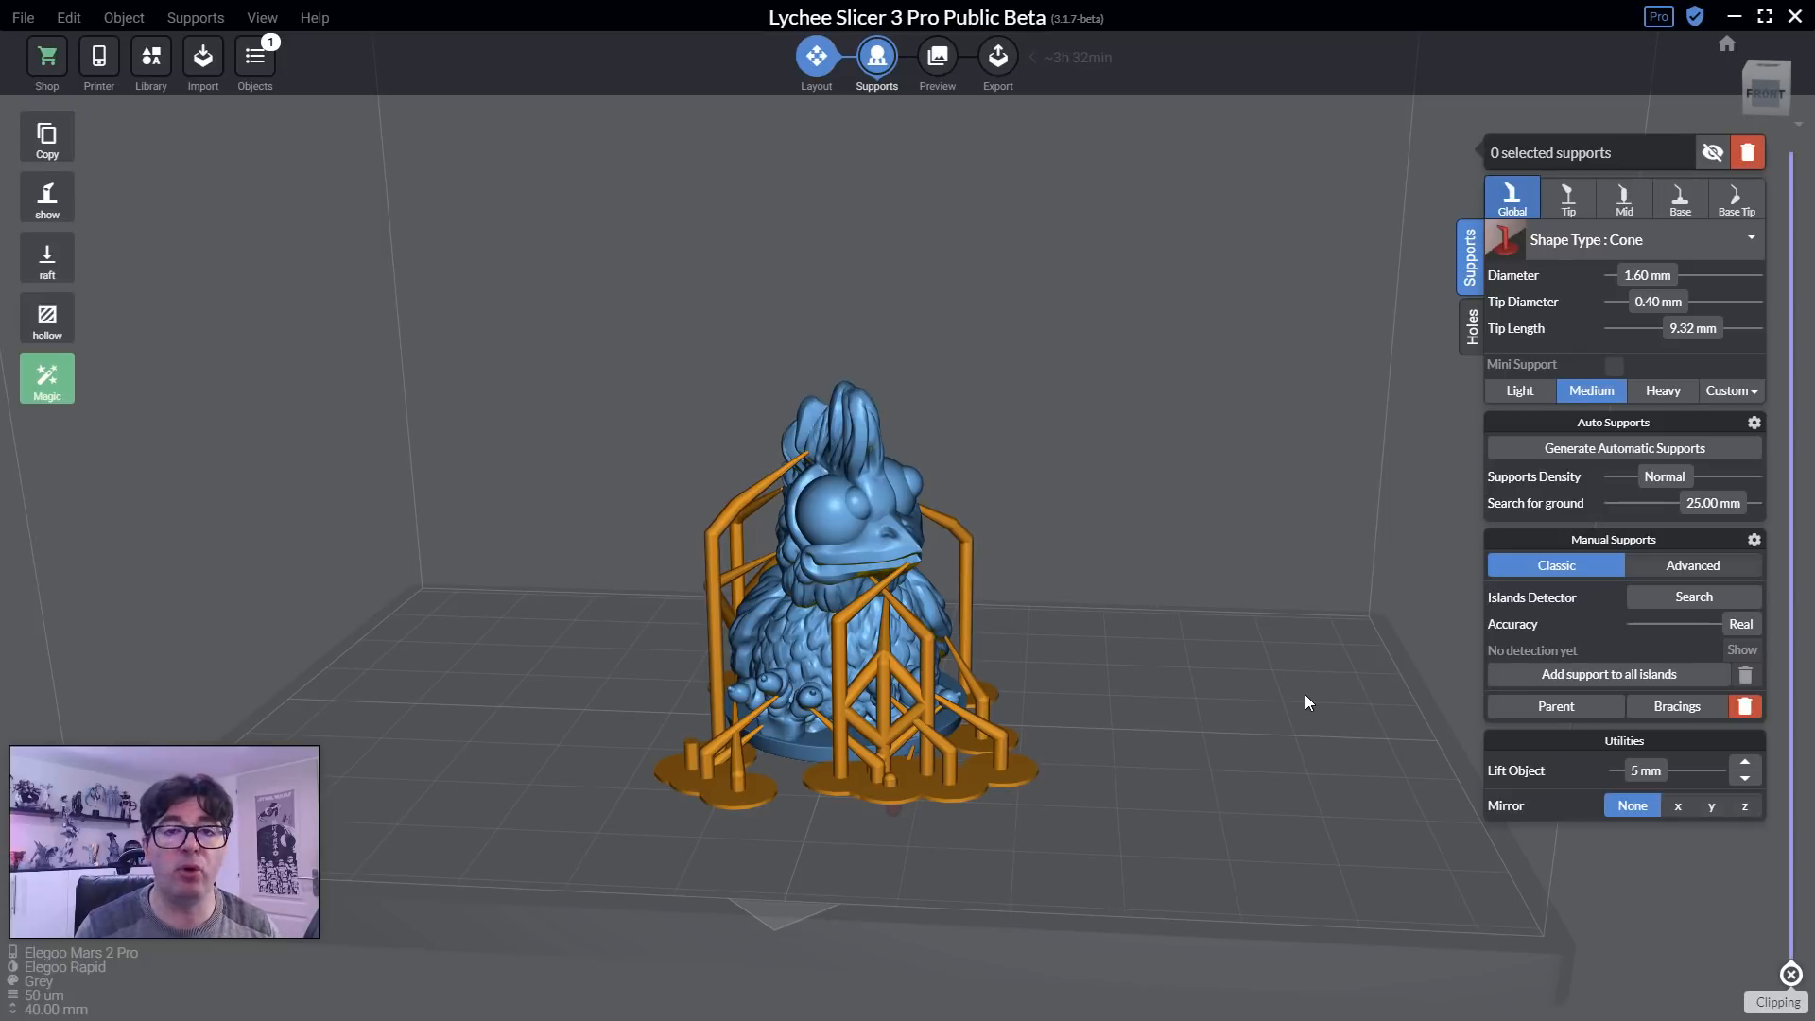
# Select the lone support beside the bird's head and set its tip break point to 1.15 mm and tip length to 7.03 mm.
pyautogui.moveTo(945, 575); pyautogui.dragTo(1068, 559)
pyautogui.scroll(3, 1068, 558)
pyautogui.click(1007, 568)
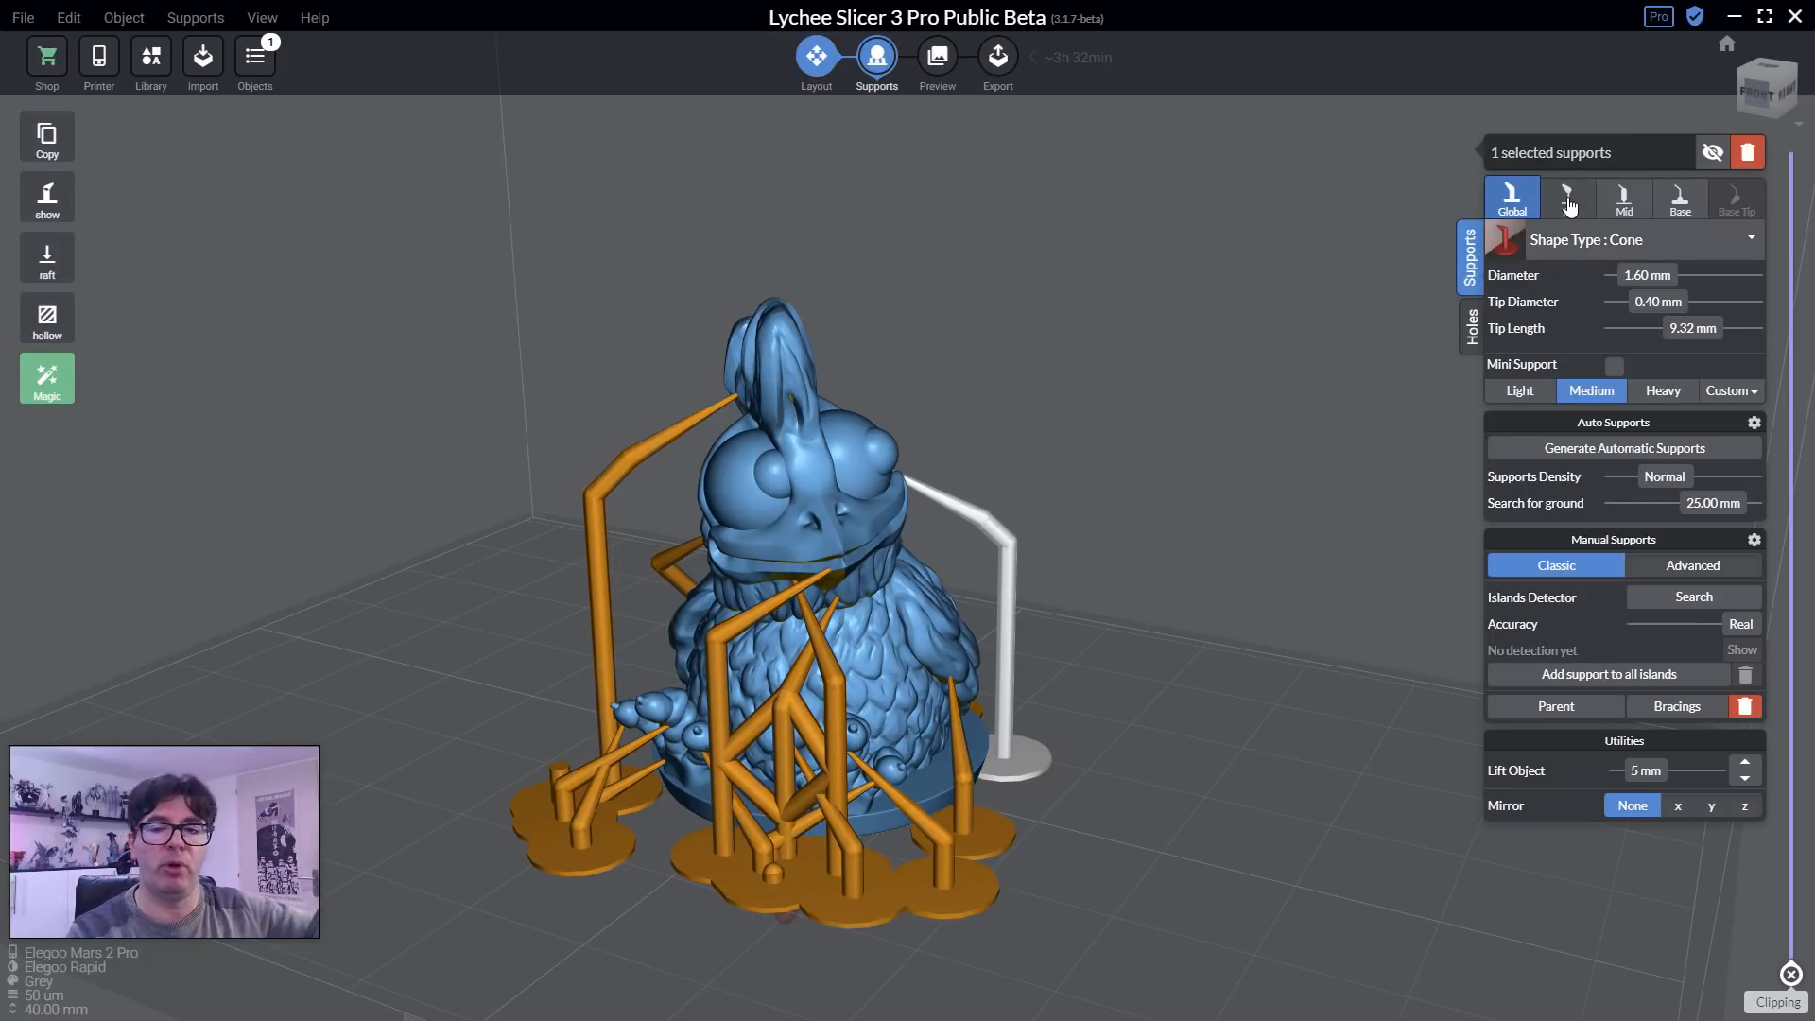
pyautogui.click(1568, 199)
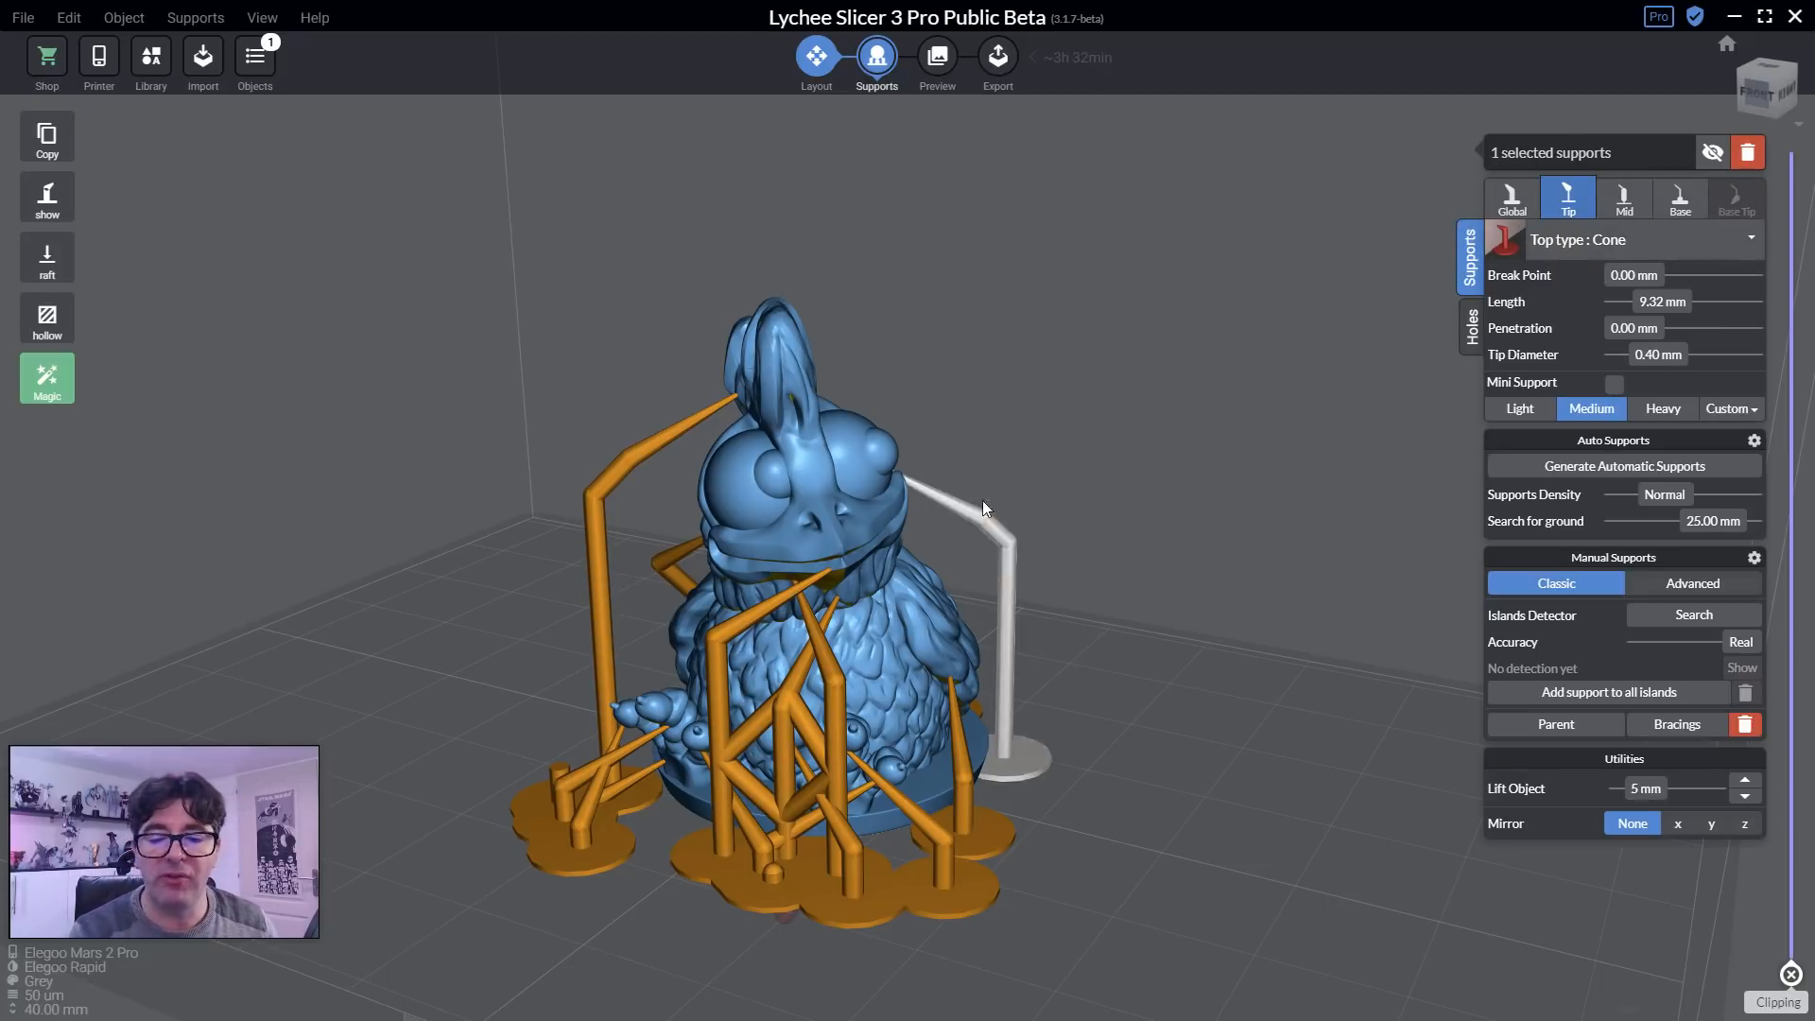
pyautogui.scroll(4, 1140, 524)
pyautogui.moveTo(1122, 448); pyautogui.dragTo(1038, 353, button='middle')
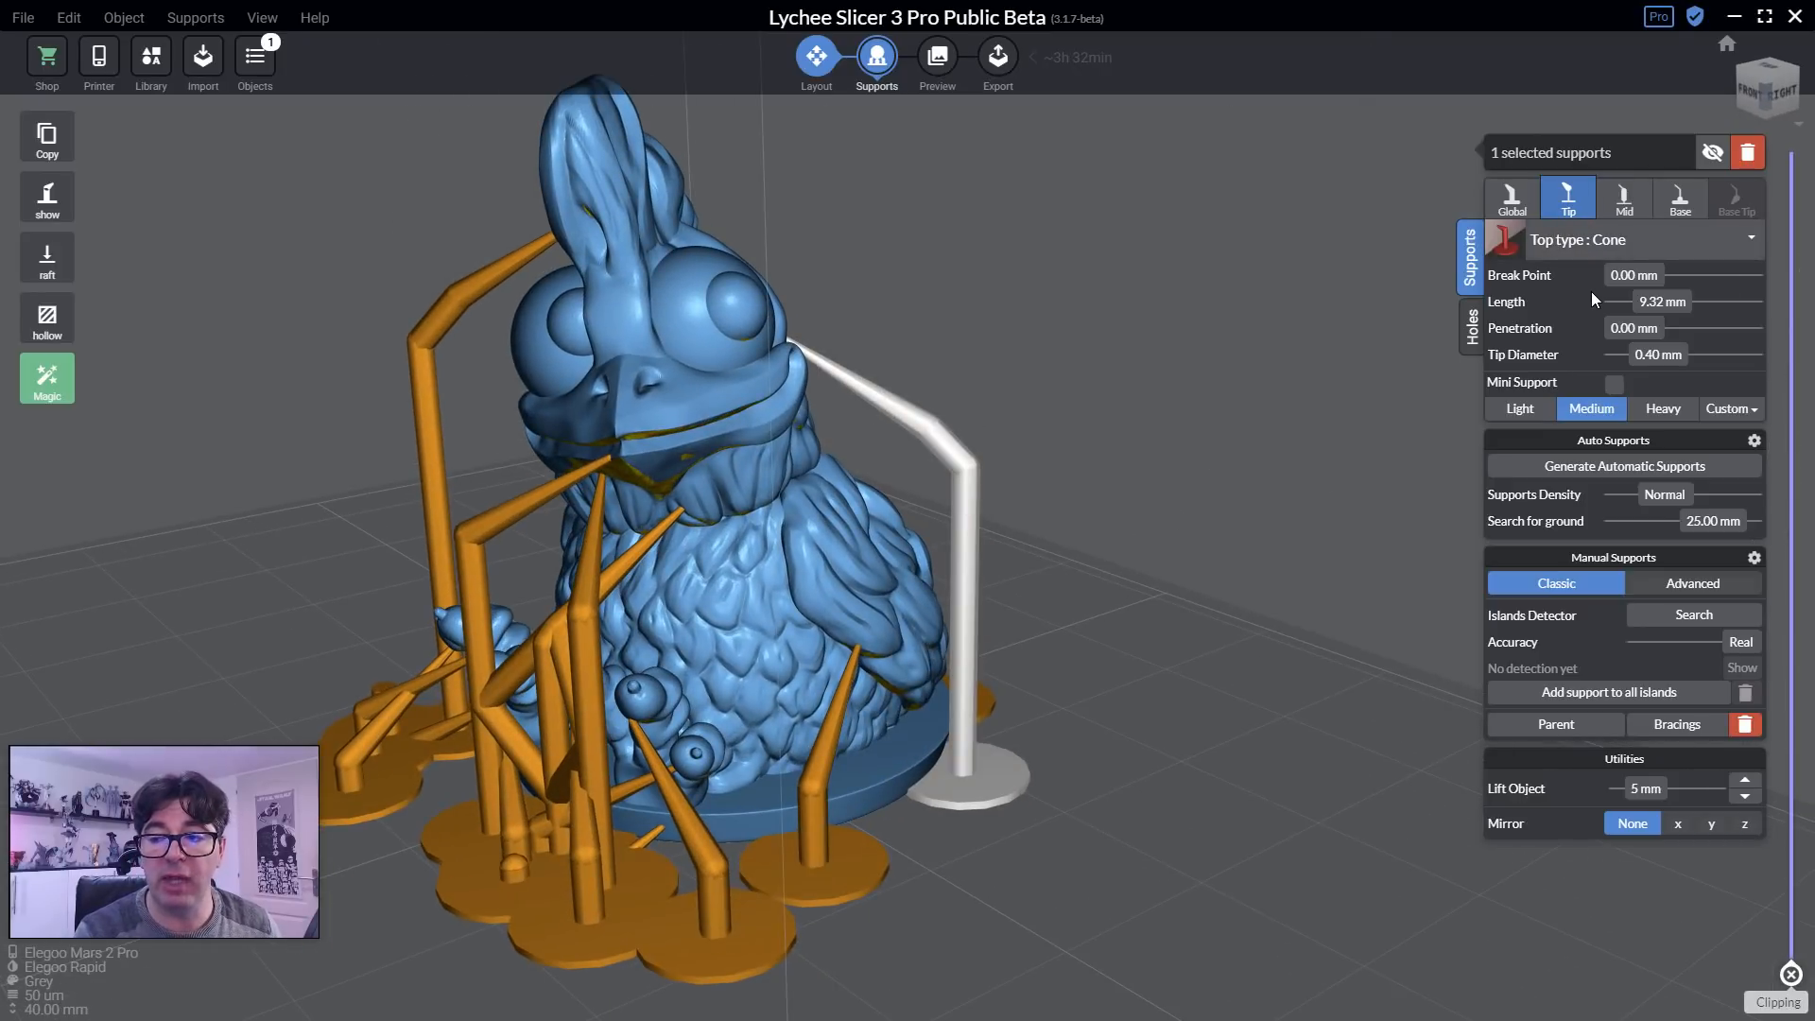
pyautogui.moveTo(842, 346); pyautogui.dragTo(704, 372, button='right')
pyautogui.scroll(4, 1051, 372)
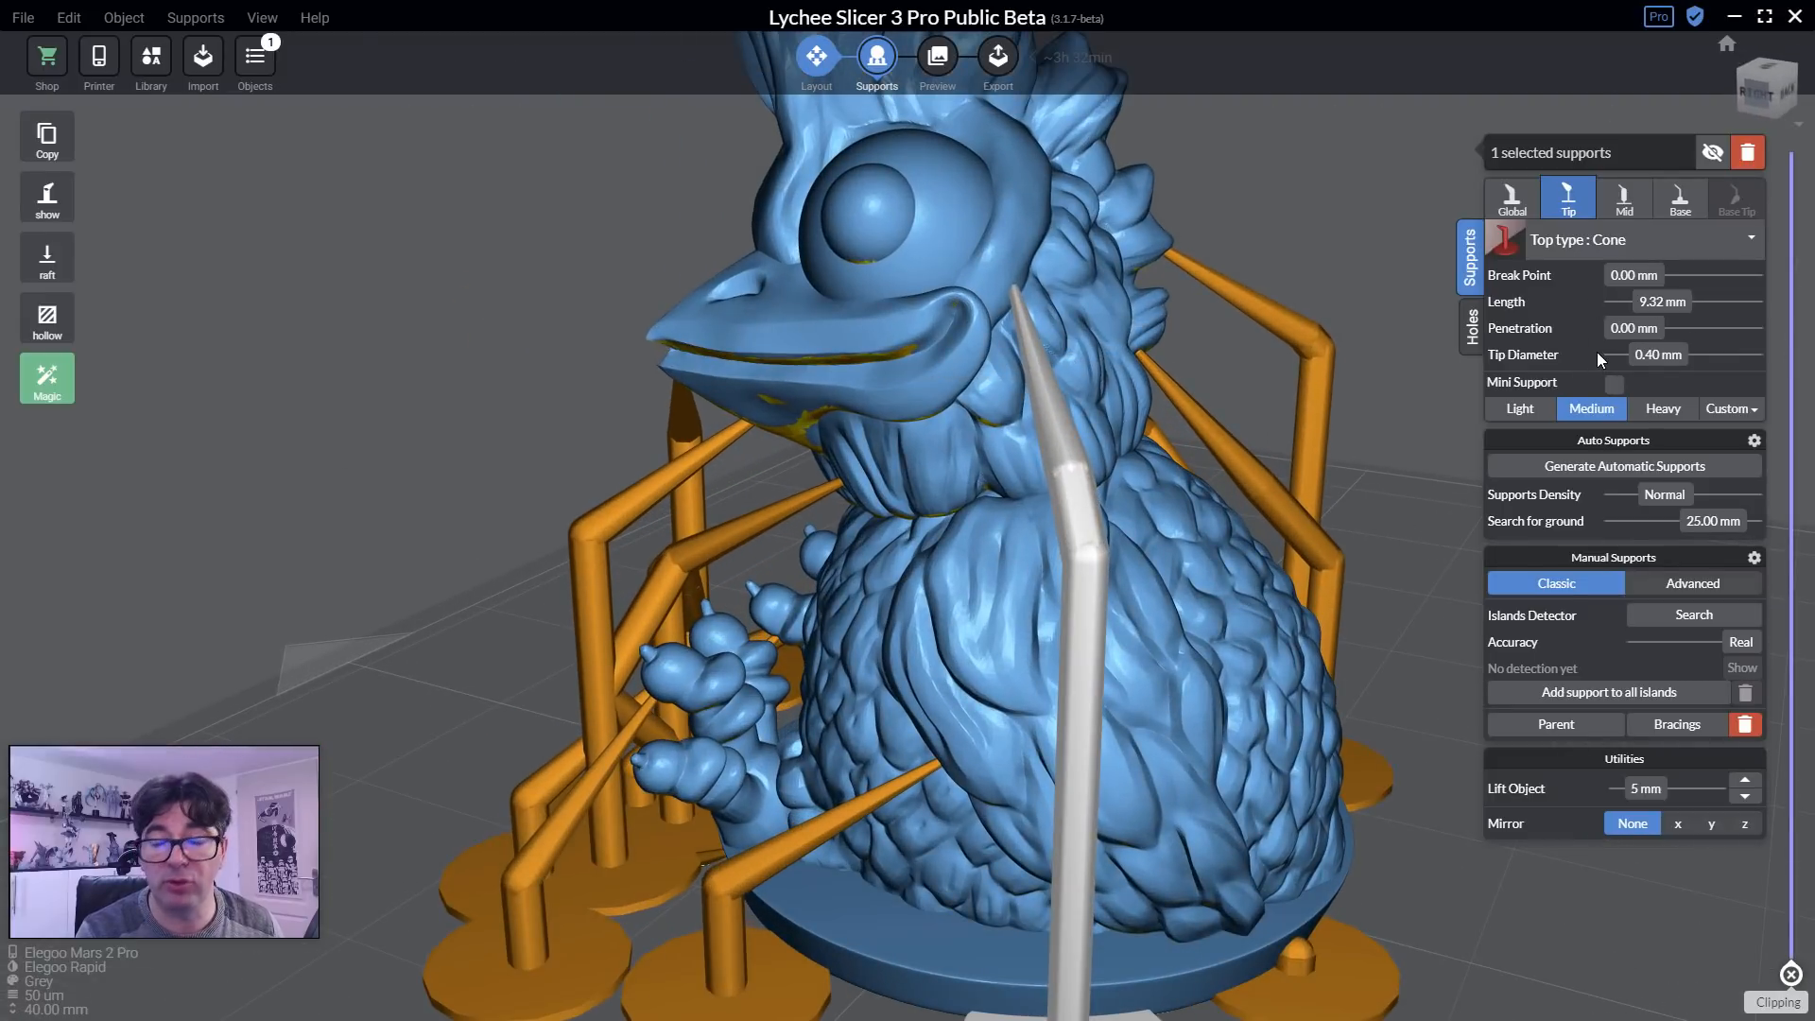
pyautogui.moveTo(1650, 366); pyautogui.dragTo(1662, 286)
pyautogui.moveTo(887, 301); pyautogui.dragTo(983, 353, button='right')
pyautogui.scroll(3, 969, 293)
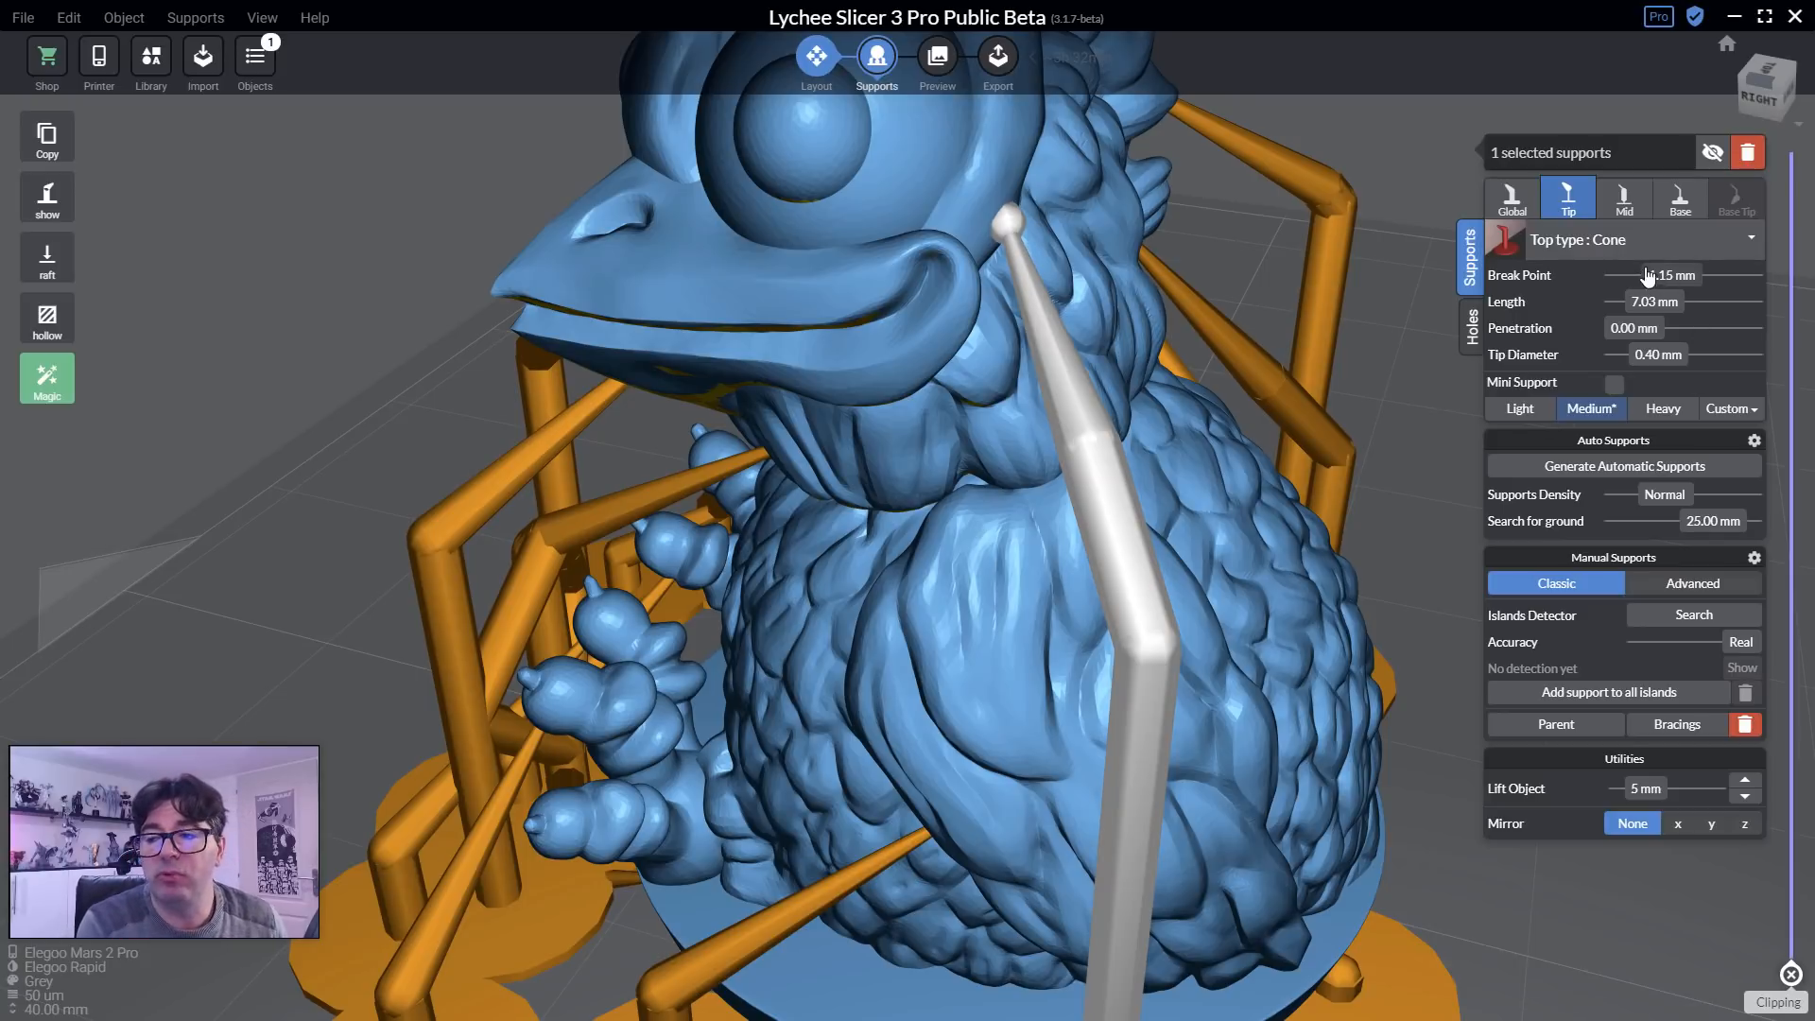
# Change the selected support's middle section to Cross, with a 1.50 mm top diameter and a 1.45 mm base diameter.
pyautogui.click(1621, 200)
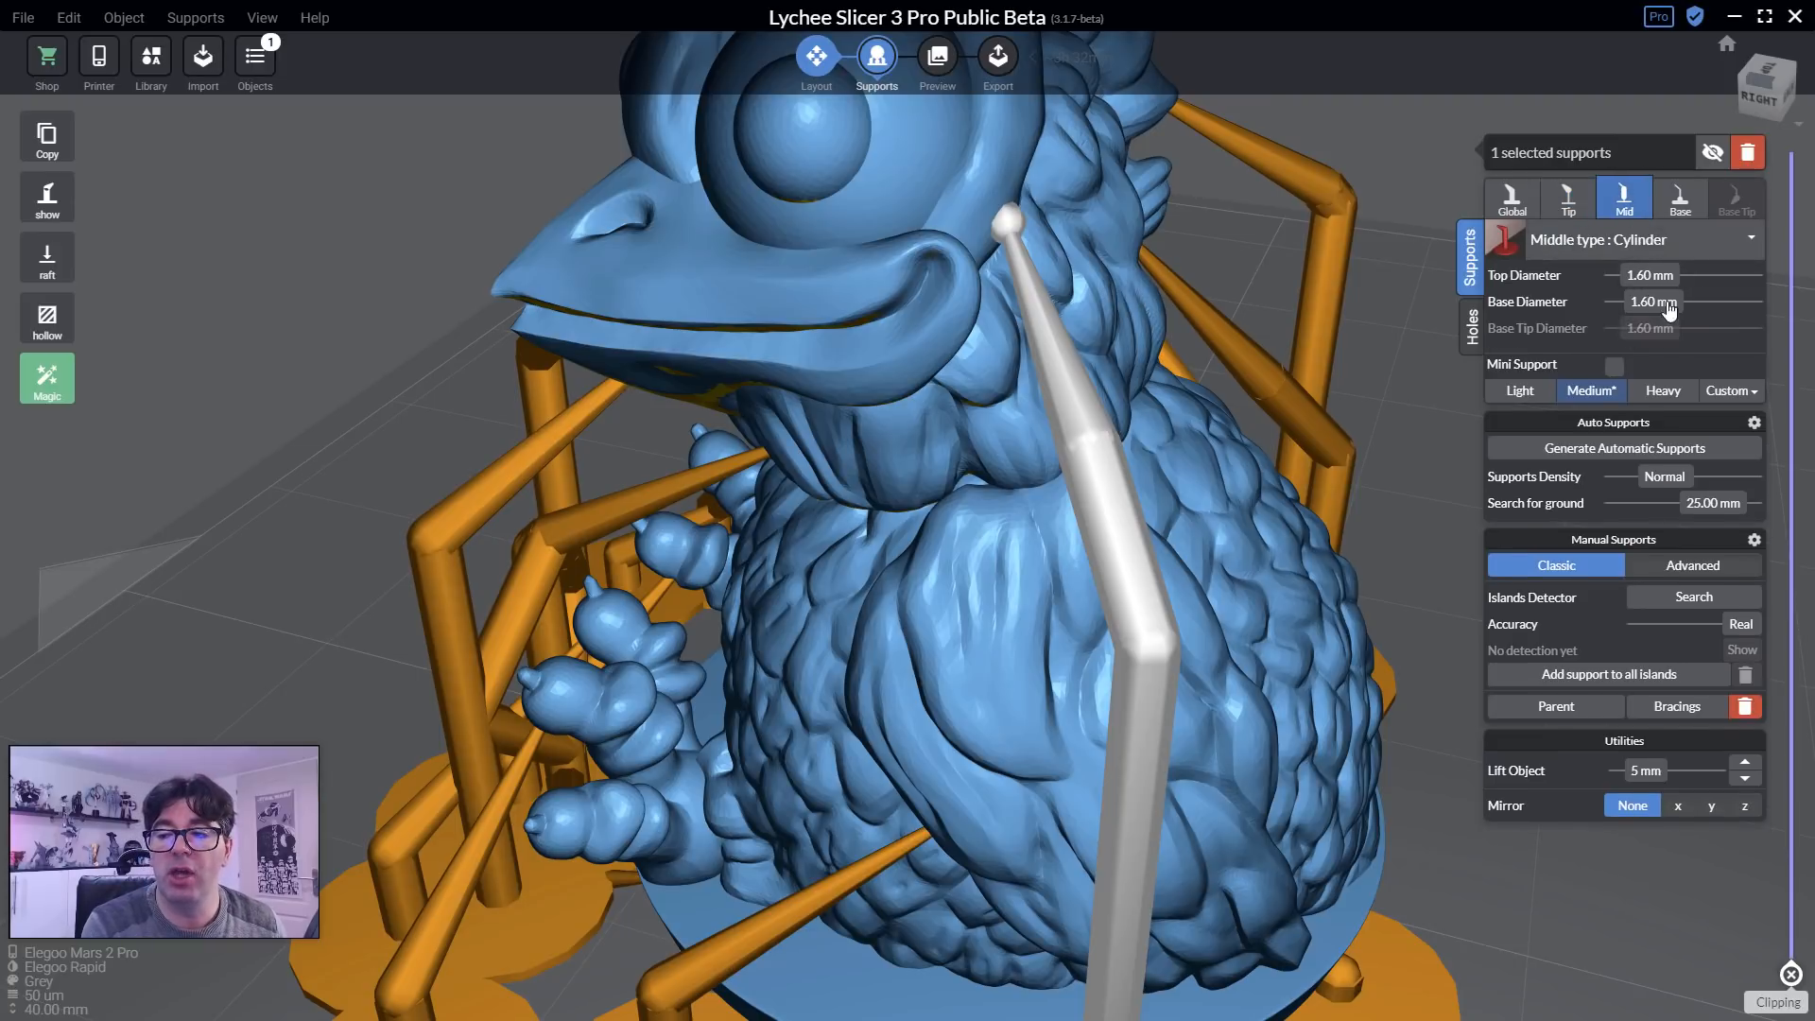
pyautogui.scroll(-5, 1306, 536)
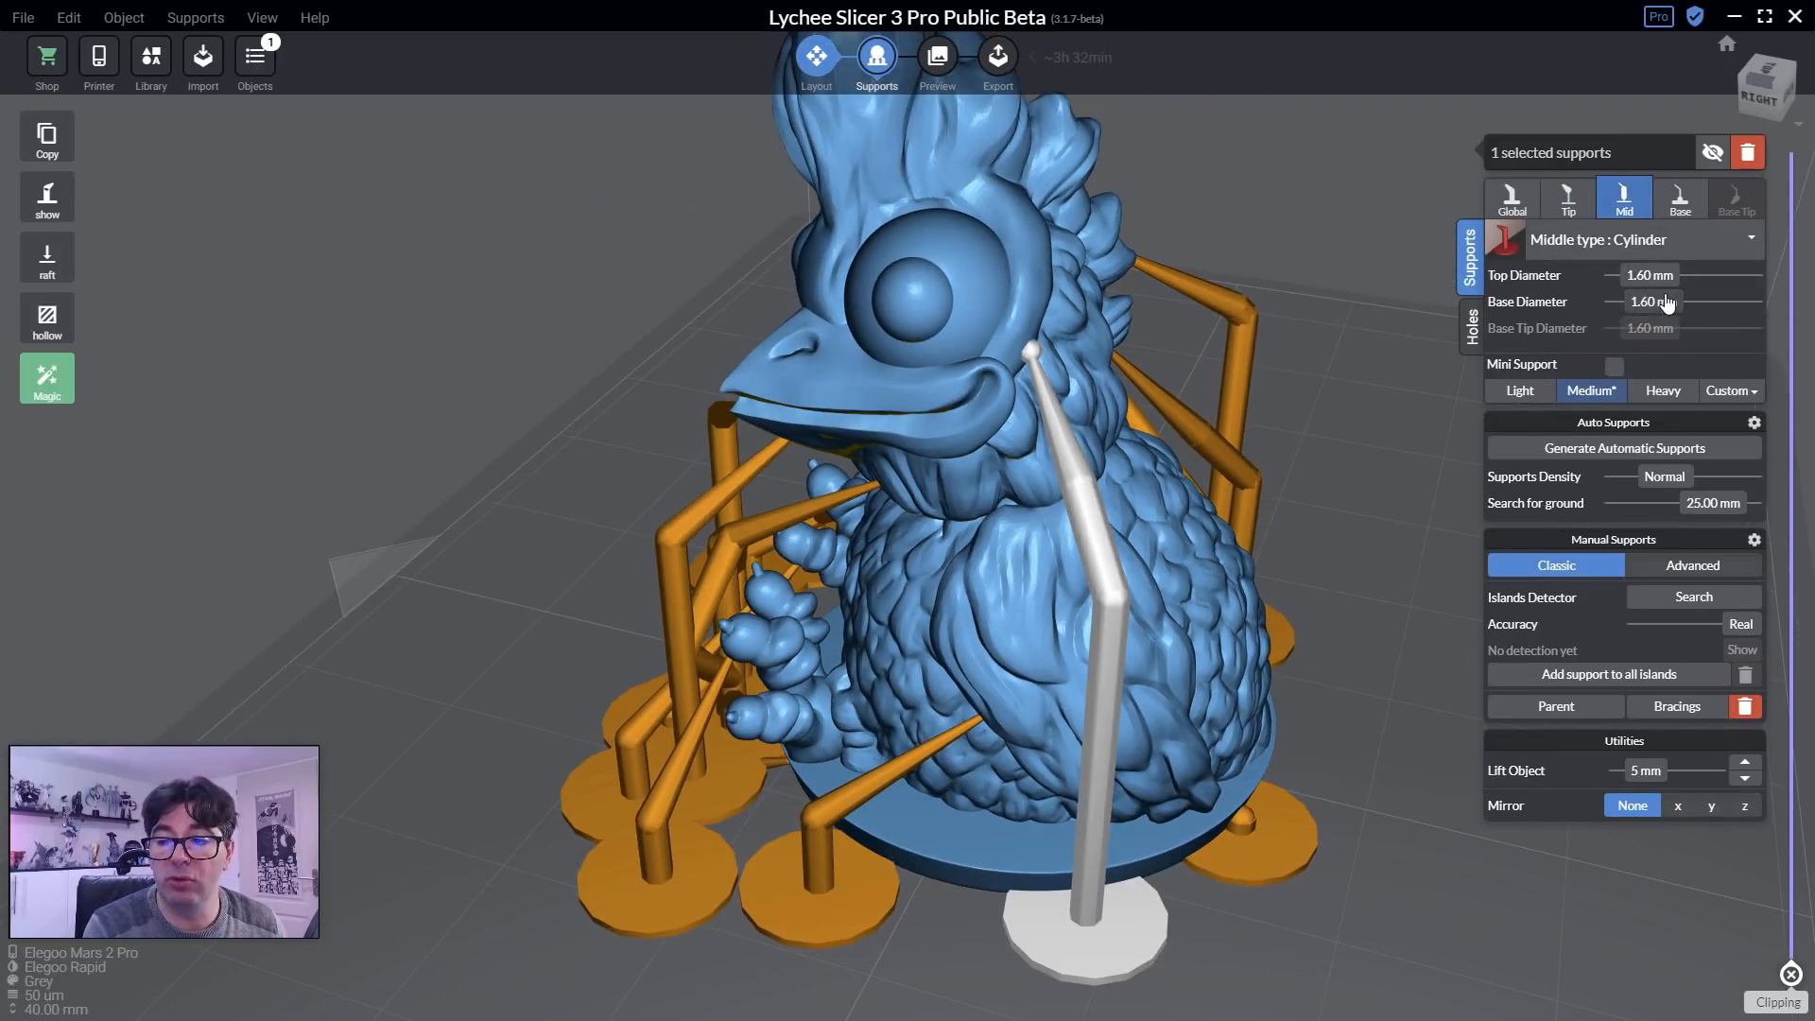
pyautogui.moveTo(1654, 301)
pyautogui.mouseDown()
pyautogui.moveTo(1671, 282)
pyautogui.moveTo(1642, 295)
pyautogui.mouseUp()
pyautogui.click(1631, 248)
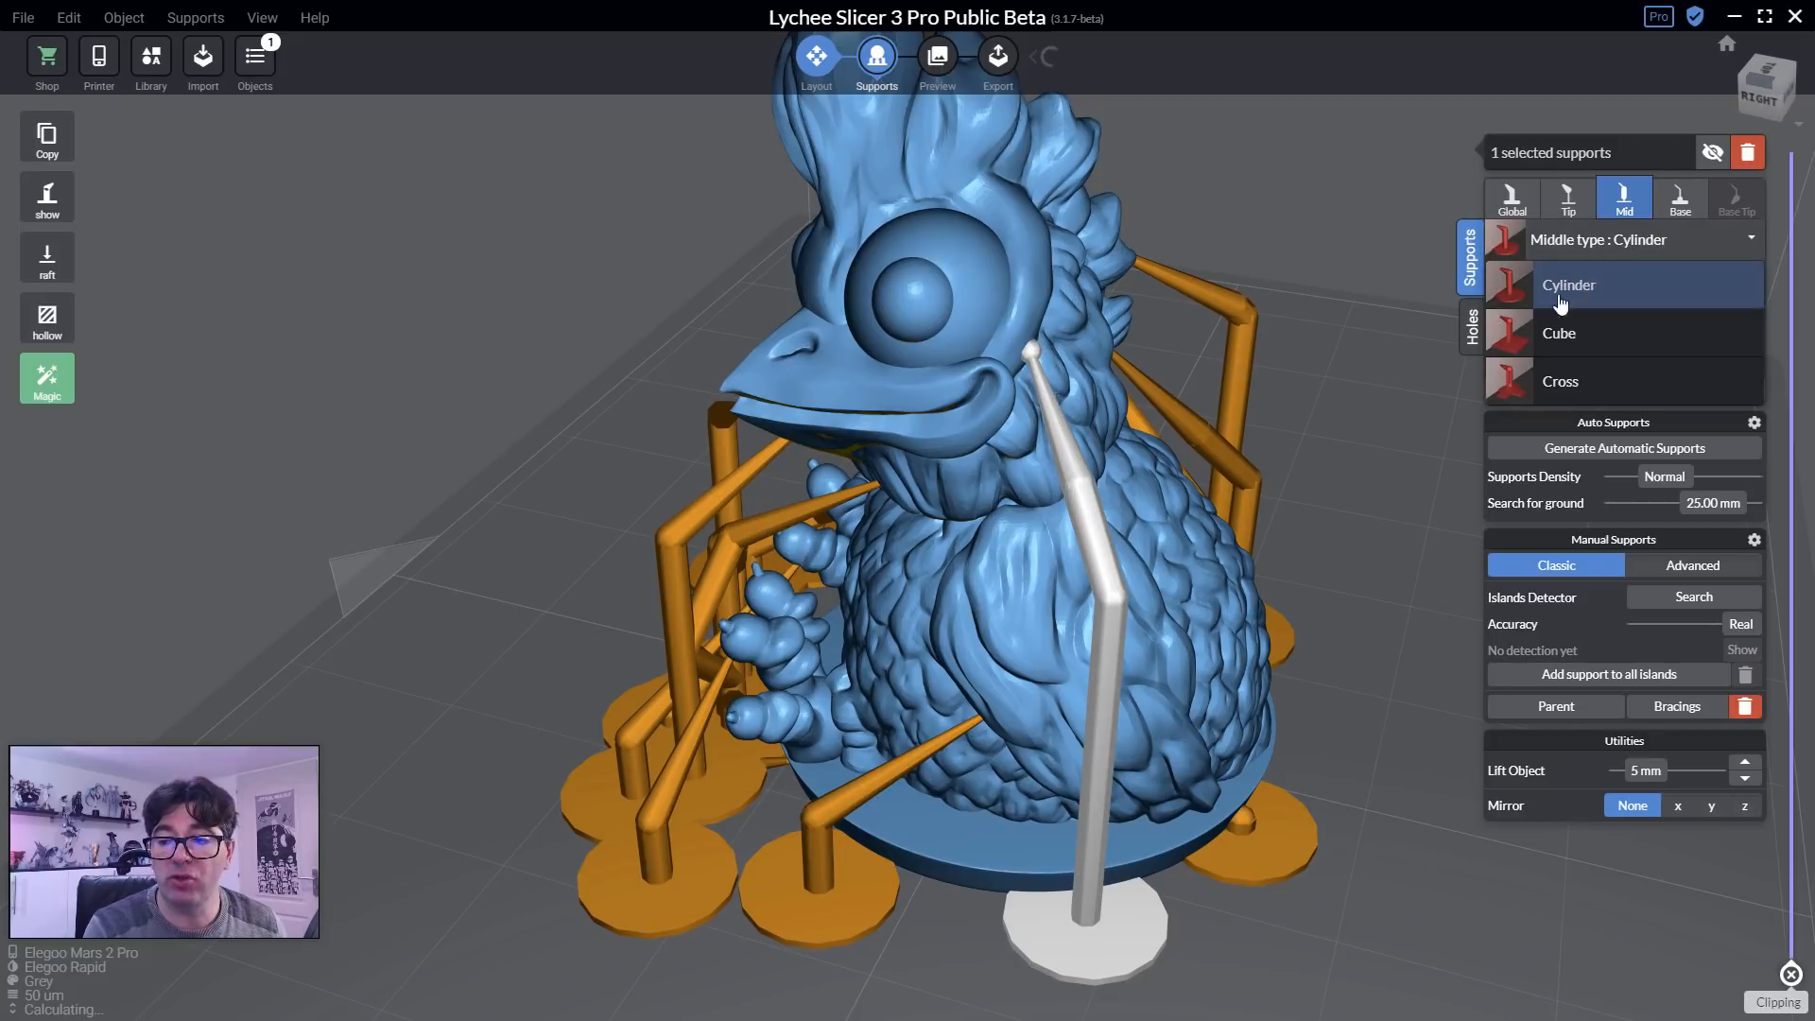
pyautogui.click(1555, 383)
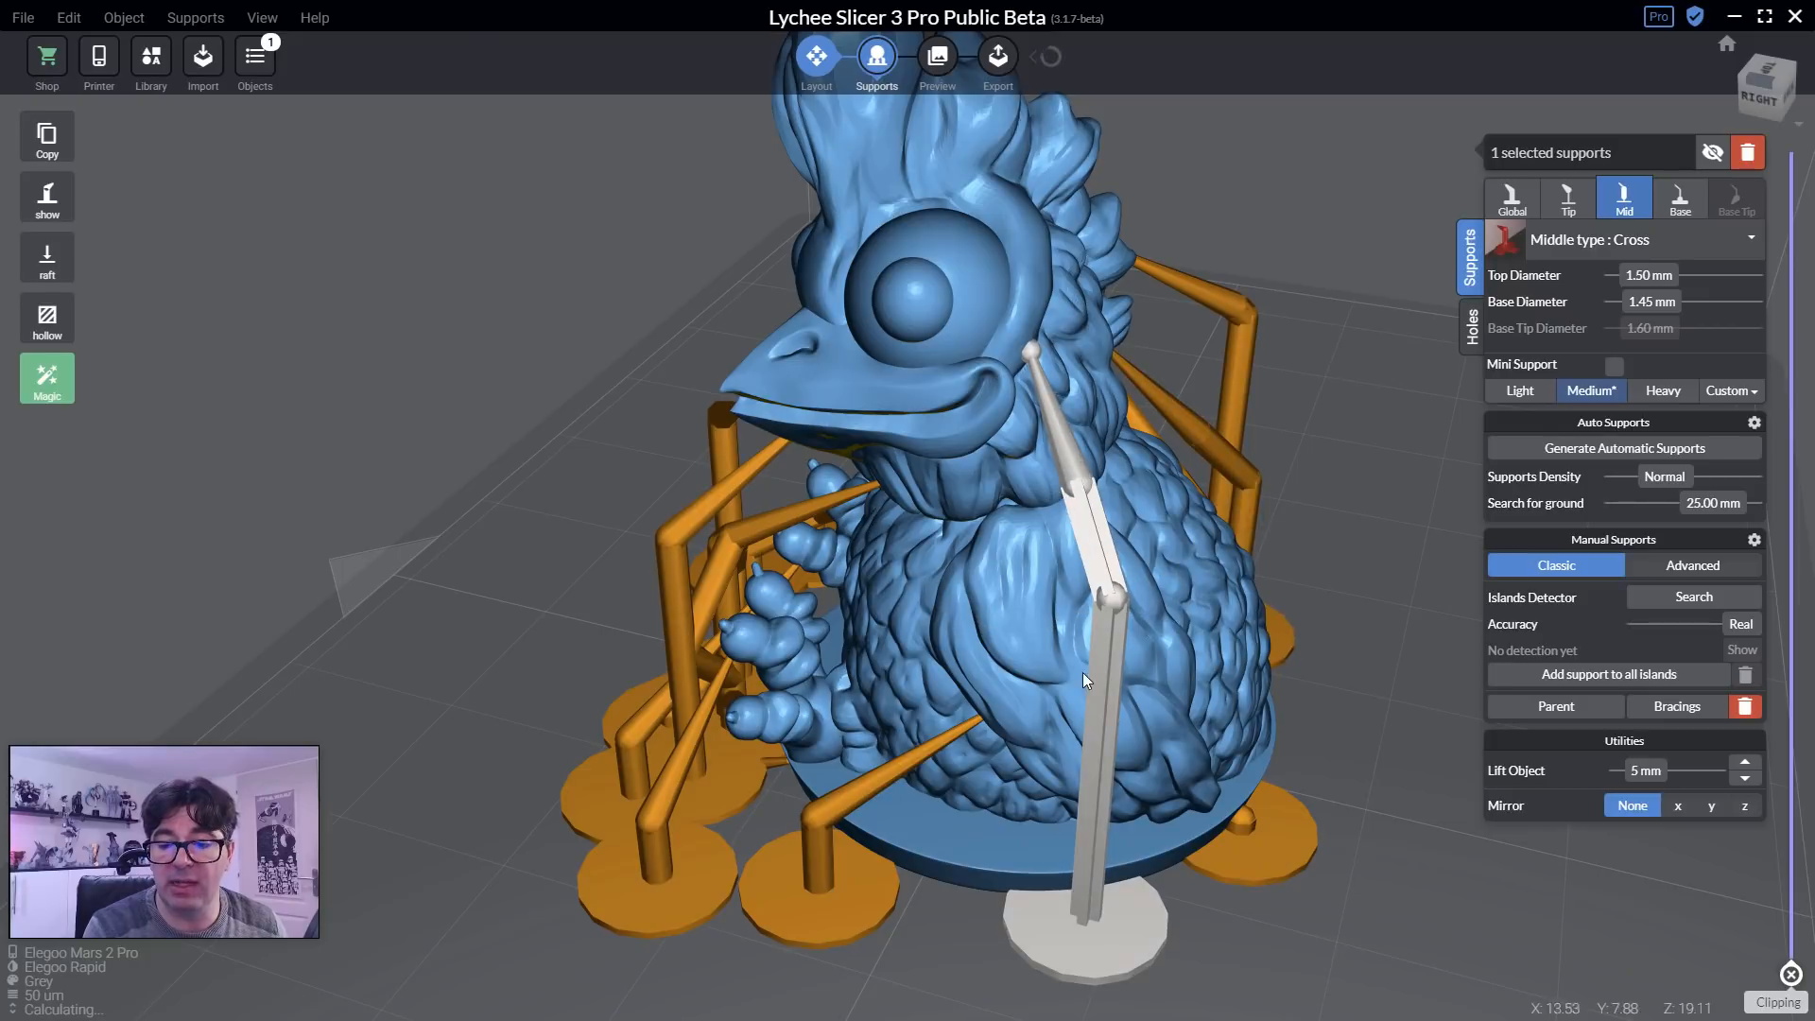
pyautogui.moveTo(1081, 673); pyautogui.dragTo(1143, 645, button='right')
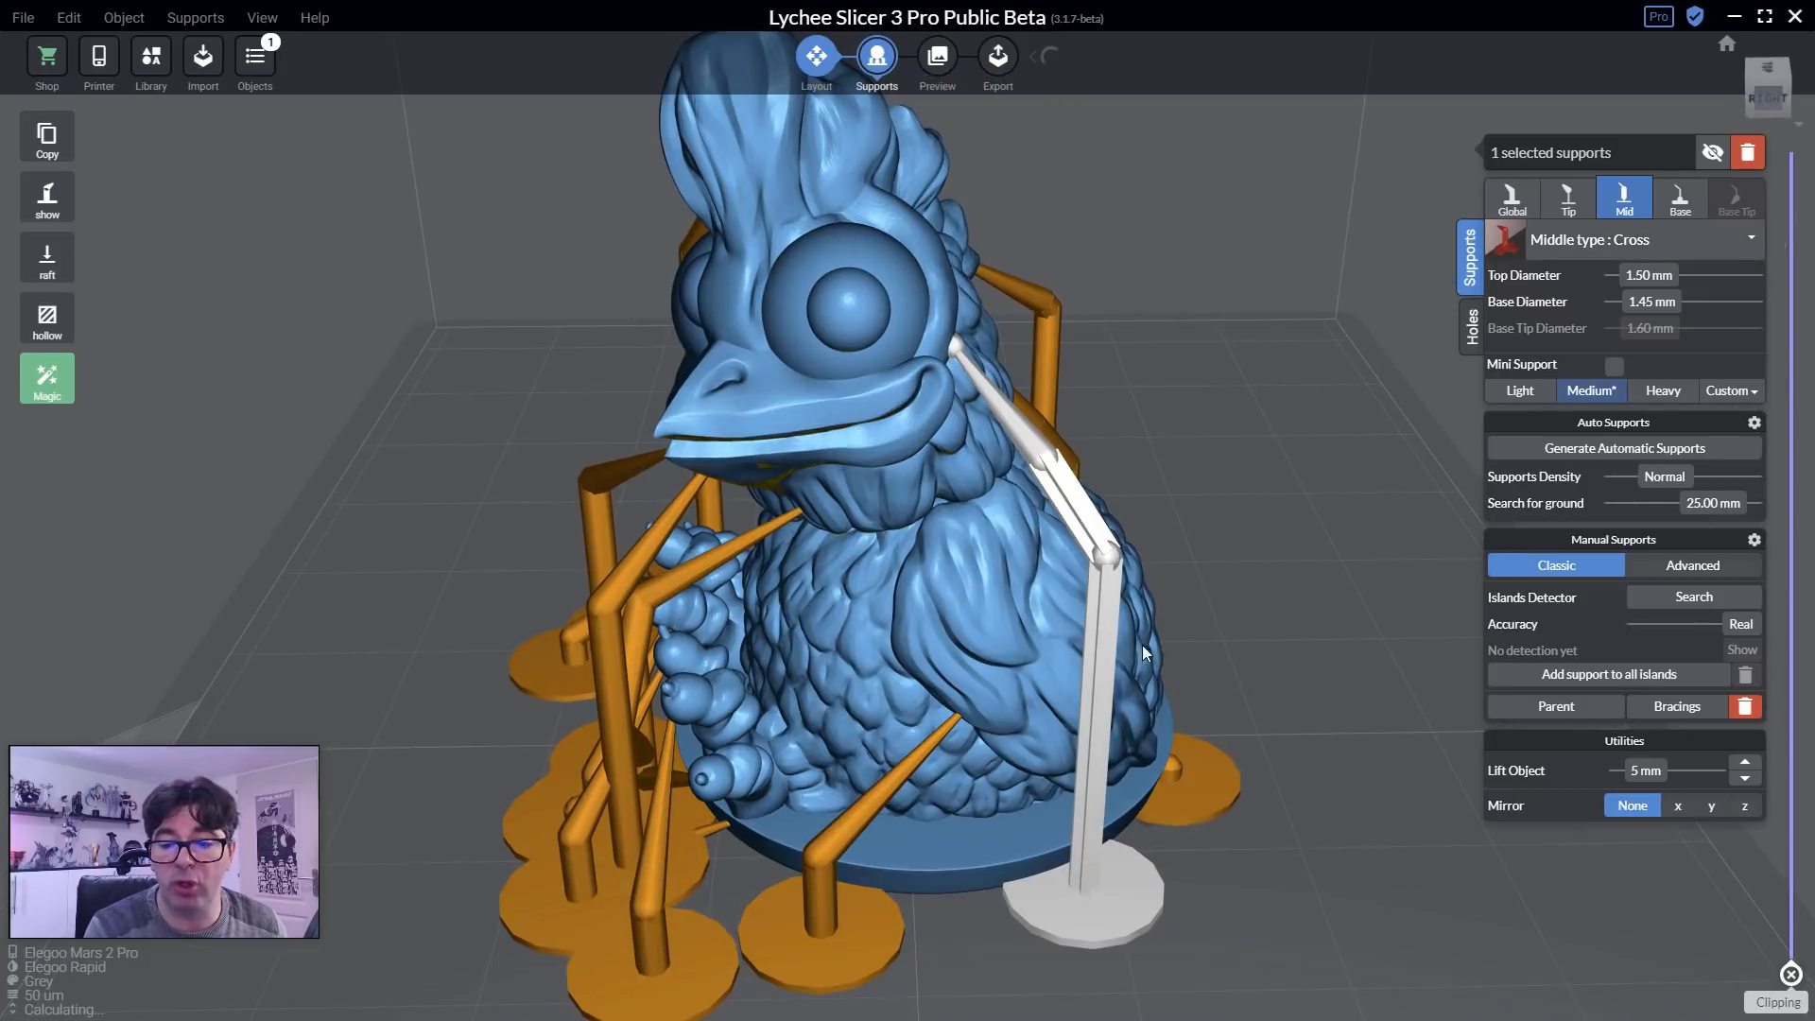
# Set the selected support's tip type to Cross.
pyautogui.click(1569, 199)
pyautogui.click(1602, 261)
pyautogui.click(1569, 342)
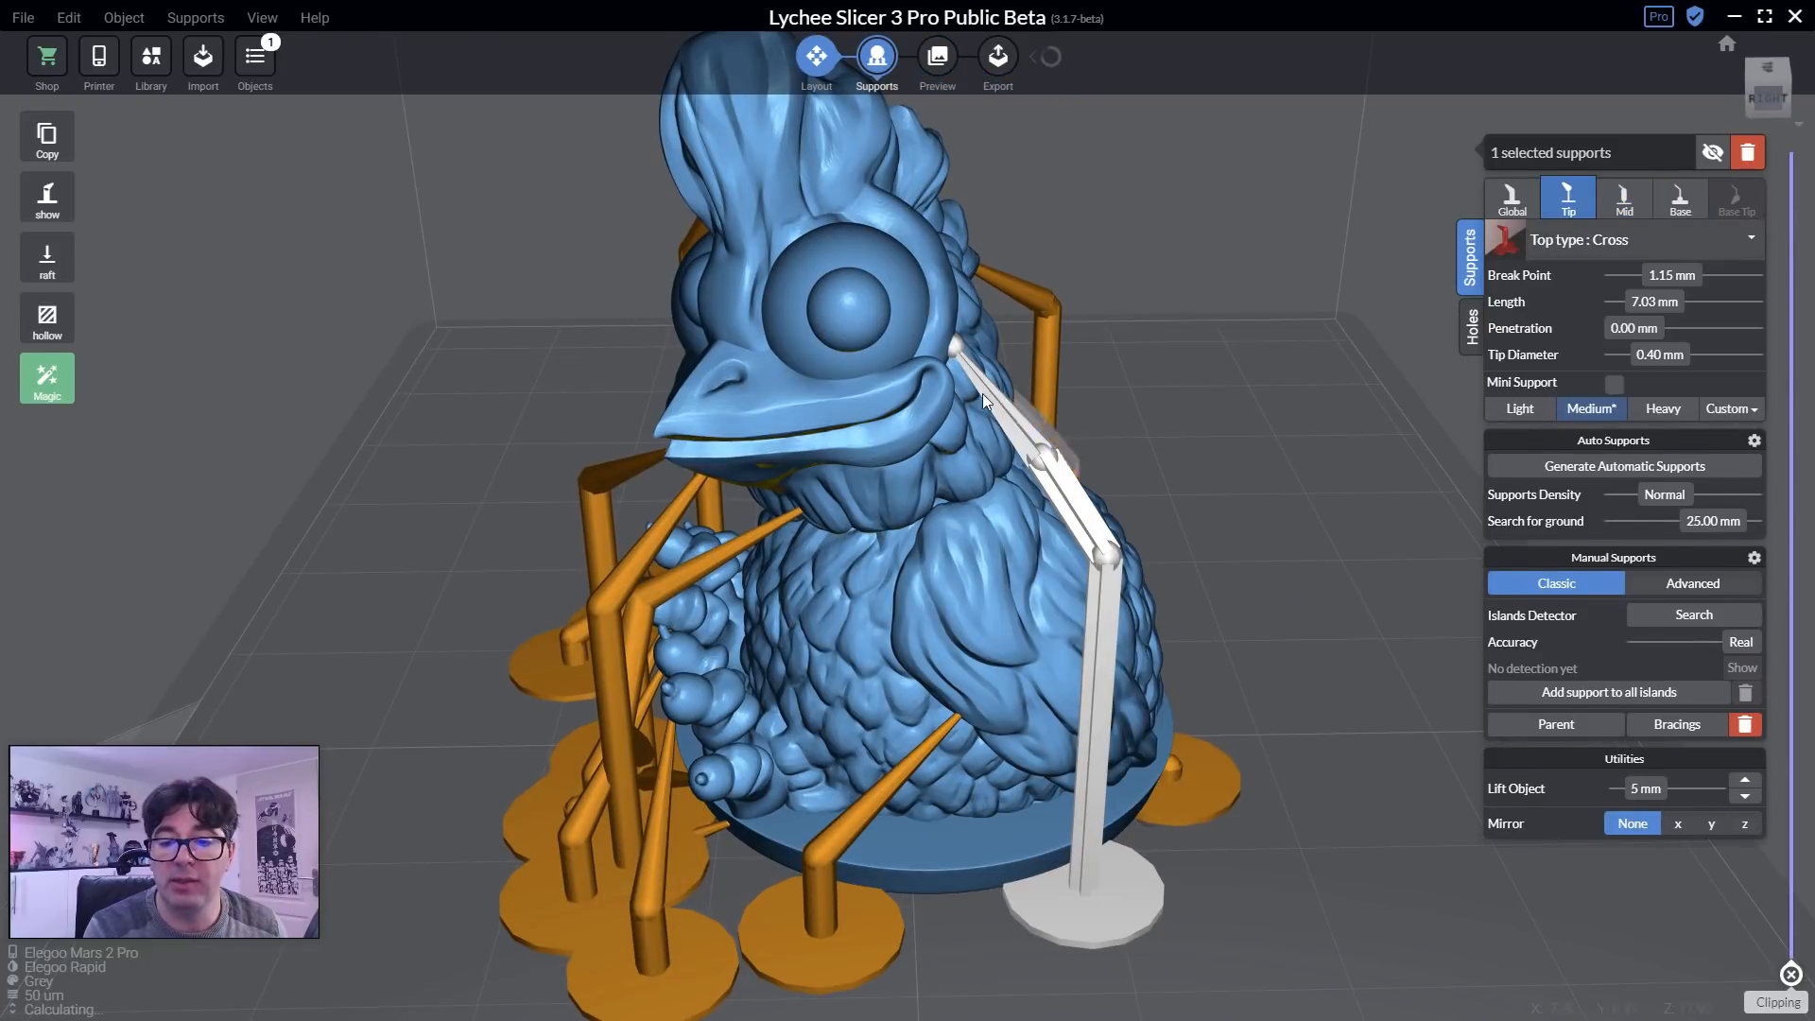
# Change the selected support's base to Cone with a 12.47 mm diameter, 2.68 mm join cone and 0.92 mm thickness.
pyautogui.click(1680, 199)
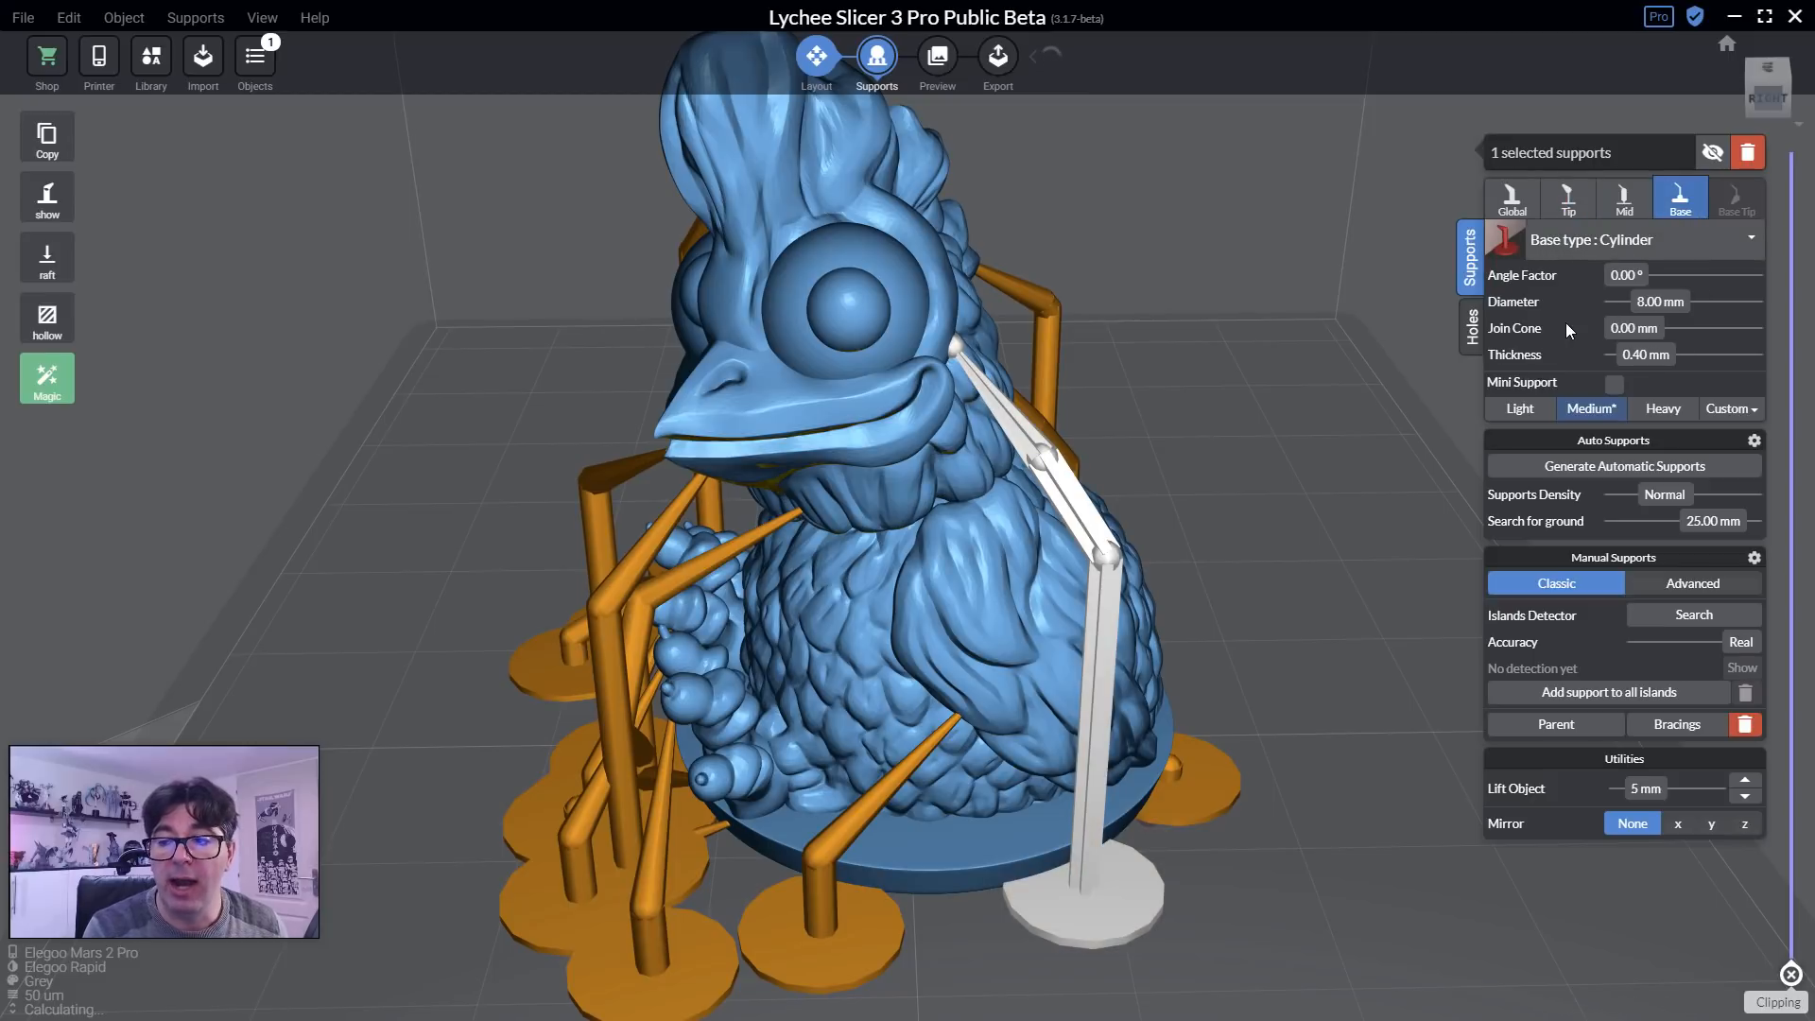
pyautogui.click(1608, 241)
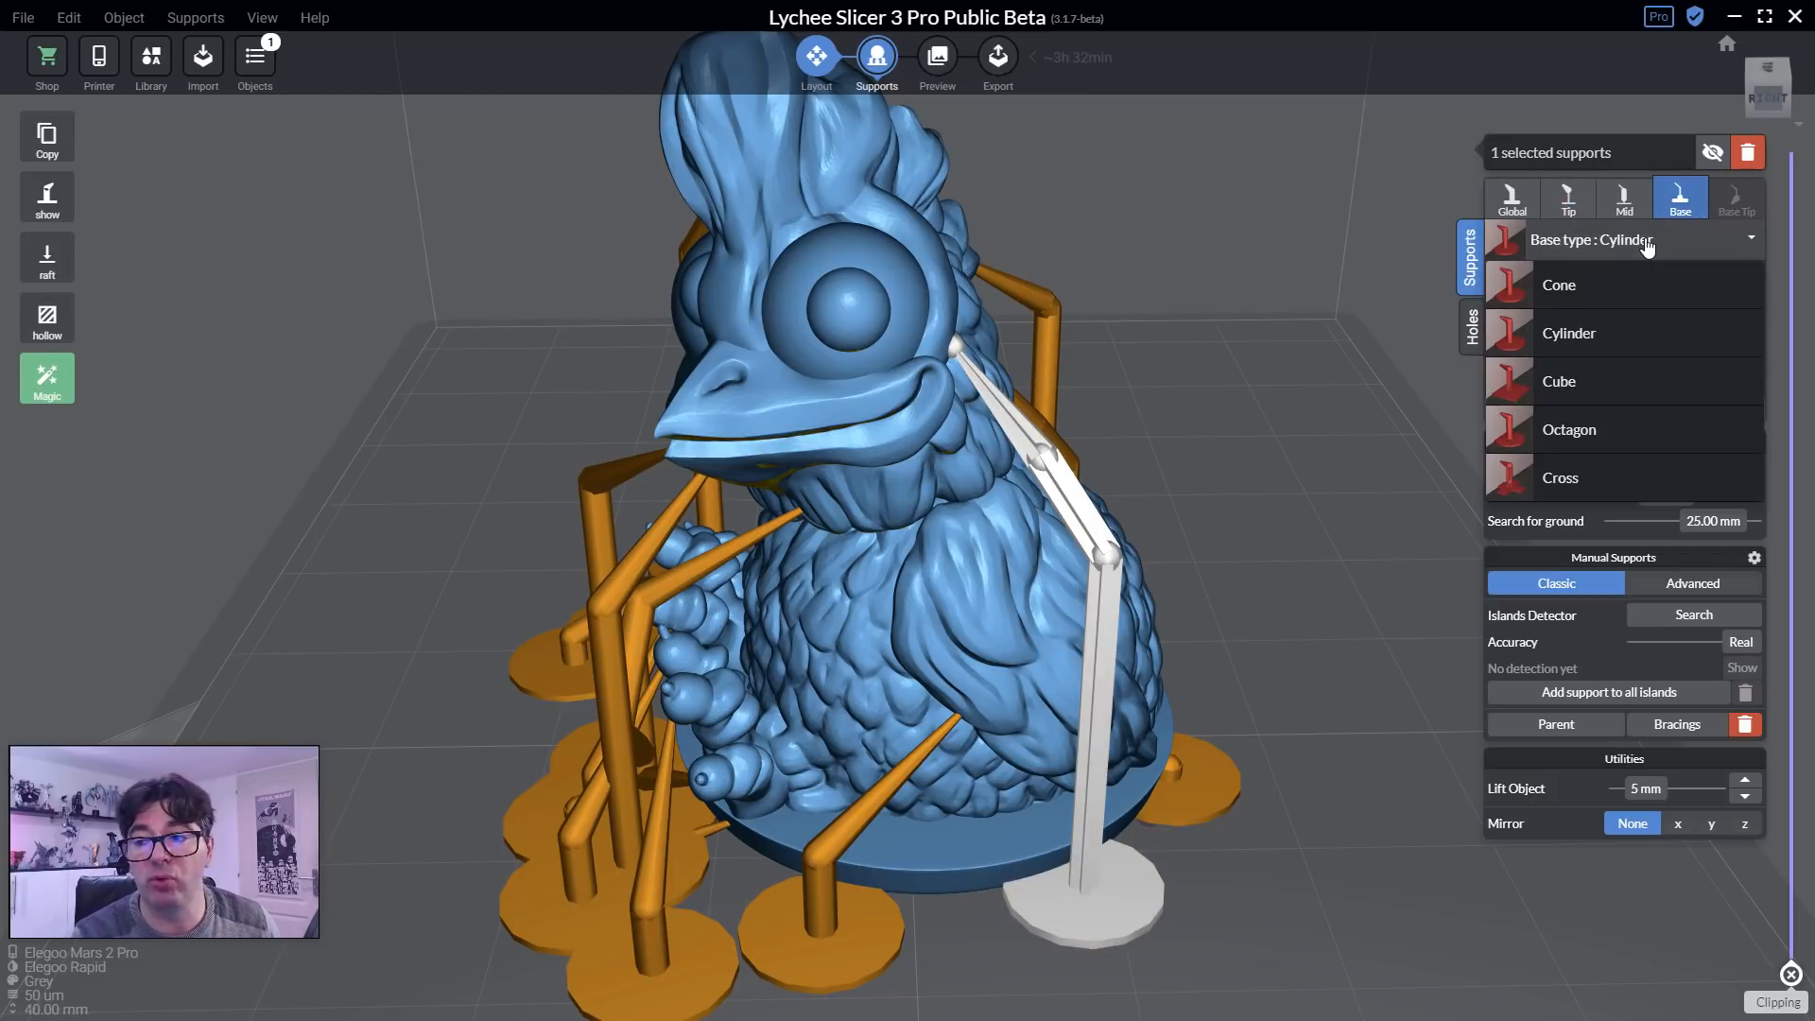
pyautogui.click(1562, 286)
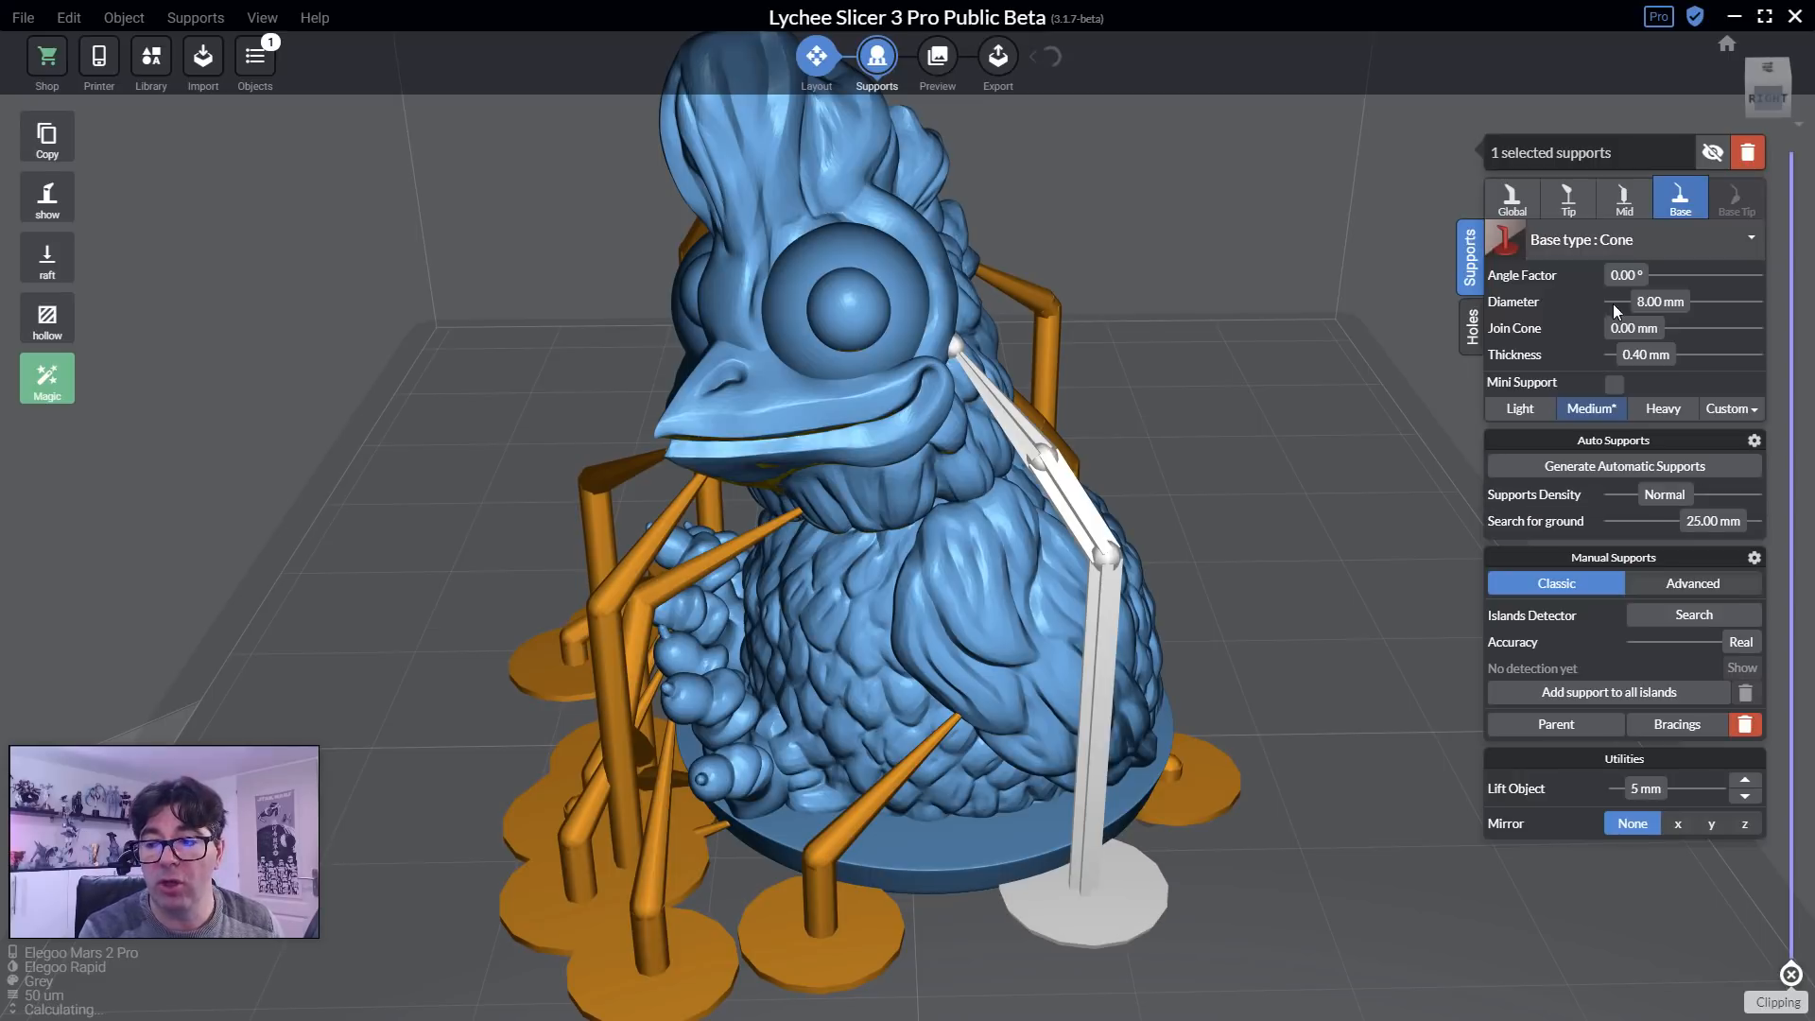
pyautogui.moveTo(1338, 631); pyautogui.dragTo(1324, 610, button='right')
pyautogui.moveTo(1324, 610); pyautogui.dragTo(1329, 407, button='middle')
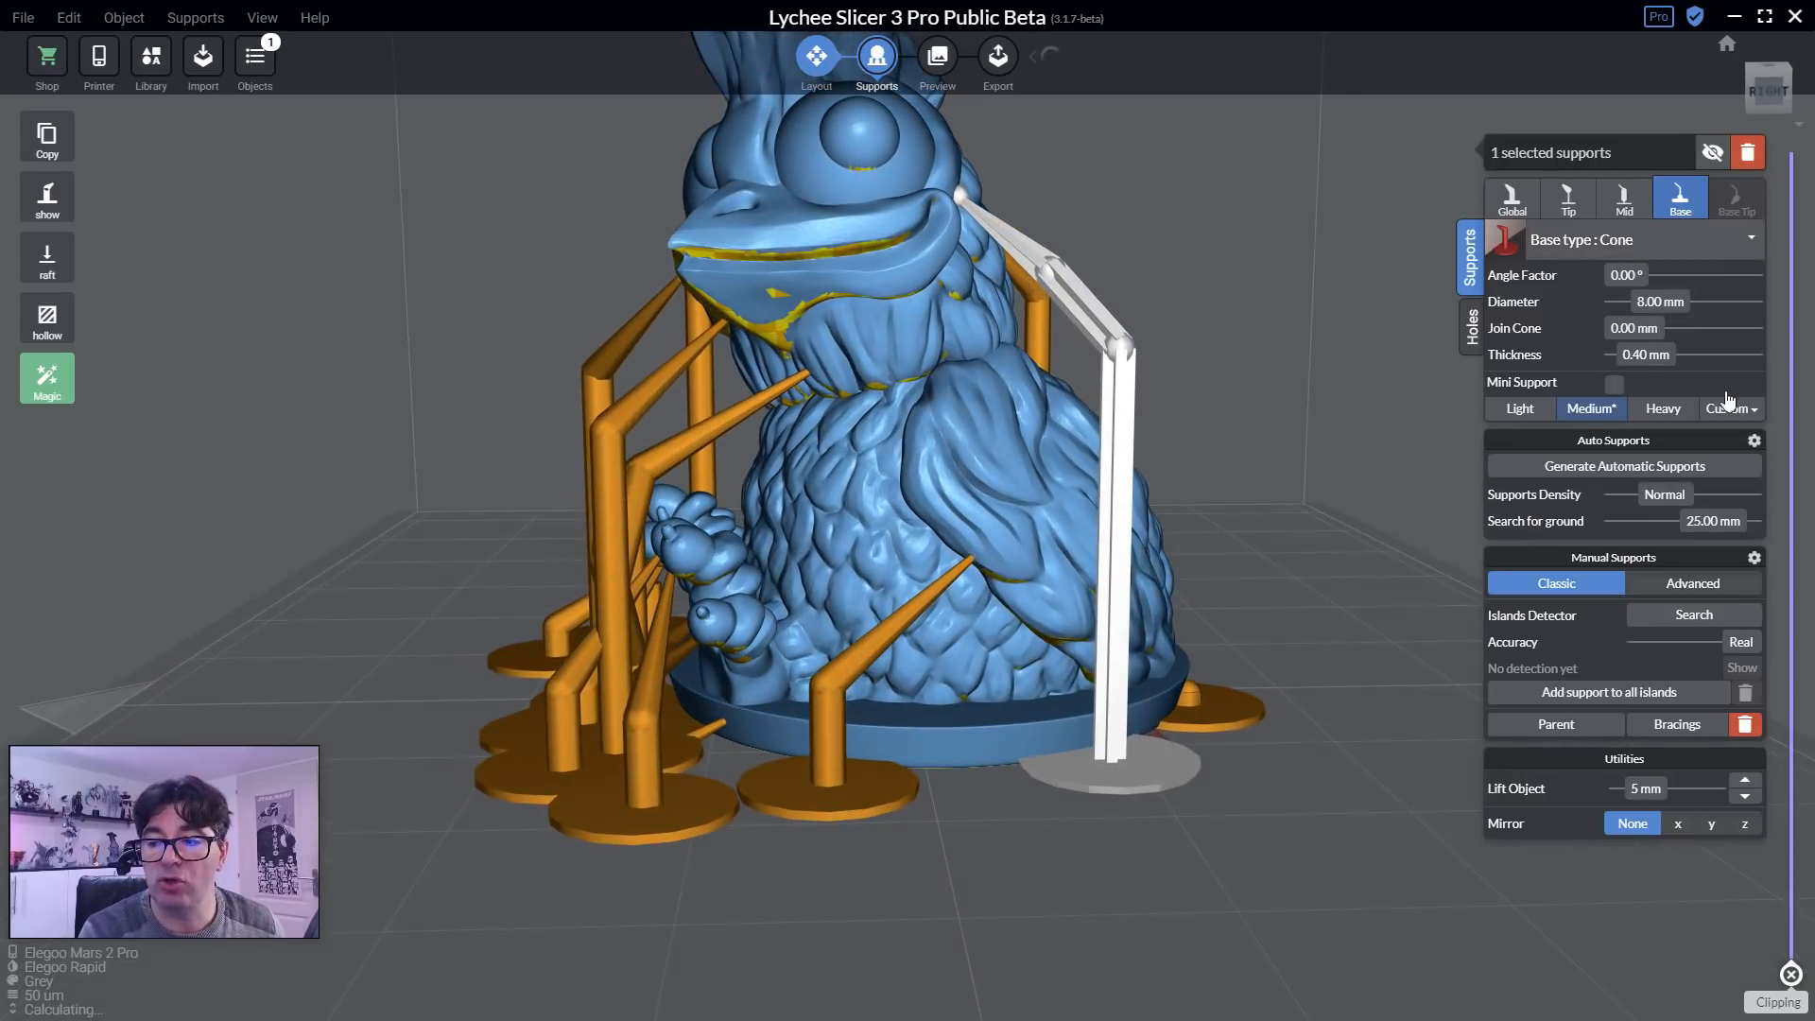
pyautogui.scroll(5, 1669, 321)
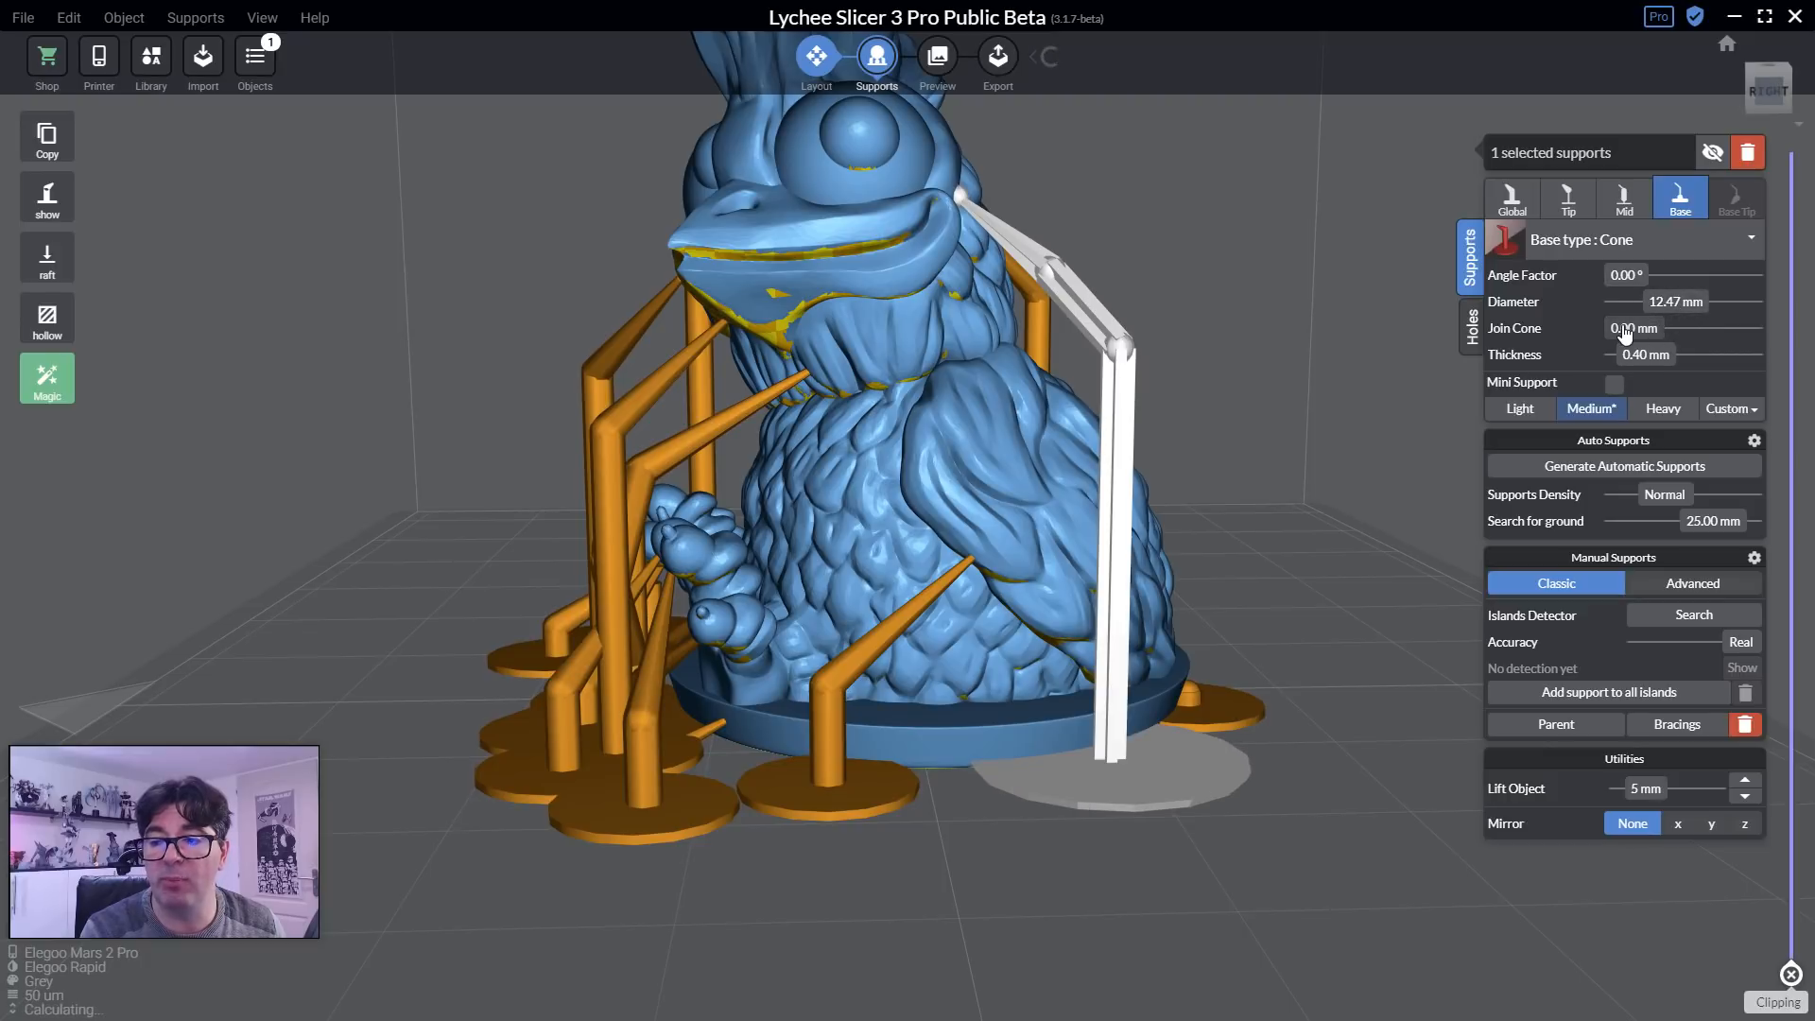
pyautogui.scroll(5, 1625, 333)
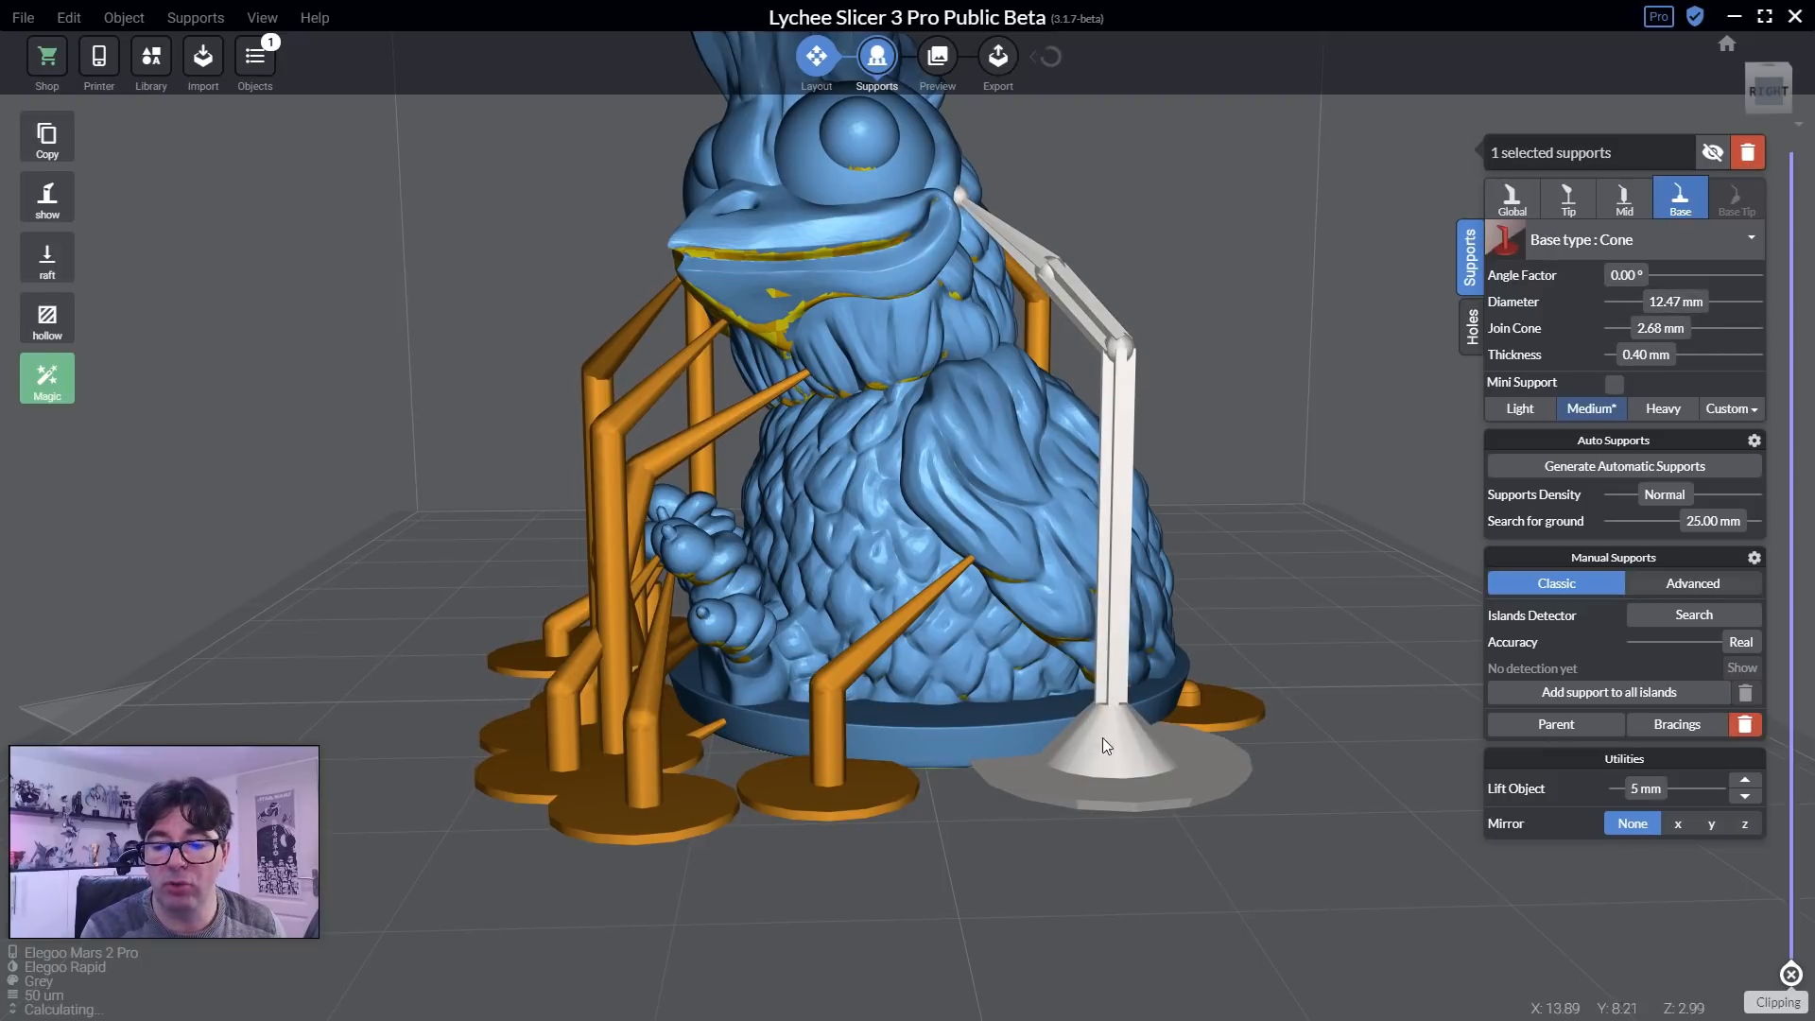
pyautogui.scroll(5, 1654, 361)
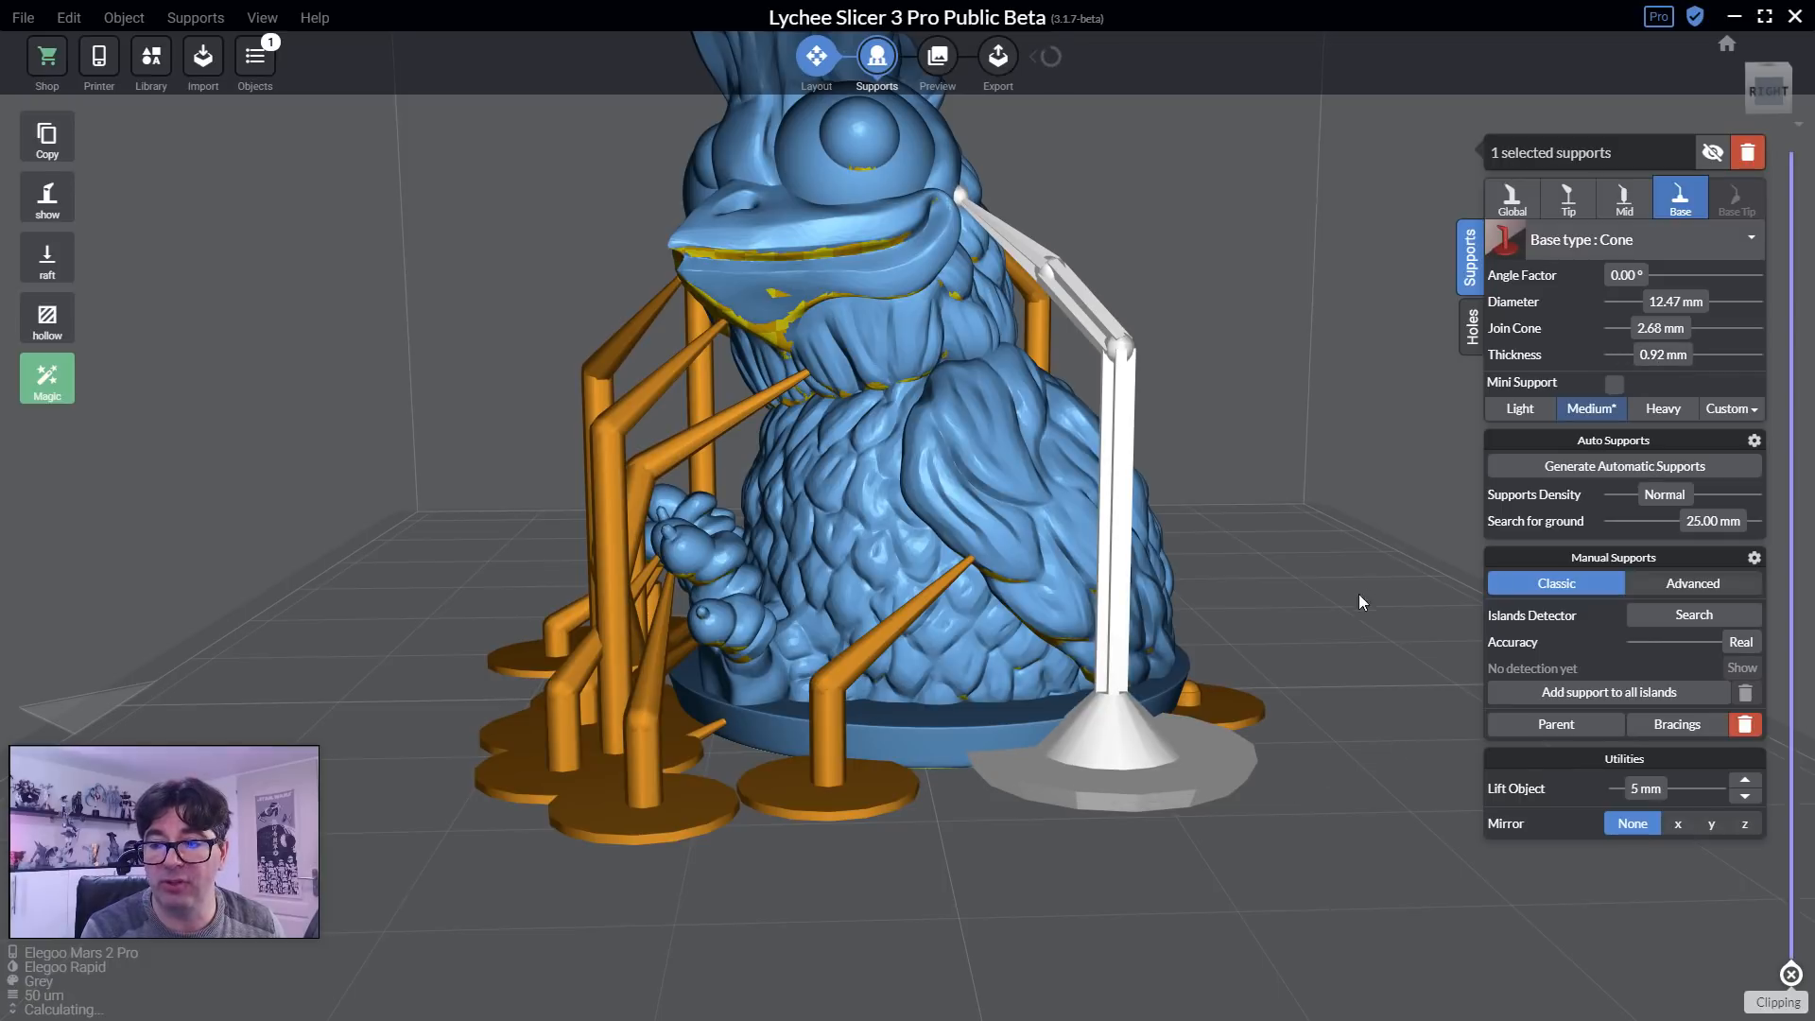
# Set the selected support's base angle factor to 11.44°.
pyautogui.moveTo(1360, 595); pyautogui.dragTo(1353, 542, button='right')
pyautogui.moveTo(1627, 275)
pyautogui.mouseDown()
pyautogui.moveTo(1662, 277)
pyautogui.moveTo(1599, 291)
pyautogui.moveTo(1736, 282)
pyautogui.moveTo(1607, 281)
pyautogui.mouseUp()
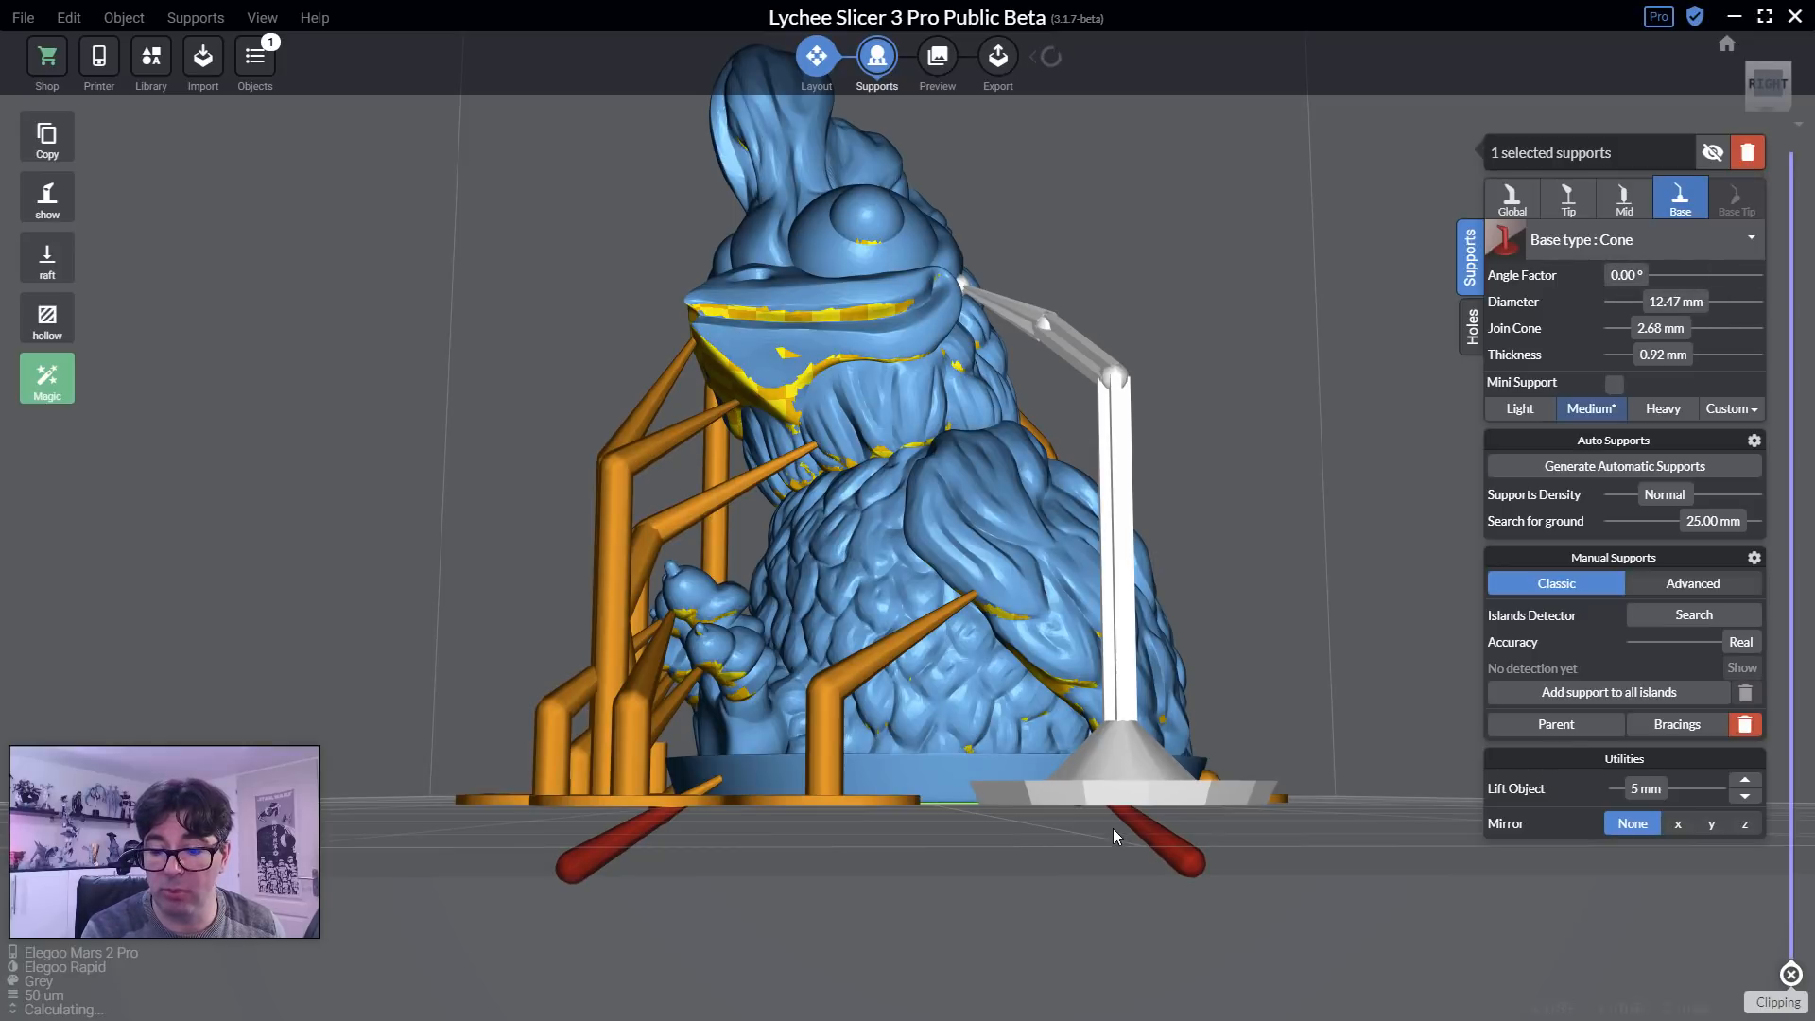
pyautogui.moveTo(1146, 796); pyautogui.dragTo(1222, 722)
pyautogui.hotkey('ctrl', 'z')
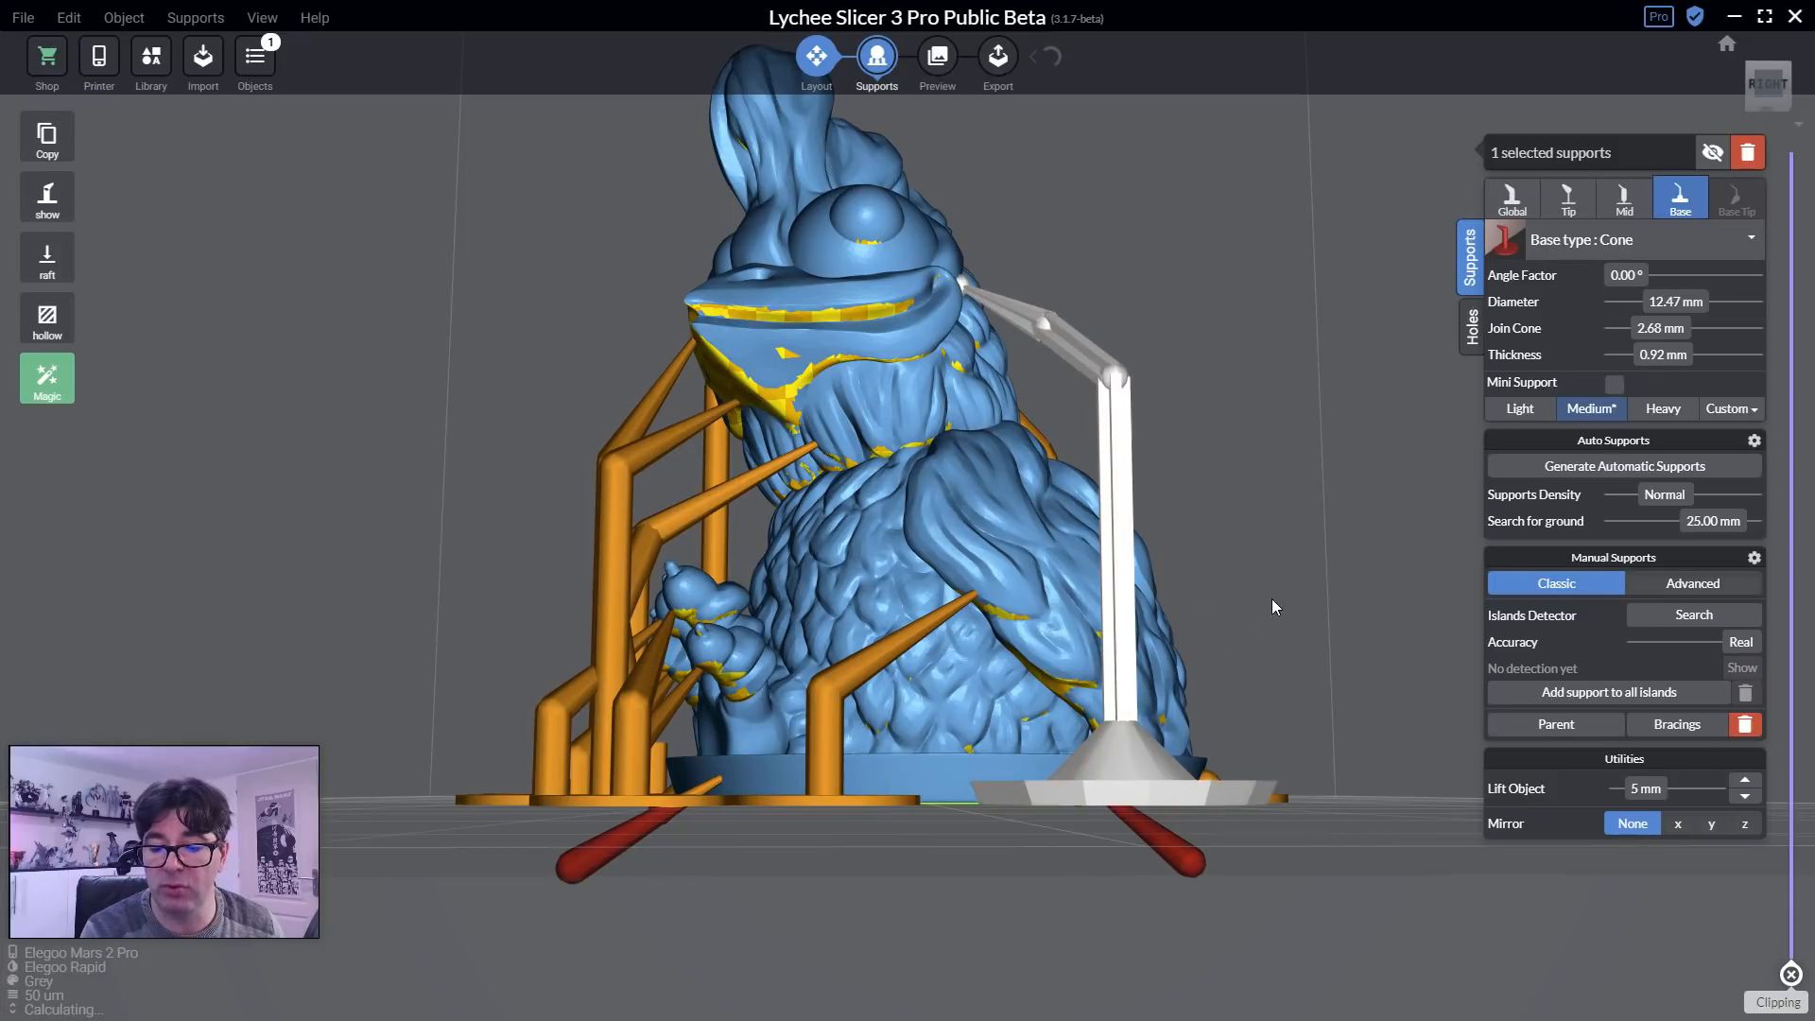
pyautogui.moveTo(1272, 601); pyautogui.dragTo(1298, 684)
pyautogui.moveTo(1629, 280); pyautogui.dragTo(1659, 286)
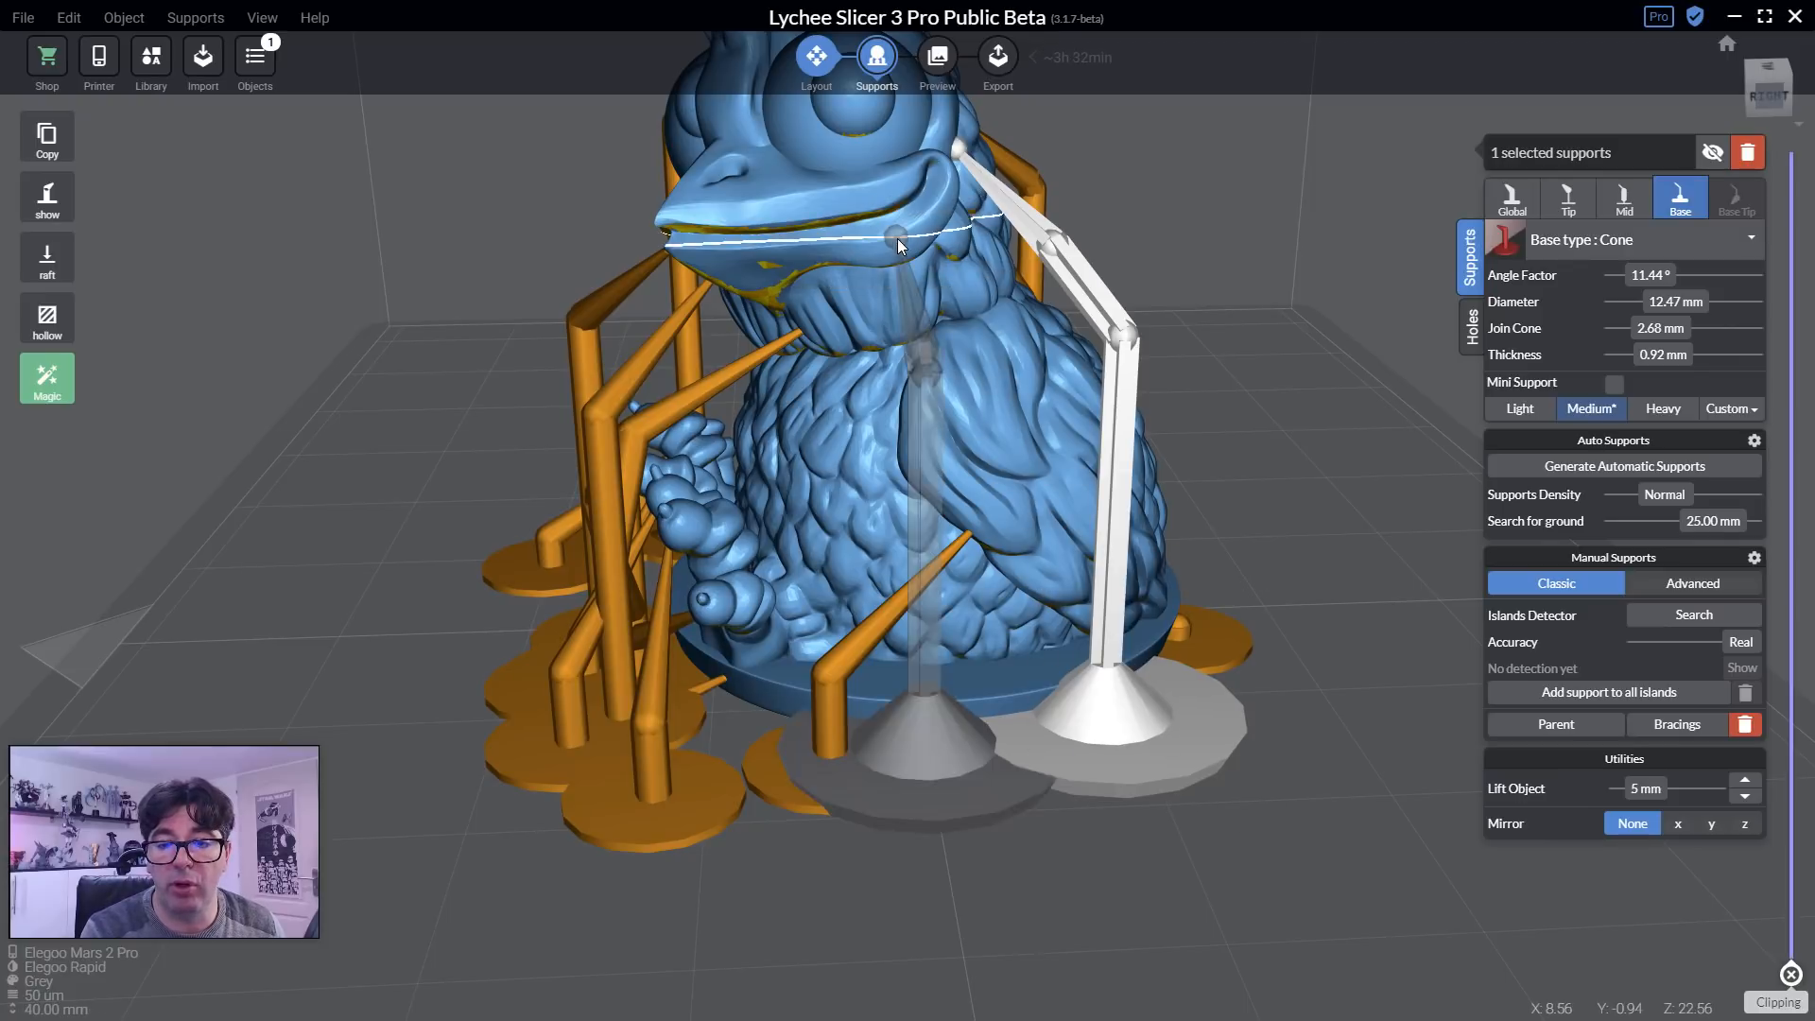
# Add a model-to-model support from the side of the bird's beak down to its body near the wing.
pyautogui.moveTo(898, 238); pyautogui.dragTo(923, 514)
pyautogui.moveTo(974, 535); pyautogui.dragTo(1091, 462, button='right')
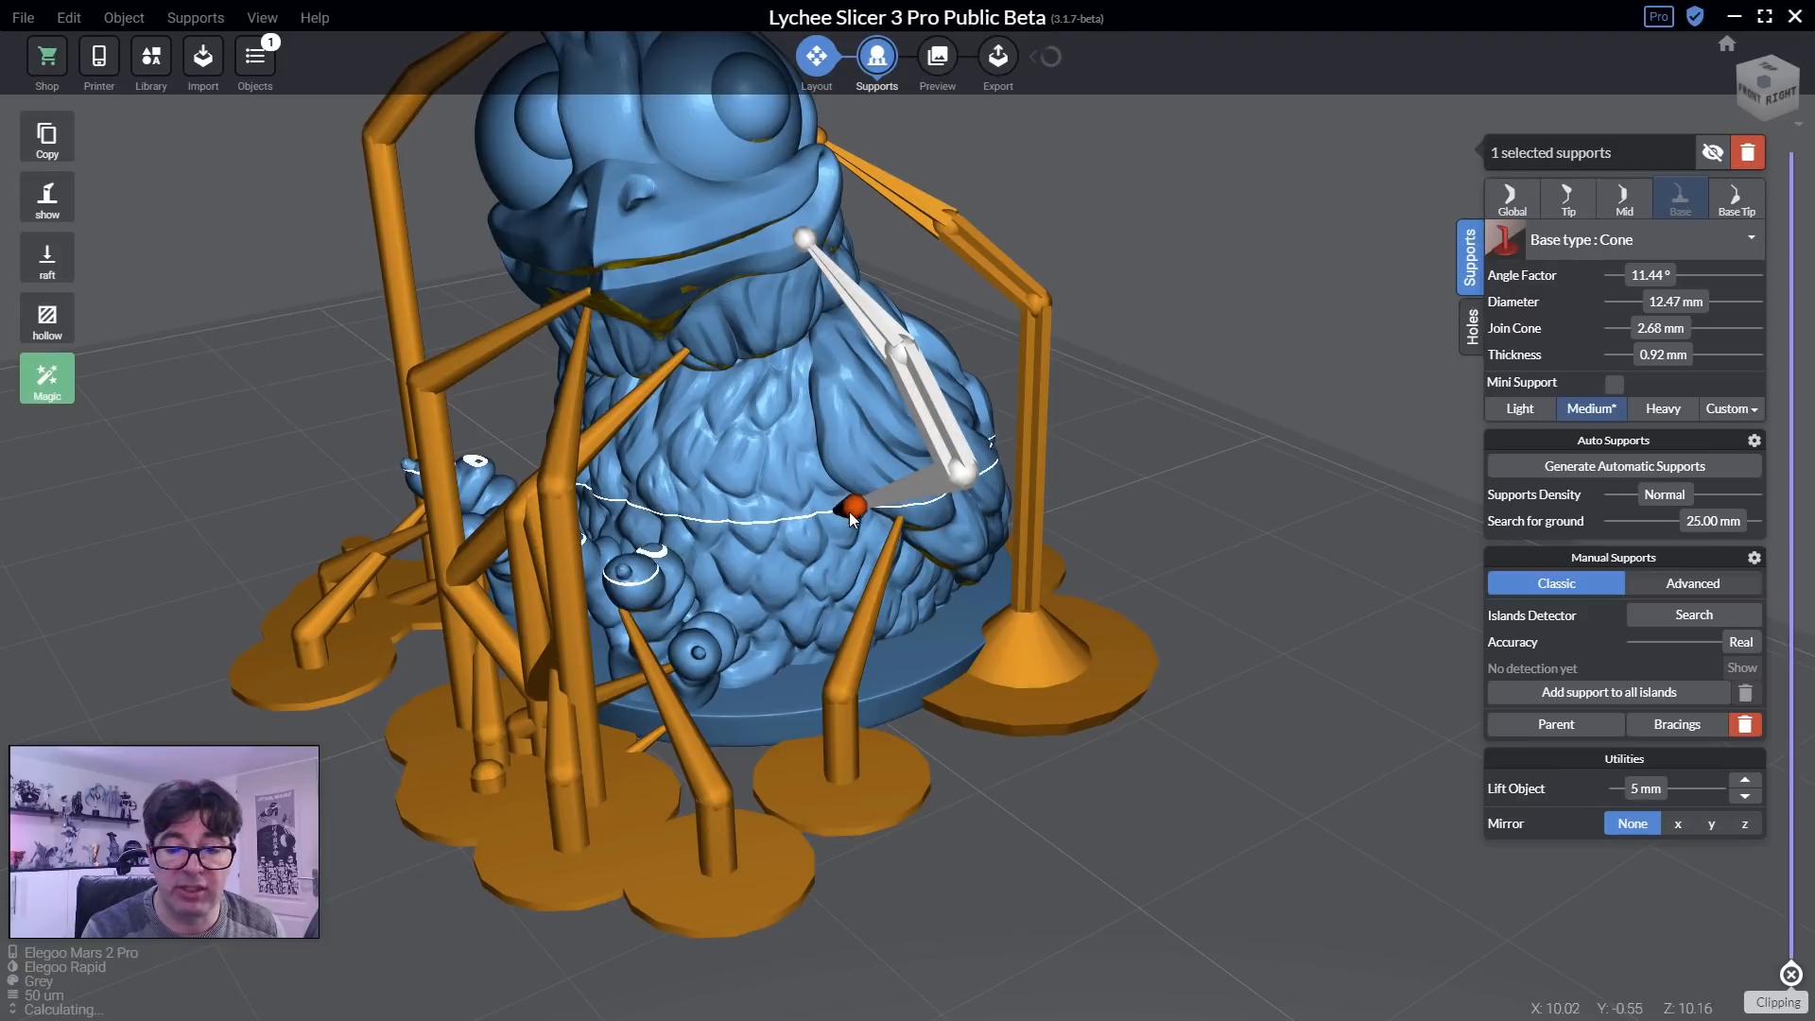
pyautogui.moveTo(837, 512); pyautogui.dragTo(845, 513, button='right')
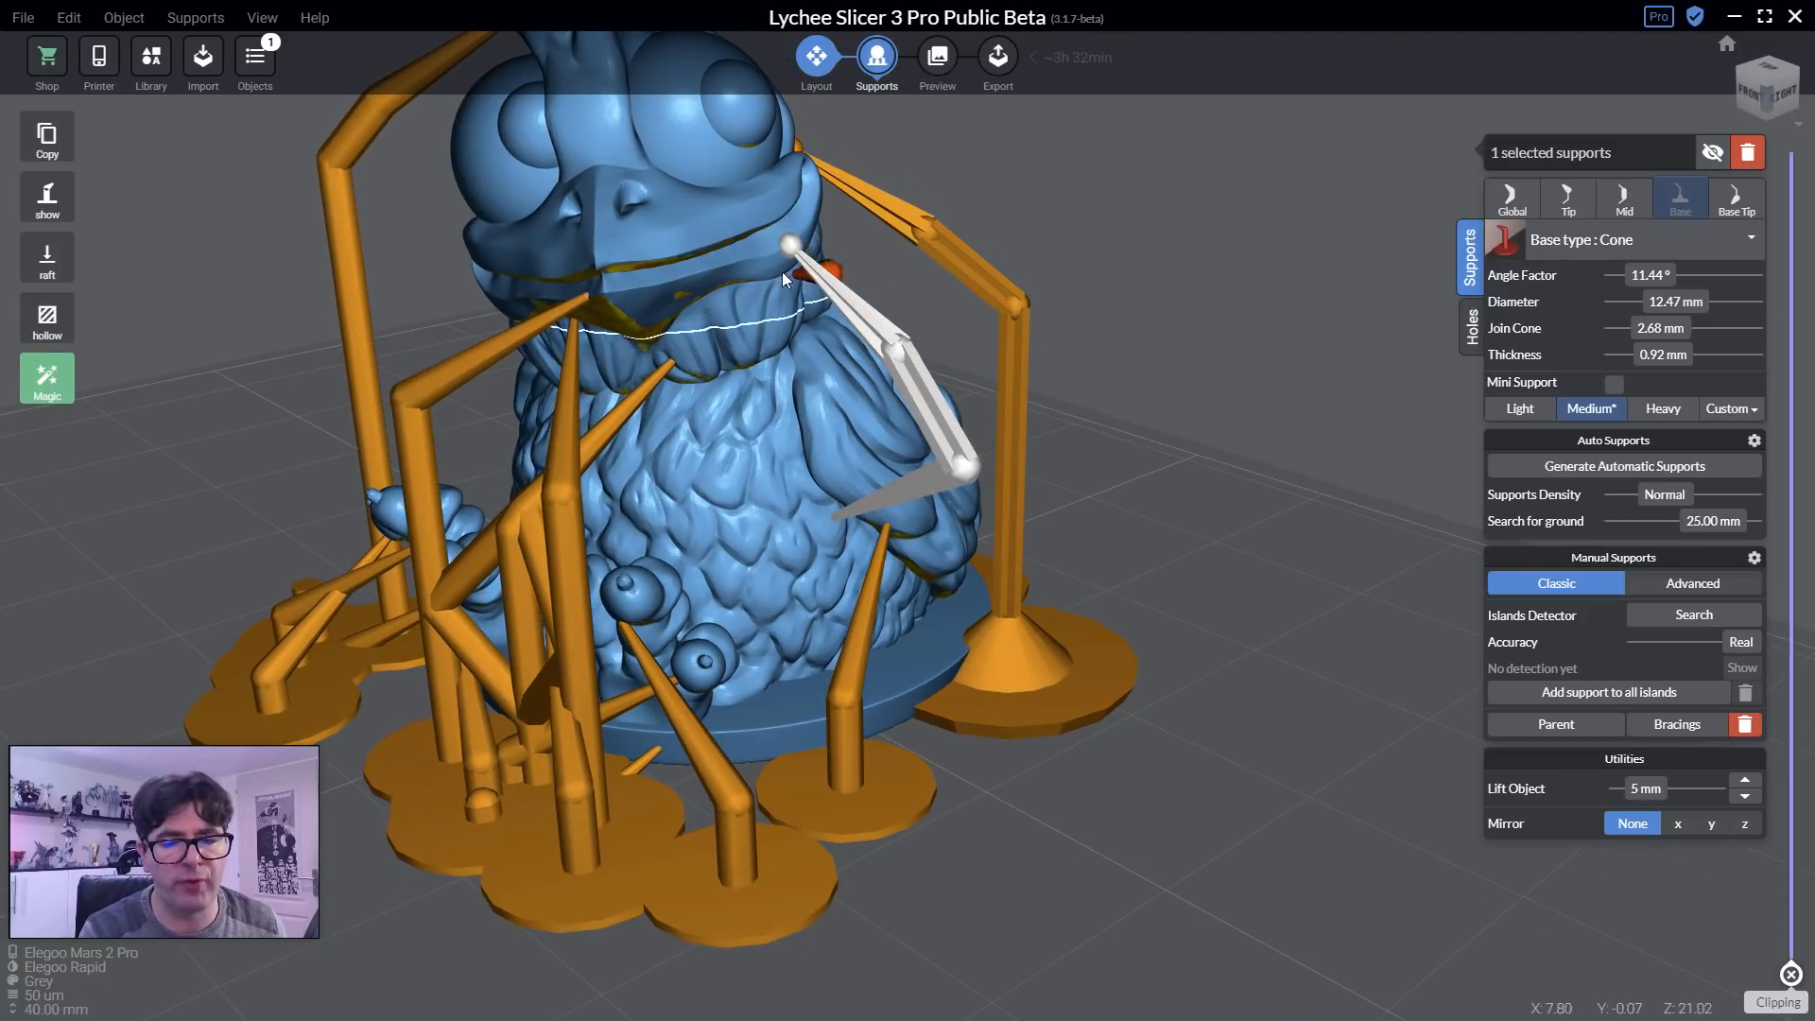
# Set the new model-to-model support's base tip break point to 1.14 mm and its length to 3.29 mm.
pyautogui.click(1745, 202)
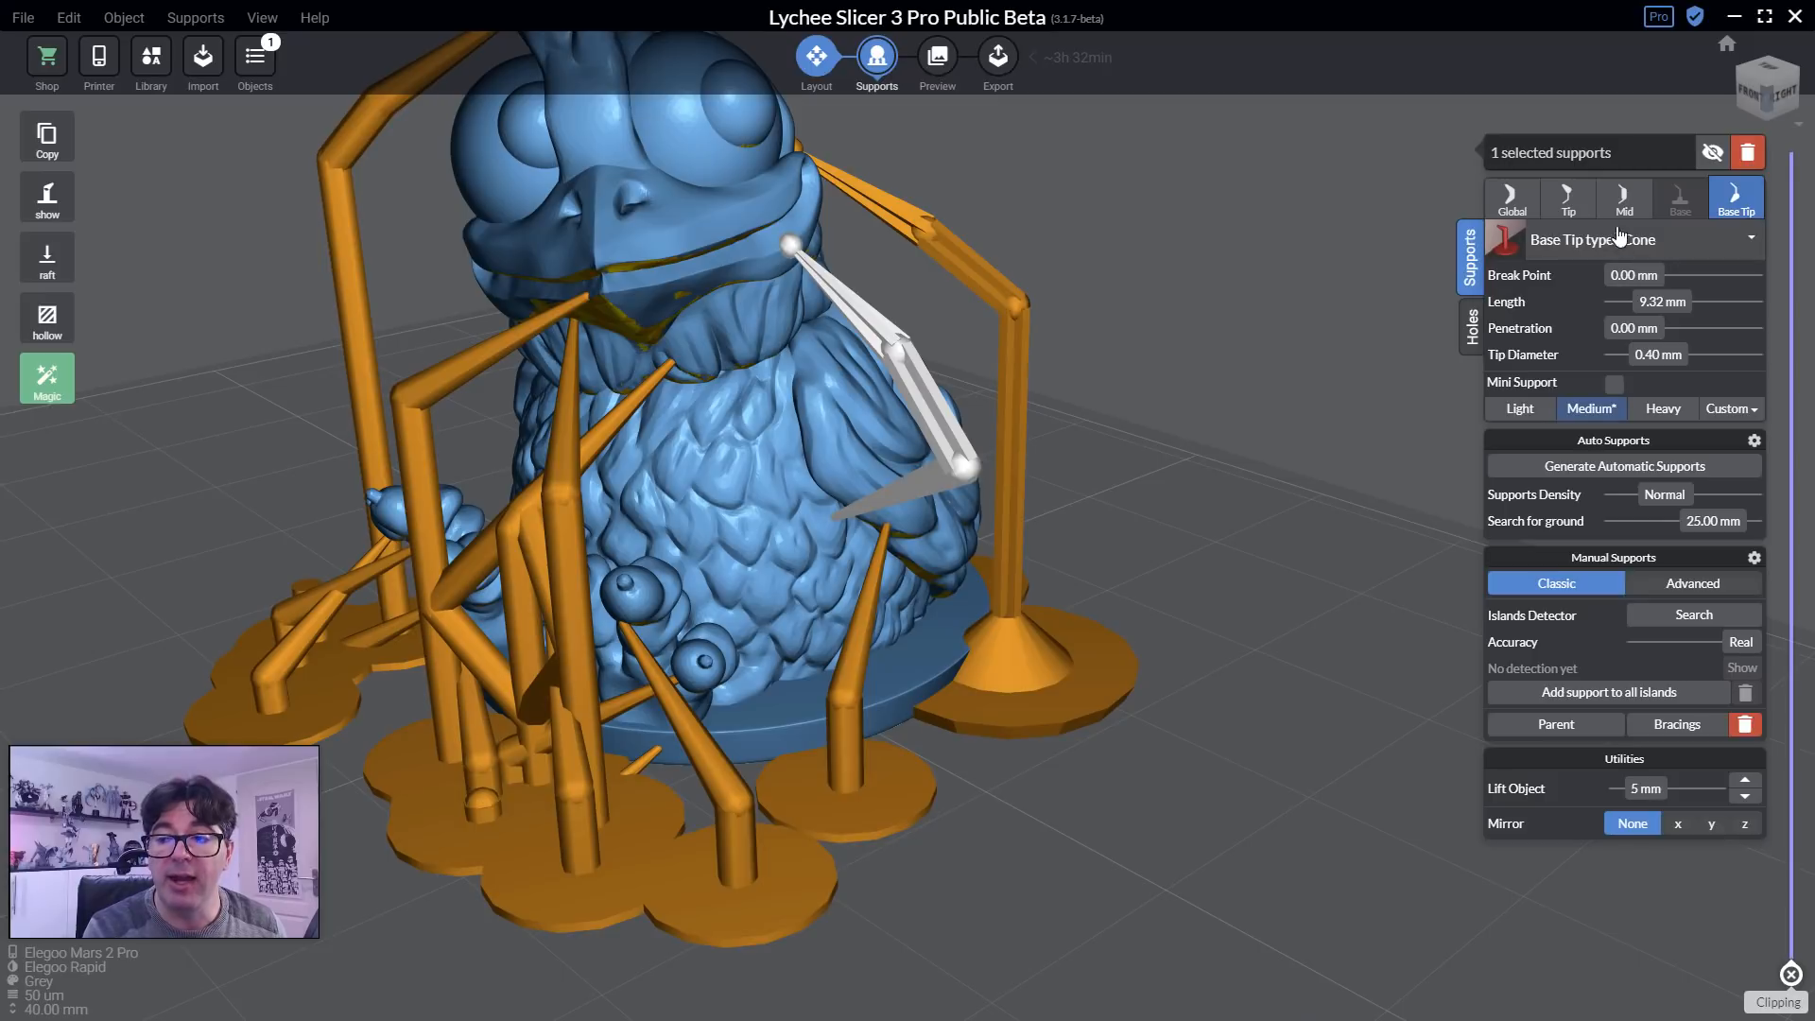
pyautogui.click(1567, 201)
pyautogui.click(1735, 200)
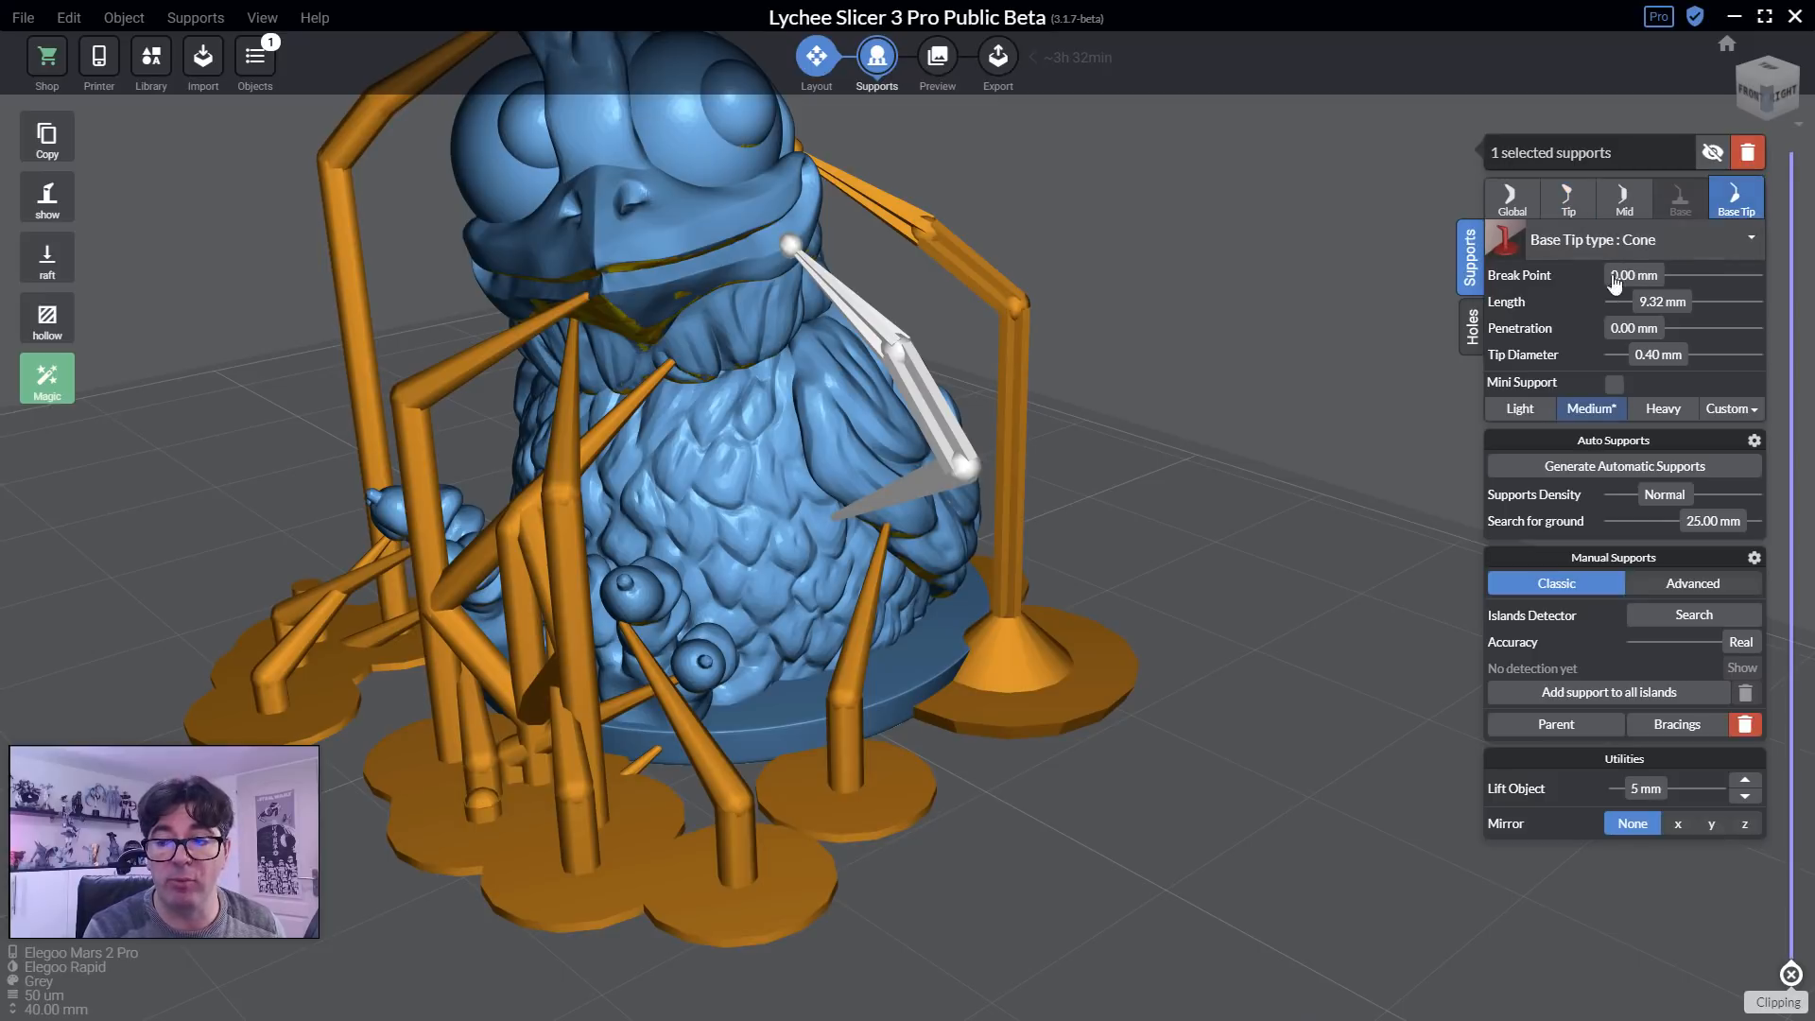
pyautogui.moveTo(1637, 284)
pyautogui.mouseDown()
pyautogui.moveTo(1662, 284)
pyautogui.moveTo(1647, 309)
pyautogui.mouseUp()
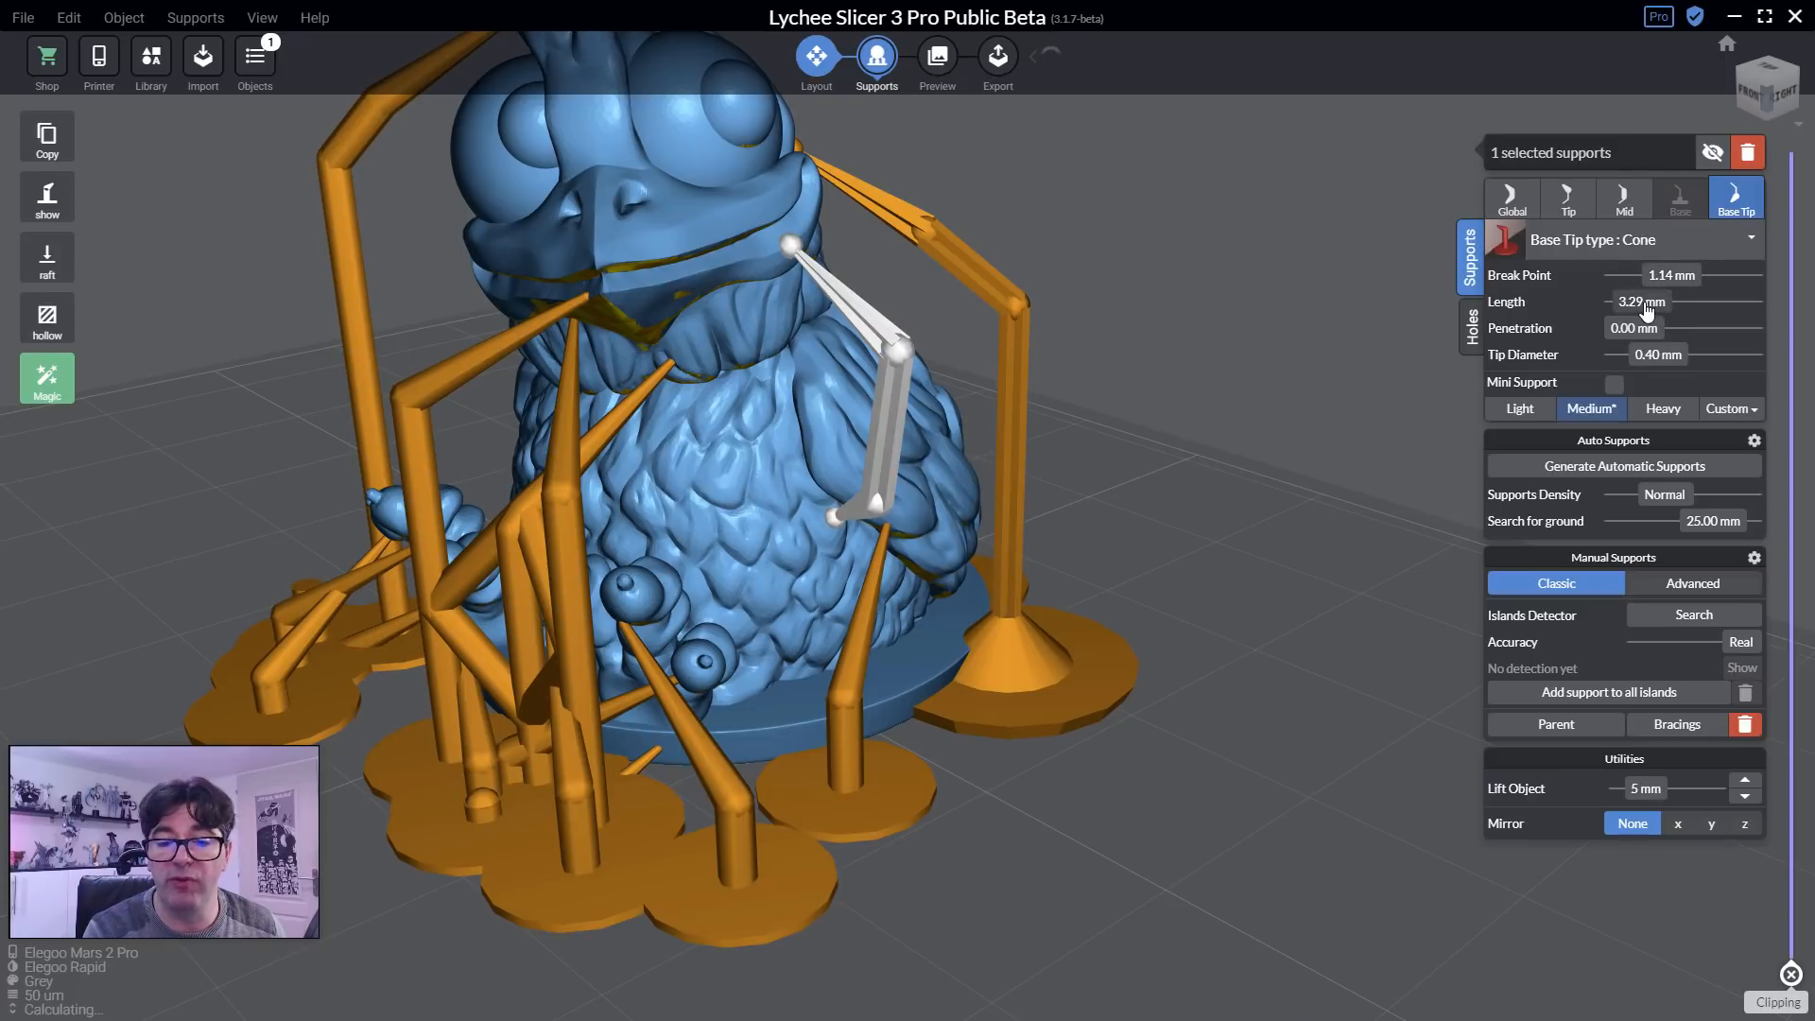
pyautogui.moveTo(1053, 384); pyautogui.dragTo(1225, 394, button='right')
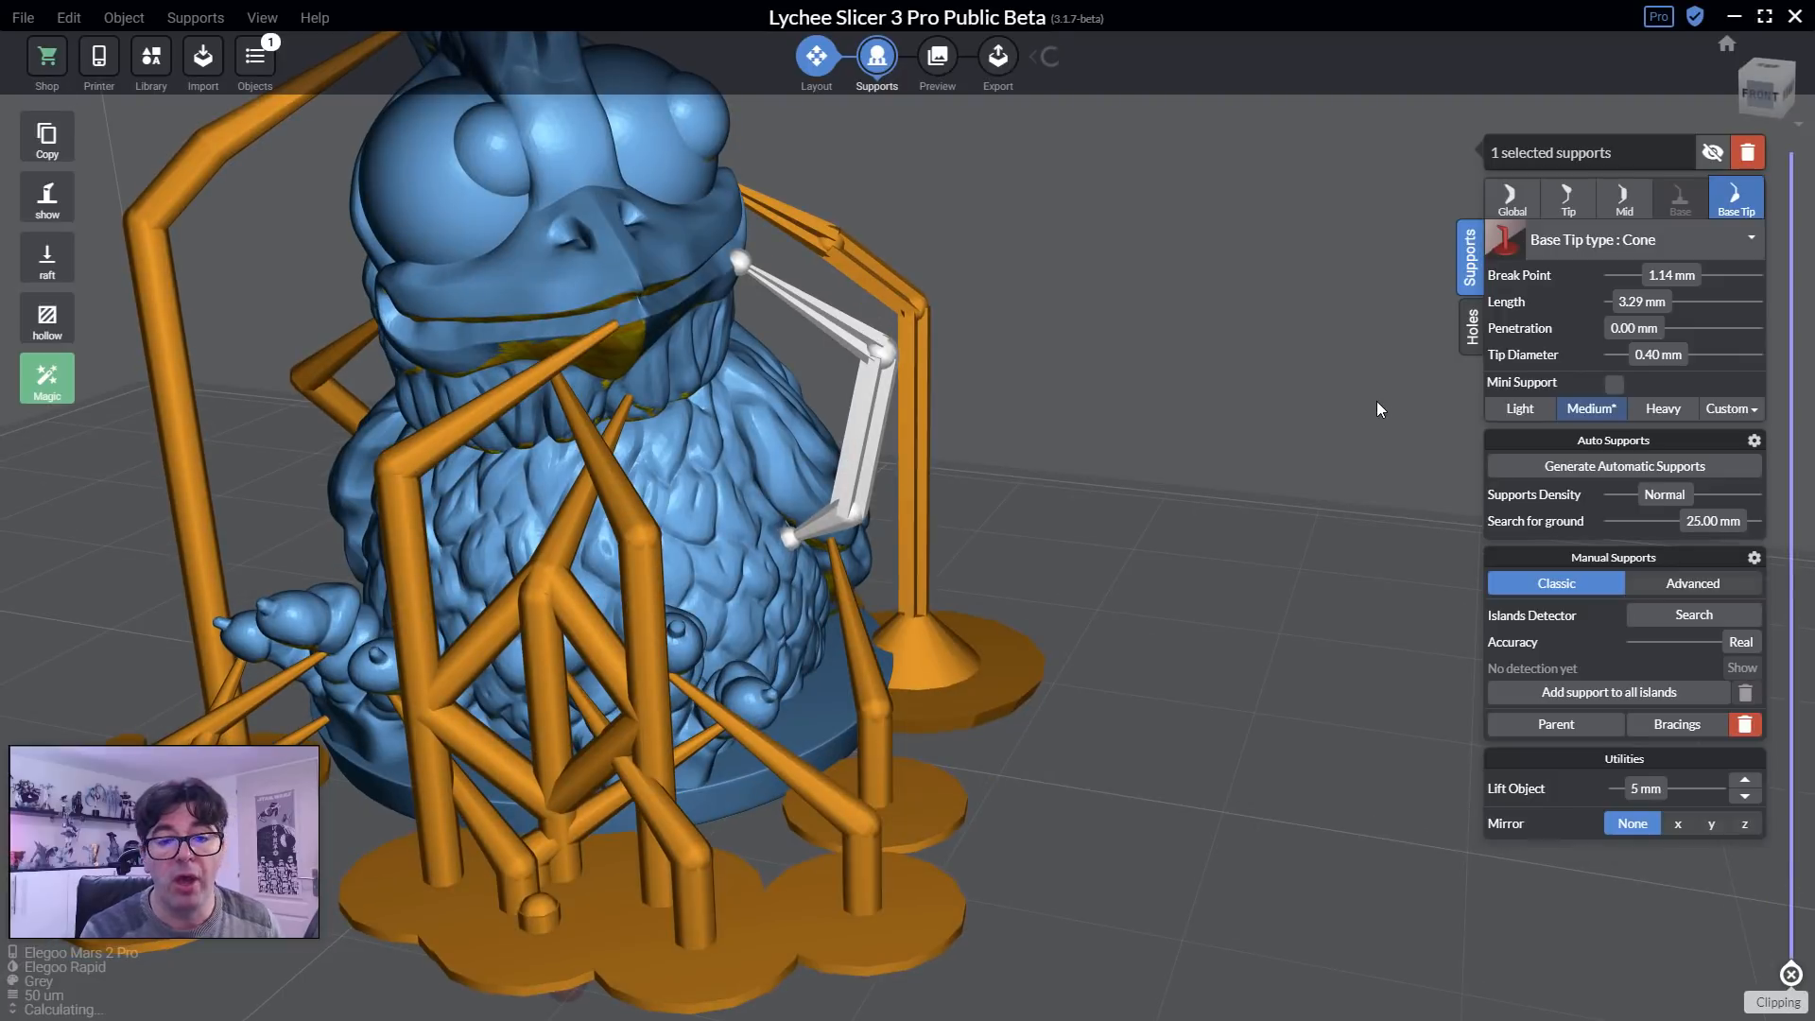
# Move the upper and lower joints of the model-to-model support closer to the bird's body, then leave joint editing.
pyautogui.click(884, 355)
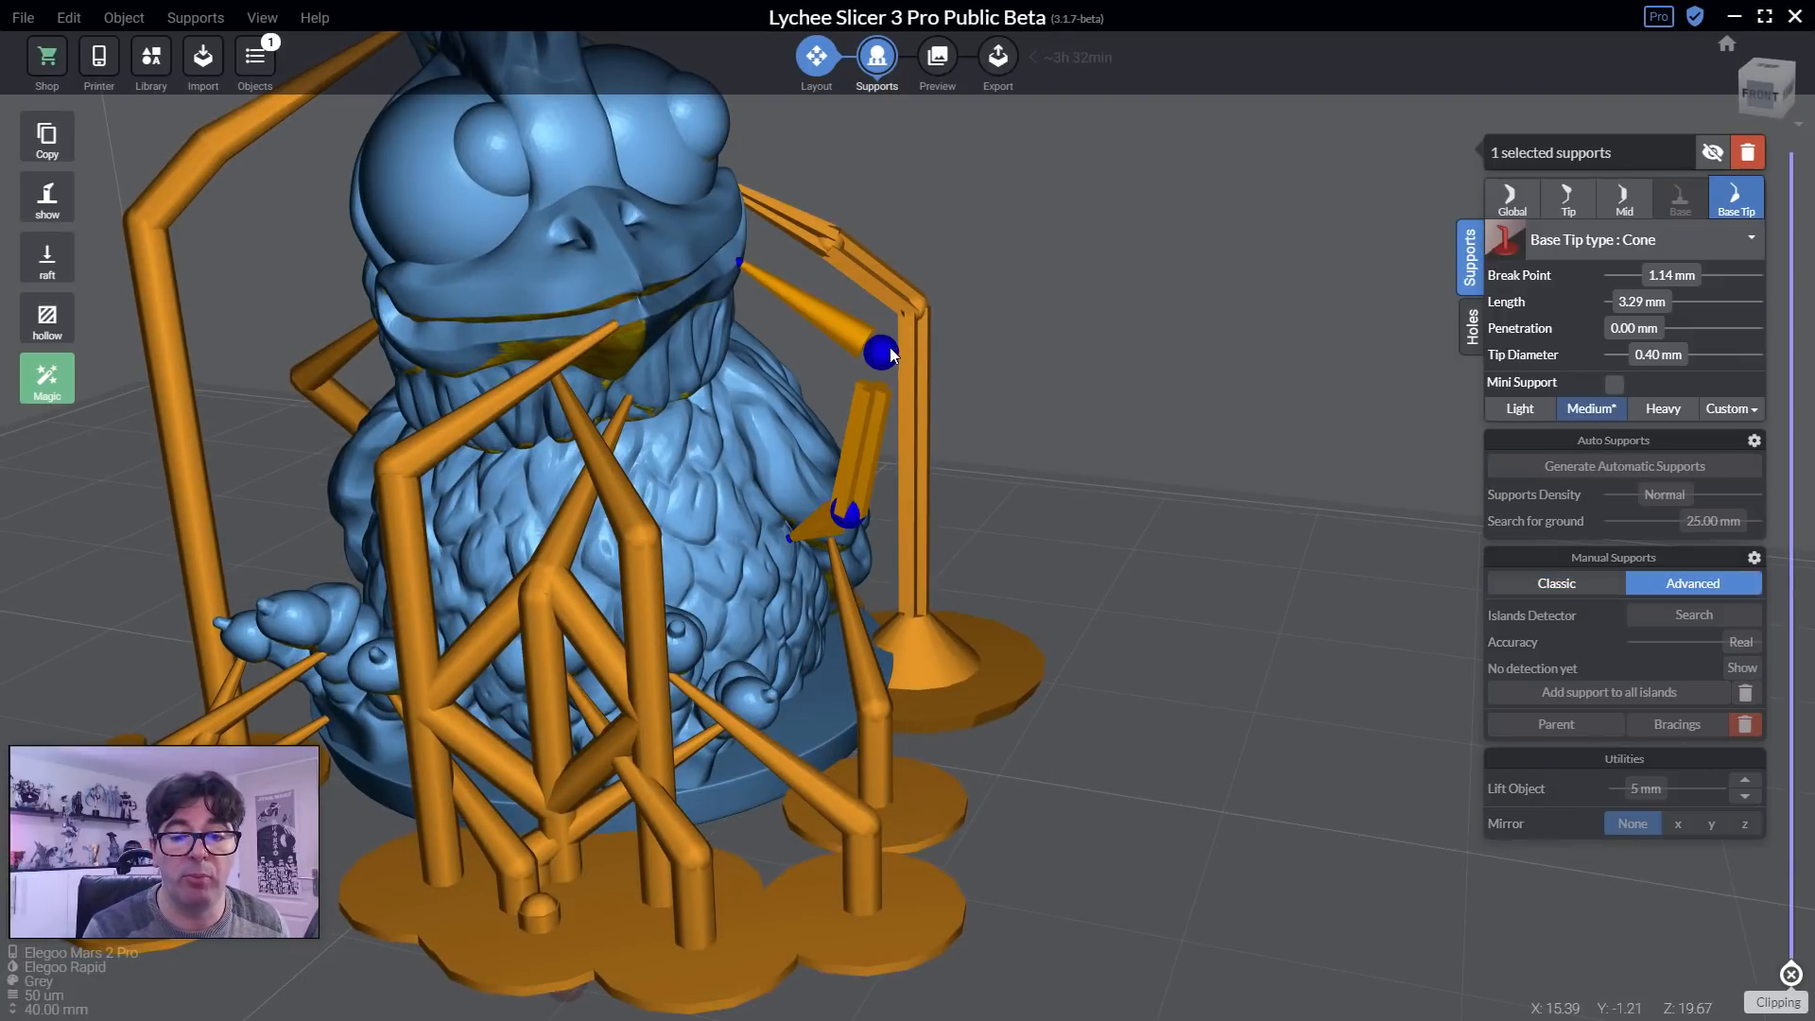
pyautogui.moveTo(964, 356); pyautogui.dragTo(884, 356)
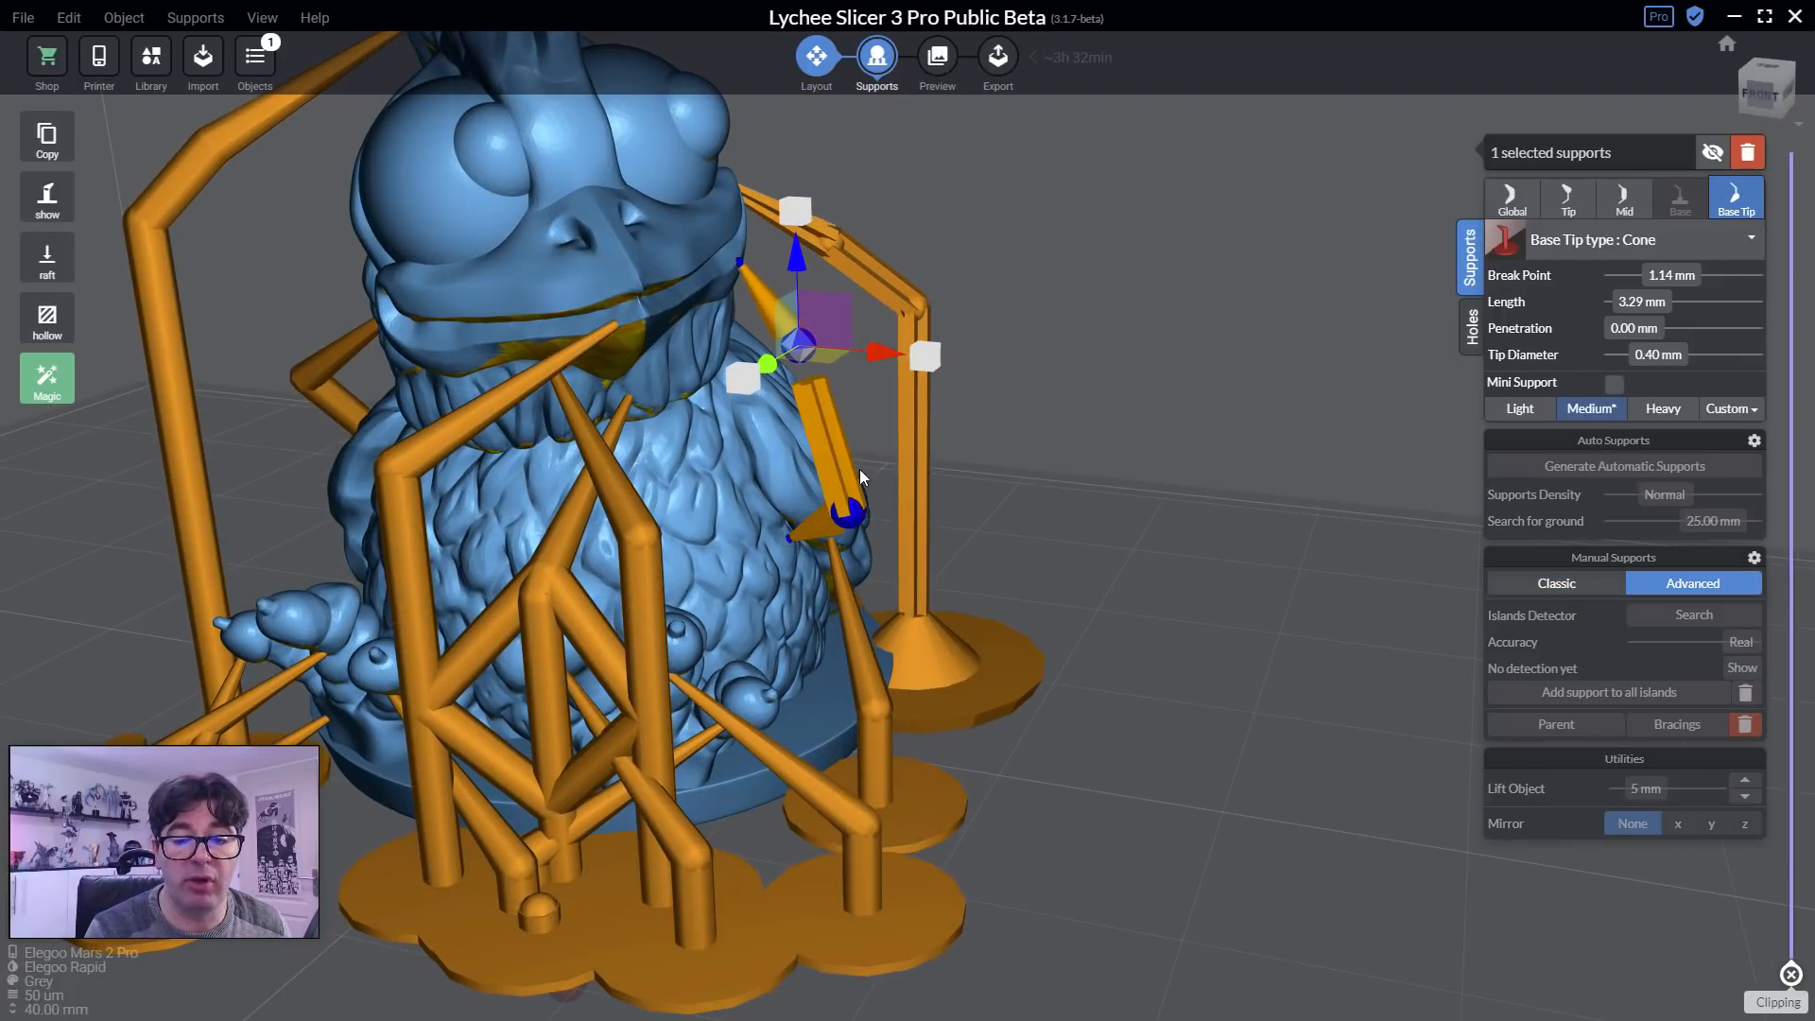
pyautogui.click(852, 514)
pyautogui.moveTo(887, 478); pyautogui.dragTo(844, 418)
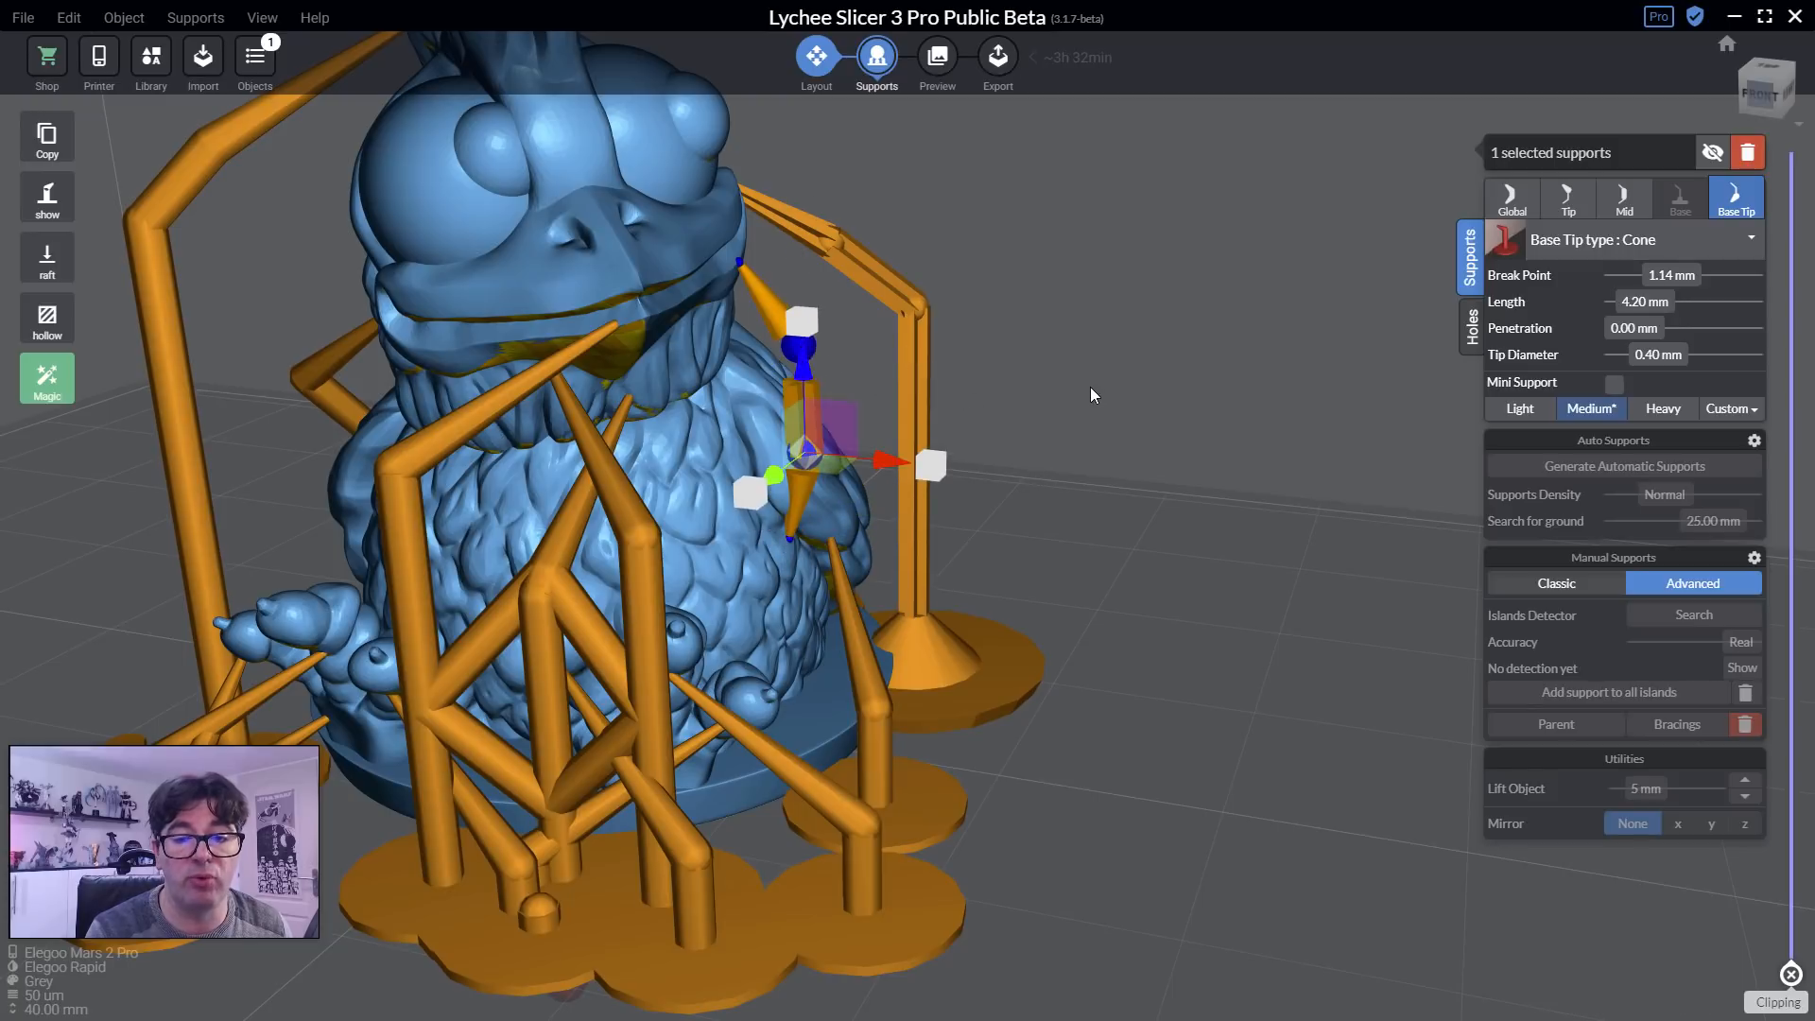
pyautogui.click(1152, 409)
pyautogui.moveTo(1074, 494)
pyautogui.mouseDown(button='right')
pyautogui.moveTo(900, 484)
pyautogui.moveTo(1065, 488)
pyautogui.mouseUp(button='right')
pyautogui.scroll(-8, 1070, 594)
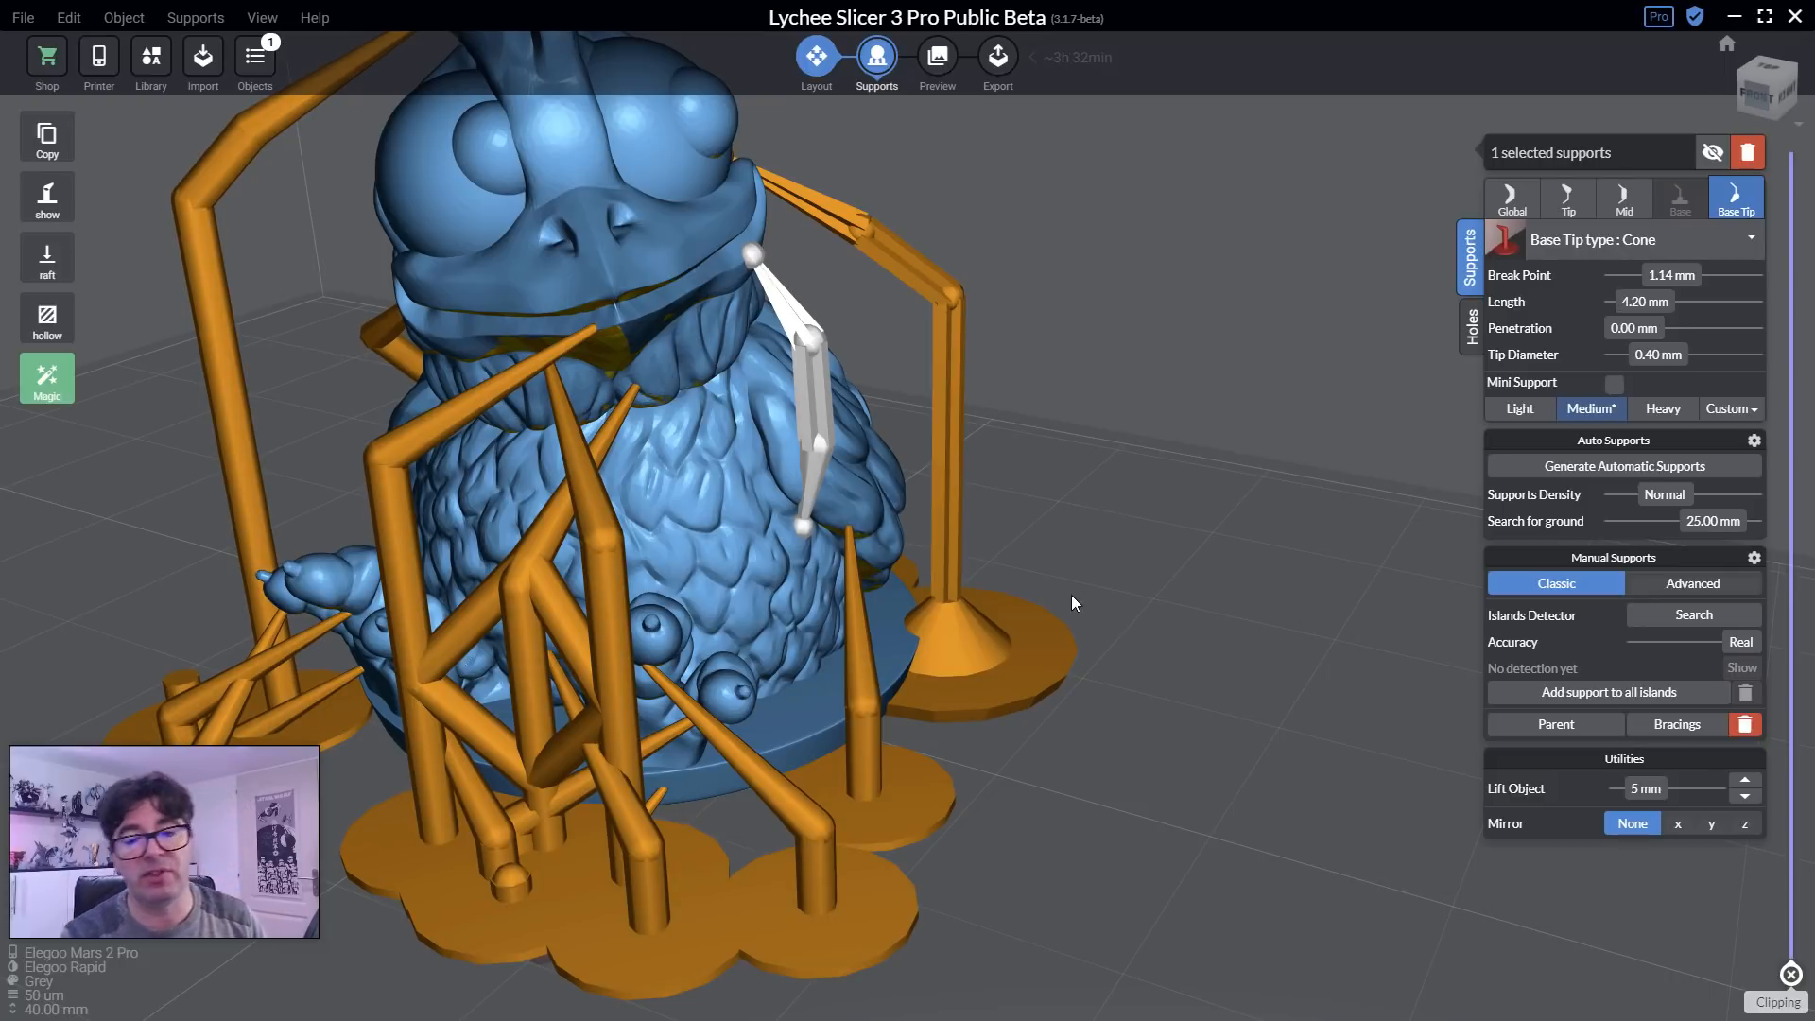
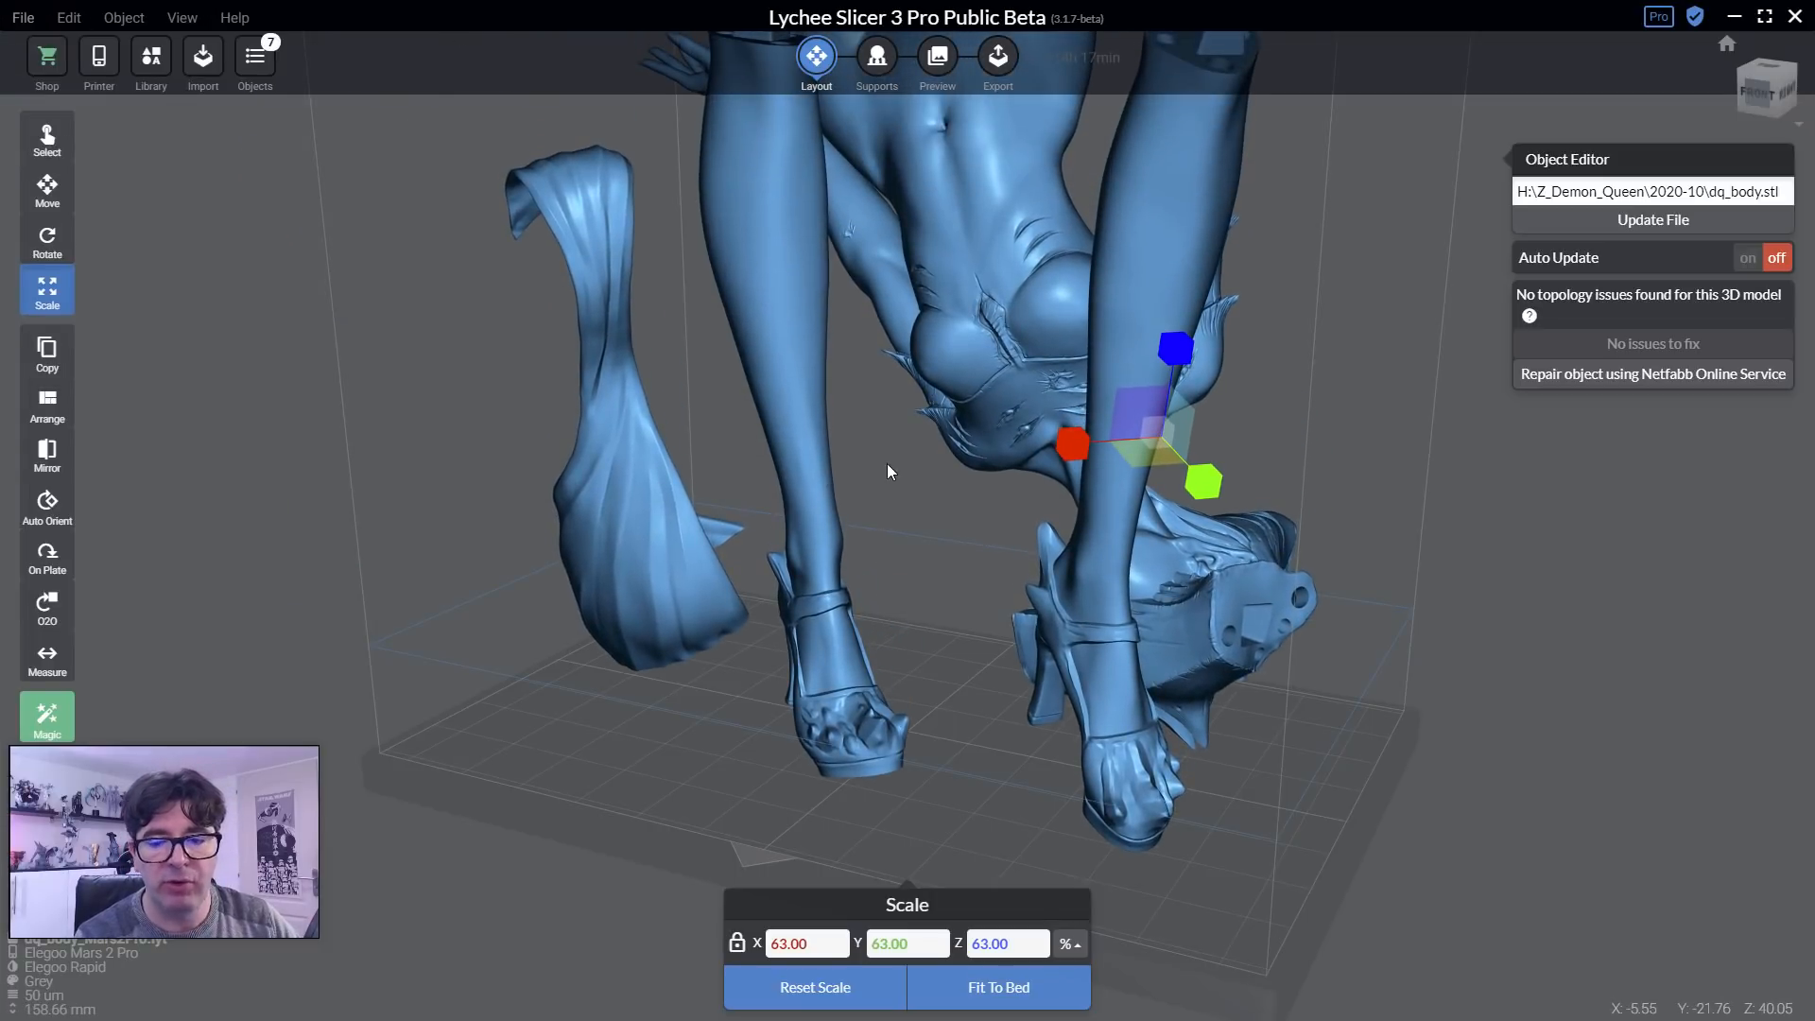
# Hide dq_dress_top, dq_right_leg and dq_left_leg so that only dq_body stays visible.
pyautogui.scroll(-4, 946, 481)
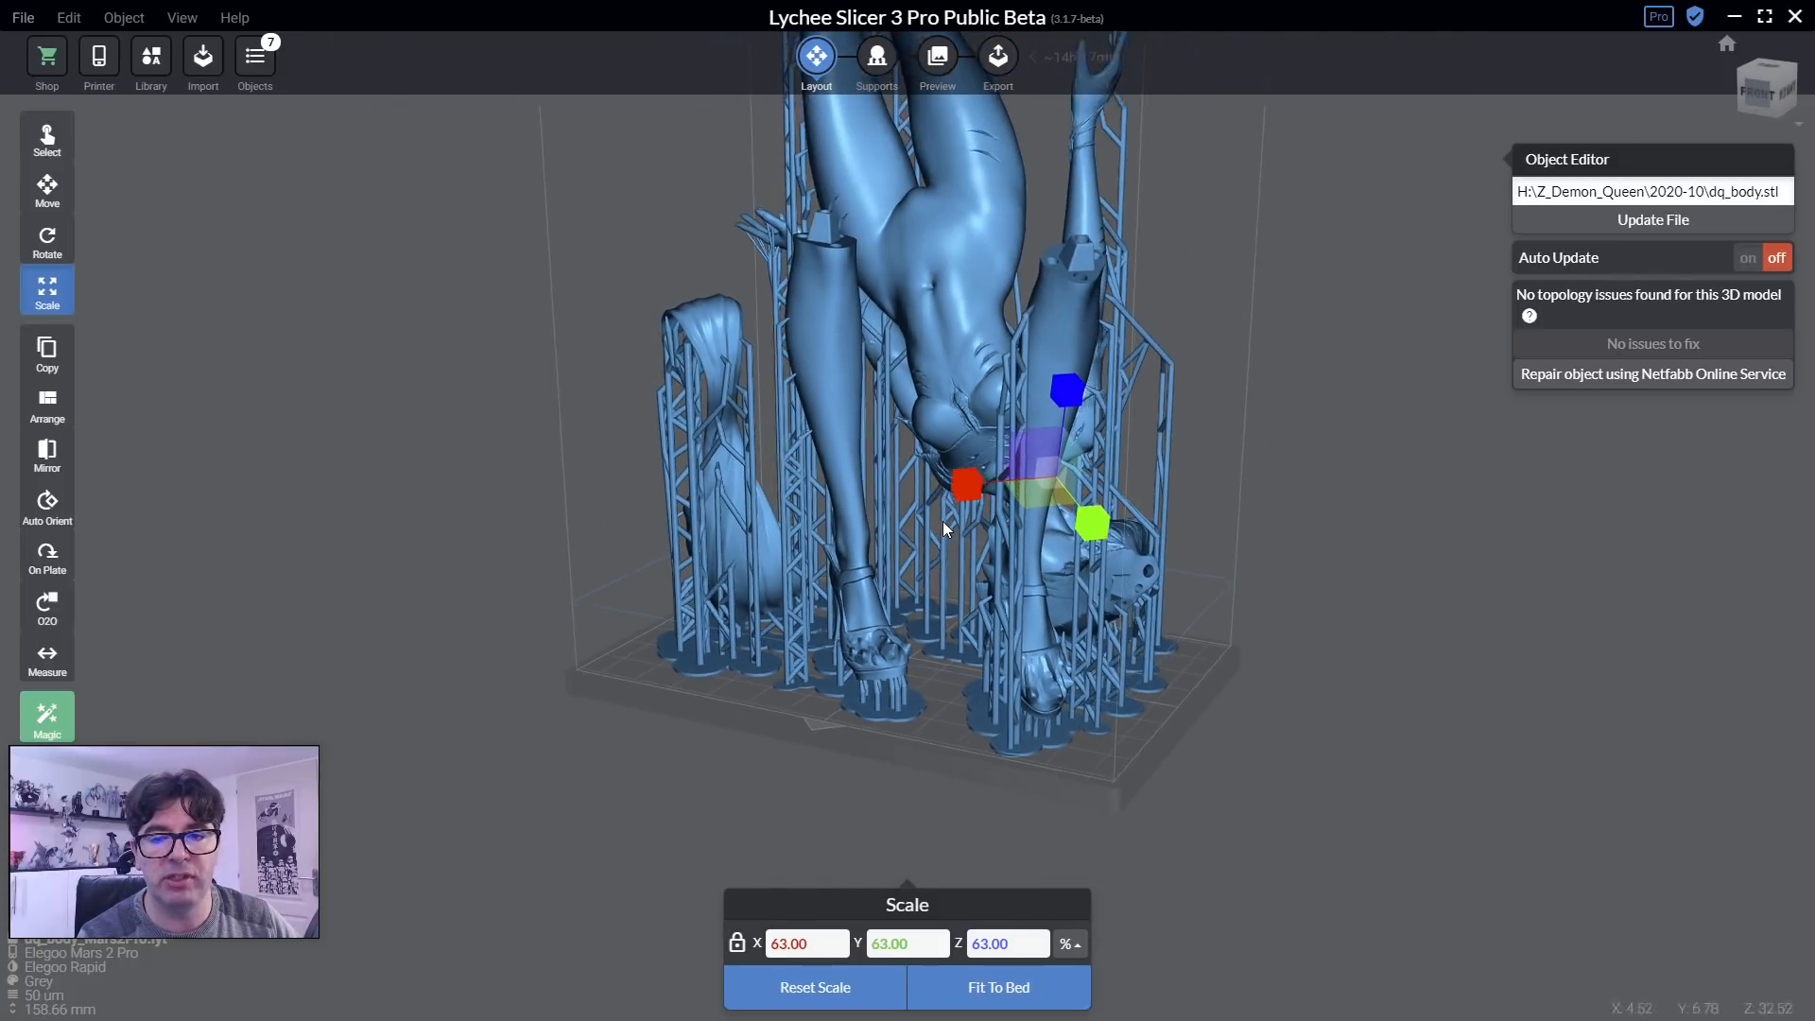
pyautogui.scroll(-2, 944, 522)
pyautogui.moveTo(876, 421); pyautogui.dragTo(815, 515, button='middle')
pyautogui.moveTo(721, 500)
pyautogui.mouseDown(button='right')
pyautogui.moveTo(821, 535)
pyautogui.moveTo(734, 494)
pyautogui.mouseUp(button='right')
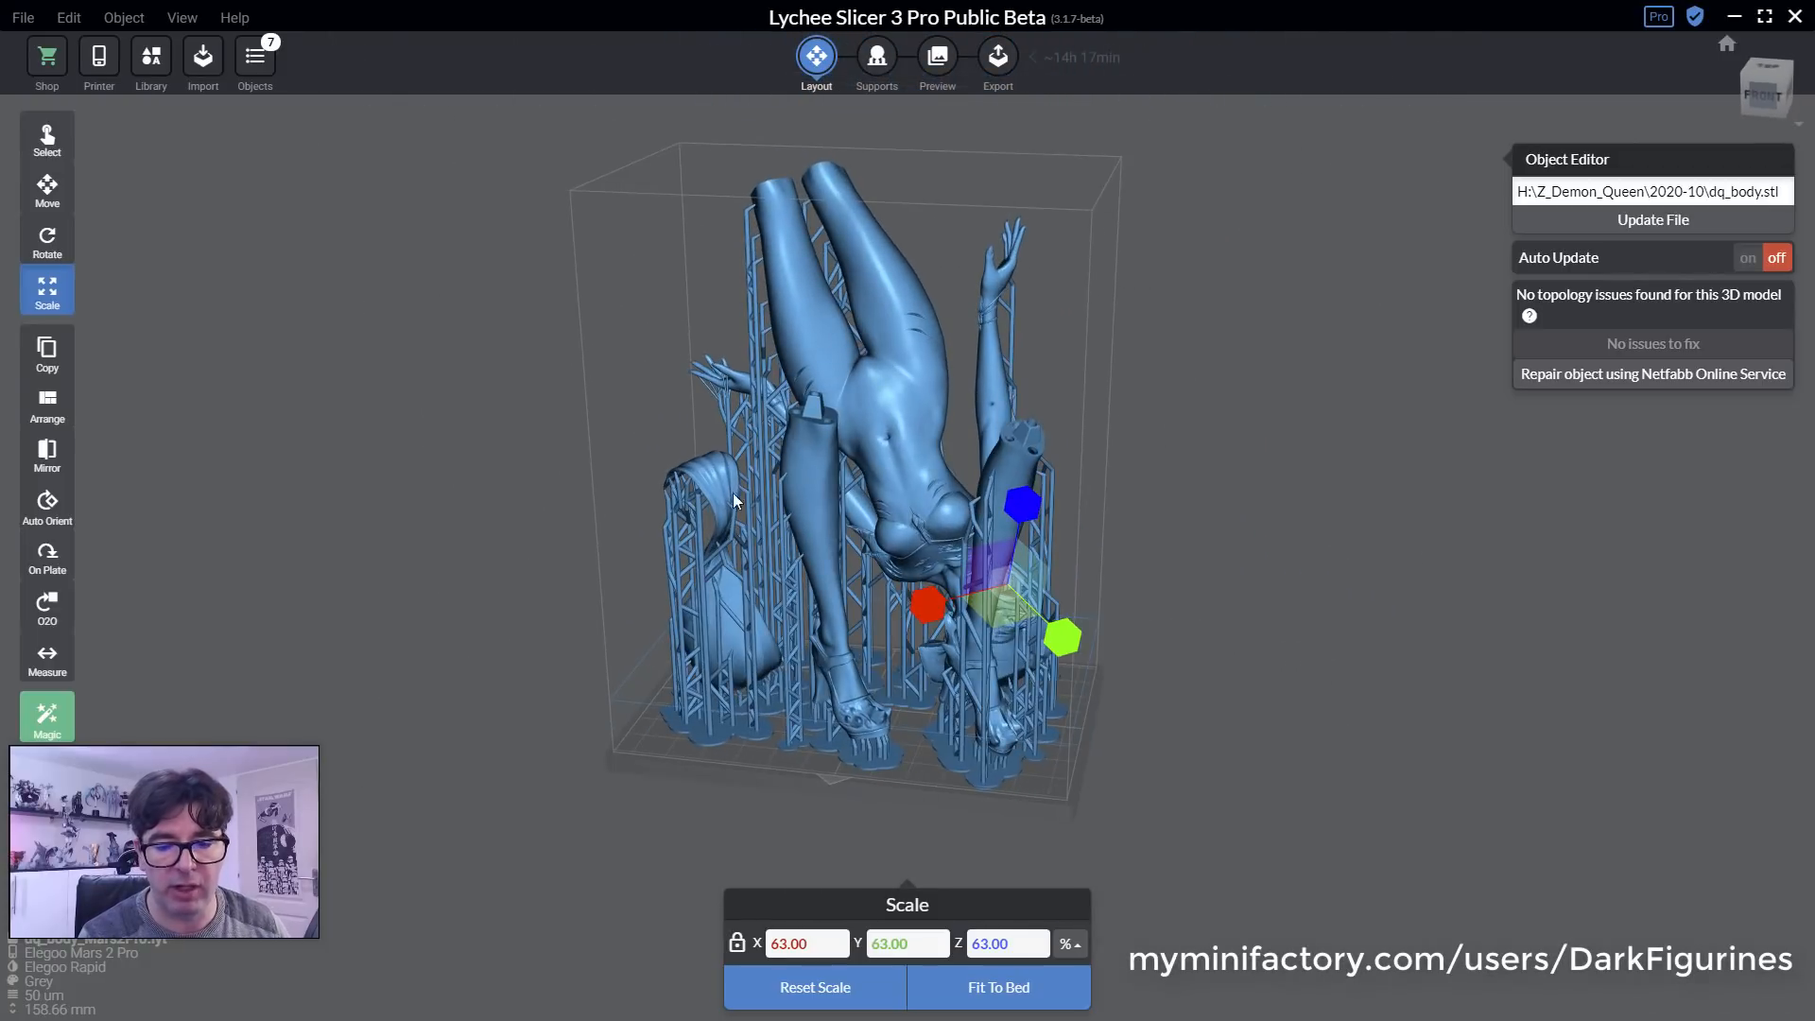
pyautogui.click(255, 59)
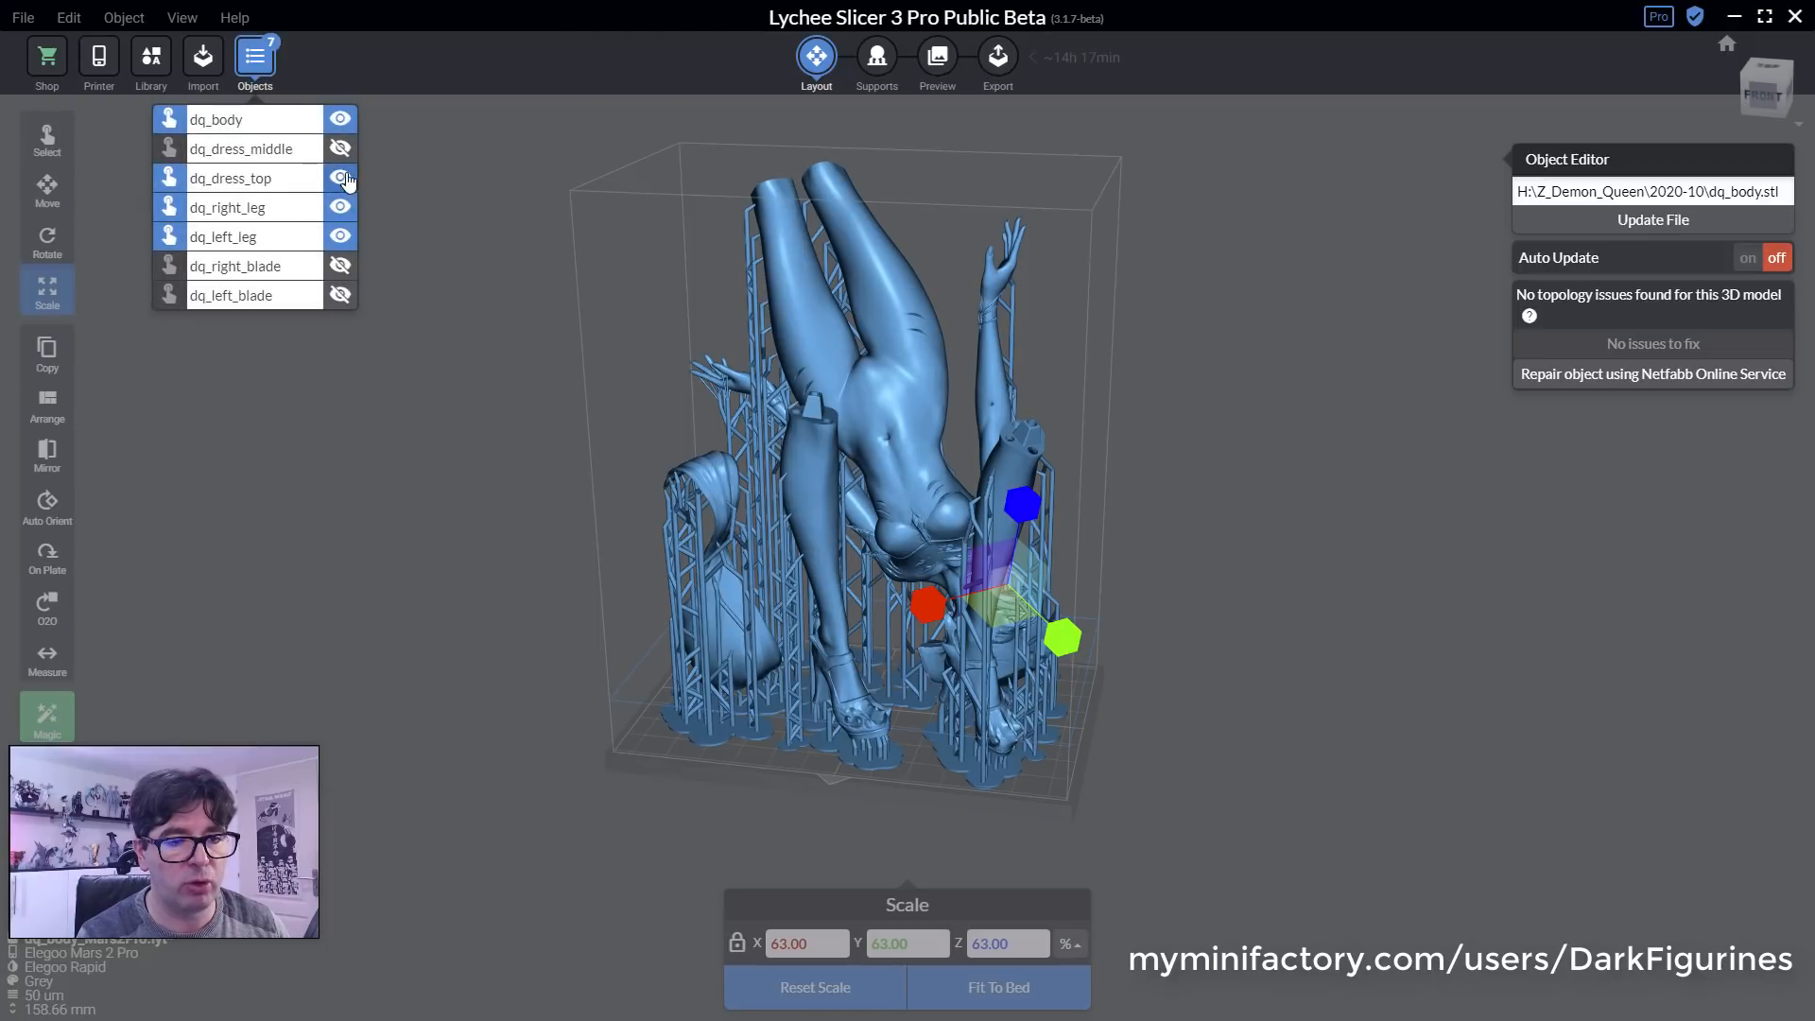
pyautogui.click(341, 177)
pyautogui.click(342, 208)
pyautogui.click(341, 237)
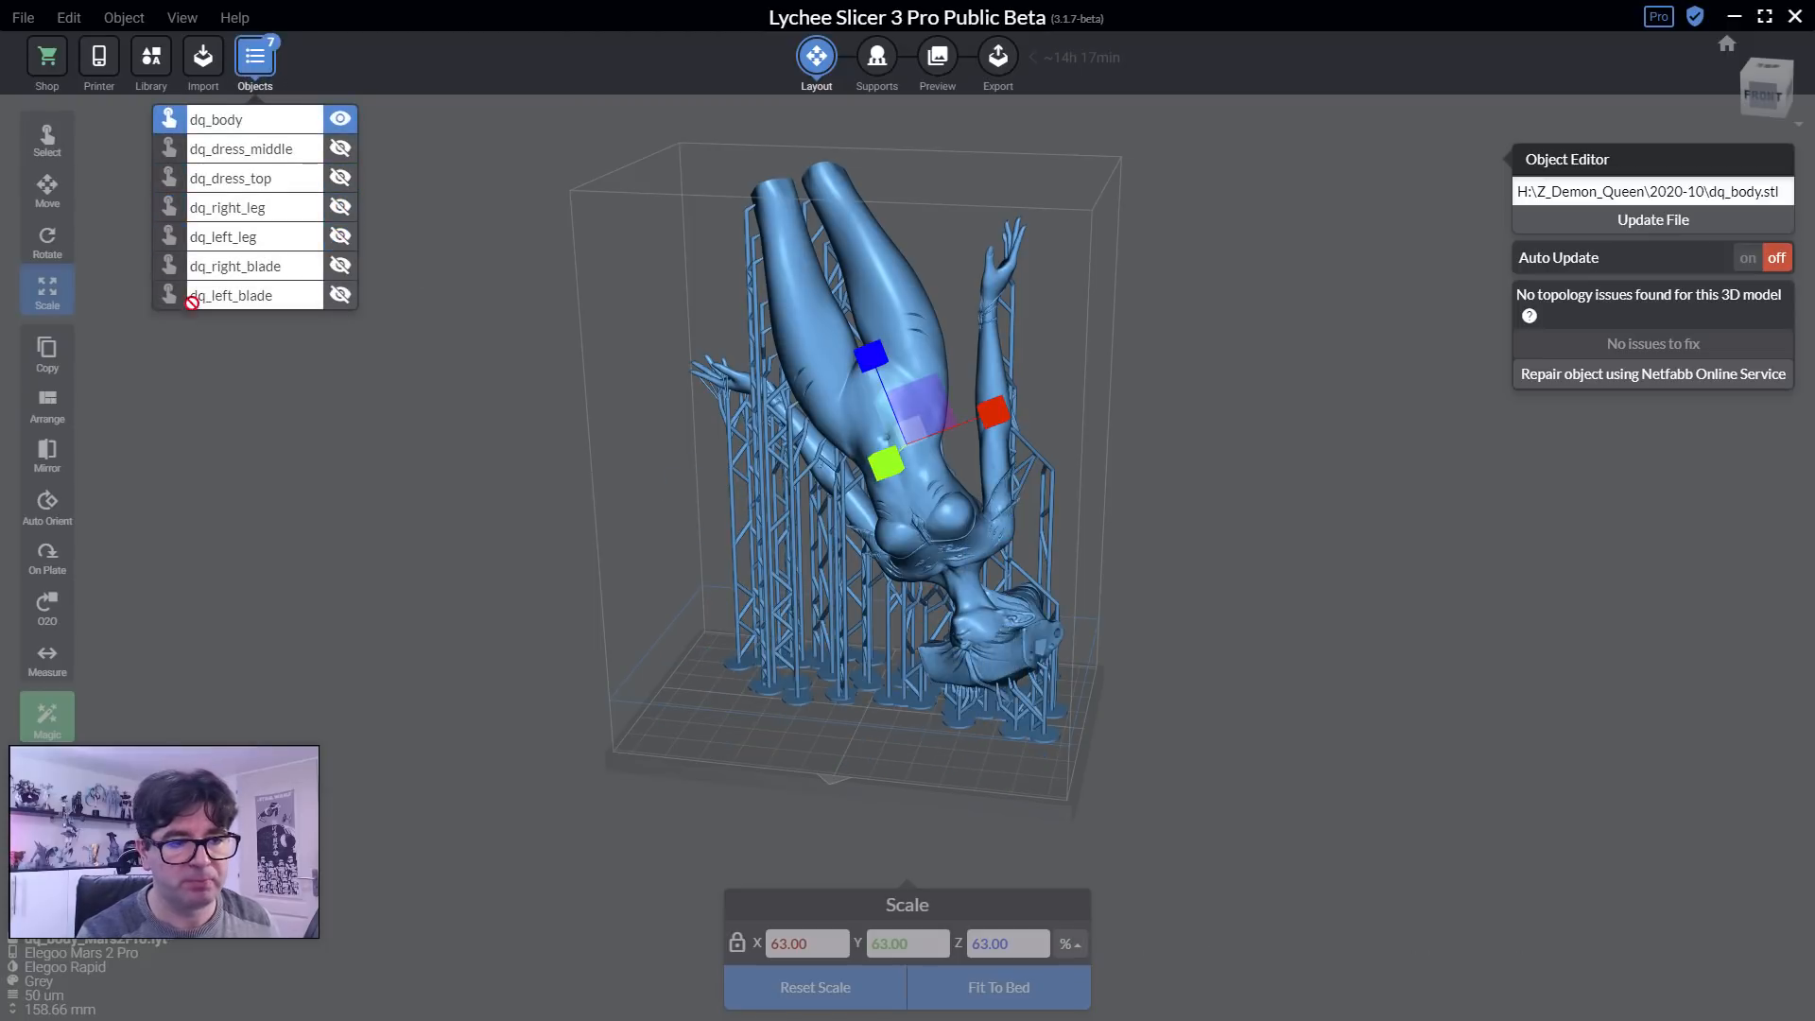
# Examine the orientation and supports of dq_body around the head, chest, arms and legs from several angles.
pyautogui.click(47, 189)
pyautogui.moveTo(600, 680); pyautogui.dragTo(597, 636, button='right')
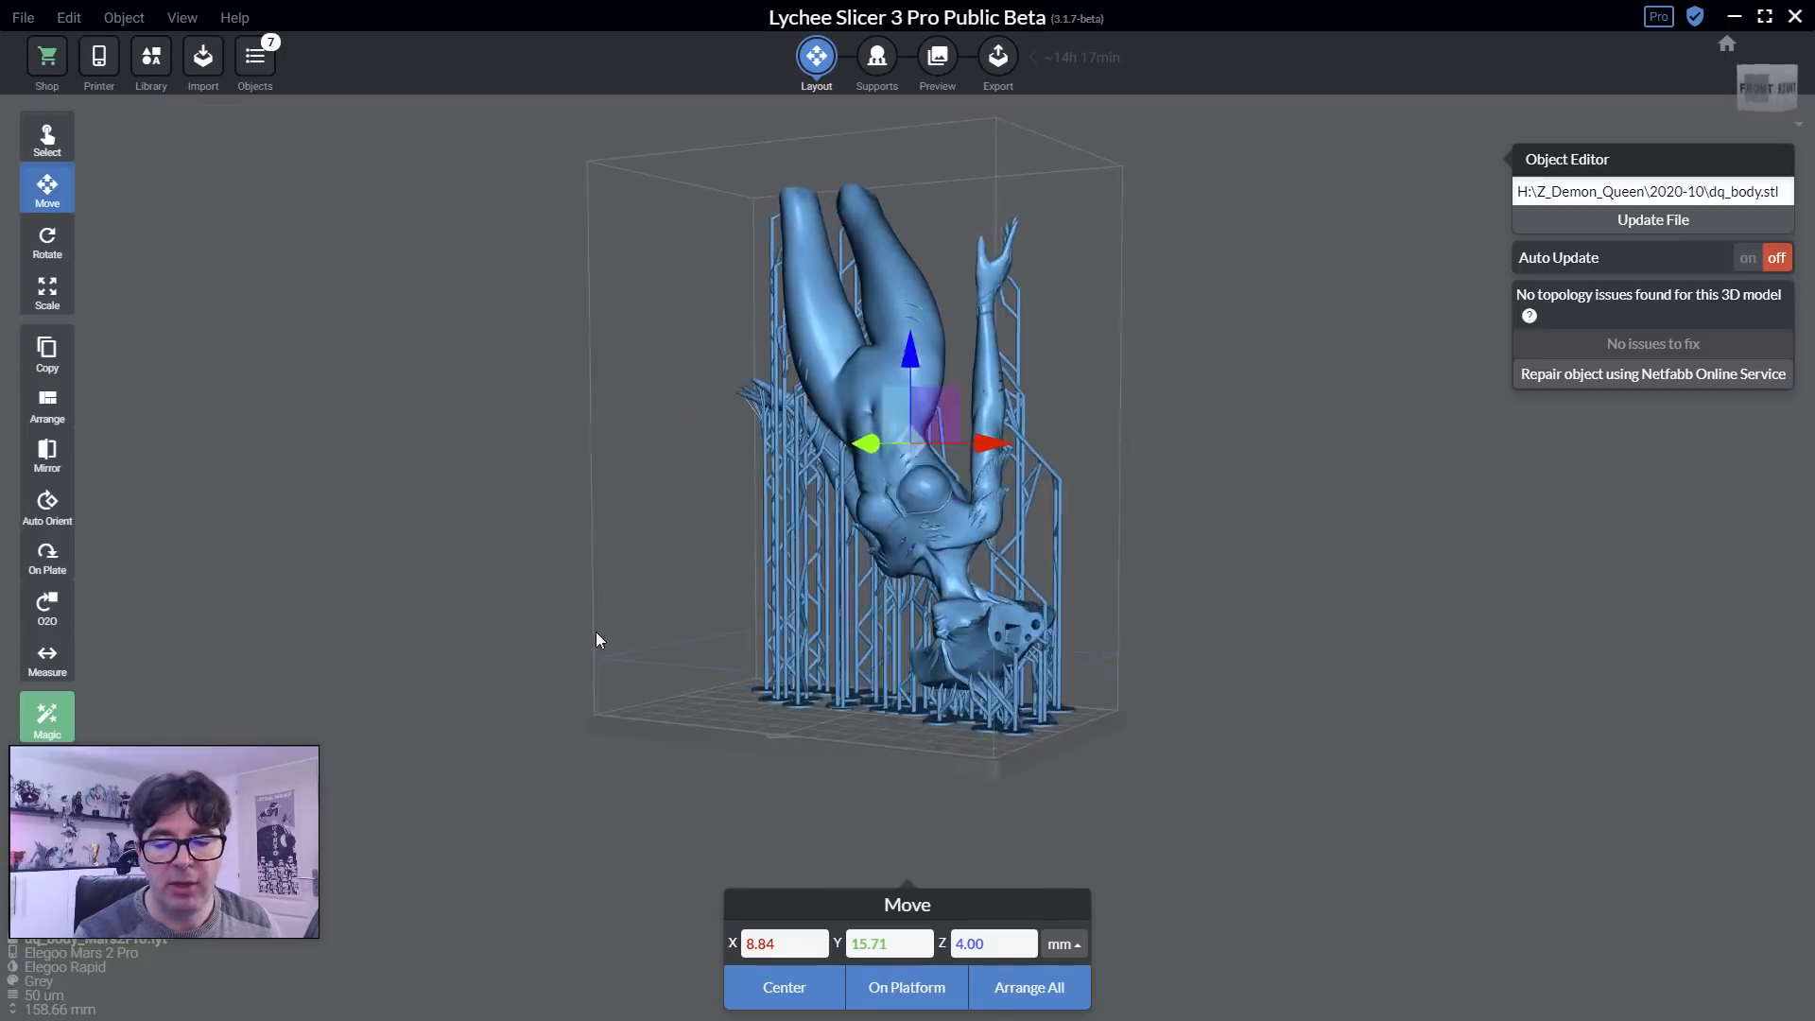
pyautogui.scroll(5, 1190, 612)
pyautogui.moveTo(781, 753); pyautogui.dragTo(947, 761, button='right')
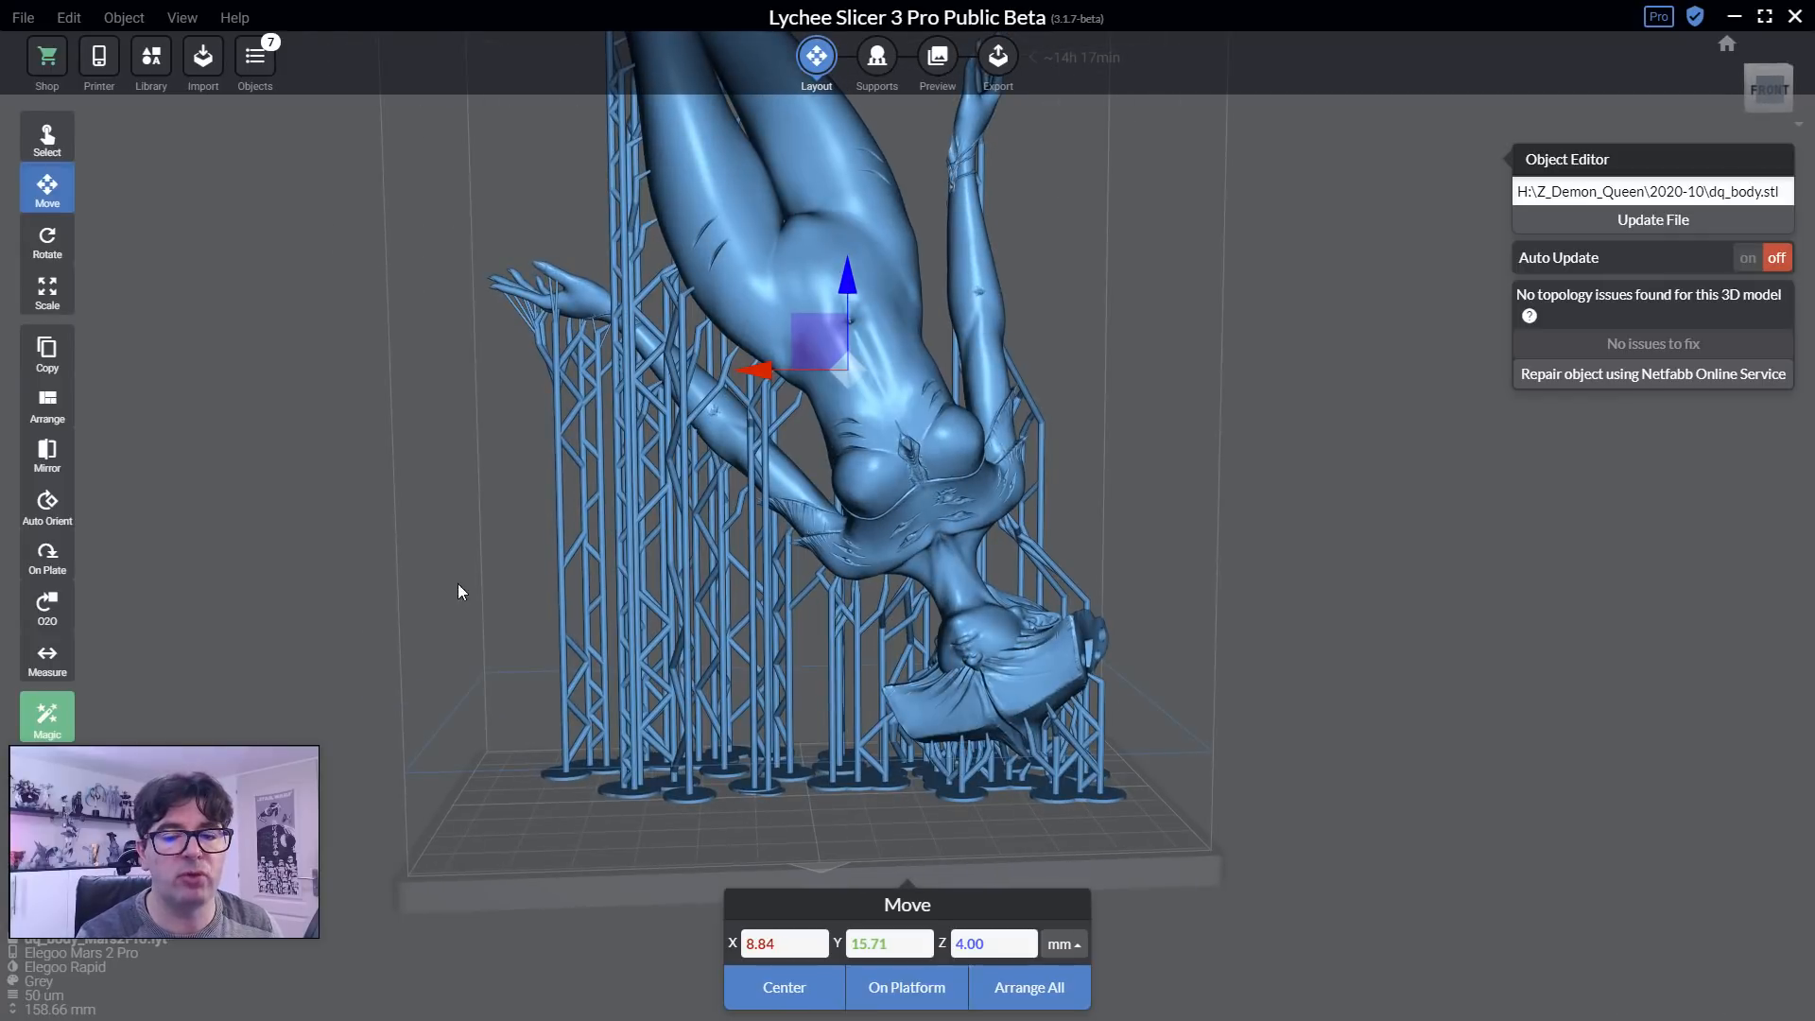
pyautogui.moveTo(457, 592); pyautogui.dragTo(668, 606, button='right')
pyautogui.moveTo(1200, 509); pyautogui.dragTo(1253, 530, button='right')
pyautogui.scroll(4, 1001, 462)
pyautogui.moveTo(1086, 462); pyautogui.dragTo(927, 450, button='right')
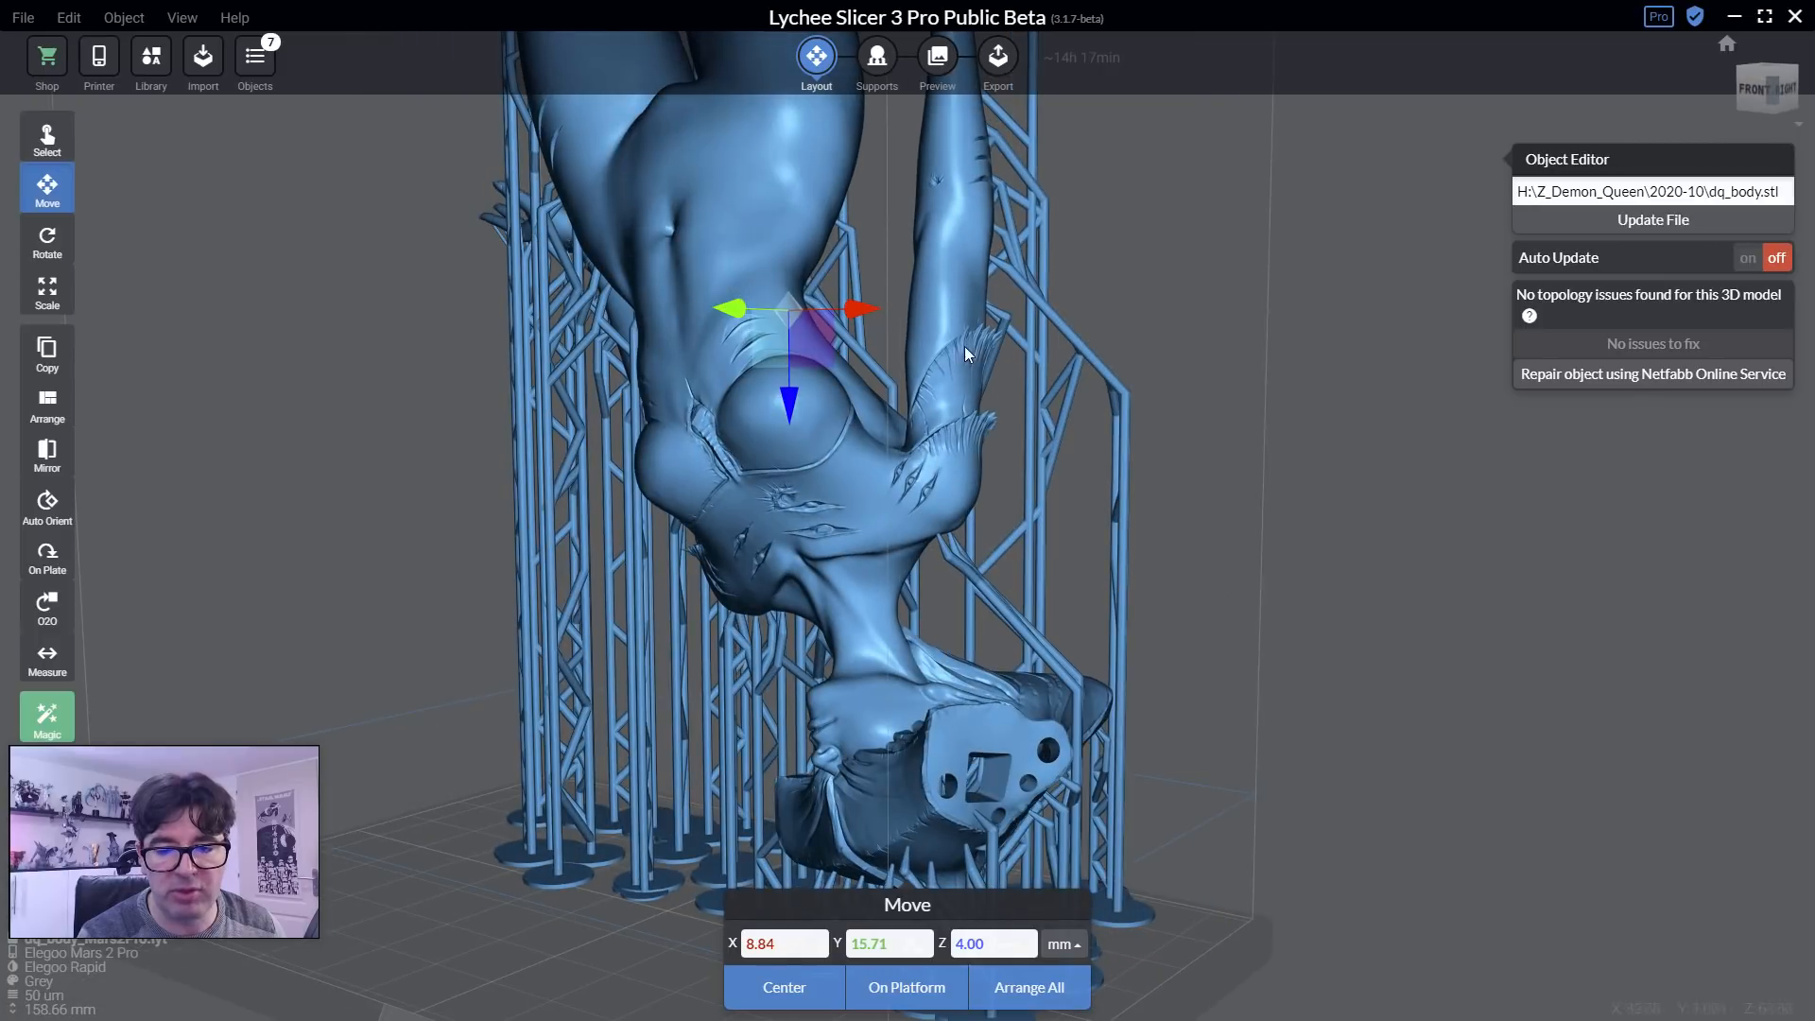
pyautogui.scroll(-2, 811, 648)
pyautogui.moveTo(811, 649); pyautogui.dragTo(1148, 434, button='right')
pyautogui.scroll(3, 1031, 643)
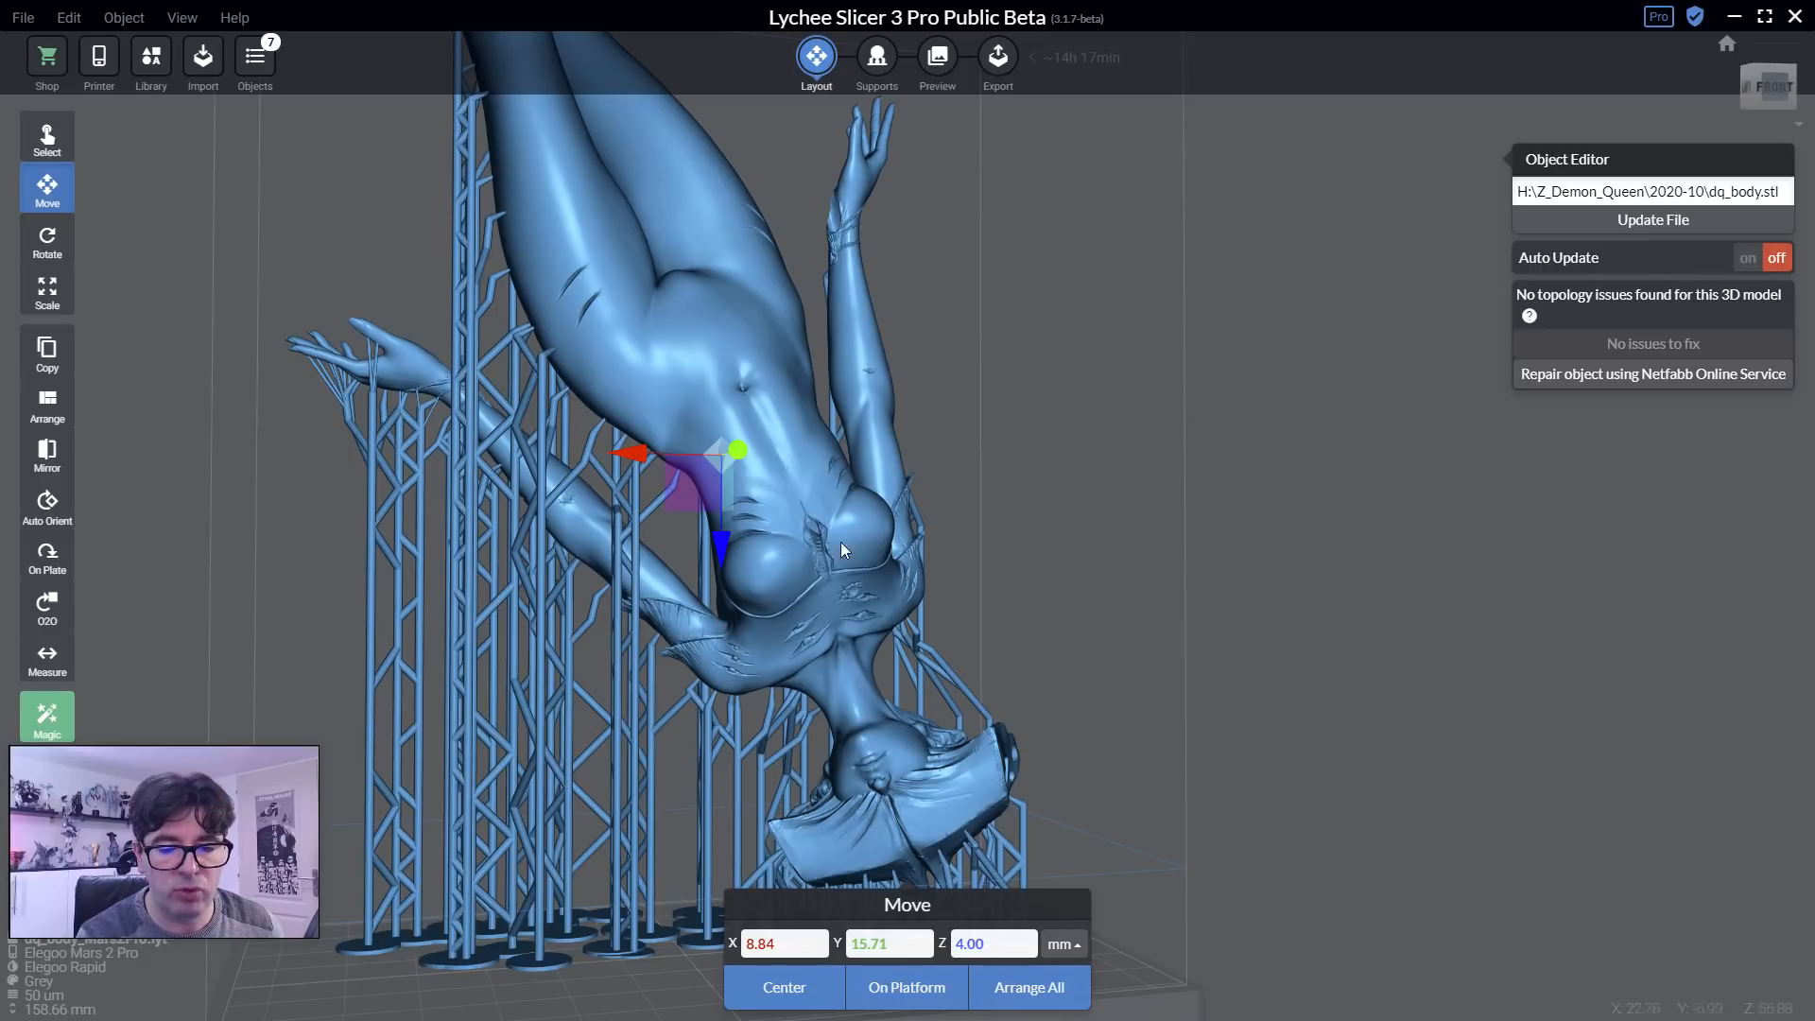
pyautogui.moveTo(987, 569); pyautogui.dragTo(1116, 678, button='right')
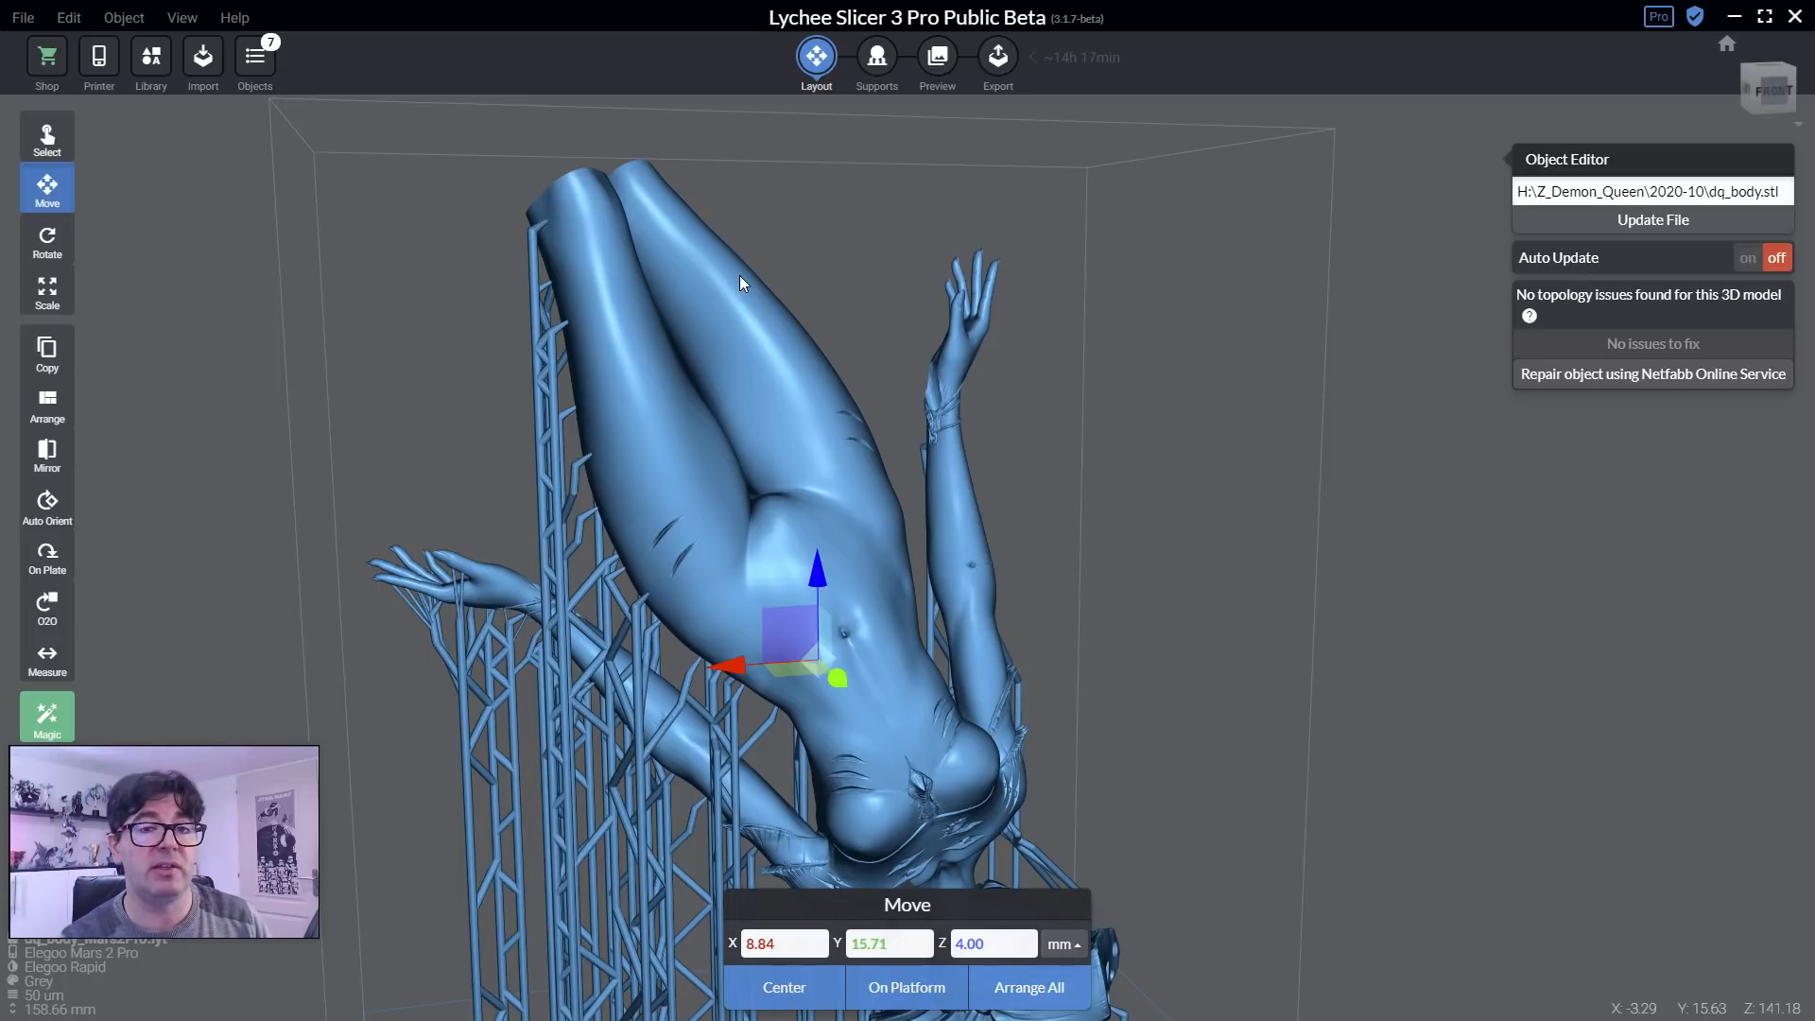
pyautogui.moveTo(1410, 379); pyautogui.dragTo(1363, 348, button='right')
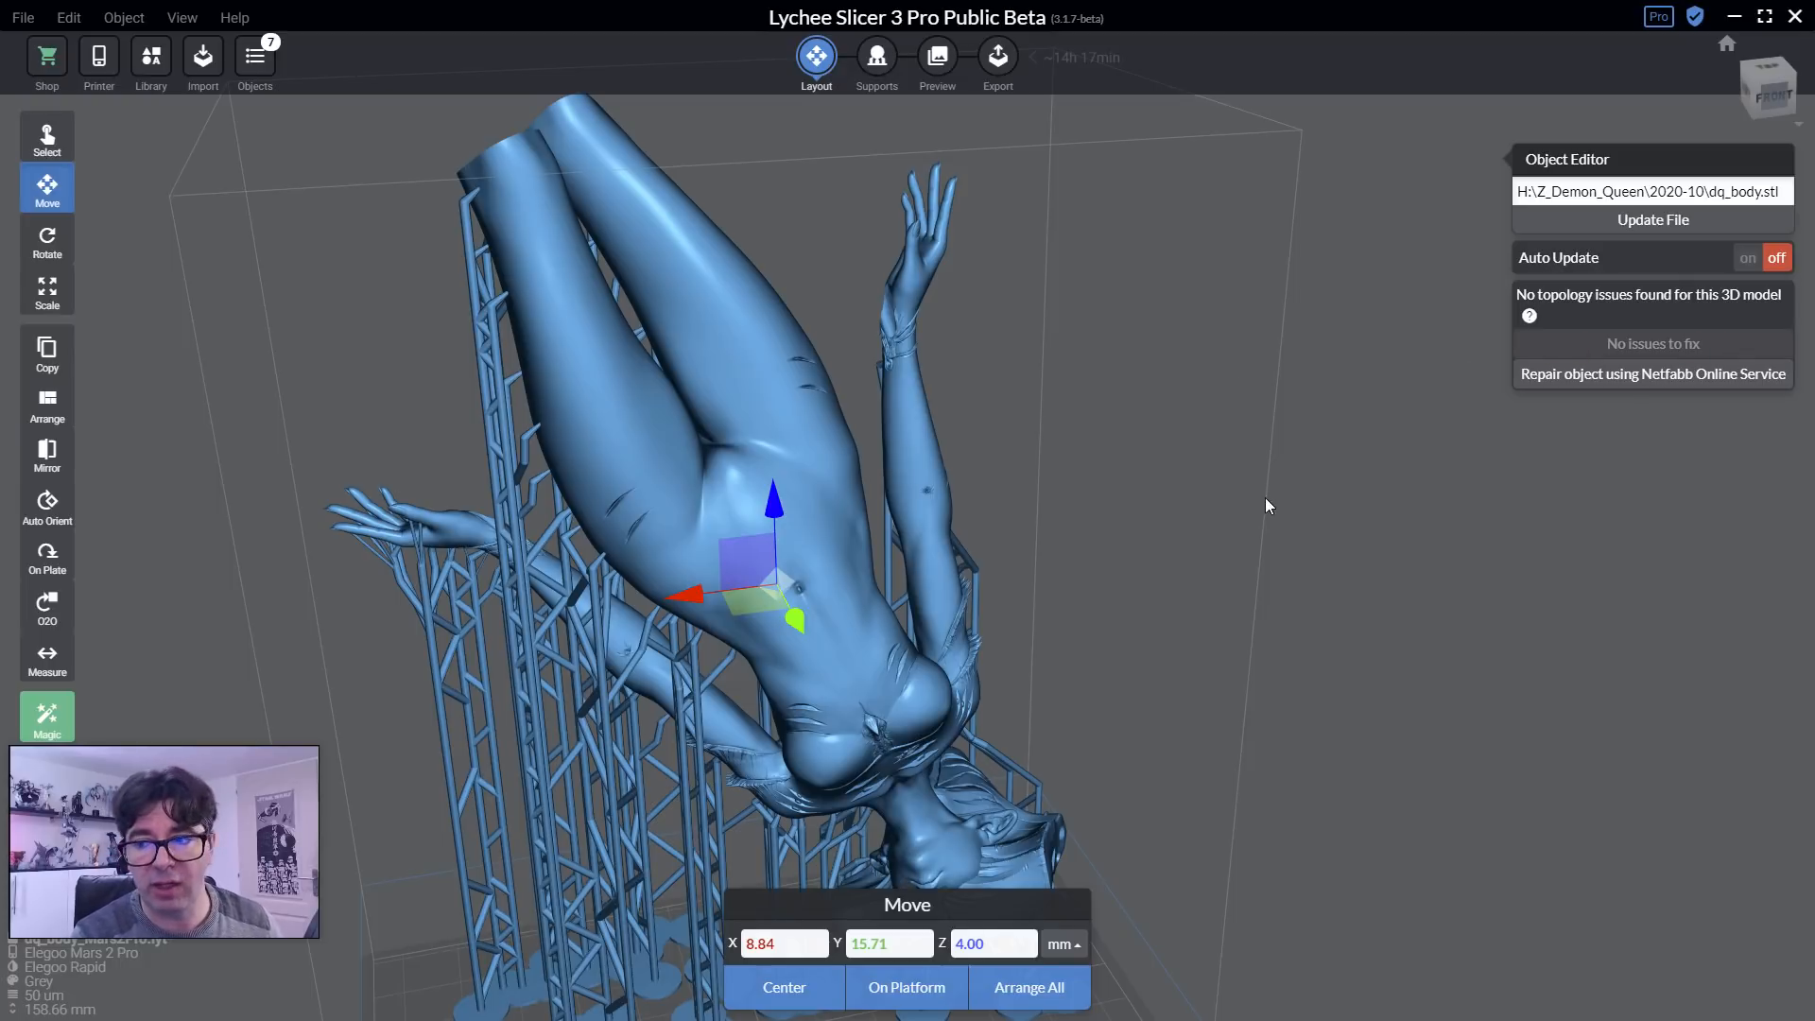
pyautogui.moveTo(1265, 497); pyautogui.dragTo(1274, 465, button='right')
# Switch to support editing, reset the clipping to reveal the whole dq_body model, and display all parts of the supports.
pyautogui.click(882, 62)
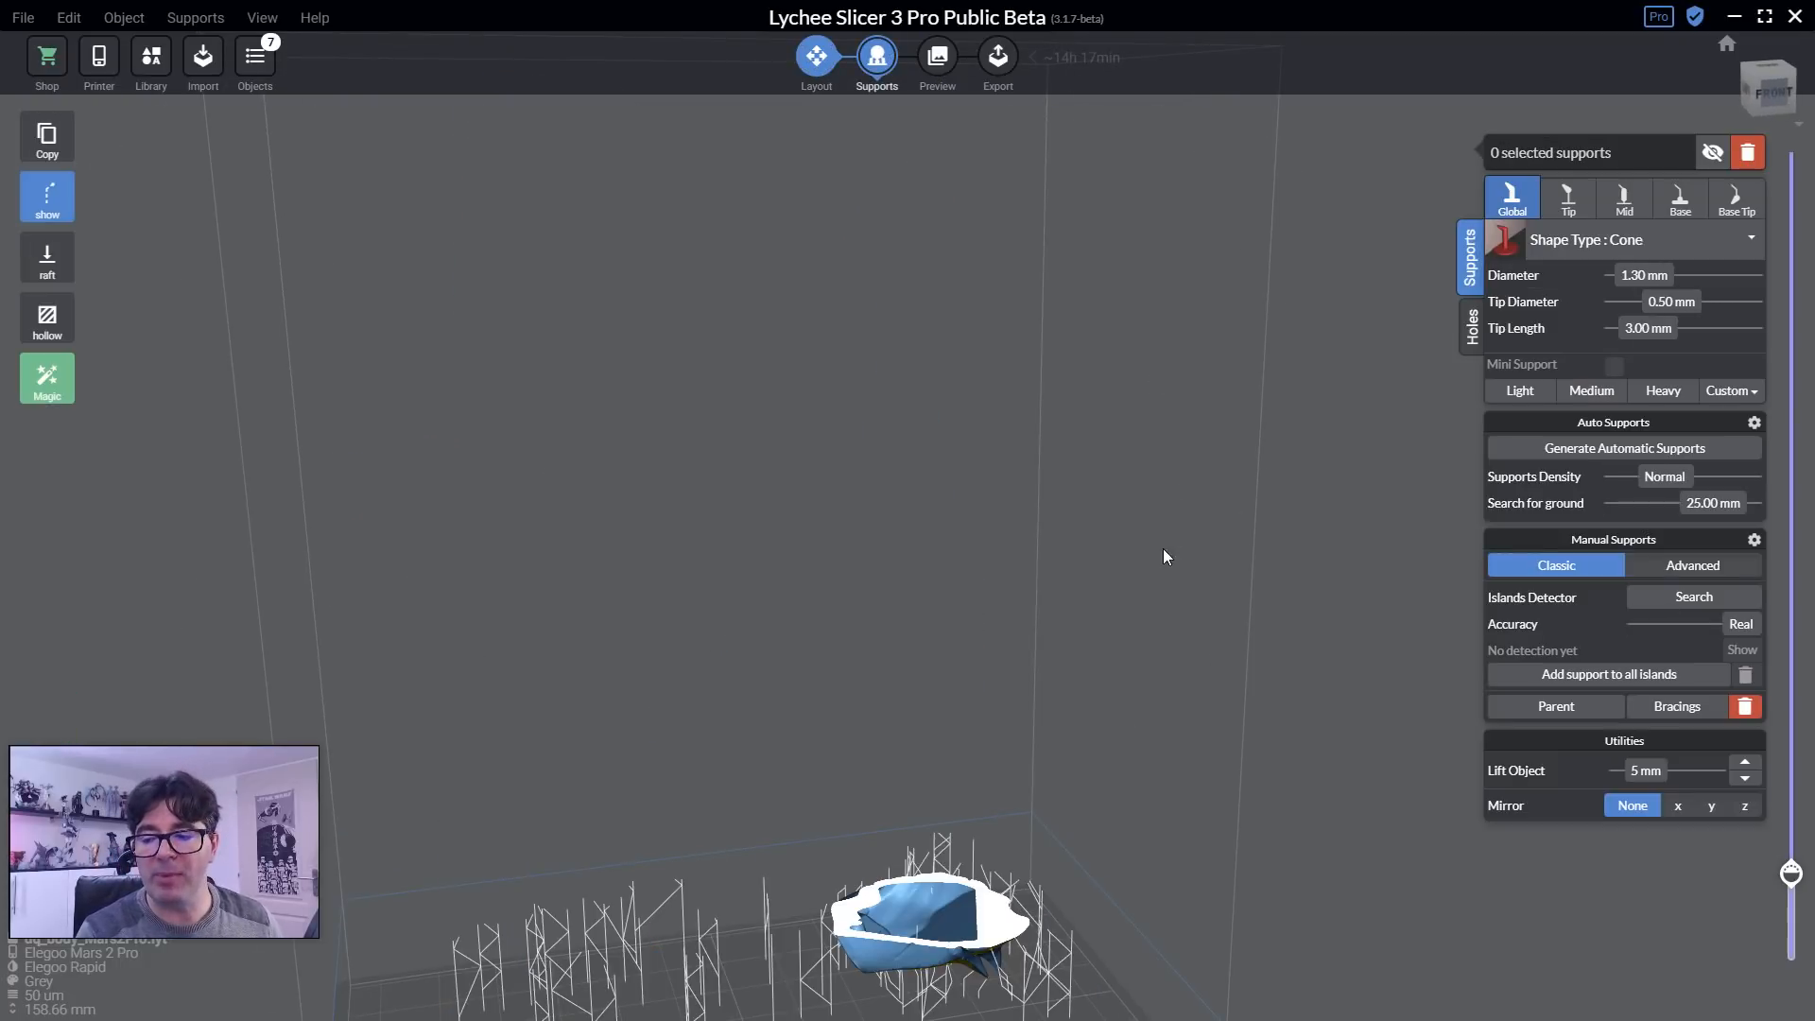
pyautogui.moveTo(1790, 874); pyautogui.dragTo(1789, 974)
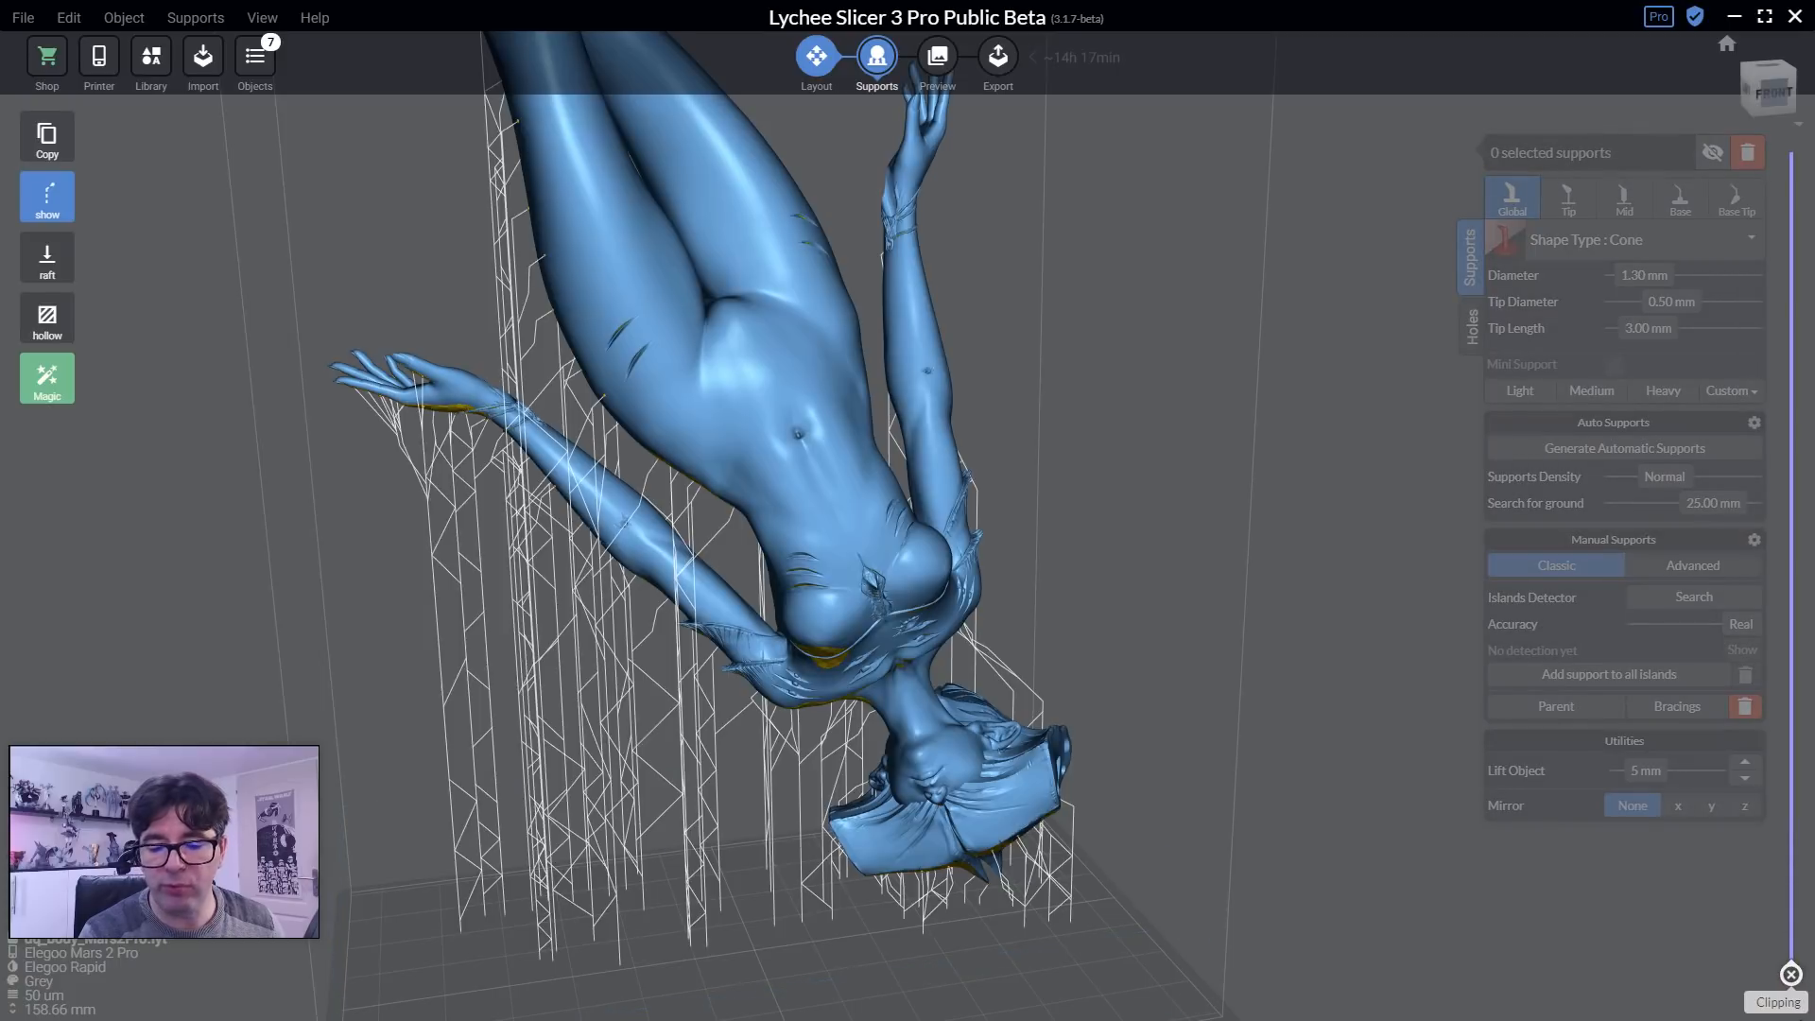
pyautogui.moveTo(51, 191)
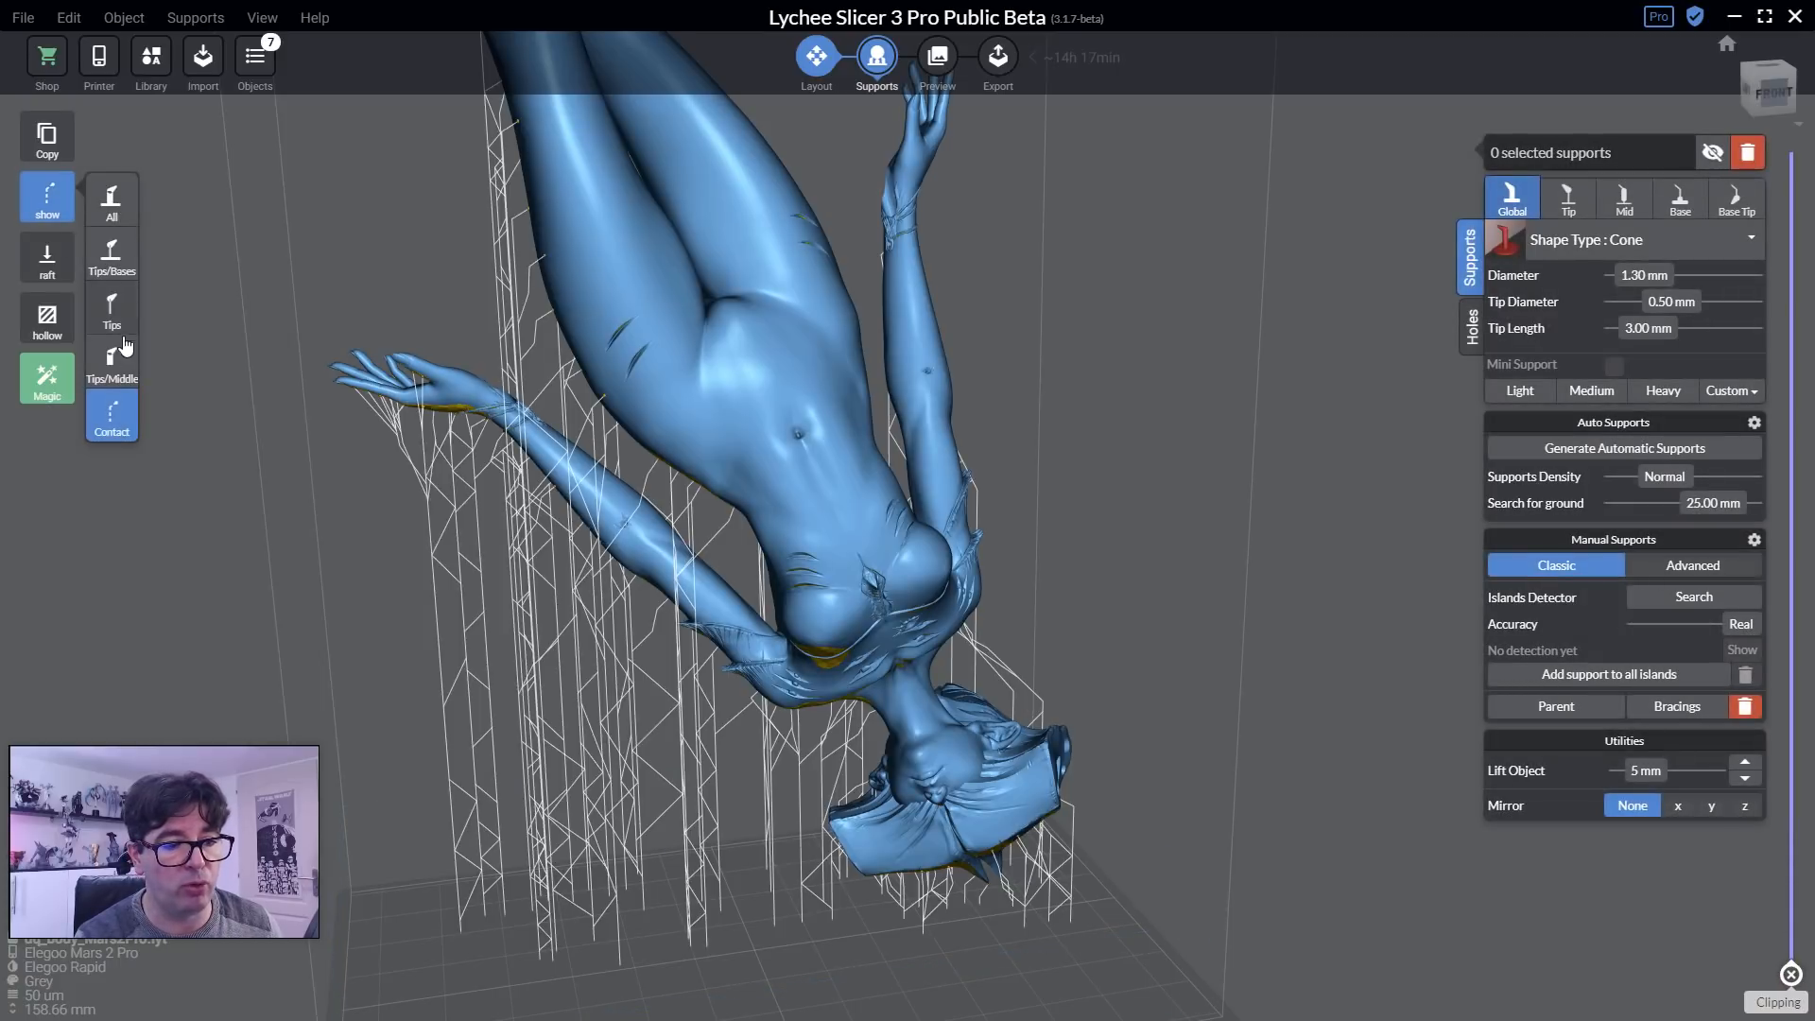
pyautogui.click(111, 201)
pyautogui.scroll(-3, 1098, 423)
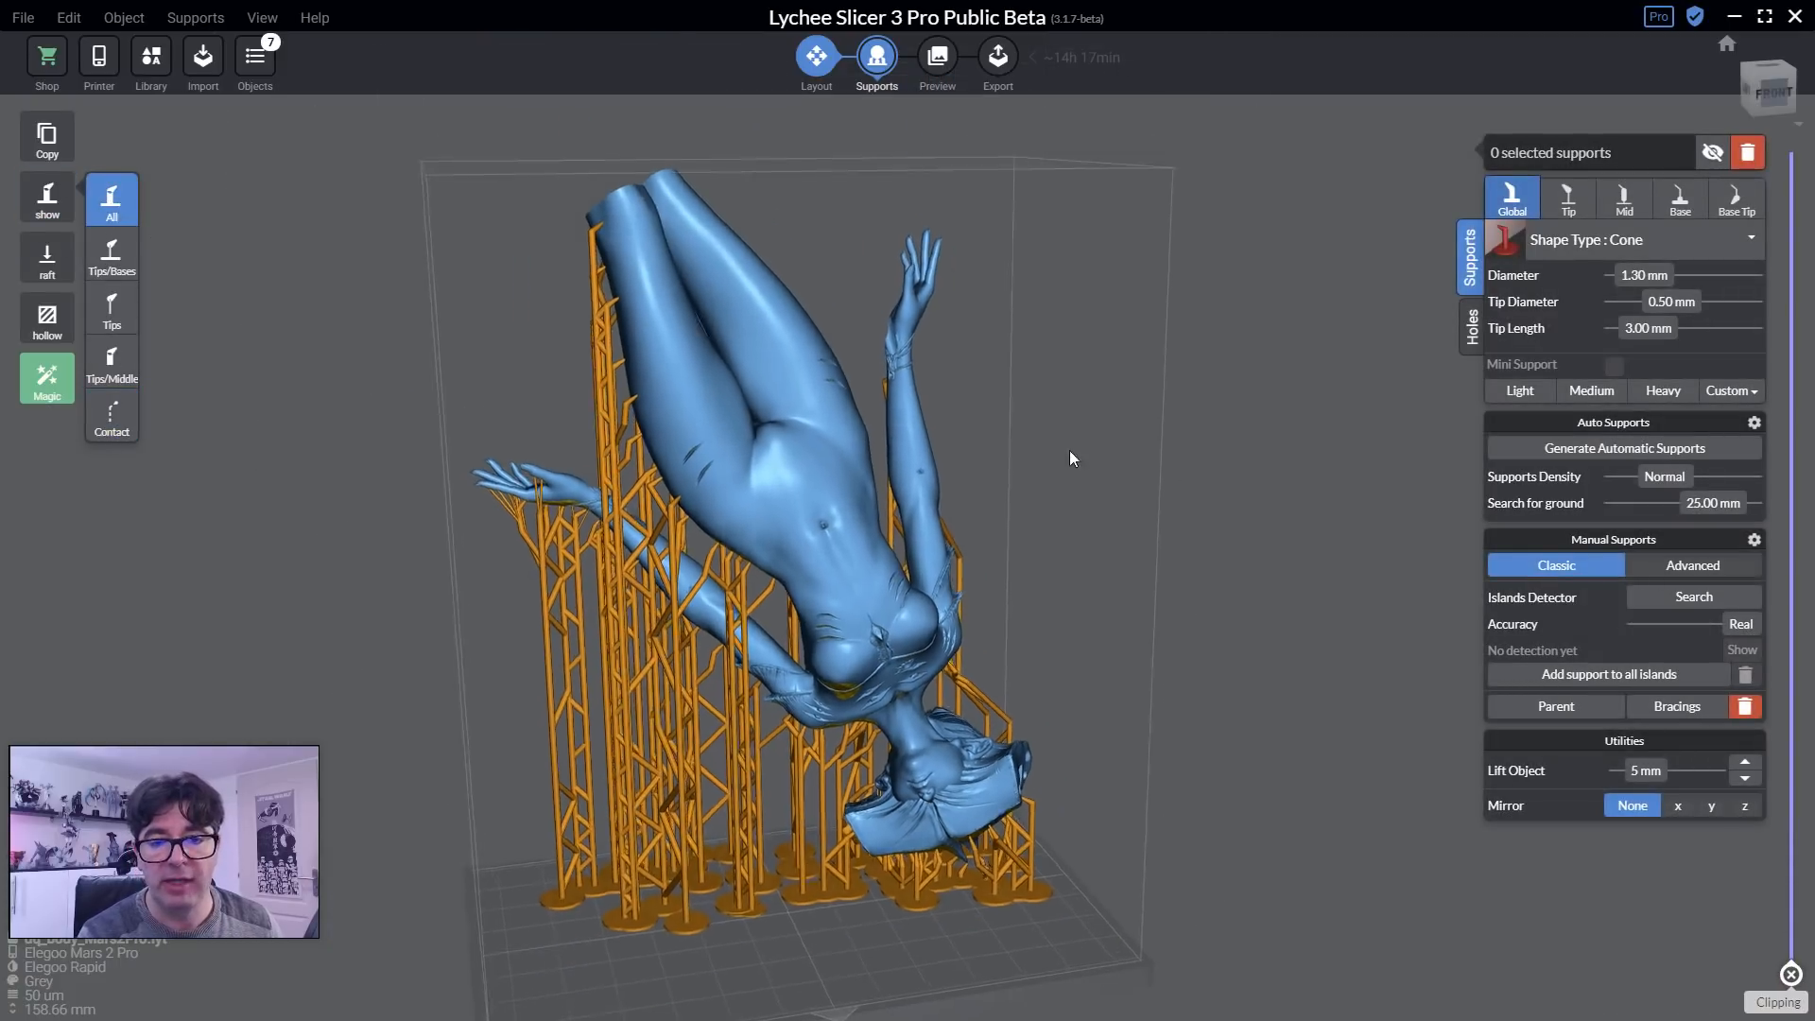
# Switch the Elegoo Mars 2 Pro's Rapid Grey resin setting to a layer thickness of 25 um.
pyautogui.moveTo(1793, 969); pyautogui.dragTo(1791, 934)
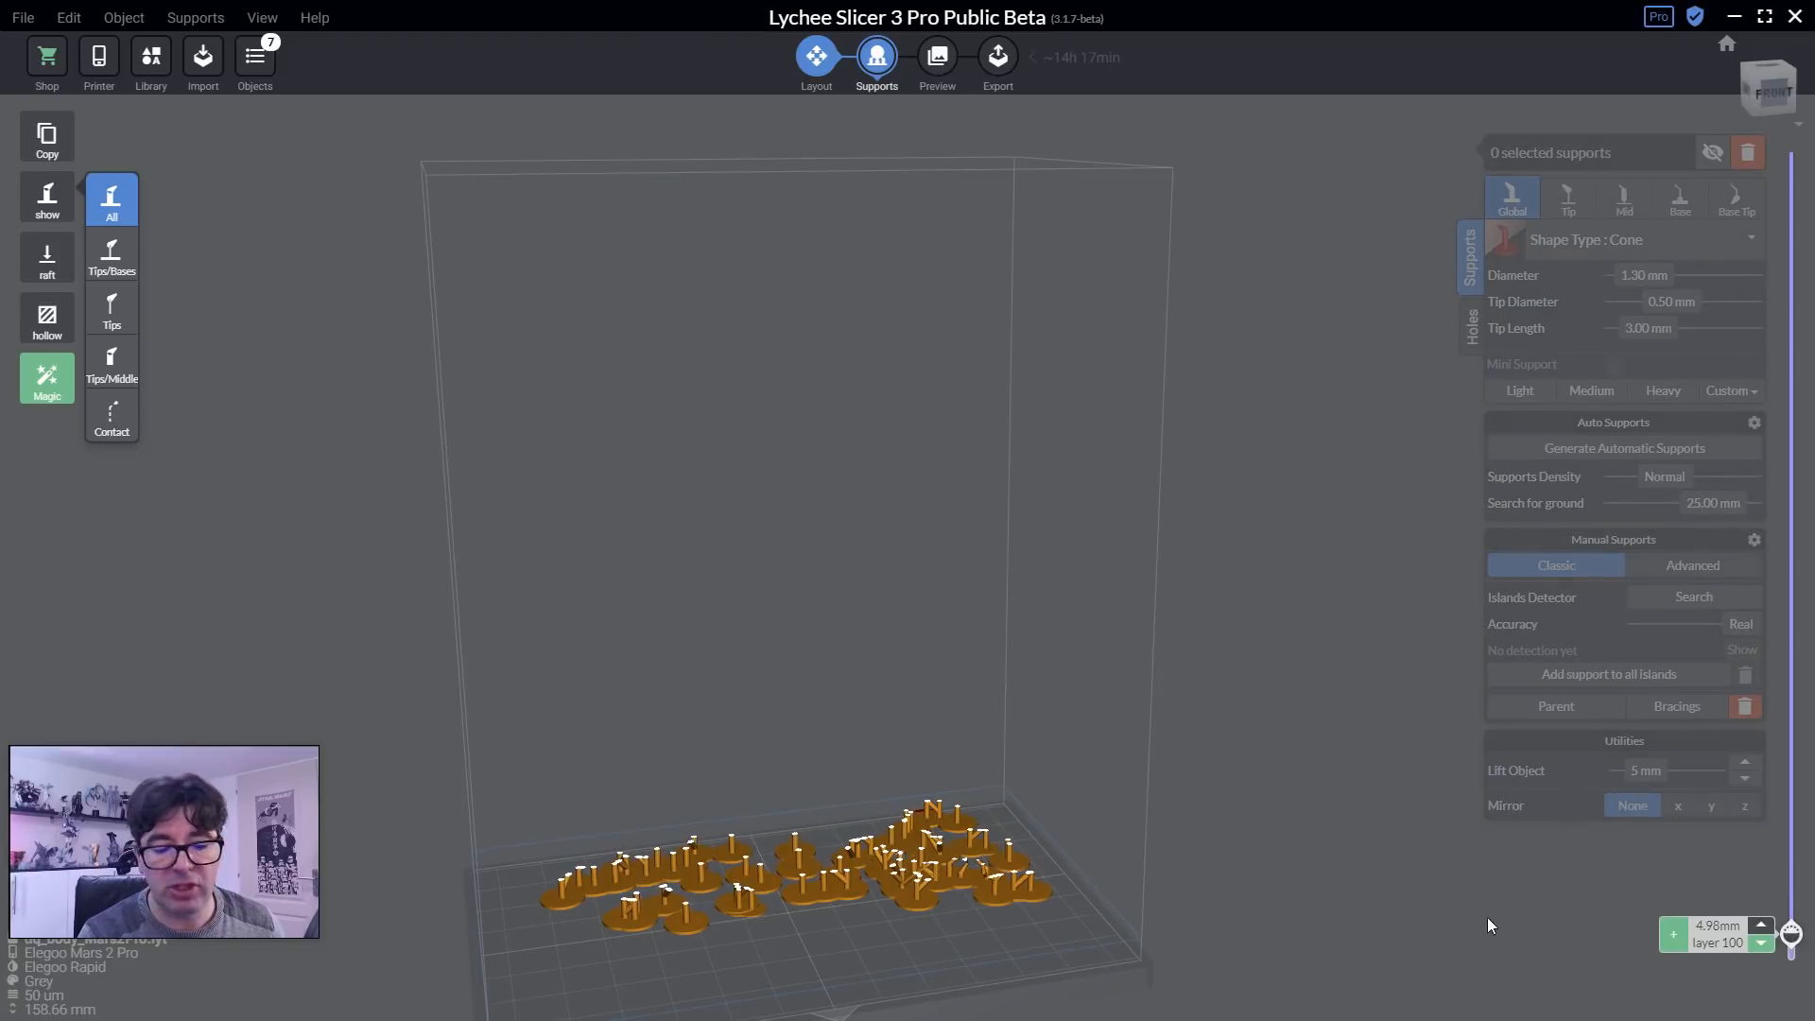
pyautogui.click(23, 17)
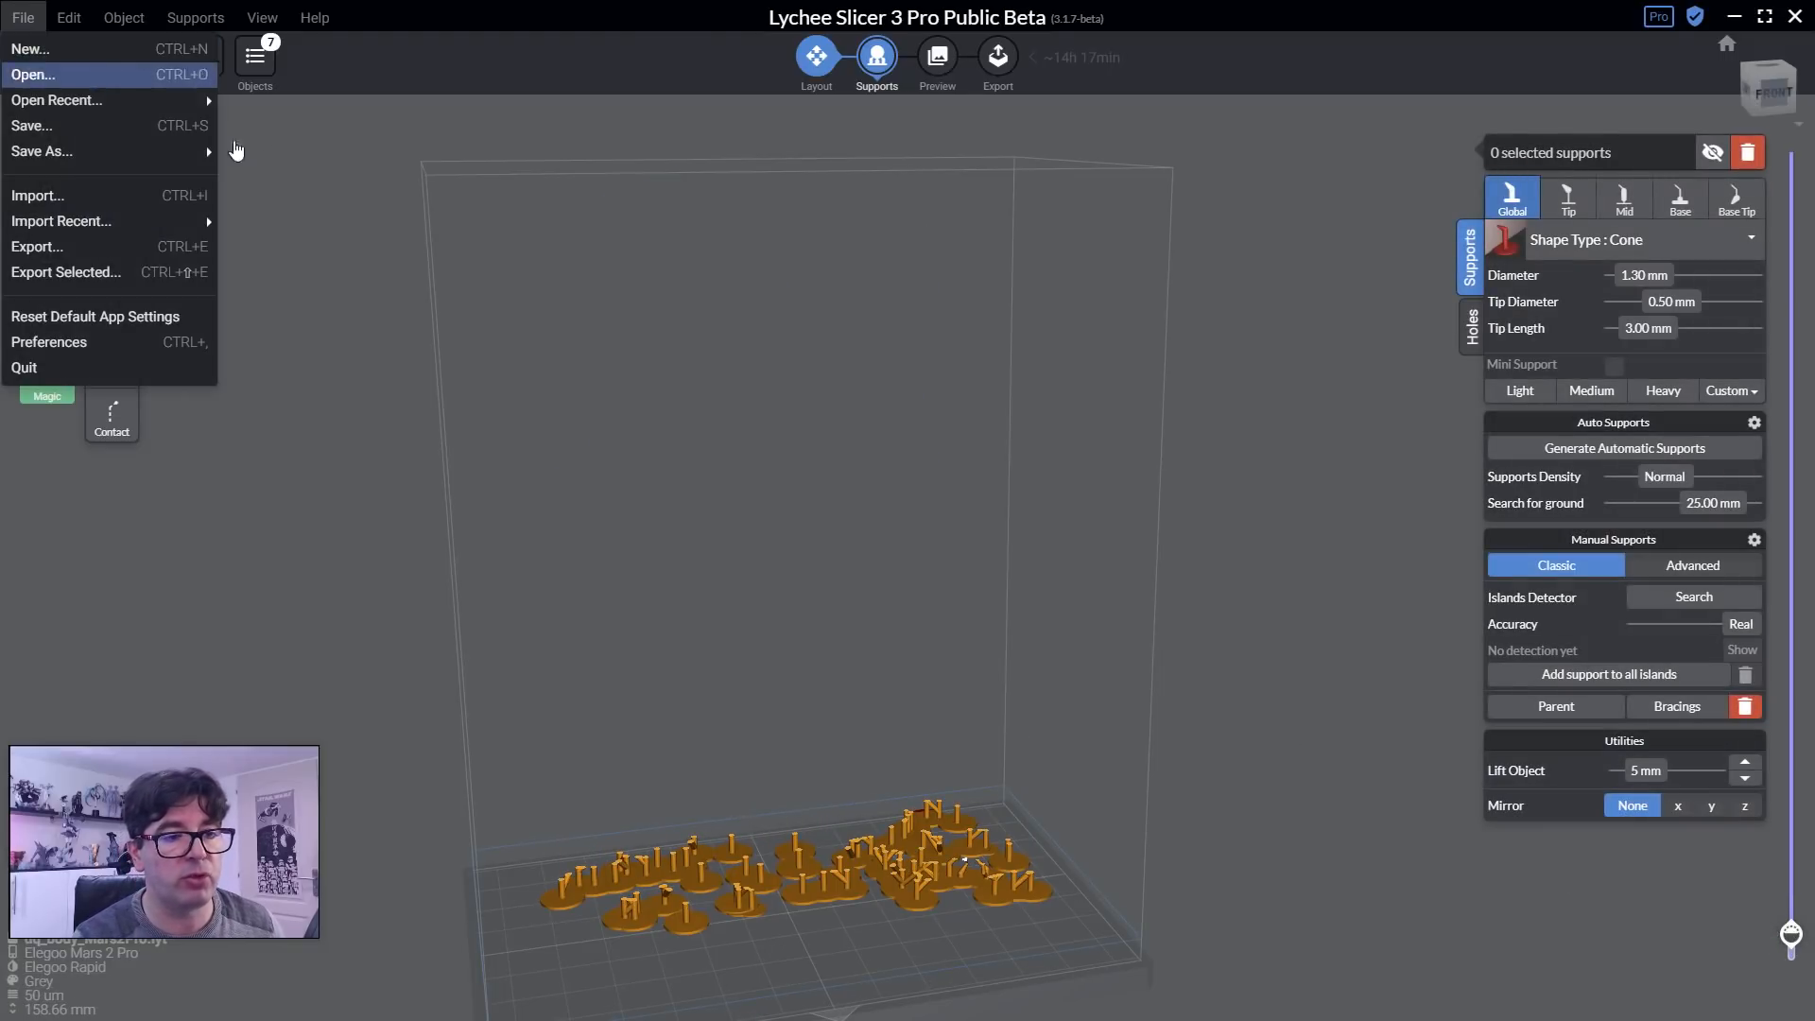
pyautogui.moveTo(73, 90)
pyautogui.click(486, 62)
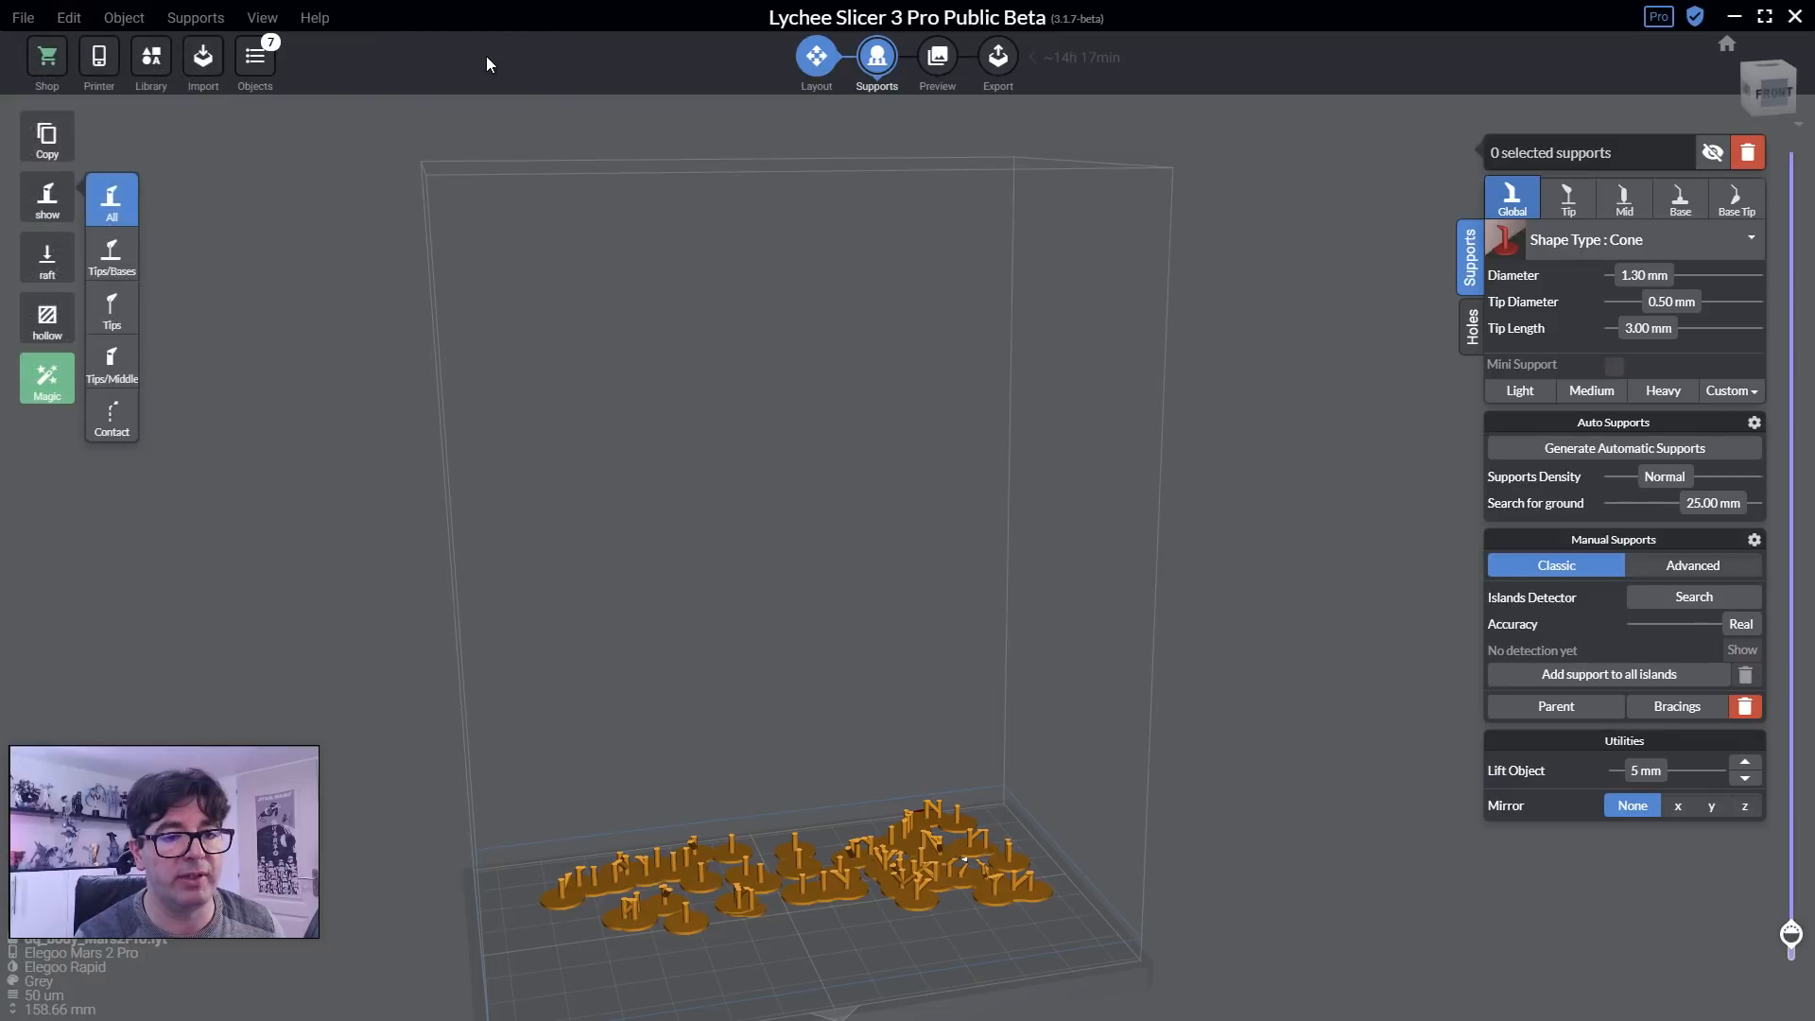
pyautogui.click(102, 68)
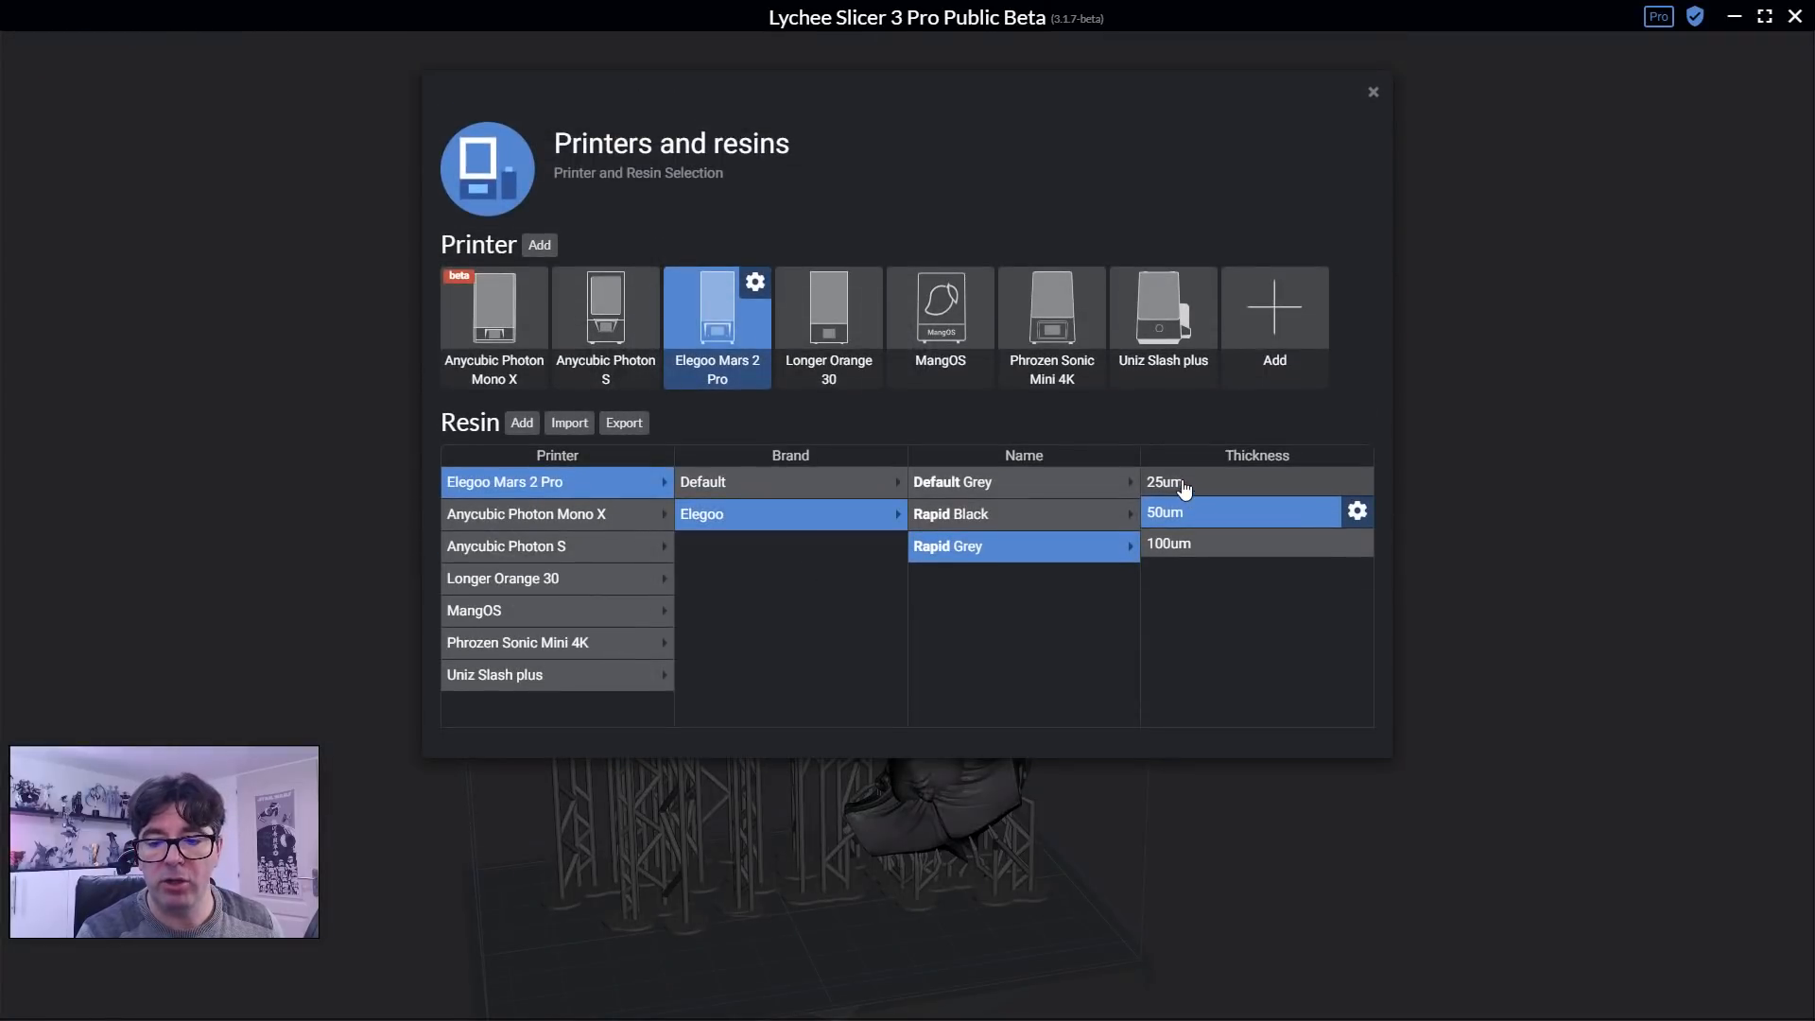
pyautogui.click(965, 547)
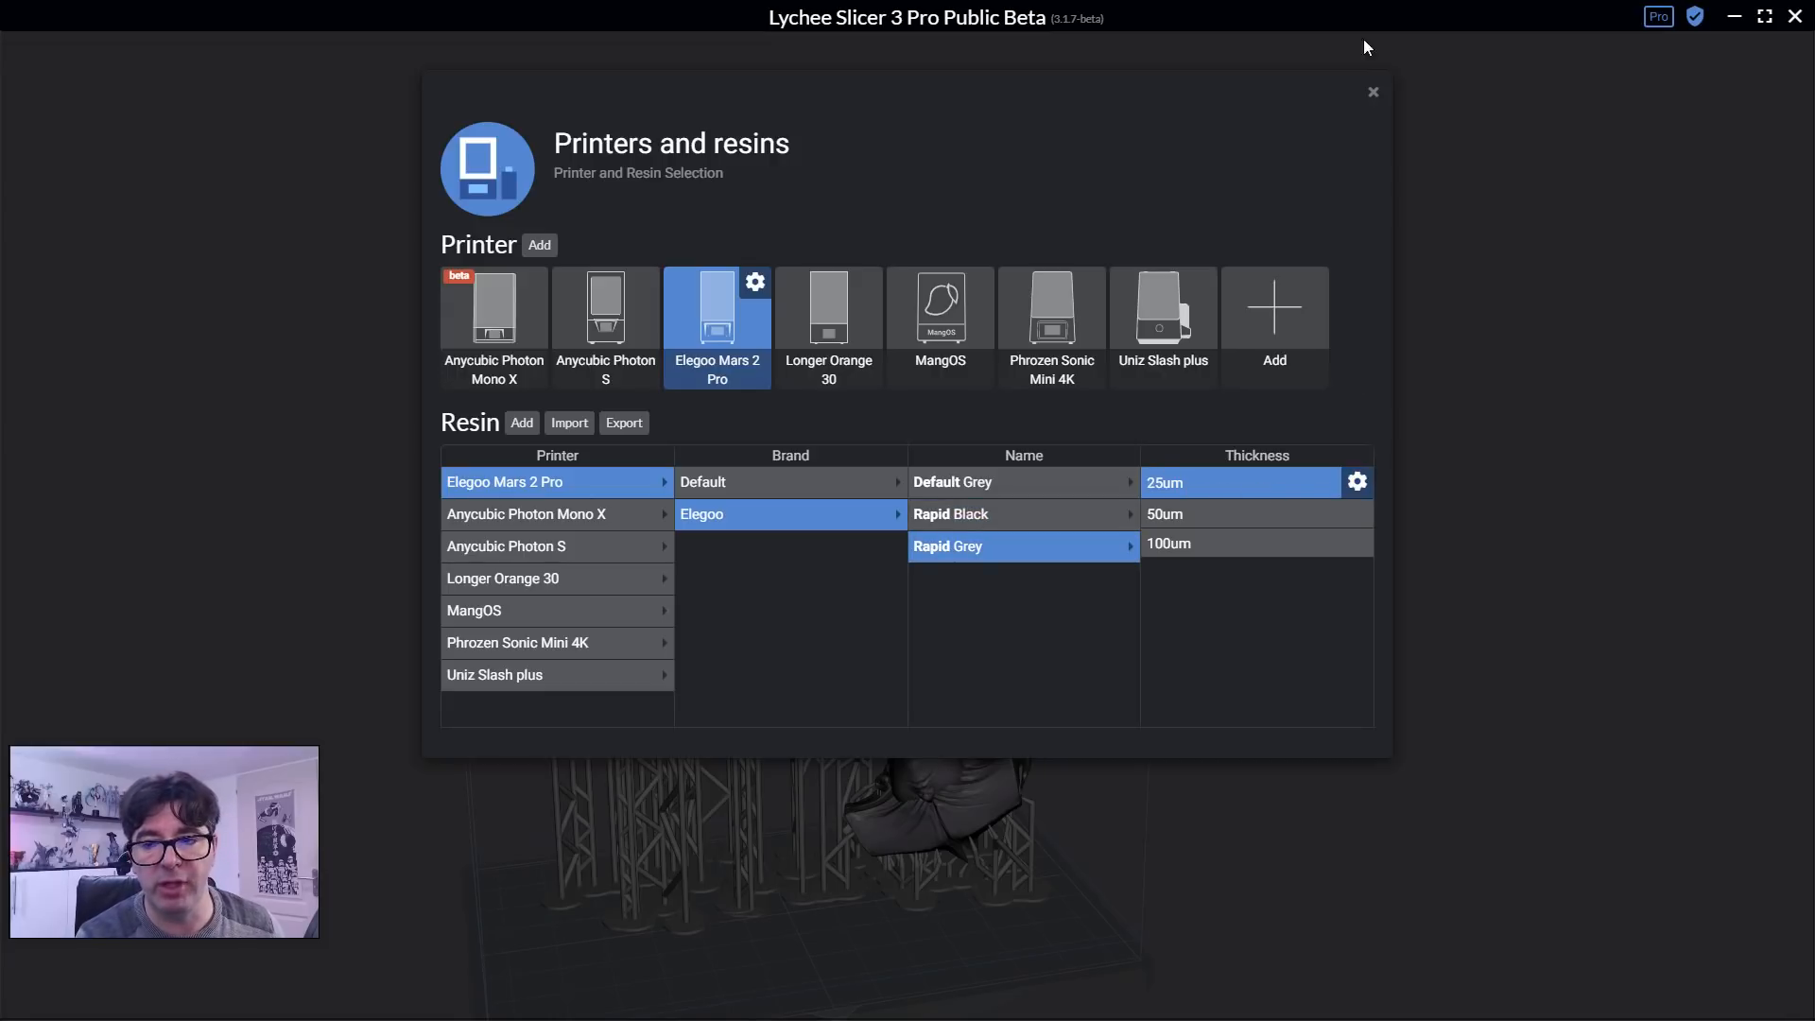
pyautogui.click(1375, 91)
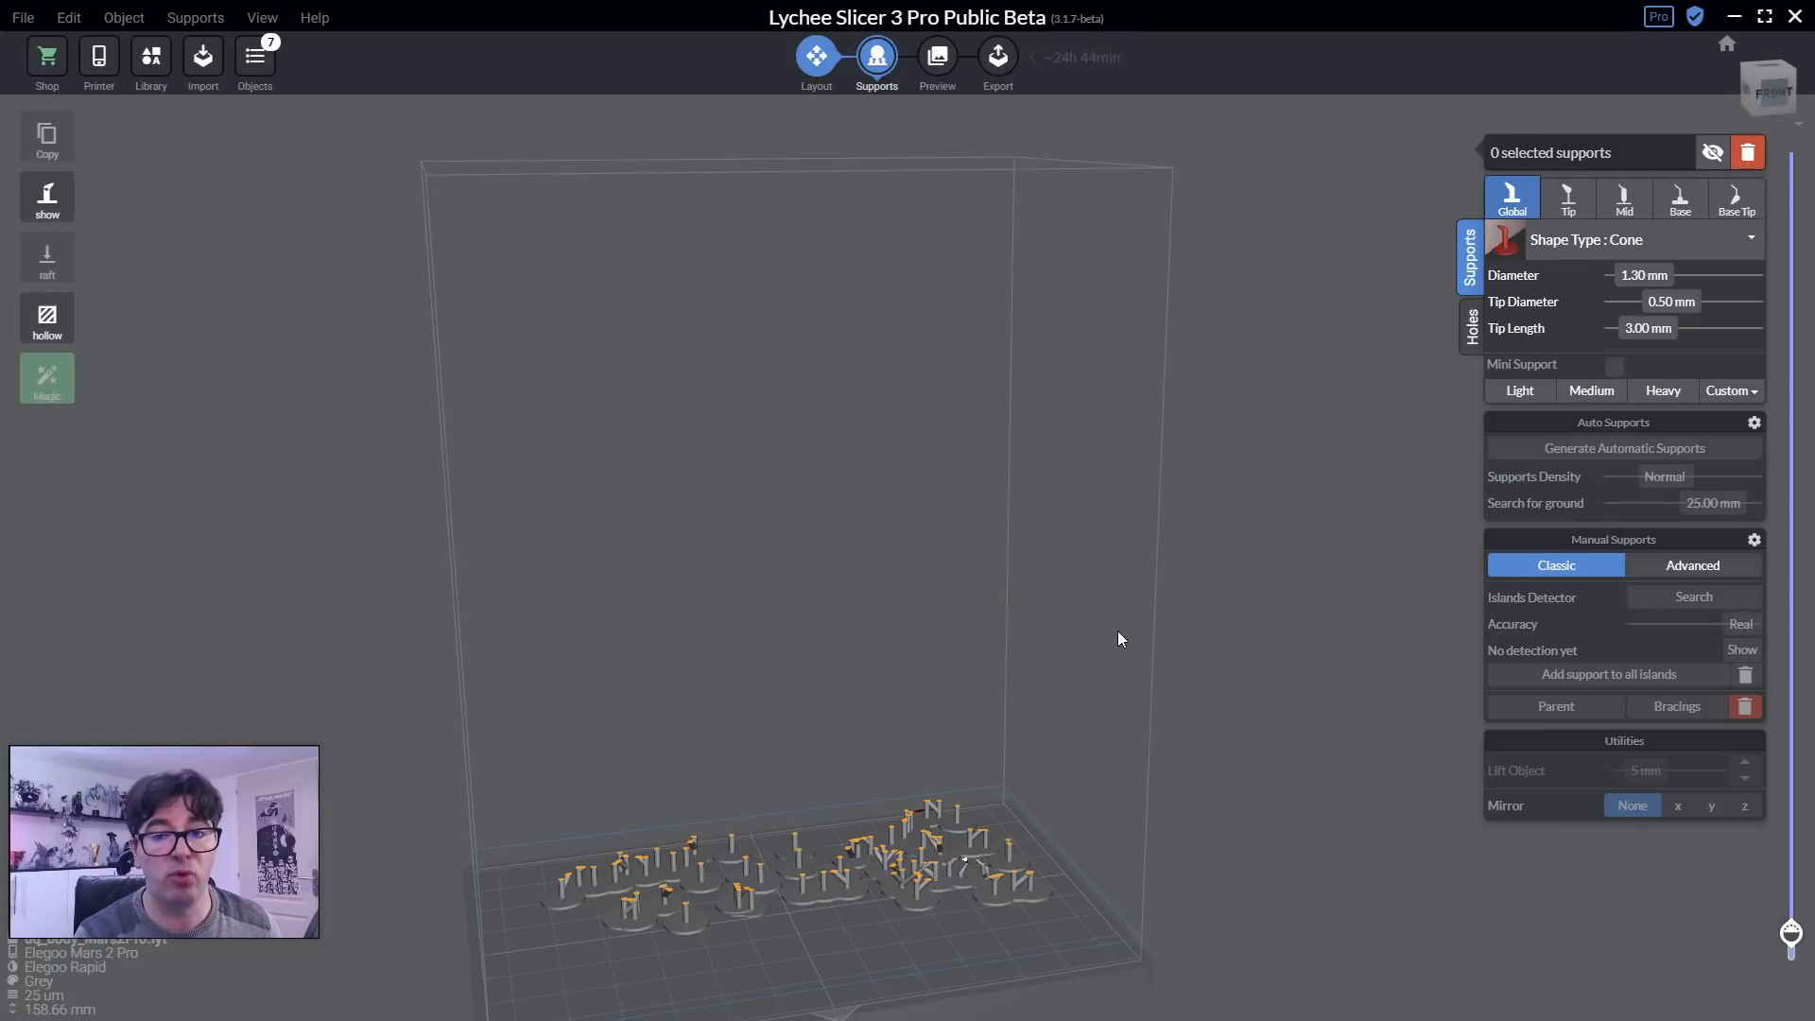
# Split the layer settings at a height of 2.75 mm and assign Elegoo Rapid Grey 100 um to the section below.
pyautogui.moveTo(1790, 933); pyautogui.dragTo(1790, 920)
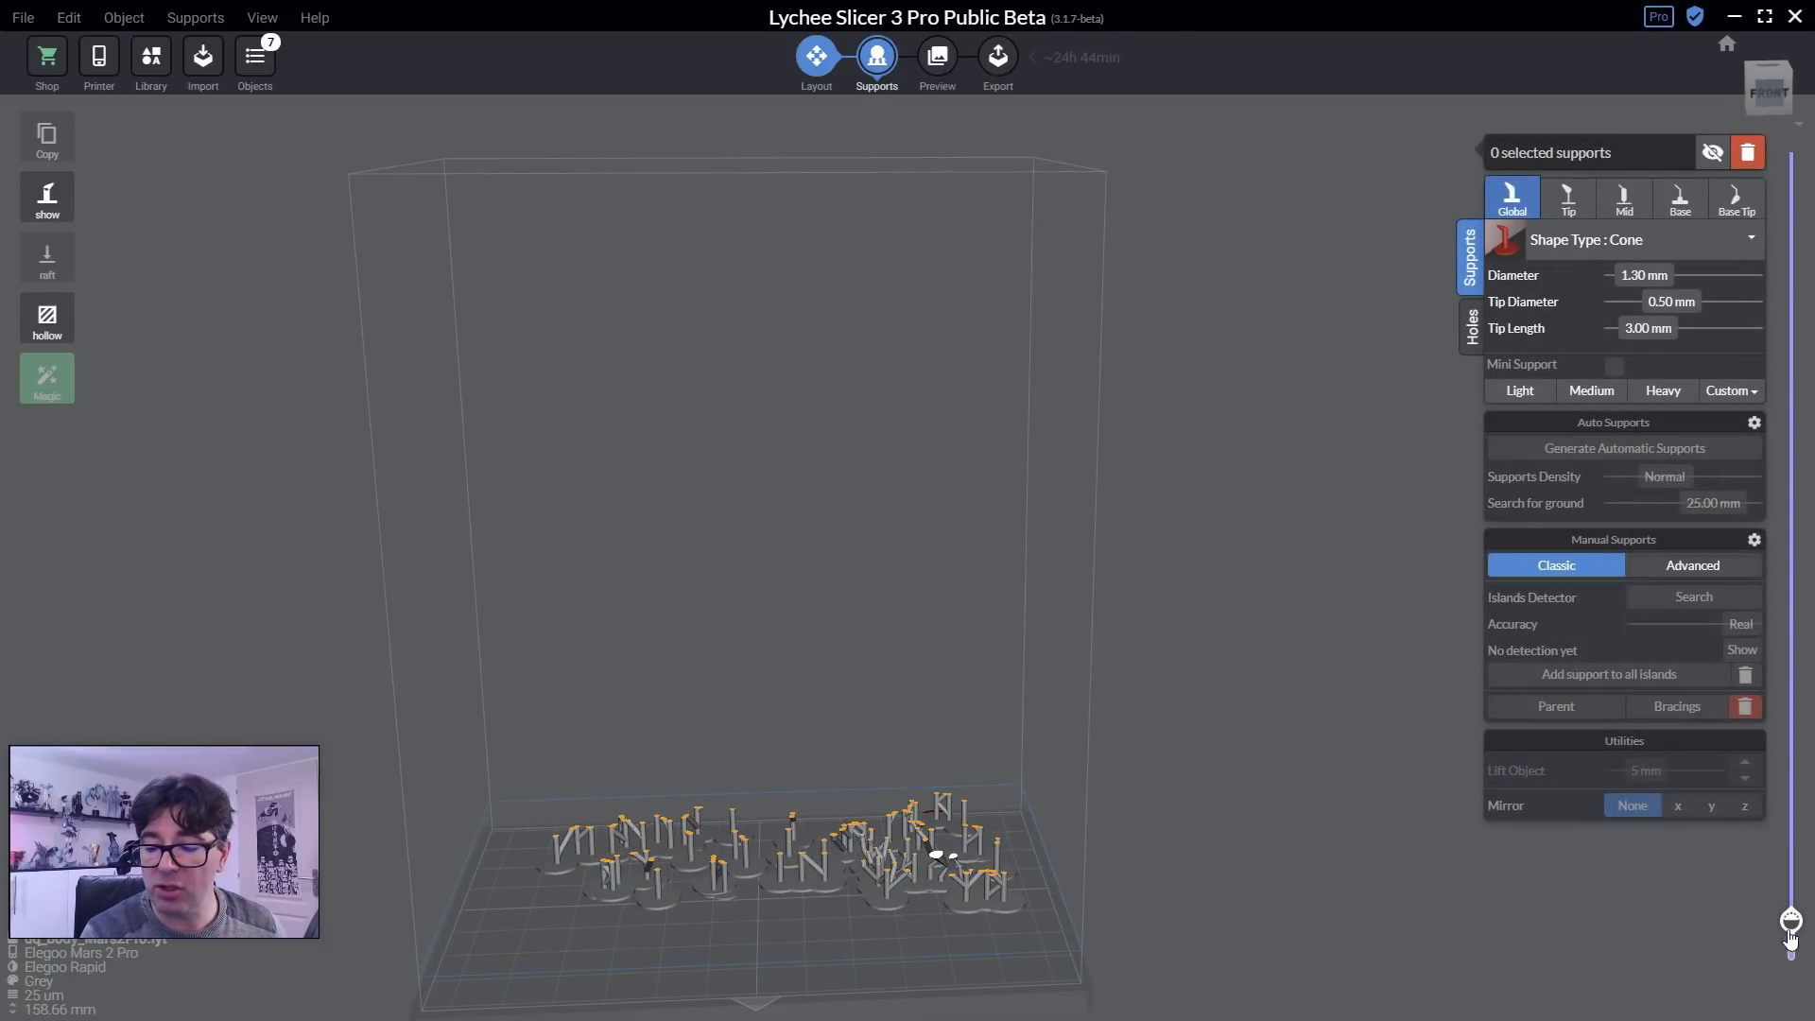
pyautogui.moveTo(1789, 921); pyautogui.dragTo(1791, 923)
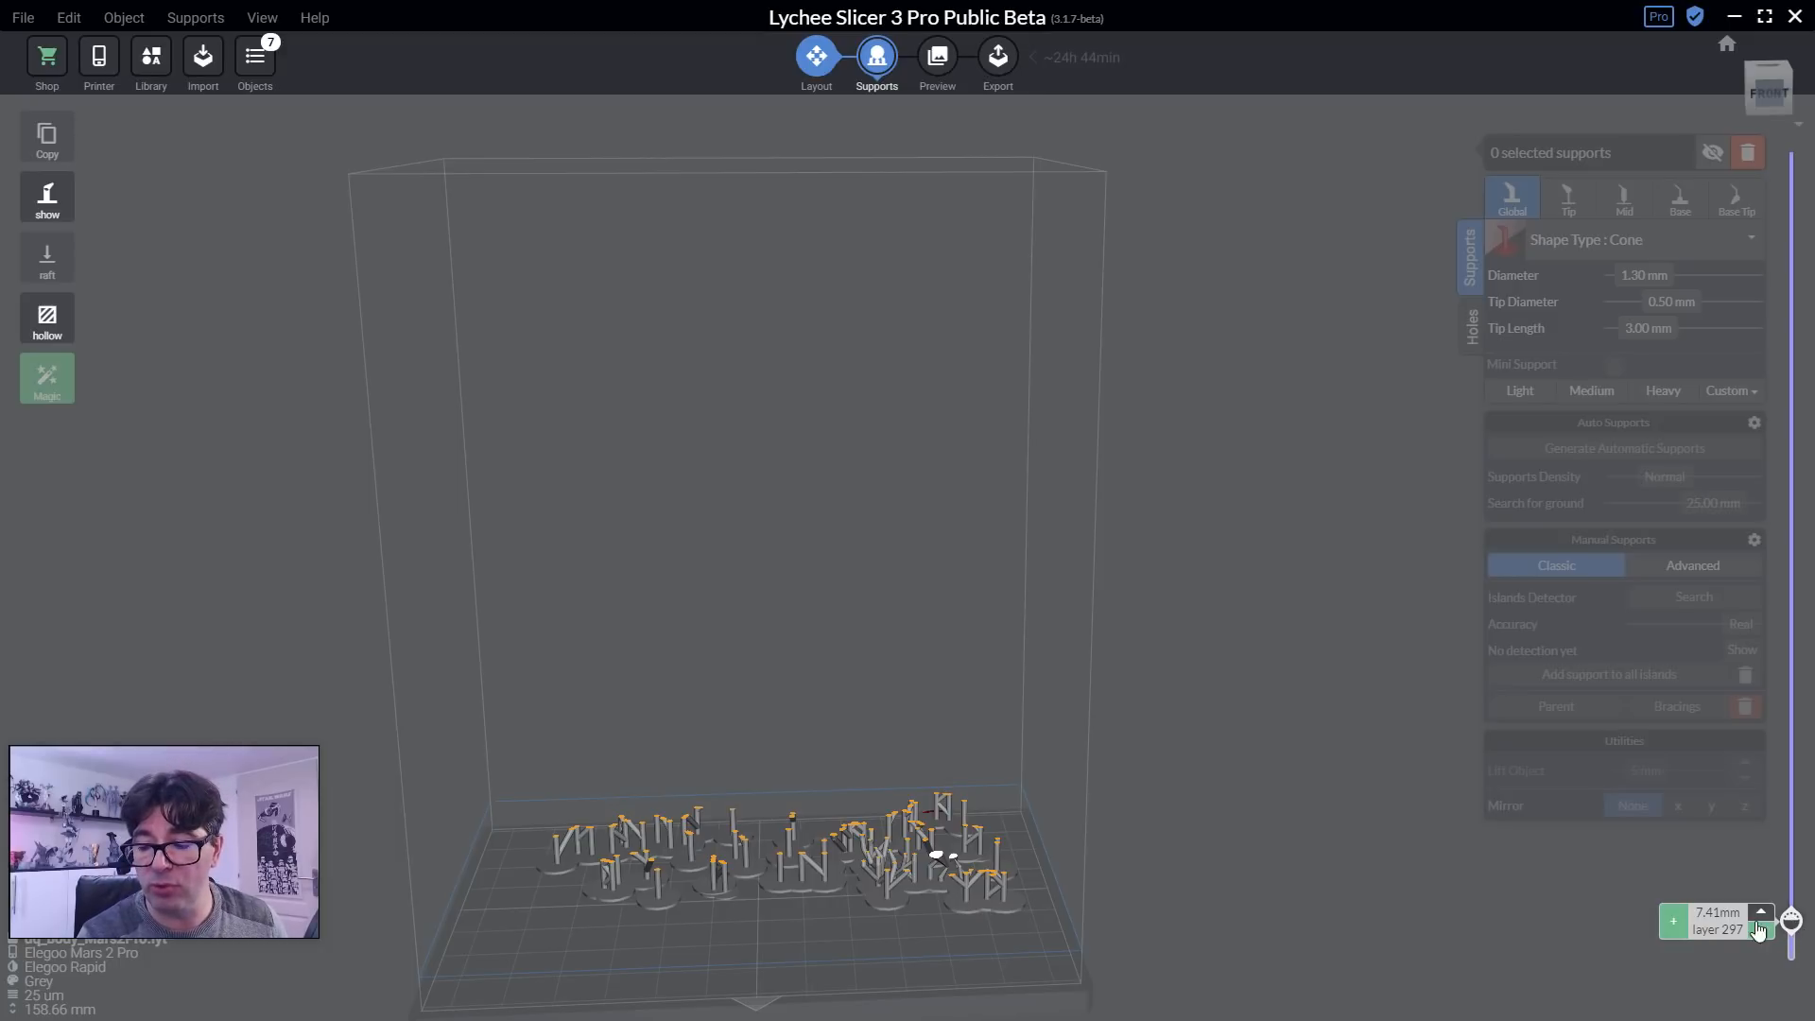
pyautogui.moveTo(1792, 924); pyautogui.dragTo(1790, 946)
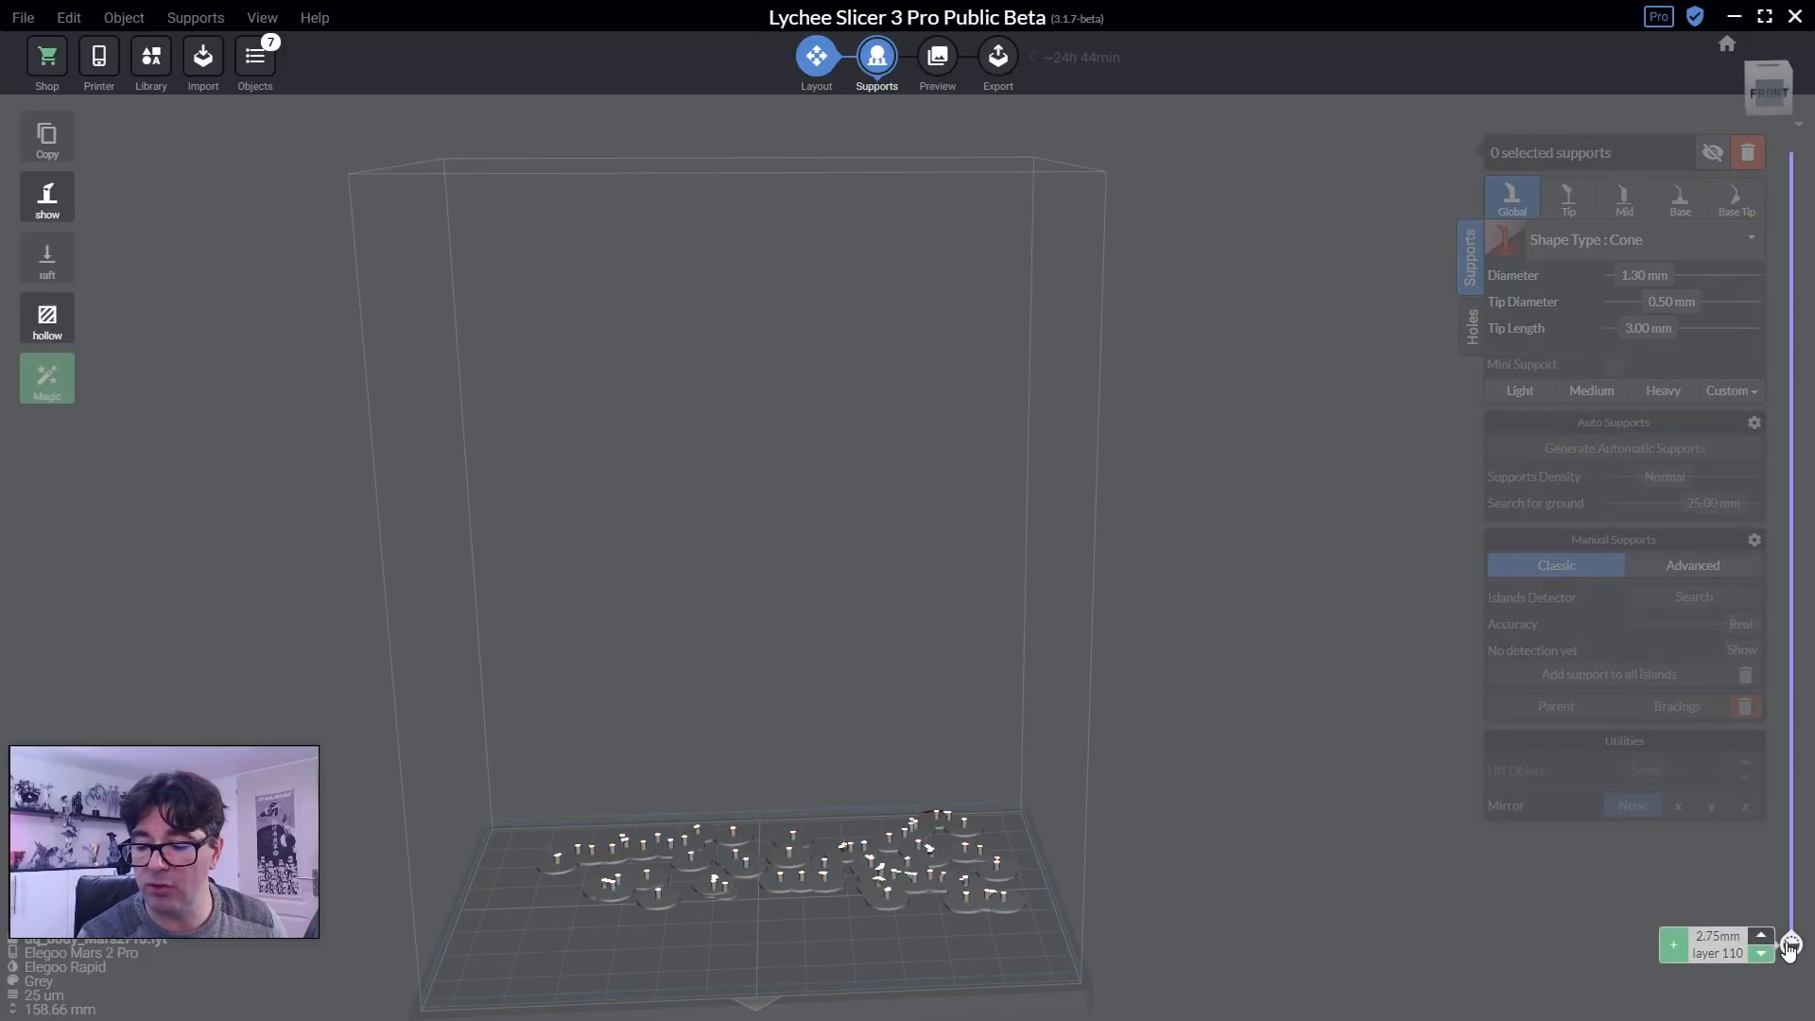
pyautogui.click(1674, 952)
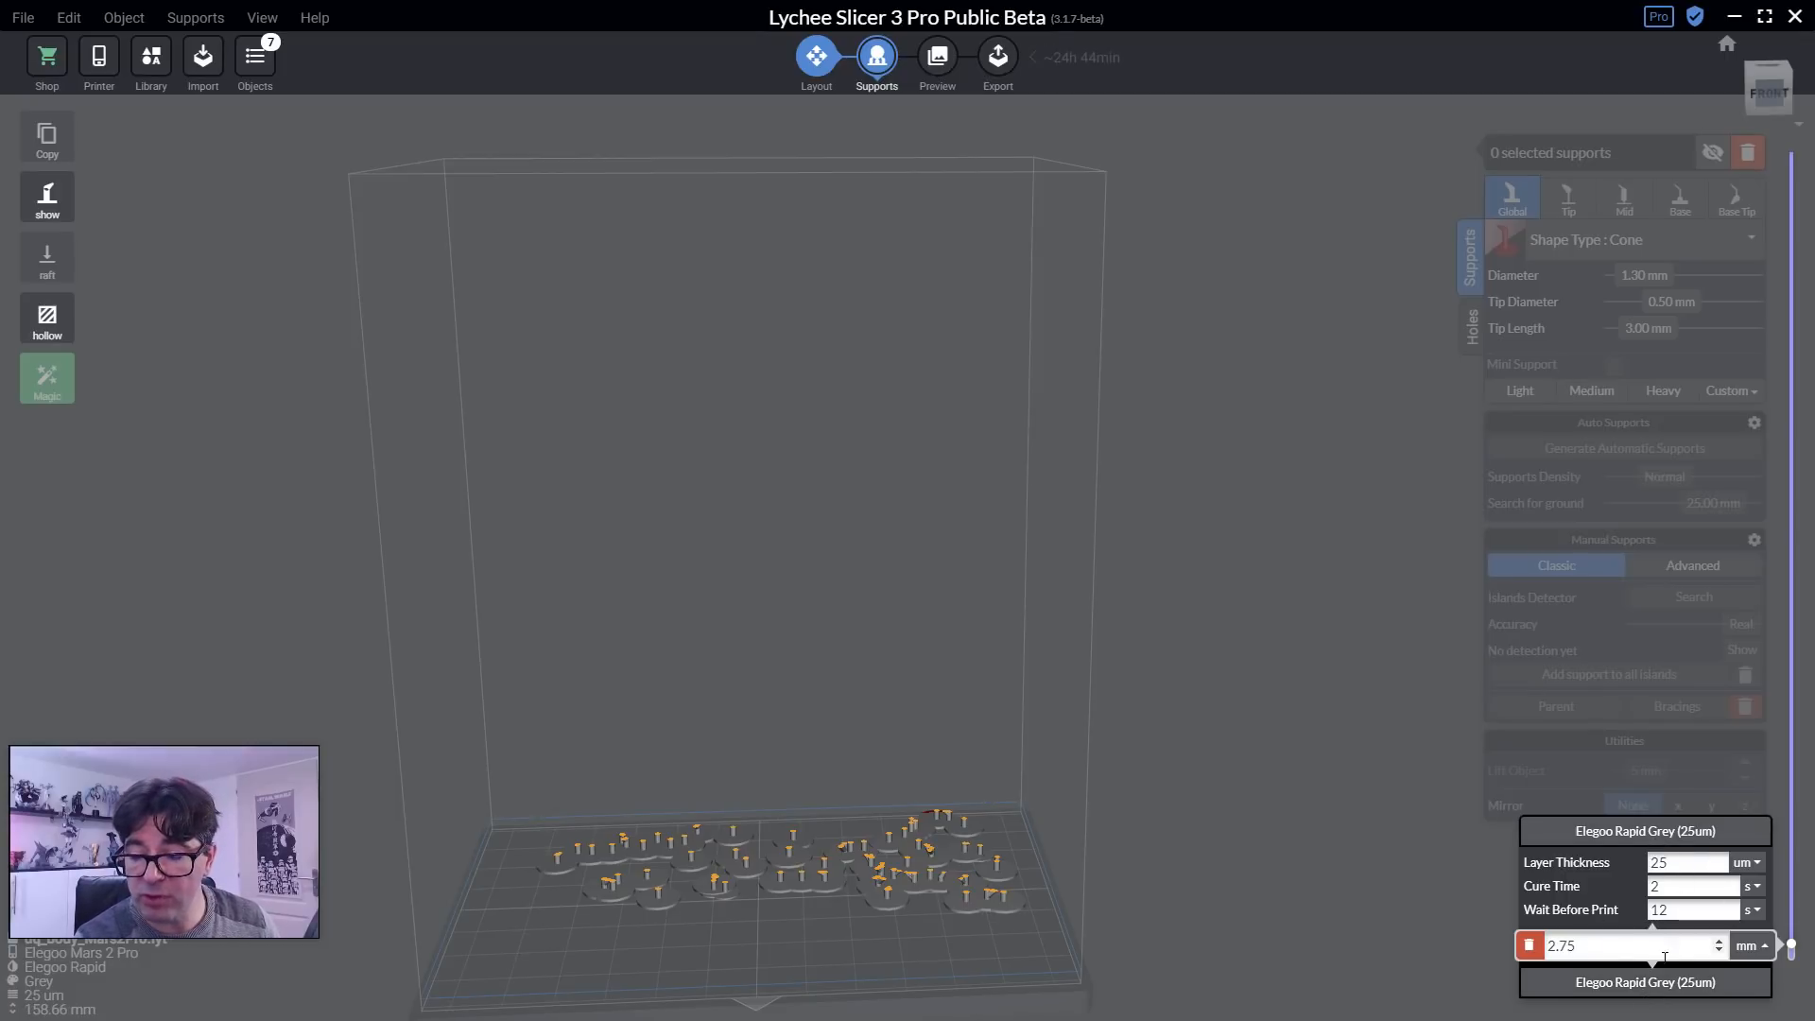
pyautogui.click(1638, 983)
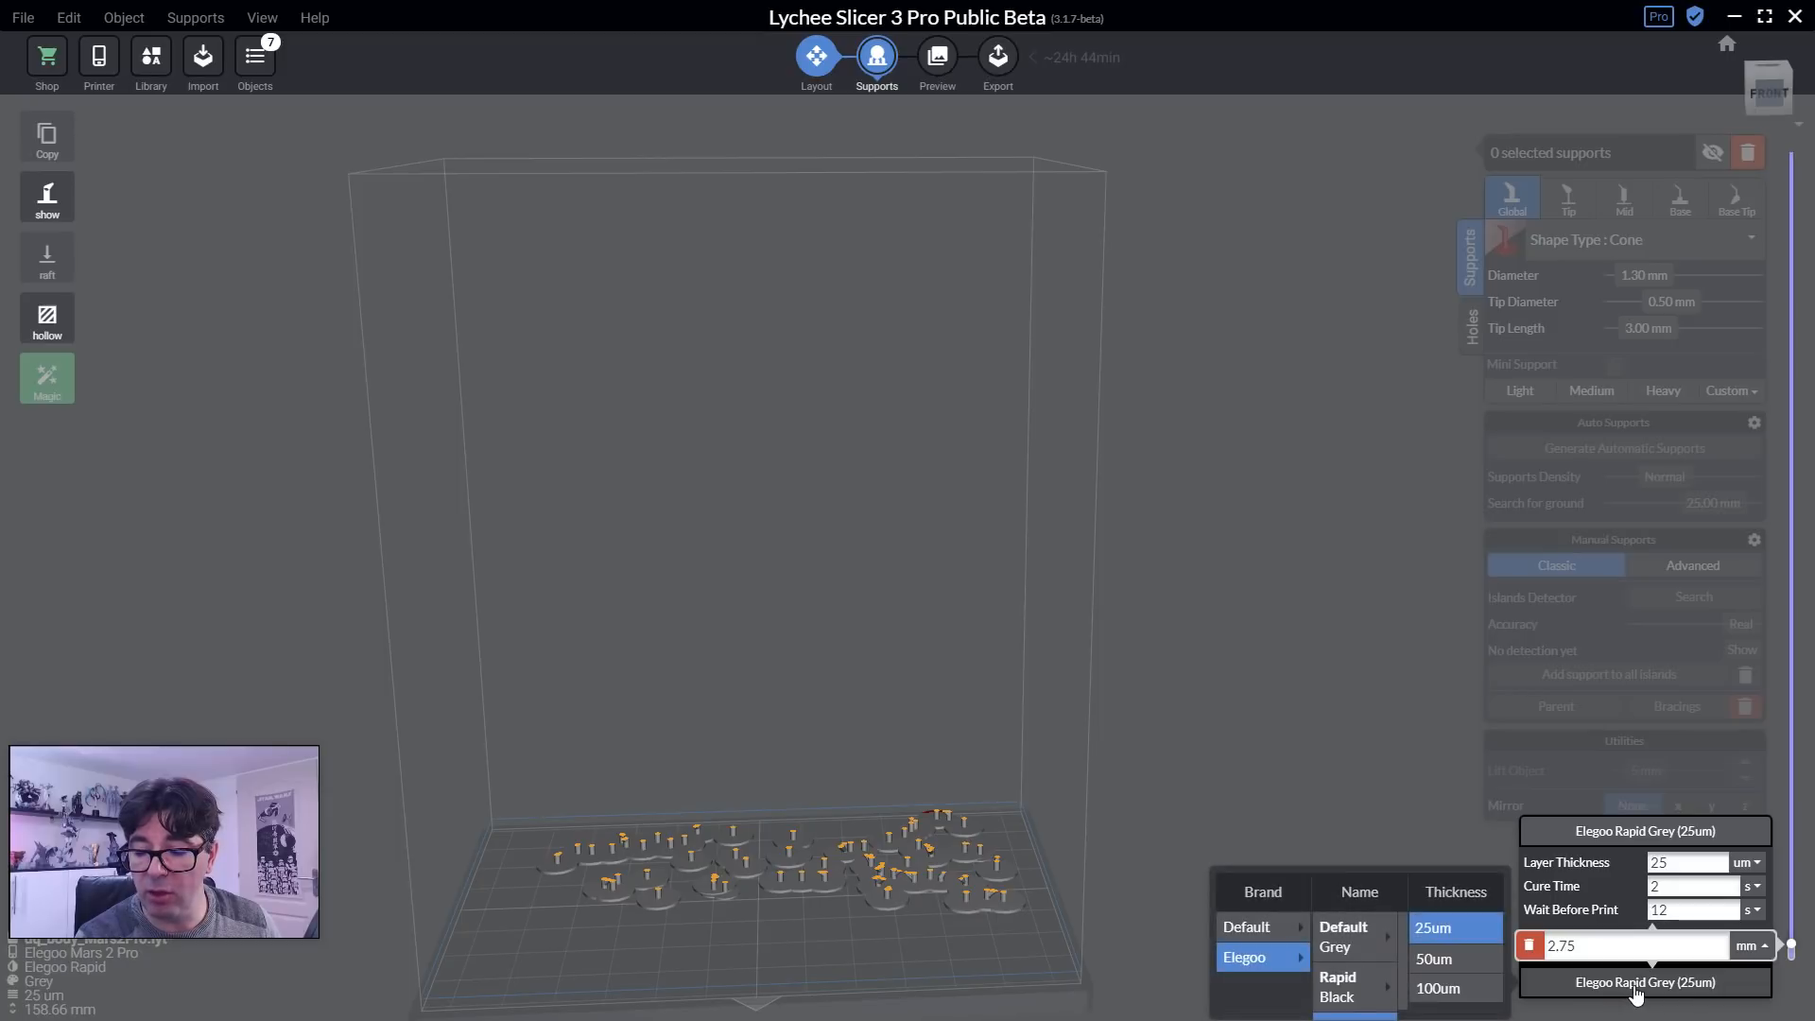
pyautogui.click(1434, 988)
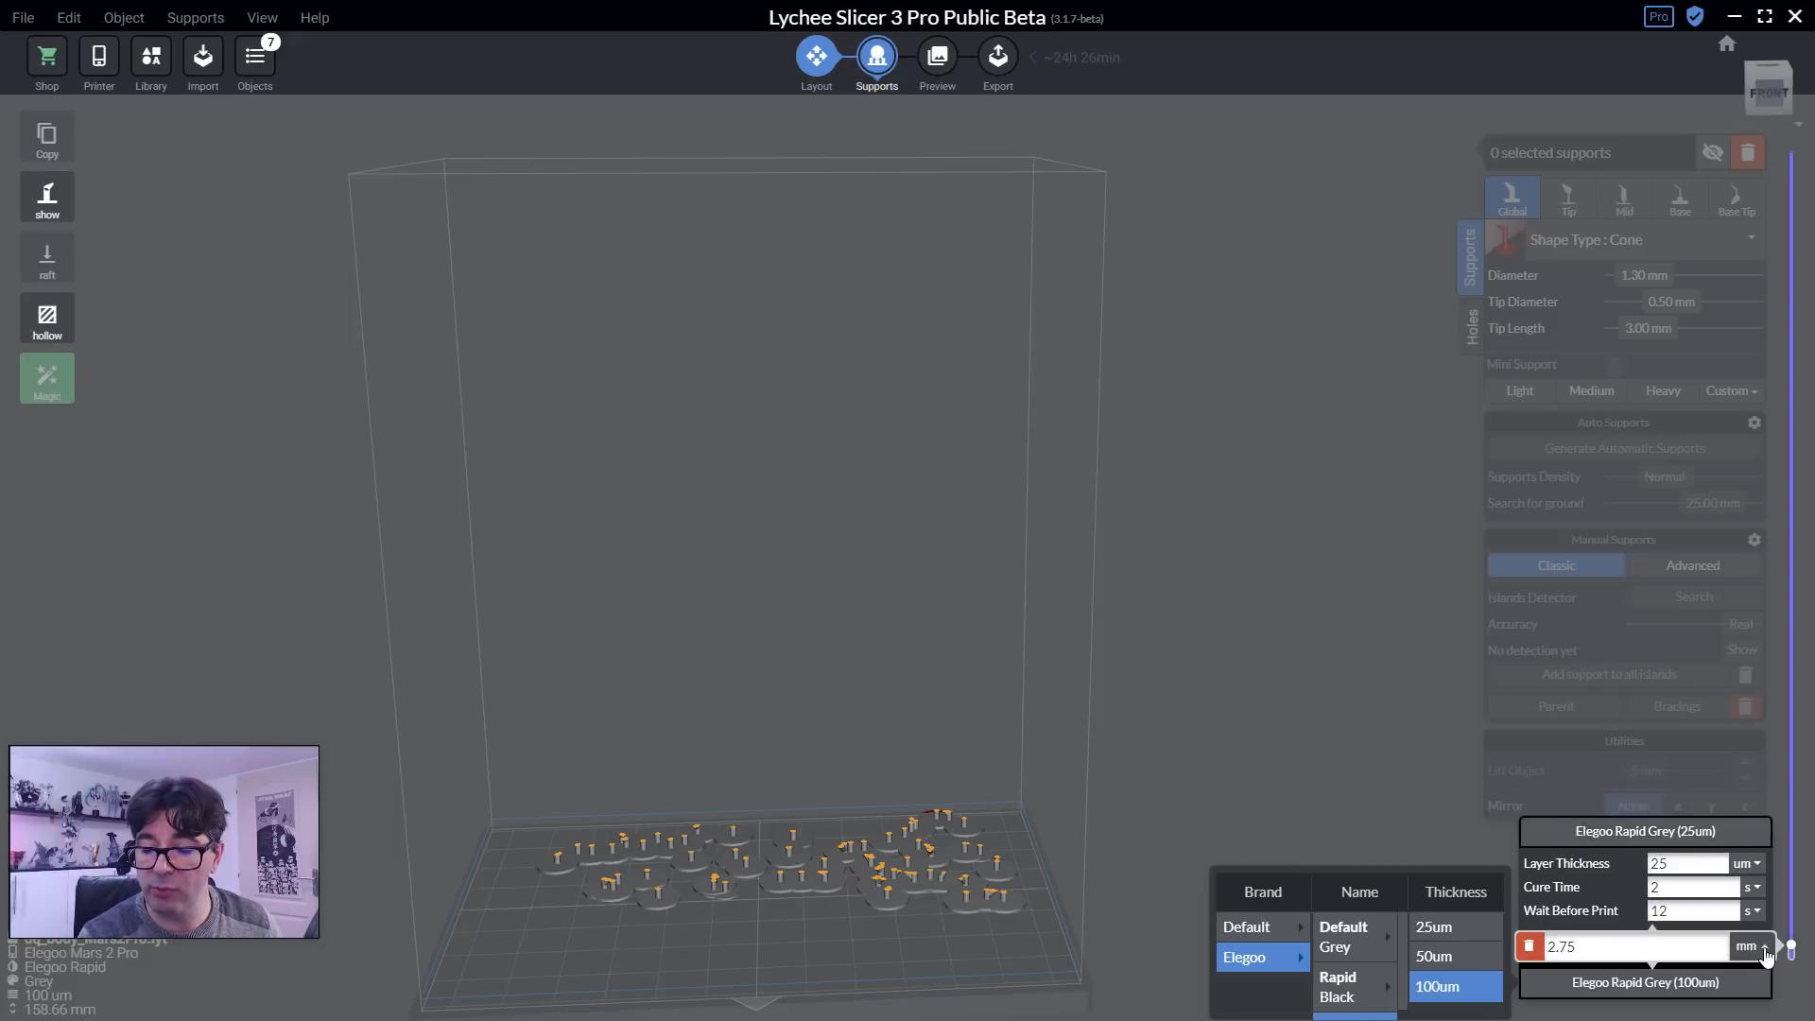
pyautogui.click(1327, 776)
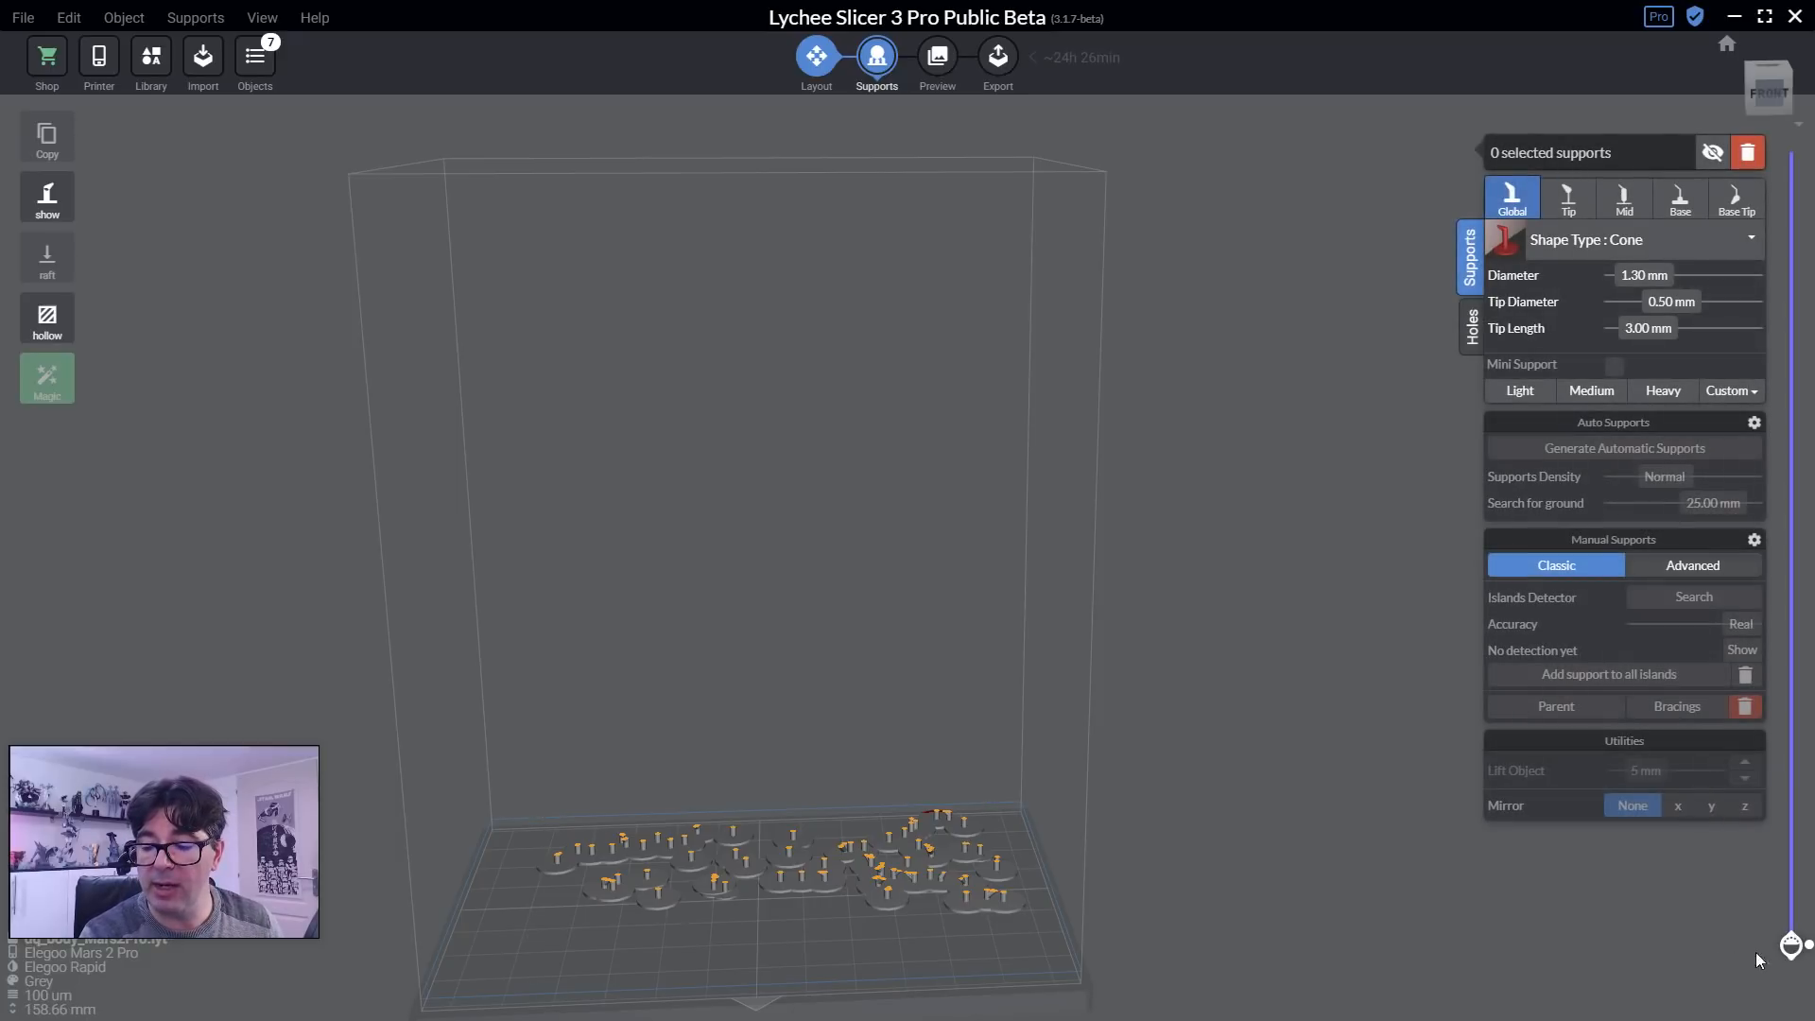
# Raise the split between the 100 um and 25 um sections to a height of 5.55 mm.
pyautogui.moveTo(1808, 944)
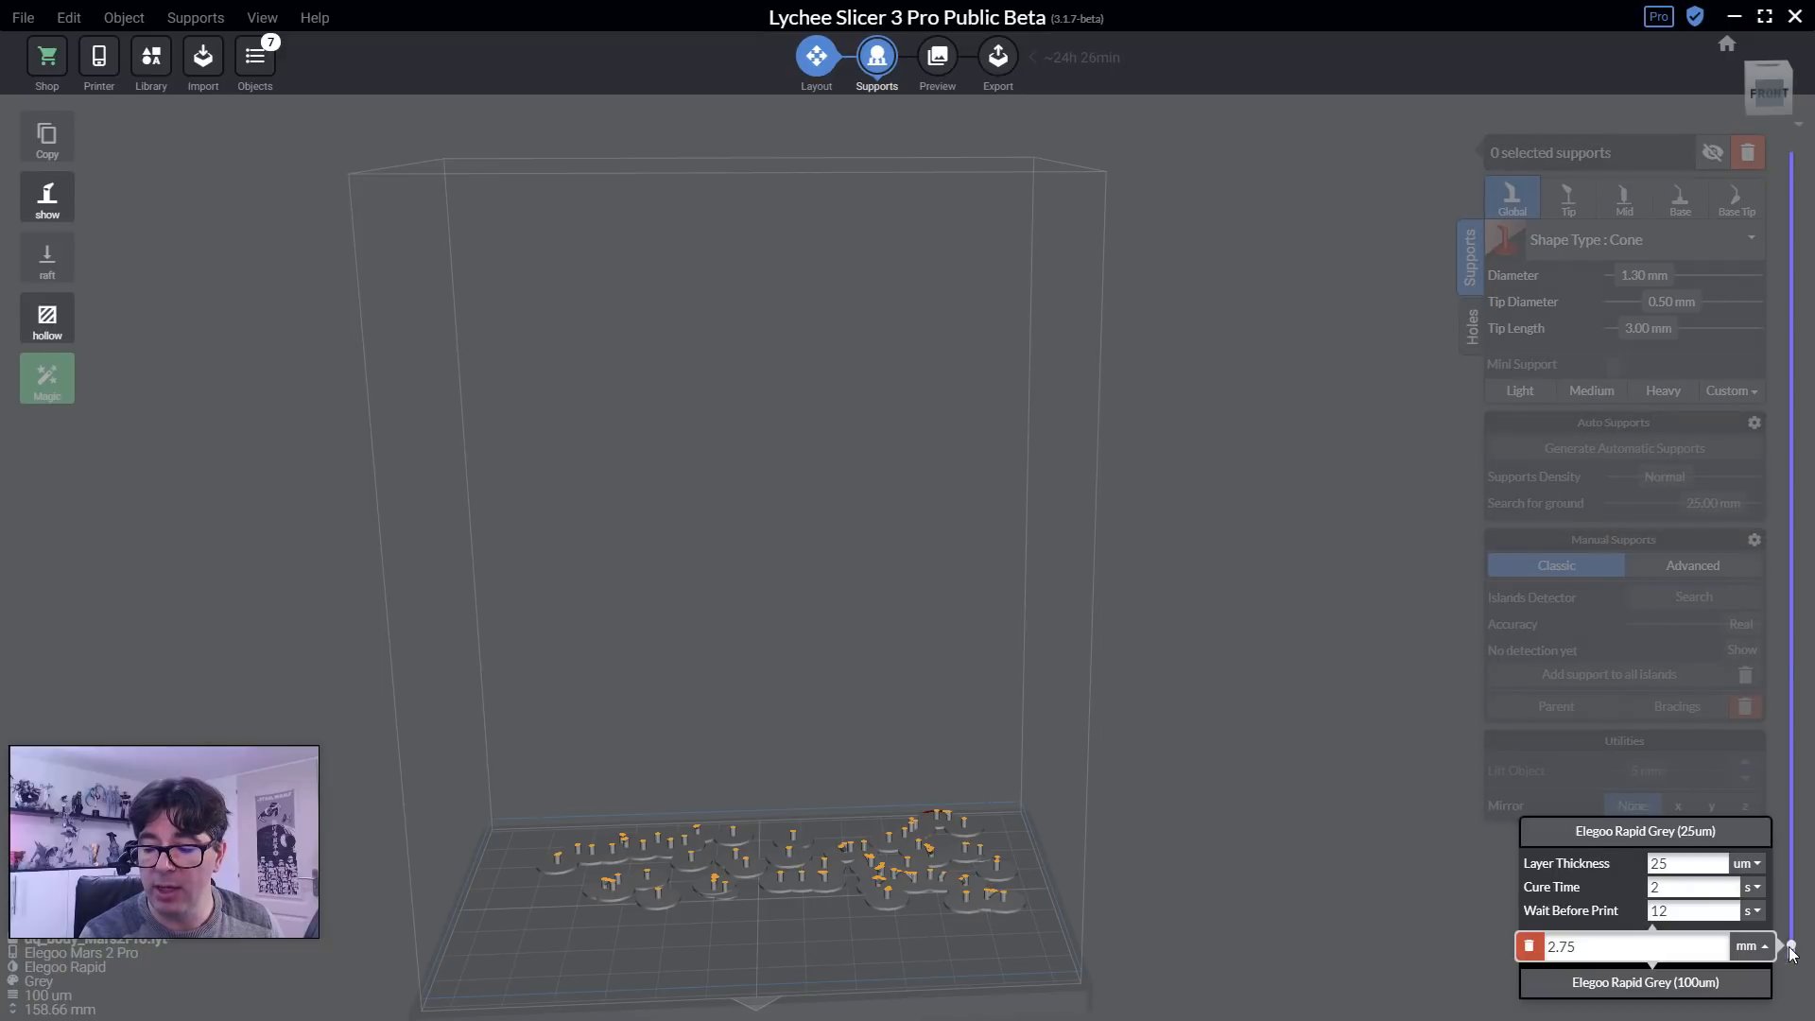
pyautogui.moveTo(1789, 947)
pyautogui.mouseDown()
pyautogui.moveTo(1790, 917)
pyautogui.moveTo(1786, 934)
pyautogui.mouseUp()
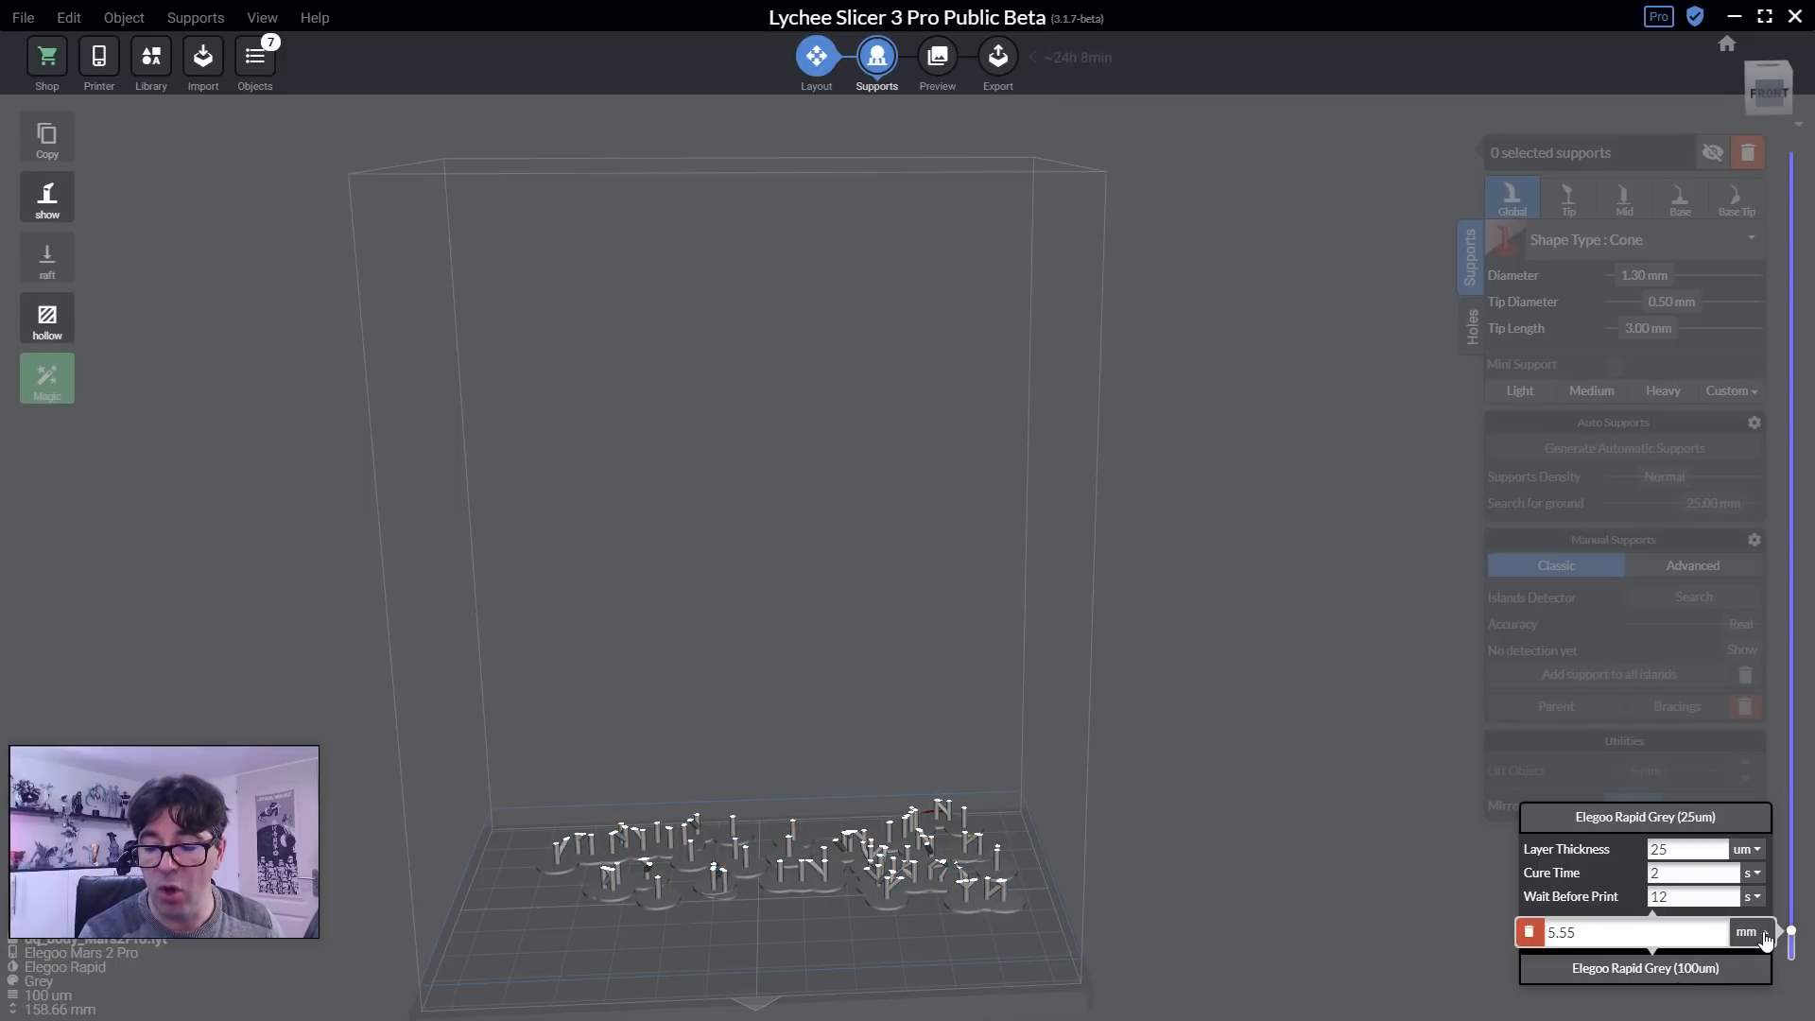
pyautogui.click(1323, 919)
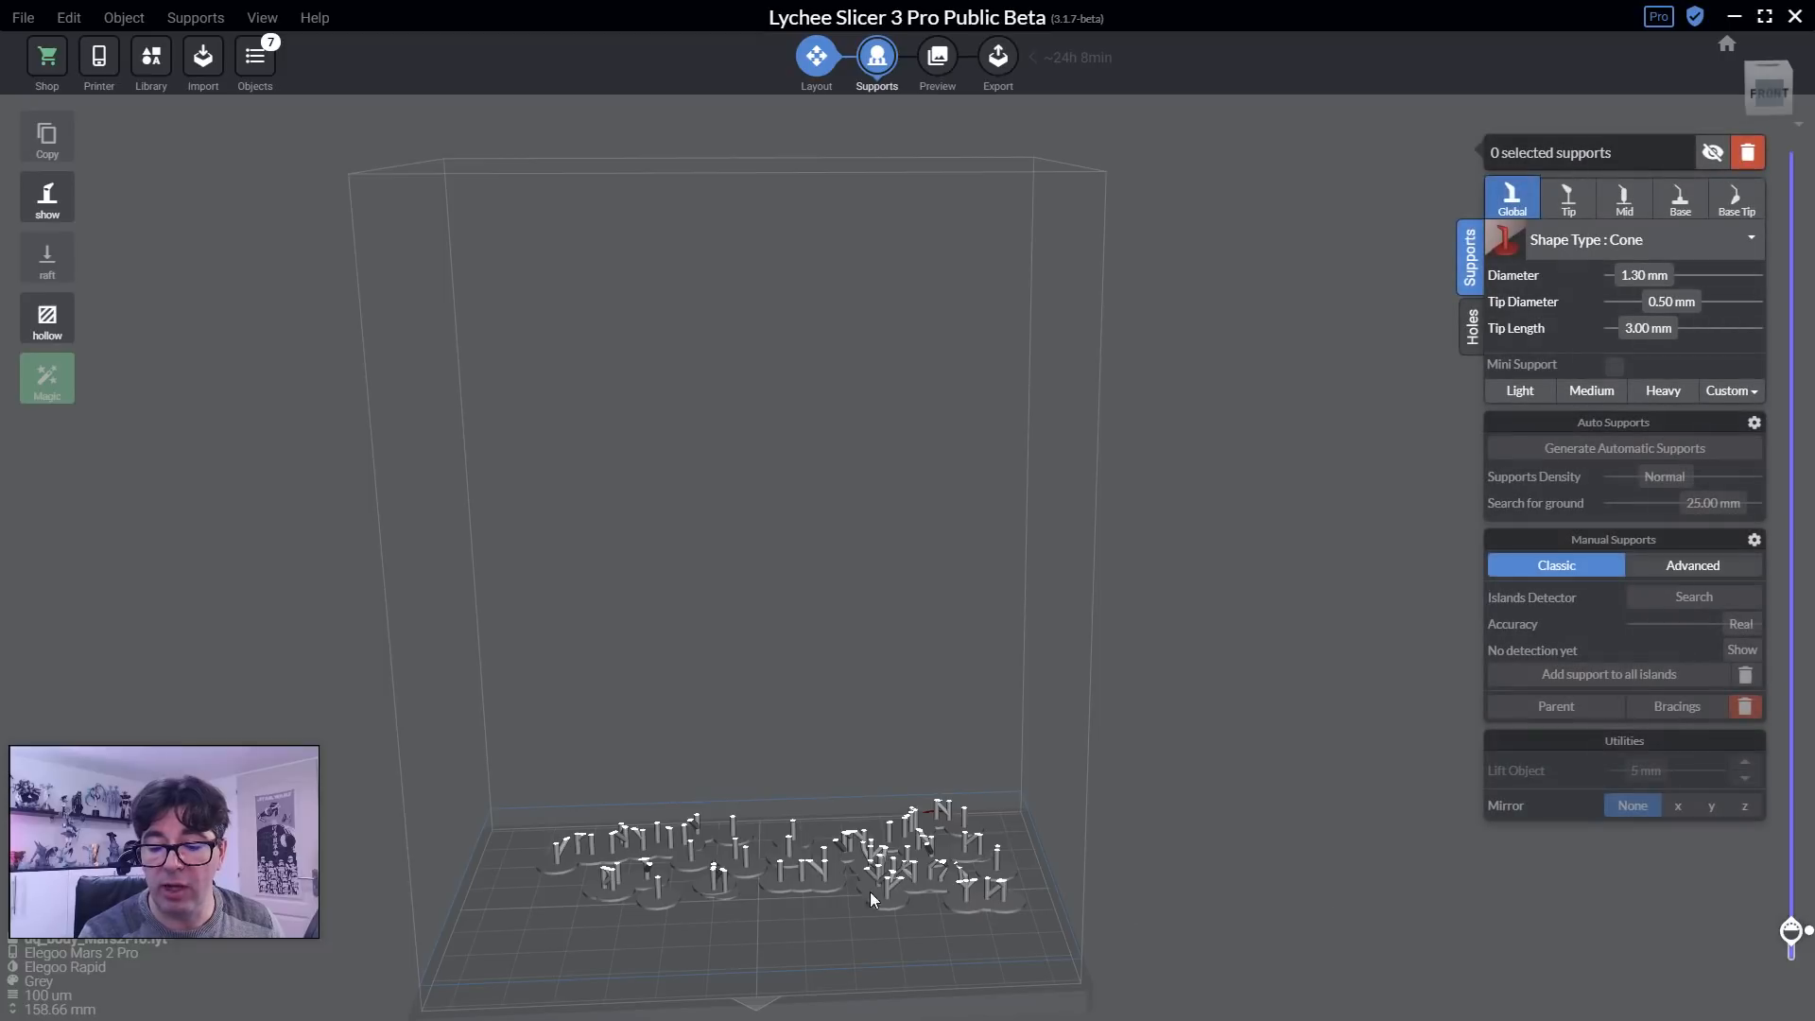
# Add a layer-settings split at 77.84 mm, across the torso, and assign Elegoo Rapid Grey 50 um to the section above.
pyautogui.moveTo(1116, 870)
pyautogui.mouseDown(button='right')
pyautogui.moveTo(1125, 843)
pyautogui.moveTo(1131, 860)
pyautogui.mouseUp(button='right')
pyautogui.moveTo(1778, 940)
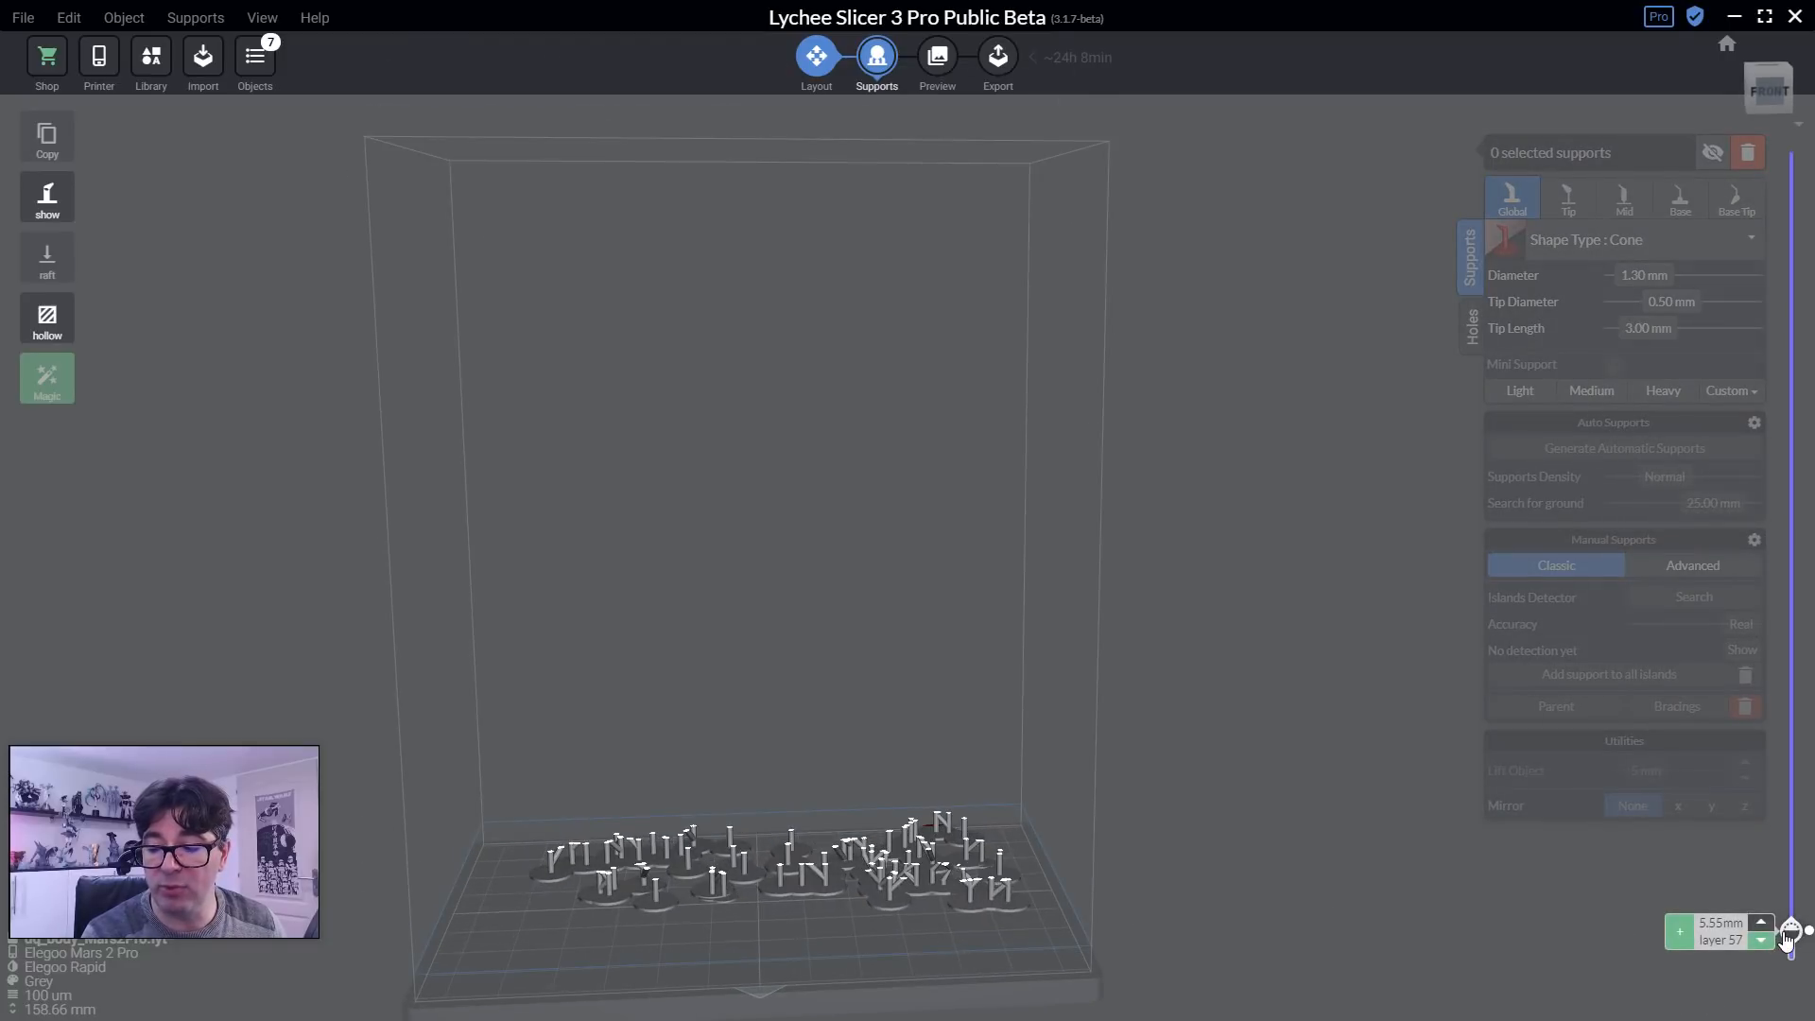
pyautogui.moveTo(1787, 939); pyautogui.dragTo(1732, 574)
pyautogui.moveTo(1792, 571)
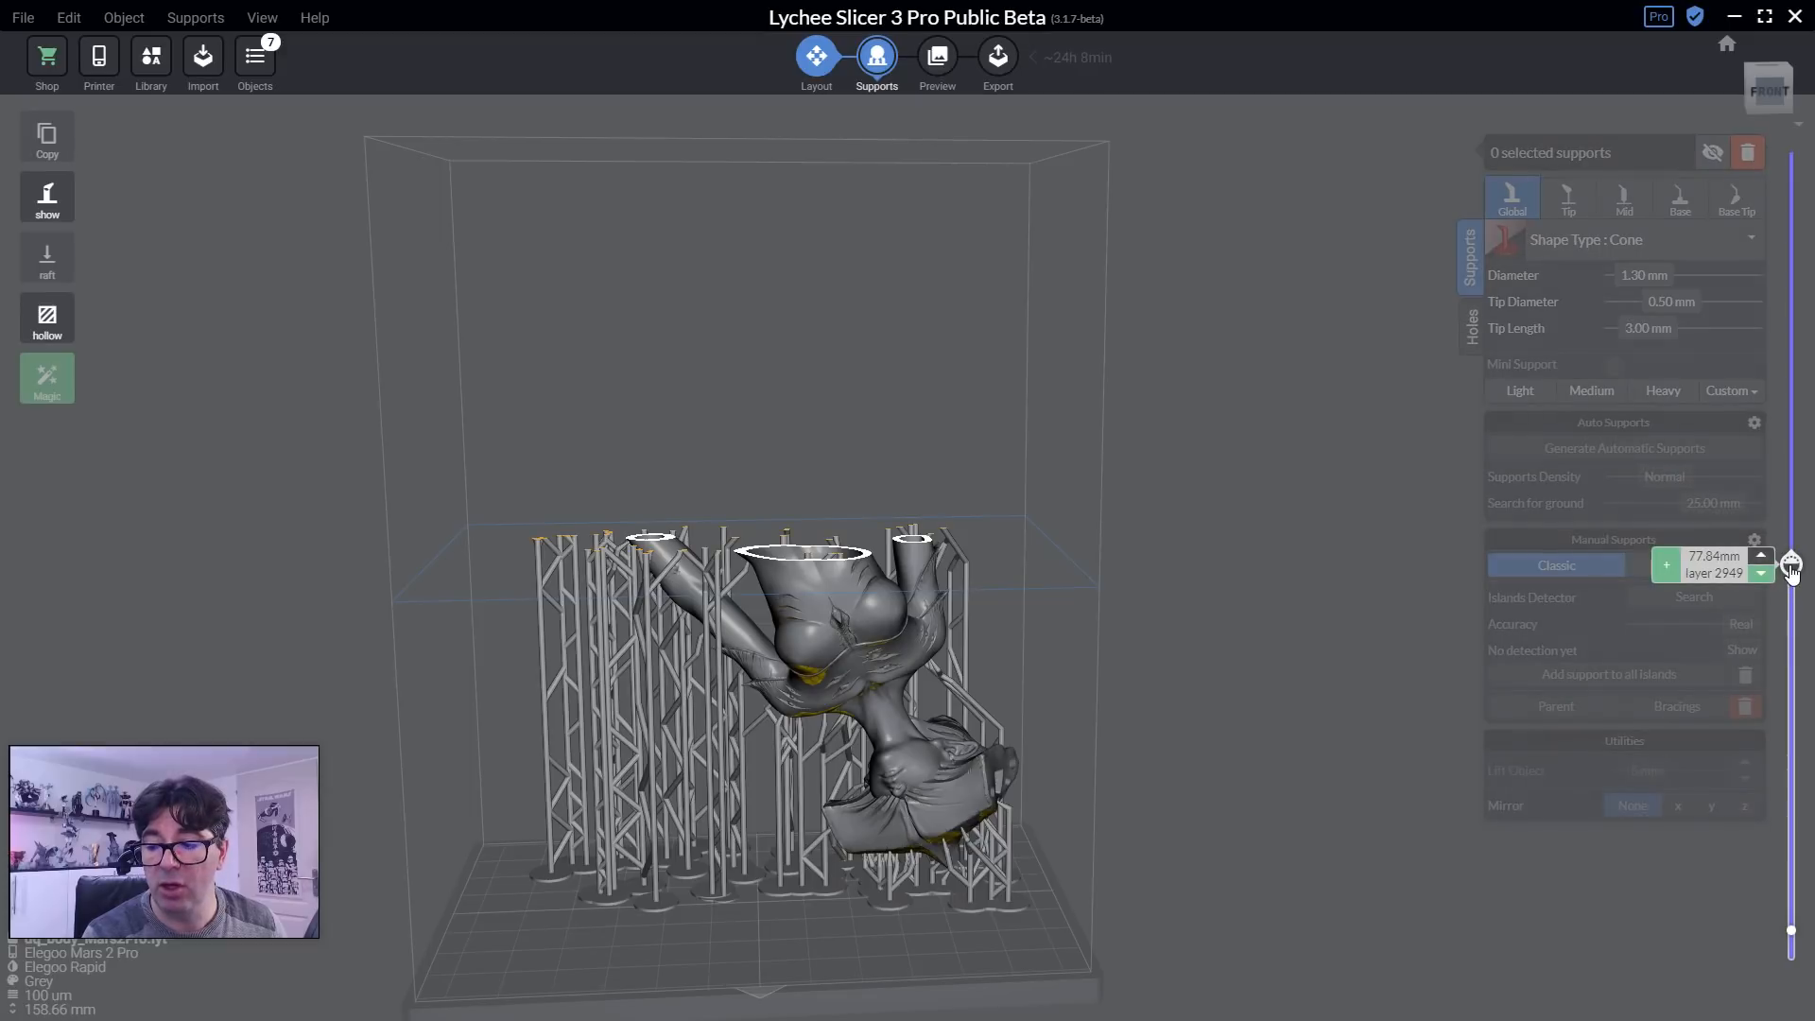
pyautogui.click(1666, 566)
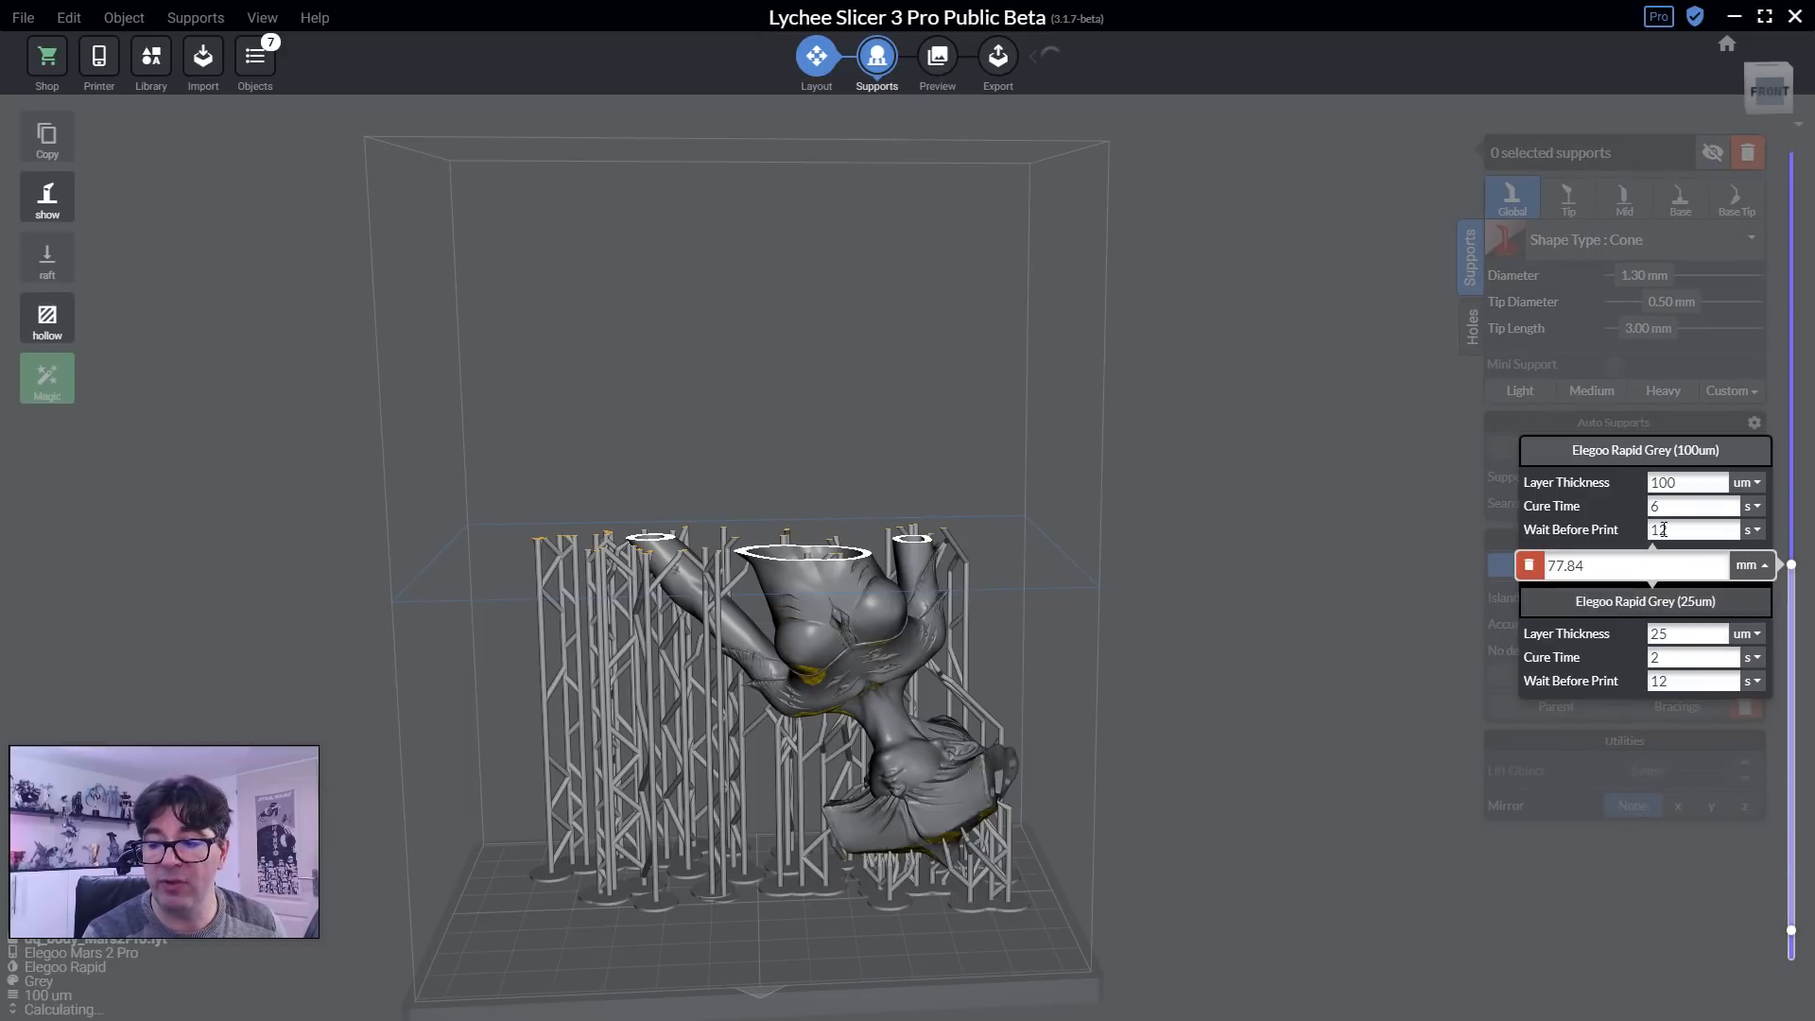
pyautogui.click(1664, 461)
pyautogui.click(1435, 468)
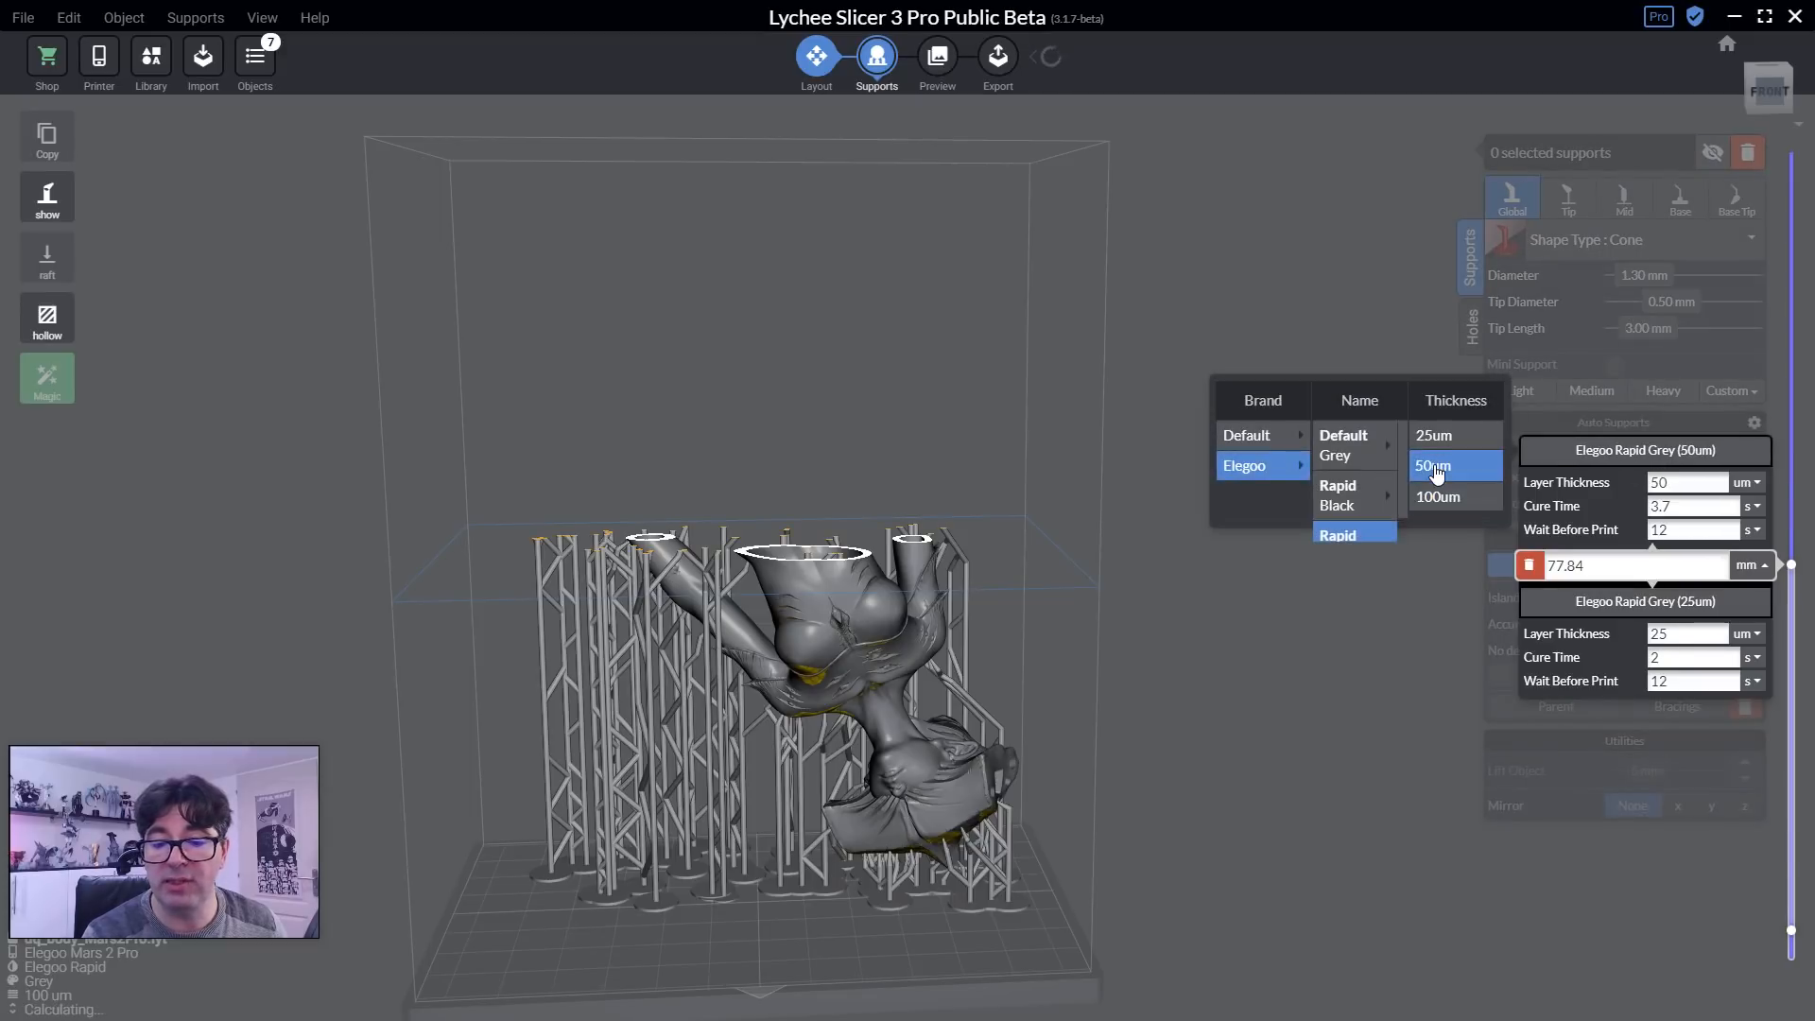
pyautogui.click(1274, 729)
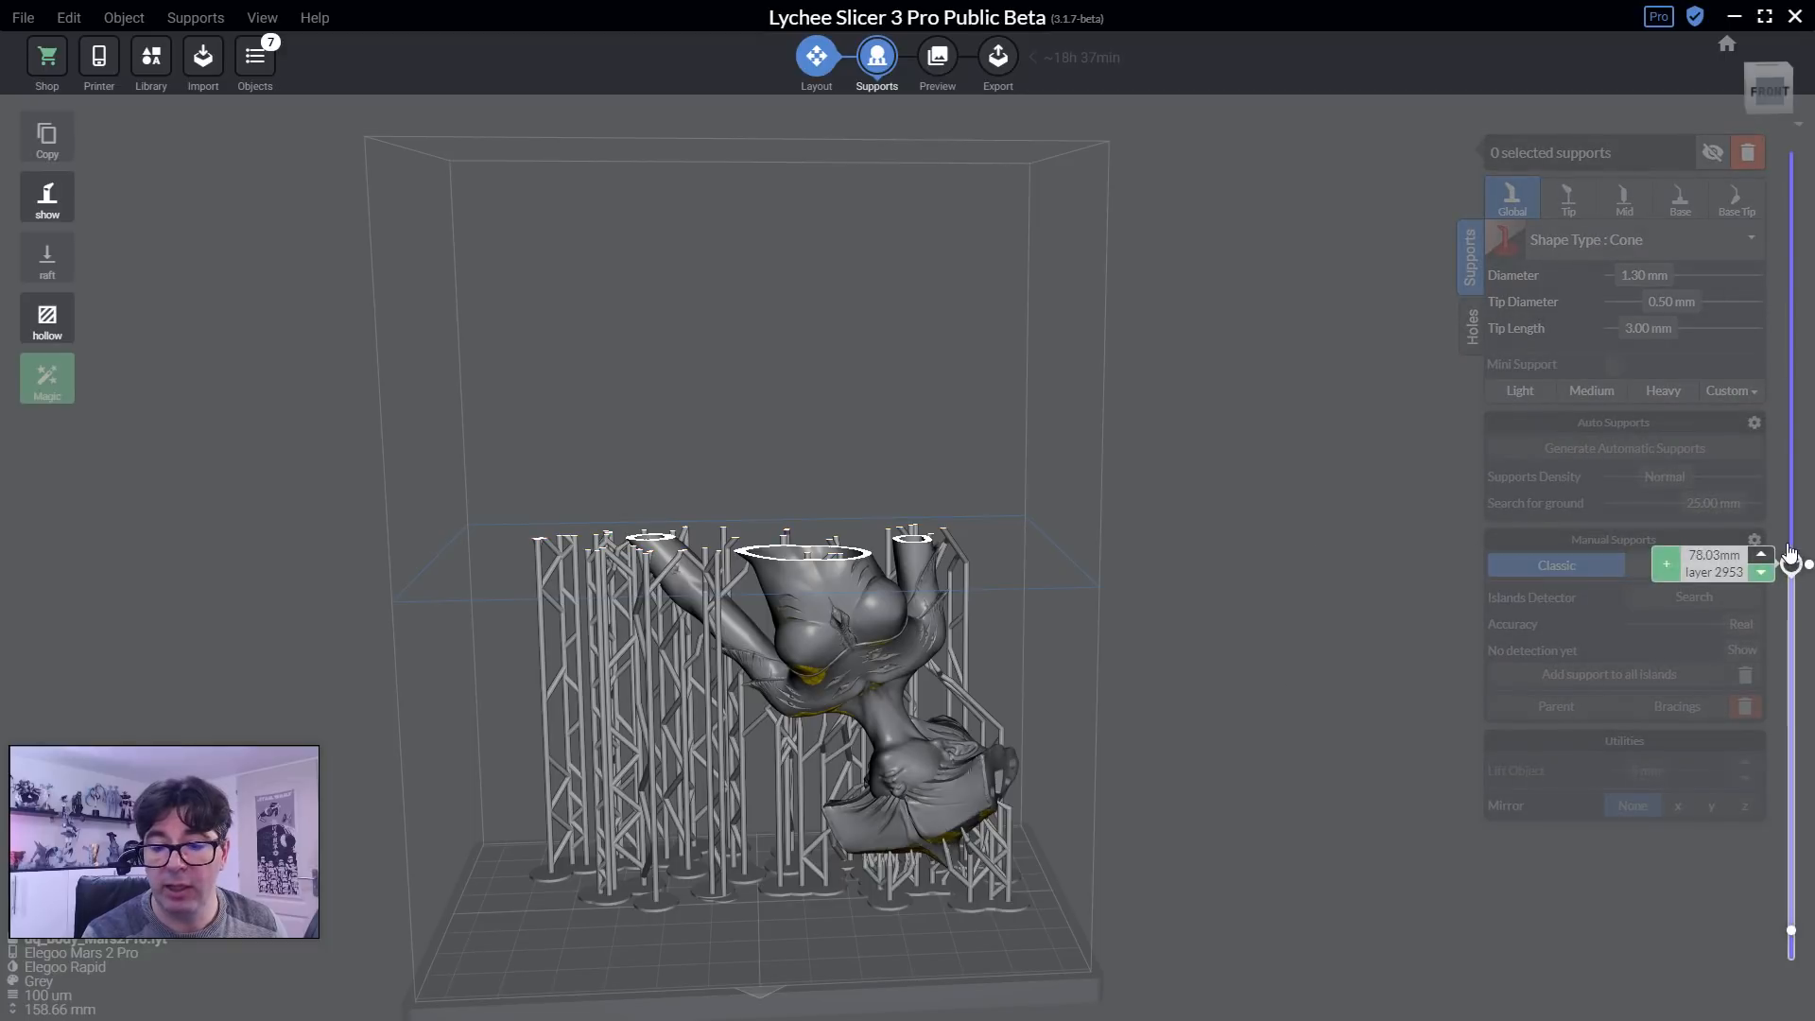
# Add another layer-settings split at 87.34 mm and assign Elegoo Rapid Grey 25 um to the section above.
pyautogui.moveTo(1789, 565); pyautogui.dragTo(1769, 517)
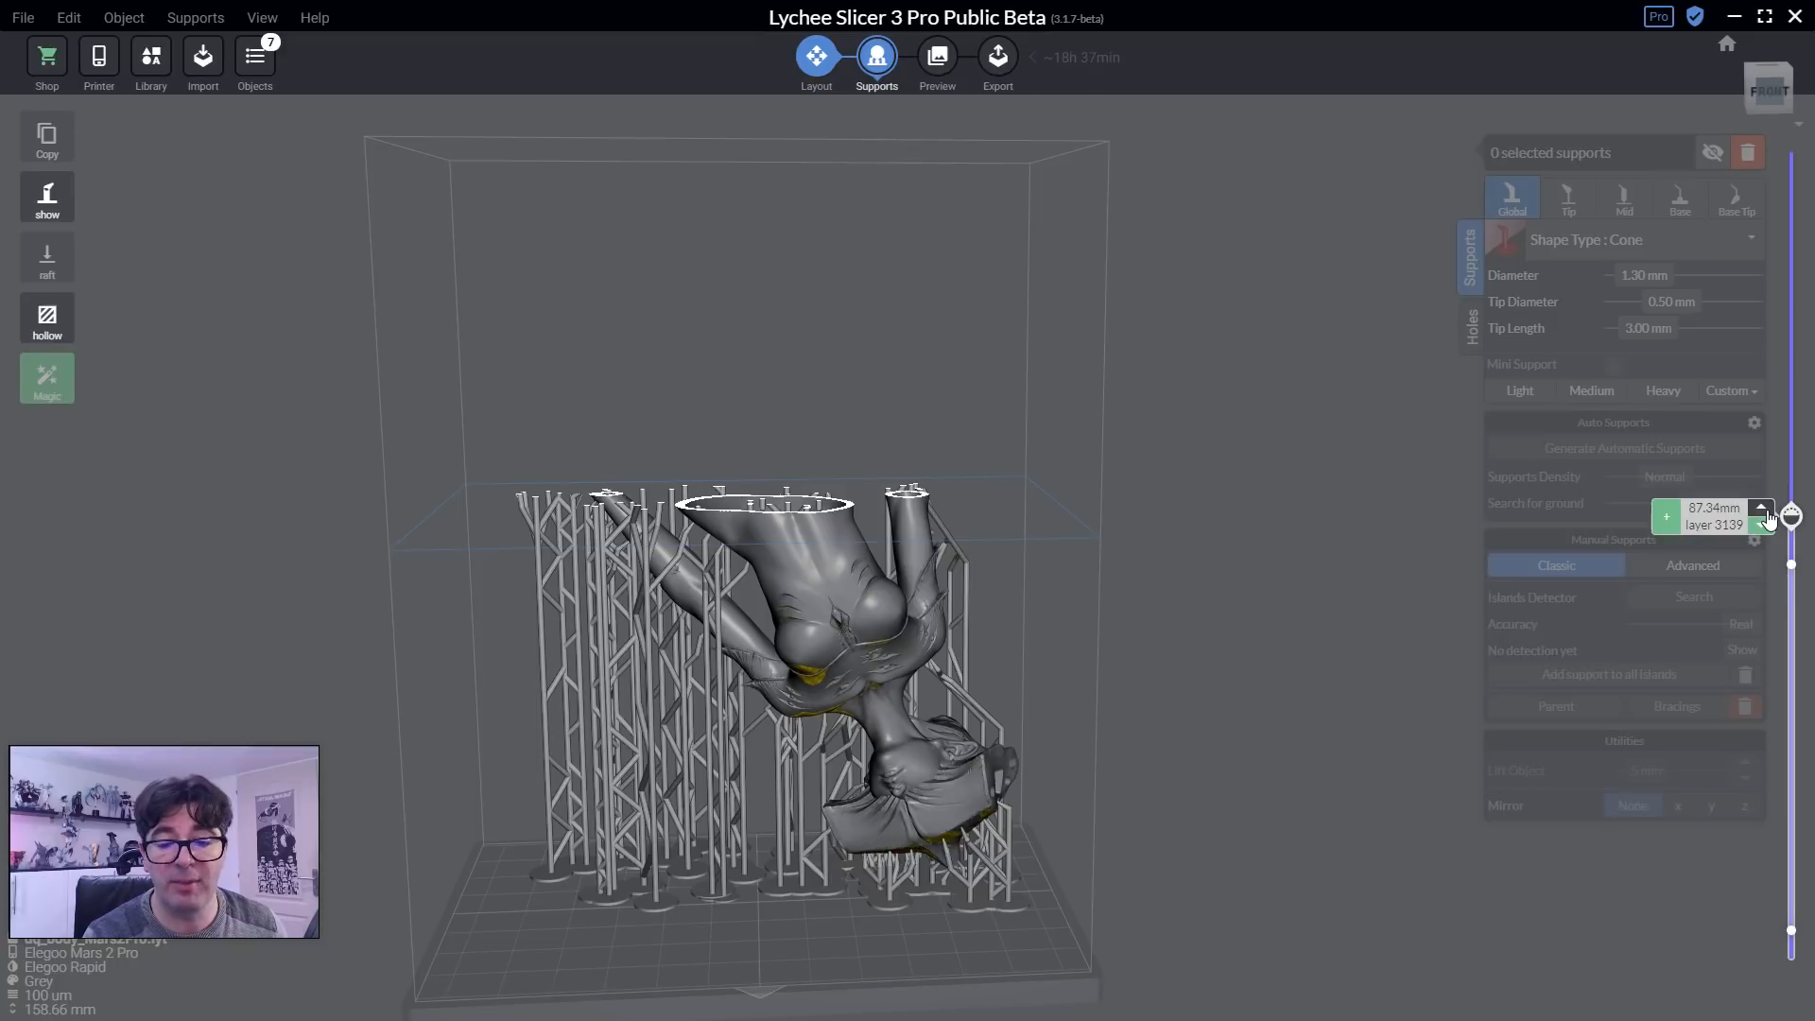
pyautogui.click(1666, 517)
pyautogui.click(1671, 414)
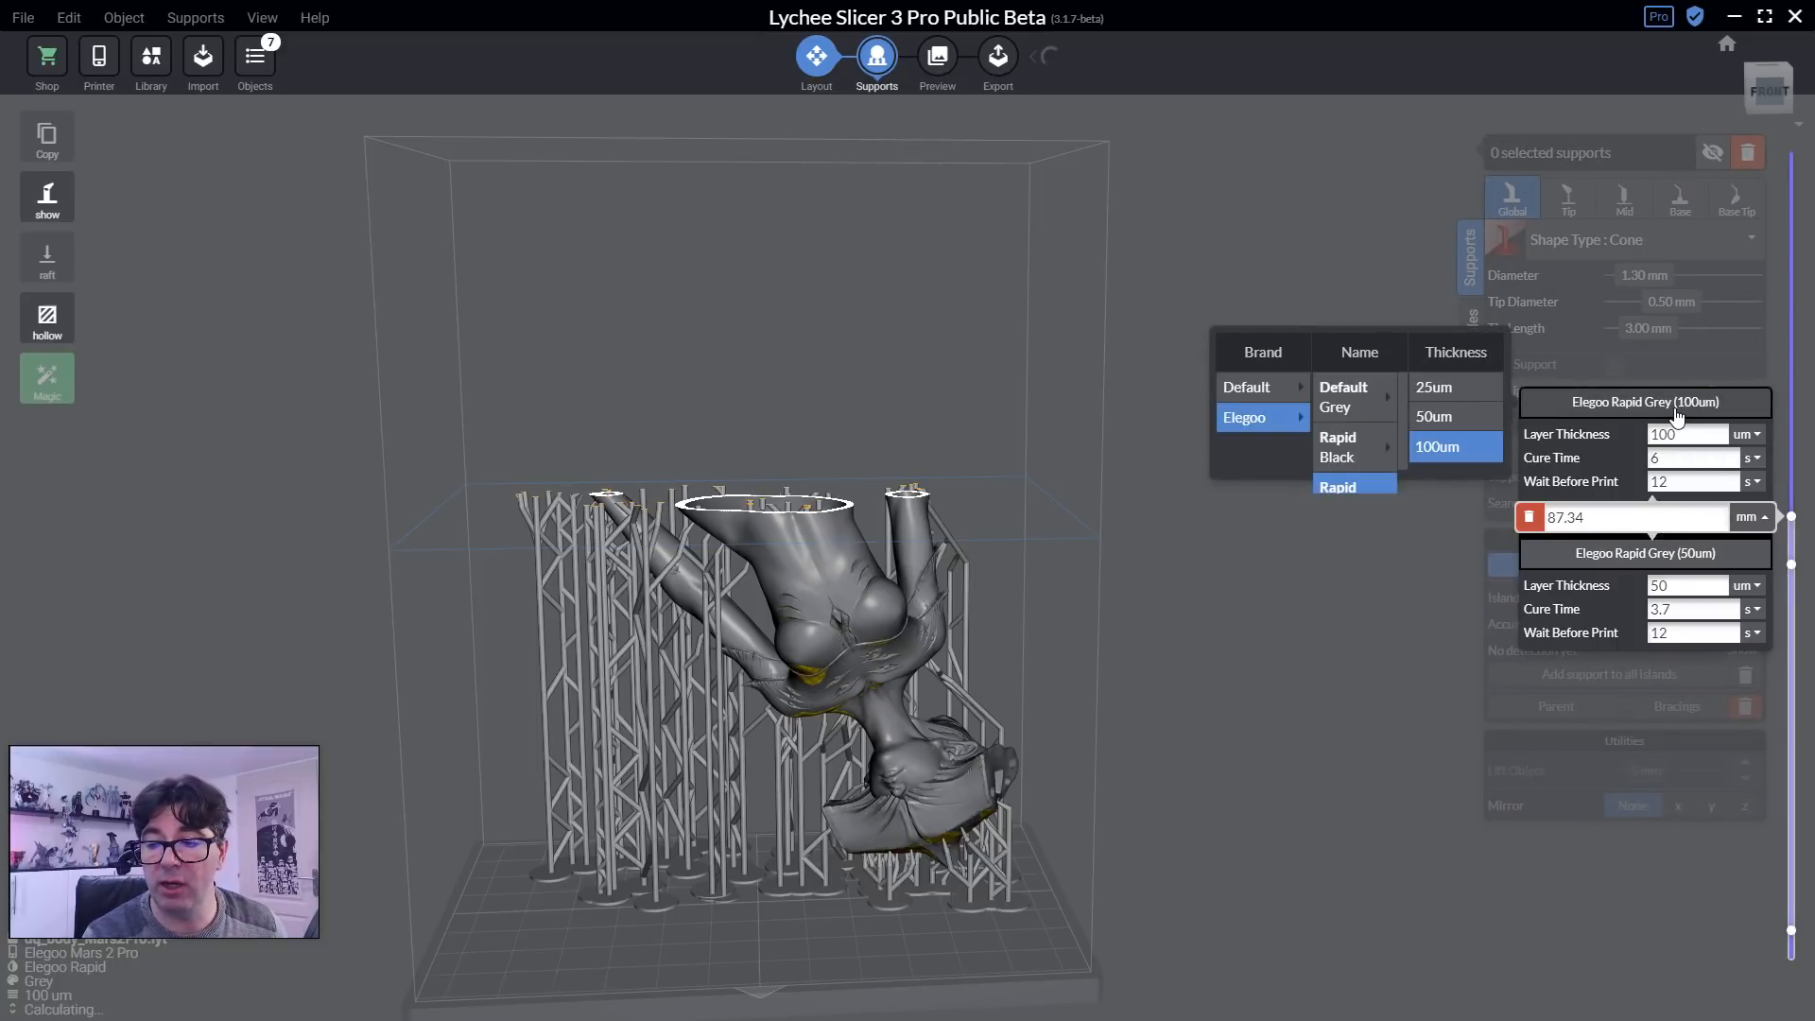
pyautogui.click(1437, 388)
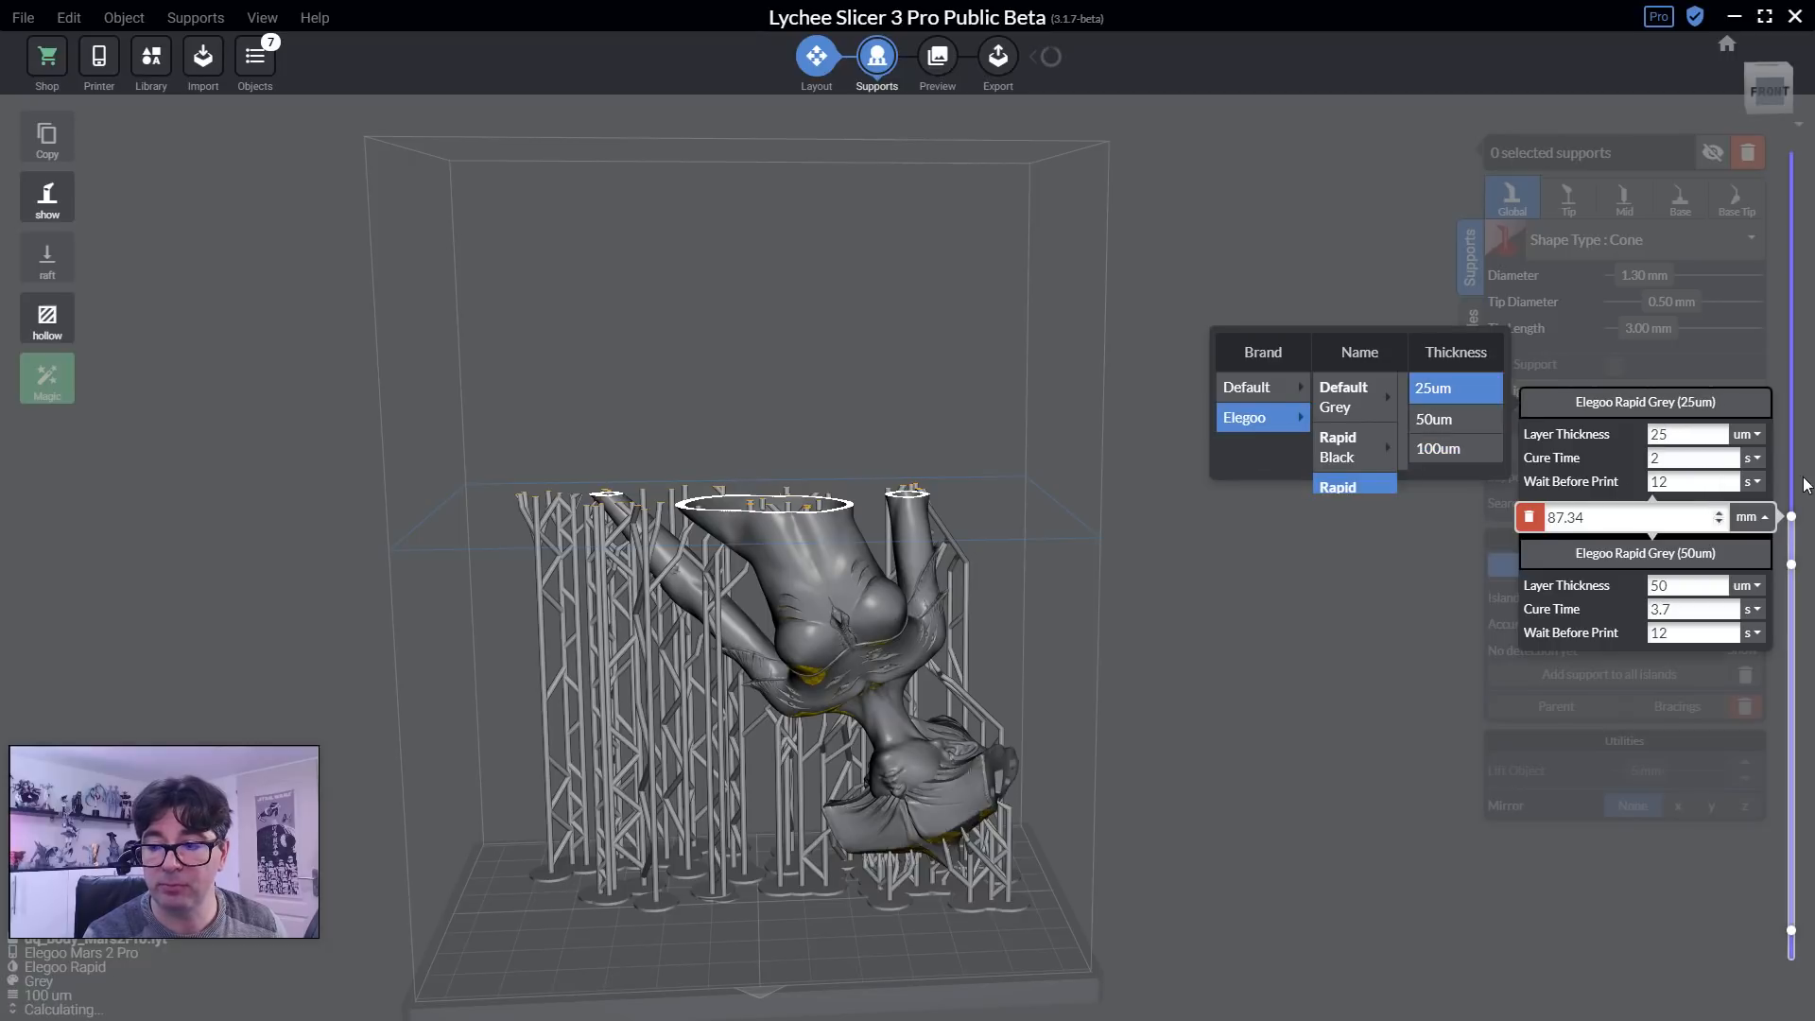
pyautogui.click(1347, 577)
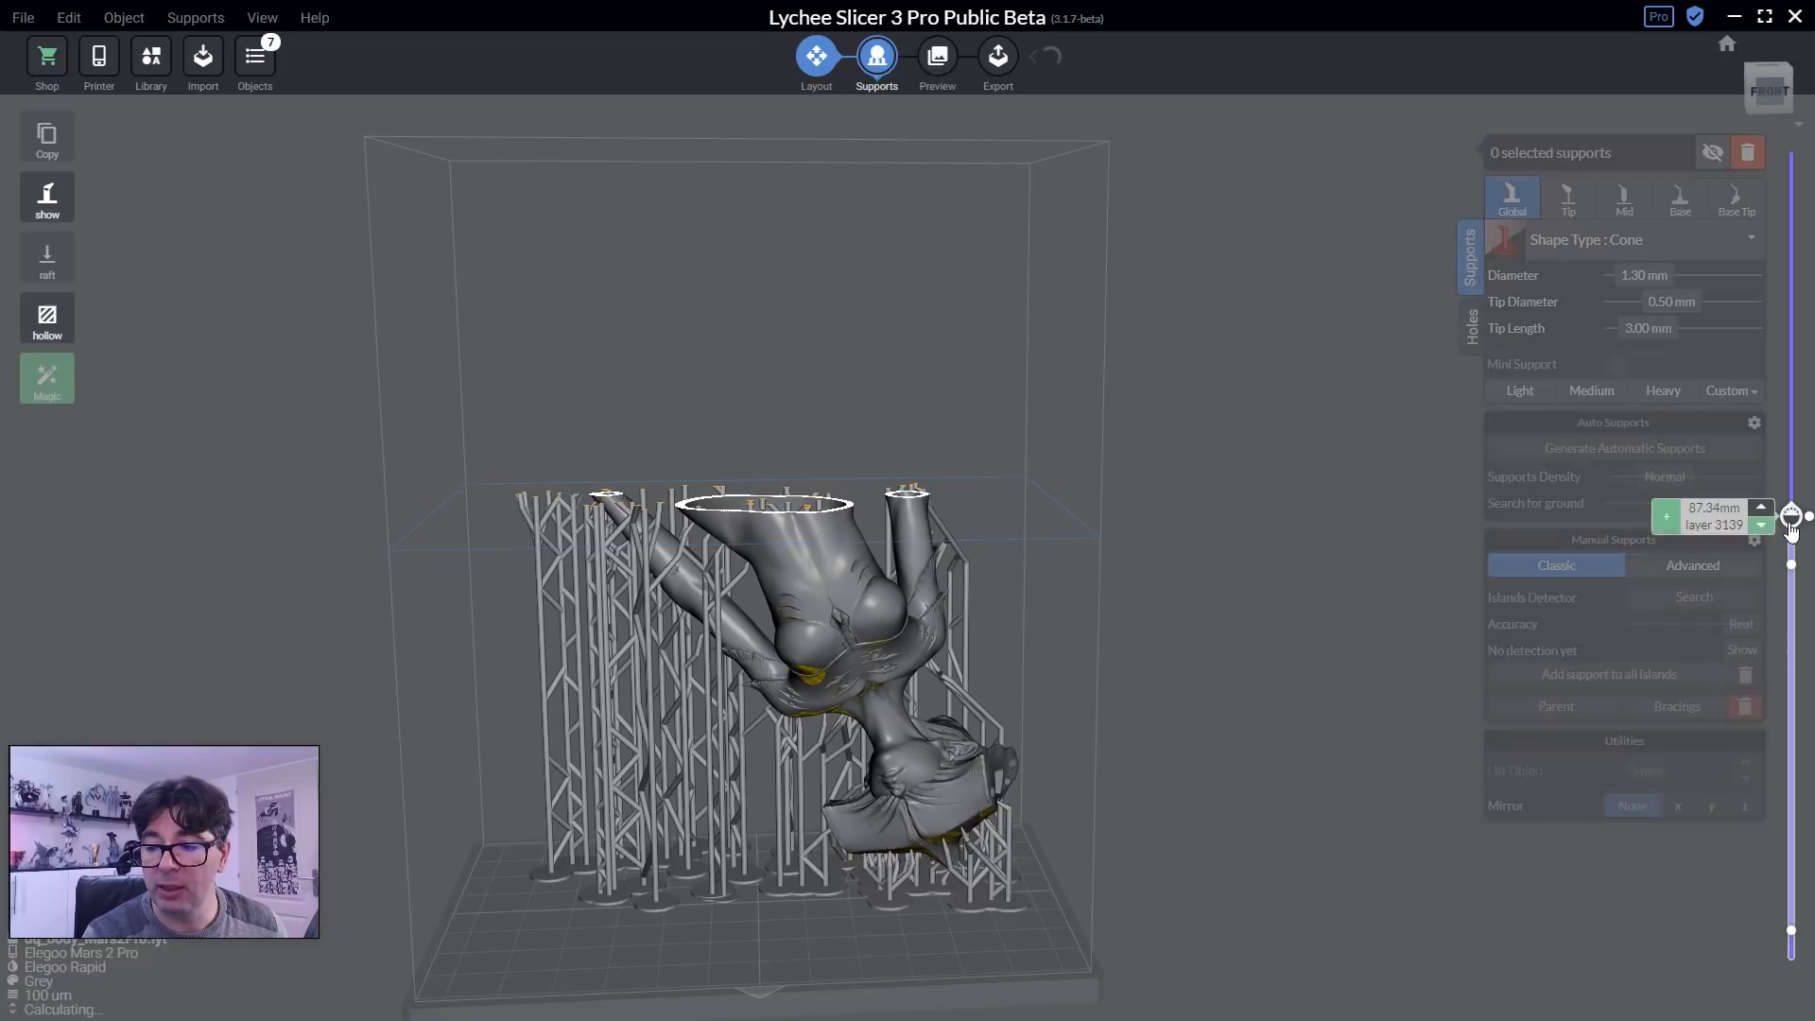
# Add a further layer-settings split at 146.04 mm, near the upper ends of the thighs.
pyautogui.moveTo(1791, 517); pyautogui.dragTo(1755, 227)
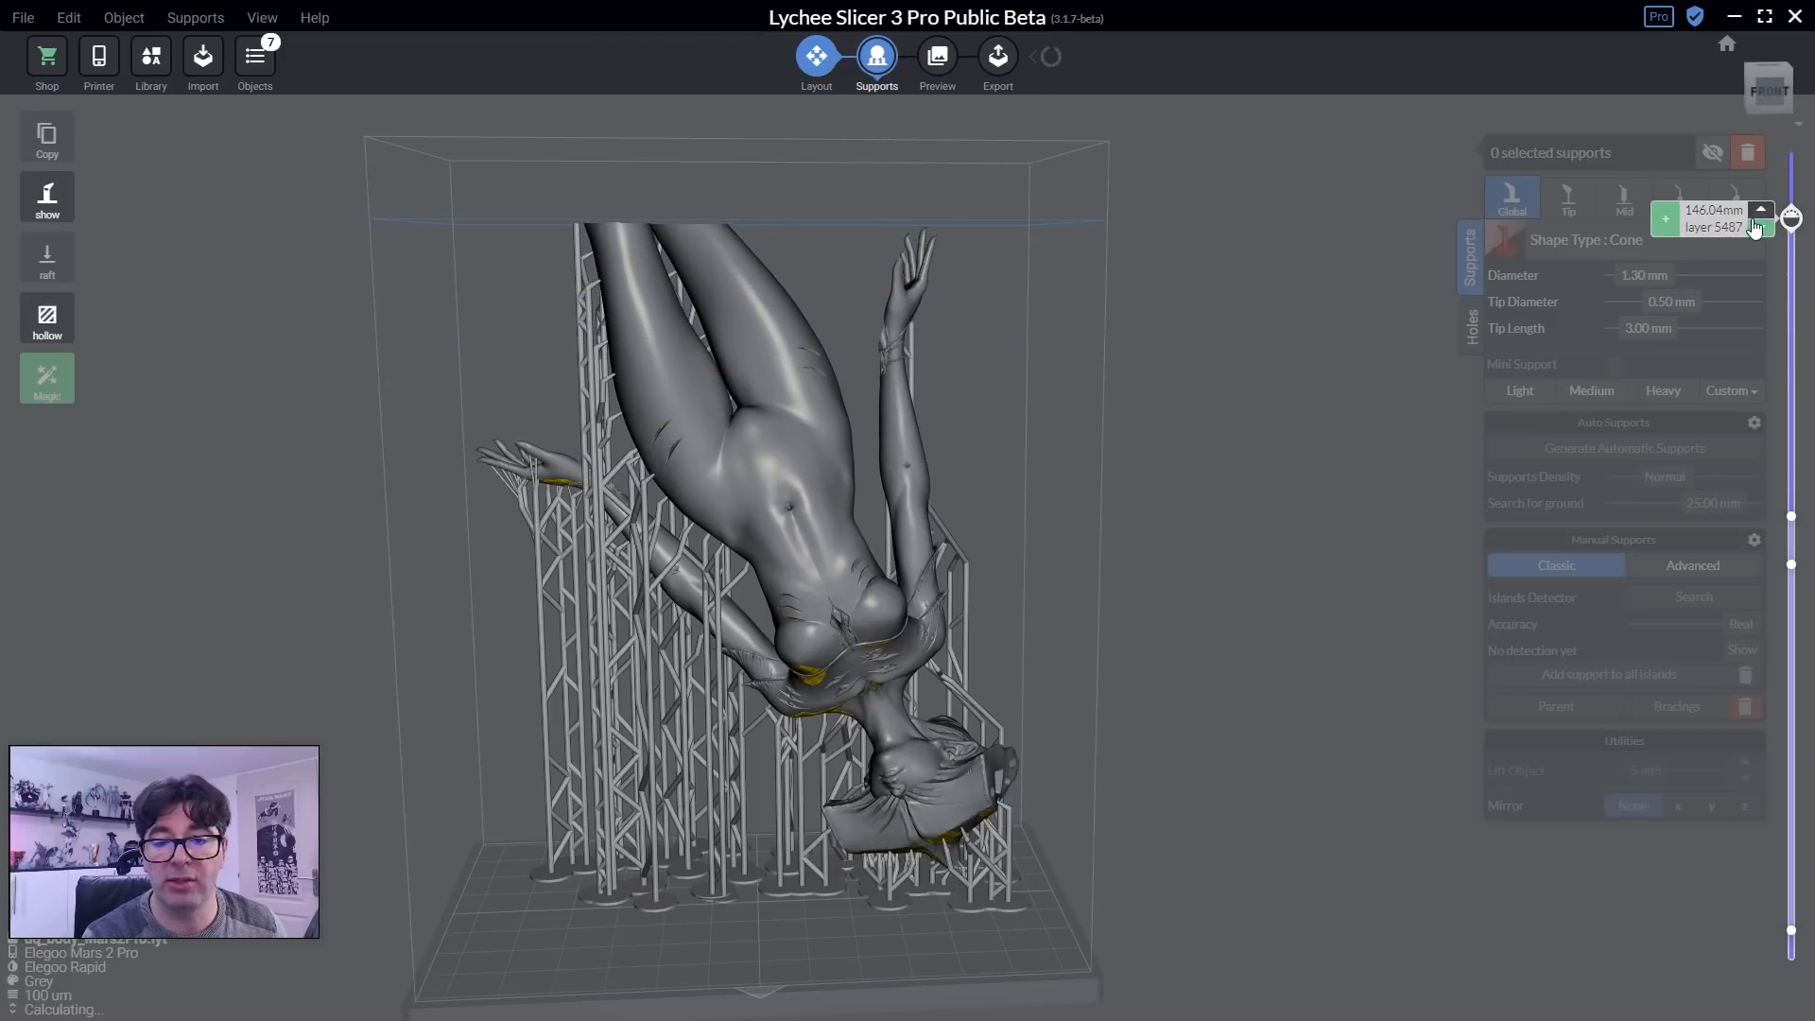
pyautogui.click(1665, 219)
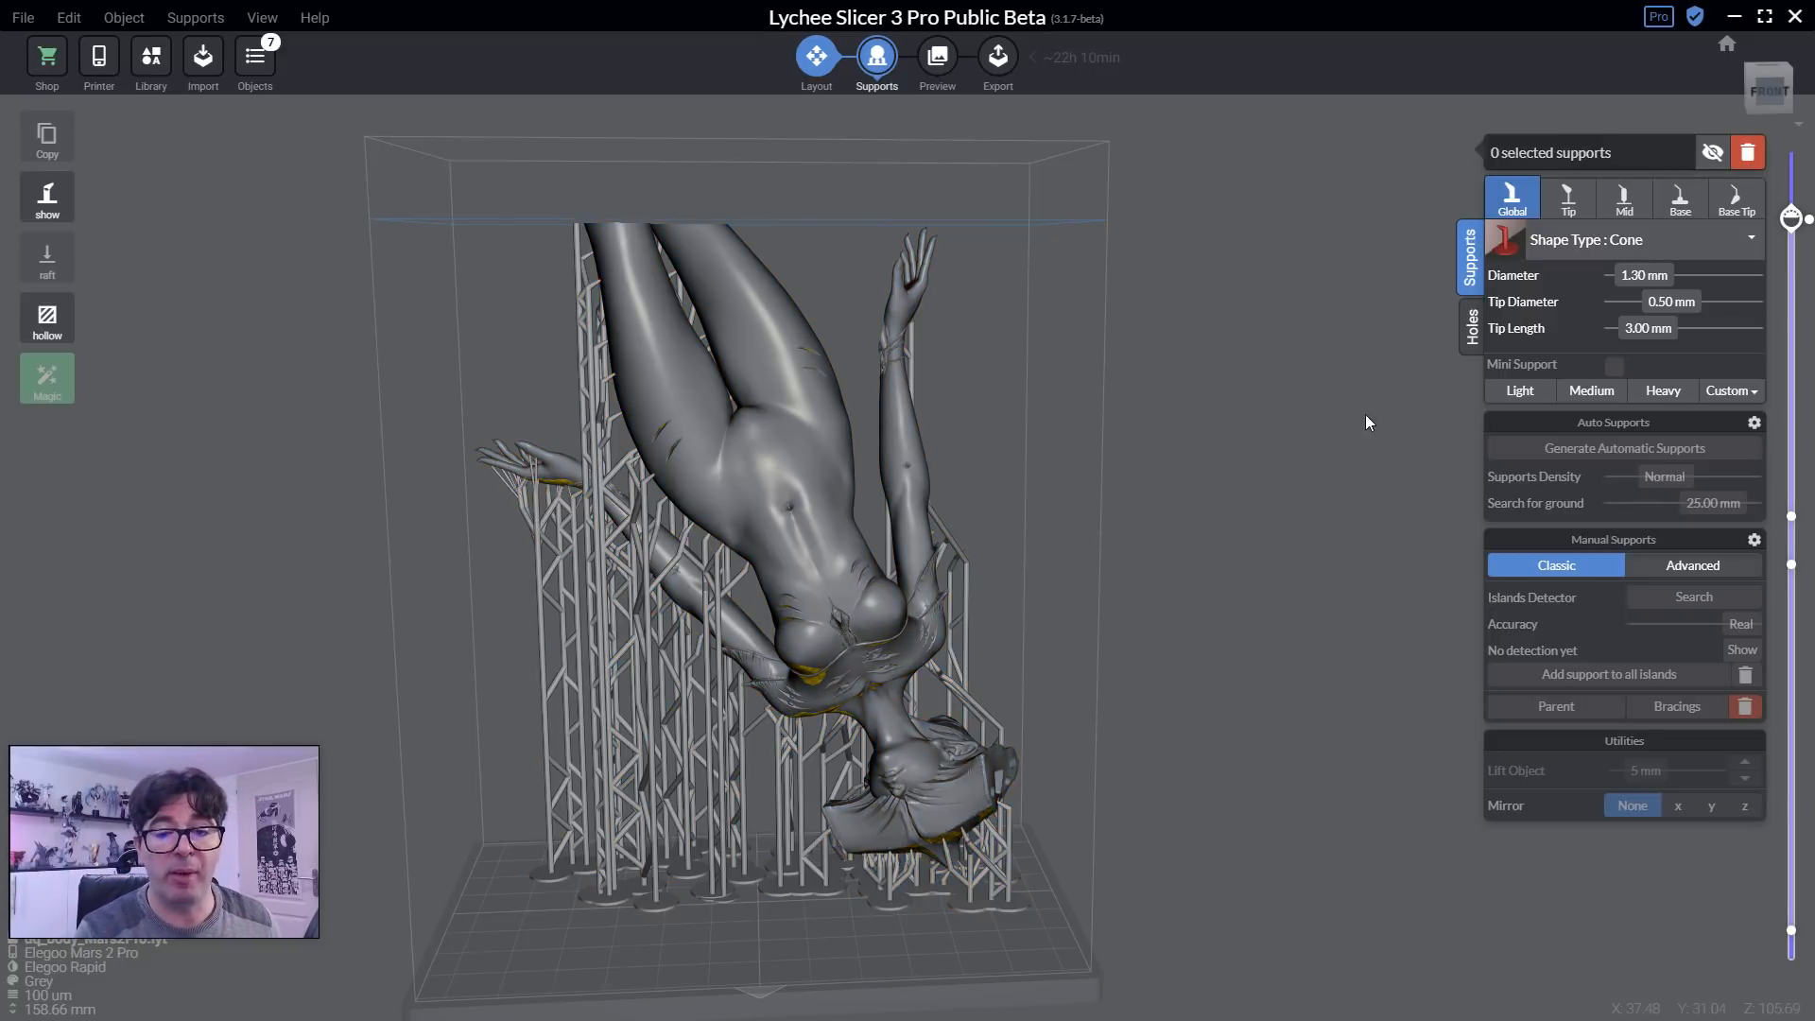
pyautogui.moveTo(1365, 414); pyautogui.dragTo(1256, 504)
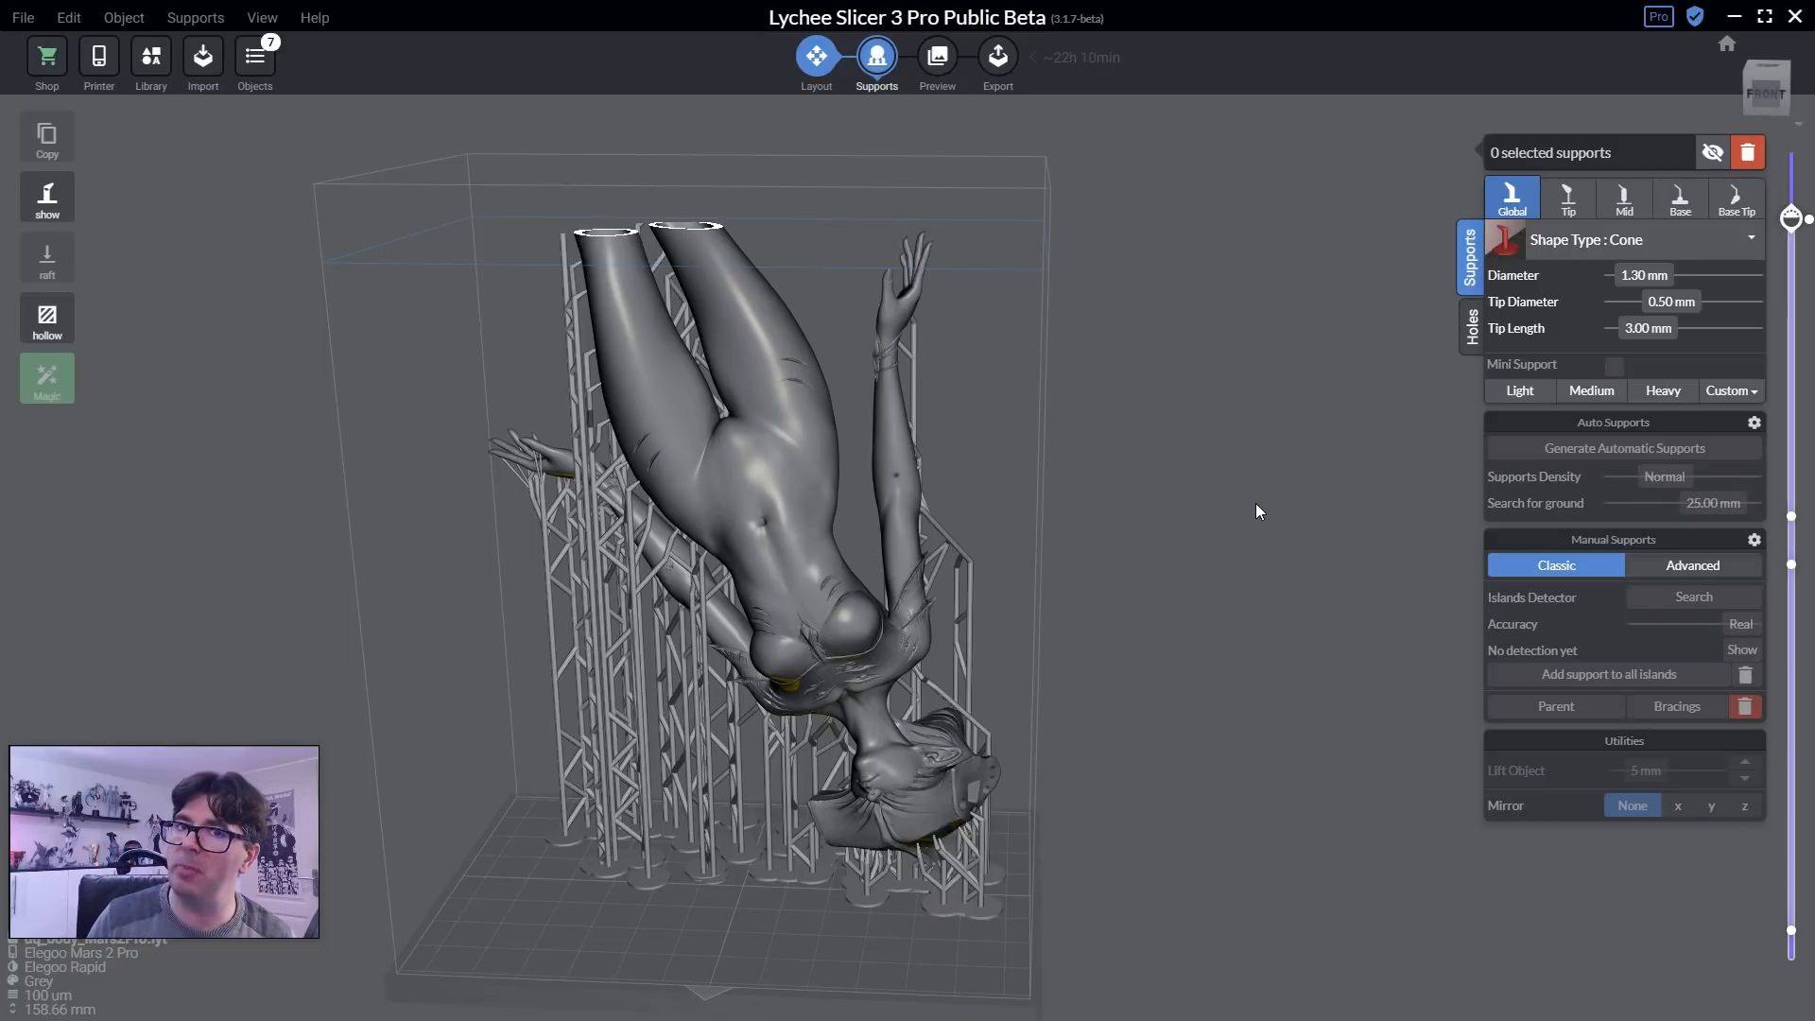
pyautogui.moveTo(1133, 468); pyautogui.dragTo(1175, 449, button='right')
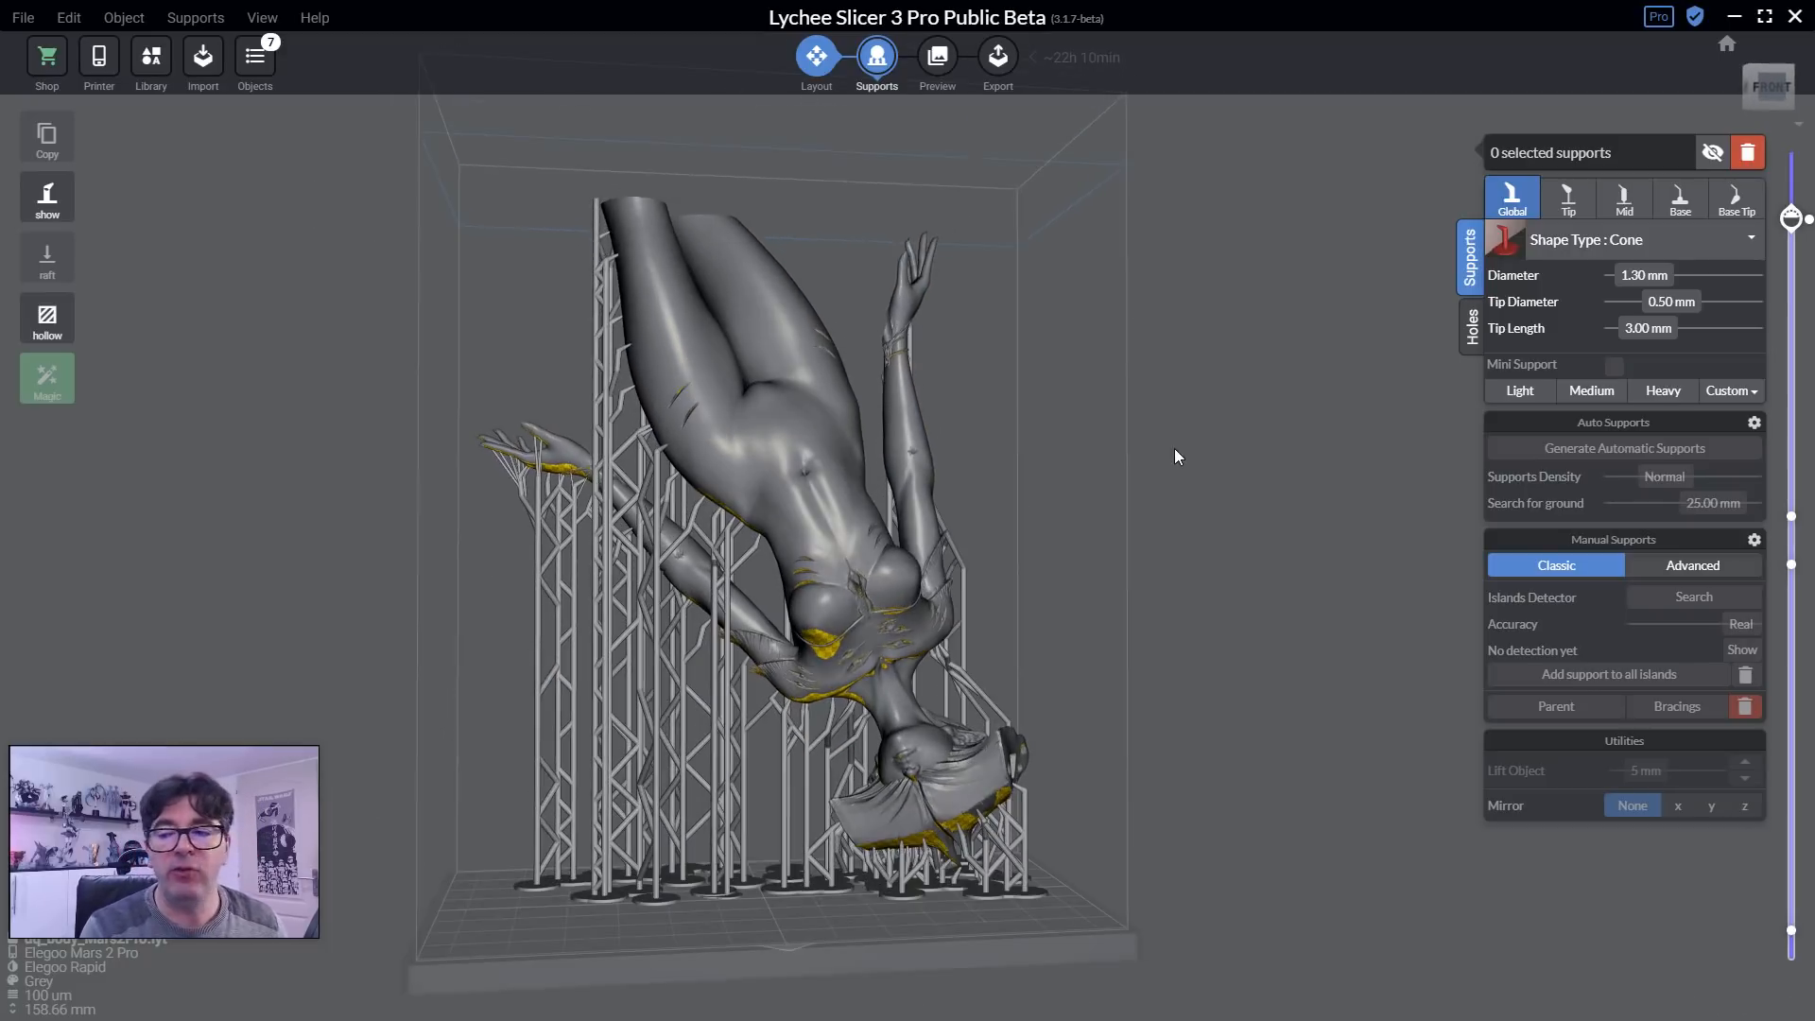
pyautogui.moveTo(1783, 231)
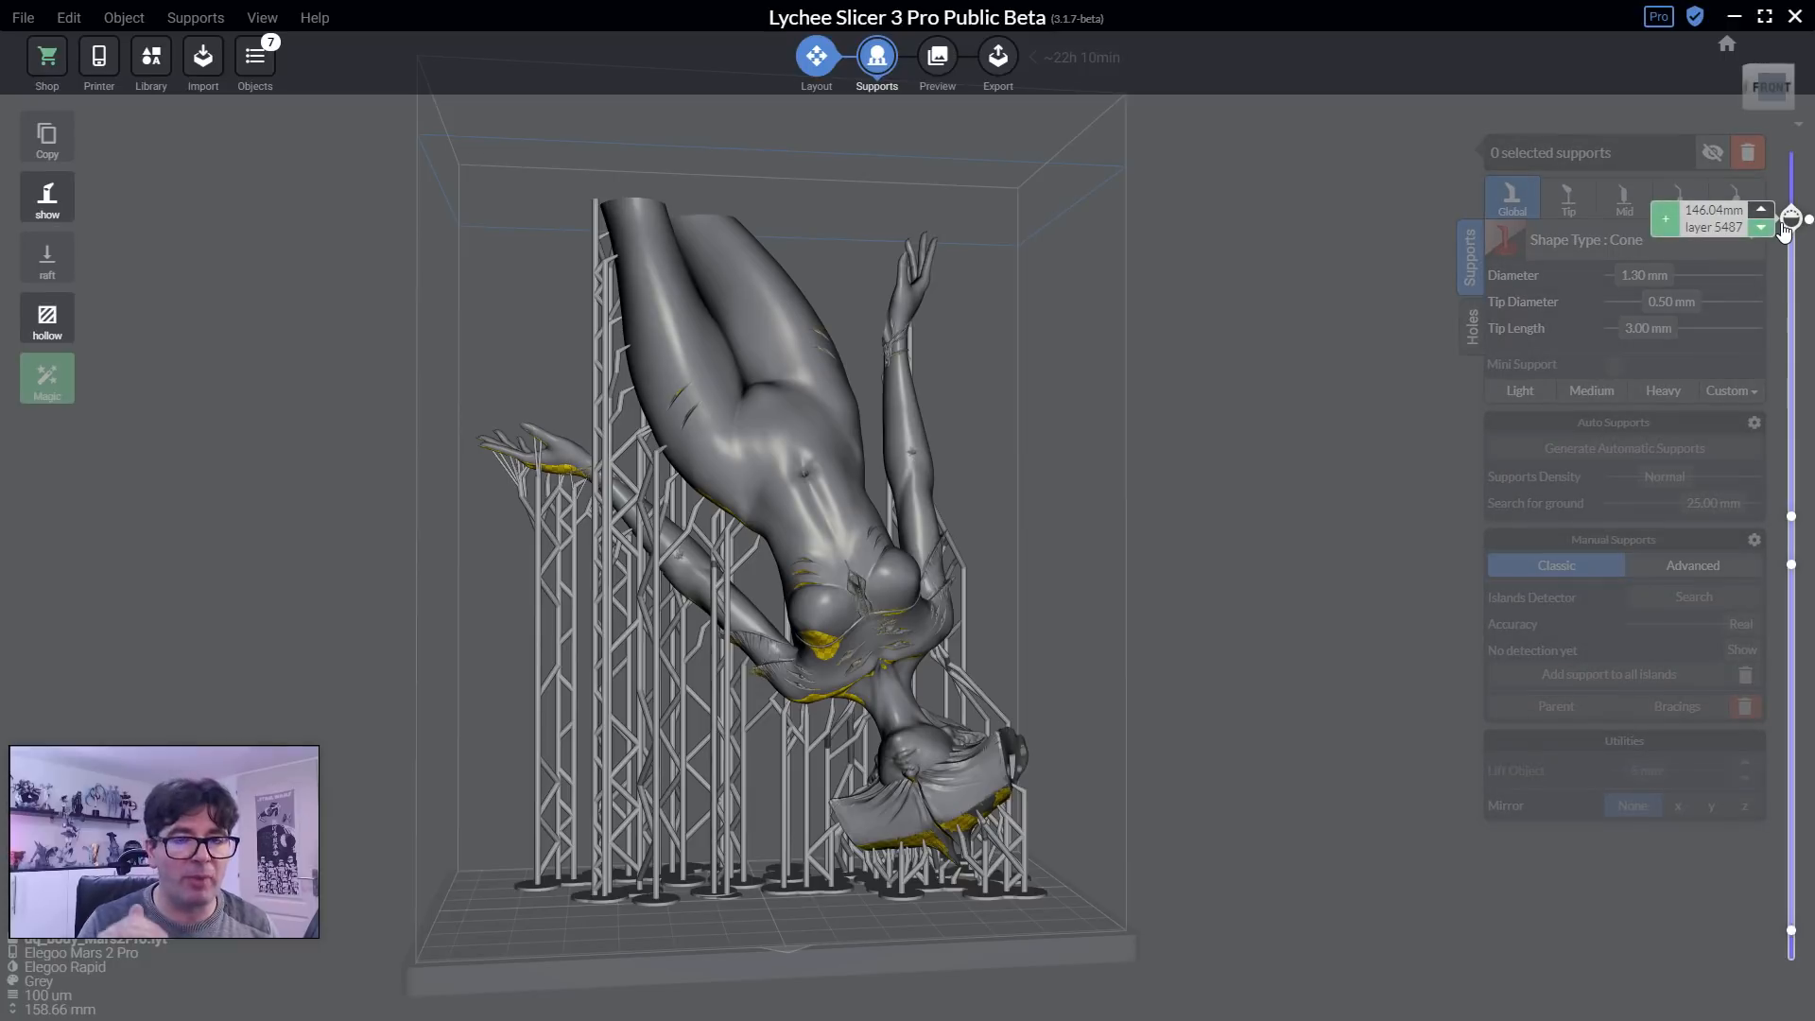